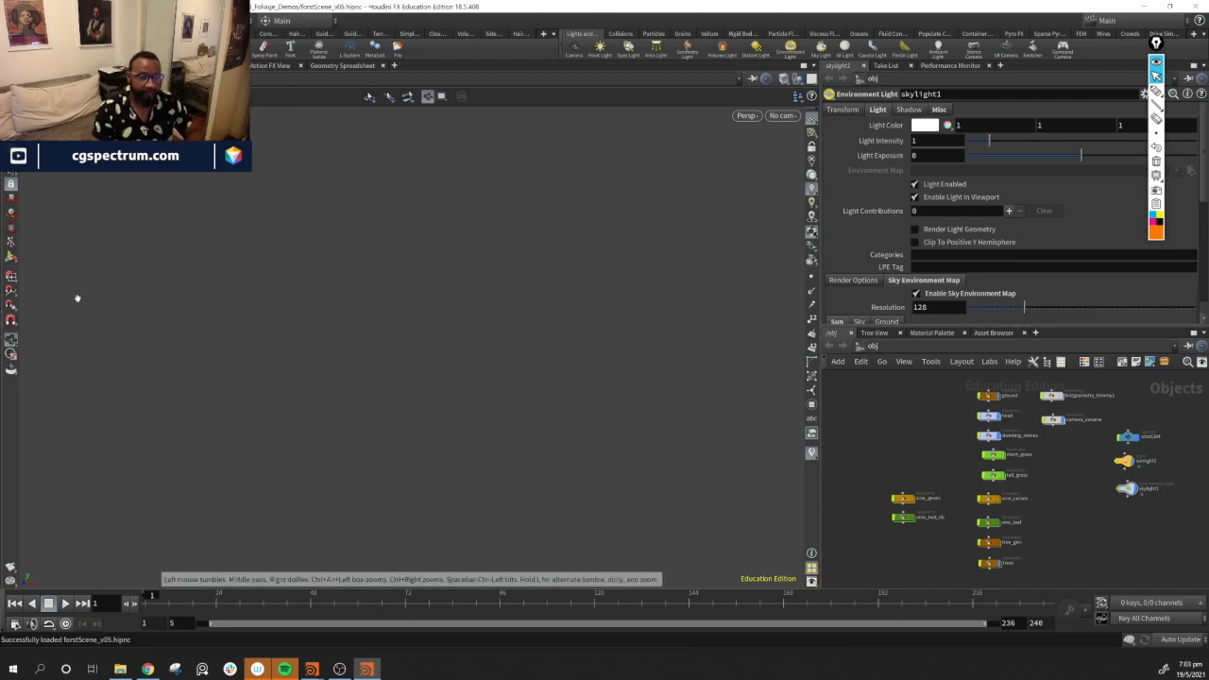
Orbit and zoom around the forest scene in the viewport to inspect the trees, stones and foliage
left_click(11, 173)
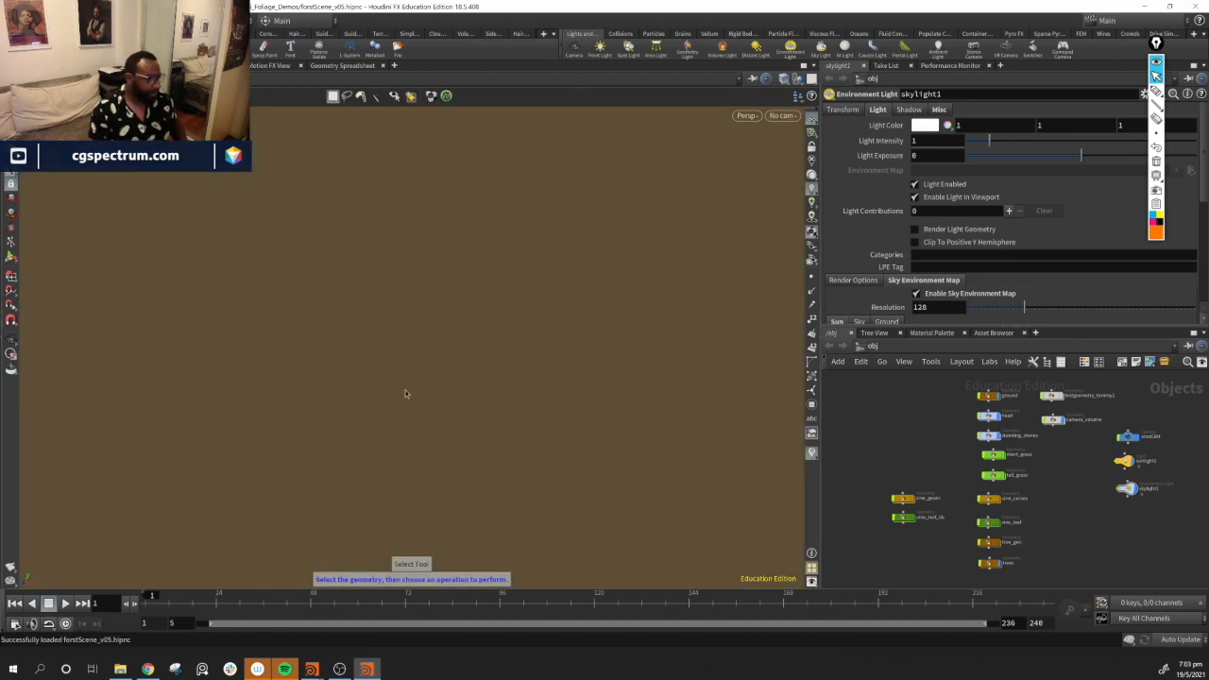
key("Escape")
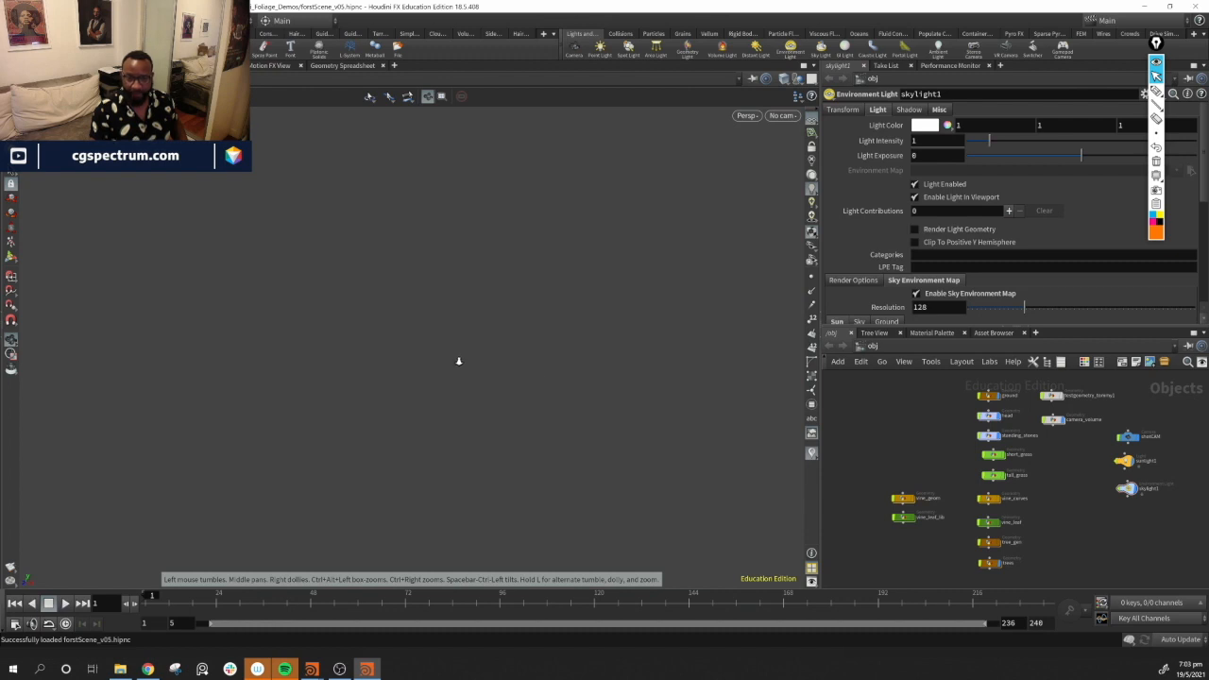
key("s")
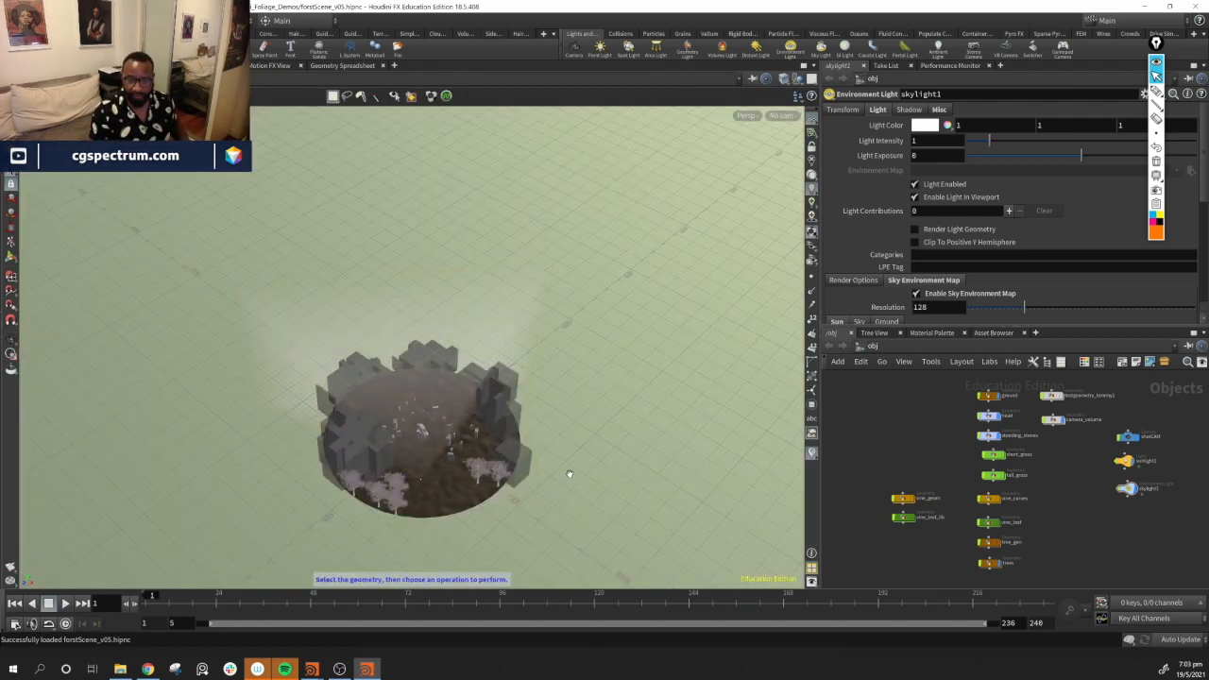
mouse_move(499, 425)
left_mouse_down("alt")
mouse_move(502, 436)
mouse_move(482, 417)
left_mouse_up("alt")
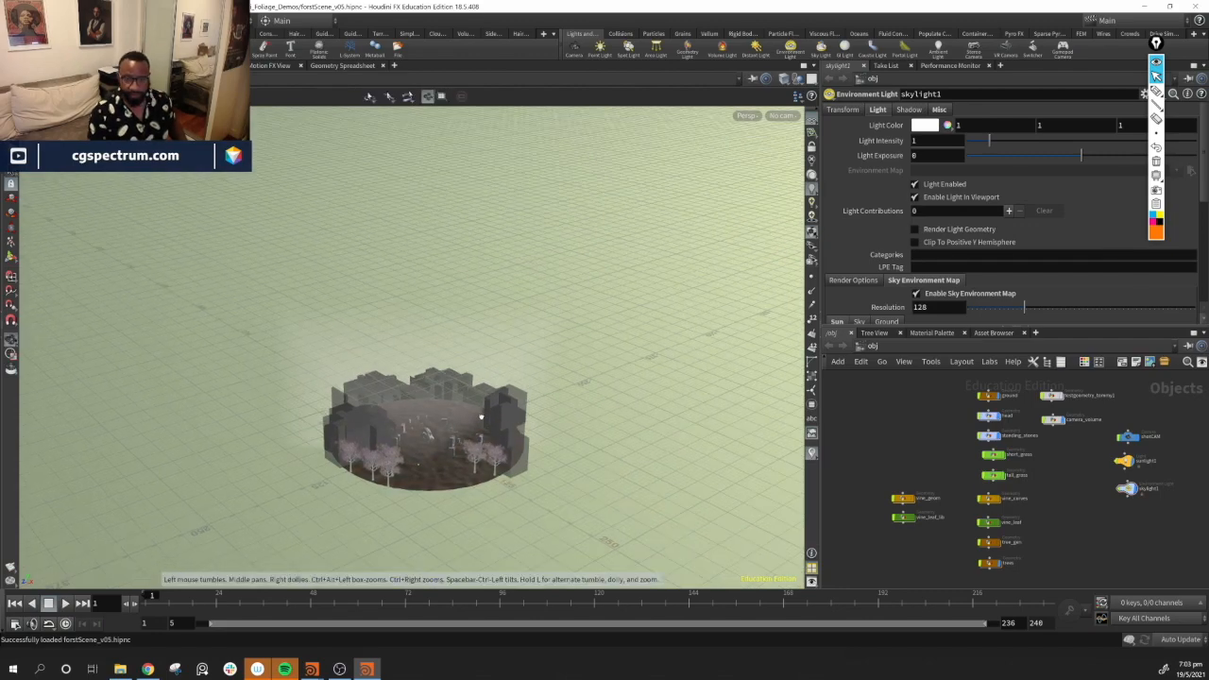
scroll(545, 478, "up", 5)
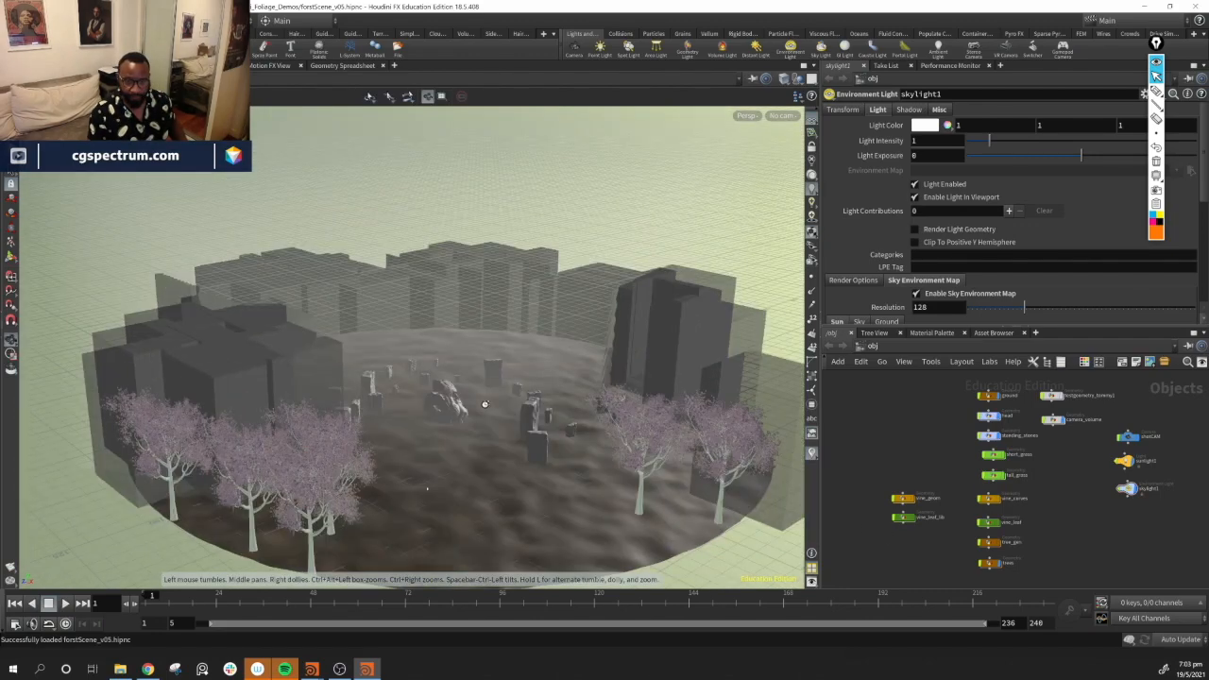
scroll(454, 435, "up", 5)
left_click_drag(445, 466, 194, 461, "alt")
middle_click_drag(558, 450, 477, 295)
mouse_move(489, 364)
middle_mouse_down()
mouse_move(410, 273)
mouse_move(387, 273)
middle_mouse_up()
left_click_drag(572, 468, 561, 480)
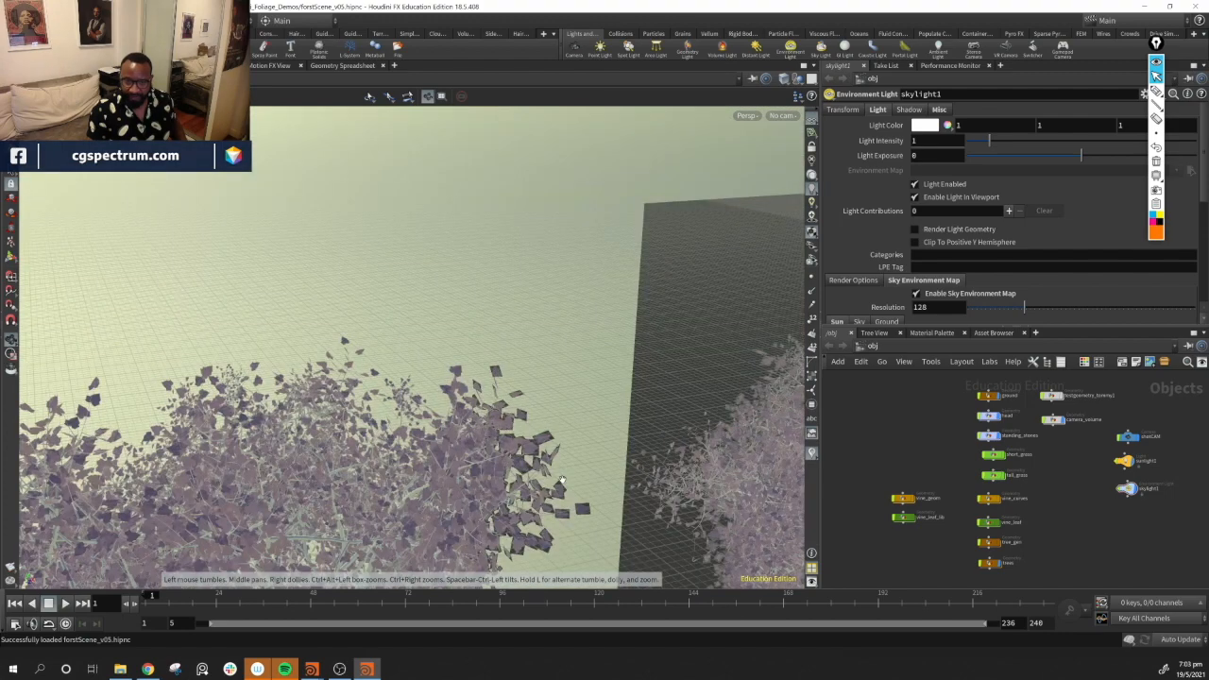
middle_click_drag(562, 480, 611, 466)
right_click_drag(461, 439, 429, 501)
middle_click_drag(532, 287, 539, 181)
mouse_move(543, 281)
left_mouse_down()
mouse_move(553, 277)
mouse_move(453, 121)
mouse_move(632, 504)
left_mouse_up()
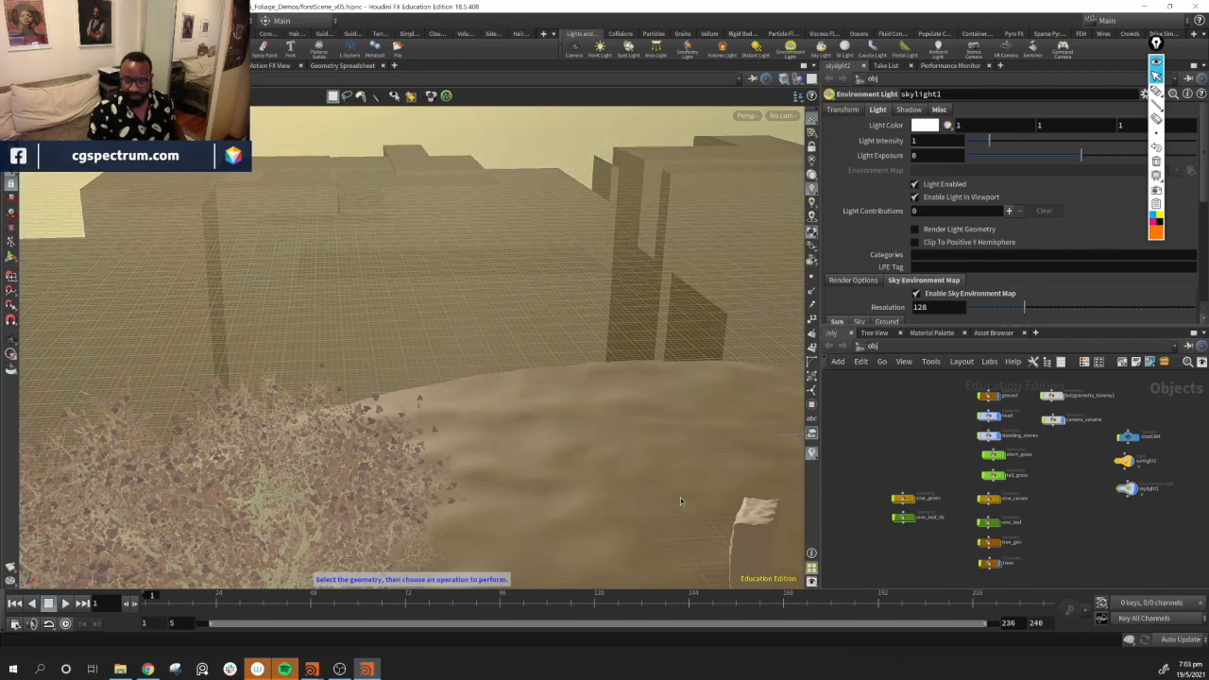
Look through the shotCAM camera and tumble the view around the stone head and standing stones
left_click(782, 115)
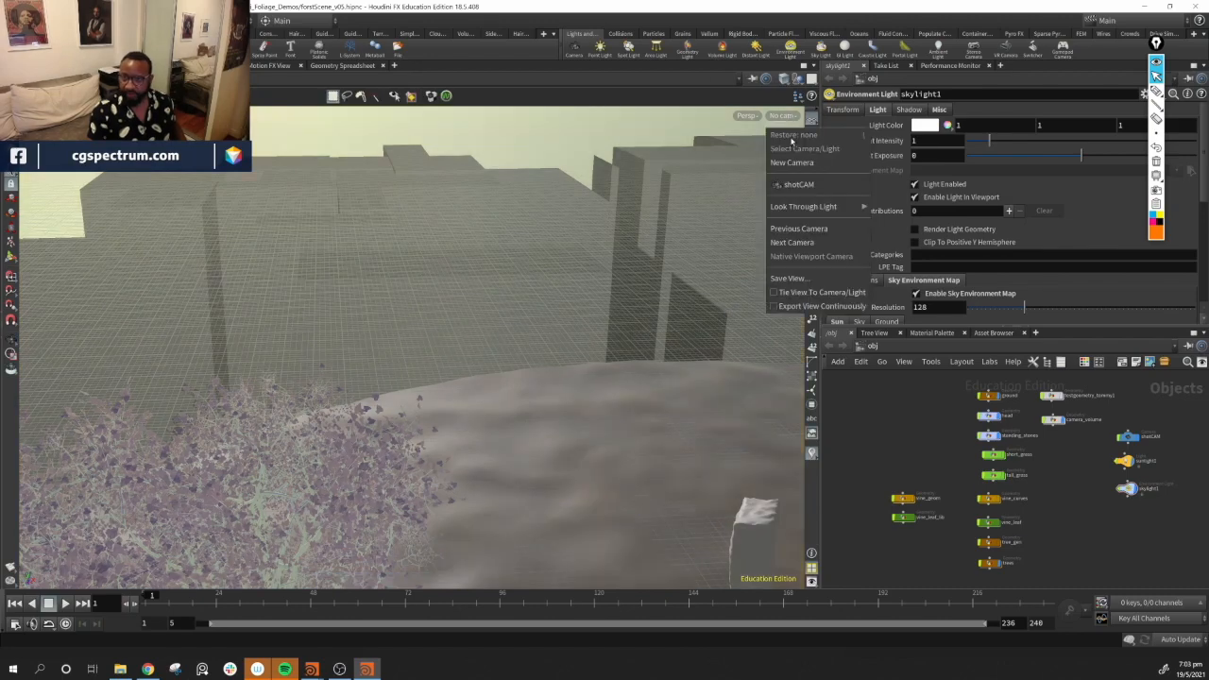
left_click(803, 187)
left_click_drag(529, 400, 597, 419, "alt")
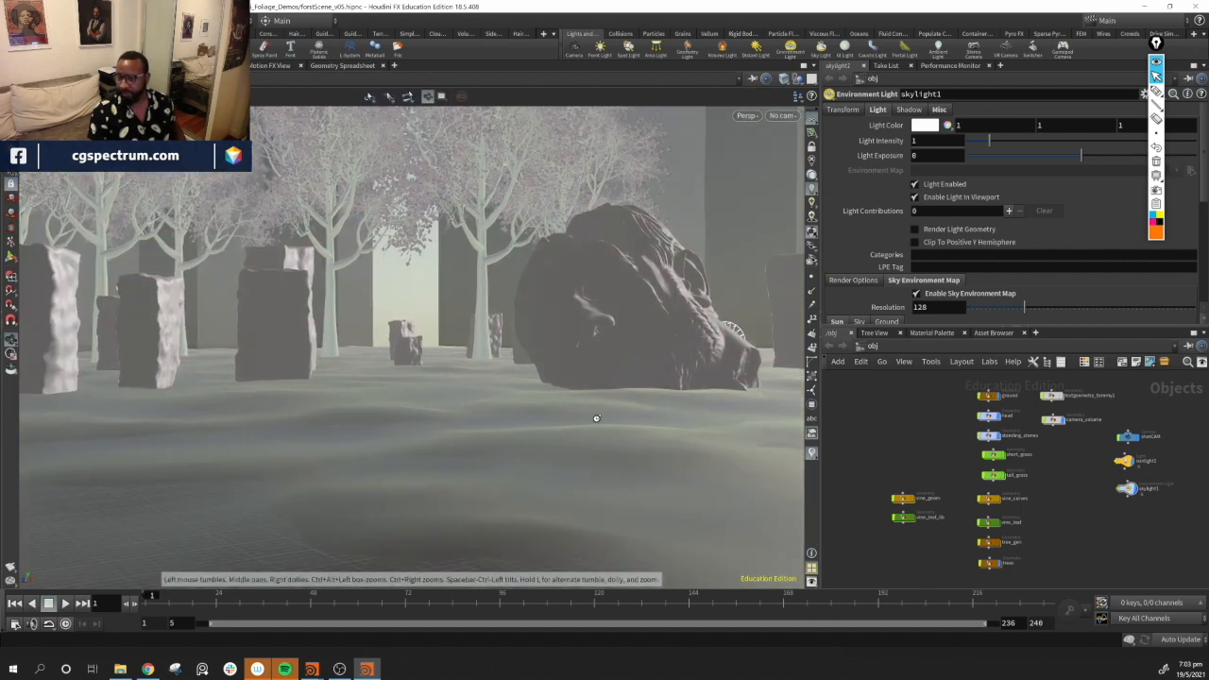
right_click_drag(557, 394, 635, 419, "alt")
right_click_drag(453, 344, 676, 408, "alt")
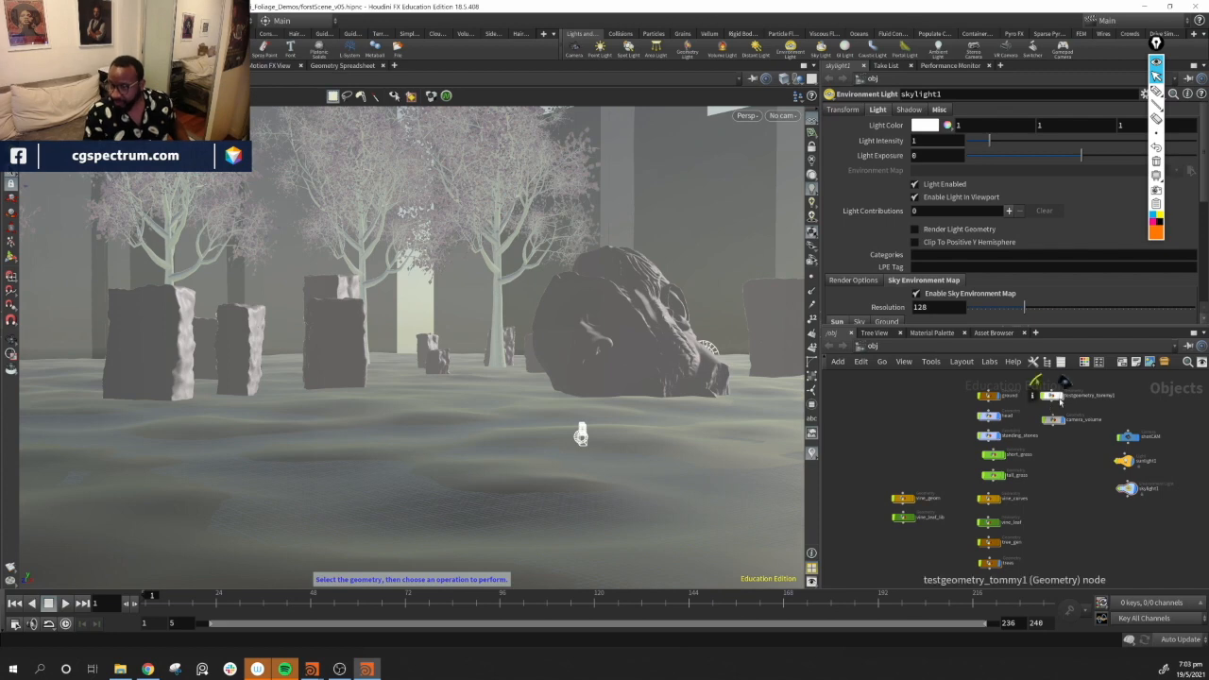
mouse_move(558, 396)
left_mouse_down("alt")
mouse_move(486, 418)
mouse_move(621, 379)
mouse_move(399, 369)
mouse_move(255, 342)
left_mouse_up("alt")
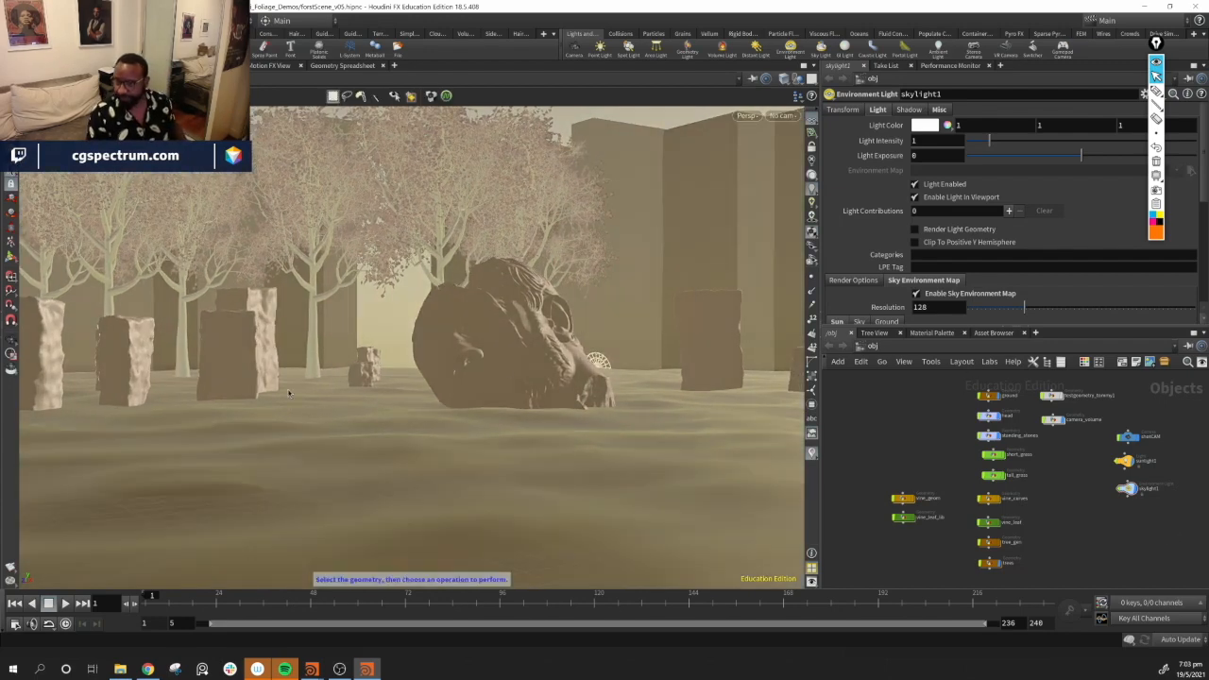
left_click_drag(593, 302, 424, 345, "alt")
right_click_drag(407, 344, 468, 368, "alt")
left_click_drag(468, 368, 493, 361, "alt")
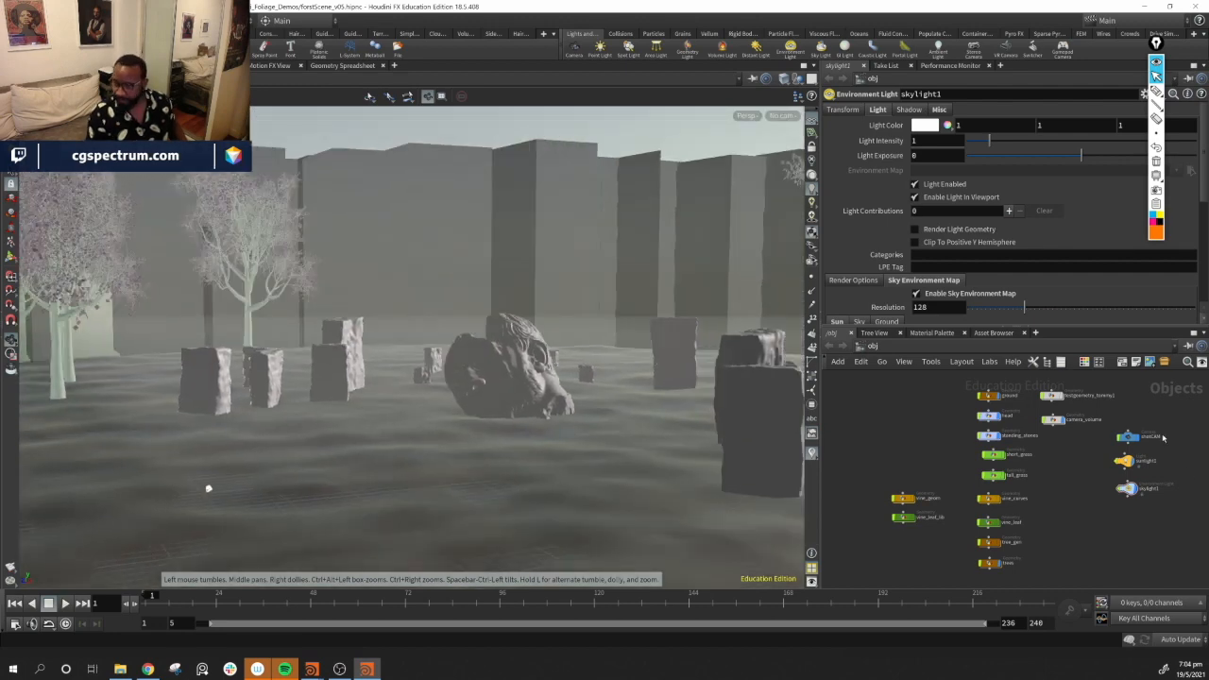
Select the camera_volume node and toggle the display flags of camera_volume and neighbouring nodes
left_click(1059, 420)
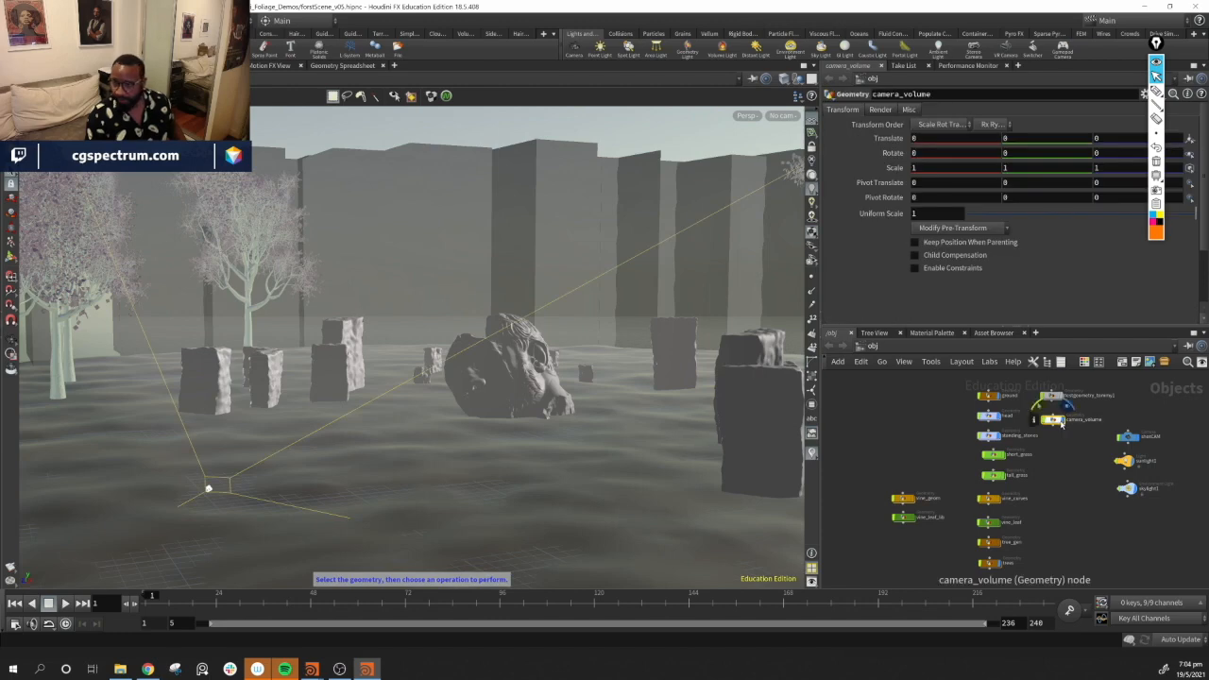
left_click(1062, 421)
left_click(1063, 420)
left_click(1063, 421)
left_click_drag(1049, 449, 1080, 421)
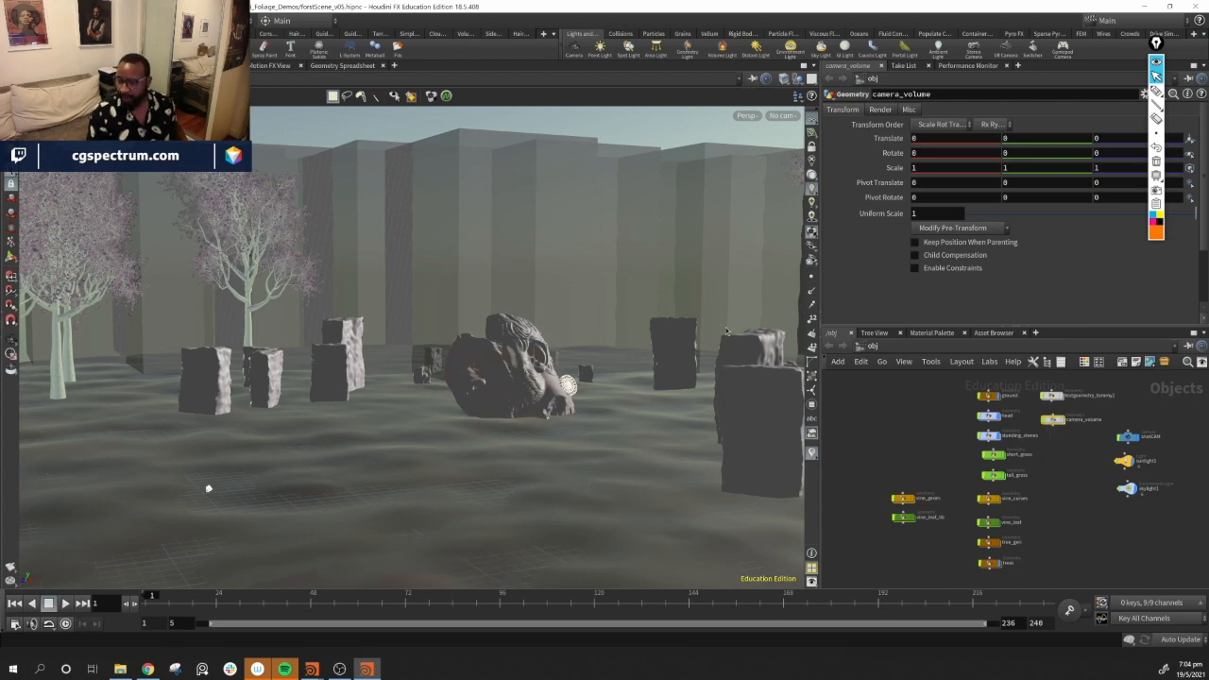
left_click(1032, 436)
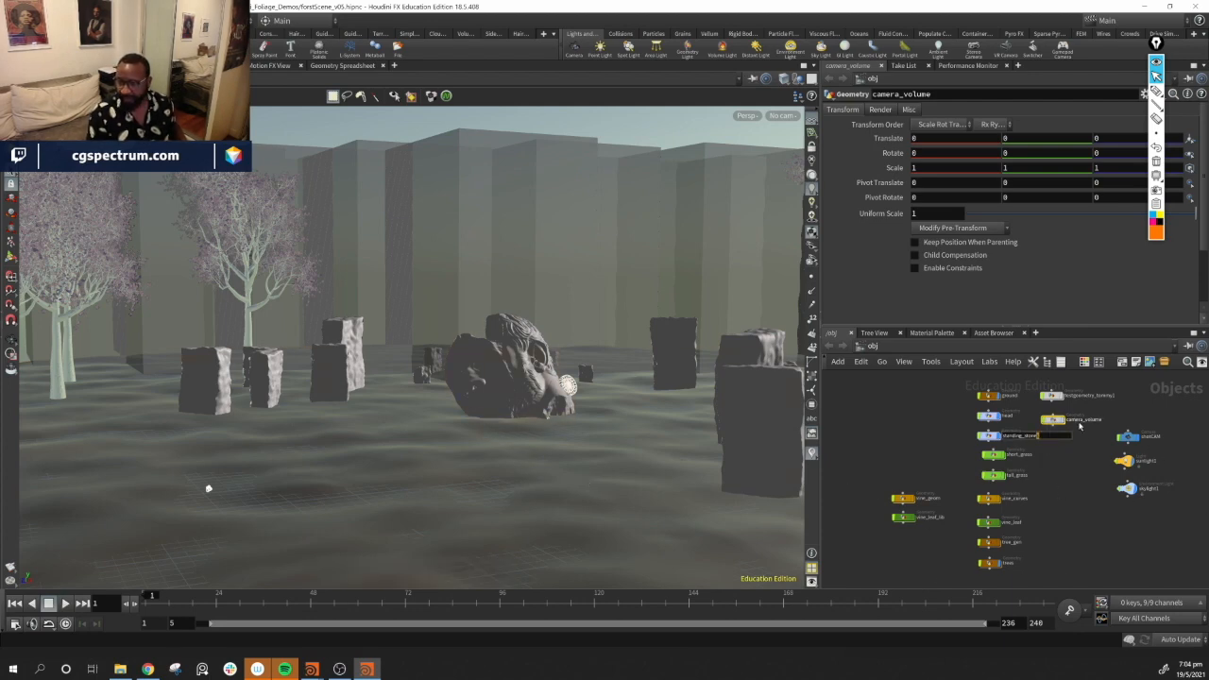
left_click(1073, 458)
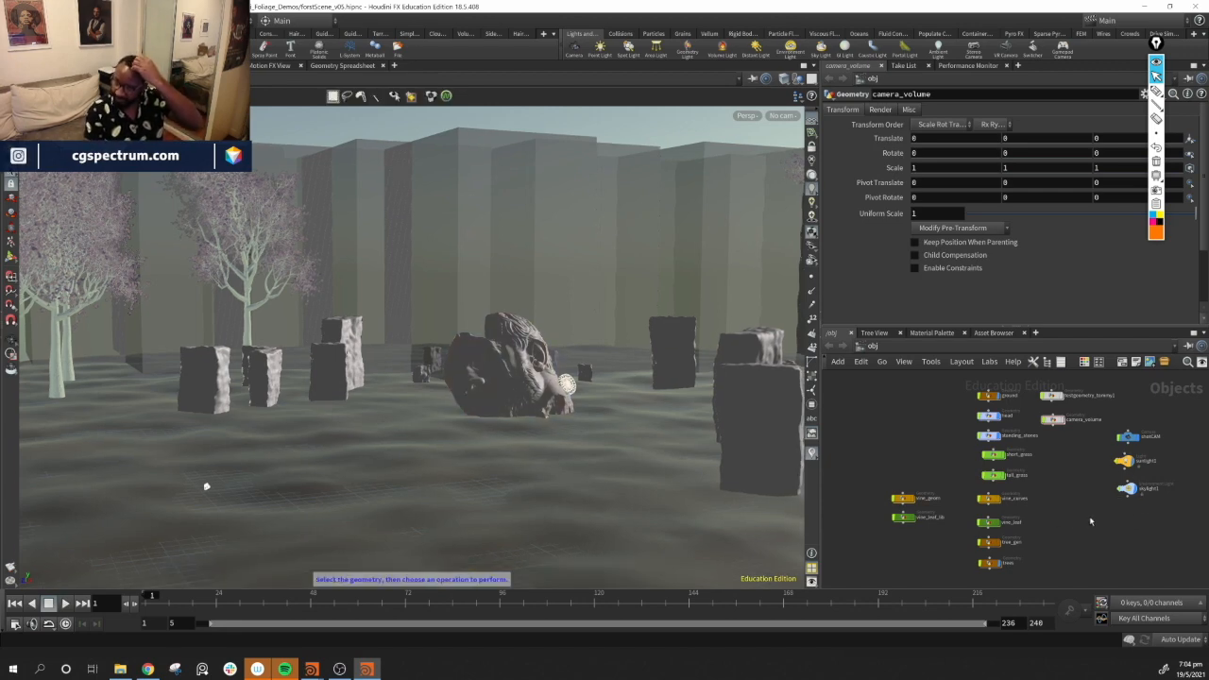
Select the skylight1 environment light node and tumble the viewport
left_click(1129, 489)
left_click_drag(594, 380, 402, 253, "alt")
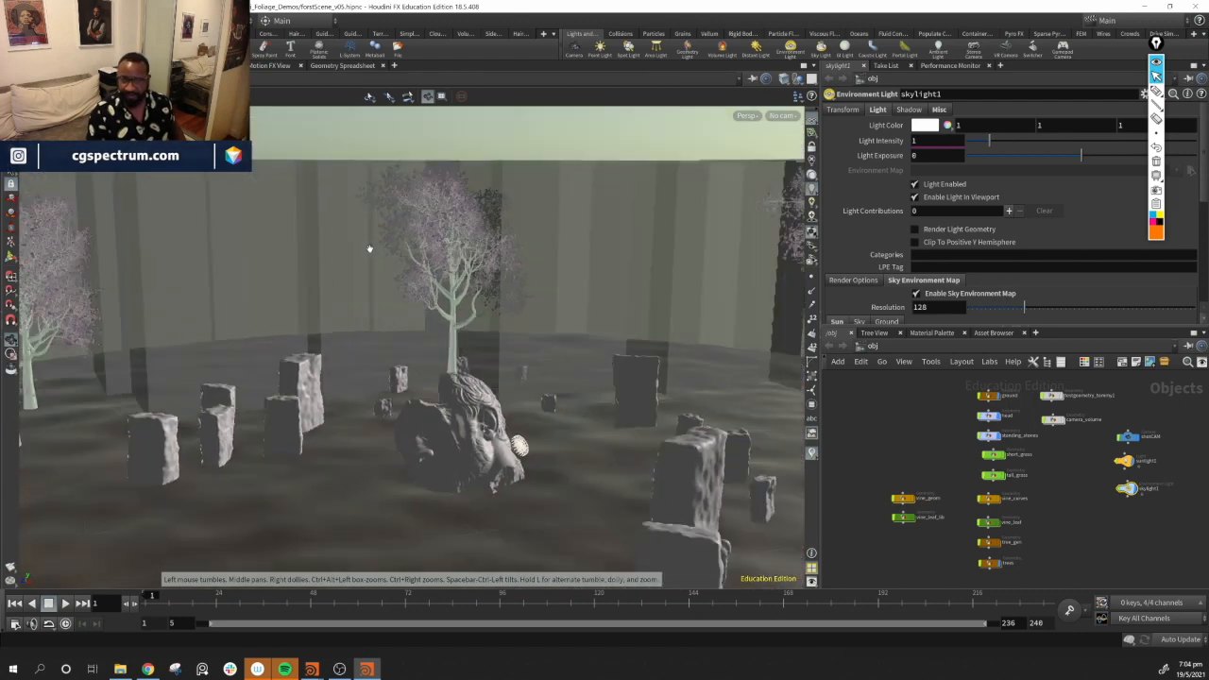
Open the Render View, review its object and light settings window, and close it to start rendering
left_click(142, 65)
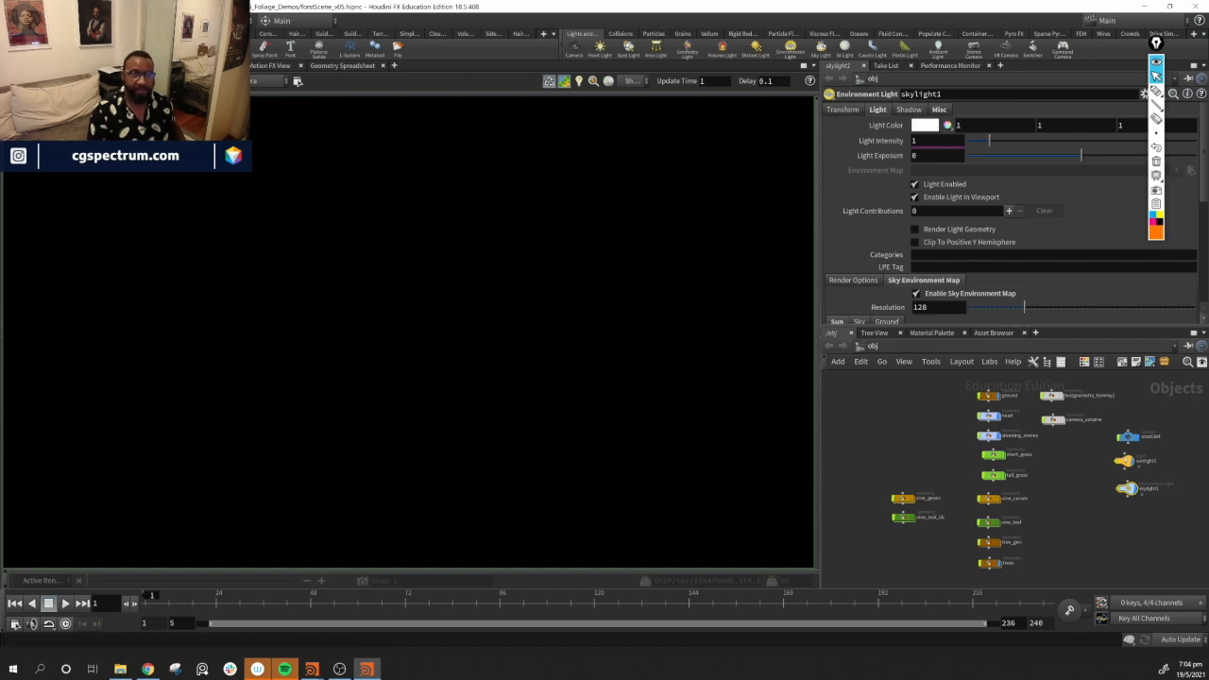
left_click(178, 81)
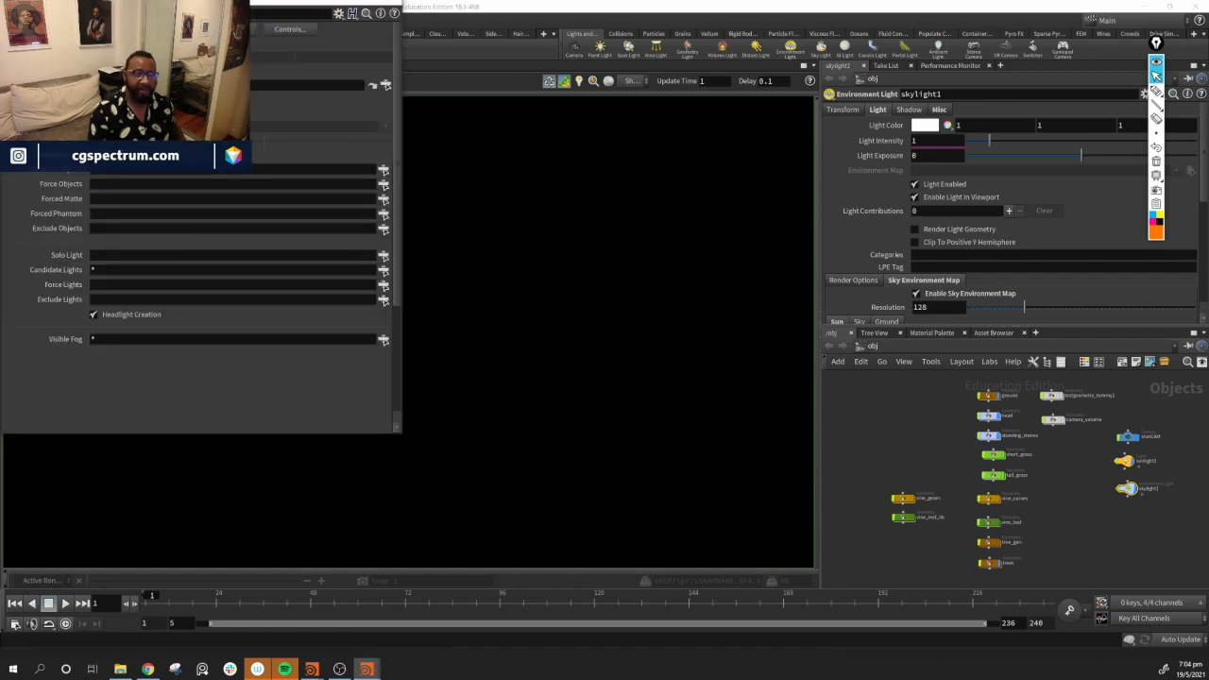
left_click(132, 114)
left_click(133, 159)
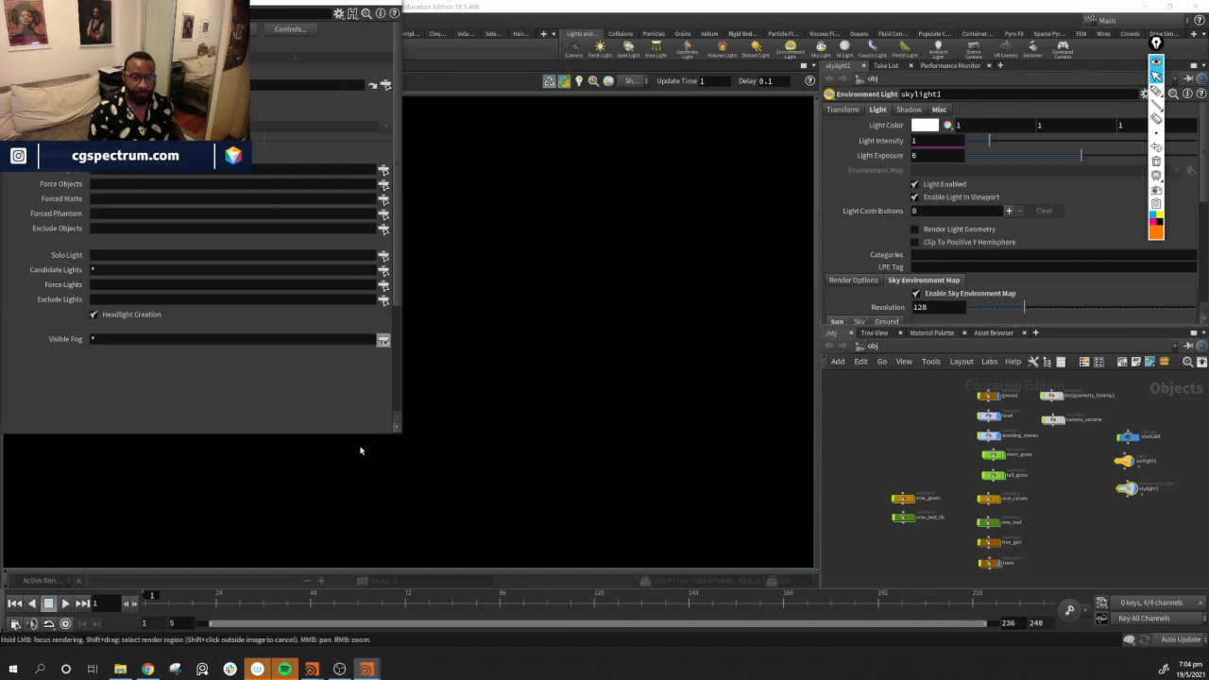
left_click_drag(359, 428, 362, 461)
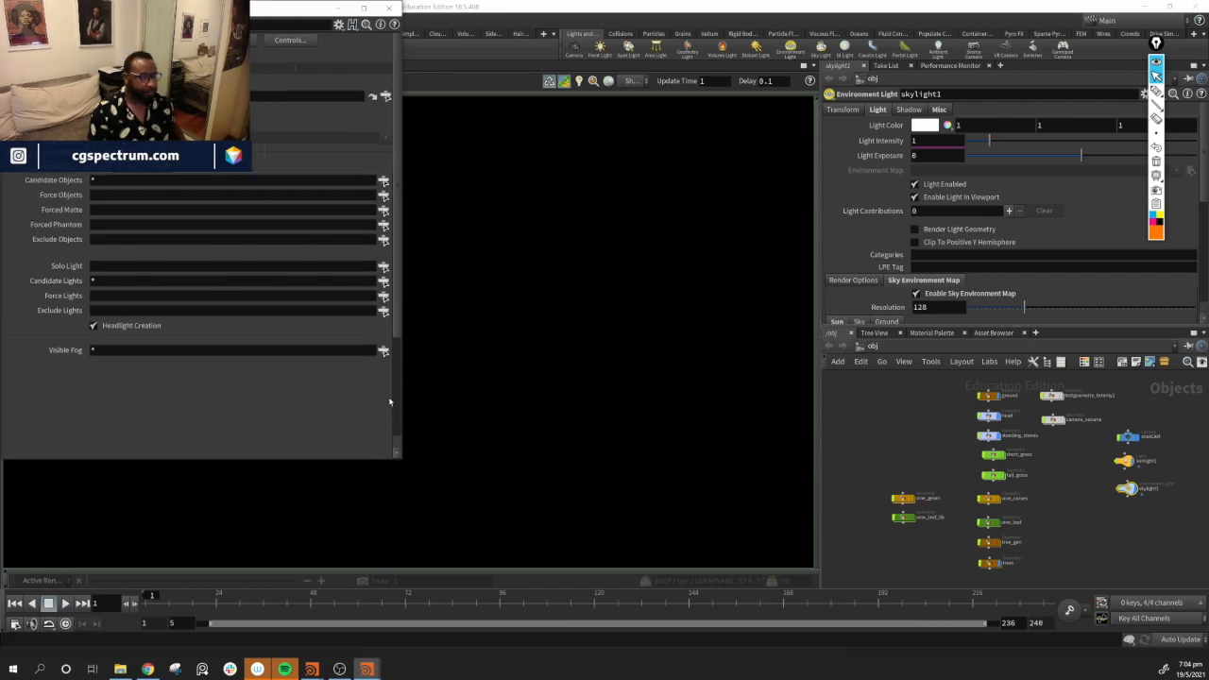
left_click(391, 8)
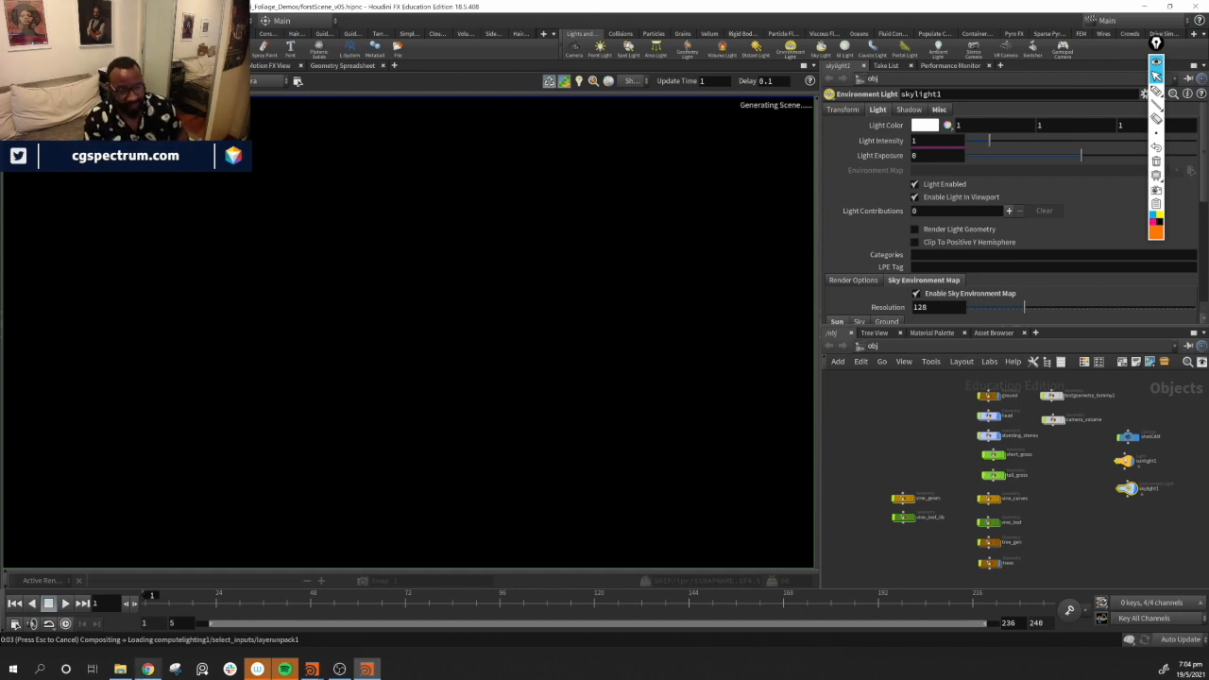
Zoom in on the render preview while it renders
mouse_move(139, 677)
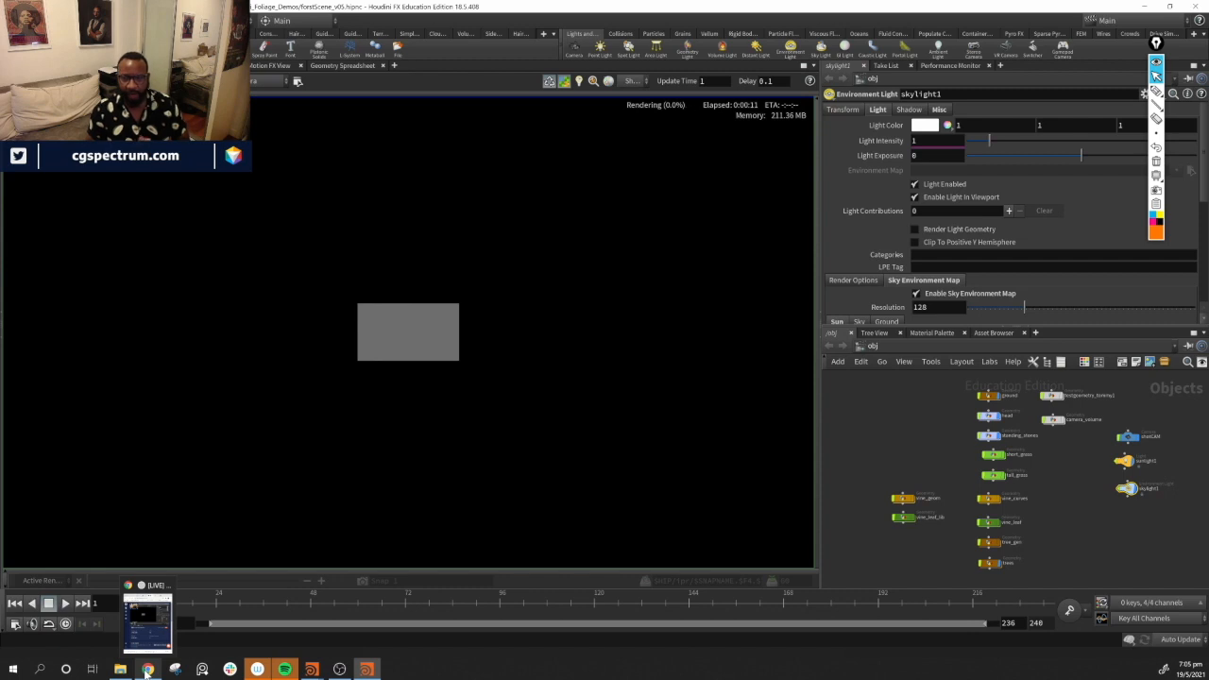
scroll(437, 359, "up", 3)
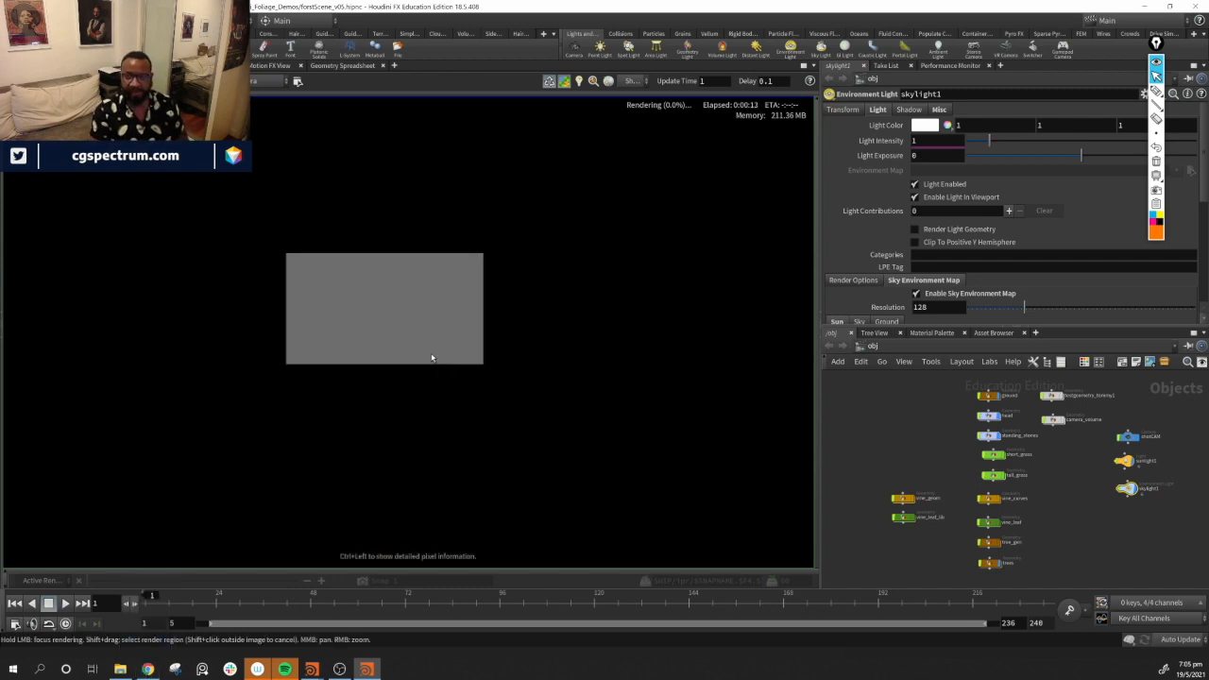
scroll(432, 358, "up", 1)
middle_click_drag(410, 318, 443, 349)
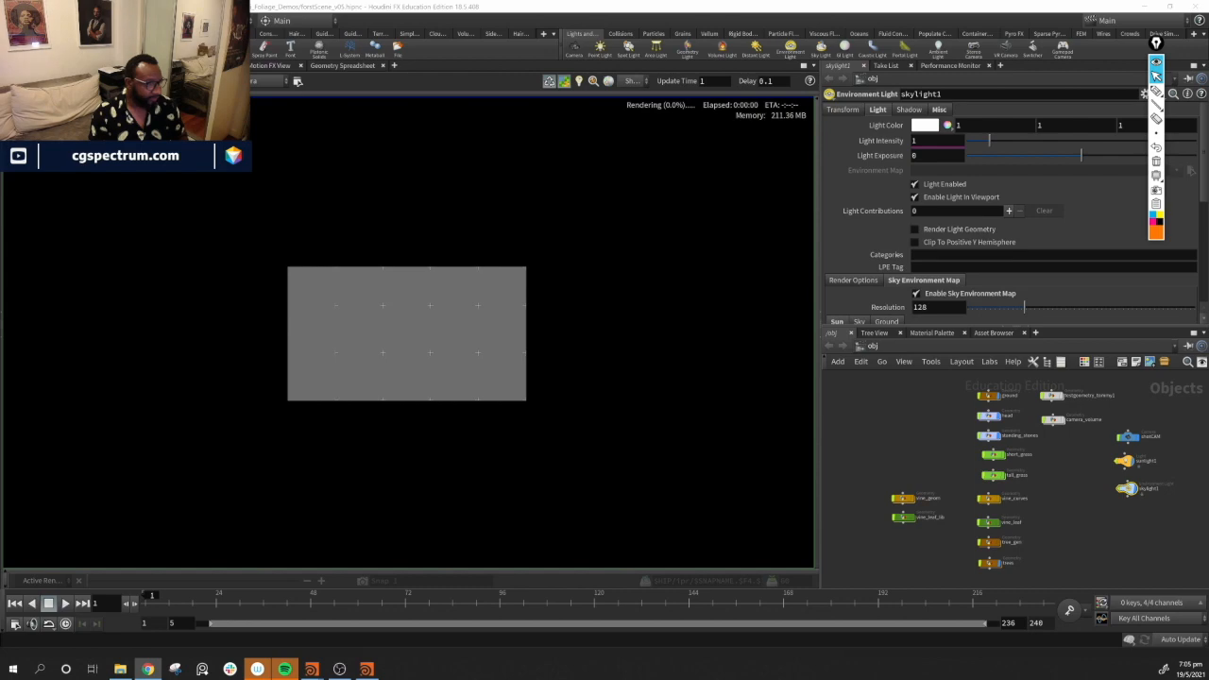
Switch to the browser and scroll through the forest ground fern image results
left_click(147, 669)
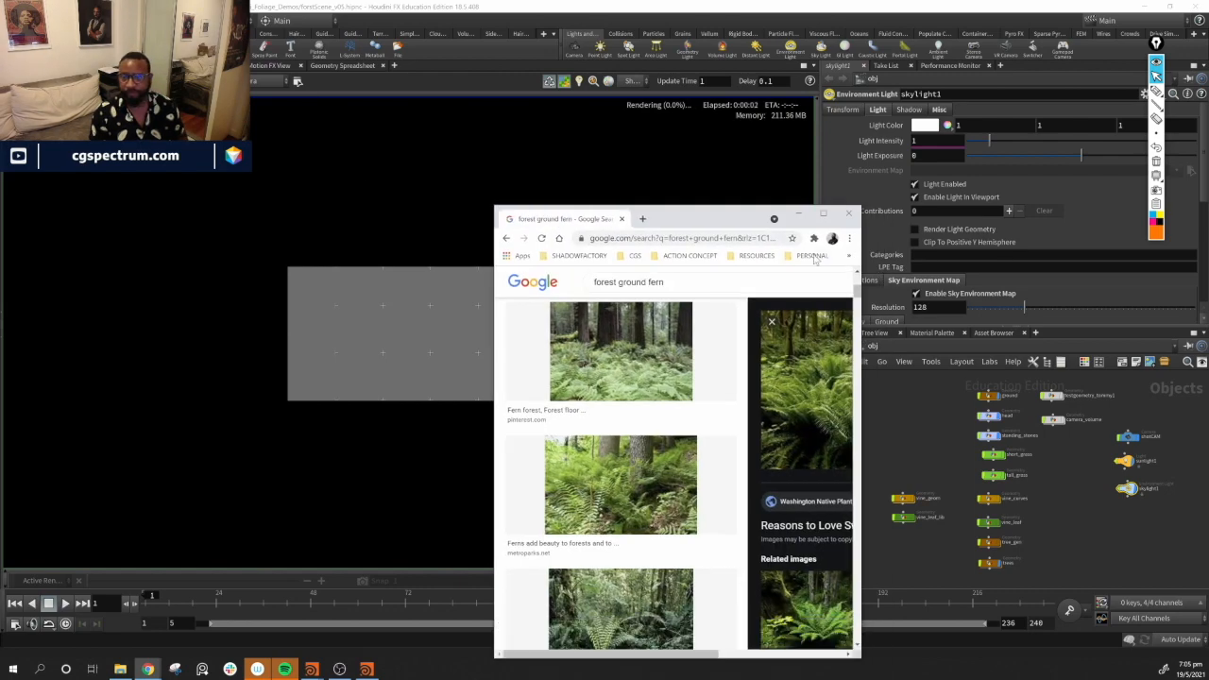
left_click(825, 215)
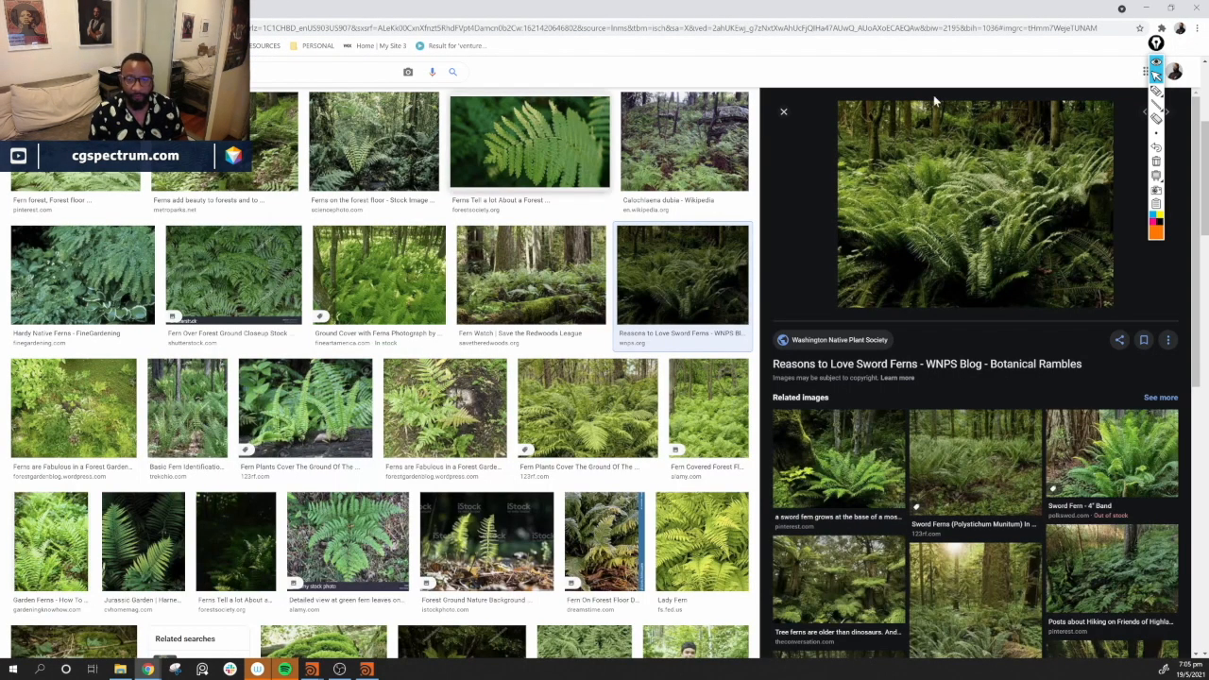
scroll(384, 336, "down", 5)
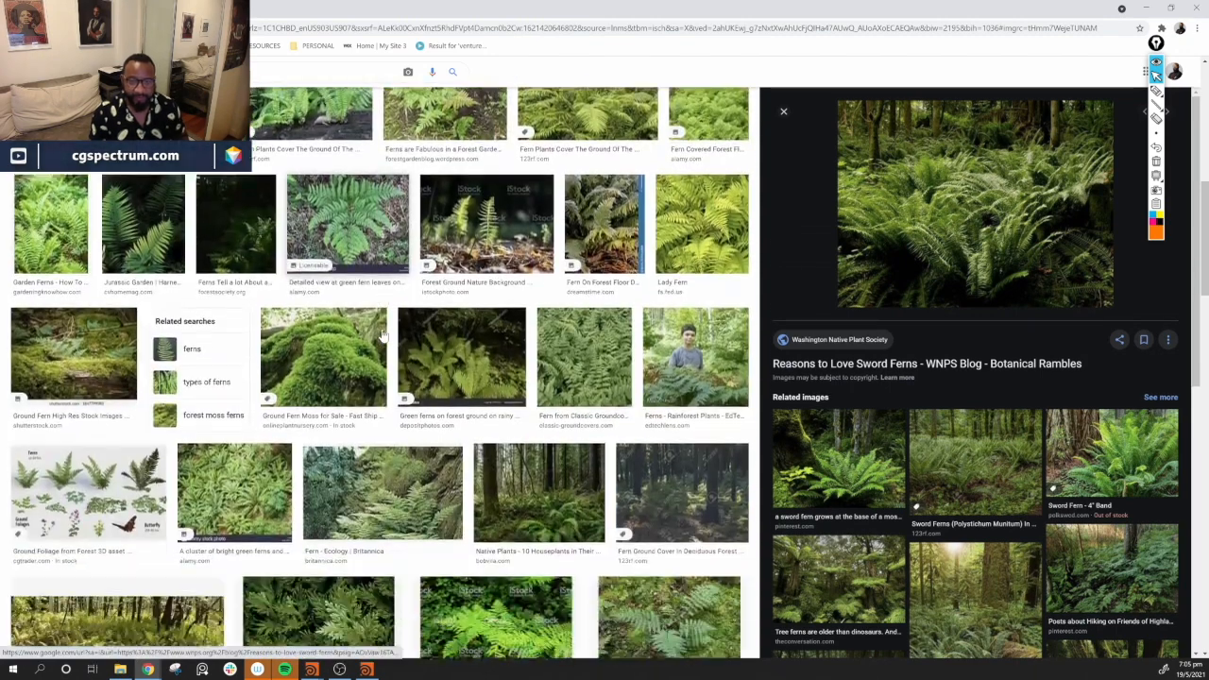
scroll(373, 340, "down", 3)
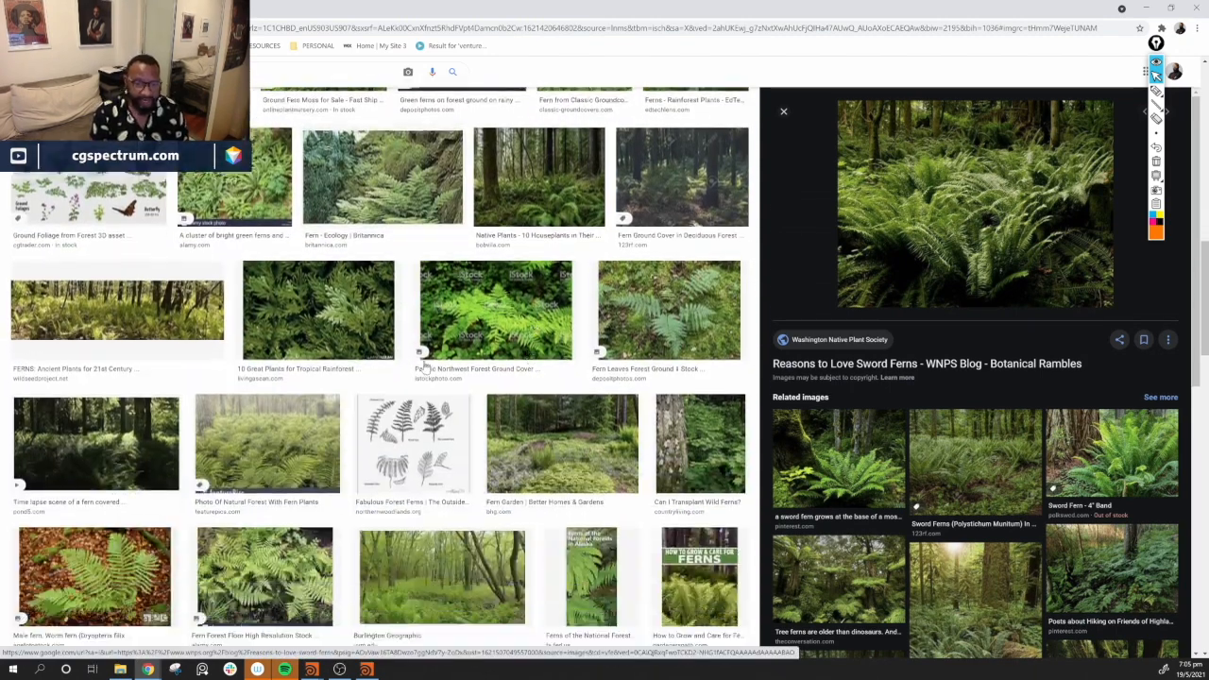
scroll(274, 434, "down", 2)
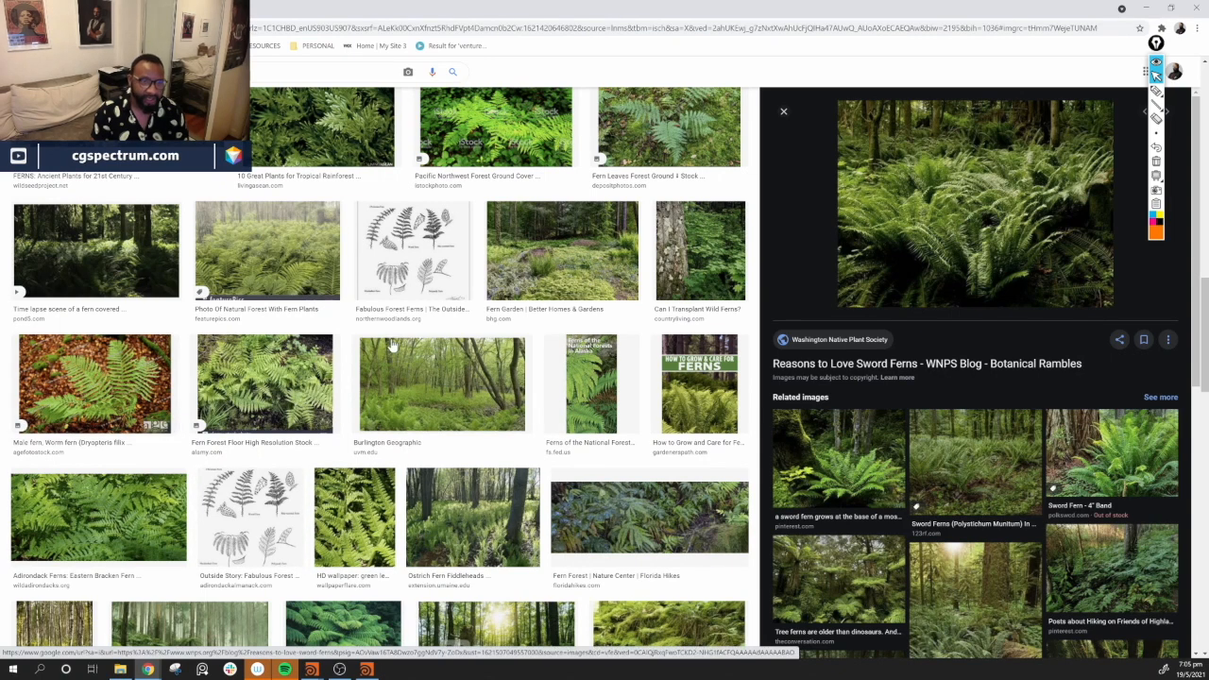
scroll(396, 350, "down", 1)
scroll(397, 348, "down", 3)
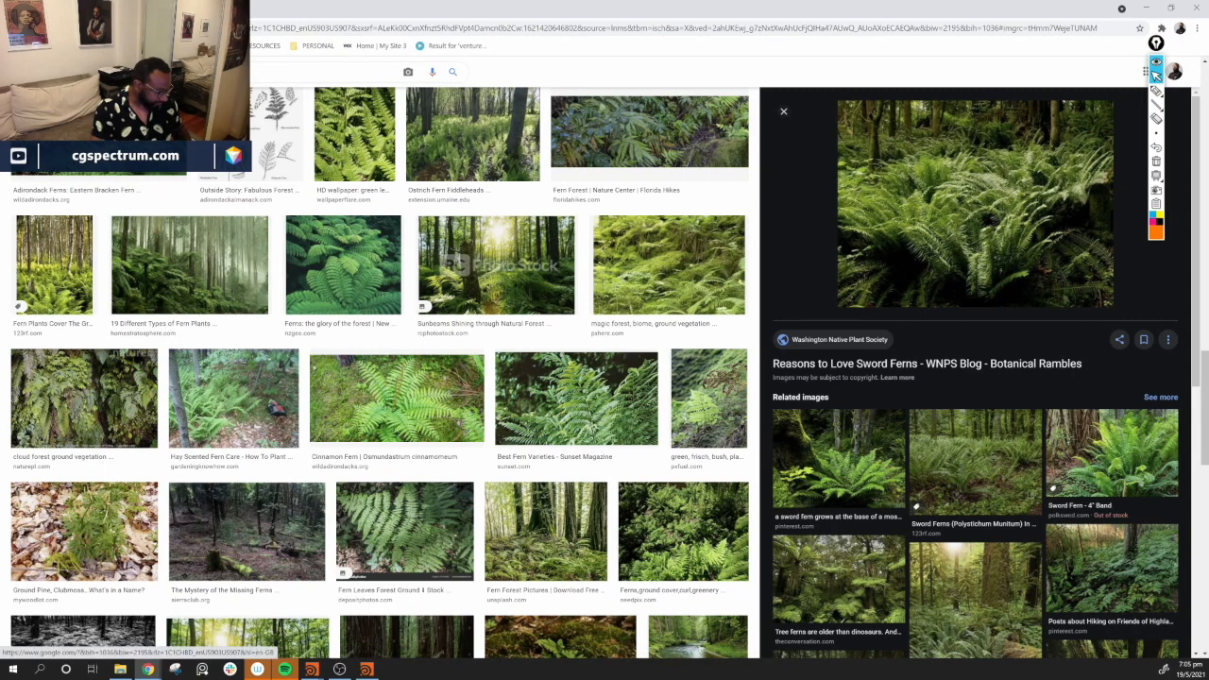
Search images for overgrown forest and preview two of the results
type("overgrou")
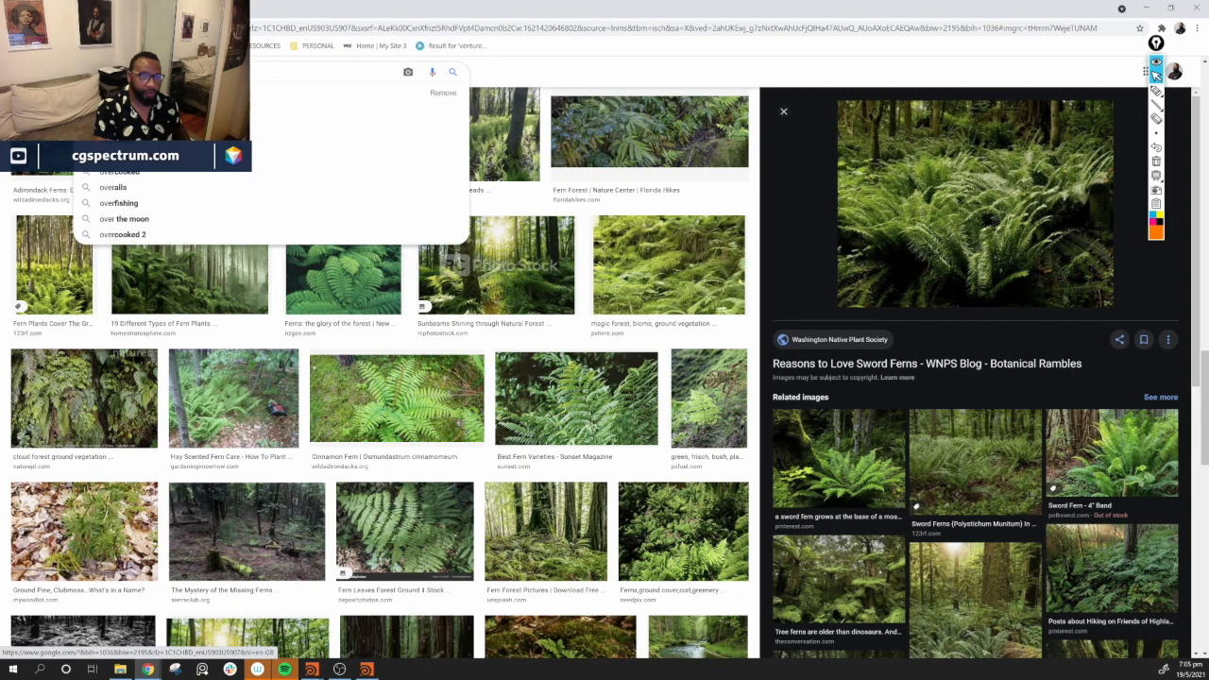
key("BackSpace")
key("Down")
key("Return")
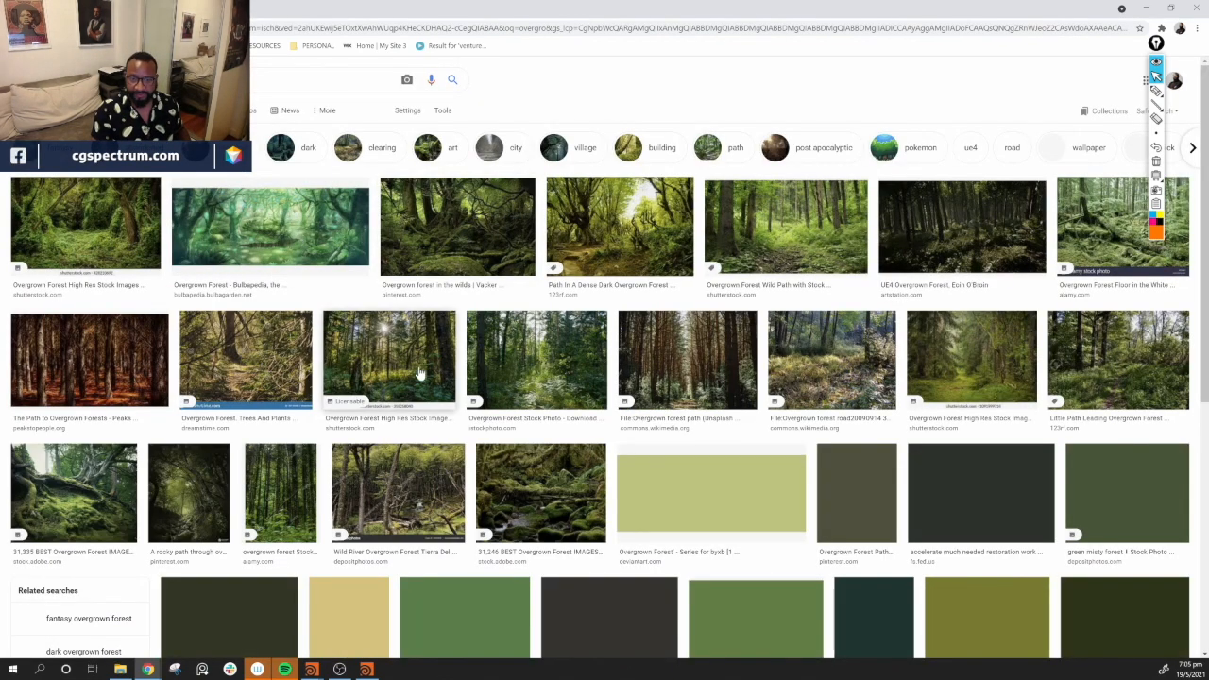
left_click(420, 374)
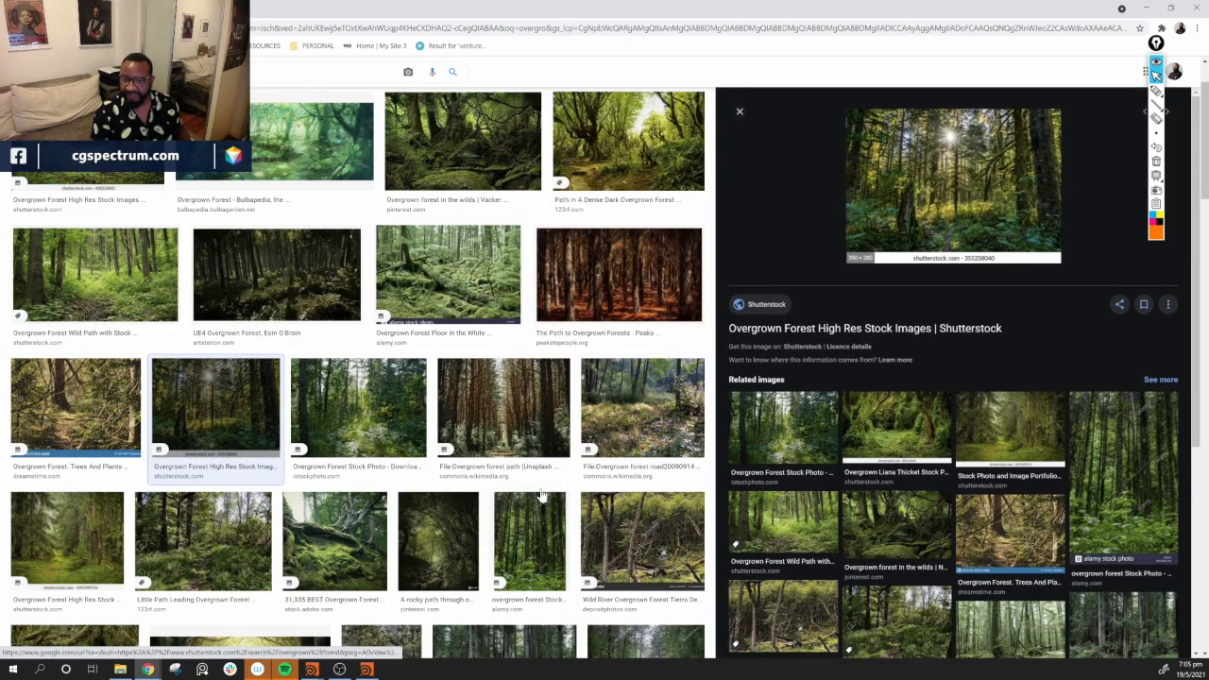
left_click(531, 543)
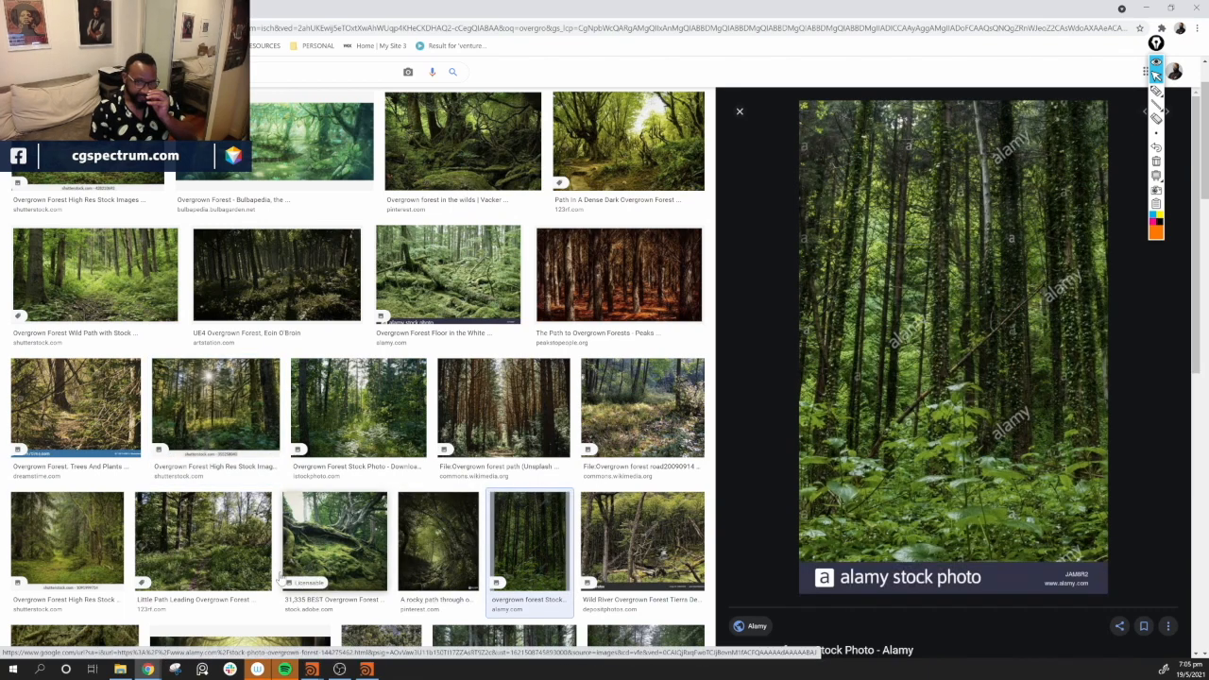
Scroll through the overgrown forest image results and preview the dirt path through an overgrown forest photo
scroll(453, 454, "down", 3)
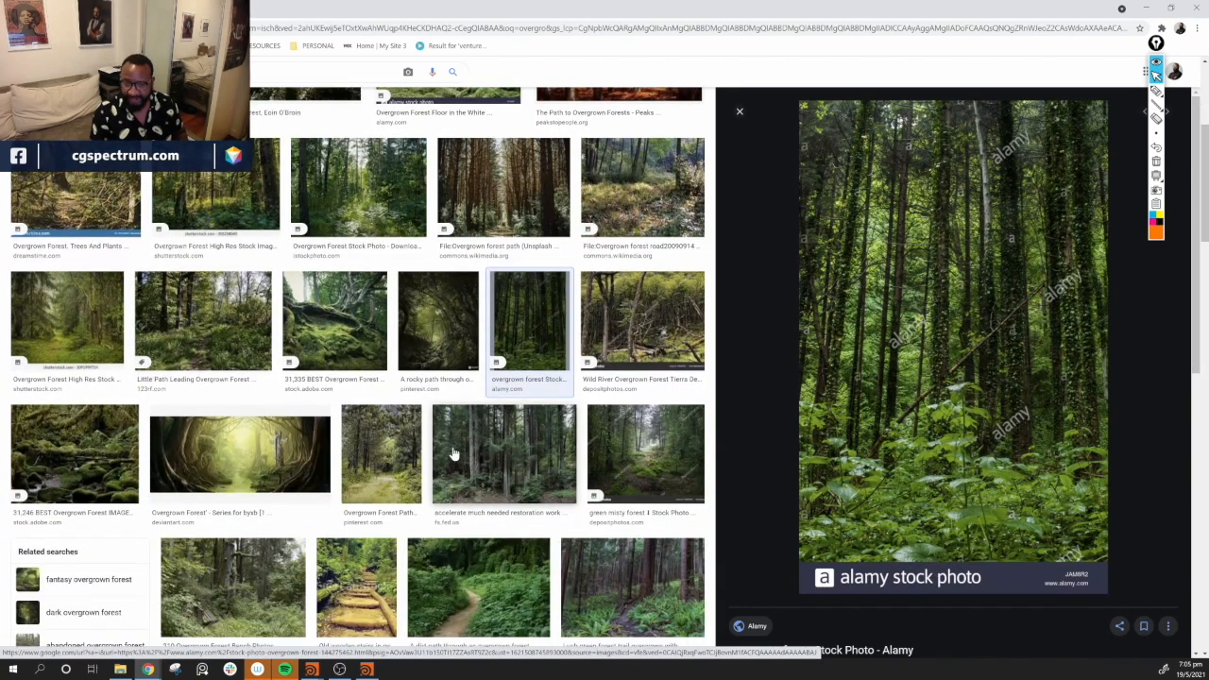
scroll(453, 455, "down", 2)
left_click(498, 486)
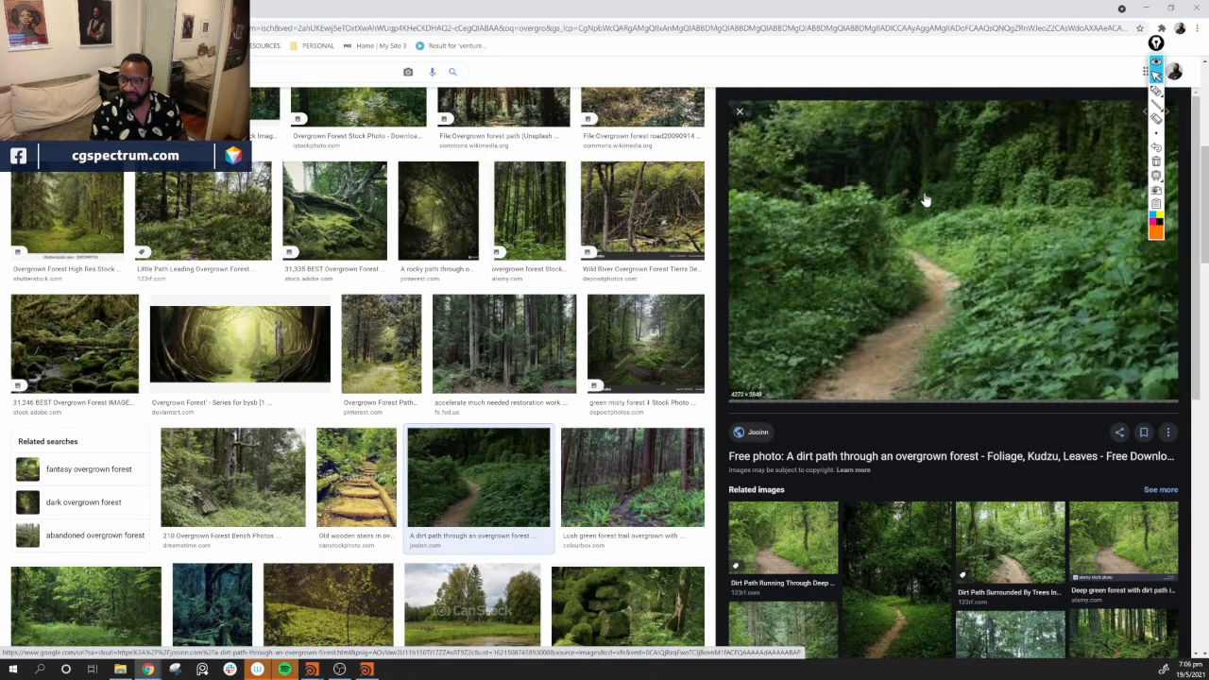
scroll(529, 531, "down", 3)
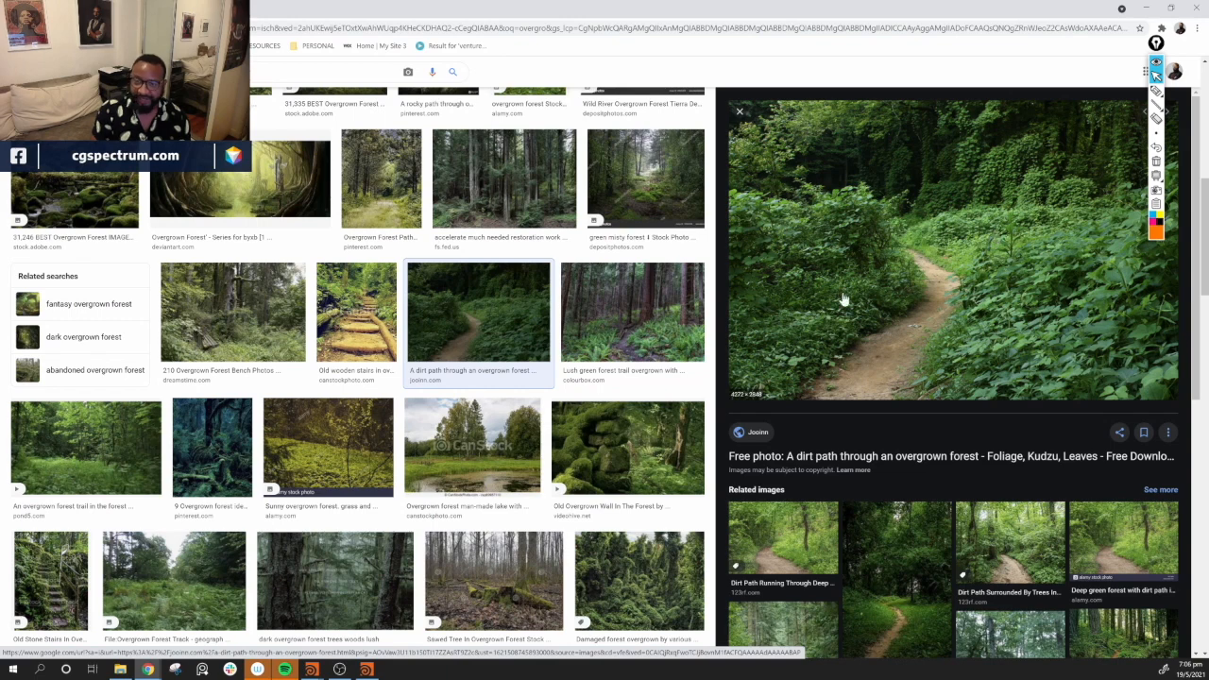
scroll(439, 415, "up", 15)
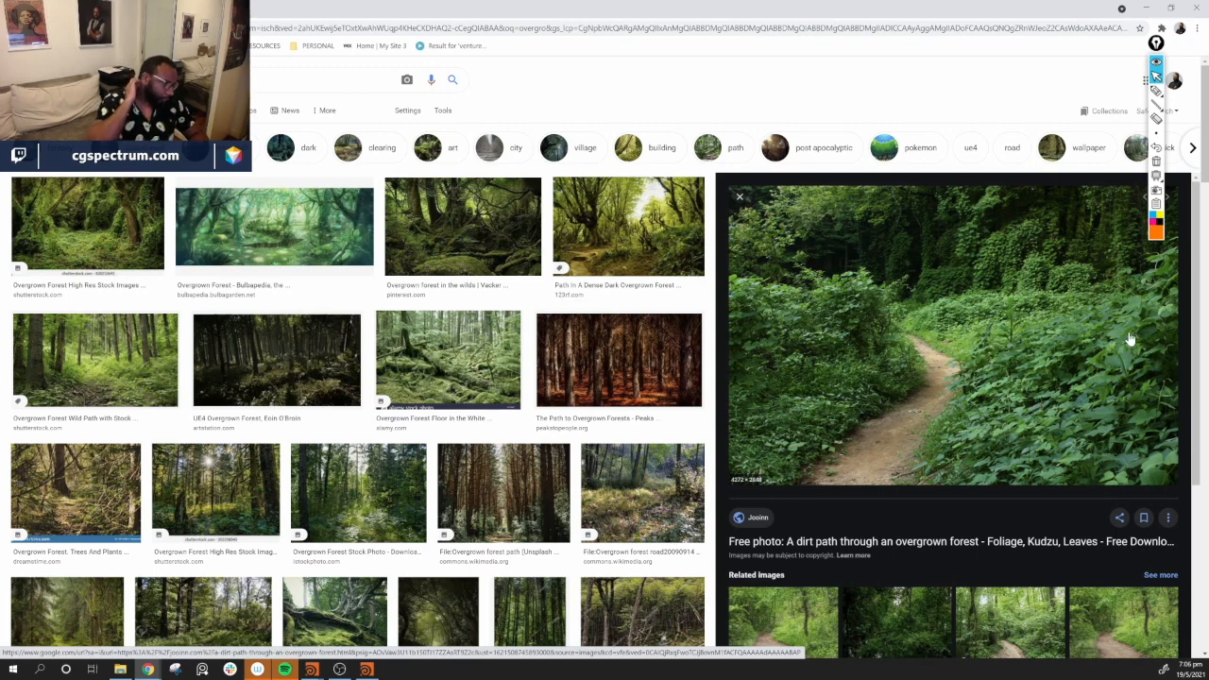
Return to Houdini and tint the skylight's light colour pale cyan, with red about 0.732
left_click(1146, 11)
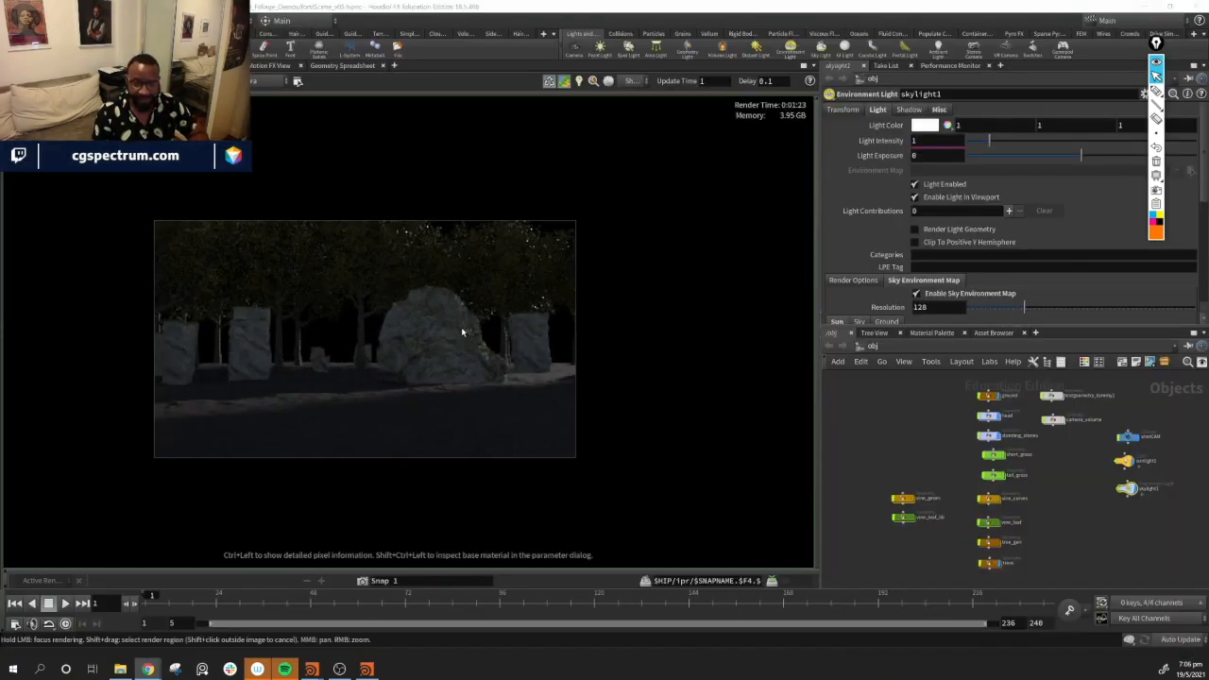
scroll(463, 332, "up", 2)
middle_click_drag(371, 250, 475, 248)
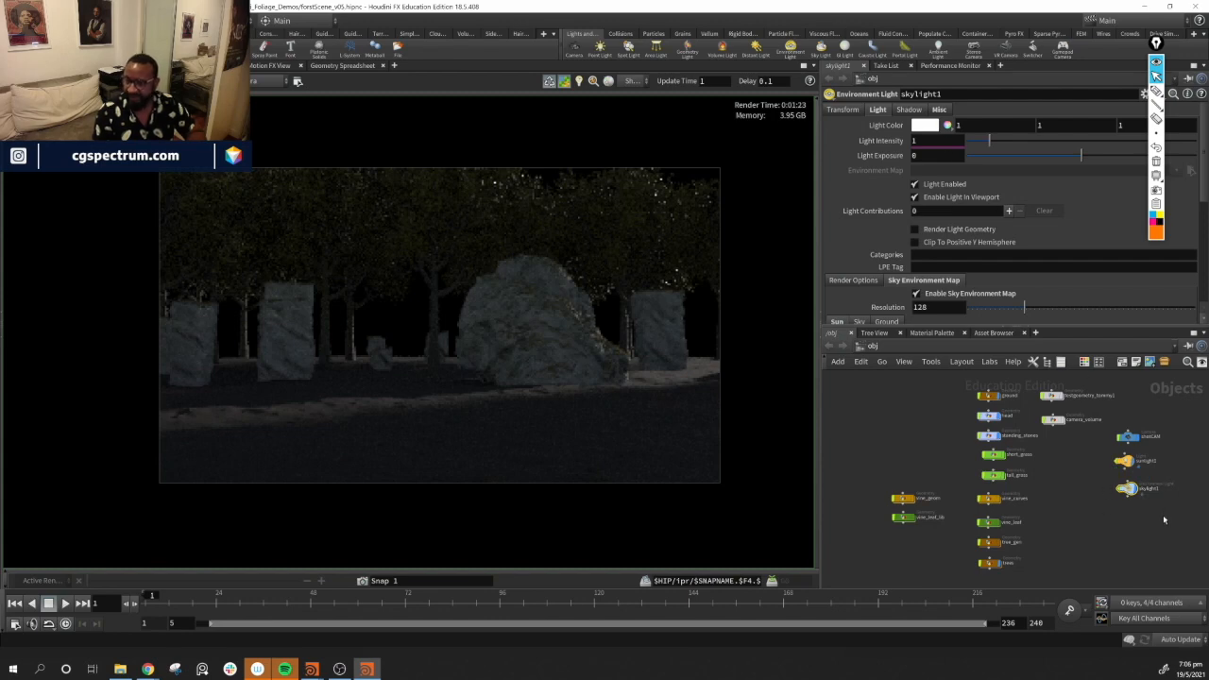
left_click(931, 127)
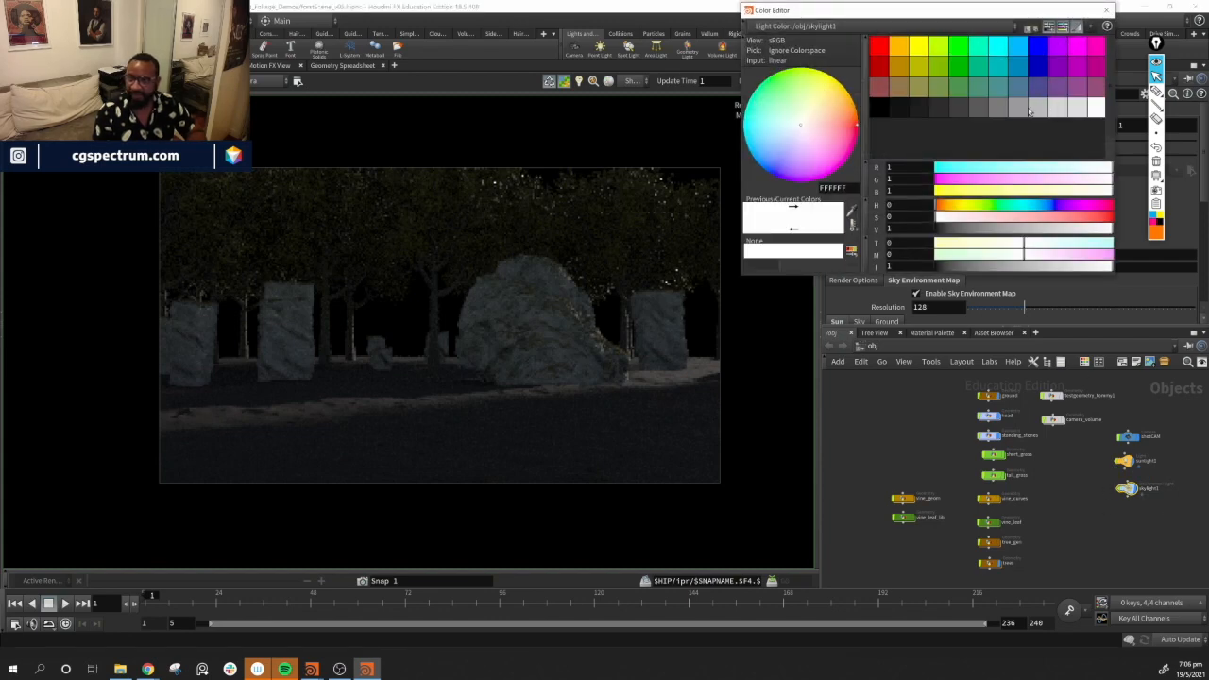
left_click(1079, 170)
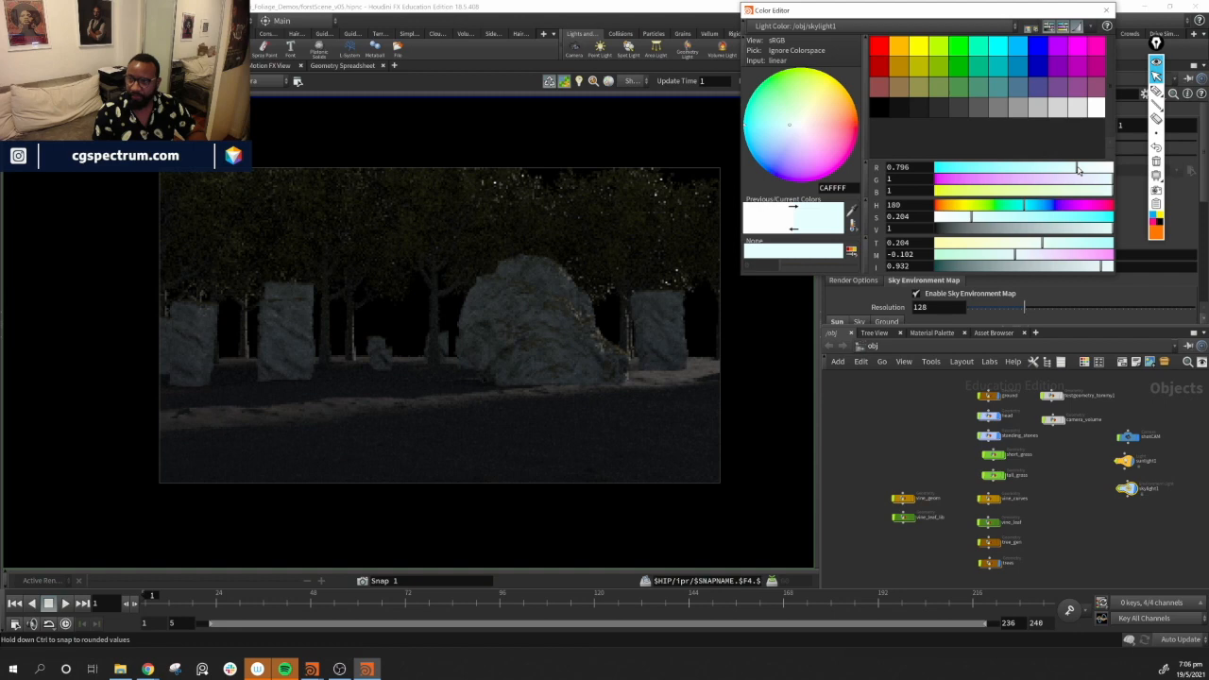
left_click_drag(1071, 170, 1066, 170)
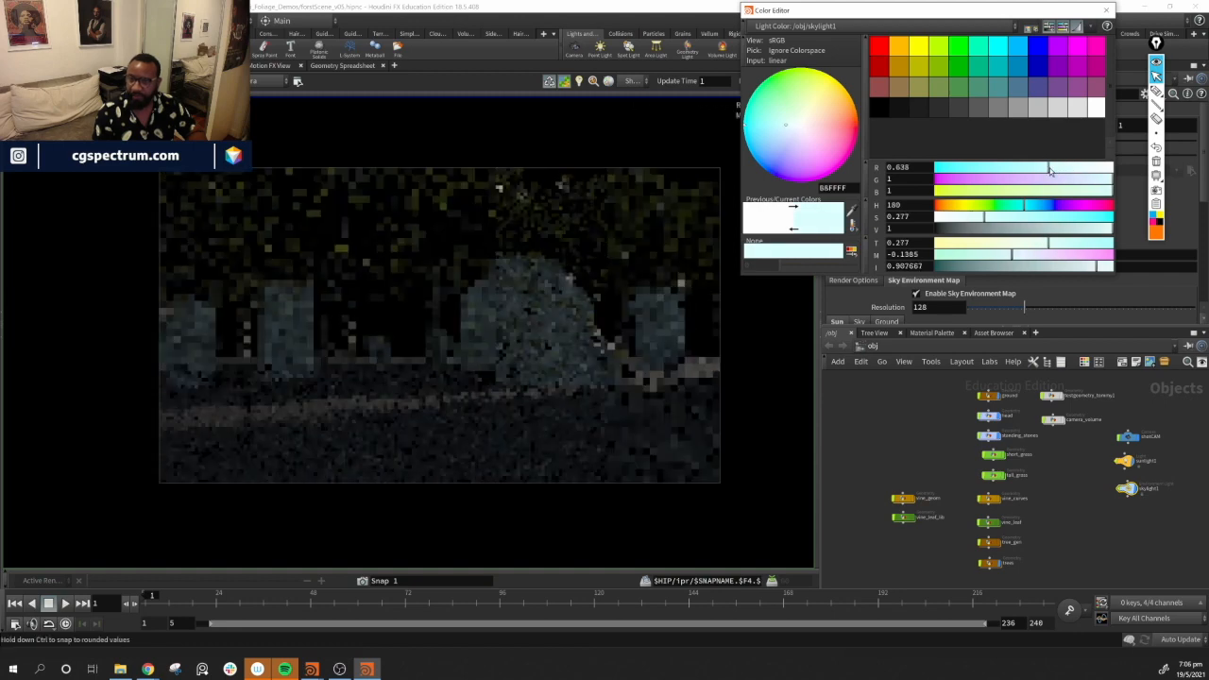
left_click_drag(1052, 170, 1034, 170)
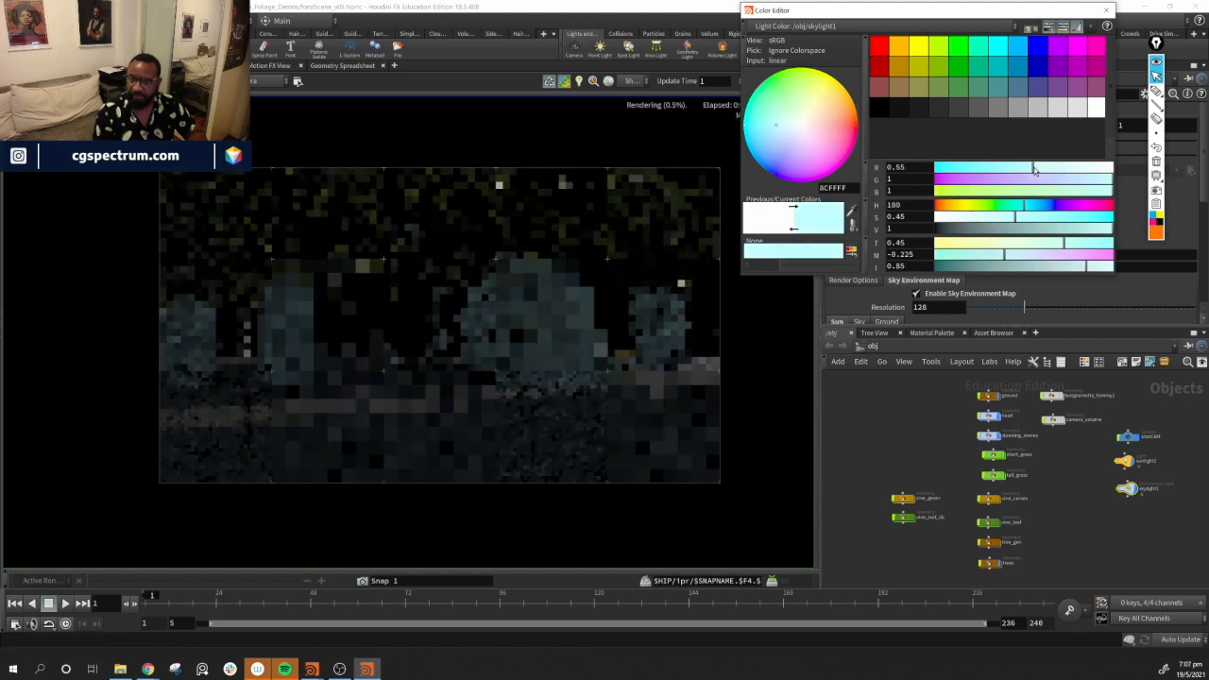
left_click_drag(1035, 170, 1047, 170)
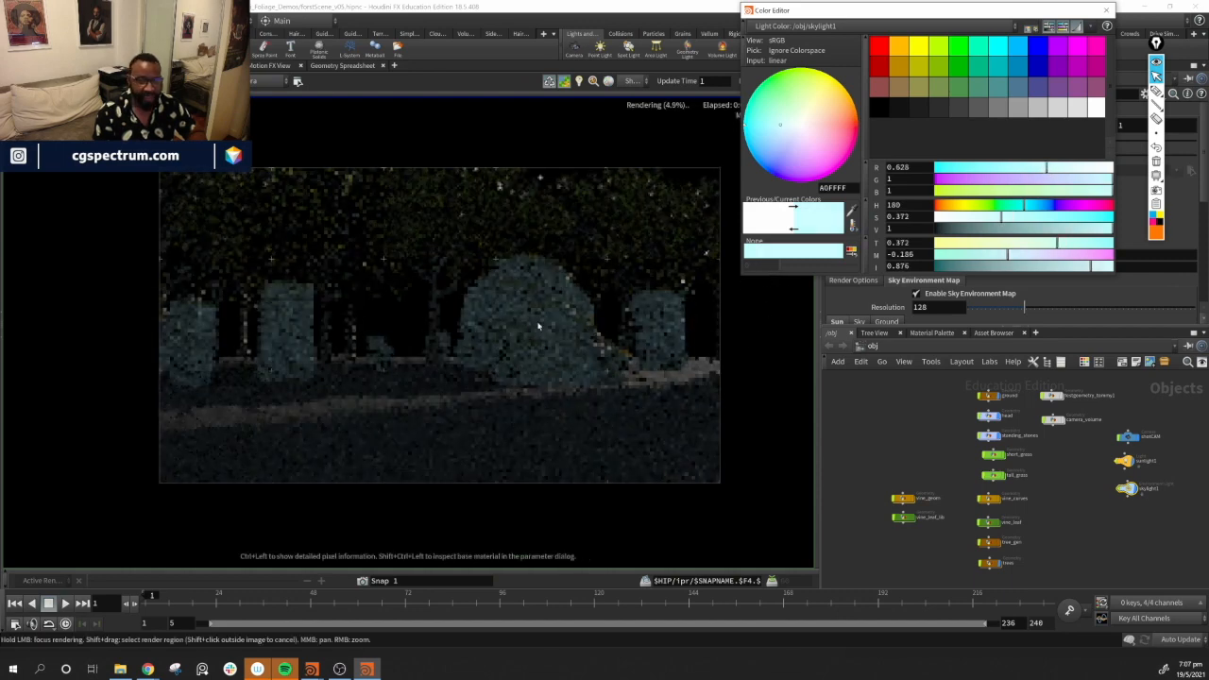
left_click_drag(1089, 176, 1067, 175)
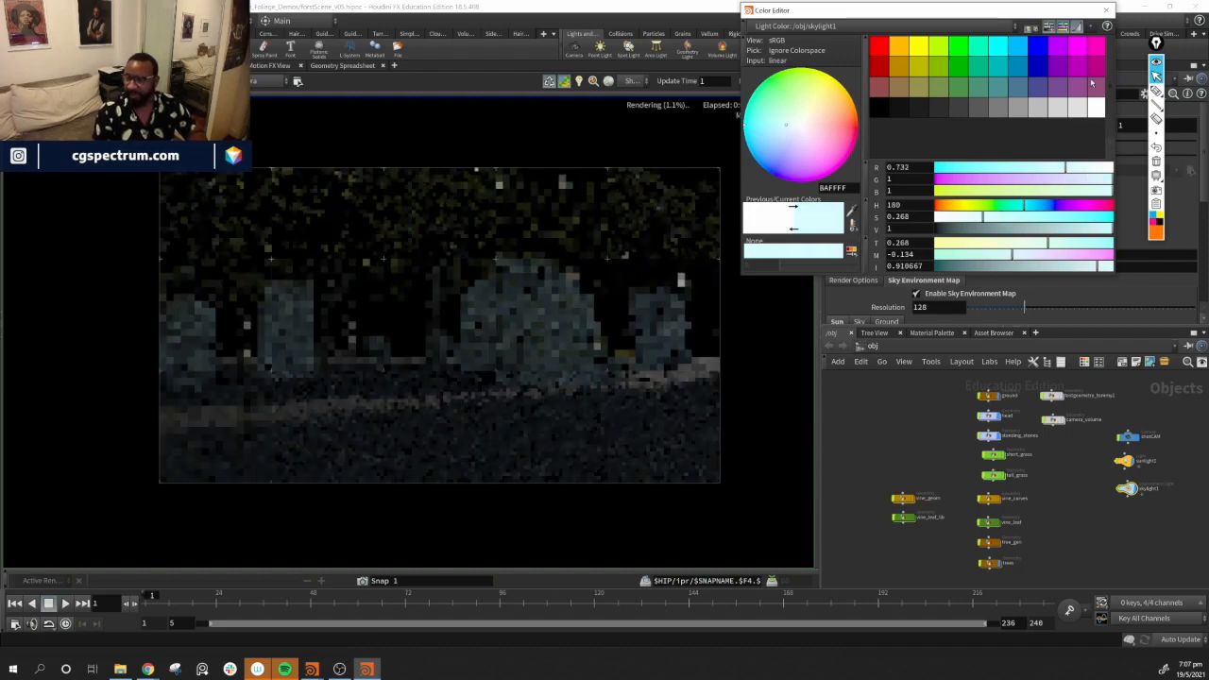
left_click(1106, 10)
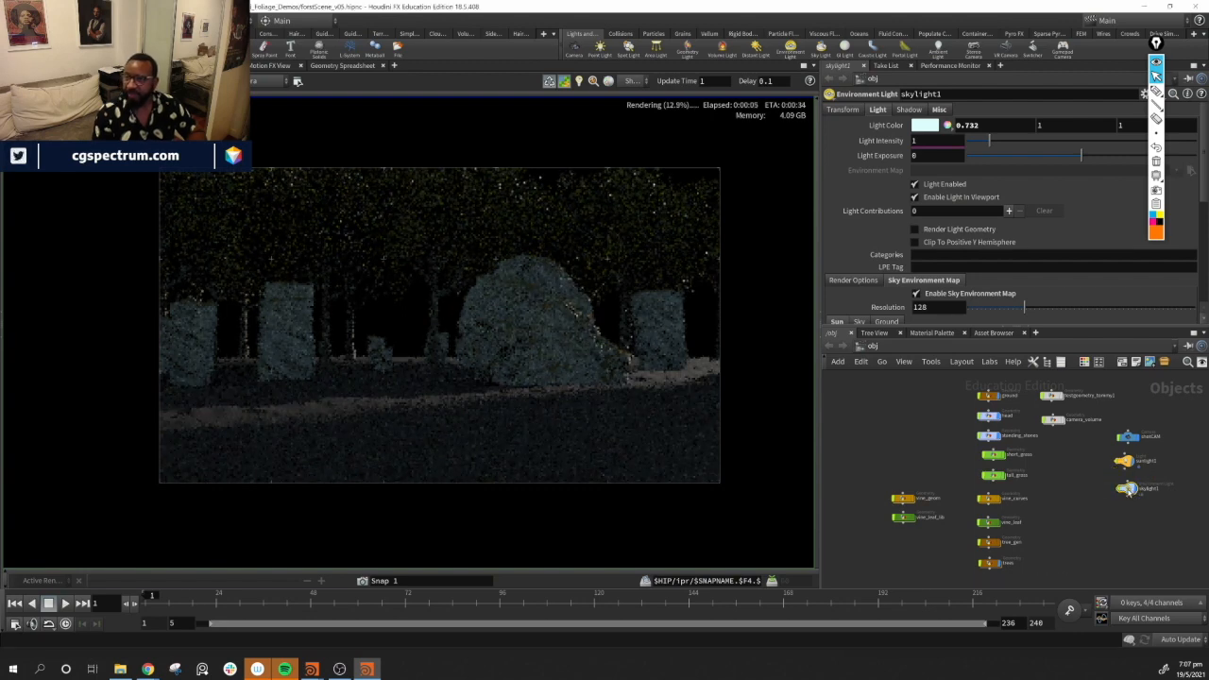
Set the sun light's colour to a warm pale yellow, with blue about 0.693
left_click(1126, 462)
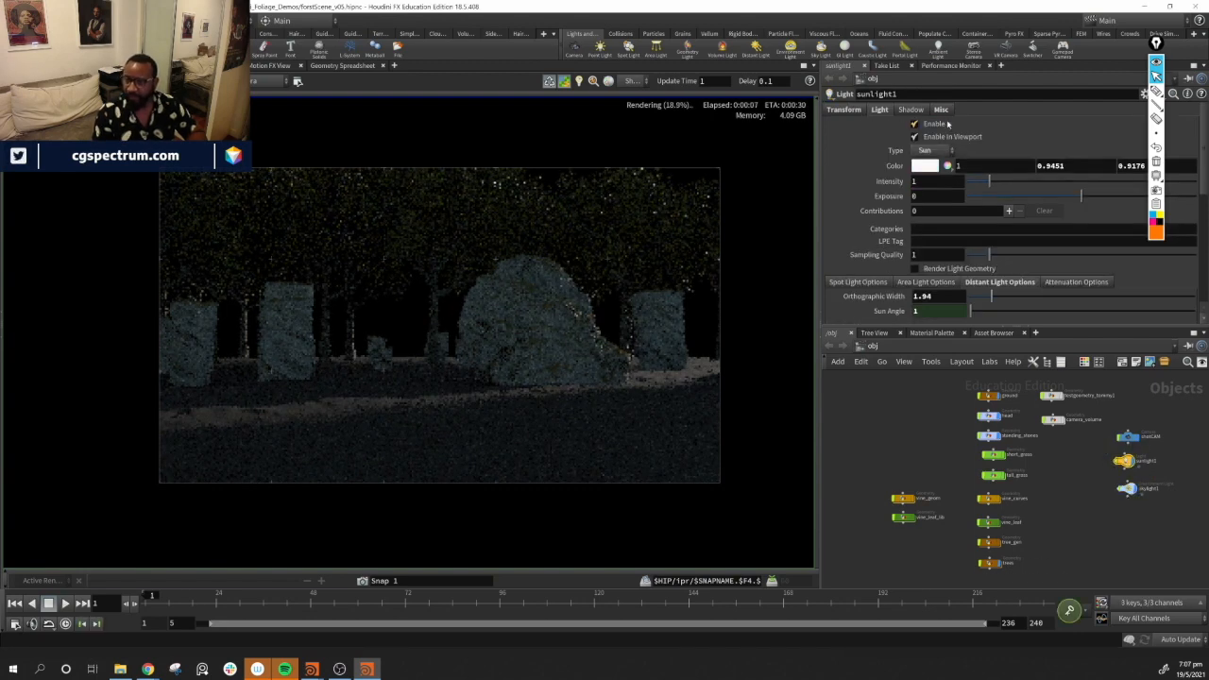
left_click(925, 169)
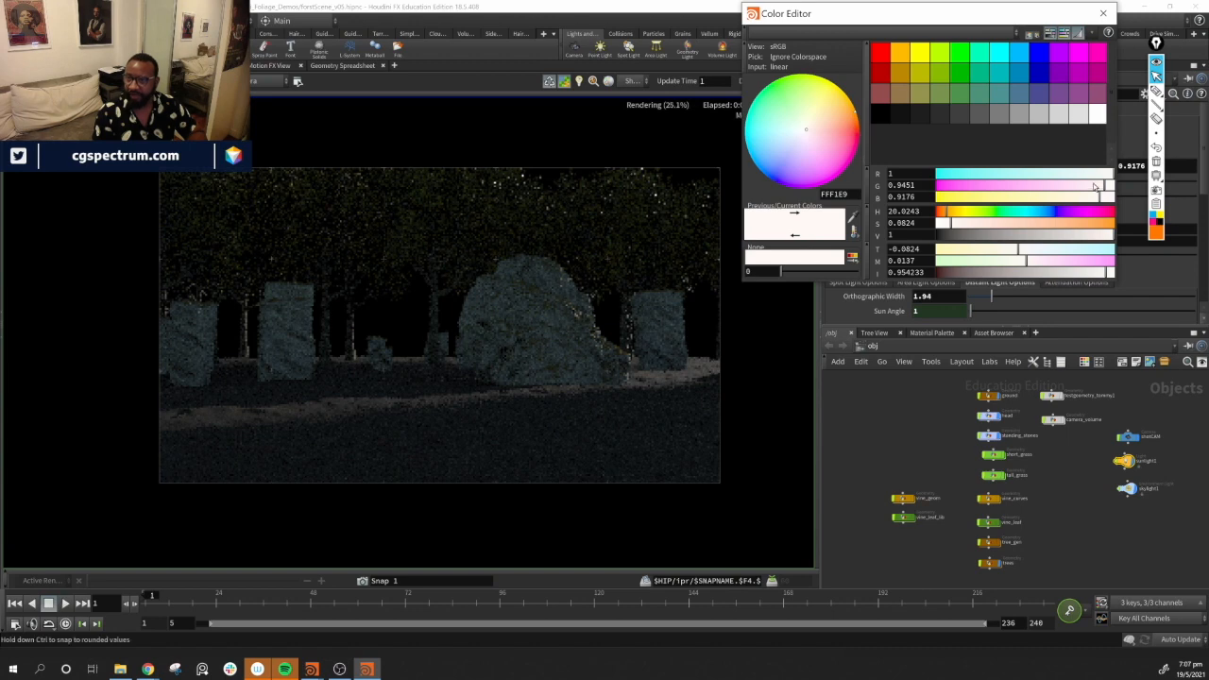
left_click_drag(1083, 176, 1049, 180)
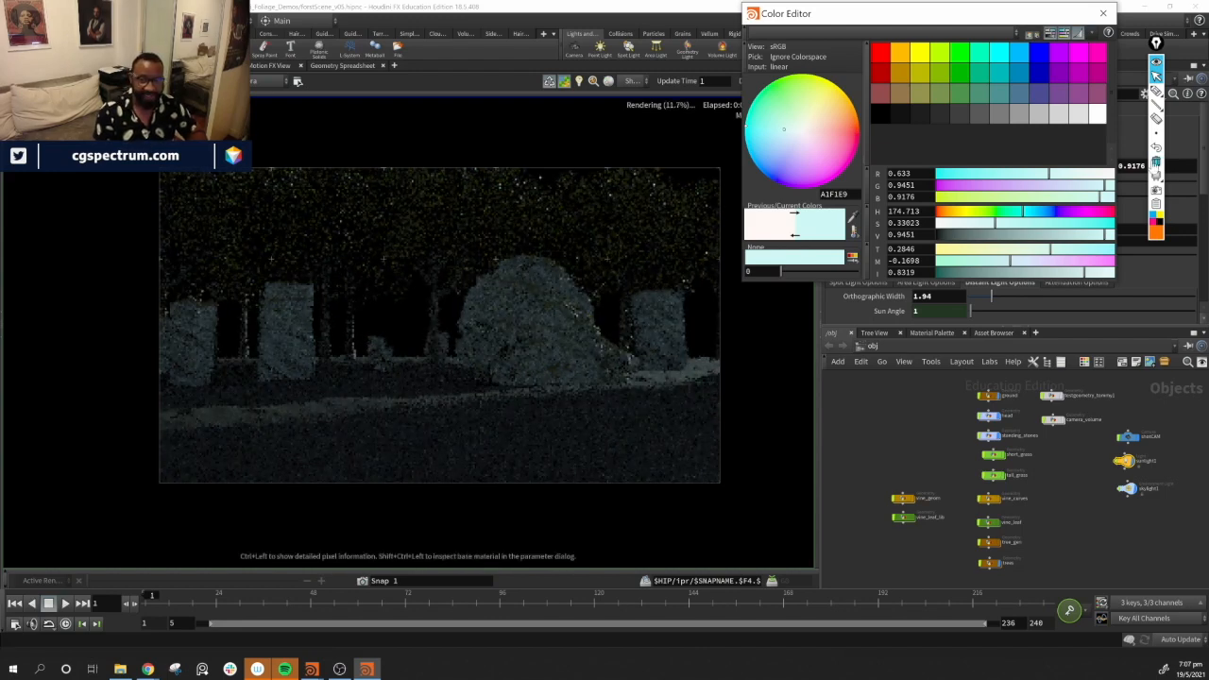
left_click_drag(1108, 175, 1126, 177)
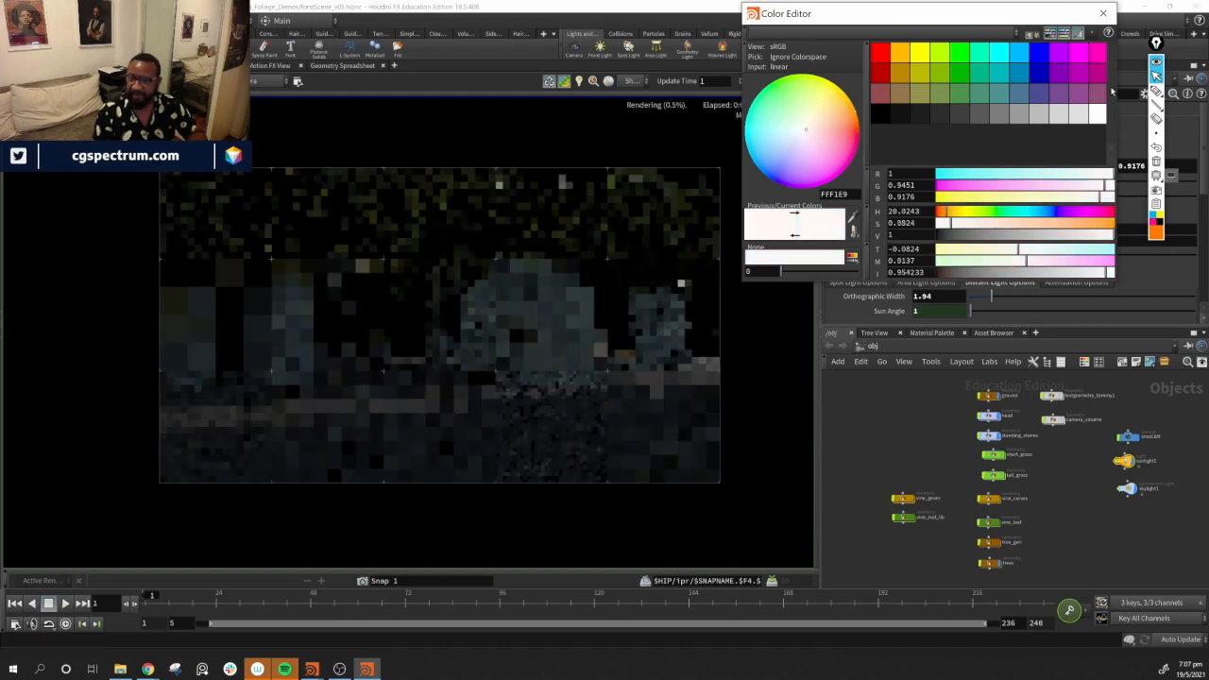
left_click(1104, 13)
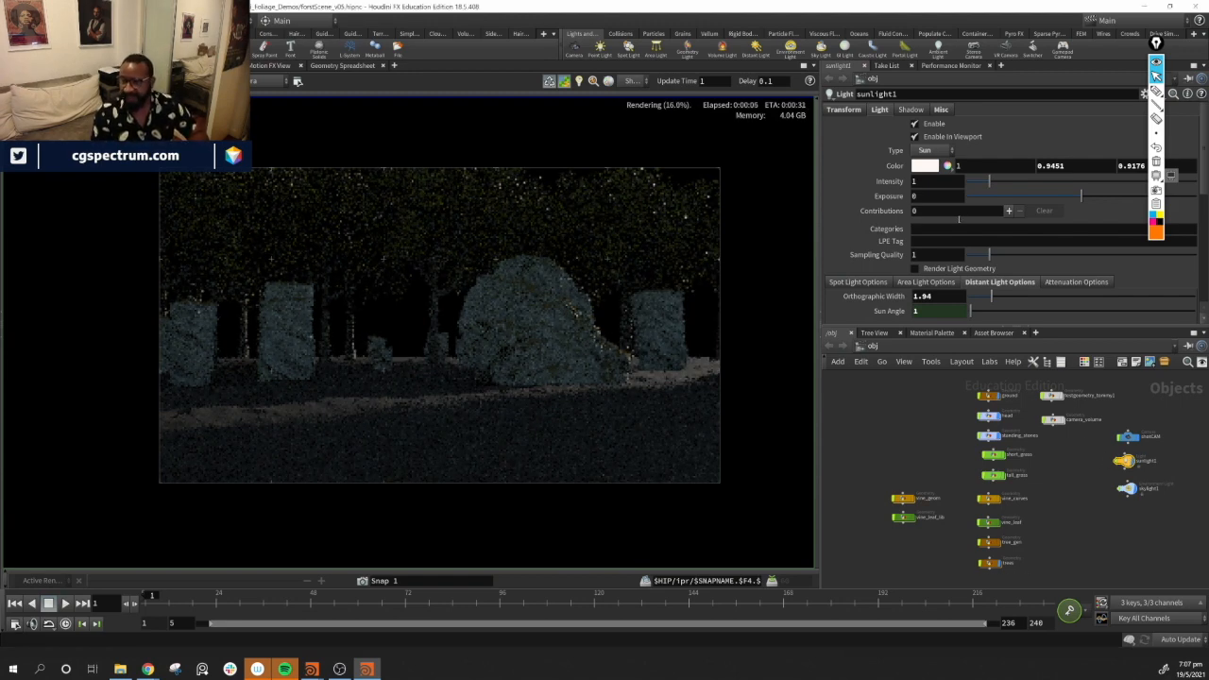
left_click(926, 169)
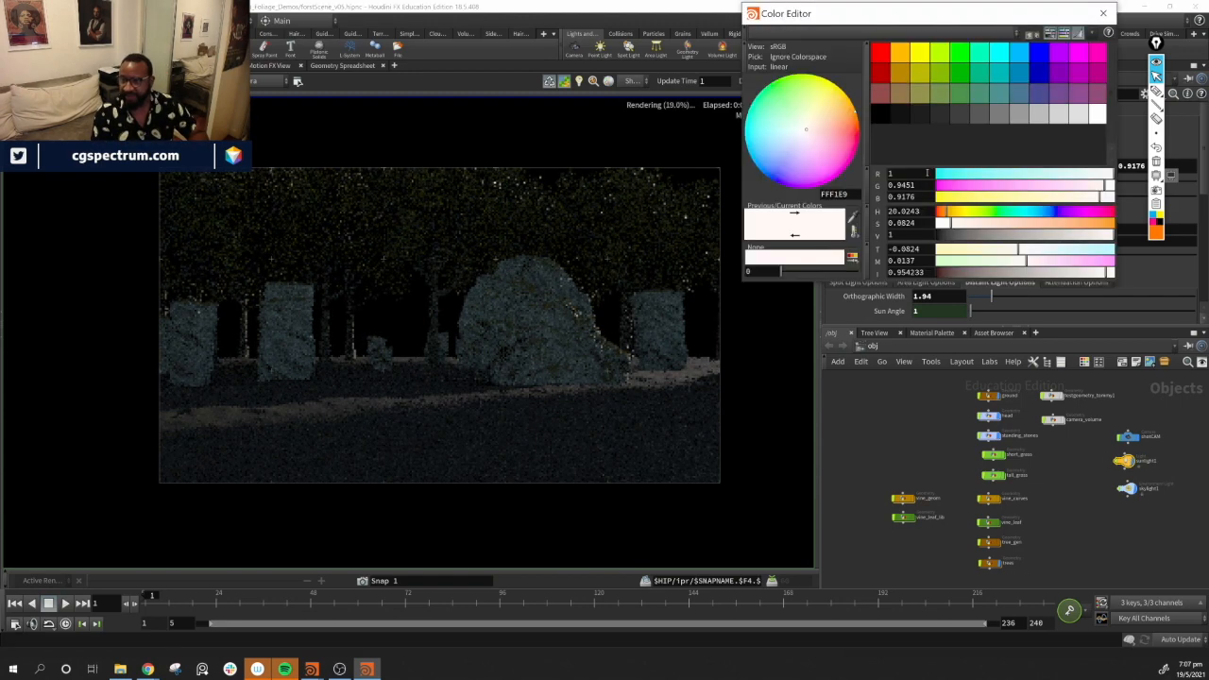
left_click(1089, 198)
left_click_drag(1084, 200, 1059, 198)
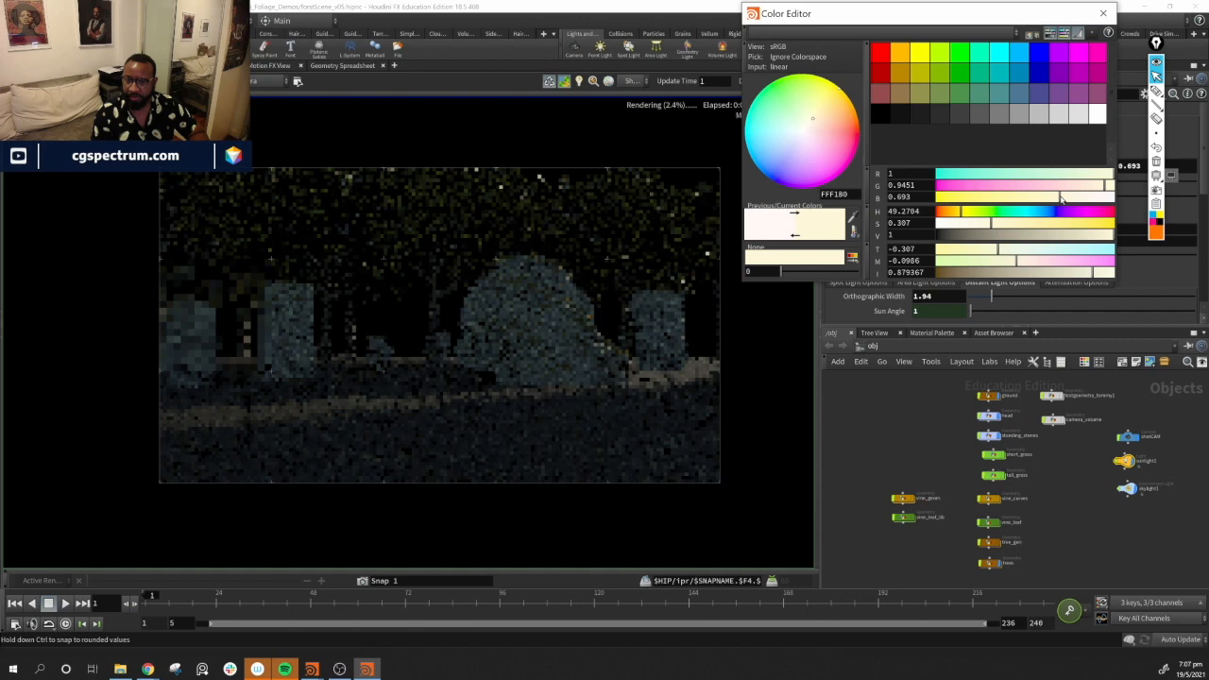
left_click(1103, 14)
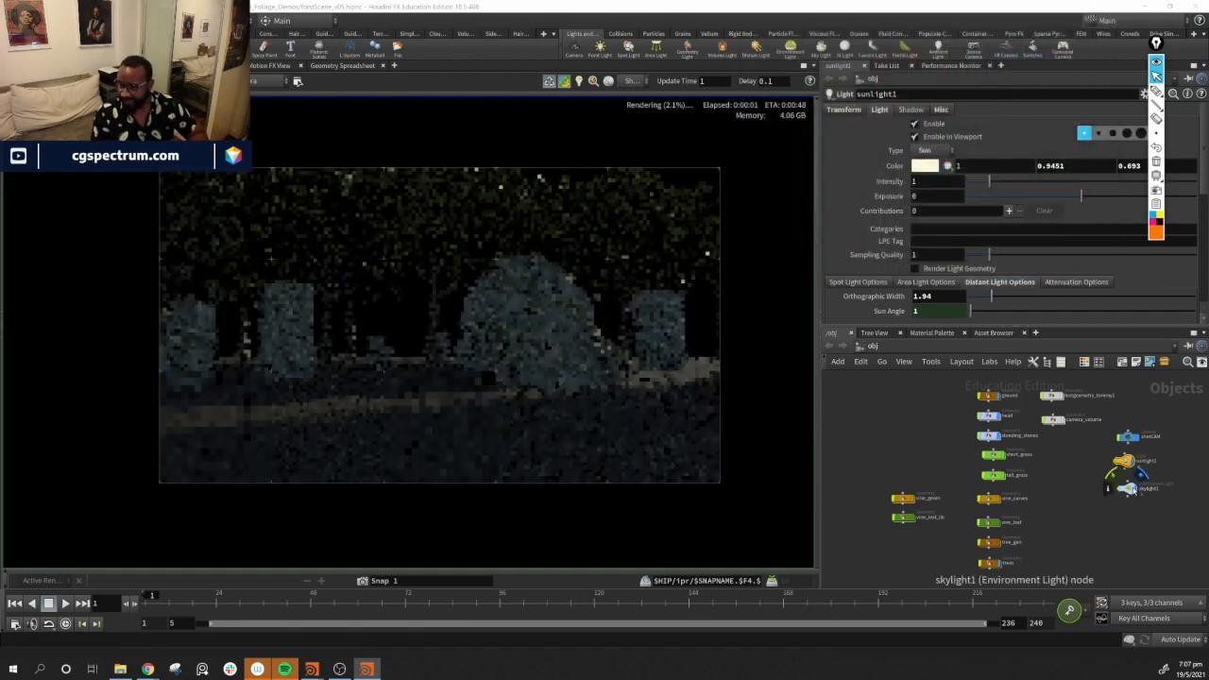
Darken the skylight's colour to about R 0.465, G 0.733, B 0.733
left_click(1128, 489)
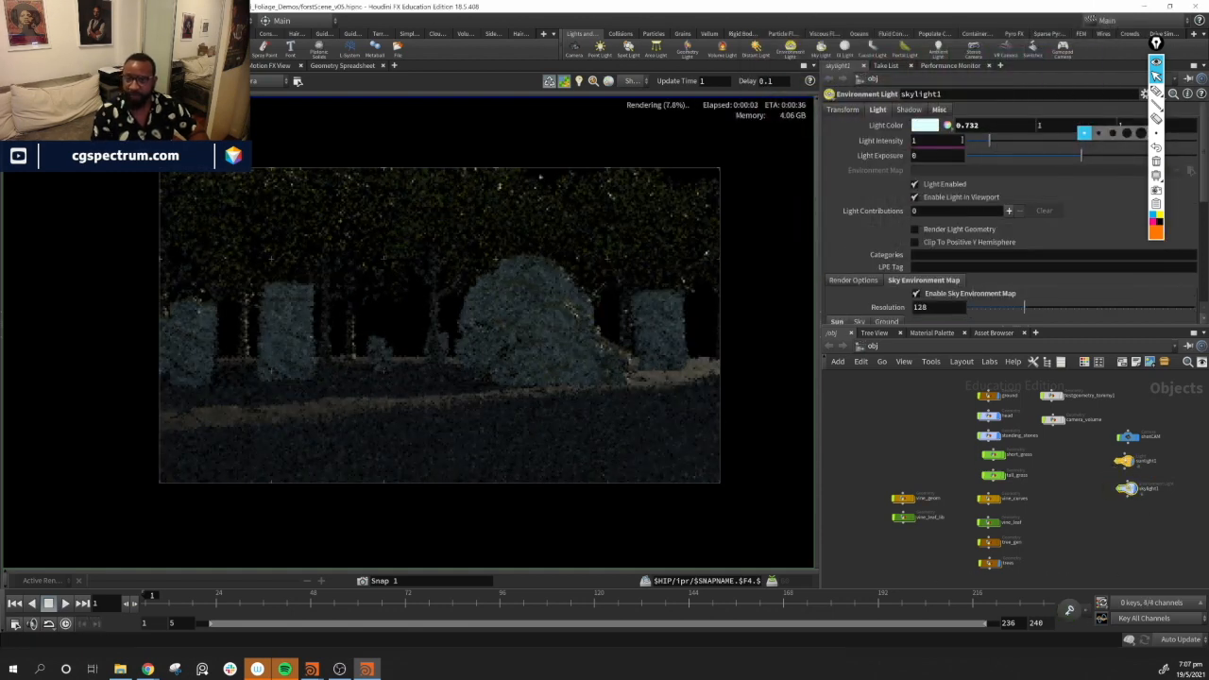
left_click(934, 127)
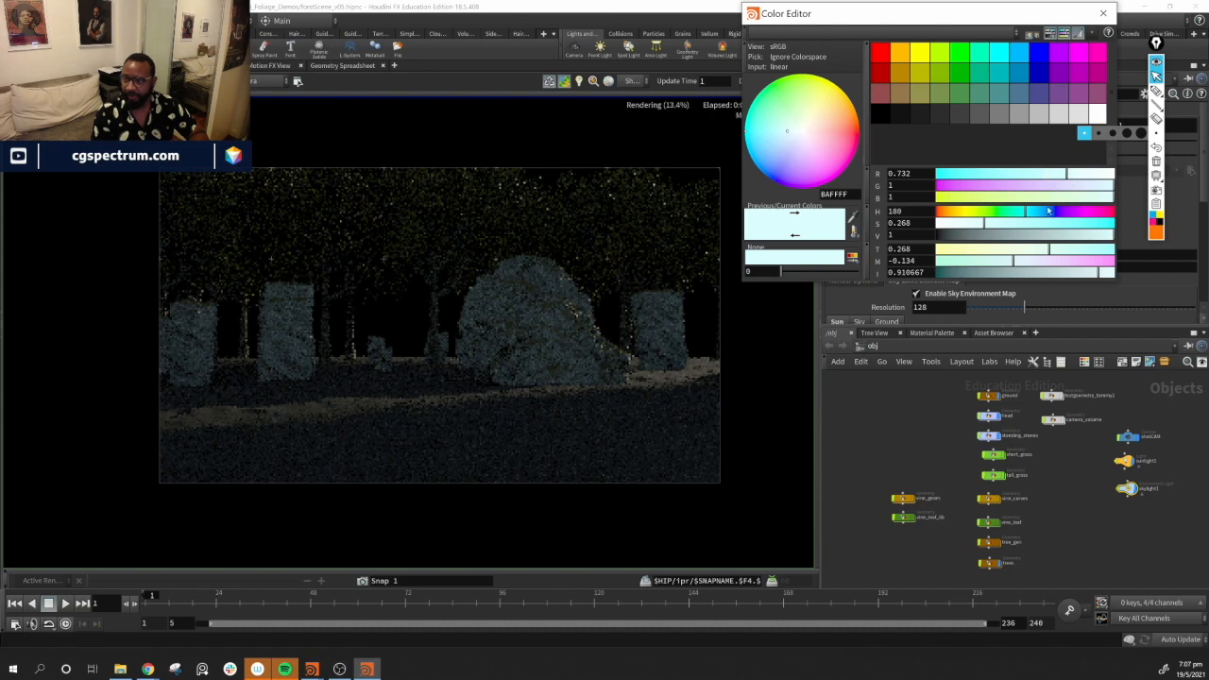
left_click_drag(1086, 278, 1057, 276)
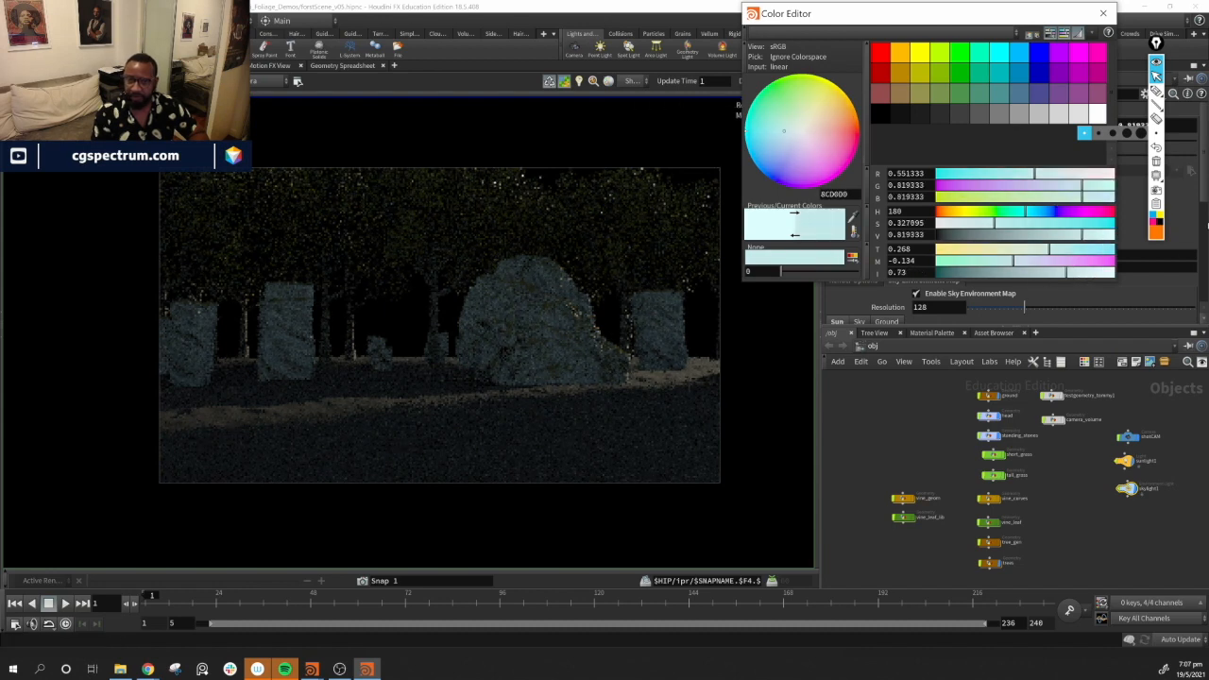
left_click_drag(1066, 272, 1051, 272)
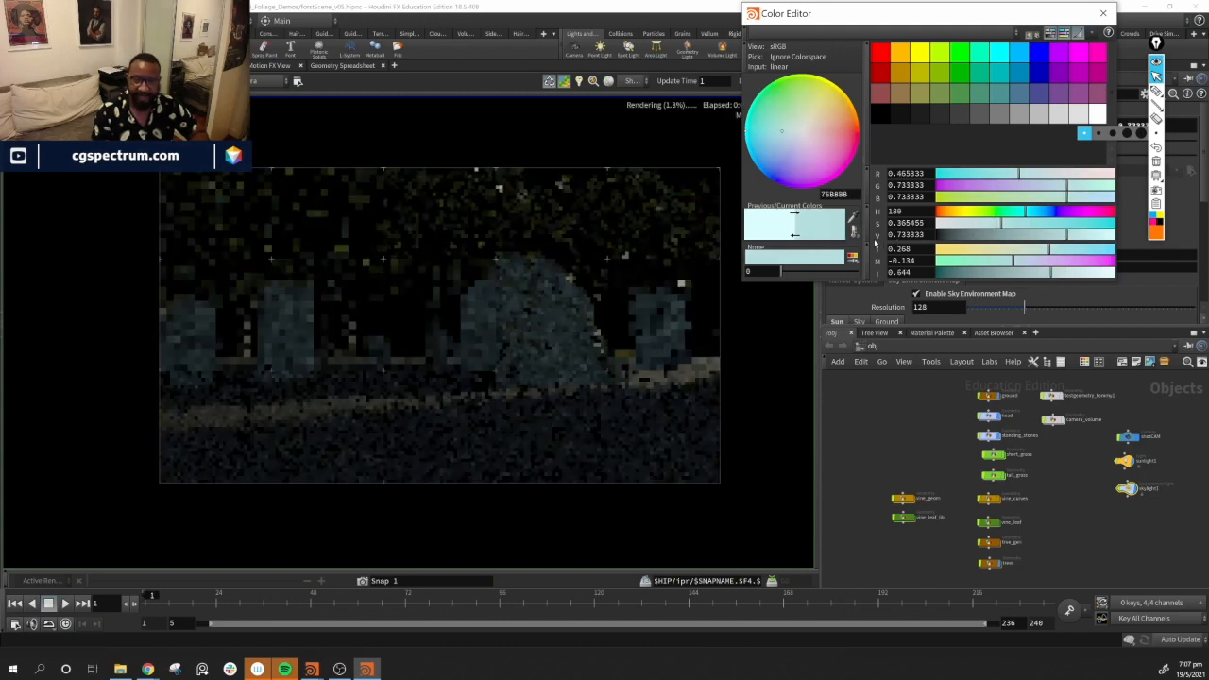
left_click(1103, 14)
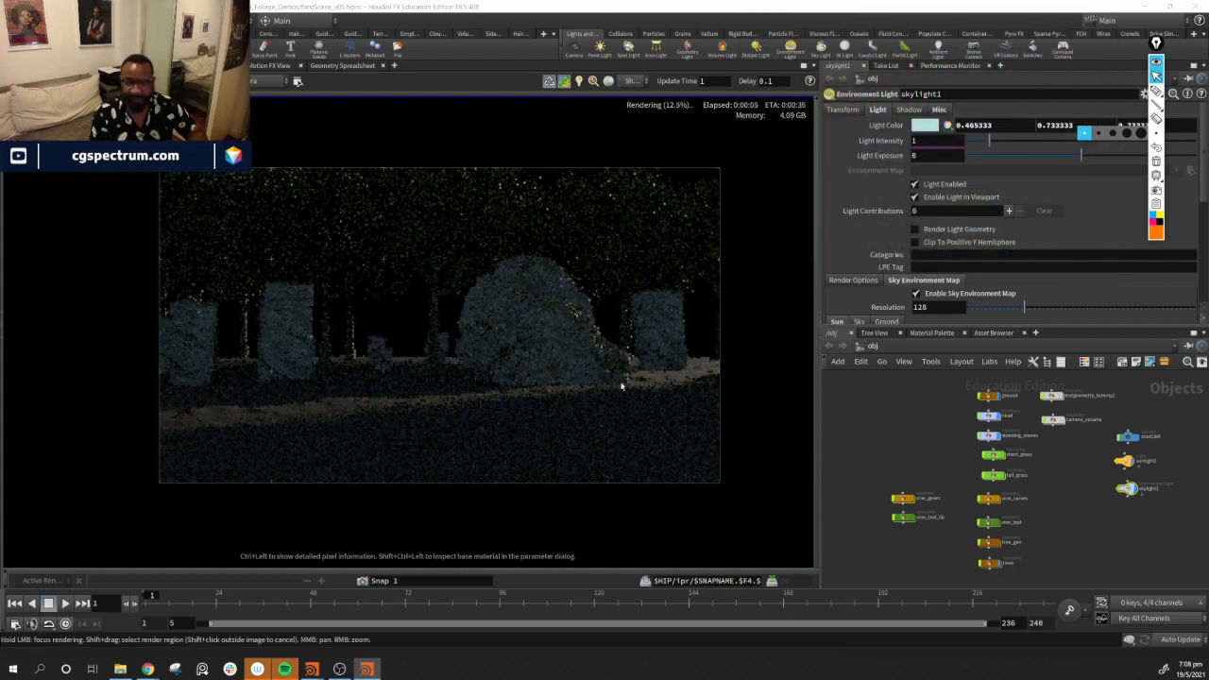
Switch to the scene viewport and set the skylight's sun Rotate angle to 90
left_click(28, 65)
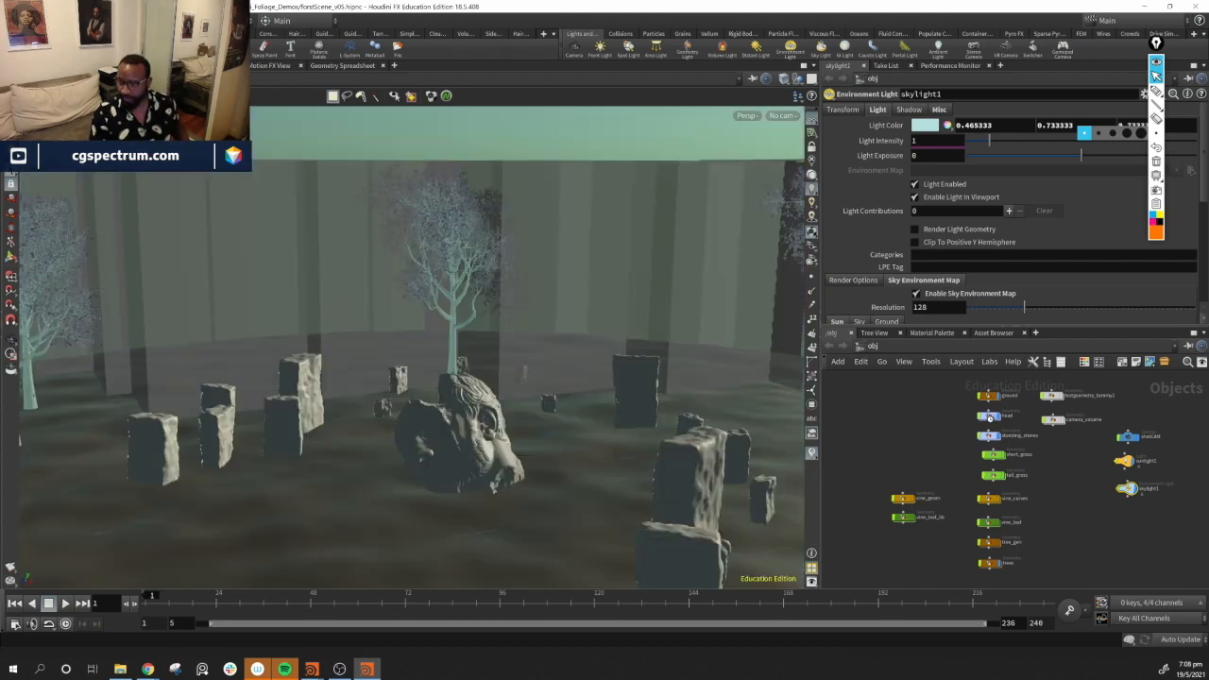
left_click(990, 417)
left_click(1125, 586)
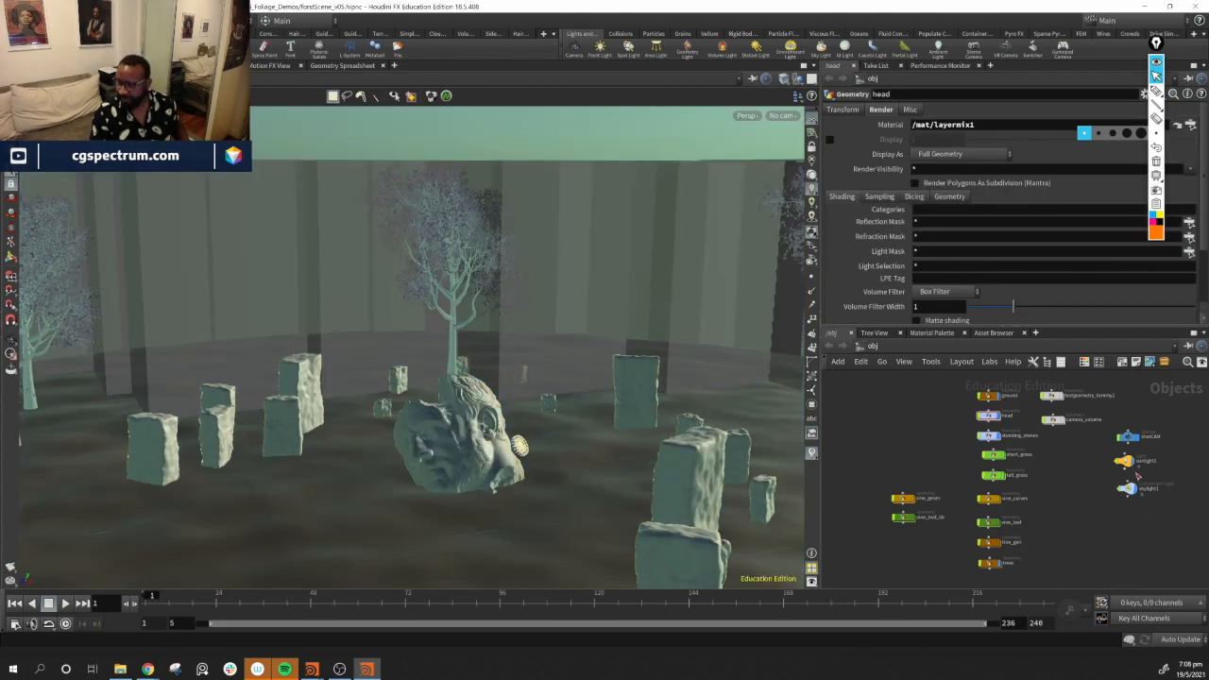
left_click(1124, 461)
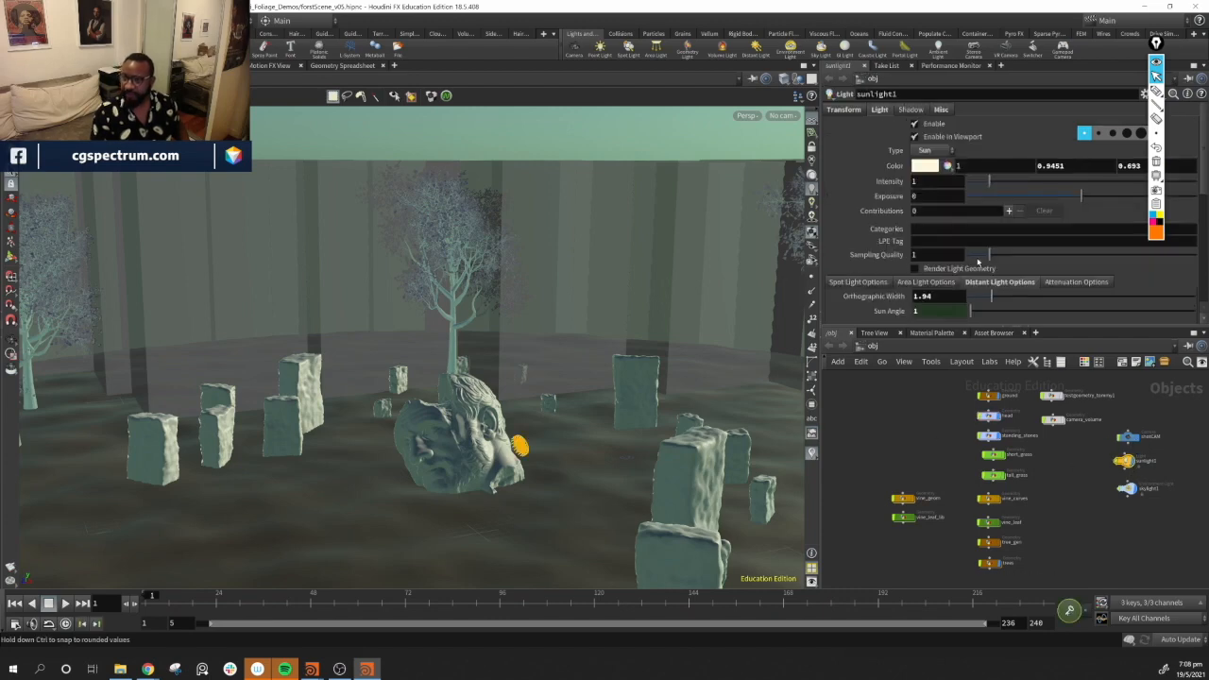
scroll(967, 279, "down", 3)
scroll(968, 279, "up", 2)
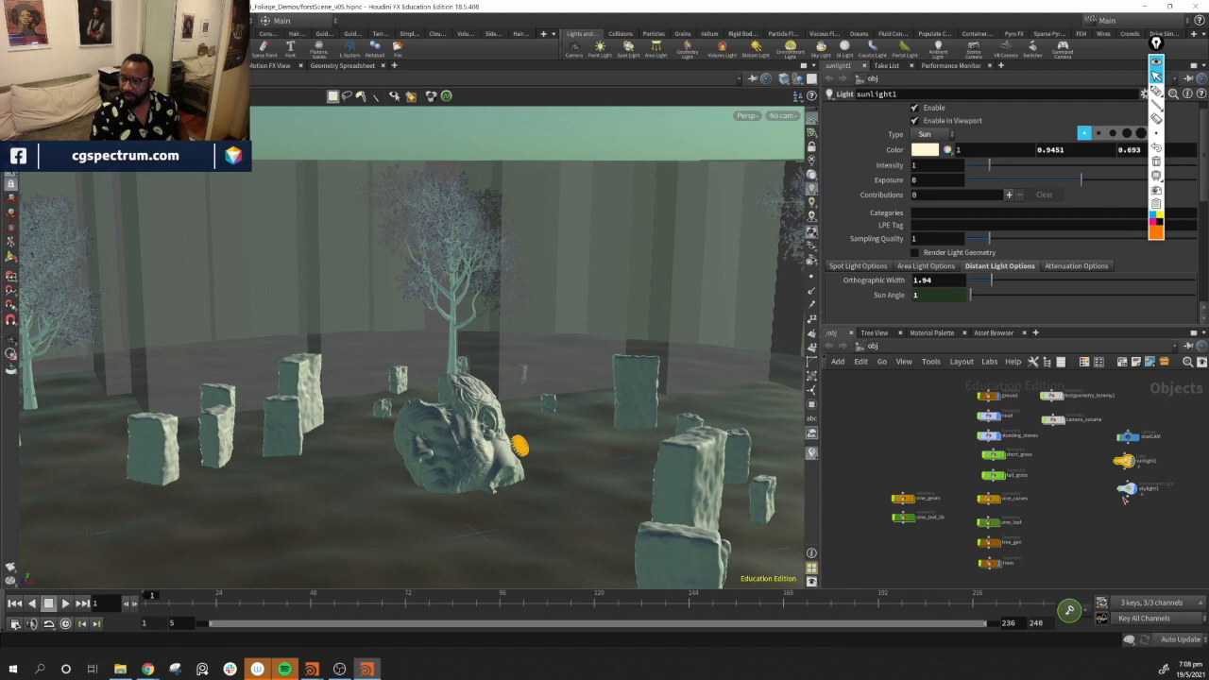
left_click(1127, 489)
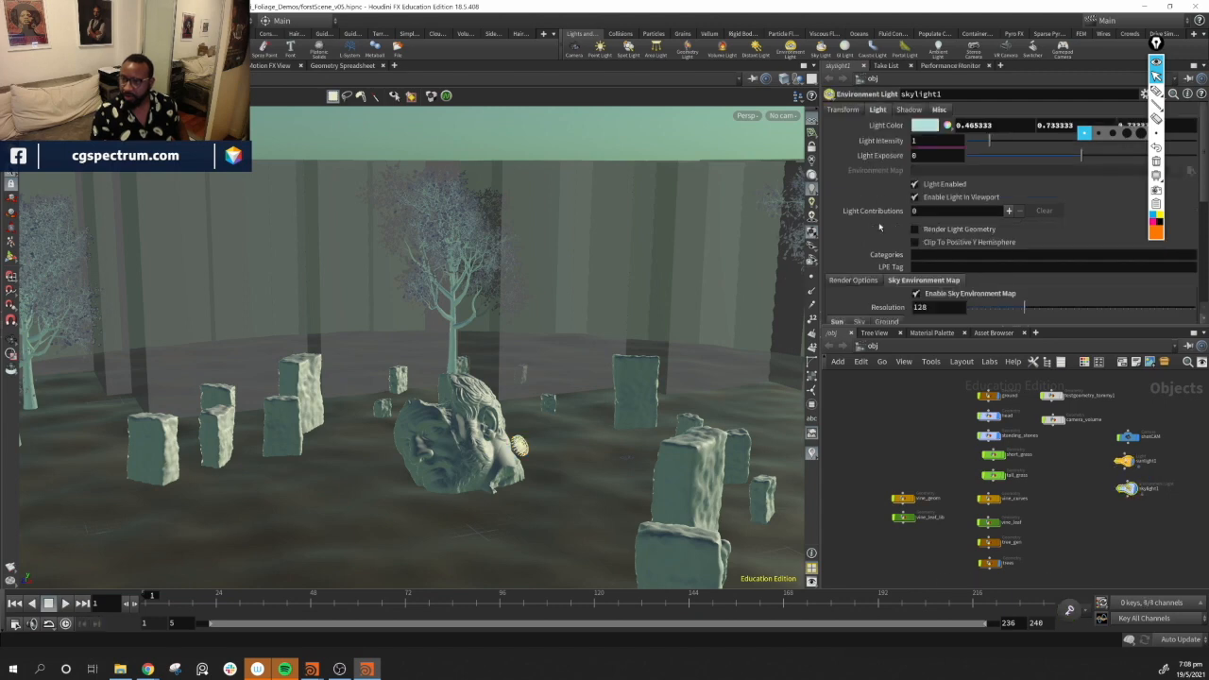
scroll(878, 227, "down", 5)
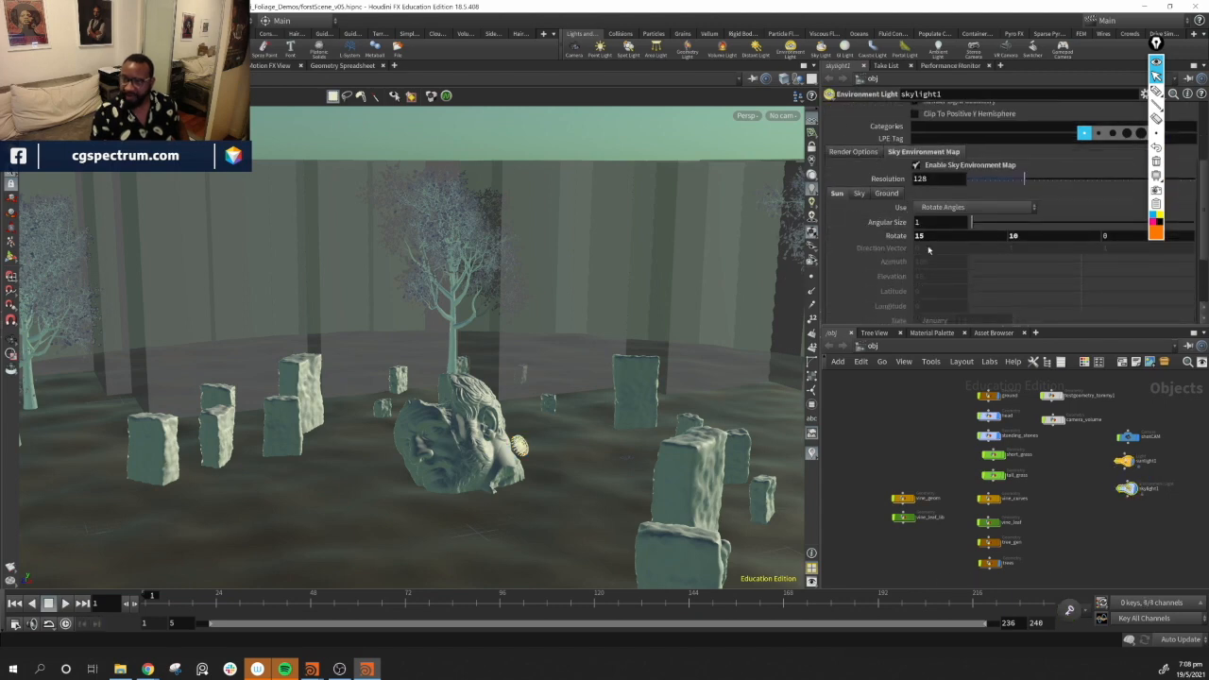
left_click(982, 221)
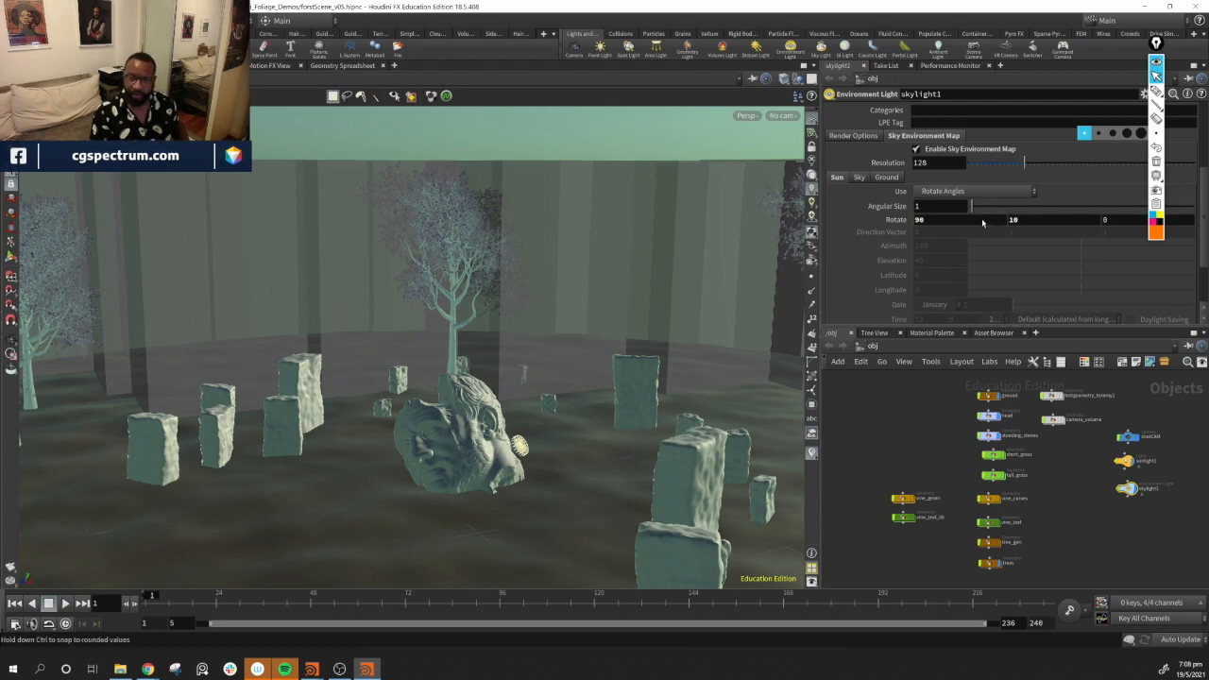
key("Return")
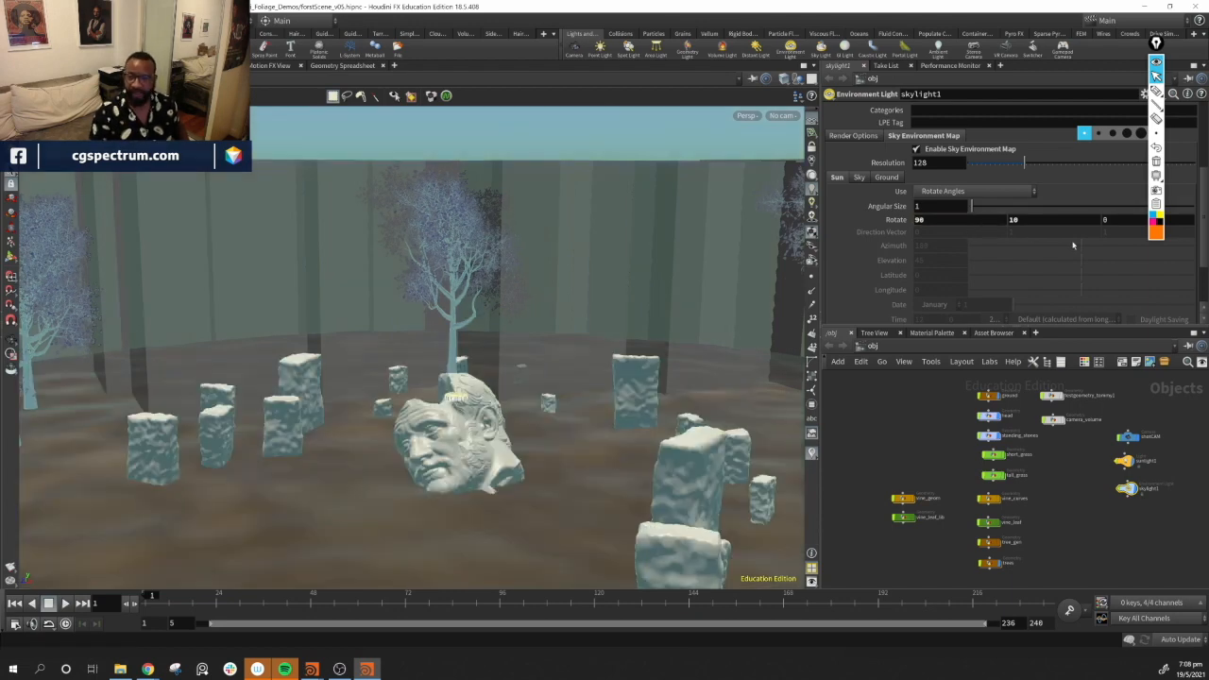
middle_click_drag(482, 468, 510, 406, "alt")
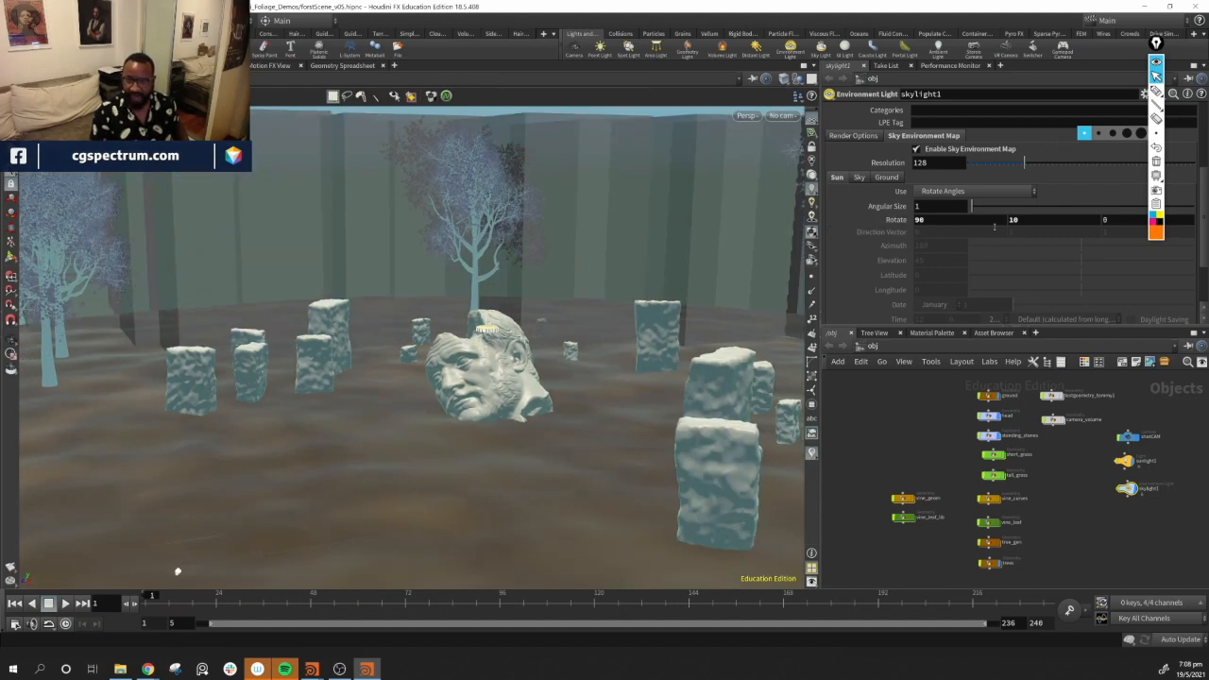
Try the skylight sun's first Rotate angle at 45 and then at -45
left_click(958, 222)
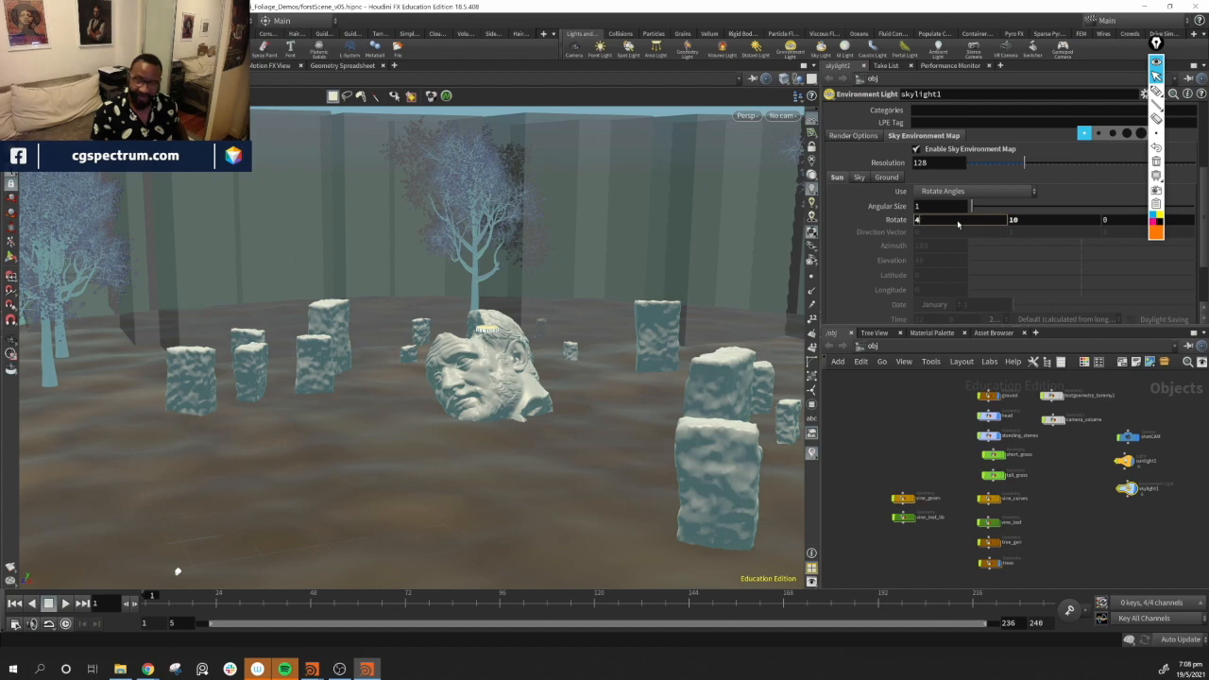
type("45")
key("Return")
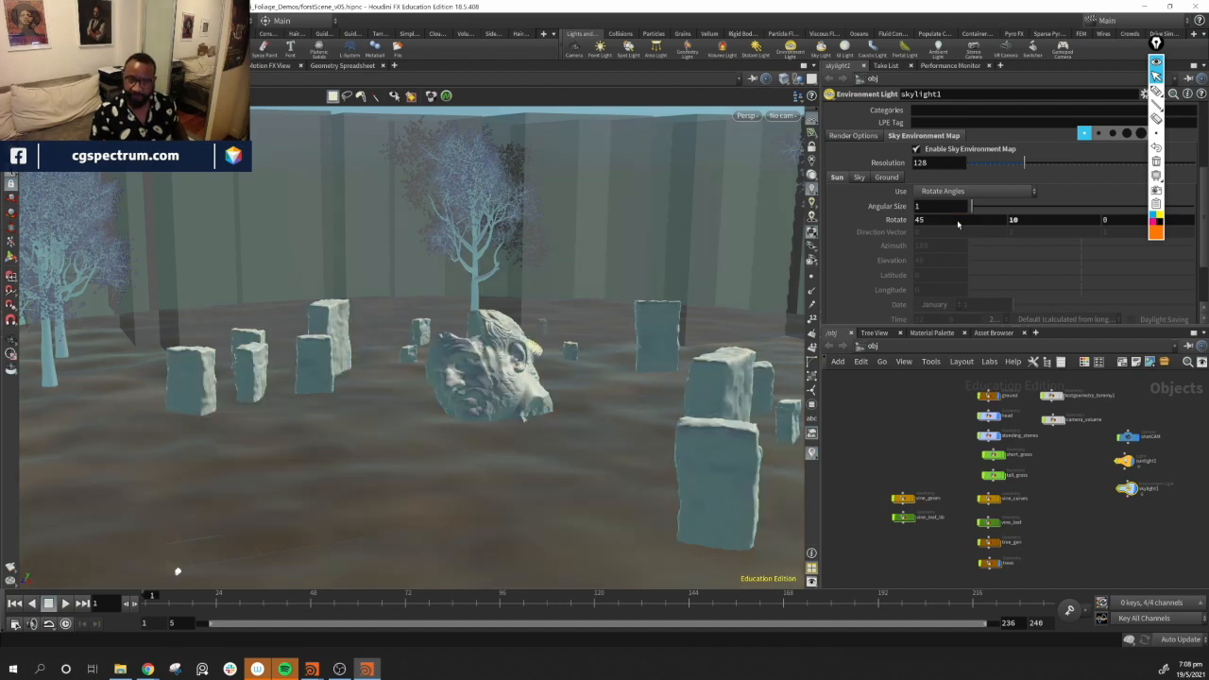
left_click(958, 224)
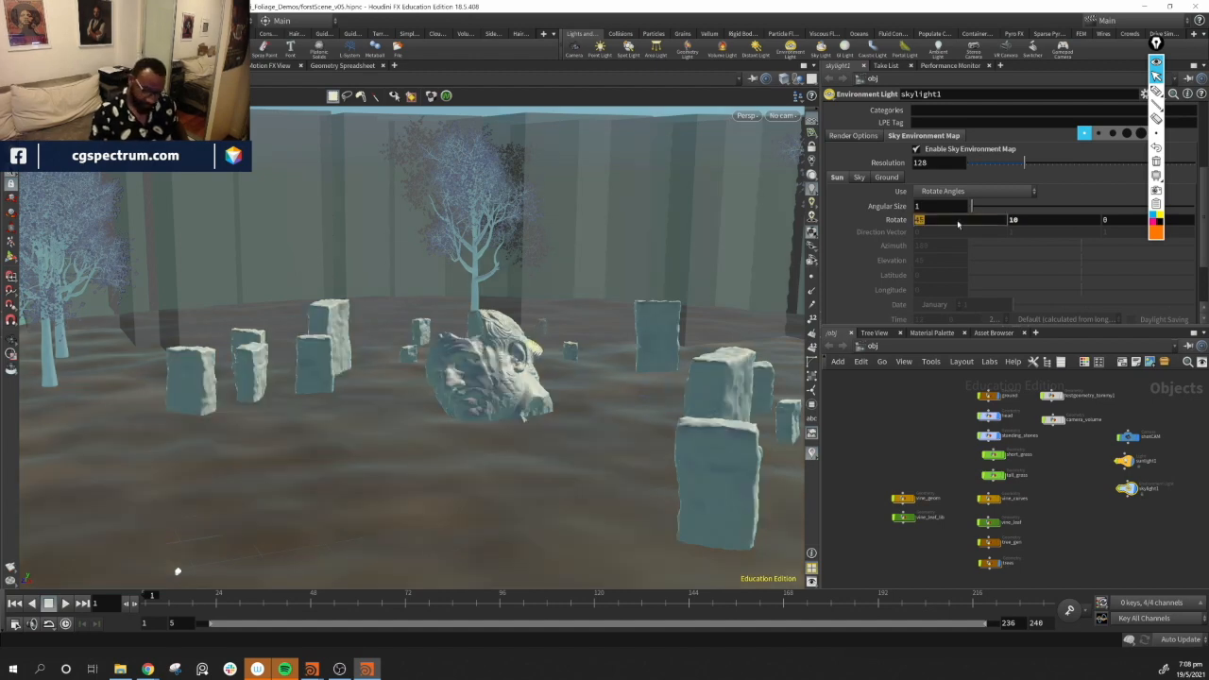
type("-45")
key("Return")
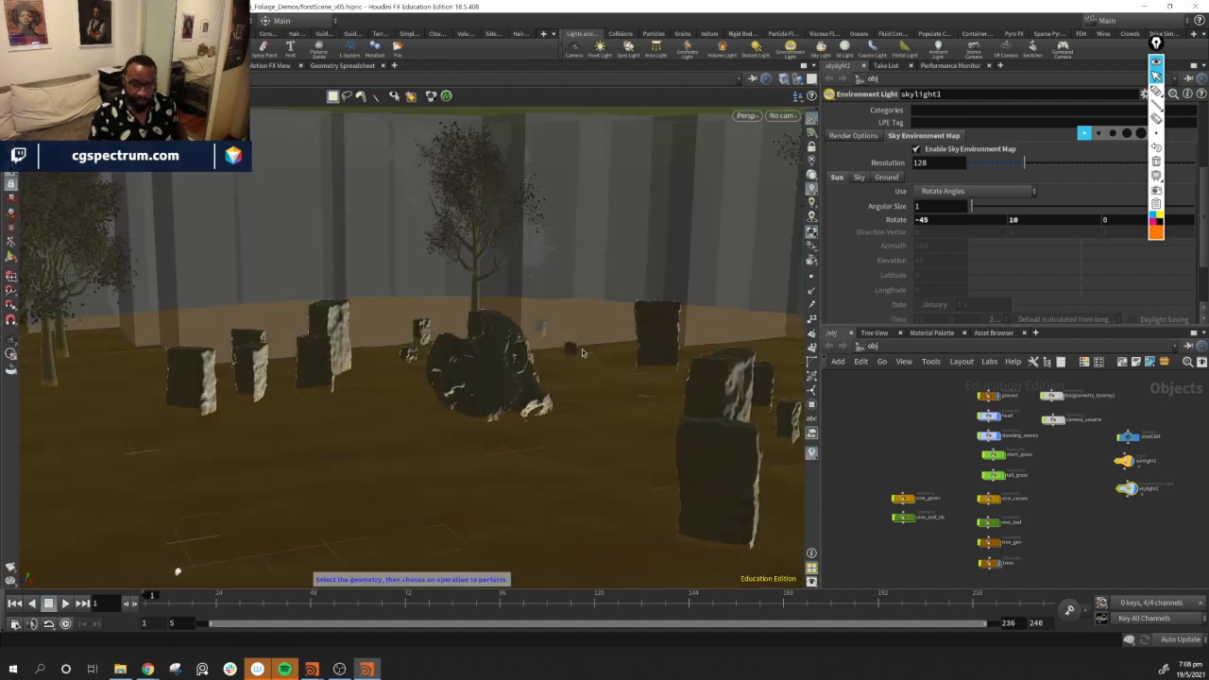
Scrub the sun's first Rotate angle with the value ladder to about 165
middle_click_drag(503, 444, 510, 367, "alt")
left_click_drag(510, 366, 141, 378, "alt")
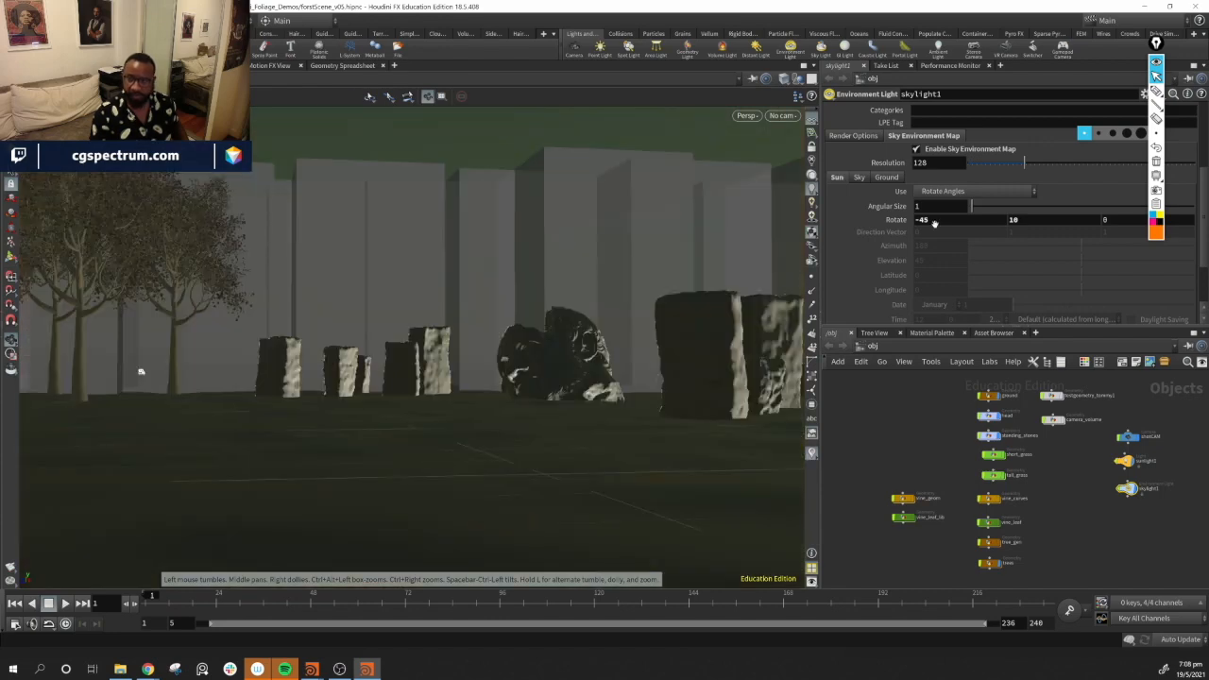
middle_click_drag(947, 220, 952, 174)
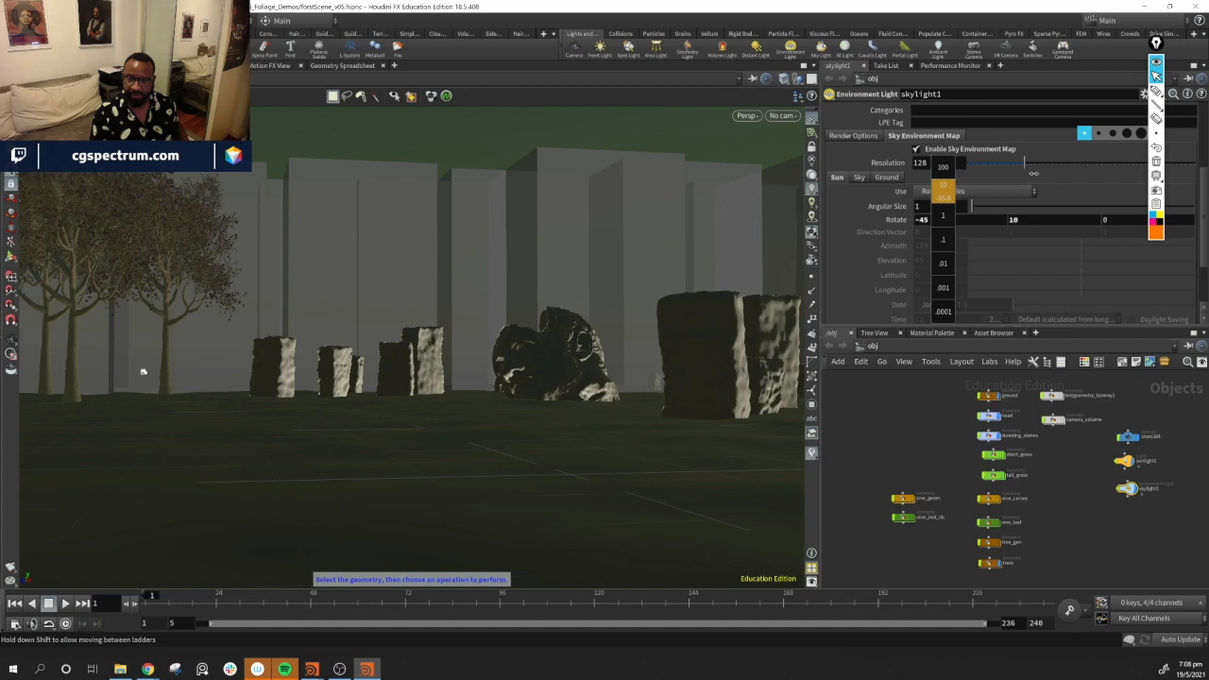
middle_click_drag(1065, 174, 1098, 178)
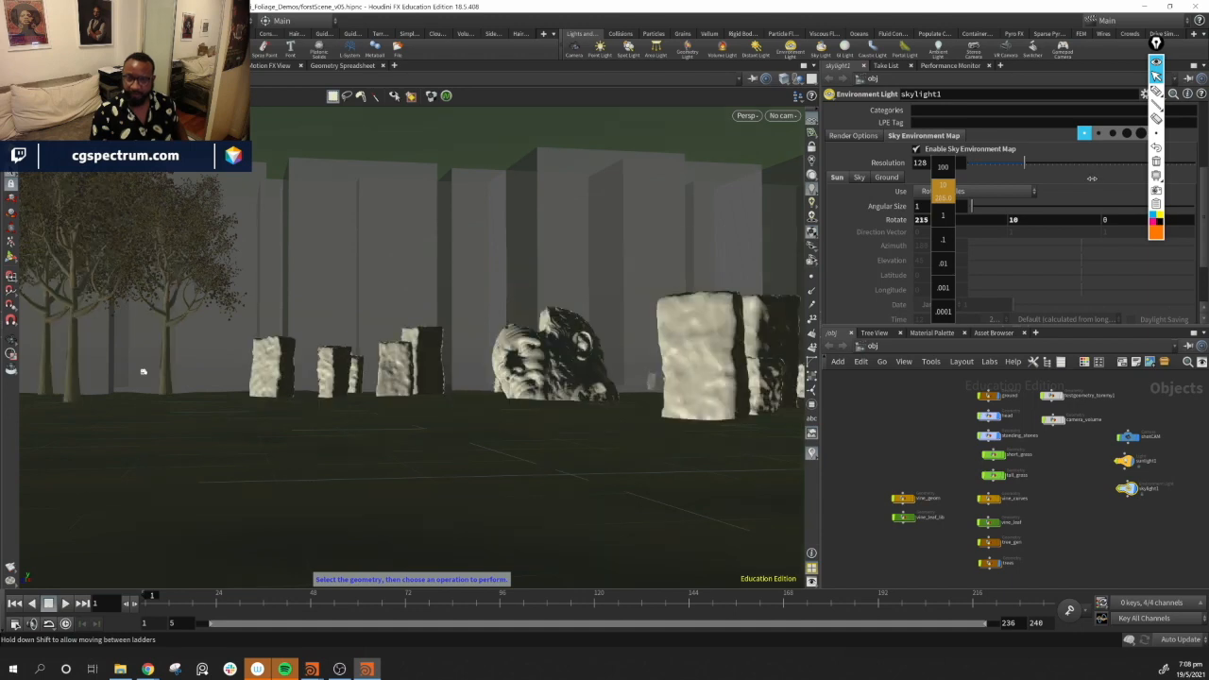
middle_click_drag(1091, 178, 1080, 178)
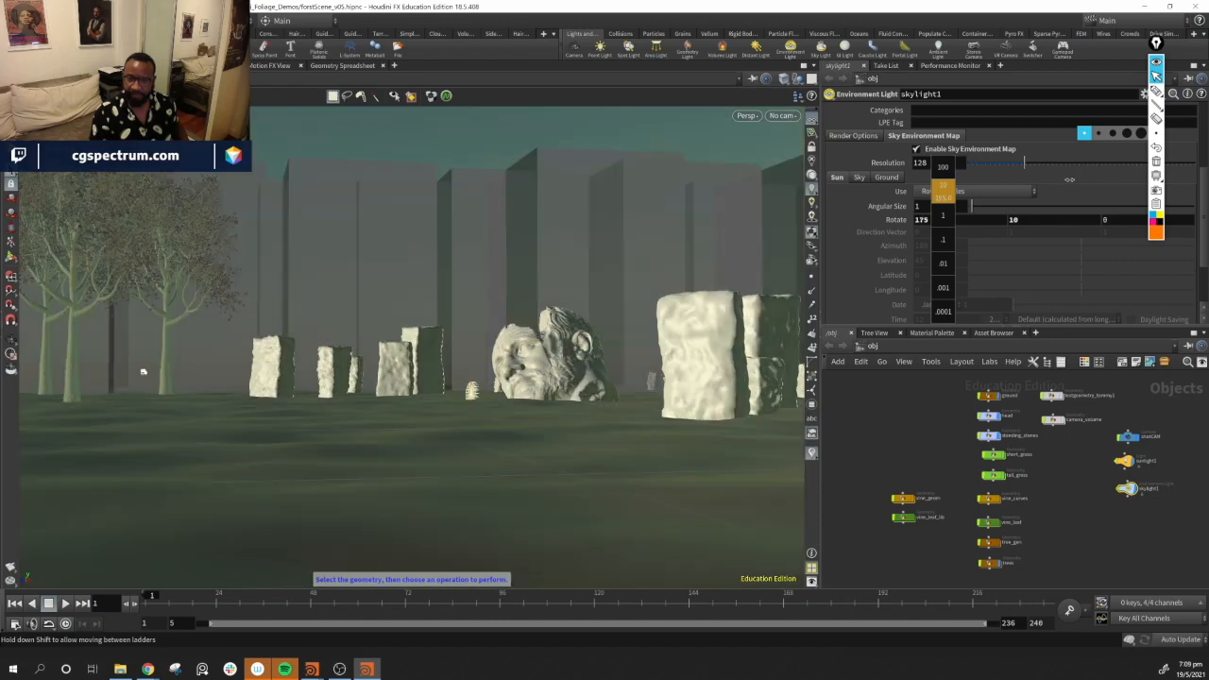
middle_click_drag(1069, 179, 1064, 178)
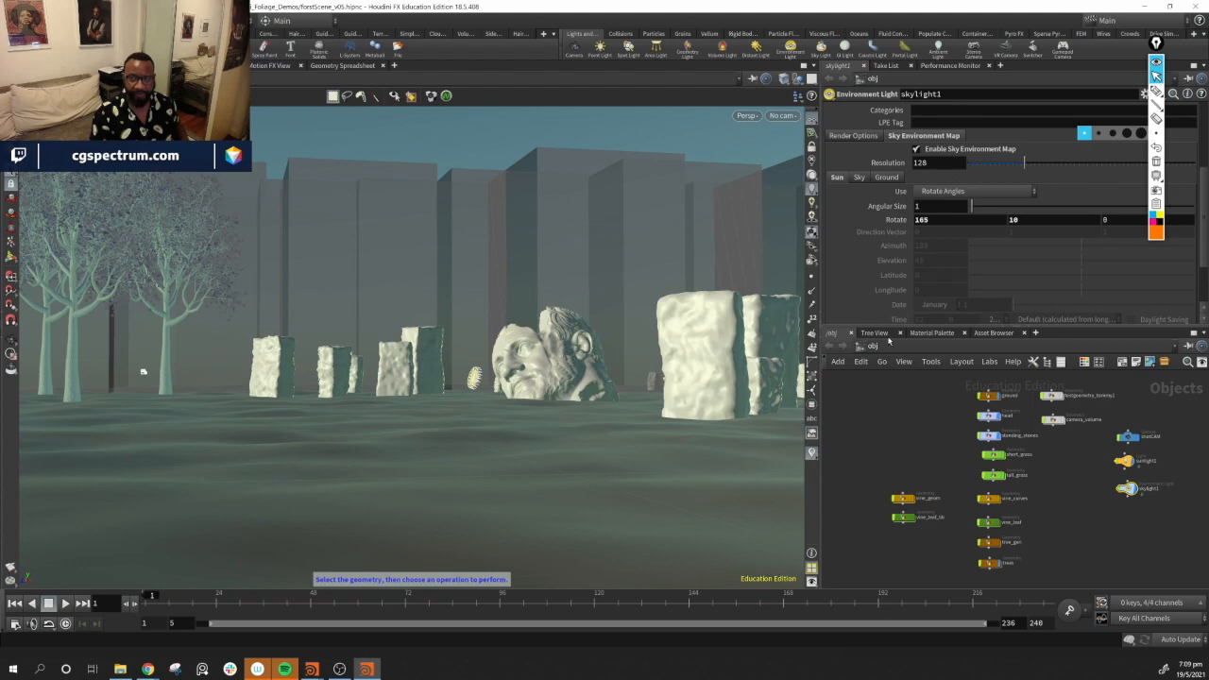
Set the sun's first Rotate angle to 160
left_click_drag(542, 364, 472, 392, "alt")
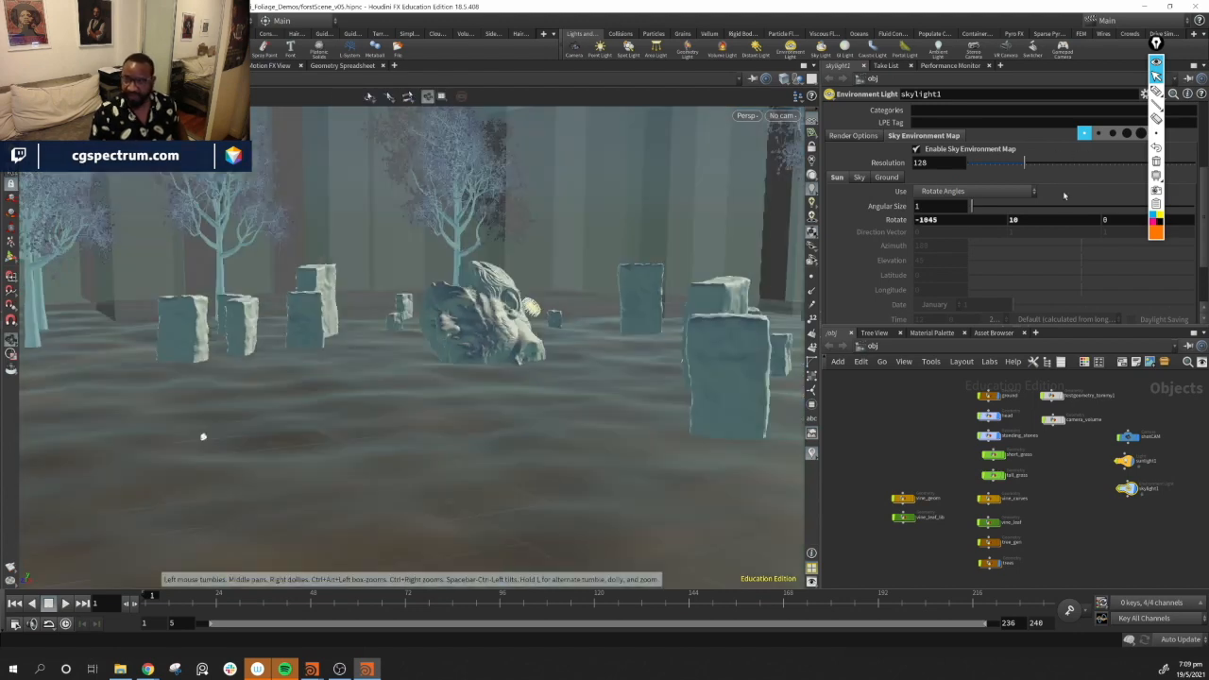
double_click(962, 220)
type("160")
key("Return")
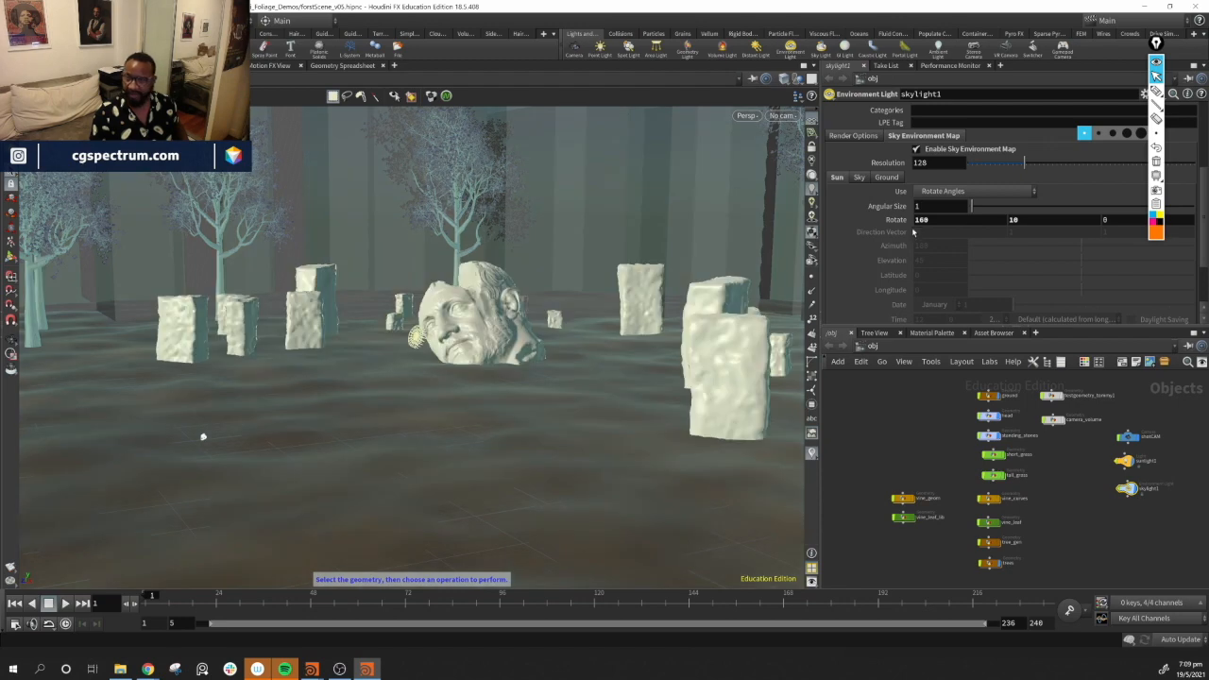
Try the sun's second Rotate angle at 45, 60 and then 90
left_click(1059, 222)
type("45")
key("Return")
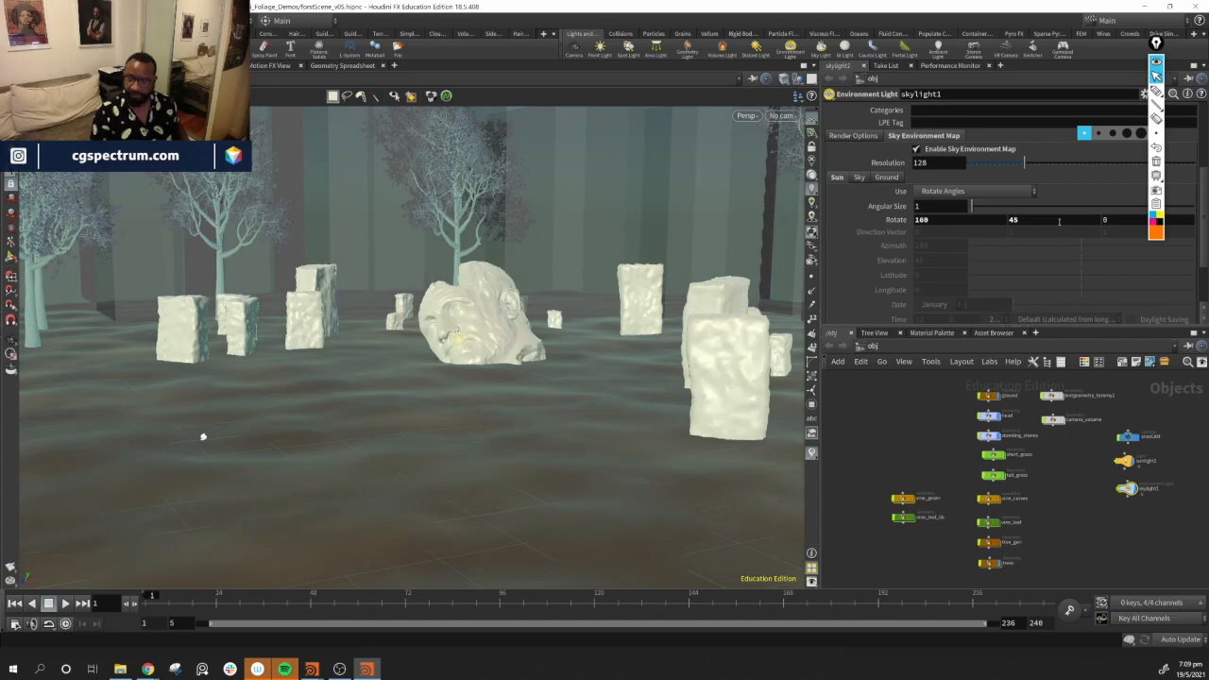
left_click(1054, 223)
type("60")
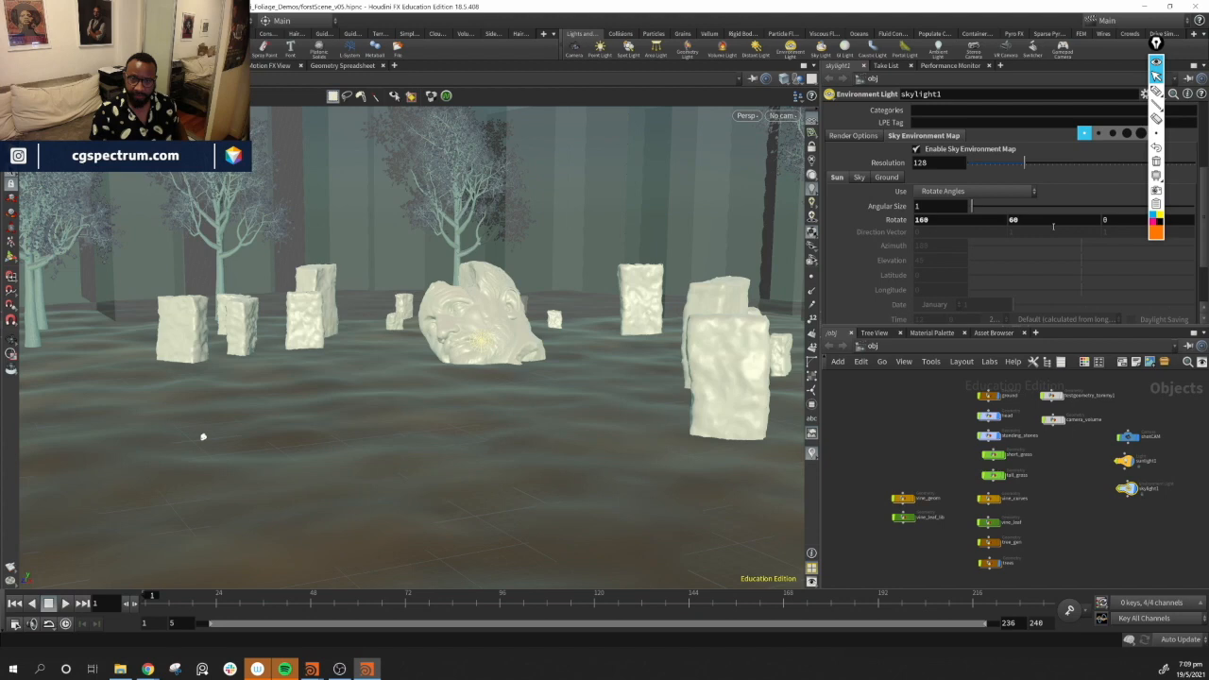
left_click(1052, 222)
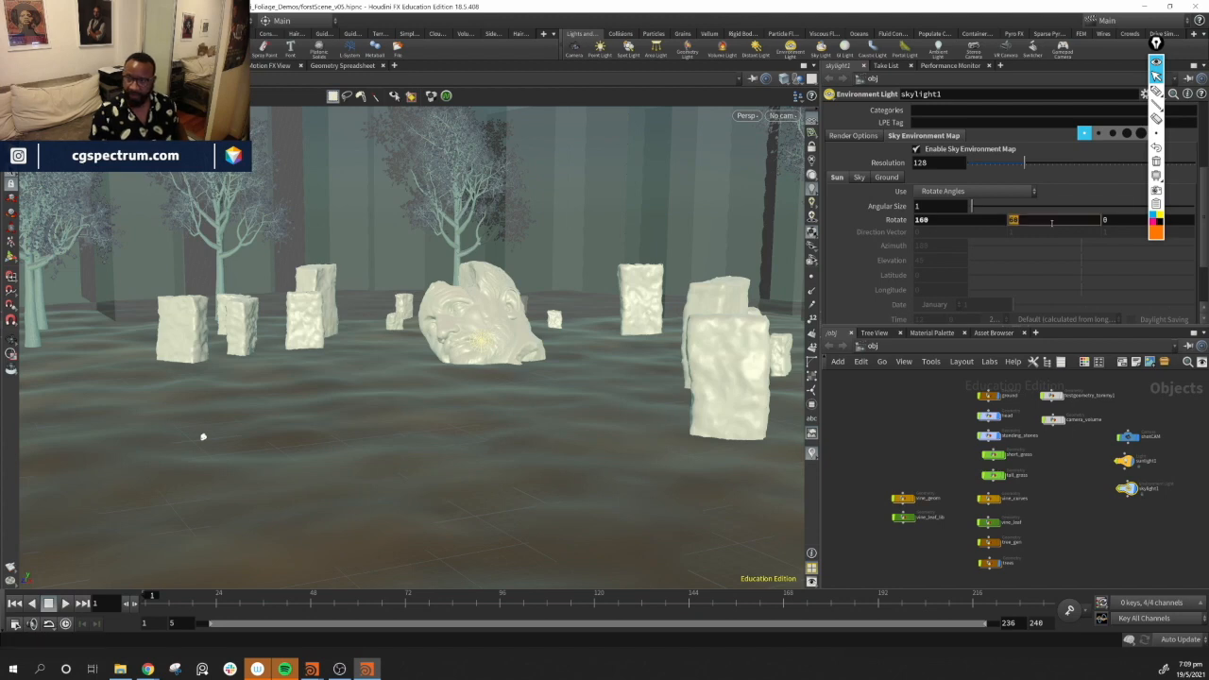
type("90")
key("Return")
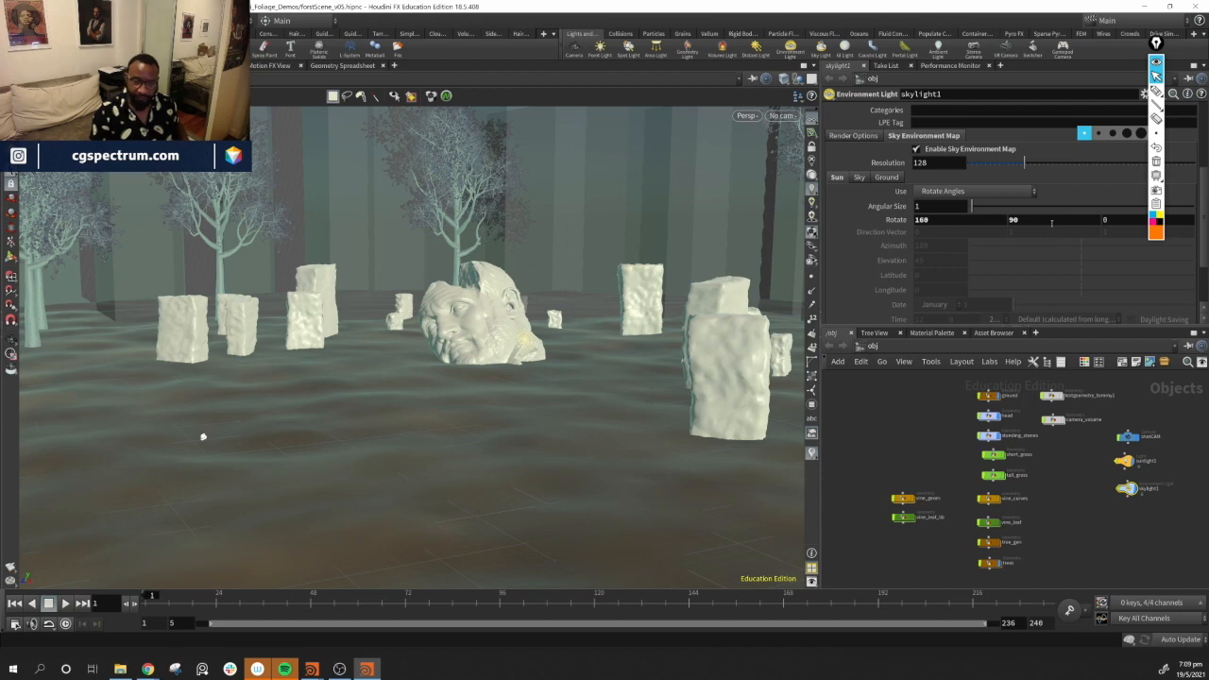
Scrub the sun's second Rotate angle with the value ladder to 110
middle_click_drag(553, 353, 546, 381, "alt")
left_click_drag(190, 487, 489, 352)
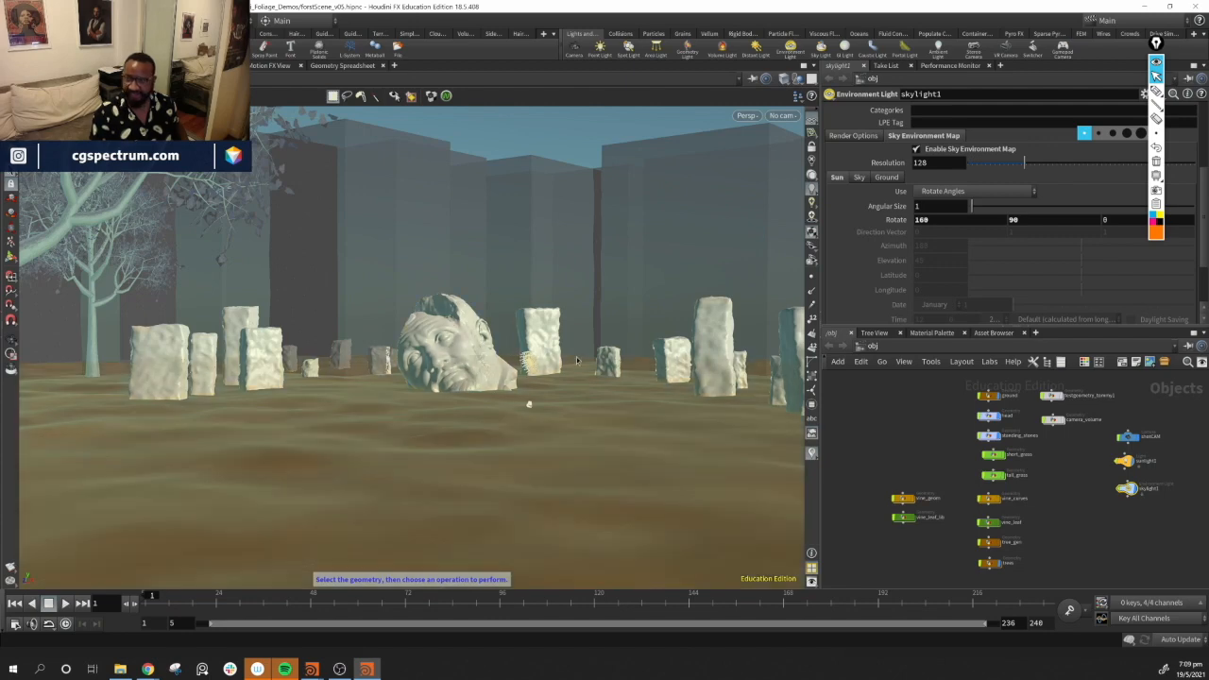
left_click_drag(1043, 223, 1123, 247)
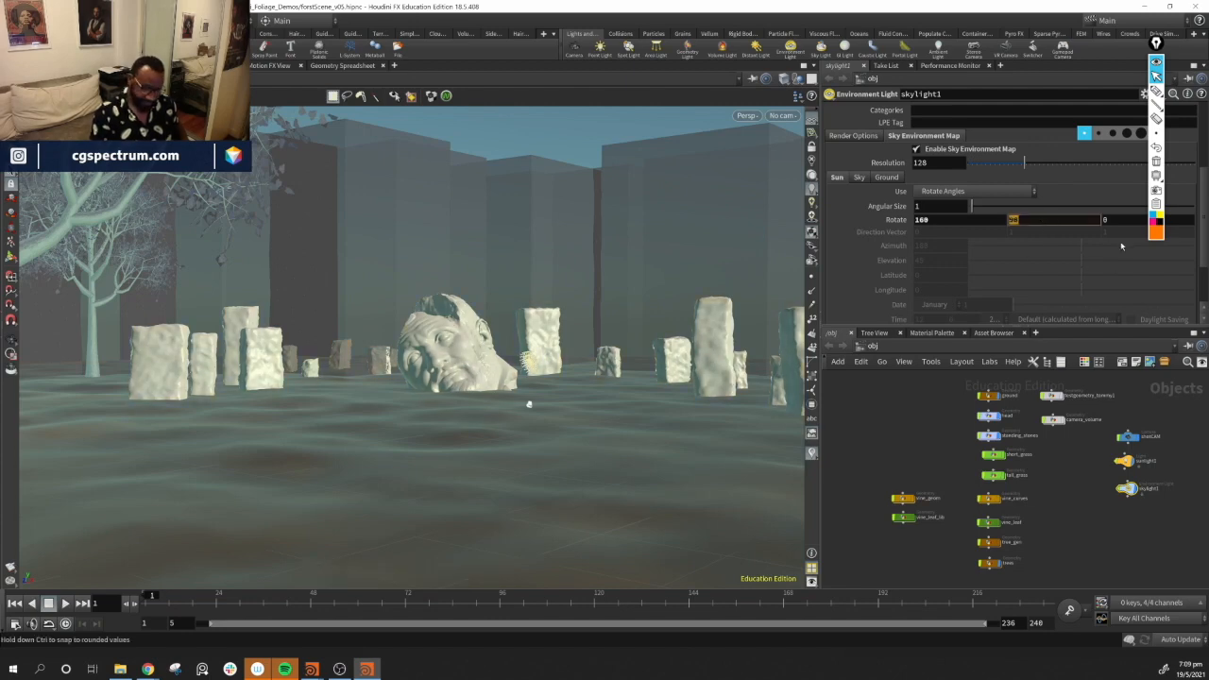
left_click_drag(1122, 247, 1121, 247)
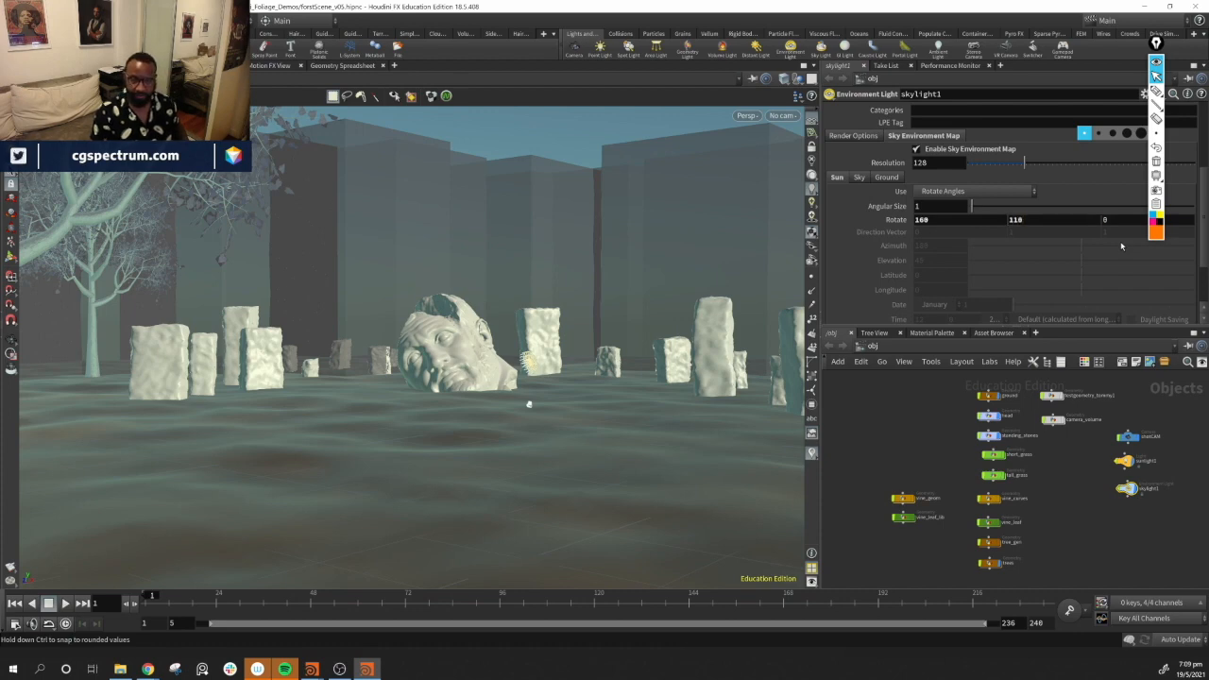
Try the sun's first Rotate angle at 180 and then at 90
left_click(961, 223)
type("180")
key("Return")
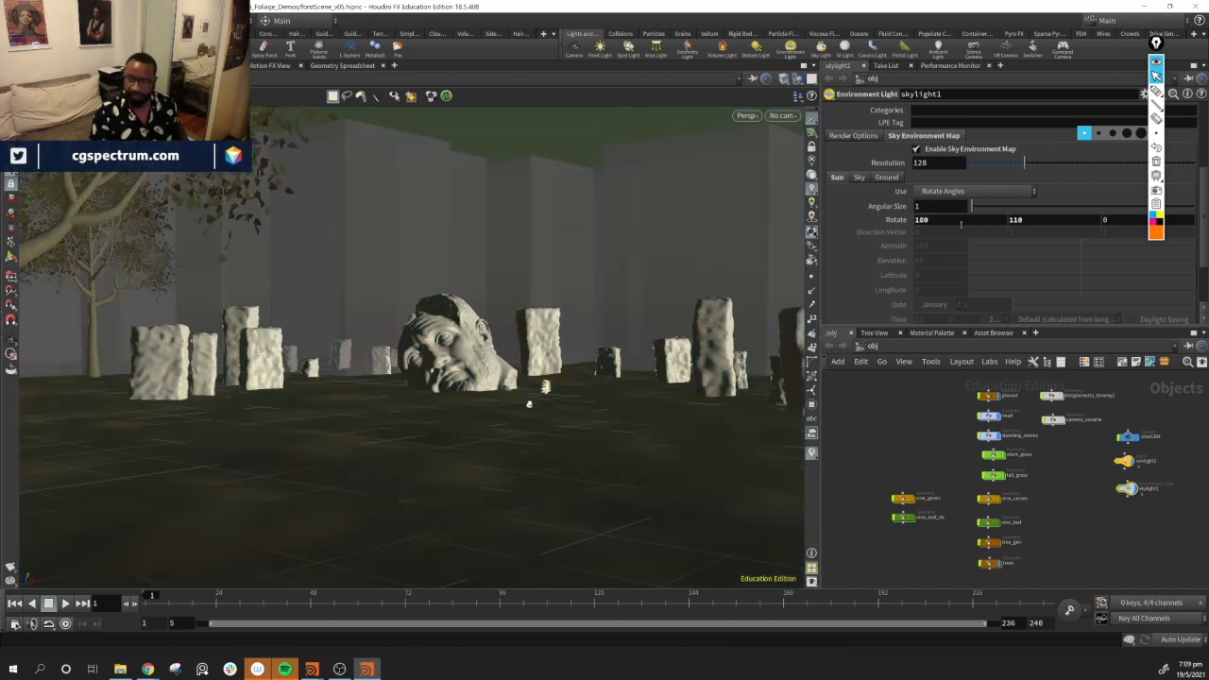
left_click(961, 223)
type("90")
key("Return")
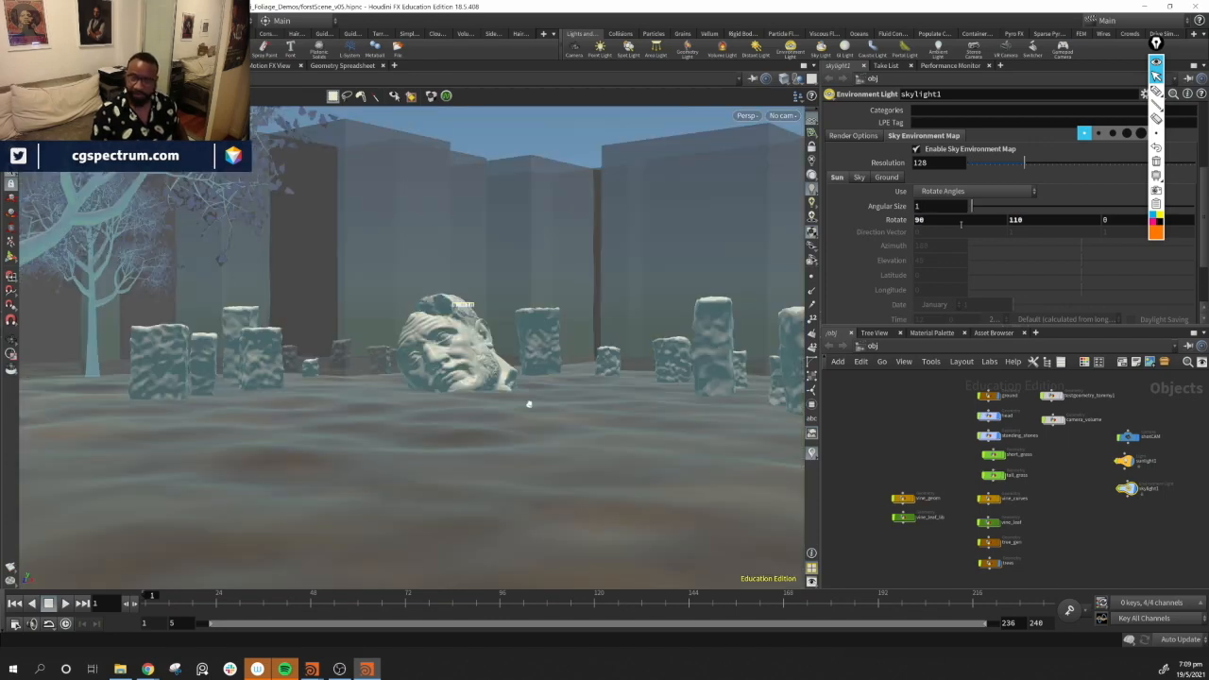
Set the sun's first Rotate angle to 110, then refine it to 140
left_click(994, 223)
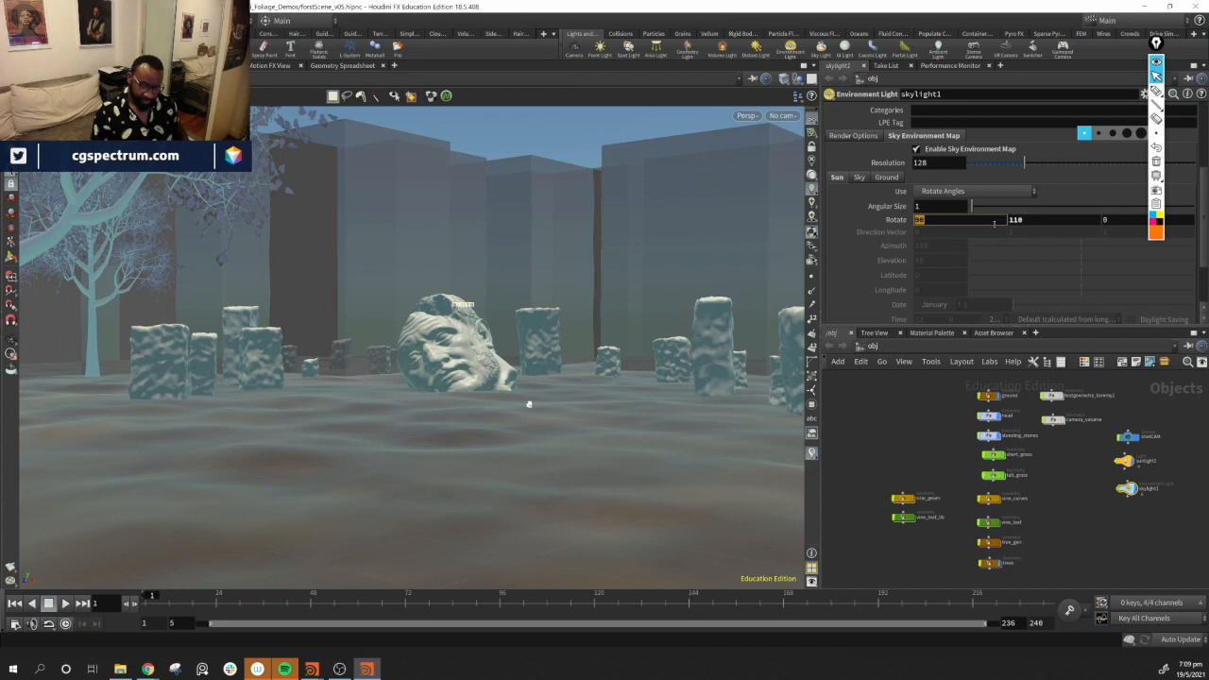
type("110")
key("Return")
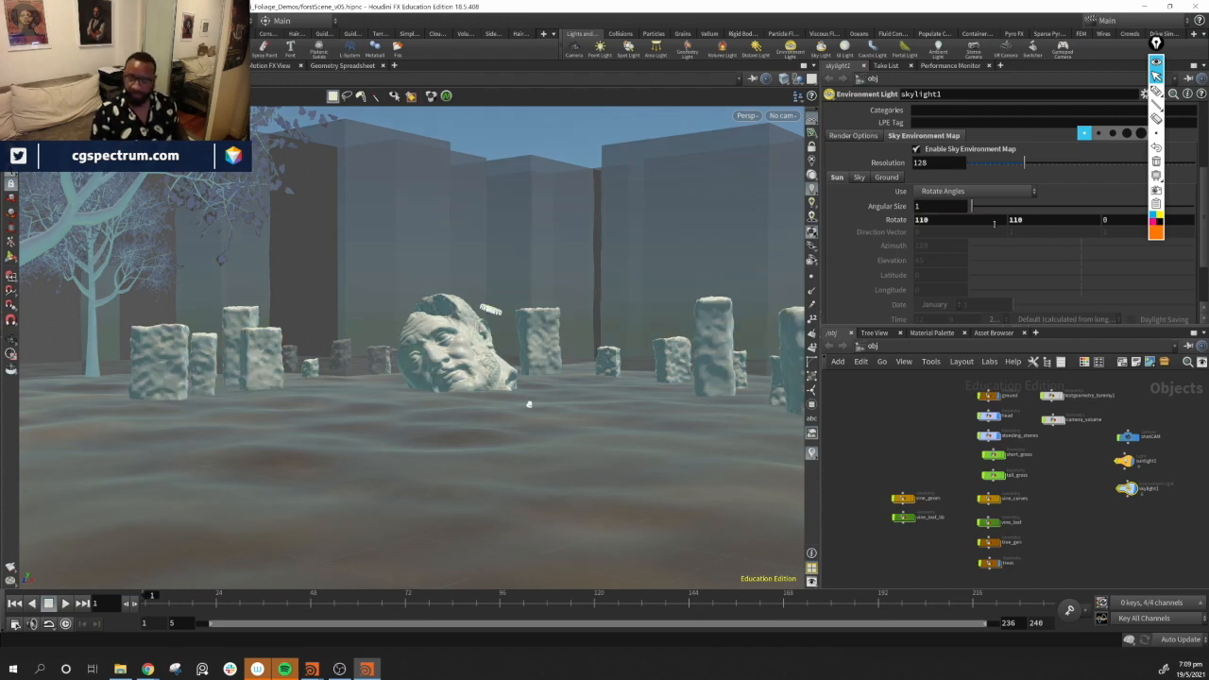
left_click(962, 223)
type("149")
key("Return")
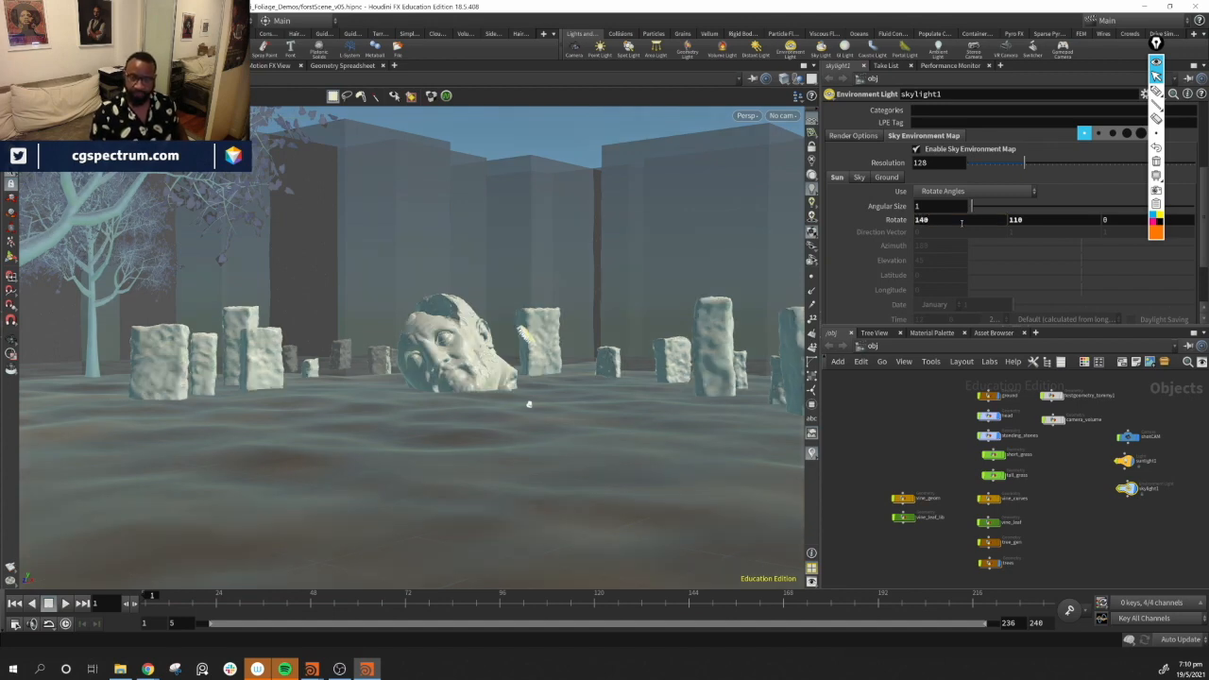
Switch the viewer to the render view to start an interactive render of the scene
left_click_drag(491, 401, 510, 359, "alt")
left_click(219, 66)
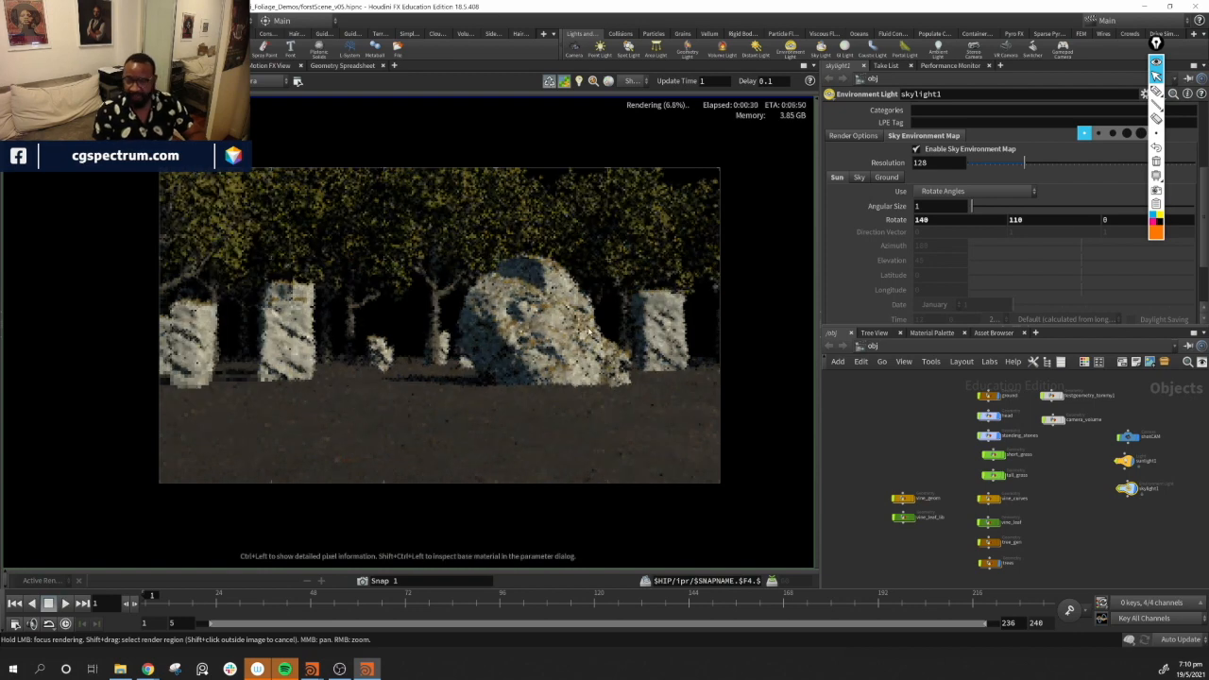
Rearrange the tree_gen and trees nodes in the object network beside the vine nodes
scroll(1036, 486, "up", 2)
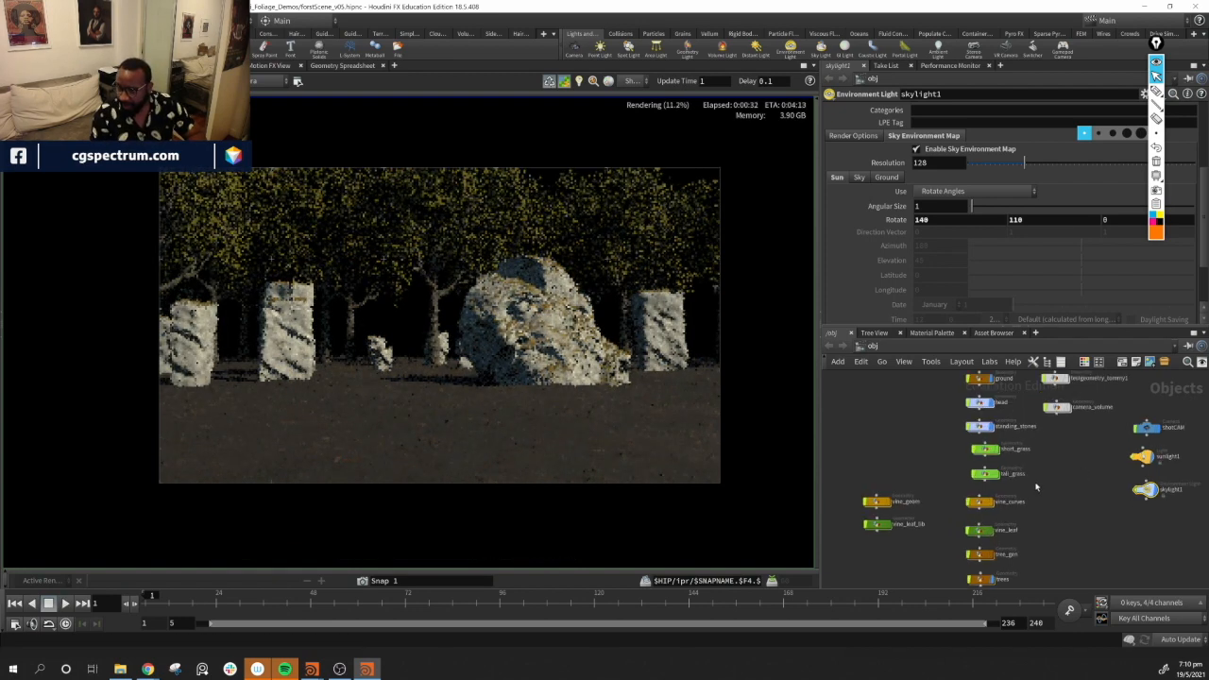
scroll(1032, 487, "up", 1)
middle_click_drag(982, 488, 984, 465)
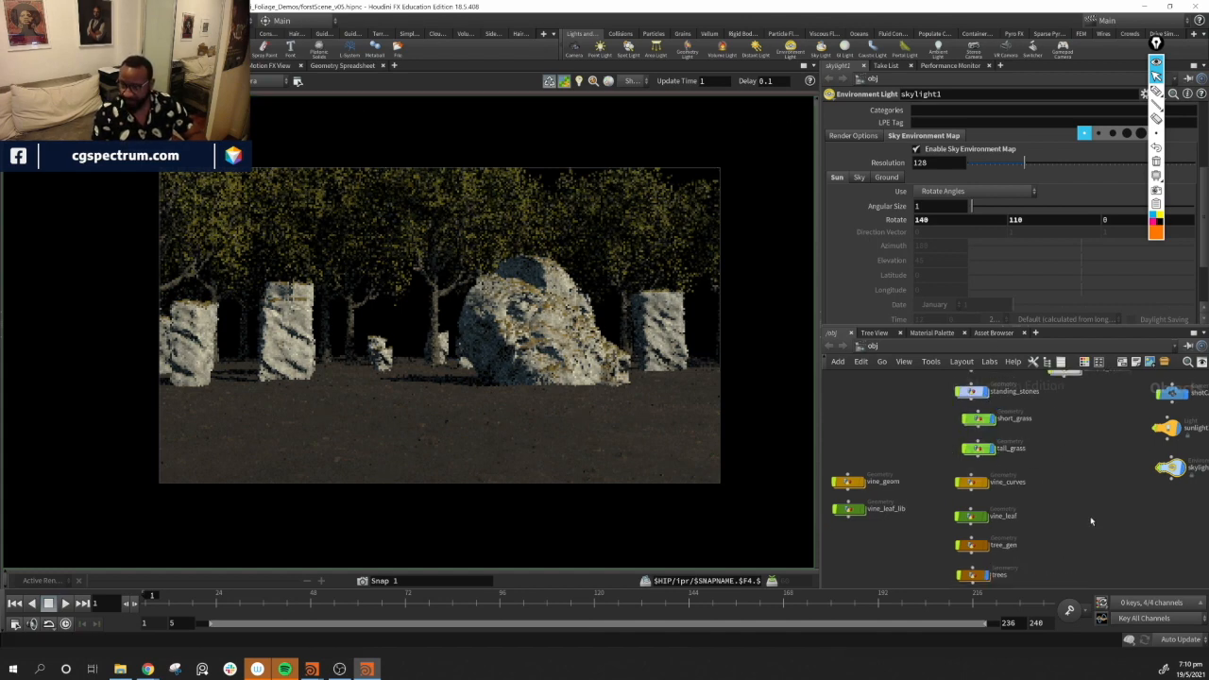
middle_click_drag(1091, 521, 1094, 474)
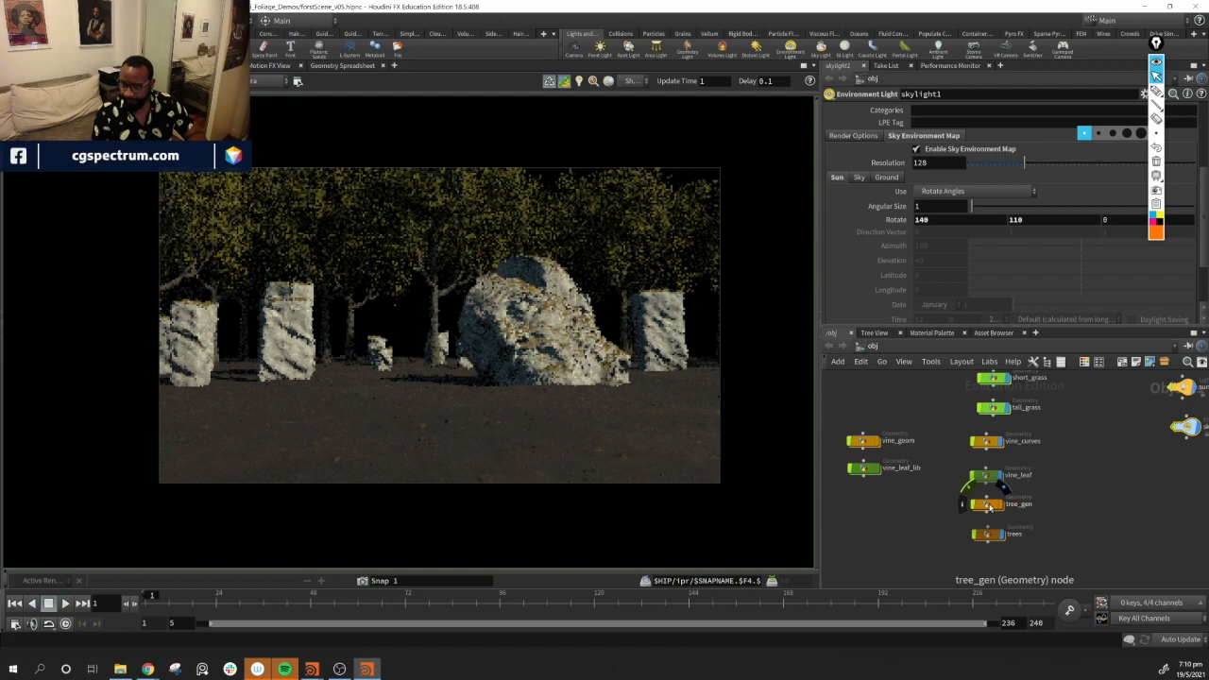
left_click_drag(989, 508, 865, 498)
left_click_drag(914, 411, 849, 526)
left_click_drag(989, 537, 989, 502)
left_click(1052, 559)
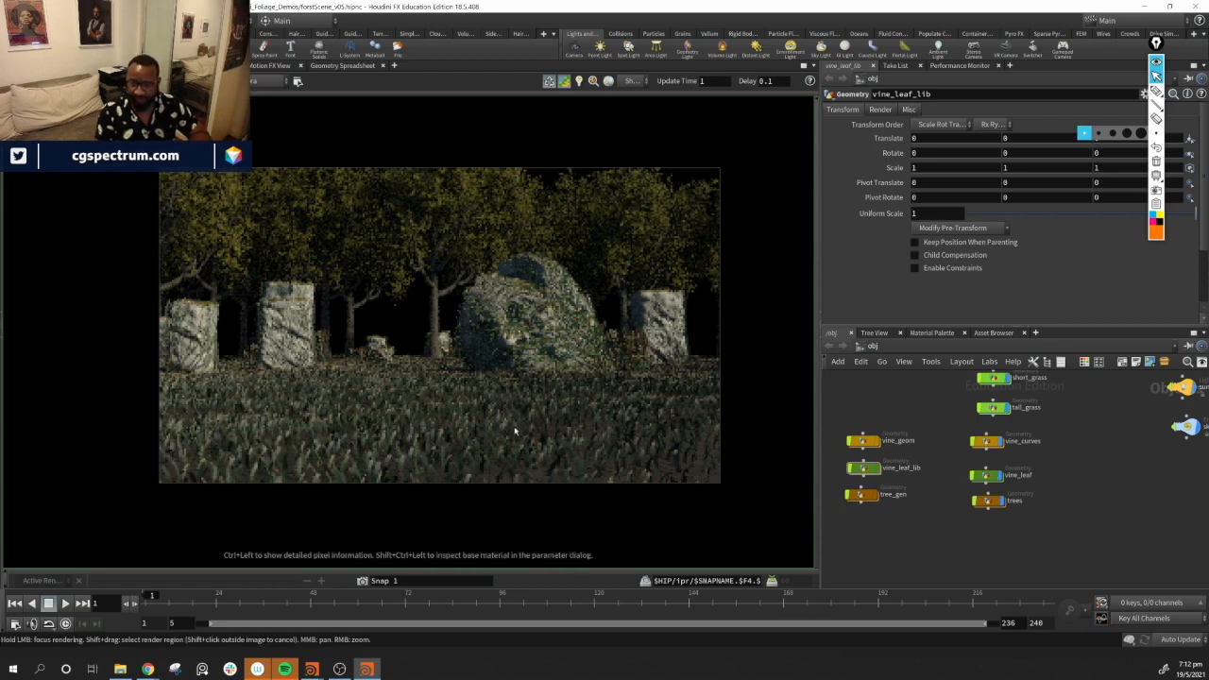
Set the render view's preview resolution to 1/2 (Half Resolution) and close the settings panel
left_click(297, 81)
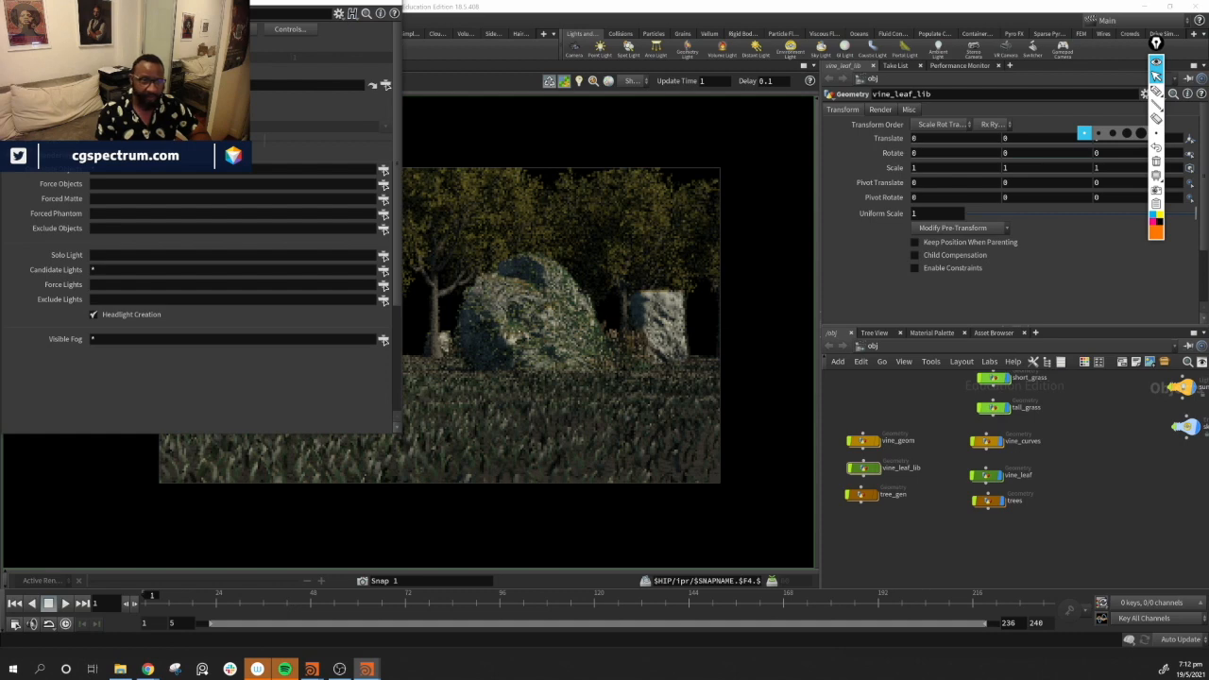
left_click(142, 114)
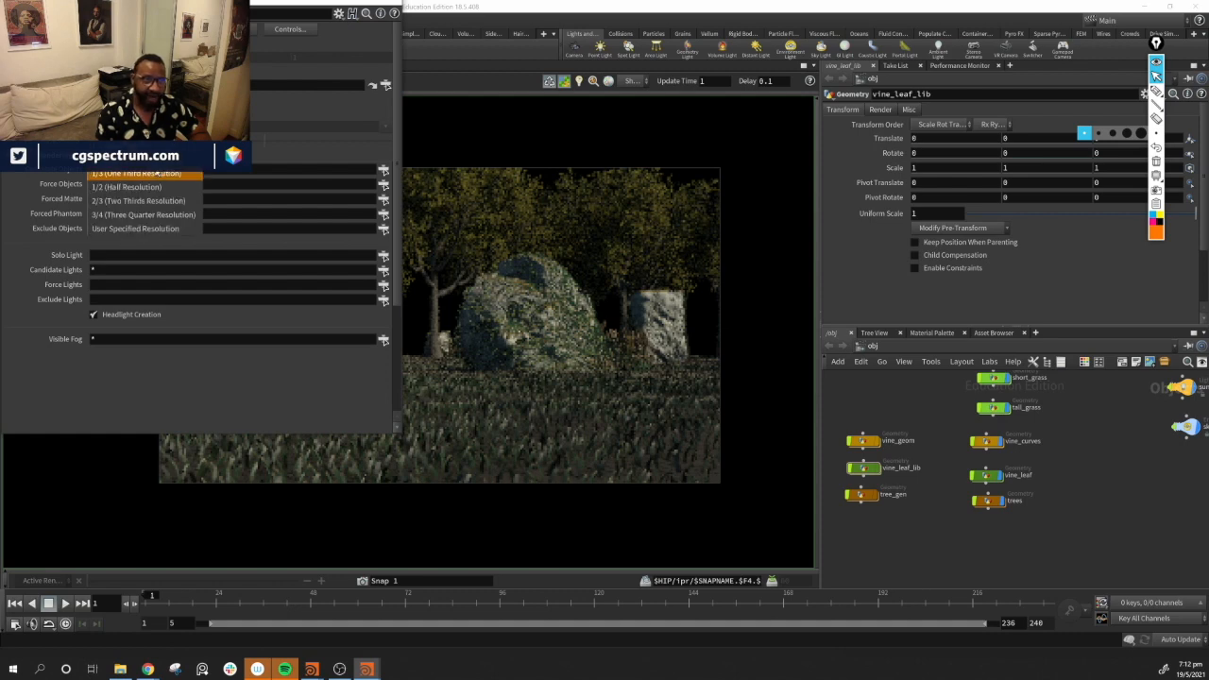
left_click(191, 187)
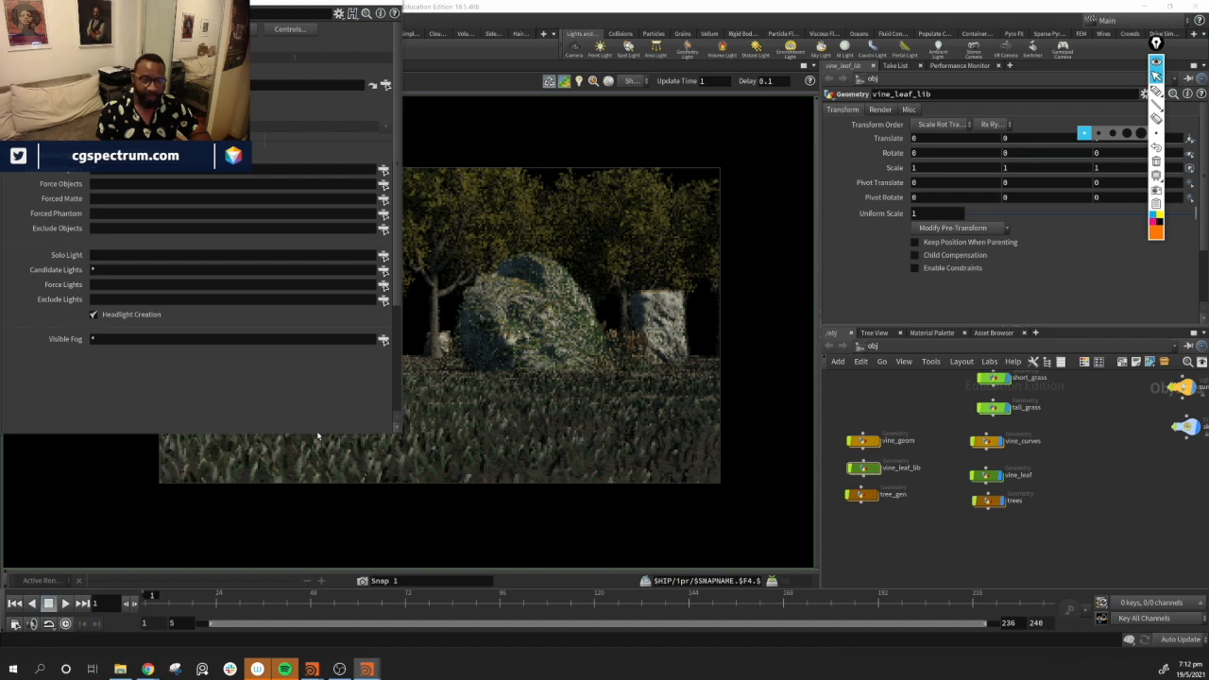
scroll(321, 416, "up", 1)
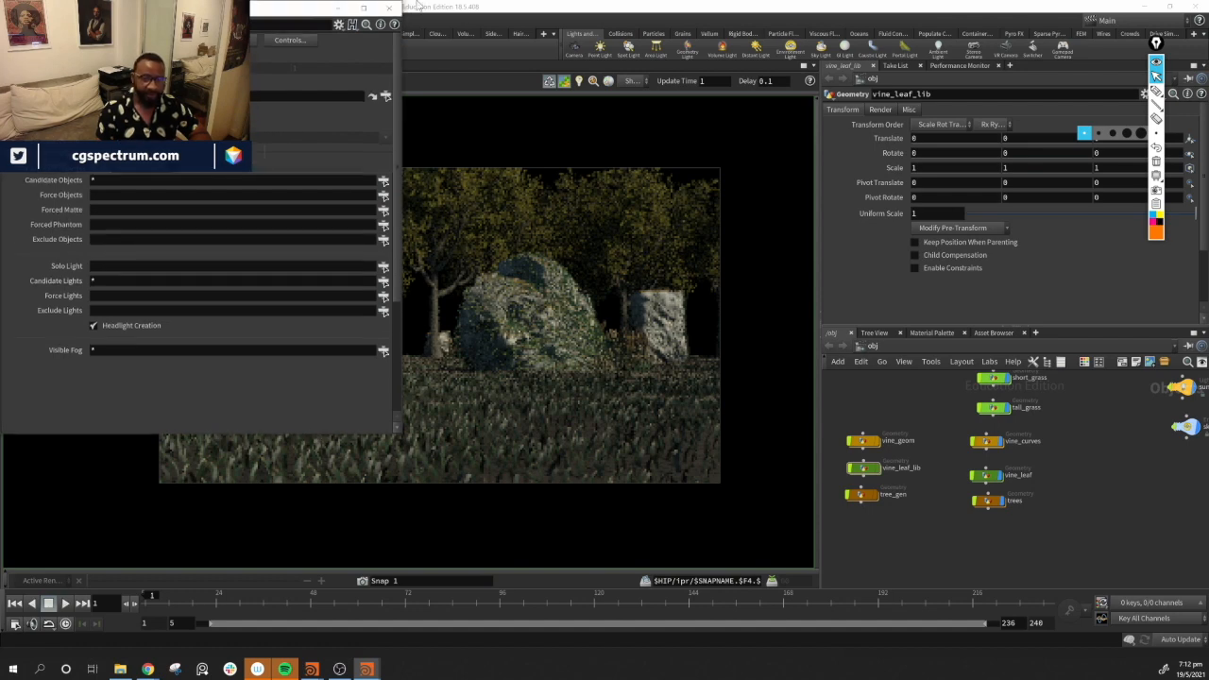
left_click(386, 9)
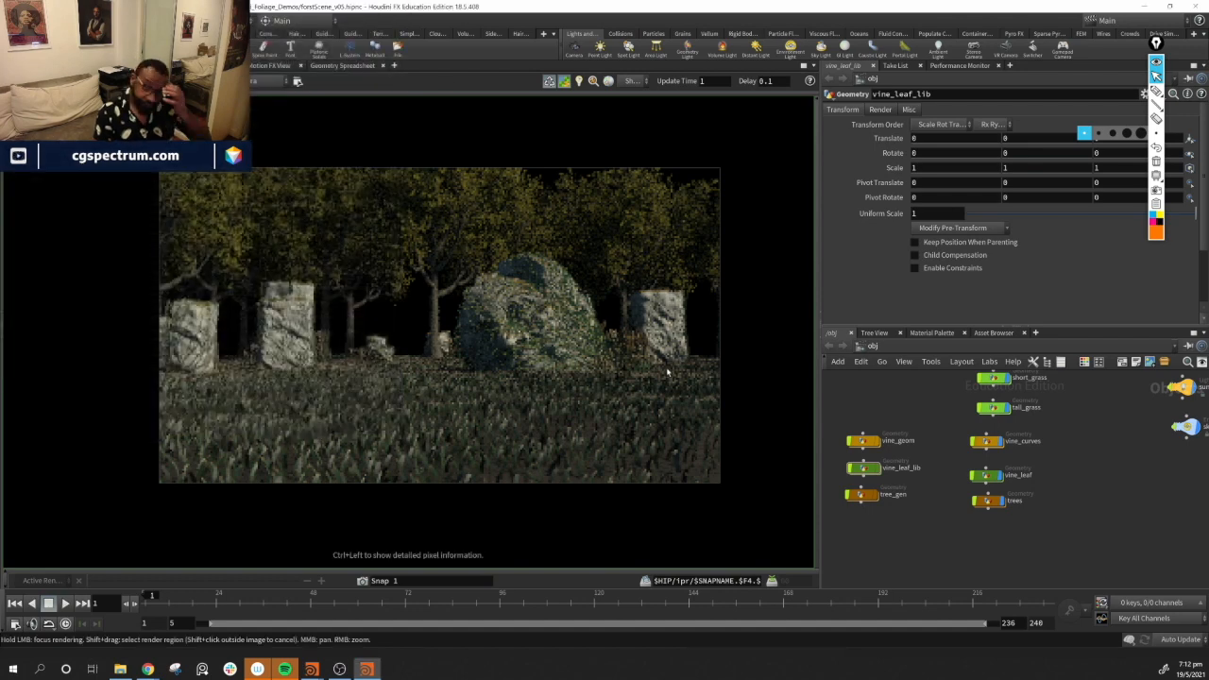
scroll(430, 321, "down", 3)
scroll(430, 321, "up", 1)
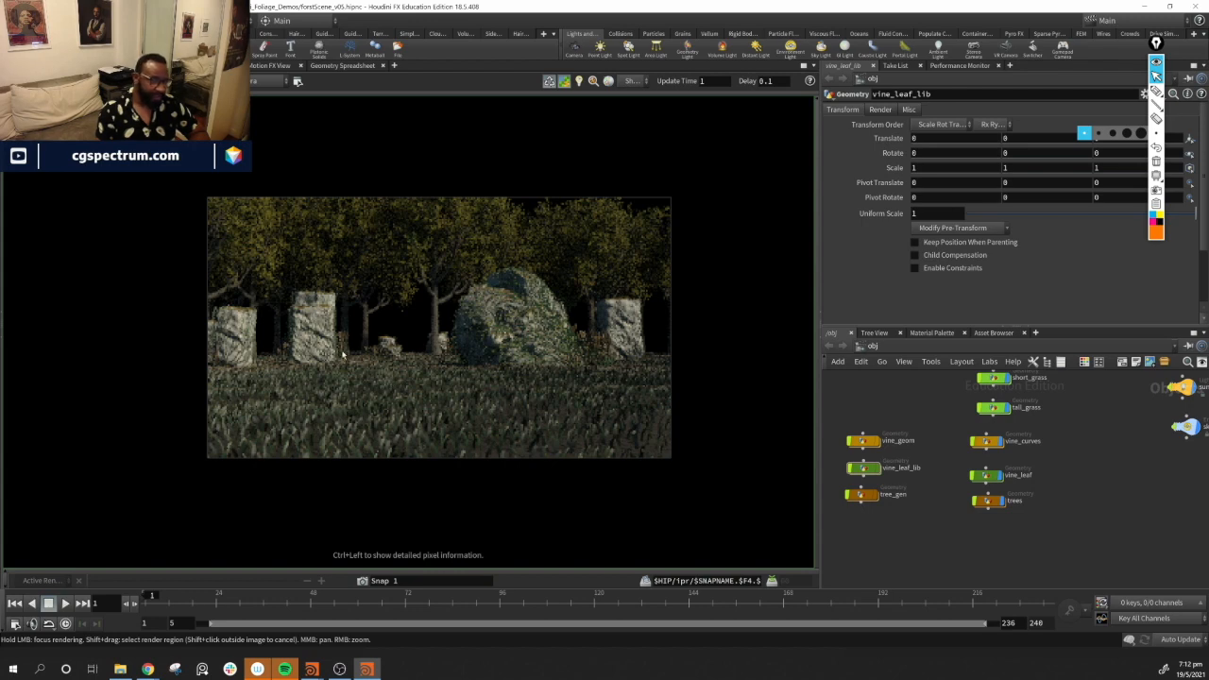
Switch to the scene view and turn off the trees object's display in the viewport
middle_click_drag(1066, 479, 1041, 544)
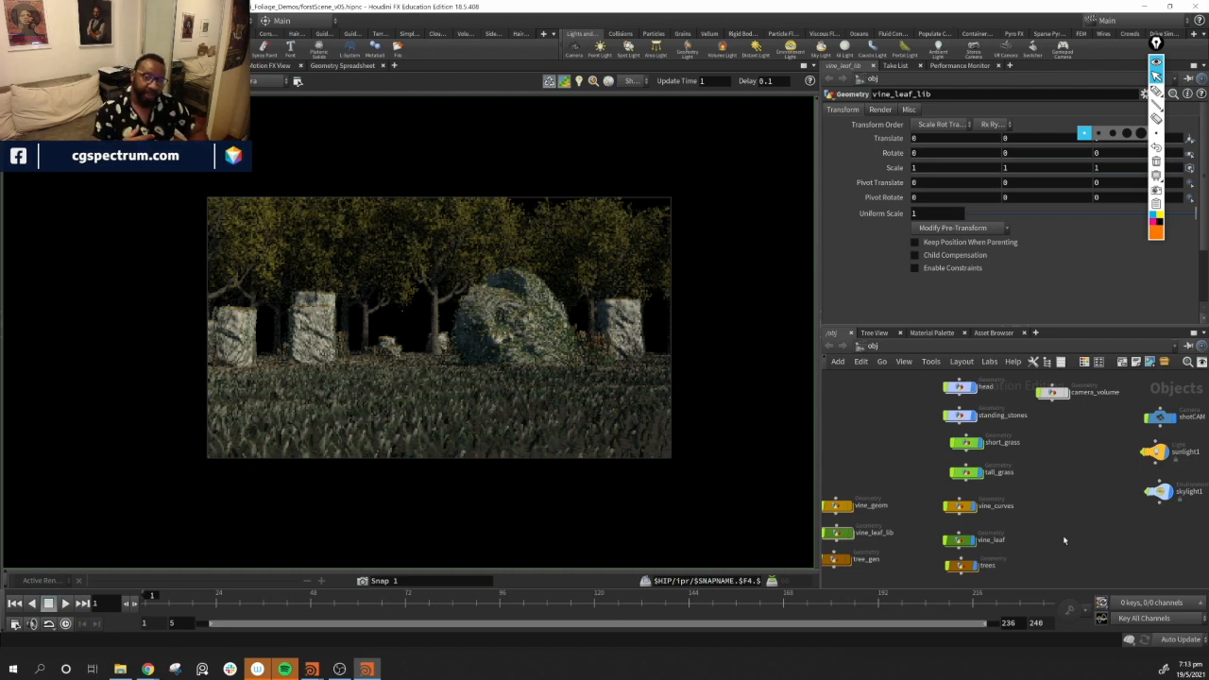
middle_click_drag(1089, 498, 1082, 520)
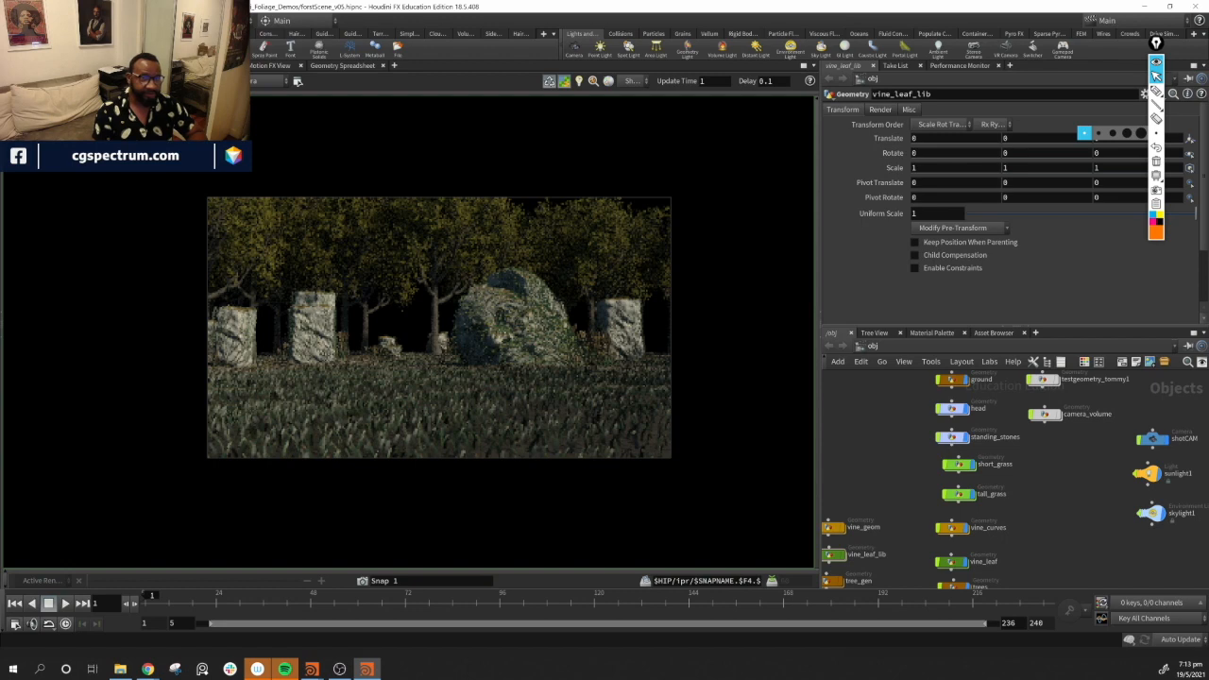
left_click(30, 65)
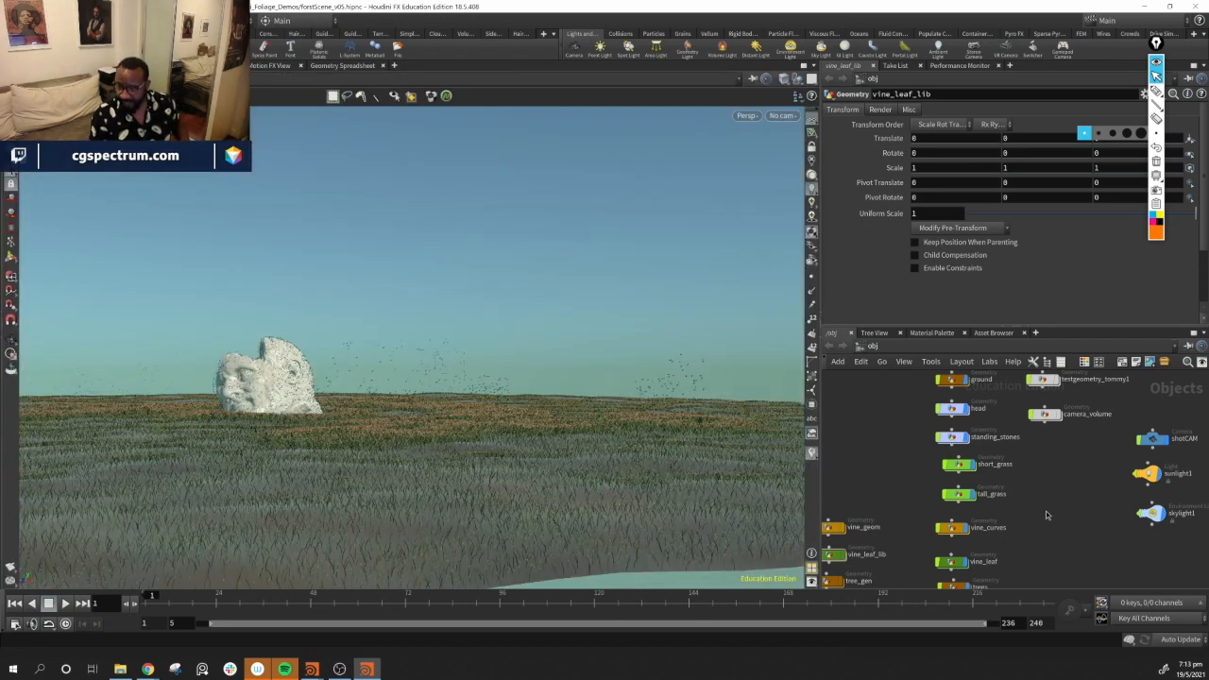
key("h")
scroll(995, 540, "up", 5)
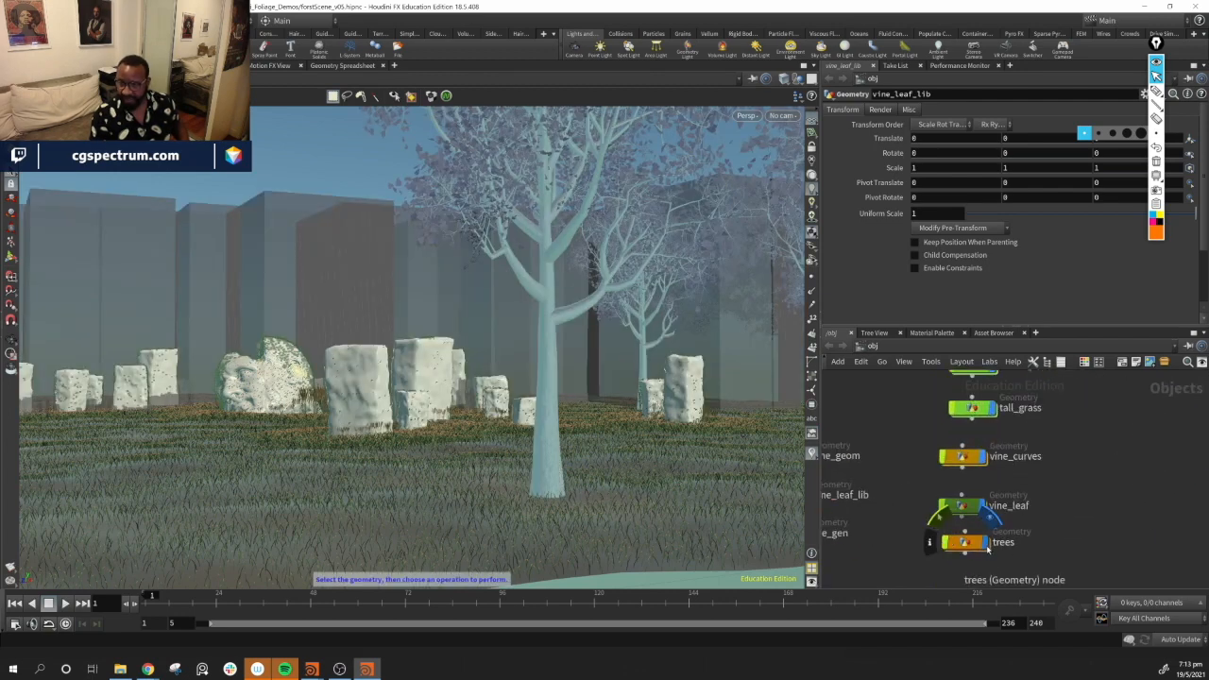
left_click(986, 544)
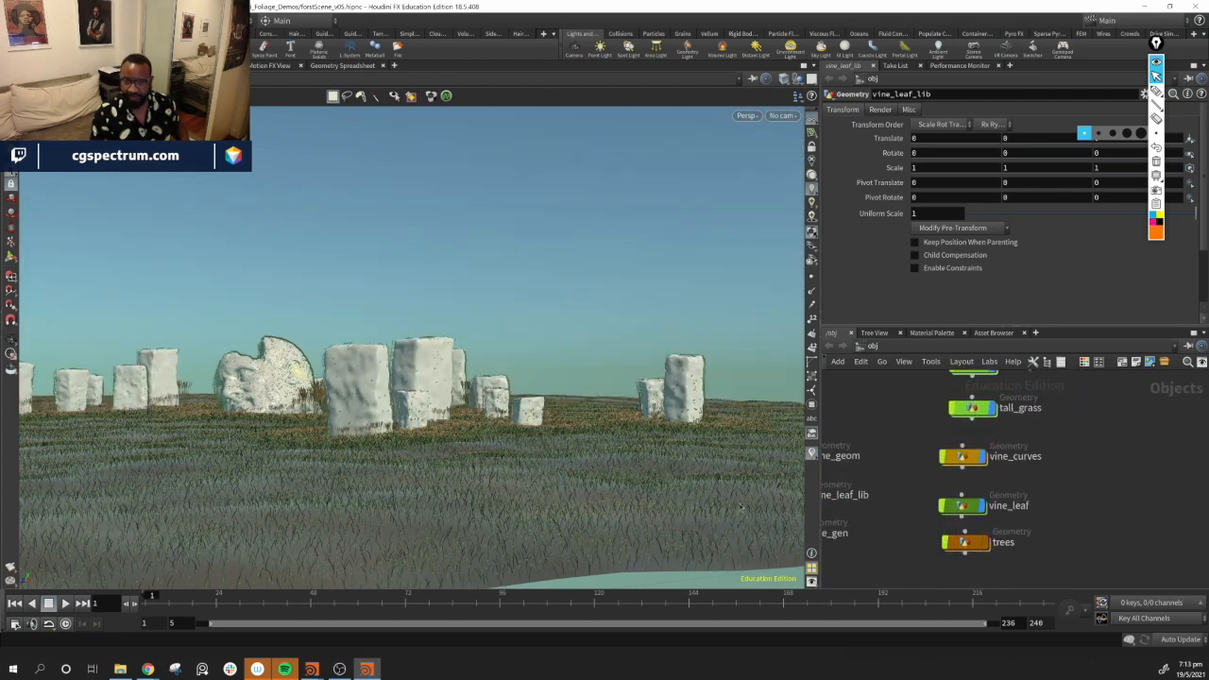
Turn off the viewport display of the vine_leaf and vine_curves objects
left_click_drag(397, 402, 510, 454, "alt")
right_click_drag(510, 453, 447, 407, "alt")
left_click_drag(448, 407, 453, 352, "alt")
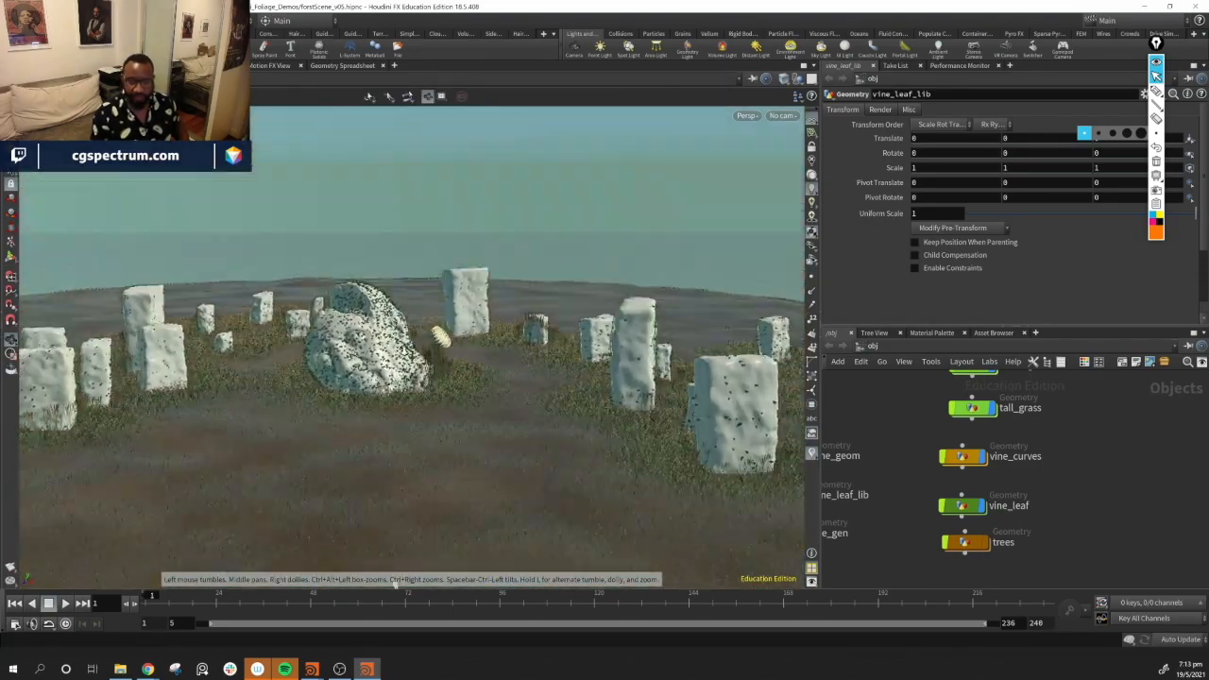
right_click_drag(453, 351, 503, 405, "alt")
left_click_drag(503, 404, 519, 340, "alt")
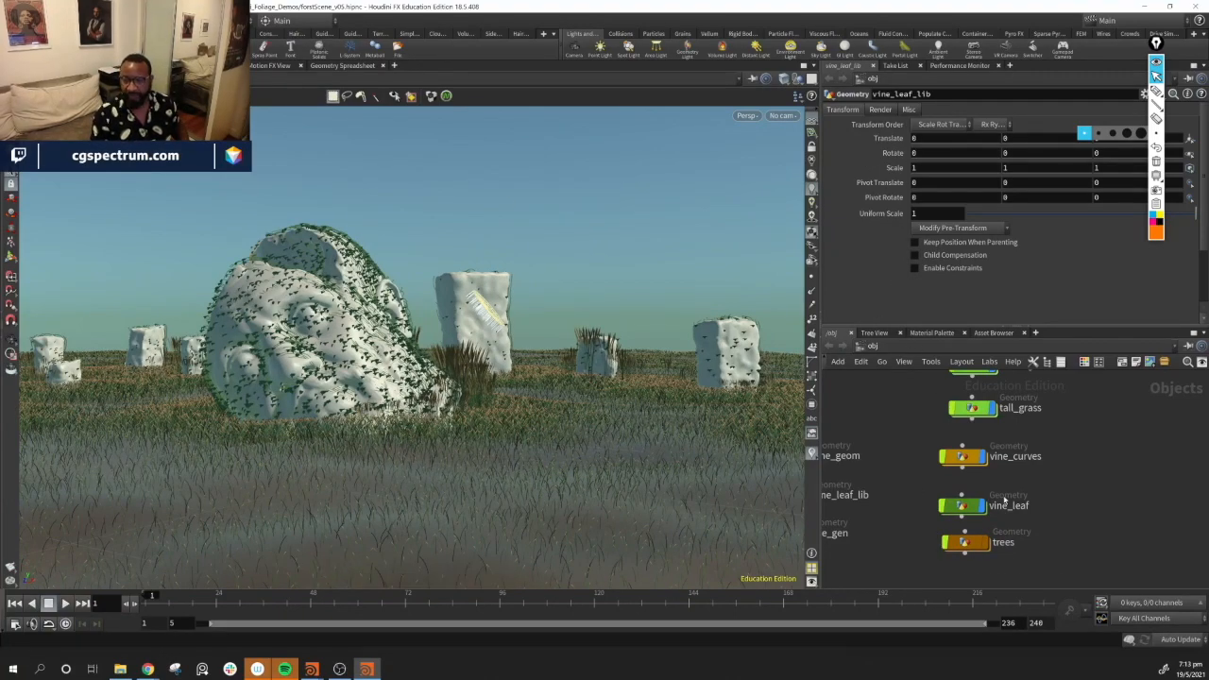
middle_click_drag(1061, 529, 1041, 552)
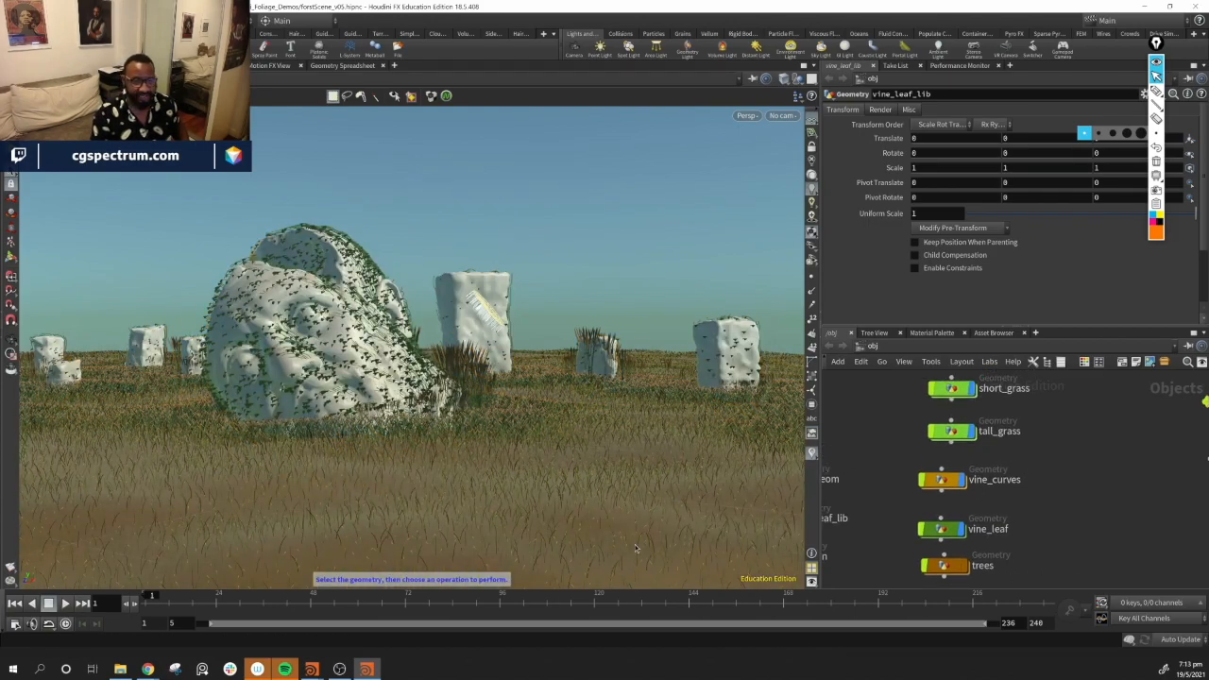
middle_click_drag(1107, 508, 1100, 527)
middle_click_drag(1038, 568, 1037, 548)
left_click(925, 567)
left_click_drag(934, 531, 926, 538)
left_click_drag(935, 484, 921, 501)
left_click(922, 496)
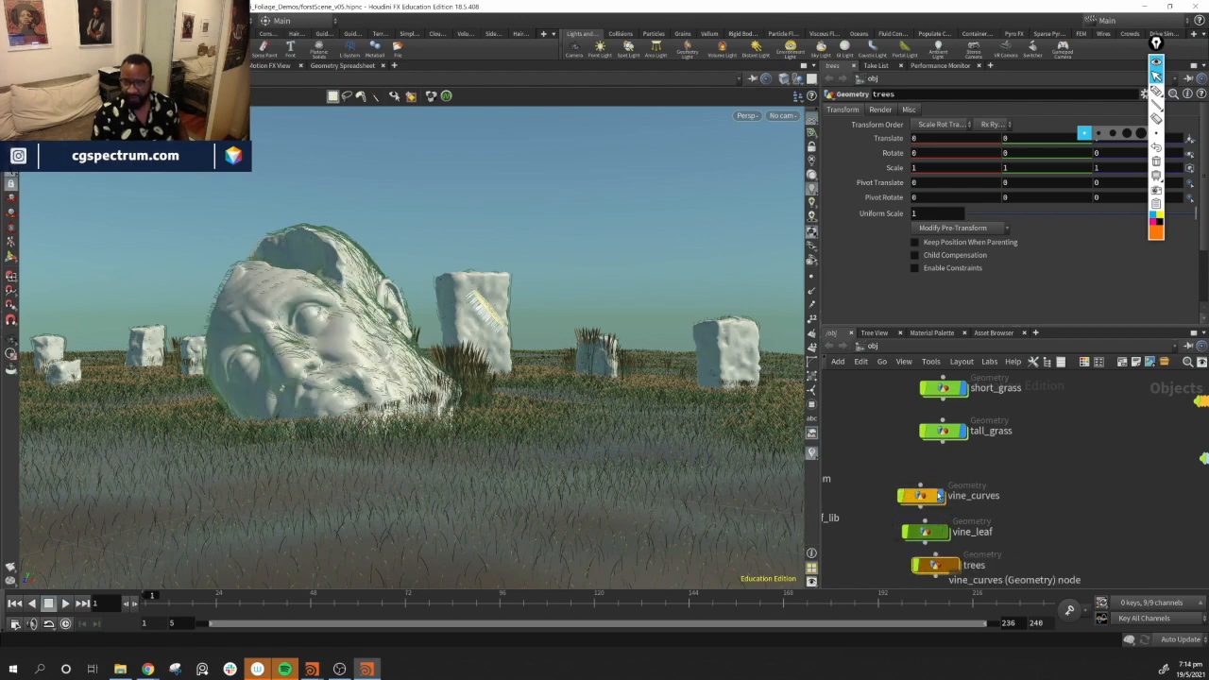
left_click(941, 496)
Add the vine_curves, trees and vine_leaf nodes to the render view's Force Objects list so they still render
middle_click_drag(1105, 539, 1072, 528)
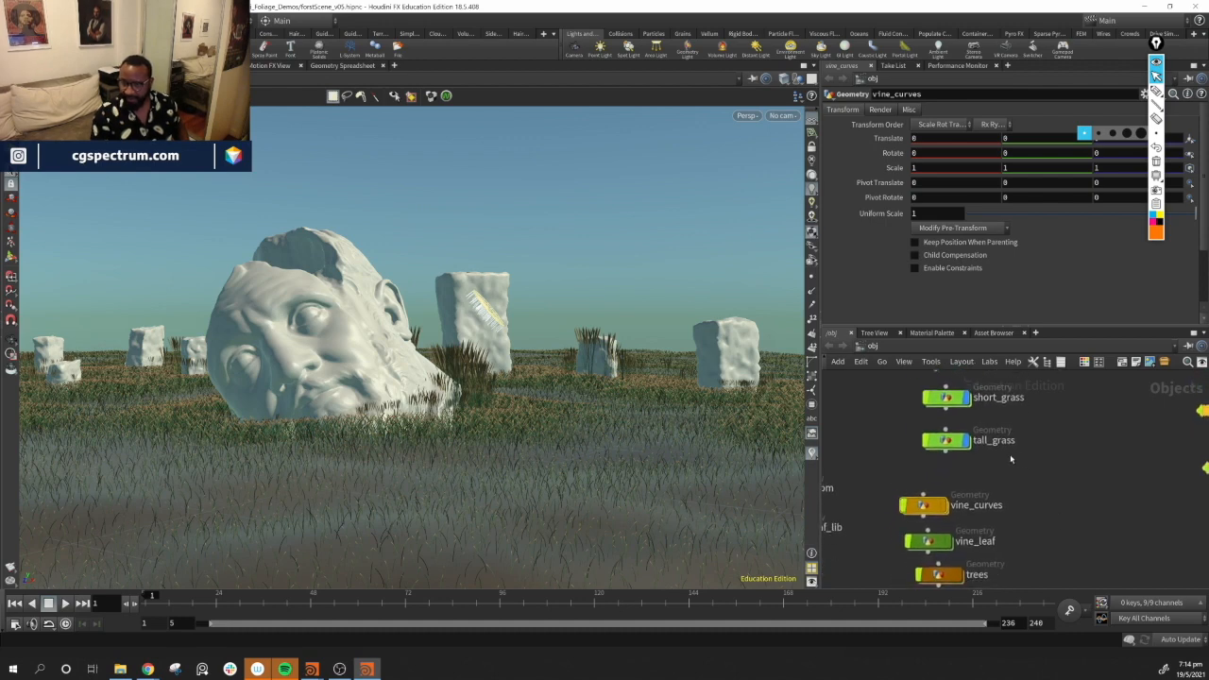
mouse_move(951, 441)
left_mouse_down()
mouse_move(914, 467)
mouse_move(954, 432)
left_mouse_up()
mouse_move(1078, 470)
middle_mouse_down()
mouse_move(1051, 550)
mouse_move(1093, 482)
middle_mouse_up()
left_click_drag(534, 415, 645, 430, "alt")
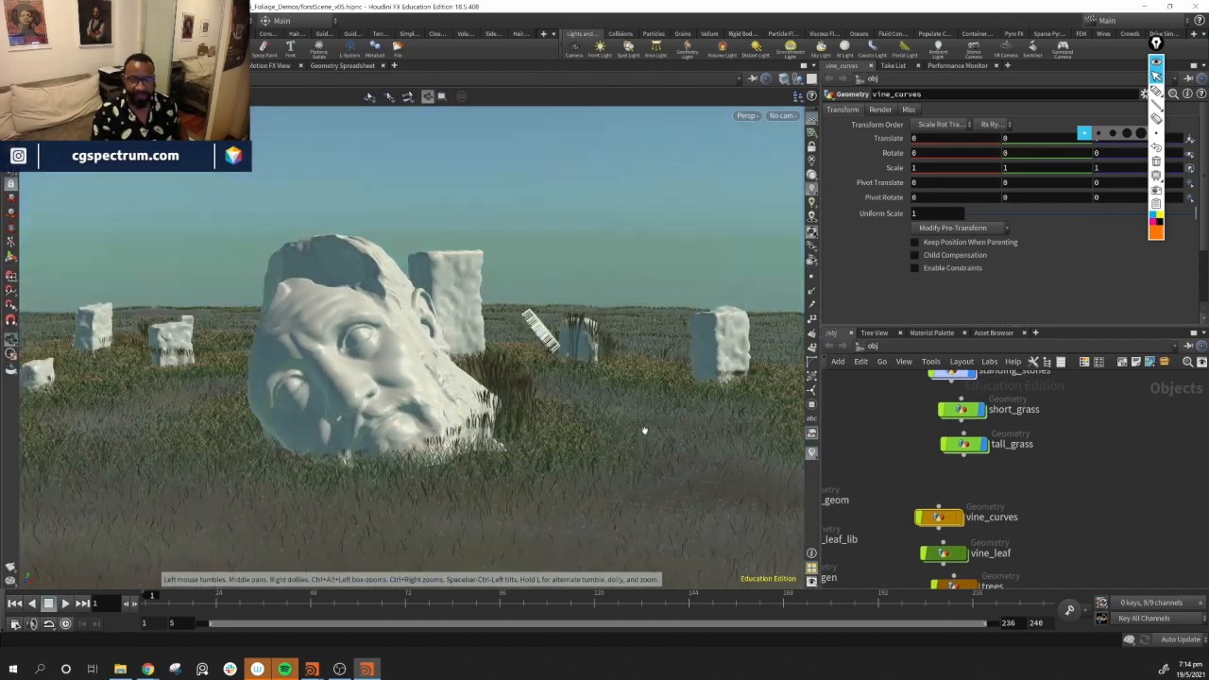
right_click_drag(646, 430, 539, 416, "alt")
left_click_drag(539, 416, 532, 459, "alt")
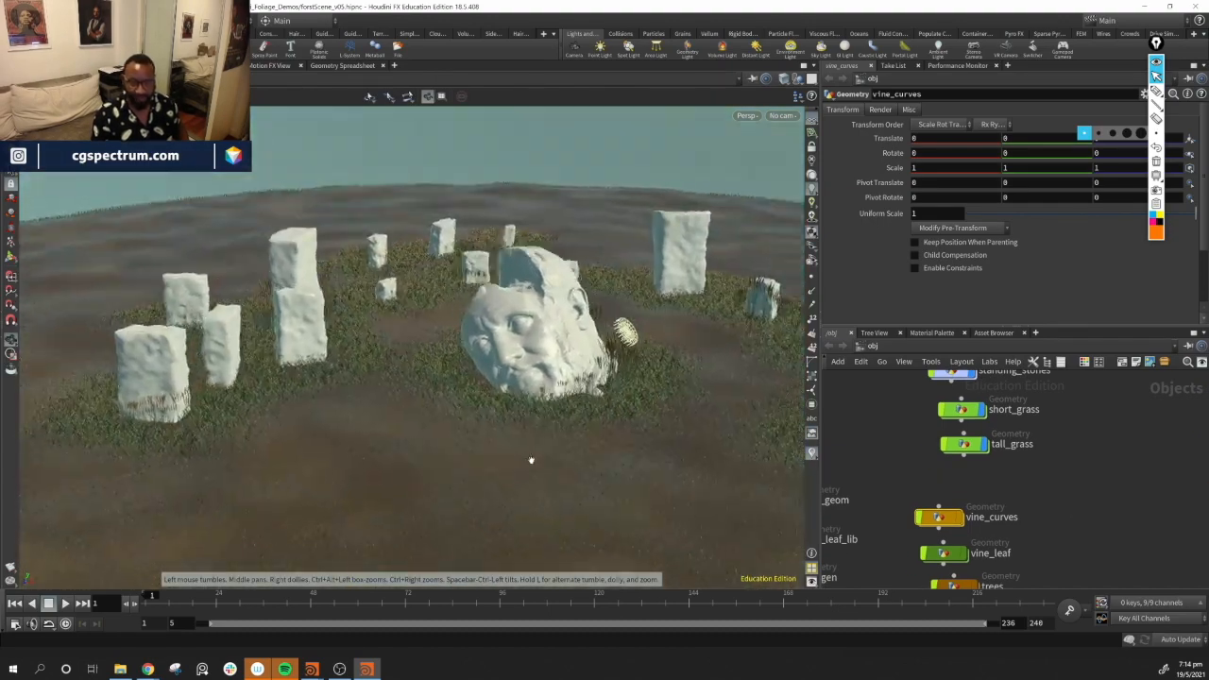
middle_click_drag(1058, 511, 1066, 482)
left_click_drag(1065, 484, 922, 571)
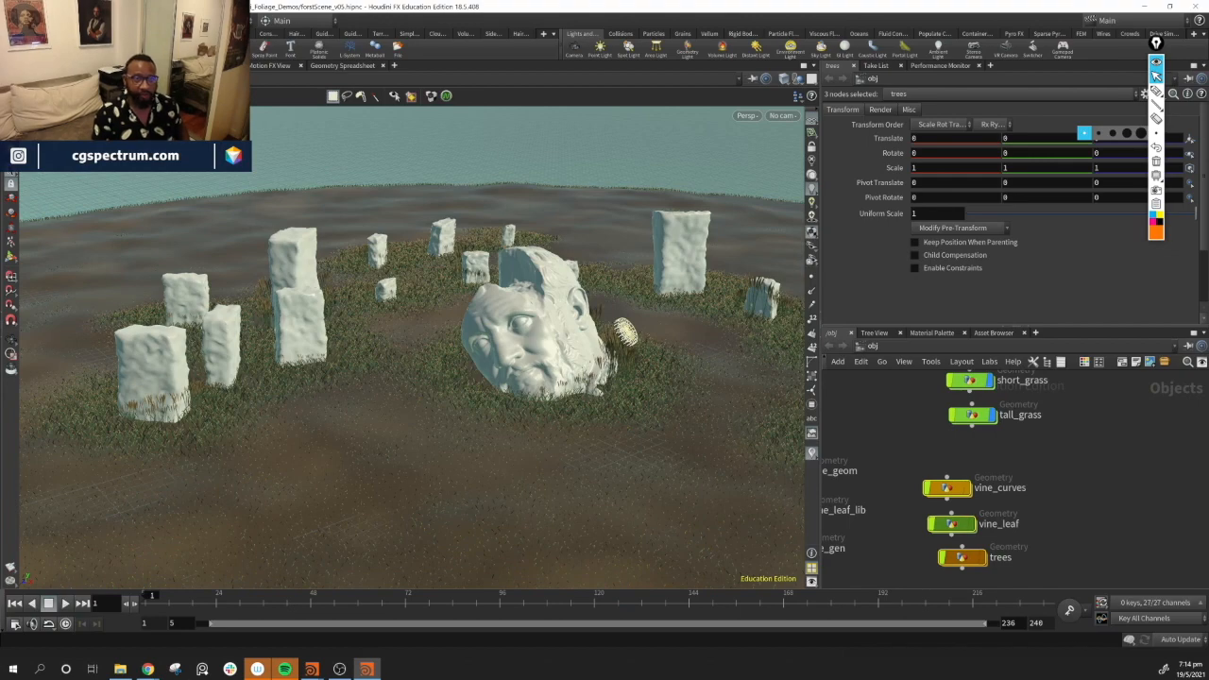
left_click(146, 65)
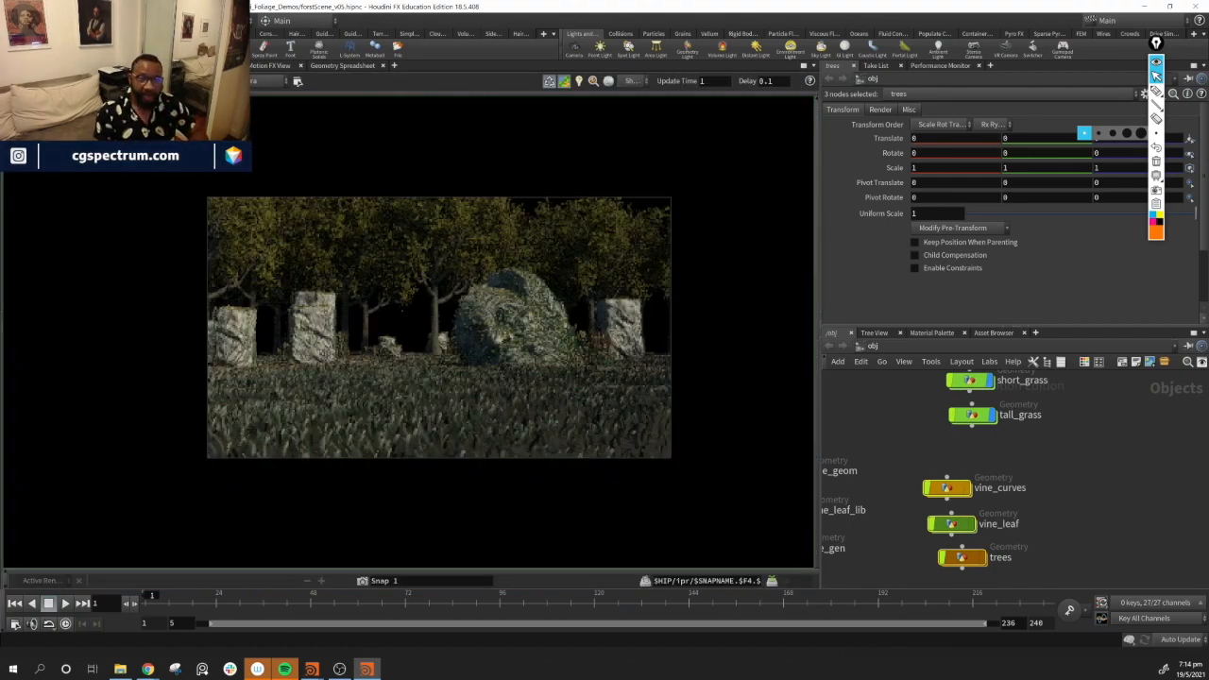
left_click(298, 81)
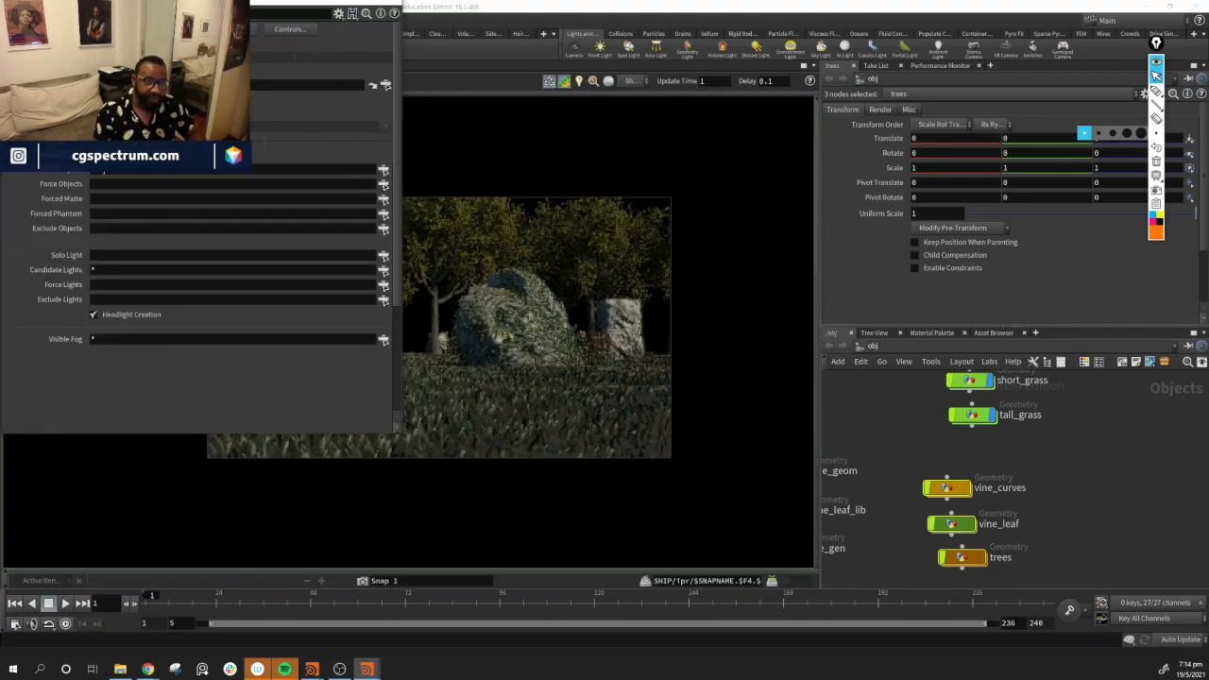
left_click_drag(1092, 481, 951, 578)
left_click_drag(948, 489, 105, 194)
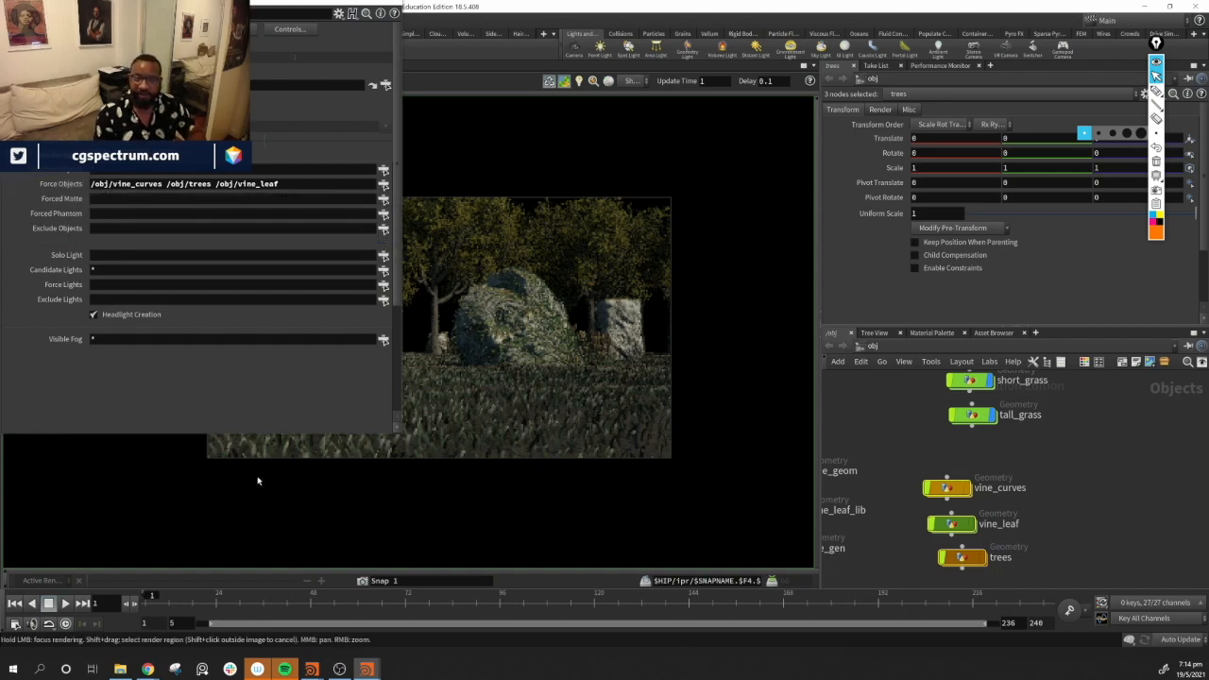
left_click_drag(268, 434, 272, 428)
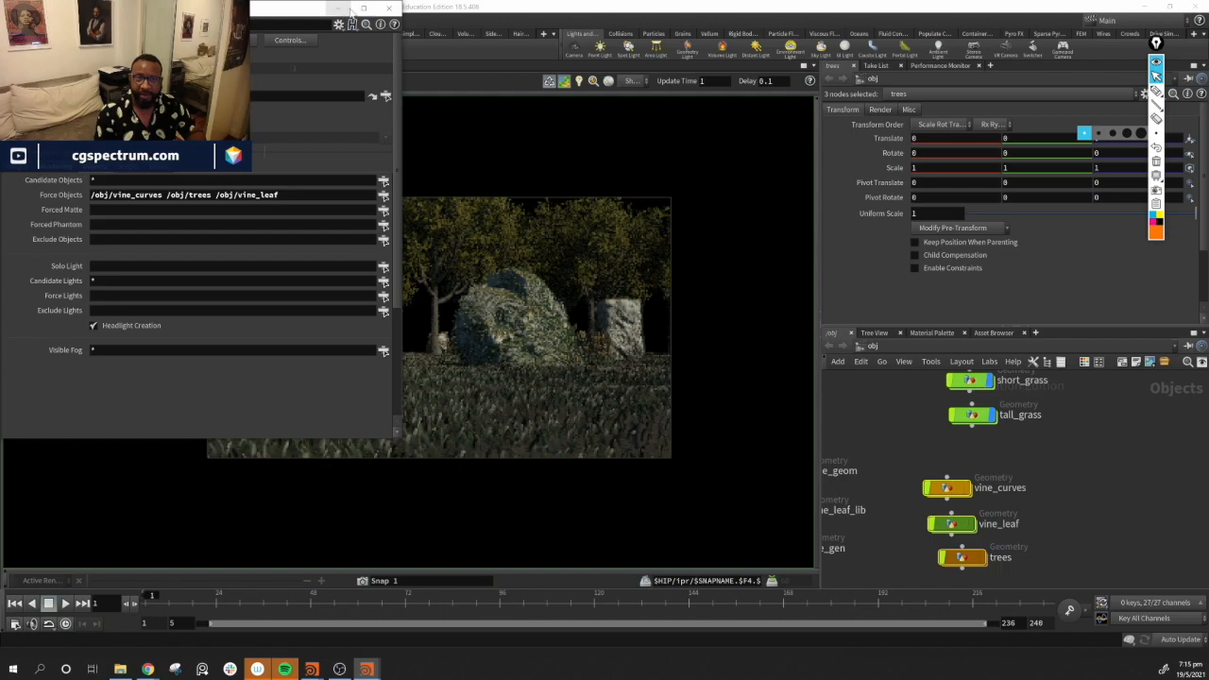
left_click(389, 8)
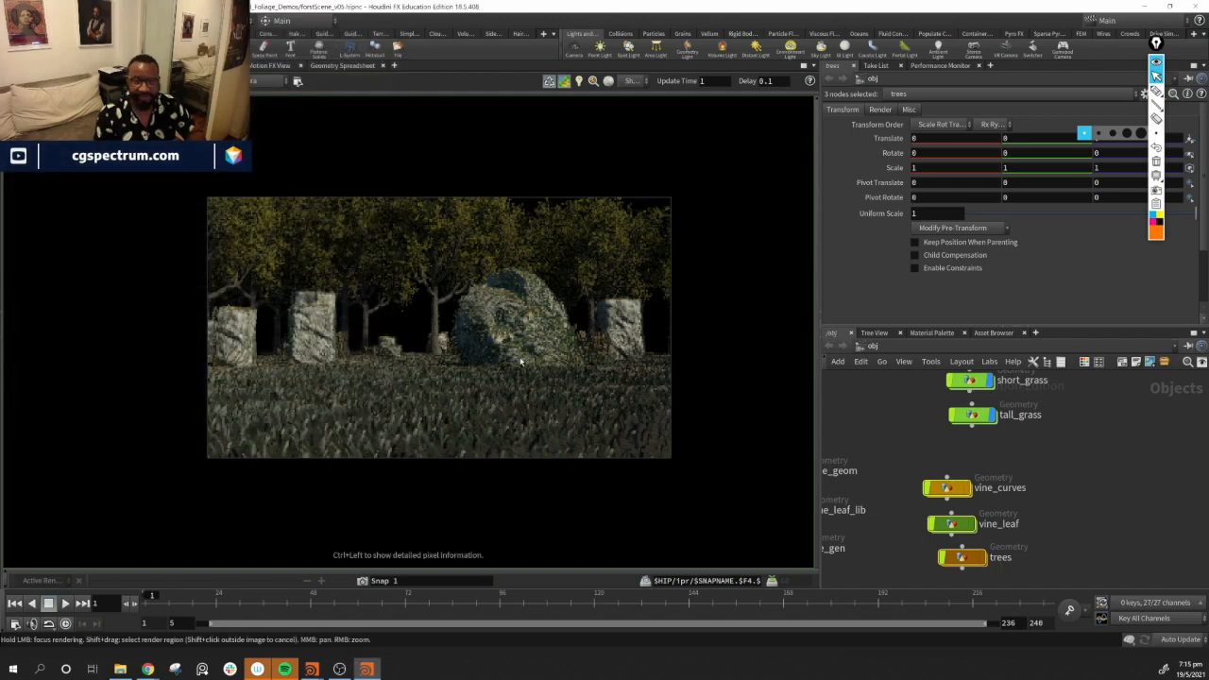
left_click(26, 65)
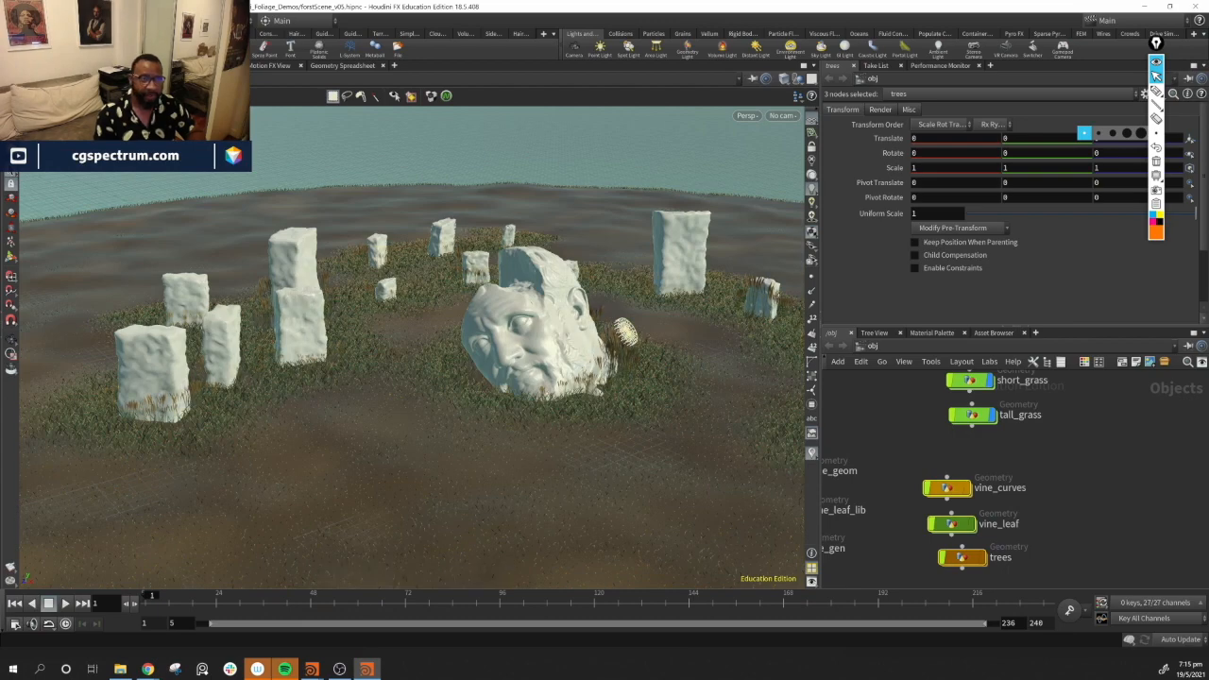
left_click(54, 20)
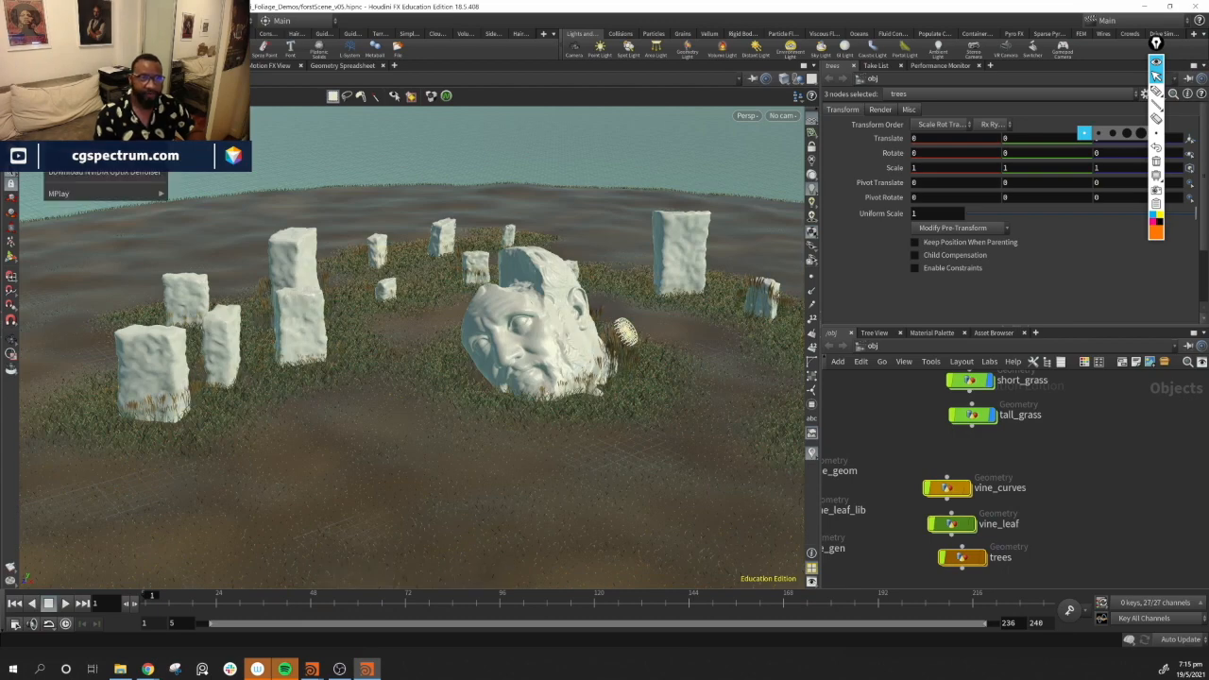
left_click(146, 19)
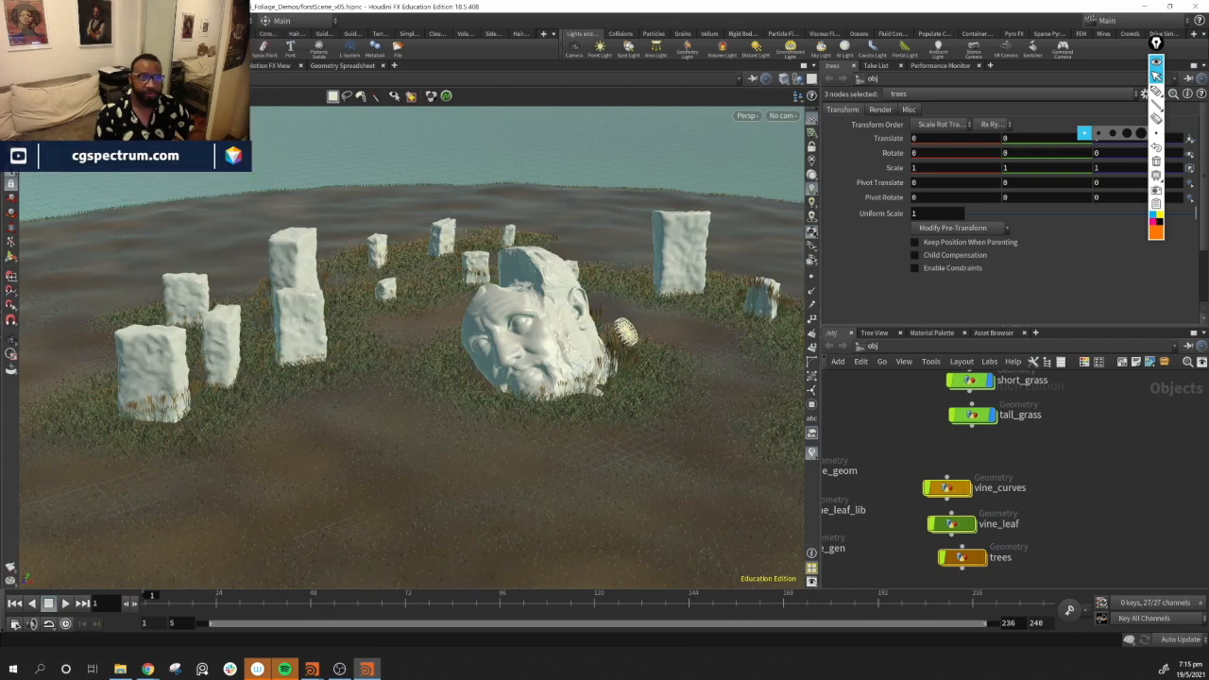
Restart the interactive render in the render view and set a render region around the trees
left_click(139, 65)
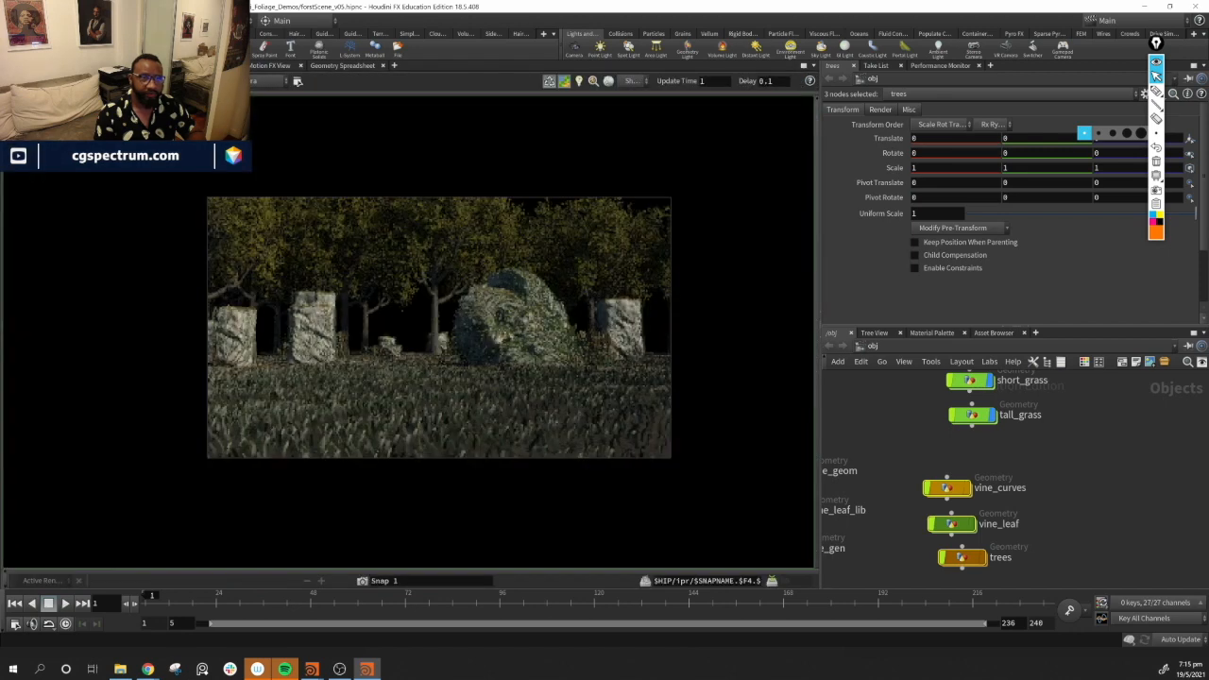
left_click(27, 82)
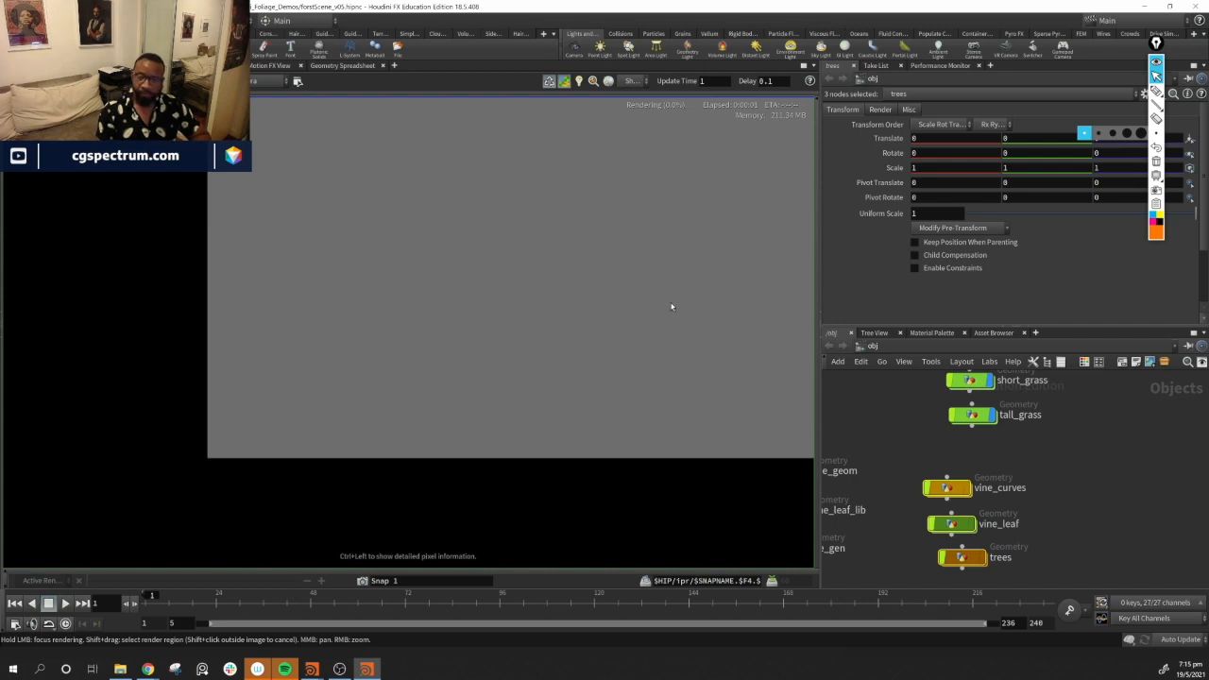
scroll(671, 306, "down", 3)
middle_click_drag(680, 261, 470, 344)
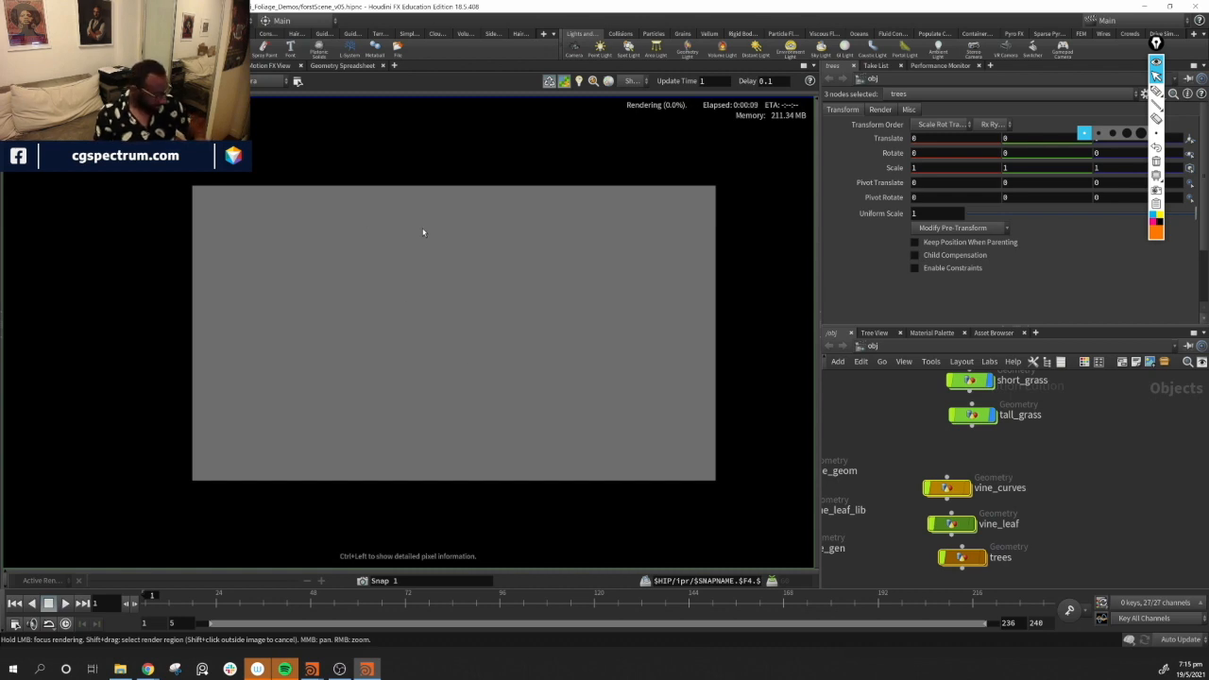
left_click_drag(367, 217, 494, 347, "shift")
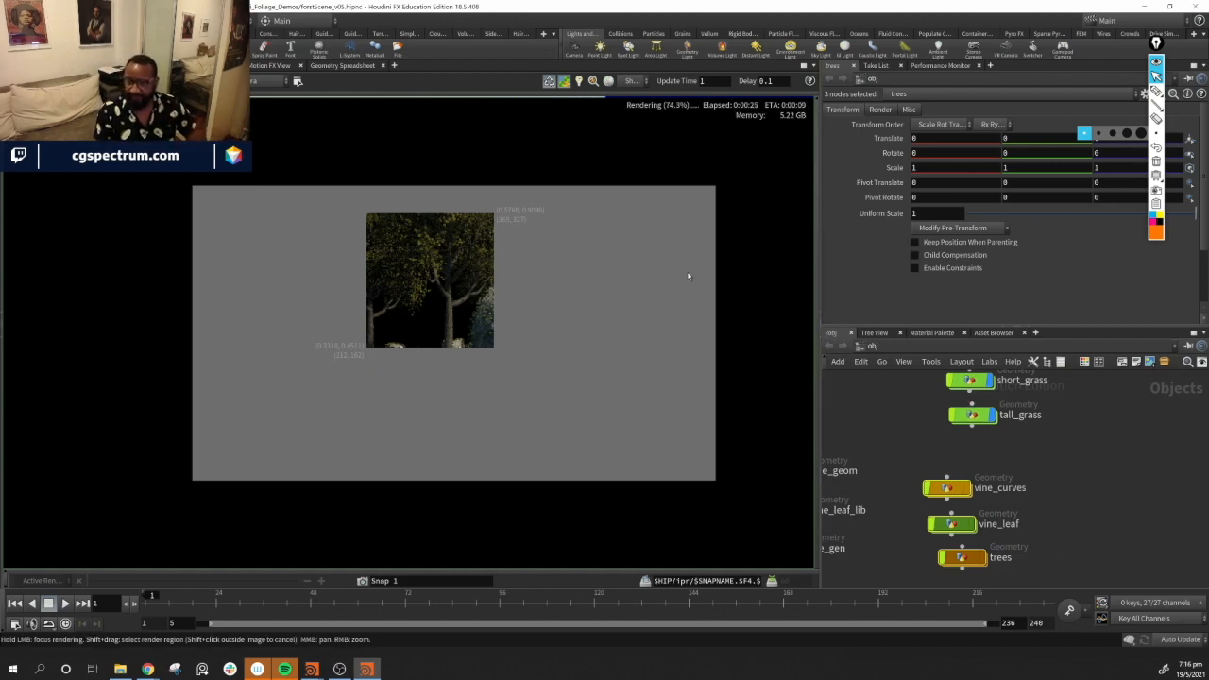
Return to the scene view and clear the node selection in the network
left_click(27, 65)
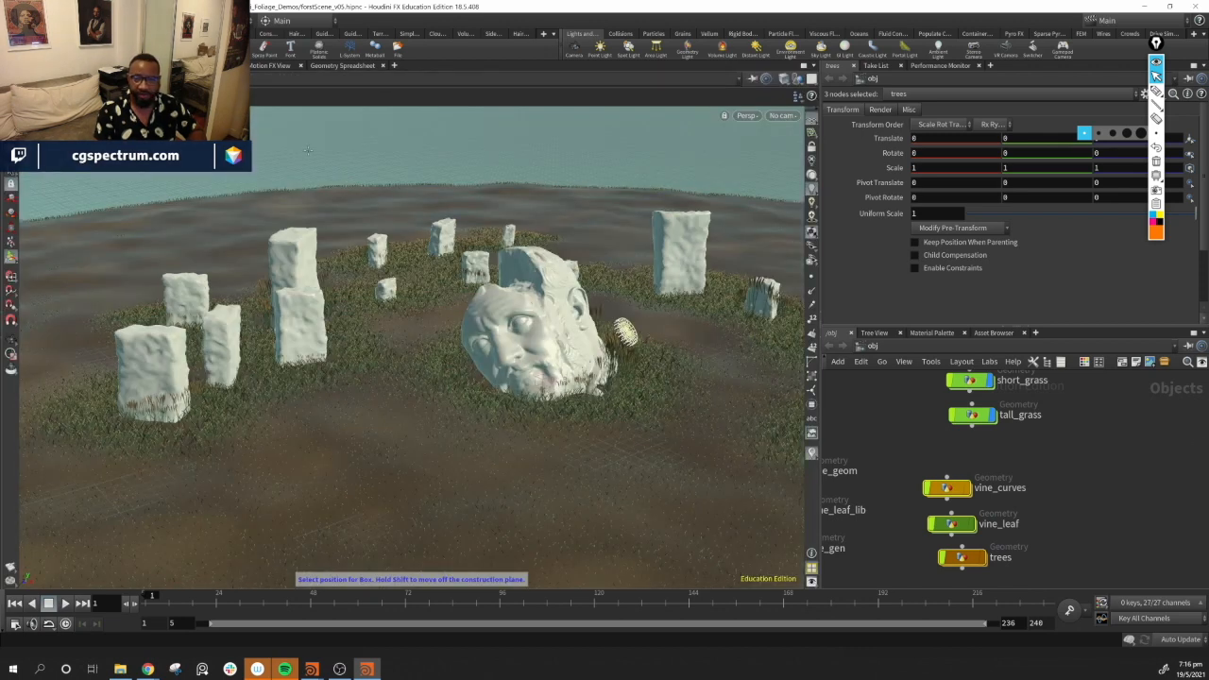
left_click(1078, 467)
middle_click_drag(1083, 462, 1060, 477)
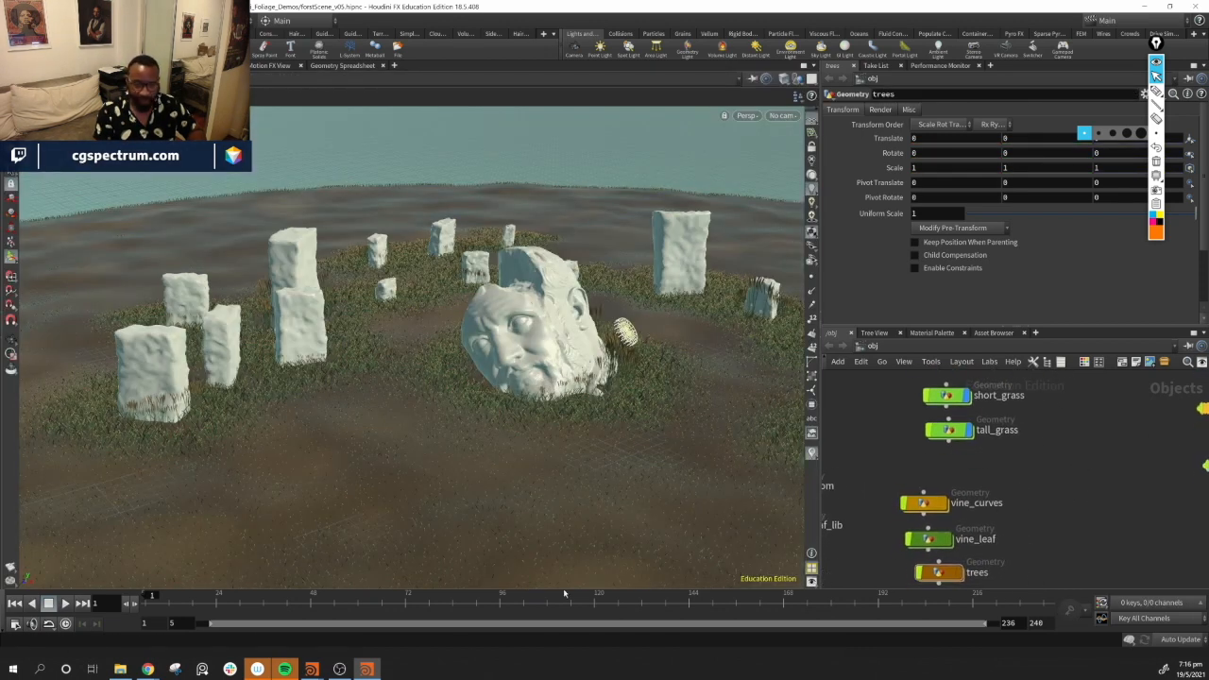
Switch to the browser and scroll through the textures.com HDR environment panoramas
left_click(148, 669)
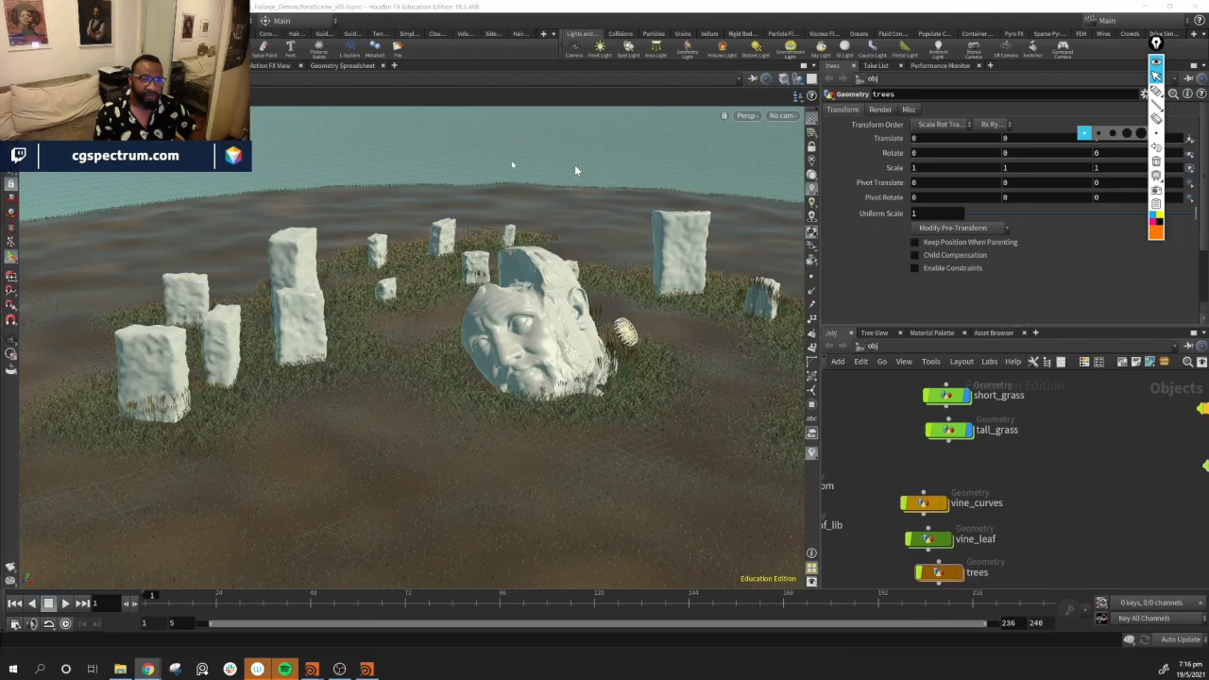
left_click_drag(516, 127, 451, 108)
left_click(709, 102)
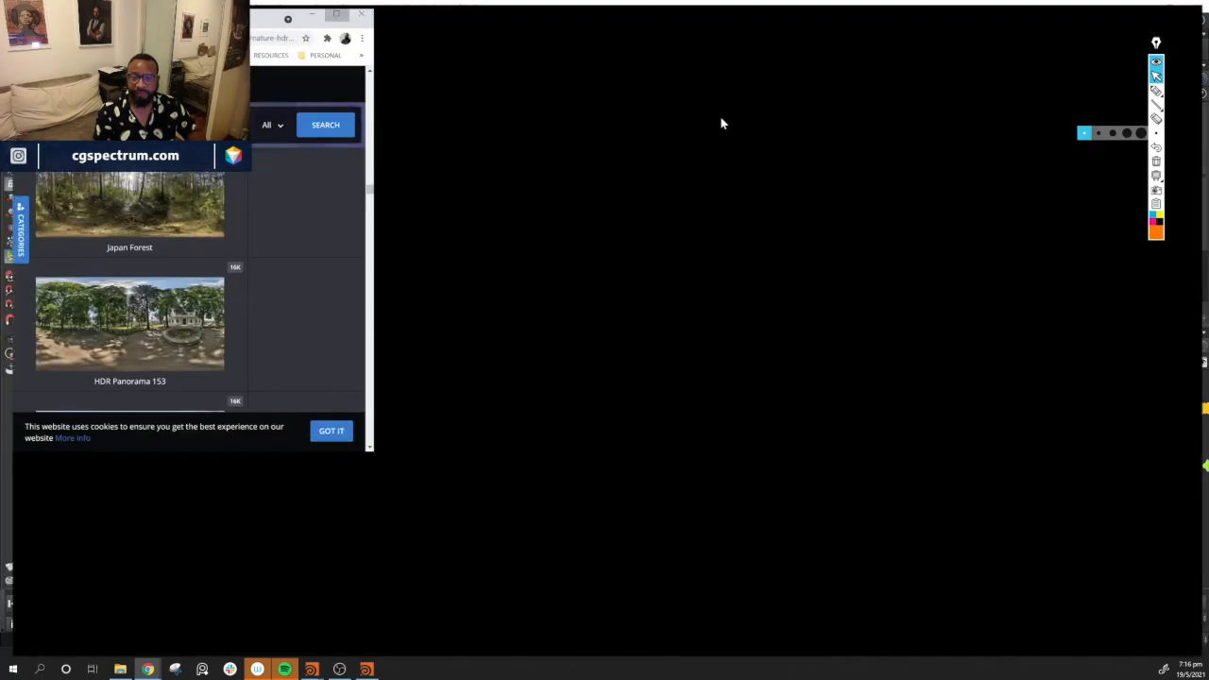
scroll(421, 353, "up", 8)
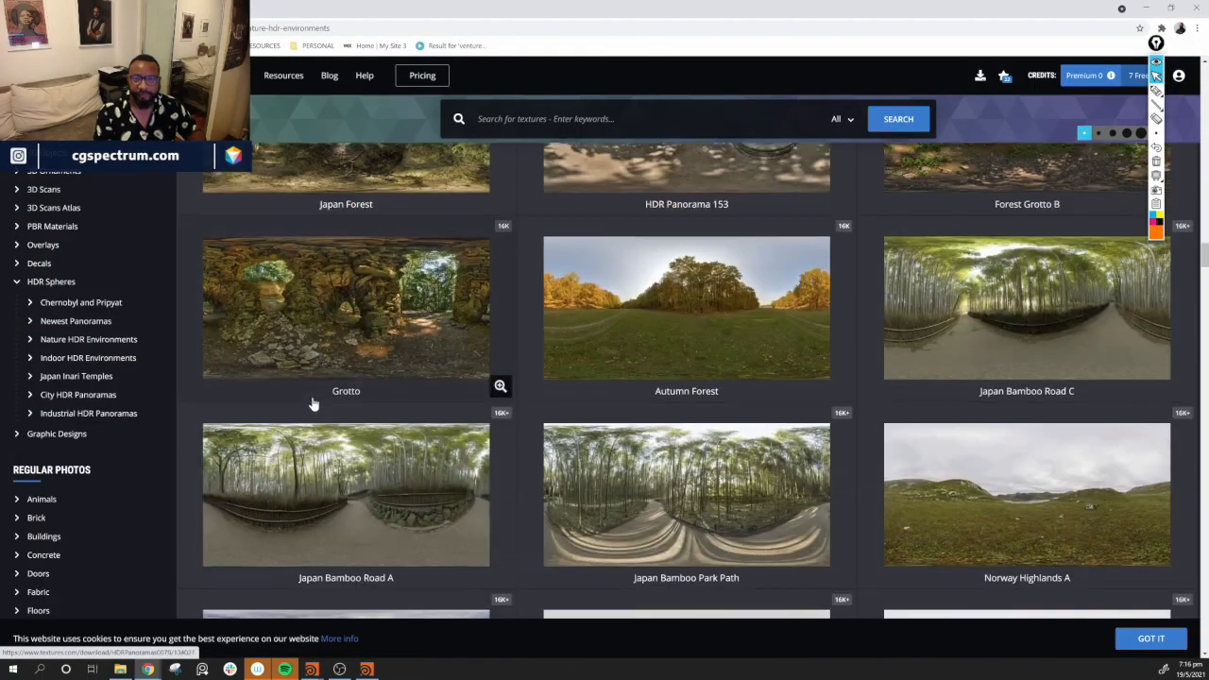
scroll(275, 434, "up", 5)
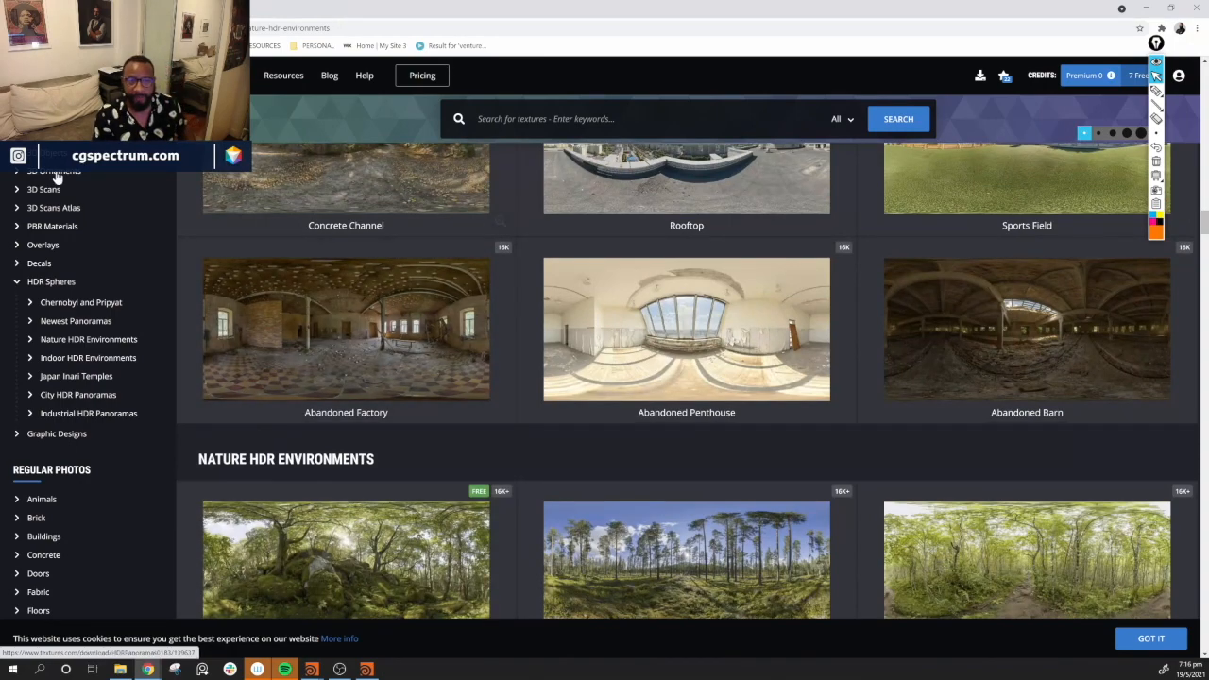
scroll(104, 243, "up", 3)
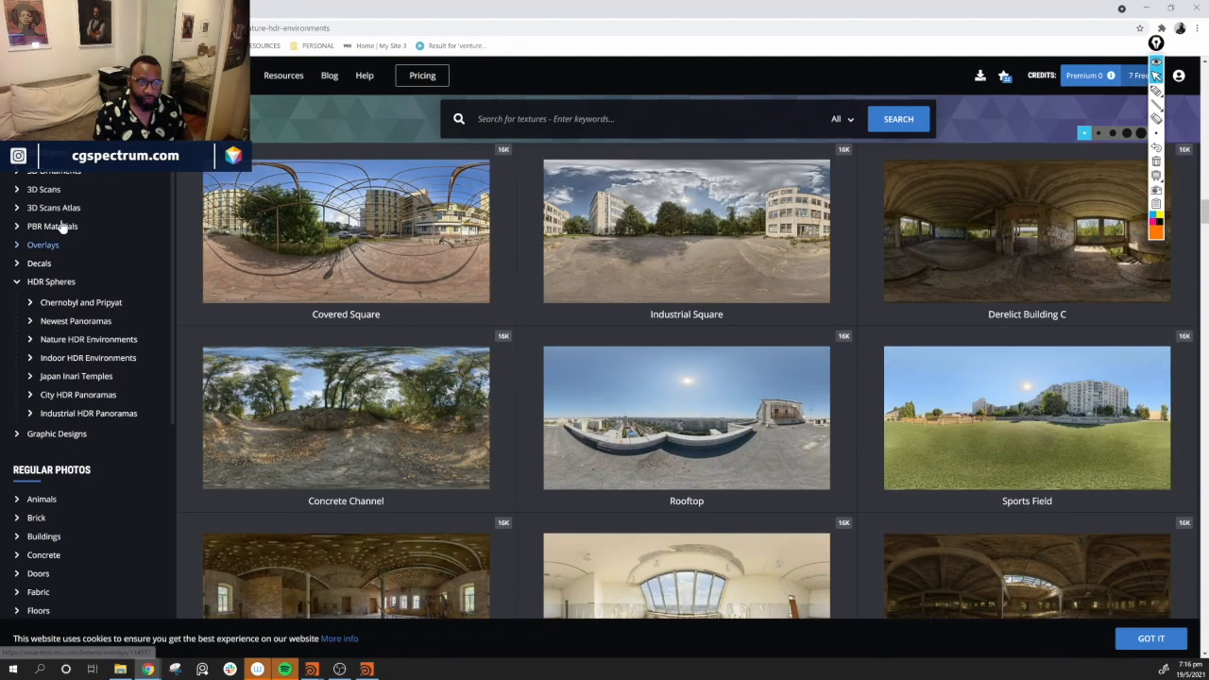
Open the 3D Scans Atlas category and search the textures.com library for fern
left_click(21, 282)
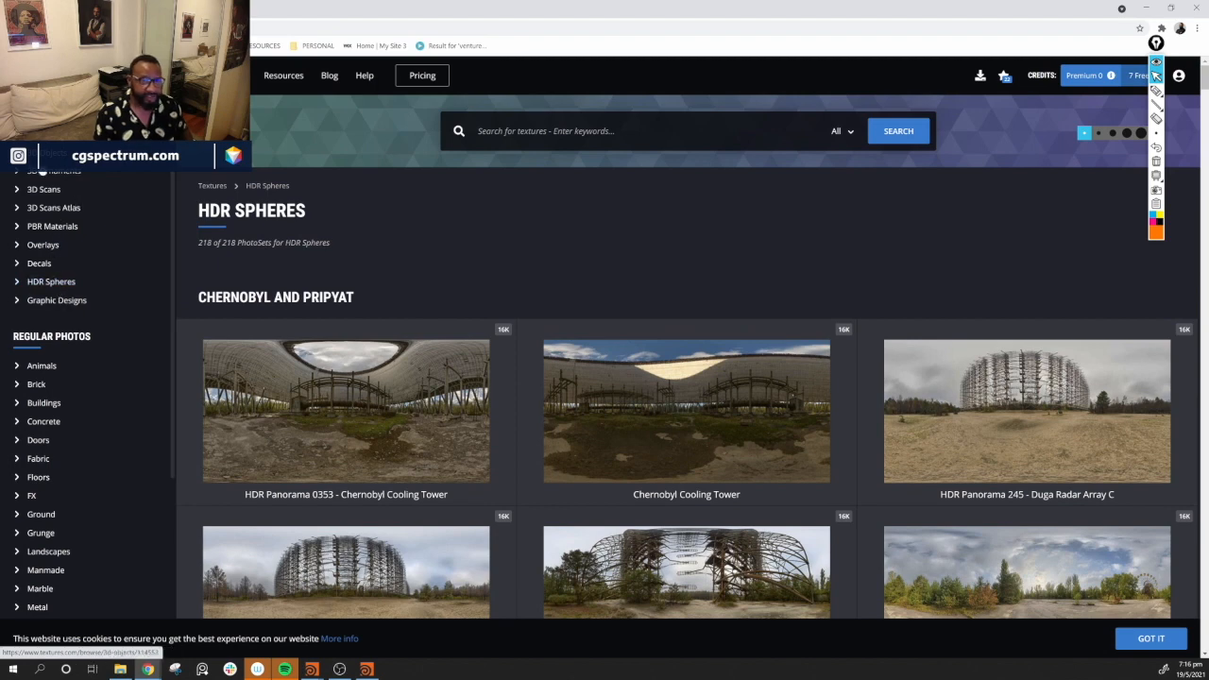
left_click(26, 210)
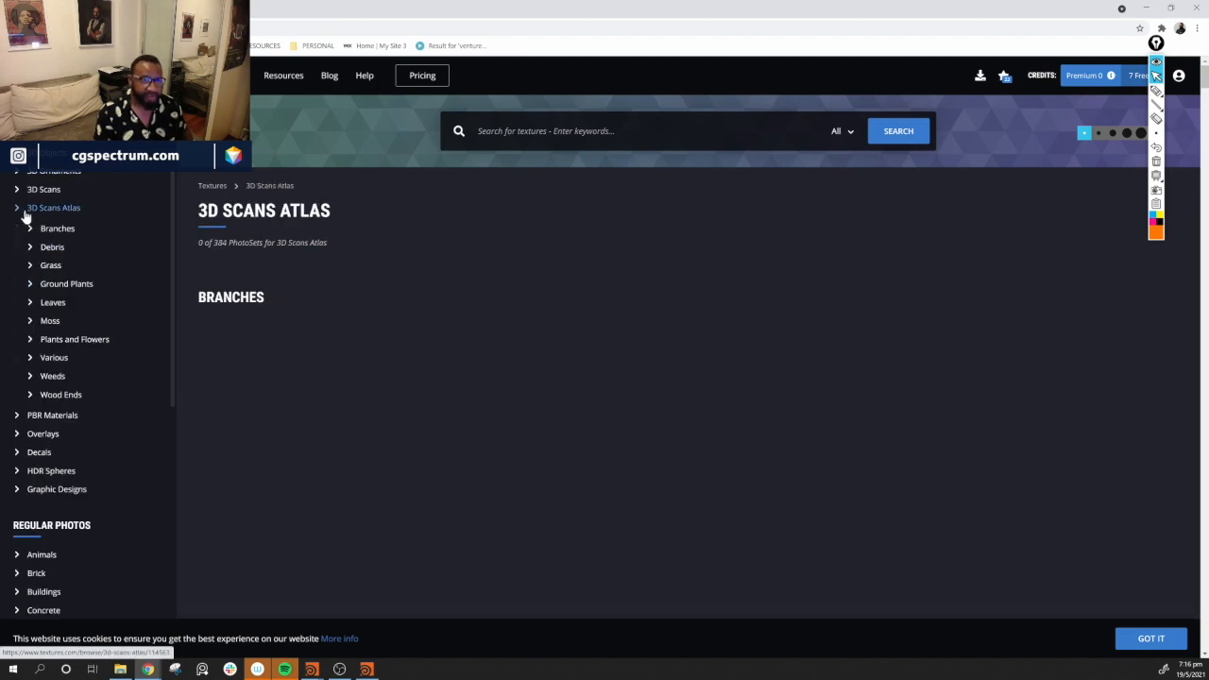
left_click(477, 138)
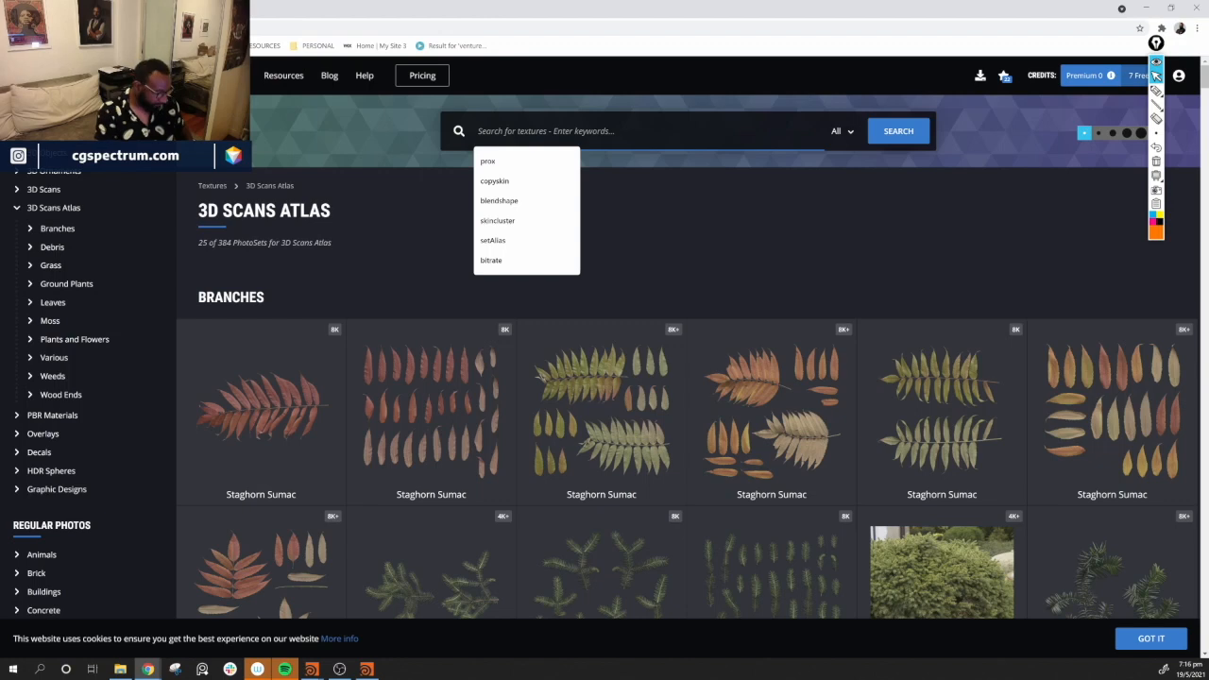
type("fern")
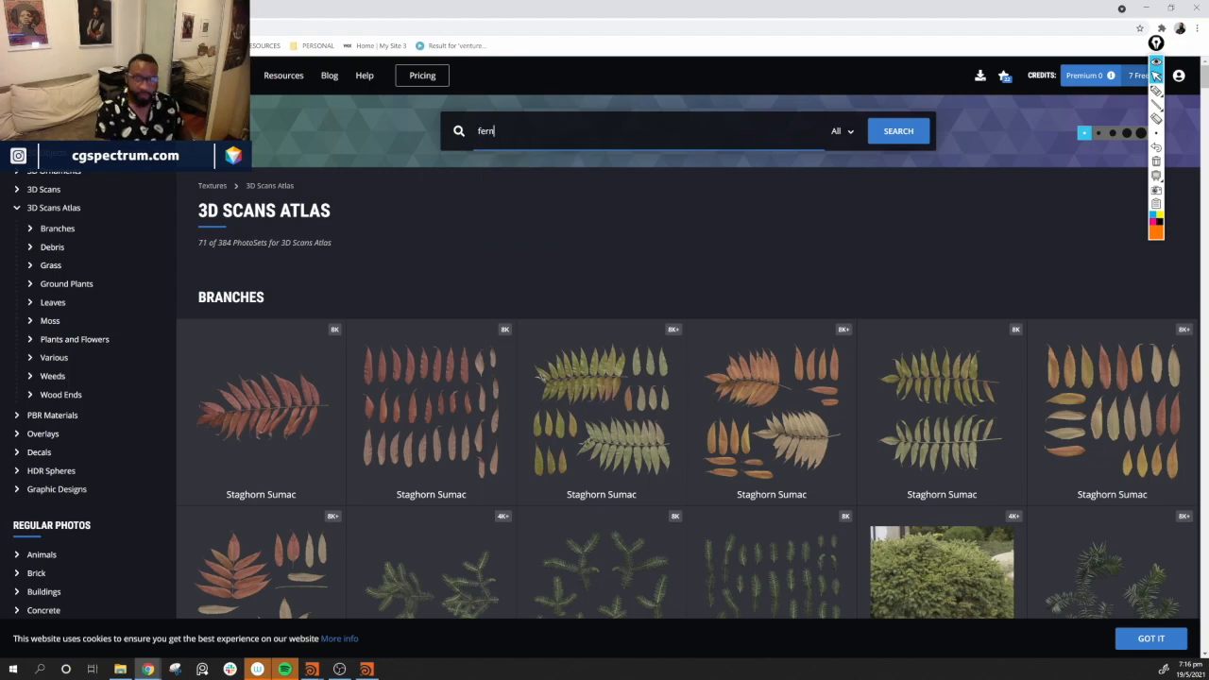
key("Return")
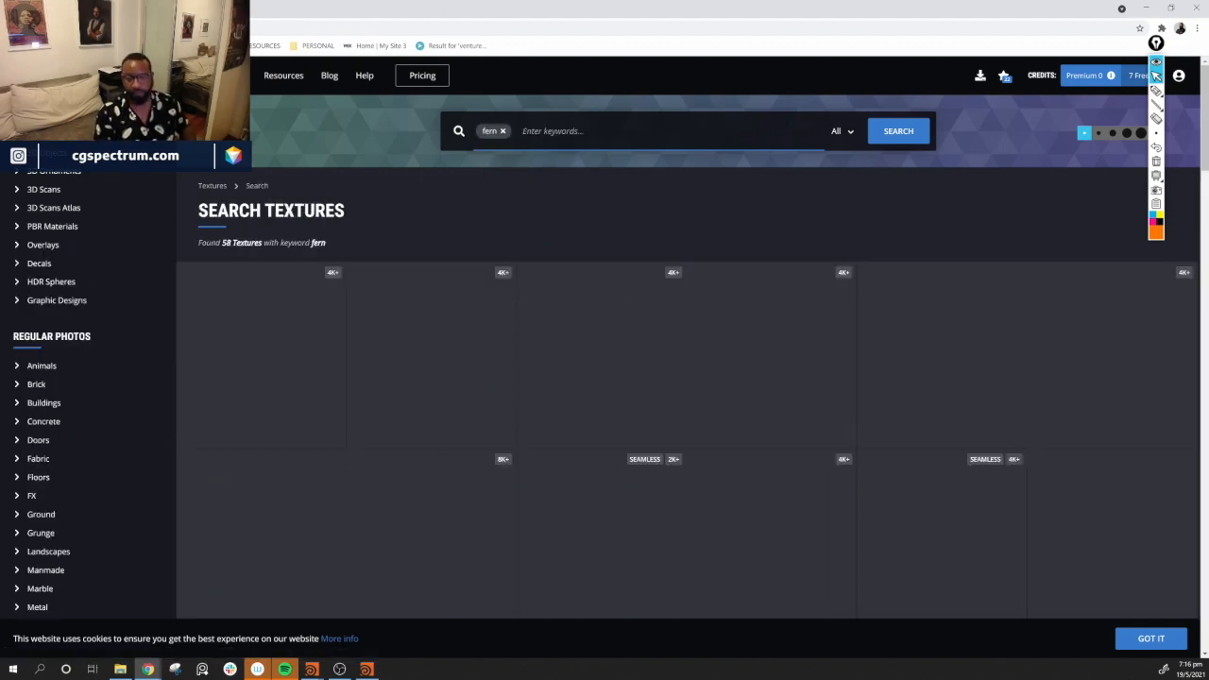
Scroll through the fern search results to compare the available fern scans and photos
scroll(499, 417, "down", 4)
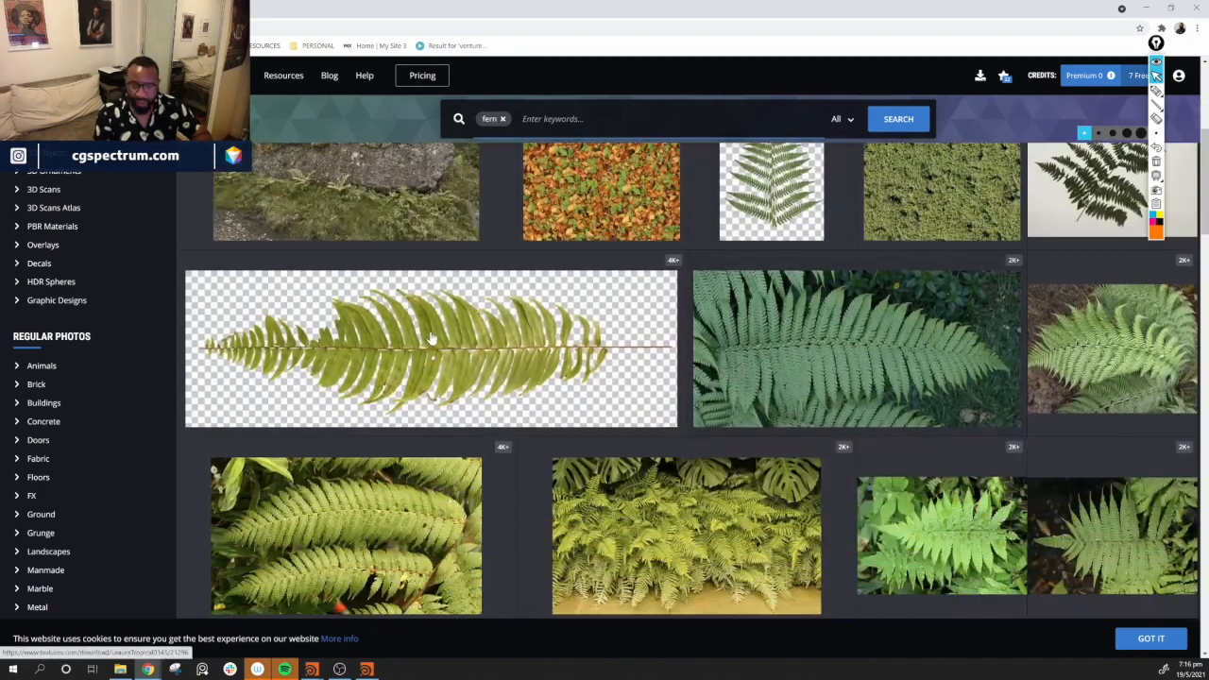
scroll(494, 408, "up", 4)
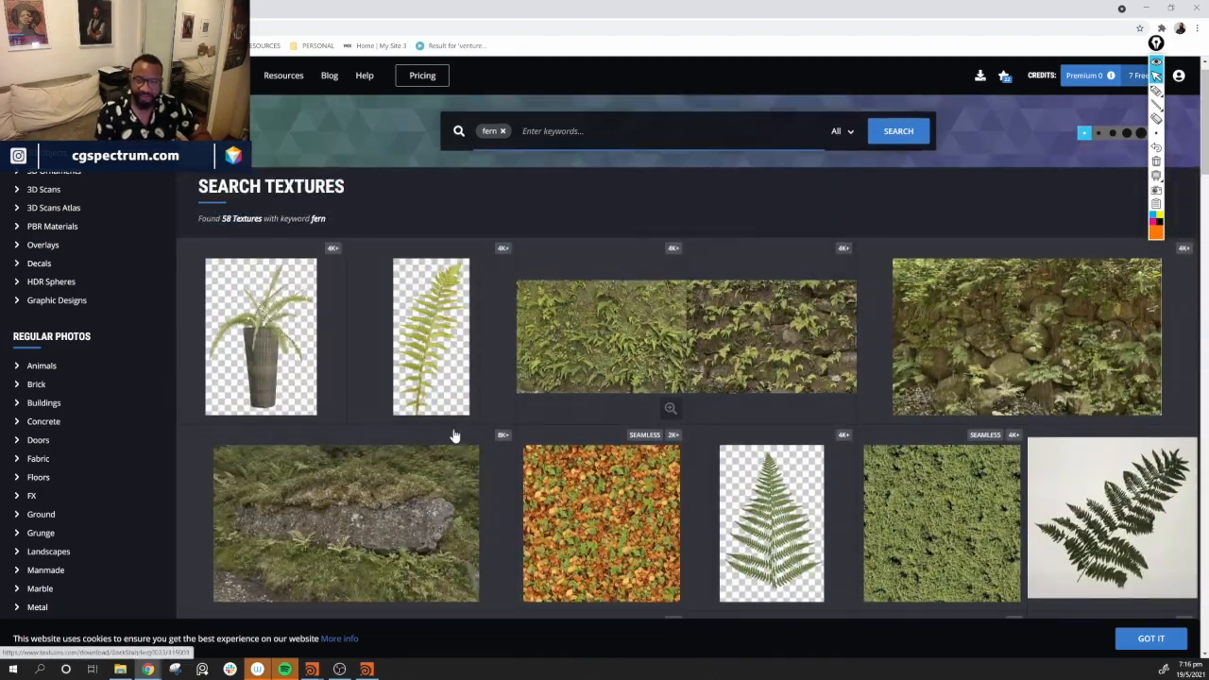
scroll(392, 422, "down", 1)
scroll(392, 422, "down", 5)
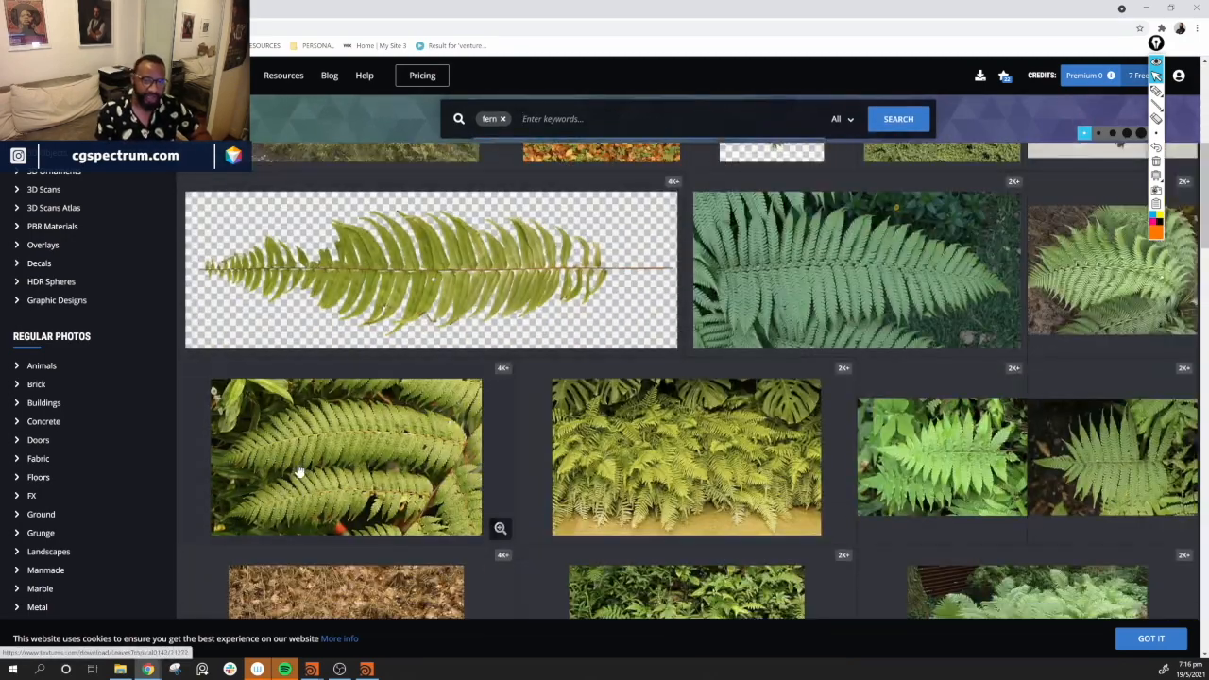
scroll(716, 431, "up", 1)
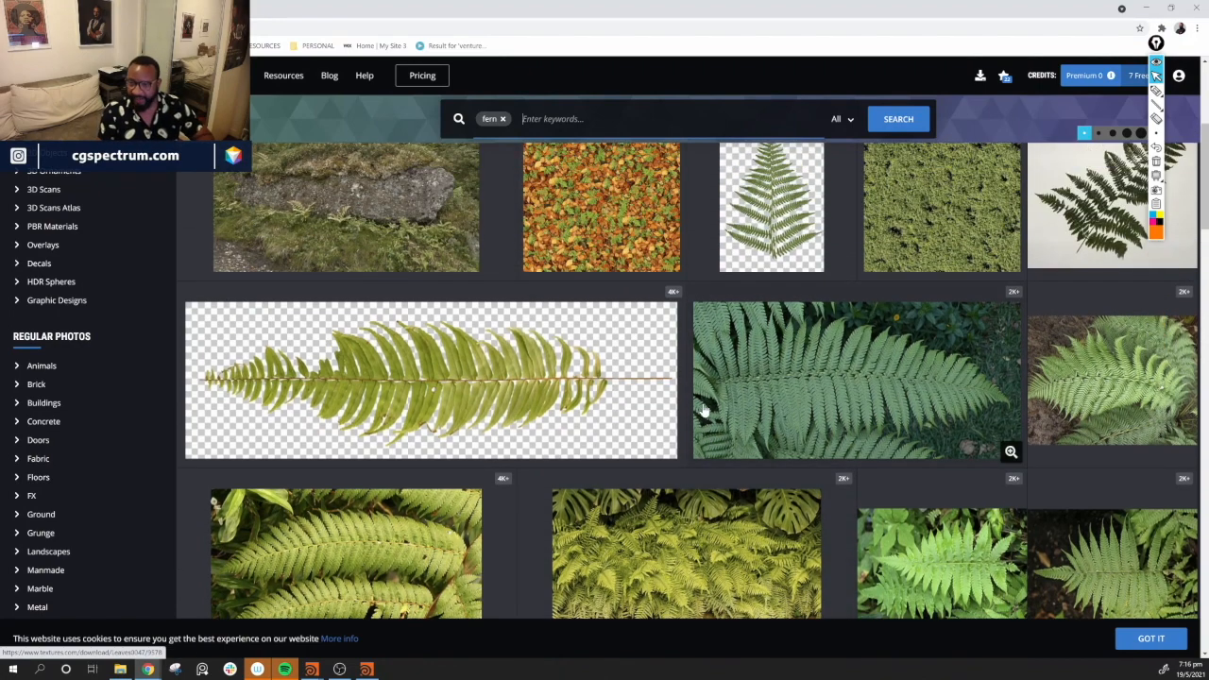
scroll(746, 379, "up", 1)
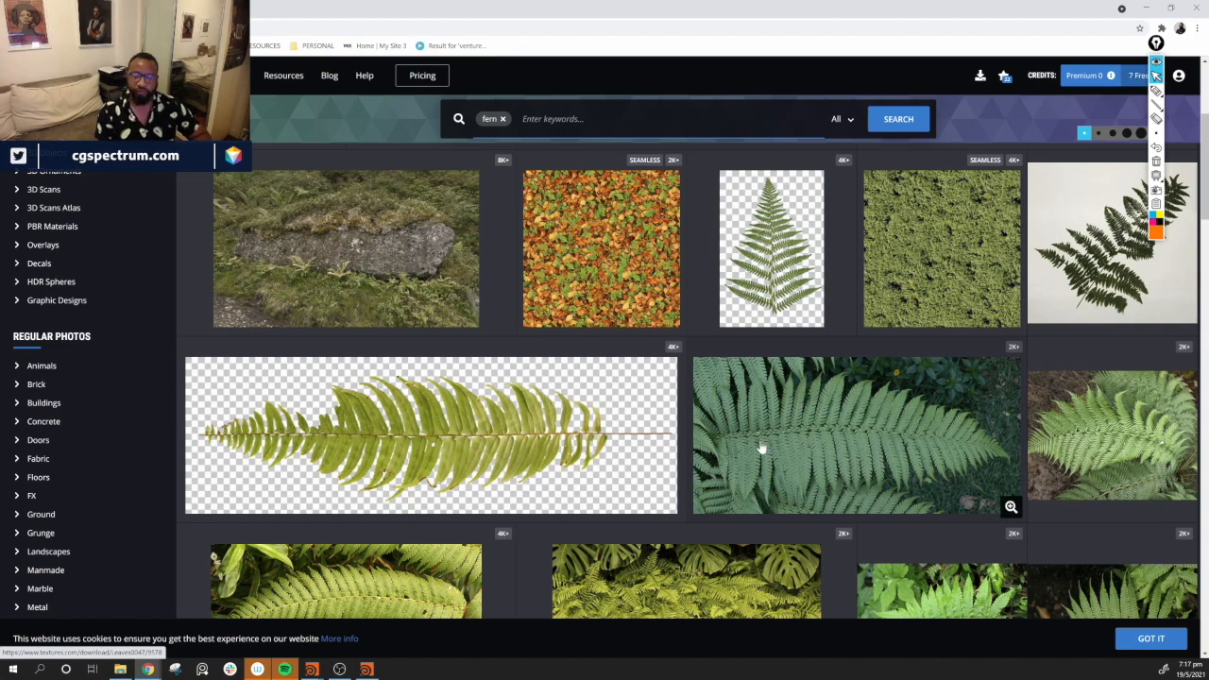
scroll(762, 447, "up", 1)
scroll(764, 435, "down", 3)
scroll(765, 406, "up", 2)
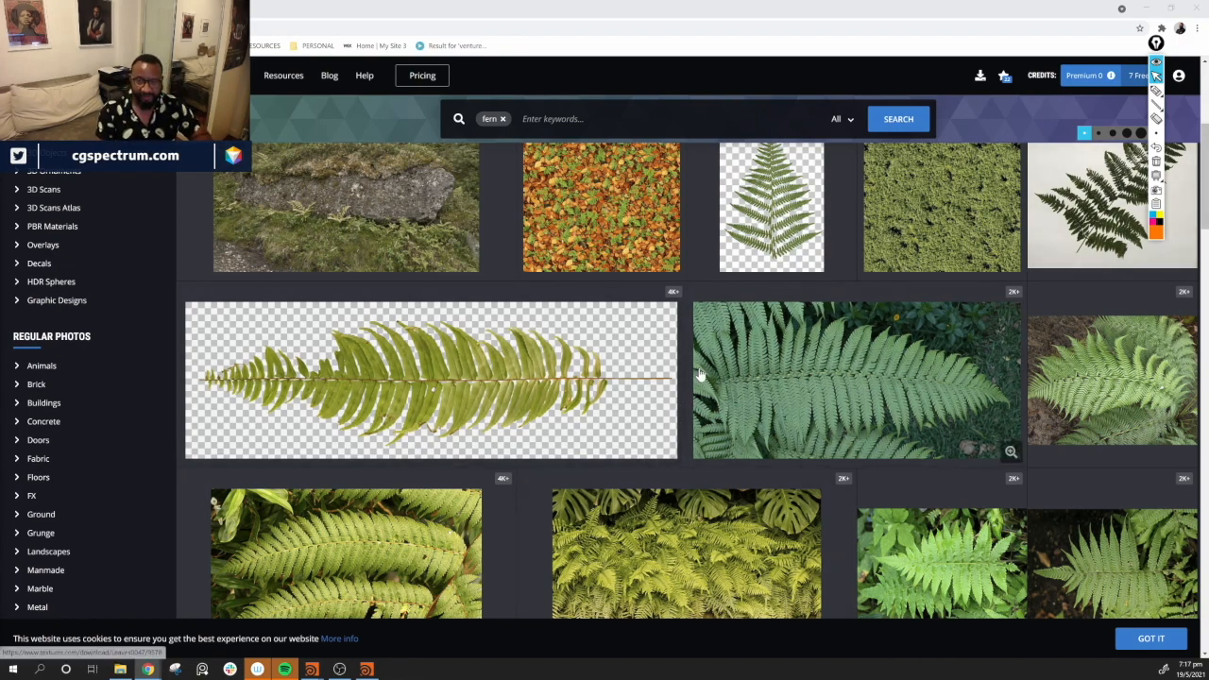
left_click(1156, 92)
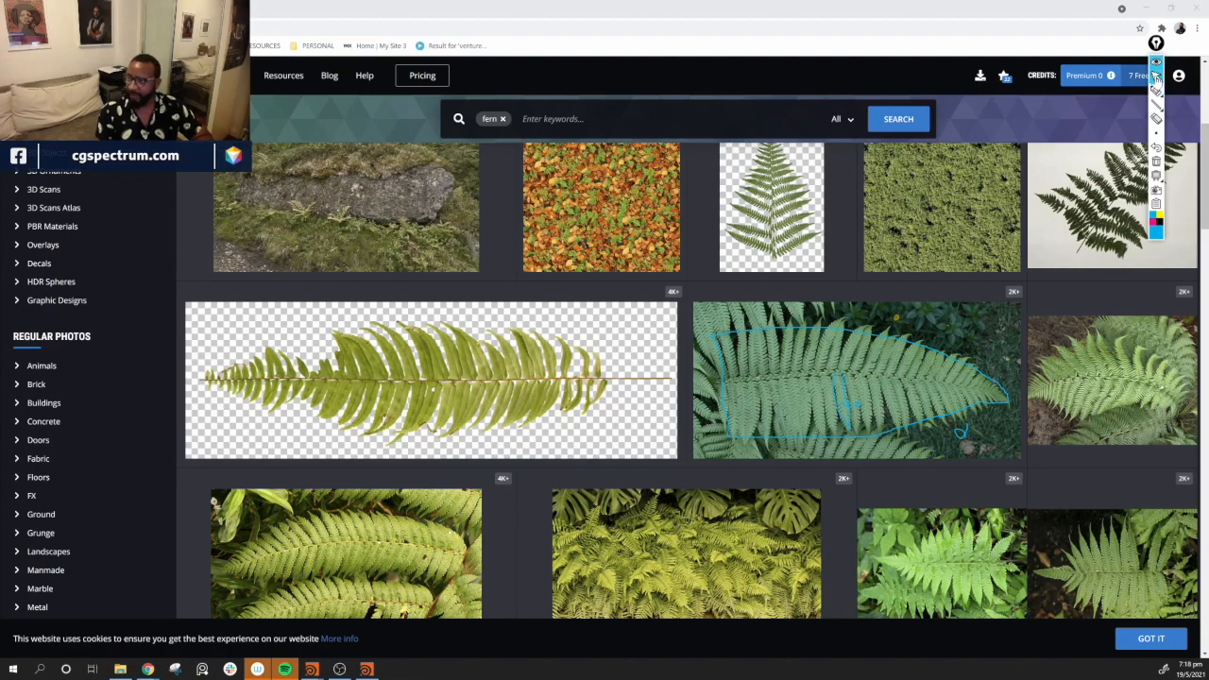
scroll(1185, 147, "up", 2)
left_click(1157, 161)
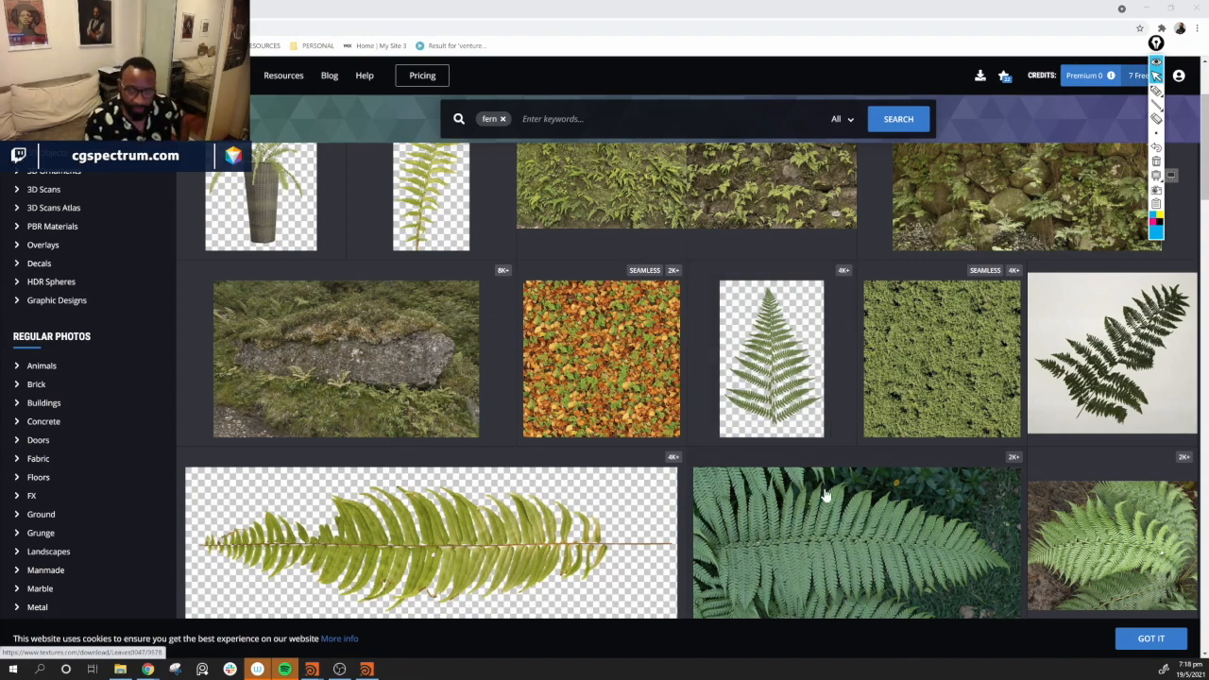
scroll(869, 551, "down", 2)
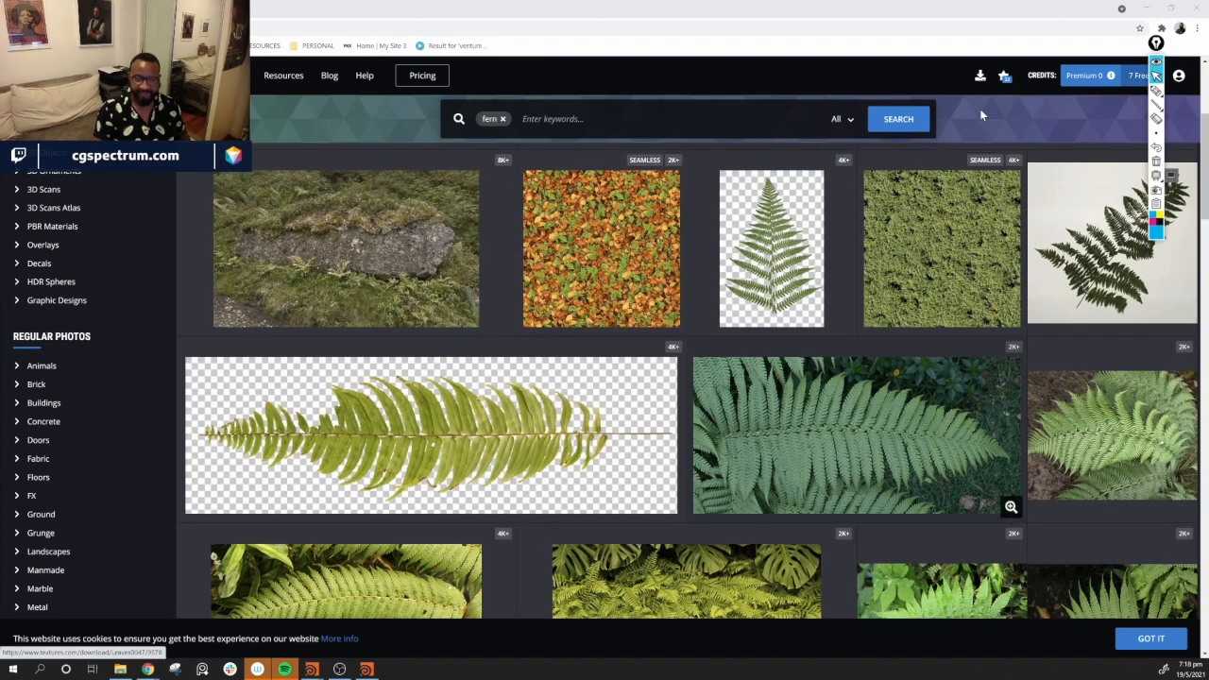
scroll(830, 421, "down", 4)
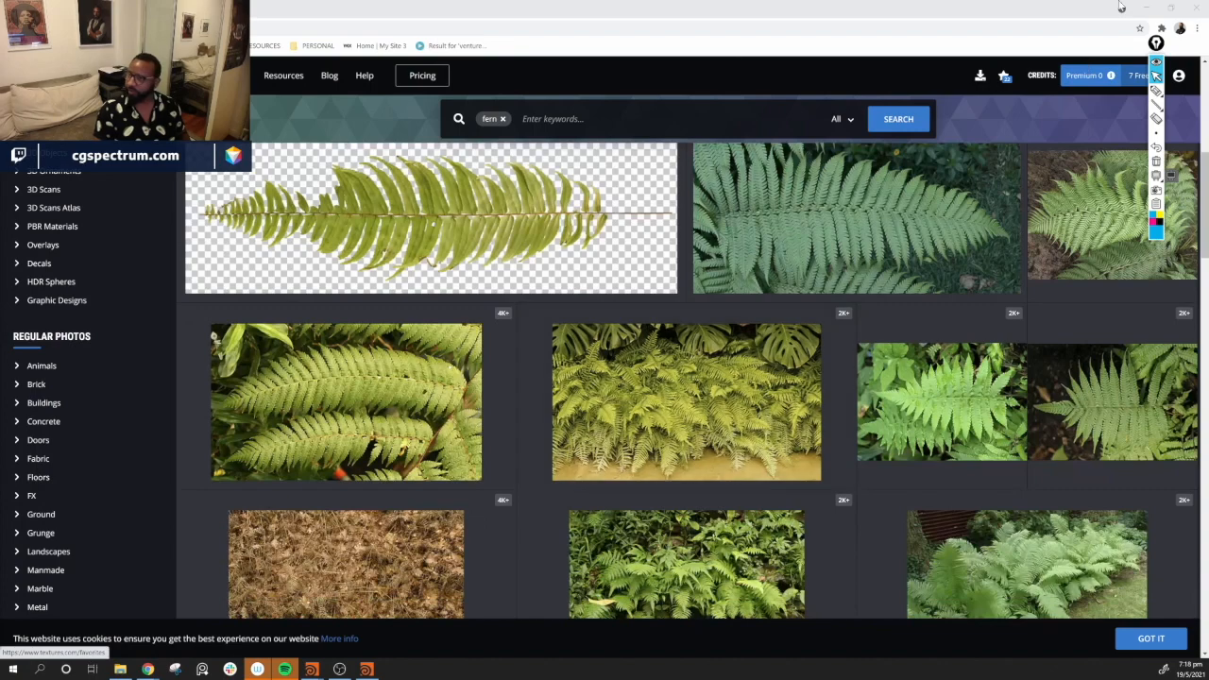
Return to Houdini and inspect the node network inside vine_leaf_lib before going back to the object level
left_click(1146, 15)
middle_click_drag(1068, 488, 1174, 444)
scroll(1057, 471, "down", 2)
middle_click_drag(1020, 497, 1020, 509)
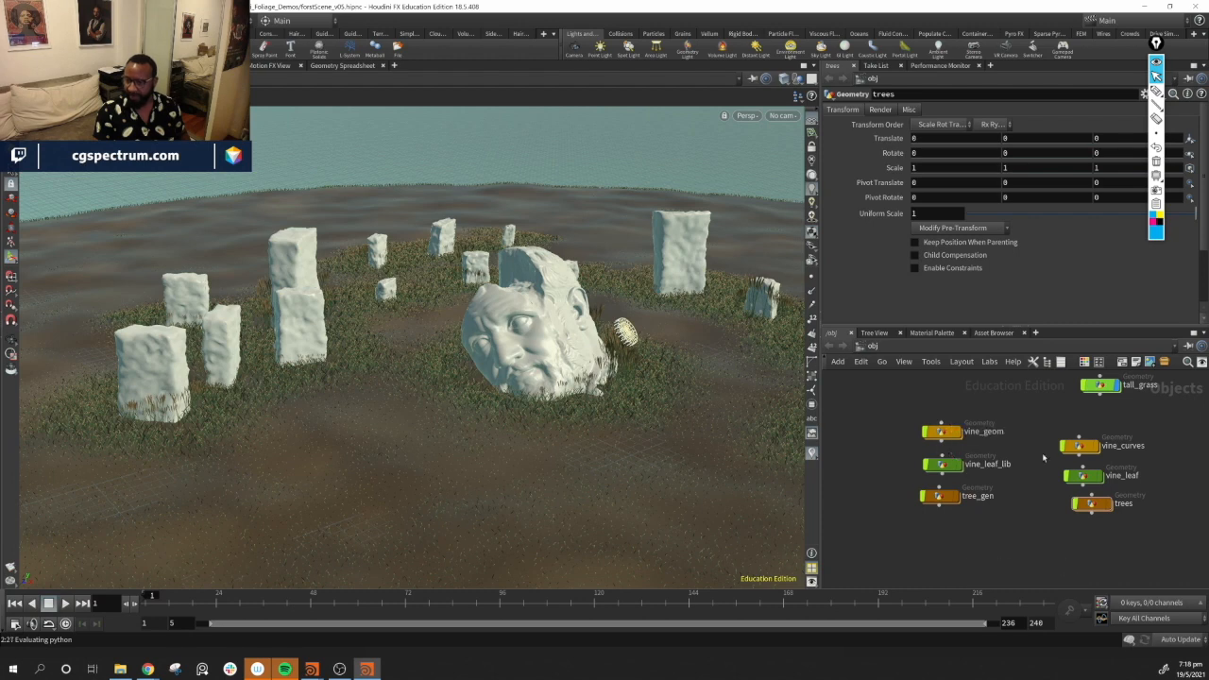
mouse_move(944, 466)
left_mouse_down()
mouse_move(883, 471)
mouse_move(940, 463)
left_mouse_up()
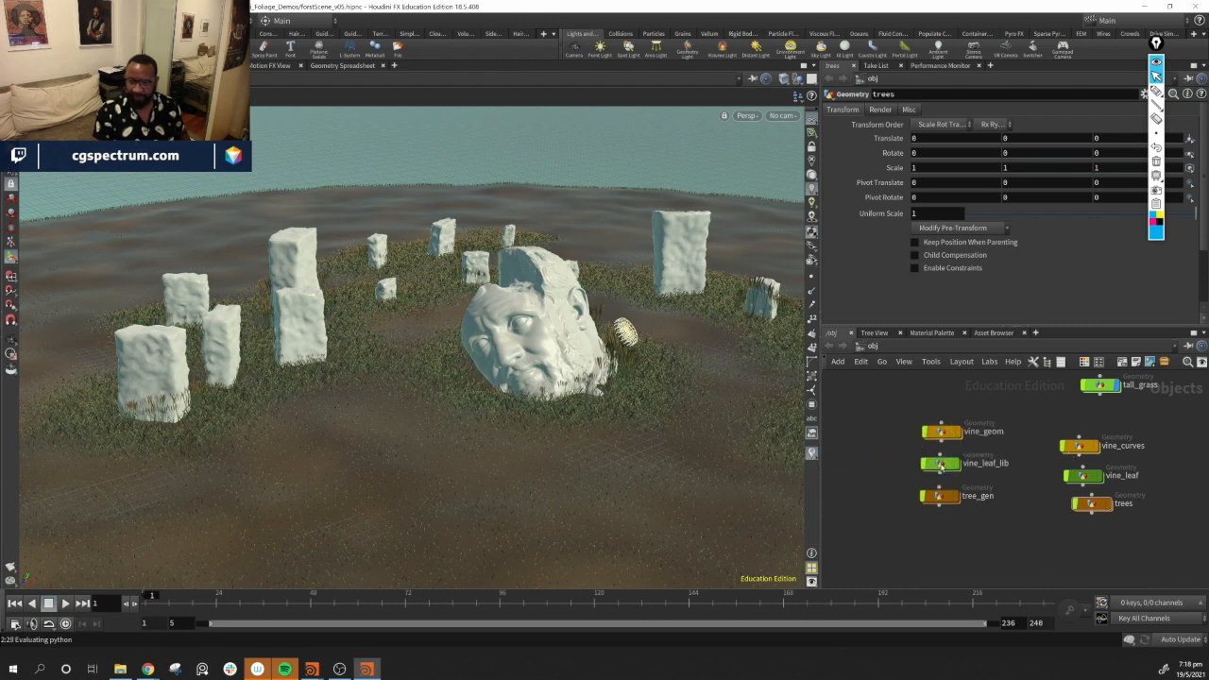
double_click(940, 462)
left_click(932, 423)
mouse_move(933, 463)
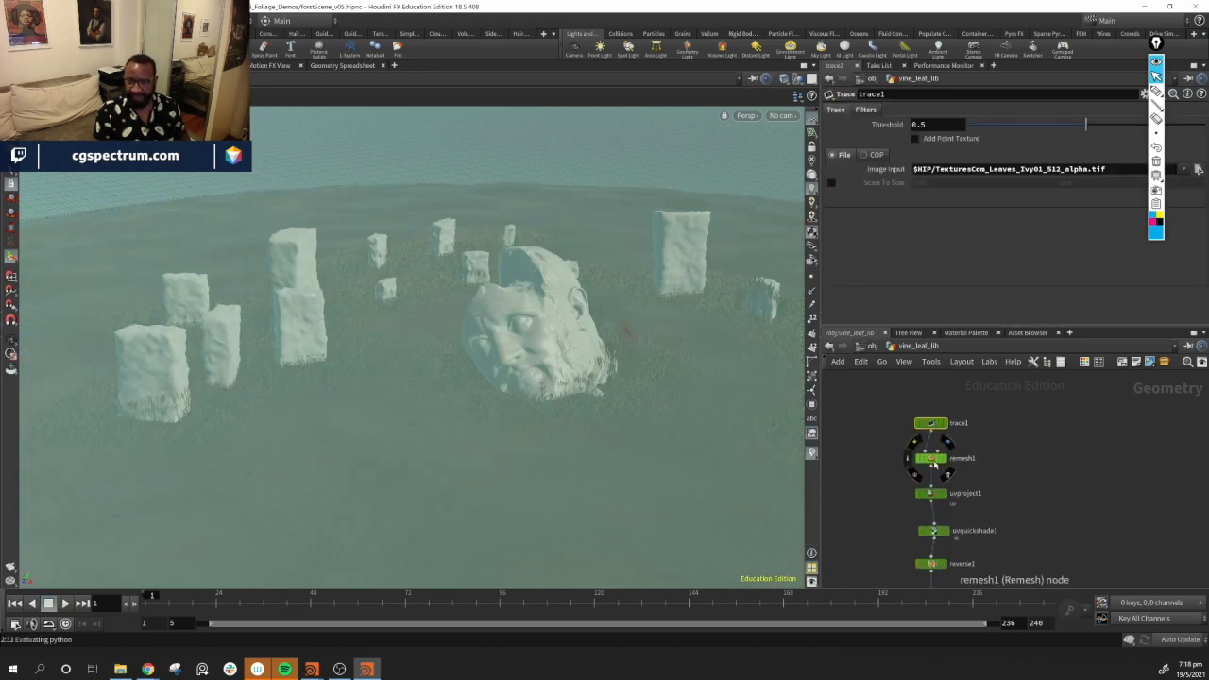
mouse_move(940, 495)
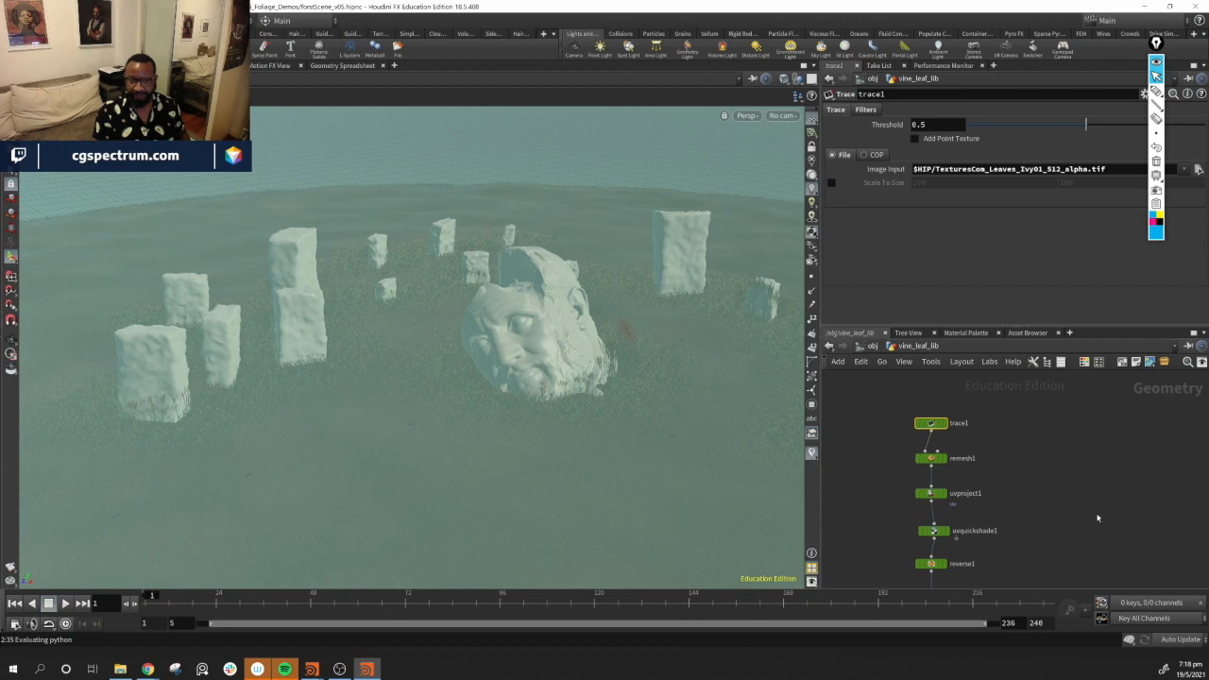
middle_click_drag(1099, 519, 1114, 386)
middle_click_drag(1062, 557, 1072, 453)
scroll(1071, 457, "down", 1)
middle_click_drag(1012, 497, 964, 386)
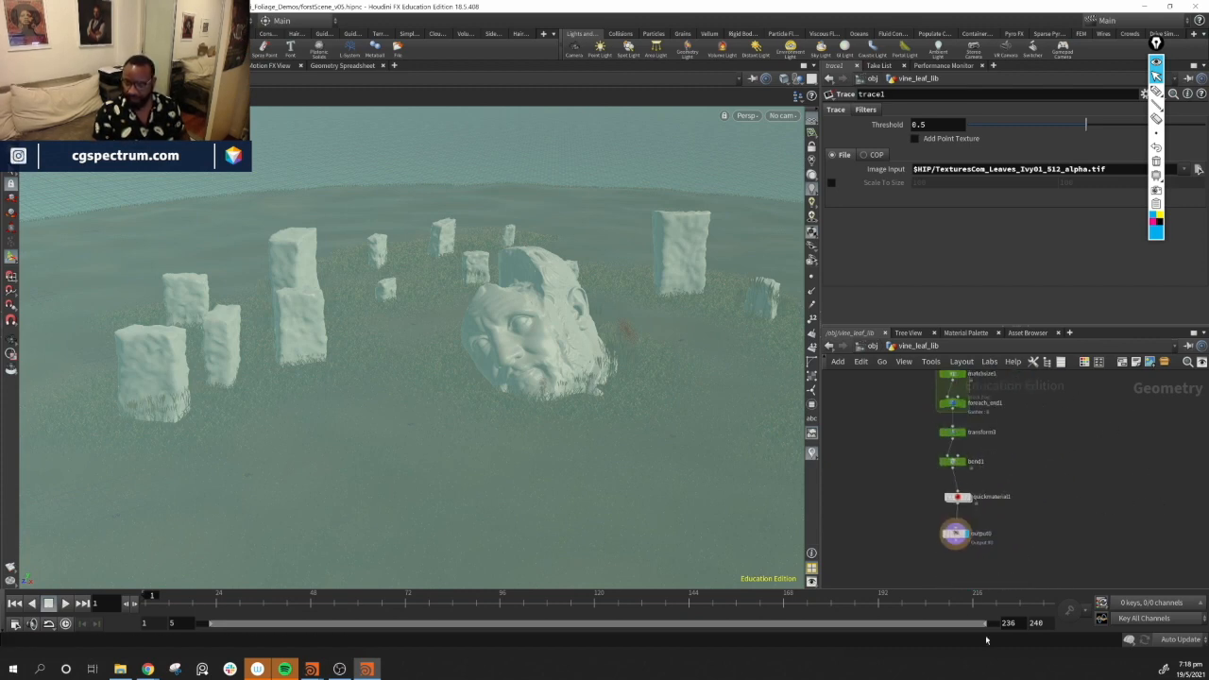
middle_click_drag(1017, 497, 1020, 641)
middle_click_drag(1005, 570, 1029, 588)
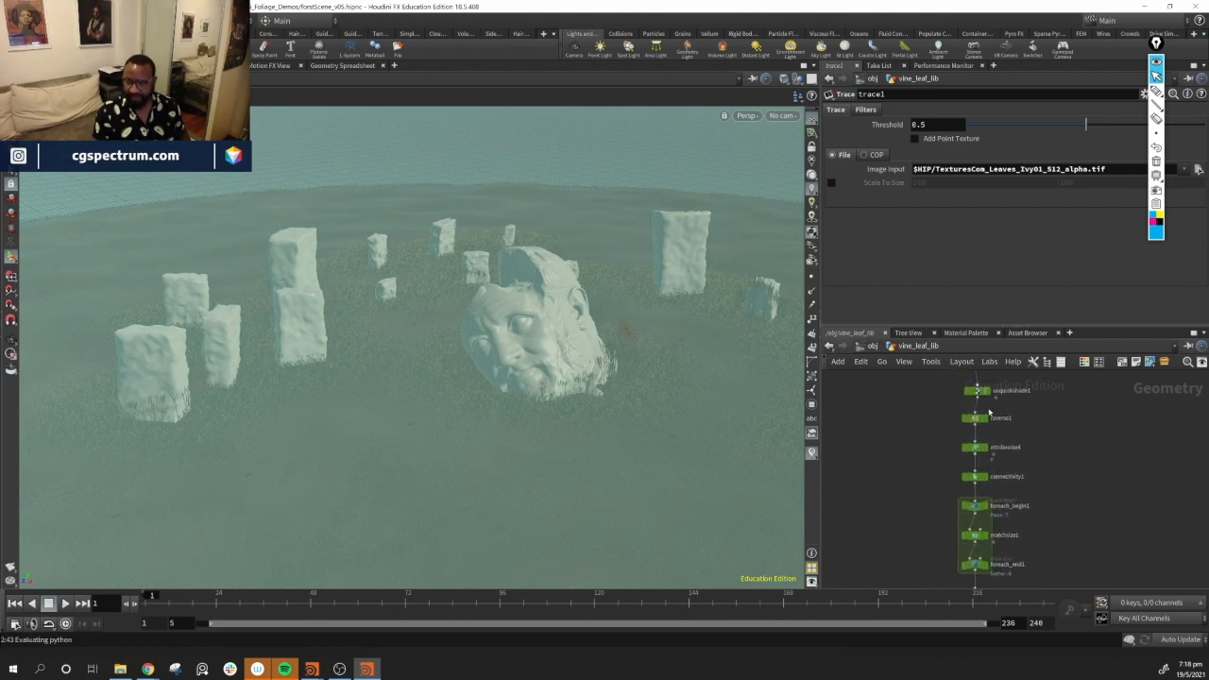
left_click(829, 346)
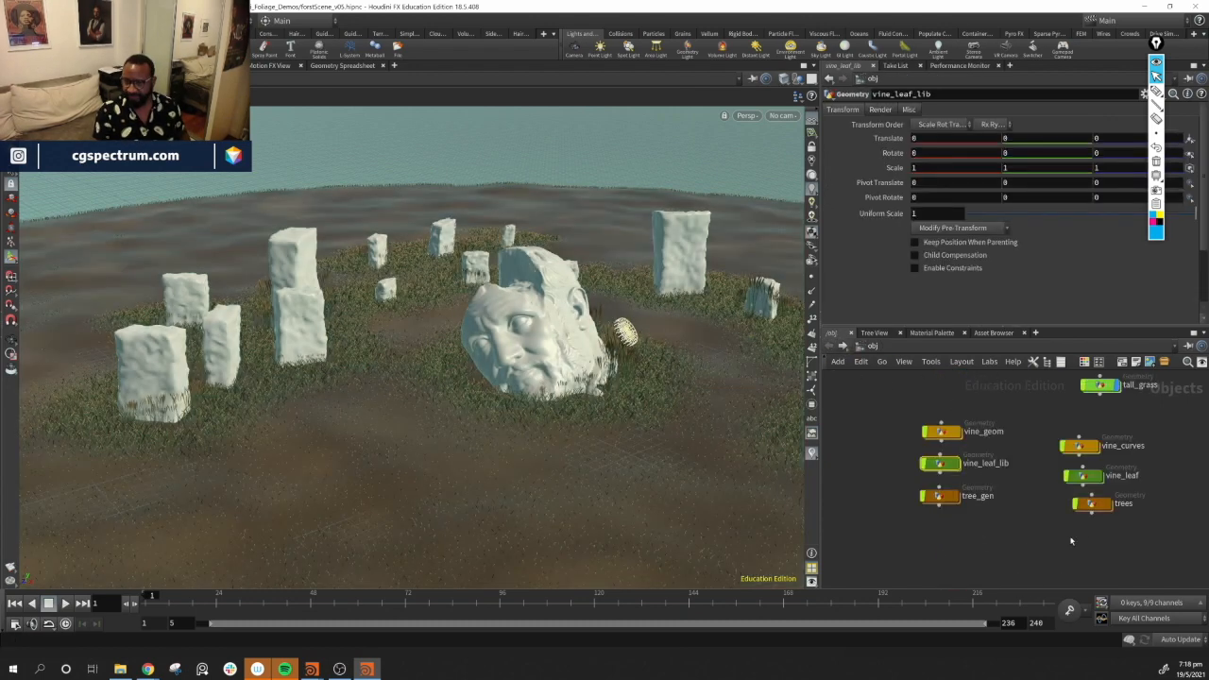
Duplicate the vine_leaf_lib node, rename the copy fern_gen and place it below tree_gen
left_click_drag(972, 446, 936, 398)
left_click_drag(968, 442, 935, 418)
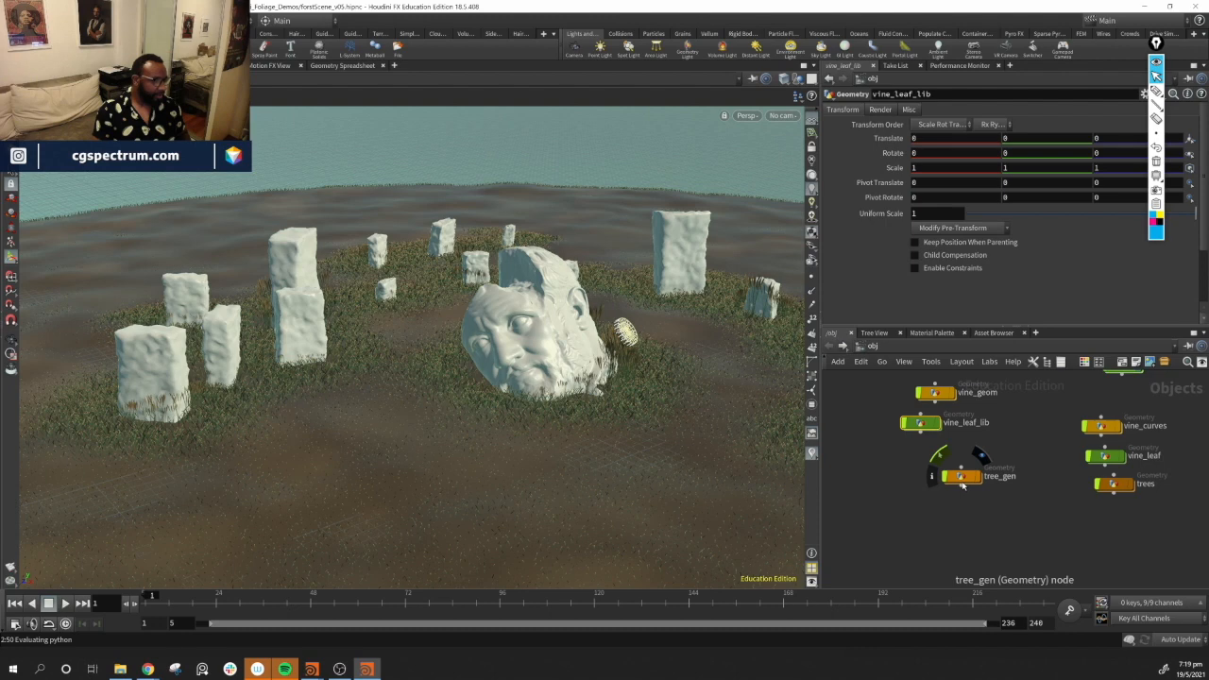
left_click_drag(963, 483, 927, 481)
left_click_drag(931, 422, 947, 437)
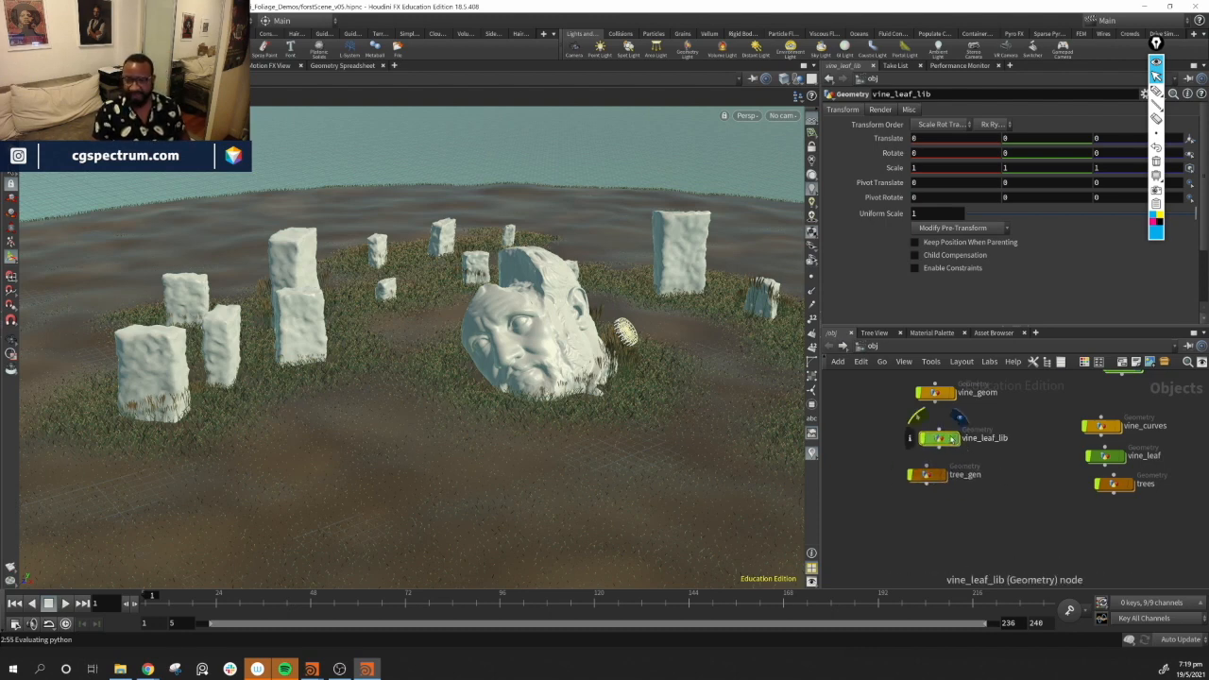
left_click_drag(941, 439, 970, 529, "alt")
left_click(1024, 528)
left_click(1024, 528)
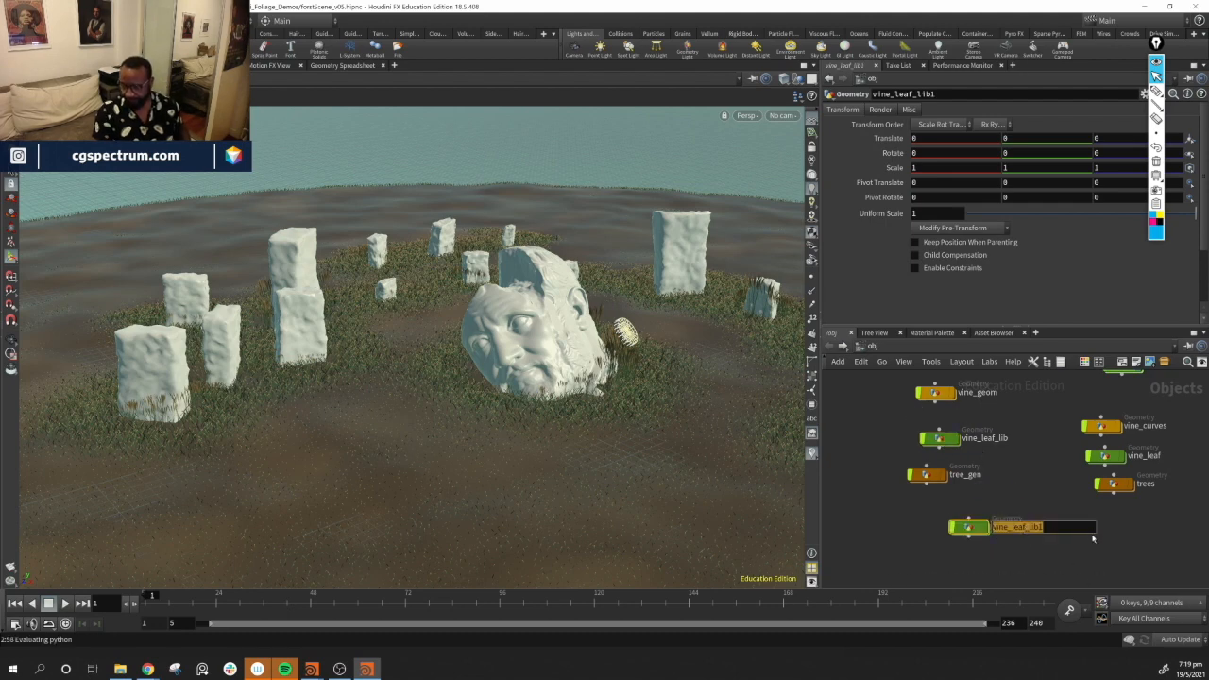
key("End")
key("BackSpace")
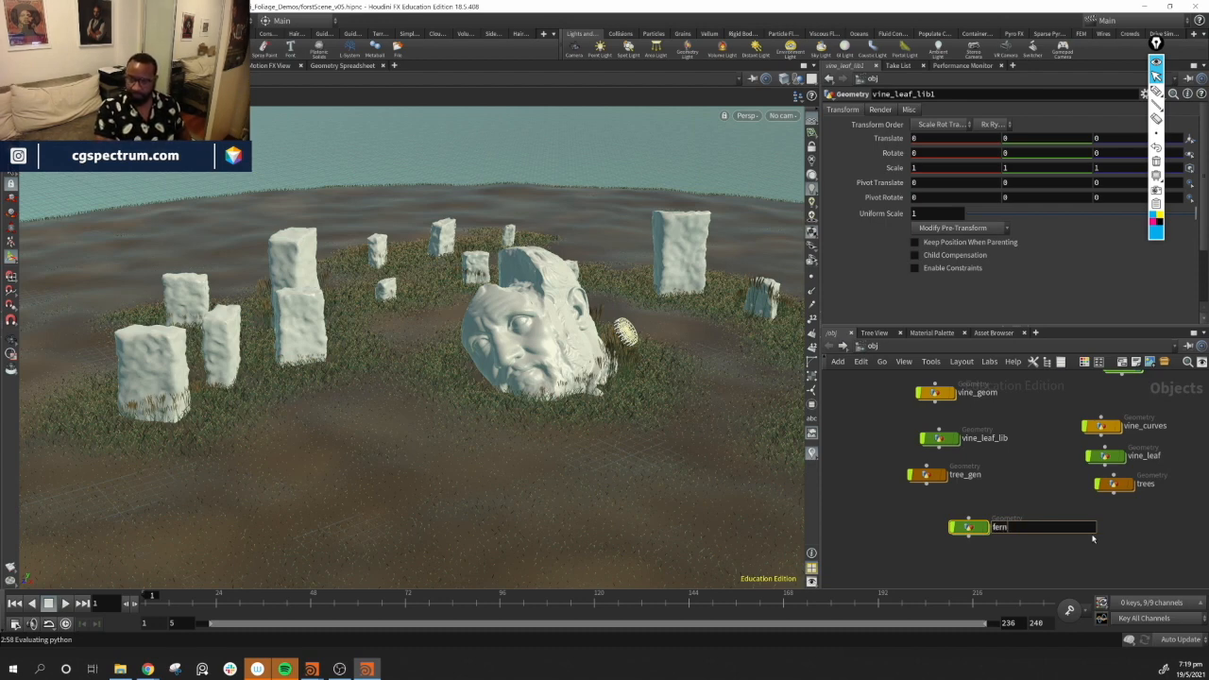
type("fern_genm")
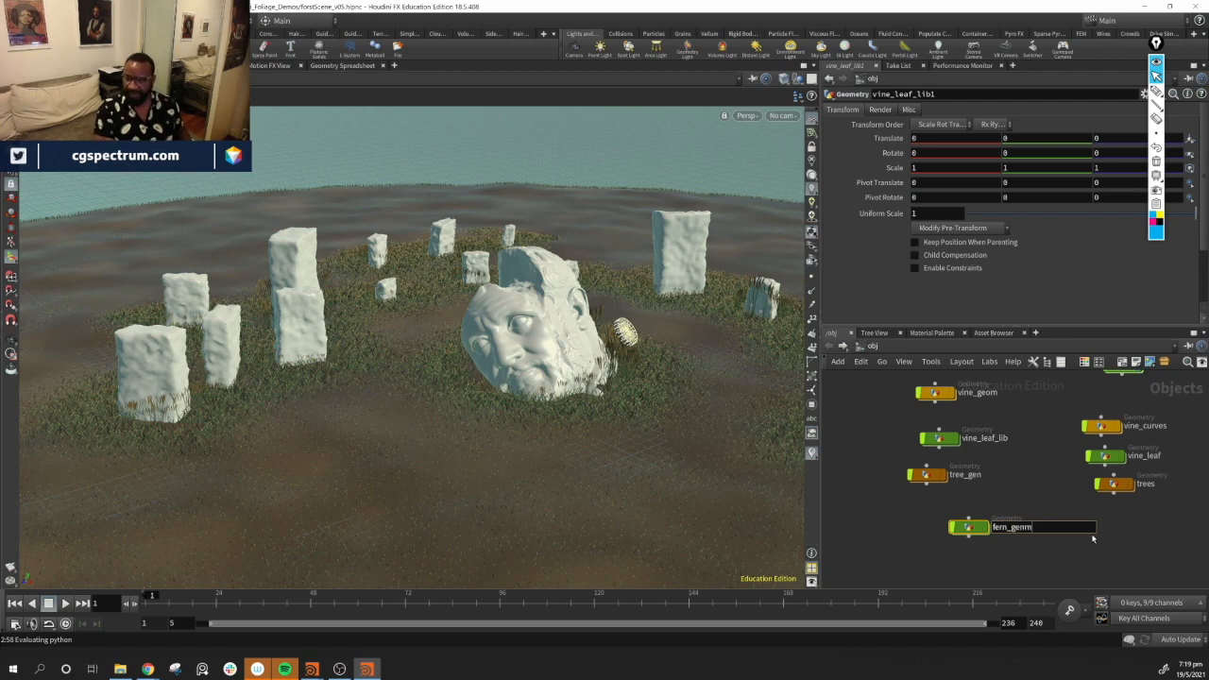
key("BackSpace")
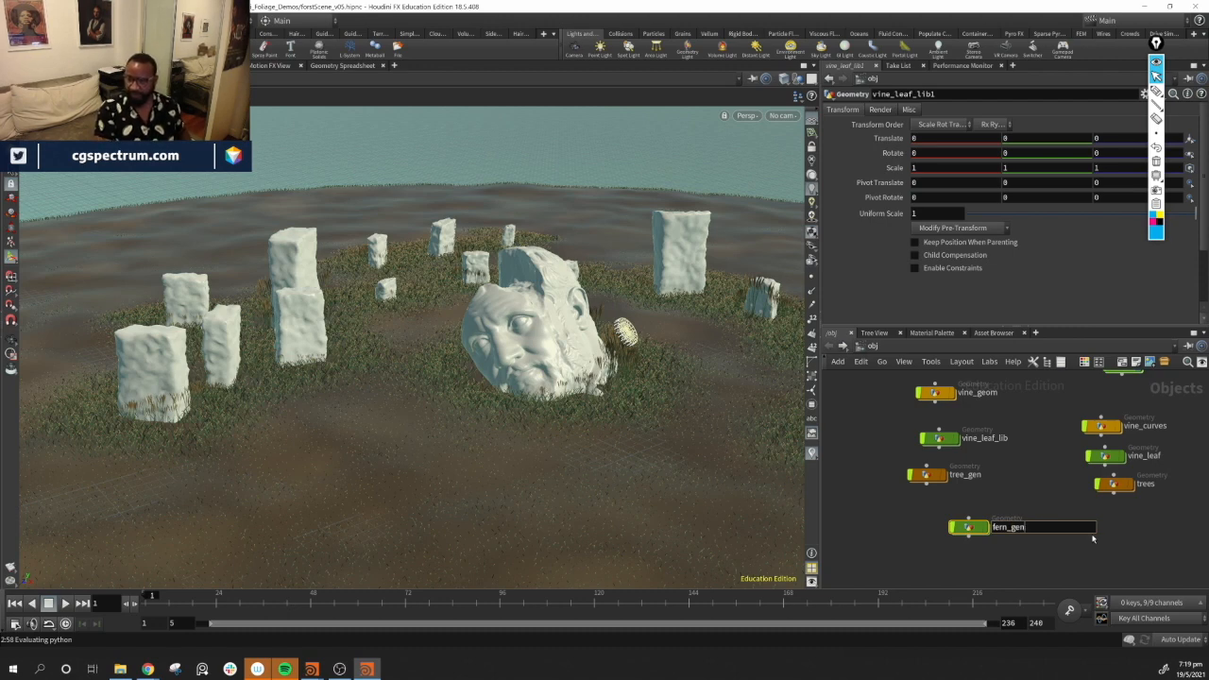
key("Return")
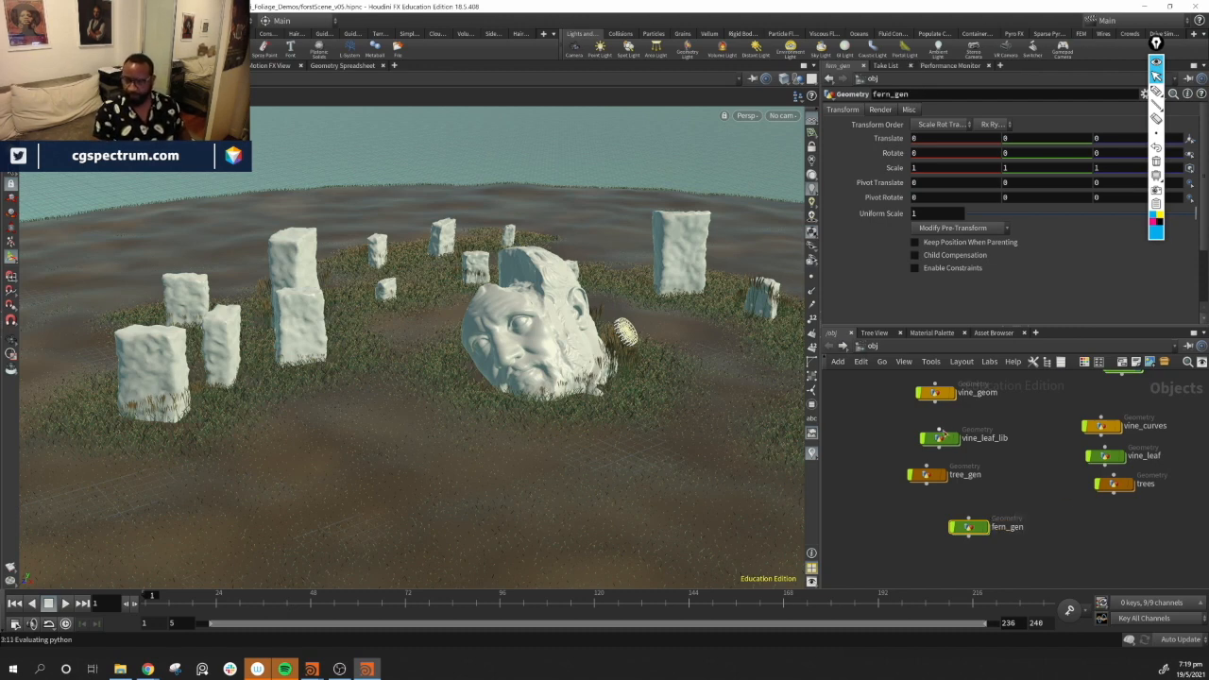
left_click_drag(951, 531, 909, 511)
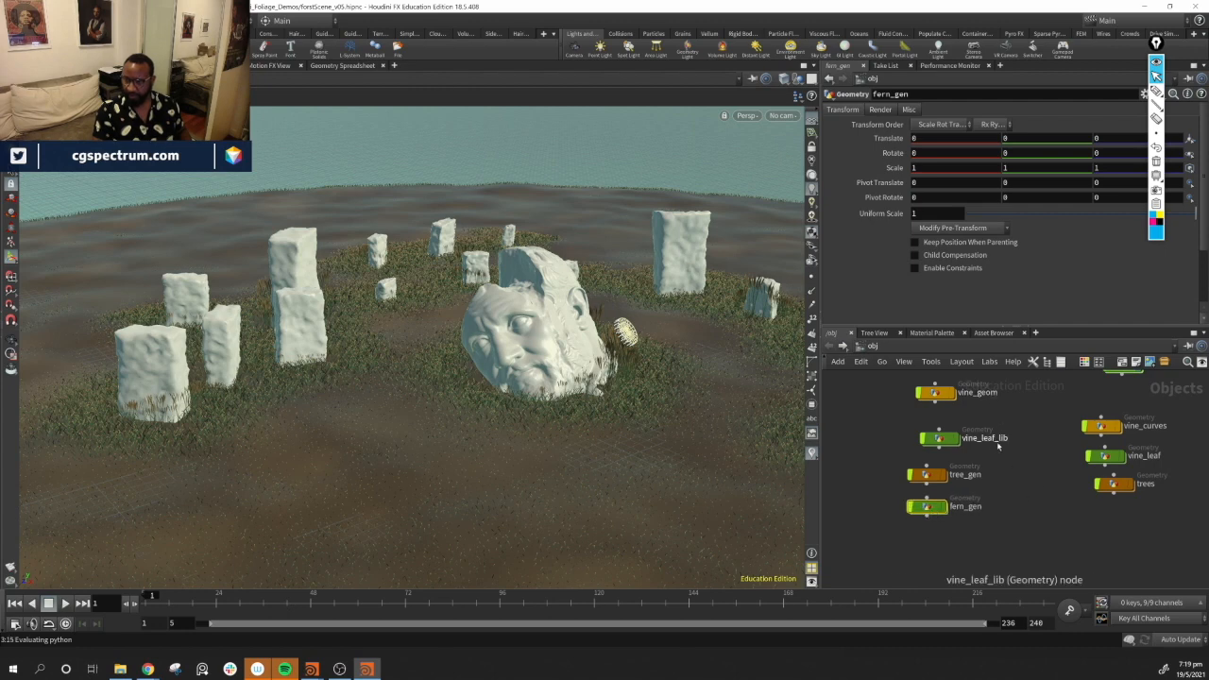
Dive into fern_gen, set its trace1 node as the display node and frame the viewport on it
mouse_move(932, 512)
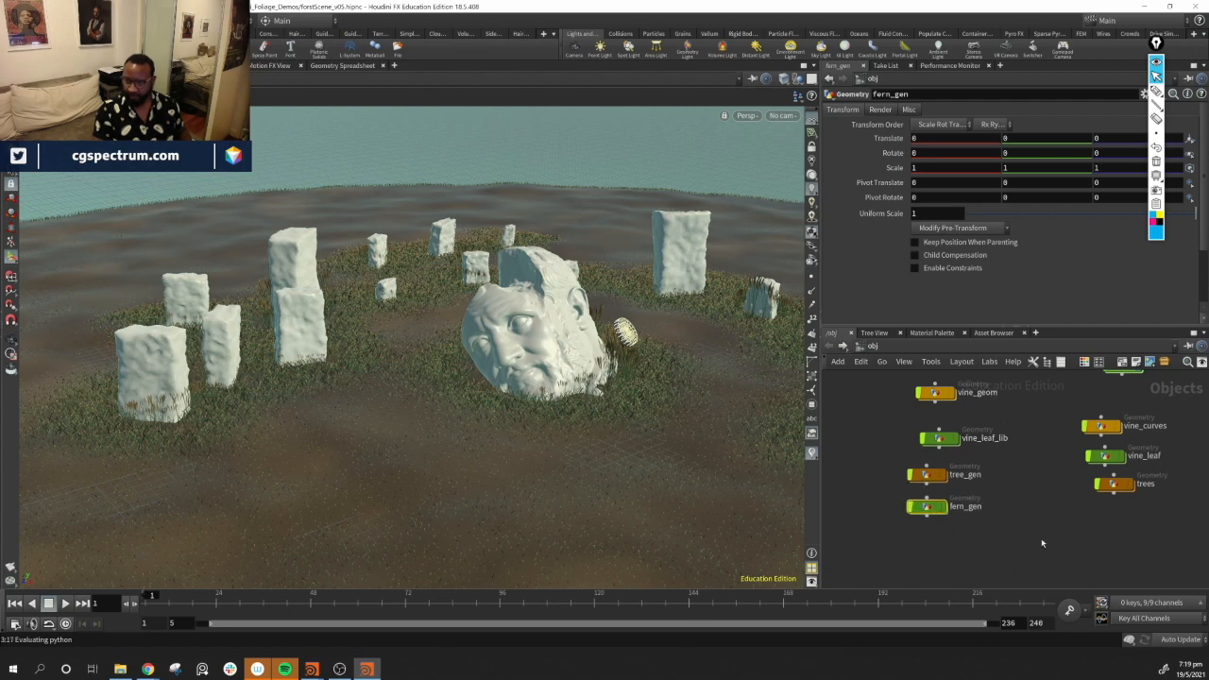
double_click(930, 507)
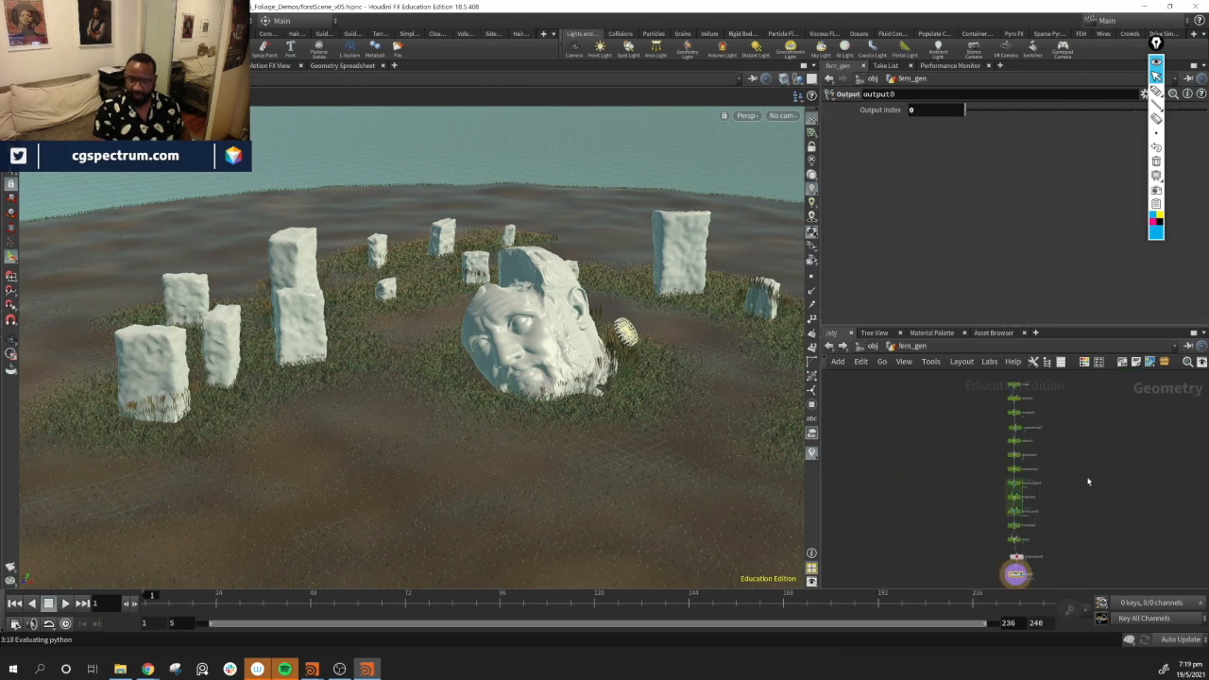
scroll(1034, 422, "up", 3)
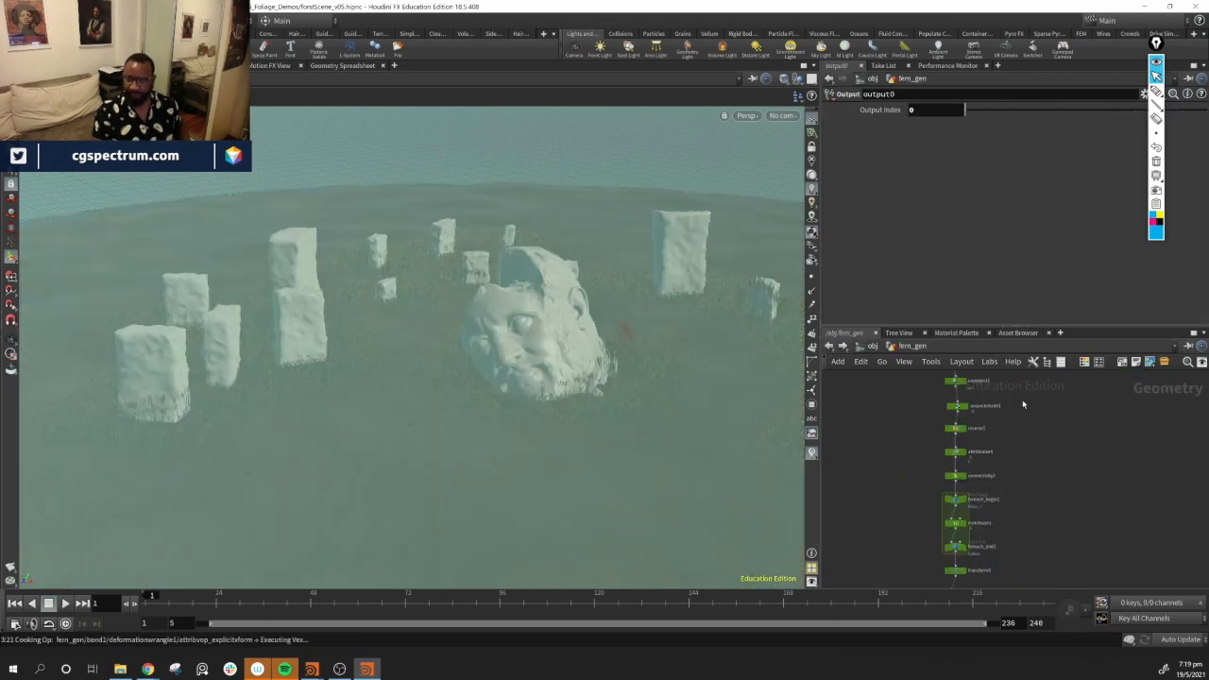
middle_click_drag(1008, 434, 984, 561)
scroll(982, 513, "up", 5)
middle_click_drag(968, 457, 1033, 593)
left_click(949, 521)
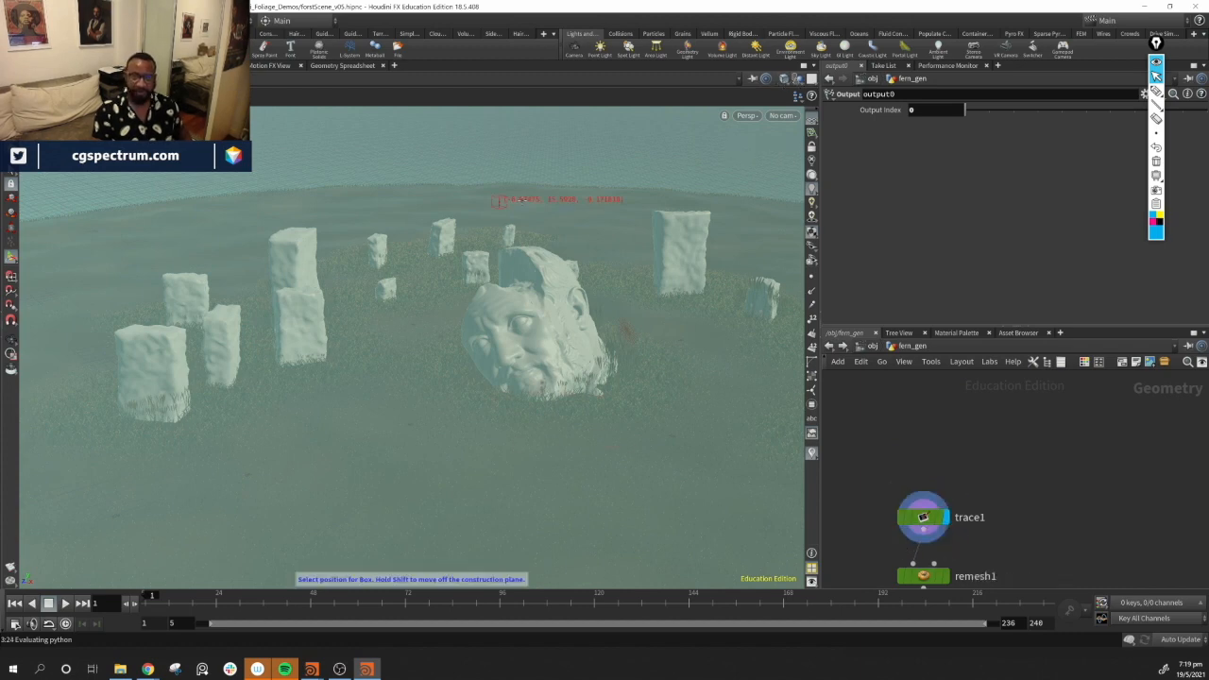
key("Escape")
left_click(798, 80)
left_click(833, 128)
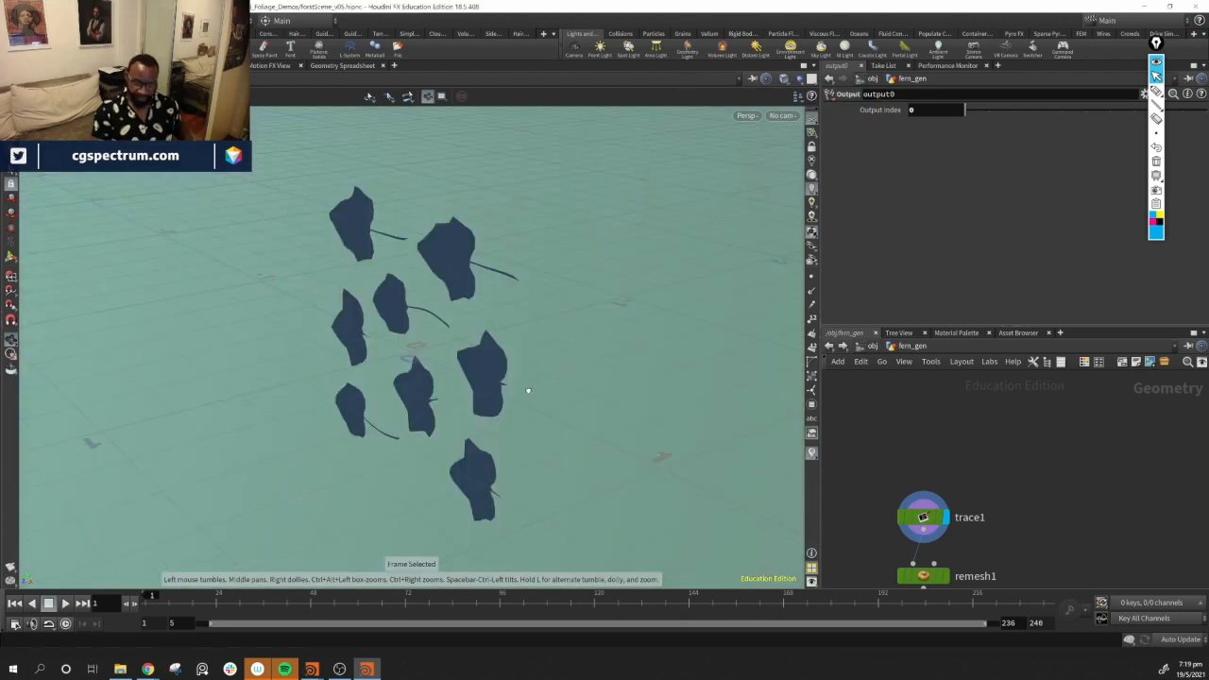
Frame the traced leaves, turn on point display in the viewport and select the trace1 node
key("f")
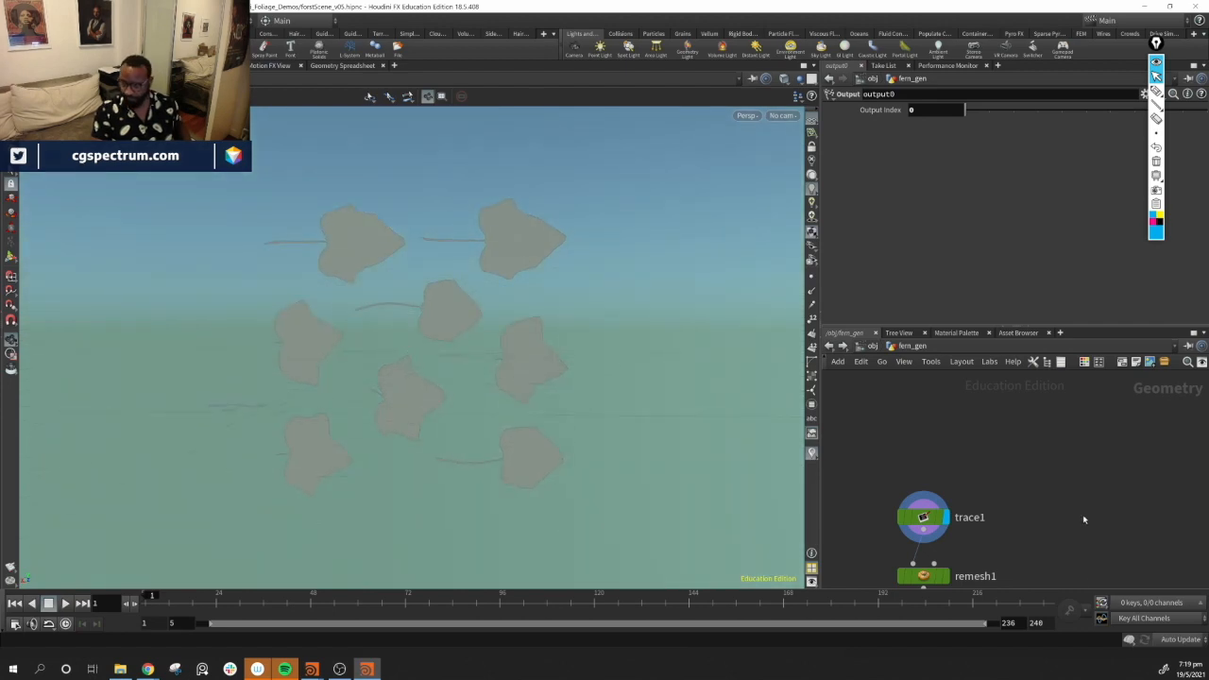
key("h")
left_click(811, 280)
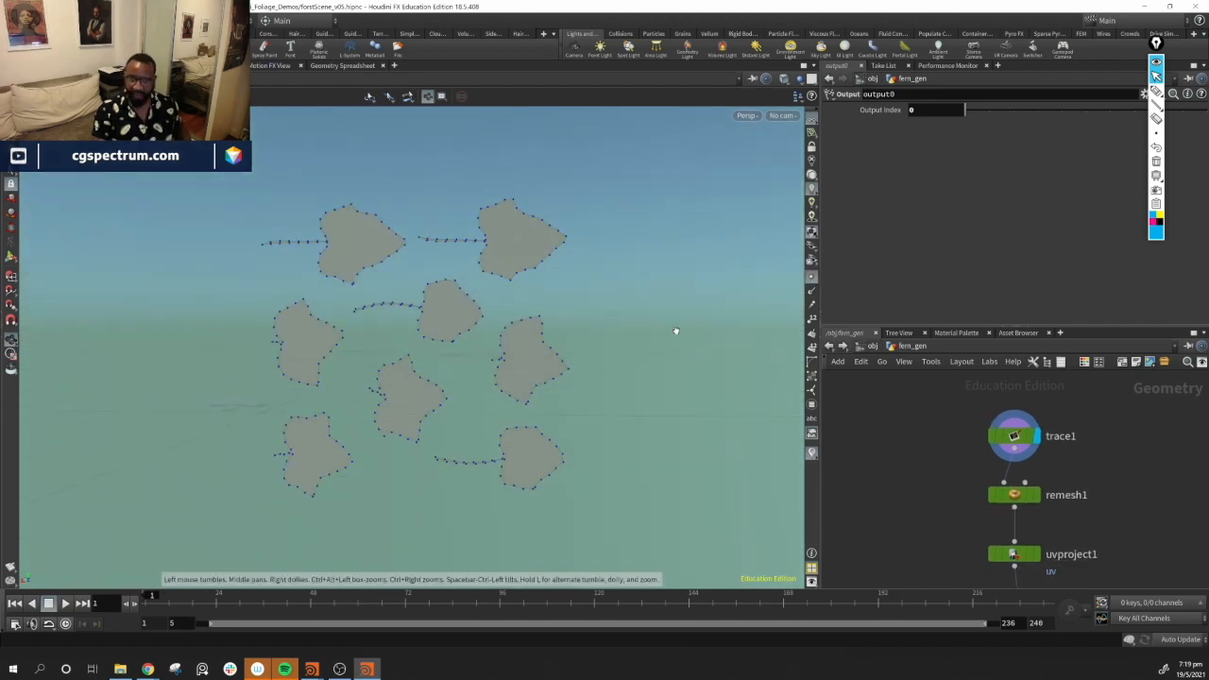
left_click(1014, 435)
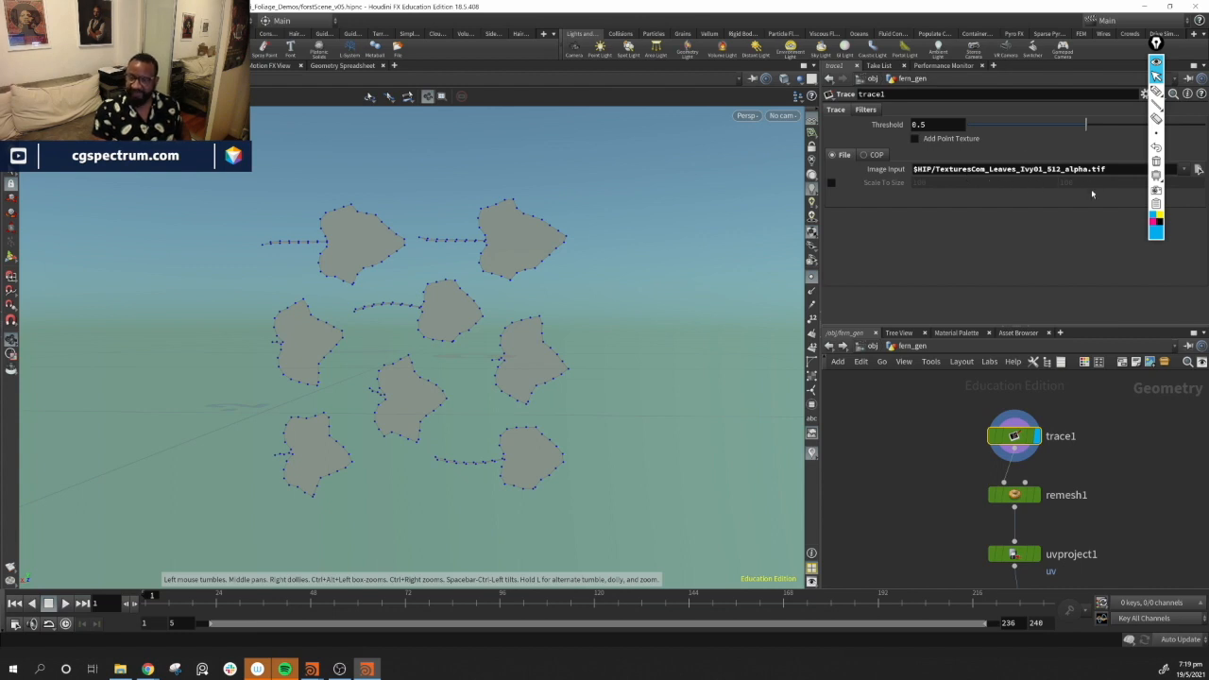
Browse the fern Branches0030 texture images in the project folder to compare their colour and mask versions
left_click(123, 670)
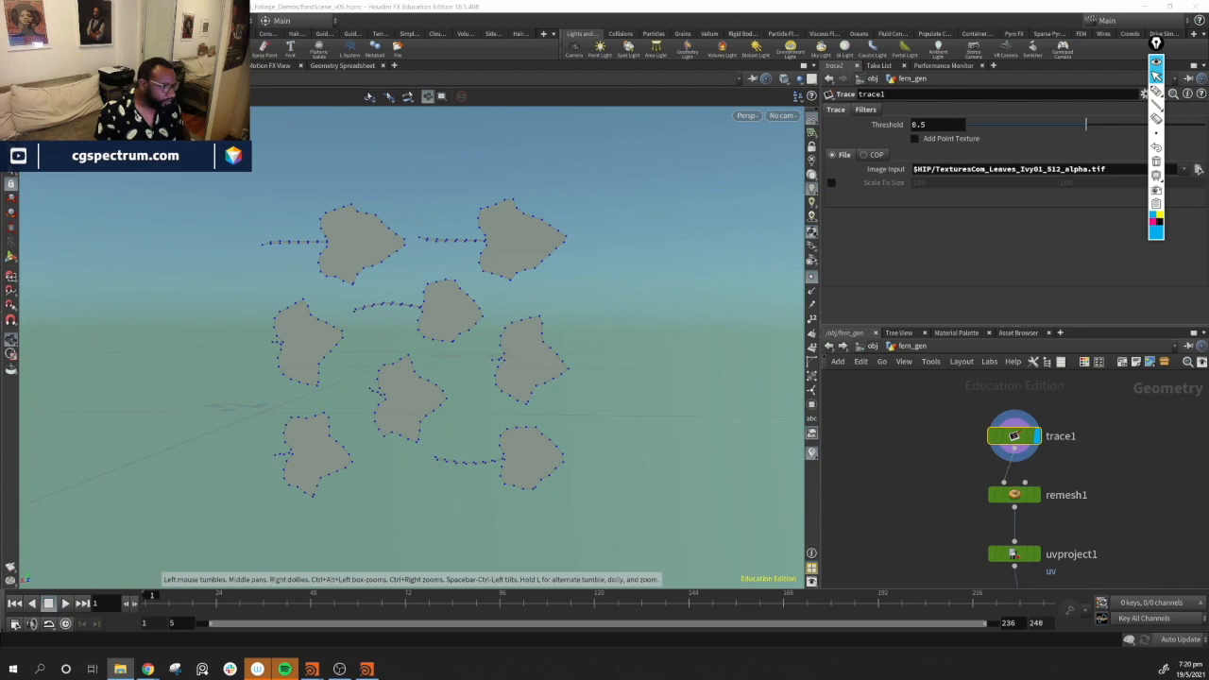
left_click_drag(0, 98, 558, 91)
scroll(557, 312, "down", 15)
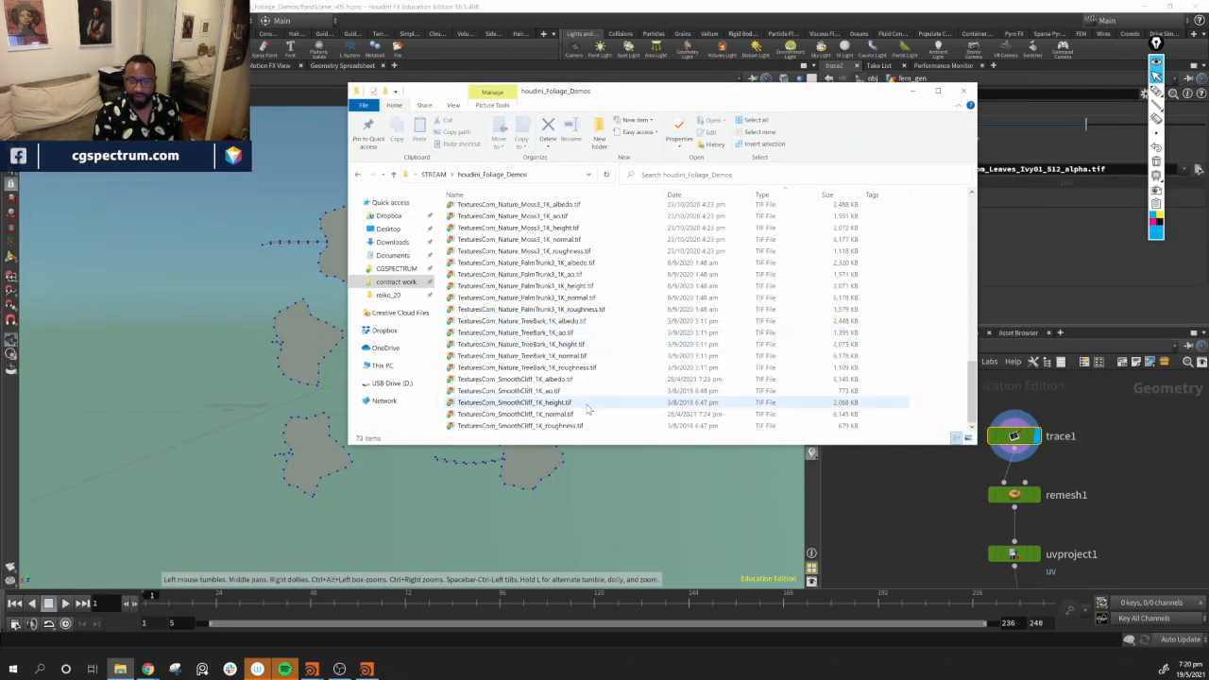
scroll(586, 407, "up", 4)
scroll(586, 406, "up", 6)
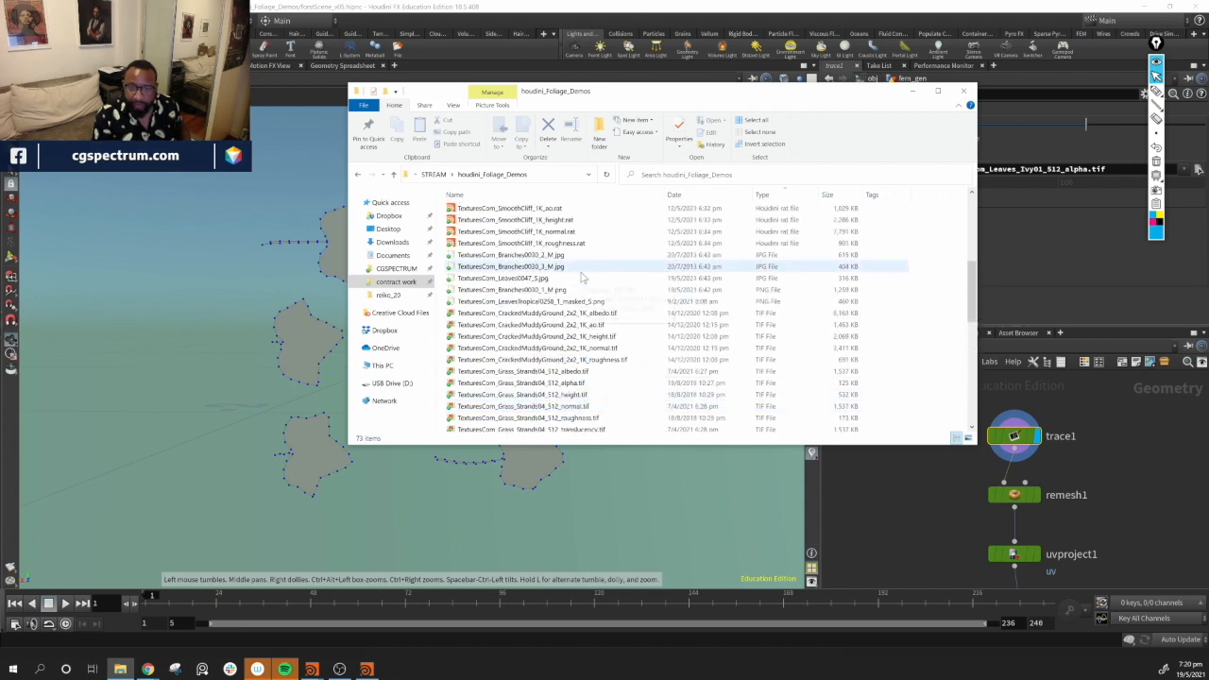
double_click(565, 257)
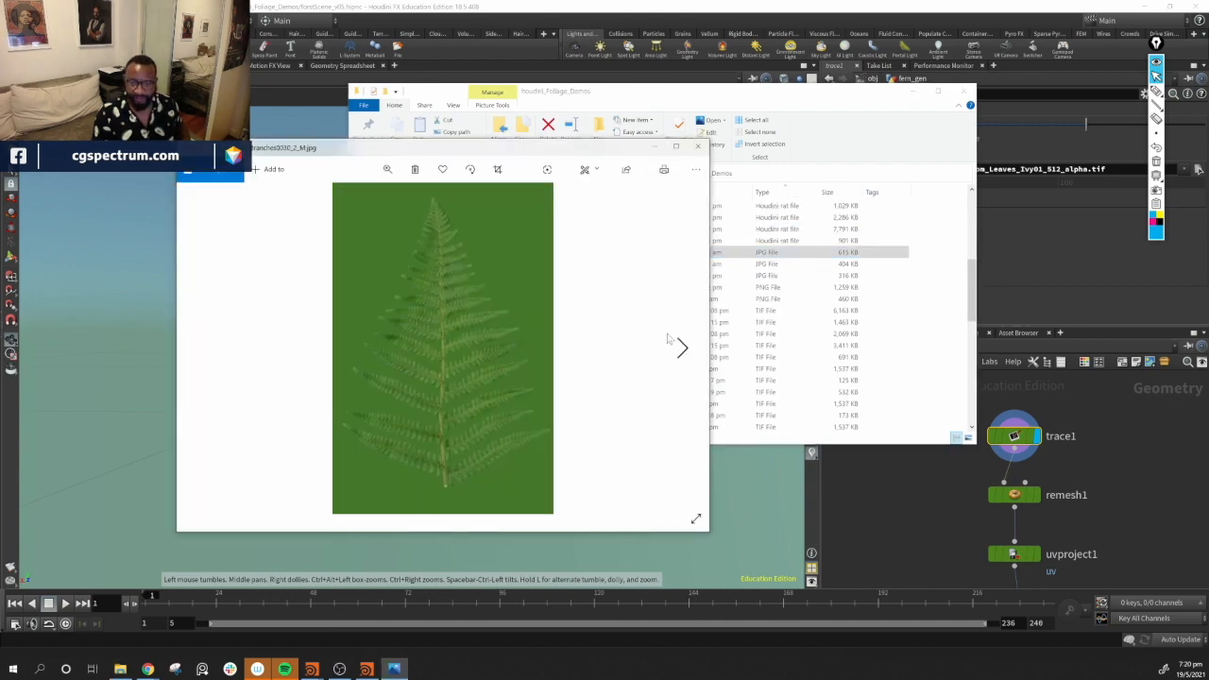
left_click(681, 348)
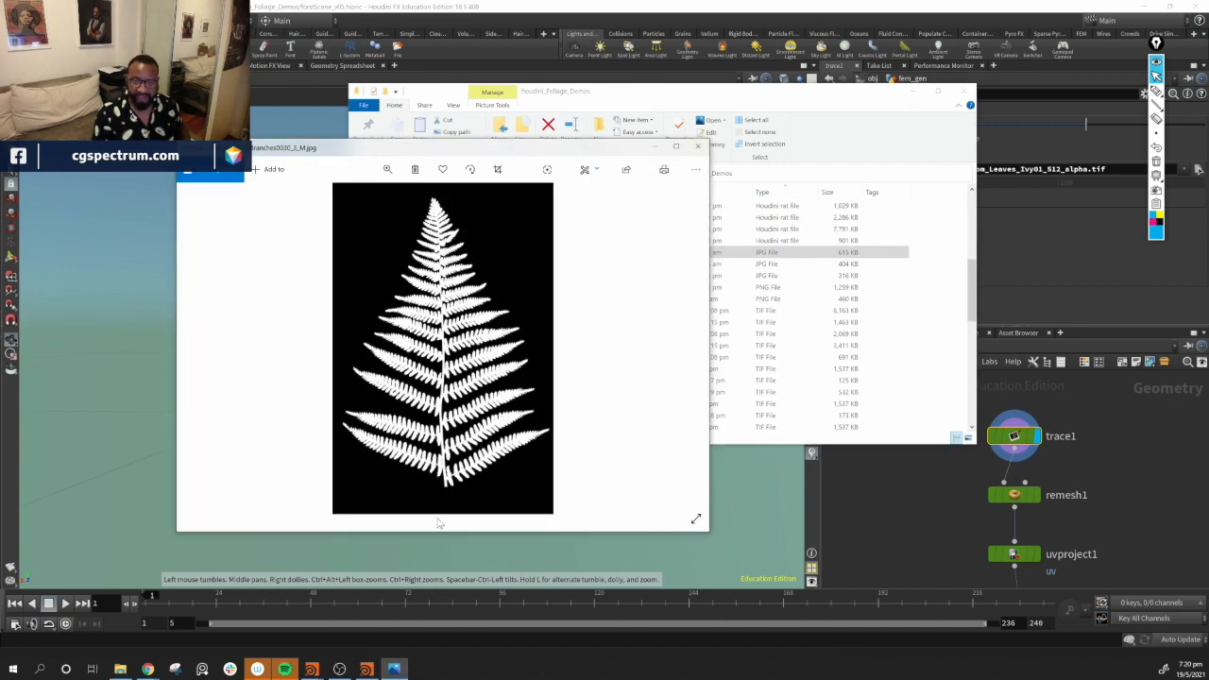
left_click(681, 348)
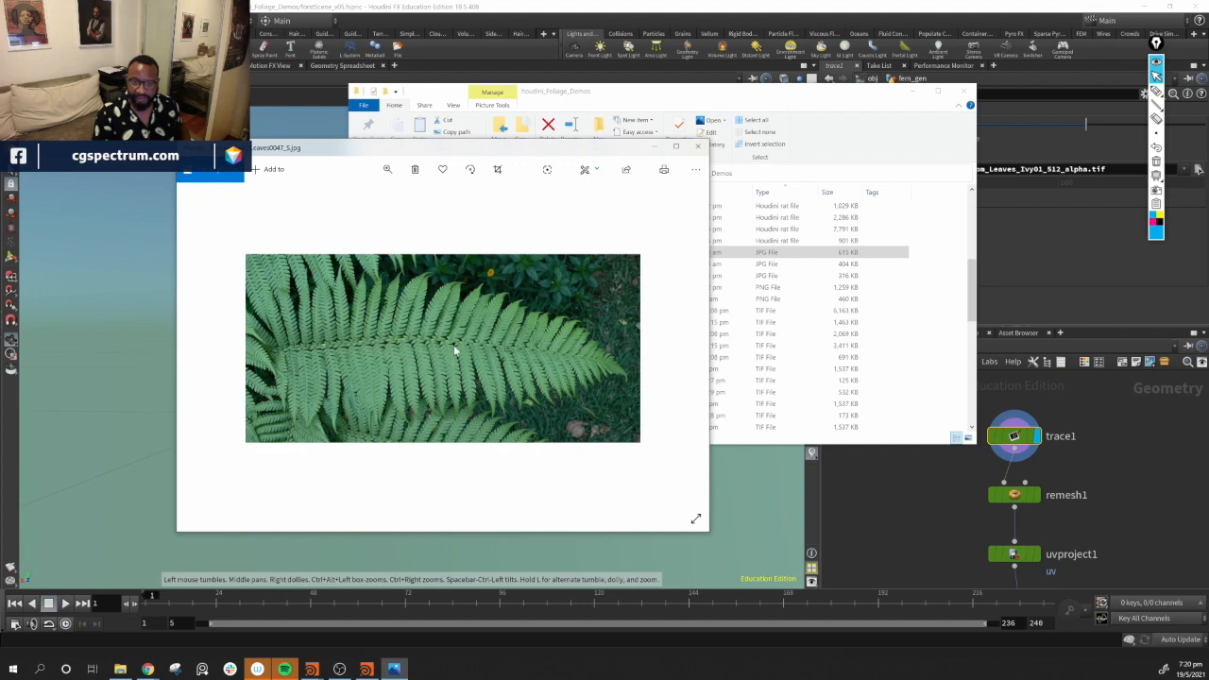
left_click(699, 147)
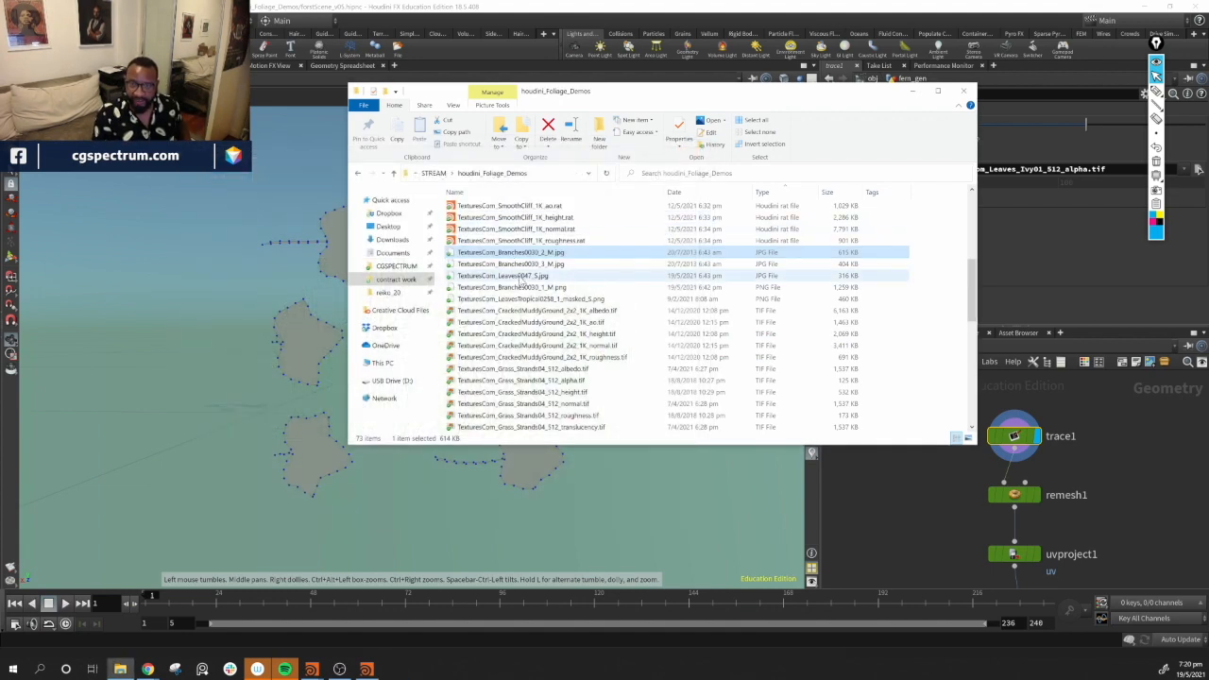
left_click(524, 264)
double_click(524, 265)
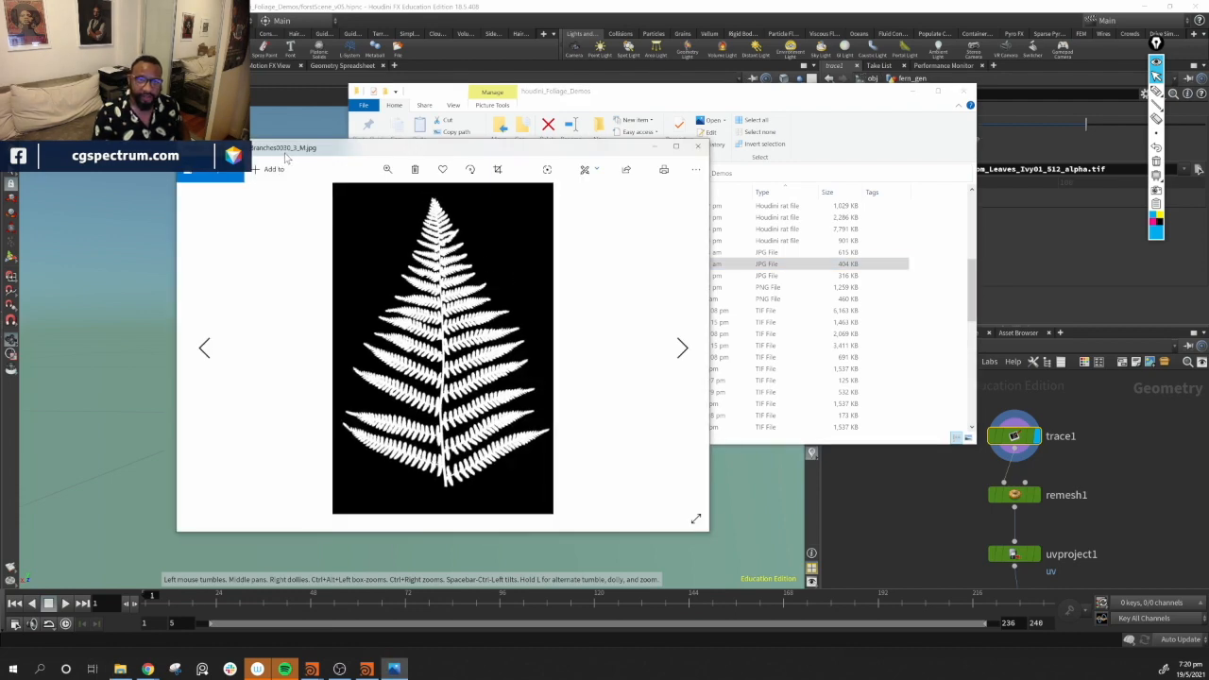
left_click(699, 148)
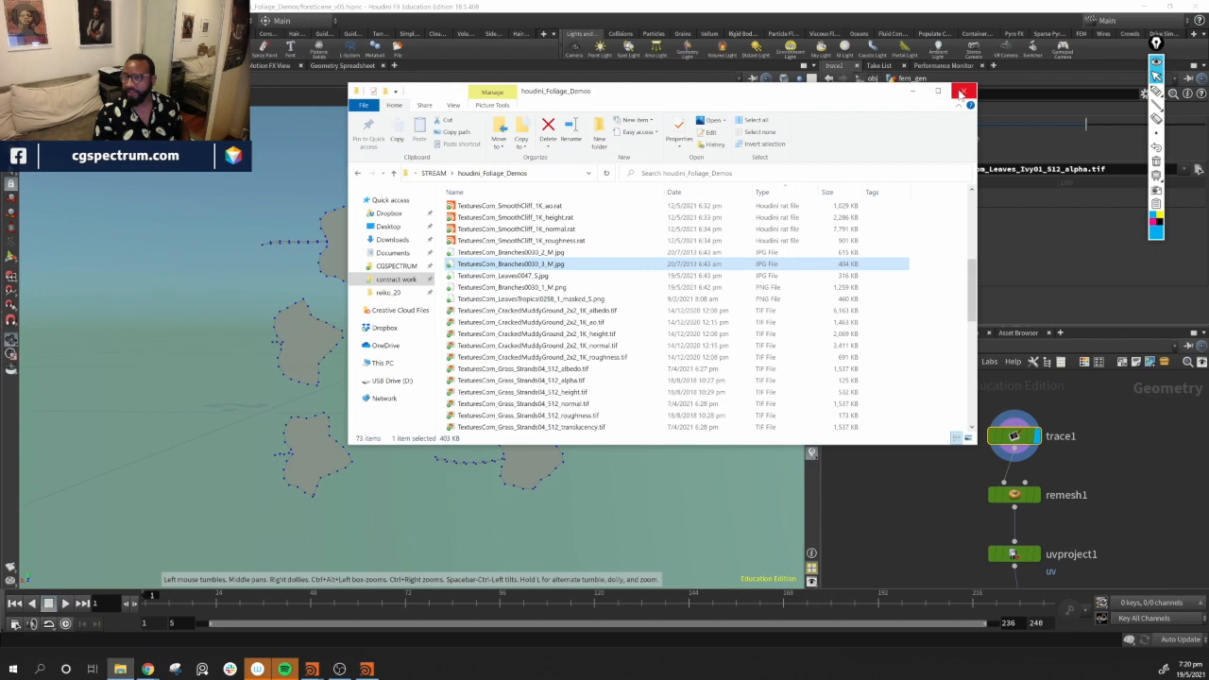
left_click(962, 93)
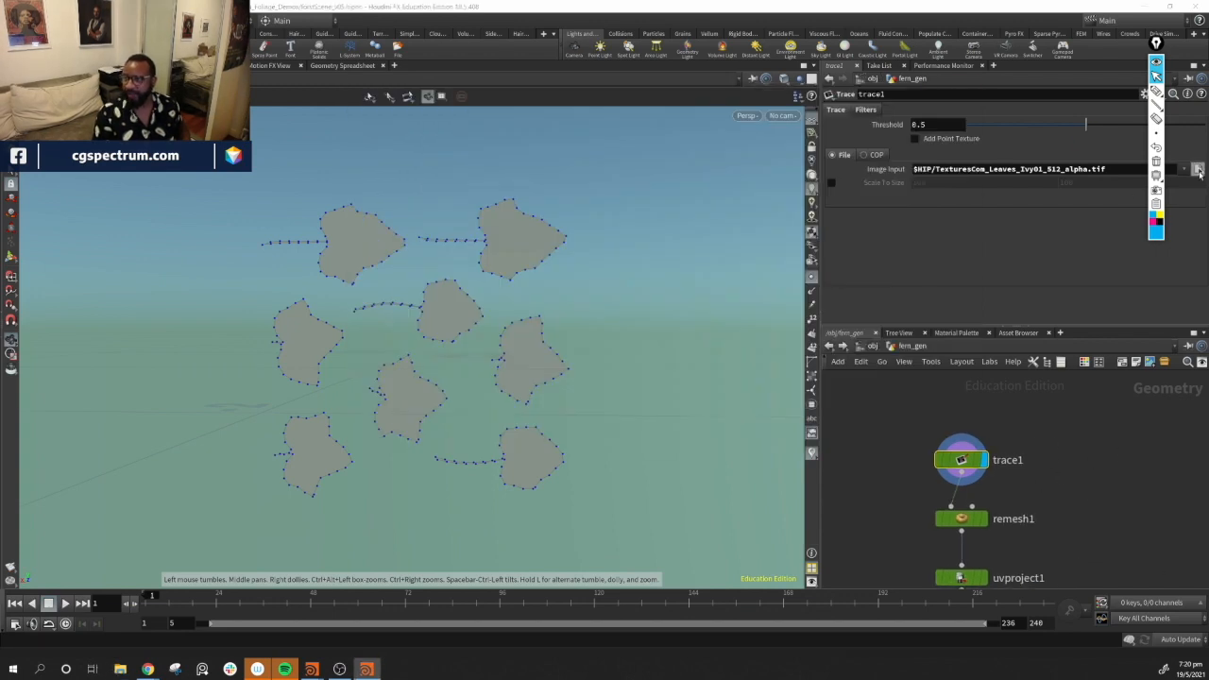
Set trace1's image input to TexturesCom_Branches0030_3_M.jpg
left_click(1199, 170)
left_click_drag(924, 18, 639, 85)
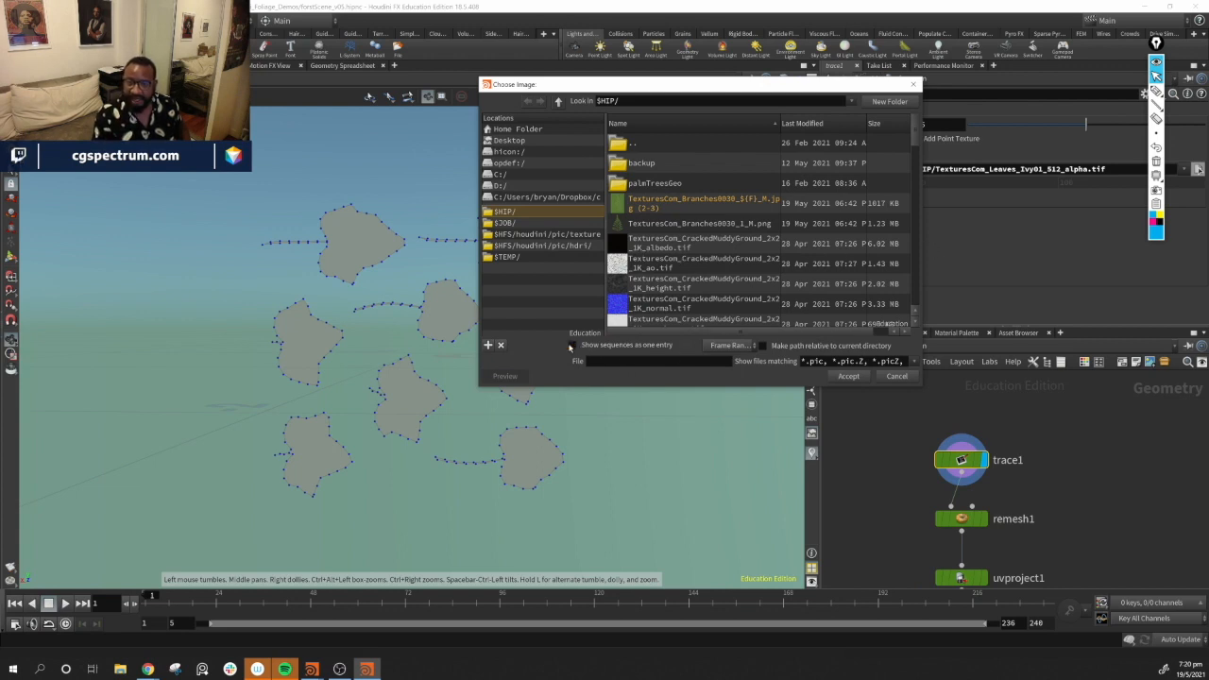
left_click(572, 345)
left_click(673, 246)
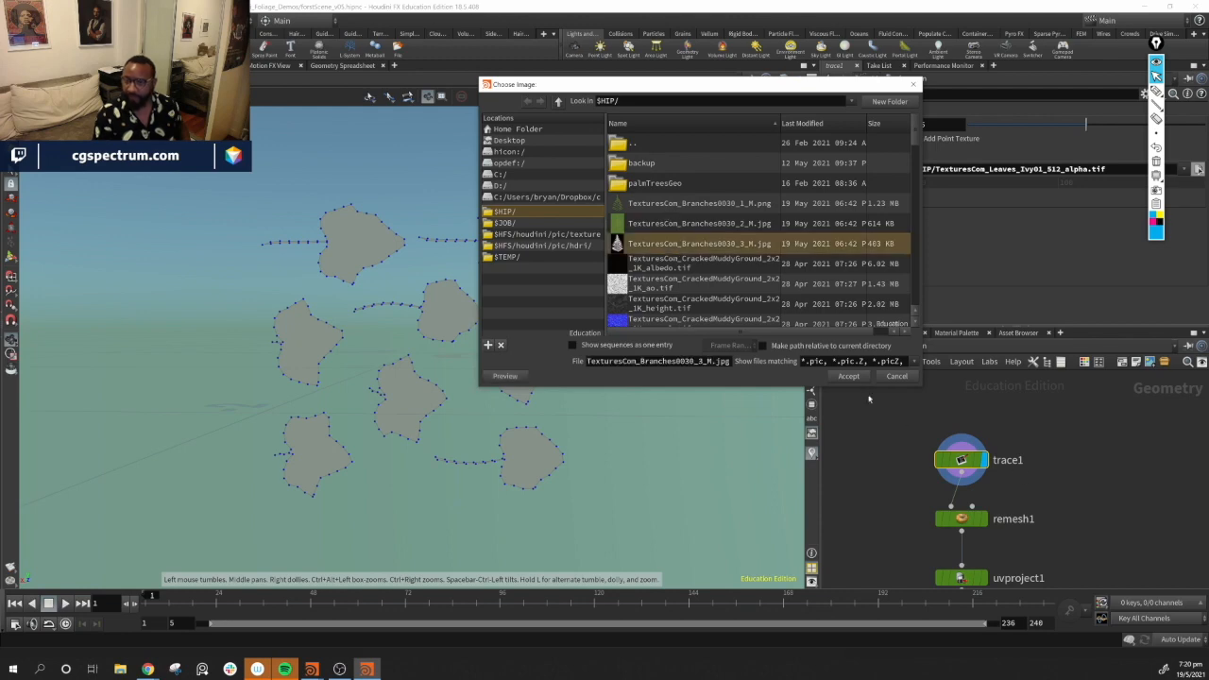
left_click(848, 376)
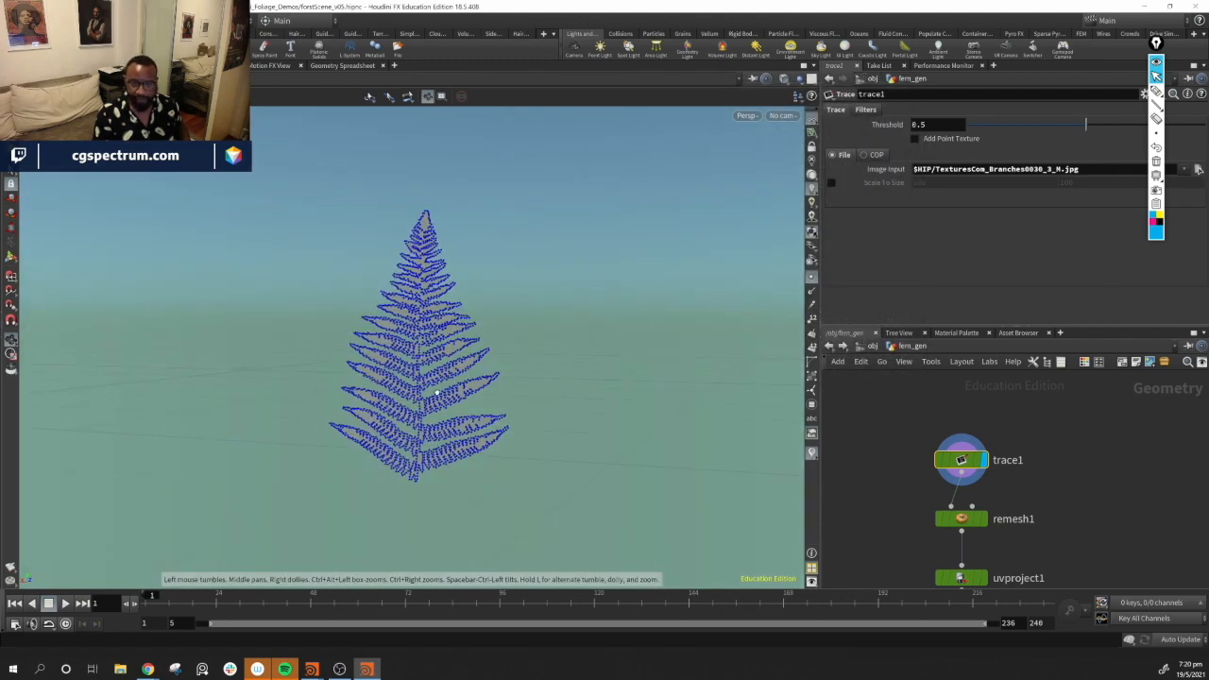
Inspect the traced fern outline and its remeshed result from several angles, returning the display to trace1
right_click_drag(407, 385, 721, 454)
middle_click_drag(567, 427, 532, 421)
left_click_drag(532, 422, 726, 454)
middle_click_drag(1084, 525, 1068, 440)
left_click(977, 457)
middle_click_drag(549, 354, 551, 418)
left_click_drag(551, 418, 483, 397)
scroll(483, 397, "up", 5)
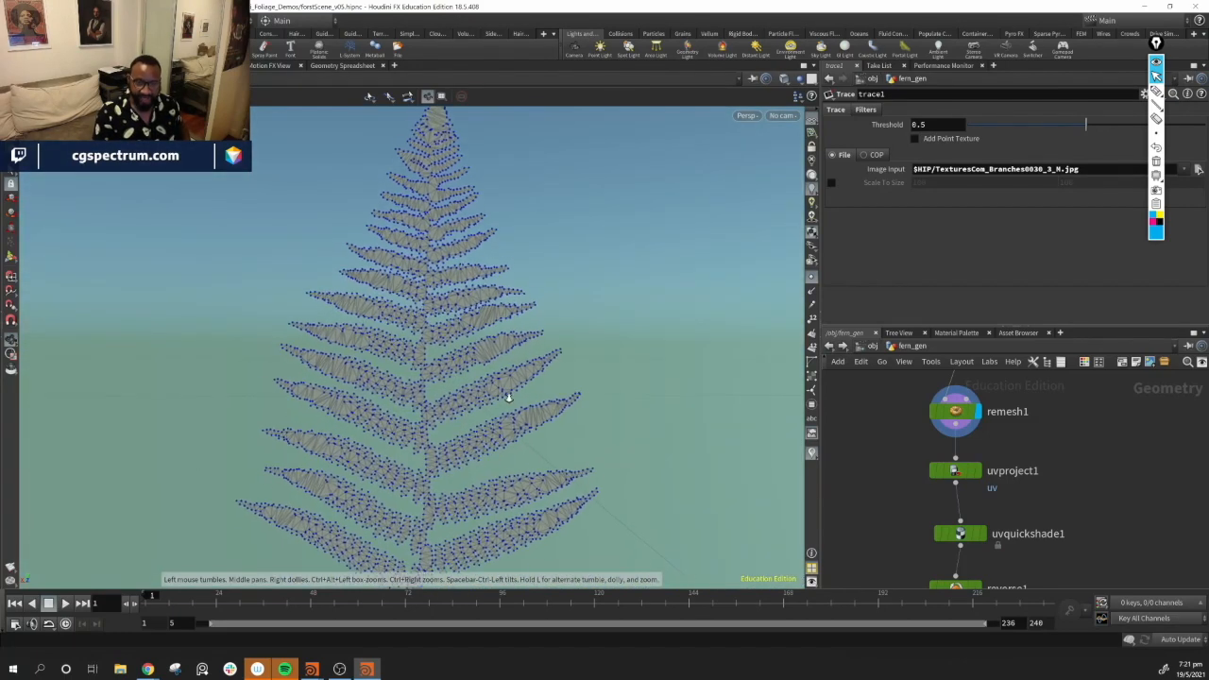
middle_click_drag(1150, 481, 1117, 579)
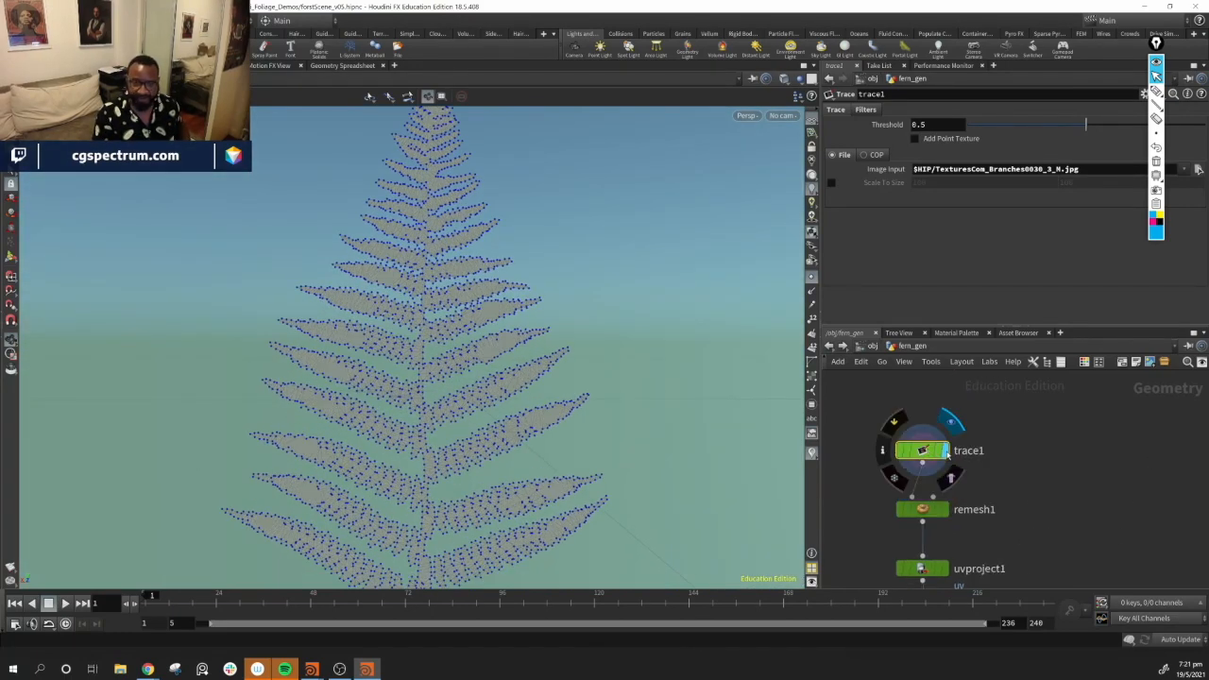
left_click(942, 453)
left_click_drag(525, 358, 498, 242)
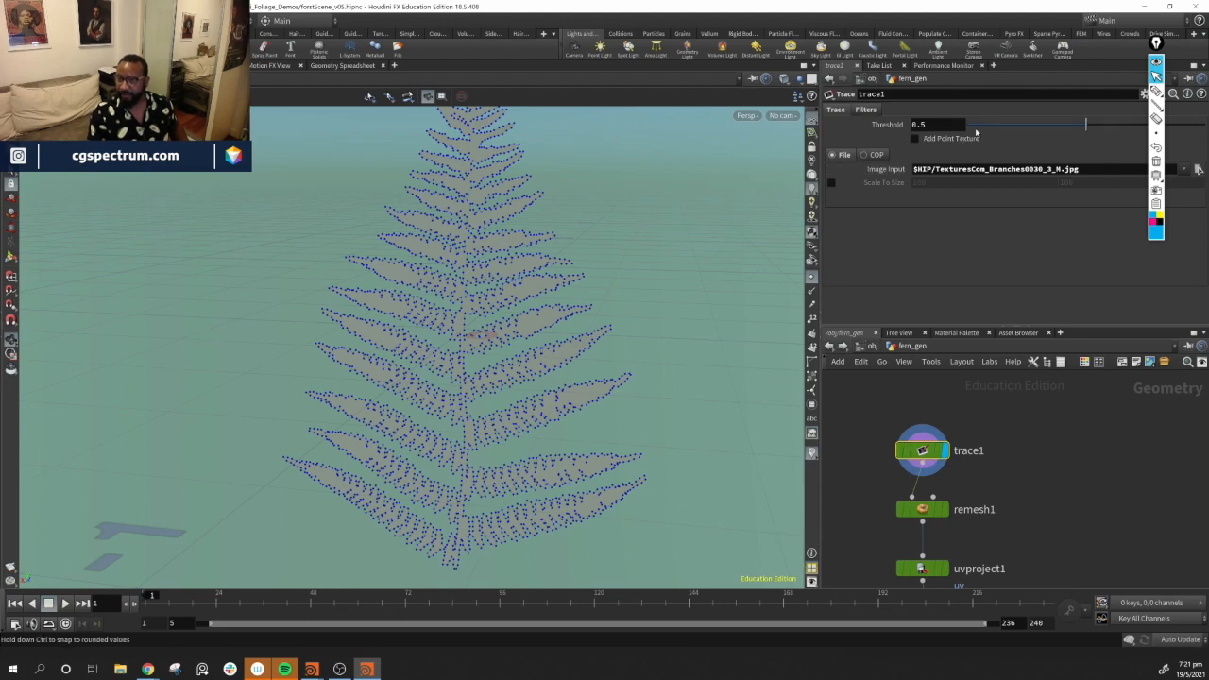
Lower trace1's threshold to 0.069 and set the resample step size to 30 in its filters
mouse_move(1086, 124)
left_mouse_down()
mouse_move(969, 126)
mouse_move(985, 126)
left_mouse_up()
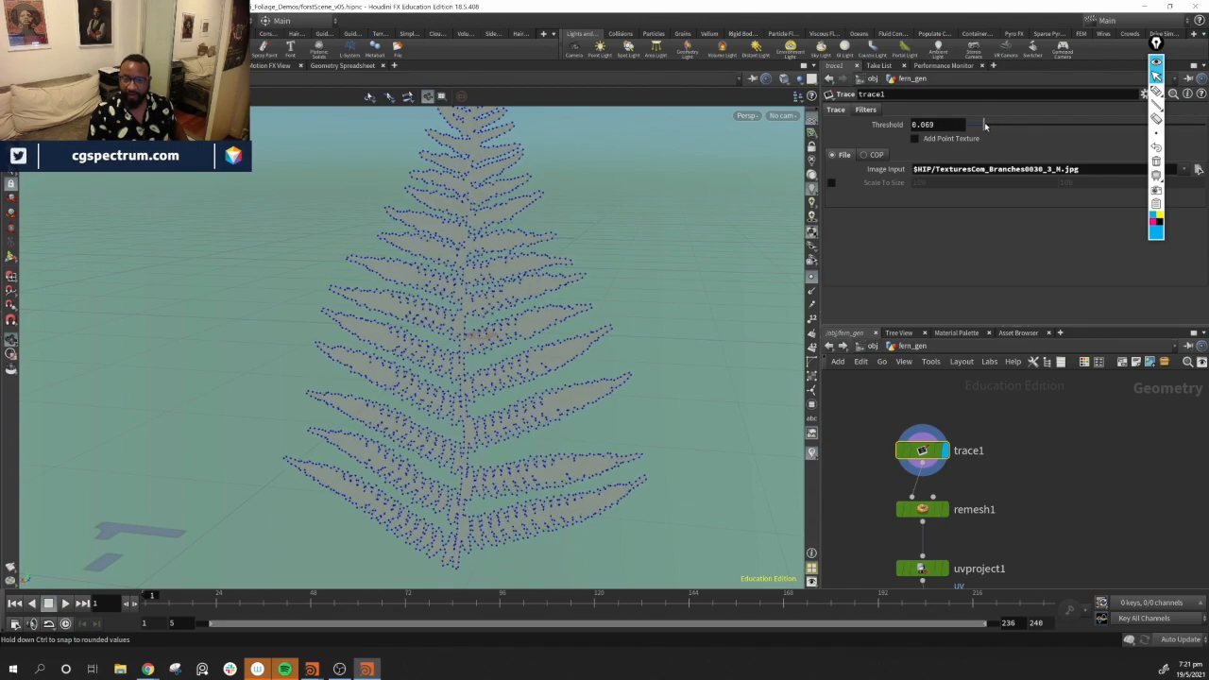
left_click(866, 110)
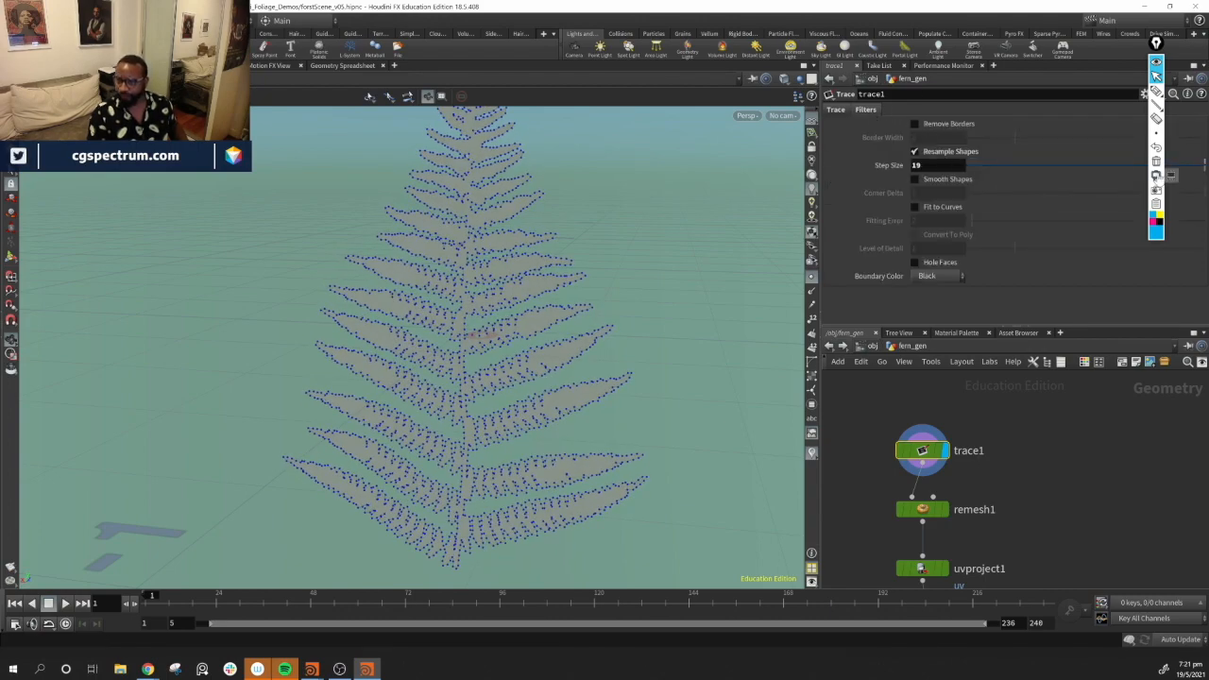
left_click_drag(1203, 167, 1204, 167)
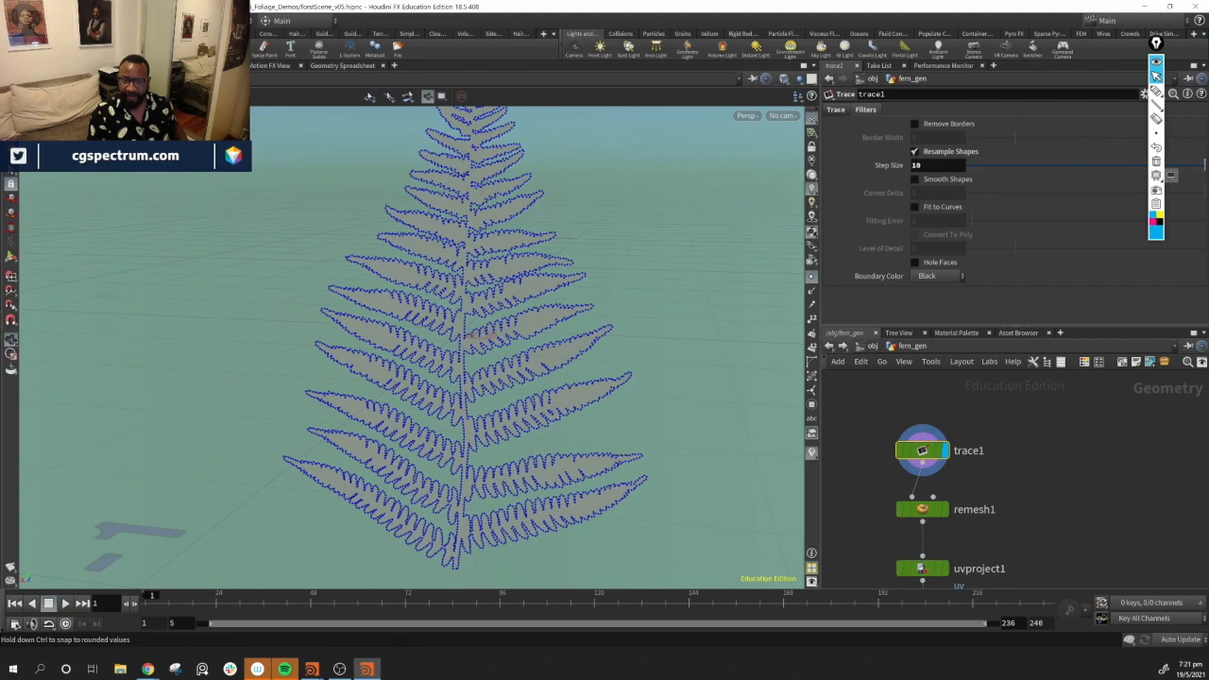
middle_click_drag(938, 165, 1064, 149)
Set uvquickshade1's texture map to TexturesCom_Branches0030_2_M.jpg
middle_click_drag(957, 515, 959, 472)
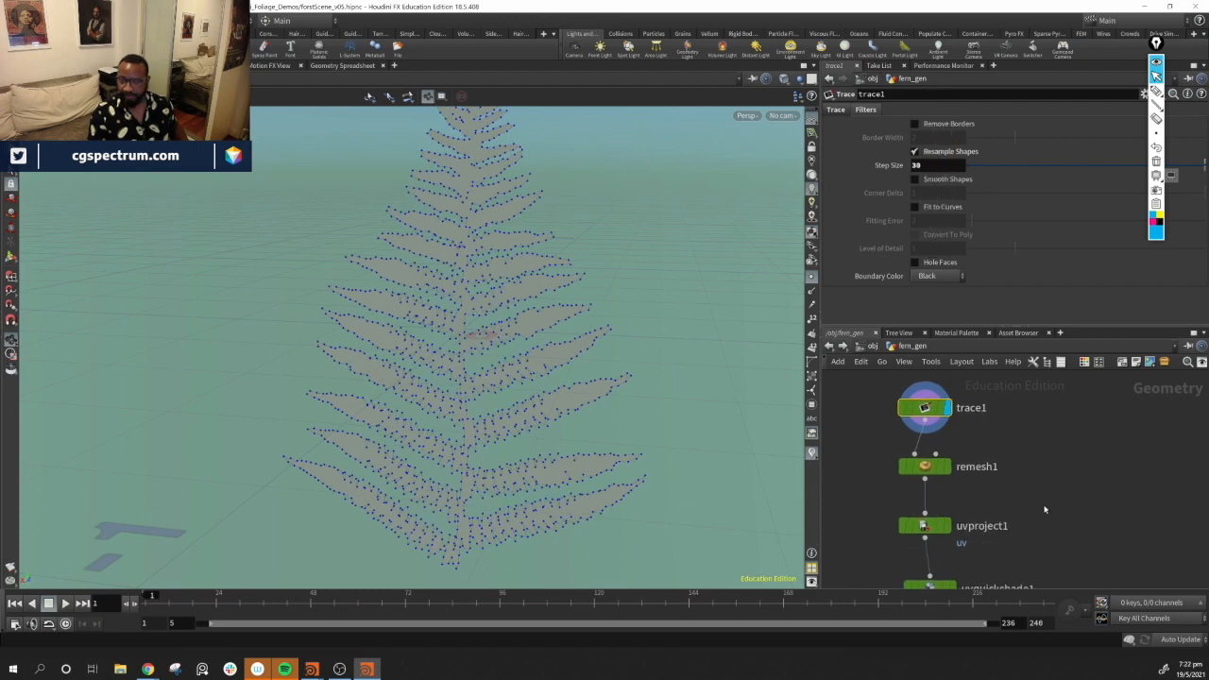
left_click(951, 491)
middle_click_drag(1054, 514, 1018, 468)
left_click(950, 468)
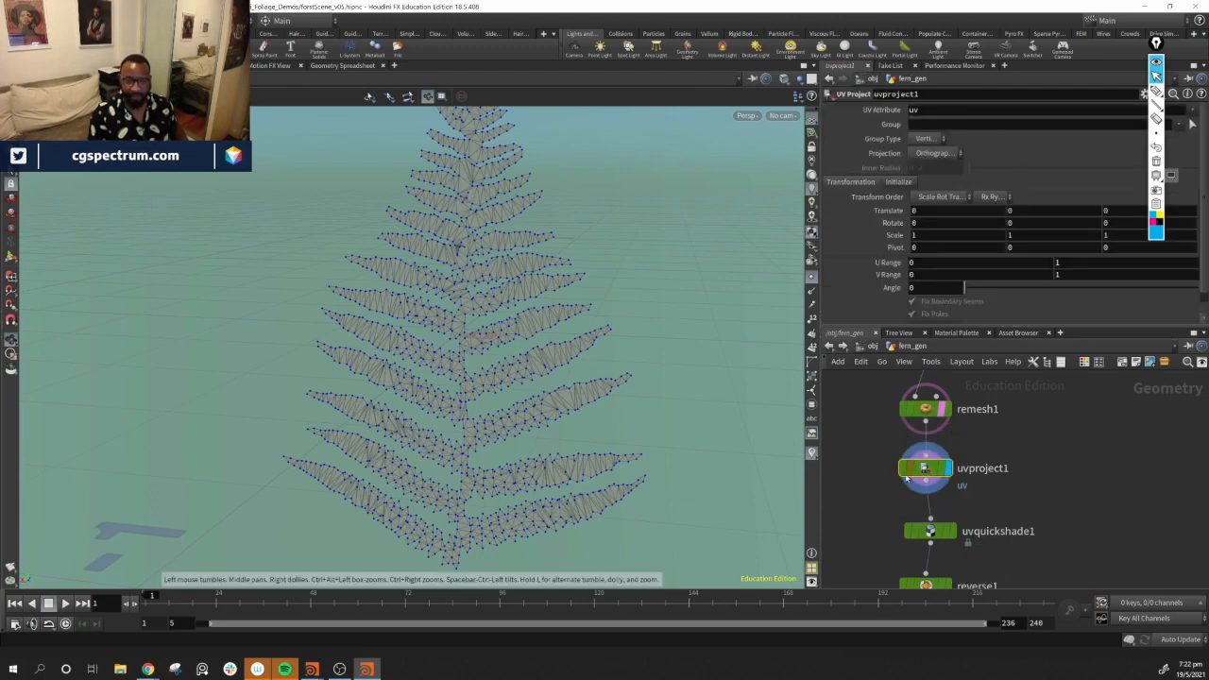
middle_click_drag(1018, 515, 1019, 474)
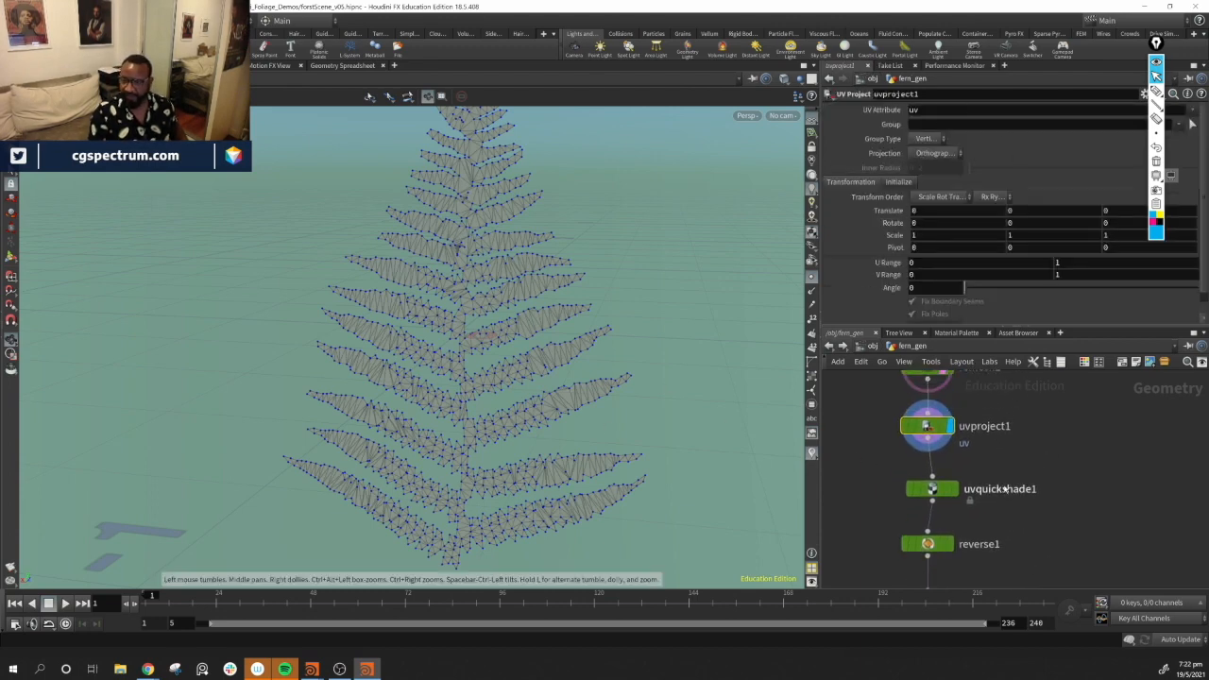
left_click(934, 490)
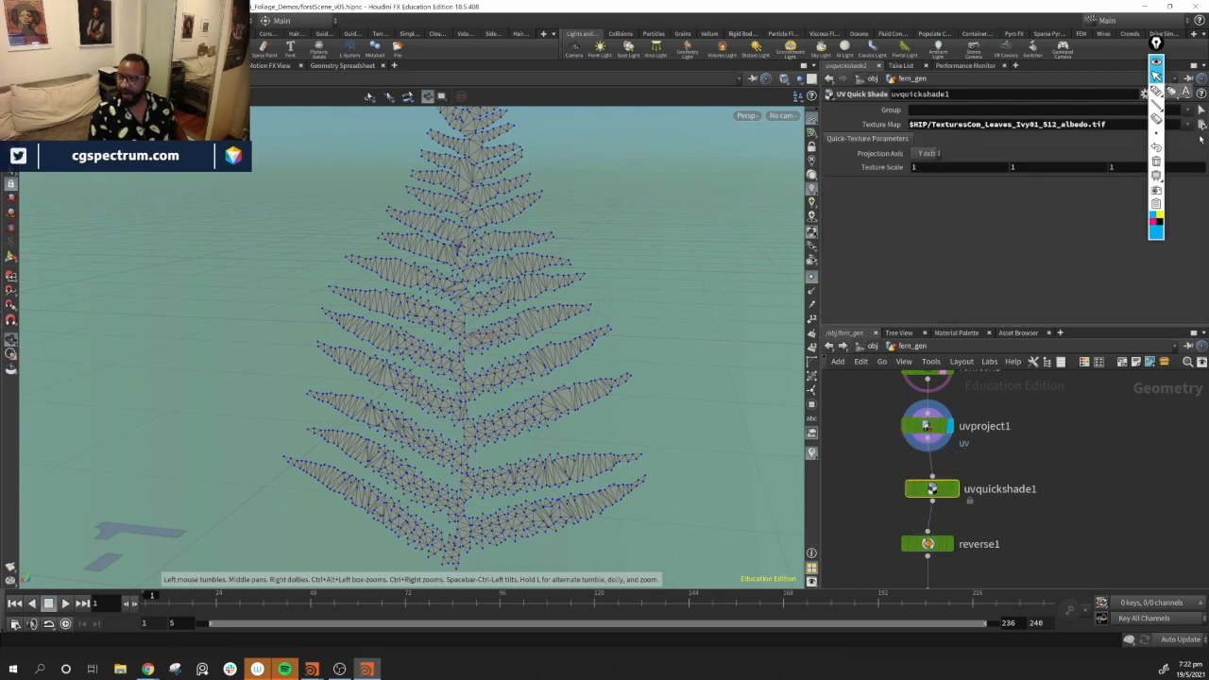
left_click(1199, 125)
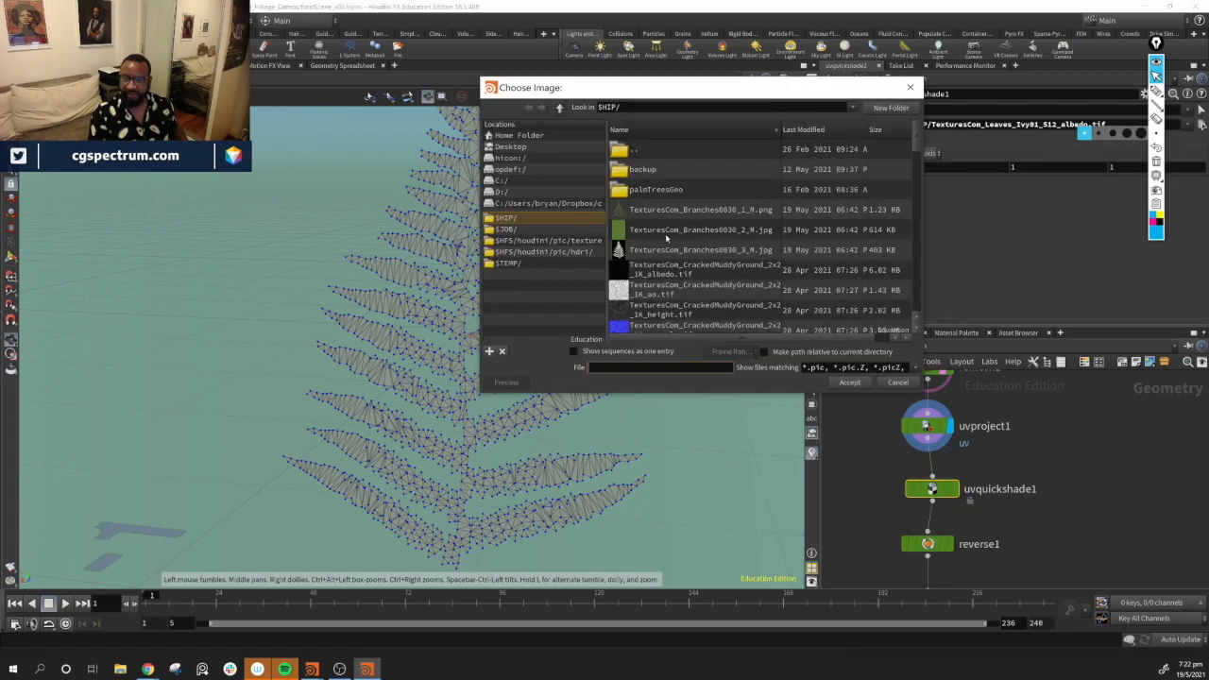
left_click(669, 229)
left_click(850, 382)
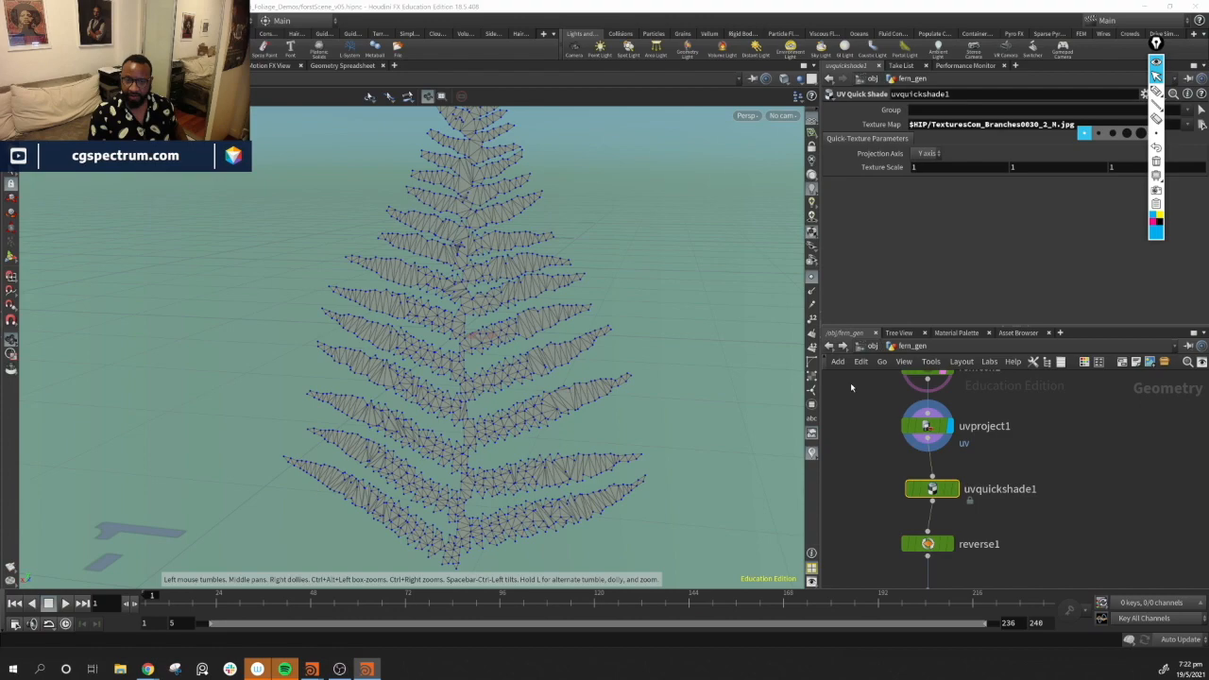
Display the uvquickshade1 result in shaded mode without points and inspect the textured fern up close
left_click(954, 488)
left_click_drag(700, 478, 661, 415)
right_click_drag(661, 416, 736, 407)
middle_click_drag(736, 406, 520, 387)
left_click_drag(520, 387, 484, 385)
left_click(1093, 504)
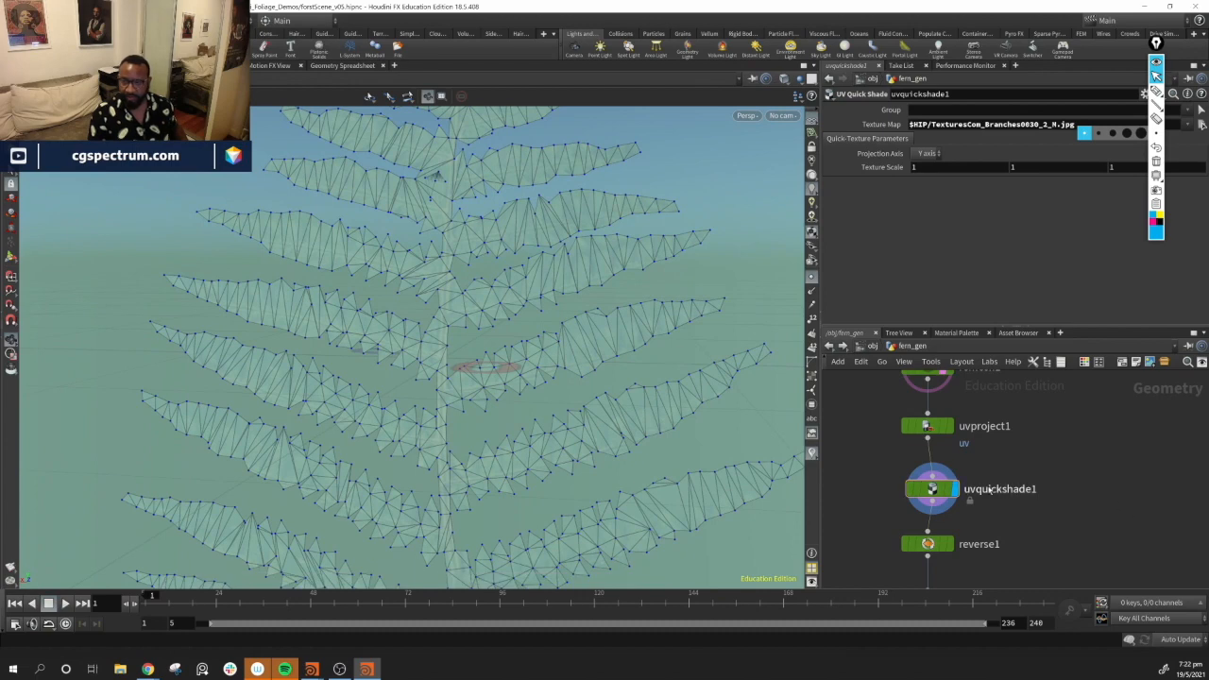
left_click(810, 280)
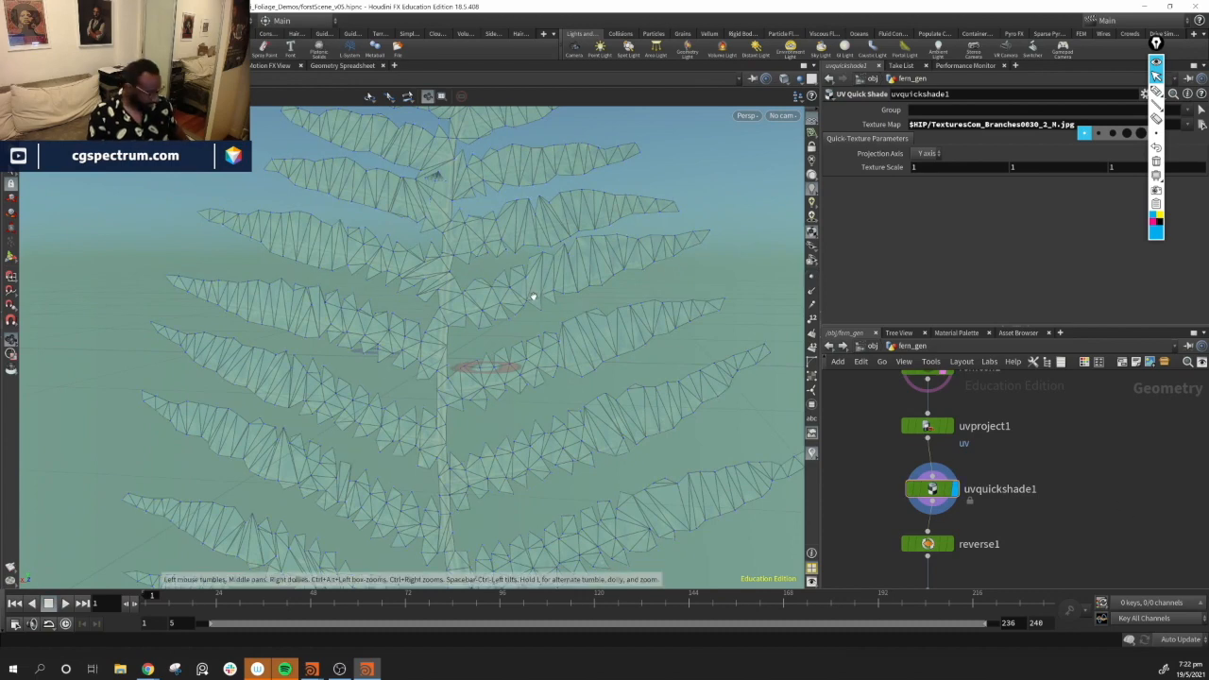
key("shift+w")
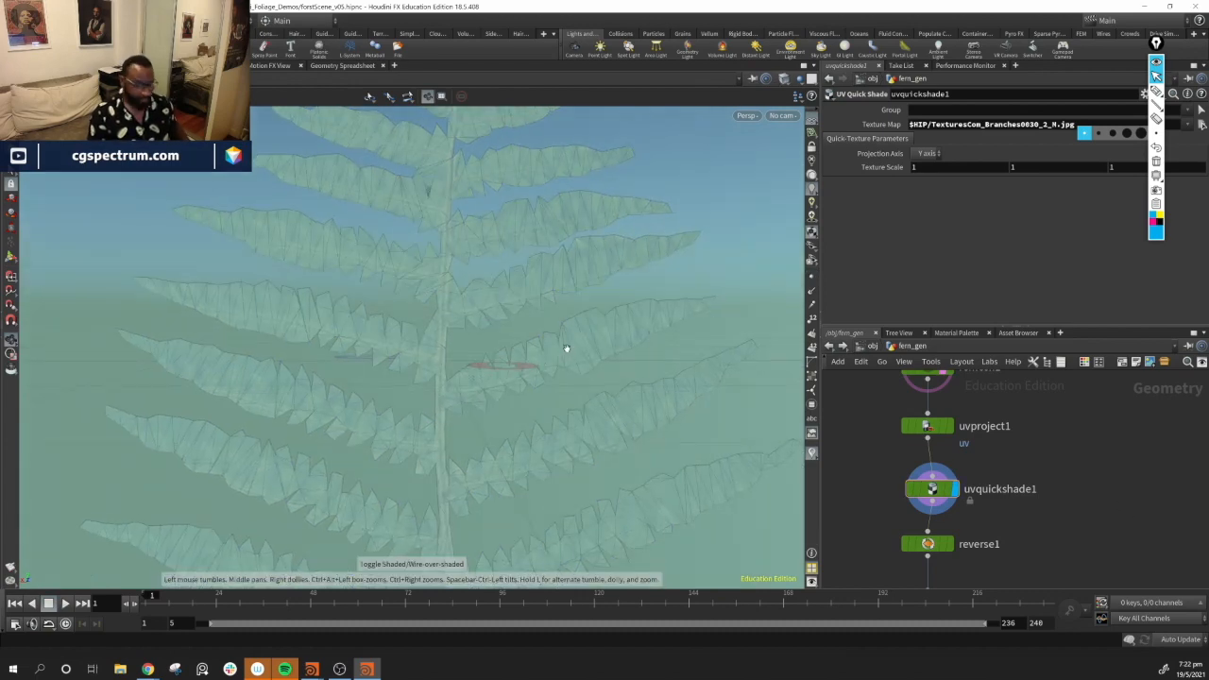
key("shift+w")
left_click_drag(600, 356, 580, 362)
middle_click_drag(984, 425, 980, 459)
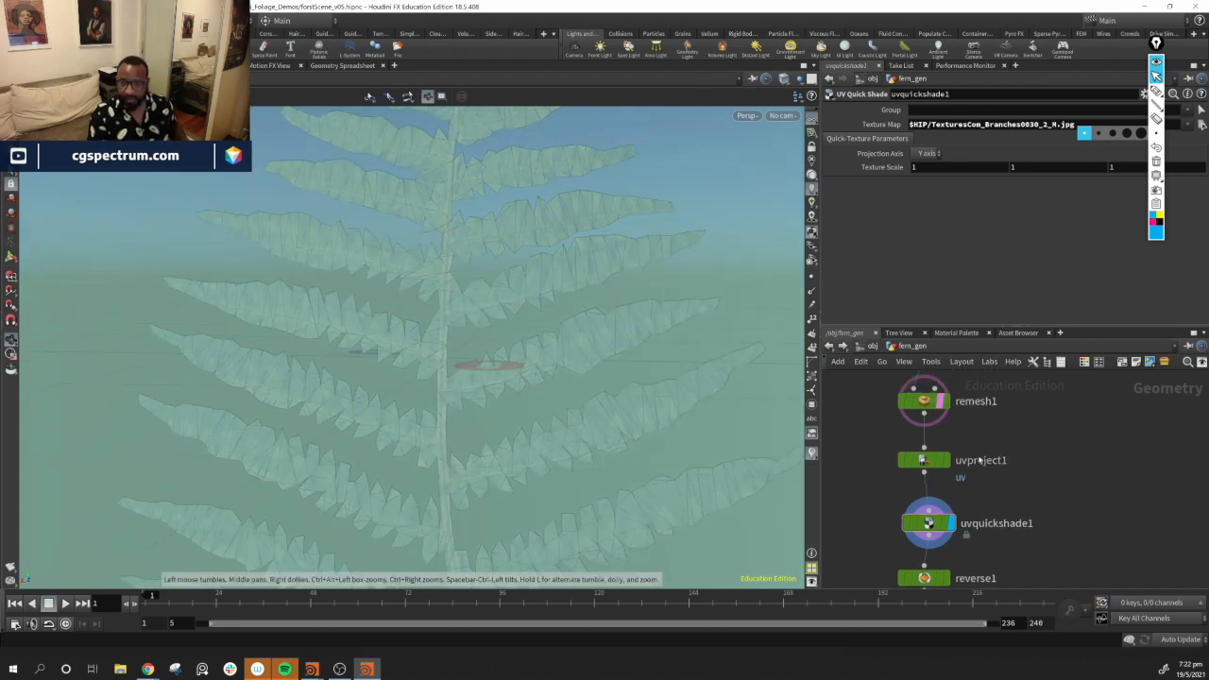
left_click_drag(426, 330, 495, 412)
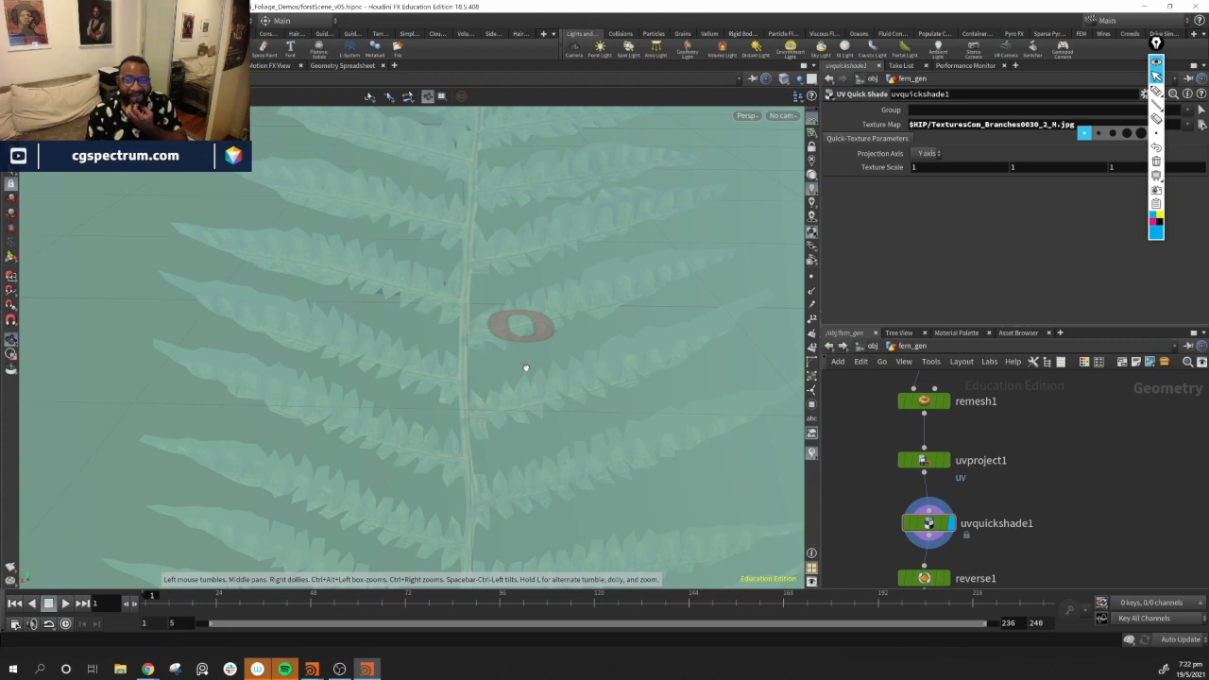
Set uvquickshade1's texture map to TexturesCom_Branches0030_1_M.png
left_click_drag(555, 479, 529, 350)
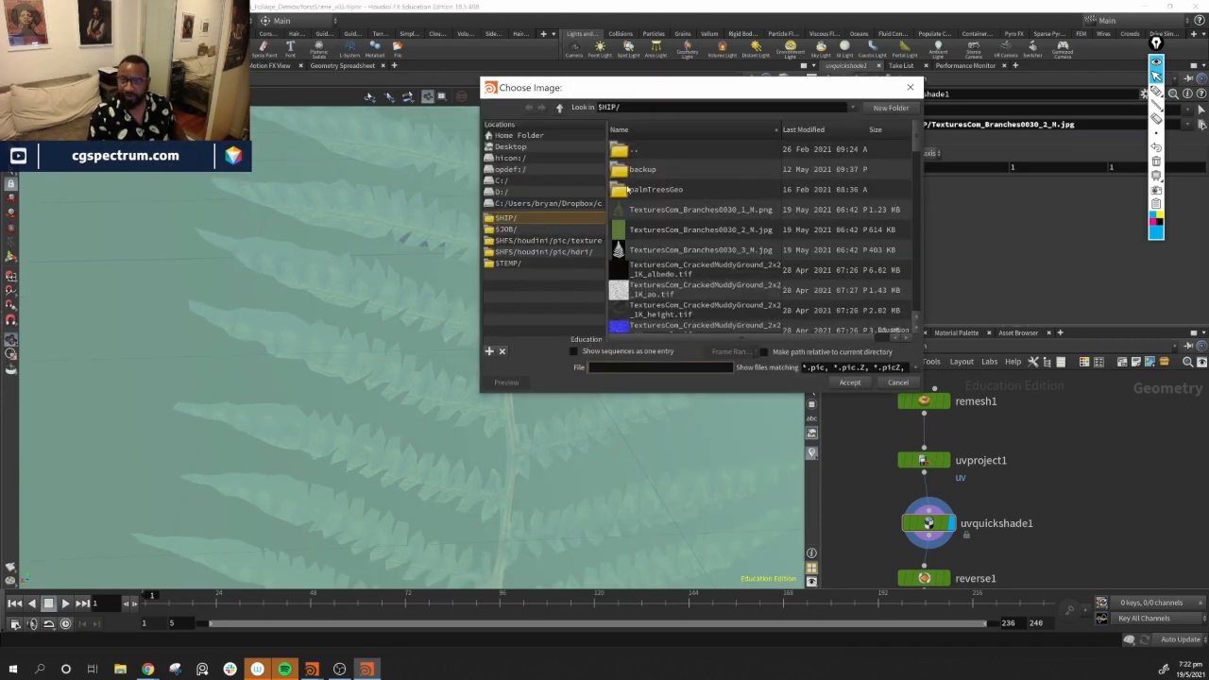
left_click(699, 208)
left_click(849, 383)
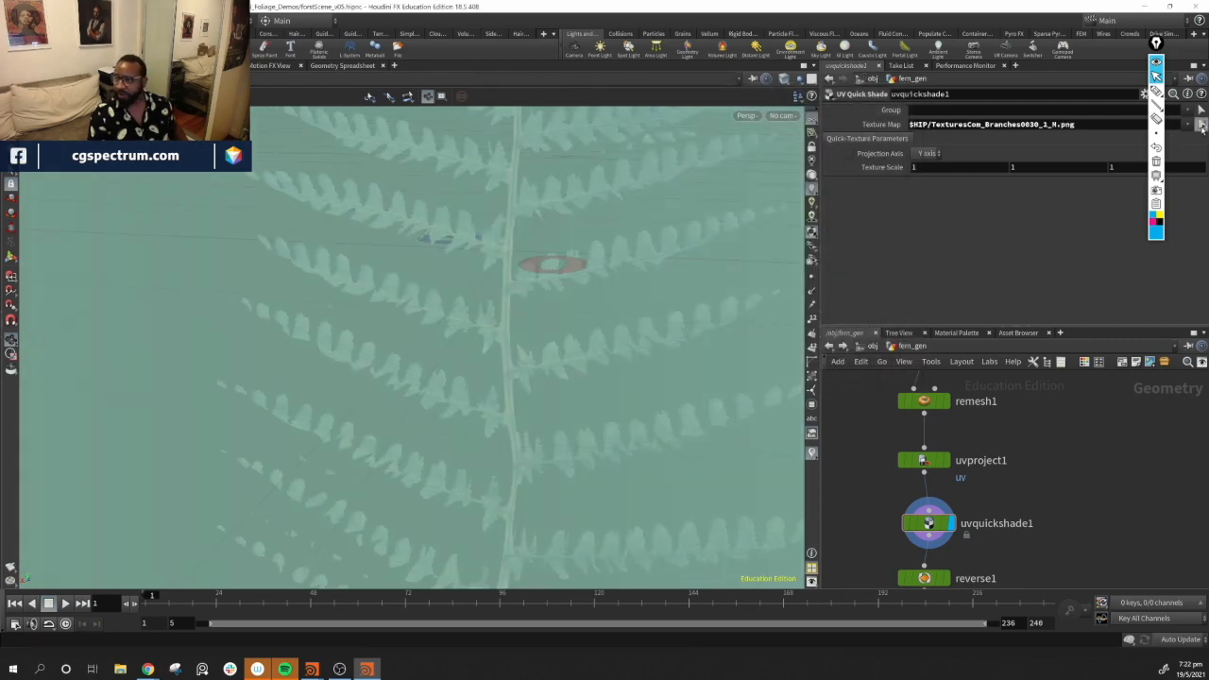
Set uvquickshade1's texture map to TexturesCom_Branches0030_2_M.jpg
left_click(1201, 125)
left_click(647, 233)
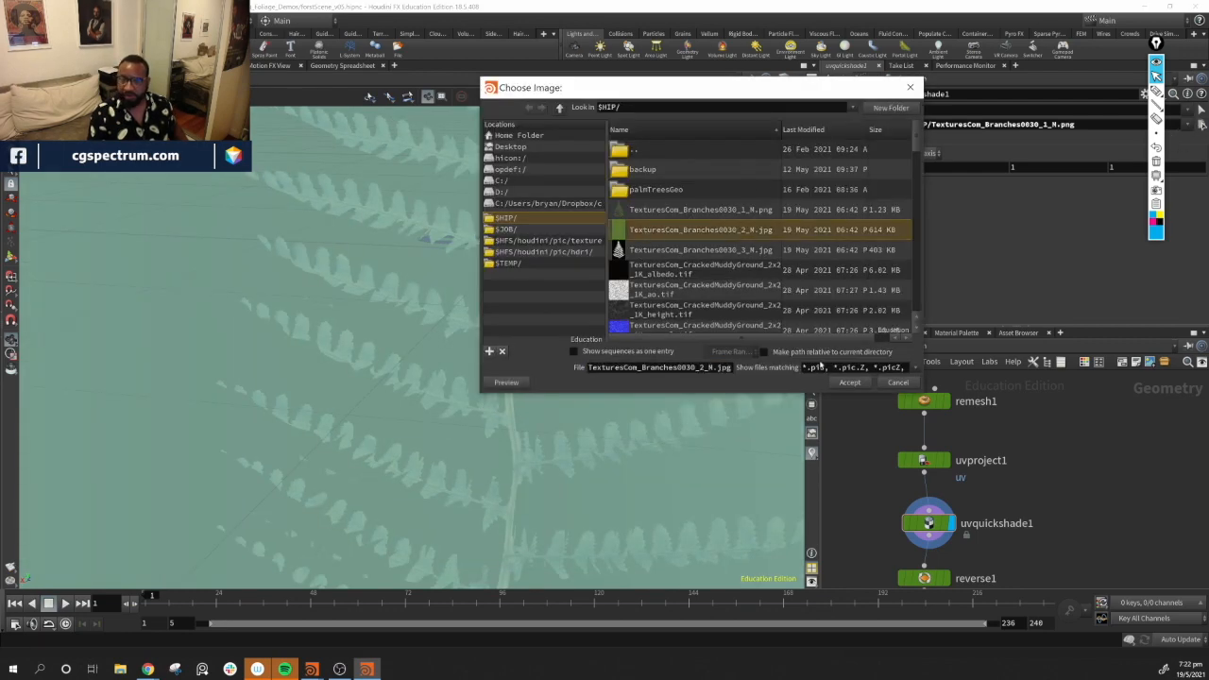
left_click(861, 386)
left_click_drag(529, 394, 486, 350)
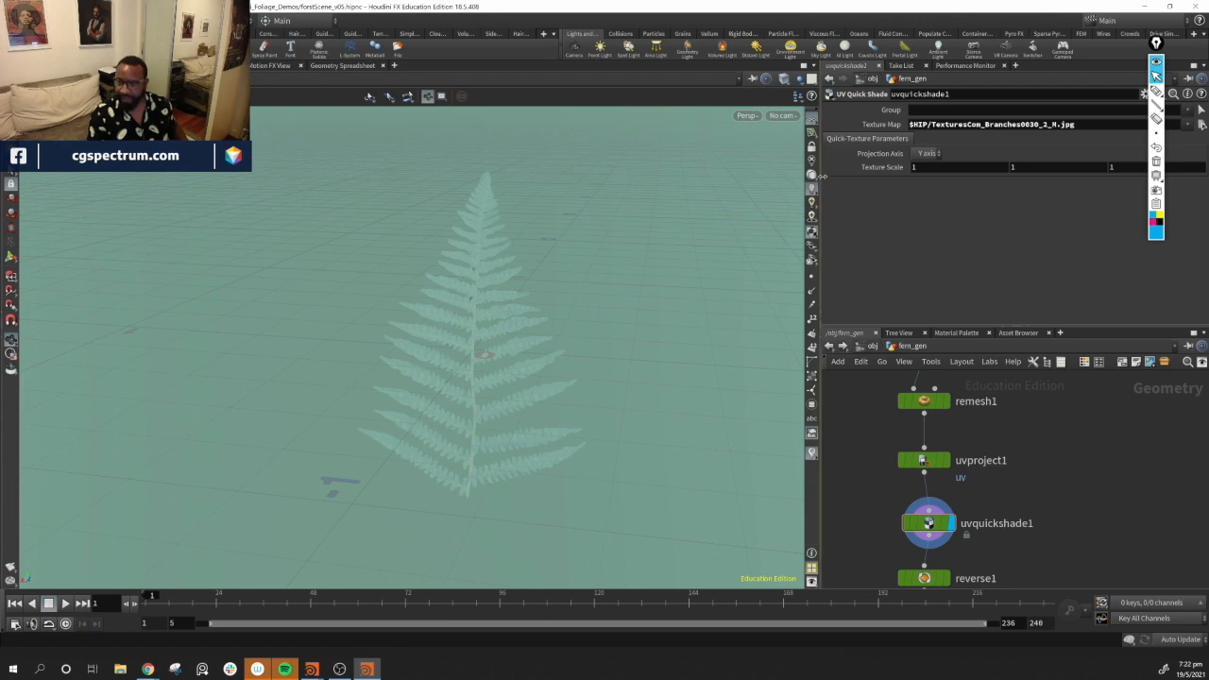
Turn on textured display in the viewport and inspect the fern's leaves up close
left_click(814, 234)
left_click(814, 234)
left_click(814, 176)
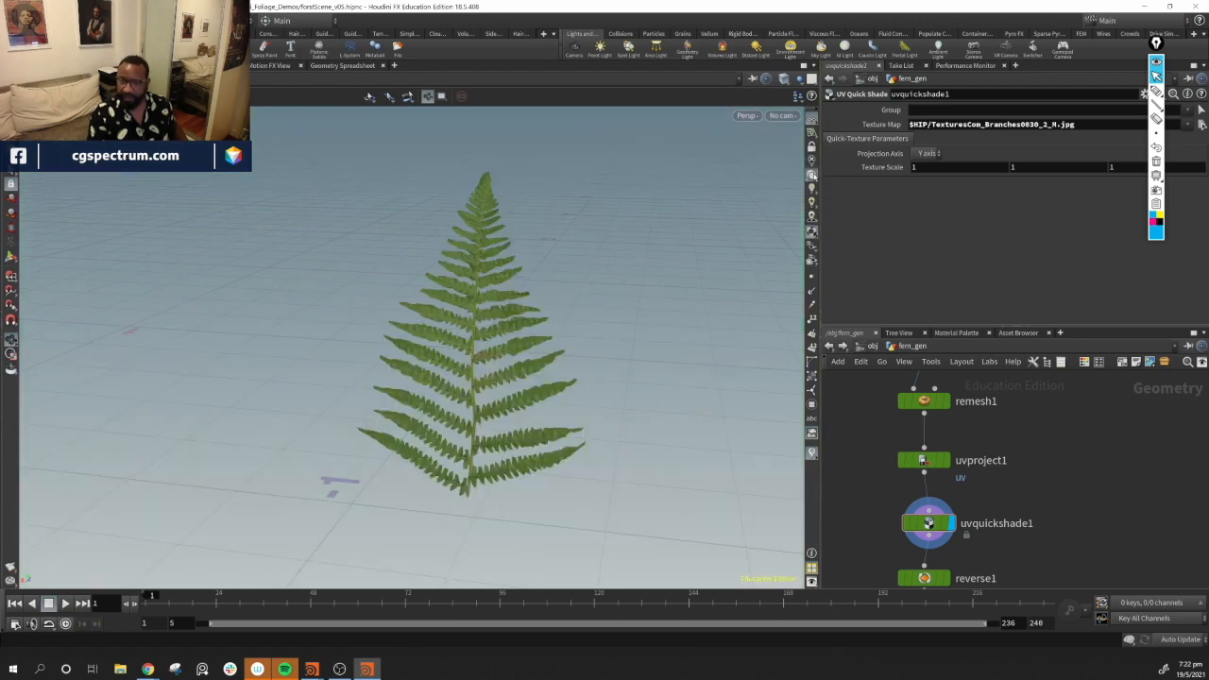
left_click_drag(443, 359, 526, 417)
right_click_drag(526, 417, 801, 513)
mouse_move(597, 421)
left_mouse_down()
mouse_move(278, 400)
mouse_move(652, 407)
mouse_move(576, 419)
left_mouse_up()
middle_click_drag(996, 422, 998, 508)
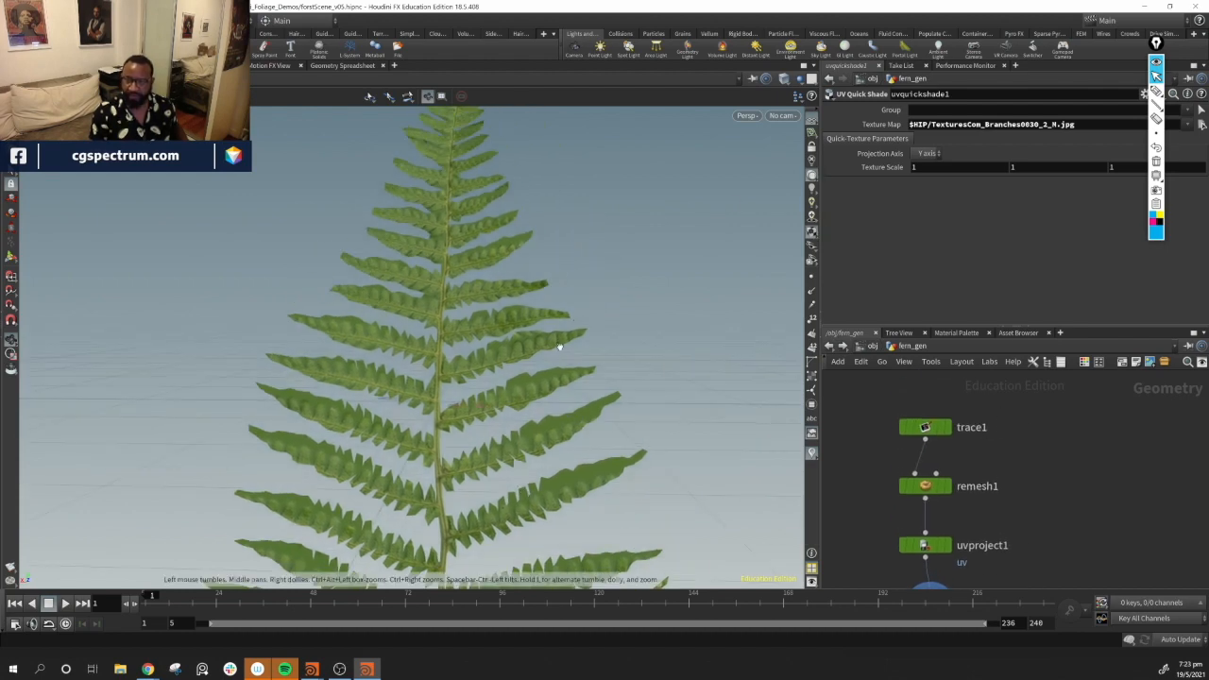
left_click_drag(559, 346, 570, 254)
left_click_drag(534, 311, 452, 365)
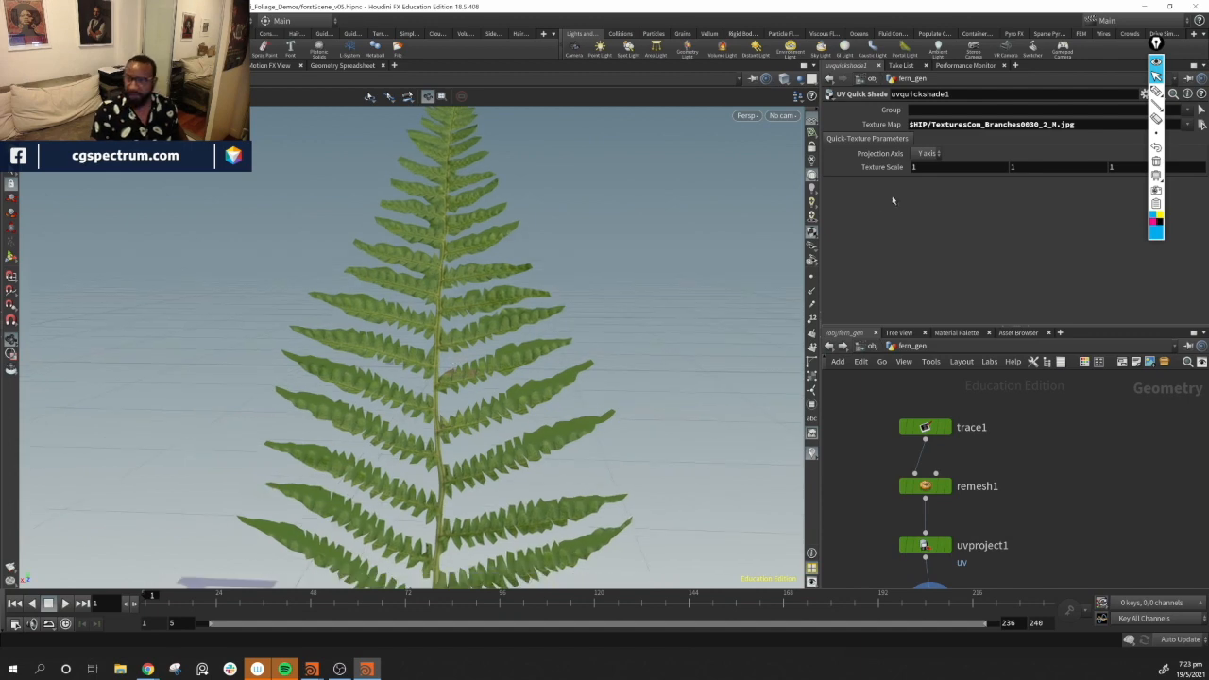
scroll(614, 392, "up", 6)
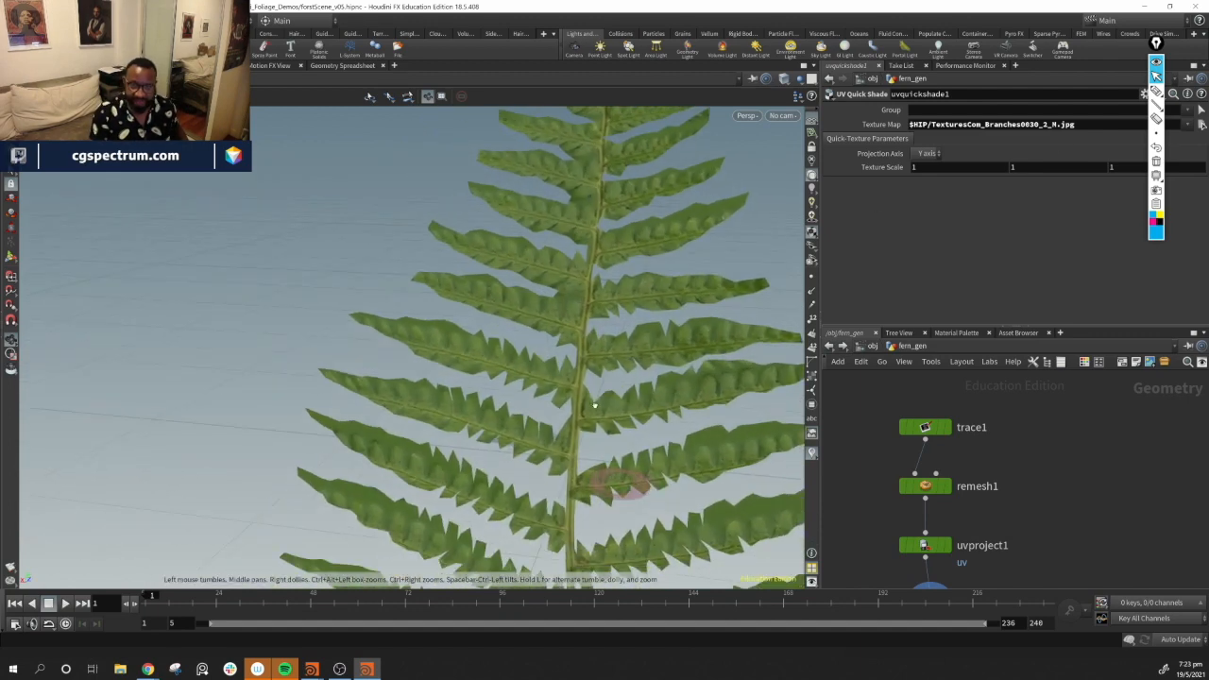
left_click_drag(625, 404, 472, 430)
Set trace1's resample step size to 10
left_click(926, 427)
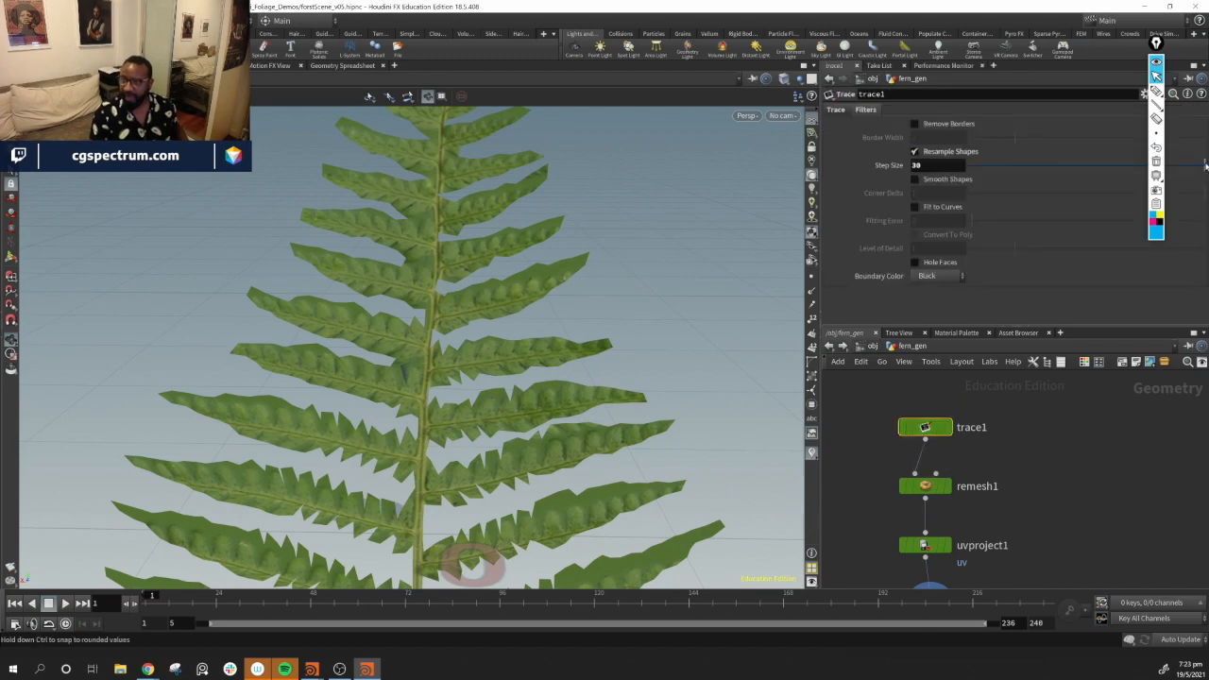
left_click_drag(1205, 166, 1154, 177)
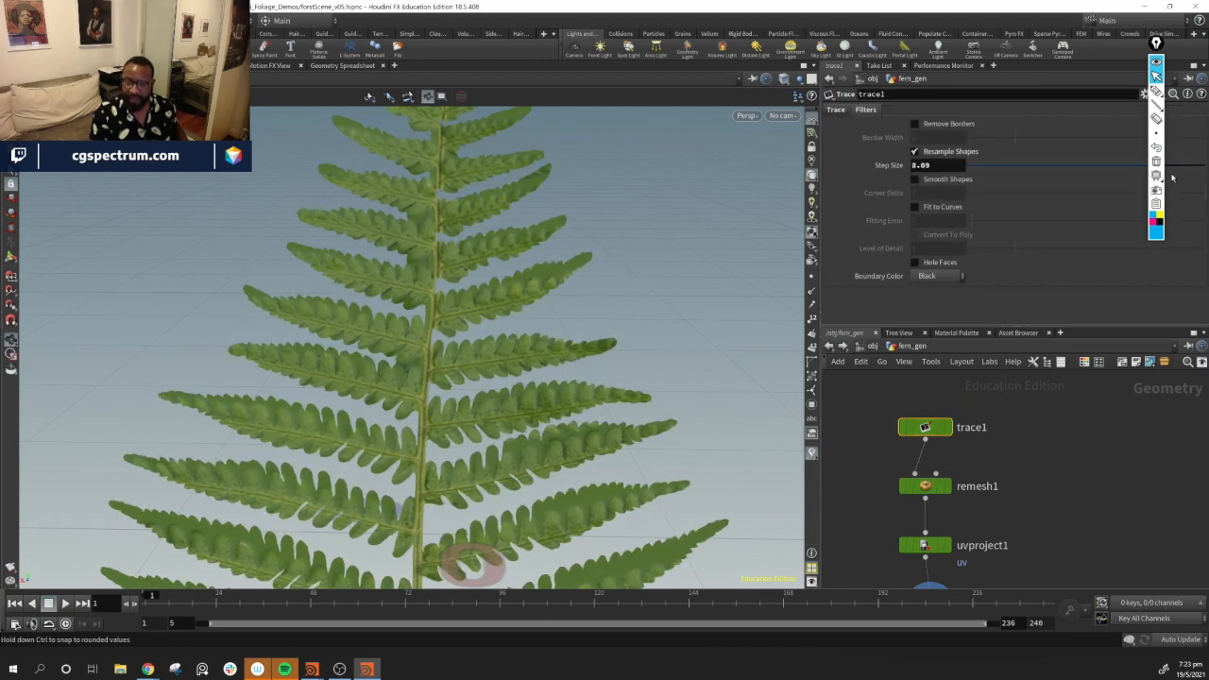
mouse_move(1178, 177)
left_mouse_down()
mouse_move(1160, 180)
mouse_move(1200, 179)
mouse_move(1198, 164)
left_mouse_up()
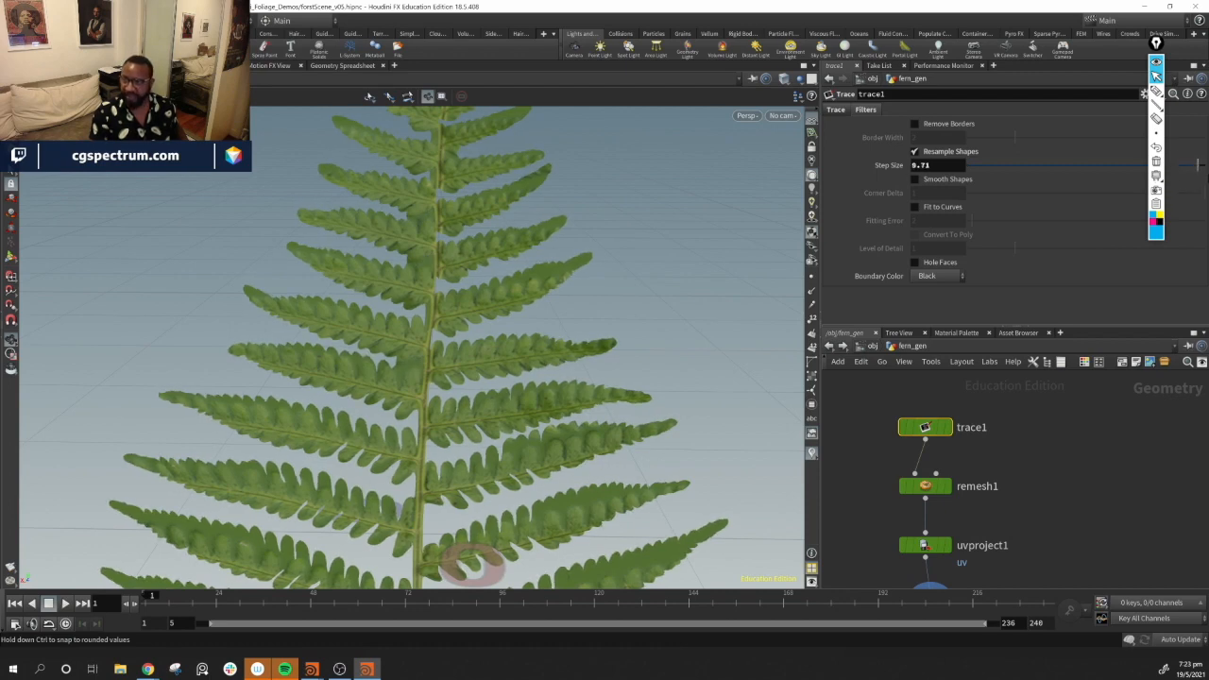
Orbit and zoom around the fern to inspect its resampled outline
left_click_drag(634, 229, 704, 417)
right_click_drag(585, 376, 47, 327)
left_click_drag(687, 392, 614, 372)
left_click_drag(686, 383, 554, 360)
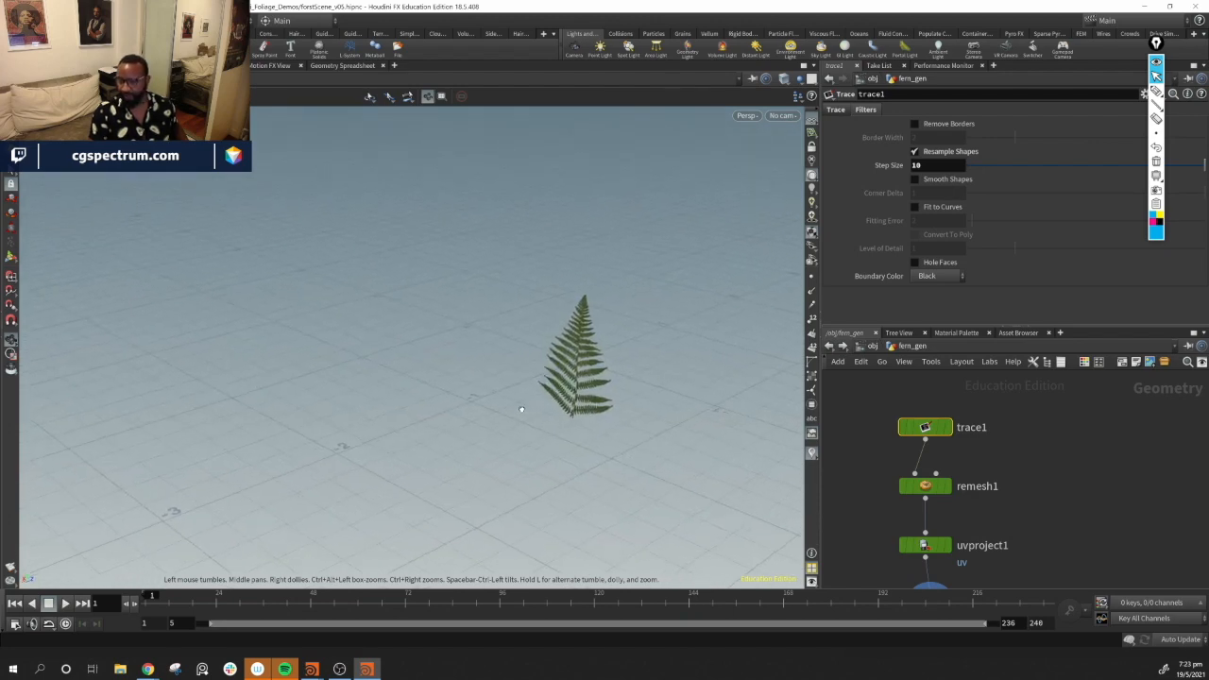
middle_click_drag(554, 361, 445, 378)
left_click_drag(445, 378, 331, 343)
scroll(332, 343, "up", 4)
middle_click_drag(604, 445, 488, 427)
Delete all the nodes below uvquickshade1 in the fern_gen network
middle_click_drag(1064, 532, 1137, 394)
middle_click_drag(1183, 513, 1104, 501)
scroll(1103, 501, "down", 3)
middle_click_drag(1137, 550, 1087, 433)
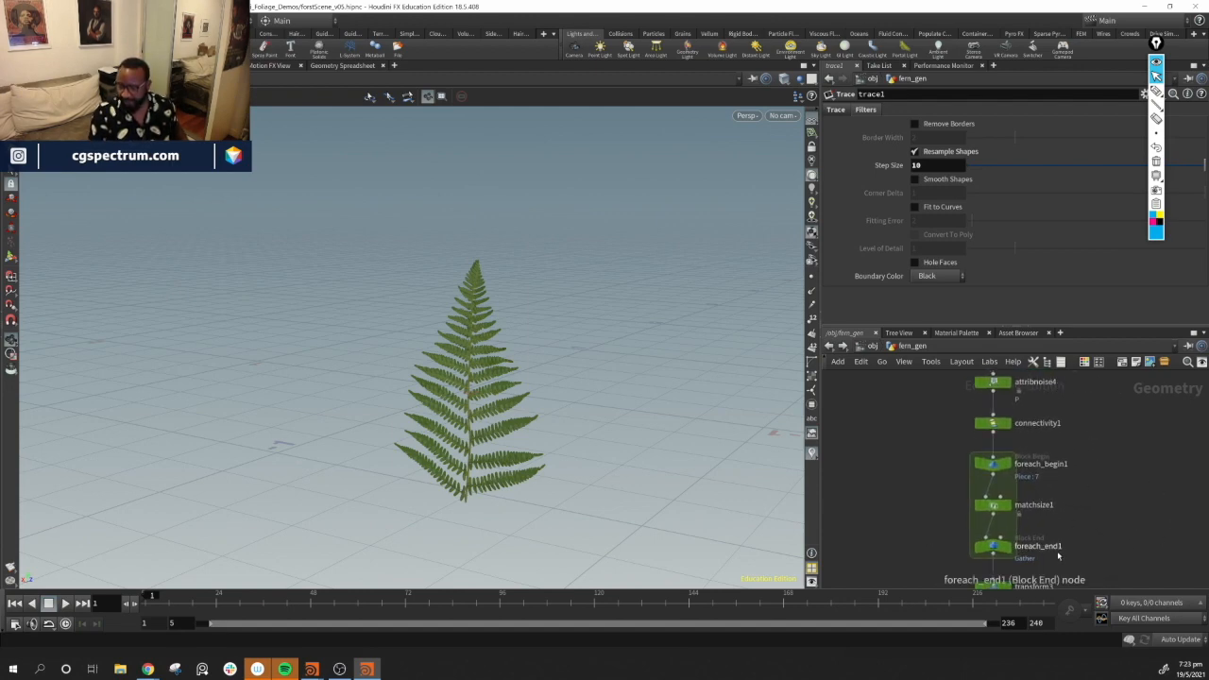
middle_click_drag(1109, 504, 1096, 437)
scroll(1083, 516, "down", 3)
scroll(1083, 488, "down", 2)
middle_click_drag(1068, 513, 1030, 523)
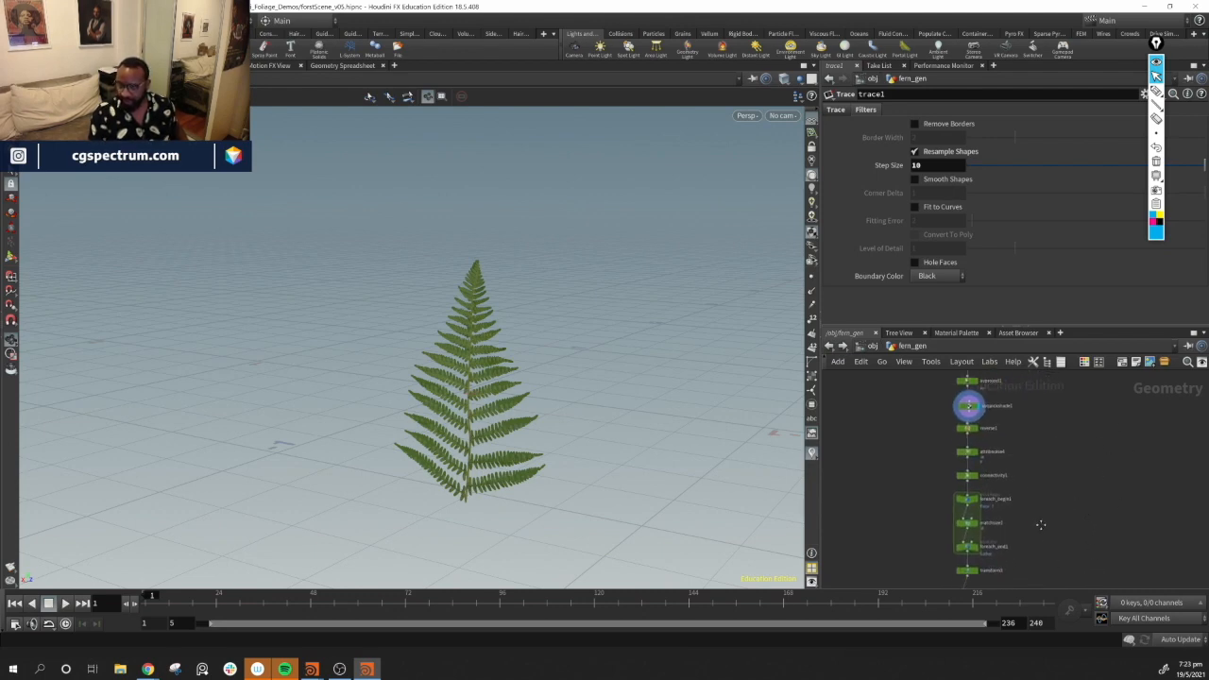
scroll(982, 478, "down", 3)
left_click_drag(997, 450, 1059, 581)
key("Delete")
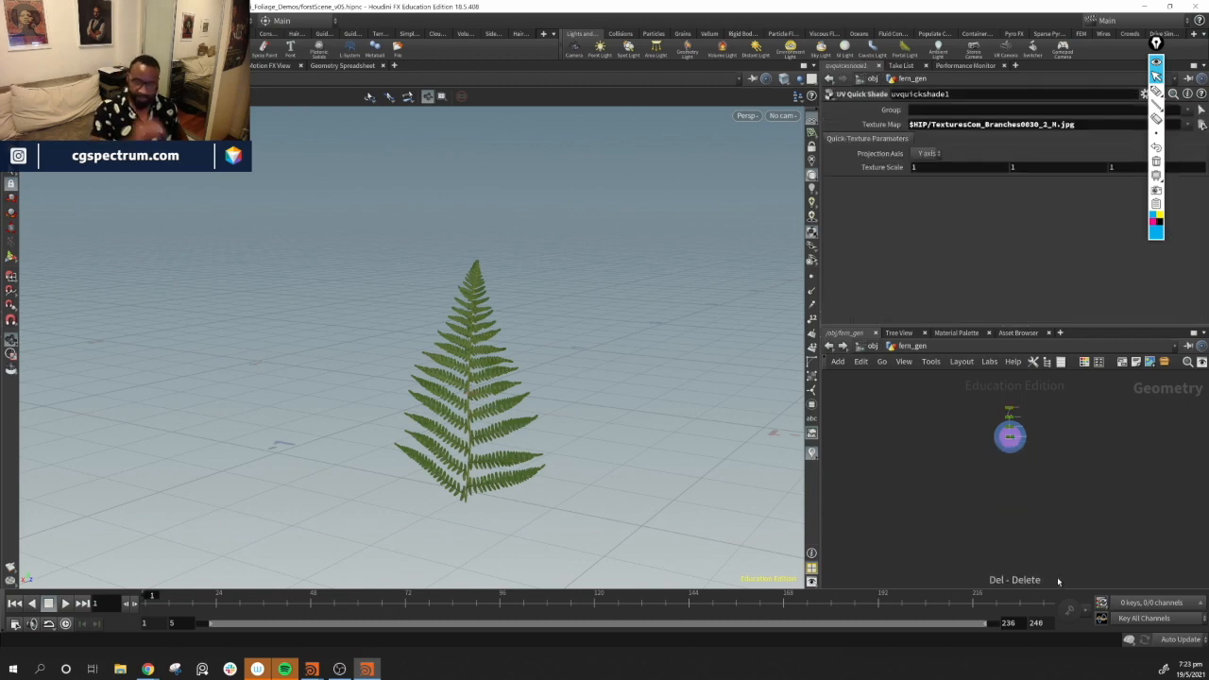
Add a Test Geometry: Tommy node beside the fern chain as a scale reference
left_click_drag(518, 350, 542, 377)
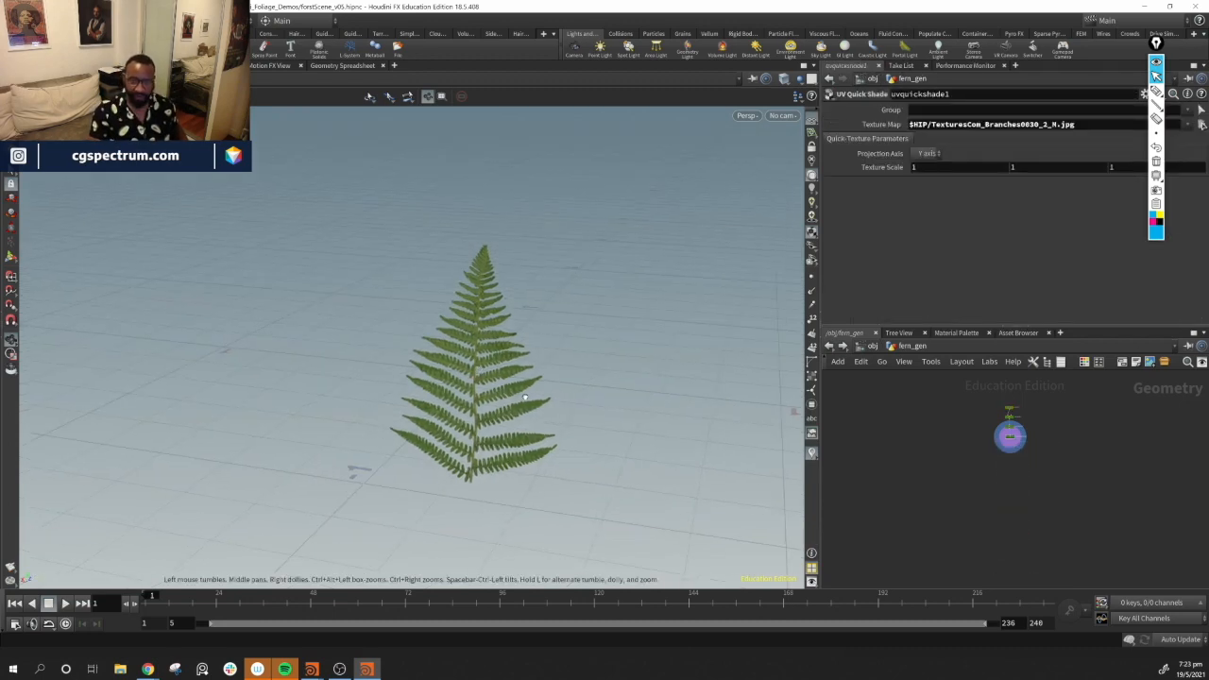
scroll(1025, 458, "up", 6)
middle_click_drag(1012, 445, 1014, 532)
left_click_drag(455, 385, 463, 429)
left_click_drag(479, 374, 481, 407)
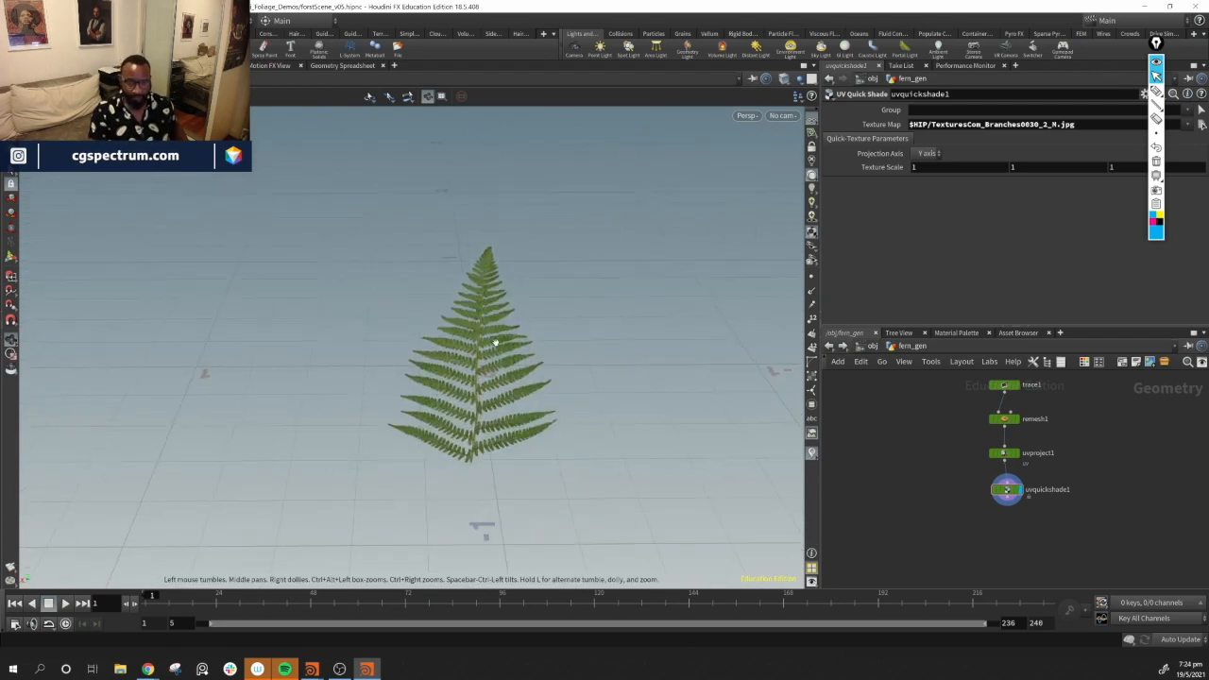
middle_click_drag(1075, 459, 992, 497)
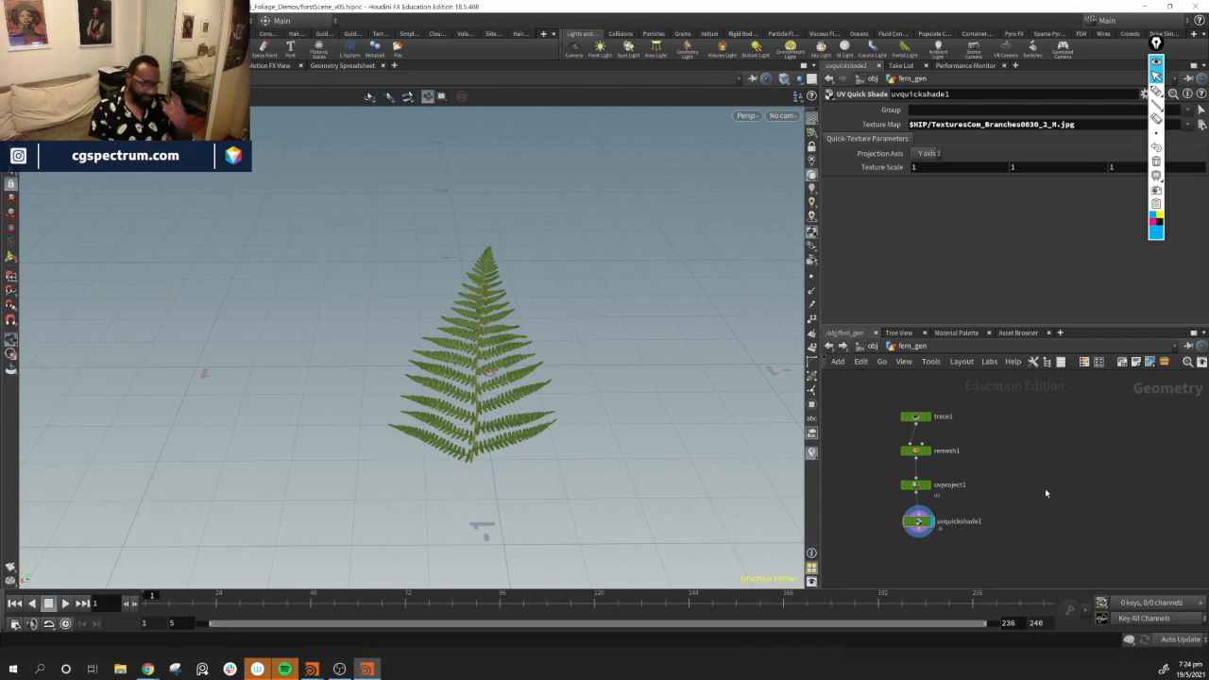
key("Tab")
mouse_move(1051, 434)
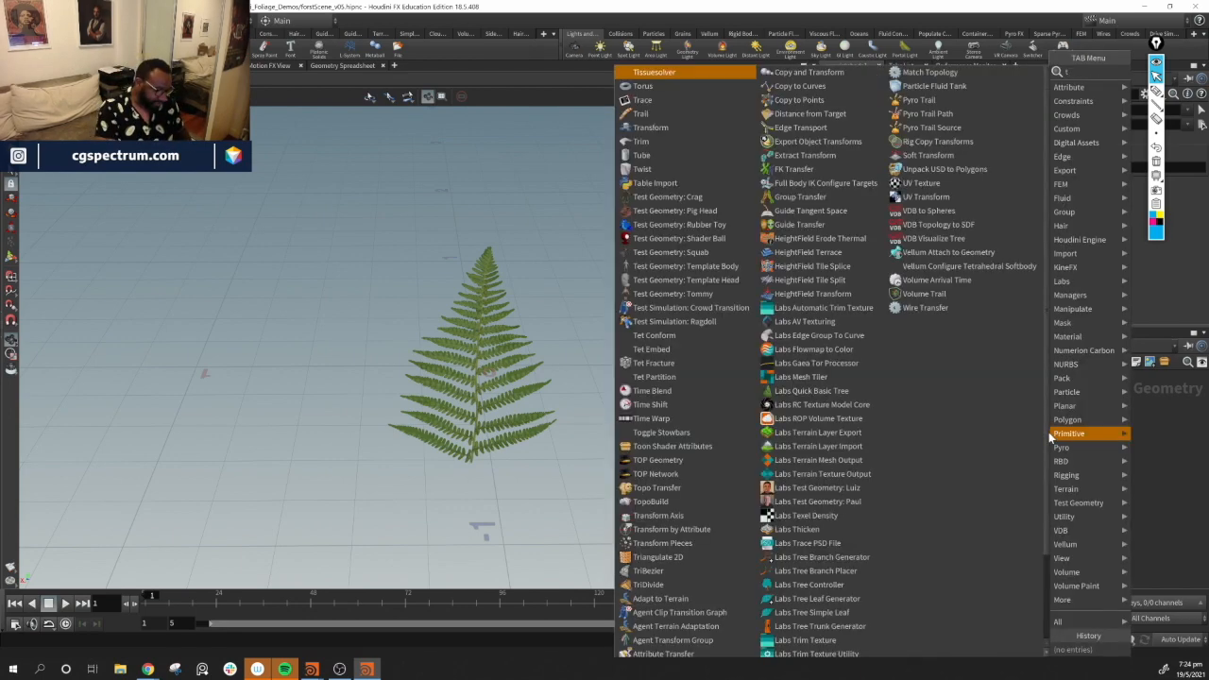
type("to")
key("BackSpace")
key("BackSpace")
type("tomm")
key("Return")
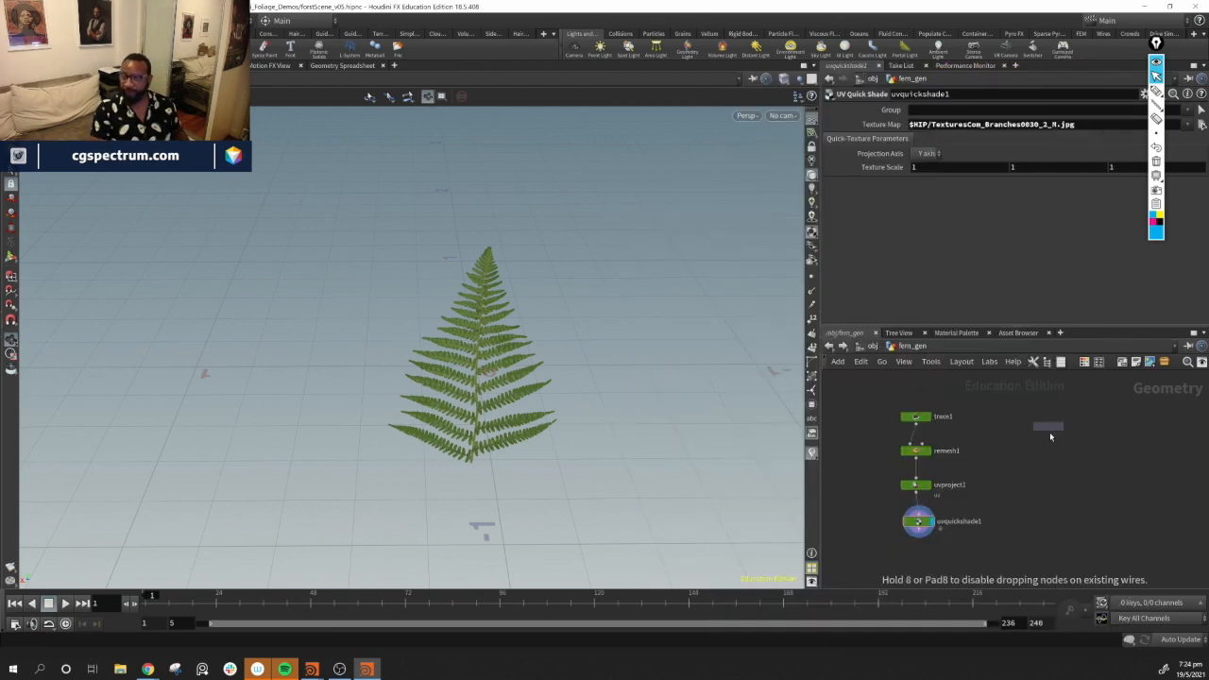
left_click(1050, 432)
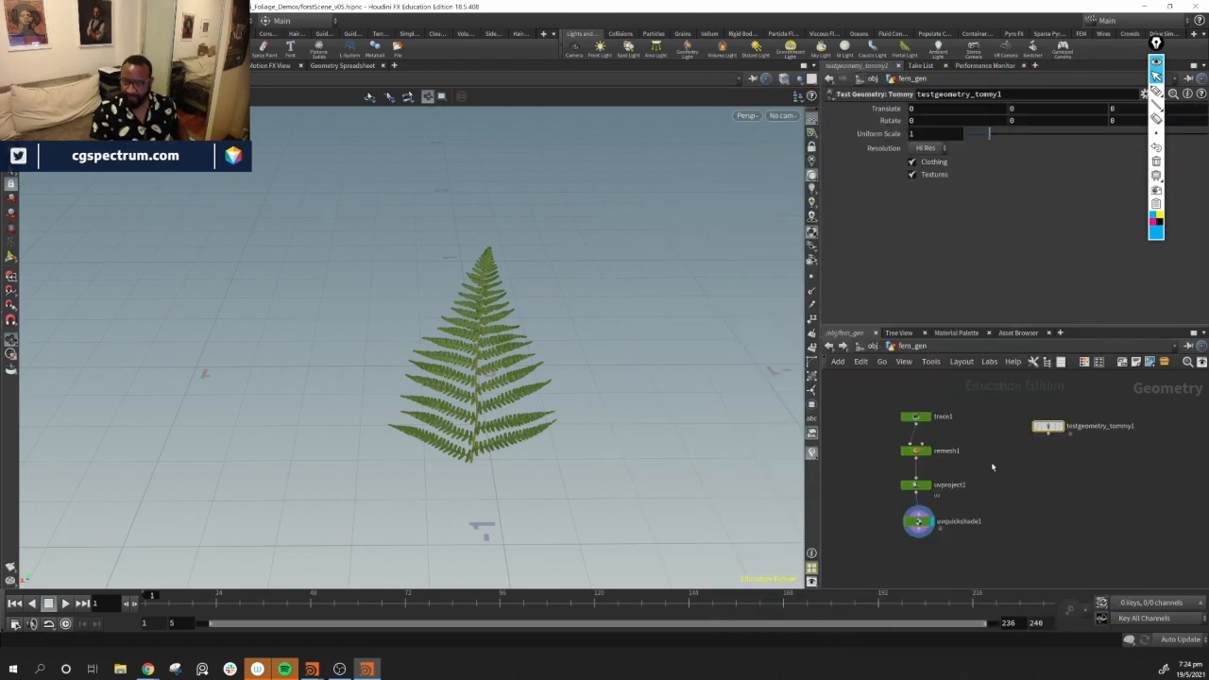
Switch the viewport to the front view
mouse_move(1065, 444)
left_click_drag(377, 432, 599, 292)
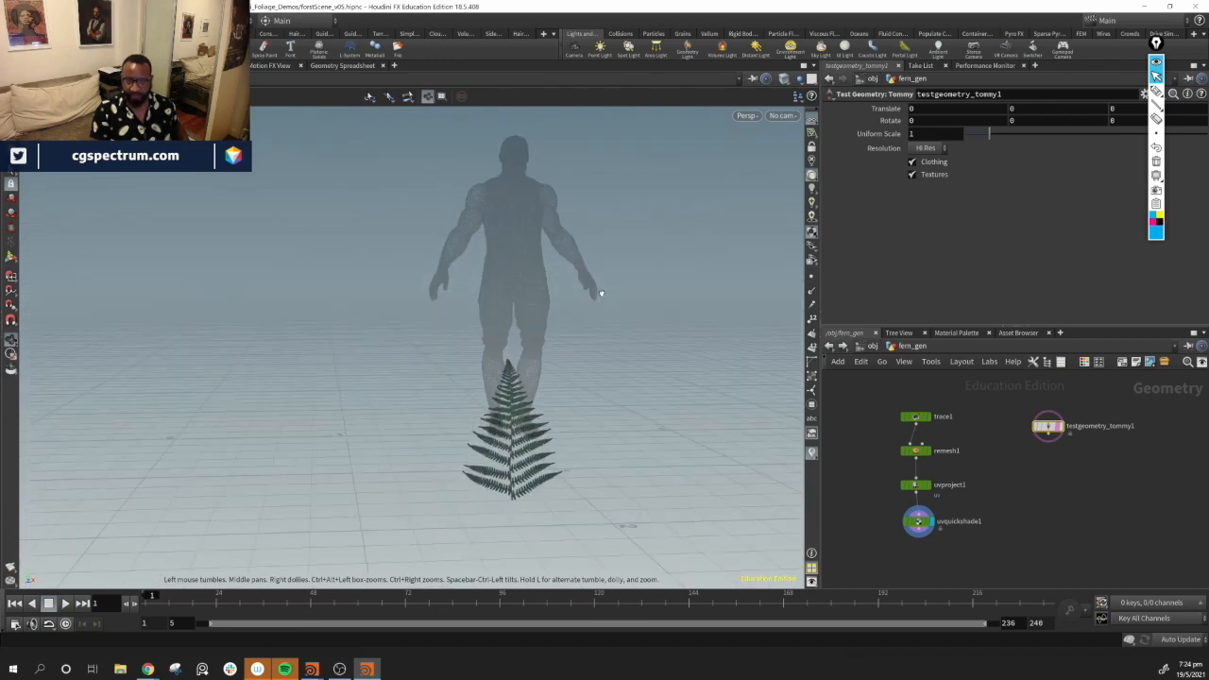
left_click(747, 117)
mouse_move(765, 151)
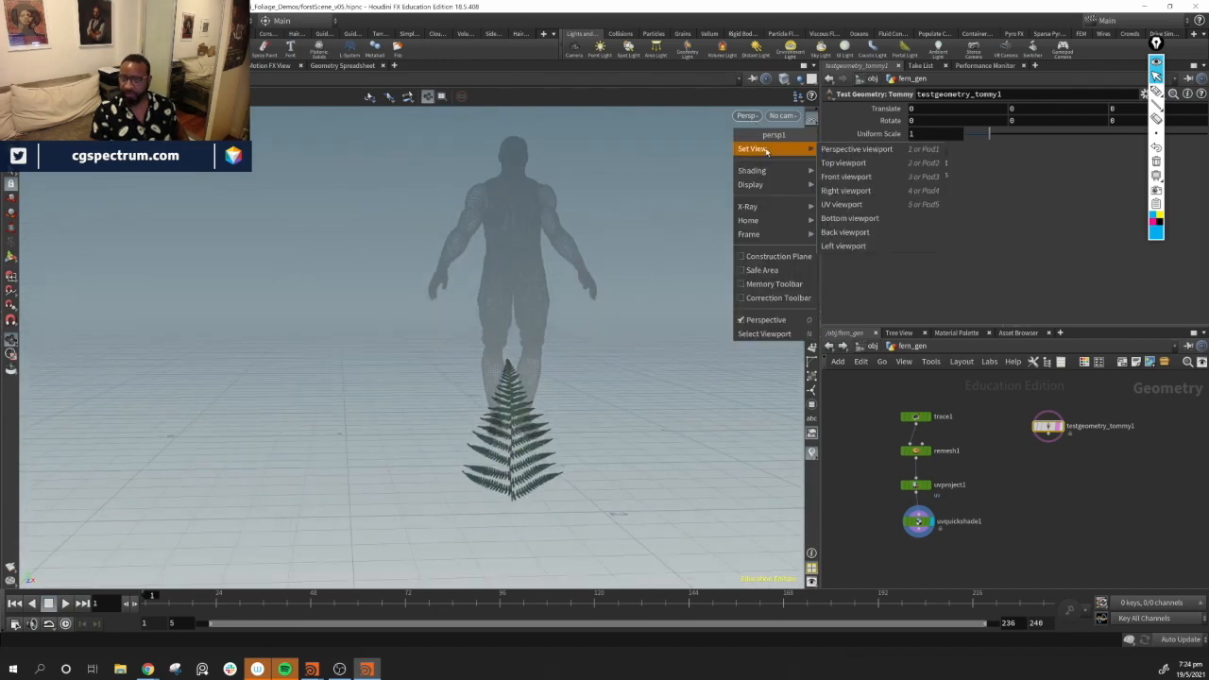
left_click(862, 178)
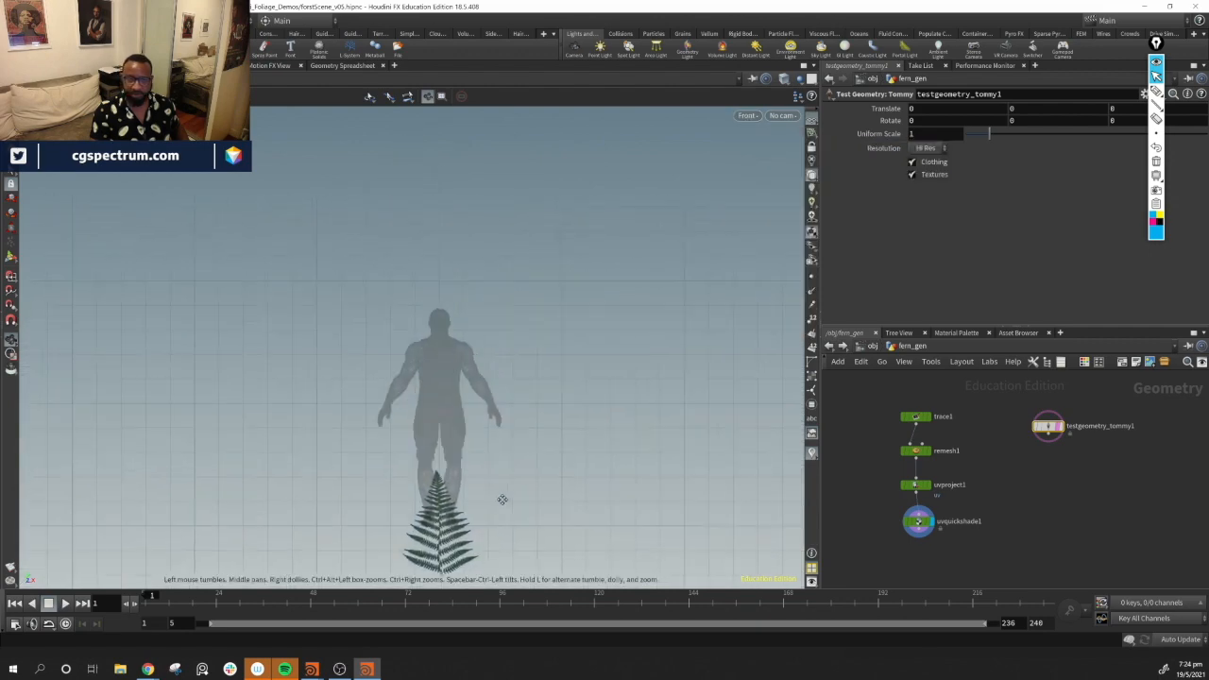
Zoom and pan the front view to compare the fern's size with the Tommy figure
scroll(463, 353, "up", 5)
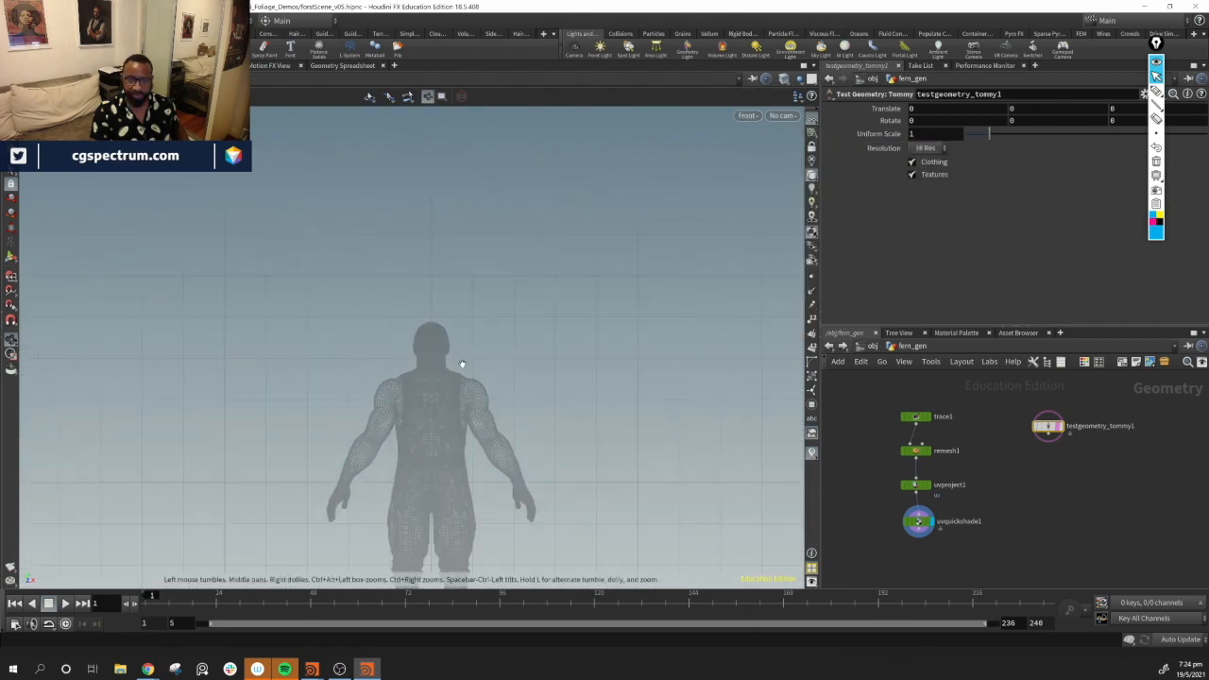
middle_click_drag(486, 316, 538, 102)
scroll(525, 518, "up", 2)
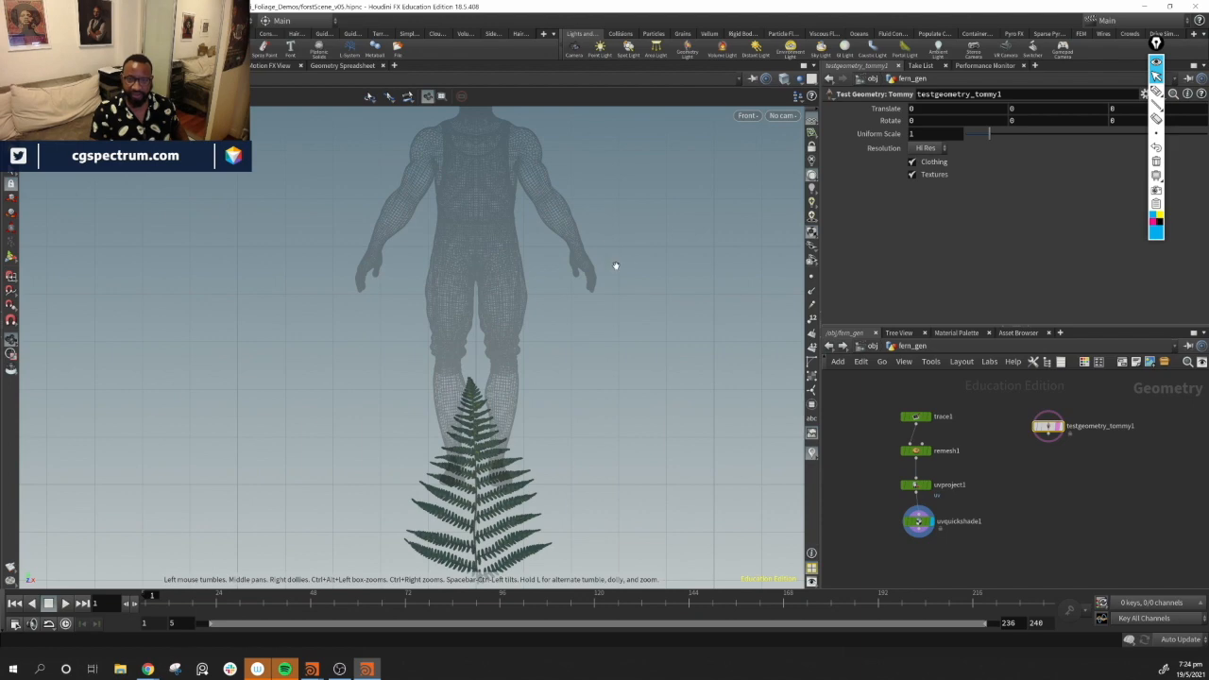
middle_click_drag(616, 267, 544, 472)
middle_click_drag(378, 567, 448, 403)
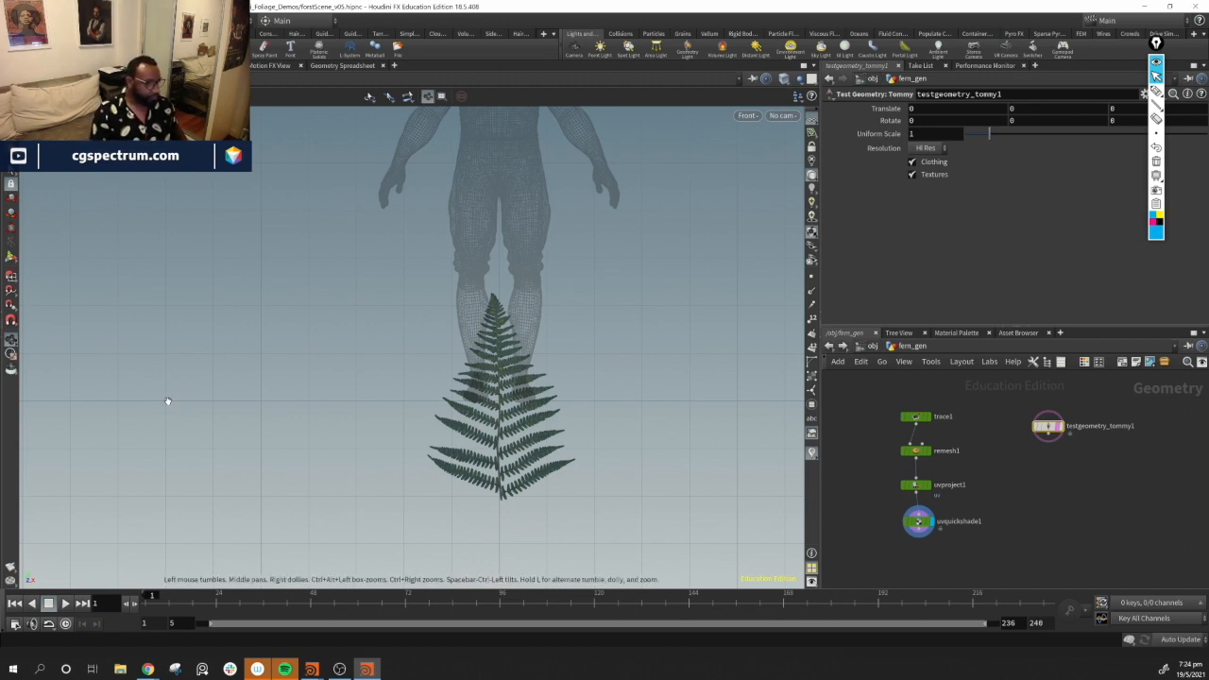
middle_click_drag(538, 332, 479, 442)
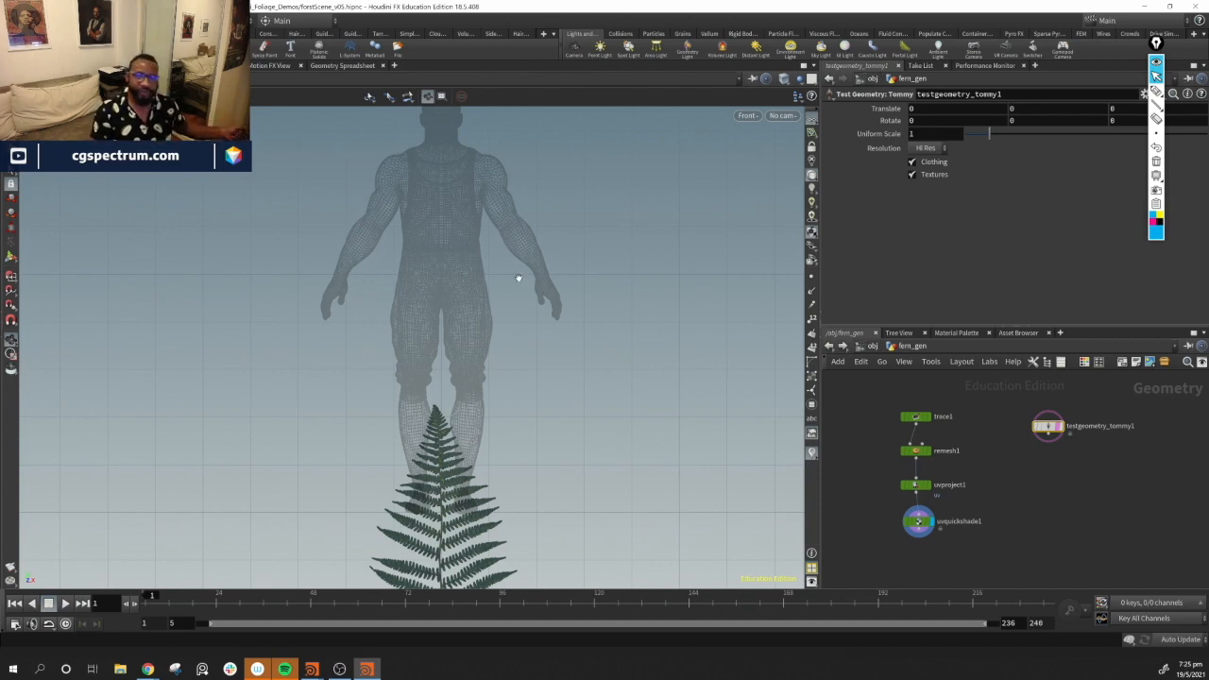
middle_click_drag(677, 222, 667, 307)
middle_click_drag(483, 314, 449, 367)
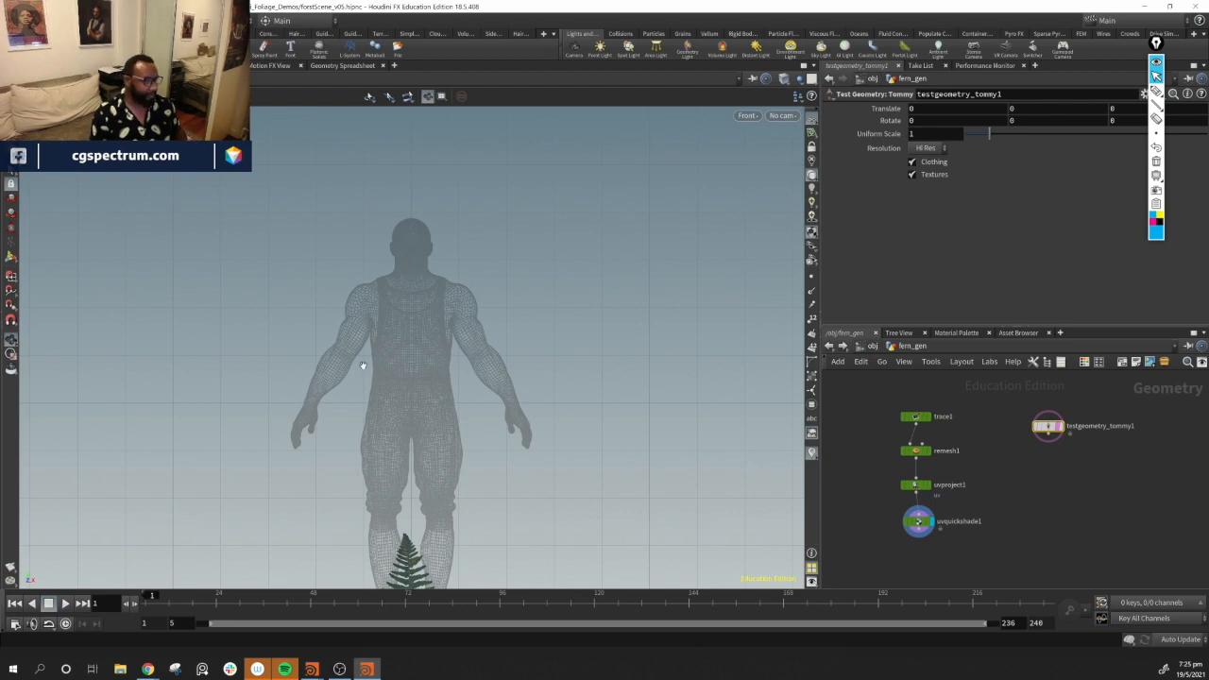
middle_click_drag(388, 393, 414, 281)
middle_click_drag(502, 348, 463, 436)
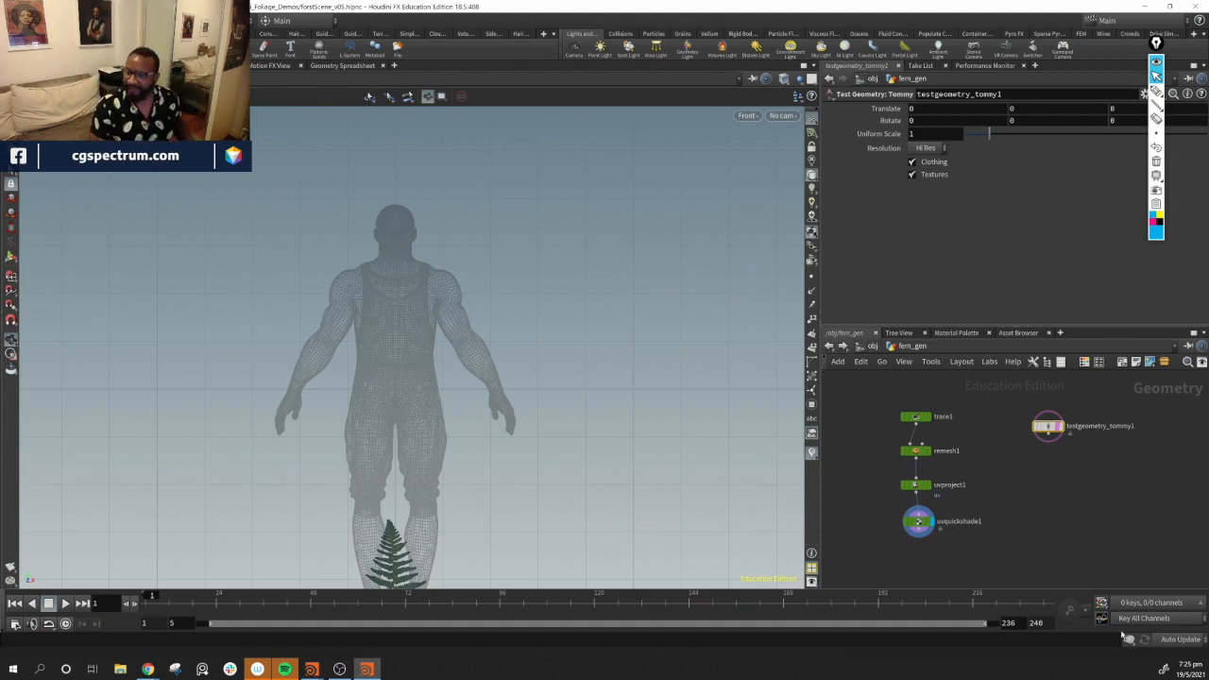
middle_click_drag(583, 466, 599, 273)
middle_click_drag(971, 552, 981, 519)
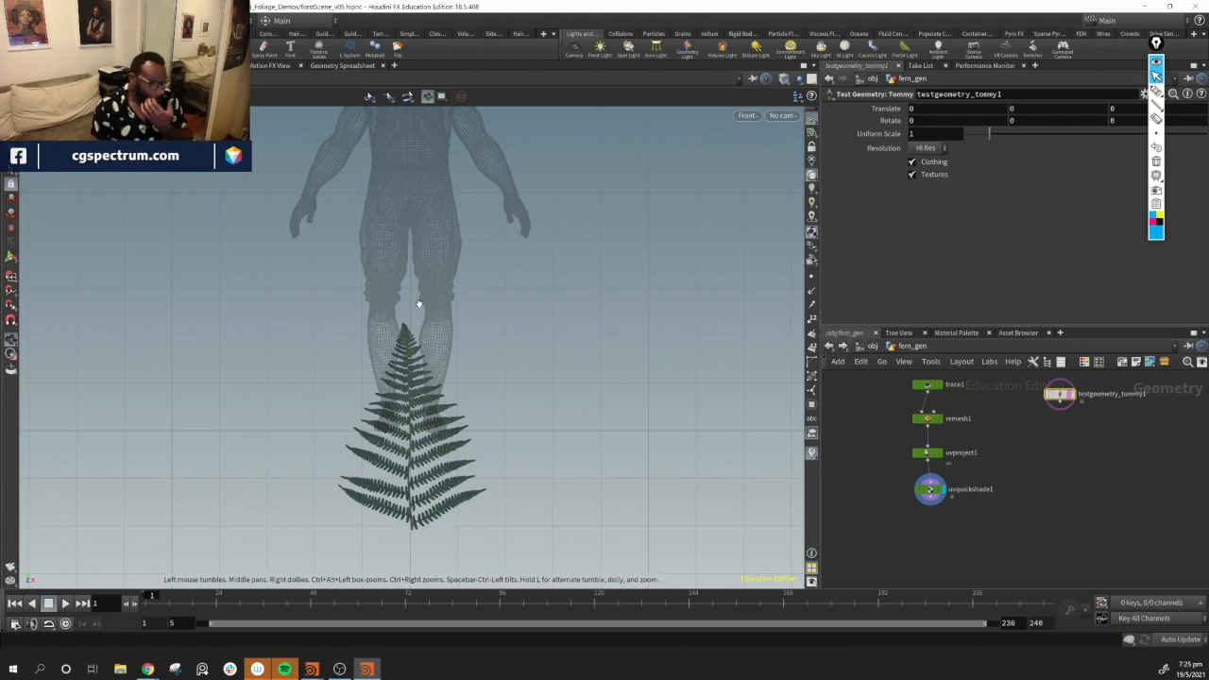
middle_click_drag(1019, 515, 1022, 506)
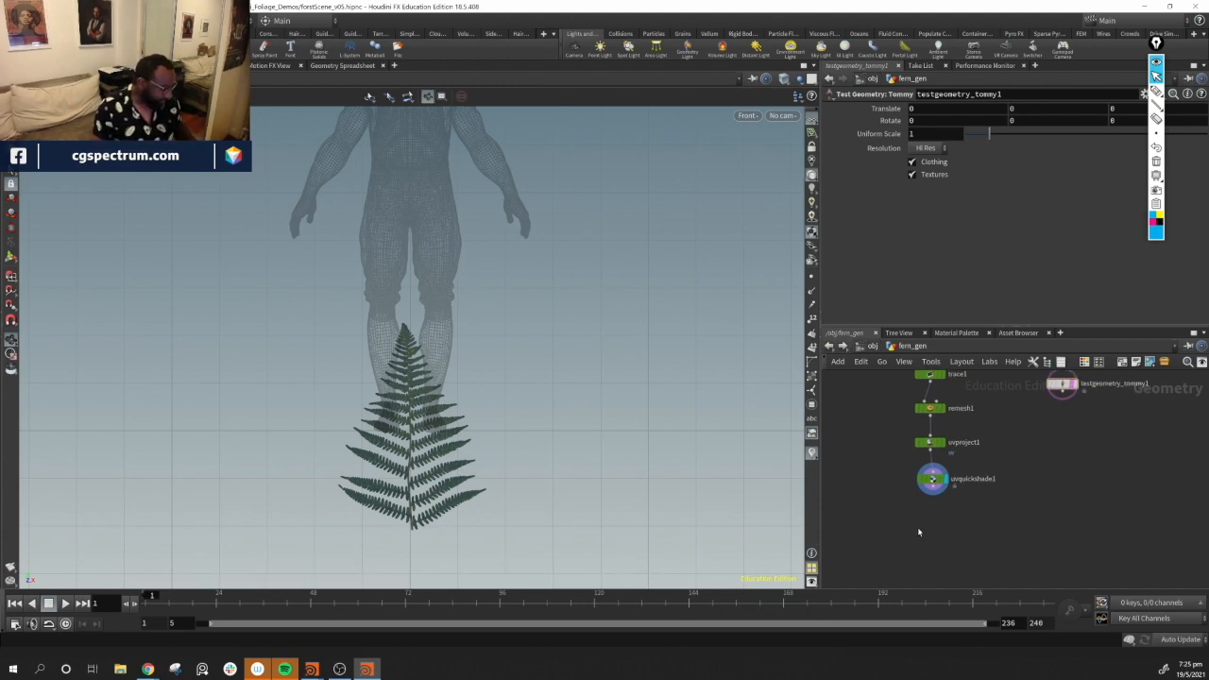
Add a Match Size node after uvquickshade1, display it, and set its Justify Y to Min
key("Tab")
type("mat")
key("Down")
key("Down")
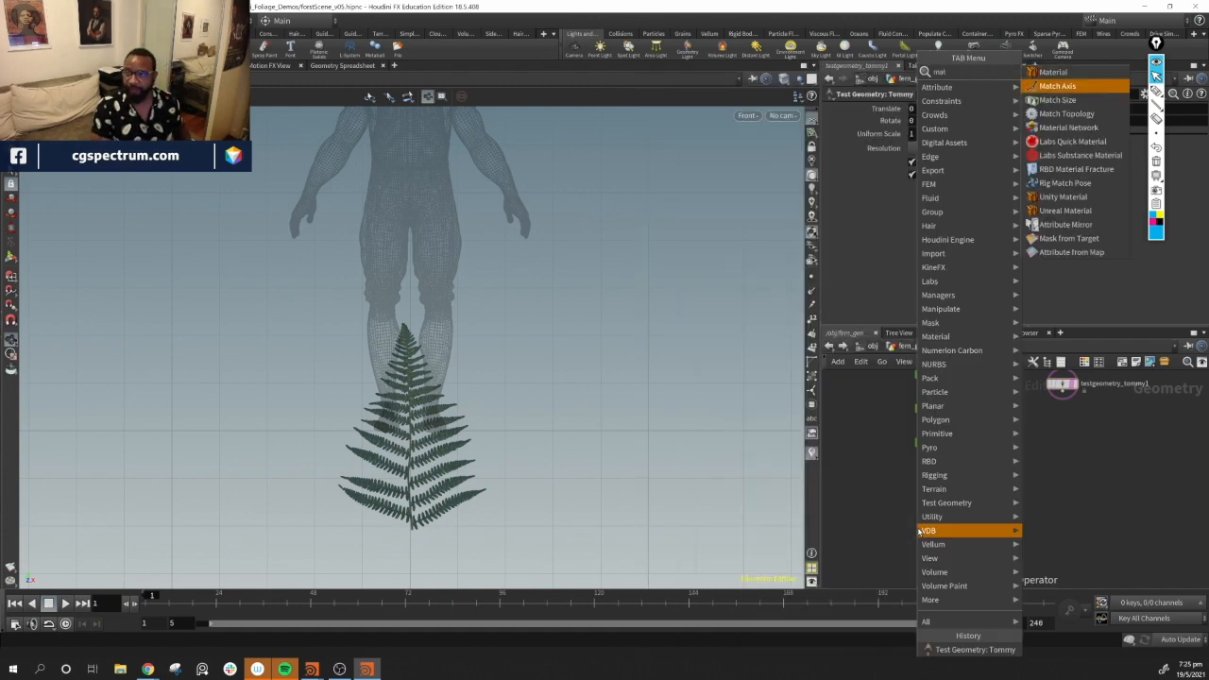
key("Return")
left_click(915, 522)
left_click_drag(911, 523, 949, 530)
left_click_drag(933, 489, 950, 522)
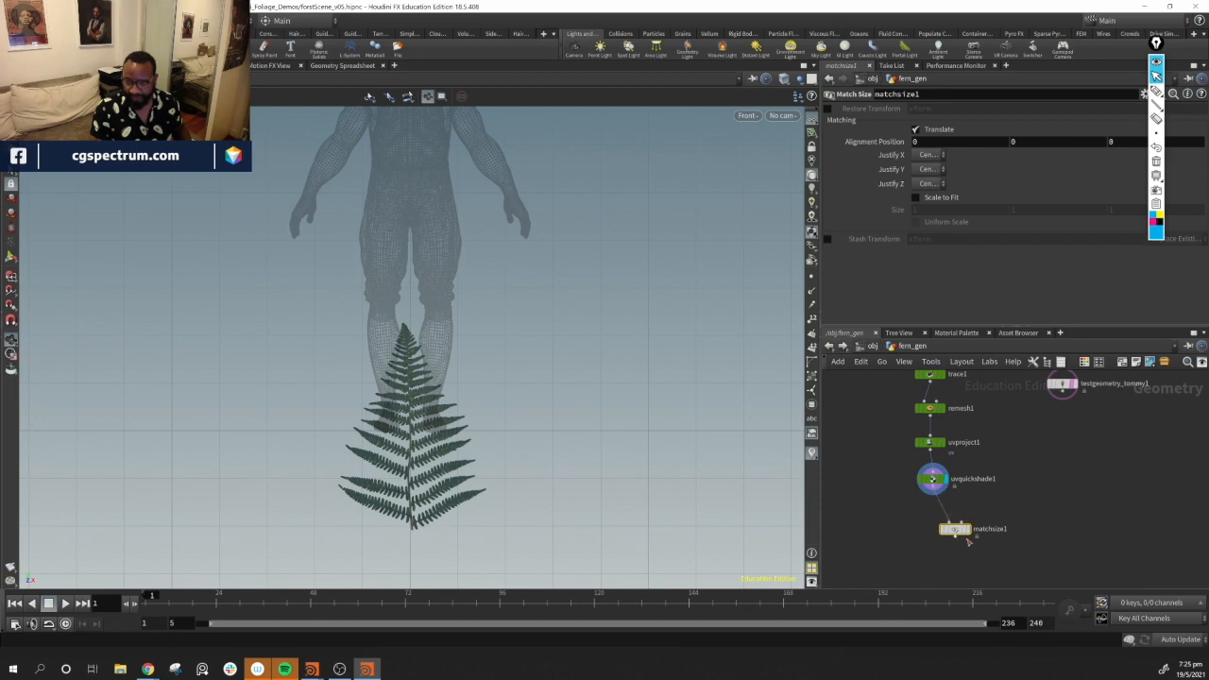
left_click(956, 537)
key("Escape")
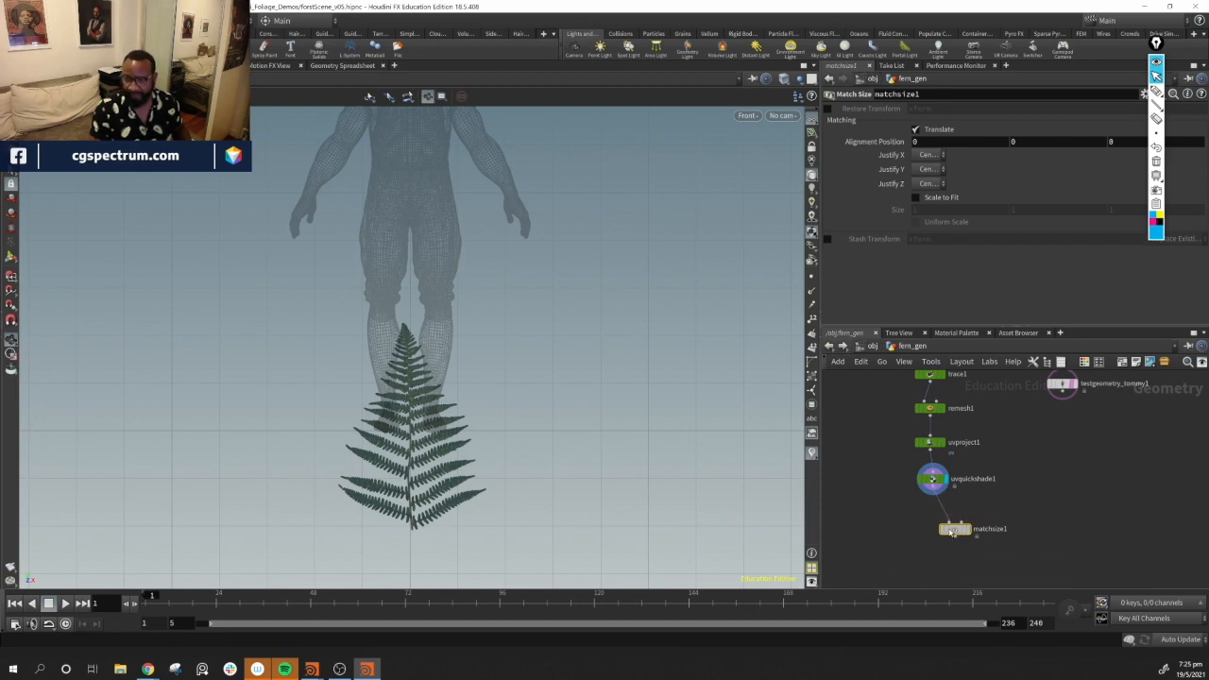
left_click_drag(952, 532, 932, 533)
left_click(949, 532)
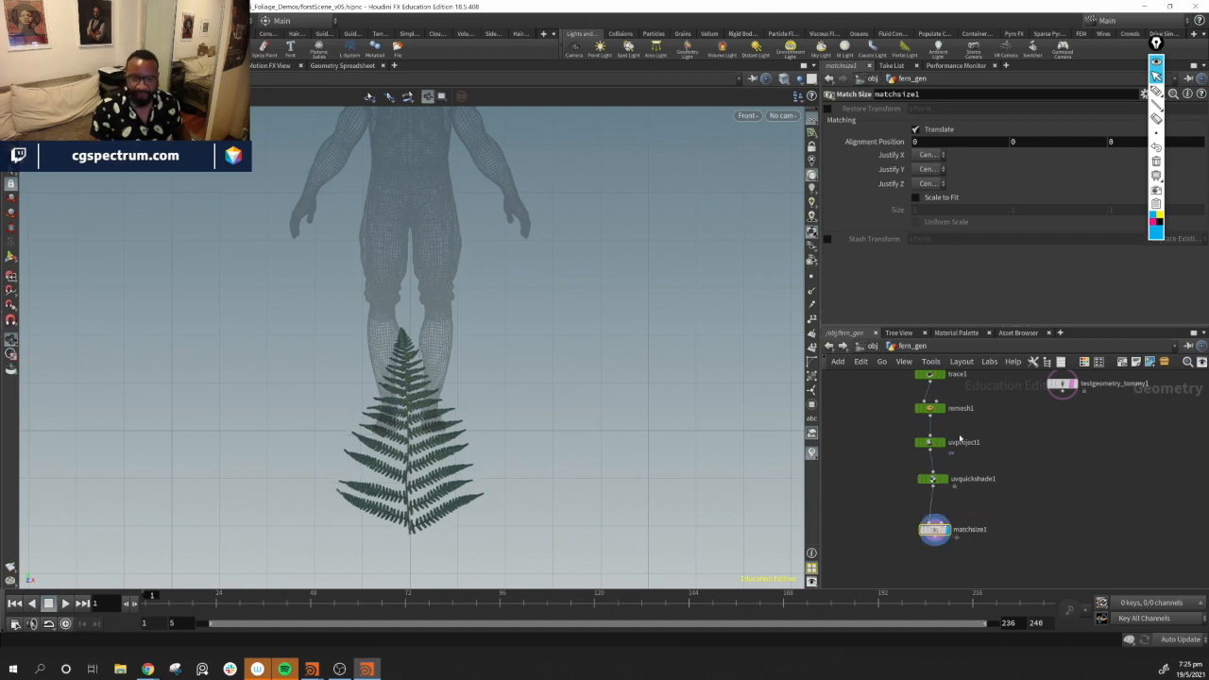
left_click(931, 169)
left_click(928, 200)
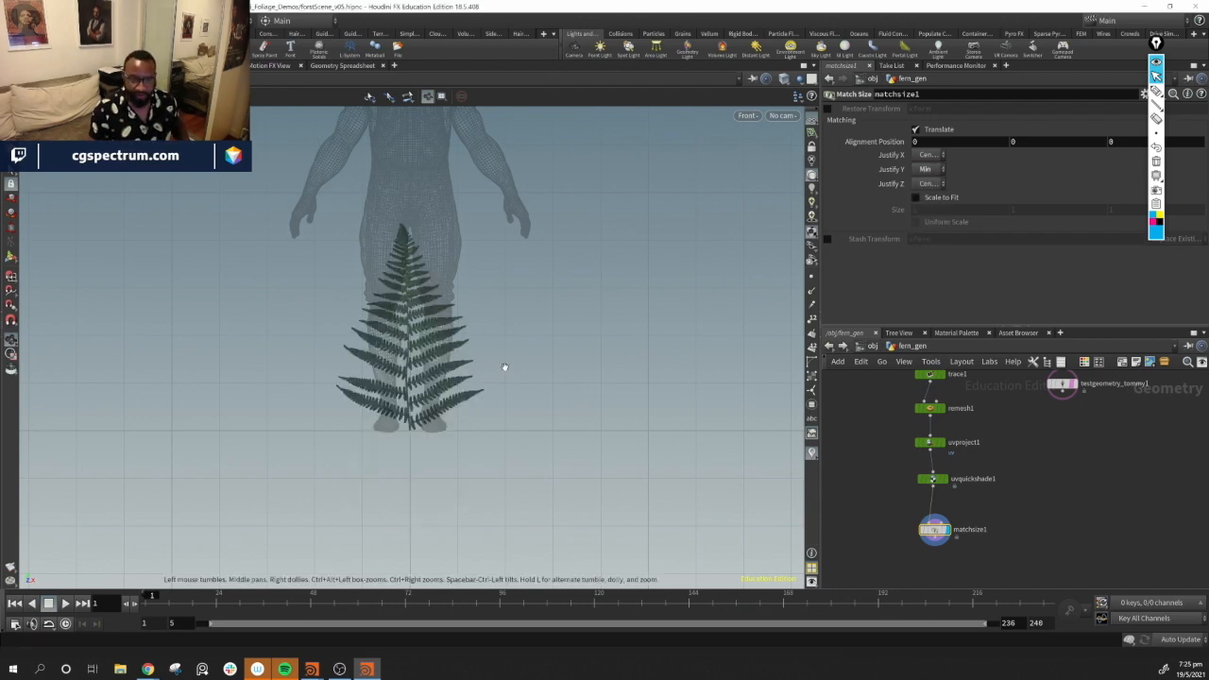
Switch the viewport to the perspective view
left_click_drag(937, 530, 938, 516)
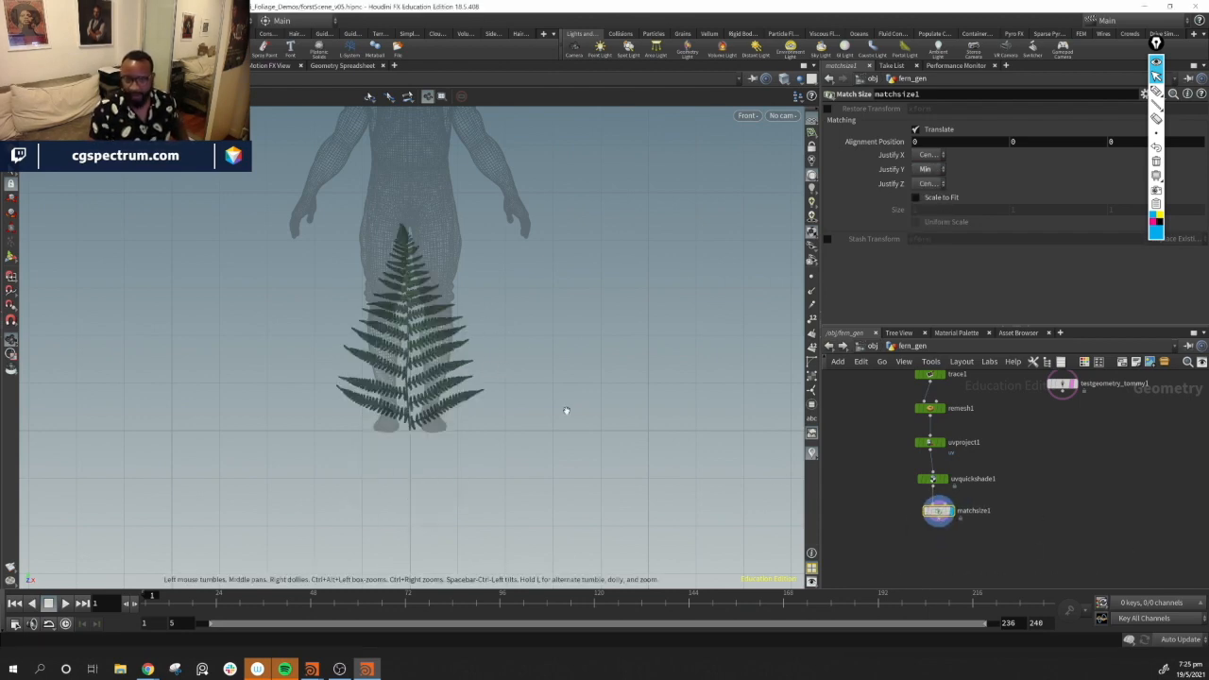
middle_click_drag(1106, 498, 1109, 445)
scroll(1068, 481, "down", 1)
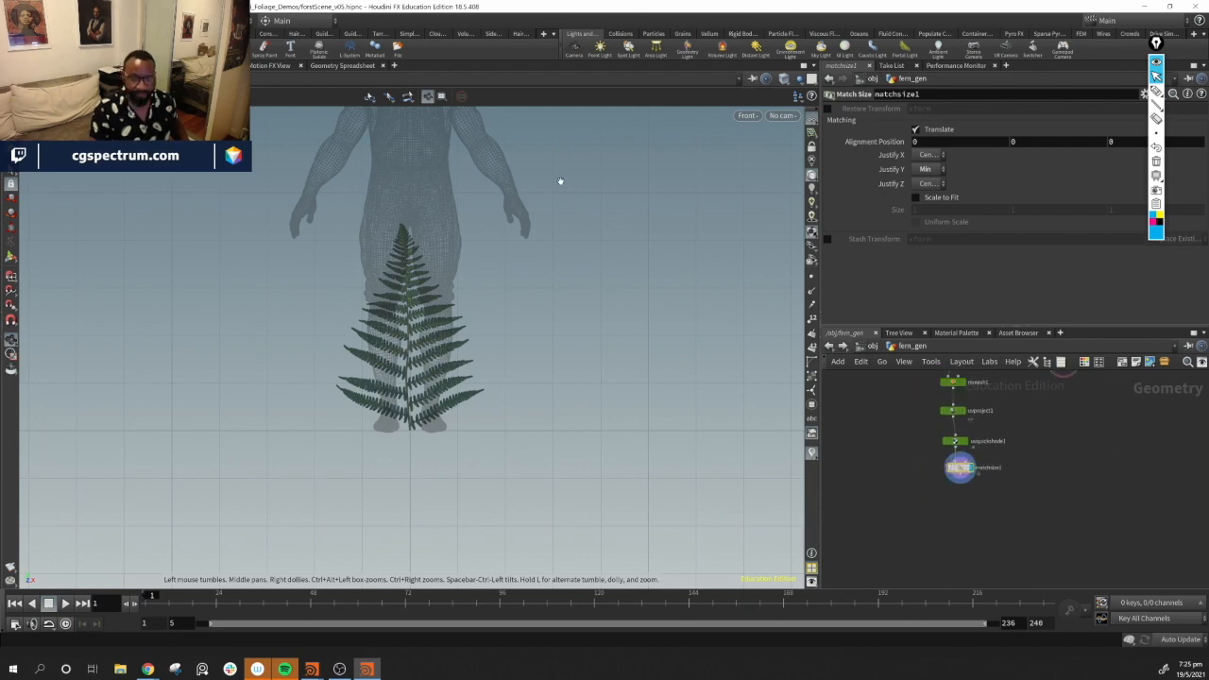
left_click(770, 115)
mouse_move(769, 148)
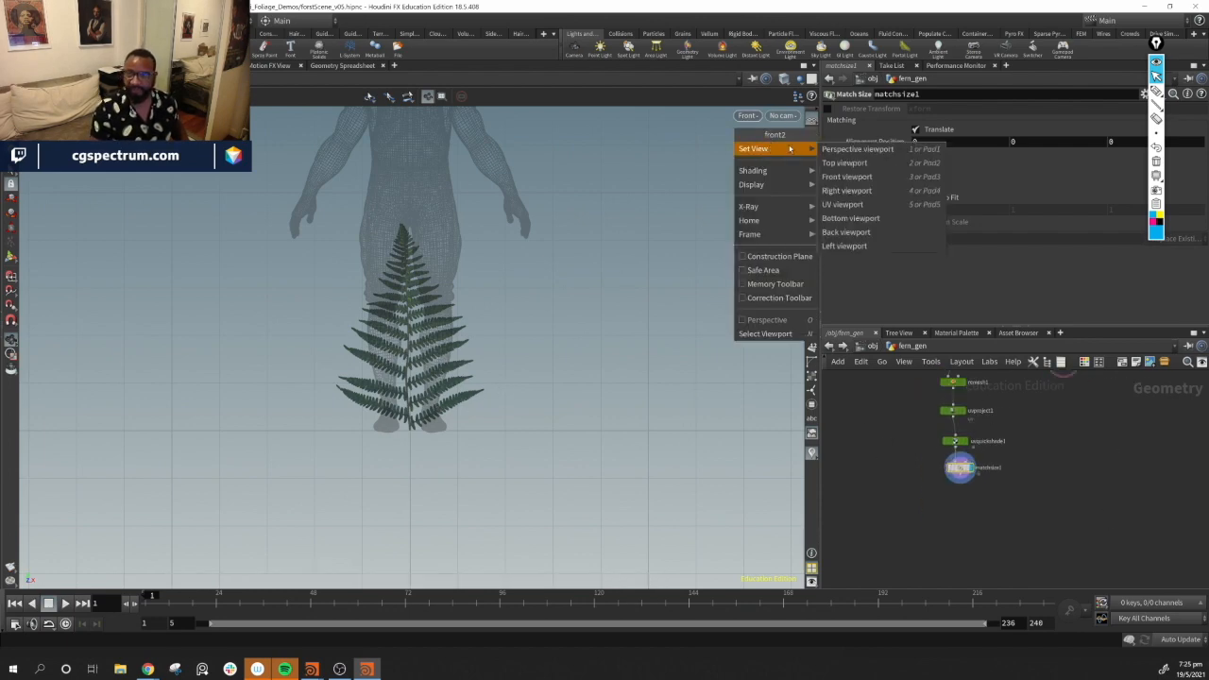
left_click(850, 149)
Add a Bend node after matchsize1 and set it as the displayed node
mouse_move(414, 329)
left_mouse_down()
mouse_move(470, 356)
mouse_move(416, 349)
left_mouse_up()
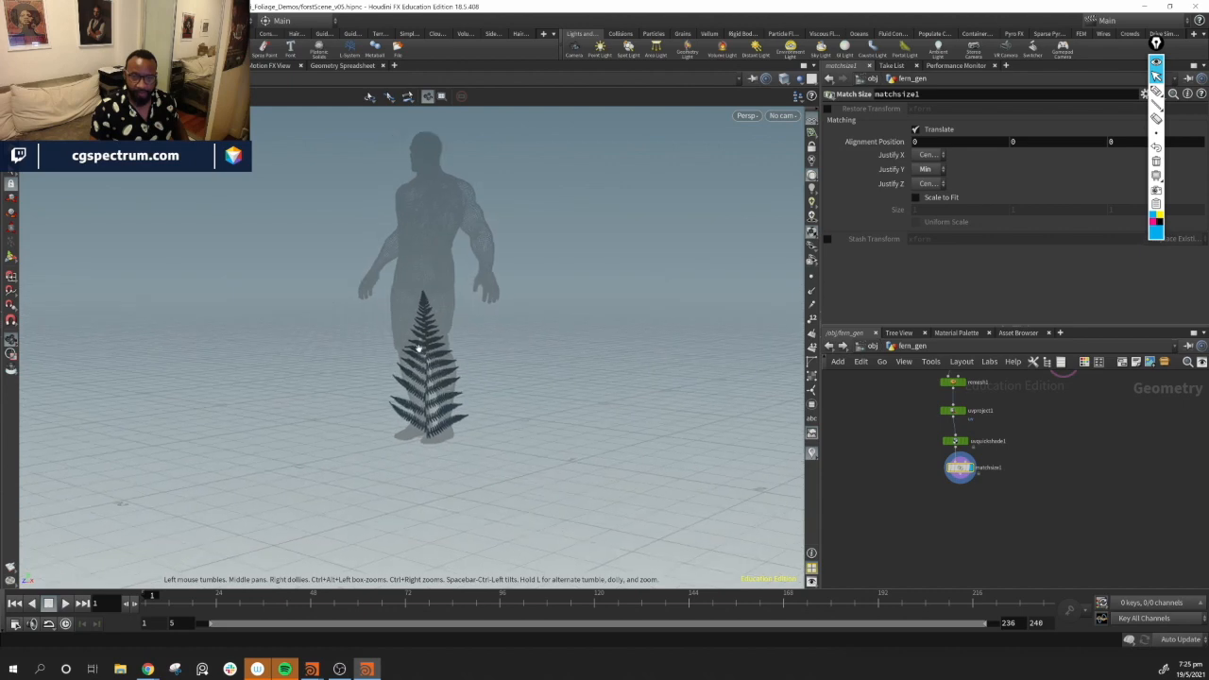
right_click_drag(416, 348, 610, 416)
left_click_drag(611, 415, 529, 334)
middle_click_drag(1011, 503, 982, 506)
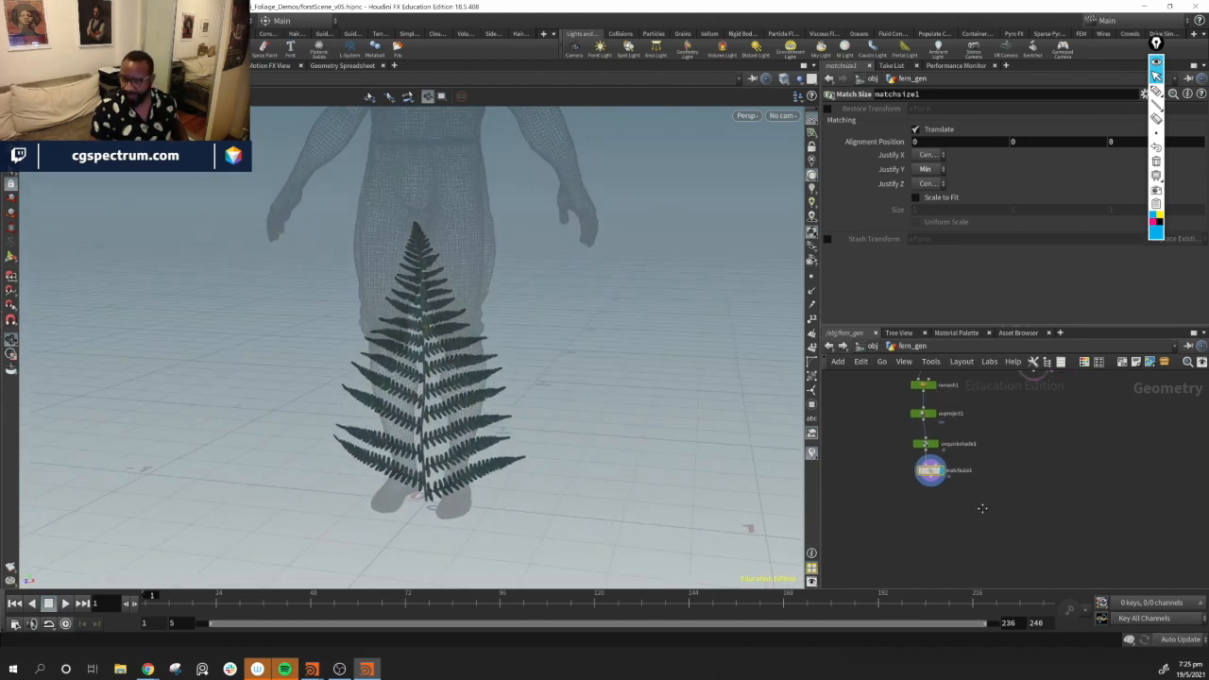
key("Tab")
type("bend")
key("Return")
left_click(950, 522)
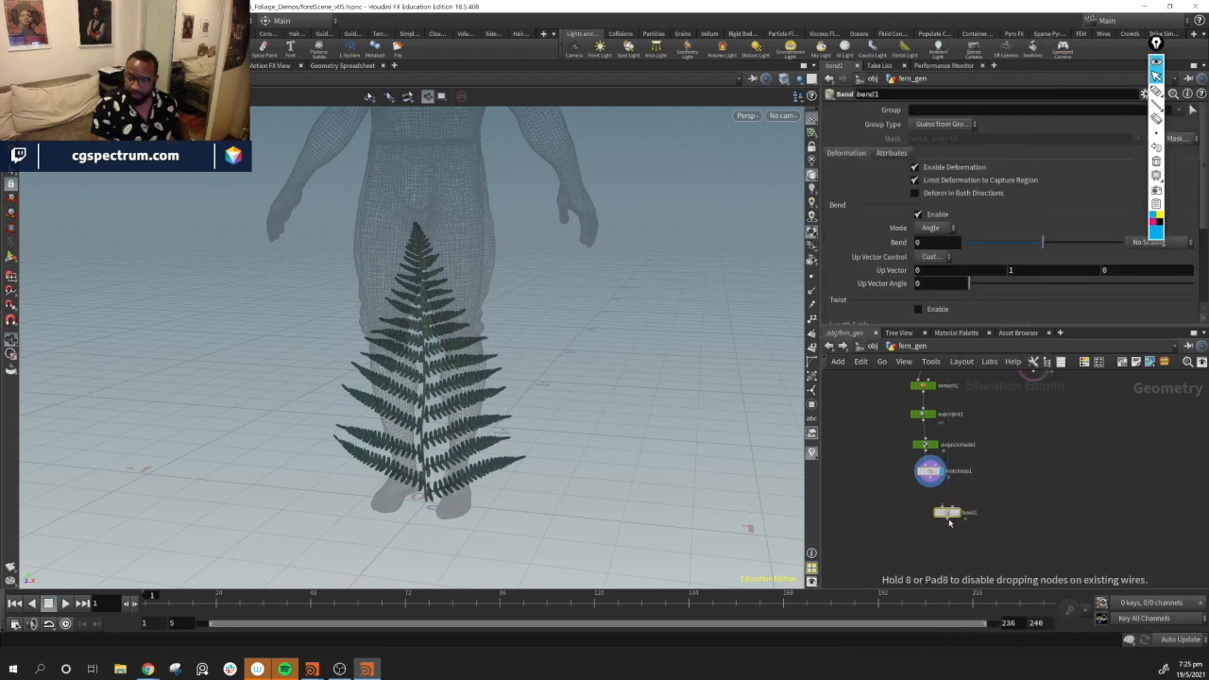
mouse_move(949, 515)
left_mouse_down()
mouse_move(926, 544)
mouse_move(940, 517)
left_mouse_up()
left_click(930, 485)
left_click(924, 535)
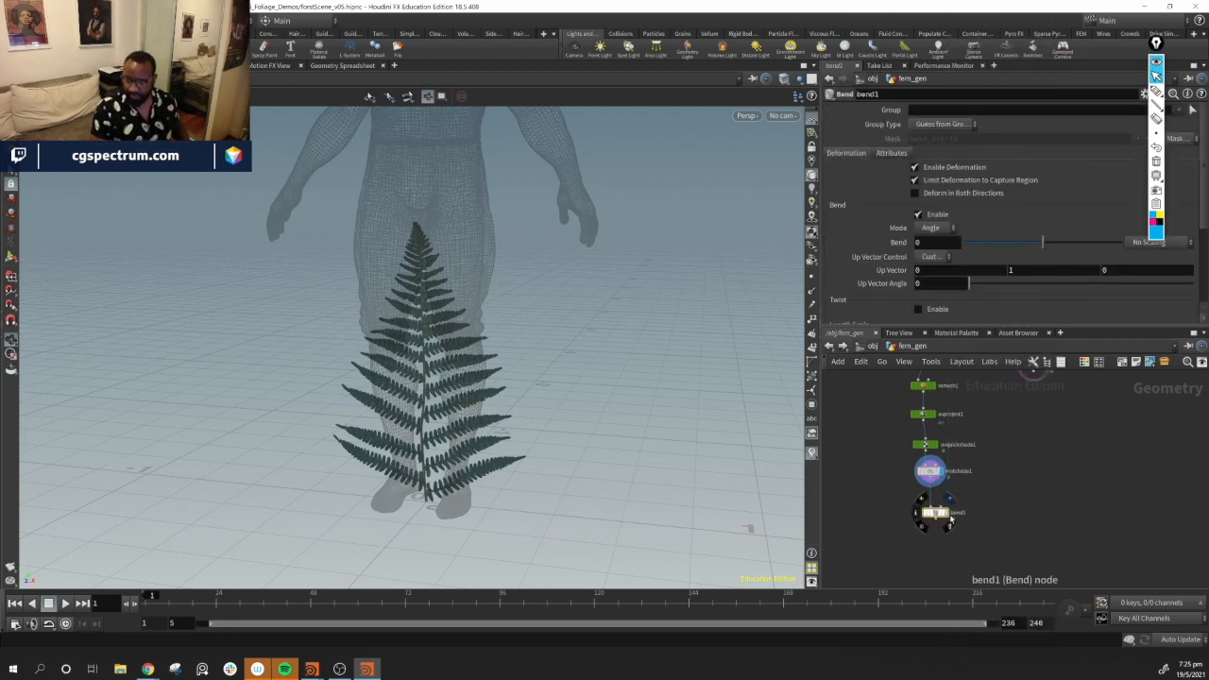
left_click(950, 513)
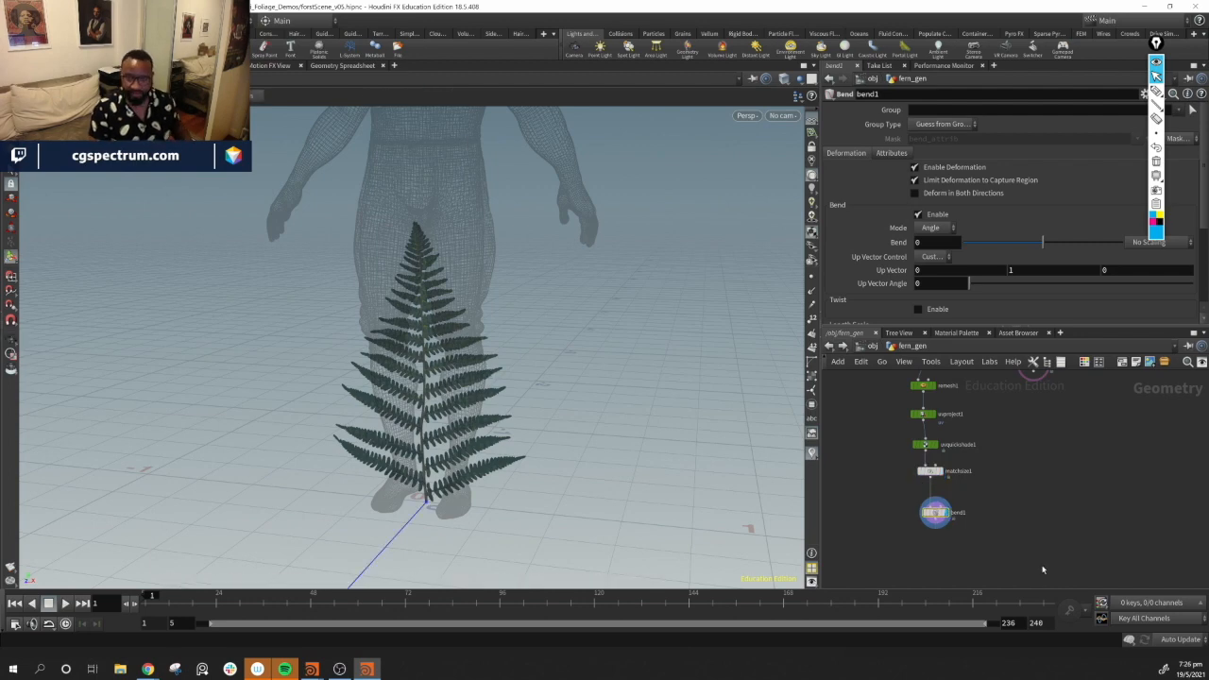
Try to stand bend1's capture region upright along the fern's stem, undoing the last handle change
left_click(932, 518)
left_click_drag(578, 397, 345, 372, "alt")
key("Return")
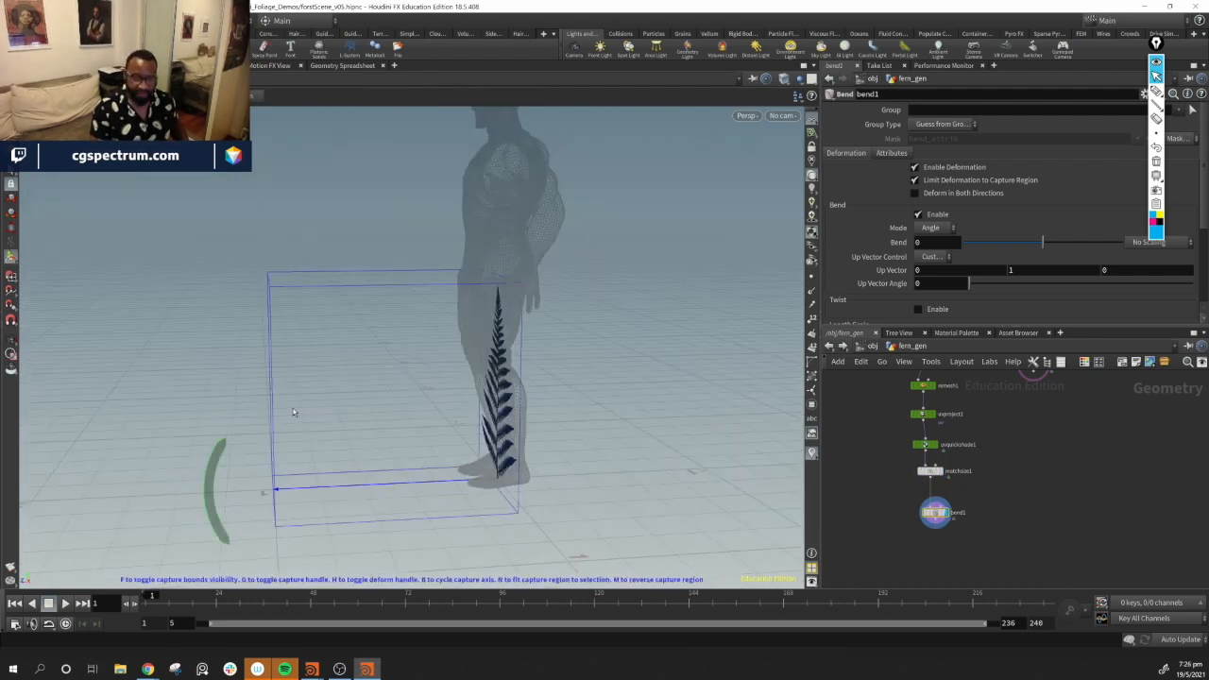
key("g")
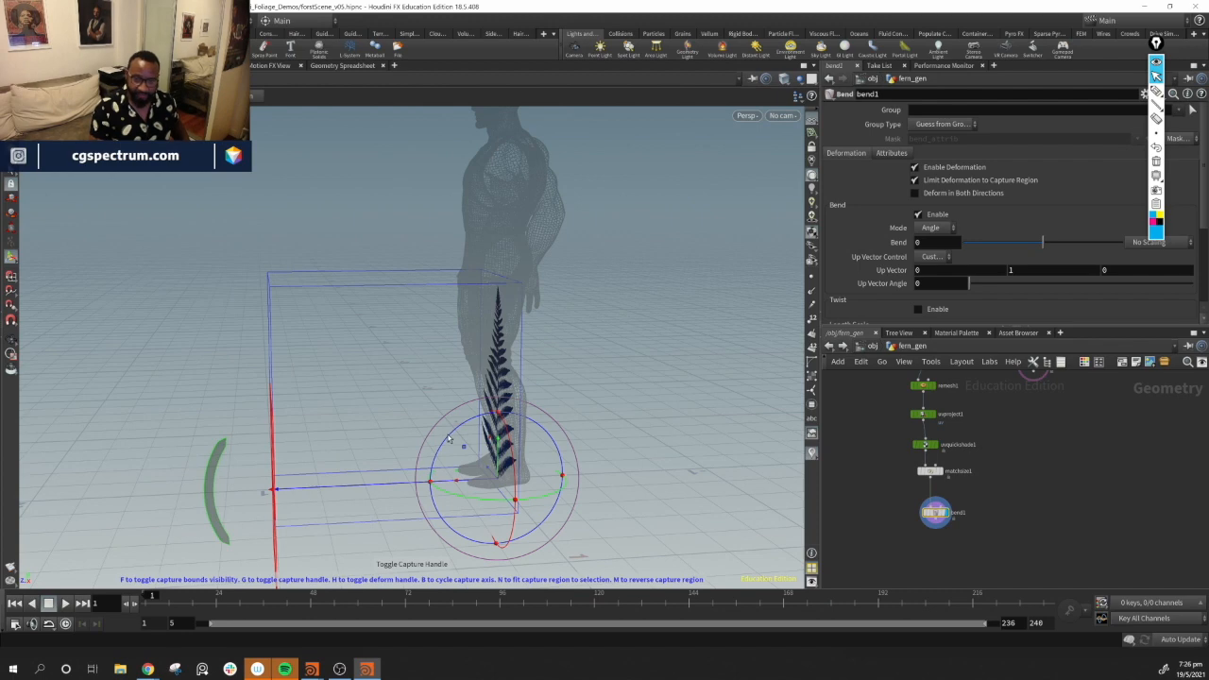
left_click_drag(448, 441, 533, 426)
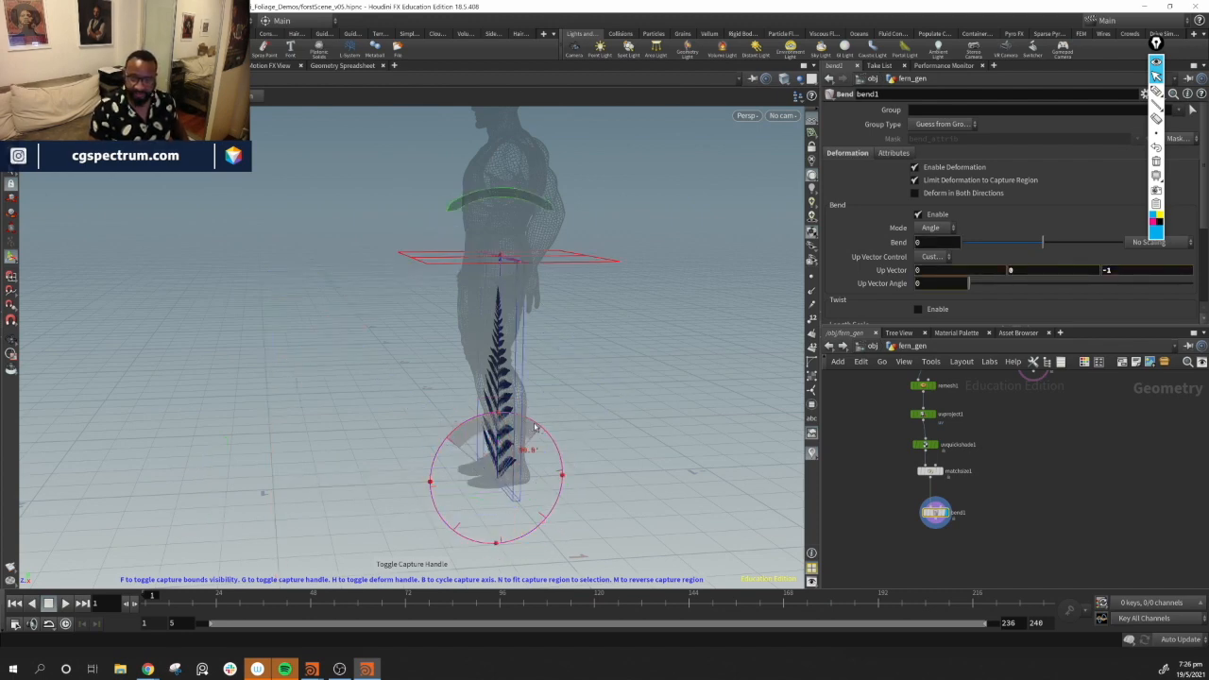
key("Escape")
left_click_drag(546, 378, 686, 373)
key("Return")
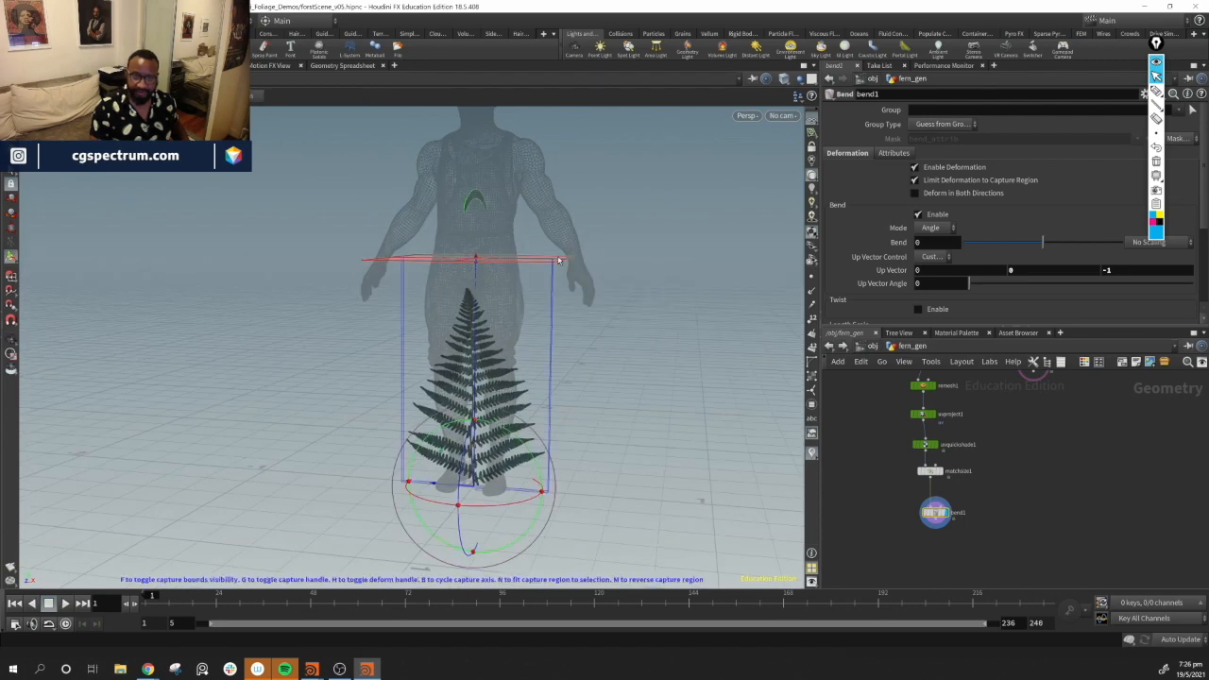
left_click_drag(567, 265, 566, 293)
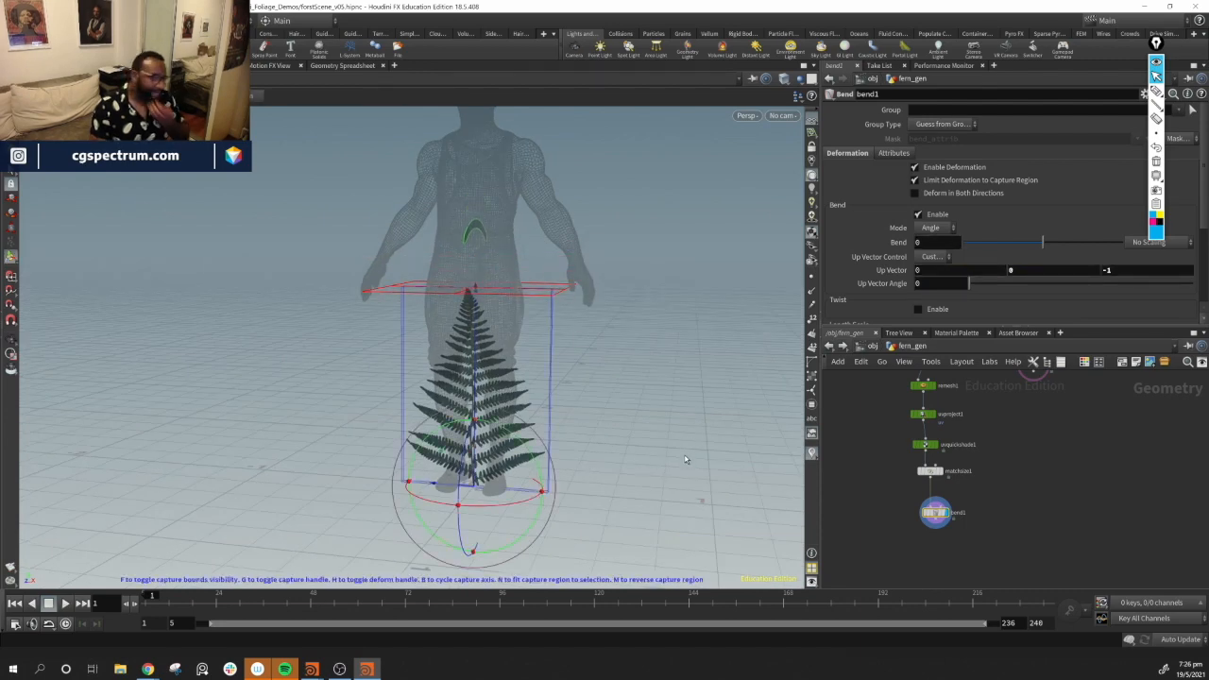
key("Escape")
left_click_drag(683, 375, 526, 388)
key("Return")
key("ctrl+z")
Bend the fern about 62 degrees with the bend handle and enable Deform in Both Directions
left_click_drag(330, 265, 369, 421, "alt")
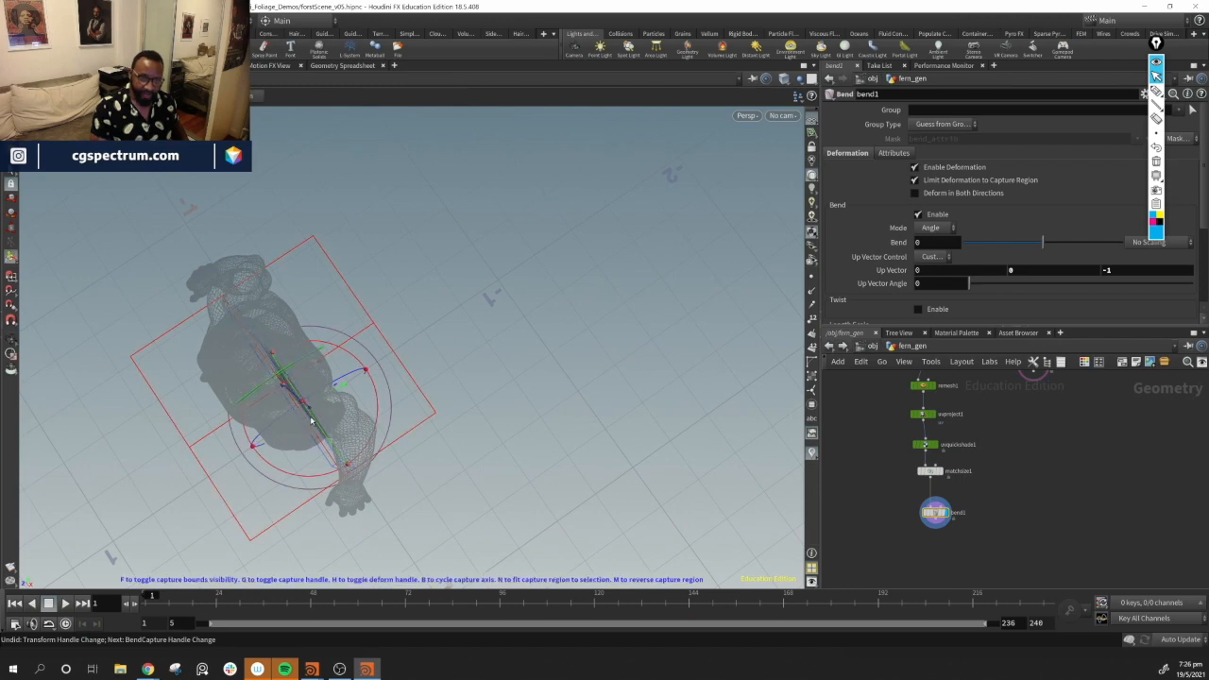
left_click_drag(308, 393, 348, 230, "alt")
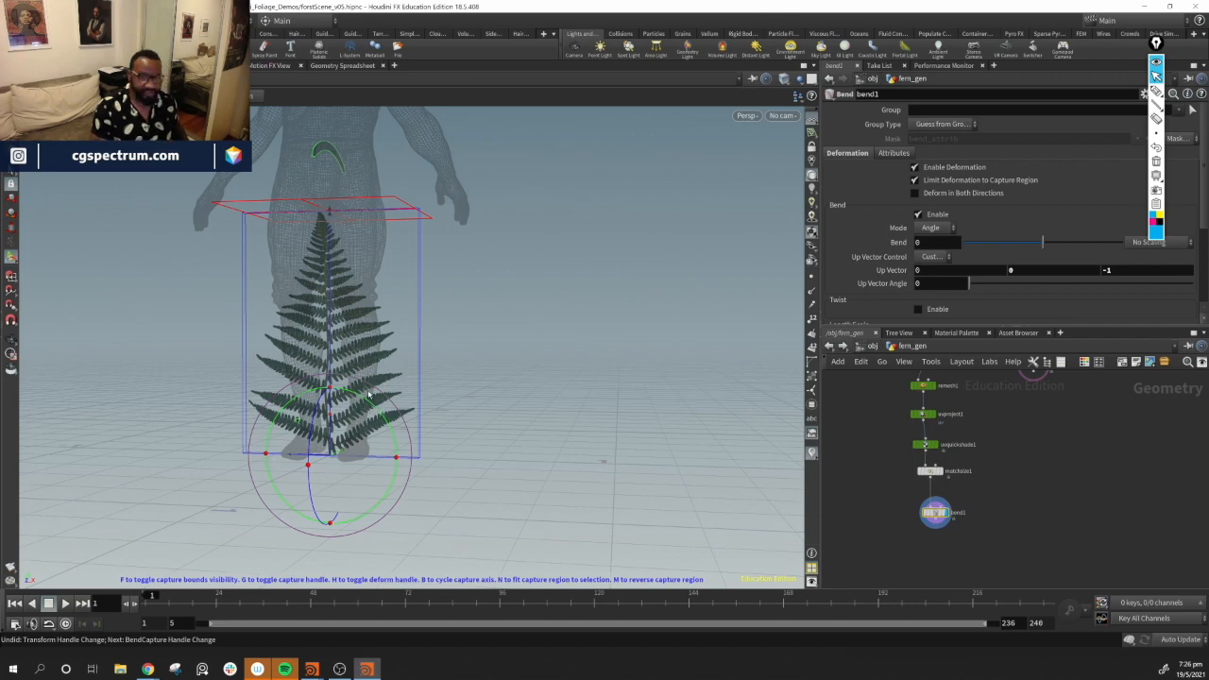
left_click_drag(374, 409, 364, 478)
left_click_drag(550, 362, 404, 427, "alt")
mouse_move(404, 429)
left_mouse_down("alt")
mouse_move(415, 470)
mouse_move(393, 376)
mouse_move(402, 444)
left_mouse_up("alt")
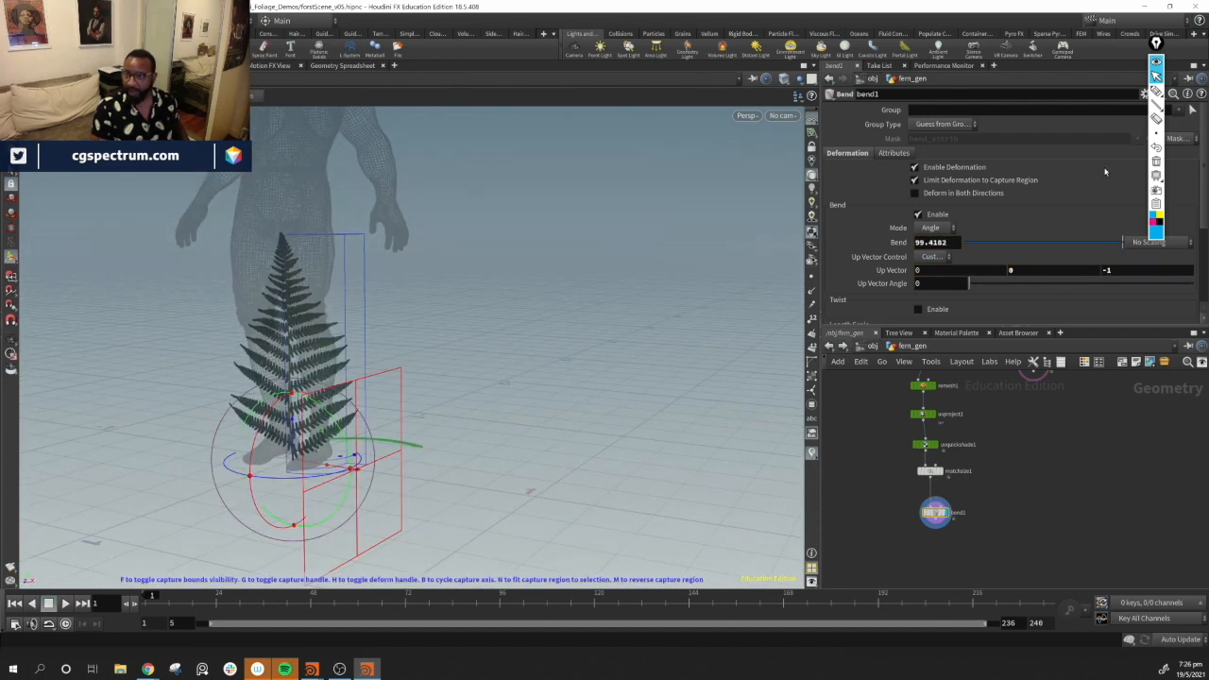
left_click(933, 194)
left_click_drag(311, 378, 429, 378, "alt")
left_click_drag(429, 378, 491, 416, "alt")
Add a second Bend node after bend1 and set it as the displayed node
scroll(985, 513, "up", 1)
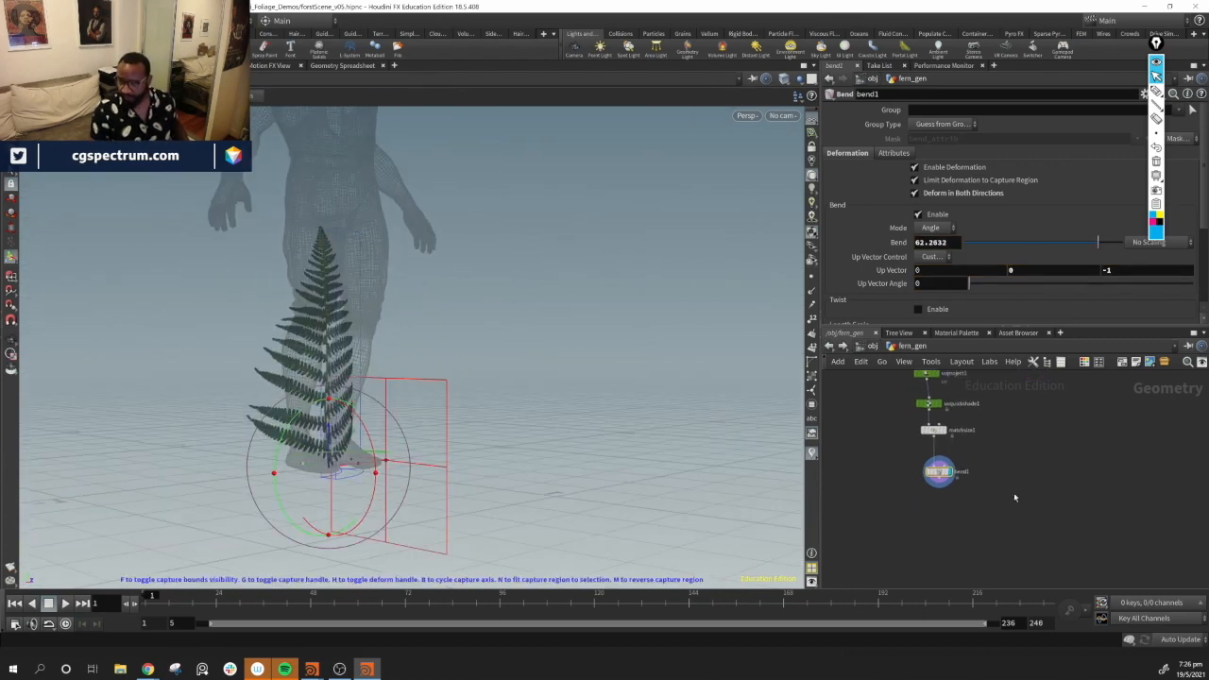
key("Tab")
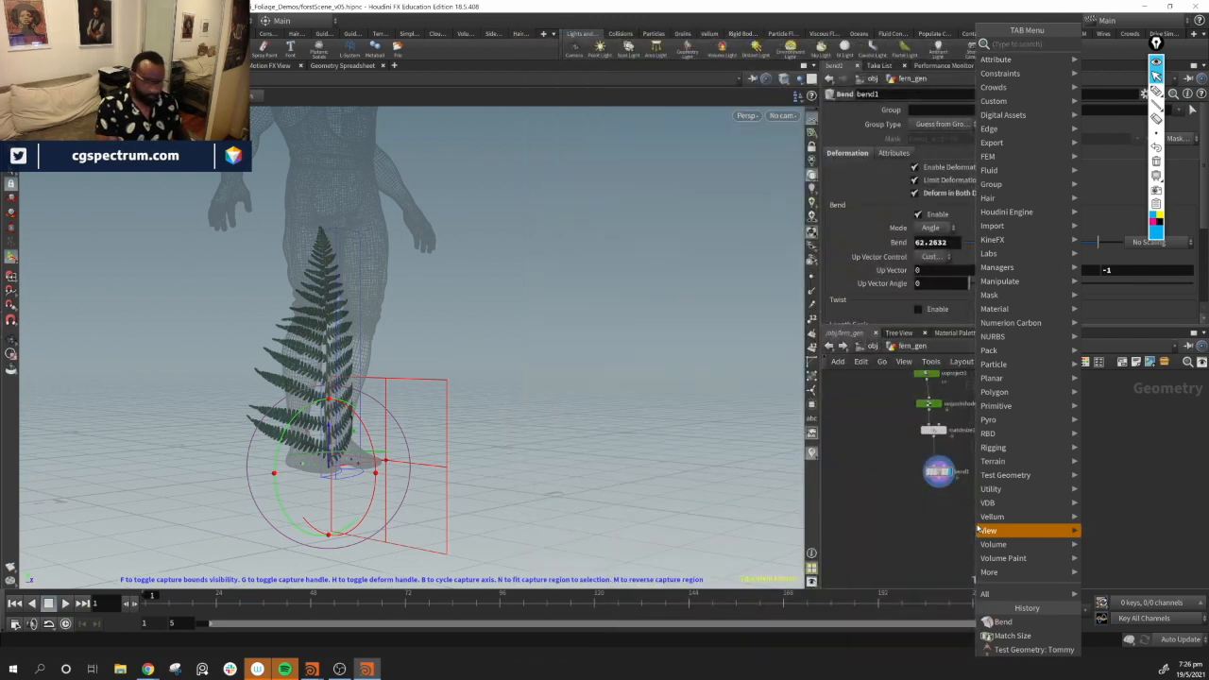
type("bend")
key("Return")
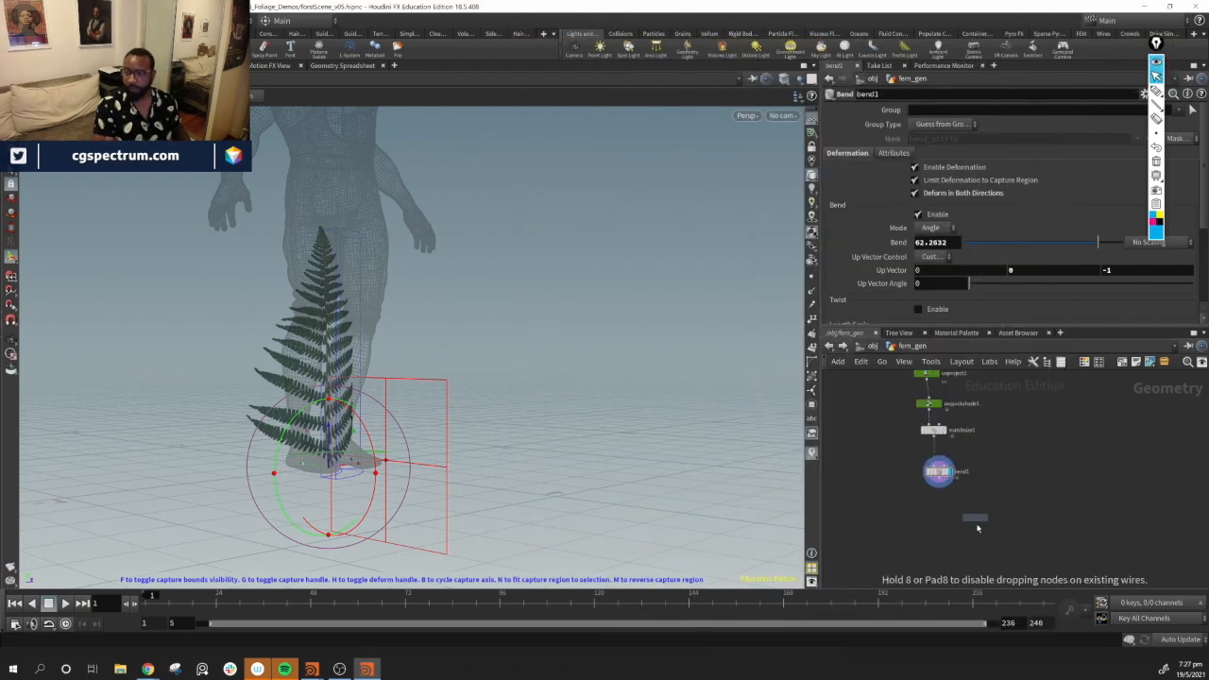
left_click(978, 529)
left_click_drag(973, 515, 931, 532)
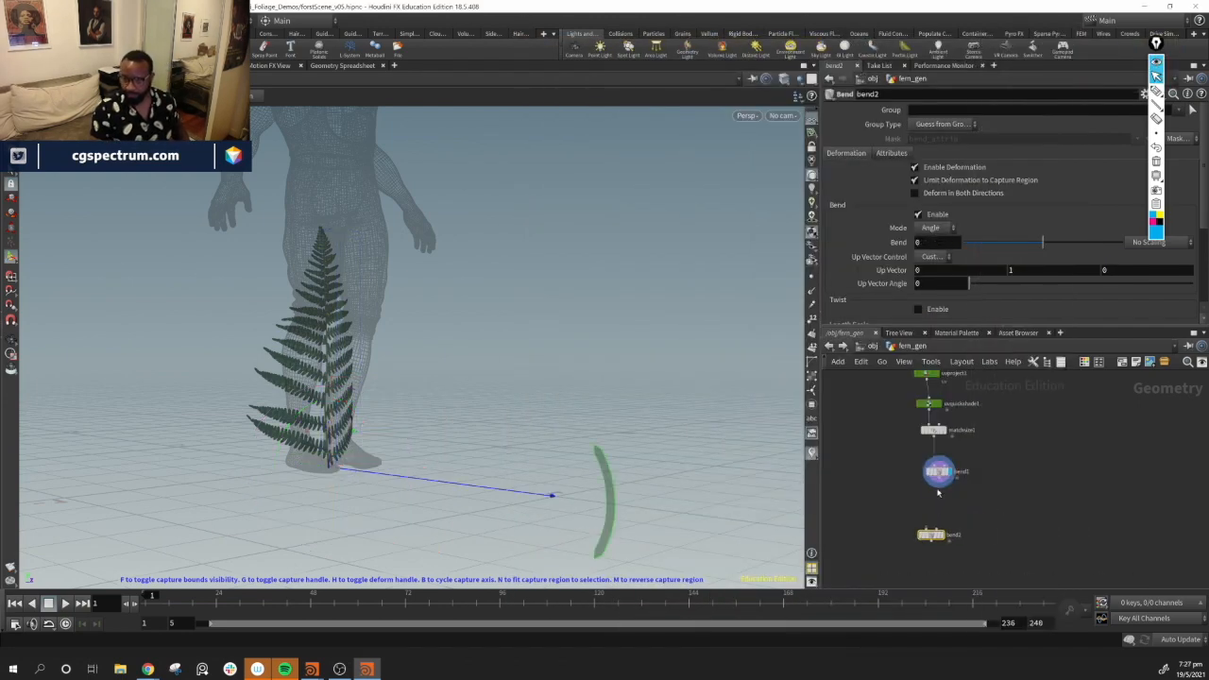
left_click_drag(939, 489, 938, 538)
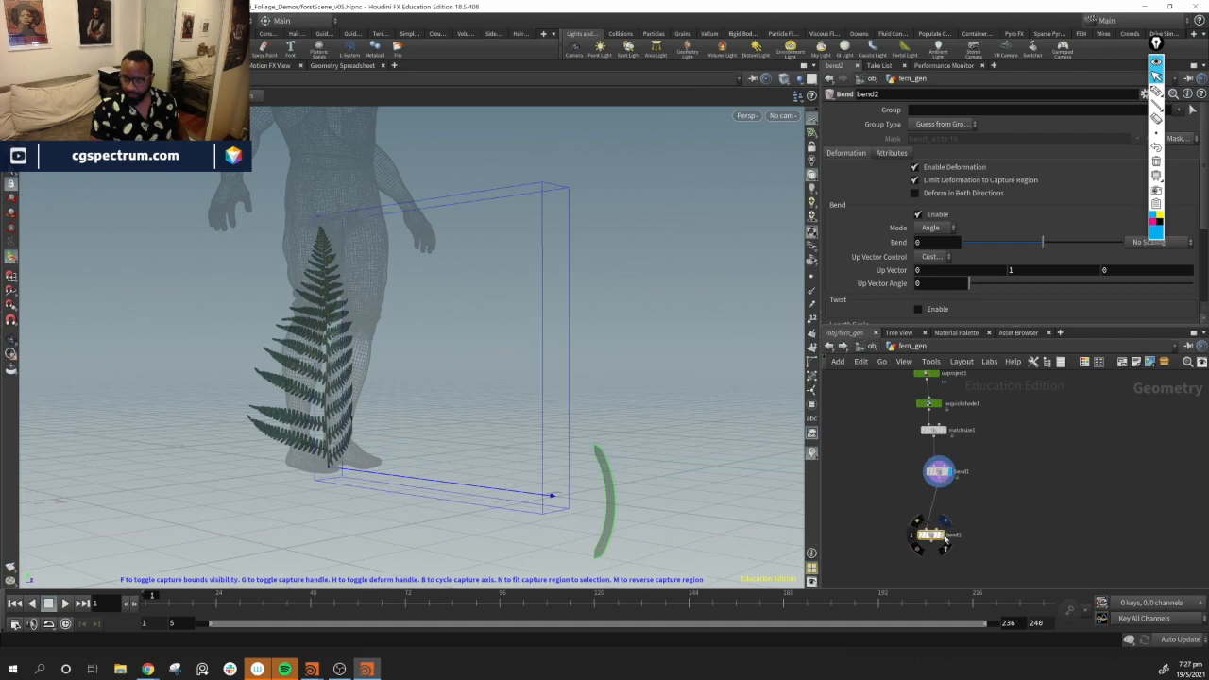
left_click(945, 539)
Orient bend2's capture region upright along the fern and bend it about 149 degrees
left_click_drag(491, 298, 341, 360, "alt")
middle_click_drag(341, 360, 433, 378, "alt")
key("g")
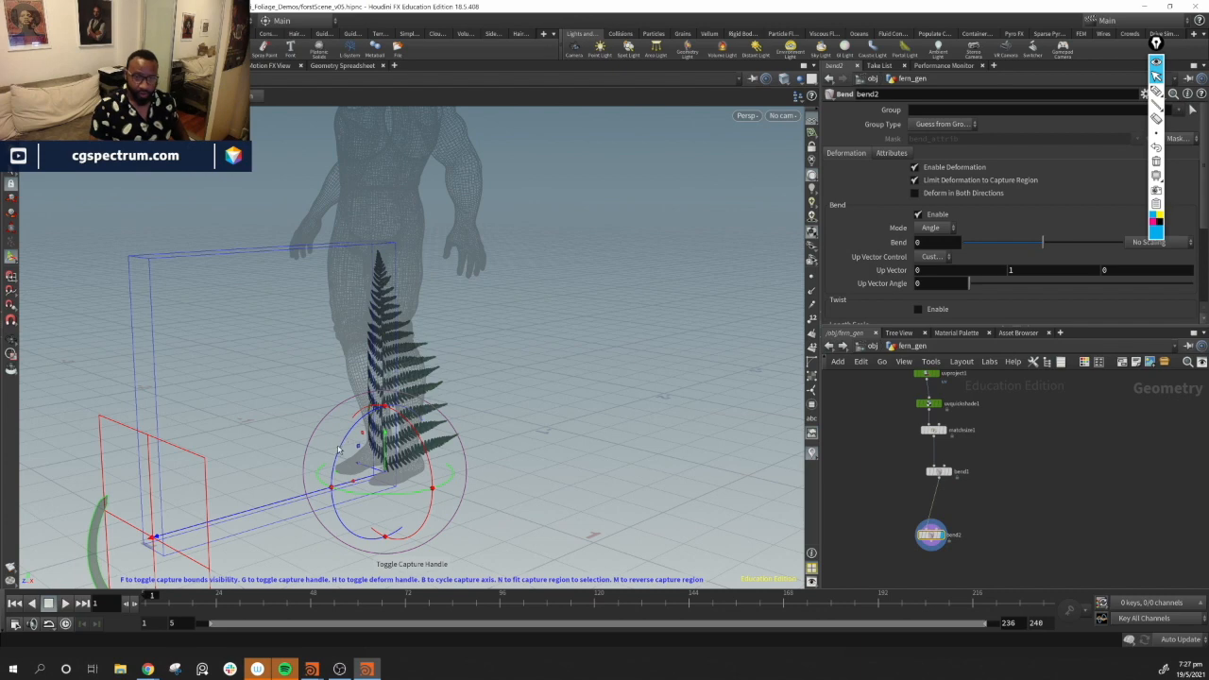
left_click_drag(343, 454, 396, 230)
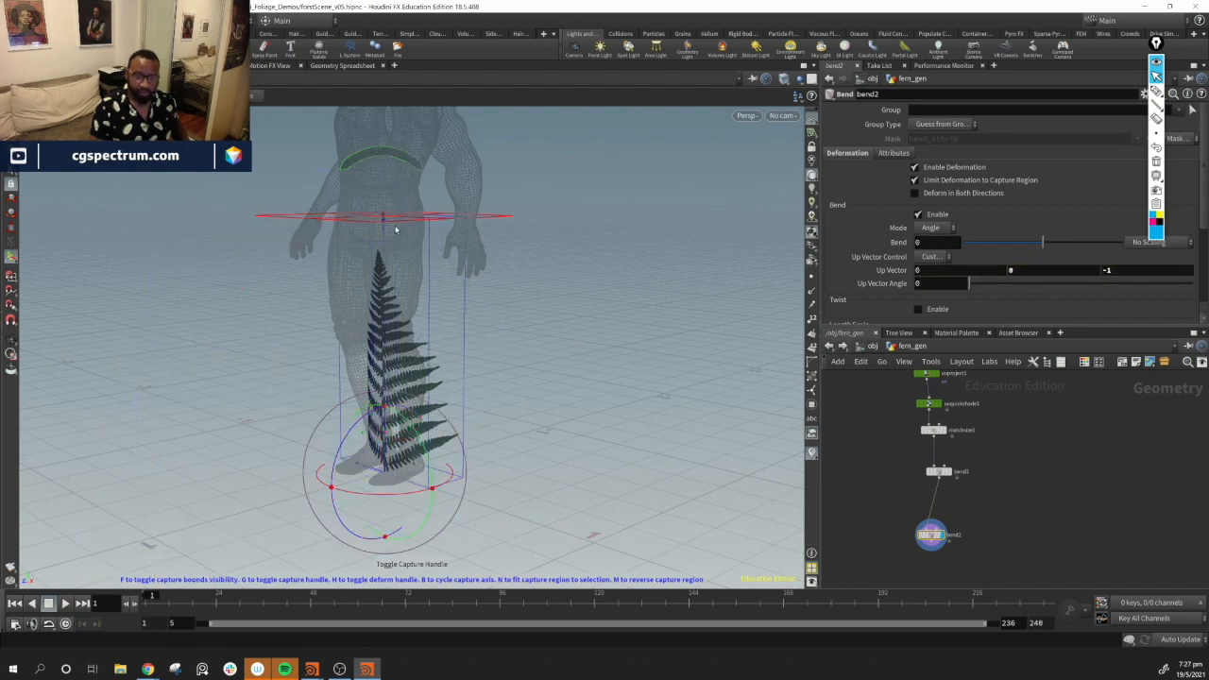
left_click_drag(440, 217, 438, 249)
key("Escape")
left_click_drag(486, 409, 365, 391, "alt")
left_click_drag(403, 197, 567, 405)
right_click_drag(567, 405, 725, 528, "alt")
left_click_drag(676, 496, 567, 387, "alt")
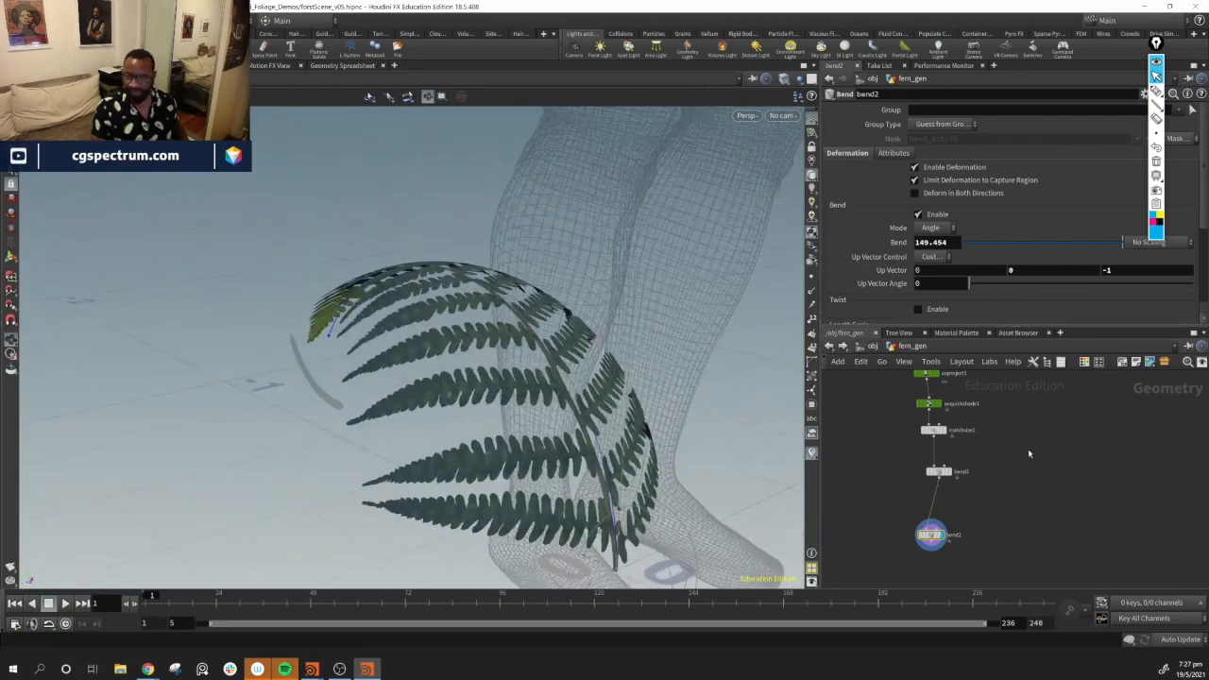
Move matchsize1 and bend1 down to make room in the network
middle_click_drag(1030, 453, 1023, 474)
left_click_drag(925, 558, 937, 534)
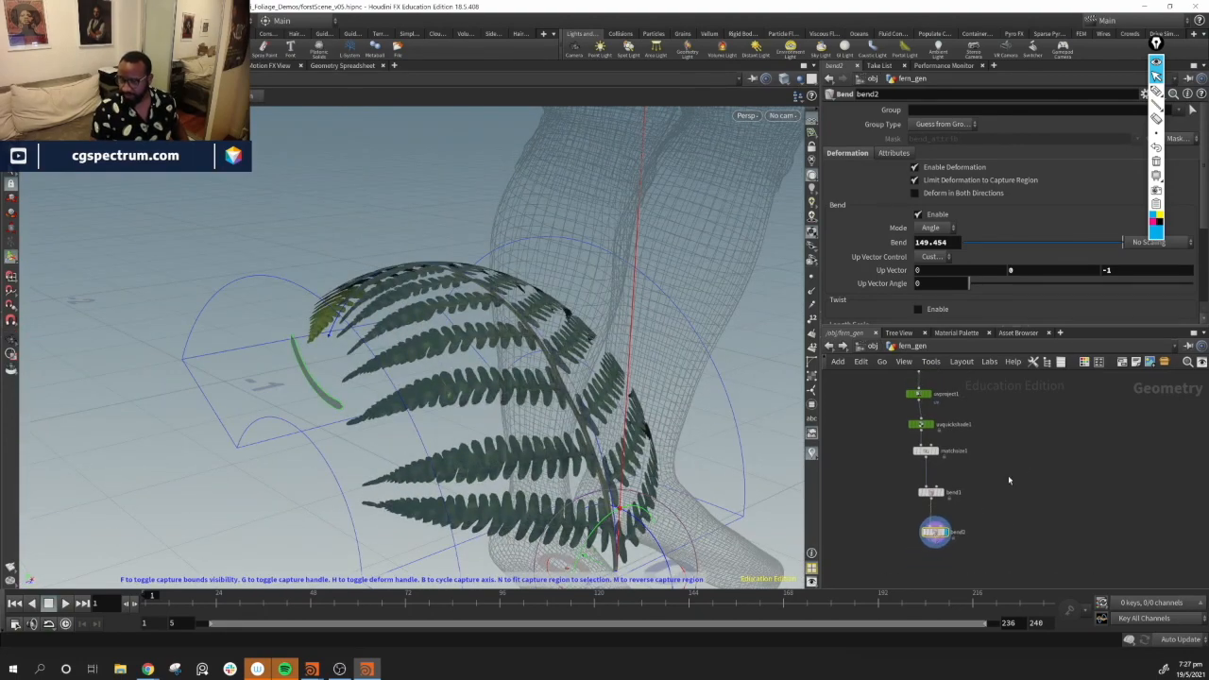
left_click_drag(1016, 487, 988, 475, "shift")
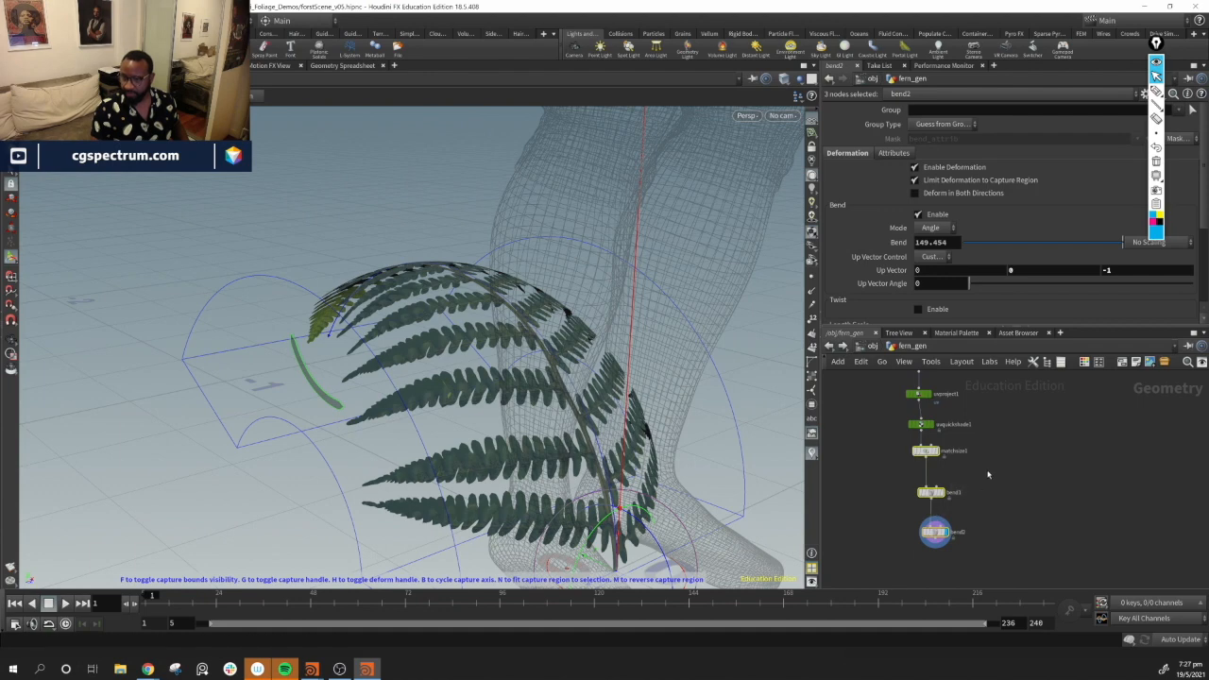
left_click_drag(926, 452, 930, 490)
left_click(980, 457)
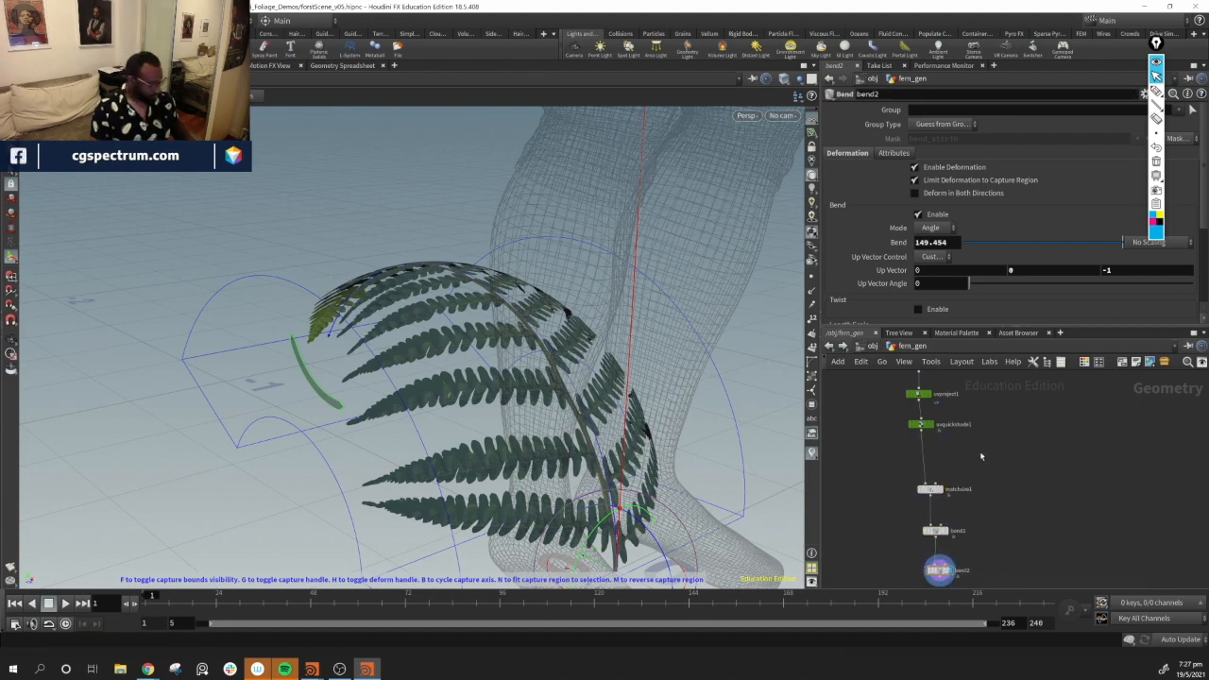
Insert a Reverse node between uvquickshade1 and matchsize1
key("Tab")
type("rev")
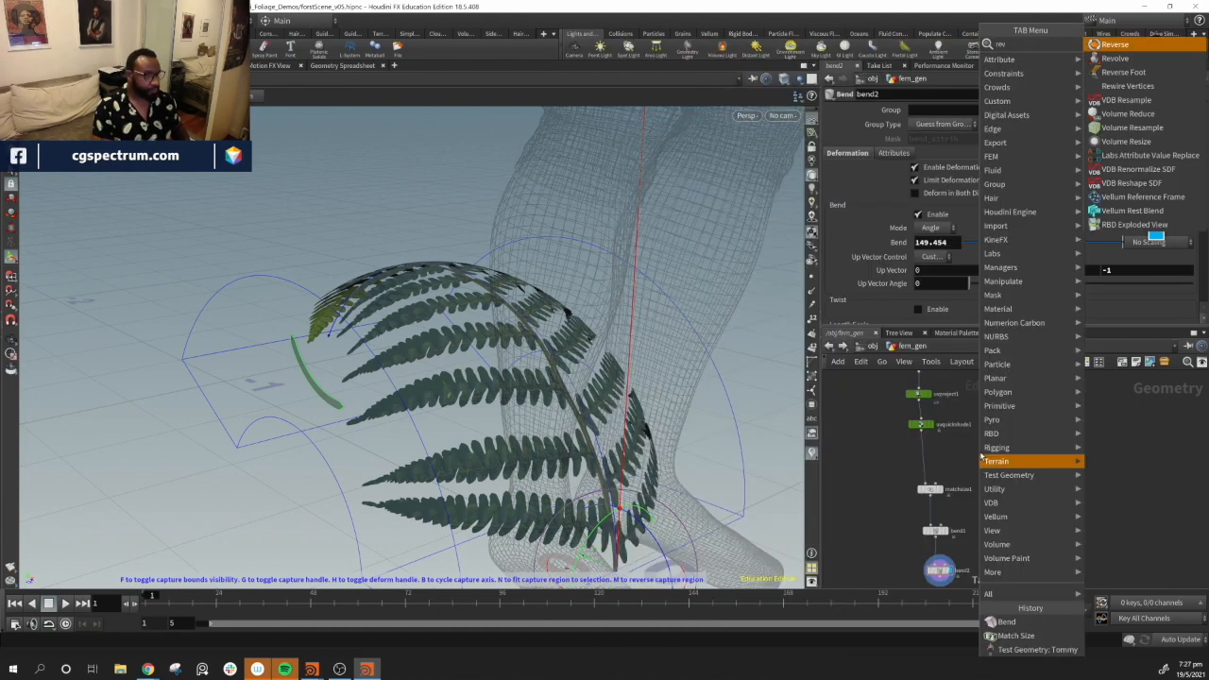
key("Return")
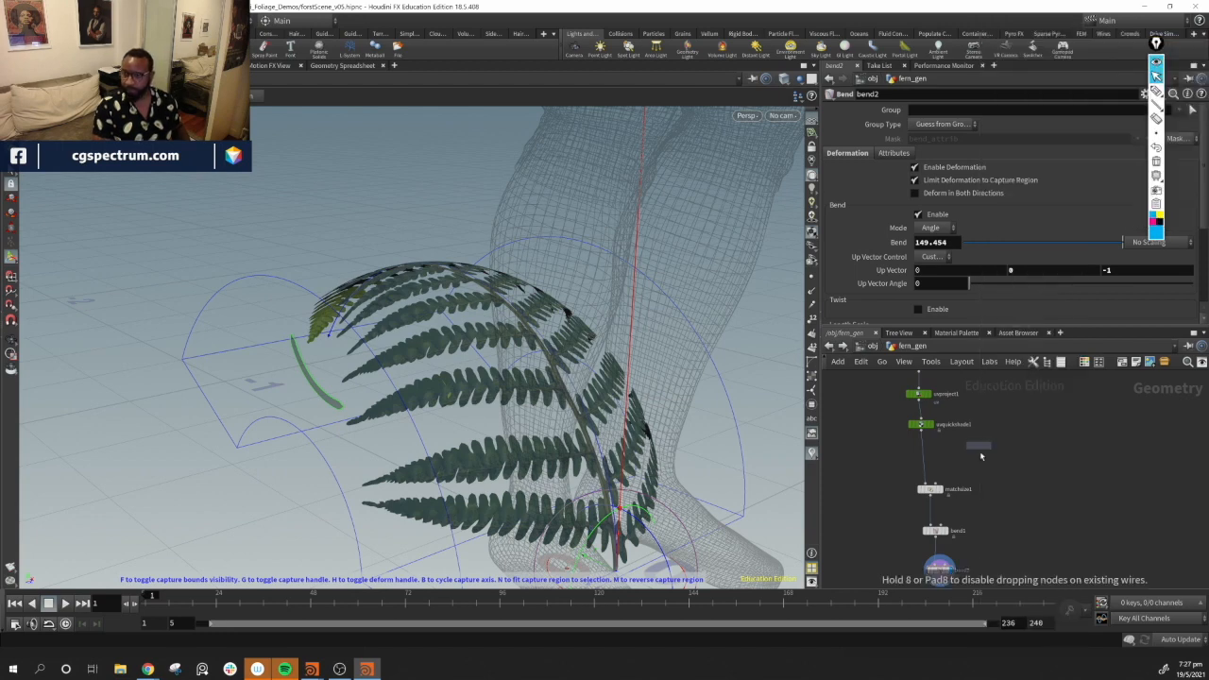
left_click(982, 456)
left_click_drag(981, 456, 932, 463)
left_click(967, 546)
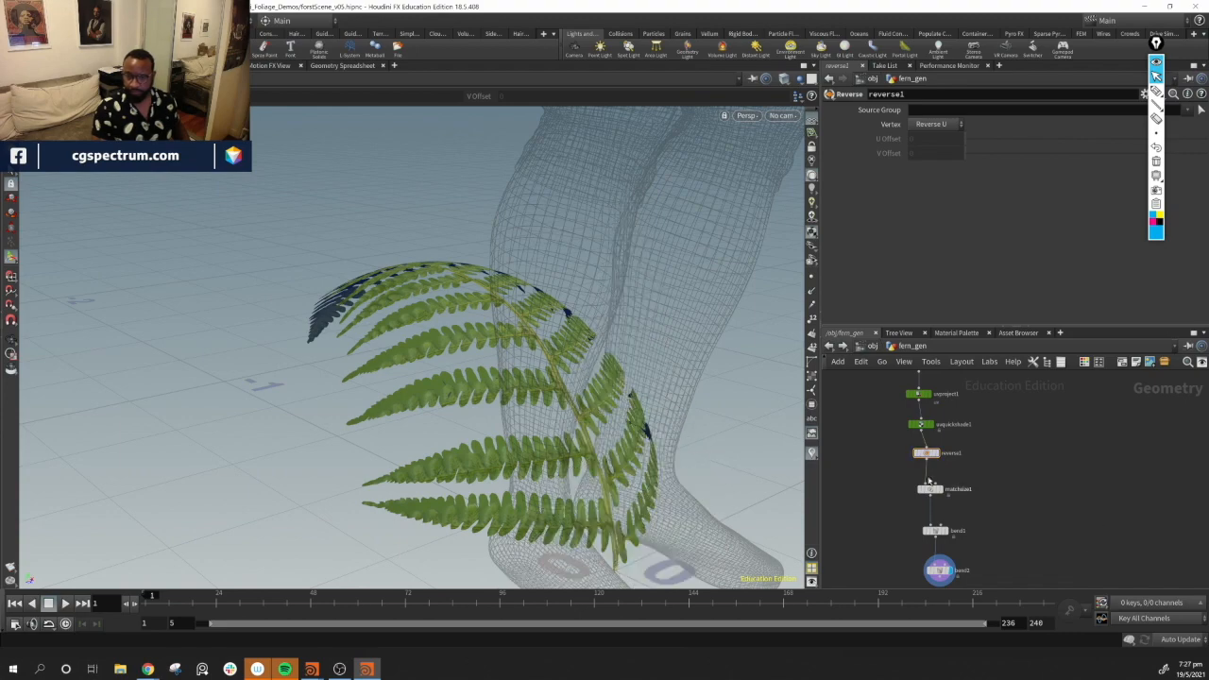
Orbit around the bent fern and select bend2 to inspect the curled fronds
left_click_drag(537, 359, 462, 343, "alt")
middle_click_drag(1061, 507, 1062, 474)
left_click_drag(290, 337, 141, 318, "alt")
scroll(937, 475, "down", 3)
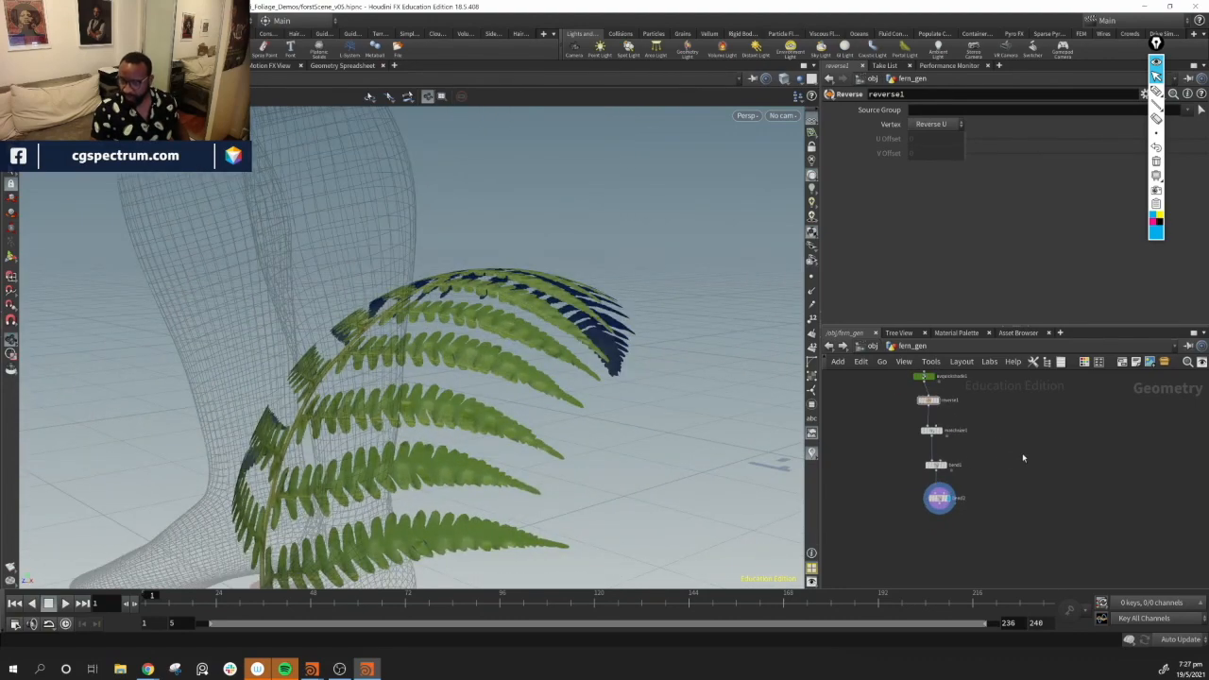
left_click_drag(397, 368, 445, 420, "alt")
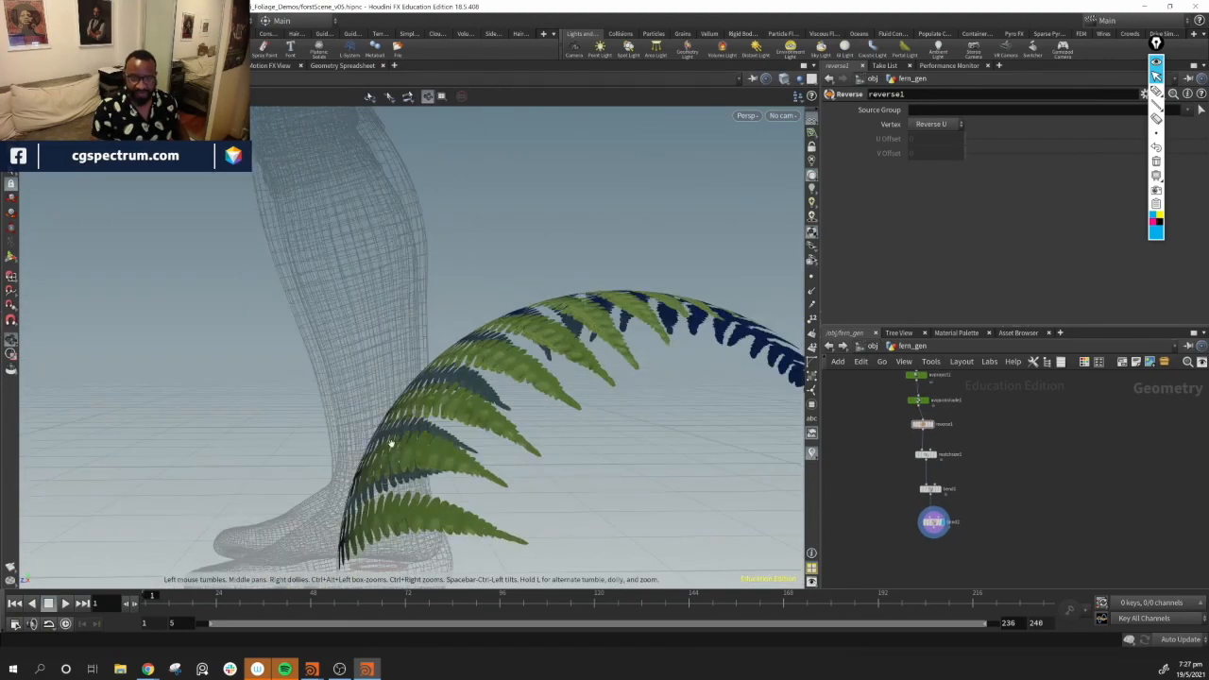
middle_click_drag(993, 476, 937, 434)
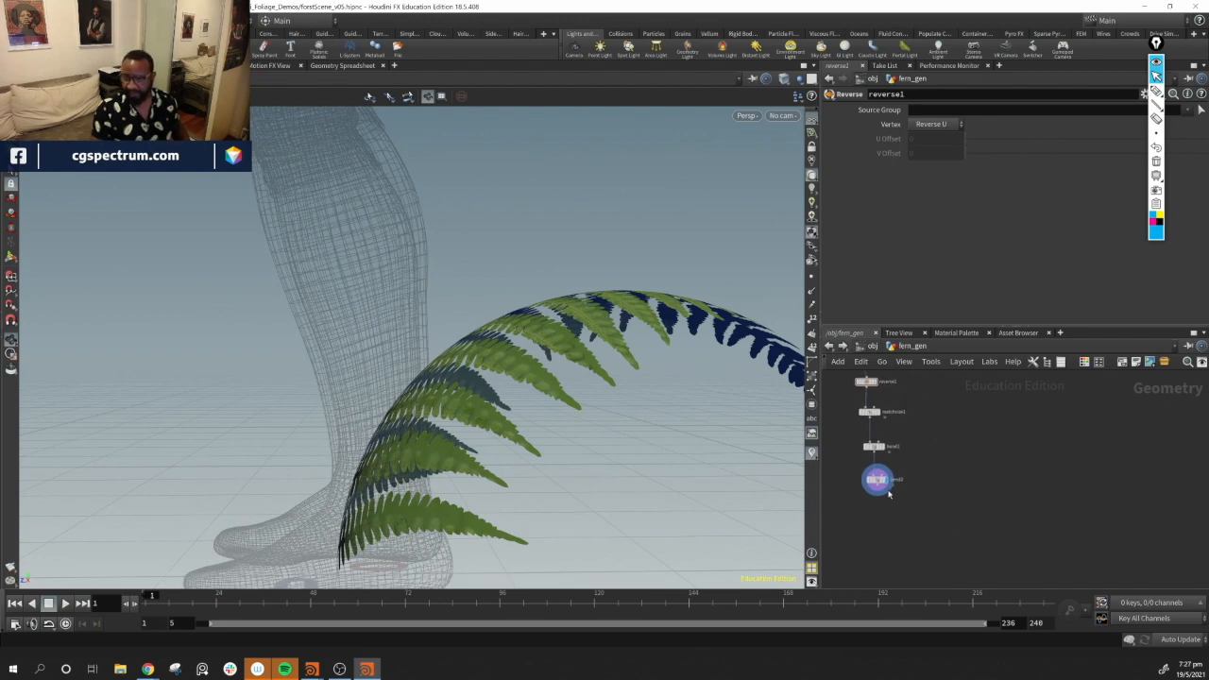
left_click_drag(878, 480, 862, 499)
mouse_move(874, 448)
left_mouse_down()
mouse_move(862, 446)
mouse_move(874, 441)
left_mouse_up()
left_click(981, 521)
middle_click_drag(926, 532, 942, 513)
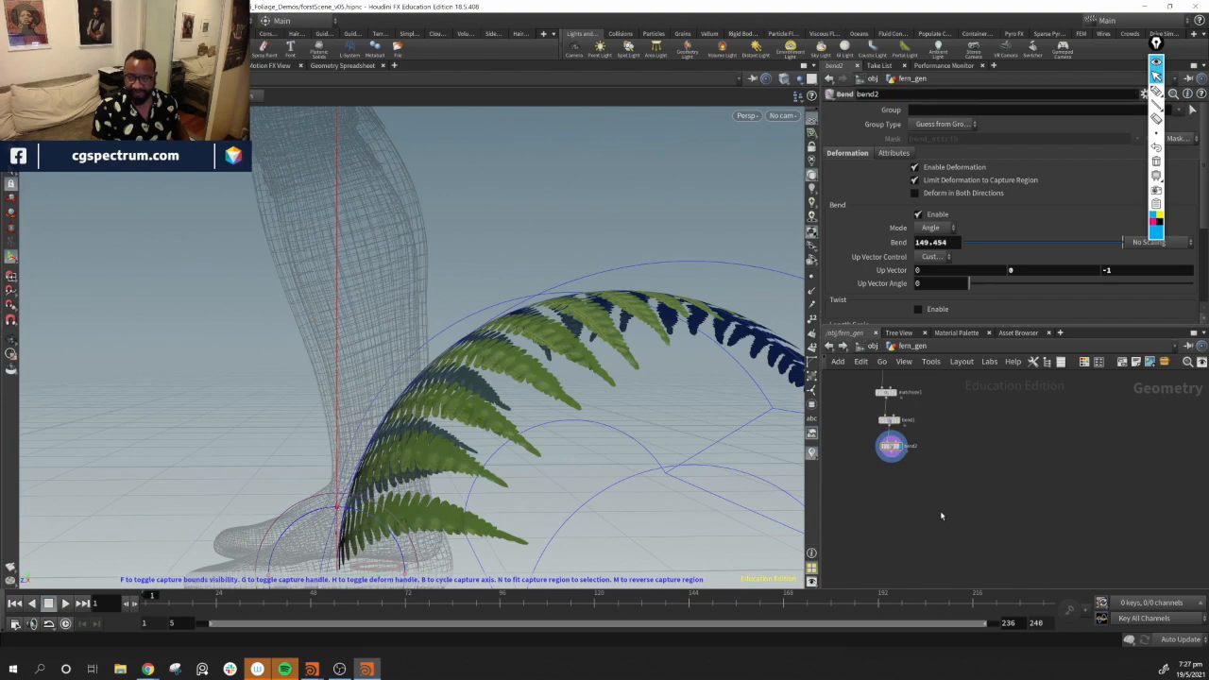
left_click_drag(567, 378, 694, 421, "alt")
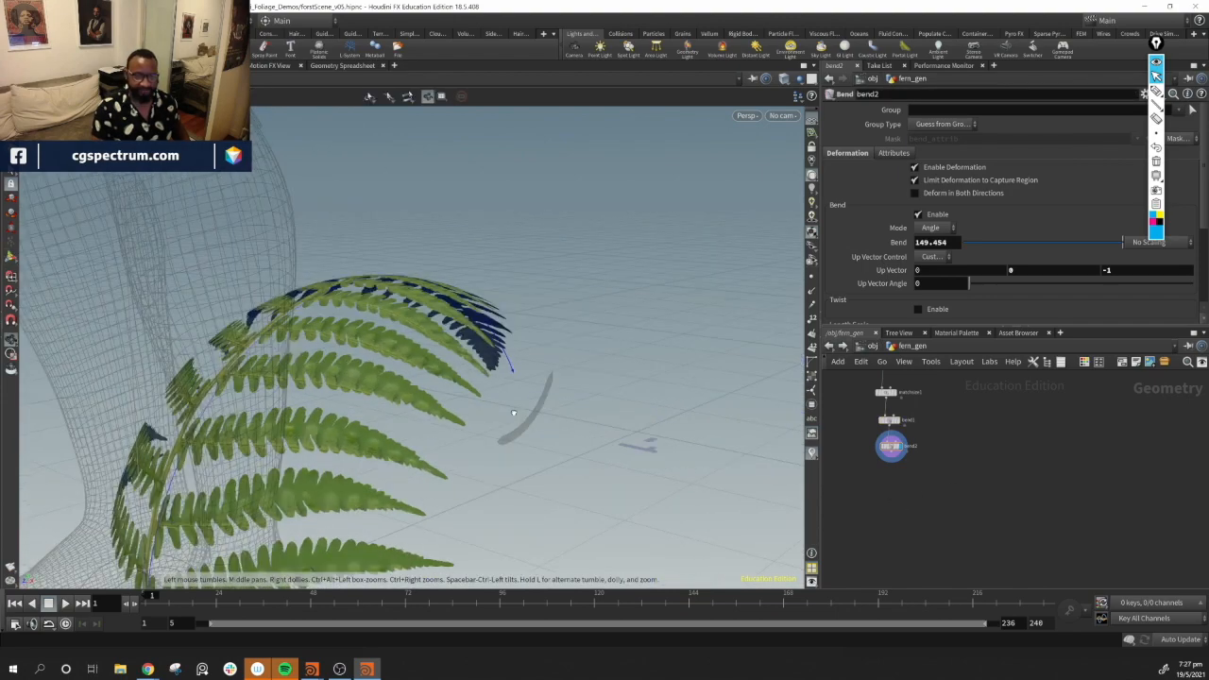
Add an Attribute Noise node and wire it after bend2 in the fern network
key("Tab")
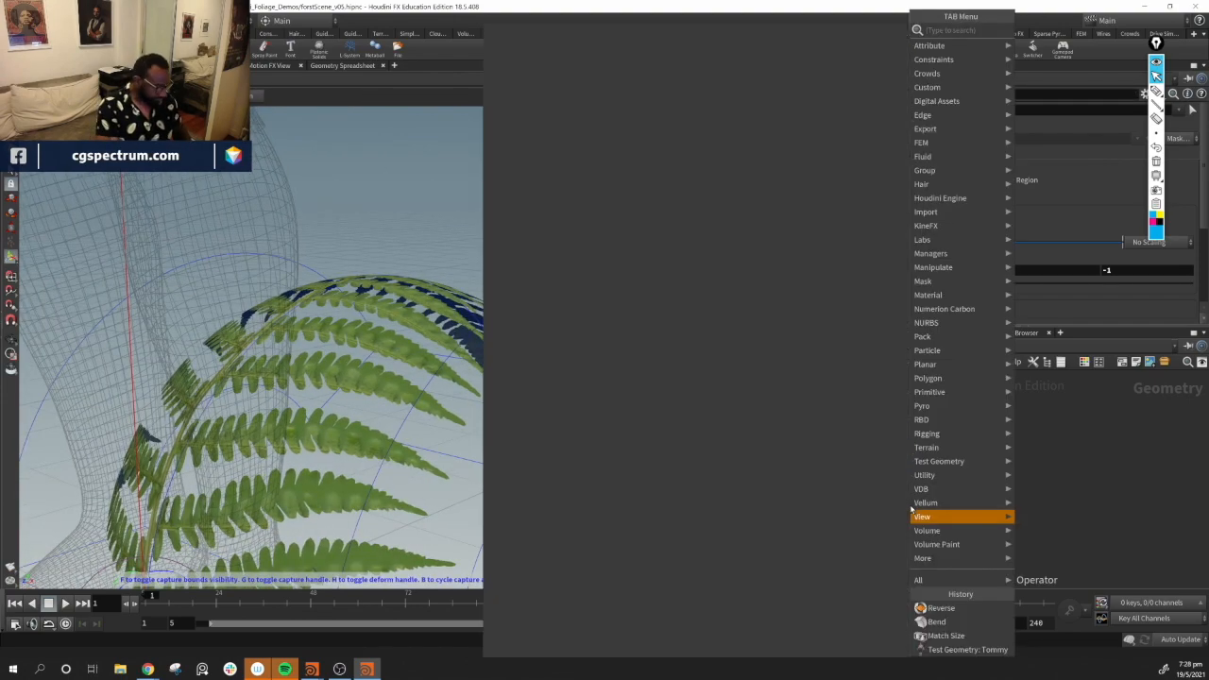
type("a n")
key("Return")
left_click(922, 495)
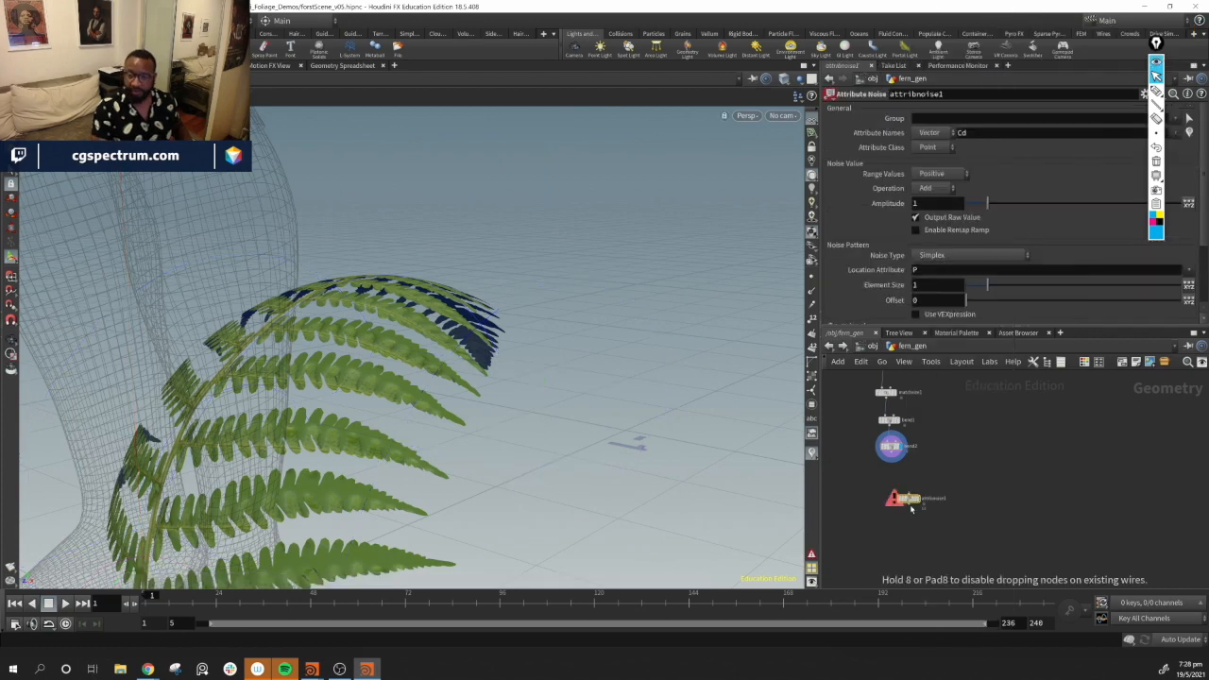
left_click_drag(894, 454, 920, 502)
left_click(920, 506)
Set the attribute noise to act on P instead of Cd
left_click_drag(352, 387, 284, 397, "alt")
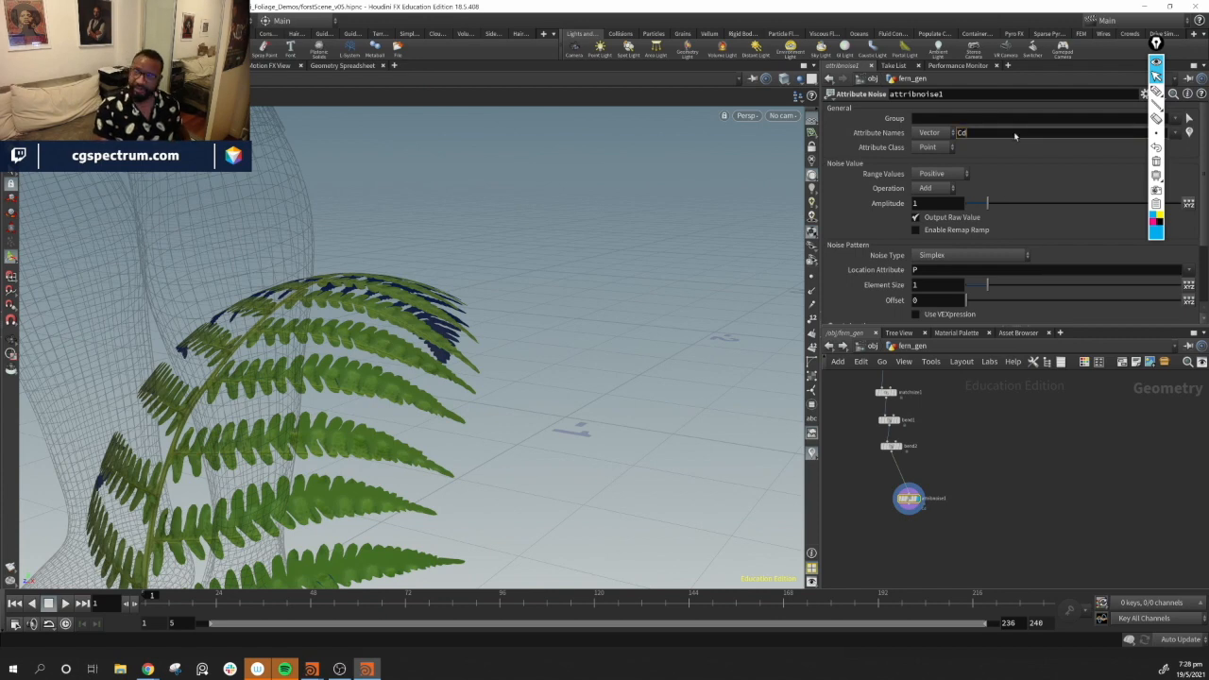
type("P")
key("Return")
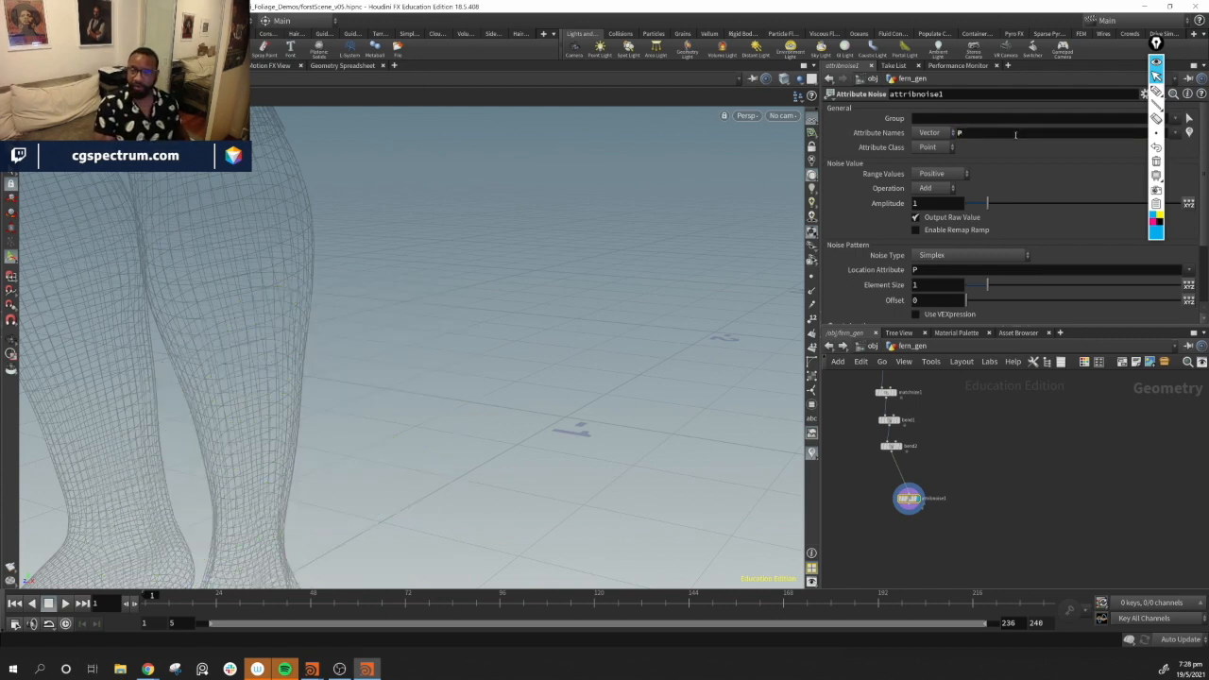
key("Return")
left_click(909, 347)
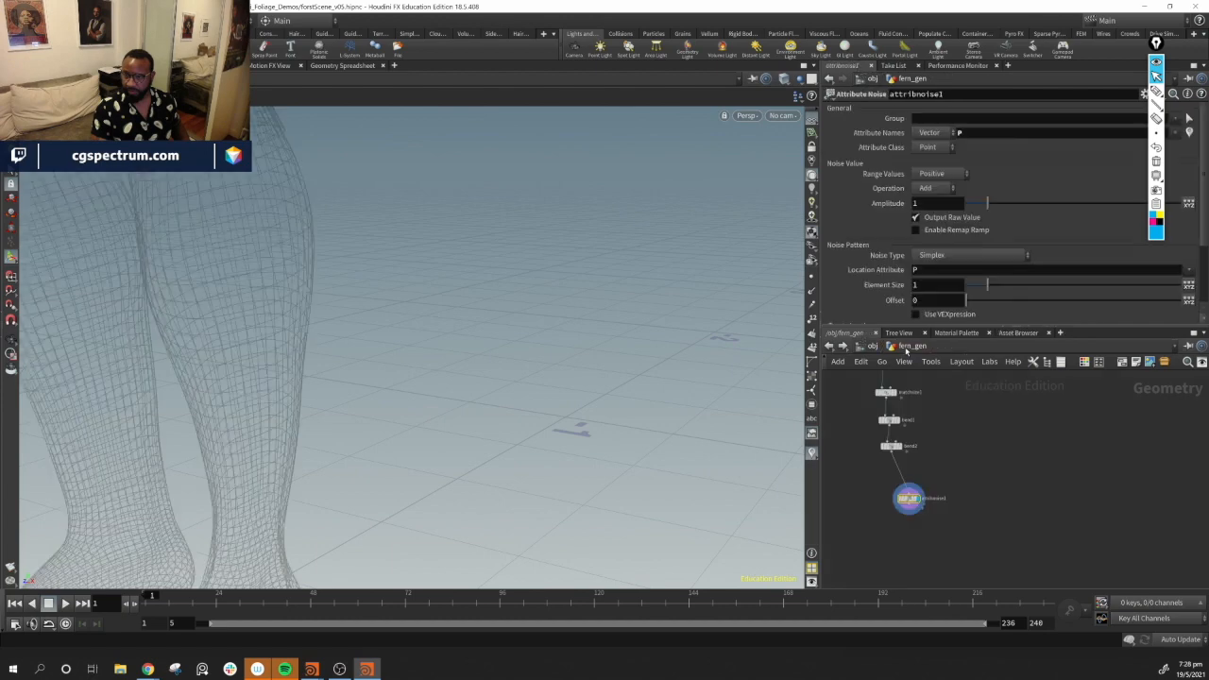
Switch the noise Range Values to Zero Centered
left_click_drag(567, 413, 343, 324, "alt")
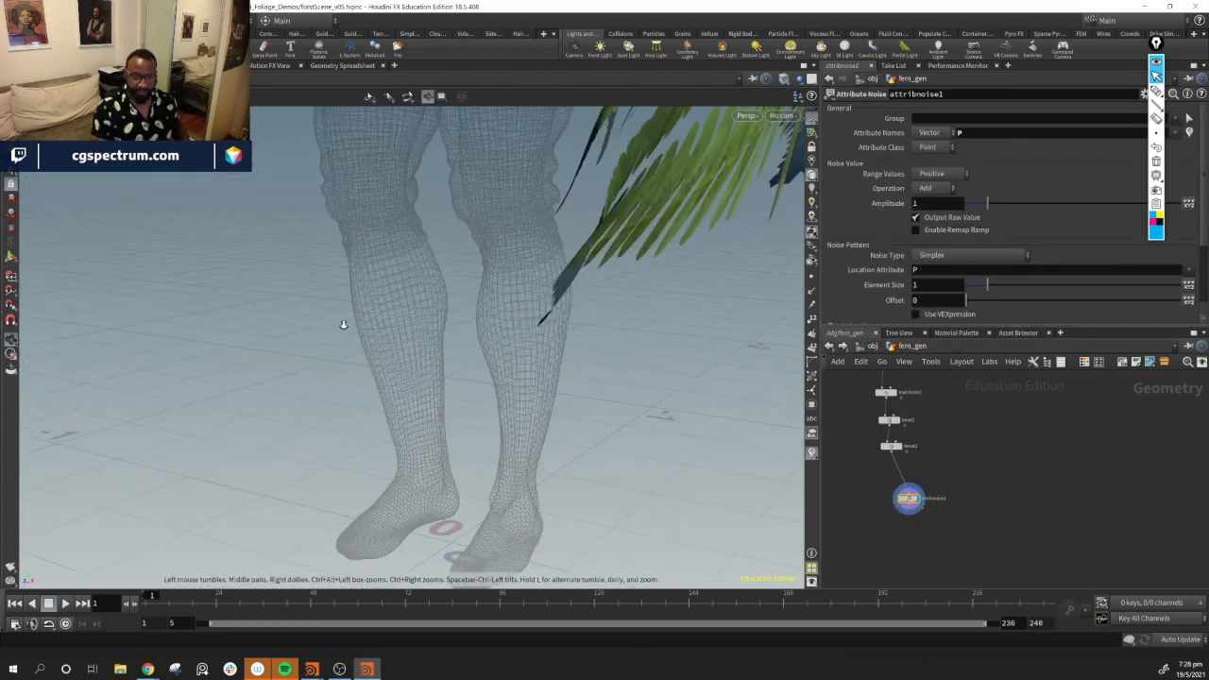
right_click_drag(343, 324, 489, 349, "alt")
left_click_drag(488, 349, 535, 359, "alt")
middle_click_drag(534, 359, 513, 350, "alt")
right_click_drag(513, 351, 690, 352, "alt")
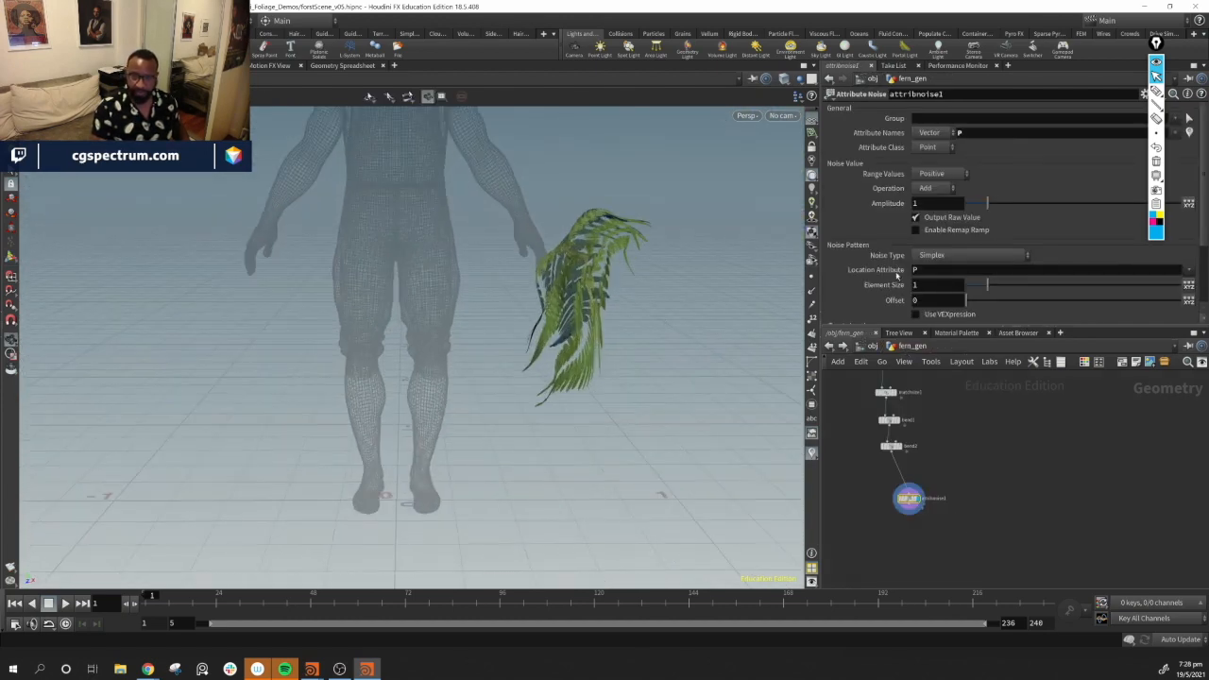
left_click(943, 175)
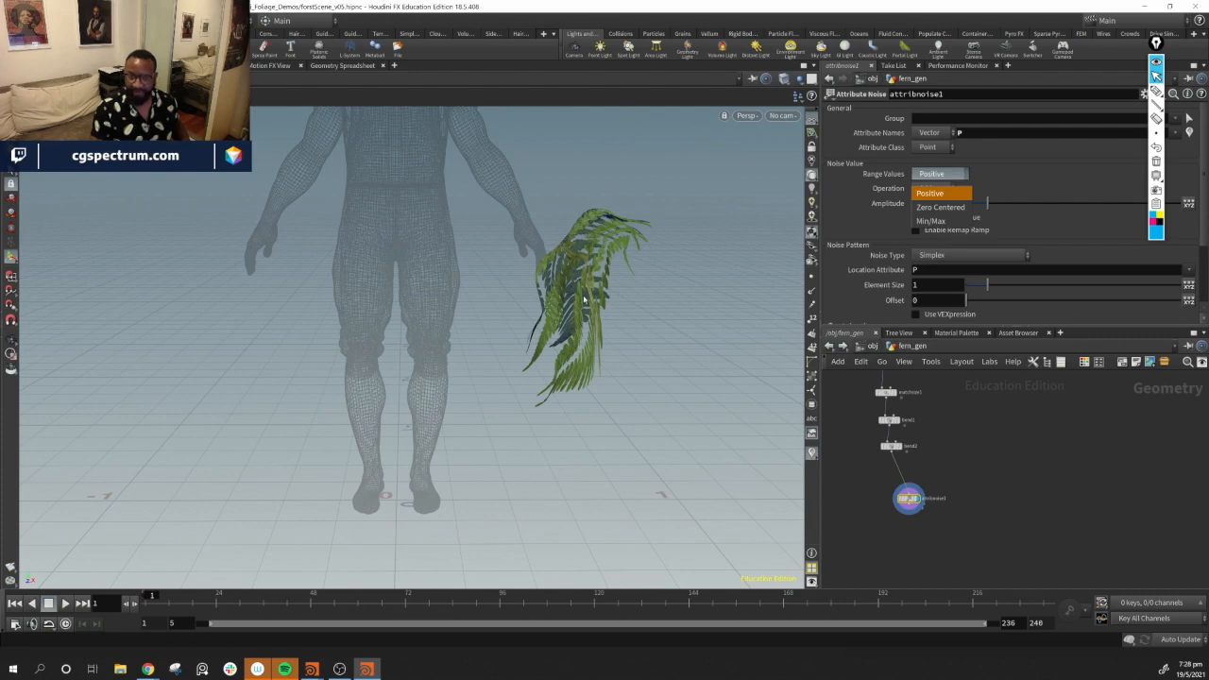
left_click(940, 206)
Tune the noise, setting amplitude to 0.03 and element size to 0.35 while checking the fern
left_click_drag(492, 359, 340, 392, "alt")
left_click_drag(989, 206, 971, 209)
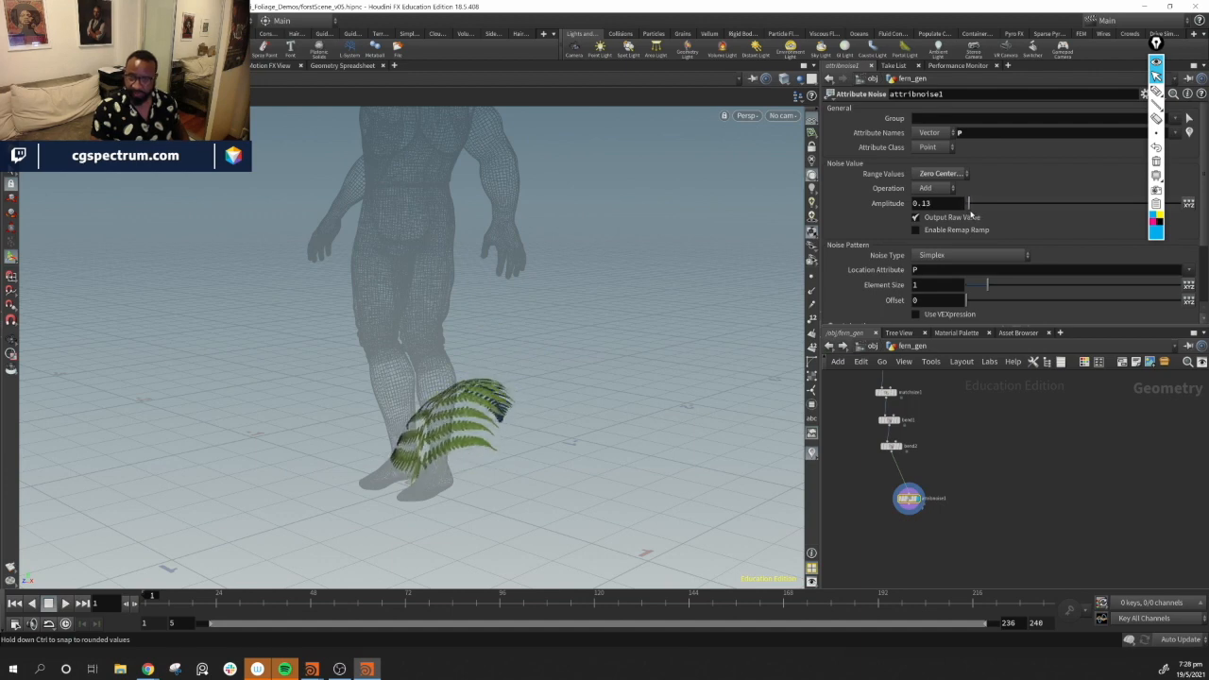
left_click_drag(987, 290, 985, 290)
left_click_drag(660, 366, 505, 378)
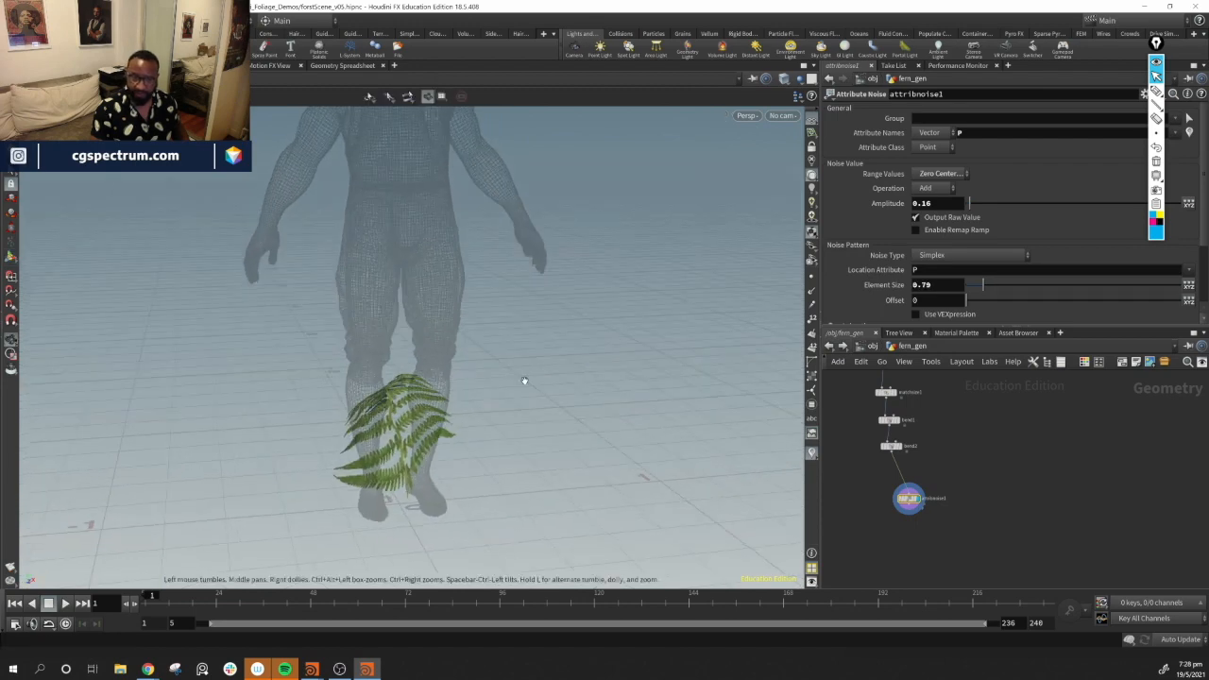
left_click_drag(981, 289, 978, 293)
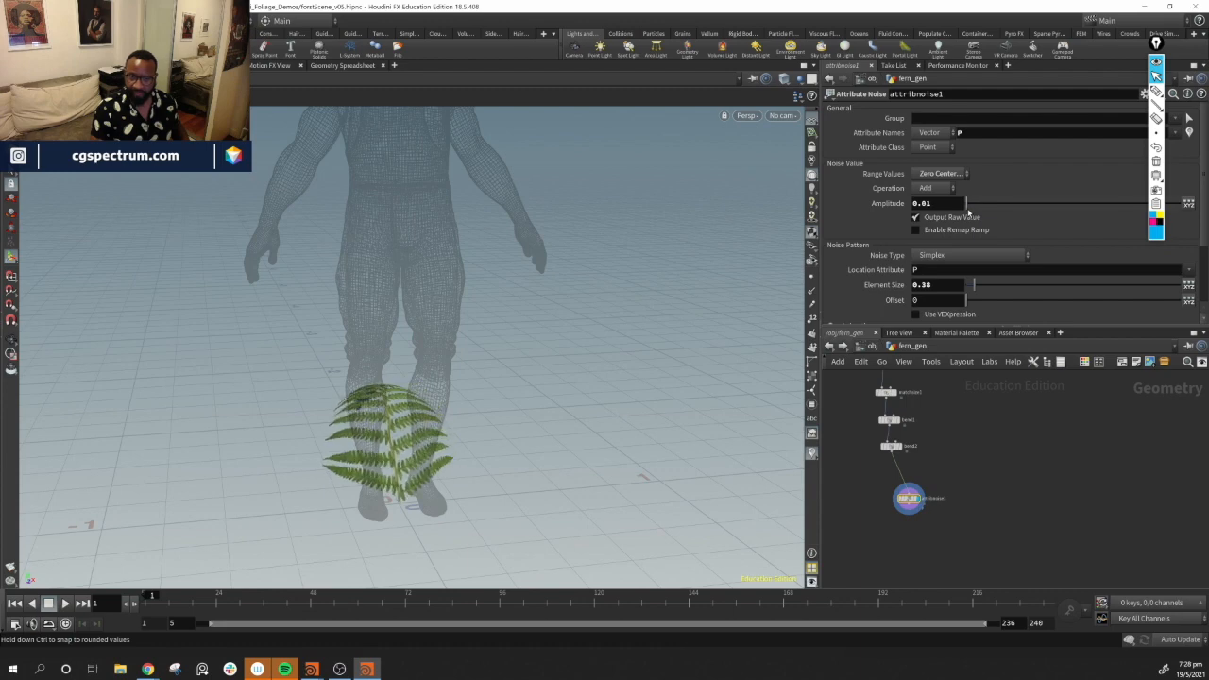
left_click_drag(968, 215, 969, 214)
left_click_drag(605, 424, 424, 504, "alt")
right_click_drag(424, 505, 730, 415, "alt")
left_click_drag(730, 415, 737, 326, "alt")
left_click_drag(974, 285, 973, 287)
left_click_drag(476, 383, 605, 442, "alt")
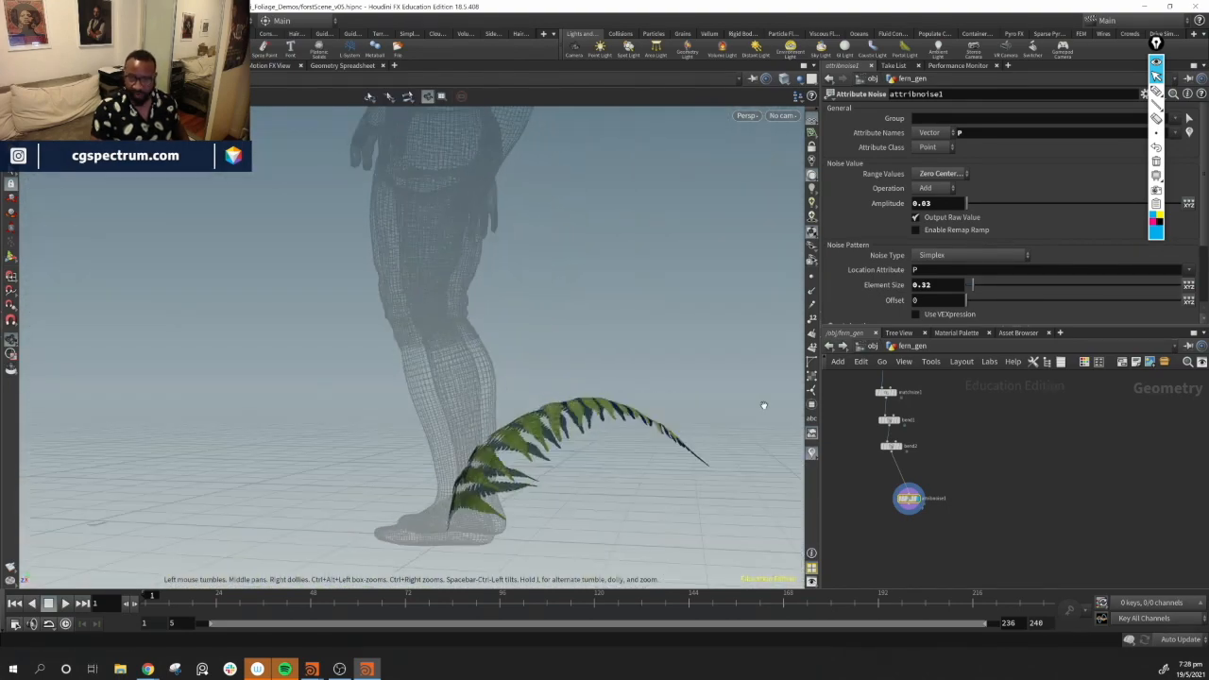
left_click_drag(974, 287, 975, 287)
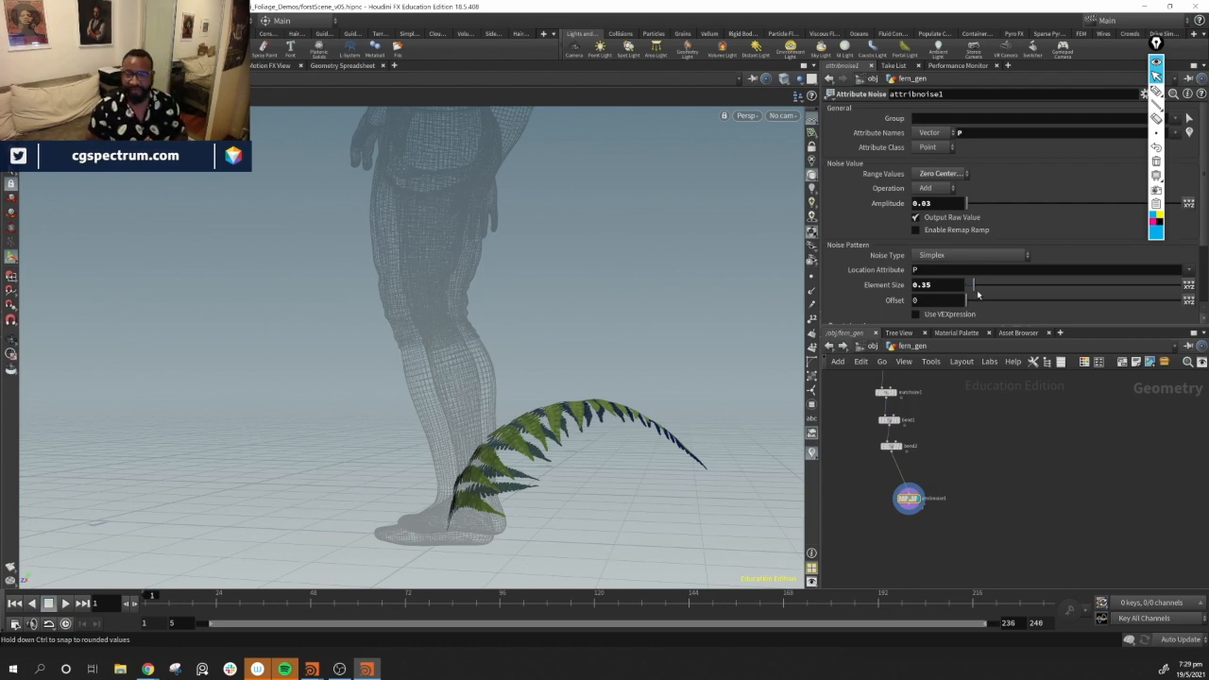
Orbit around the noised fern to inspect its shape from several angles
left_click_drag(633, 406, 523, 389)
left_click_drag(629, 375, 536, 425)
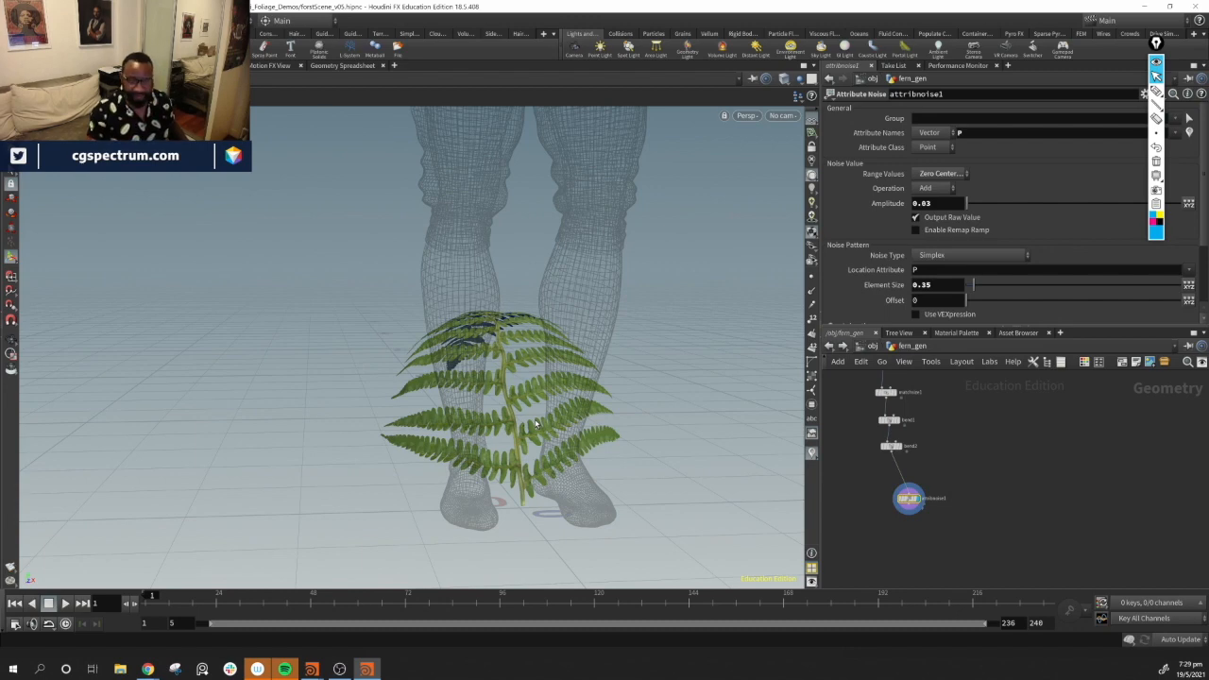
left_click_drag(561, 303, 452, 355)
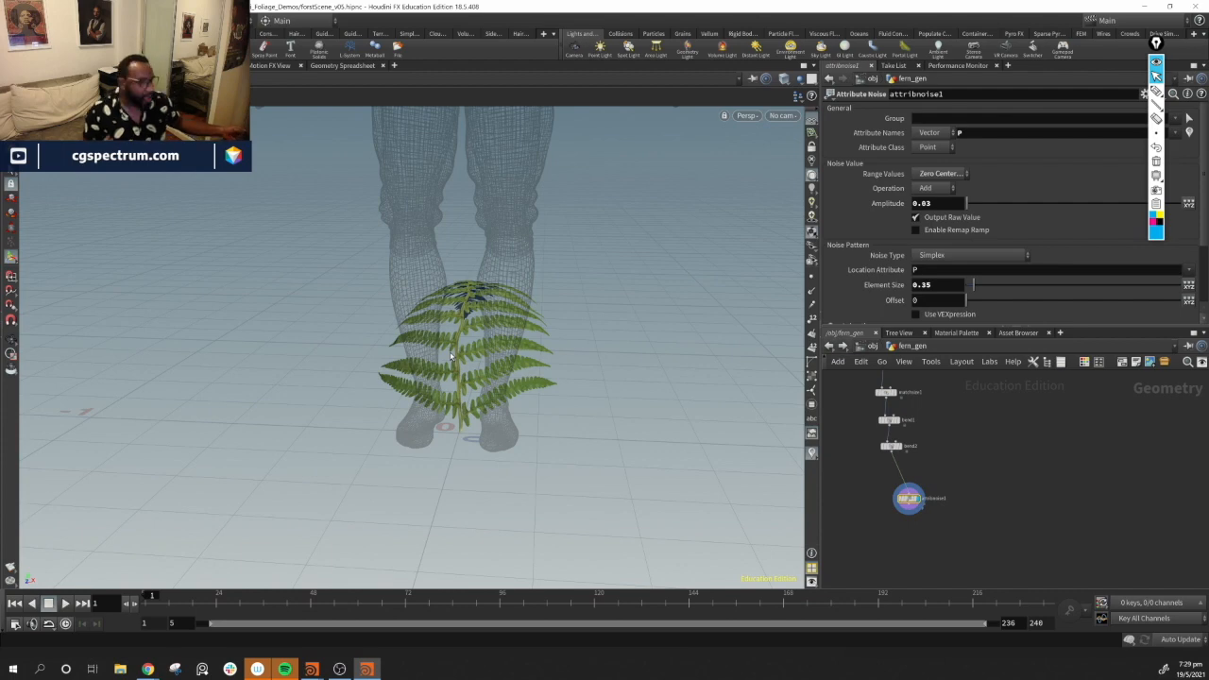
left_click_drag(555, 323, 520, 352)
left_click_drag(909, 498, 891, 475)
left_click_drag(297, 319, 627, 488)
mouse_move(973, 482)
middle_mouse_down()
mouse_move(969, 495)
mouse_move(979, 482)
middle_mouse_up()
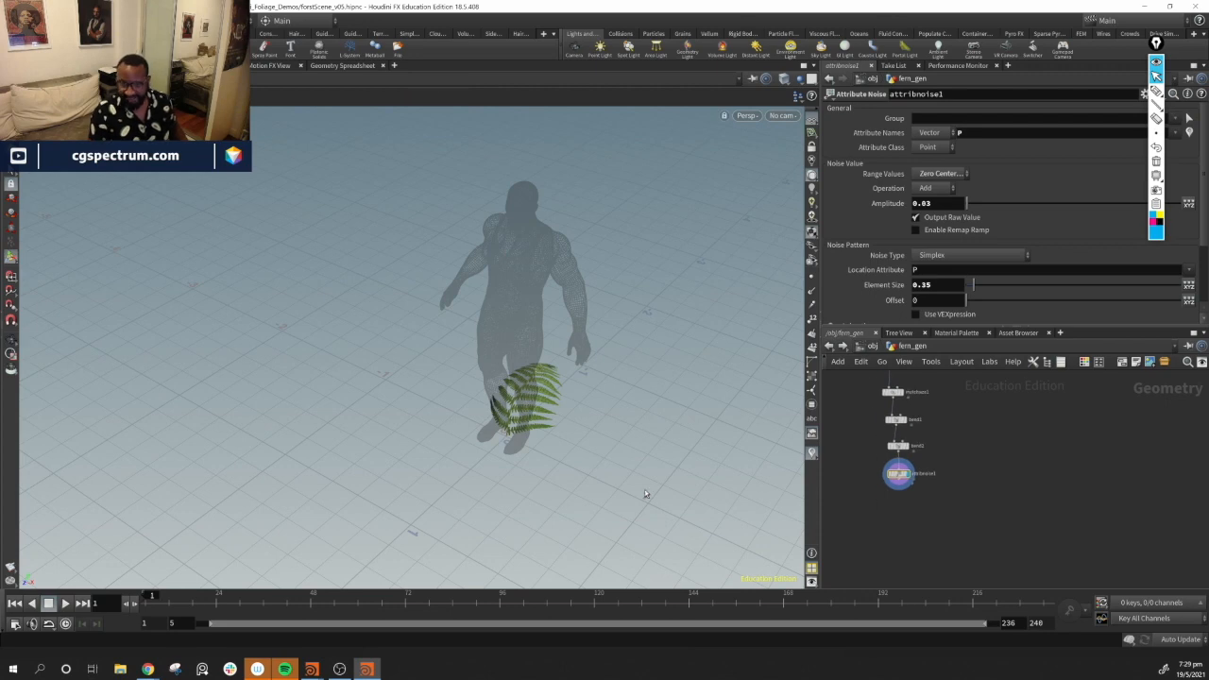
left_click_drag(589, 351, 472, 388)
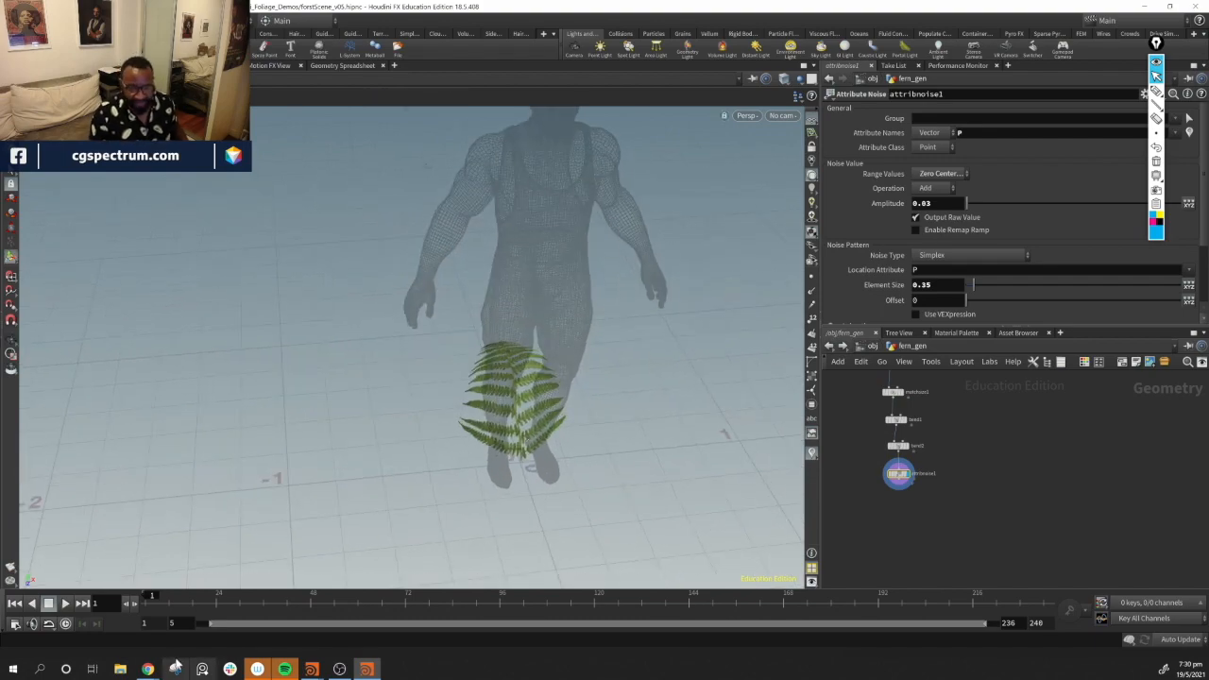
Switch to the browser and scroll through the textures.com fern search results
mouse_move(148, 669)
left_click(234, 616)
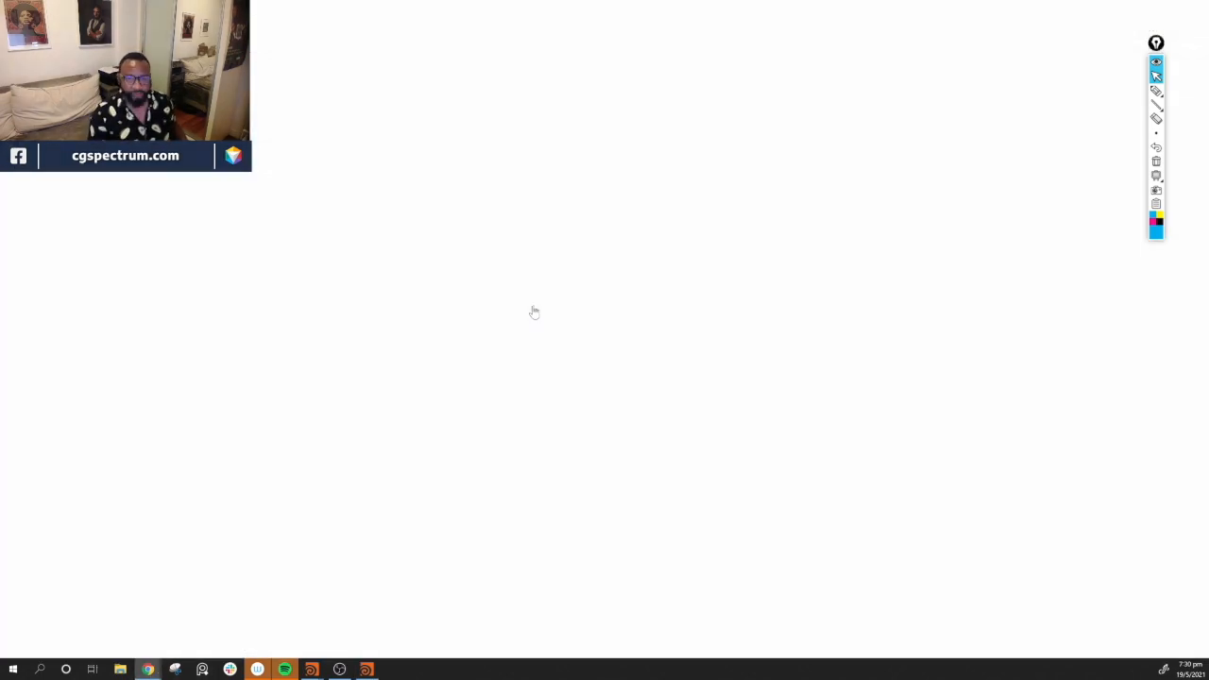
scroll(980, 274, "down", 5)
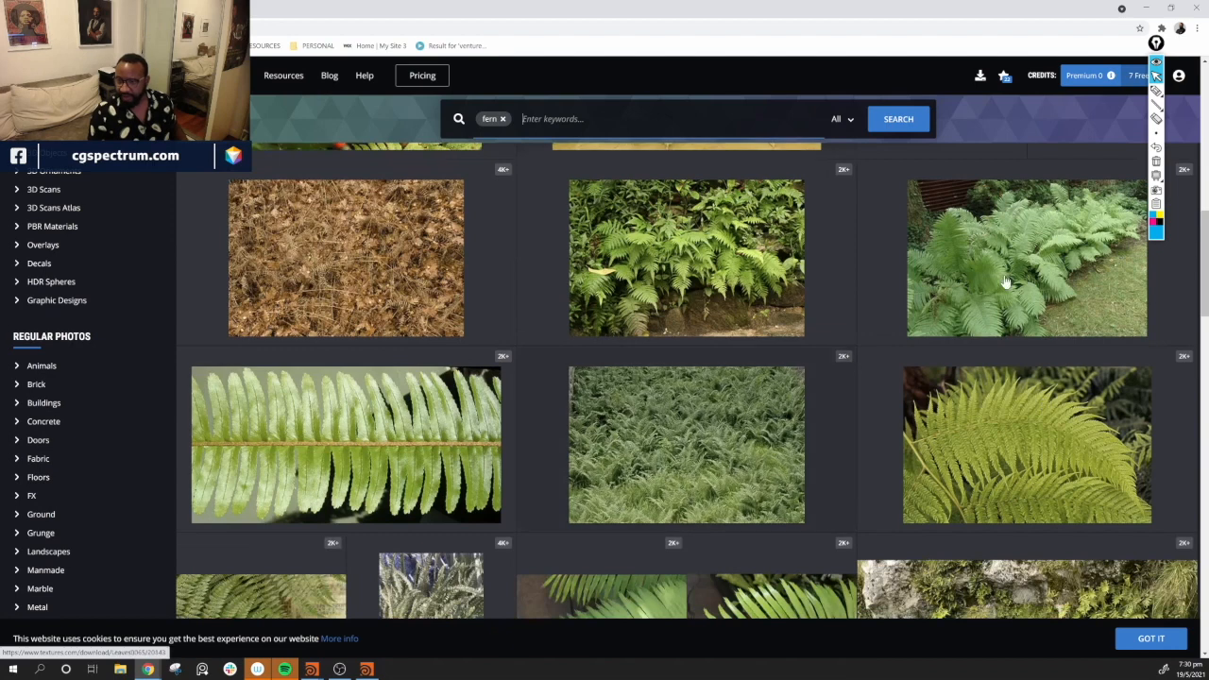
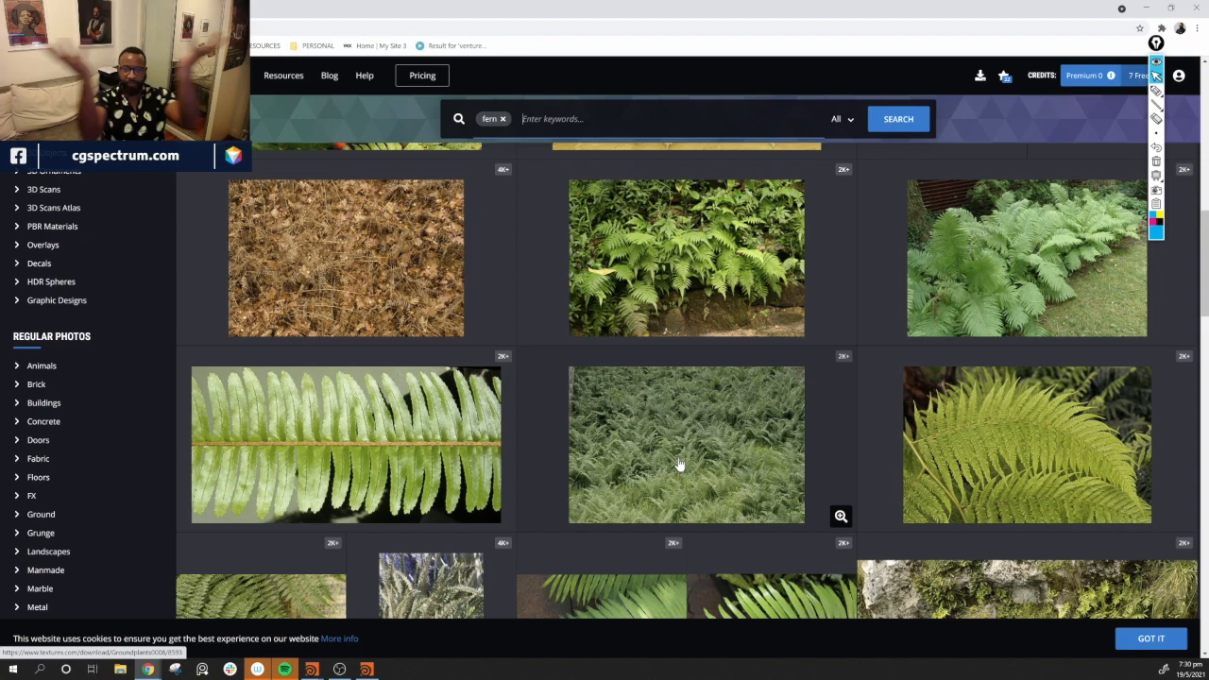
Return to the fern network and add a Circle node, setting its orientation to the ZX Plane
left_click(1145, 9)
left_click_drag(595, 333, 510, 351)
middle_click_drag(1043, 504, 947, 508)
key("h")
middle_click_drag(1004, 498, 961, 481)
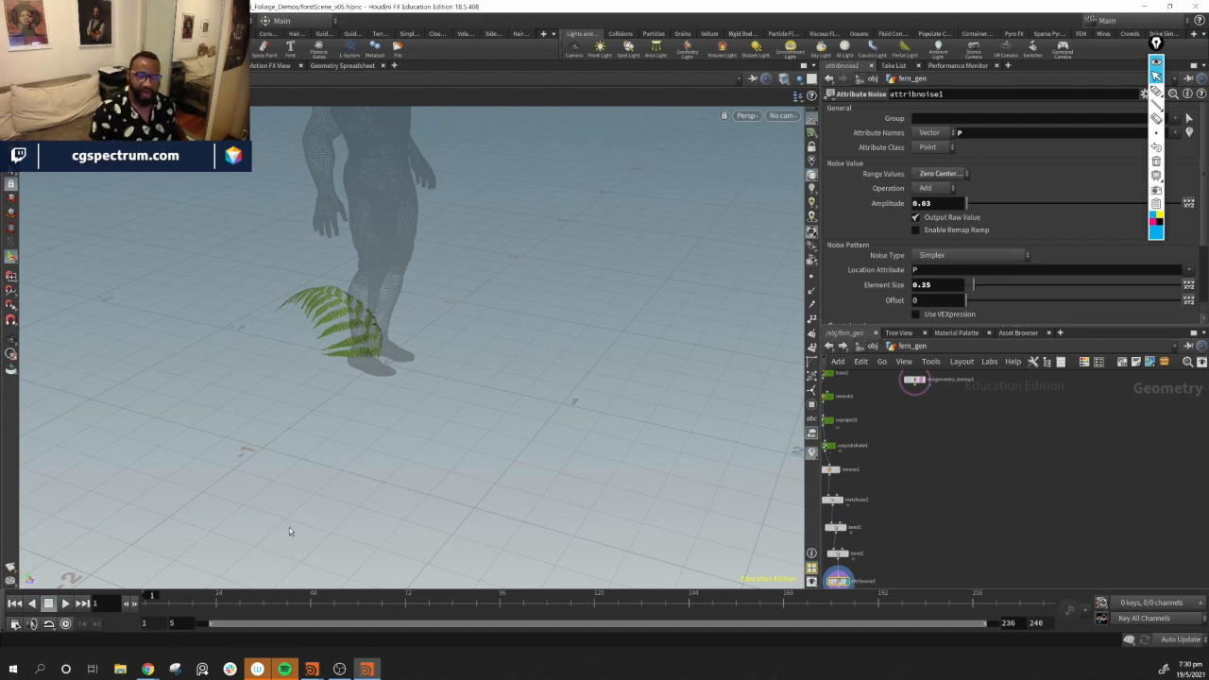
middle_click_drag(959, 538, 969, 499)
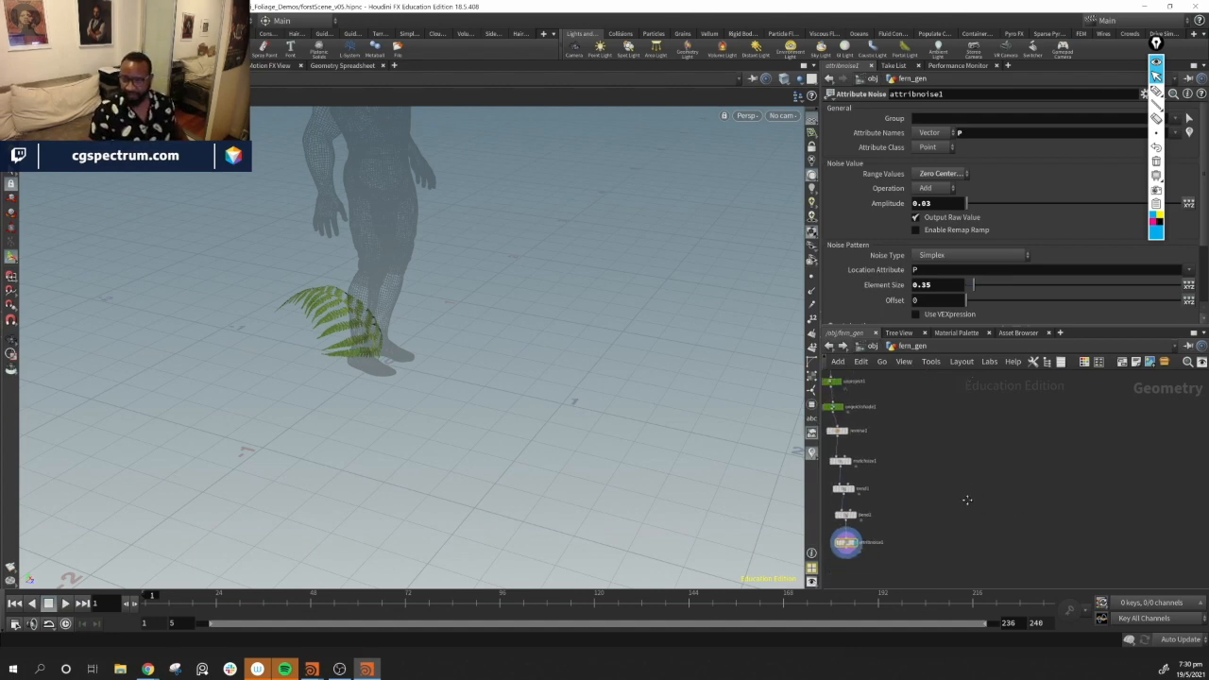
scroll(943, 514, "down", 1)
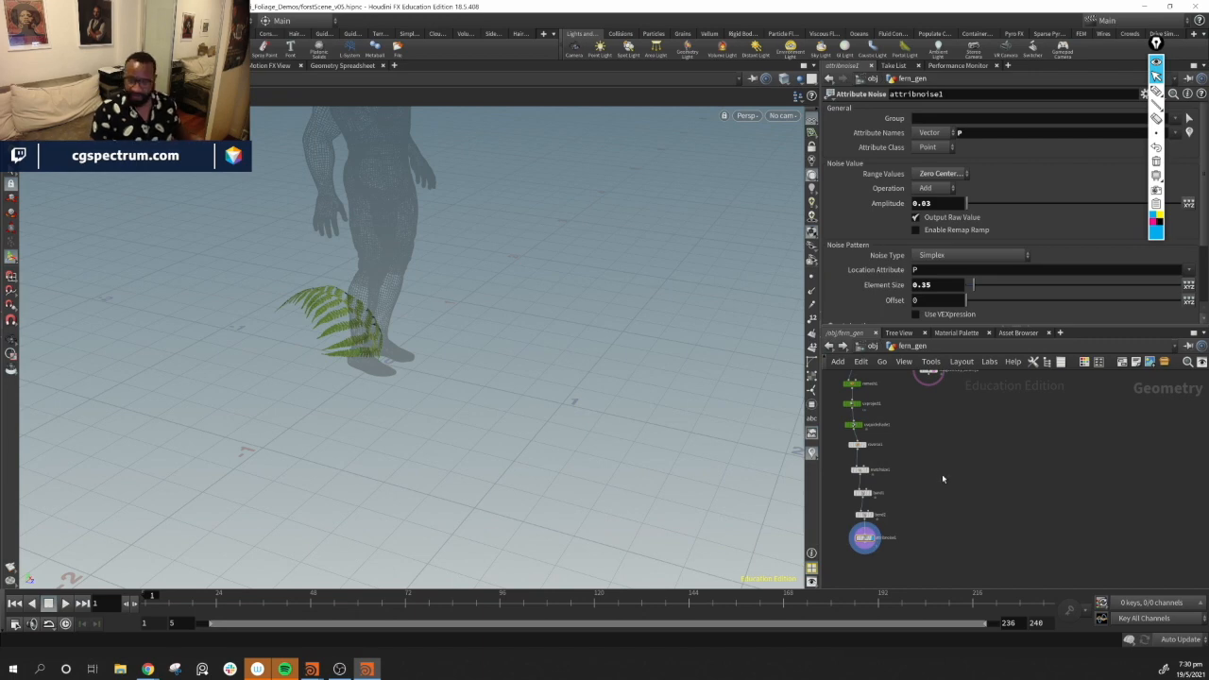
key("Tab")
type("circle")
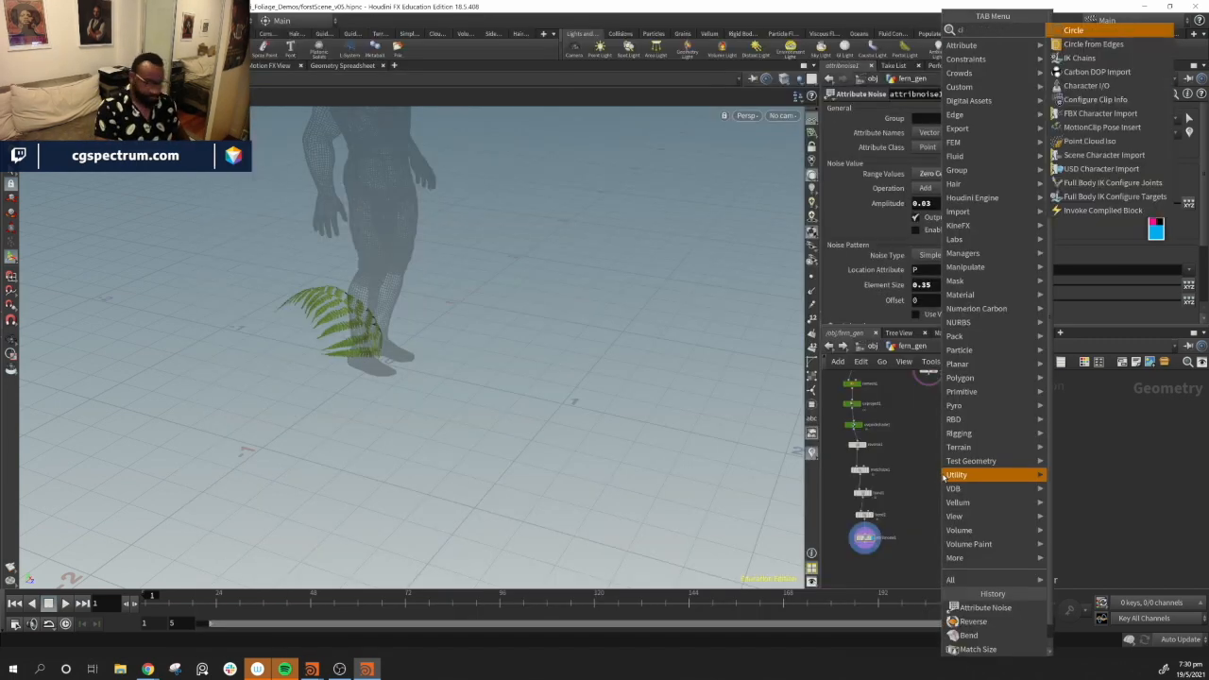
key("Return")
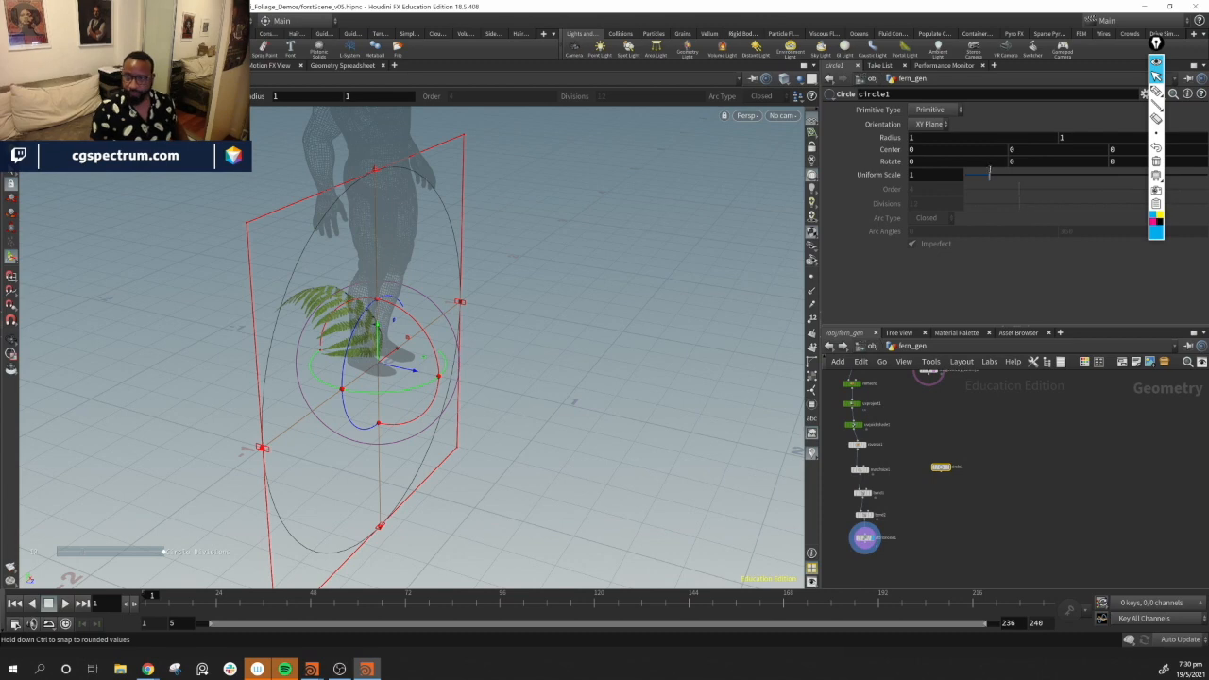
left_click(931, 125)
left_click(939, 159)
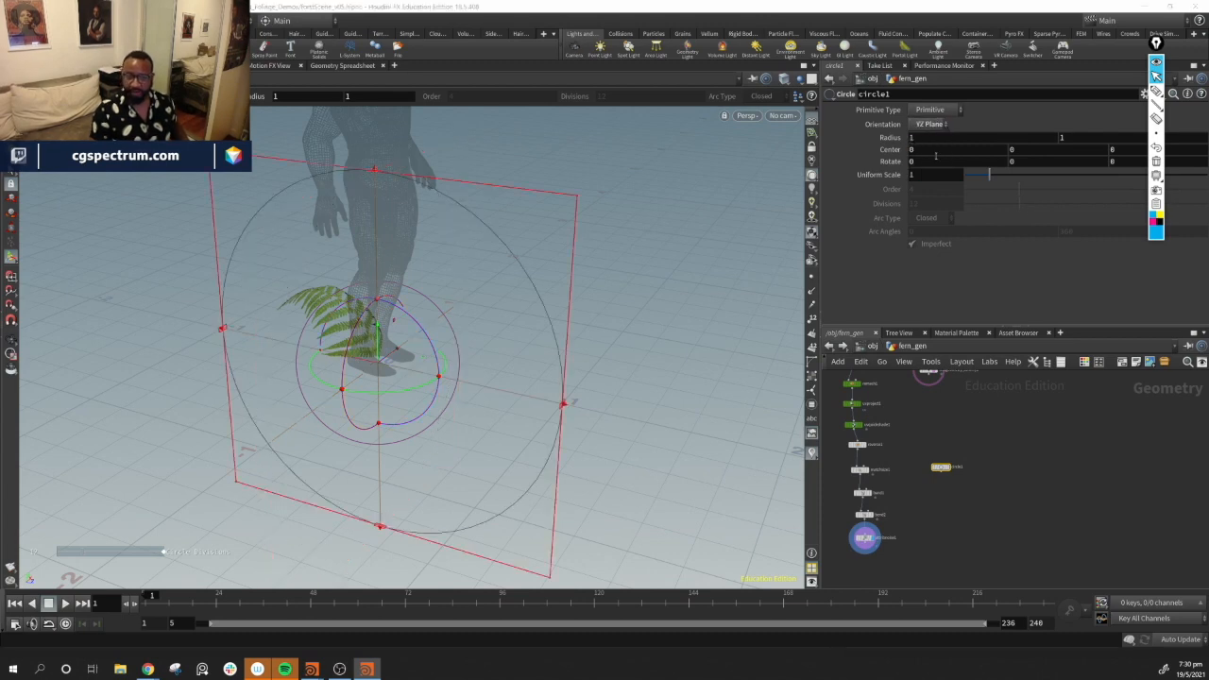
left_click(938, 125)
left_click(937, 174)
Shrink the circle around the fern's base by setting Uniform Scale to 0.04
left_click_drag(500, 331, 407, 388, "alt")
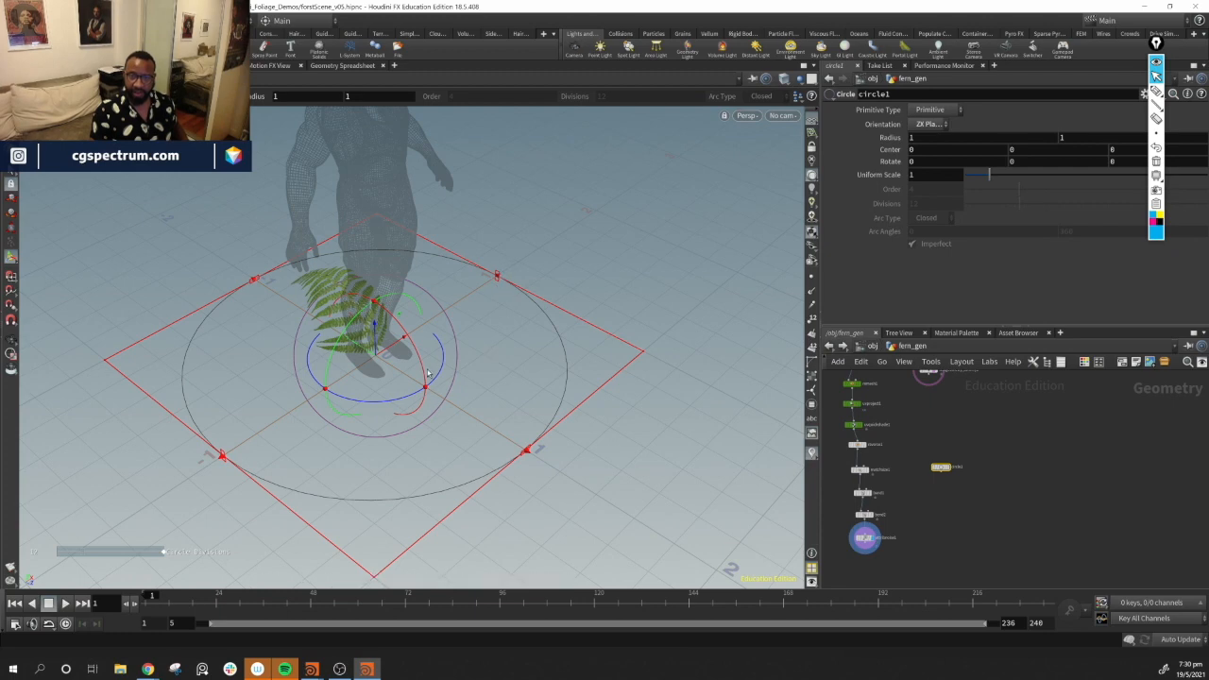
left_click_drag(991, 176, 968, 176)
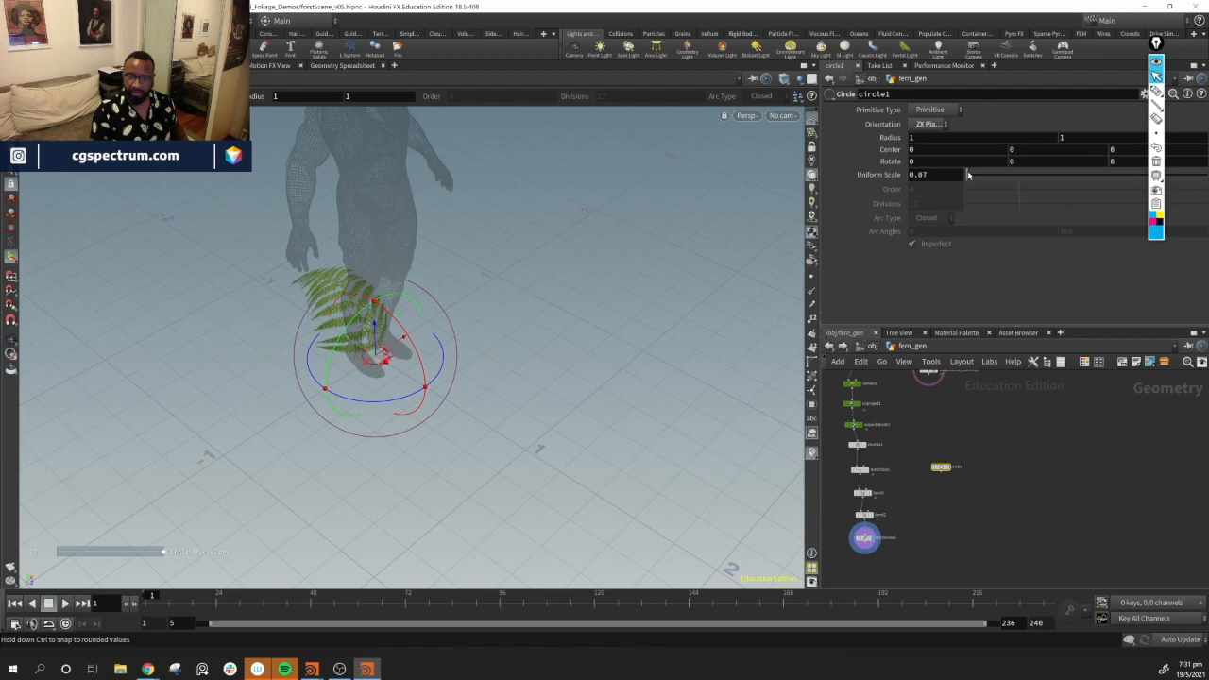
left_click_drag(968, 175, 966, 175)
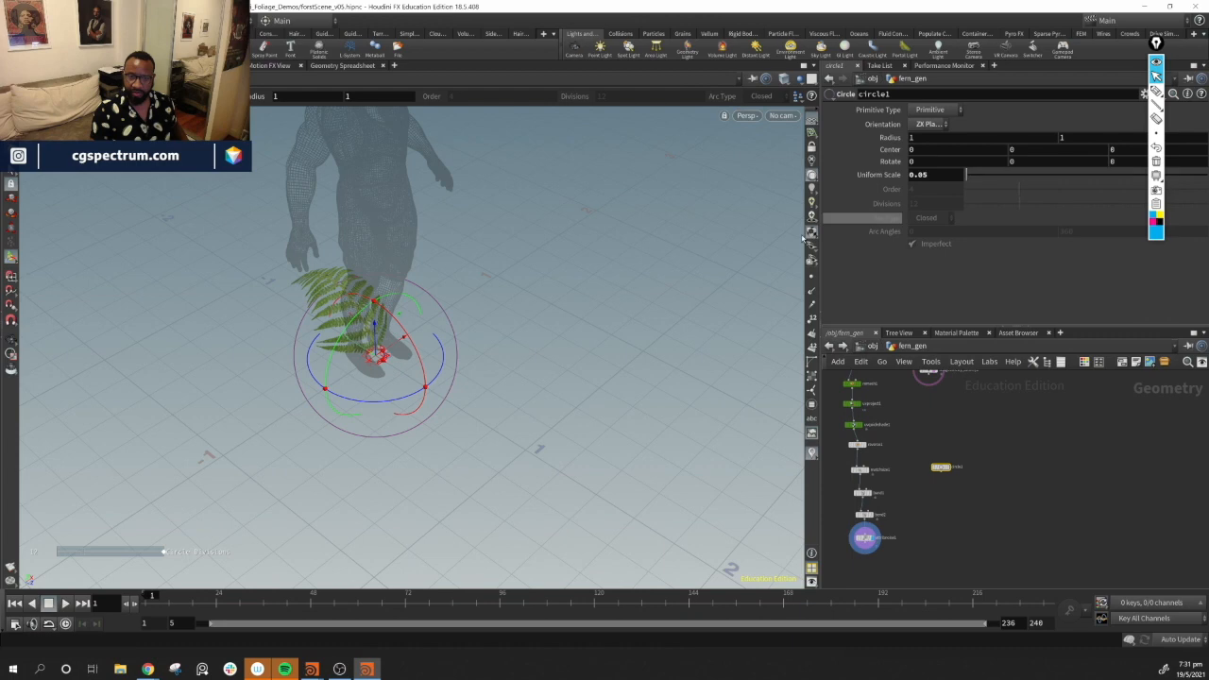
left_click_drag(473, 359, 520, 364, "alt")
right_click_drag(520, 363, 551, 362, "alt")
left_click_drag(551, 362, 615, 418, "alt")
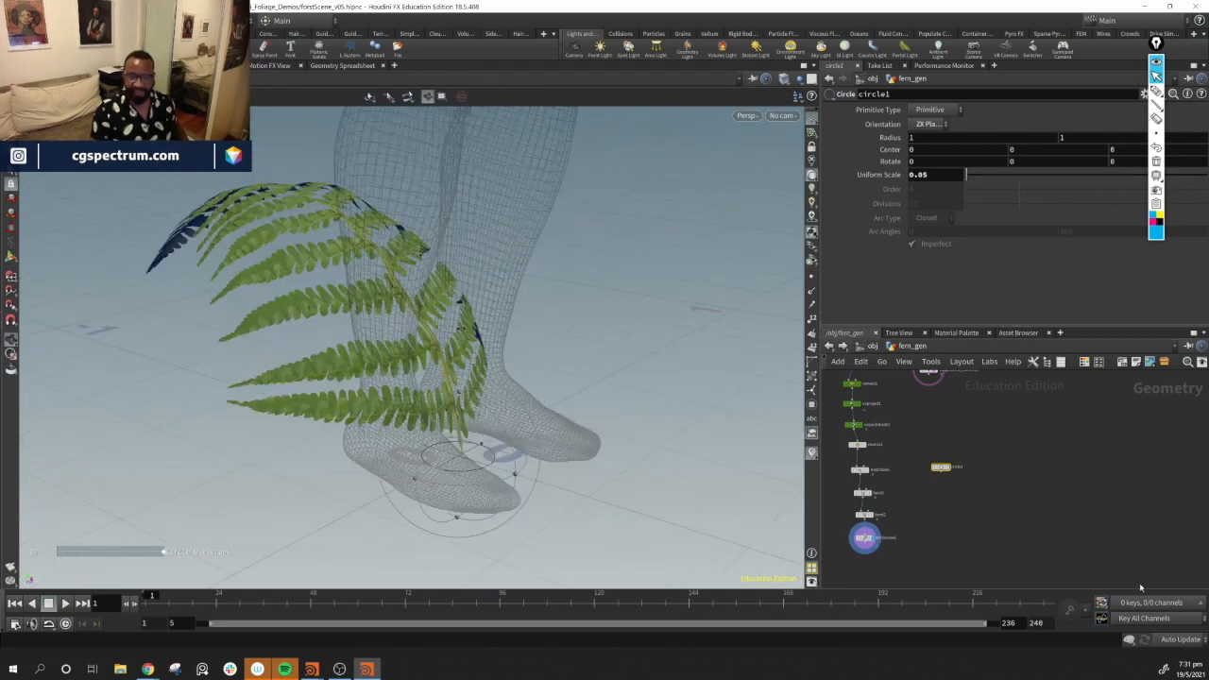
key("Return")
mouse_move(972, 180)
left_mouse_down()
mouse_move(982, 180)
mouse_move(968, 178)
left_mouse_up()
Add a Scatter node, wire the circle into it and display its result
scroll(949, 514, "up", 3)
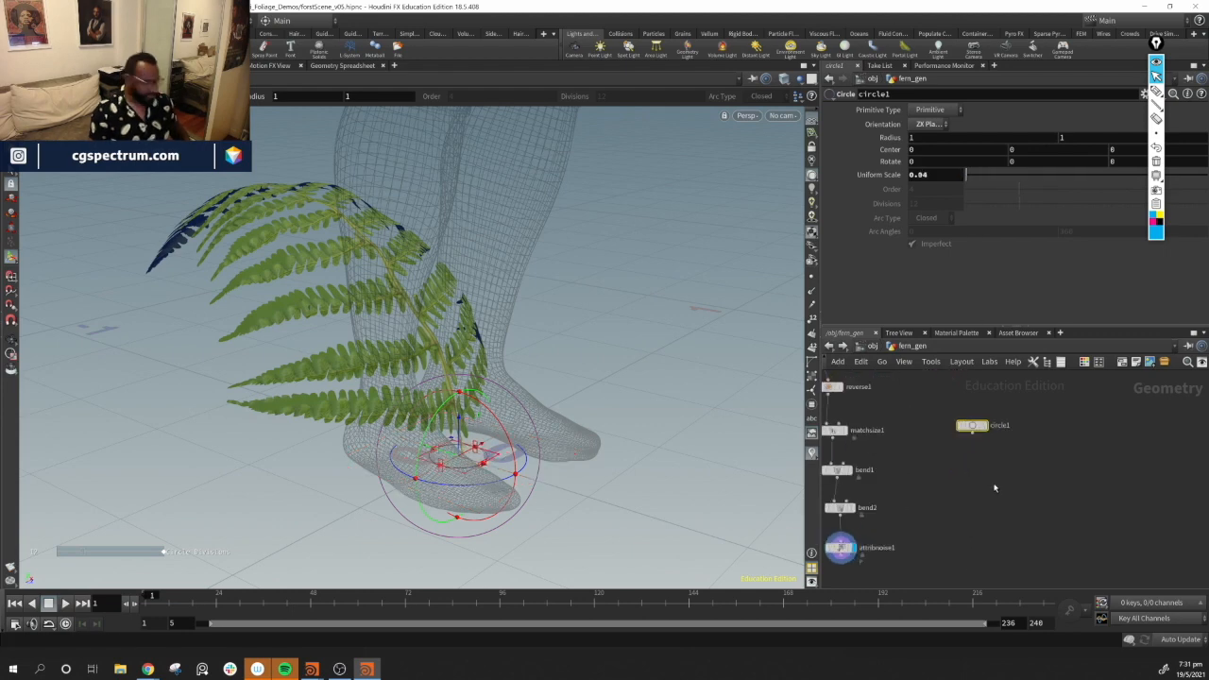
key("Tab")
type("sca")
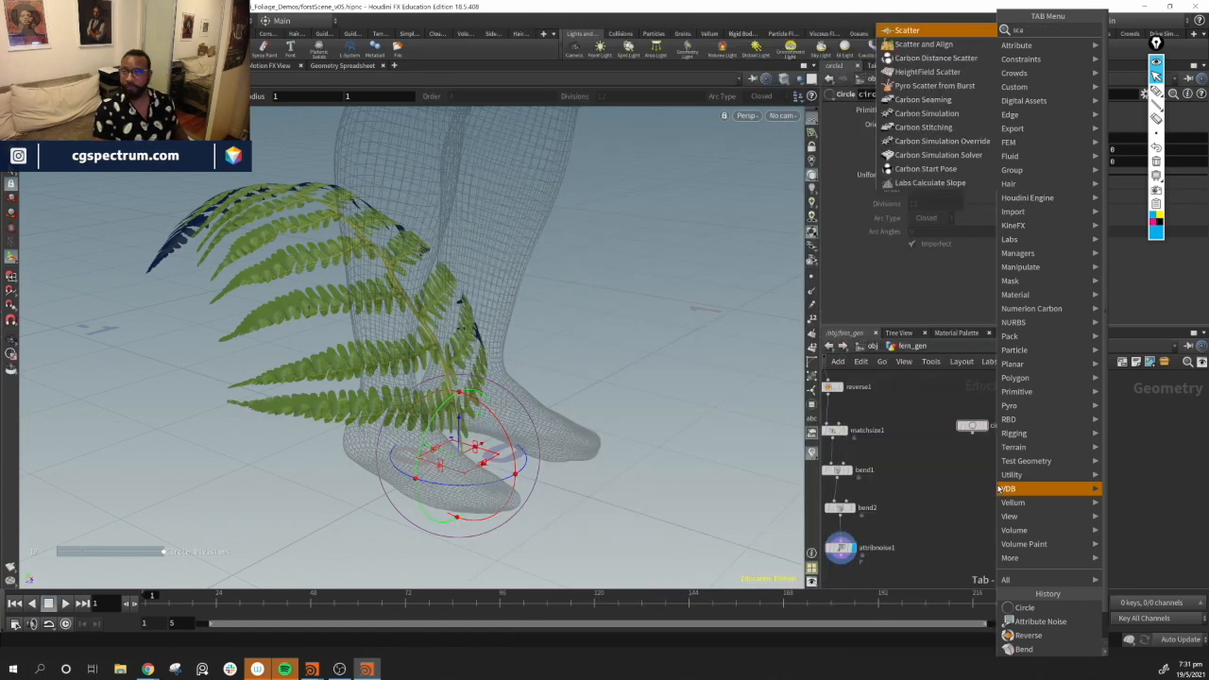
key("Return")
left_click(997, 480)
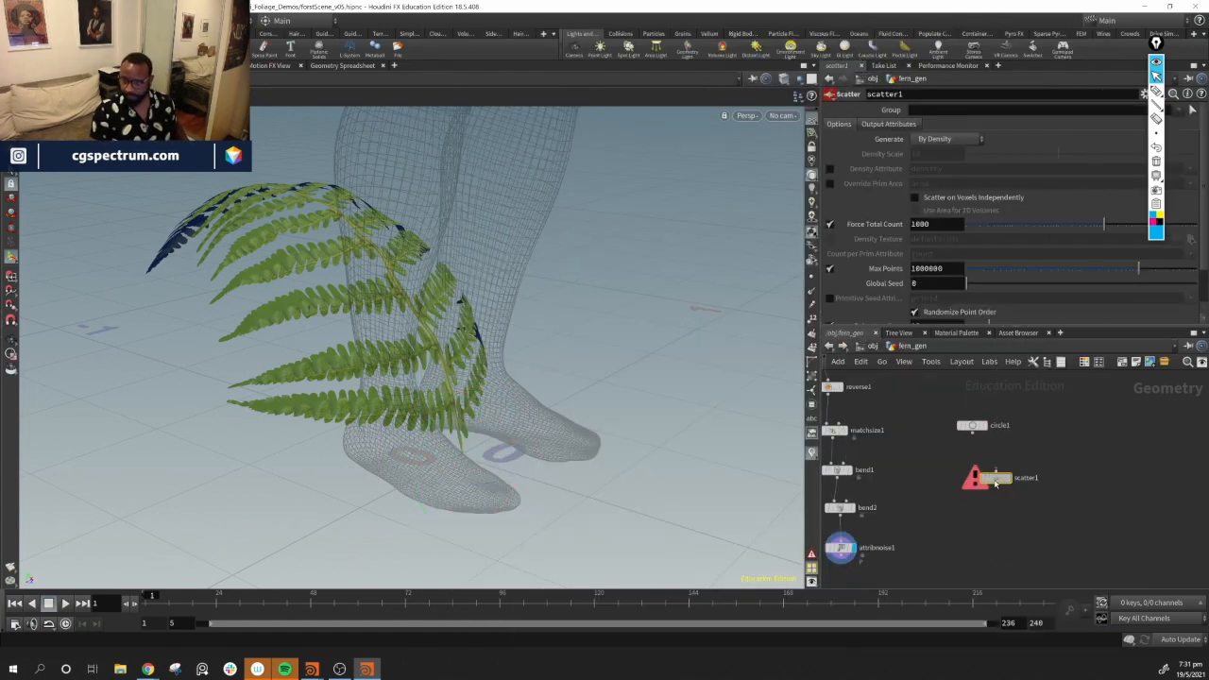
left_click_drag(996, 484, 988, 492)
left_click_drag(973, 434, 990, 479)
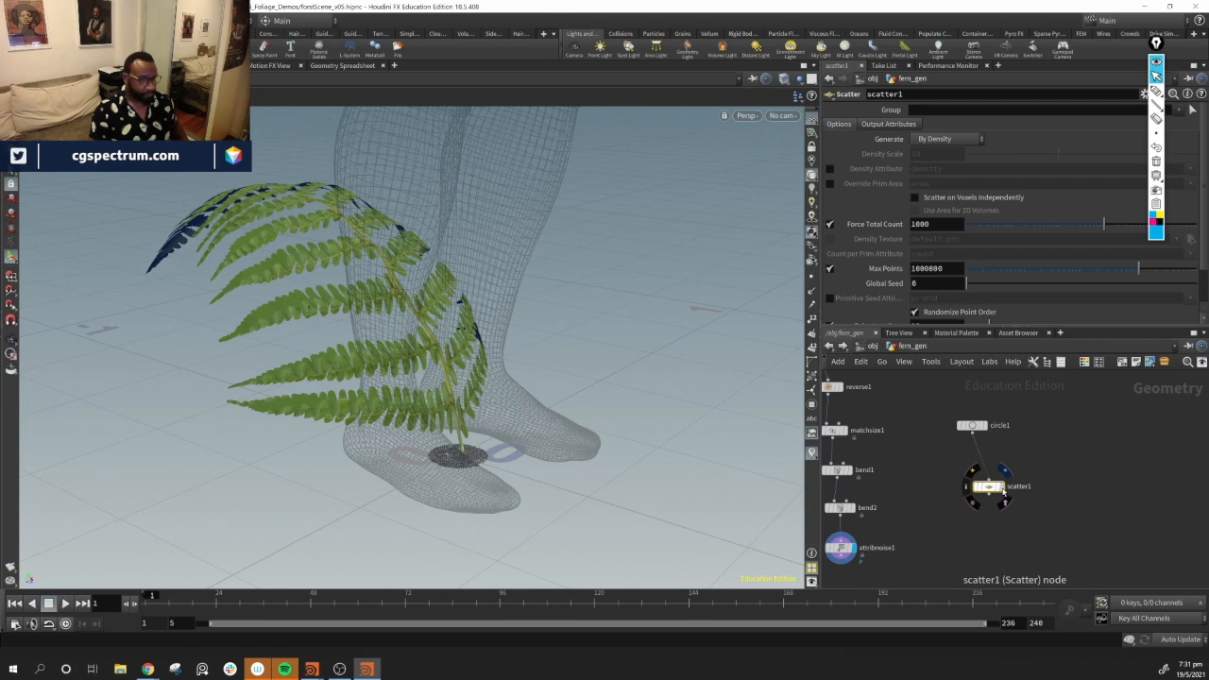
left_click(1001, 487)
Set the scatter's Force Total Count to 15
left_click_drag(591, 508, 366, 512)
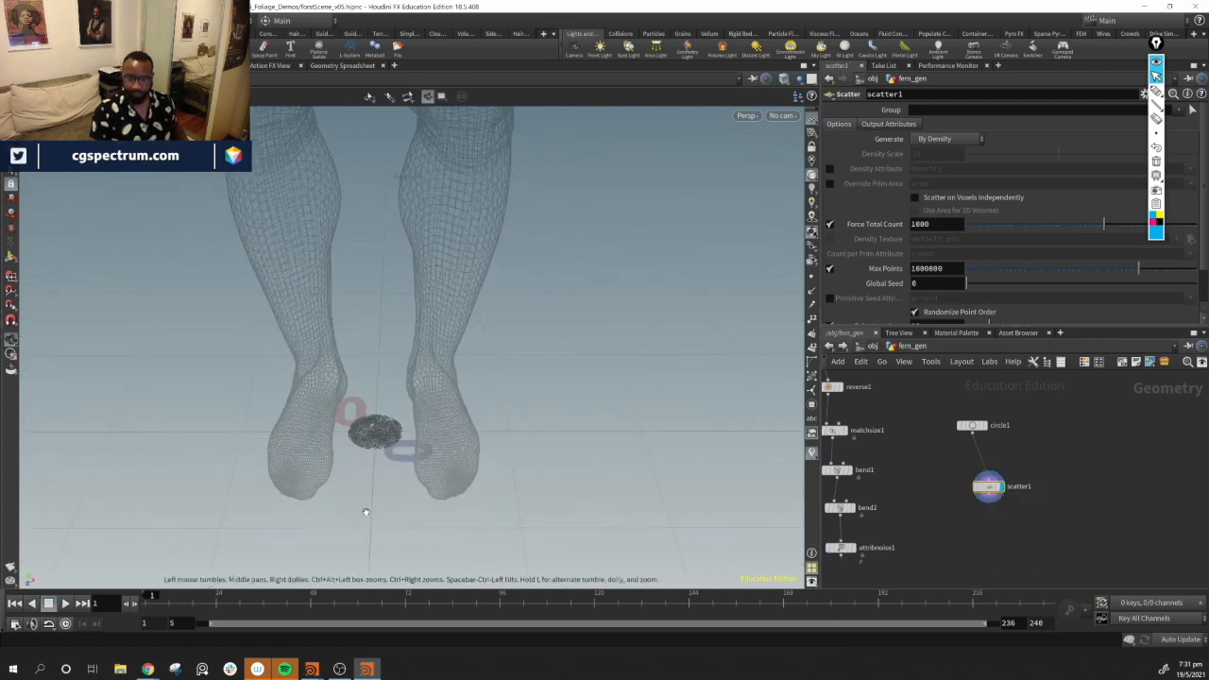
left_click_drag(1087, 225, 1013, 228)
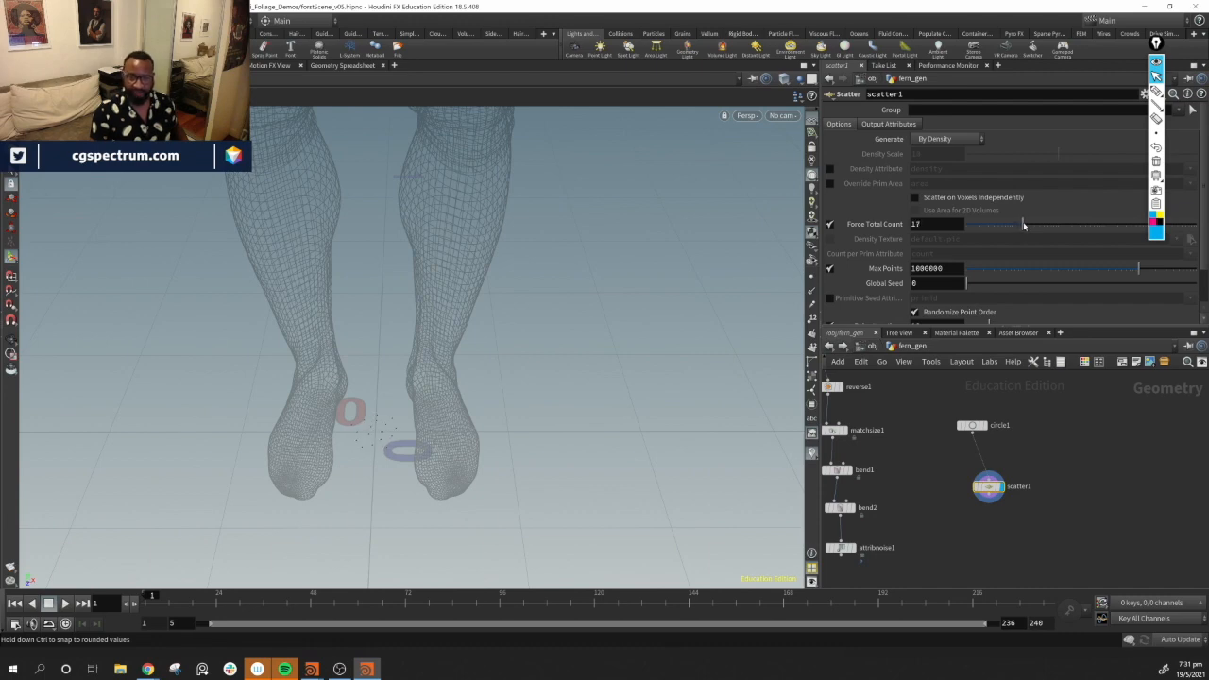
left_click_drag(1022, 226, 1029, 225)
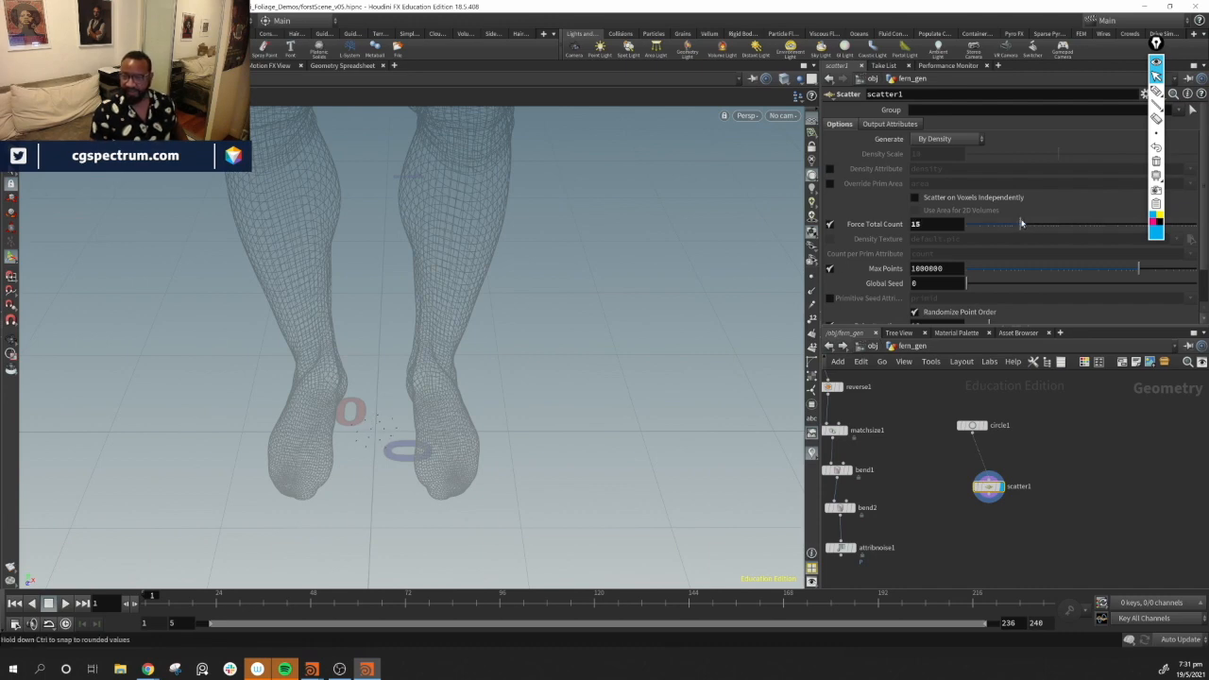
Rearrange the circle and scatter nodes beside the fern chain
left_click_drag(348, 444, 692, 484, "alt")
mouse_move(988, 486)
left_mouse_down()
mouse_move(998, 505)
mouse_move(1010, 486)
mouse_move(981, 492)
left_mouse_up()
middle_click_drag(1057, 523, 1098, 487)
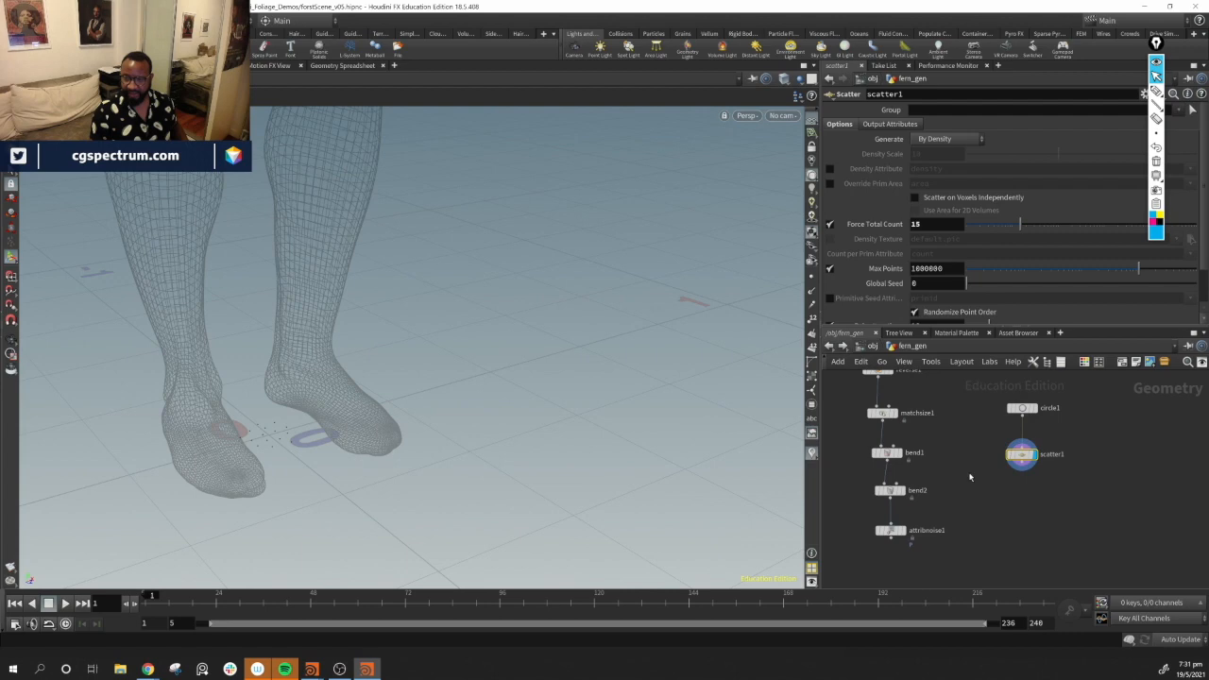
left_click_drag(1079, 382, 995, 497)
middle_click_drag(1058, 505, 1130, 501)
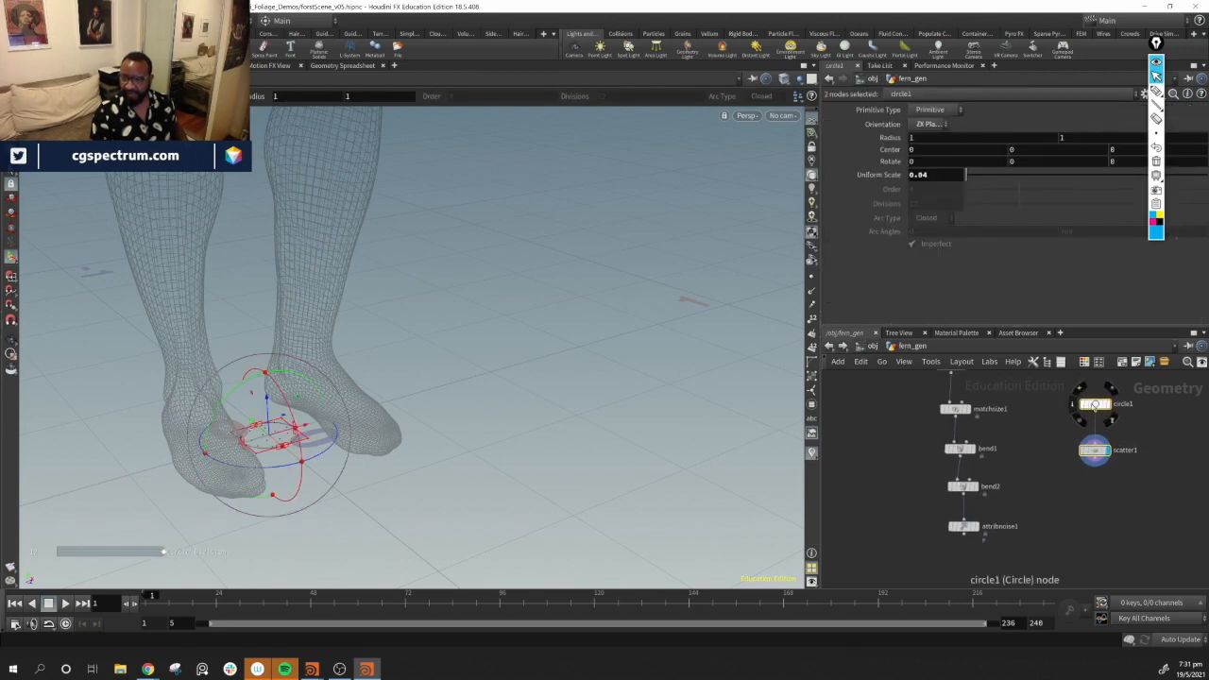
left_click_drag(1093, 409, 1096, 452)
left_click(1020, 564)
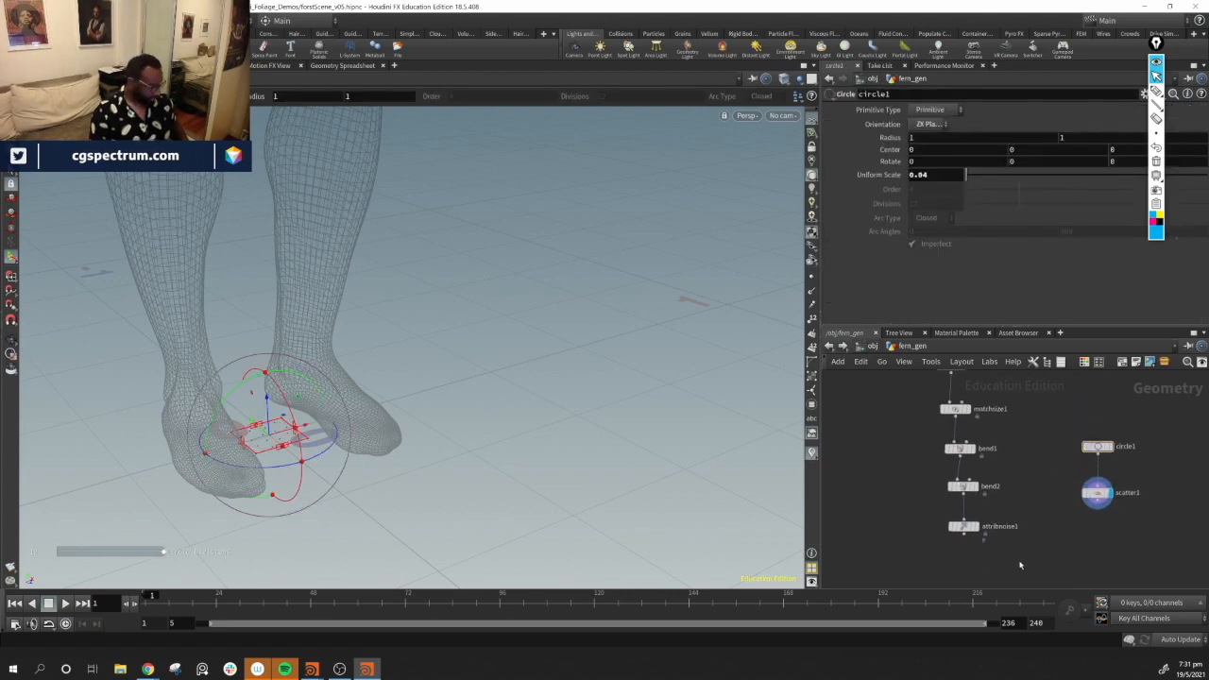
Copy the noised fern onto the scatter points with a new Copy to Points node and display it
left_click(964, 535)
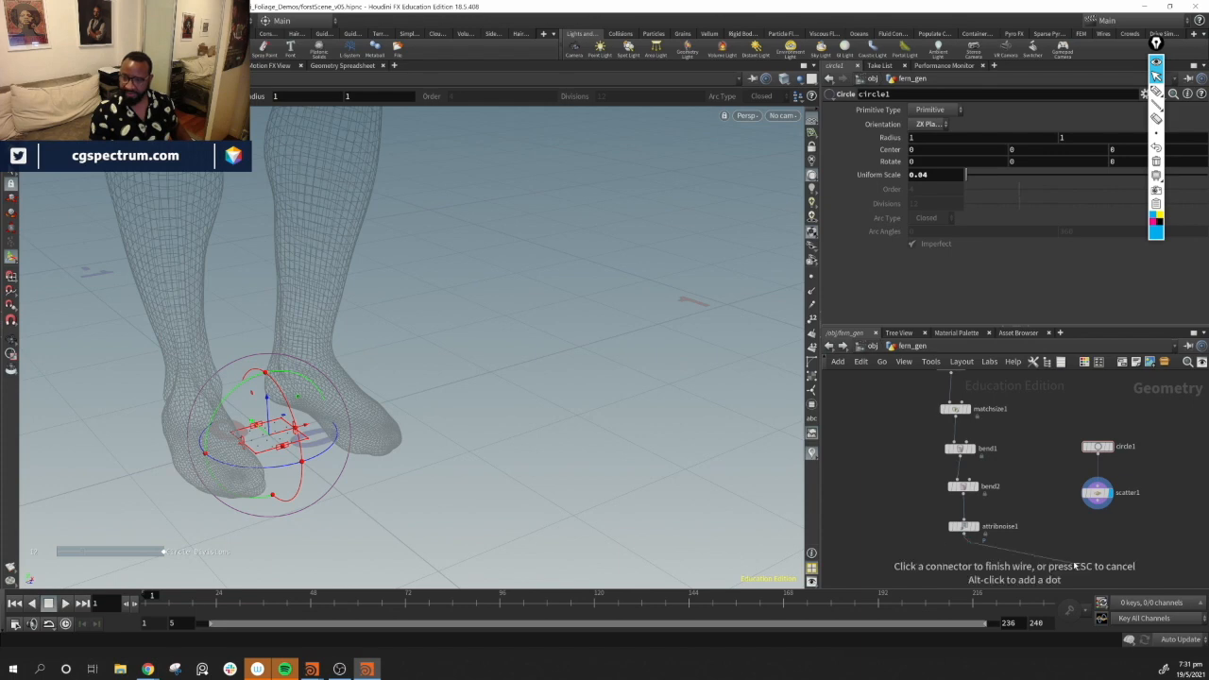
key("Tab")
type("cop")
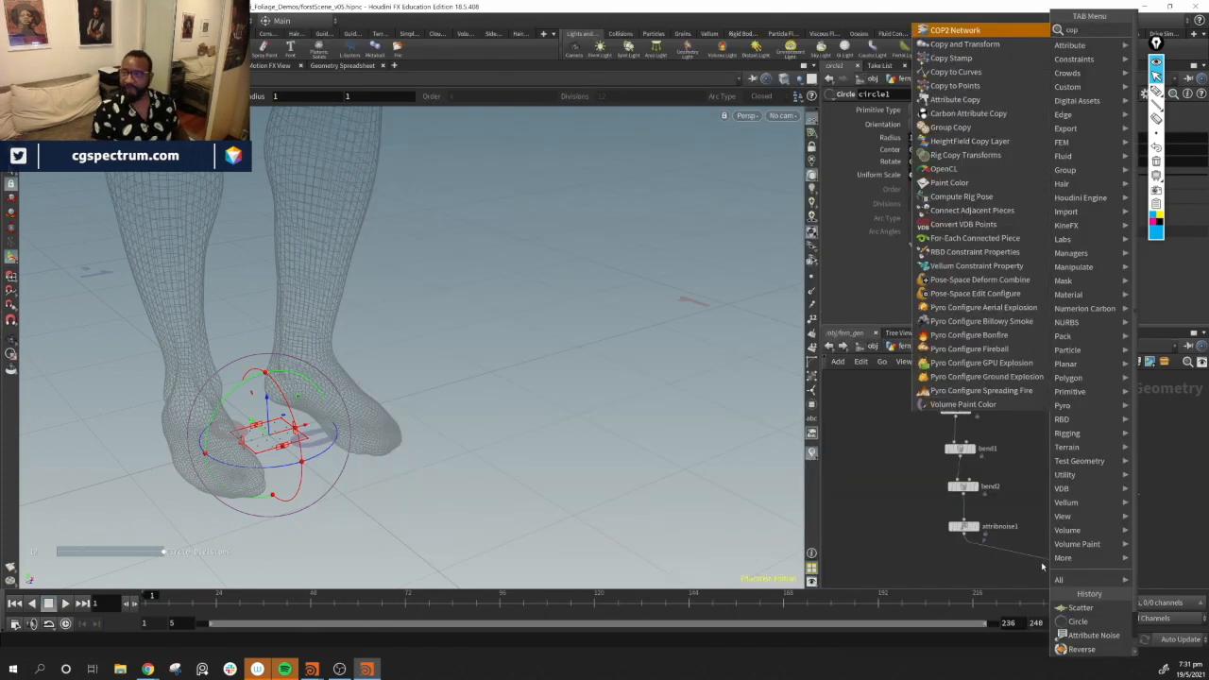
key("Down")
key("Down")
key("Down")
key("Down")
key("Return")
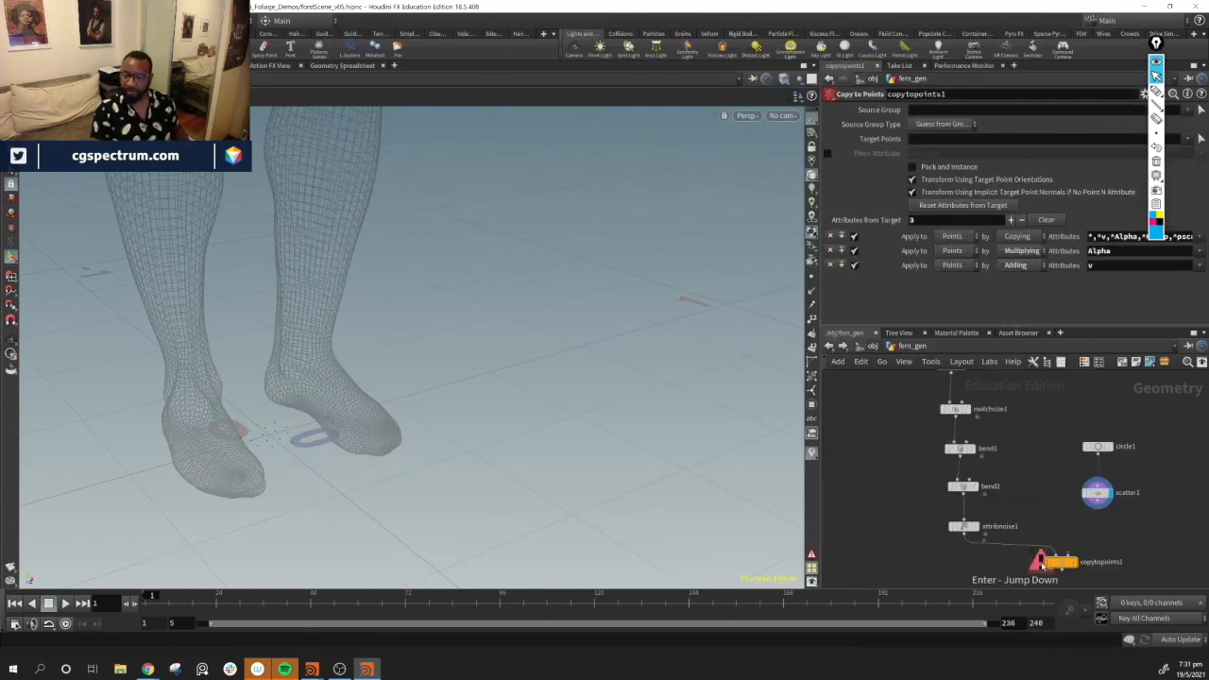
left_click_drag(1098, 510, 1069, 555)
left_click(1075, 562)
Orbit around the copied ferns to inspect the cluster's shape
mouse_move(481, 435)
left_mouse_down()
mouse_move(297, 284)
mouse_move(443, 406)
mouse_move(331, 359)
mouse_move(227, 292)
mouse_move(341, 352)
mouse_move(501, 368)
left_mouse_up()
left_click_drag(352, 408, 381, 265)
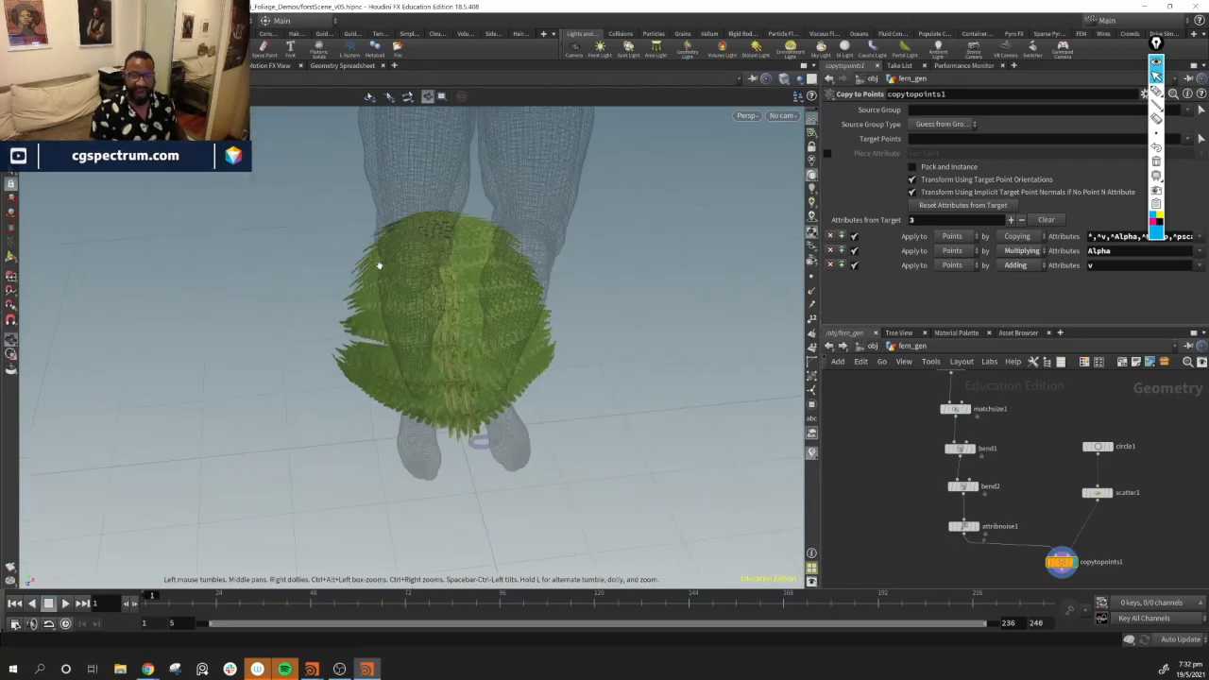
left_click_drag(424, 486, 500, 431)
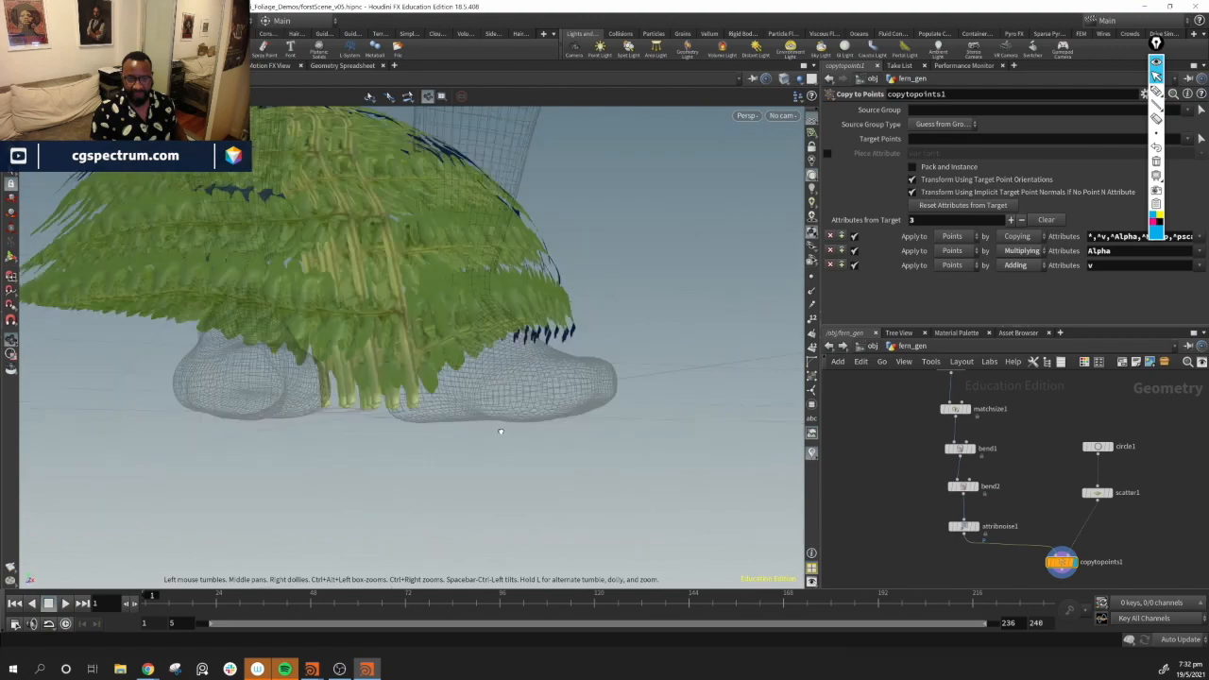
Display the scatter points alone and orbit to examine how they spread around the feet
left_click(1098, 495)
left_click_drag(1100, 495, 1100, 486)
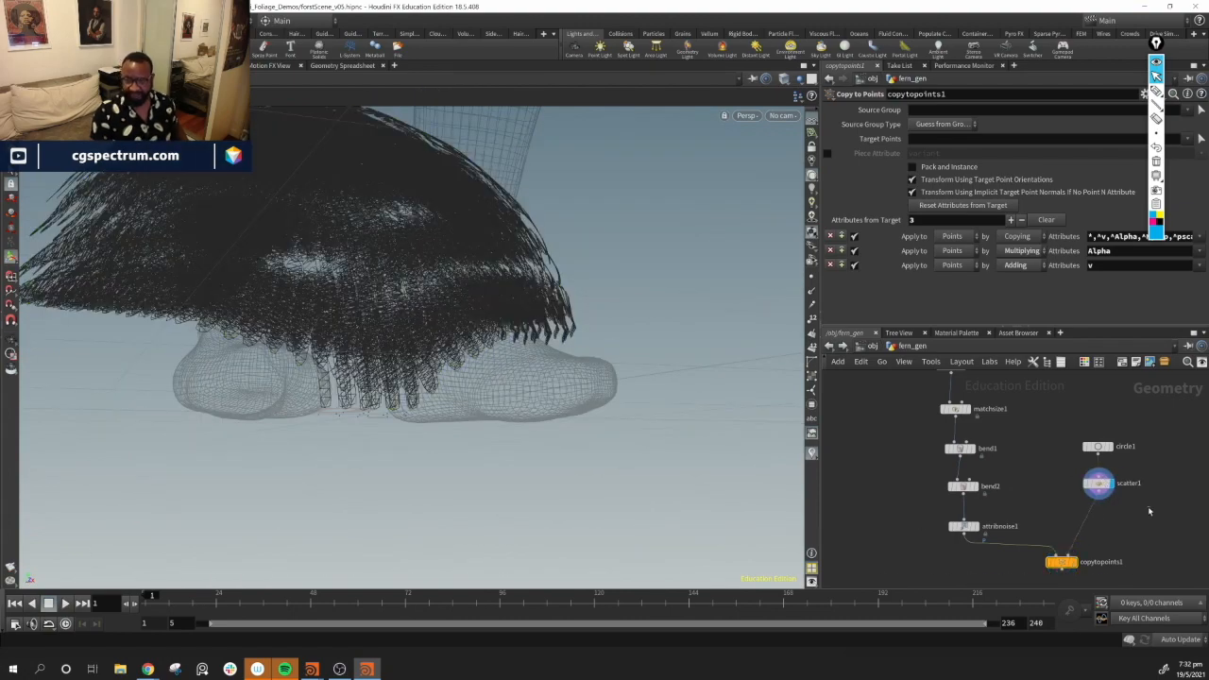
left_click_drag(350, 305, 434, 427, "alt")
right_click_drag(435, 426, 481, 454, "alt")
left_click_drag(481, 455, 440, 431, "alt")
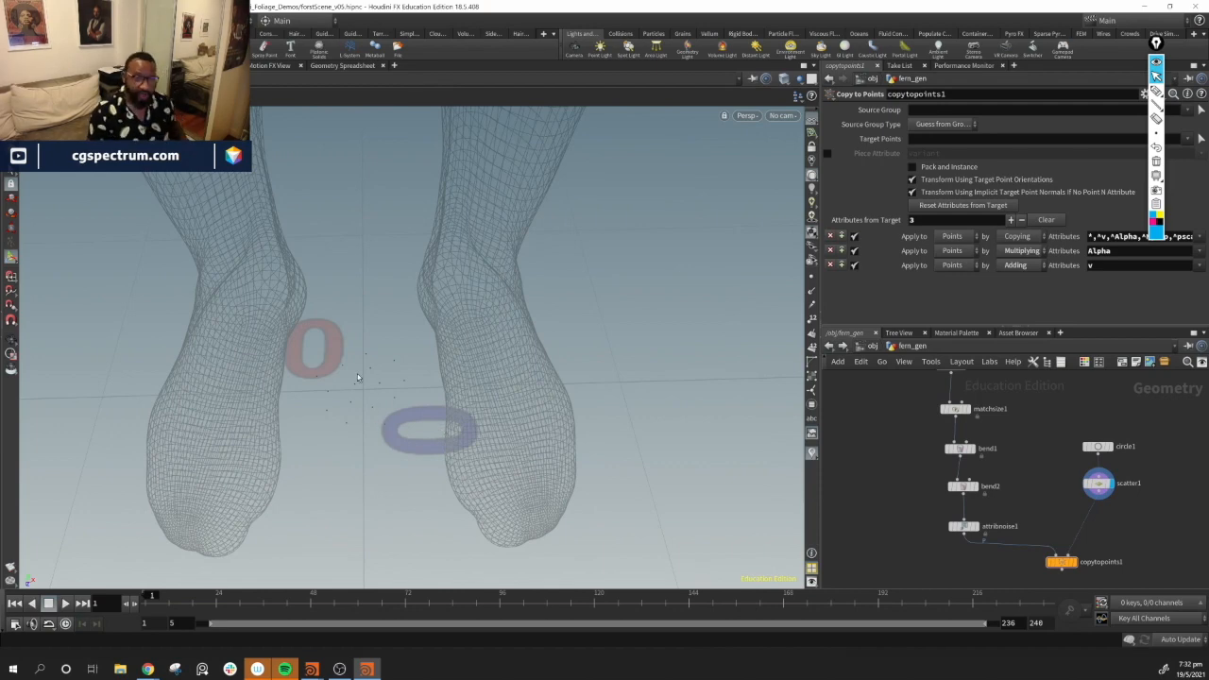
middle_click_drag(1173, 428, 1095, 622)
left_click(1011, 439)
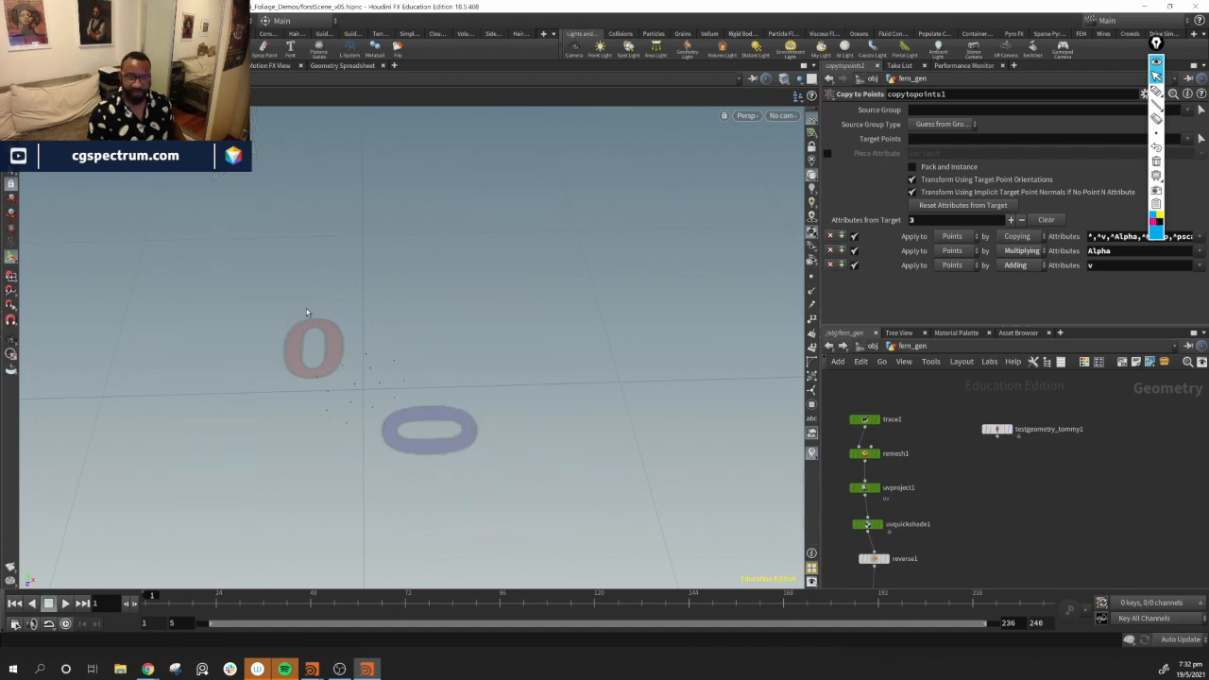
left_click_drag(357, 365, 486, 474, "alt")
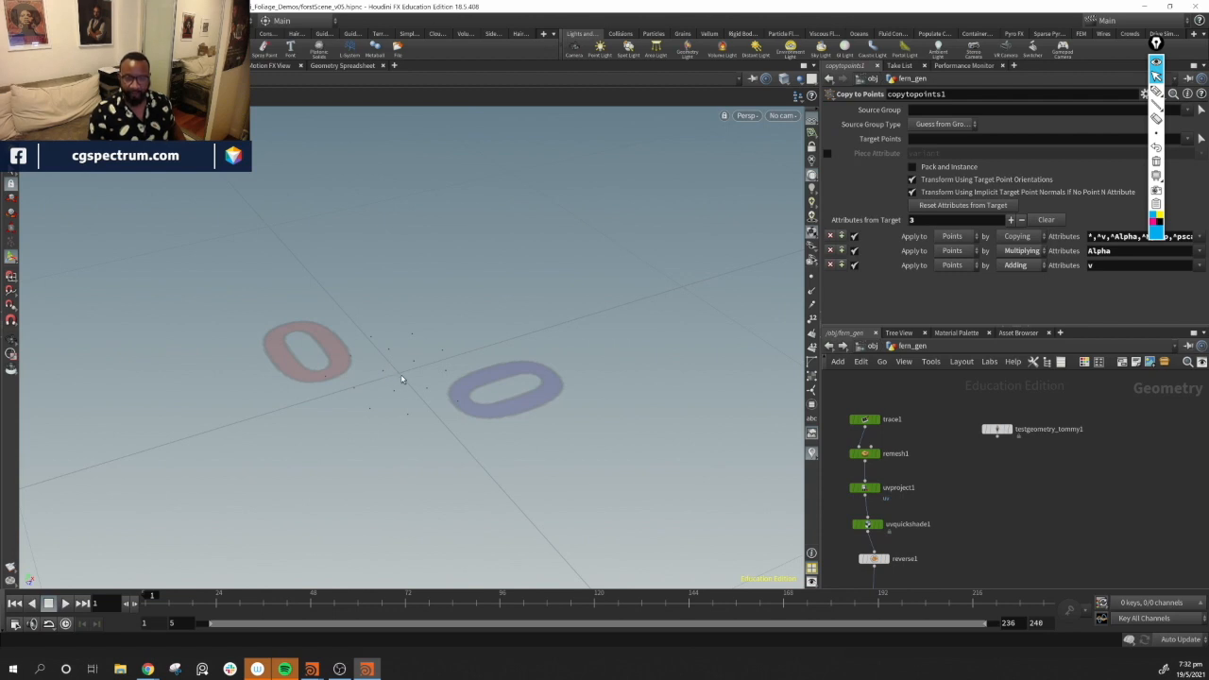
left_click_drag(402, 378, 470, 386, "alt")
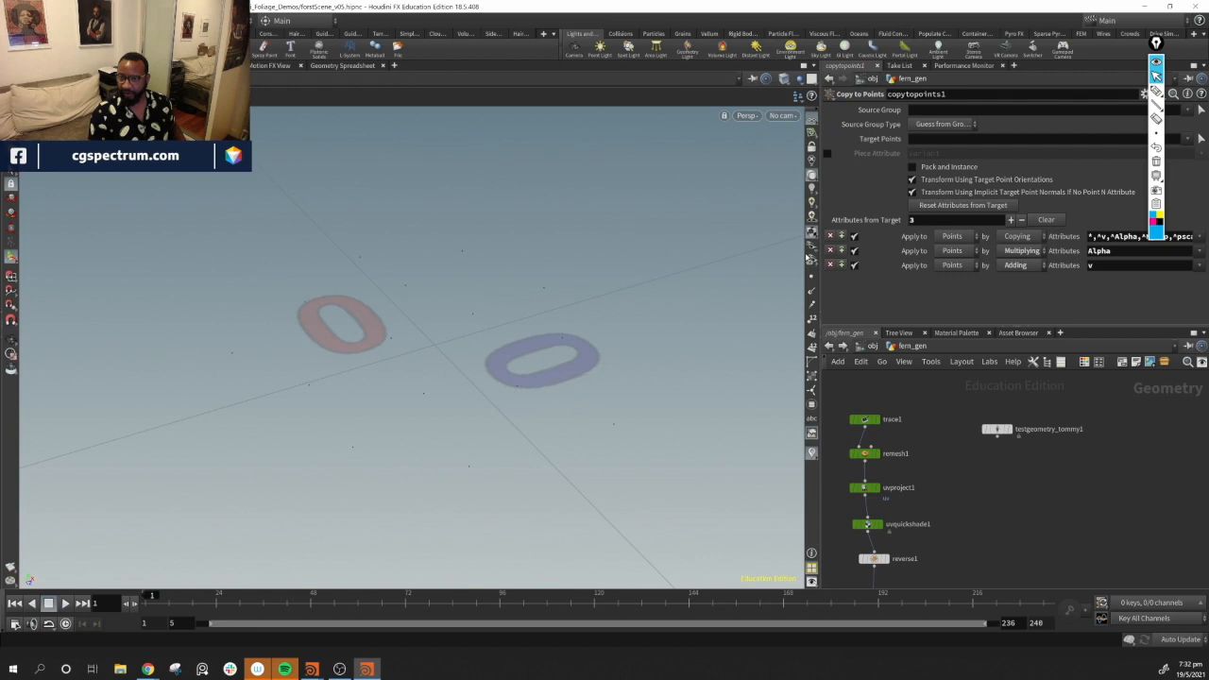
left_click_drag(586, 421, 529, 468, "alt")
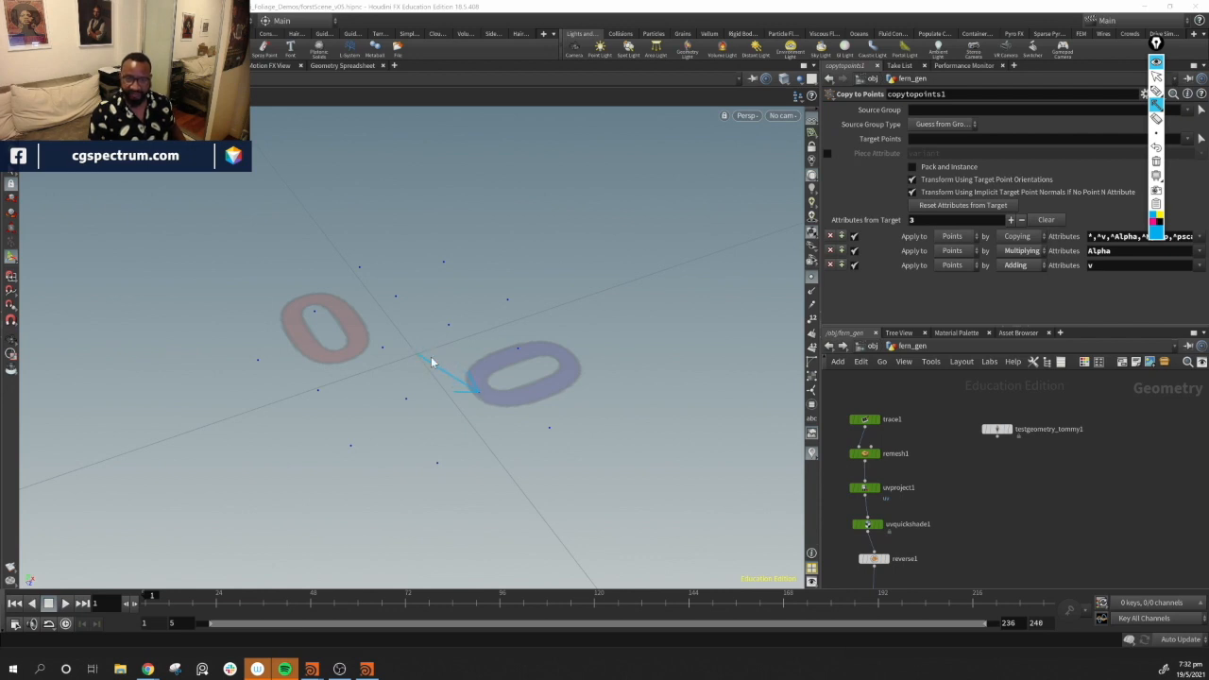
left_click_drag(512, 349, 417, 353)
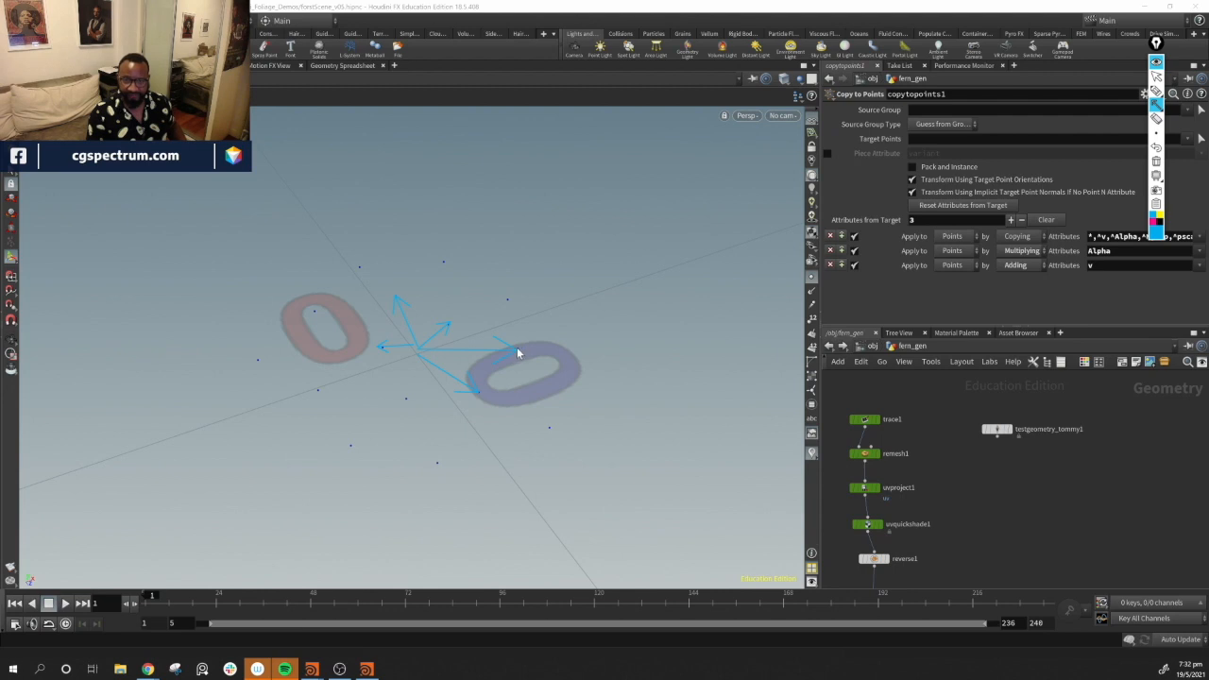
left_click_drag(518, 353, 648, 352)
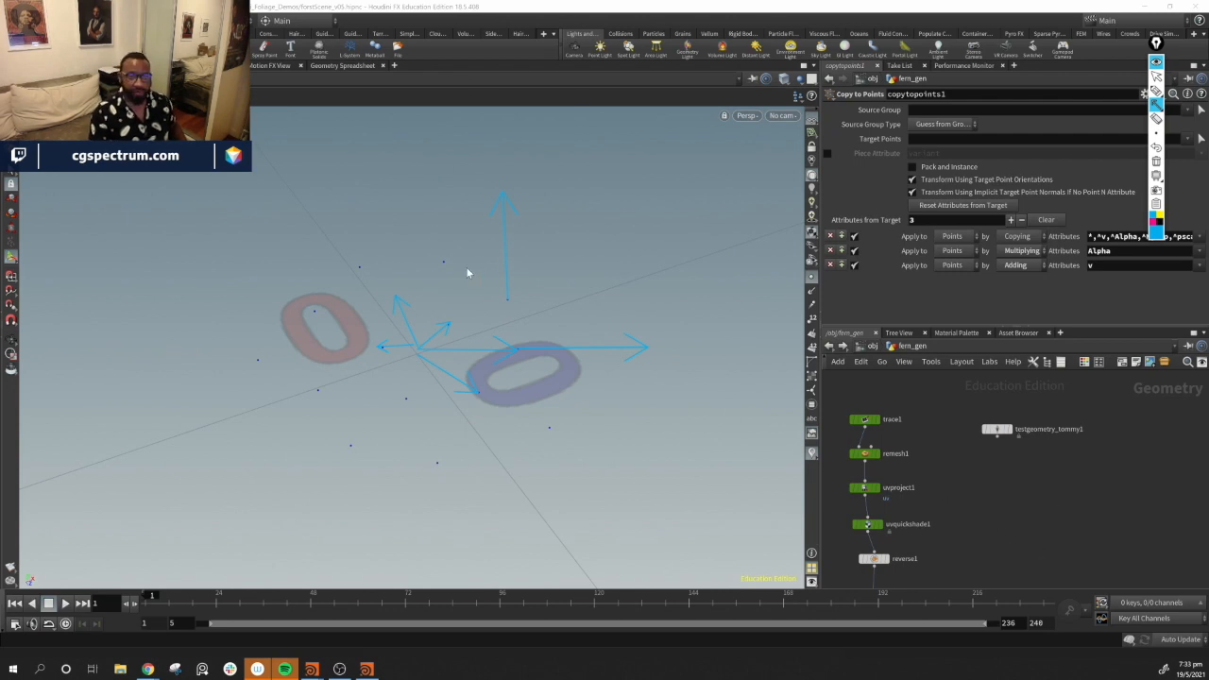
left_click(1157, 162)
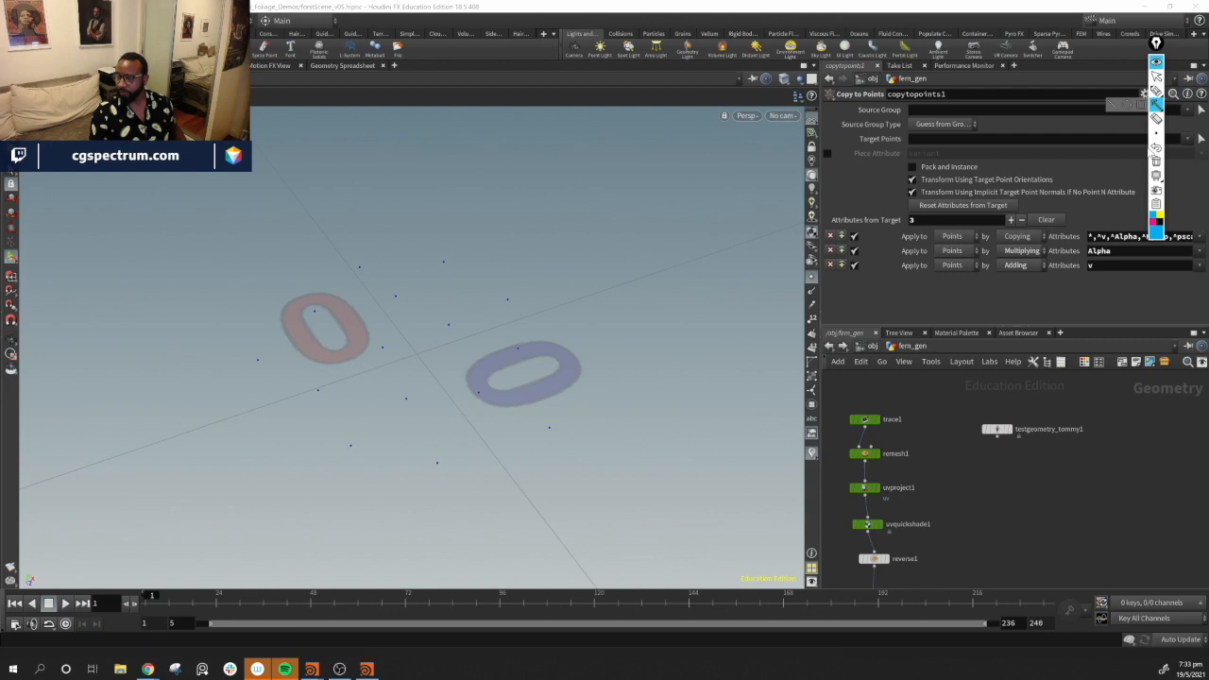
left_click(1157, 78)
middle_click_drag(1044, 535, 1072, 324)
scroll(1068, 460, "down", 1)
middle_click_drag(1108, 506, 1052, 470)
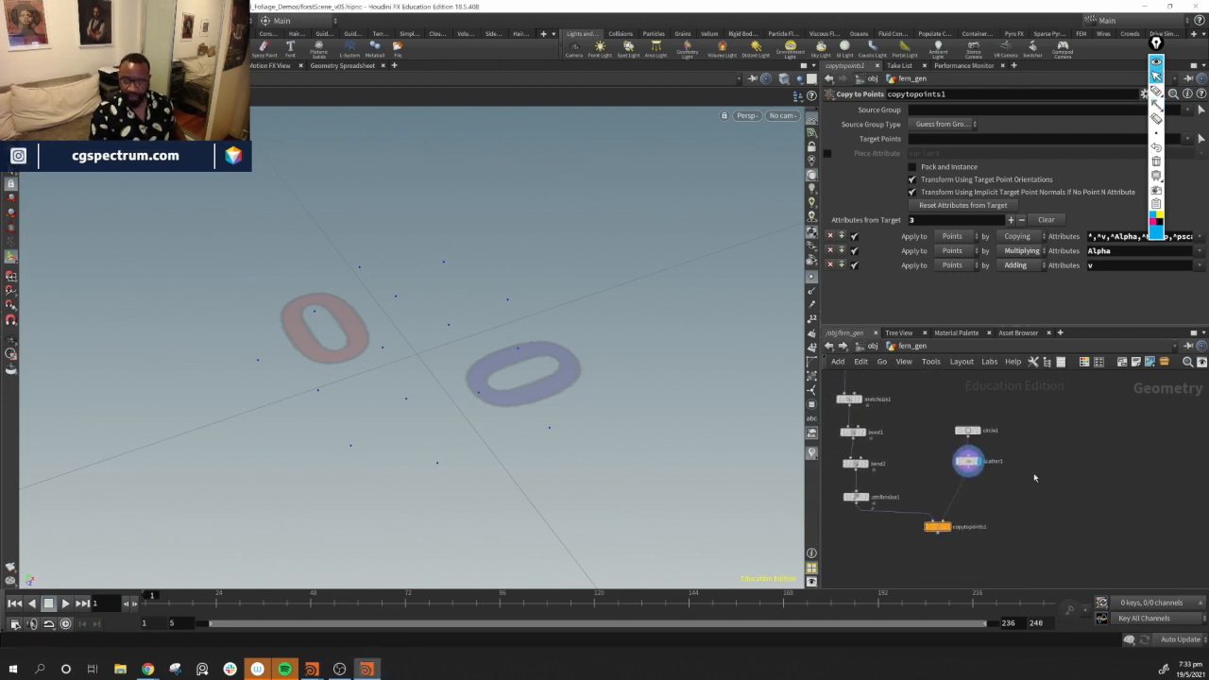
Tidy the network and insert an Attribute VOP between the scatter node and Copy to Points
scroll(1007, 485, "up", 2)
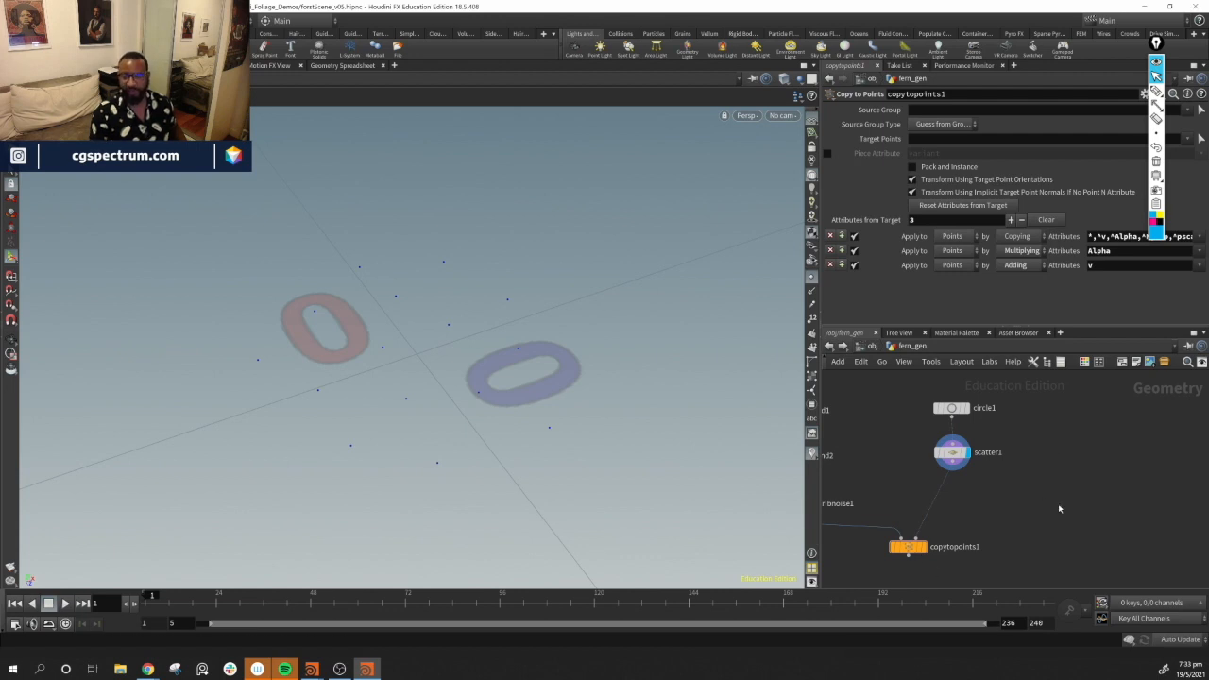
key("l")
left_click_drag(912, 501, 888, 527)
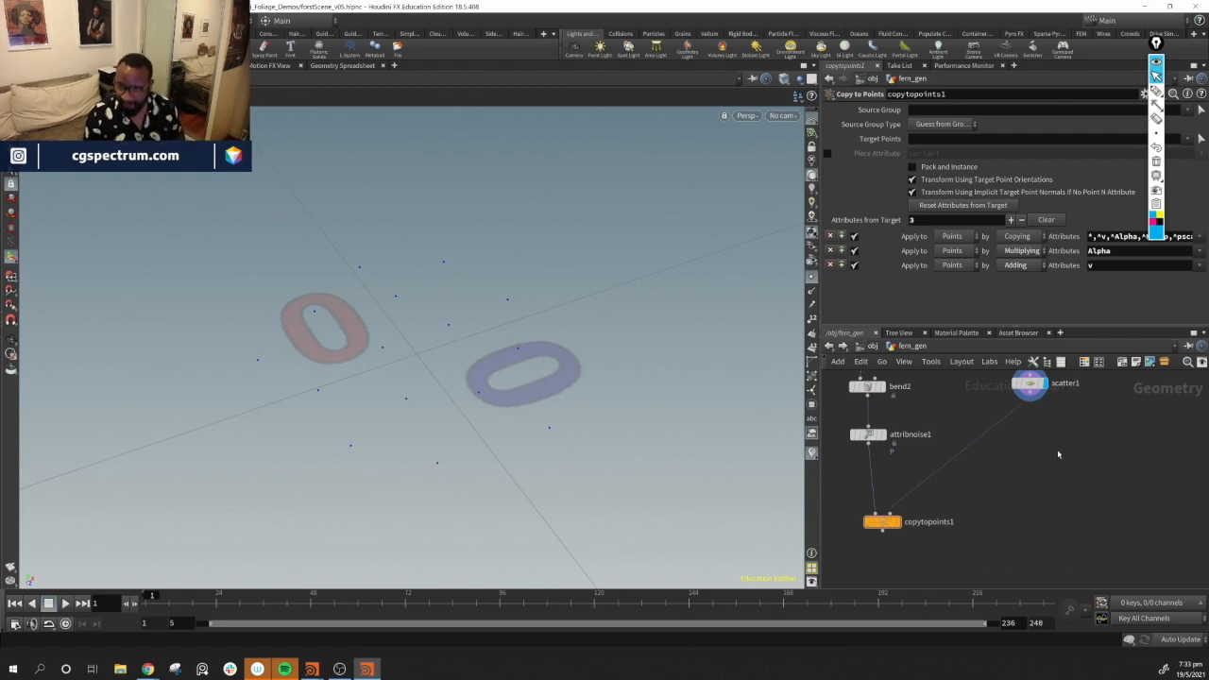
key("h")
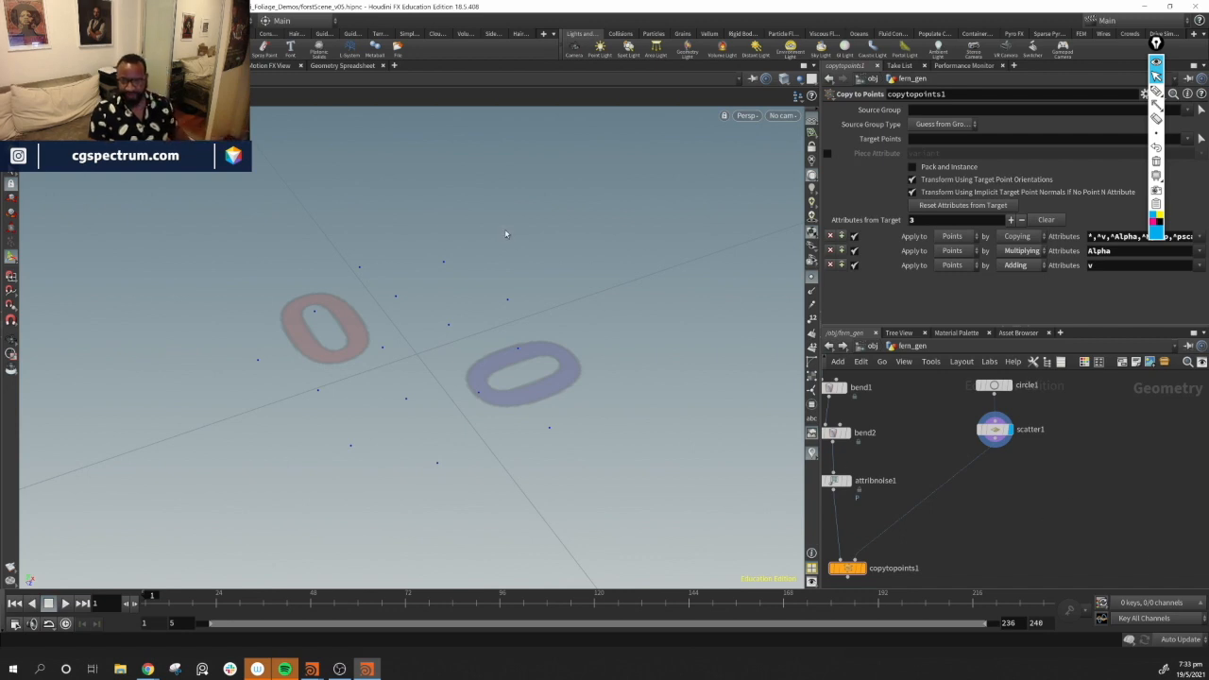
middle_click_drag(1039, 493, 1042, 482)
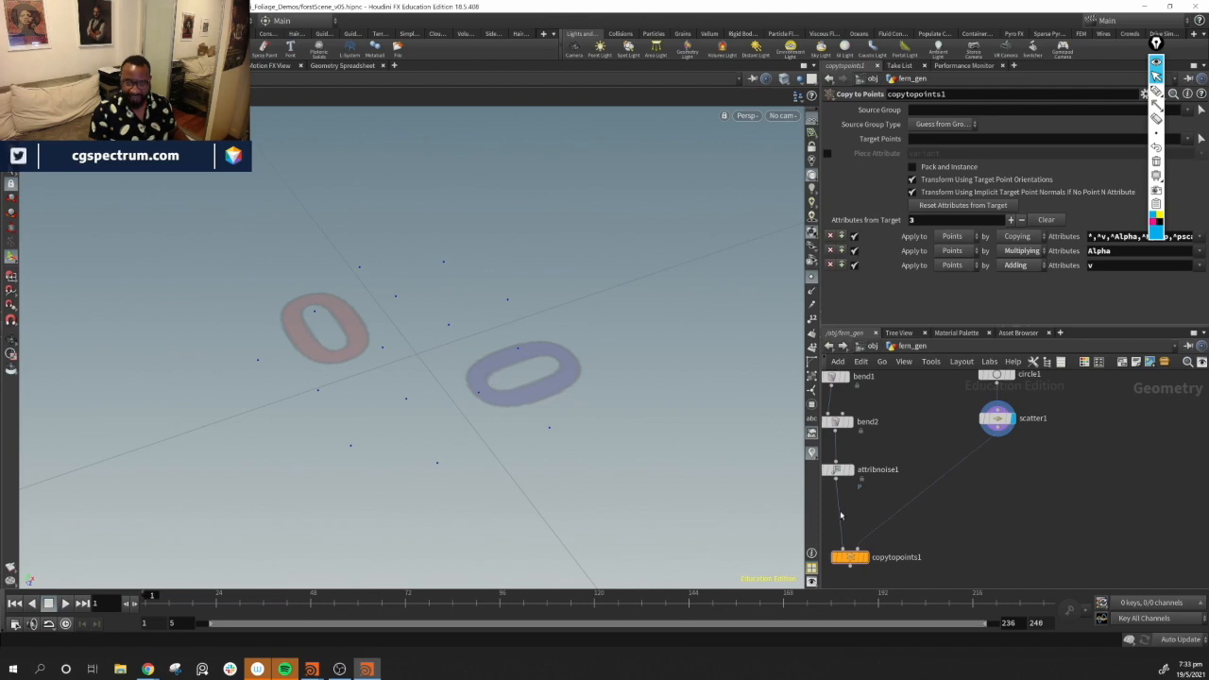
middle_click_drag(1035, 517, 1026, 516)
key("Tab")
mouse_move(985, 488)
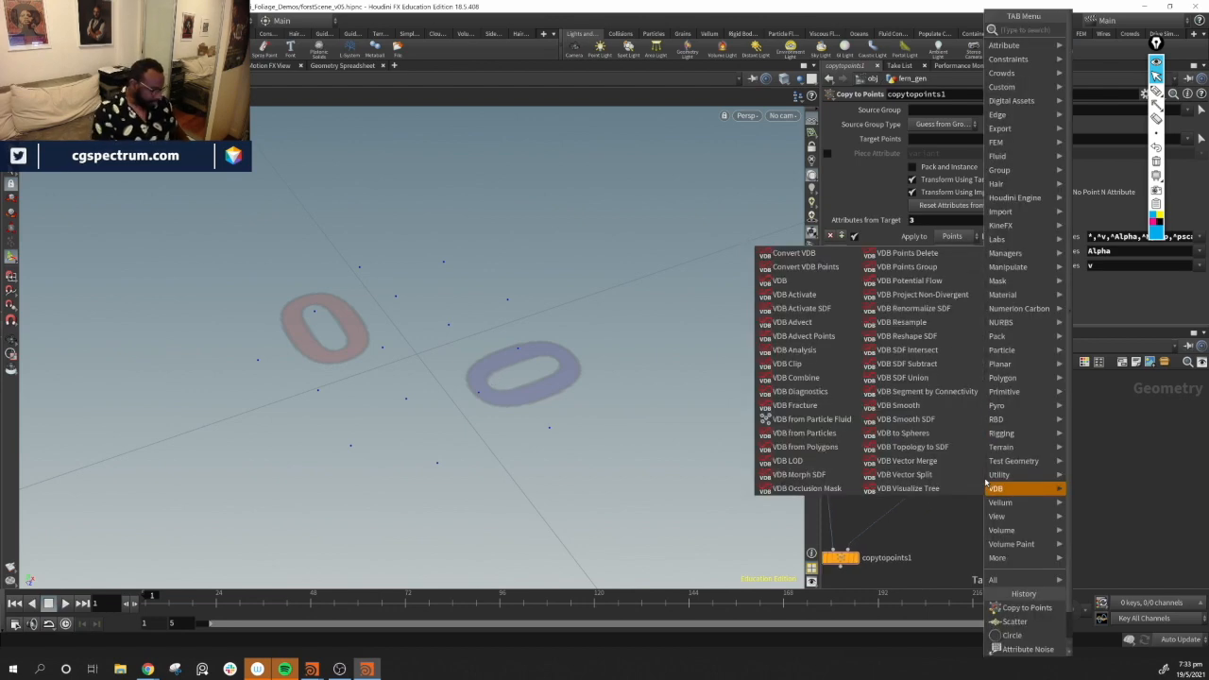
type("av")
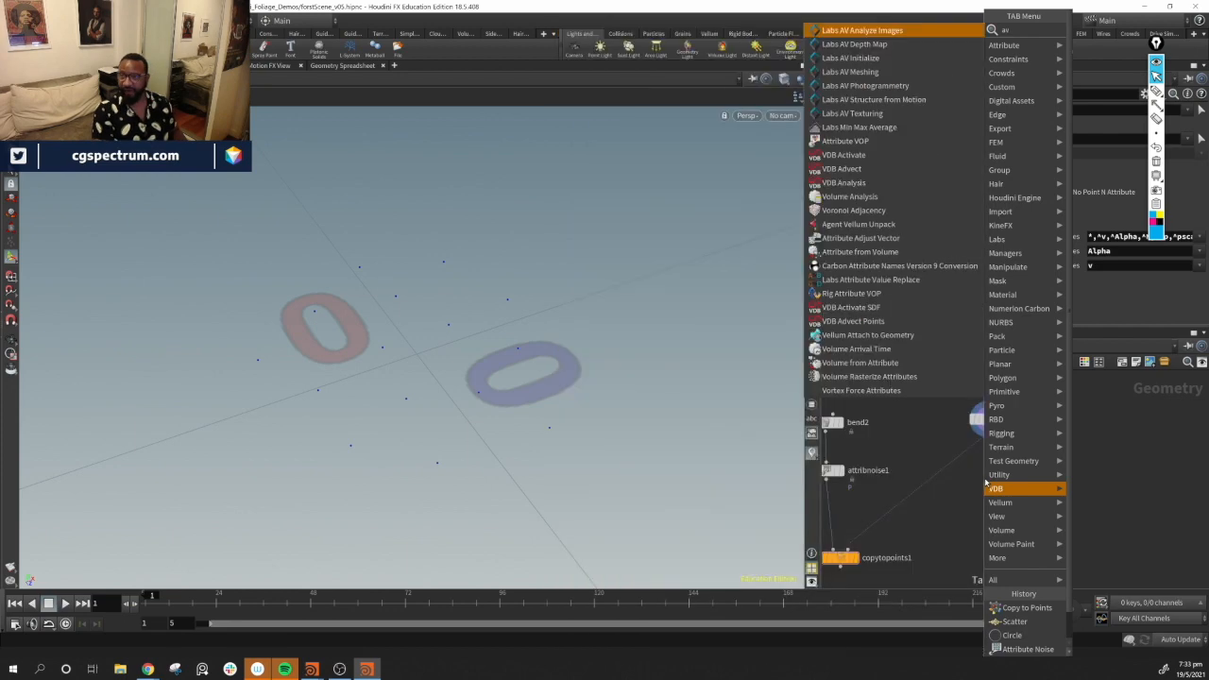
key("BackSpace")
type("v")
key("Return")
left_click(957, 475)
left_click_drag(955, 479, 860, 560)
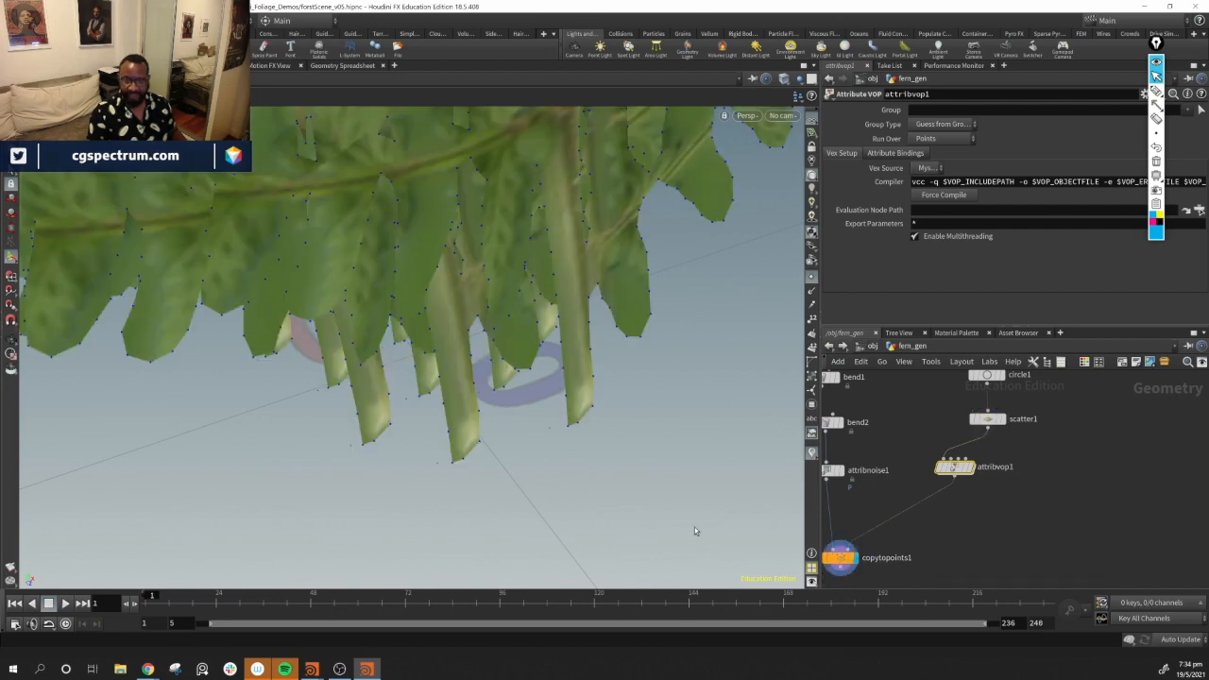
Go inside the Attribute VOP and spread out its global parameters and output nodes
right_click_drag(399, 270, 368, 251, "alt")
left_click_drag(367, 251, 522, 318, "alt")
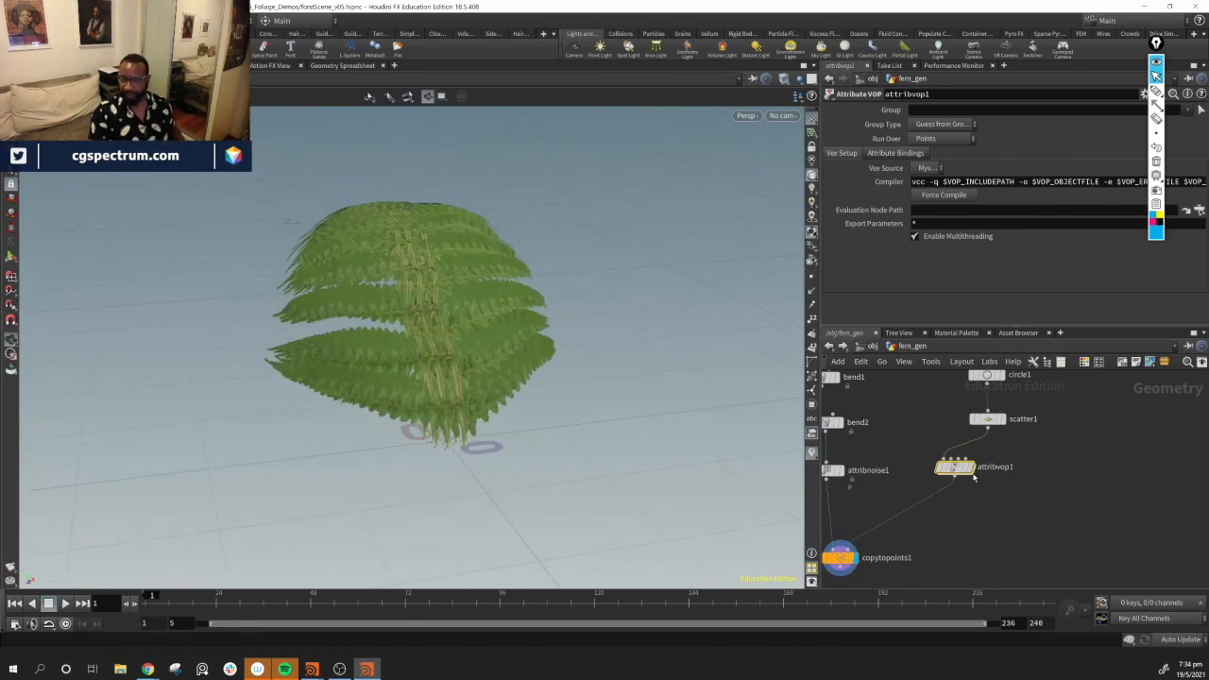
mouse_move(957, 469)
double_click(954, 468)
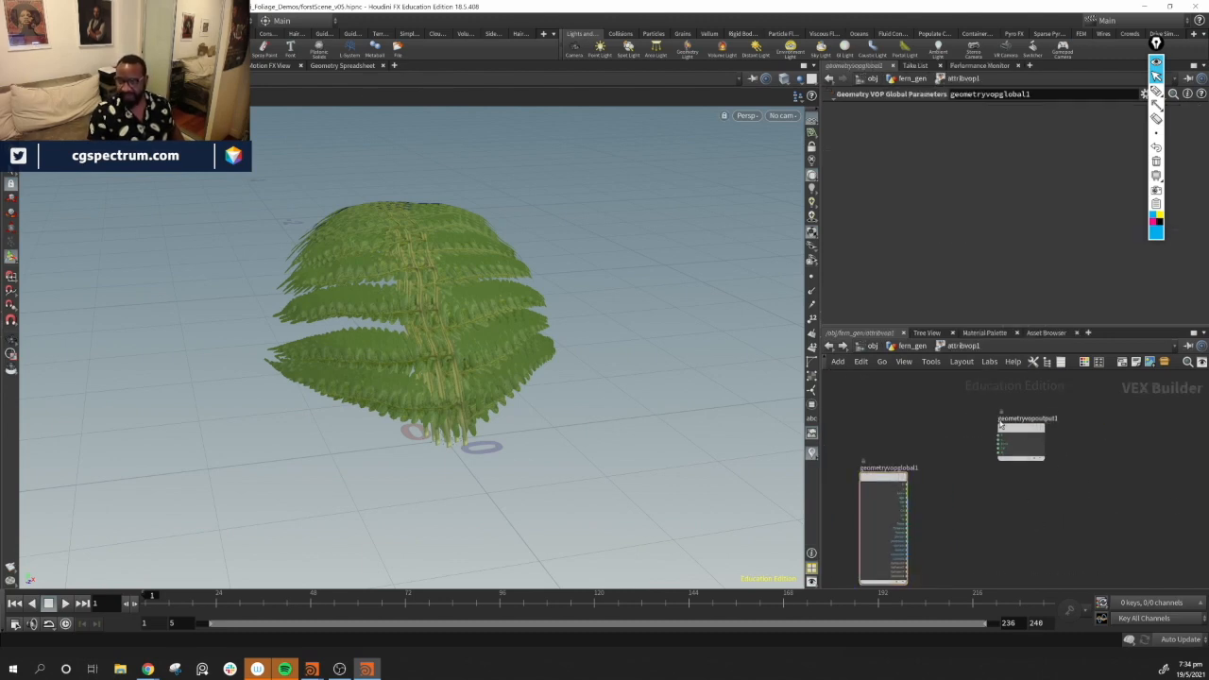
left_click_drag(1024, 443, 1112, 494)
middle_click_drag(1042, 488, 956, 448)
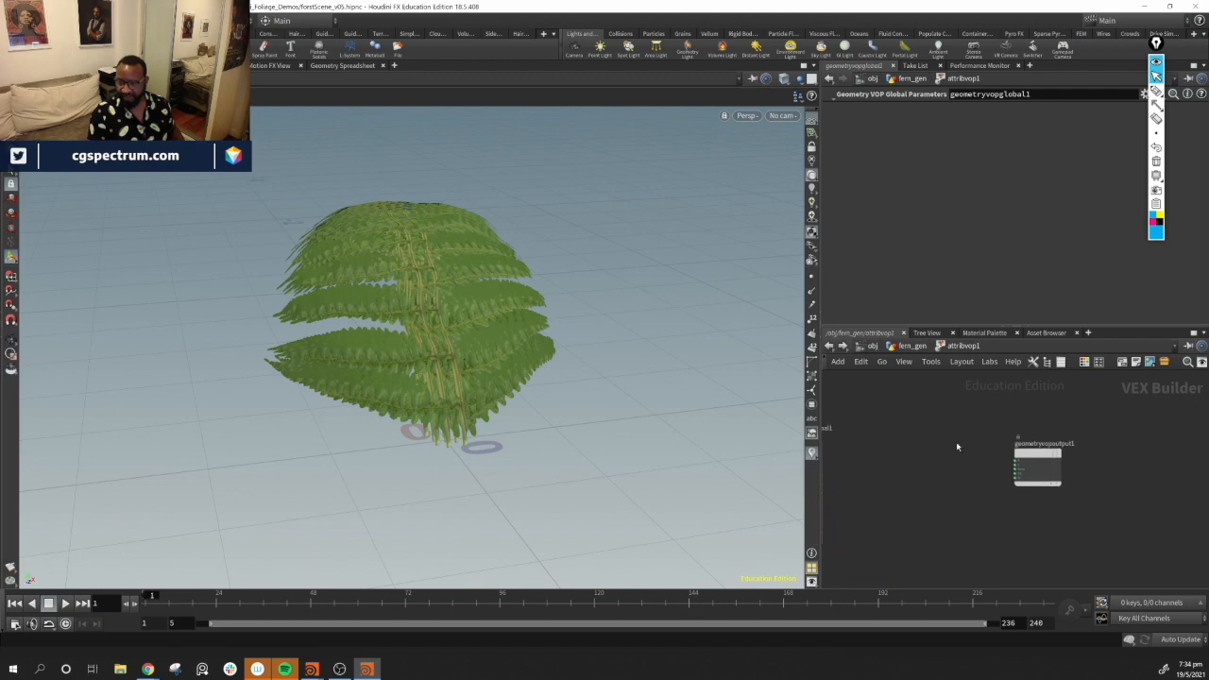
left_click_drag(1045, 469, 999, 464)
middle_click_drag(827, 443, 964, 460)
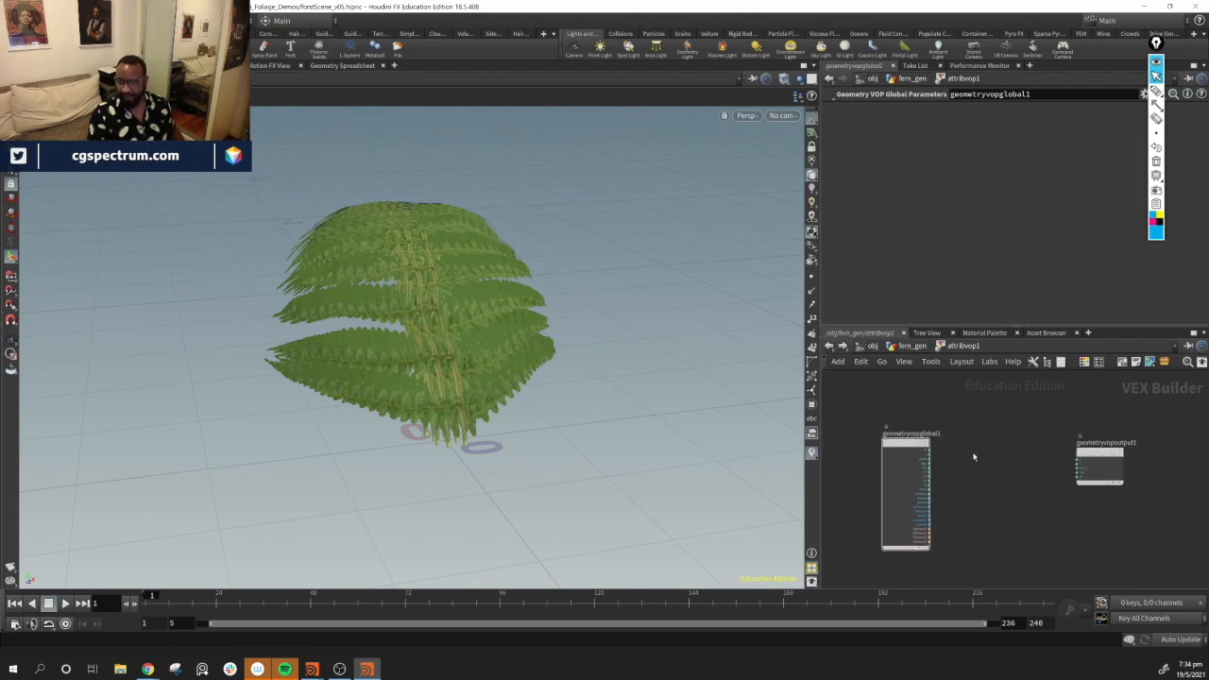
left_click_drag(928, 451, 1074, 480)
left_click_drag(518, 423, 527, 346, "alt")
left_click_drag(557, 264, 307, 277, "alt")
left_click_drag(245, 387, 518, 385, "alt")
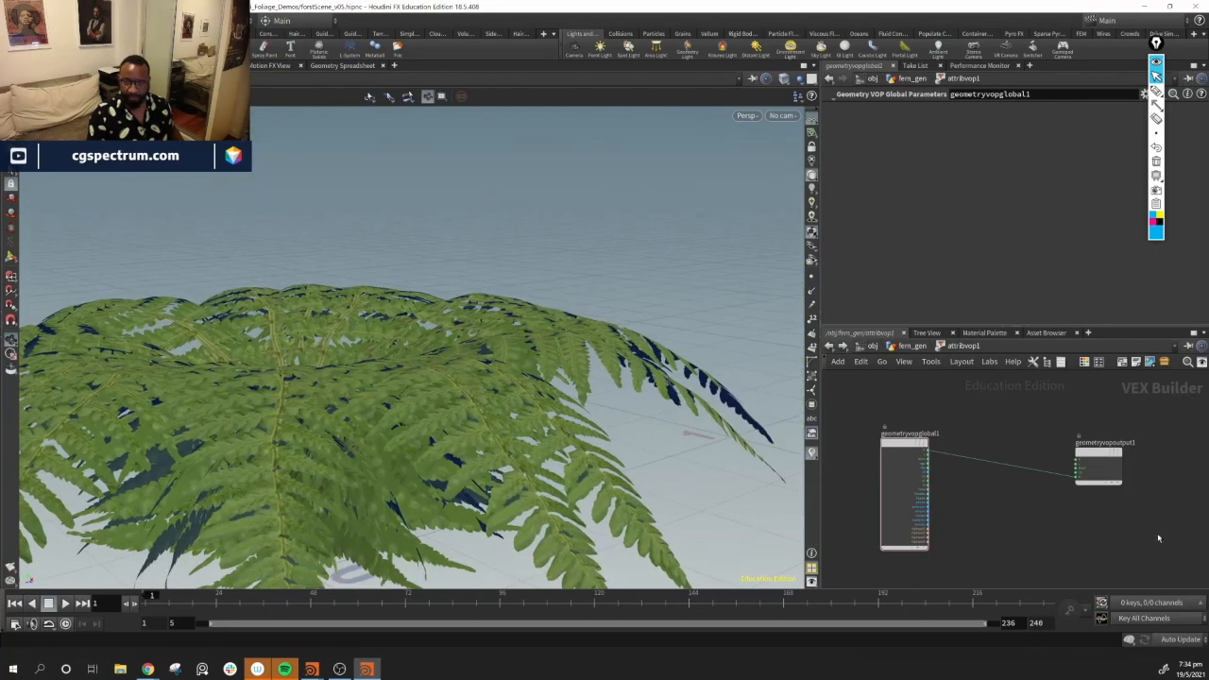
left_click_drag(1100, 455, 1085, 427)
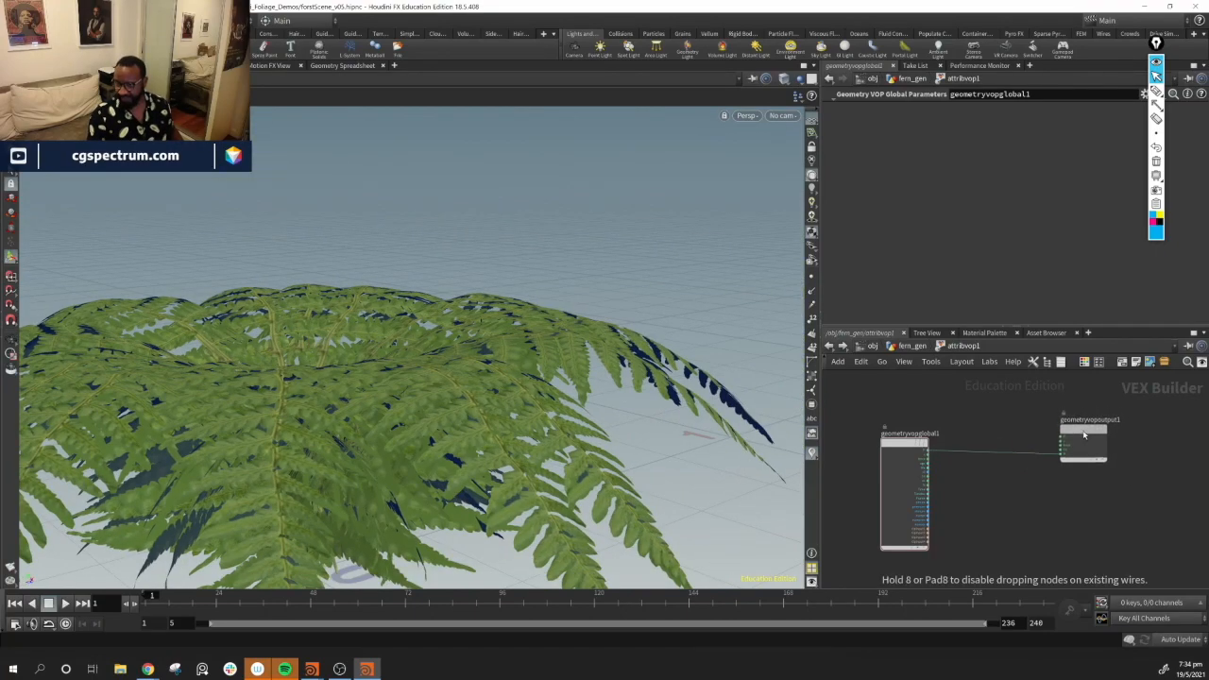
middle_click_drag(1013, 497, 1049, 567)
middle_click_drag(986, 441, 887, 443)
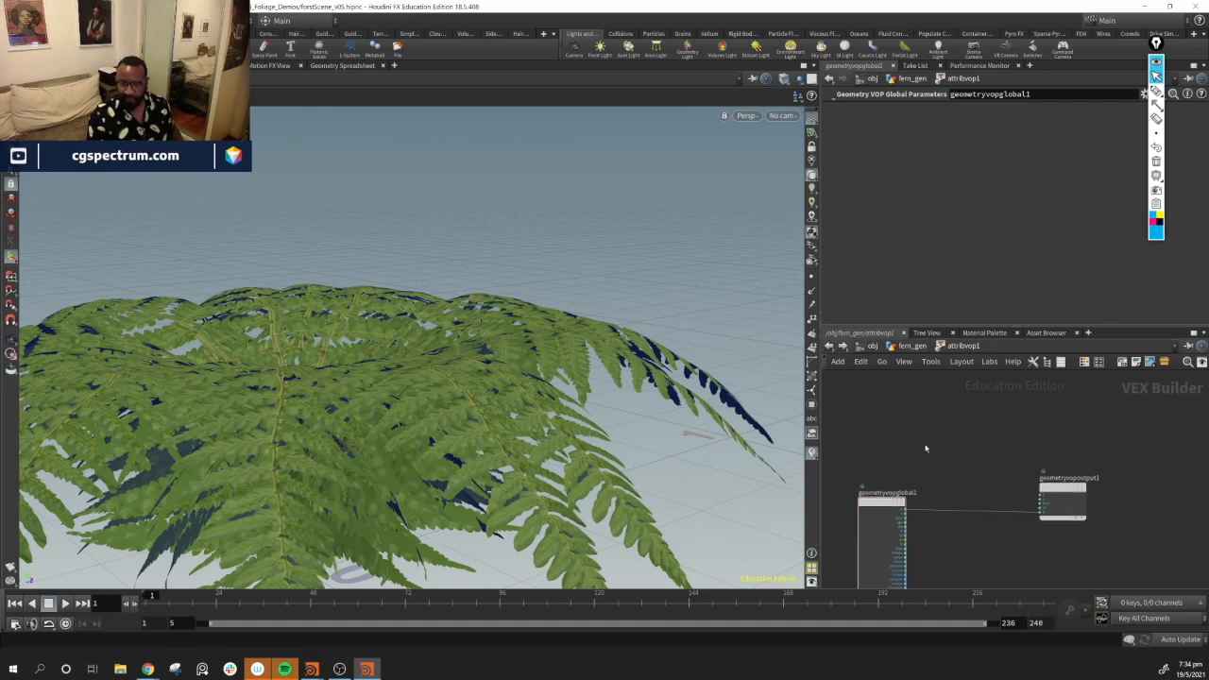
Add a Constant node set to 3 Floats (vector) with the value 0, 1, 0
key("Tab")
type("con")
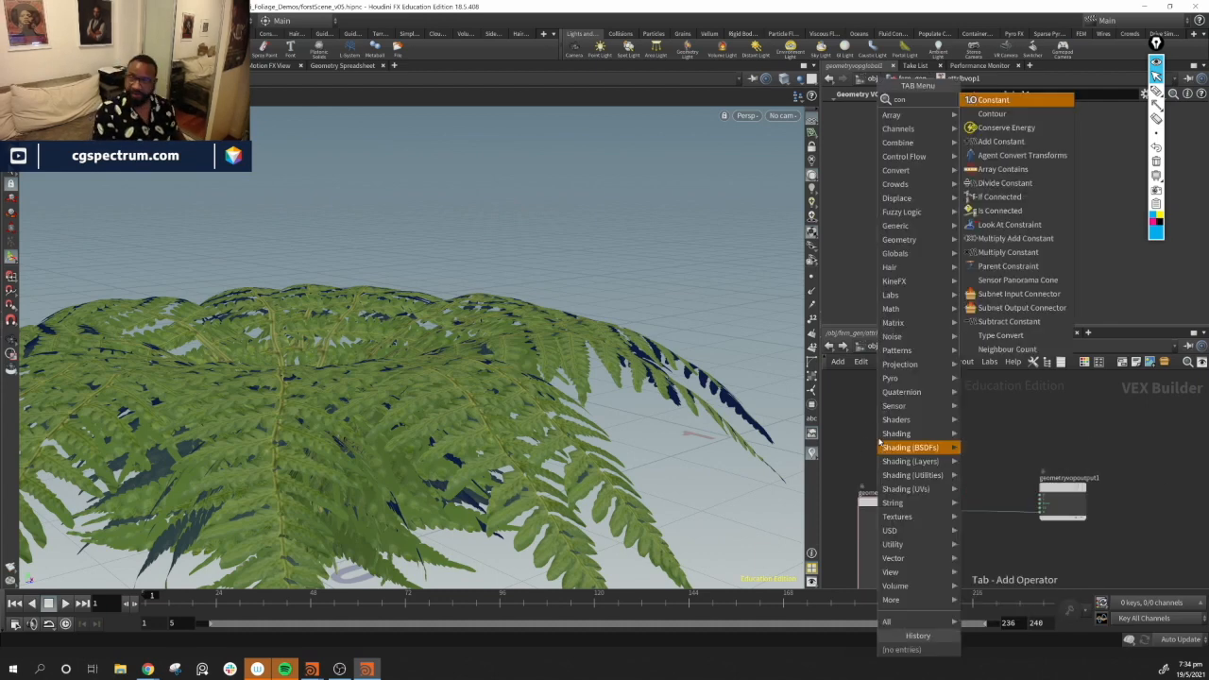
key("Return")
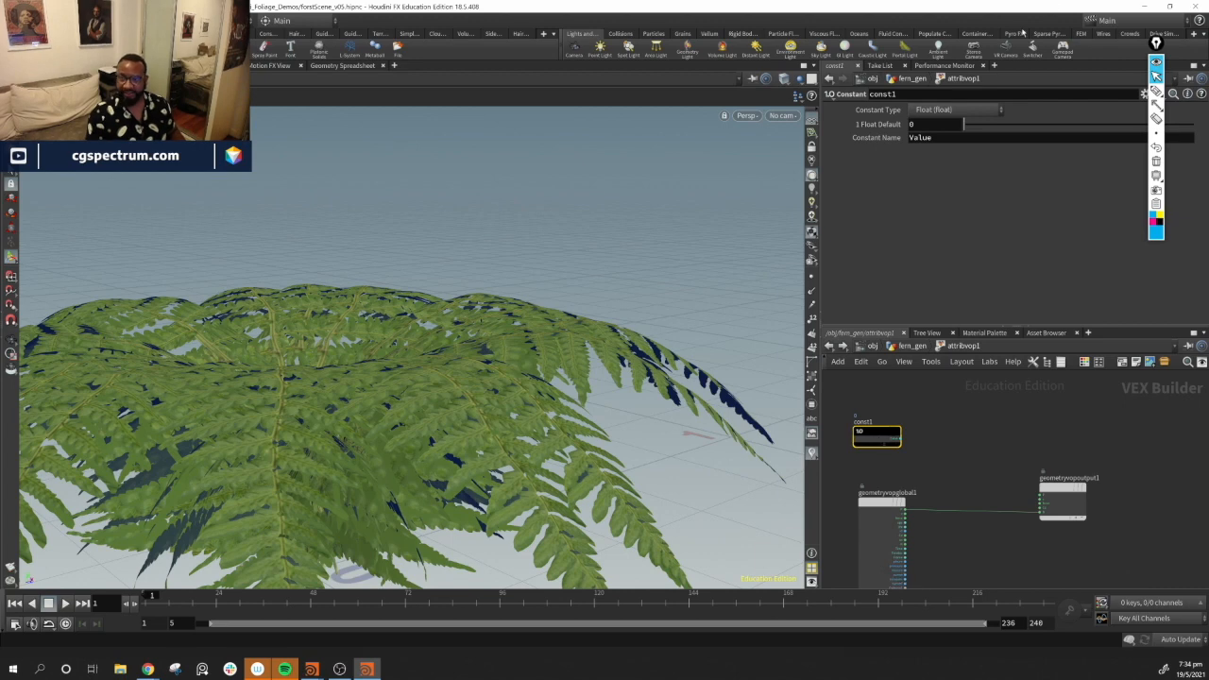
left_click(956, 110)
left_click(973, 211)
left_click(1033, 124)
type("1")
key("Return")
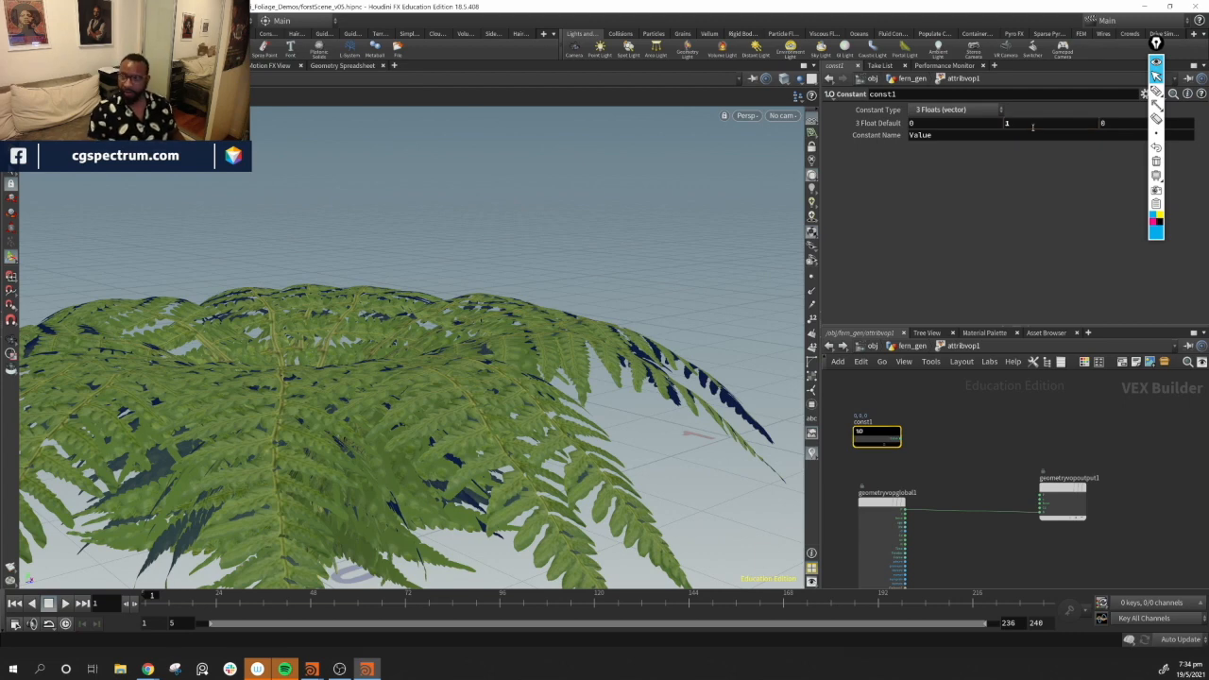
left_click_drag(888, 430, 997, 438)
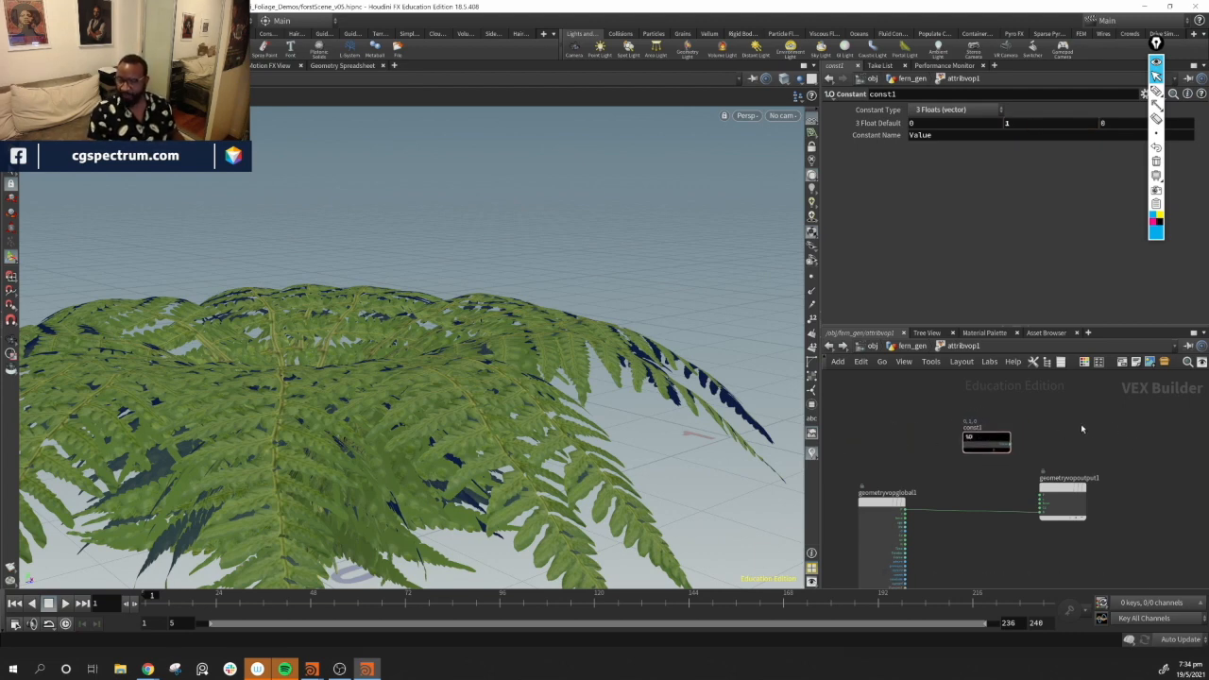
Split the viewport and turn the new lower pane into a Geometry Spreadsheet
left_click(804, 65)
left_click(887, 259)
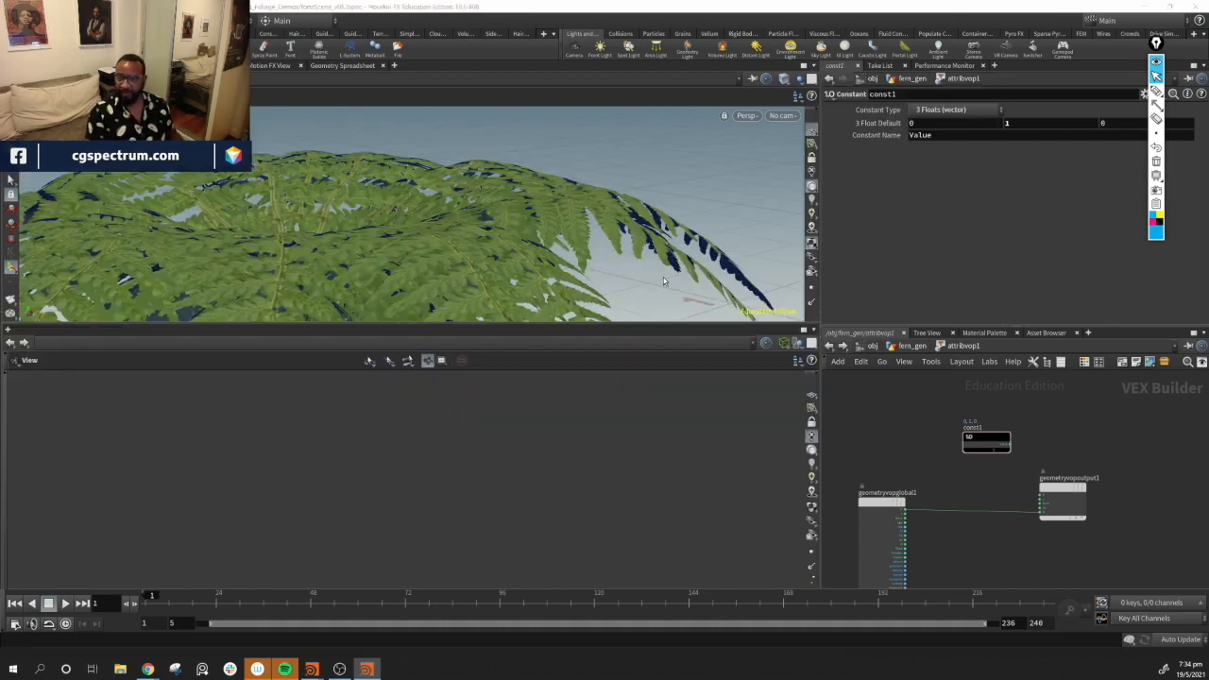
right_click(23, 332)
left_click(25, 335)
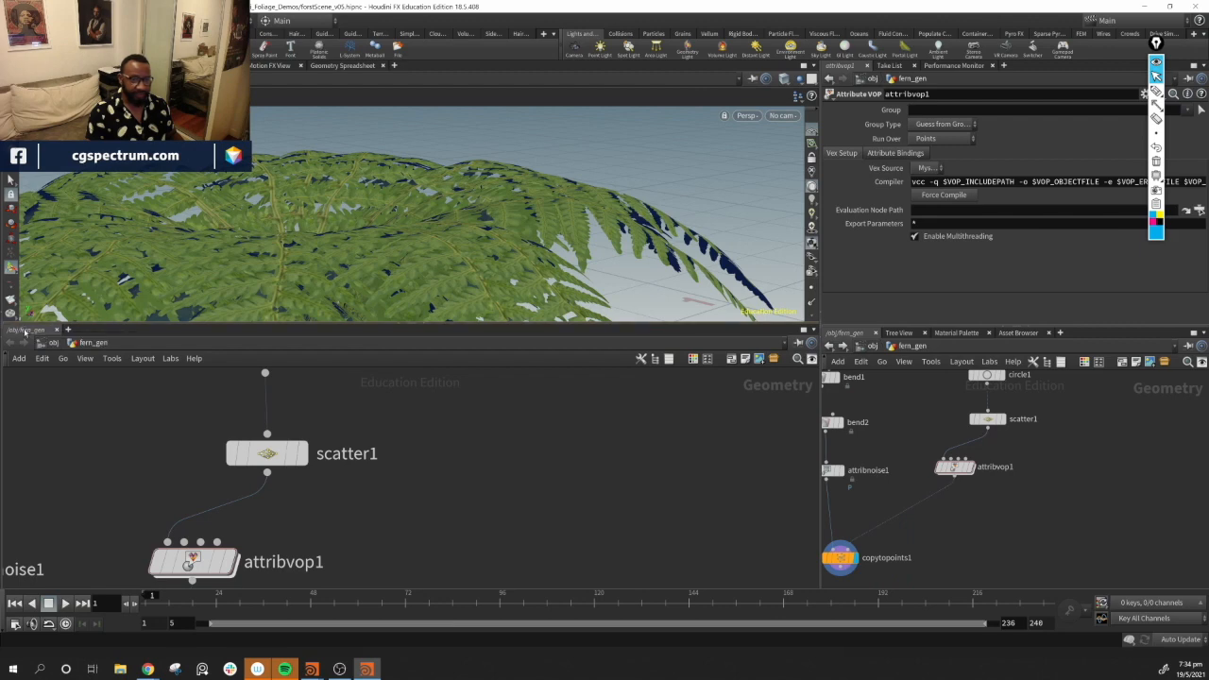
right_click(23, 330)
mouse_move(119, 483)
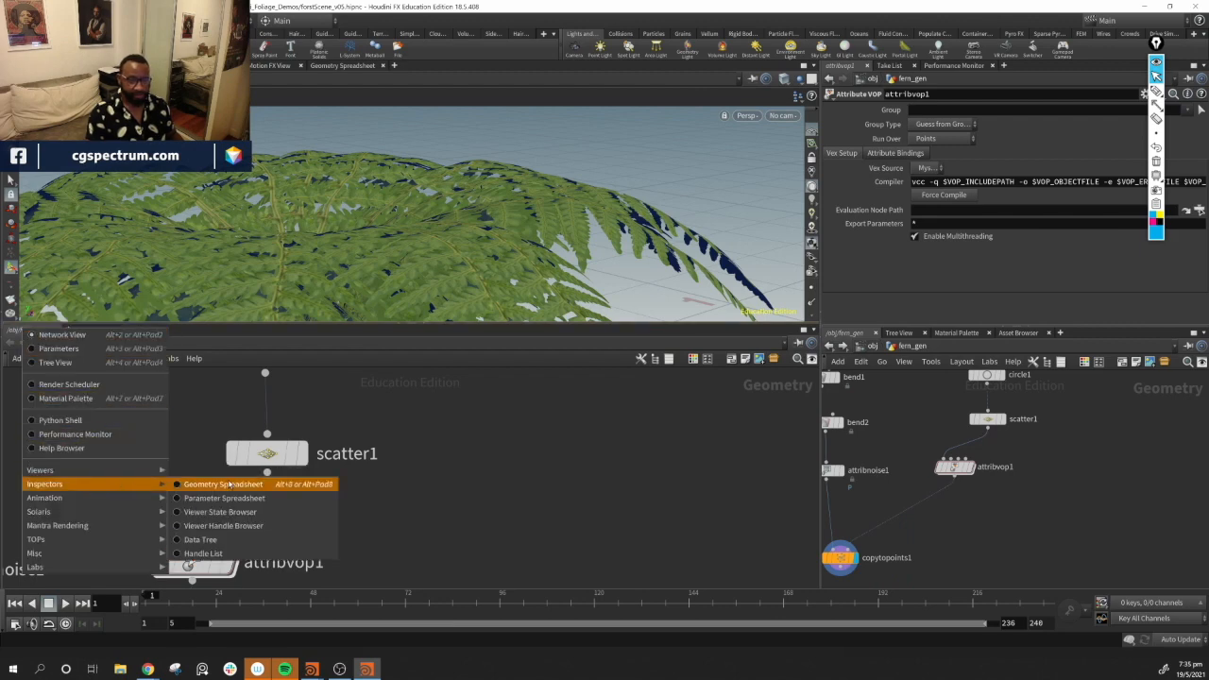
left_click(234, 484)
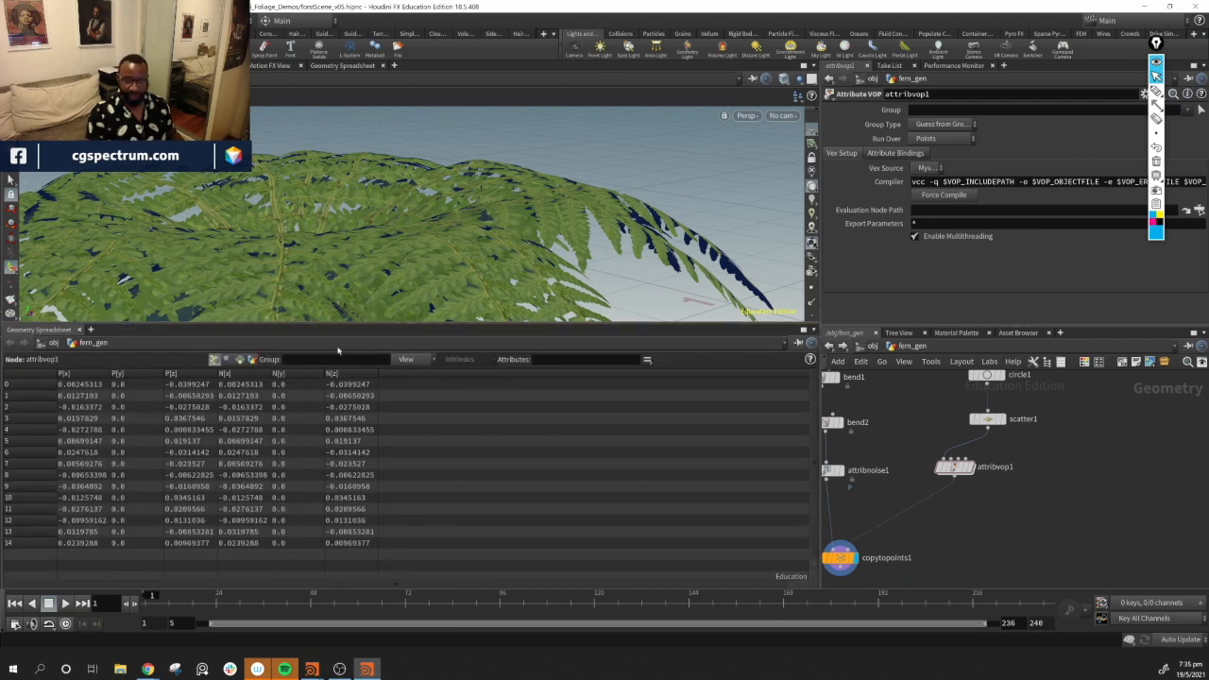
Re-enter the VOP and temporarily cut the normal wire to the output to compare the spreadsheet values
double_click(968, 470)
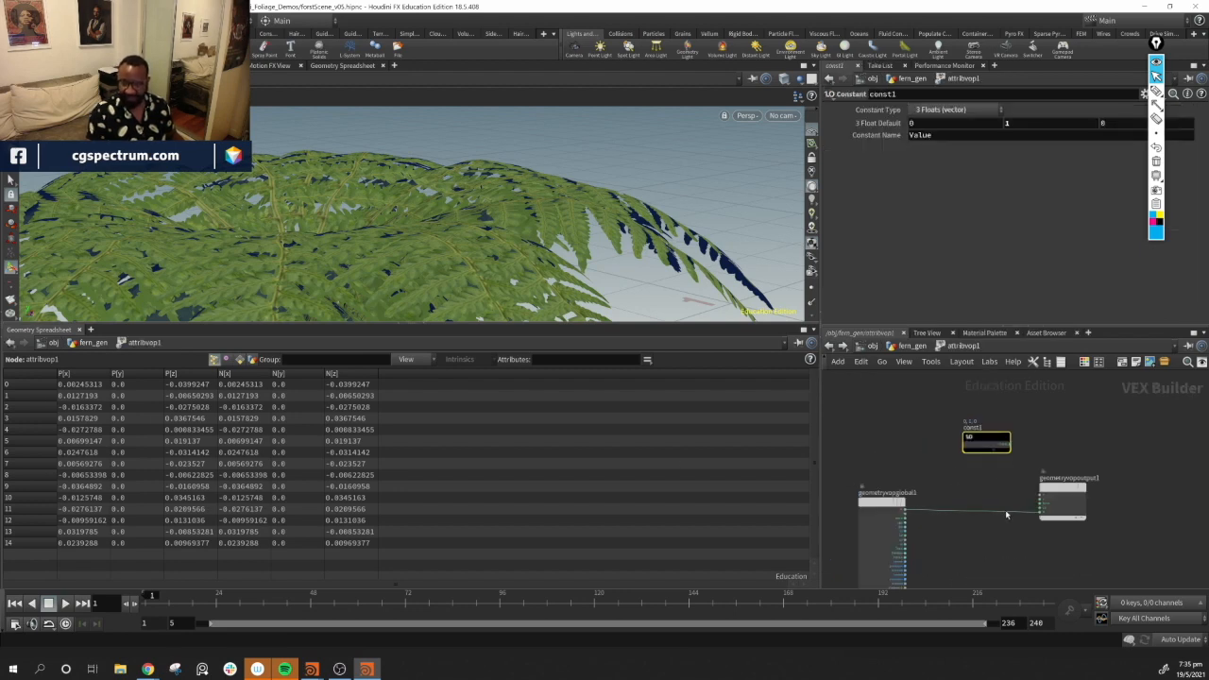
key("y")
left_click_drag(992, 516, 1005, 501)
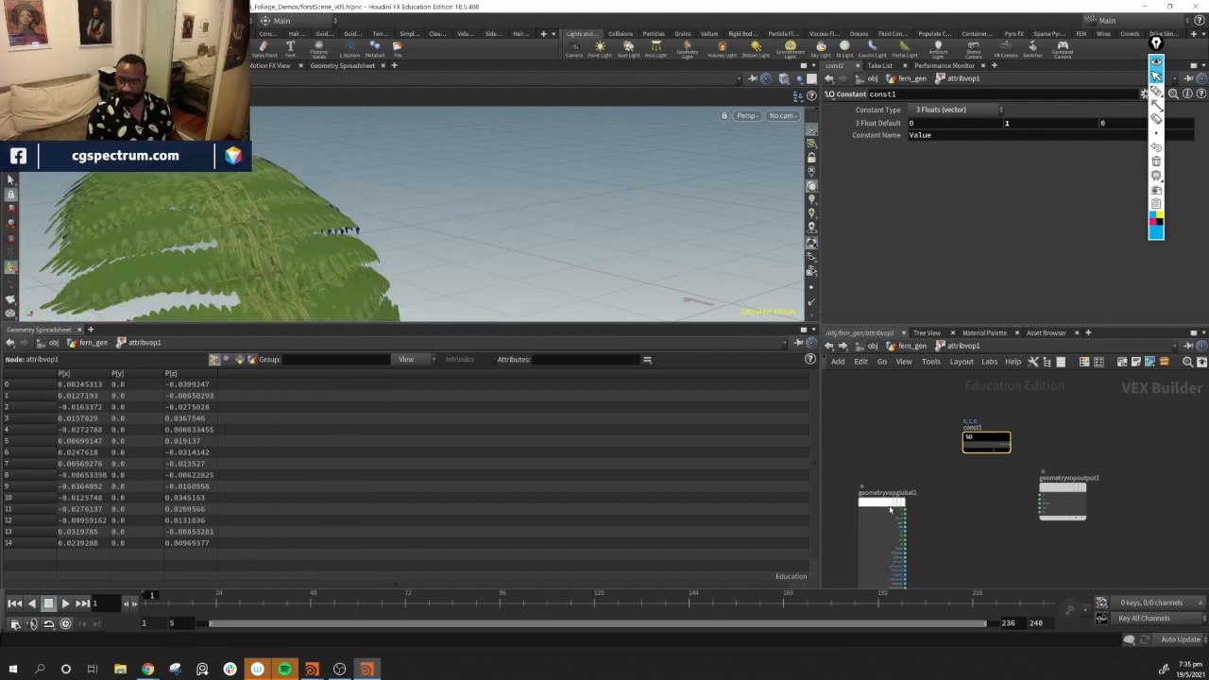
left_click_drag(905, 502, 1041, 513)
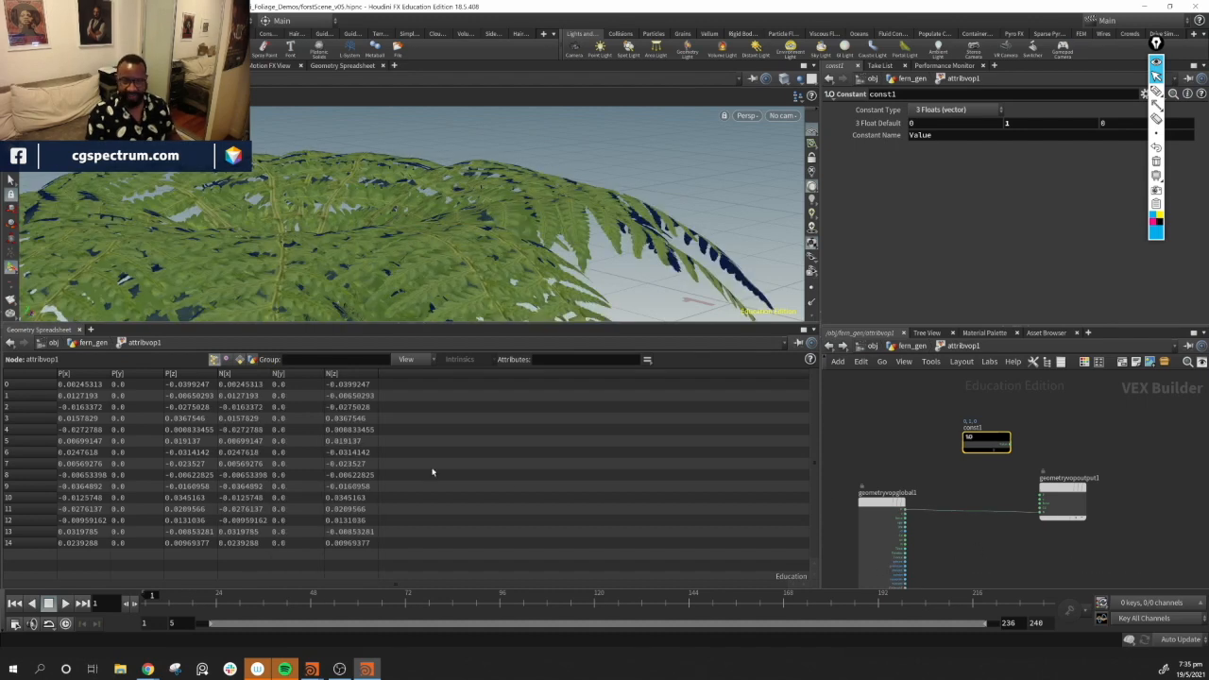
mouse_move(458, 286)
left_mouse_down()
mouse_move(406, 248)
mouse_move(441, 282)
left_mouse_up()
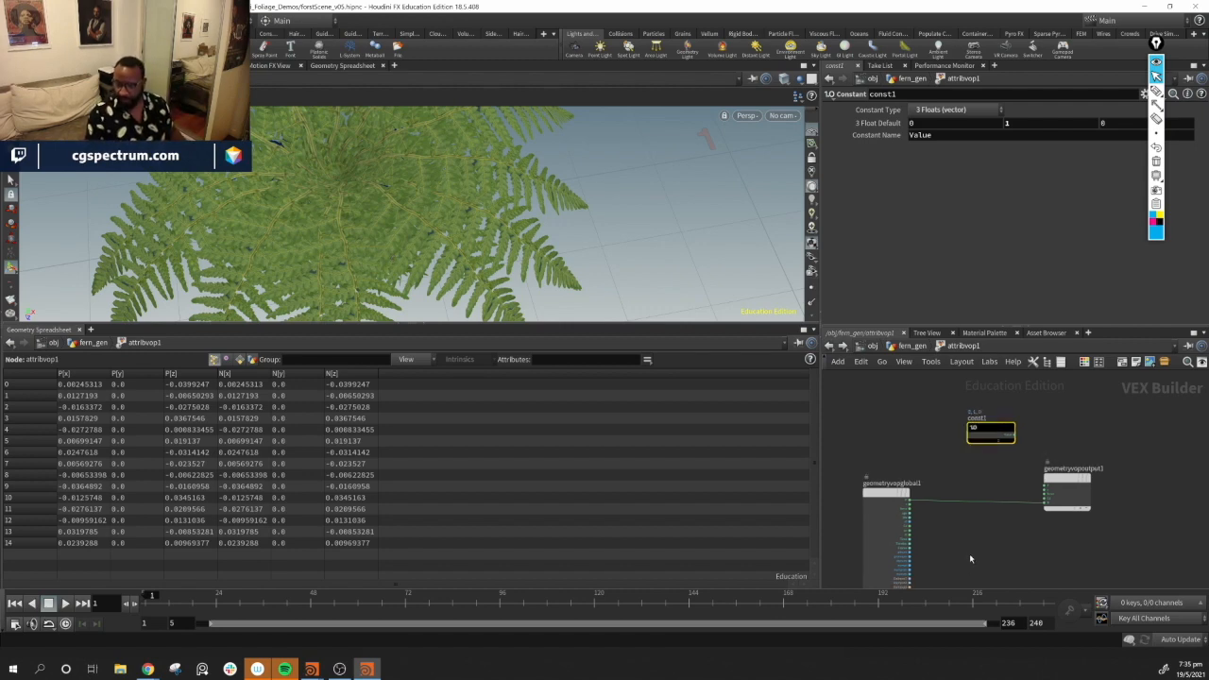
Insert a Normalize node on the normal wire between the global parameters and output nodes
key("Tab")
type("nor")
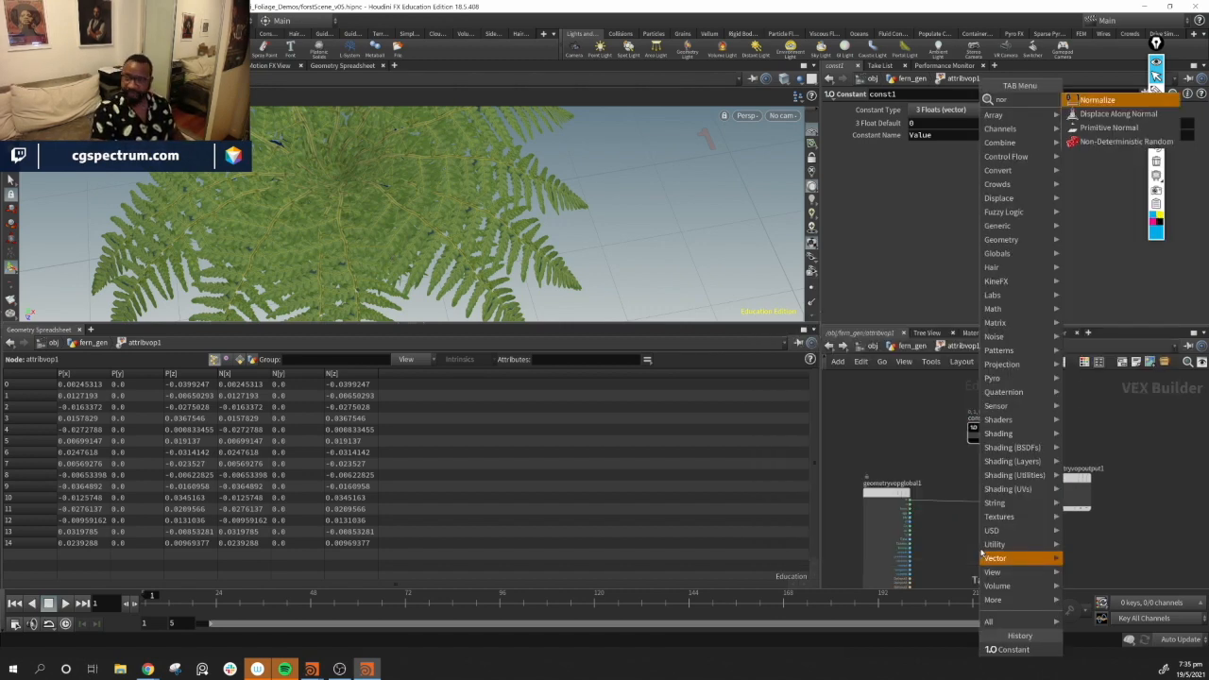
key("Return")
left_click(982, 554)
left_click_drag(982, 554, 981, 510)
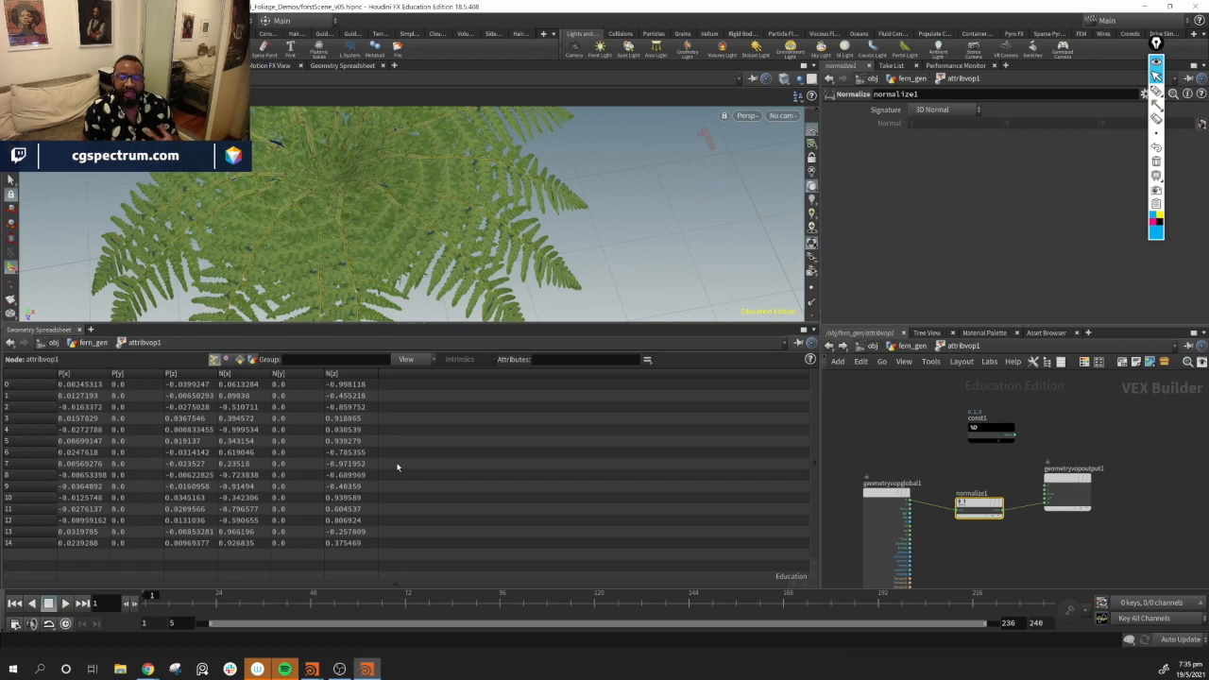
left_click_drag(990, 431, 903, 440)
left_click_drag(1052, 476, 1057, 497)
Add a Bind node and name it up
key("Tab")
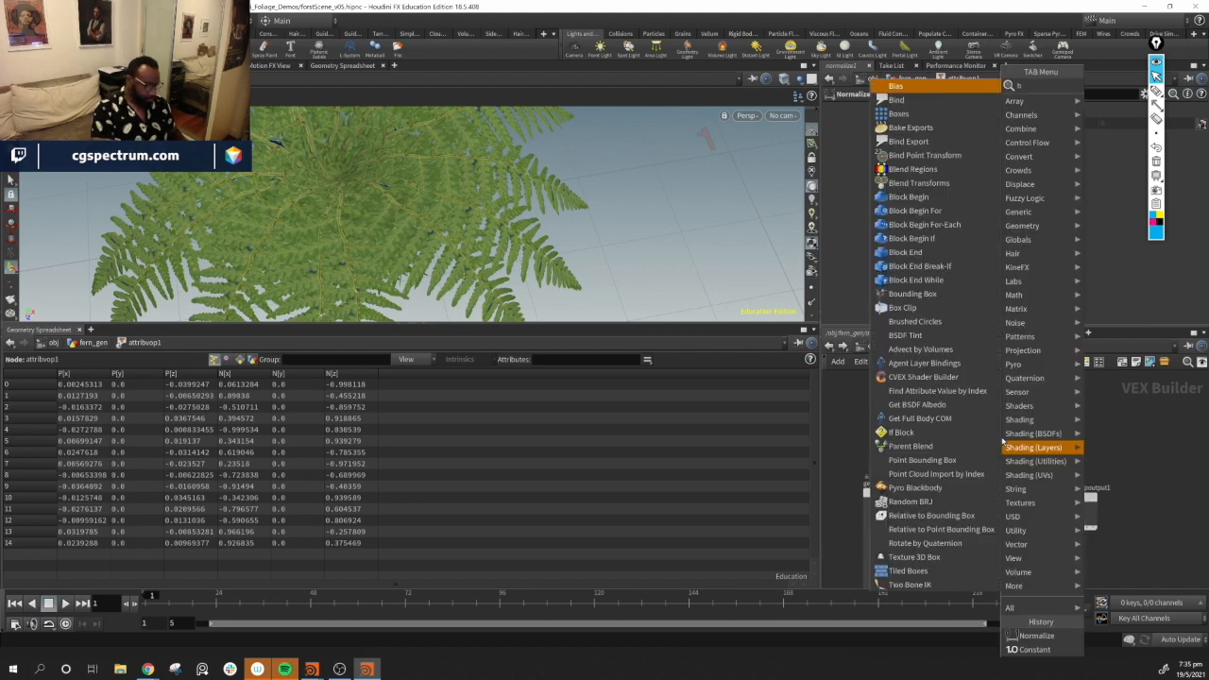
type("bind")
key("Return")
left_click(1000, 436)
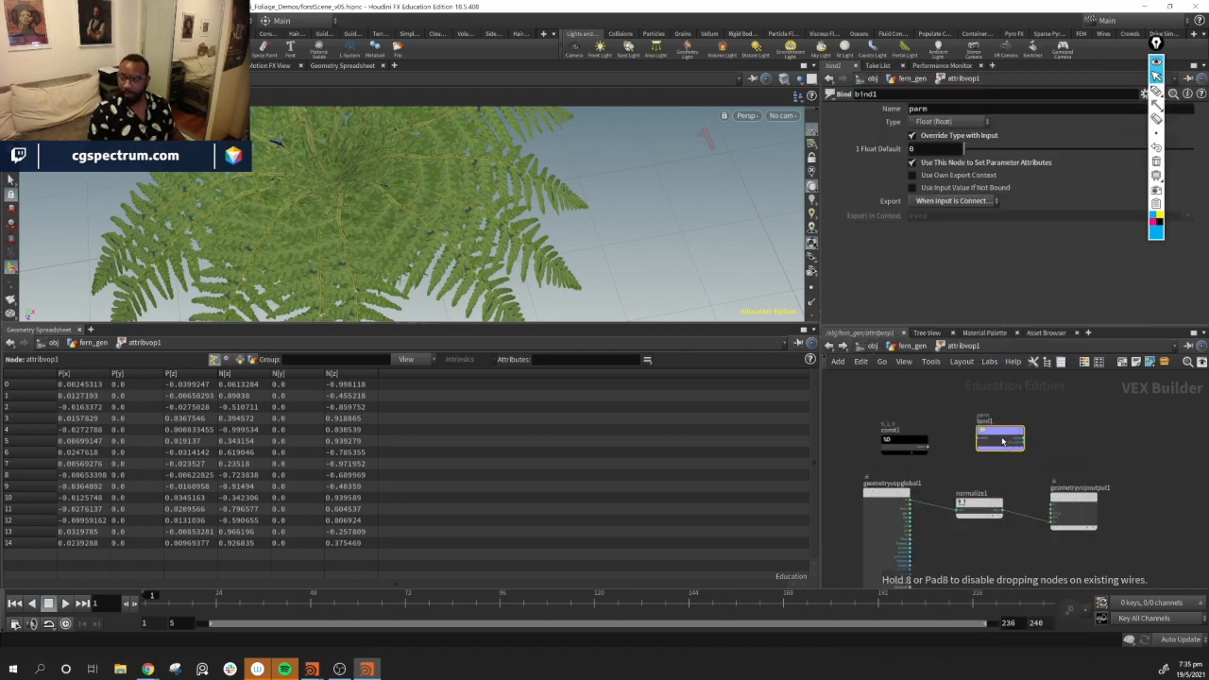
left_click(945, 109)
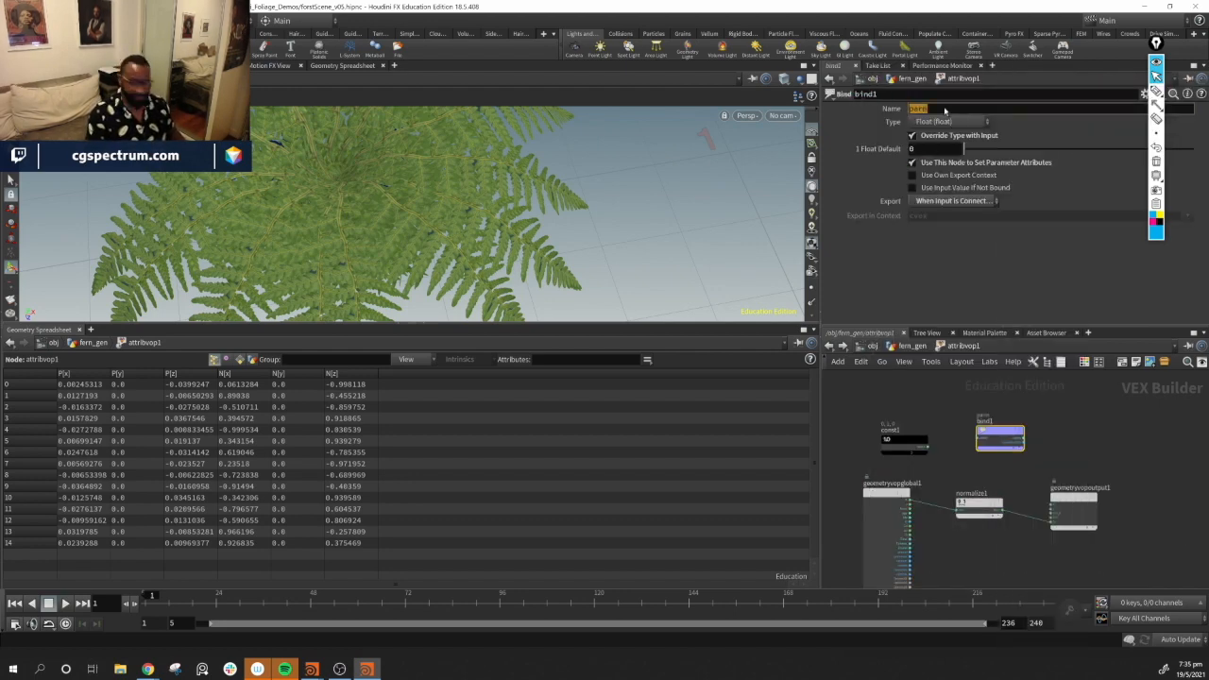
type("up")
key("Return")
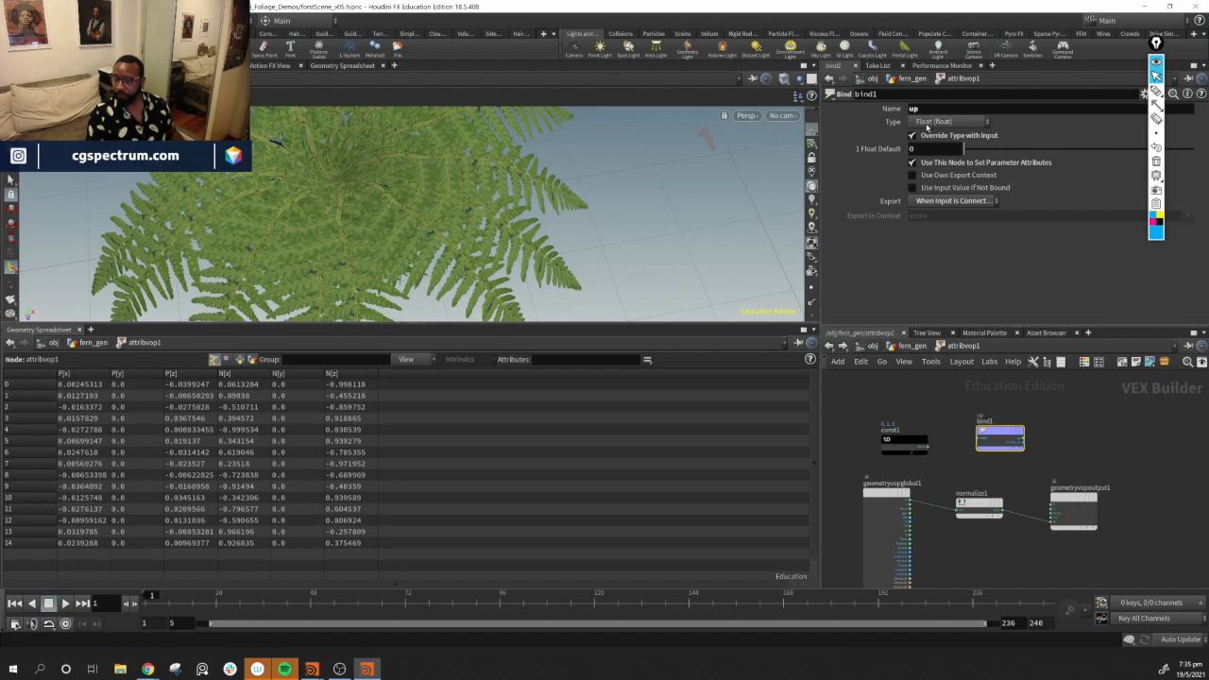
Set the up Bind's type to 3 Floats (vector) and feed it from the constant
left_click(945, 121)
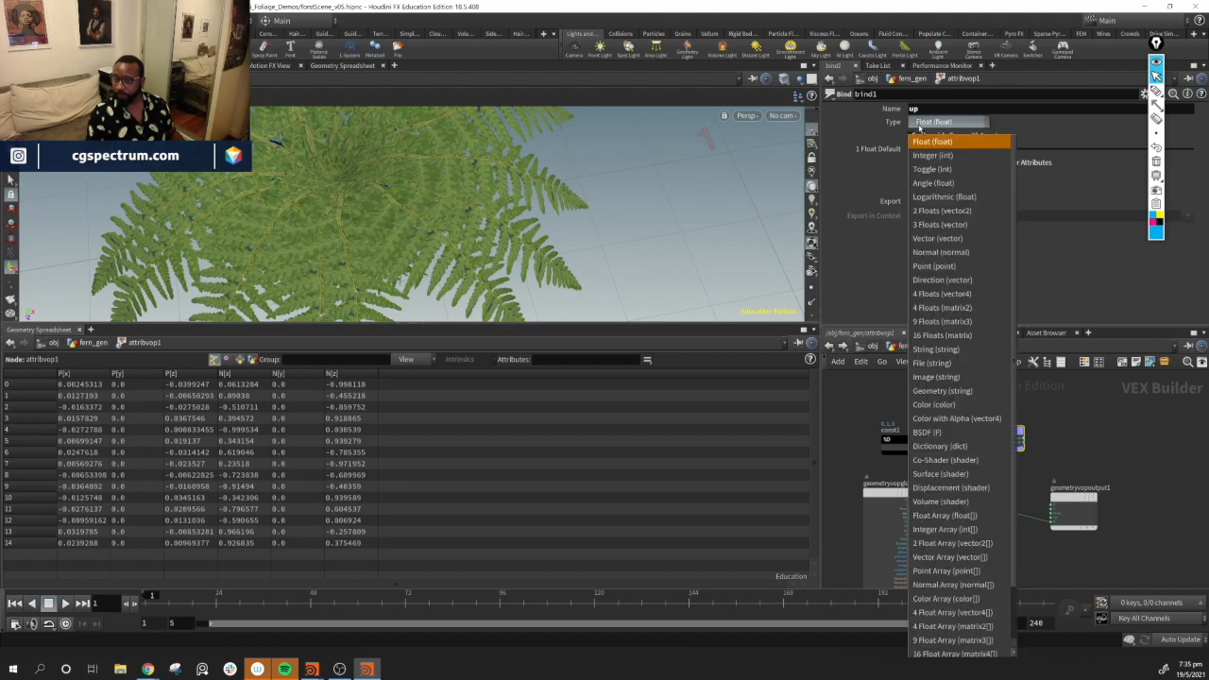
left_click(957, 226)
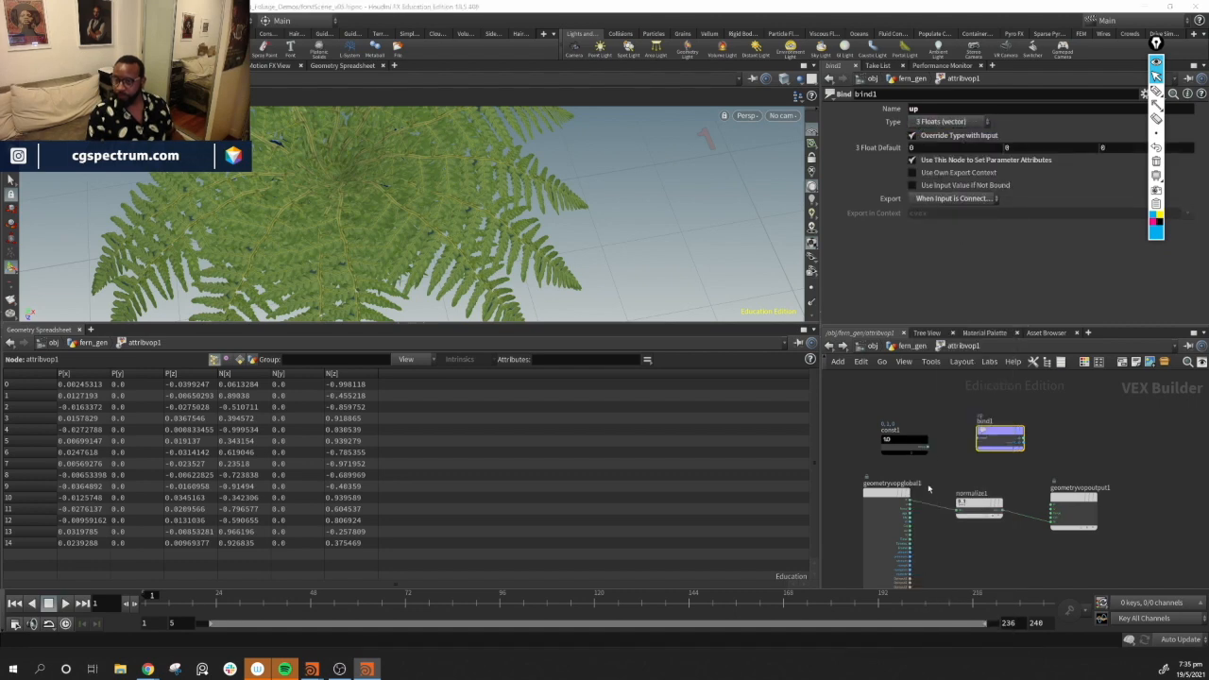
left_click_drag(928, 440, 1000, 444)
Orbit around the fern cluster to inspect its orientation
left_click_drag(534, 233, 591, 221)
left_click_drag(686, 239, 600, 263)
left_click_drag(615, 189, 573, 111)
right_click_drag(573, 110, 597, 146)
left_click_drag(597, 146, 611, 170)
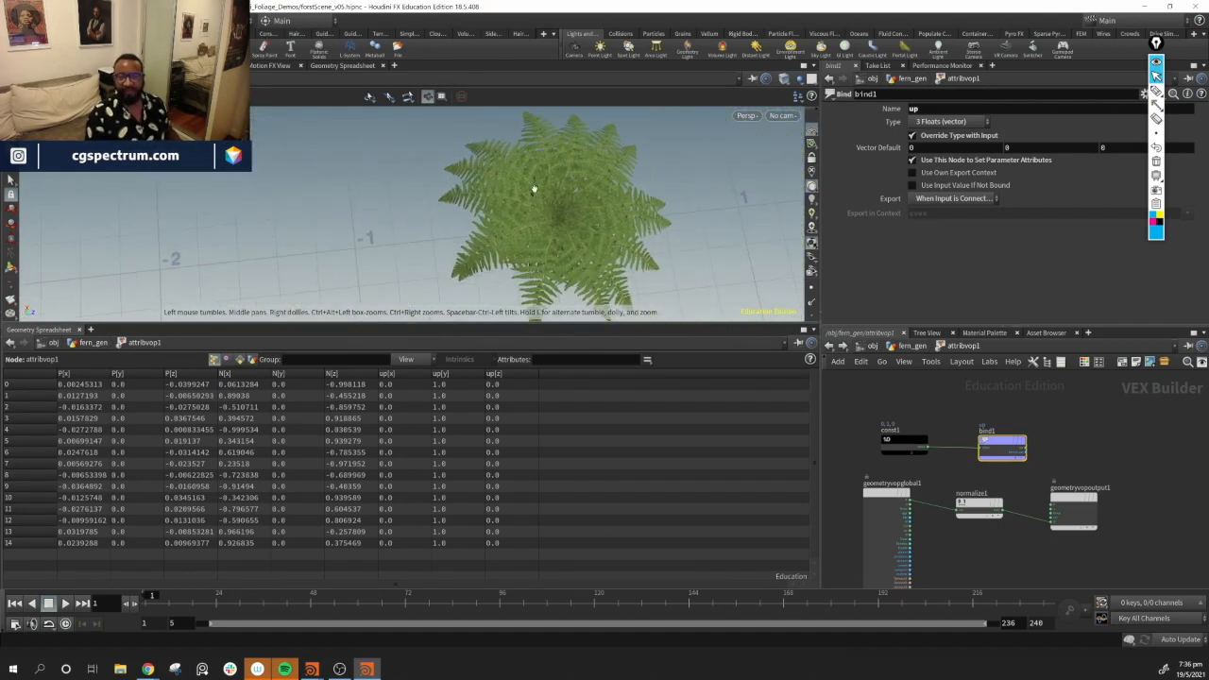
Inspect the fern cluster's frond orientation from below and from the side
left_click_drag(585, 244, 509, 265)
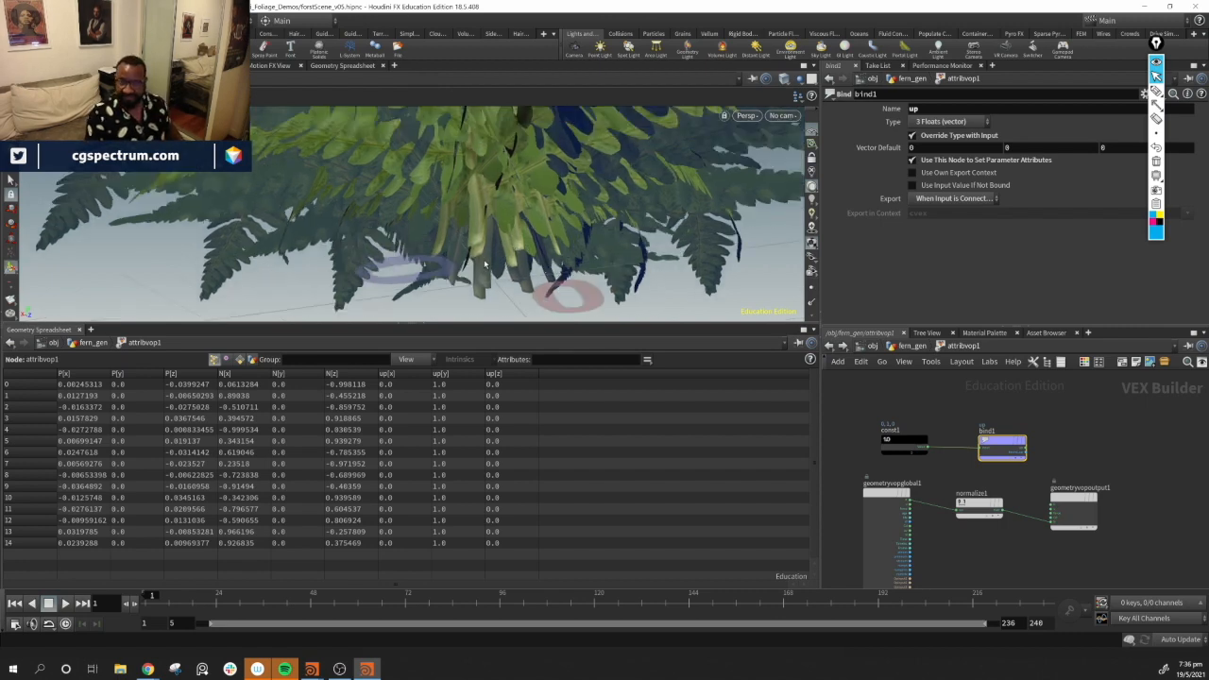
left_click_drag(502, 247, 483, 180)
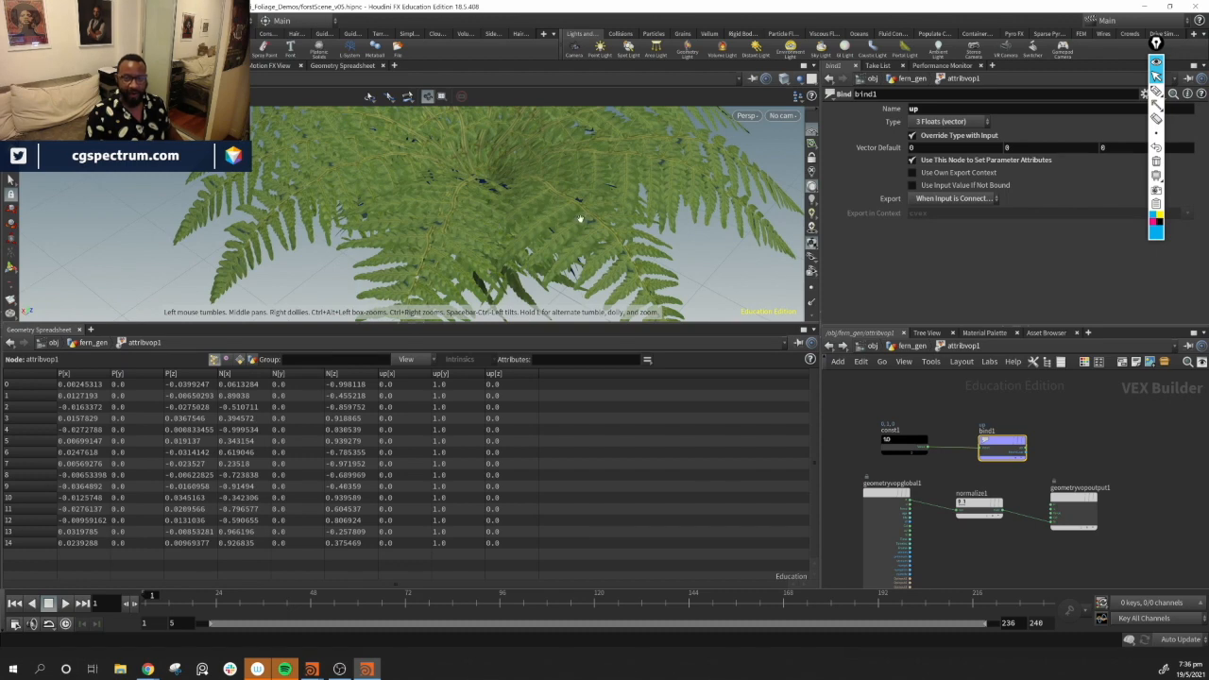
left_click_drag(456, 237, 477, 192)
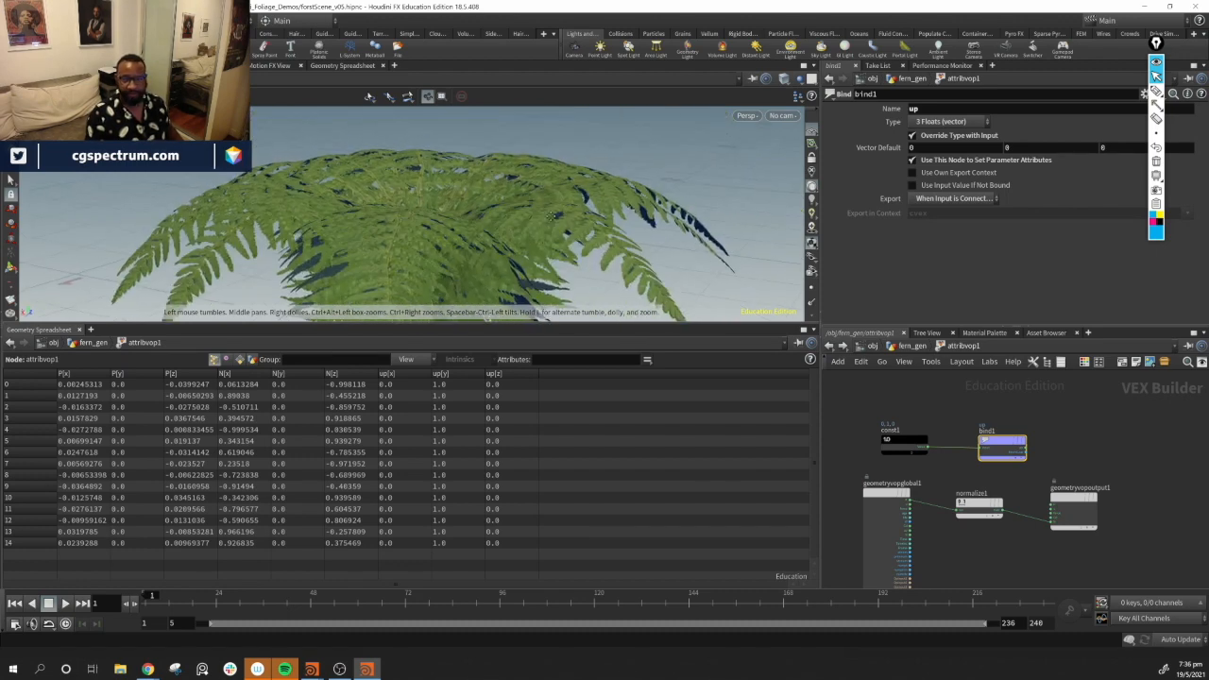
middle_click_drag(477, 191, 364, 138)
left_click_drag(1077, 499, 1107, 485)
left_click_drag(980, 513, 997, 507)
left_click_drag(1103, 490, 1112, 483)
middle_click_drag(1023, 531, 955, 477)
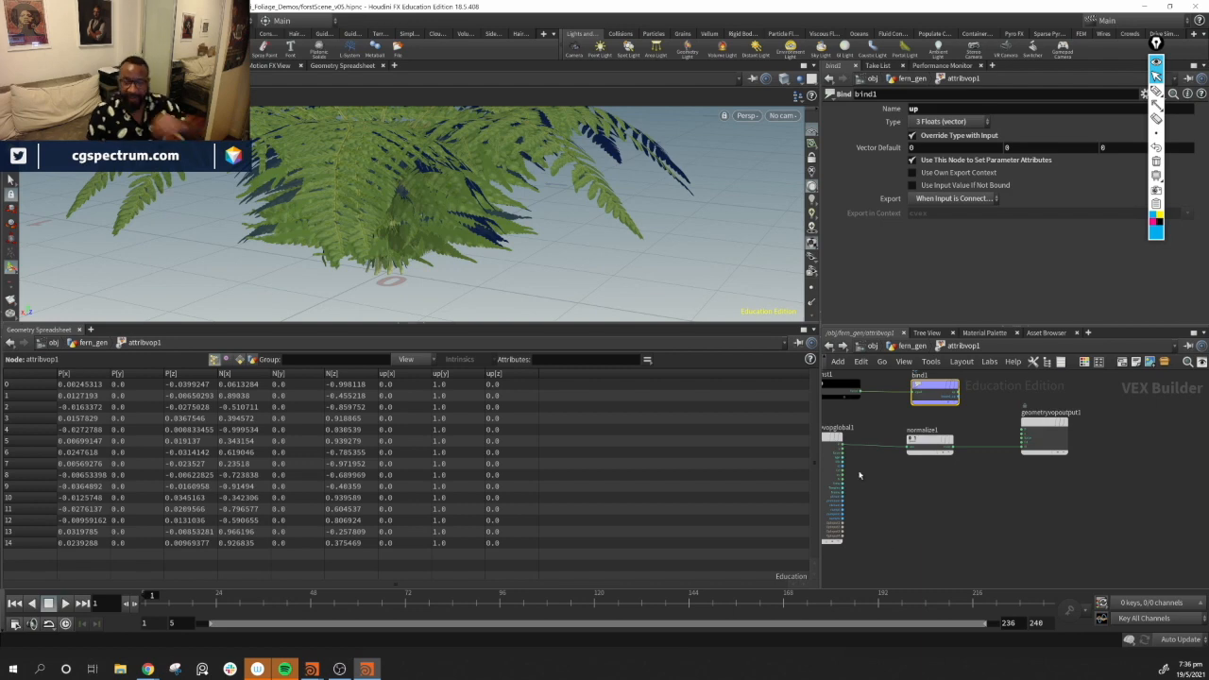
left_click_drag(438, 235, 508, 273, "alt")
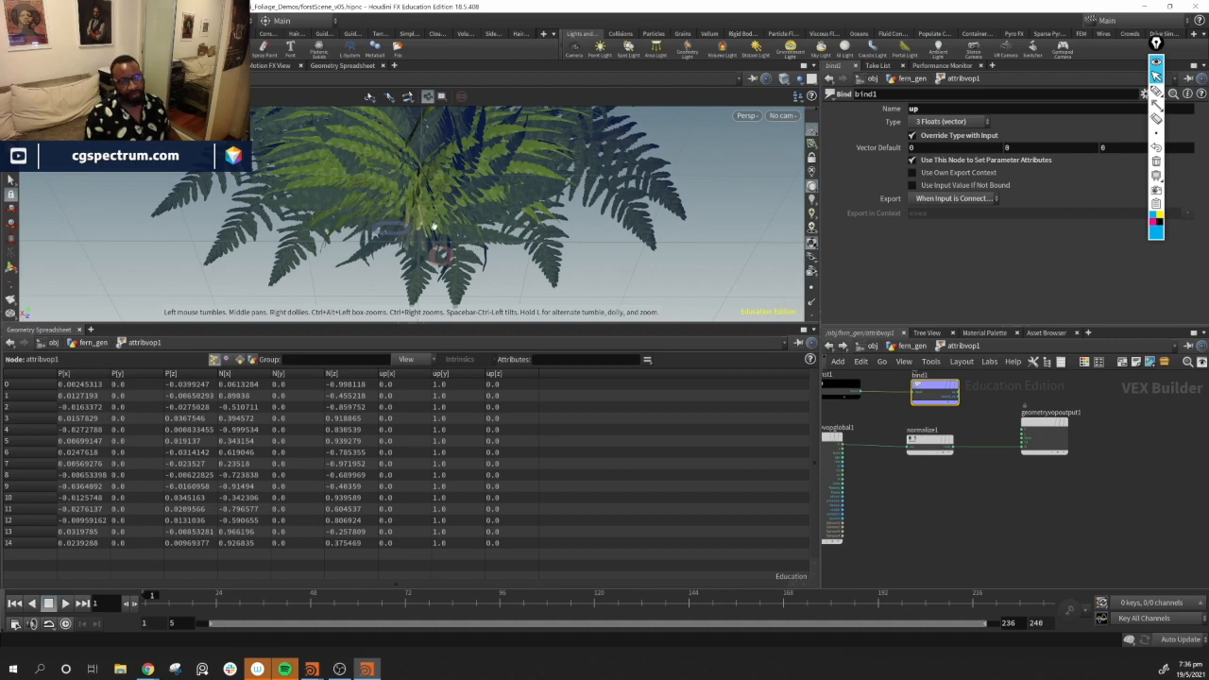
left_click_drag(824, 440, 870, 452)
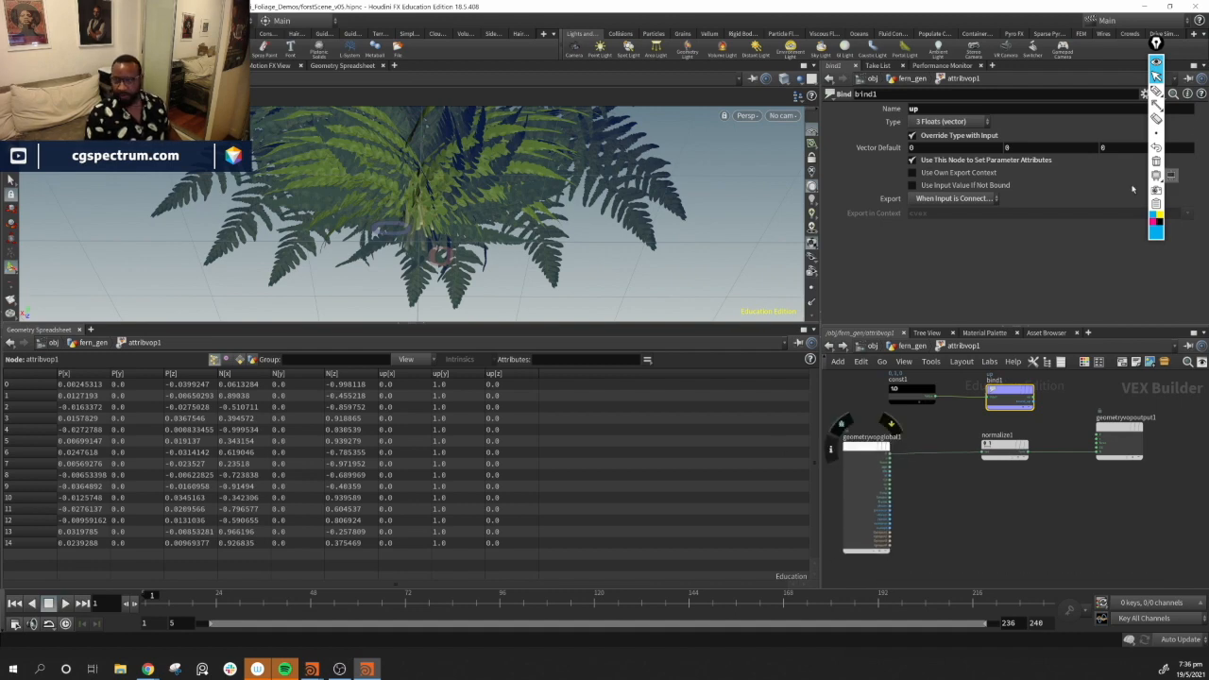
left_click(1157, 91)
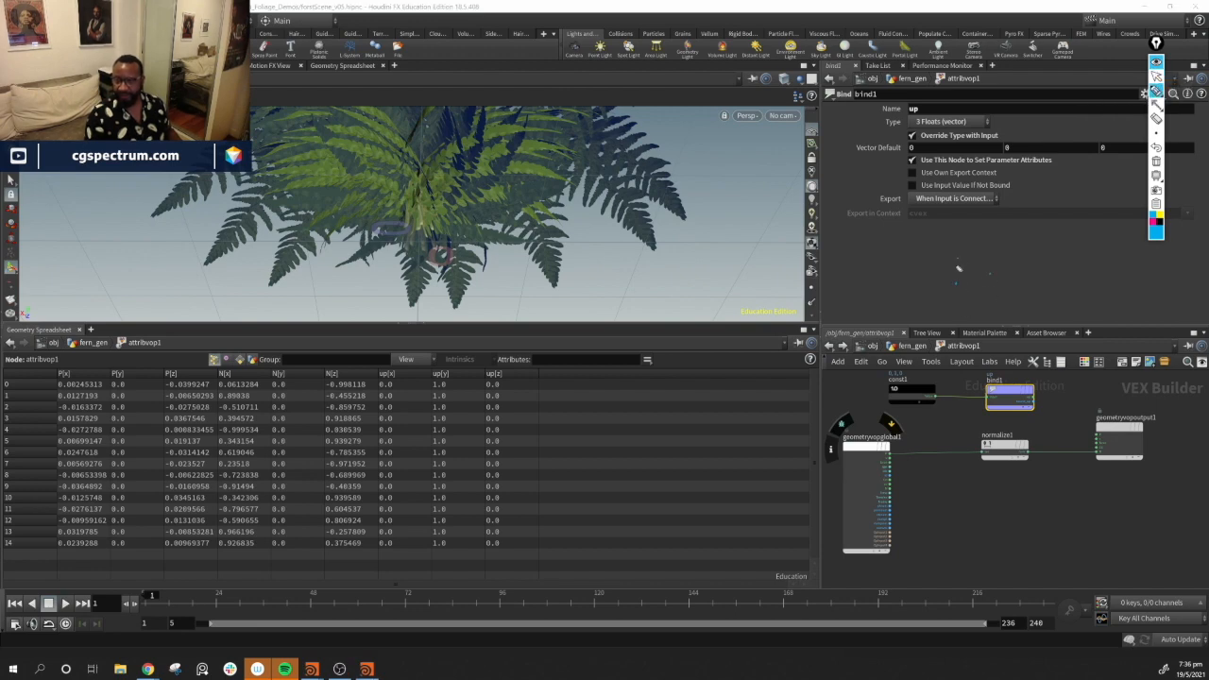
left_click(967, 299)
left_click(1013, 312)
left_click_drag(949, 289, 951, 290)
left_click_drag(941, 285, 964, 276)
left_click_drag(918, 236, 939, 238)
left_click_drag(949, 291, 913, 248)
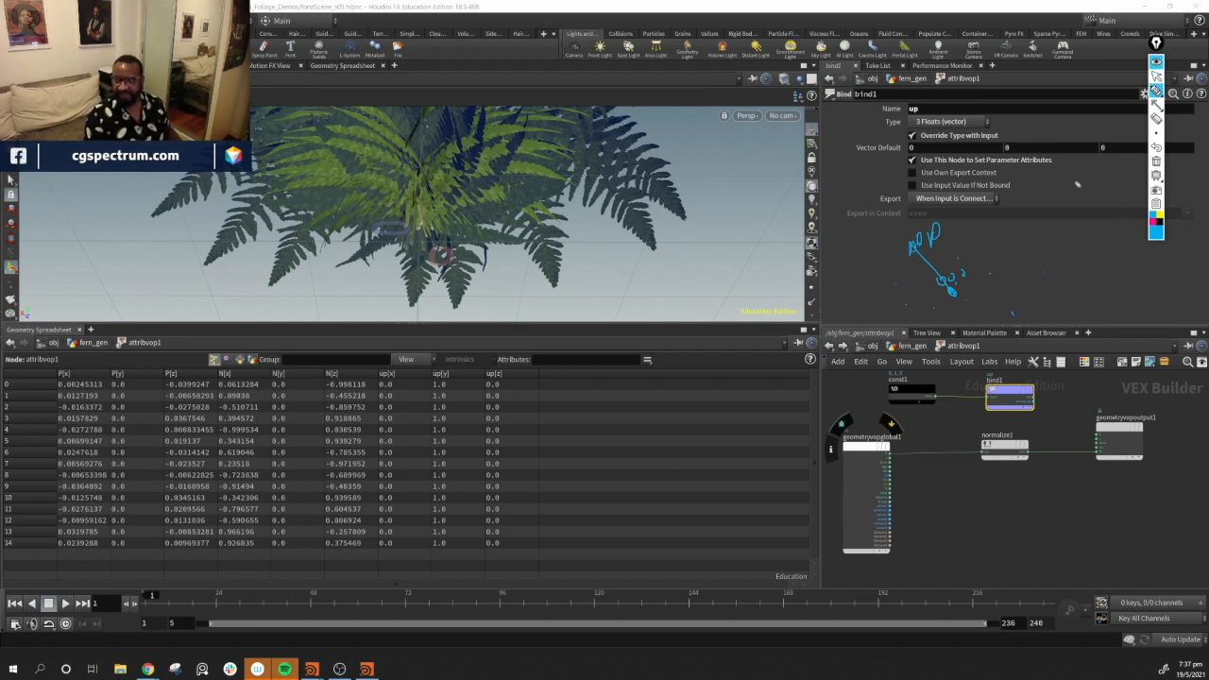
left_click(1156, 160)
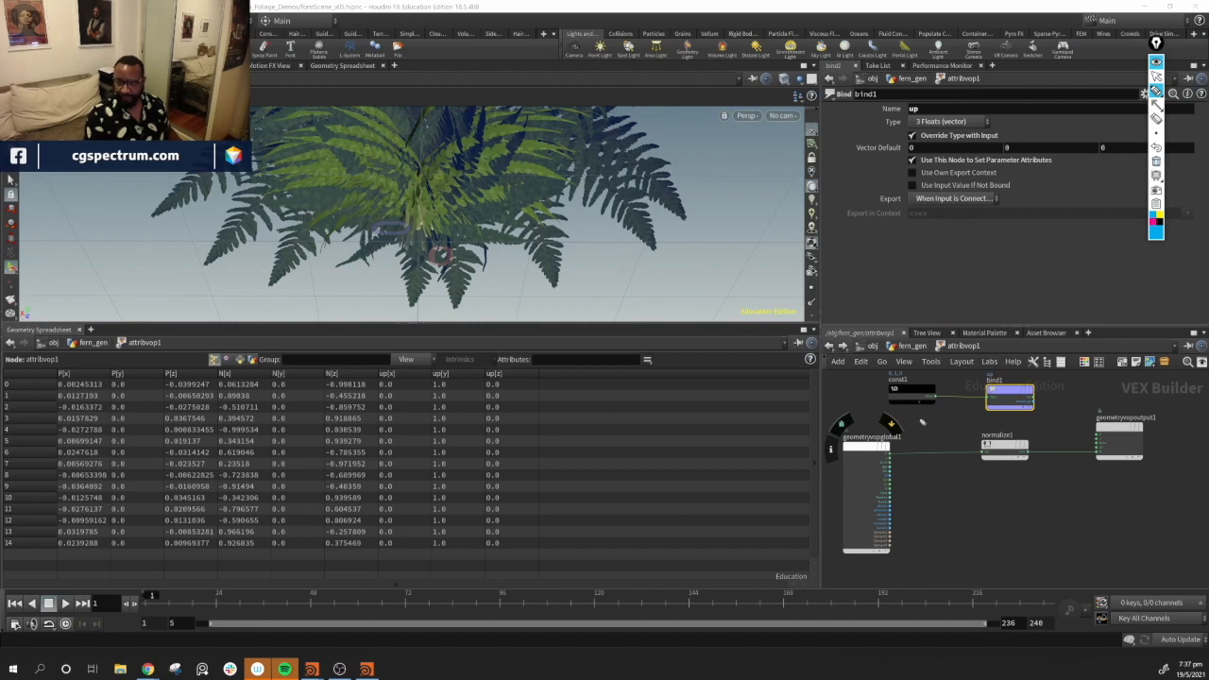
left_click(1156, 77)
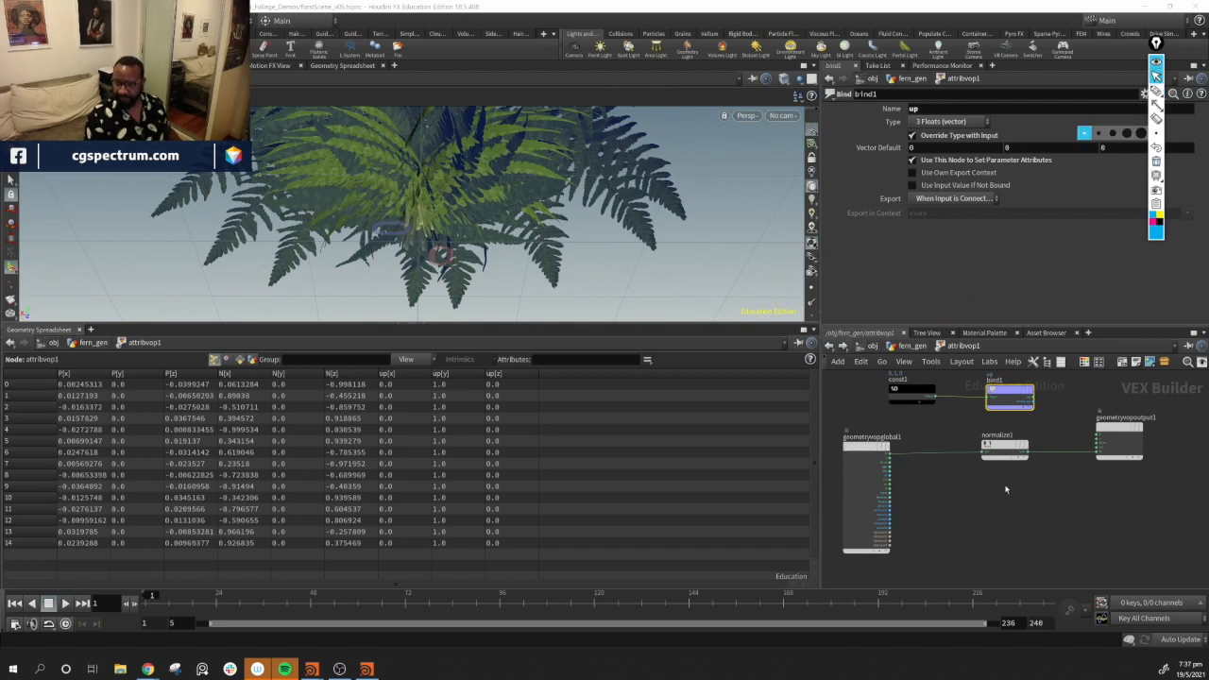
Add a Length node fed by the global position output and tidy the node layout
key("Tab")
type("len")
key("Return")
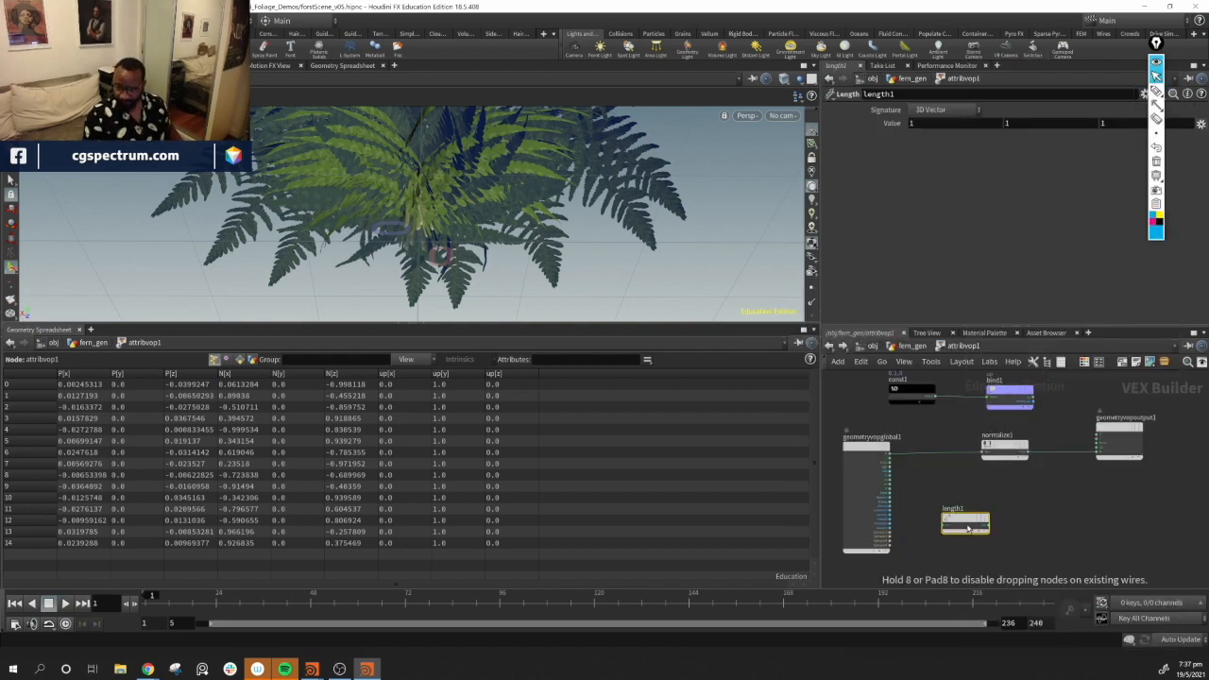
left_click(1003, 517)
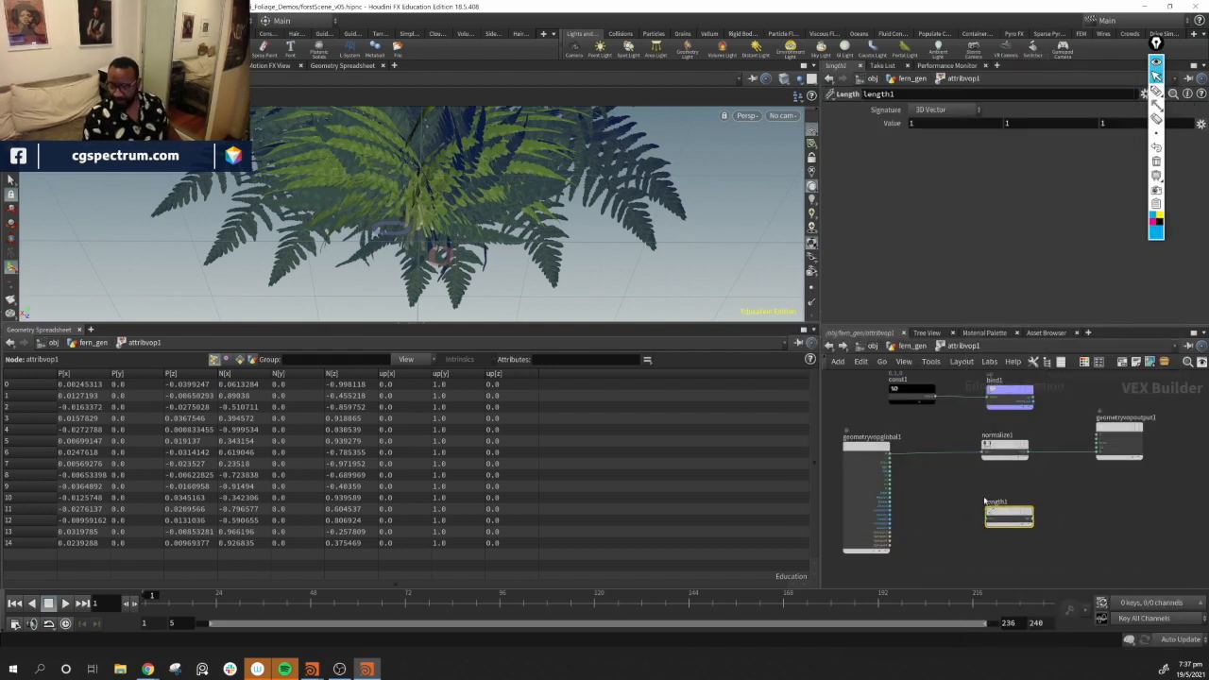
left_click(978, 494)
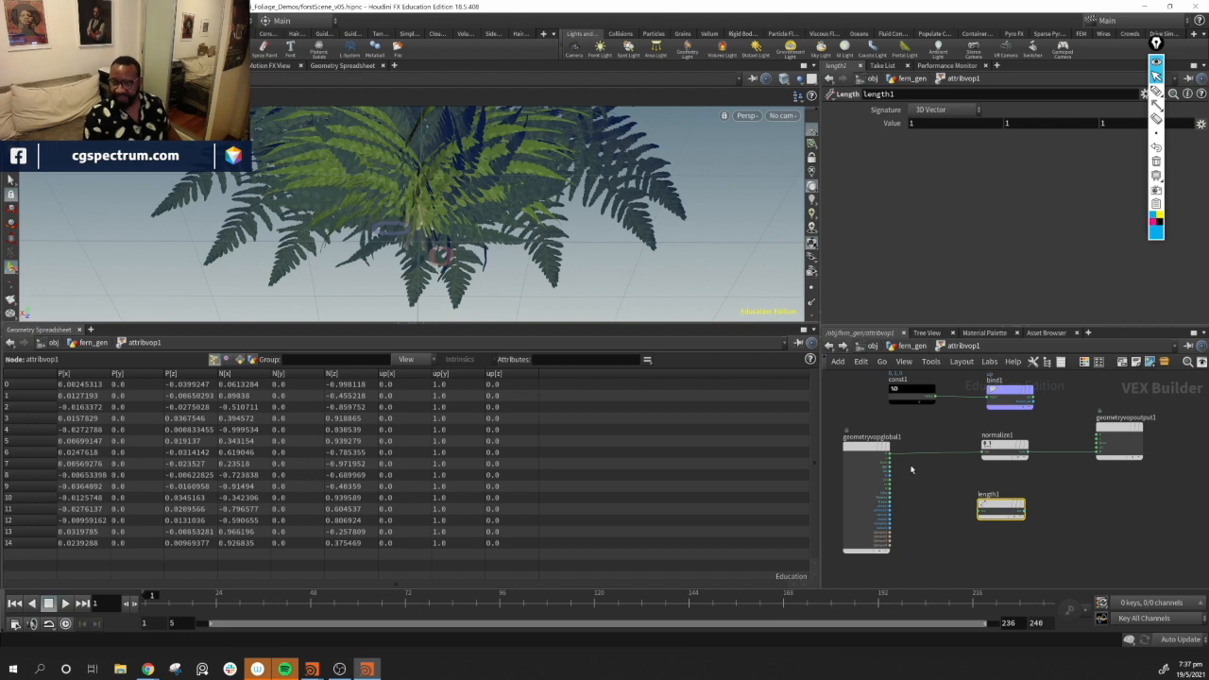
left_click_drag(888, 454, 1005, 501)
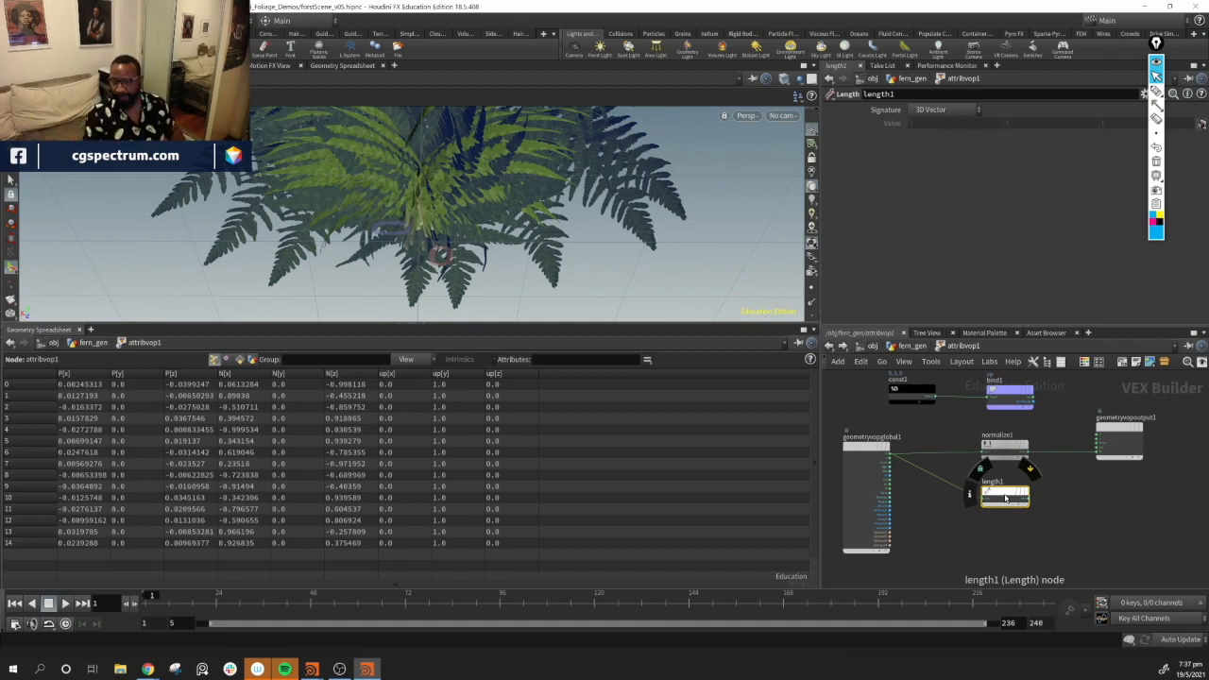
key("l")
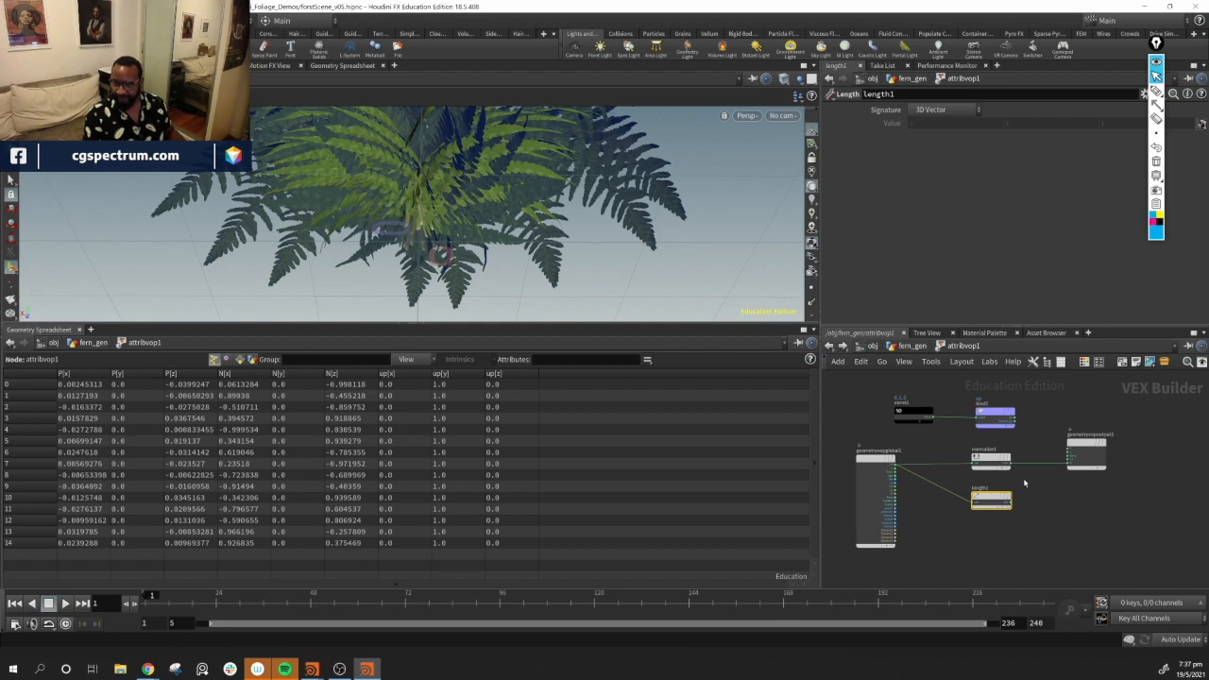
Add a Bind Export node named dist, feed it the Length output, and sort the spreadsheet by dist
key("Tab")
mouse_move(1054, 502)
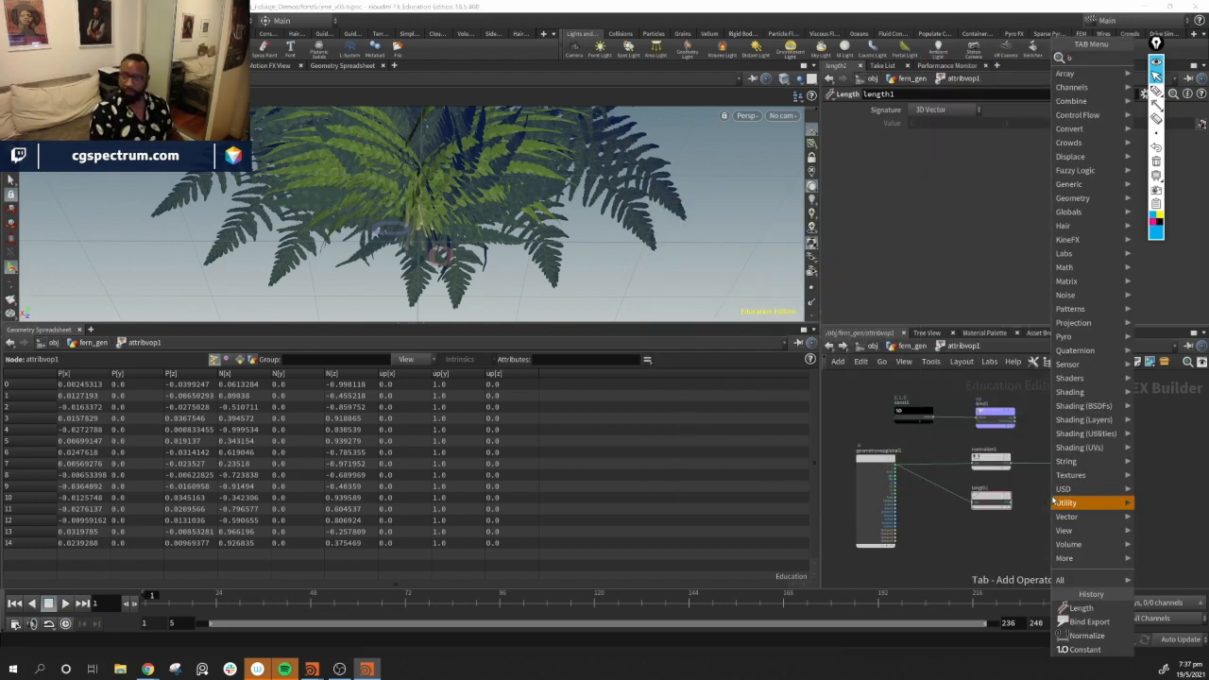
type("b")
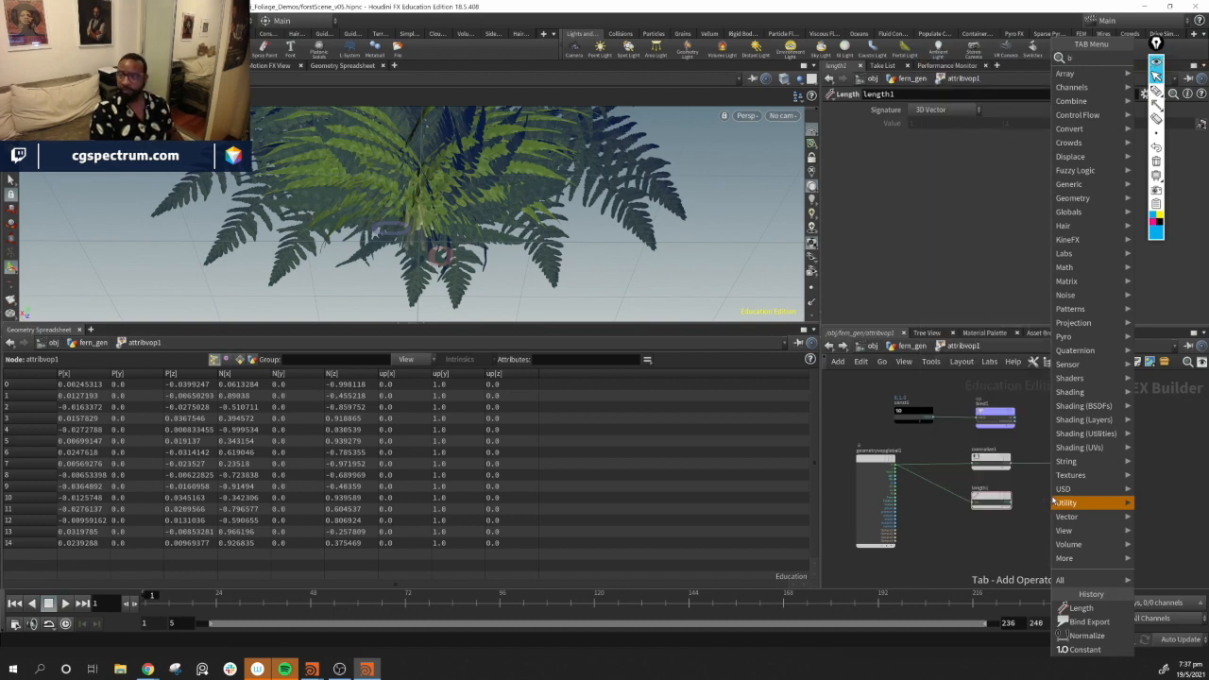
type("ind")
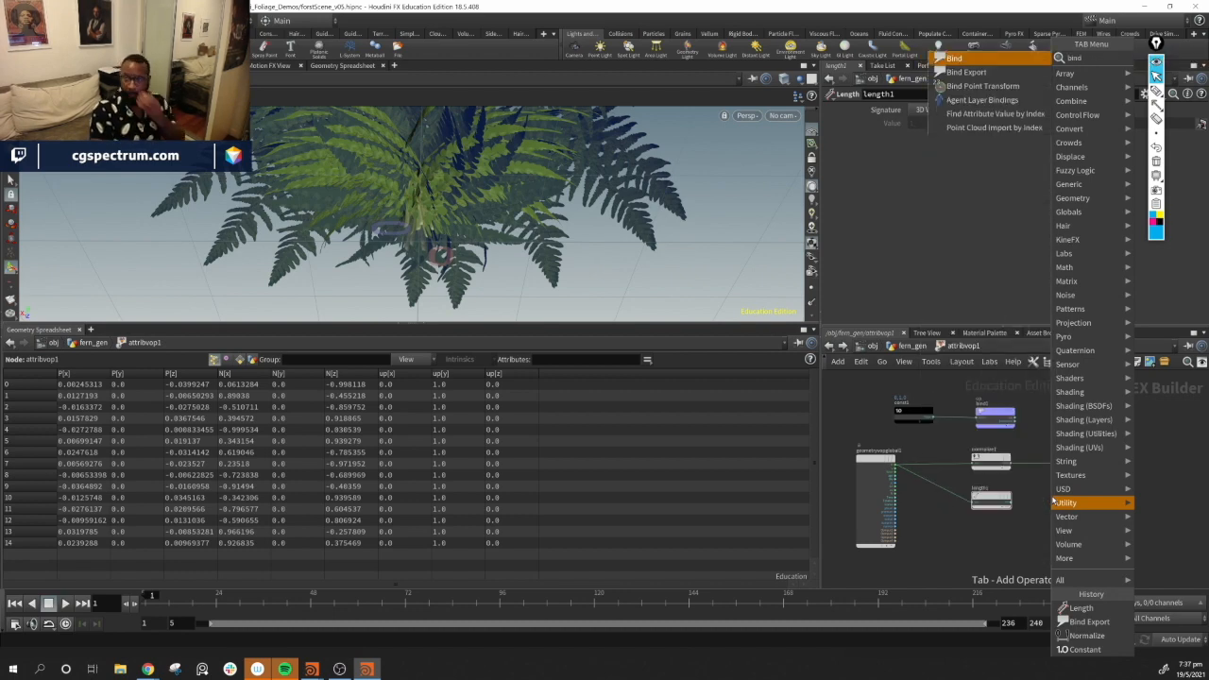
type("ex")
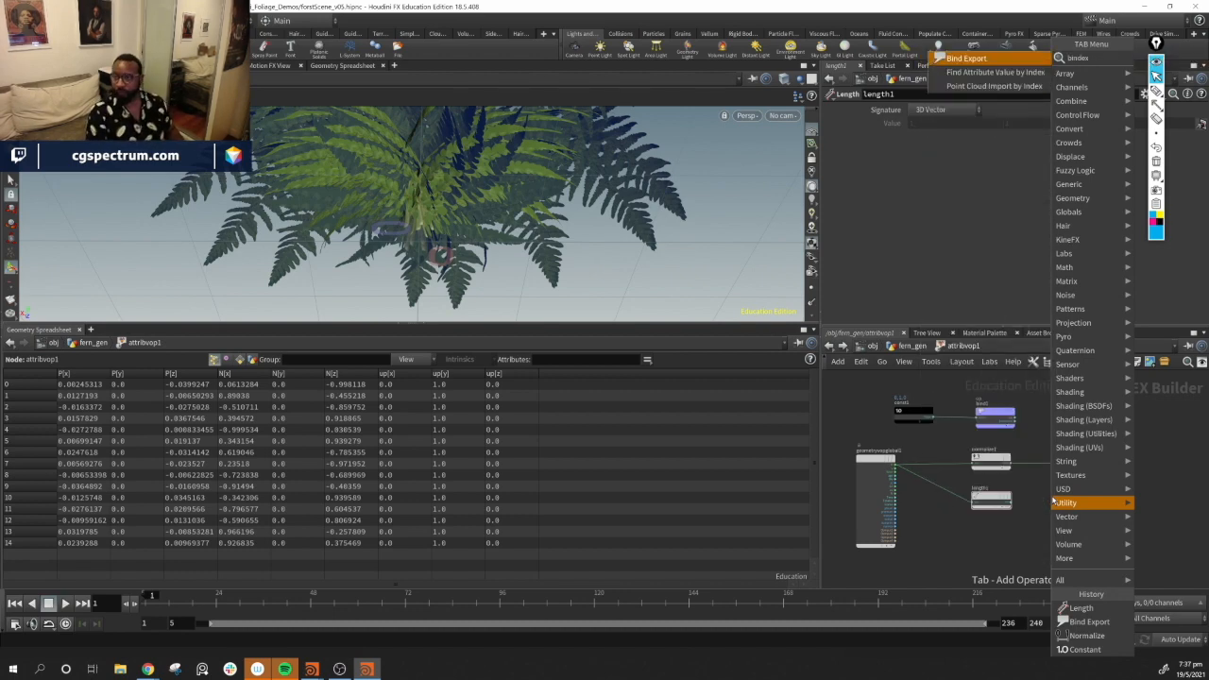
key("Return")
left_click(1052, 495)
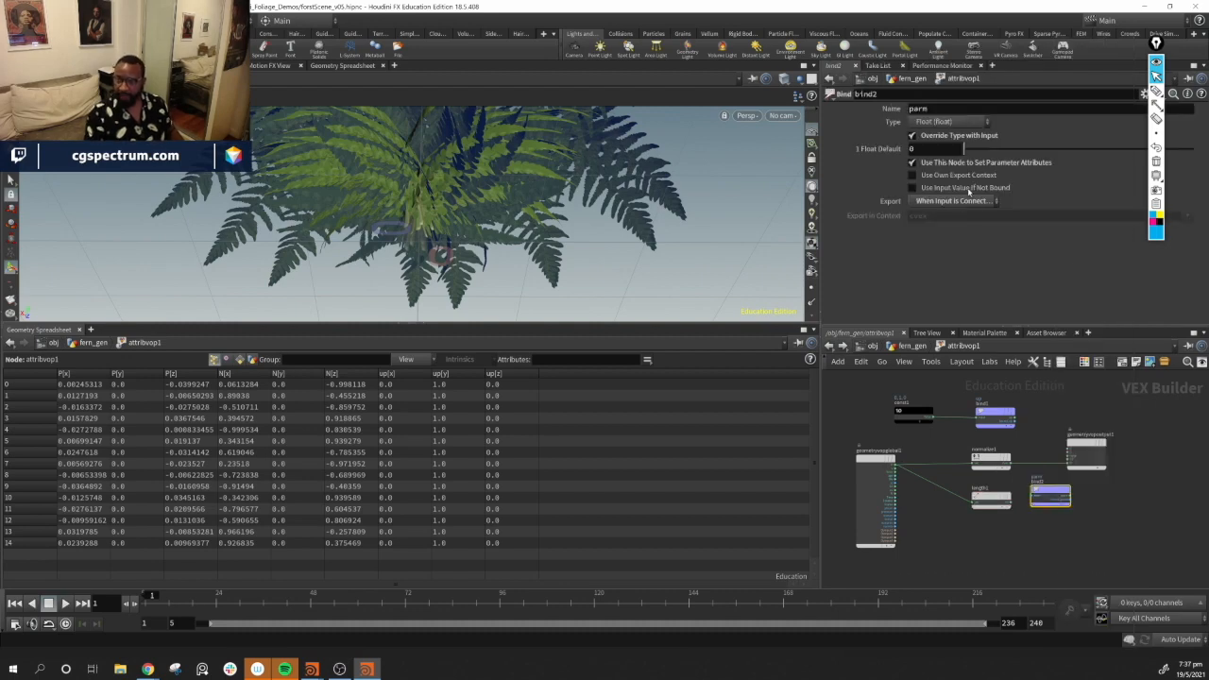
double_click(949, 108)
type("dist")
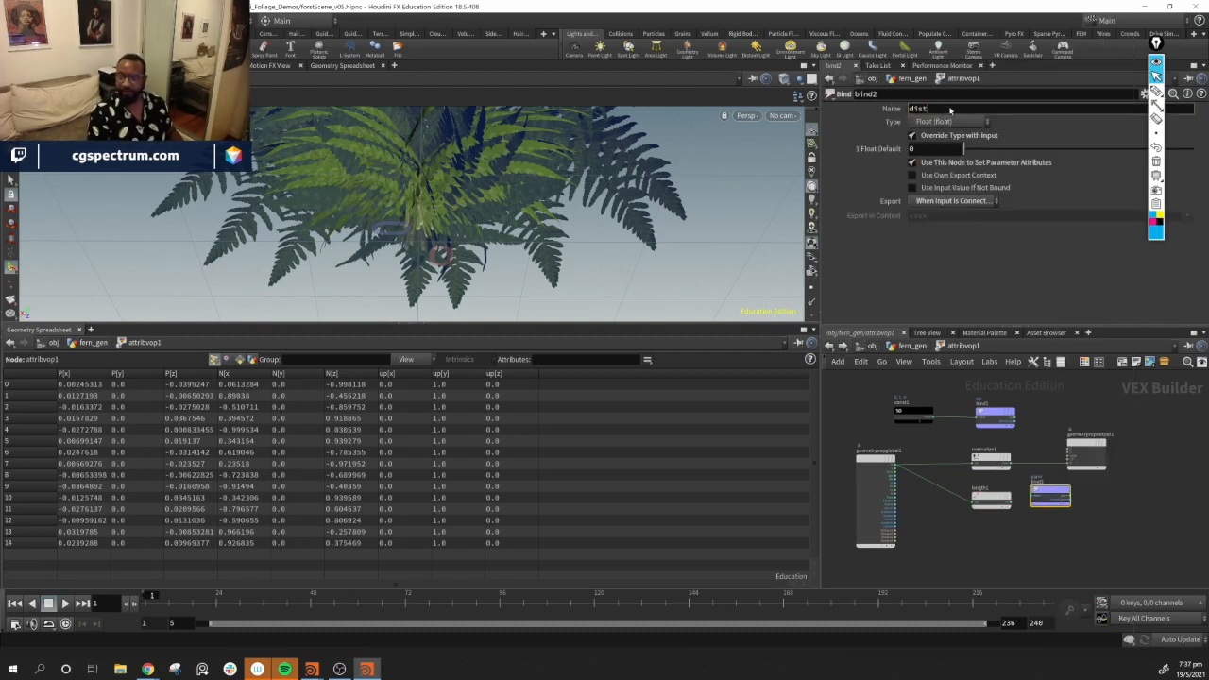
key("Return")
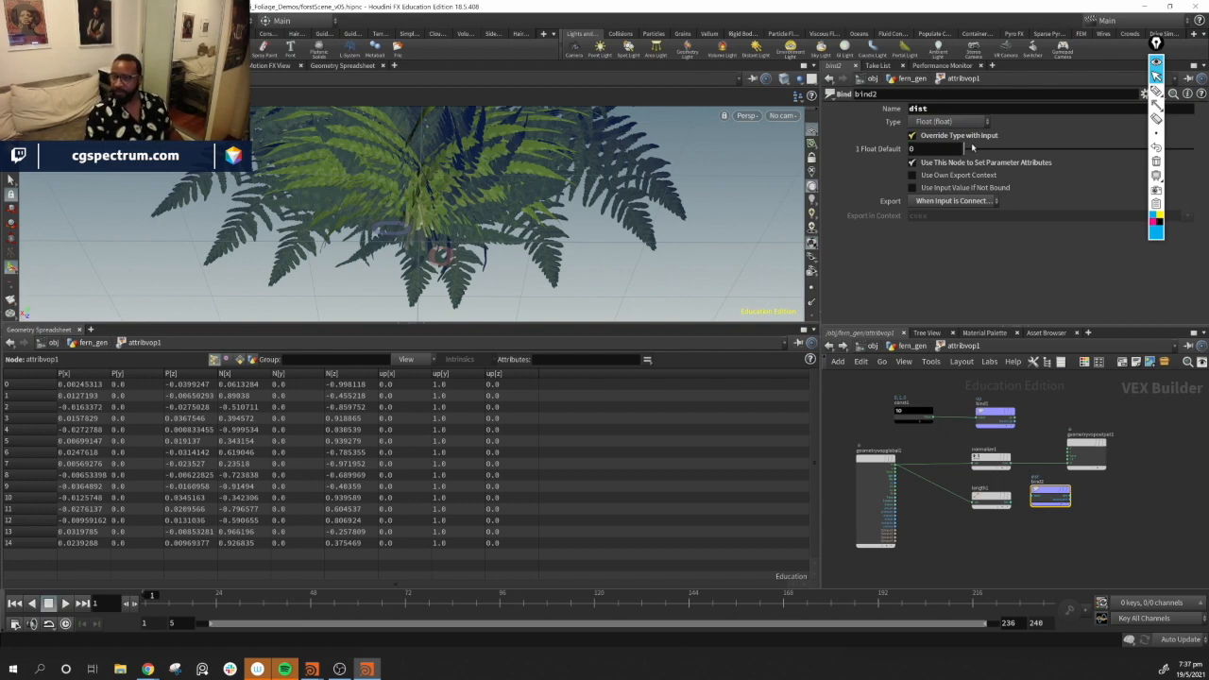
left_click_drag(1062, 501, 1093, 512)
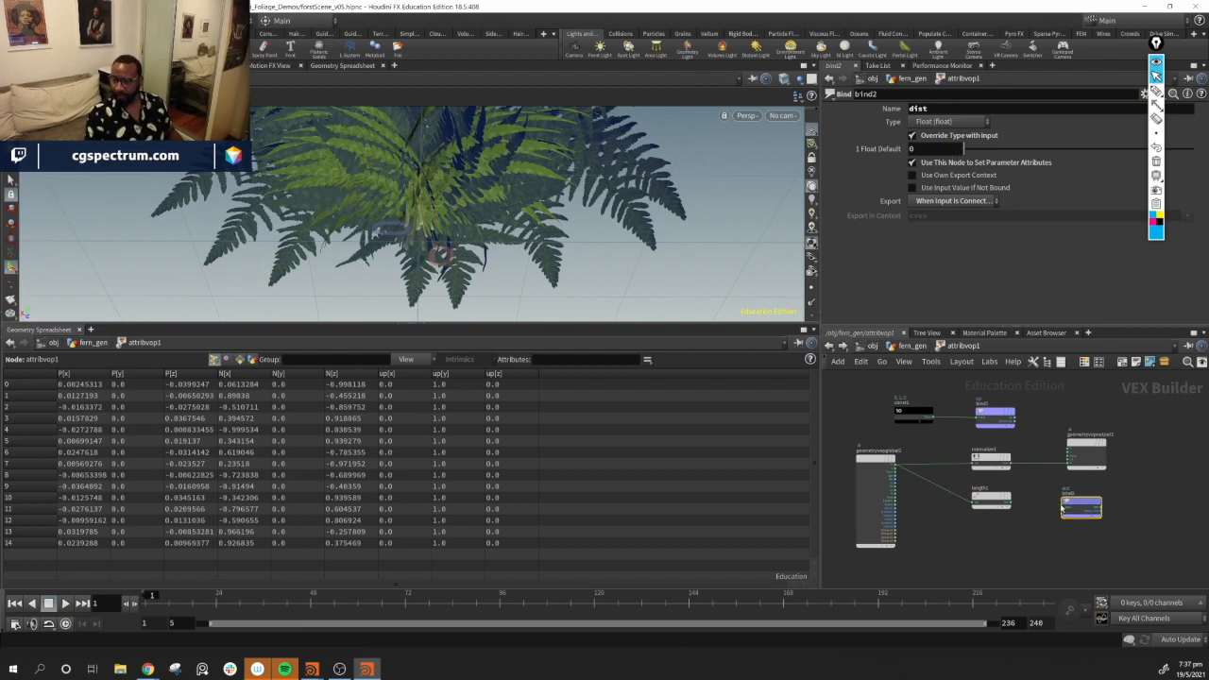
left_click(1070, 510)
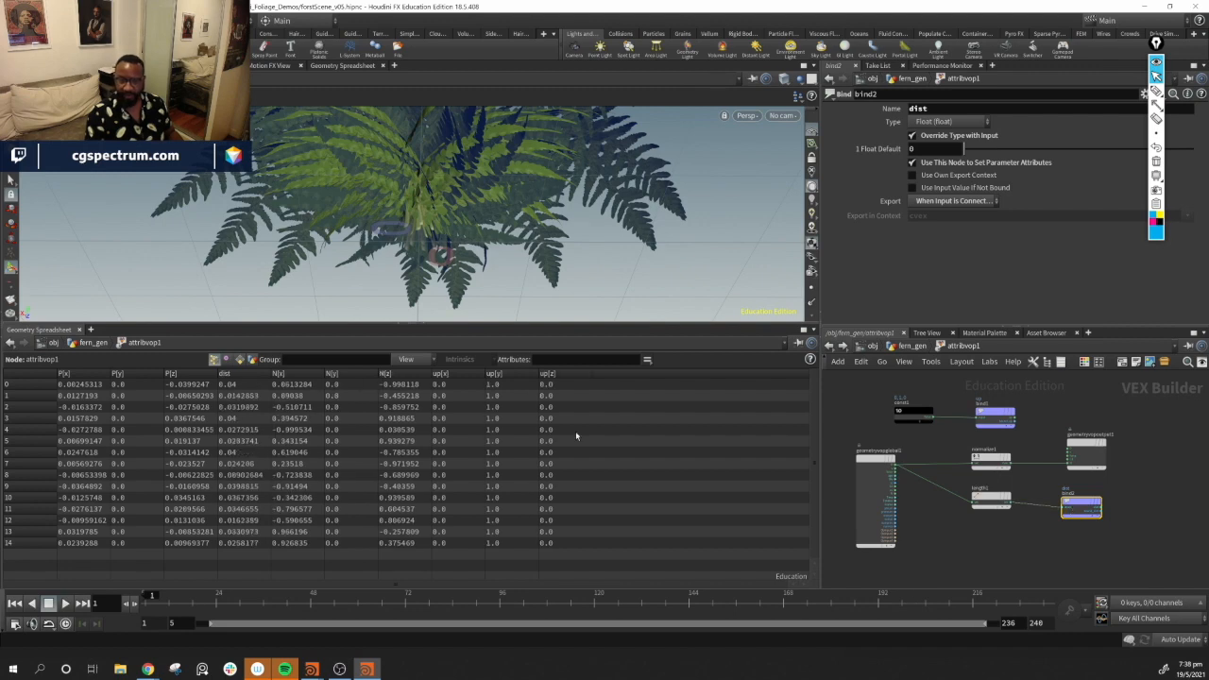
left_click(250, 375)
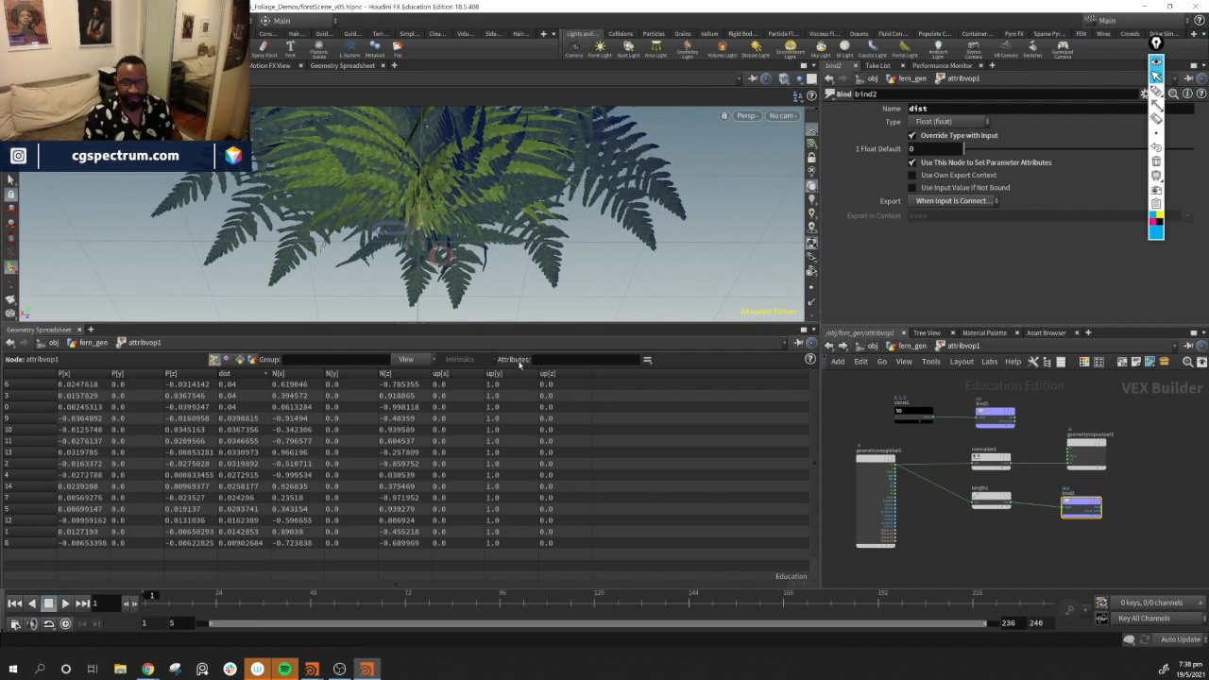
Rename the Attribute VOP node to N_up_dist_Generation
left_click(909, 346)
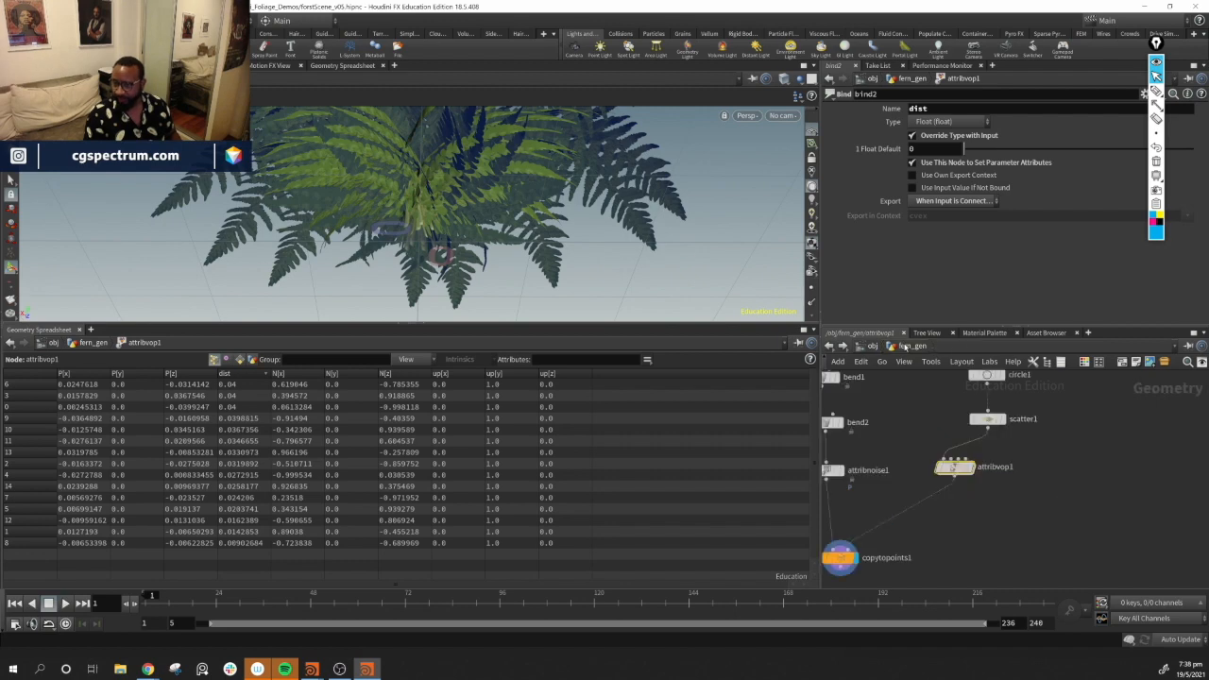
left_click_drag(928, 508, 970, 502)
left_click(1028, 503)
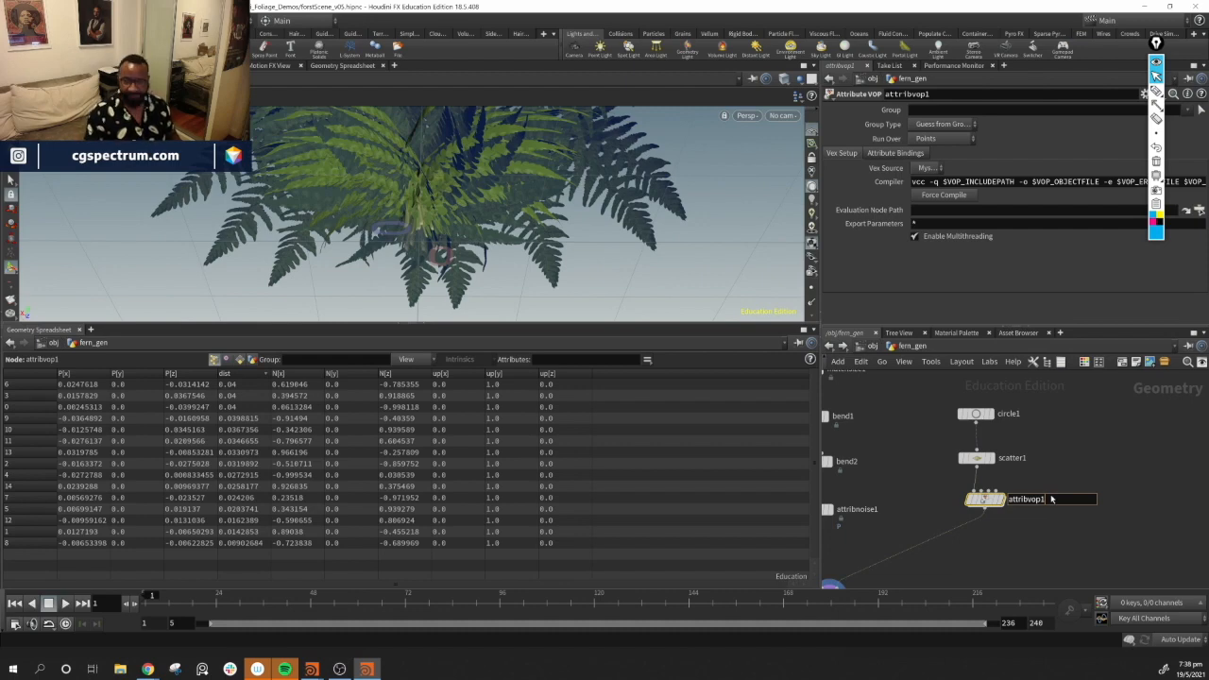
double_click(1054, 499)
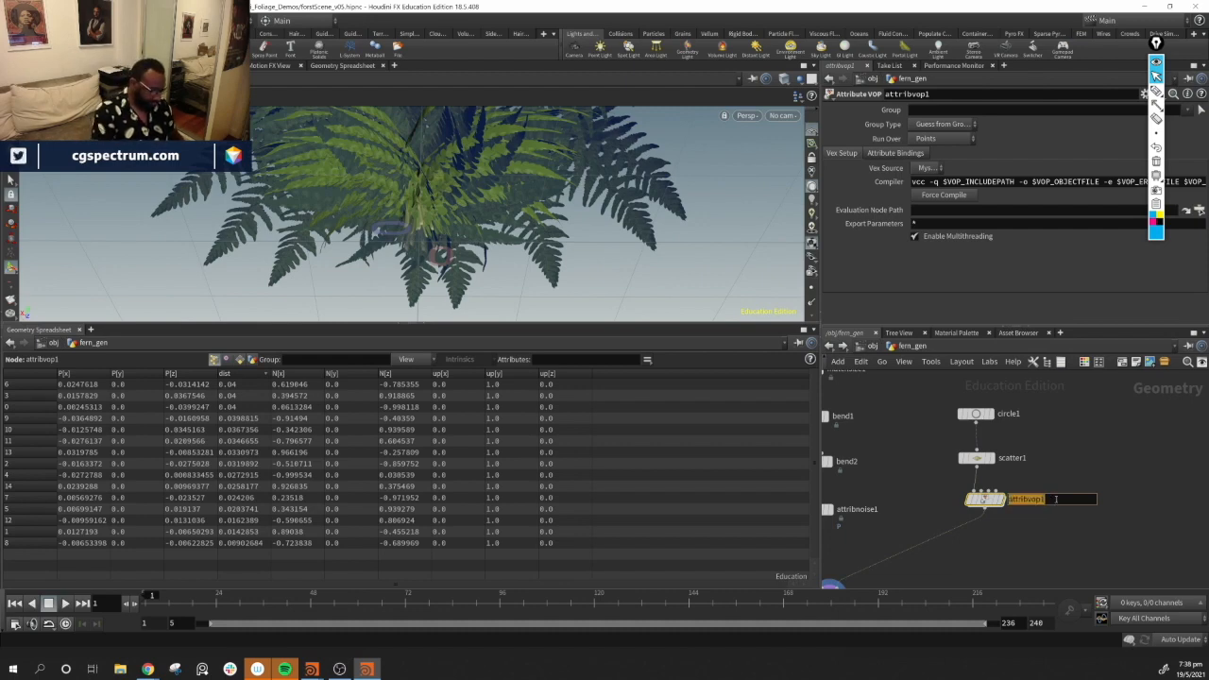
type("N_up")
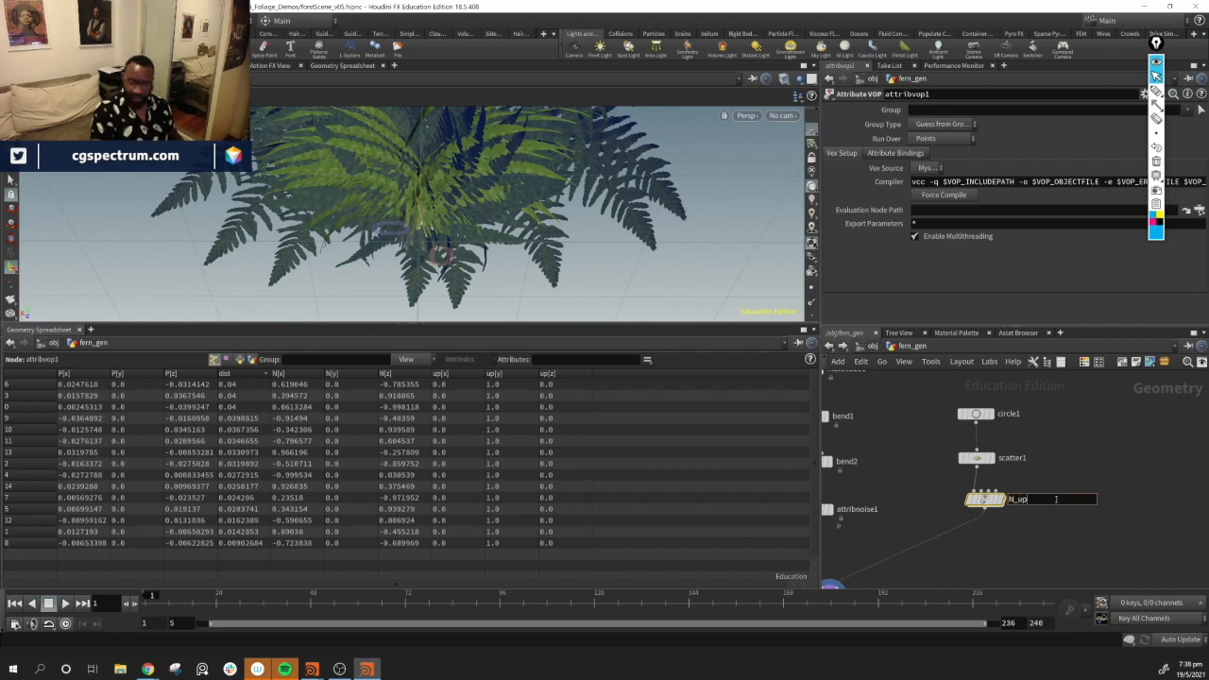
type("_dist_")
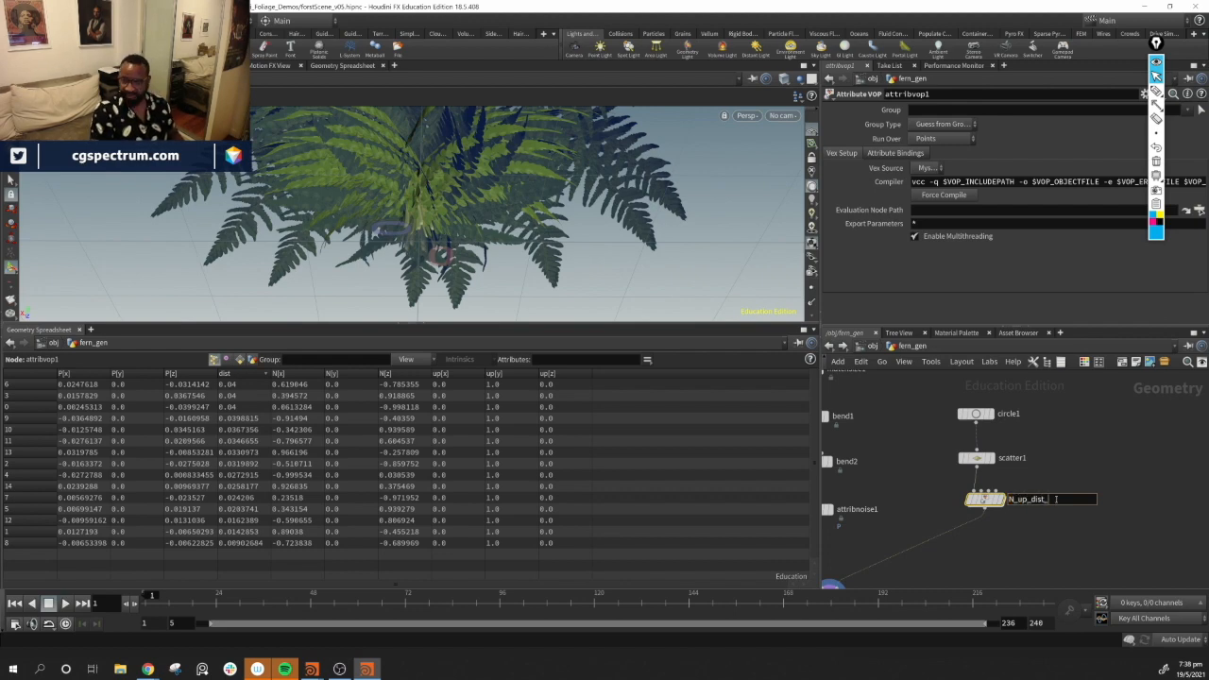
type("Generation")
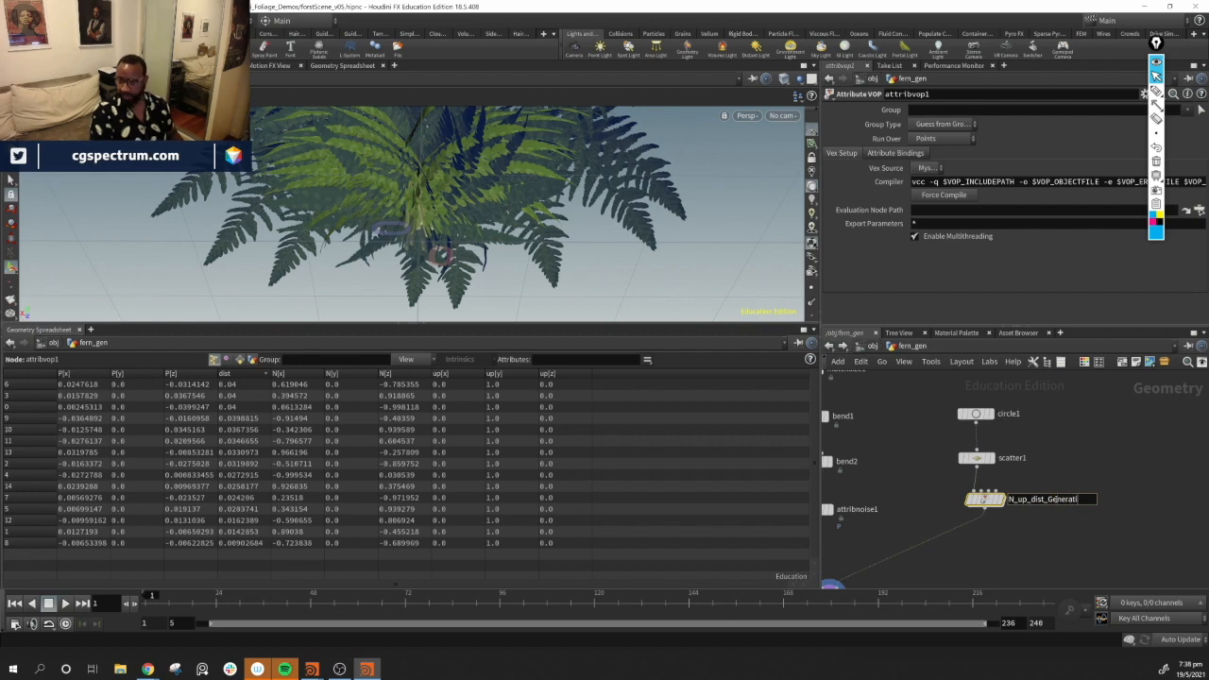
key("Return")
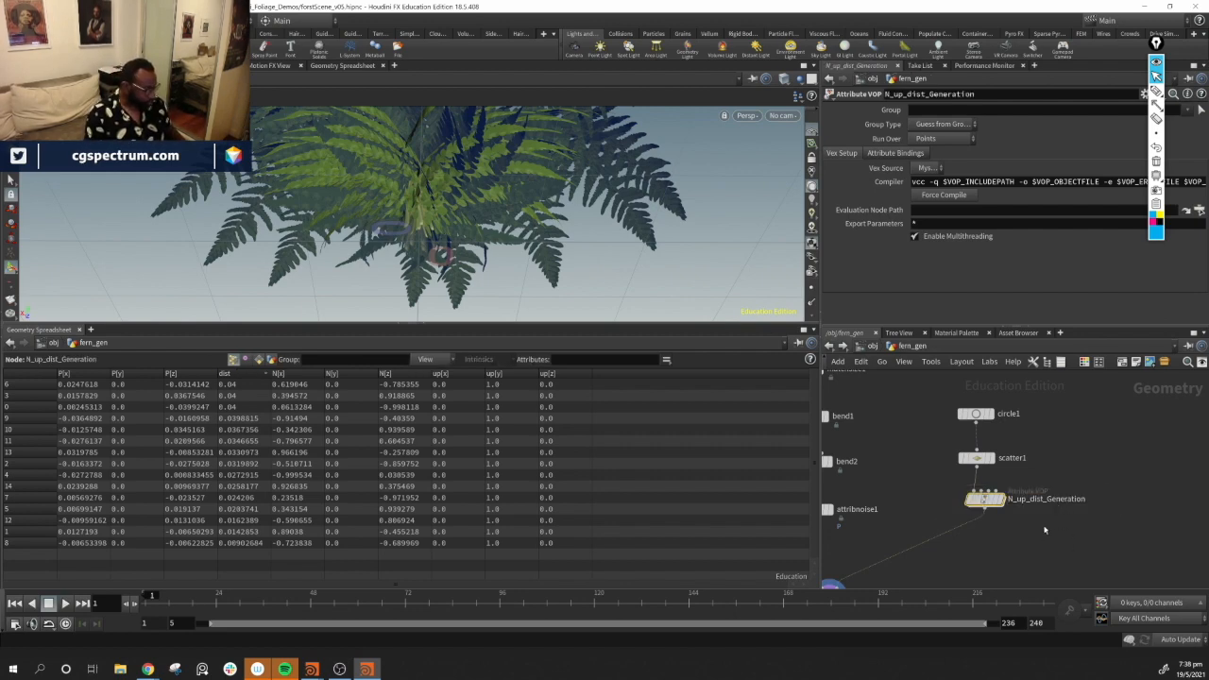
Give the N_up_dist_Generation node a red colour
key("c")
left_click(1168, 563)
middle_click_drag(1055, 555, 1082, 476)
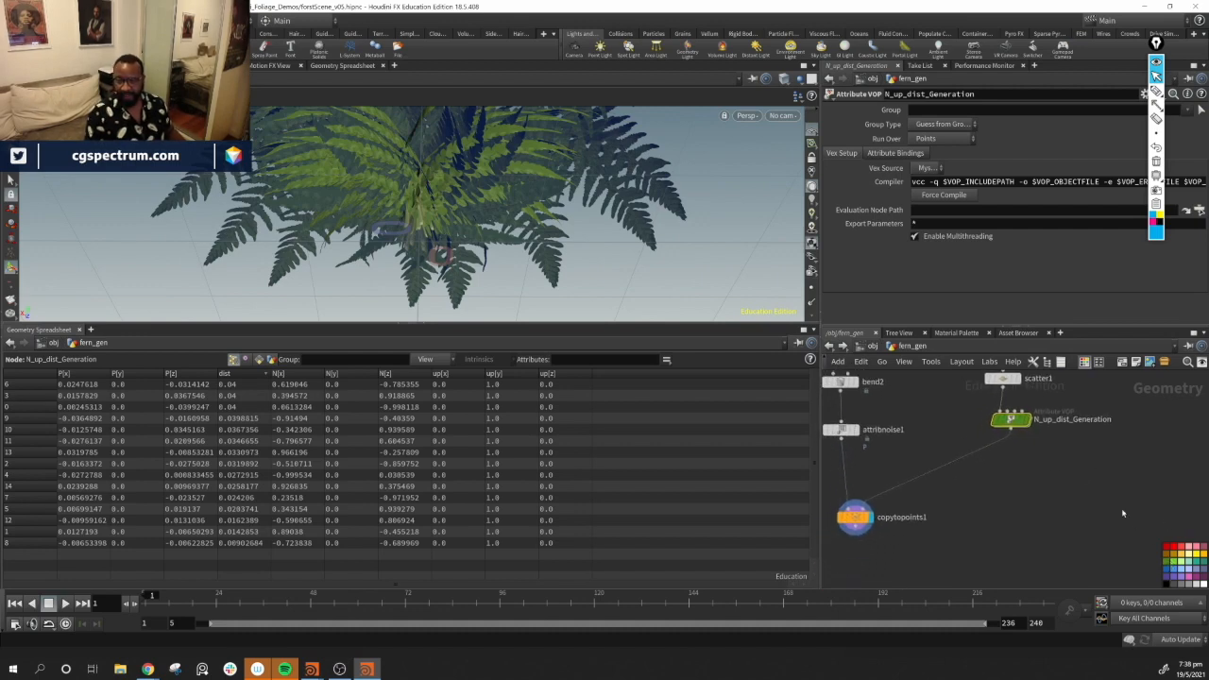
left_click(1194, 550)
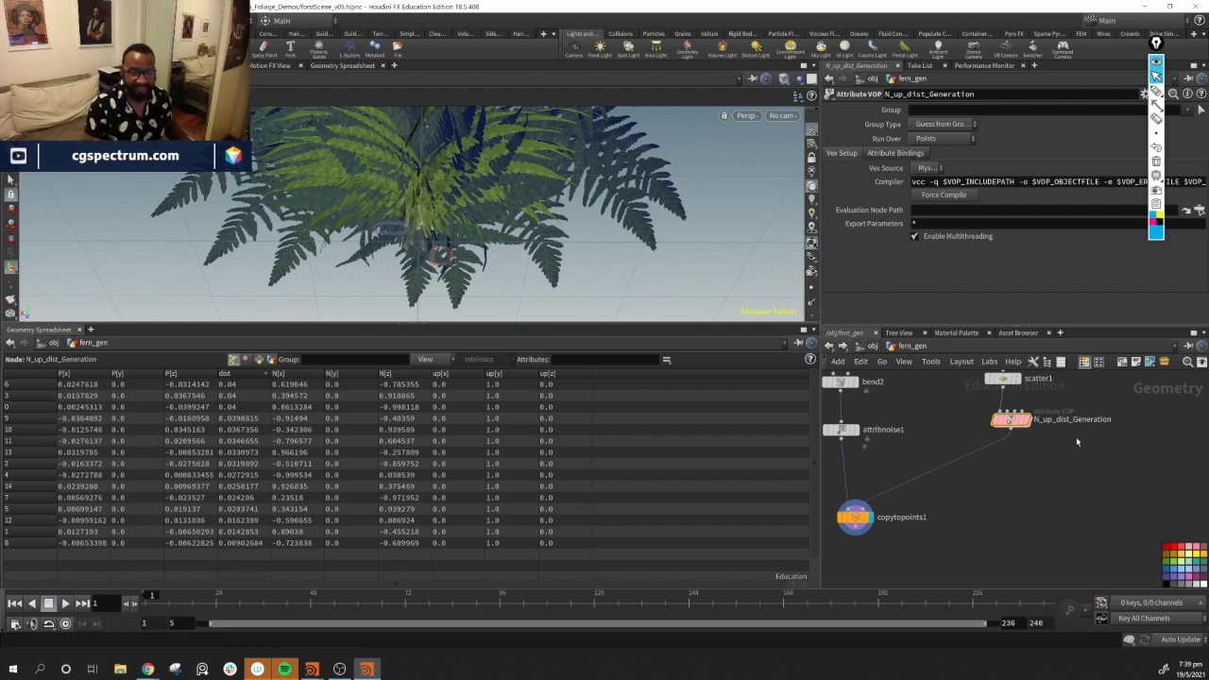
middle_click_drag(1091, 456, 1022, 480)
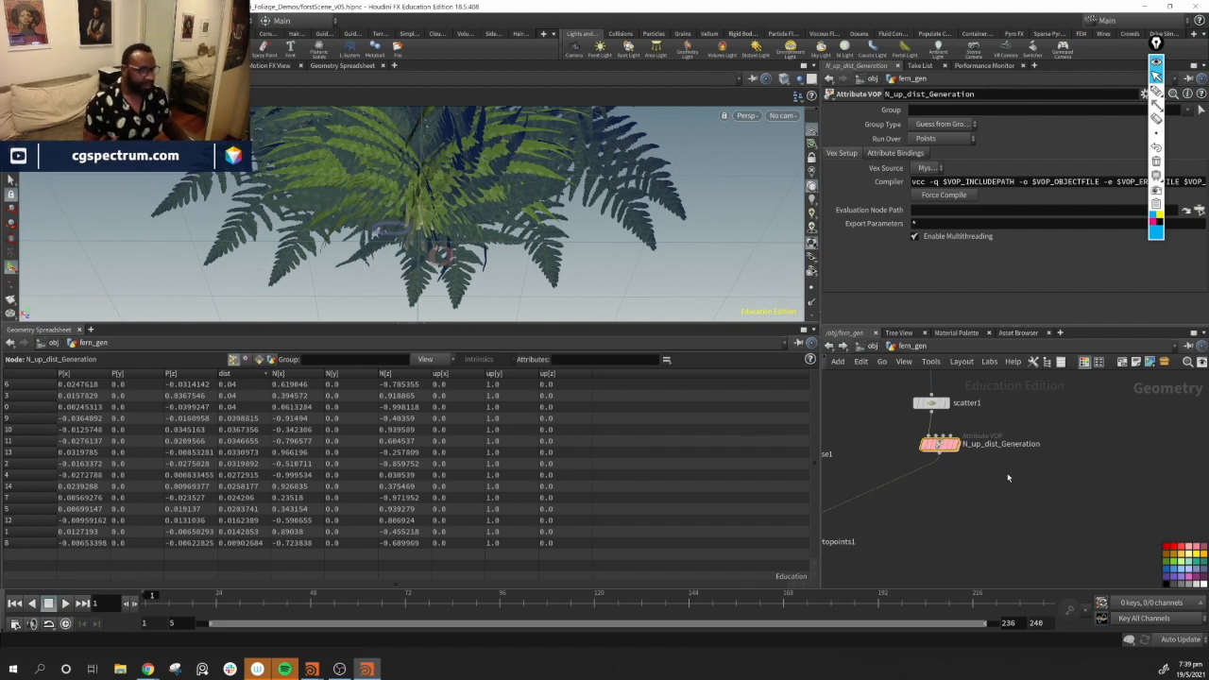
Set the display to the N_up_dist_Generation node and inspect its scattered points in the viewport
middle_click_drag(1125, 472, 1127, 453)
middle_click_drag(1020, 485, 993, 487)
left_click_drag(548, 288, 628, 309)
middle_click_drag(993, 469, 967, 483)
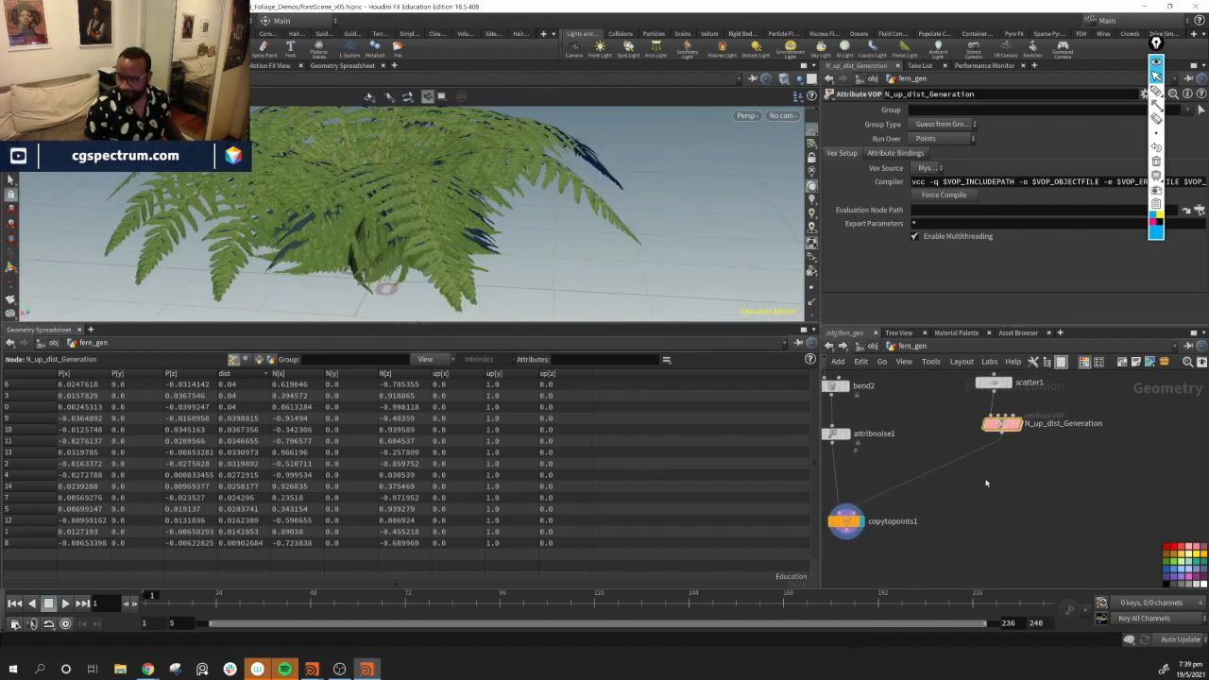
left_click(1020, 424)
left_click_drag(312, 208, 392, 248)
middle_click_drag(413, 270, 402, 221)
right_click_drag(403, 221, 417, 277)
middle_click_drag(416, 277, 412, 224)
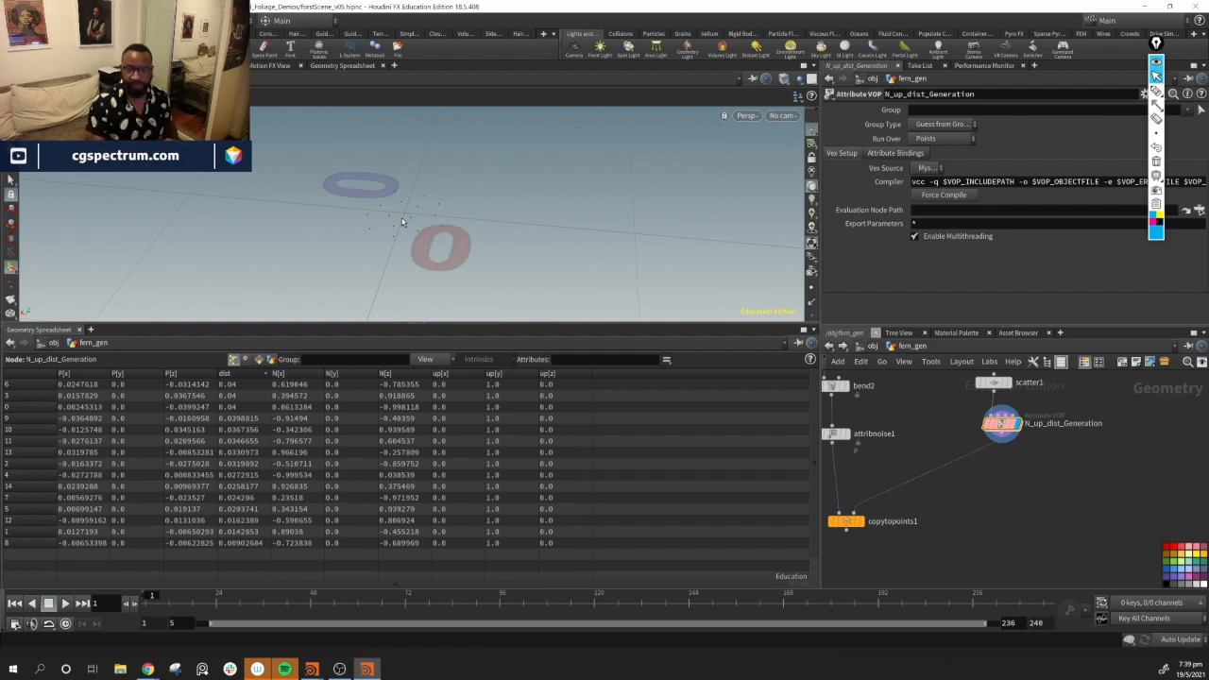
middle_click_drag(1066, 480, 1007, 457)
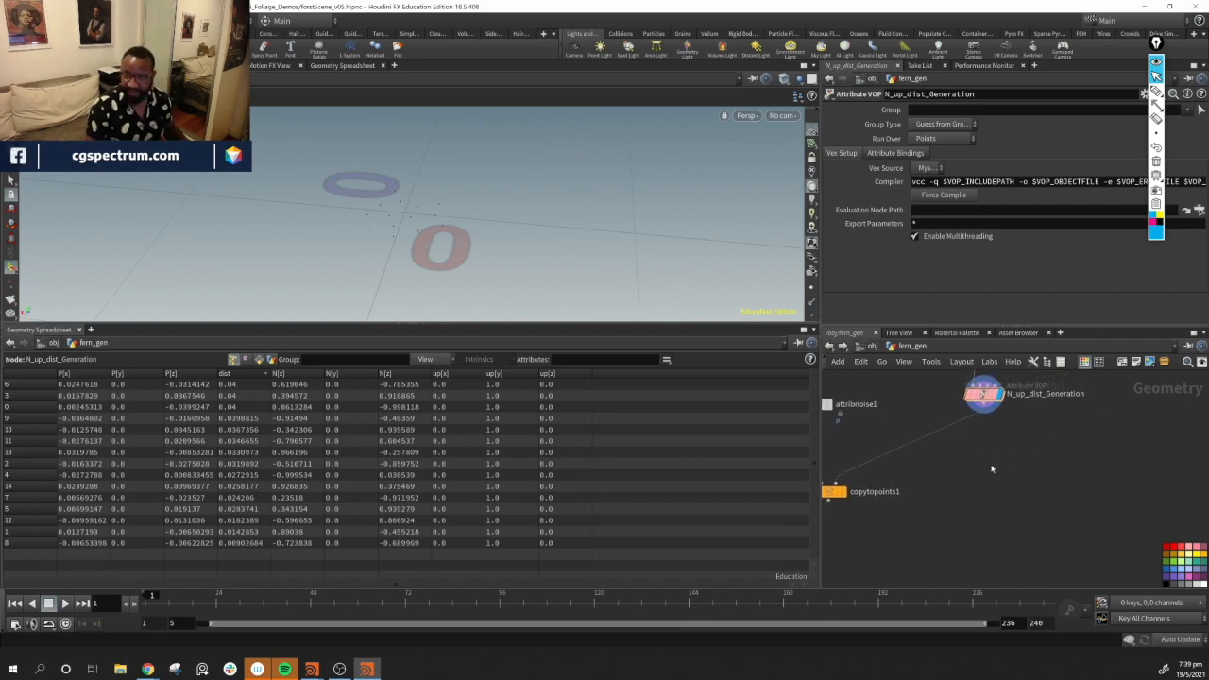
Add an Attribute Promote node below N_up_dist_Generation and set its original attribute to dist
key("Tab")
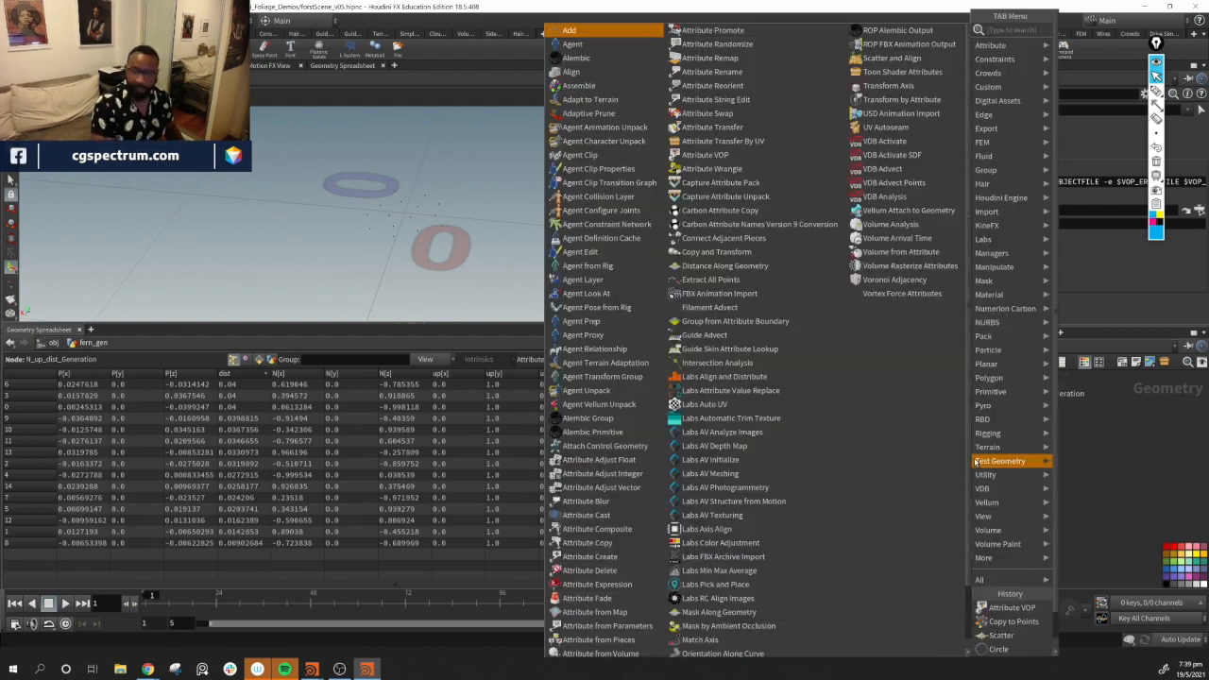
type("ap")
key("Down")
key("Down")
key("Down")
key("Down")
key("Down")
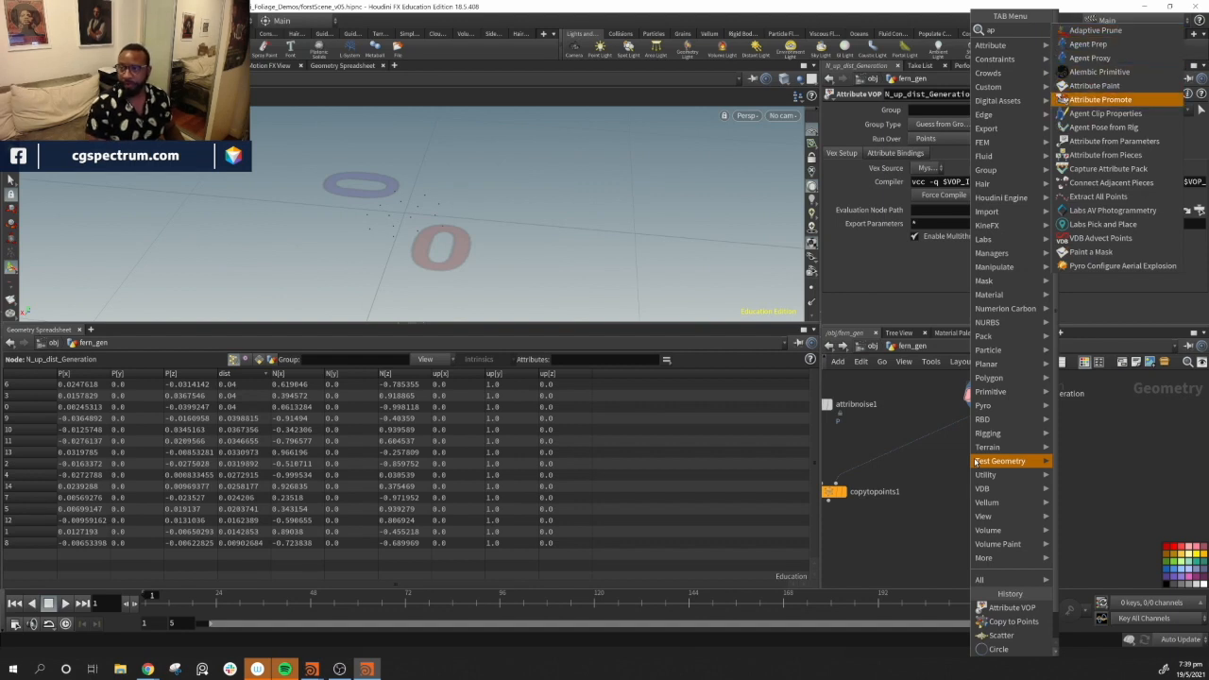
key("Return")
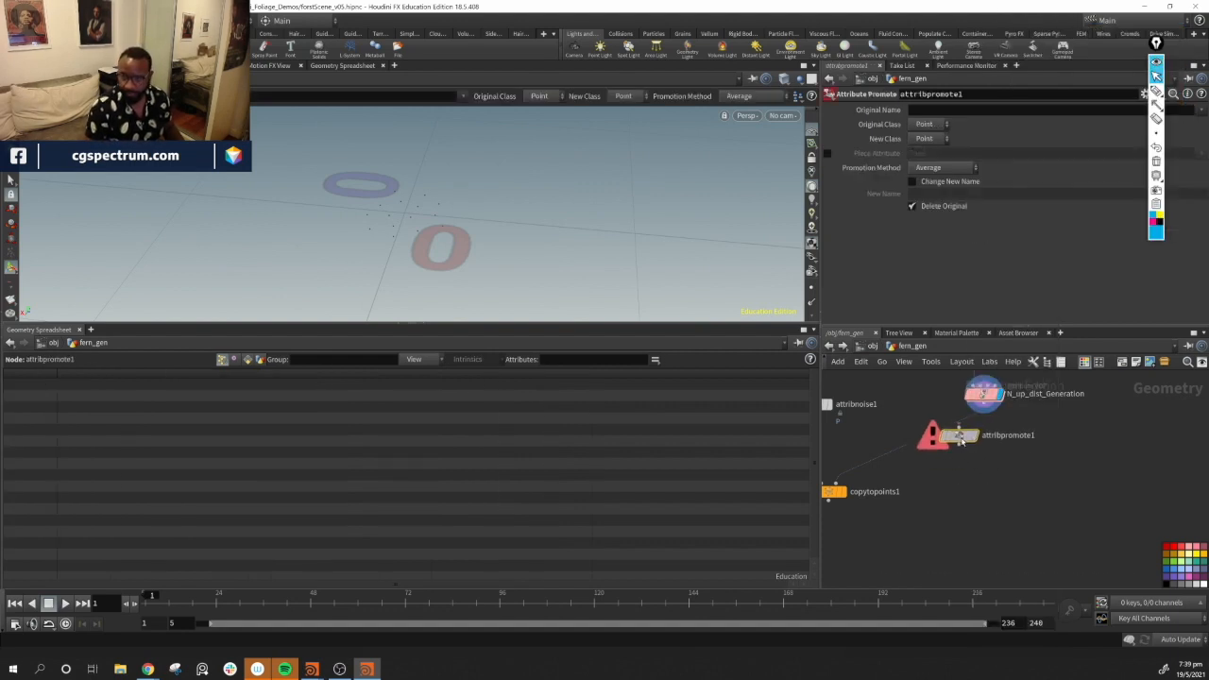
left_click(956, 436)
left_click(1201, 110)
left_click(1176, 161)
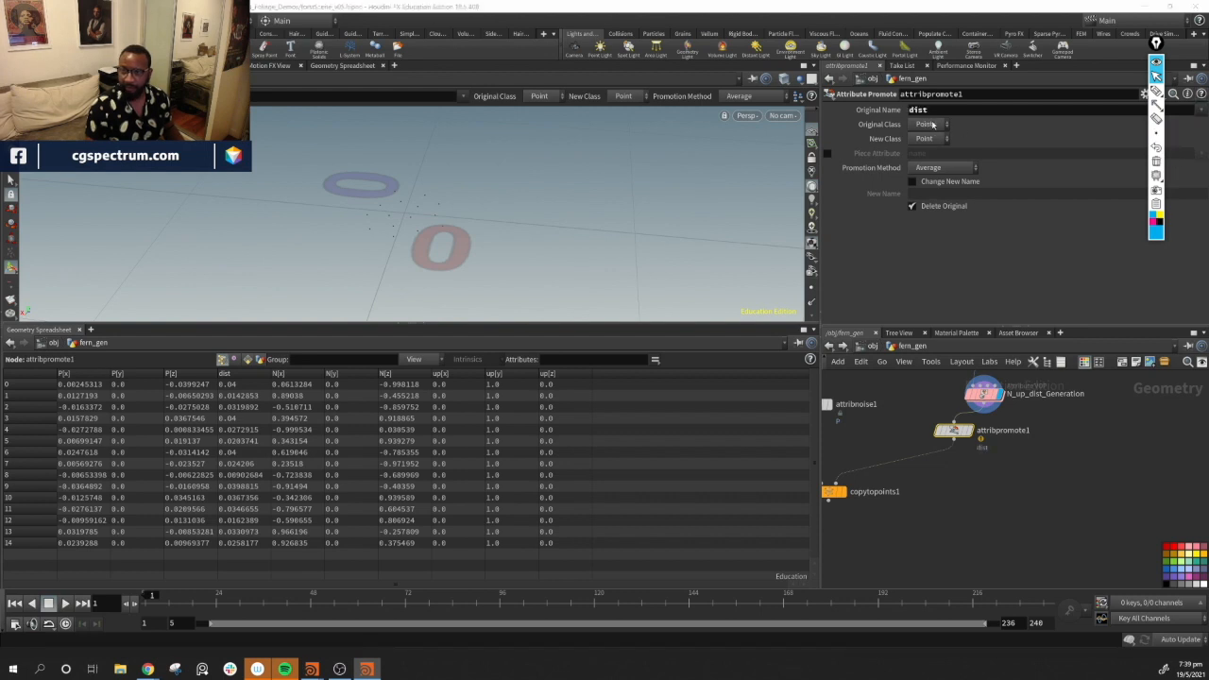
Promote dist to the Detail class using the Maximum promotion method, viewing detail attributes in the spreadsheet
left_click(940, 139)
left_click(942, 160)
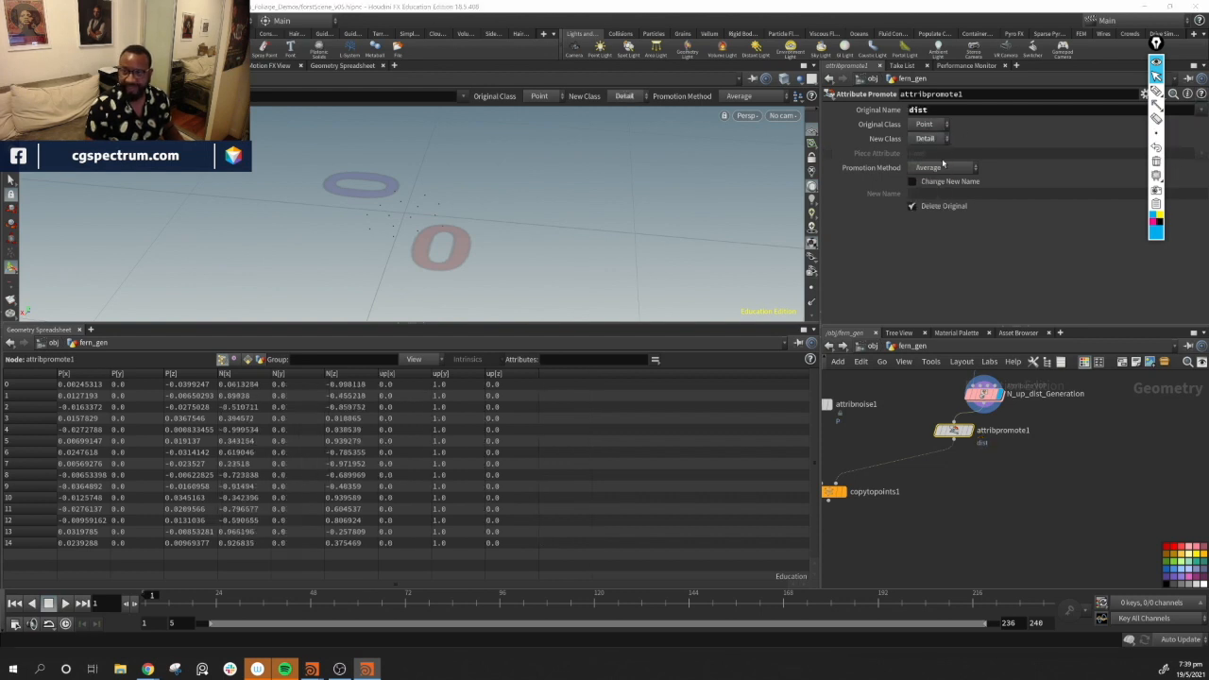
left_click(260, 360)
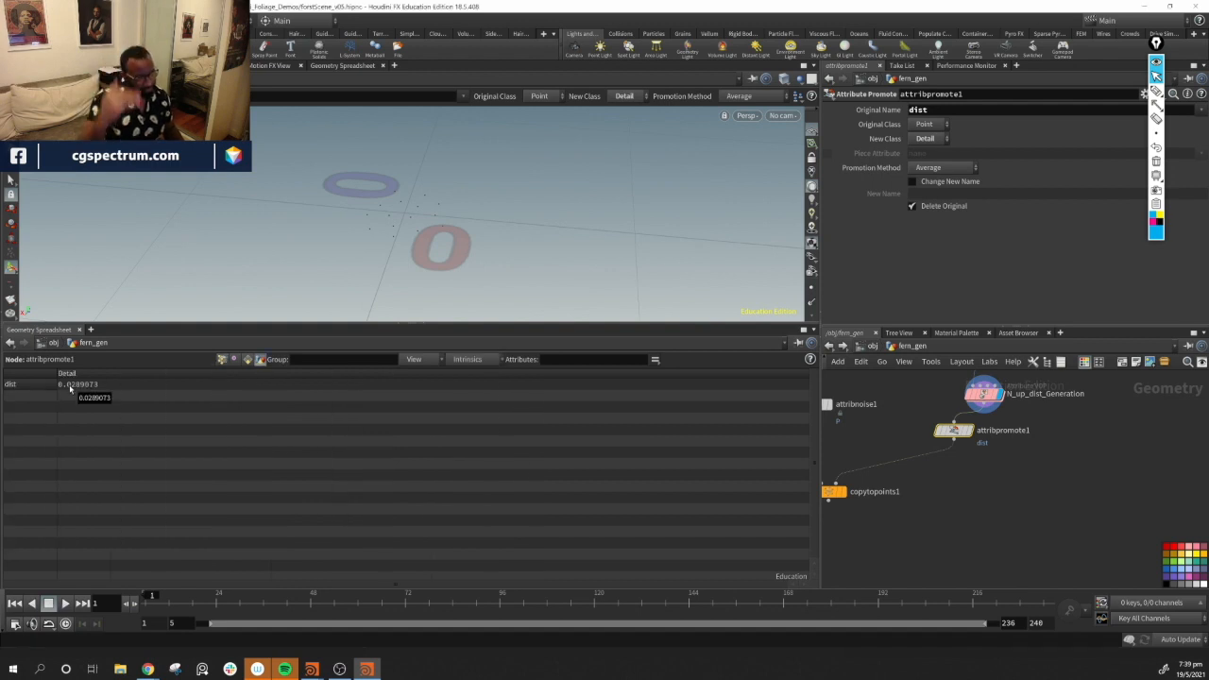
left_click(949, 171)
left_click(945, 186)
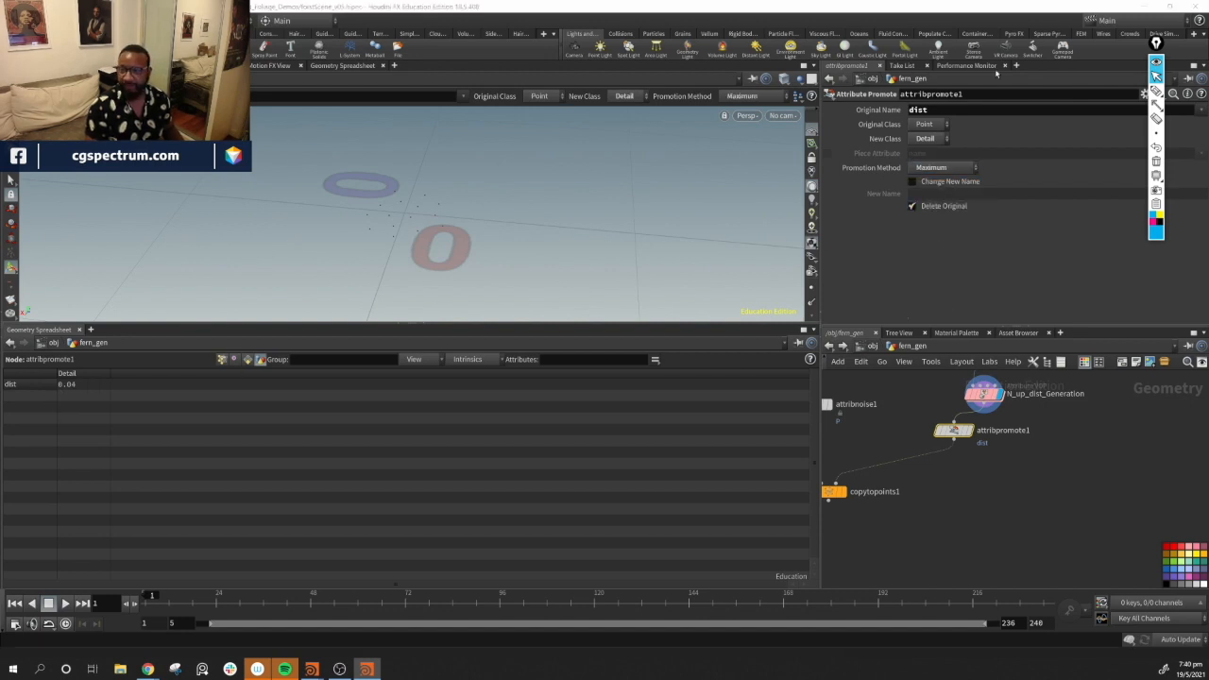
Enable Change New Name on the promote node and set the new name to maxDist
left_click(913, 181)
type("maxdis")
key("BackSpace")
key("BackSpace")
key("BackSpace")
type("Dis")
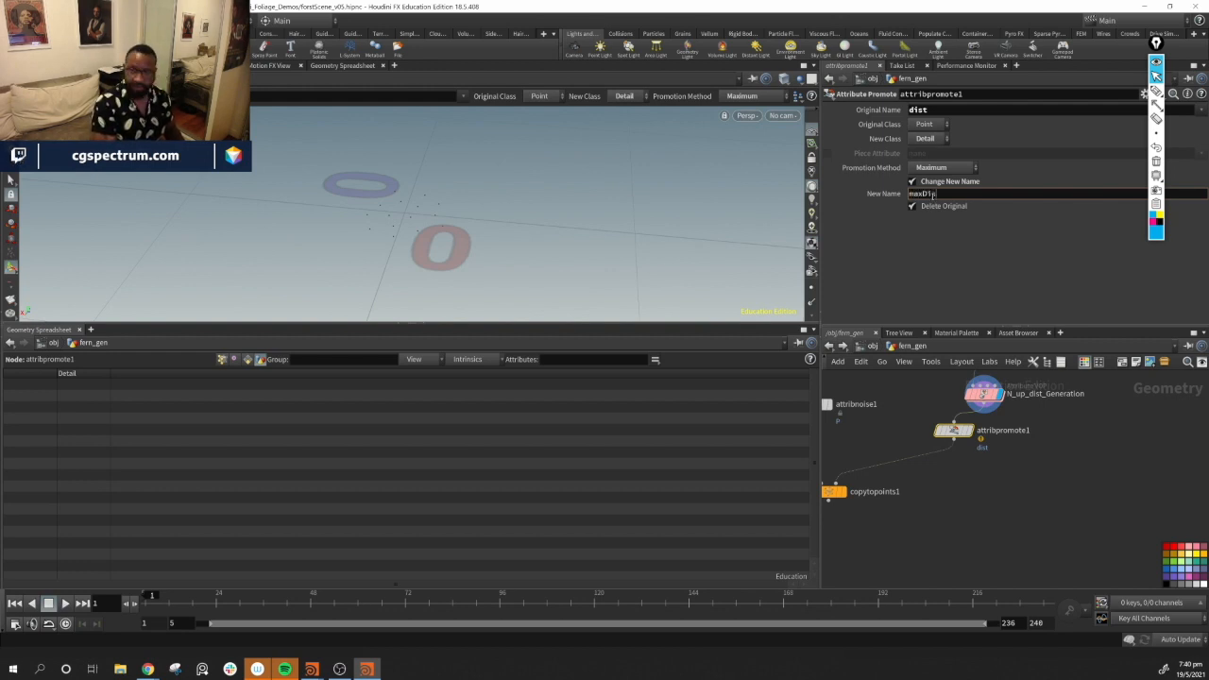
type("t")
key("Return")
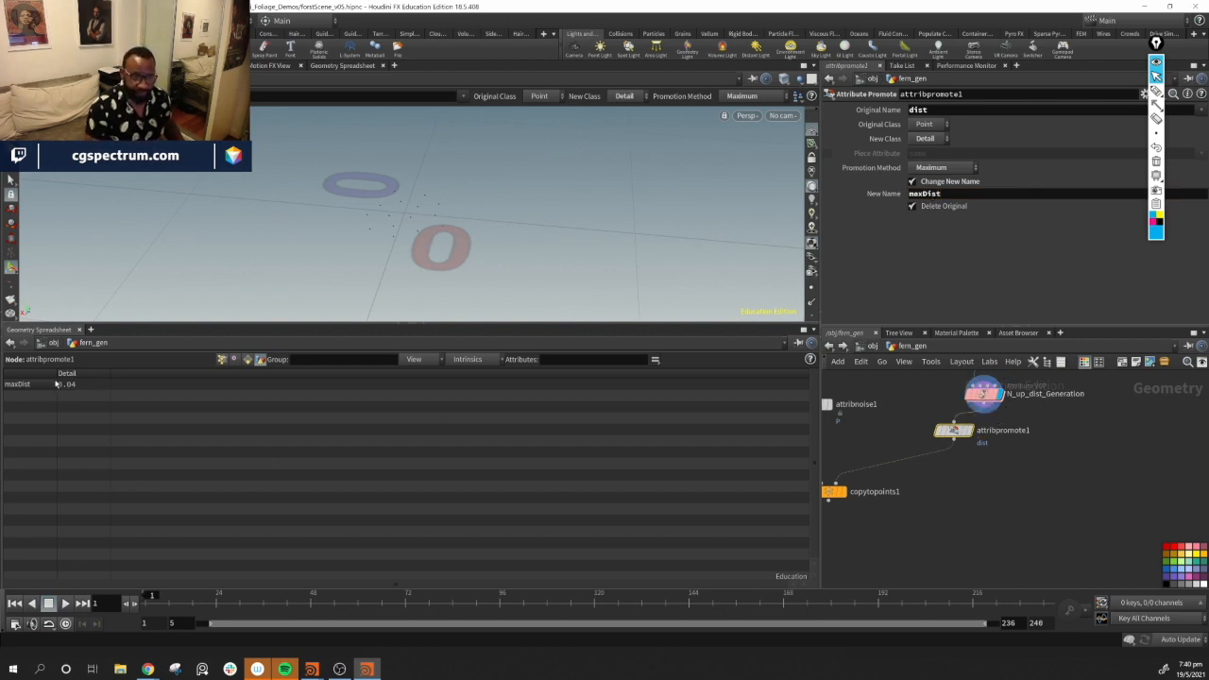
Duplicate the promote node below itself and wire the copy into copytopoints1
left_click_drag(951, 431, 954, 472, "alt")
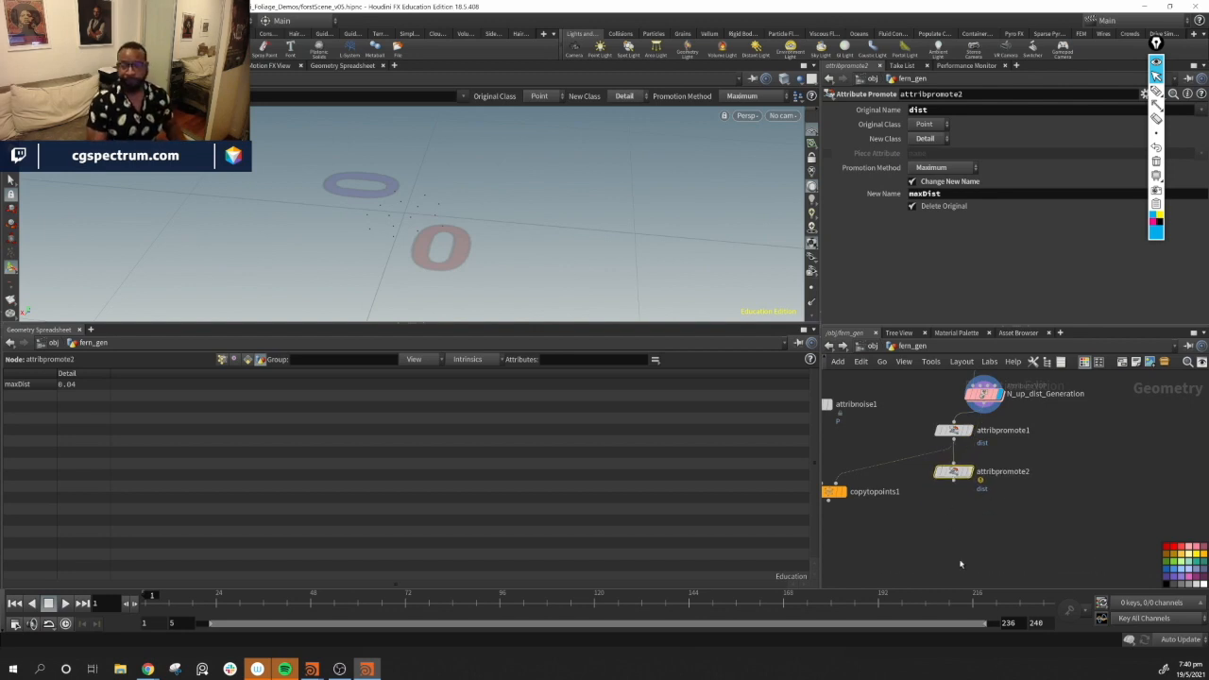
left_click_drag(838, 493, 838, 518)
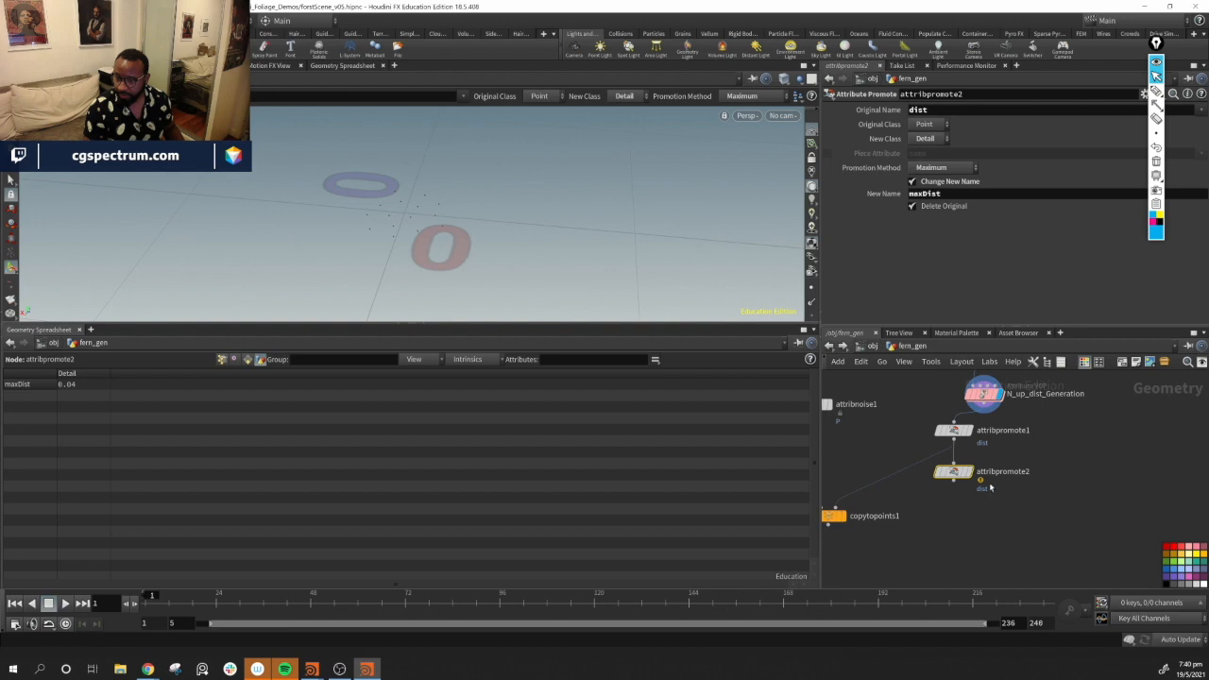
left_click_drag(954, 486, 825, 508)
left_click(827, 508)
left_click_drag(953, 472, 954, 468)
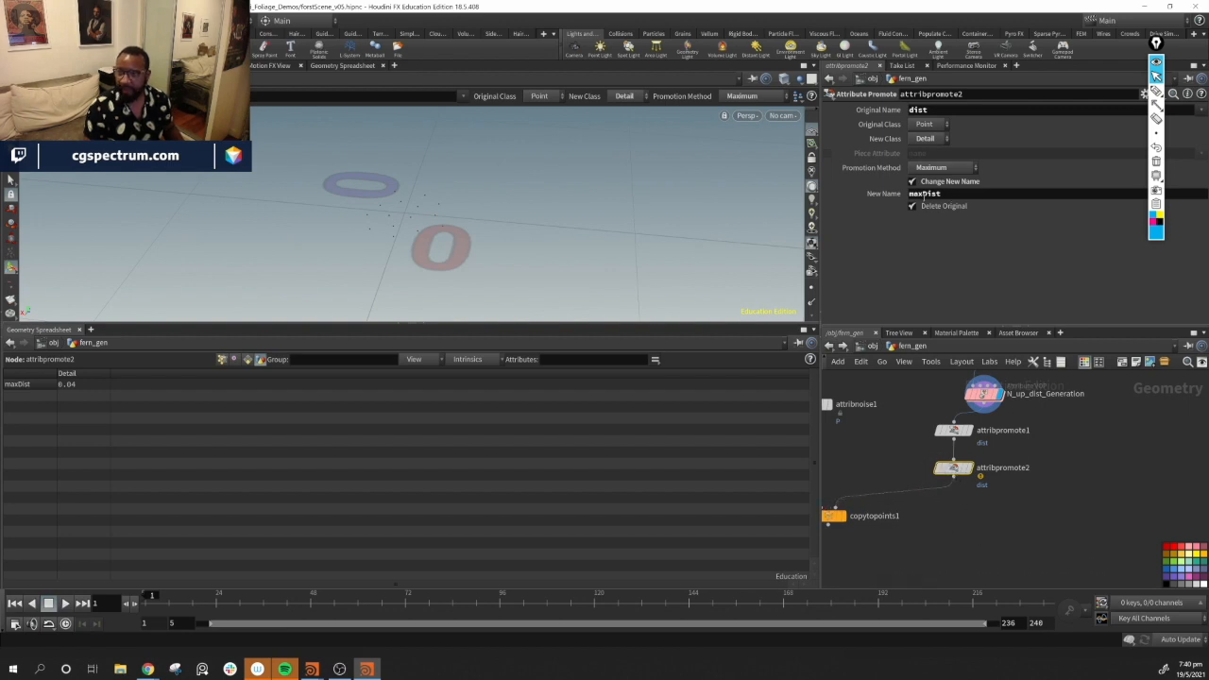
Rename the copy's new attribute to minDist and switch its promotion method to Minimum
left_click_drag(924, 194, 898, 197)
type("min")
key("Return")
left_click(931, 168)
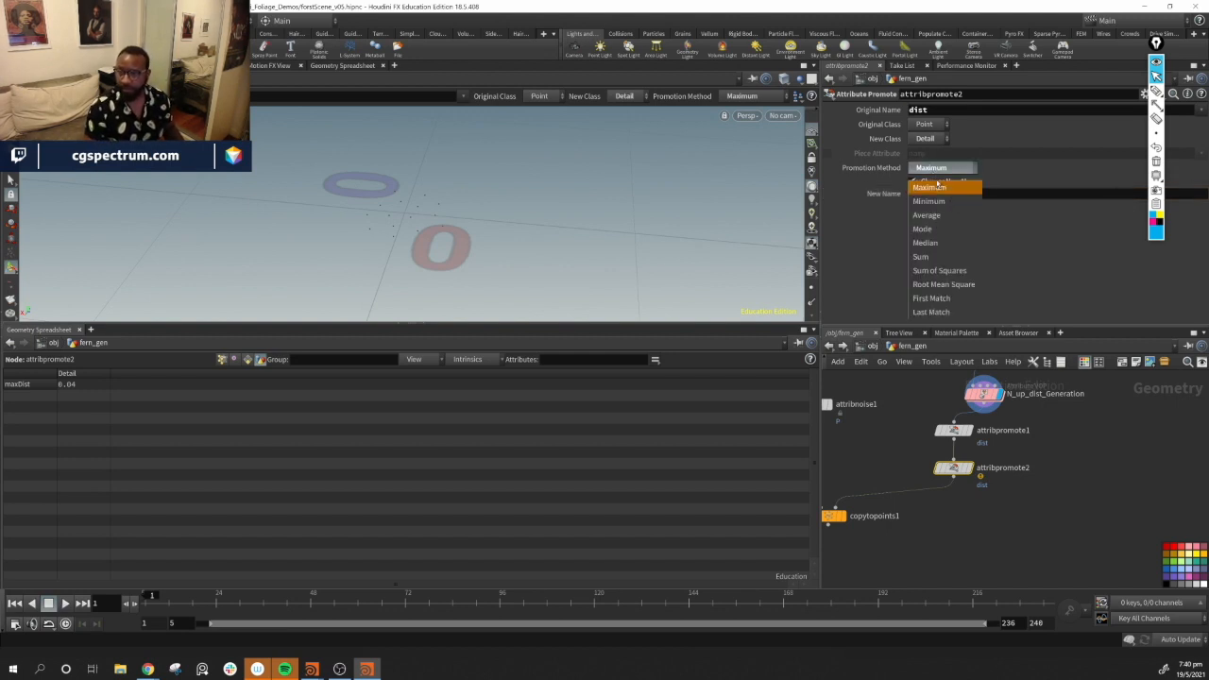
left_click(931, 199)
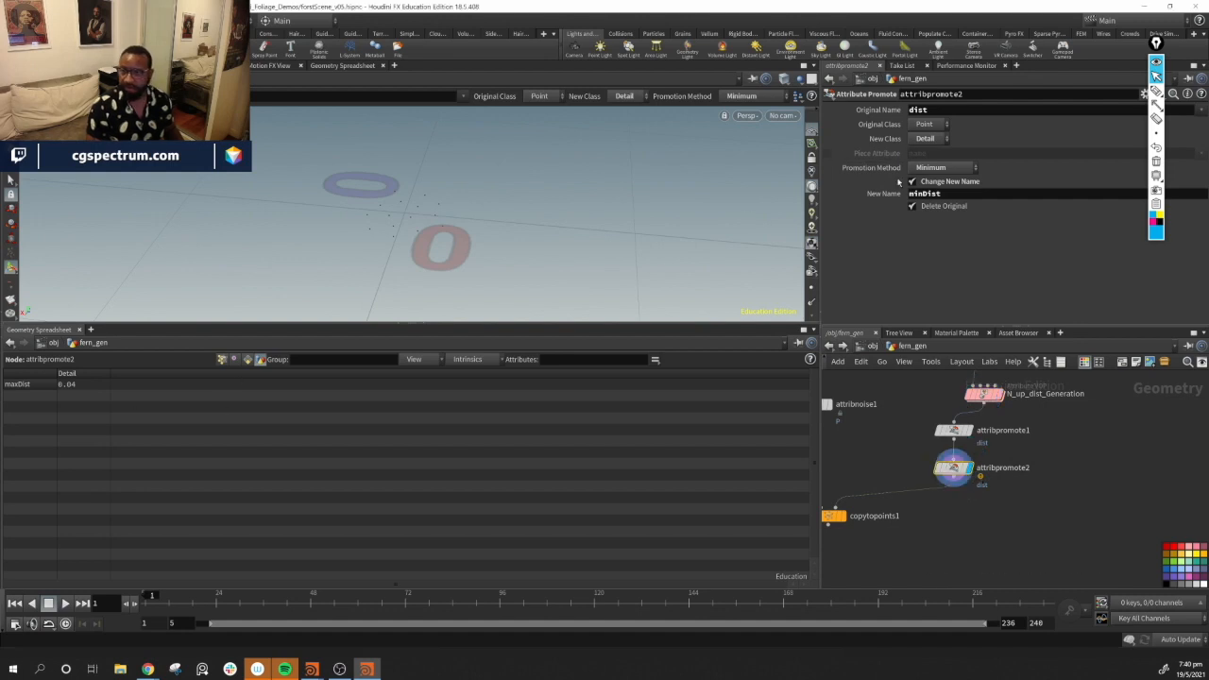
Turn off Delete Original on the first Attribute Promote node so dist reaches the second one
left_click(954, 430)
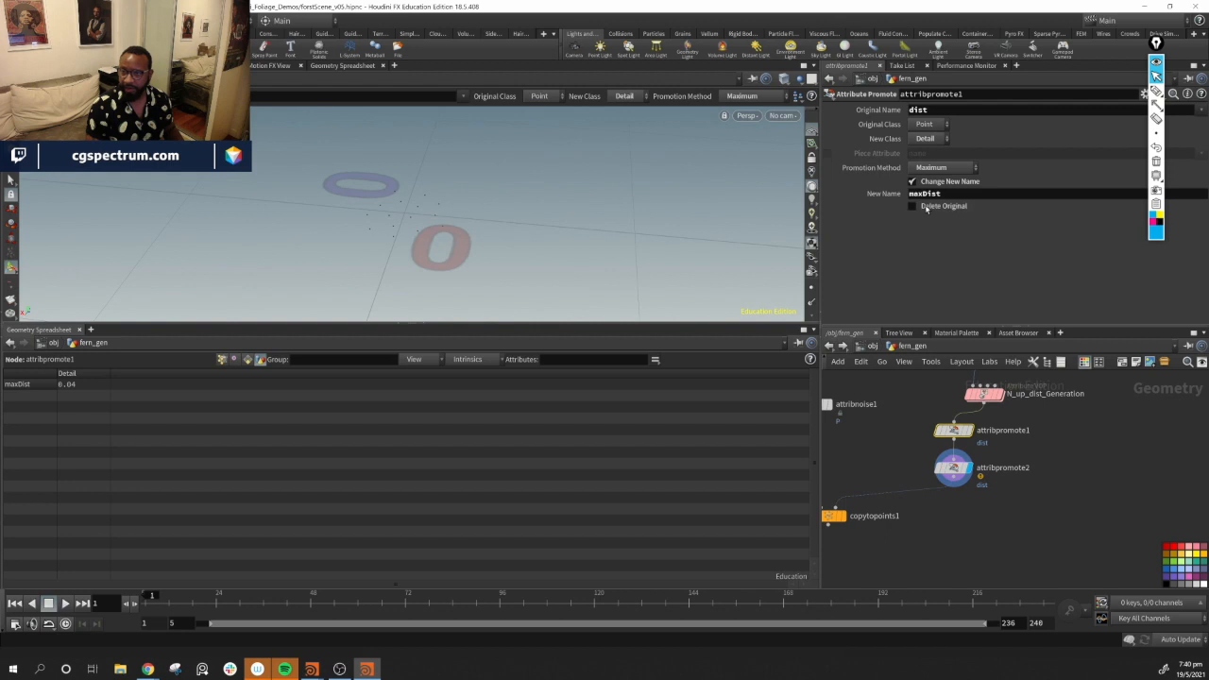
left_click(955, 468)
left_click(913, 207)
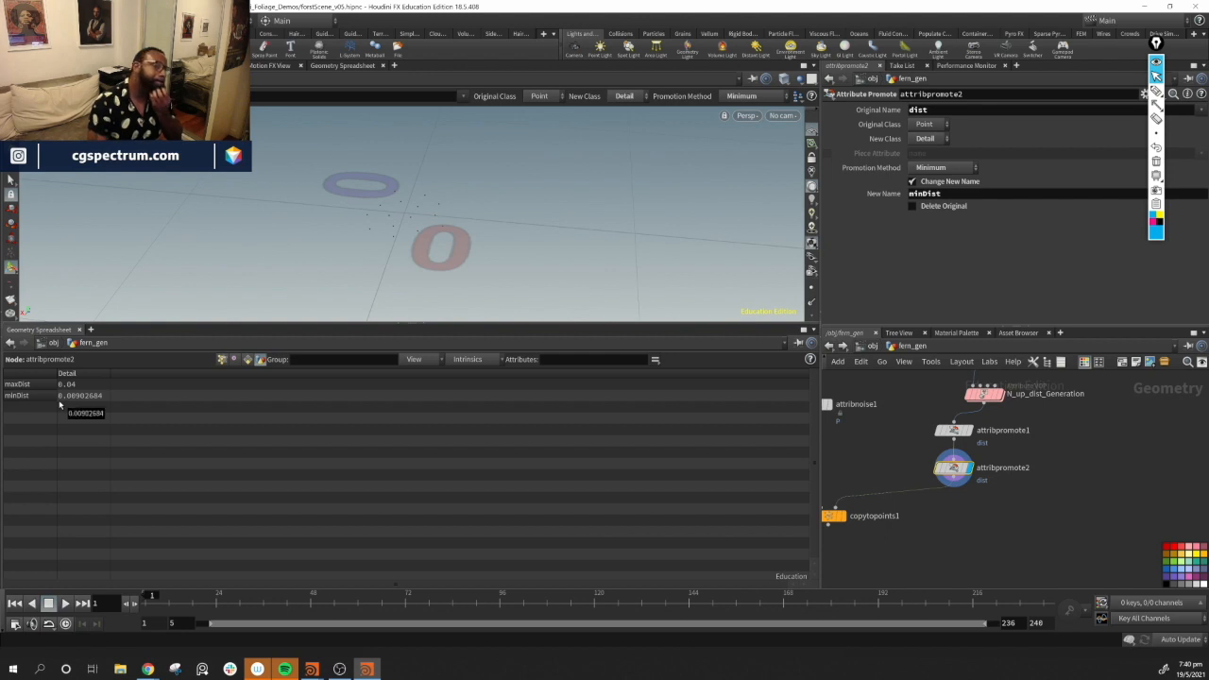
Move copytopoints1 lower to tidy the network layout
middle_click_drag(1021, 504, 1095, 473)
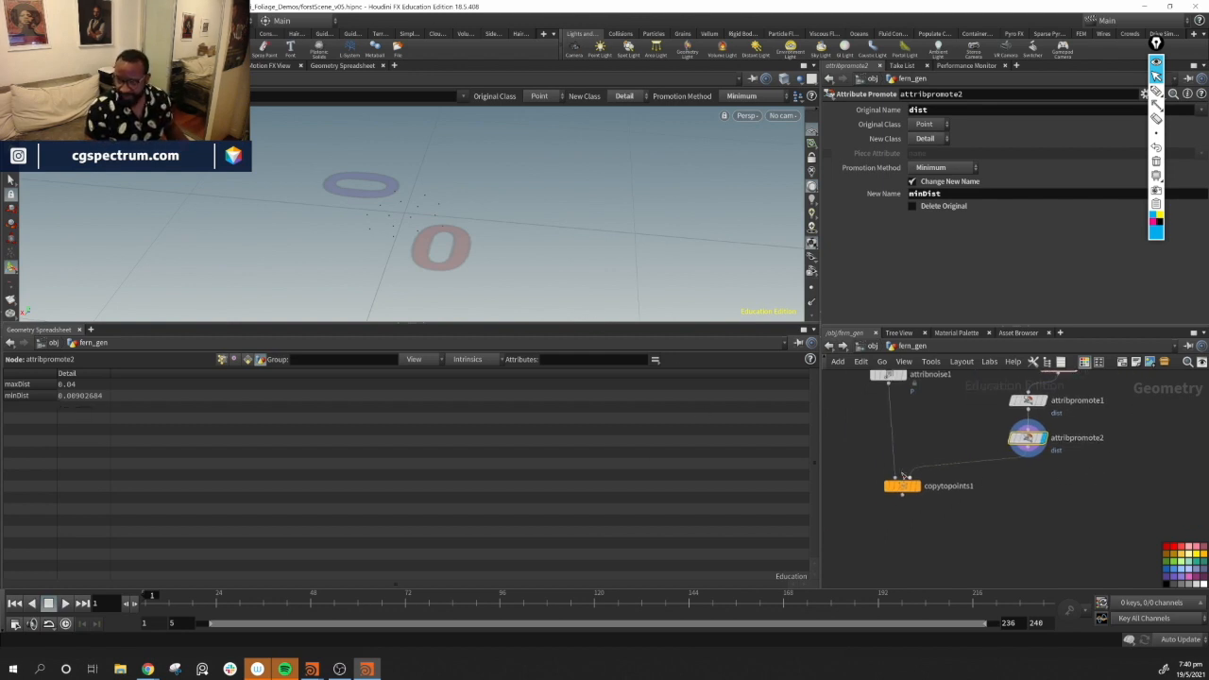
left_click_drag(903, 486, 904, 503)
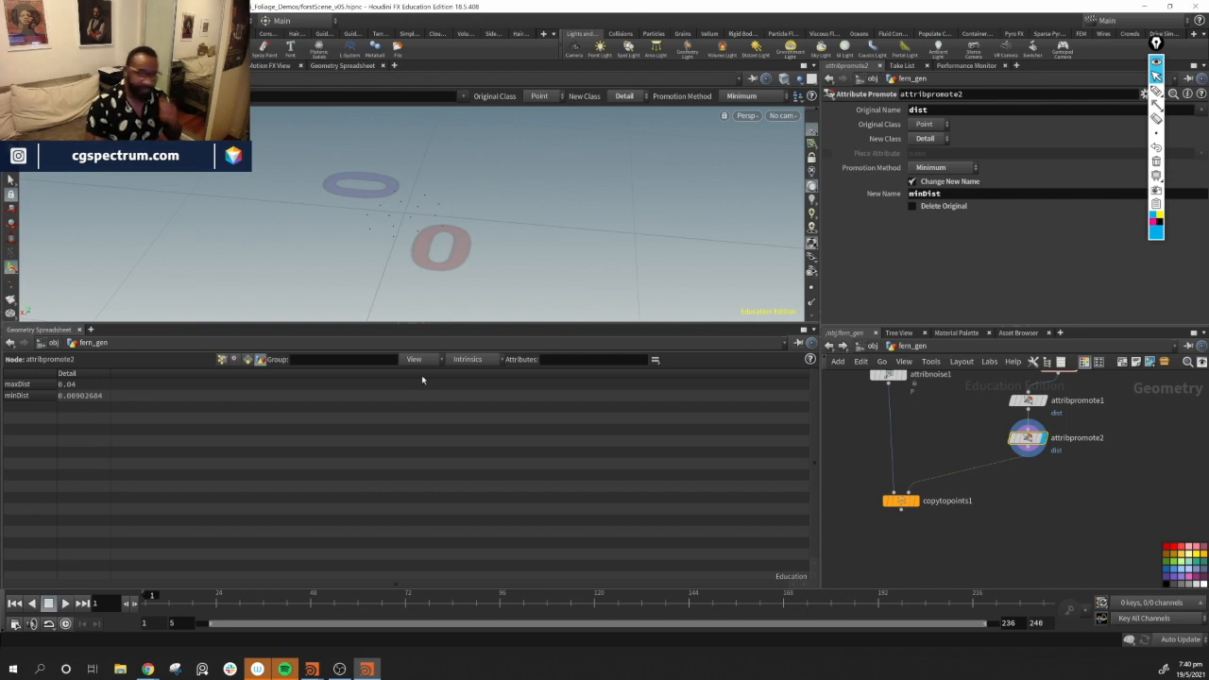
middle_click_drag(1073, 545, 1052, 547)
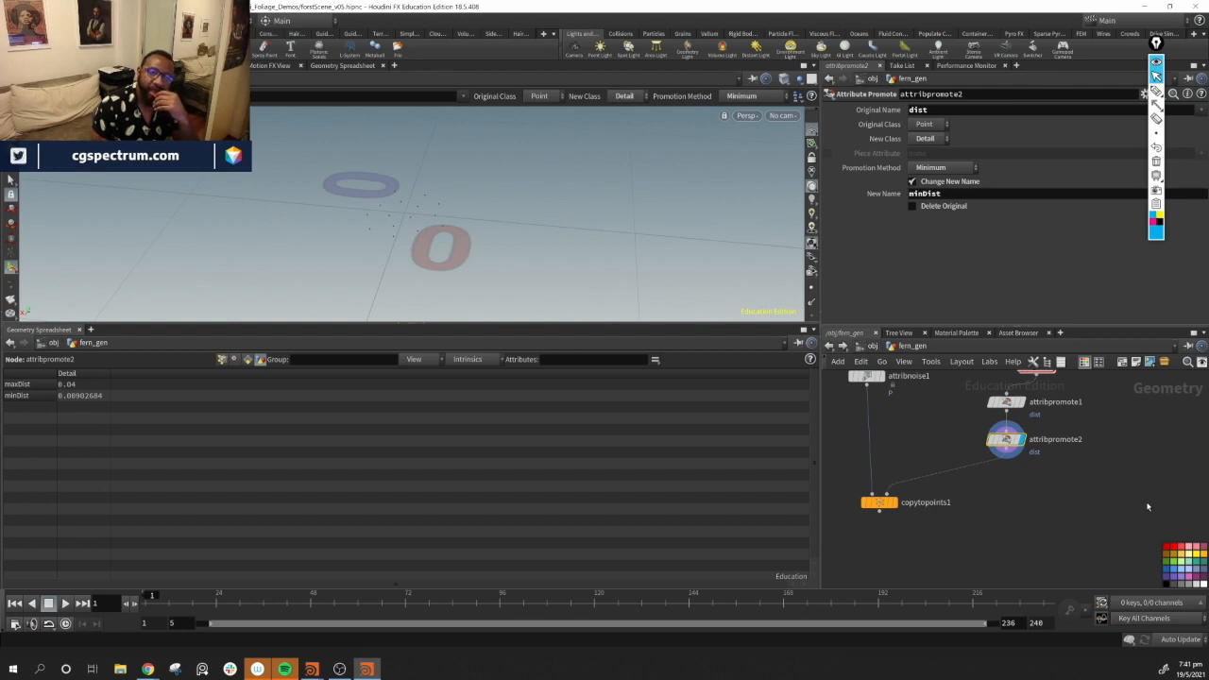
middle_click_drag(1134, 475, 1091, 512)
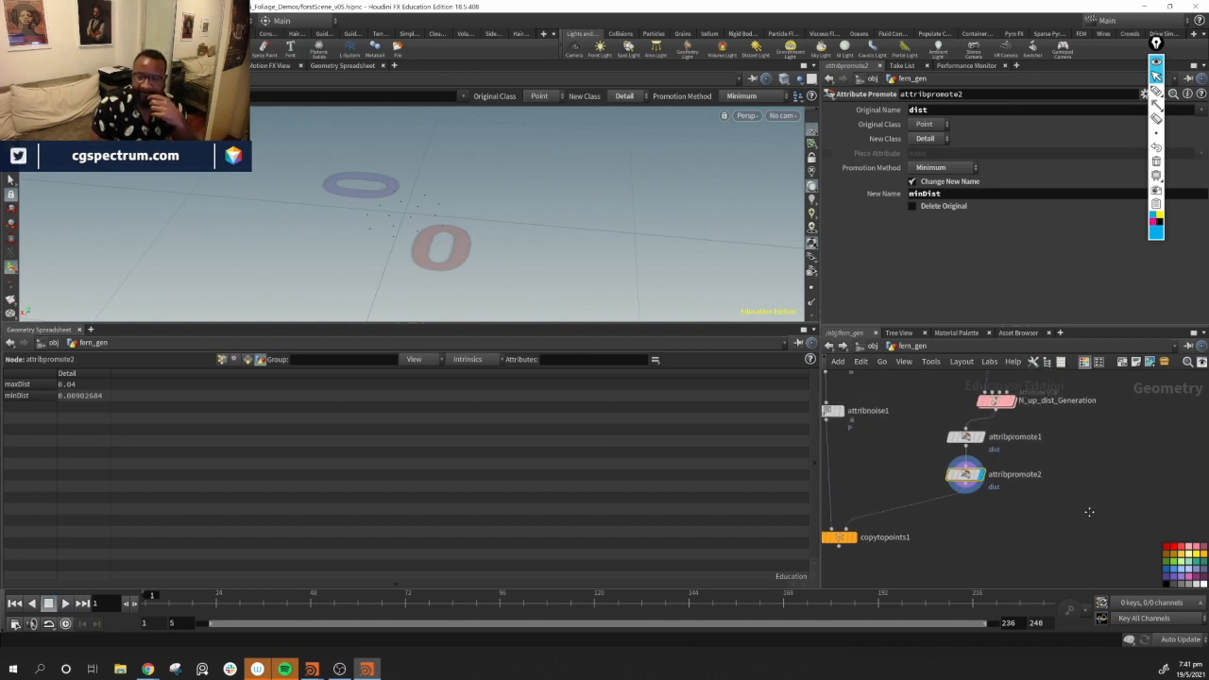
double_click(1001, 406)
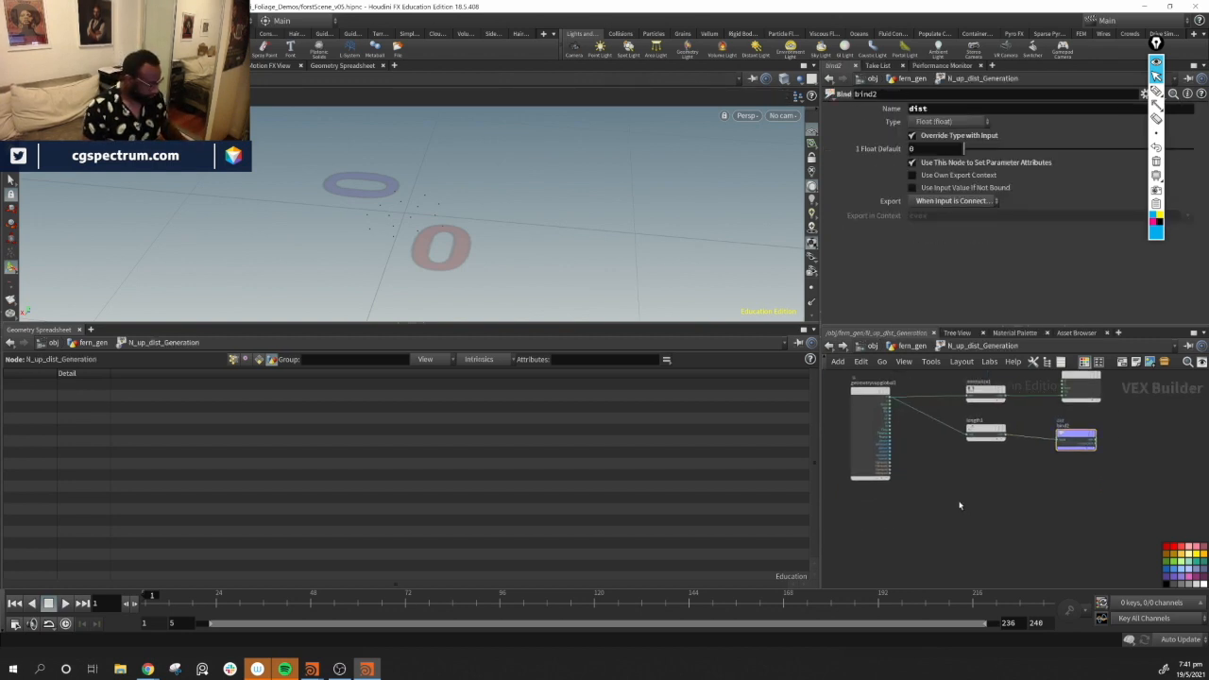
key("Tab")
type("det")
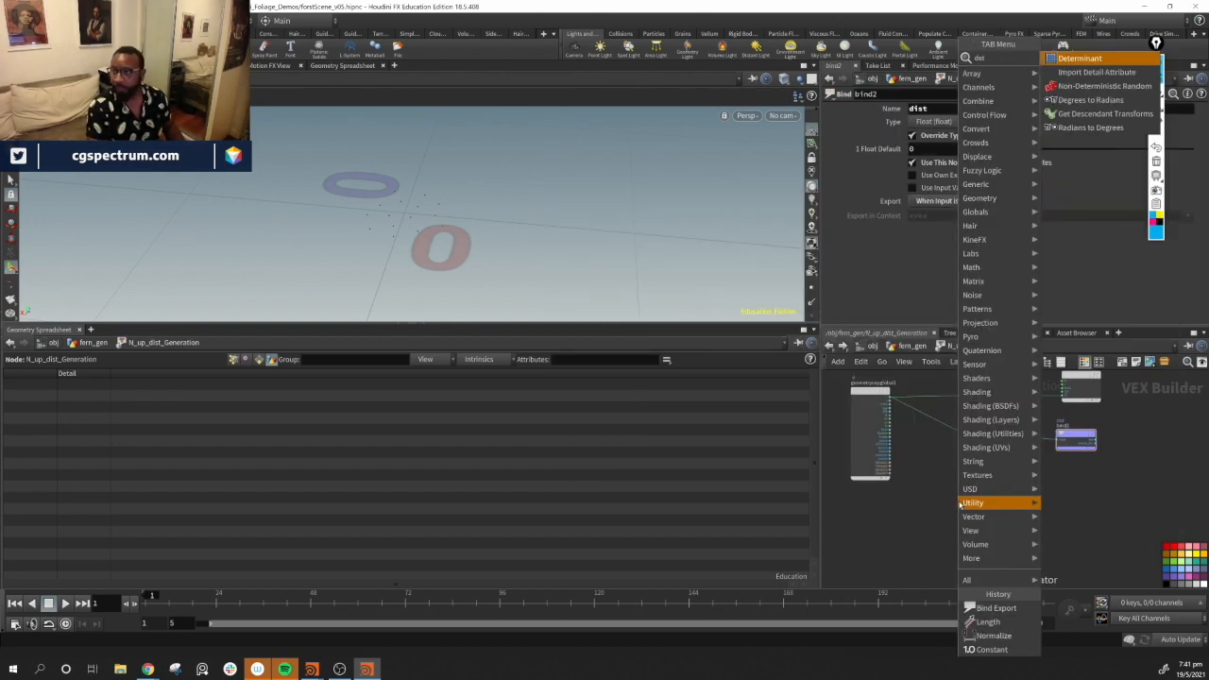
type("ai")
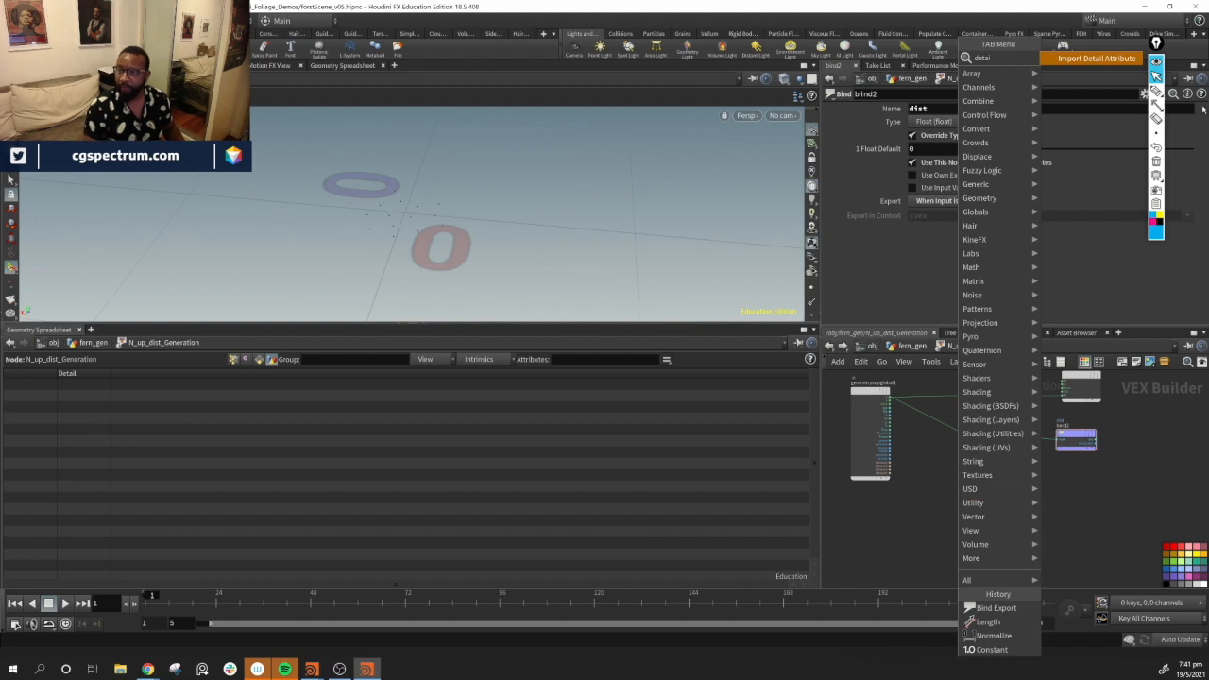
key("Return")
left_click(928, 539)
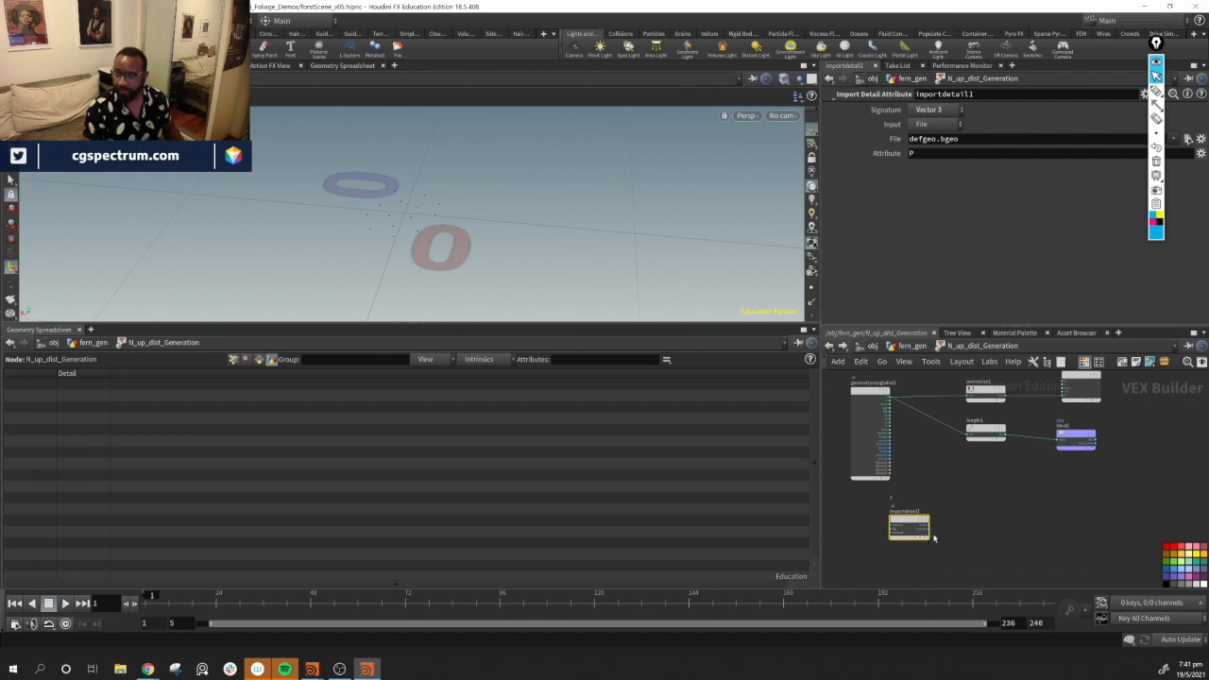
left_click_drag(926, 539, 981, 491)
scroll(959, 472, "up", 2)
middle_click_drag(885, 526, 918, 531)
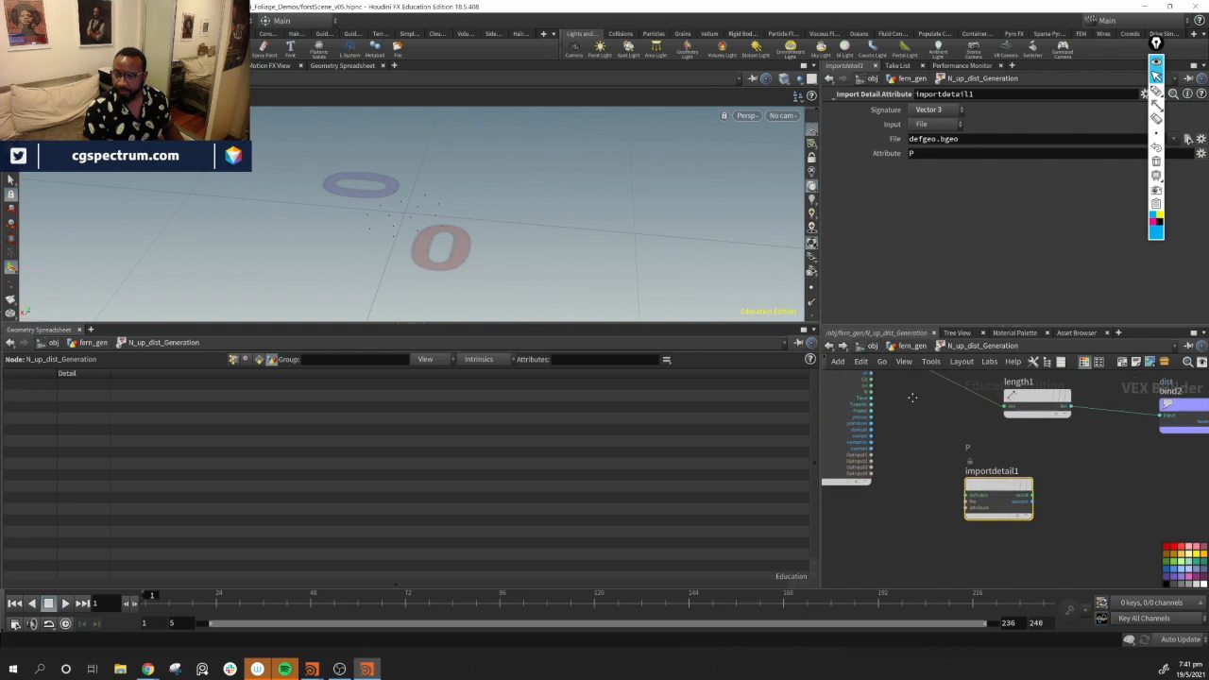
left_click_drag(872, 455, 965, 501)
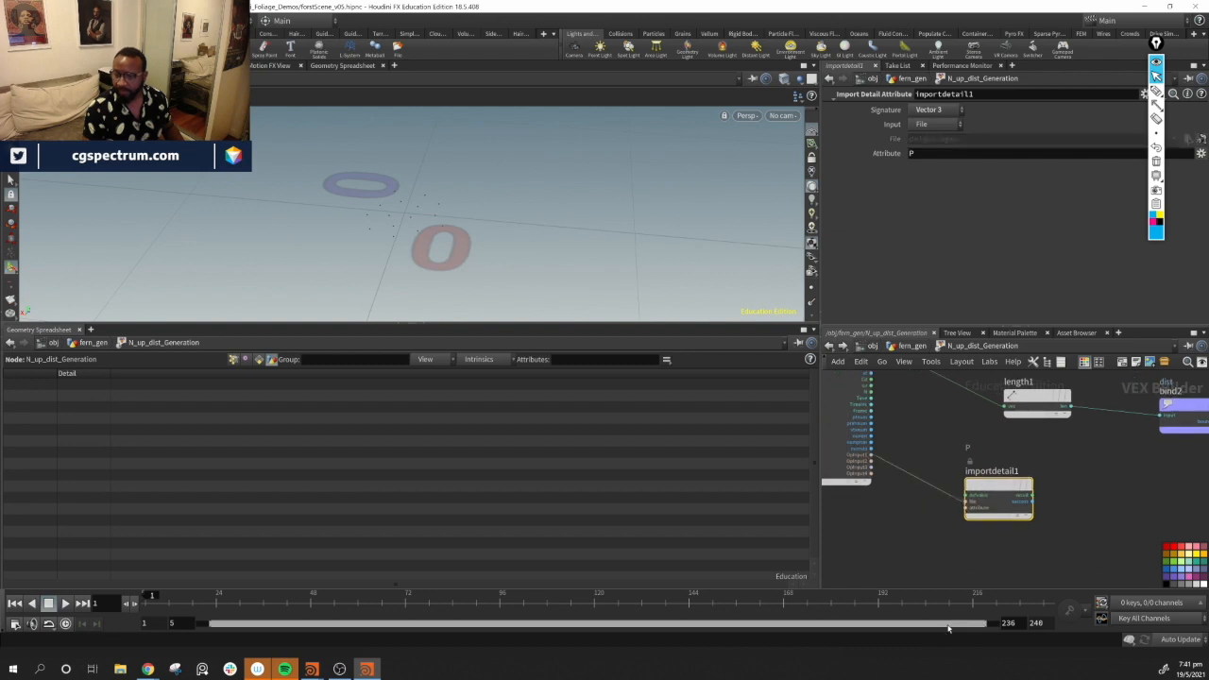
left_click_drag(1085, 459, 934, 541)
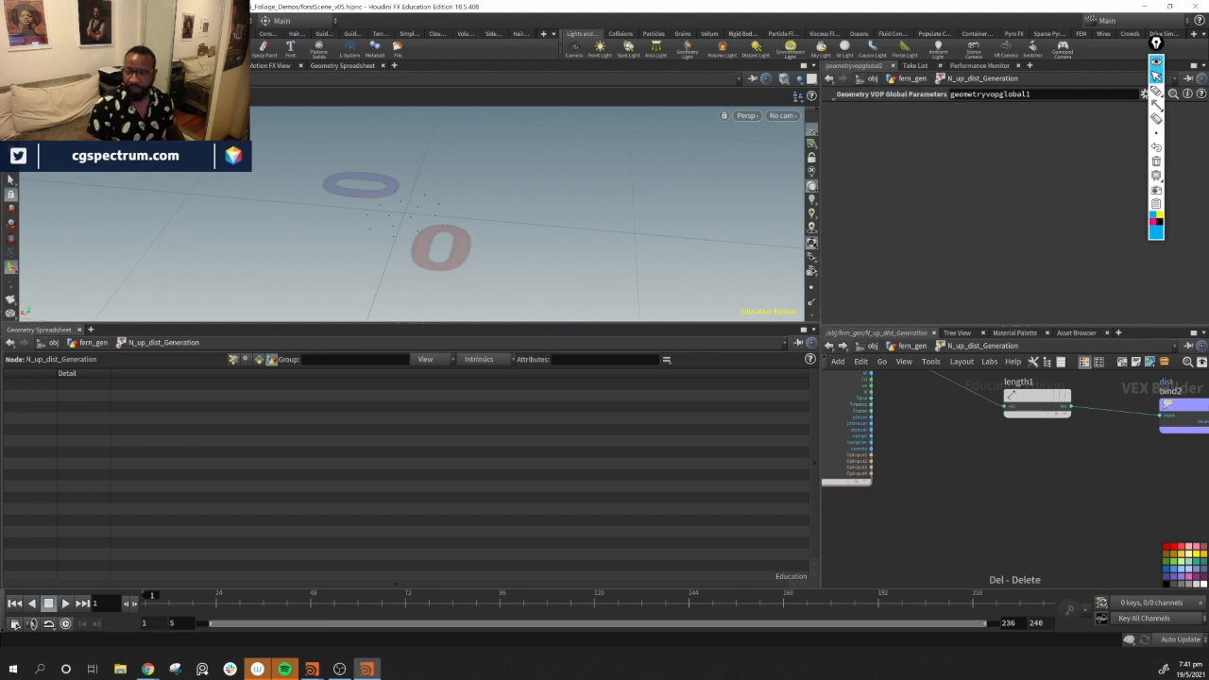
key("u")
Arrange both promote nodes under N_up_dist_Generation and move copytopoints1 further down
middle_click_drag(1049, 516, 1045, 539)
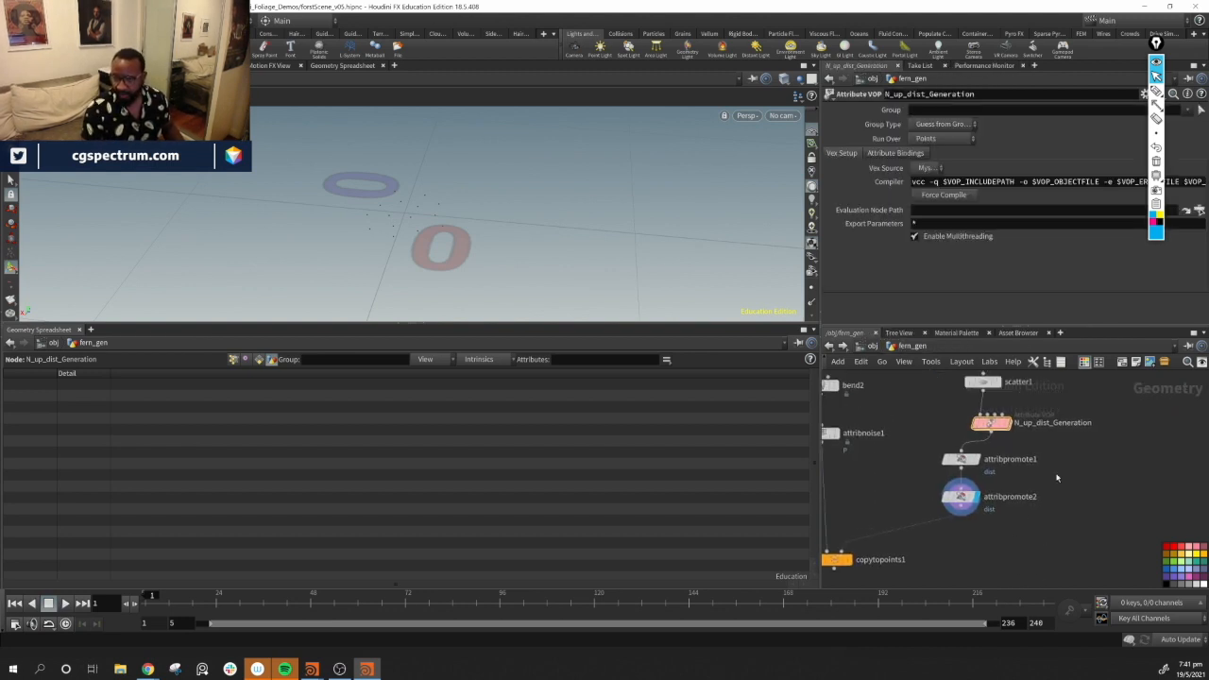
left_click_drag(903, 449, 1047, 571)
mouse_move(972, 460)
left_mouse_down()
mouse_move(1031, 469)
mouse_move(992, 457)
left_mouse_up()
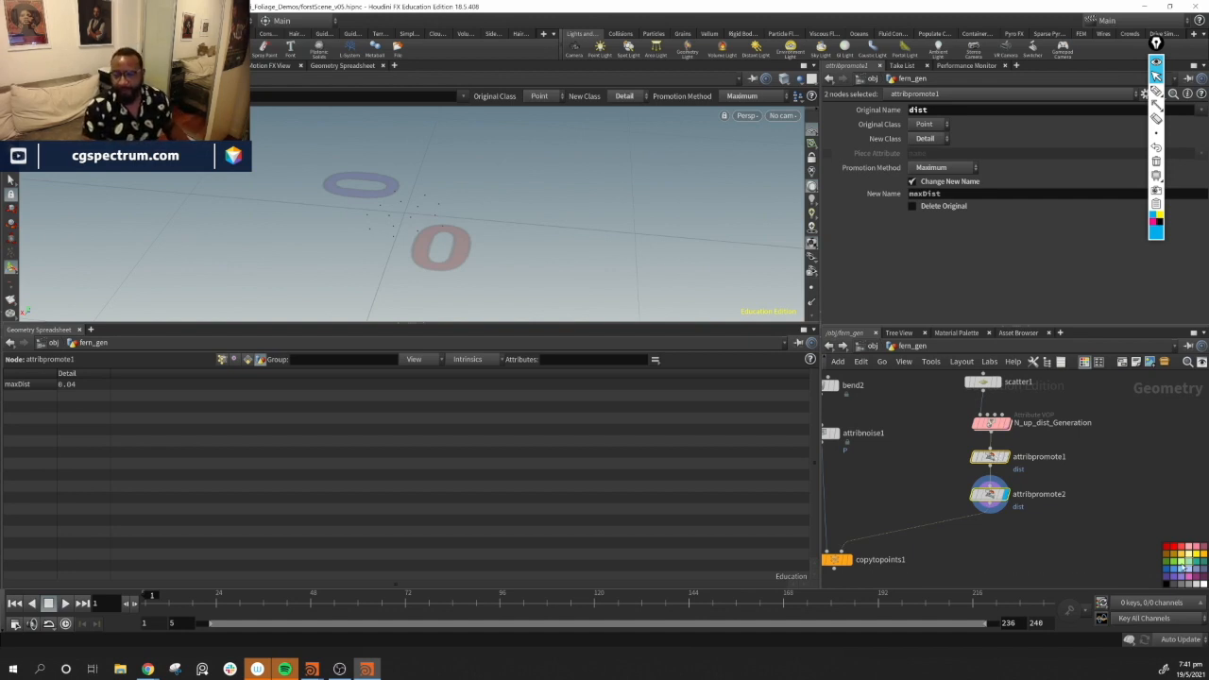
mouse_move(1111, 565)
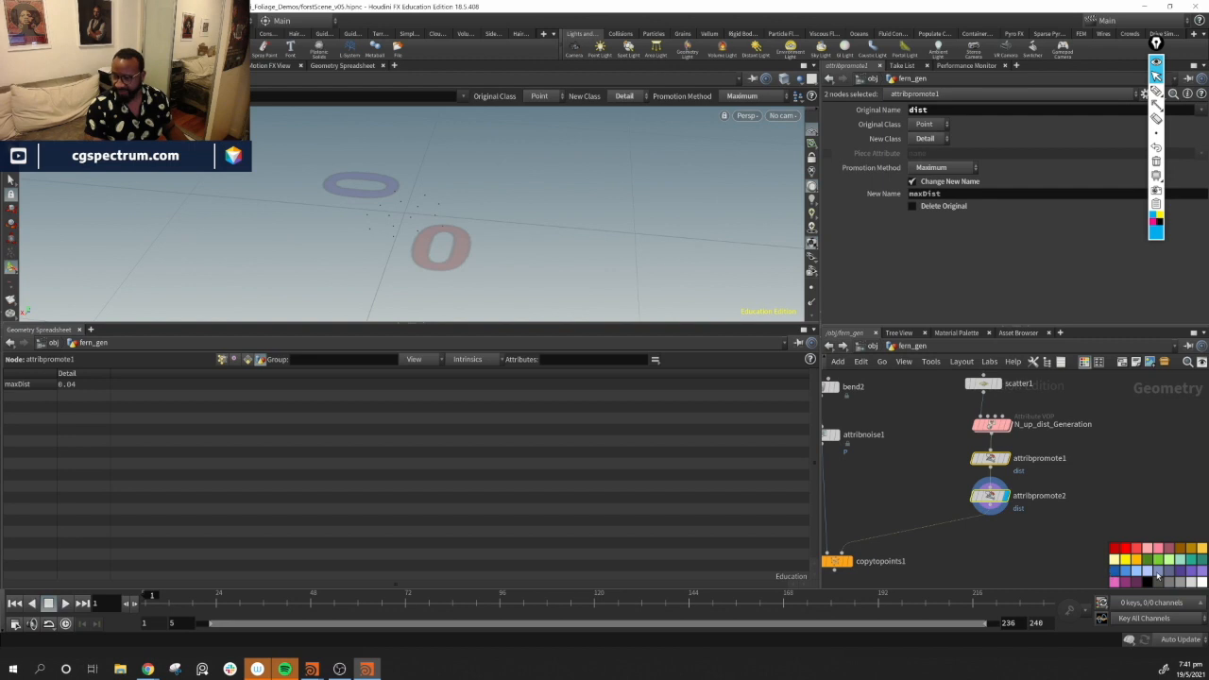
middle_click_drag(993, 564, 991, 496)
middle_click_drag(896, 548, 1019, 540)
mouse_move(974, 487)
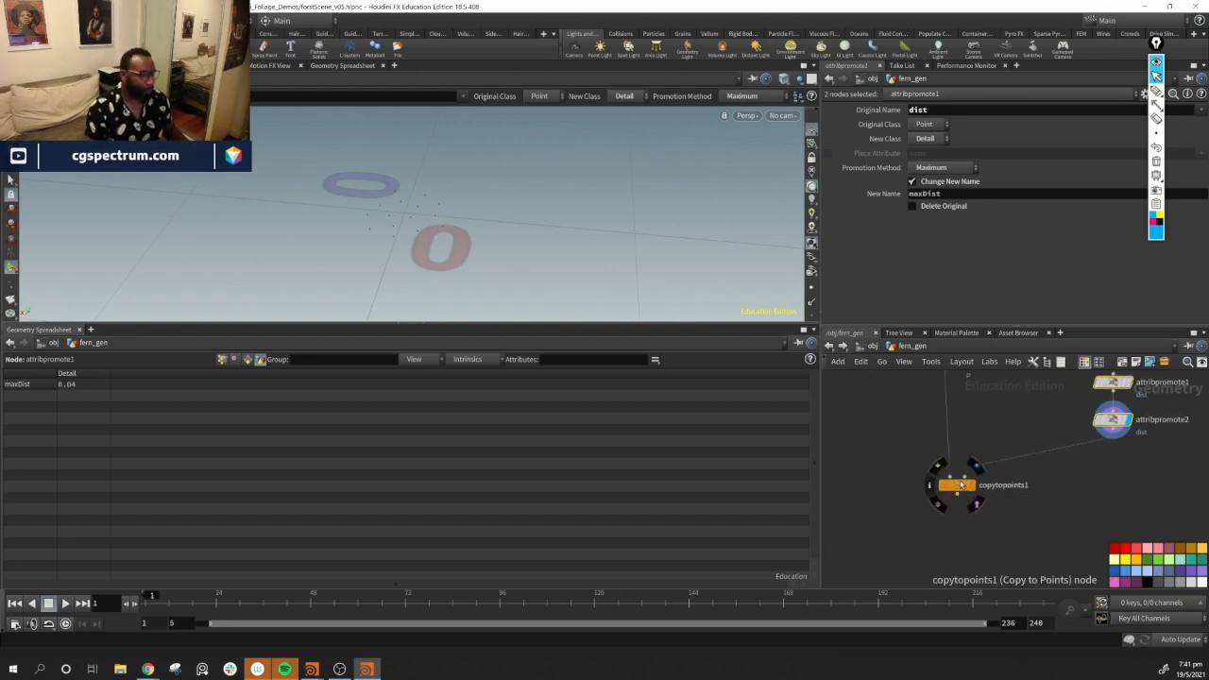
mouse_move(961, 484)
left_mouse_down()
mouse_move(944, 506)
mouse_move(958, 507)
left_mouse_up()
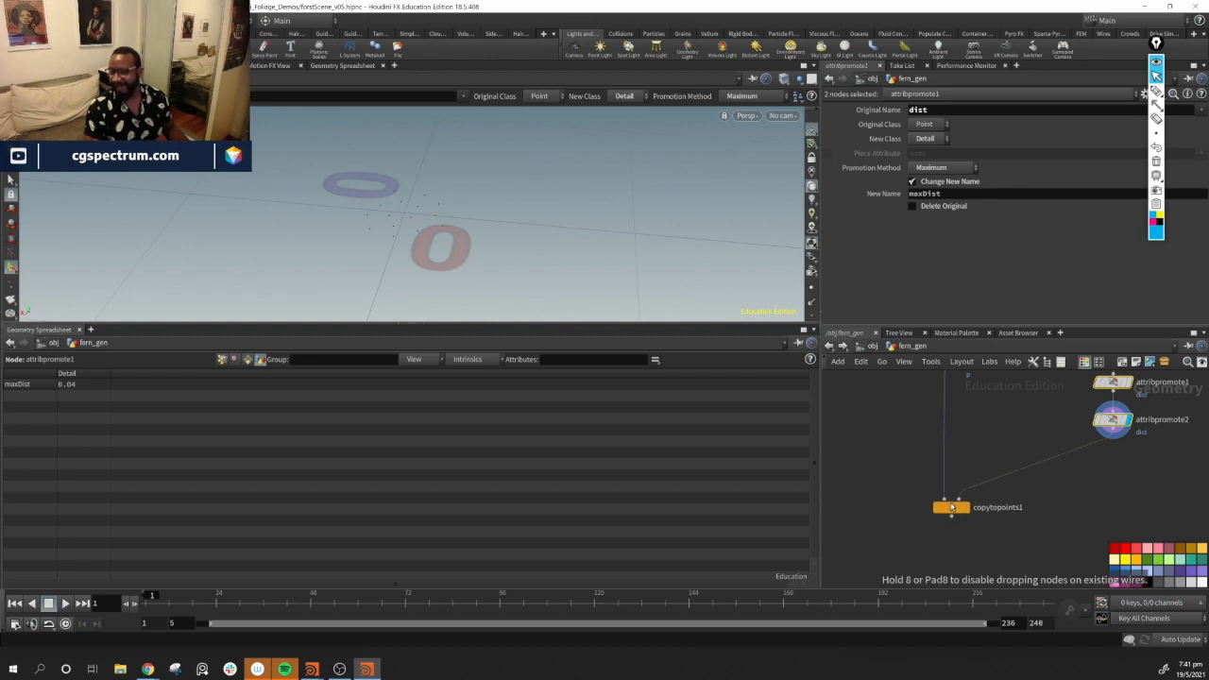
Add an Attribute VOP below attribpromote2 and dive inside it
middle_click_drag(1101, 505, 912, 574)
mouse_move(929, 424)
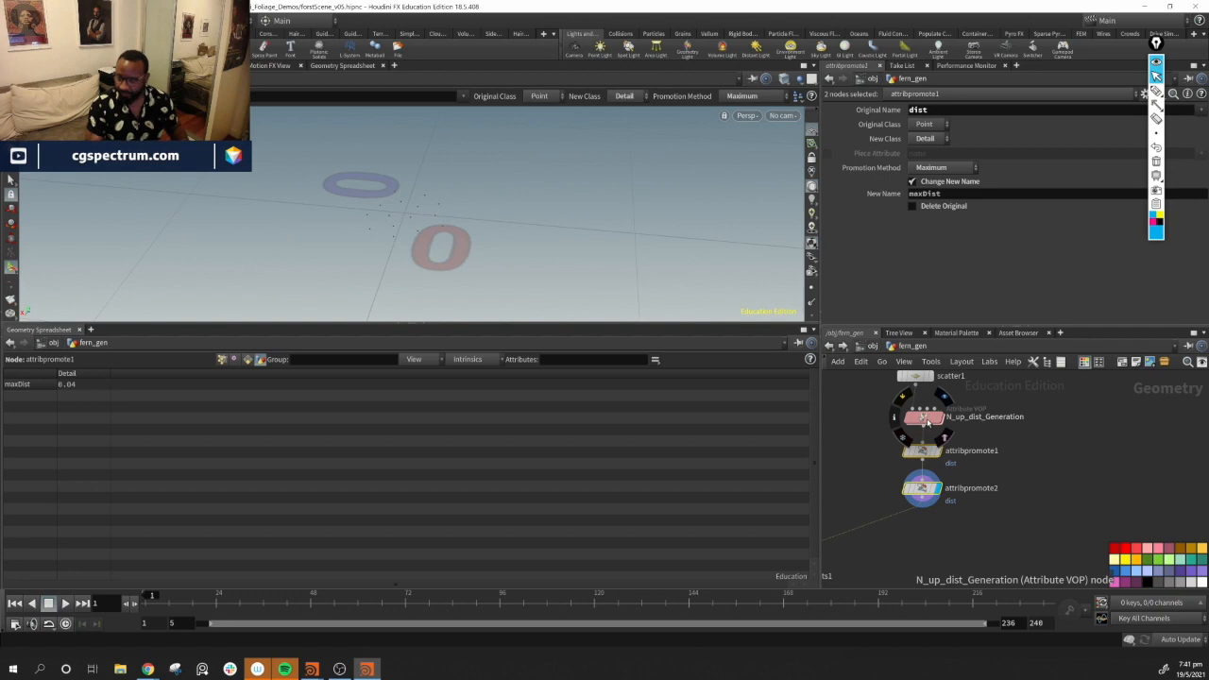
middle_click_drag(1052, 520, 1092, 454)
scroll(1090, 454, "down", 1)
left_click(993, 515)
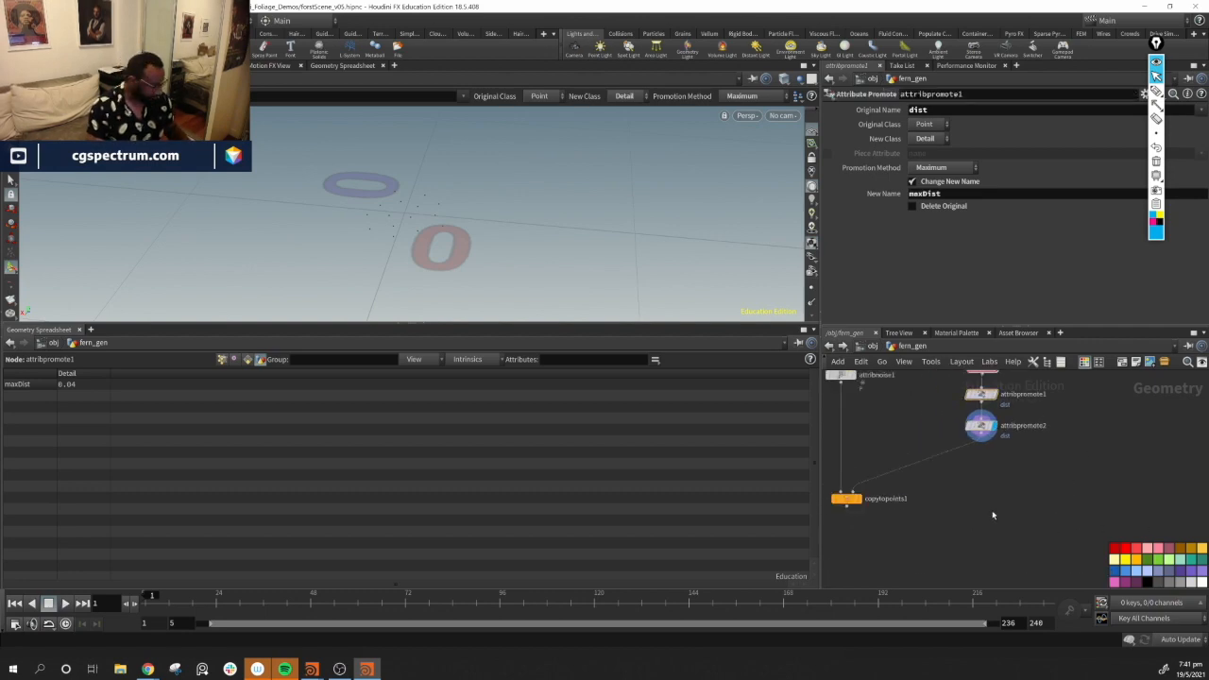
key("Tab")
mouse_move(994, 516)
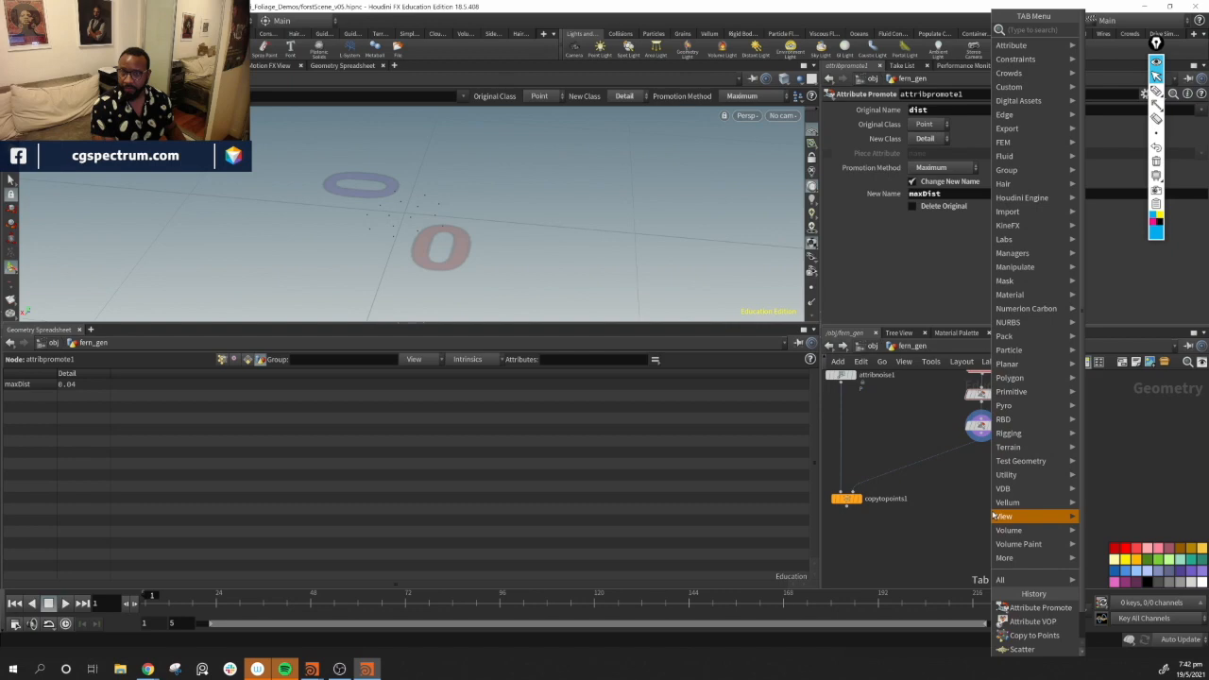
type("v")
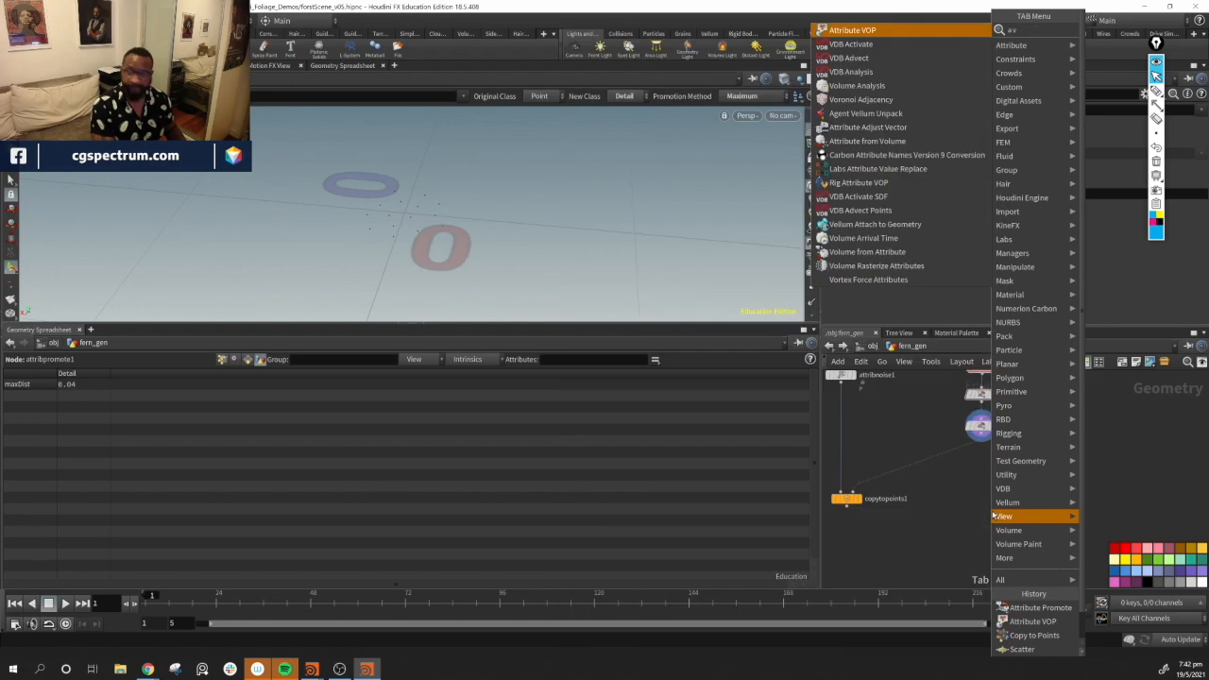
key("Return")
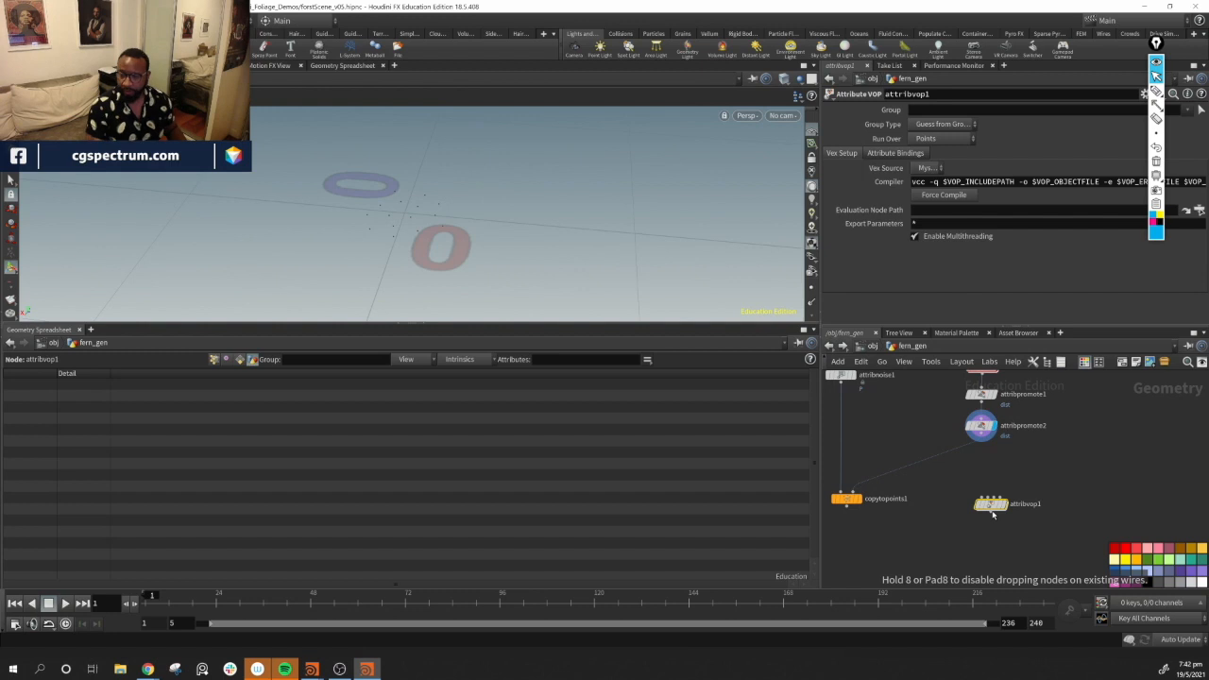
left_click(983, 489)
left_click_drag(982, 492, 976, 464)
double_click(973, 463)
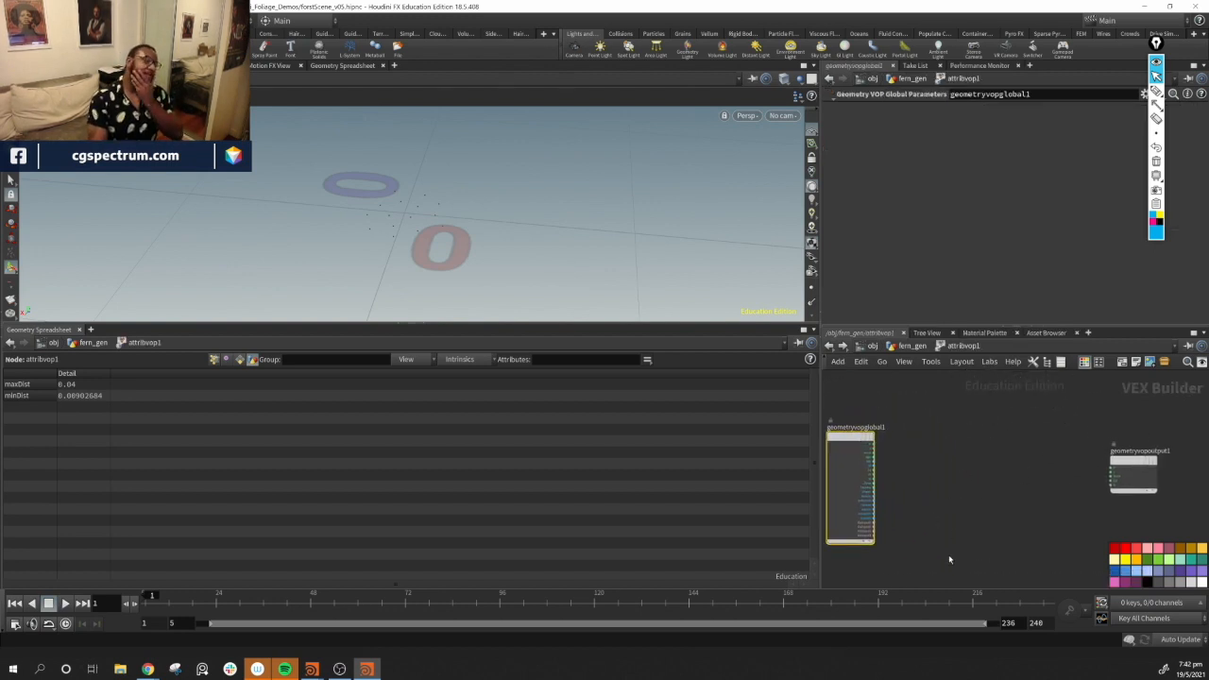
mouse_move(1158, 90)
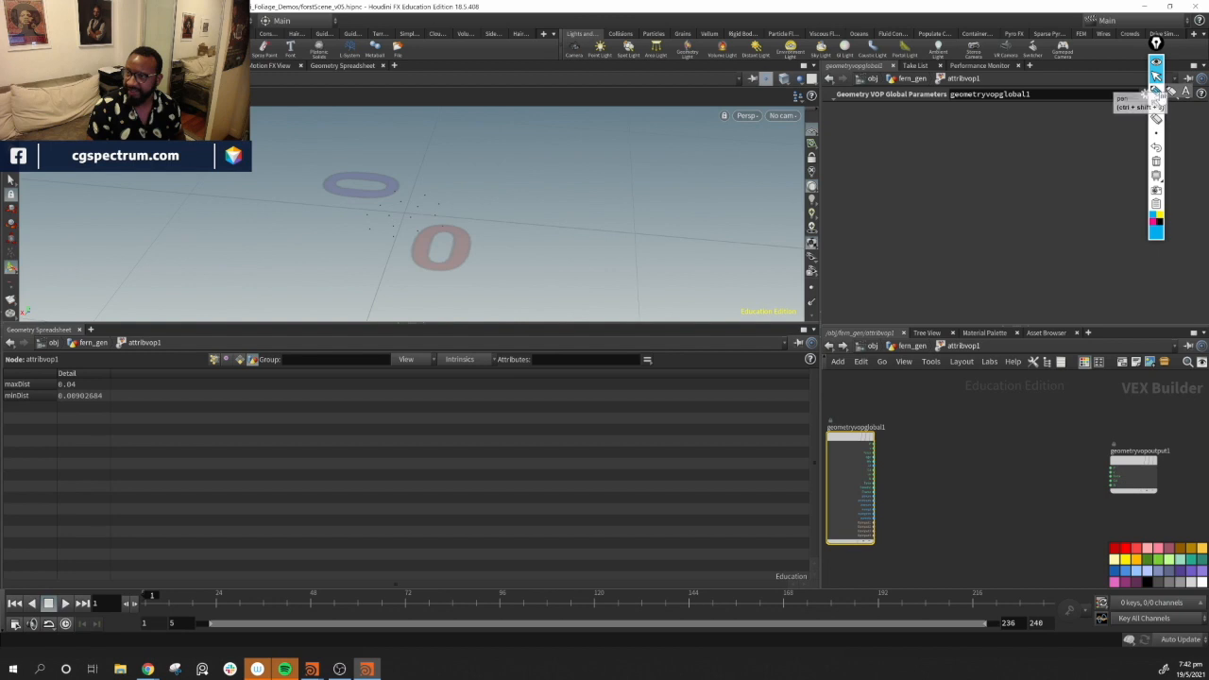
left_click(1157, 91)
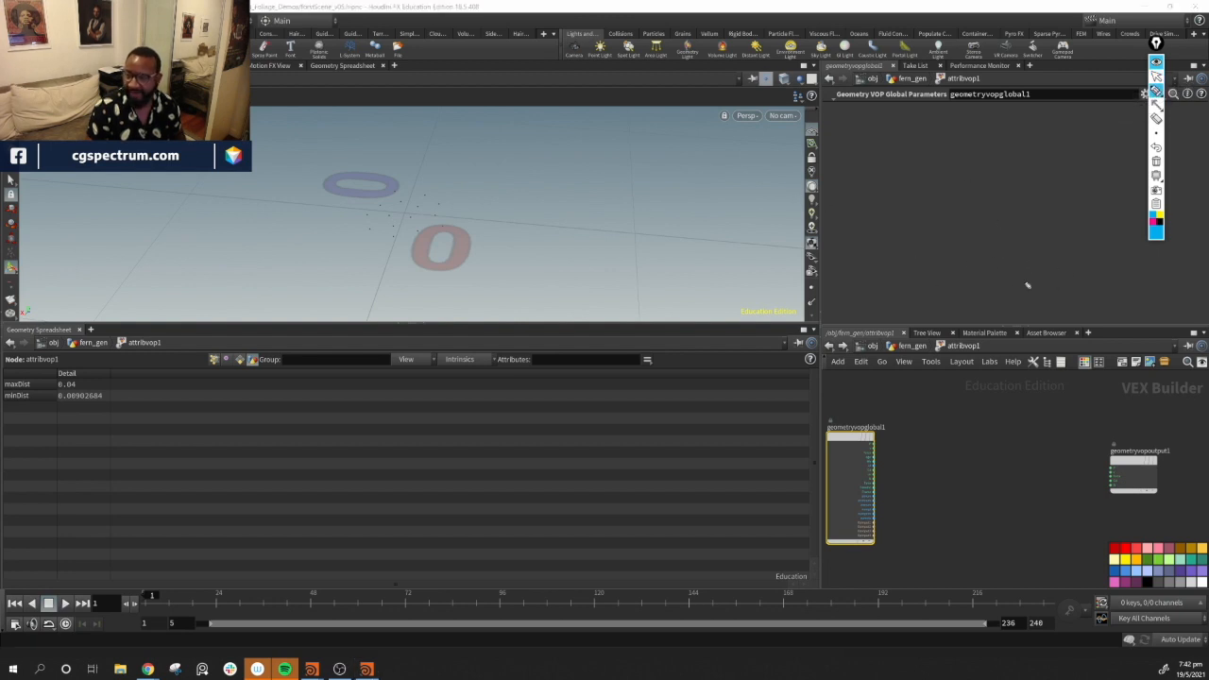
mouse_move(888, 171)
left_mouse_down()
mouse_move(904, 157)
mouse_move(965, 166)
mouse_move(946, 165)
left_mouse_up()
left_click_drag(1027, 133, 1053, 144)
mouse_move(863, 112)
left_mouse_down()
mouse_move(1042, 114)
mouse_move(1068, 176)
mouse_move(859, 116)
mouse_move(897, 111)
left_mouse_up()
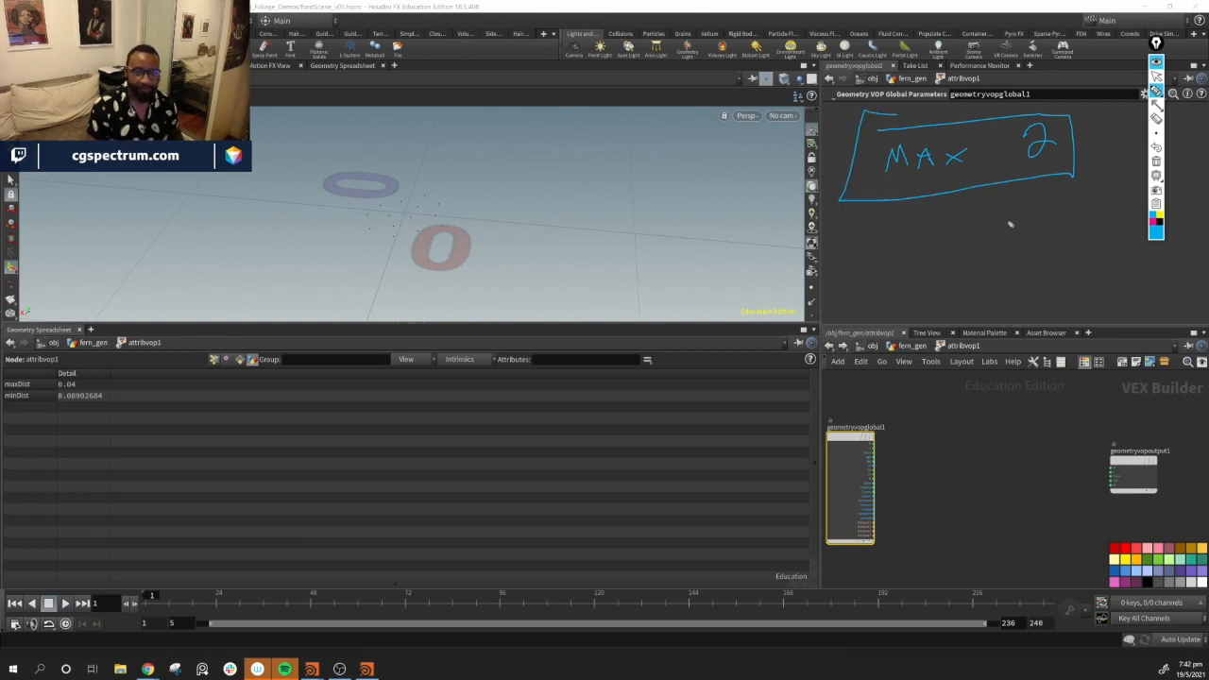
left_click_drag(405, 217, 422, 248)
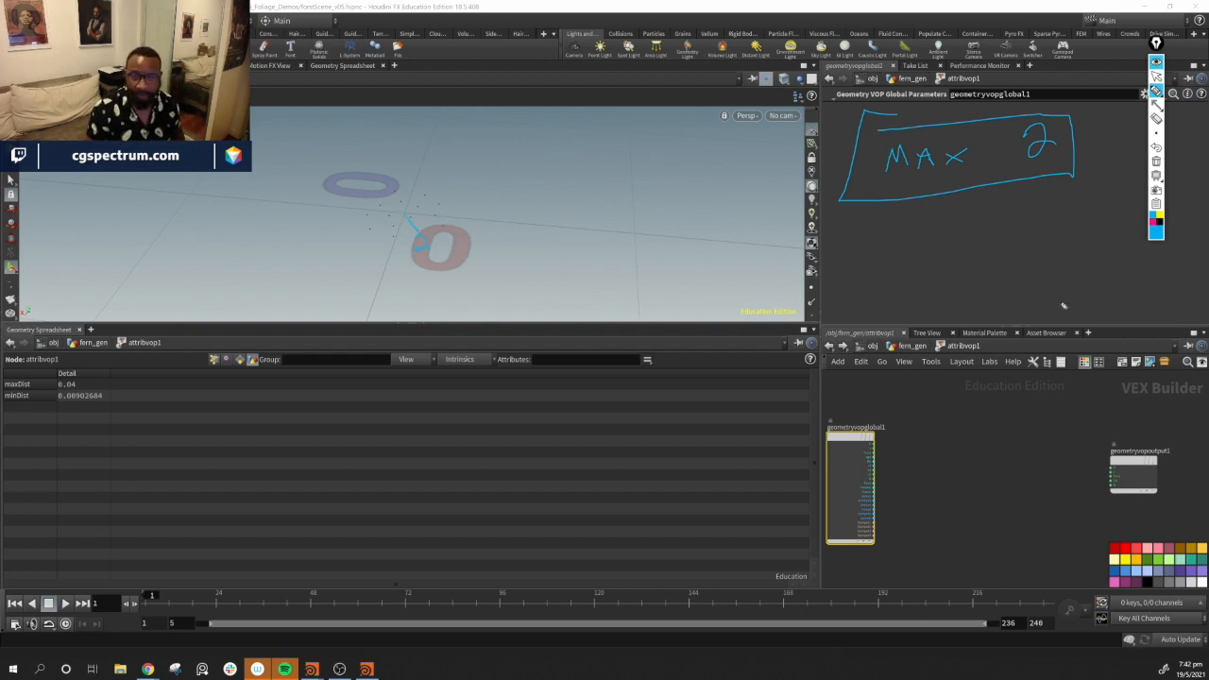
mouse_move(869, 225)
left_mouse_down()
mouse_move(884, 253)
mouse_move(933, 255)
mouse_move(938, 239)
mouse_move(1018, 248)
left_mouse_up()
mouse_move(1038, 208)
left_mouse_down()
mouse_move(1042, 244)
mouse_move(1063, 225)
left_mouse_up()
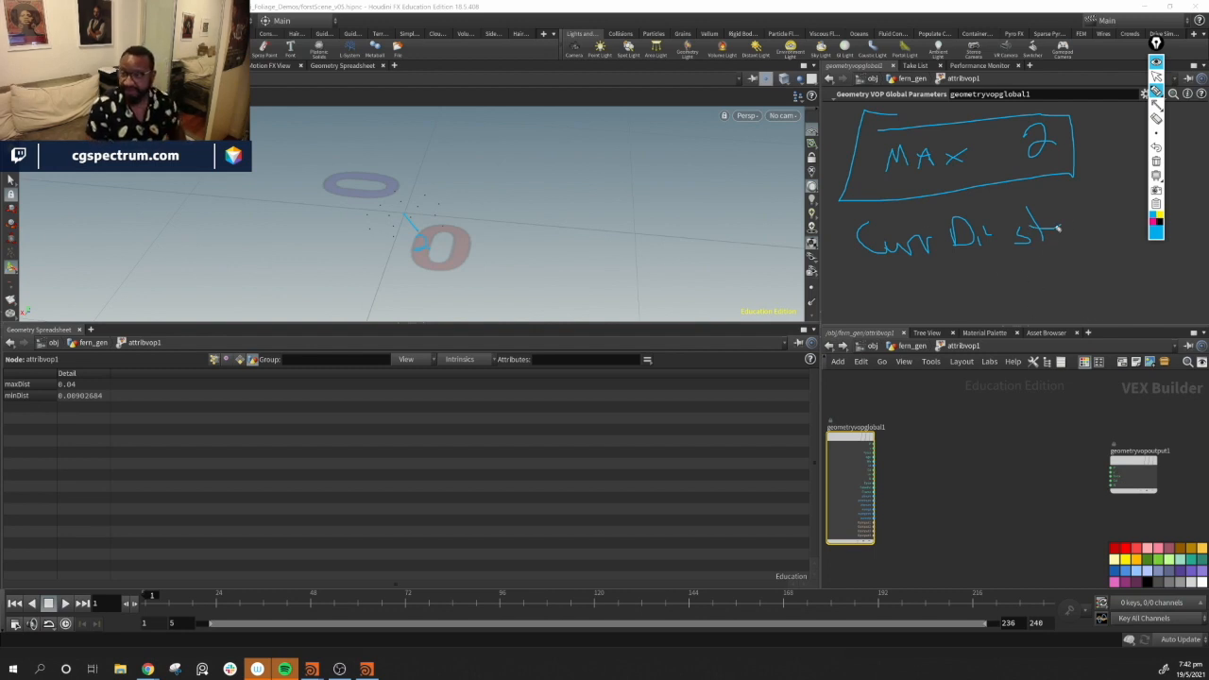
left_click_drag(888, 279, 1208, 234)
mouse_move(964, 306)
left_mouse_down()
mouse_move(992, 272)
mouse_move(1037, 291)
left_mouse_up()
left_click_drag(1027, 285, 1047, 284)
mouse_move(1071, 263)
left_mouse_down()
mouse_move(1059, 289)
mouse_move(1112, 292)
left_mouse_up()
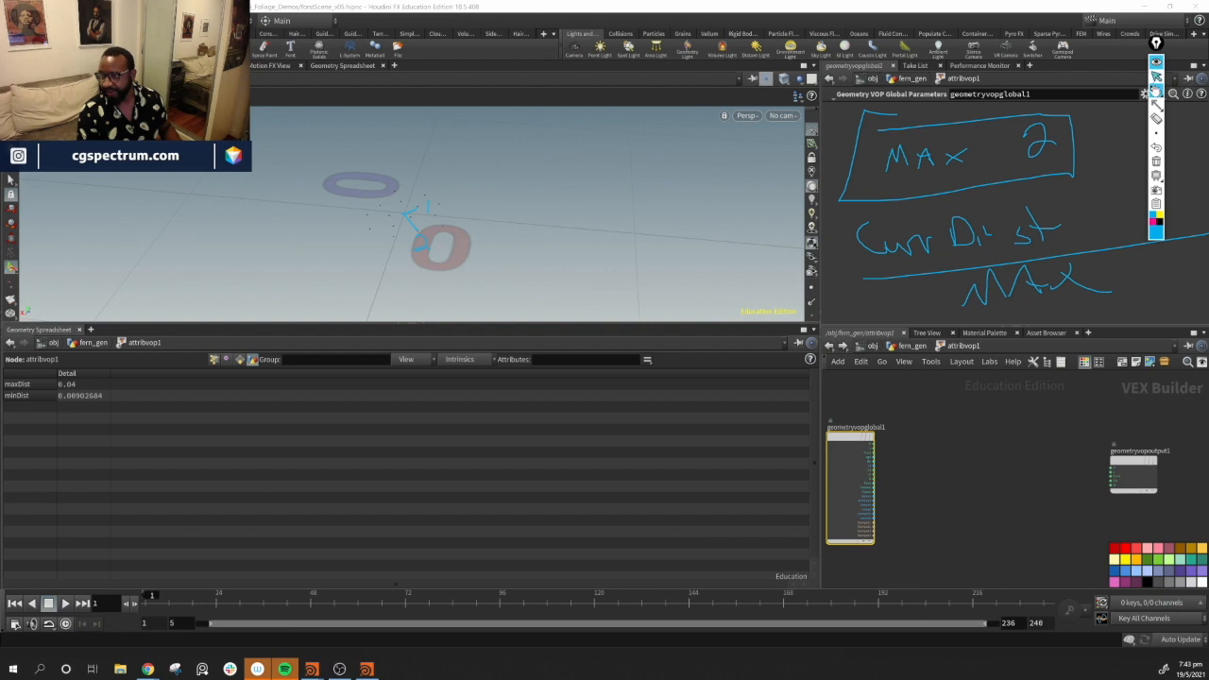
left_click(1156, 160)
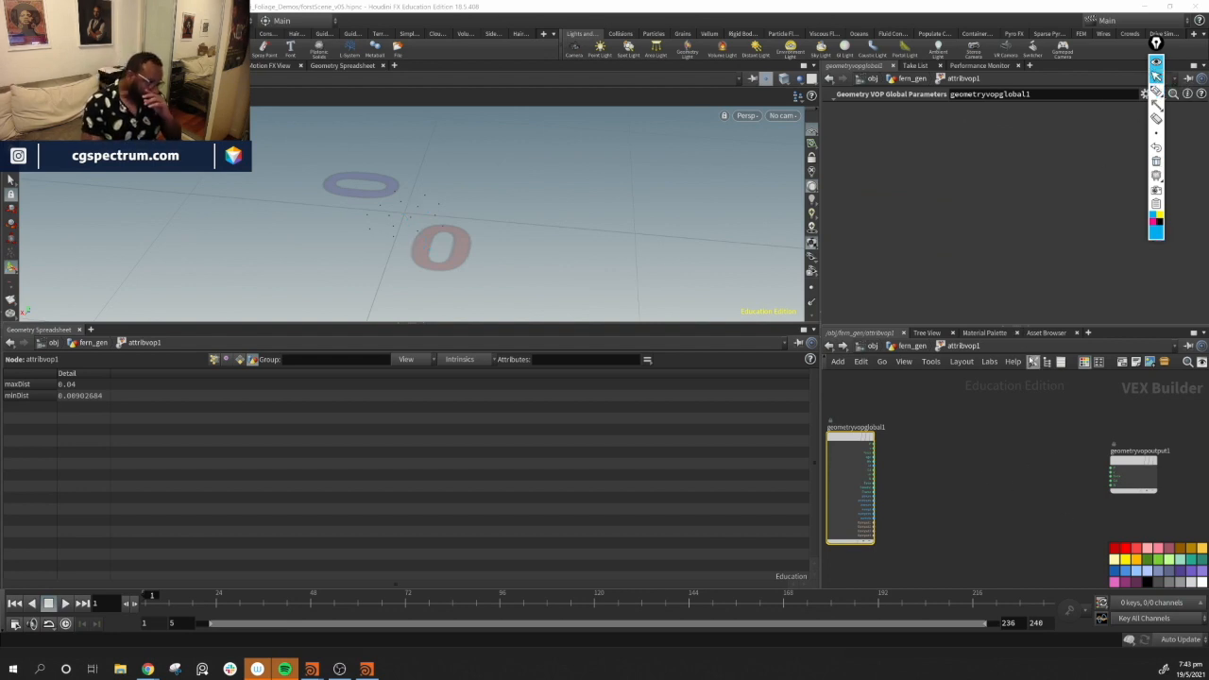
Tidy the VOP network layout and show point attributes in the spreadsheet
left_click_drag(1148, 471, 1080, 471)
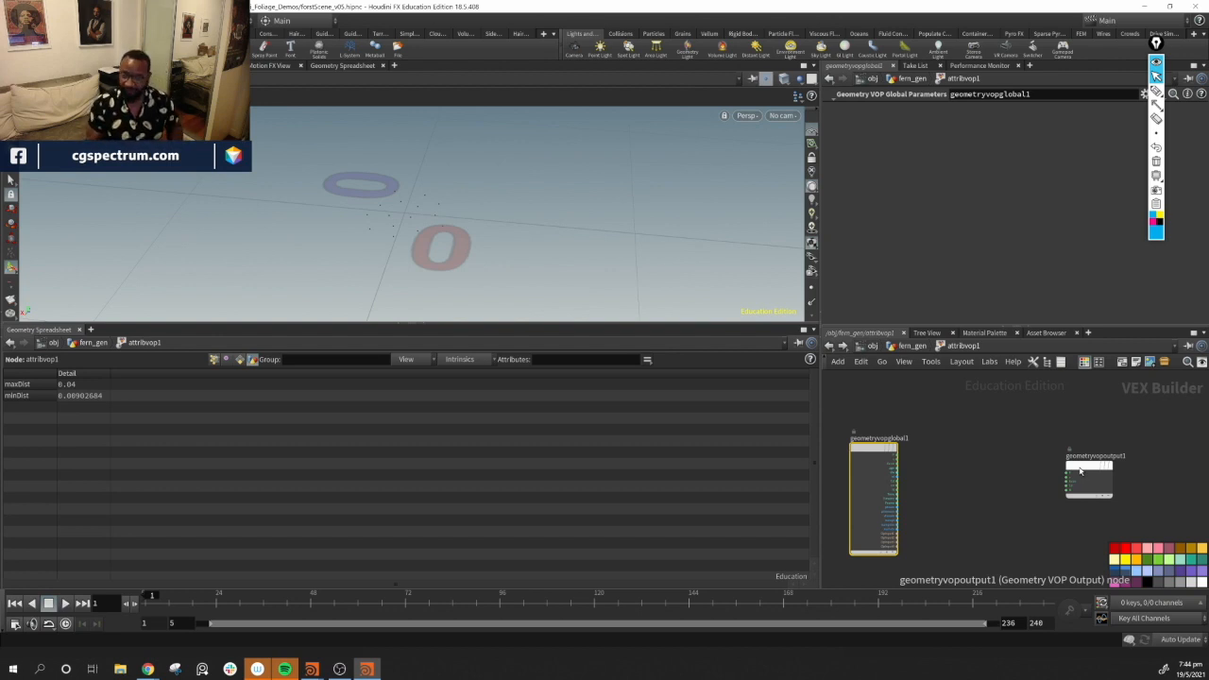
key("l")
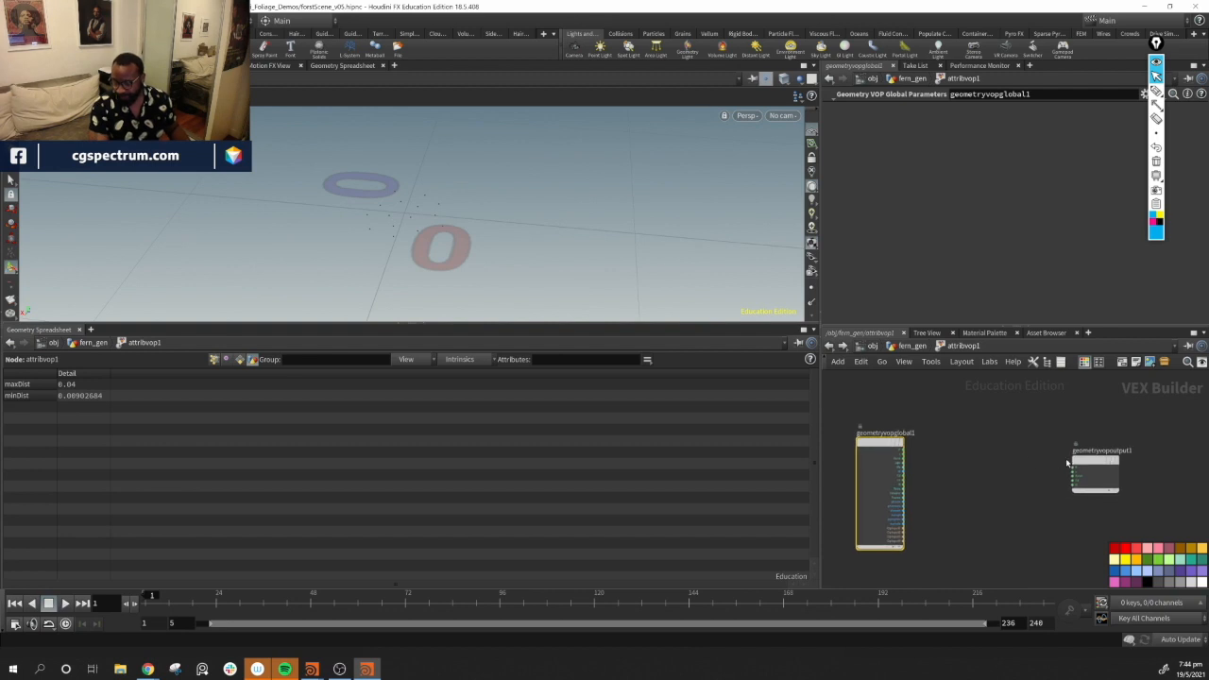
left_click(215, 359)
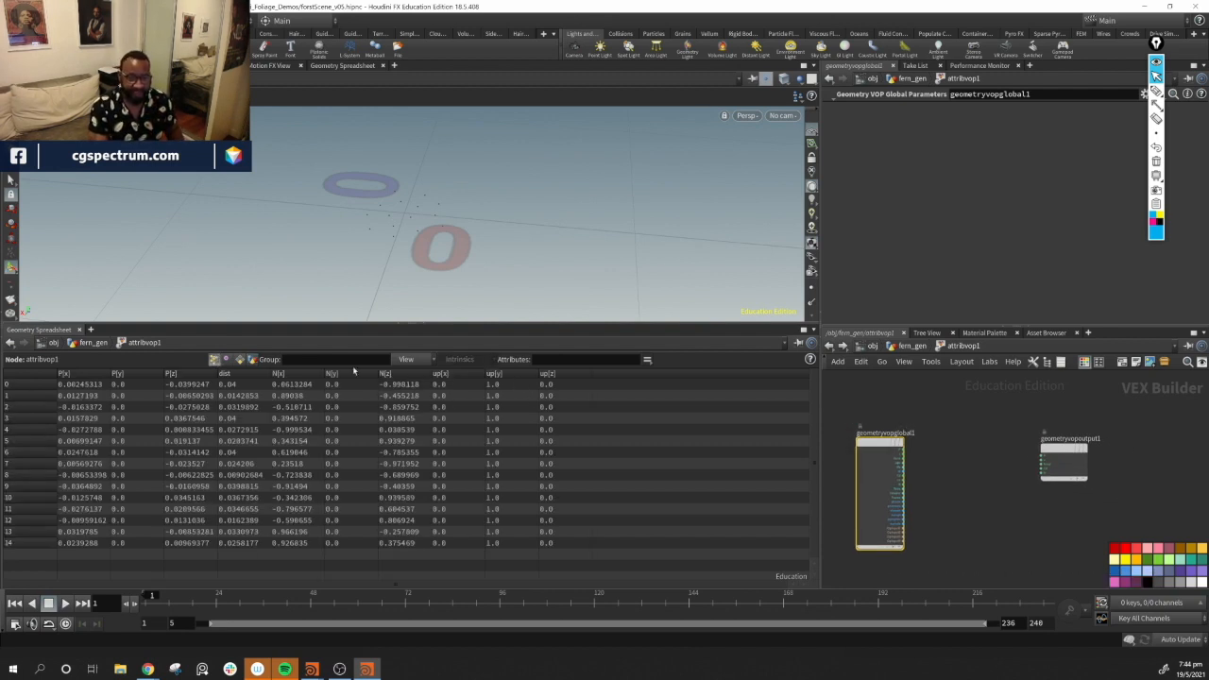
middle_click_drag(950, 477, 950, 406)
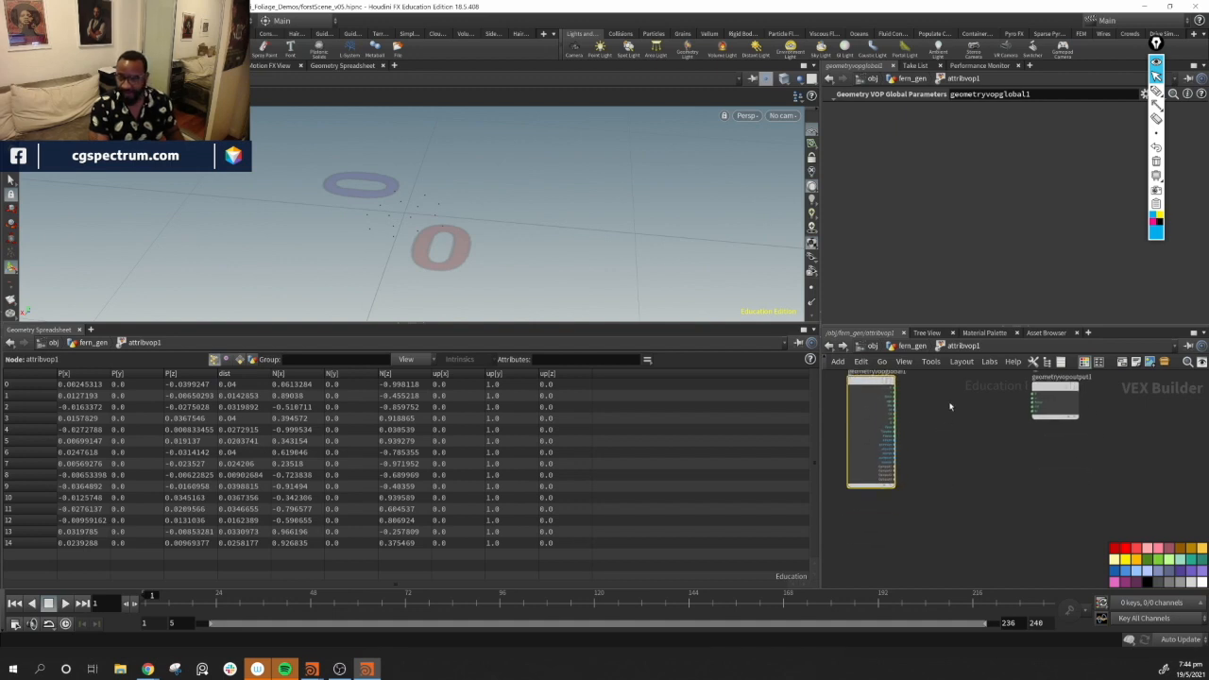
Add a Bind node inside the VOP and set its name to dist
key("Tab")
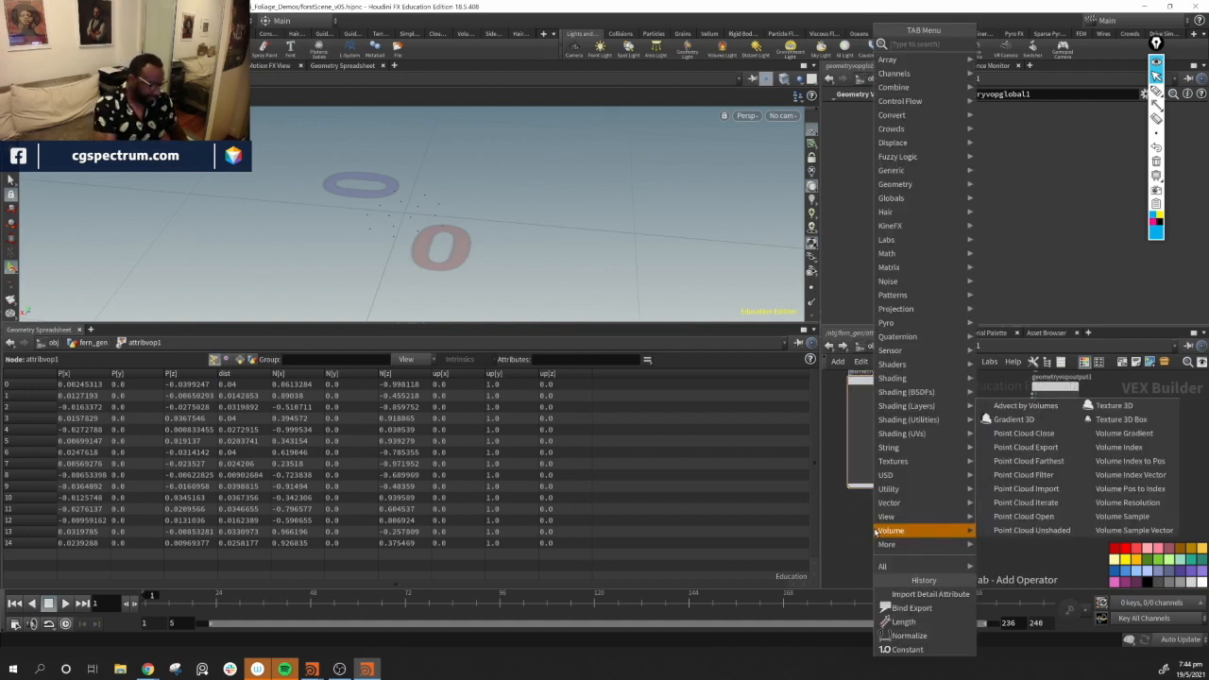
type("bind")
key("Return")
left_click(874, 527)
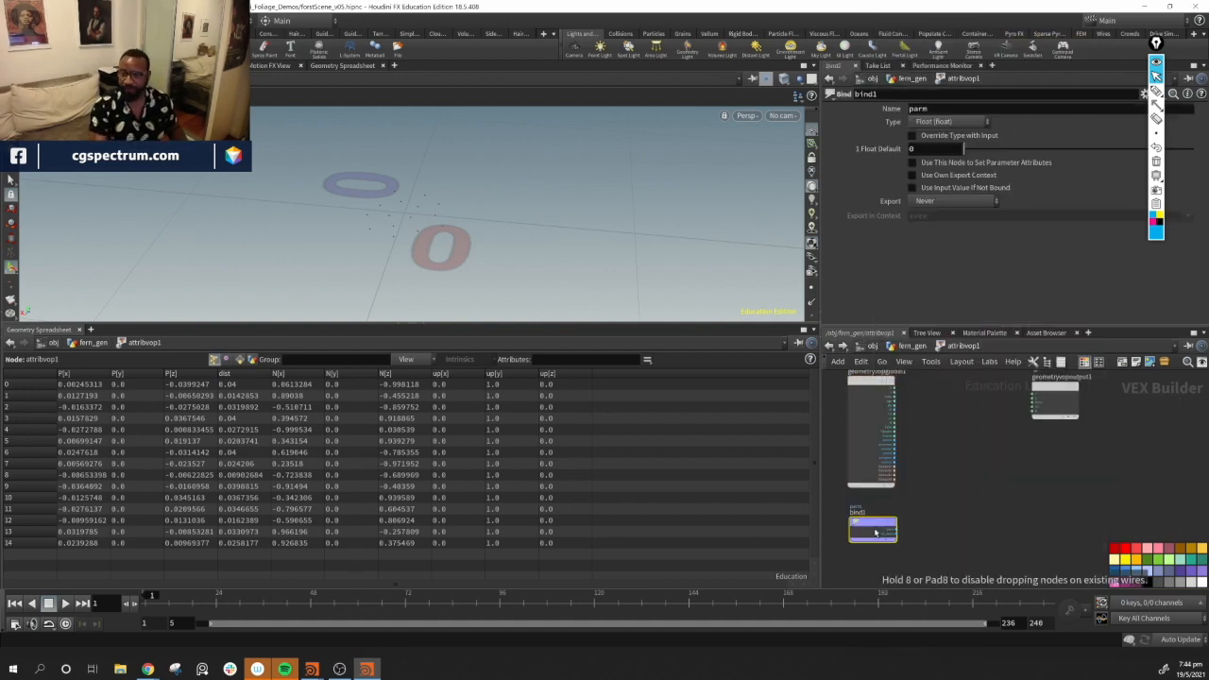
left_click(935, 148)
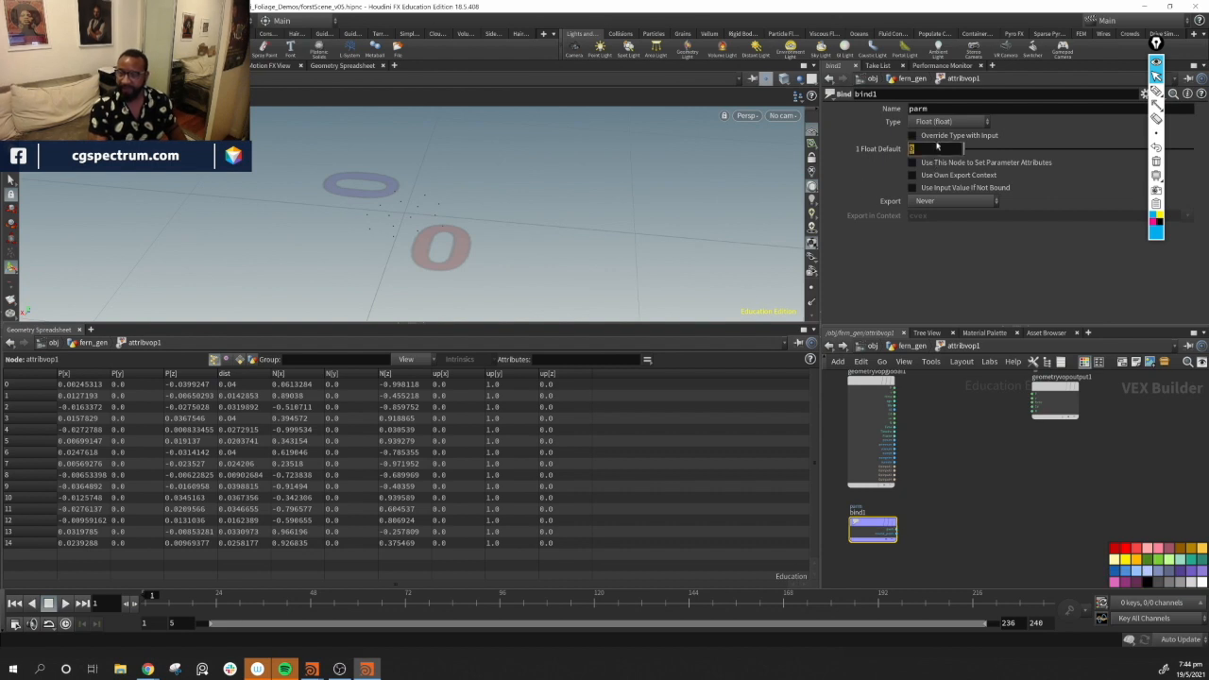
left_click(961, 109)
type("dist")
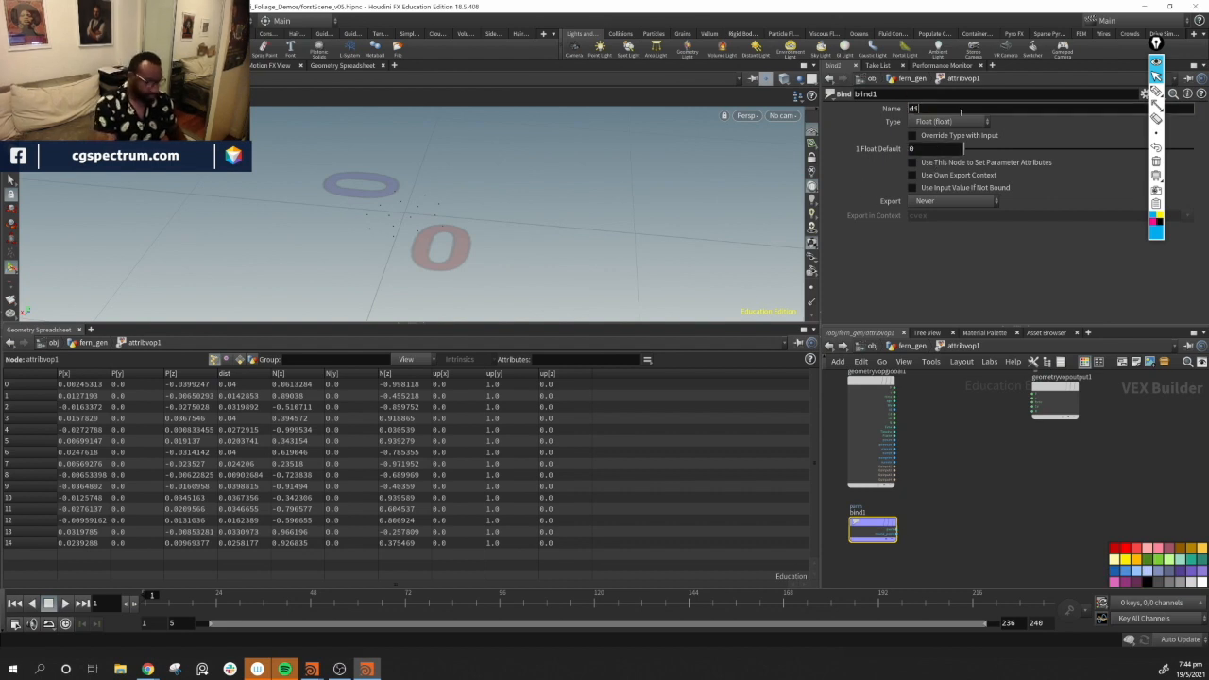
key("Return")
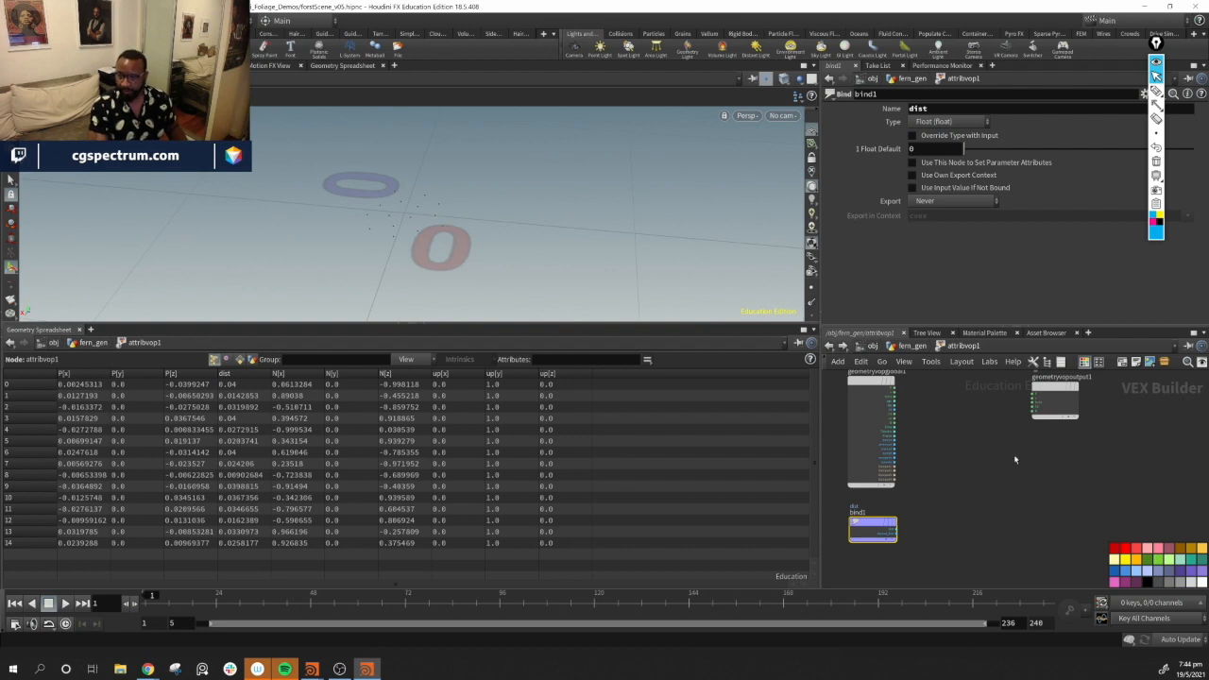
Wire the dist Bind output into the output node's P input
middle_click_drag(1027, 437, 997, 473)
left_click_drag(843, 565, 935, 532)
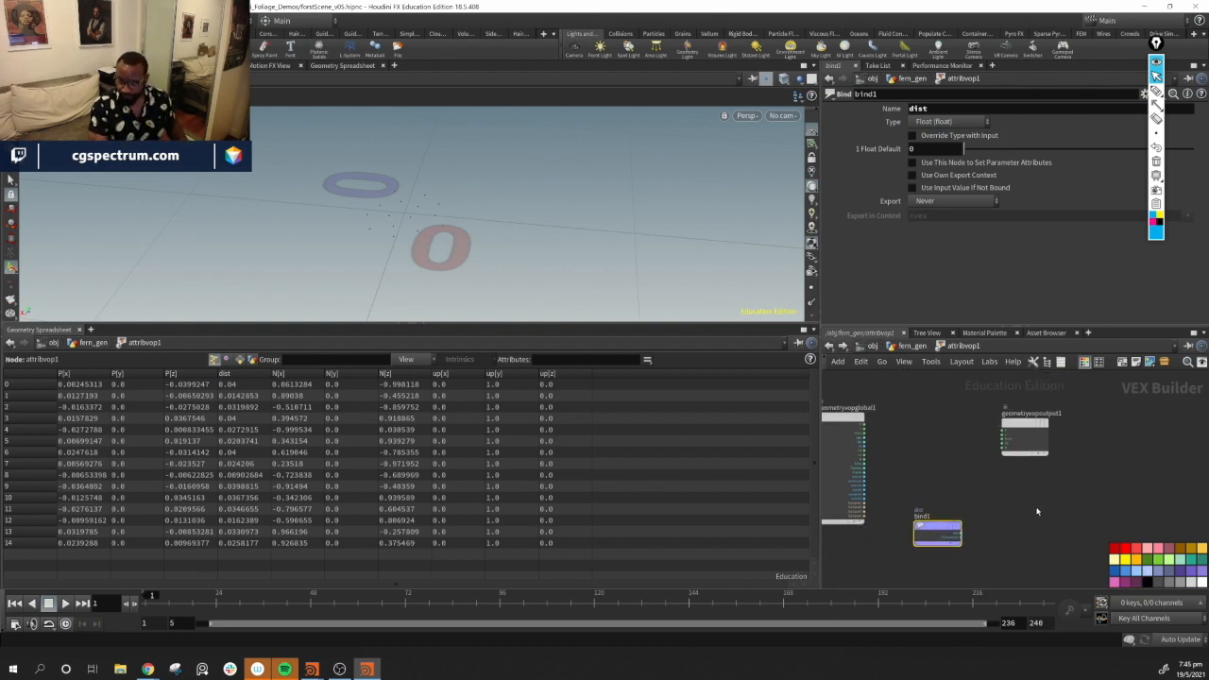
left_click_drag(936, 533, 926, 531)
scroll(814, 226, "down", 3)
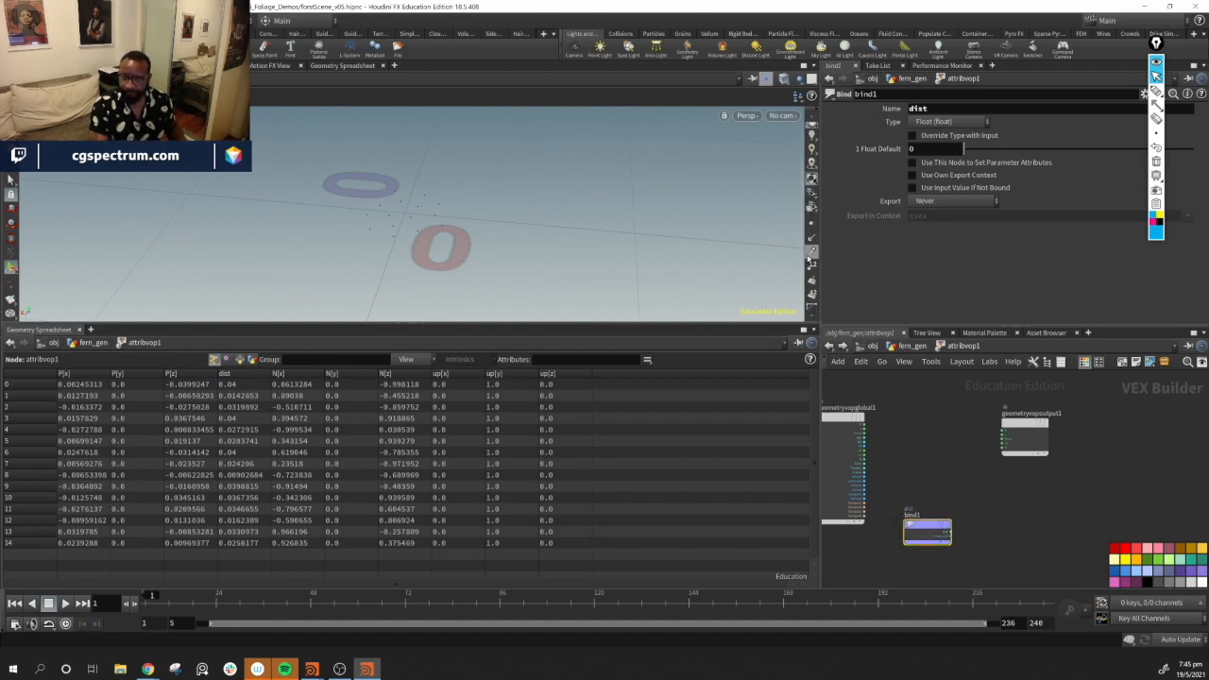
left_click(813, 250)
key("alt")
left_click_drag(420, 234, 397, 247)
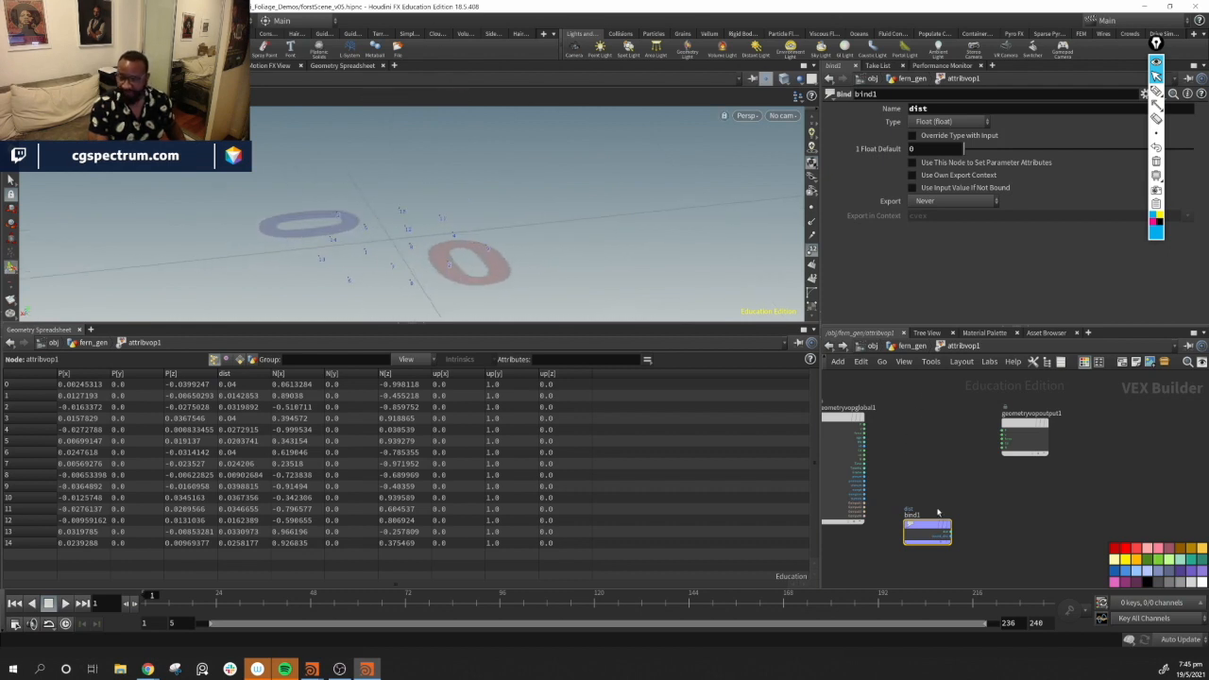
left_click(954, 535)
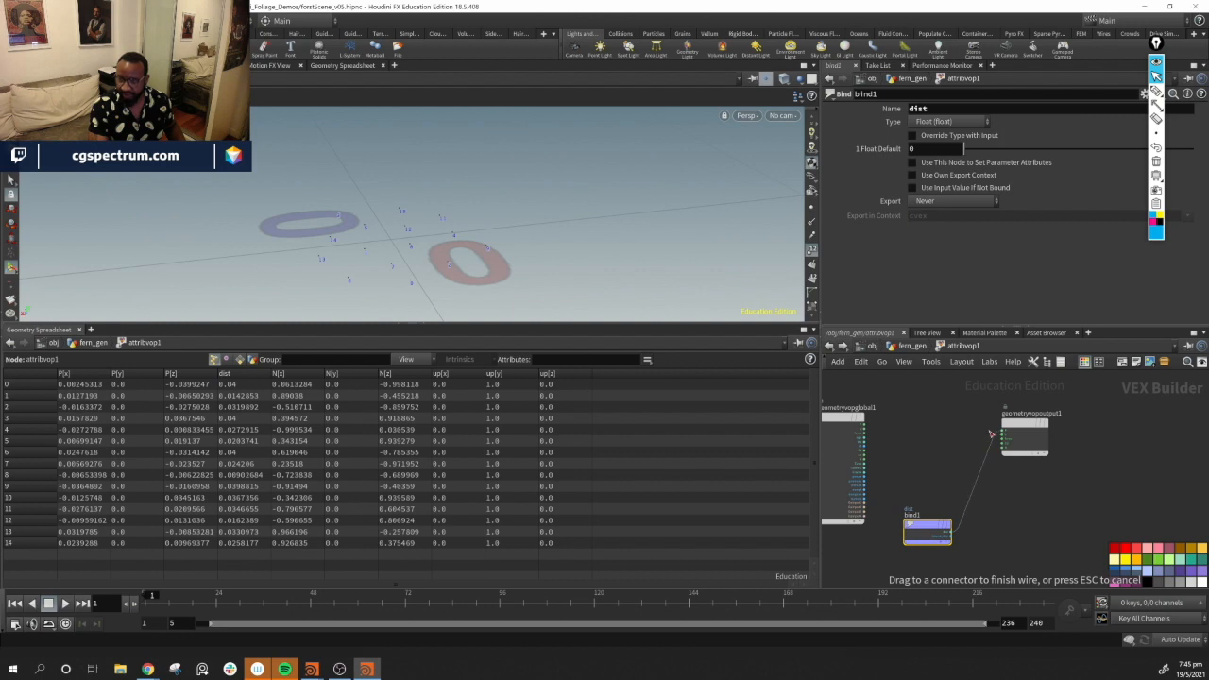
left_click(1004, 432)
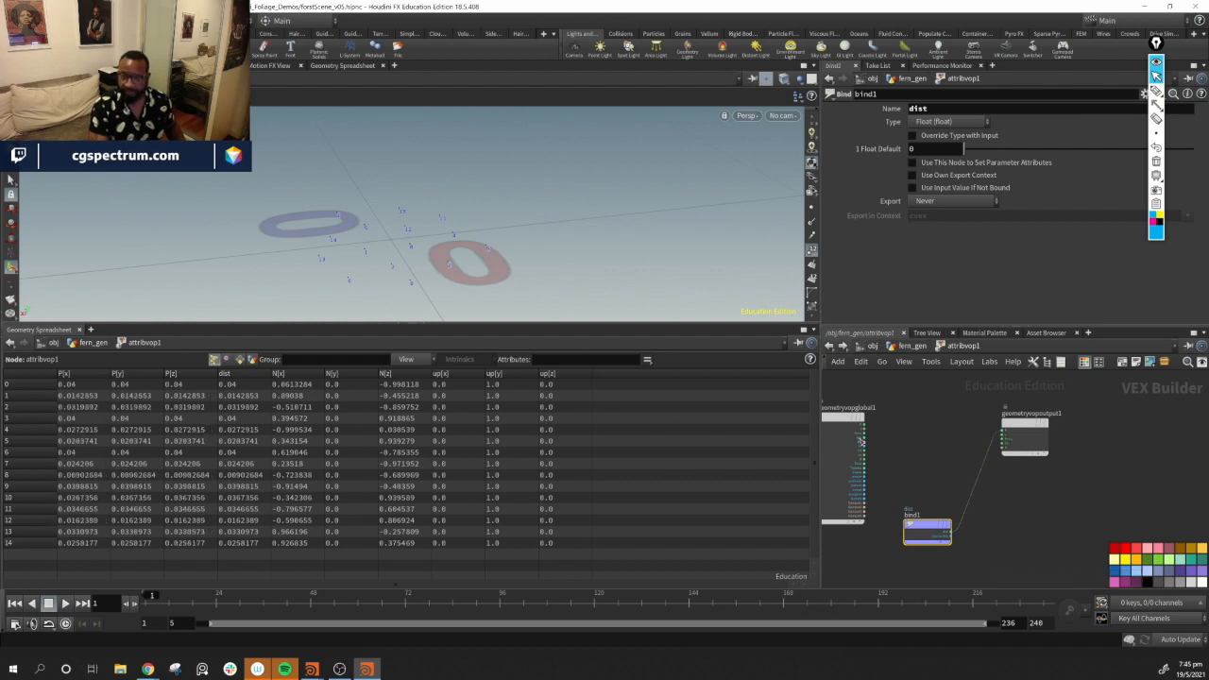
Set the display flag on the Attribute VOP and dive back inside it
left_click(908, 348)
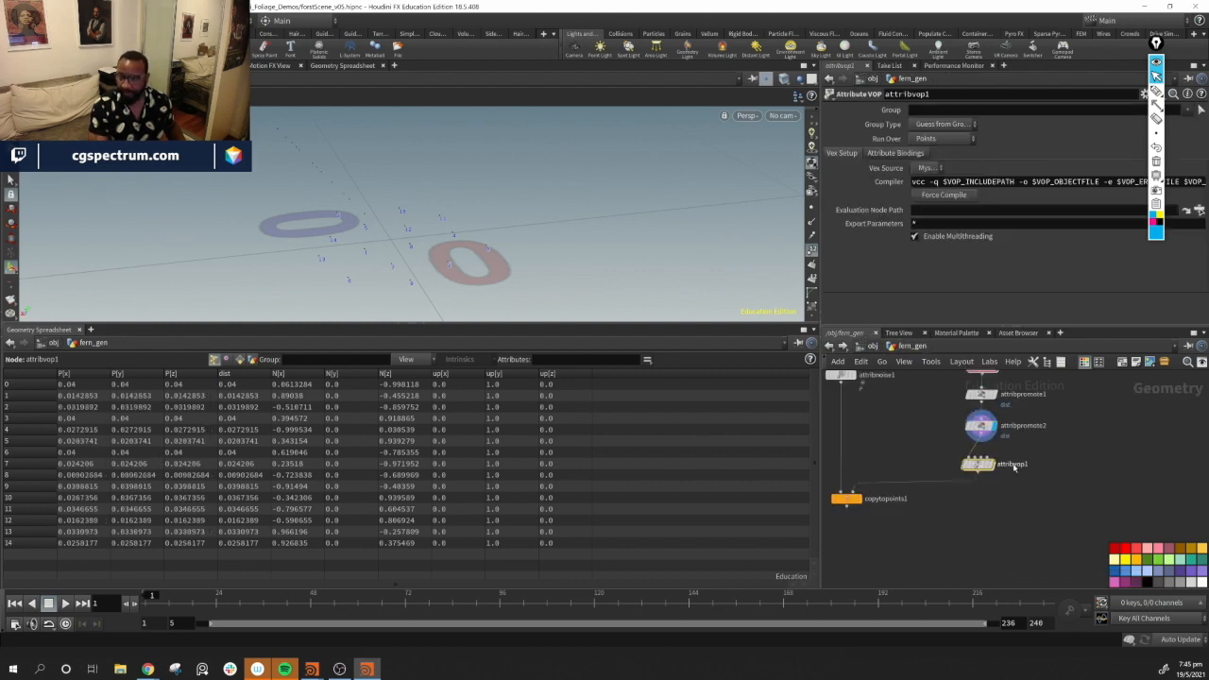
left_click(992, 467)
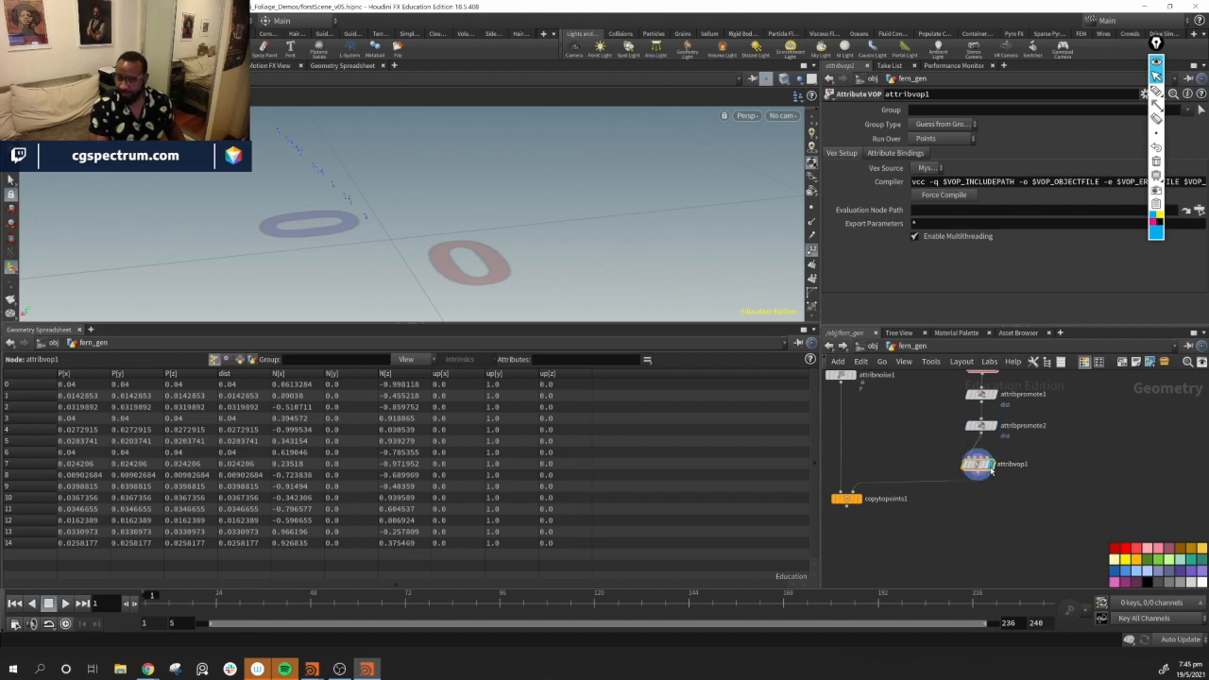
double_click(981, 464)
mouse_move(529, 236)
left_mouse_down()
mouse_move(631, 264)
mouse_move(494, 196)
mouse_move(661, 283)
mouse_move(605, 274)
mouse_move(529, 235)
left_mouse_up()
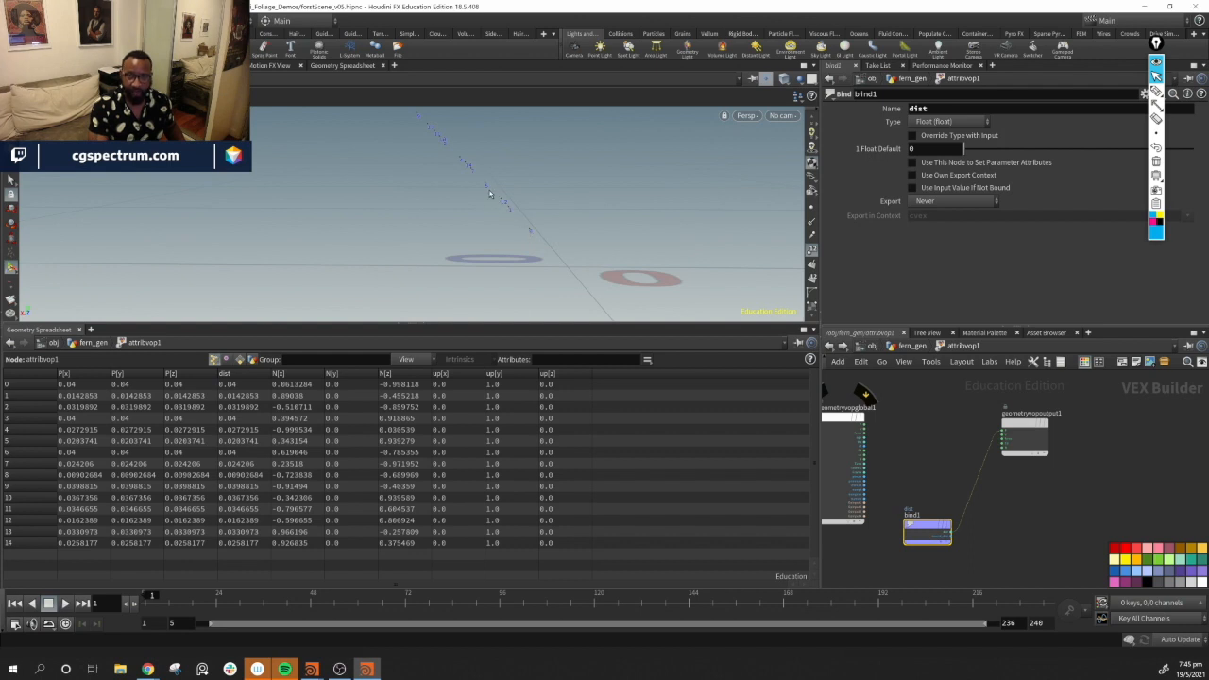
Cut the wire between the dist Bind and the output's P input
key("y")
left_click_drag(973, 453, 991, 480)
left_click_drag(548, 218, 582, 241, "alt")
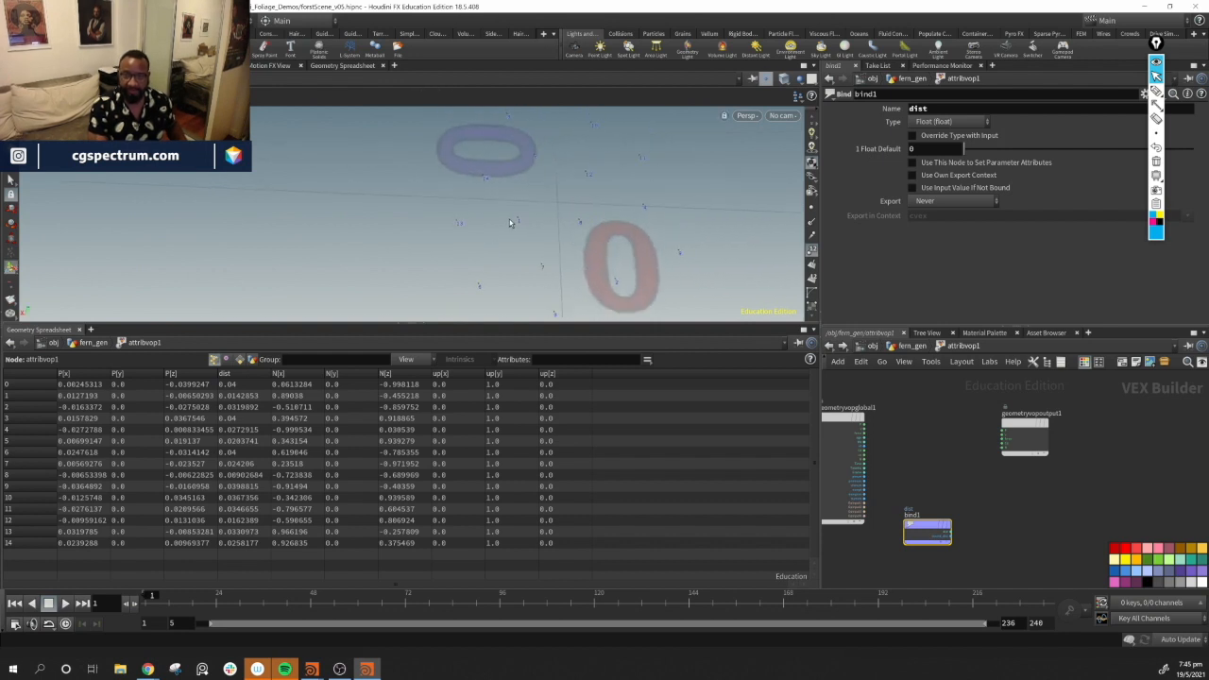
left_click_drag(510, 223, 489, 211, "alt")
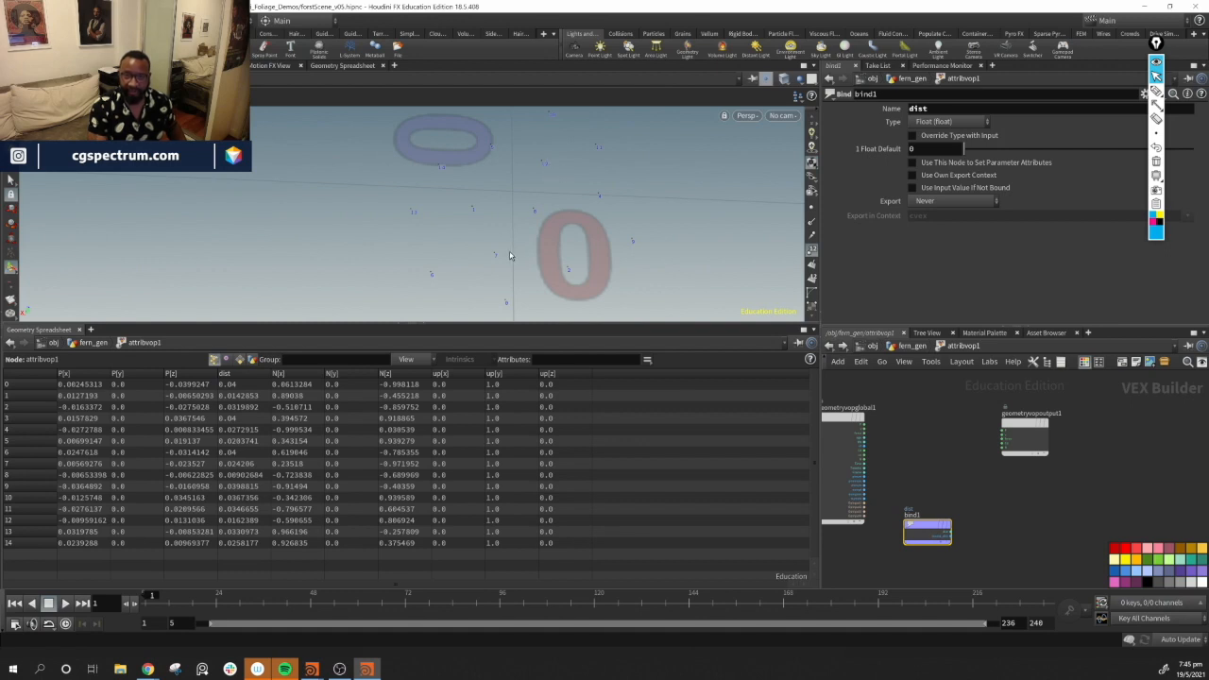
left_click_drag(515, 280, 544, 260, "alt")
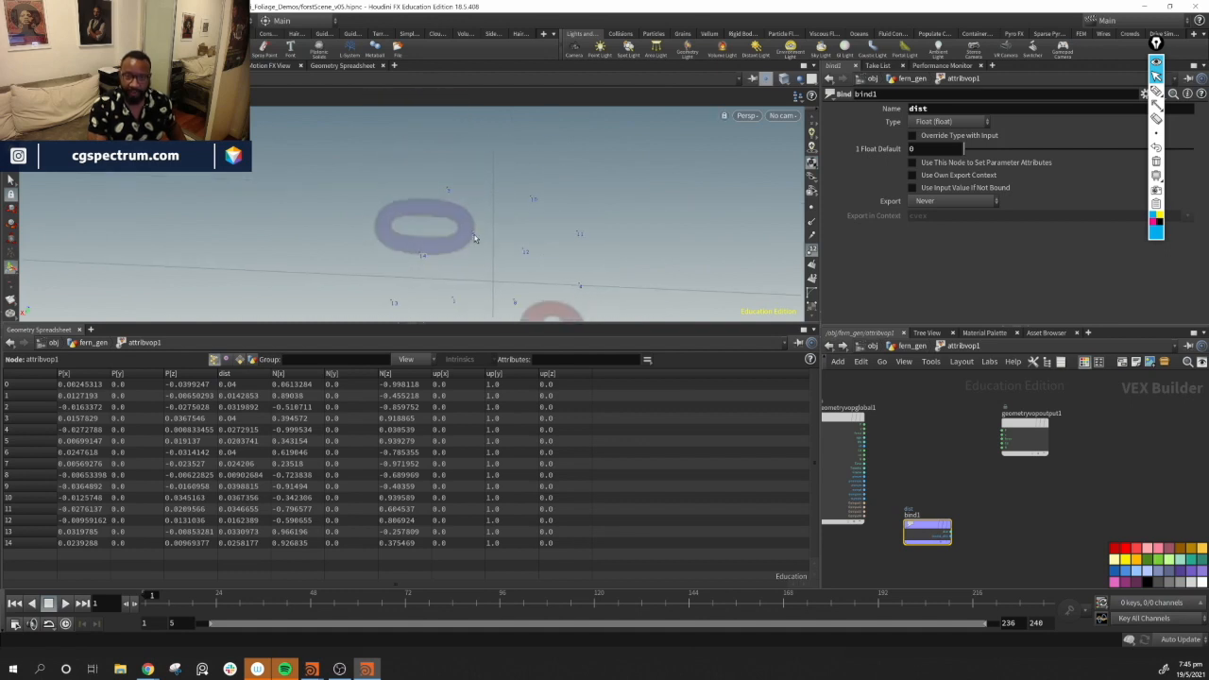
Rearrange the VOP view and show detail attributes in the spreadsheet
middle_click_drag(992, 504, 1050, 483)
left_click_drag(983, 505, 894, 548)
middle_click_drag(956, 486, 991, 413)
middle_click_drag(1033, 455, 980, 521)
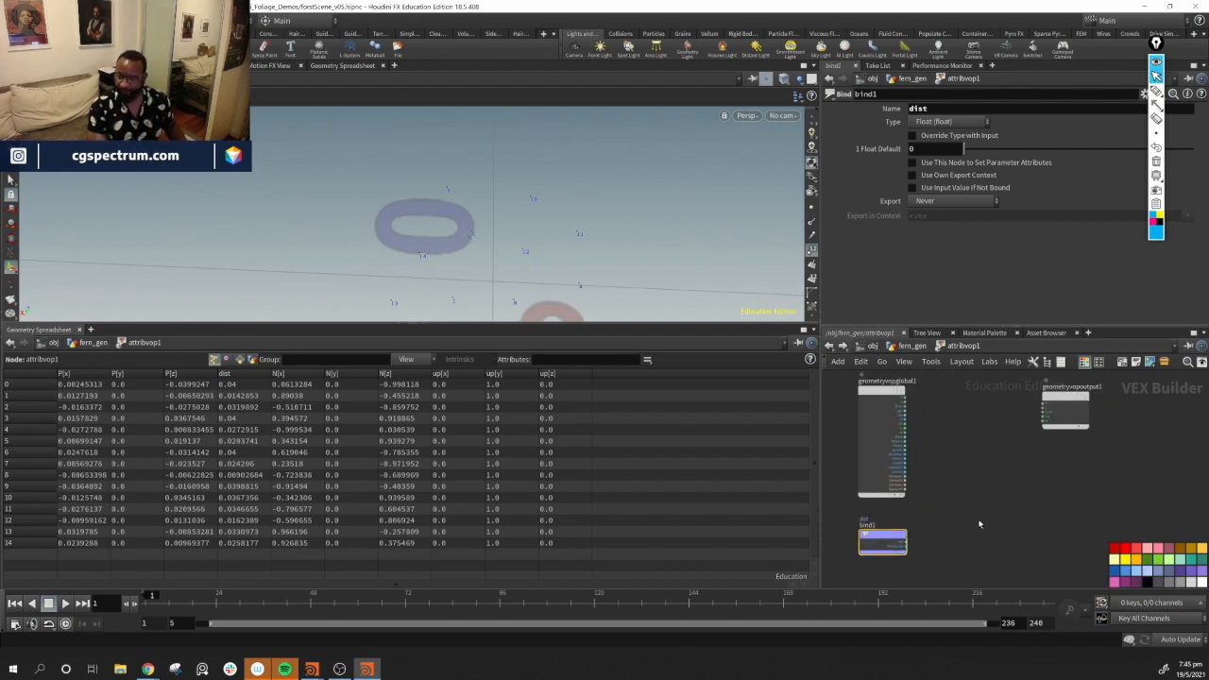
left_click(252, 360)
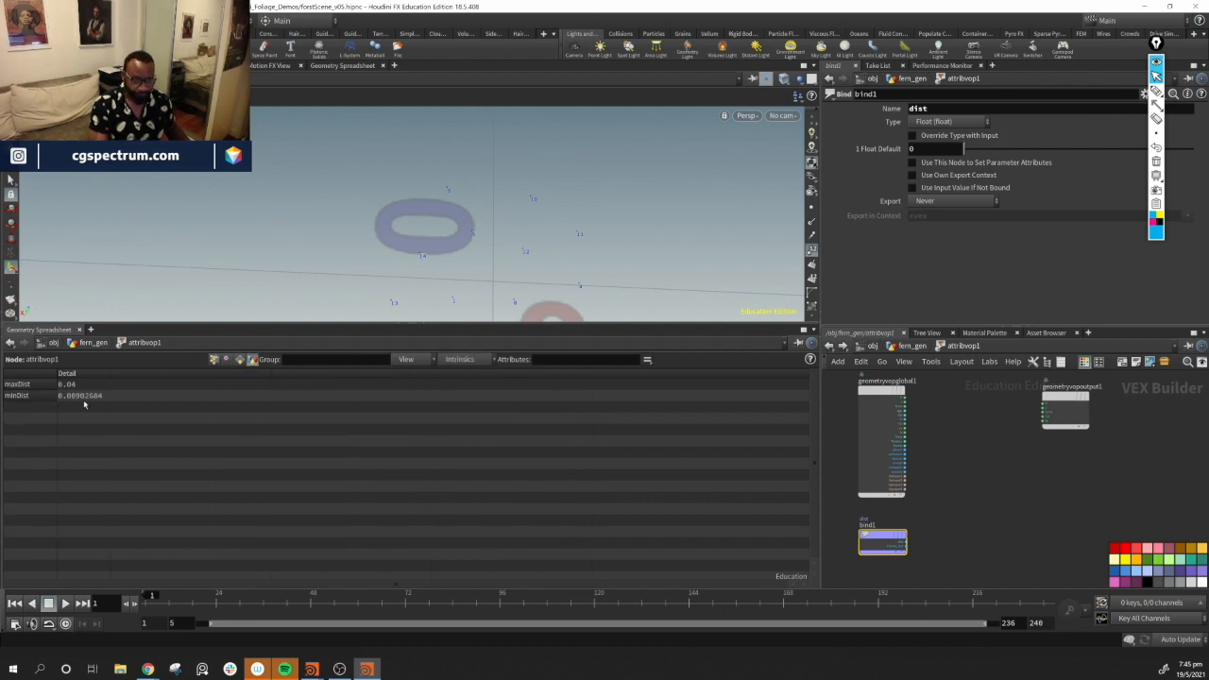
Add an Import Detail Attribute node to the VOP network
middle_click_drag(1022, 490, 990, 501)
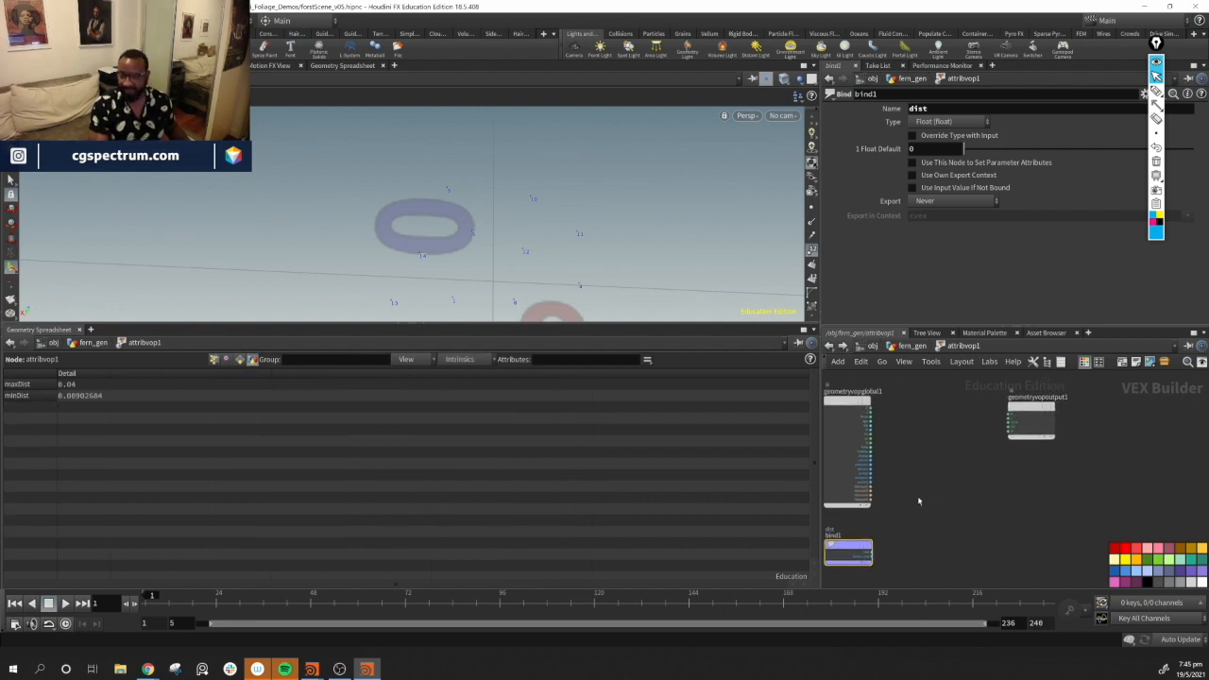
key("Tab")
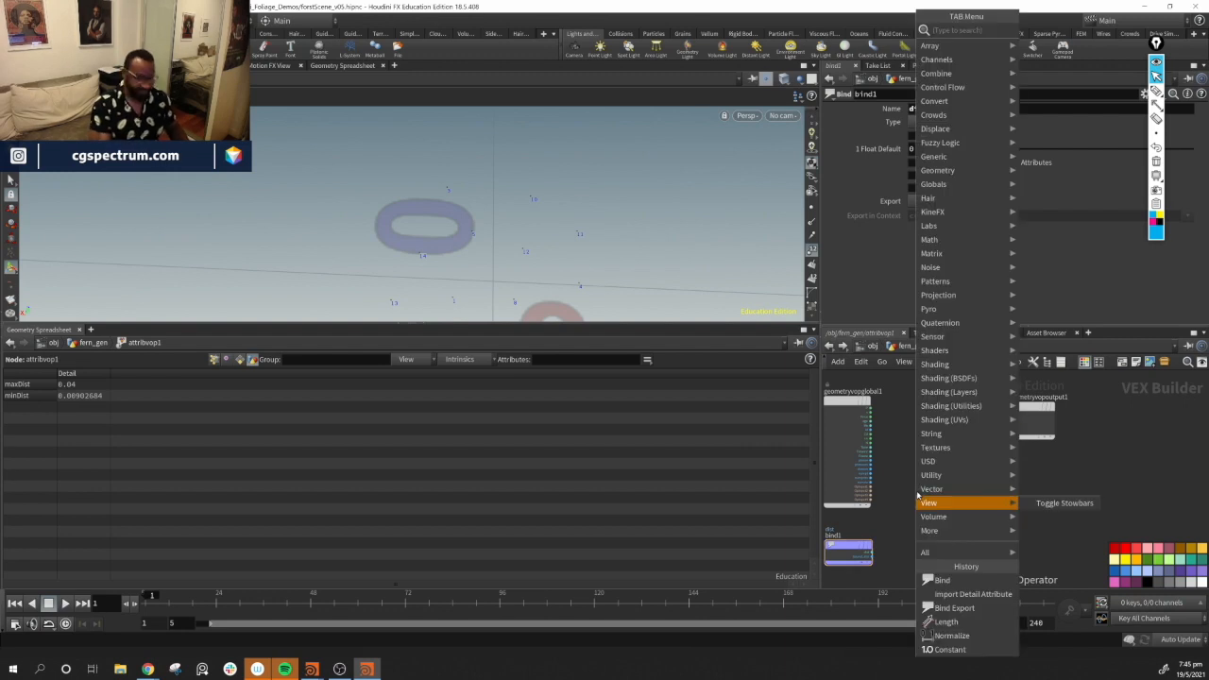
type("det")
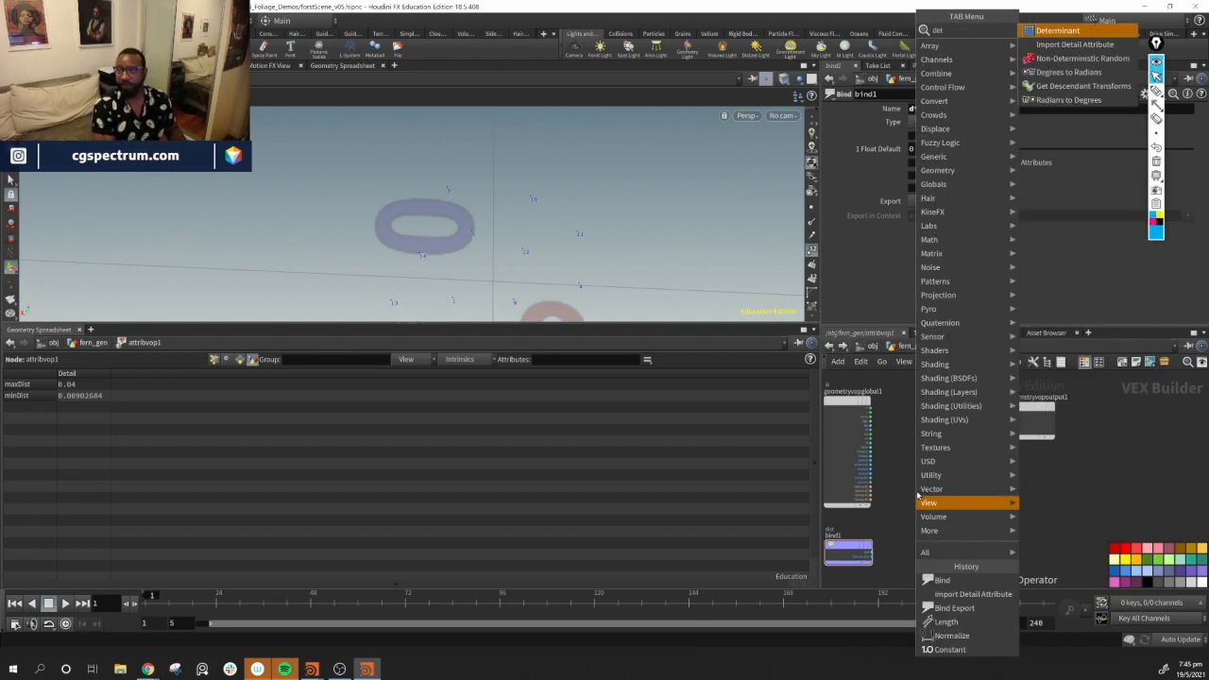
type("ai")
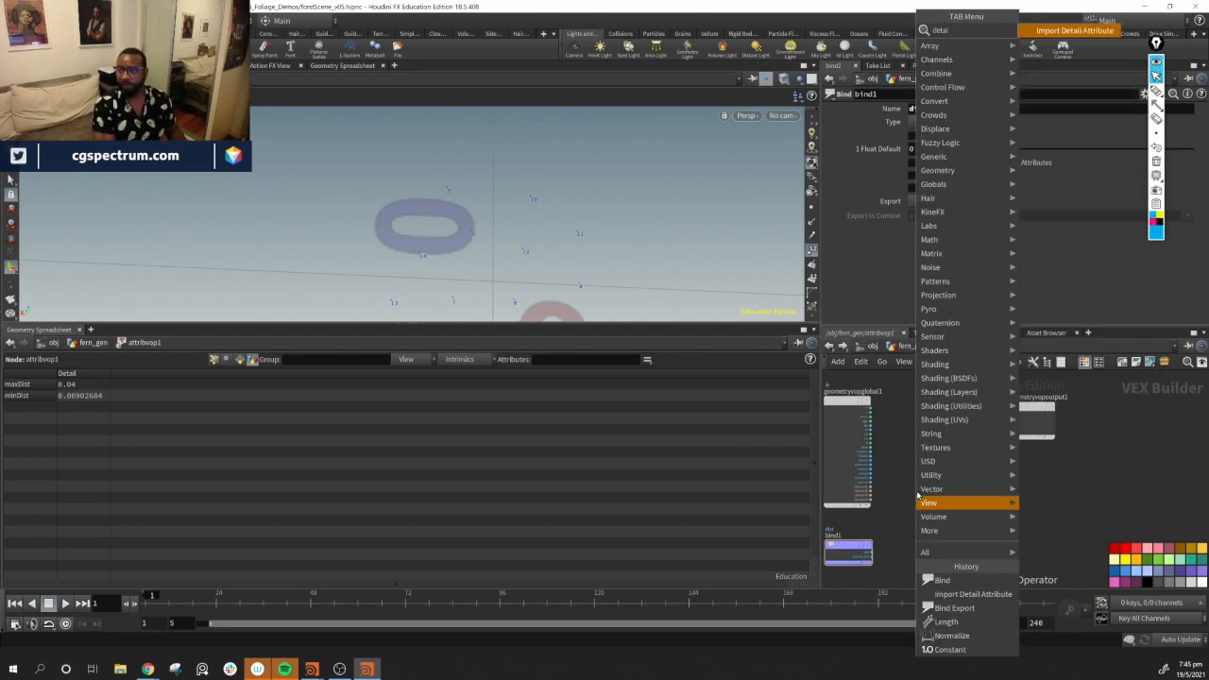
key("Return")
left_click(917, 495)
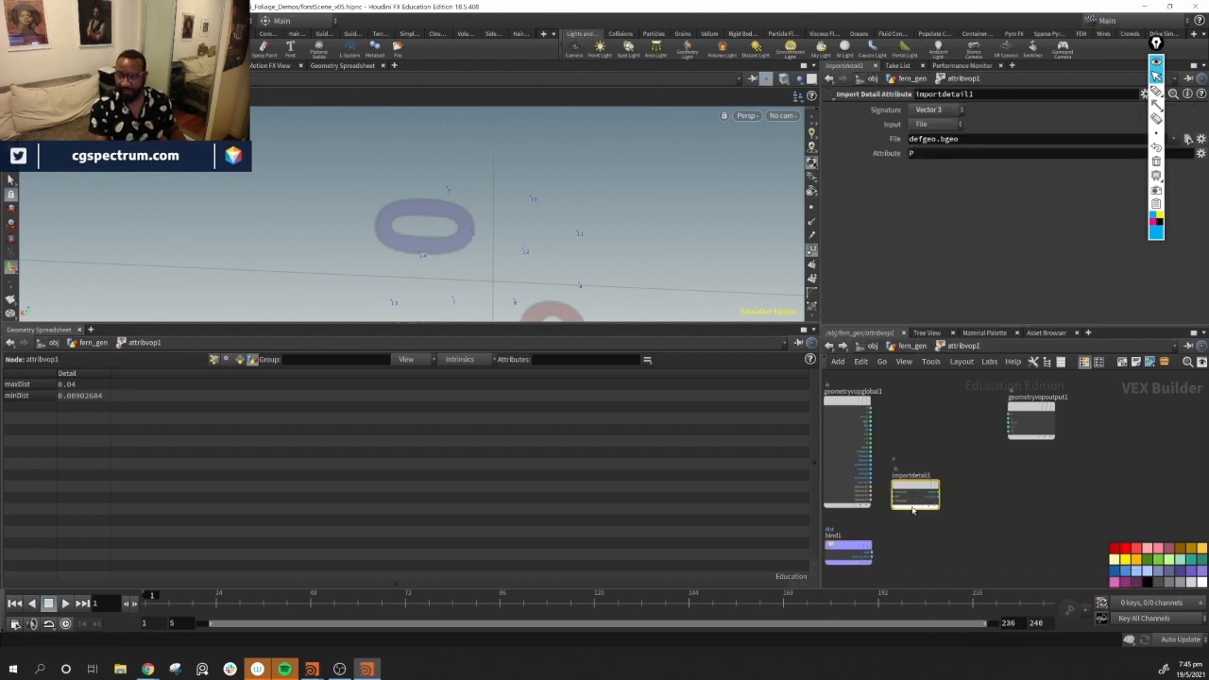
Wire the first geometry input into the import detail node's file input
scroll(927, 488, "up", 4)
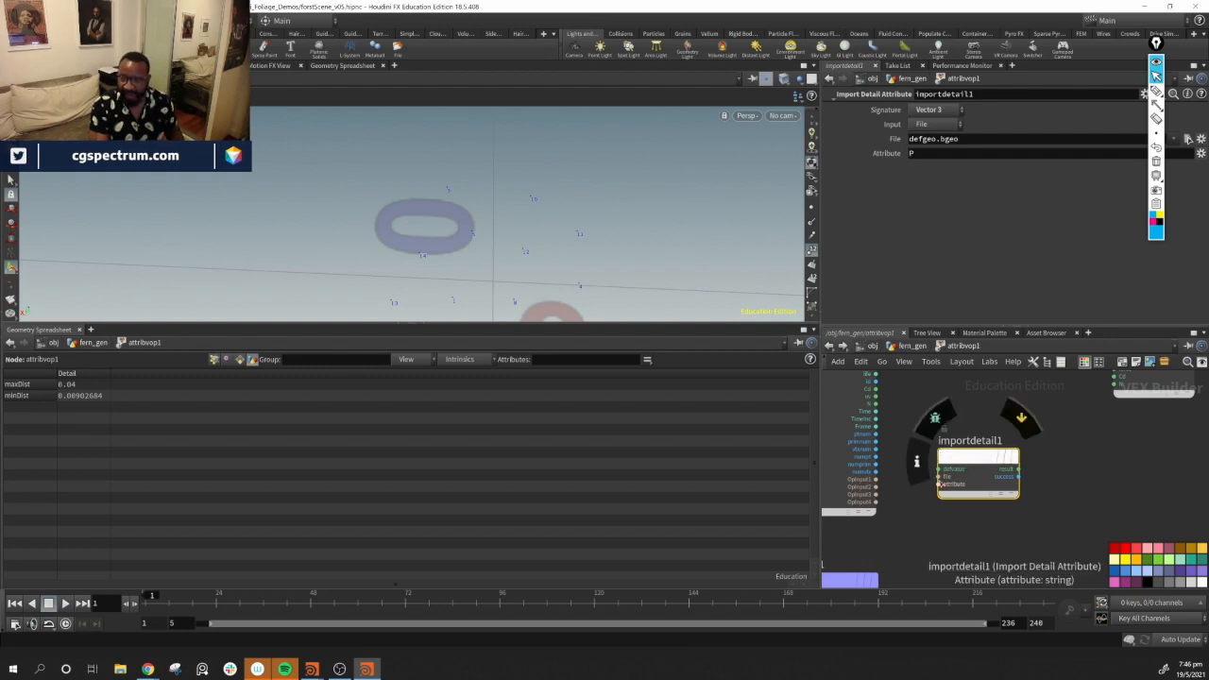
left_click(876, 480)
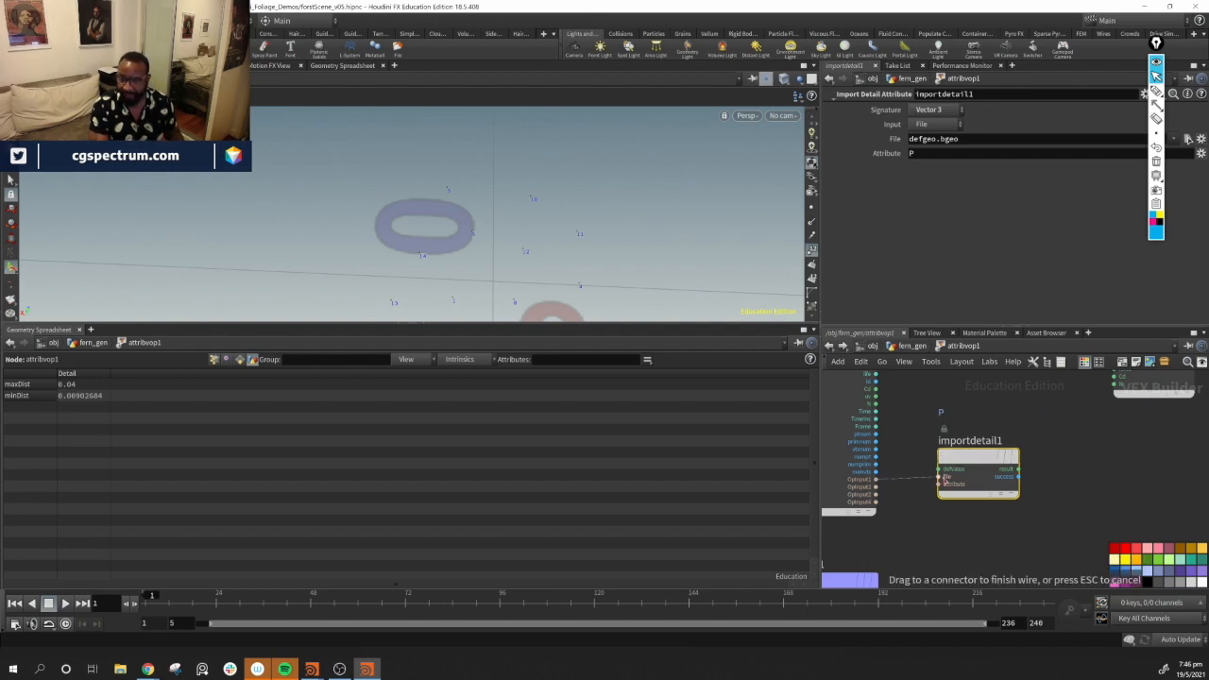
left_click(946, 478)
left_click_drag(970, 466, 969, 475)
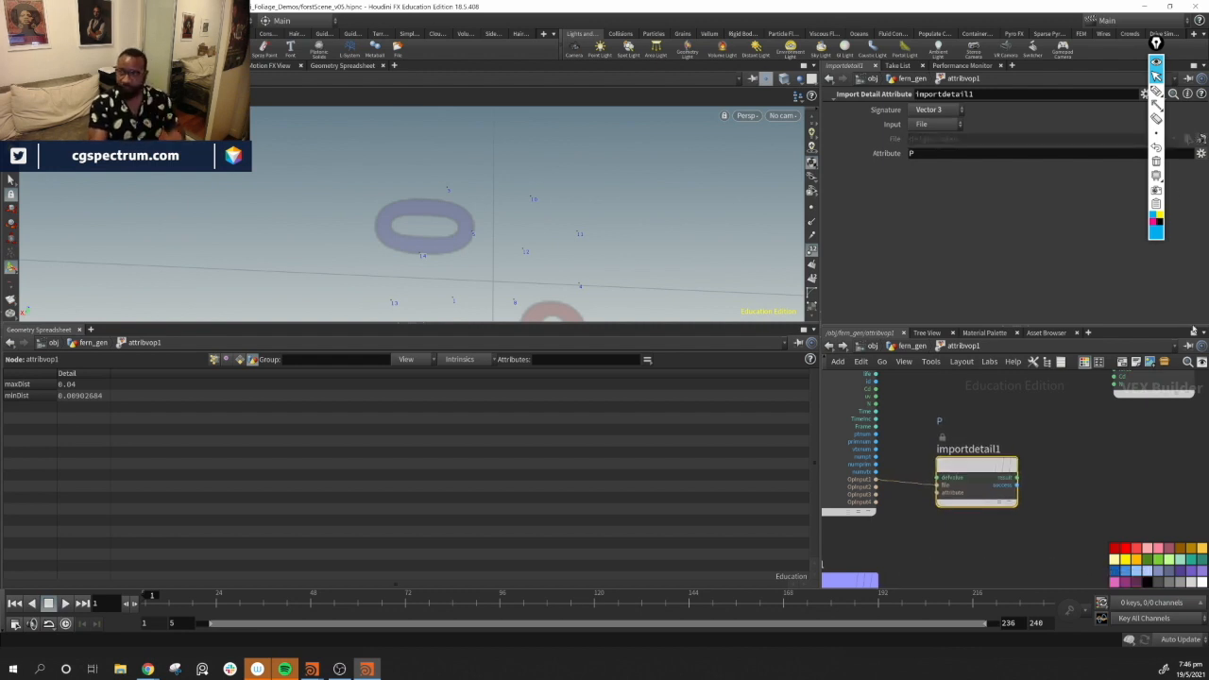
Set the import detail node to read the maxDist attribute with a Float signature
left_click(1079, 154)
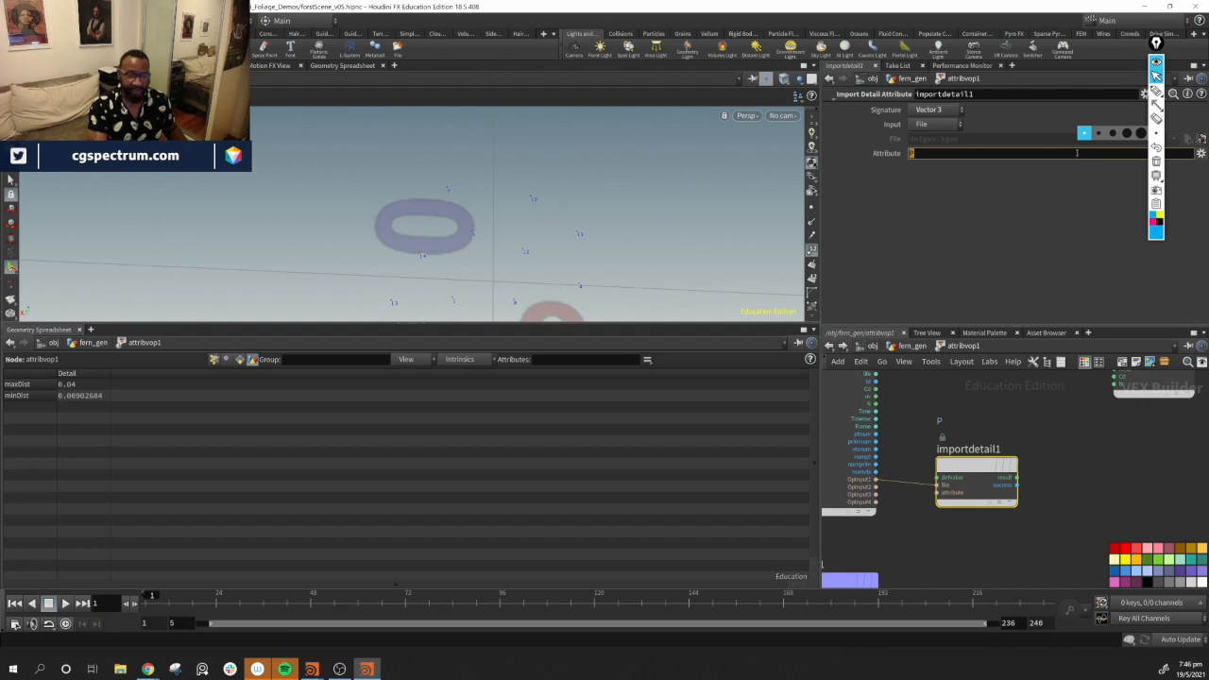
key("BackSpace")
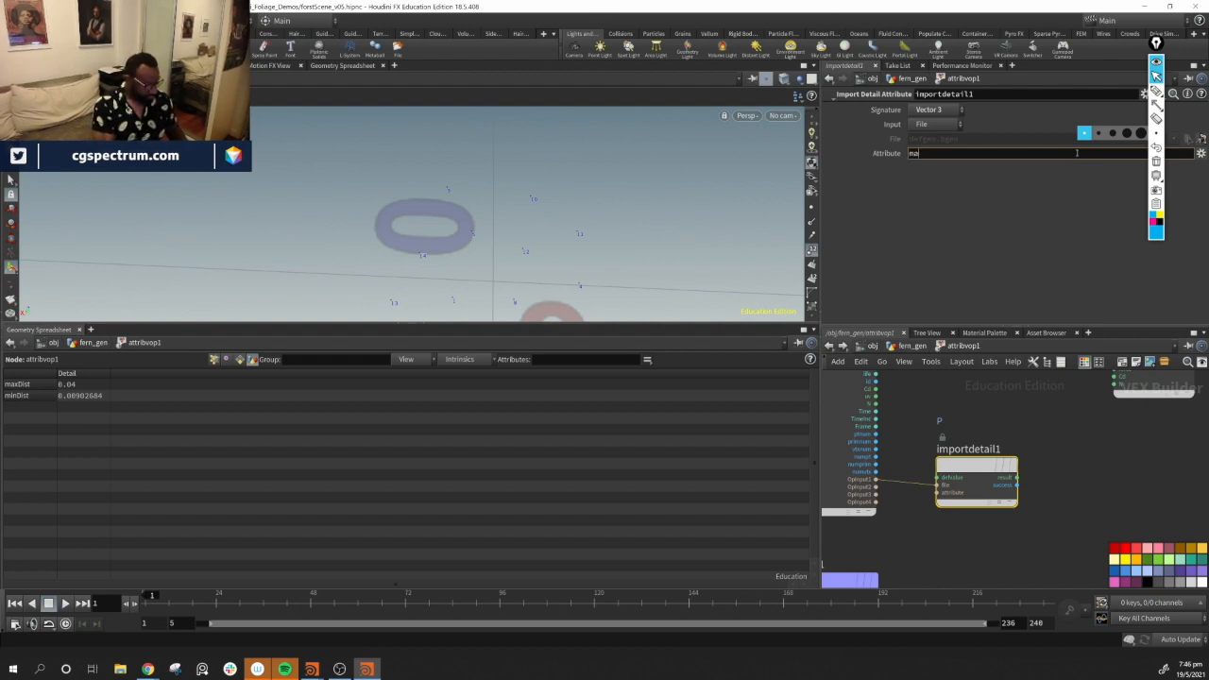
type("maxDist")
key("Return")
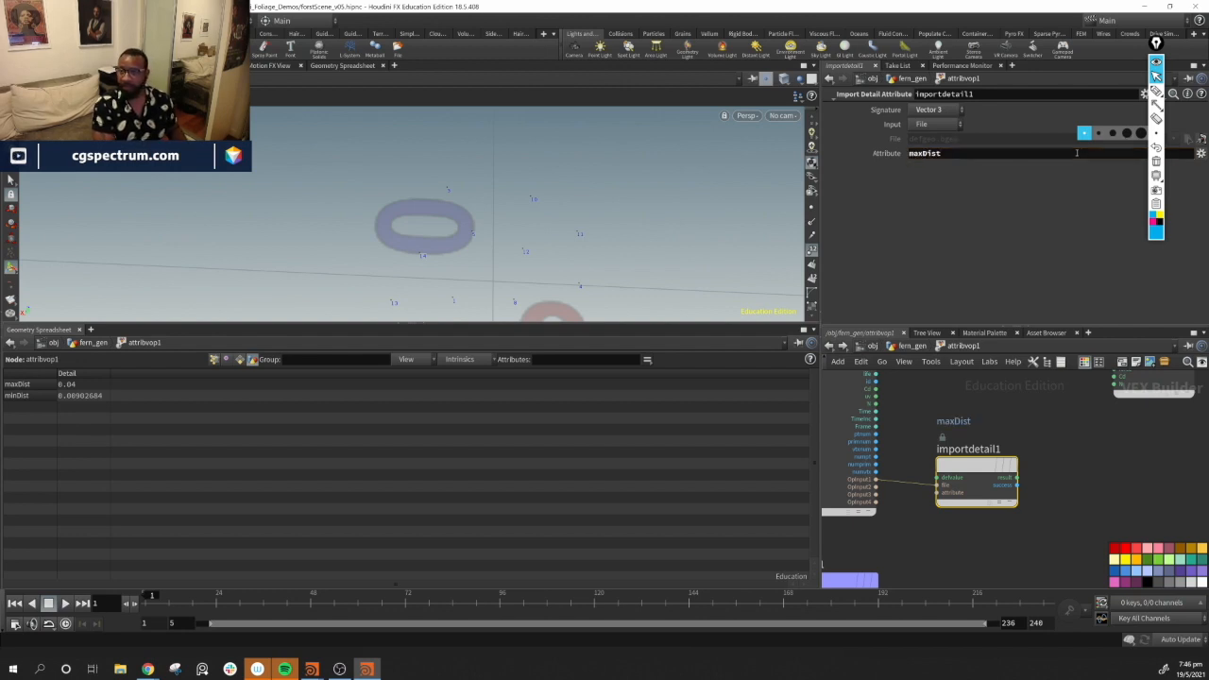
left_click(960, 110)
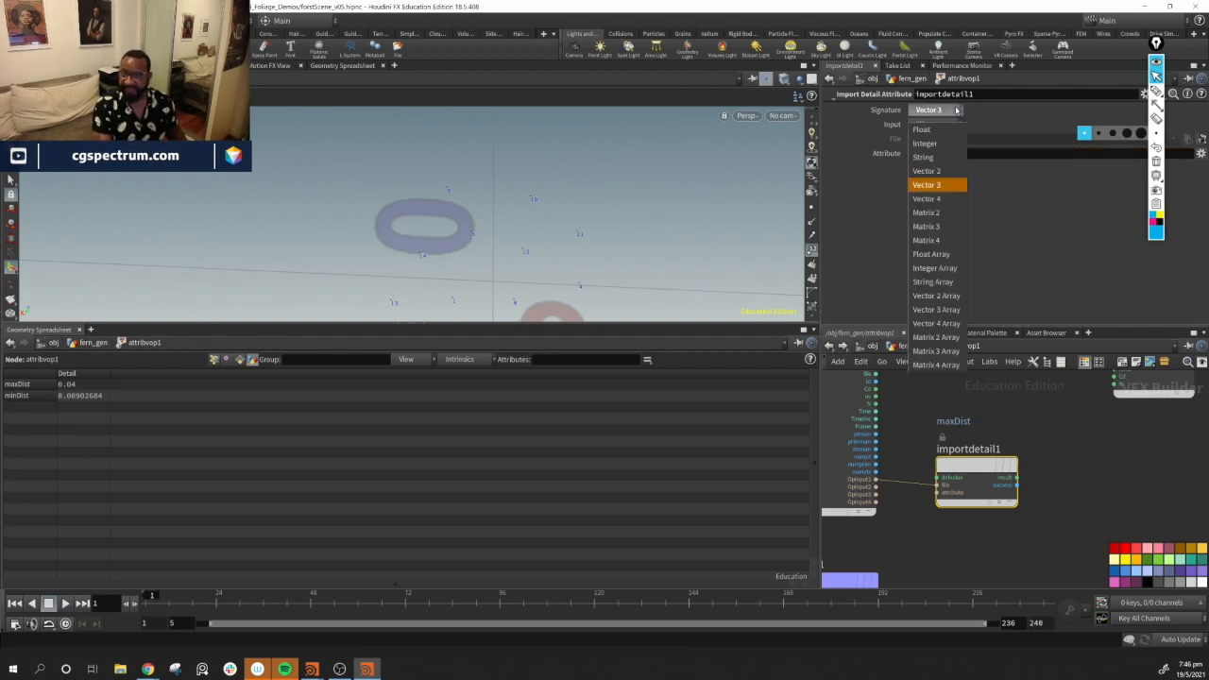
left_click(930, 128)
scroll(1093, 552, "down", 2)
middle_click_drag(1094, 551, 960, 596)
middle_click_drag(977, 554, 989, 532)
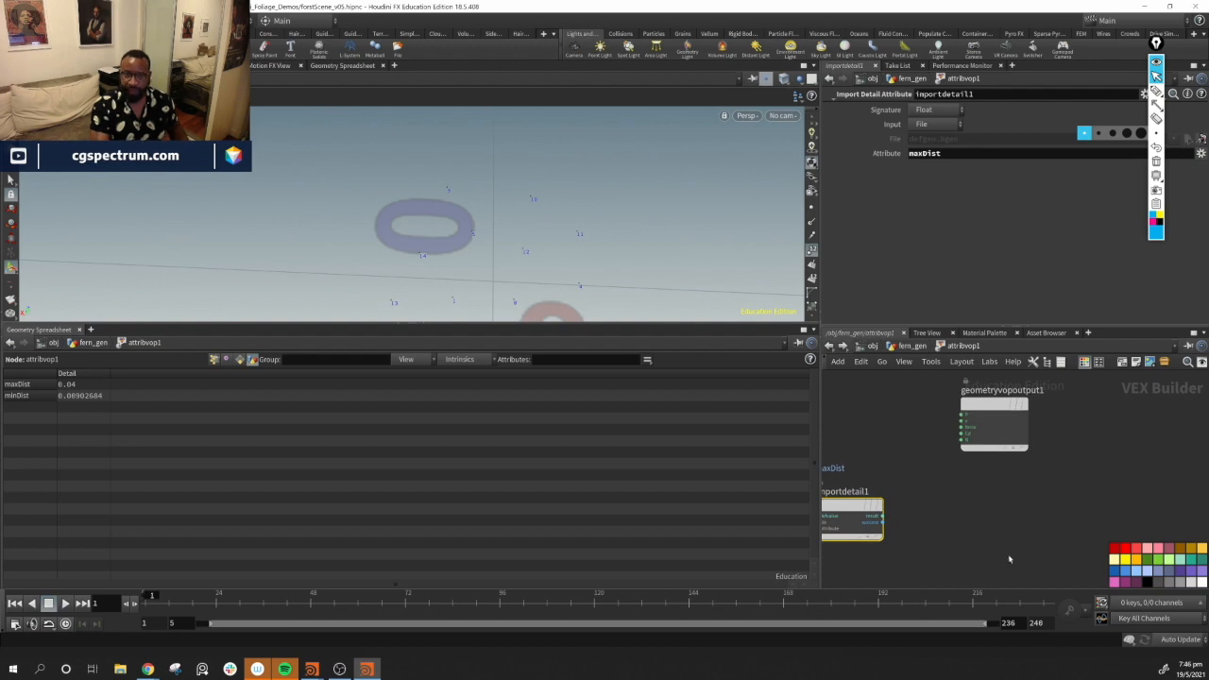
middle_click_drag(917, 479, 957, 458)
middle_click_drag(928, 499, 928, 503)
left_click_drag(877, 489, 986, 395)
middle_click_drag(473, 213, 611, 268, "alt")
left_click_drag(610, 267, 499, 217, "alt")
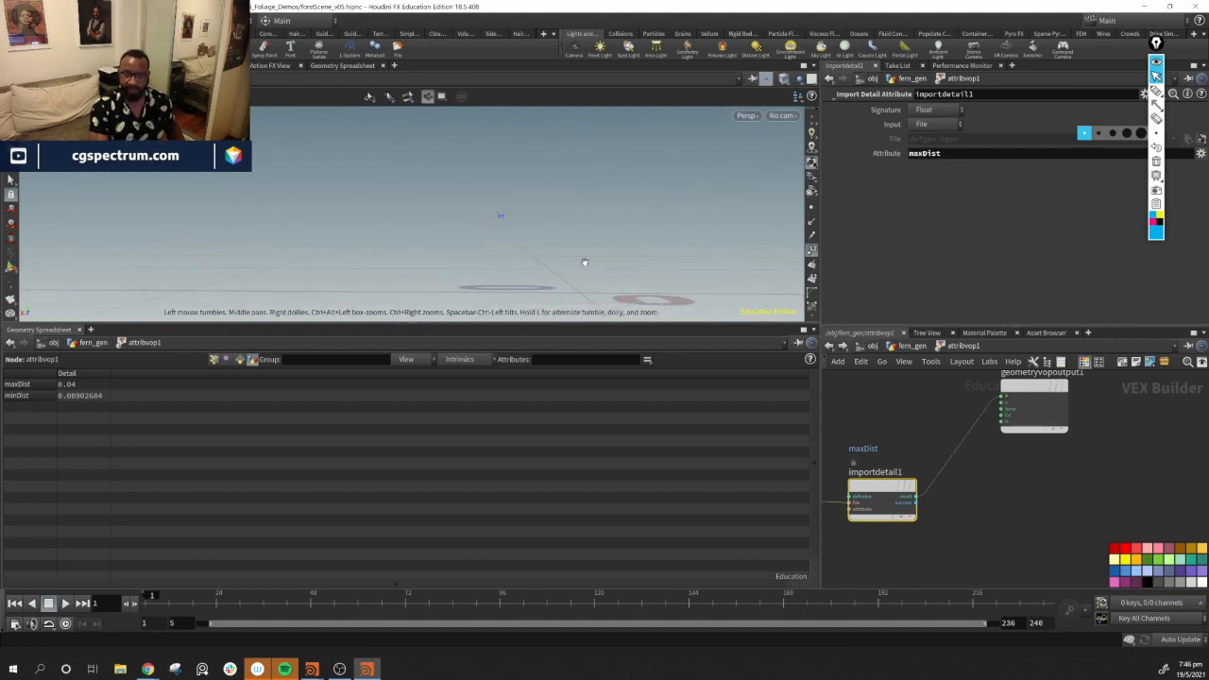
mouse_move(974, 479)
left_mouse_down()
mouse_move(942, 426)
mouse_move(950, 491)
left_mouse_up()
key("y")
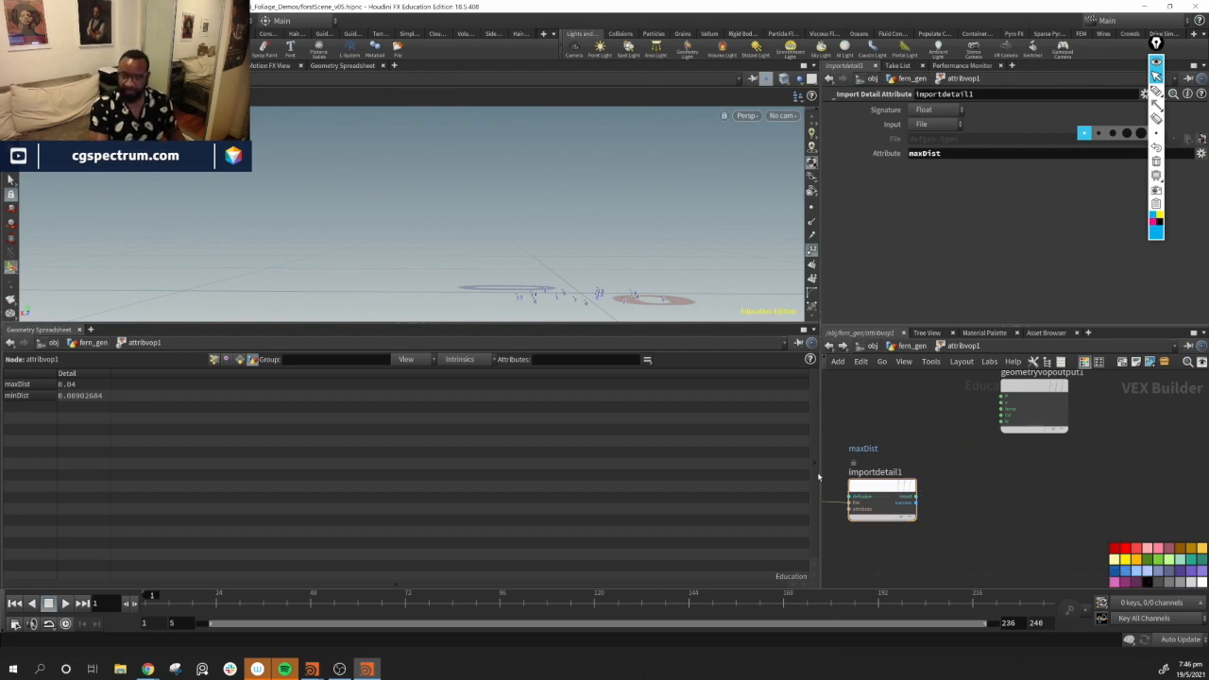
key("h")
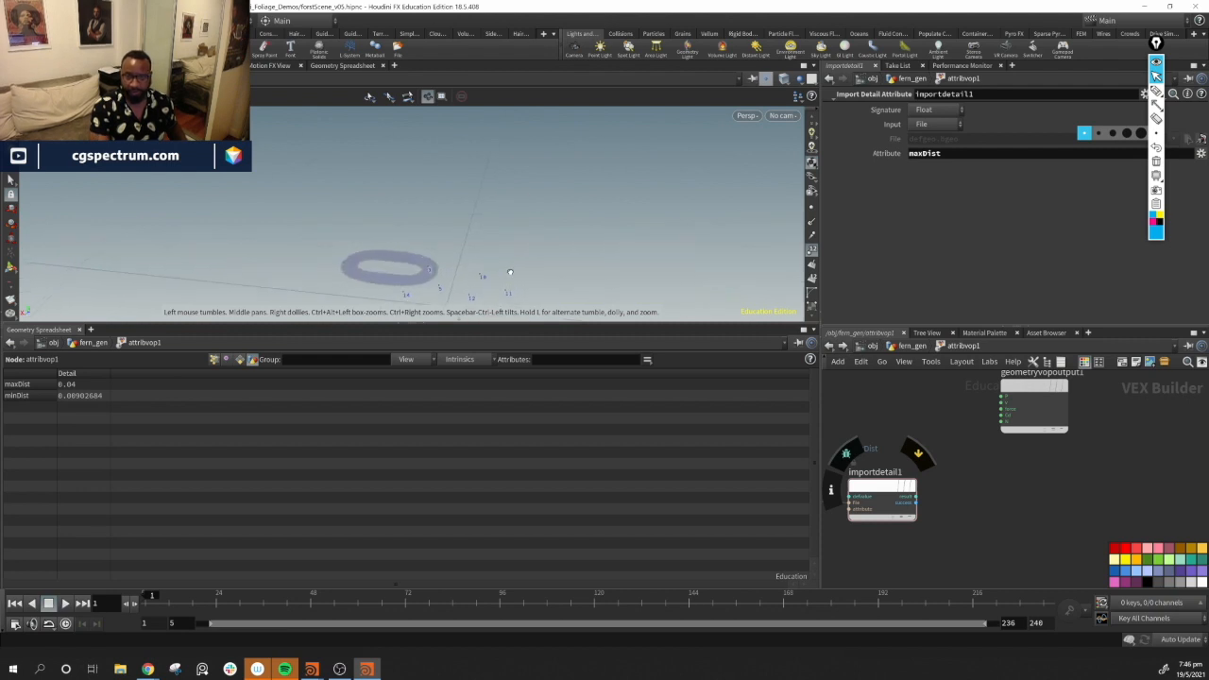
key("h")
Rearrange the network and add a Divide node
left_click_drag(903, 558, 1008, 527)
middle_click_drag(1086, 515, 906, 590)
left_click_drag(993, 466, 1096, 553)
middle_click_drag(877, 527, 970, 434)
left_click_drag(914, 516, 1017, 440)
middle_click_drag(990, 566, 977, 615)
left_click_drag(1024, 483, 924, 420)
middle_click_drag(1005, 497, 965, 492)
key("Tab")
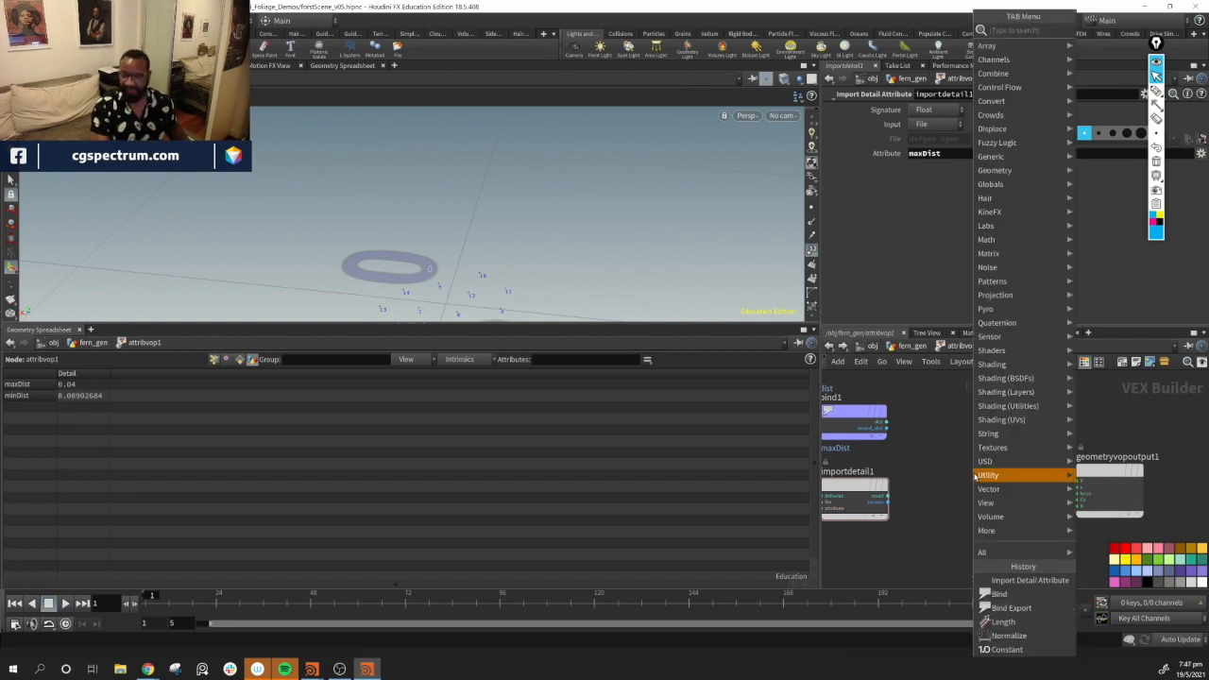
type("di")
key("Down")
key("Return")
left_click(975, 476)
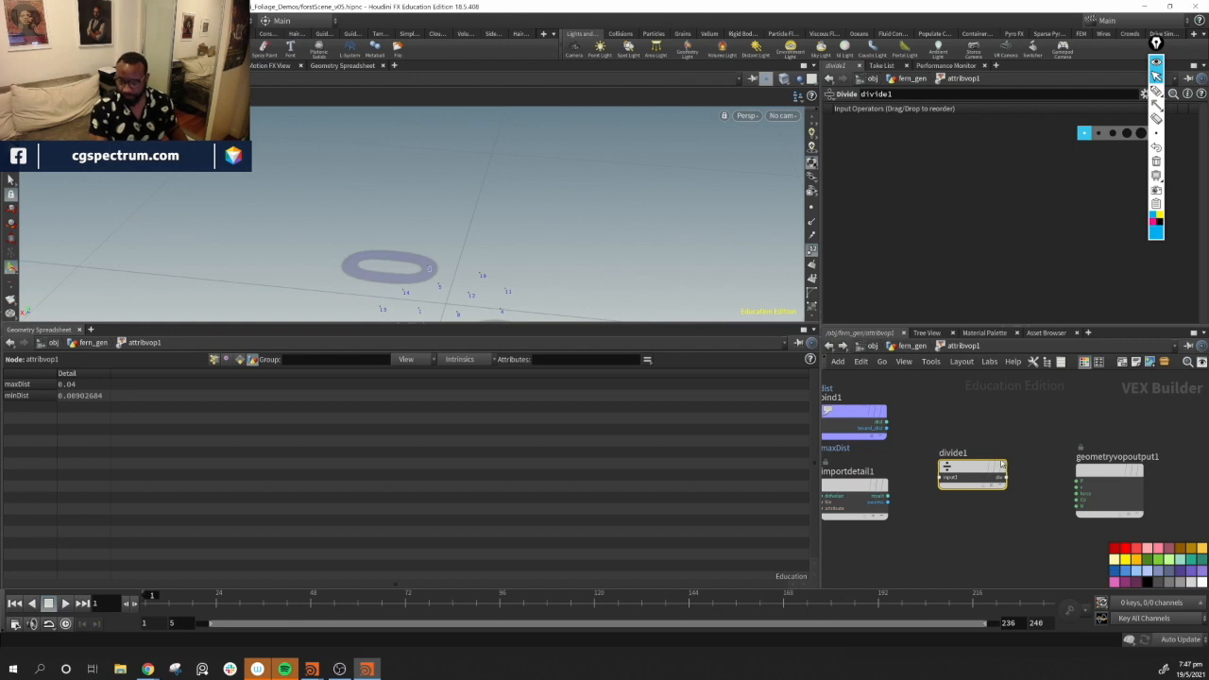
Divide the dist Bind output by the imported maxDist value
left_click_drag(1003, 464, 1012, 452)
left_click_drag(888, 426, 951, 465)
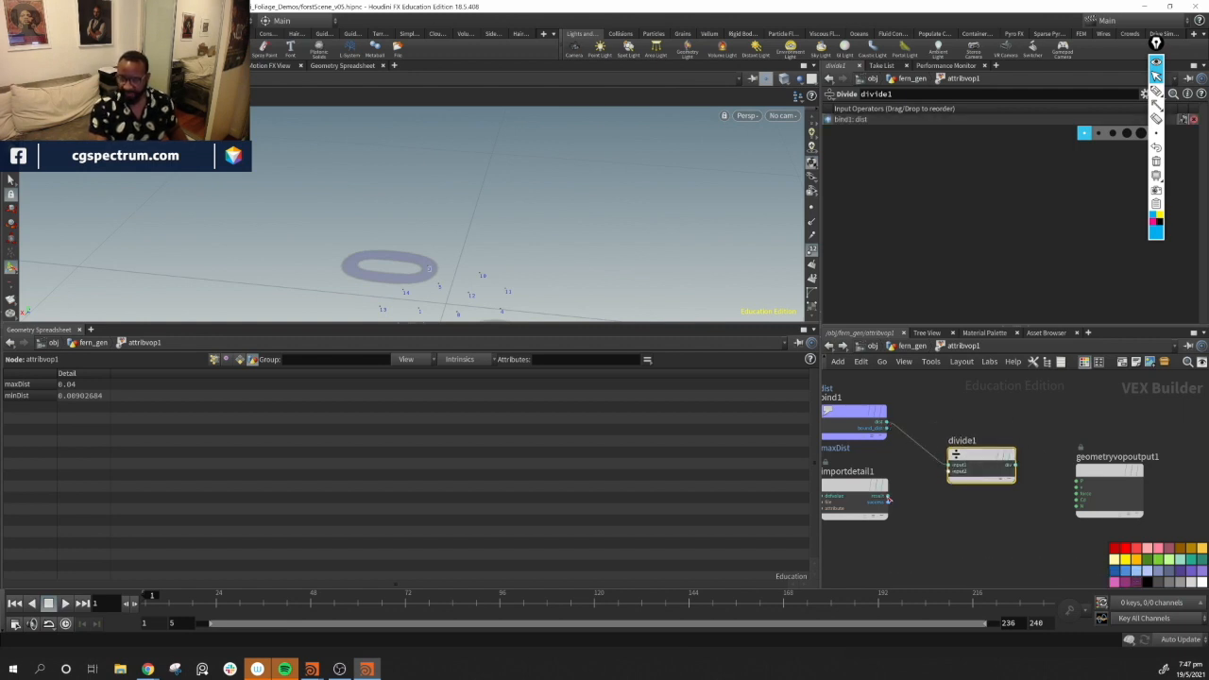
left_click_drag(888, 499, 962, 473)
Wire the divide result into the geometry output node
middle_click_drag(539, 215, 570, 154, "alt")
left_click_drag(561, 204, 523, 253, "alt")
middle_click_drag(1101, 496, 1021, 480)
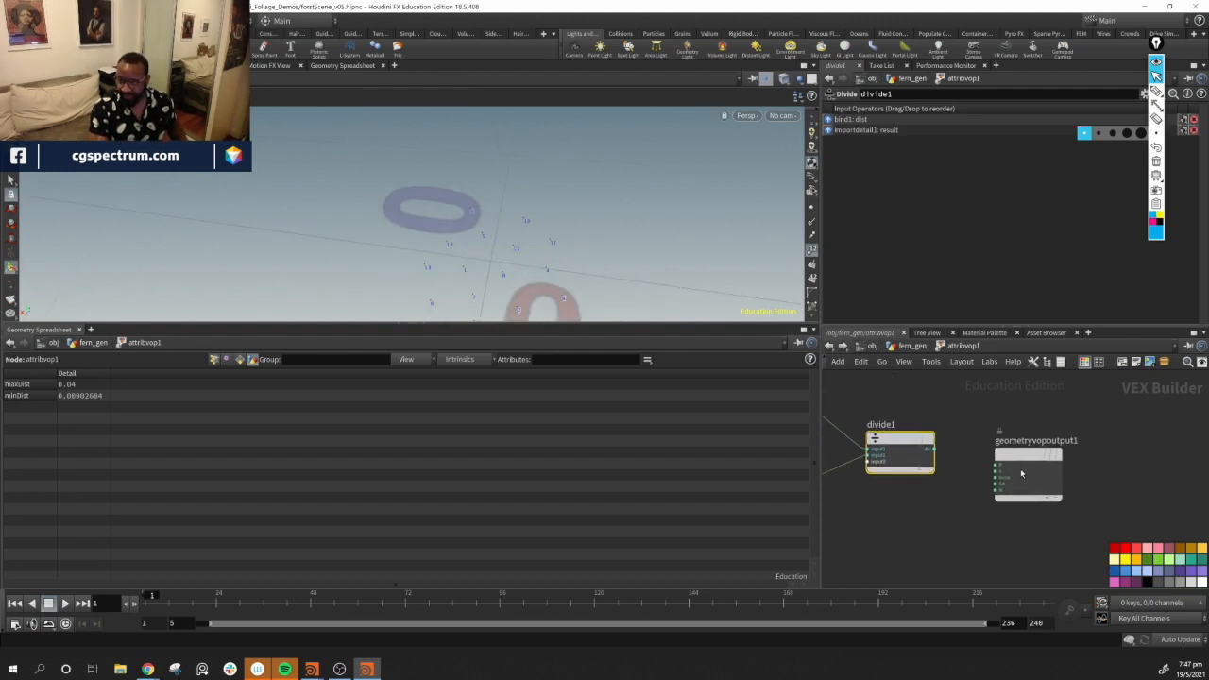
left_click_drag(1020, 463, 1058, 434)
left_click_drag(931, 448, 1036, 457)
left_click_drag(557, 193, 539, 243, "alt")
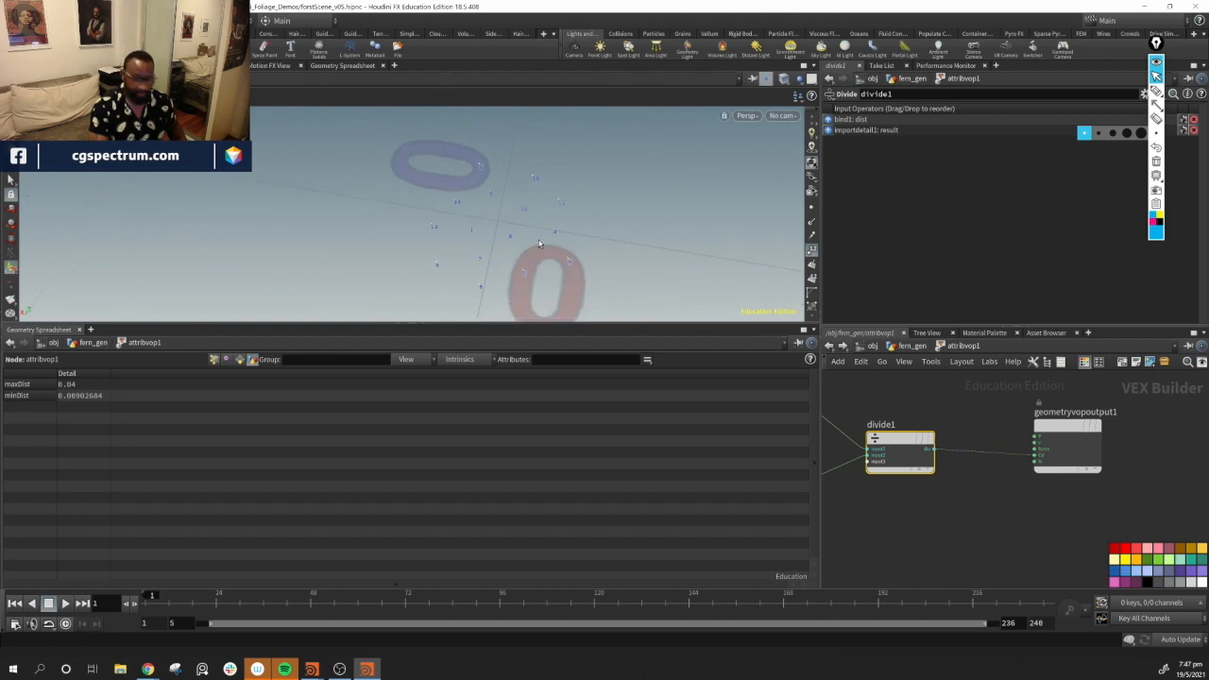
Change the viewport background color scheme to light grey in the display options
key("d")
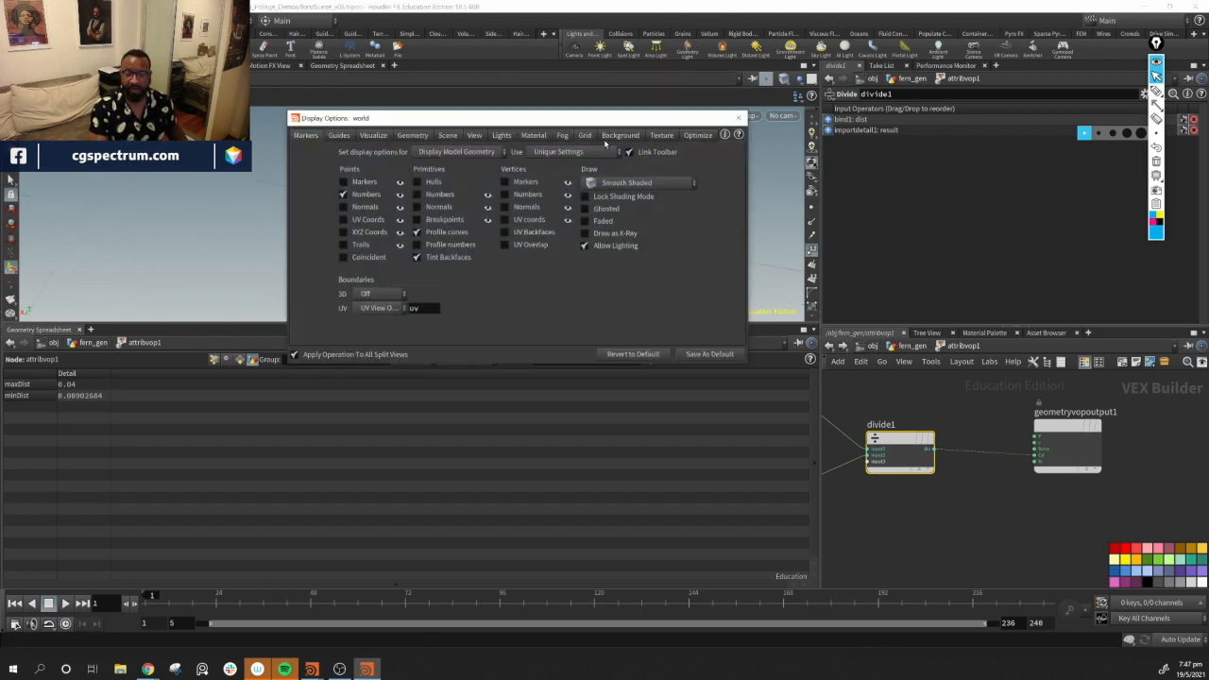
left_click(620, 135)
left_click(376, 153)
left_click(377, 190)
left_click(379, 154)
left_click(378, 200)
left_click(740, 118)
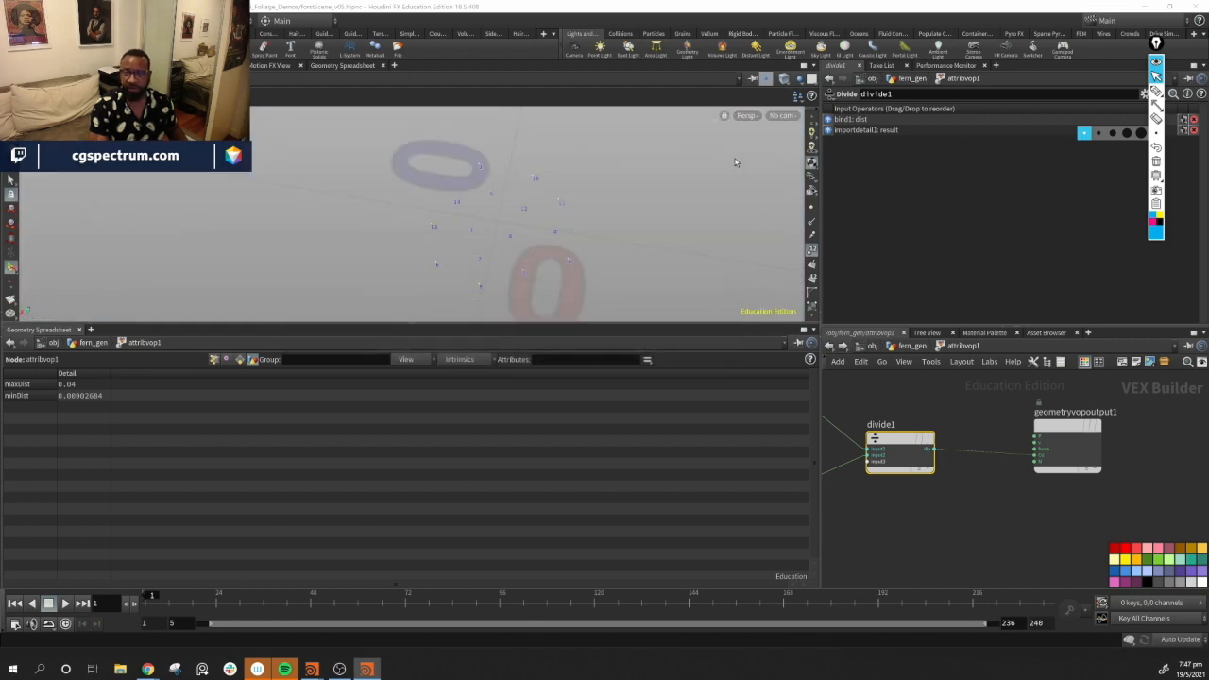
Orbit and pan the viewport to inspect the colored points around the fern shapes
left_click_drag(567, 211, 433, 193)
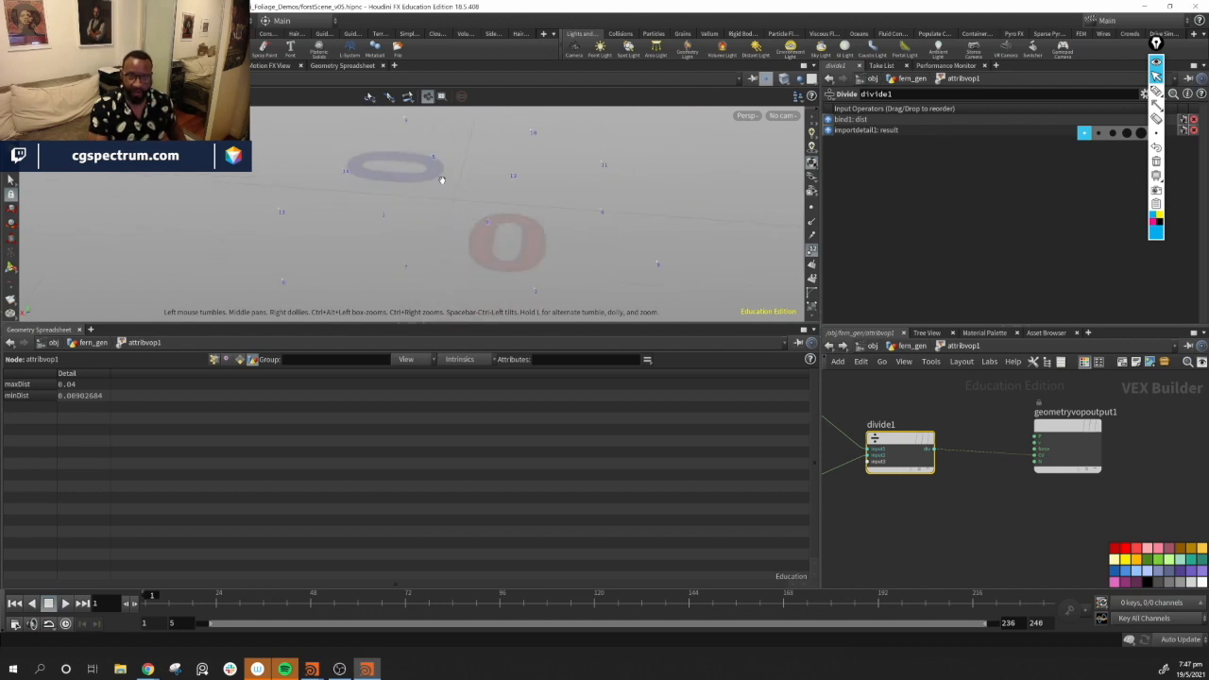
mouse_move(581, 240)
left_mouse_down()
mouse_move(527, 211)
mouse_move(520, 221)
mouse_move(559, 254)
mouse_move(695, 256)
mouse_move(586, 240)
left_mouse_up()
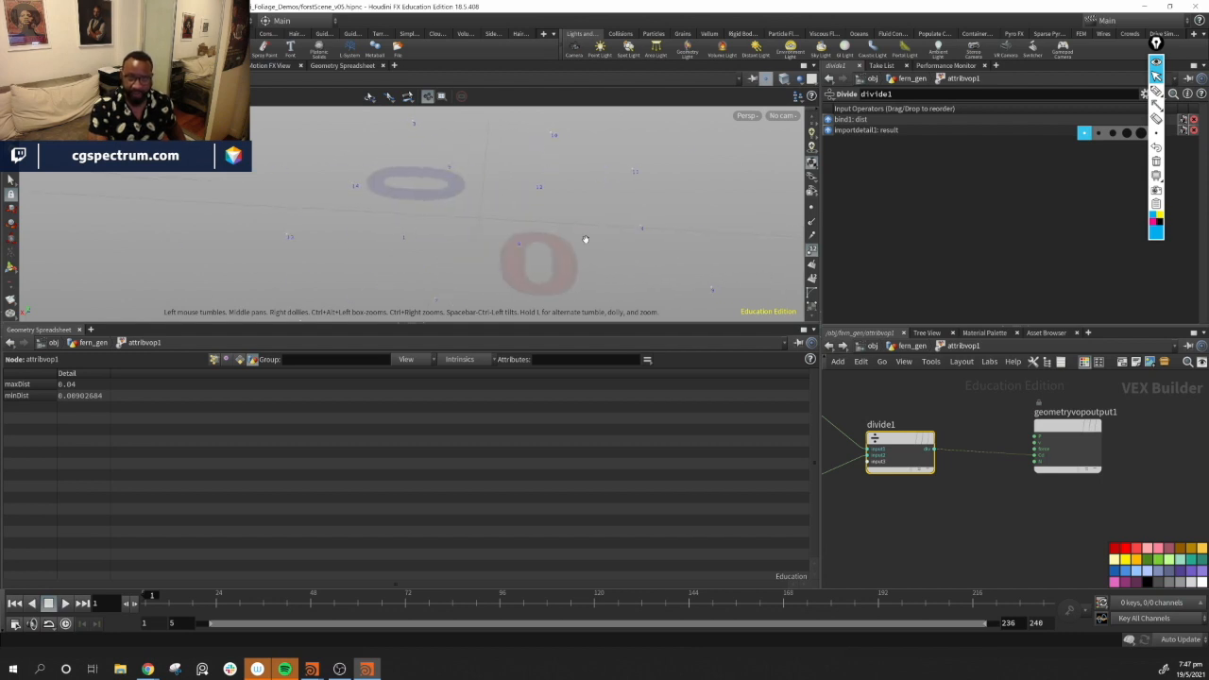
middle_click_drag(619, 251, 625, 225, "alt")
left_click(811, 206)
middle_click_drag(545, 163, 538, 205, "alt")
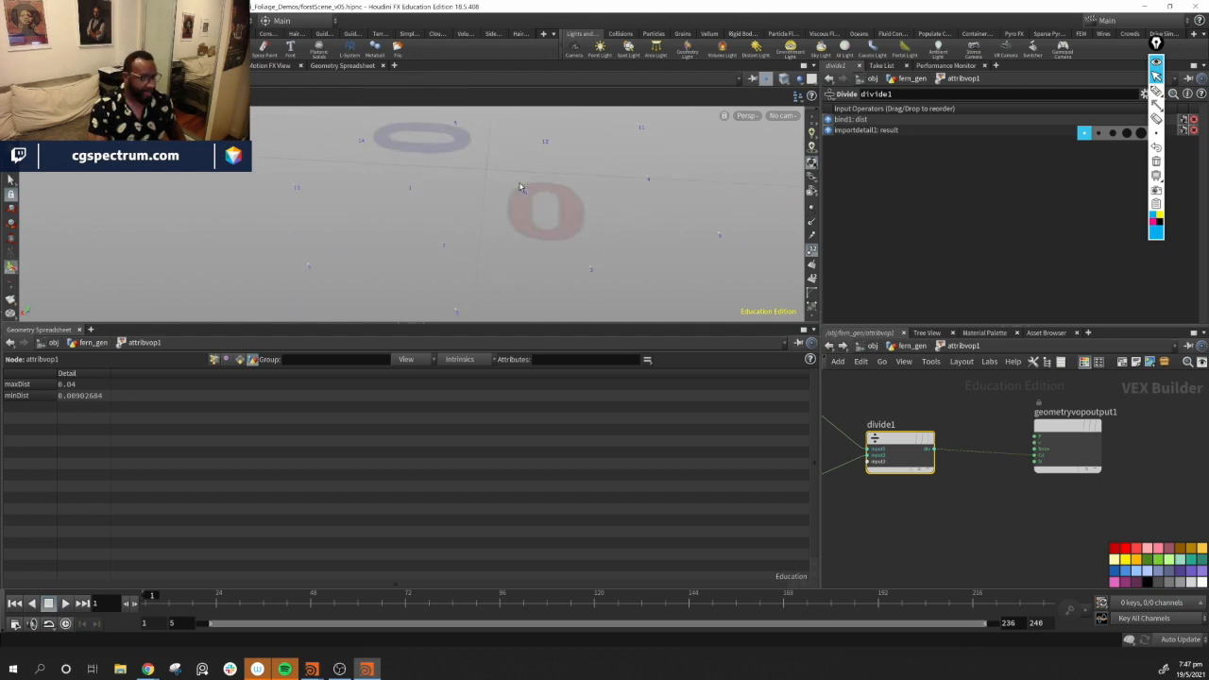
middle_click_drag(691, 248, 686, 262, "alt")
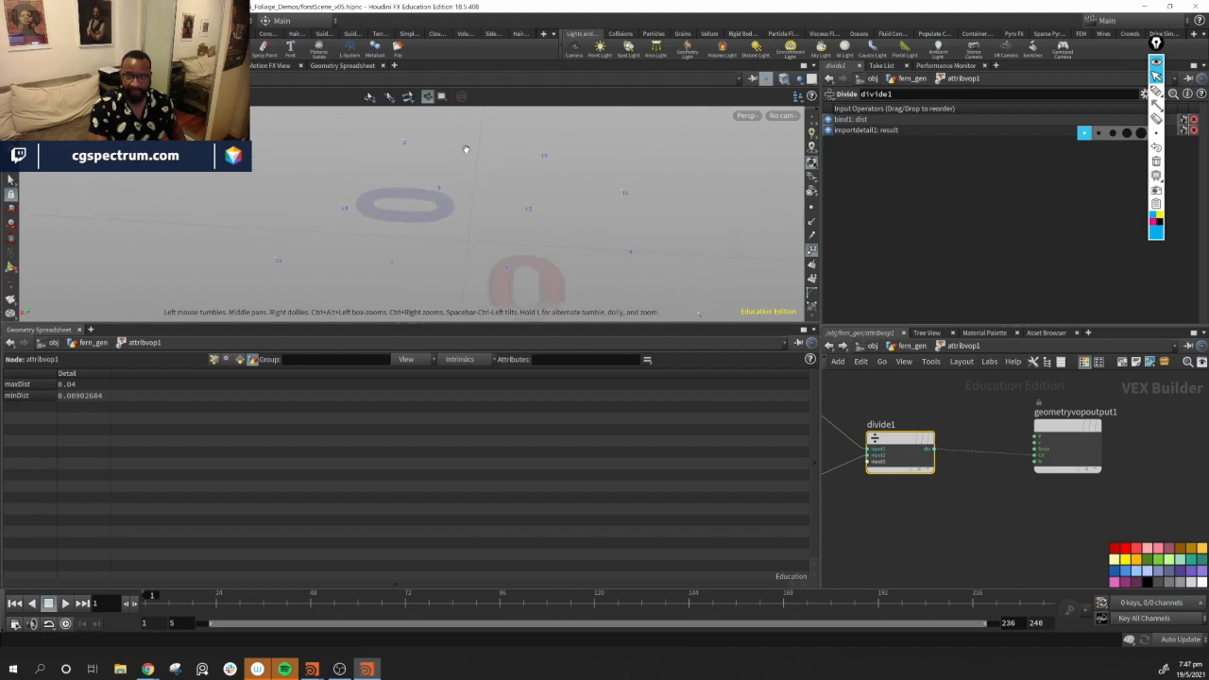
middle_click_drag(490, 292, 504, 264, "alt")
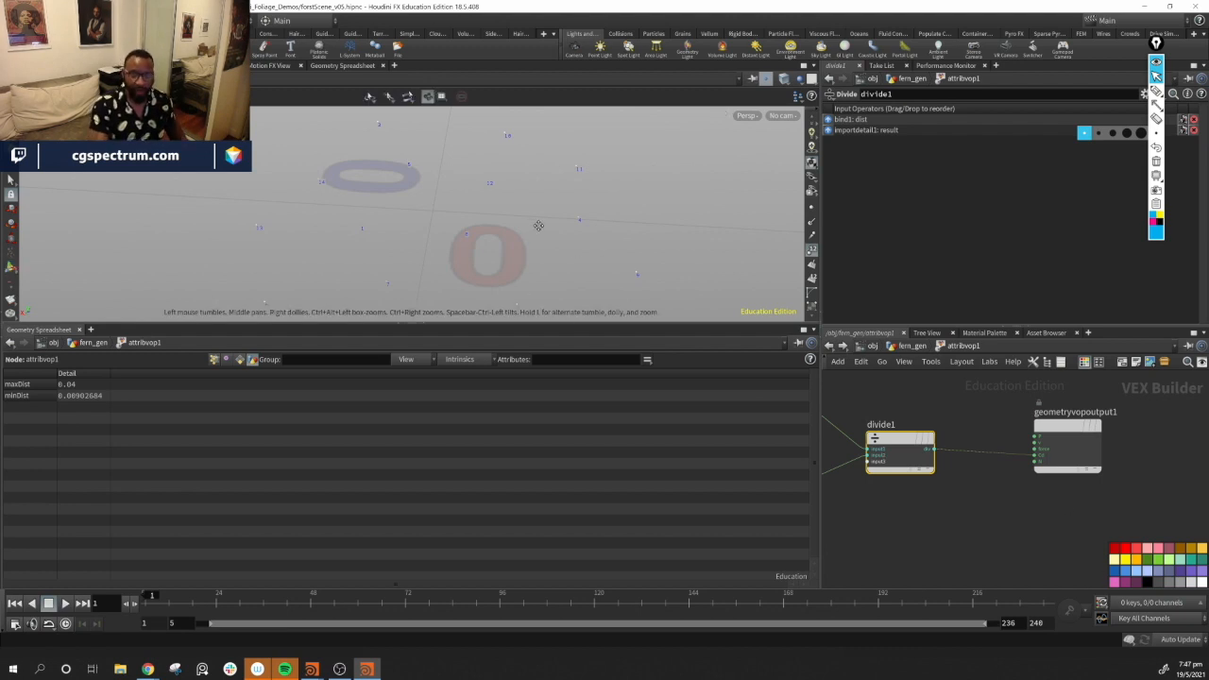
middle_click_drag(534, 224, 546, 217, "alt")
left_click_drag(578, 236, 500, 224, "alt")
right_click_drag(500, 223, 559, 231, "alt")
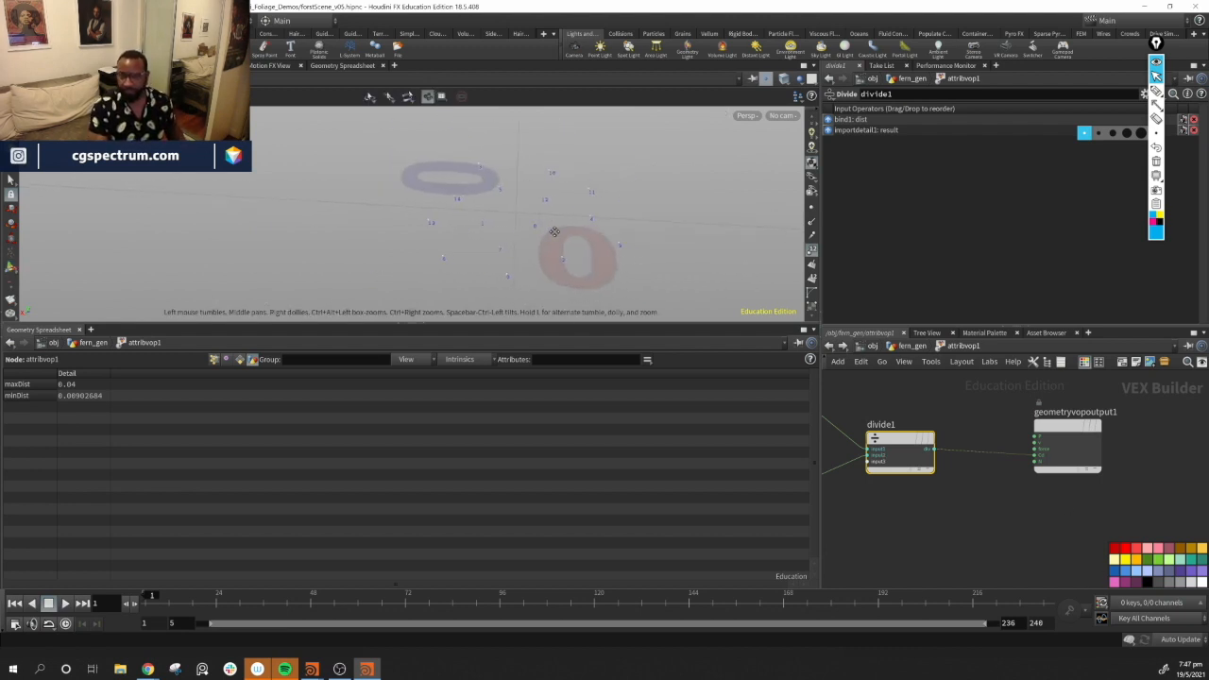
middle_click_drag(559, 231, 527, 234, "alt")
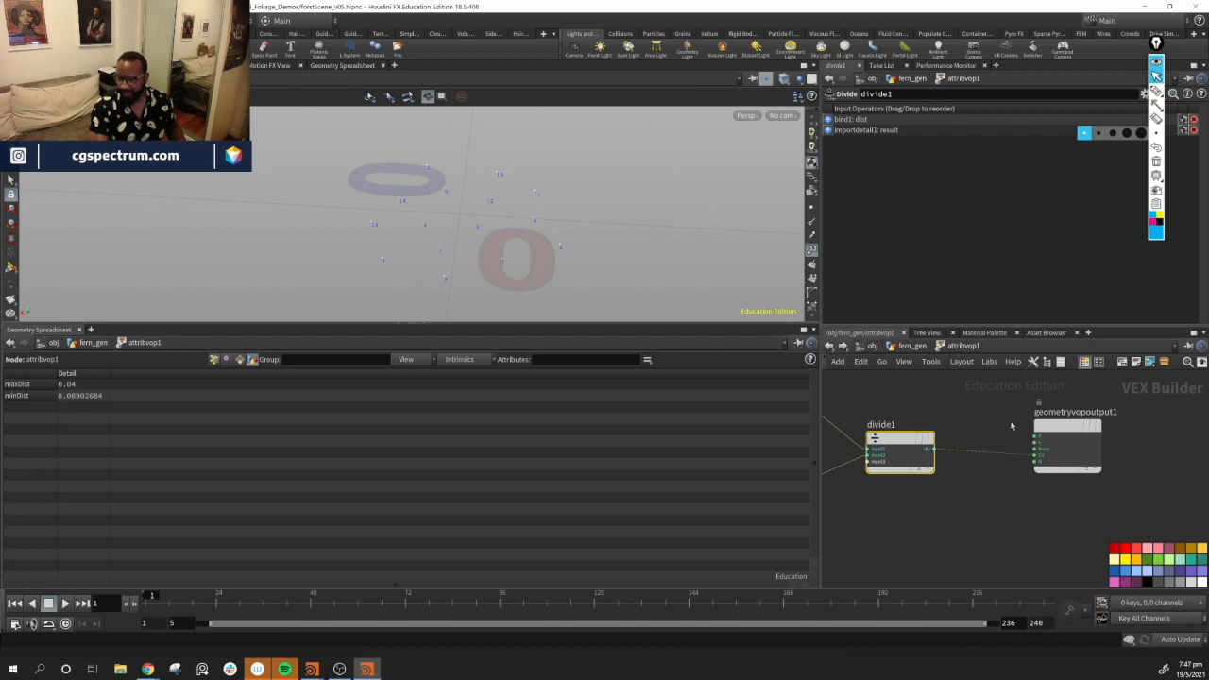
Add a Ramp Parameter node beside the divide node and wire the divide result into its input
left_click(988, 425)
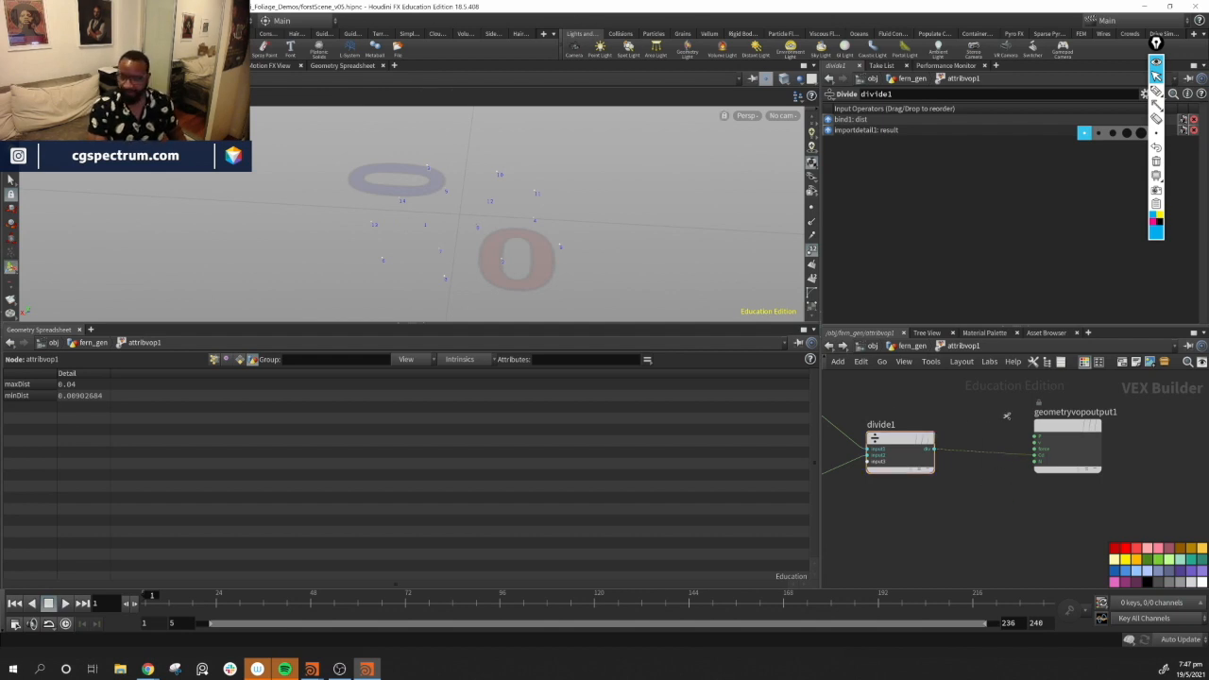
left_click_drag(1063, 427, 1127, 418)
left_click_drag(884, 450, 868, 447)
middle_click_drag(980, 475, 926, 486)
left_click_drag(1052, 445, 1080, 448)
middle_click_drag(959, 456, 915, 450)
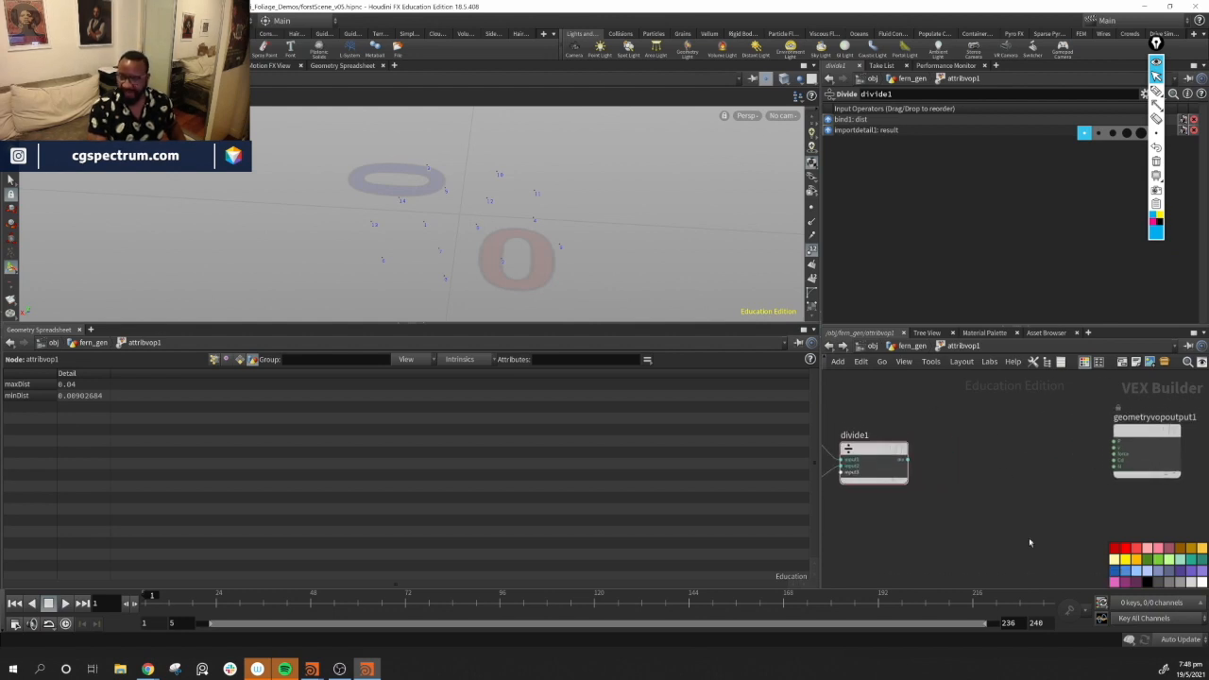
middle_click_drag(1007, 475, 1010, 483)
key("Tab")
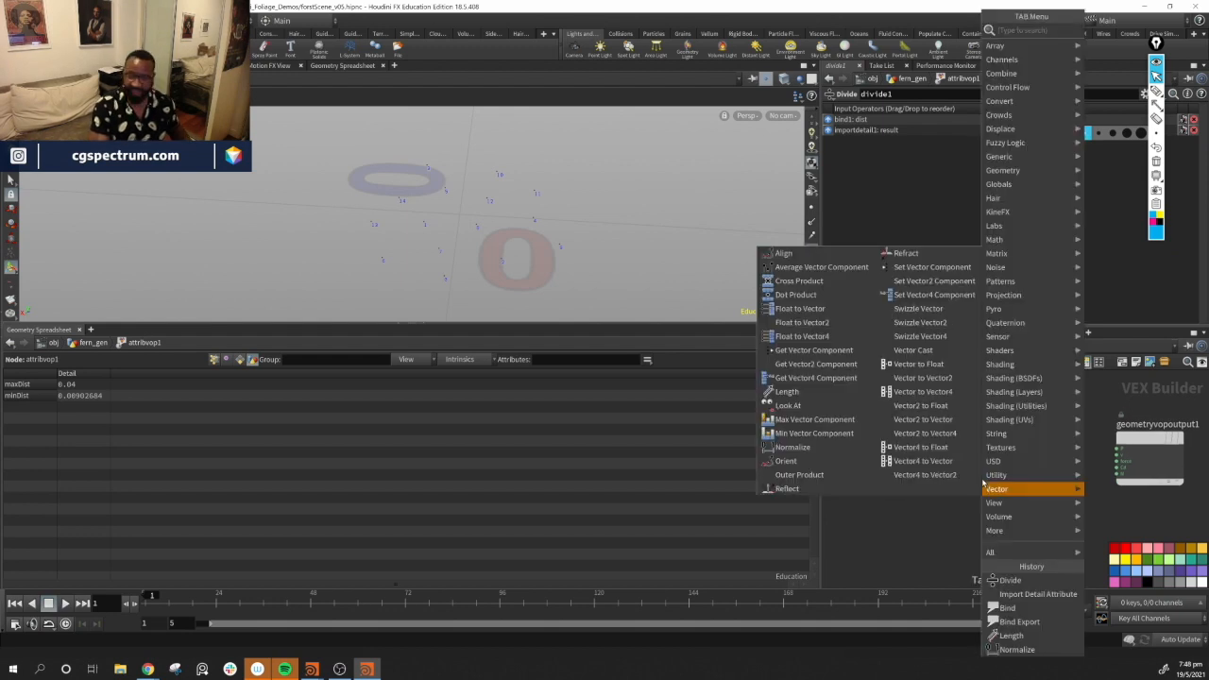
type("ramp")
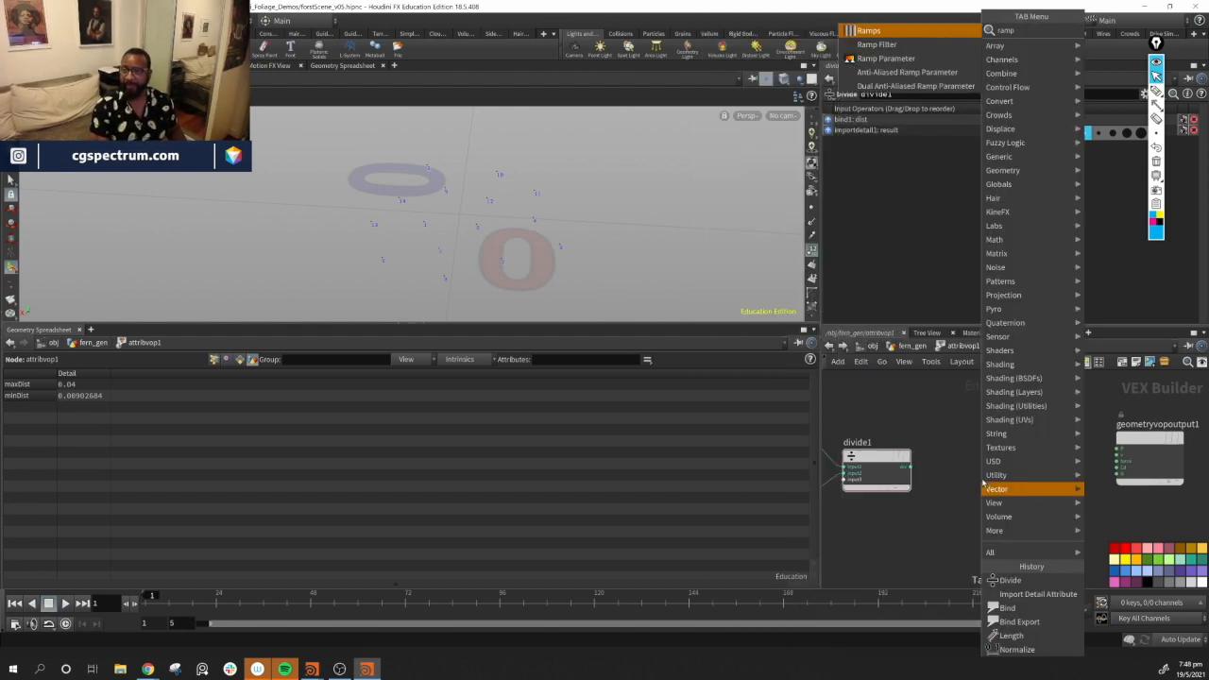
key("Down")
key("Down")
key("Return")
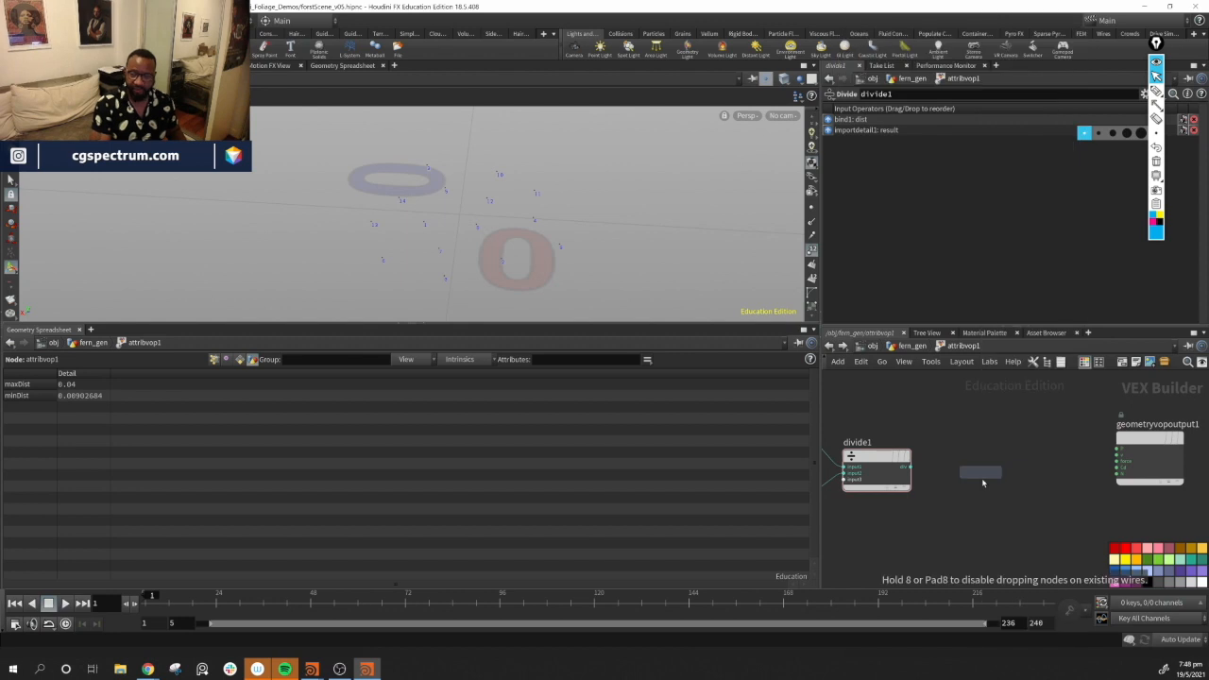
left_click(982, 475)
left_click_drag(987, 474, 1006, 454)
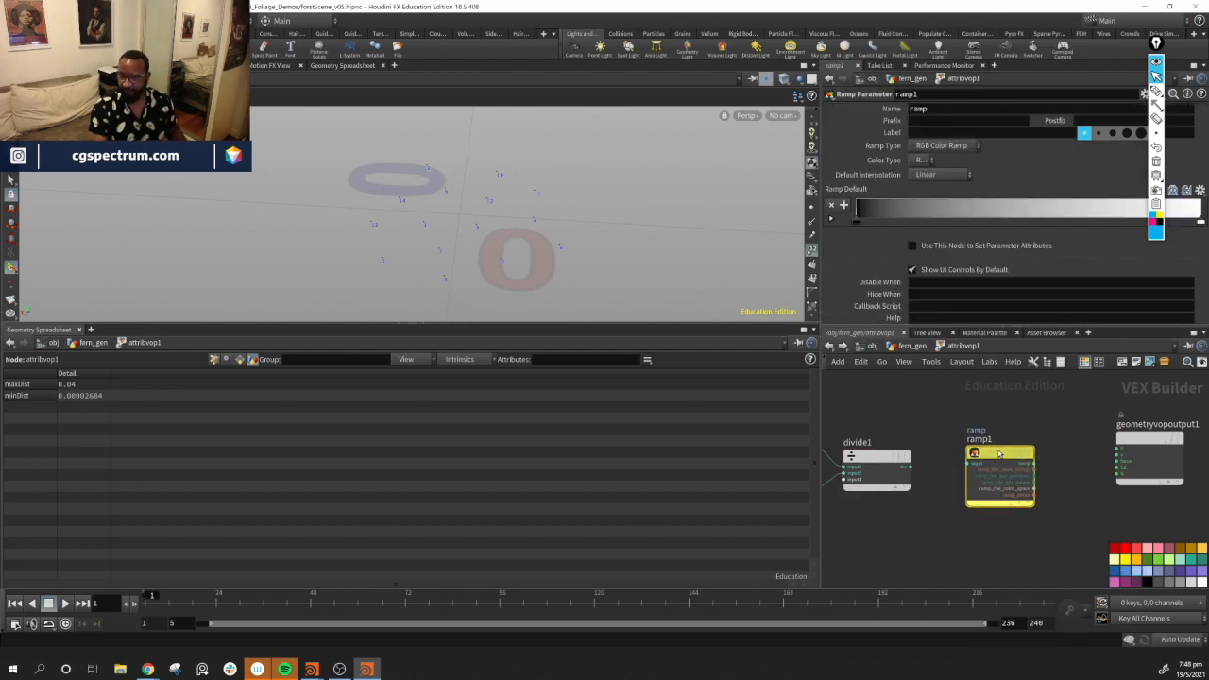
left_click_drag(911, 467, 992, 481)
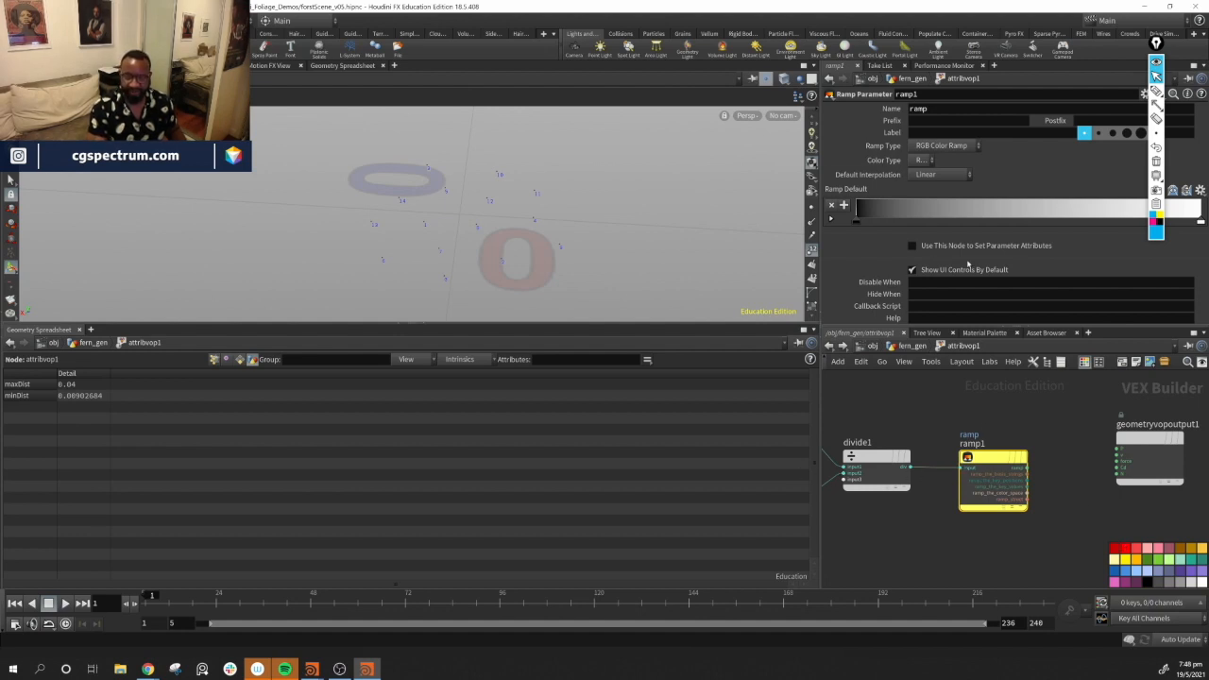
Set the ramp's Ramp Type to Spline Ramp (float)
left_click(932, 178)
left_click(932, 177)
left_click(932, 146)
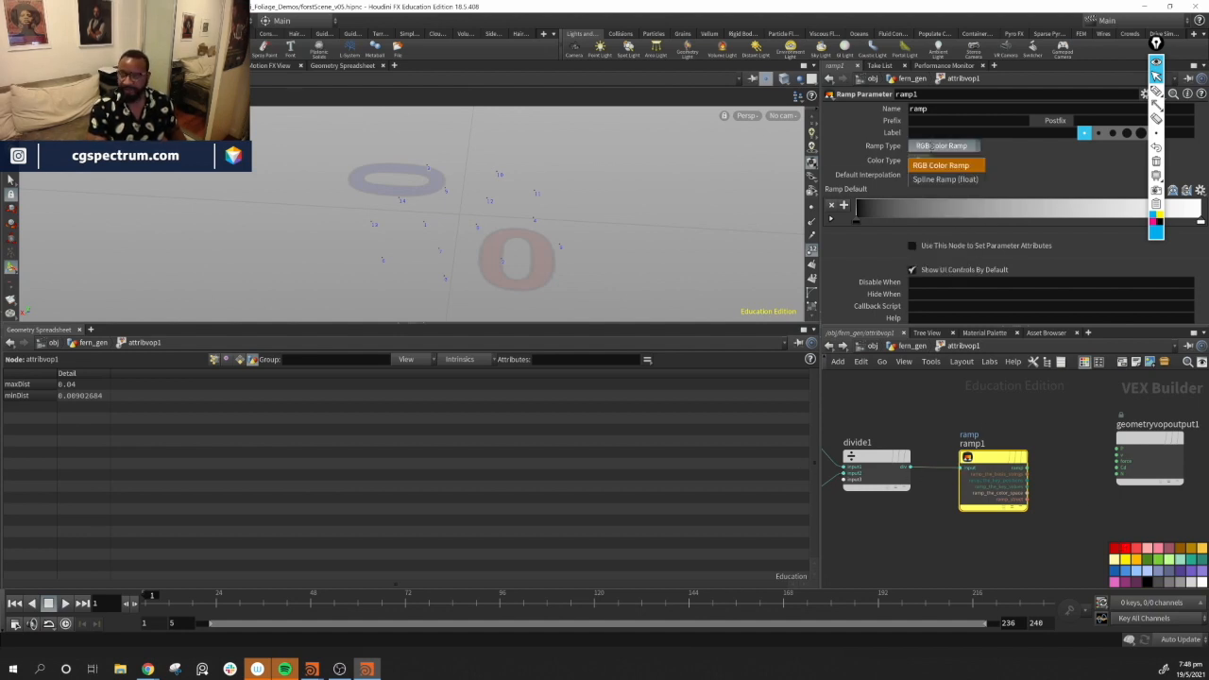
left_click(945, 177)
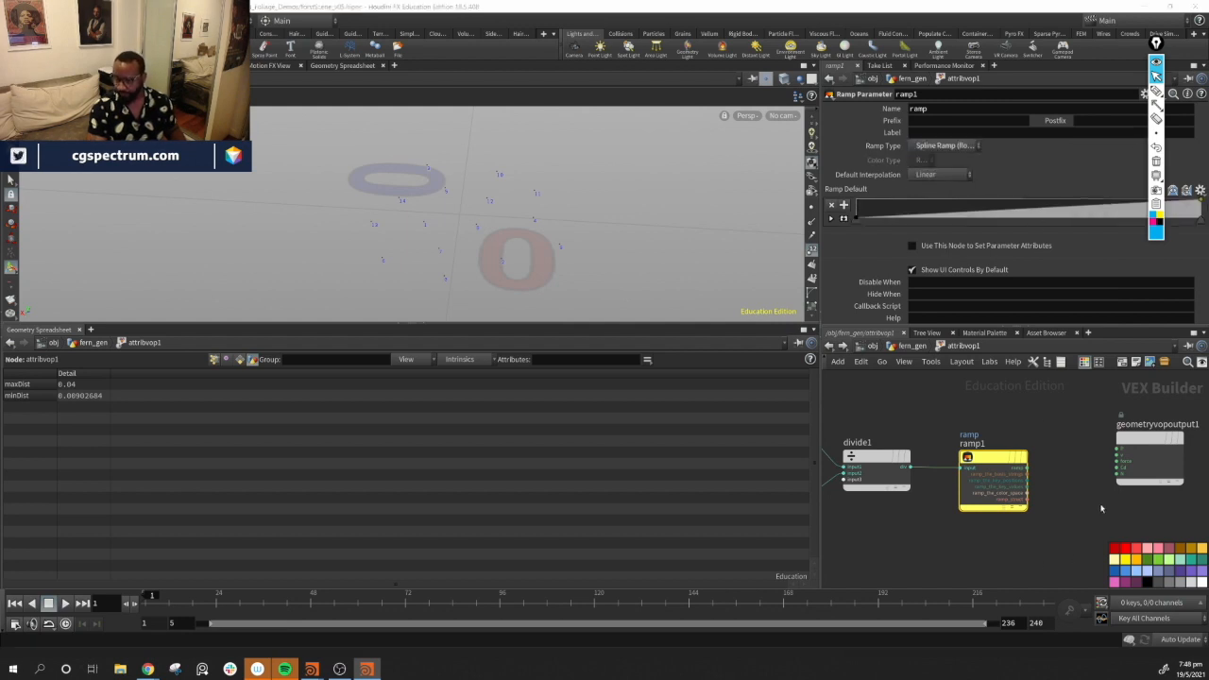
Add a Bind node next to the ramp and name it pscale
middle_click_drag(1100, 510, 1022, 509)
left_click_drag(1098, 440, 1072, 395)
left_click_drag(899, 463, 908, 477)
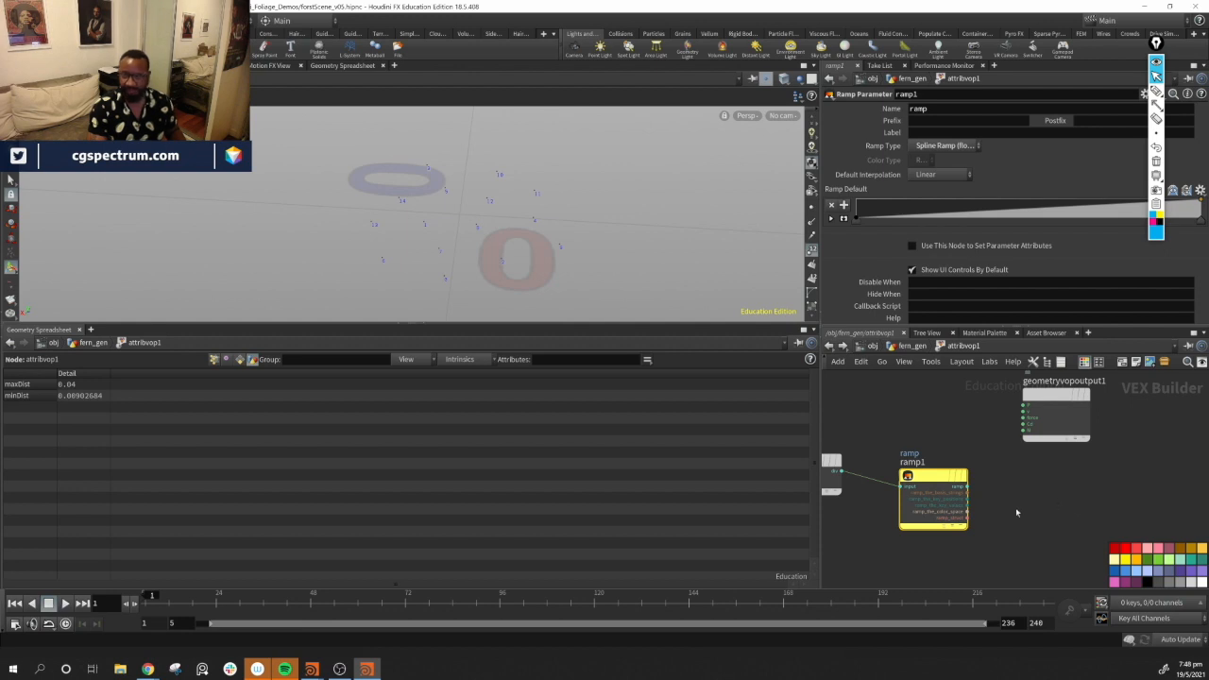
middle_click_drag(1046, 510, 975, 525)
left_click_drag(989, 426, 1015, 421)
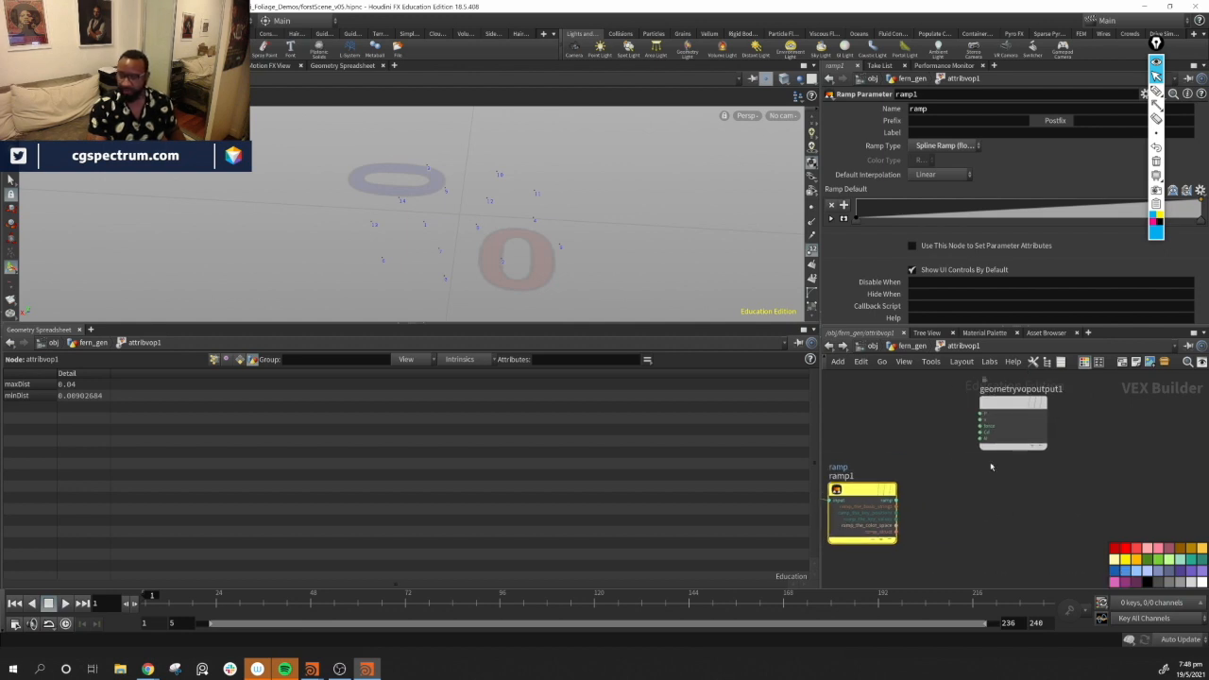
key("Tab")
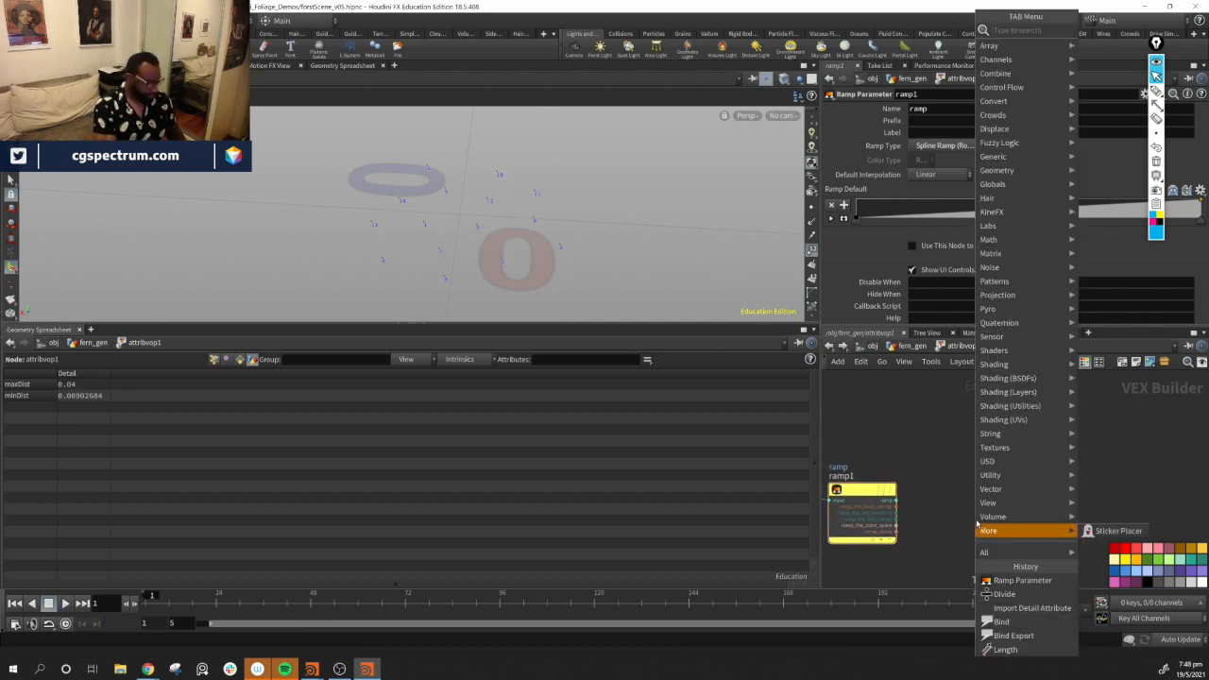
type("bin")
key("Return")
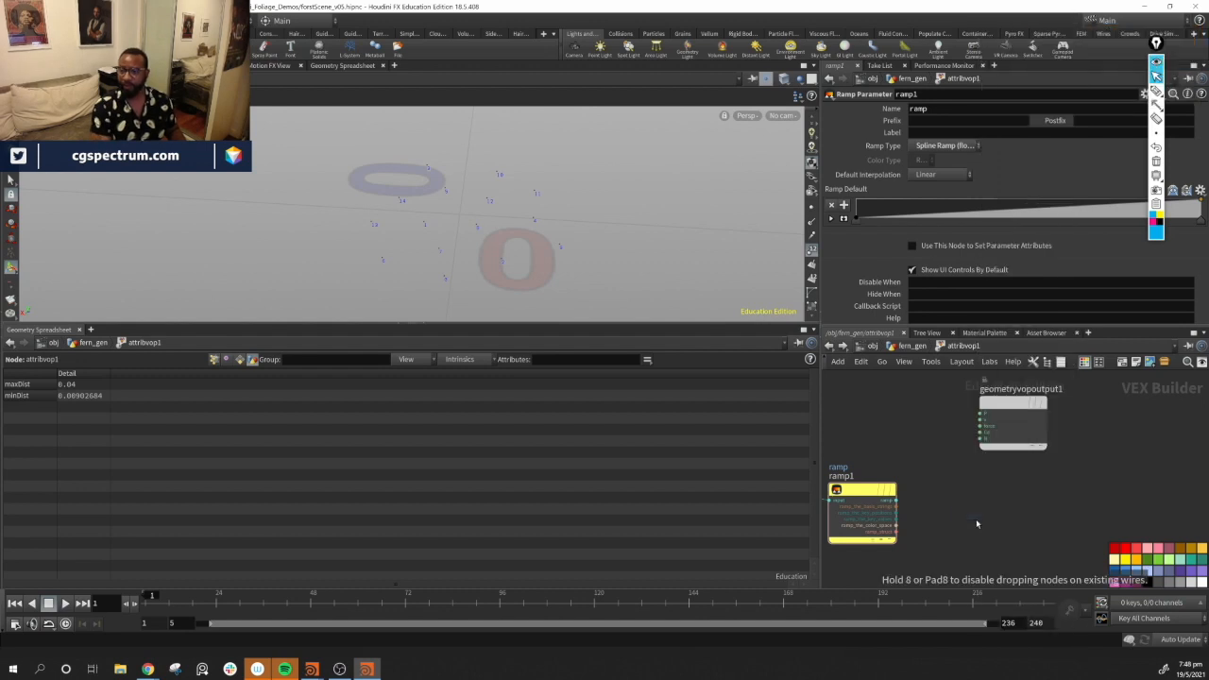
left_click(975, 518)
double_click(933, 108)
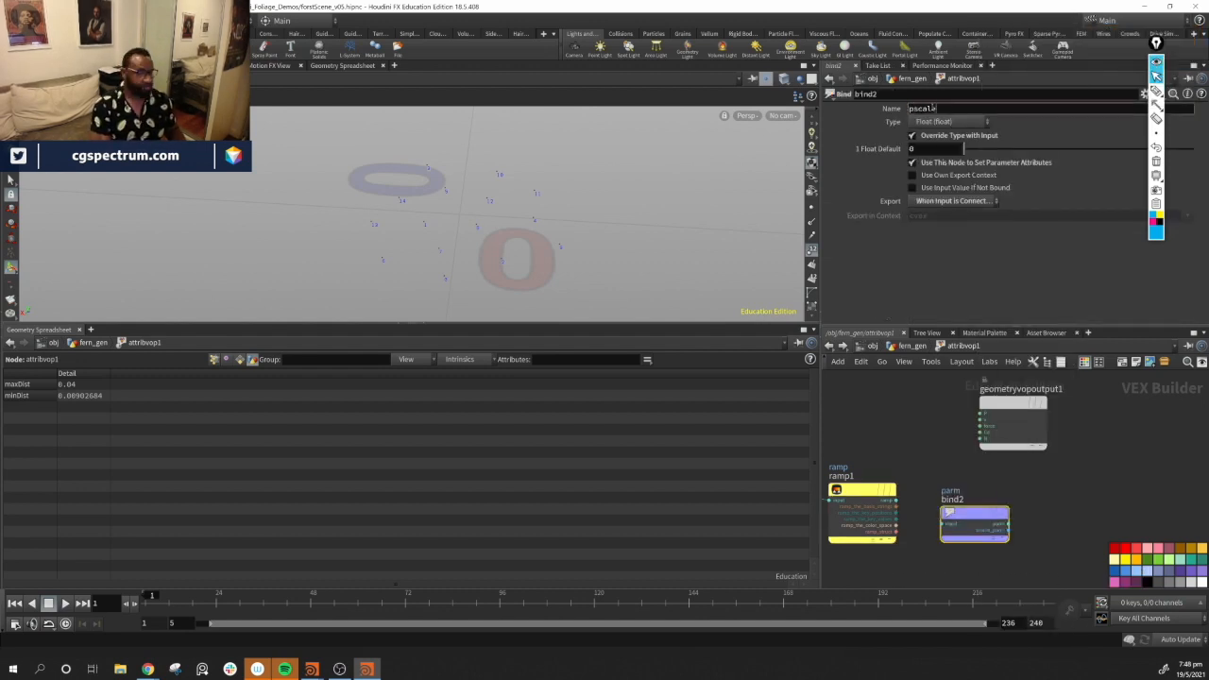
key("Return")
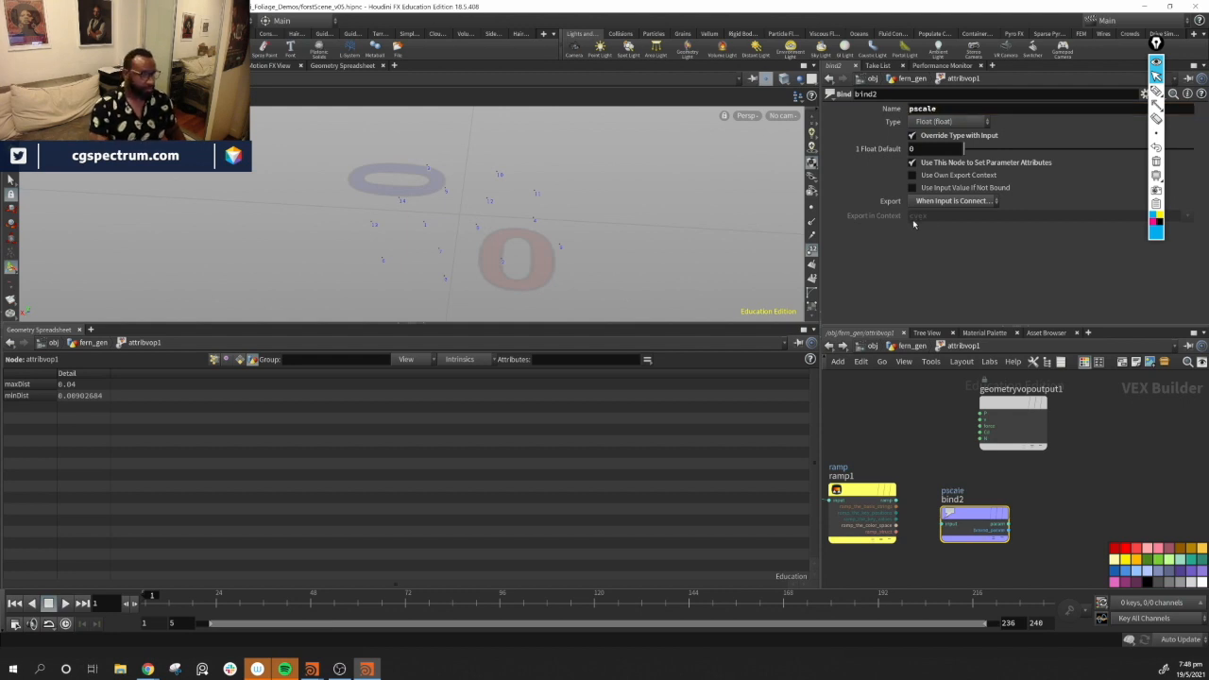
Connect the ramp output into the input of the pscale Bind node
left_click_drag(954, 515, 1001, 501)
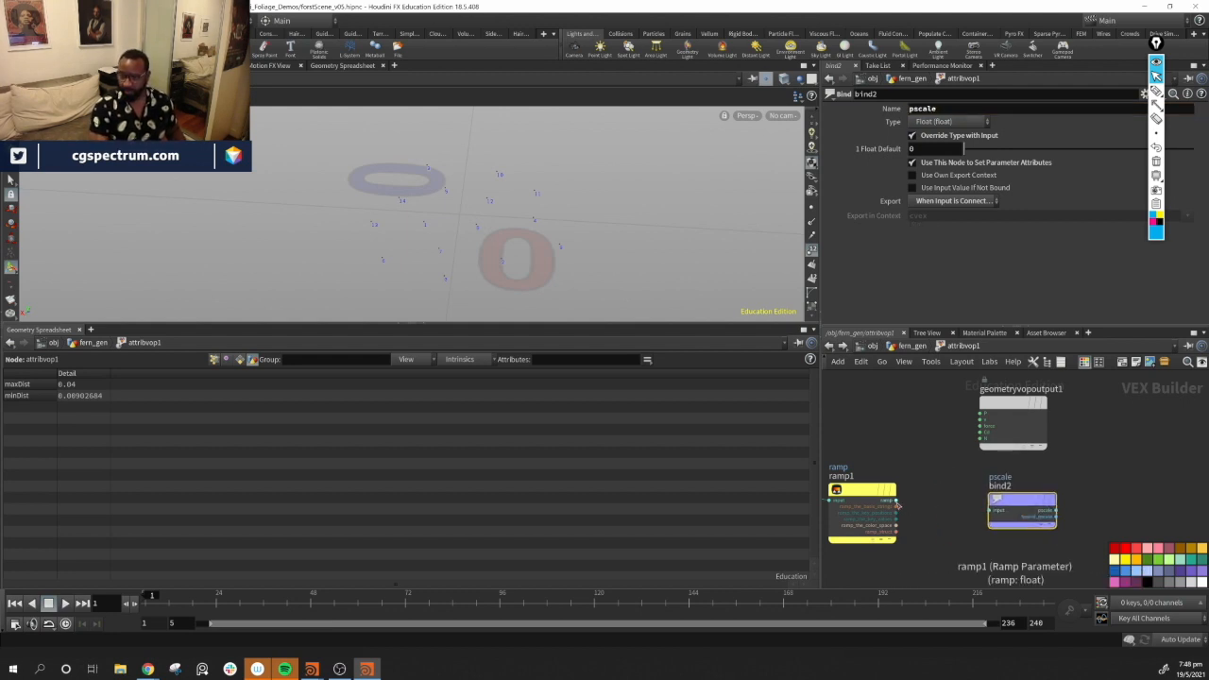
left_click(897, 506)
left_click(988, 511)
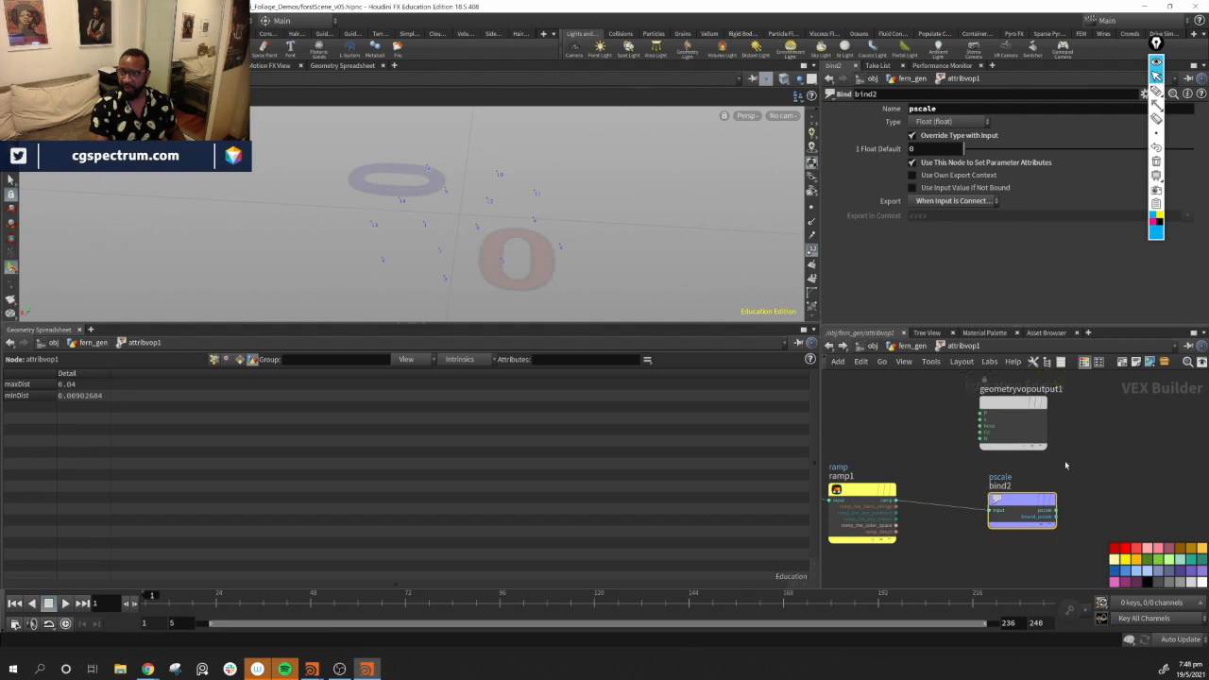
left_click_drag(1024, 518, 1006, 511)
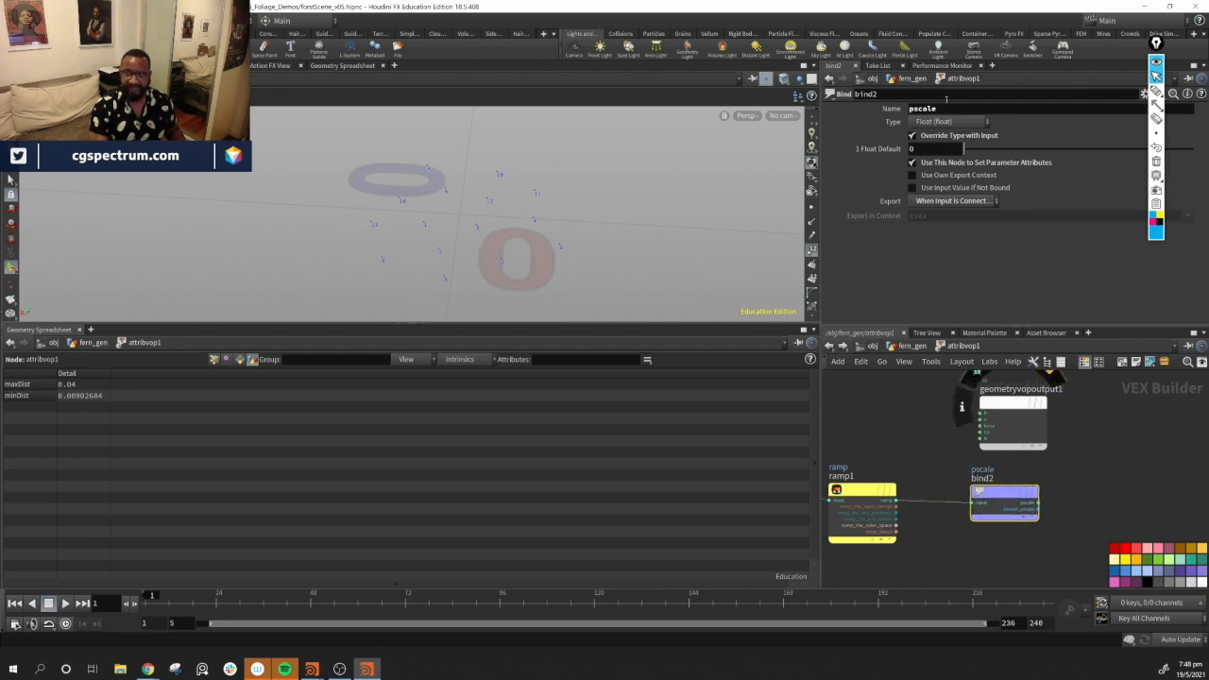
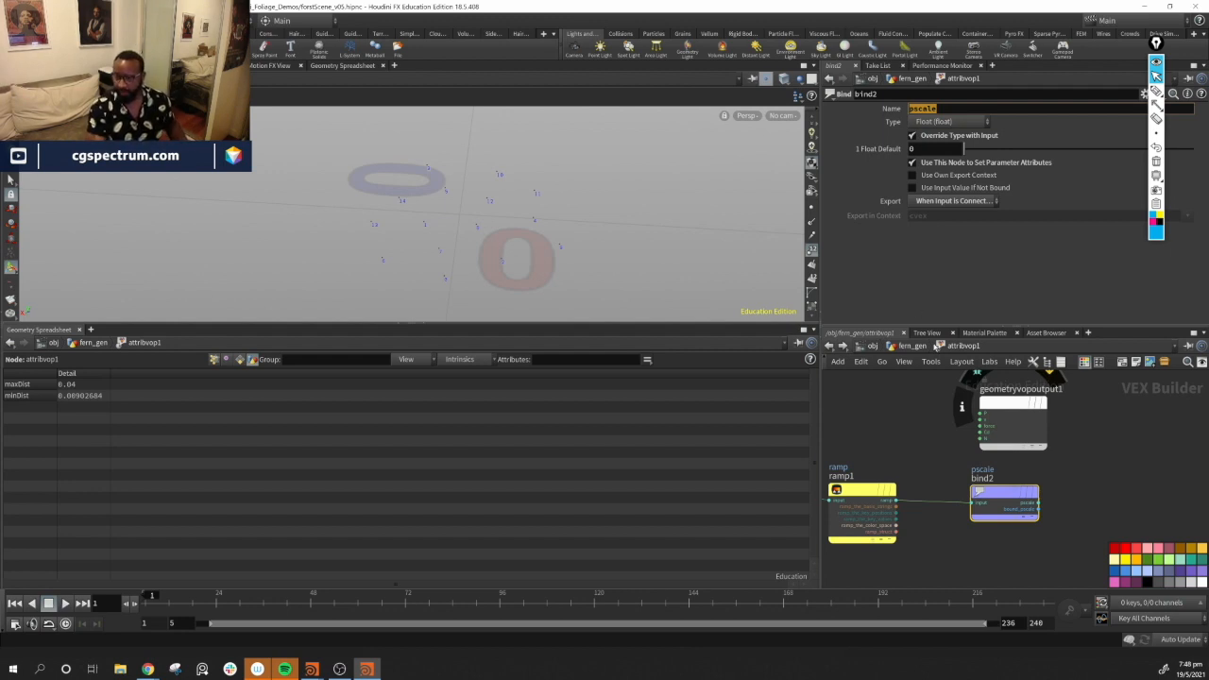
Go up to the fern_gen network and inspect the attribute VOP's point attributes in the geometry spreadsheet
left_click(917, 348)
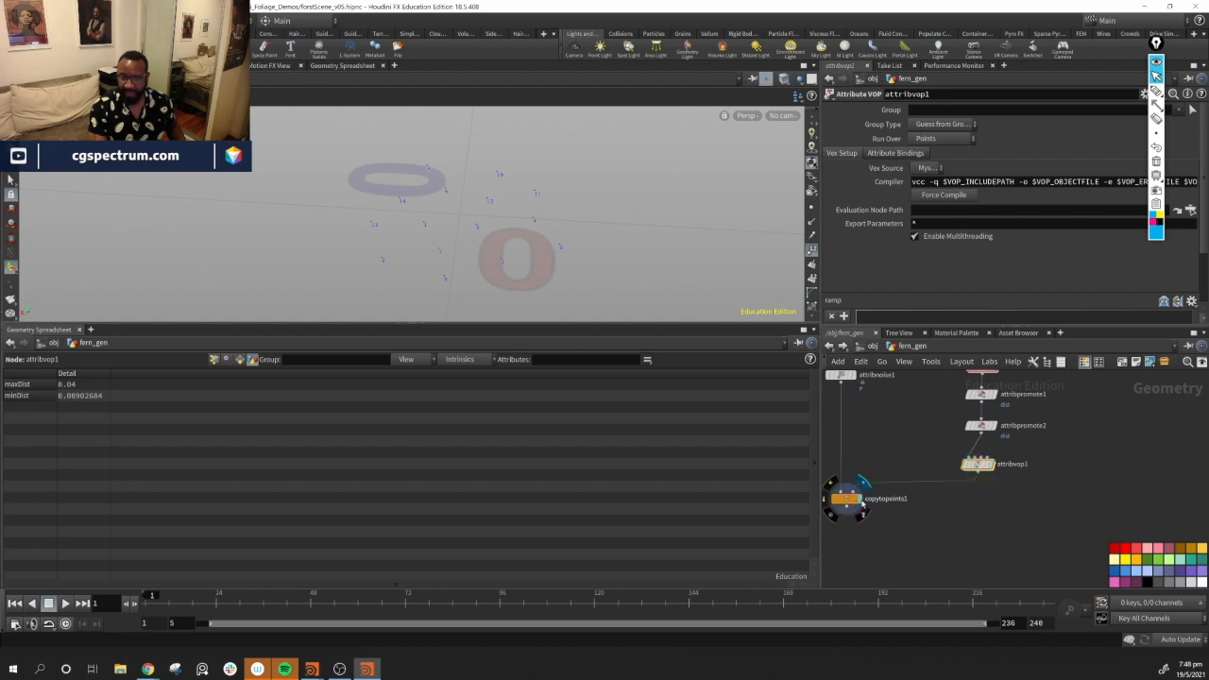
left_click_drag(625, 241, 548, 293)
left_click(215, 360)
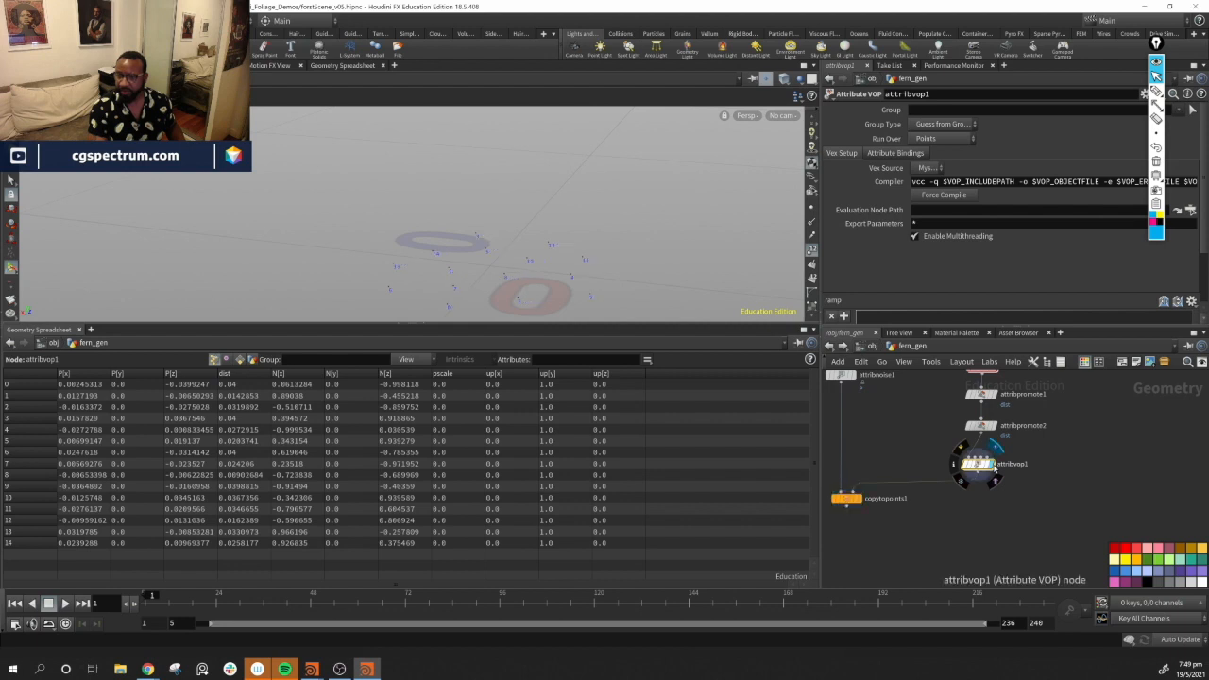
Inside the attribute VOP, replace the pscale Bind node with a new Bind node and wire the ramp output into it
double_click(994, 473)
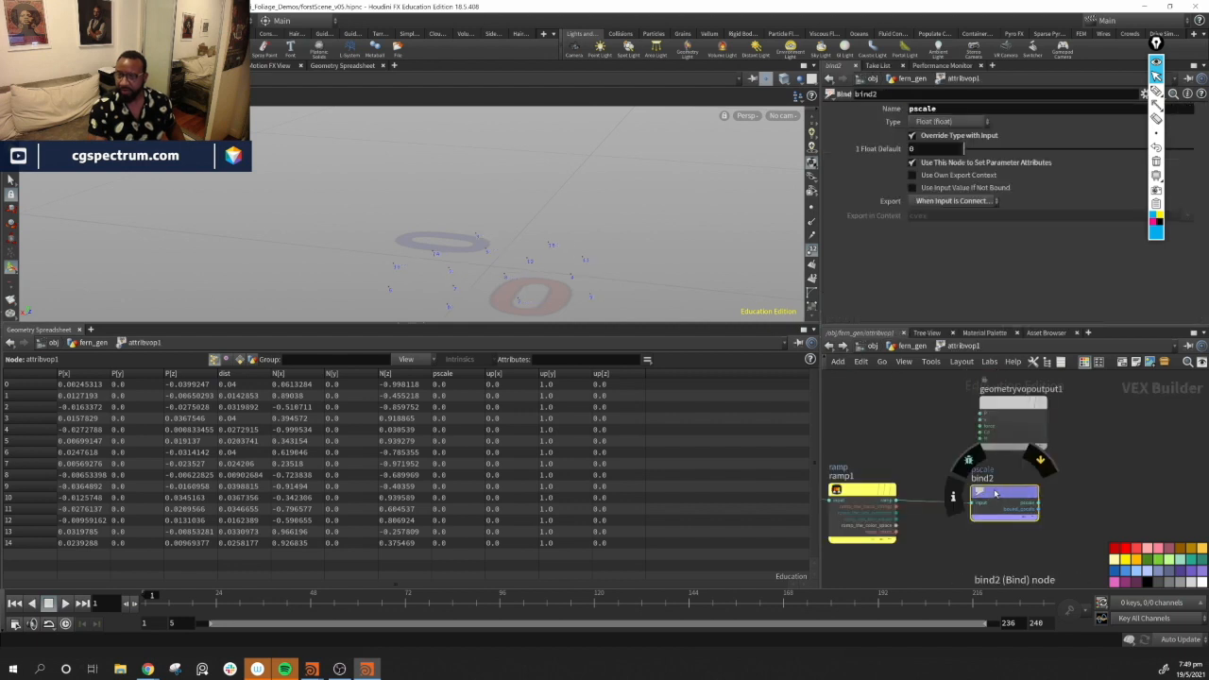
left_click_drag(994, 493, 997, 500)
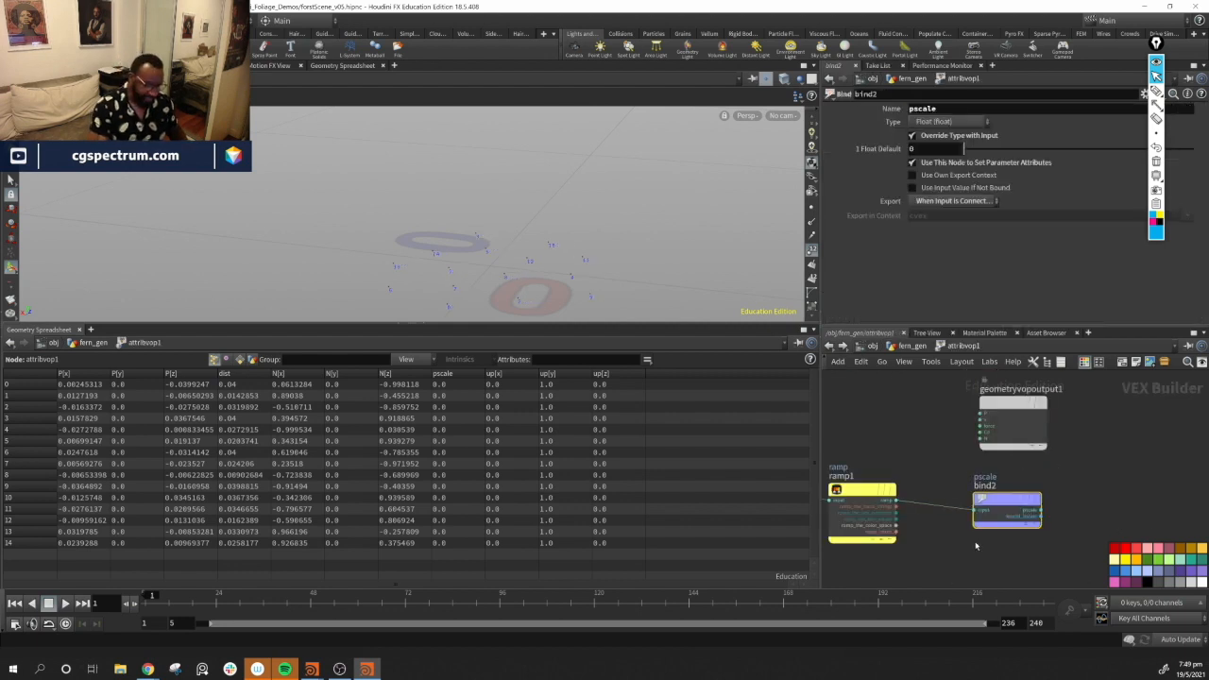
key("Delete")
key("space")
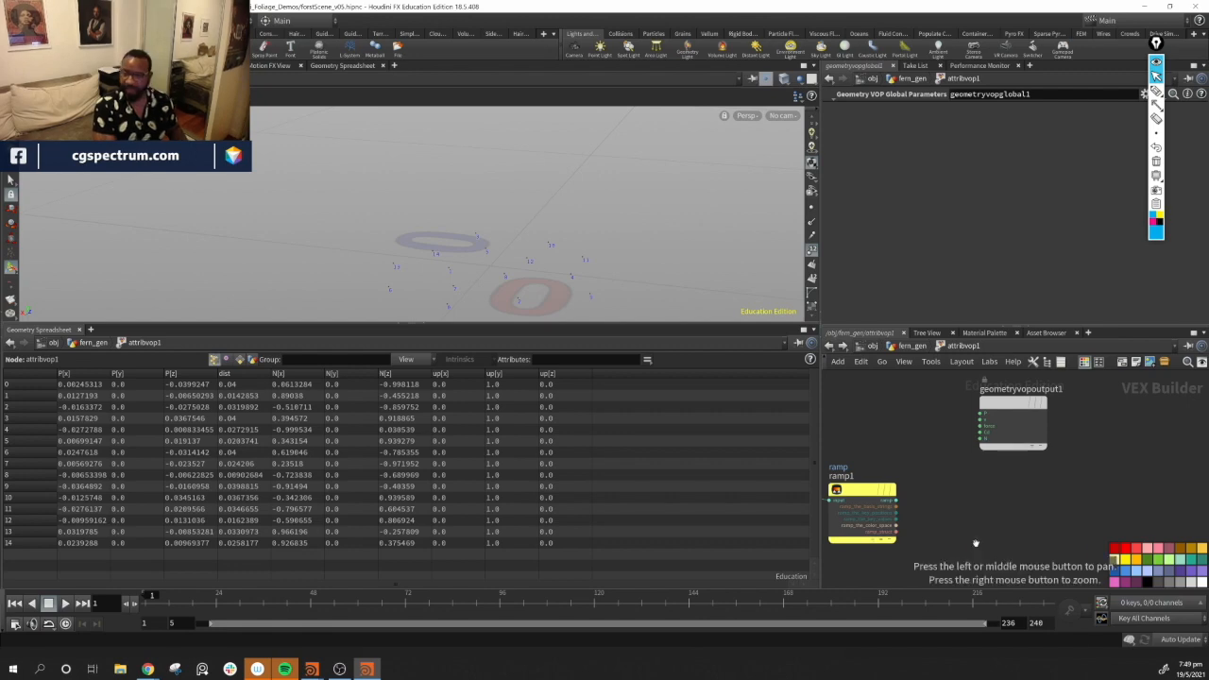
key("Tab")
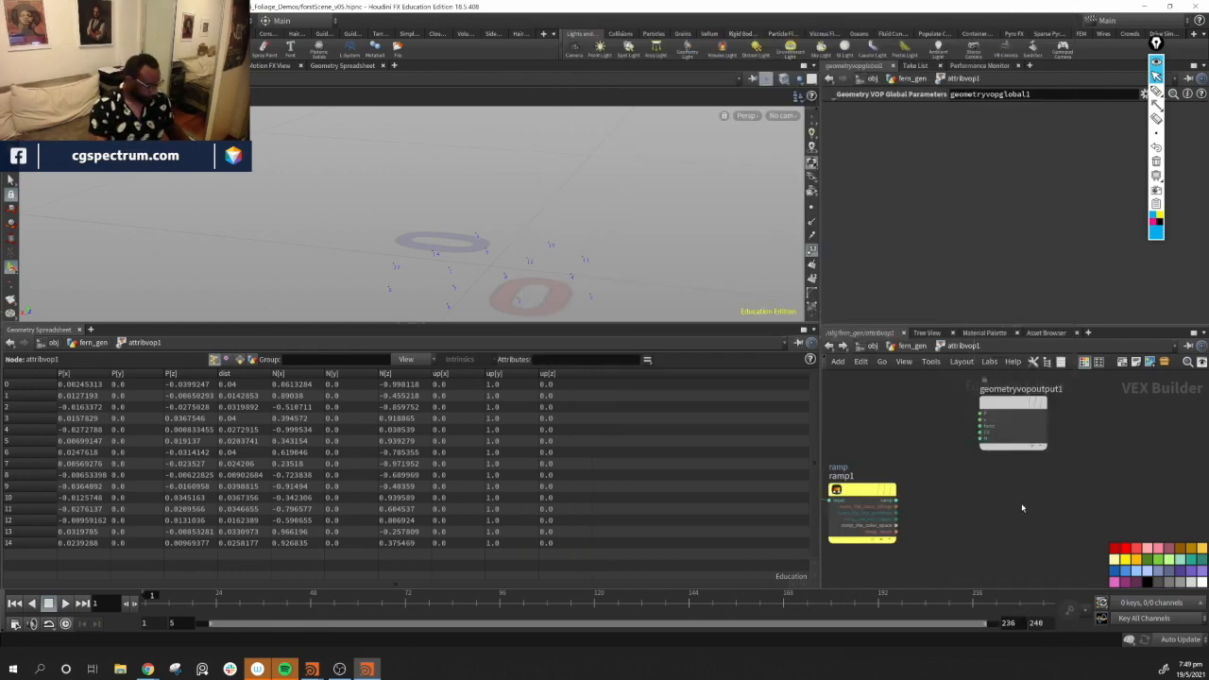
key("Tab")
type("bind")
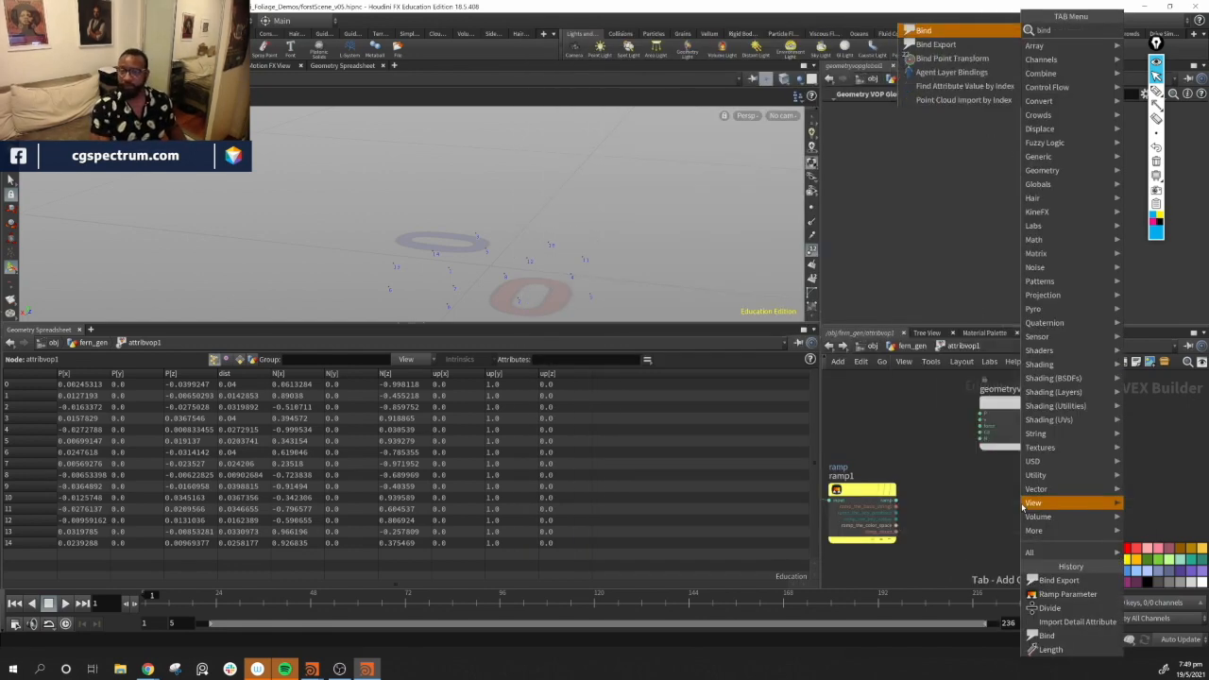
key("Return")
left_click(1021, 503)
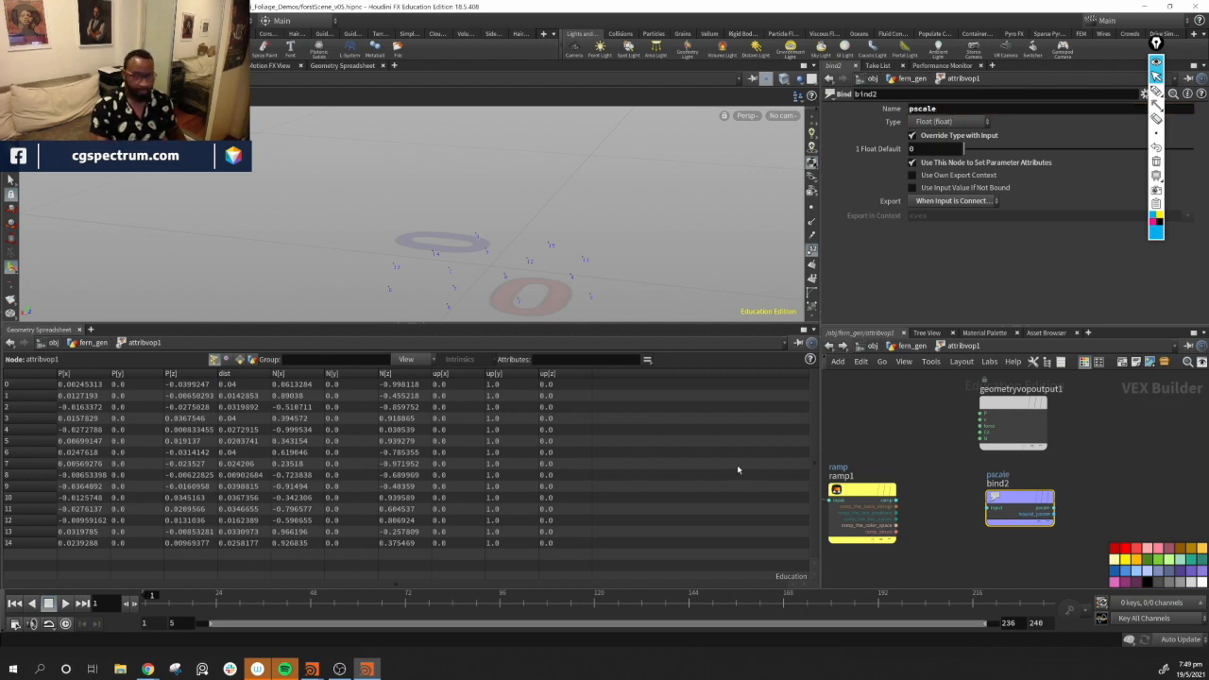
left_click_drag(898, 504, 974, 511)
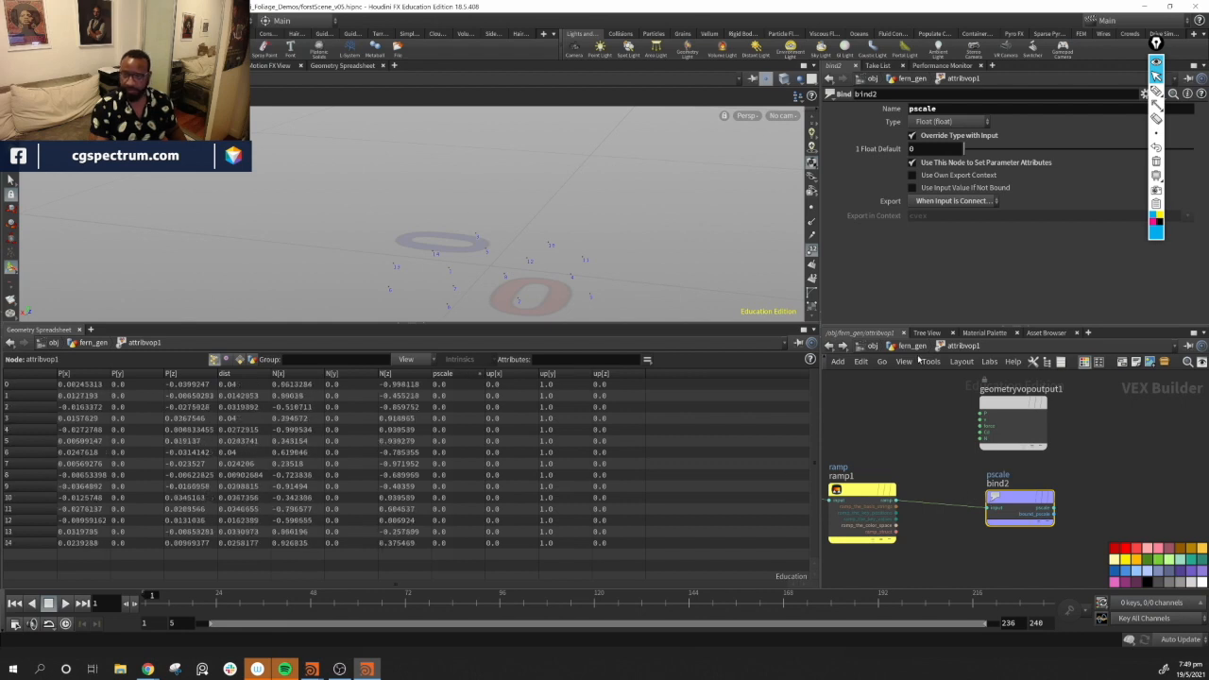
Back in fern_gen, adjust the points of the attribute VOP's ramp curve
left_click(910, 347)
scroll(1039, 242, "down", 3)
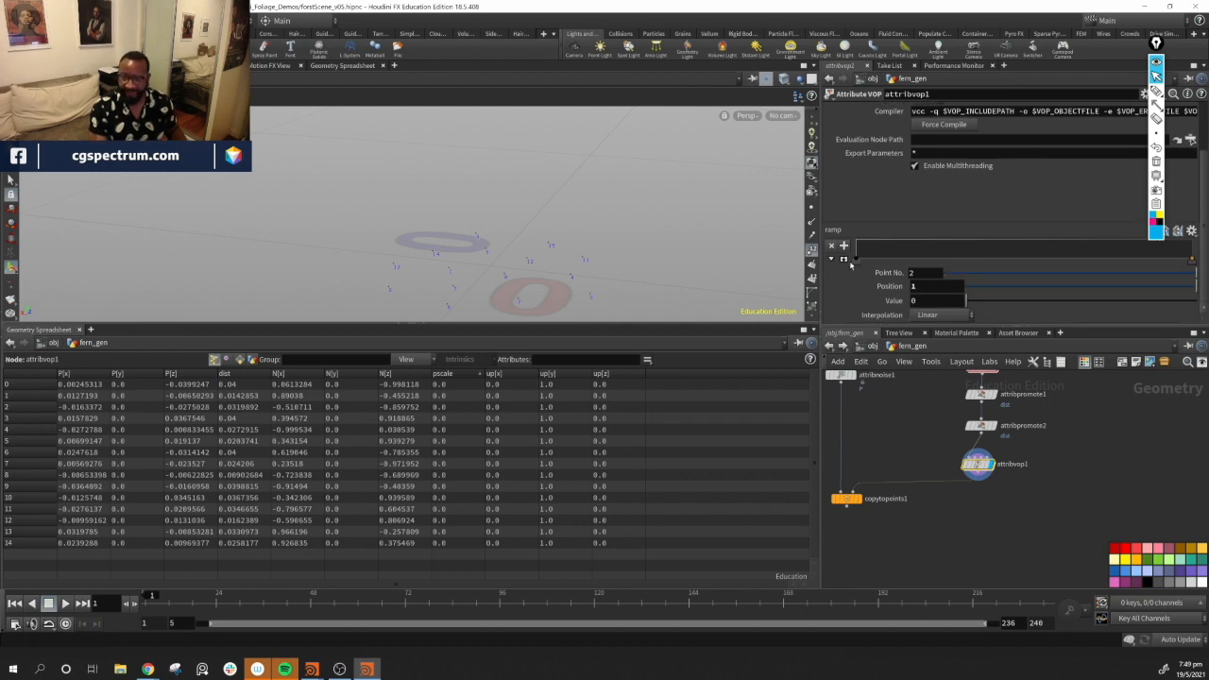
left_click_drag(857, 259, 847, 503)
left_click(860, 505)
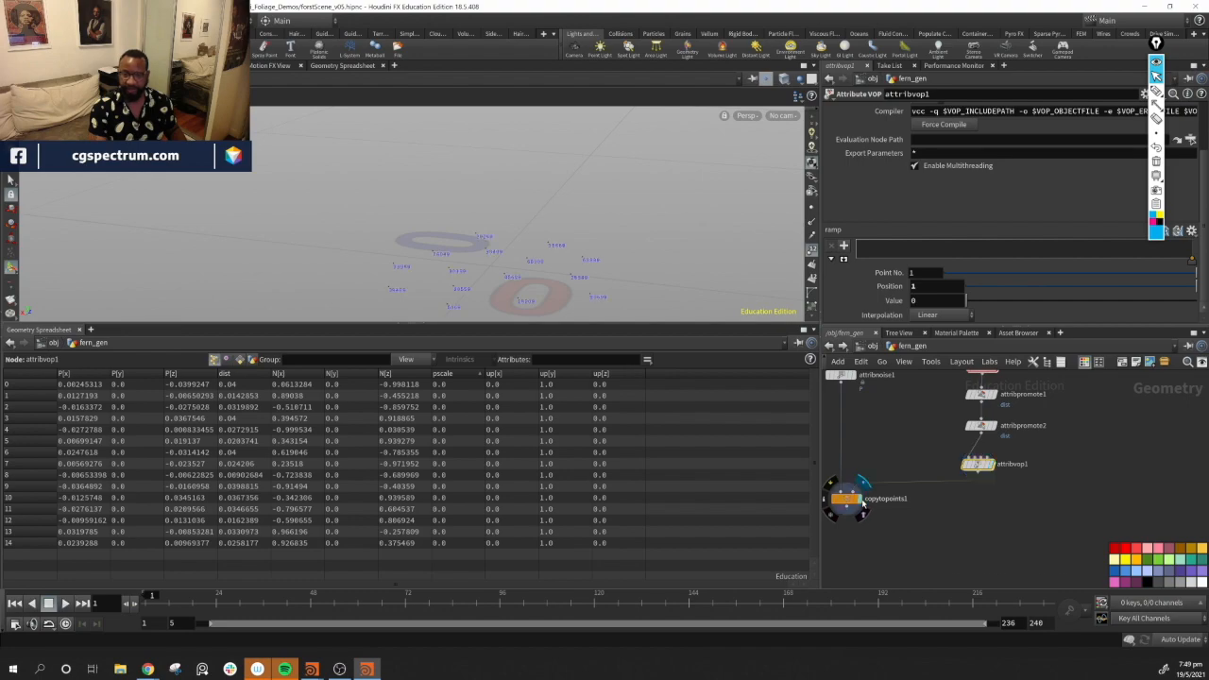
left_click_drag(857, 263, 856, 244)
Set the scatter node's Force Total Count to 2
left_click_drag(494, 129, 604, 178, "alt")
left_click_drag(681, 236, 548, 170)
middle_click_drag(1055, 463, 1087, 544)
left_click(973, 463)
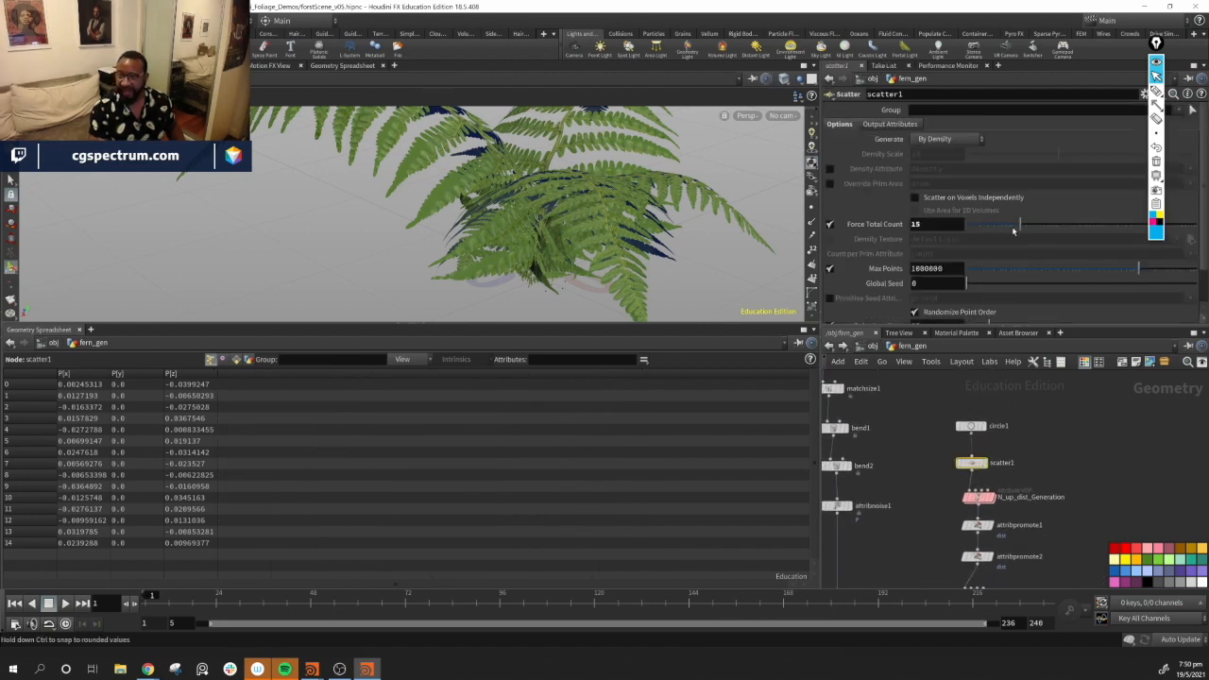
left_click_drag(1017, 225, 986, 228)
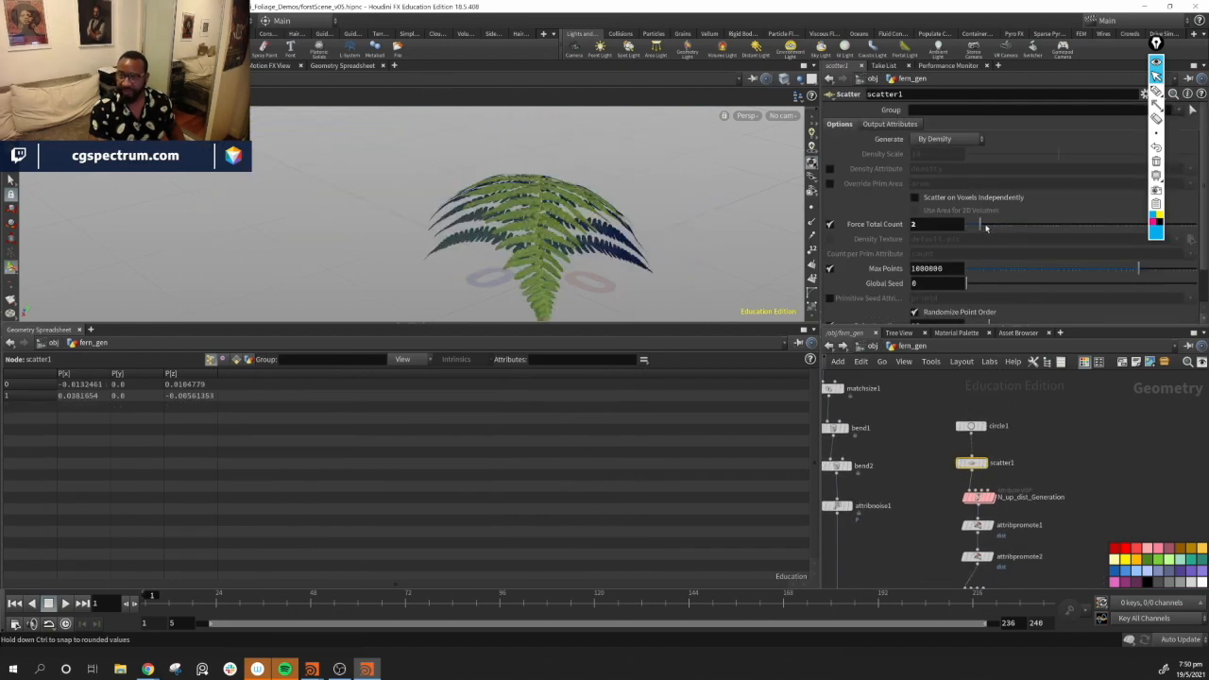
Examine the two copied fern fronds from several angles
left_click_drag(661, 250, 614, 269, "alt")
middle_click_drag(614, 269, 558, 236, "alt")
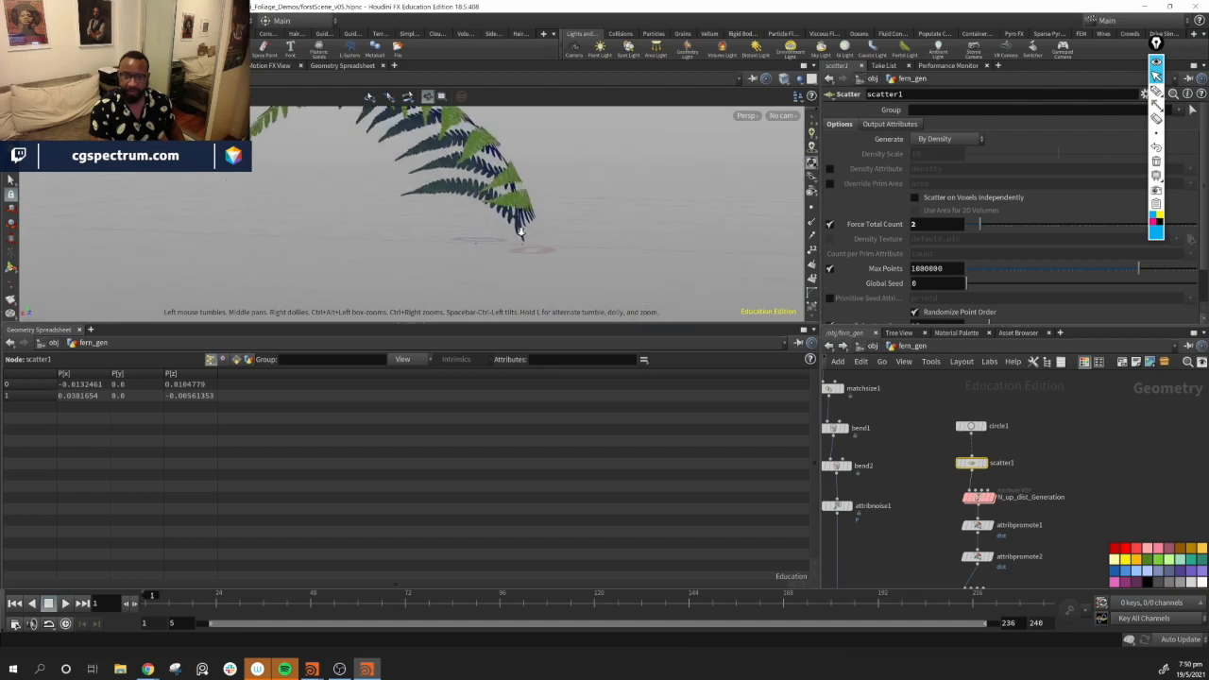
right_click_drag(558, 236, 661, 267, "alt")
left_click_drag(661, 267, 690, 304, "alt")
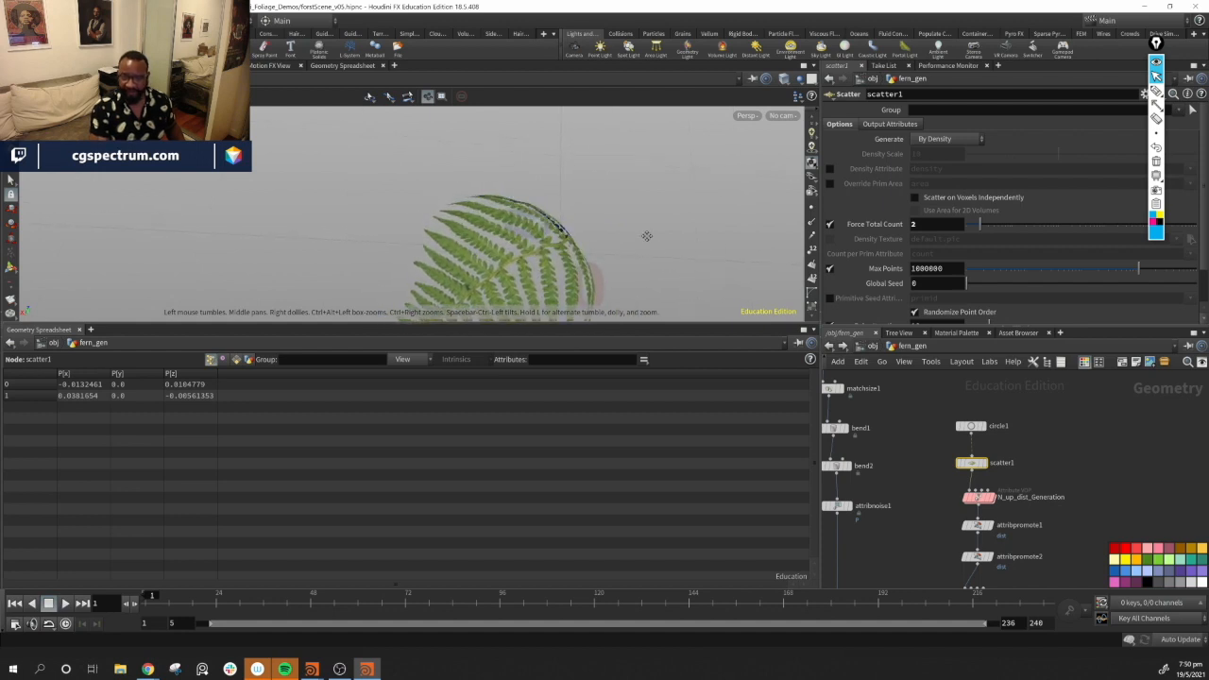
left_click_drag(645, 238, 615, 220, "alt")
middle_click_drag(876, 534, 1011, 462)
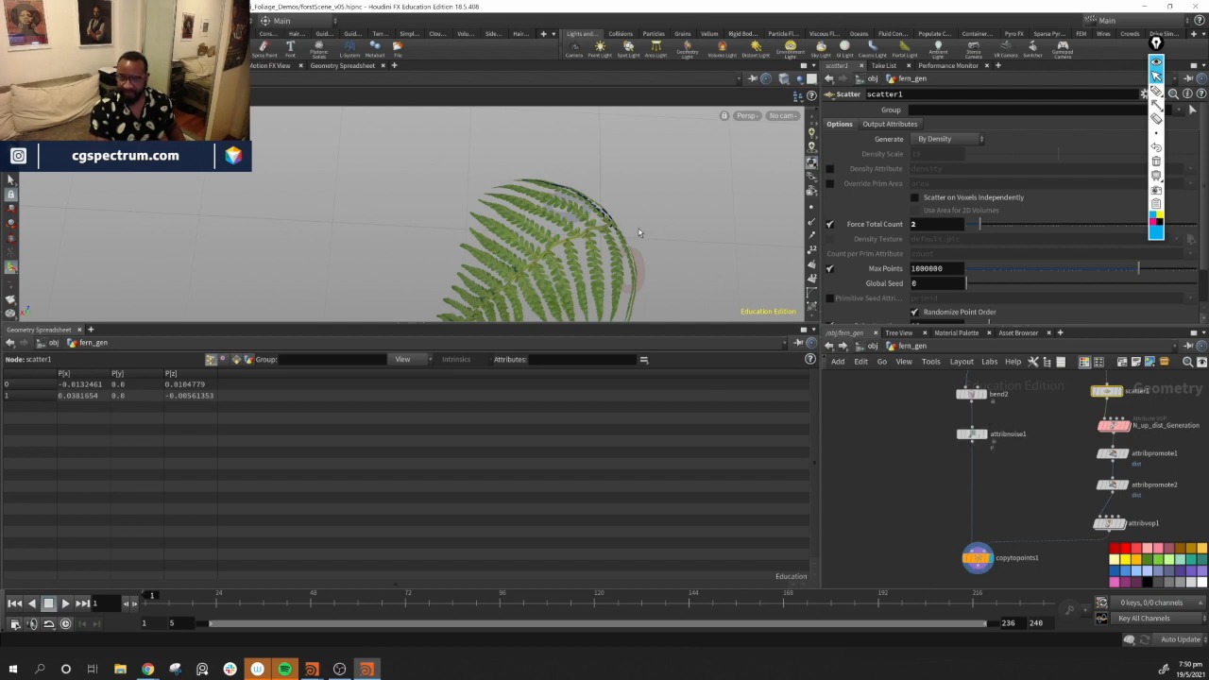
left_click_drag(634, 243, 492, 226, "alt")
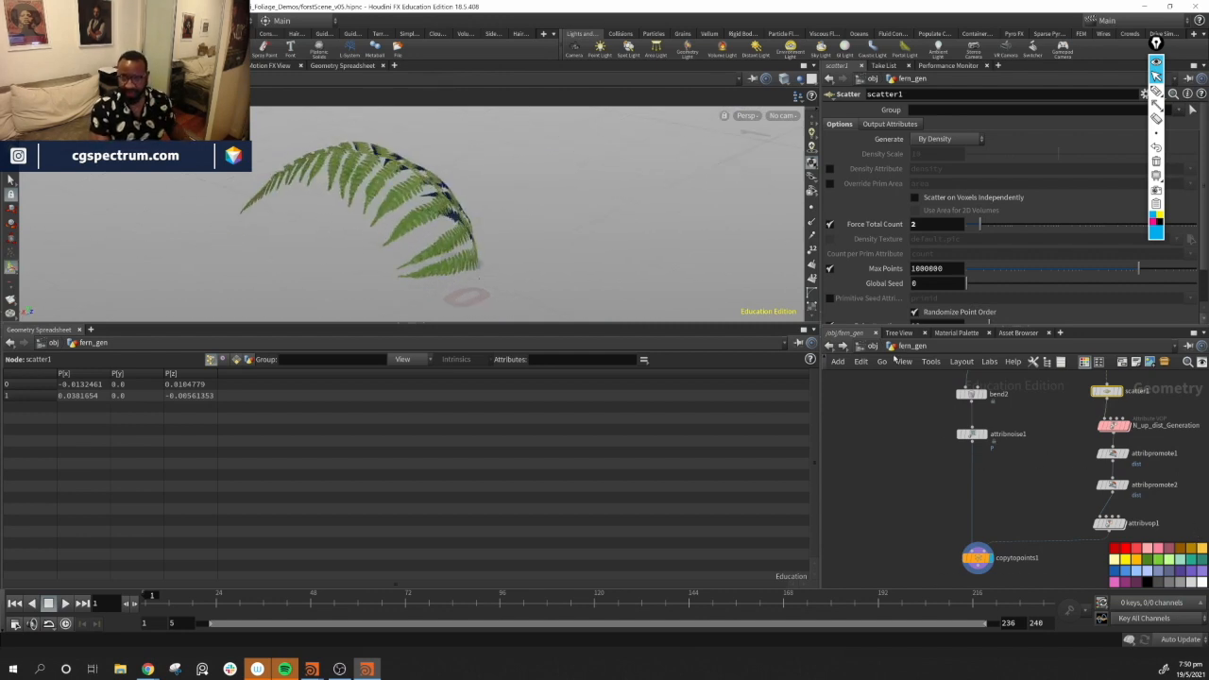
mouse_move(548, 213)
left_mouse_down("alt")
mouse_move(534, 225)
mouse_move(548, 235)
left_mouse_up("alt")
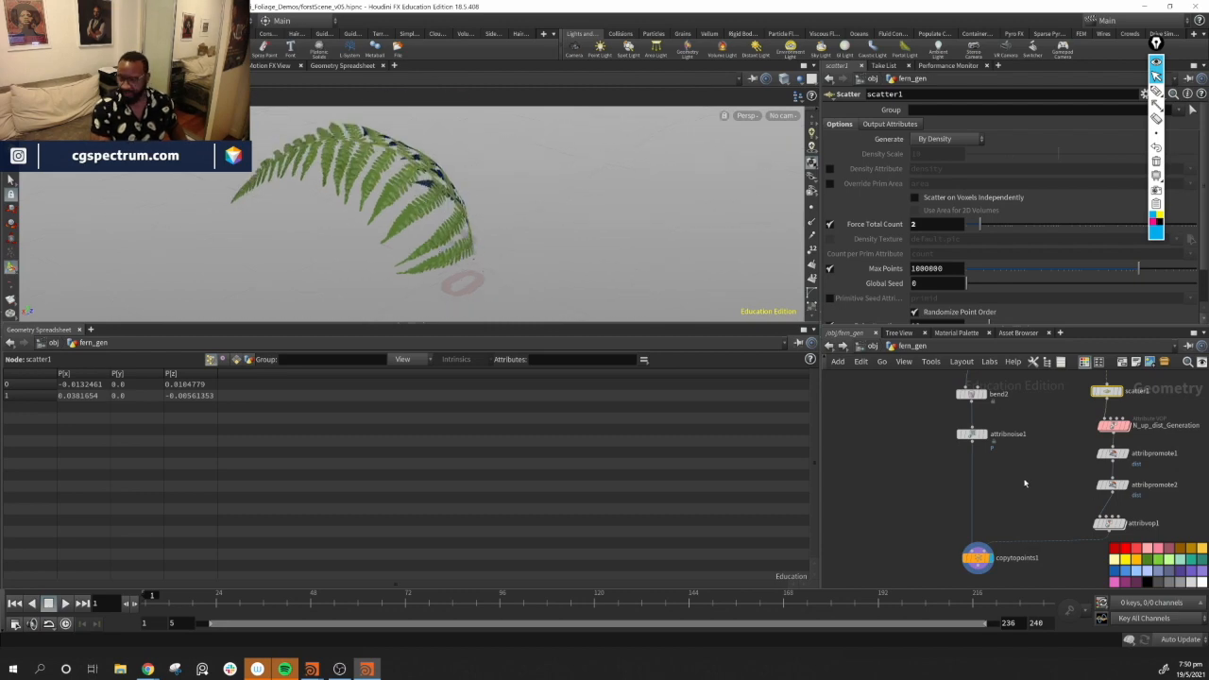
middle_click_drag(1025, 483, 1009, 492)
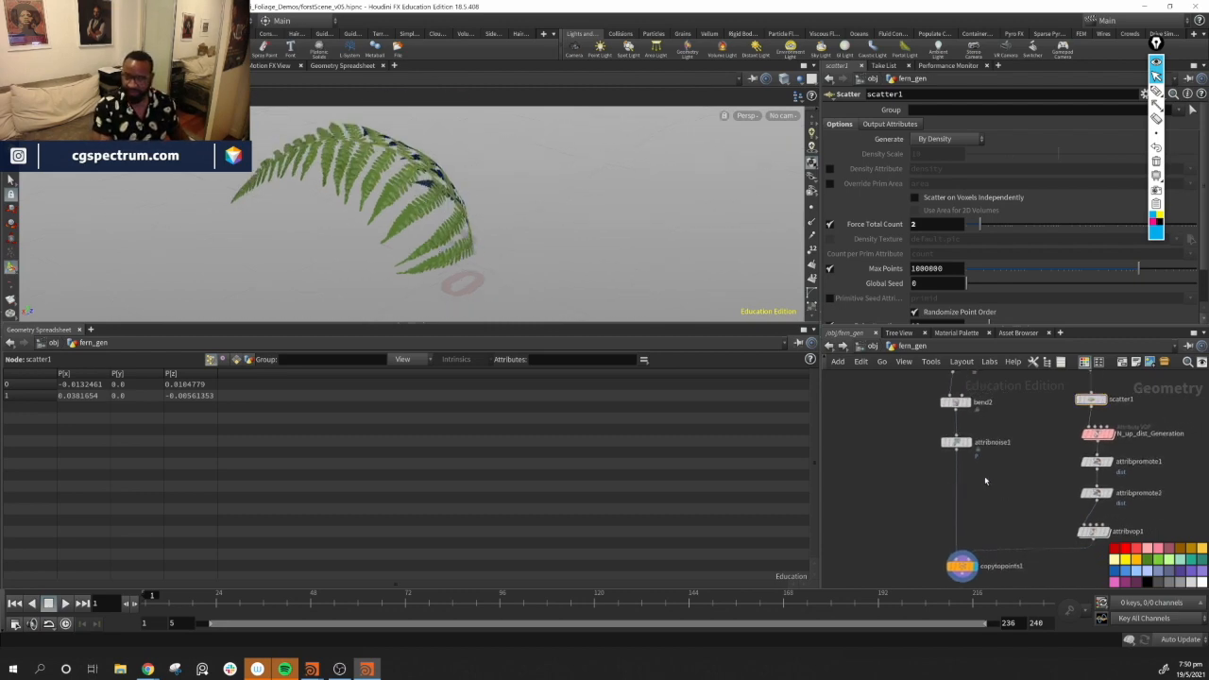
Insert a Transform node after the attribute noise node in the fern frond branch
key("Tab")
type("tr")
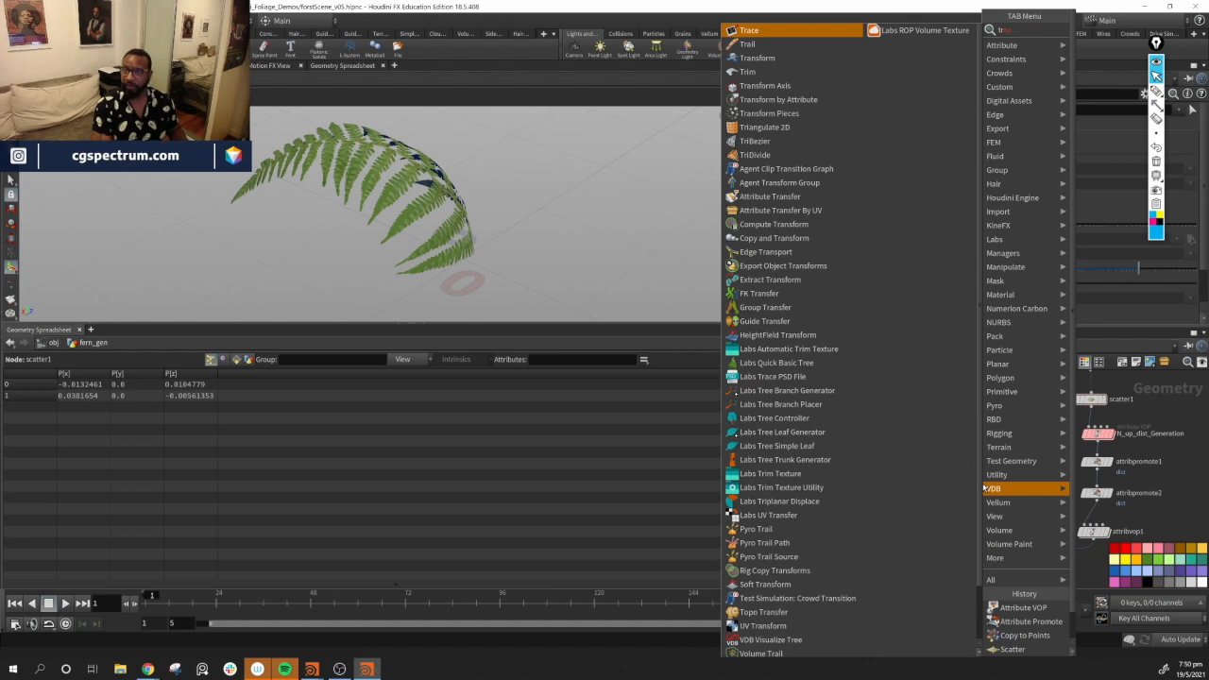
key("Down")
key("Down")
key("Return")
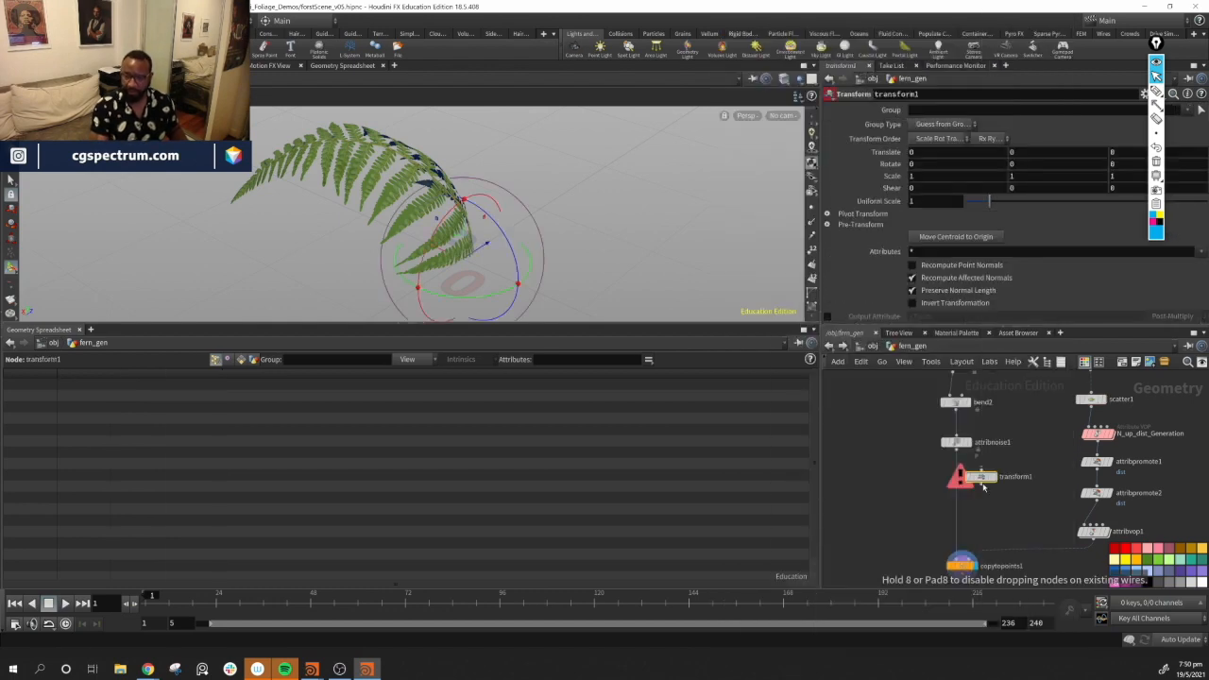
left_click(986, 475)
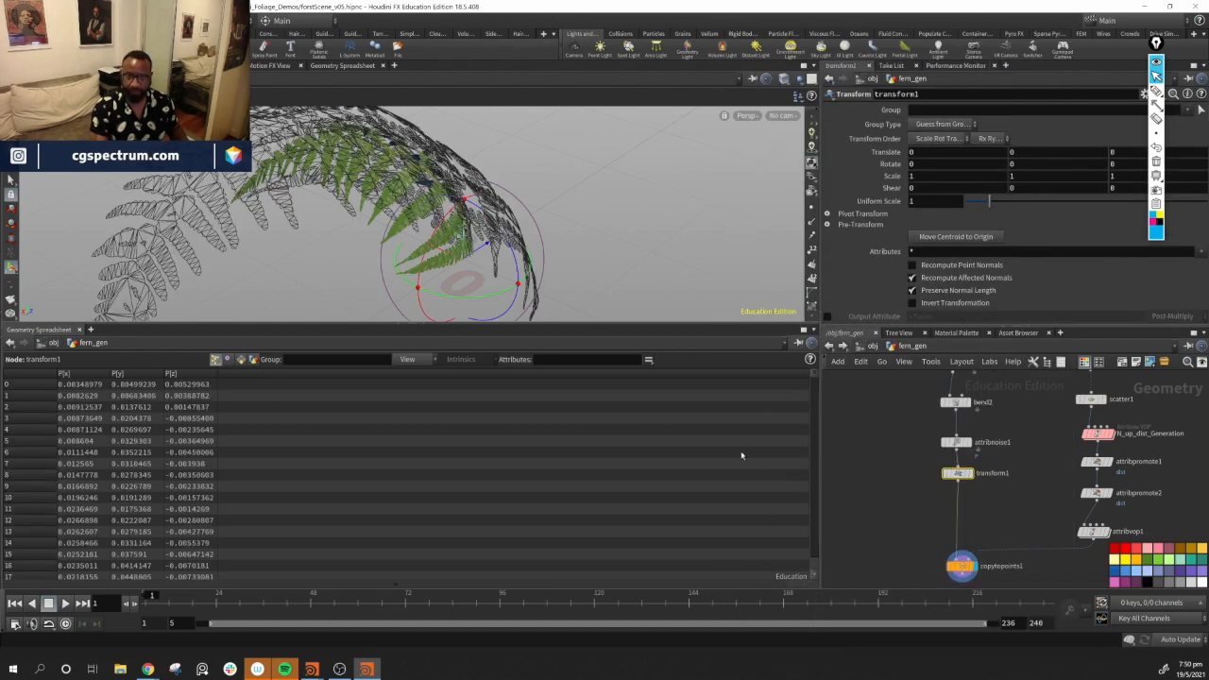
Rotate the fern frond -180 degrees around Y with the Transform node's handle
left_click_drag(506, 210, 436, 238)
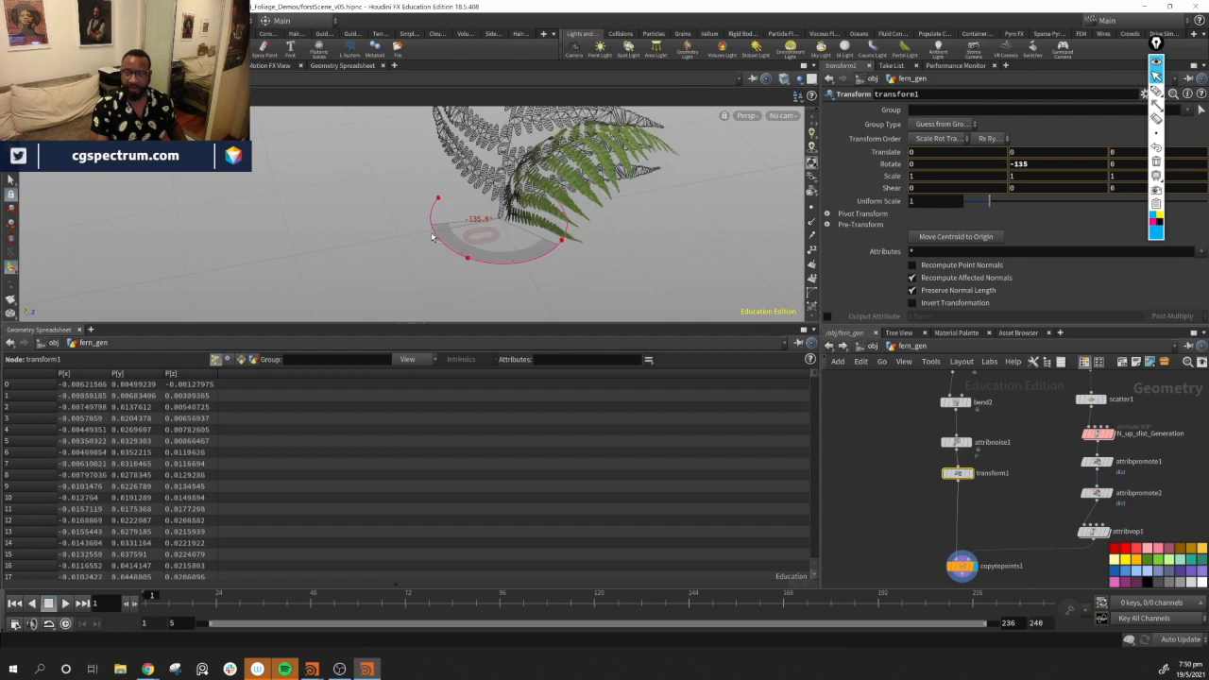
left_click_drag(352, 225, 349, 155)
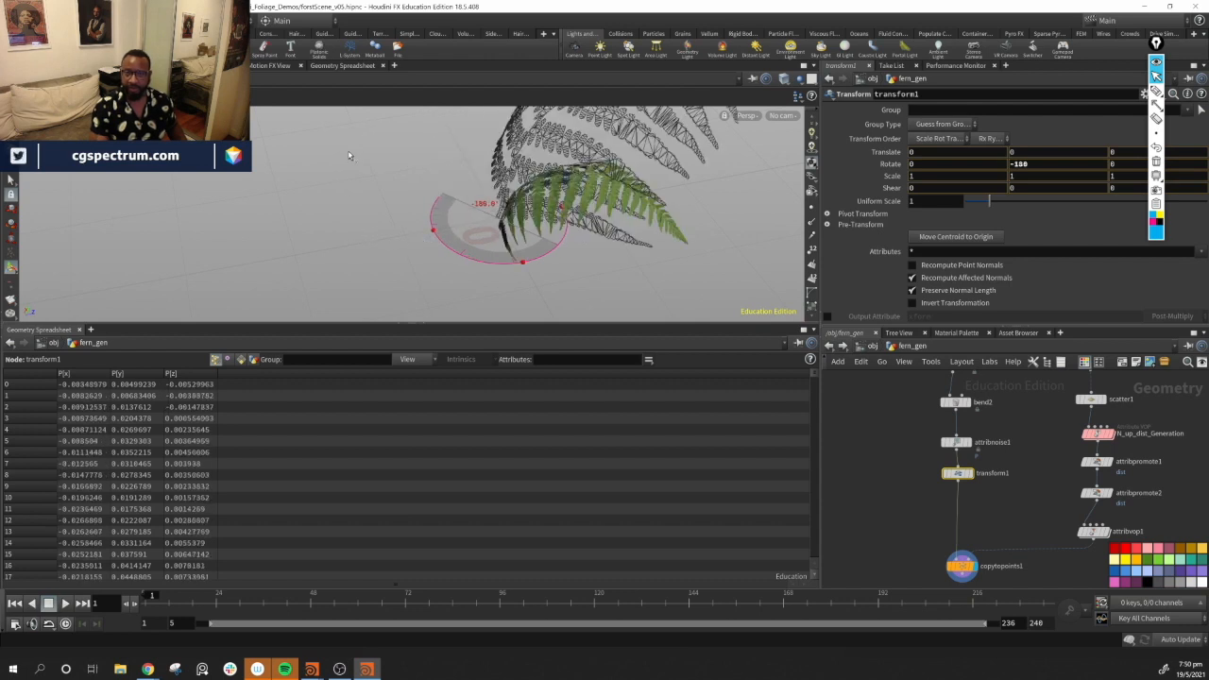
left_click_drag(501, 242, 629, 177, "alt")
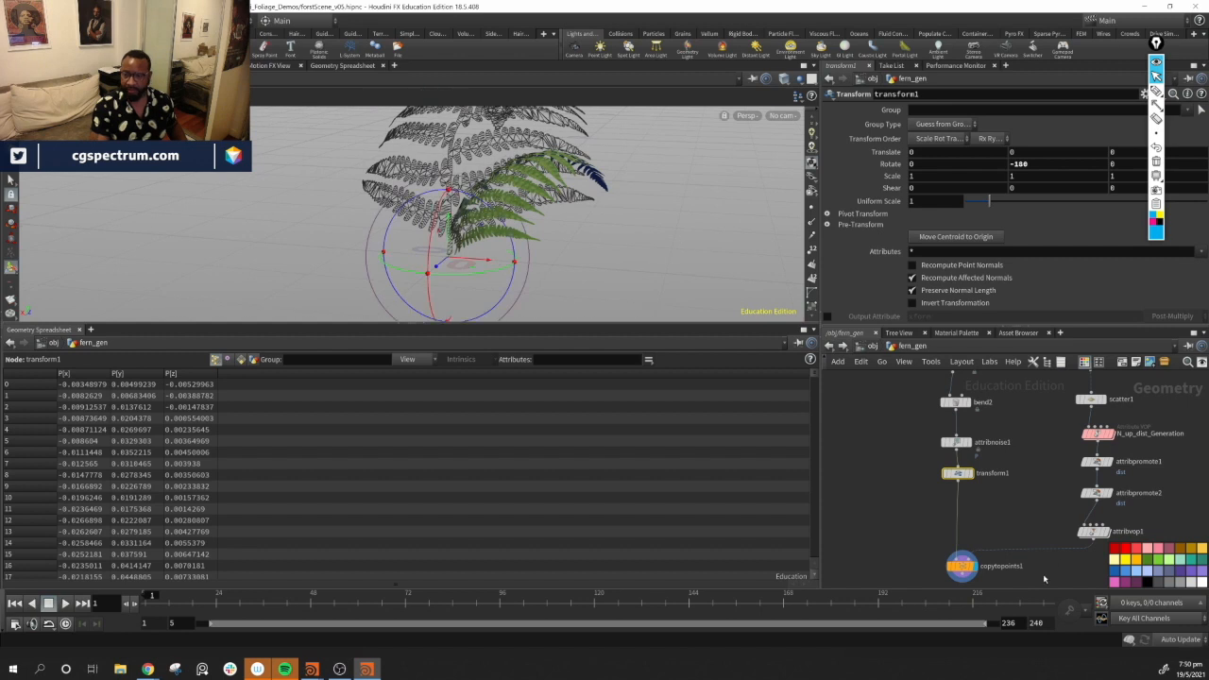
left_click(1008, 529)
left_click_drag(595, 247, 483, 286, "alt")
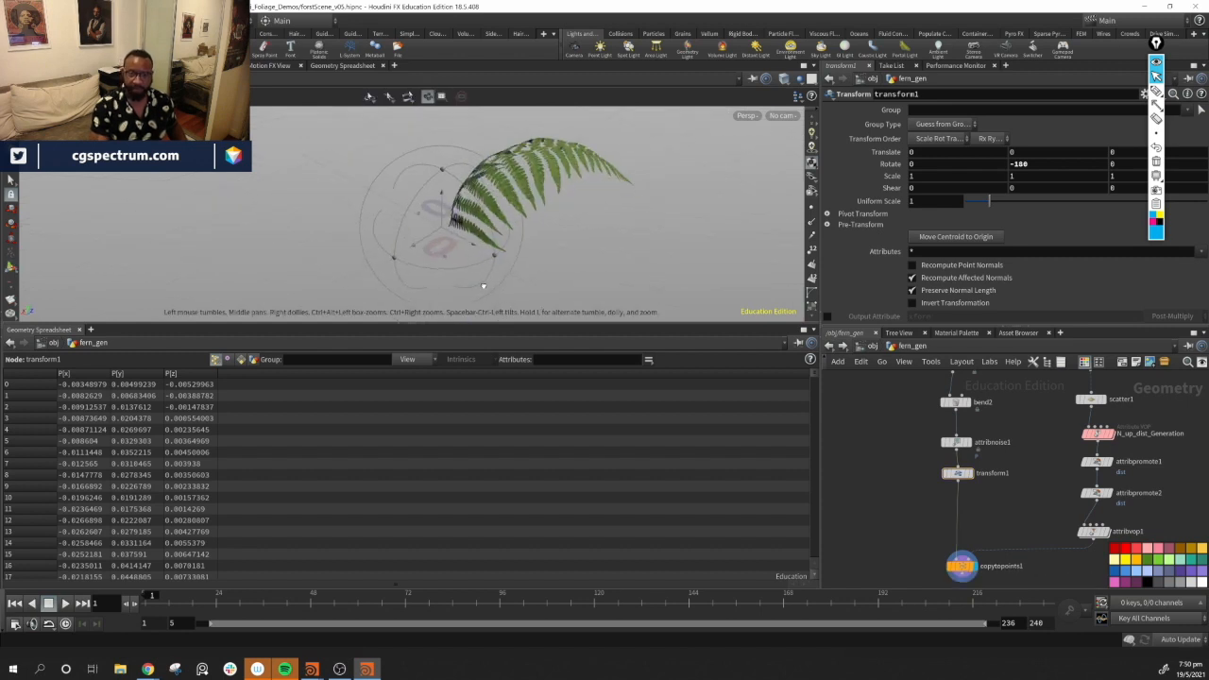
middle_click_drag(1018, 486, 1000, 432)
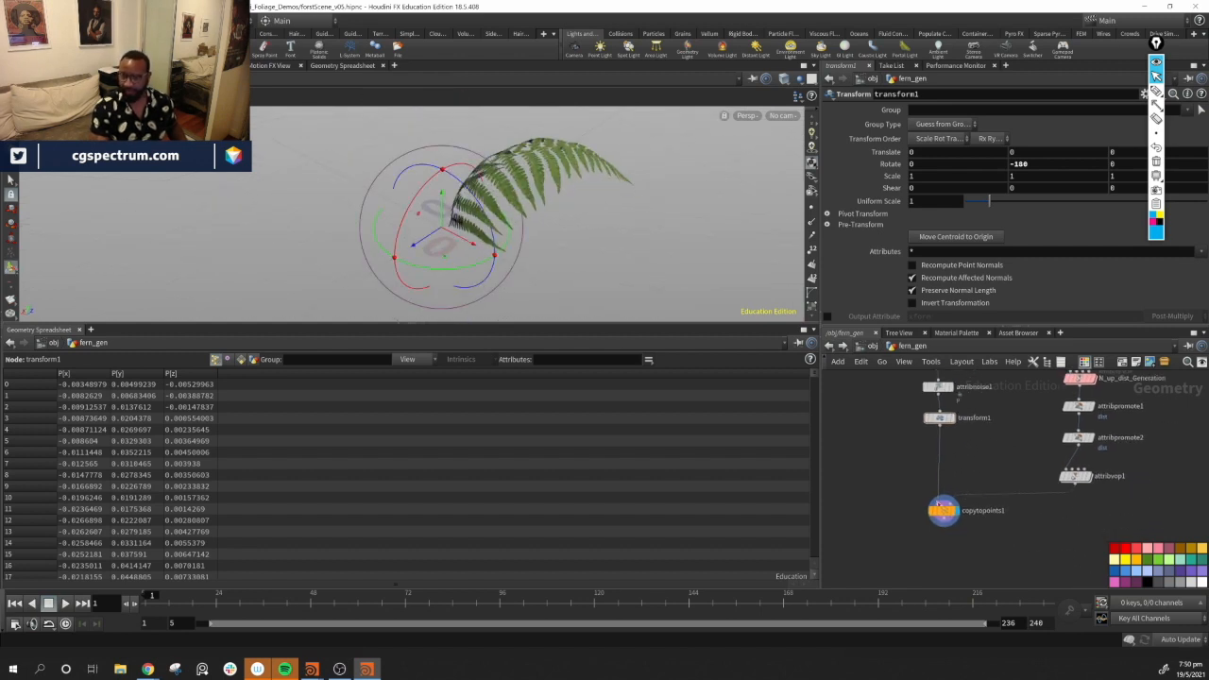
Raise the last point of the attribute VOP's ramp slightly
left_click(1075, 475)
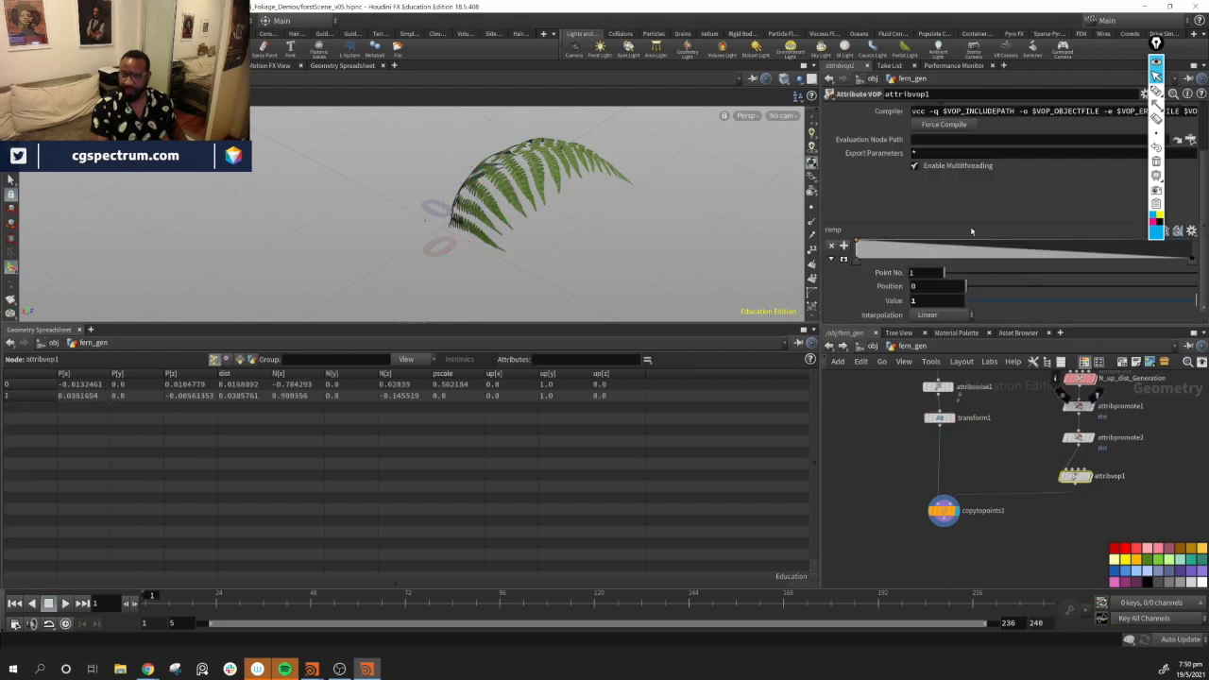
left_click_drag(1193, 260, 1195, 258)
left_click_drag(741, 179, 657, 164, "alt")
middle_click_drag(1106, 454, 927, 548)
Set the scatter node's Force Total Count to 16
left_click(994, 472)
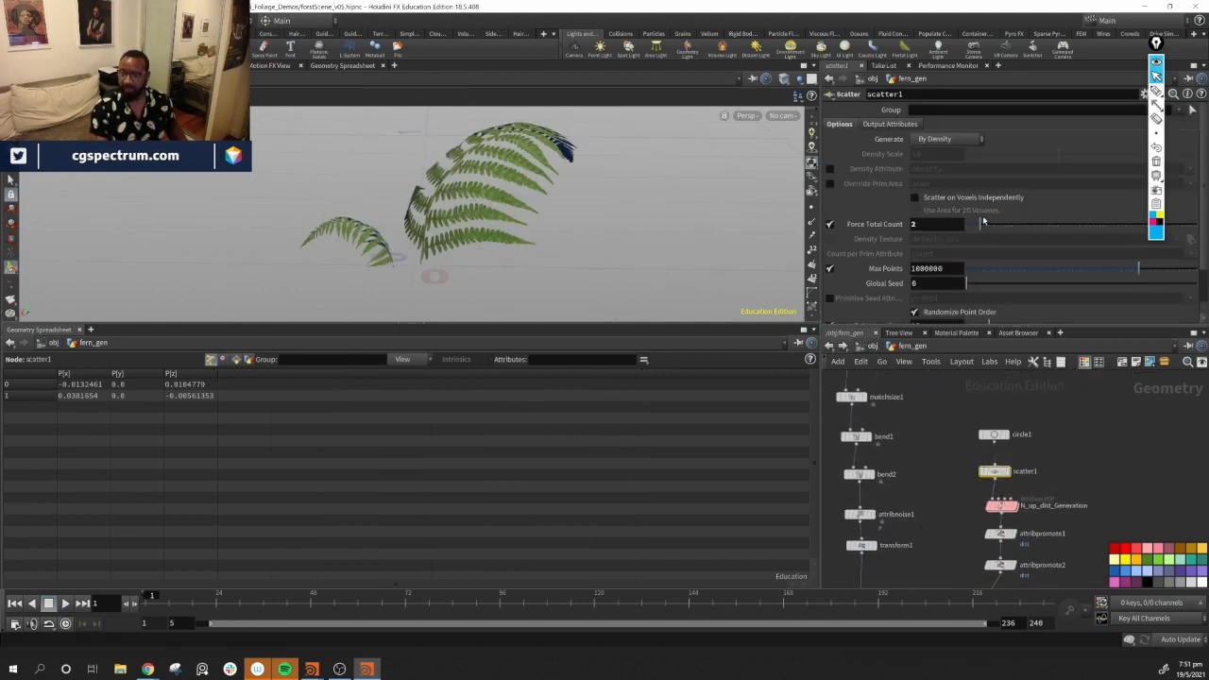
left_click_drag(980, 224, 1023, 227)
mouse_move(505, 232)
left_mouse_down("alt")
mouse_move(521, 219)
mouse_move(604, 228)
mouse_move(599, 220)
mouse_move(539, 242)
mouse_move(691, 275)
mouse_move(550, 381)
mouse_move(535, 204)
mouse_move(576, 210)
mouse_move(509, 212)
left_mouse_up("alt")
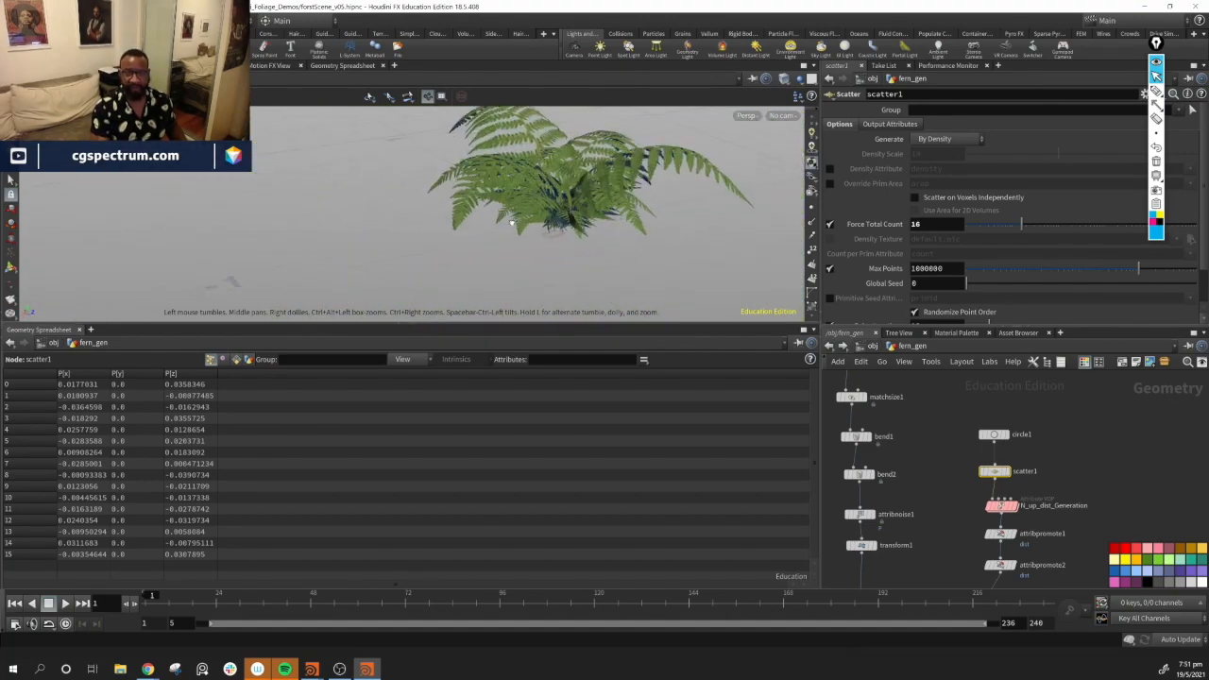
left_click_drag(429, 233, 561, 238, "alt")
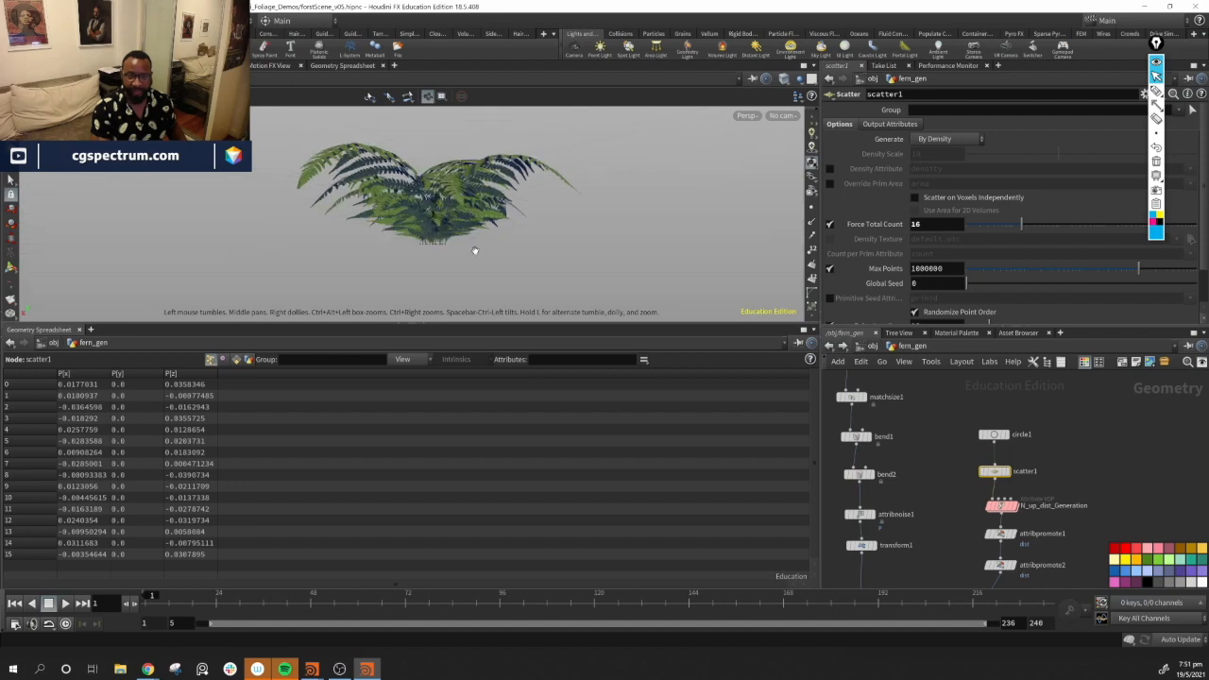
left_click_drag(479, 219, 678, 248, "alt")
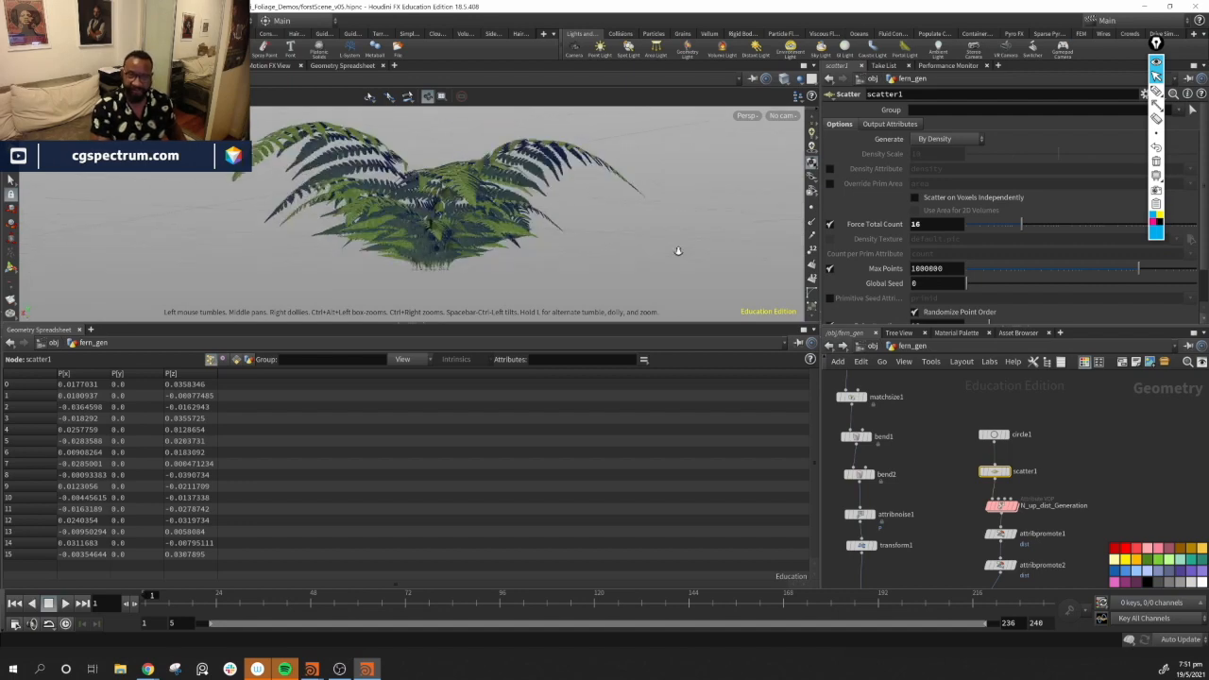
scroll(677, 248, "up", 3)
middle_click_drag(586, 189, 556, 92, "alt")
left_click_drag(557, 91, 656, 243, "alt")
Rename the attribute VOP node to pscale
middle_click_drag(1069, 588, 1074, 523)
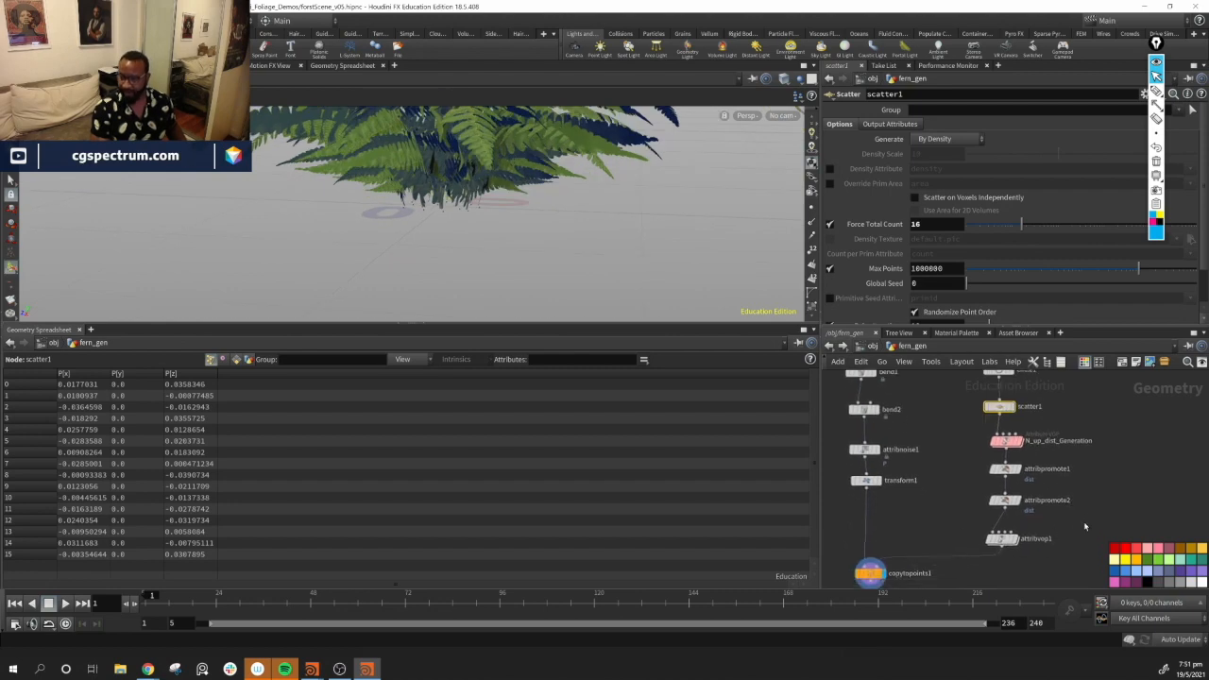
left_click(1003, 538)
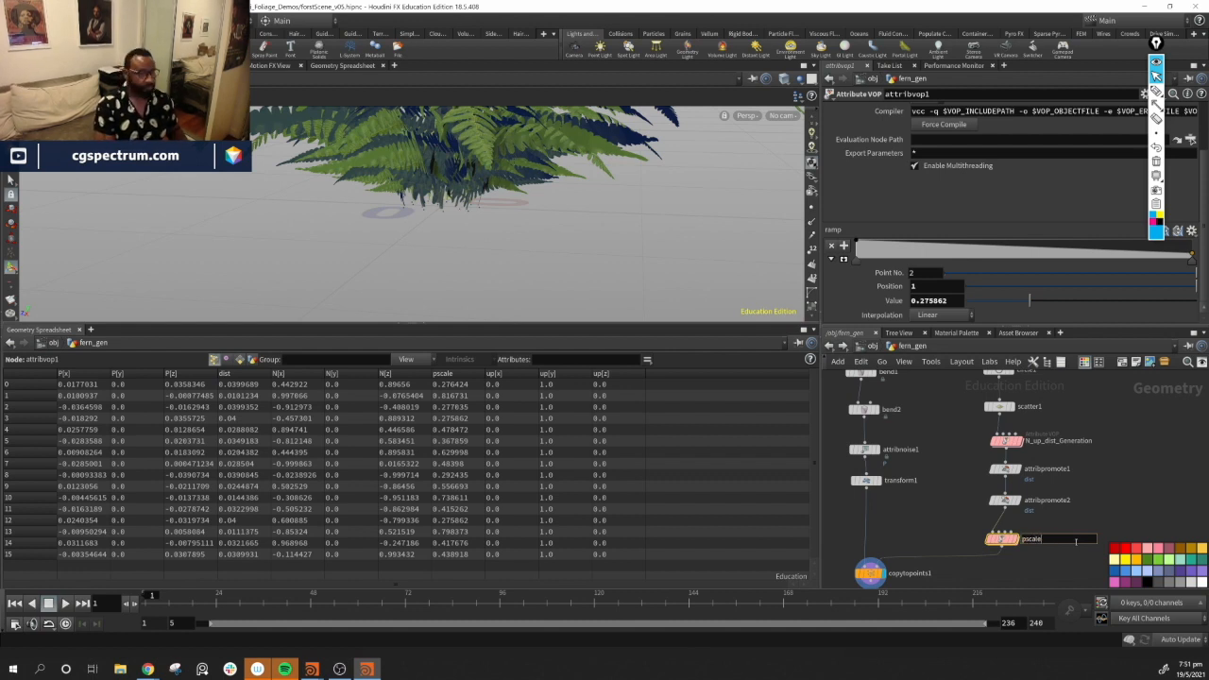
key("Return")
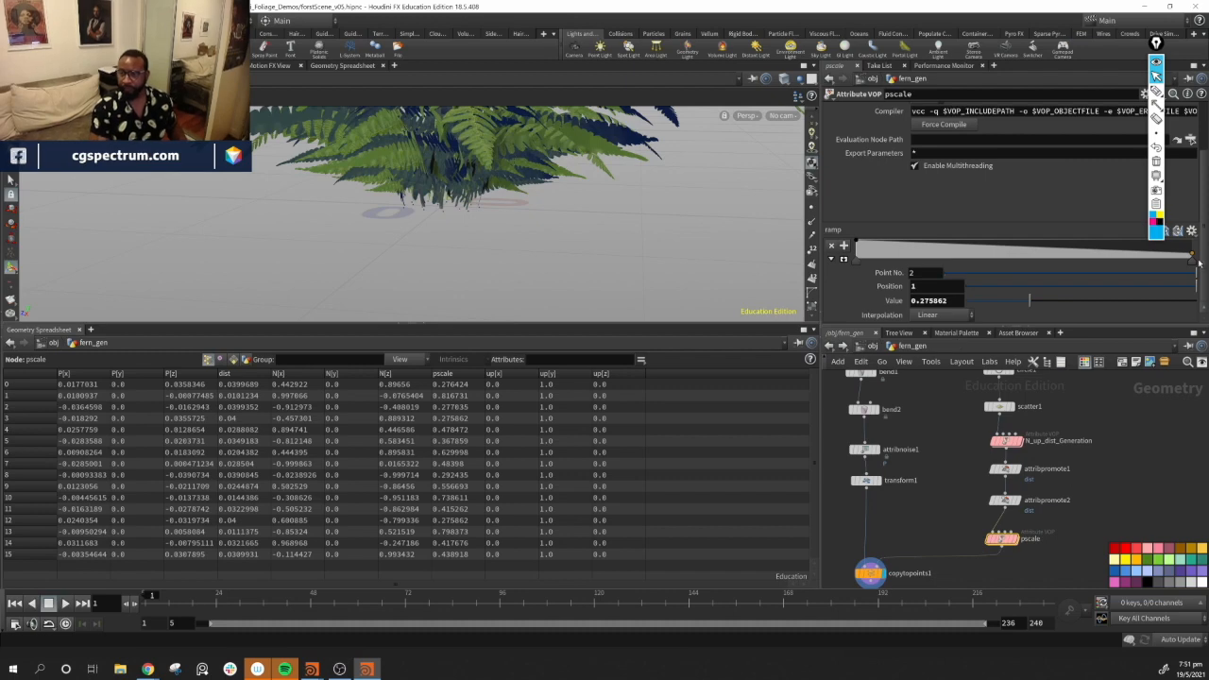
Lower the last point of the pscale VOP's ramp to a value of about 0.21
left_click_drag(1193, 255, 1192, 252)
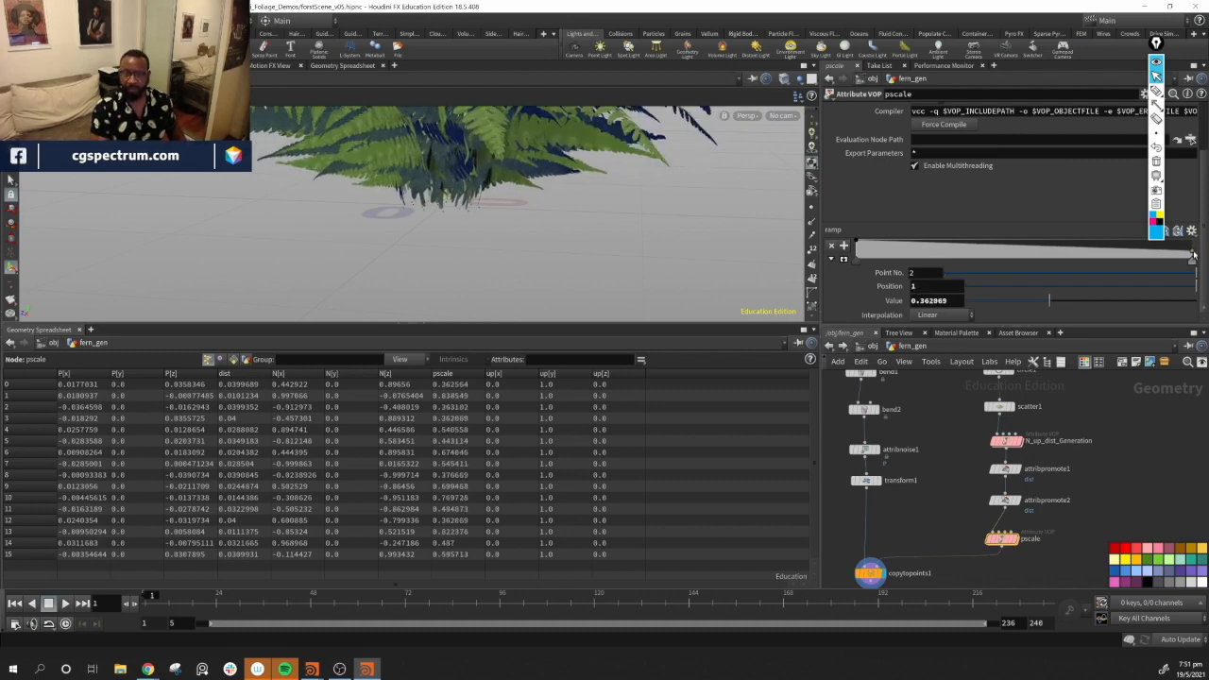
left_click_drag(608, 216, 576, 194, "alt")
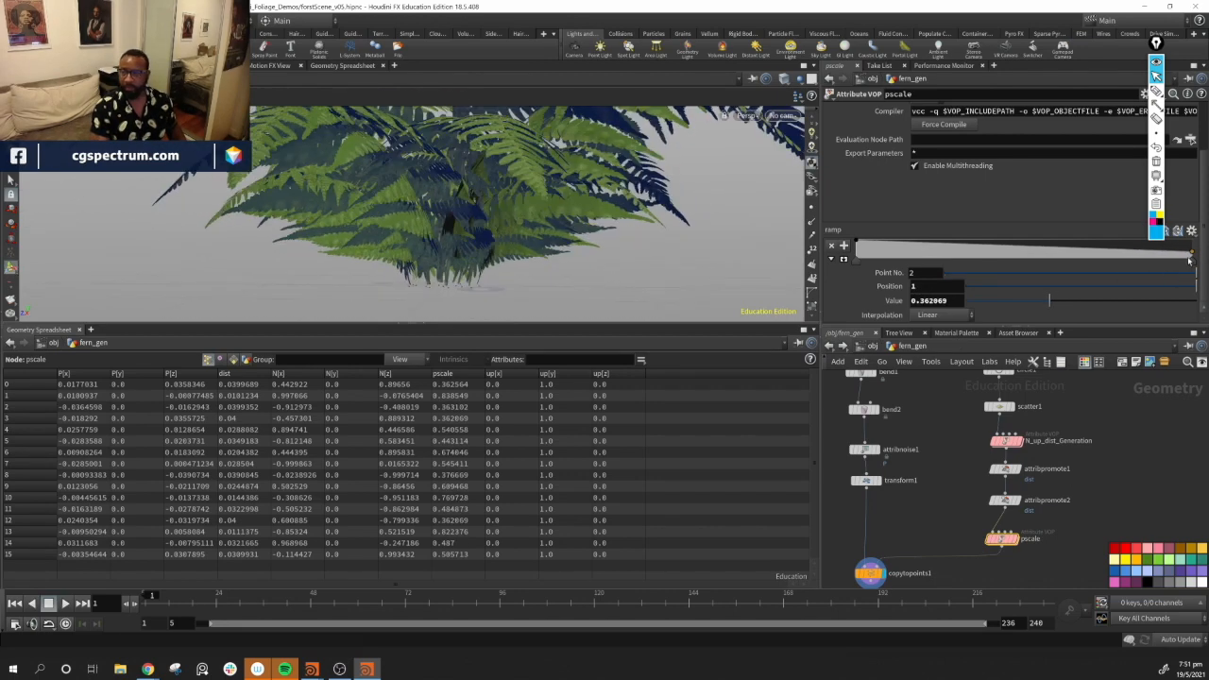
left_click_drag(1192, 255, 1194, 263)
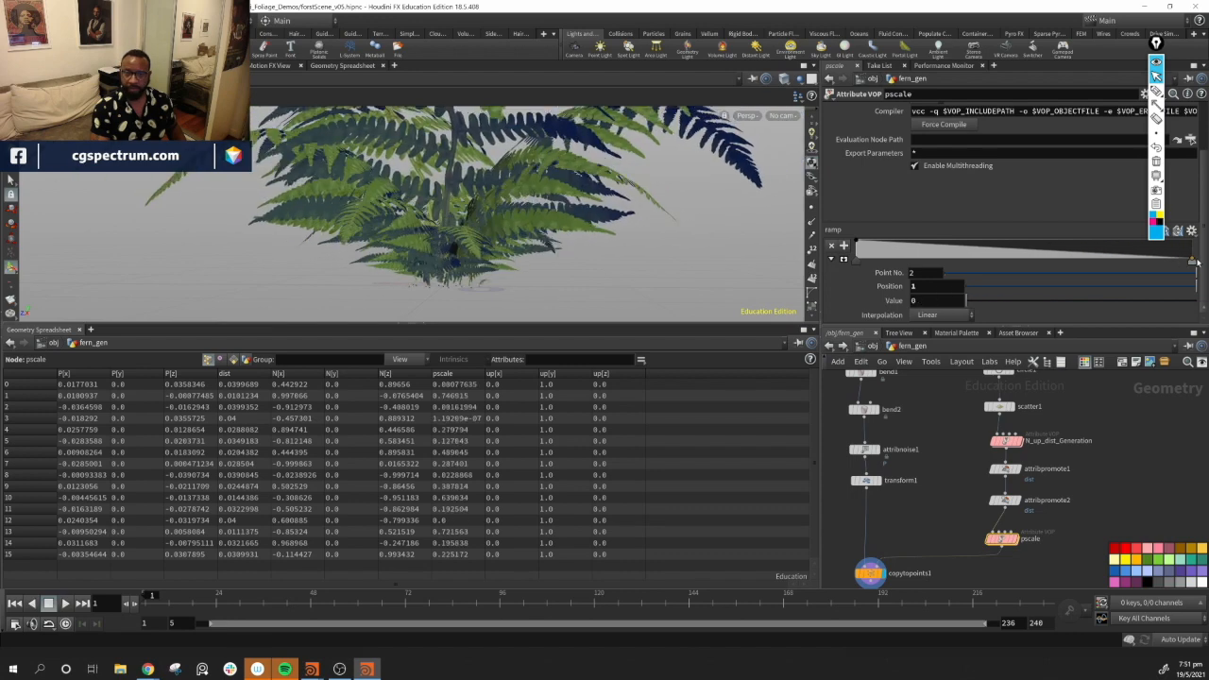
left_click_drag(1194, 263, 1204, 257)
left_click_drag(648, 208, 586, 255)
left_click_drag(506, 123, 635, 257)
Adjust bend1's deformation handle in the viewport and undo that change
middle_click_drag(936, 453, 956, 506)
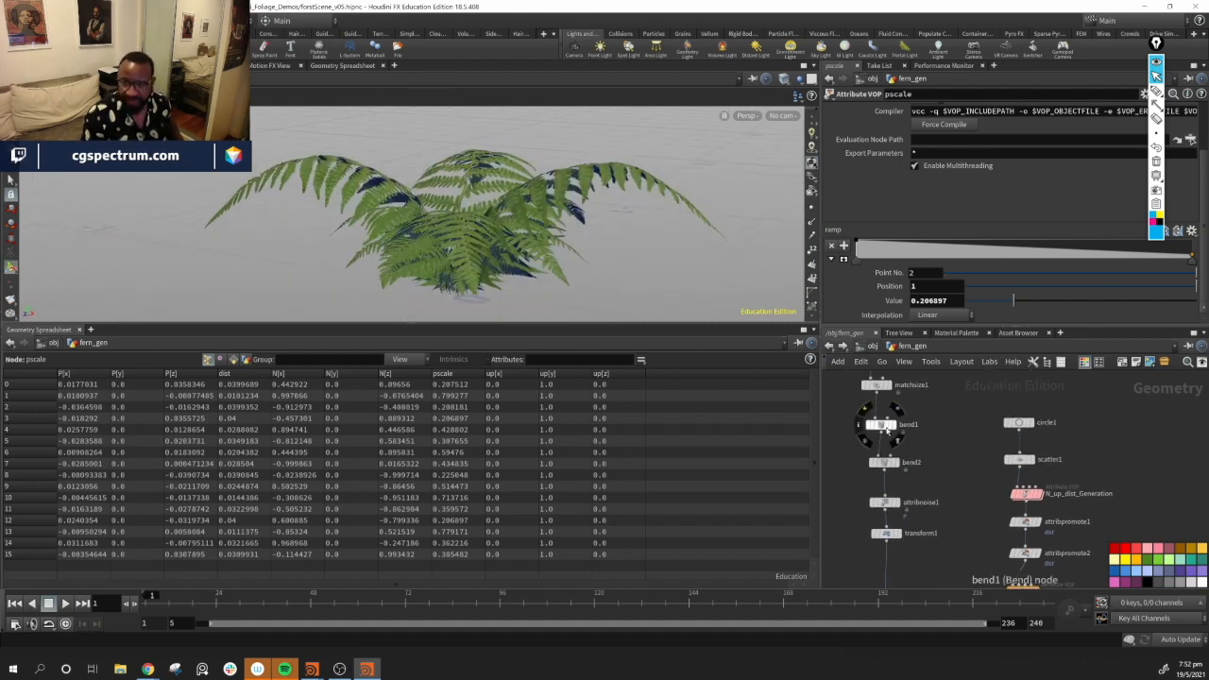
left_click(890, 427)
key("Return")
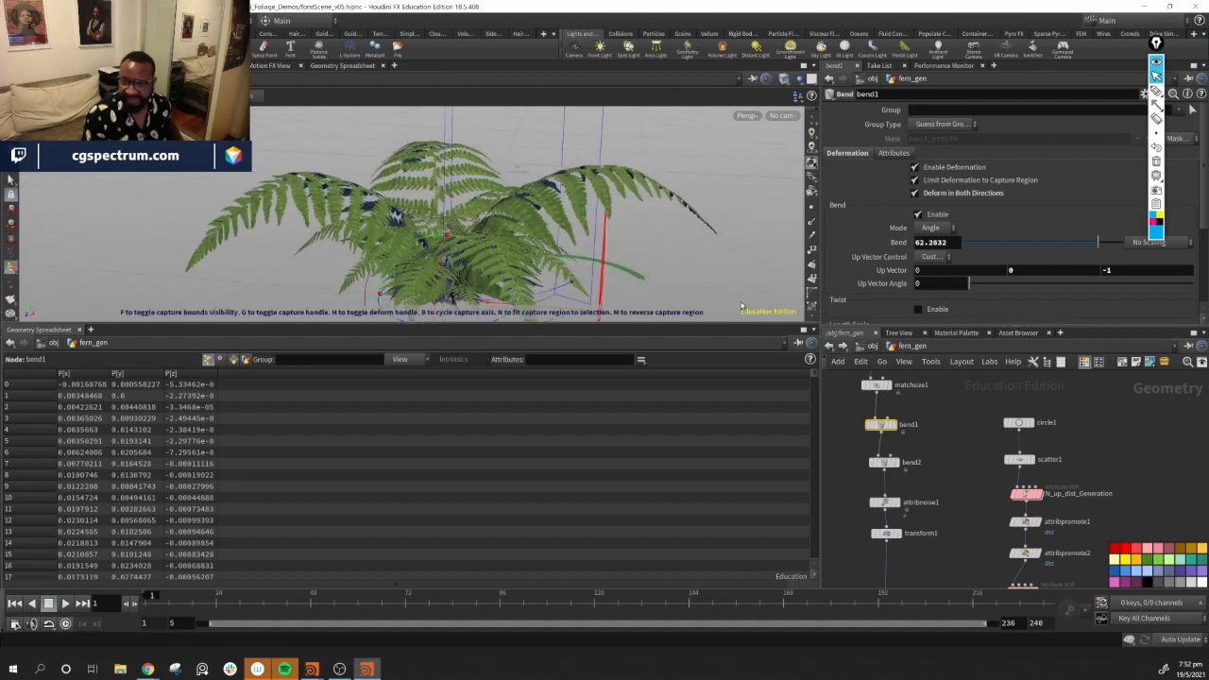
left_click_drag(628, 276, 636, 266)
key("ctrl+z")
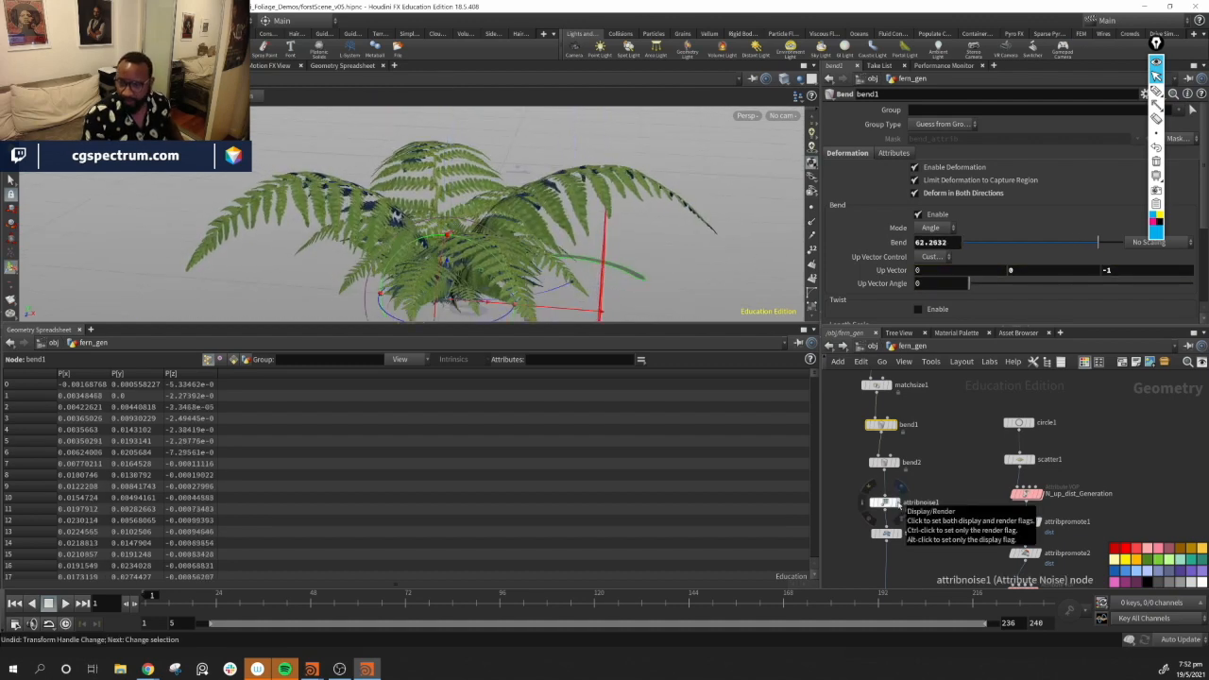
Examine the bend2 node's deformation of the fern frond in the viewport
left_click(883, 463)
left_click_drag(661, 222, 757, 237, "alt")
middle_click_drag(758, 237, 701, 288, "alt")
middle_click_drag(672, 218, 638, 203, "alt")
left_click_drag(642, 270, 534, 173)
middle_click_drag(534, 173, 516, 159, "alt")
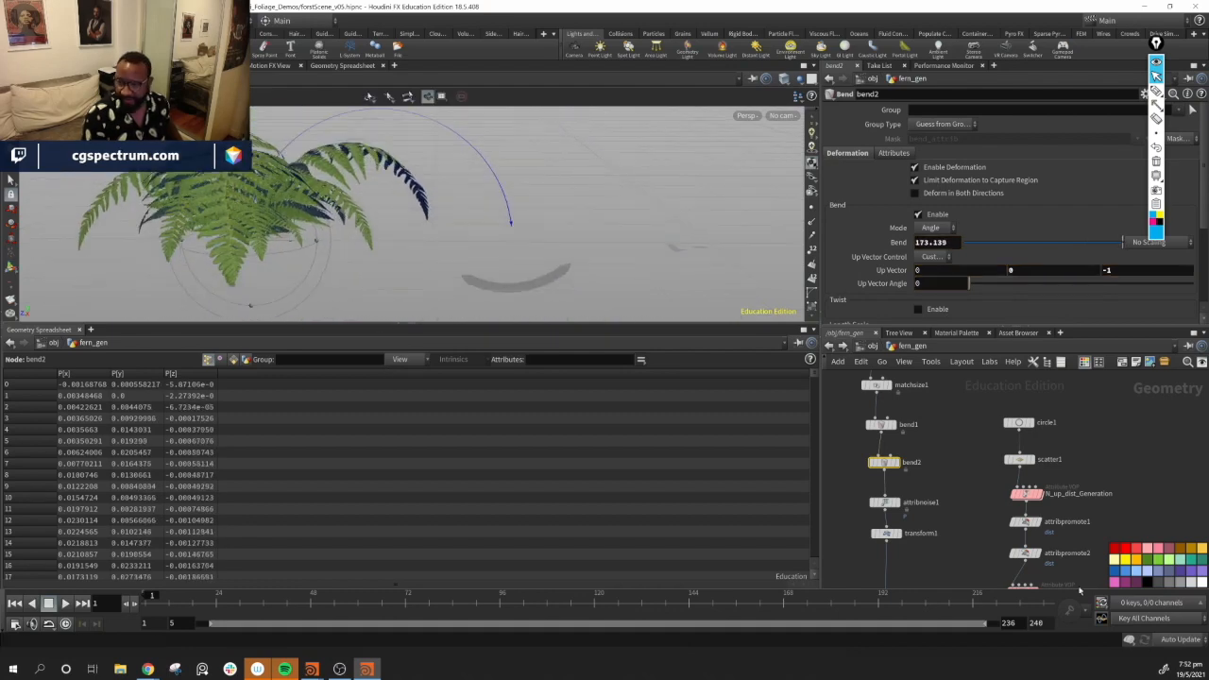
middle_click_drag(1078, 572, 1067, 453)
left_click_drag(1015, 479, 1027, 471)
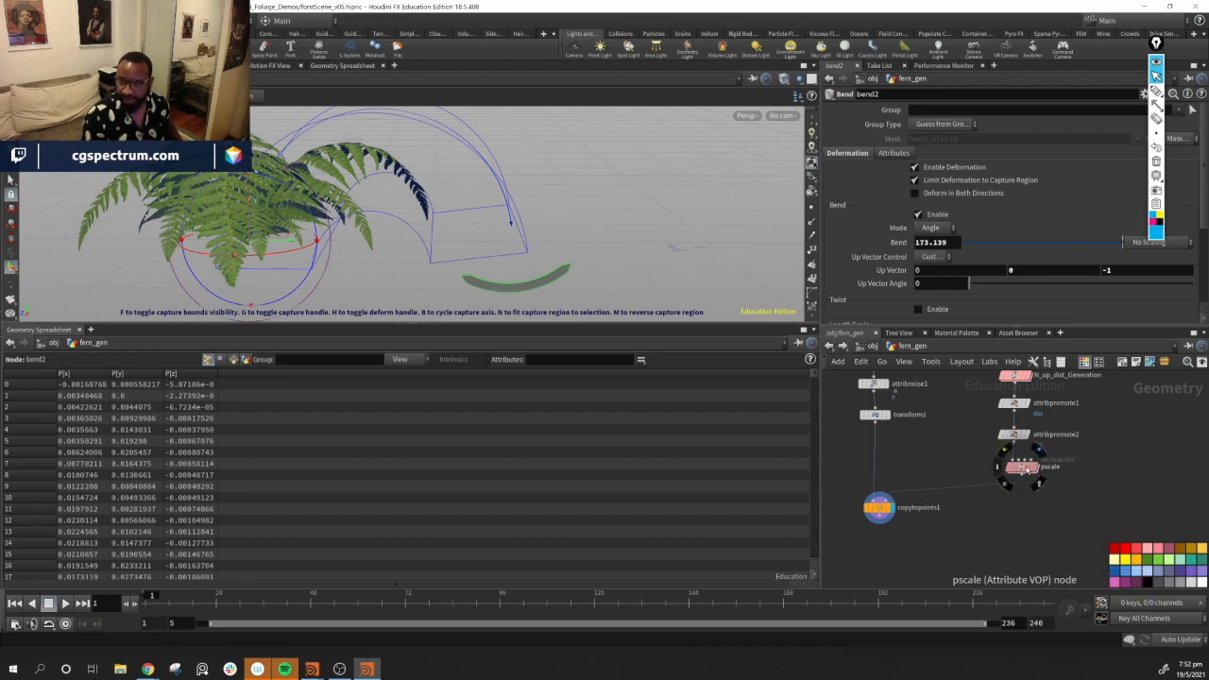
Dive into the pscale attribute VOP and rename its ramp parameter to ScaleRamp
left_click(1023, 467)
scroll(894, 278, "down", 3)
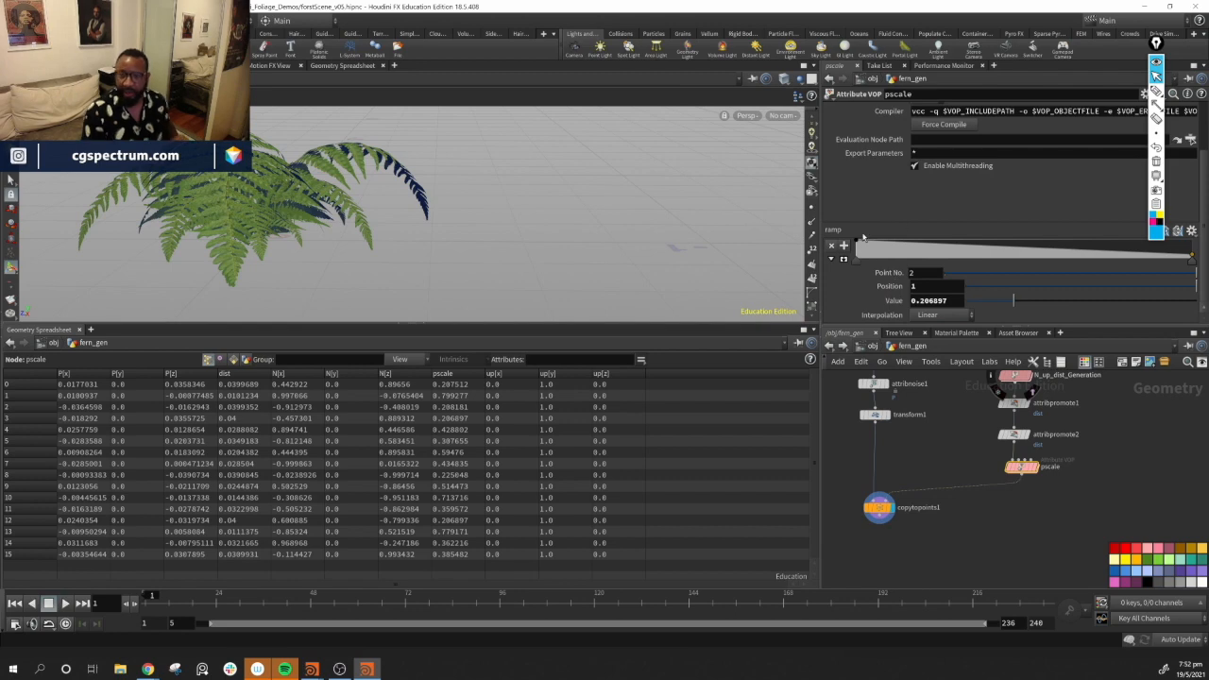
double_click(1011, 467)
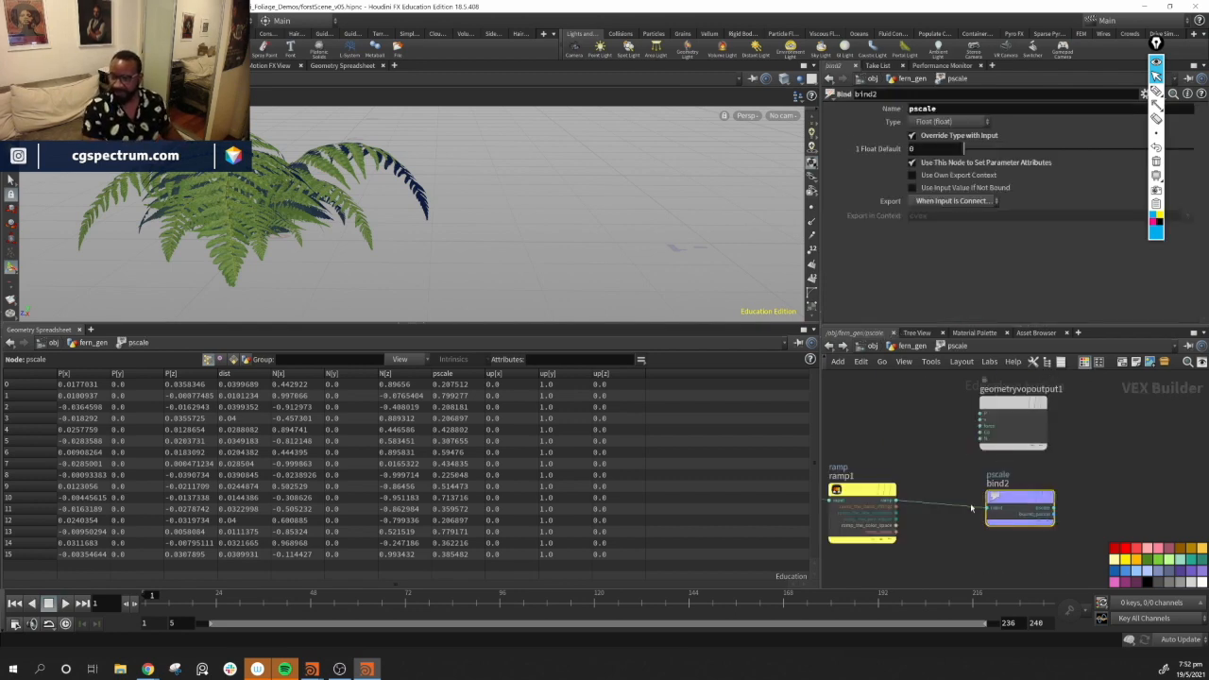
left_click(987, 496)
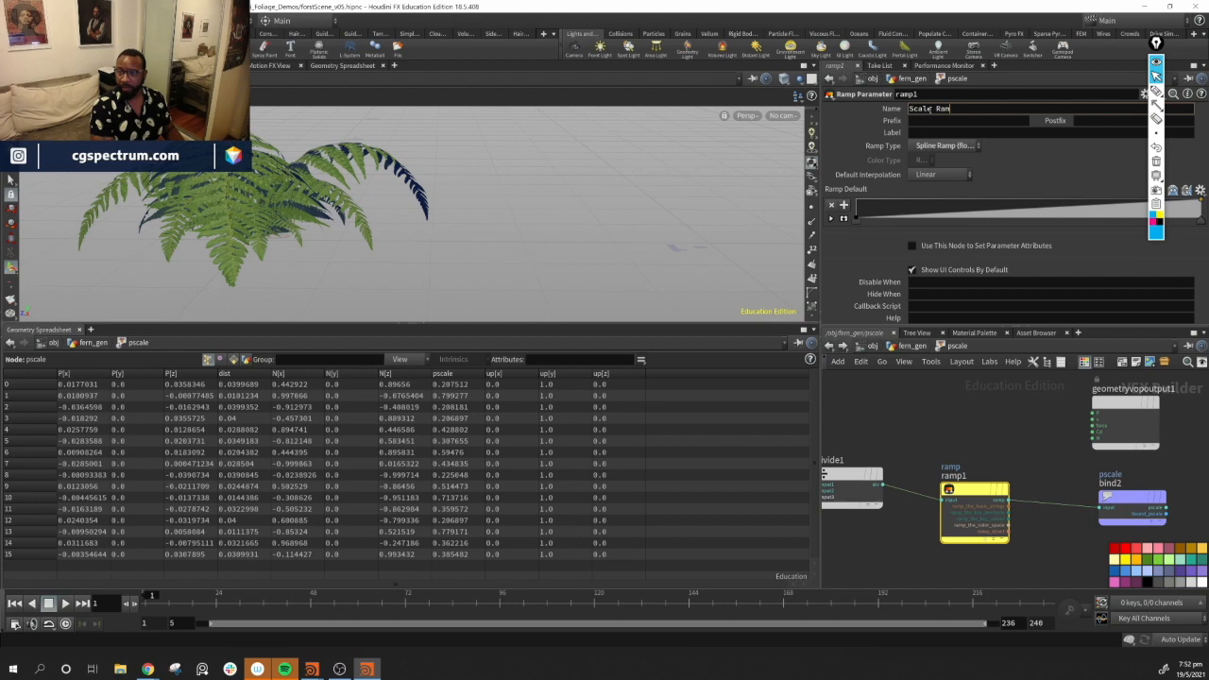
key("Return")
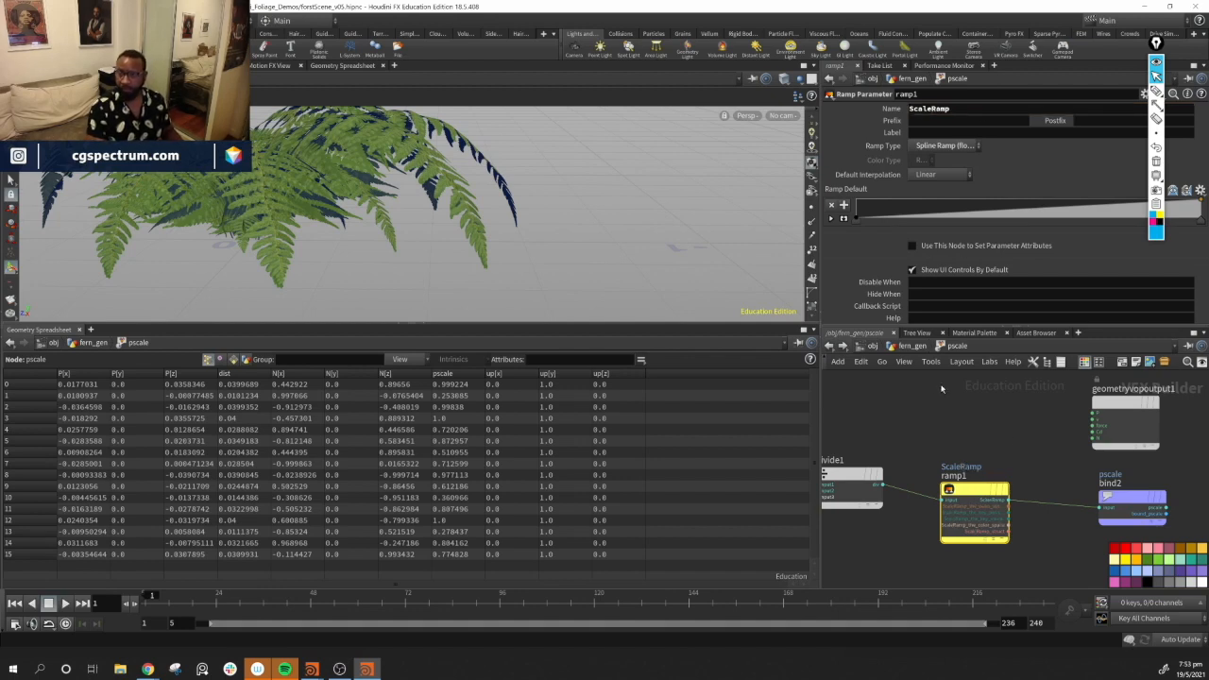
Add points to the ScaleRamp curve and reshape it, ending at a value of about 0.36
left_click(909, 346)
scroll(1086, 284, "down", 2)
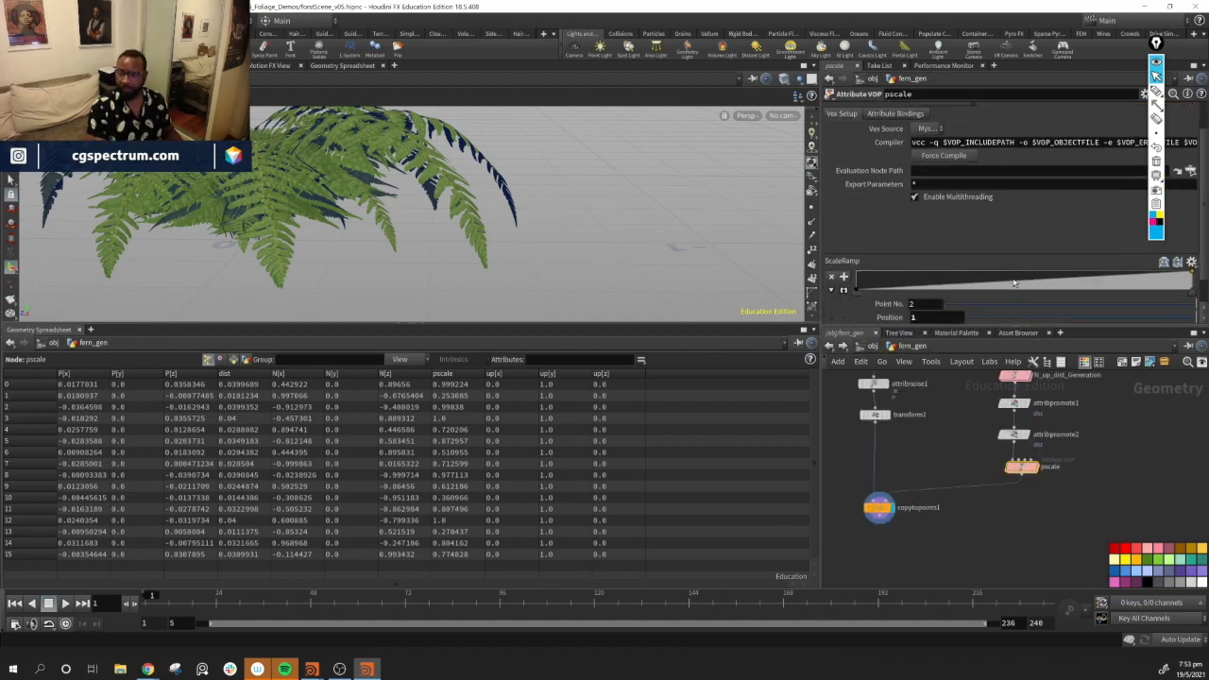
left_click(1122, 274)
left_click_drag(1123, 272, 1119, 265)
left_click(1164, 250)
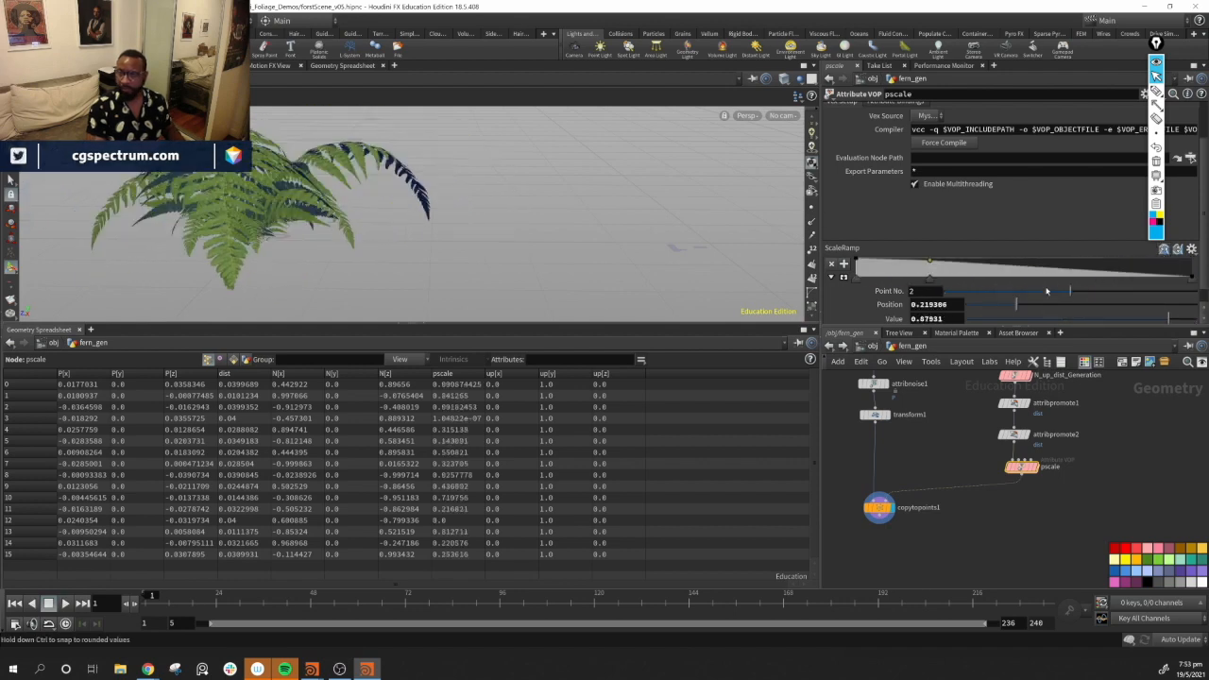
left_click_drag(529, 236, 572, 174, "alt")
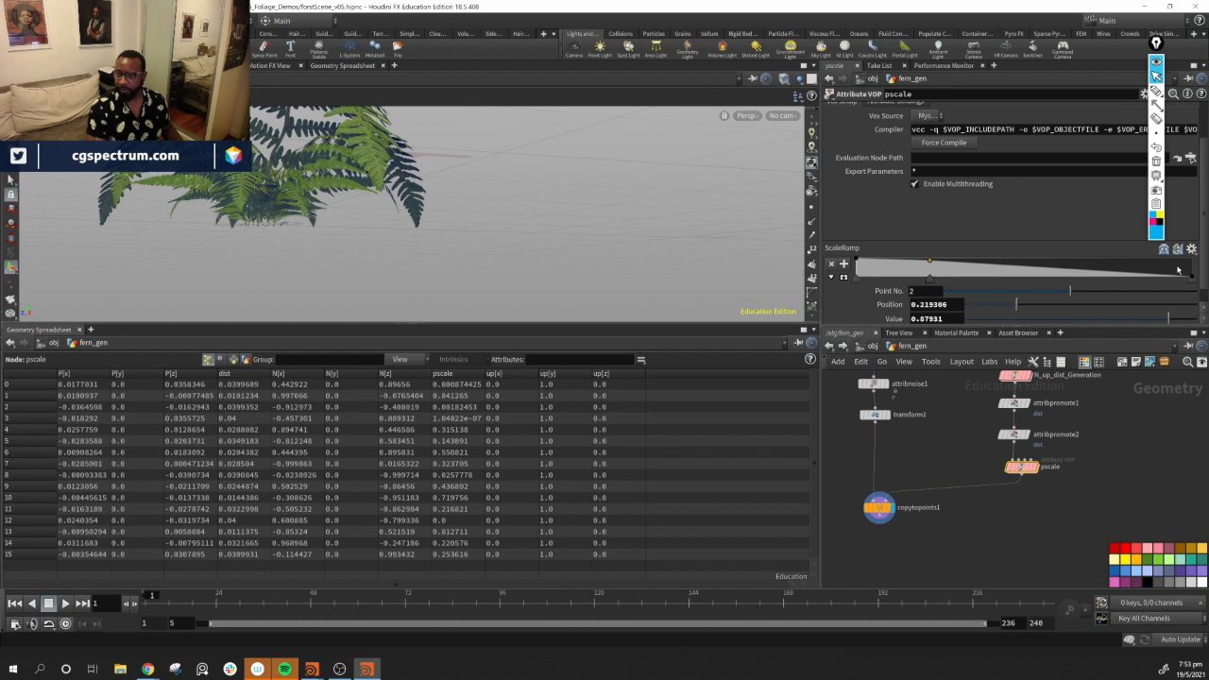
left_click_drag(1193, 279, 1193, 275)
left_click_drag(929, 269, 1005, 265)
left_click_drag(1111, 269, 1193, 277)
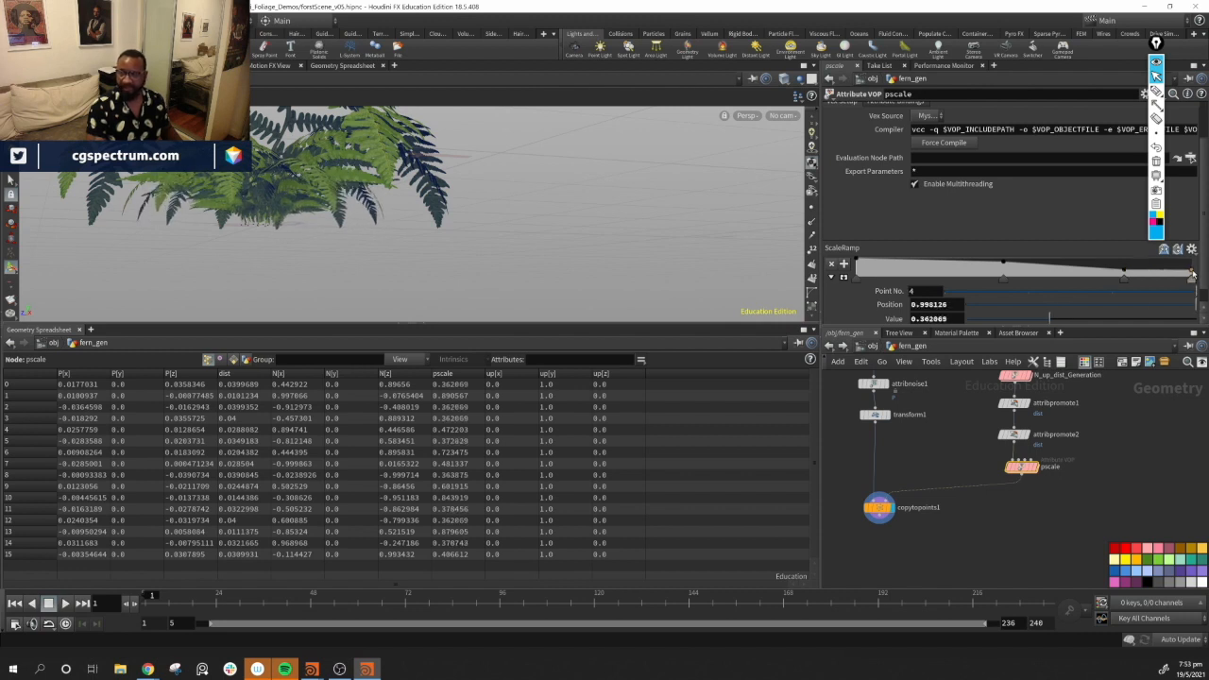
key("Escape")
Move the attribnoise1 node up into the chain between matchsize1 and bend1
left_click_drag(554, 253, 607, 237)
middle_click_drag(936, 443, 945, 507)
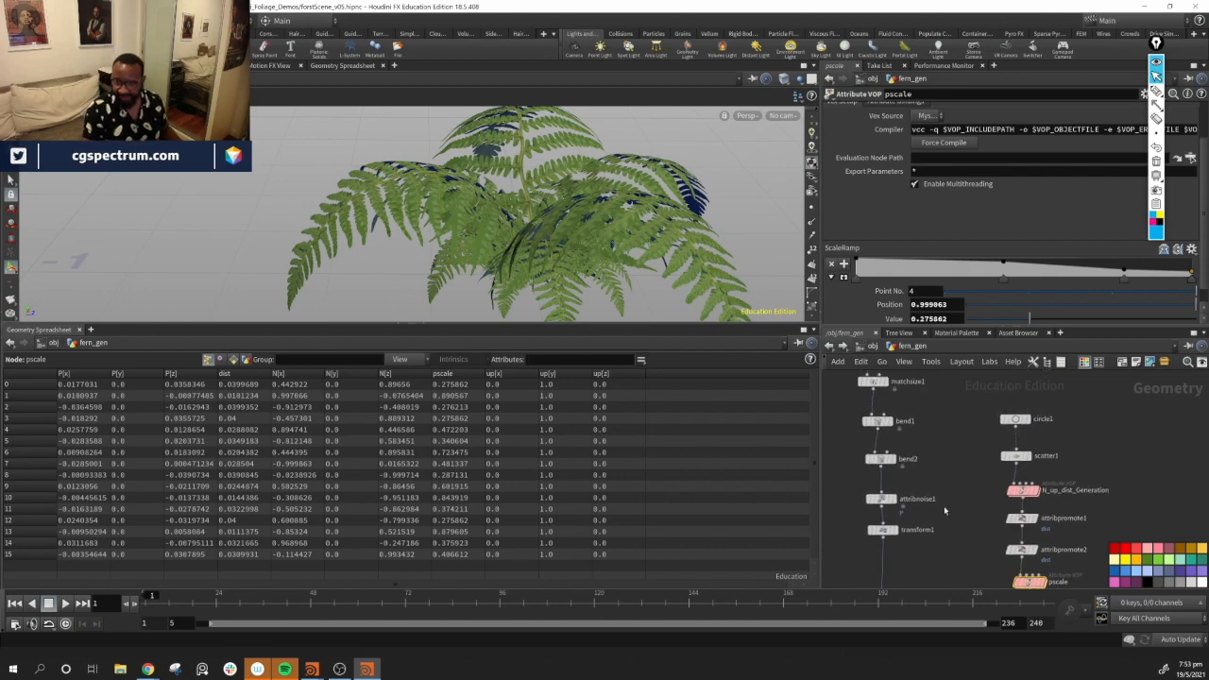
left_click_drag(882, 498, 936, 497)
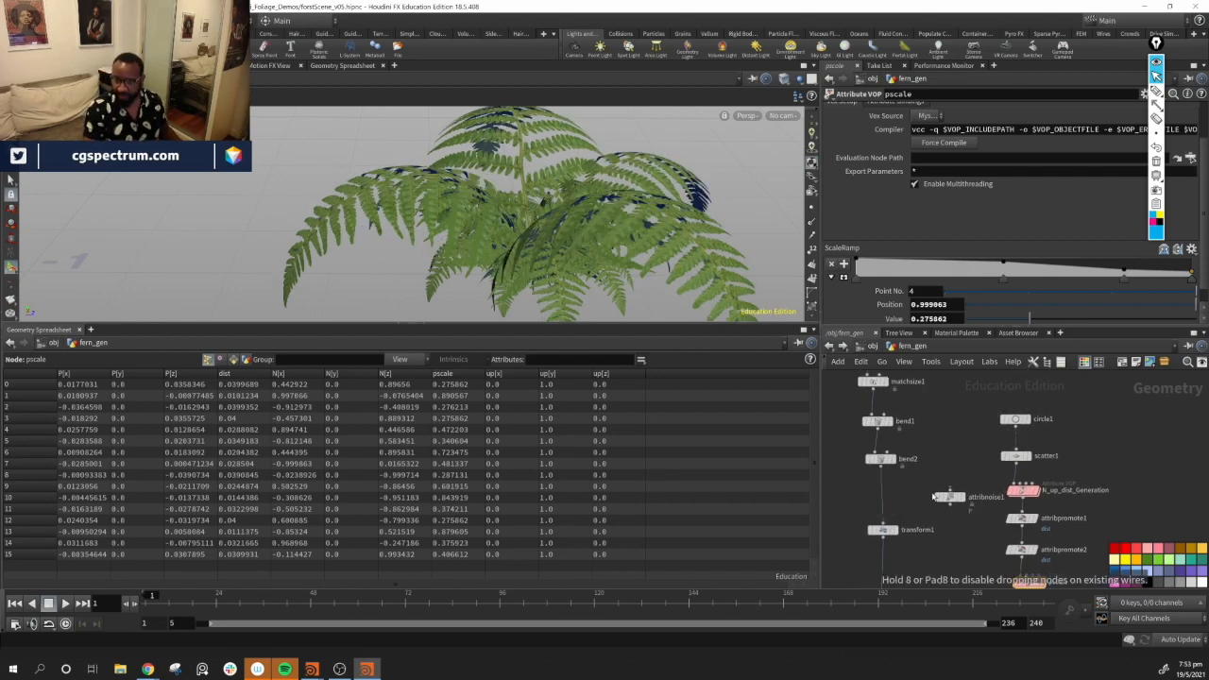
left_click_drag(874, 428, 871, 400)
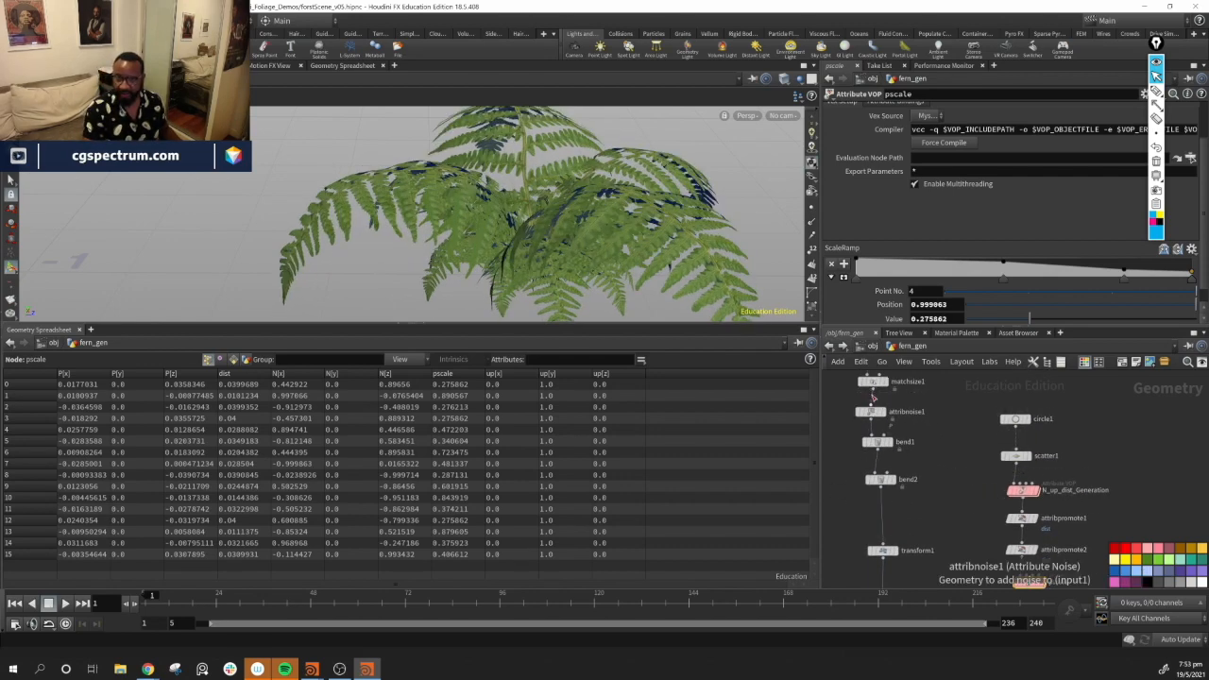
left_click_drag(515, 200, 653, 206, "alt")
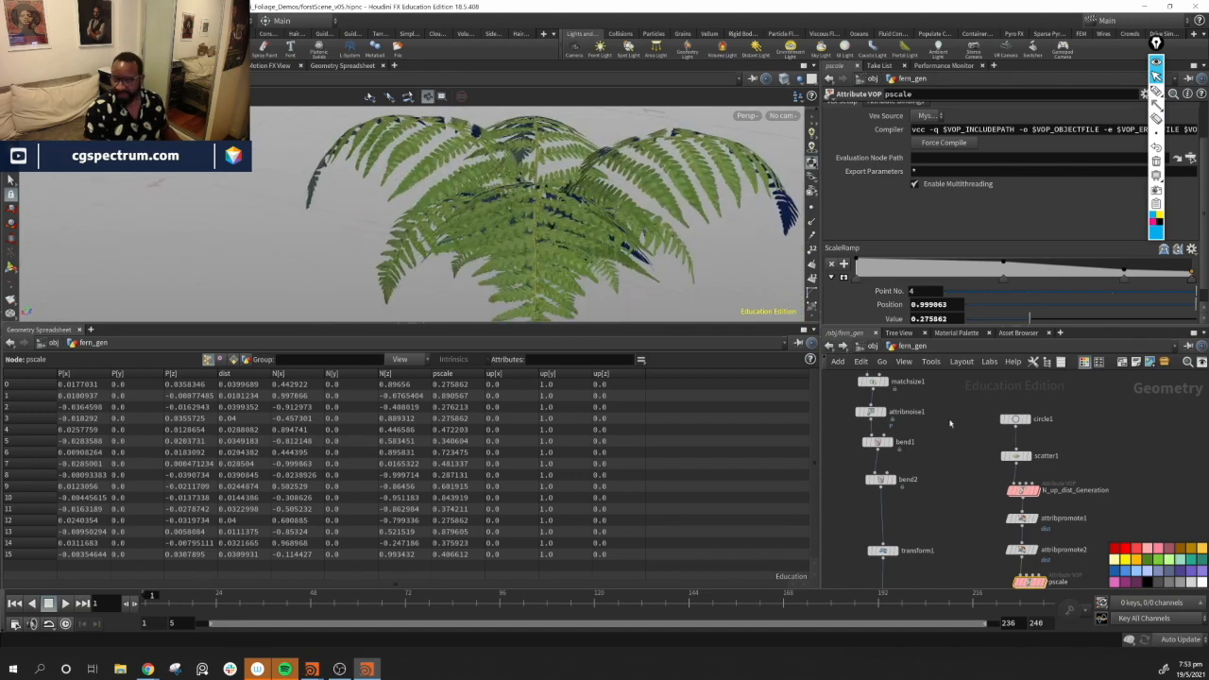
Examine the bend1 and bend2 deformations of the frond in the viewport
middle_click_drag(940, 466, 938, 471)
left_click_drag(872, 498, 871, 497)
left_click_drag(876, 450, 882, 504)
left_click(888, 448)
left_click(940, 500)
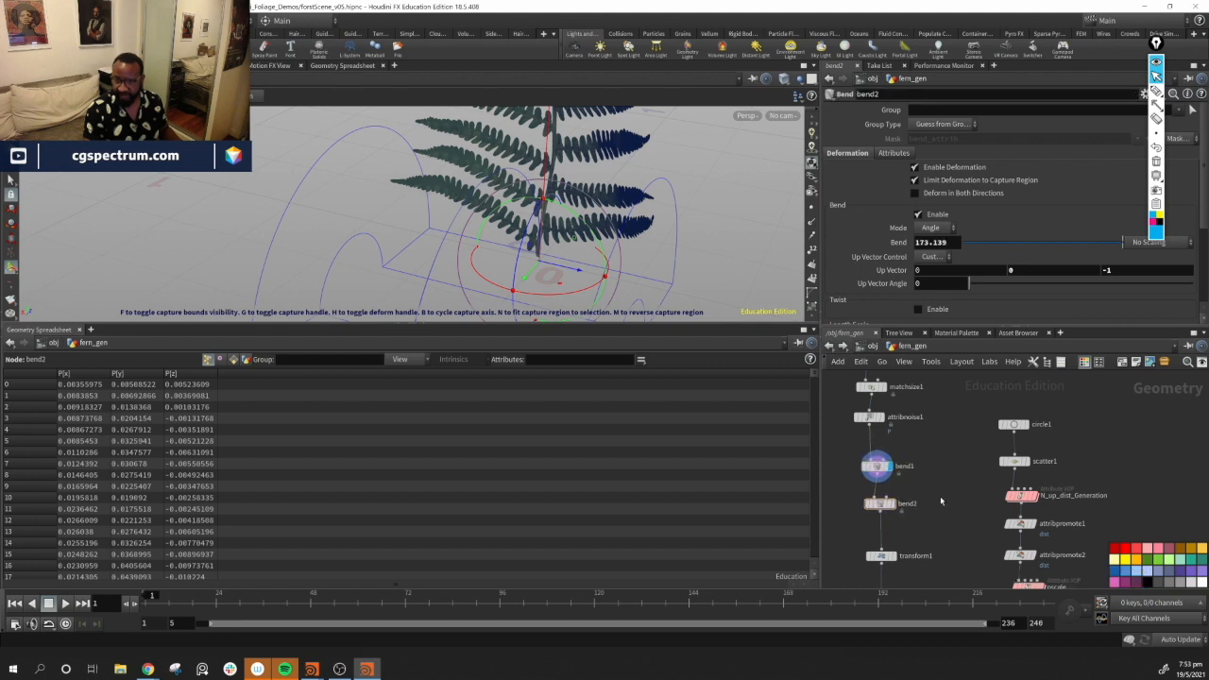
left_click(878, 467)
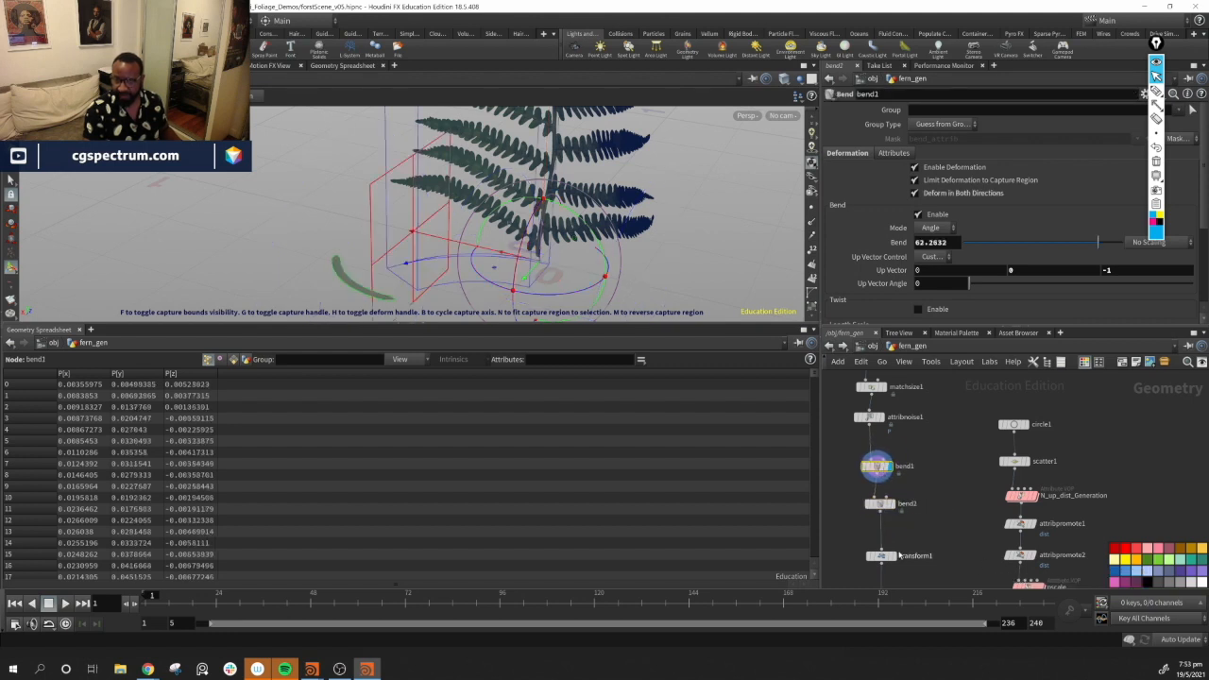
left_click_drag(936, 449, 835, 583)
left_click(961, 472)
left_click_drag(876, 470, 874, 448)
left_click_drag(886, 511, 886, 523)
left_click_drag(874, 446, 875, 482)
left_click_drag(578, 300, 618, 273, "alt")
Examine the transform1 node's rotation of the frond in the viewport
left_click(892, 556)
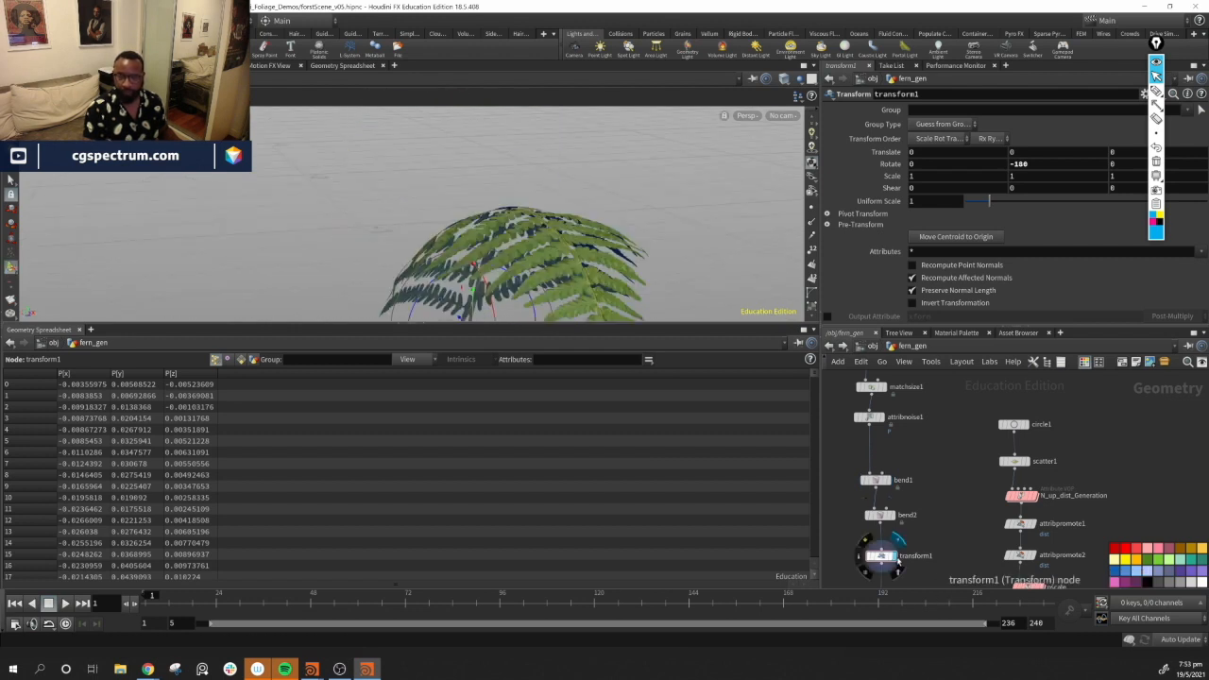
middle_click_drag(497, 235, 521, 148, "alt")
left_click_drag(521, 149, 634, 316, "alt")
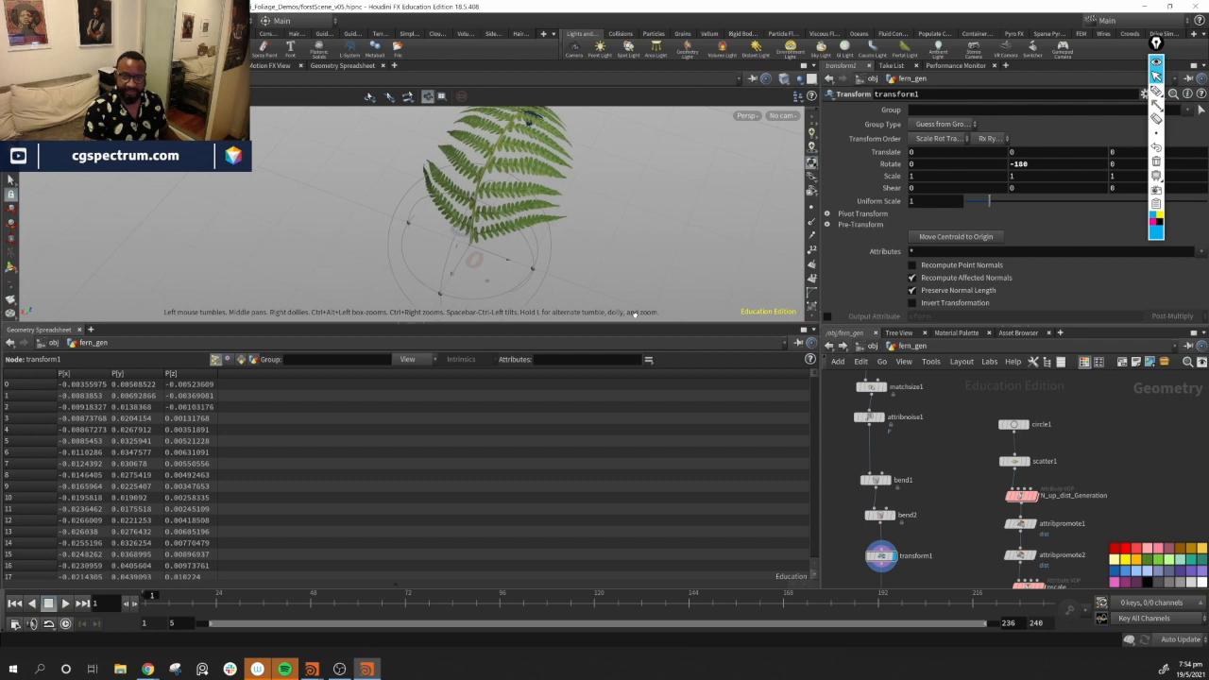
middle_click_drag(470, 246, 489, 219, "alt")
left_click_drag(490, 220, 686, 219, "alt")
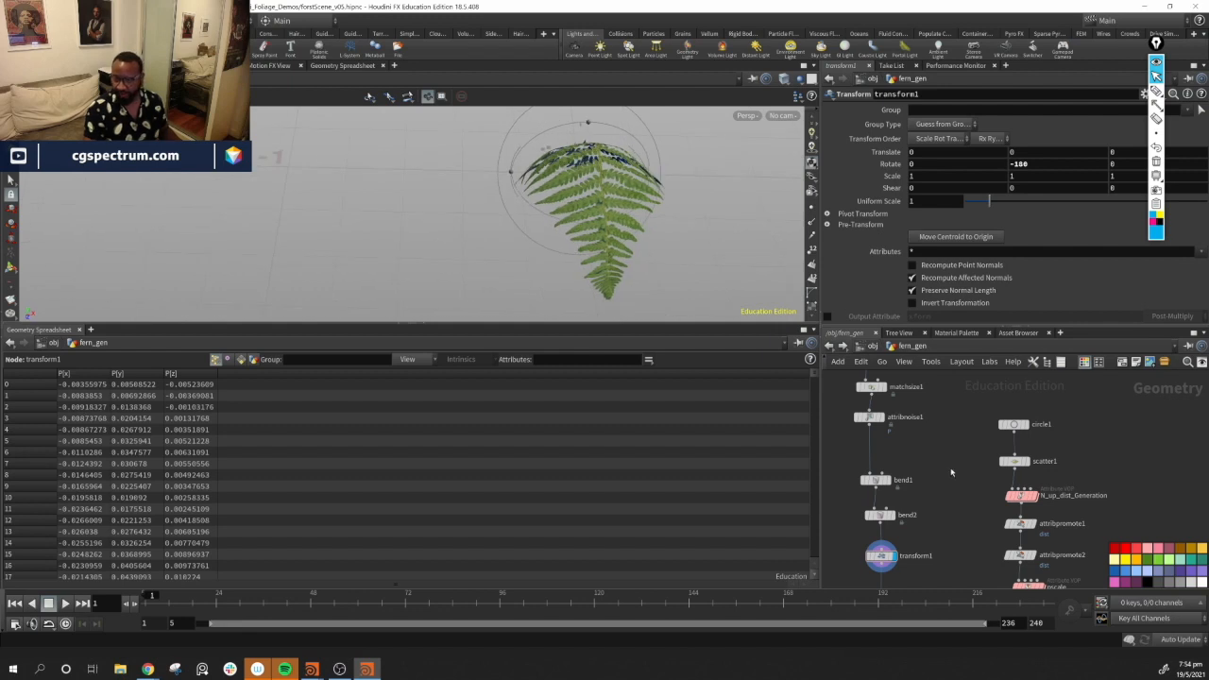
middle_click_drag(950, 471, 947, 484)
middle_click_drag(931, 558, 960, 555)
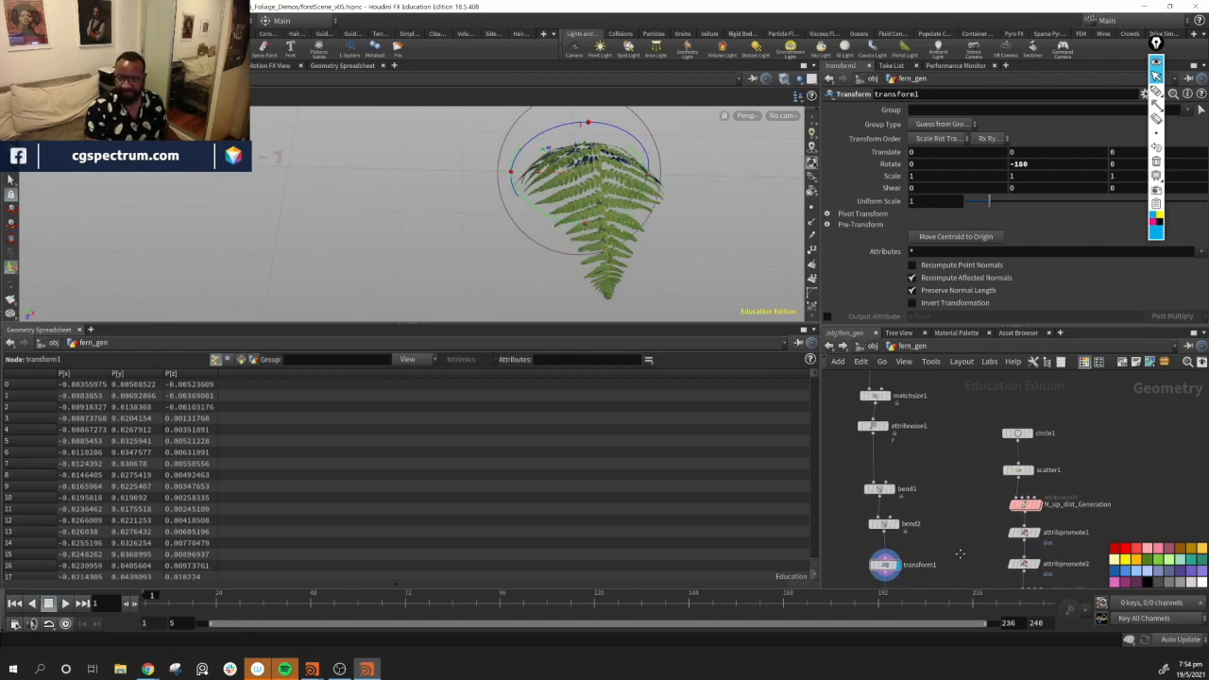
Delete the transform1 node and undo the deletion
left_click_drag(843, 569, 844, 572)
key("Delete")
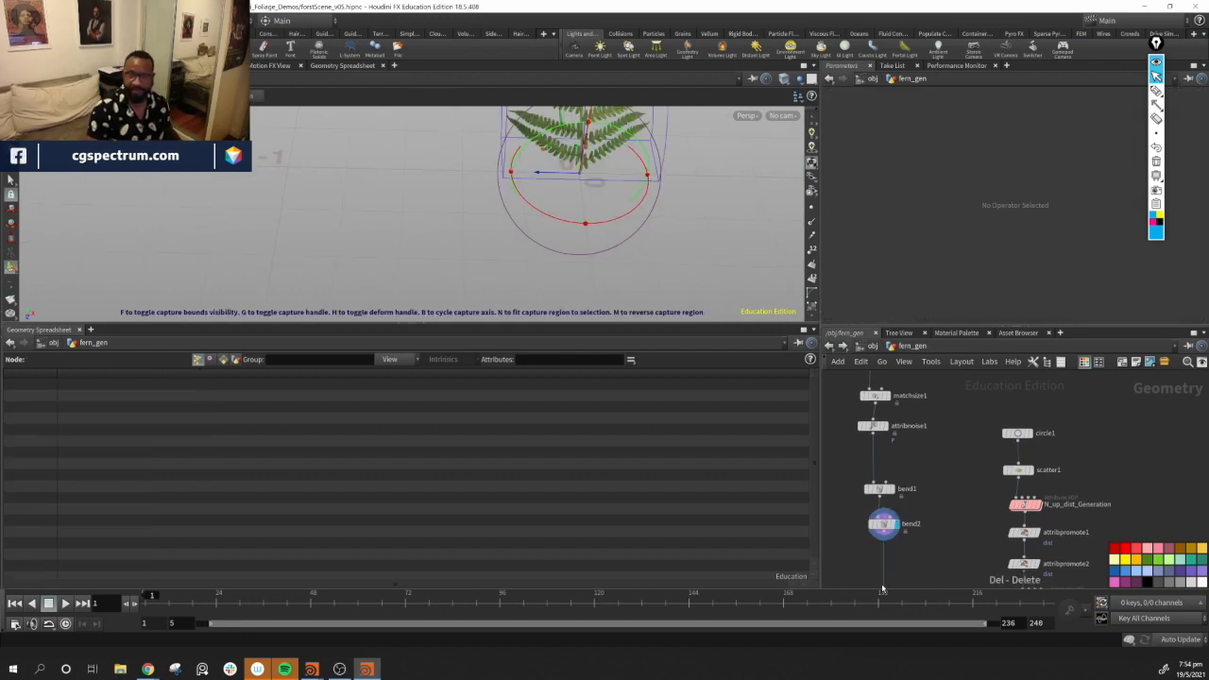
left_click(895, 485)
left_click_drag(635, 189, 689, 250, "alt")
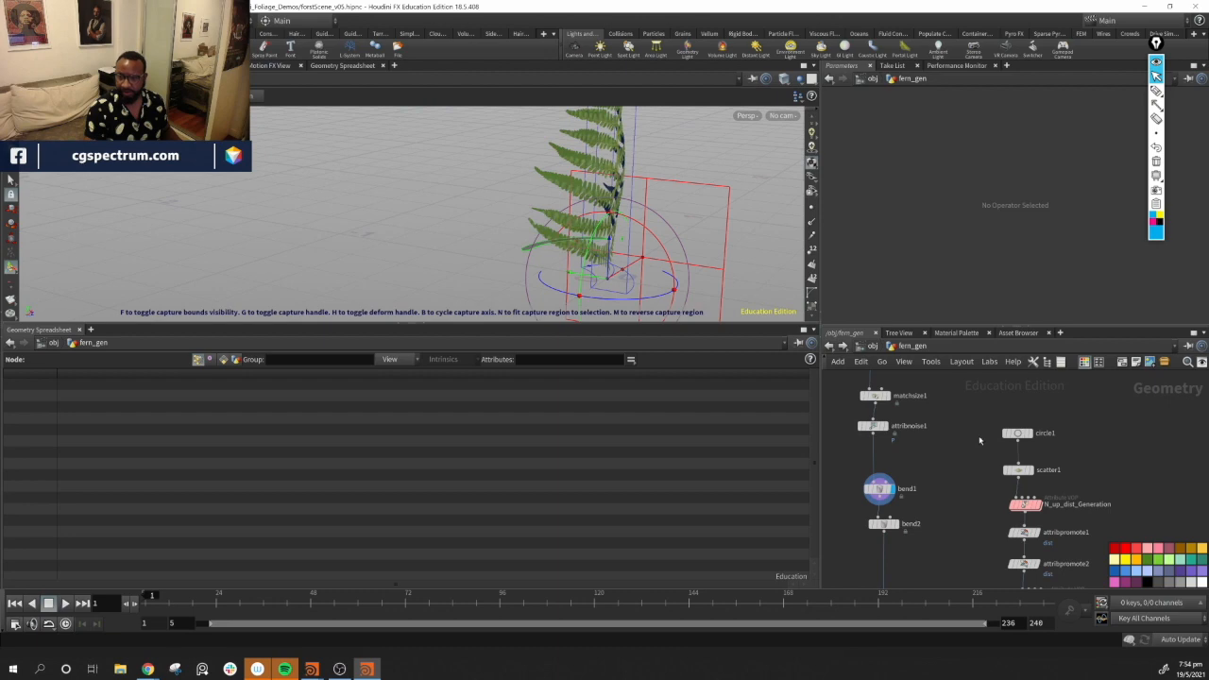
middle_click_drag(959, 434, 972, 479)
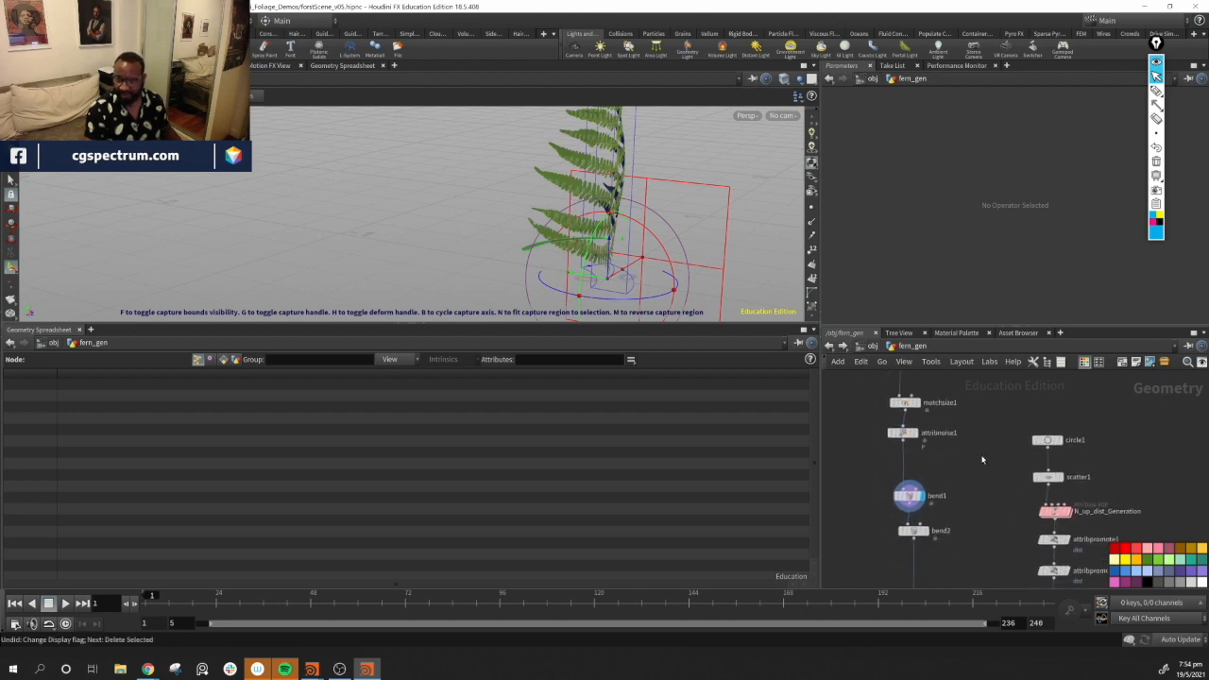
key("ctrl+z")
Insert the transform1 node between matchsize1 and attribnoise1 in the chain
left_click_drag(915, 571, 993, 445)
middle_click_drag(956, 425, 927, 501)
left_click_drag(879, 480, 880, 463)
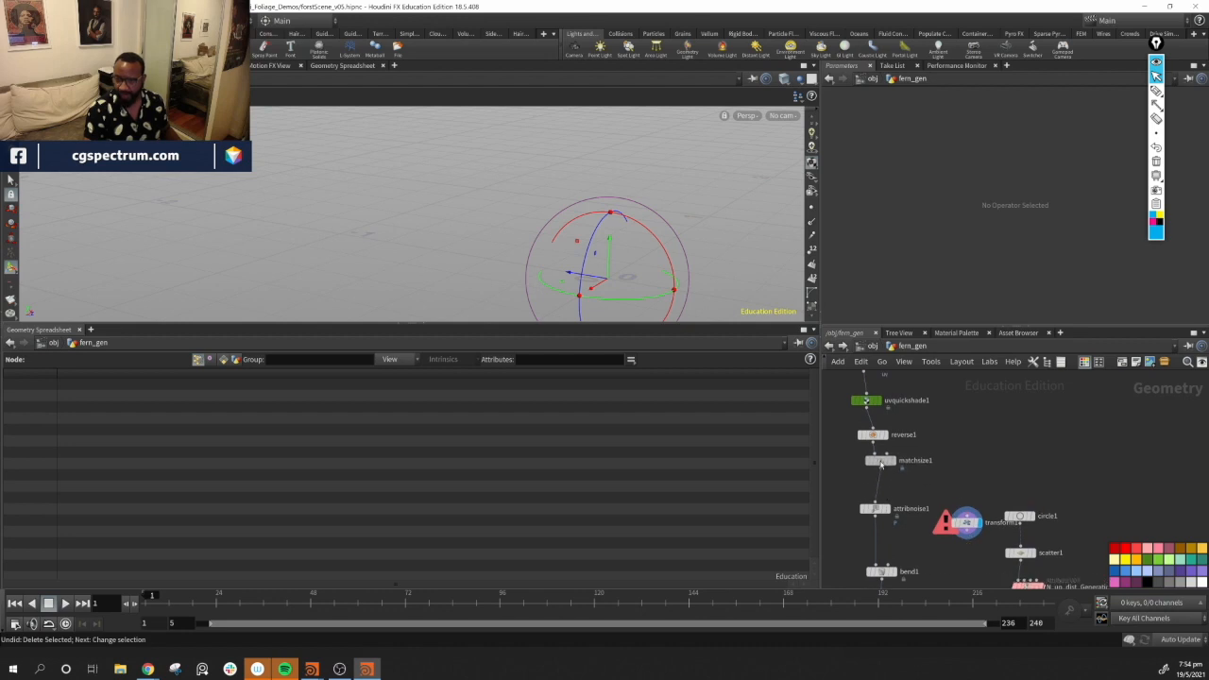
left_click_drag(966, 523, 879, 492)
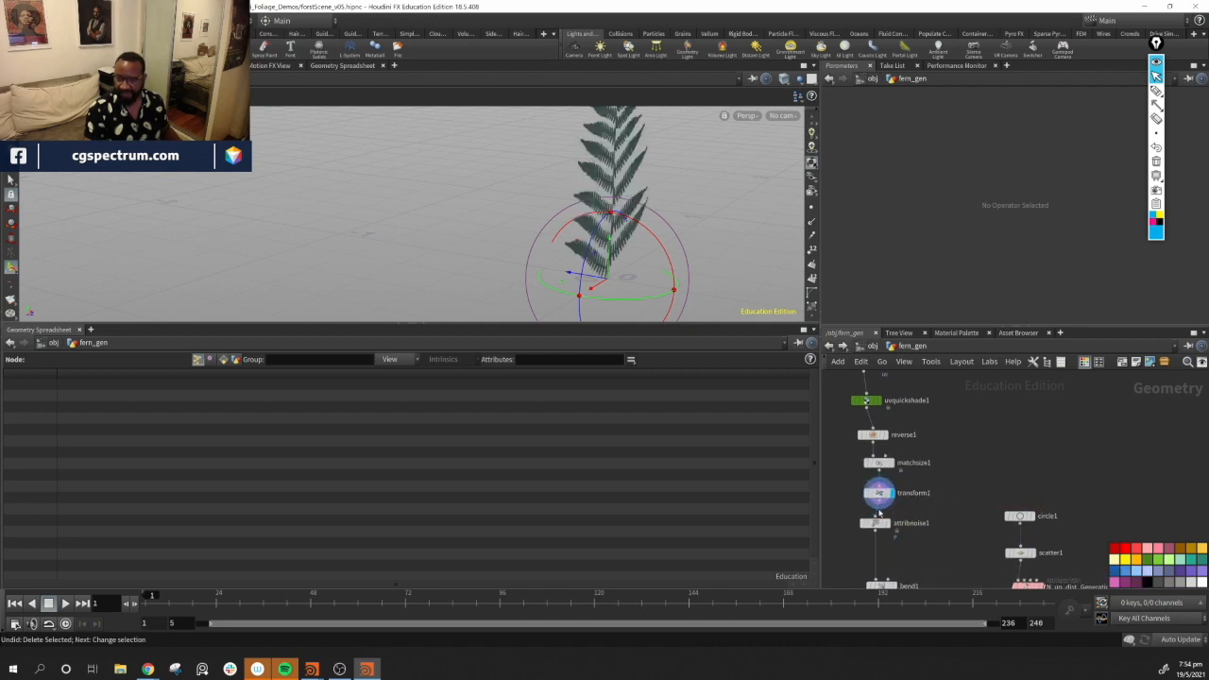
middle_click_drag(946, 530, 967, 455)
Set bend1's bend angle to about -52 degrees with its viewport handle
left_click(920, 511)
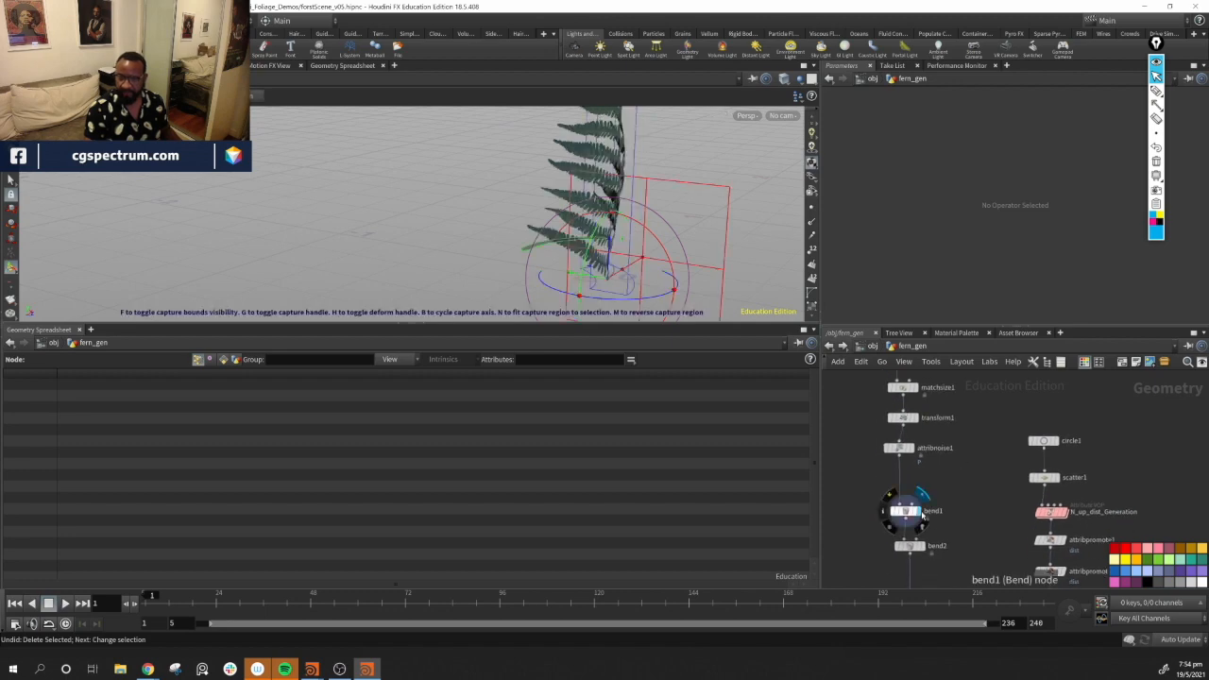
left_click_drag(617, 191, 731, 267, "alt")
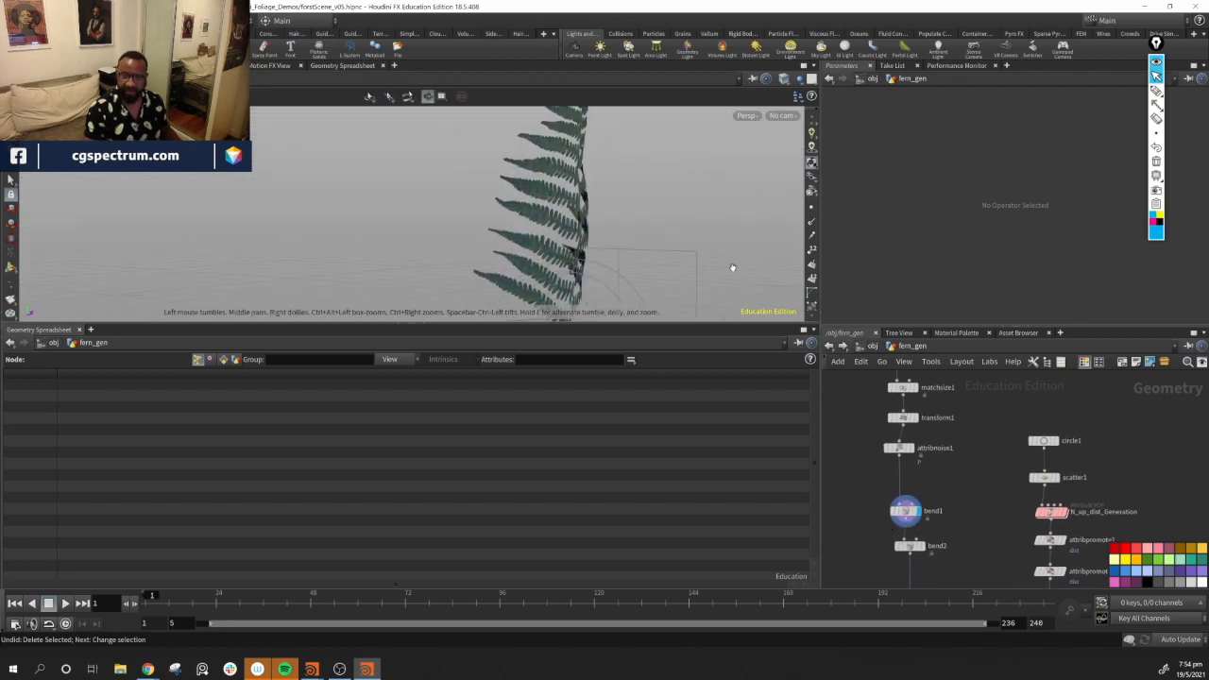
left_click(906, 511)
left_click_drag(496, 192, 616, 284, "alt")
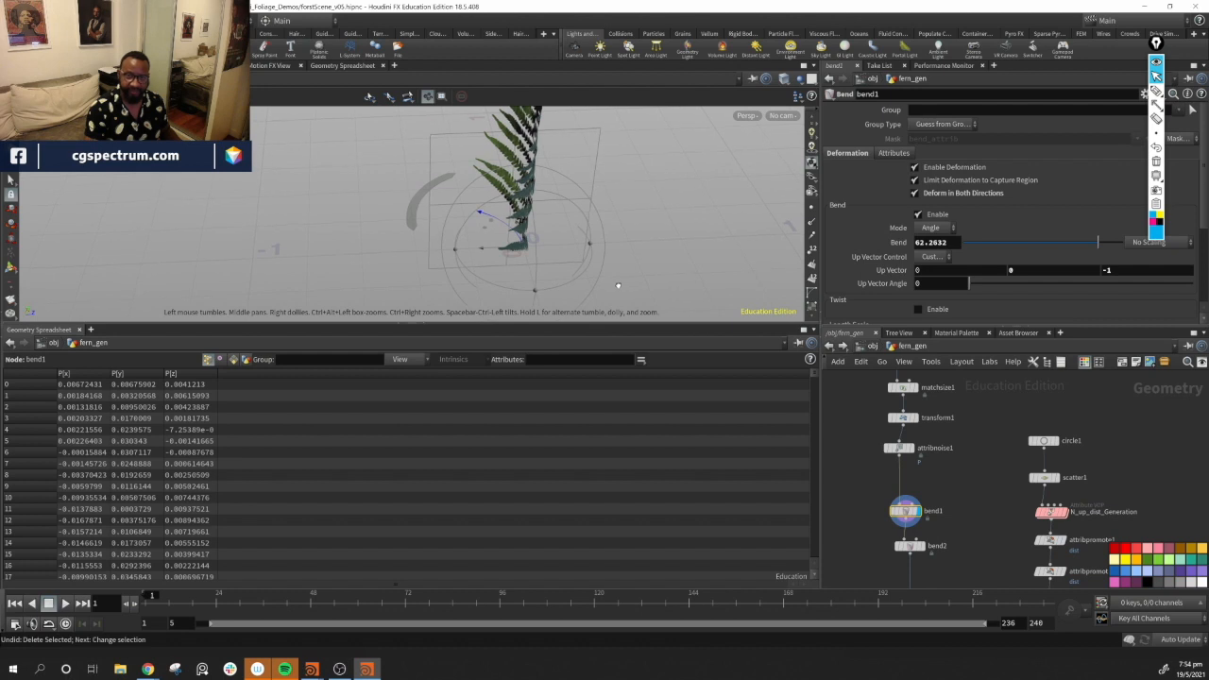
left_click_drag(416, 201, 661, 202)
left_click_drag(529, 193, 508, 235, "alt")
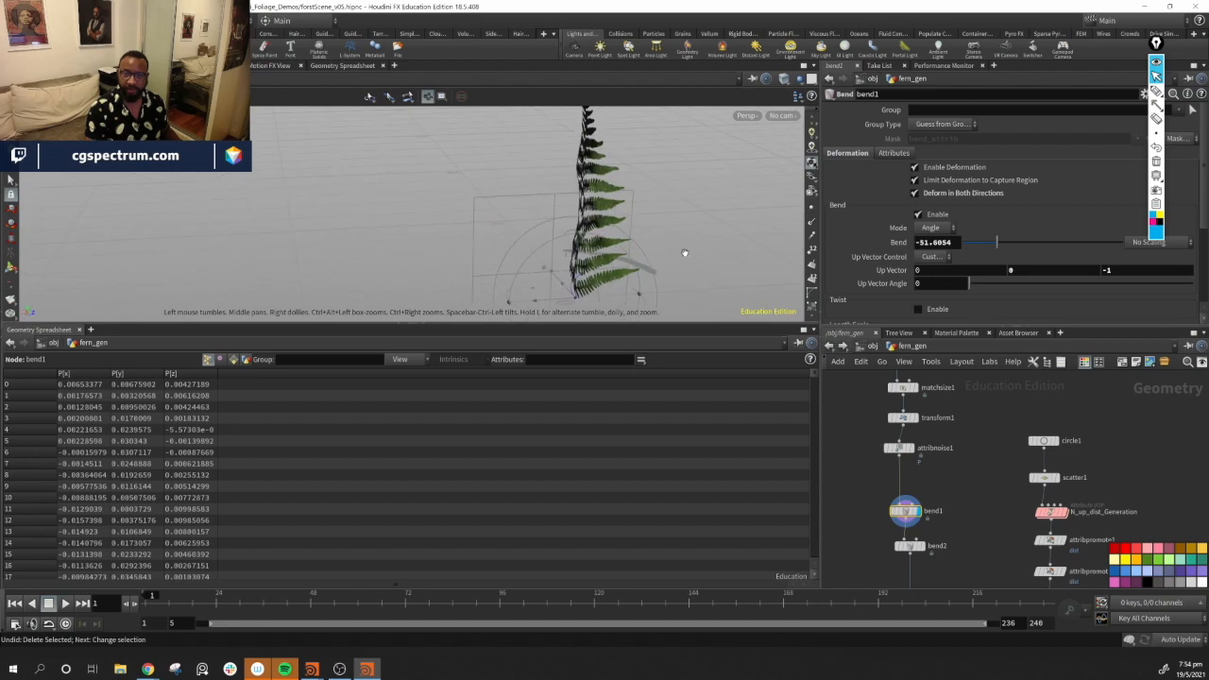
Adjust bend1's bend angle with its viewport handle and undo the last handle change
left_click_drag(652, 272, 630, 263)
left_click_drag(632, 268, 715, 307, "alt")
key("ctrl+z")
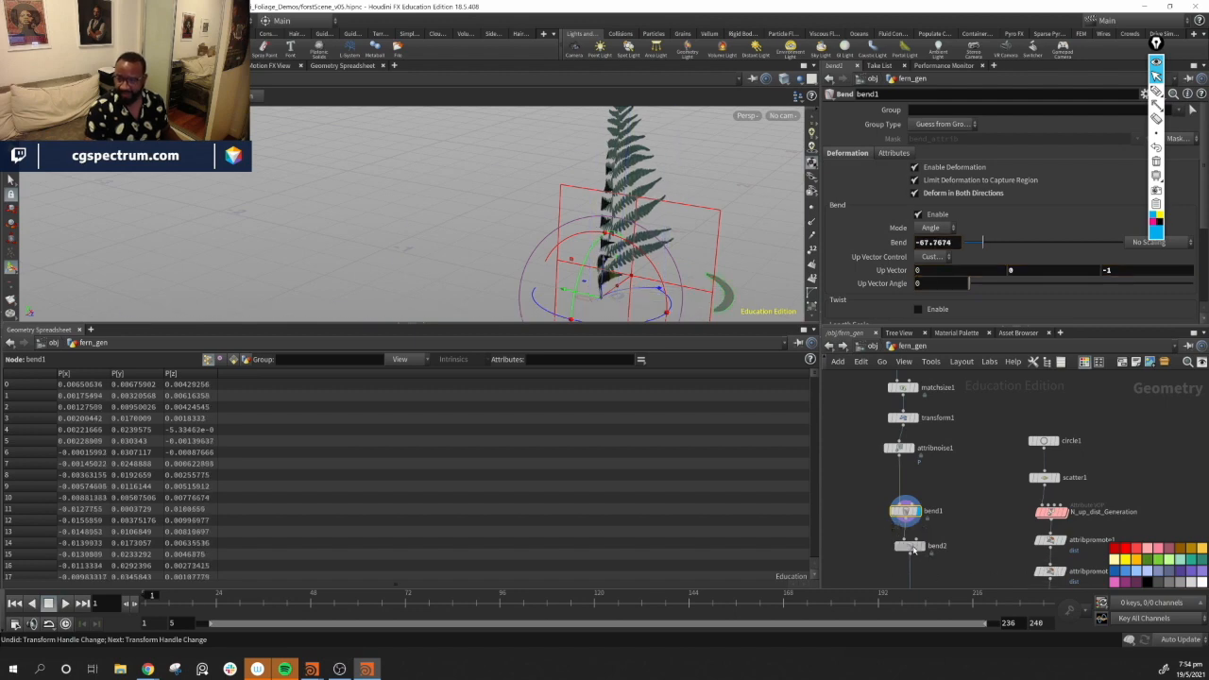
Select bend2 and bend the fronds outward to about -134 degrees with its viewport handle
left_click(914, 548)
left_click(924, 547)
left_click_drag(550, 250, 507, 219, "alt")
left_click_drag(429, 284, 666, 118)
middle_click_drag(689, 112, 607, 189, "alt")
left_click_drag(596, 147, 695, 445)
middle_click_drag(673, 241, 642, 170, "alt")
left_click_drag(659, 215, 633, 262)
middle_click_drag(938, 515, 953, 422)
left_click_drag(920, 418, 920, 385)
left_click_drag(924, 455, 924, 473)
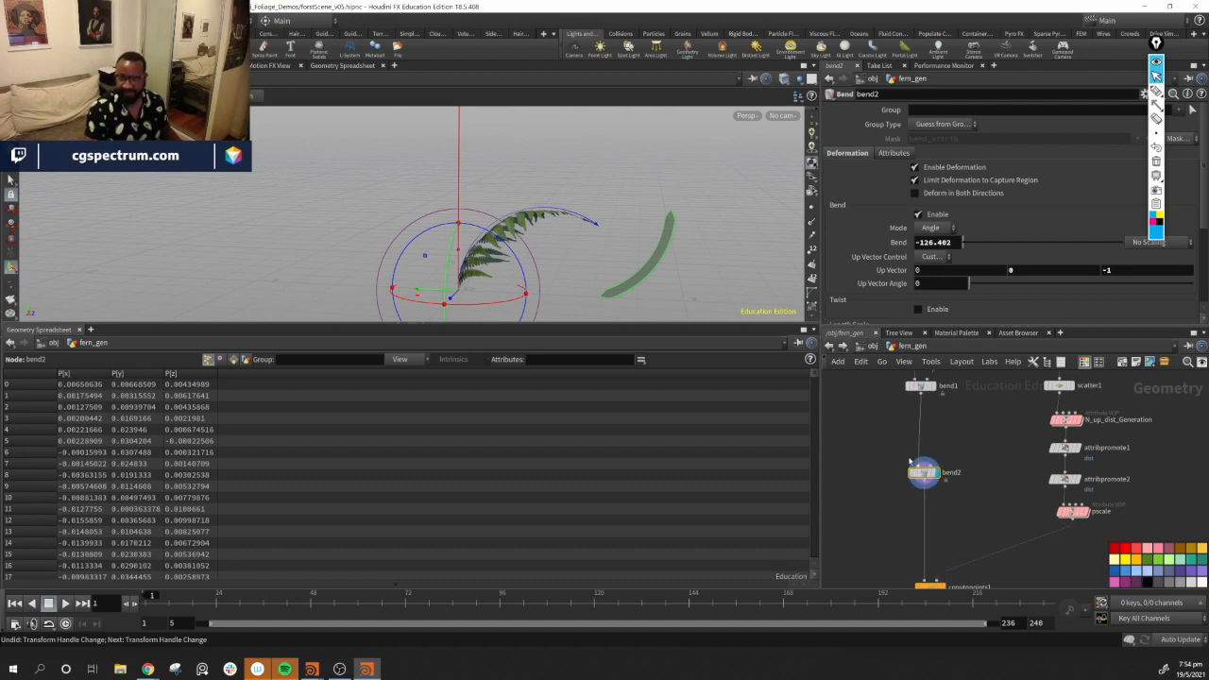
left_click_drag(671, 240, 675, 252)
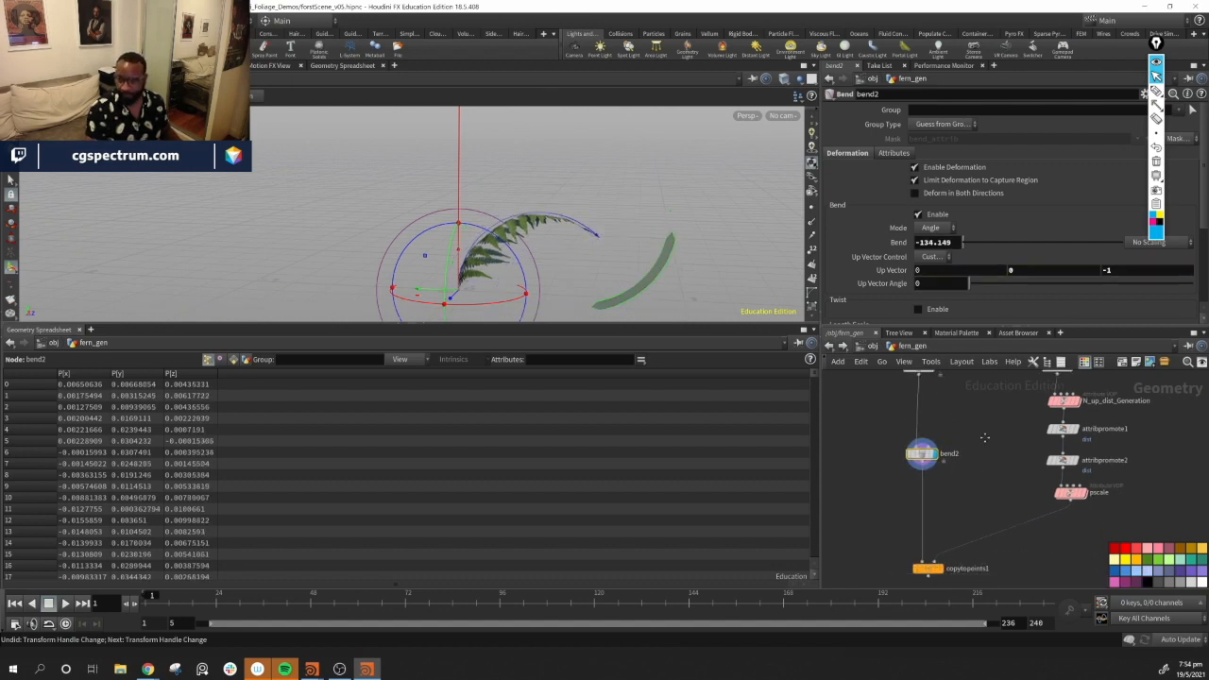
Inspect the bent clump from several angles and readjust bend2's bend angle to about -134 degrees
middle_click_drag(952, 582, 951, 522)
left_click(942, 529)
left_click_drag(567, 244, 628, 263, "alt")
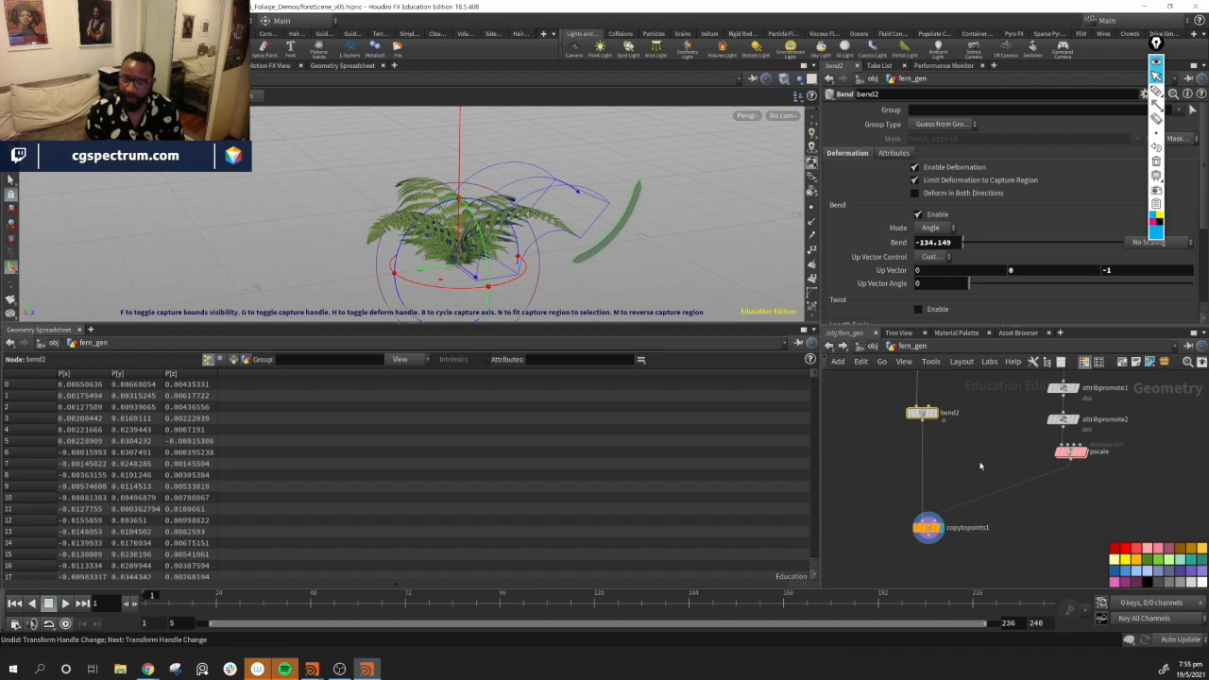
left_click_drag(923, 416, 920, 454)
left_click_drag(652, 266, 488, 254, "alt")
mouse_move(608, 242)
left_mouse_down()
mouse_move(593, 231)
mouse_move(566, 239)
mouse_move(619, 251)
left_mouse_up()
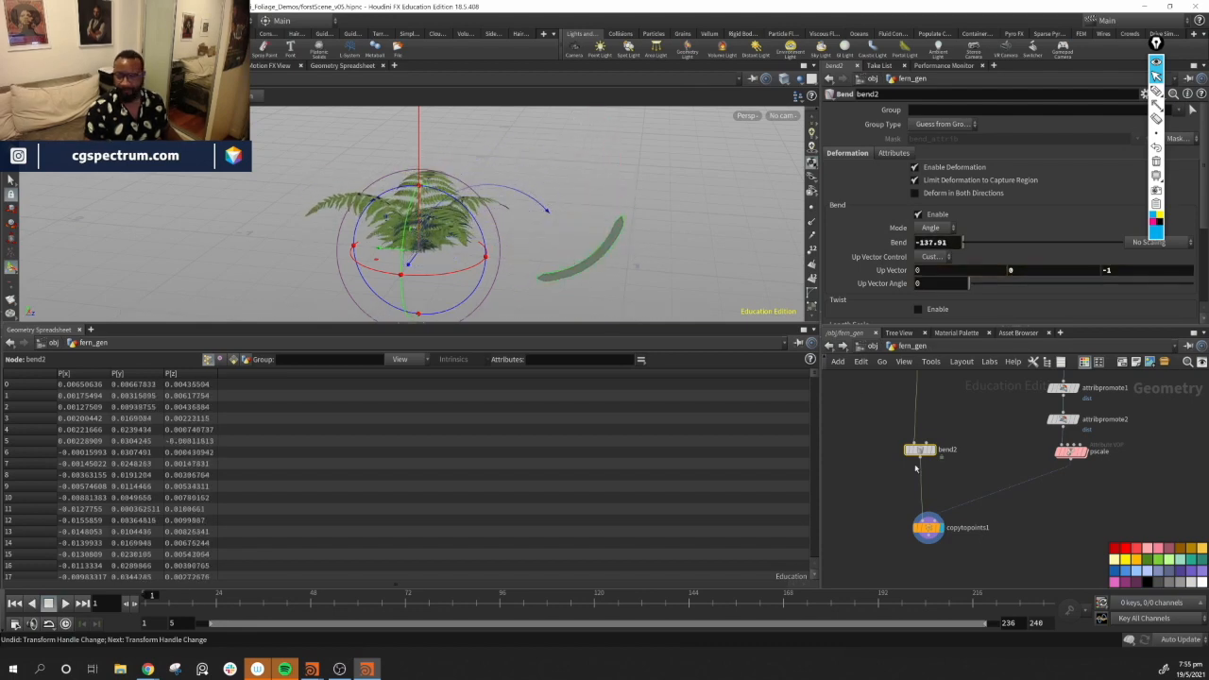
left_click_drag(444, 283, 437, 120, "alt")
middle_click_drag(439, 125, 458, 295, "alt")
left_click_drag(535, 227, 577, 148, "alt")
left_click_drag(637, 237, 558, 235, "alt")
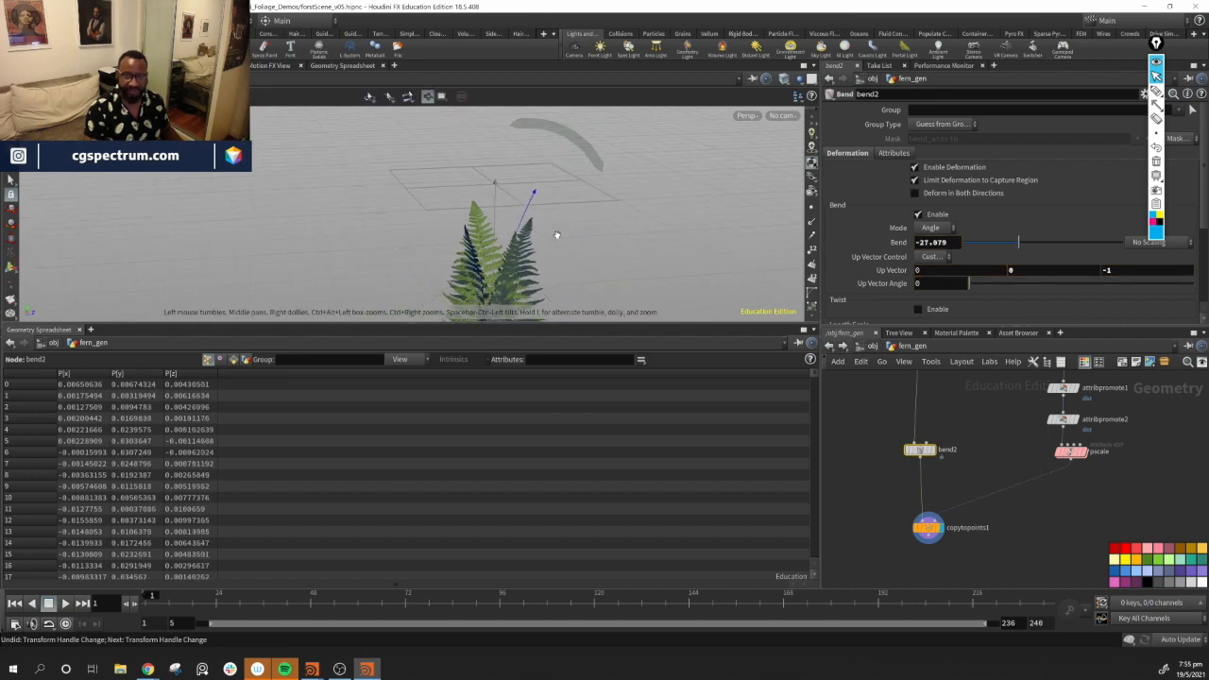
middle_click_drag(559, 235, 521, 253, "alt")
middle_click_drag(698, 261, 710, 208, "alt")
left_click_drag(566, 126, 776, 583)
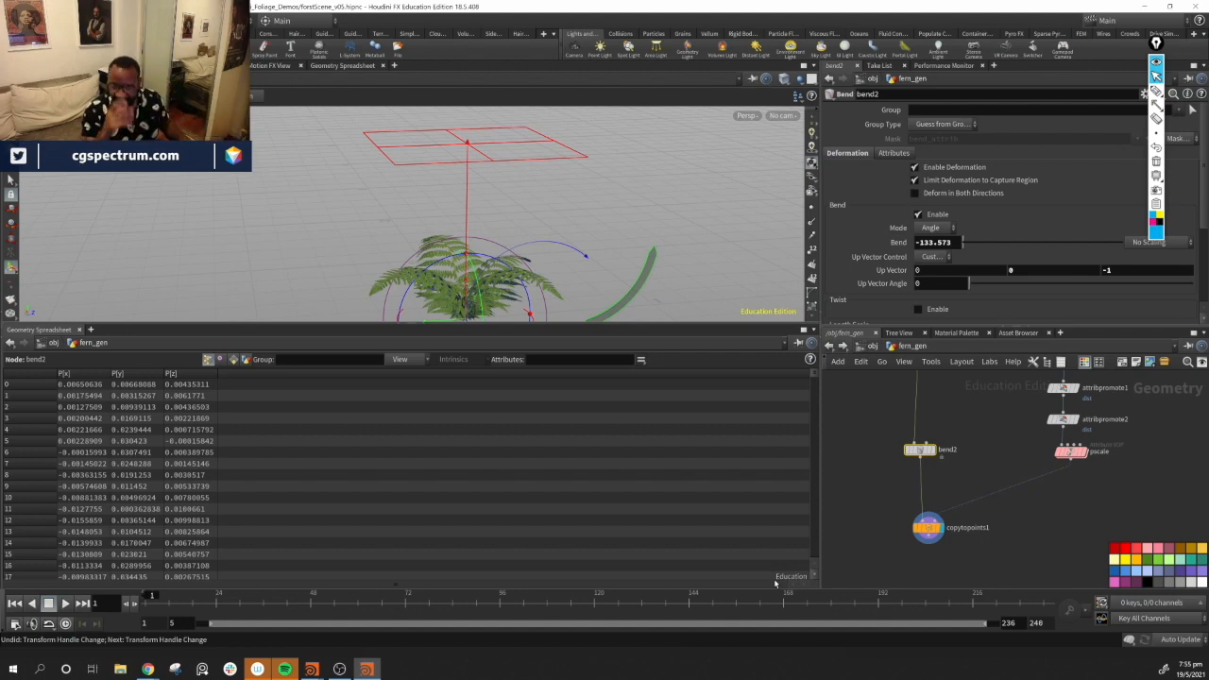
Survey the node network and the bent fern clump in the viewport
mouse_move(927, 460)
left_mouse_down()
mouse_move(928, 442)
mouse_move(926, 457)
left_mouse_up()
left_click_drag(929, 532, 1008, 544)
scroll(1131, 464, "down", 3)
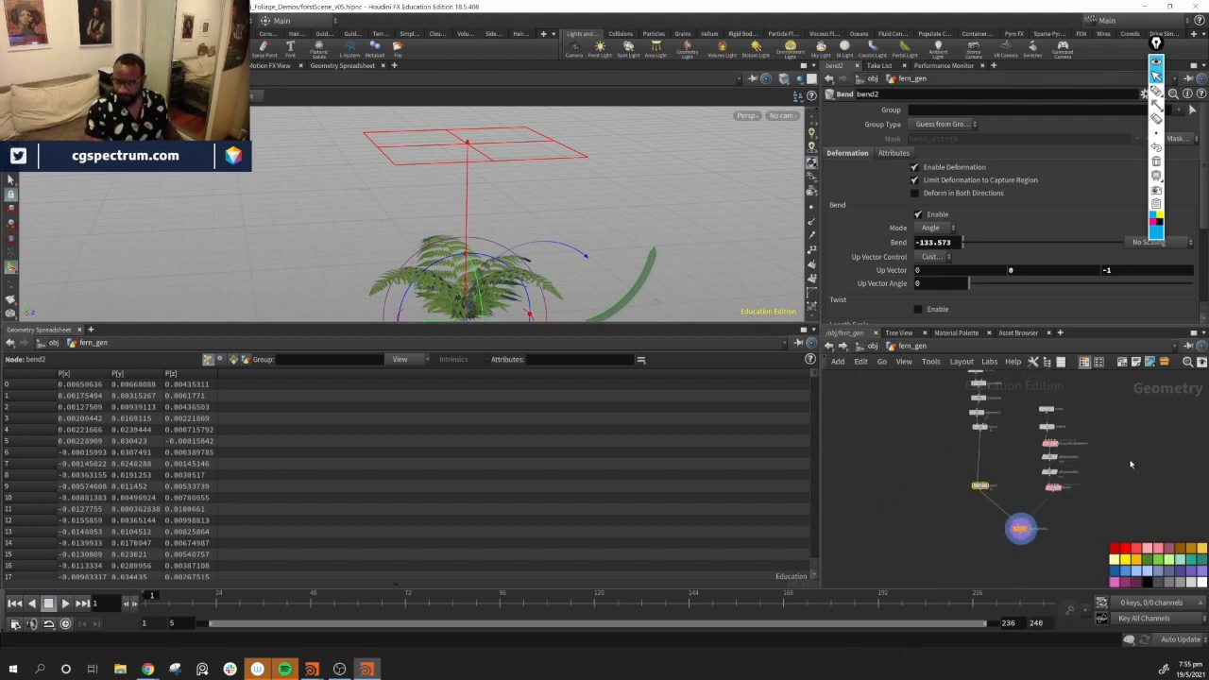
scroll(1001, 458, "down", 3)
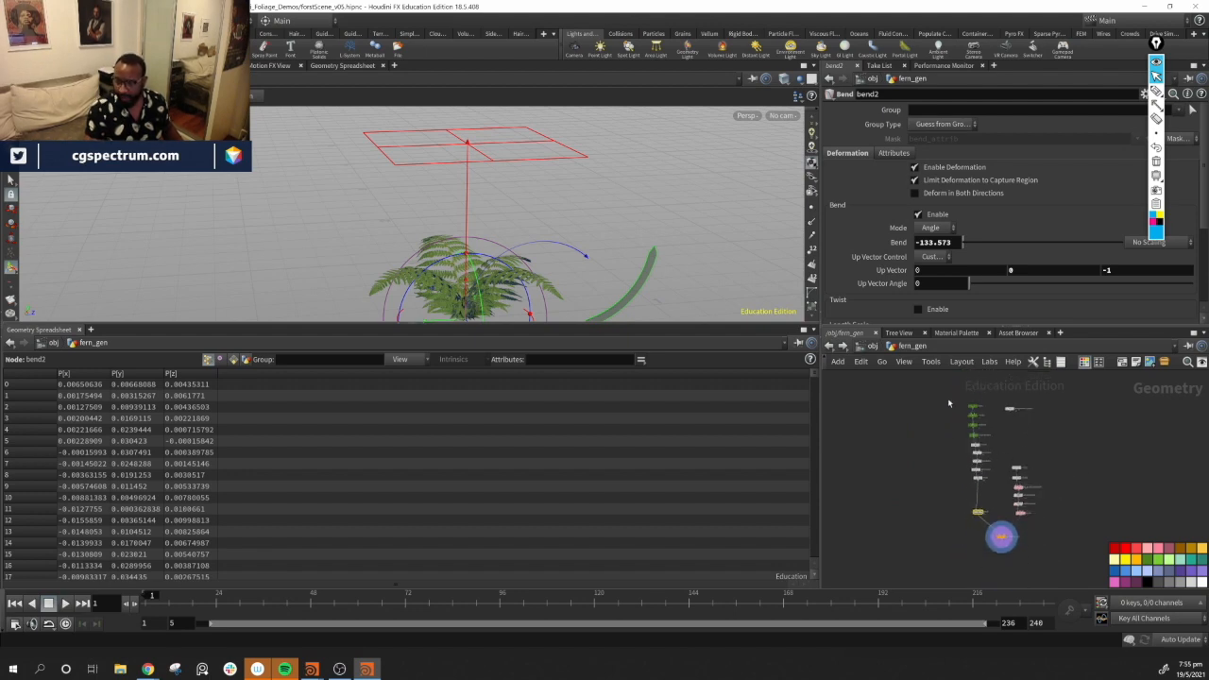
left_click_drag(1000, 536, 994, 523)
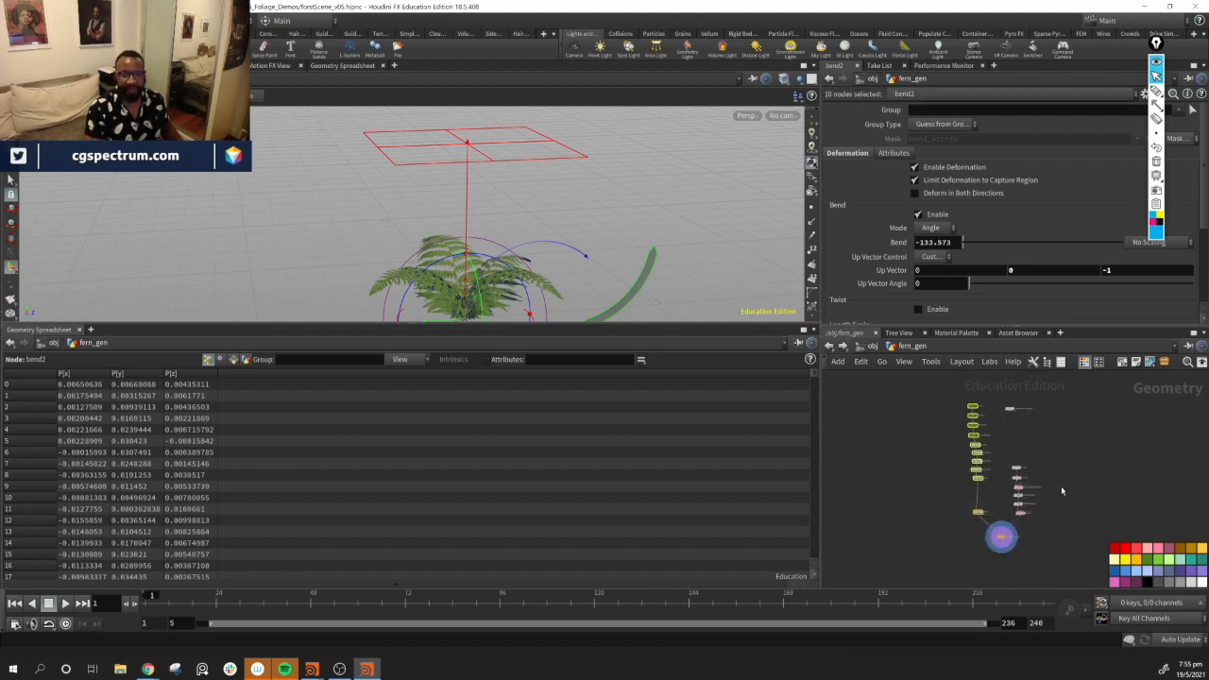
scroll(1058, 489, "up", 3)
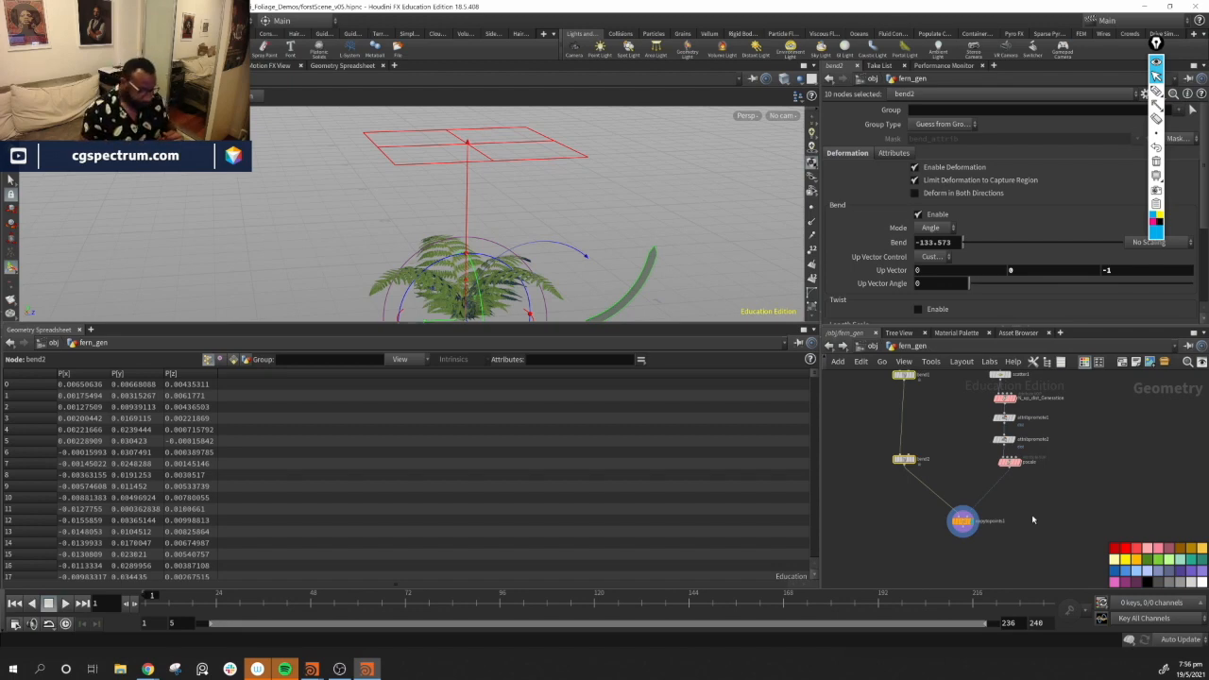
middle_click_drag(1081, 474, 1074, 521)
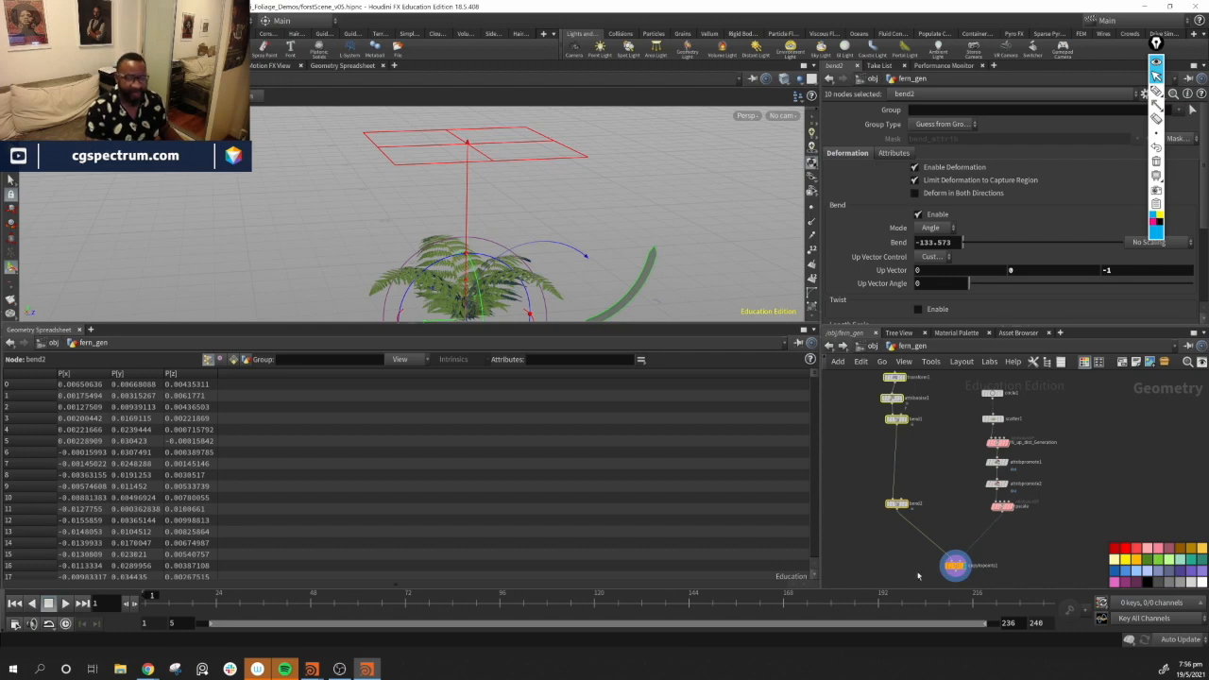
left_click_drag(557, 217, 558, 268)
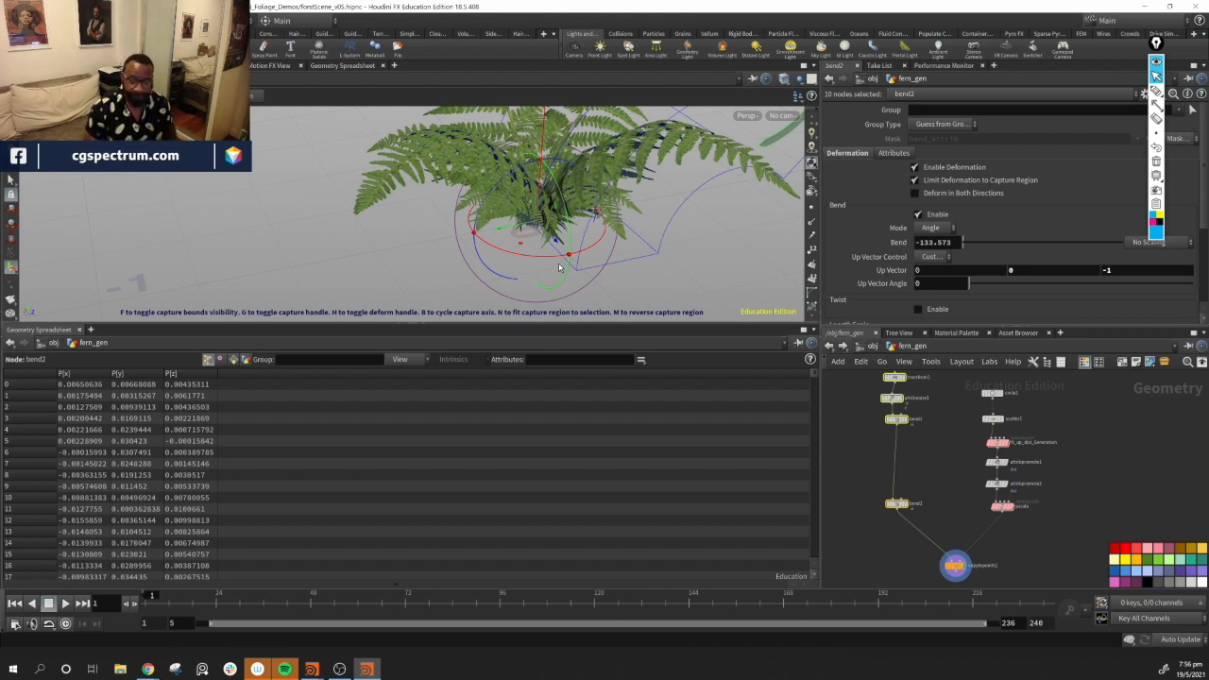
middle_click_drag(1121, 526, 1072, 433)
left_click_drag(905, 479, 847, 464)
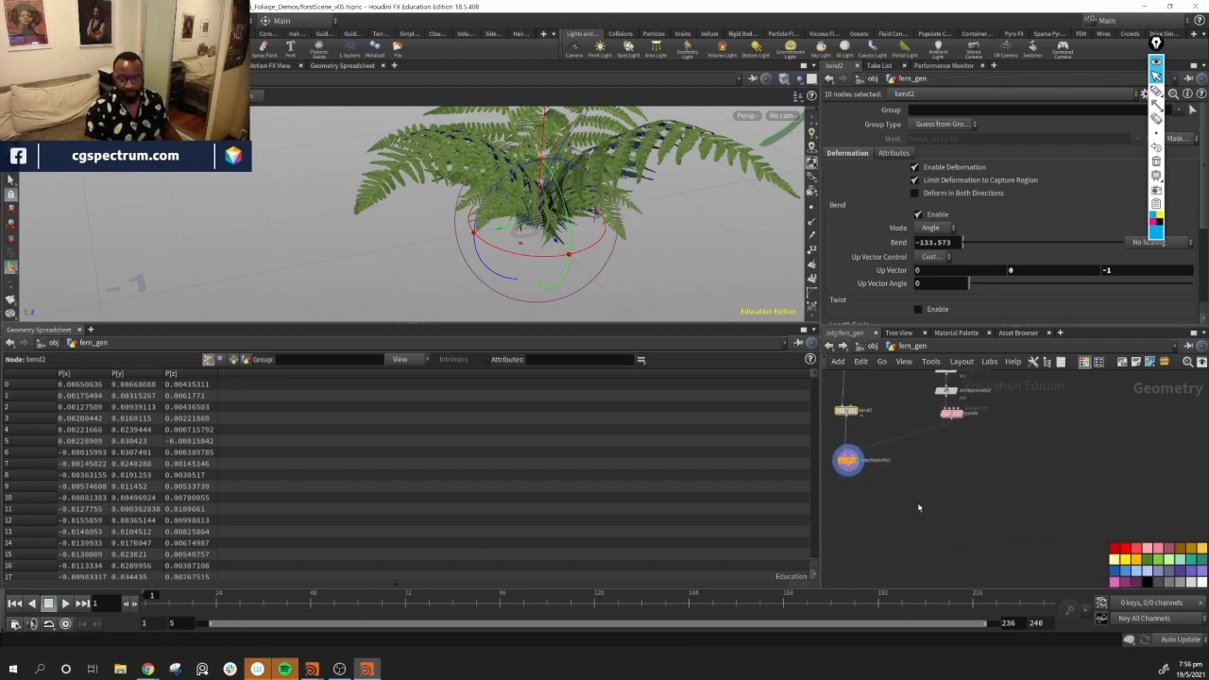
middle_click_drag(856, 387, 885, 419)
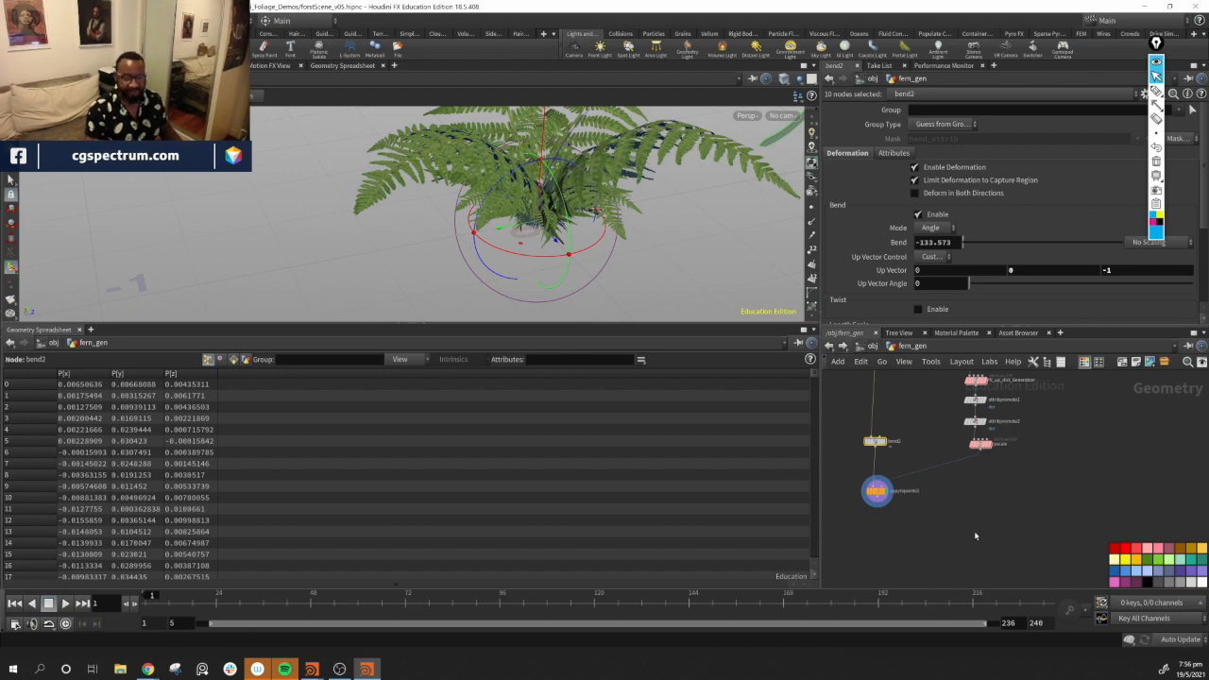
middle_click_drag(982, 541, 991, 602)
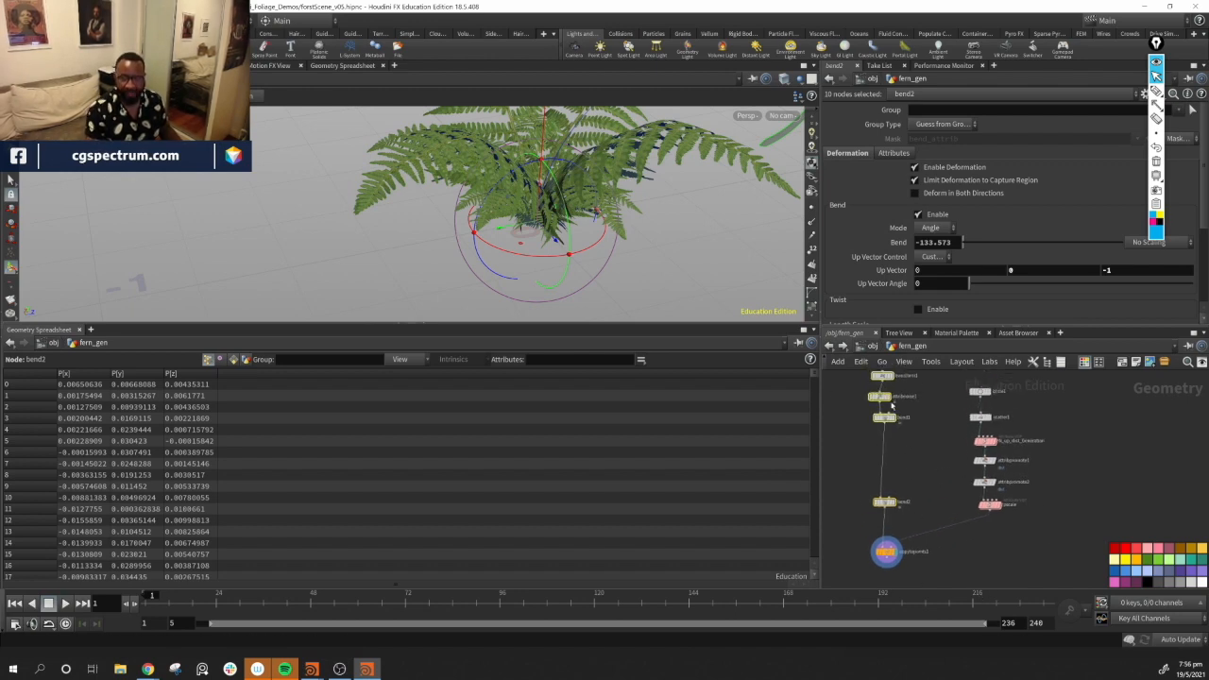
middle_click_drag(917, 511, 932, 475)
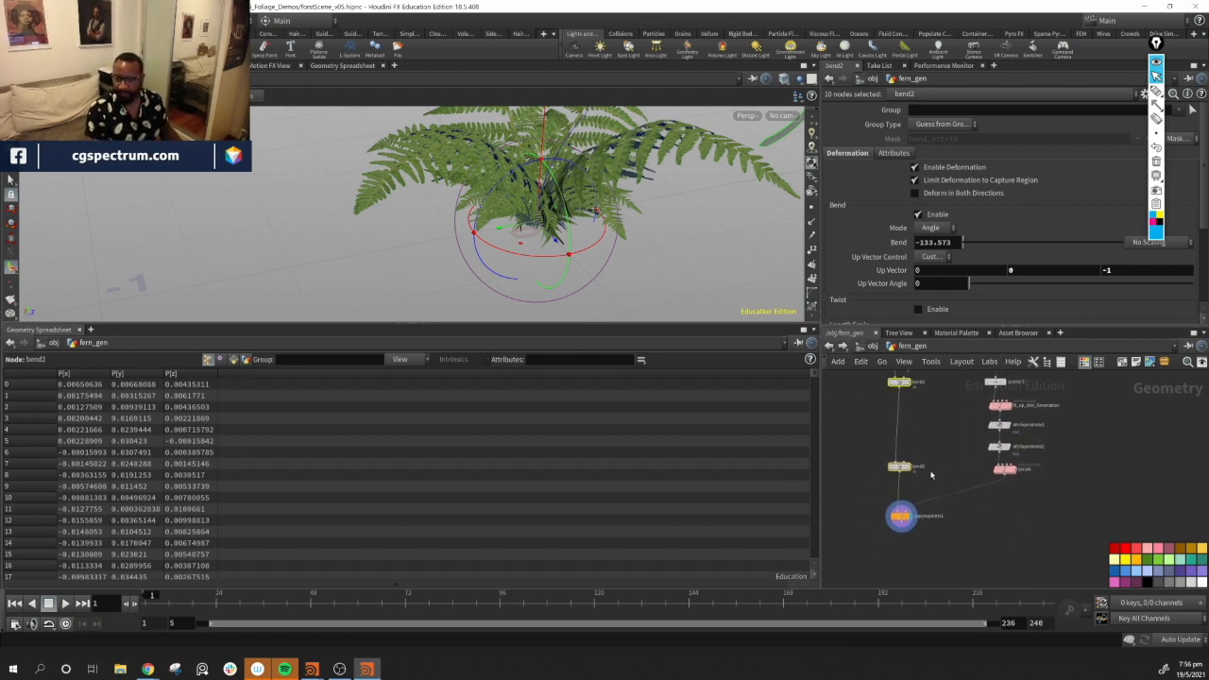
Add a For-Each Point loop next to copytopoints1 in the network
left_click(900, 515)
key("Tab")
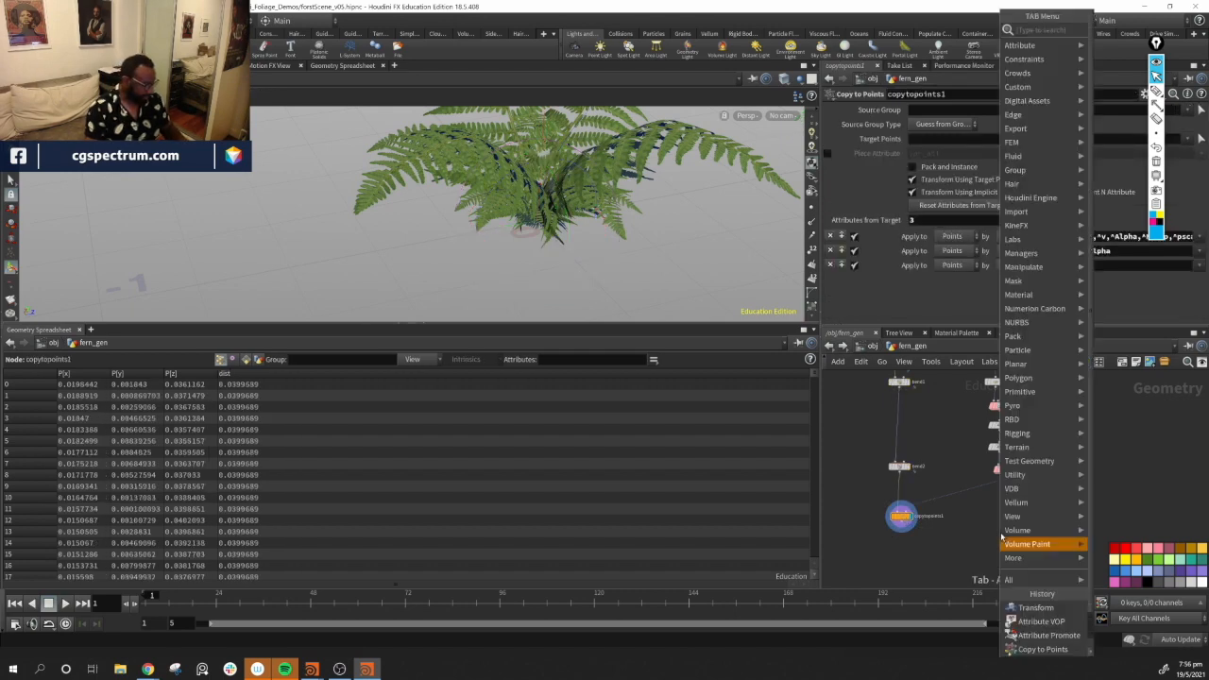
type("for")
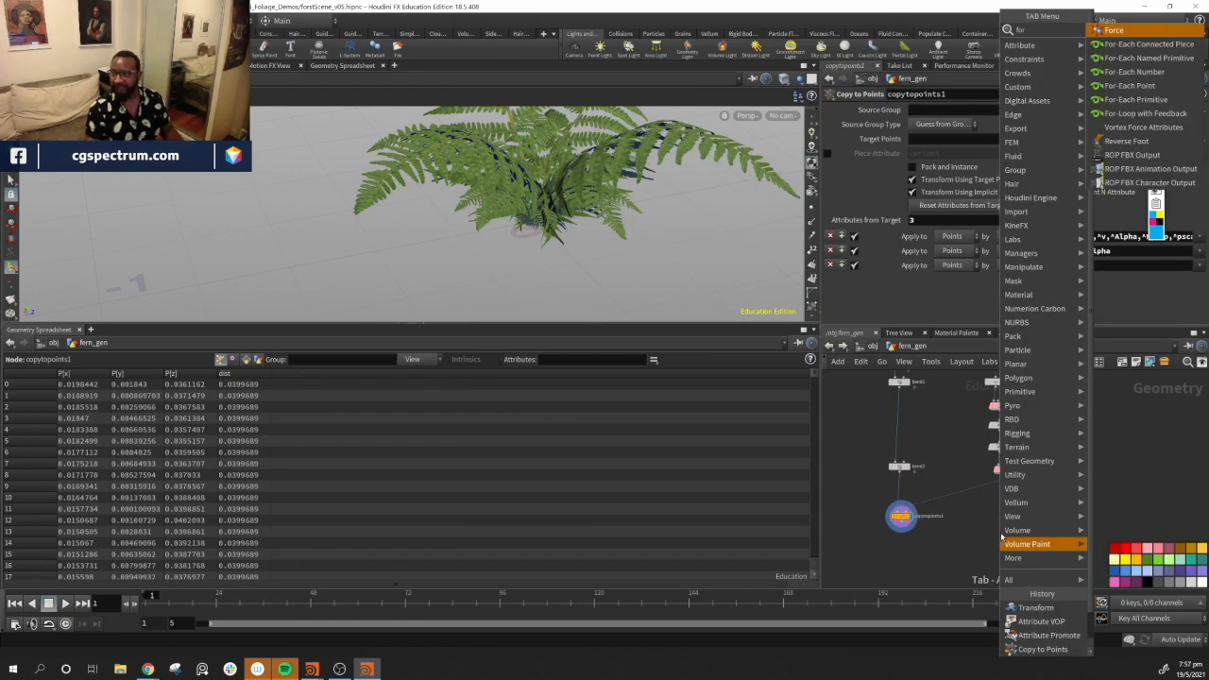
key("Down")
key("Down")
key("Down")
key("Down")
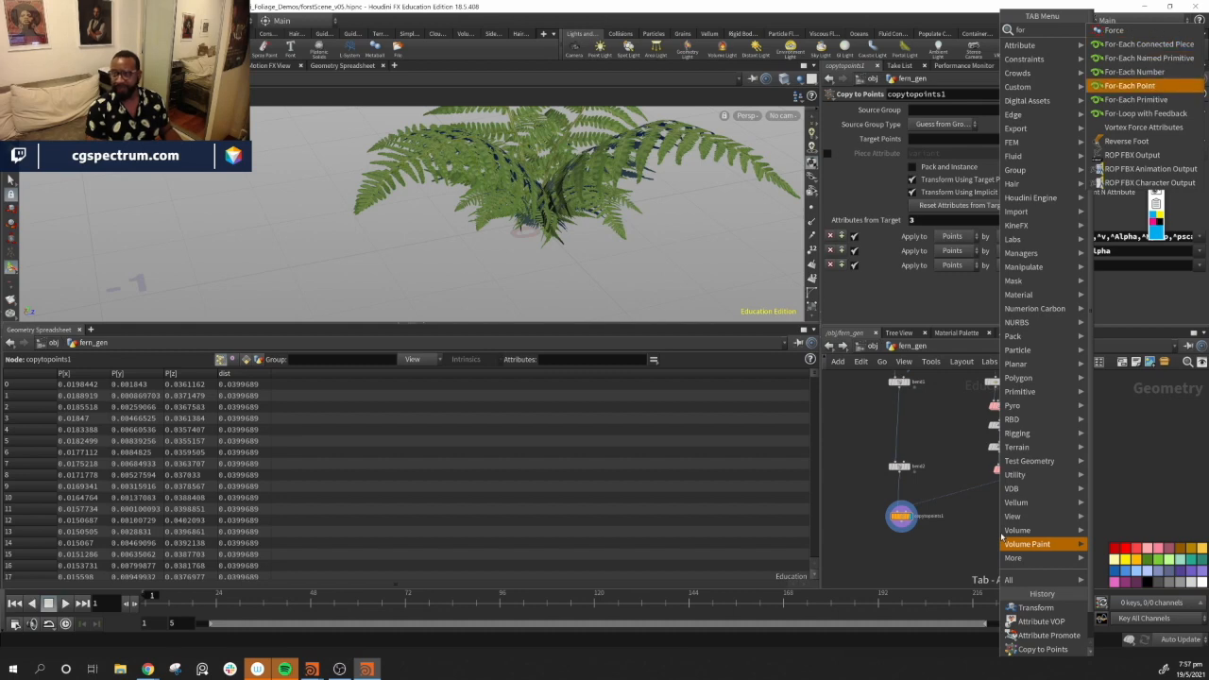
key("Return")
left_click(998, 526)
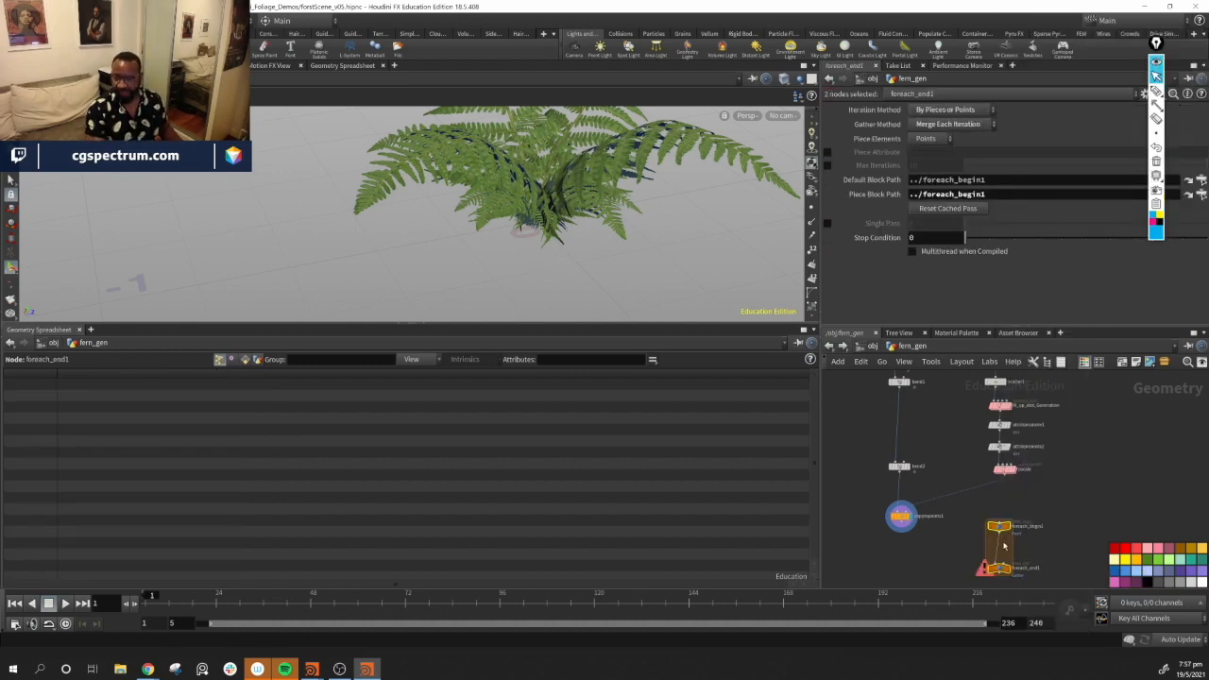
Wire copytopoints1 inside the for-each loop, between foreach_begin1 and foreach_end1
middle_click_drag(1002, 543, 1018, 523)
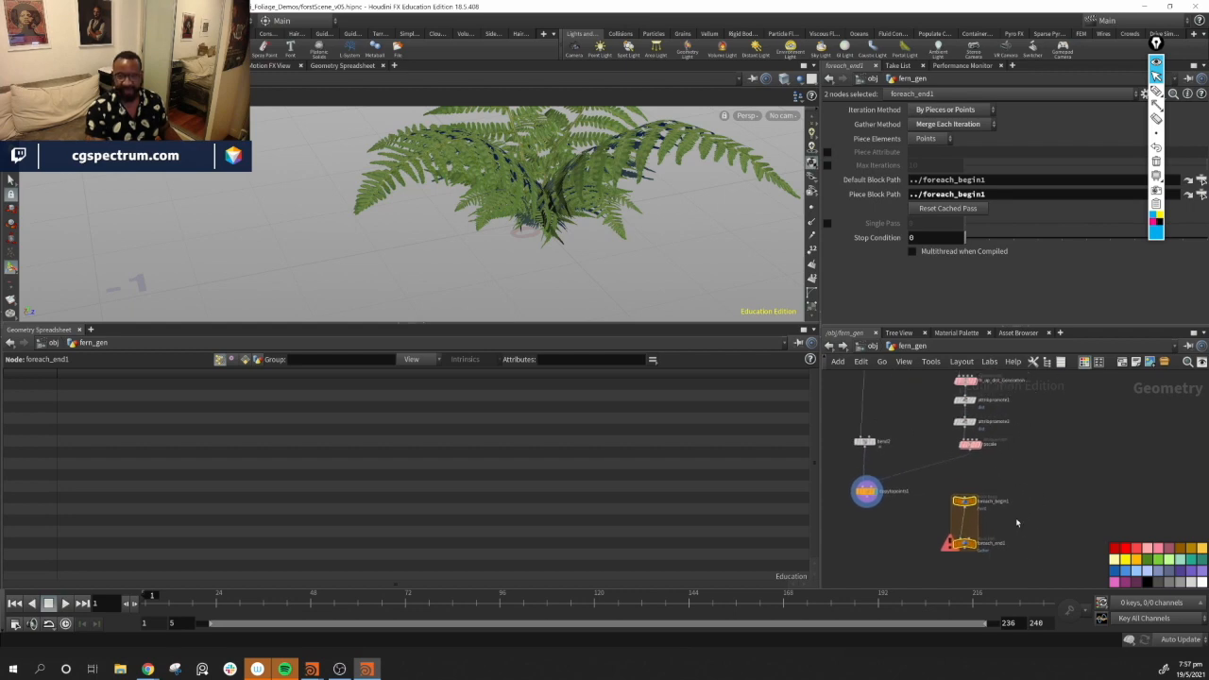
left_click_drag(972, 453, 967, 496)
middle_click_drag(1018, 540, 1059, 574)
scroll(1026, 493, "up", 2)
scroll(1026, 492, "up", 1)
left_click_drag(960, 513, 966, 457)
left_click(926, 480)
middle_click_drag(926, 480, 984, 490)
left_click_drag(1028, 536, 1033, 578)
left_click_drag(1032, 473, 864, 486)
middle_click_drag(932, 512, 936, 462)
left_click_drag(863, 462, 1039, 517)
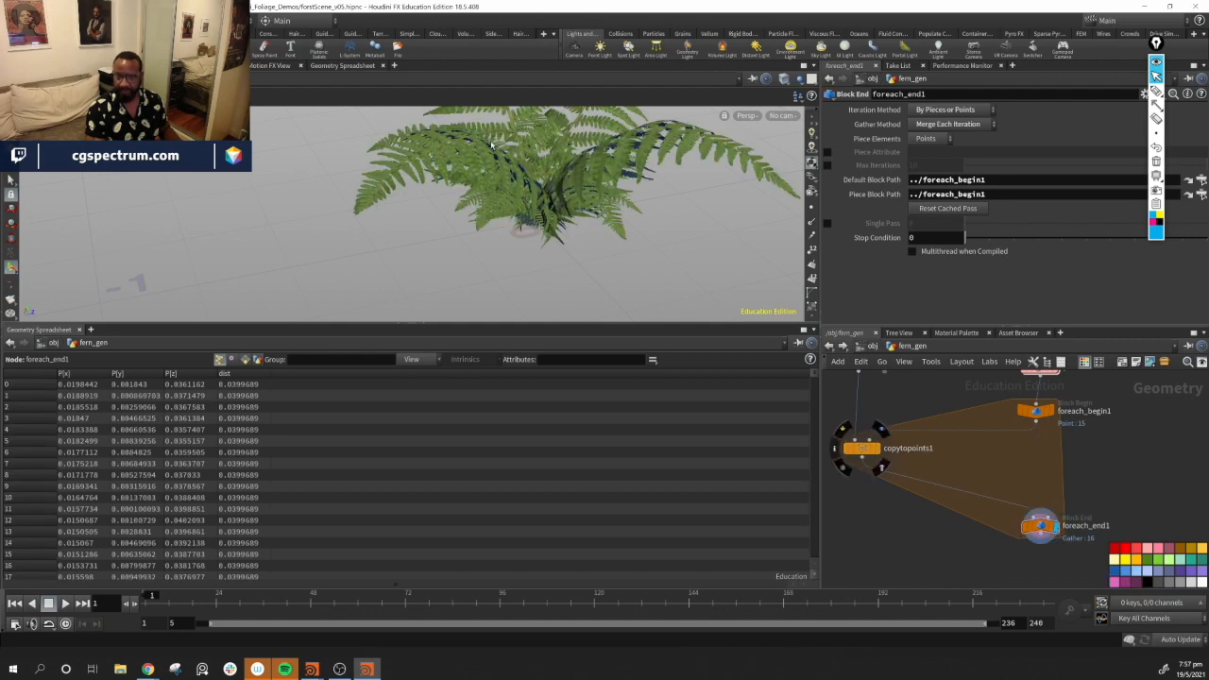
left_click_drag(862, 449, 1005, 461)
middle_click_drag(965, 471, 979, 513)
left_click_drag(883, 433, 957, 495)
middle_click_drag(1155, 503, 1068, 468)
left_click_drag(942, 503, 972, 505)
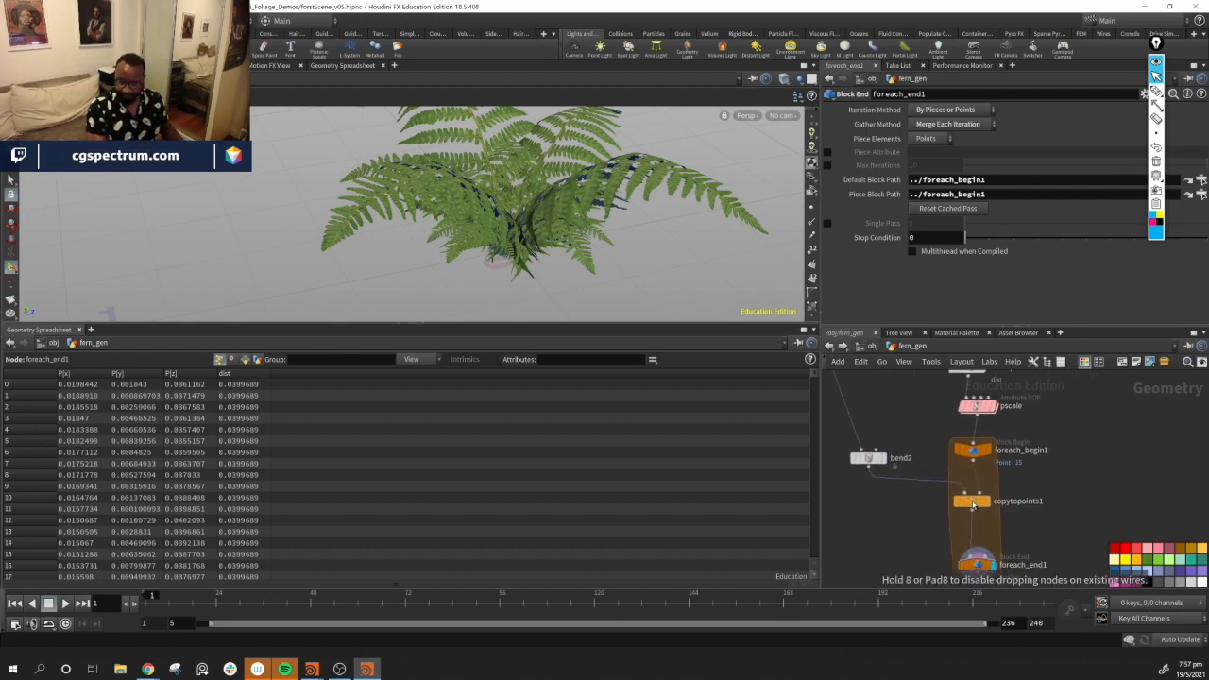
middle_click_drag(1112, 513, 1110, 484)
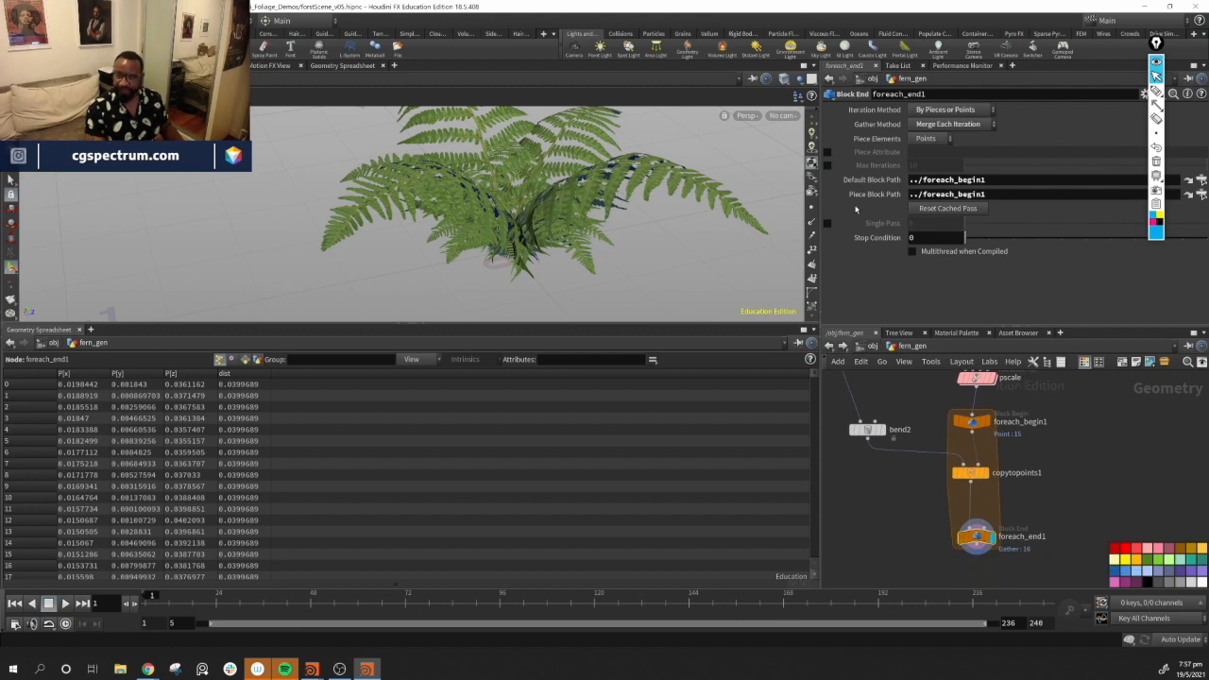
Enable Single Pass on foreach_end1 with iteration 1 to preview one clump
left_click(826, 223)
mouse_move(973, 232)
left_mouse_down()
mouse_move(1029, 227)
mouse_move(994, 226)
left_mouse_up()
left_click_drag(618, 254, 457, 236, "alt")
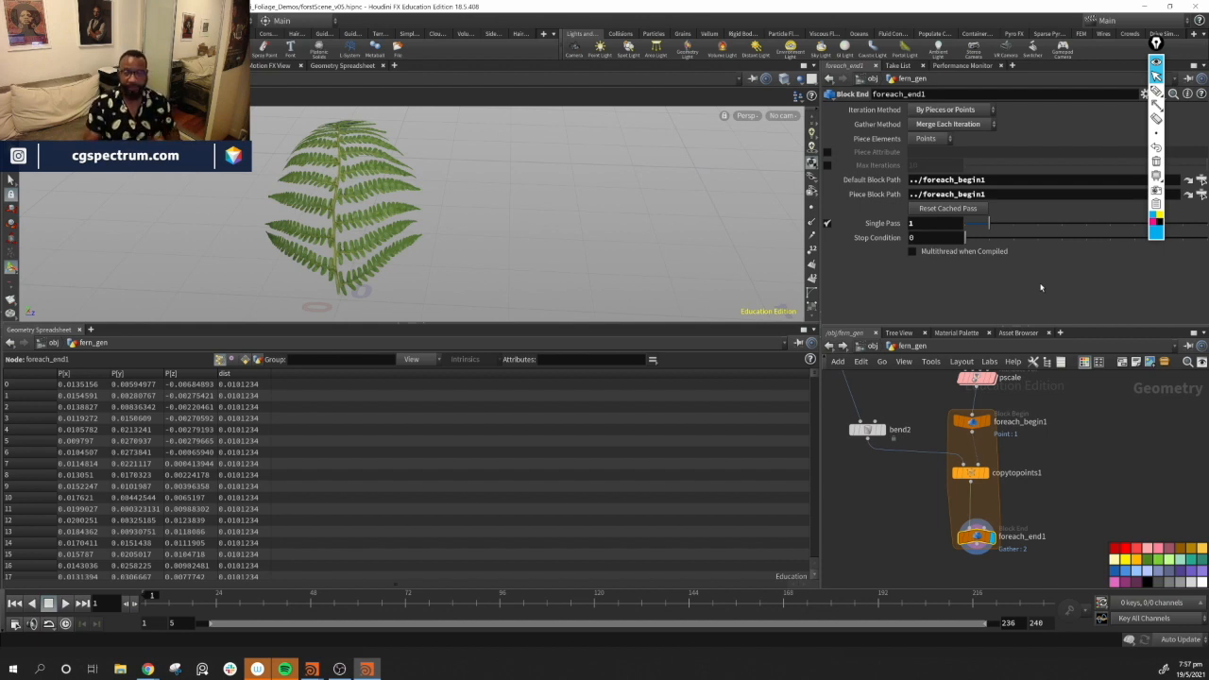
Dive into the pscale node and rename the divide1 node as normalized_distace
middle_click_drag(1008, 414, 972, 474)
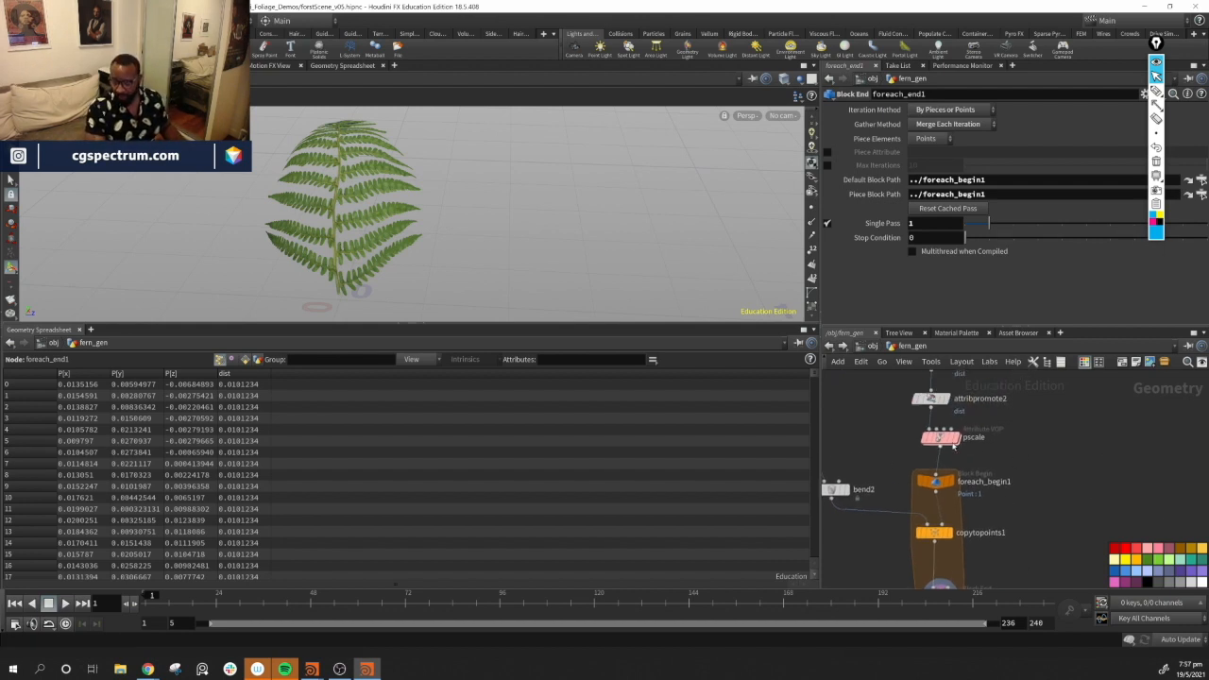
middle_click_drag(954, 407, 977, 444)
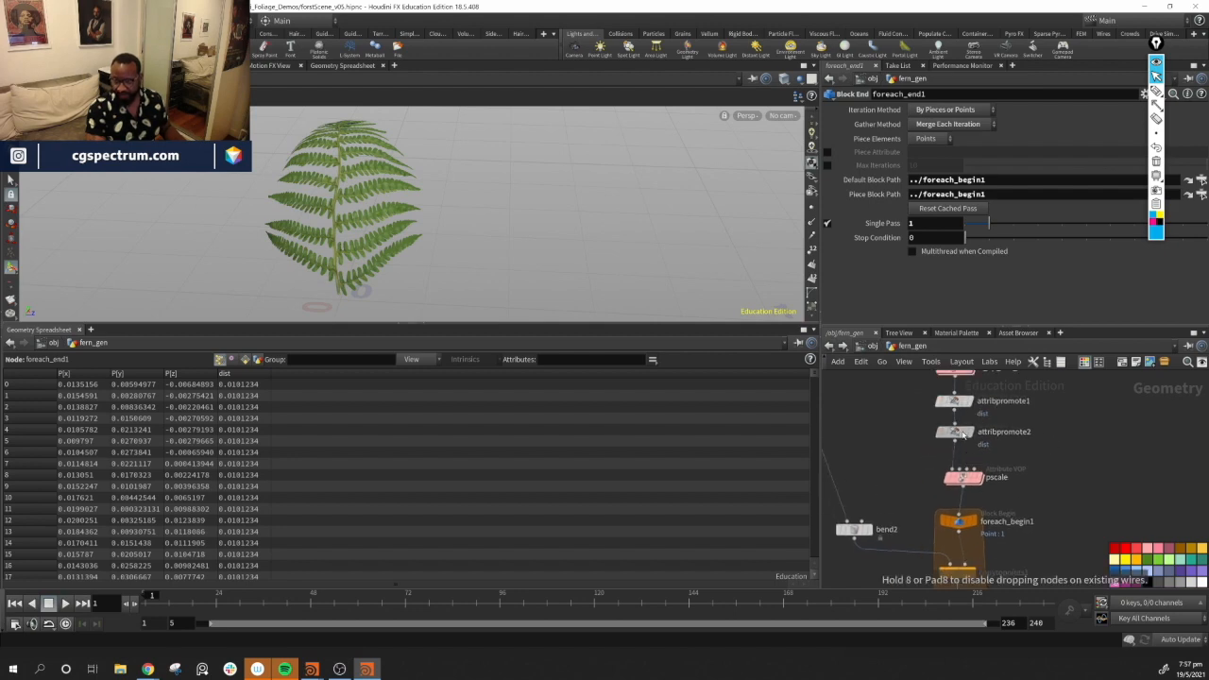
left_click_drag(977, 479, 977, 473)
middle_click_drag(1024, 507, 1022, 493)
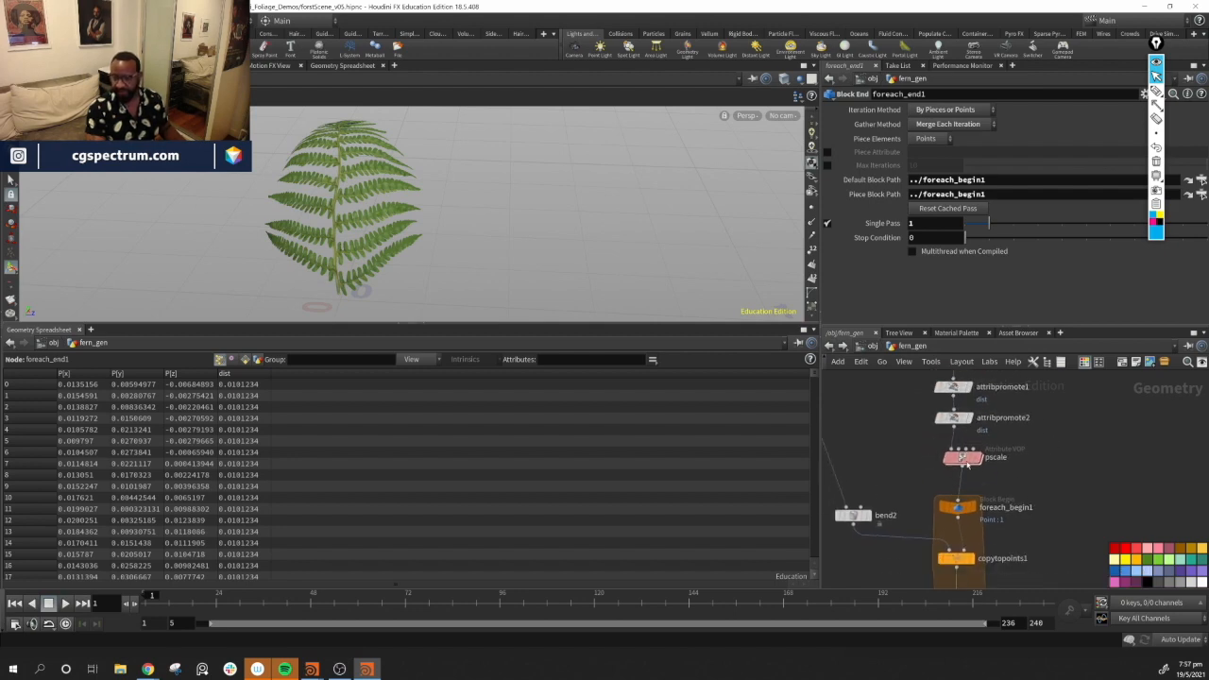
double_click(962, 460)
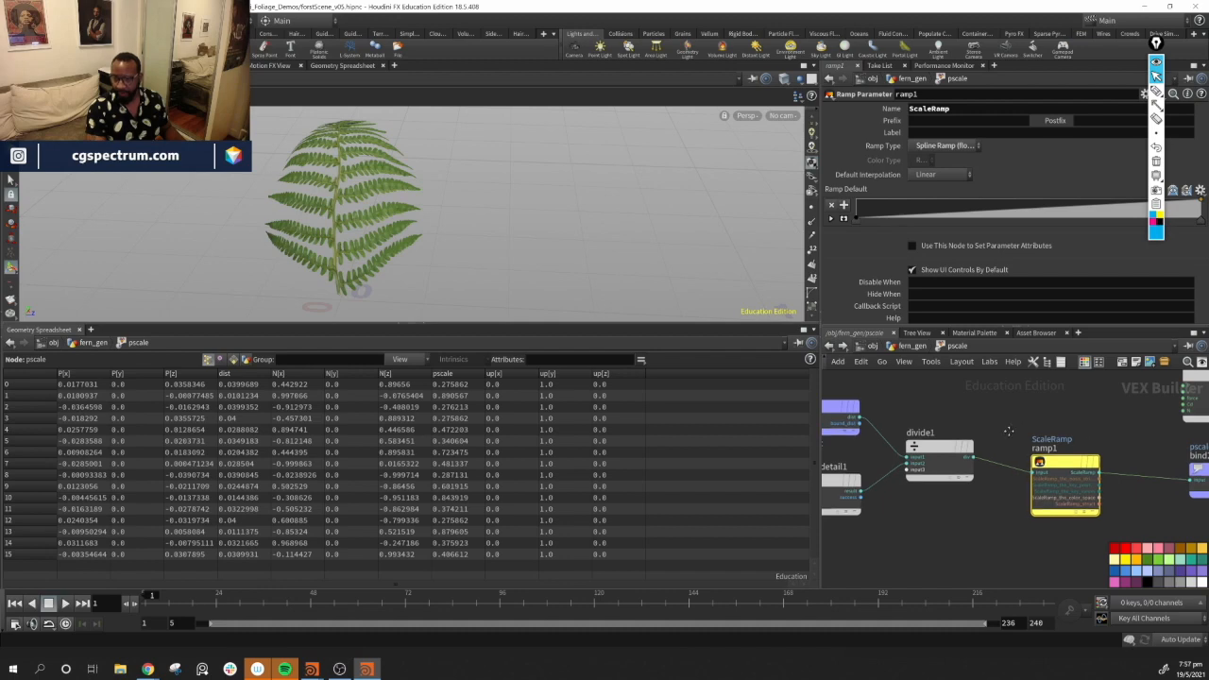
middle_click_drag(906, 431, 1004, 402)
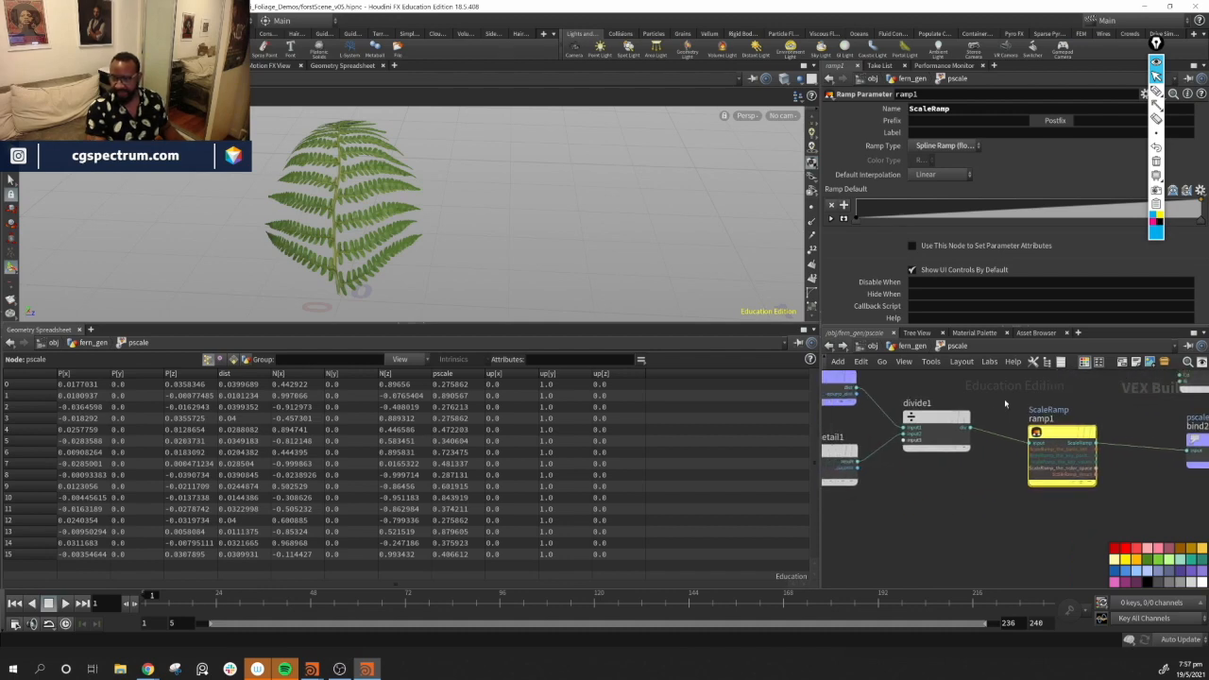
left_click_drag(1060, 440, 1111, 424)
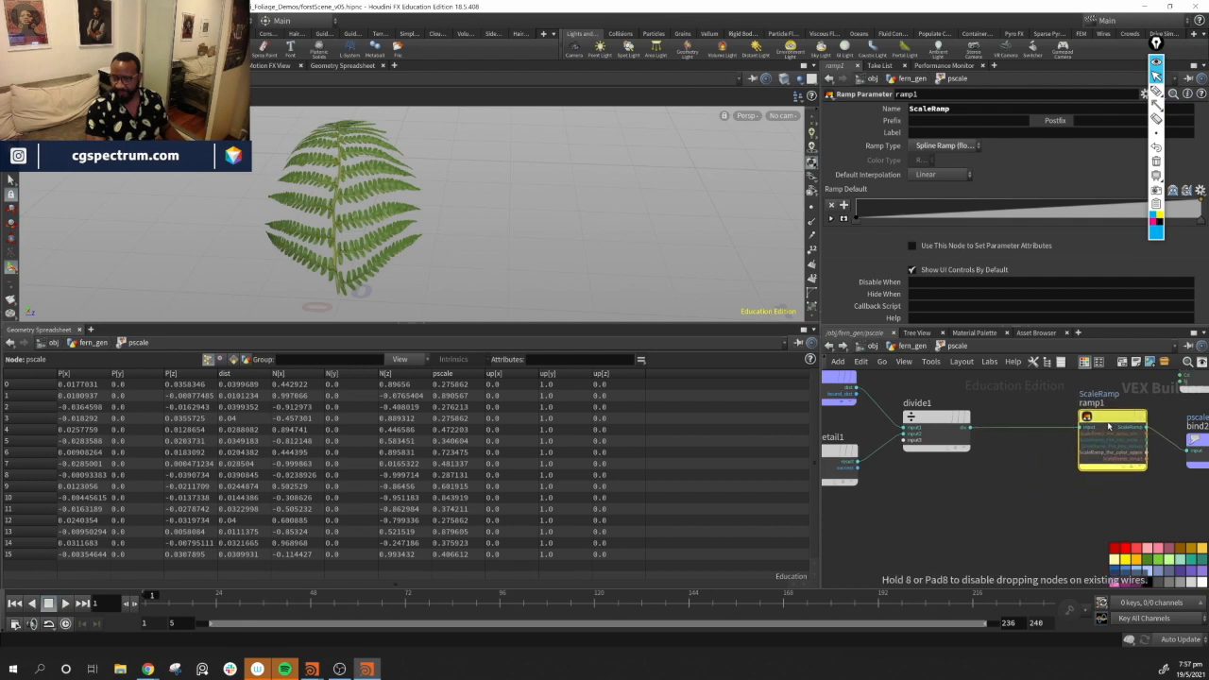
double_click(918, 403)
key("BackSpace")
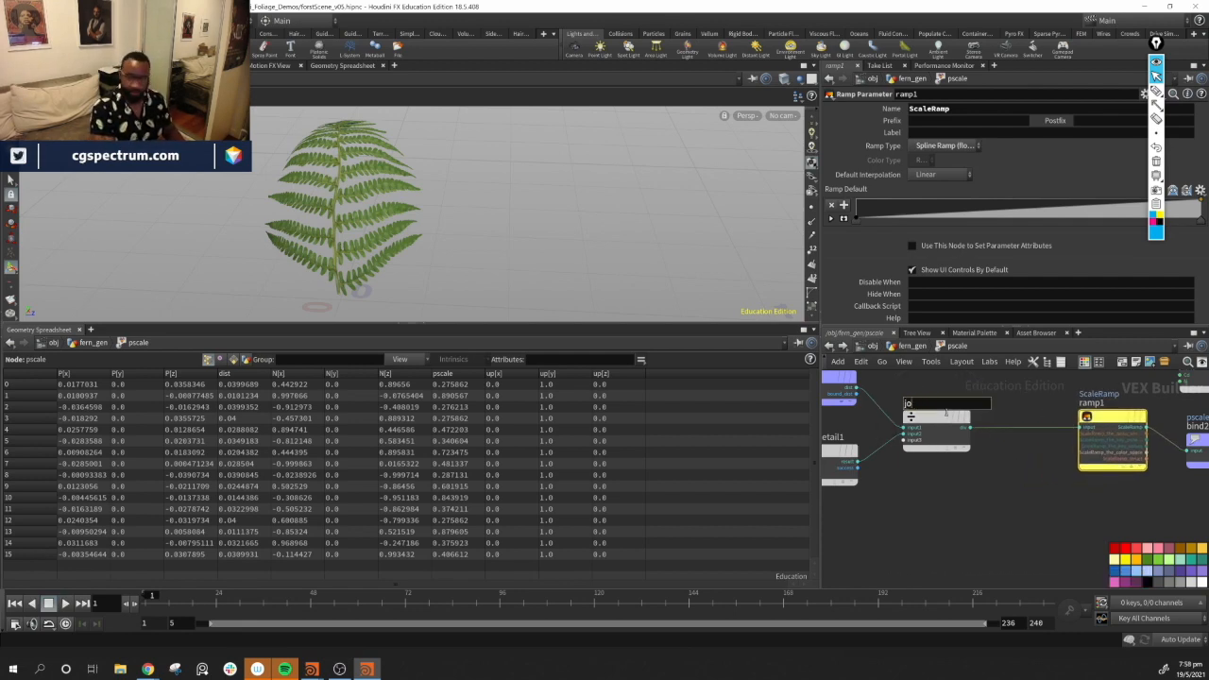
type("horm")
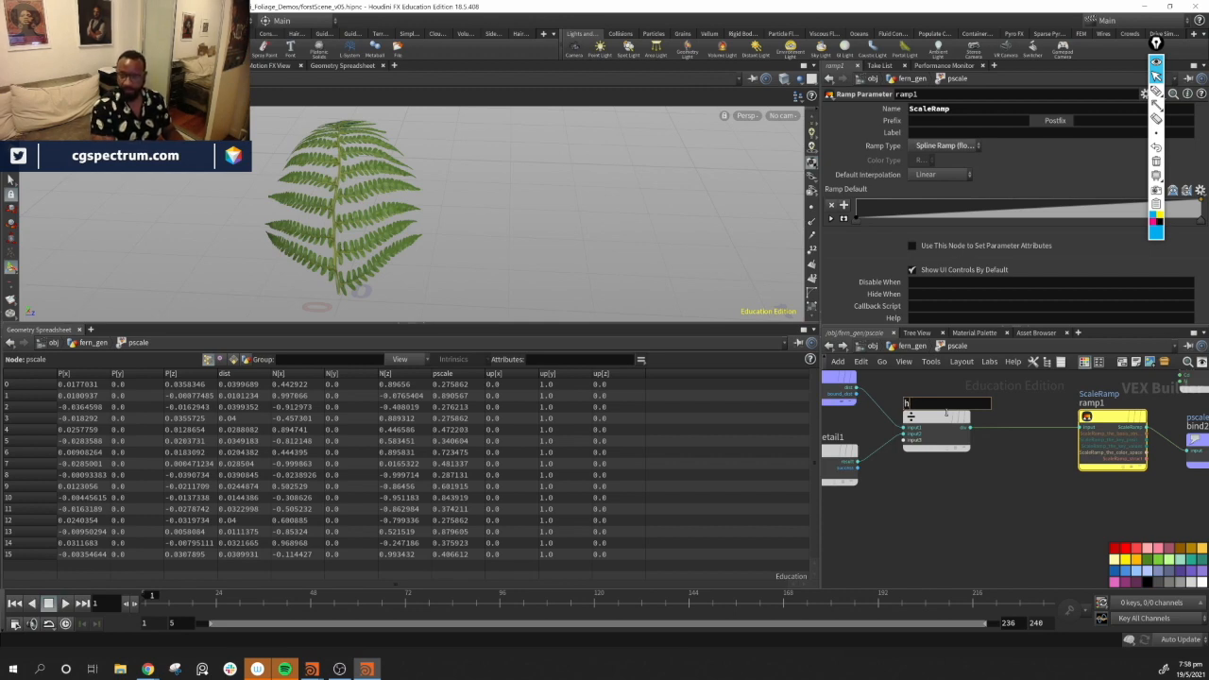
type("alized_distace")
key("Return")
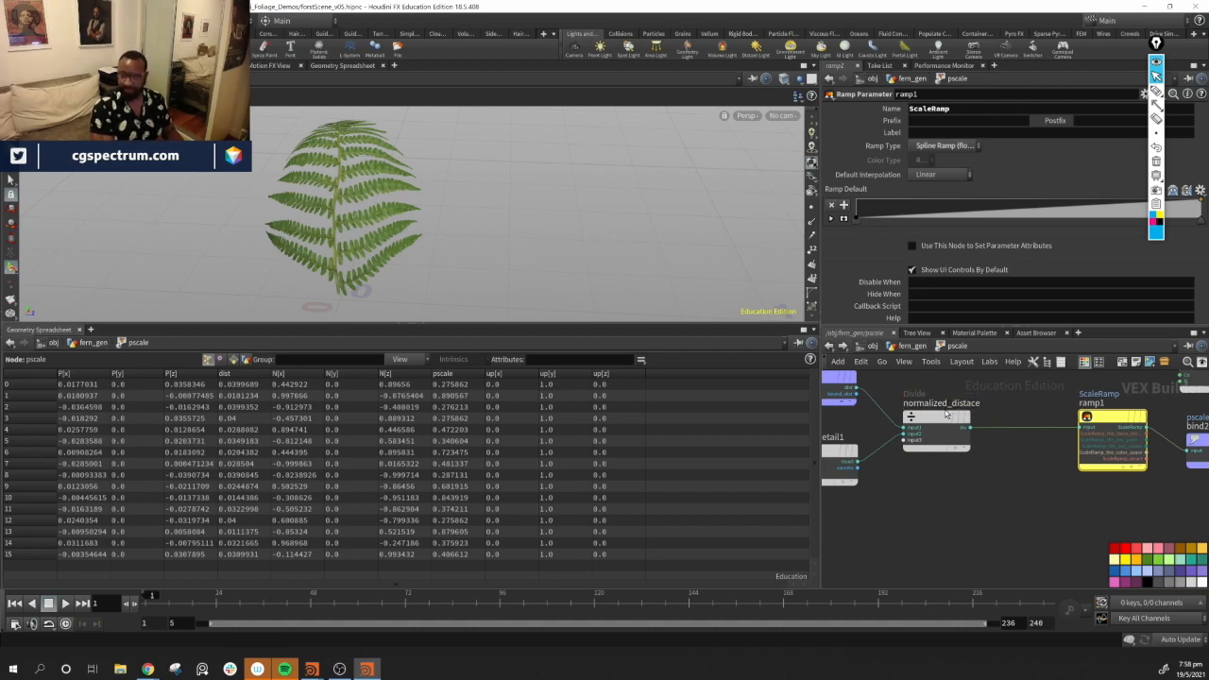
Add a Ramp Parameter node below ScaleRamp inside pscale and set its ramp type to Spline Ramp (float)
middle_click_drag(1059, 517, 816, 499)
scroll(861, 500, "down", 1)
left_click_drag(959, 441, 969, 425)
middle_click_drag(969, 502, 1109, 519)
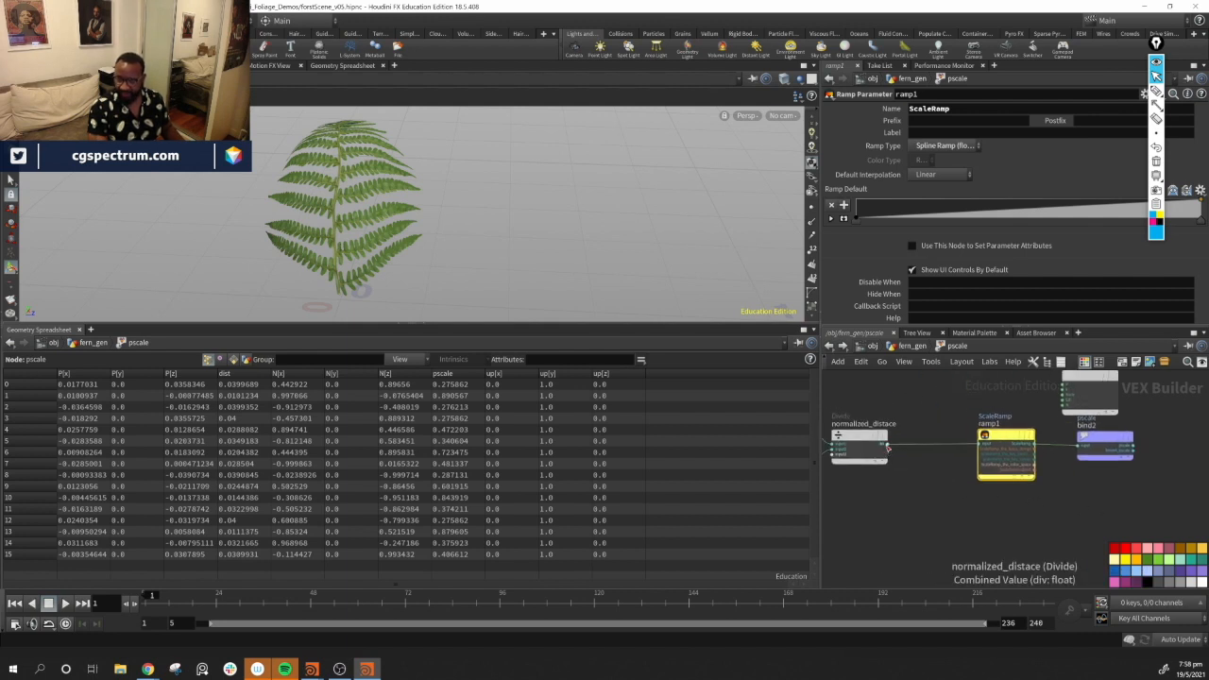
key("Tab")
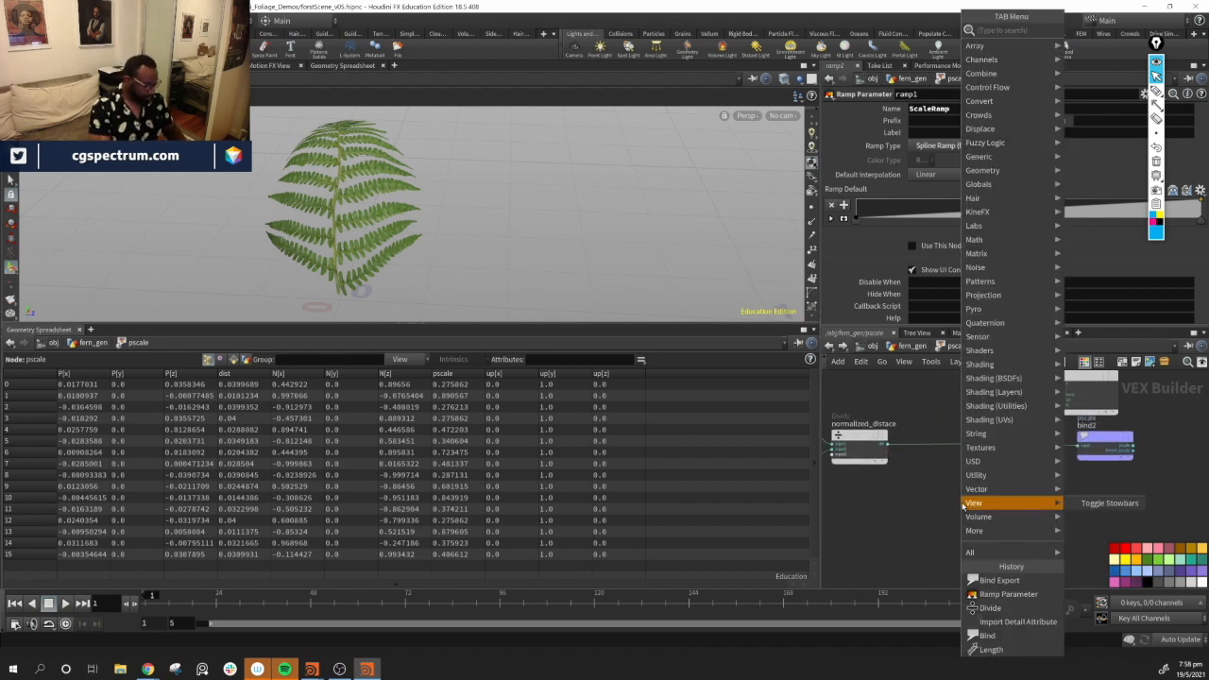
type("ramp")
key("Down")
key("Down")
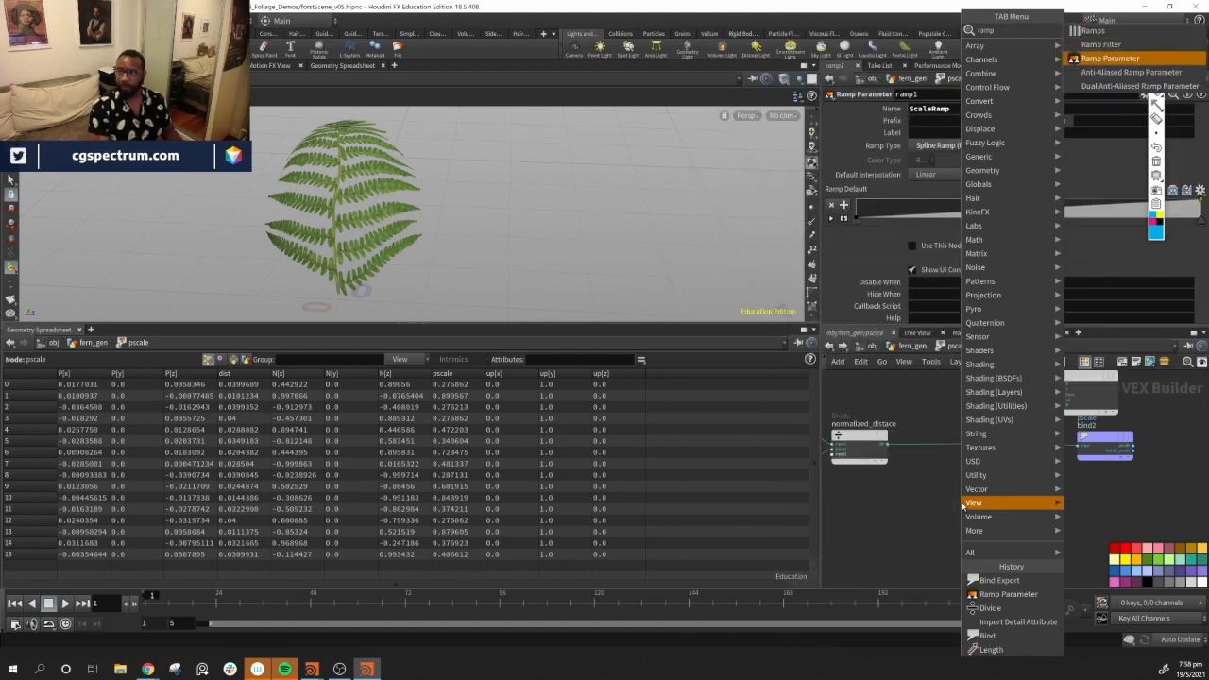
key("Return")
left_click(1013, 534)
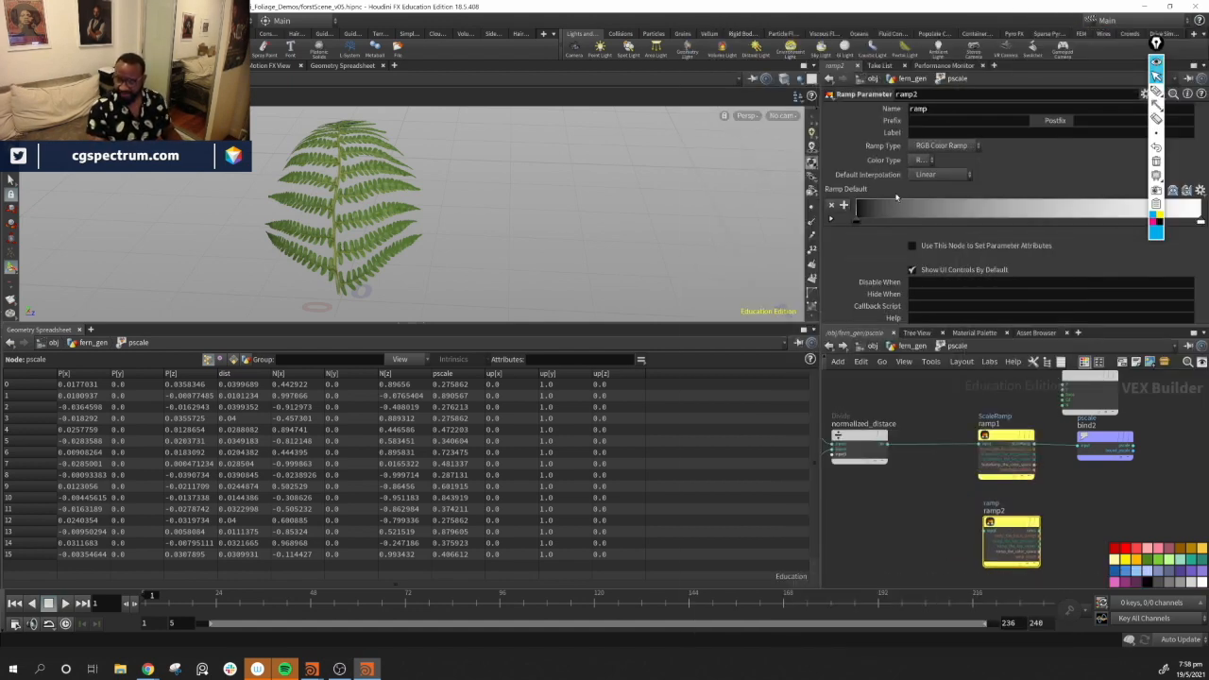
left_click(947, 145)
left_click(945, 164)
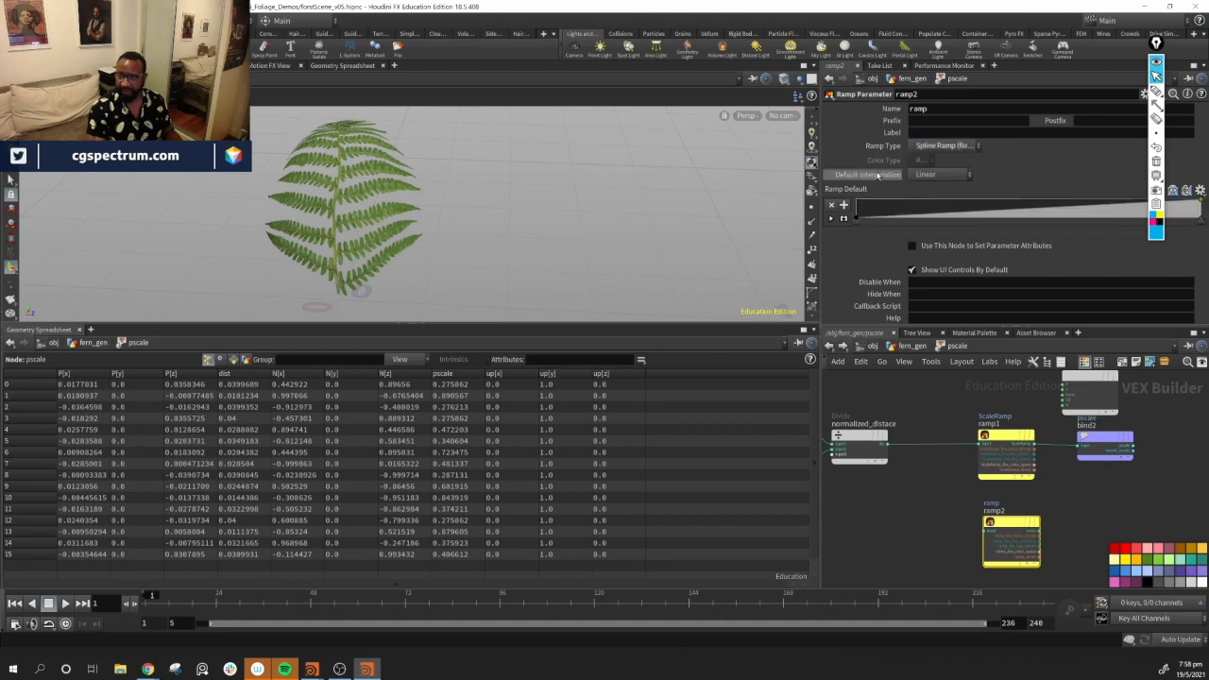
Name the new ramp parameter Bend Ramp
double_click(937, 109)
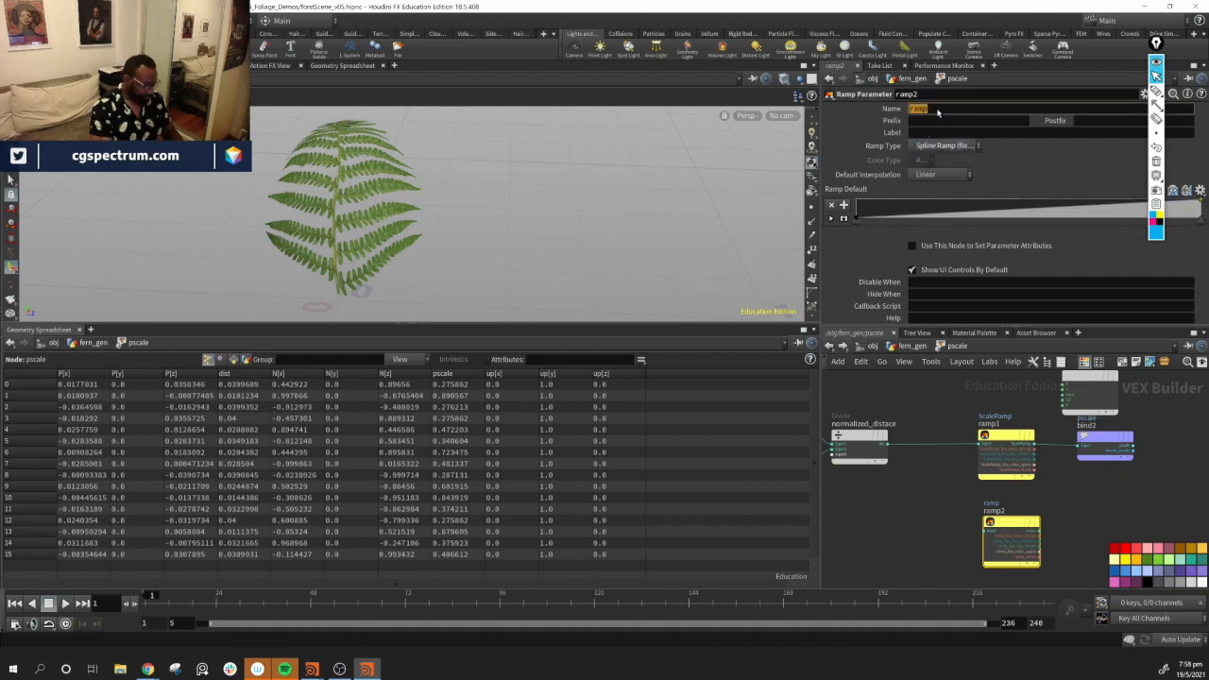
type("Ben")
type("n")
type("d")
type(" Ramp")
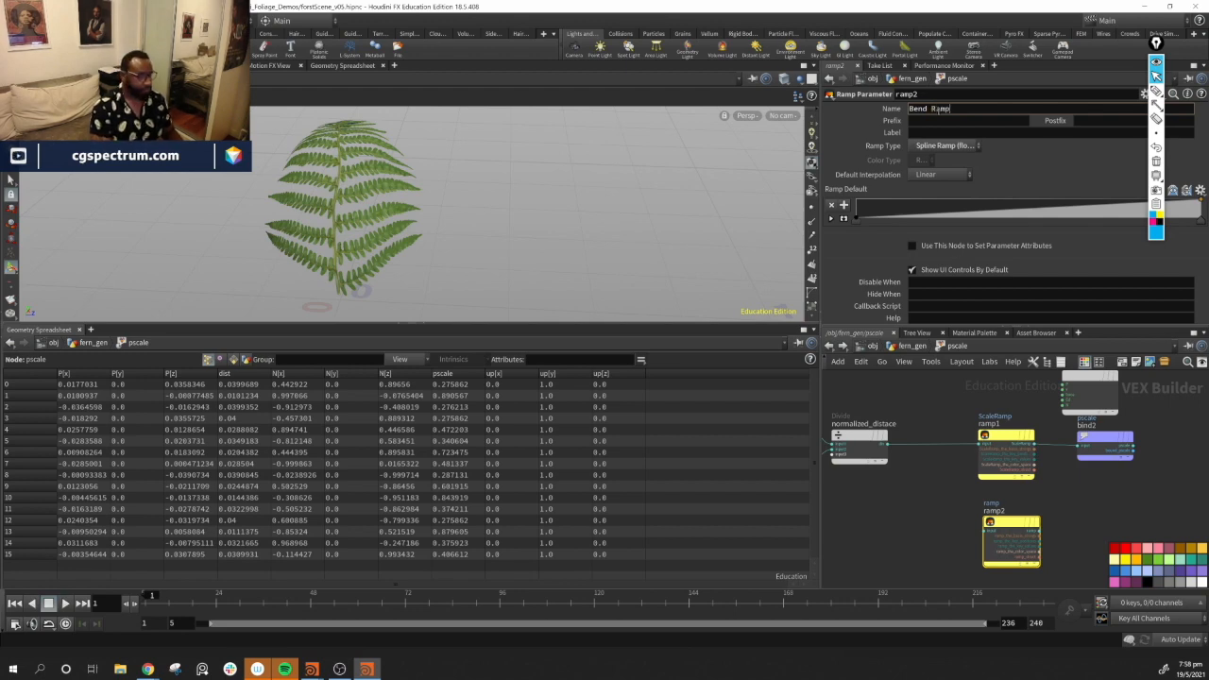
key("Return")
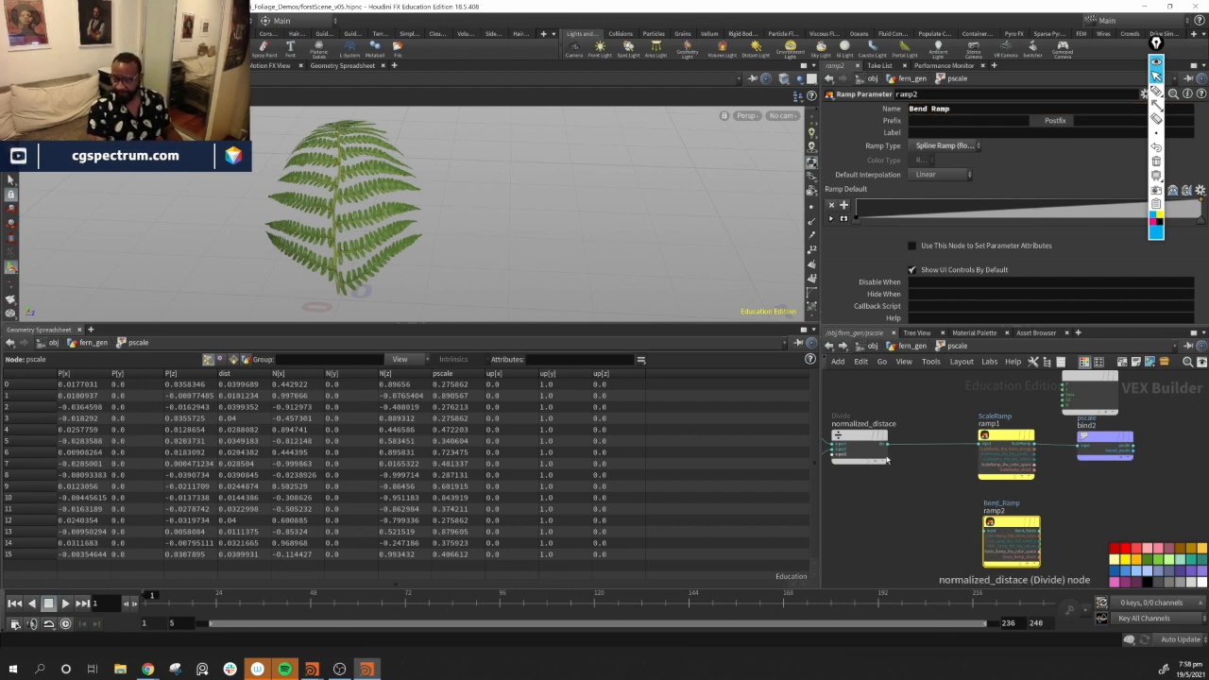
Connect the normalized_distace output to the Bend Ramp input
left_click_drag(889, 445, 983, 531)
middle_click_drag(1197, 521, 1132, 508)
left_click_drag(959, 511, 951, 512)
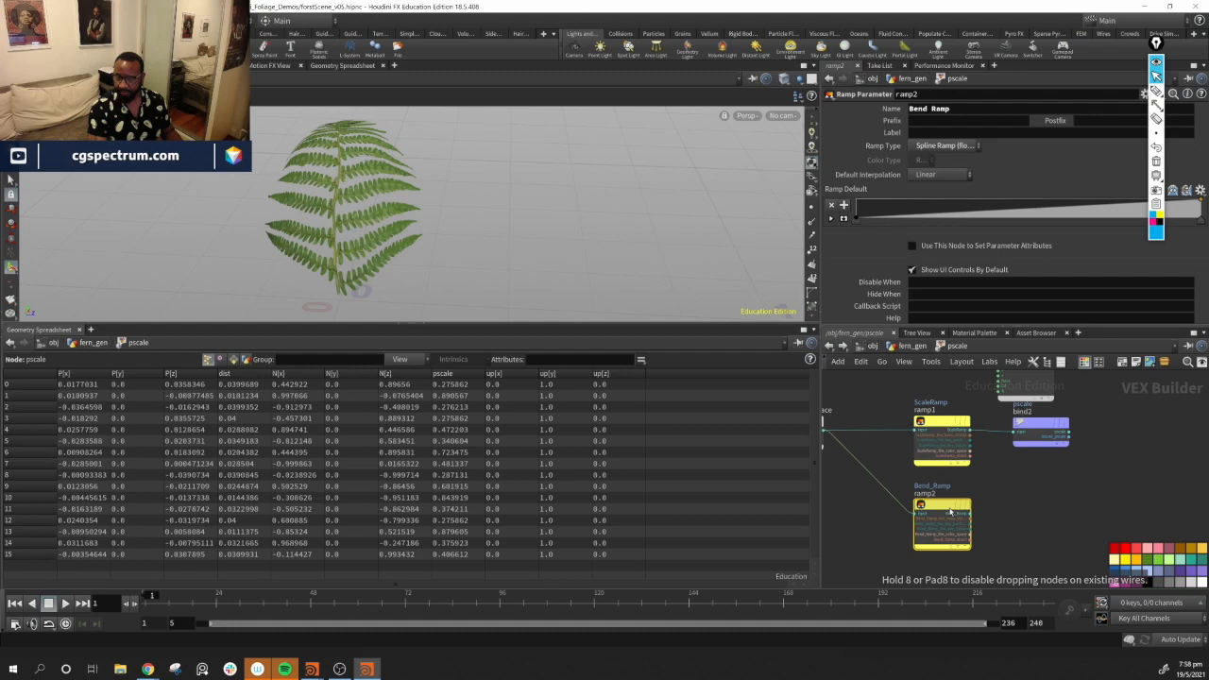
left_click_drag(951, 511, 951, 512)
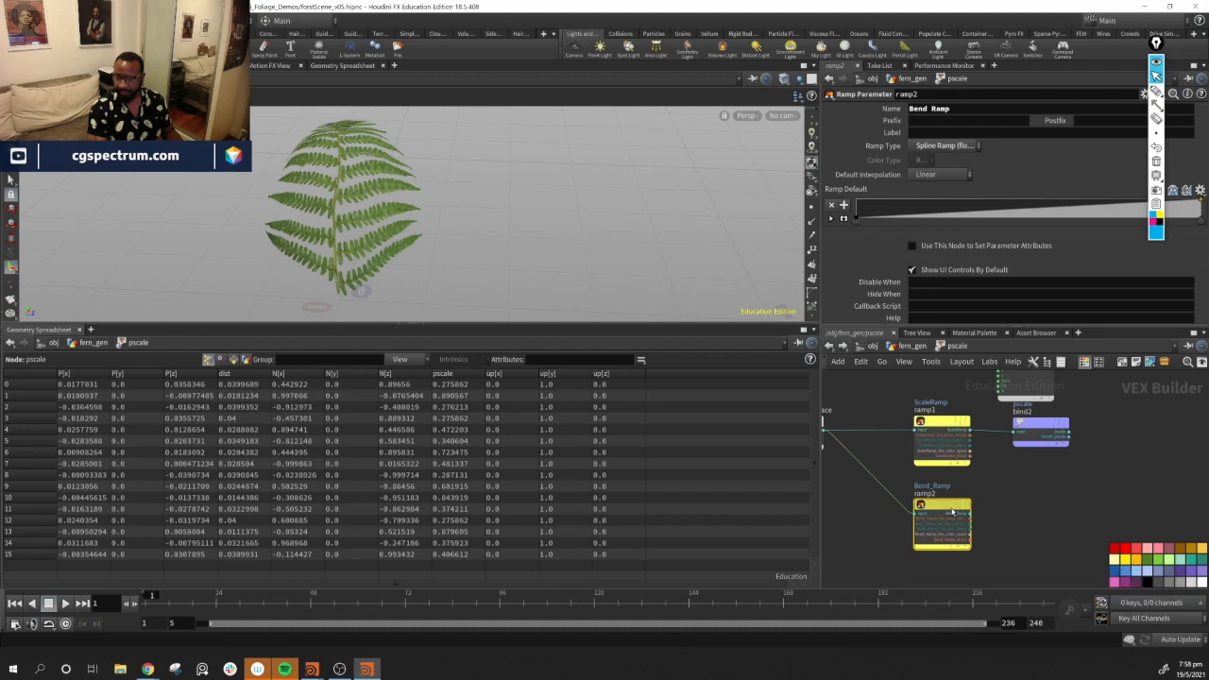
Place a Bind Export node to the right of the Bend Ramp
left_click(1037, 521)
key("Tab")
type("bo")
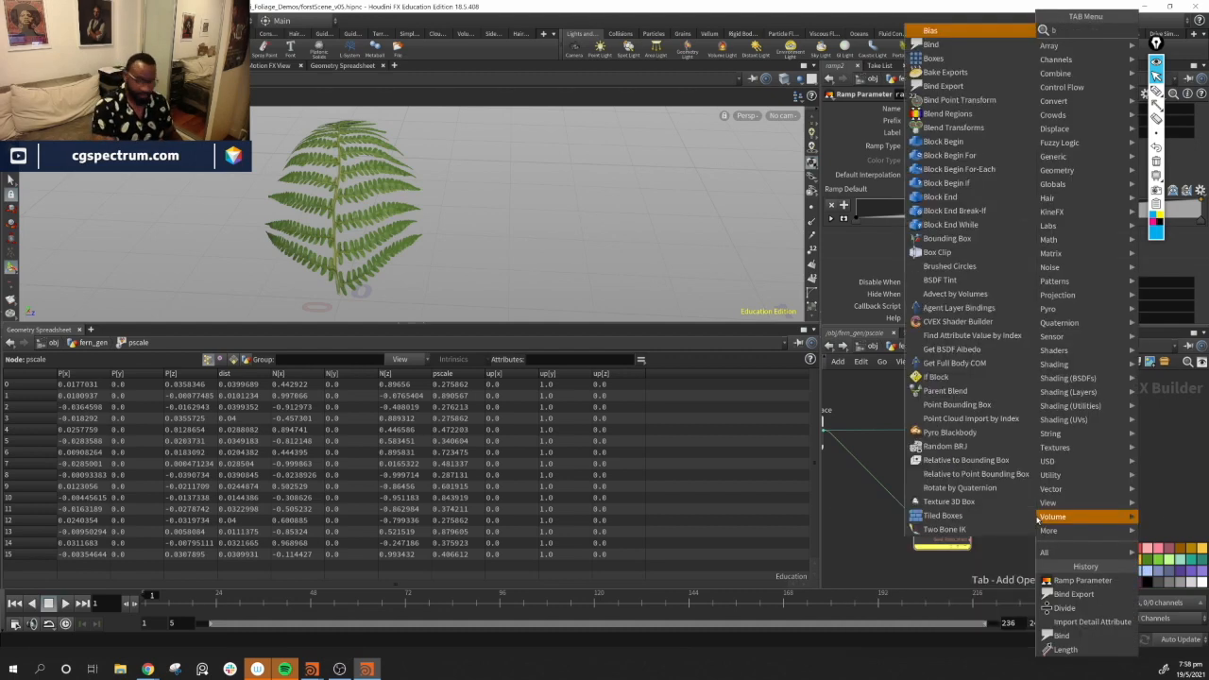
key("BackSpace")
key("BackSpace")
type("bon")
key("BackSpace")
key("BackSpace")
key("BackSpace")
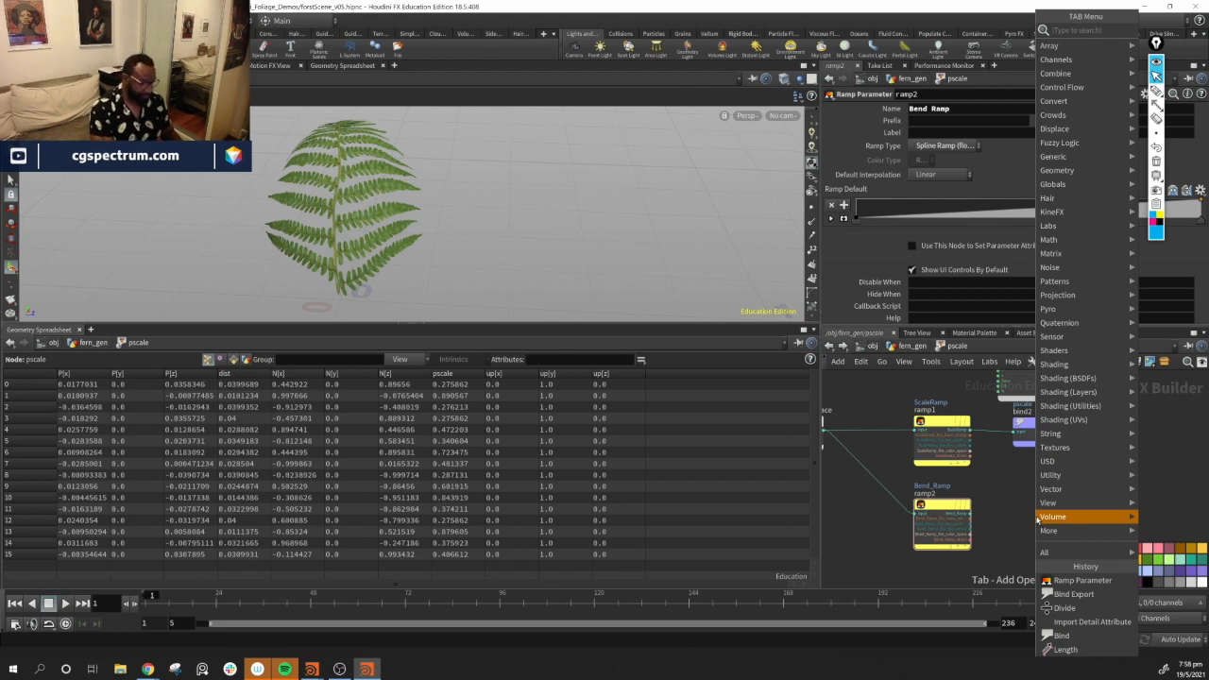
type("ben")
key("BackSpace")
key("BackSpace")
key("BackSpace")
type("bi")
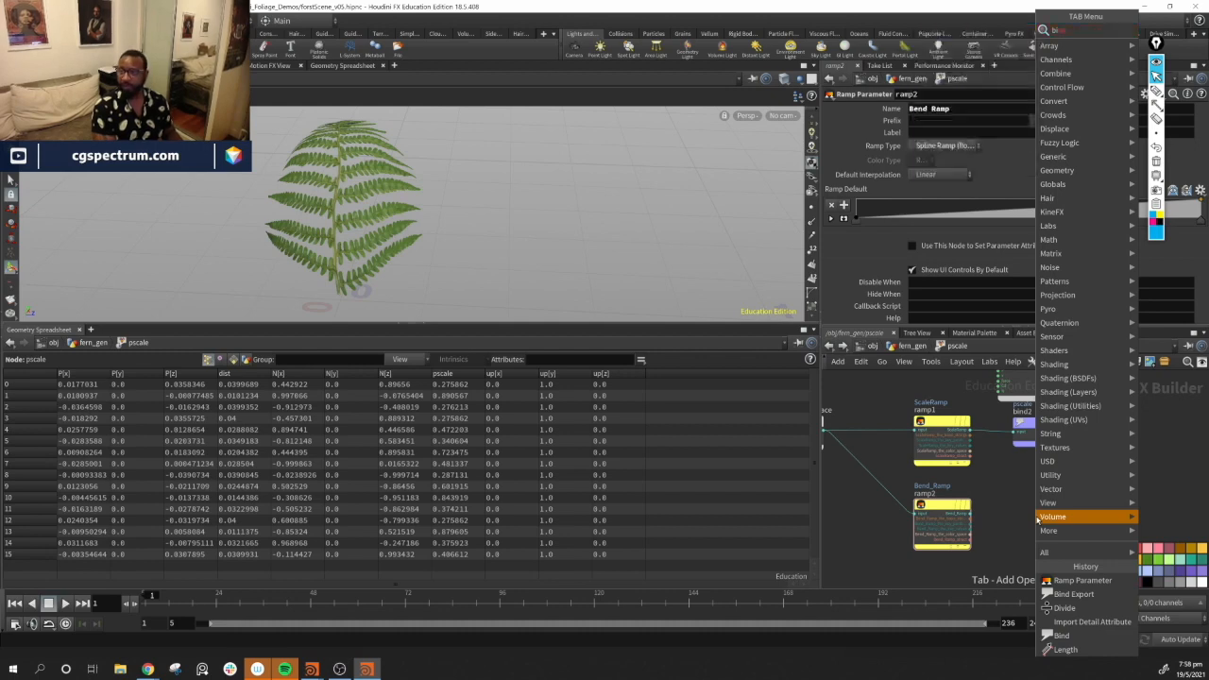
key("BackSpace")
key("BackSpace")
type("bind")
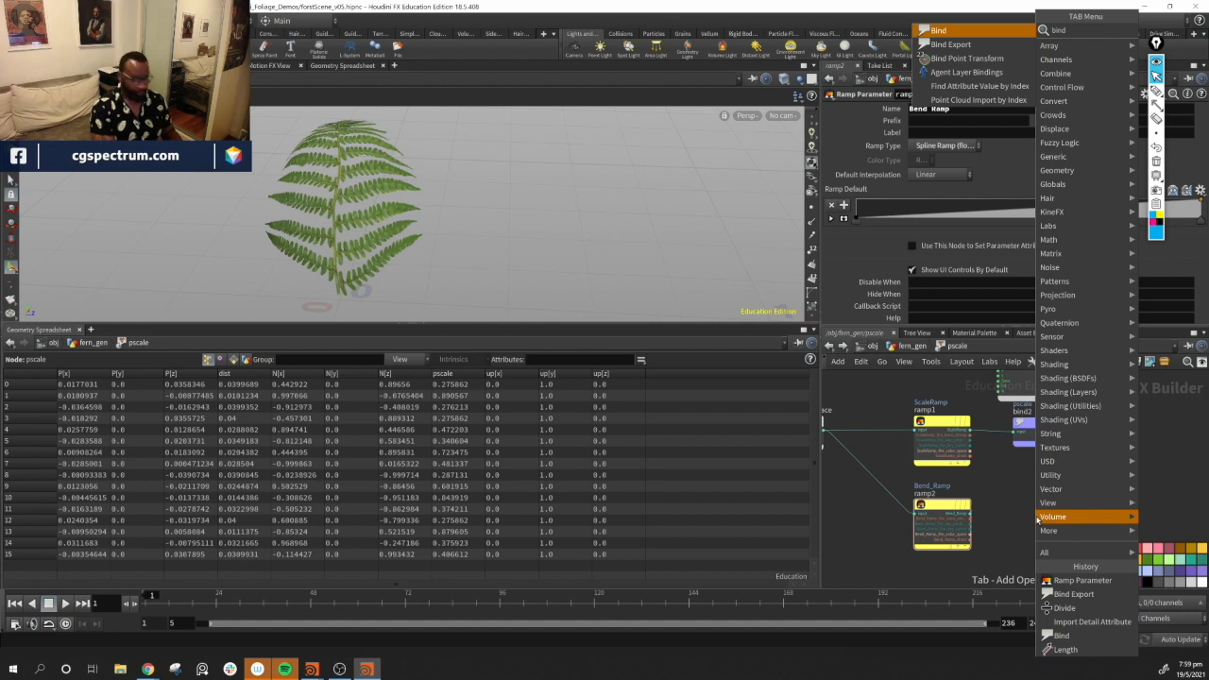
type("e")
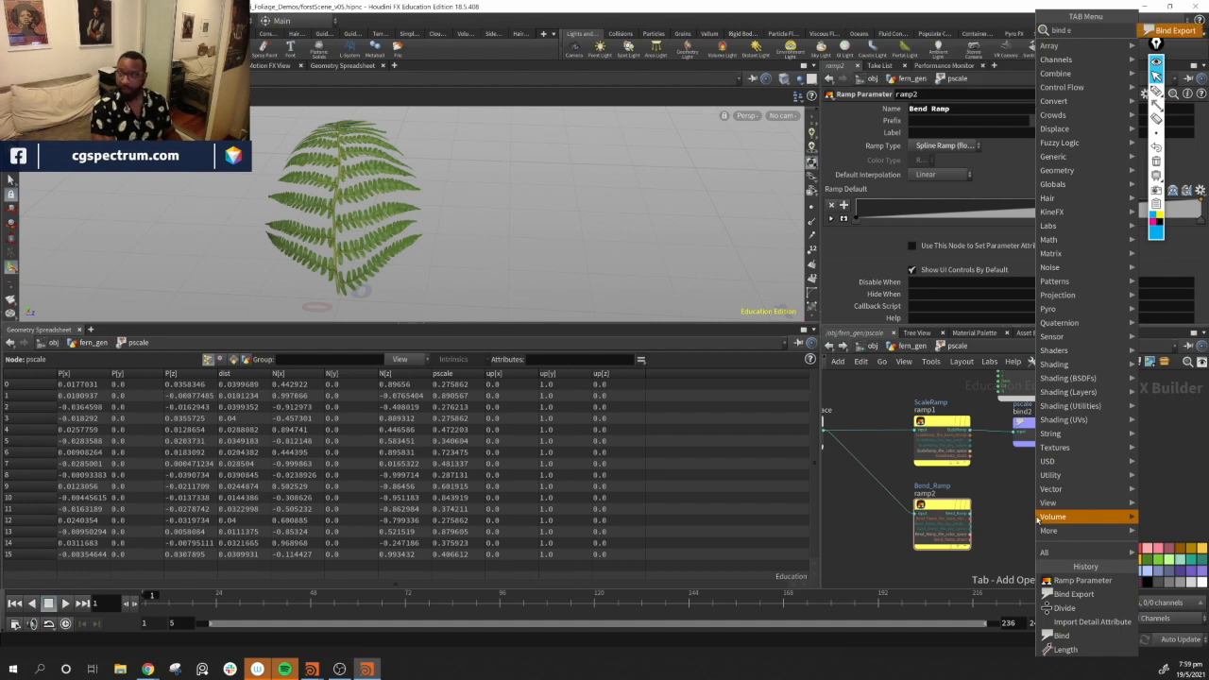
key("Return")
left_click(1036, 517)
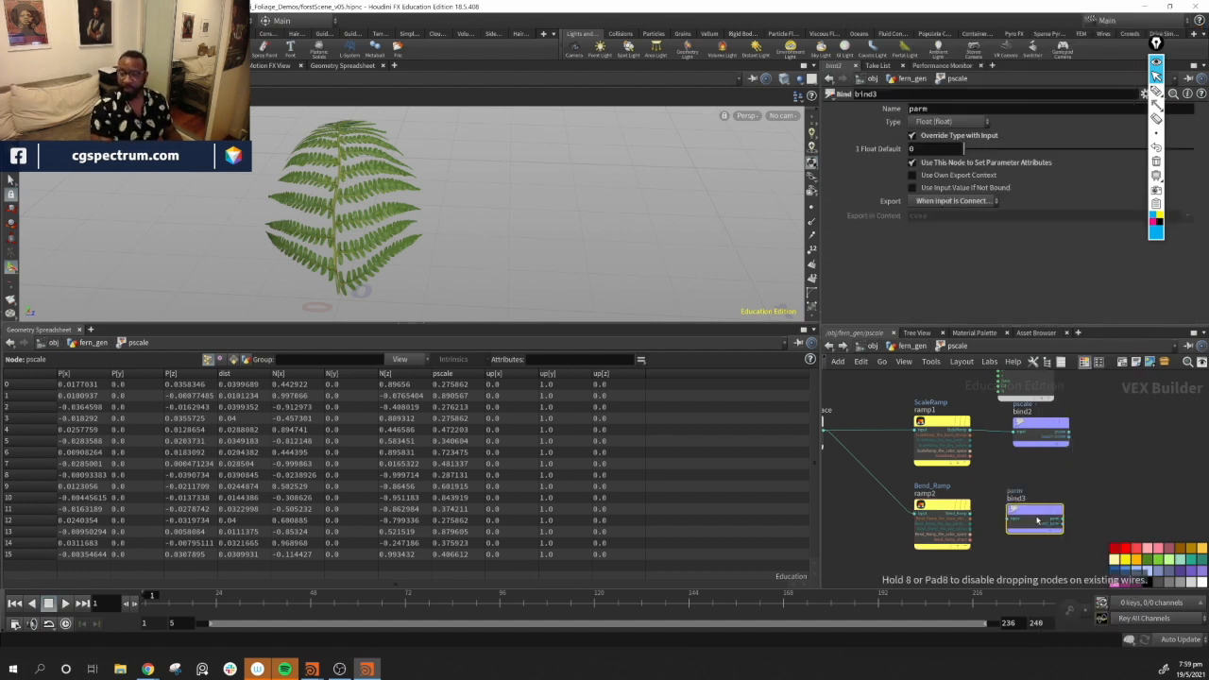
Set the Bind Export's name to bend
double_click(955, 110)
type("psc")
key("BackSpace")
key("BackSpace")
key("BackSpace")
key("BackSpace")
type("band")
key("Return")
double_click(954, 111)
type("ben")
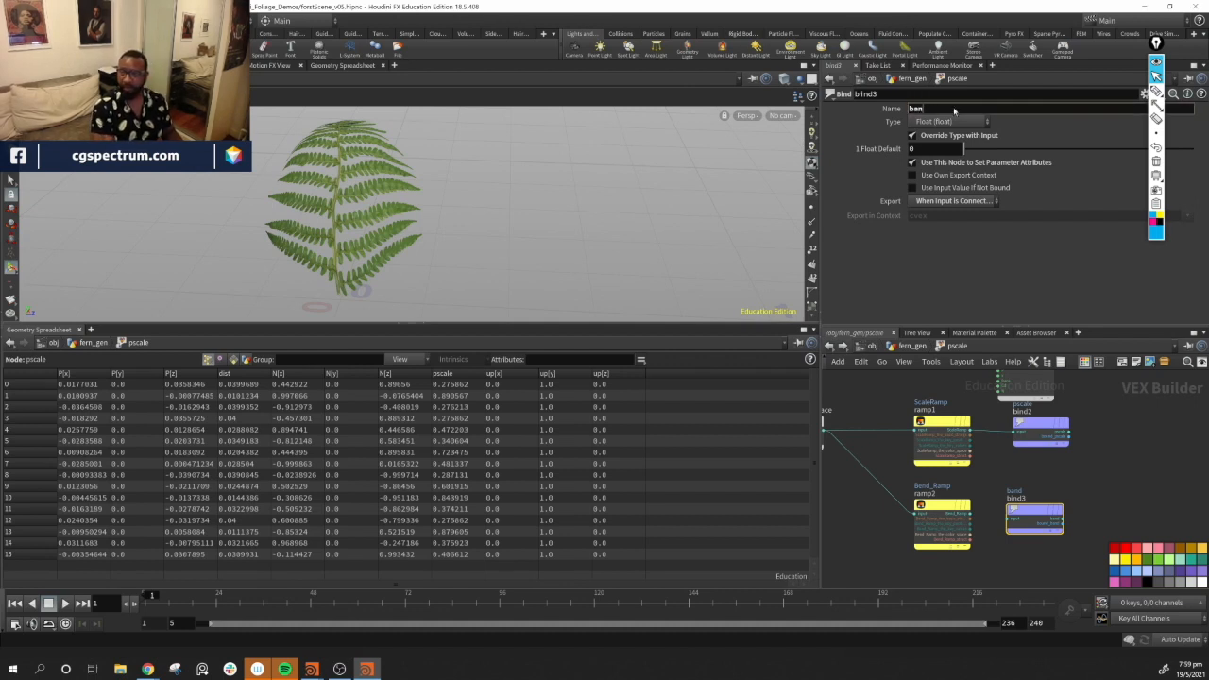
type("d")
key("Return")
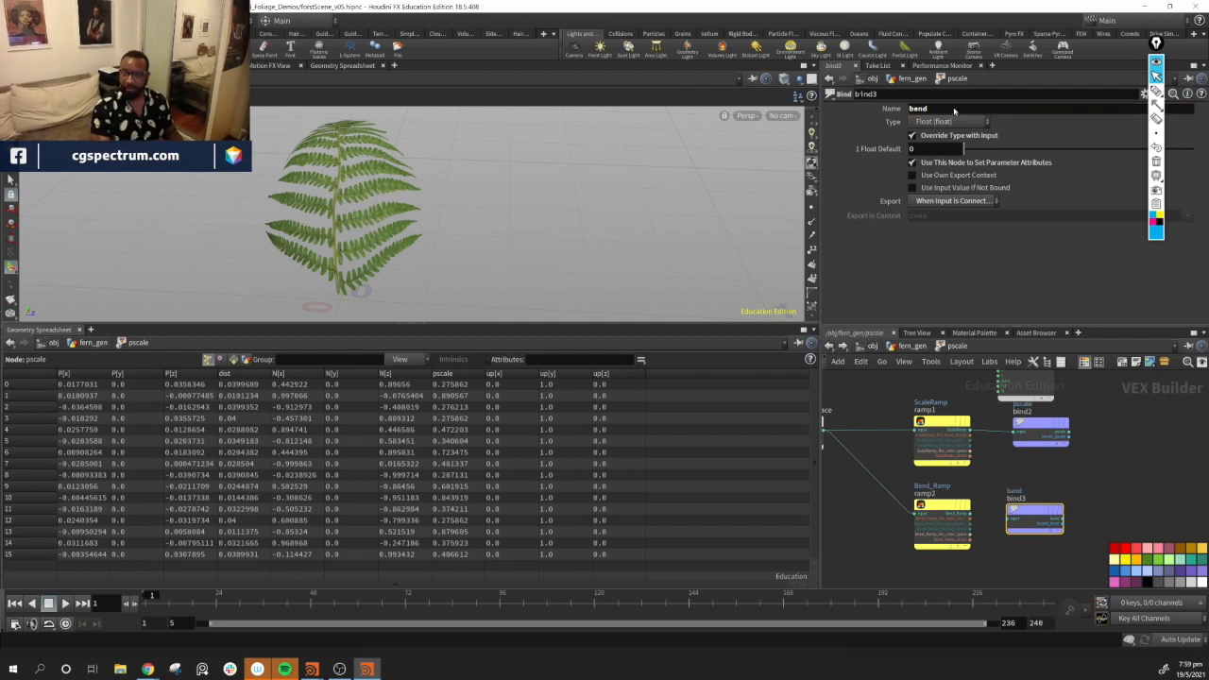
Wire the Bend Ramp output into the bend Bind Export input
left_click_drag(1028, 516, 1087, 509)
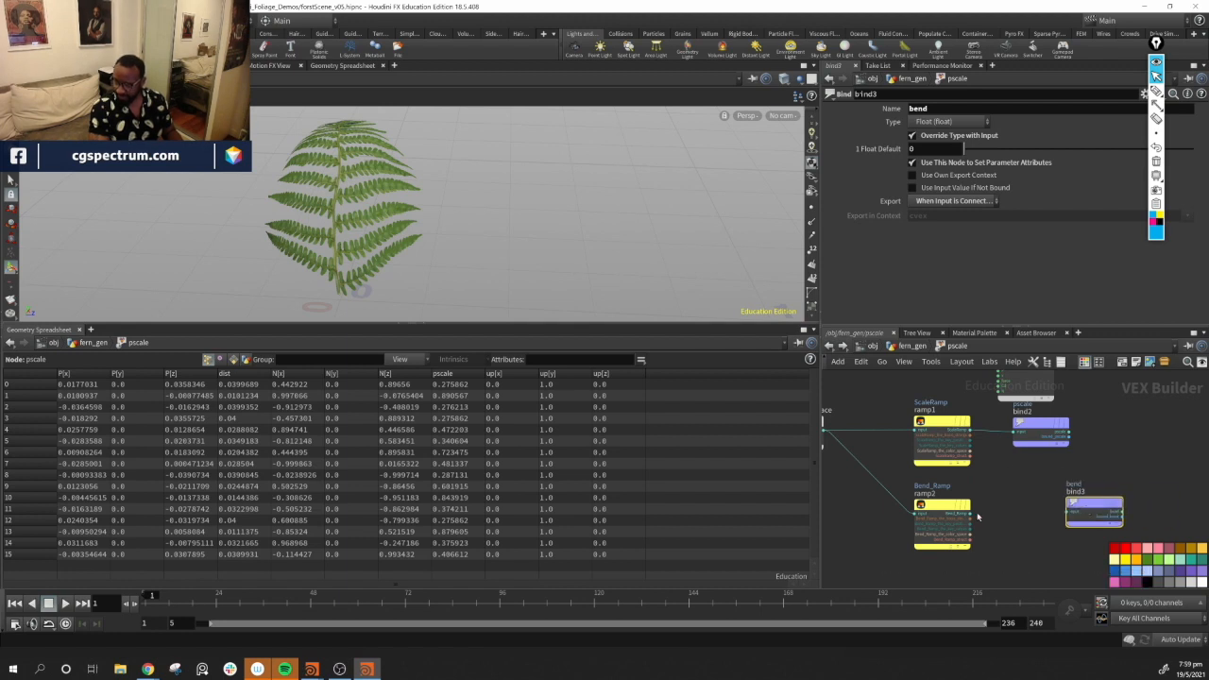
left_click_drag(973, 515, 1085, 515)
left_click_drag(1088, 514, 1126, 517)
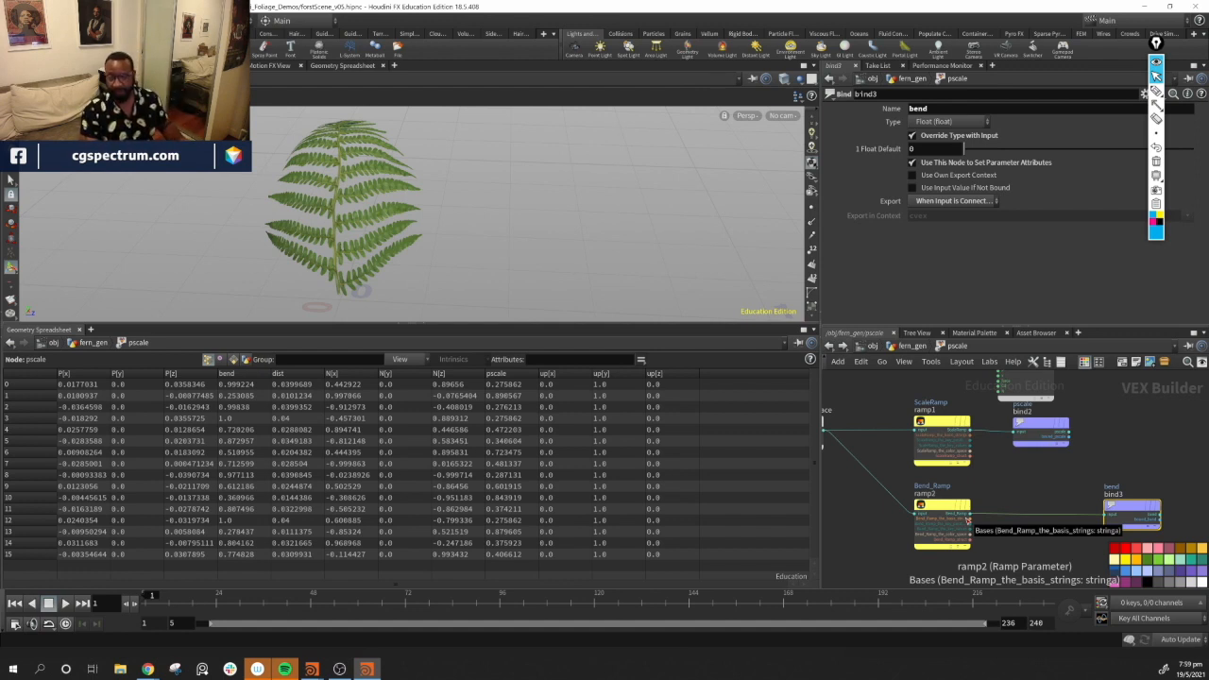
Insert a Fit Range Unclamped node on the wire between the Bend Ramp and the bend export
middle_click_drag(1057, 547, 942, 532)
left_click_drag(1013, 498, 1058, 498)
key("Tab")
type("fi")
key("Down")
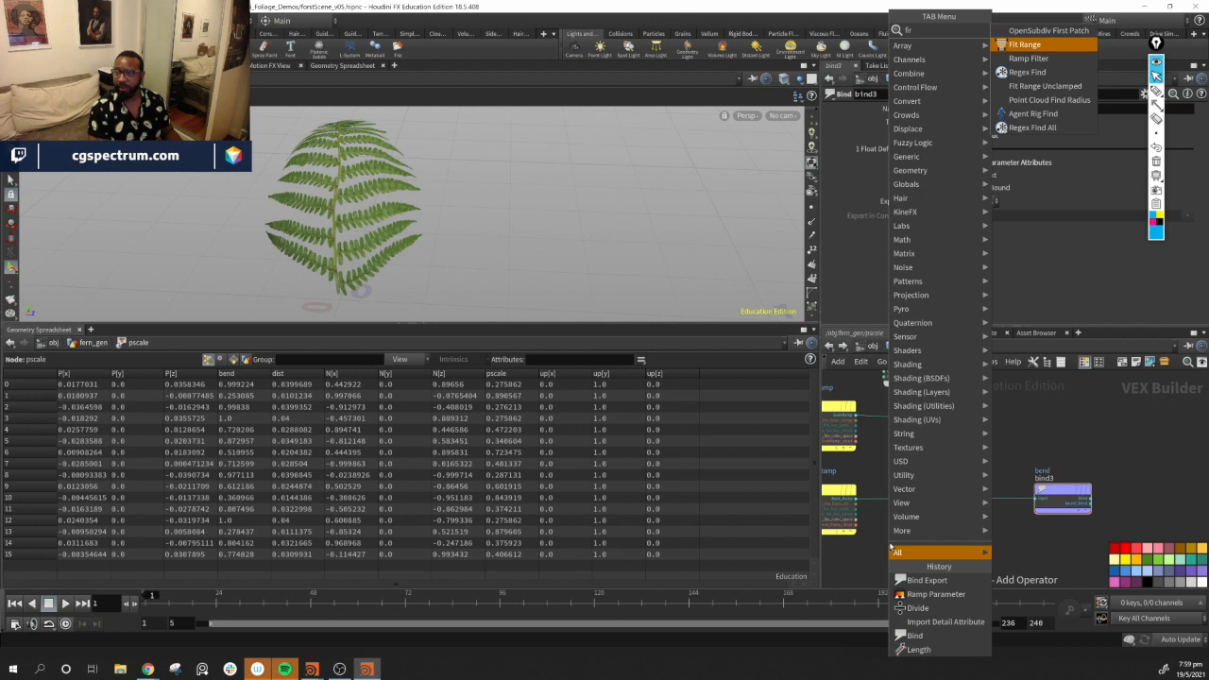
key("Down")
key("Down")
key("Down")
key("Return")
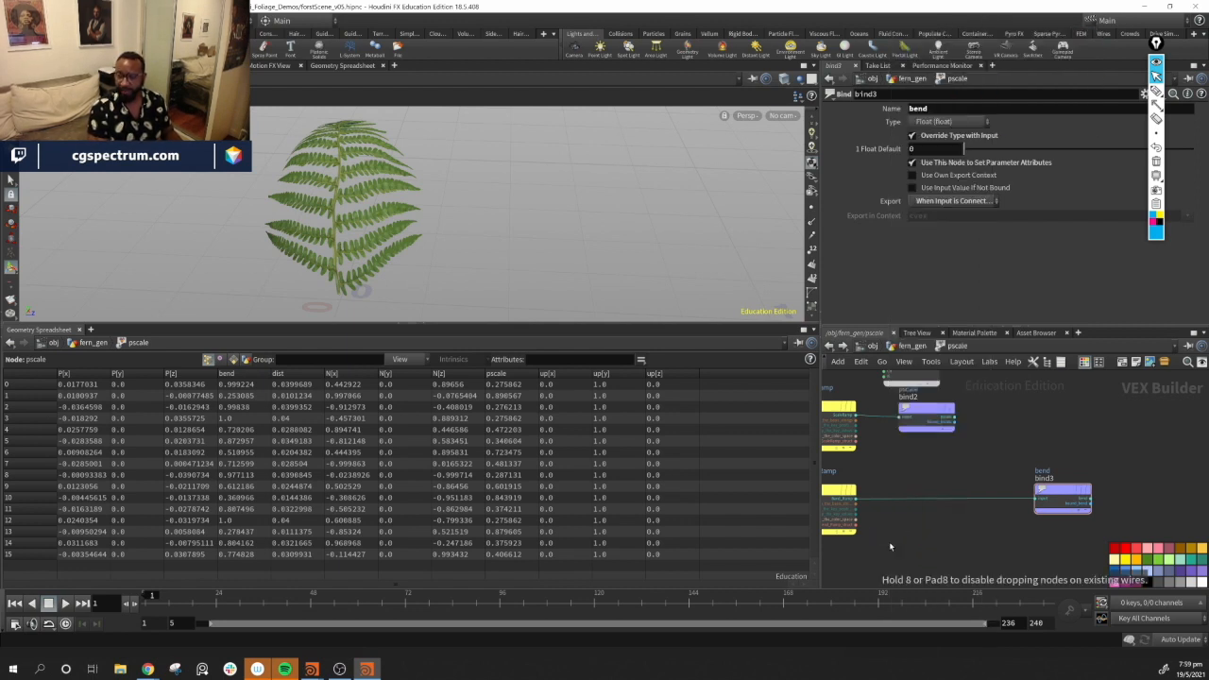
left_click(881, 540)
left_click_drag(881, 541, 926, 498)
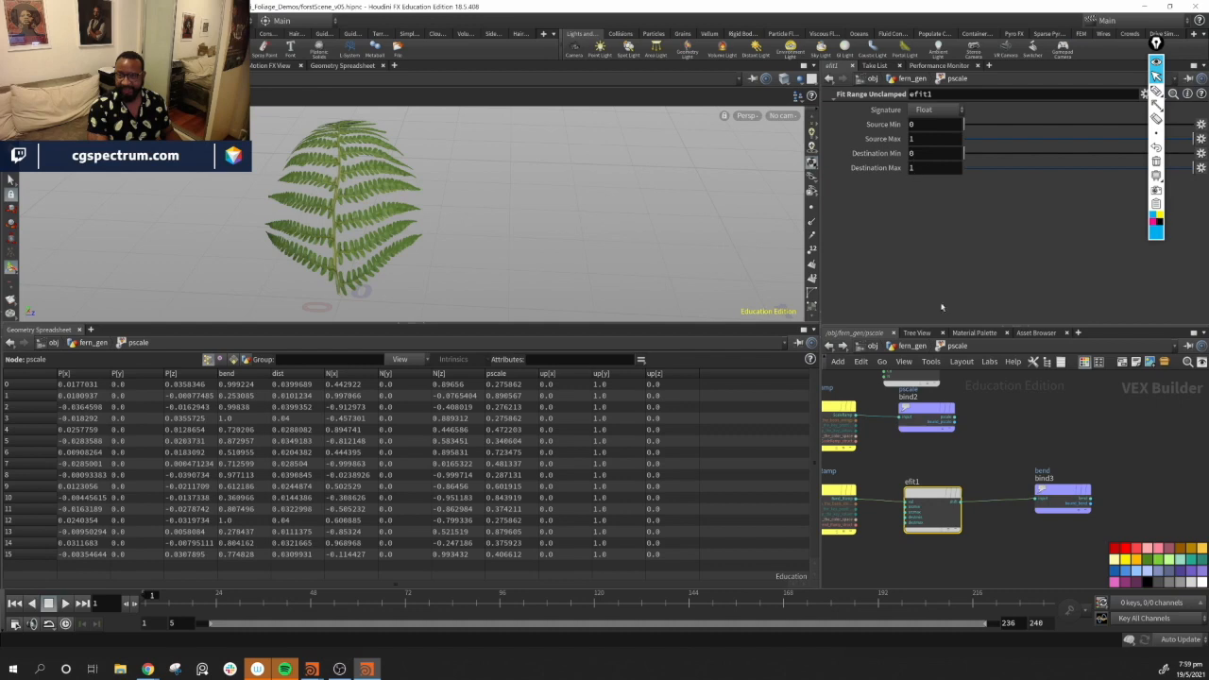
scroll(1010, 551, "up", 3)
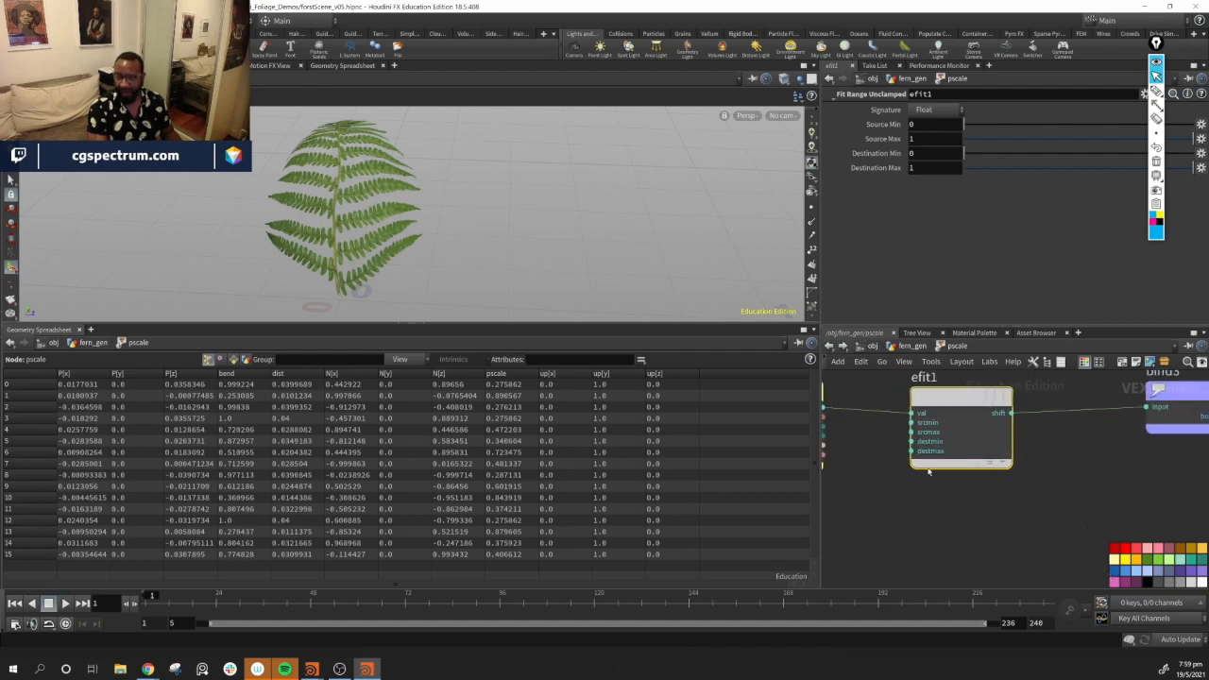
key("Tab")
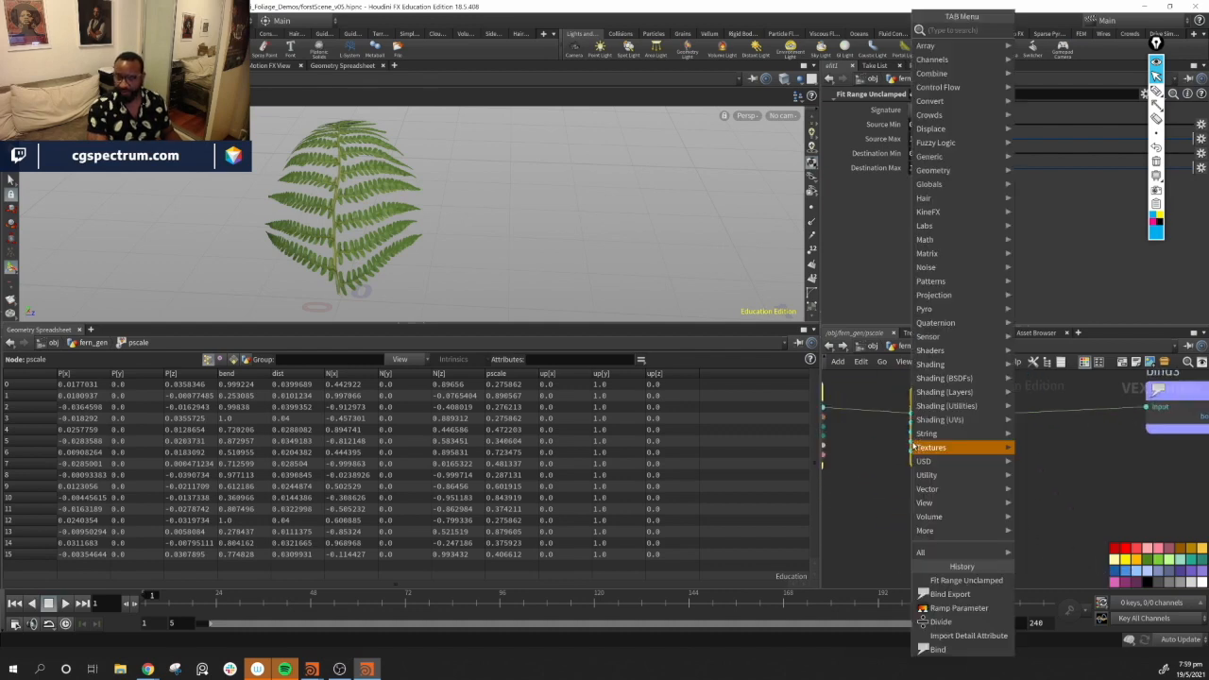
key("Escape")
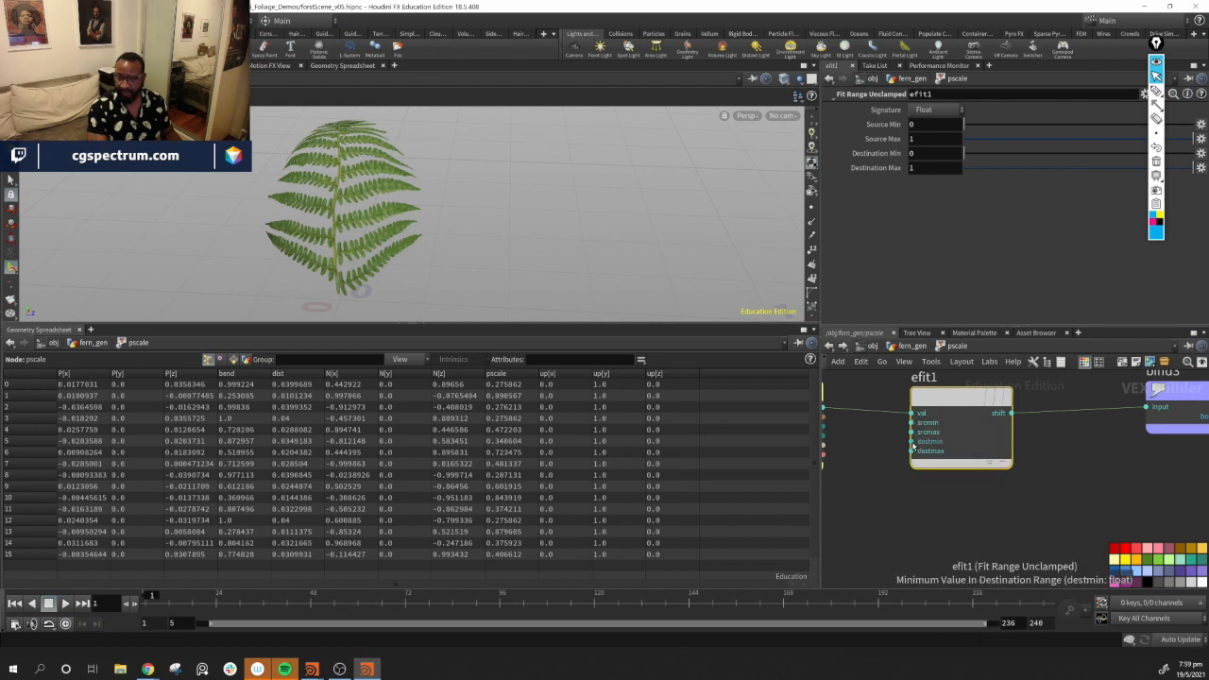
right_click(913, 441)
left_click(855, 479)
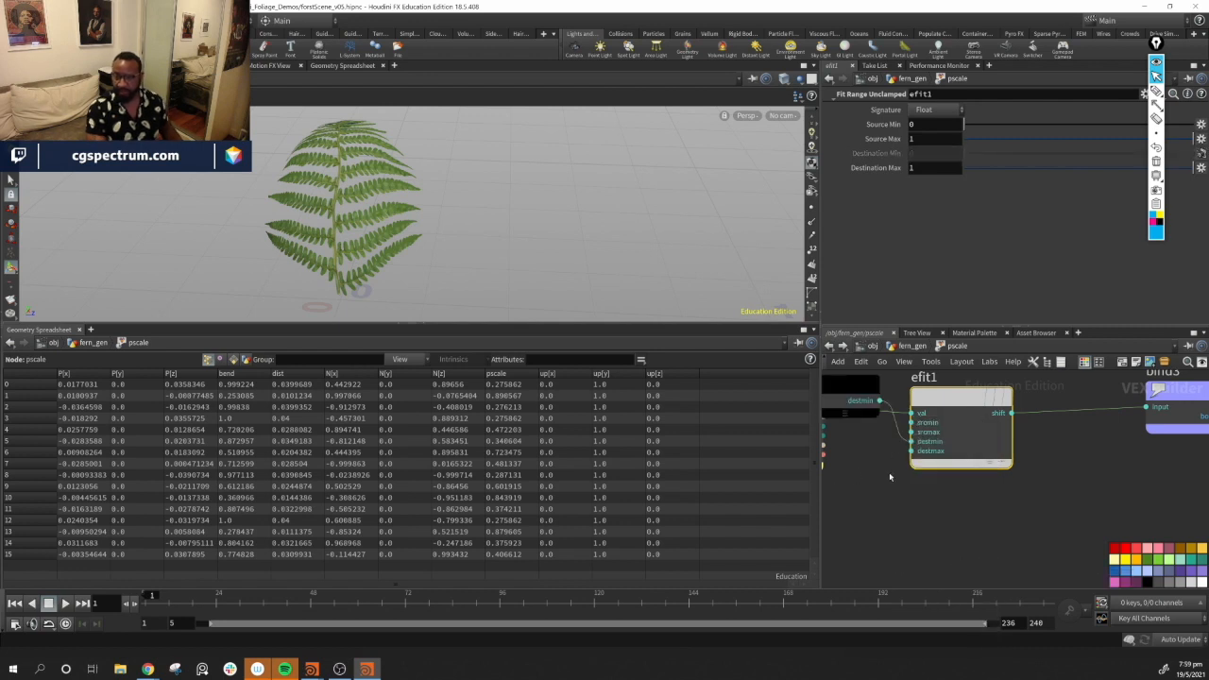
key("ctrl+z")
Promote the efit1 destmin and destmax inputs to parameters
right_click(913, 441)
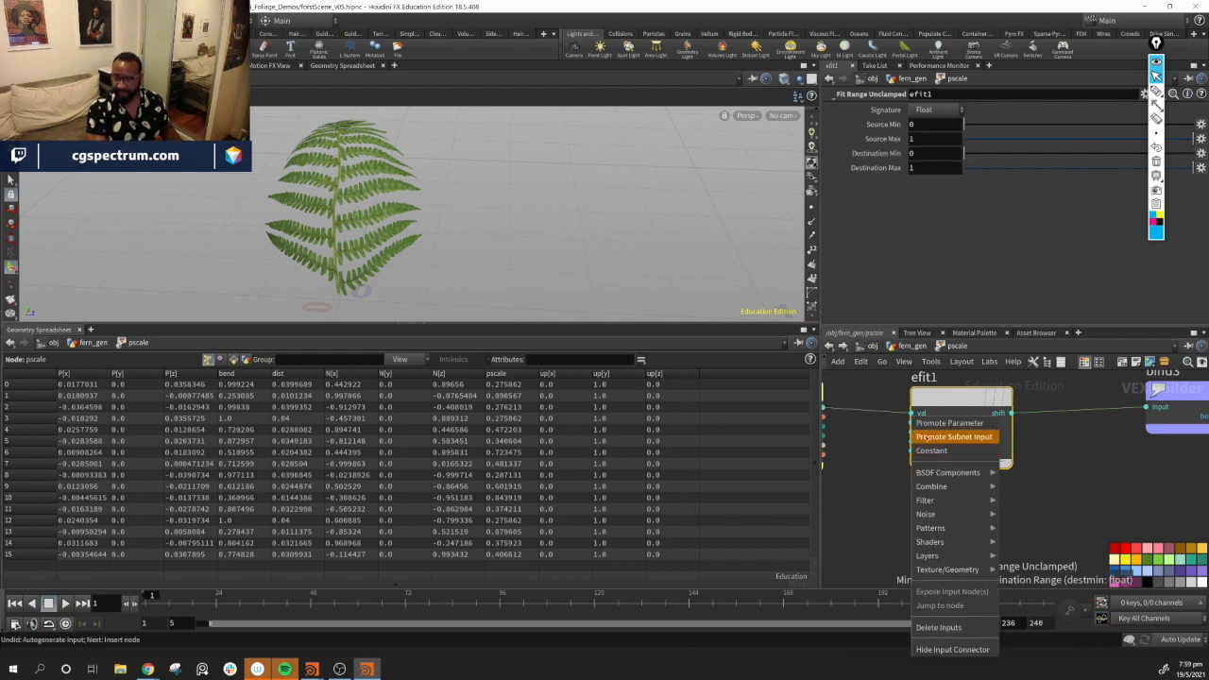
left_click(933, 424)
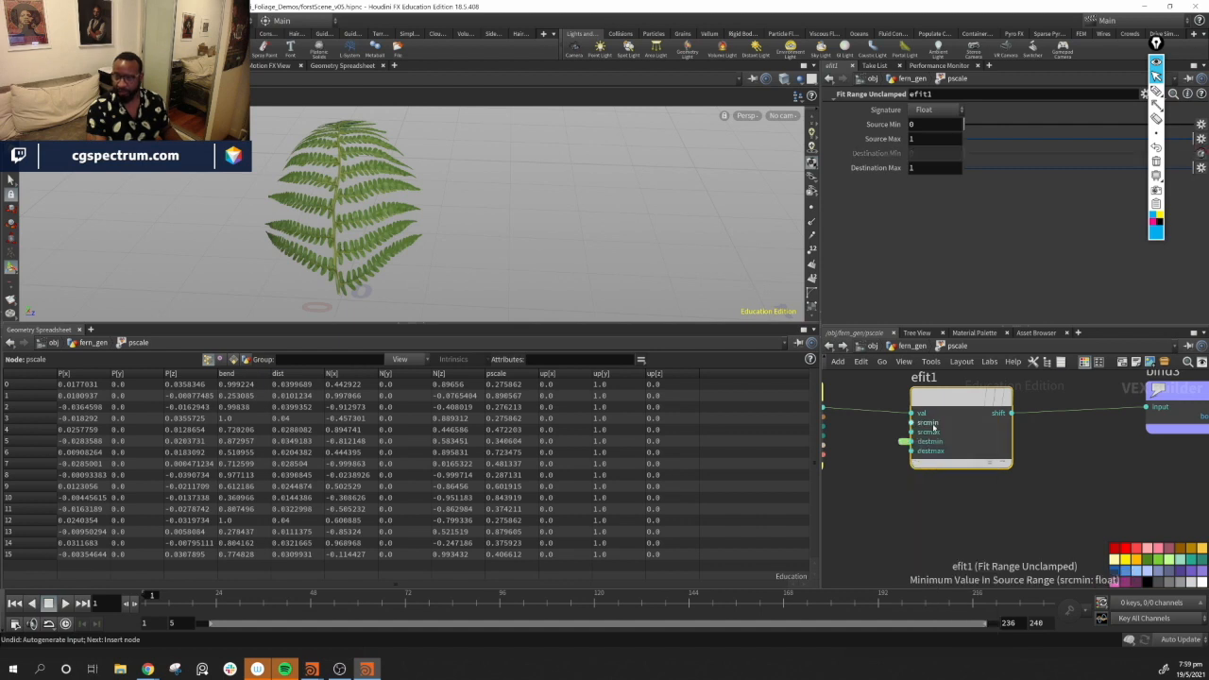
right_click(912, 452)
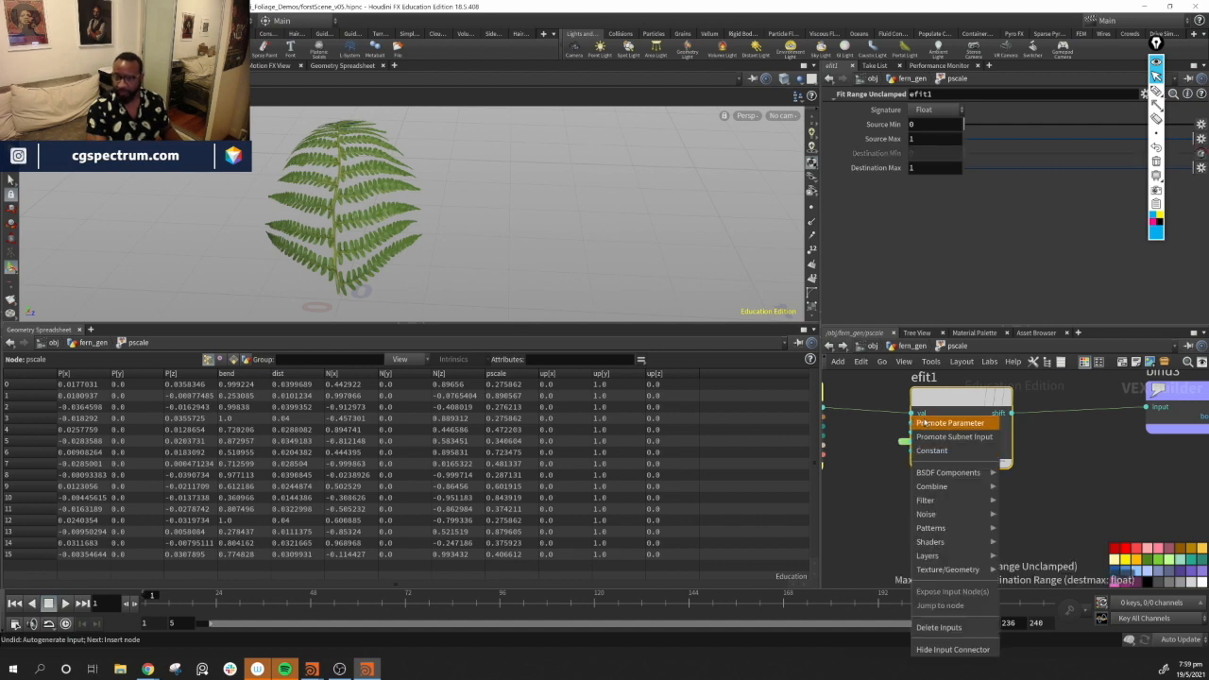
left_click(936, 424)
Expand the promoted destmin and destmax inputs into visible parameter nodes
middle_click_drag(1011, 502, 1111, 493)
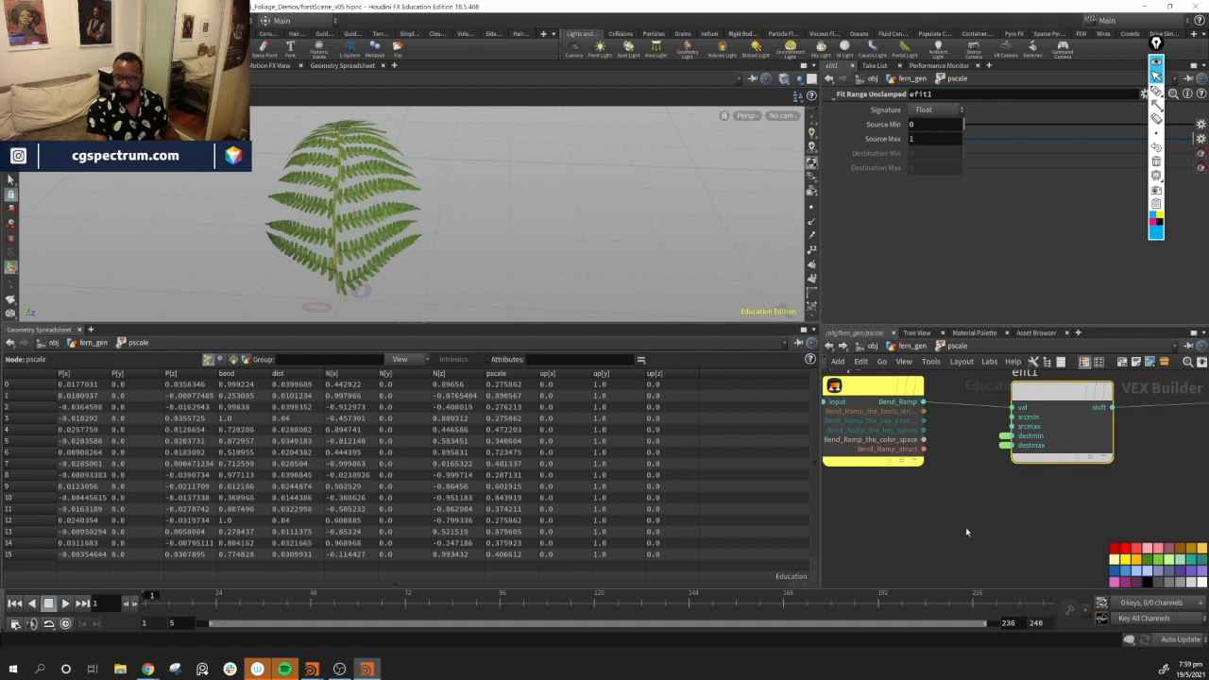
middle_click_drag(971, 547, 923, 580)
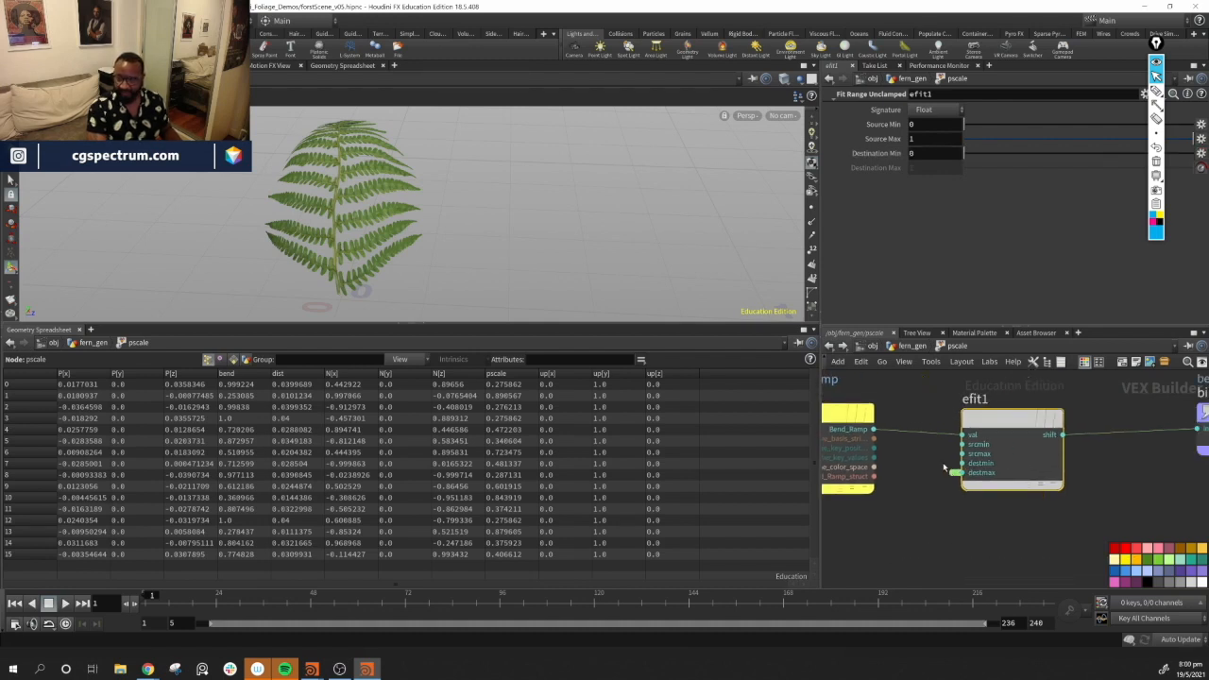
key("ctrl+z")
left_click(956, 463)
left_click(956, 472)
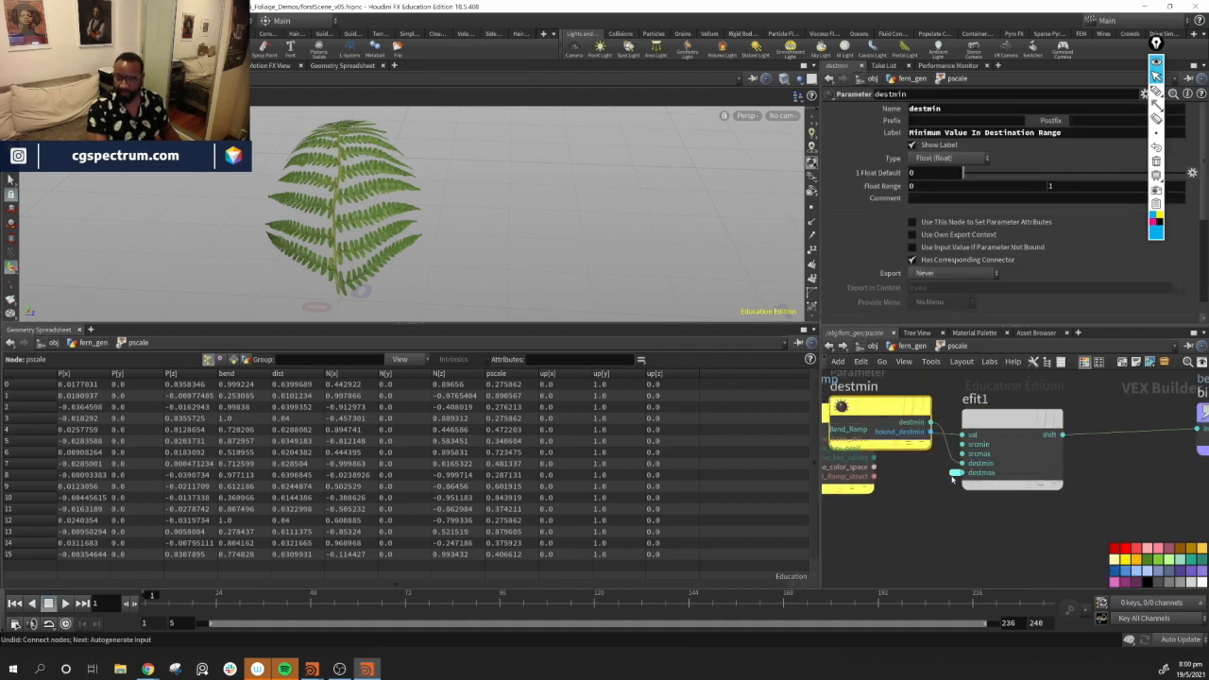
Arrange the destmin and destmax parameter nodes beneath the Bend Ramp, next to efit1
left_click_drag(899, 432, 891, 586)
scroll(1078, 532, "down", 3)
middle_click_drag(1077, 532, 1137, 486)
scroll(1137, 485, "down", 3)
left_click_drag(1068, 502, 1060, 520)
left_click_drag(1055, 418, 1060, 482)
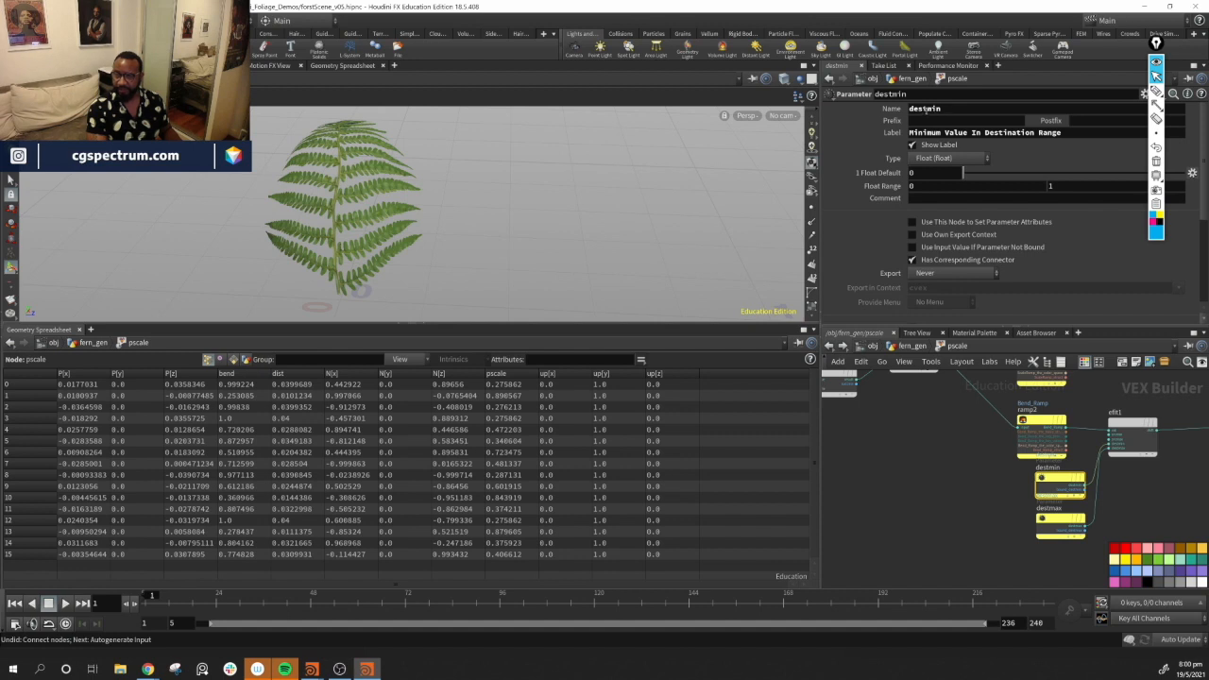
Rename the destmin parameter to bendmin
left_click_drag(925, 110, 889, 113)
type("band")
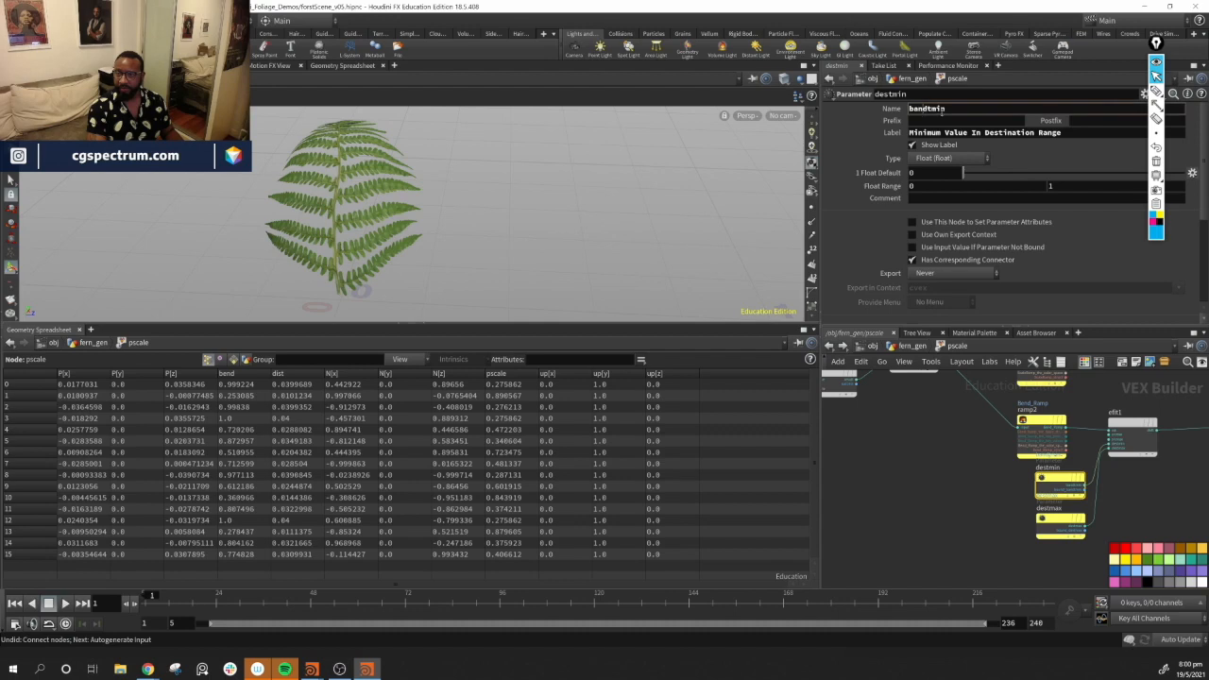
key("Delete")
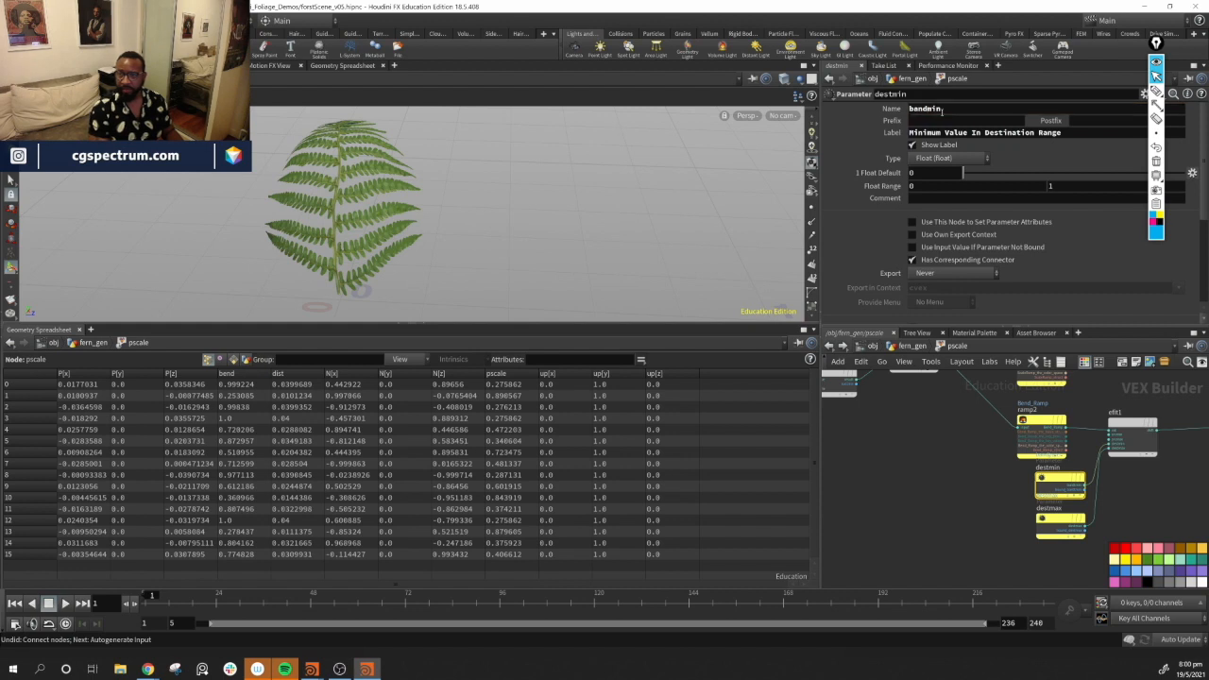
Rename the destmax parameter to bendmax
left_click(1060, 519)
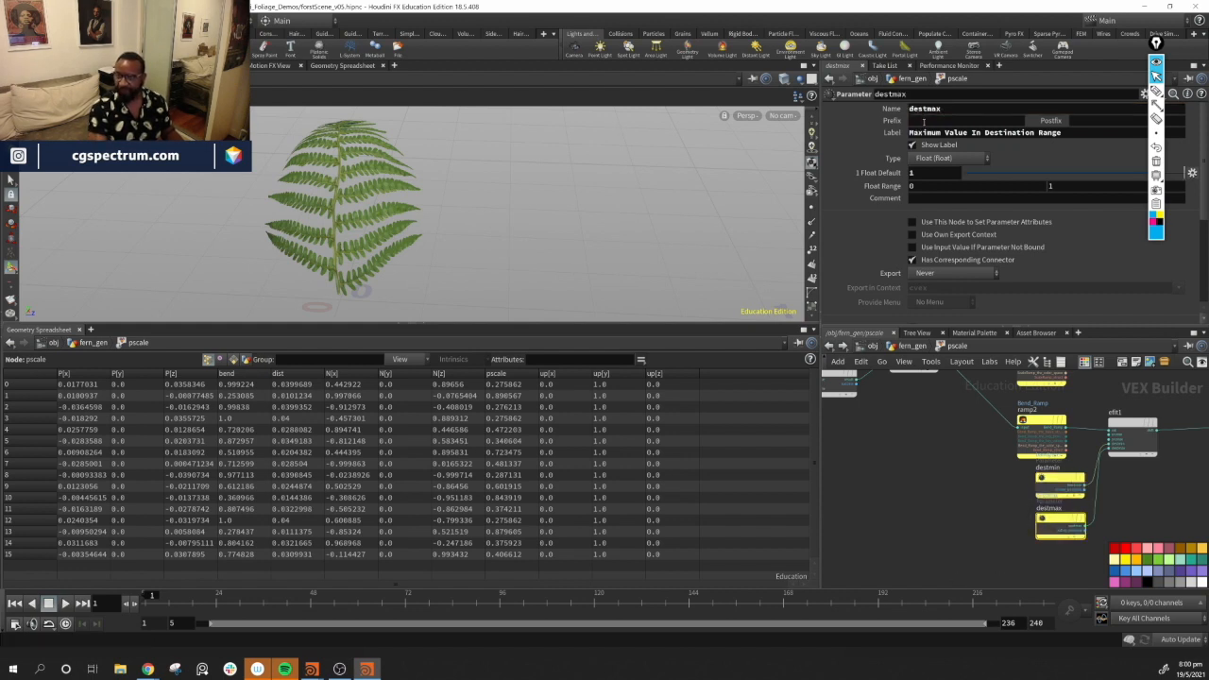
left_click(924, 109)
left_click_drag(924, 108, 907, 111)
type("bend")
key("Return")
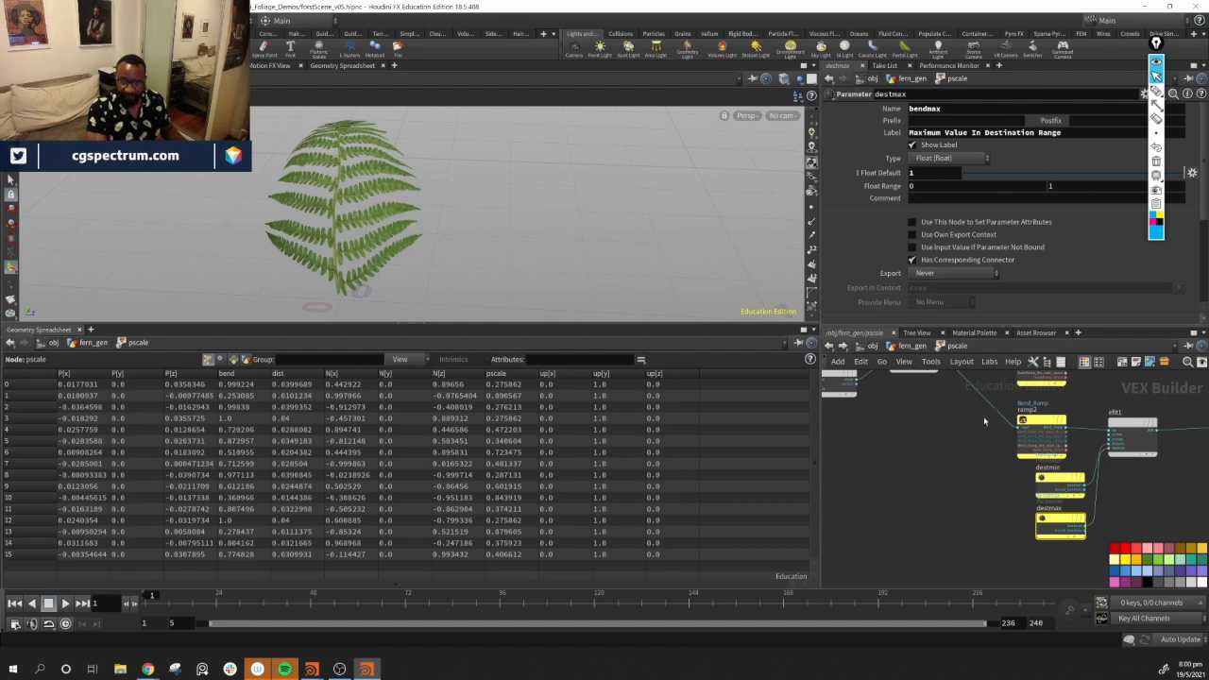
Return to the fern_gen network and set the pscale VOP's Bend Ramp first point at position 0 to value 0
middle_click_drag(1144, 462, 993, 522)
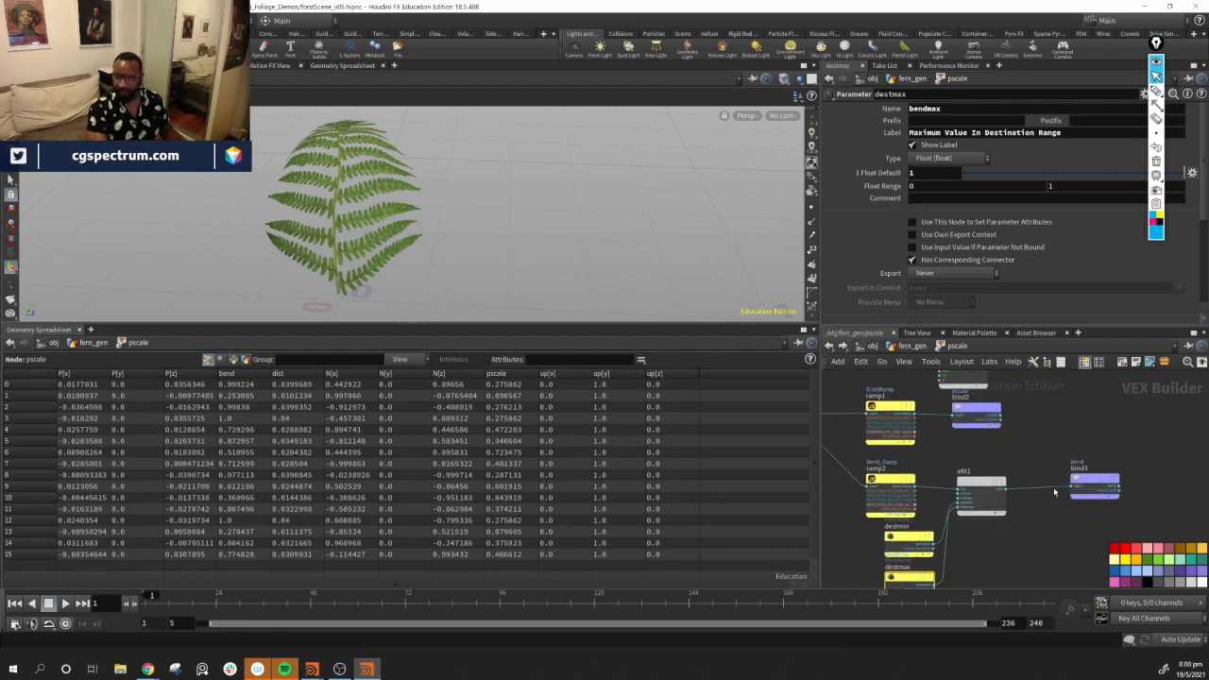
left_click(909, 345)
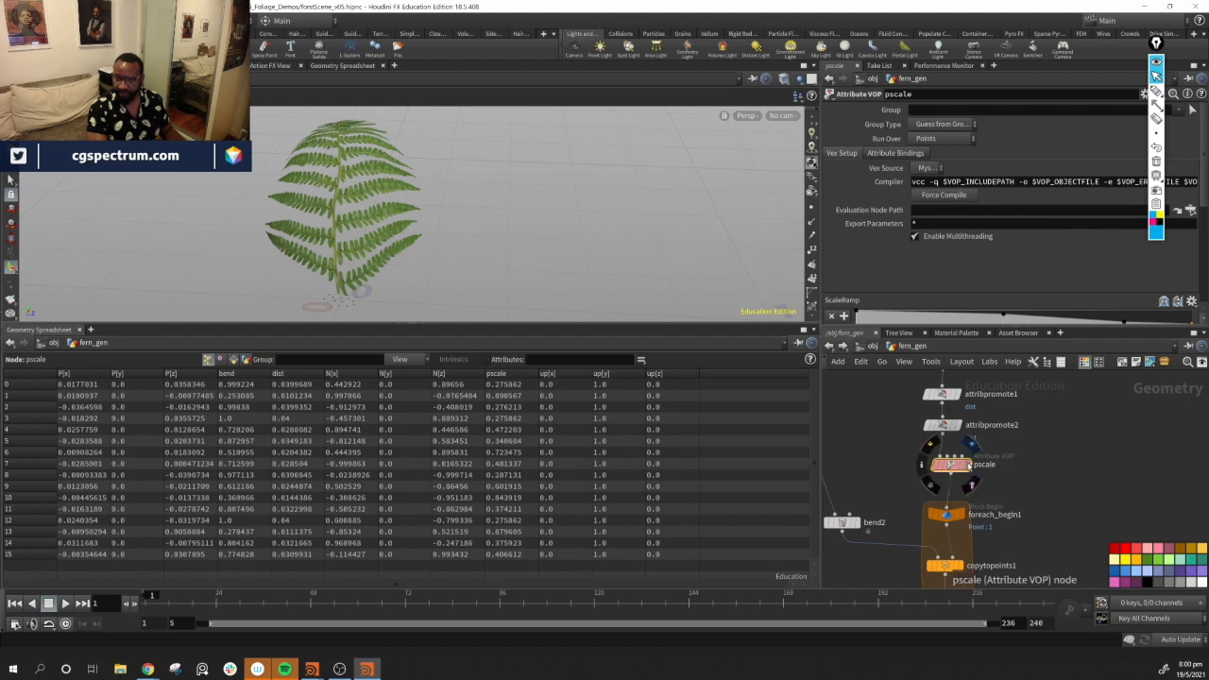
left_click(967, 464)
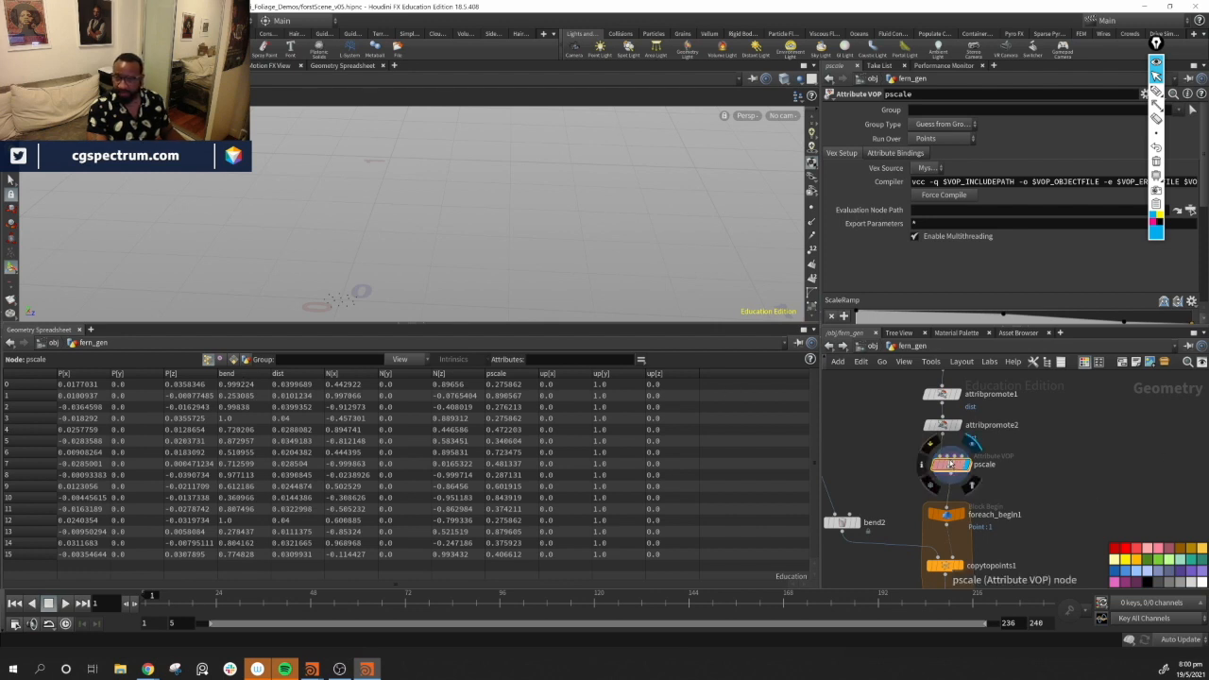
scroll(1024, 250, "down", 5)
scroll(1025, 249, "up", 1)
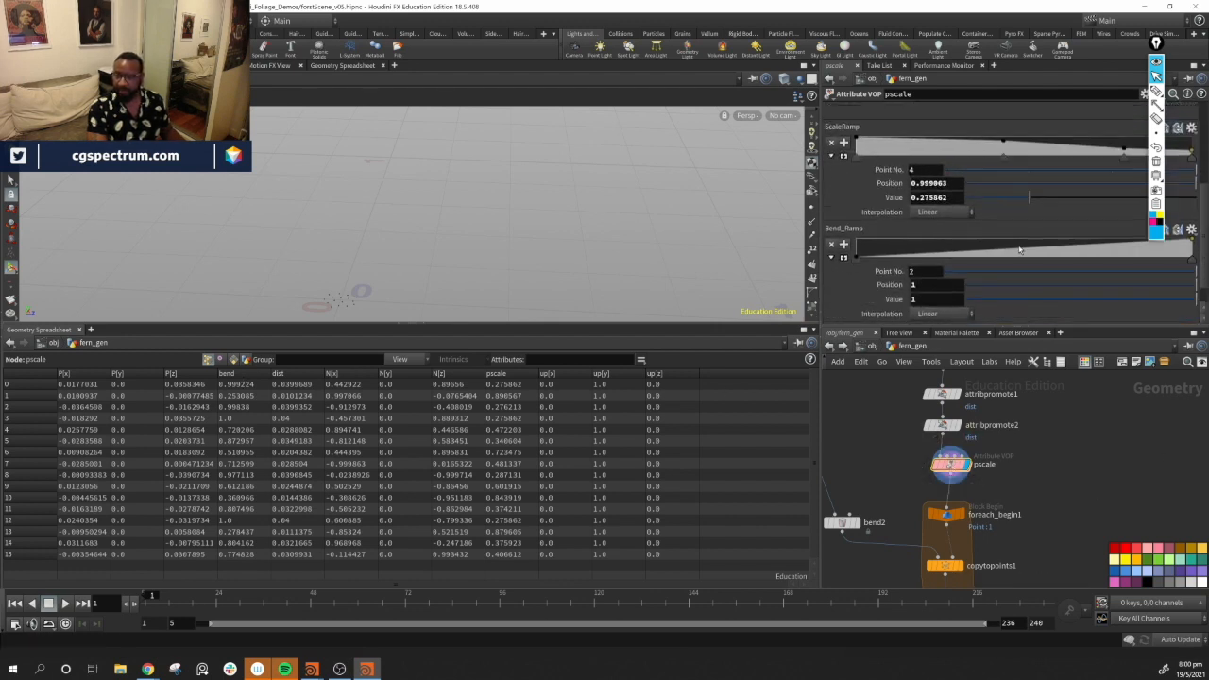
left_click_drag(858, 258, 849, 249)
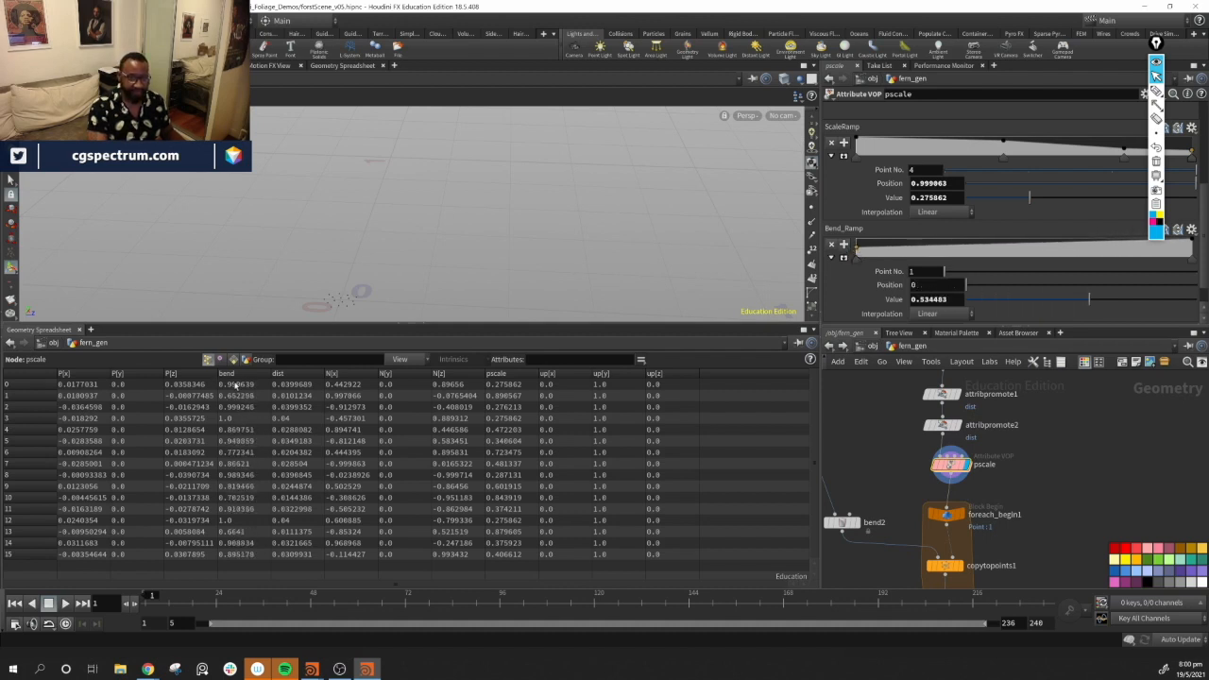
left_click_drag(856, 249, 849, 275)
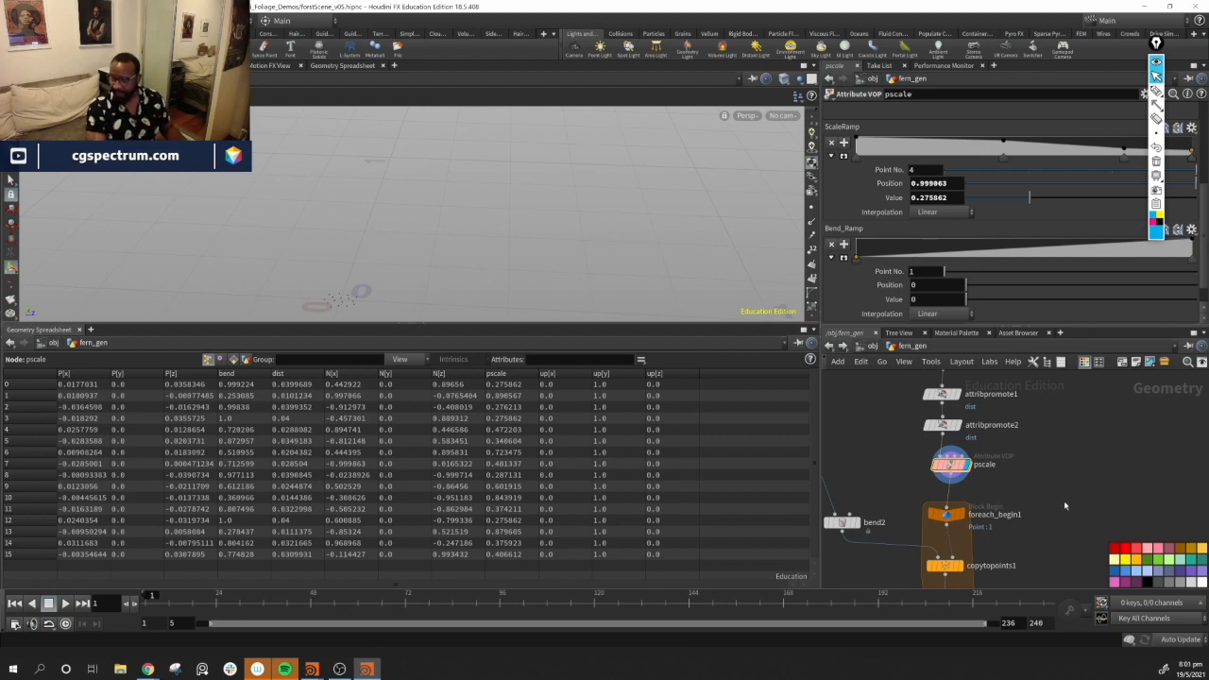
Display the copy-to-points loop output and set foreach_end1's Single Pass to 0
middle_click_drag(1069, 513, 1079, 503)
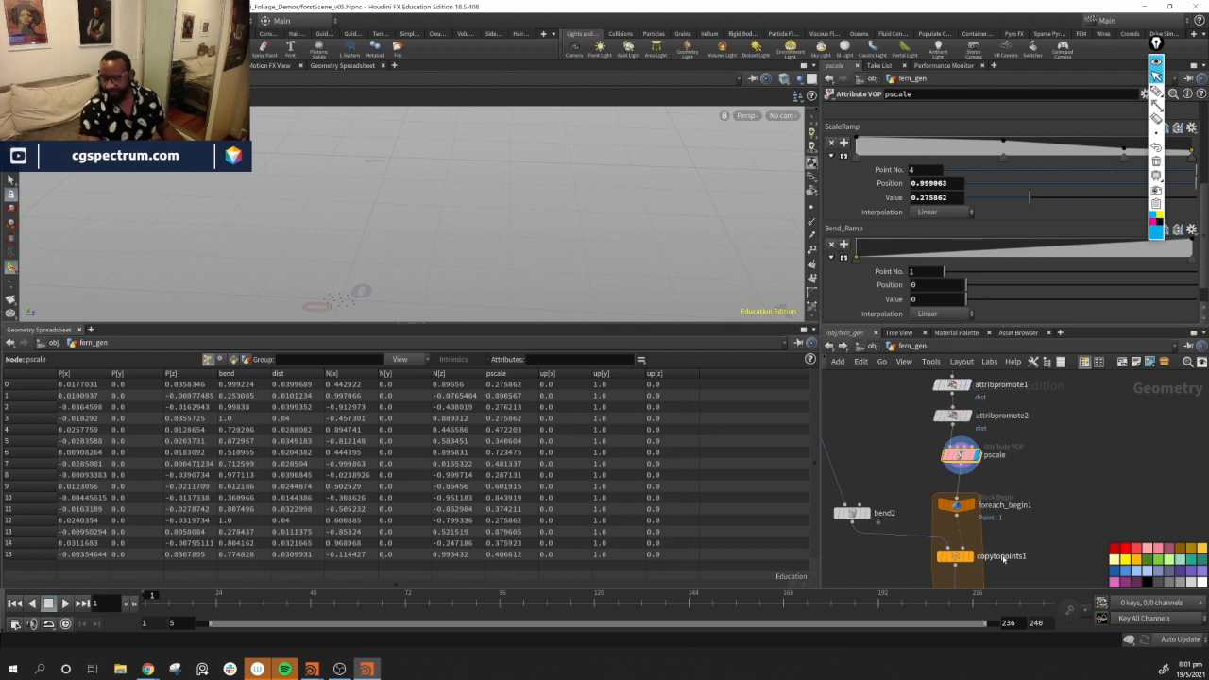
middle_click_drag(980, 564, 1009, 468)
left_click(999, 460)
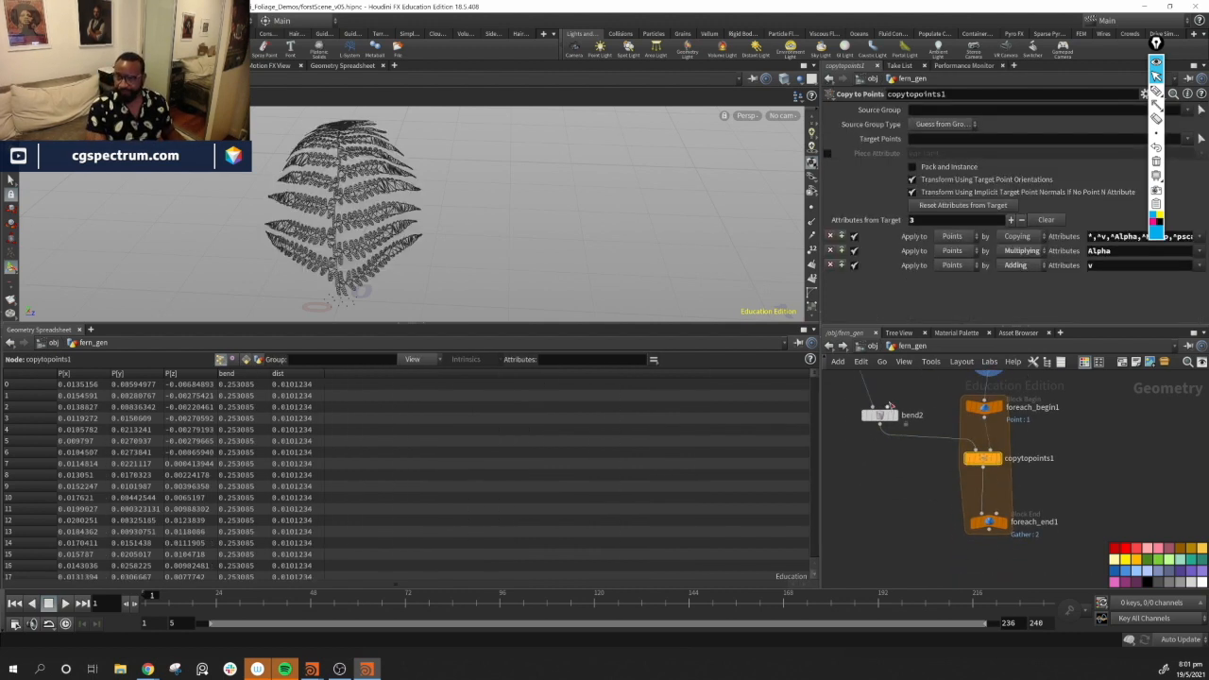
left_click(999, 459)
middle_click_drag(1041, 462, 1009, 490)
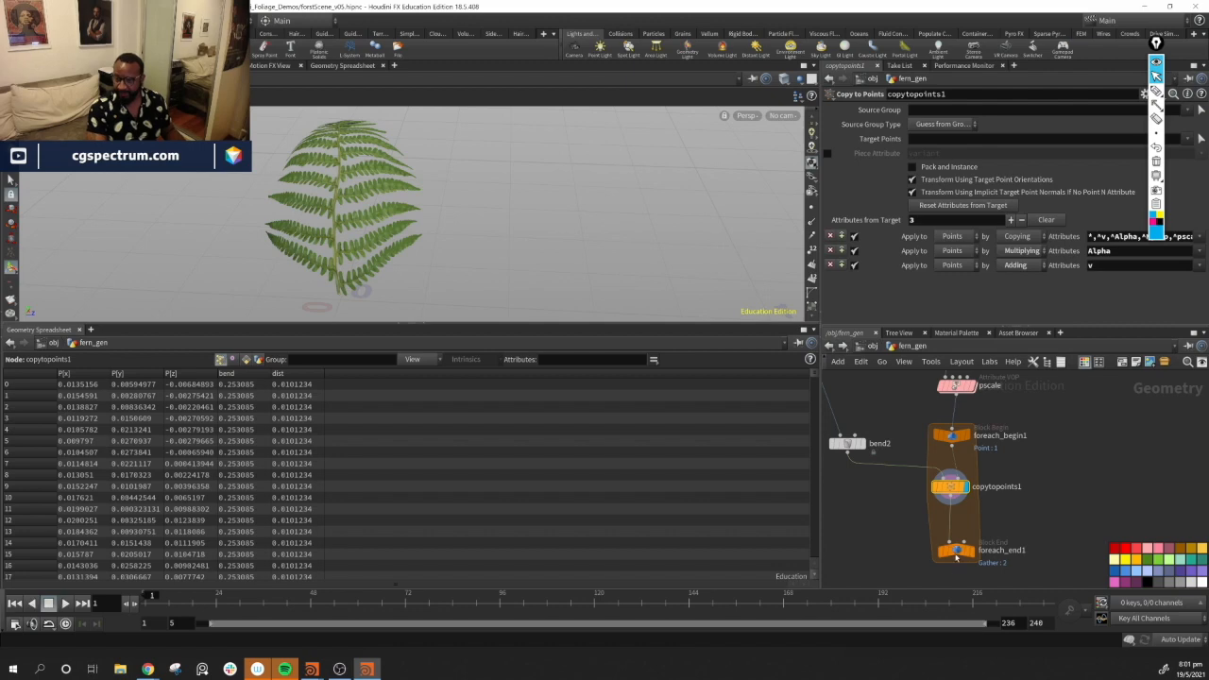
left_click(958, 551)
mouse_move(989, 223)
left_mouse_down()
mouse_move(983, 231)
mouse_move(1087, 225)
mouse_move(964, 221)
mouse_move(1112, 224)
mouse_move(960, 221)
mouse_move(988, 221)
left_mouse_up()
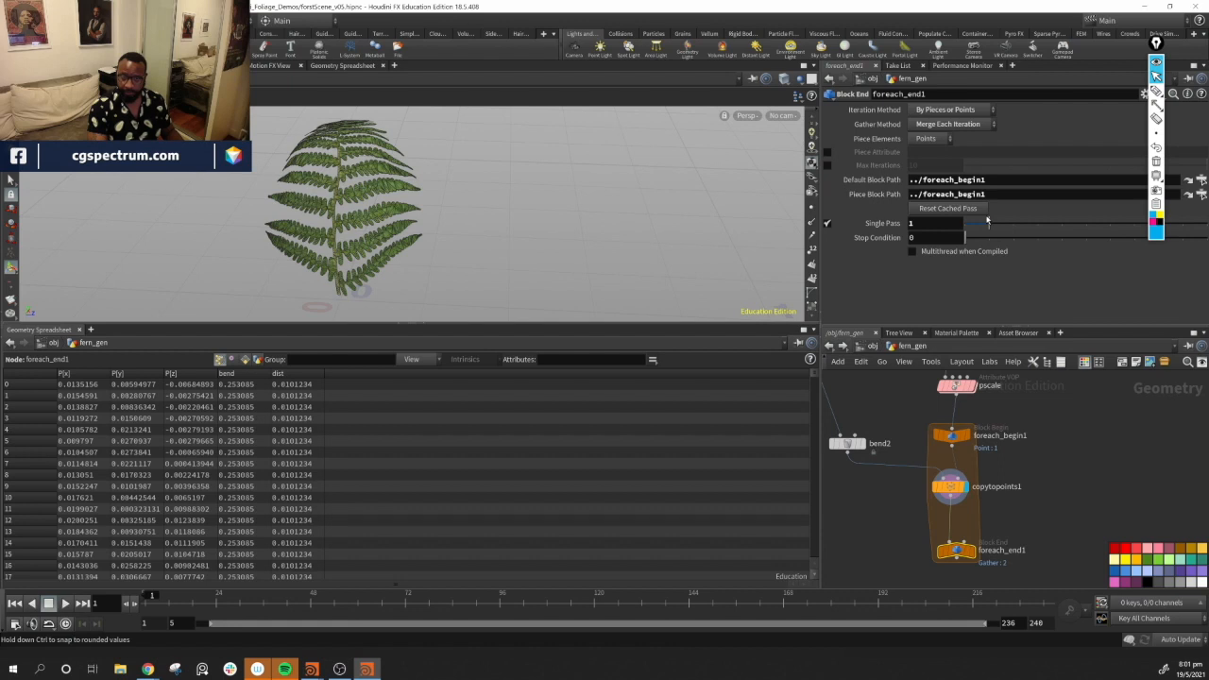
left_click_drag(989, 221, 941, 222)
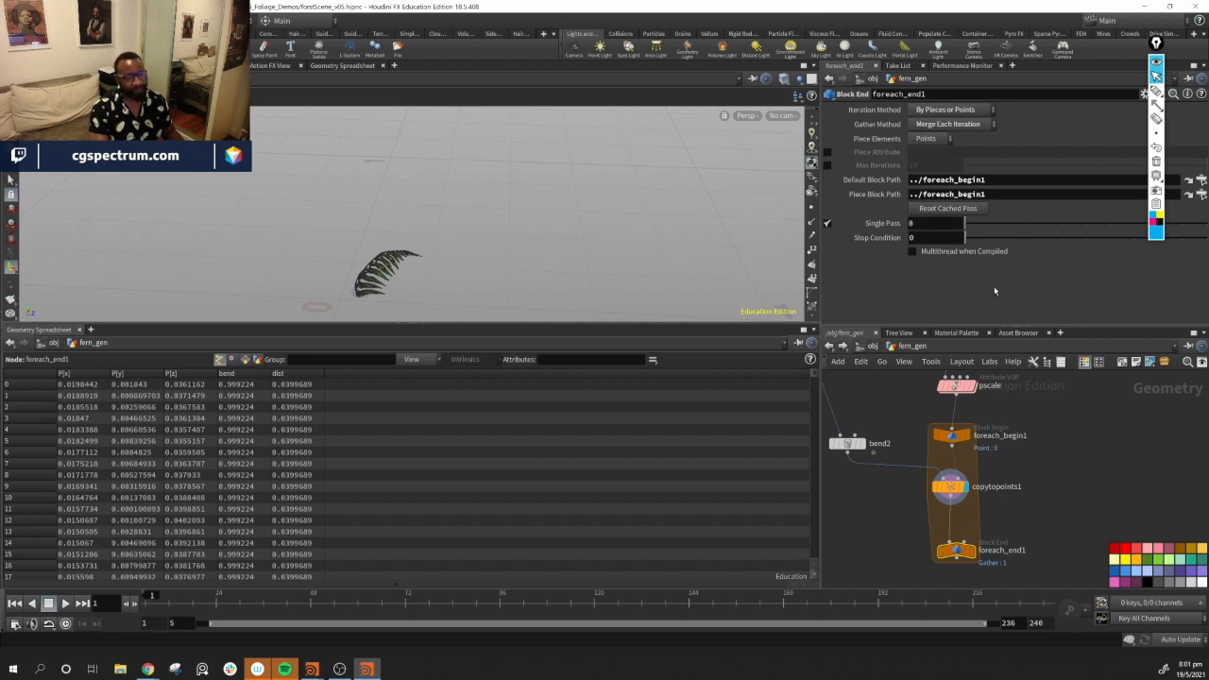
Create a meta import node from foreach_begin1 and view its detail attributes
left_click(951, 435)
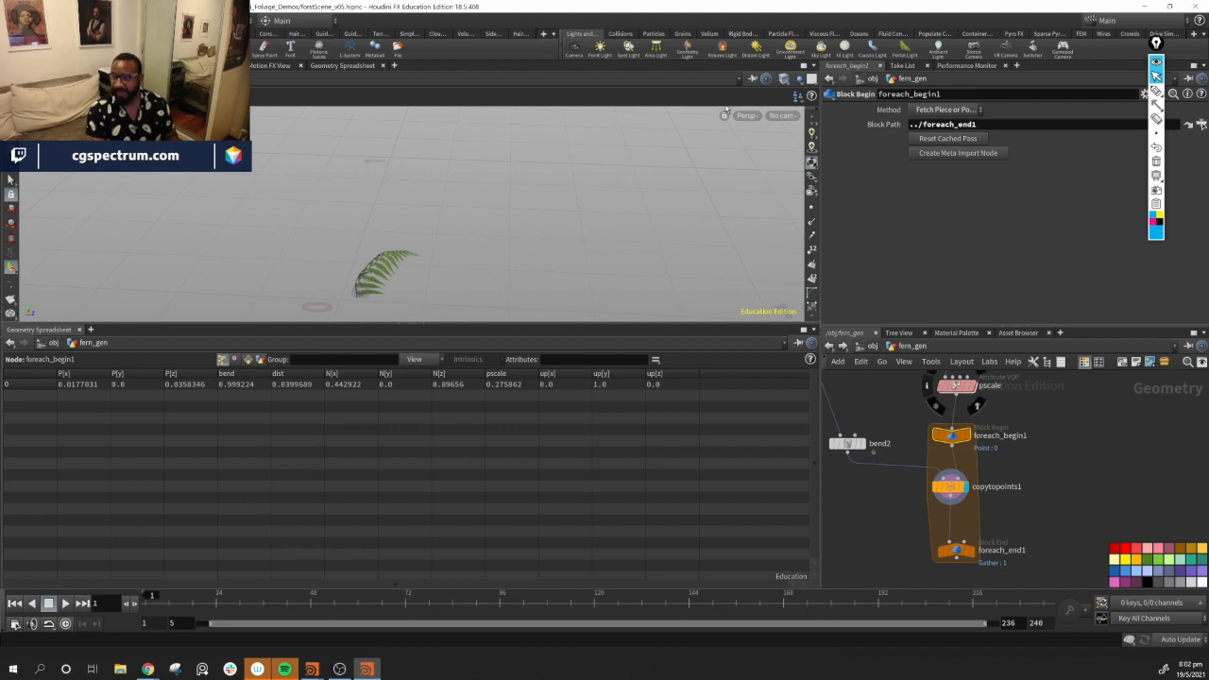
left_click(985, 156)
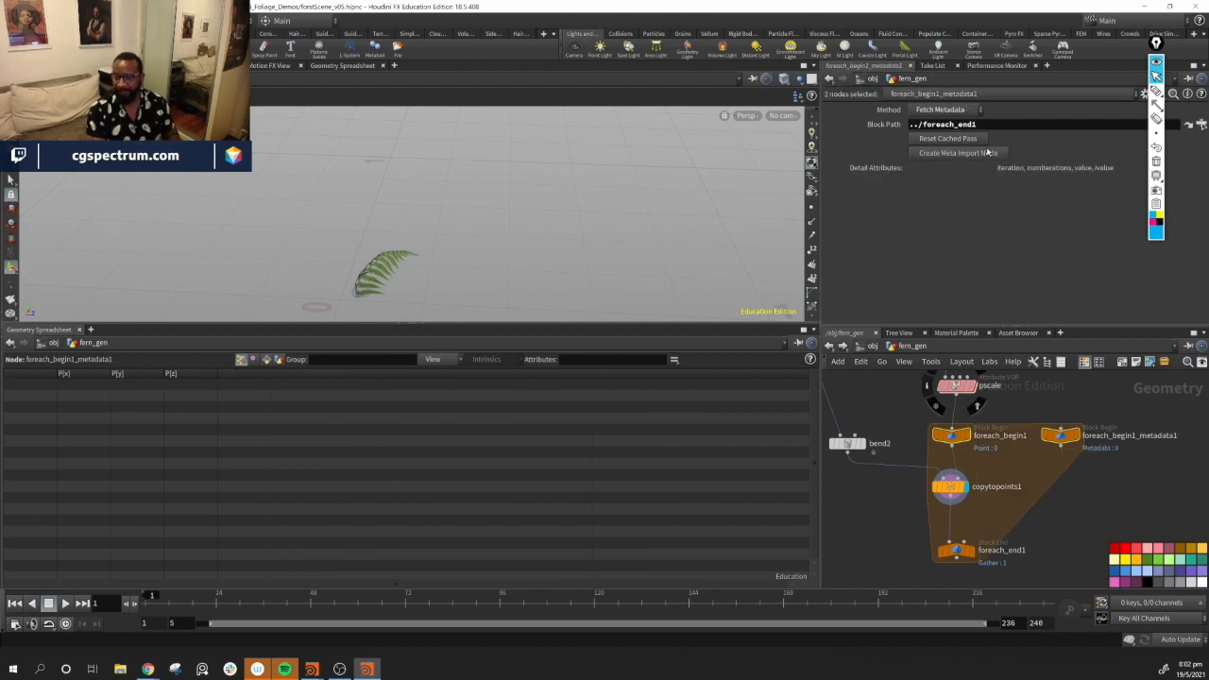
left_click(1062, 438)
left_click(276, 360)
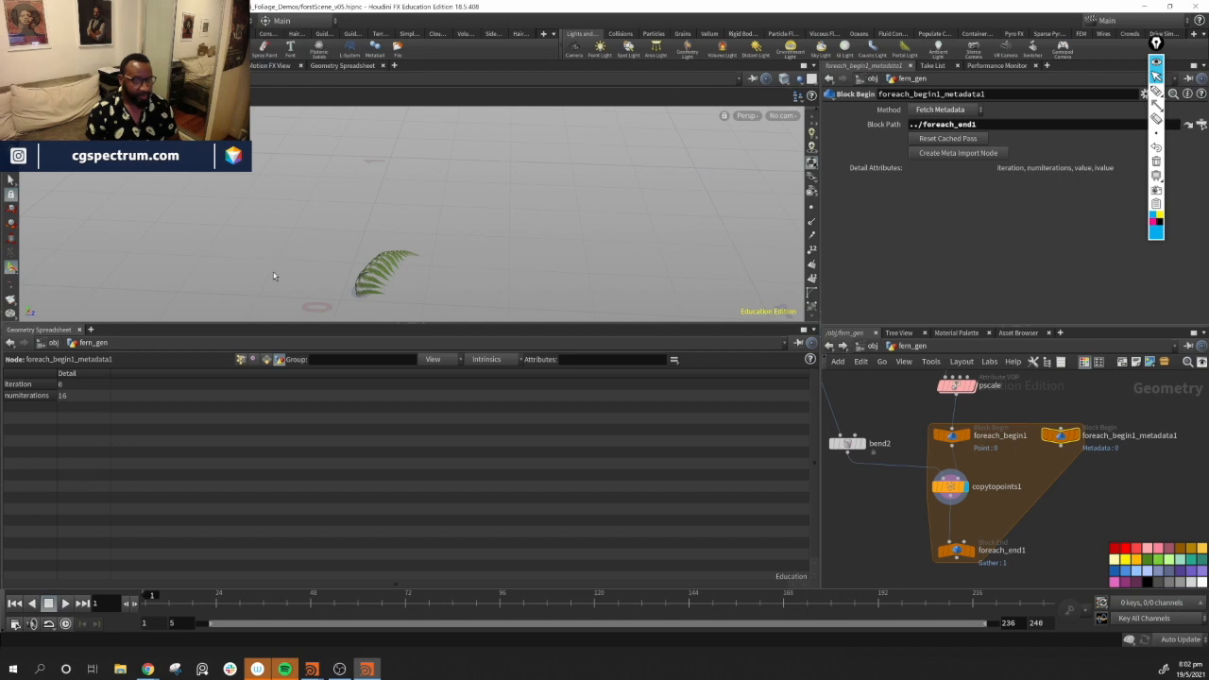
Orbit the viewport to examine the scattered points and the single-pass fern
middle_click_drag(446, 265, 473, 216, "alt")
right_click_drag(473, 216, 470, 251, "alt")
left_click_drag(469, 251, 526, 218, "alt")
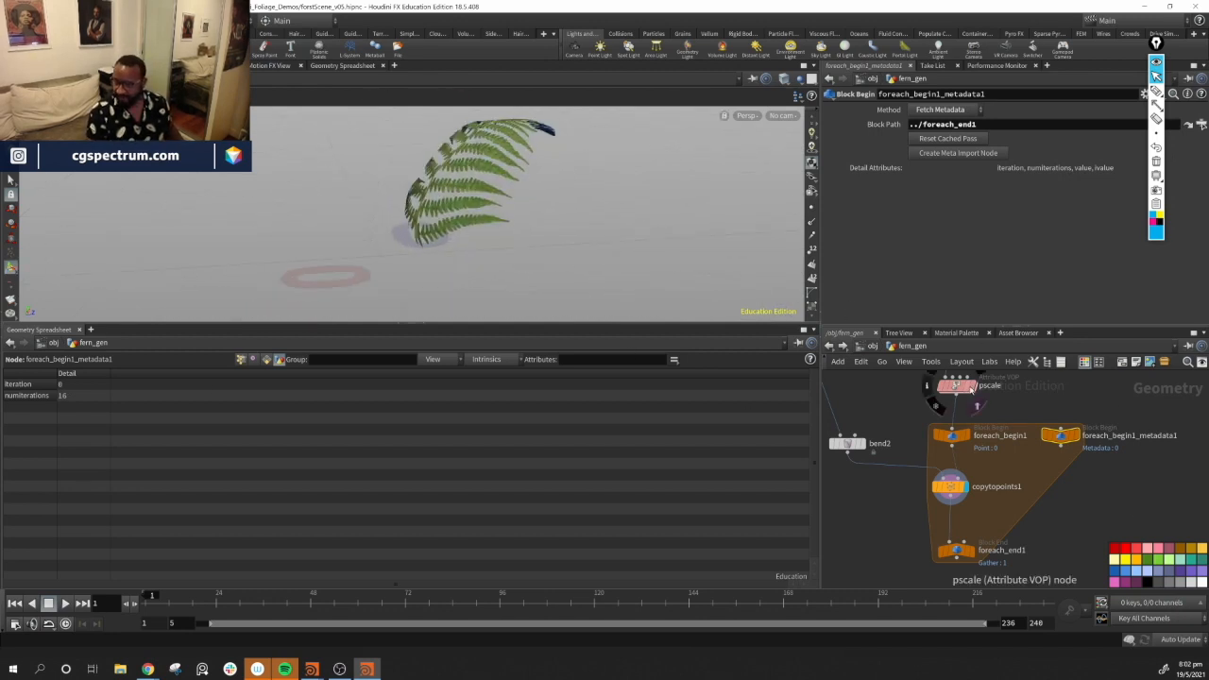
left_click(974, 385)
left_click(812, 250)
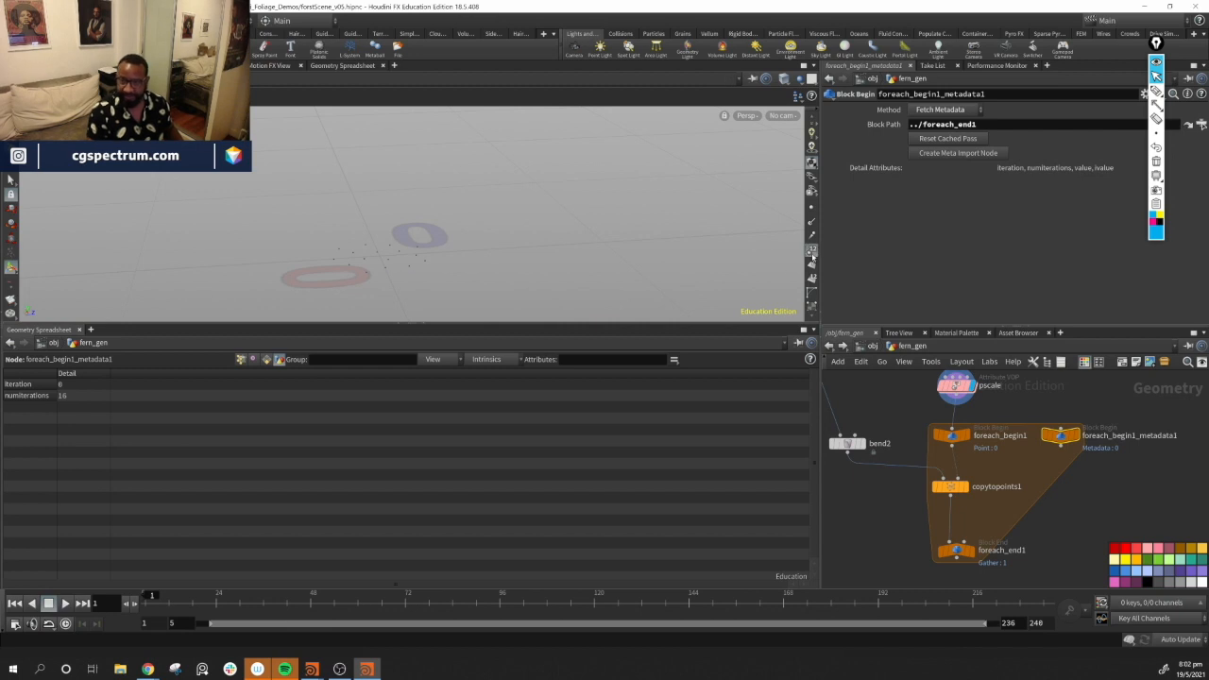
middle_click_drag(401, 255, 459, 224, "alt")
right_click_drag(459, 224, 634, 275, "alt")
mouse_move(461, 223)
left_mouse_down("alt")
mouse_move(458, 259)
mouse_move(451, 249)
mouse_move(470, 281)
mouse_move(518, 262)
mouse_move(529, 216)
mouse_move(481, 216)
left_mouse_up("alt")
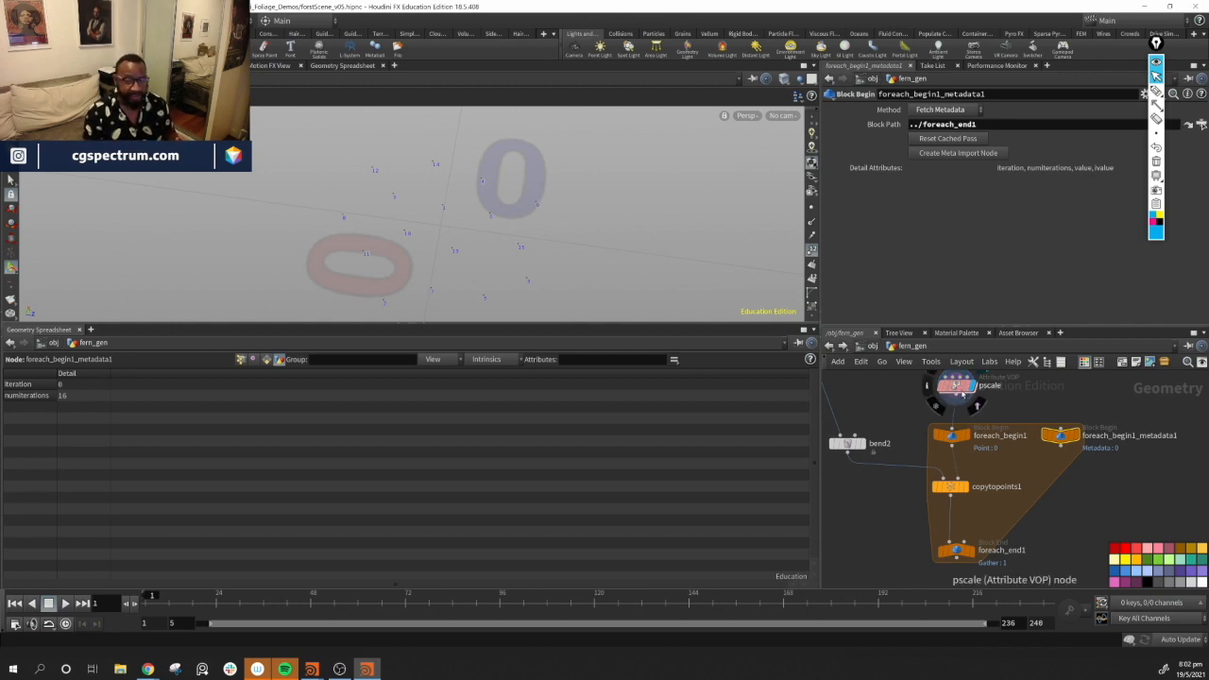
mouse_move(952, 493)
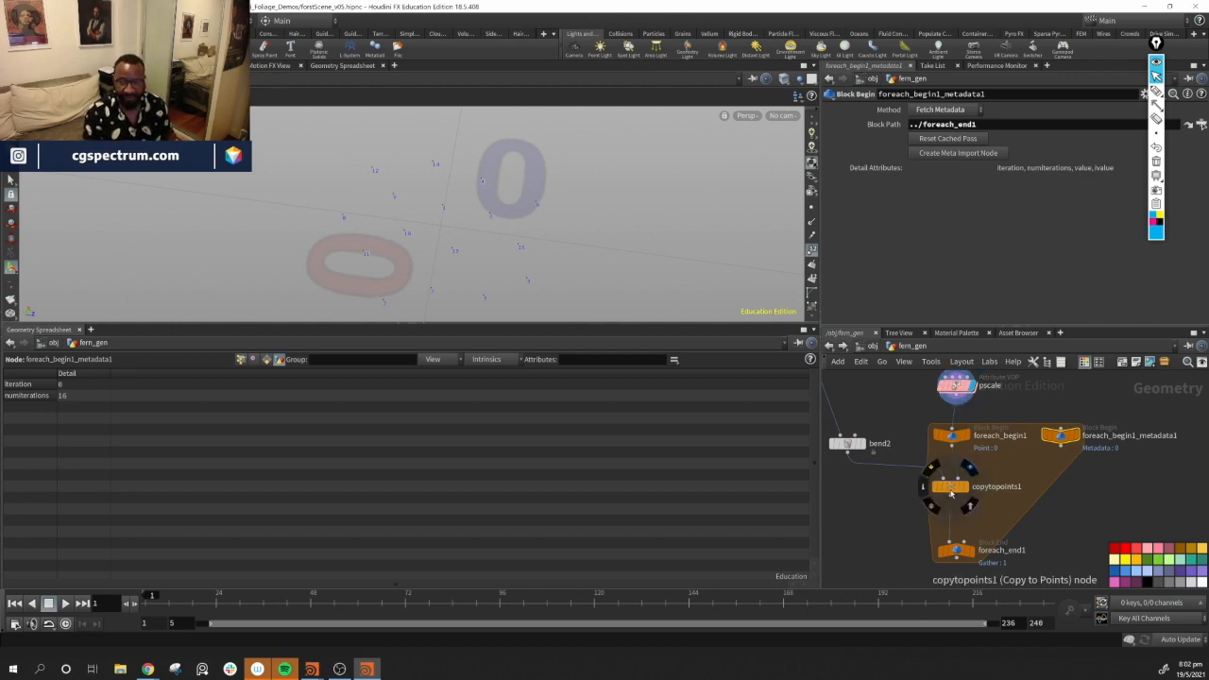
mouse_move(844, 447)
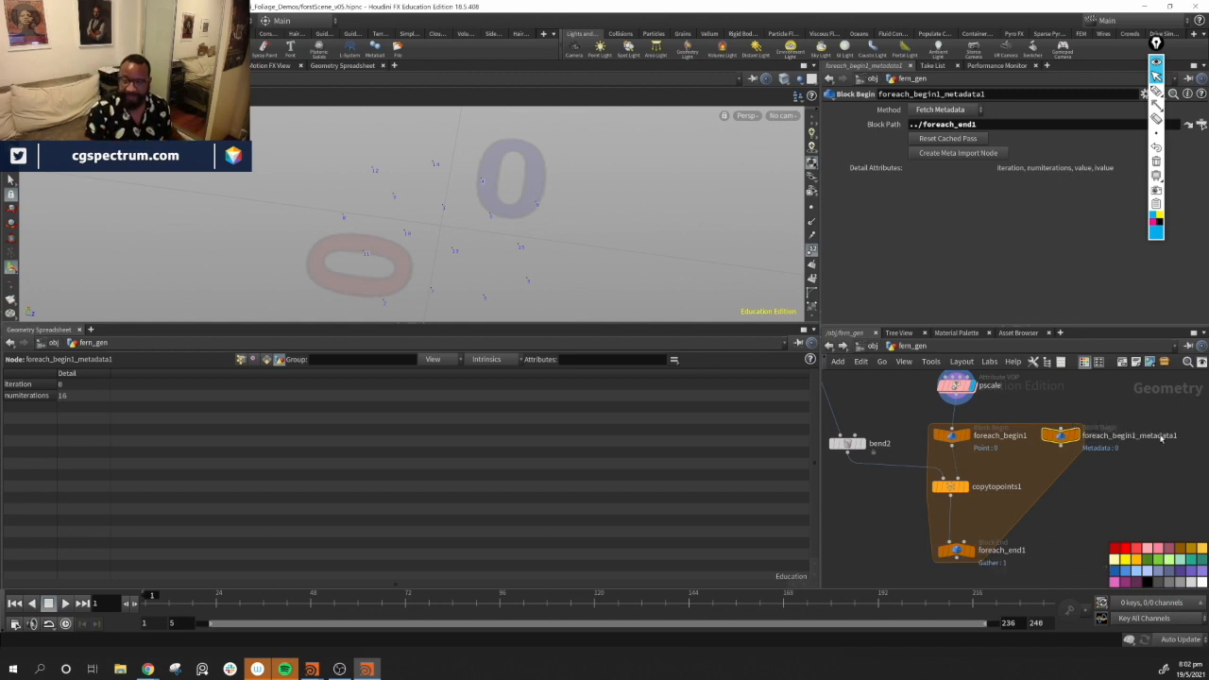
Set foreach_end1's Single Pass to 2 and inspect the metadata node's iteration value
left_click(954, 548)
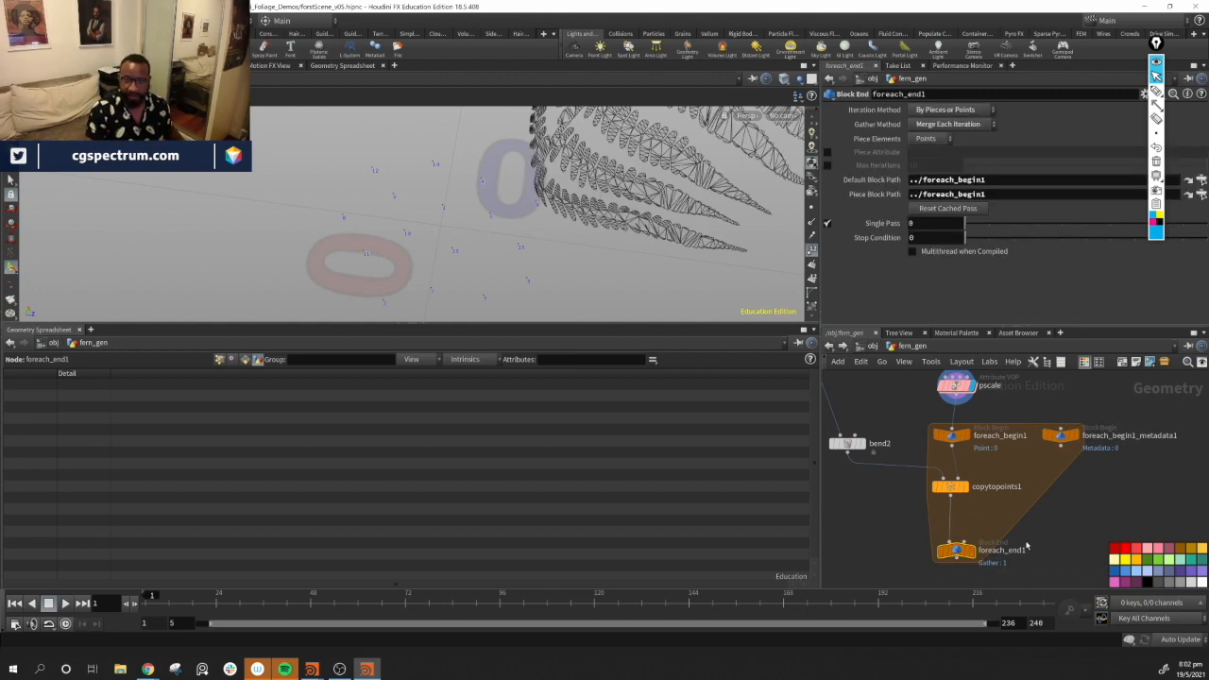
left_click_drag(965, 223, 1027, 229)
left_click_drag(413, 255, 418, 194, "alt")
middle_click_drag(418, 193, 461, 183, "alt")
mouse_move(461, 182)
left_mouse_down("alt")
mouse_move(527, 203)
mouse_move(524, 184)
mouse_move(475, 195)
left_mouse_up("alt")
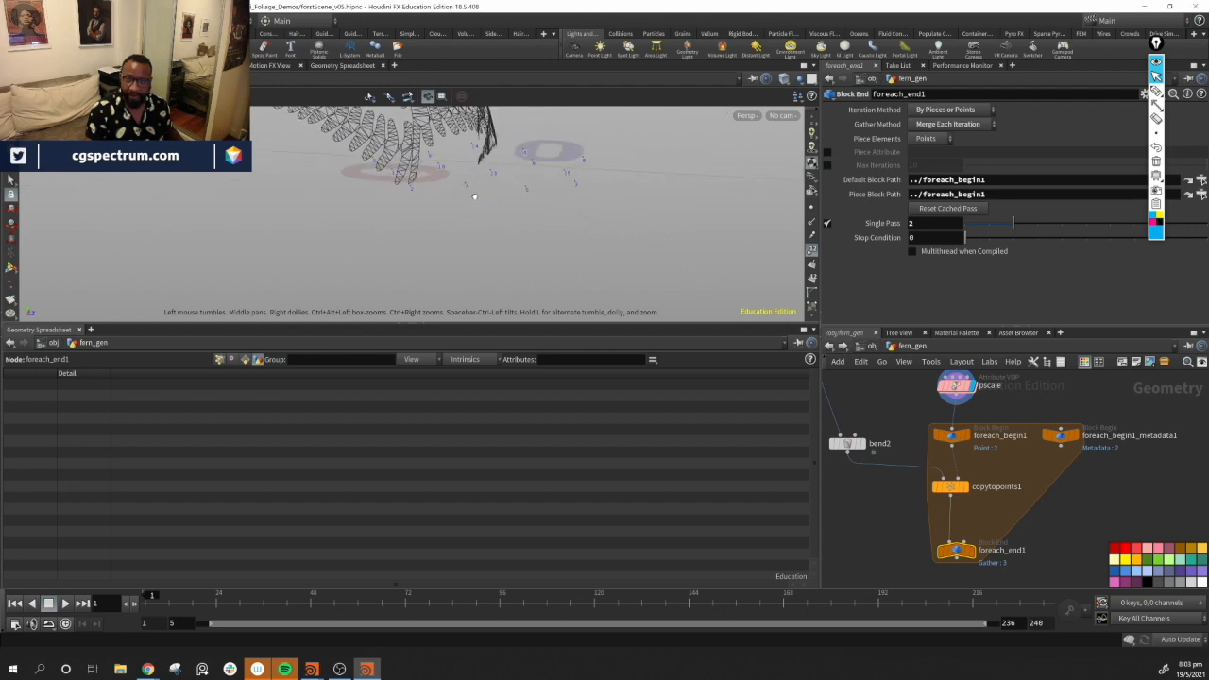
left_click(1062, 436)
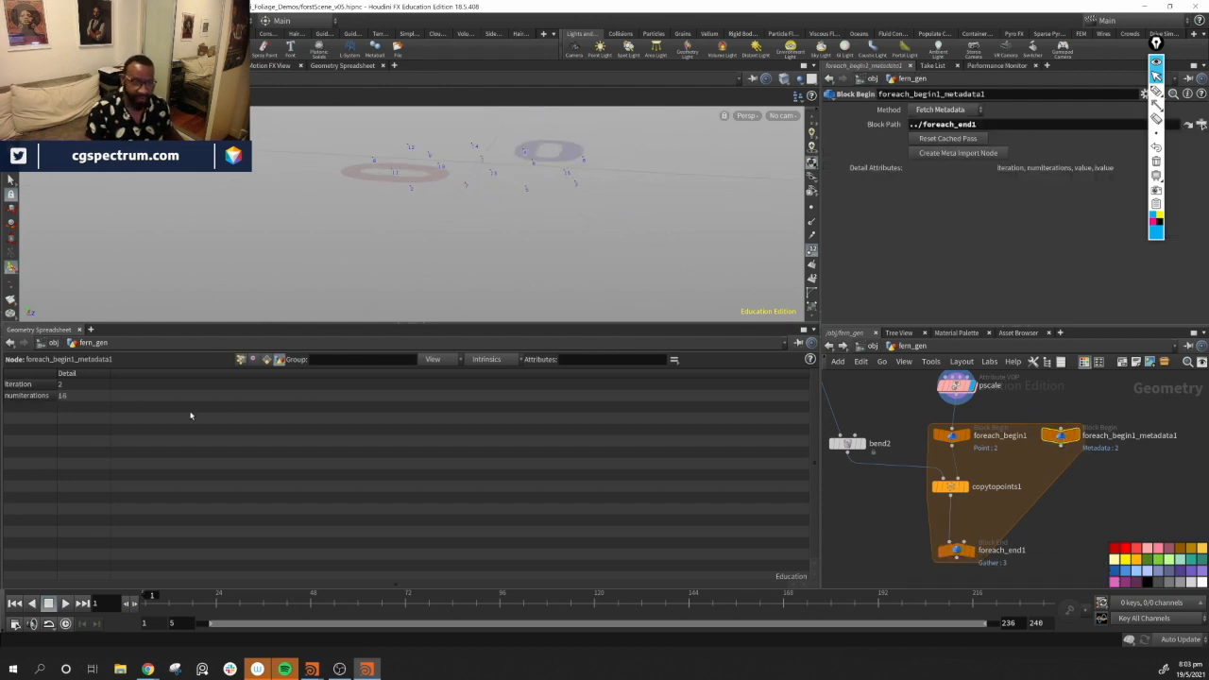
Create a second meta import node from foreach_begin1 and move it beside the loop
middle_click_drag(846, 463, 888, 471)
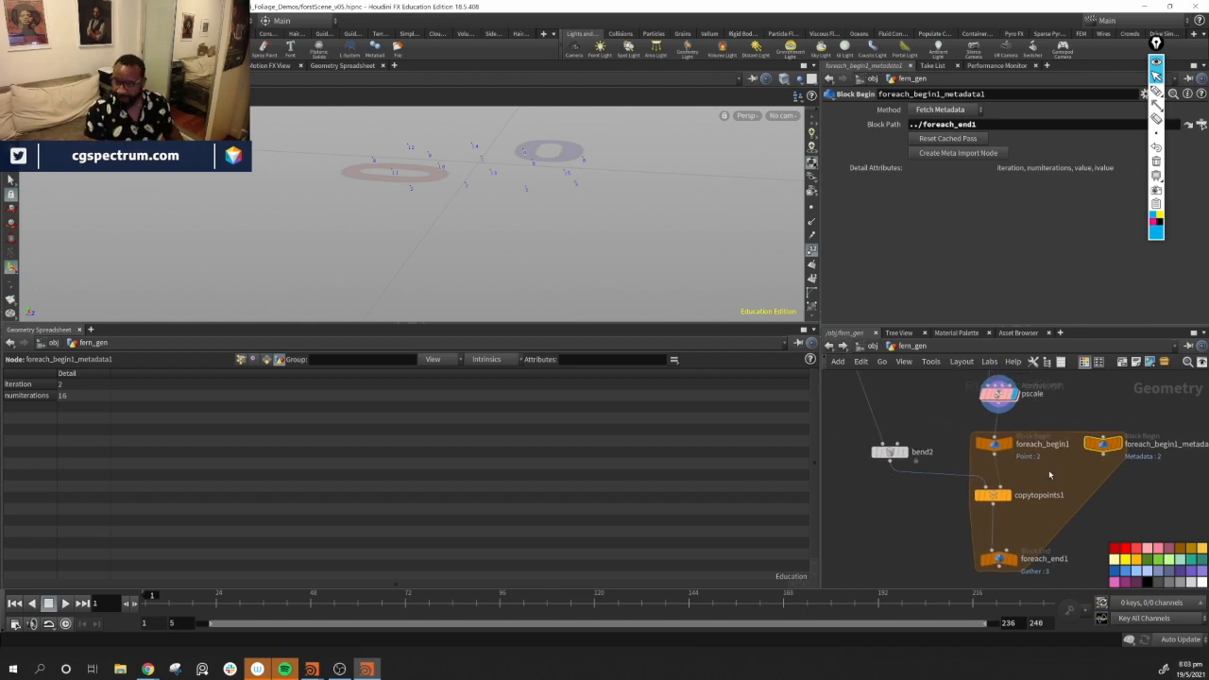
left_click_drag(890, 455, 928, 462)
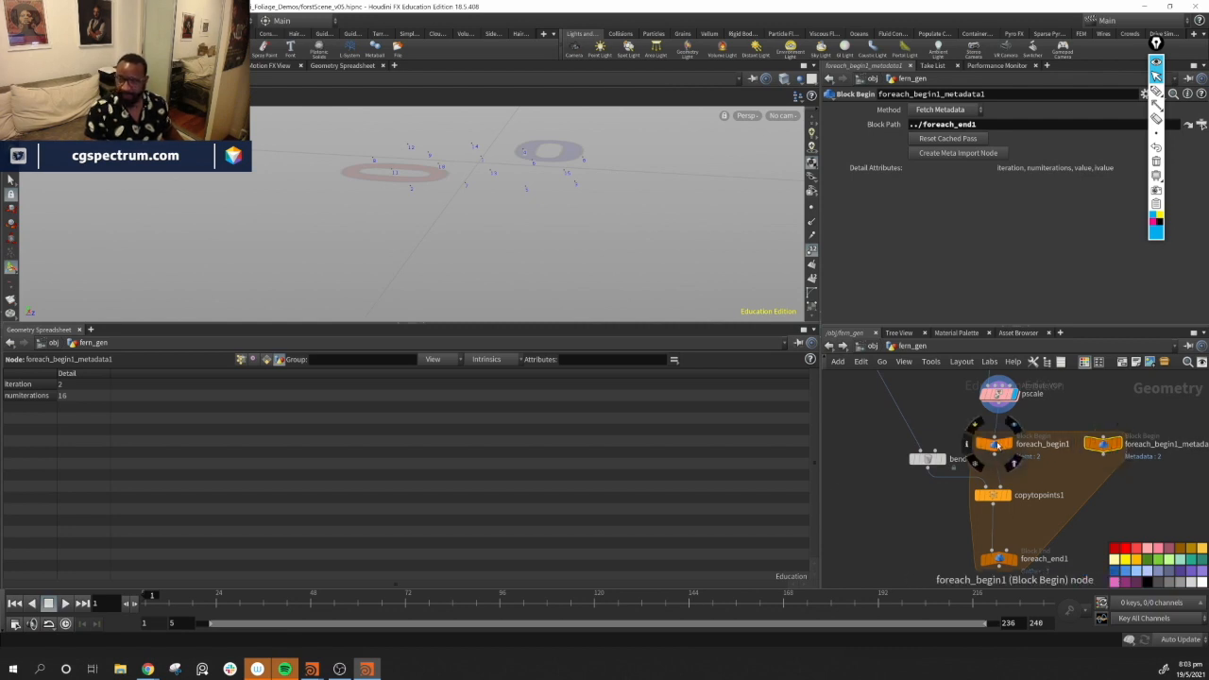
left_click(994, 444)
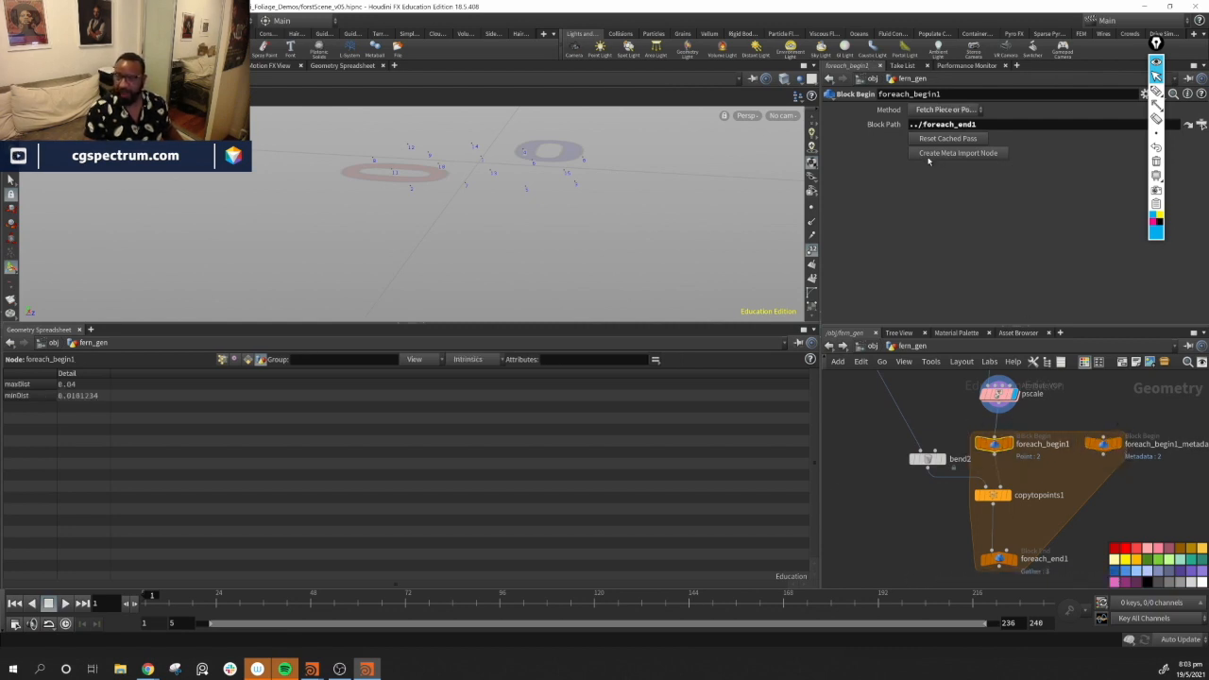
left_click(963, 155)
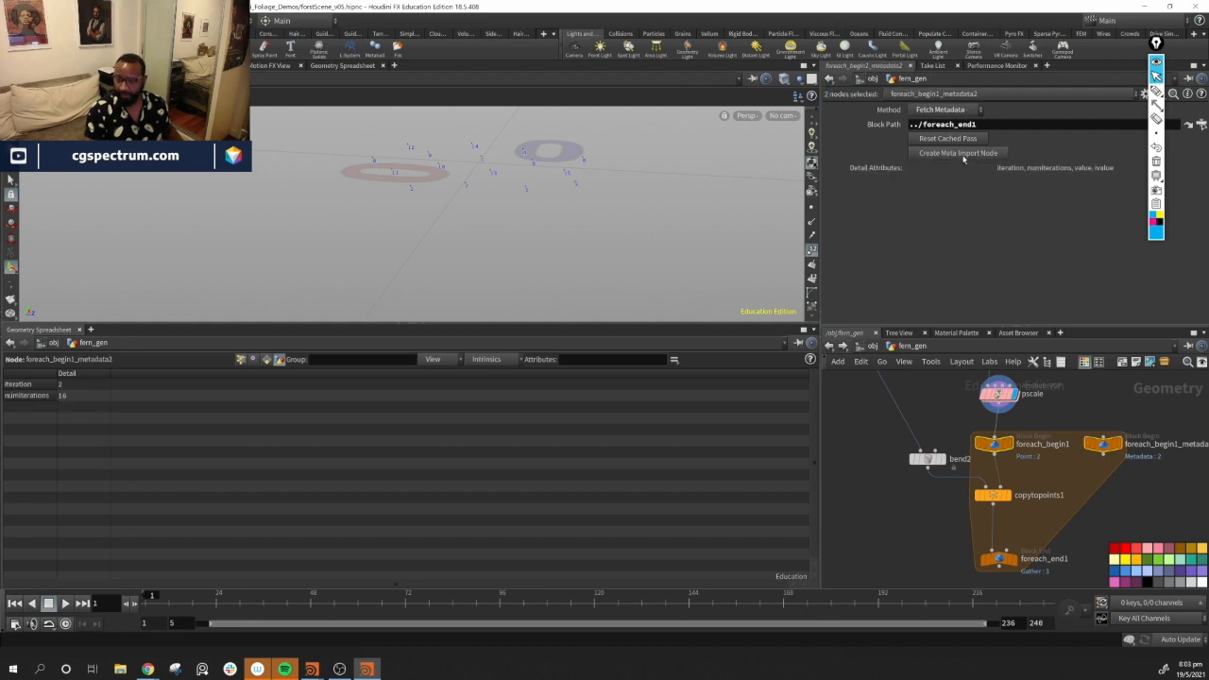
left_click(1112, 469)
left_click_drag(1093, 454, 1065, 470)
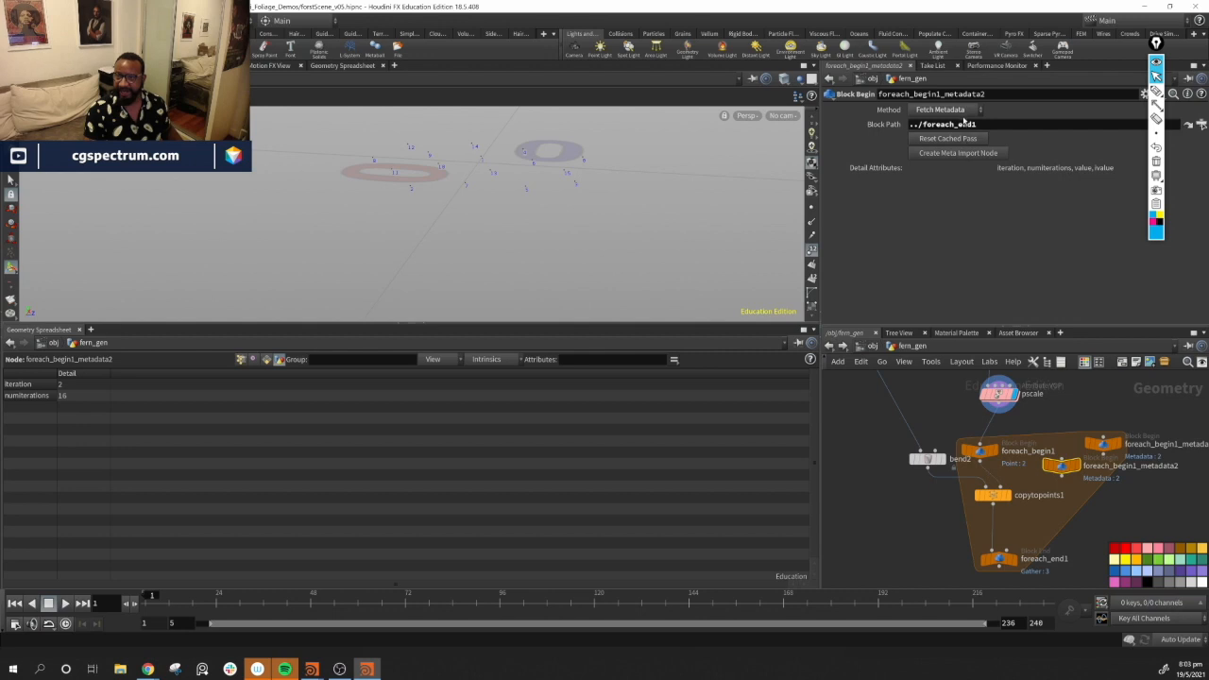
Set the second meta import node's Method to Fetch Input and rearrange the loop nodes
left_click(963, 111)
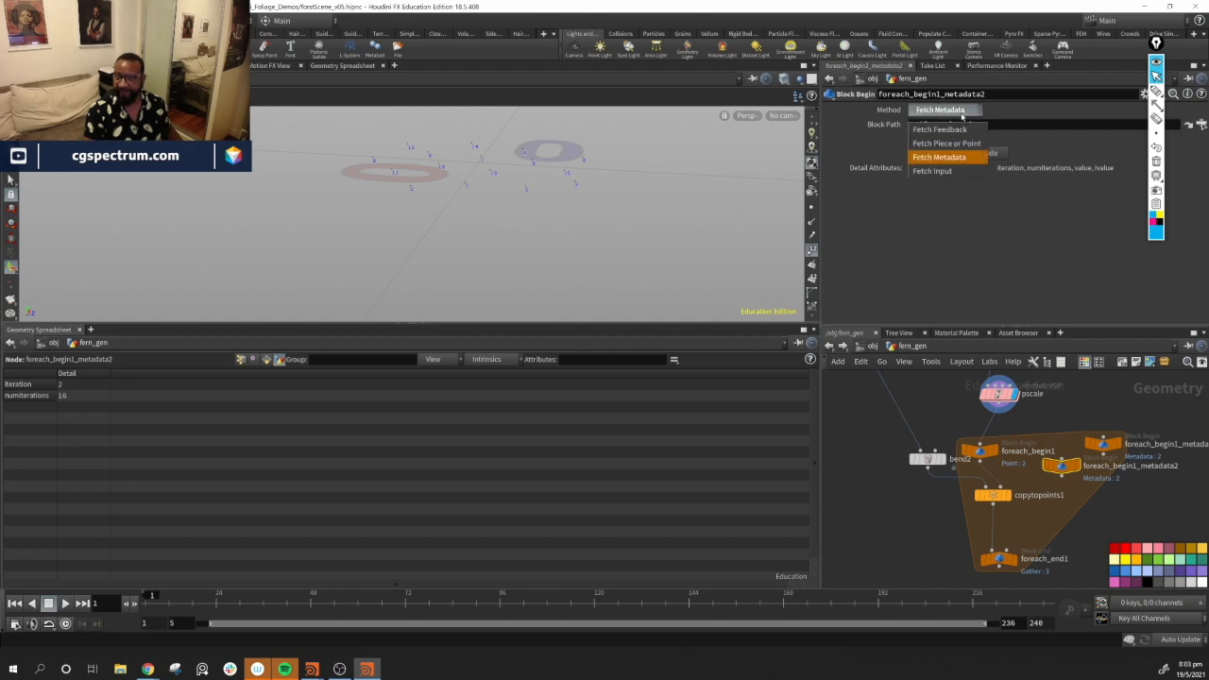
left_click(936, 171)
left_click_drag(1067, 479, 908, 427)
left_click_drag(984, 452, 1020, 454)
mouse_move(1000, 530)
middle_mouse_down()
mouse_move(1000, 508)
mouse_move(983, 543)
middle_mouse_up()
mouse_move(883, 435)
left_mouse_down()
mouse_move(909, 450)
mouse_move(901, 443)
left_mouse_up()
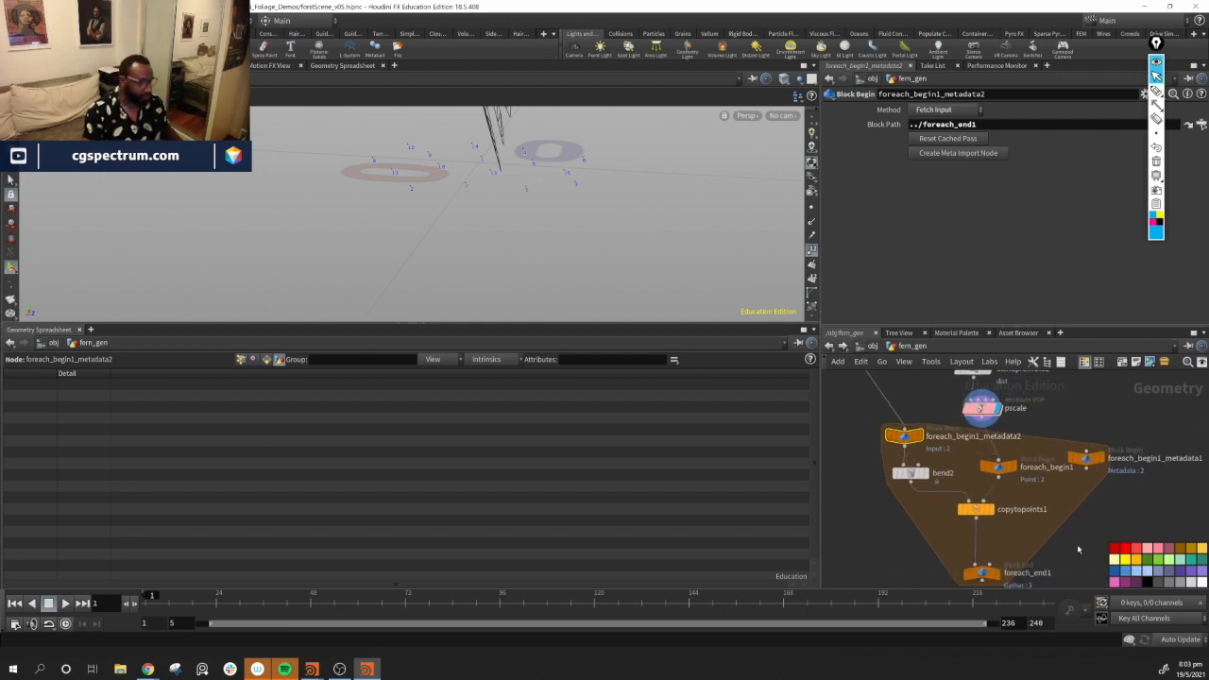
scroll(1116, 443, "down", 5)
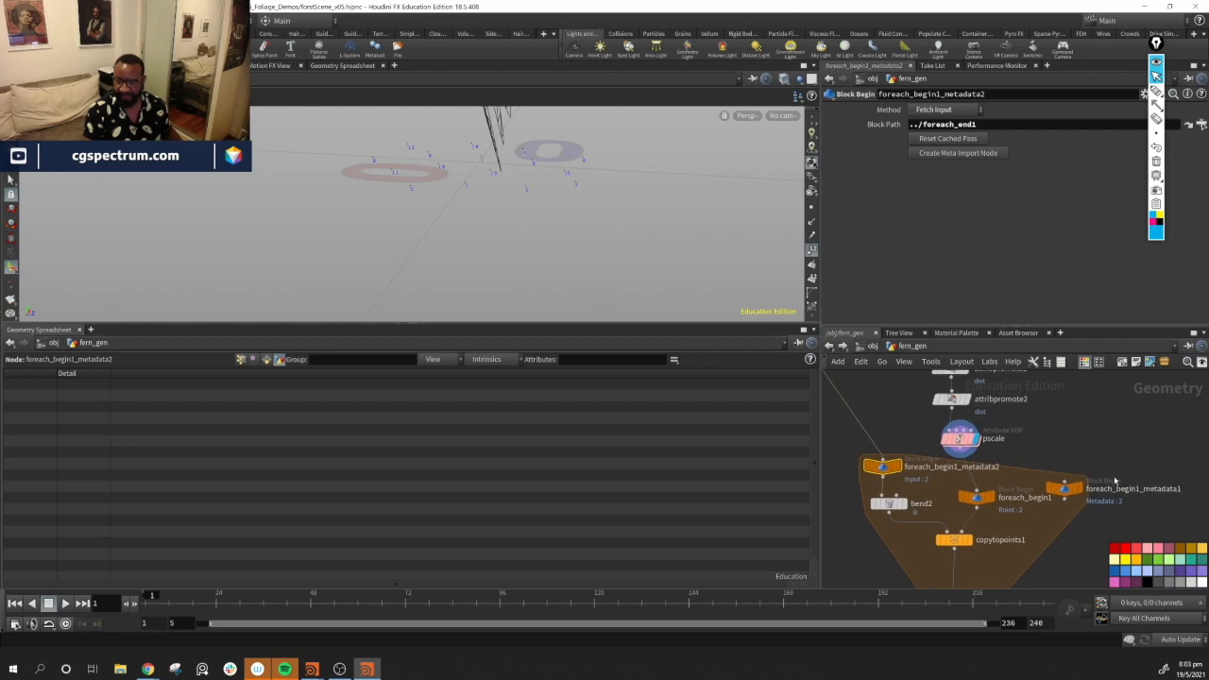
scroll(1136, 528, "up", 3)
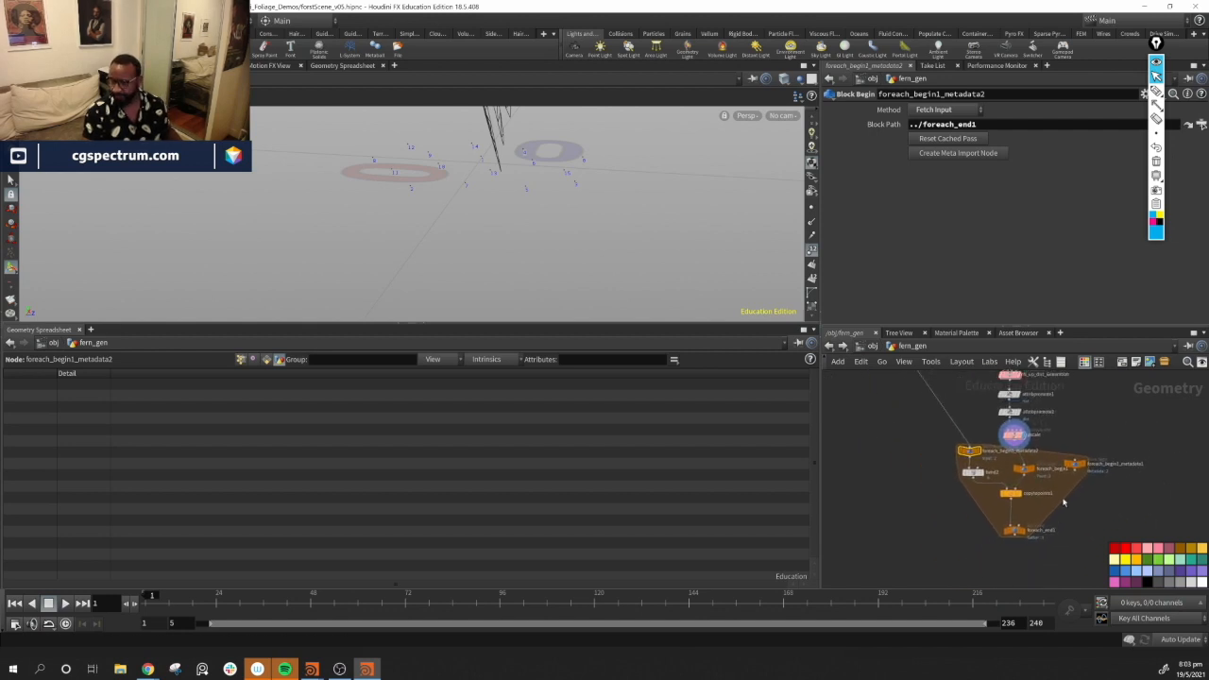
Select bend2, display the copytopoints1 output, and orbit the viewport to inspect the copied ferns
left_click(934, 455)
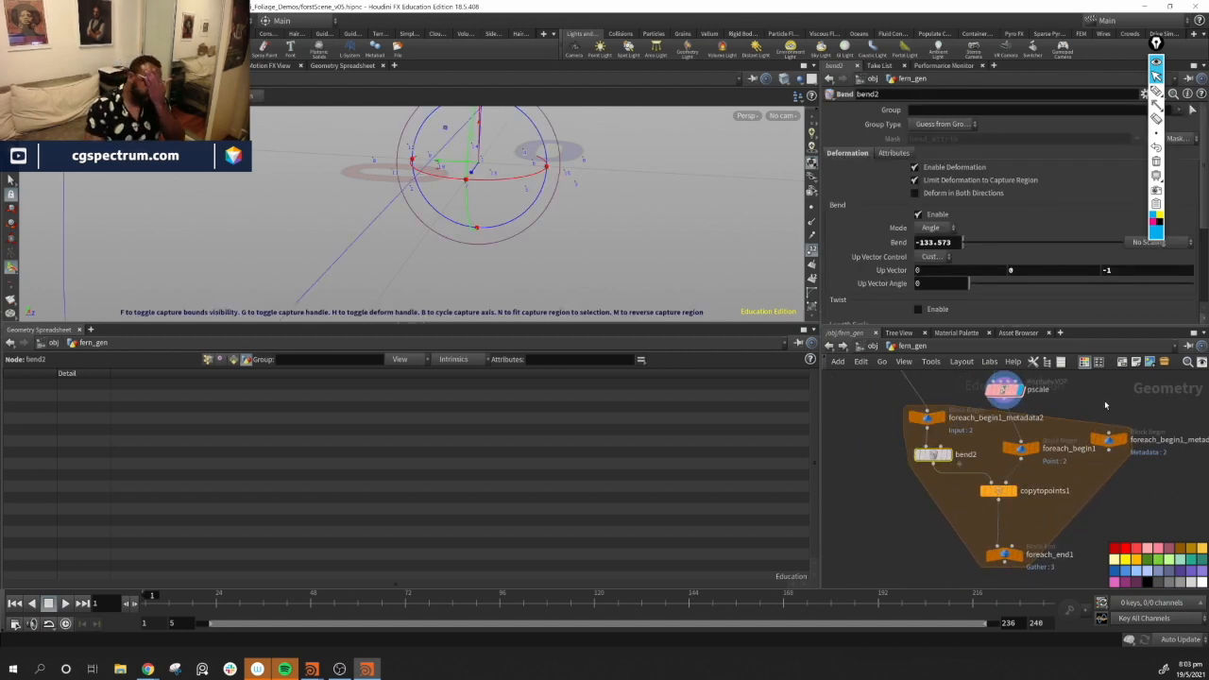
left_click(1017, 491)
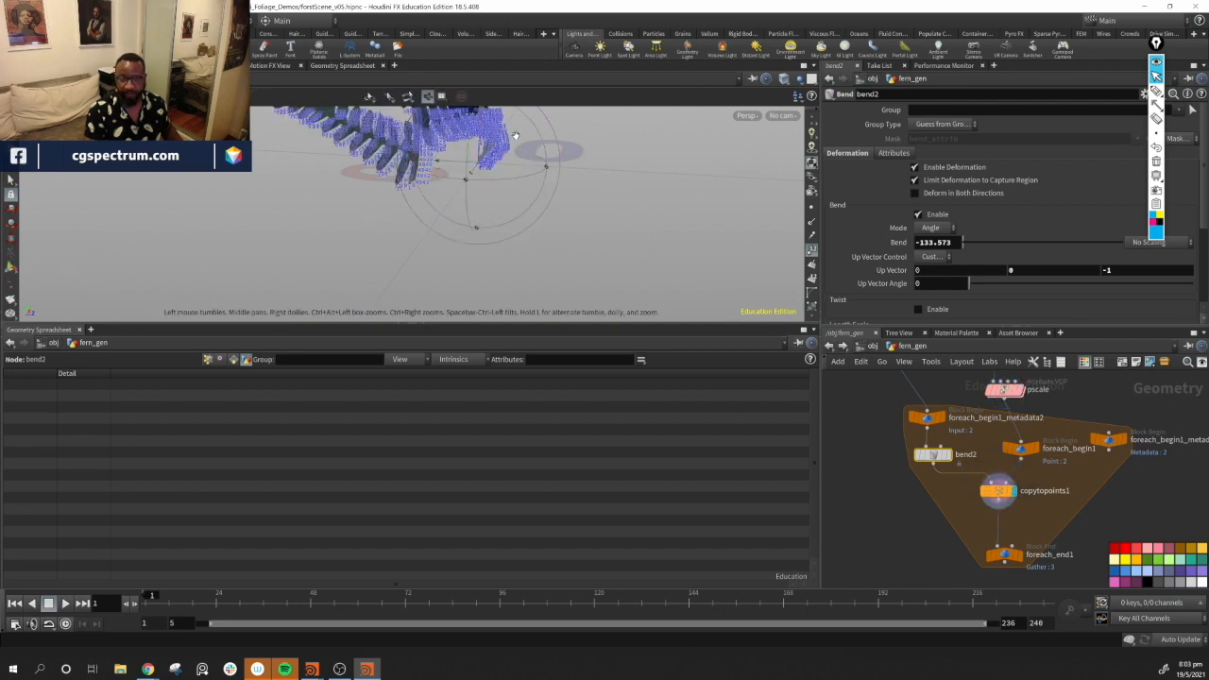
middle_click_drag(572, 113, 568, 225, "alt")
left_click_drag(567, 225, 561, 243, "alt")
middle_click_drag(480, 218, 482, 288, "alt")
left_click(813, 251)
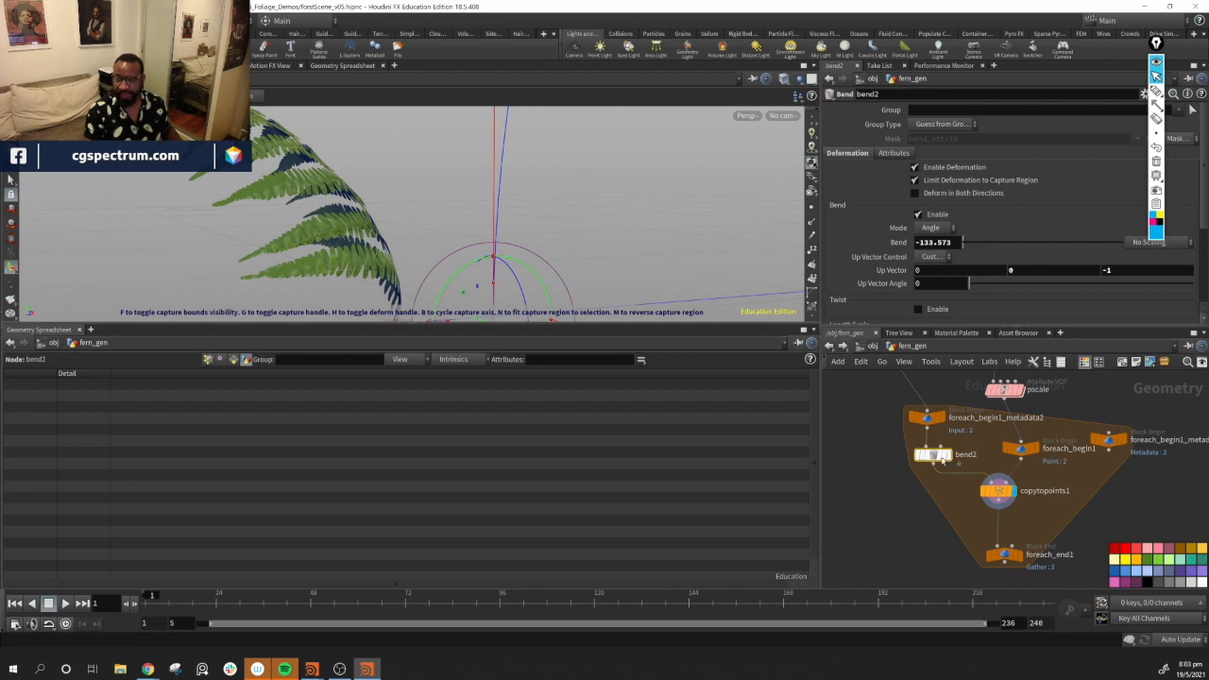
Set bend2's Bend angle to 0
left_click(956, 243)
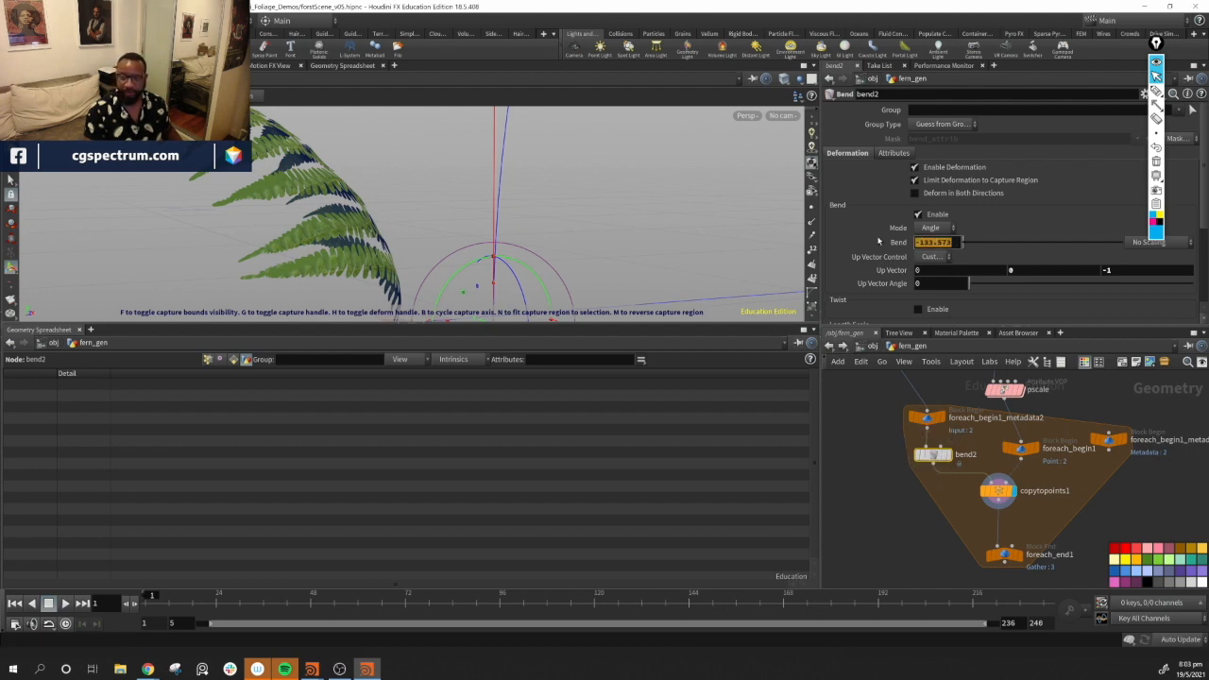
type("0")
key("Return")
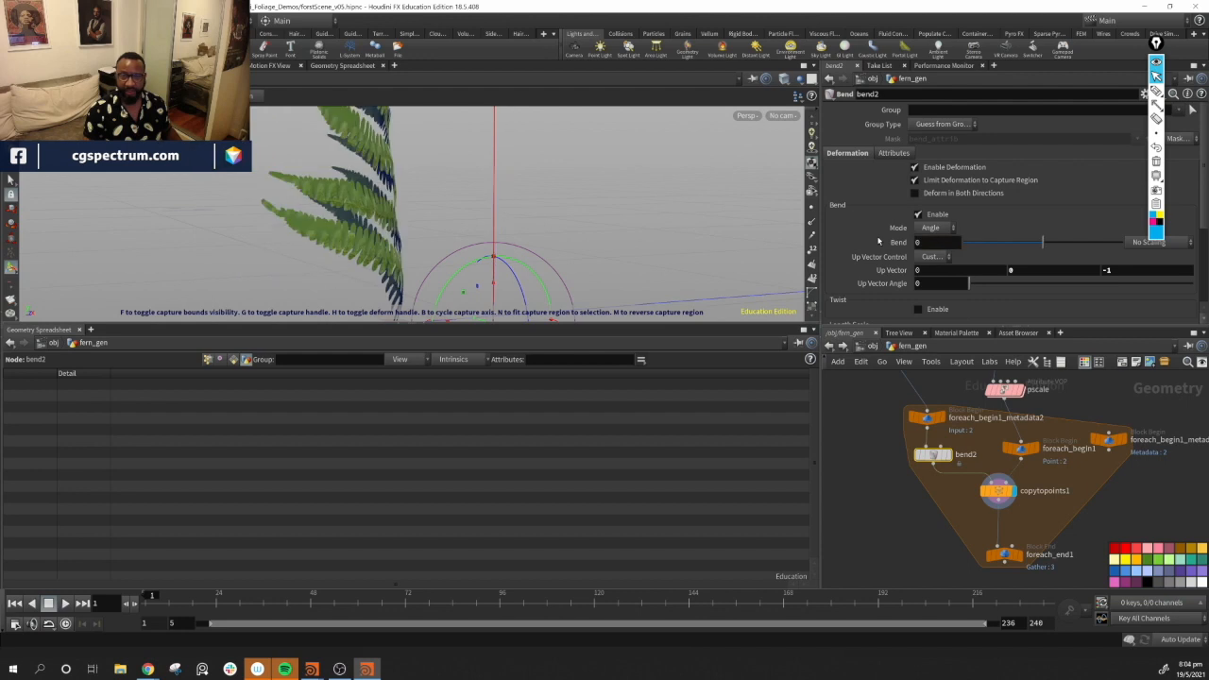
Set bend2's Bend angle to -100 and orbit to check the fern's curve
left_click_drag(579, 178, 527, 214)
key("Return")
left_click_drag(1043, 243, 962, 243)
left_click(945, 245)
type("-")
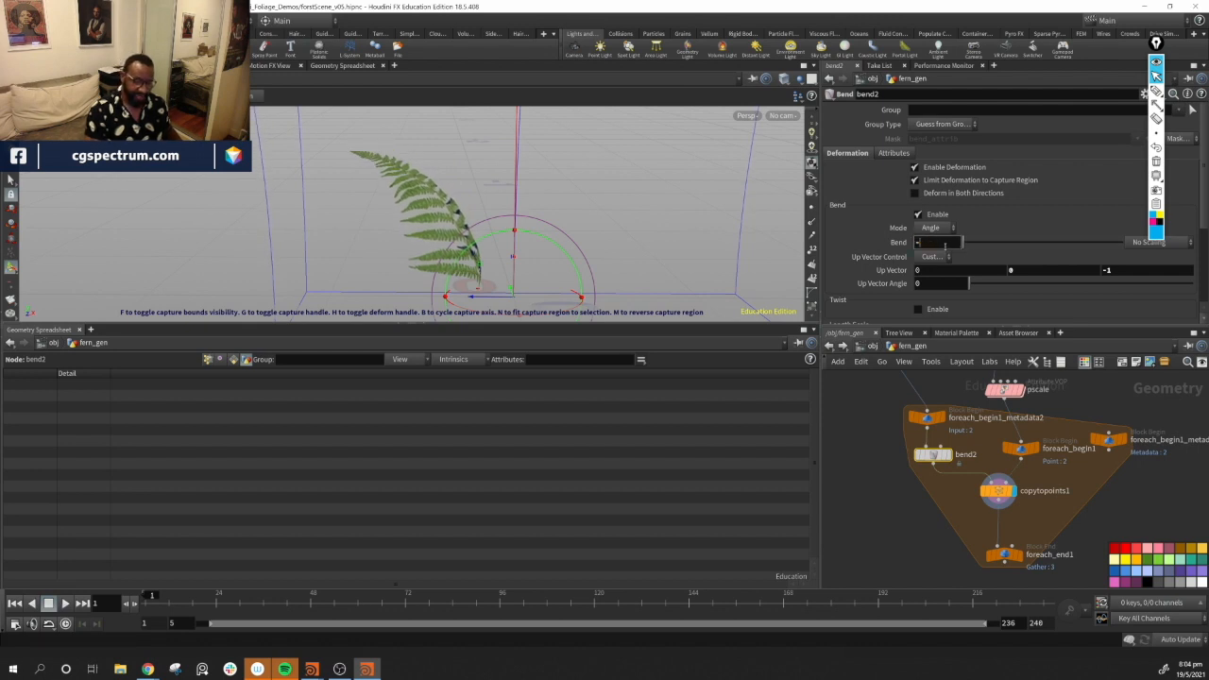
type("100")
key("Return")
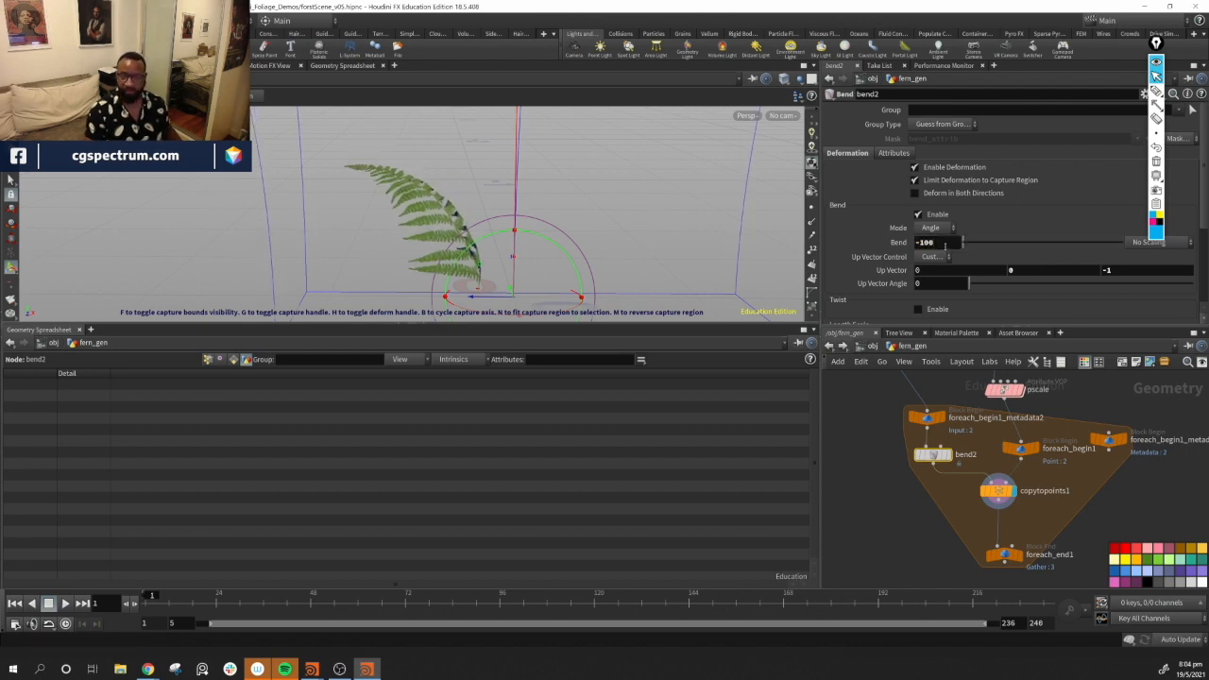
left_click_drag(537, 223, 601, 210, "alt")
Select the pscale node and widen the parameter pane to view its bend range values
middle_click_drag(1127, 505, 1072, 548)
left_click(949, 433)
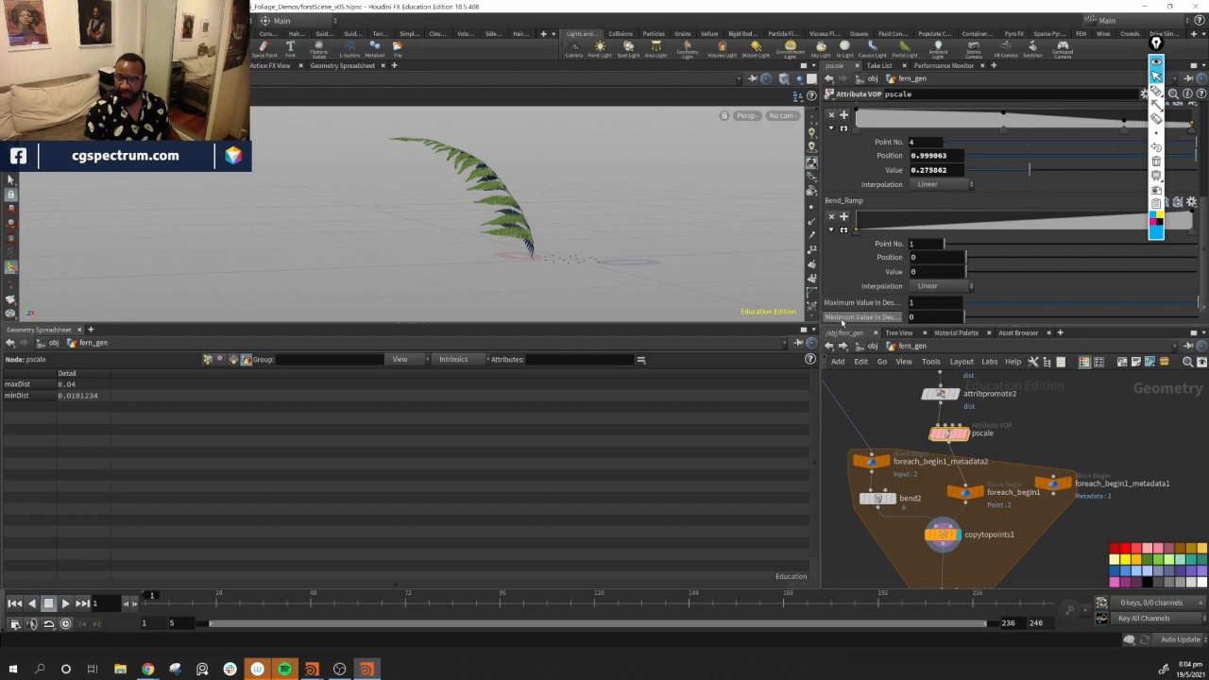
left_click_drag(816, 309, 752, 310)
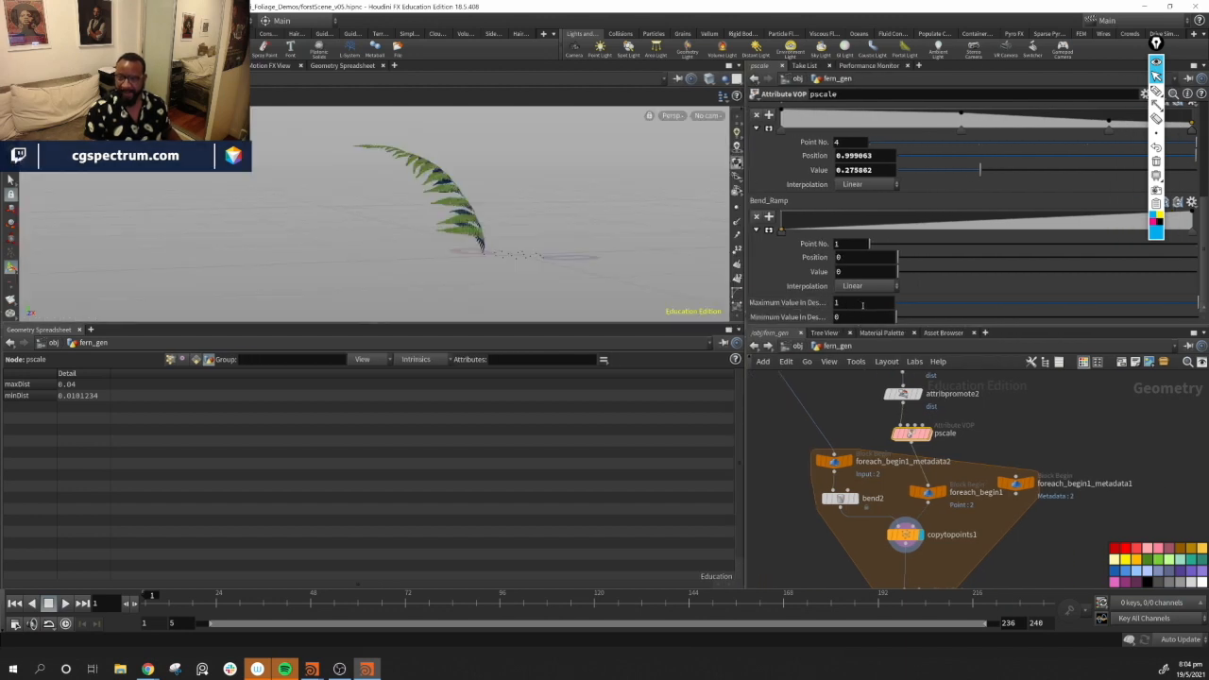
type("1")
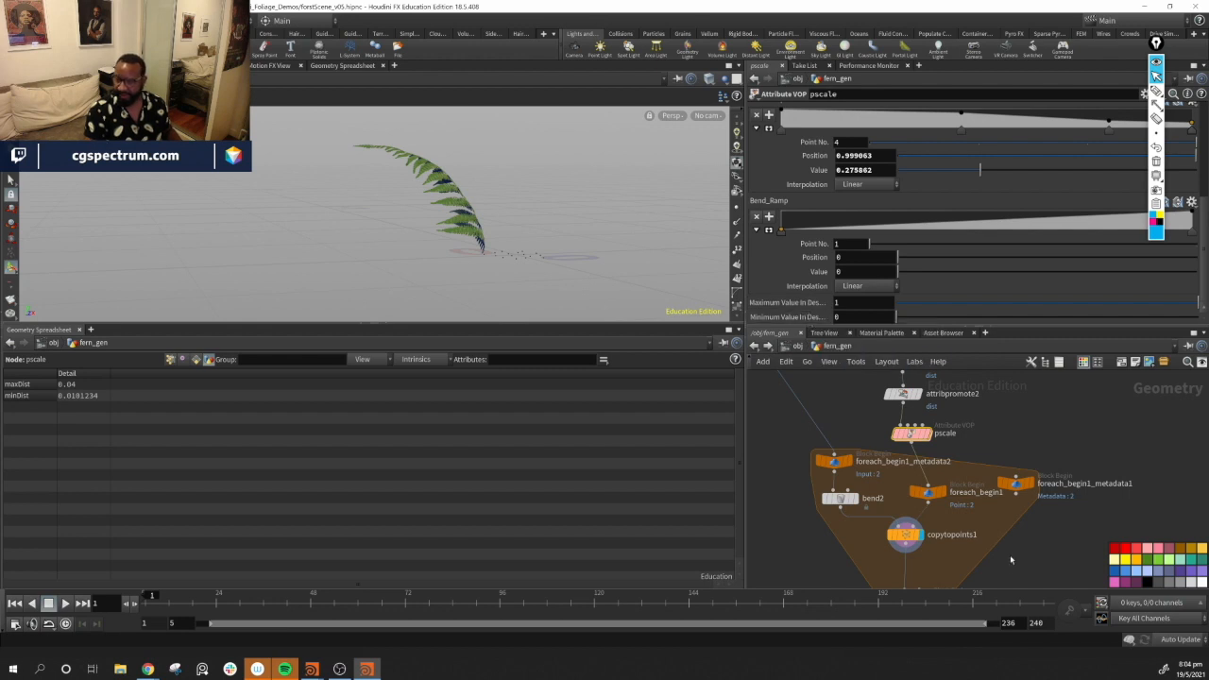
Inside the pscale VOP, relabel the destmin parameter as "Min Bend"
double_click(905, 465)
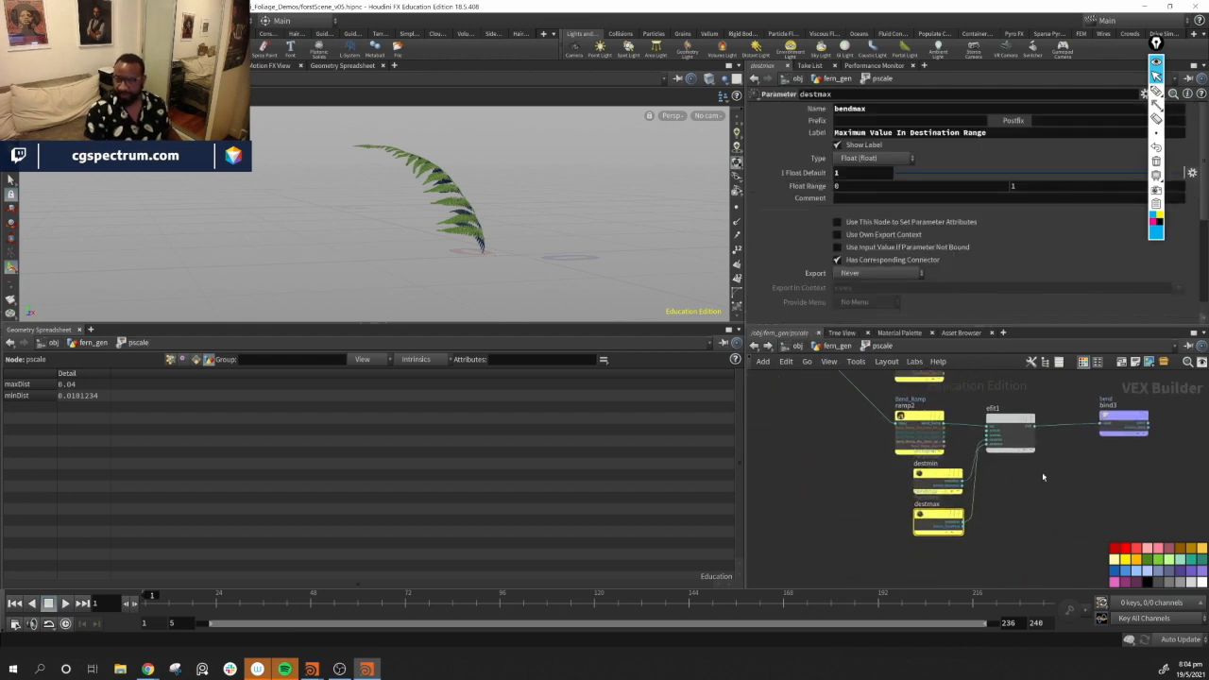
left_click(938, 478)
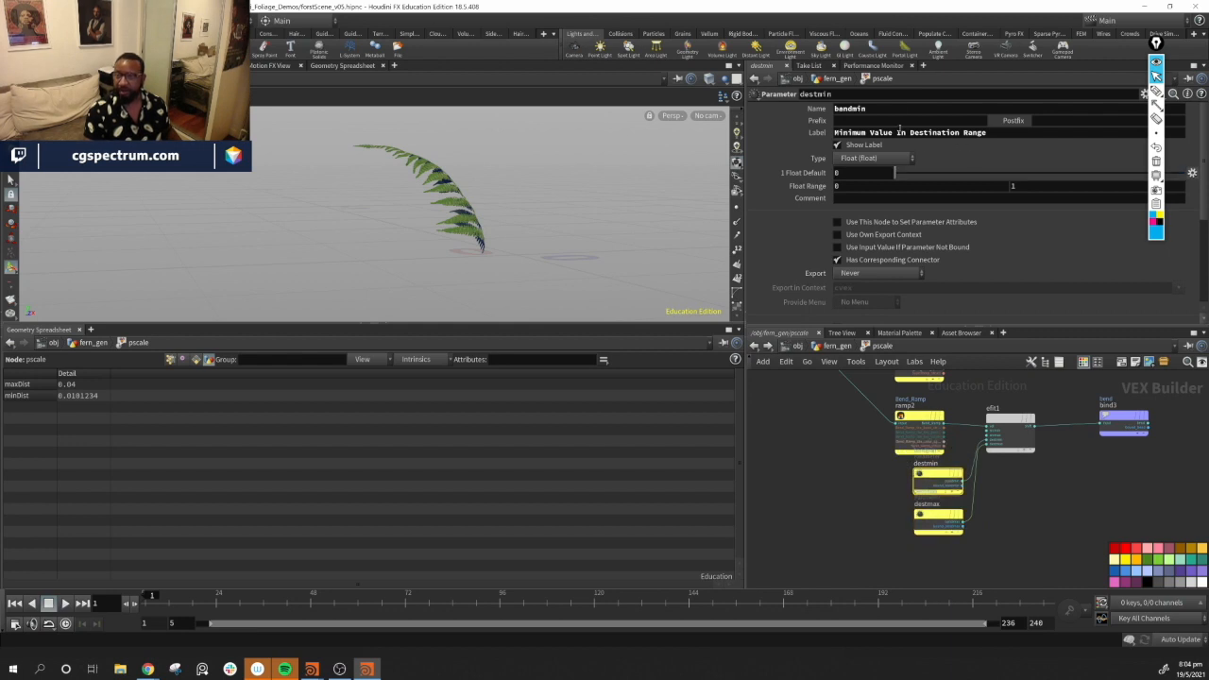
left_click_drag(1001, 138, 833, 135)
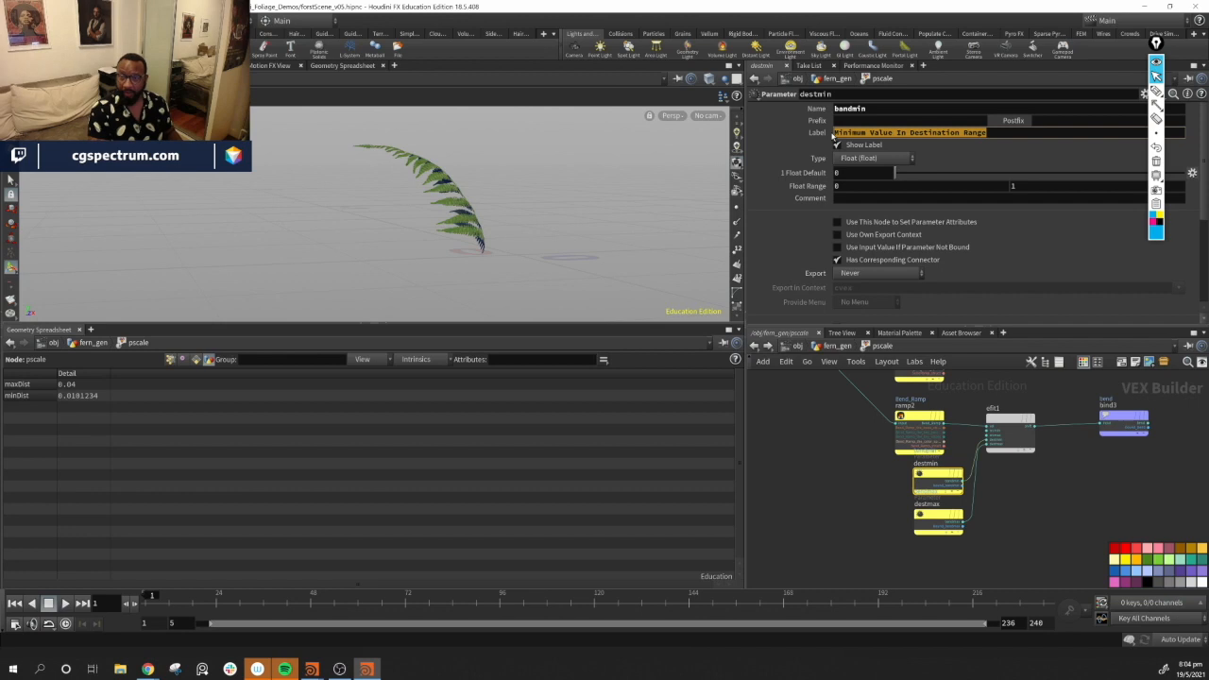
type("Ben")
key("BackSpace")
key("BackSpace")
key("BackSpace")
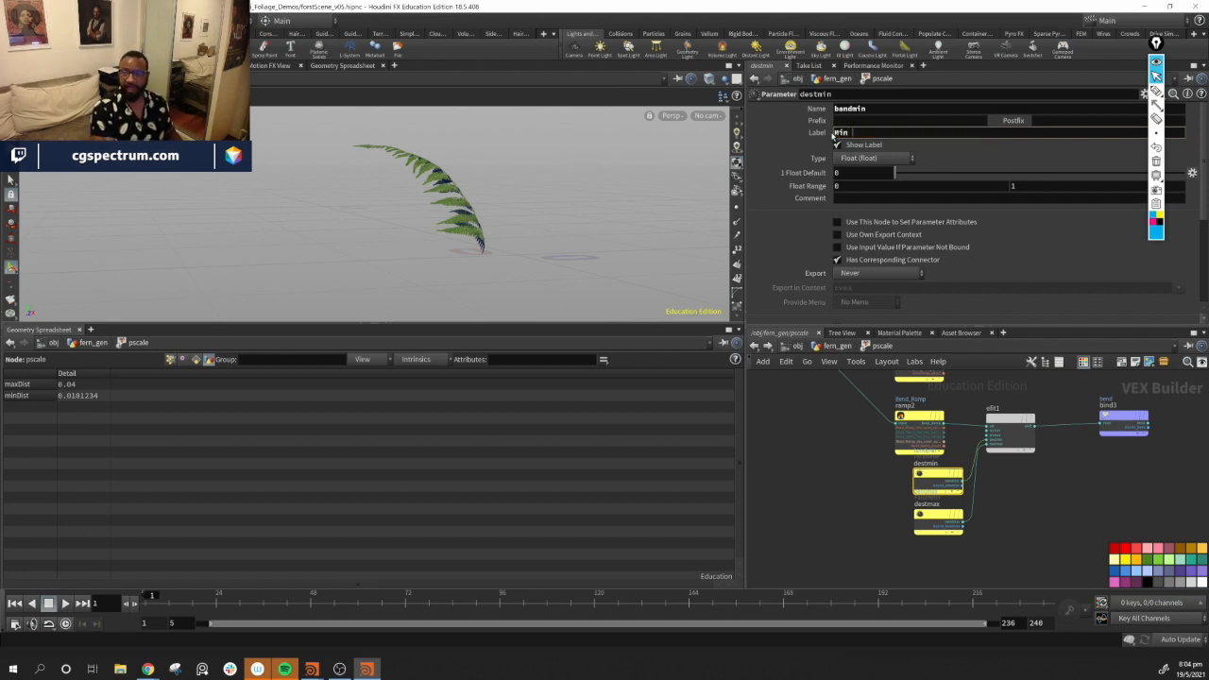
type("Min Bend")
key("Return")
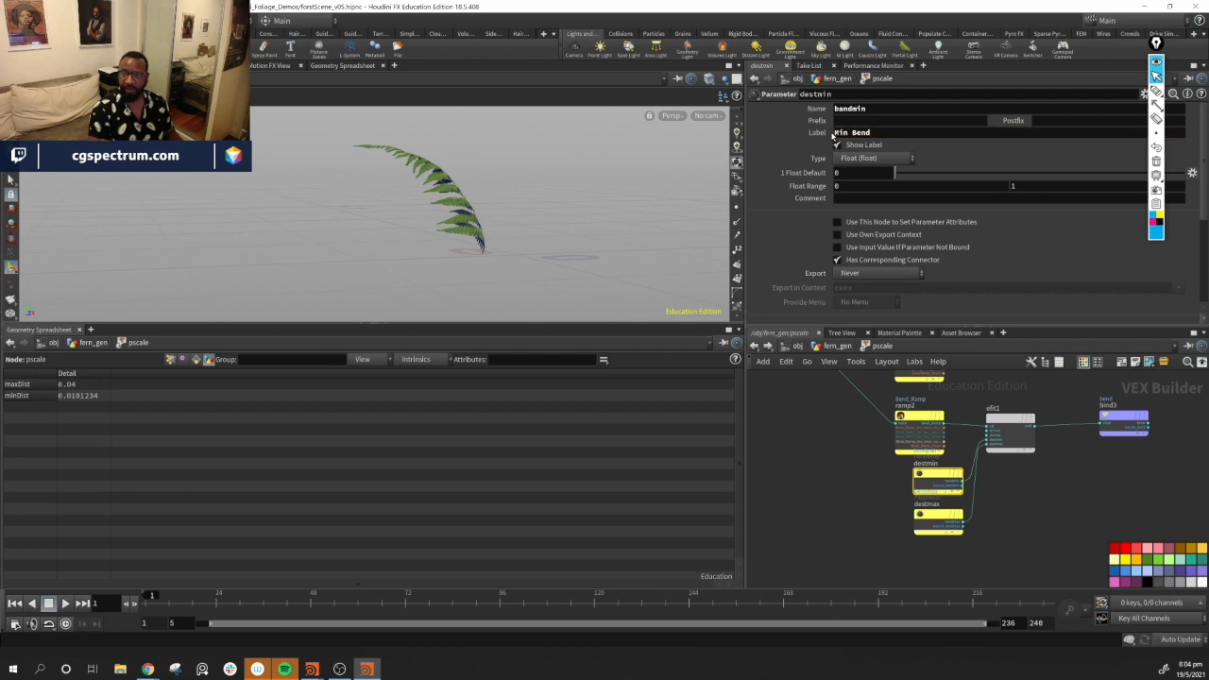
Relabel the destmax parameter as "Max Bend"
left_click(936, 516)
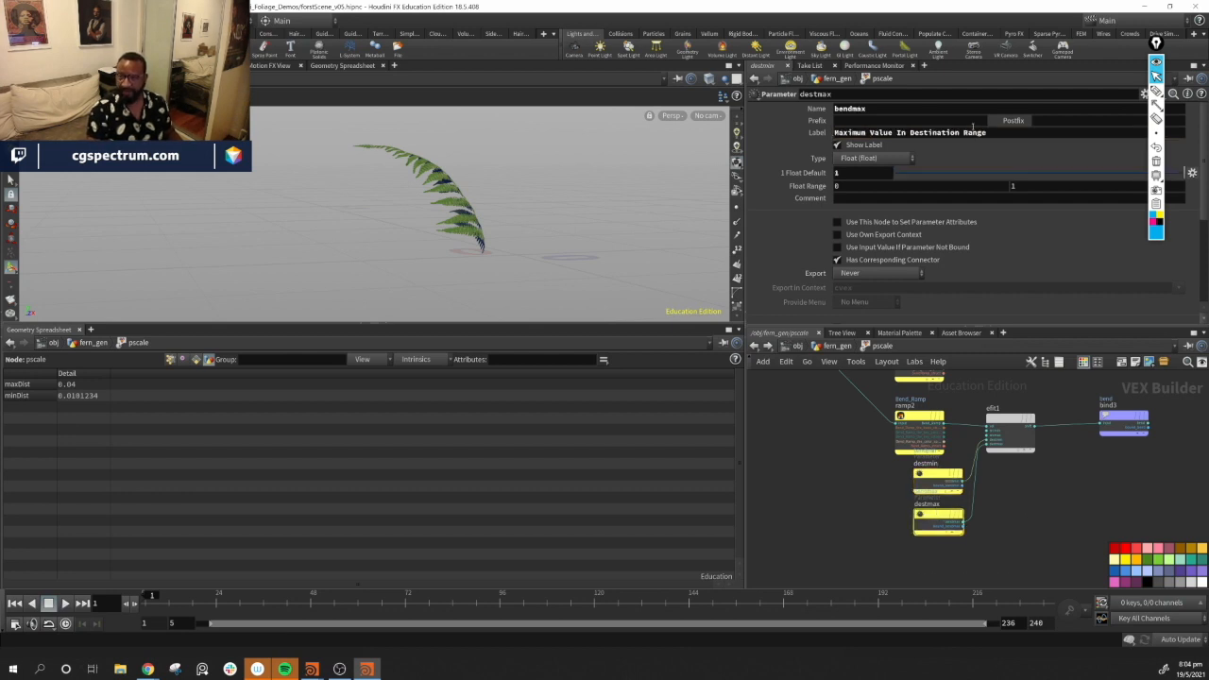
left_click_drag(994, 132, 837, 132)
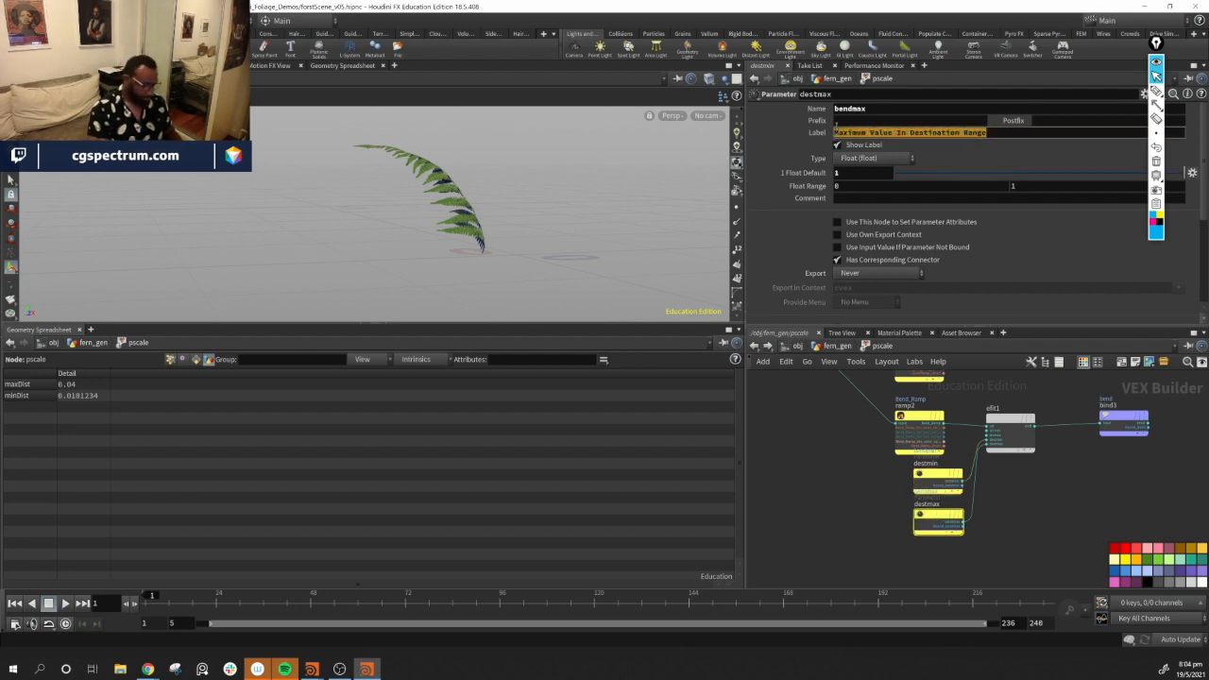
type("Ma")
type("x bend")
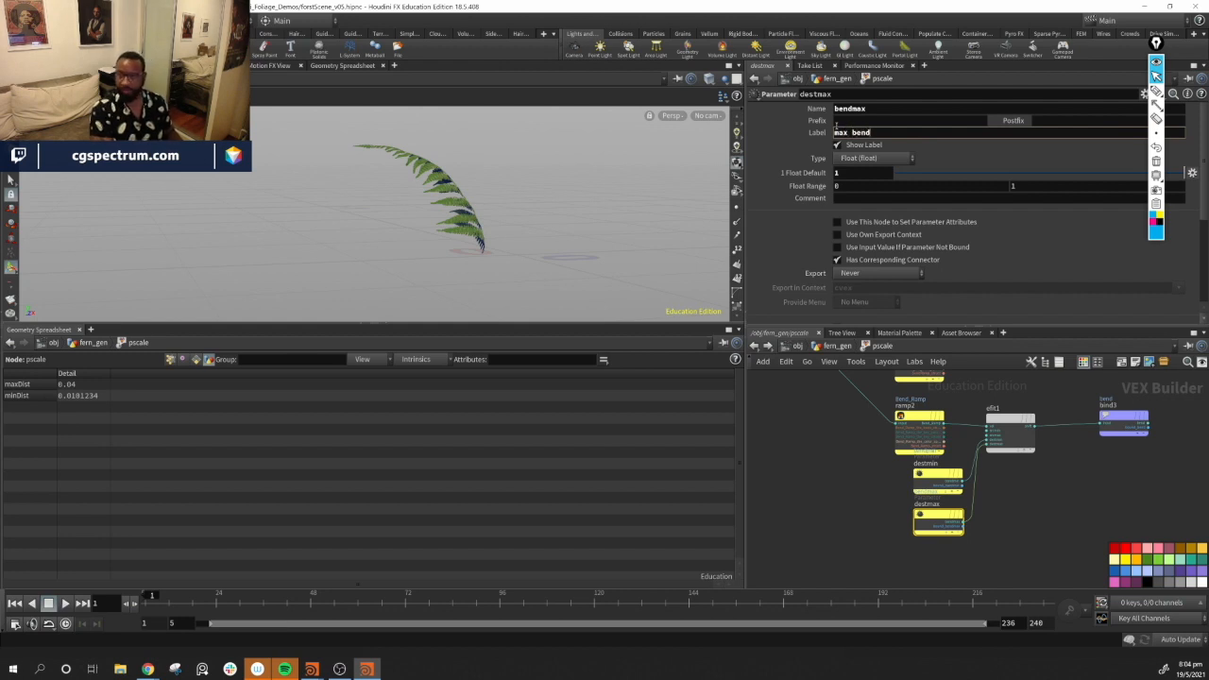
key("Return")
left_click(938, 476)
left_click(932, 529)
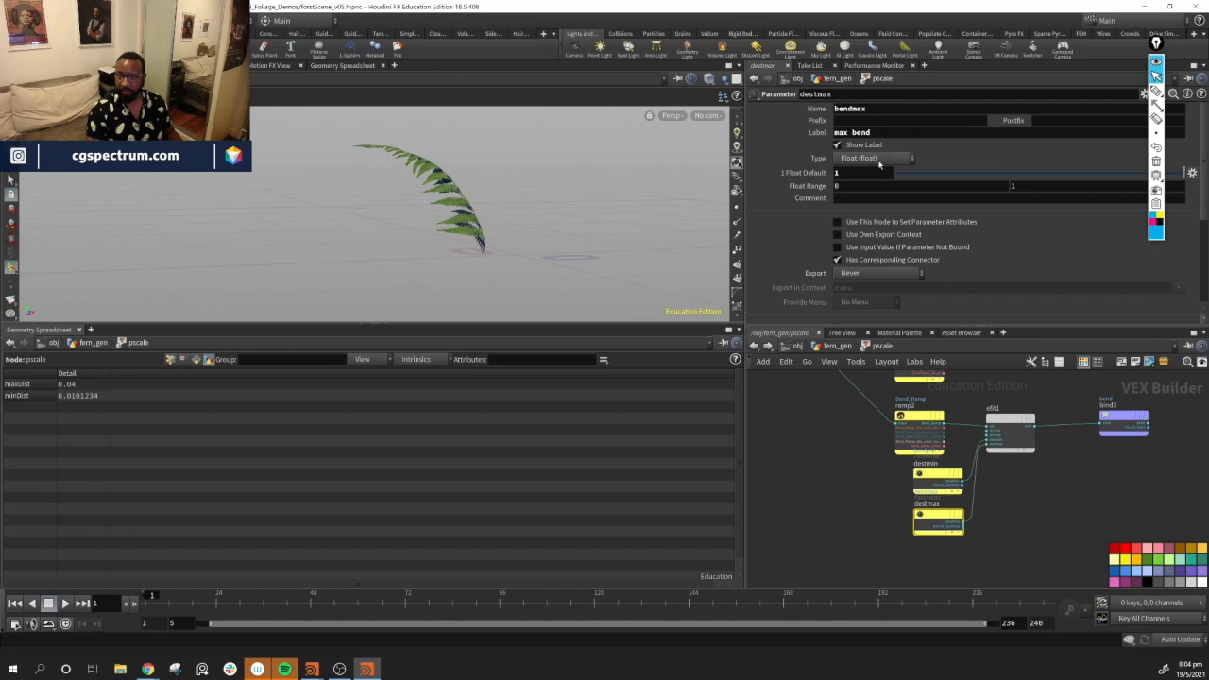
left_click(839, 135)
key("BackSpace")
type("M")
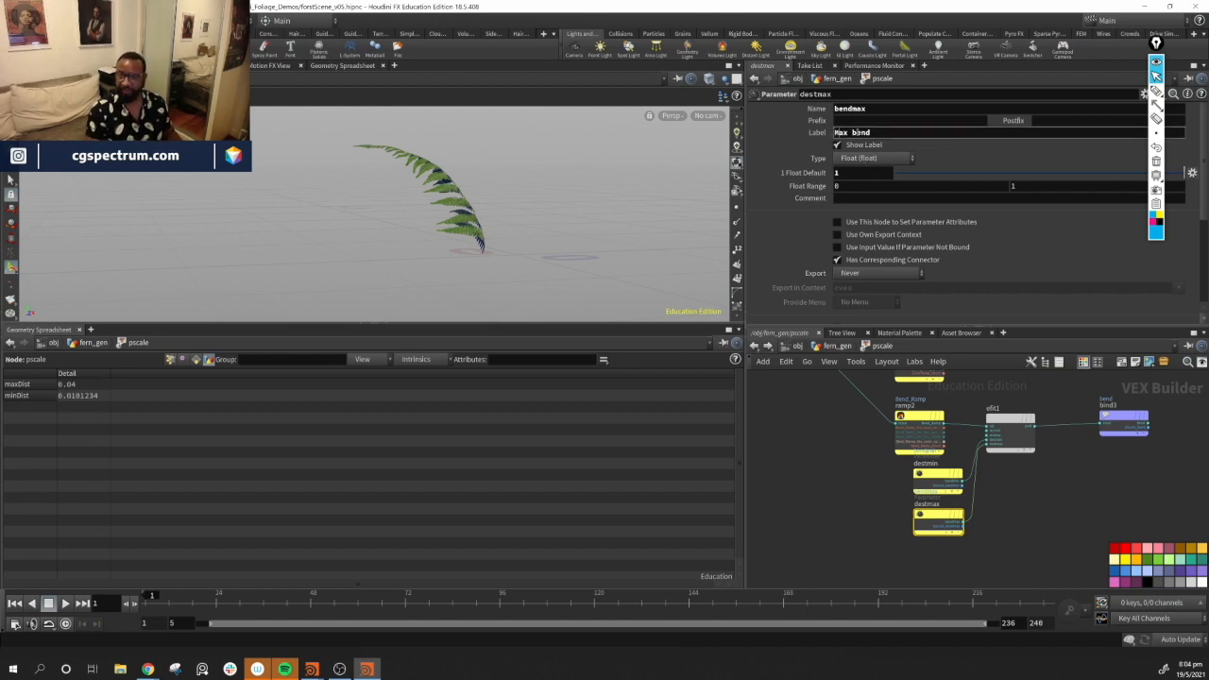
key("BackSpace")
type("B")
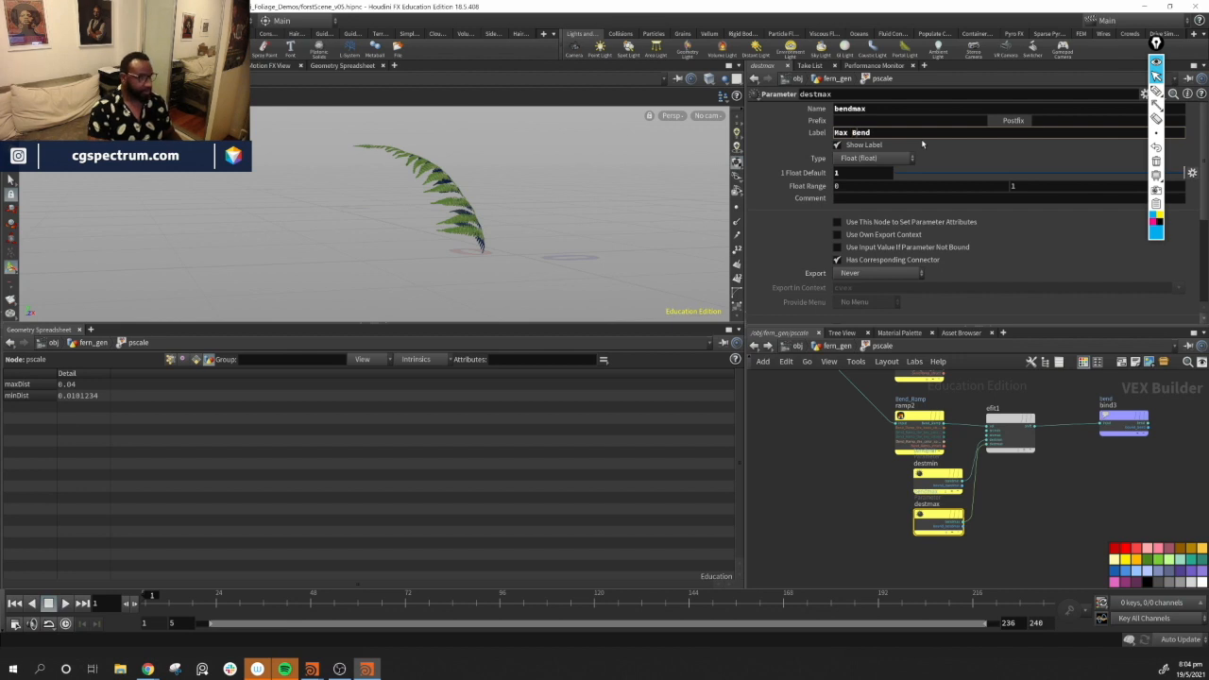
Return to fern_gen and set pscale's Max Bend to 180 and Min Bend to 10
left_click(835, 346)
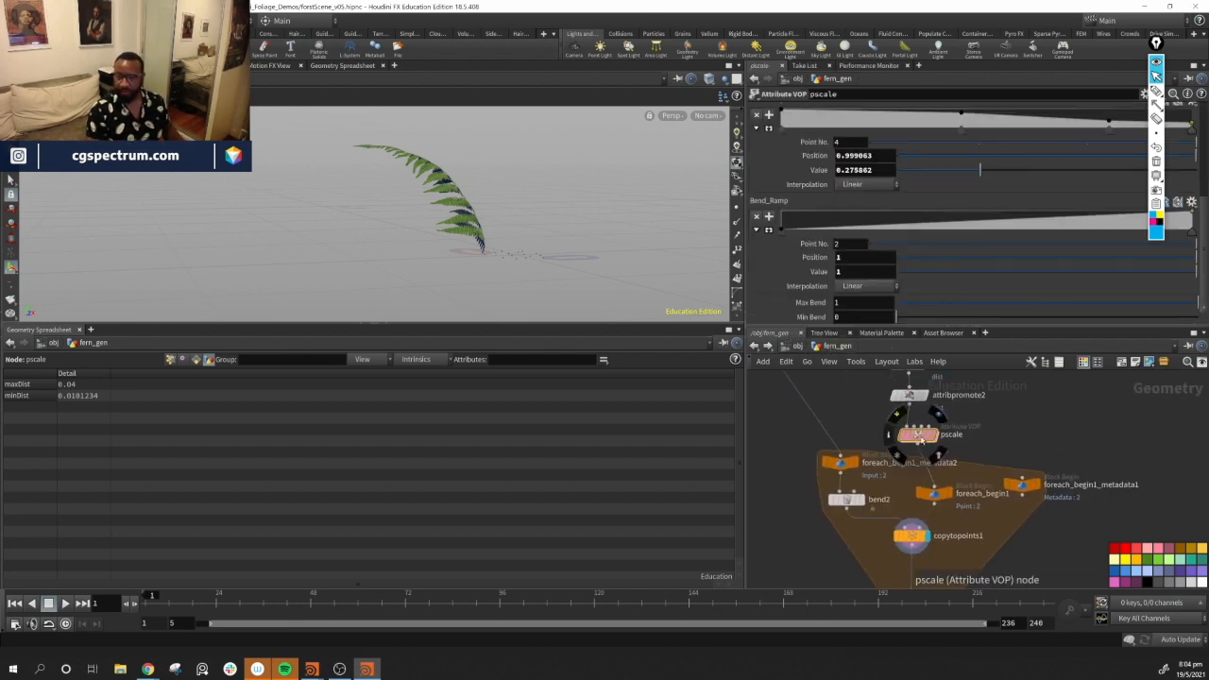
left_click(858, 304)
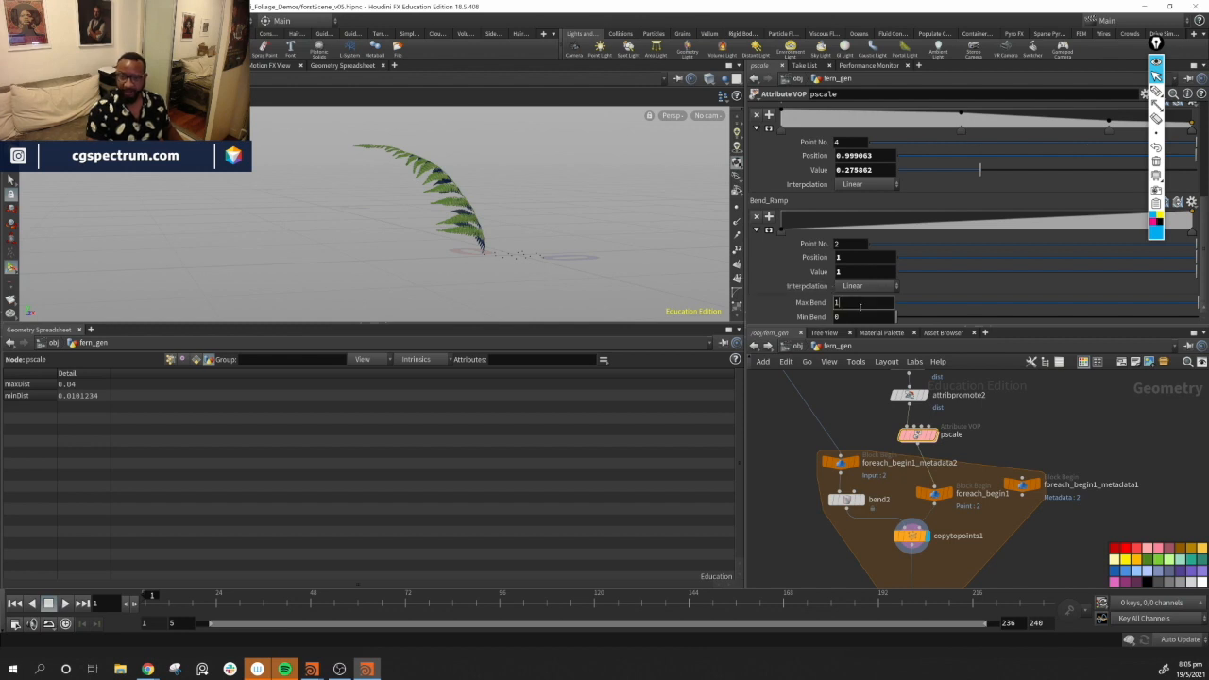
type("80")
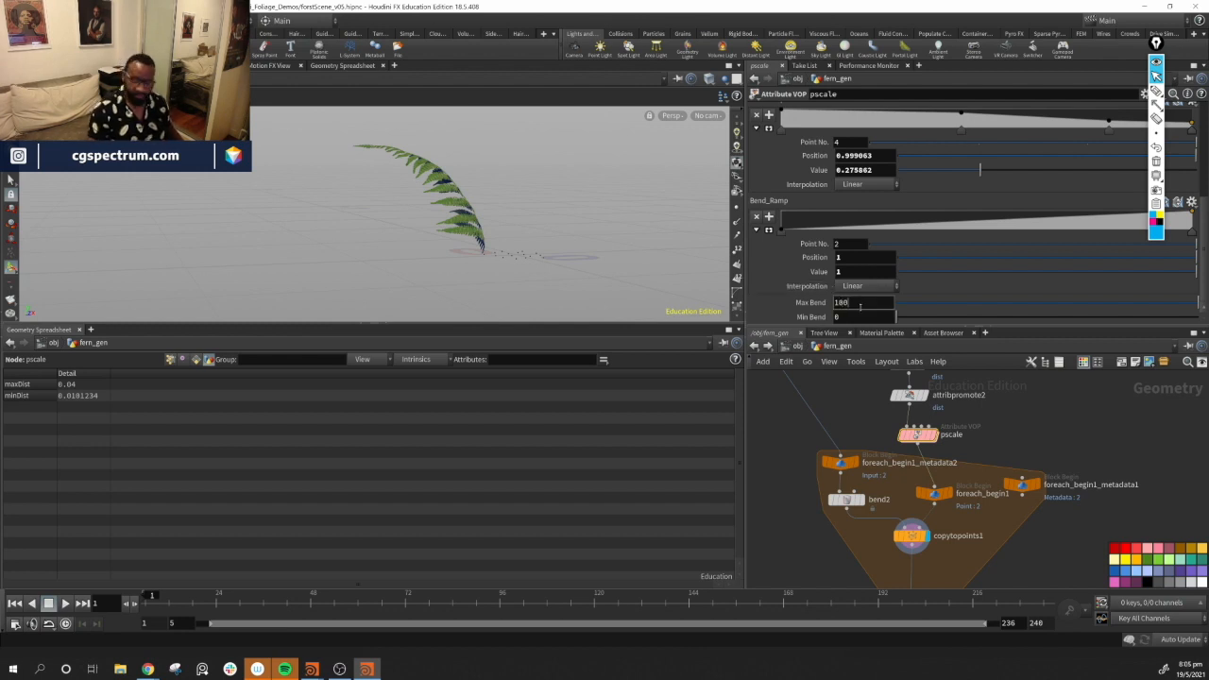
left_click(850, 318)
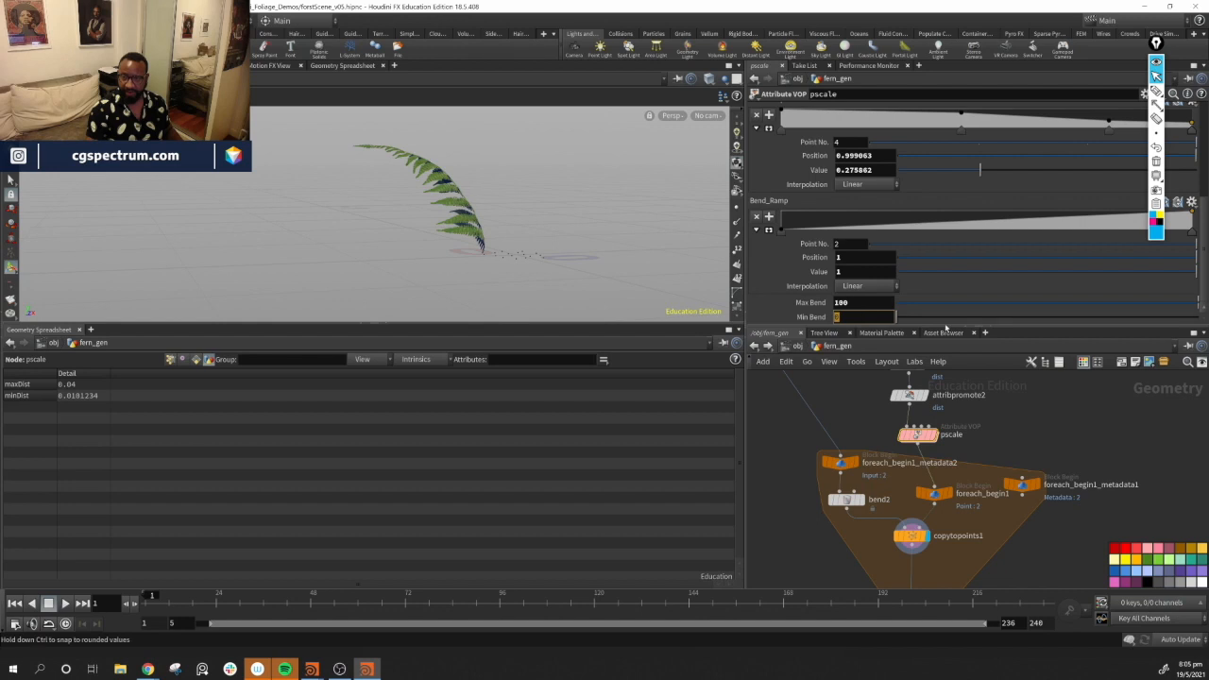
type("10")
key("Return")
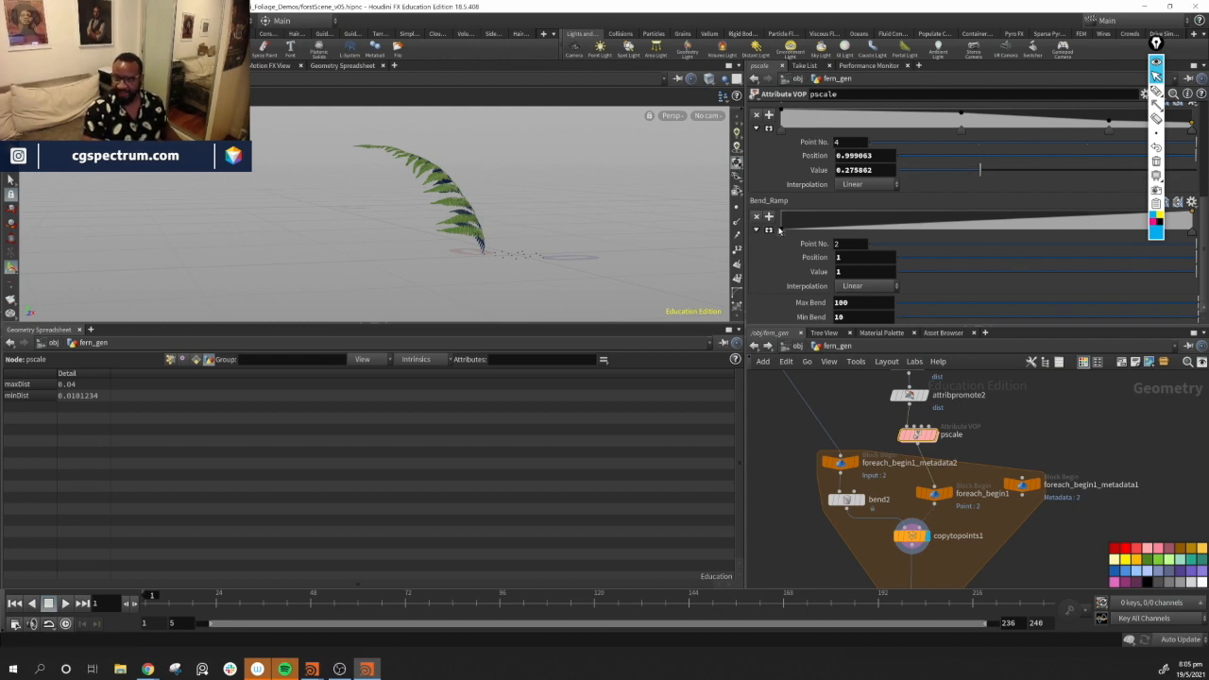
Select bend2 and open its Bend value for editing
middle_click_drag(1073, 548, 1091, 487)
scroll(1098, 463, "down", 3)
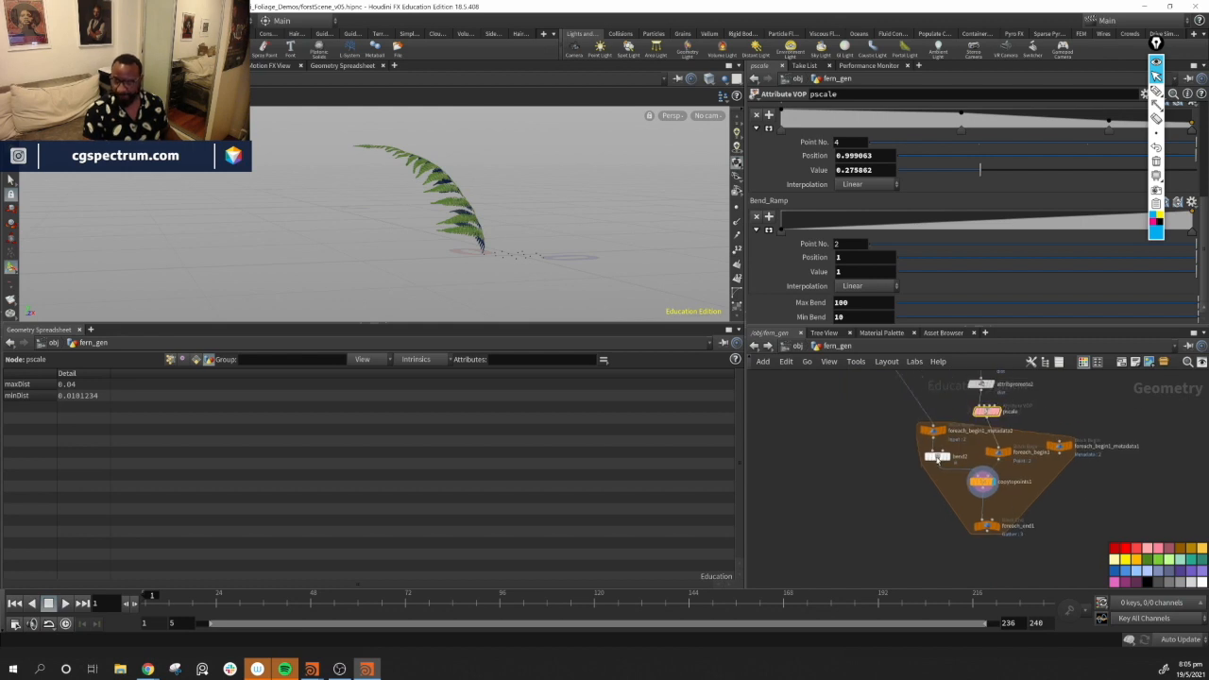
left_click(938, 458)
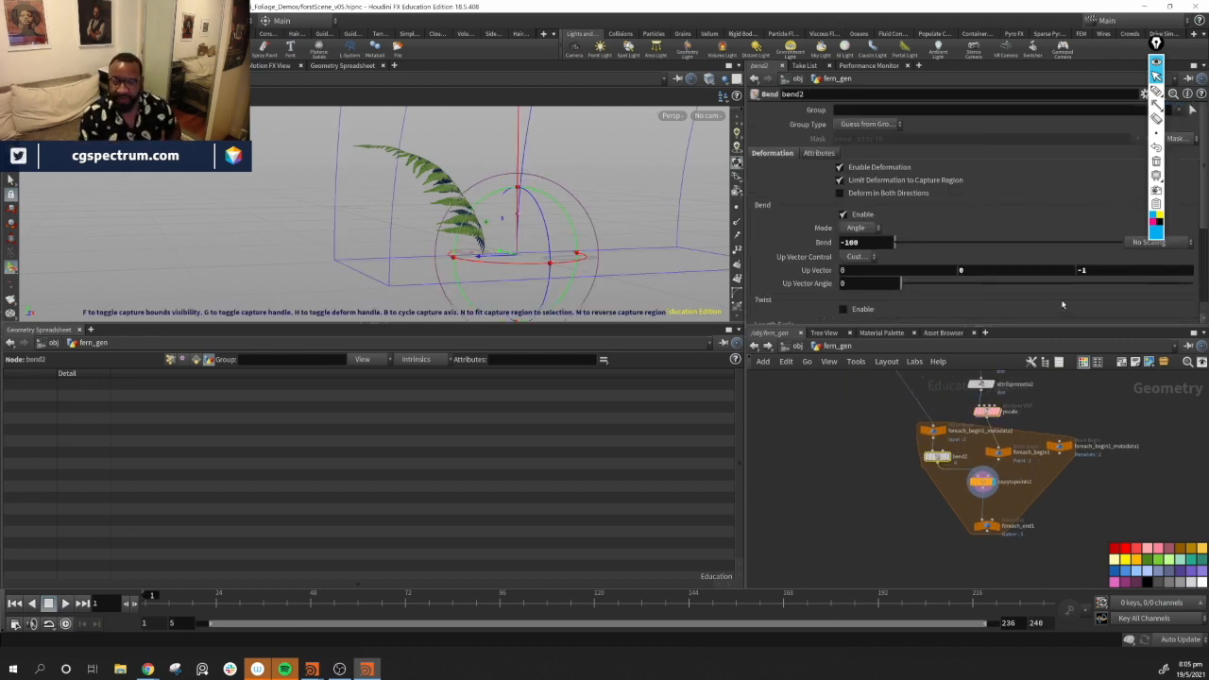
double_click(874, 243)
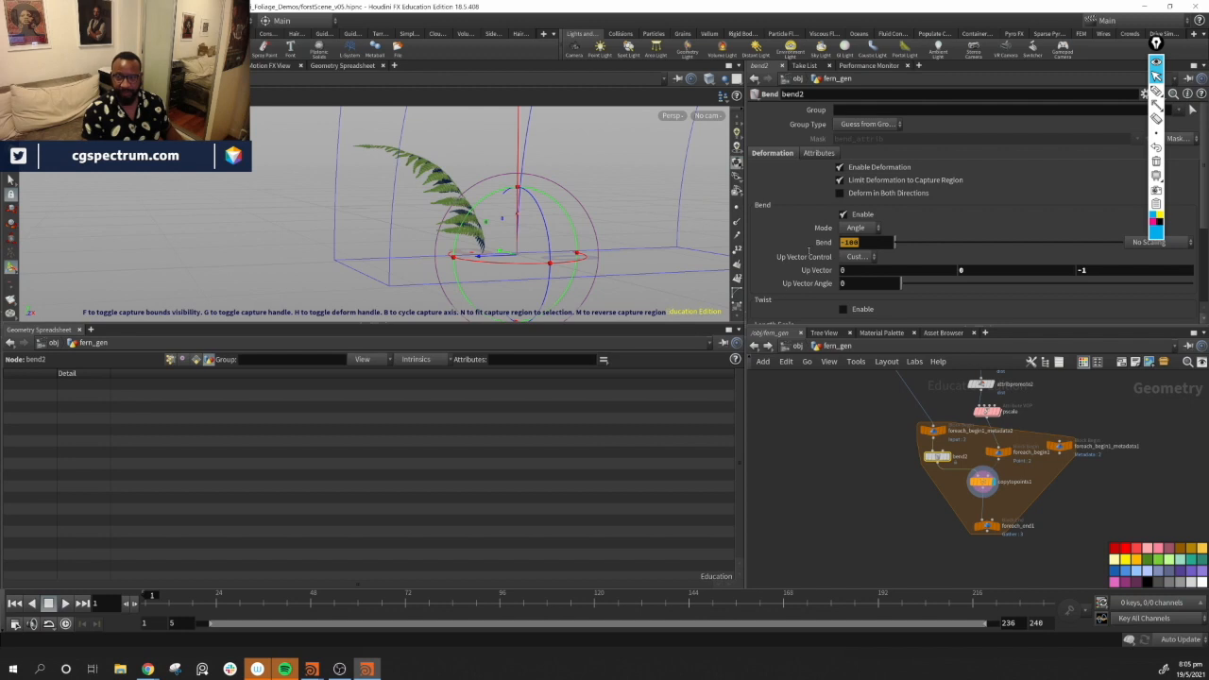
middle_click_drag(1170, 437, 1157, 463)
scroll(1156, 463, "up", 4)
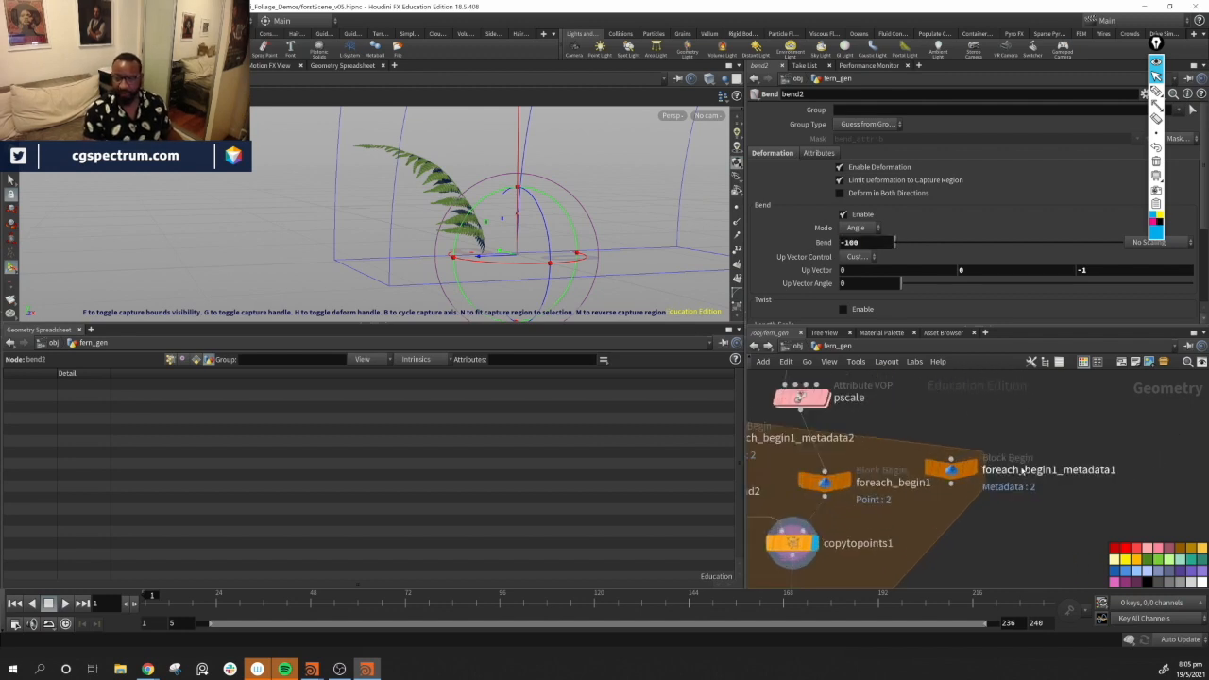
Rearrange the metadata, pscale and foreach_begin1 nodes around the loop
left_click_drag(951, 467, 948, 440)
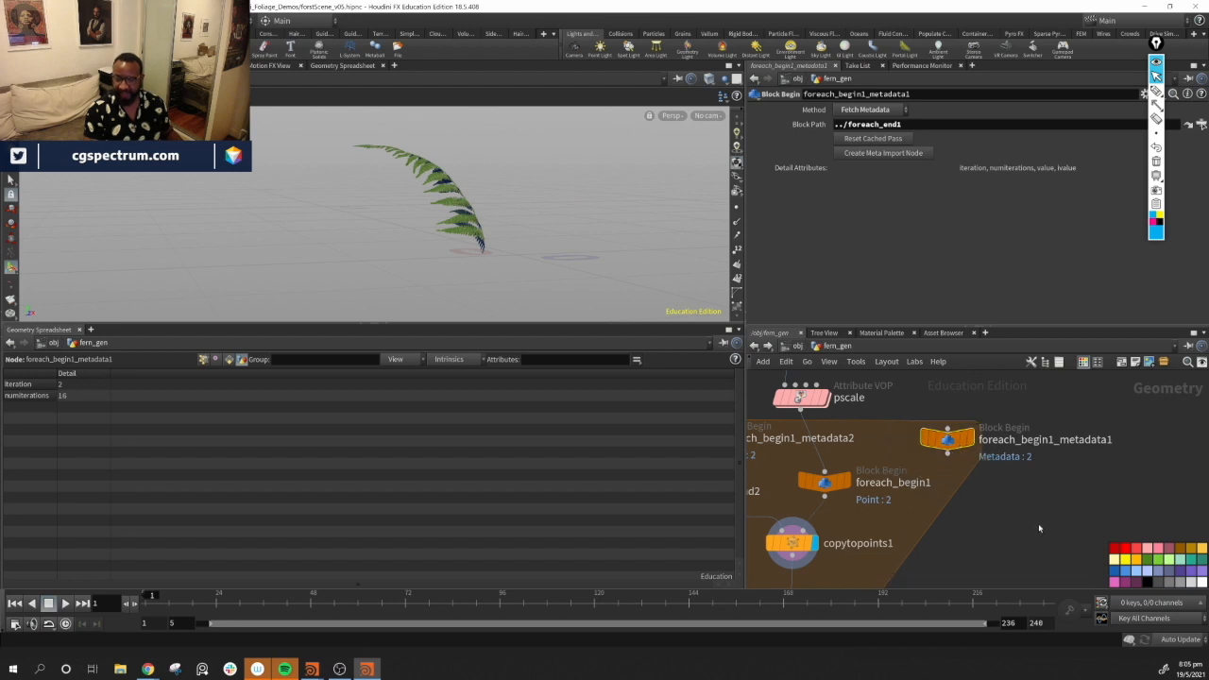
middle_click_drag(1041, 526, 1189, 540)
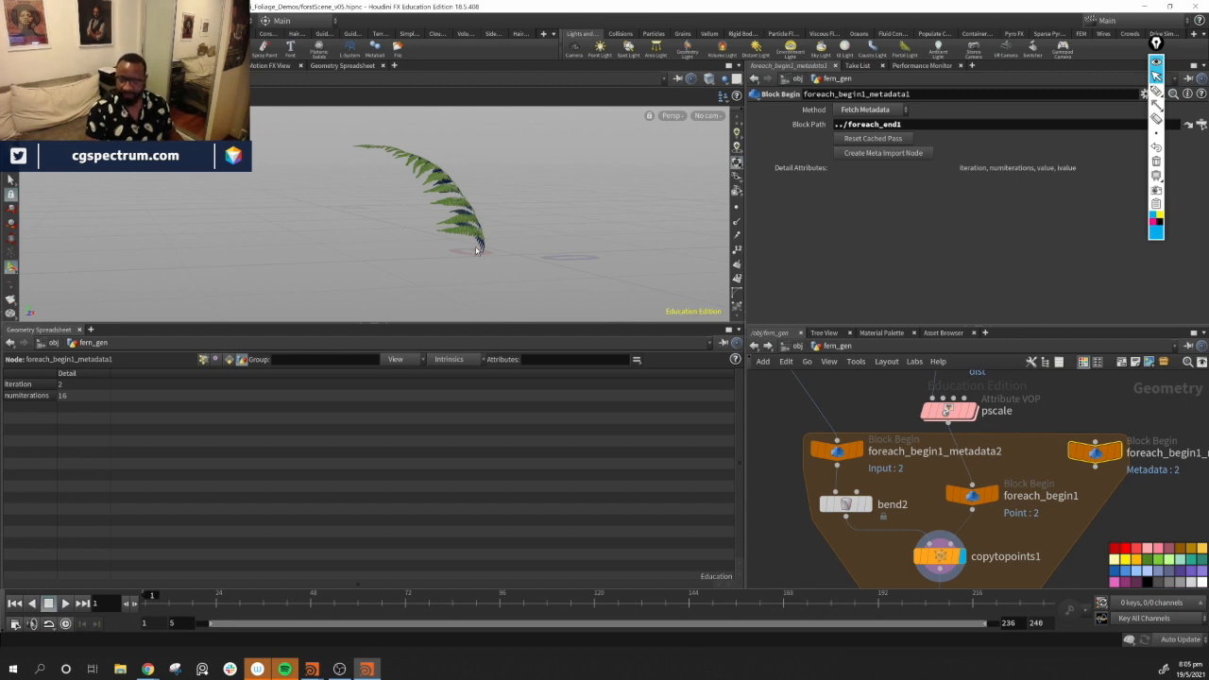
left_click_drag(948, 408, 970, 402)
mouse_move(971, 505)
left_mouse_down()
mouse_move(977, 475)
mouse_move(1034, 463)
mouse_move(980, 496)
left_mouse_up()
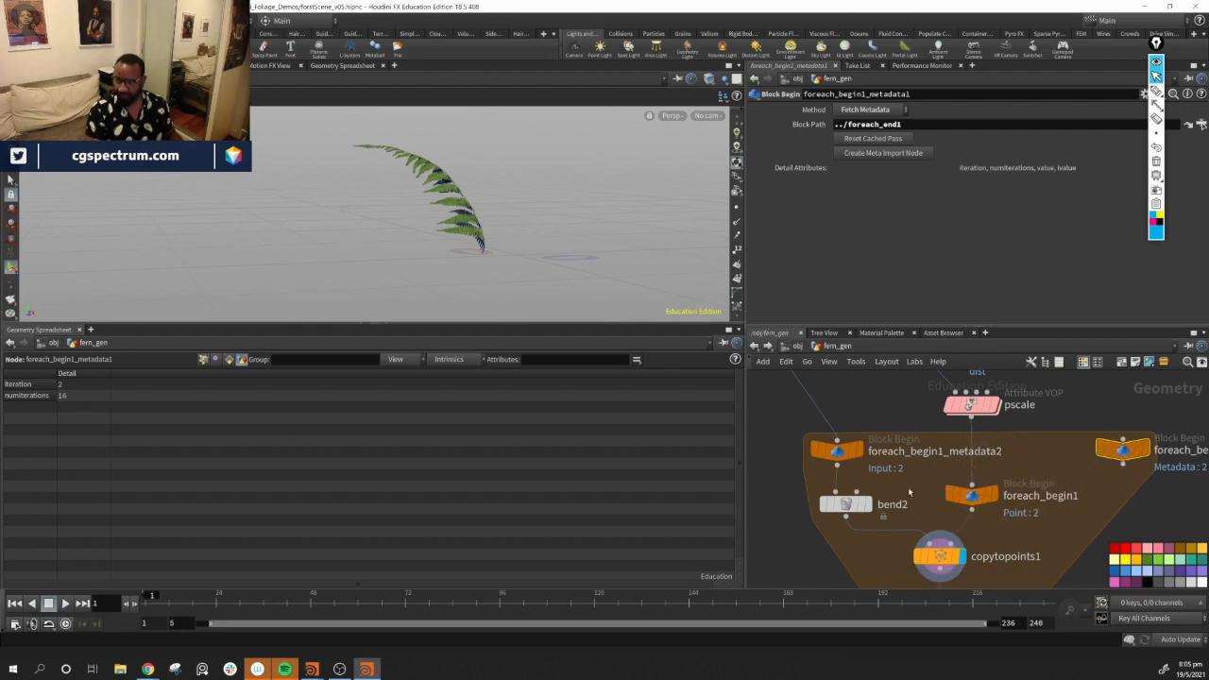
Try to start a detail expression in bend2's Bend field by inserting the foreach_begin1_metadata1 node's path
left_click(846, 503)
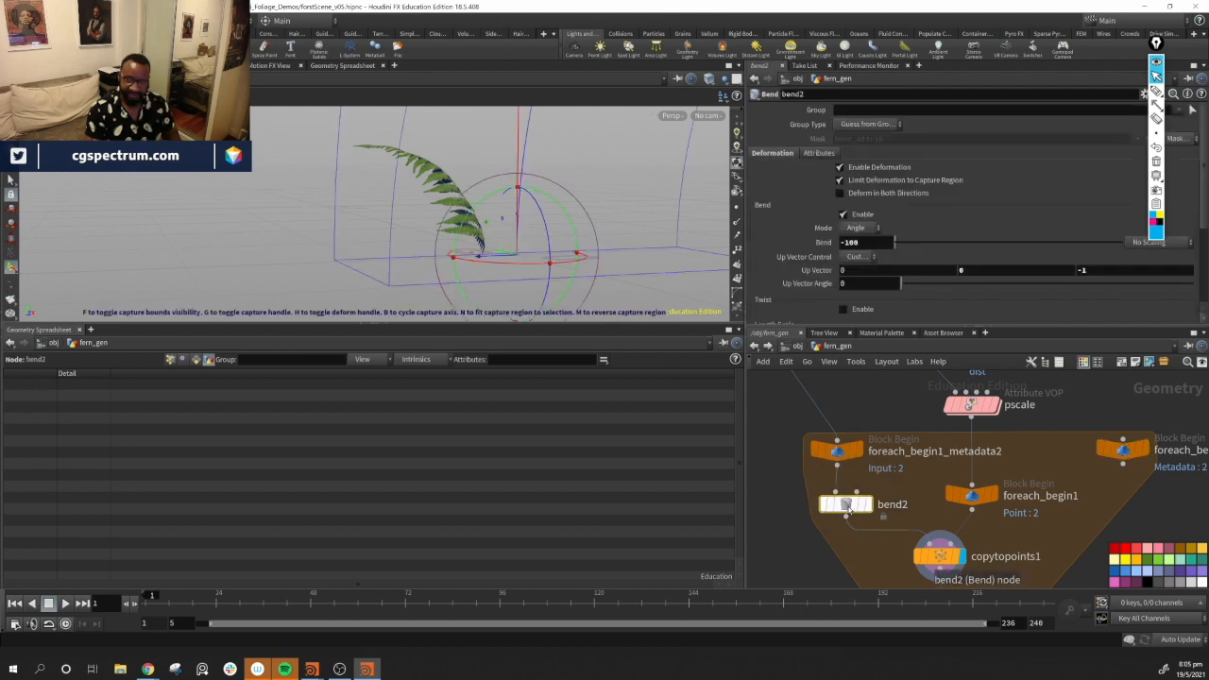
scroll(859, 229, "down", 3)
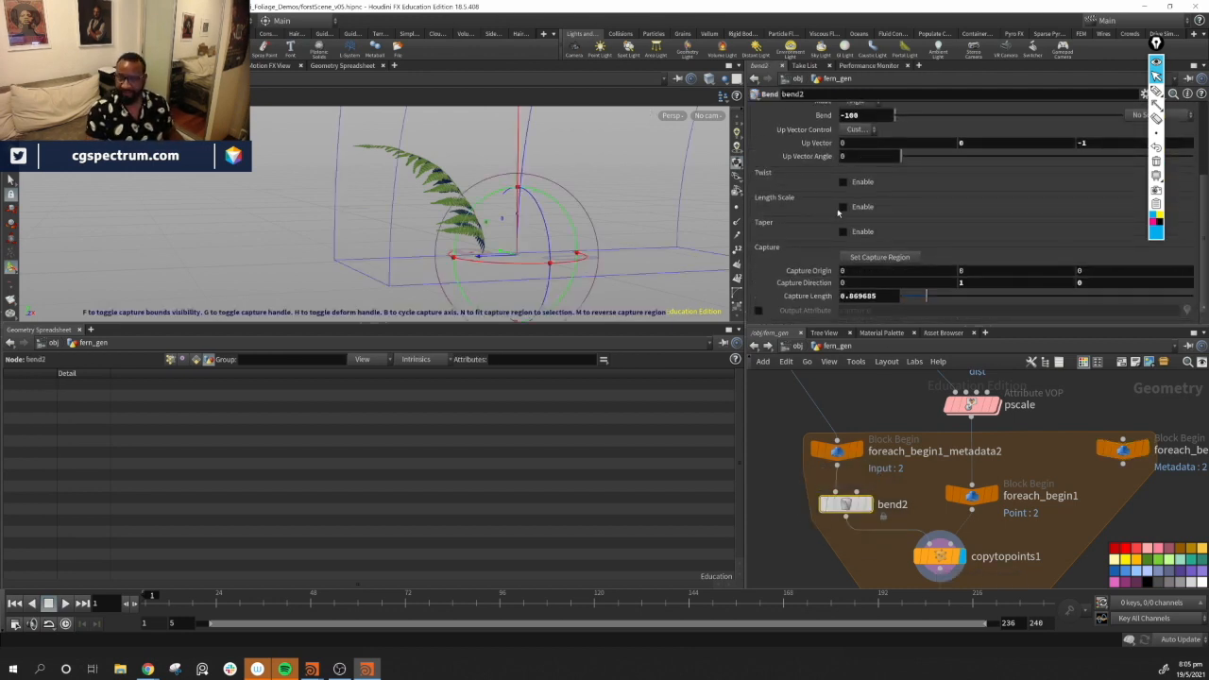
scroll(837, 207, "up", 1)
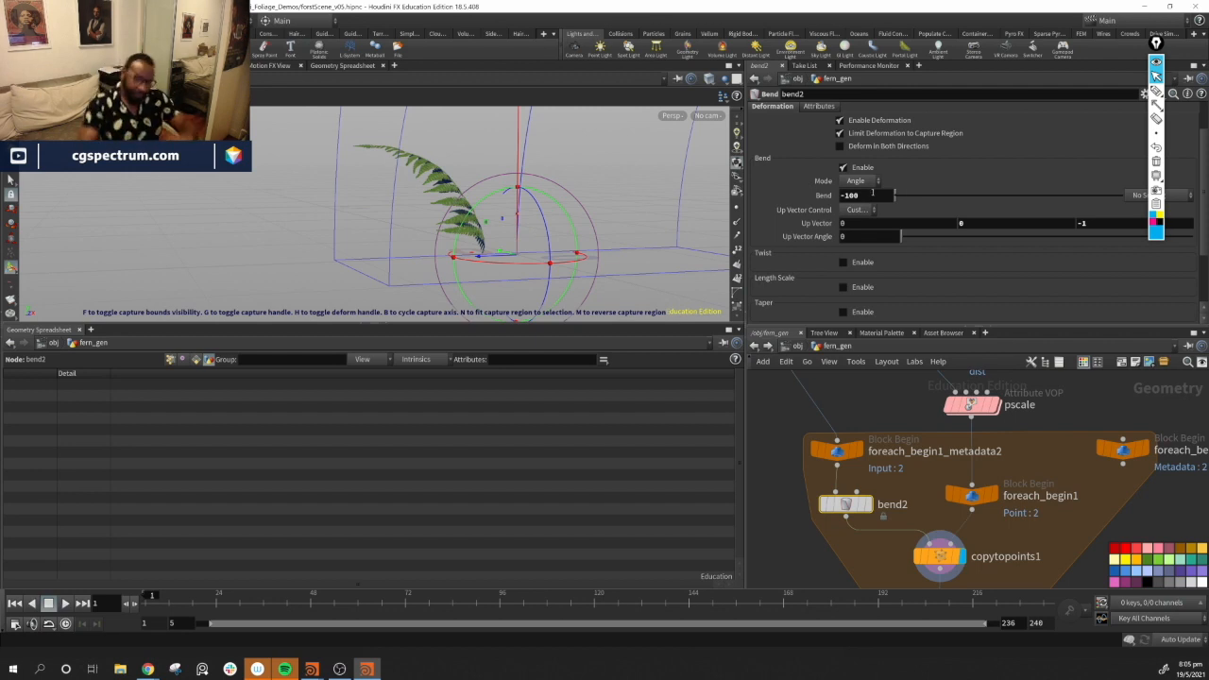
left_click_drag(870, 197, 821, 198)
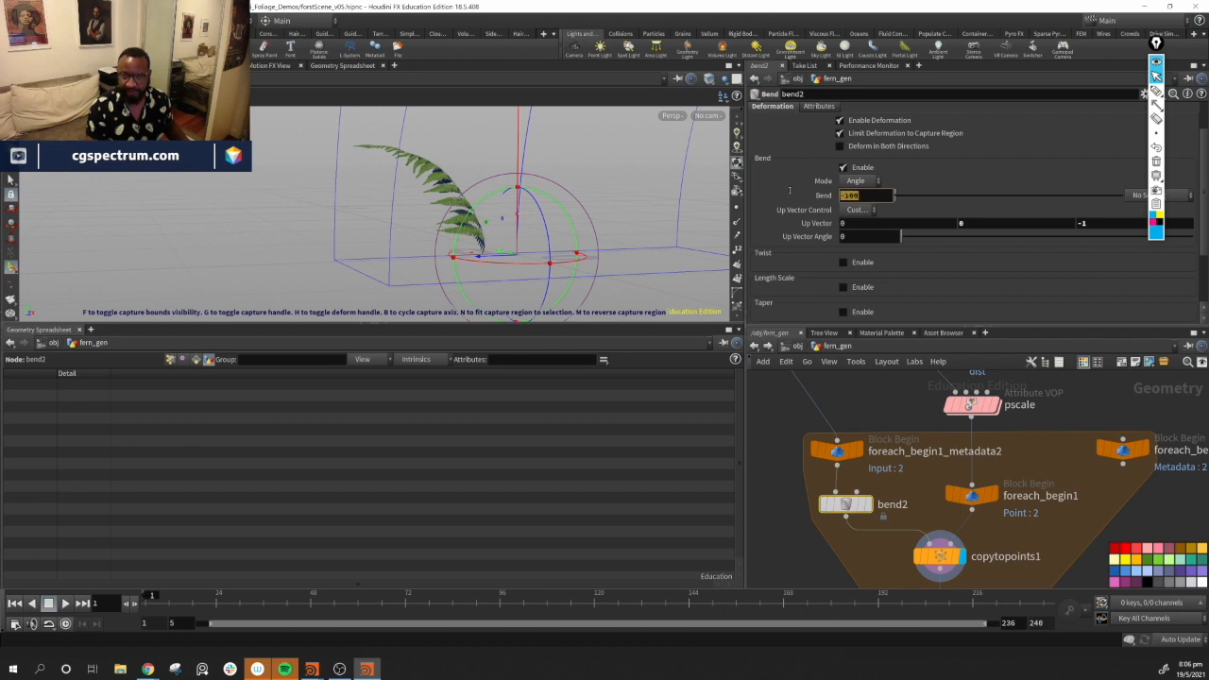
mouse_move(1120, 465)
left_mouse_down()
mouse_move(1112, 487)
mouse_move(1104, 459)
mouse_move(1107, 486)
mouse_move(1117, 483)
left_mouse_up()
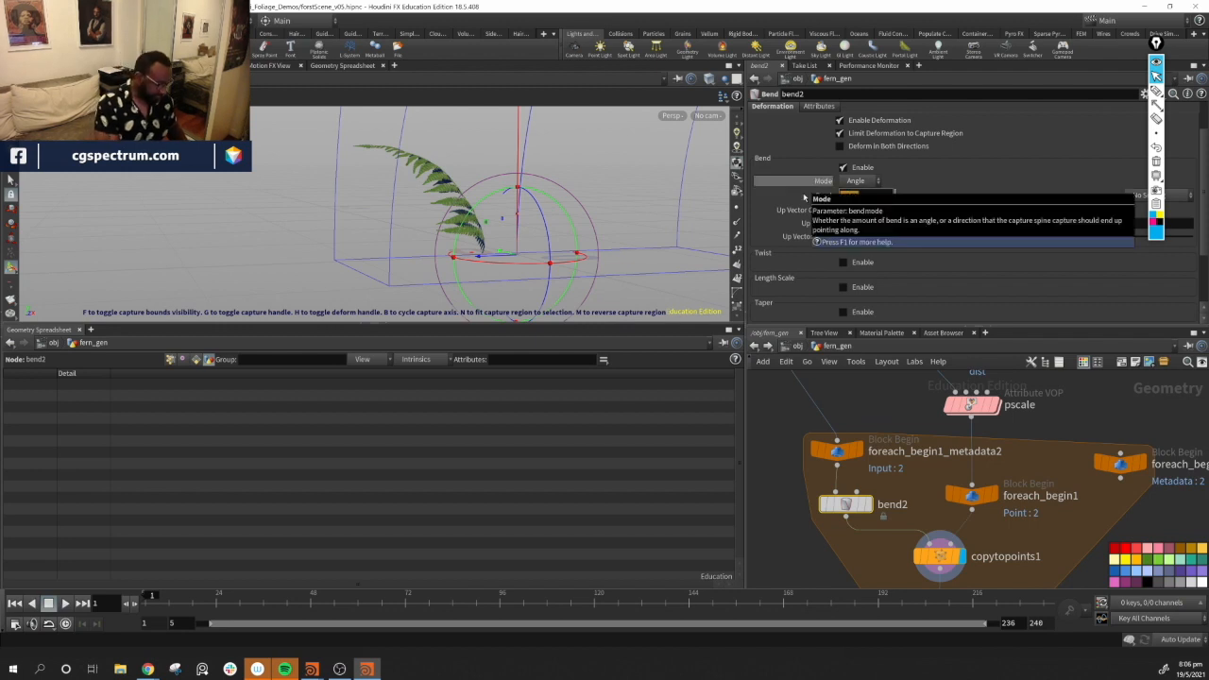
type("de")
key("Down")
key("Down")
key("Down")
key("Down")
key("Down")
key("Down")
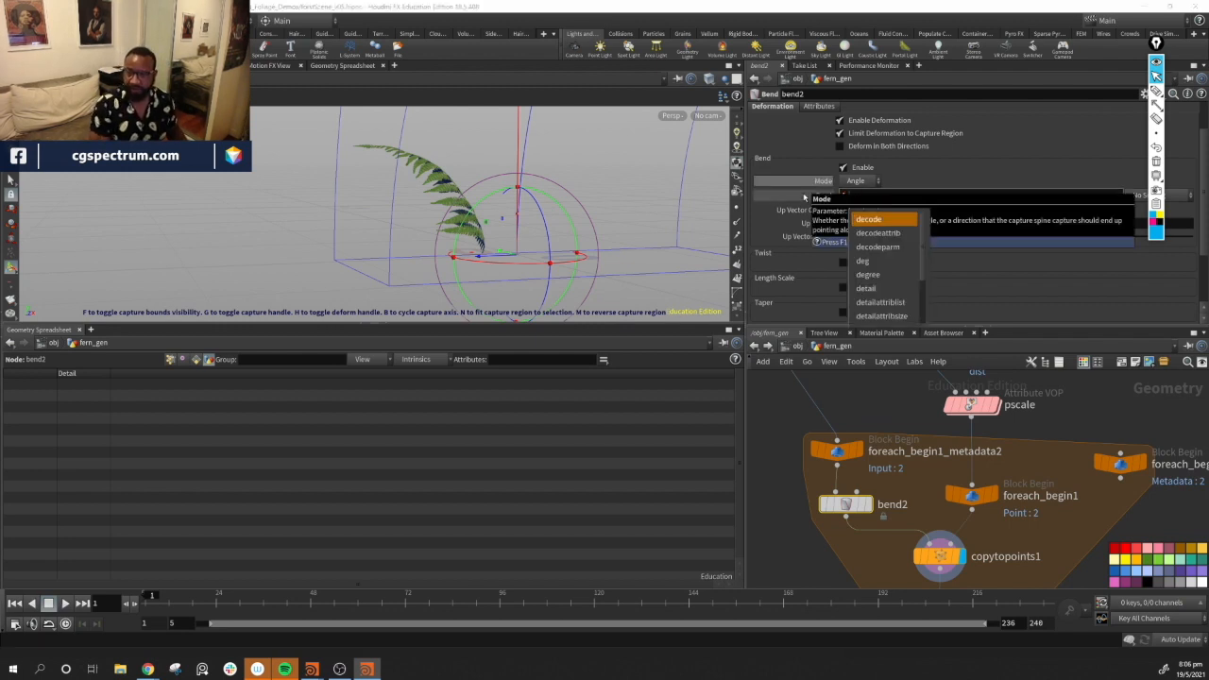
key("Return")
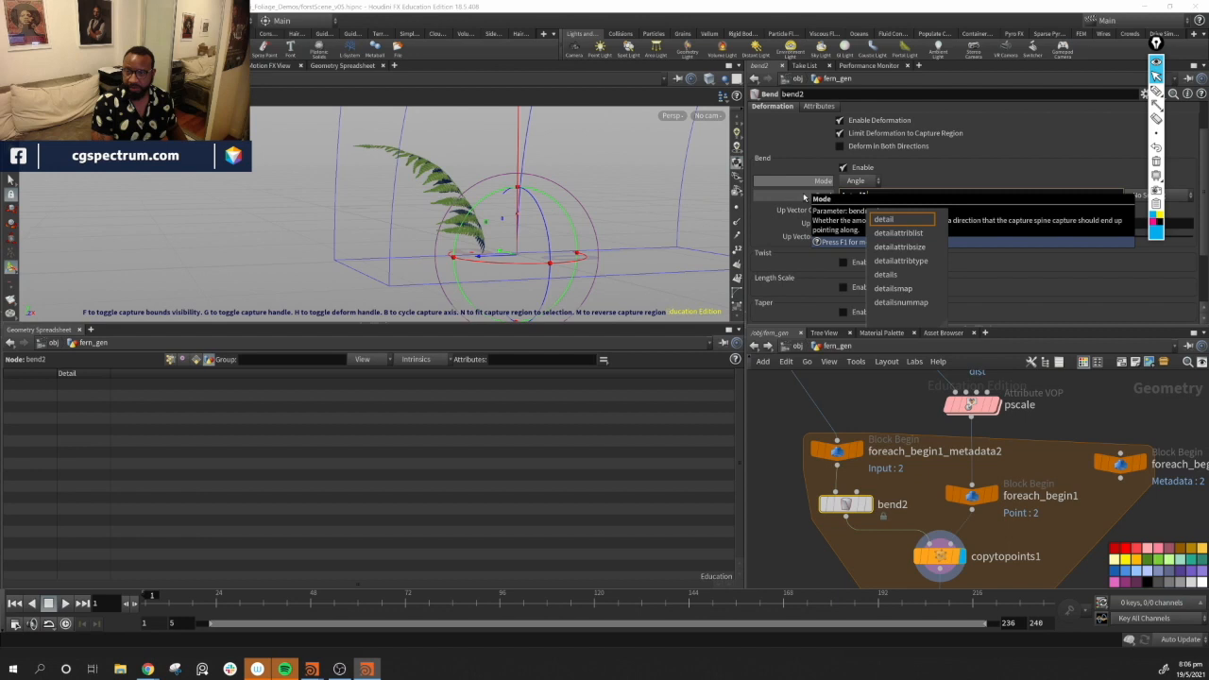
left_click(900, 195)
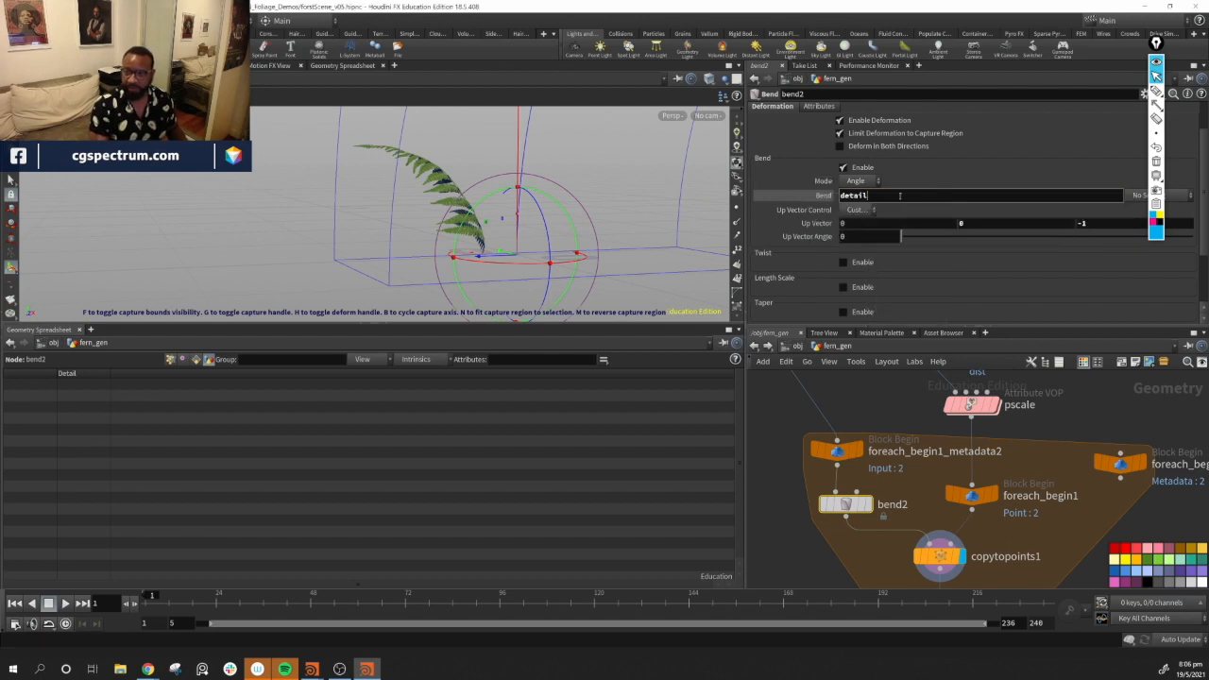
type("(")
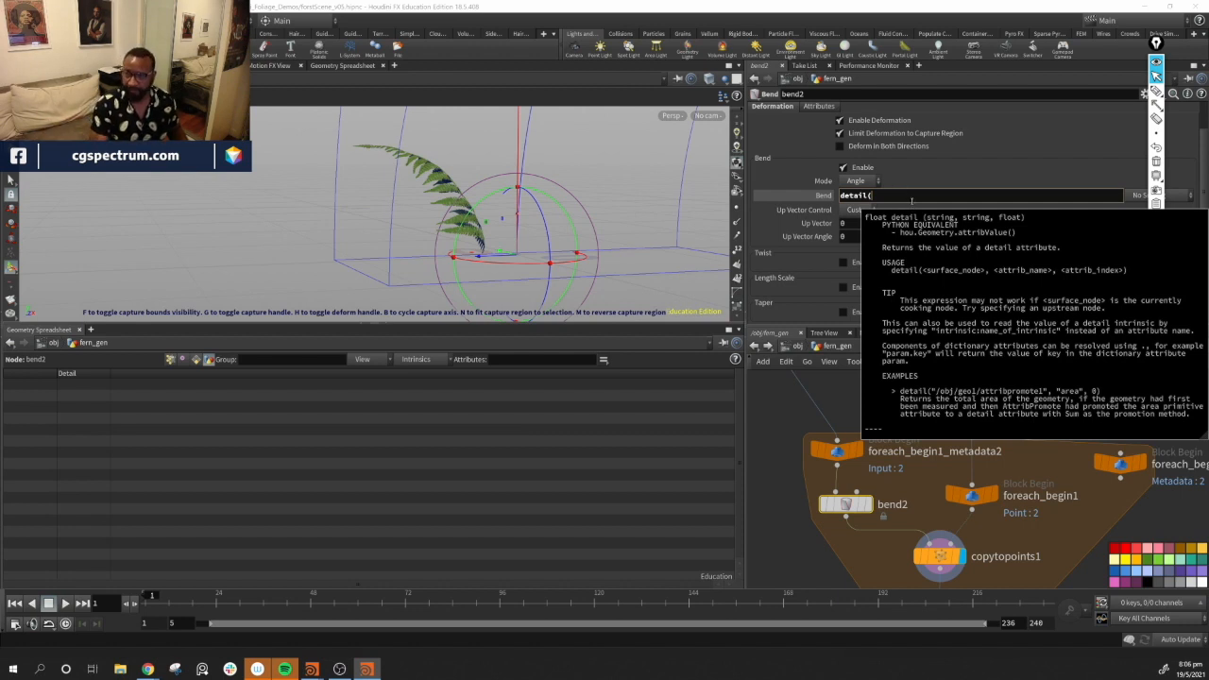
left_click(914, 196)
left_click_drag(1124, 467, 907, 197)
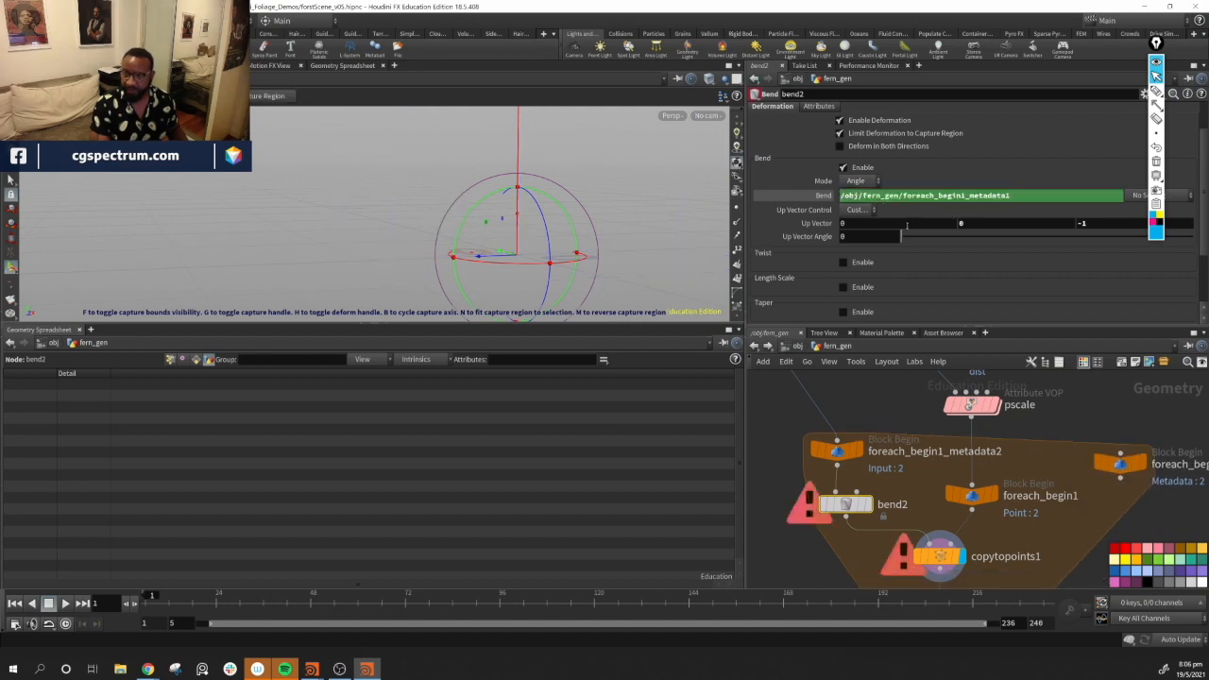
Set bend2's Bend to the expression detial("../foreach_begin1_metadata1/", "iterations", 0)
key("ctrl+a")
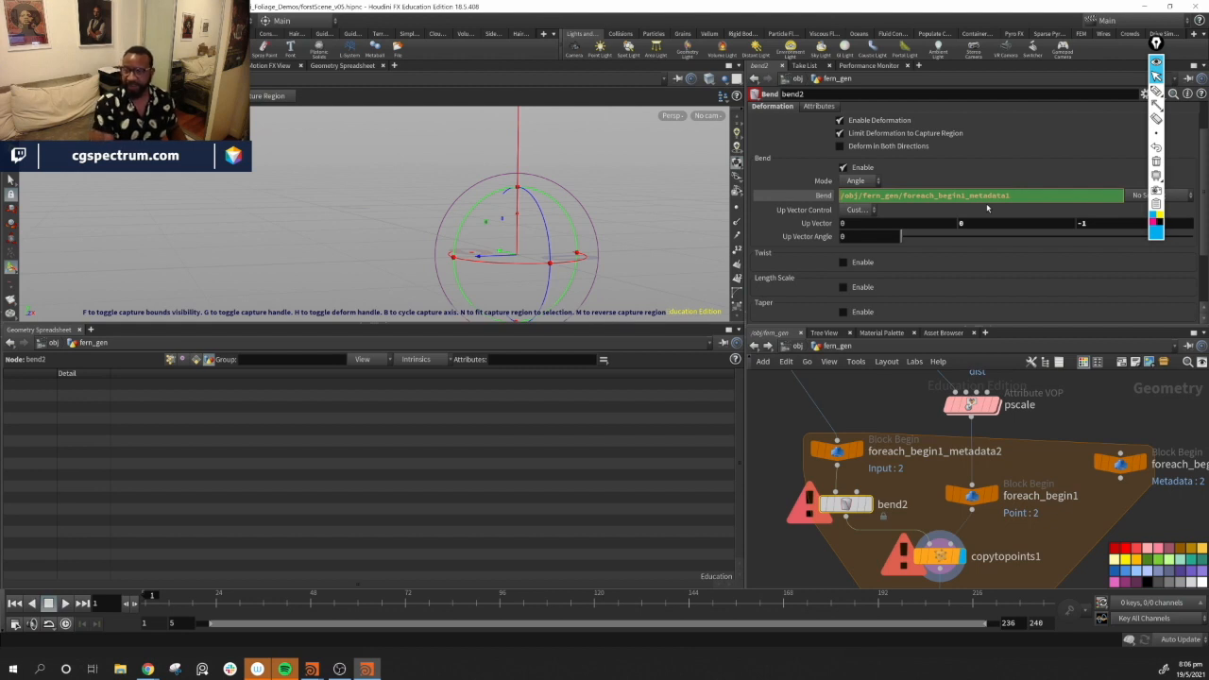
key("ctrl+v")
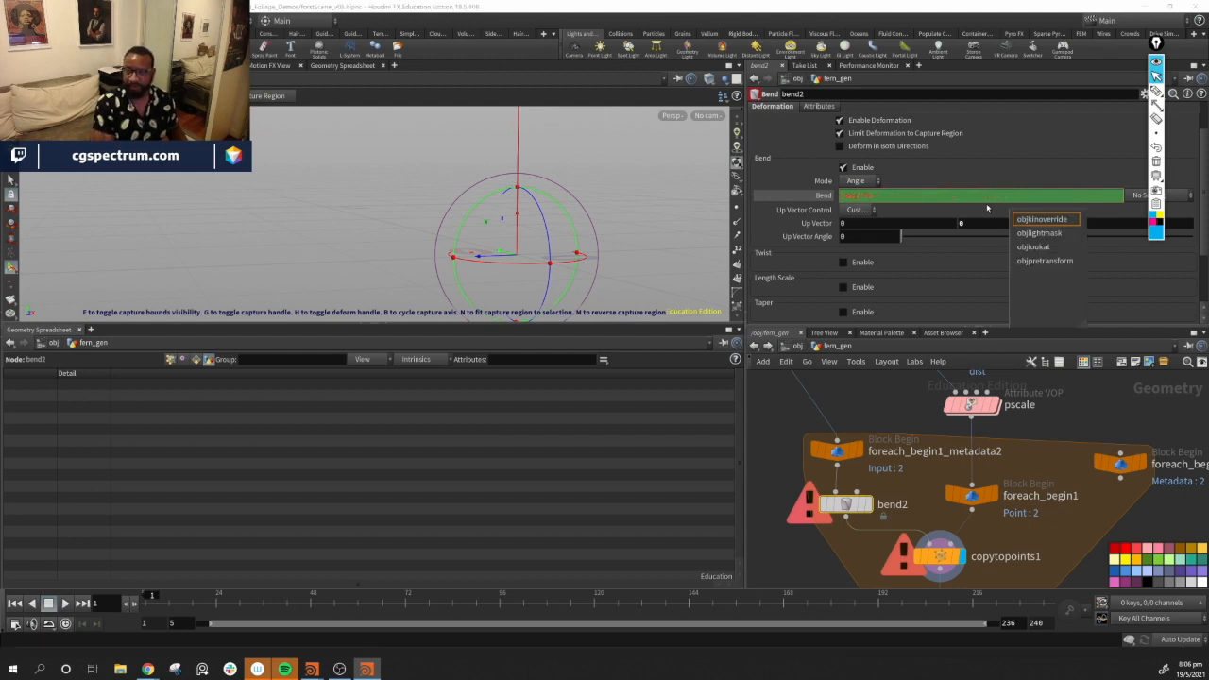
key("BackSpace")
type("detial")
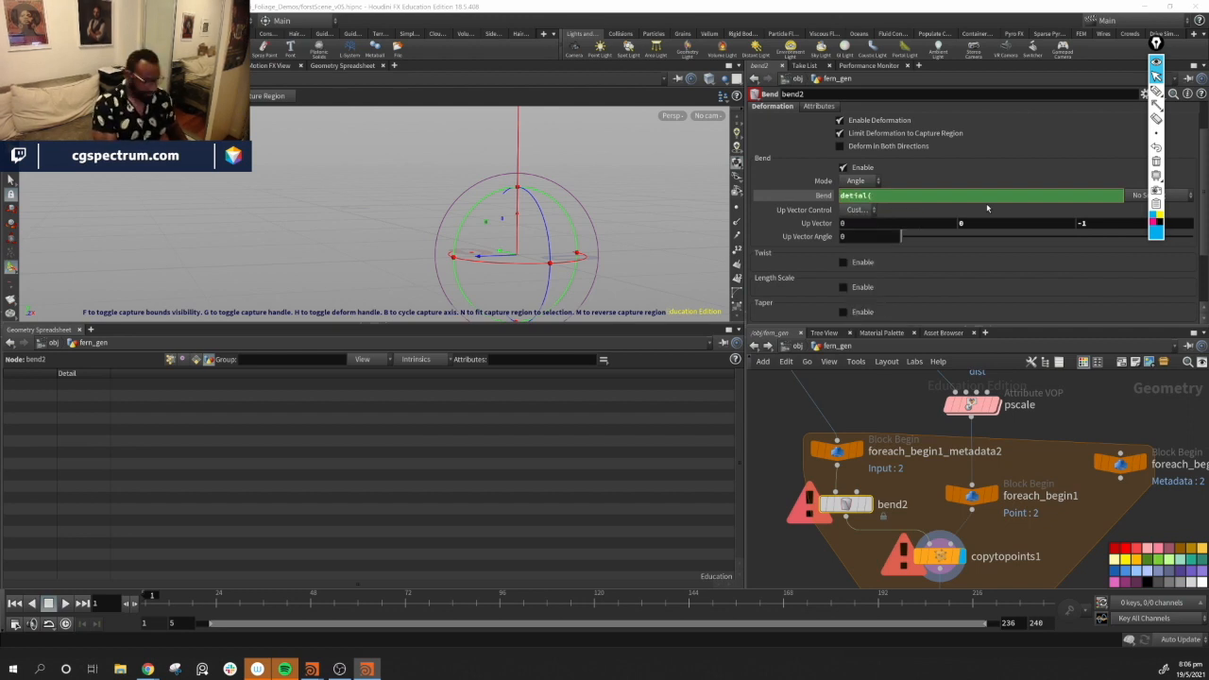
type("(\"../for")
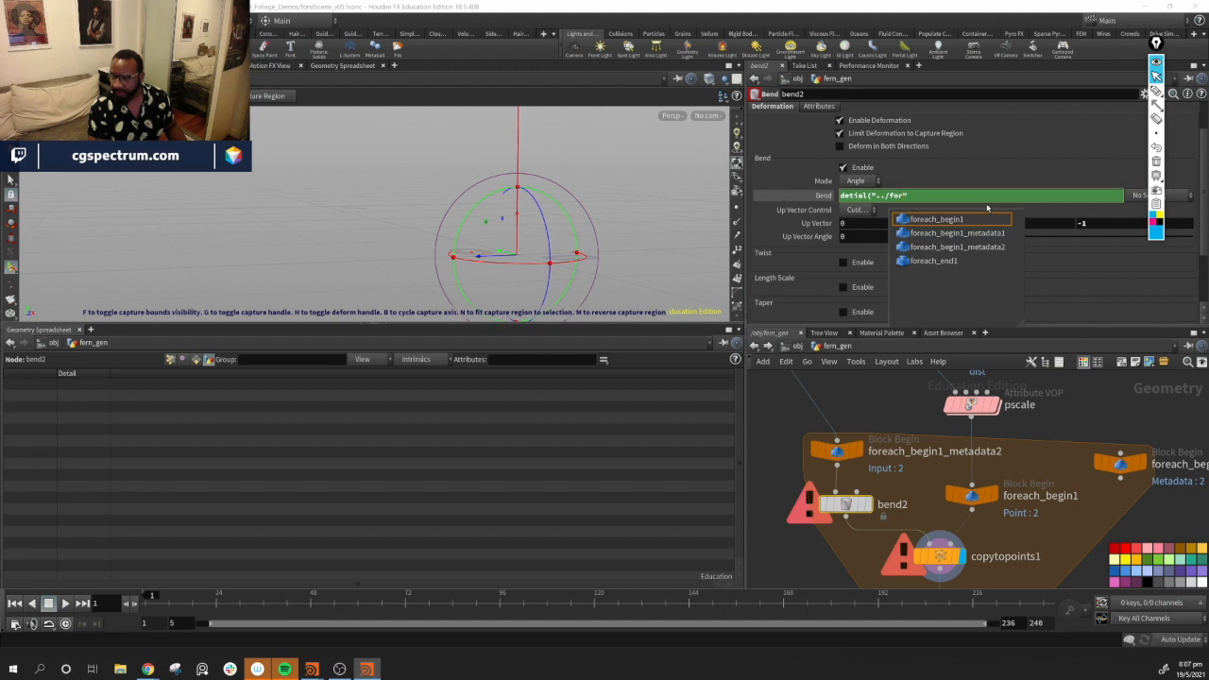
key("Down")
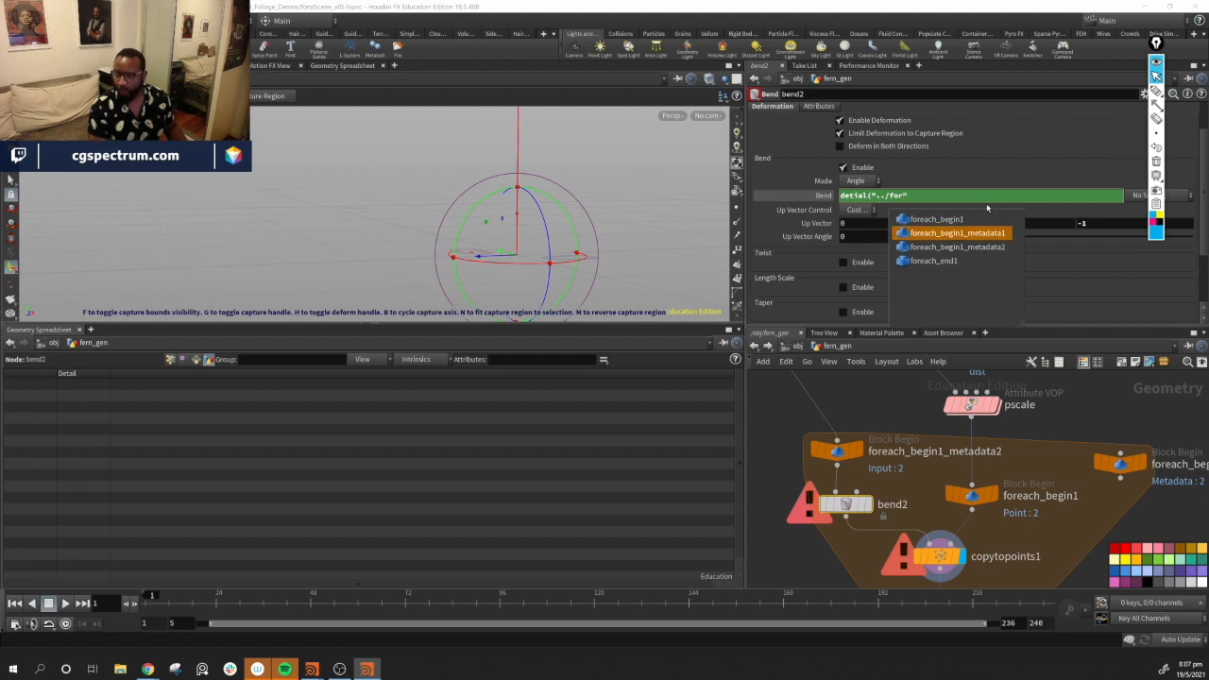
key("Tab")
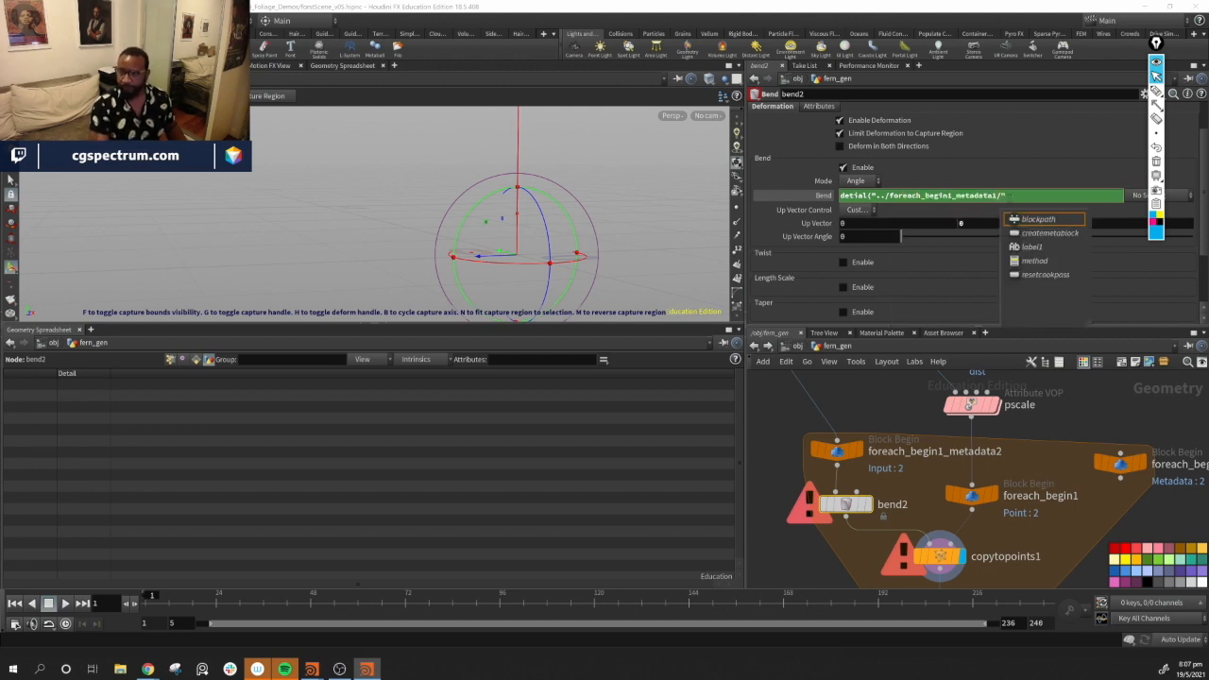
left_click(1018, 199)
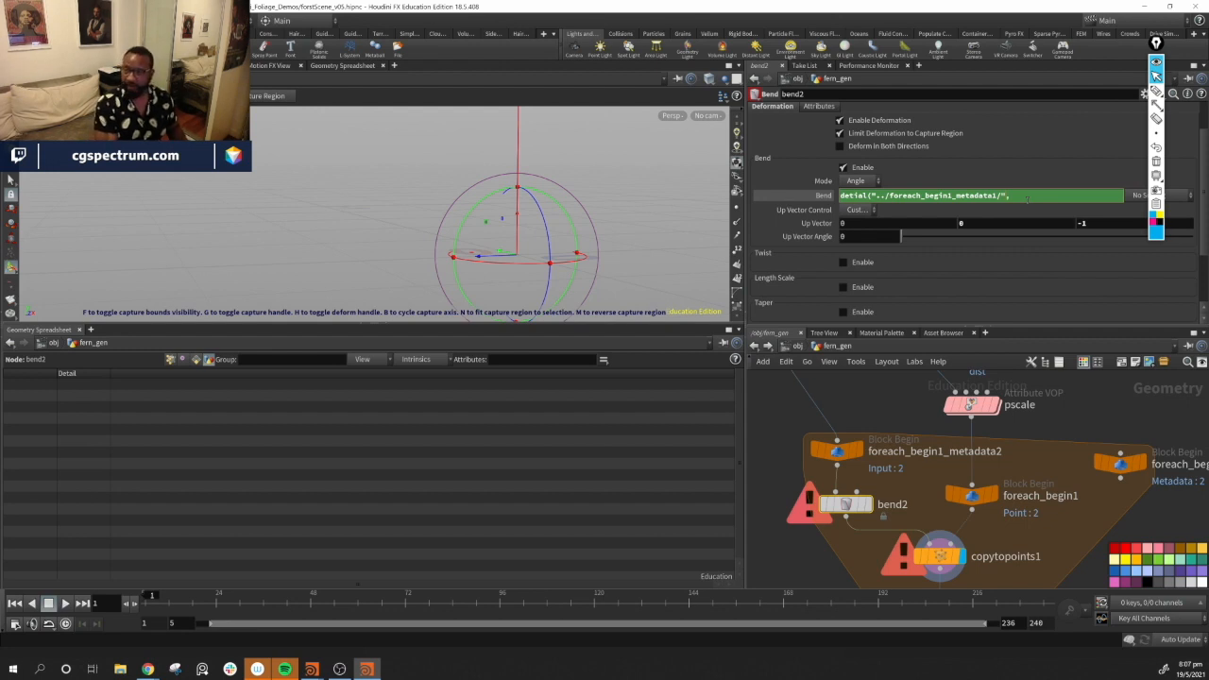
type(", \"iterations")
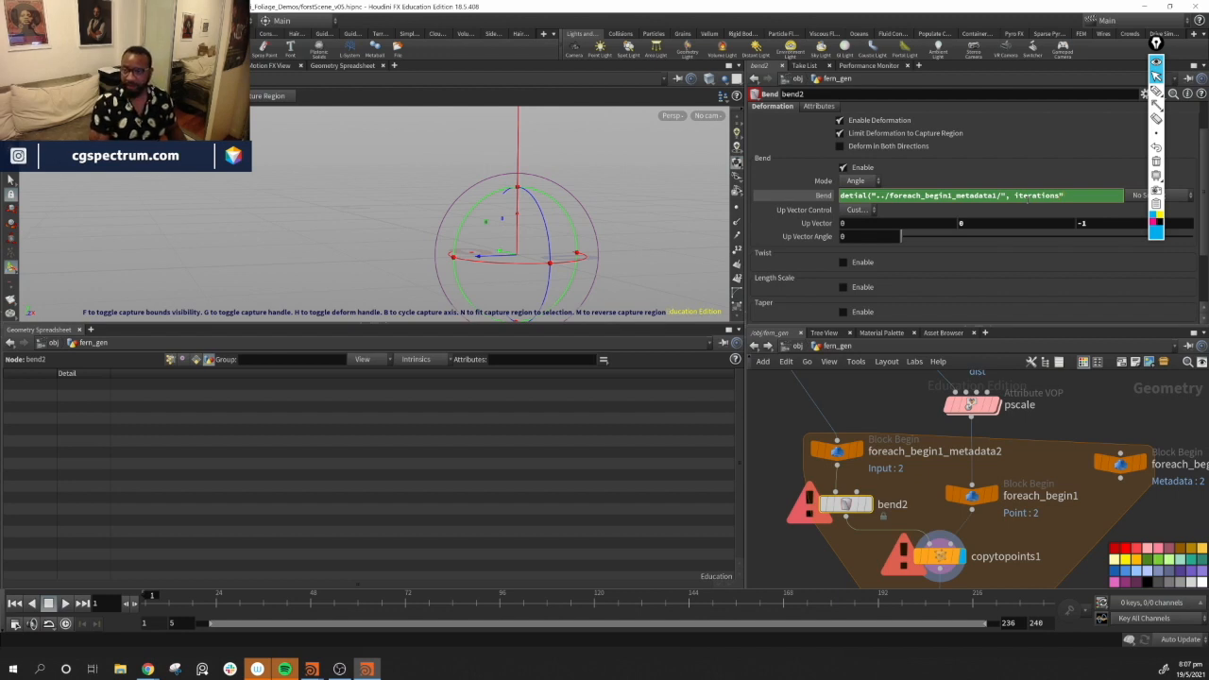
type("\"")
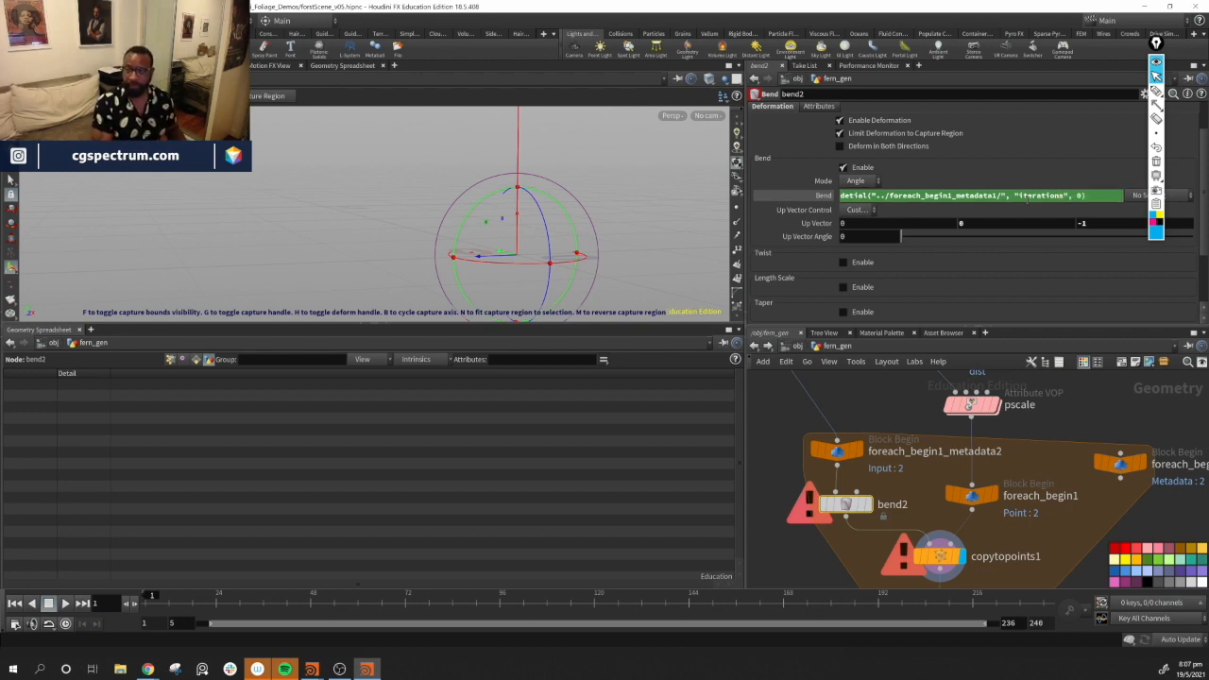
Inspect foreach_begin1_metadata1's detail attributes in the spreadsheet, then return to bend2 inside fern_gen
middle_click_drag(1053, 545, 1001, 508)
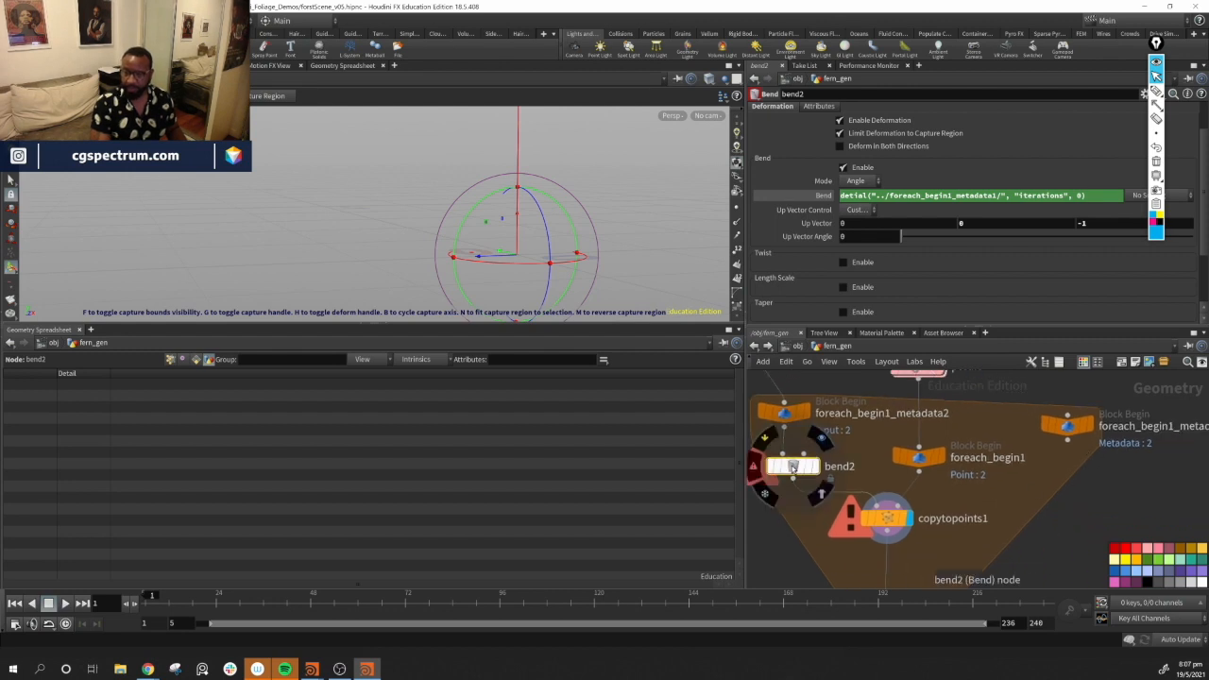
left_click(1070, 427)
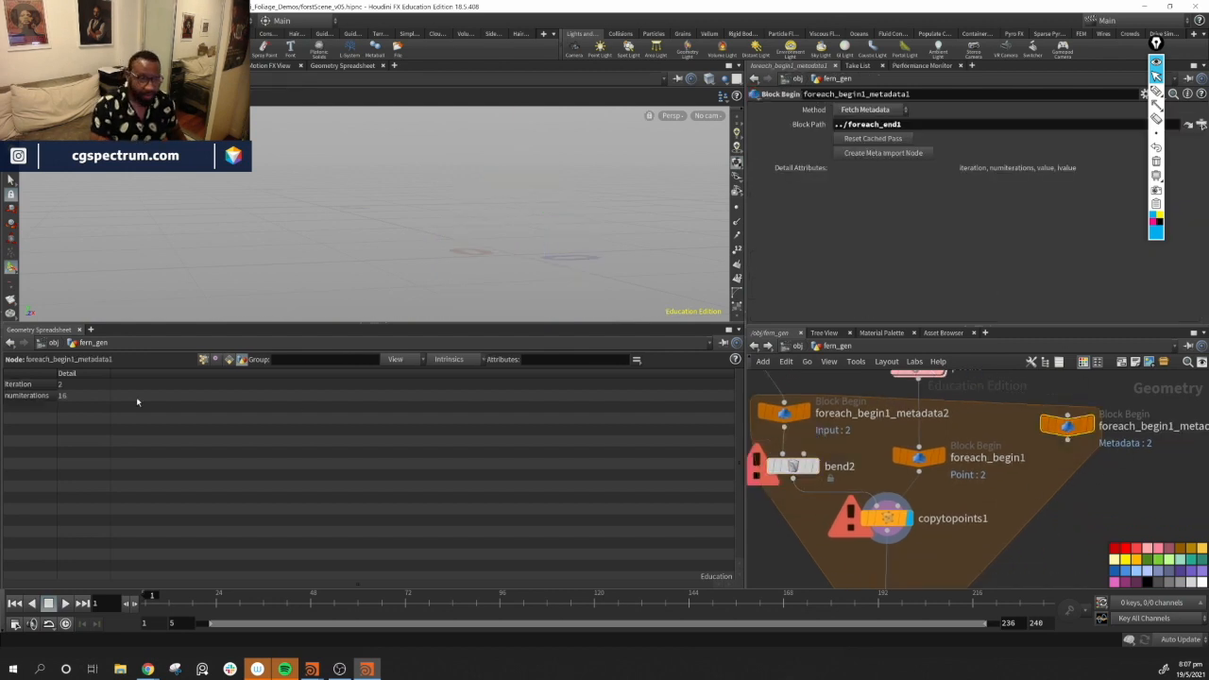
left_click(11, 385)
right_click(11, 384)
left_click(22, 388)
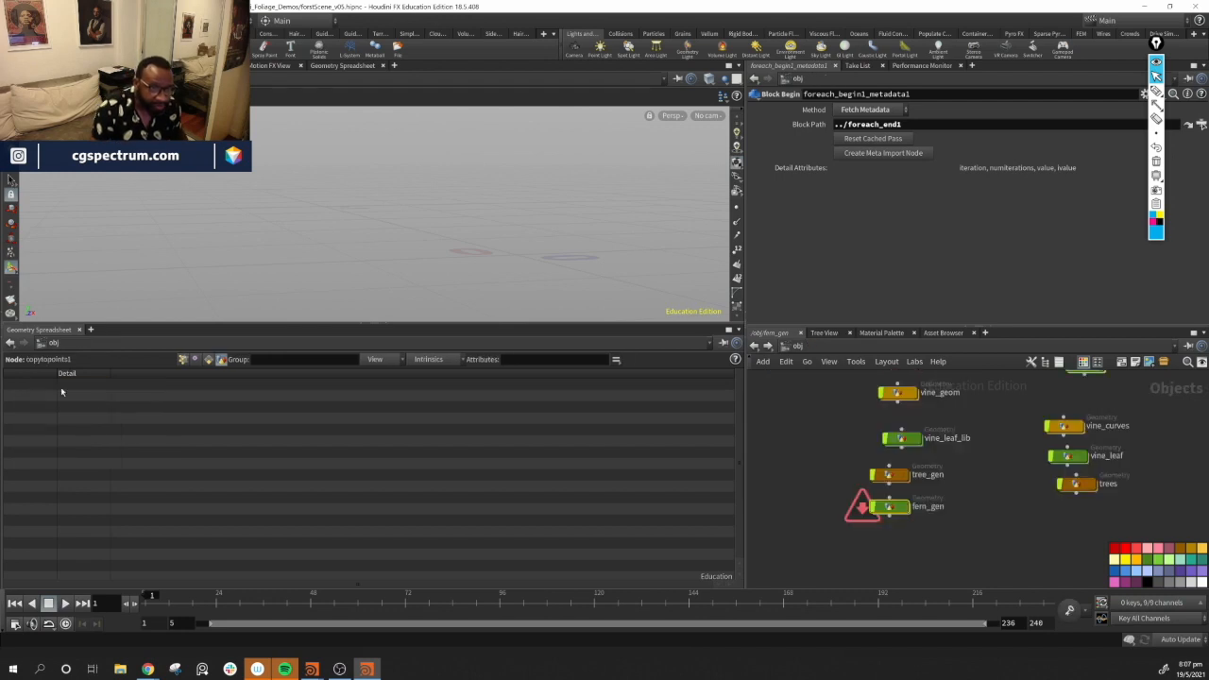
double_click(892, 508)
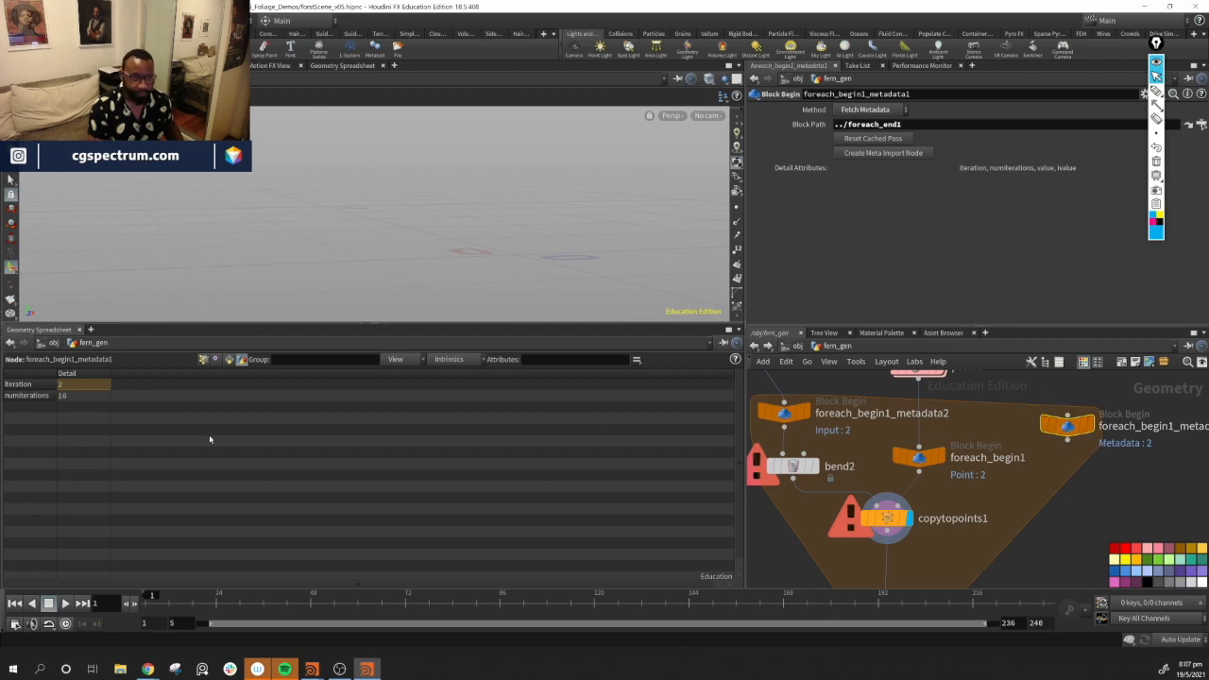
left_click(801, 467)
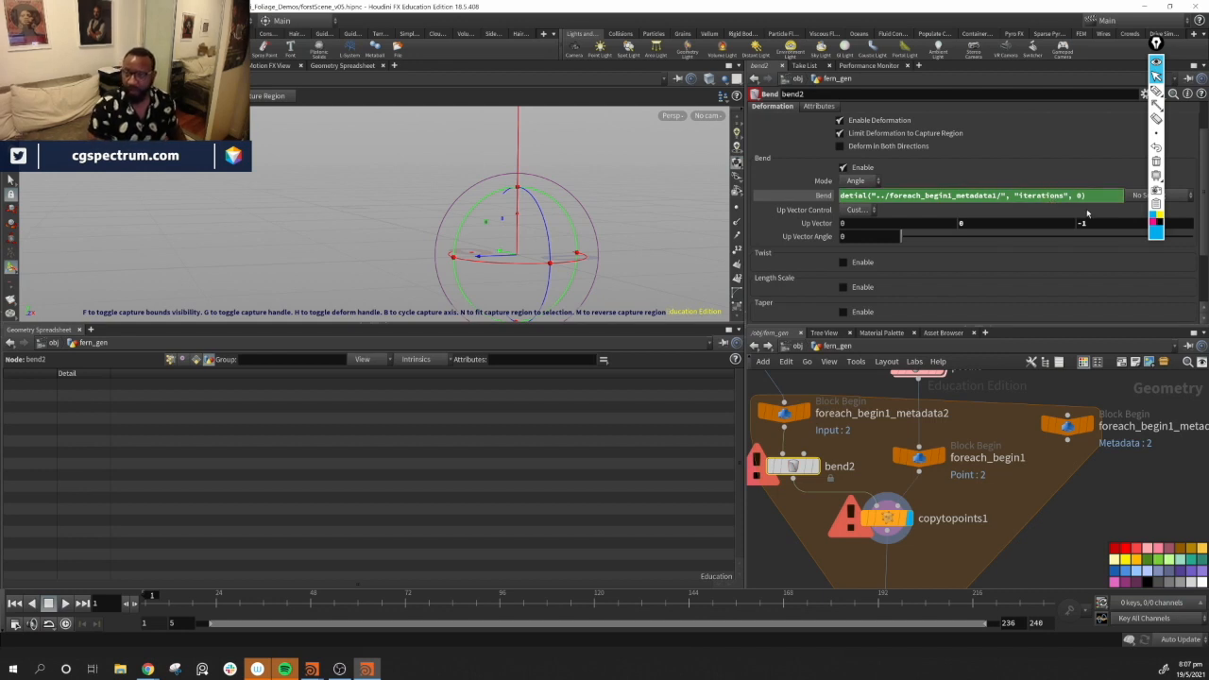
Change the expression's attribute name to "iteration" and open bend2's node info to check its error
key("BackSpace")
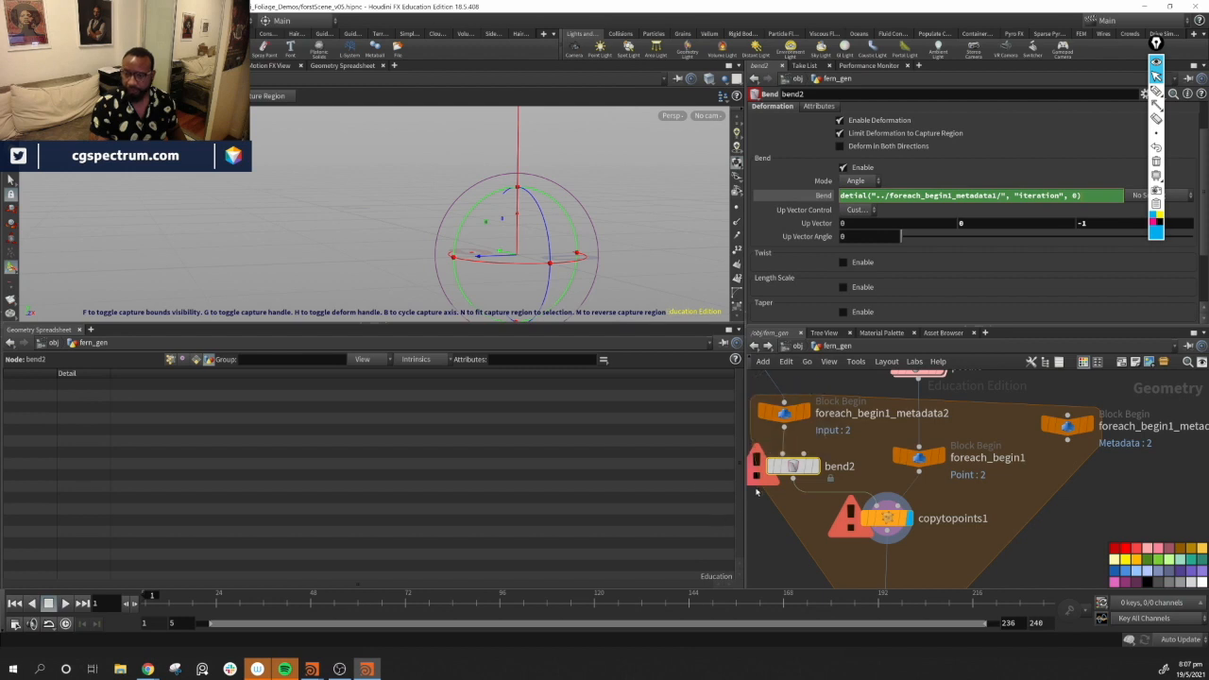
mouse_move(818, 472)
middle_click_drag(963, 555, 913, 542)
mouse_move(802, 476)
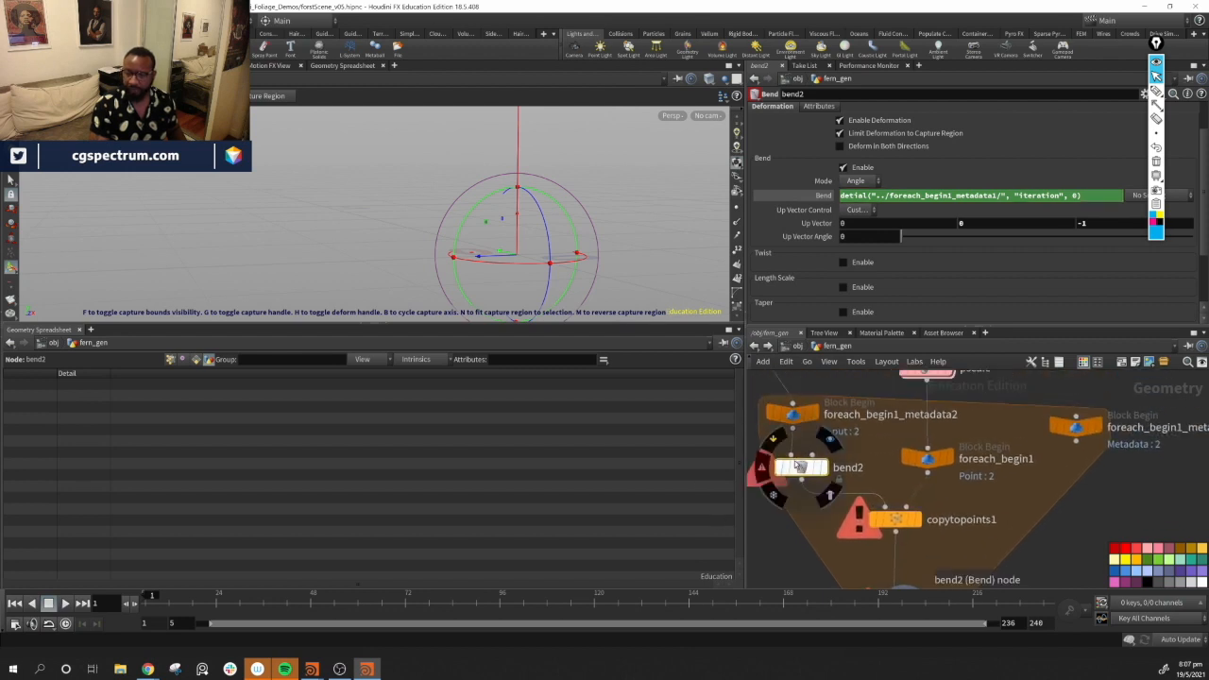
left_click(764, 470)
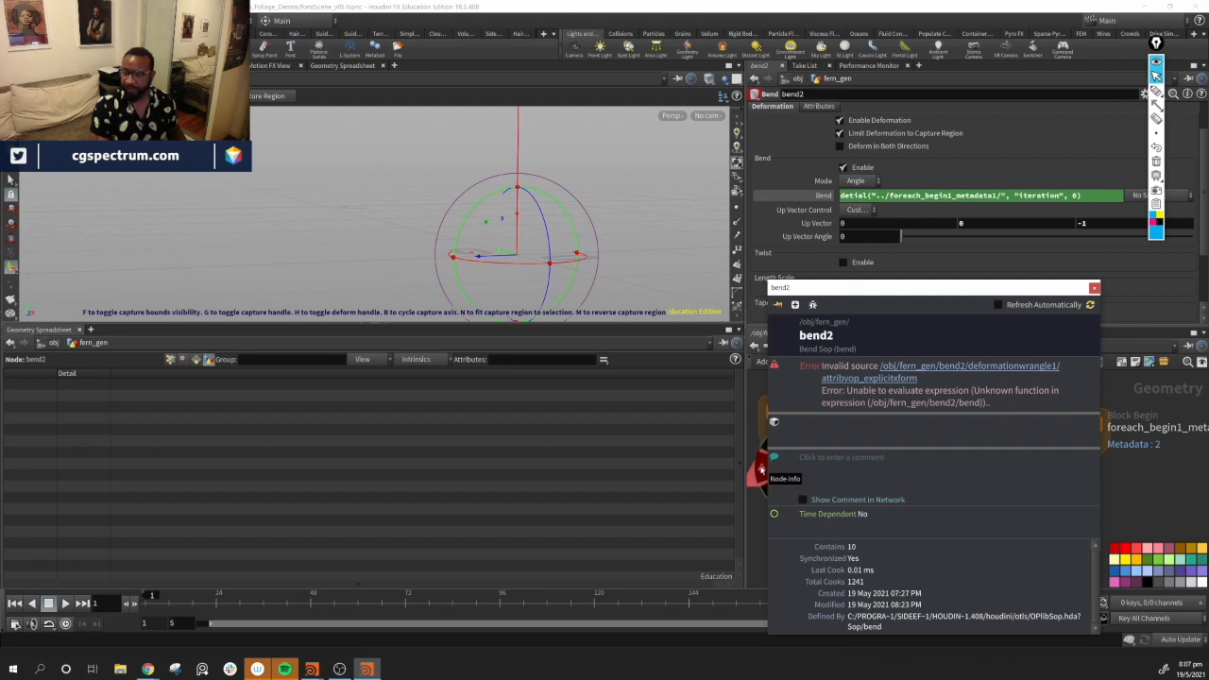
Clear the Bend expression text and delete the Bend parameter's channels
left_click(876, 193)
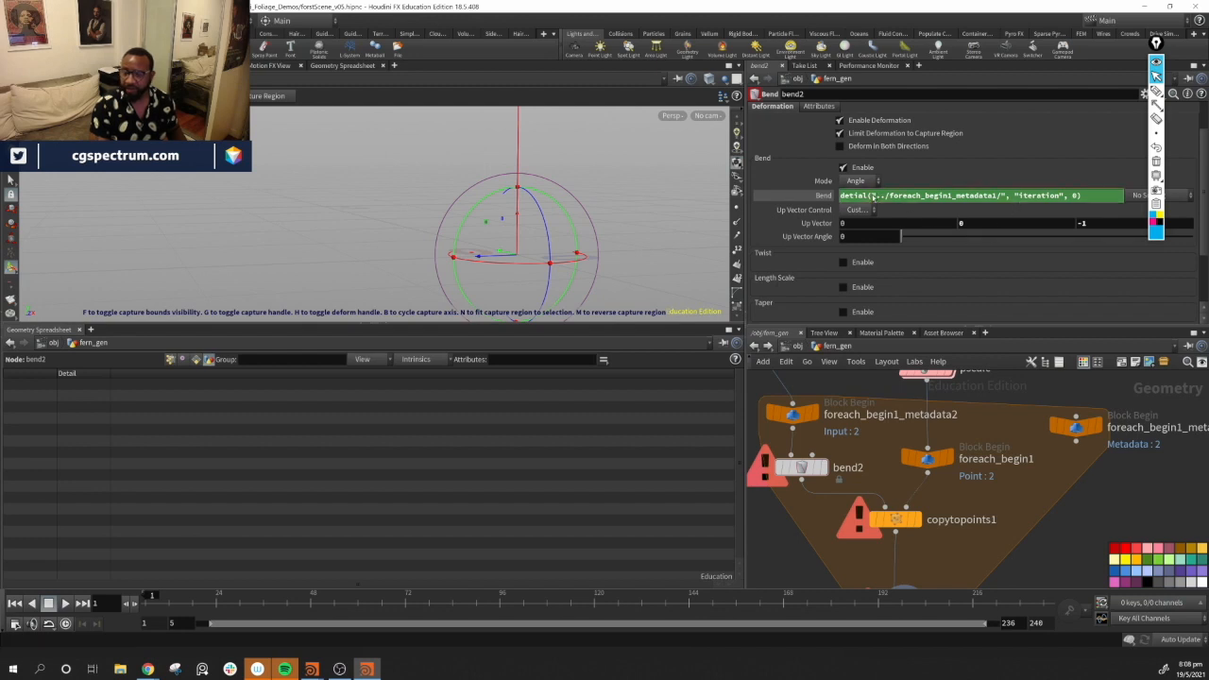
type("\"")
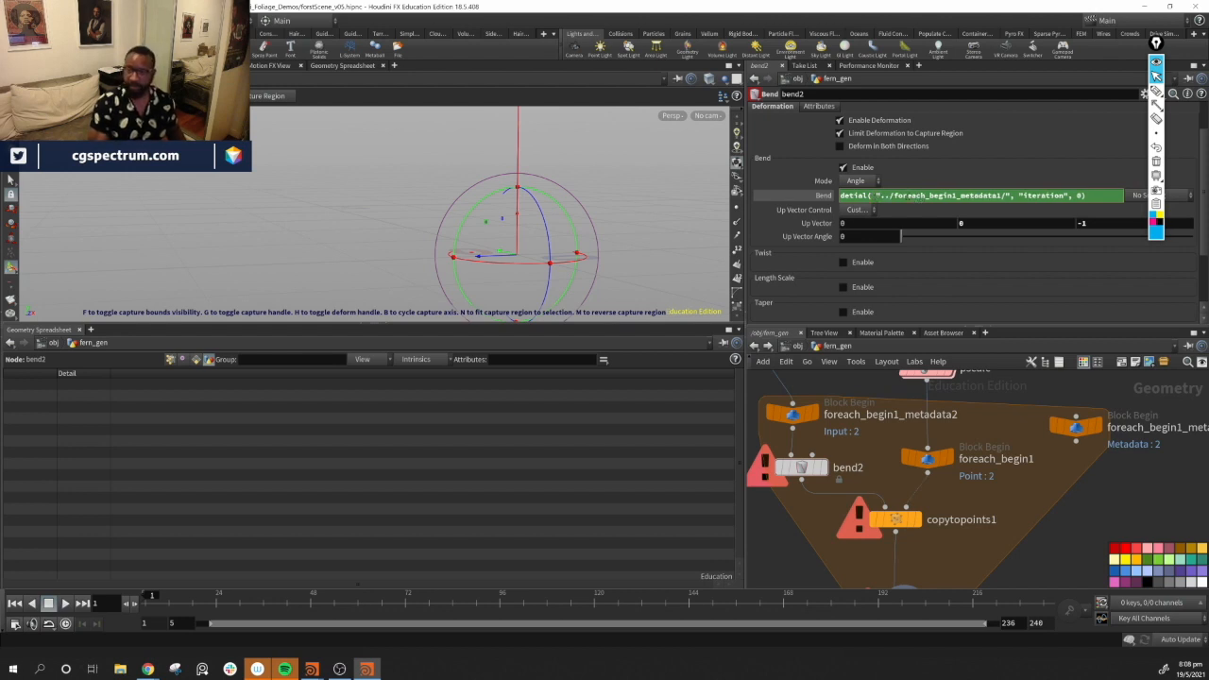
key("BackSpace")
key("BackSpace")
key("BackSpace")
key("BackSpace")
key("BackSpace")
key("BackSpace")
key("BackSpace")
key("BackSpace")
key("BackSpace")
key("BackSpace")
key("BackSpace")
key("BackSpace")
key("BackSpace")
key("BackSpace")
key("BackSpace")
key("BackSpace")
key("BackSpace")
key("BackSpace")
key("BackSpace")
key("BackSpace")
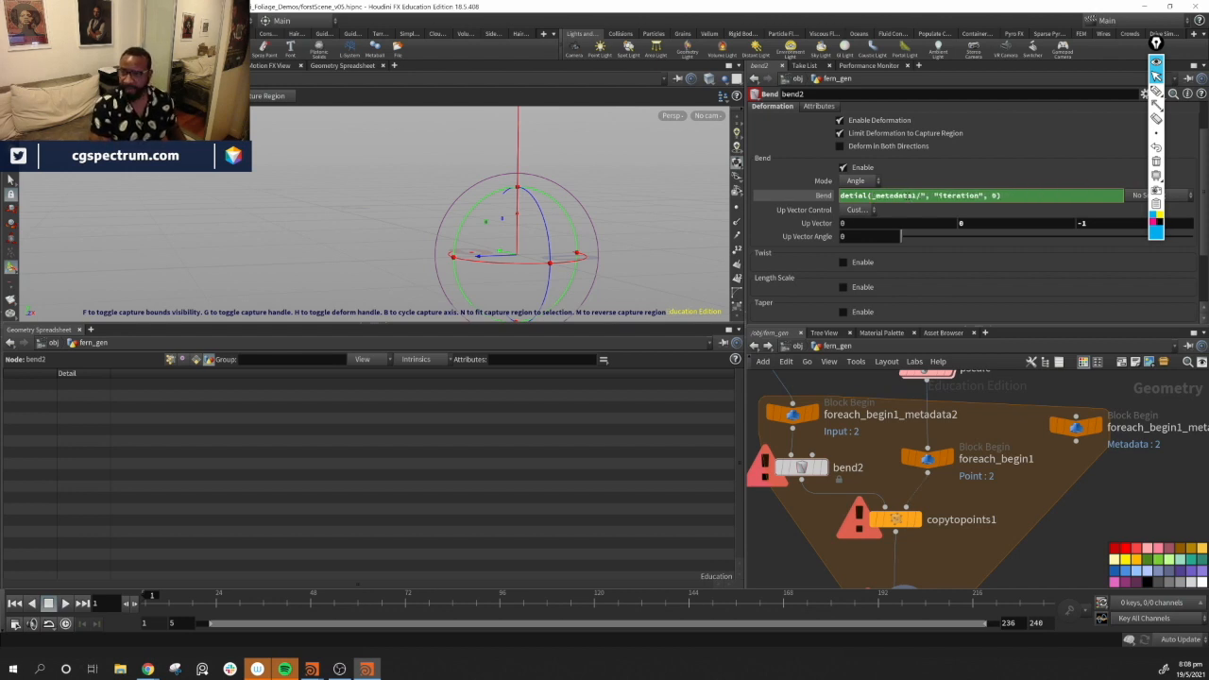
key("Delete")
key("Delete")
key("Delete")
key("Delete")
key("Delete")
key("Delete")
key("Delete")
key("Delete")
key("Delete")
key("Delete")
key("Delete")
key("Delete")
key("Delete")
key("Delete")
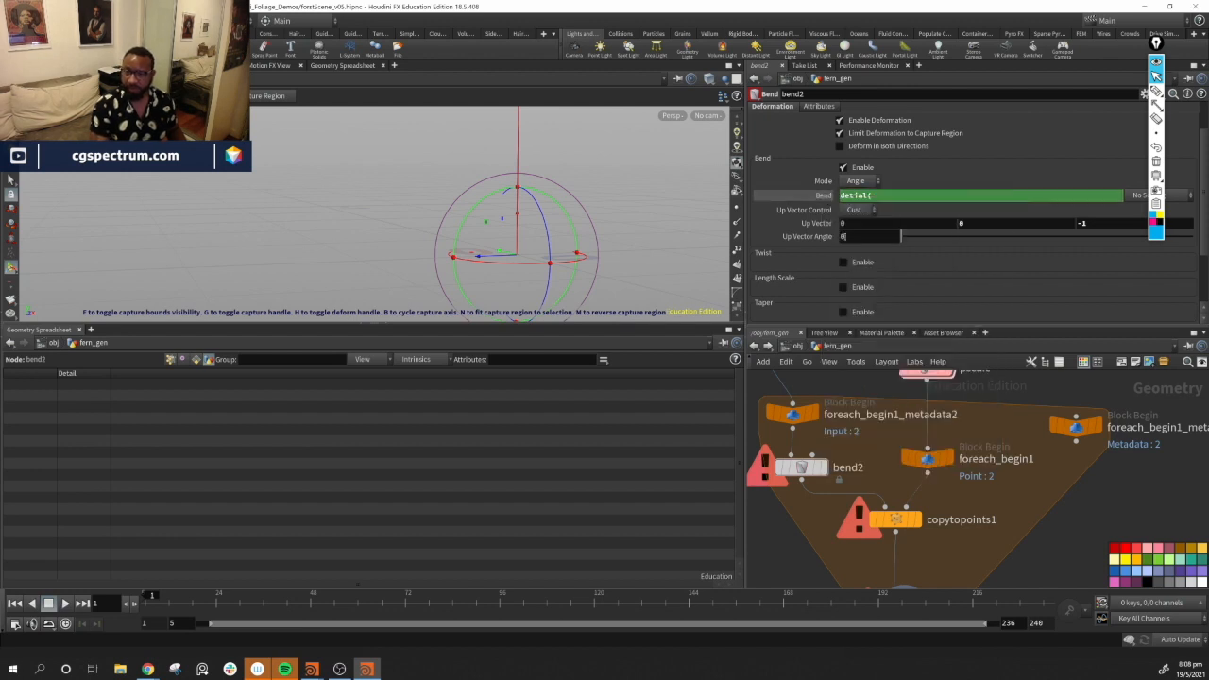
right_click(822, 196)
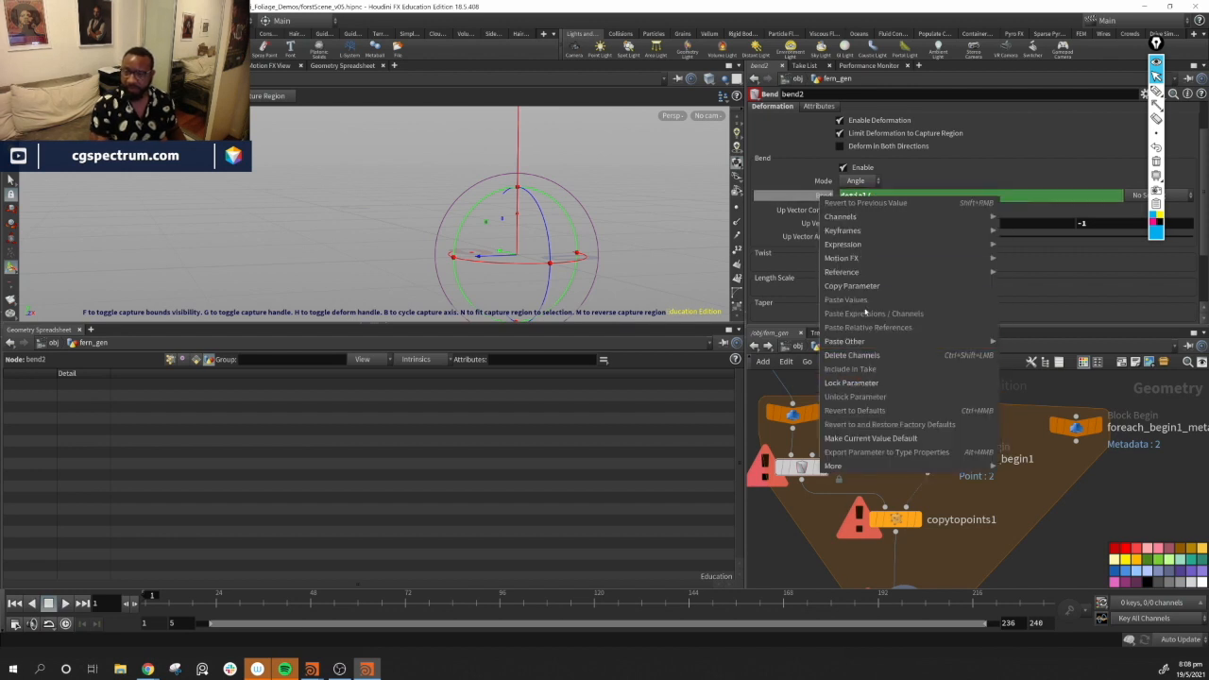
left_click(869, 355)
Set bend2's Bend to the expression detail("../foreach_begin1_metadata1", "iteraion",0)
left_click(879, 196)
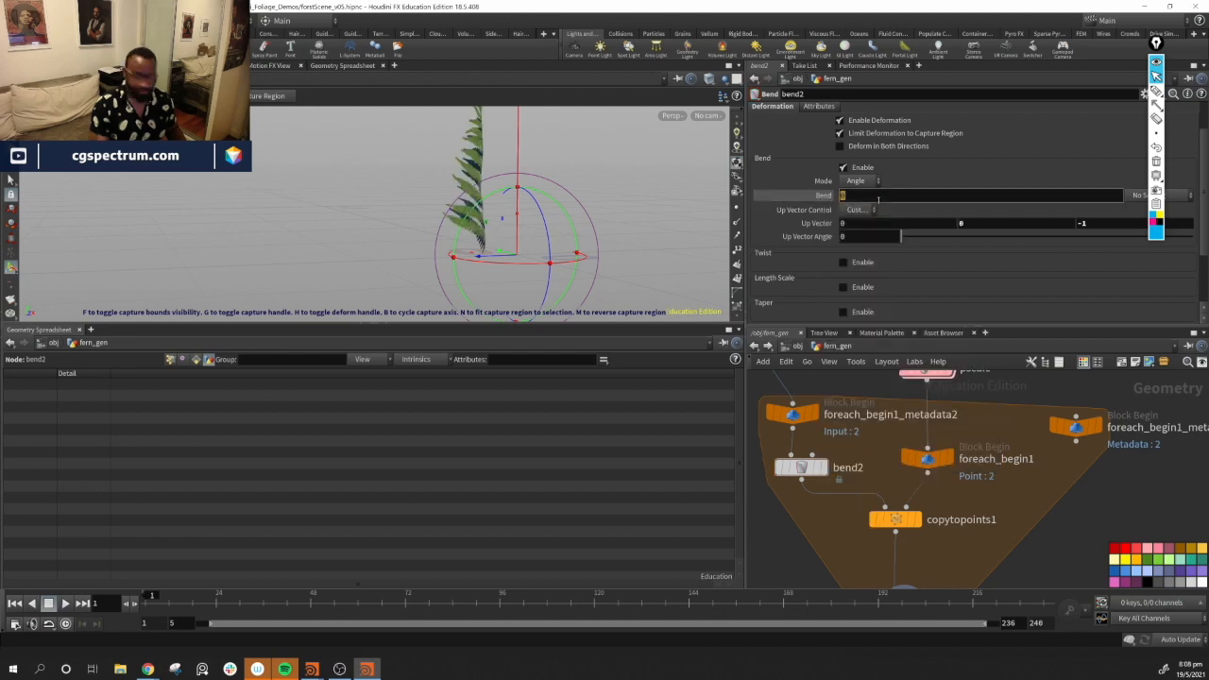
type("detial")
key("BackSpace")
key("BackSpace")
key("BackSpace")
key("BackSpace")
key("BackSpace")
key("BackSpace")
type("detail")
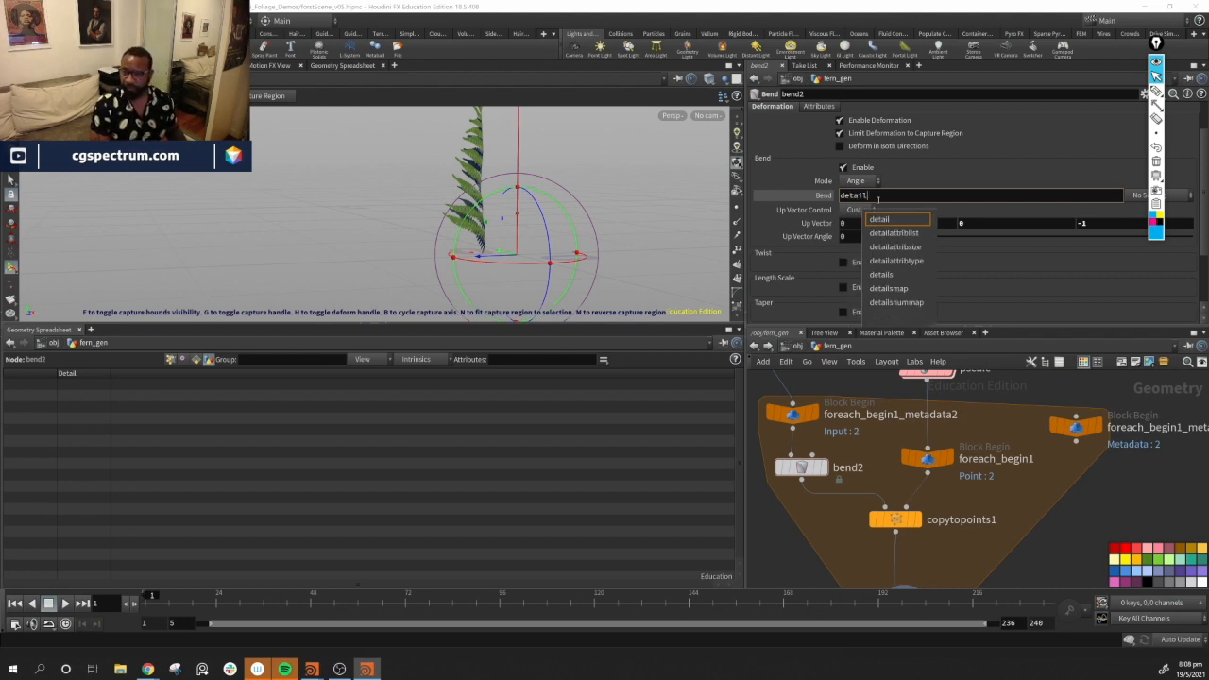
type("(")
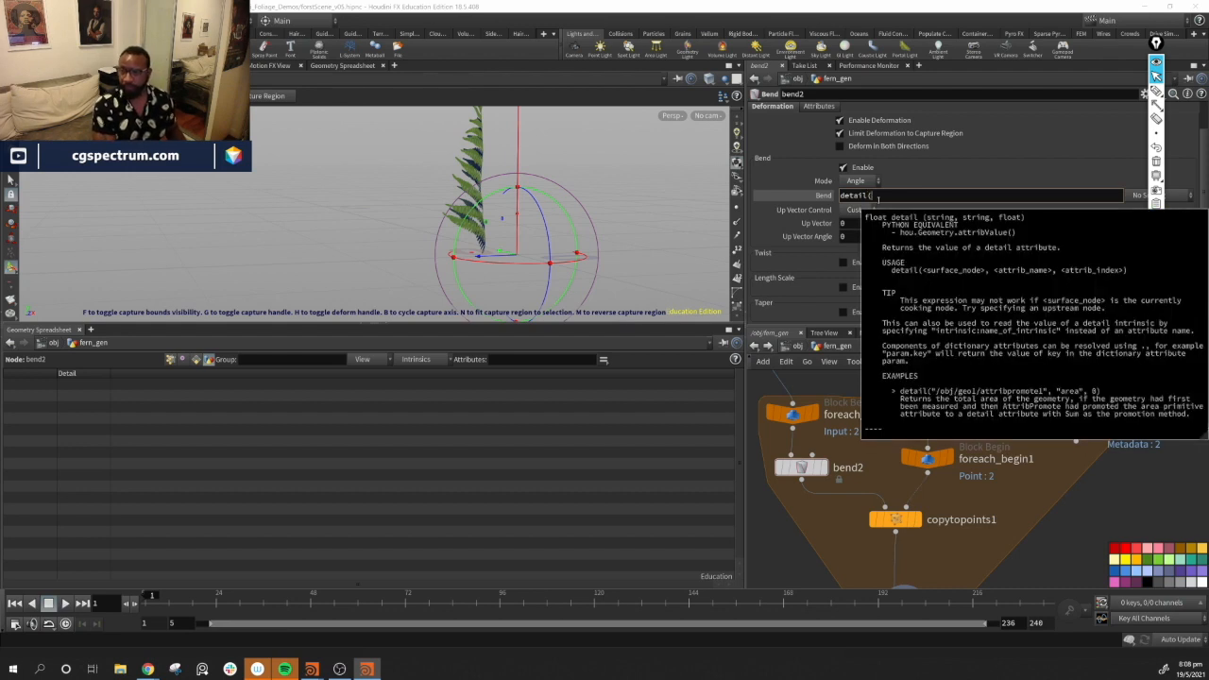
type("\"\"")
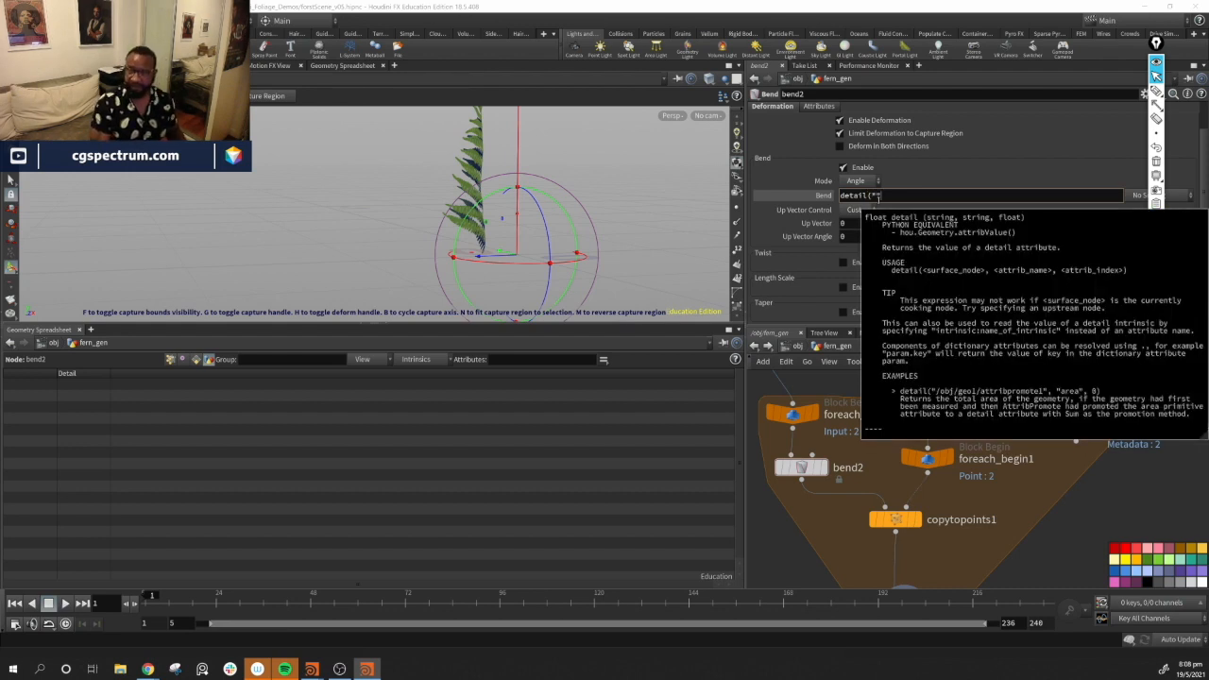
type(".\", \"")
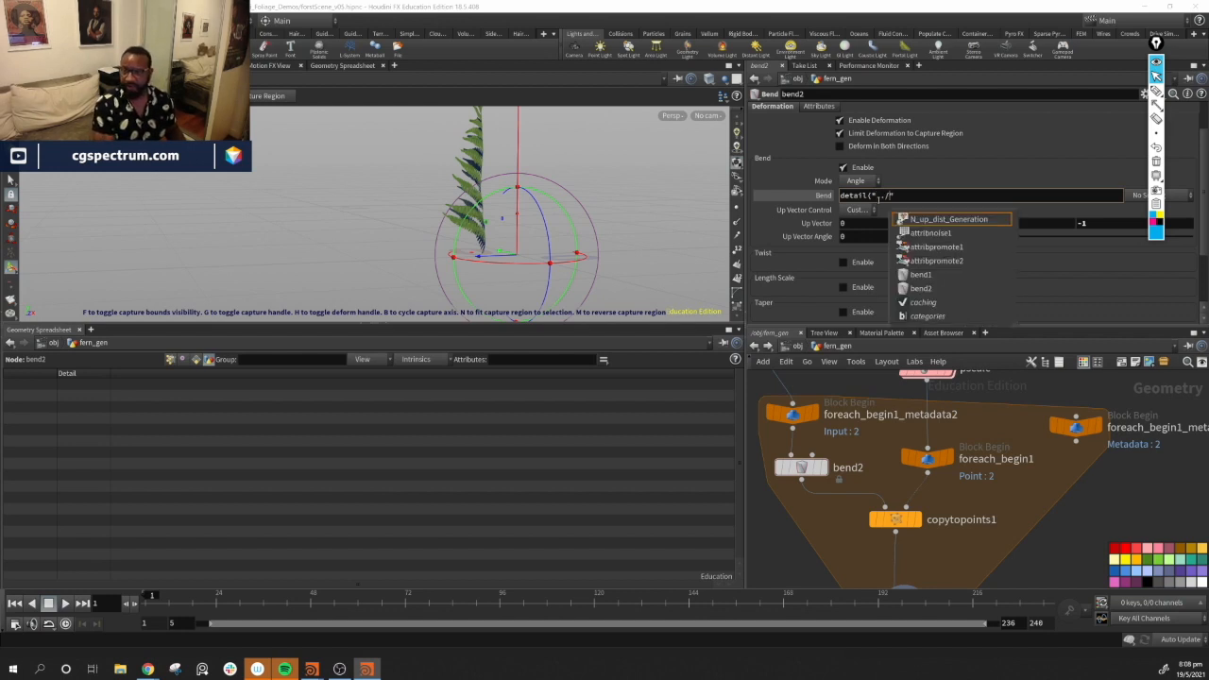
type("for")
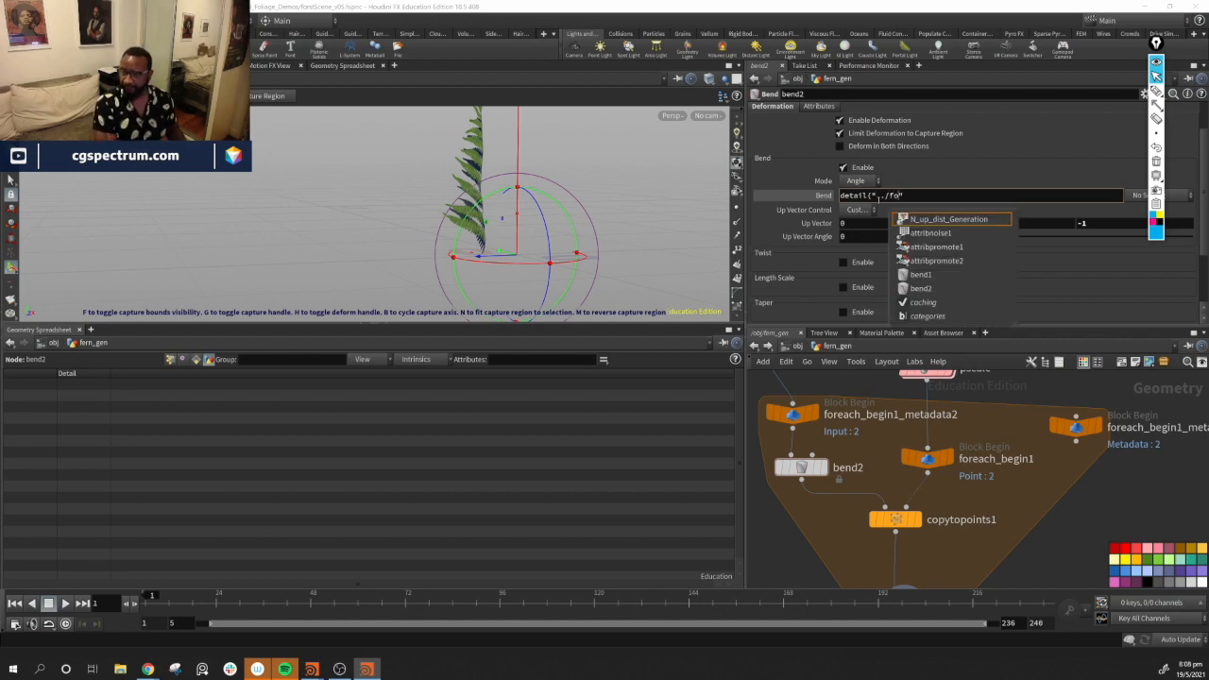
key("Down")
key("Return")
type("/")
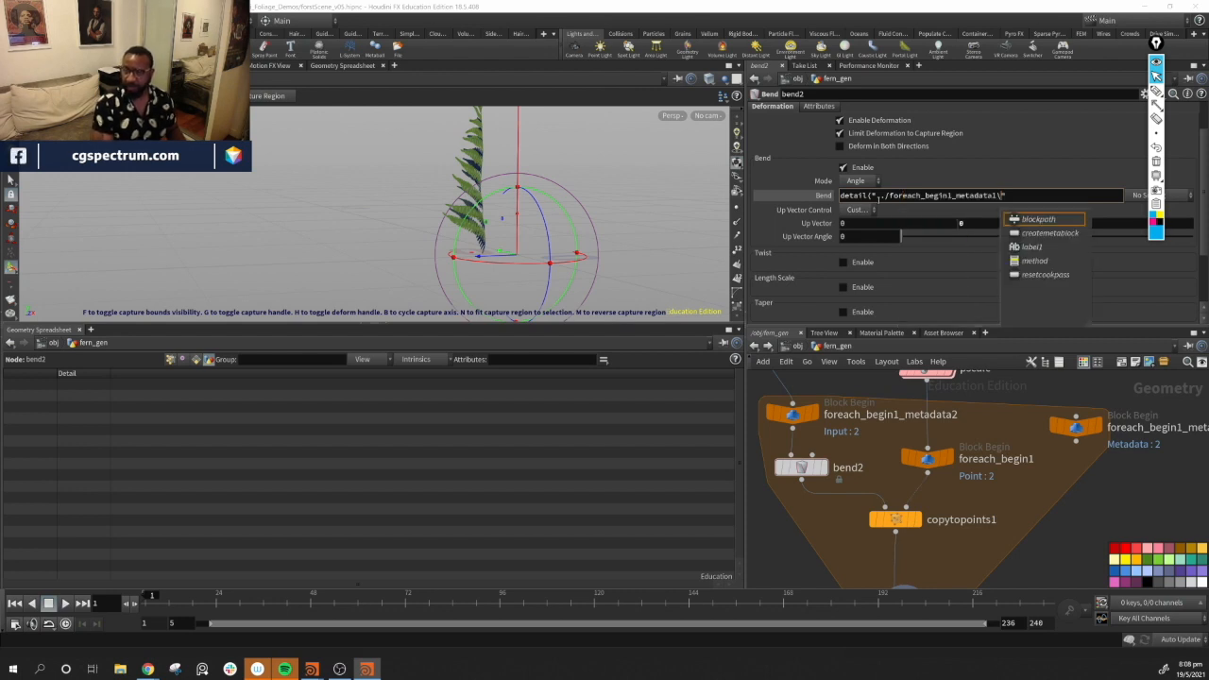
key("BackSpace")
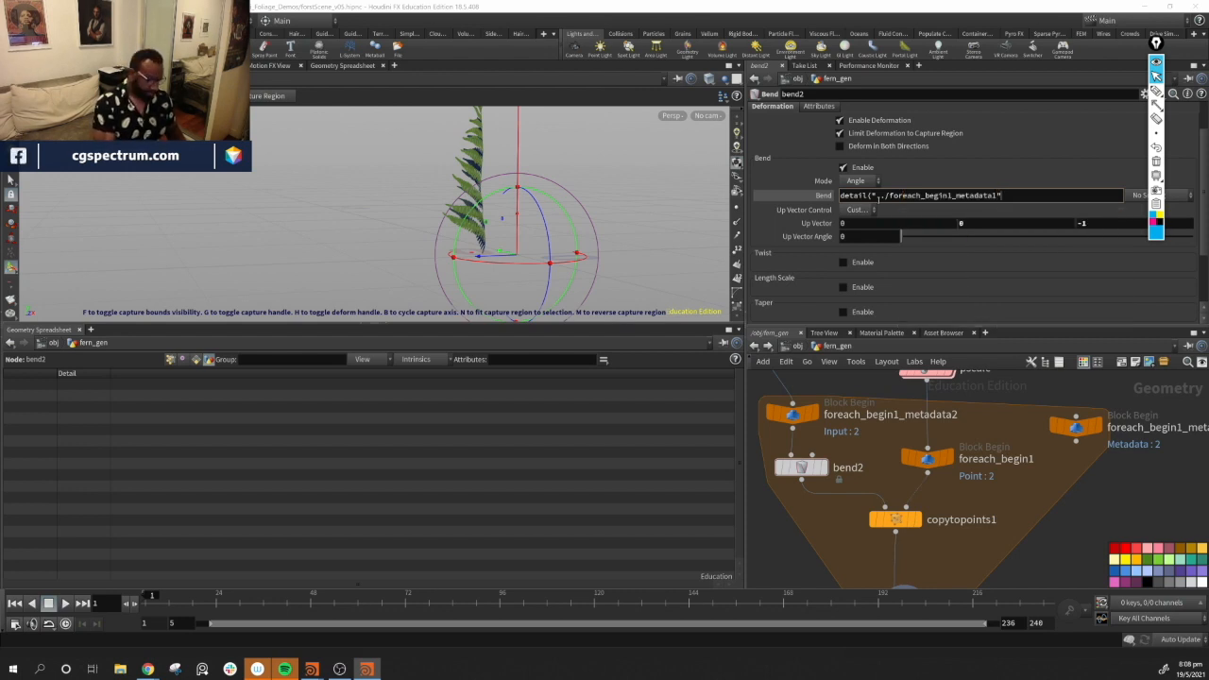
type(", \"itera")
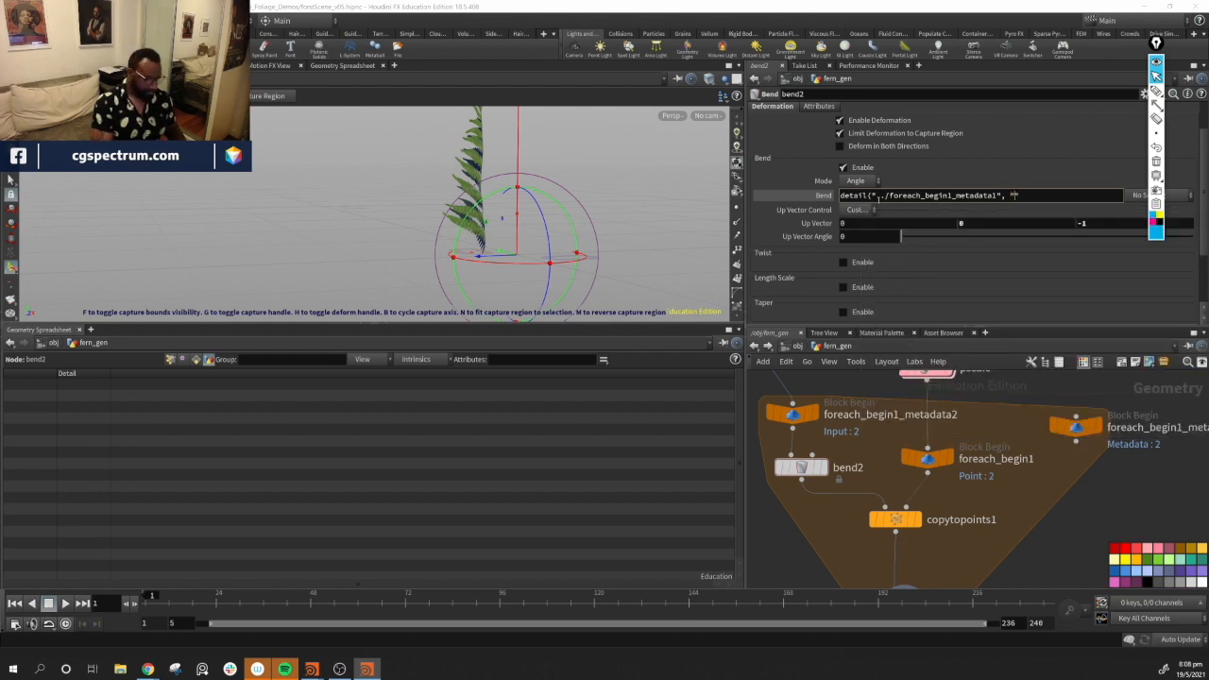
type("ion")
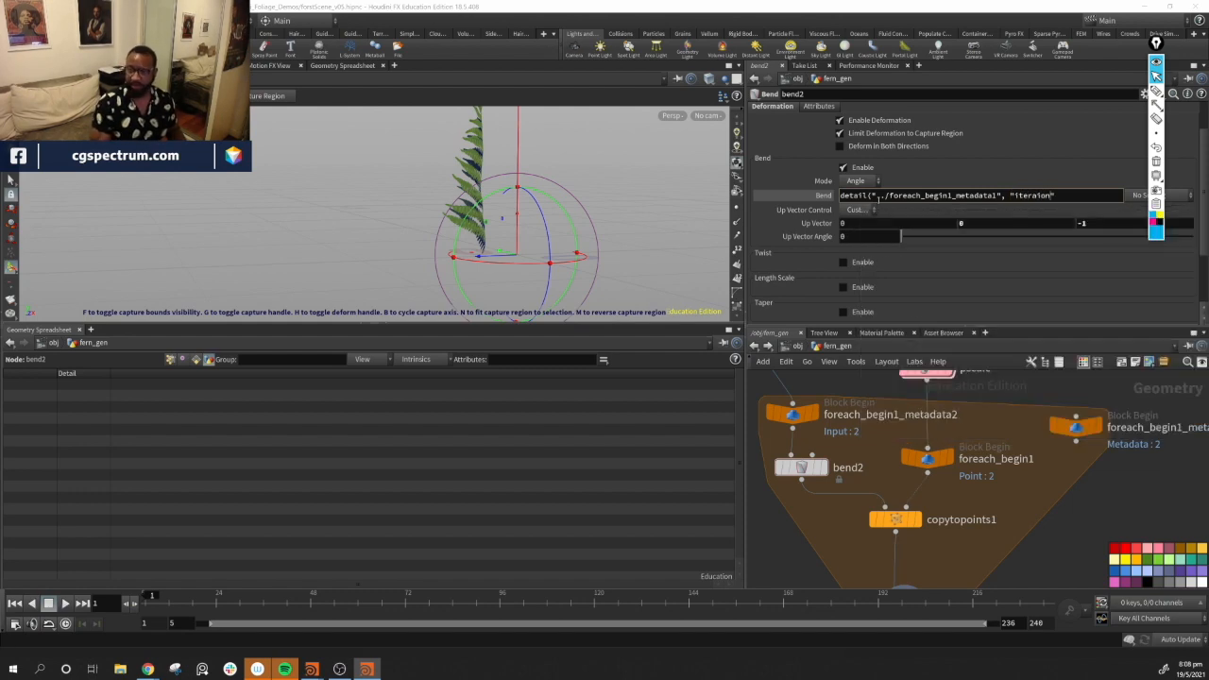
type("\",)")
type("0")
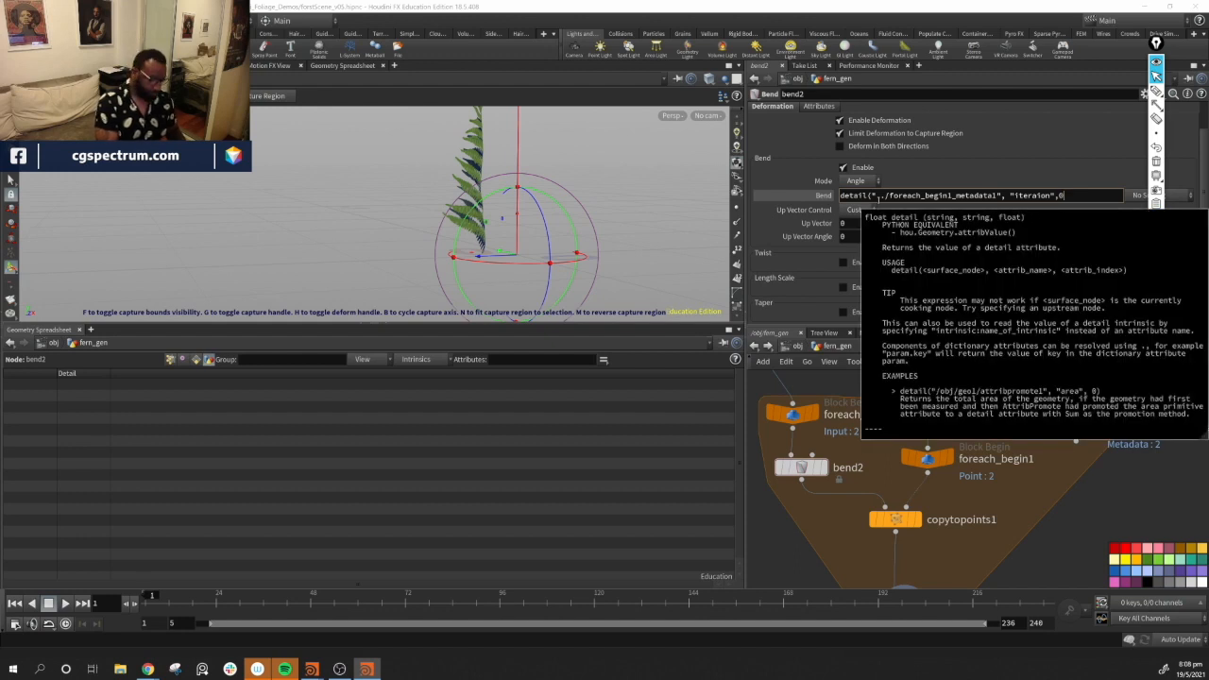
type(")")
key("Return")
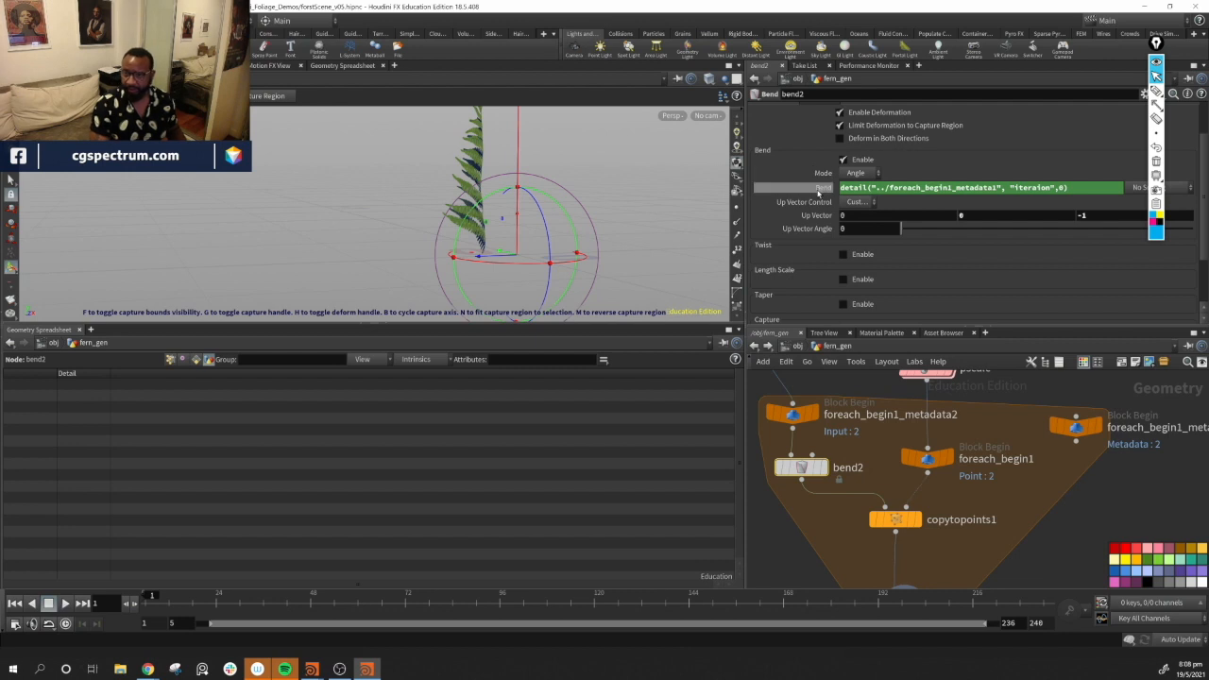
Turn off Single Pass on foreach_end1 so all iterations are processed, and orbit around the fern clump
left_click_drag(631, 204, 578, 283, "alt")
middle_click_drag(970, 584, 991, 500)
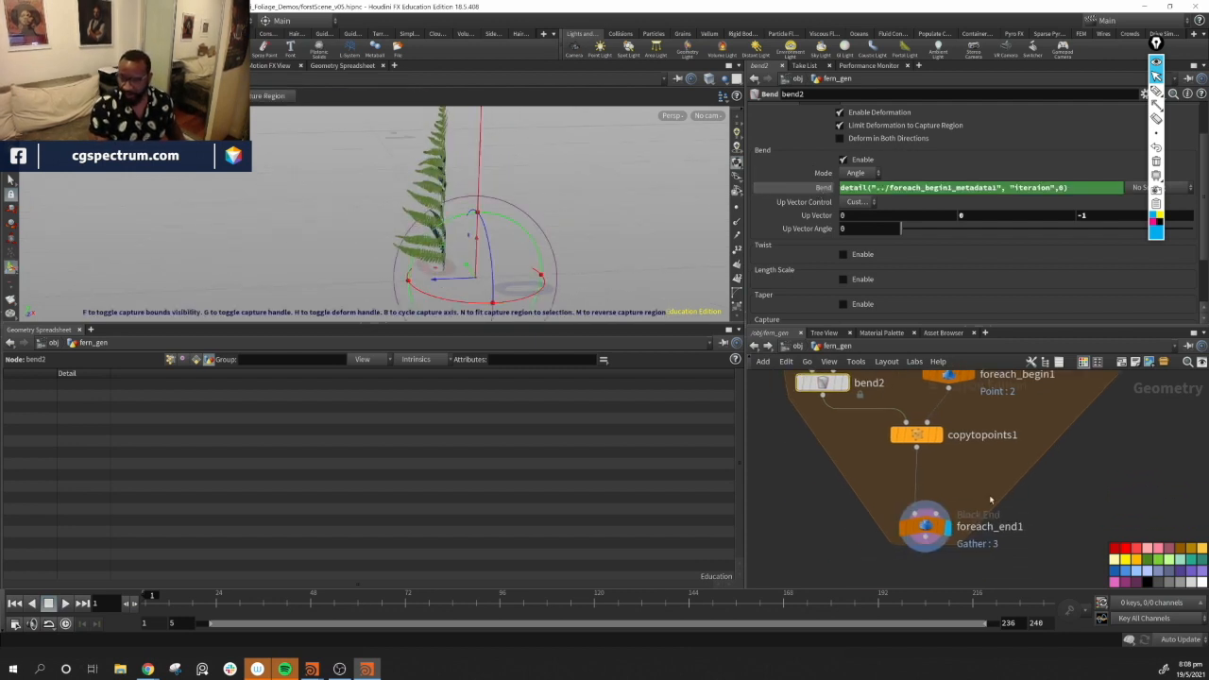
left_click(925, 526)
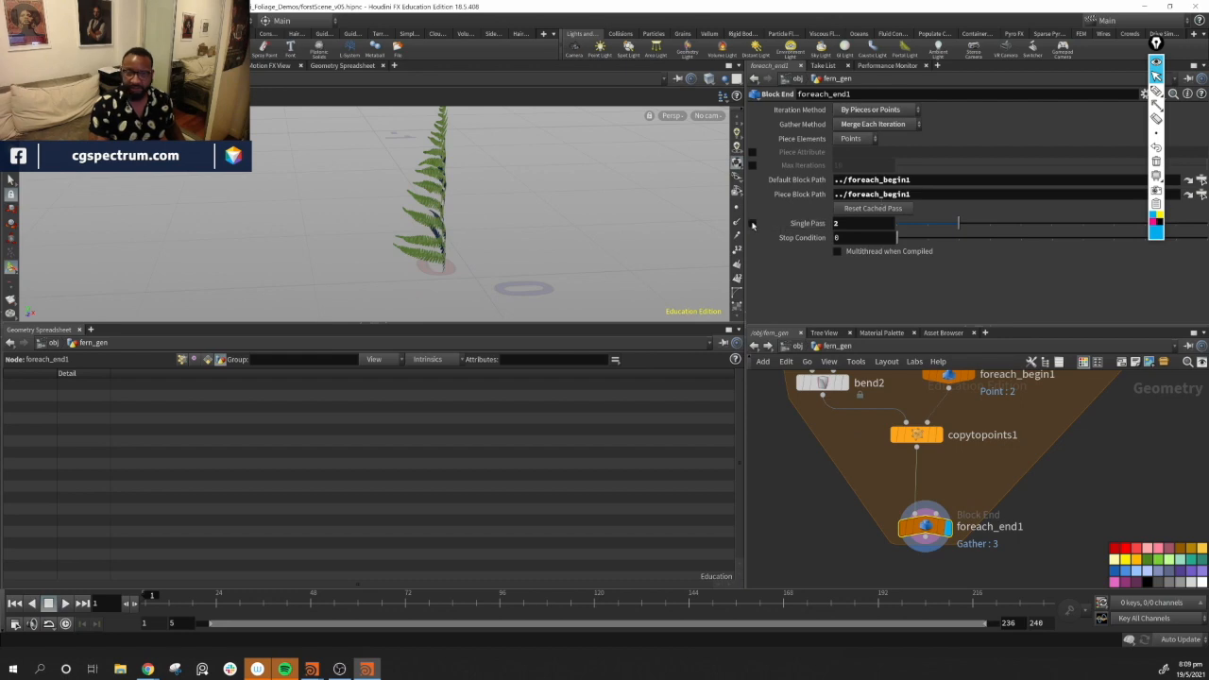
left_click(752, 223)
left_click_drag(567, 250, 591, 257, "alt")
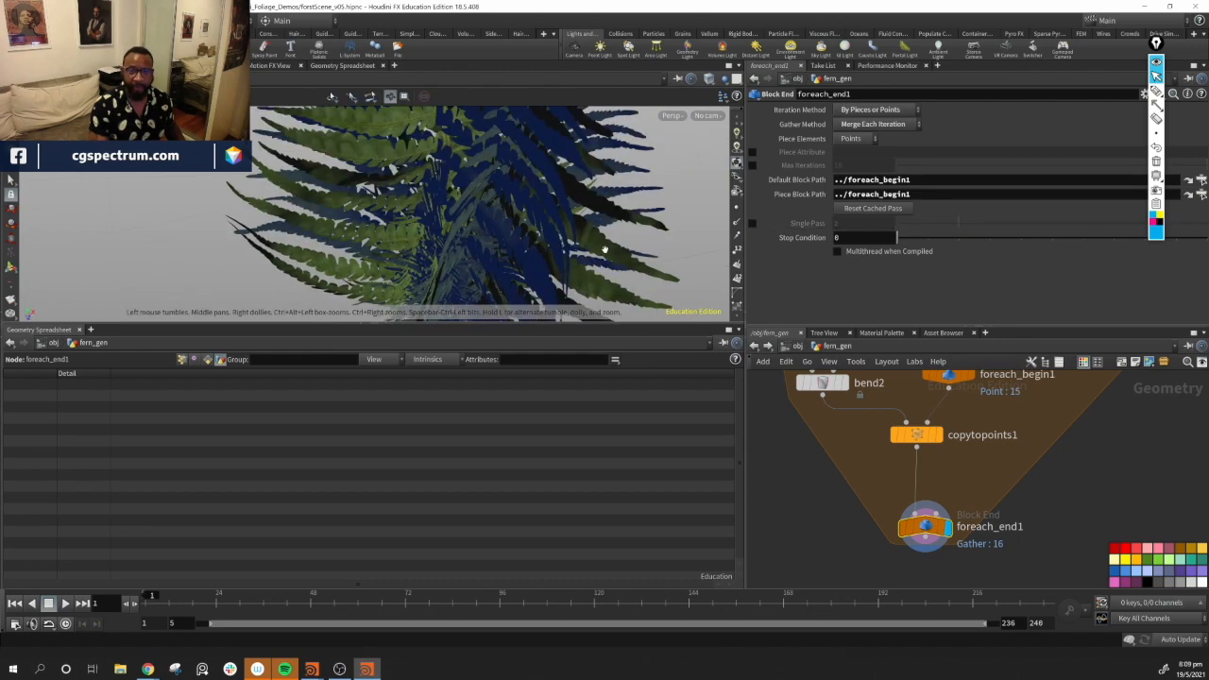
right_click_drag(592, 257, 577, 192, "alt")
left_click_drag(578, 192, 570, 232, "alt")
middle_click_drag(570, 232, 515, 231, "alt")
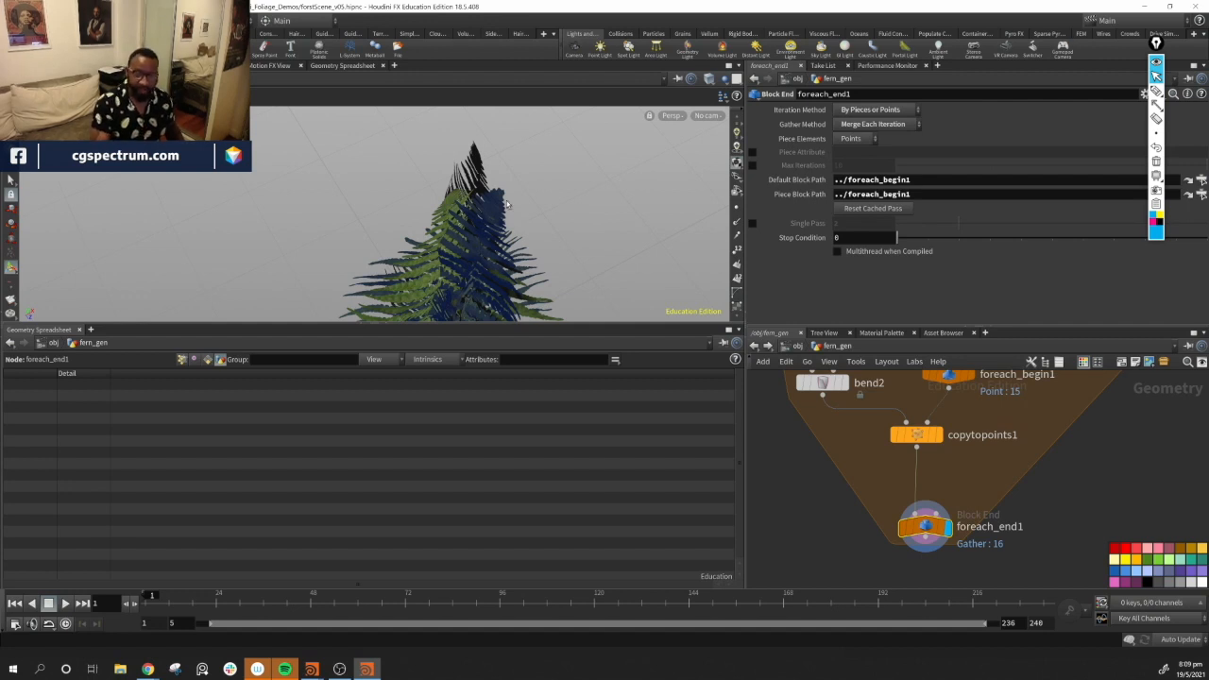
Inspect foreach_begin1_metadata1's detail attributes in the spreadsheet, then return to bend2's parameters
middle_click_drag(1036, 427, 1007, 493)
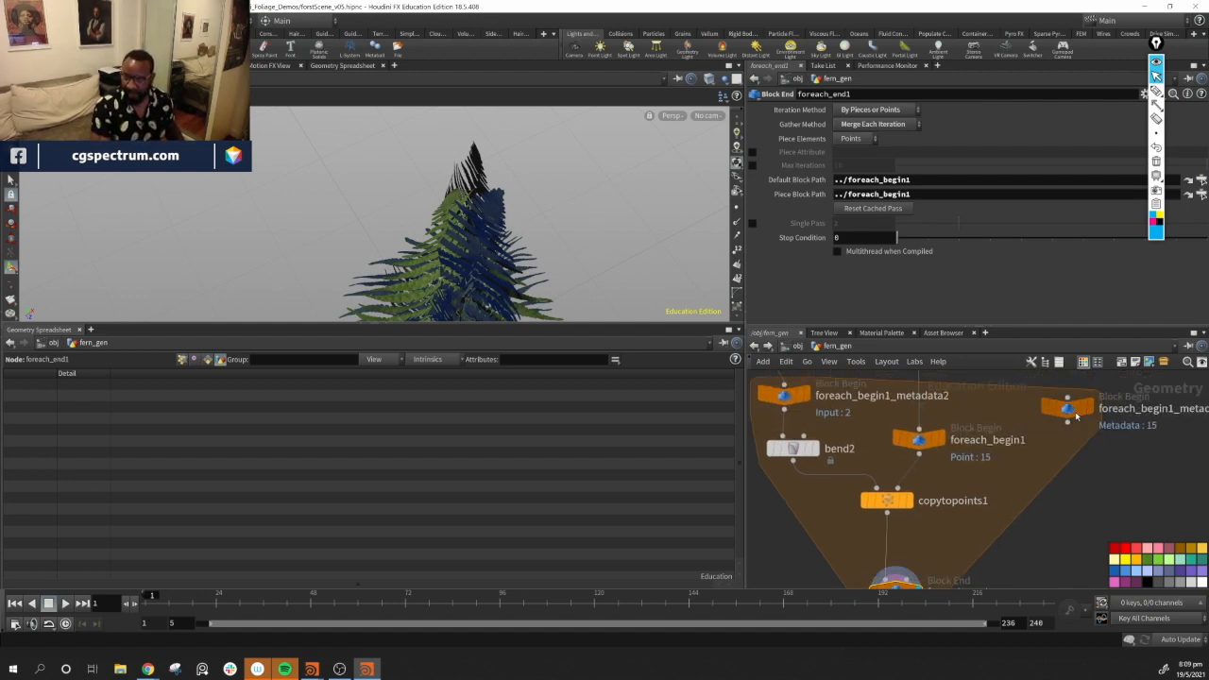
left_click(1073, 412)
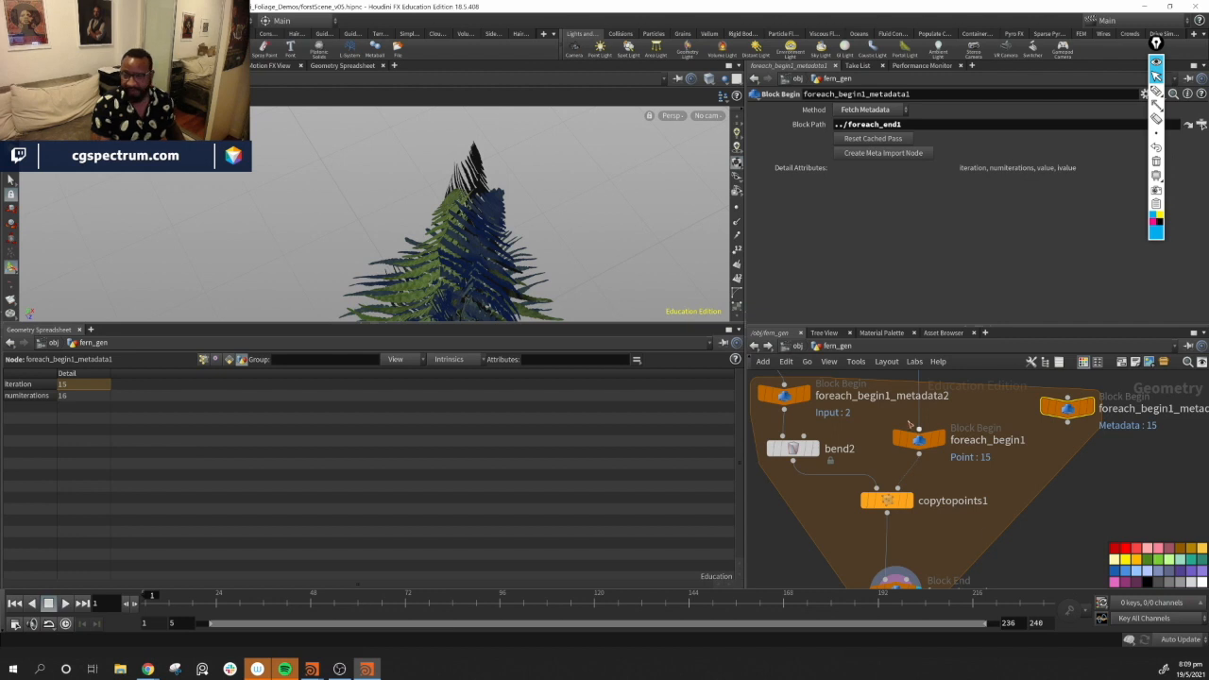
left_click(793, 448)
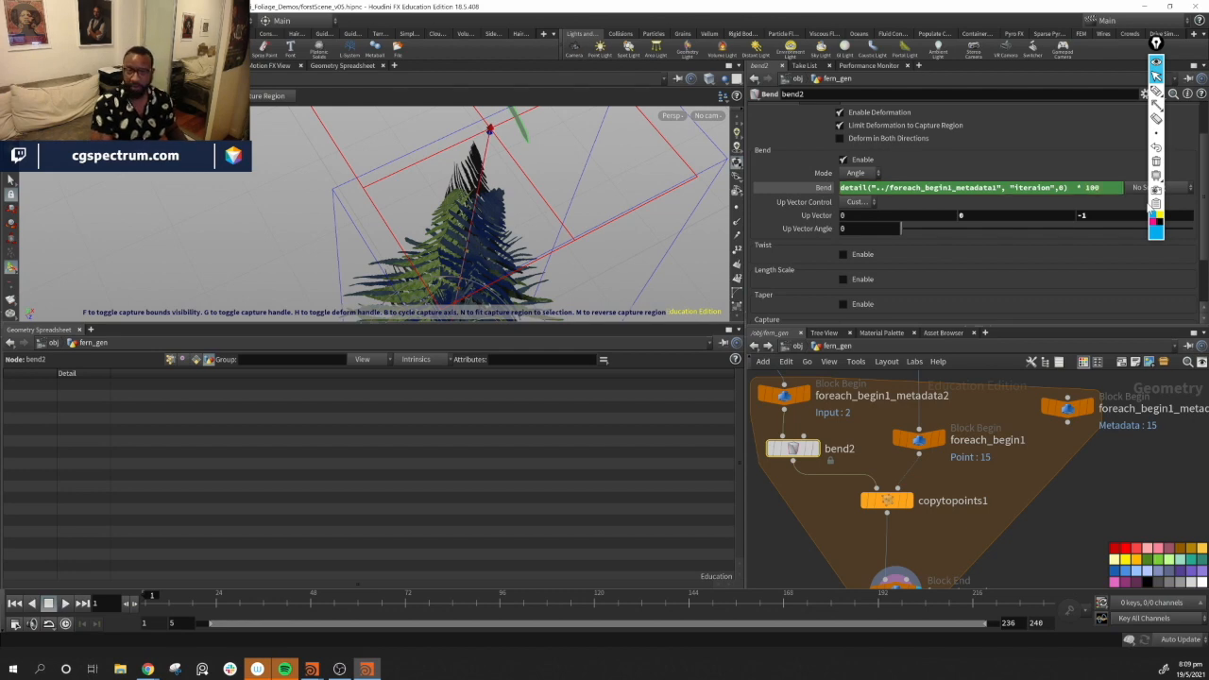
middle_click_drag(958, 528, 978, 484)
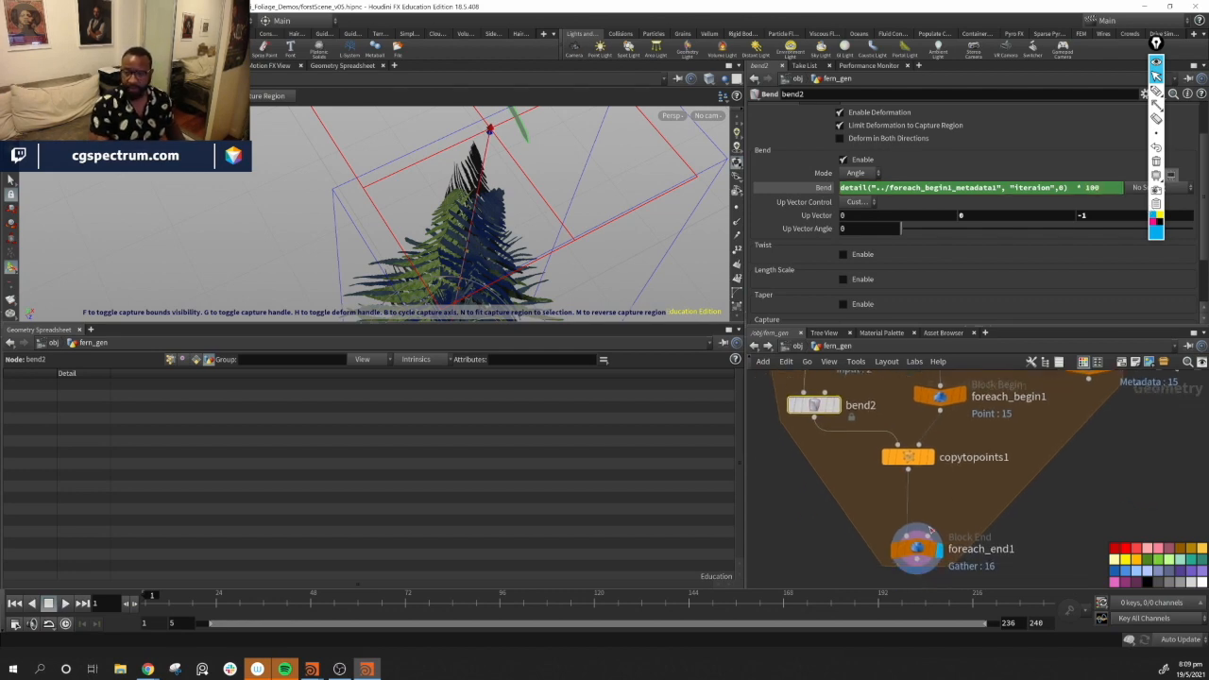
left_click(916, 553)
left_click(814, 405)
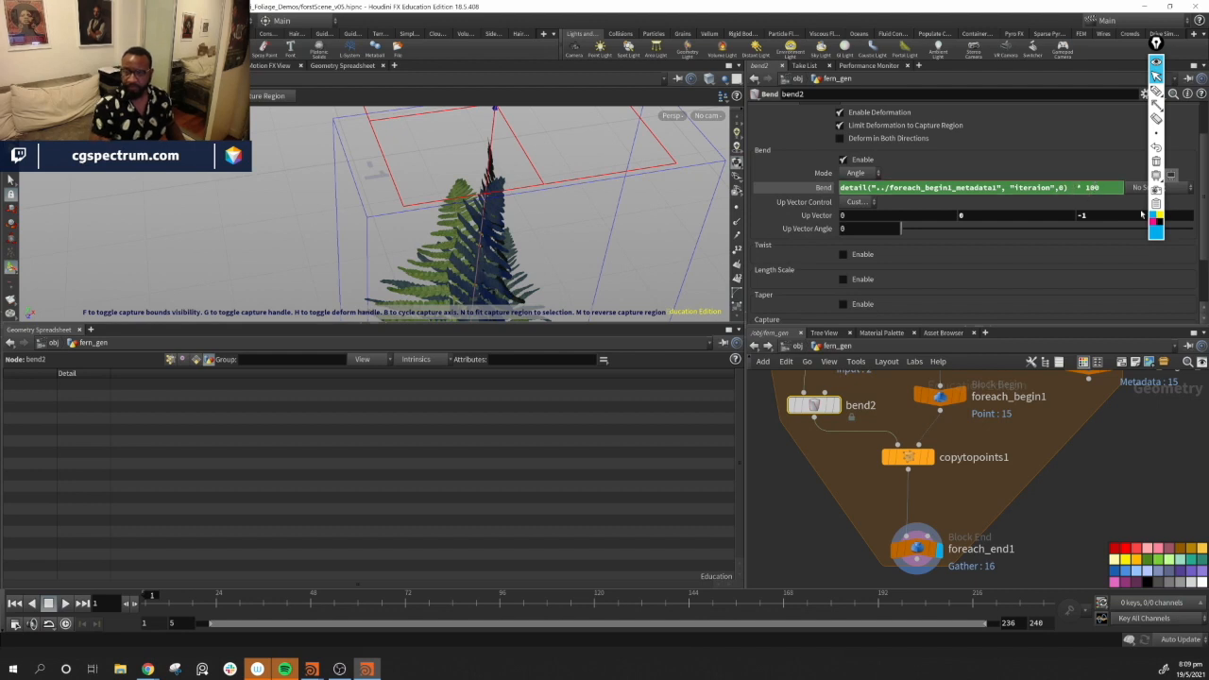
Correct the Bend expression to detail("../foreach_begin1_metadata1", "iteration",0)*100
key("BackSpace")
key("BackSpace")
key("BackSpace")
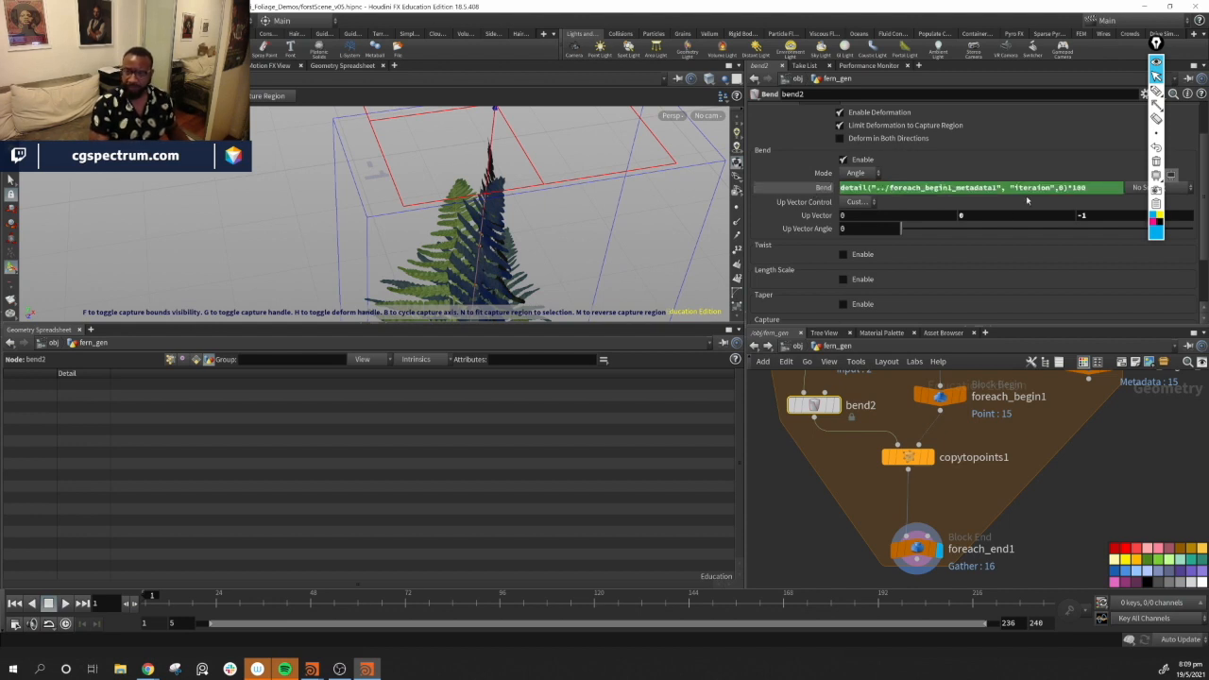
middle_click_drag(1139, 439, 1033, 521)
left_click(986, 450)
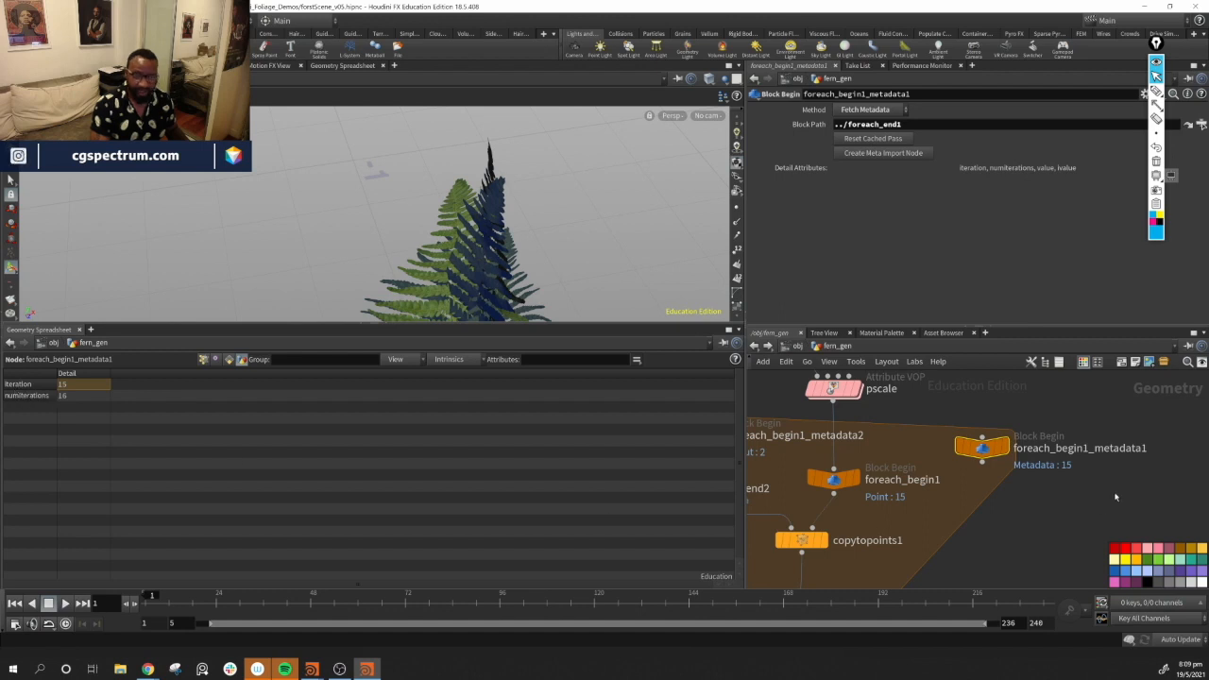
middle_click_drag(810, 489, 973, 495)
left_click(870, 494)
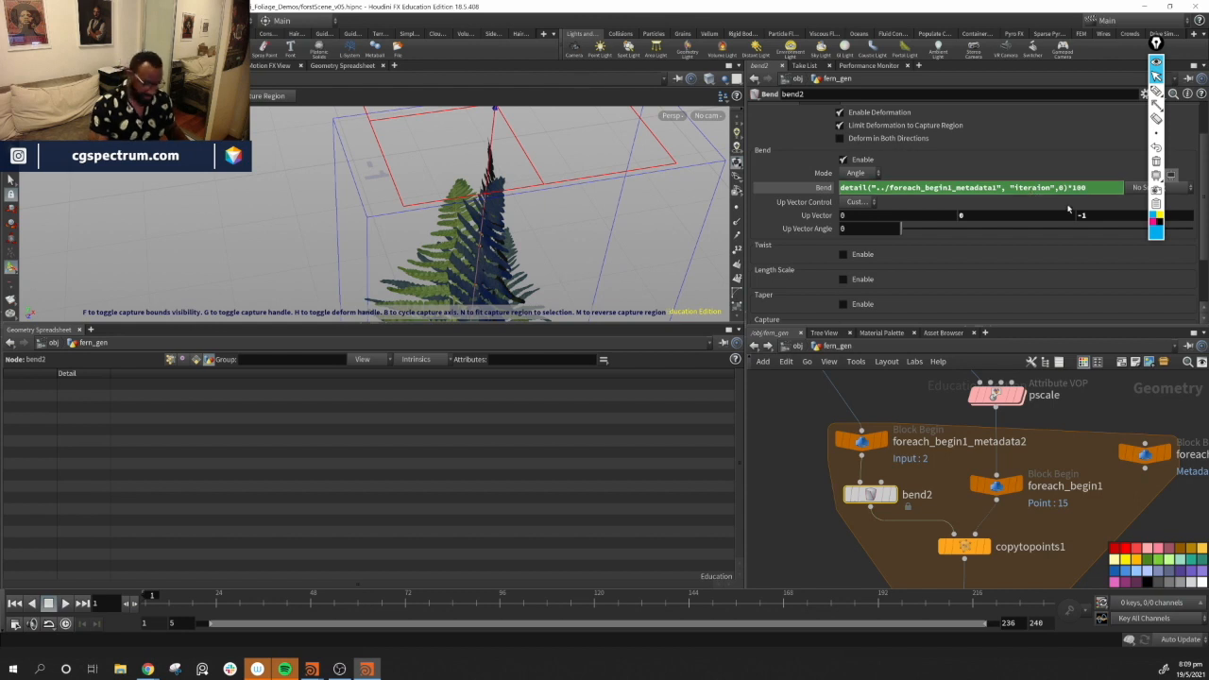
type("t")
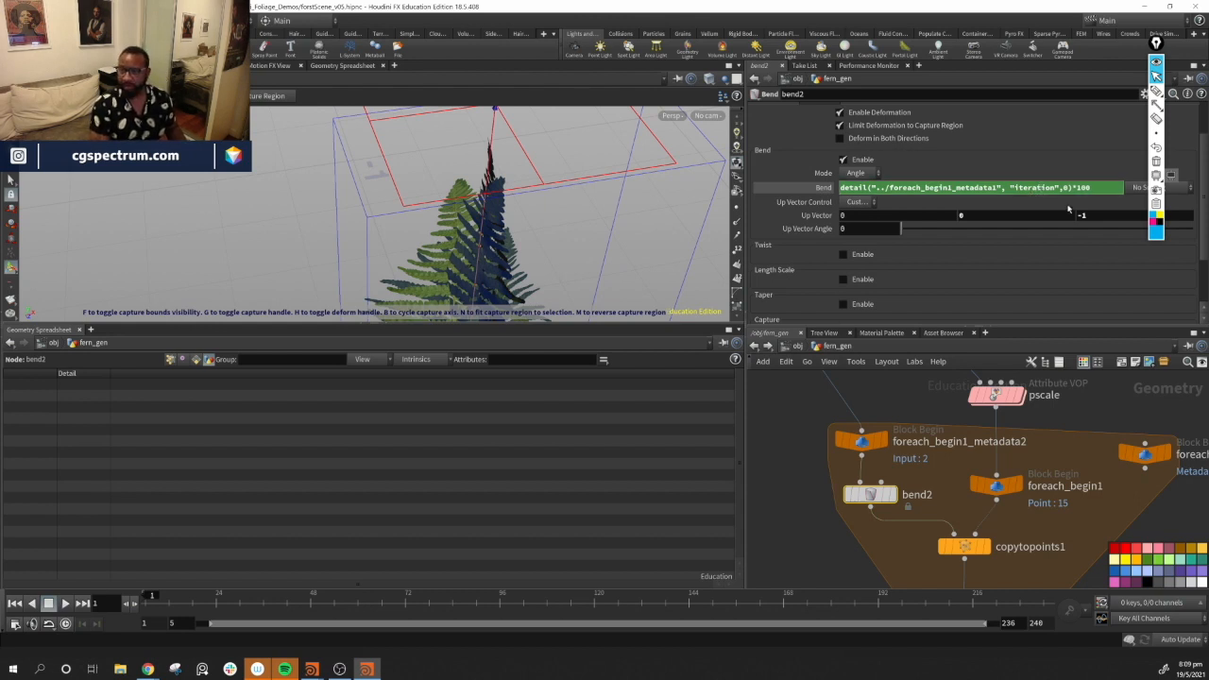
key("Return")
Remove the *100 multiplier from bend2's Bend expression
left_click_drag(602, 177, 473, 241, "alt")
middle_click_drag(473, 241, 530, 213, "alt")
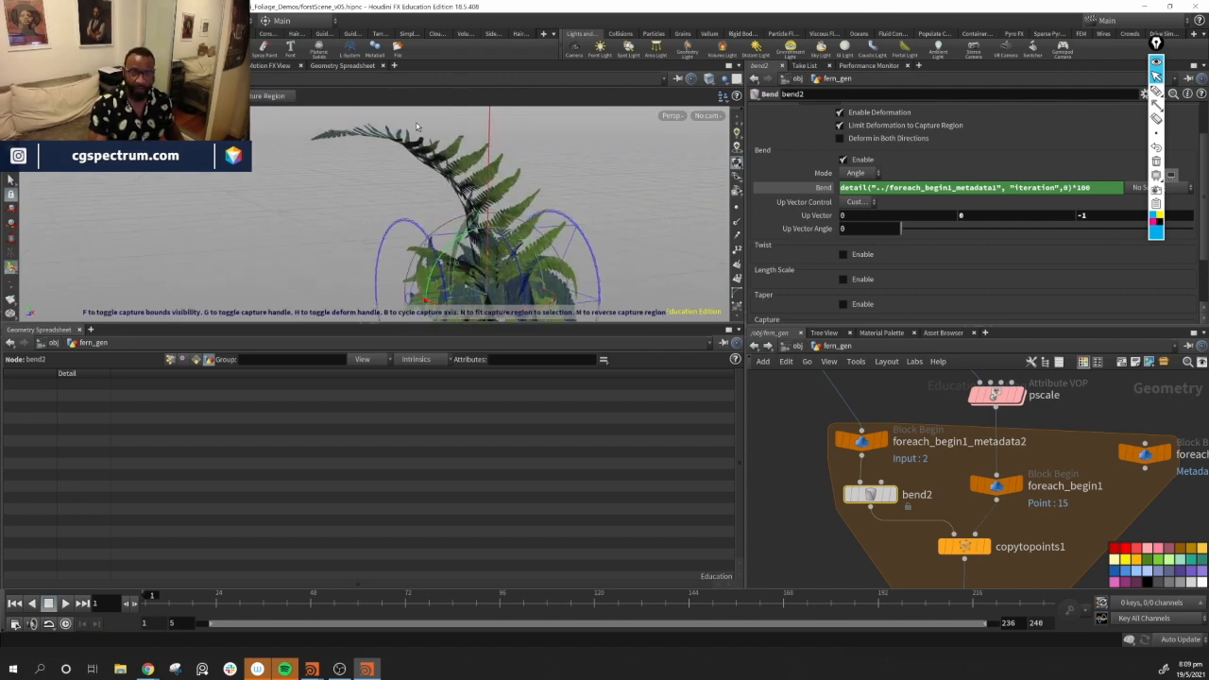
middle_click_drag(564, 194, 568, 168, "alt")
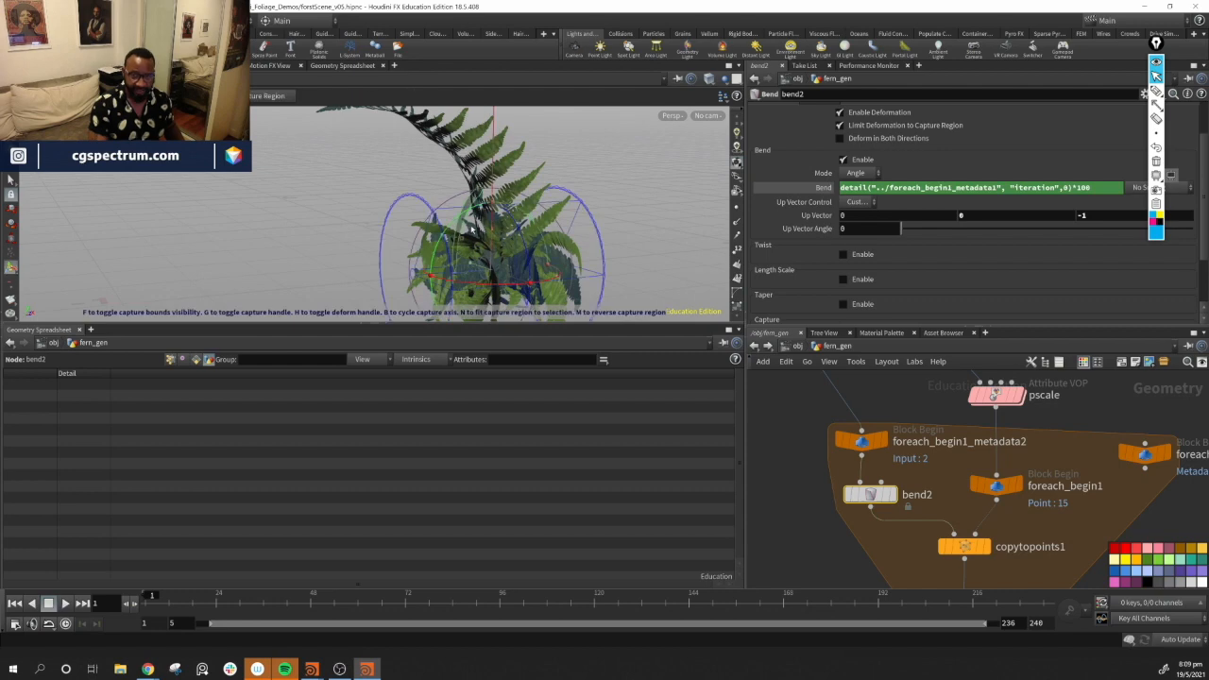
left_click_drag(571, 202, 553, 231, "alt")
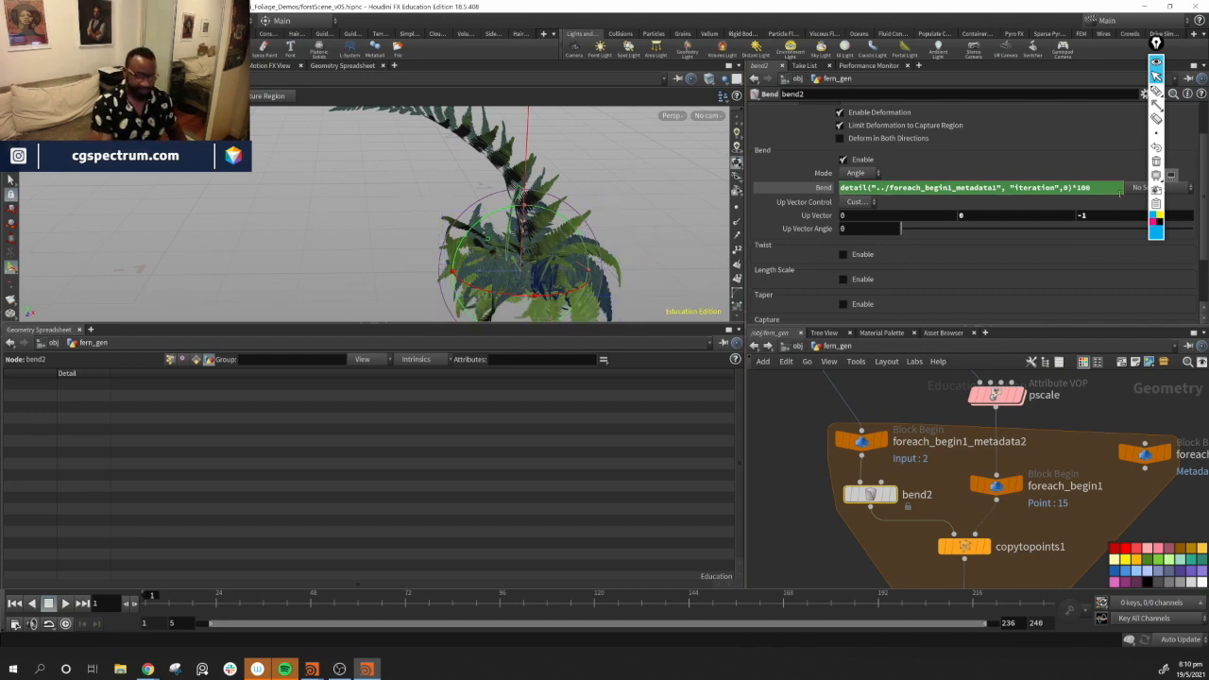
key("BackSpace")
key("BackSpace")
key("BackSpace")
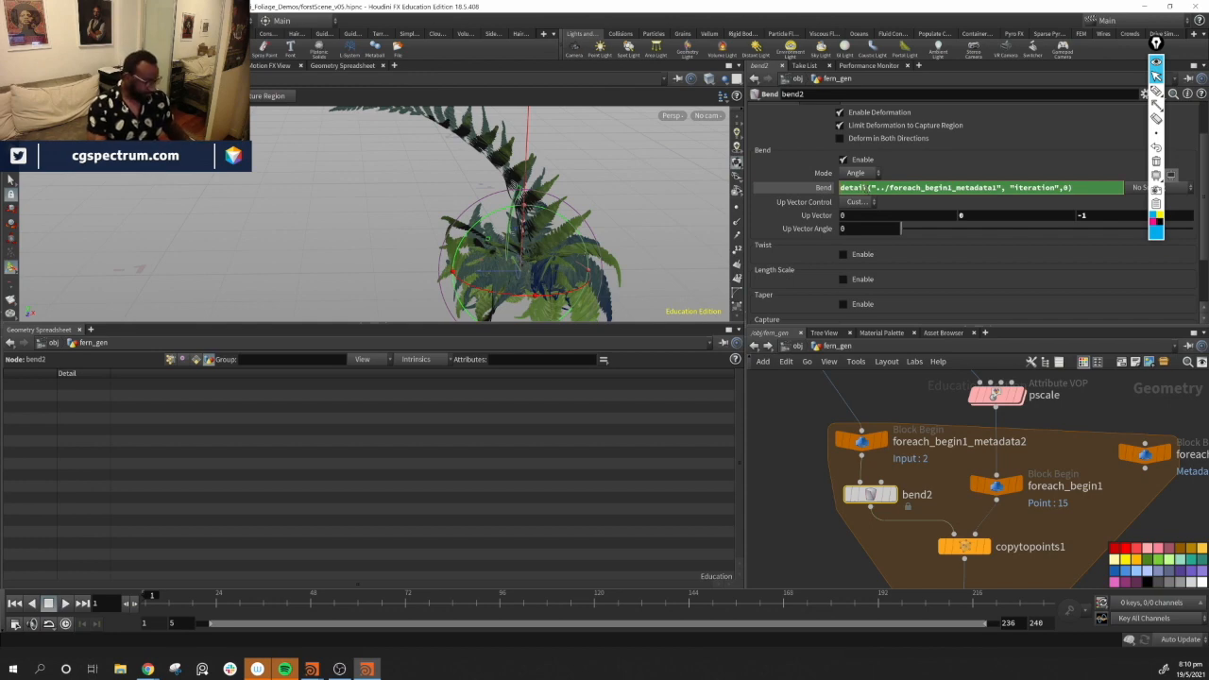
Open bend2's Bend expression in the expression editor and enlarge the editor window
key("alt+e")
left_click_drag(866, 73, 361, 192)
left_click_drag(453, 296, 1112, 297)
left_click(277, 229)
key("Left")
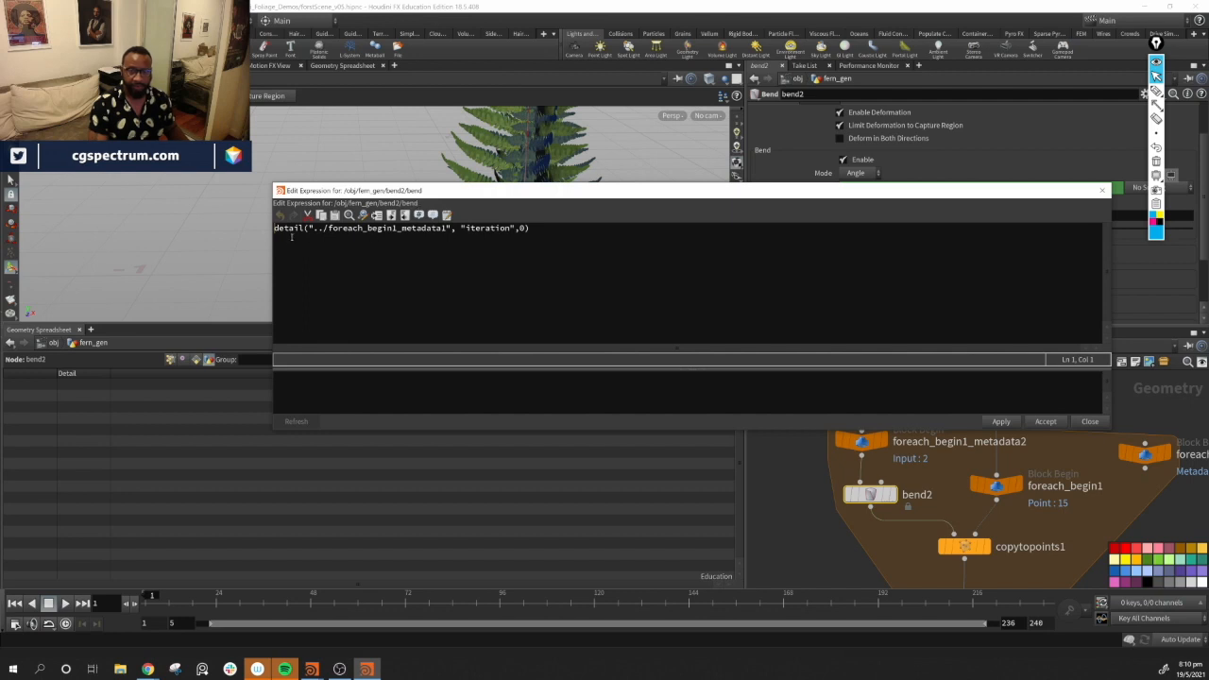
Start wrapping the detail expression inside a point( function call
mouse_move(287, 242)
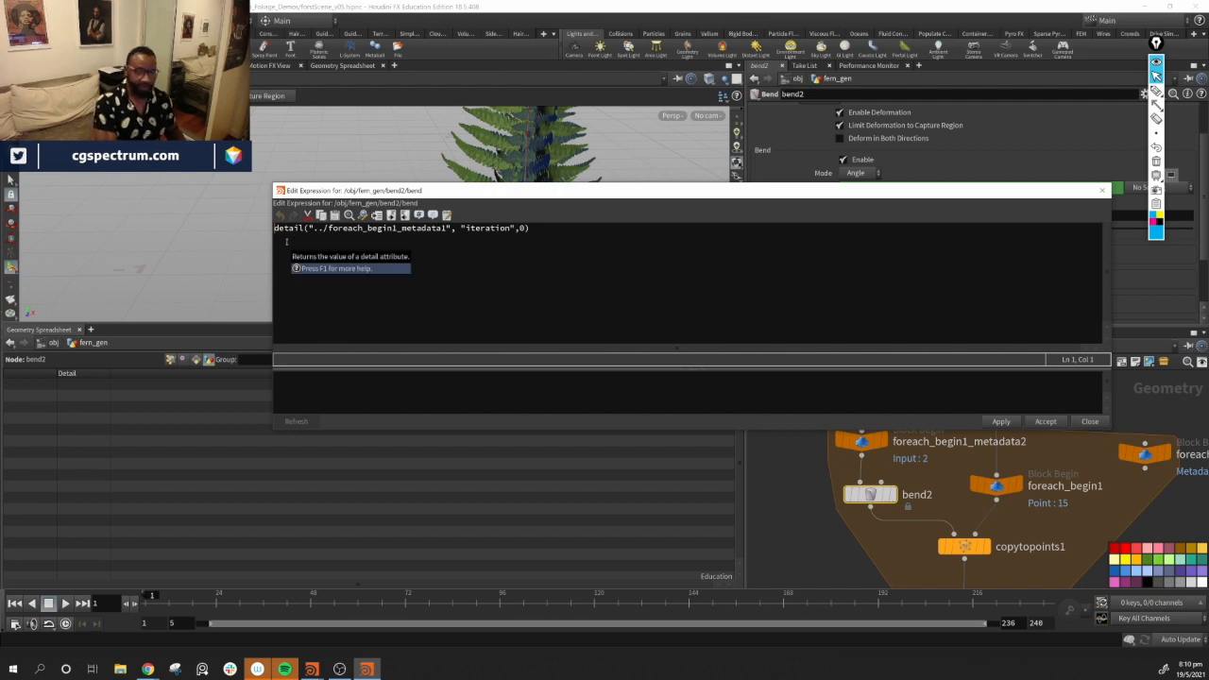
type("r")
key("BackSpace")
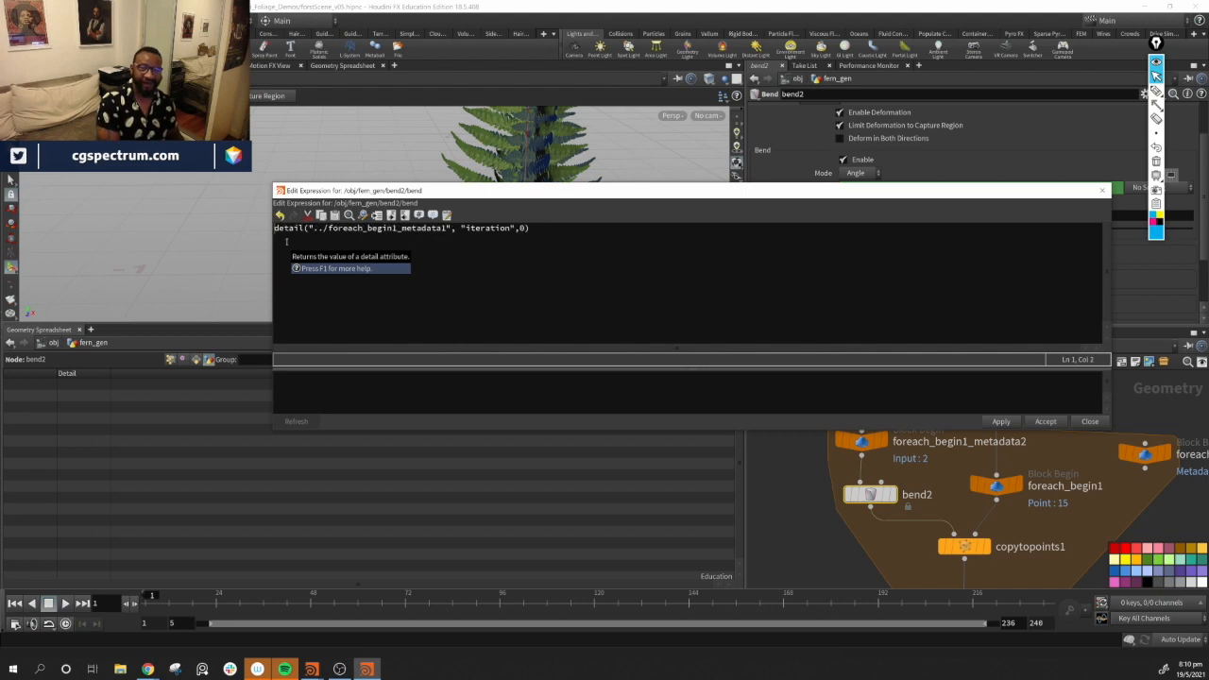
type("point ")
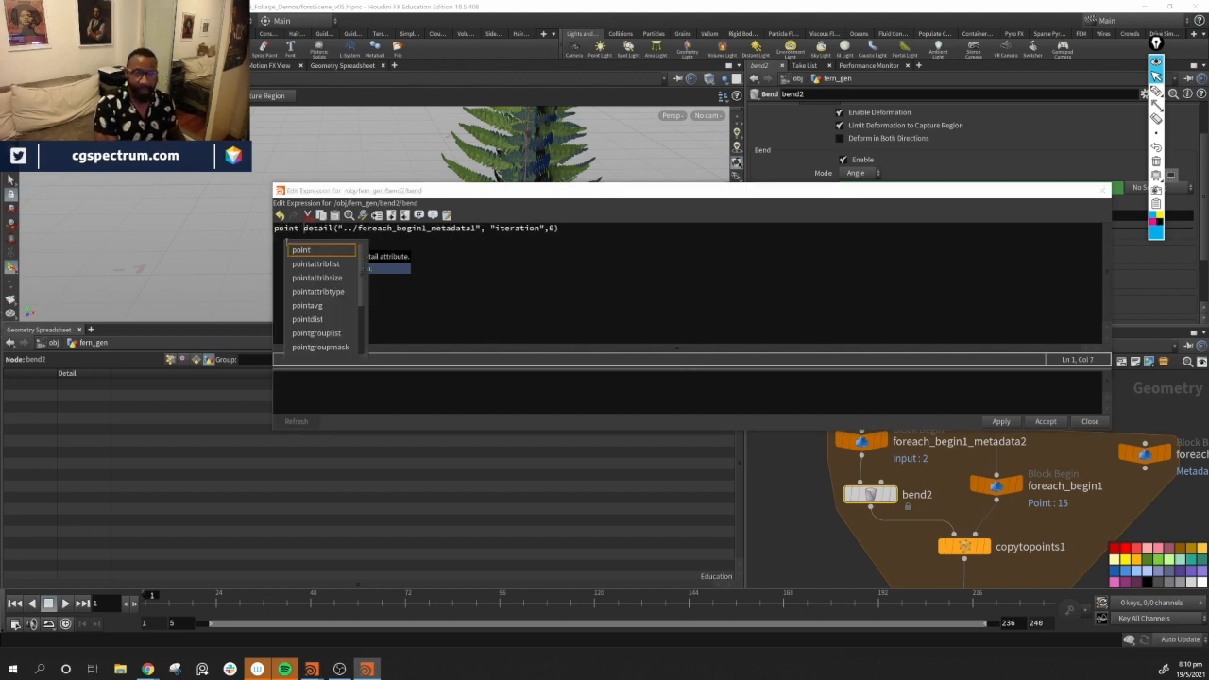
type("(")
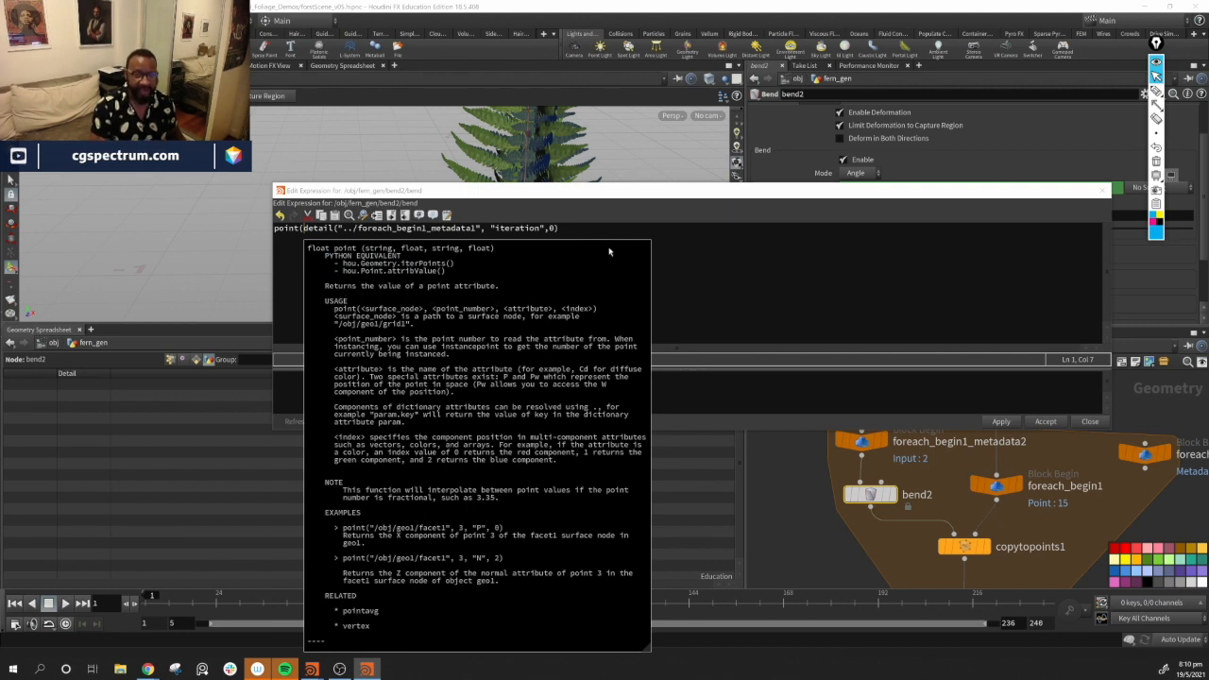
left_click(322, 237)
left_click(301, 229)
type("(")
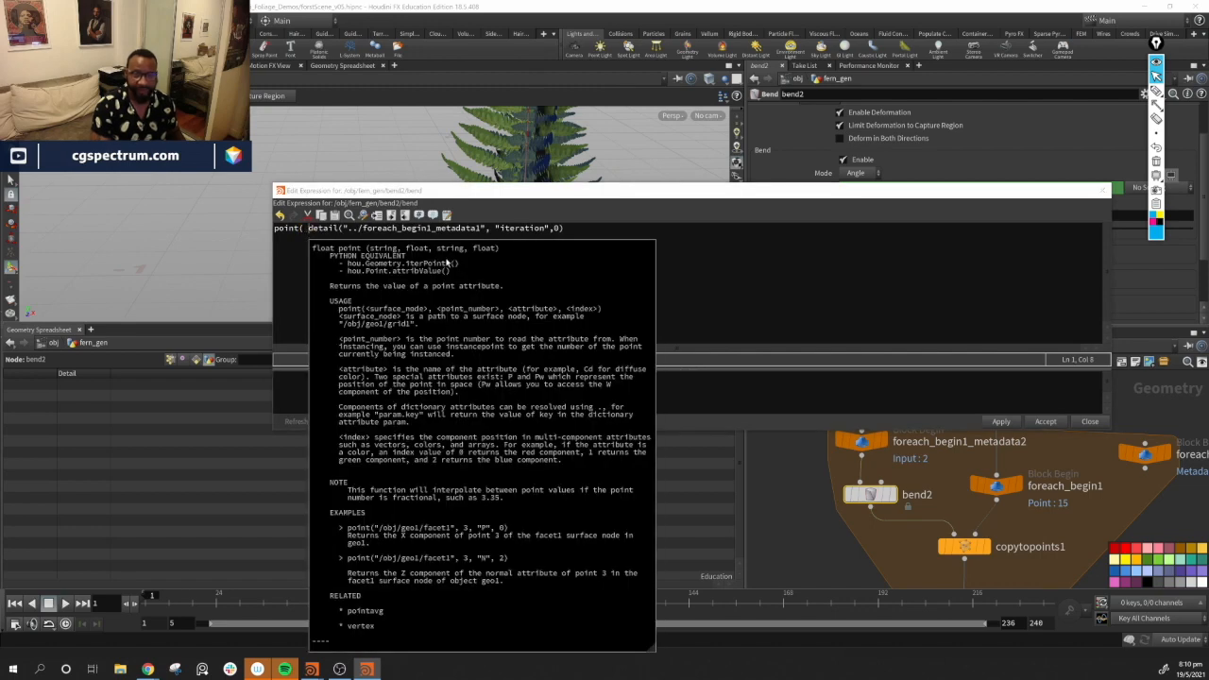
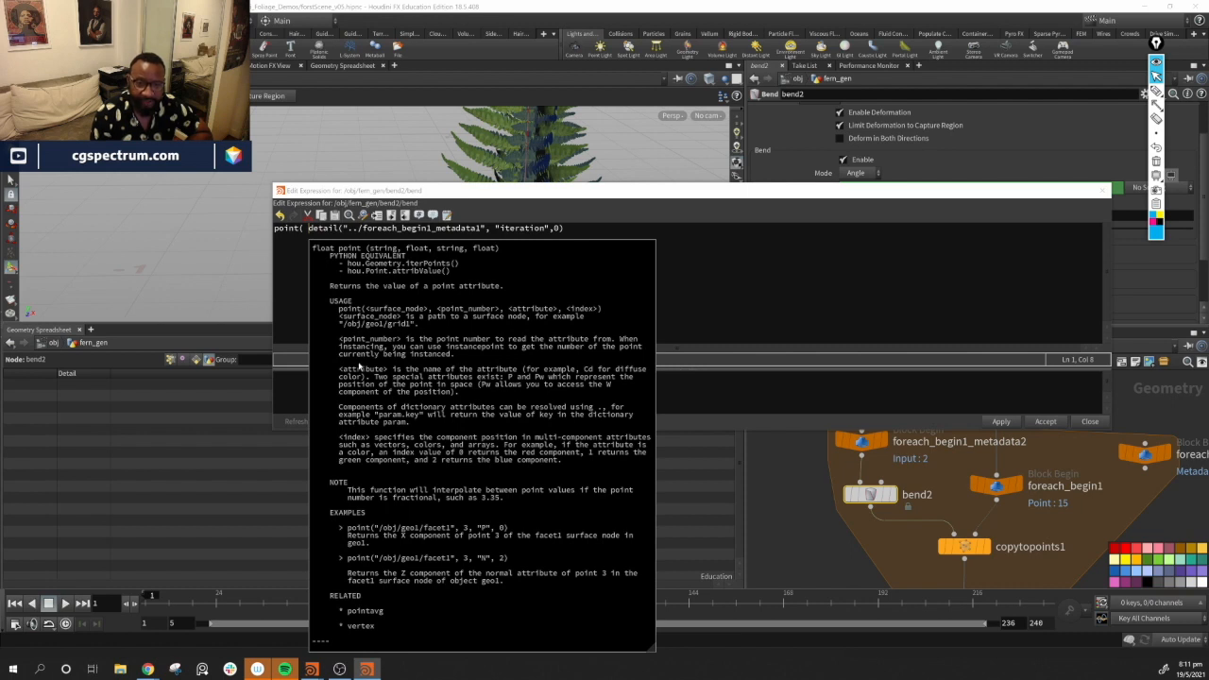
Complete bend2's Bend expression as point("../foreach_begin1", detail("../foreach_begin1_metadata1", "iteration",0), "bend", 0), apply it and close the editor
left_click(472, 254)
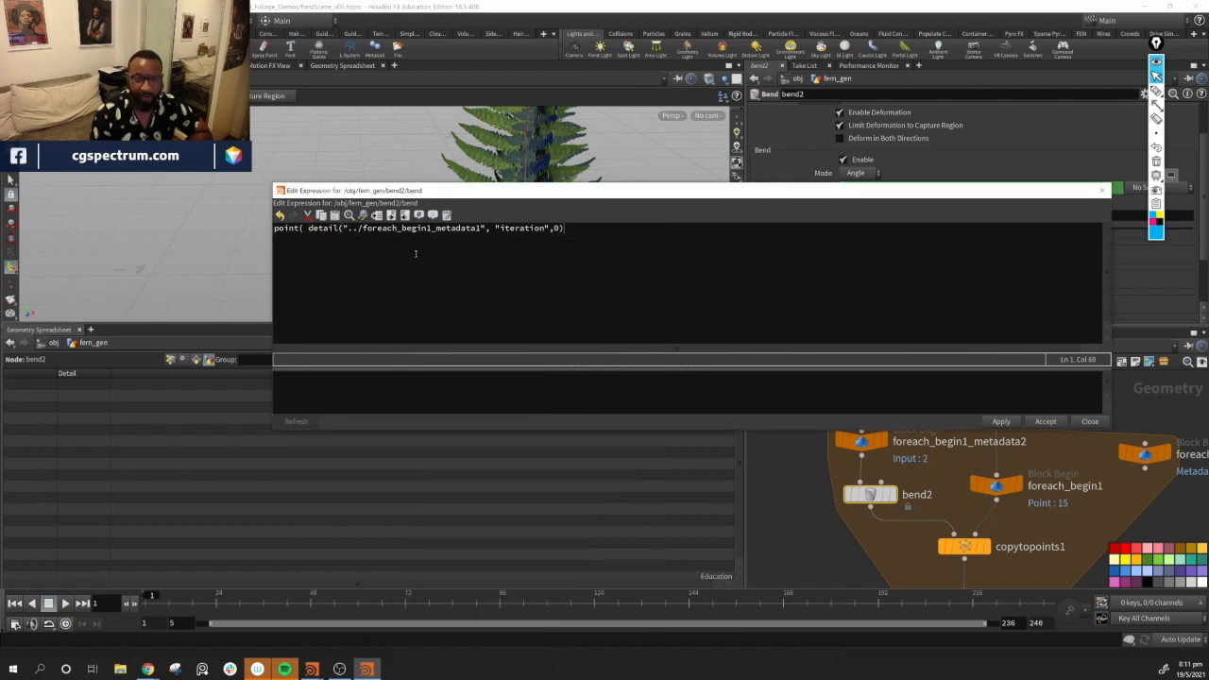
left_click(305, 230)
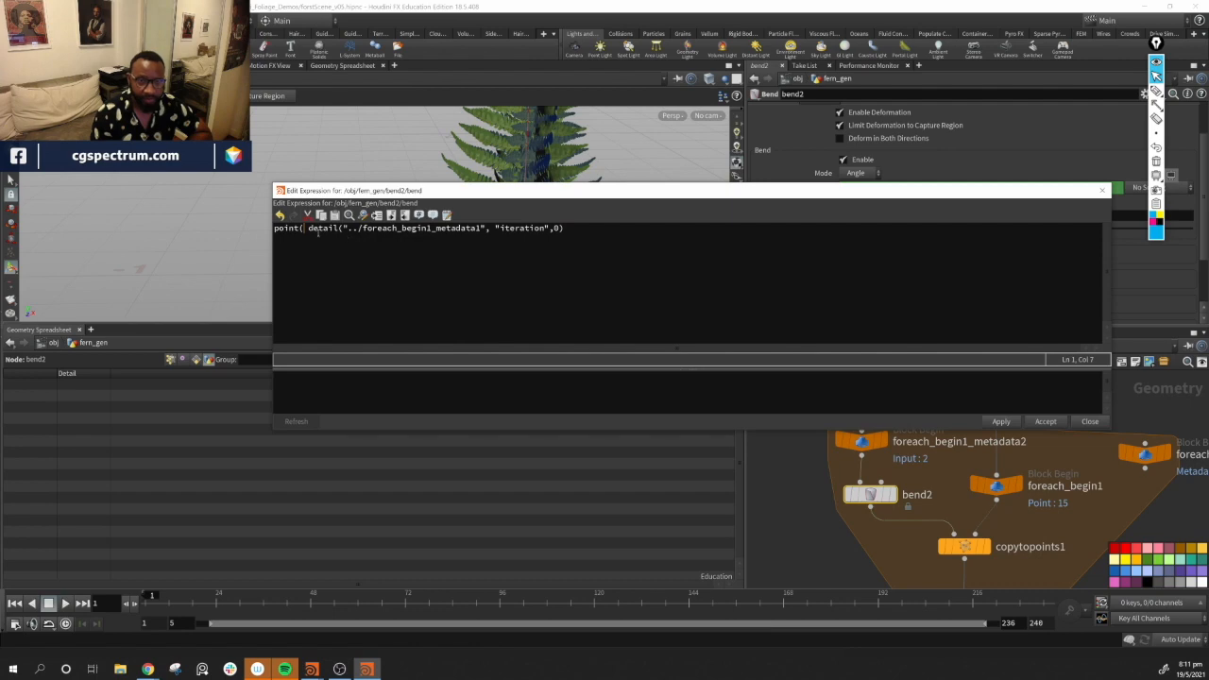
type(",")
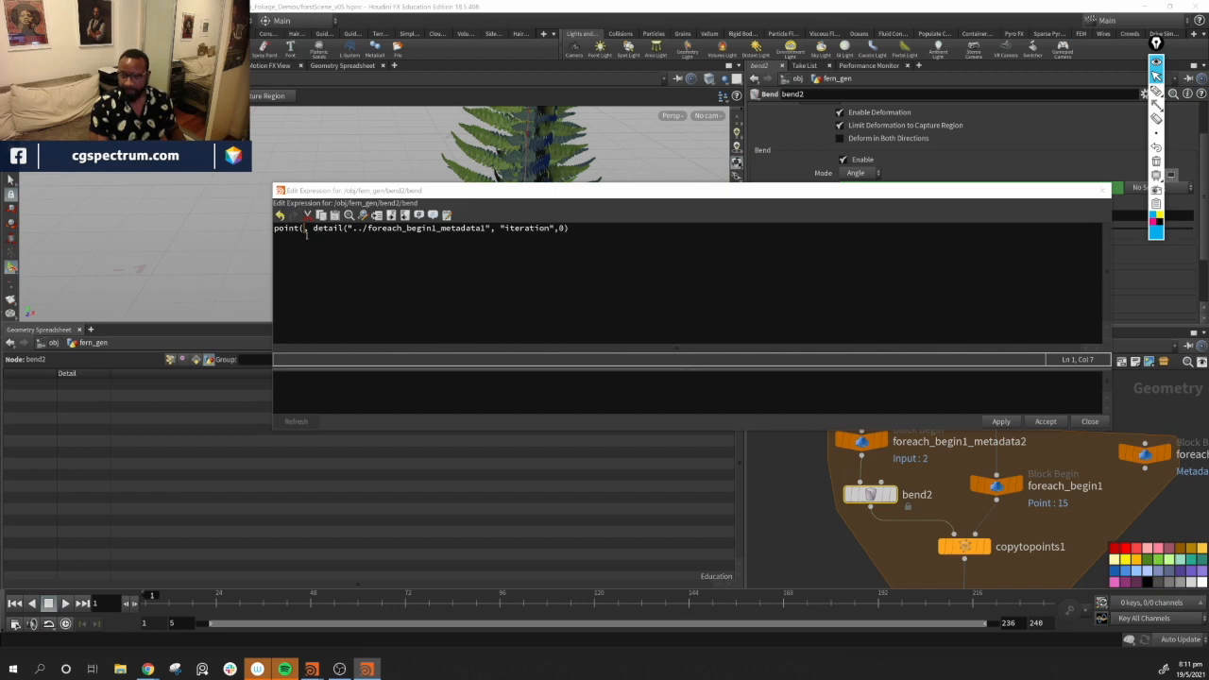
type("\"\"")
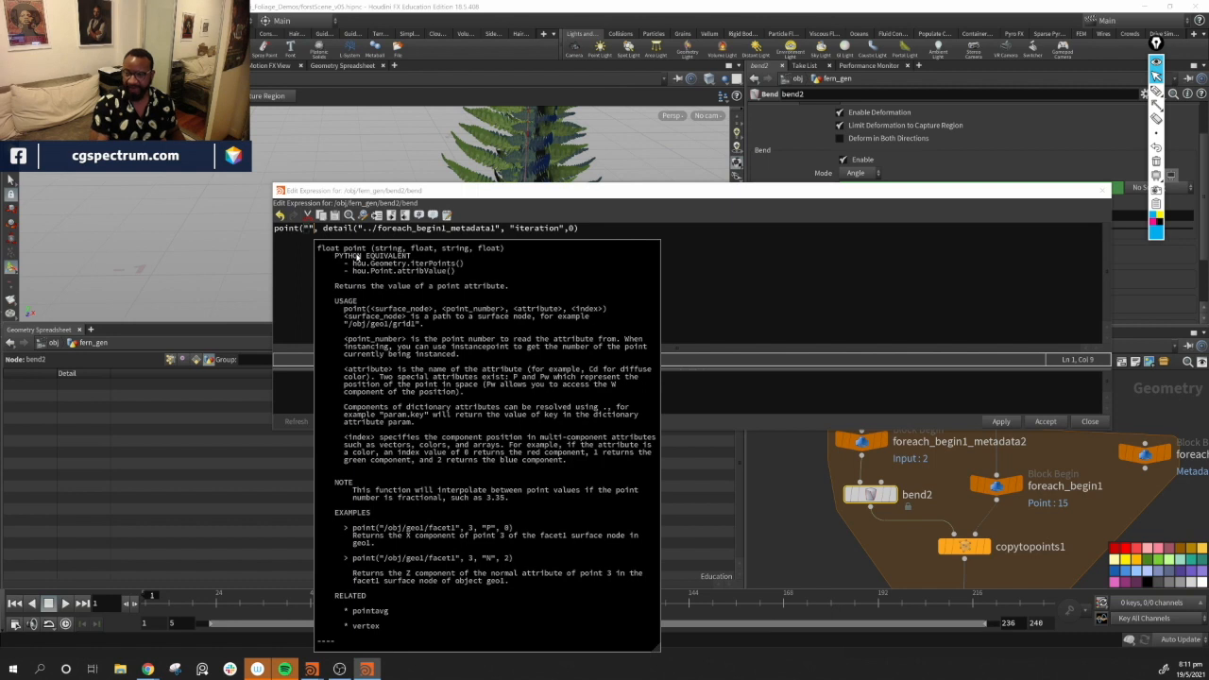
type("../")
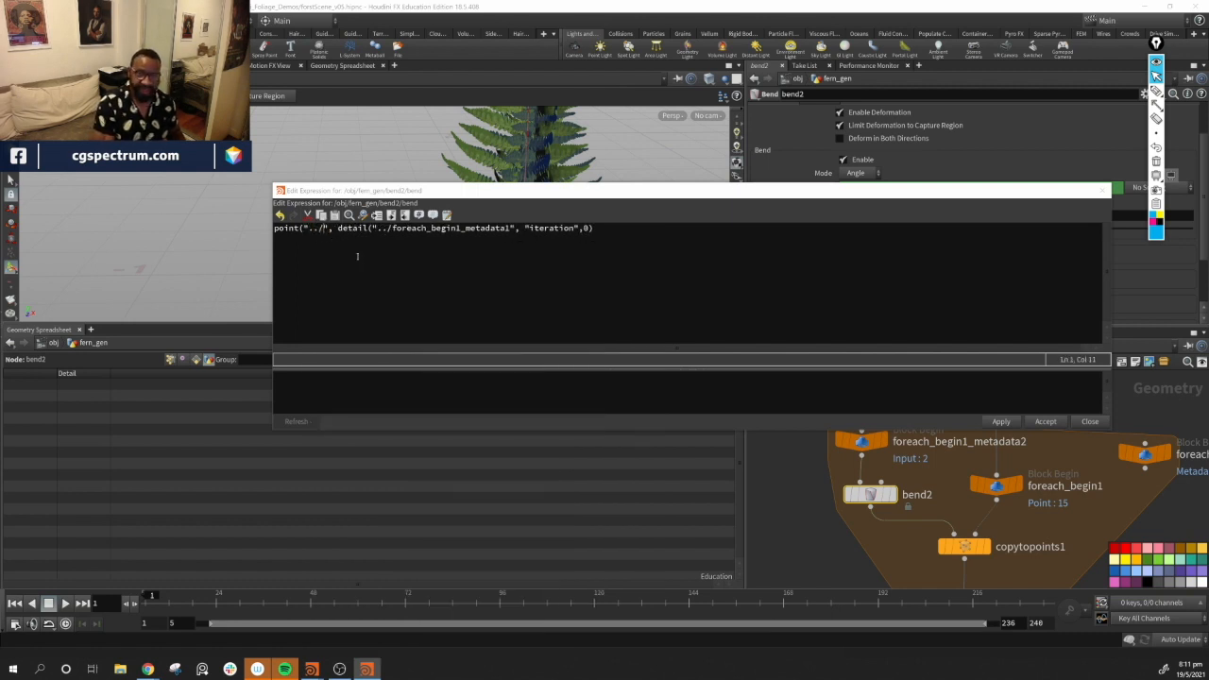
type("for")
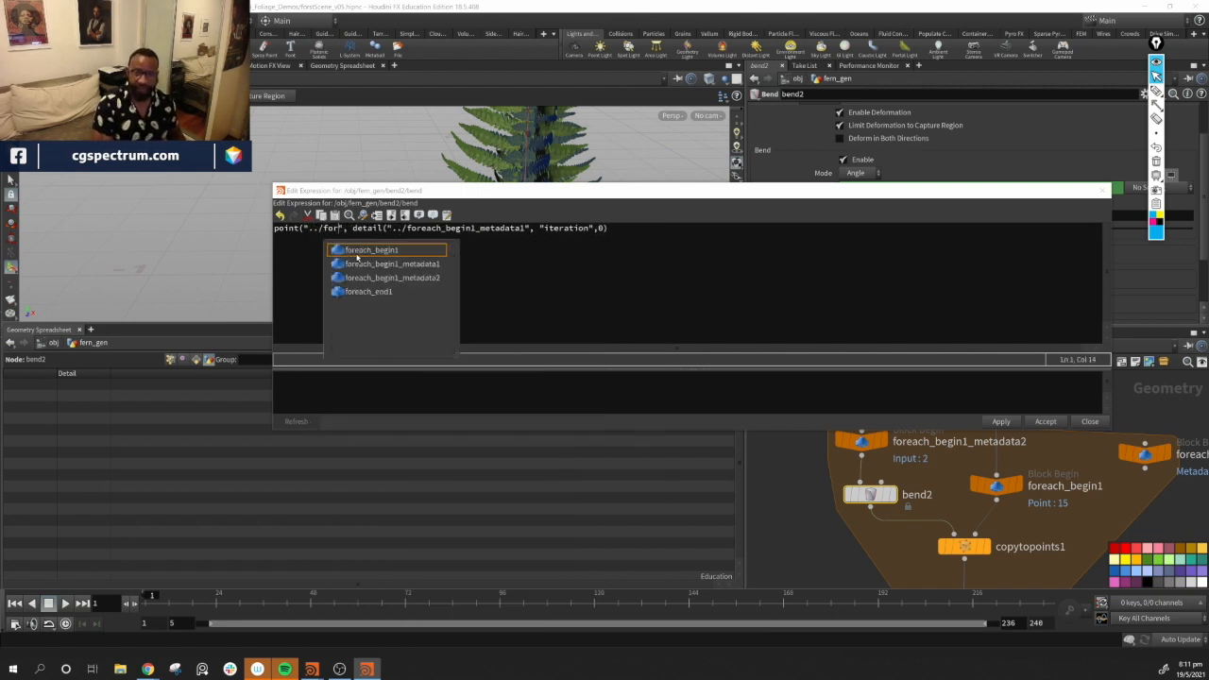
key("Down")
key("Return")
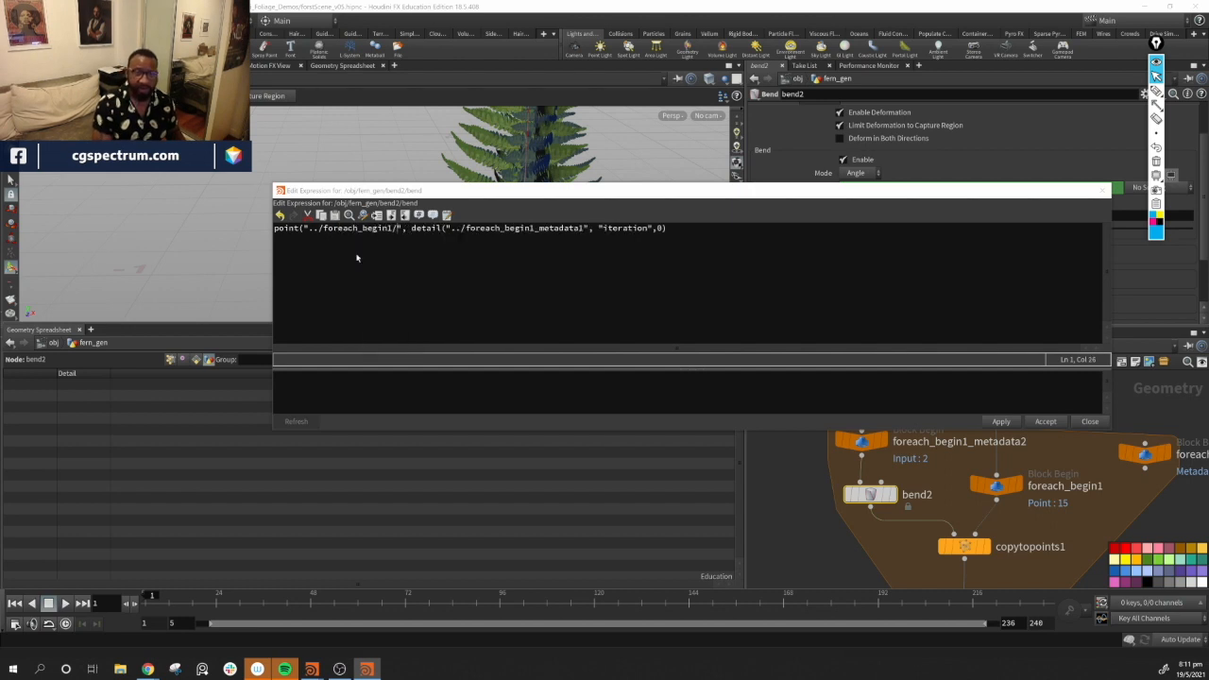
key("BackSpace")
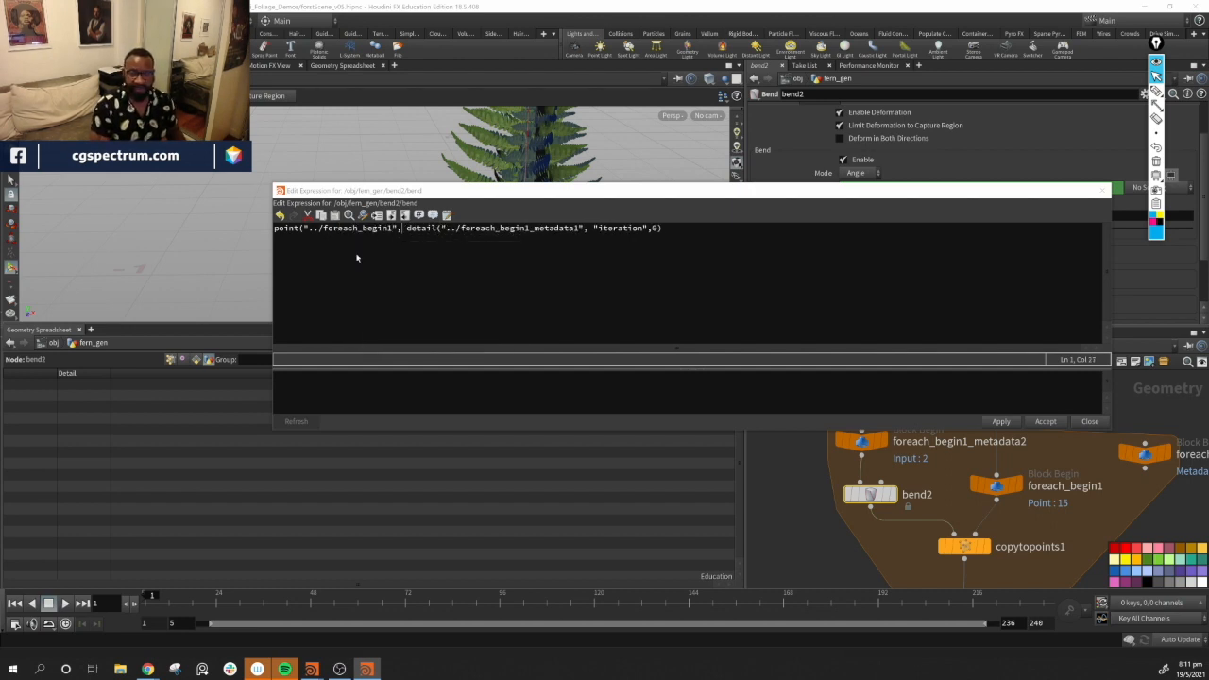
type(",")
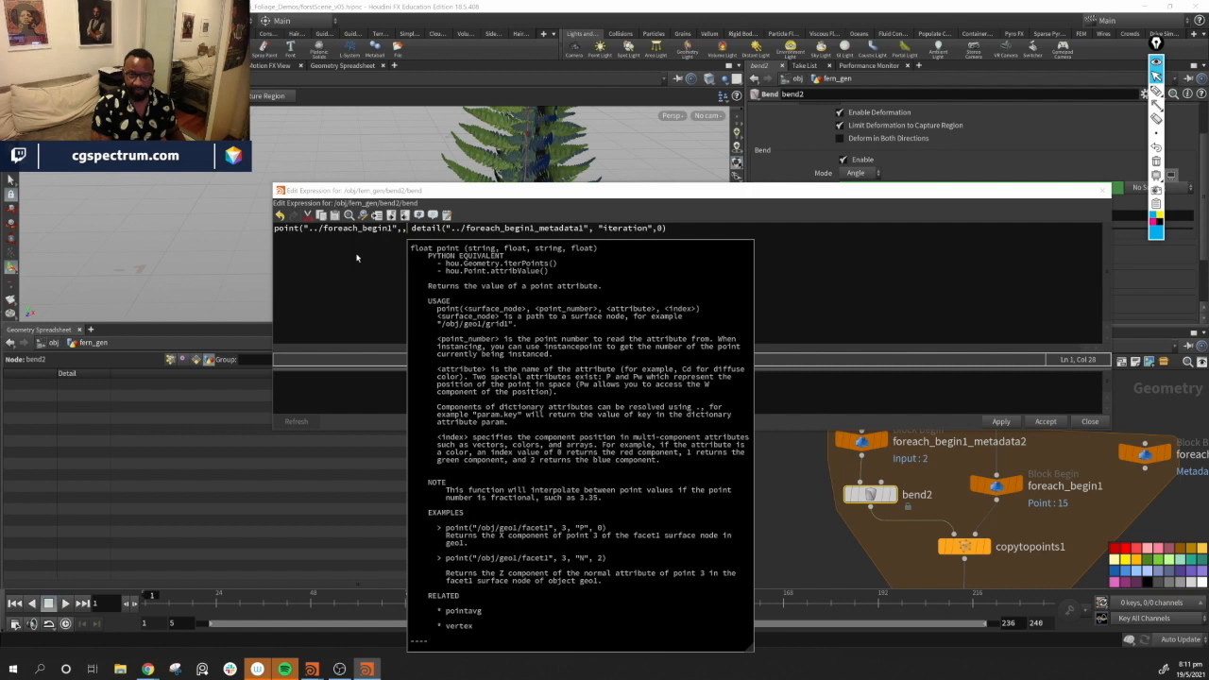
key("BackSpace")
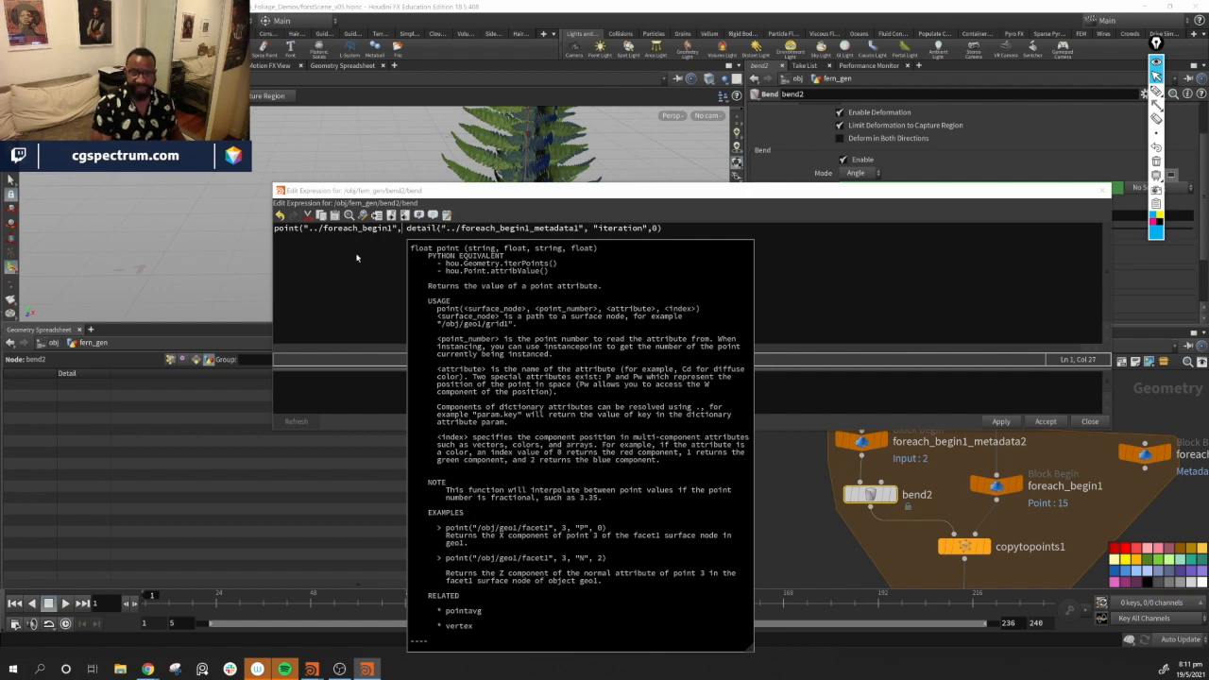
key("Right")
key("Right")
key("Right")
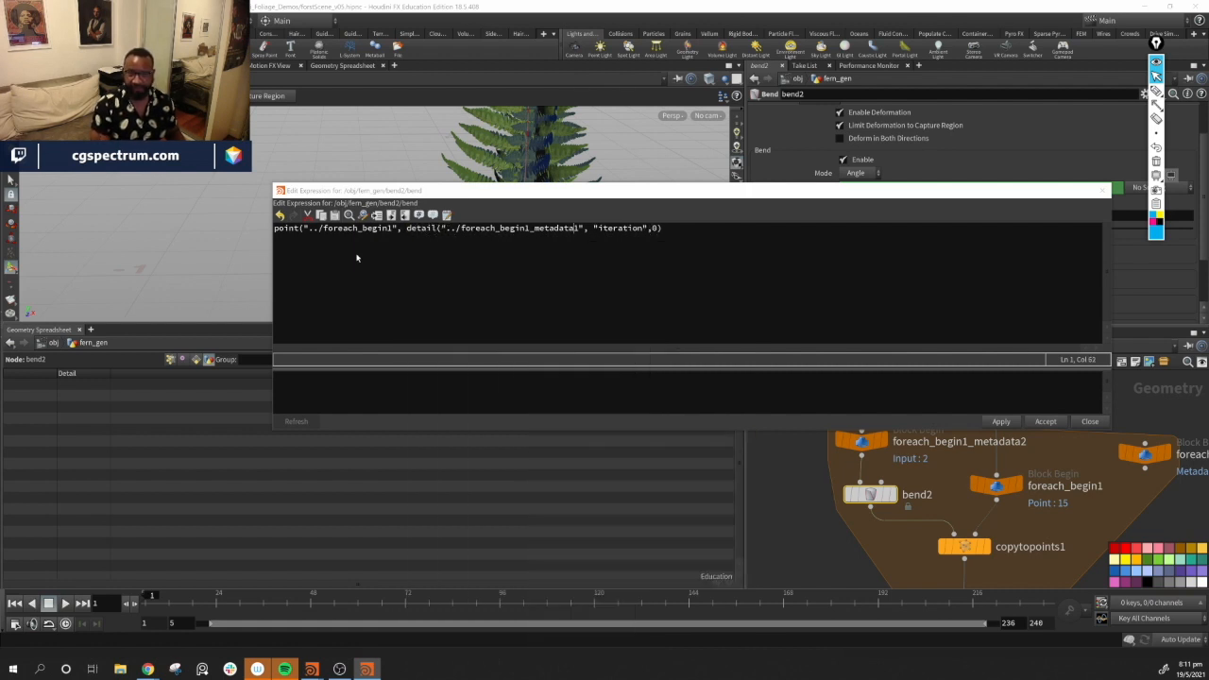
key("Right")
key("Right")
key("Right")
key("Right")
key("Right")
key("Right")
key("Right")
key("Right")
key("Right")
key("Right")
key("Right")
key("Right")
key("Right")
key("Right")
key("Right")
key("Right")
key("Right")
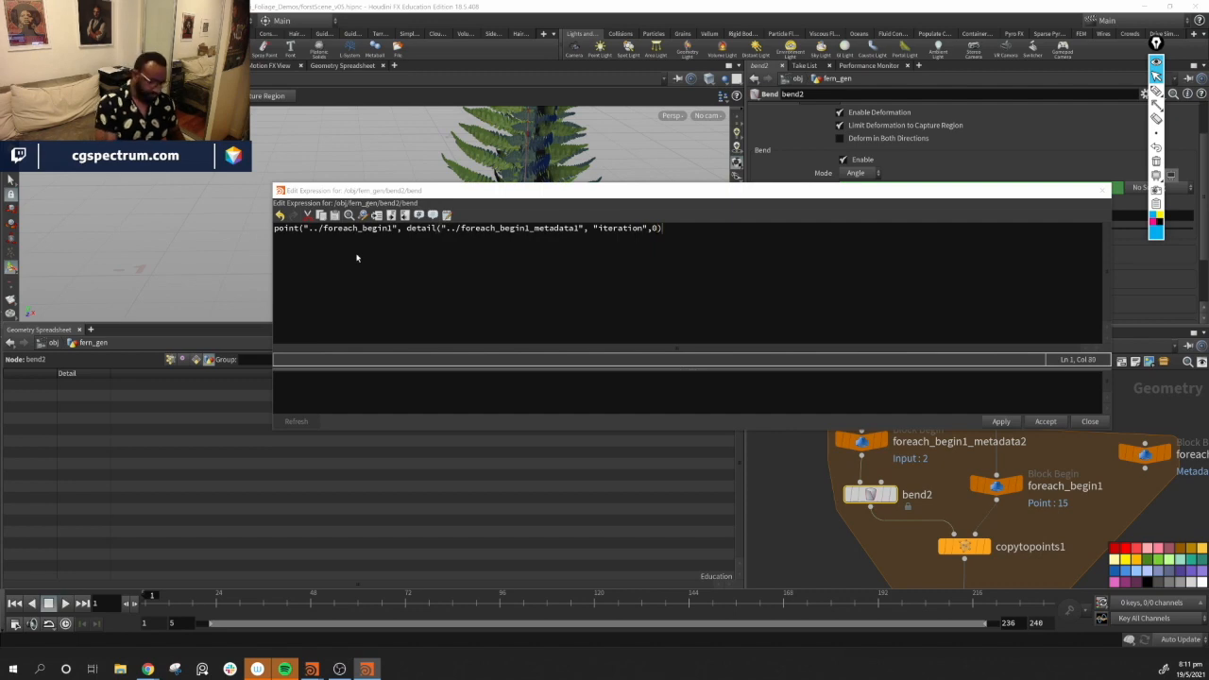
type(", ")
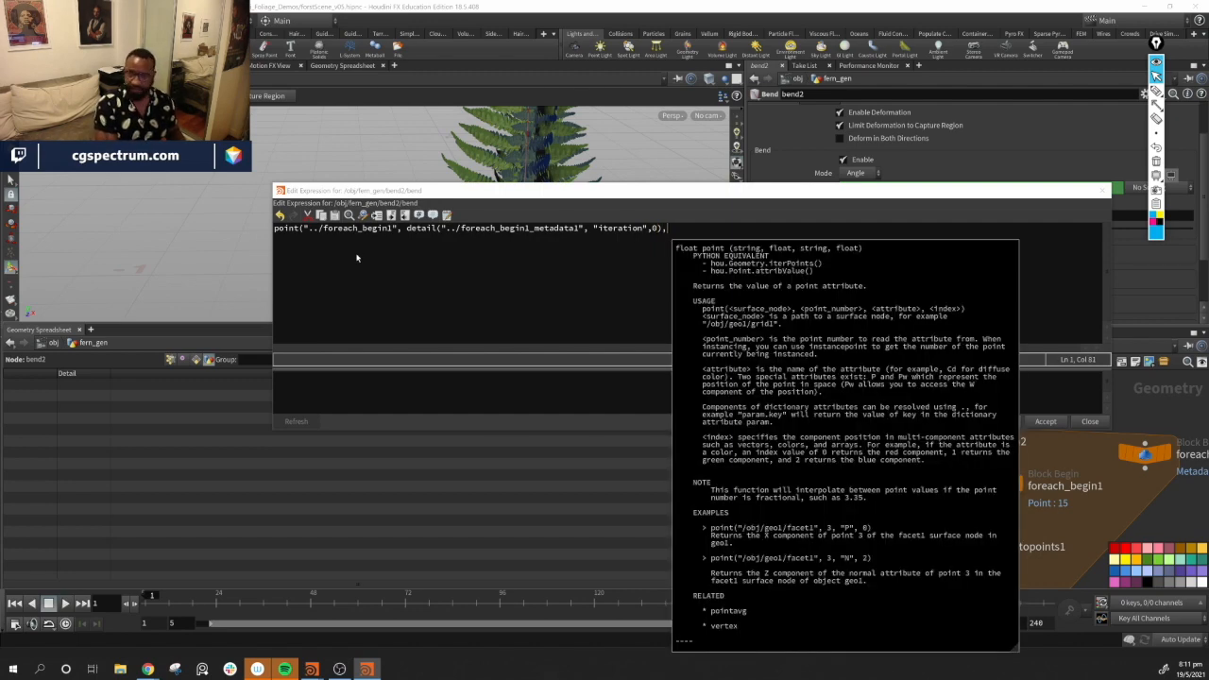
type("\"")
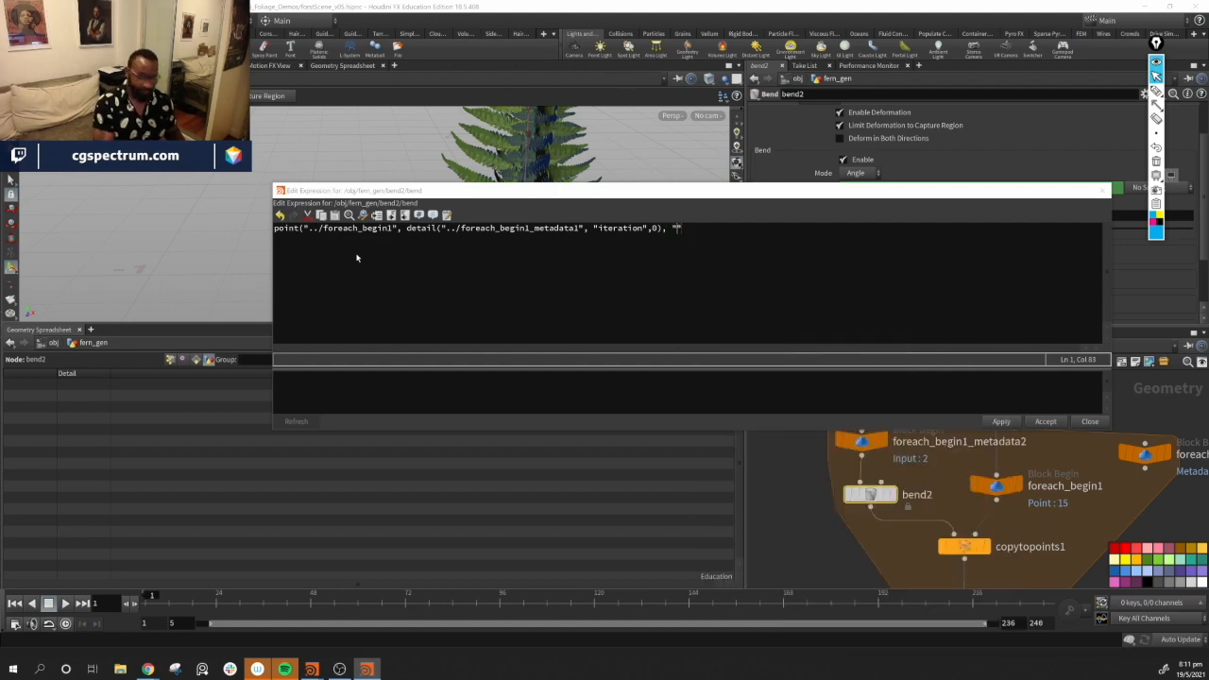
type("bend")
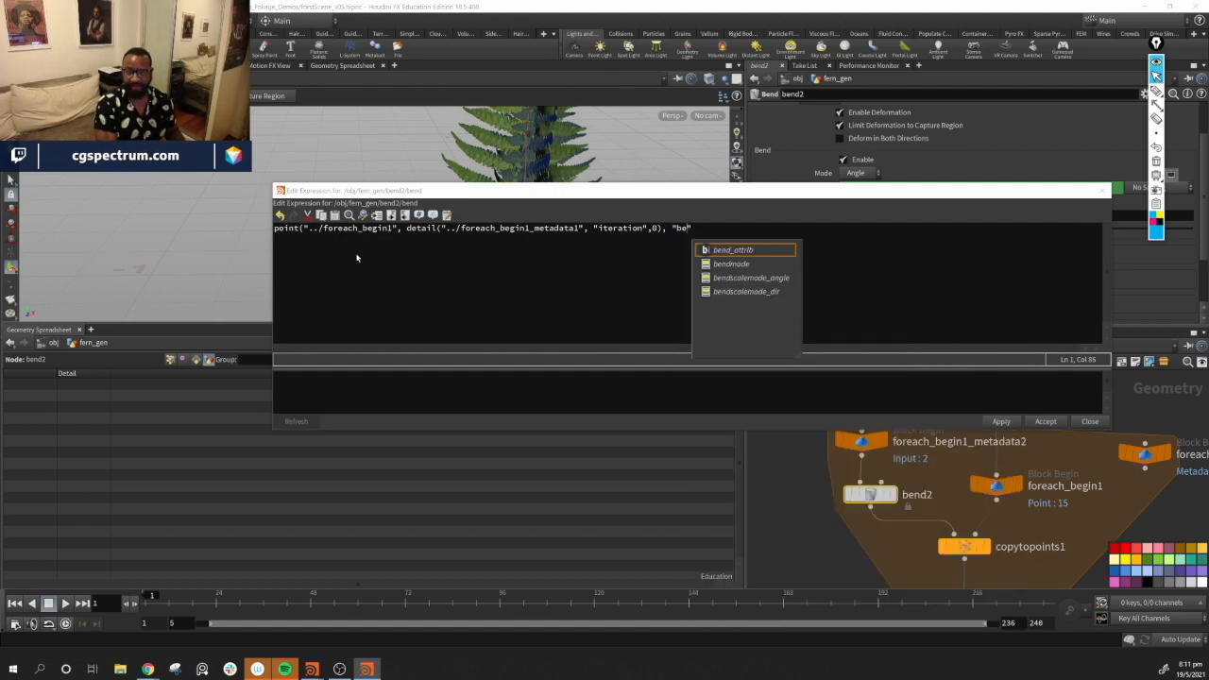
type("\", ")
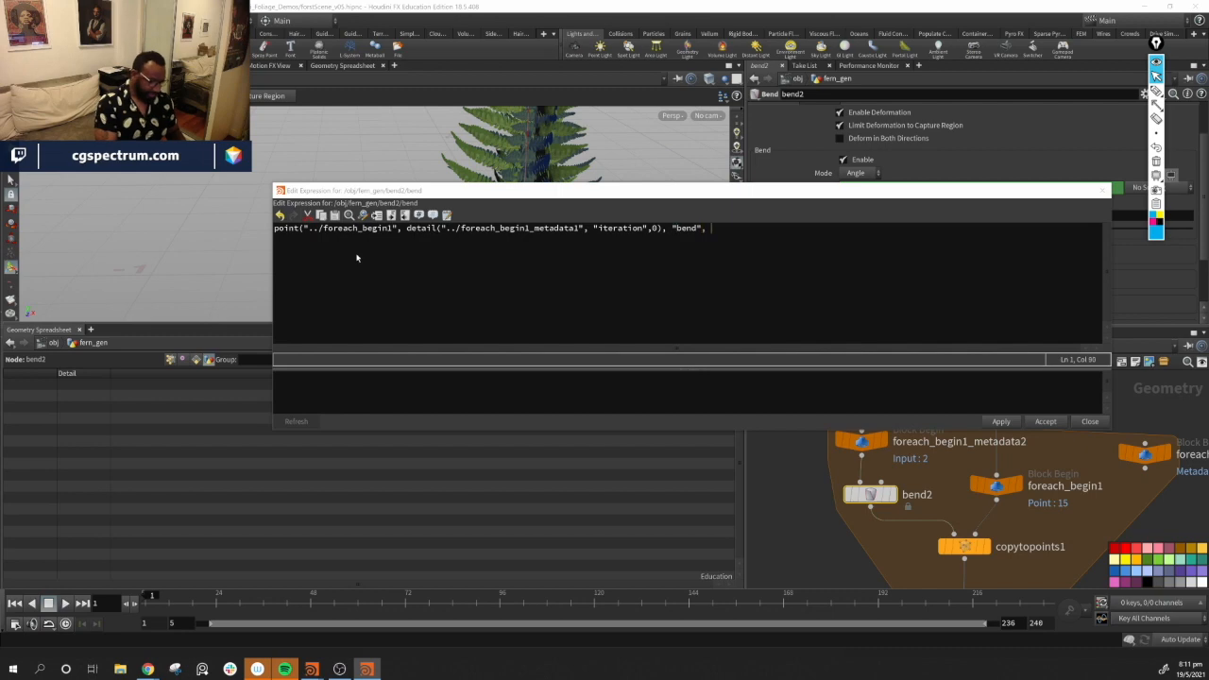
type("0)")
key("Return")
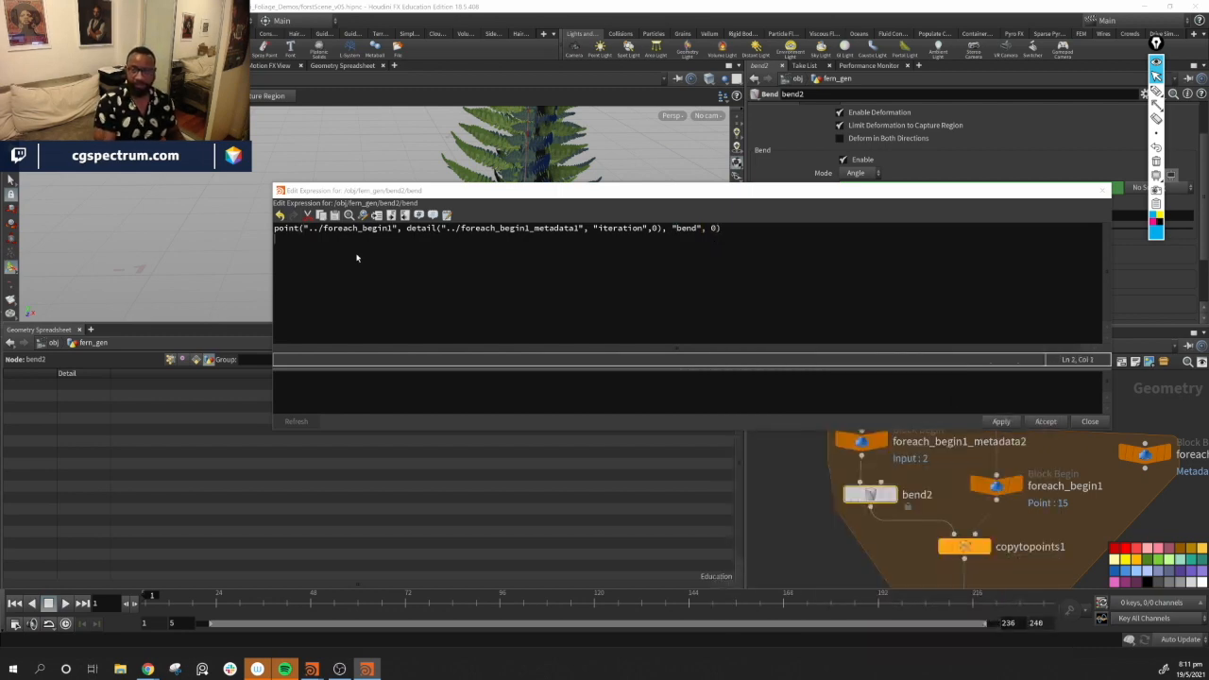
left_click(1001, 421)
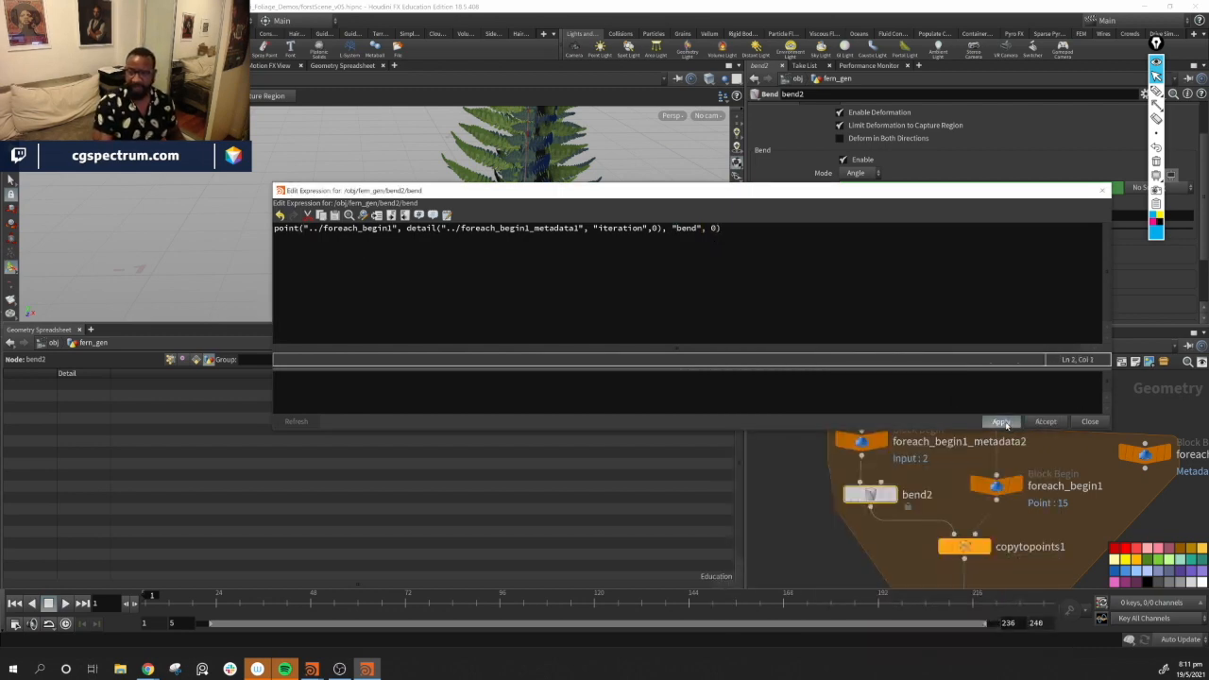
left_click_drag(701, 191, 625, 324)
left_click_drag(589, 253, 401, 242, "alt")
middle_click_drag(603, 218, 526, 227, "alt")
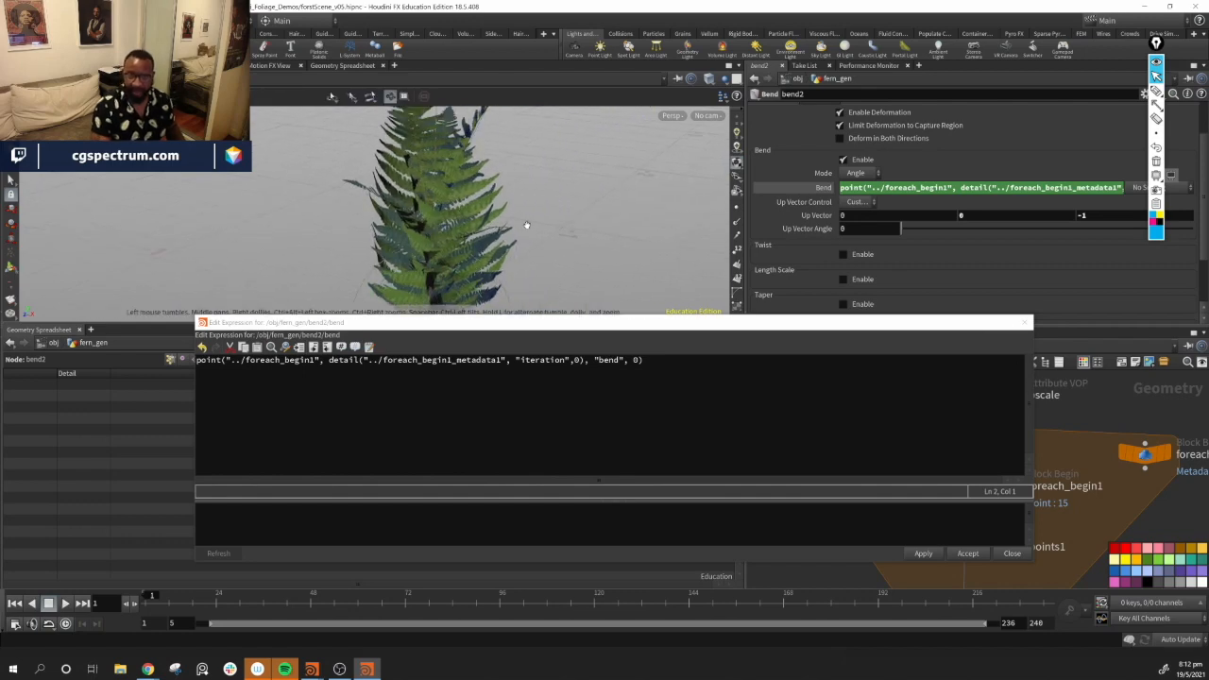
left_click(1024, 323)
On the pscale Attribute VOP, set Min Bend to -10 and Max Bend to -100
left_click_drag(454, 178, 529, 218, "alt")
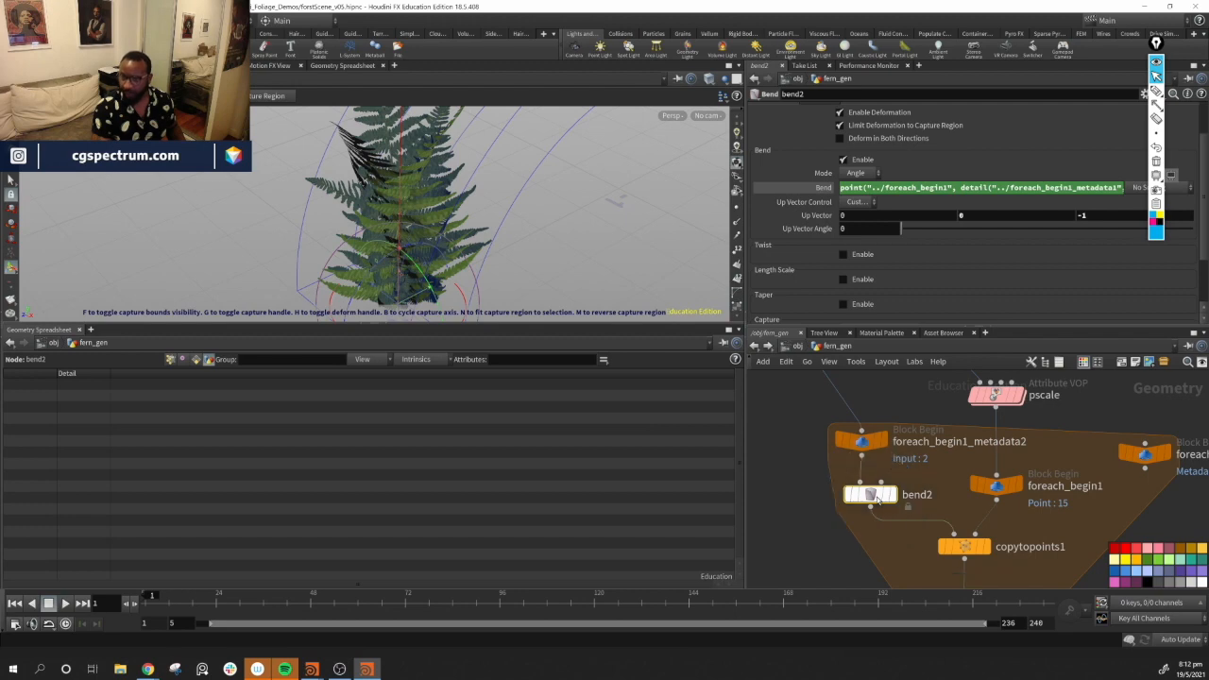
middle_click_drag(1071, 494, 1031, 548)
left_click(956, 448)
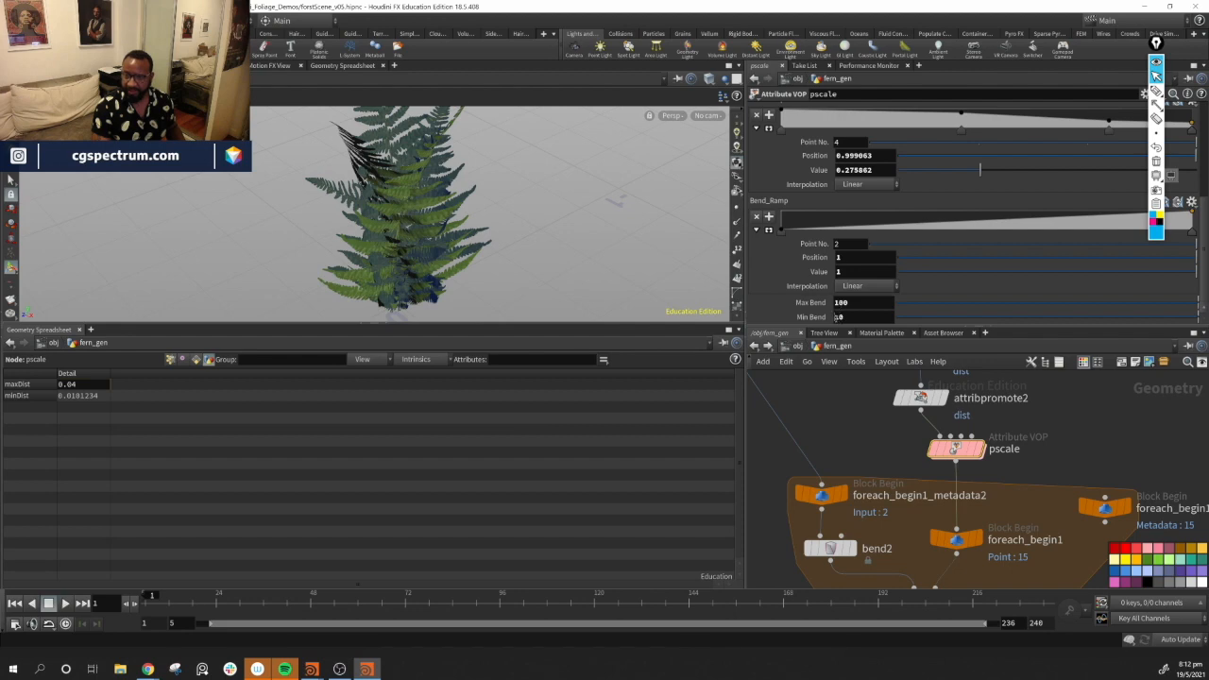
type("-")
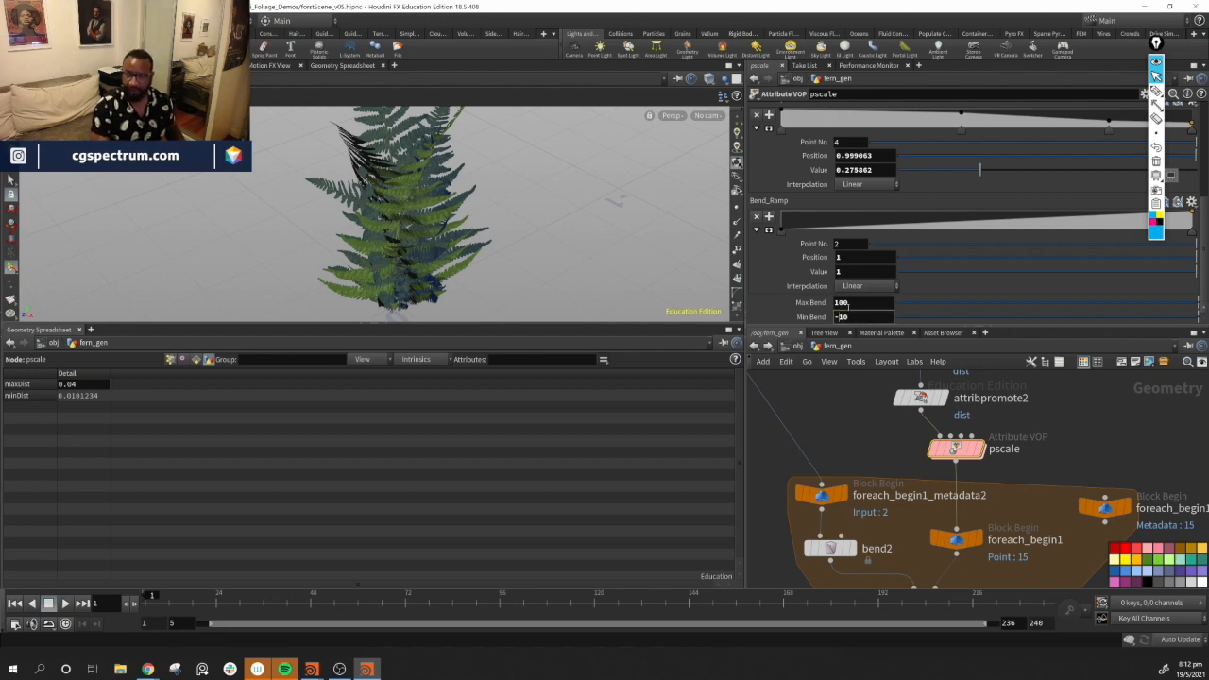
key("Return")
type("-")
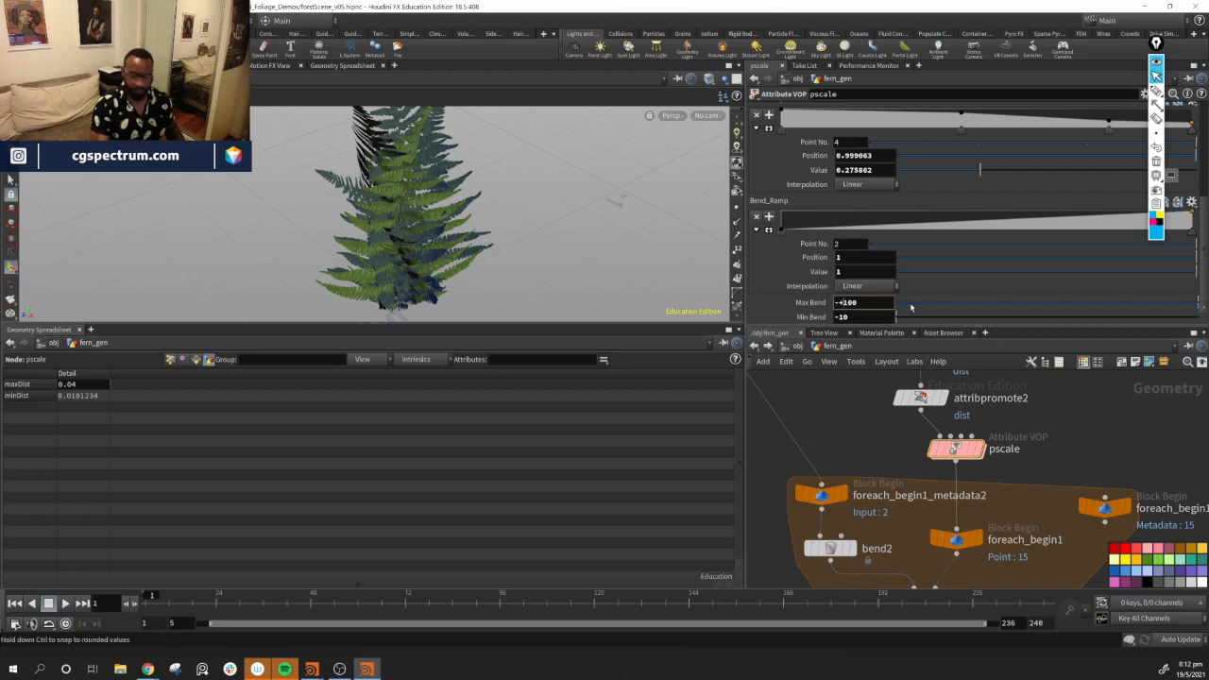
key("Return")
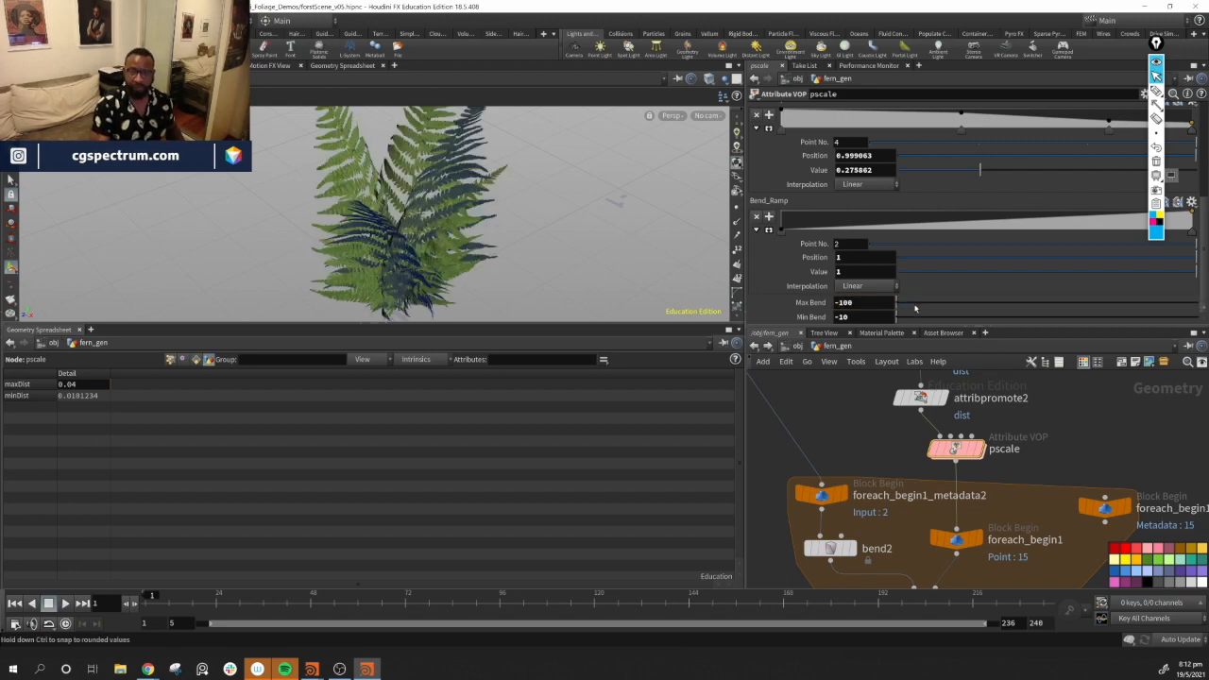
Set the pscale node's Max Bend to -150.3
left_click_drag(500, 235, 518, 229, "alt")
middle_click_drag(855, 302, 429, 260)
left_click_drag(512, 303, 510, 250, "alt")
middle_click(845, 316)
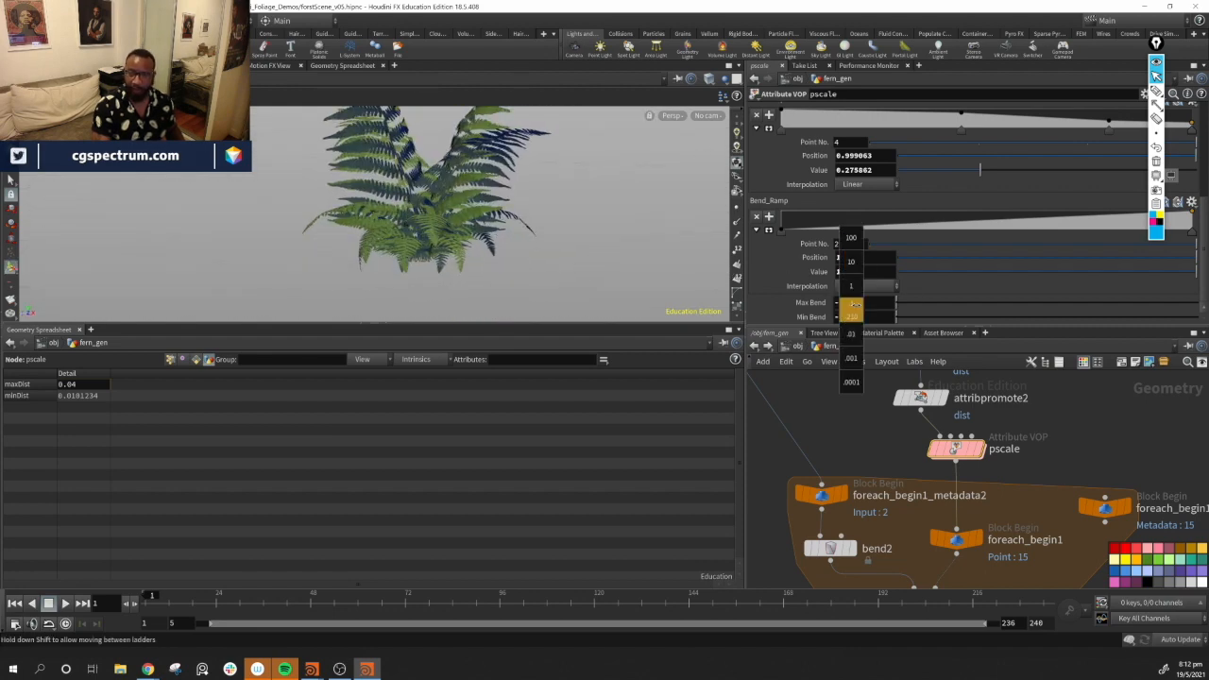
middle_click_drag(829, 303, 930, 273)
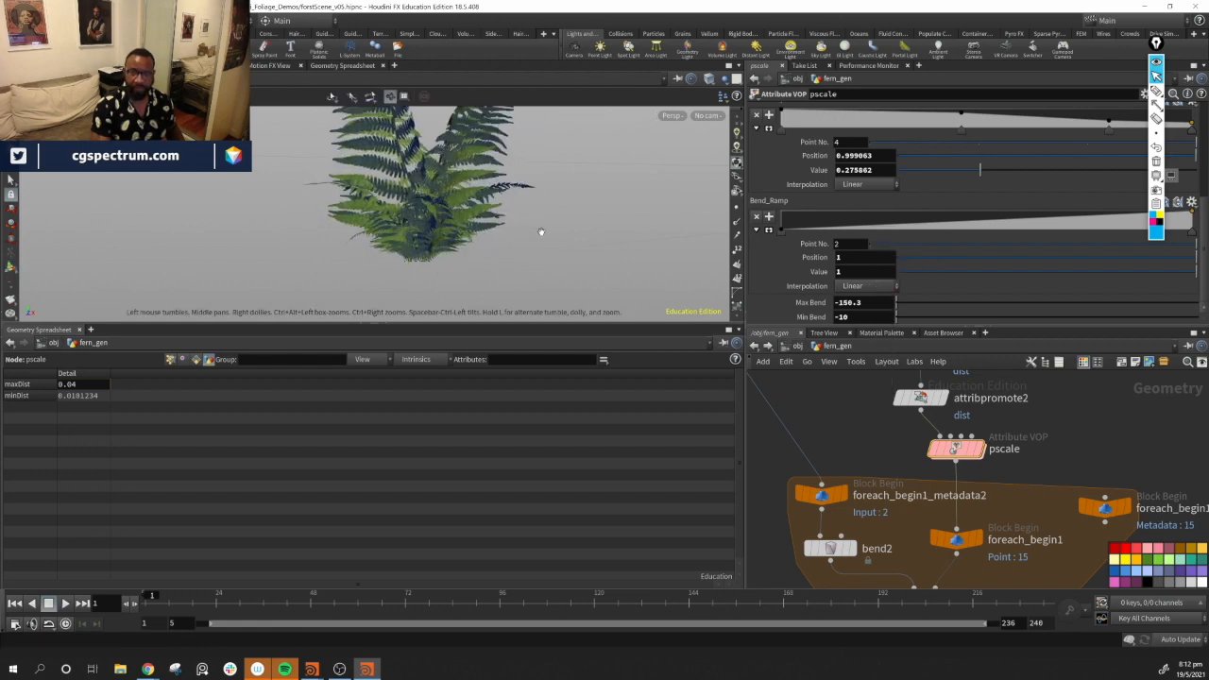
Lower the first point of the Bend_Ramp curve to a value of about 0.53
left_click_drag(540, 231, 472, 286)
middle_click_drag(849, 319, 803, 280)
scroll(803, 279, "up", 1)
mouse_move(578, 269)
left_mouse_down("alt")
mouse_move(516, 278)
mouse_move(485, 240)
mouse_move(648, 247)
mouse_move(529, 255)
mouse_move(584, 277)
mouse_move(322, 262)
mouse_move(557, 243)
mouse_move(395, 219)
mouse_move(586, 207)
mouse_move(435, 259)
mouse_move(567, 251)
left_mouse_up("alt")
middle_click_drag(576, 142, 564, 229)
left_click_drag(565, 229, 472, 217)
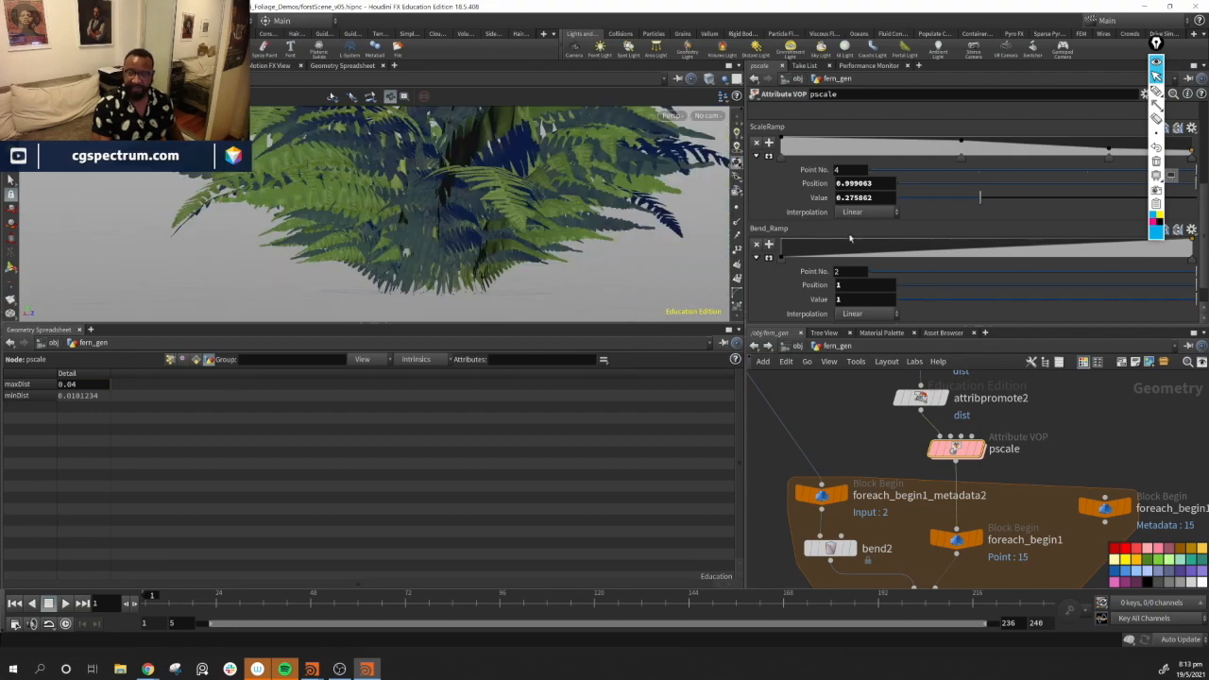
left_click_drag(880, 255, 781, 257)
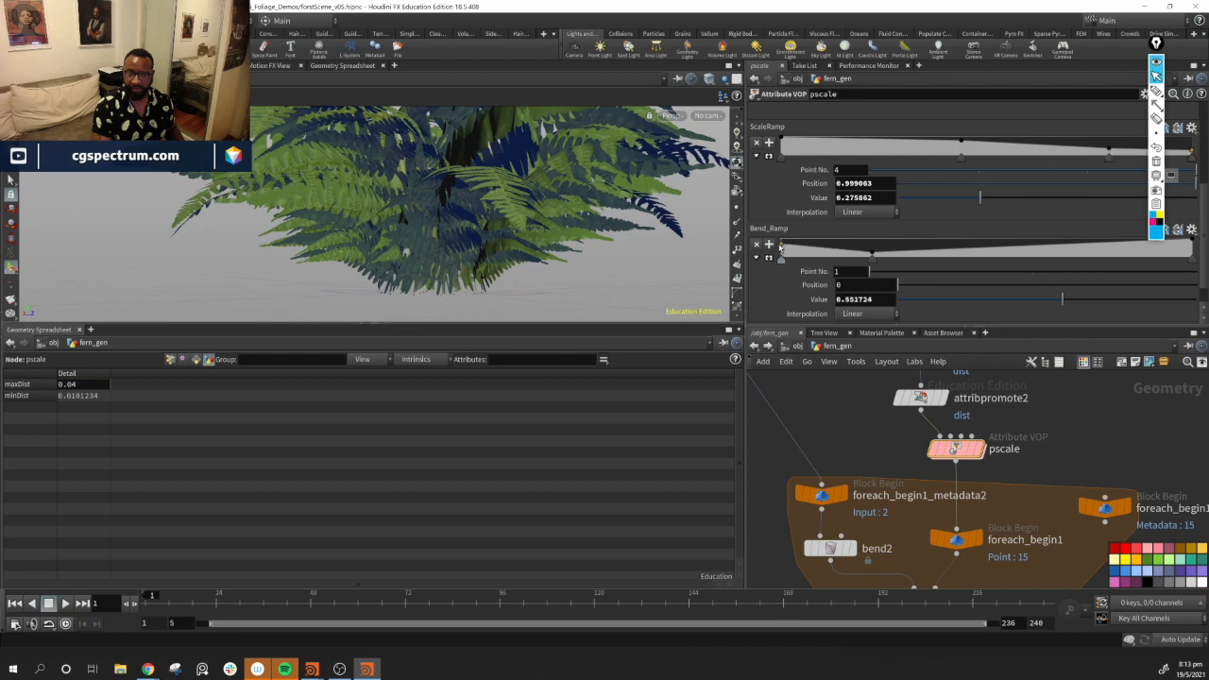
left_click_drag(542, 215, 406, 208)
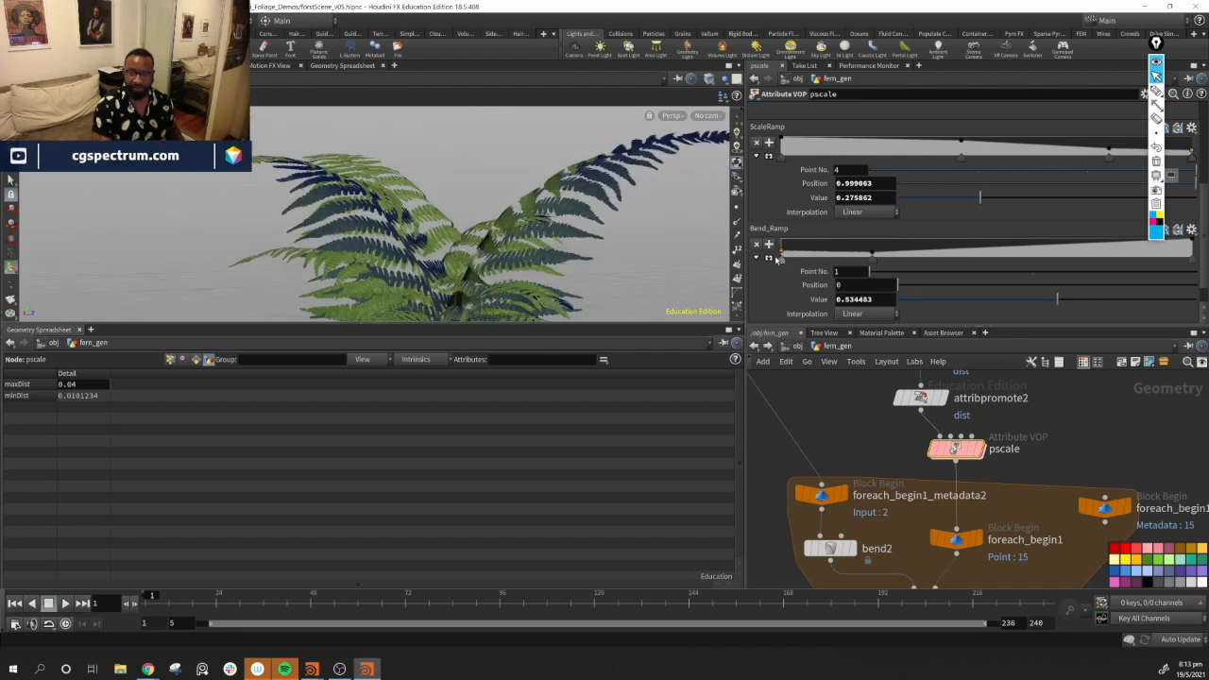
Add a Bend_Ramp point at position about 0.24, value about 0.41, and lower the end point to about 0.88
left_click(876, 255)
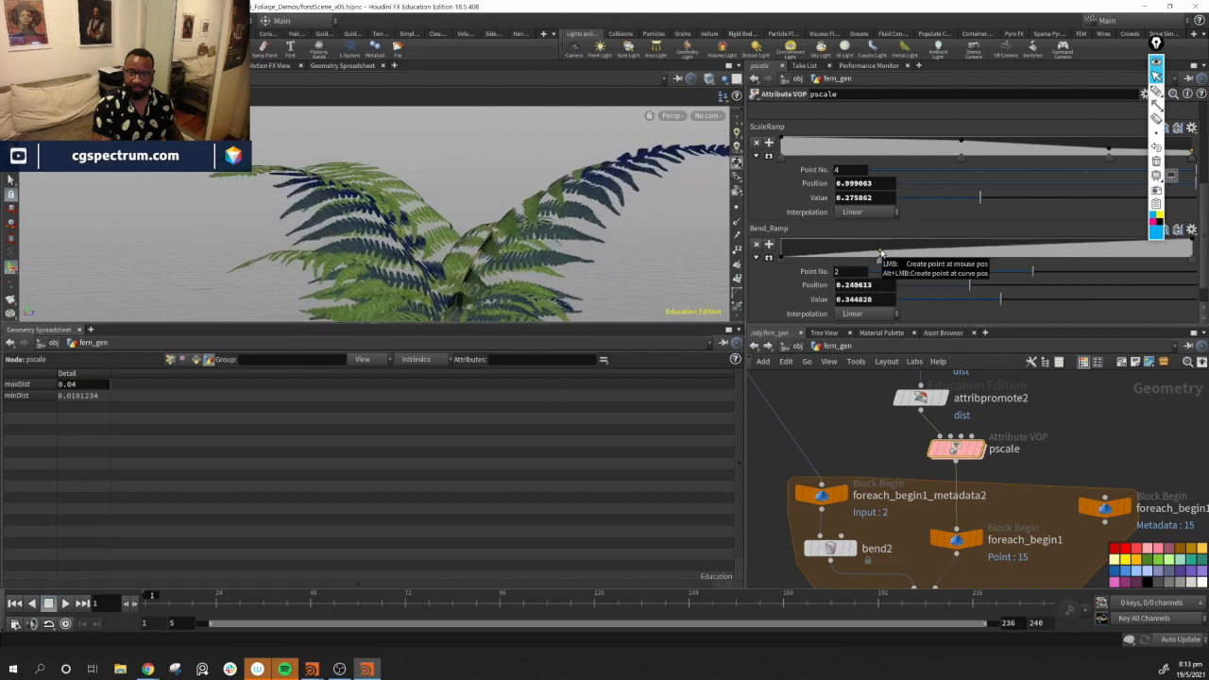
left_click_drag(397, 178, 376, 223, "alt")
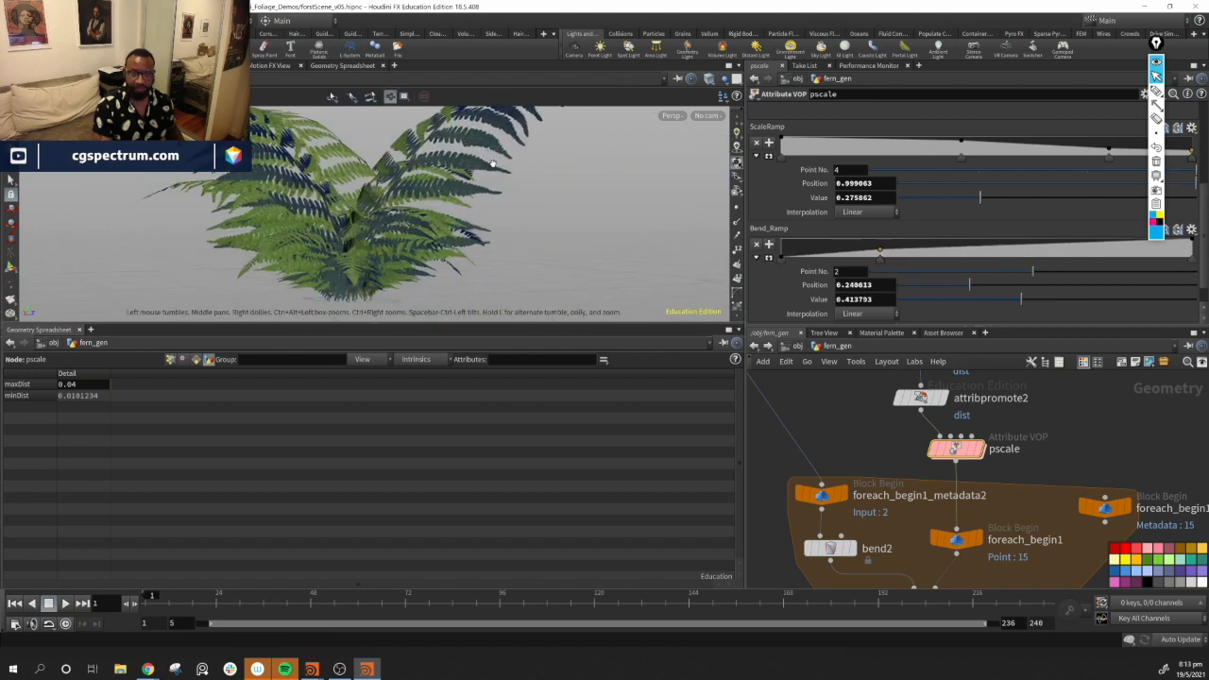
left_click_drag(1178, 256, 1173, 245)
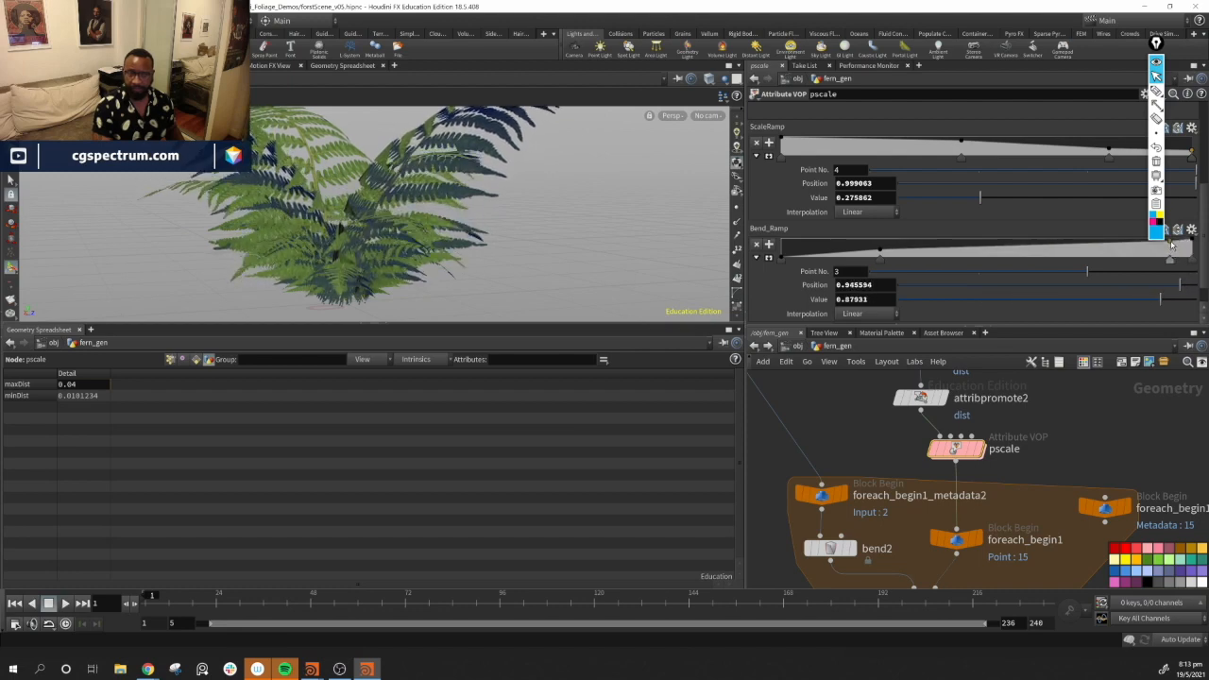
left_click_drag(394, 191, 502, 215, "alt")
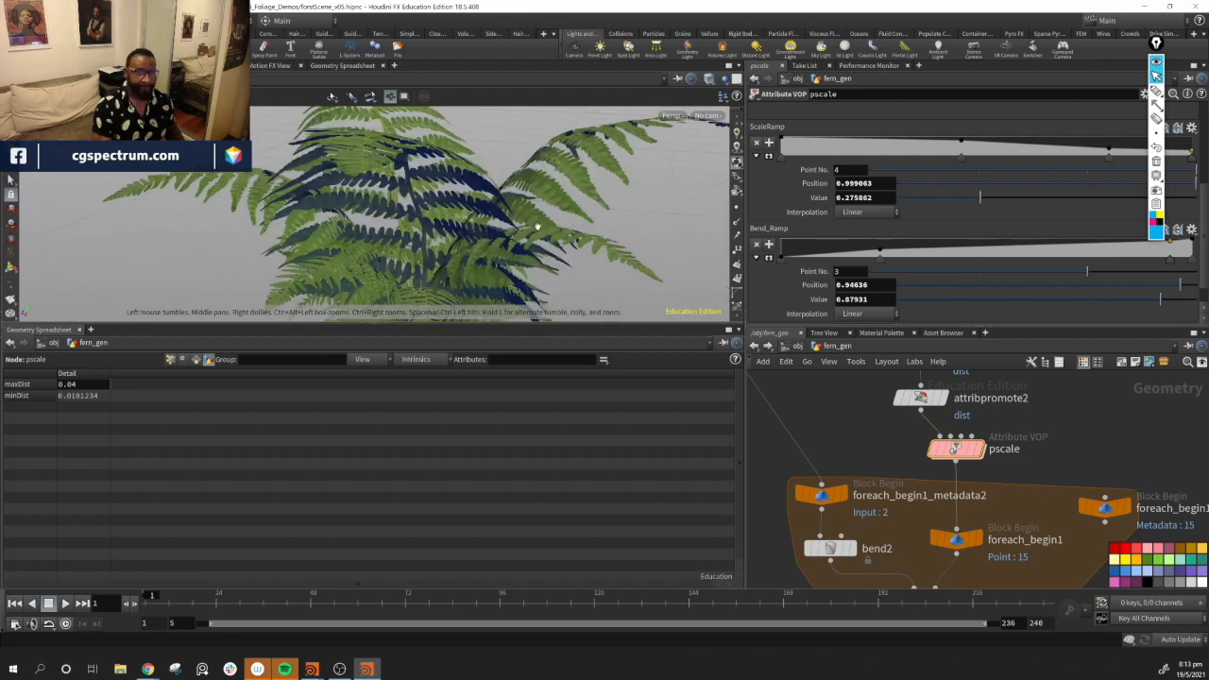
right_click_drag(540, 226, 284, 163, "alt")
left_click_drag(284, 164, 749, 396, "alt")
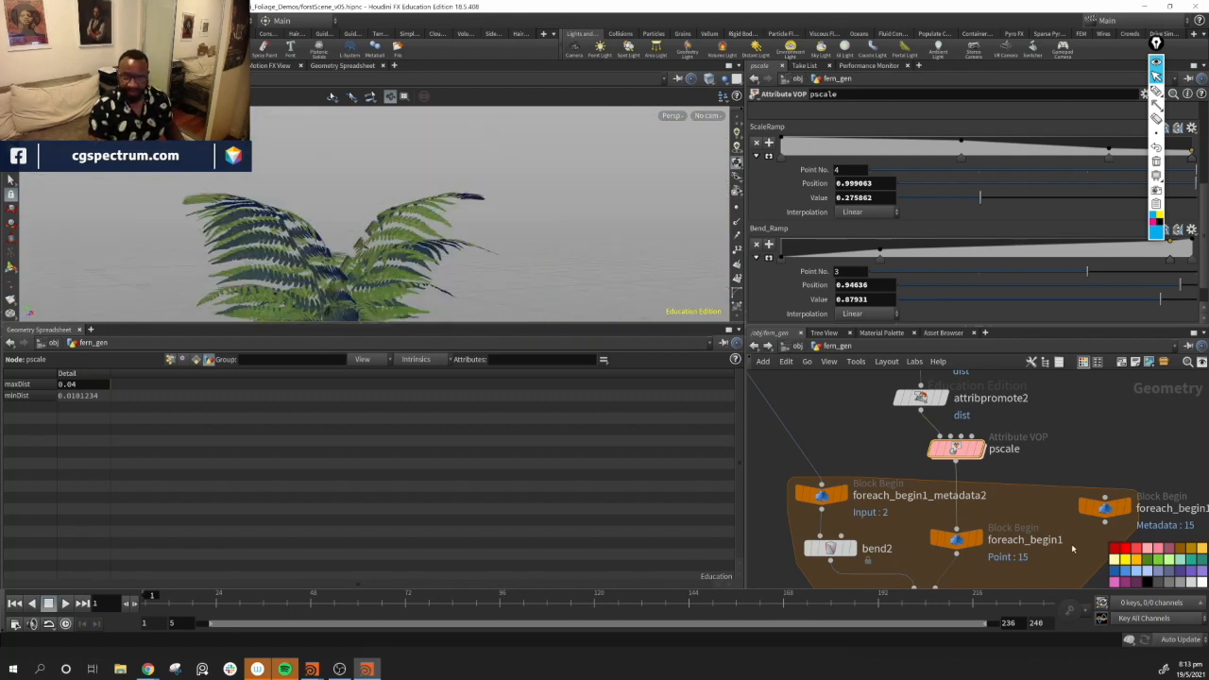
scroll(1089, 479, "down", 5)
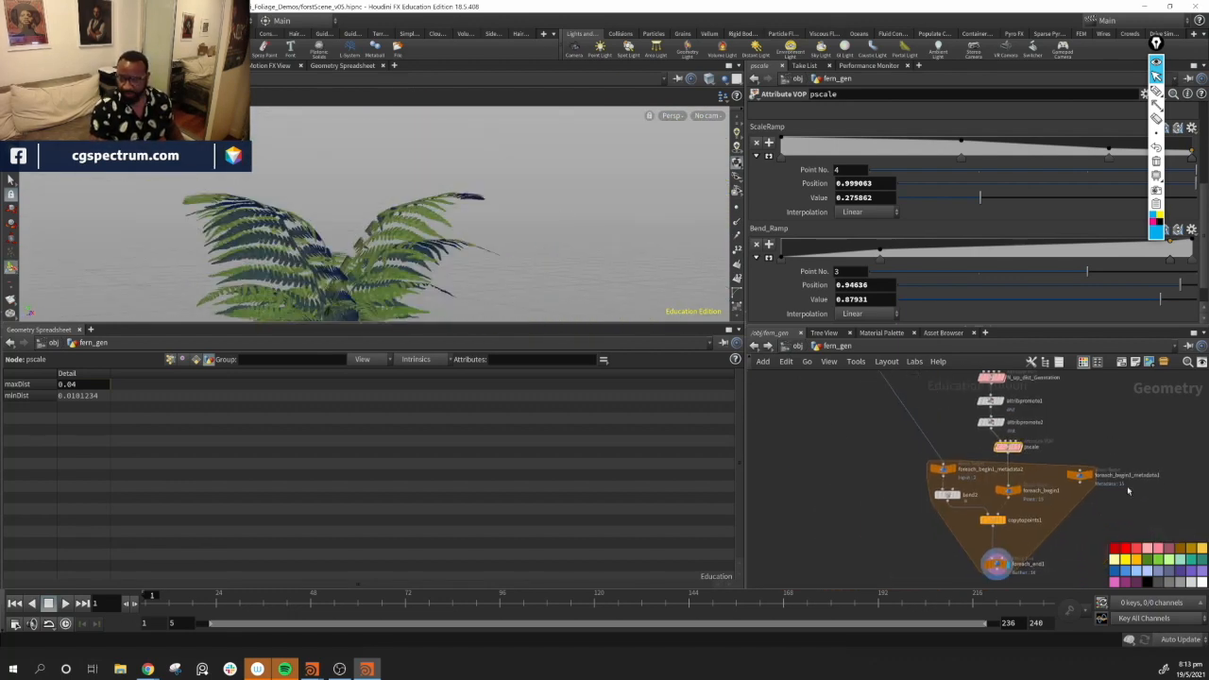
Select the fern-building node chain and auto-arrange the selected nodes in the network
left_click_drag(1002, 534, 900, 571)
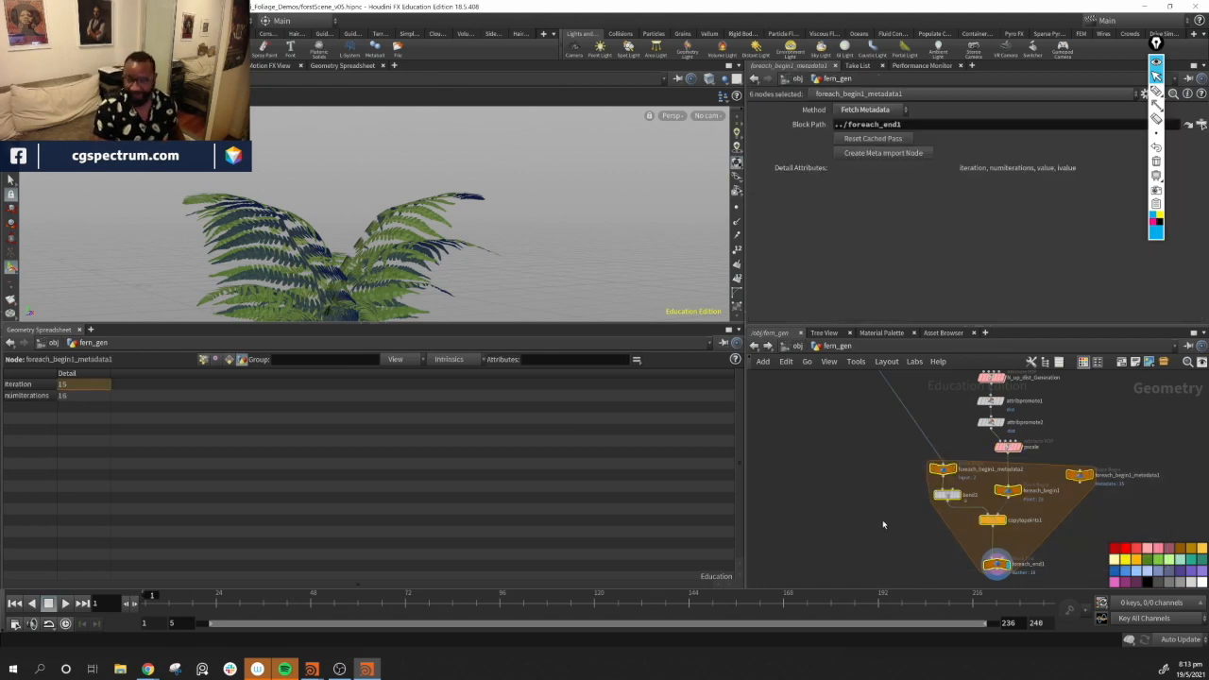
middle_click_drag(883, 524, 854, 555)
middle_click_drag(840, 466, 867, 532)
scroll(861, 514, "down", 2)
middle_click_drag(828, 393, 847, 414)
left_click_drag(947, 608, 947, 608)
scroll(1096, 489, "down", 3)
middle_click_drag(1094, 489, 1026, 446)
mouse_move(938, 428)
middle_mouse_down()
mouse_move(938, 463)
mouse_move(935, 422)
middle_mouse_up()
scroll(945, 464, "down", 1)
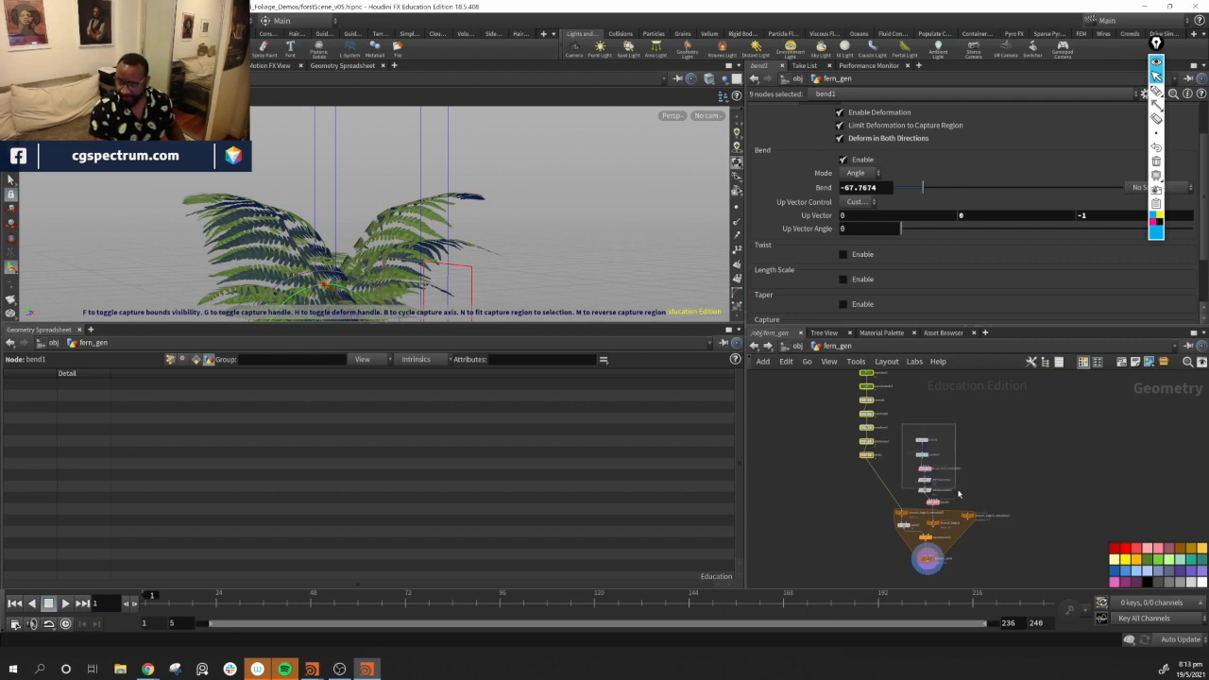
left_click_drag(958, 494, 965, 512)
key("shift+l")
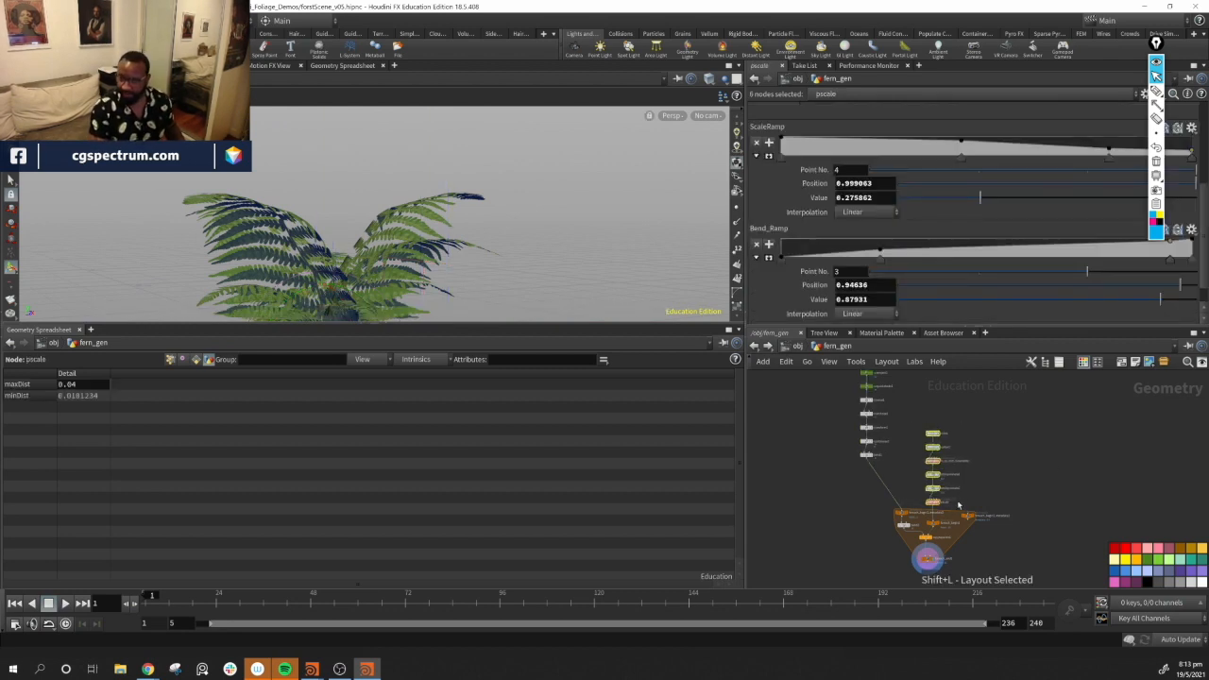
Reposition the node columns and the for-each loop nodes to tidy the network, then frame it
middle_click_drag(896, 392, 902, 445)
left_click_drag(893, 489, 913, 545)
middle_click_drag(1006, 493, 949, 378)
scroll(971, 426, "up", 4)
middle_click_drag(839, 466, 984, 445)
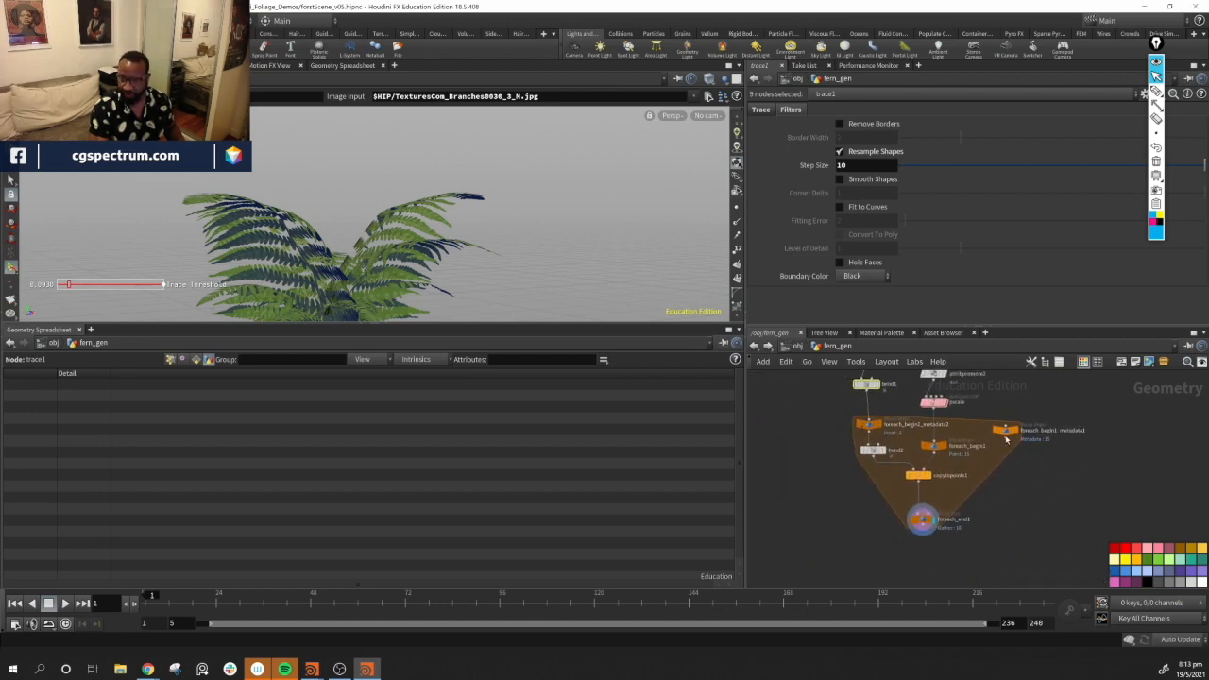
left_click_drag(1007, 438, 997, 427)
middle_click_drag(1073, 484, 1094, 481)
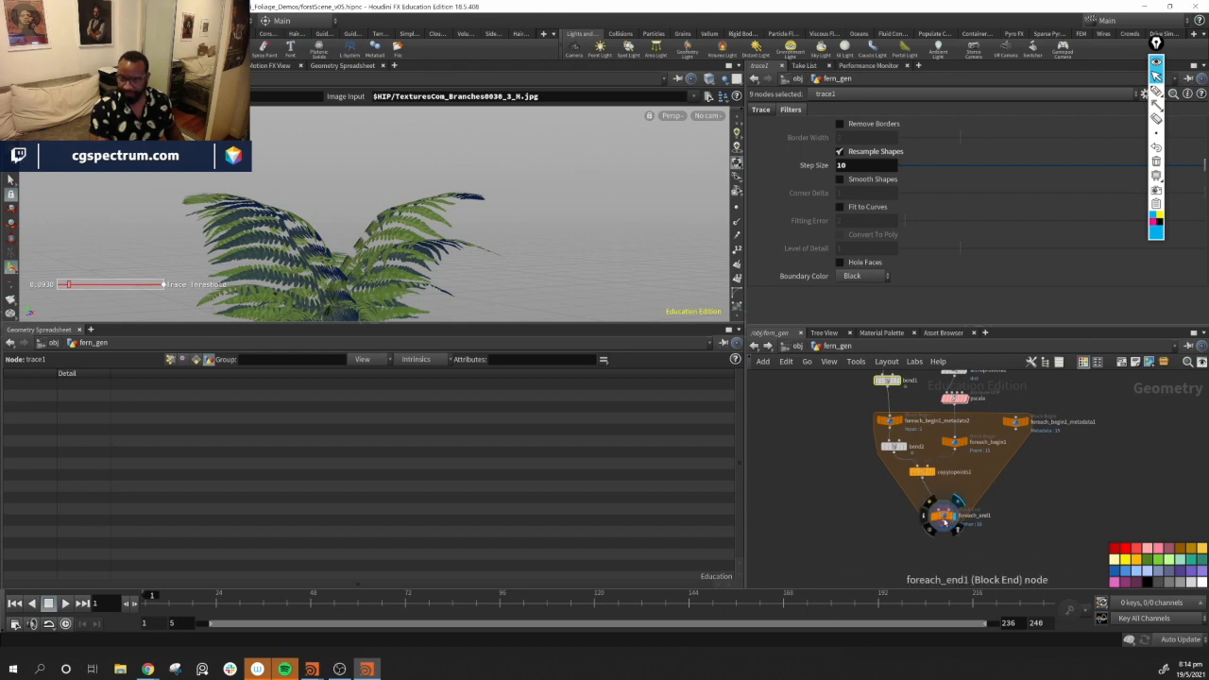
left_click_drag(945, 523, 922, 519)
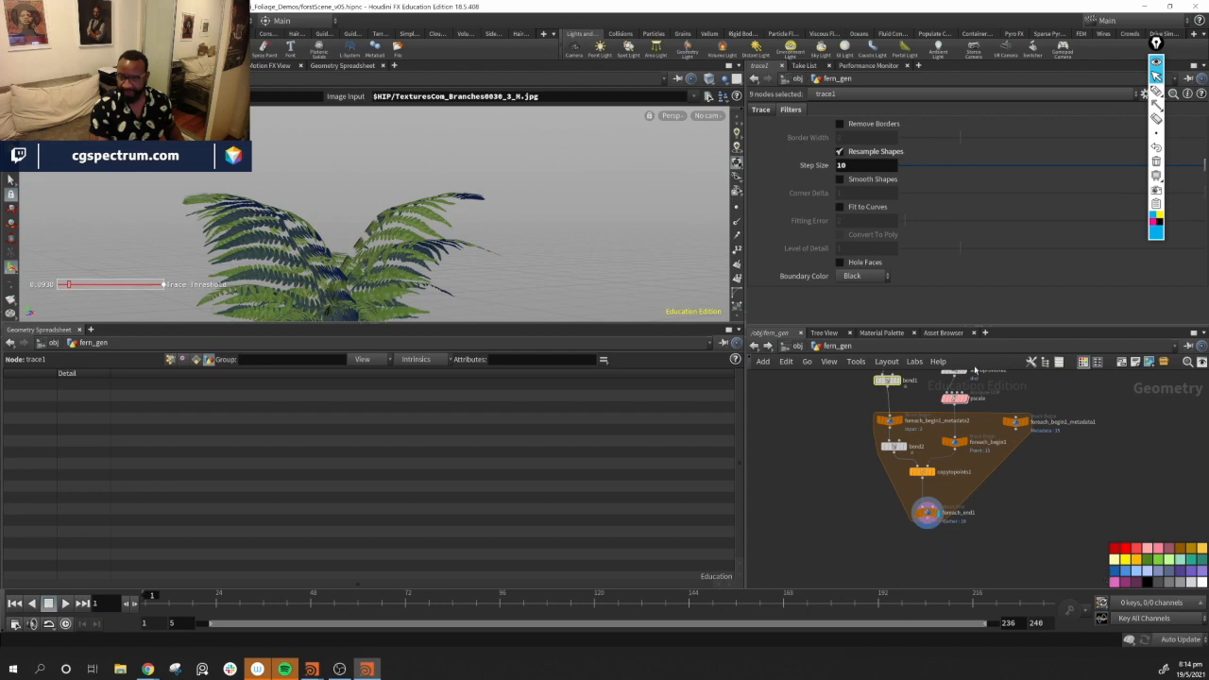
key("h")
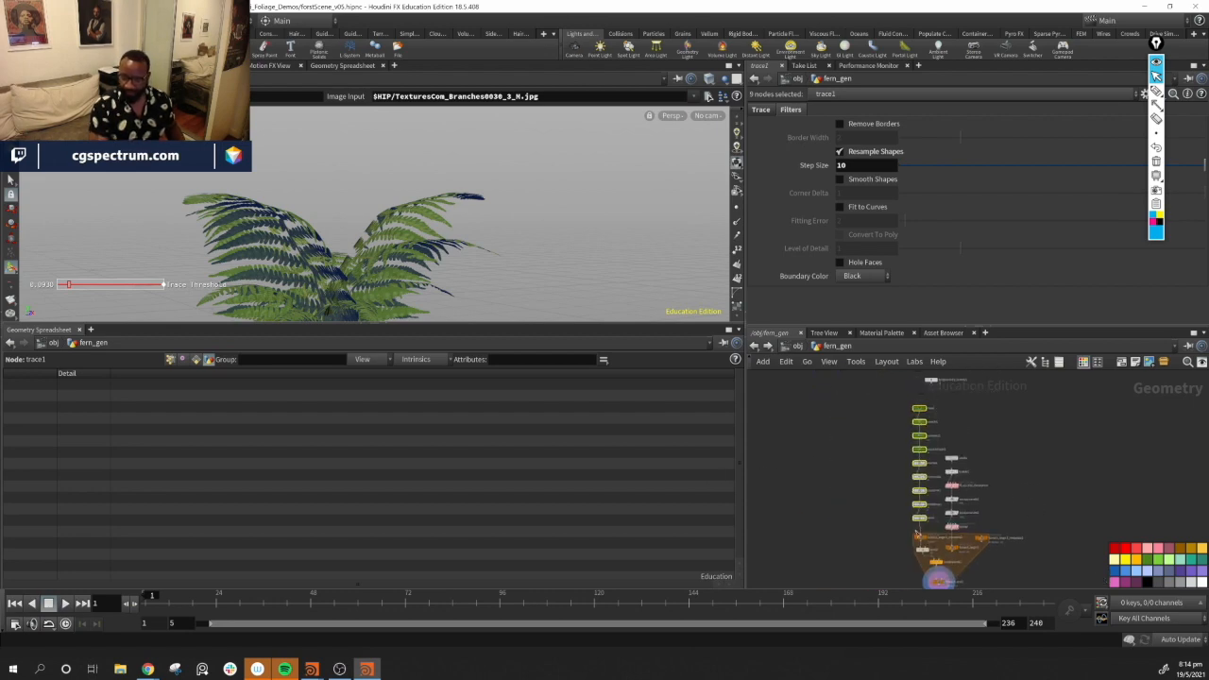
Orbit the viewport around the fern clump to inspect the bent fronds
left_click_drag(387, 242, 498, 105, "alt")
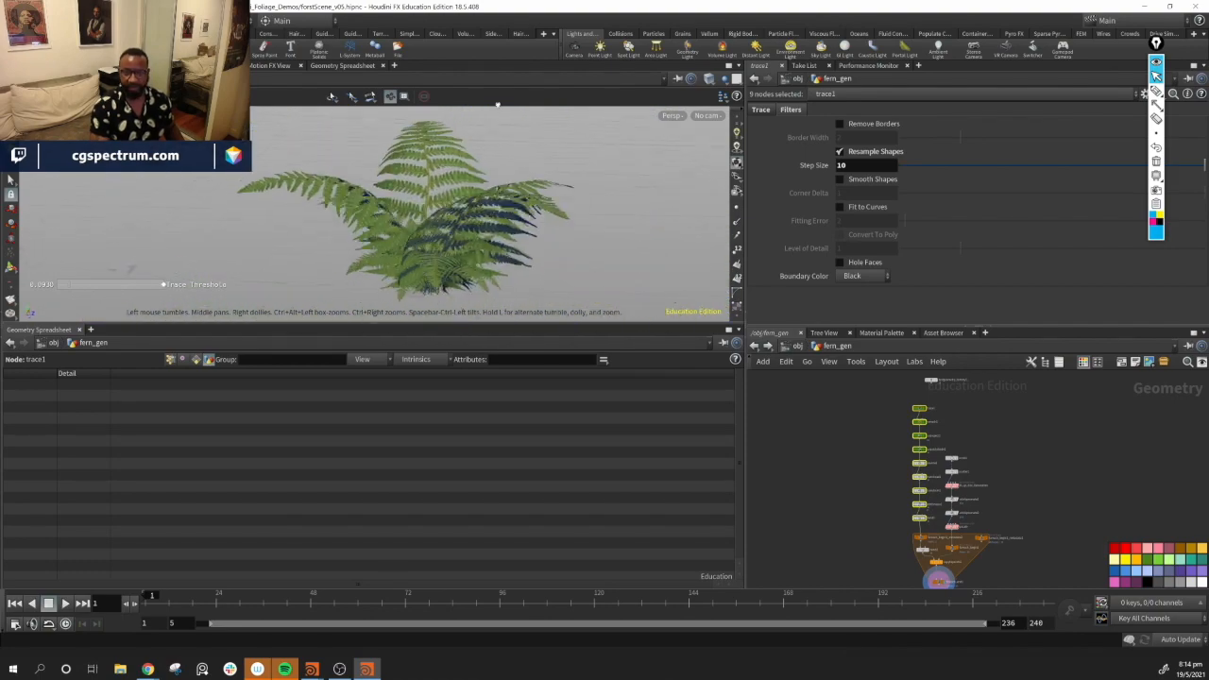
left_click_drag(571, 219, 567, 292, "alt")
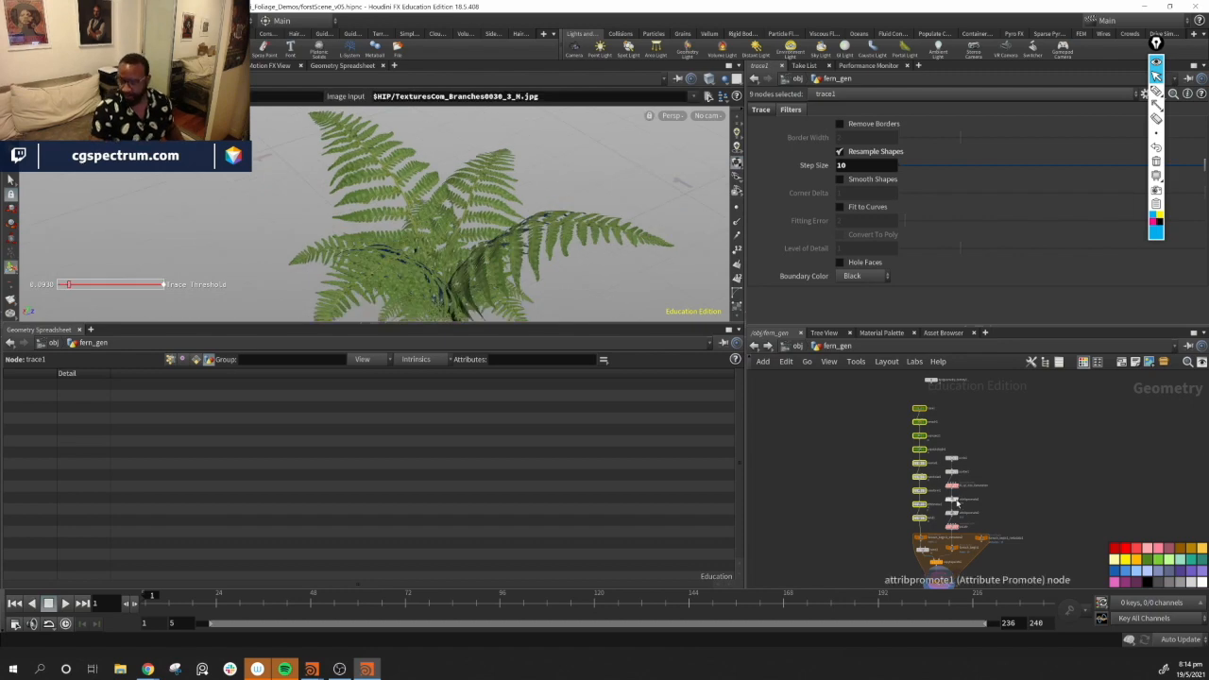
scroll(1011, 458, "up", 3)
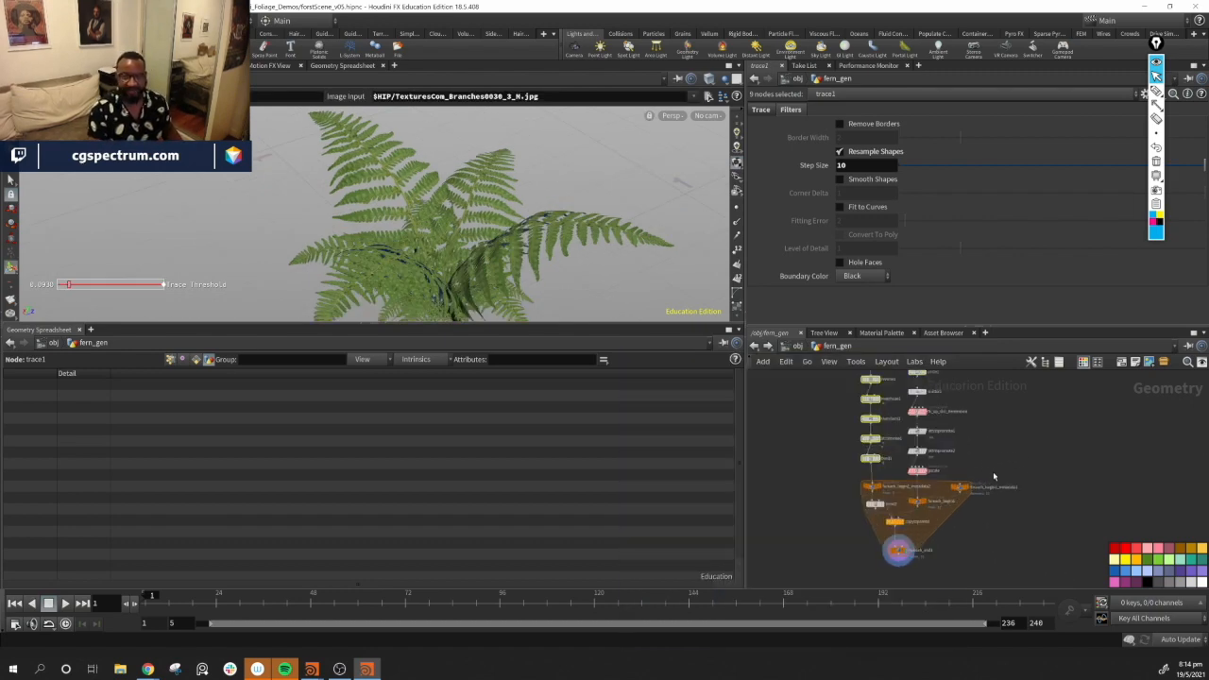
scroll(994, 476, "up", 5)
left_click_drag(491, 227, 391, 226, "alt")
left_click_drag(471, 206, 411, 197, "alt")
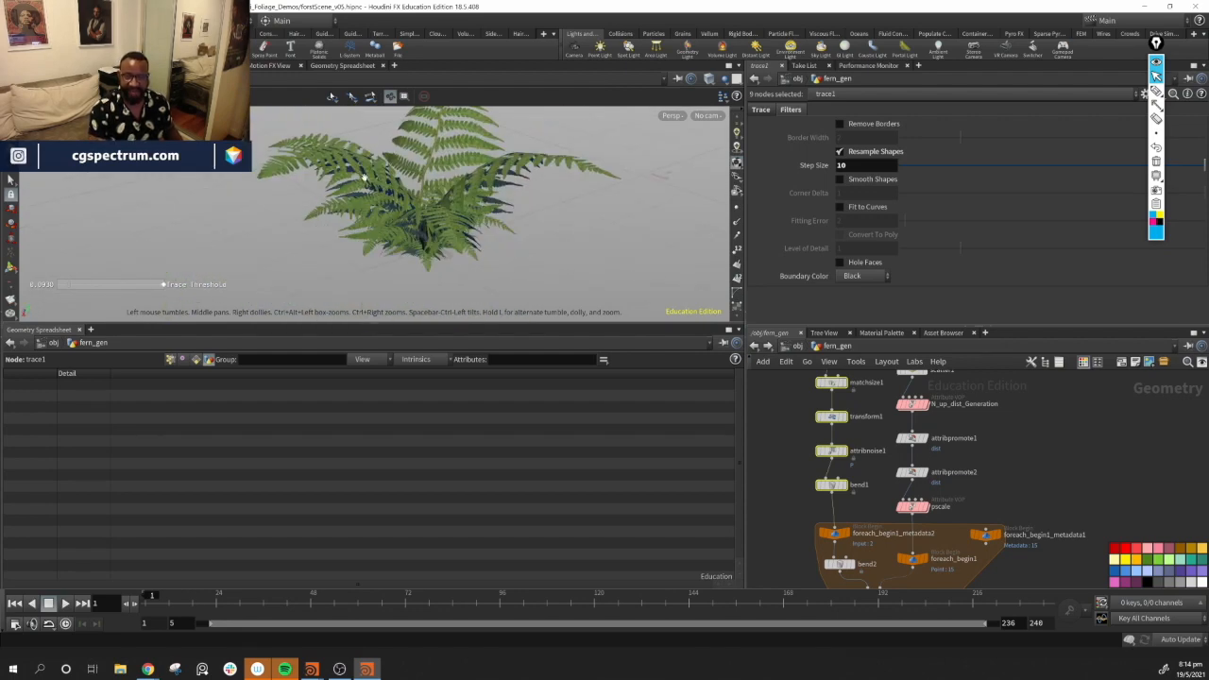
key("Return")
left_click_drag(474, 231, 526, 208, "alt")
right_click_drag(527, 208, 670, 305, "alt")
left_click_drag(670, 306, 455, 240, "alt")
middle_click_drag(1044, 386, 1020, 497)
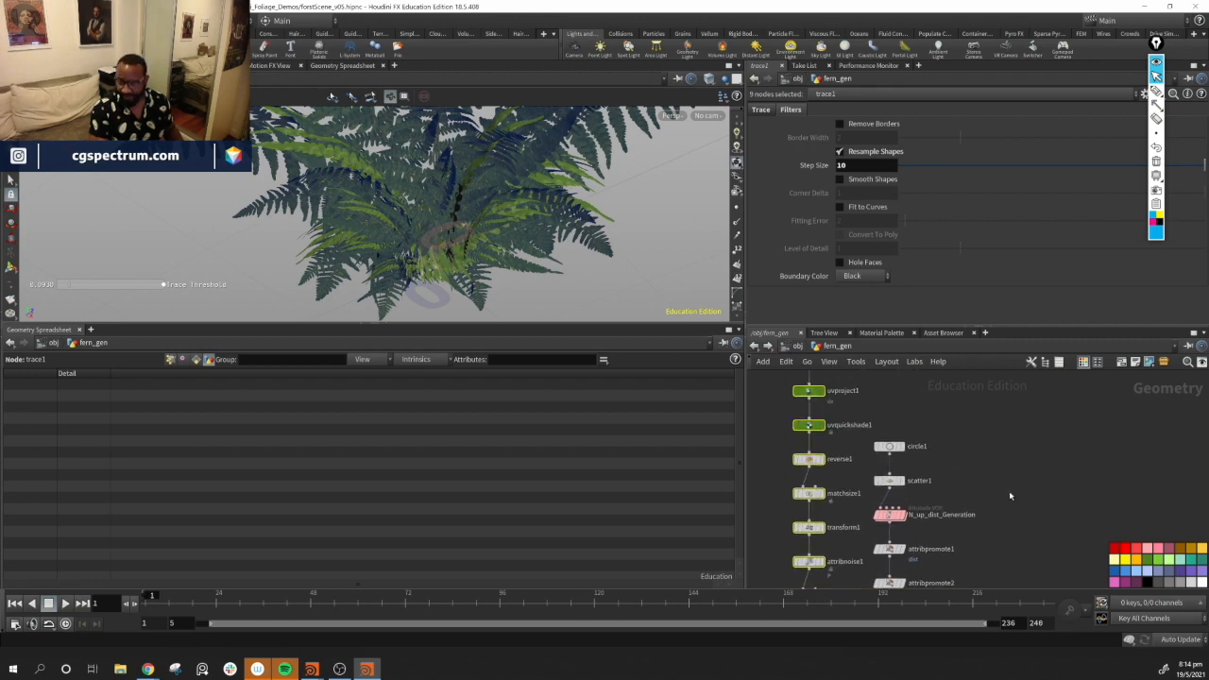
On the scatter node, set Global Seed to 2.88
left_click(890, 481)
left_click_drag(961, 230, 999, 225)
left_click_drag(383, 178, 444, 189, "alt")
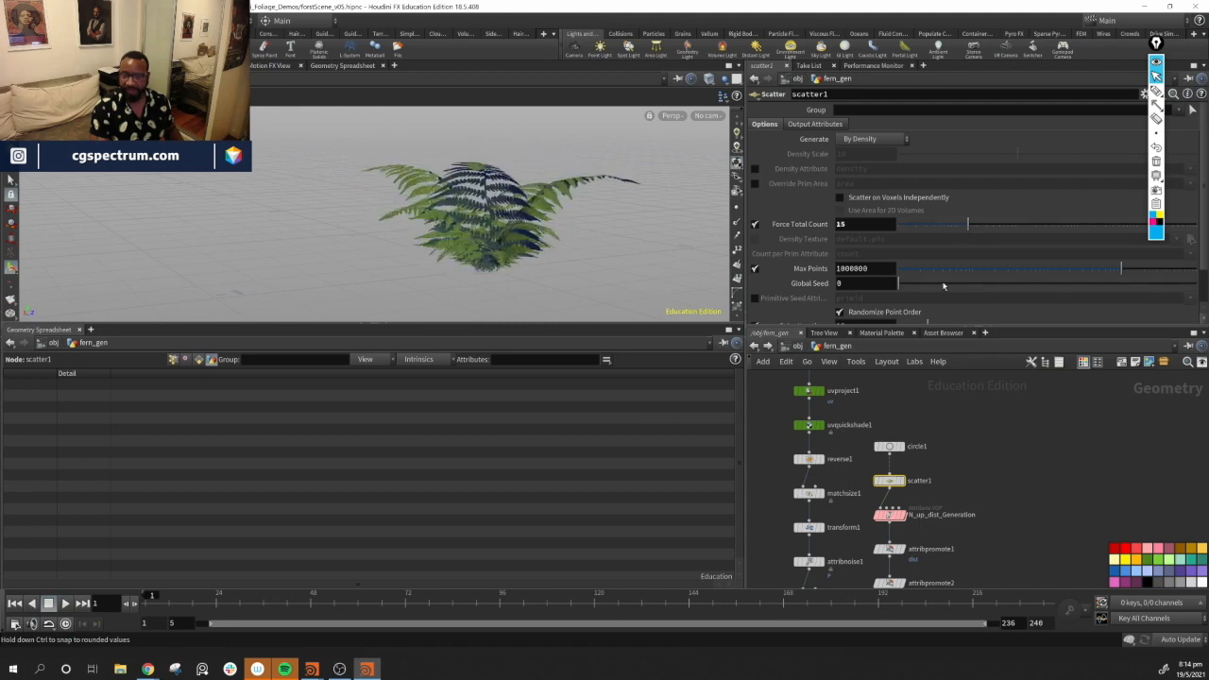
left_click_drag(898, 284, 992, 290)
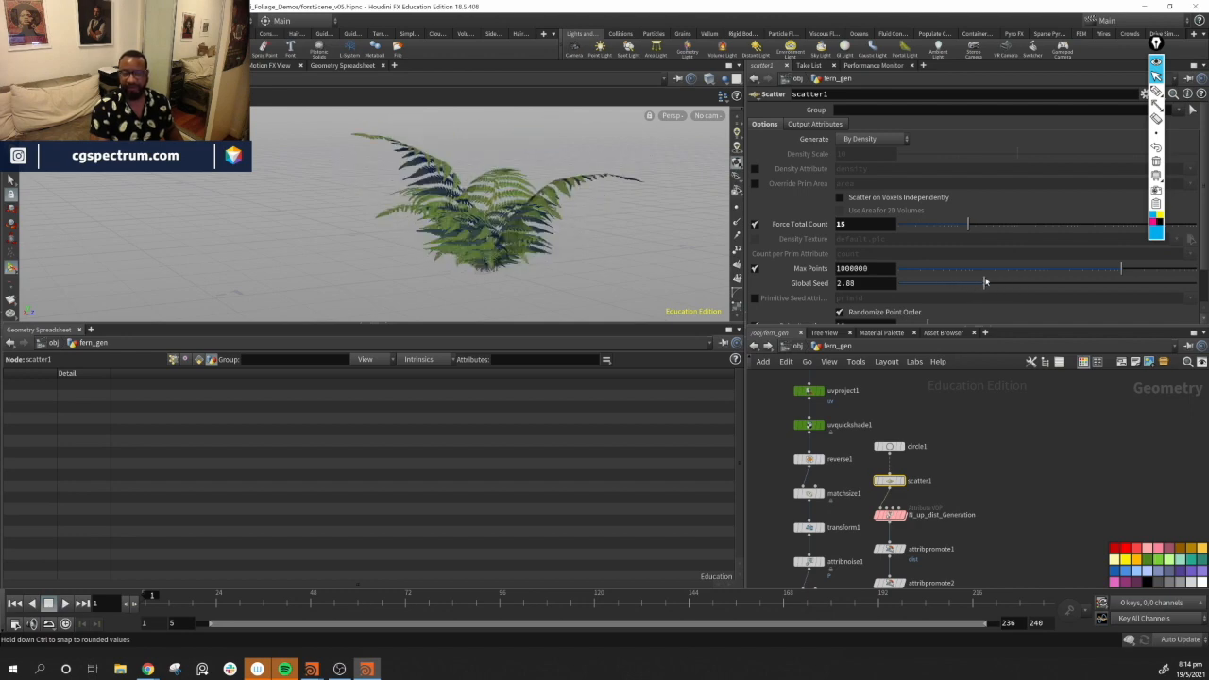
Set the circle node's Uniform Scale to 0.03
left_click_drag(631, 178, 591, 222)
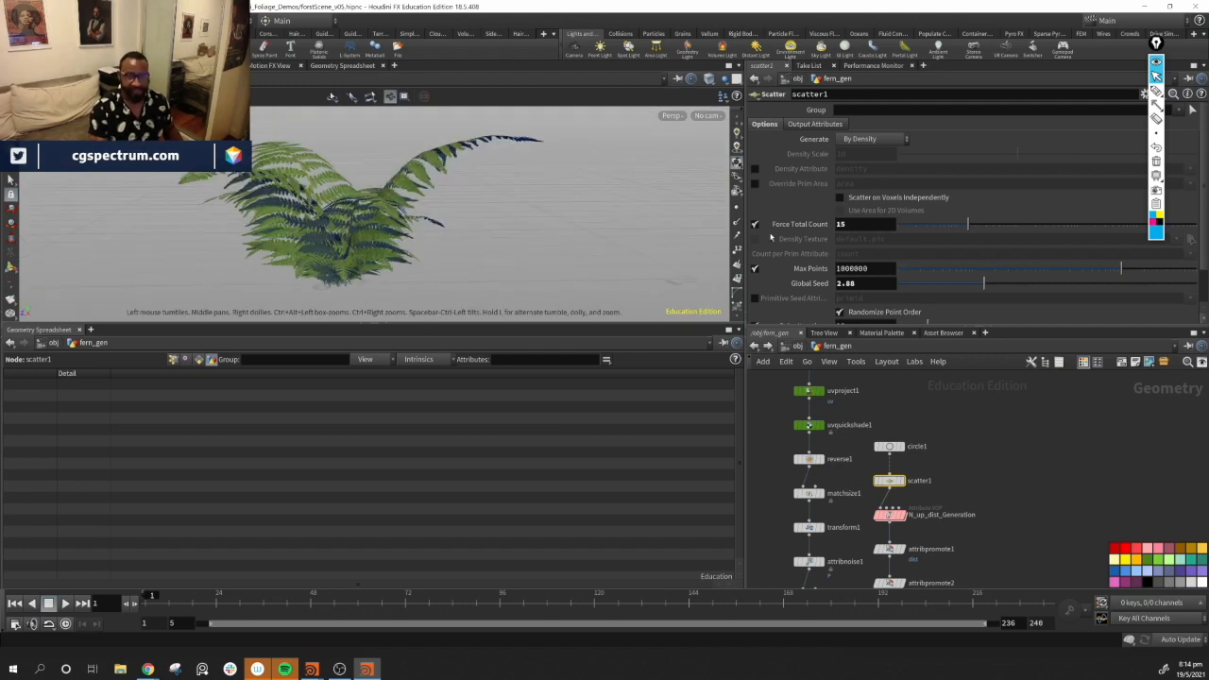
middle_click_drag(454, 241, 586, 184, "alt")
mouse_move(586, 185)
left_mouse_down("alt")
mouse_move(567, 236)
mouse_move(605, 194)
left_mouse_up("alt")
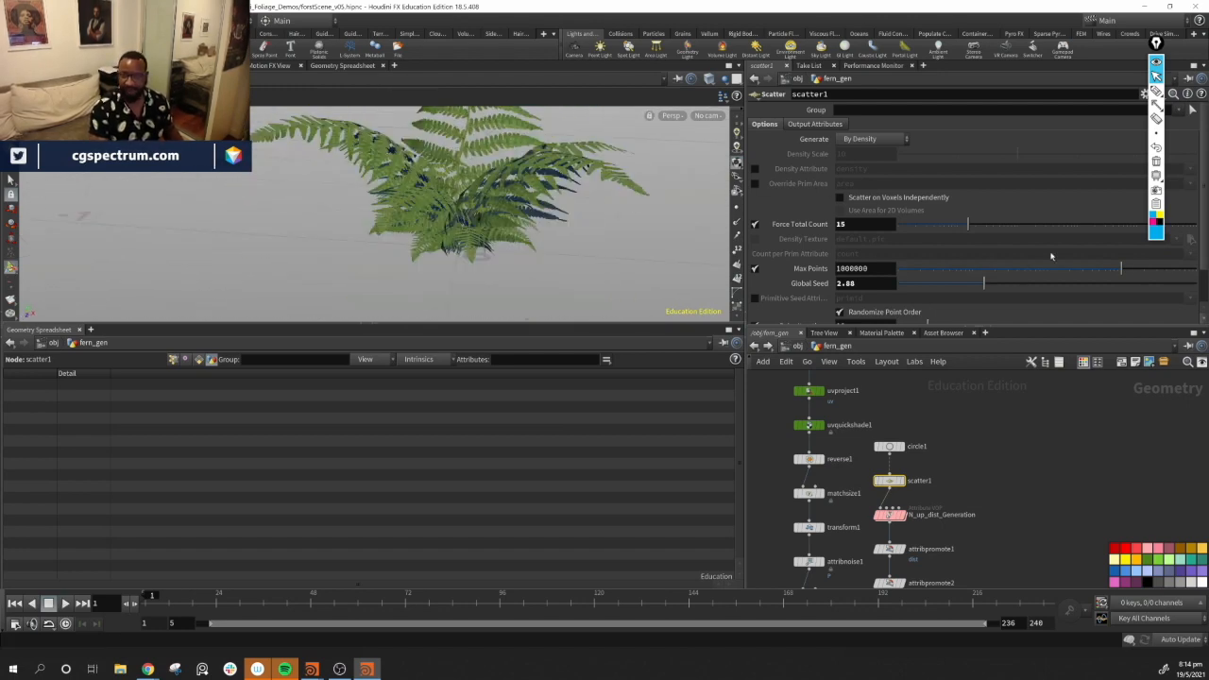
middle_click_drag(974, 489, 967, 489)
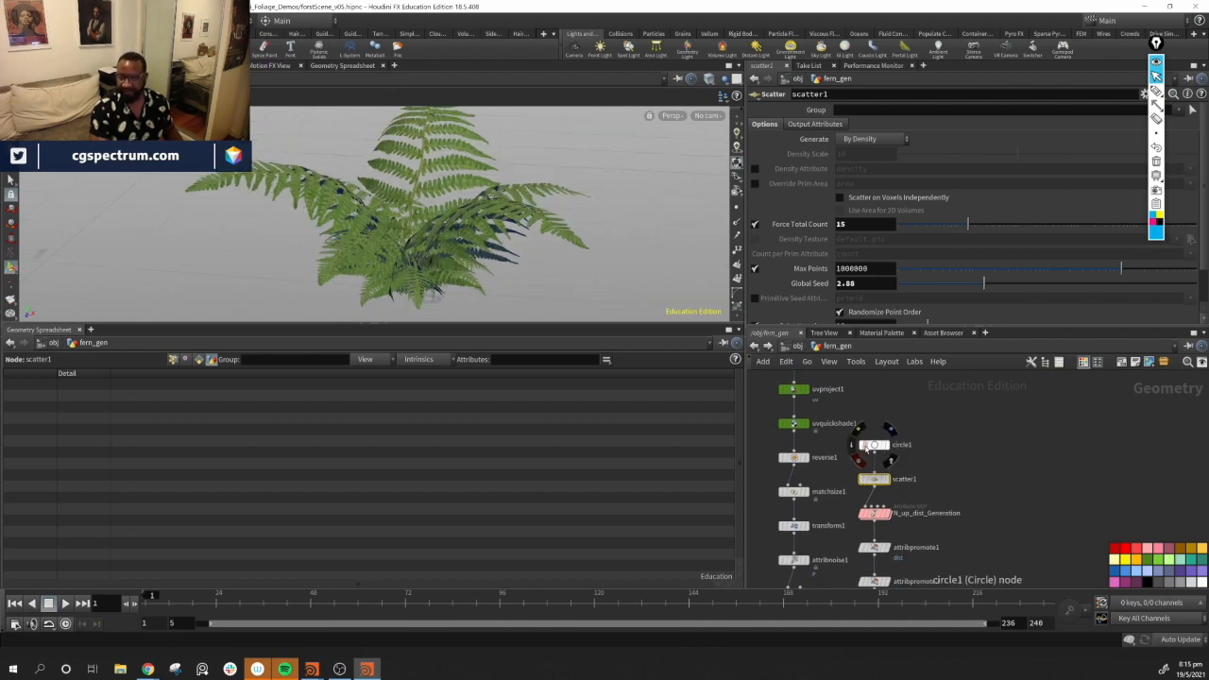
left_click(877, 446)
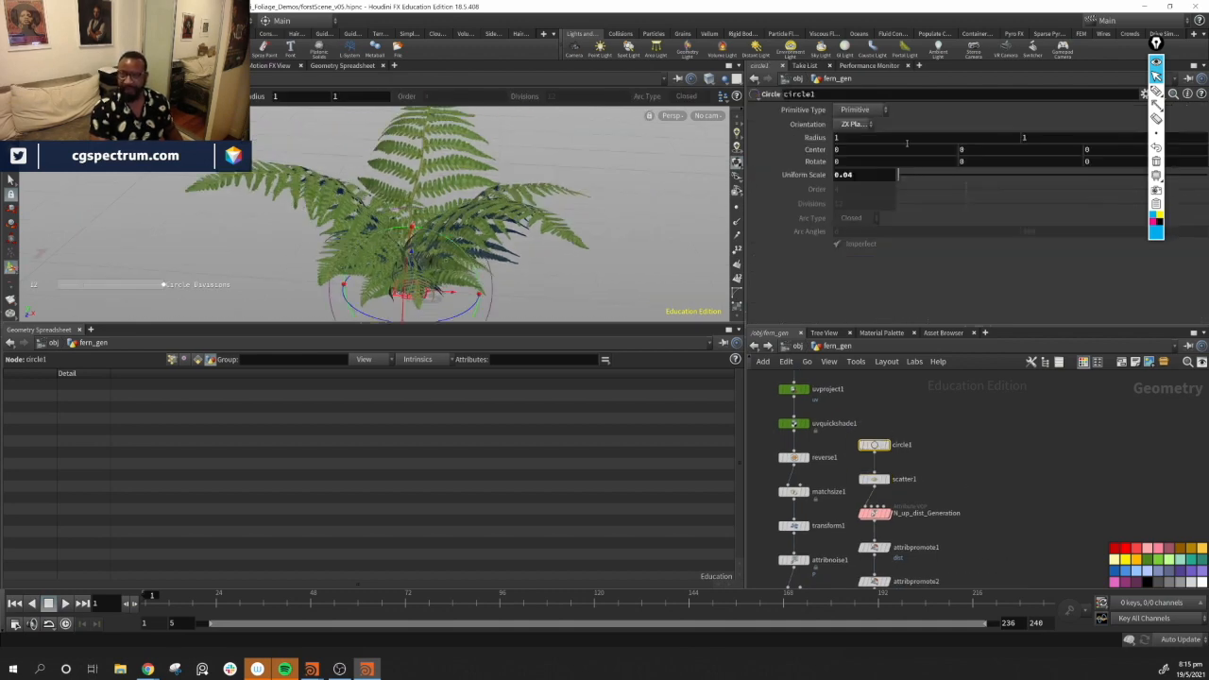
mouse_move(900, 177)
left_mouse_down()
mouse_move(918, 183)
mouse_move(903, 182)
left_mouse_up()
left_click_drag(540, 209, 553, 158, "alt")
middle_click_drag(552, 159, 553, 102, "alt")
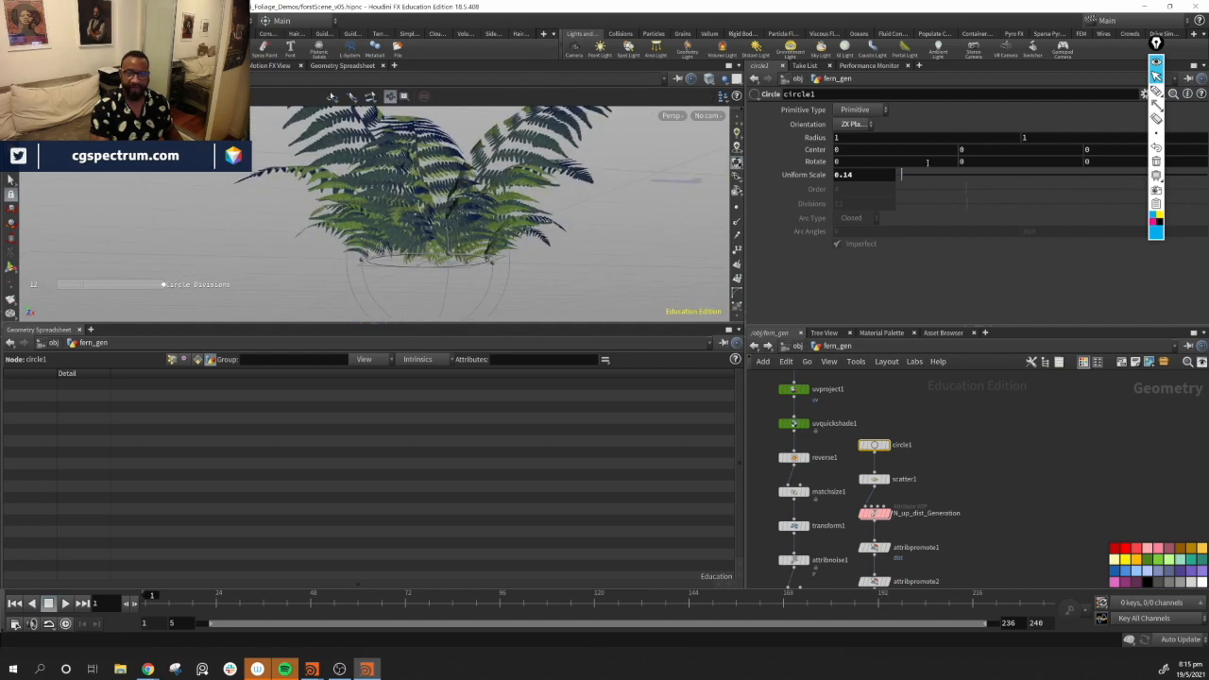
left_click_drag(901, 177, 899, 178)
left_click_drag(553, 231, 607, 192, "alt")
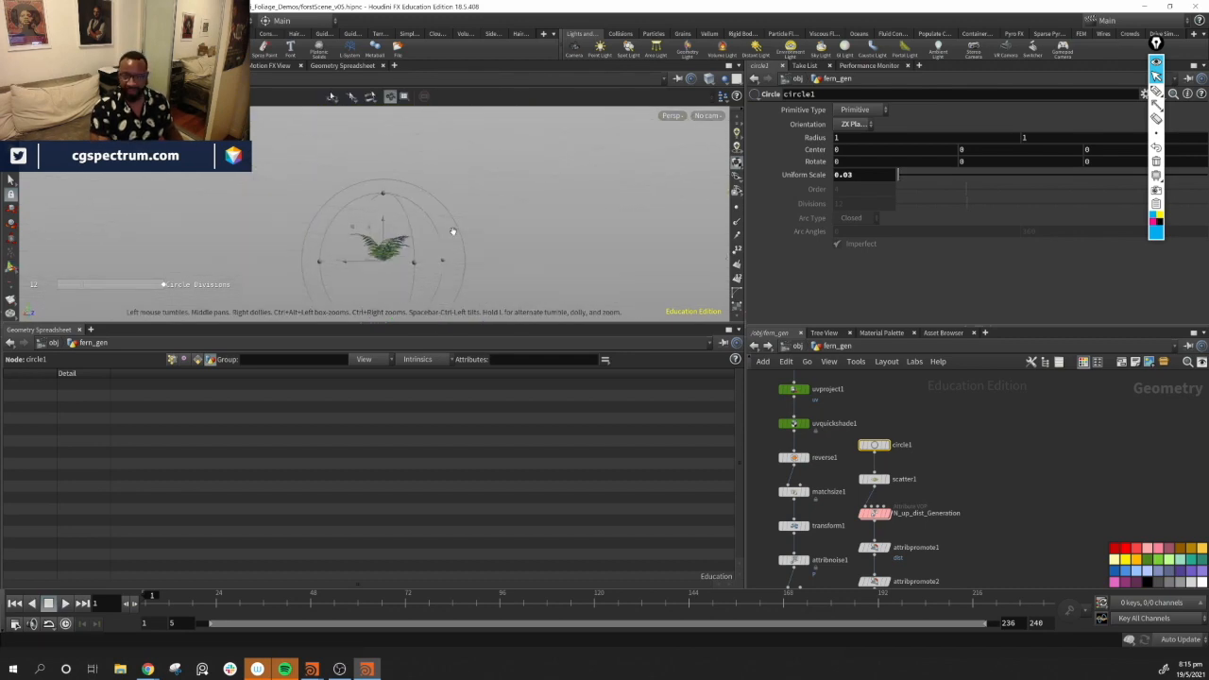
Template the testgeometry_tommy1 node to show a human figure as a scale reference beside the fern
middle_click_drag(987, 432, 988, 508)
middle_click_drag(929, 423, 926, 510)
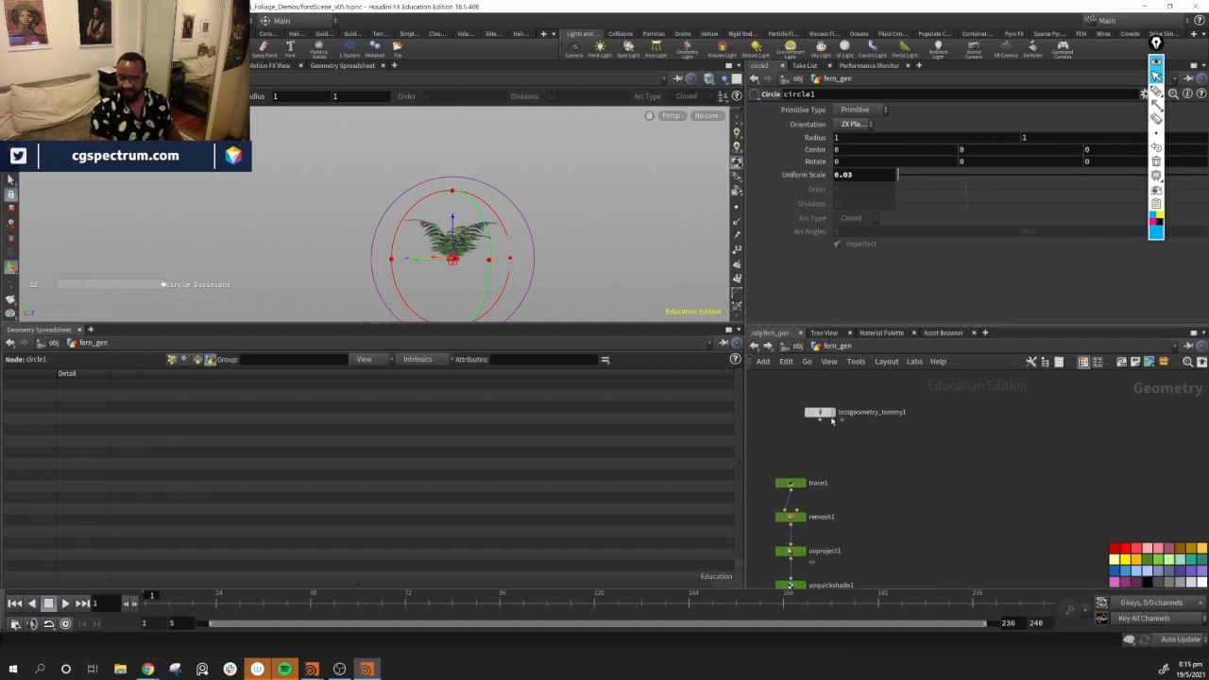
left_click(833, 428)
left_click_drag(405, 297, 459, 227, "alt")
key("Return")
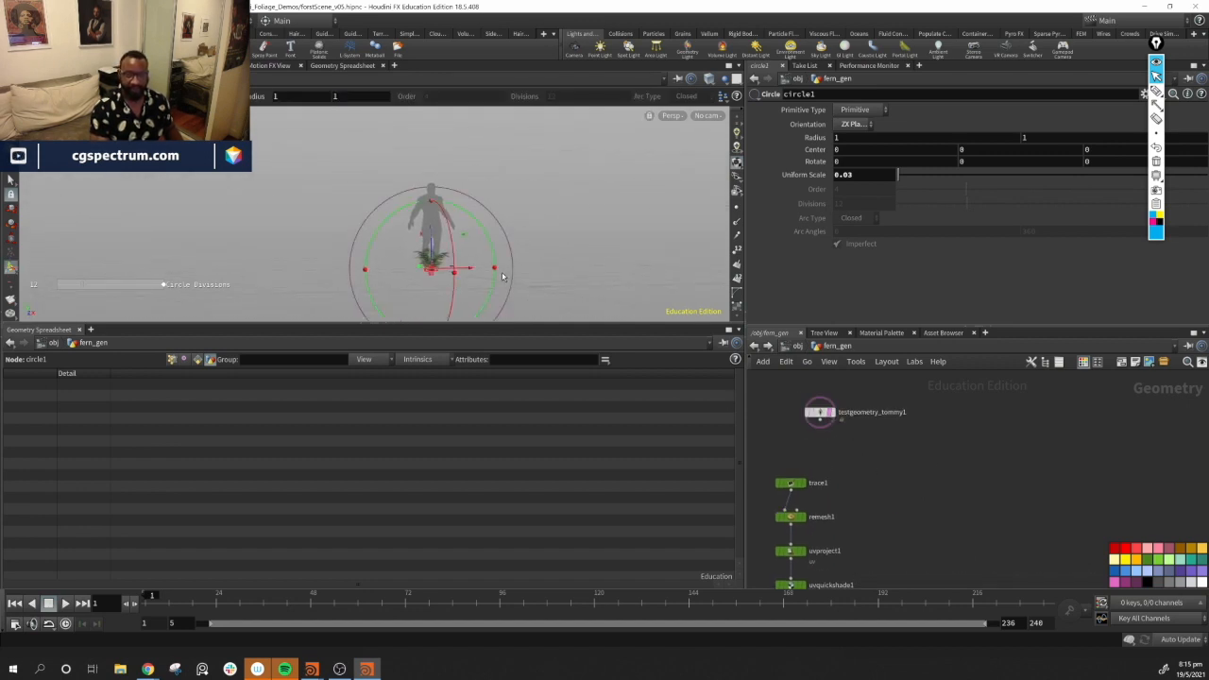
key("Escape")
left_click_drag(526, 235, 490, 247)
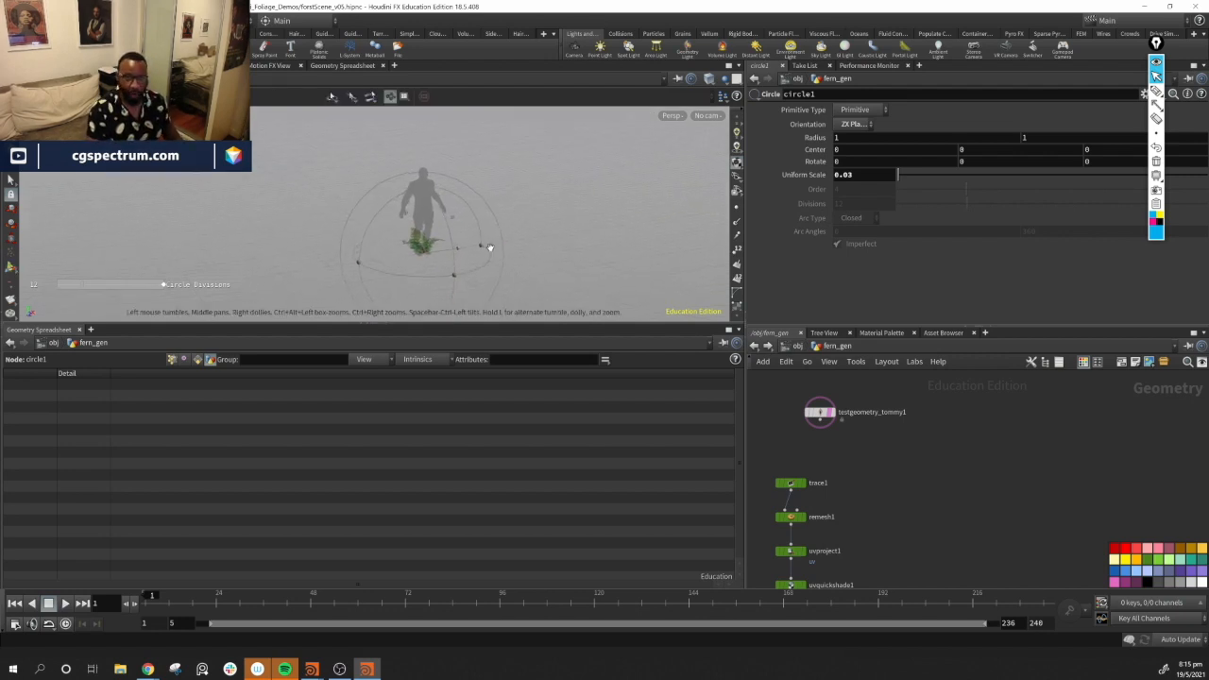
left_click_drag(659, 243, 396, 229)
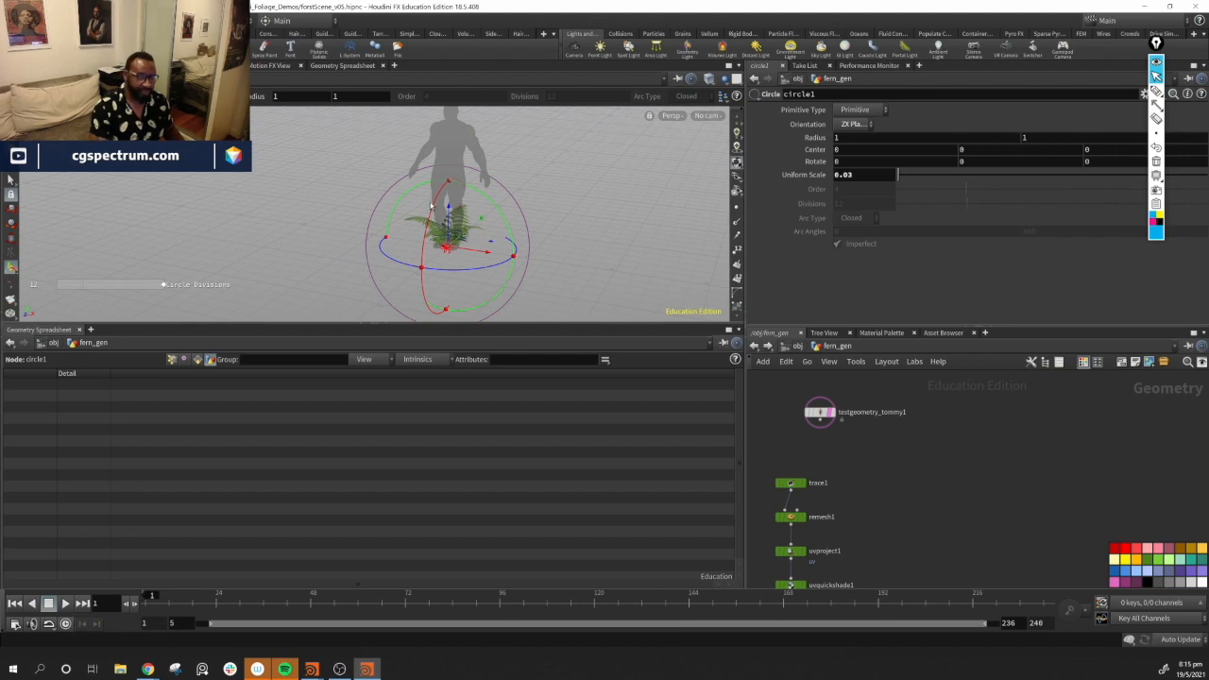
key("Escape")
key("Return")
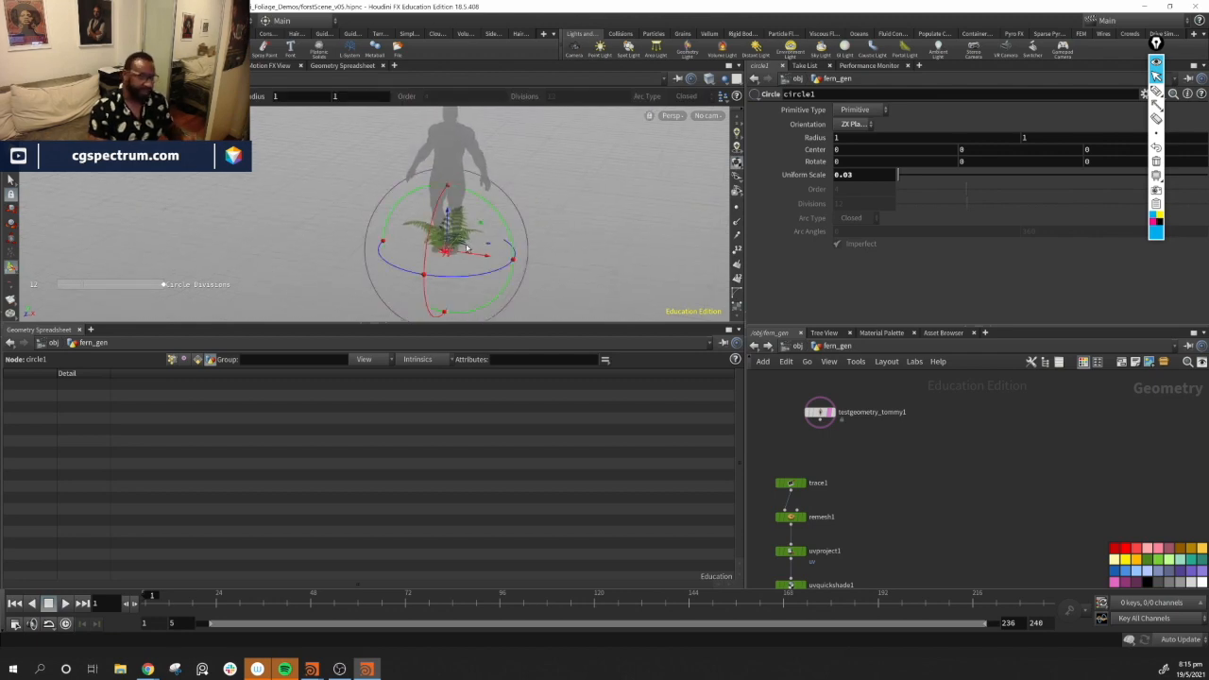
Orbit around the fern next to the human figure to compare their sizes
mouse_move(925, 540)
middle_mouse_down()
mouse_move(973, 539)
mouse_move(1001, 491)
mouse_move(1030, 360)
middle_mouse_up()
mouse_move(1070, 464)
middle_mouse_down()
mouse_move(1092, 361)
mouse_move(1099, 447)
middle_mouse_up()
middle_click_drag(428, 171, 398, 199, "alt")
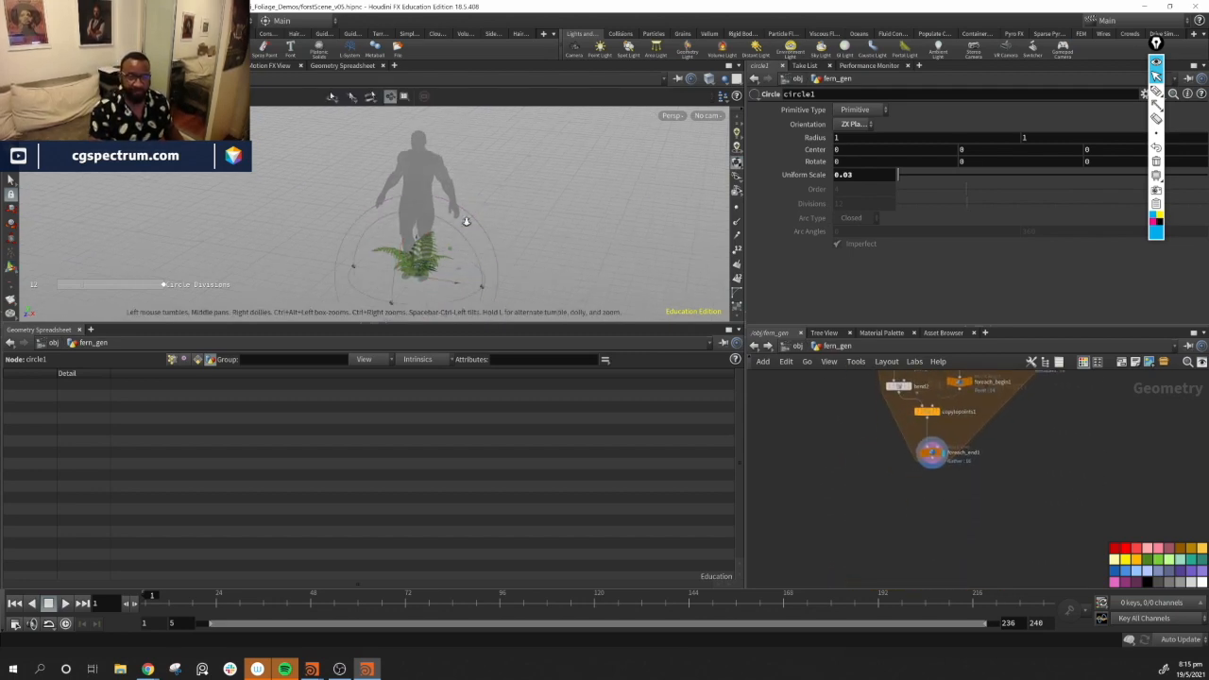
right_click_drag(397, 199, 551, 276, "alt")
middle_click_drag(551, 277, 472, 159, "alt")
left_click_drag(451, 244, 445, 191, "alt")
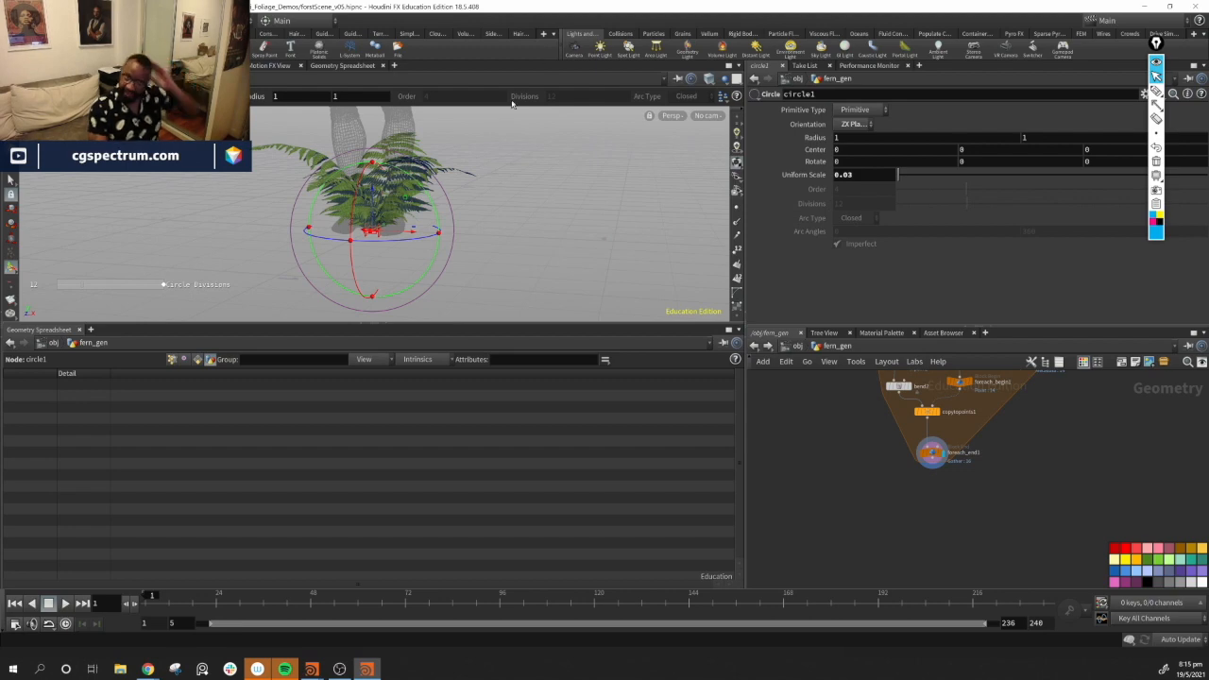
middle_click_drag(417, 163, 487, 213, "alt")
left_click_drag(491, 223, 432, 241, "alt")
middle_click_drag(1117, 378, 1074, 666)
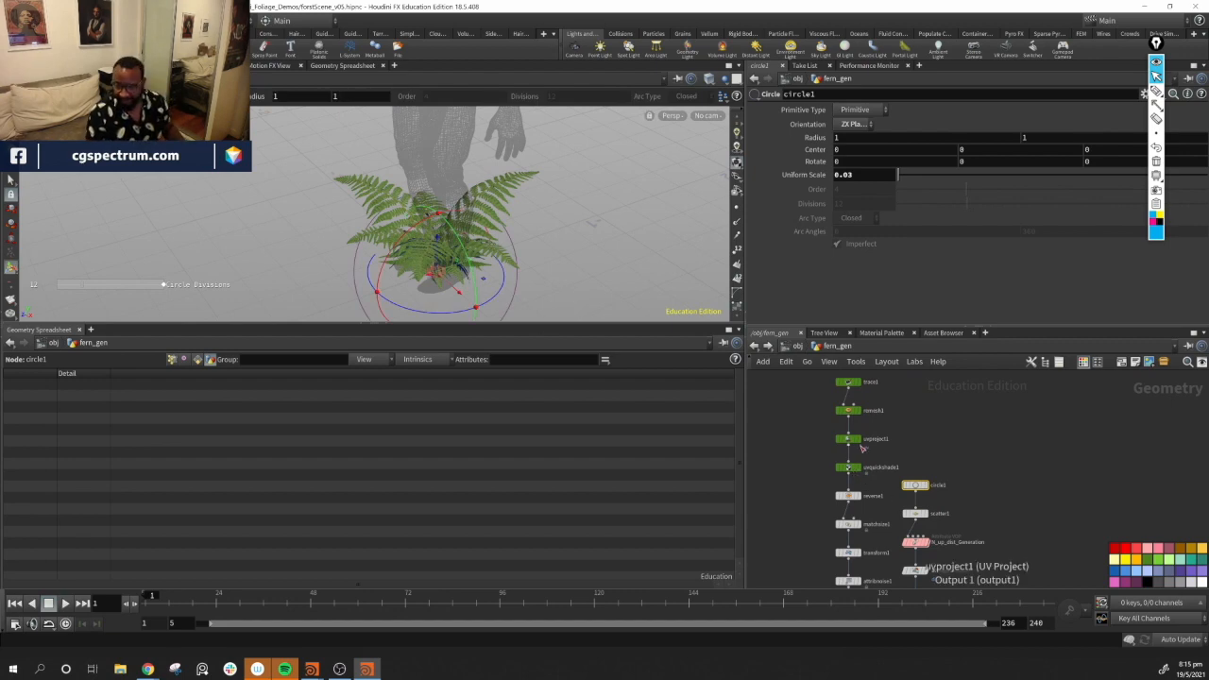
middle_click_drag(1051, 568, 1060, 410)
left_click_drag(455, 258, 635, 253, "alt")
right_click_drag(635, 253, 730, 245, "alt")
left_click_drag(731, 245, 450, 278, "alt")
key("Return")
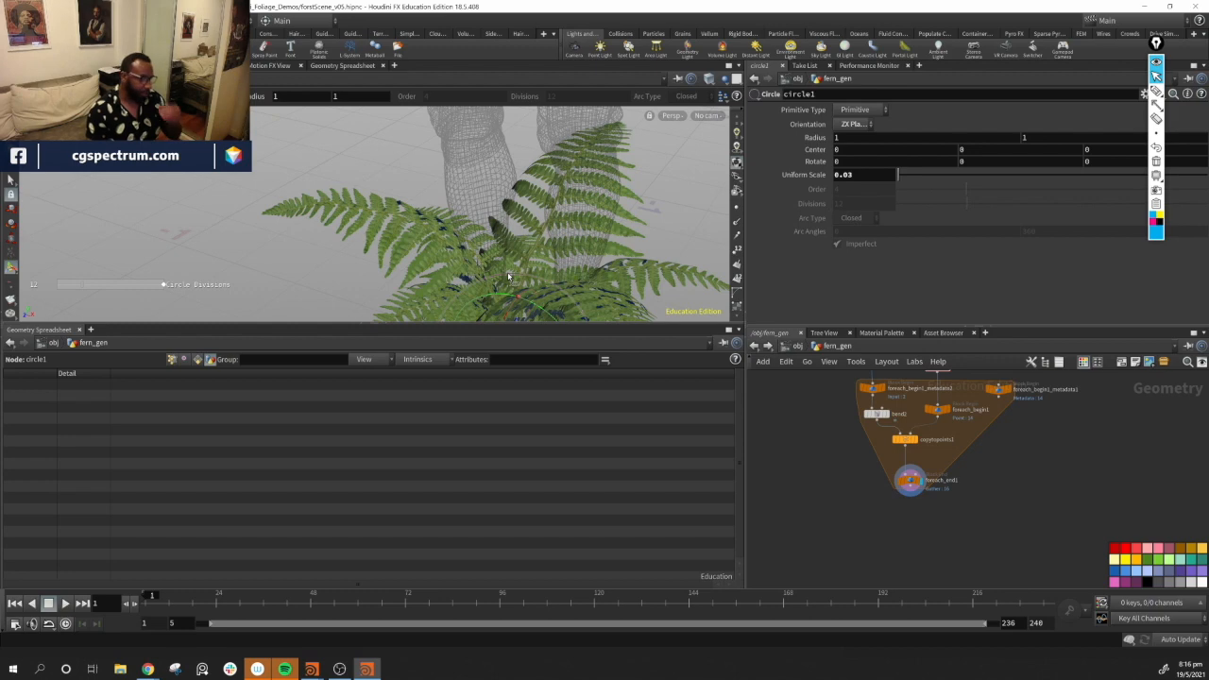
left_click_drag(522, 222, 596, 224, "alt")
middle_click_drag(596, 224, 504, 212, "alt")
left_click_drag(504, 211, 486, 193, "alt")
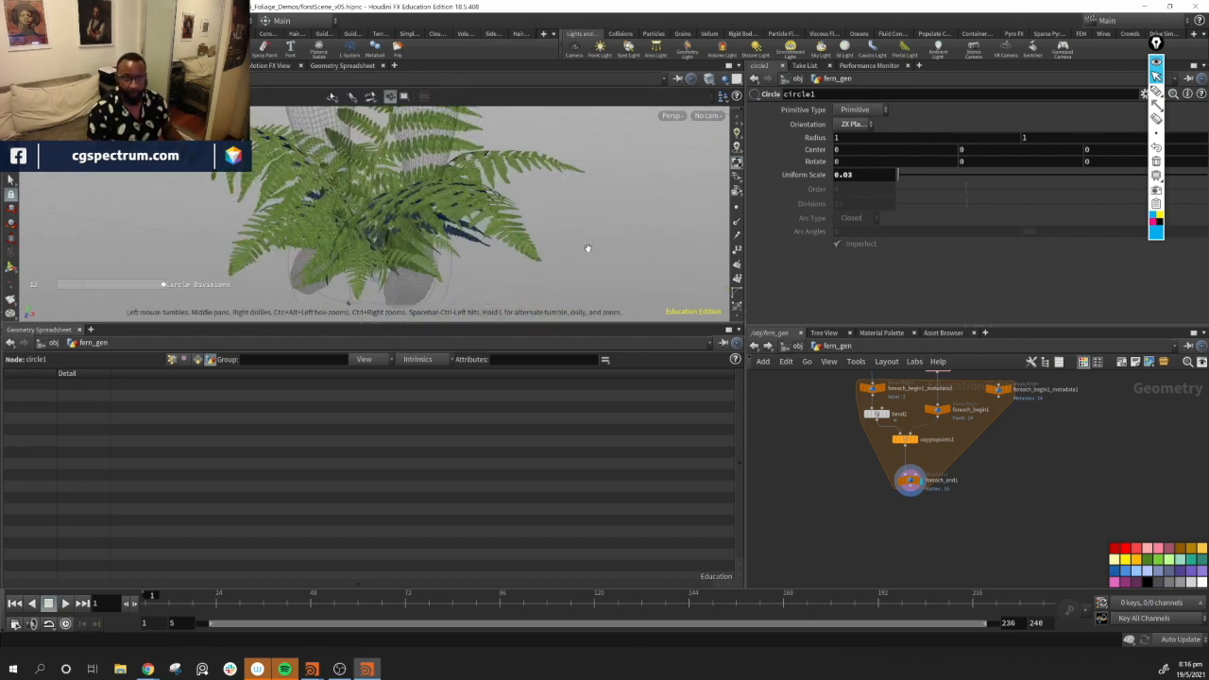
key("Return")
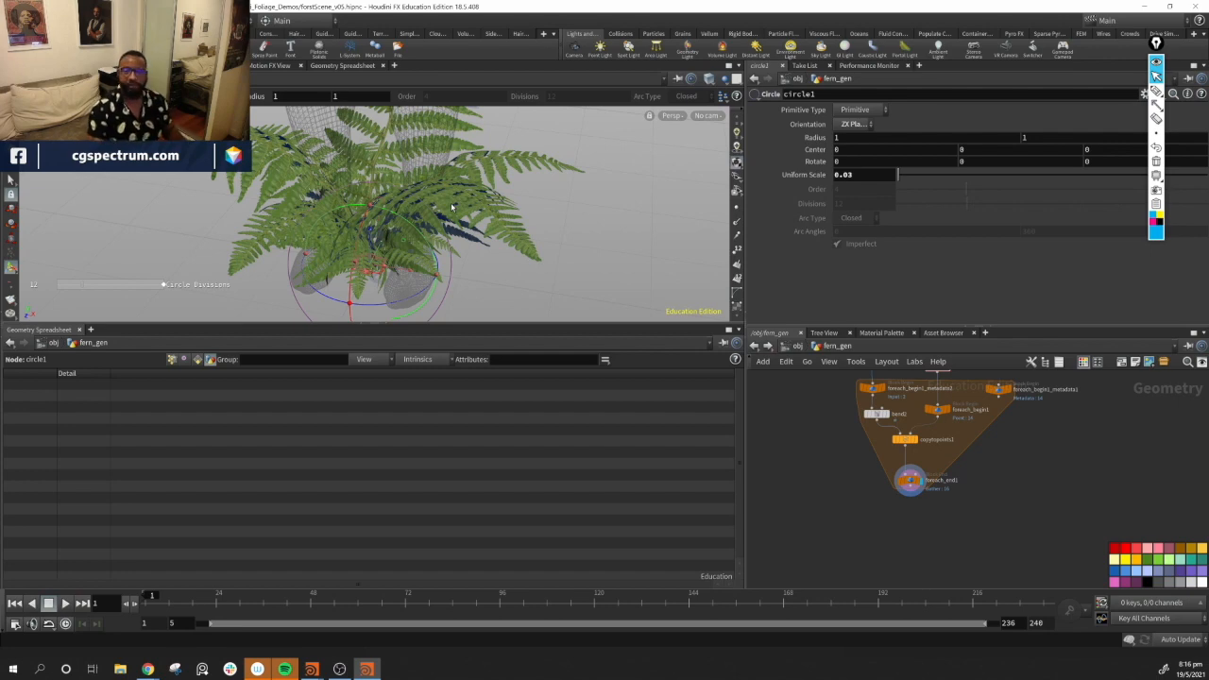
middle_click_drag(958, 551, 937, 533)
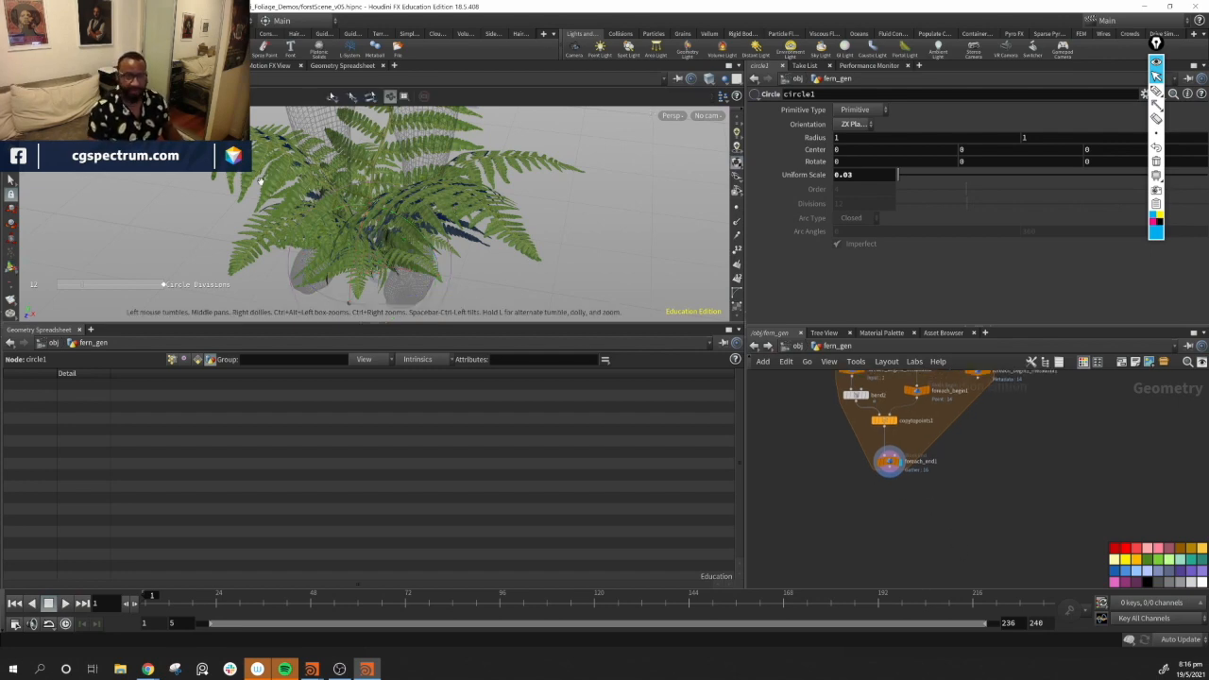
left_click_drag(302, 238, 342, 178, "alt")
middle_click_drag(342, 178, 304, 176, "alt")
left_click_drag(305, 177, 346, 206, "alt")
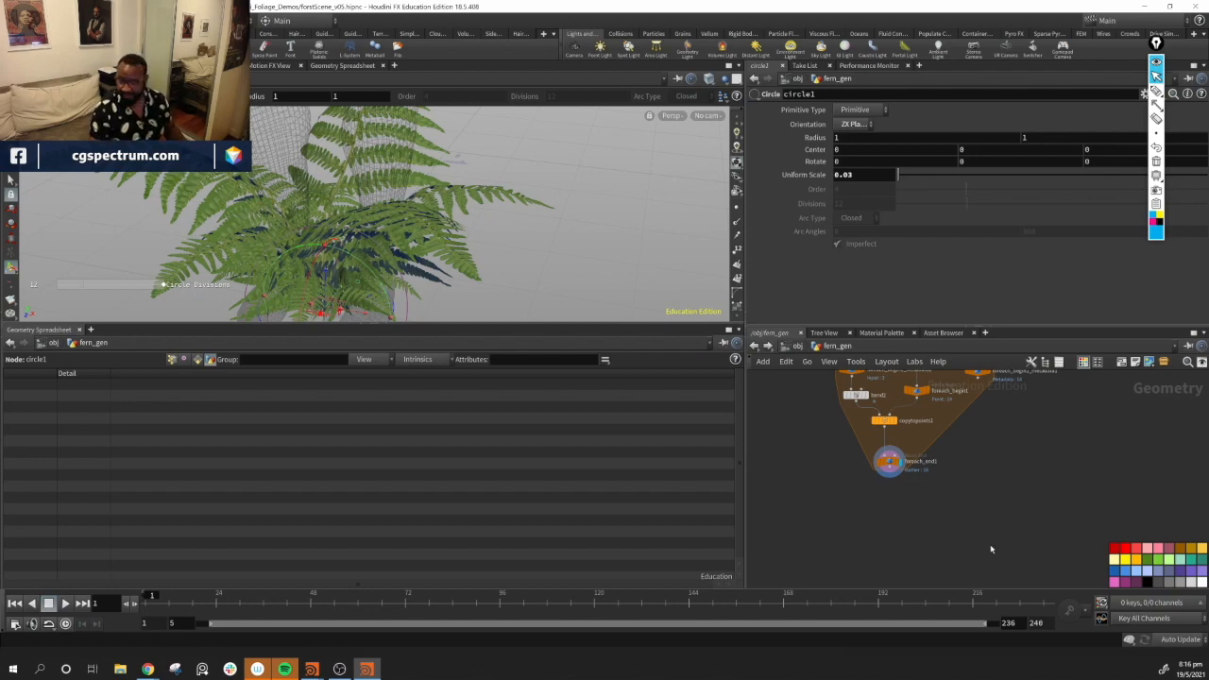
scroll(948, 530, "down", 2)
mouse_move(926, 510)
middle_mouse_down()
mouse_move(951, 505)
mouse_move(912, 515)
middle_mouse_up()
scroll(951, 504, "up", 4)
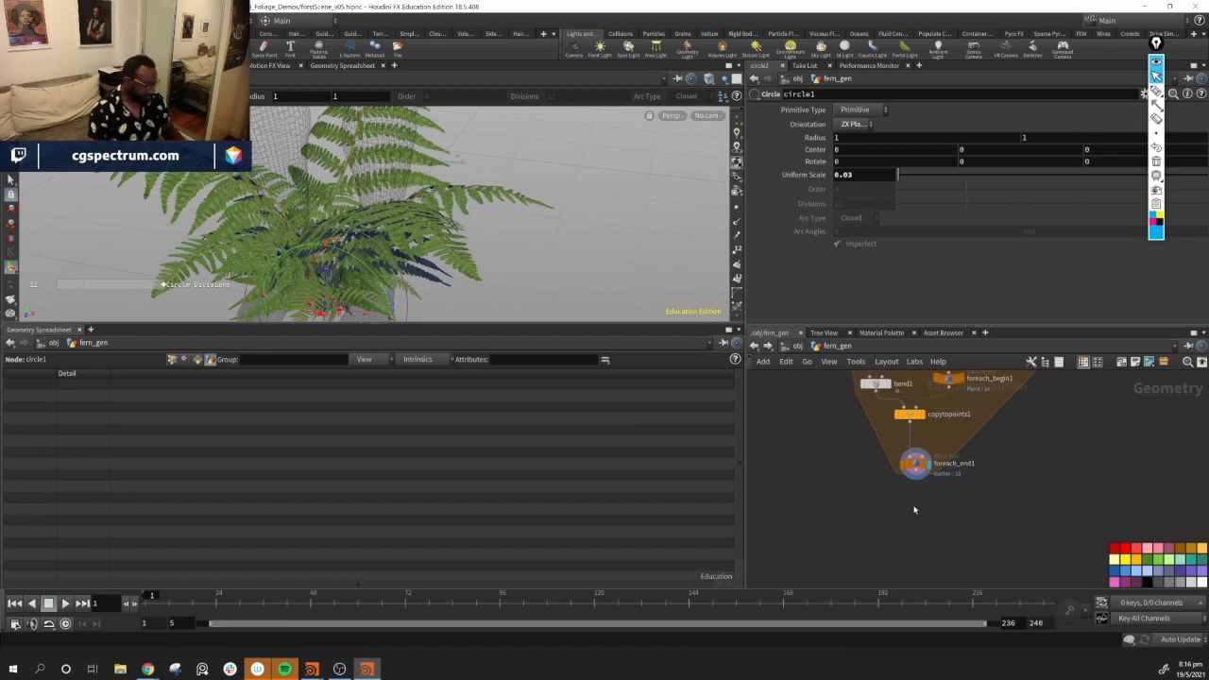
Add a Labs Quick Material node to the fern network, stepping back out to the fern_gen level
key("Tab")
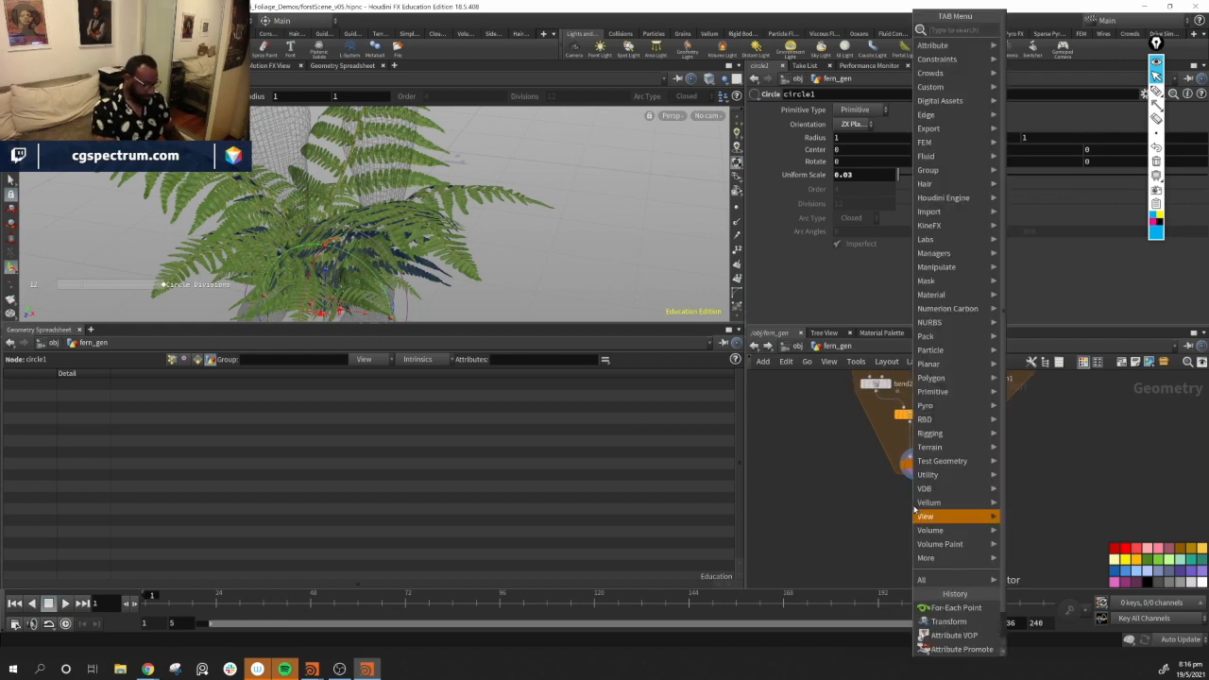
type("qui")
key("Down")
key("Down")
key("Return")
key("Return")
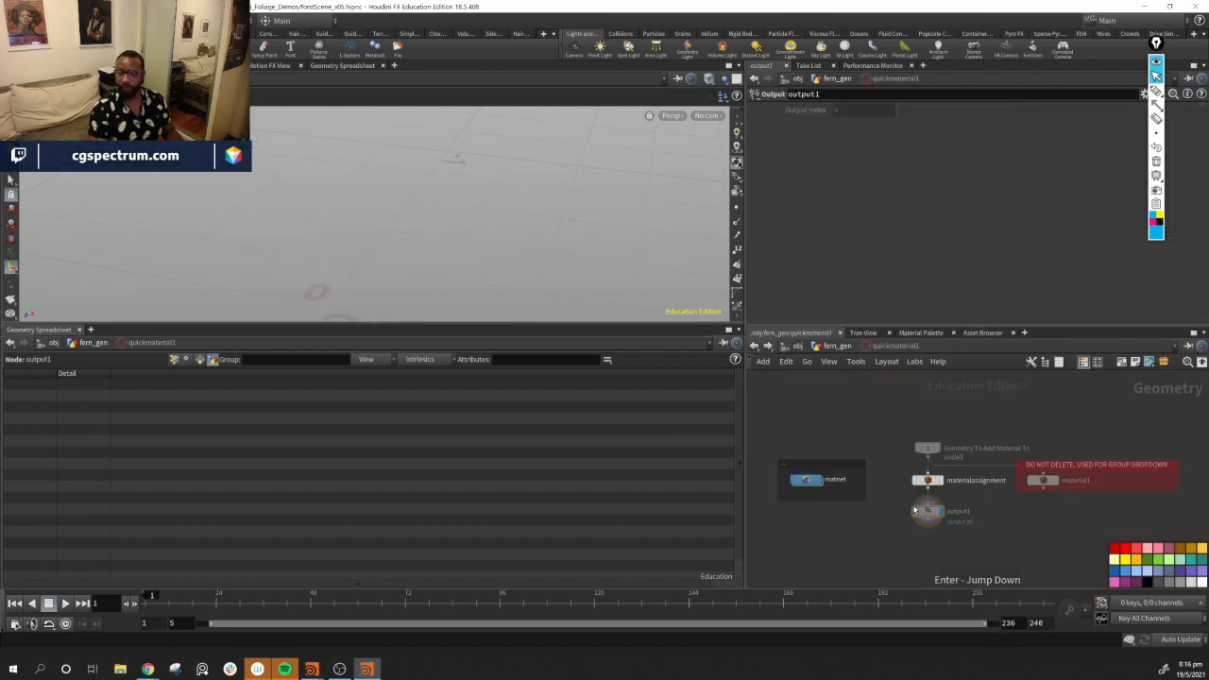
left_click(837, 346)
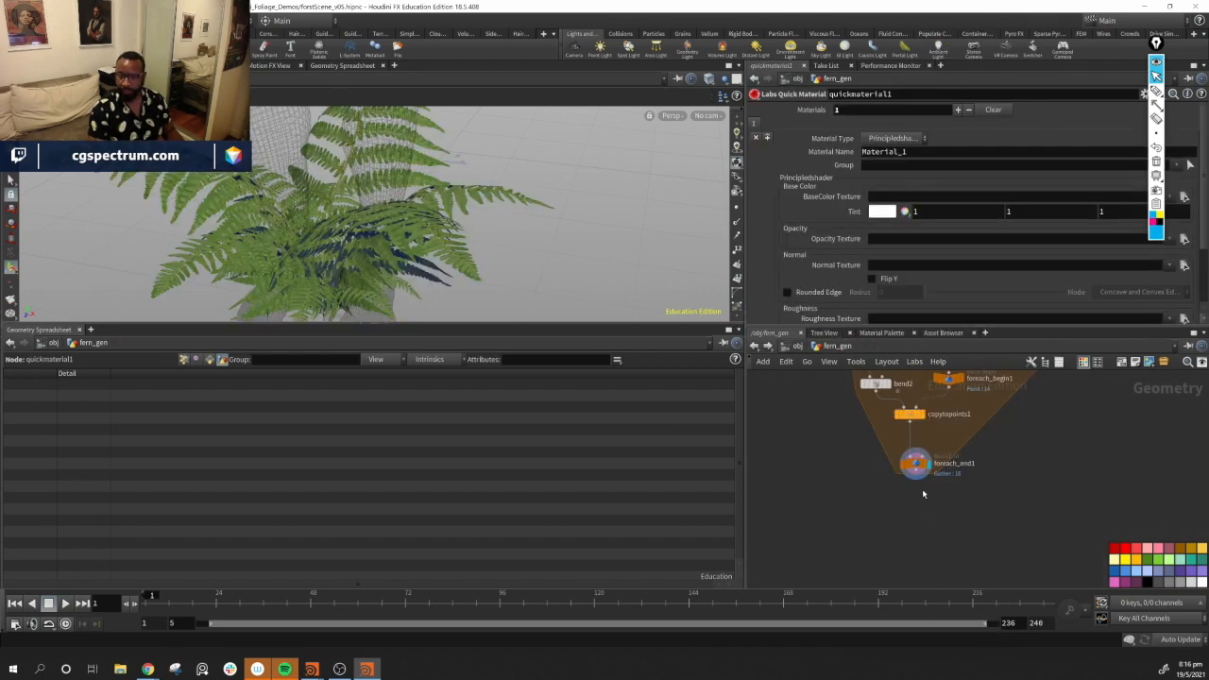
Wire the quickmaterial1 node below foreach_end1 and make it the displayed node
middle_click_drag(933, 531, 882, 618)
scroll(1036, 489, "down", 5)
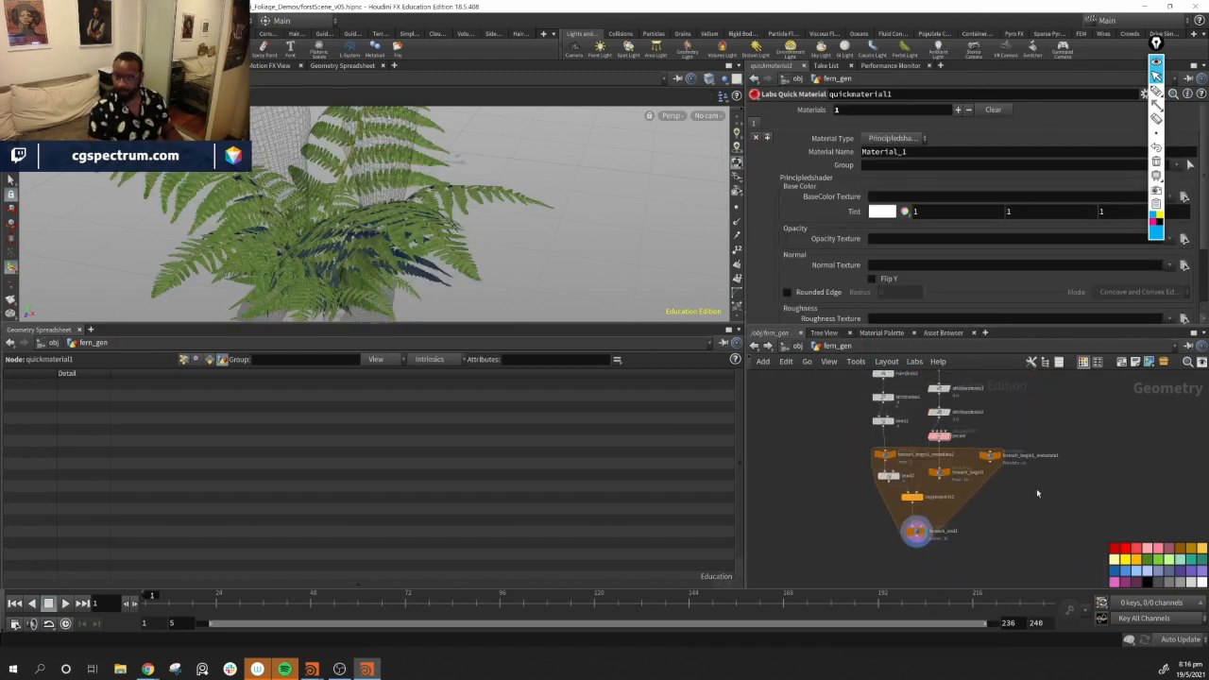
scroll(1037, 490, "up", 5)
middle_click_drag(1018, 399, 1019, 495)
left_click_drag(949, 400, 1111, 460)
key("y")
left_click_drag(1088, 410, 1036, 474)
middle_click_drag(1036, 480, 1055, 423)
left_click_drag(1137, 404, 1078, 520)
middle_click_drag(1049, 564, 1066, 468)
left_click_drag(1068, 469, 918, 537)
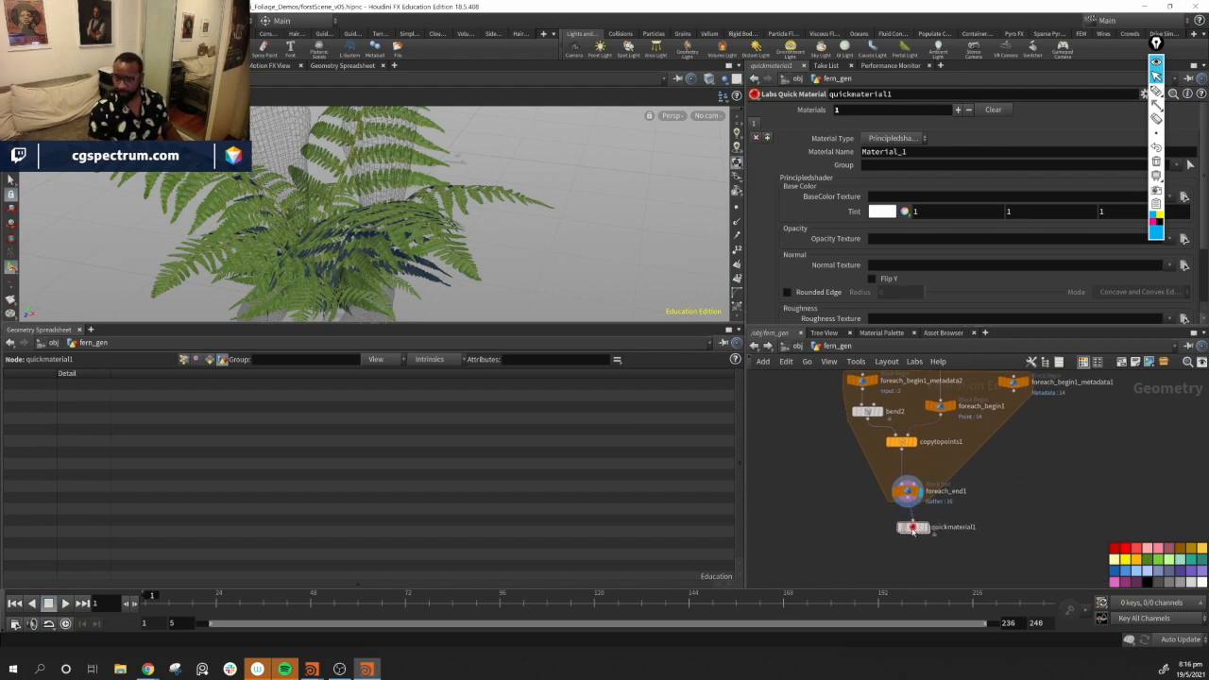
left_click(921, 539)
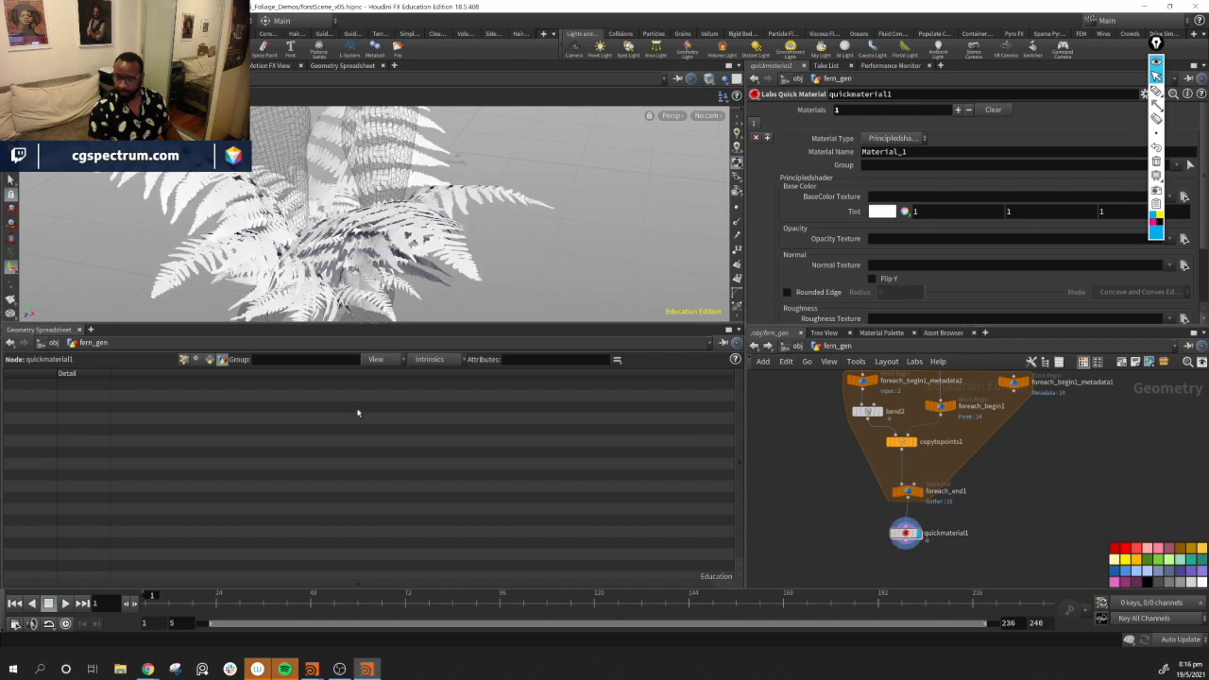
Assign TexturesCom_Branches0030_1_M.png as the material's Base Color Texture and orbit to check the fronds
left_click_drag(406, 222, 530, 264)
left_click(1185, 197)
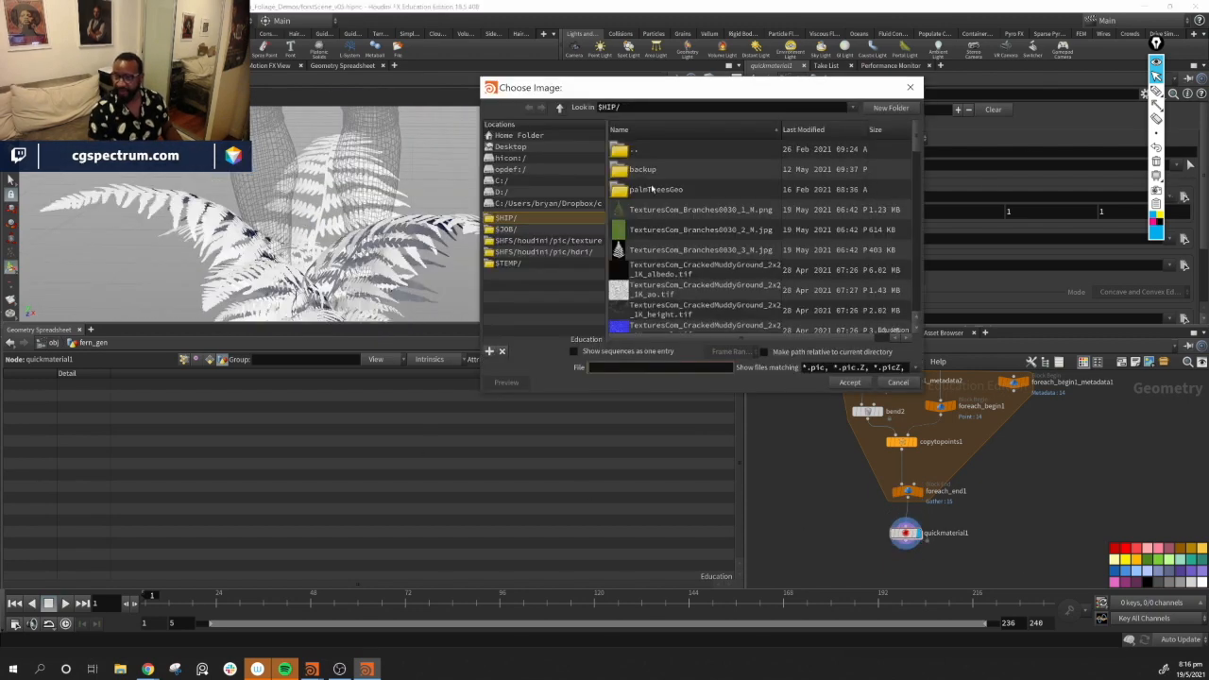
left_click(671, 210)
left_click(848, 384)
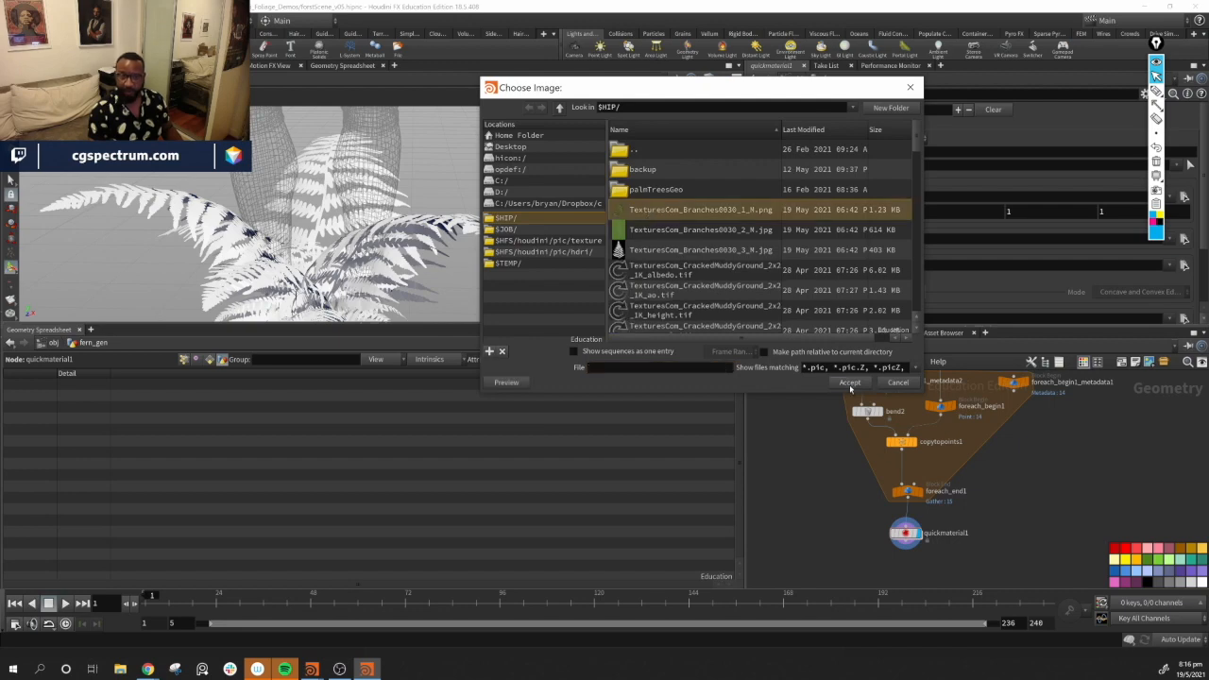
left_click_drag(448, 233, 481, 224)
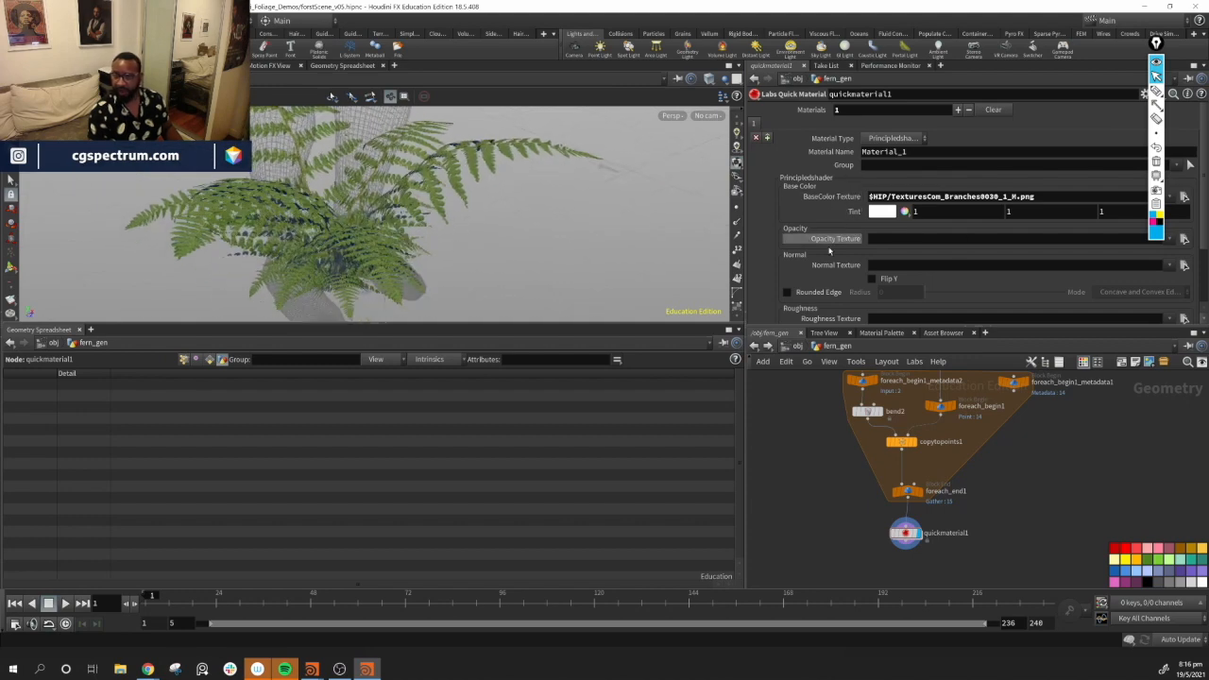
left_click_drag(421, 206, 502, 231)
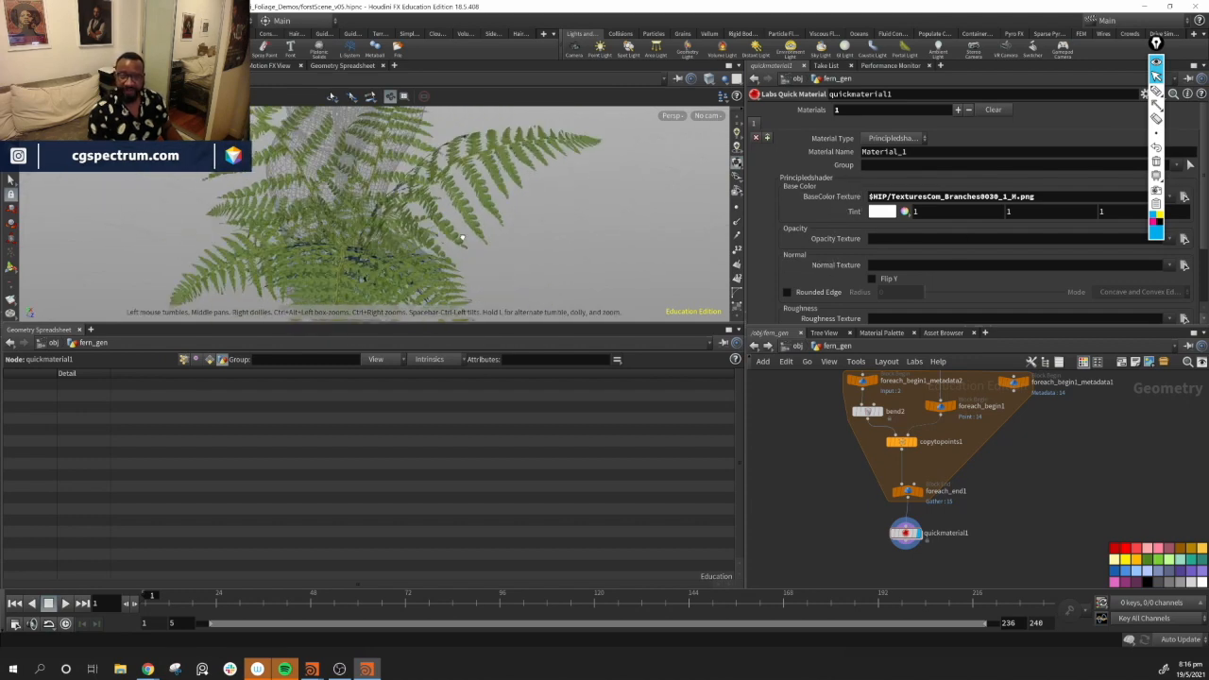
Set the Base Color Texture to TexturesCom_Branches0030_2_M.jpg
left_click(1185, 196)
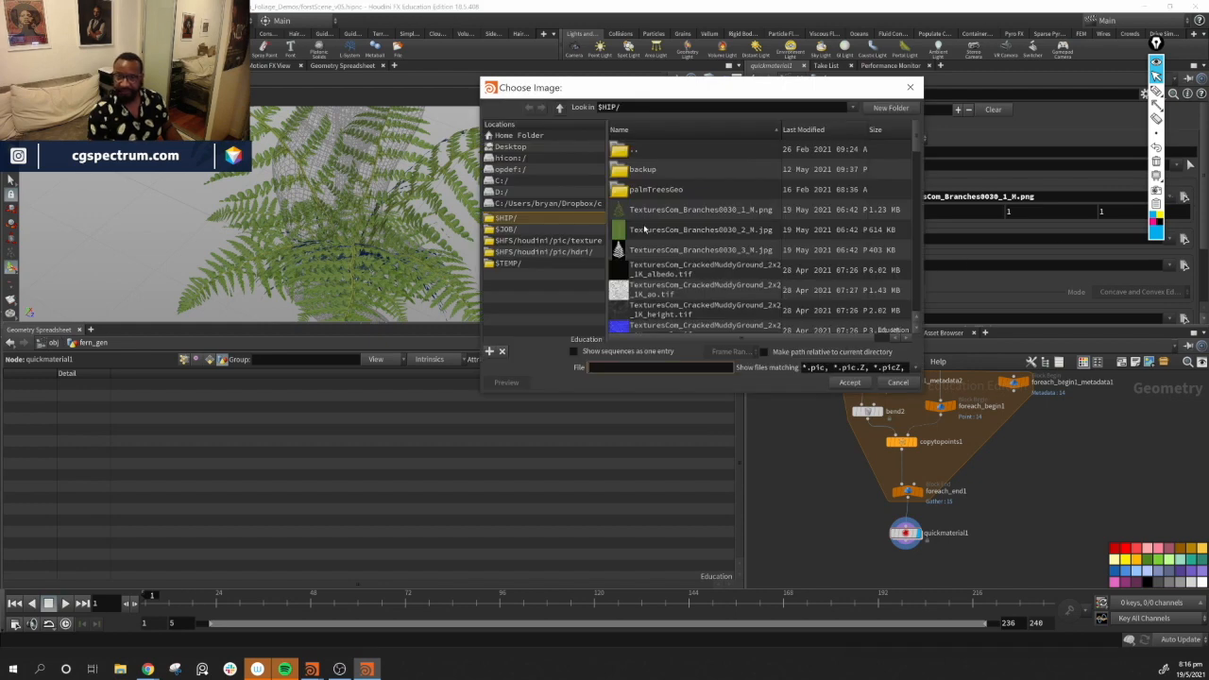
left_click(699, 229)
left_click(850, 383)
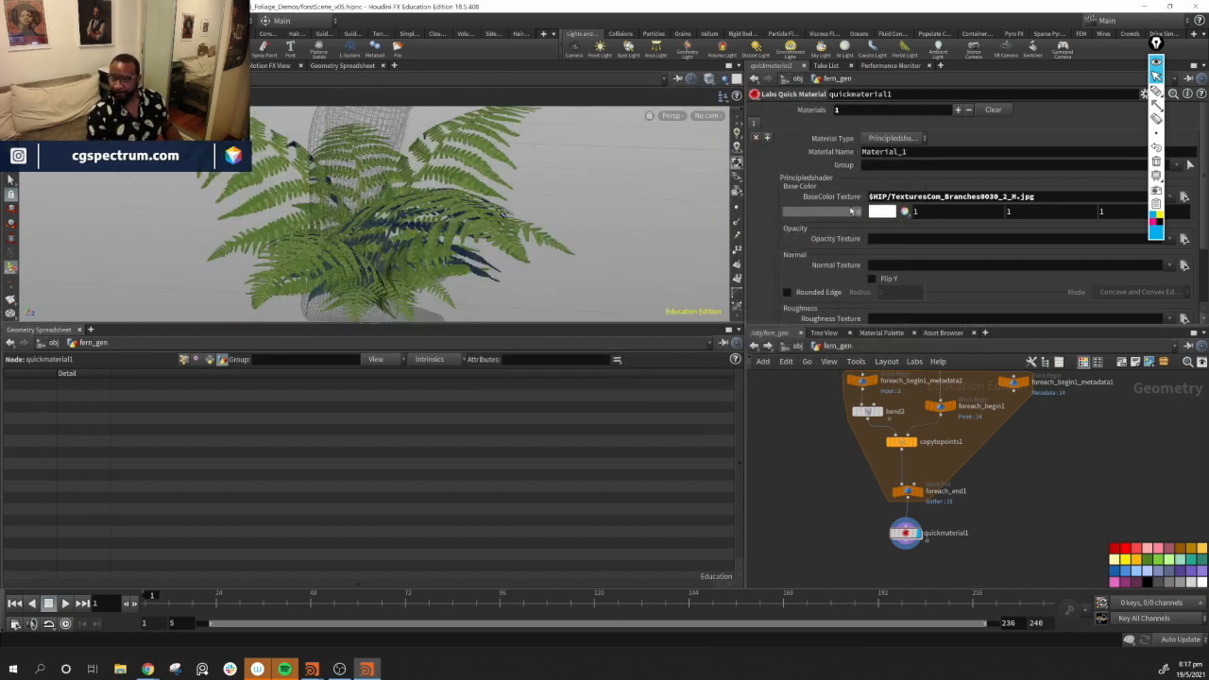
Set the material's Roughness to 0.124 while orbiting around the textured fern
scroll(849, 217, "down", 3)
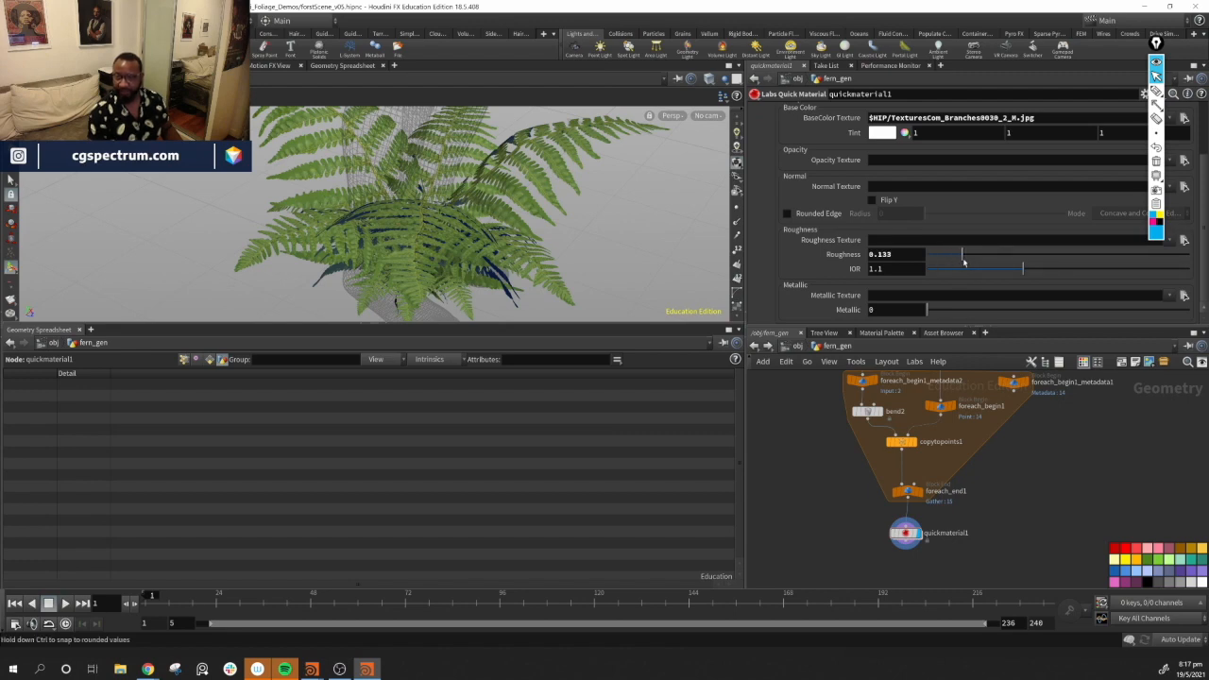
left_click_drag(580, 221, 529, 185, "alt")
middle_click_drag(559, 197, 578, 115, "alt")
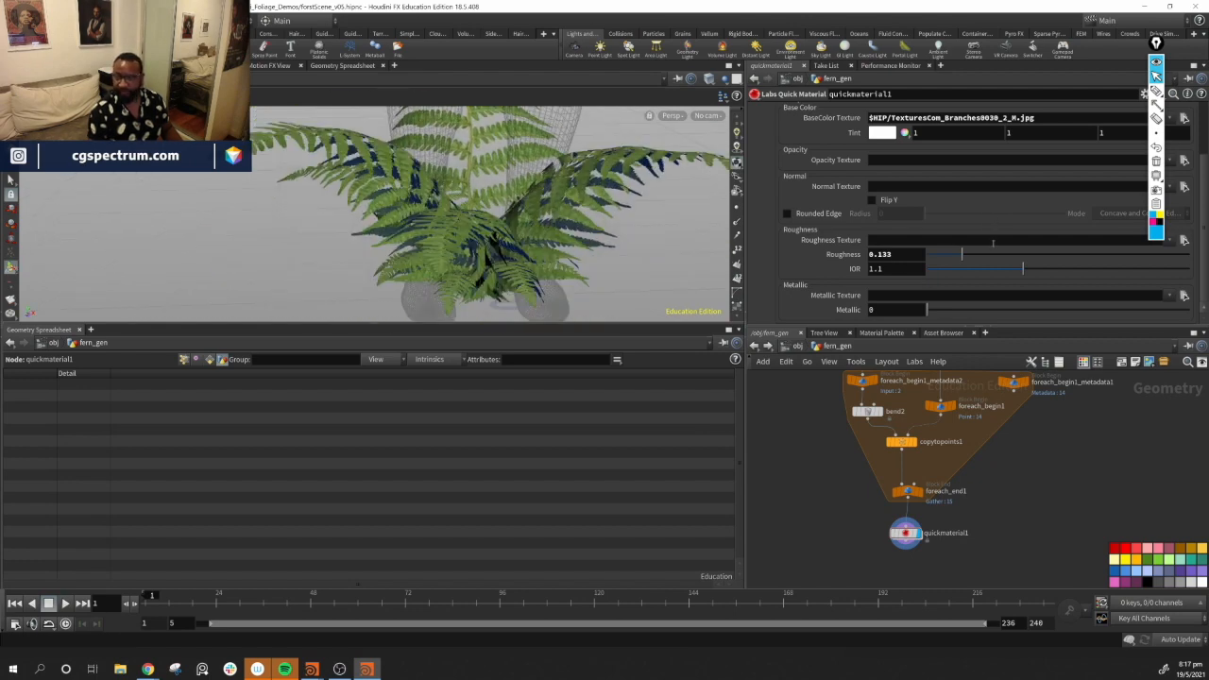
left_click_drag(583, 196, 453, 223, "alt")
scroll(835, 258, "up", 3)
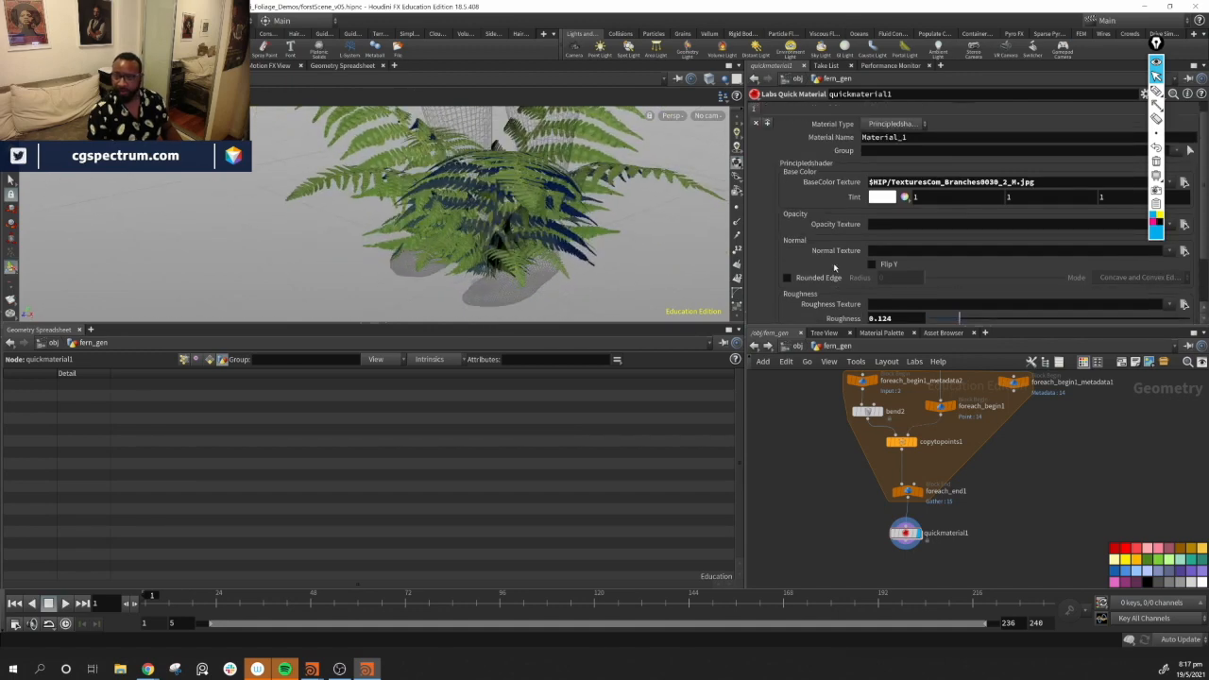
scroll(835, 268, "down", 3)
left_click_drag(529, 251, 615, 241, "alt")
right_click_drag(615, 241, 386, 230, "alt")
left_click_drag(386, 230, 559, 238, "alt")
Add a Pack node beneath quickmaterial1, connect it and display it
middle_click_drag(1022, 527, 1017, 498)
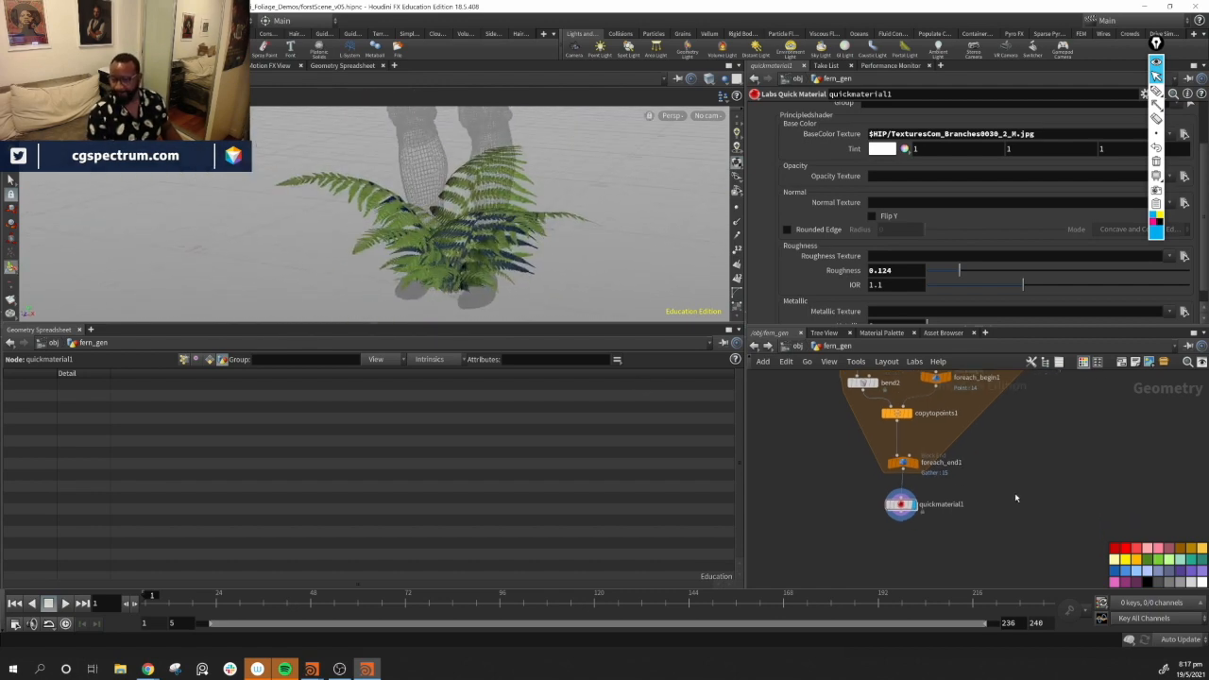
left_click_drag(902, 509, 909, 508)
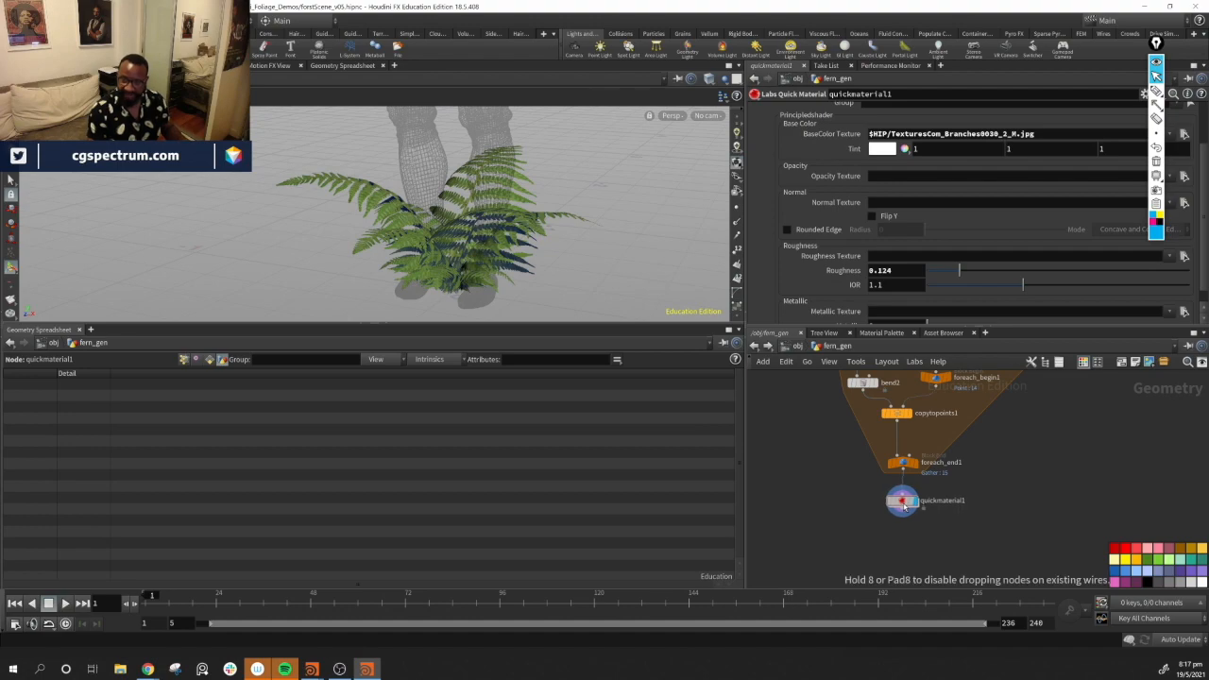
middle_click_drag(1006, 550, 1048, 508)
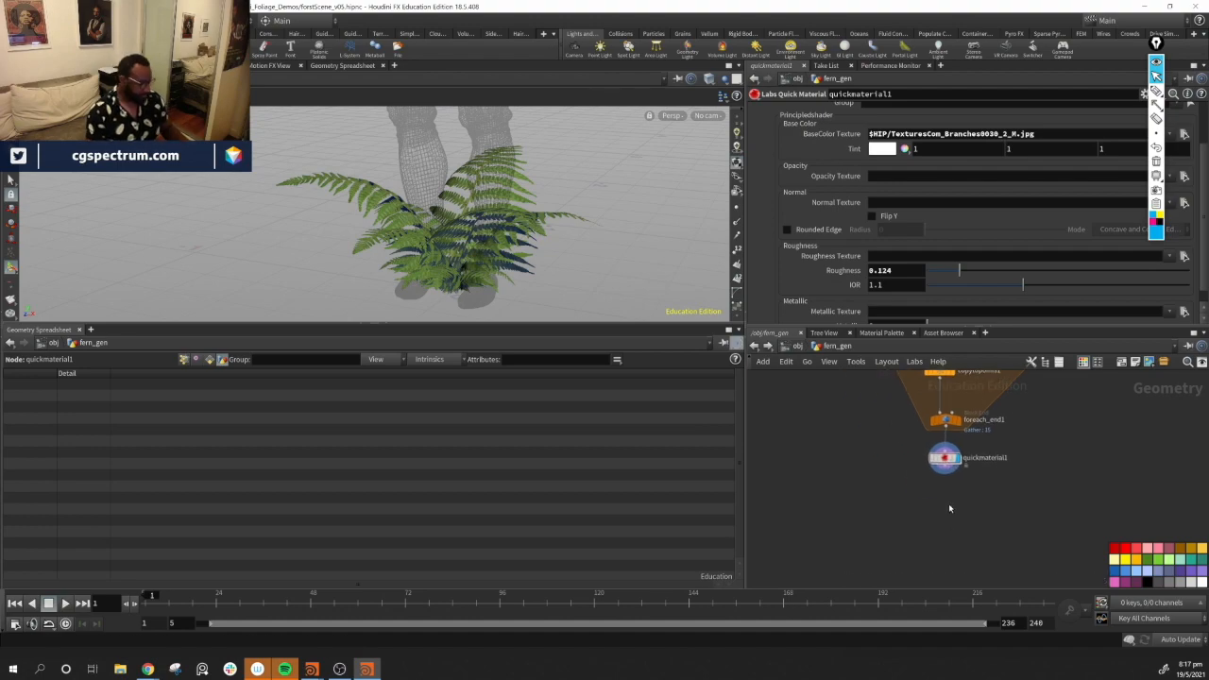
key("Tab")
type("pal")
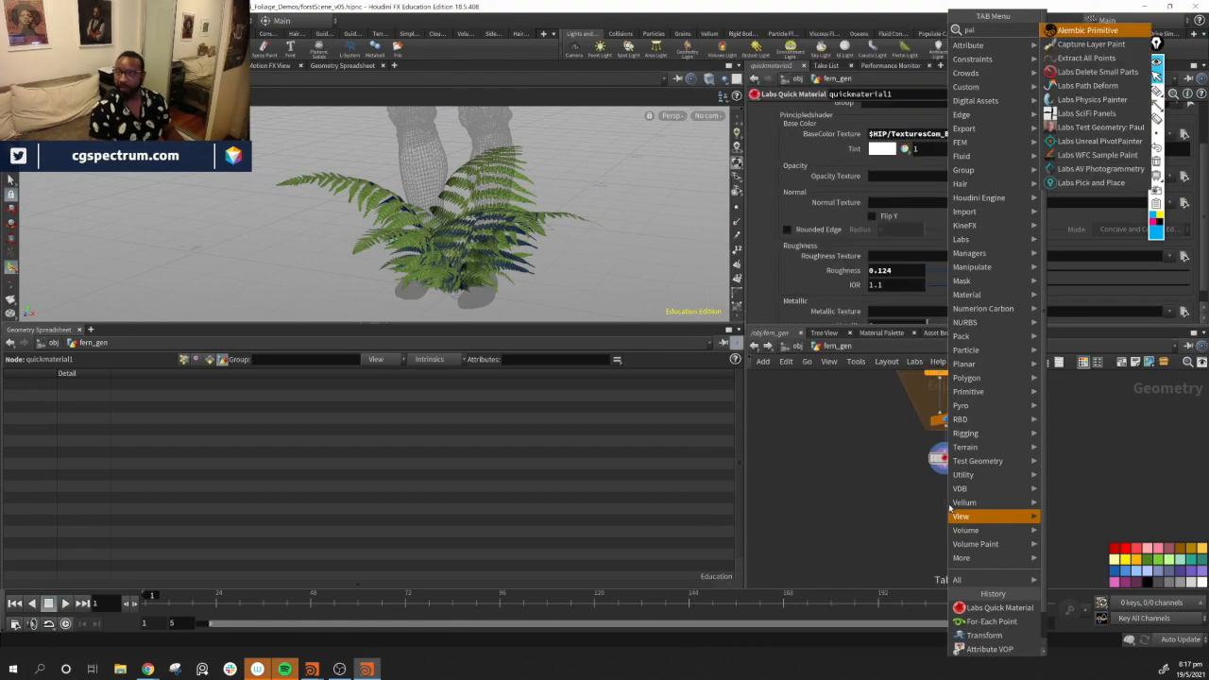
key("BackSpace")
key("BackSpace")
key("BackSpace")
type("pack")
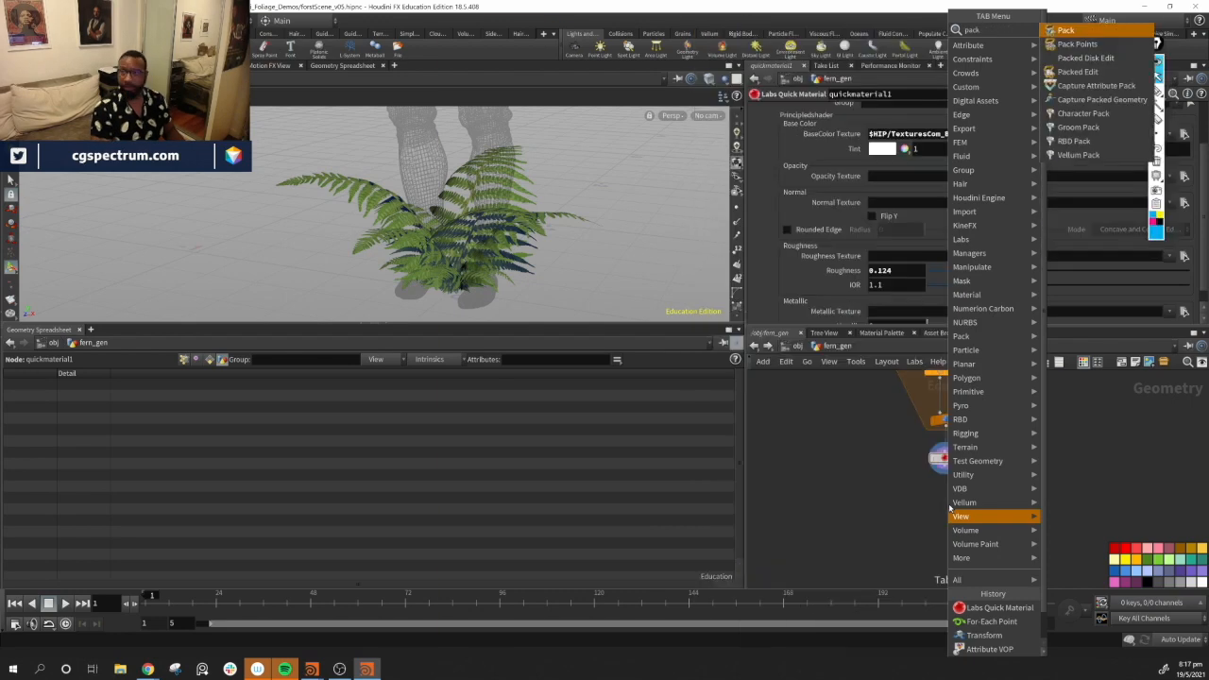
key("Return")
left_click(950, 508)
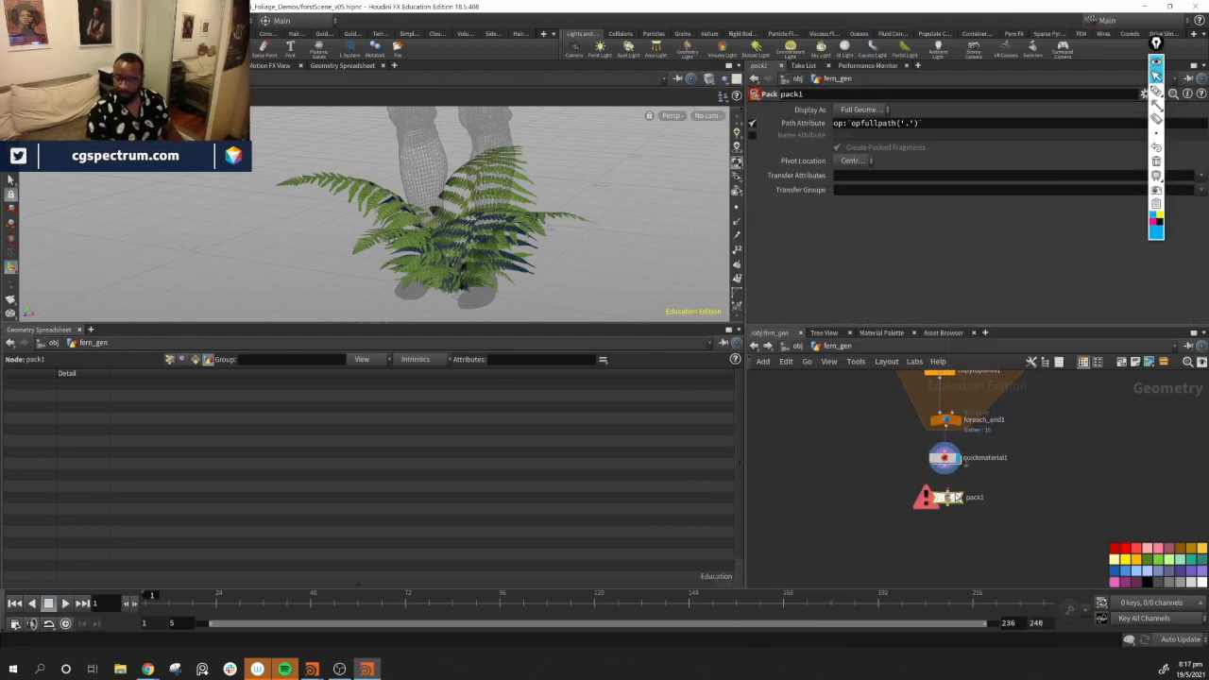
left_click(944, 472)
left_click(948, 490)
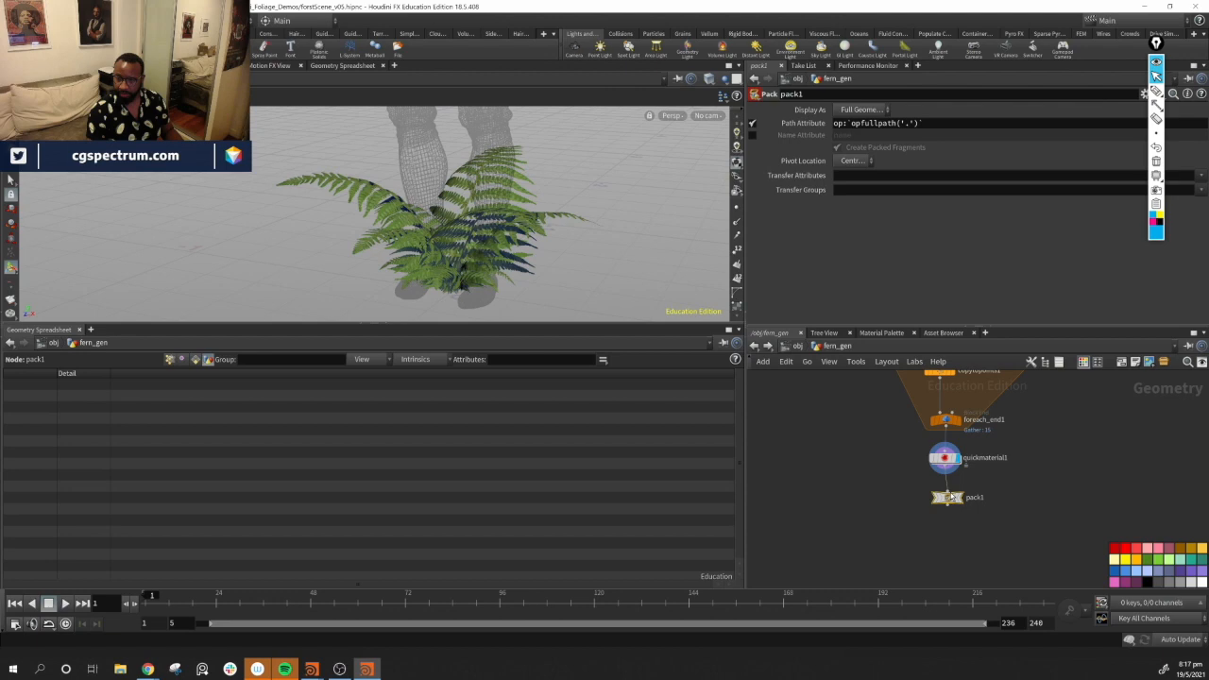
left_click_drag(949, 501, 947, 492)
left_click_drag(486, 223, 435, 235, "alt")
right_click_drag(435, 235, 815, 271, "alt")
mouse_move(529, 222)
left_mouse_down("alt")
mouse_move(472, 226)
mouse_move(510, 212)
left_mouse_up("alt")
left_click_drag(947, 495, 948, 498)
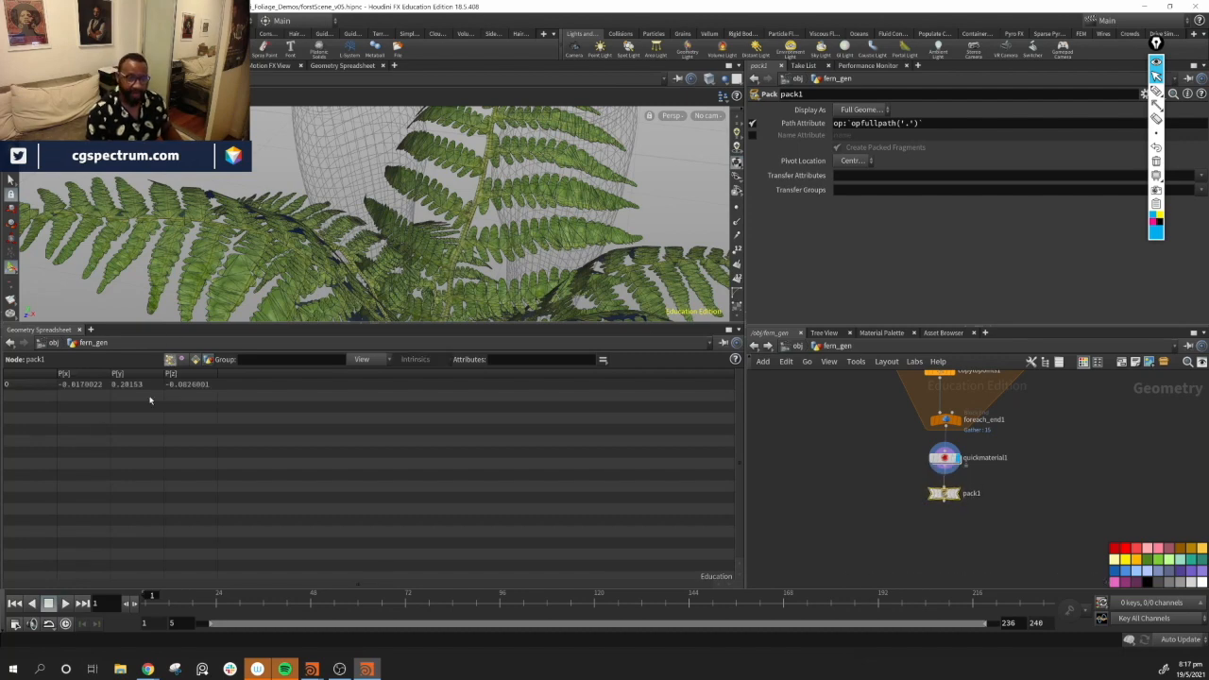
Add an Output node beneath pack1 and connect it as the network's final output
right_click_drag(453, 222, 378, 203, "alt")
left_click_drag(406, 212, 373, 254, "alt")
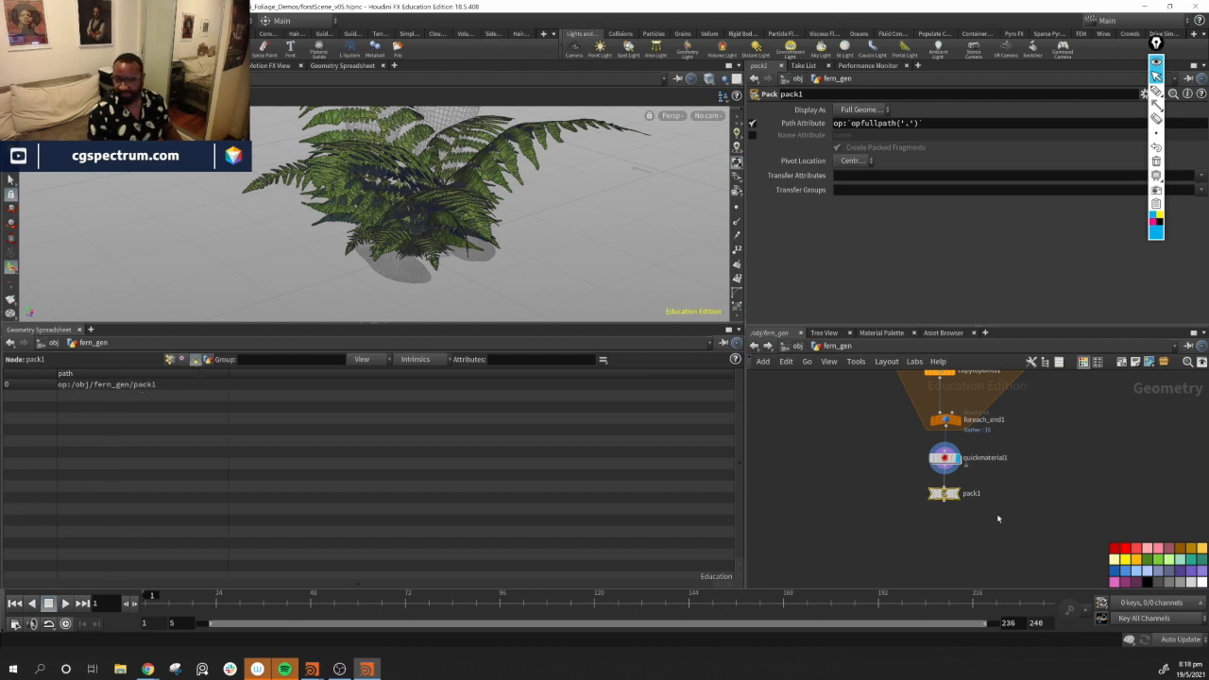
middle_click_drag(998, 519, 974, 523)
scroll(928, 545, "up", 2)
scroll(926, 529, "down", 1)
left_click(936, 483)
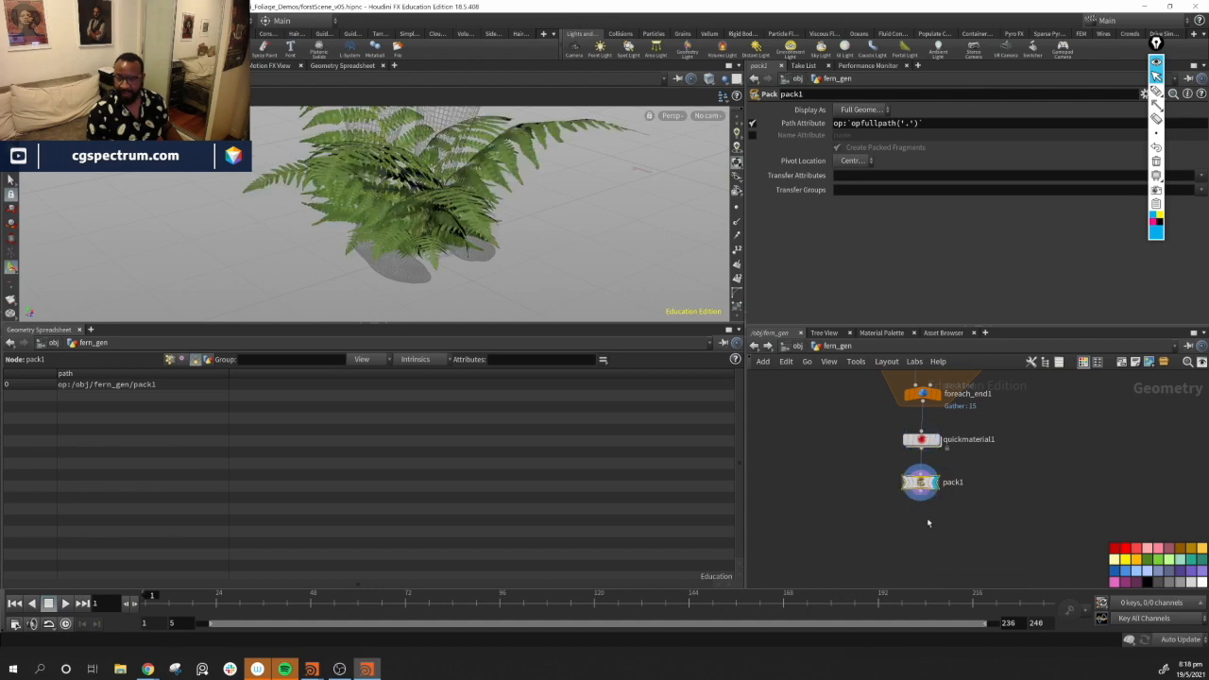
key("Tab")
type("out")
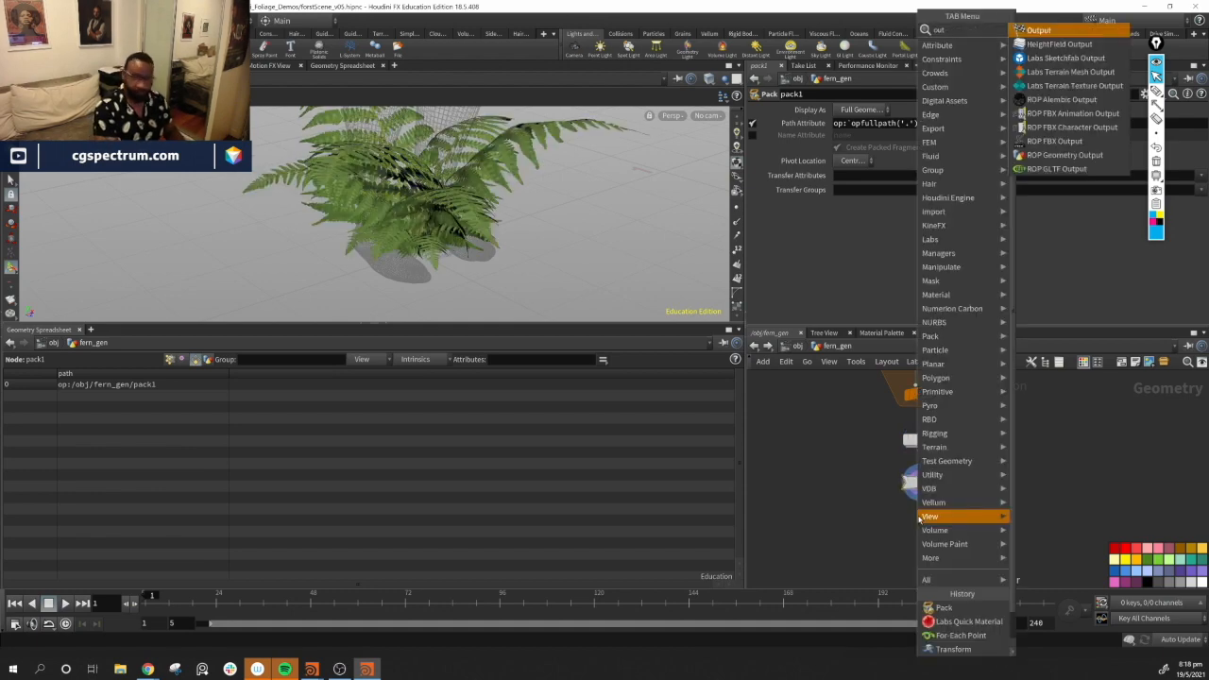
key("Return")
left_click(916, 510)
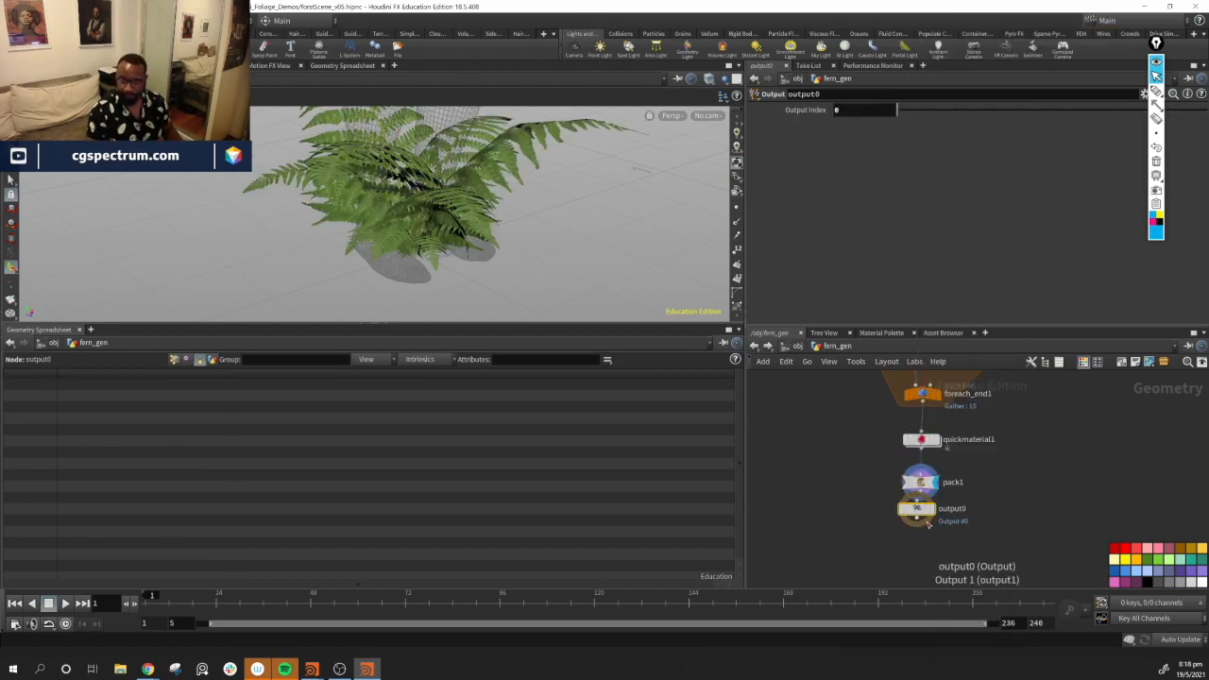
left_click_drag(917, 510, 920, 527)
left_click(927, 528)
left_click(935, 528)
Orbit around the packed, textured fern to inspect it
left_click_drag(461, 236, 556, 314, "alt")
right_click_drag(555, 314, 501, 236, "alt")
left_click_drag(501, 237, 341, 223, "alt")
right_click_drag(341, 223, 403, 232, "alt")
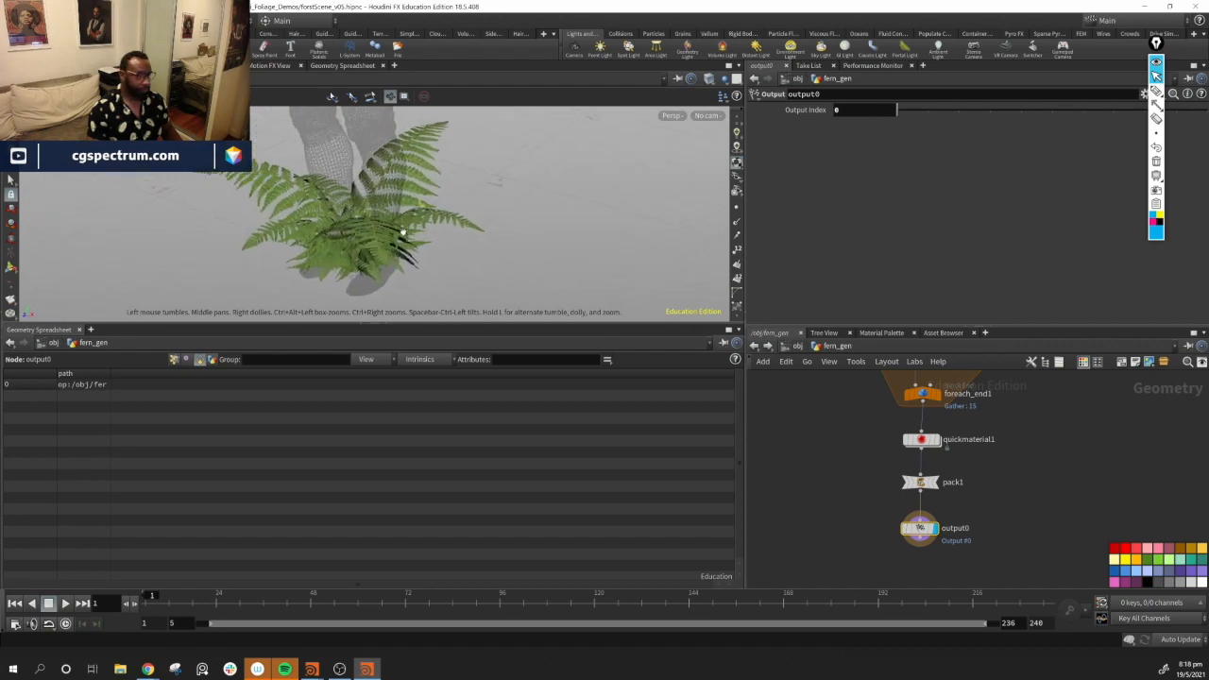
left_click_drag(403, 231, 669, 236, "alt")
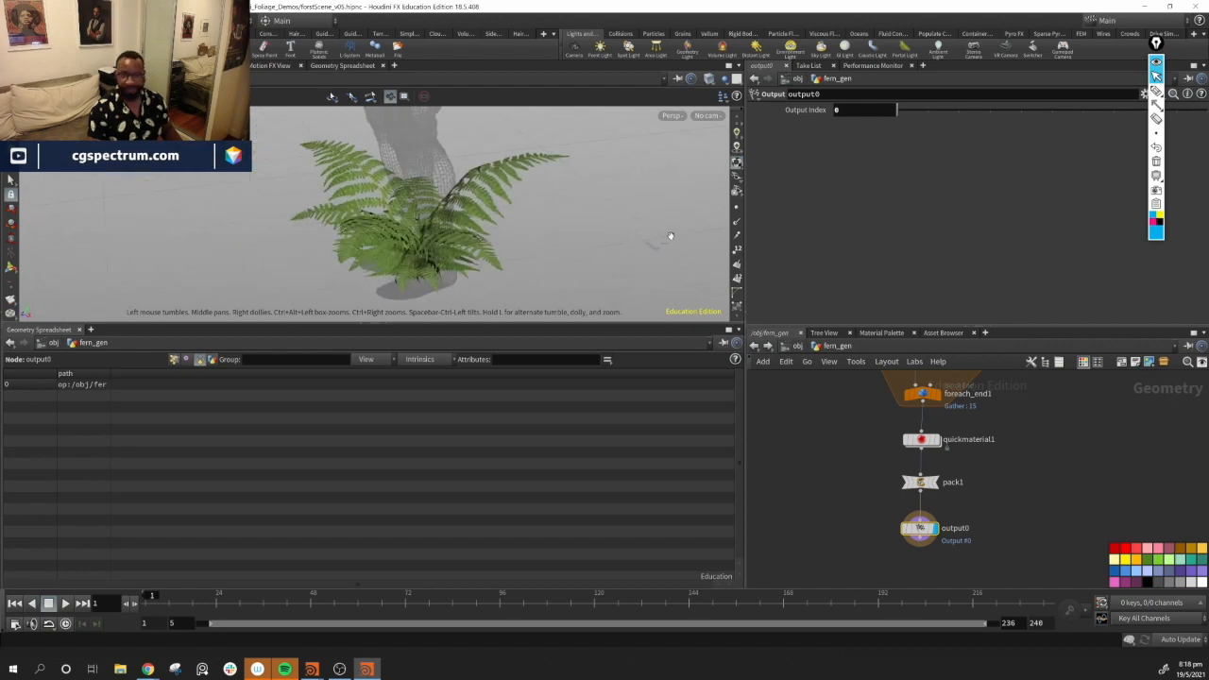
Return to object level and navigate the forest scene around the fern_gen object
left_click(790, 347)
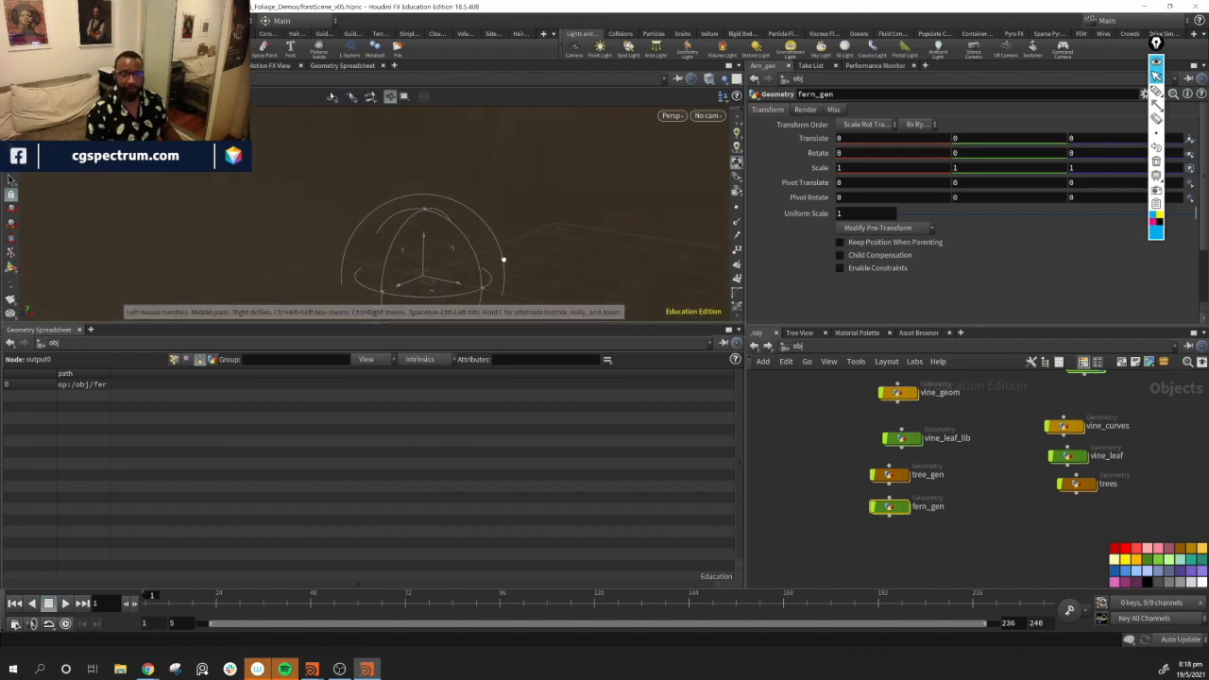
left_click_drag(400, 228, 381, 191)
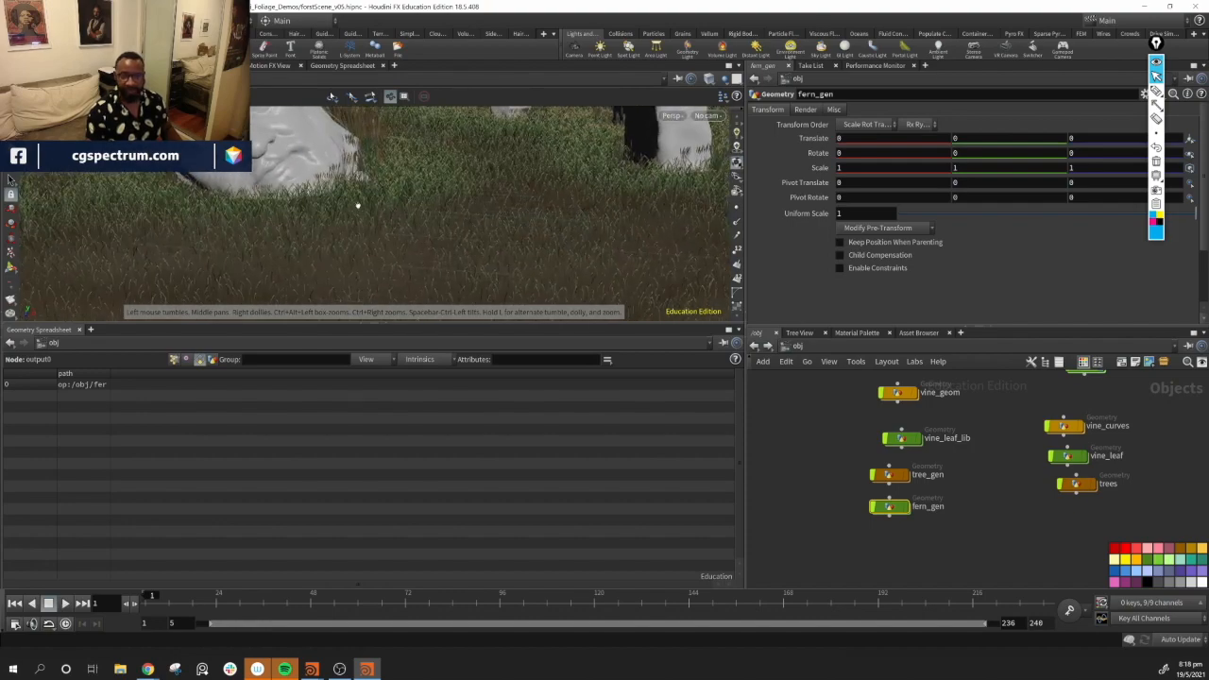
middle_click_drag(989, 405, 929, 575)
left_click_drag(263, 190, 251, 227)
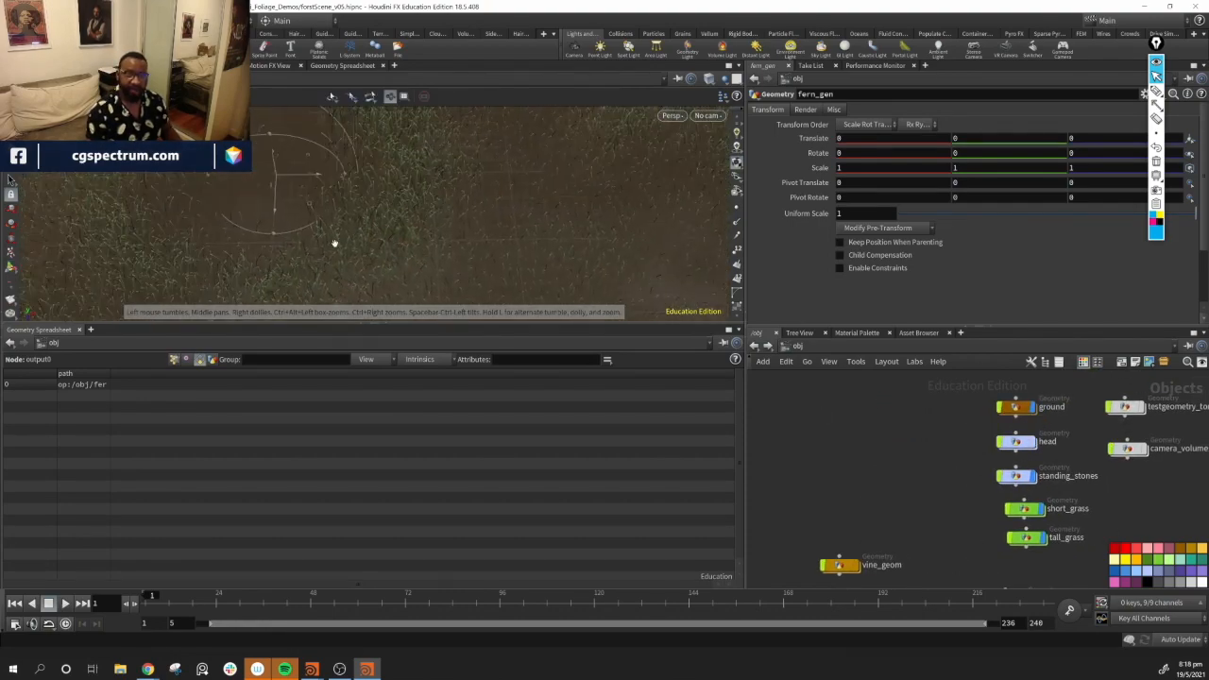
middle_click_drag(920, 565, 908, 444)
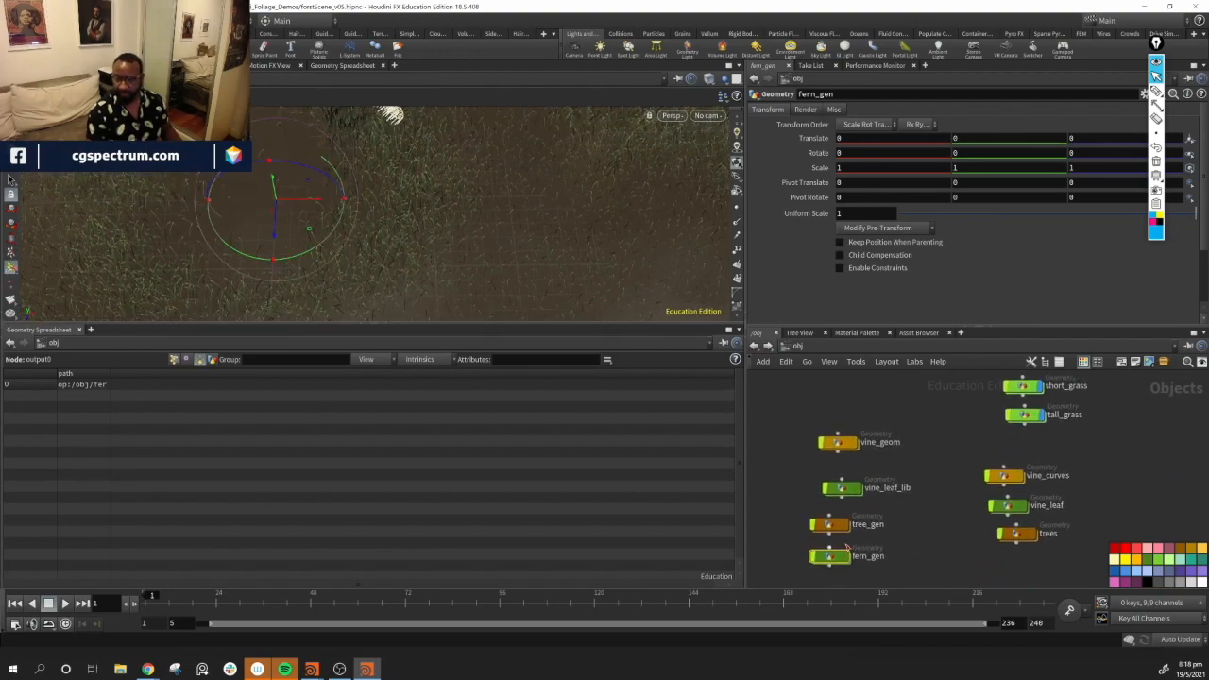
mouse_move(404, 291)
left_mouse_down()
mouse_move(388, 236)
mouse_move(289, 258)
mouse_move(364, 249)
mouse_move(319, 270)
mouse_move(419, 242)
mouse_move(436, 272)
mouse_move(402, 272)
left_mouse_up()
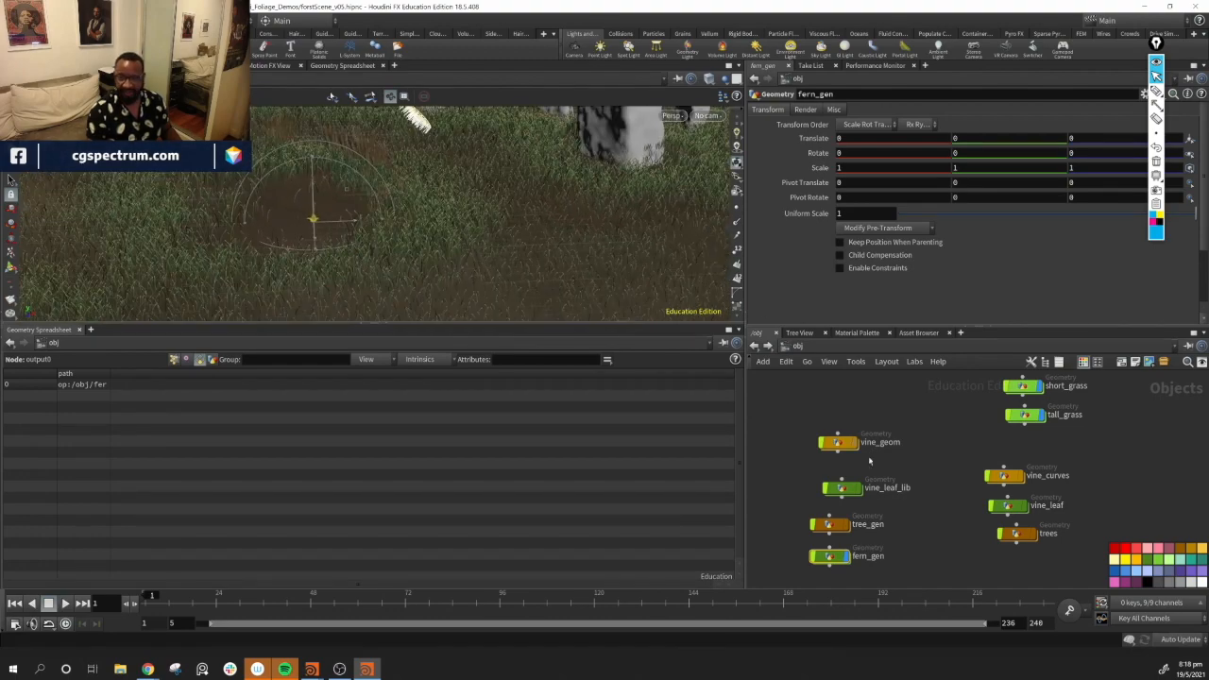
middle_click_drag(1052, 452, 972, 539)
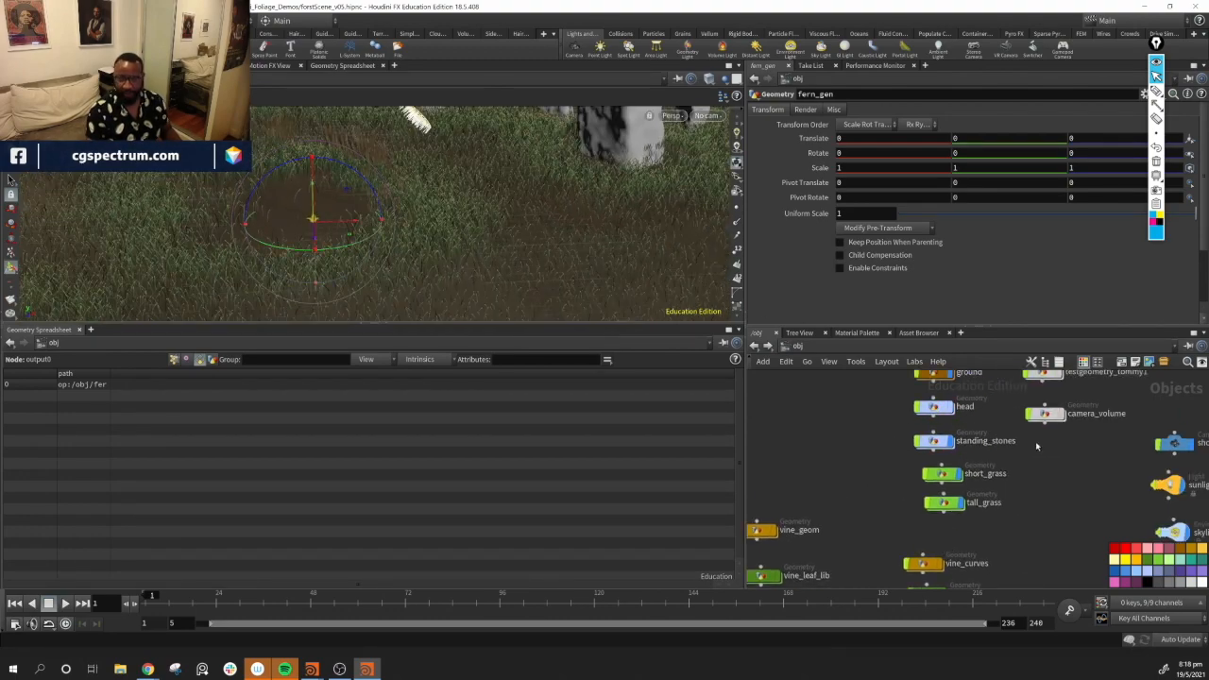
Navigate the object network and the viewport around the fern's location in the forest scene
middle_click_drag(1036, 445, 984, 559)
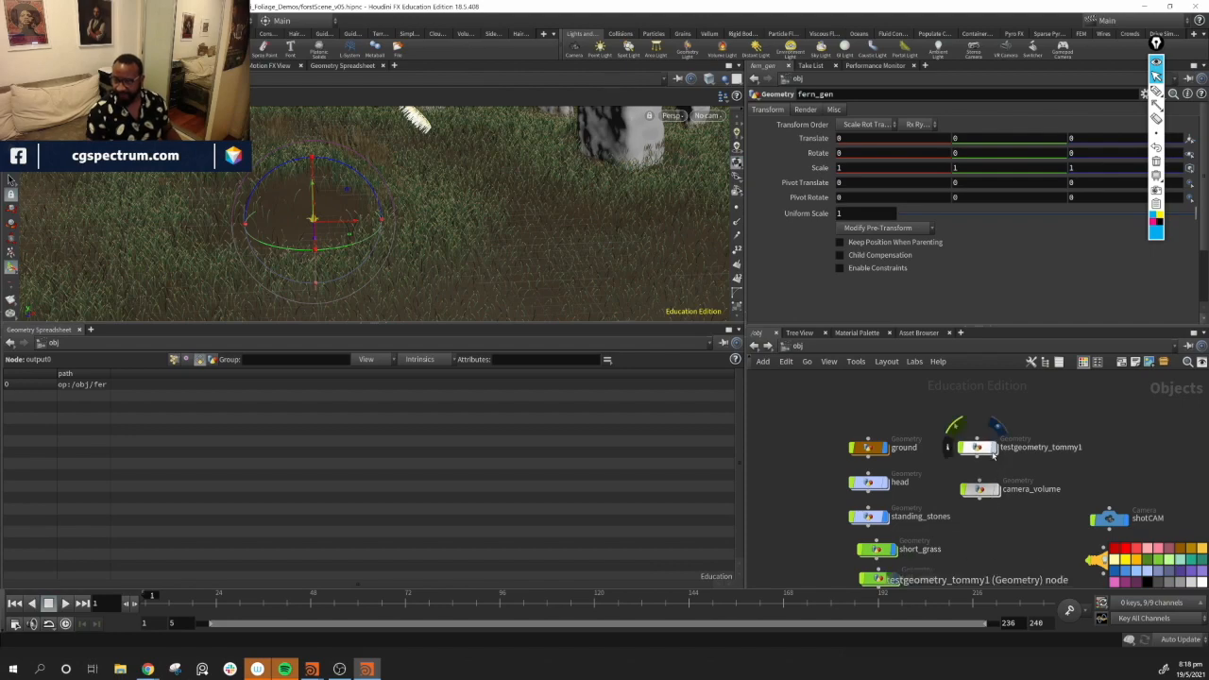
left_click_drag(362, 174, 461, 243, "alt")
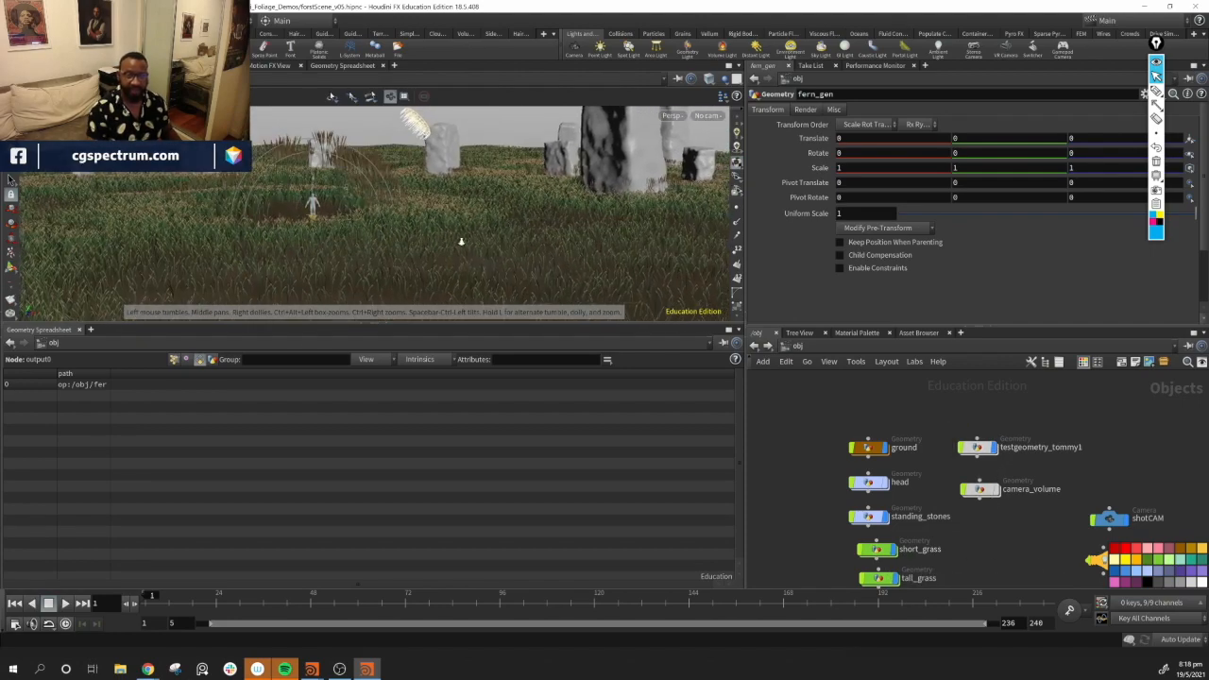
right_click_drag(461, 243, 473, 249, "alt")
middle_click_drag(472, 249, 526, 241, "alt")
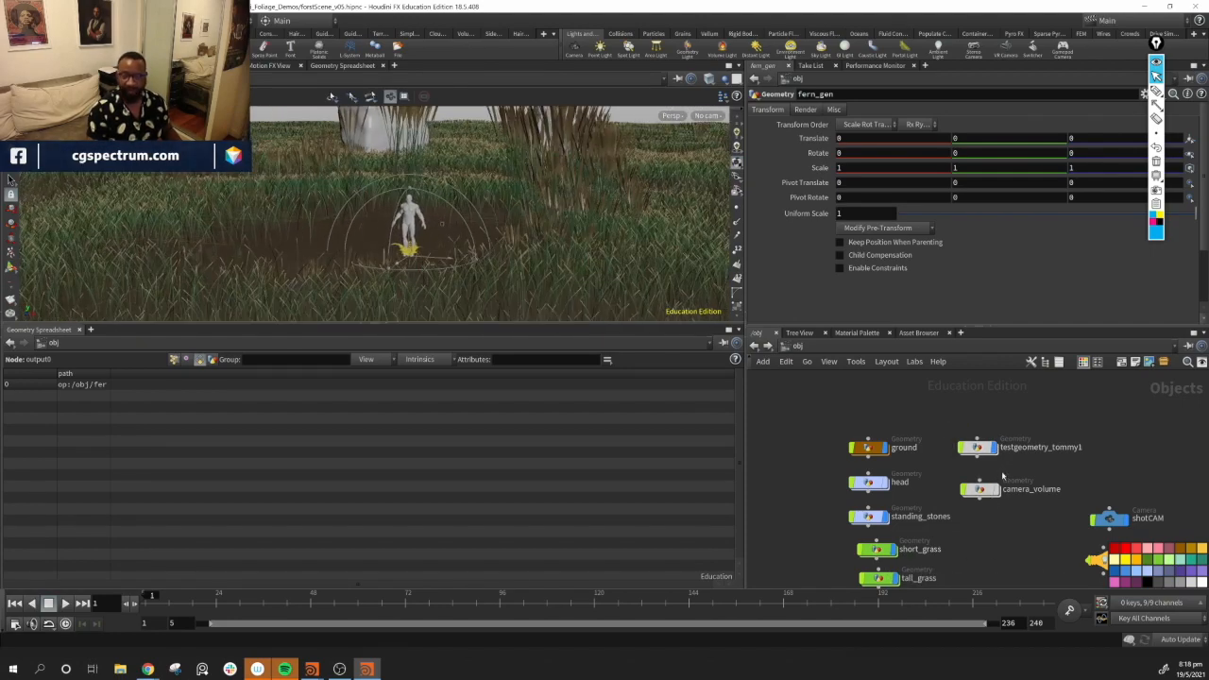
left_click(888, 483)
left_click(888, 483)
left_click(888, 483)
left_click(888, 484)
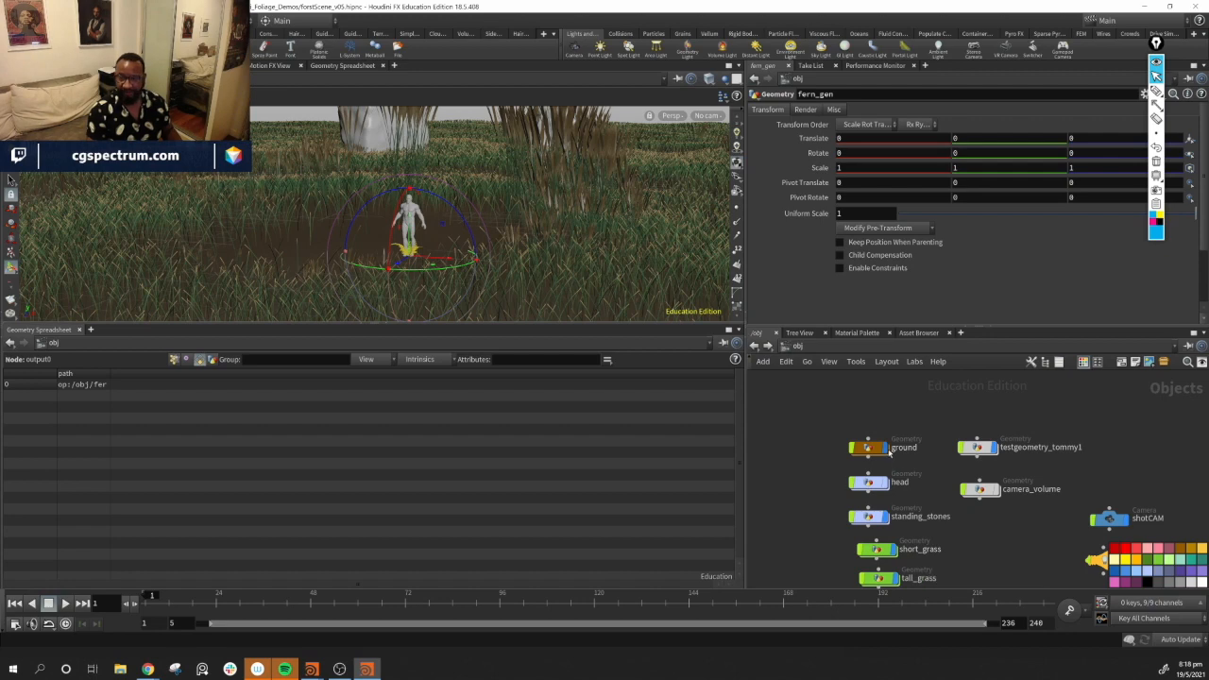
left_click(888, 450)
left_click(888, 450)
mouse_move(476, 256)
left_mouse_down("alt")
mouse_move(502, 280)
mouse_move(488, 264)
left_mouse_up("alt")
key("r")
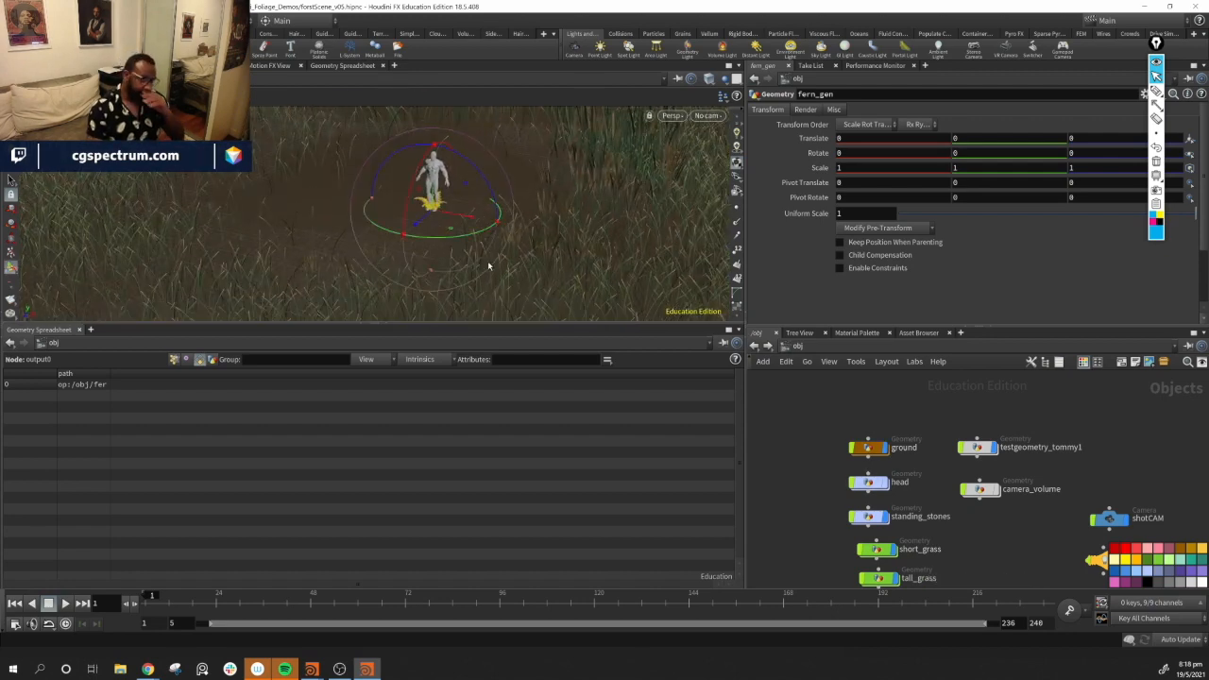
left_click_drag(370, 247, 445, 228, "alt")
Select the test character object and orbit around it to compare its scale with the grass
left_click(973, 448)
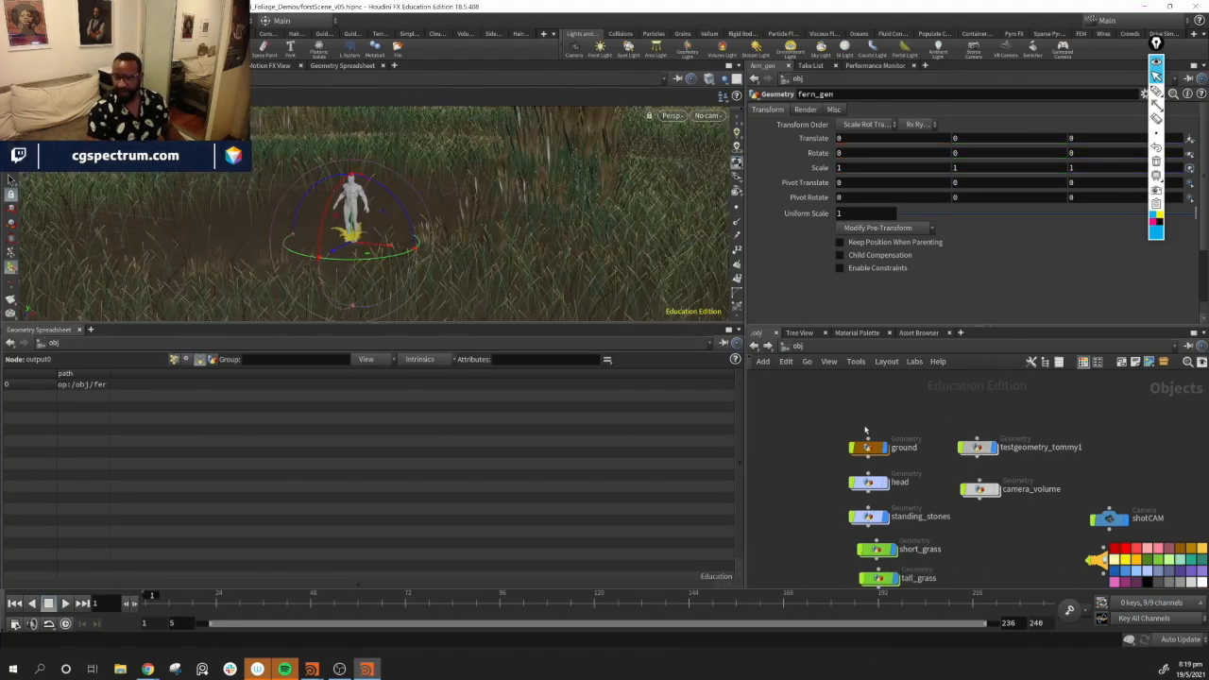
left_click_drag(338, 252, 157, 351)
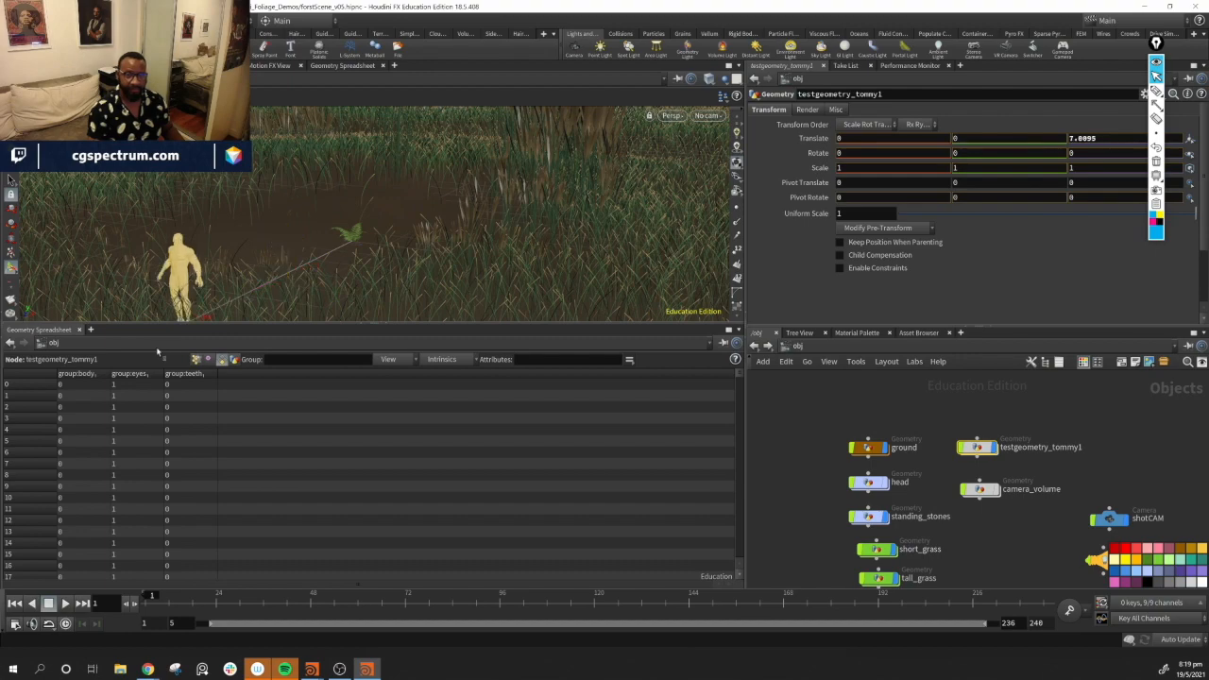
middle_click_drag(305, 293, 492, 235, "alt")
left_click_drag(491, 236, 369, 220, "alt")
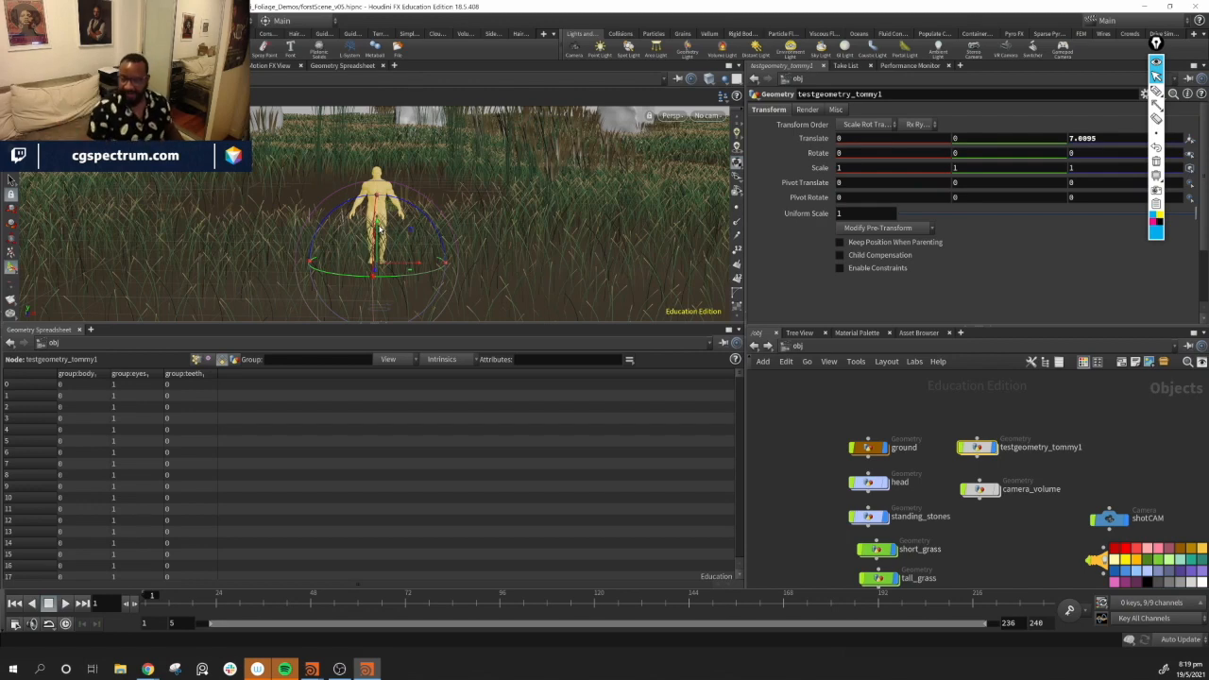
left_click_drag(524, 201, 587, 230, "alt")
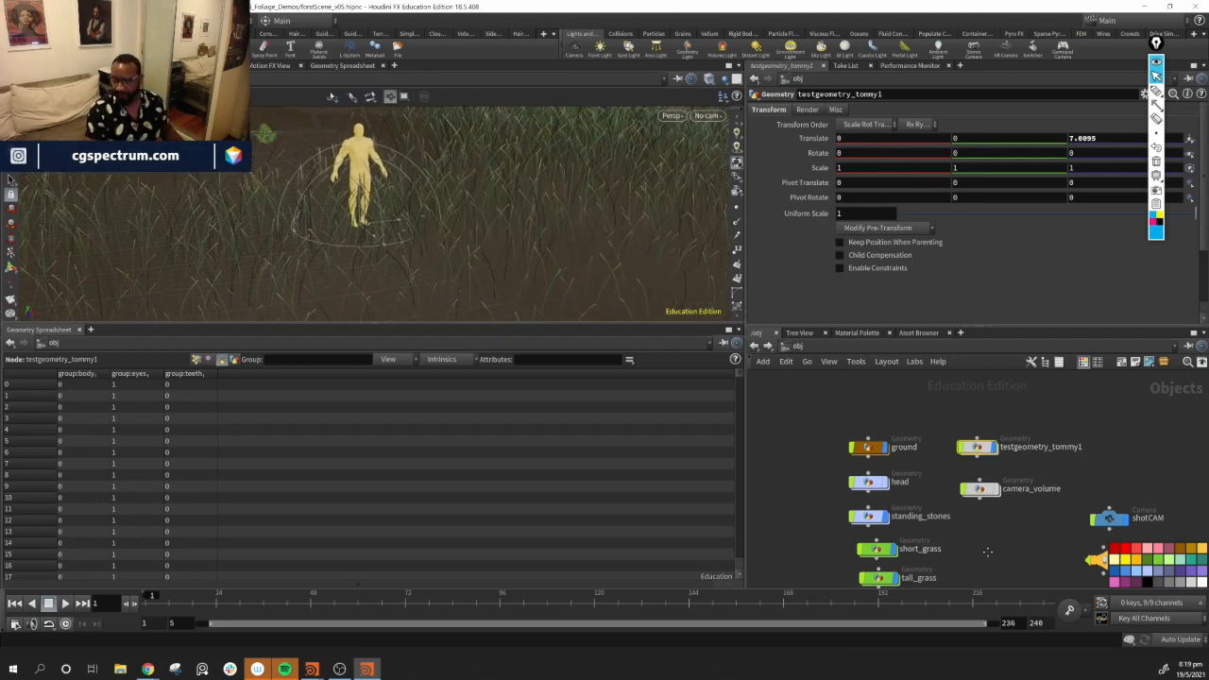
middle_click_drag(921, 517, 938, 480)
middle_click_drag(1012, 517, 1020, 482)
scroll(990, 493, "up", 2)
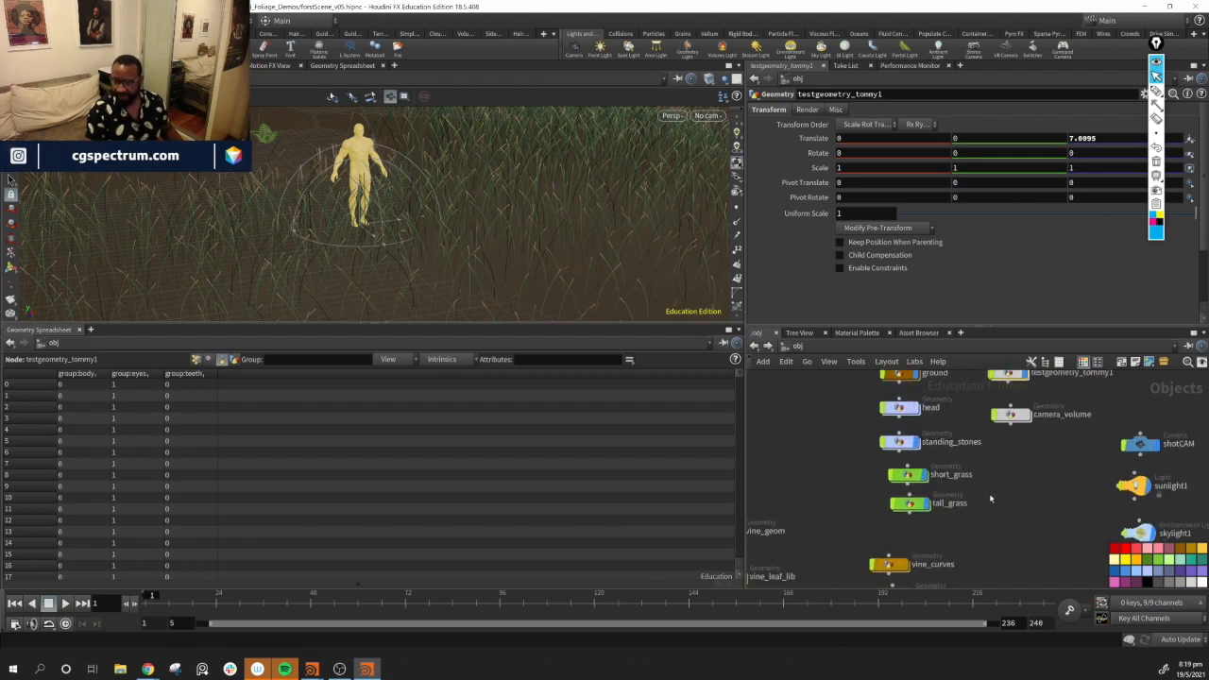
mouse_move(520, 246)
left_mouse_down("alt")
mouse_move(583, 221)
mouse_move(462, 172)
mouse_move(419, 186)
mouse_move(462, 224)
mouse_move(583, 275)
mouse_move(477, 232)
mouse_move(518, 255)
left_mouse_up("alt")
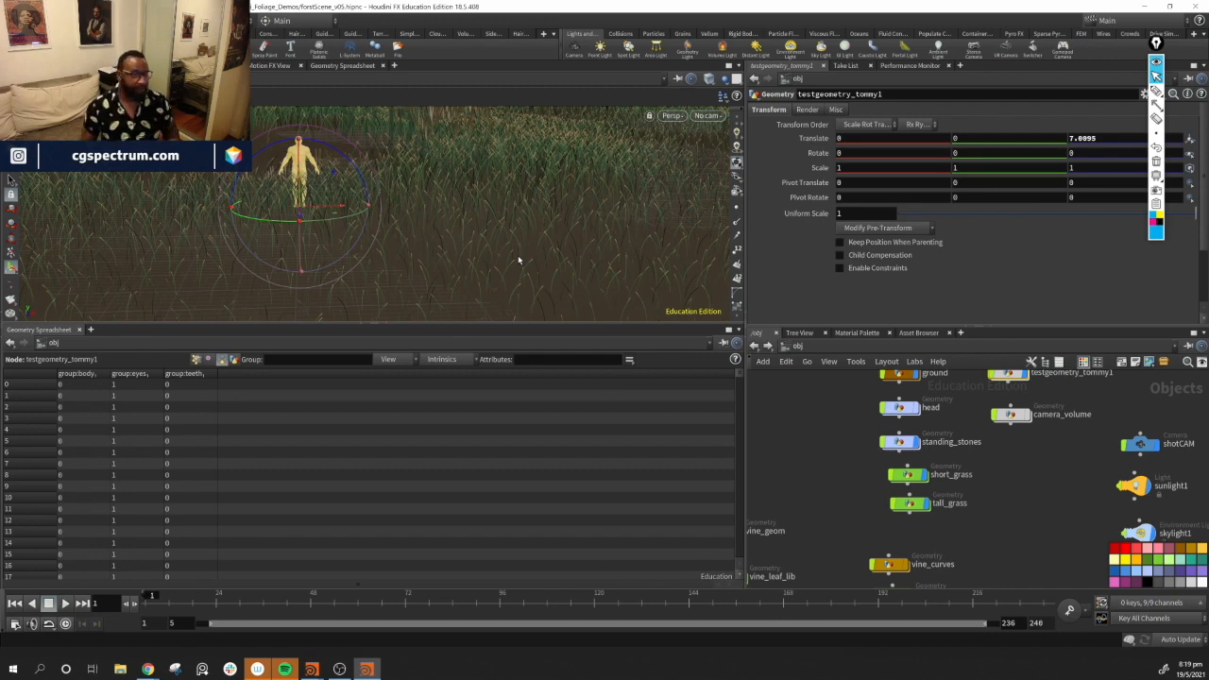
left_click_drag(518, 260, 495, 197, "alt")
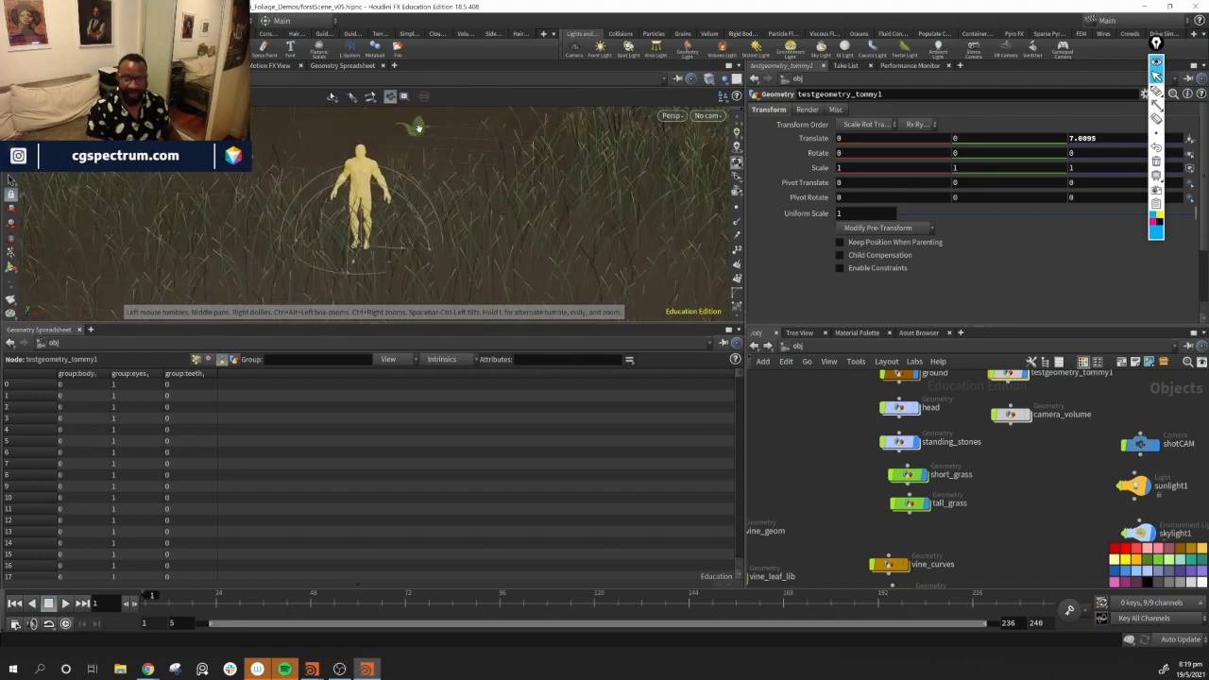
left_click_drag(431, 130, 436, 125, "alt")
middle_click_drag(970, 545, 992, 531)
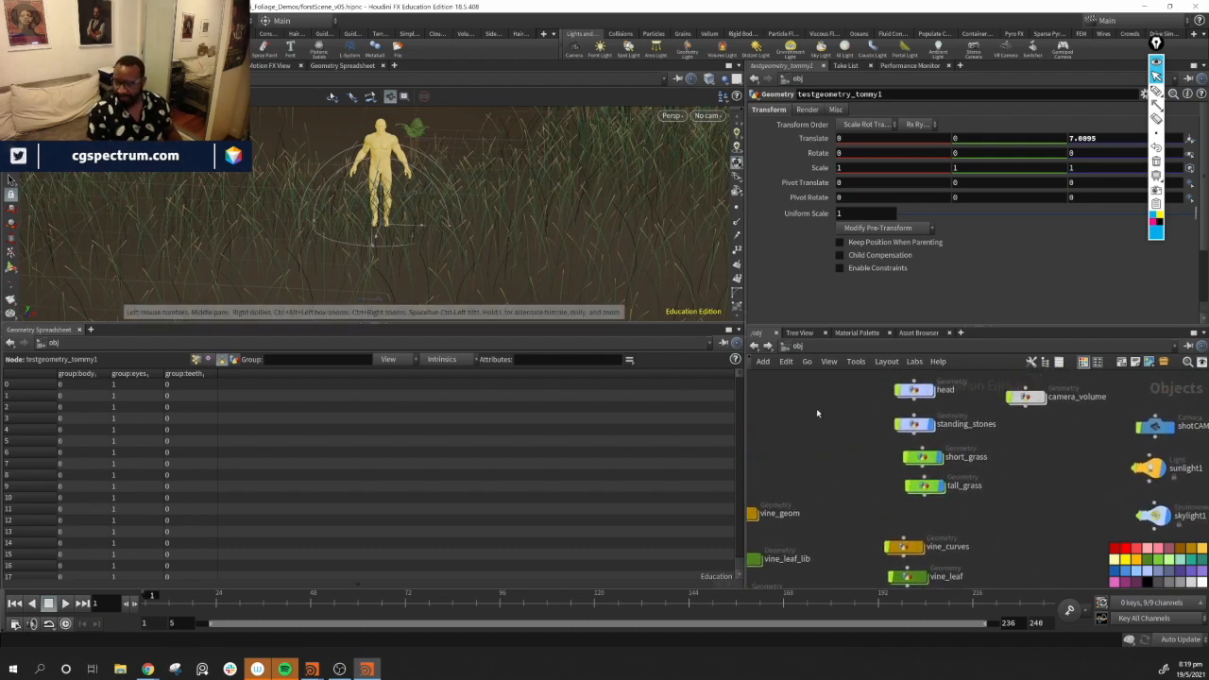
Enter the short_grass network and inspect the grass in the viewport
double_click(926, 460)
middle_click_drag(1036, 493, 1014, 461)
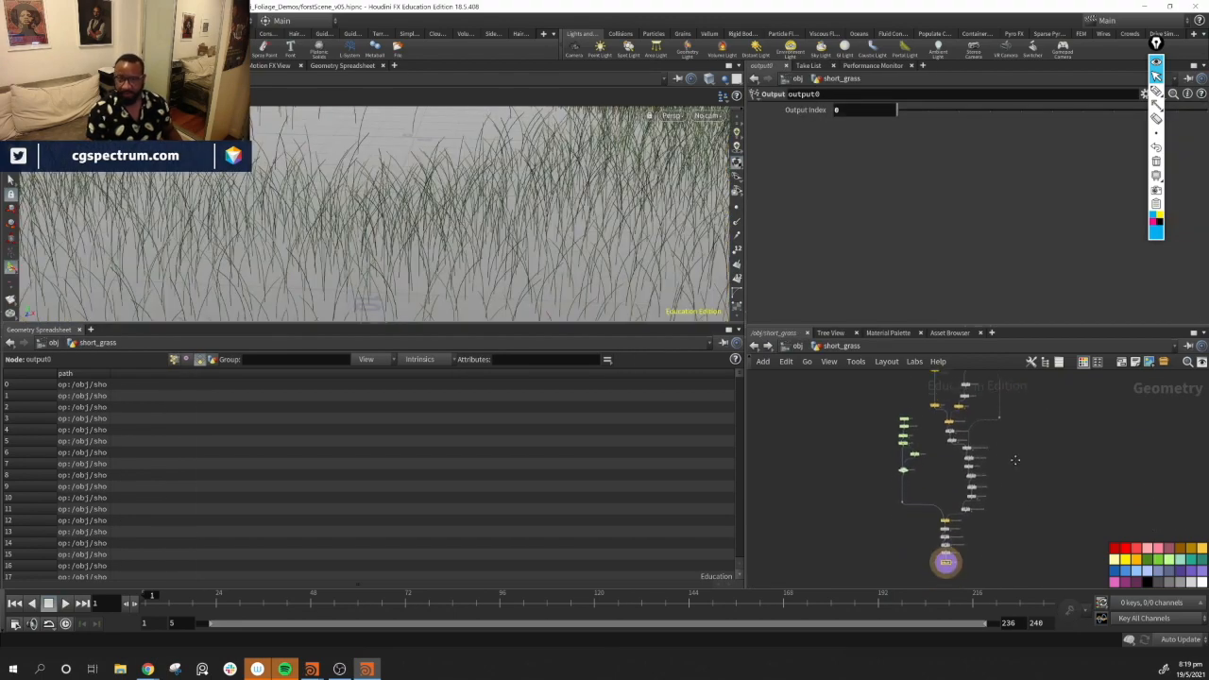
left_click_drag(538, 197, 515, 222, "alt")
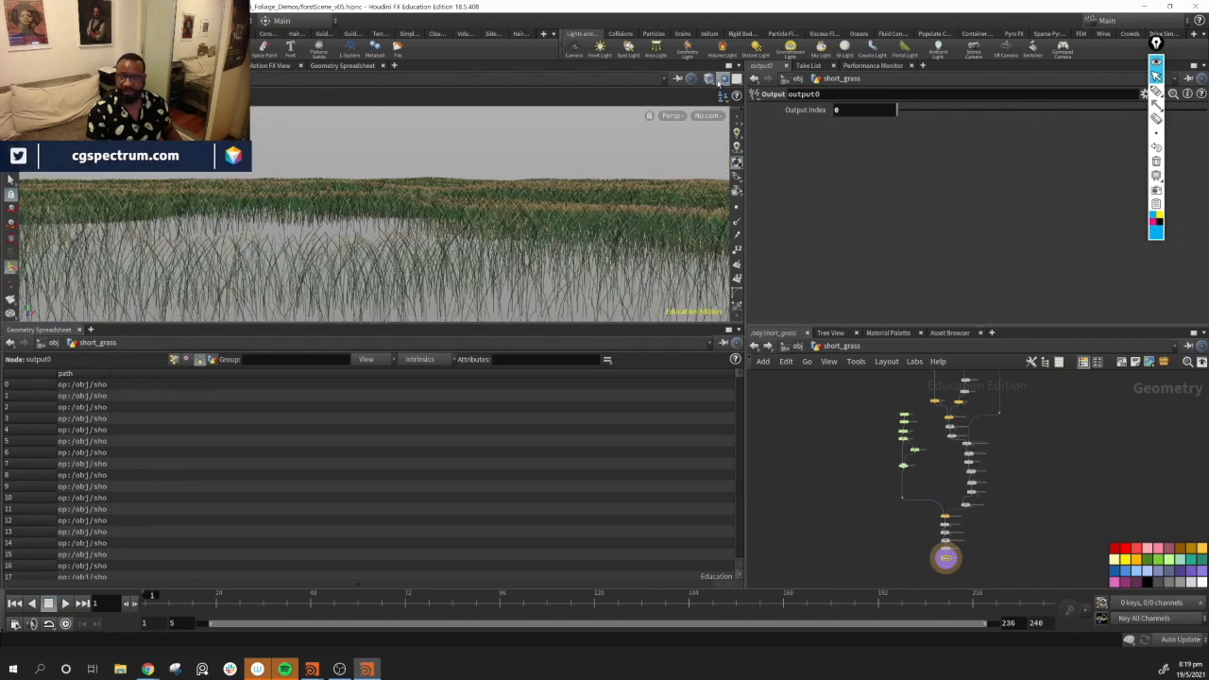
left_click(711, 79)
left_click(725, 80)
left_click(725, 80)
left_click(746, 112)
left_click_drag(467, 189, 472, 230, "alt")
middle_click_drag(1023, 412, 996, 492)
scroll(995, 492, "up", 10)
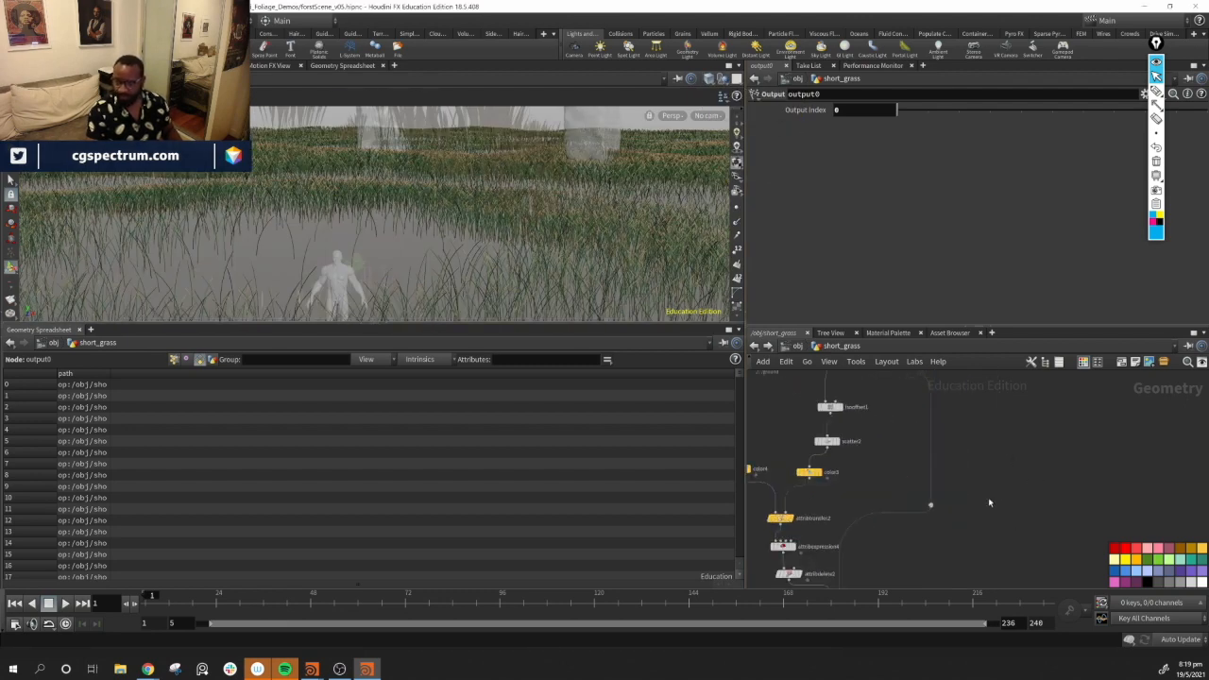
middle_click_drag(1021, 523, 1090, 397)
middle_click_drag(1058, 516, 1046, 432)
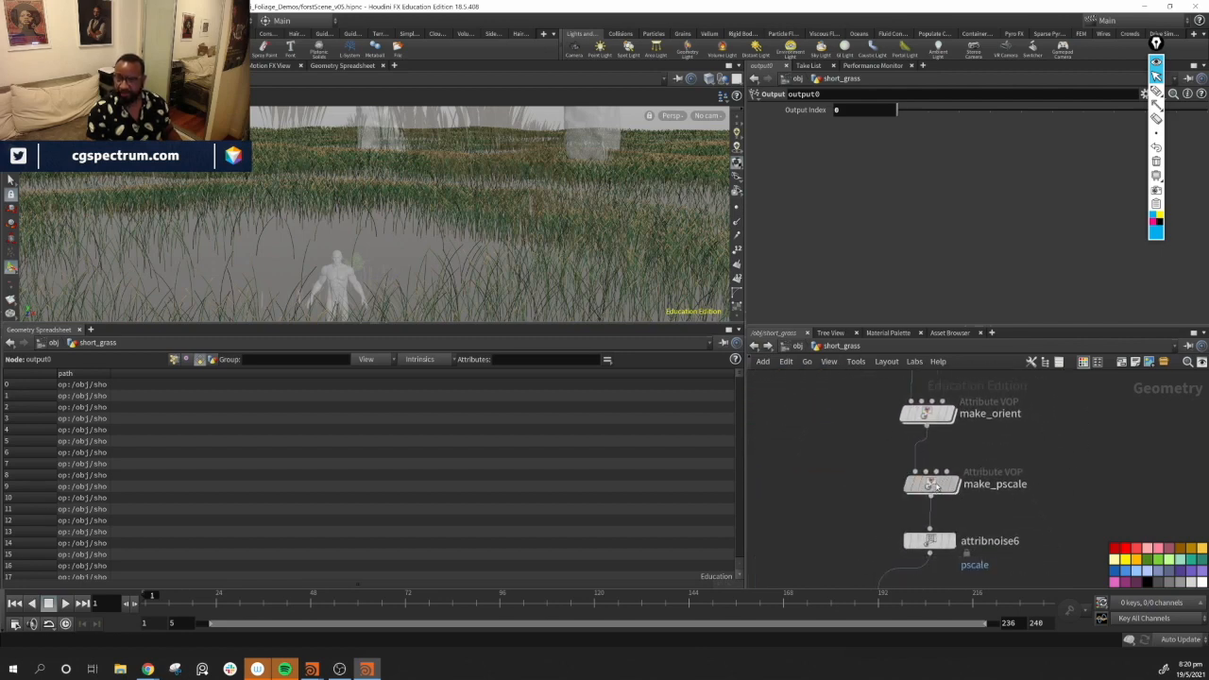
Inspect the short_grass scale nodes and open the make_pscale VOP network
left_click(931, 486)
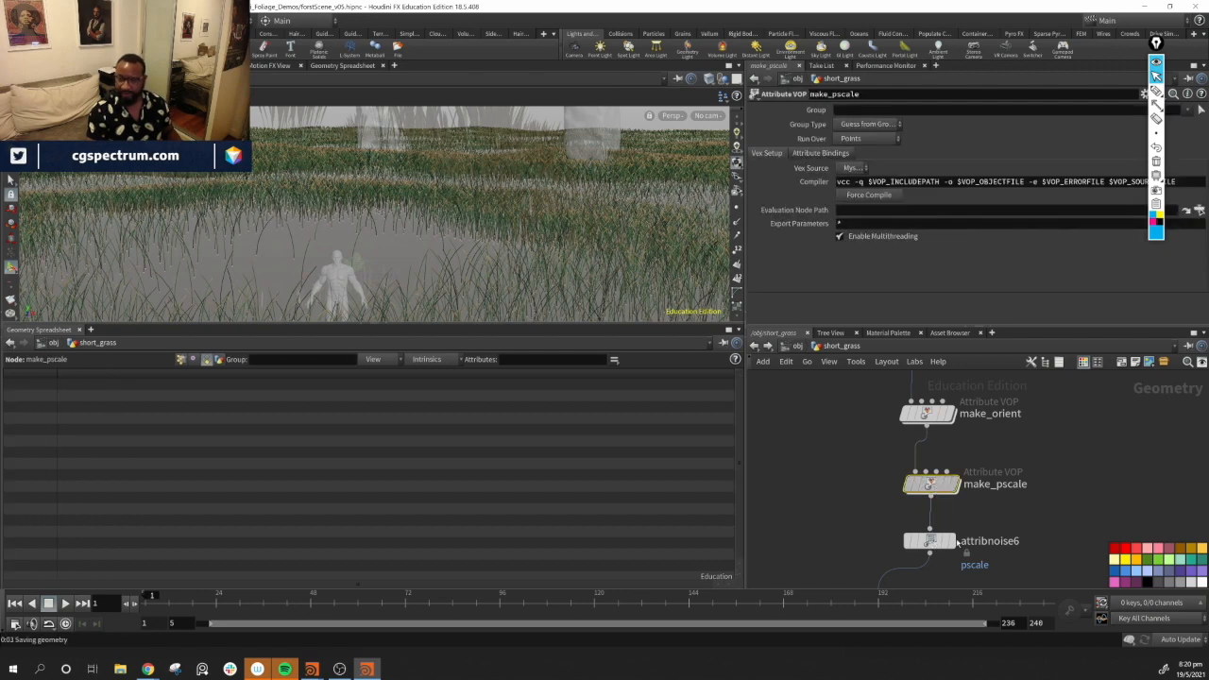
left_click(931, 543)
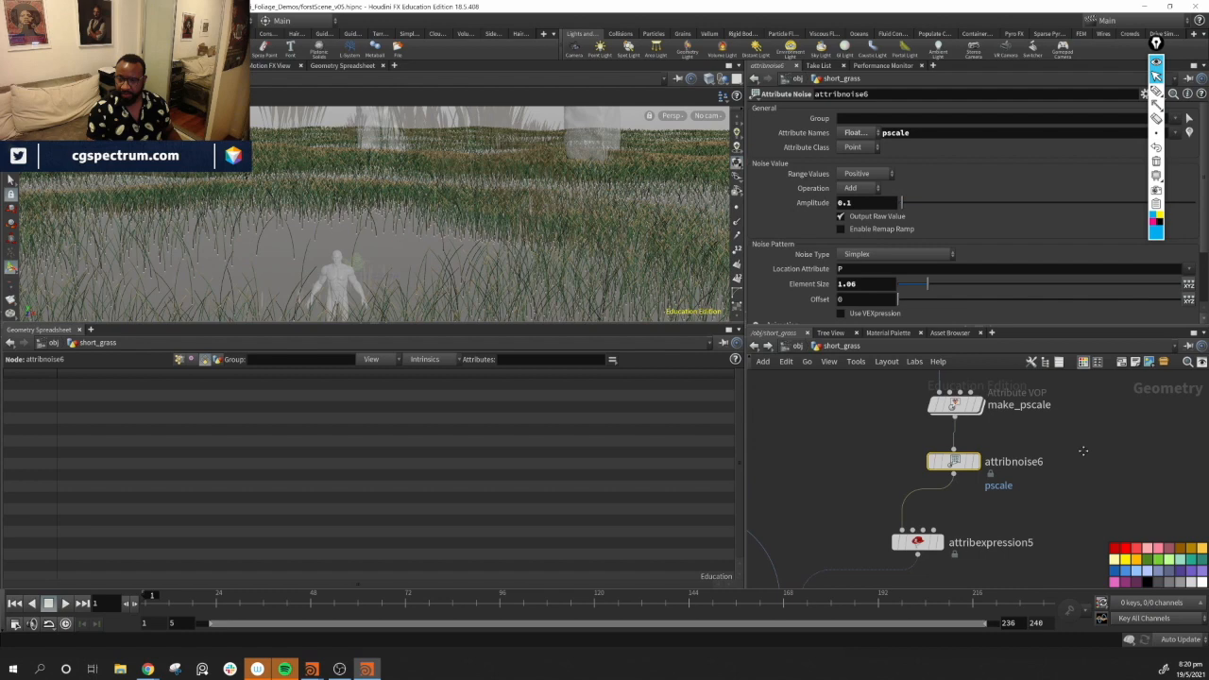
left_click(917, 543)
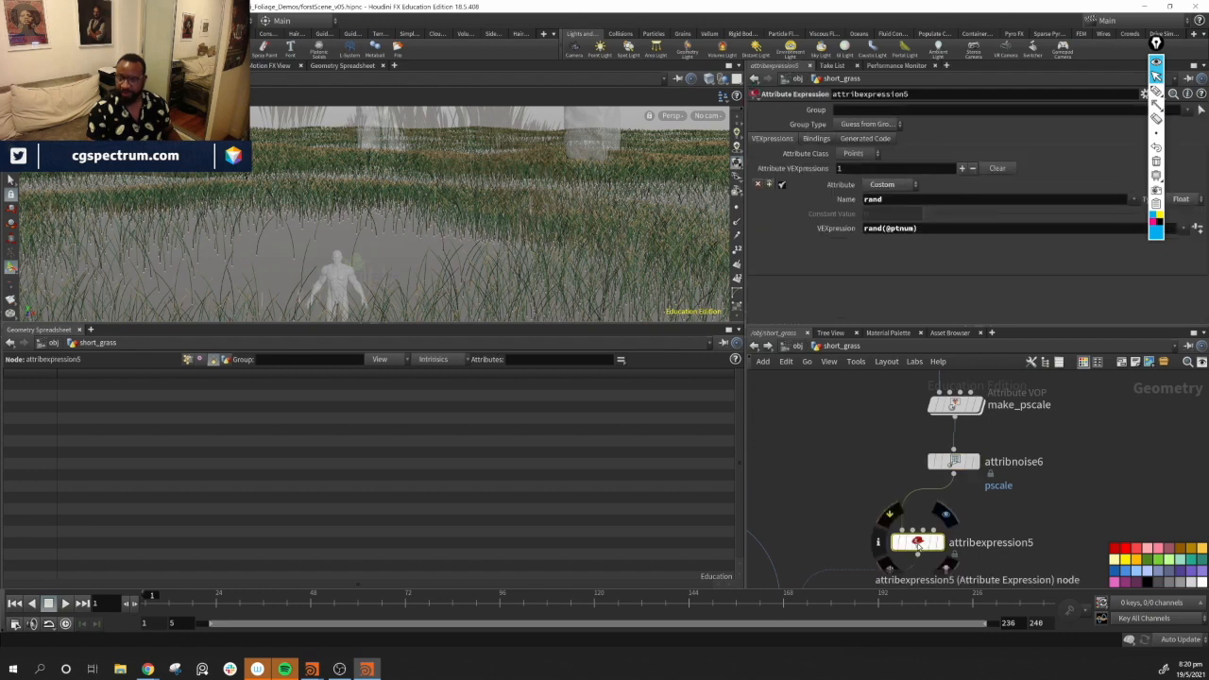
middle_click_drag(1053, 503, 1170, 369)
middle_click_drag(1128, 500, 1049, 609)
middle_click_drag(1099, 422, 1040, 550)
left_click(937, 510)
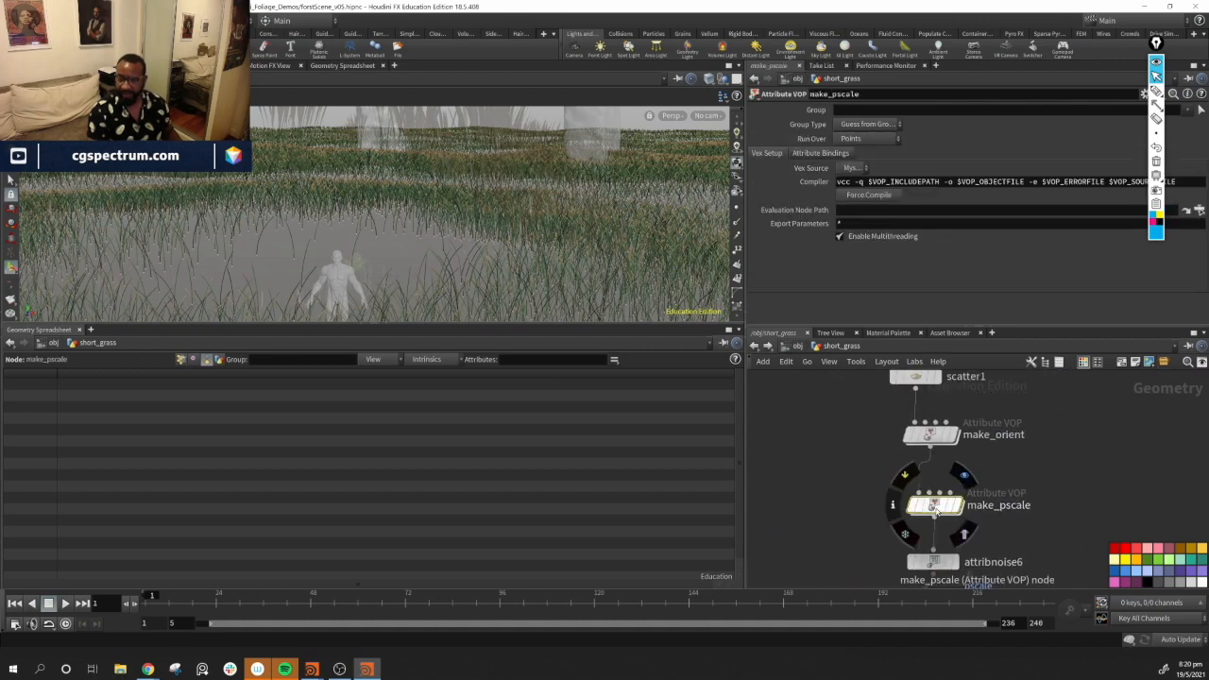
double_click(936, 508)
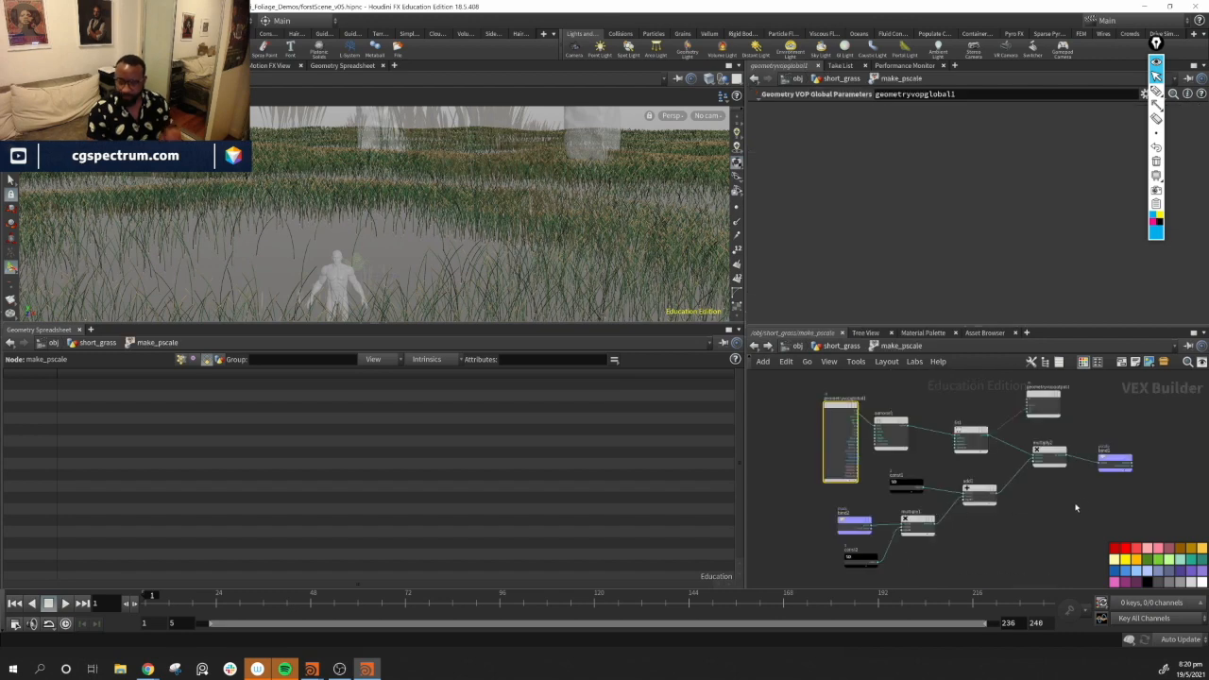
scroll(1055, 394, "up", 6)
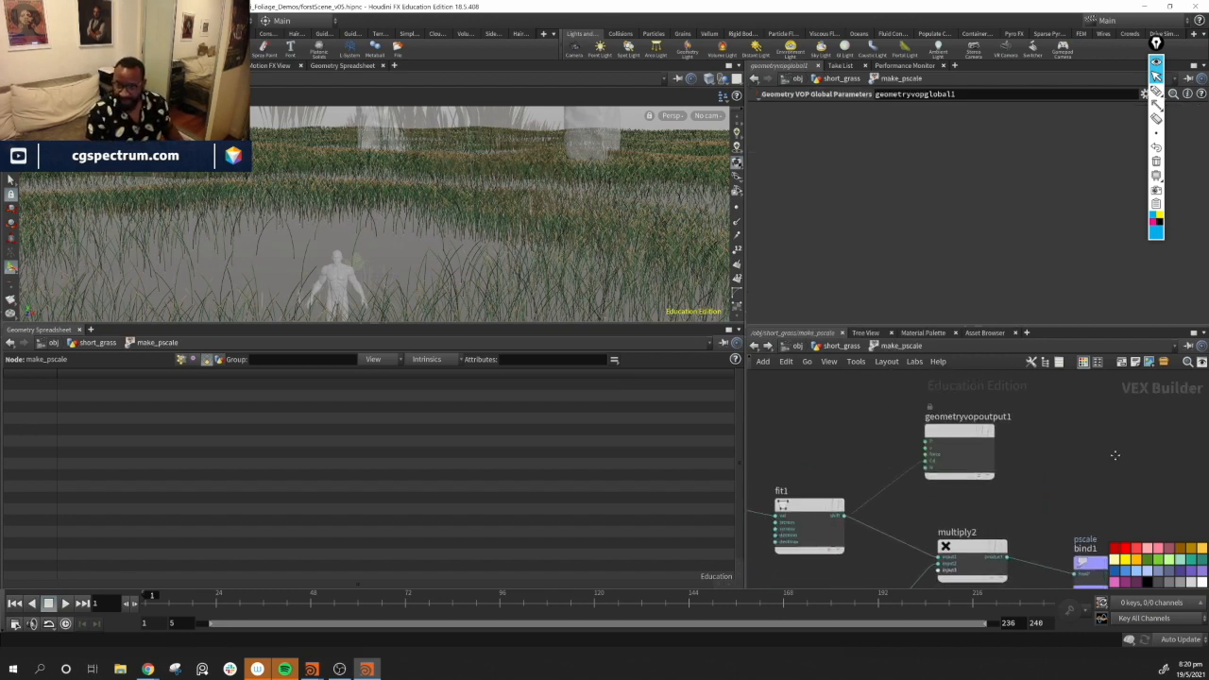
Pan through the make_pscale VOP network to locate the constant nodes feeding the multiplies
left_click_drag(953, 426, 1124, 452)
middle_click_drag(951, 441, 1201, 418)
left_click_drag(900, 462, 900, 436)
left_click_drag(1077, 480, 1036, 437)
middle_click_drag(1044, 498, 809, 466)
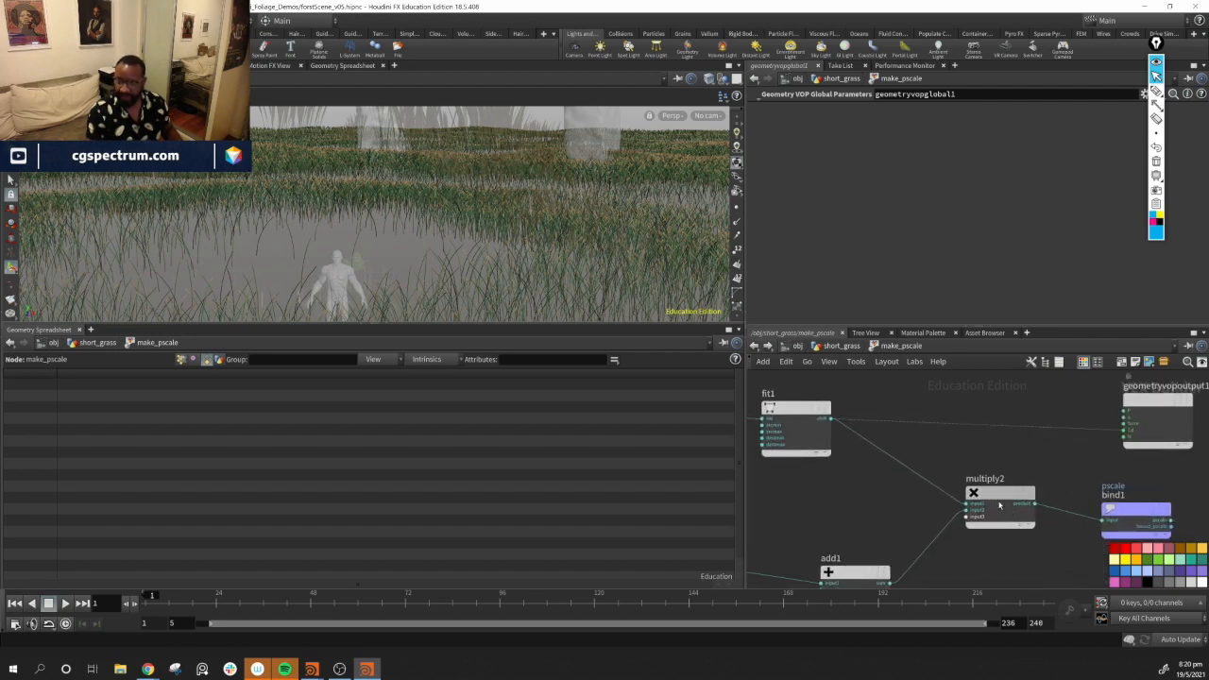
middle_click_drag(850, 507, 1071, 421)
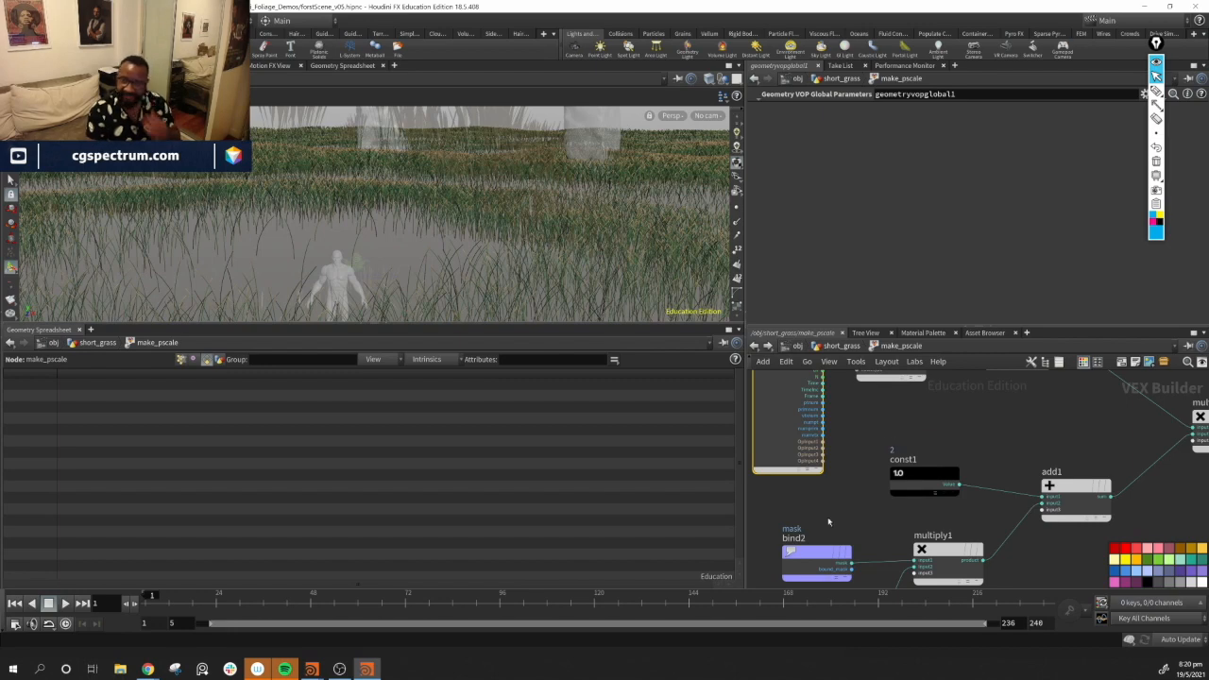
middle_click_drag(829, 525, 891, 427)
left_click(889, 446)
left_click_drag(884, 524, 878, 512)
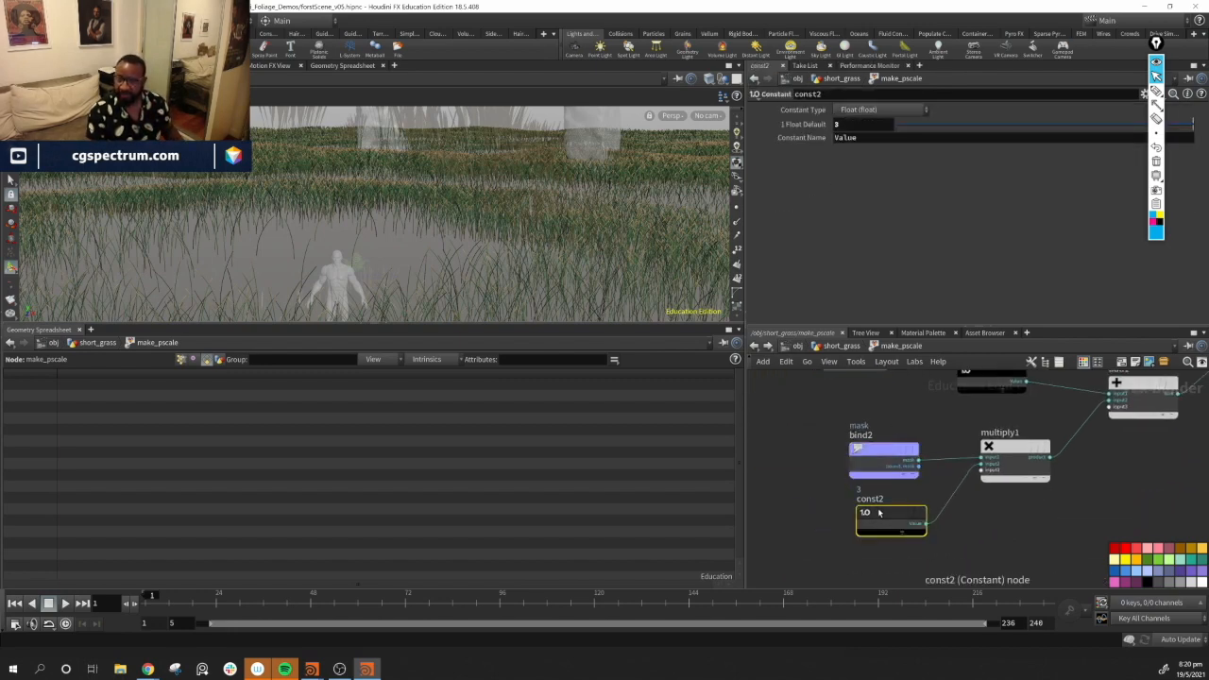
Set the const2 constant's float default to 0.3 to scale down the short grass
right_click_drag(596, 256, 318, 200, "alt")
mouse_move(319, 200)
left_mouse_down("alt")
mouse_move(421, 218)
mouse_move(341, 200)
left_mouse_up("alt")
left_click_drag(1016, 125, 1012, 127)
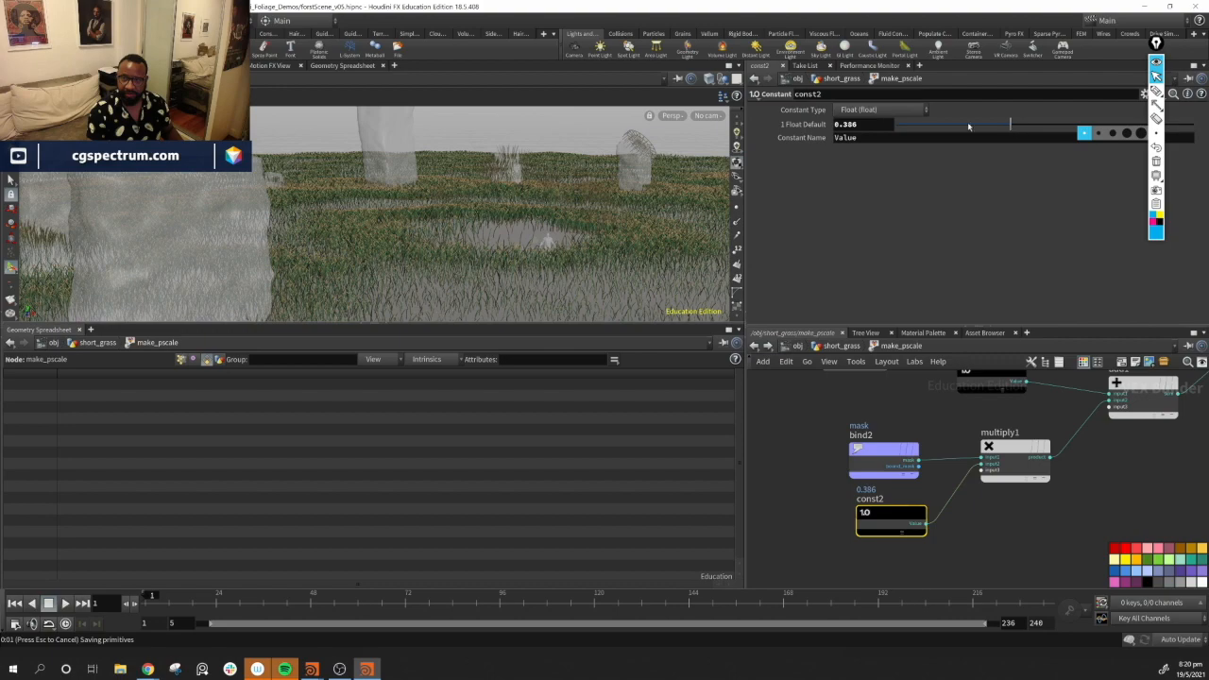
left_click_drag(518, 264, 537, 230, "alt")
right_click_drag(537, 229, 740, 306, "alt")
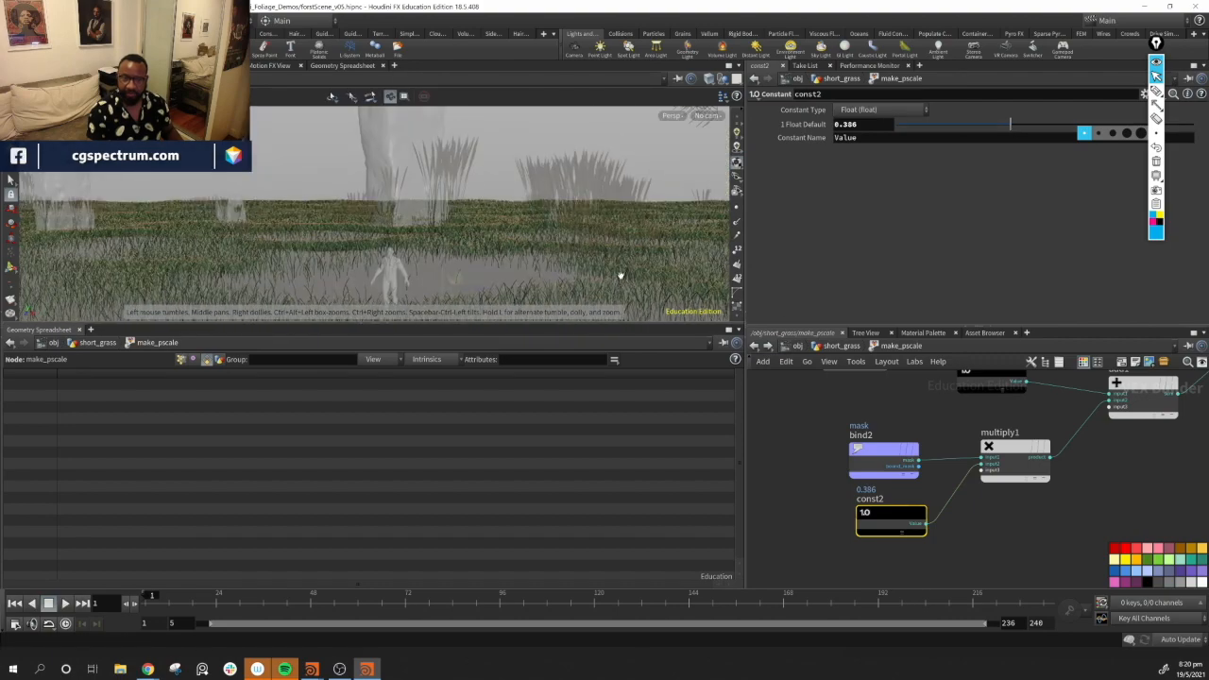
middle_click_drag(491, 288, 540, 226, "alt")
right_click_drag(529, 225, 681, 274, "alt")
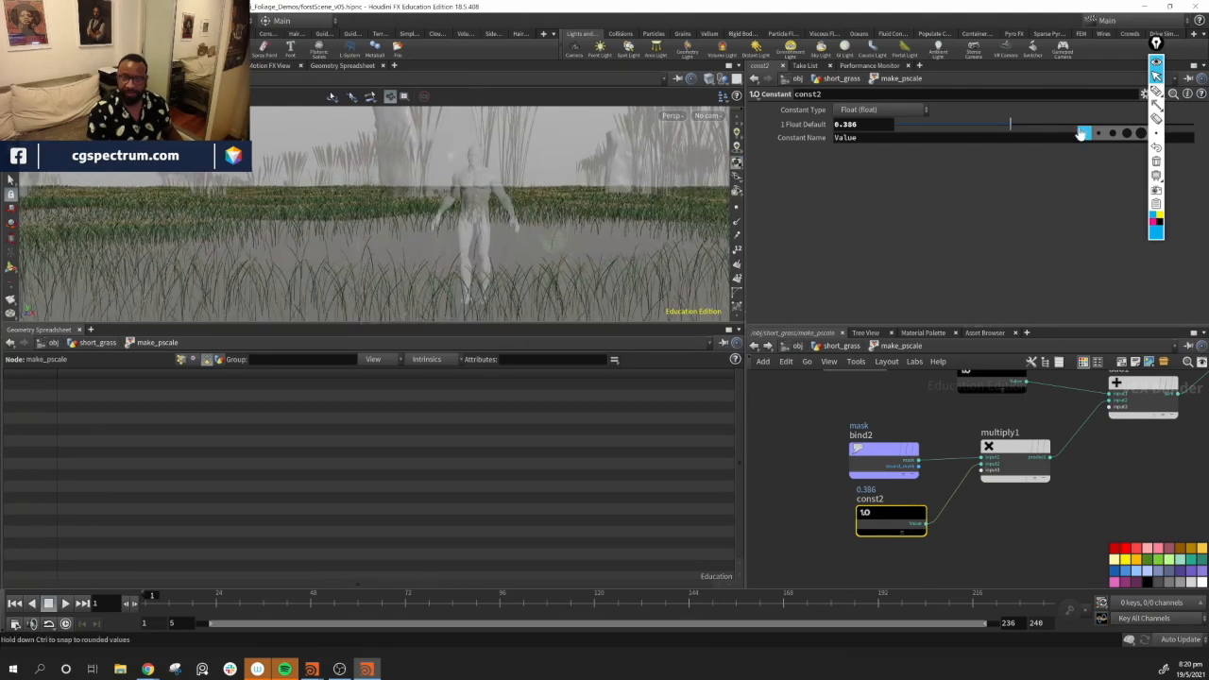
left_click(865, 124)
type("-")
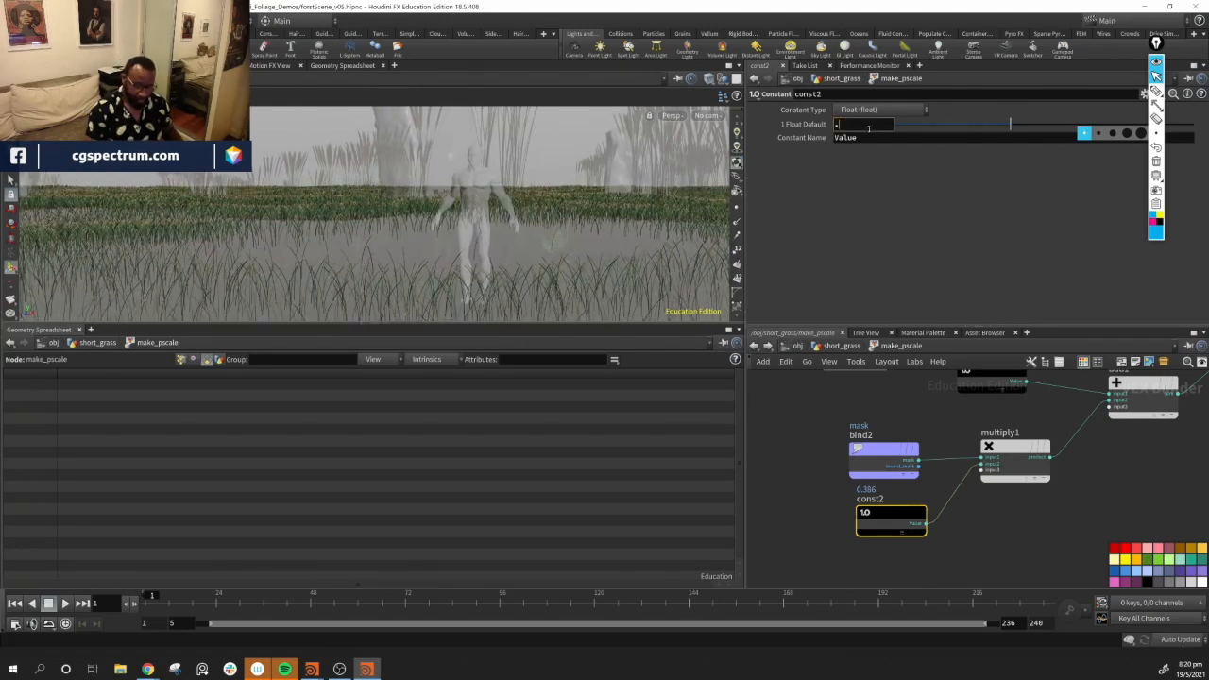
type("3")
key("Return")
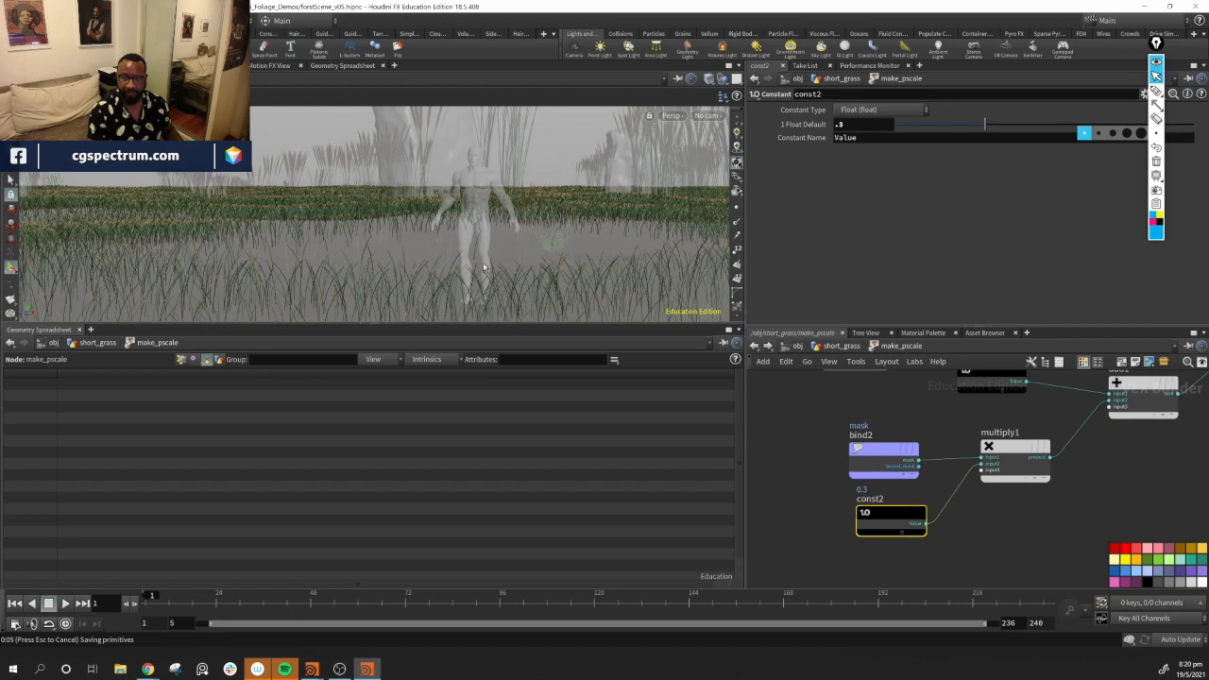
Select the mask bind node and orbit the viewport to check the grass around the character
left_click(883, 460)
left_click_drag(396, 222, 643, 224)
middle_click_drag(643, 224, 442, 176)
left_click_drag(441, 176, 406, 139)
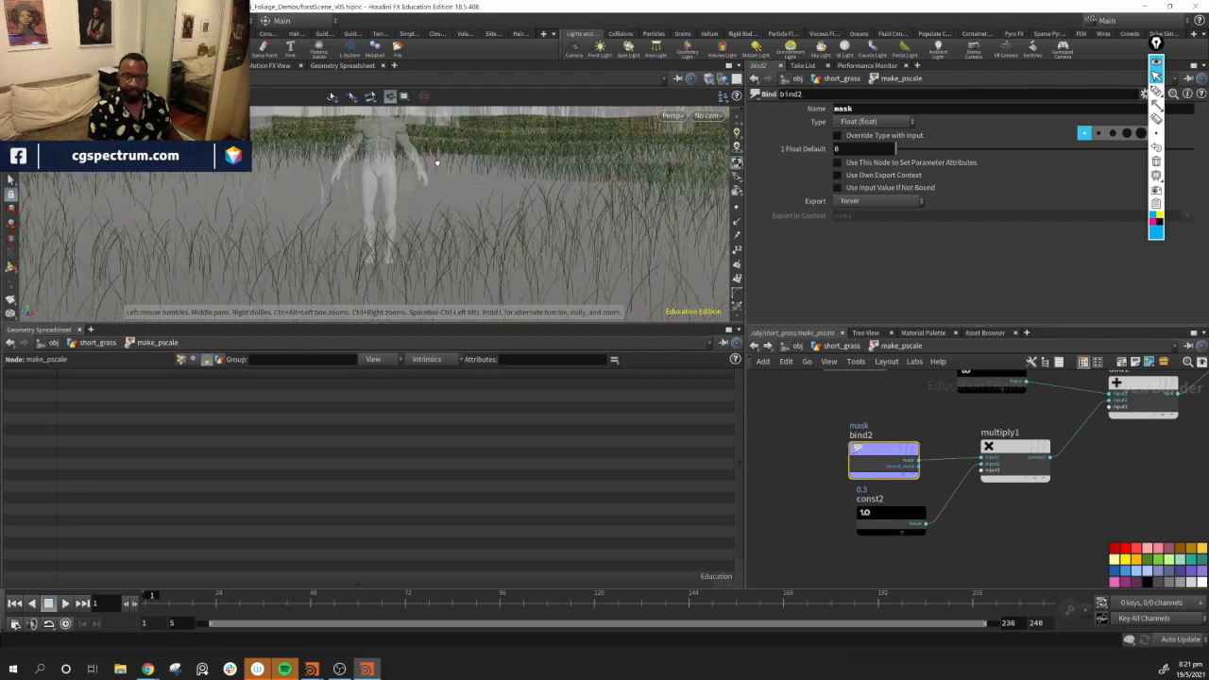
Save the scene as a new version named forstScene_v06.hipnc
left_click(12, 20)
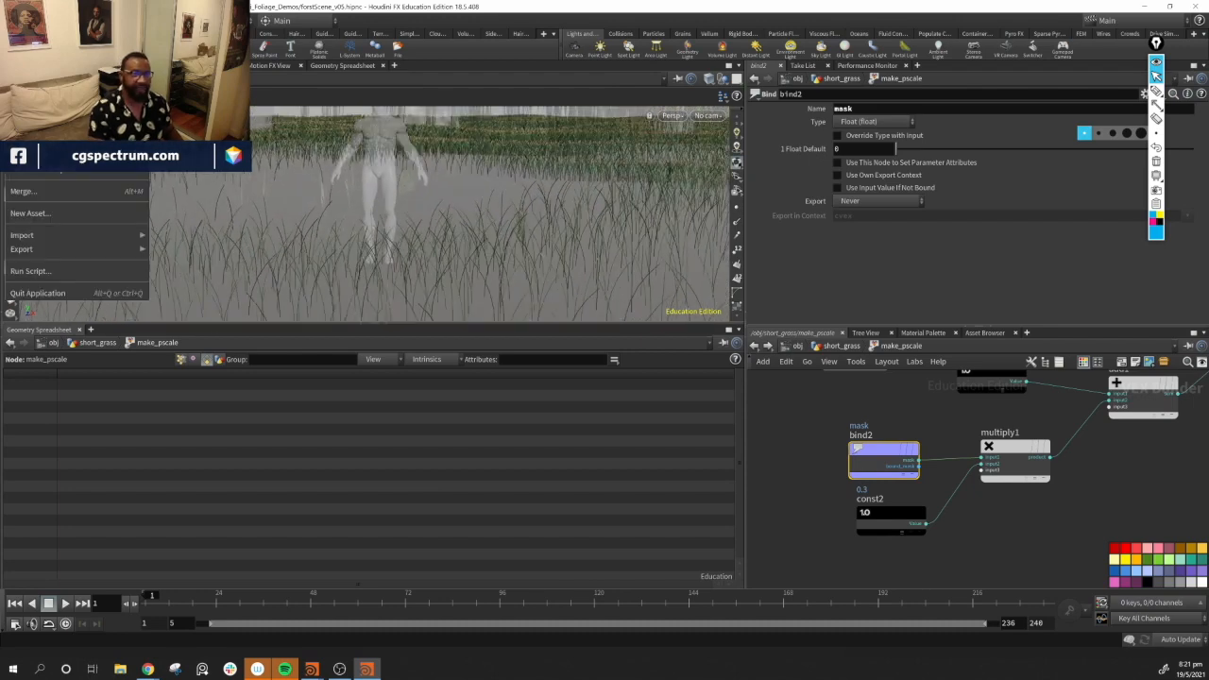
left_click(35, 156)
left_click(219, 289)
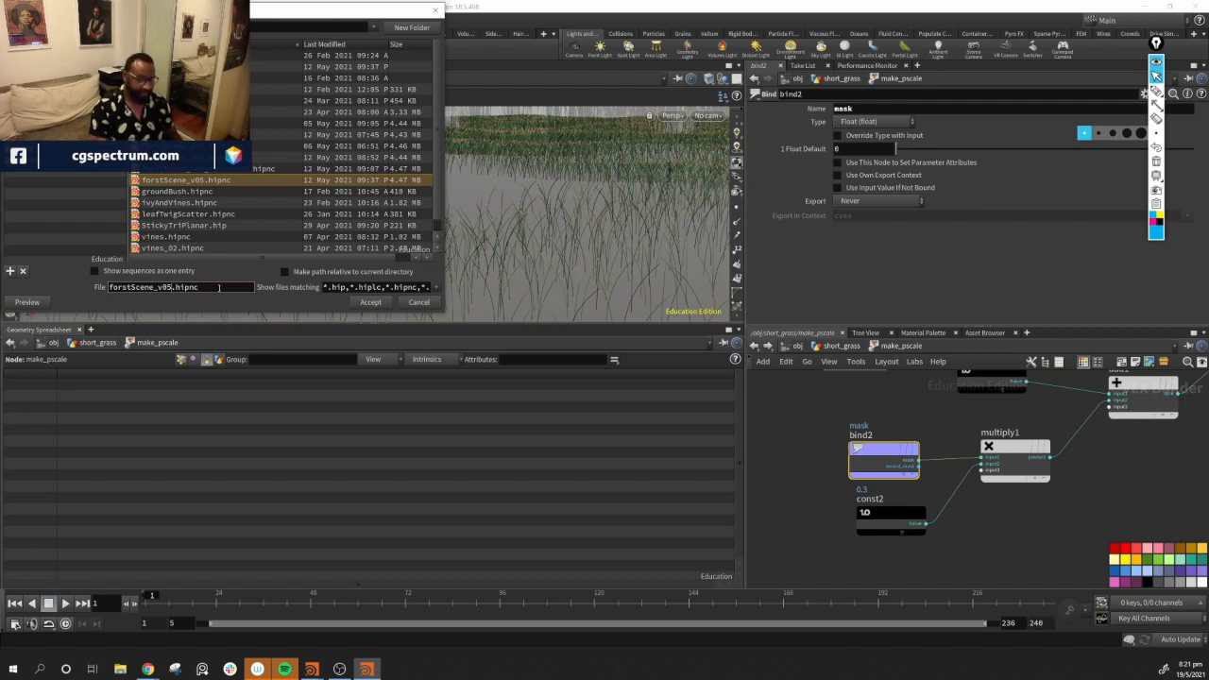
key("BackSpace")
type("6")
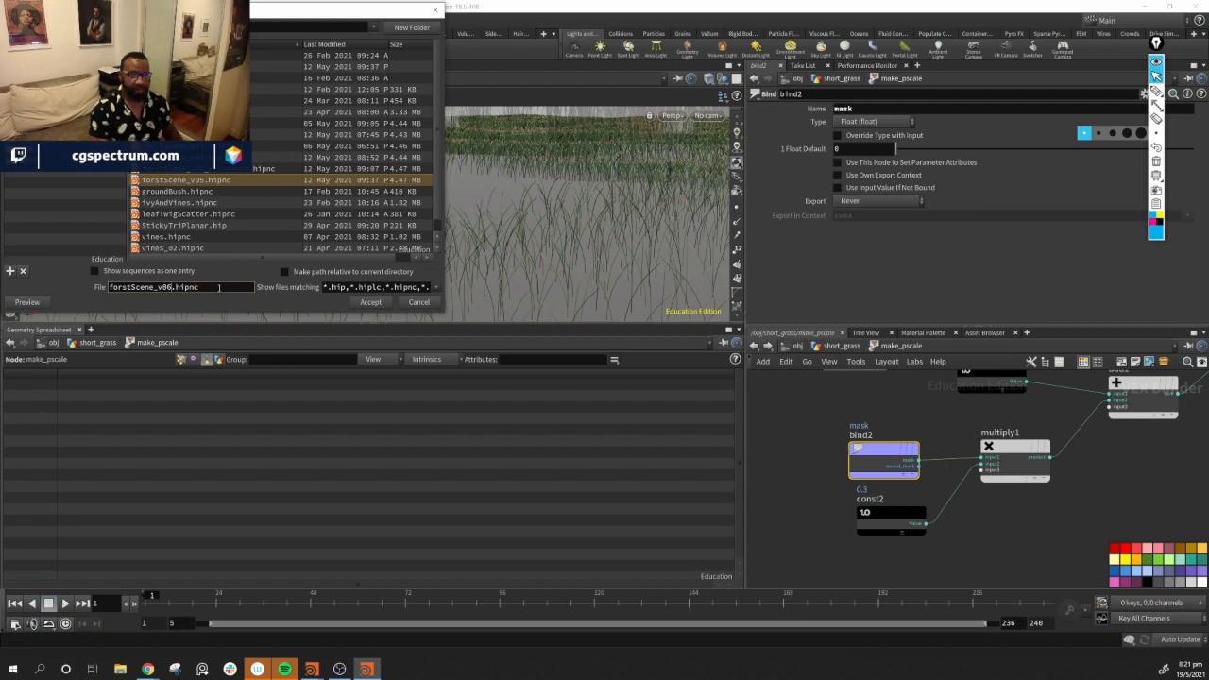
key("Return")
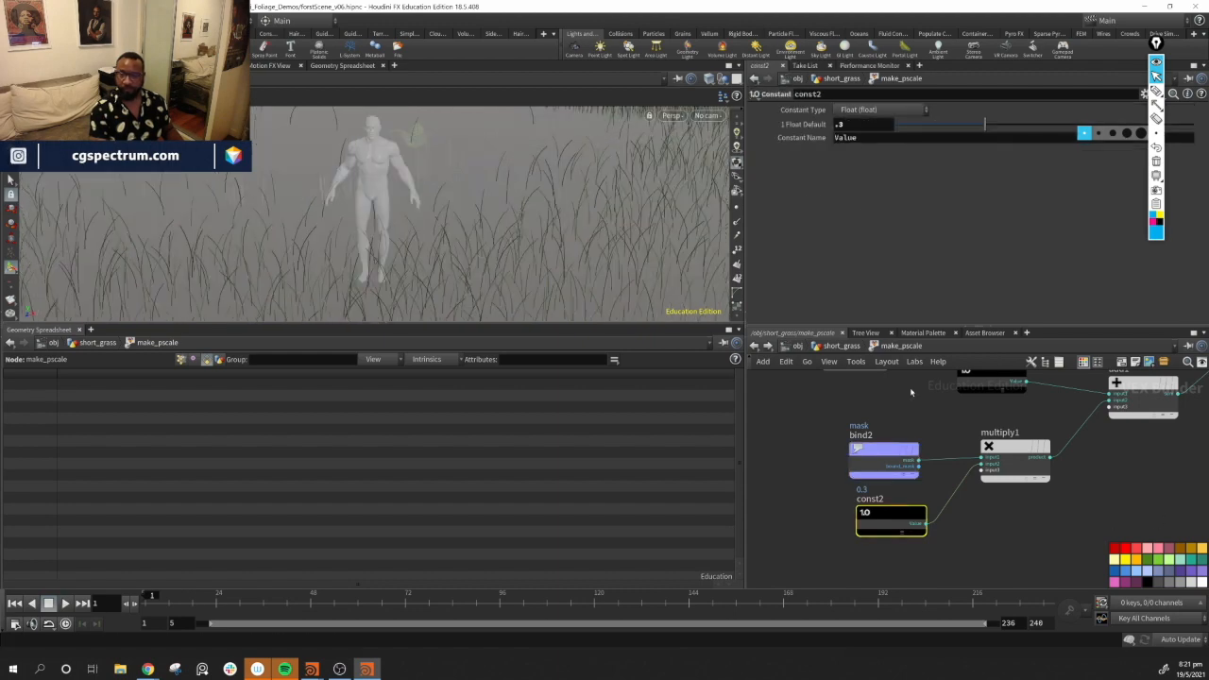
Set the const2 constant's float default to 0.15
double_click(853, 123)
type(".")
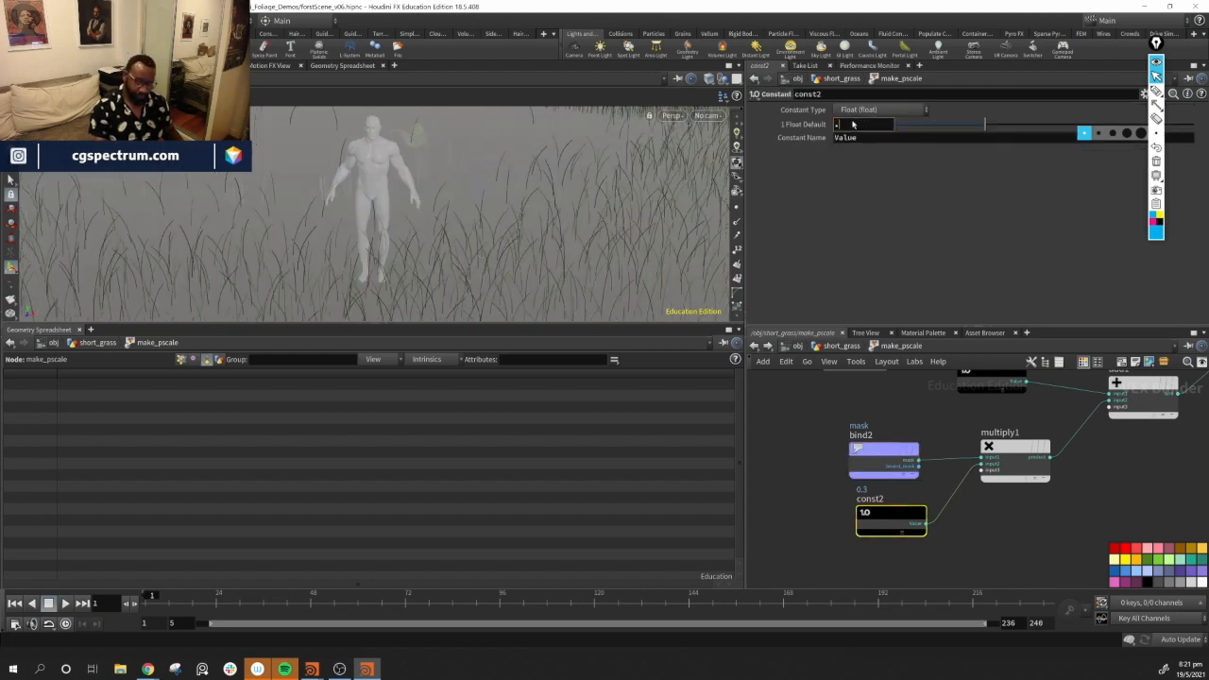
type("15")
key("Return")
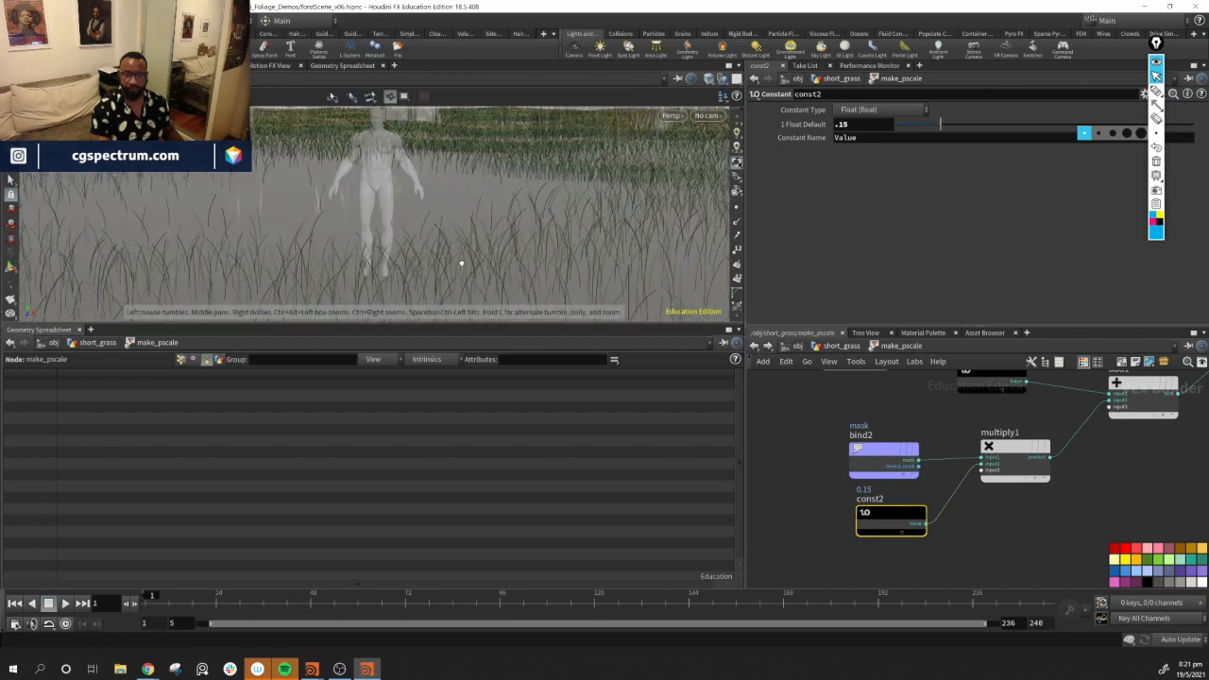
Set the const2 constant's float default to 0.05
left_click_drag(460, 253, 602, 227, "alt")
left_click_drag(875, 124, 818, 125)
type(".05")
key("Return")
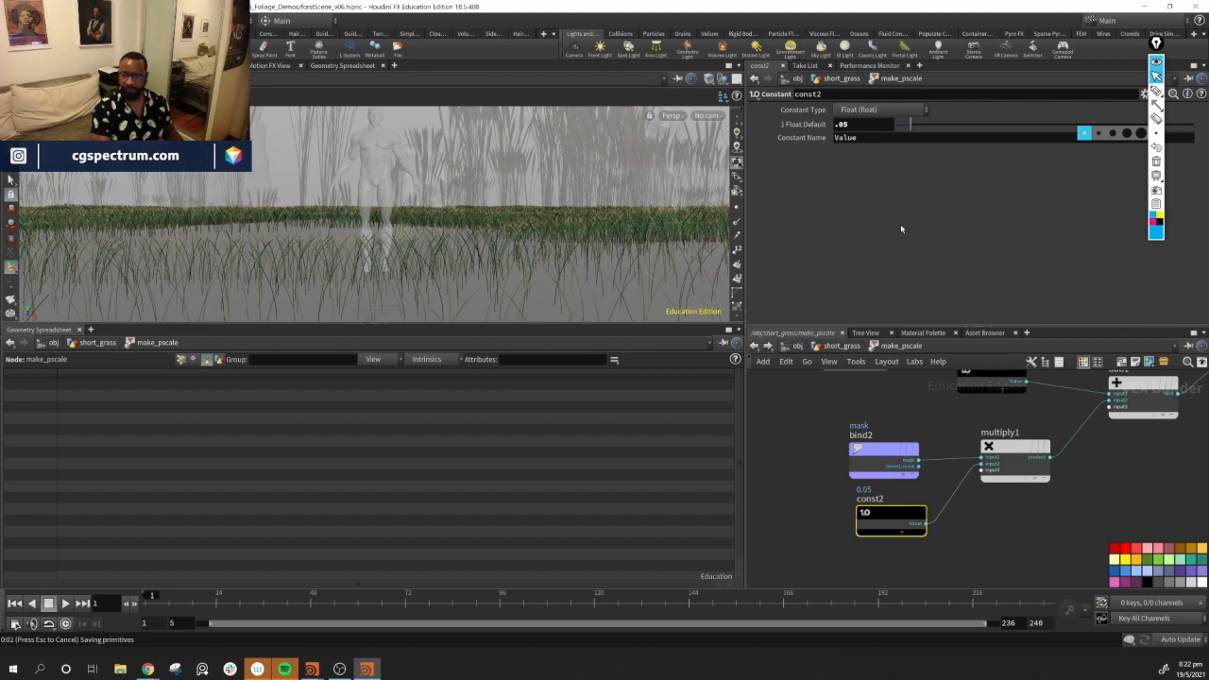
Set the const2 constant's float default to 3
left_click(856, 126)
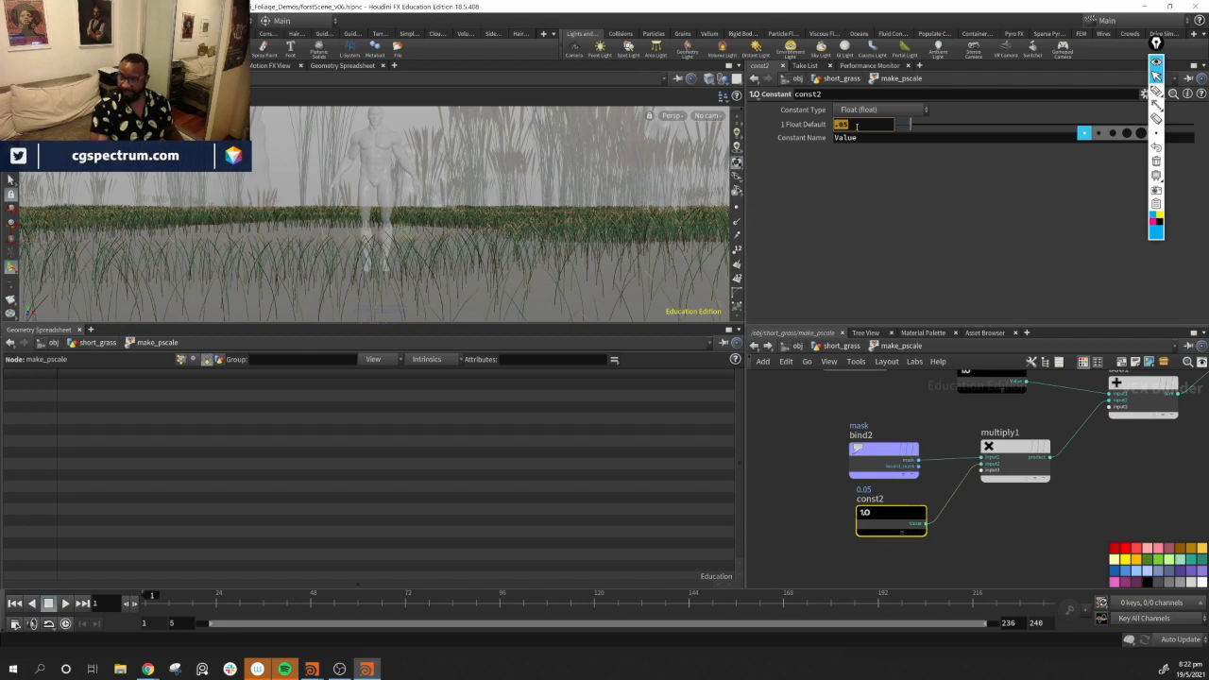
type("3")
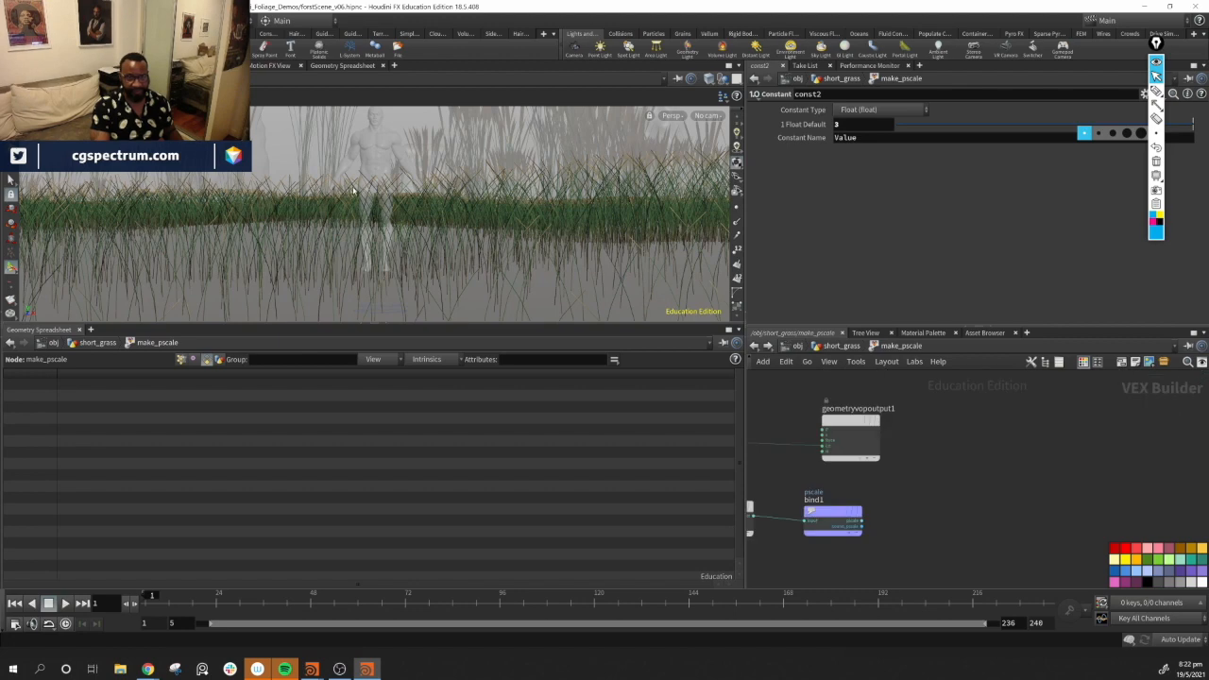
Pan through the make_pscale VOP network to the multiply2 and bind1 nodes
middle_click_drag(933, 464, 1097, 431)
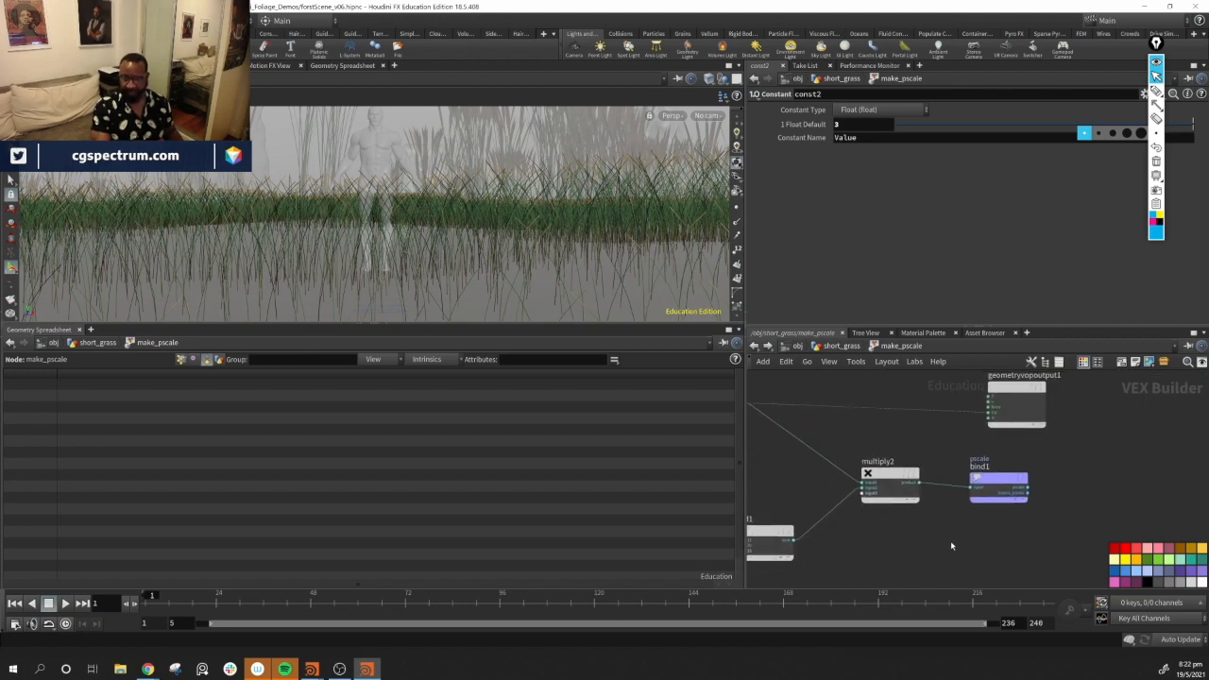
middle_click_drag(953, 545, 948, 578)
left_click_drag(1005, 516, 1105, 510)
middle_click_drag(951, 534, 1105, 477)
middle_click_drag(1110, 472, 1033, 549)
middle_click_drag(1059, 486, 1057, 477)
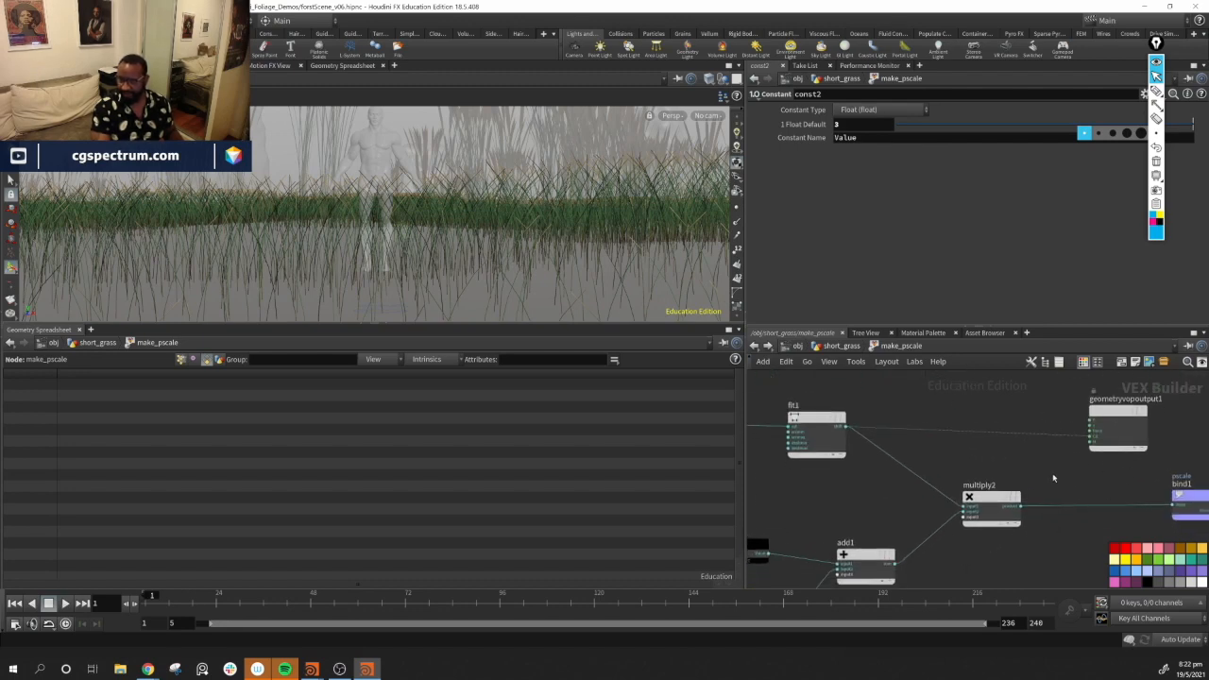
left_click_drag(991, 509, 1064, 507)
middle_click_drag(1044, 550, 999, 504)
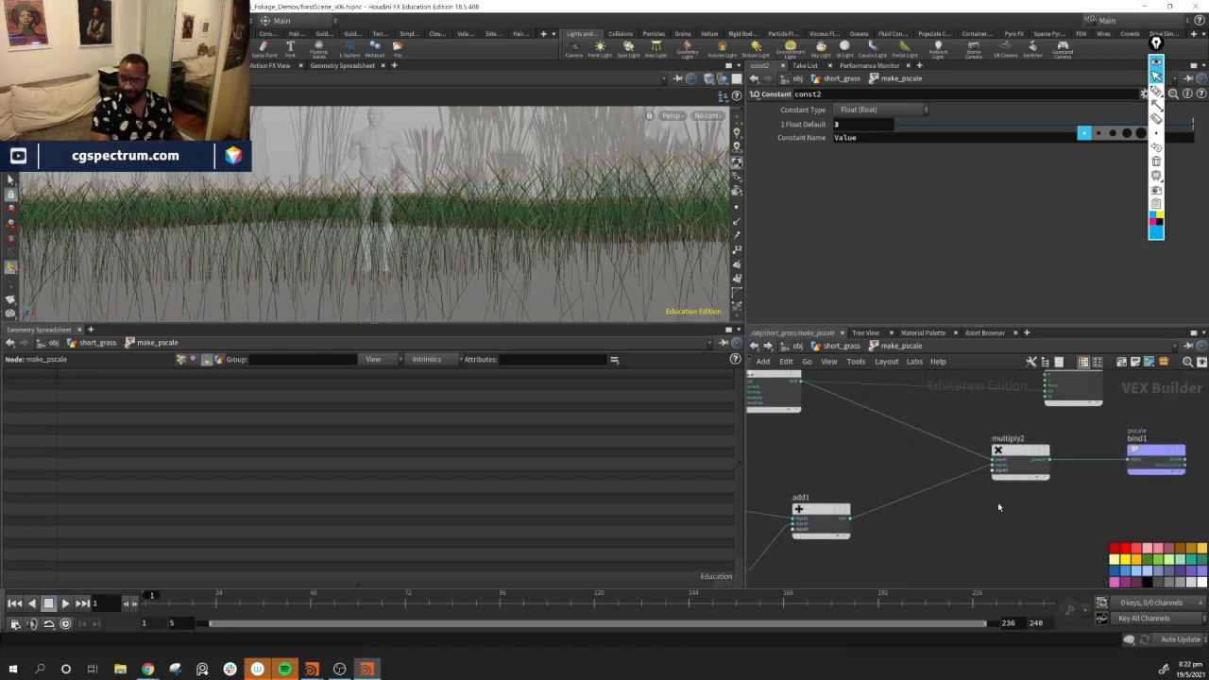
key("Tab")
type("par")
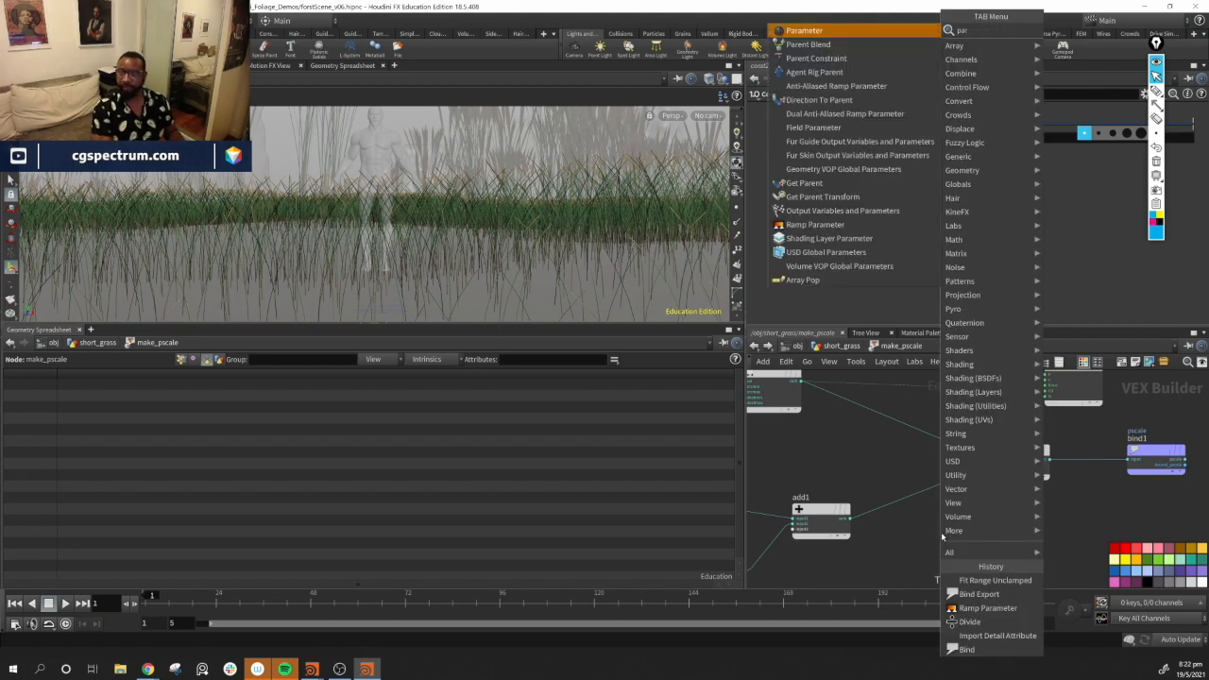
key("Return")
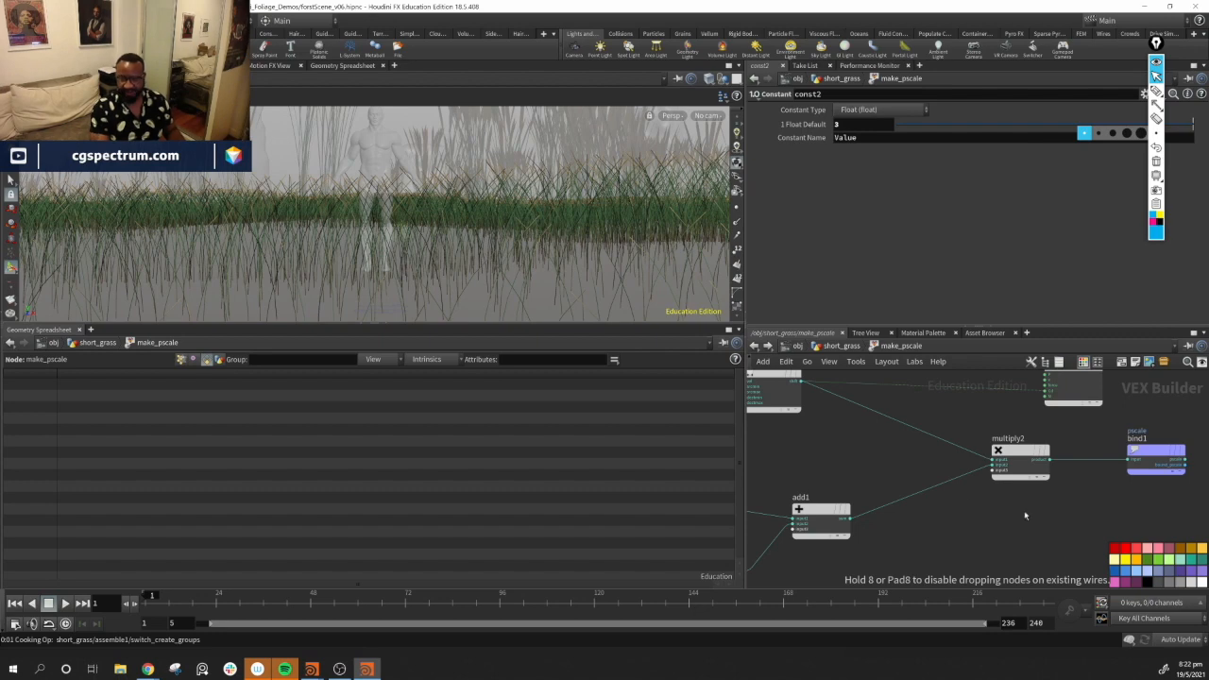
left_click(910, 538)
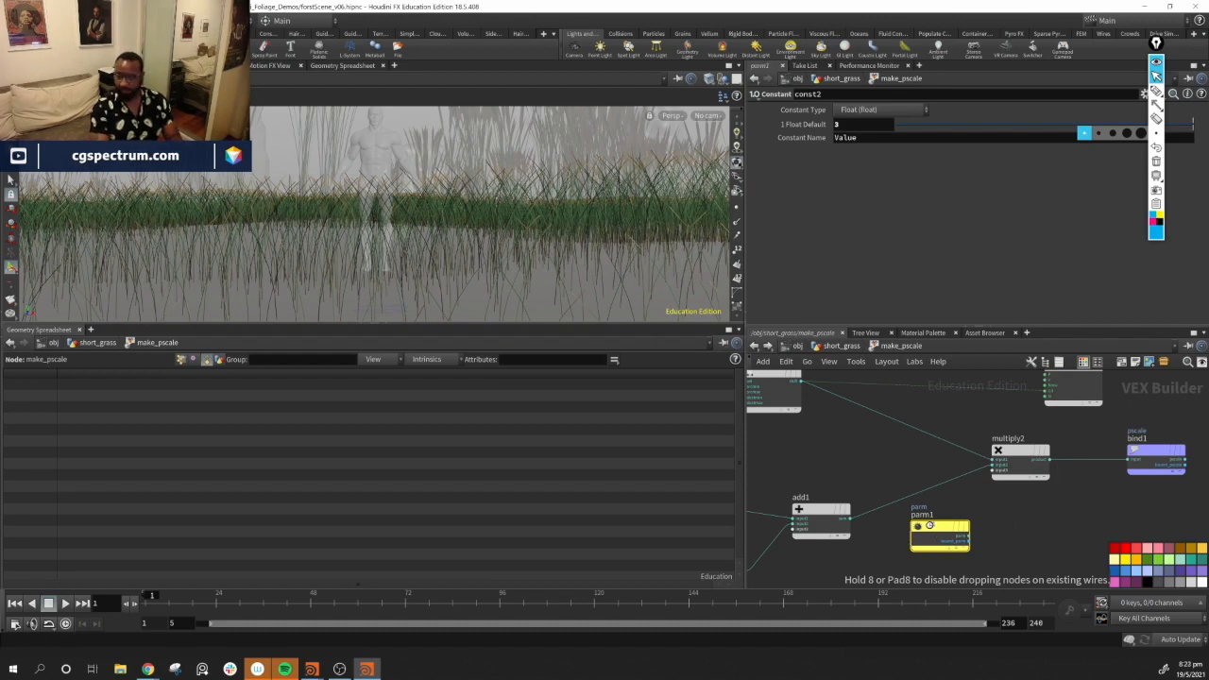
left_click(931, 527)
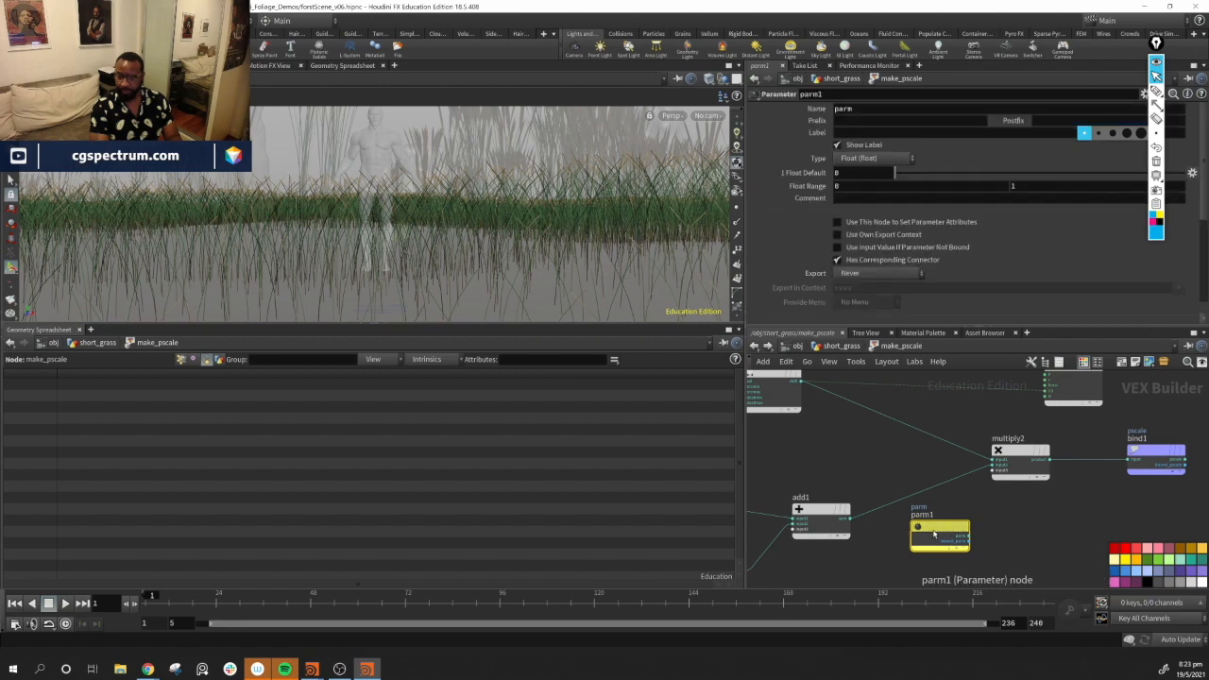
mouse_move(936, 535)
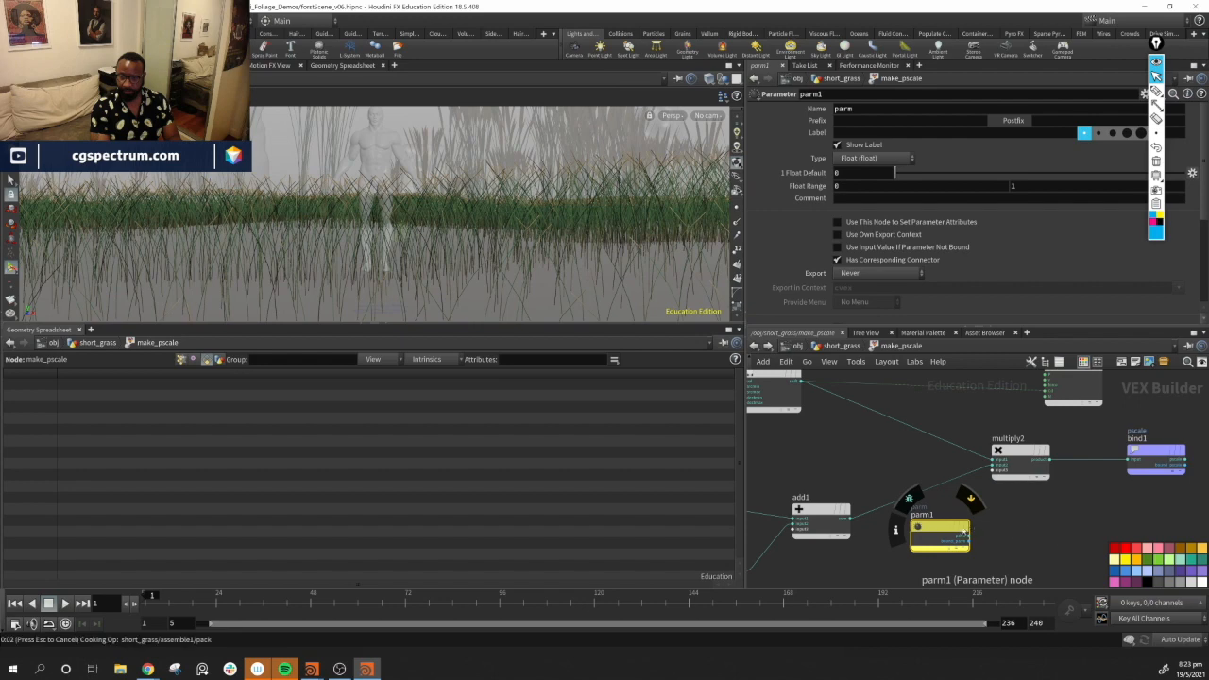
key("Delete")
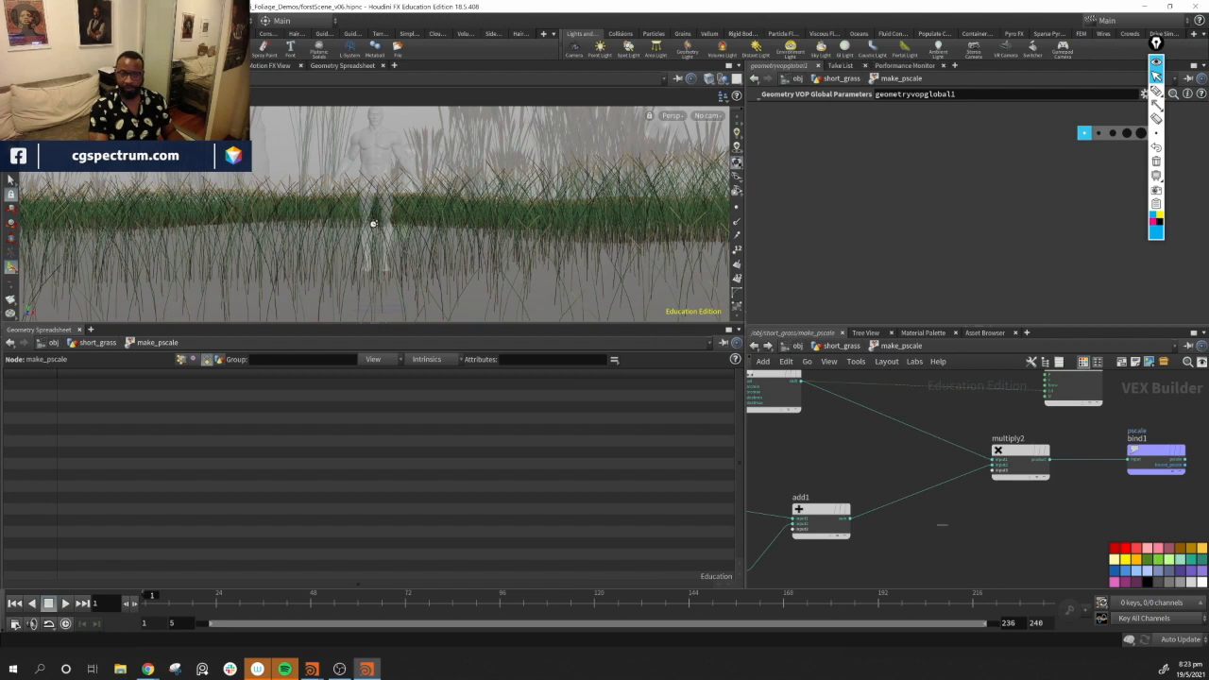
Return to the make_pscale VOP network, add a Constant node and wire it into multiply2's free input
key("v")
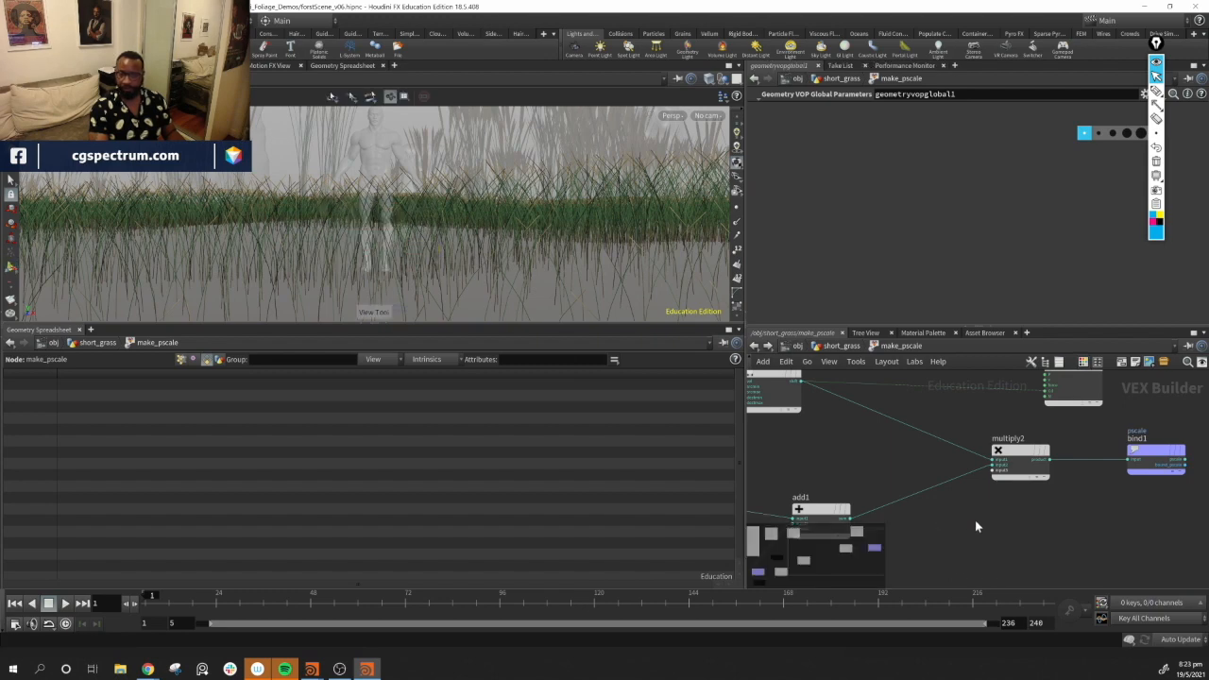
key("n")
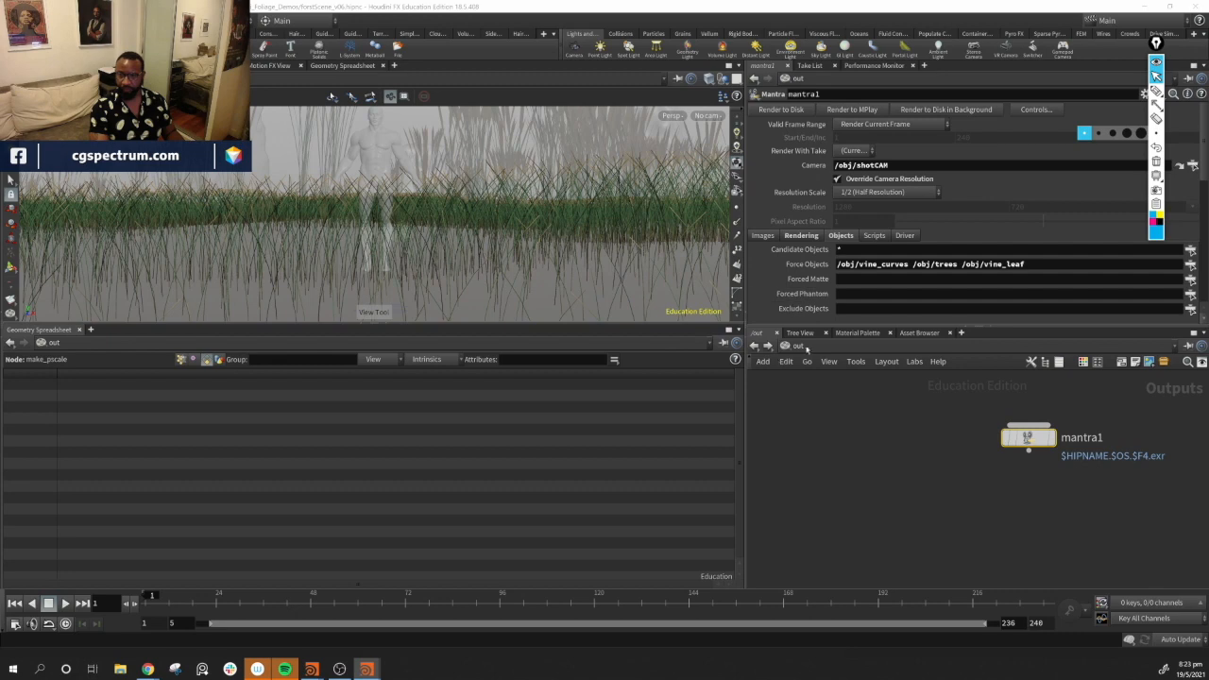
left_click(794, 345)
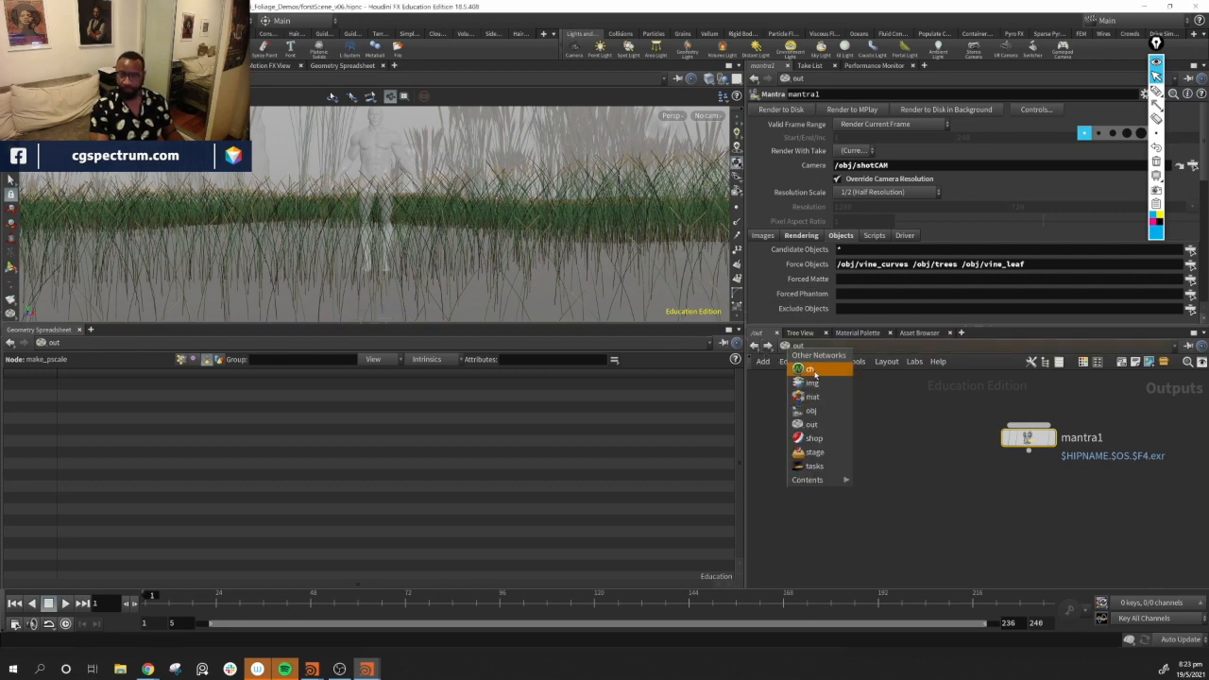
left_click(828, 410)
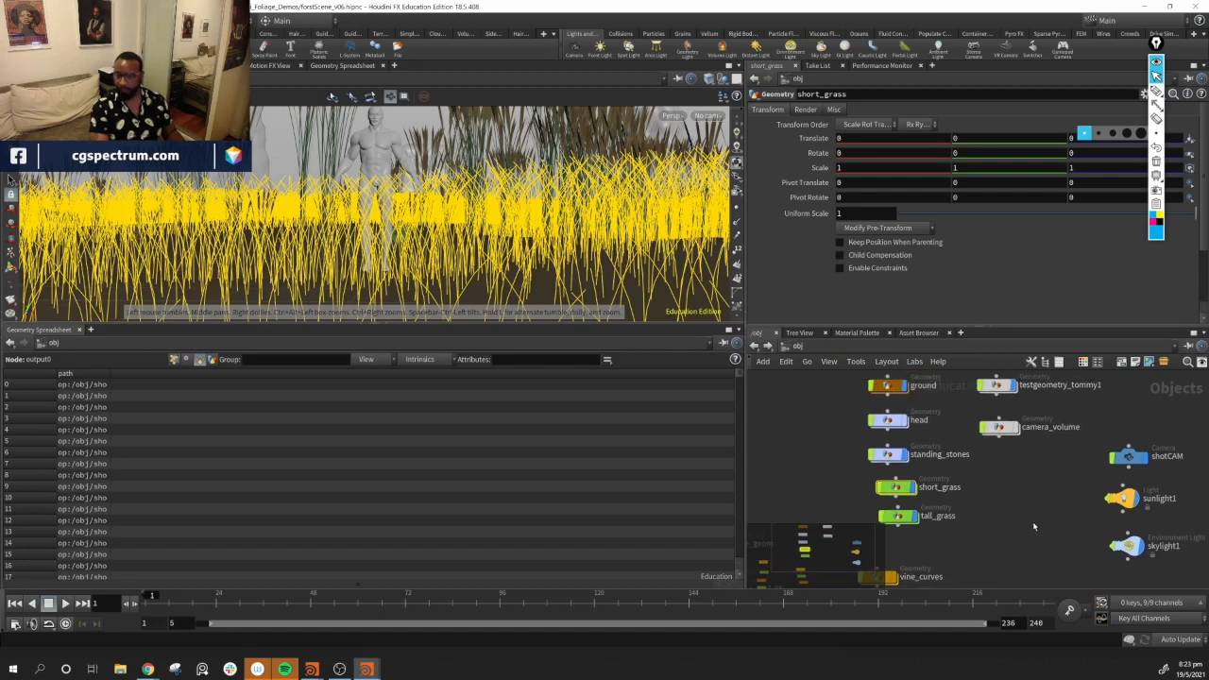
double_click(921, 457)
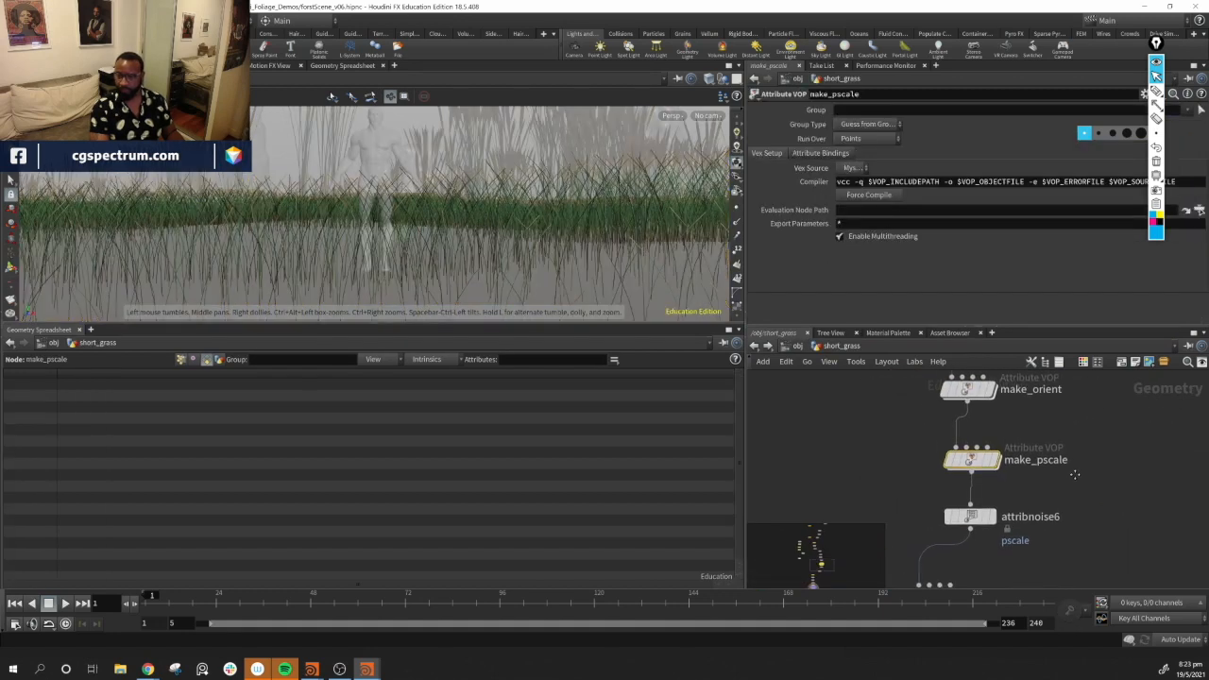
double_click(940, 486)
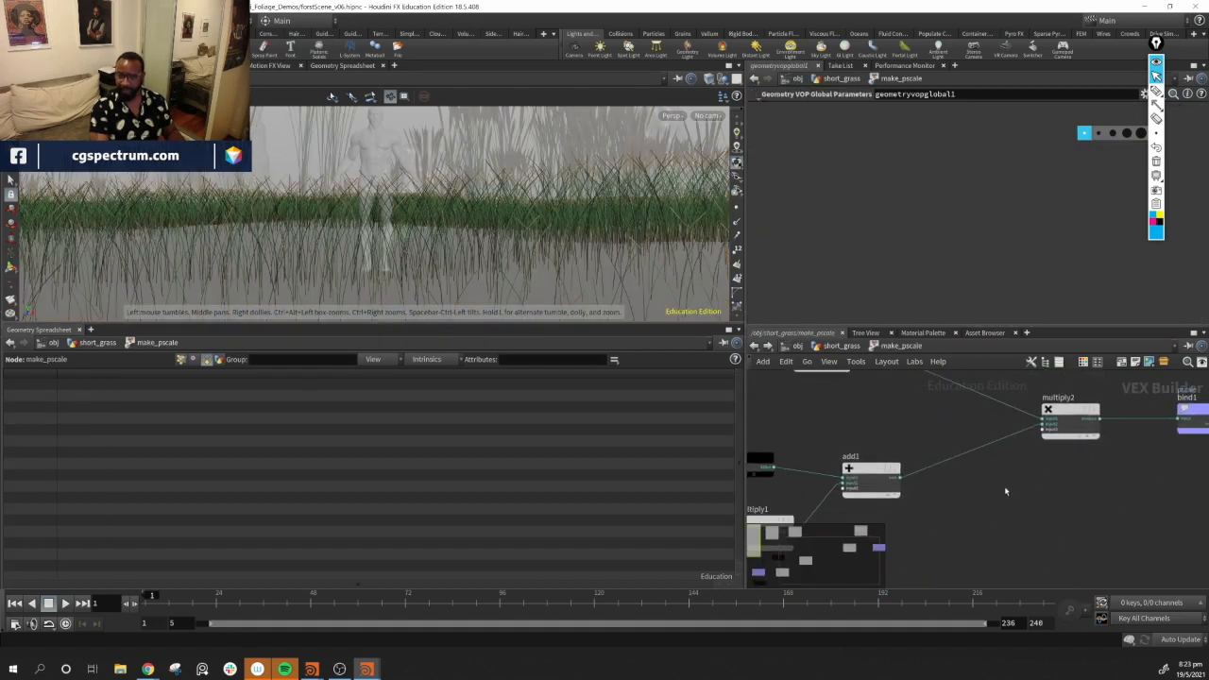
key("Tab")
mouse_move(1003, 488)
type("const")
key("Return")
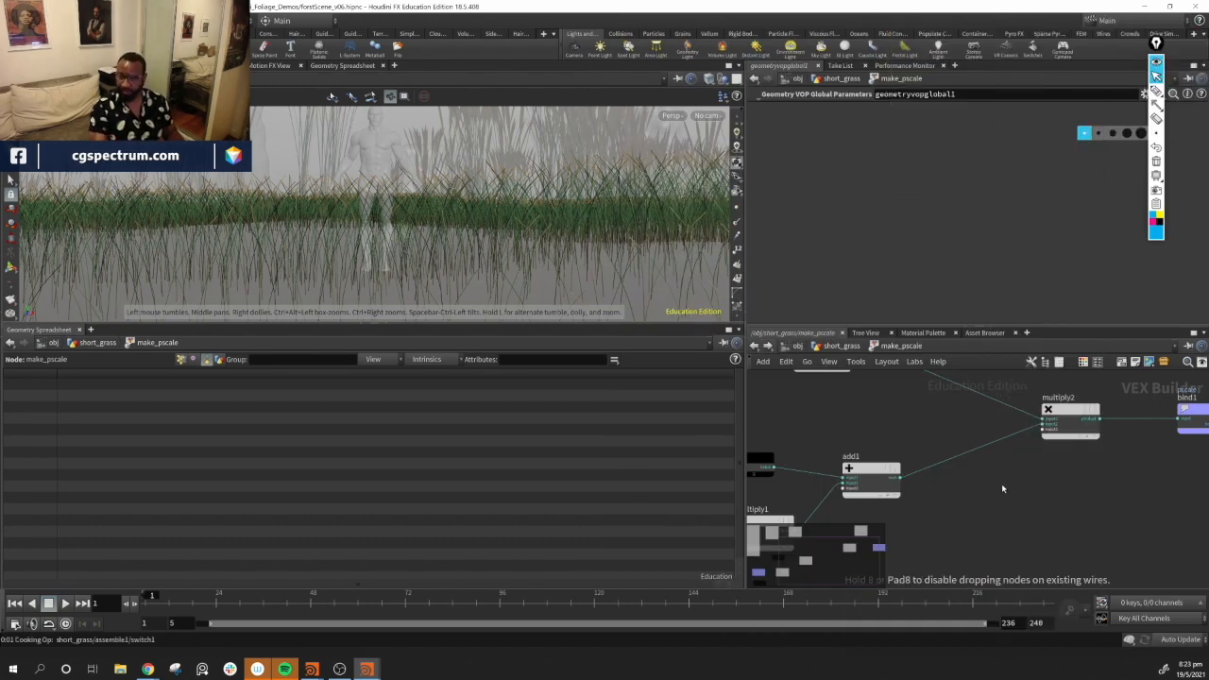
left_click(1003, 487)
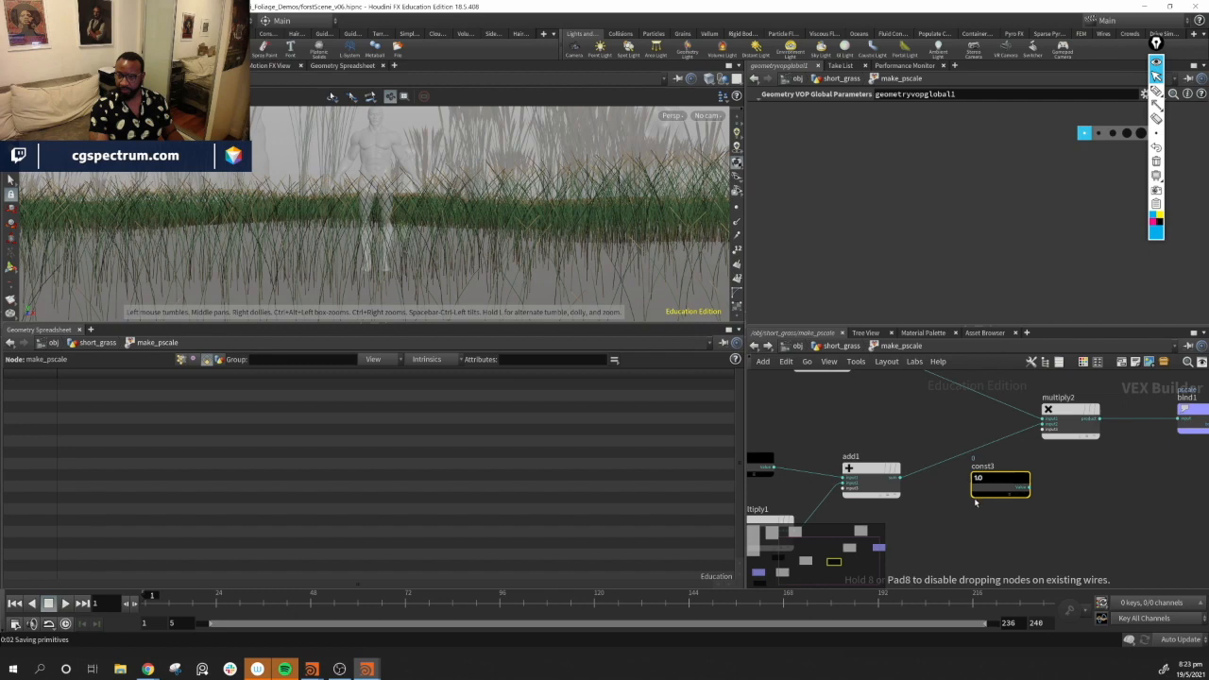
left_click(998, 489)
left_click_drag(999, 488, 1044, 428)
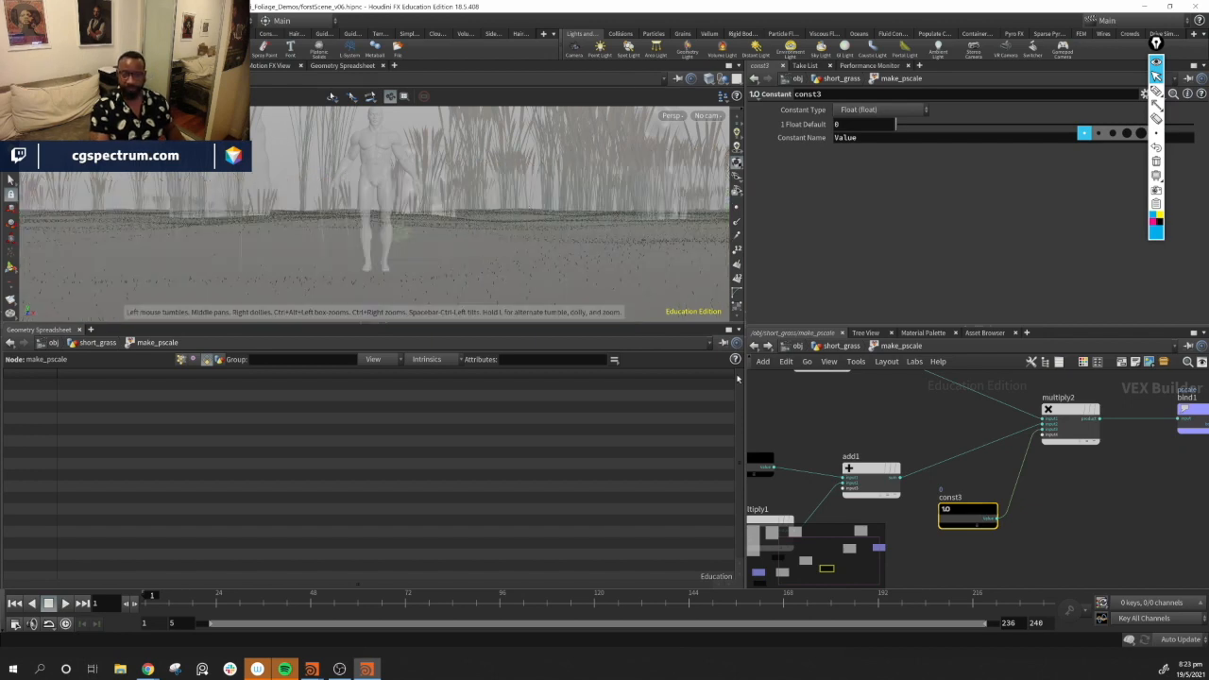
Set the new constant's float default to 0.5
left_click(846, 126)
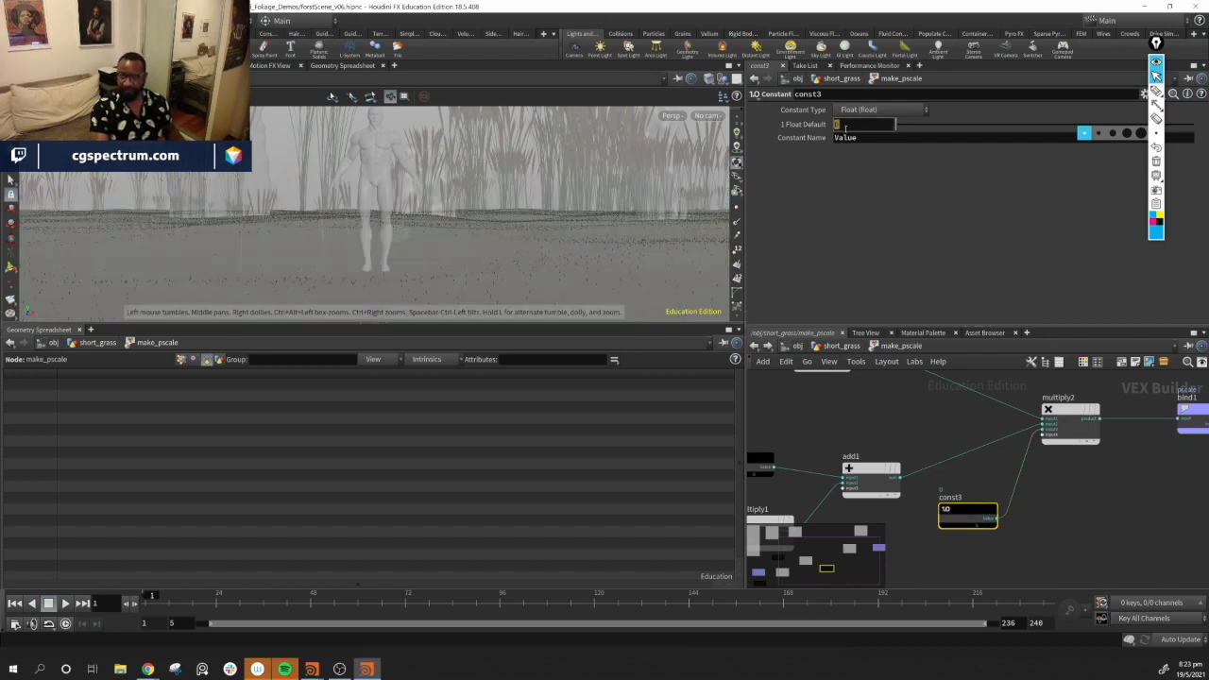
type("-")
key("Return")
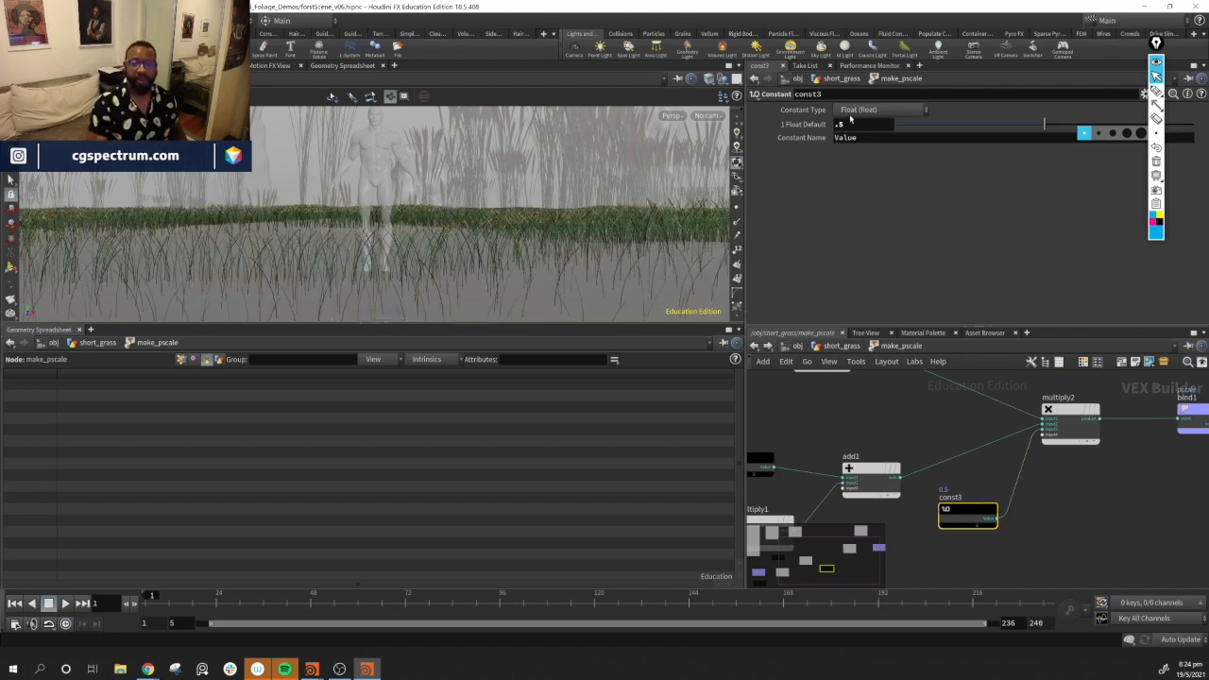
Set the new constant's float default to 0.25 and orbit to check the grass
double_click(874, 126)
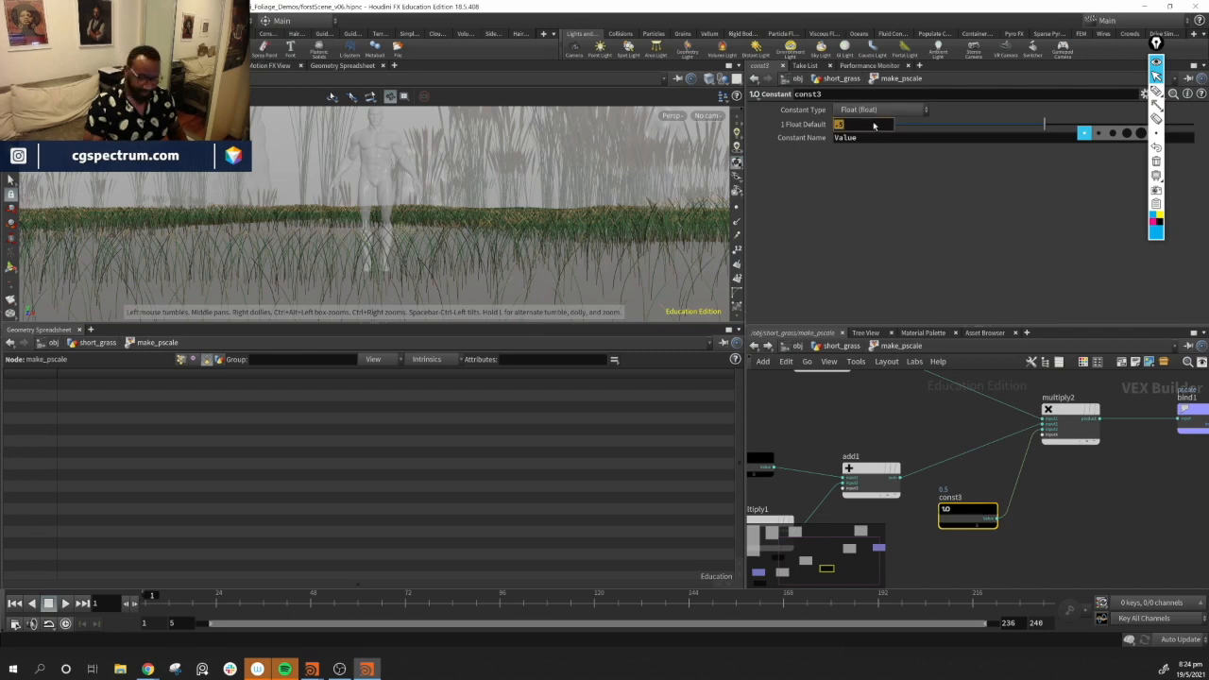
type(".25")
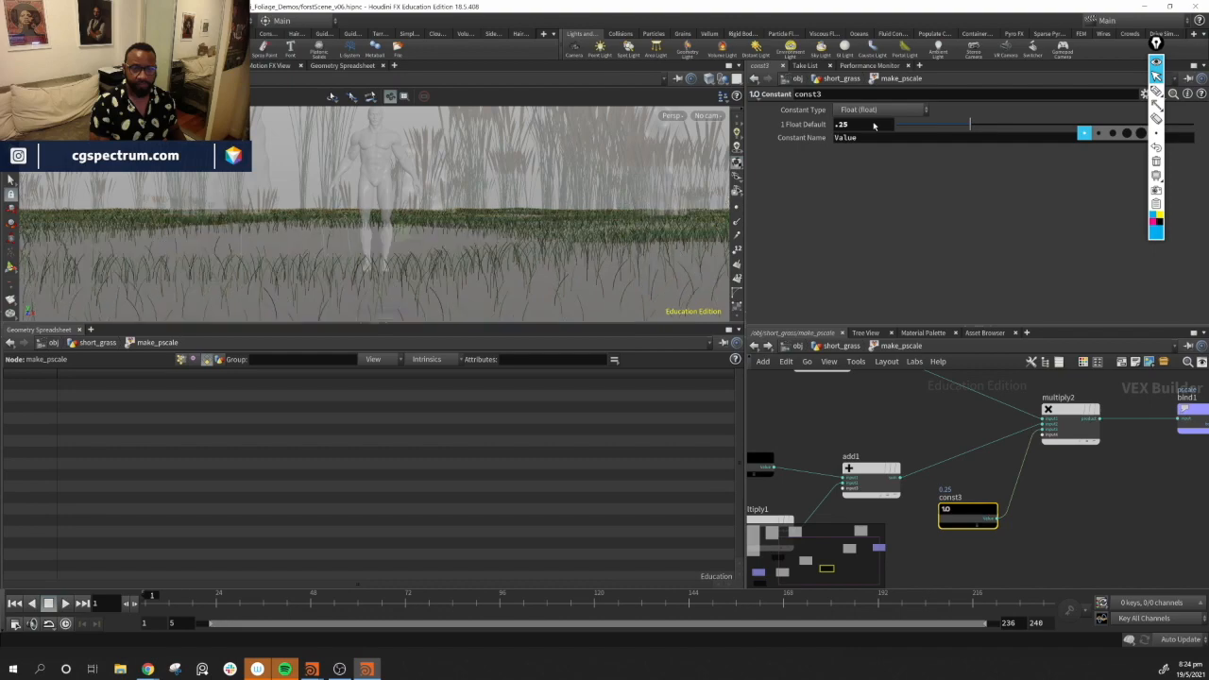
left_click_drag(519, 317, 567, 283)
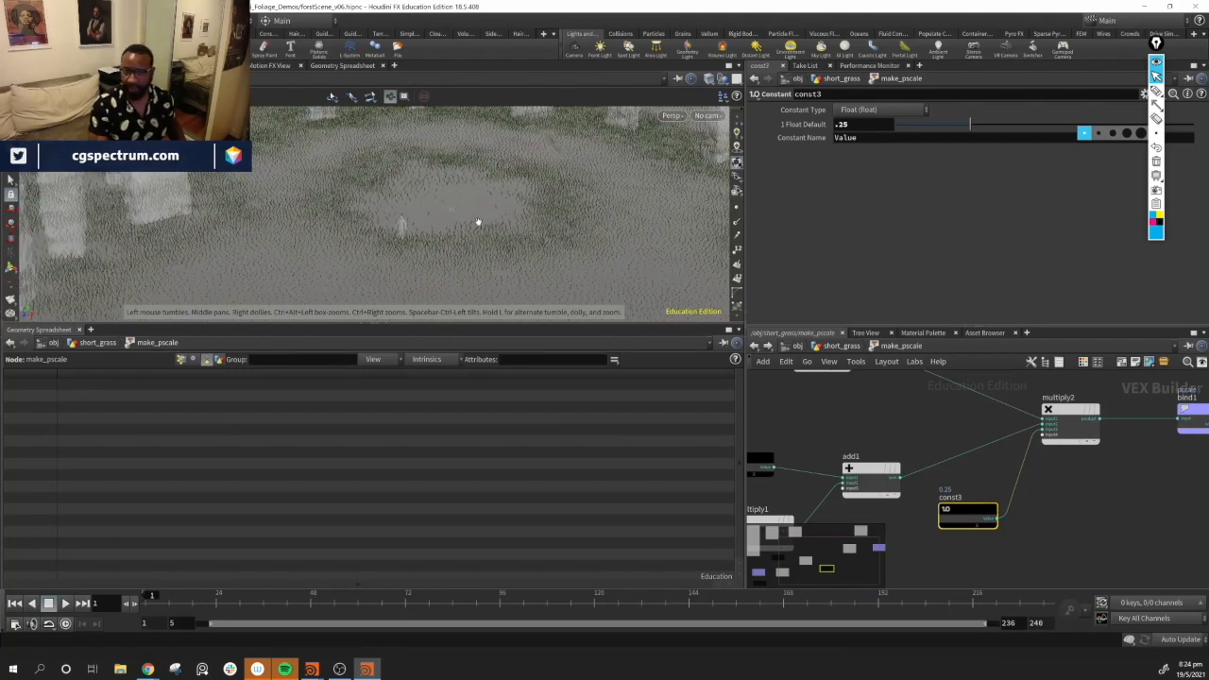
Go up to the short_grass network and inspect the copytopoints4 node and the output chain
left_click(835, 348)
middle_click_drag(1064, 521, 1115, 383)
middle_click_drag(963, 577, 1076, 543)
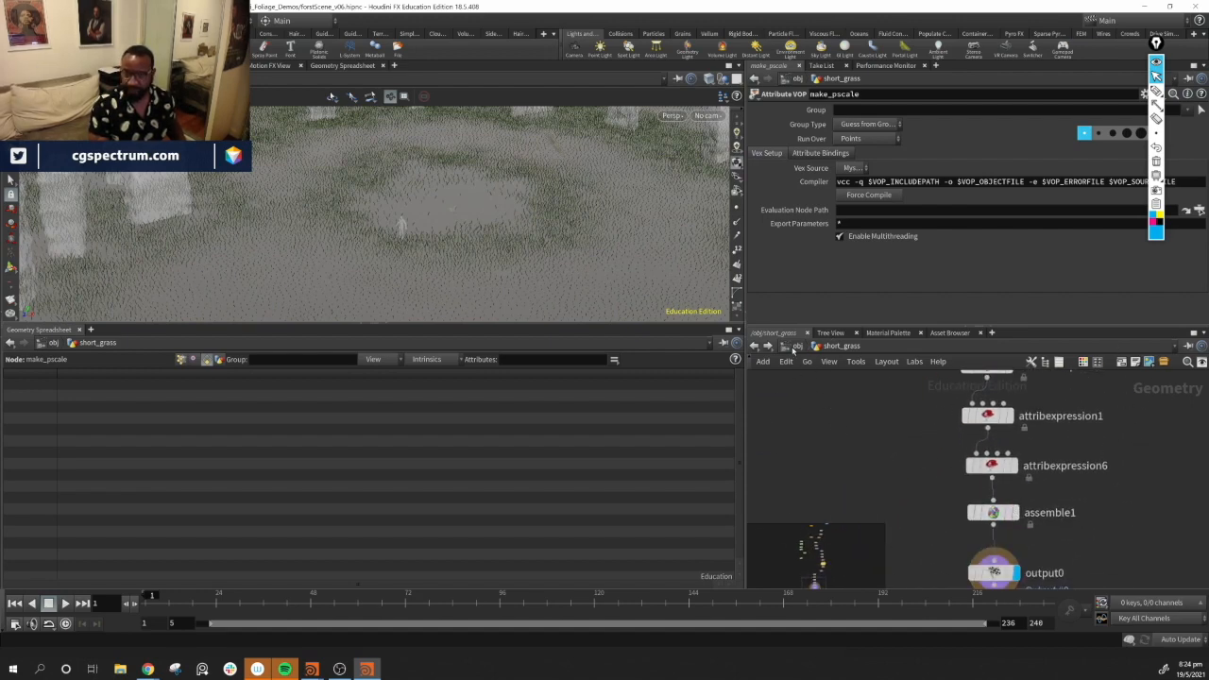
middle_click_drag(1088, 527, 1045, 593)
middle_click_drag(947, 382, 914, 508)
left_click(914, 508)
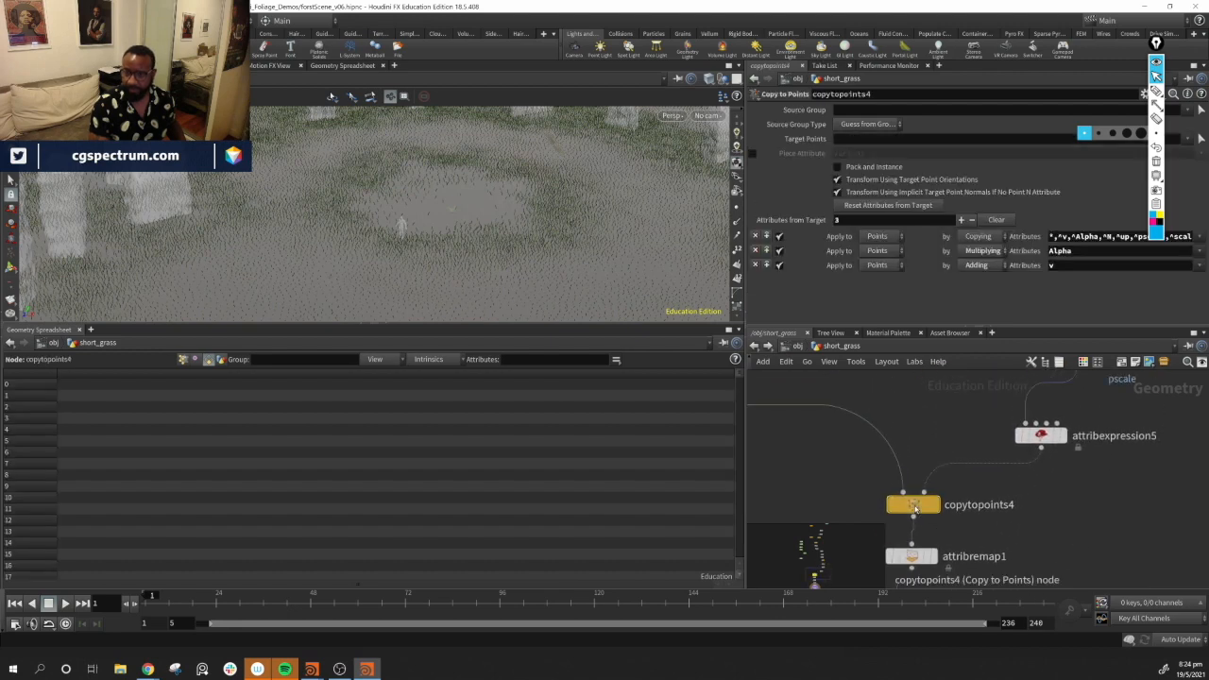
middle_click_drag(1034, 580, 1056, 440)
middle_click_drag(1059, 504, 1070, 409)
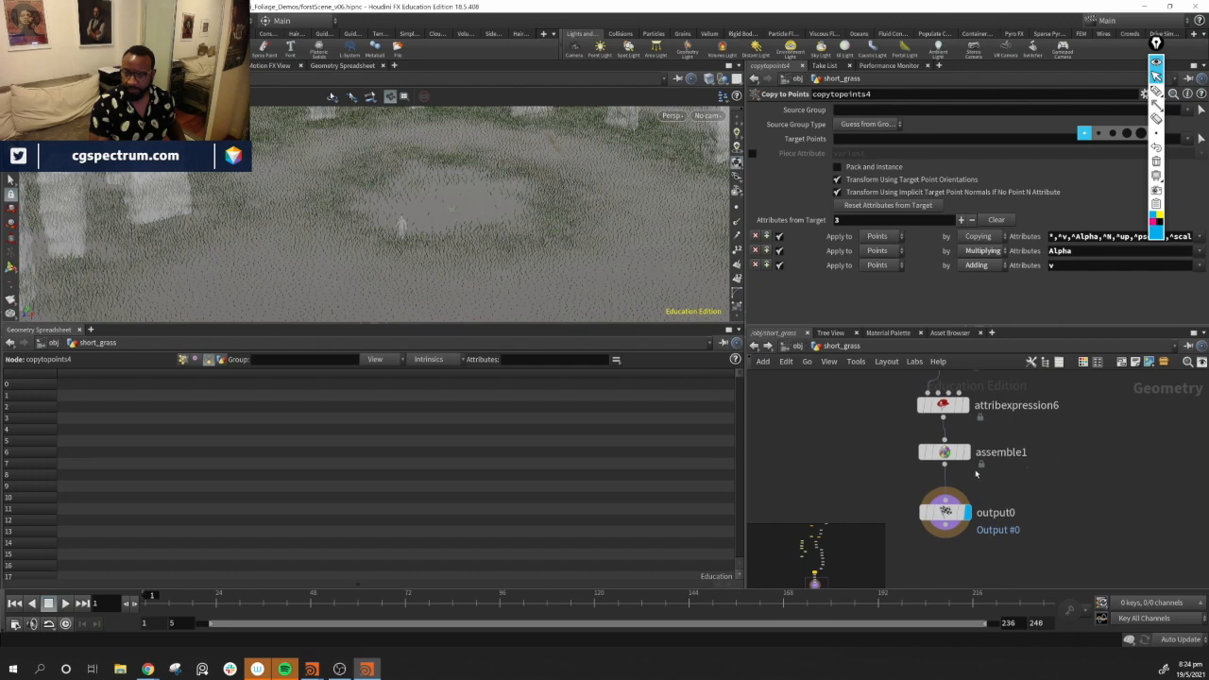
Inspect the assemble1 node, return to object level and orbit around the head to examine the grass
left_click(945, 452)
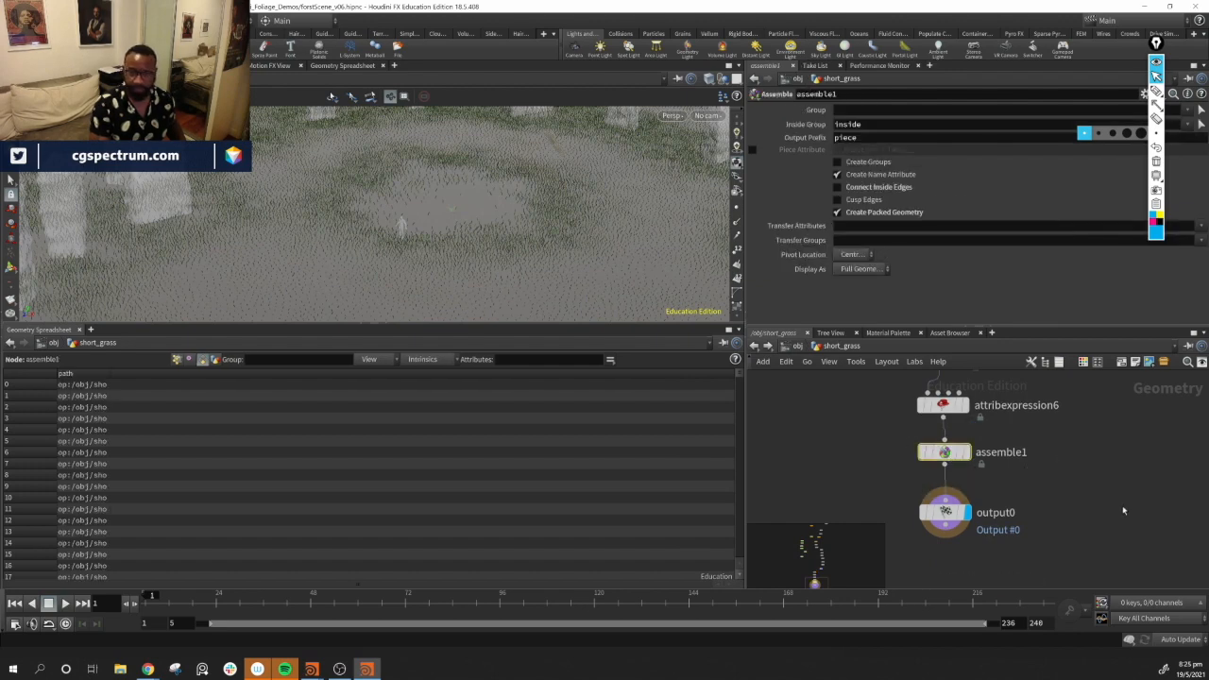
left_click(789, 347)
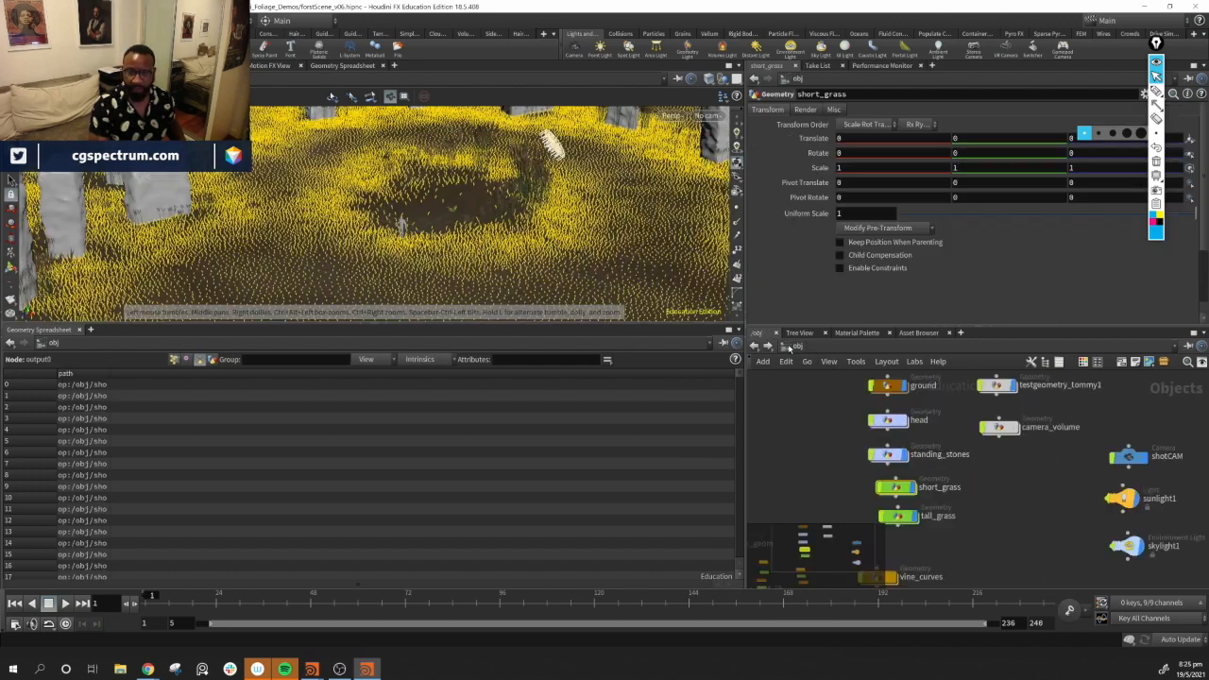
left_click(904, 419)
left_click_drag(559, 289, 527, 236)
scroll(546, 243, "up", 5)
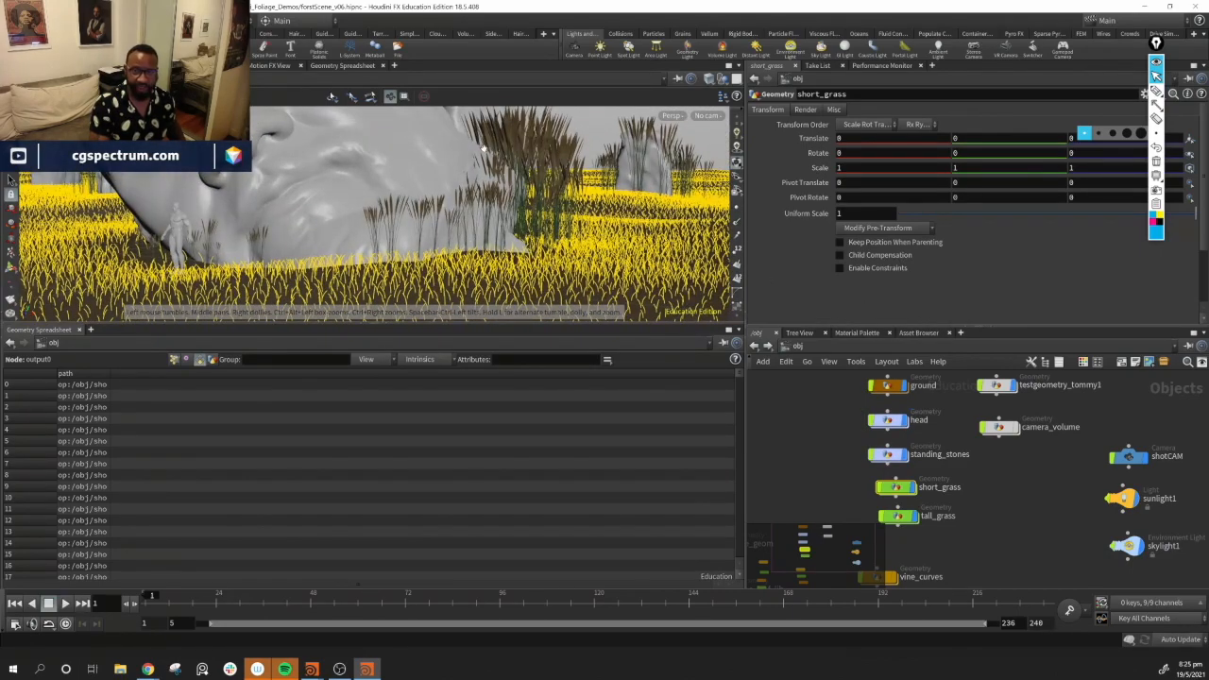
left_click_drag(532, 125, 557, 151)
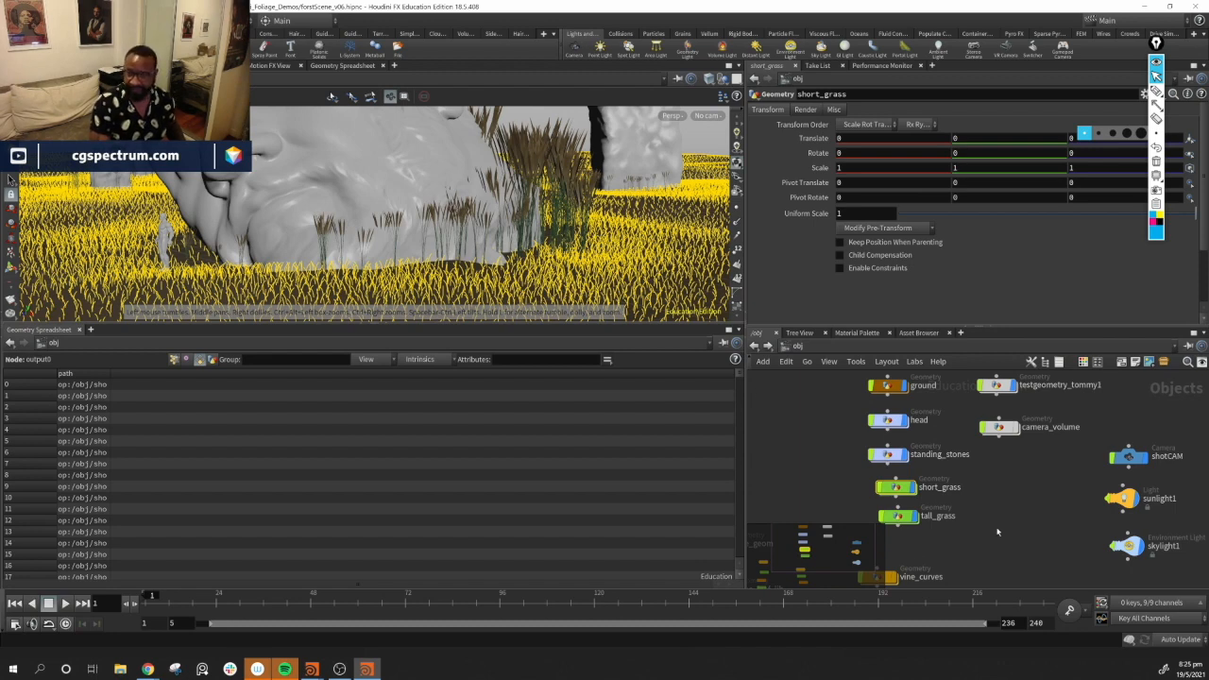
middle_click_drag(985, 501, 988, 497)
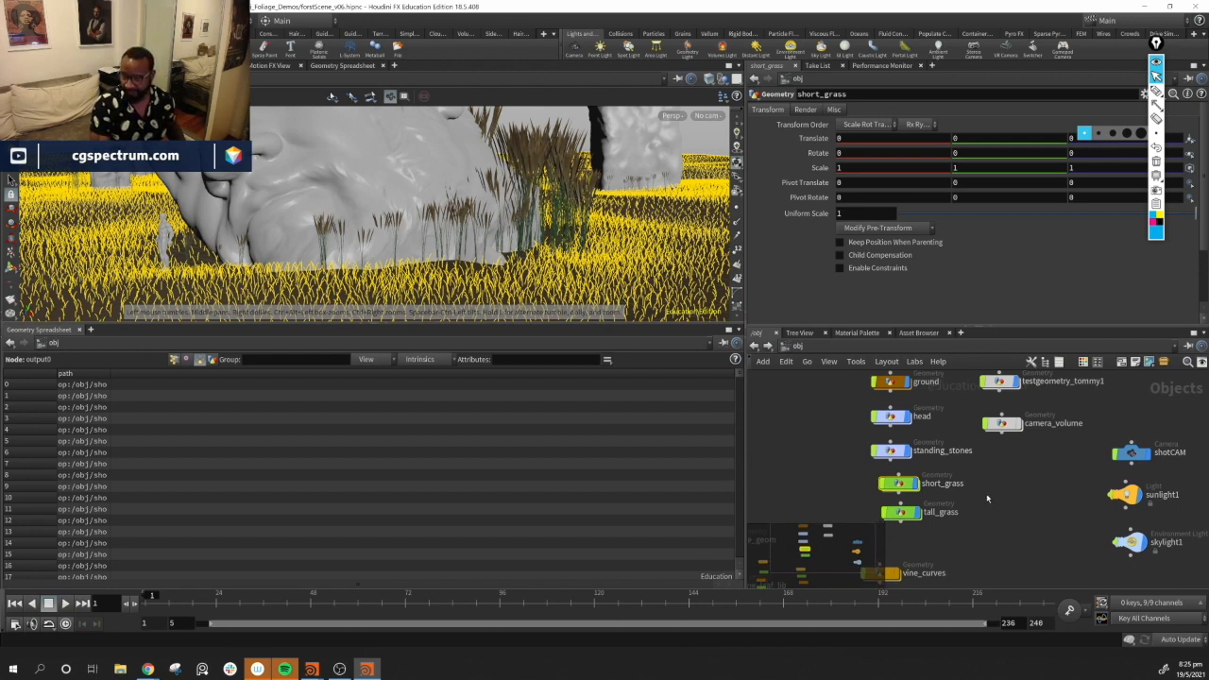
In the tall_grass network, set attribnoise1's amplitude to 1.13 and its noise offset to 7.88
left_click(900, 515)
double_click(900, 515)
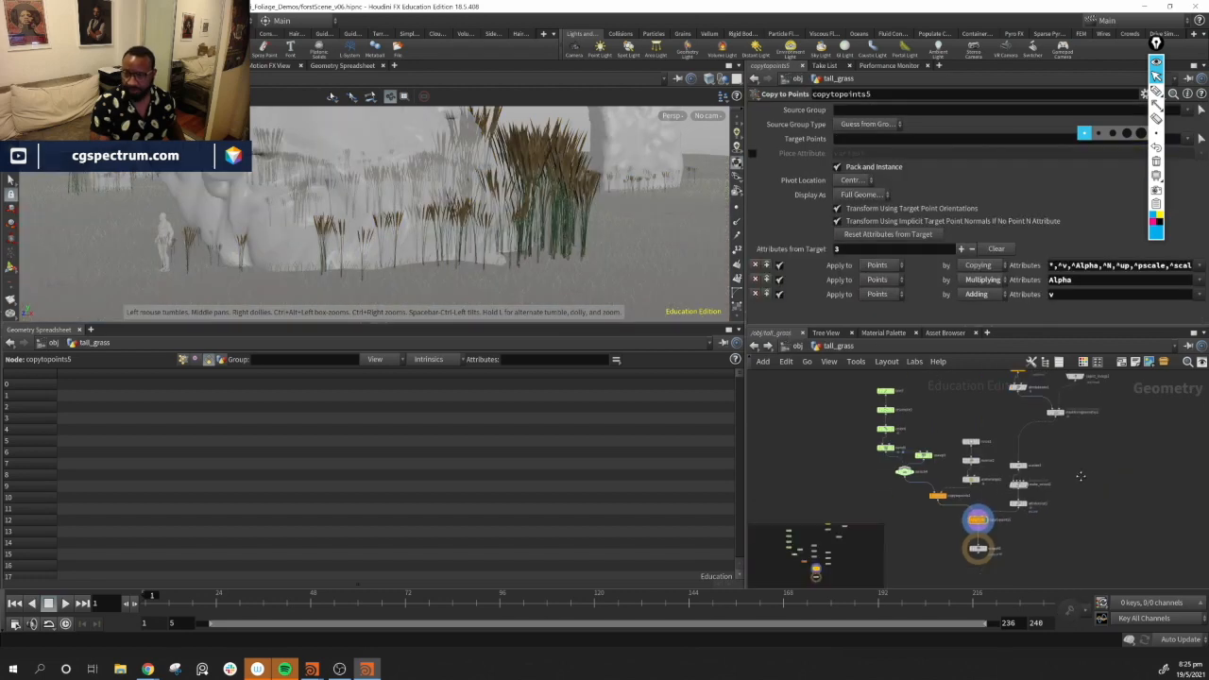
scroll(1058, 518, "up", 5)
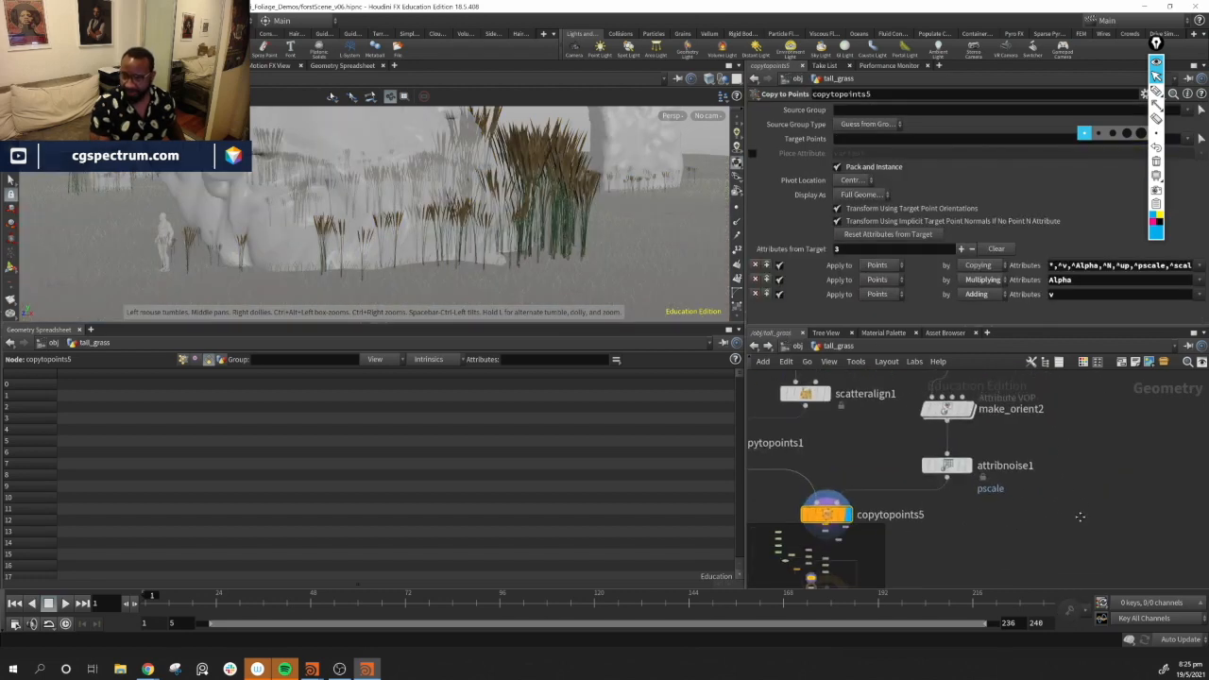
middle_click_drag(1059, 505, 1052, 561)
middle_click_drag(1087, 425, 1093, 340)
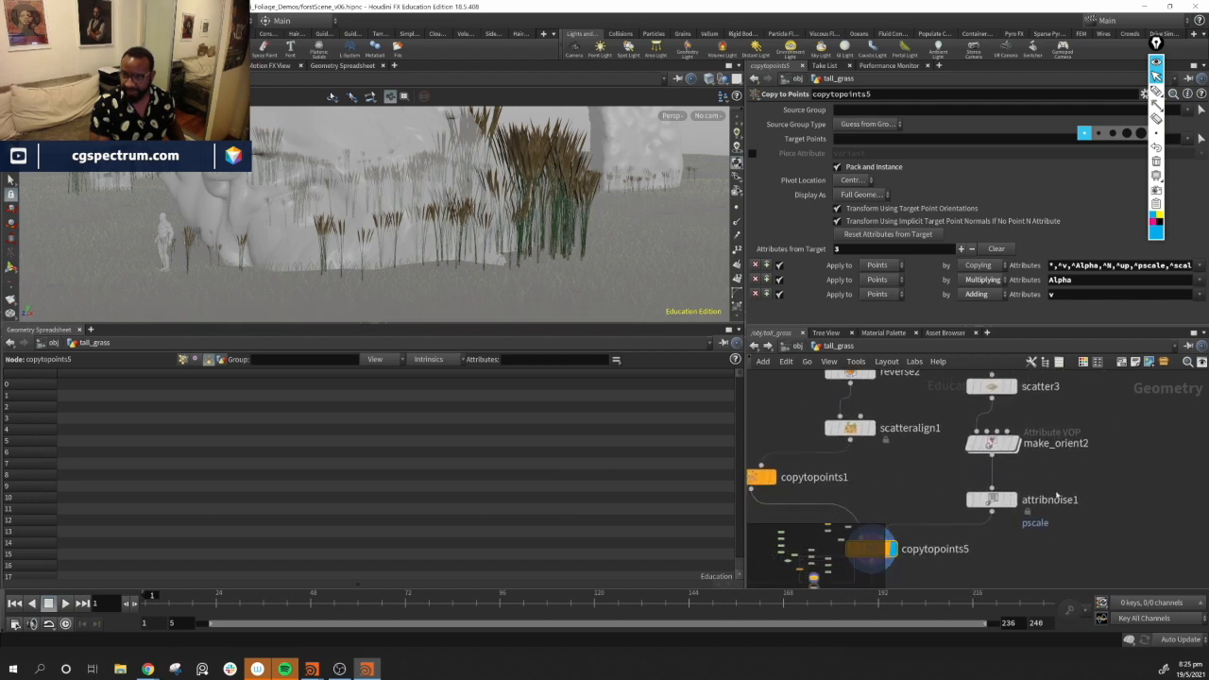
left_click(994, 501)
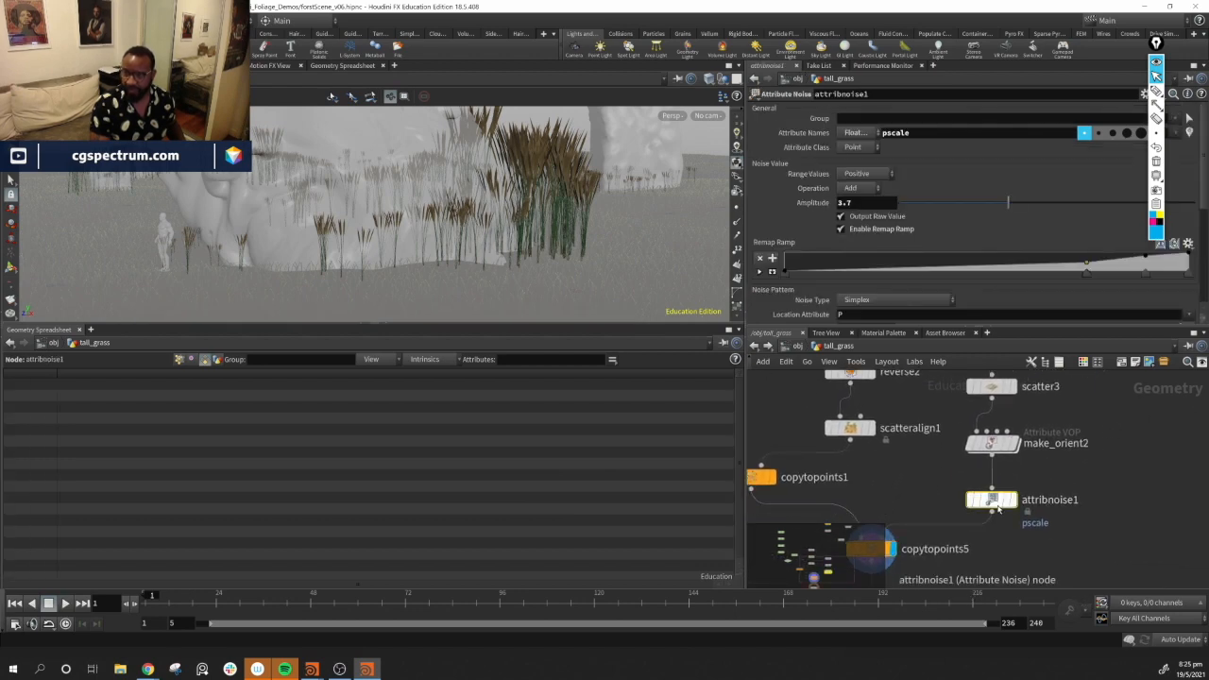
left_click(929, 204)
left_click_drag(923, 204, 944, 204)
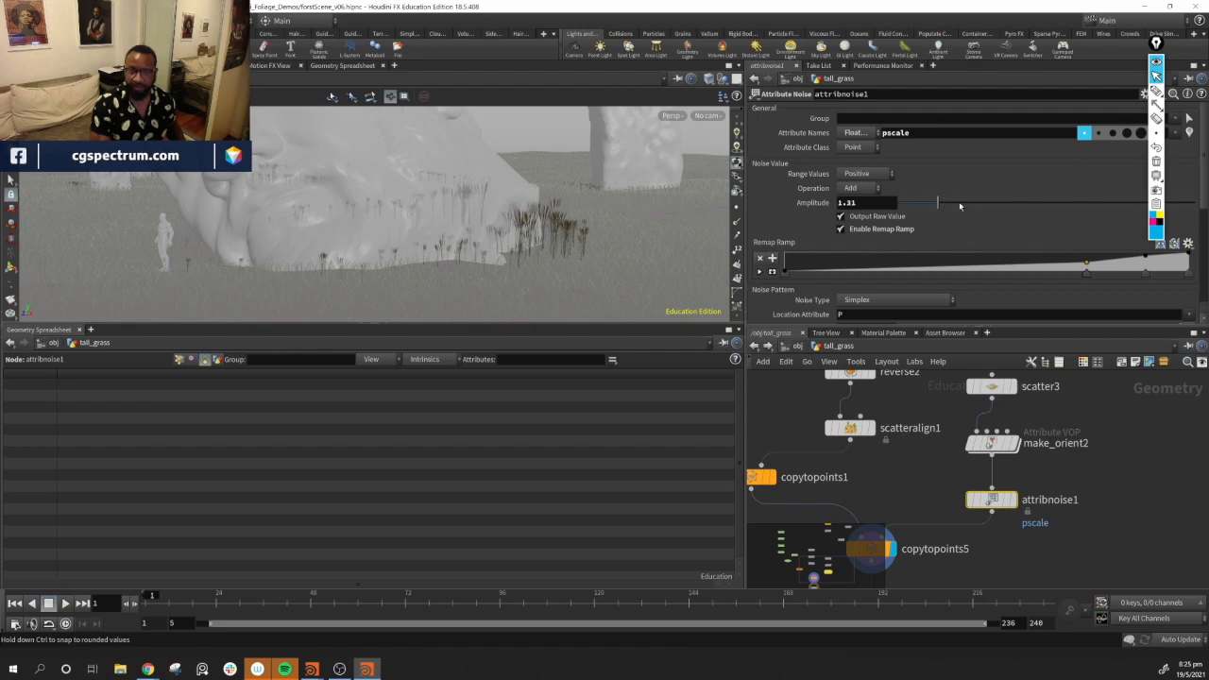
left_click_drag(950, 204, 932, 204)
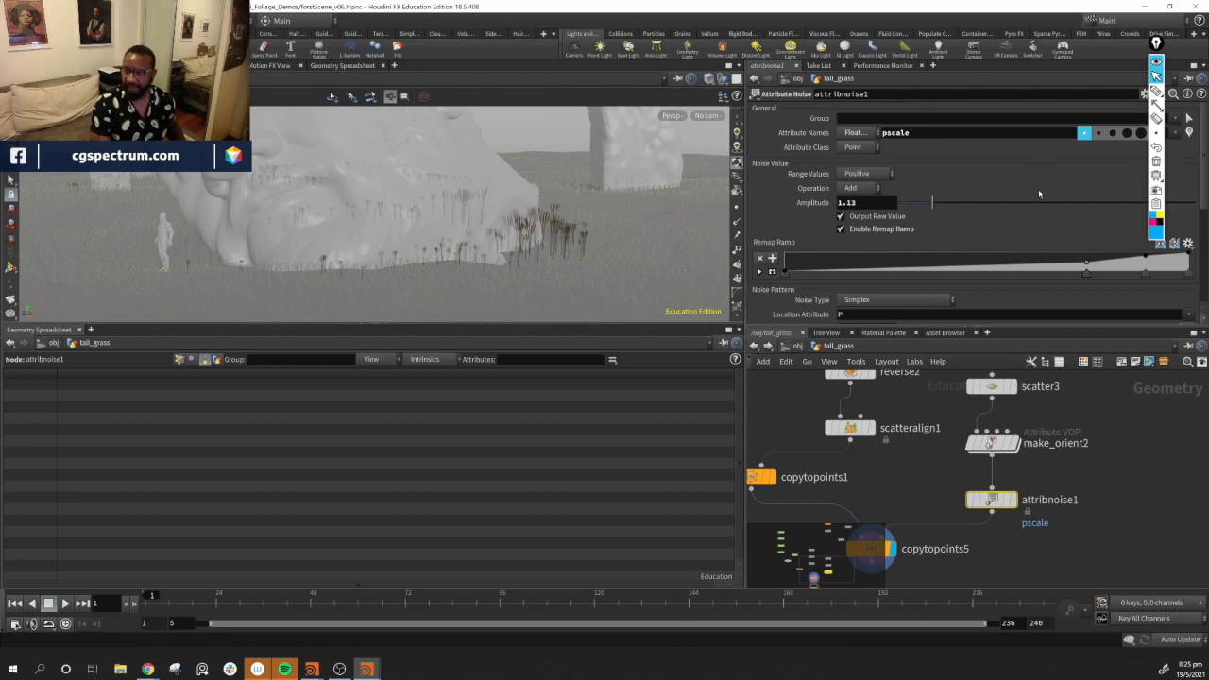
scroll(997, 232, "down", 1)
scroll(997, 232, "down", 6)
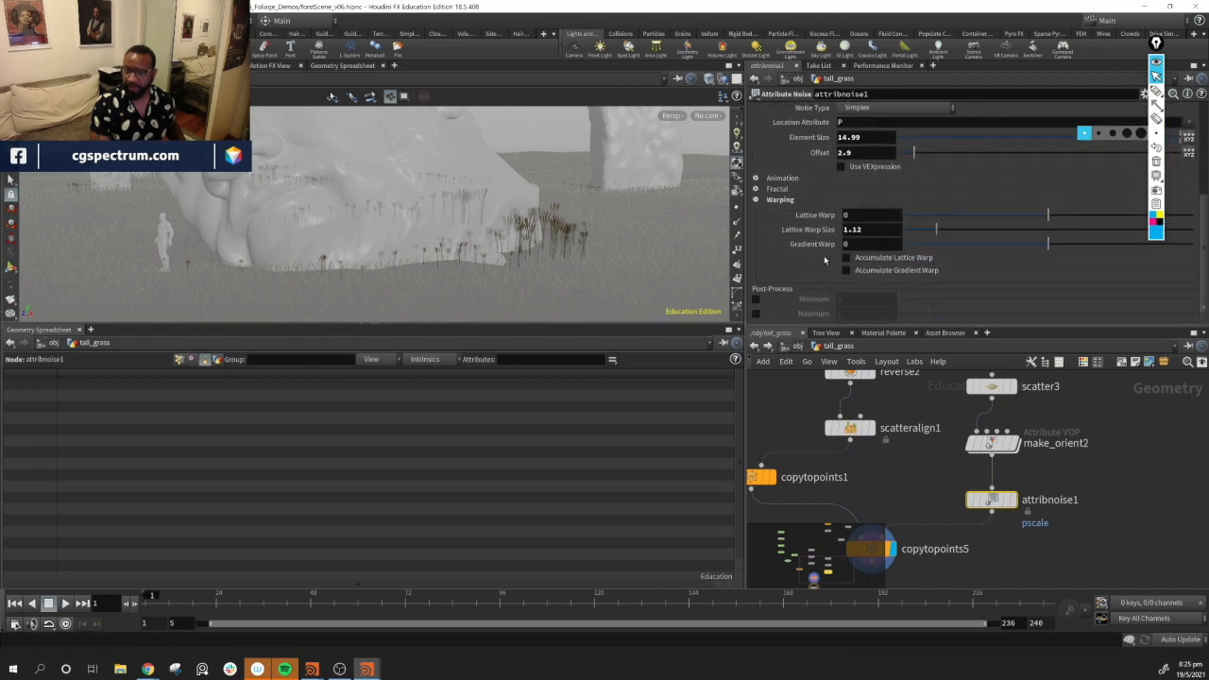
left_click_drag(915, 154, 923, 158)
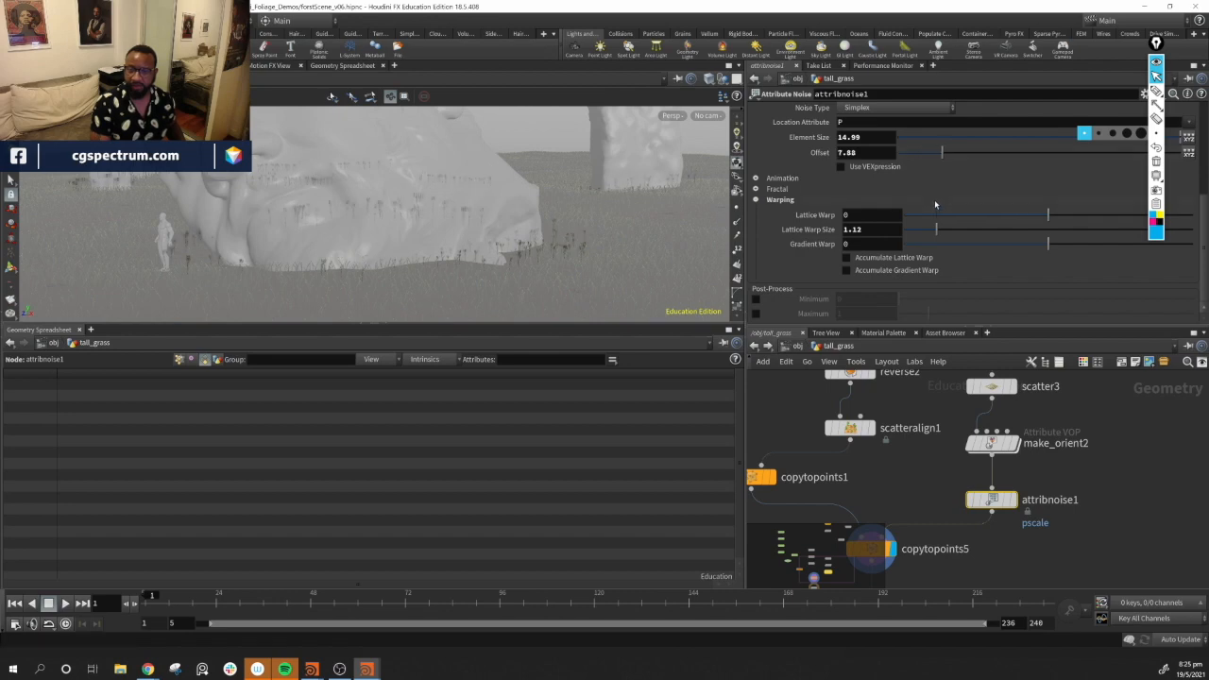
Raise attribnoise1's amplitude to 2.79 and orbit to check the tall grass
scroll(935, 188, "up", 5)
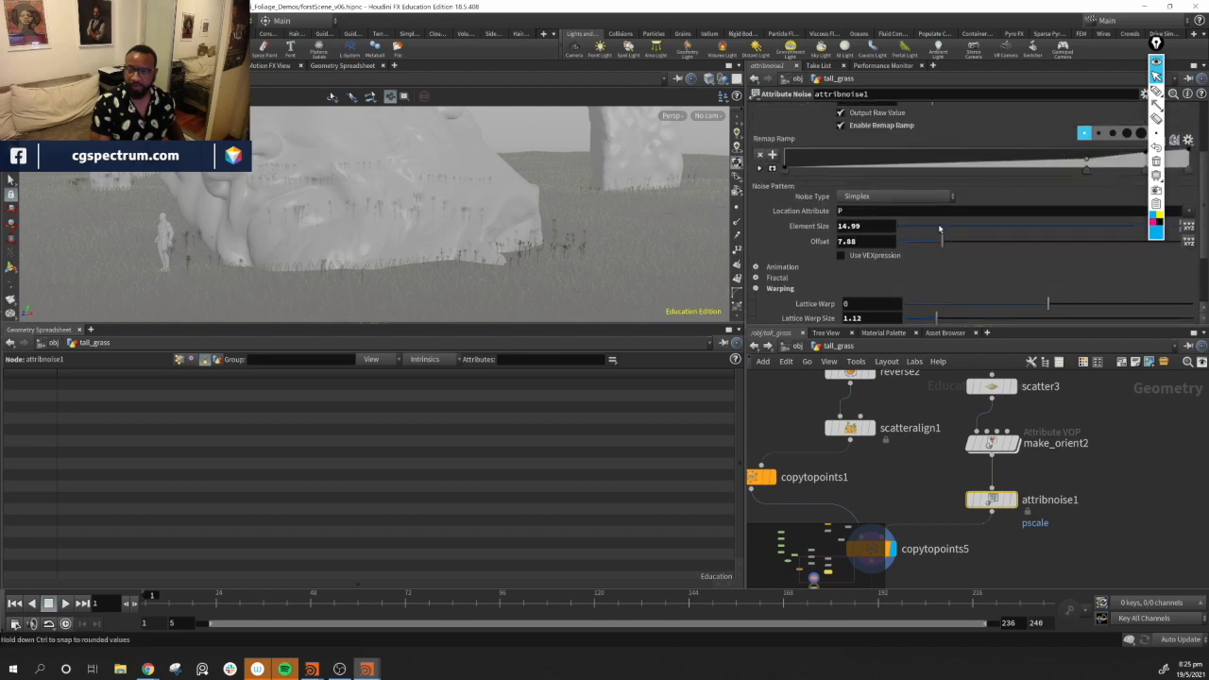
left_click_drag(945, 178, 957, 177)
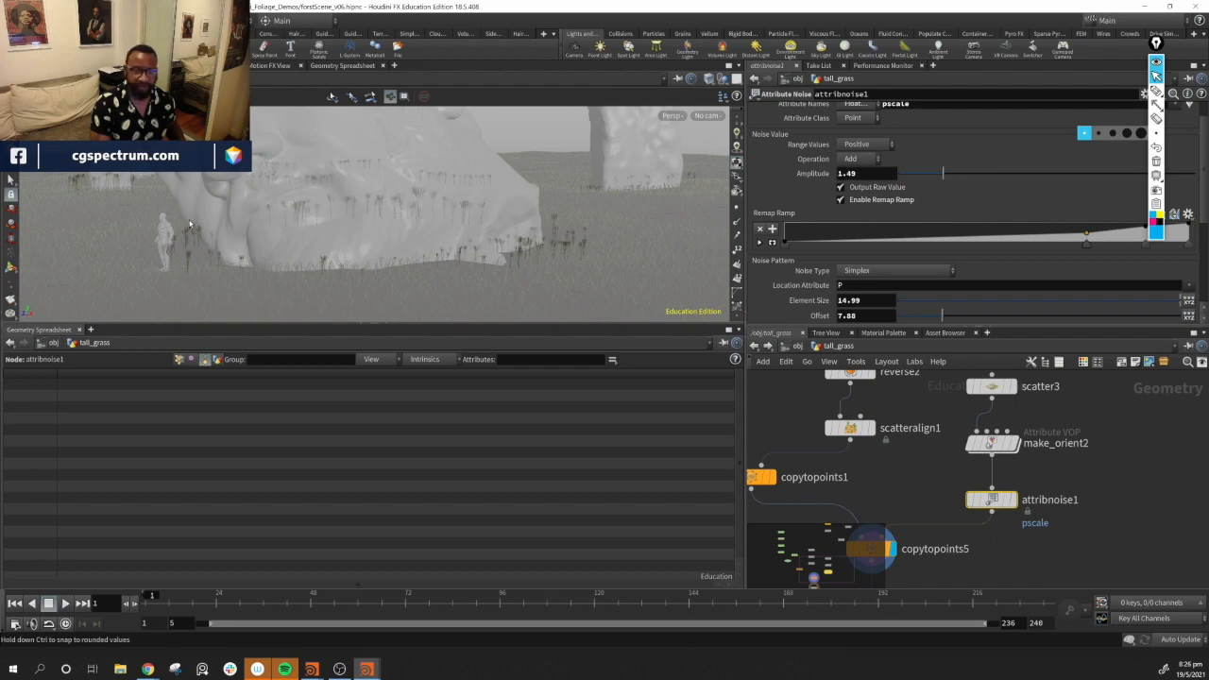
left_click(1104, 172)
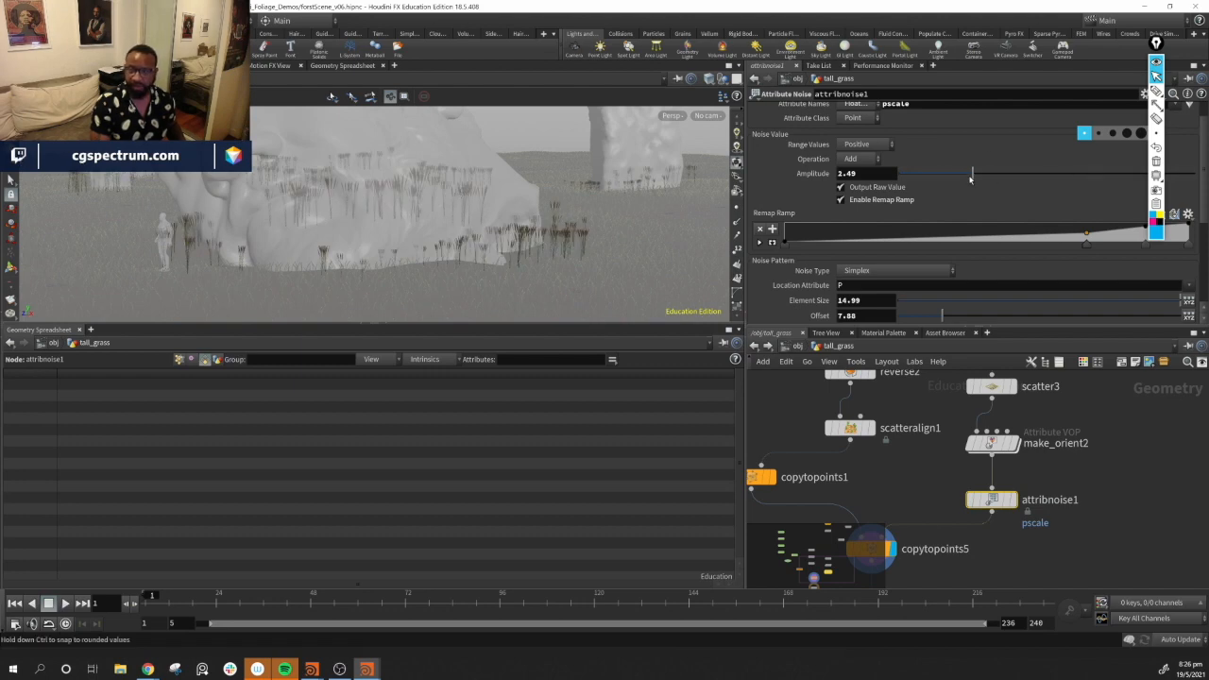
left_click_drag(973, 176, 981, 179)
left_click_drag(396, 201, 695, 296, "alt")
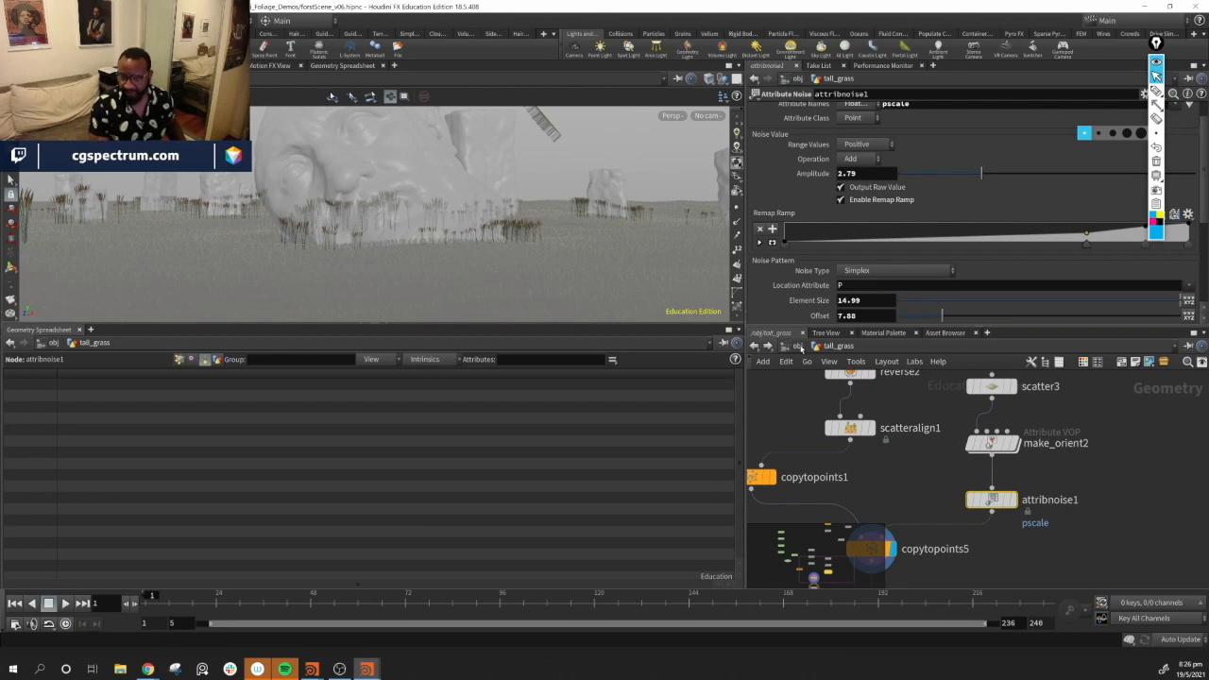
Set the tall_grass scatter3 node's Force Total Count to 1500
left_click(802, 346)
left_click_drag(417, 235, 498, 225, "alt")
left_click_drag(503, 281, 458, 259, "alt")
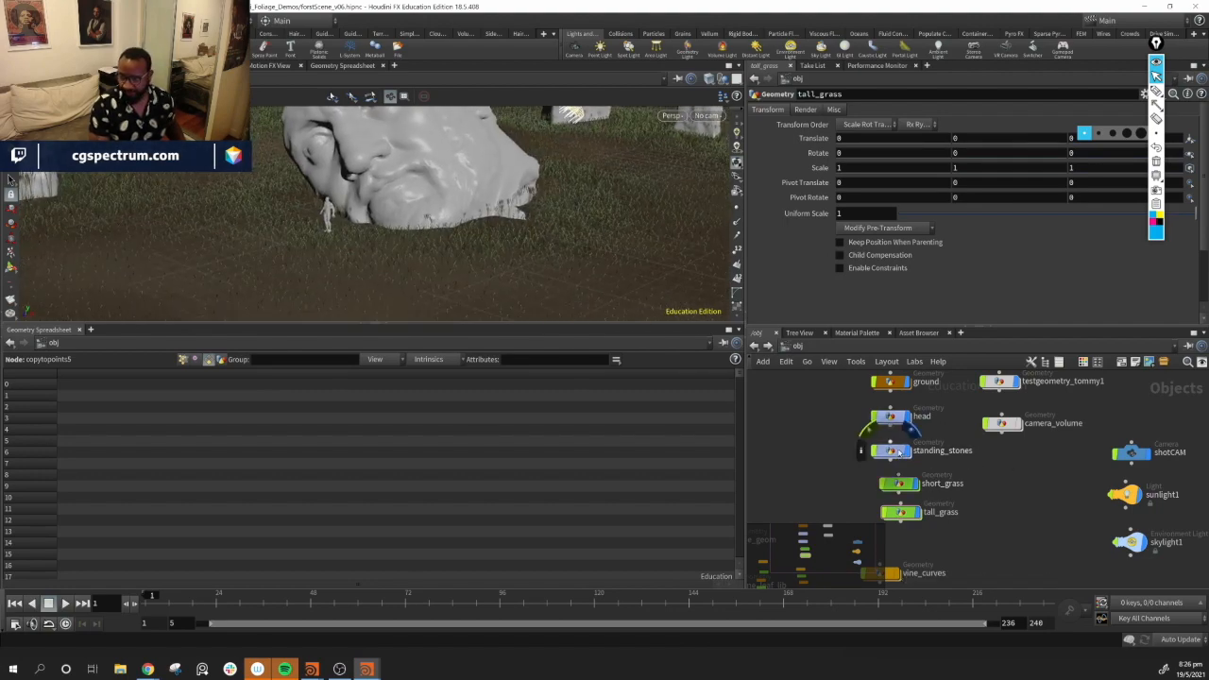
left_click(900, 513)
double_click(904, 517)
middle_click_drag(916, 476, 892, 547)
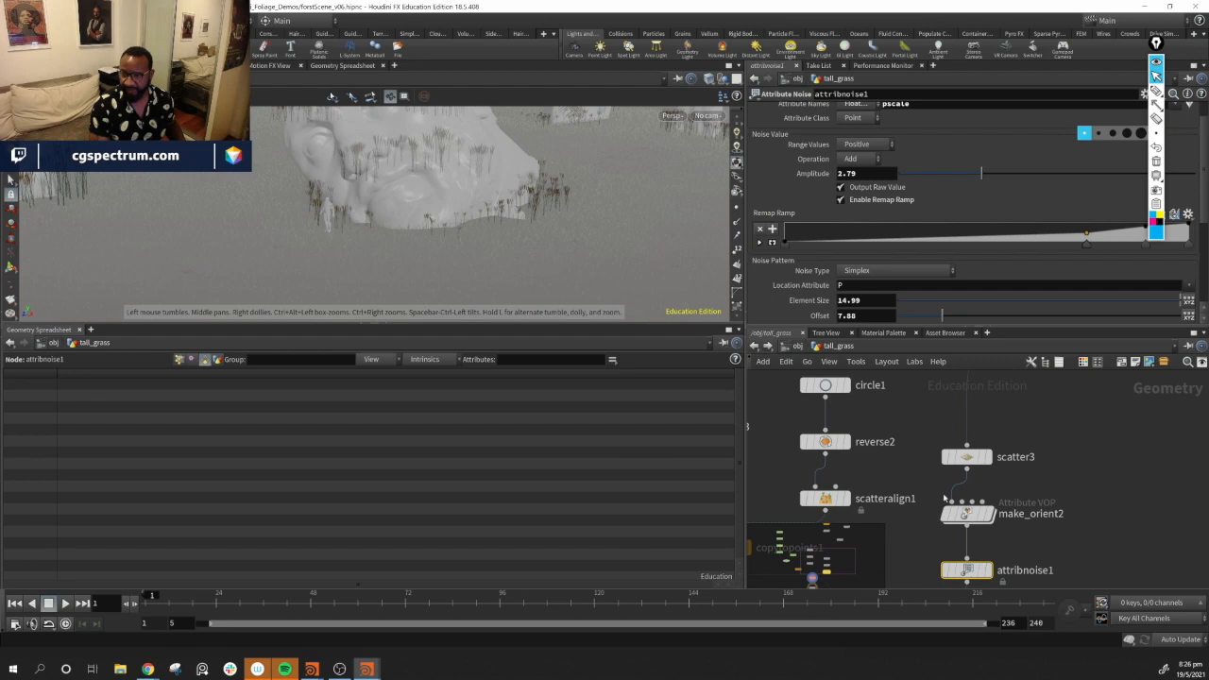
left_click(956, 459)
left_click(885, 225)
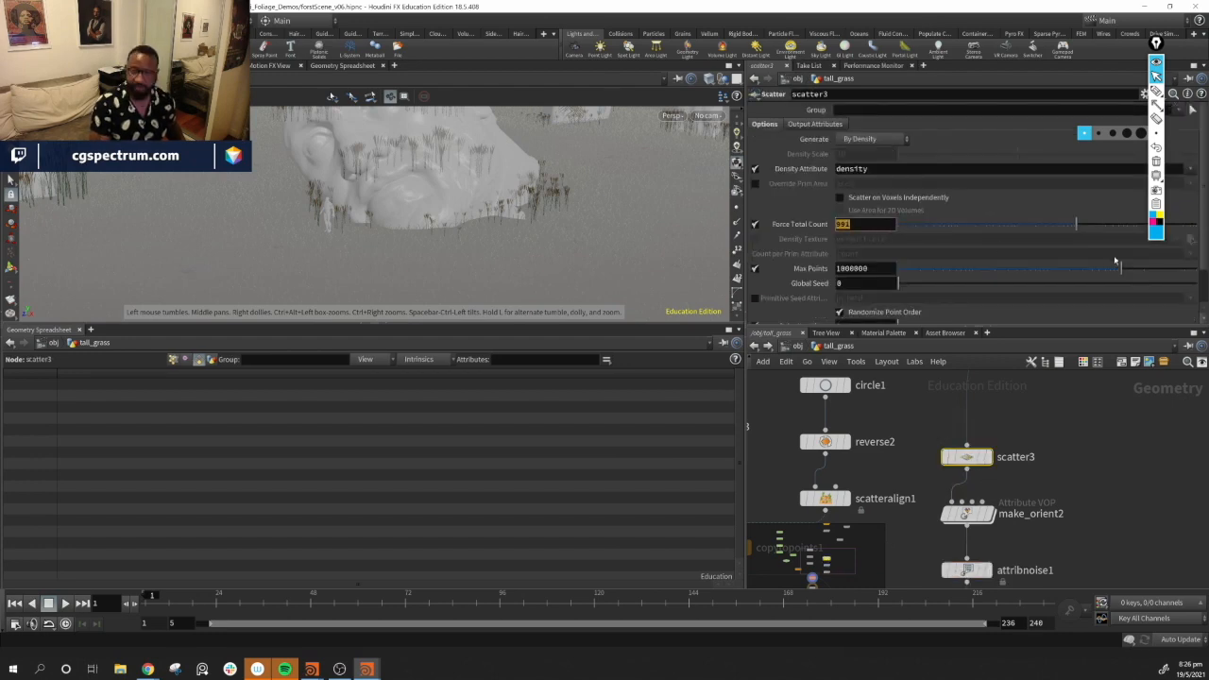
type("1500")
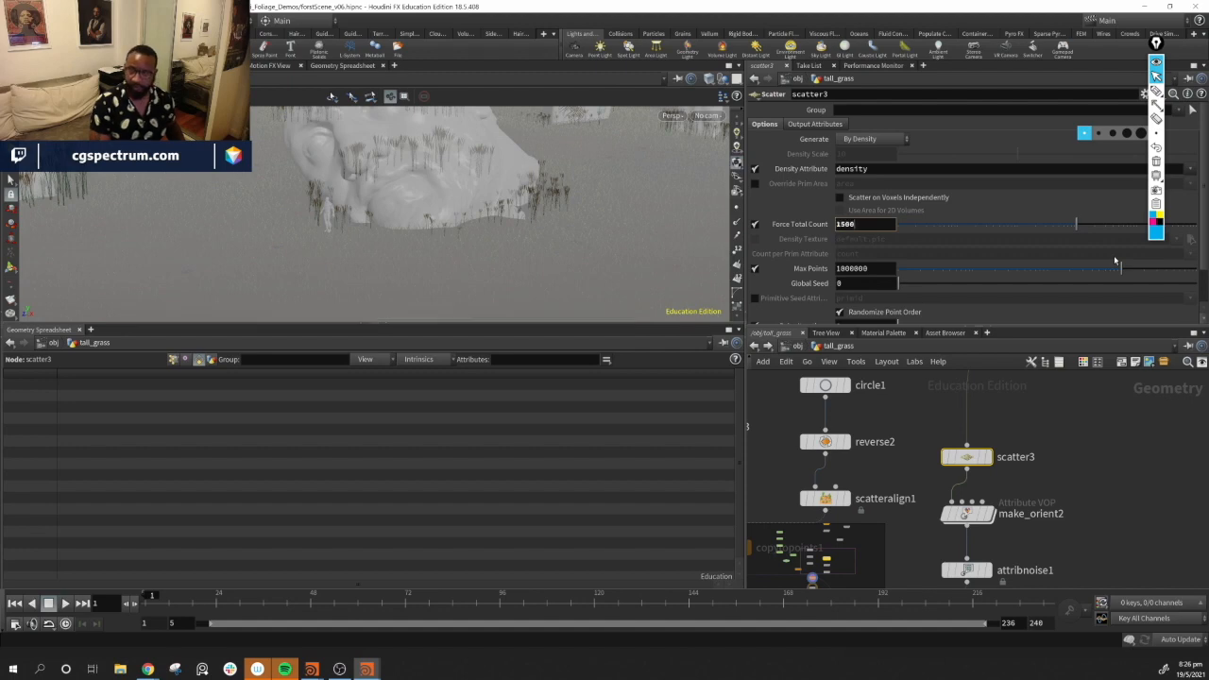
key("Return")
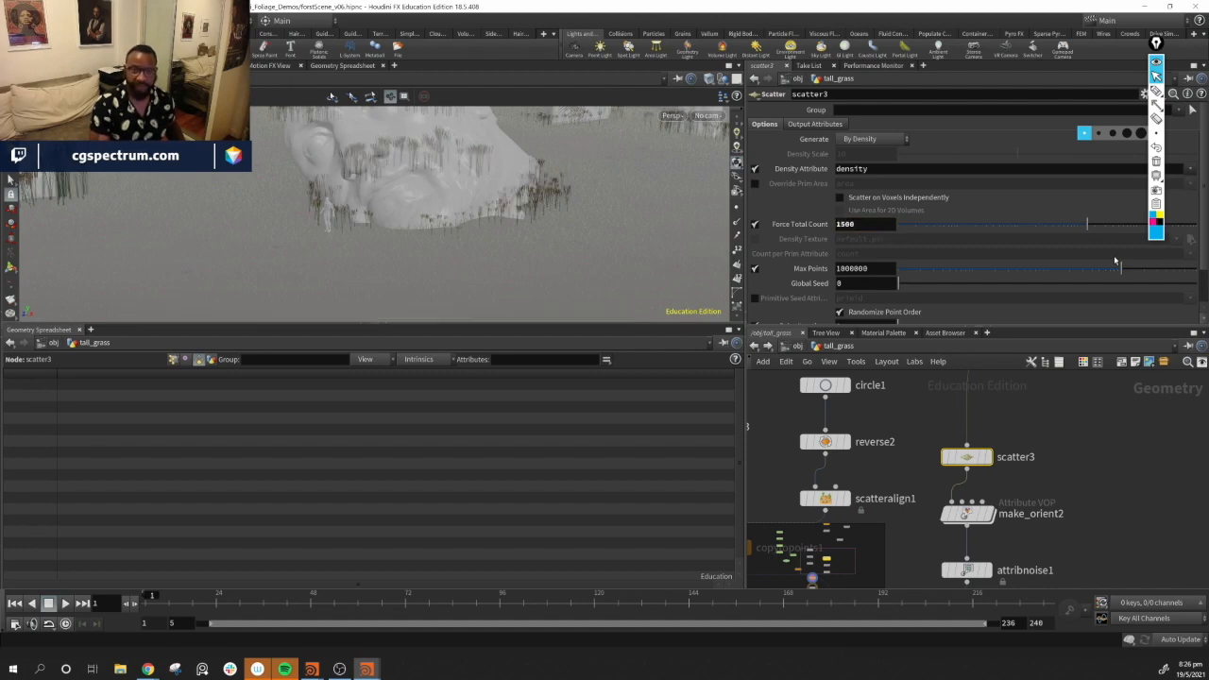
mouse_move(564, 235)
left_mouse_down()
mouse_move(548, 227)
mouse_move(573, 210)
mouse_move(561, 227)
left_mouse_up()
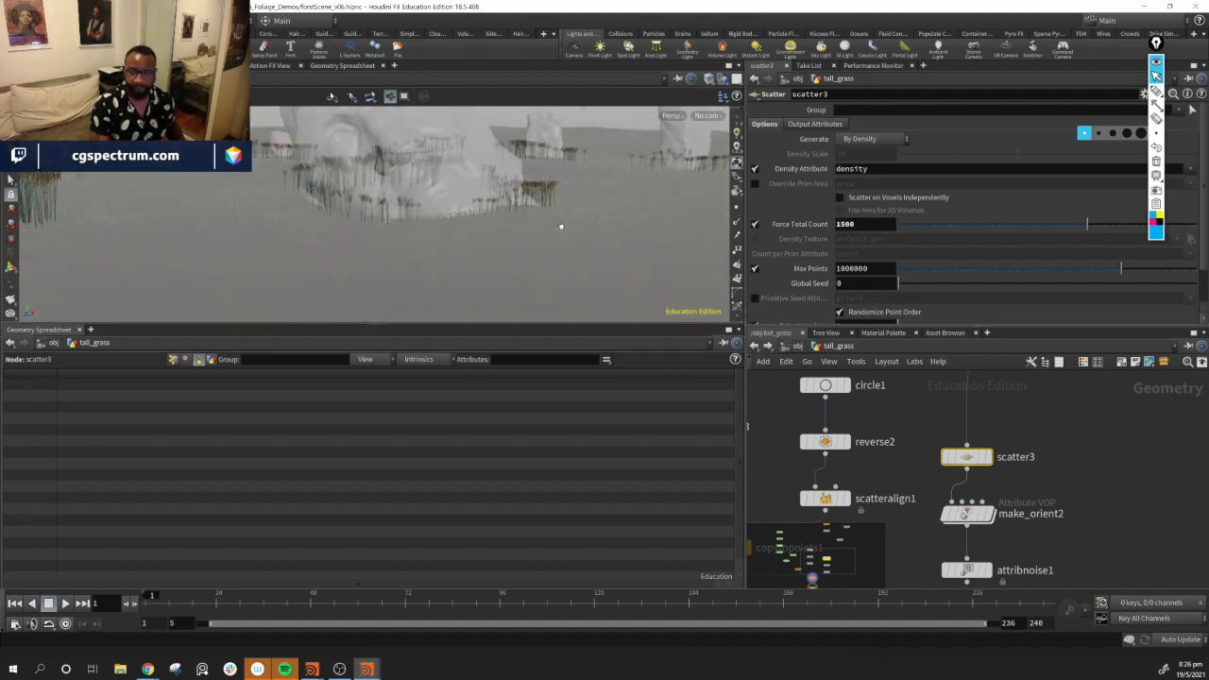
Inspect the short_grass network's scatter1 node and save the scene
left_click(795, 346)
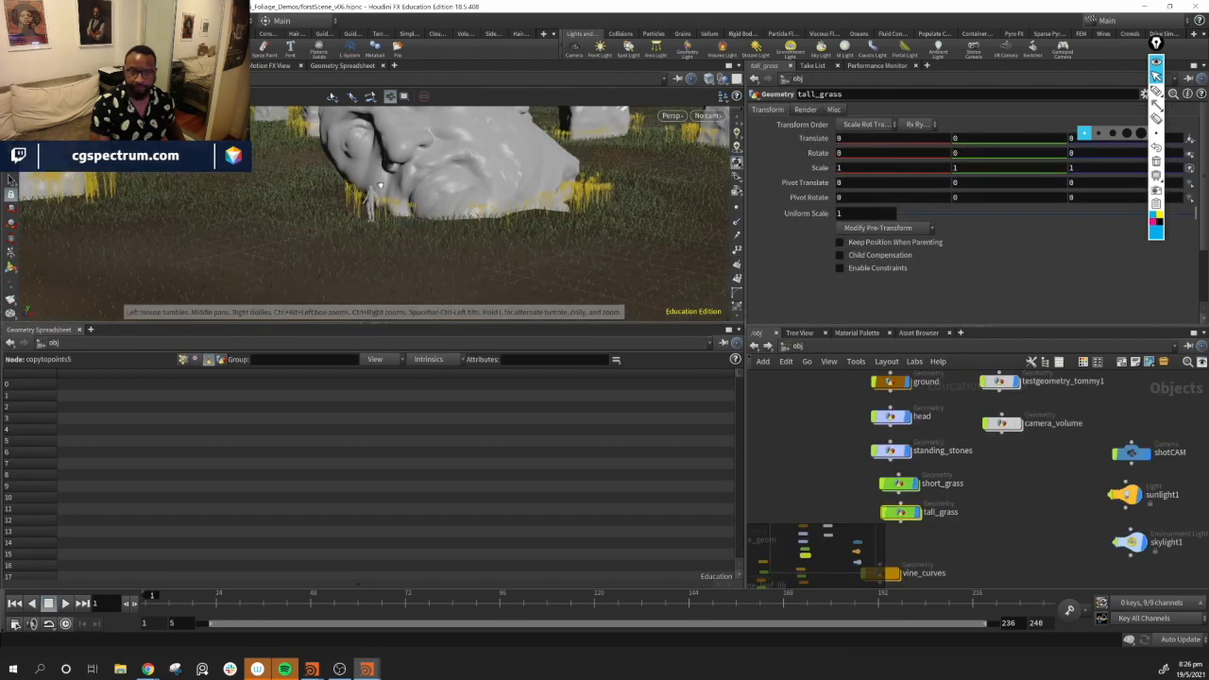
double_click(898, 454)
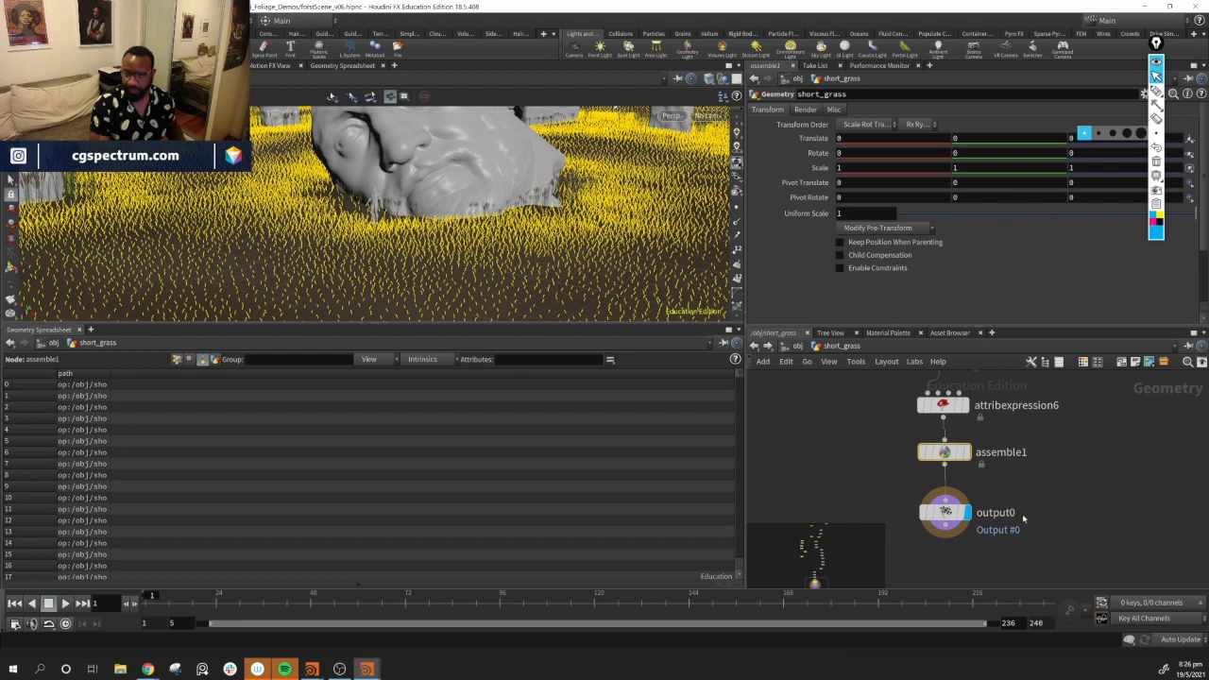
middle_click_drag(1001, 412, 990, 546)
middle_click_drag(982, 389, 973, 567)
scroll(963, 435, "down", 3)
scroll(963, 435, "down", 3)
middle_click_drag(963, 437, 937, 523)
middle_click_drag(933, 455, 916, 524)
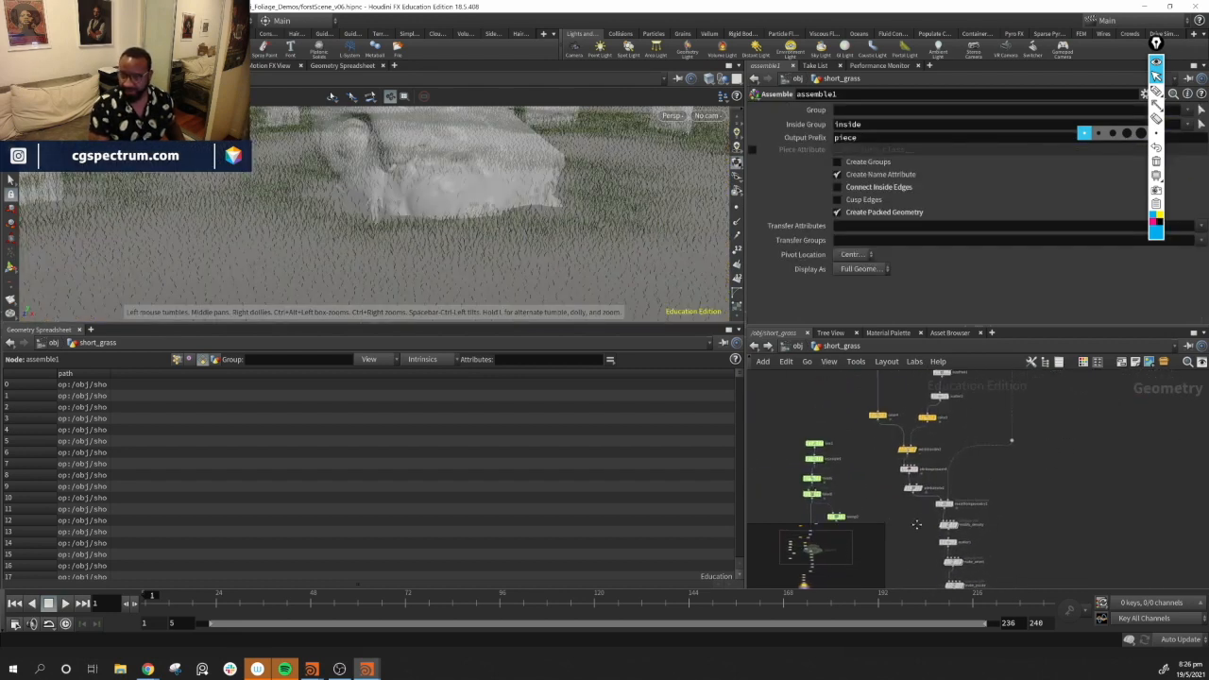
scroll(1031, 510, "up", 5)
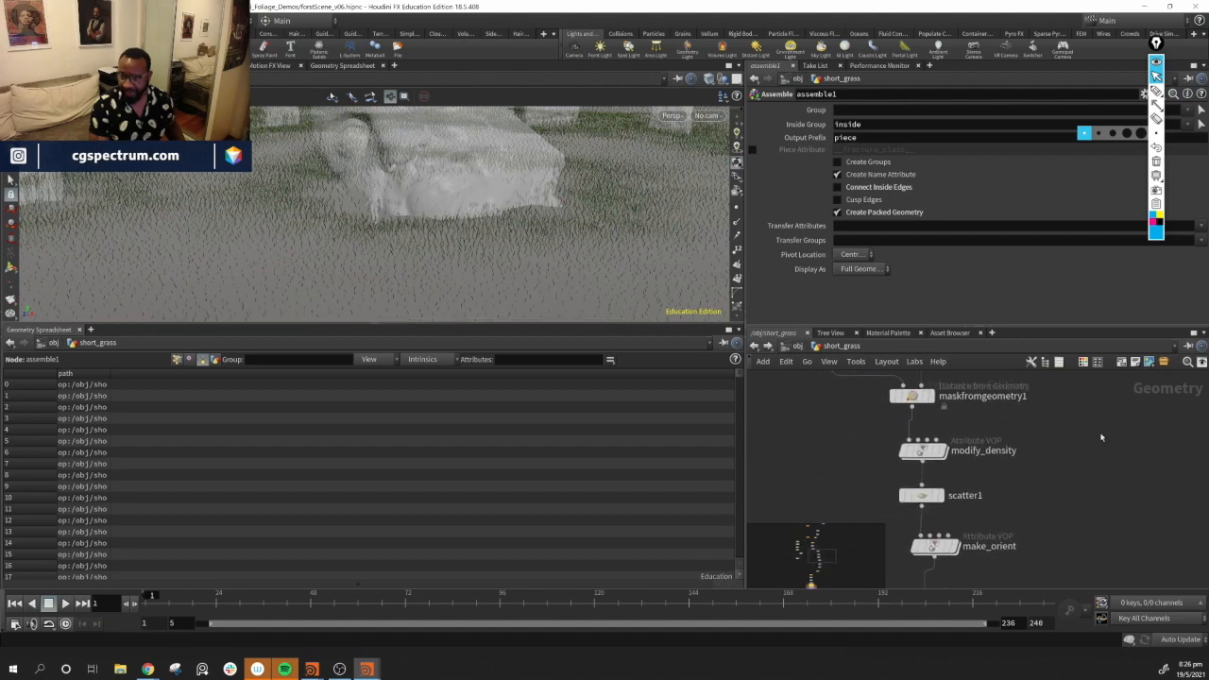
middle_click_drag(1031, 502, 1059, 483)
left_click(950, 476)
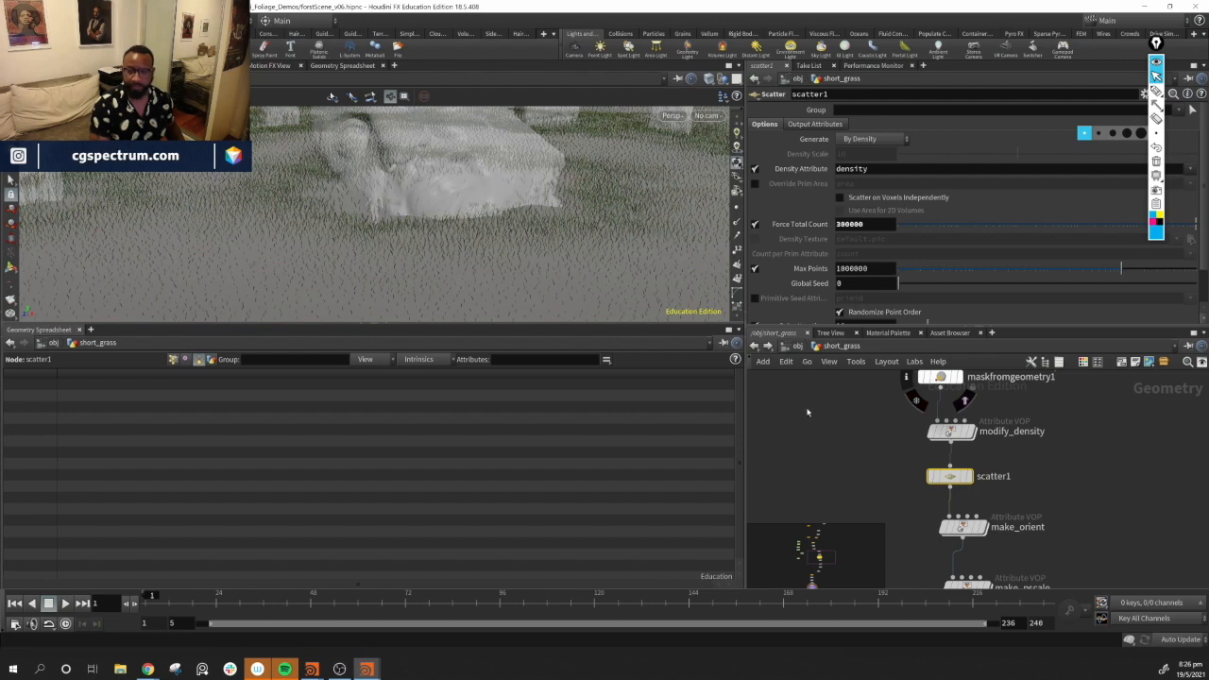
key("ctrl+s")
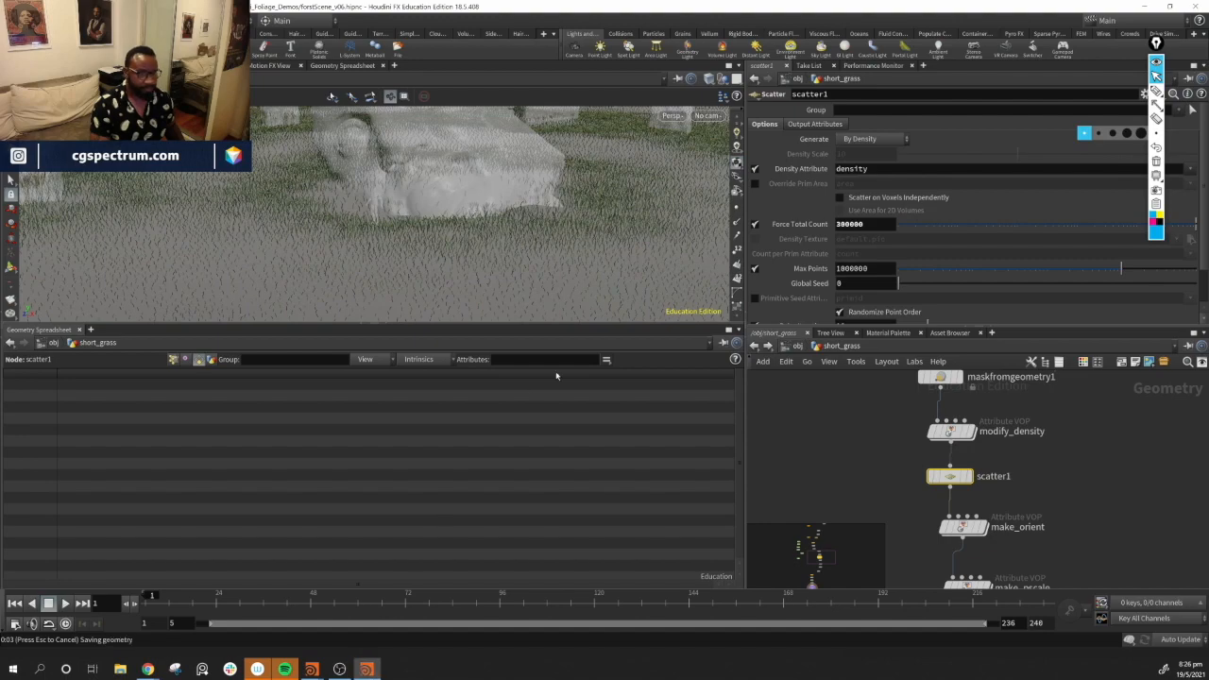
Return to object level, orbit the scene and examine the shotCAM camera's view and transform parameters
mouse_move(450, 249)
left_mouse_down()
mouse_move(485, 229)
mouse_move(454, 231)
mouse_move(472, 238)
left_mouse_up()
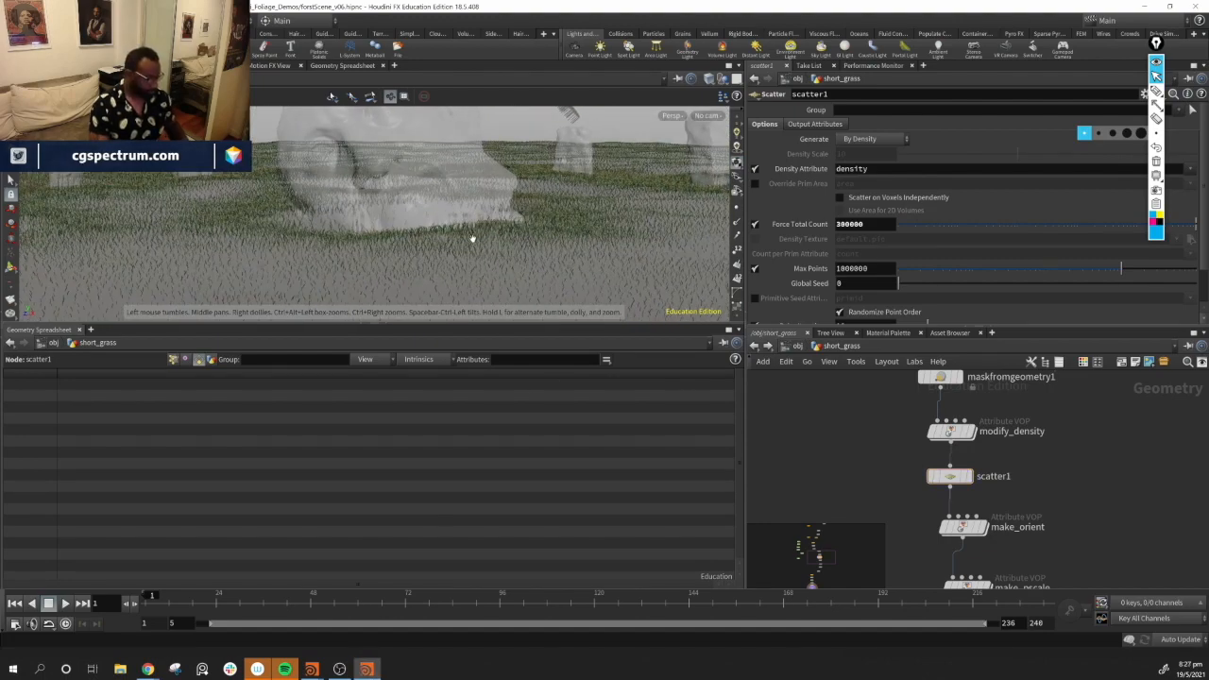
key("u")
left_click_drag(496, 278, 565, 237)
left_click(1021, 520)
left_click_drag(393, 219, 559, 164)
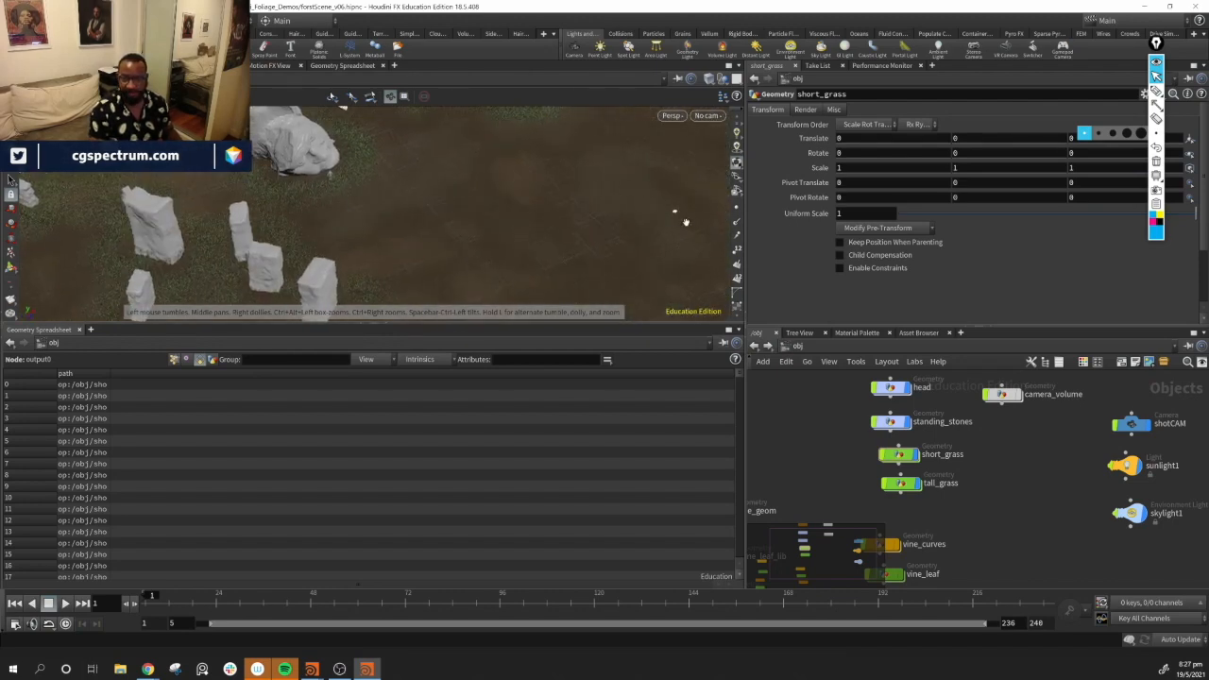
middle_click_drag(1087, 481, 992, 490)
left_click(1037, 434)
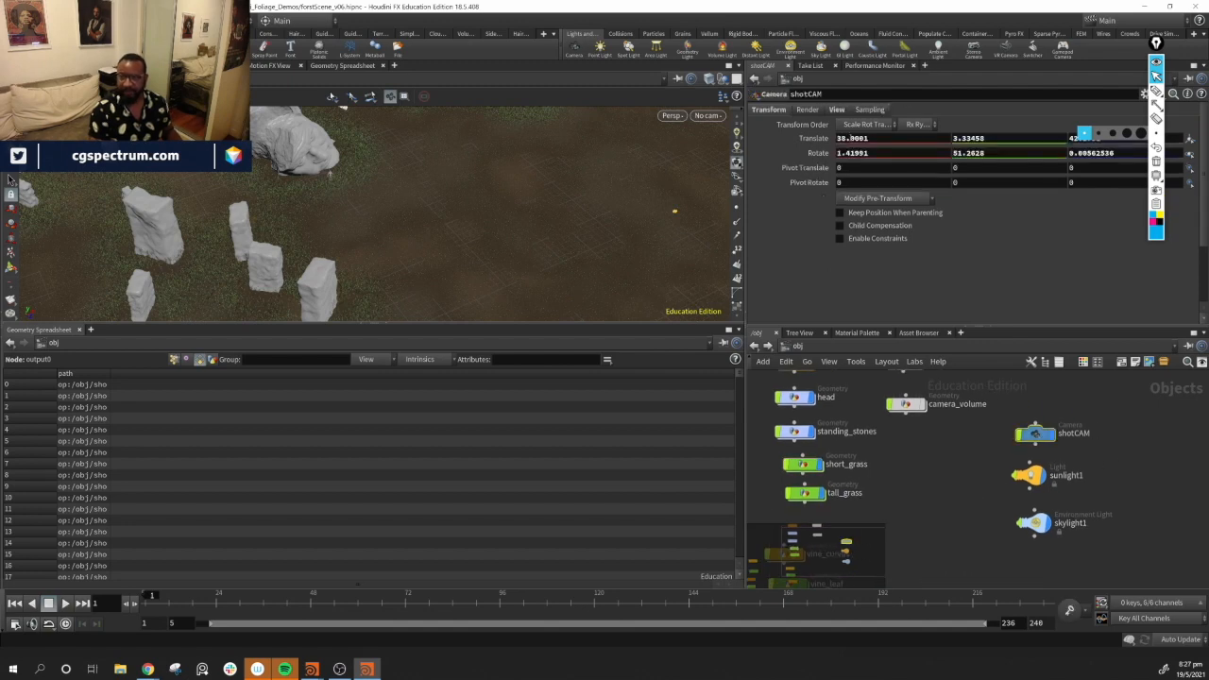
left_click(837, 110)
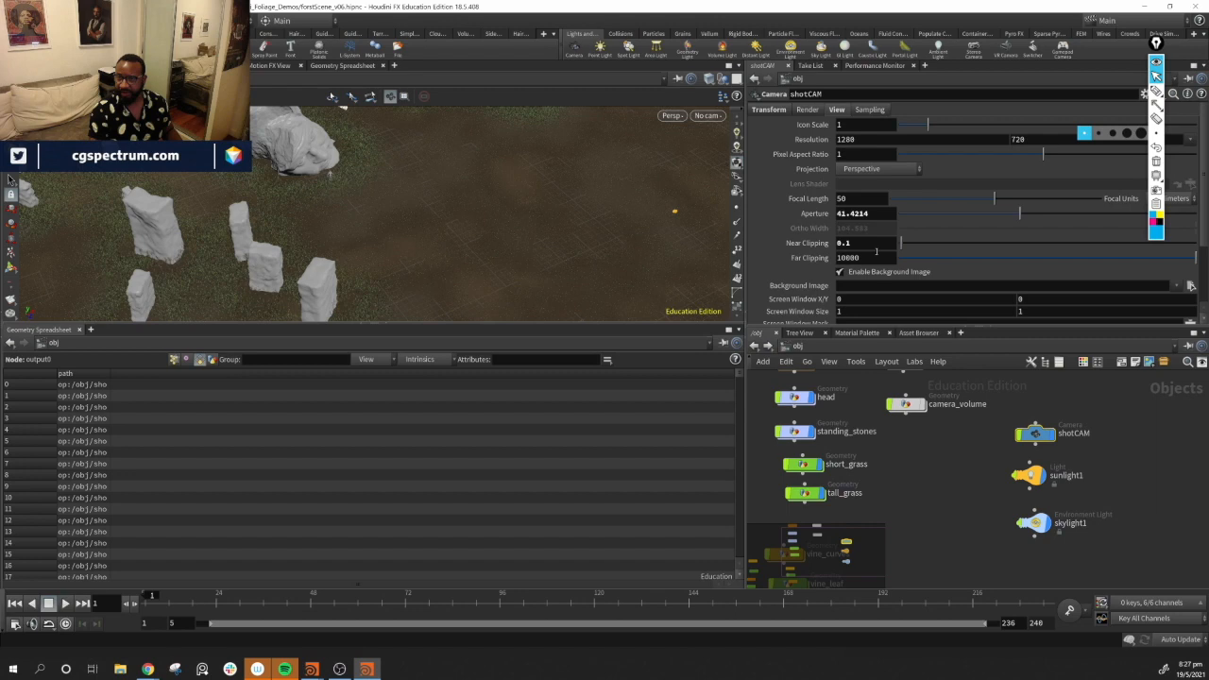
scroll(877, 251, "down", 3)
scroll(877, 252, "up", 3)
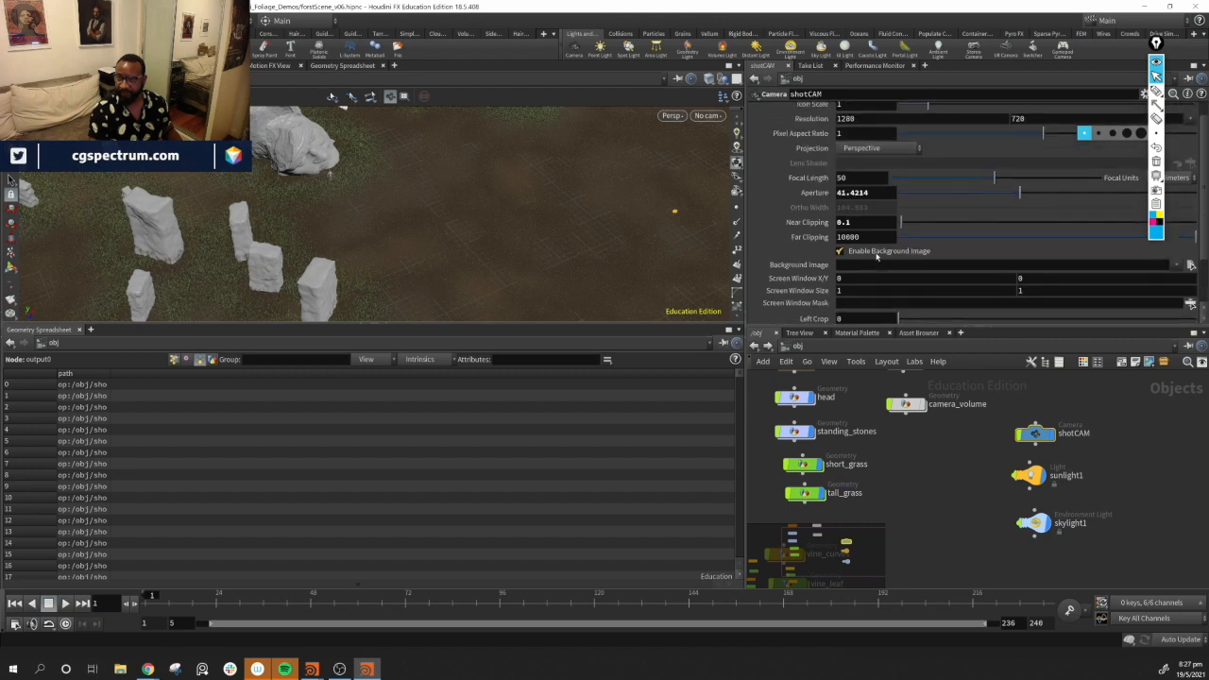
left_click(780, 110)
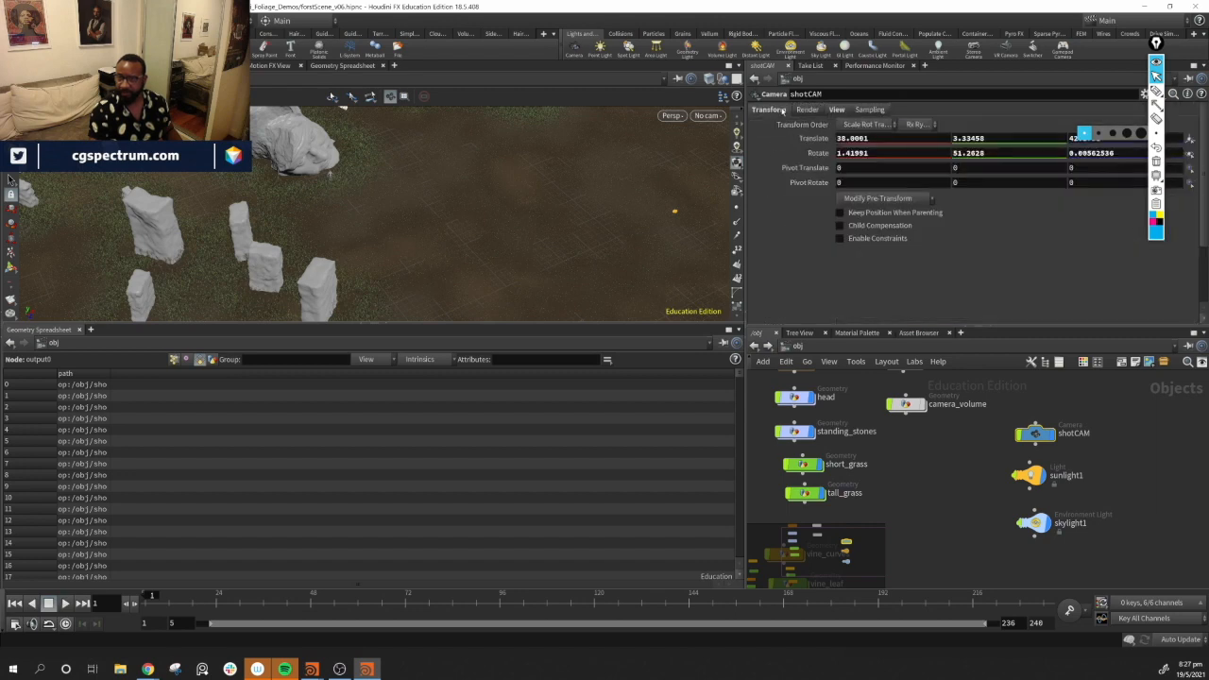
Browse the shotCAM camera's Render, View and Sampling parameters and orbit around the scene
left_click(806, 110)
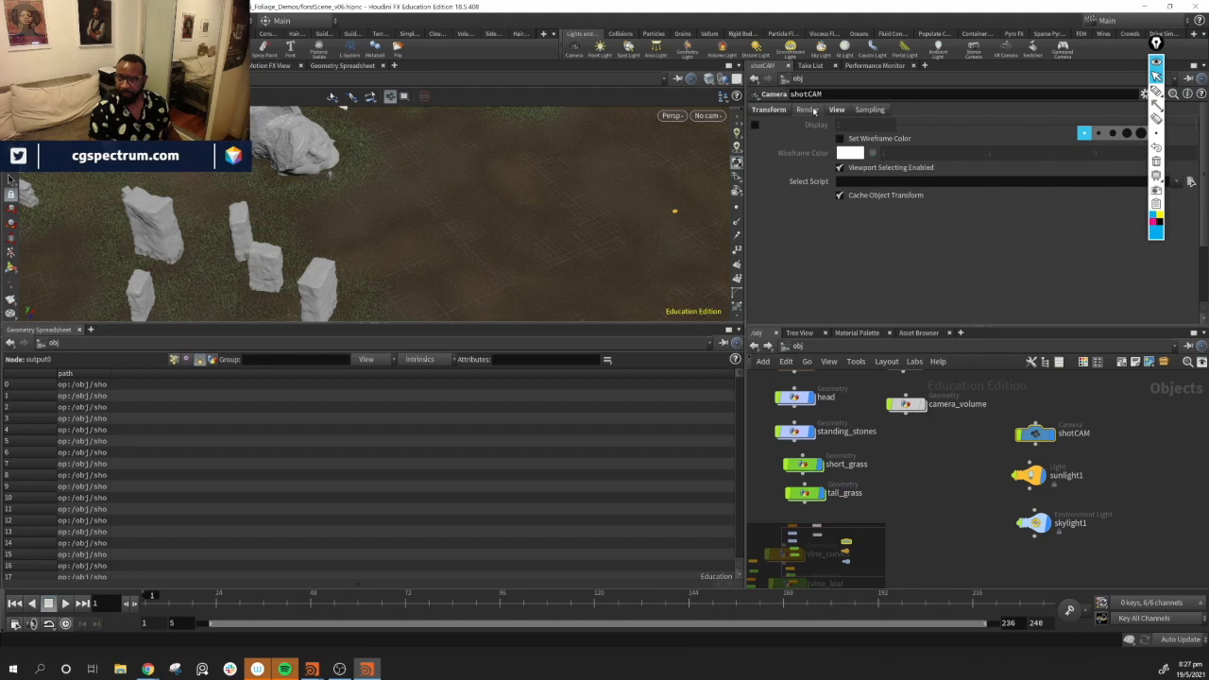
left_click(843, 112)
left_click(815, 111)
left_click(871, 110)
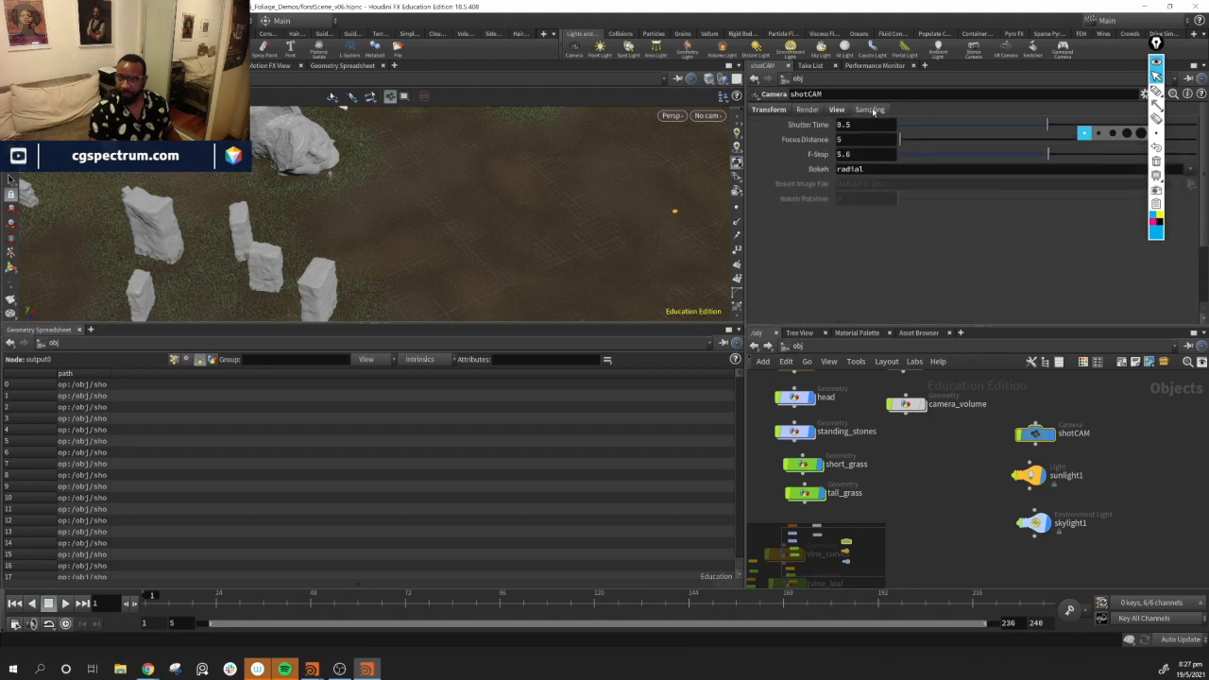
left_click(837, 110)
left_click(808, 111)
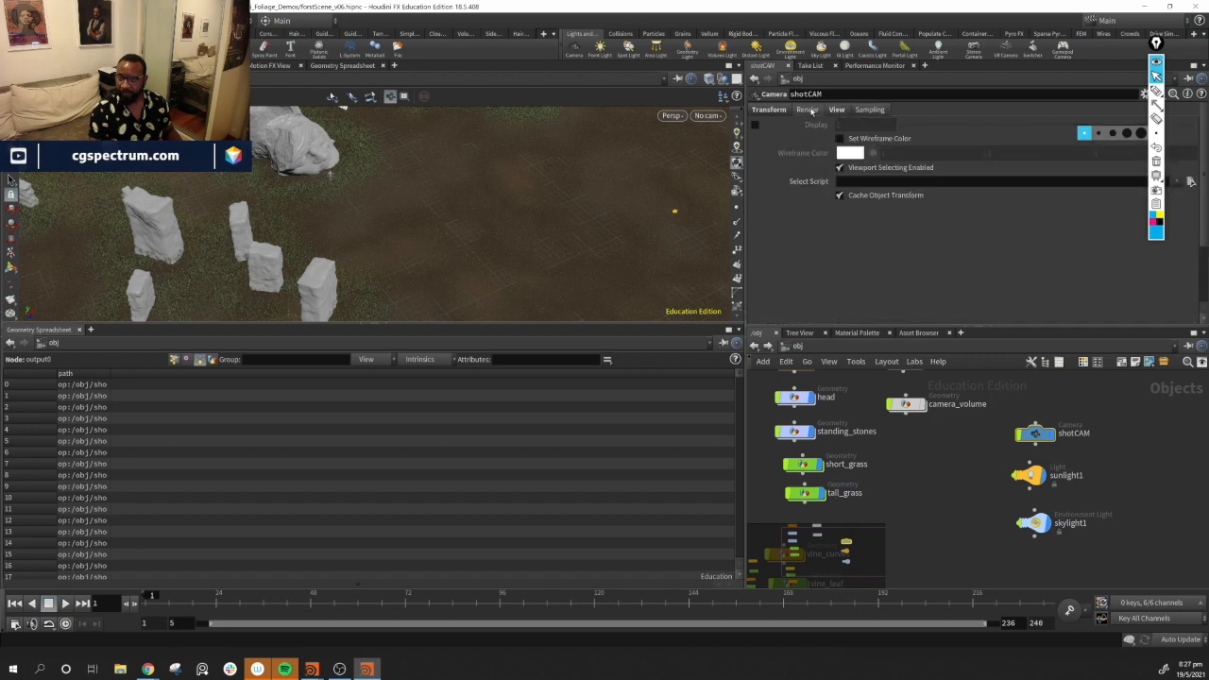
left_click_drag(525, 299, 410, 291)
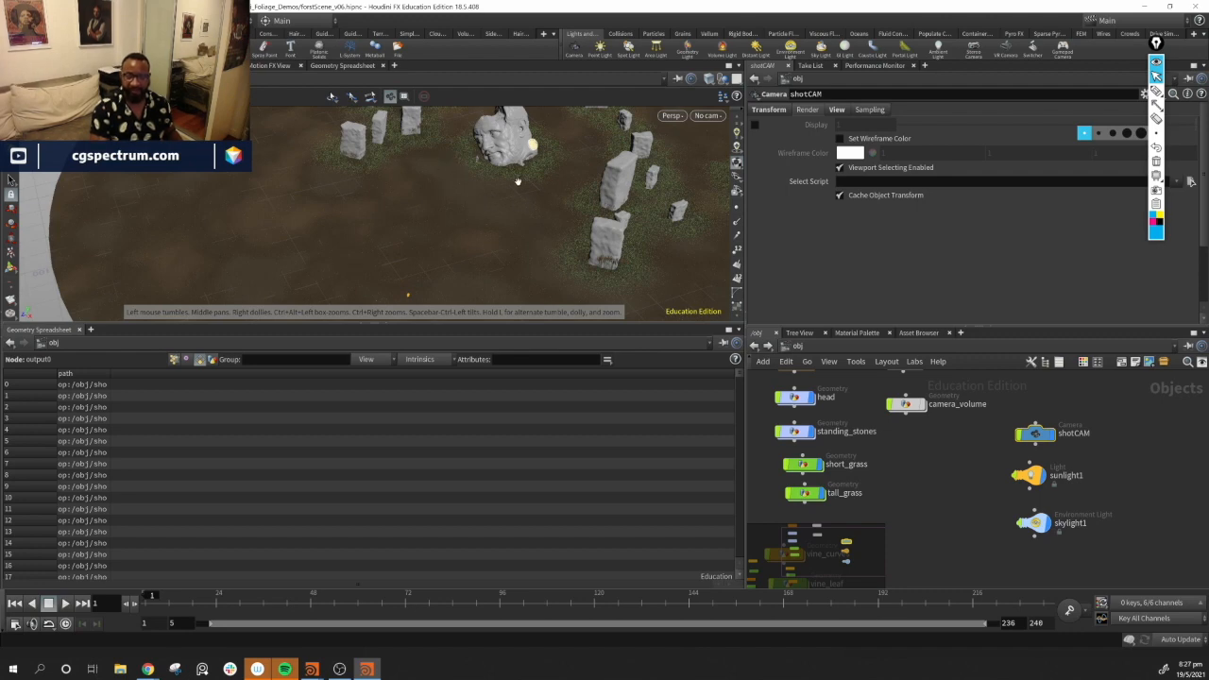
left_click_drag(392, 159, 423, 204)
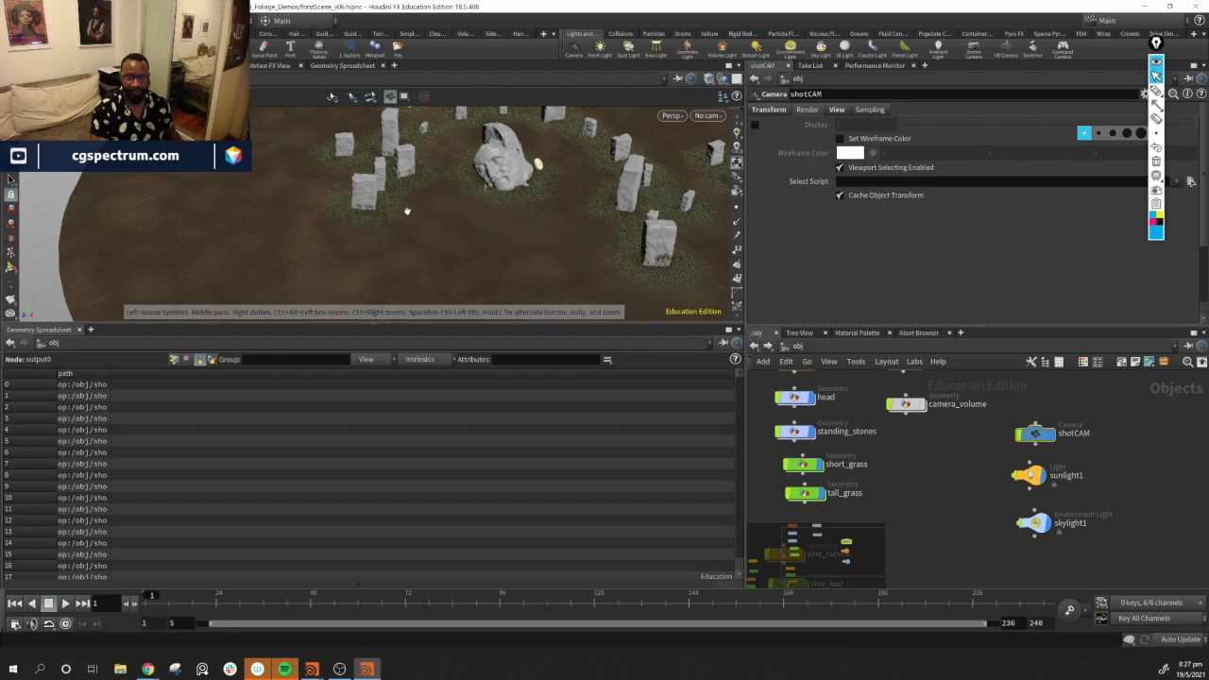
left_click_drag(591, 215, 445, 270)
right_click_drag(477, 223, 594, 229)
left_click_drag(594, 229, 356, 249)
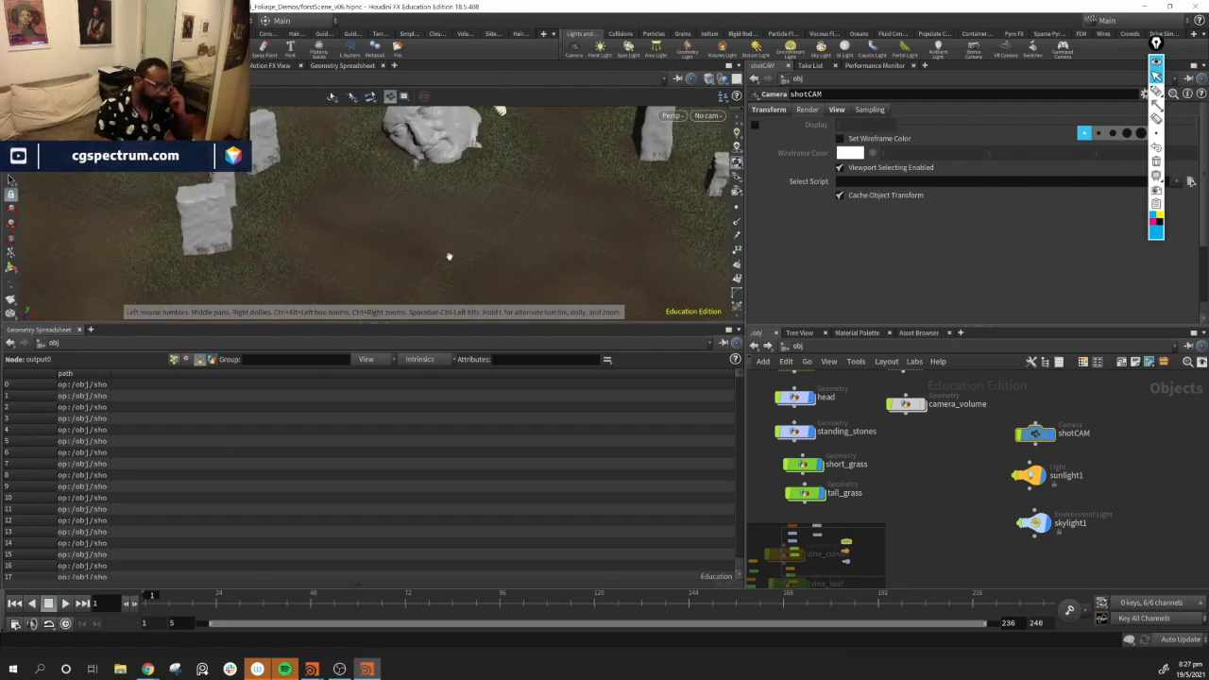
Rearrange the object-level nodes in the network to clear space for a new object
middle_click_drag(945, 505, 1153, 461)
left_click_drag(1153, 461, 939, 567)
left_click_drag(962, 494, 982, 494)
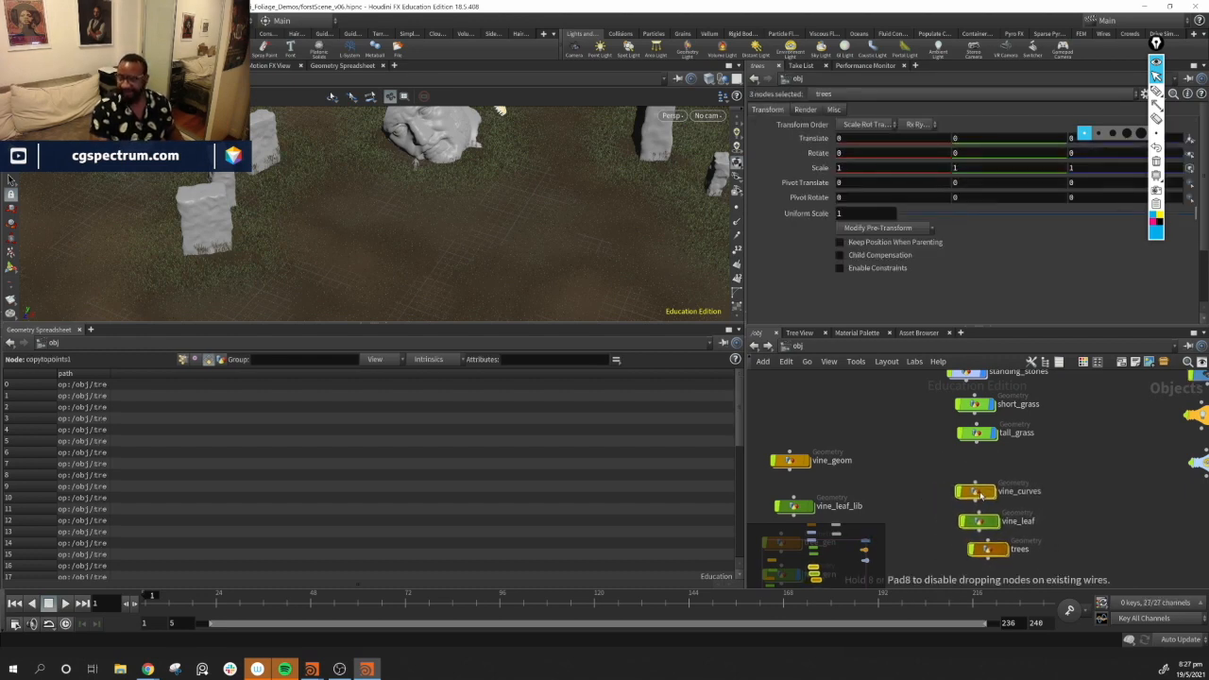
middle_click_drag(937, 508, 1039, 467)
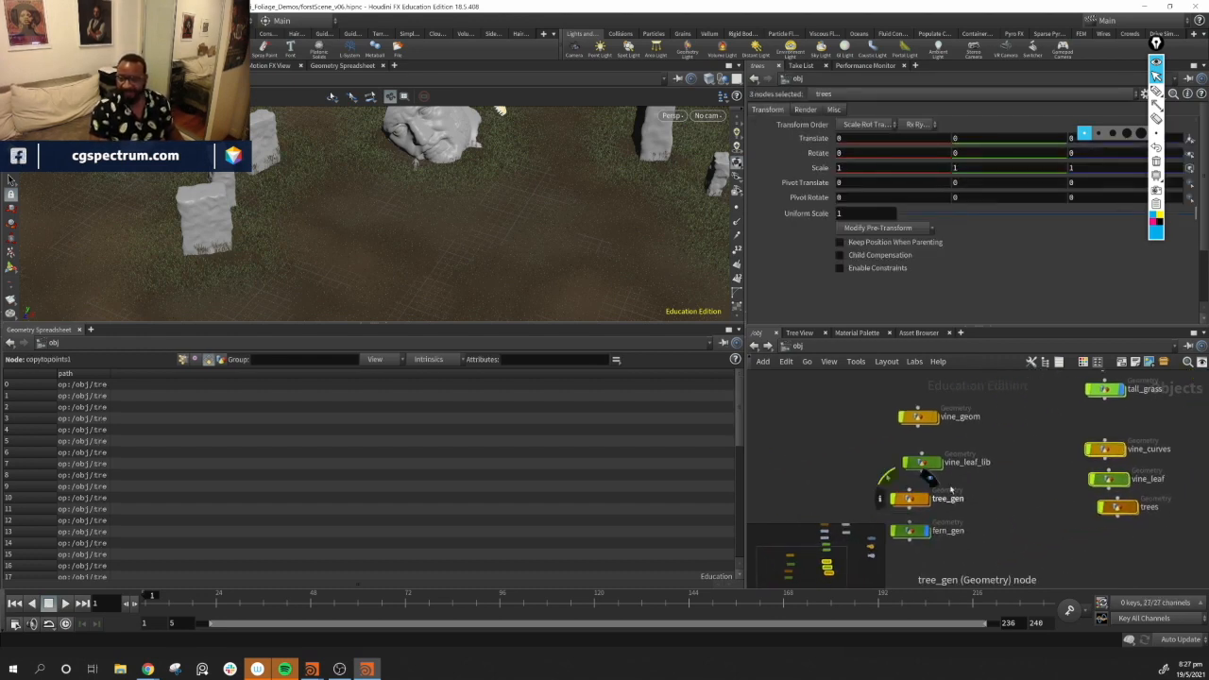
left_click_drag(924, 463, 910, 468)
left_click_drag(920, 427, 907, 437)
middle_click_drag(1027, 465, 950, 524)
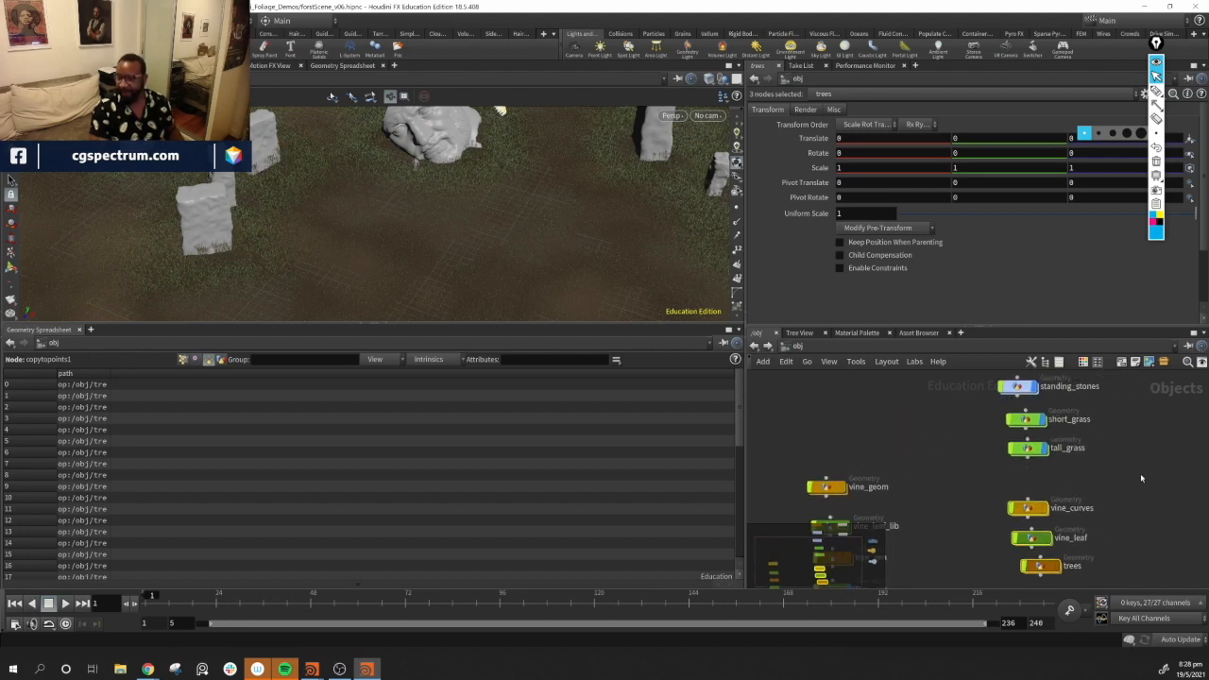
left_click_drag(1031, 511, 1035, 486)
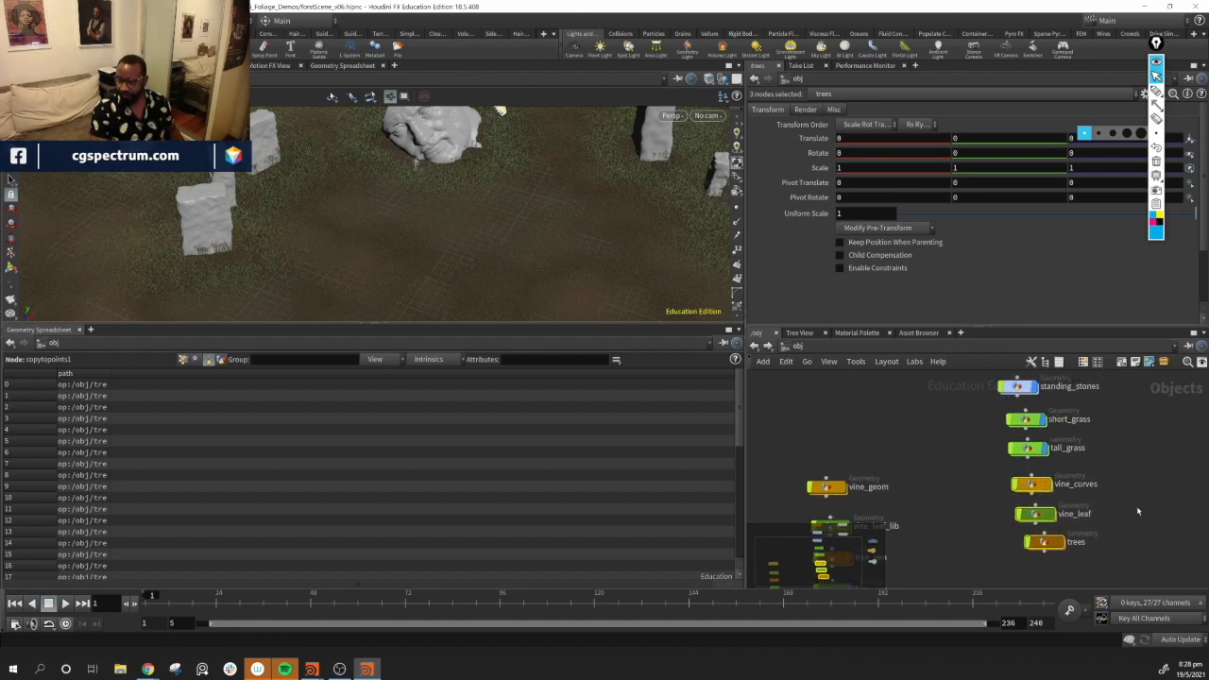
middle_click_drag(1139, 512, 1084, 472)
left_click(1078, 507)
left_click_drag(988, 510, 977, 519)
middle_click_drag(973, 563, 979, 539)
Create a new Geometry object and rename it fern
key("Tab")
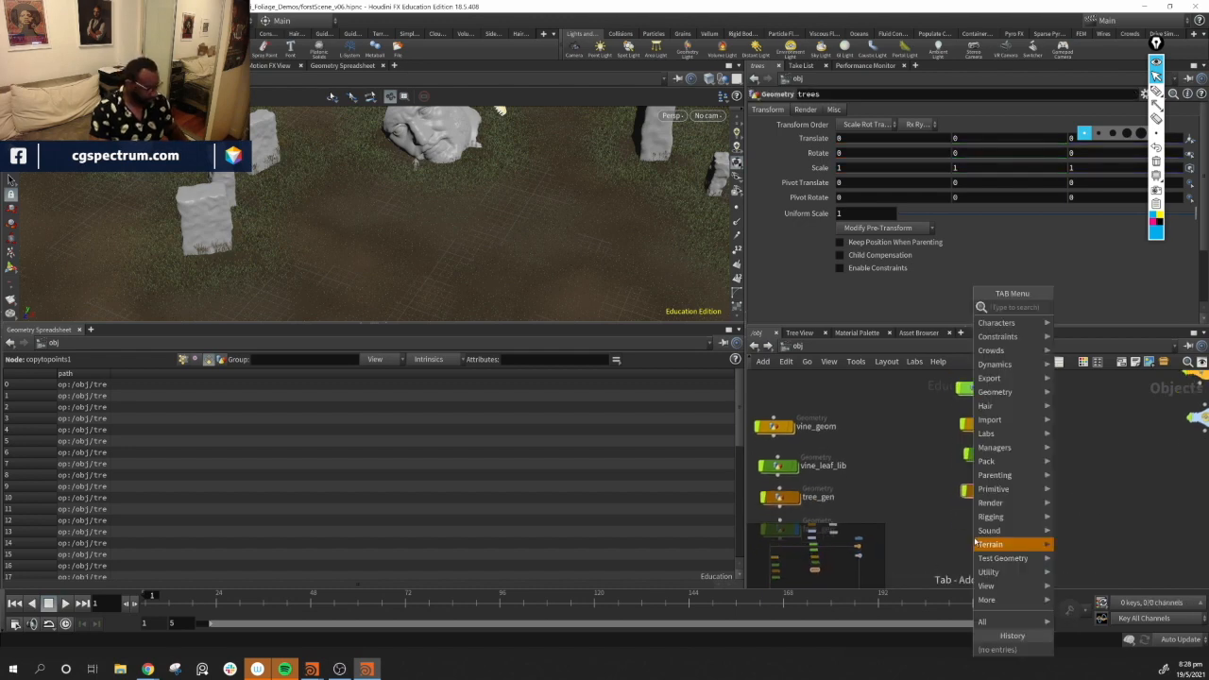
type("geom")
key("Return")
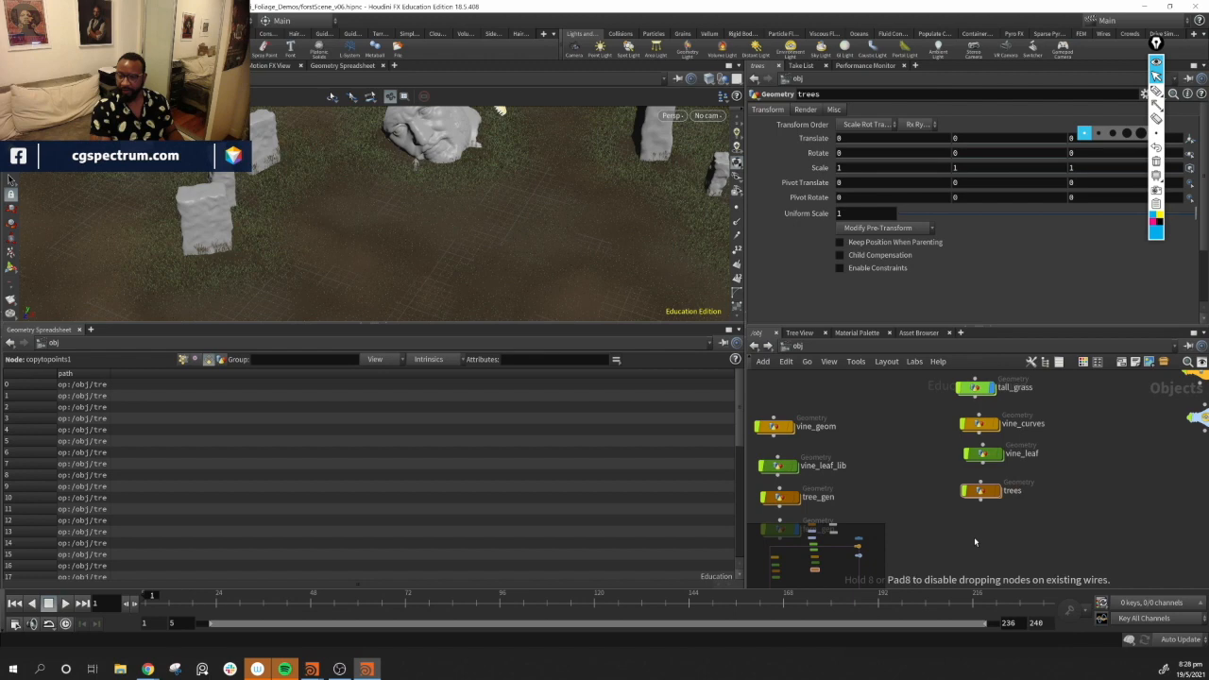
left_click(974, 537)
double_click(1008, 532)
key("BackSpace")
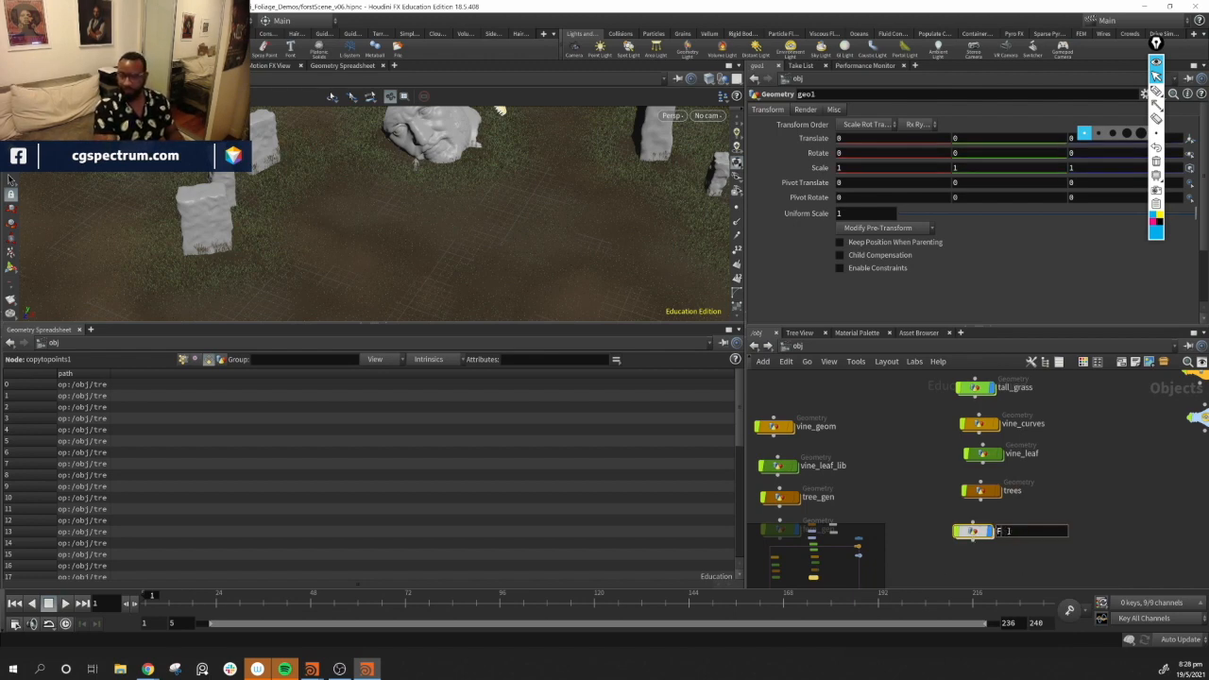
type("fern")
key("Return")
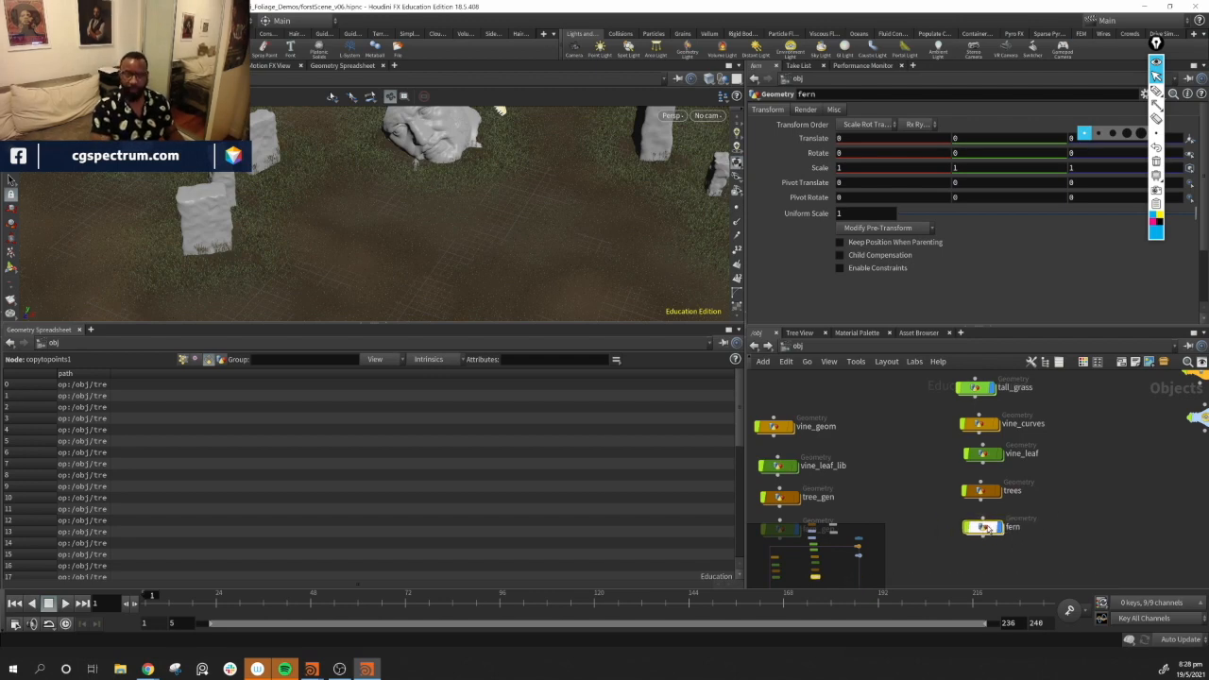
Inside the fern object, add an Object Merge node referencing /obj/ground
key("i")
left_click_drag(372, 191, 447, 228)
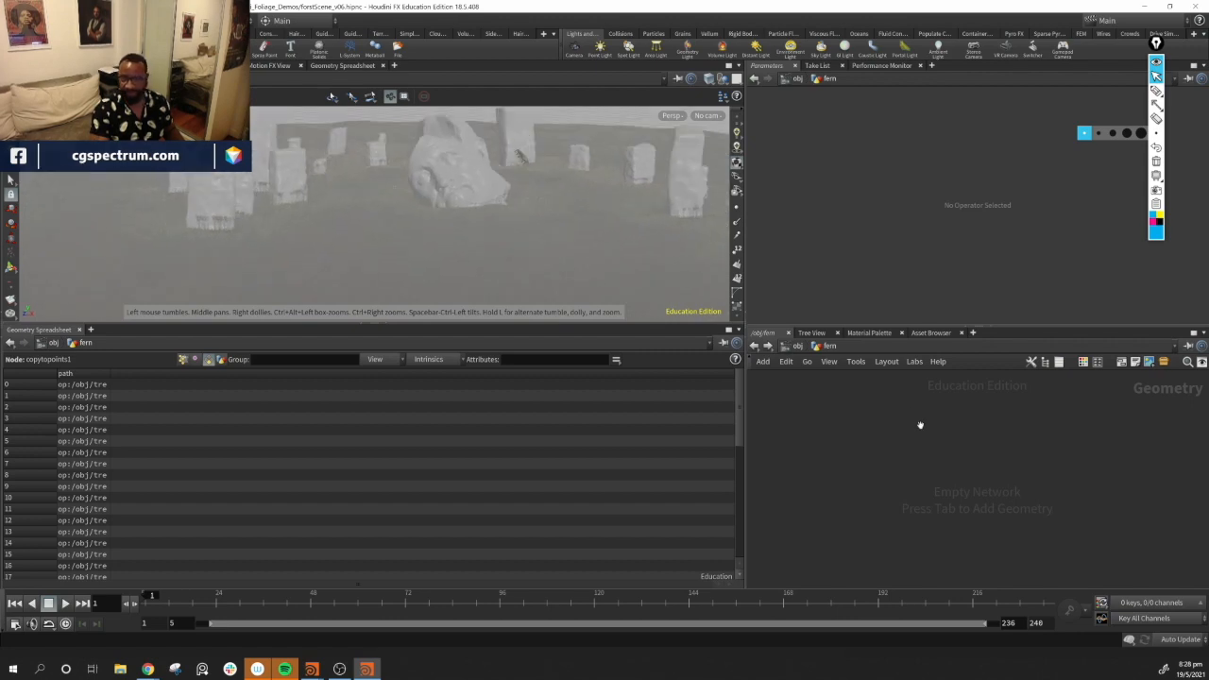
key("Tab")
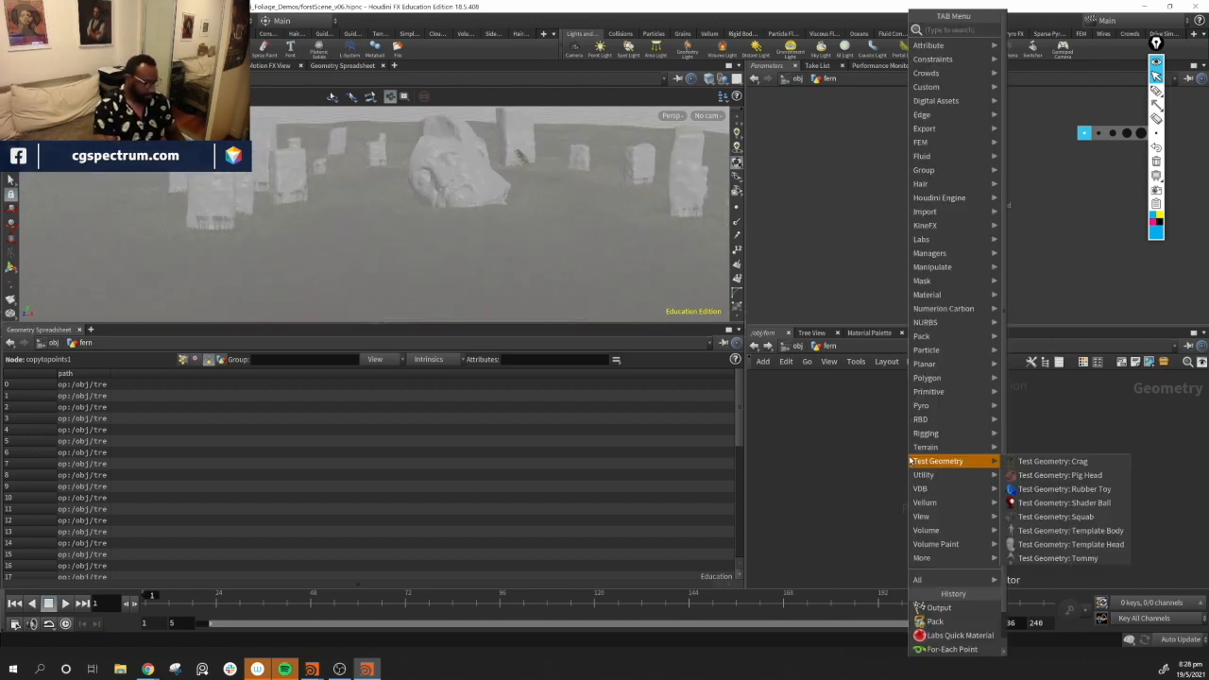
type("obj")
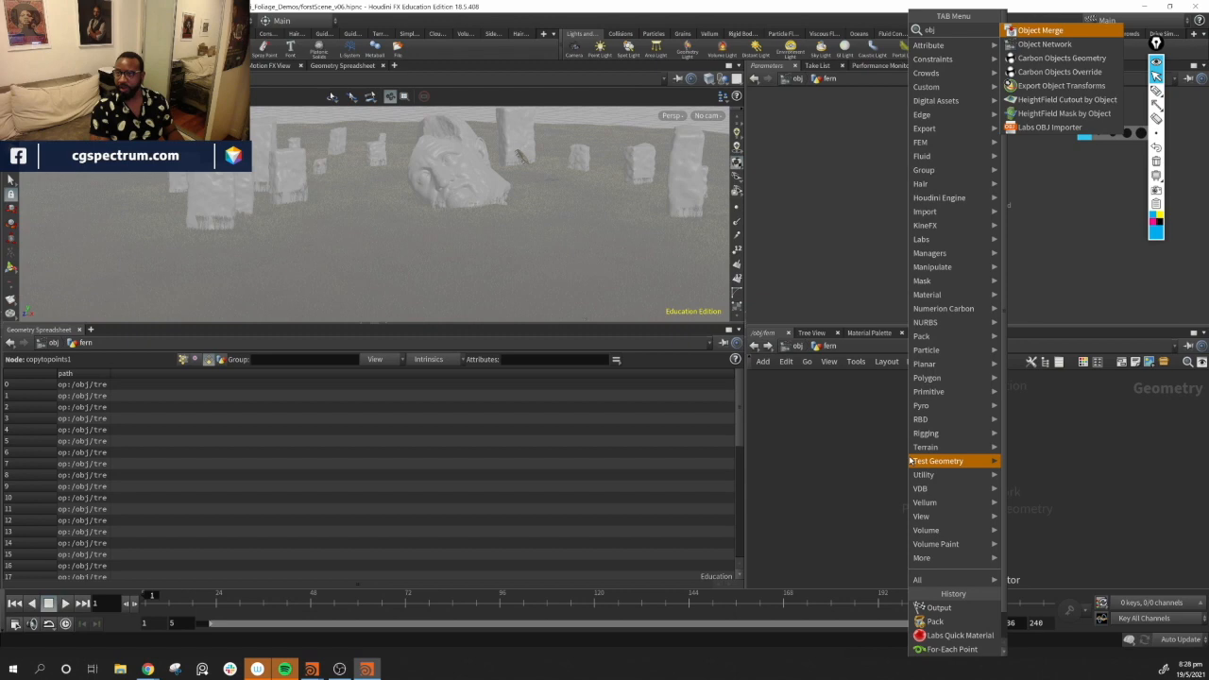
key("Escape")
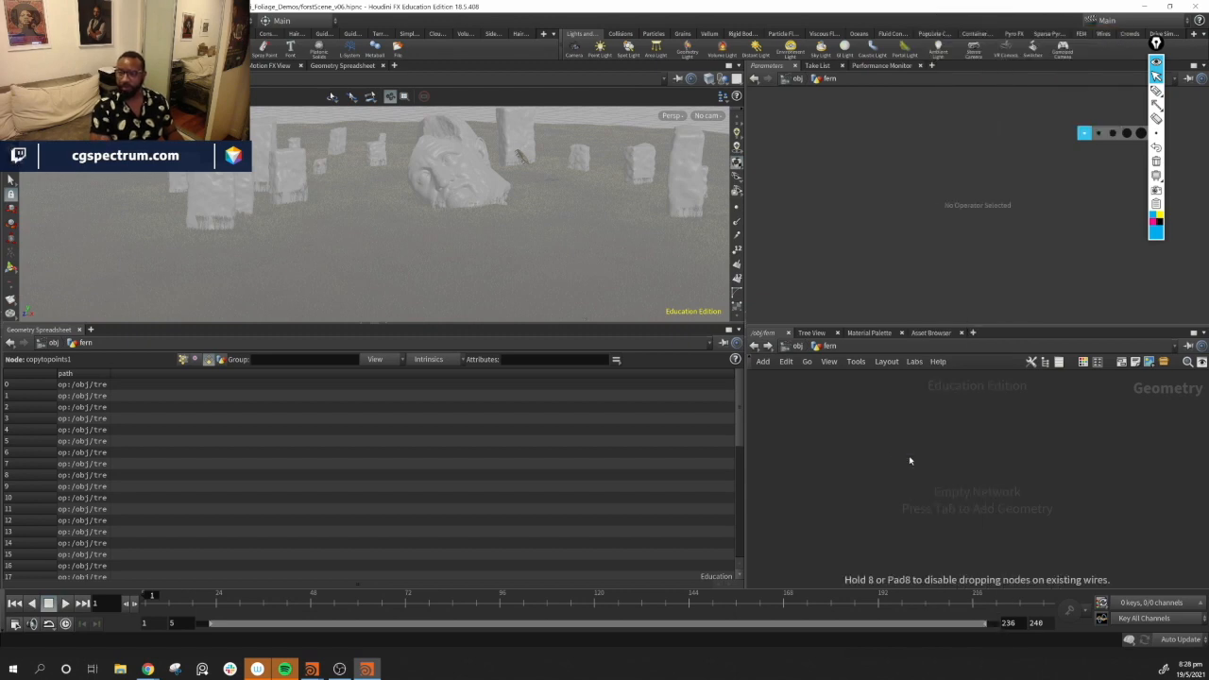
left_click(909, 455)
left_click(1193, 140)
left_click_drag(1101, 28, 807, 111)
left_click(777, 155)
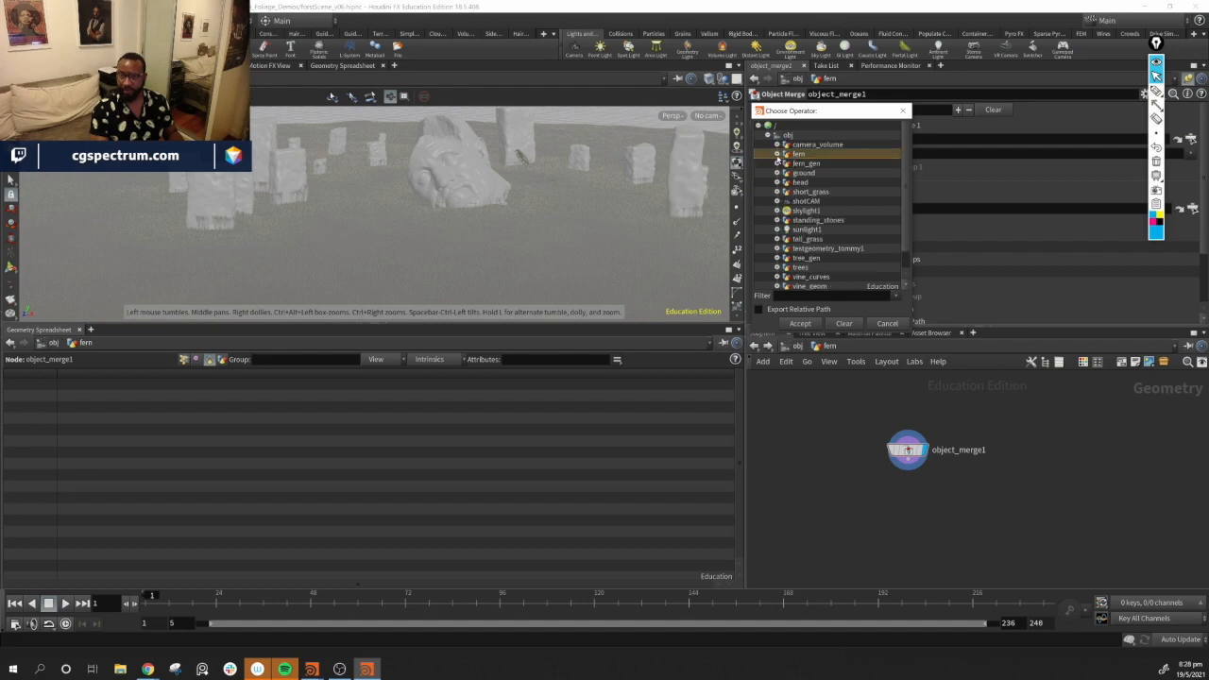
left_click(802, 174)
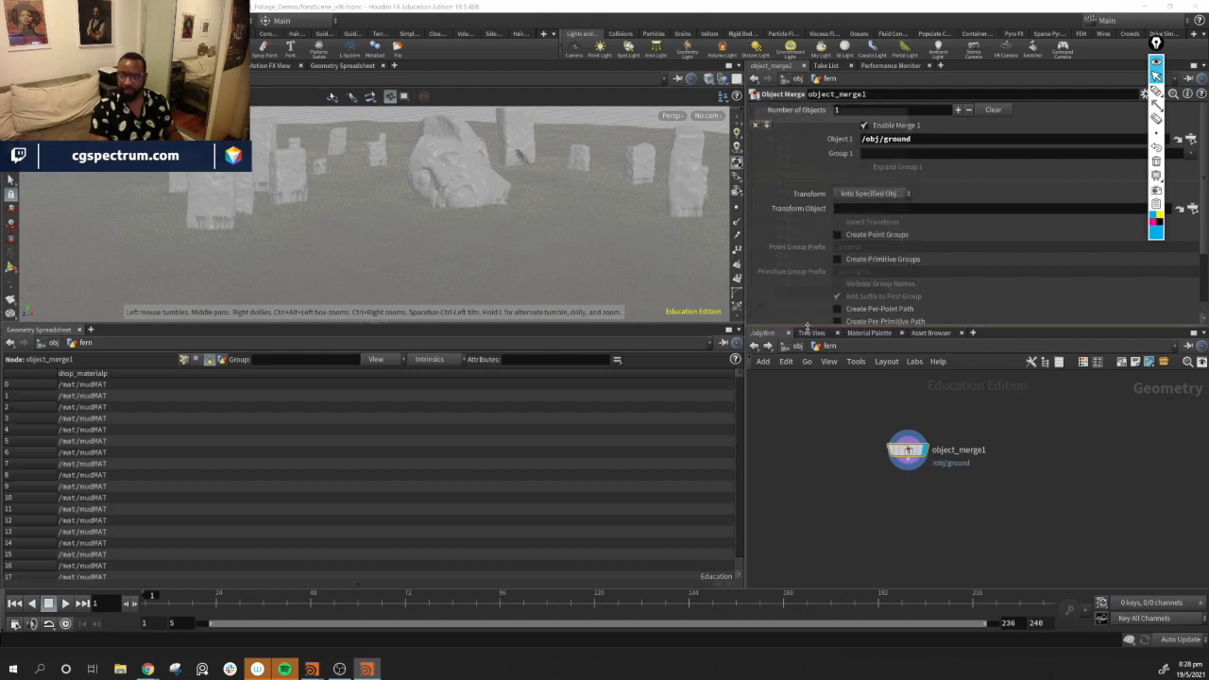
left_click(800, 324)
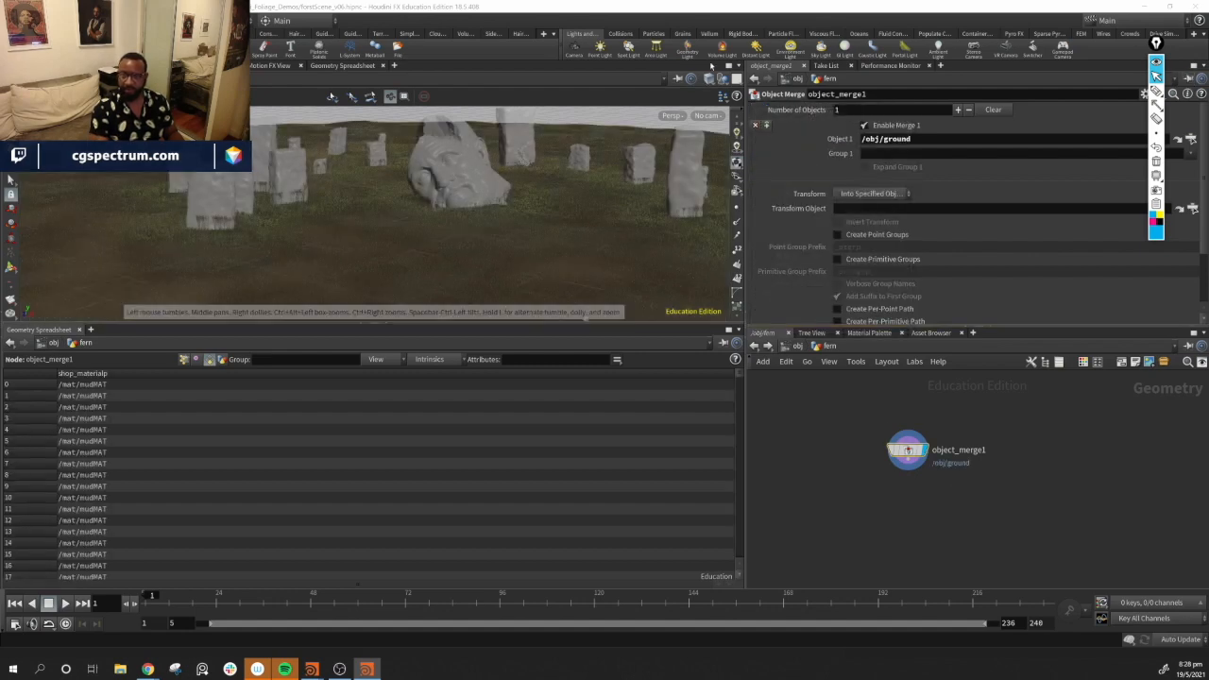
Hide other objects in the viewport and orbit to view the merged ground
left_click_drag(518, 218, 546, 232)
left_click(724, 79)
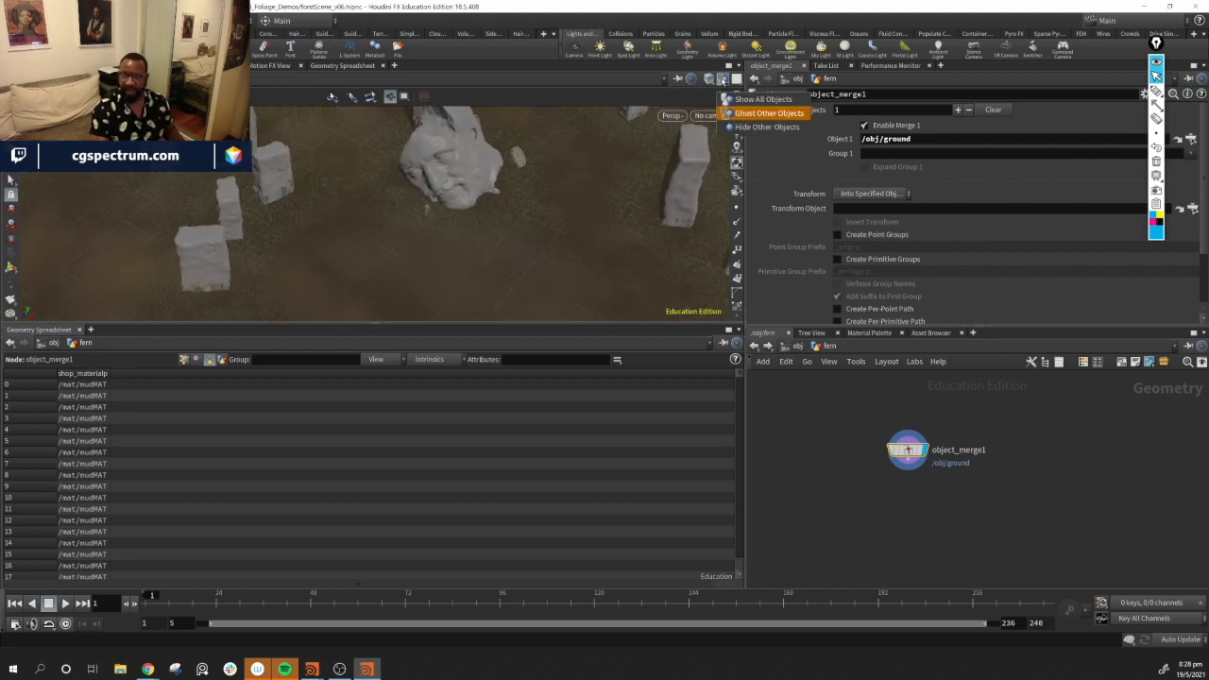
left_click(764, 127)
left_click_drag(532, 194, 451, 205)
mouse_move(902, 451)
left_click_drag(550, 214, 476, 178)
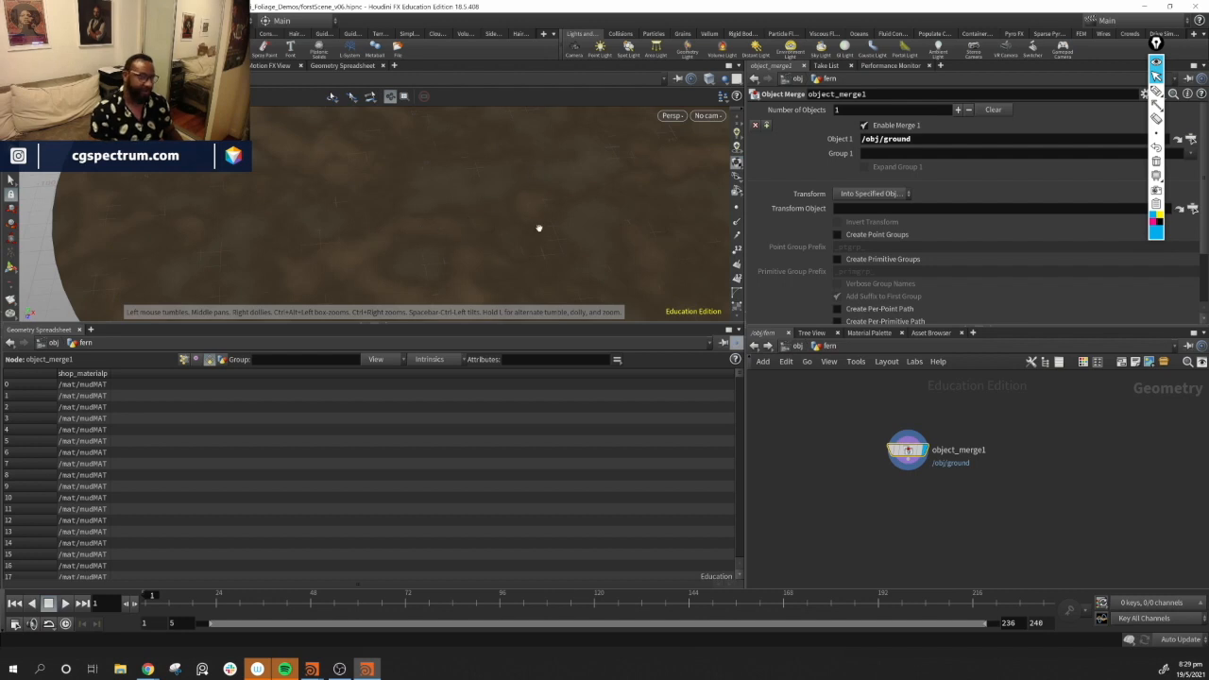
left_click_drag(539, 228, 520, 231)
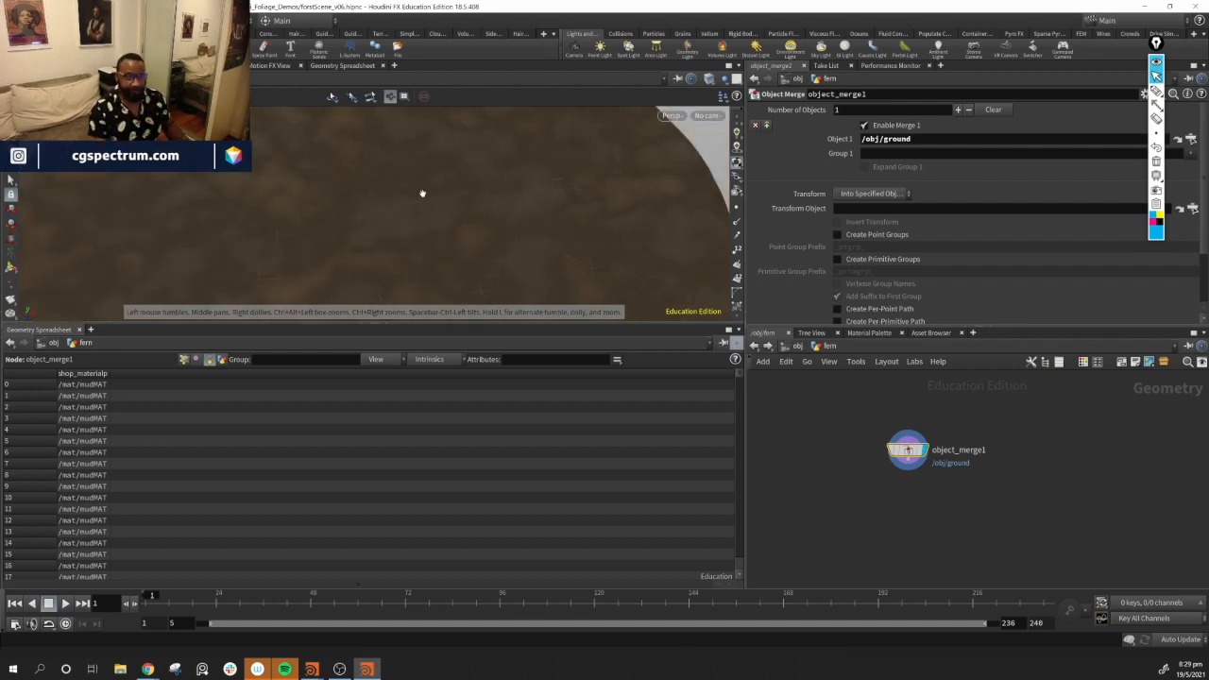
left_click_drag(432, 216, 430, 201)
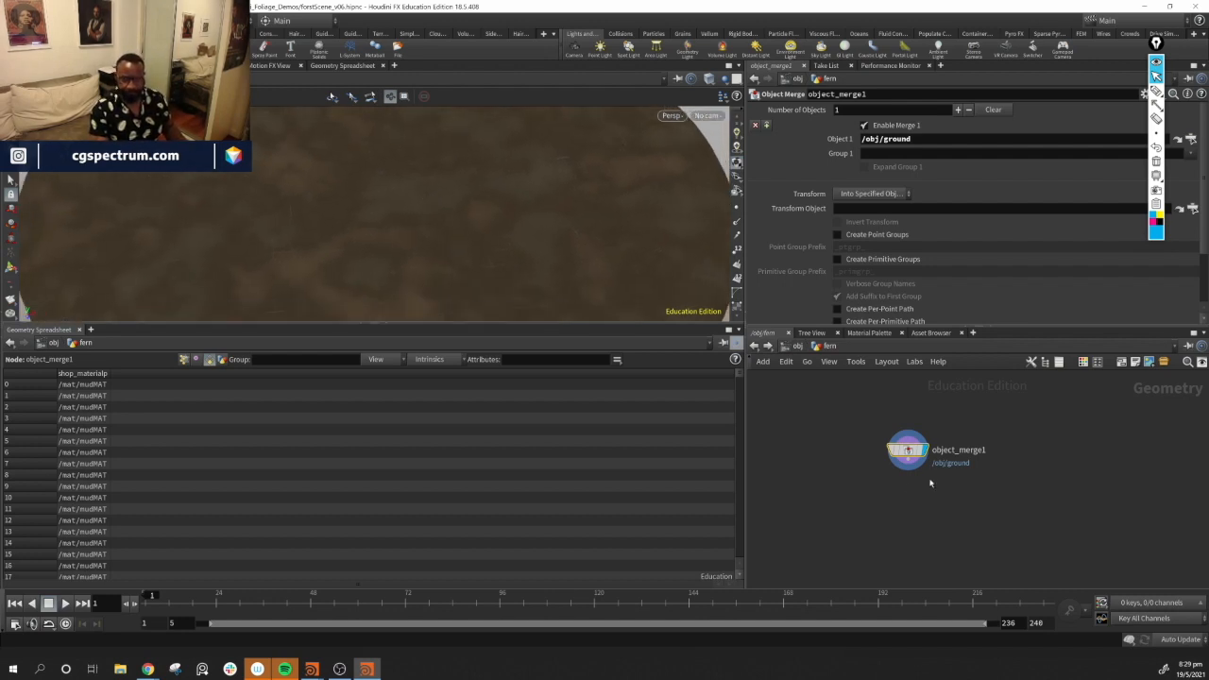
Add a Scatter node, wire the object merge into it and display it
key("Tab")
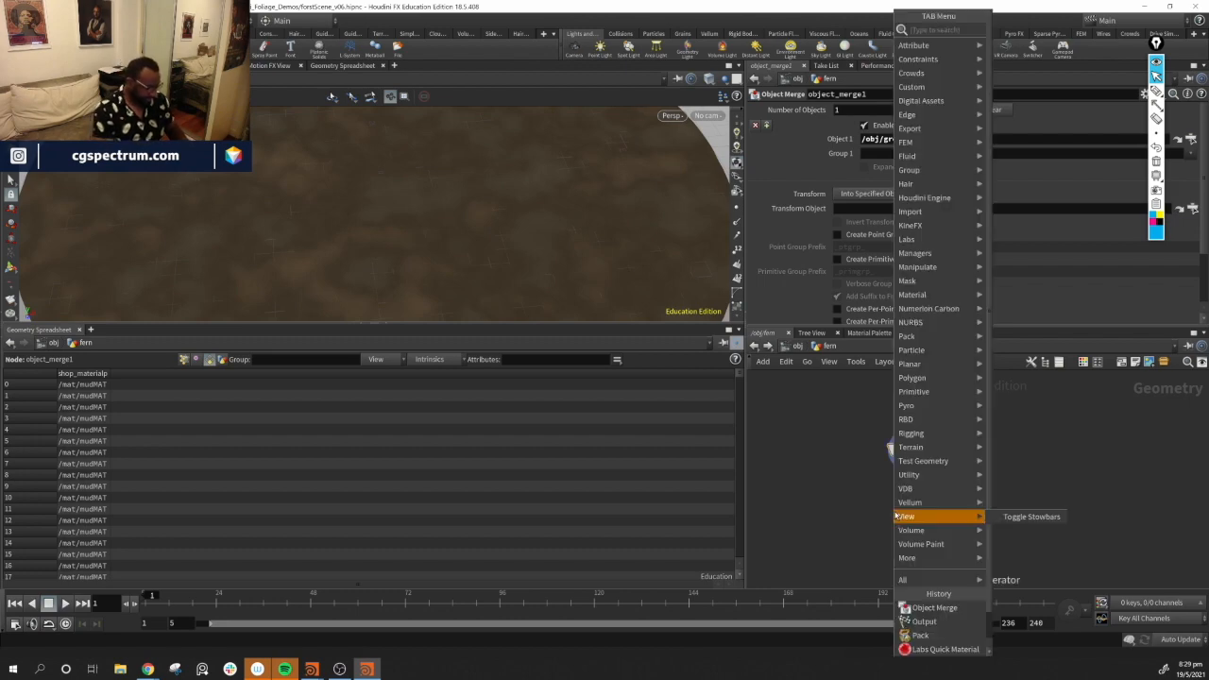
type("sca")
key("Return")
left_click(896, 515)
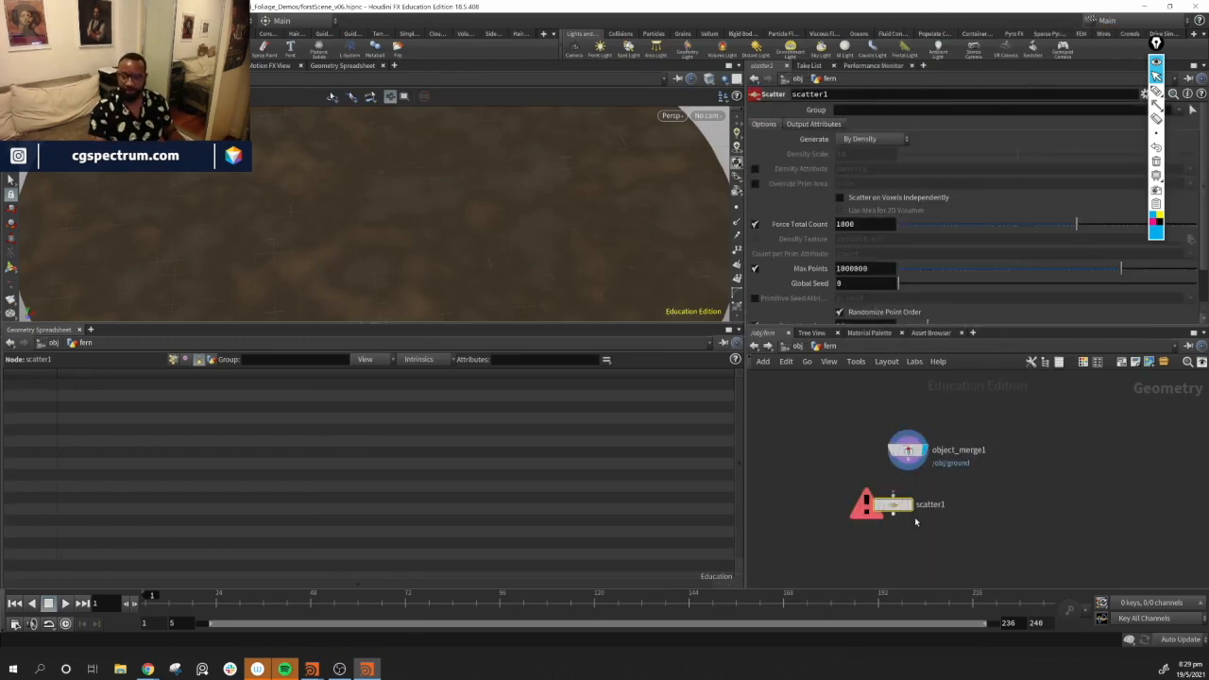
left_click_drag(909, 460, 893, 495)
left_click(909, 505)
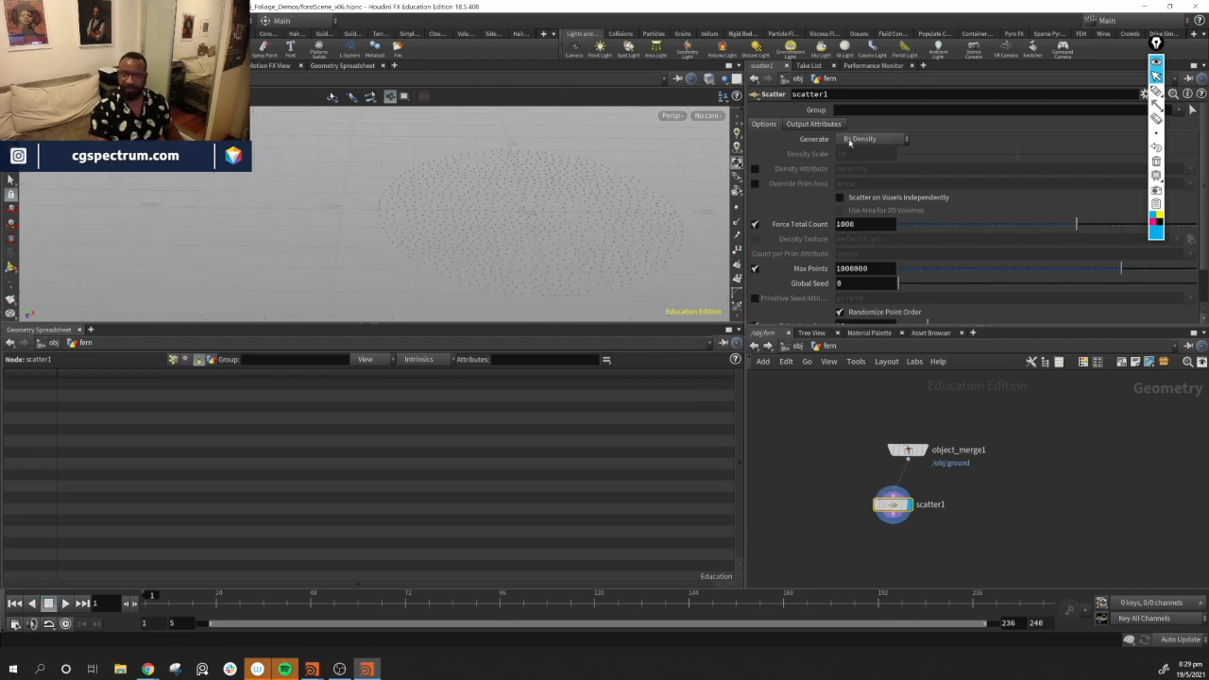
Enable the scatter's Density Attribute and set it to density
left_click(755, 168)
left_click(910, 170)
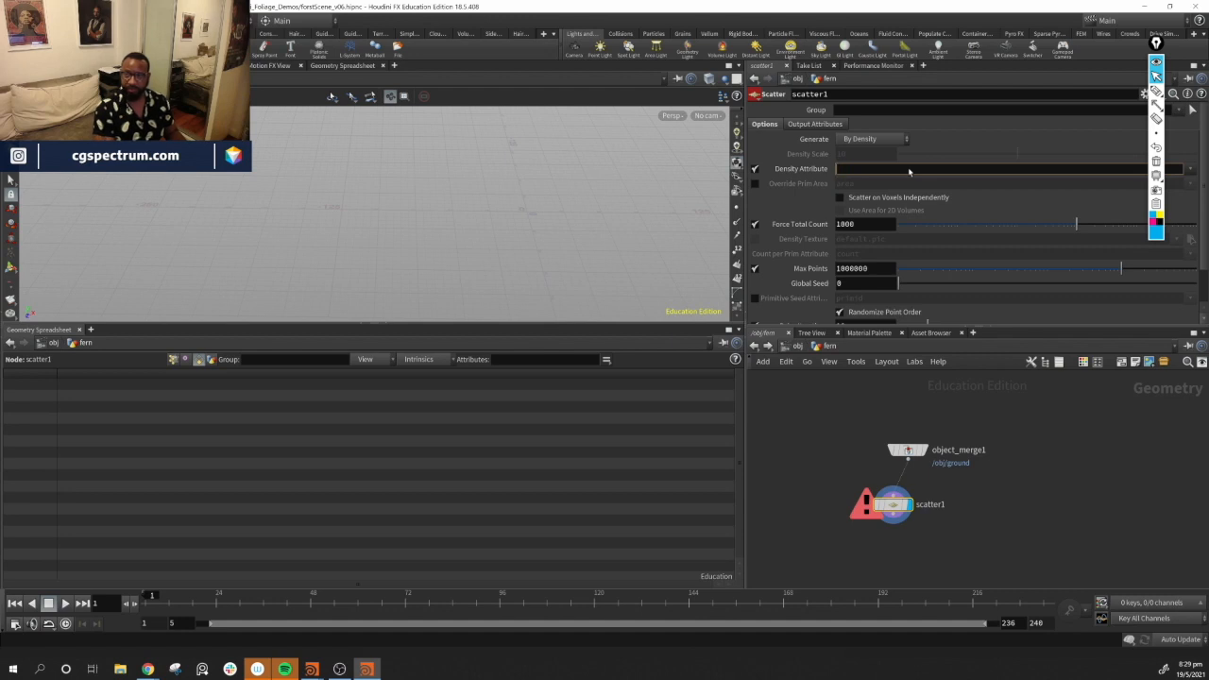
key("Return")
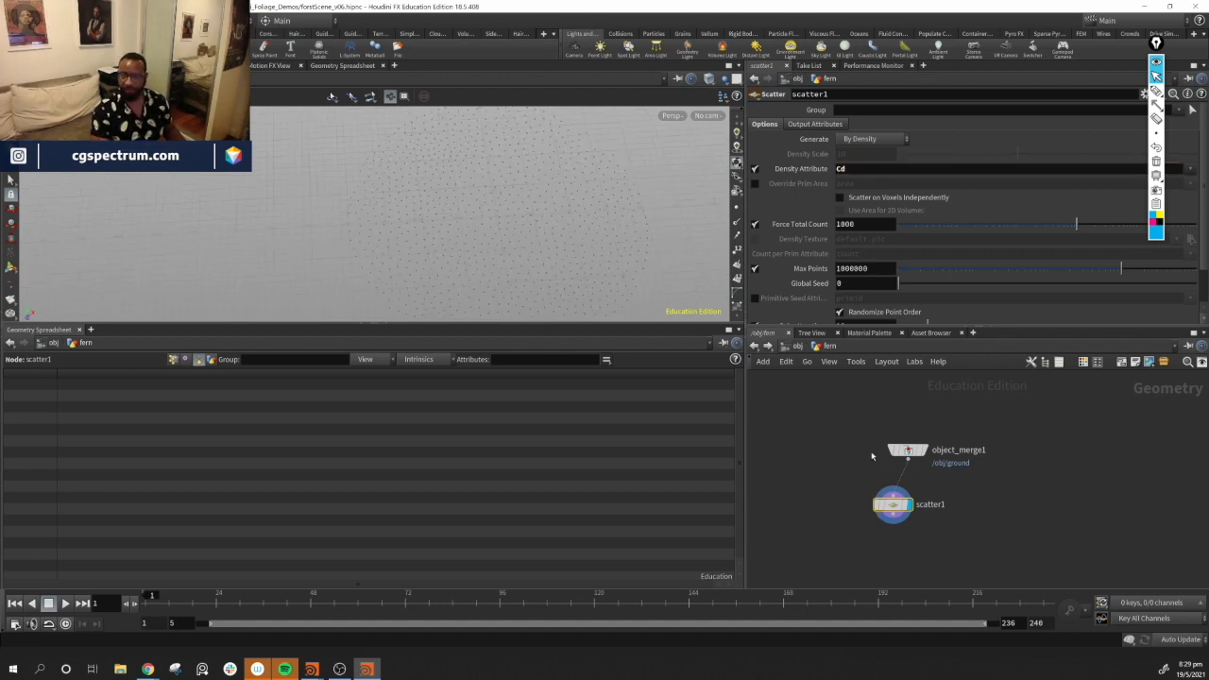
left_click(755, 169)
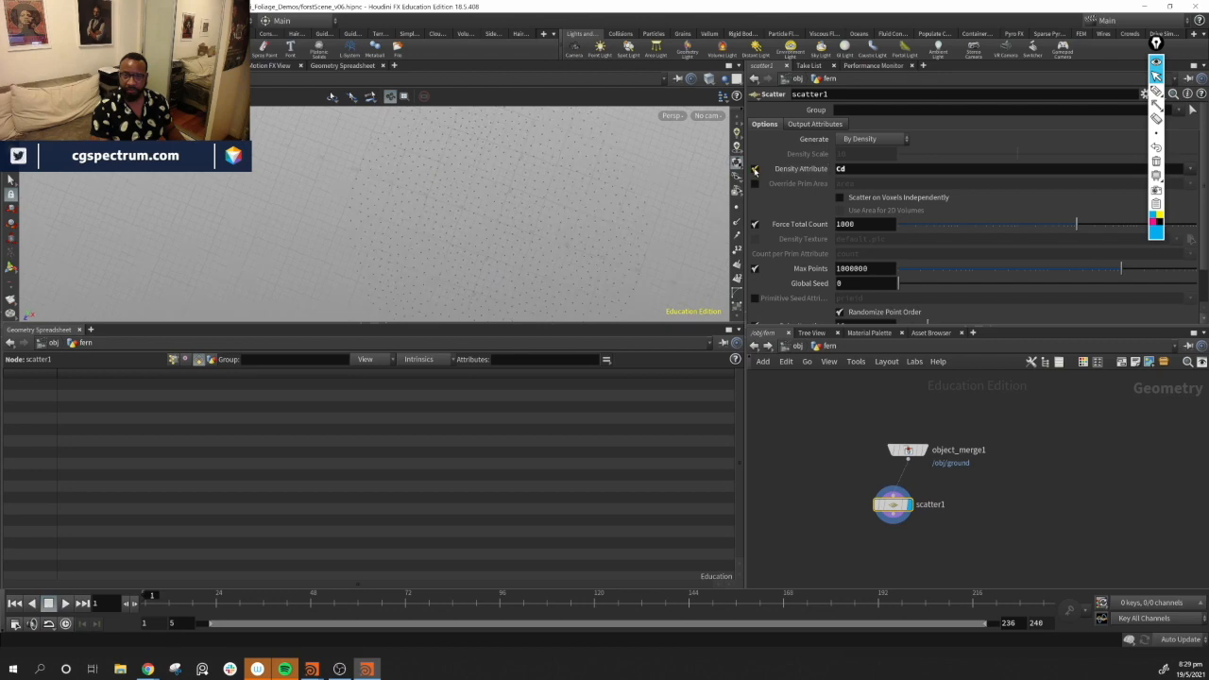
left_click(755, 169)
left_click(755, 169)
left_click(755, 169)
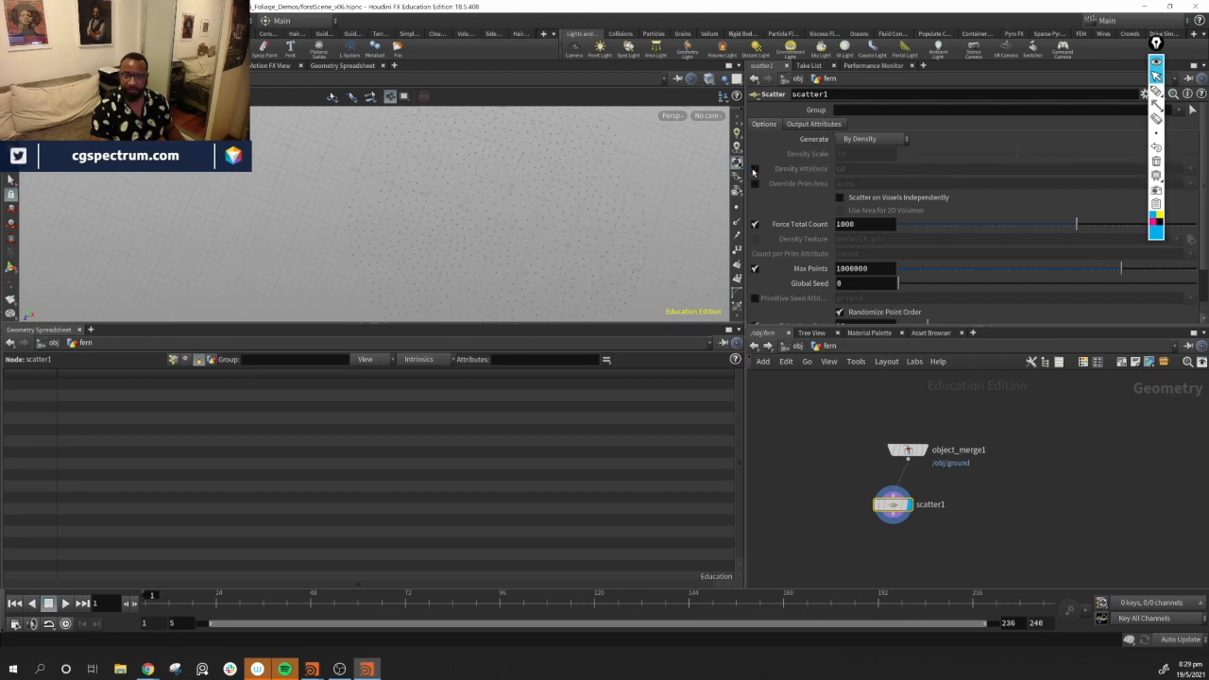
left_click(755, 169)
left_click(755, 169)
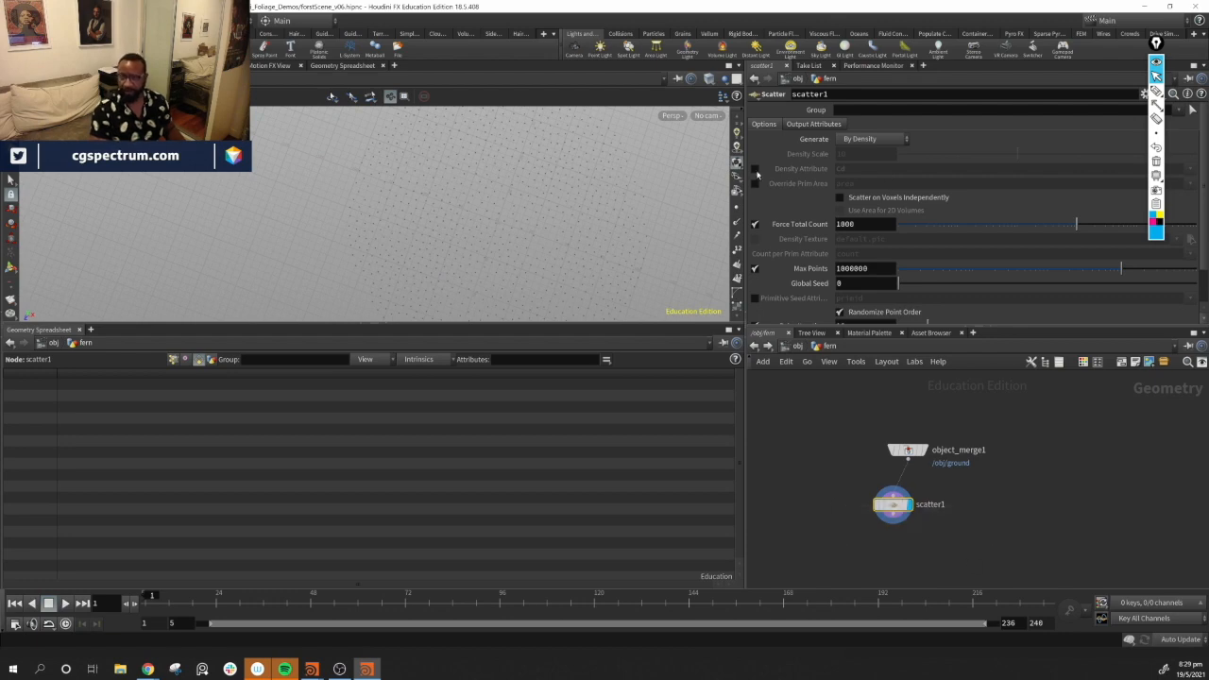
left_click(856, 171)
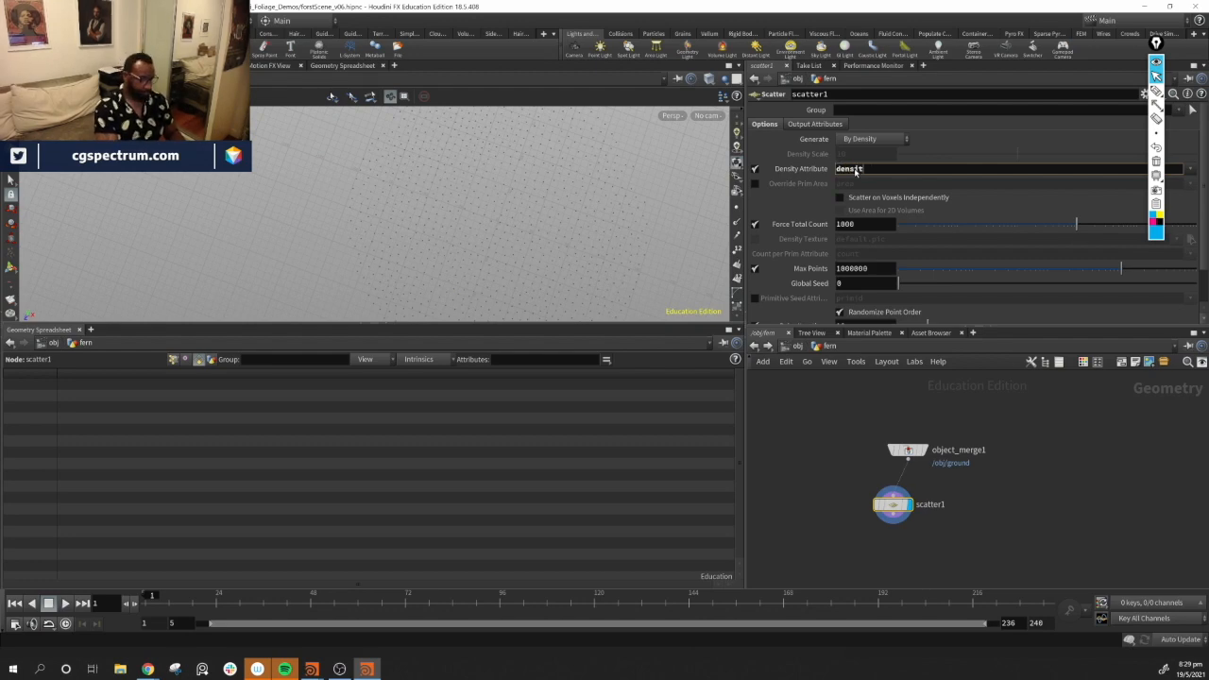
key("Return")
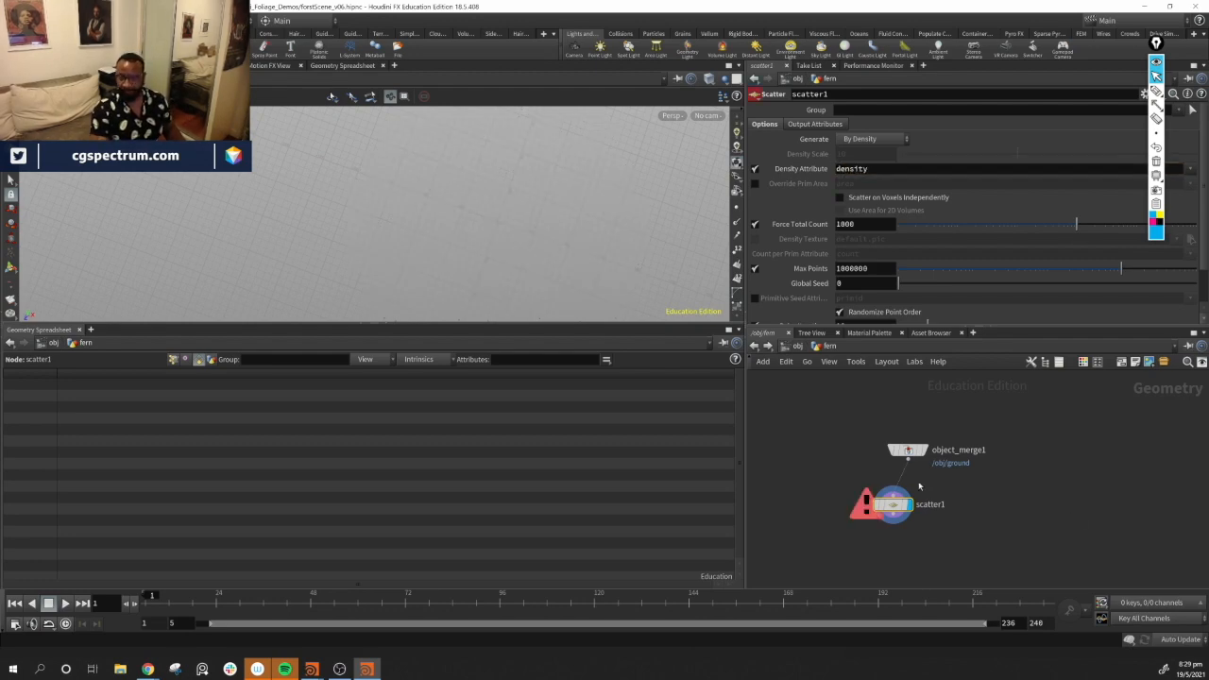
Insert an Attribute Paint node between the object merge and the scatter node
left_click_drag(893, 506, 921, 522)
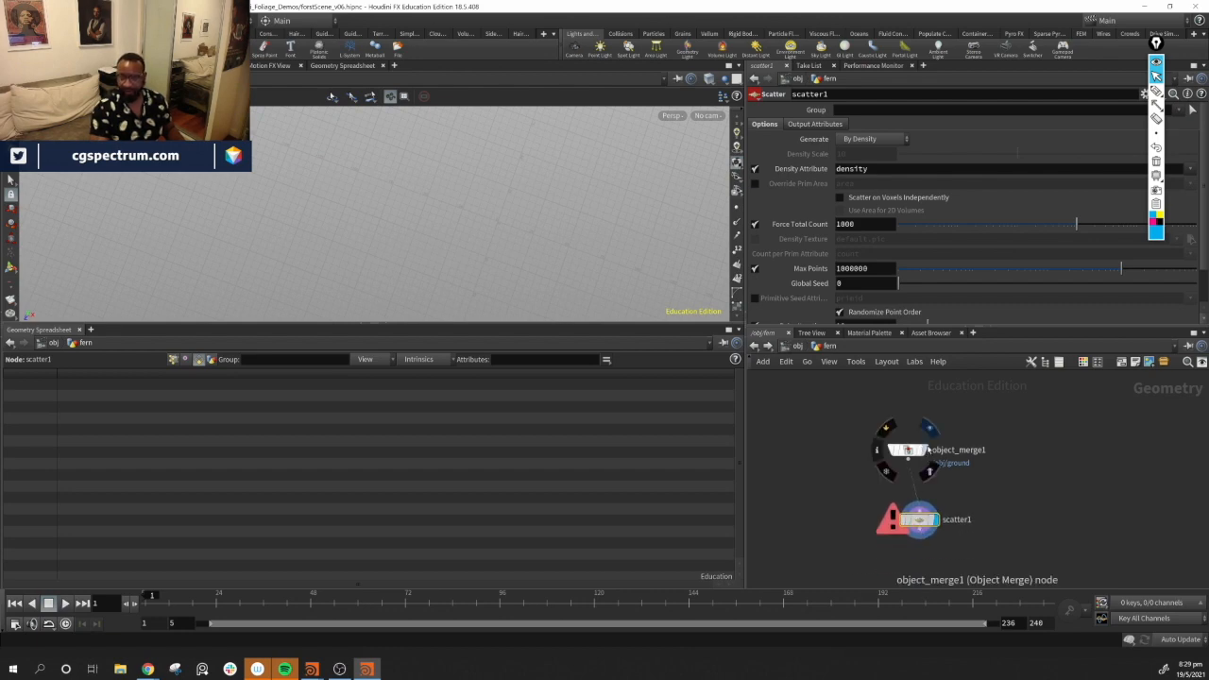
left_click(928, 451)
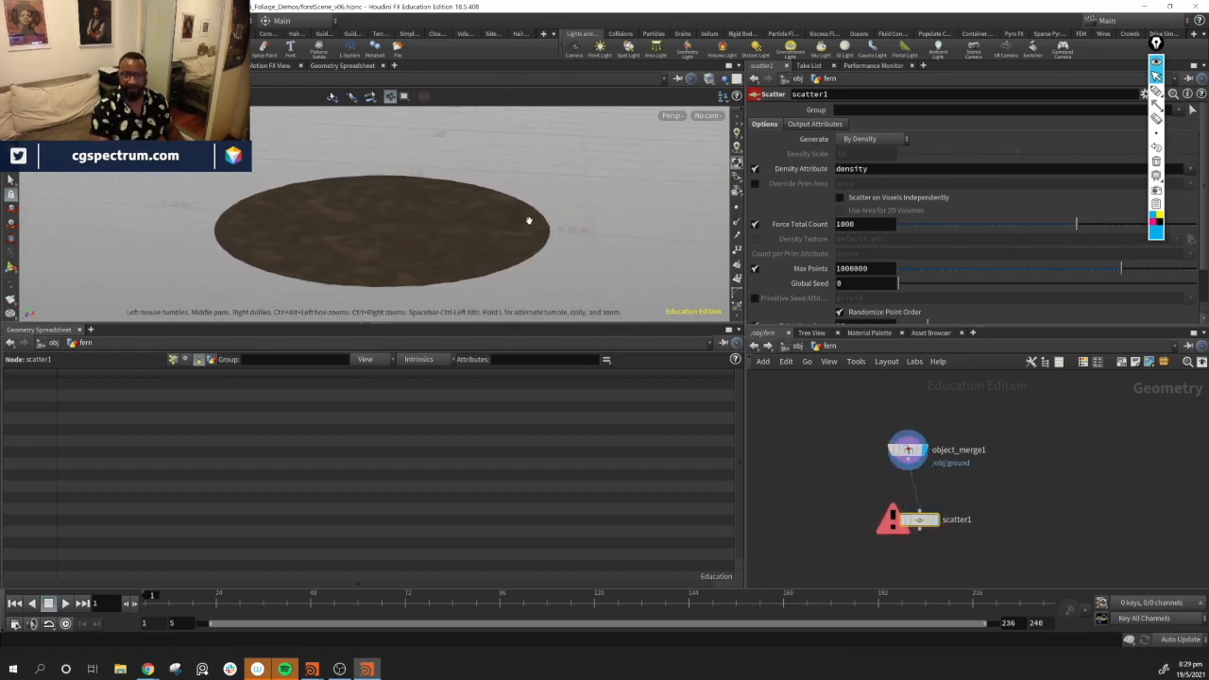
left_click_drag(529, 221, 538, 240)
left_click_drag(918, 520, 896, 535)
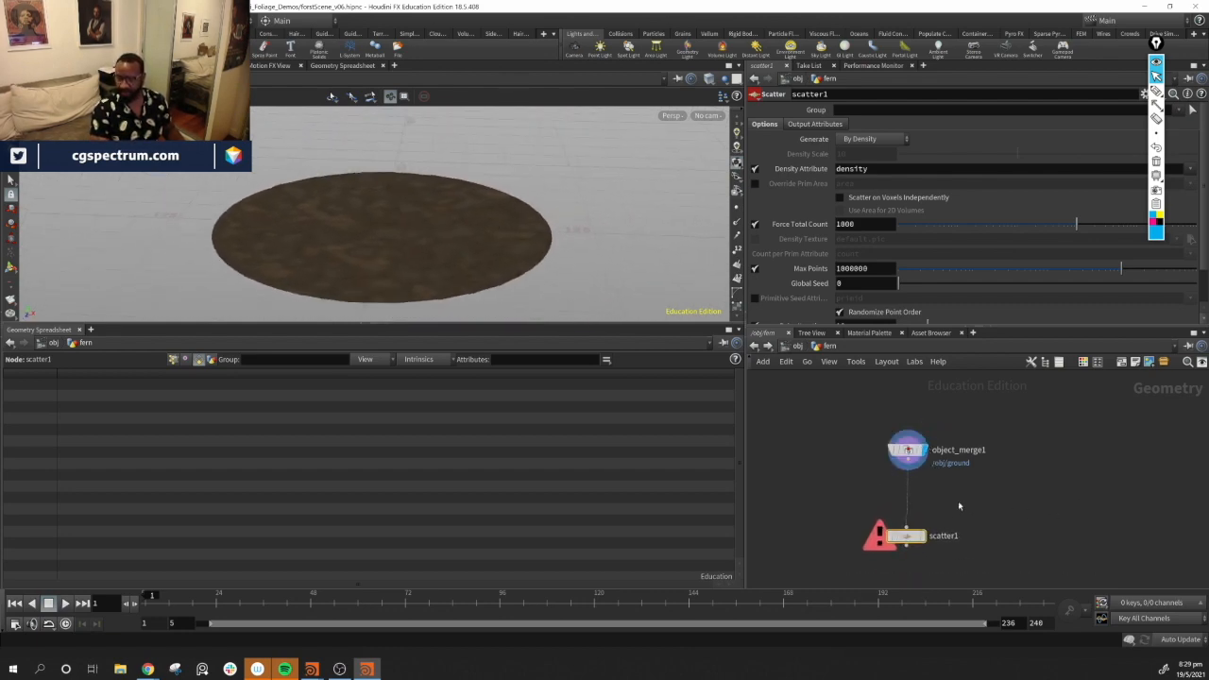
key("Tab")
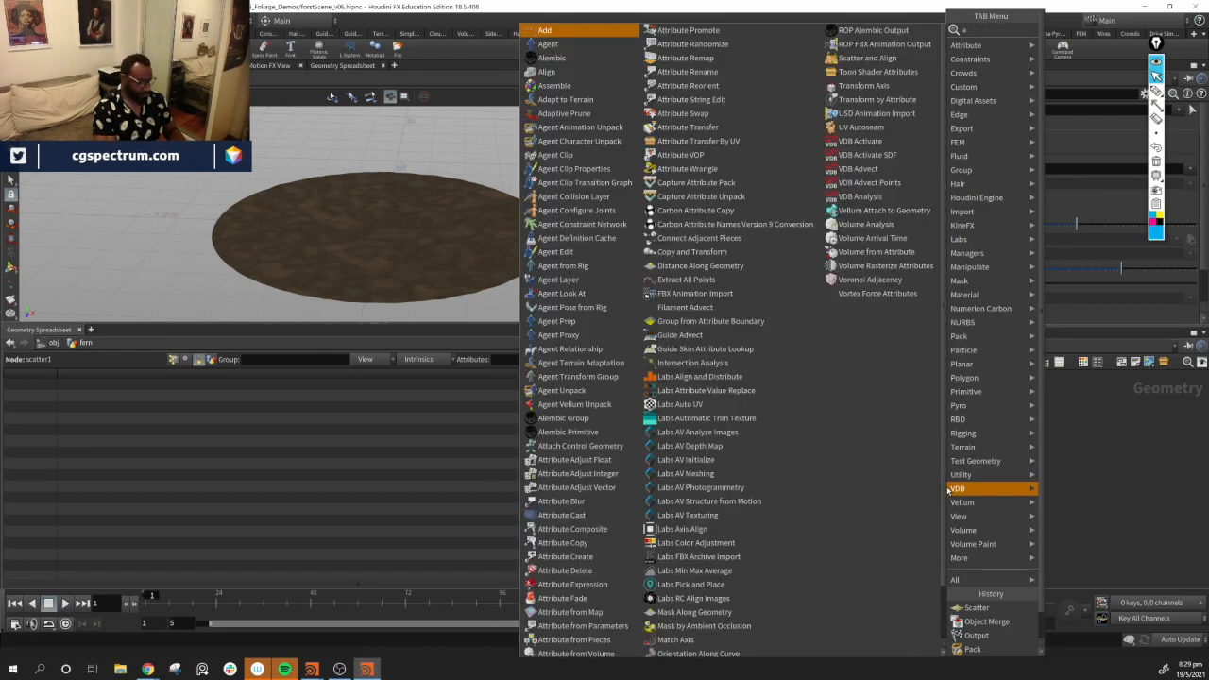
type("a")
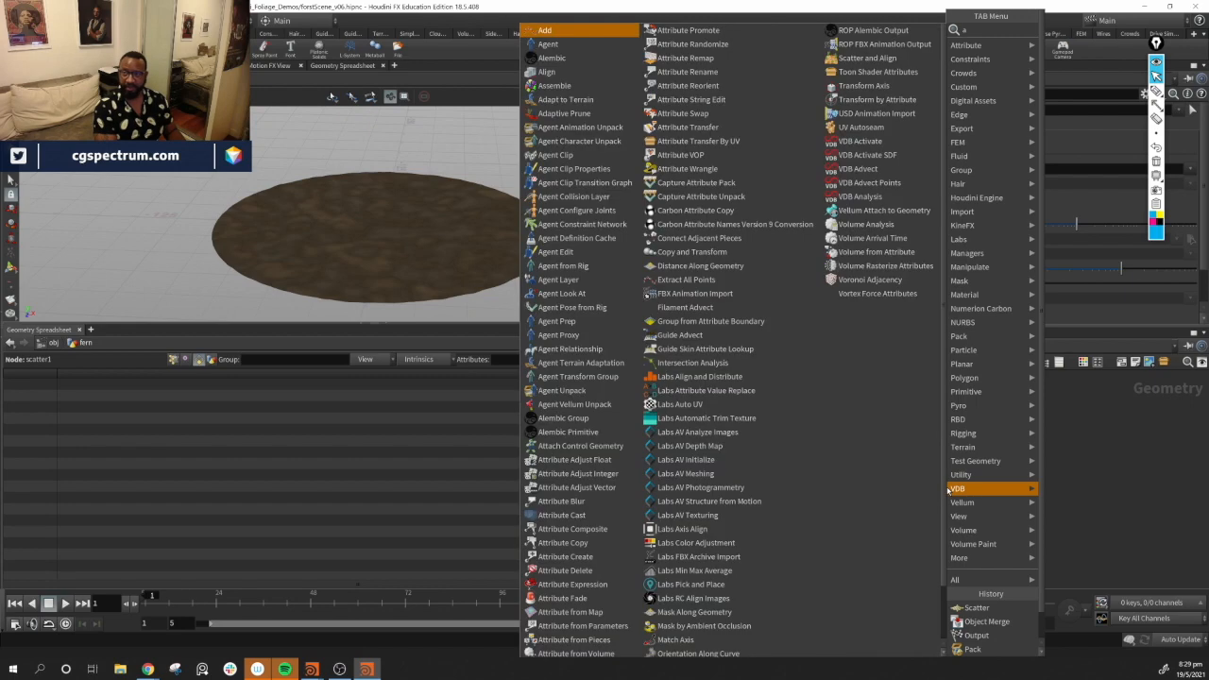
type(" p")
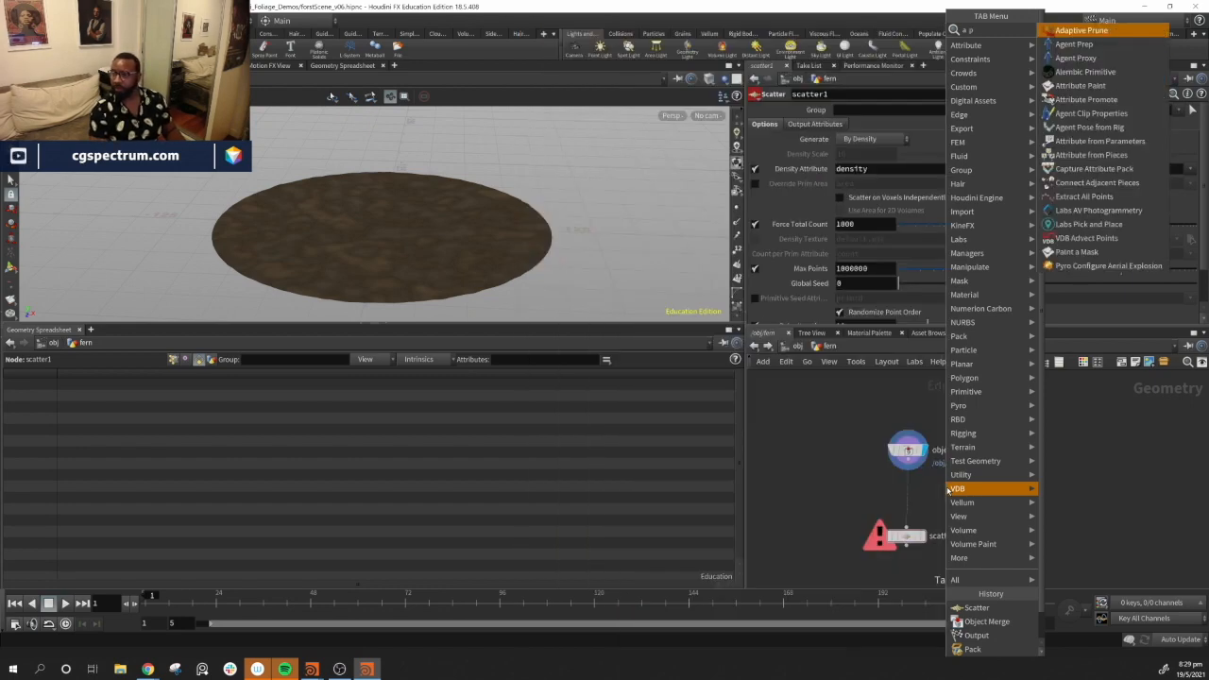
type("ai")
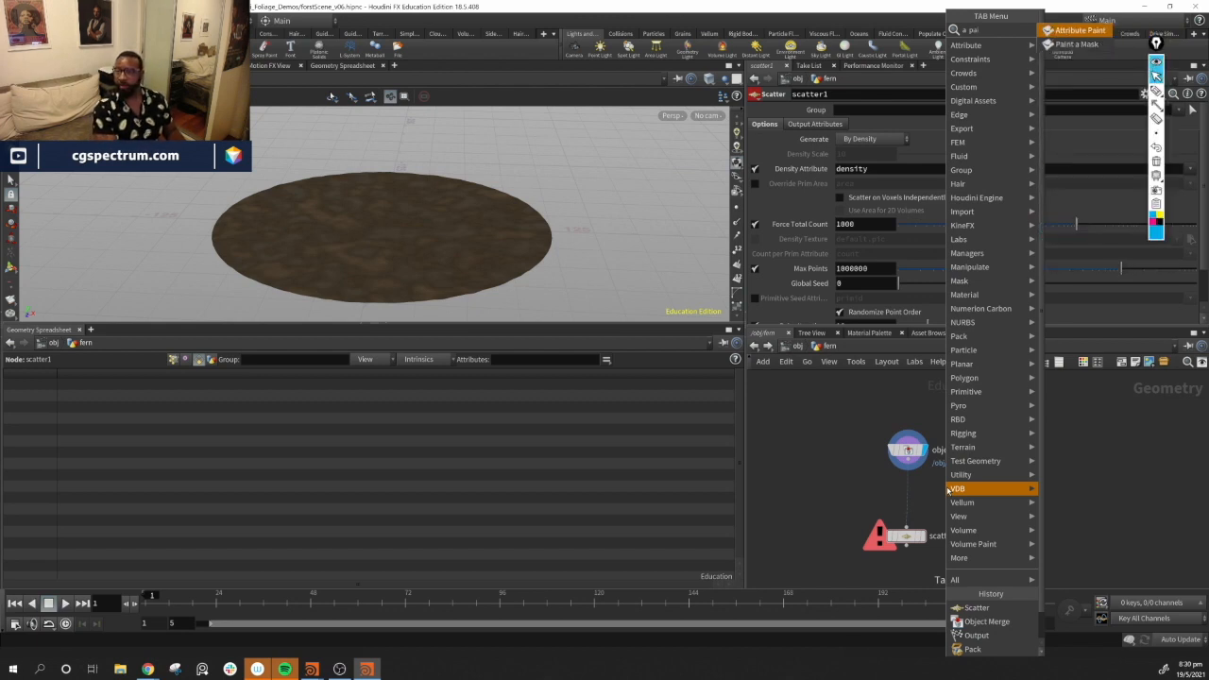
key("Return")
left_click(910, 506)
left_click(913, 511)
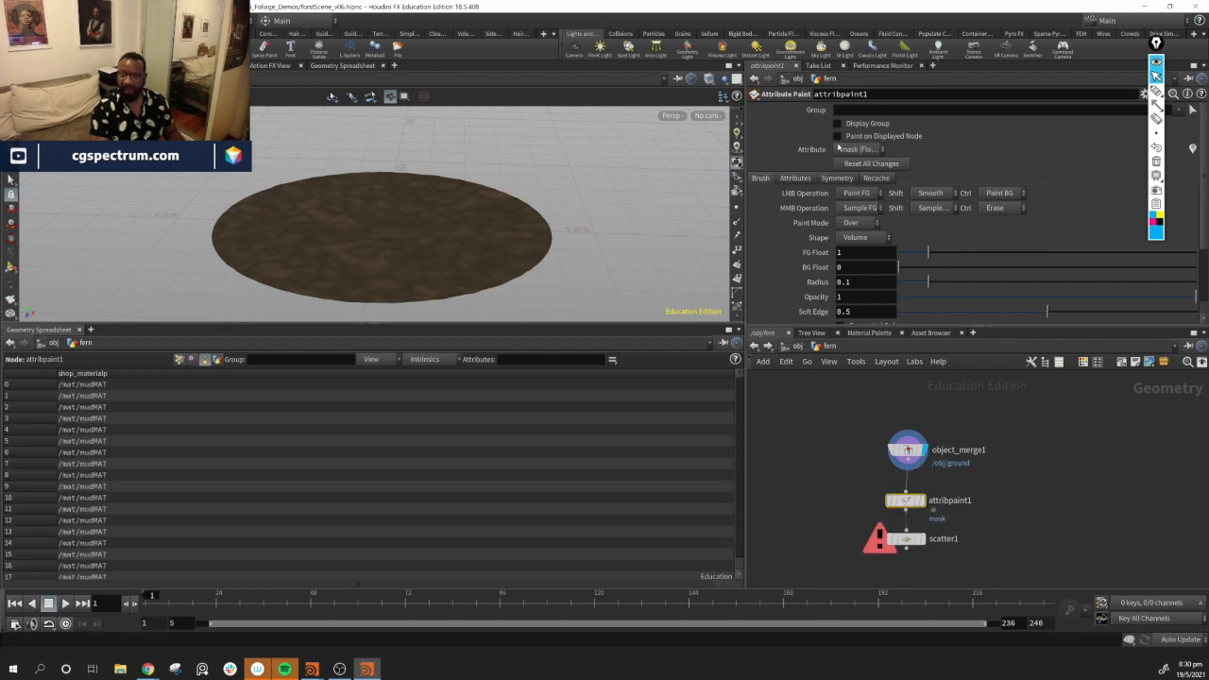
Set the Attribute Paint's attribute name to desity
scroll(817, 238, "down", 2)
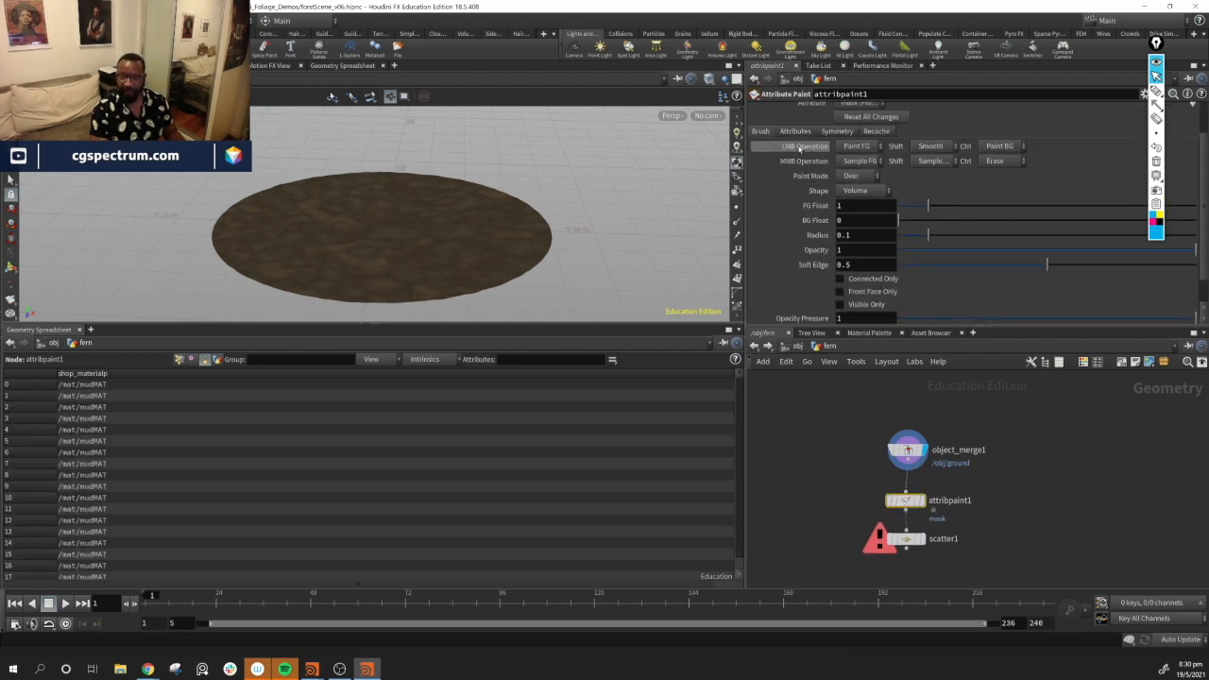
left_click(801, 132)
left_click(915, 165)
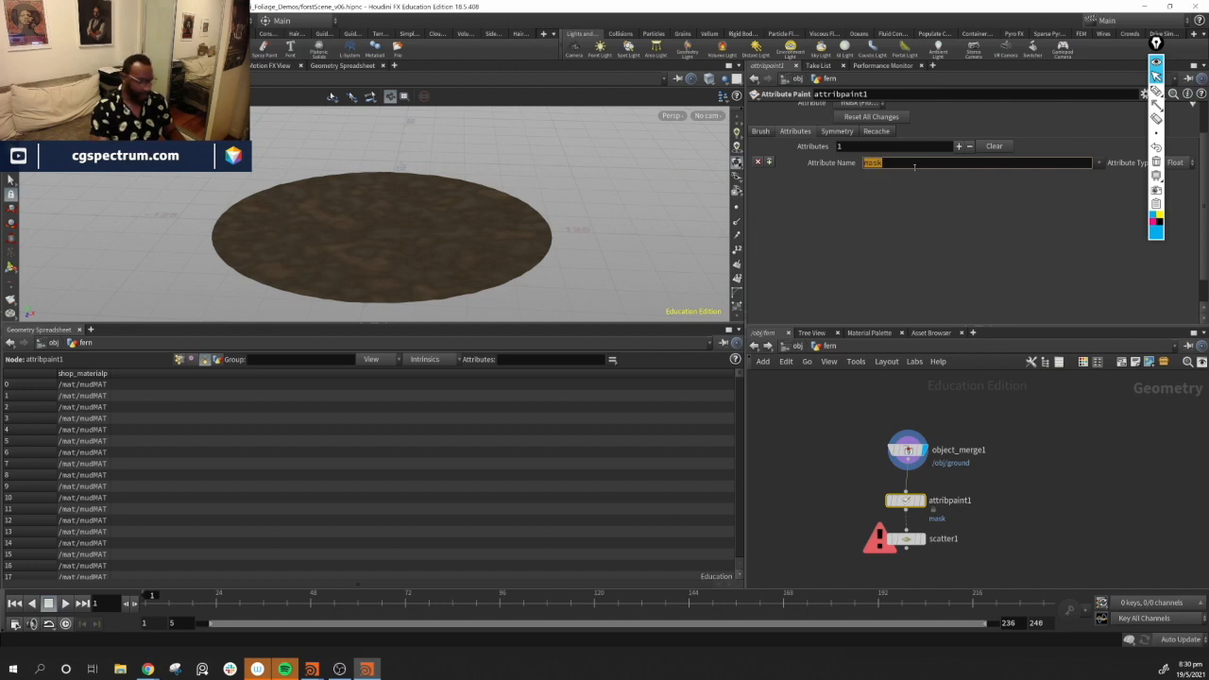
key("Return")
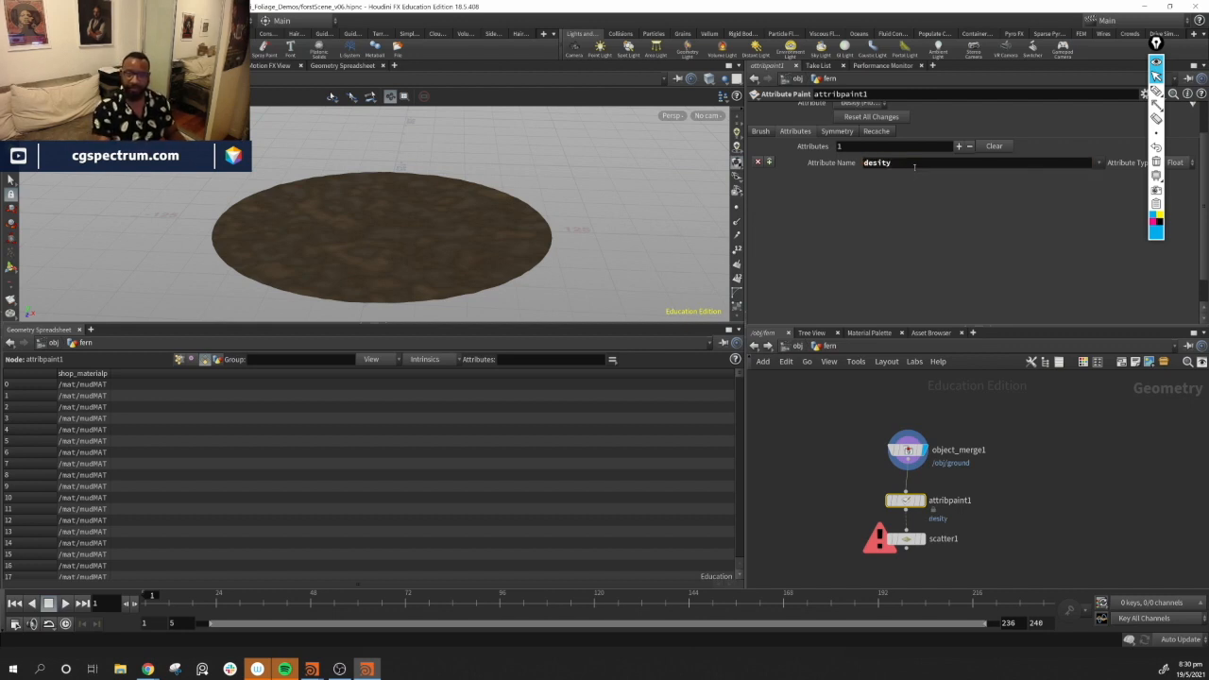
Display the scatter node and inspect its density attribute field
left_click(909, 540)
left_click(909, 540)
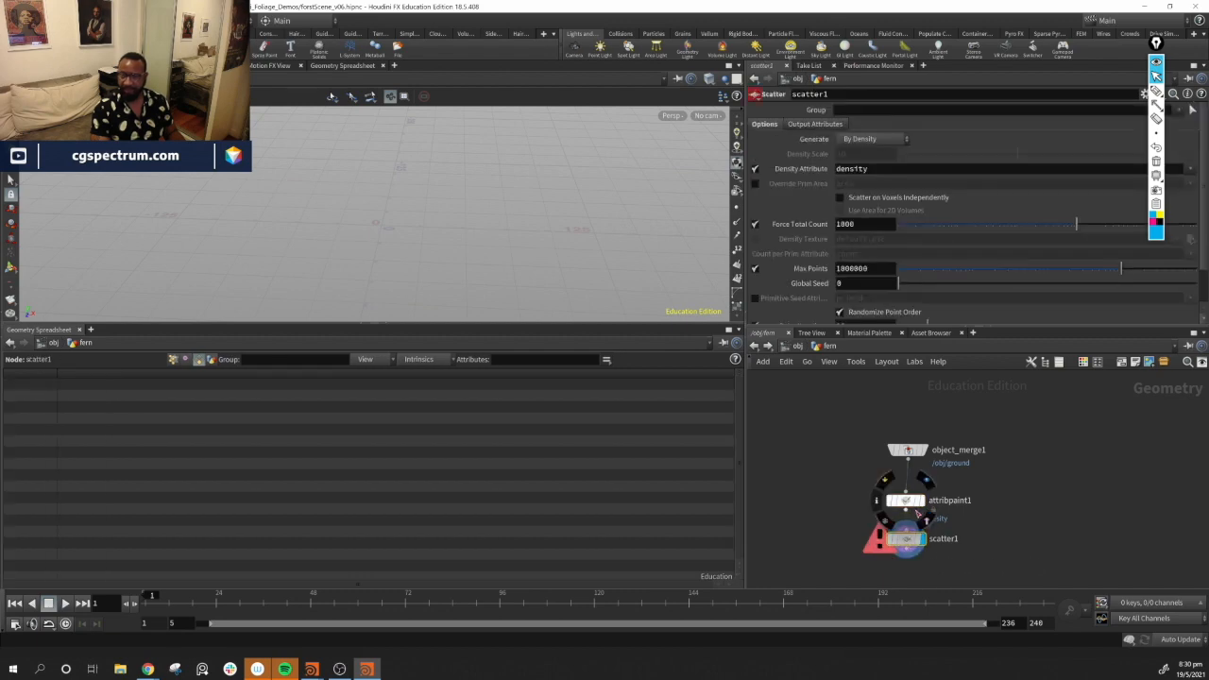
left_click(911, 504)
left_click(907, 540)
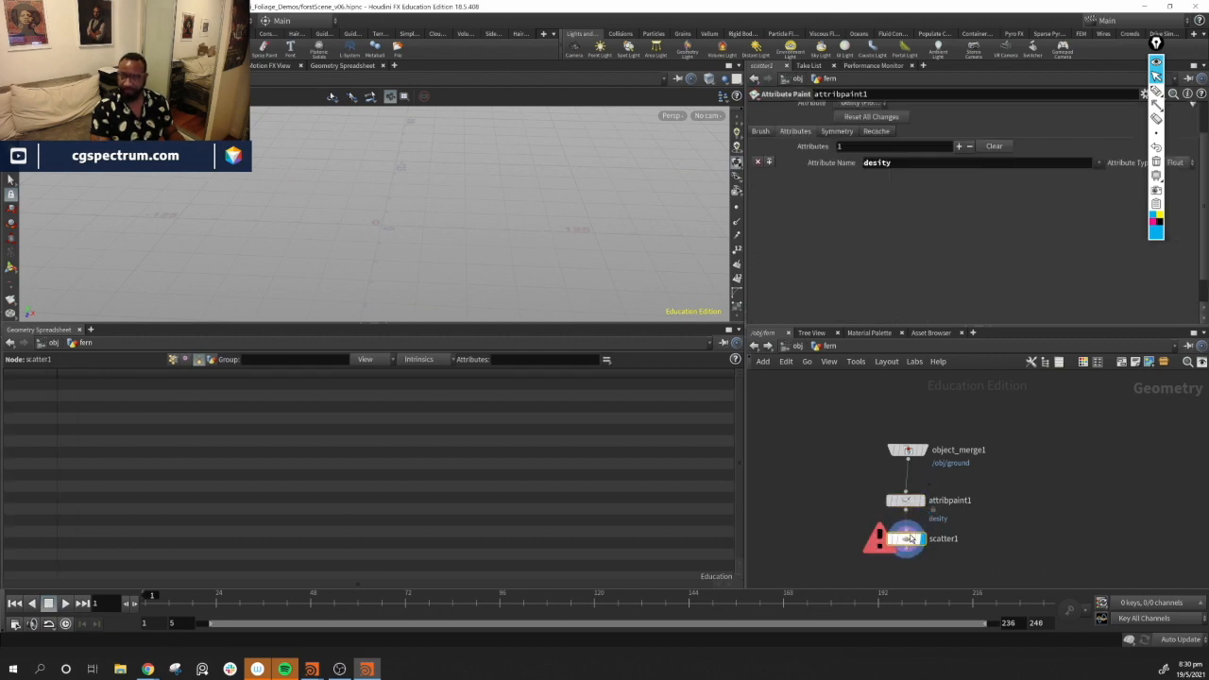
left_click(887, 169)
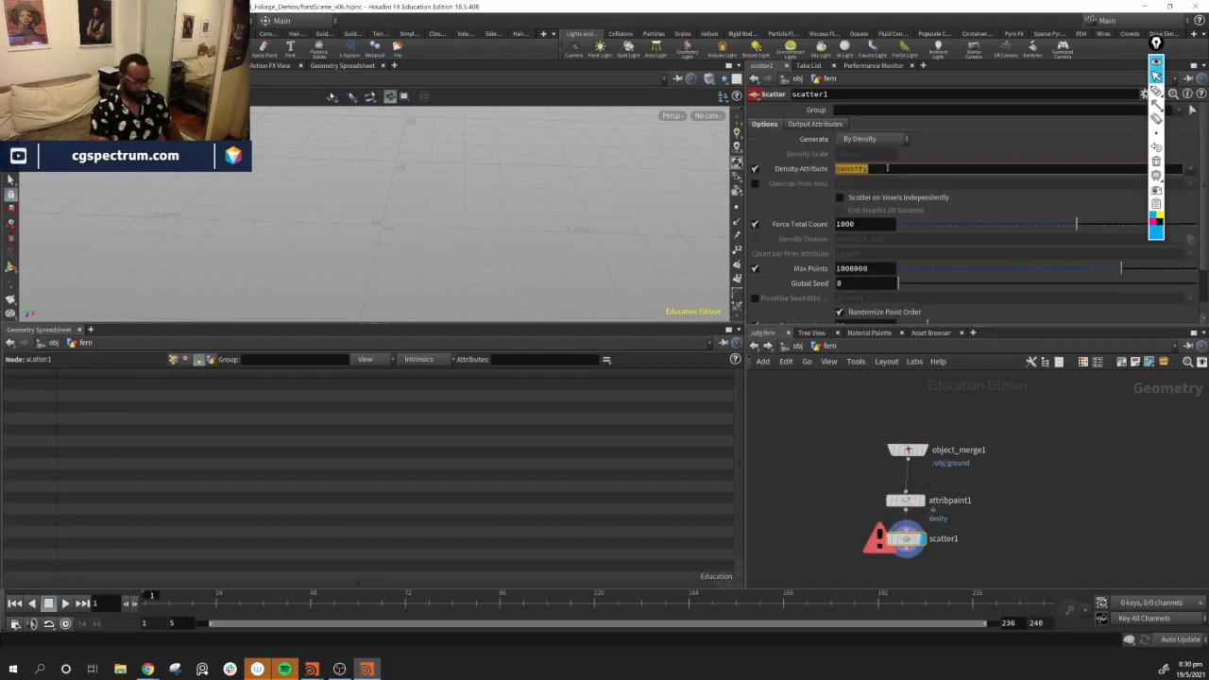
Rename the Attribute Paint's attribute to density and start painting on the ground
left_click(896, 500)
left_click(910, 161)
type("density")
key("Return")
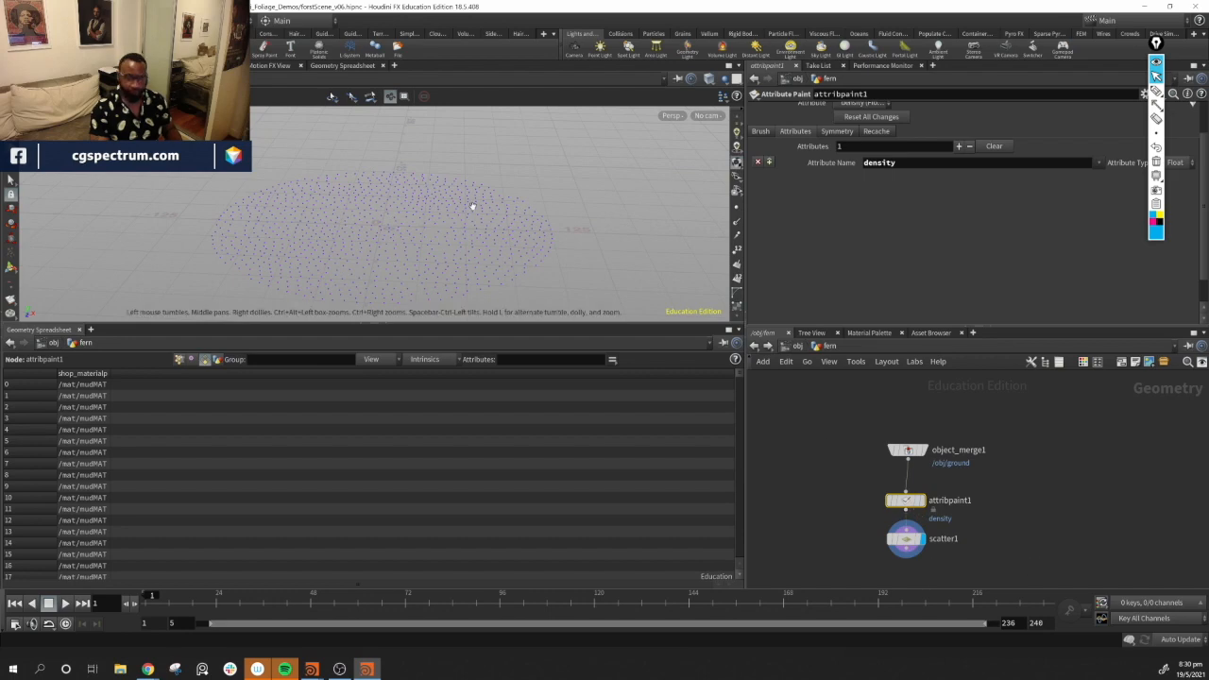
key("Return")
left_click_drag(404, 246, 441, 235, "alt")
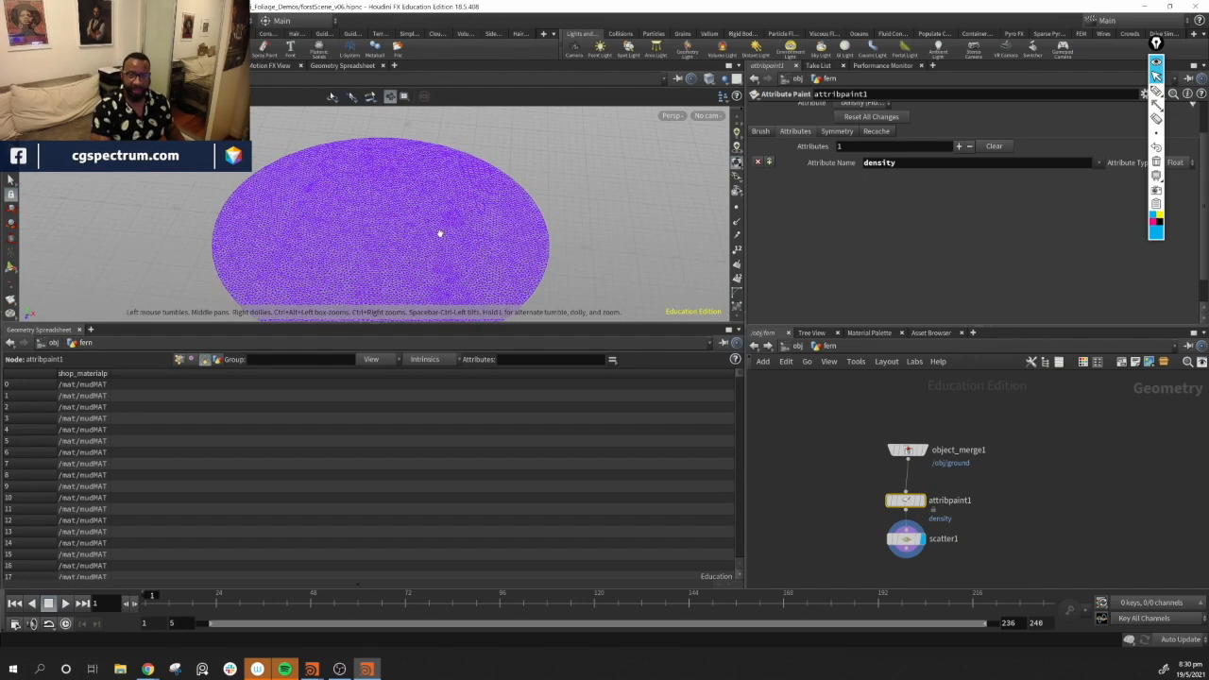
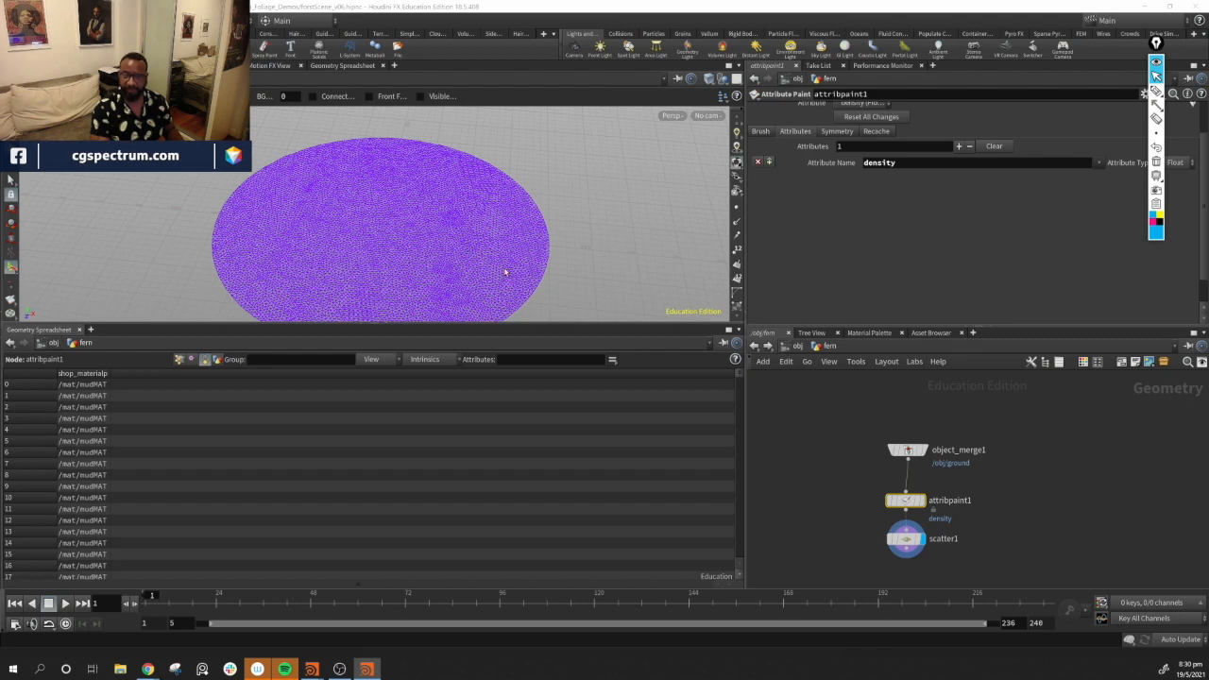
Paint density patches on the ground between the standing stones with the Attribute Paint brush, undoing the last stroke
key("w")
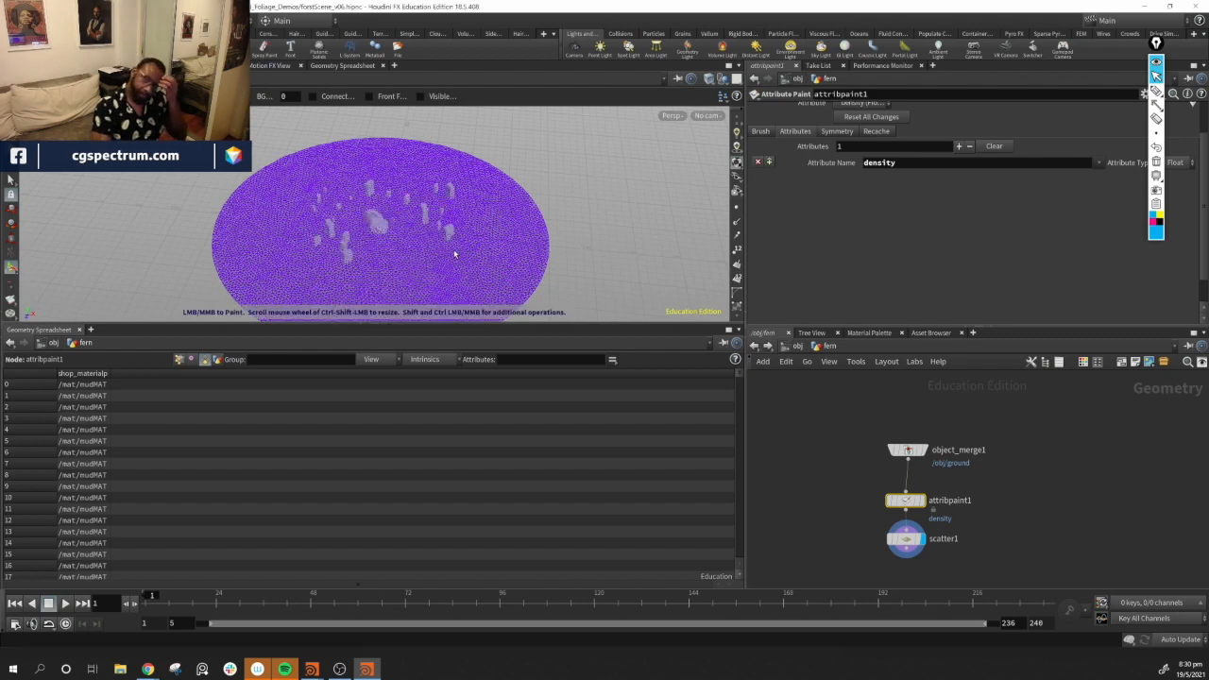
middle_click_drag(411, 245, 448, 223, "alt")
scroll(412, 223, "up", 5, "alt")
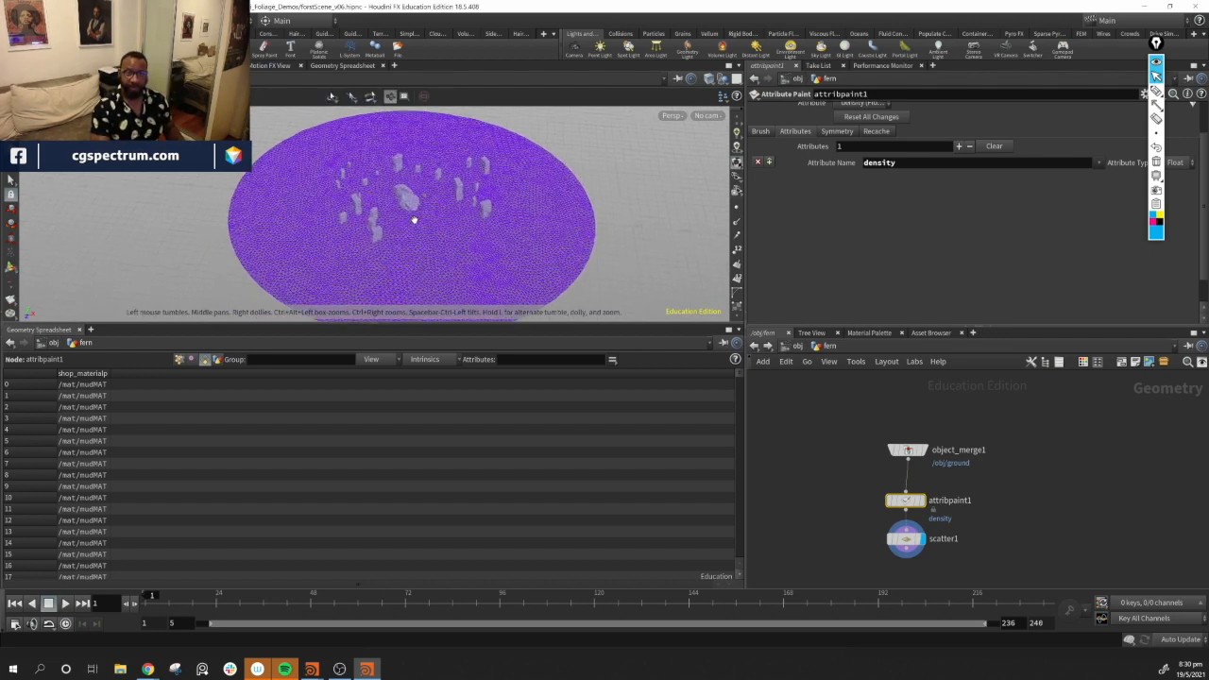
scroll(409, 220, "up", 3, "alt")
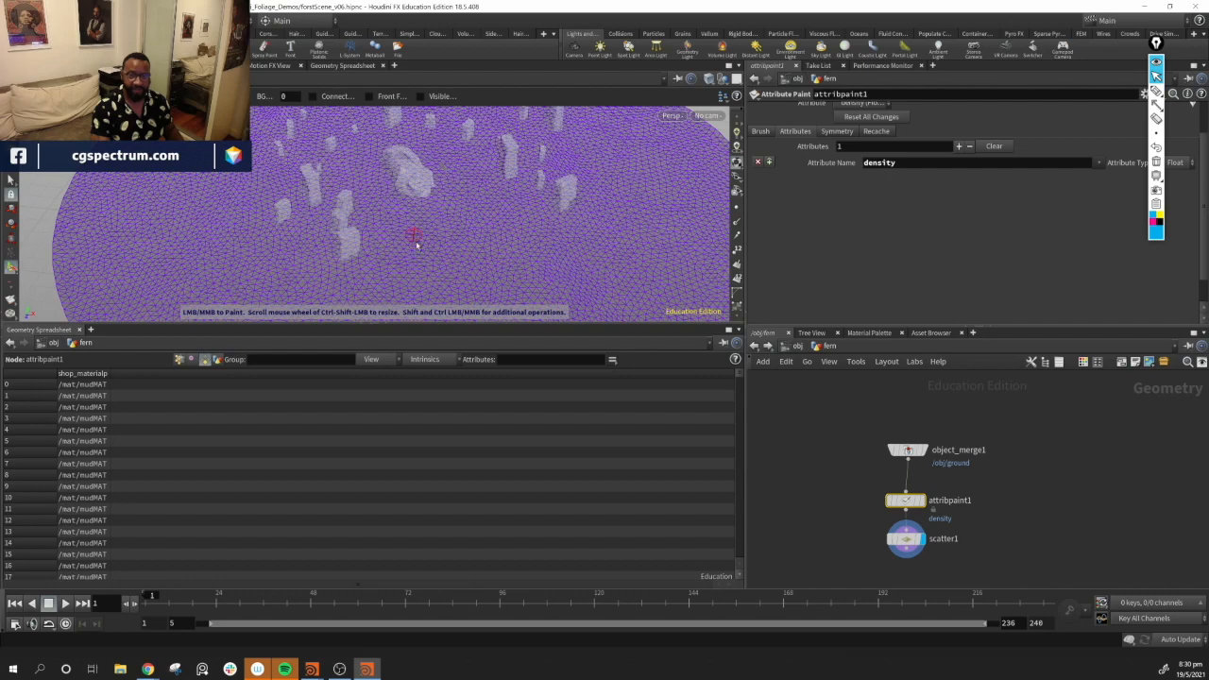
scroll(412, 242, "down", 3)
mouse_move(395, 227)
left_mouse_down()
mouse_move(437, 201)
mouse_move(451, 210)
left_mouse_up()
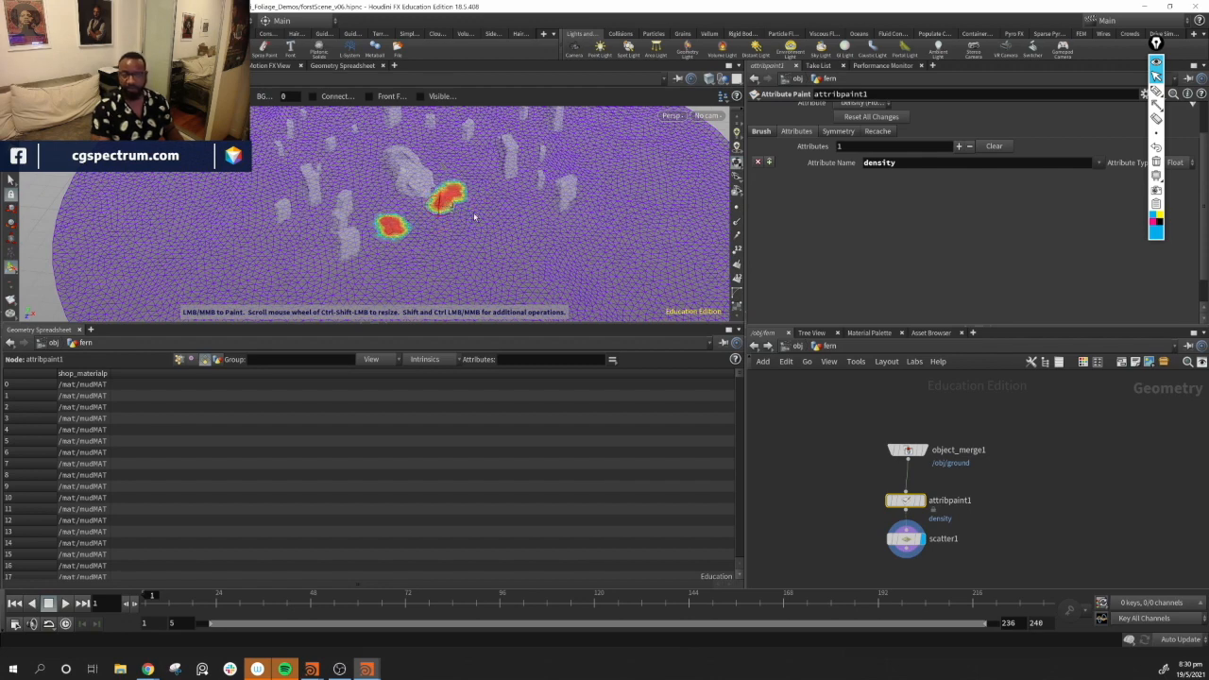
mouse_move(507, 224)
left_mouse_down("alt")
mouse_move(454, 256)
mouse_move(456, 228)
mouse_move(505, 208)
left_mouse_up("alt")
right_click_drag(505, 208, 614, 250, "alt")
key("ctrl+z")
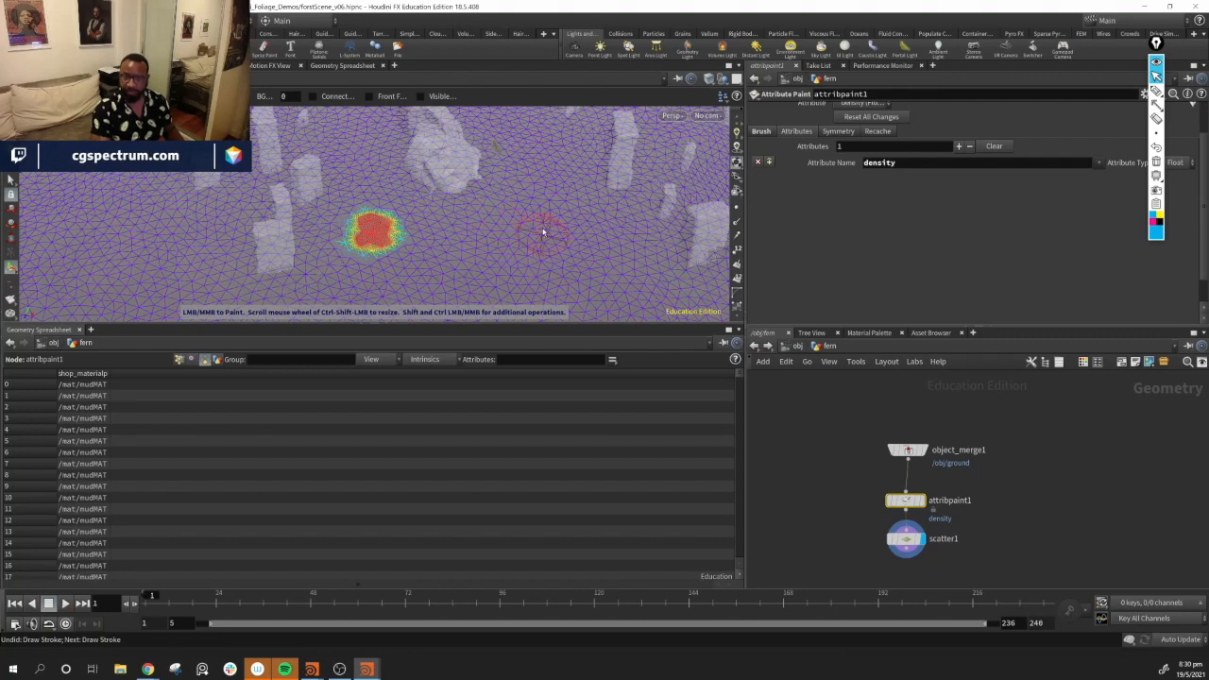
Paint more density patches on the ground near the stones
left_click_drag(482, 216, 529, 217)
middle_click_drag(465, 268, 489, 225, "alt")
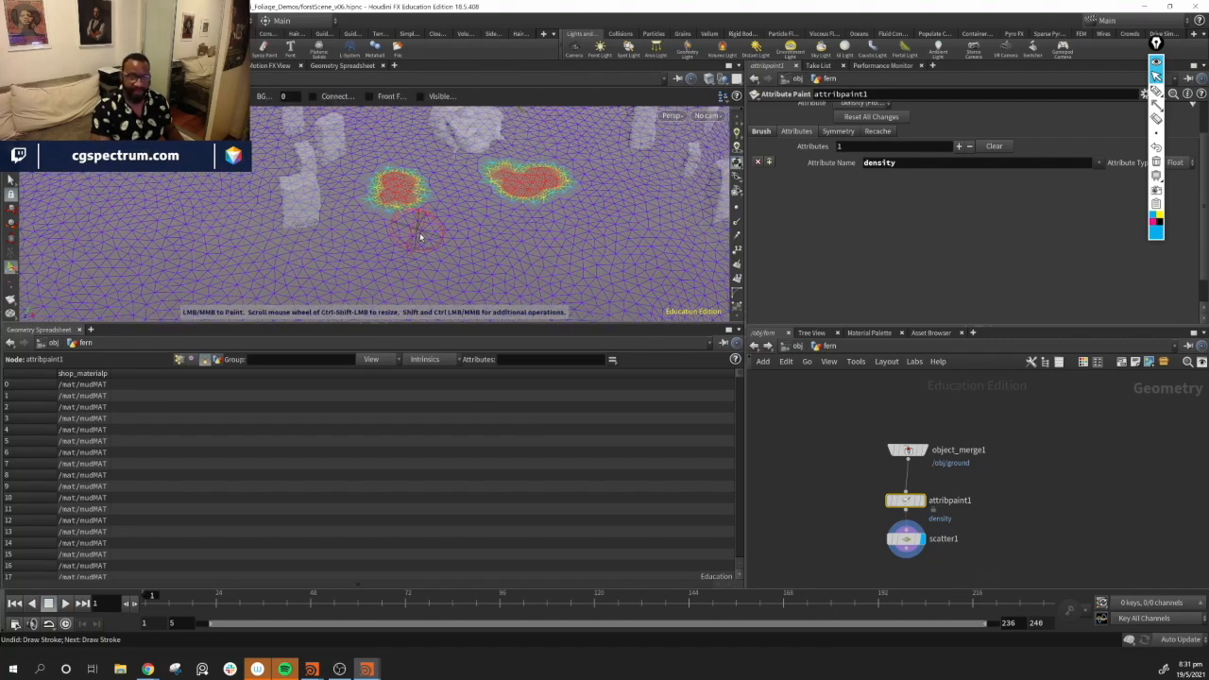
left_click_drag(379, 238, 357, 251)
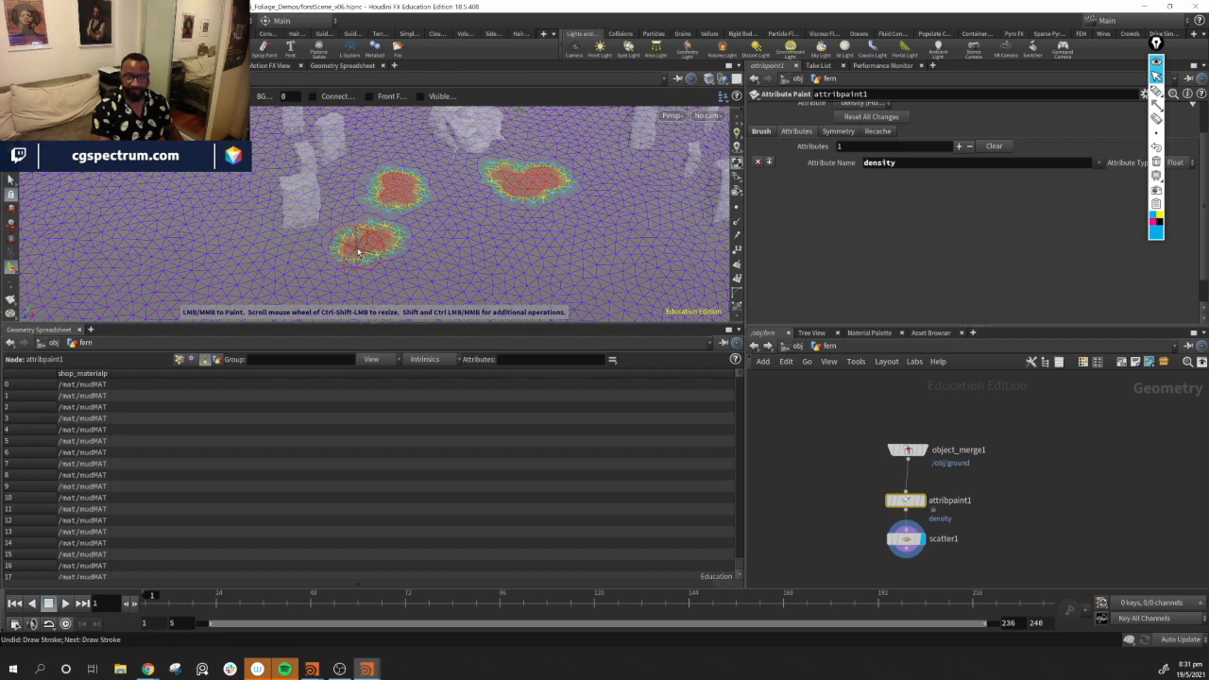
middle_click_drag(612, 201, 509, 217, "alt")
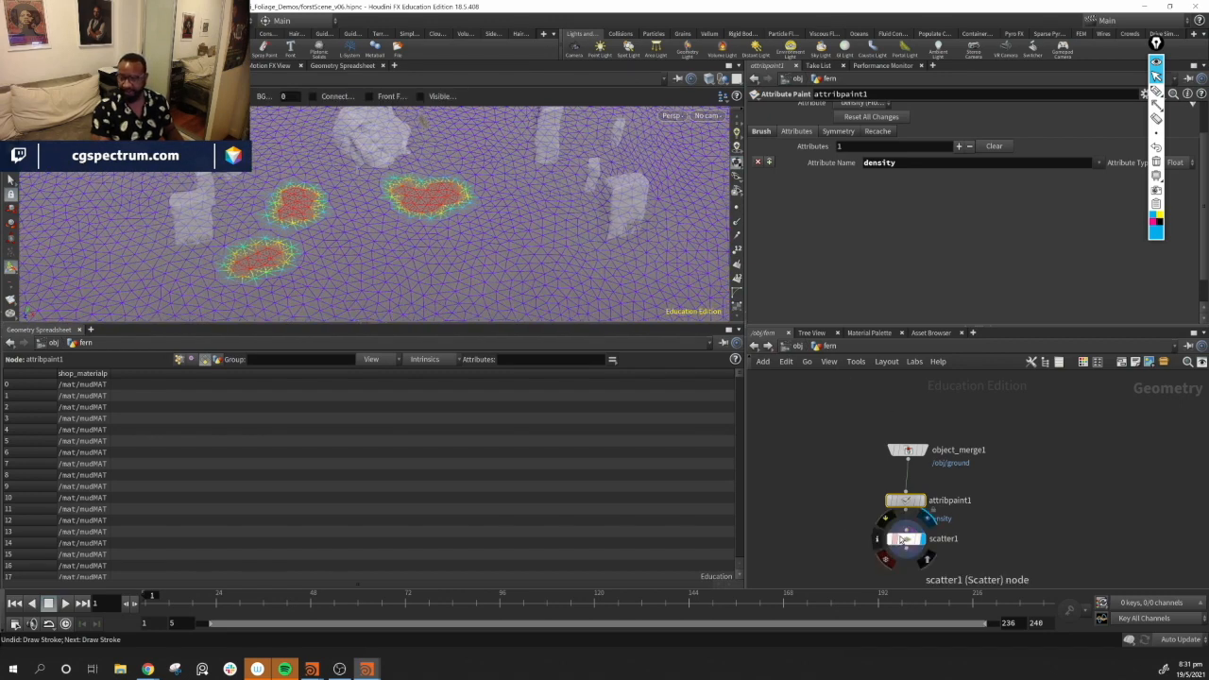
Preview the scatter node's result and drag its Force Total Count slider
left_click(902, 539)
left_click_drag(1075, 225, 1022, 226)
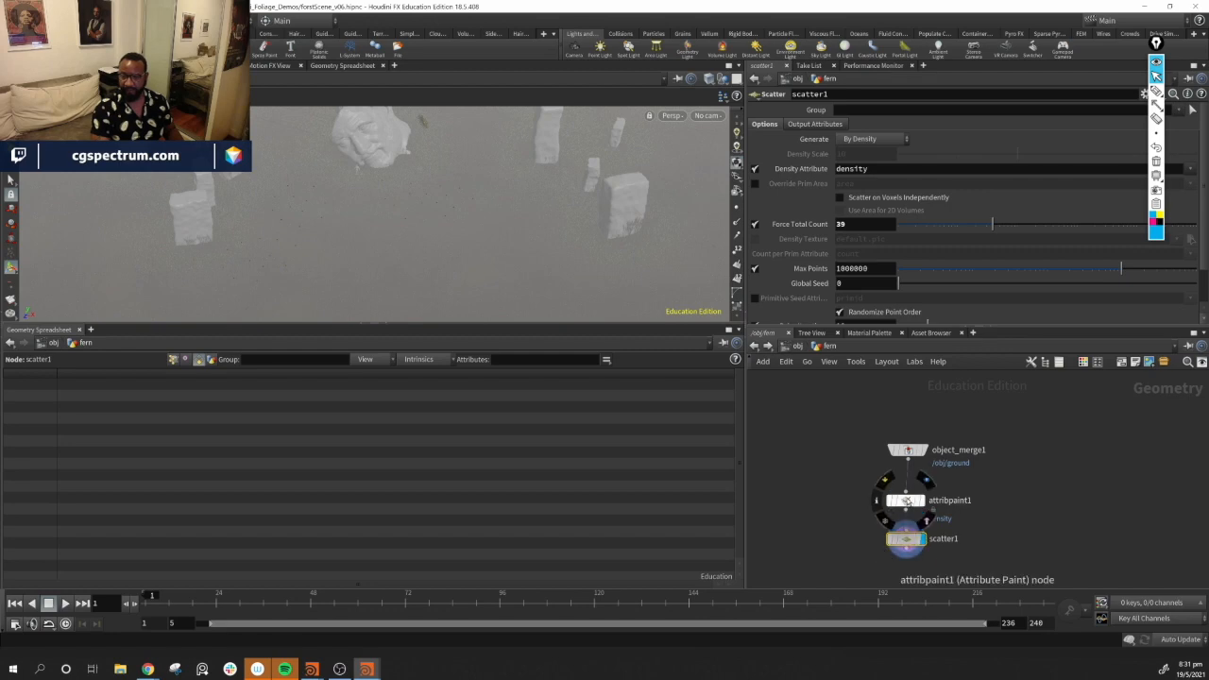
Return to the Attribute Paint node and paint further density patches across the ground
left_click(905, 499)
mouse_move(492, 200)
left_mouse_down()
mouse_move(459, 256)
mouse_move(470, 206)
left_mouse_up()
key("Return")
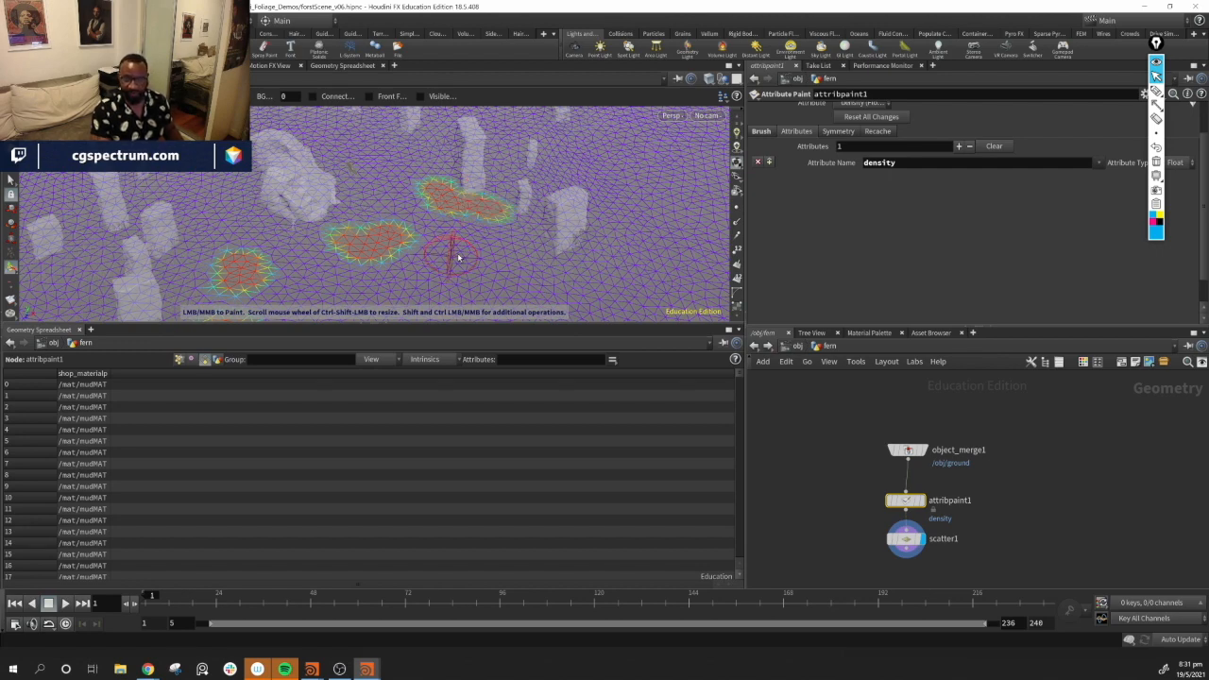
key("Escape")
mouse_move(441, 238)
left_mouse_down()
mouse_move(445, 211)
mouse_move(366, 273)
mouse_move(369, 242)
mouse_move(400, 255)
mouse_move(484, 236)
mouse_move(560, 284)
left_mouse_up()
key("Return")
mouse_move(561, 220)
left_mouse_down("alt")
mouse_move(413, 237)
mouse_move(376, 184)
mouse_move(395, 161)
left_mouse_up("alt")
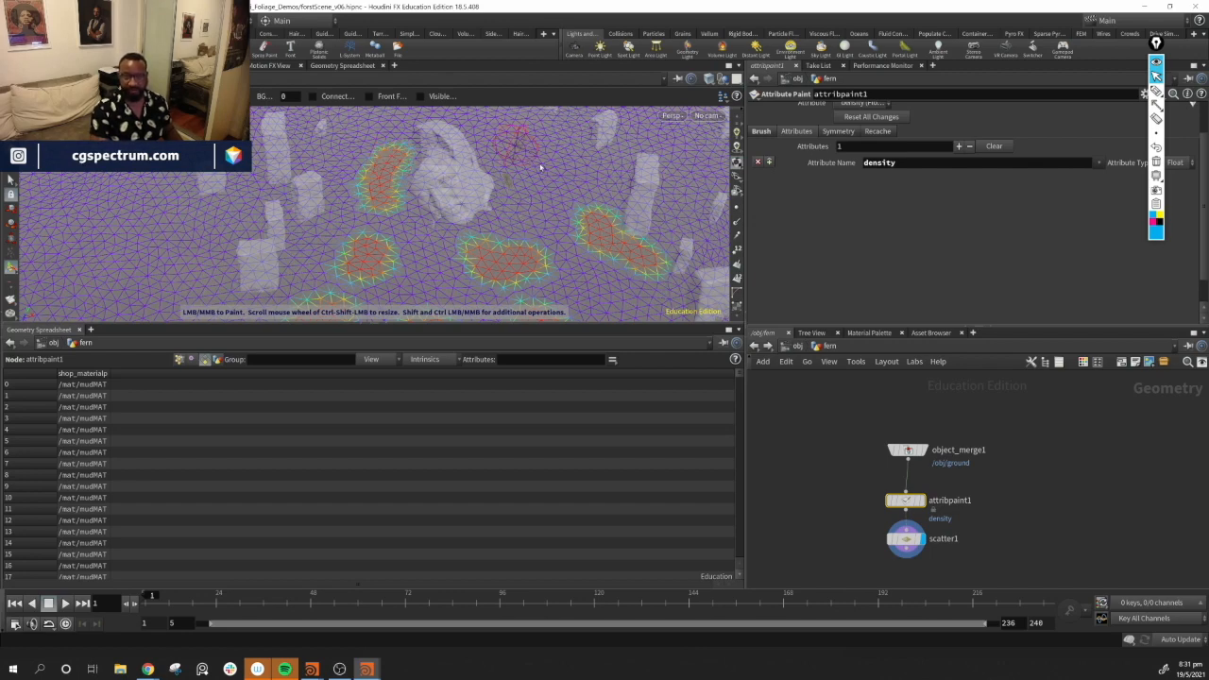
Paint additional density patches around the stones to cover more of the ground
mouse_move(509, 140)
left_mouse_down()
mouse_move(591, 170)
mouse_move(608, 154)
mouse_move(563, 147)
left_mouse_up()
middle_click_drag(614, 196, 504, 175, "alt")
left_click_drag(504, 175, 557, 166, "alt")
mouse_move(577, 242)
left_mouse_down()
mouse_move(593, 256)
mouse_move(618, 252)
left_mouse_up()
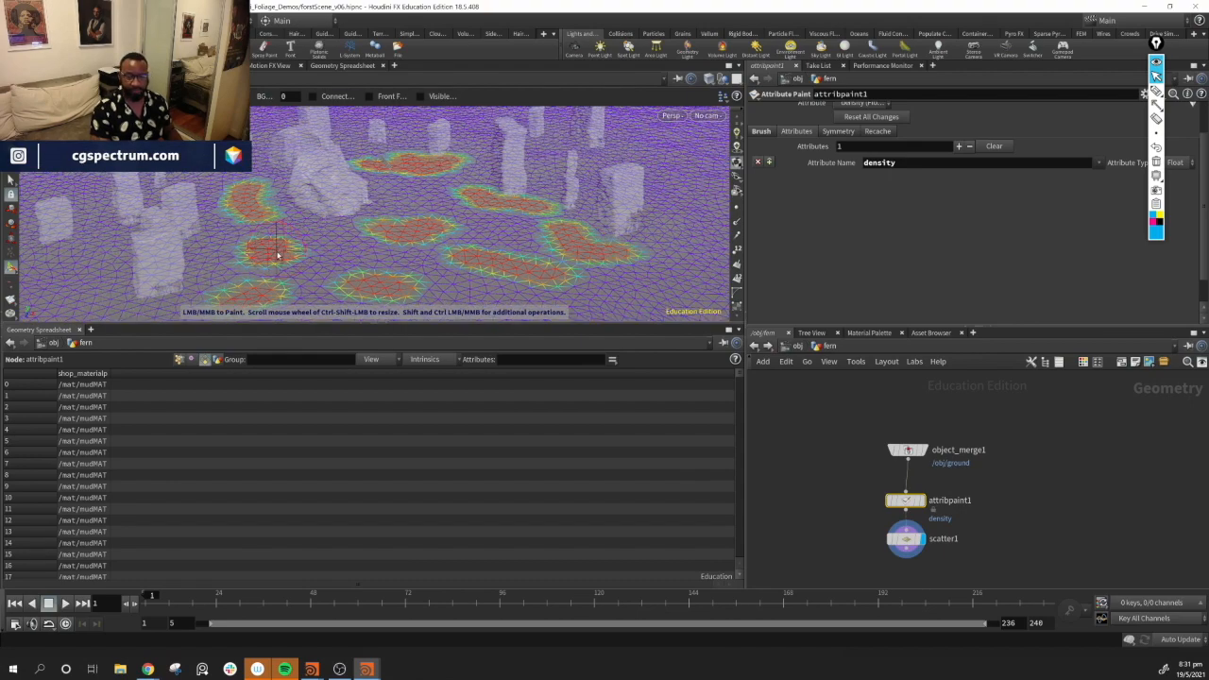
middle_click_drag(278, 252, 392, 224, "alt")
left_click_drag(432, 256, 453, 289, "alt")
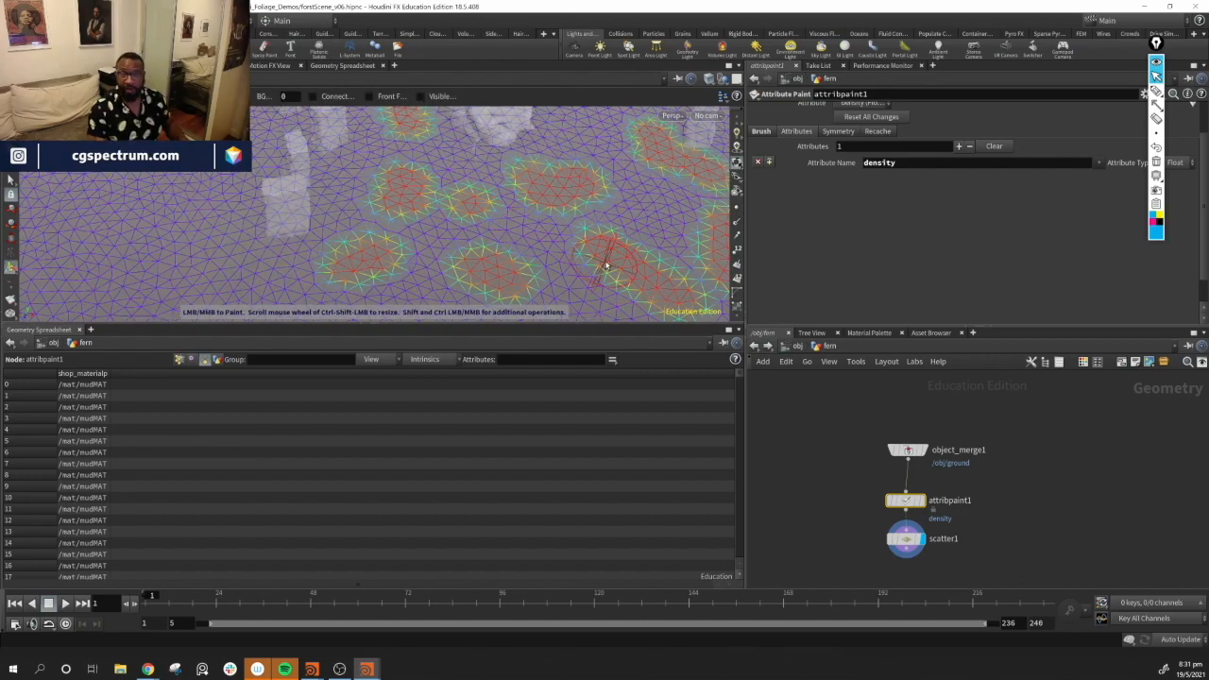
middle_click_drag(584, 243, 505, 199, "alt")
left_click_drag(520, 210, 545, 167, "alt")
Display the scatter node, set its Force Total Count to 400, and save the scene
left_click(932, 541)
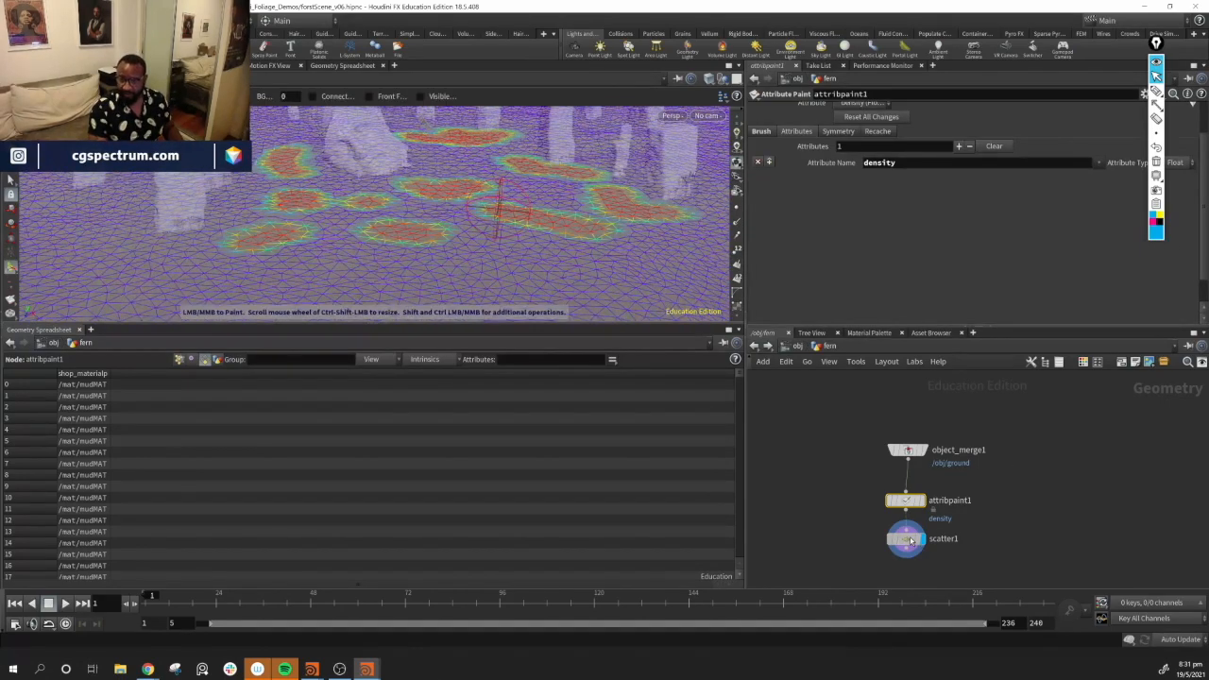
mouse_move(494, 256)
left_mouse_down("alt")
mouse_move(413, 252)
mouse_move(462, 254)
left_mouse_up("alt")
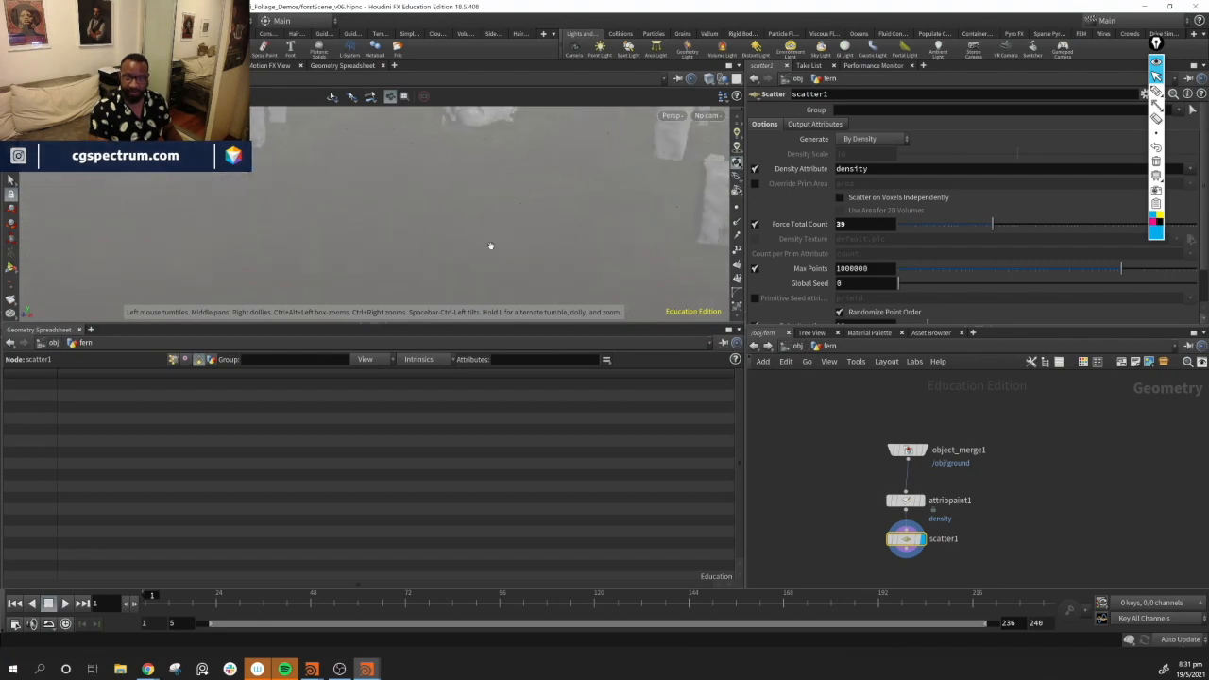
left_click_drag(1028, 228, 1065, 225)
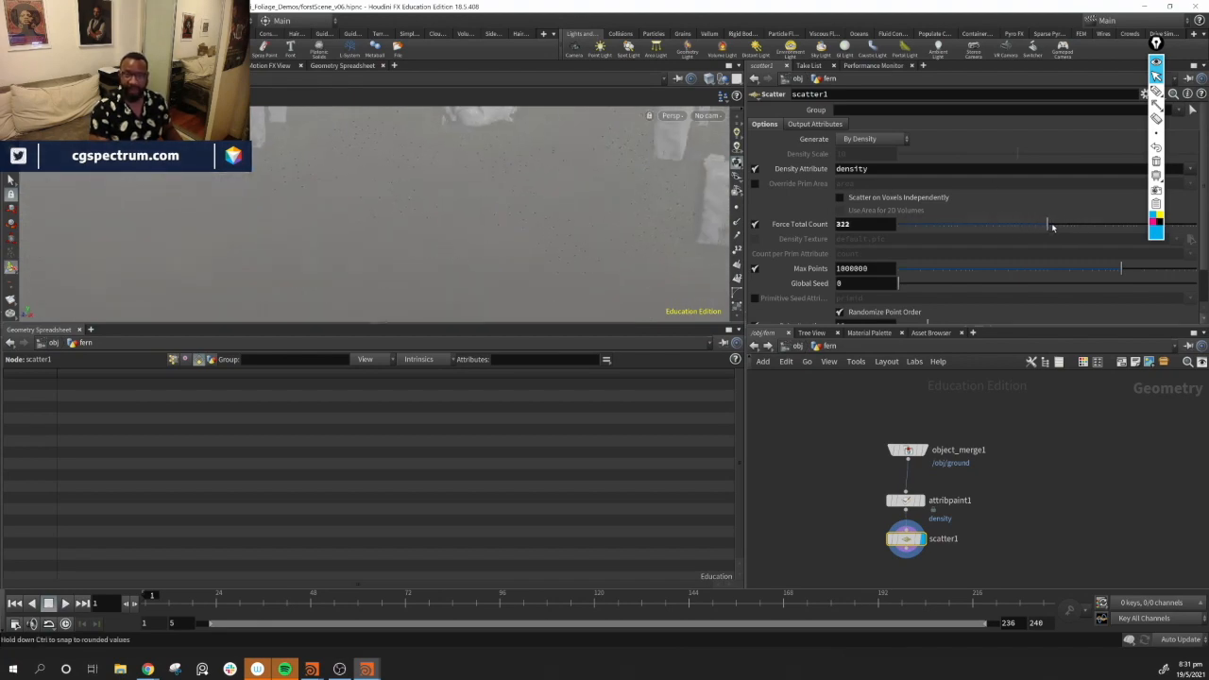
left_click_drag(394, 208, 660, 222, "alt")
type("00")
left_click_drag(375, 259, 294, 181, "alt")
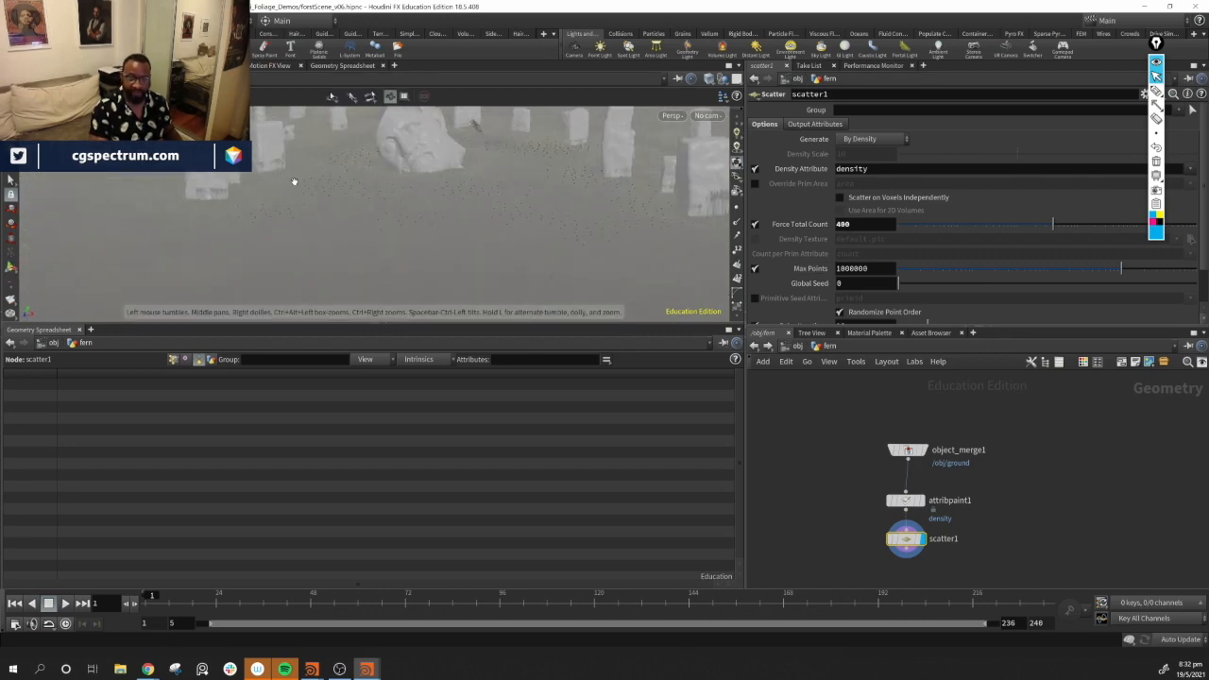
left_click_drag(639, 265, 492, 189, "alt")
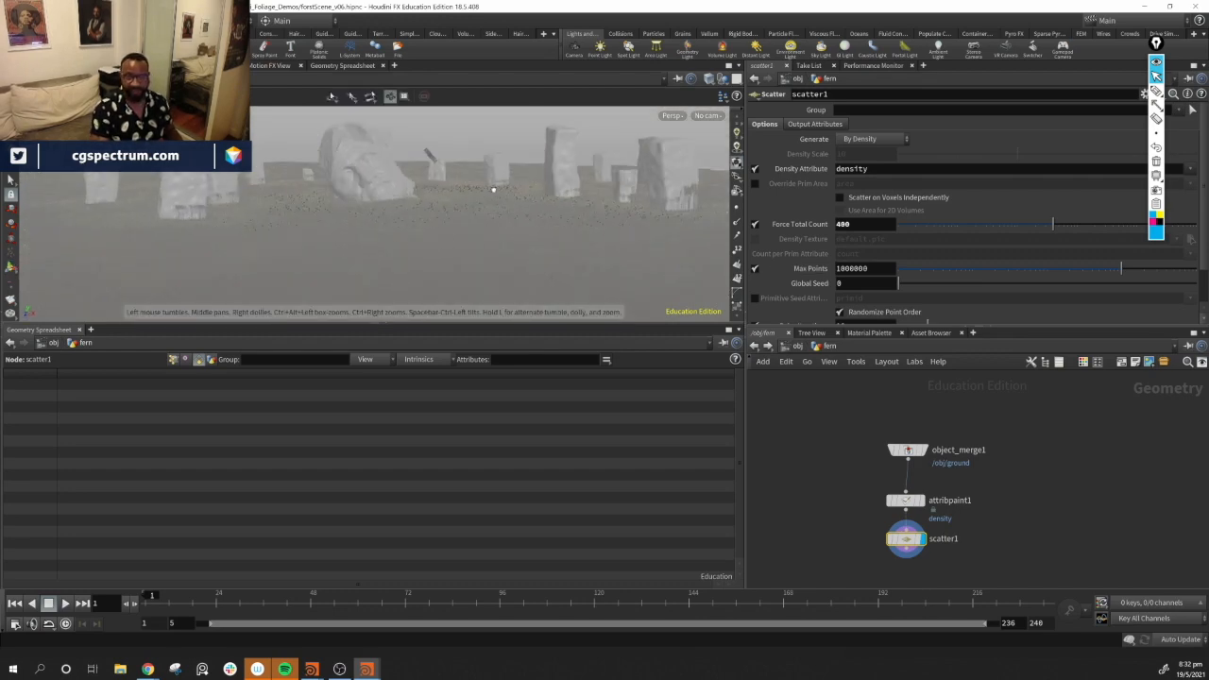
key("ctrl+s")
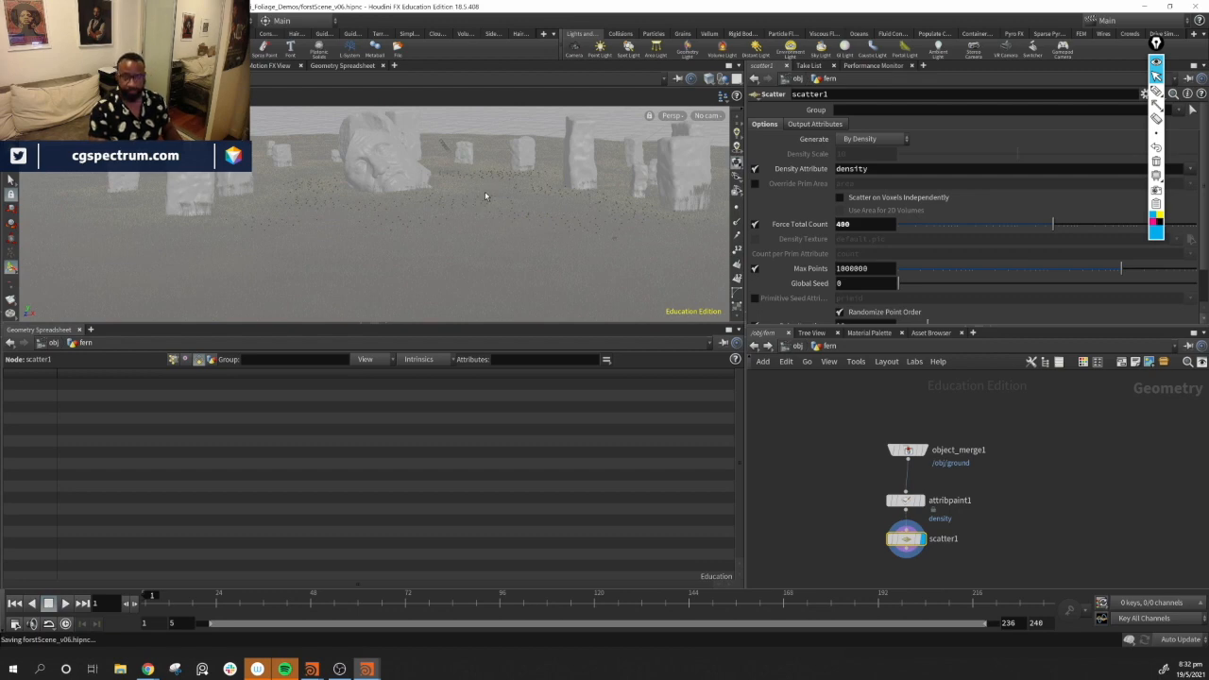
left_click_drag(445, 203, 302, 231, "alt")
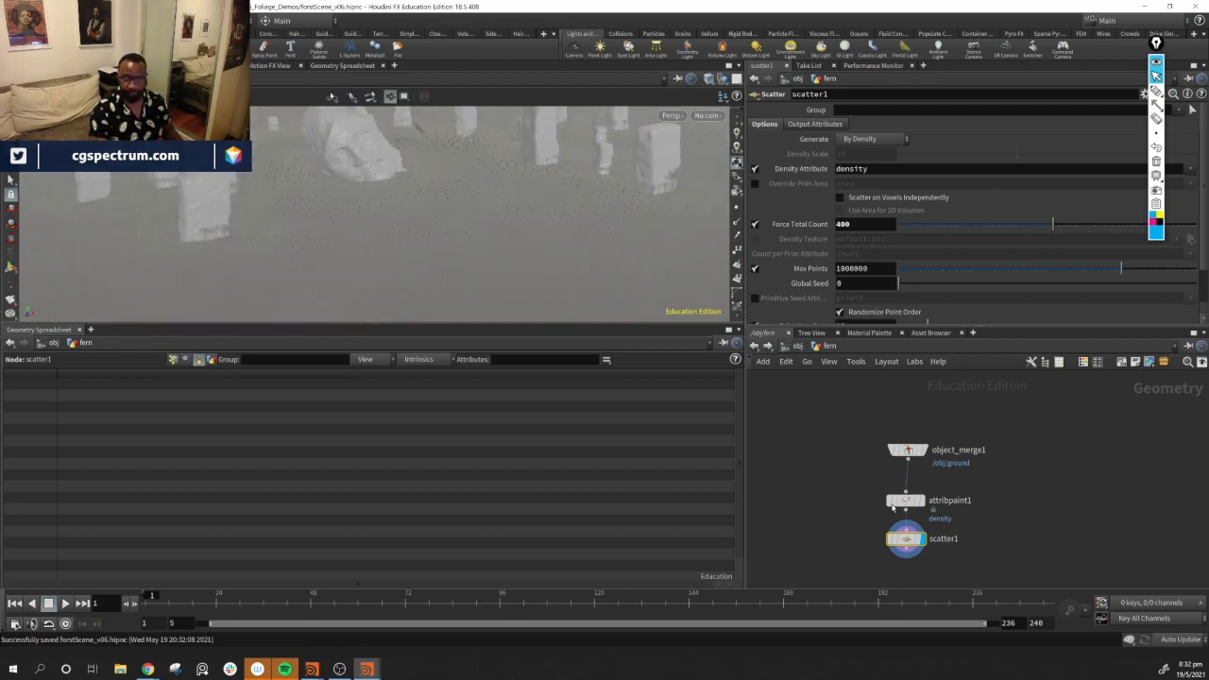
Add an Object Merge node beside the ground, paint and scatter chain
middle_click_drag(1053, 522, 1064, 494)
middle_click_drag(860, 531, 1013, 543)
left_click_drag(1071, 432, 1065, 440)
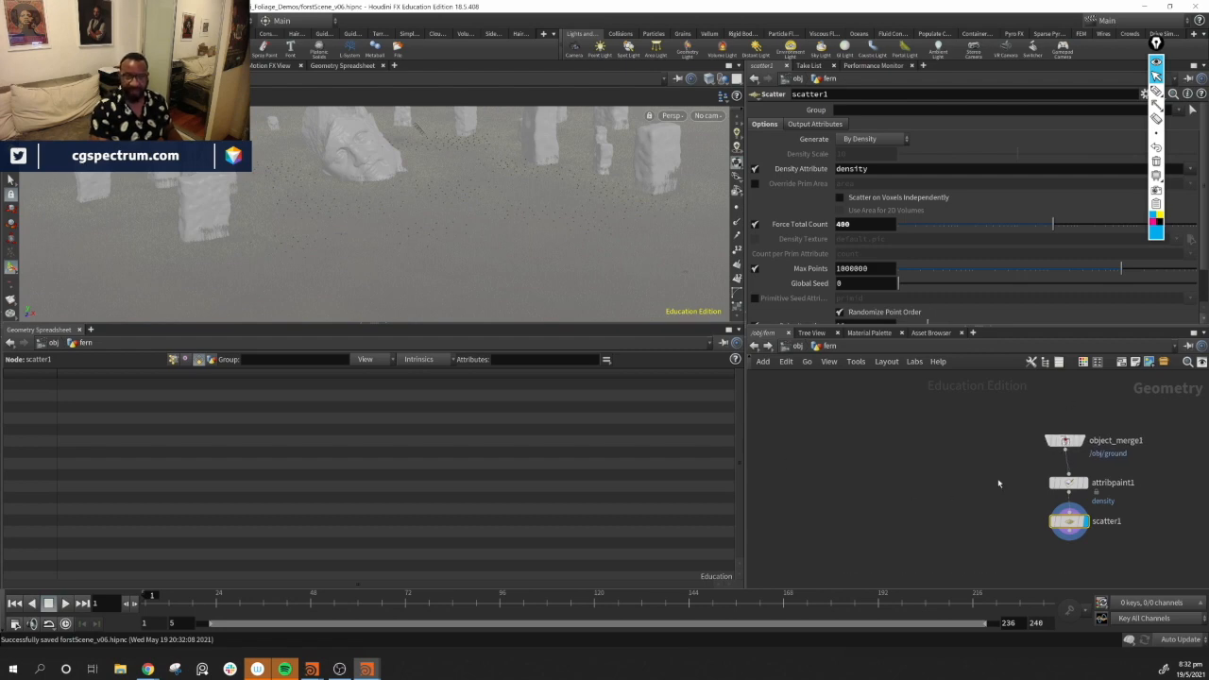
middle_click_drag(900, 479, 856, 482)
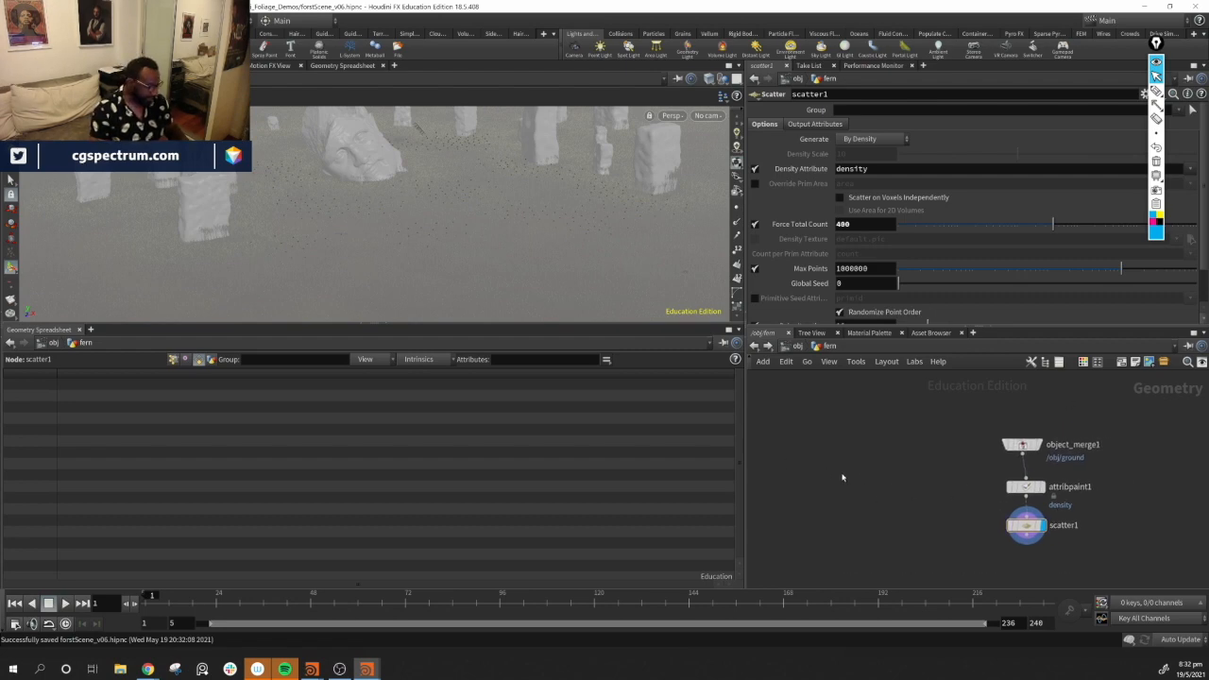
key("Tab")
key("Escape")
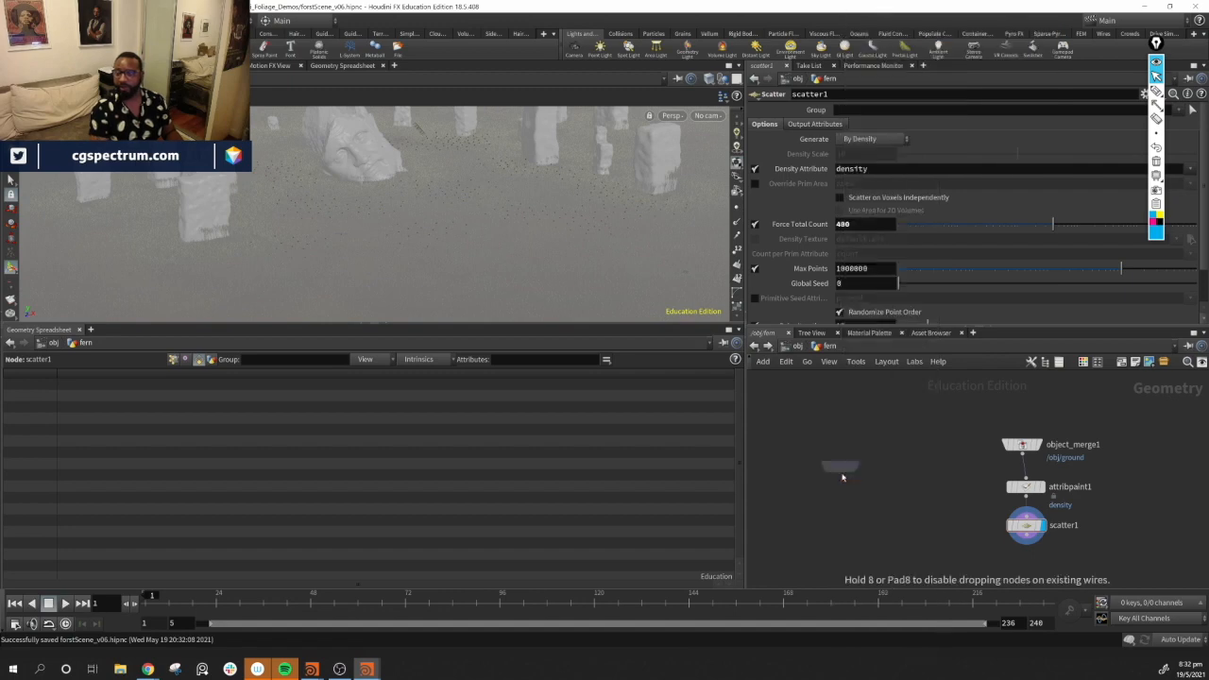
left_click(842, 476)
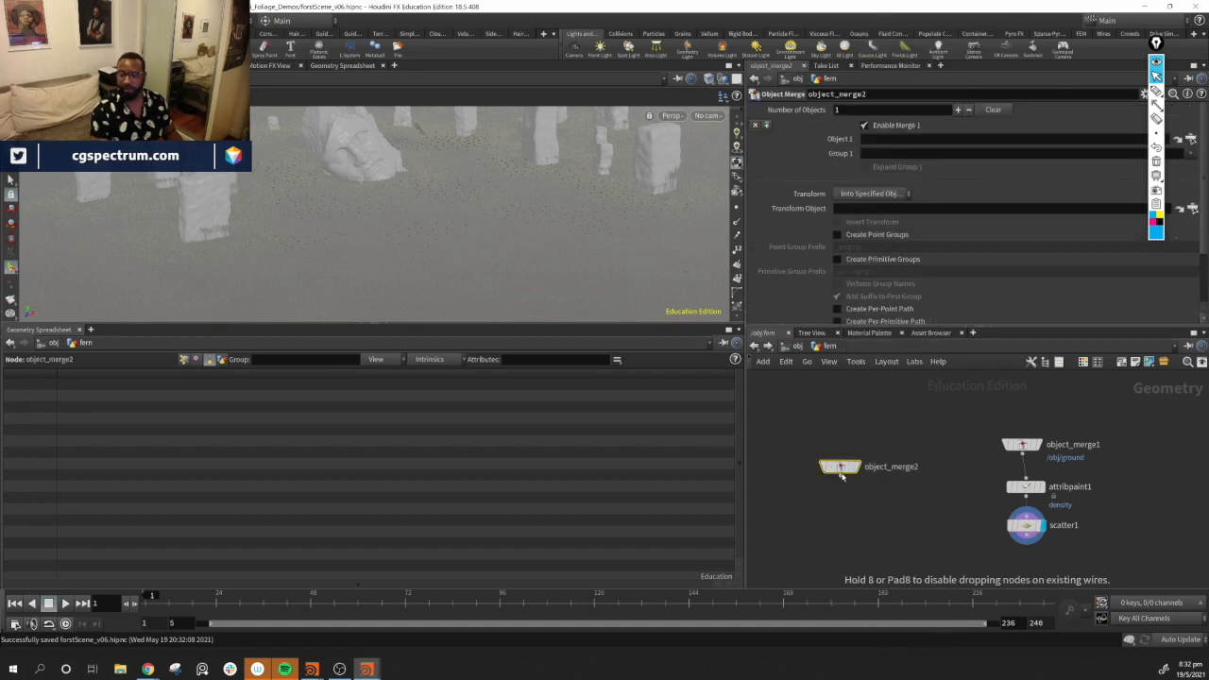
Reference /obj/fern in the Object Merge, display it, and hide other objects in the viewport
left_click(1192, 139)
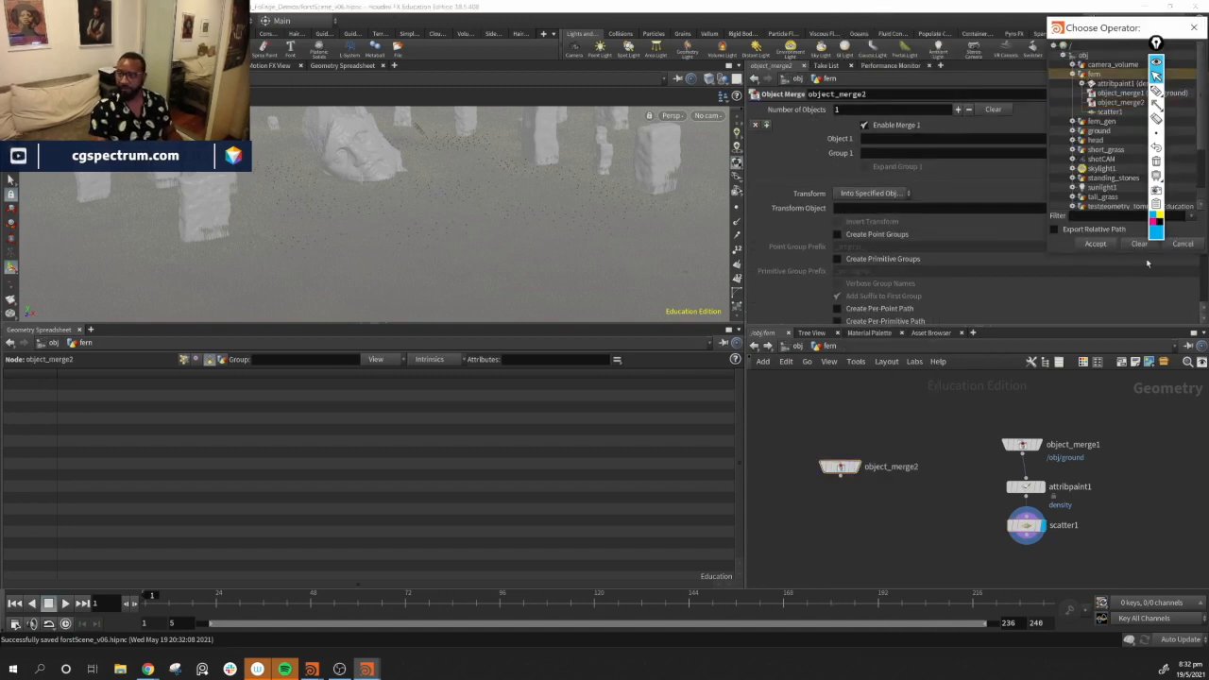
left_click(1095, 245)
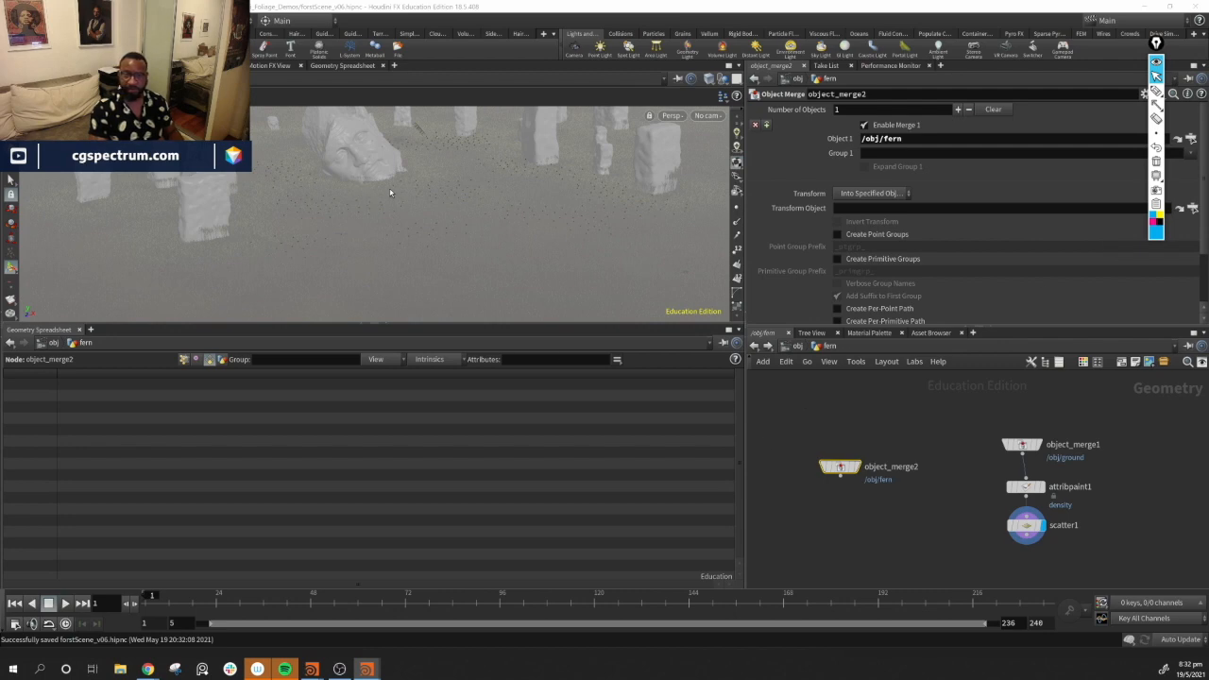
left_click(856, 467)
left_click_drag(477, 190, 406, 241)
scroll(418, 213, "up", 5)
left_click(723, 80)
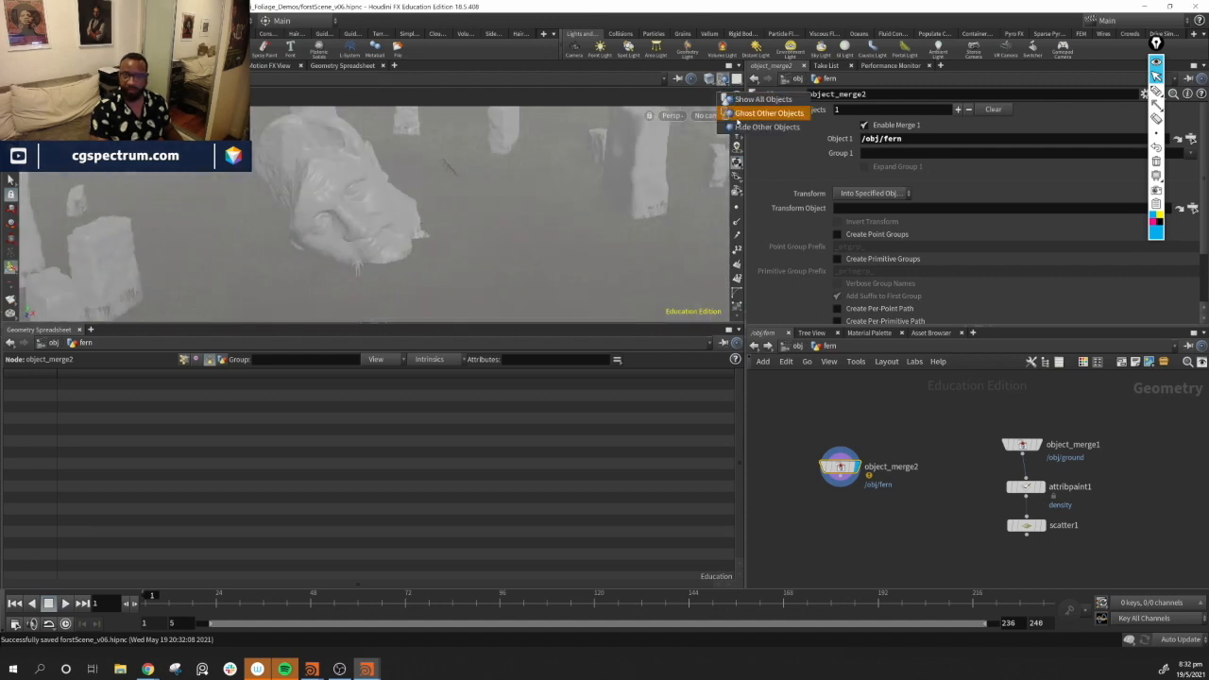
left_click(768, 126)
key("space+g")
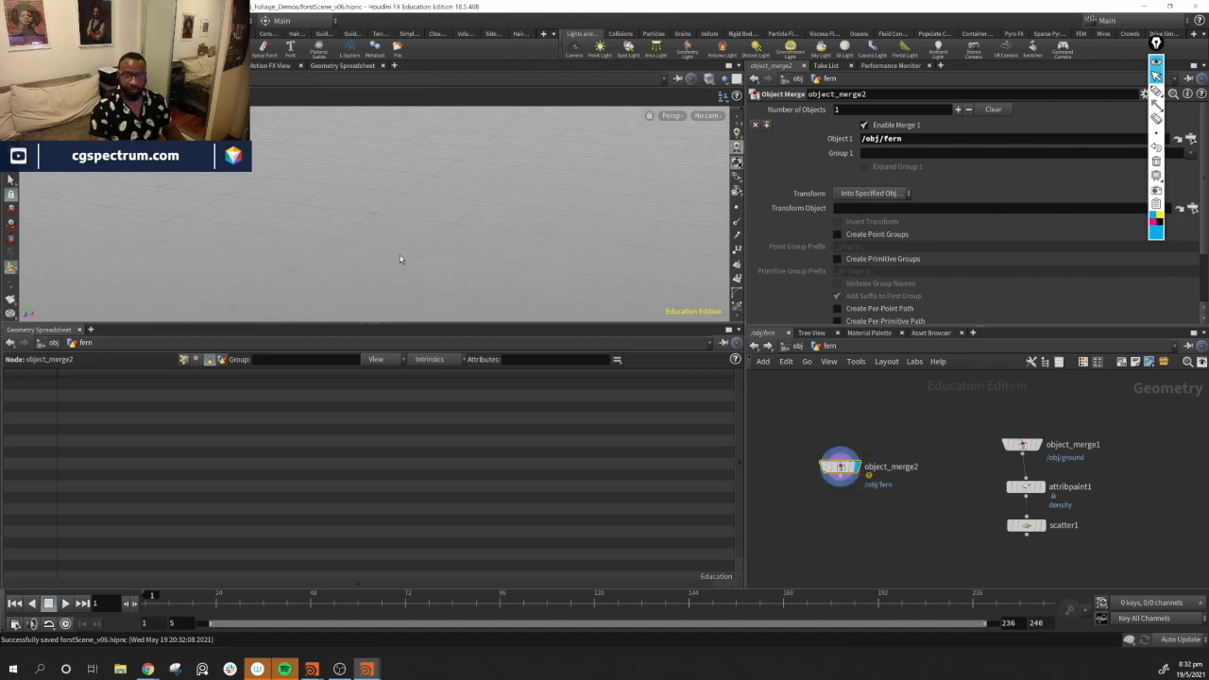
Change the Object Merge's Object 1 path to /obj/fern_gen
left_click(793, 347)
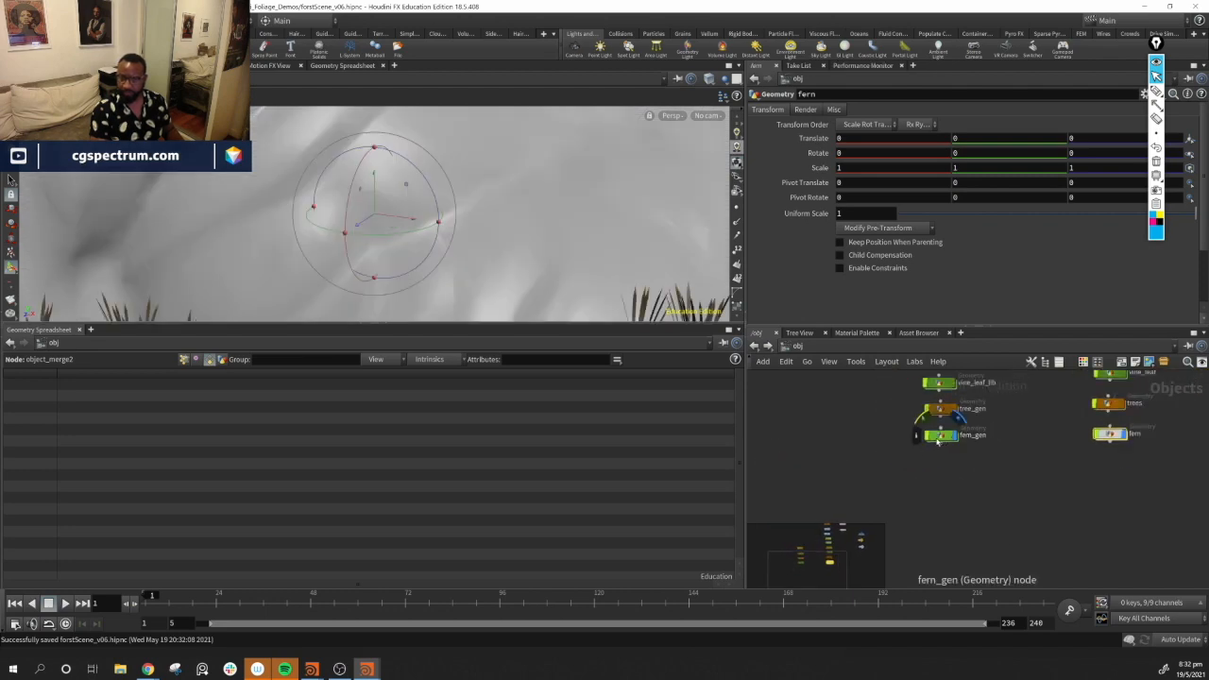
double_click(1042, 460)
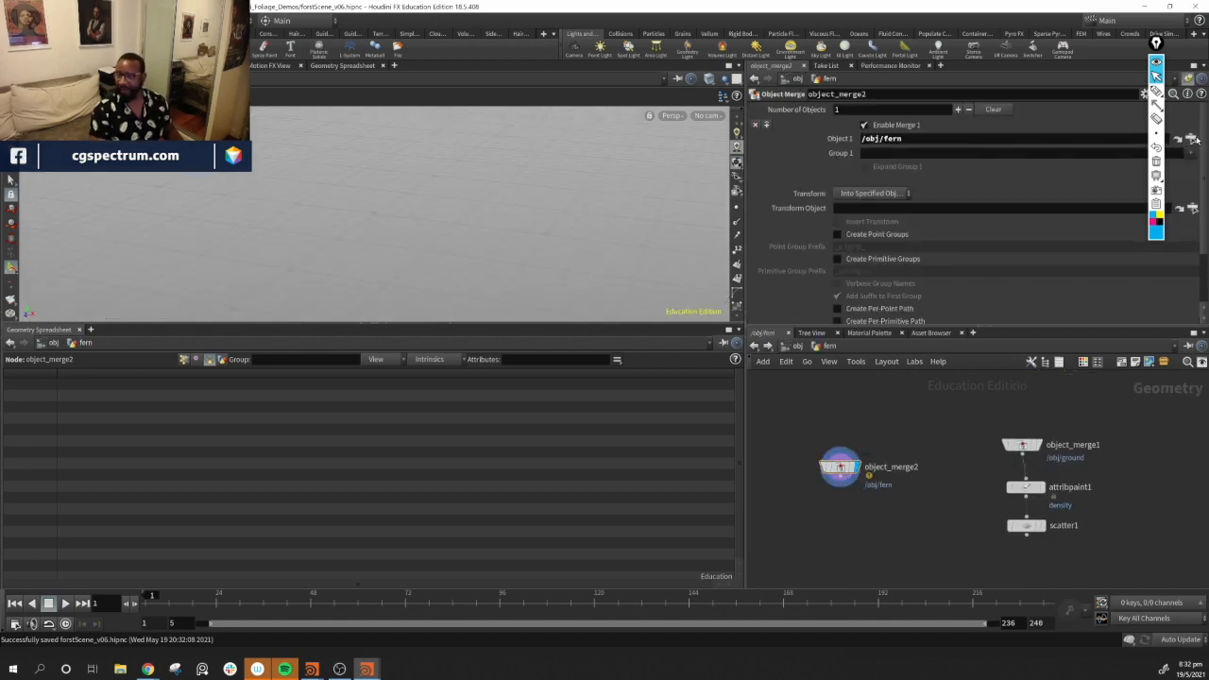
left_click(1192, 139)
left_click(1074, 78)
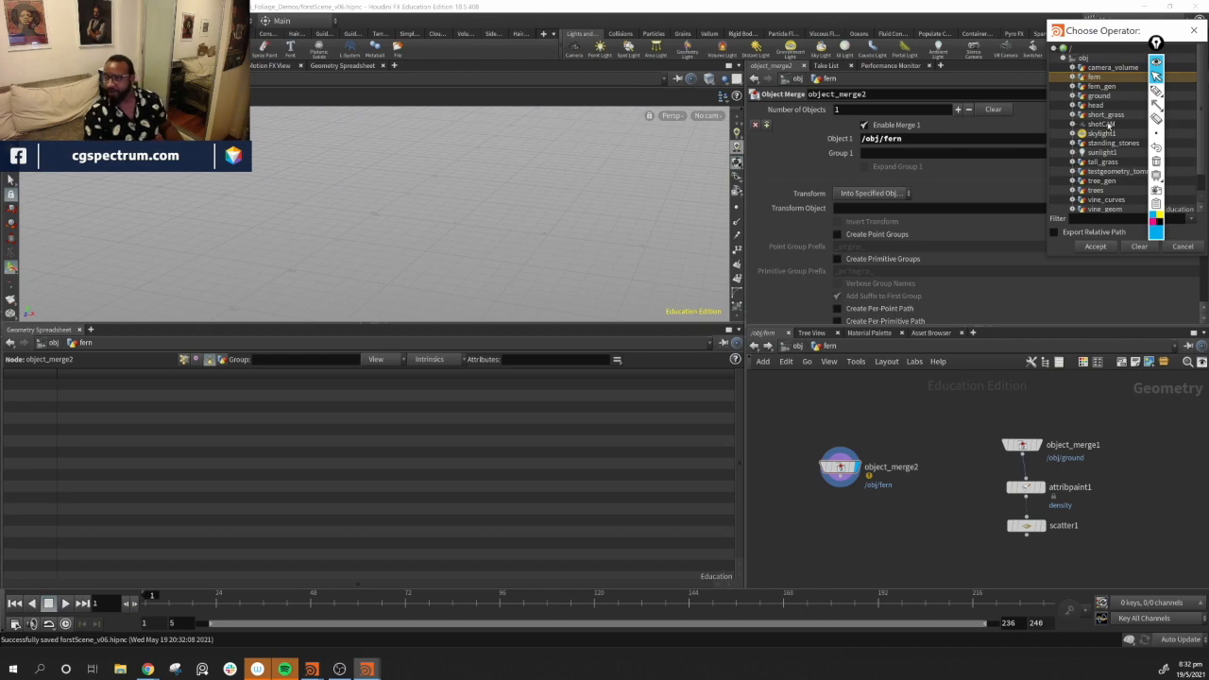
scroll(1108, 125, "down", 1)
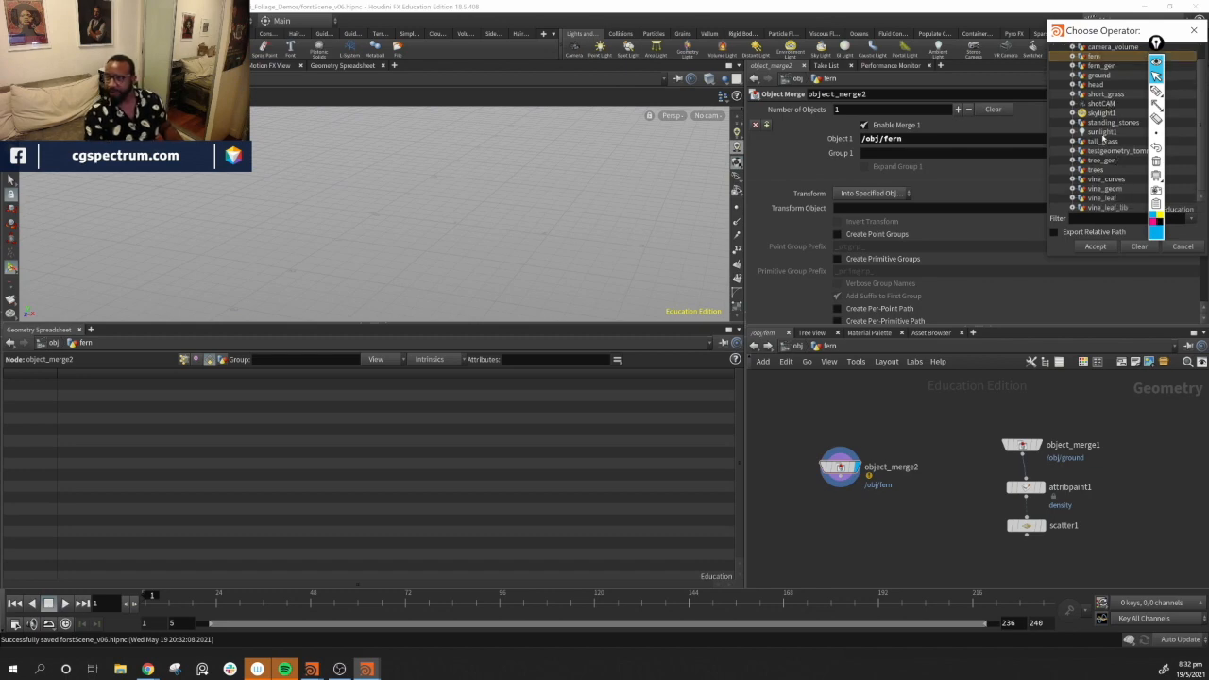
left_click(1106, 67)
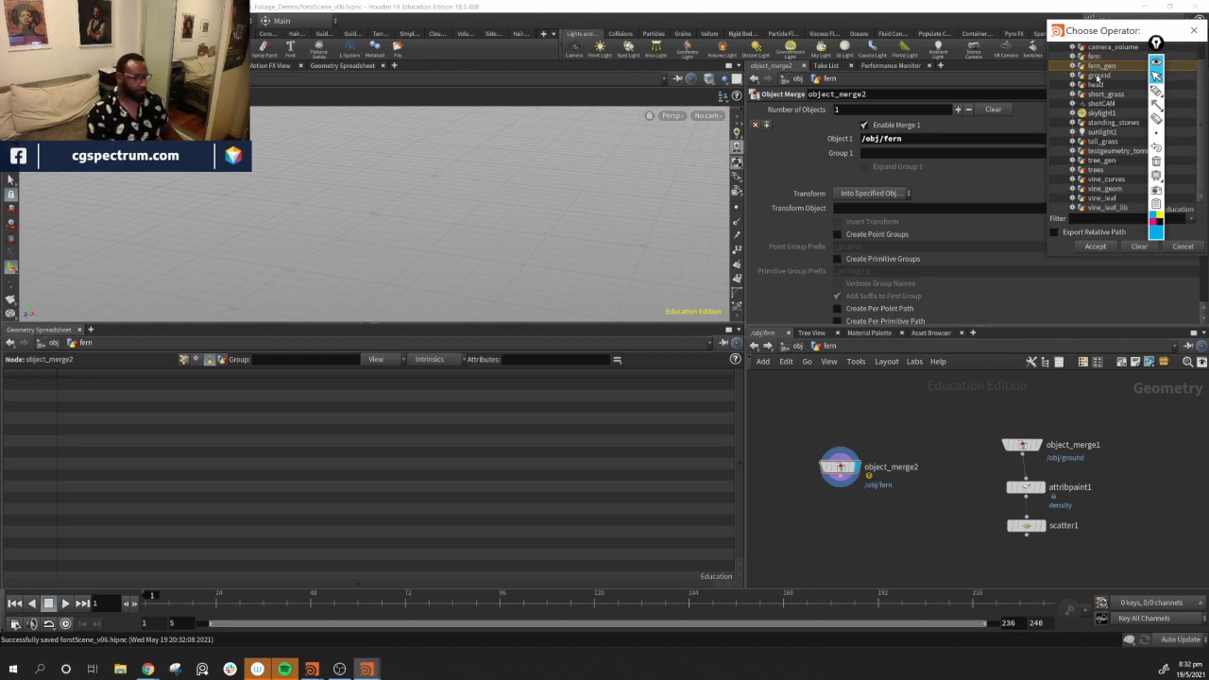
left_click(1097, 248)
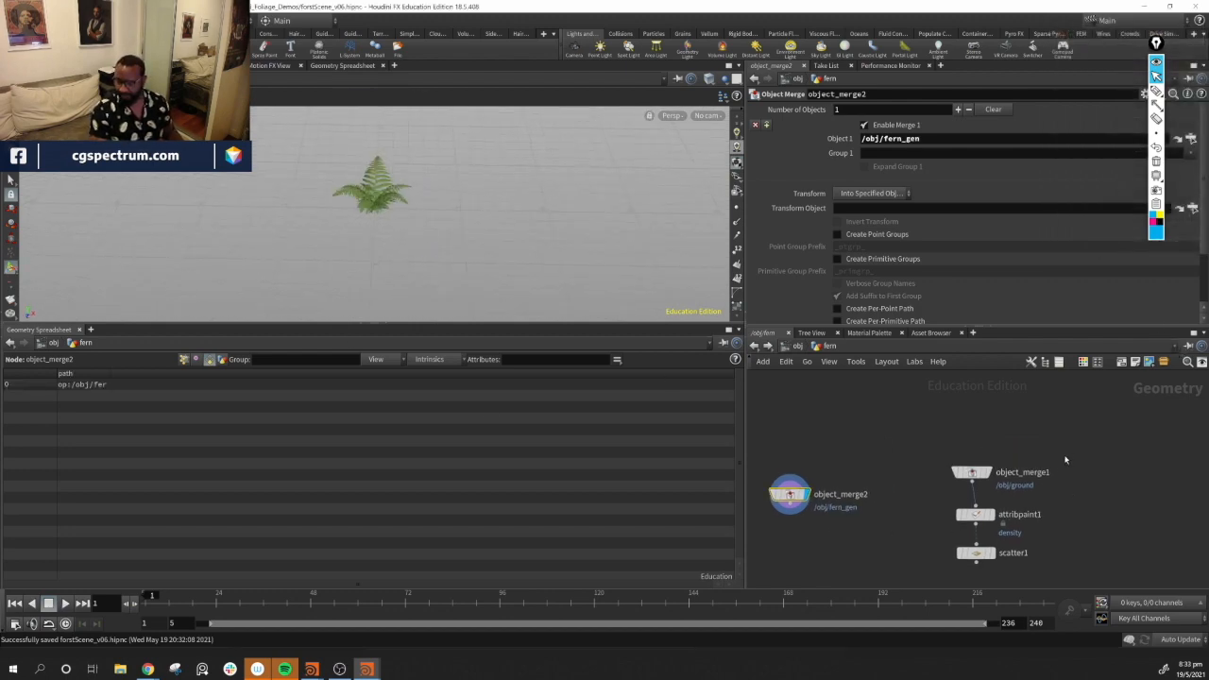
middle_click_drag(1066, 460, 1081, 446)
left_click_drag(798, 485, 846, 499)
middle_click_drag(928, 550, 895, 501)
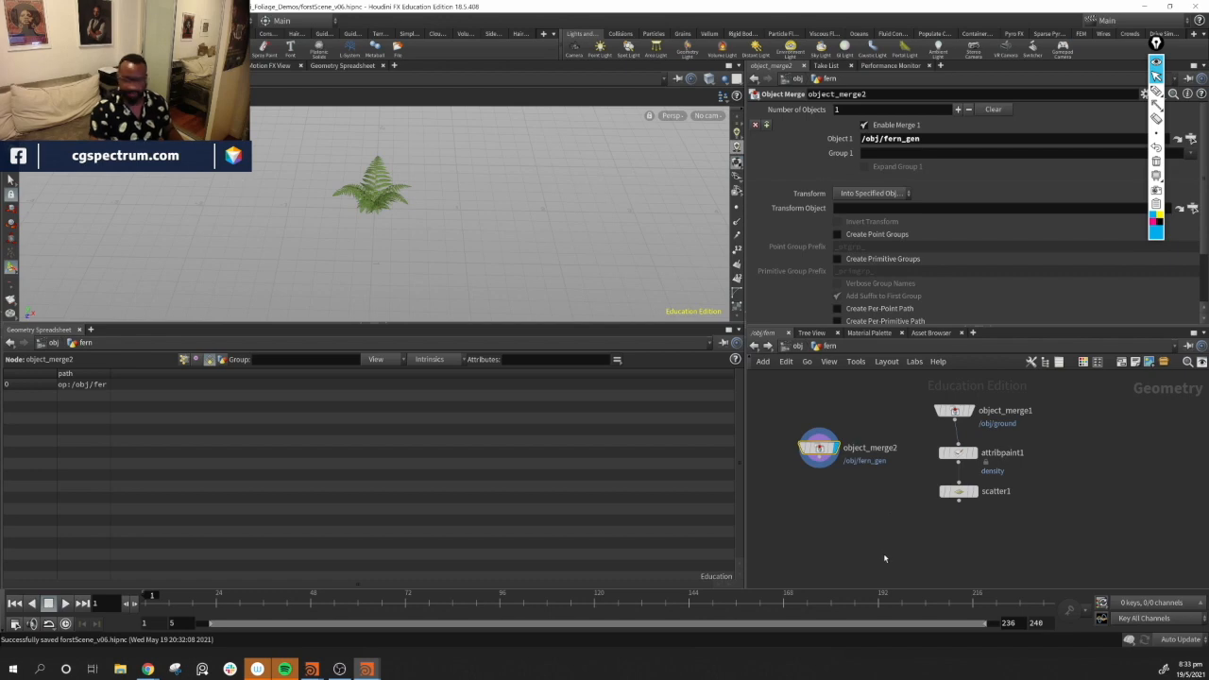
Add a Copy to Points node below the scatter chain
key("Tab")
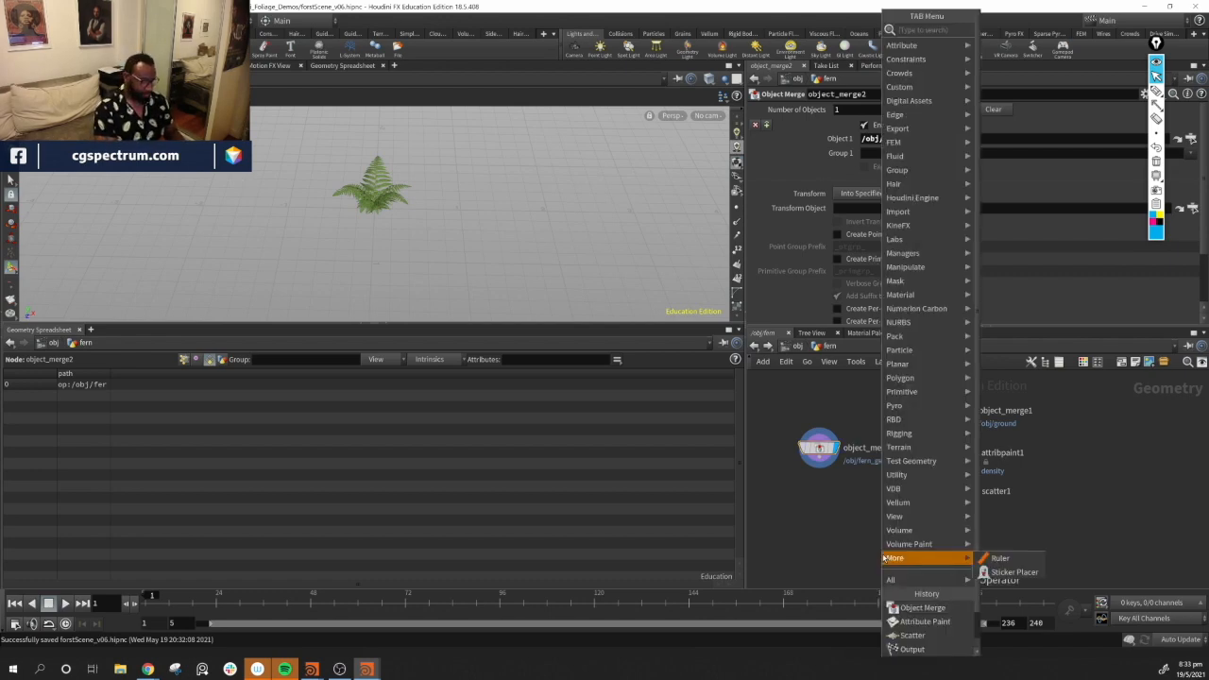
type("co")
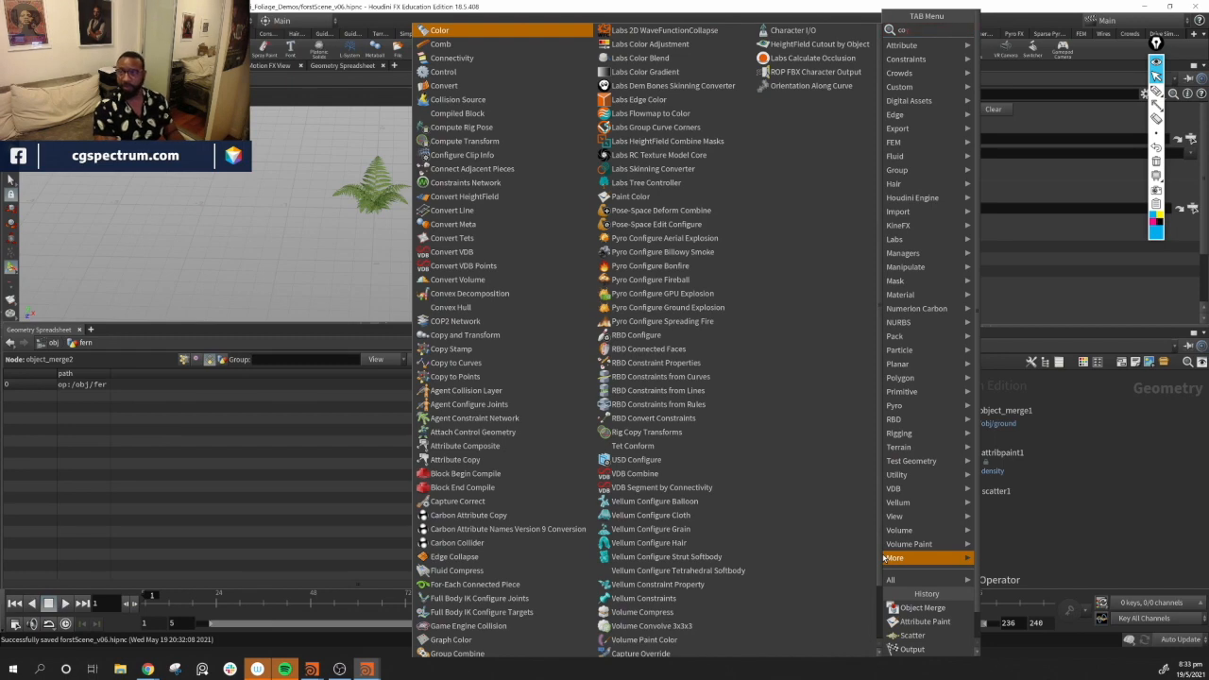
key("BackSpace")
key("BackSpace")
type("cop")
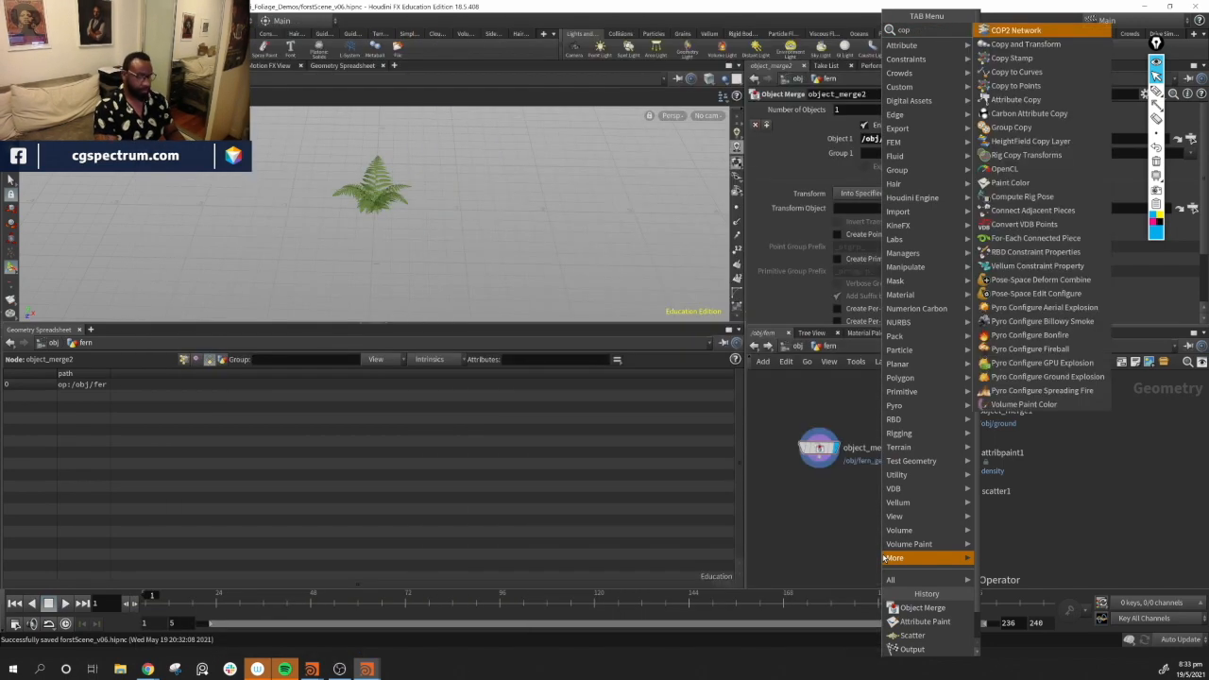
type("yto")
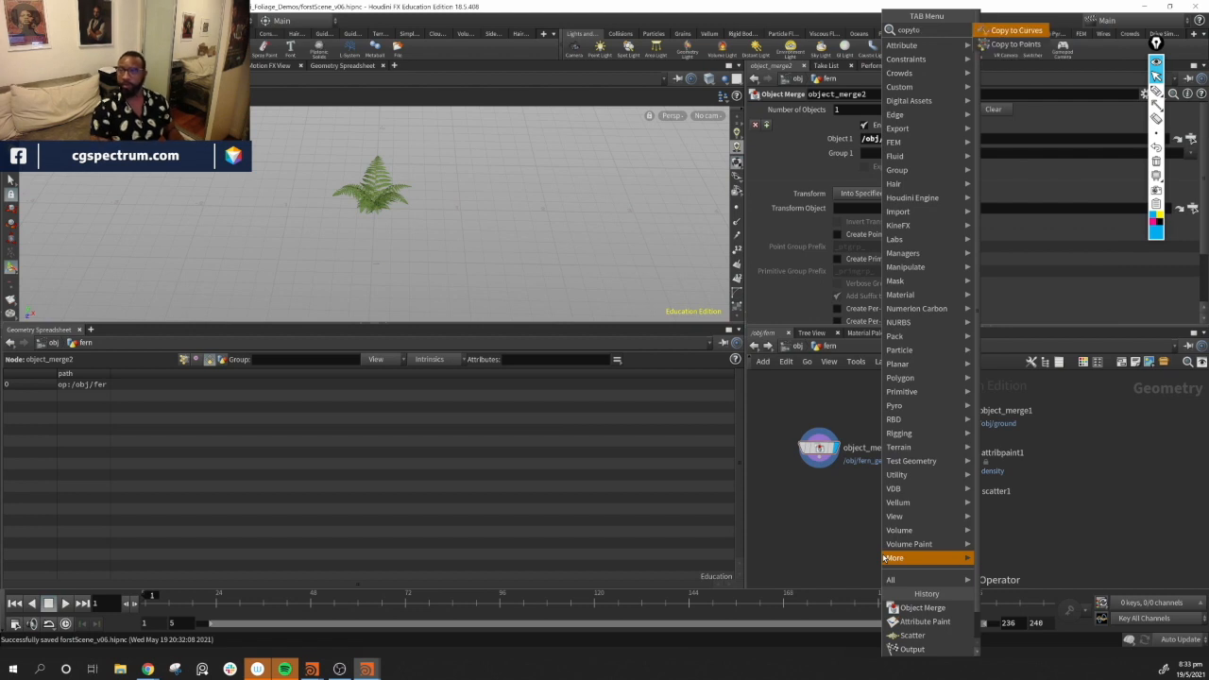
key("Down")
key("Return")
left_click(882, 548)
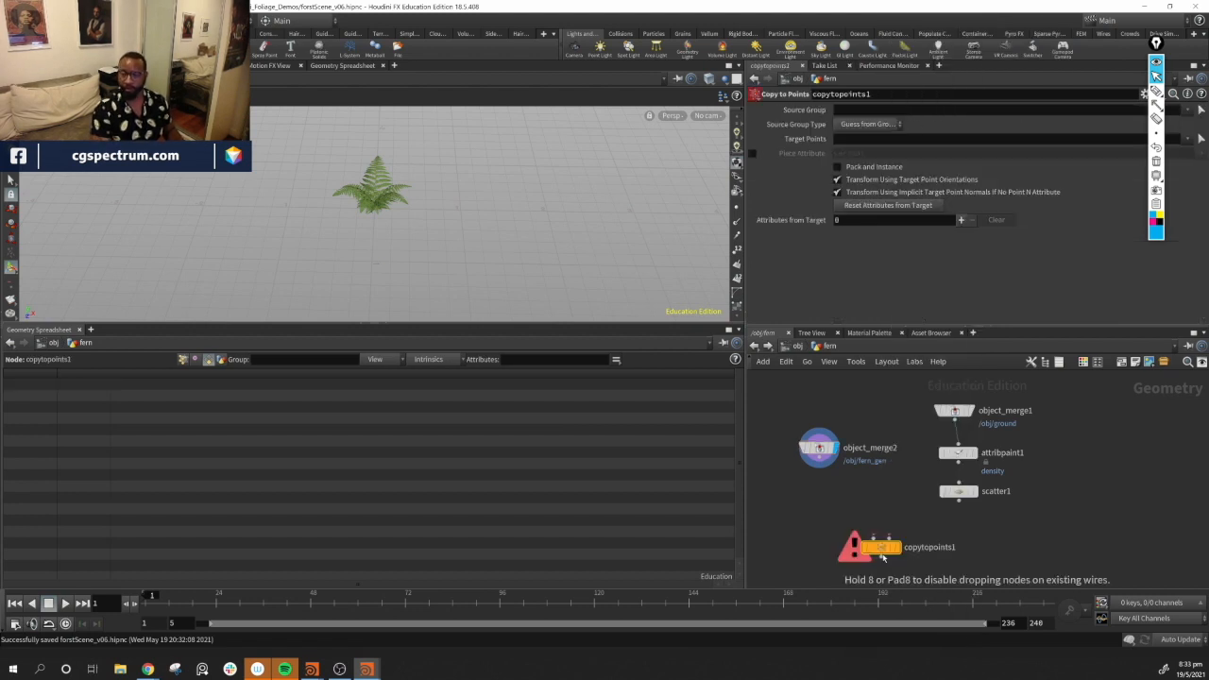
Wire the fern Object Merge and the scatter points into the Copy to Points node and display it
left_click_drag(883, 551, 921, 555)
left_click_drag(819, 458, 912, 541)
left_click_drag(962, 503, 932, 543)
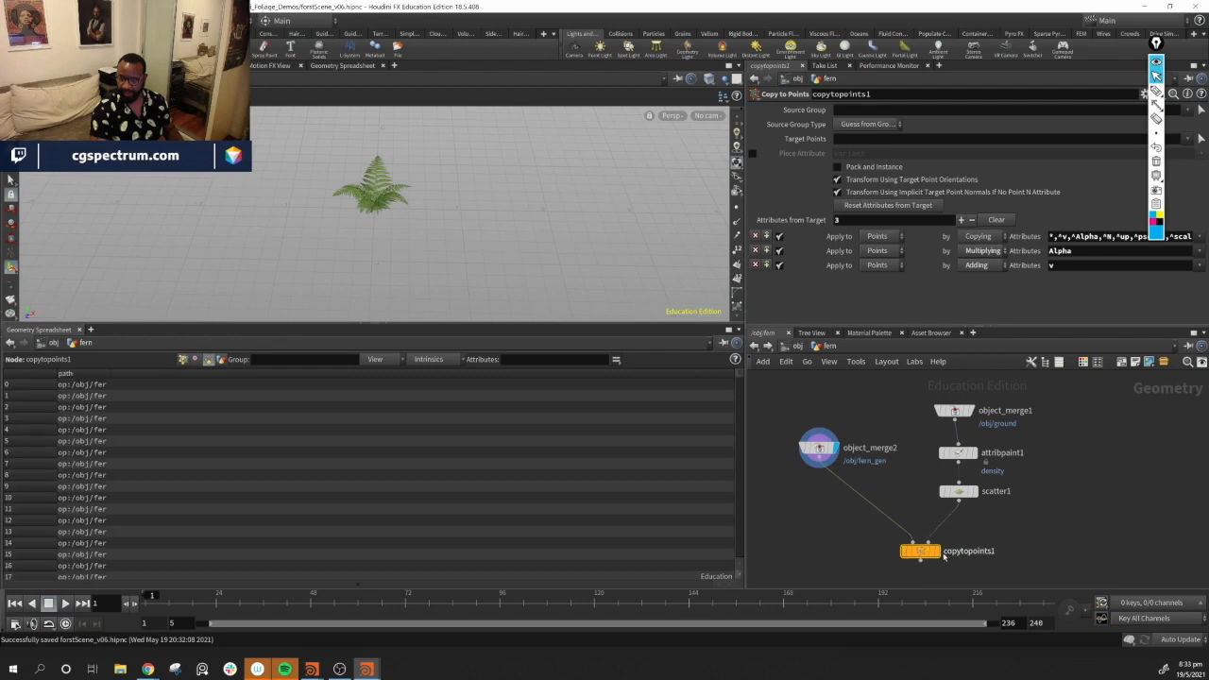
left_click(937, 551)
Inspect the ferns copied onto the scattered points in the viewport
left_click_drag(450, 206, 548, 303)
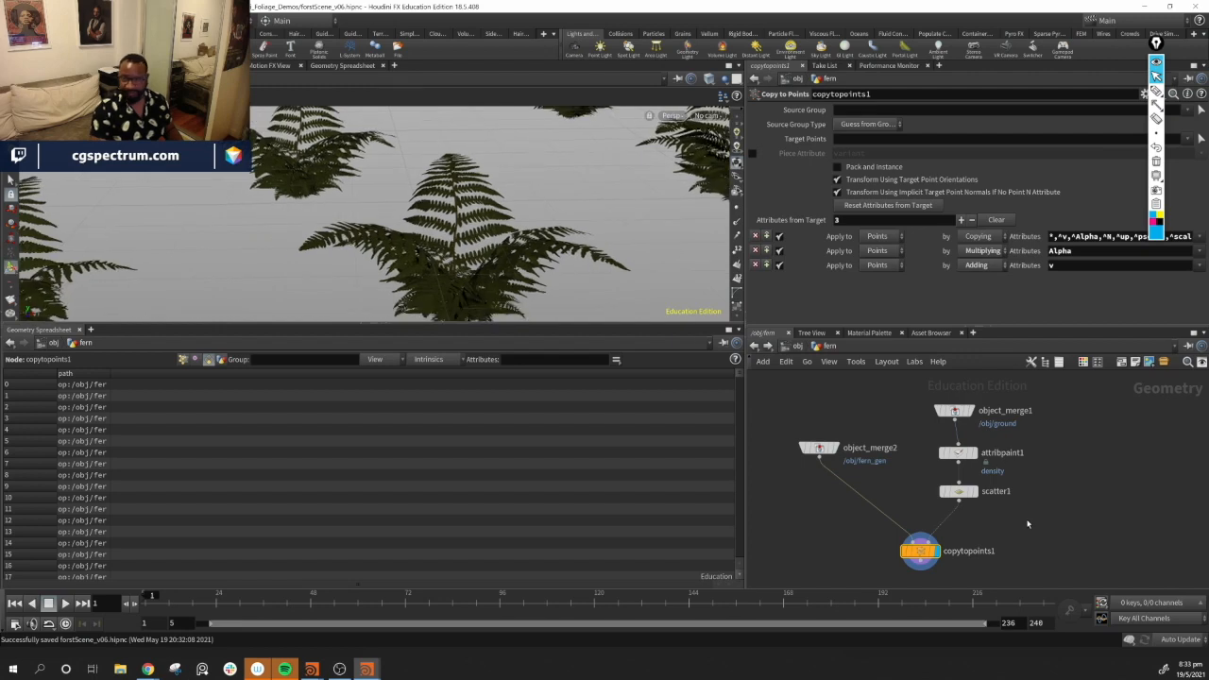
left_click_drag(441, 305, 529, 284)
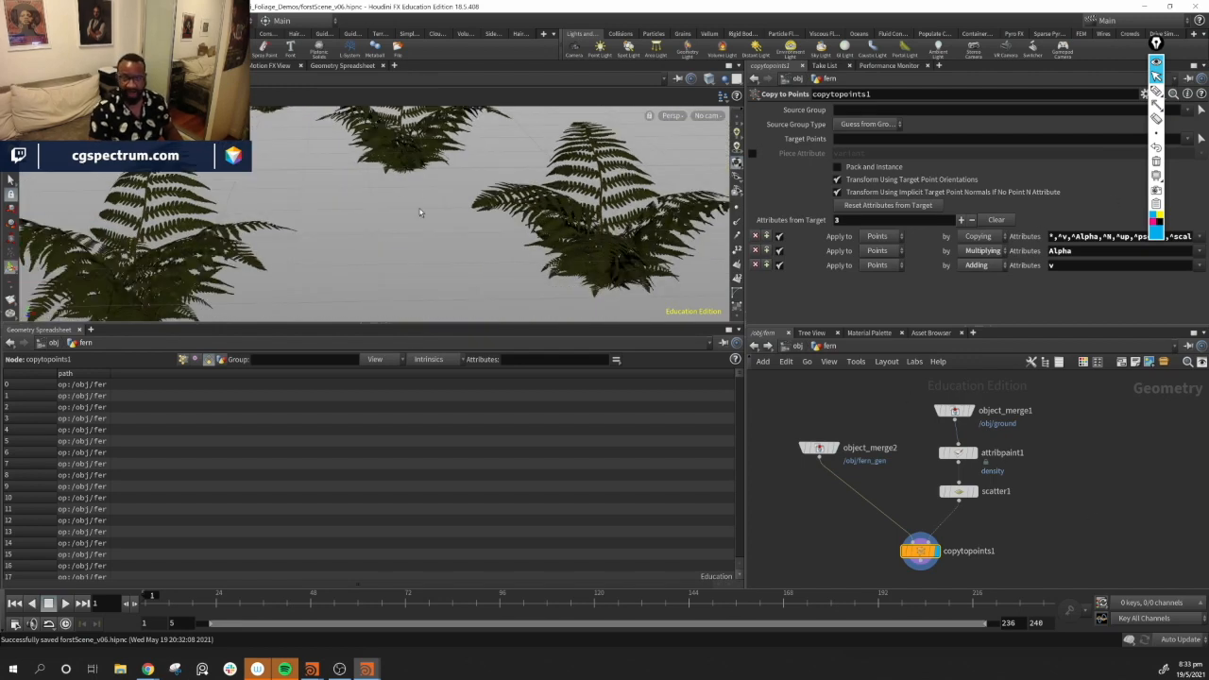
left_click_drag(138, 192, 424, 245)
scroll(305, 246, "down", 5)
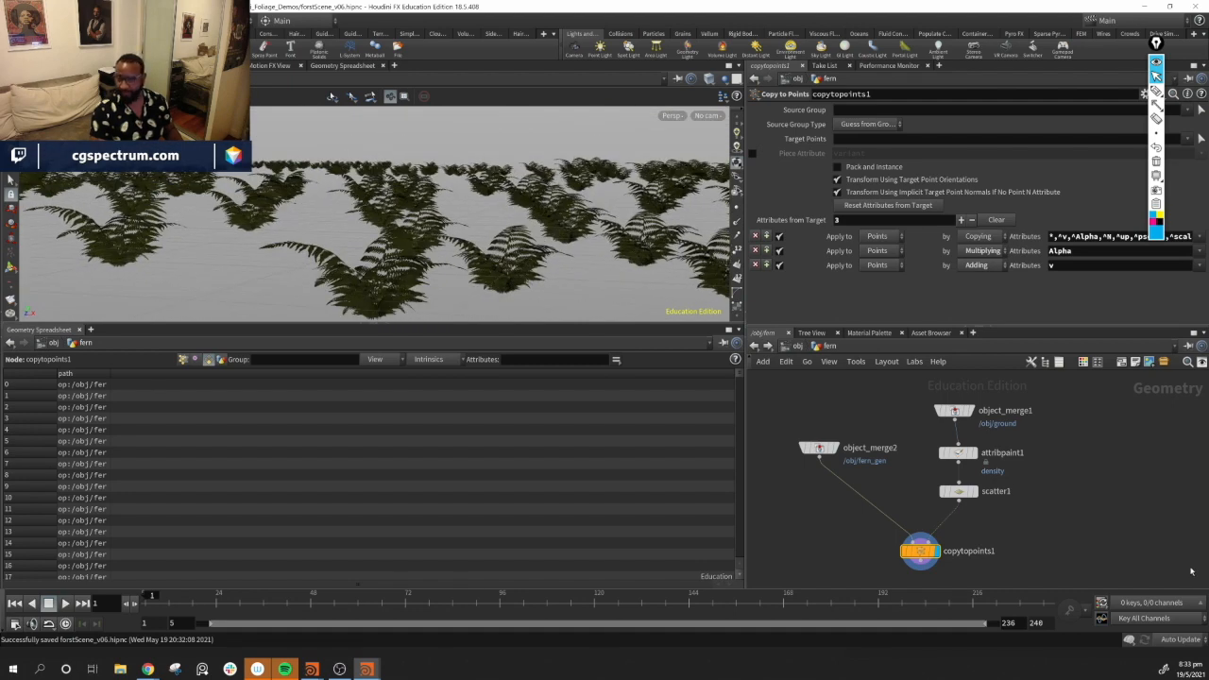
middle_click_drag(1069, 464, 1045, 476)
left_click_drag(931, 425, 953, 397)
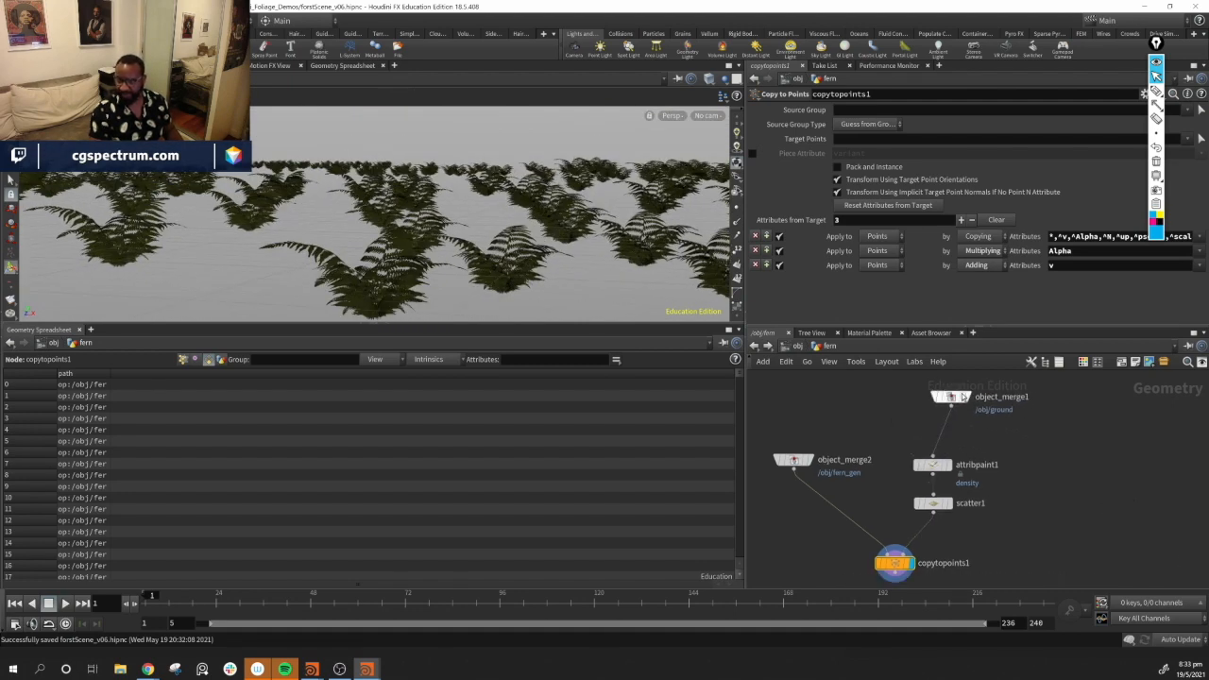
Insert an Attribute Delete node between the ground Object Merge and the Attribute Paint node
left_click(966, 397)
left_click_drag(482, 284, 501, 352)
middle_click_drag(978, 430, 976, 438)
key("Tab")
type("ad")
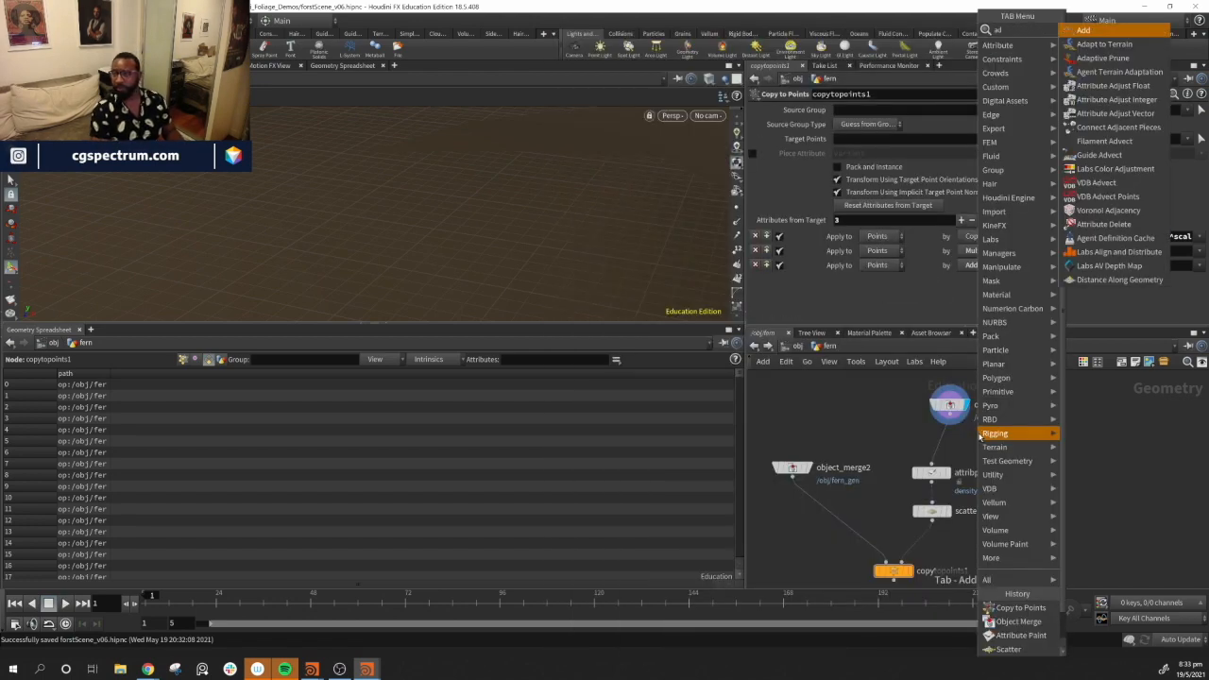
key("Down")
key("Down")
key("Down")
key("Down")
key("Up")
key("Up")
key("Up")
key("Up")
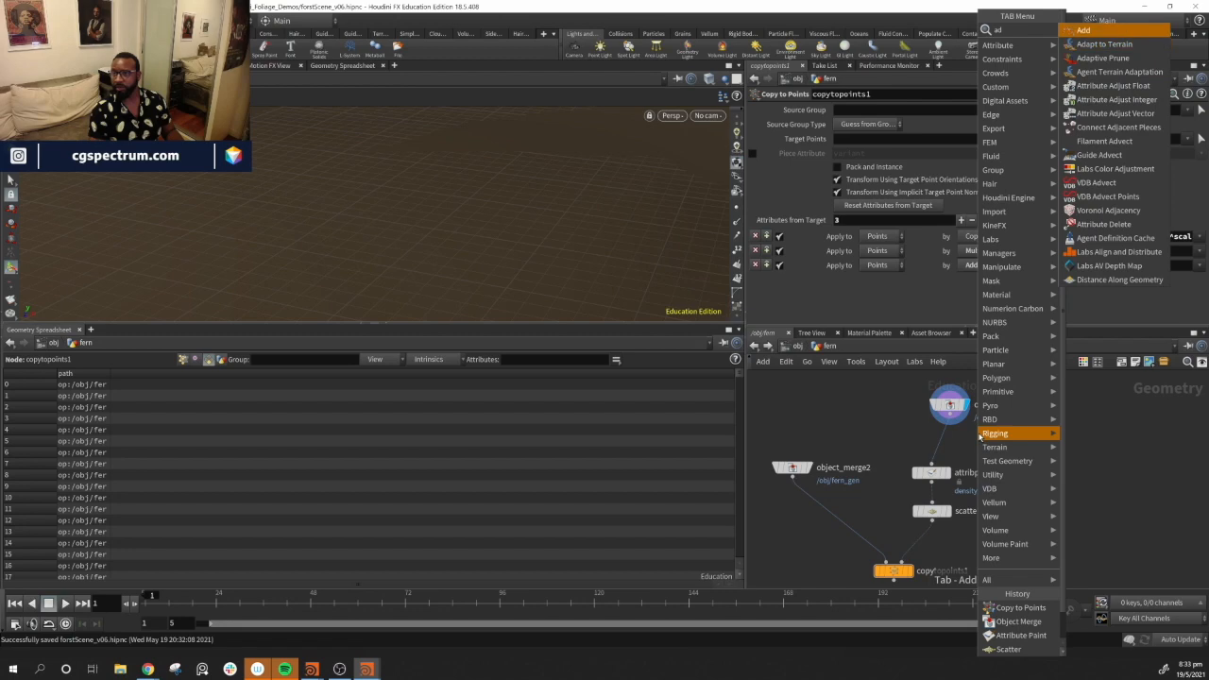
key("BackSpace")
type("d")
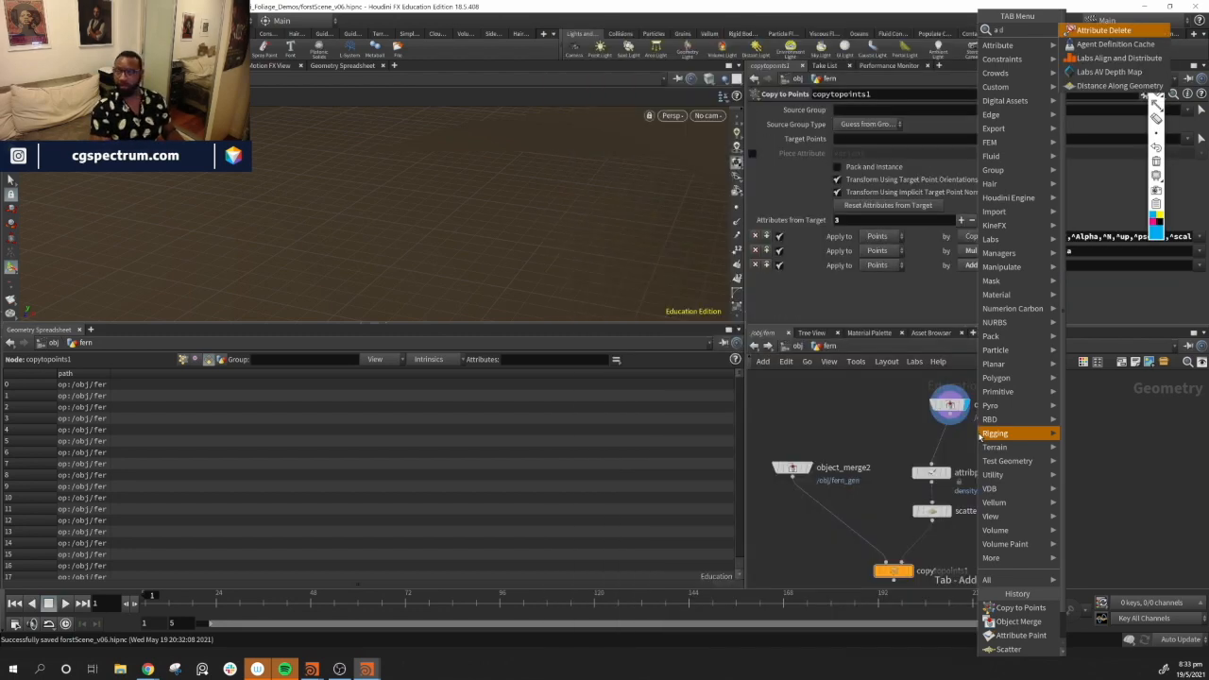
key("Return")
left_click(948, 442)
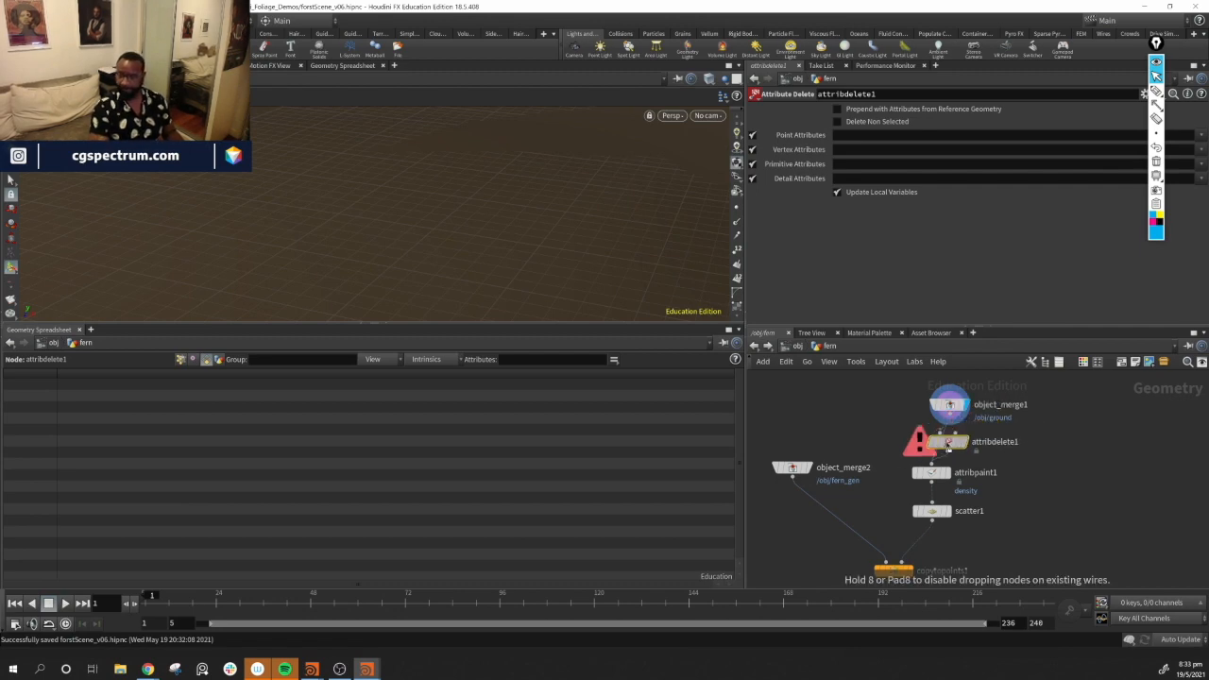
Set the Attribute Delete's point attributes to delete Cd and dirt
left_click(875, 137)
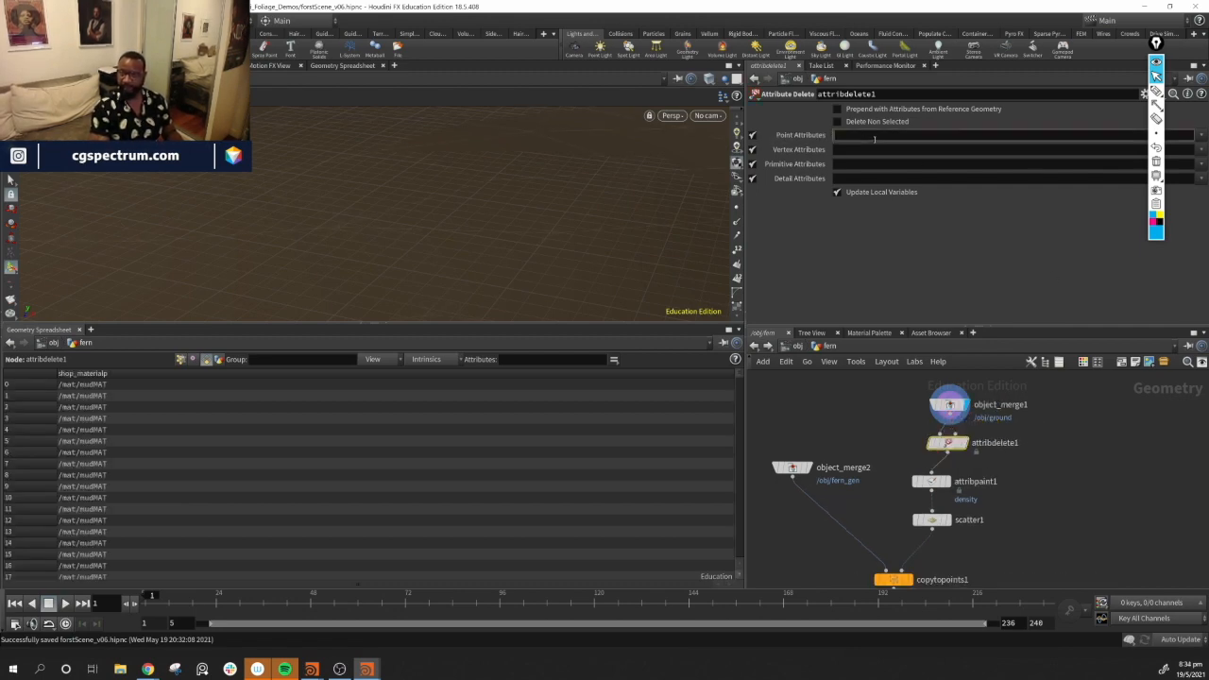
left_click(1198, 136)
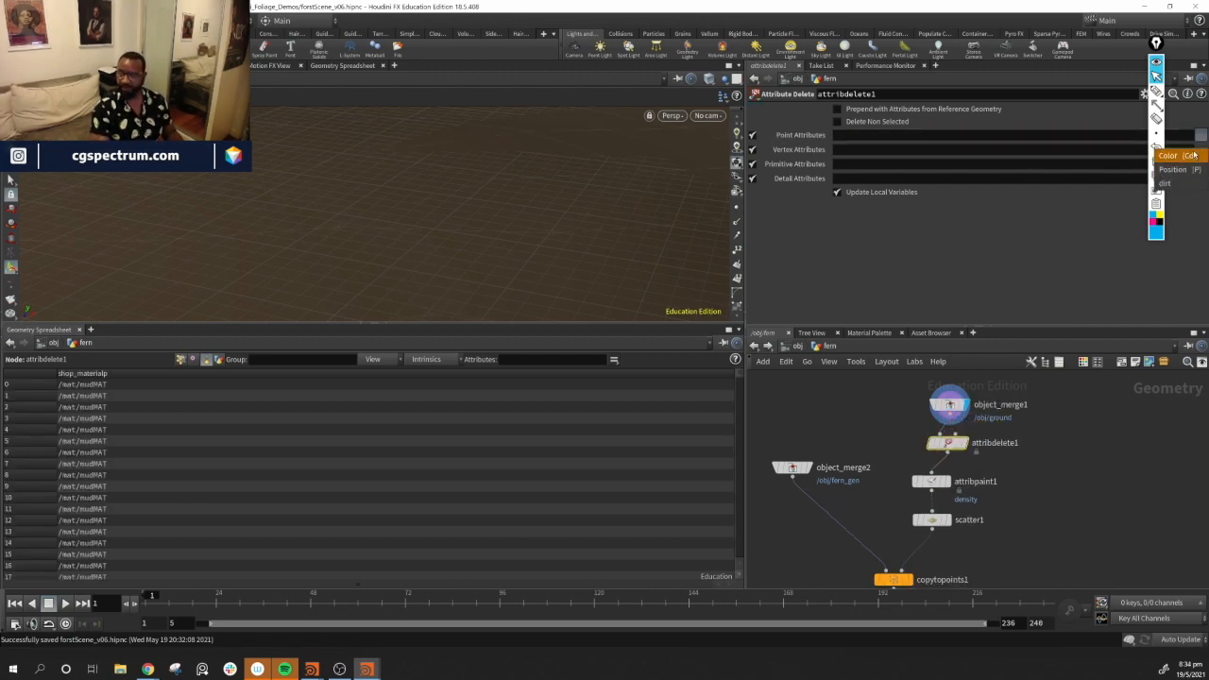
left_click(1194, 155)
left_click(1200, 136)
left_click(1195, 183)
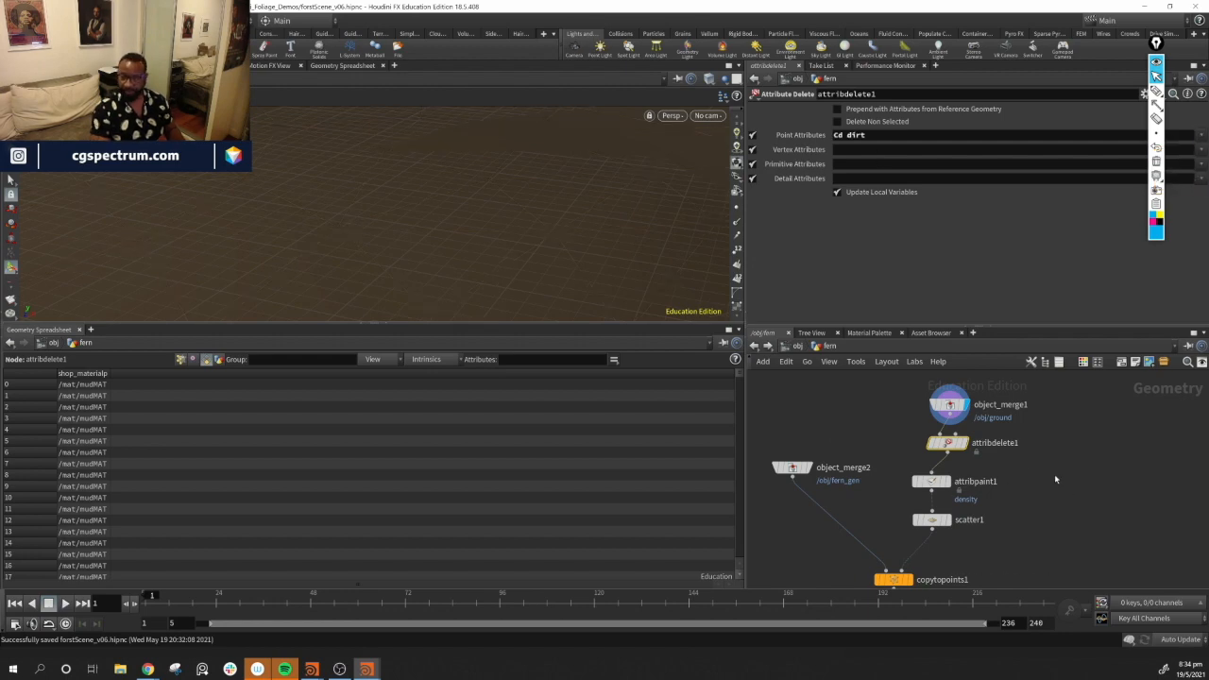
left_click(964, 443)
Set the viewport to ghost other objects
middle_click_drag(1033, 492, 1057, 448)
mouse_move(934, 543)
left_click_drag(419, 242, 359, 199, "alt")
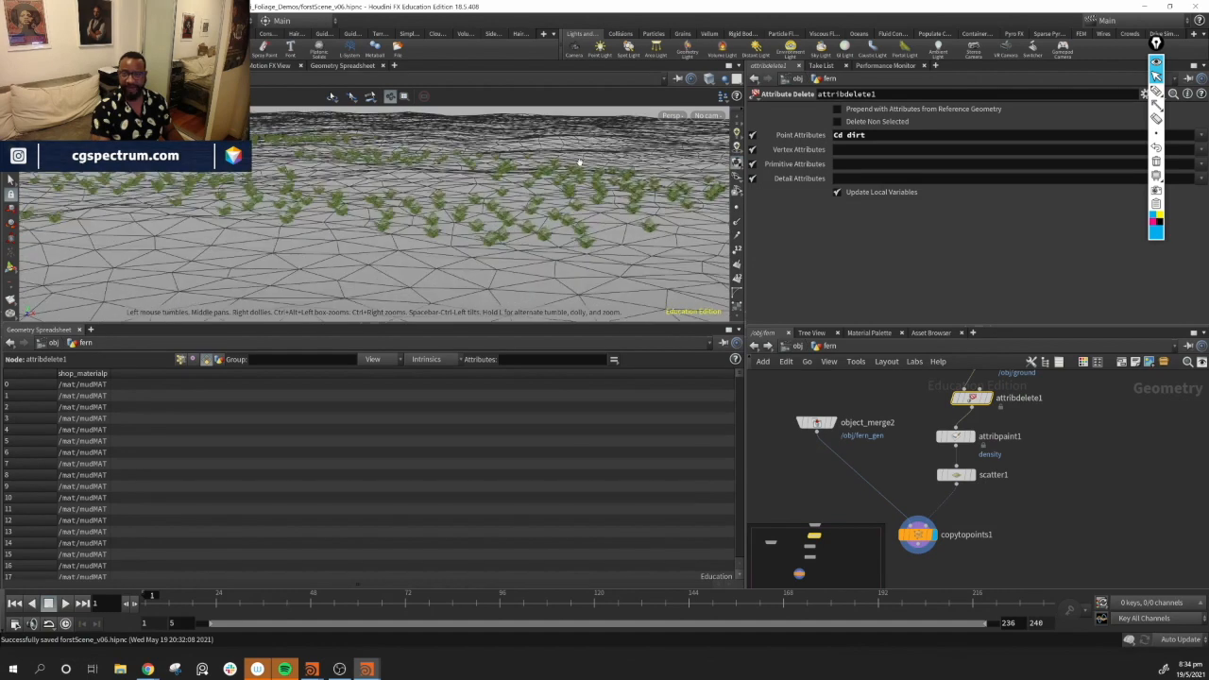
left_click(1059, 542)
left_click_drag(519, 257, 543, 230, "alt")
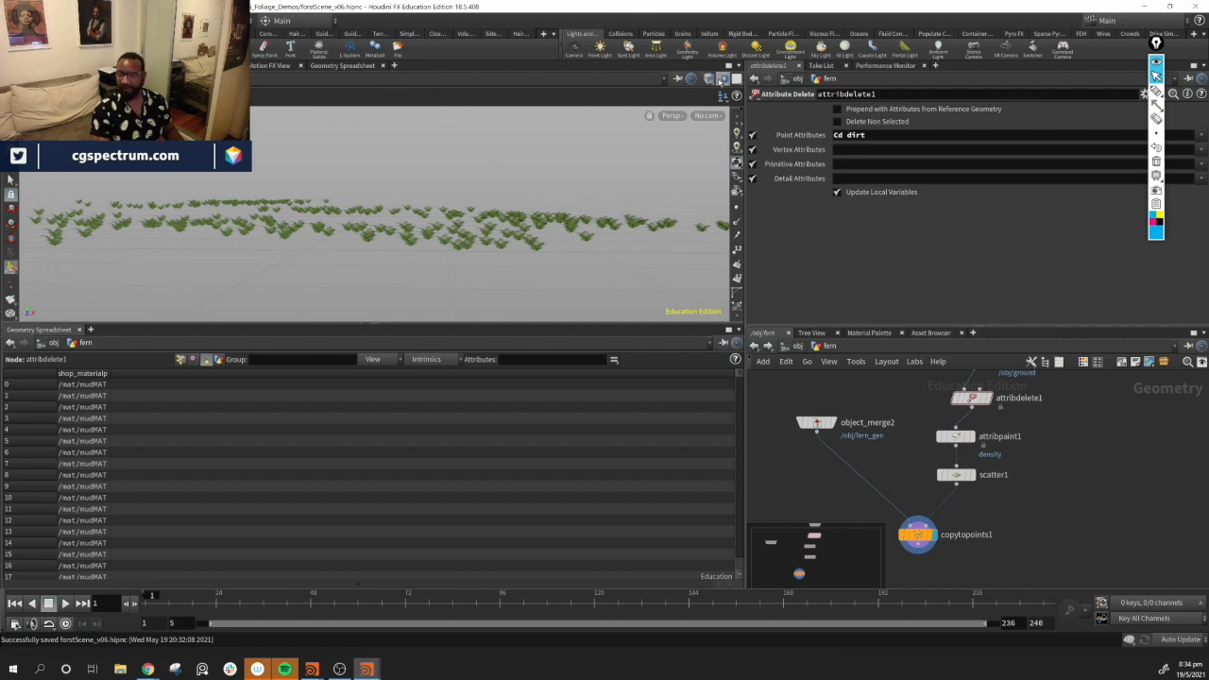
left_click(723, 81)
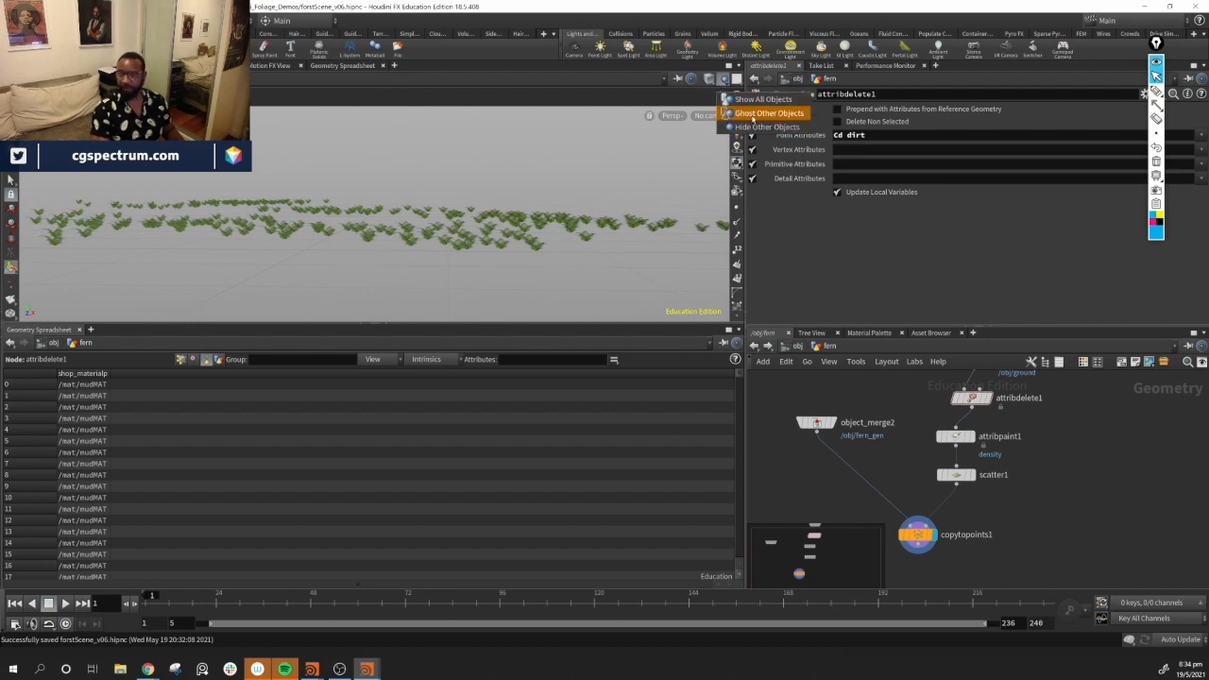
left_click(753, 114)
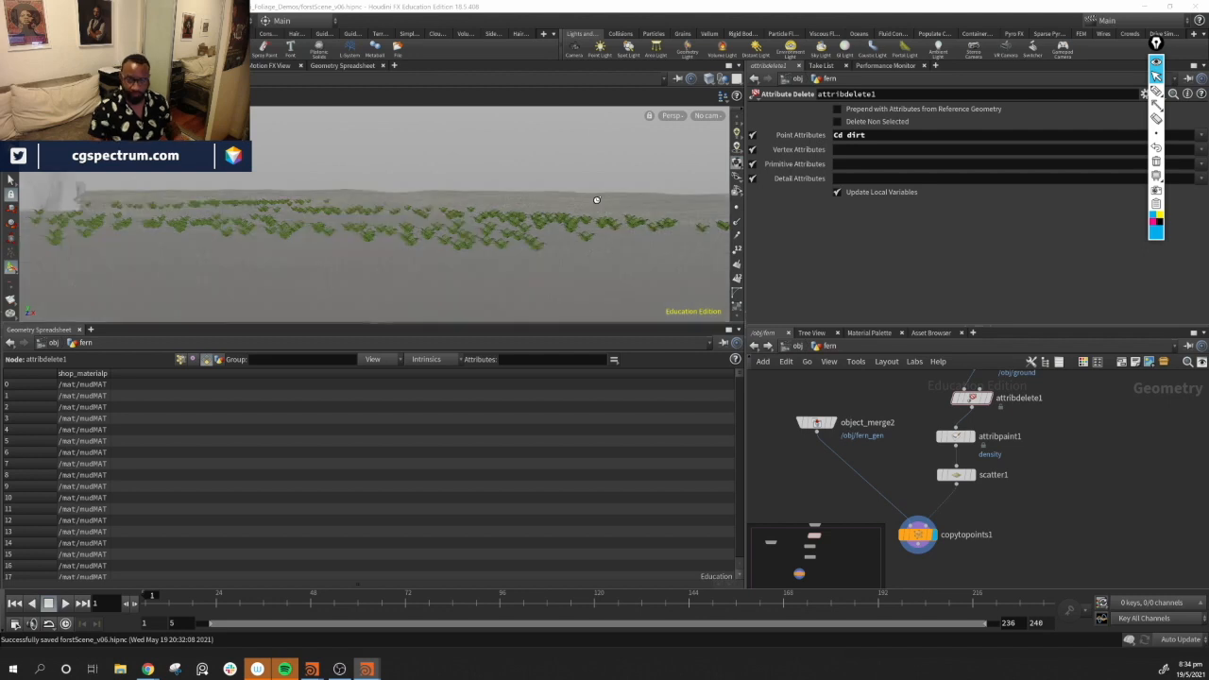
left_click_drag(497, 205, 451, 238)
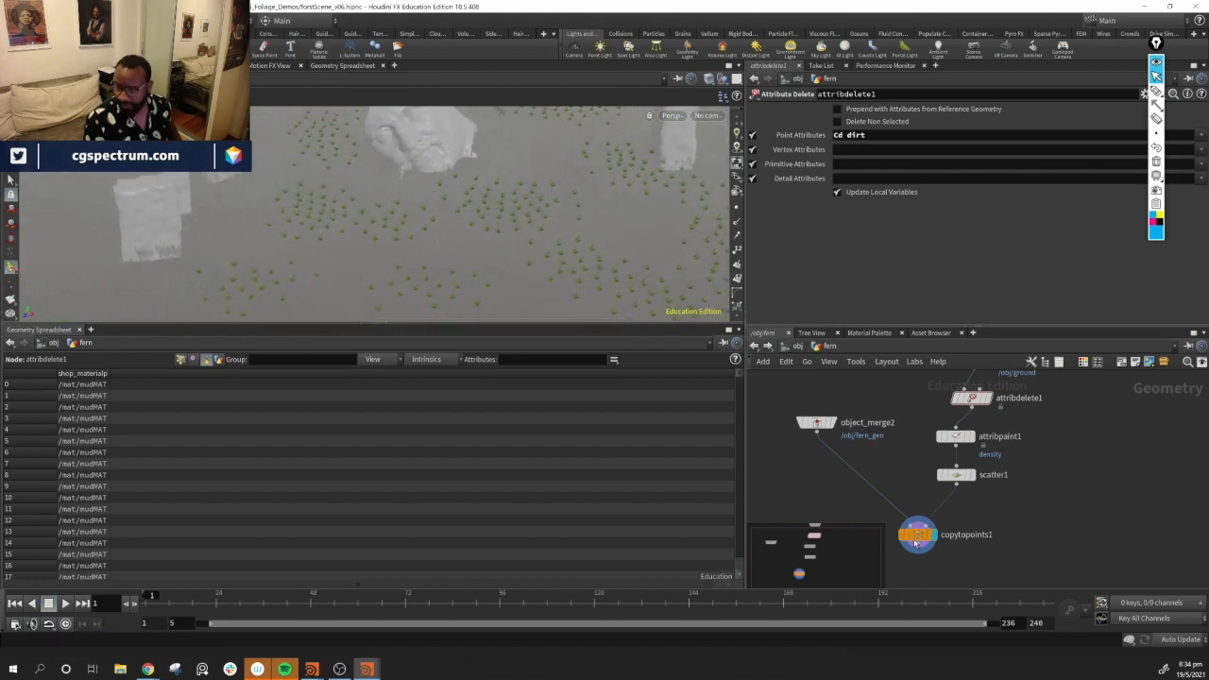
On the scatter node, enable the Output Radius Attribute as pscale
left_click(957, 475)
scroll(938, 277, "down", 2)
left_click_drag(904, 287, 860, 284)
left_click_drag(531, 286, 543, 223, "alt")
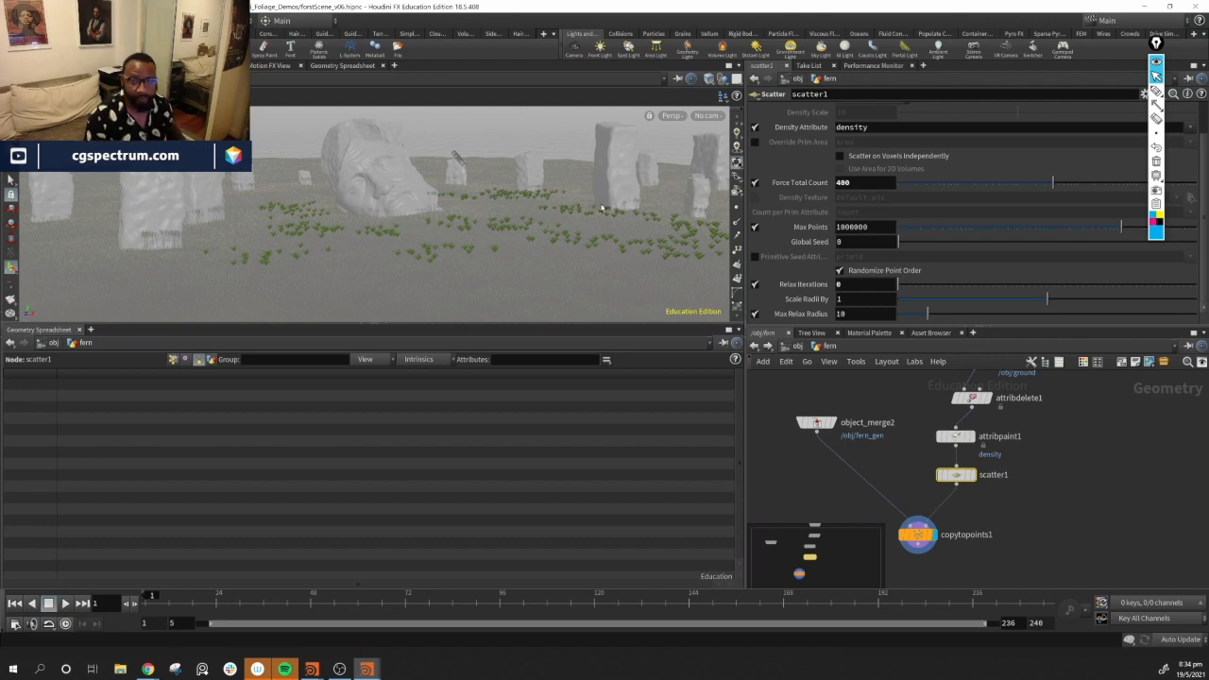
mouse_move(593, 252)
left_mouse_down("alt")
mouse_move(526, 256)
mouse_move(613, 263)
left_mouse_up("alt")
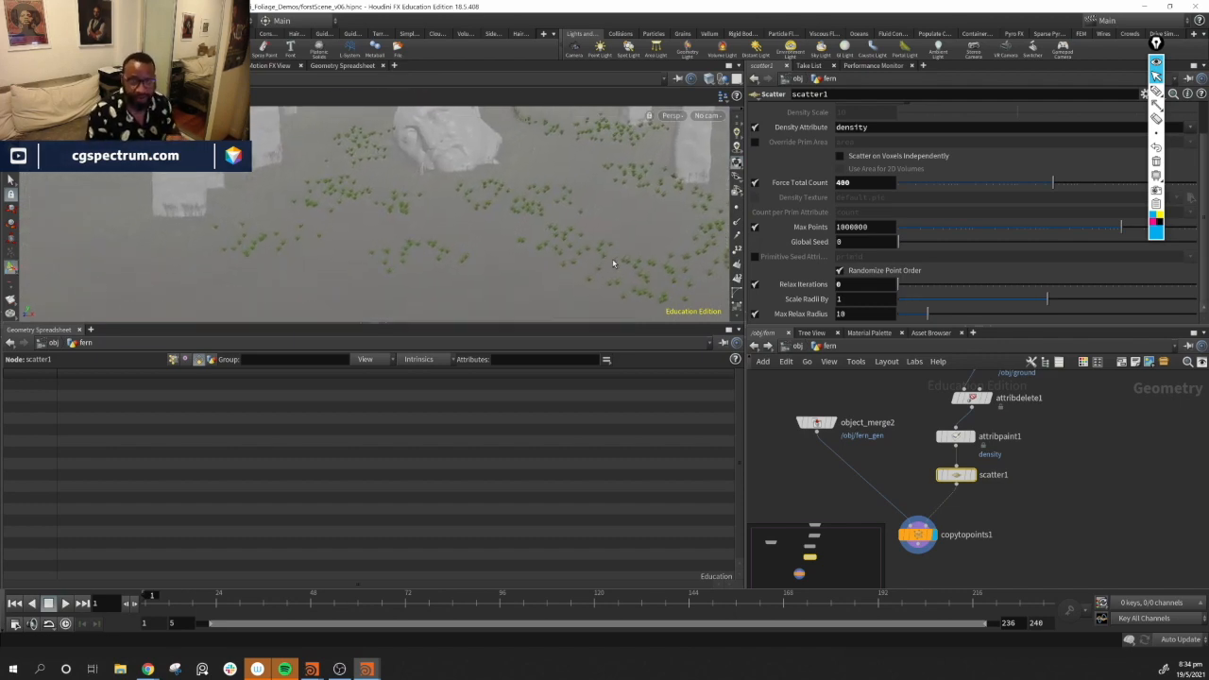
left_click_drag(477, 276, 361, 218, "alt")
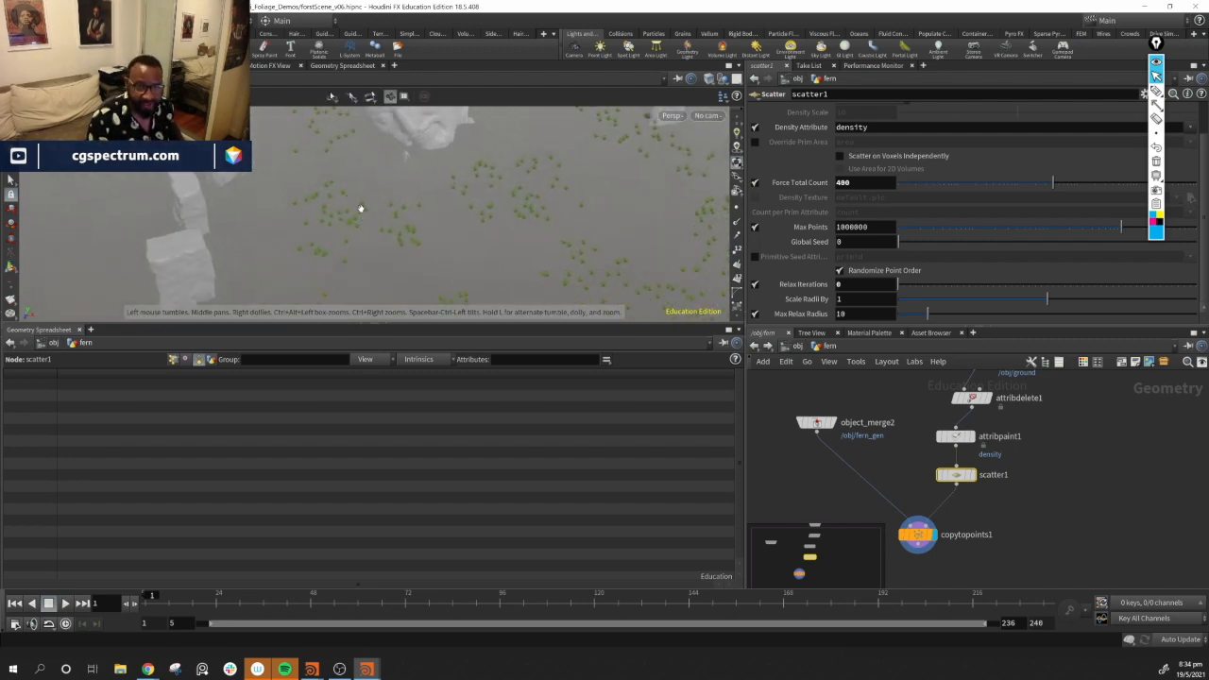
scroll(824, 184, "up", 2)
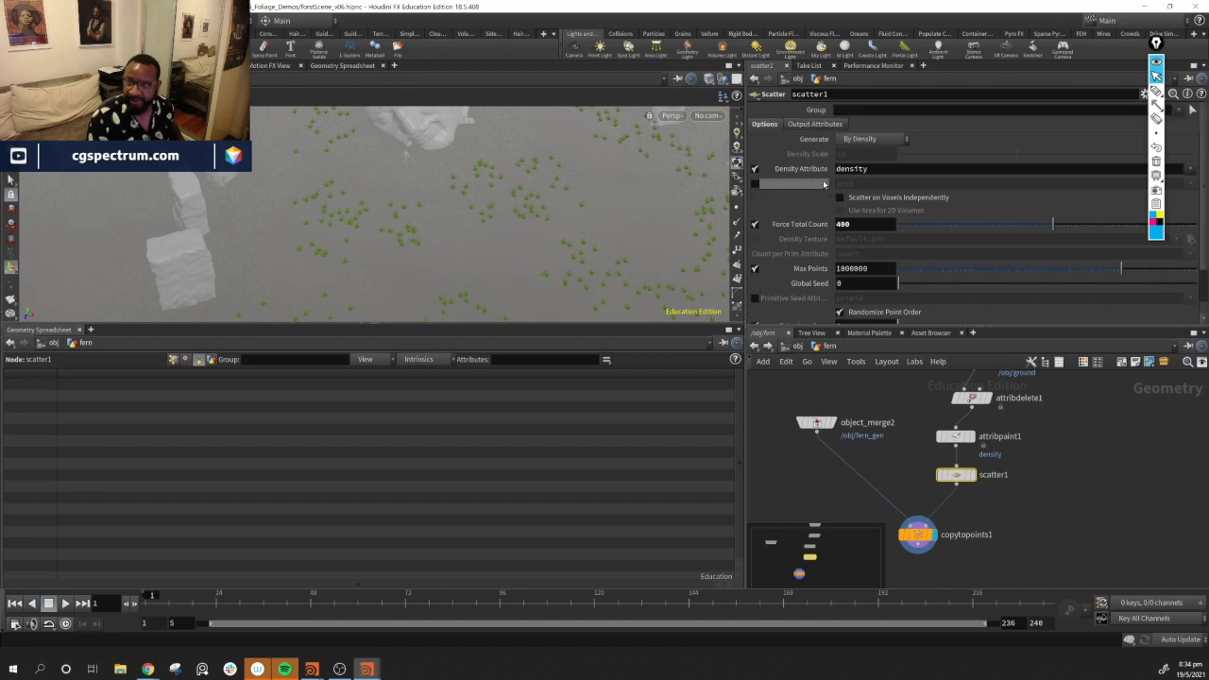
left_click(817, 127)
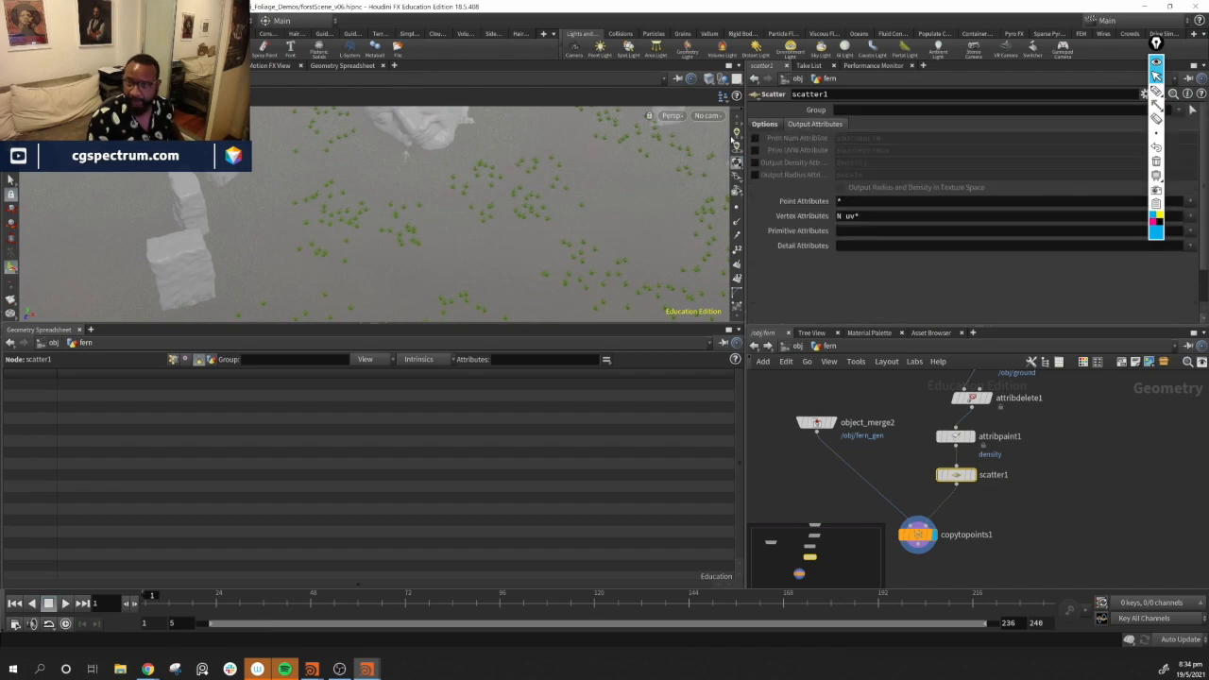
left_click(755, 178)
mouse_move(604, 217)
left_mouse_down("alt")
mouse_move(591, 177)
mouse_move(599, 191)
mouse_move(585, 200)
mouse_move(554, 202)
mouse_move(605, 226)
left_mouse_up("alt")
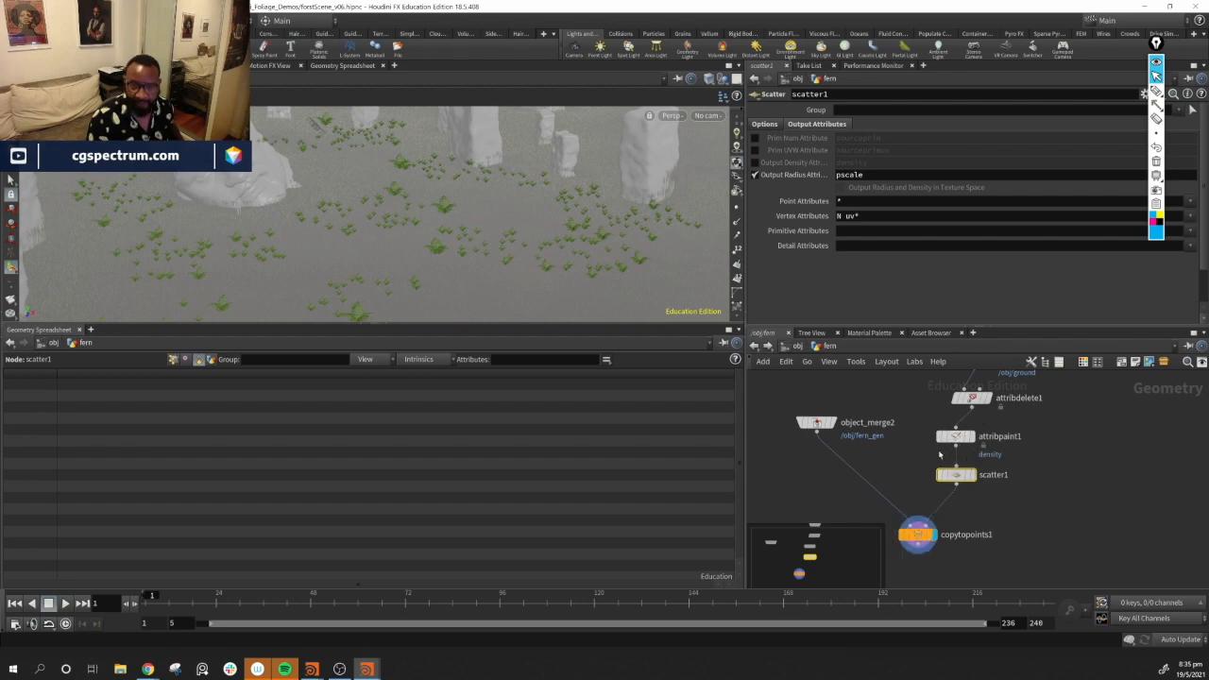
Switch the Attribute Paint brush to Erase and erase density from a patch of the ground
left_click_drag(338, 219, 409, 282, "alt")
middle_click_drag(1074, 454, 1047, 535)
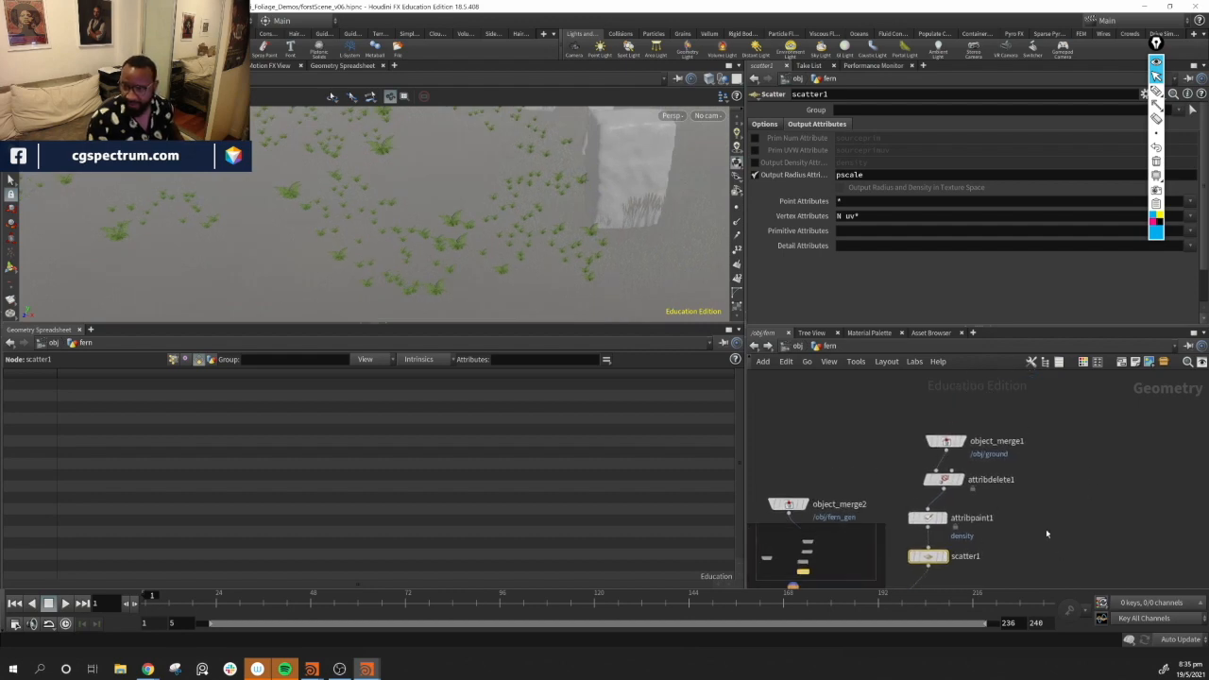
left_click(929, 519)
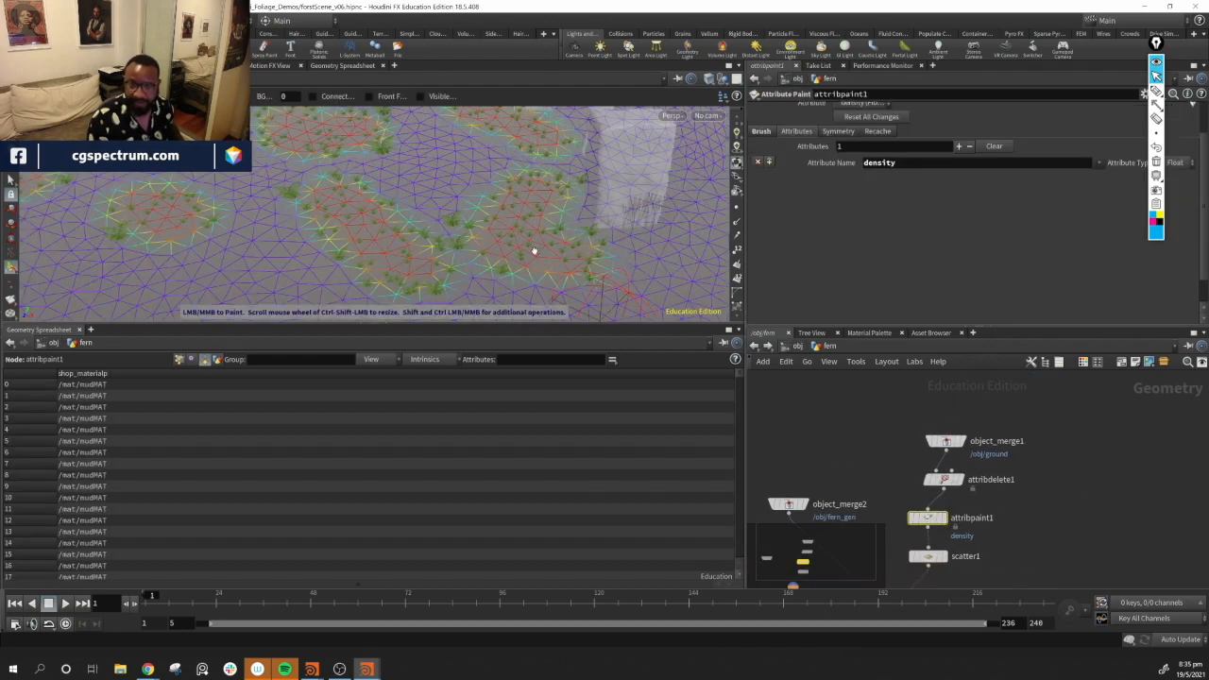
key("Return")
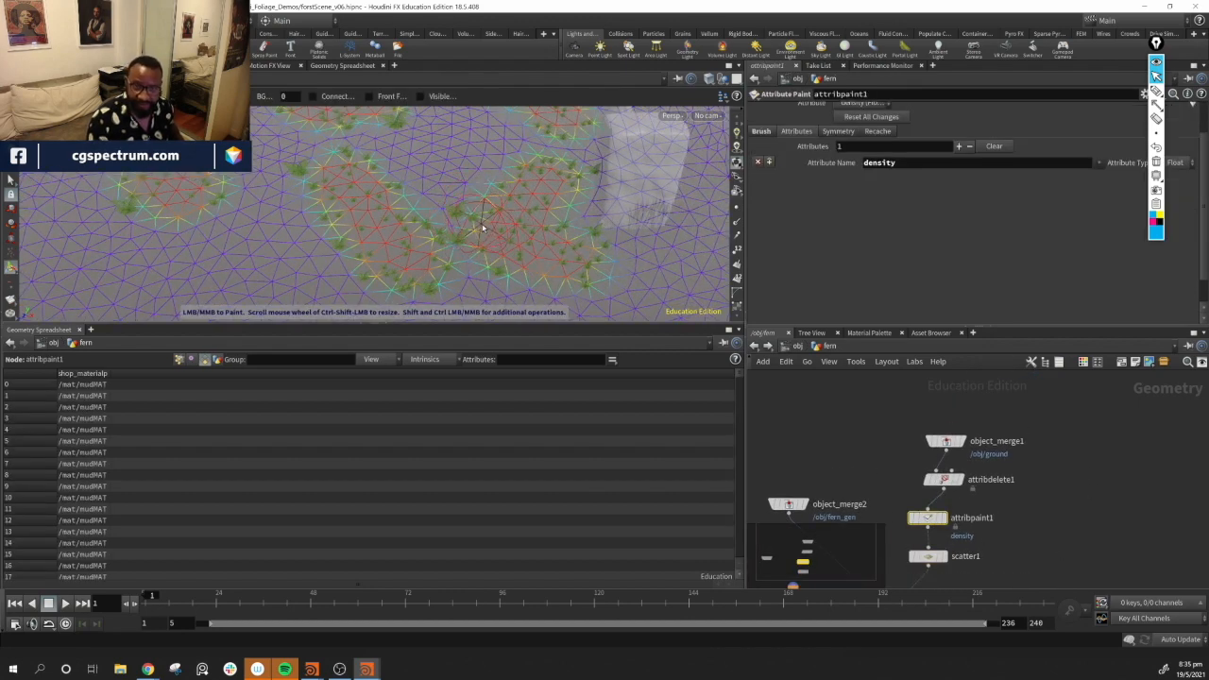
right_click(488, 209)
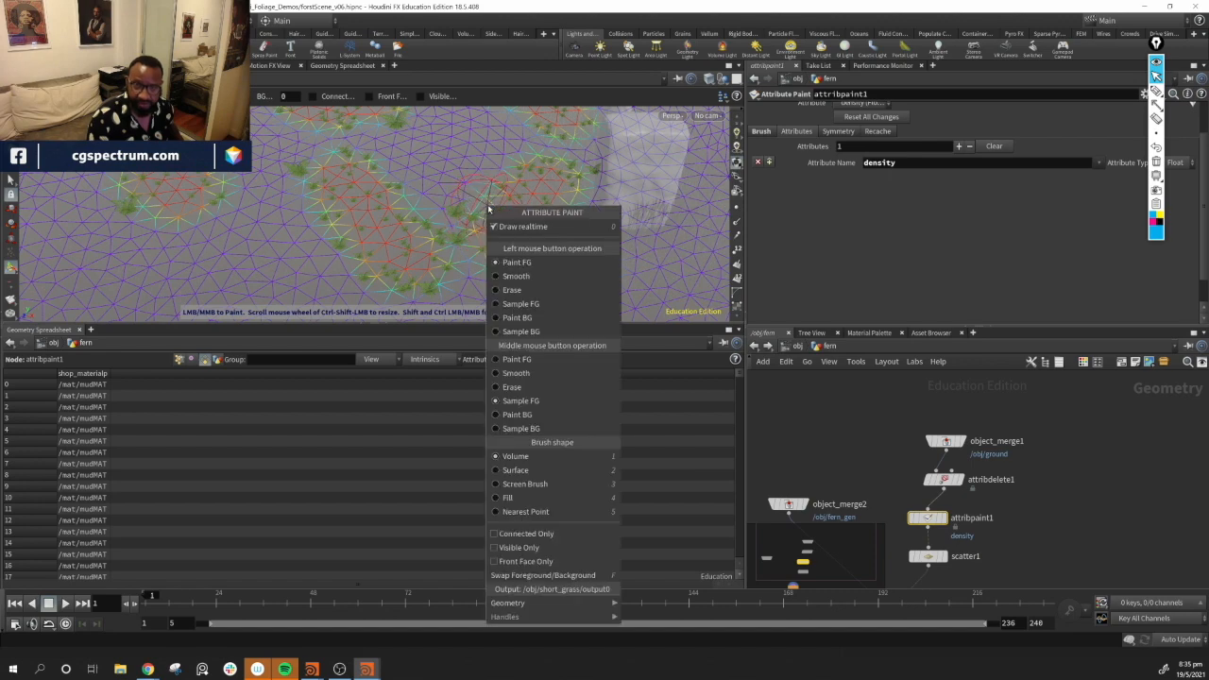
left_click(511, 289)
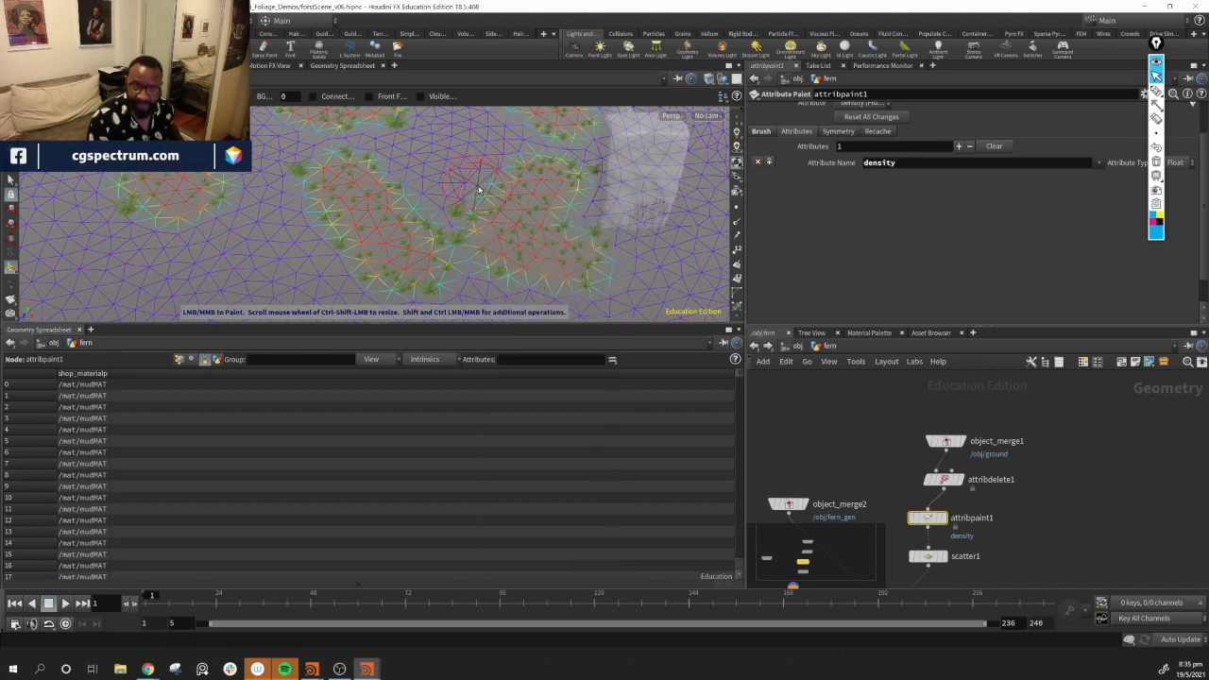
mouse_move(471, 213)
left_mouse_down()
mouse_move(467, 234)
mouse_move(495, 255)
mouse_move(557, 252)
left_mouse_up()
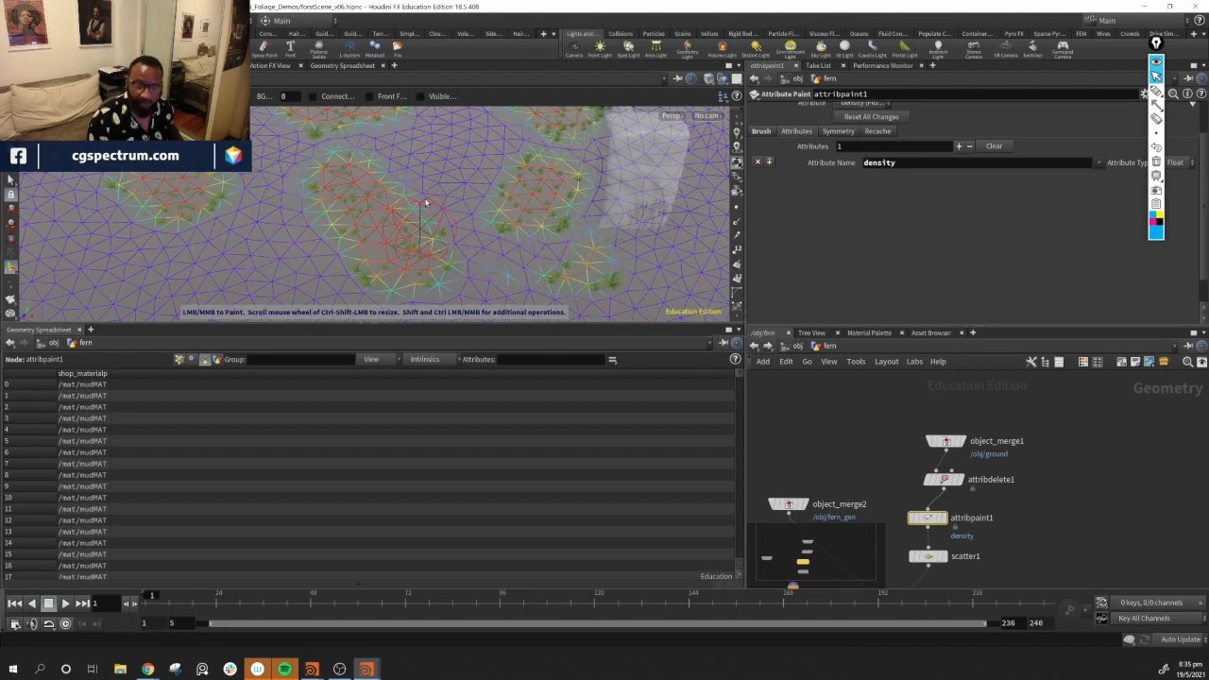
key("Escape")
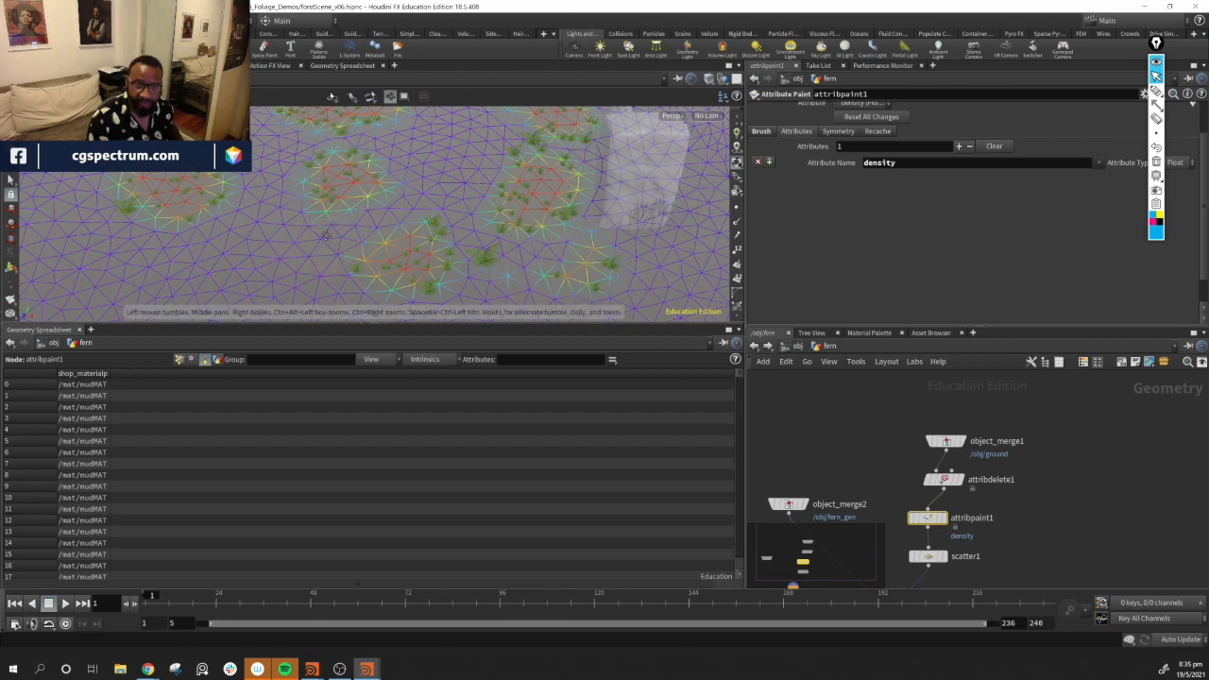
Enter painting on the ground and set the brush's left-button operation back to Paint FG, painting density onto a patch
left_click_drag(324, 235, 281, 250)
key("Return")
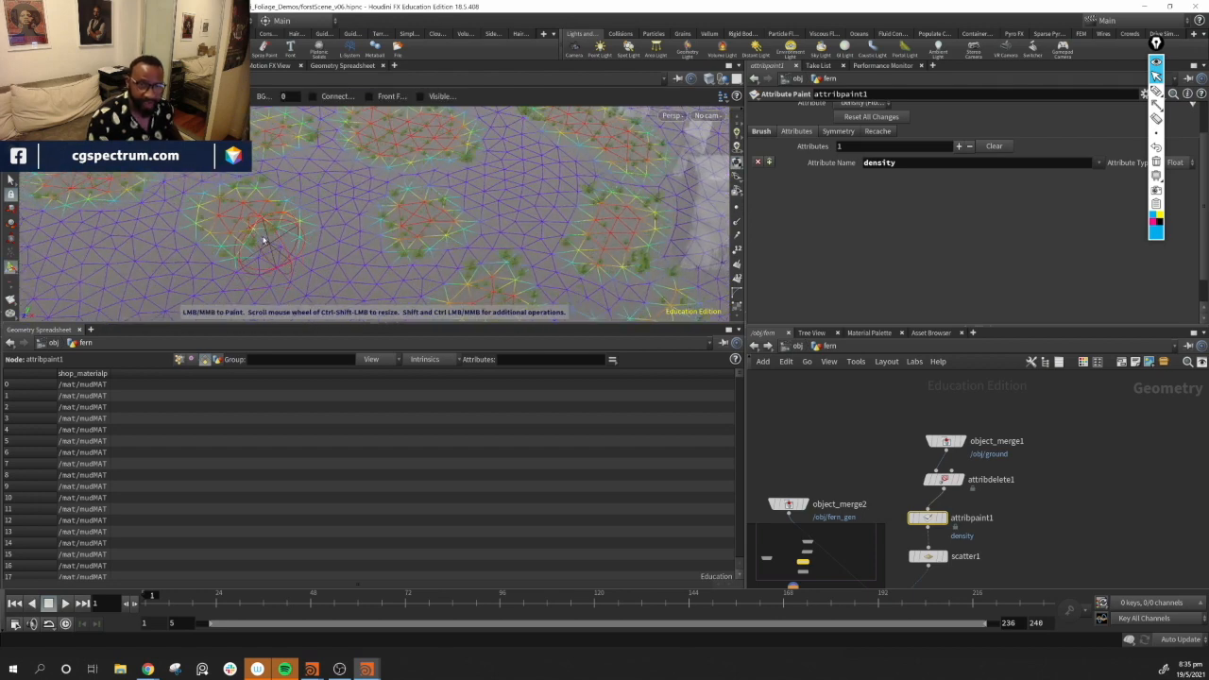
middle_click(257, 232)
mouse_move(260, 233)
left_mouse_down("alt")
mouse_move(351, 280)
mouse_move(489, 179)
left_mouse_up("alt")
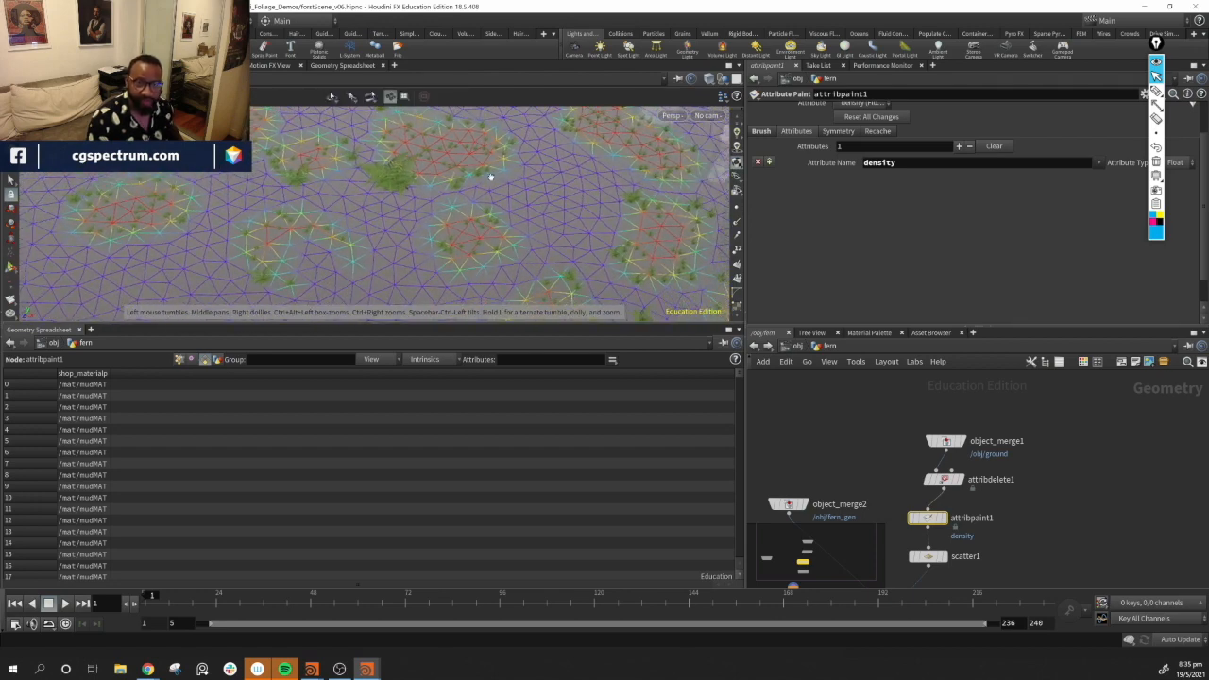
mouse_move(494, 182)
middle_mouse_down("alt")
mouse_move(494, 229)
mouse_move(428, 230)
mouse_move(422, 192)
mouse_move(407, 191)
mouse_move(467, 190)
mouse_move(419, 190)
middle_mouse_up("alt")
middle_click_drag(545, 201, 478, 250)
mouse_move(476, 235)
left_mouse_down("alt")
mouse_move(499, 190)
mouse_move(375, 223)
mouse_move(326, 252)
left_mouse_up("alt")
mouse_move(351, 233)
middle_mouse_down()
mouse_move(297, 217)
mouse_move(341, 197)
mouse_move(326, 283)
middle_mouse_up()
mouse_move(350, 212)
middle_mouse_down()
mouse_move(291, 220)
mouse_move(284, 235)
middle_mouse_up()
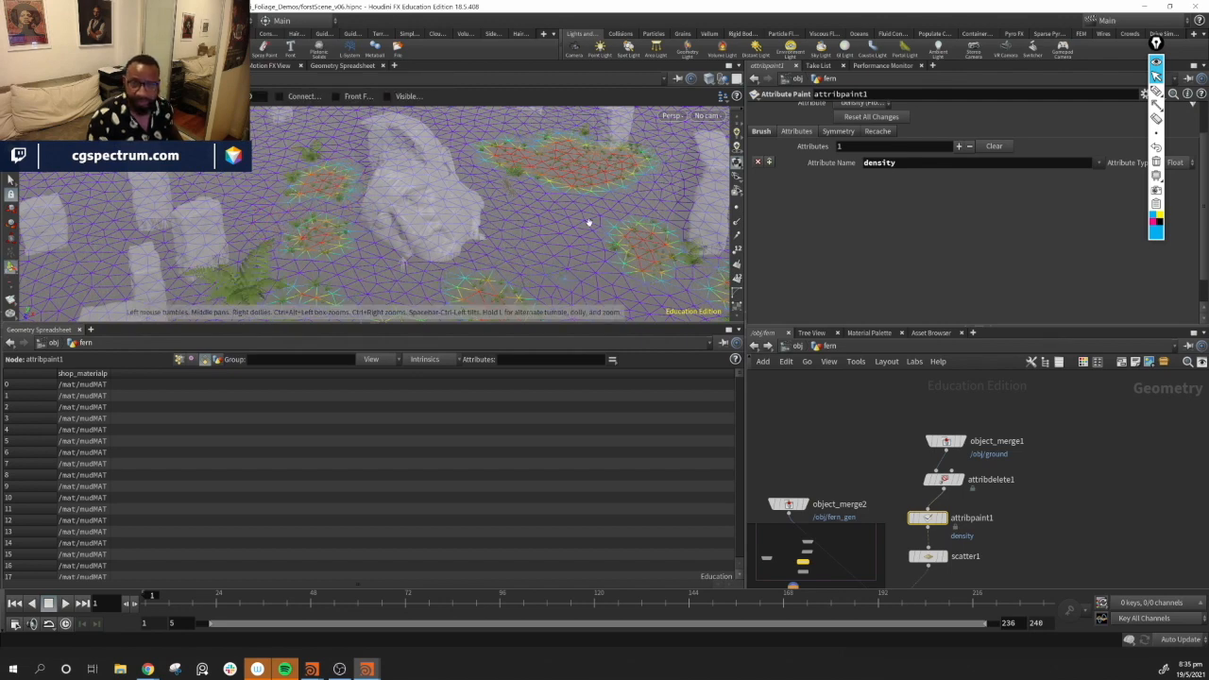
left_click_drag(588, 222, 469, 244)
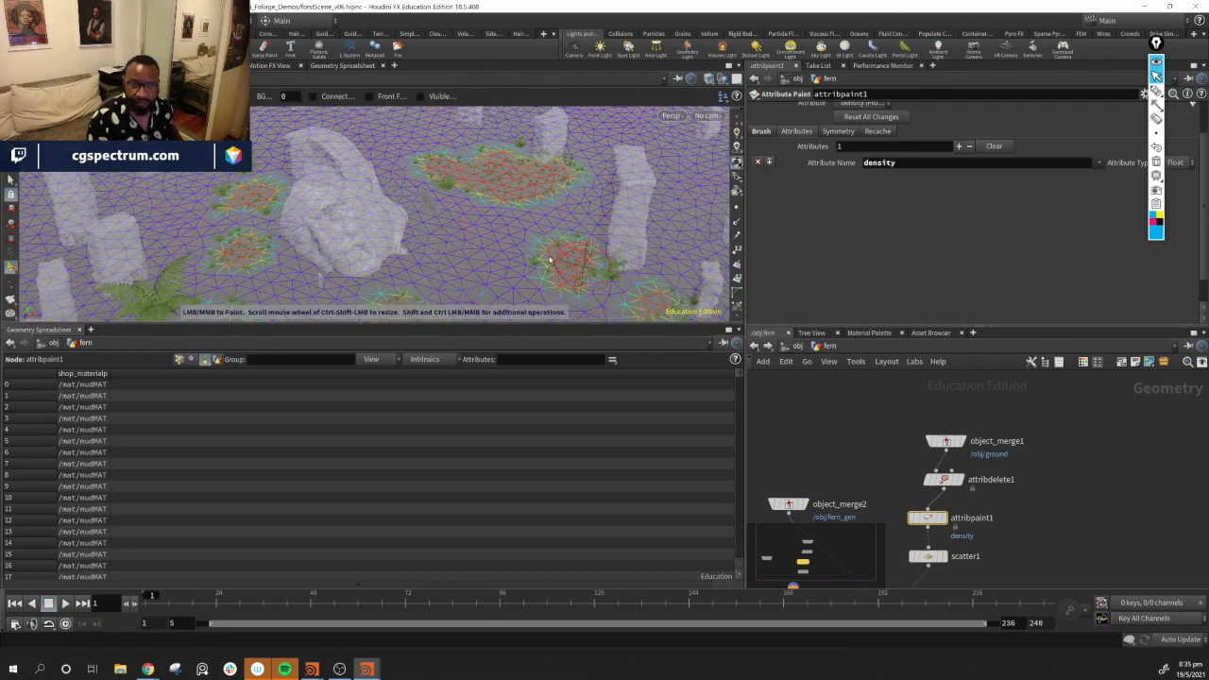
right_click(467, 248)
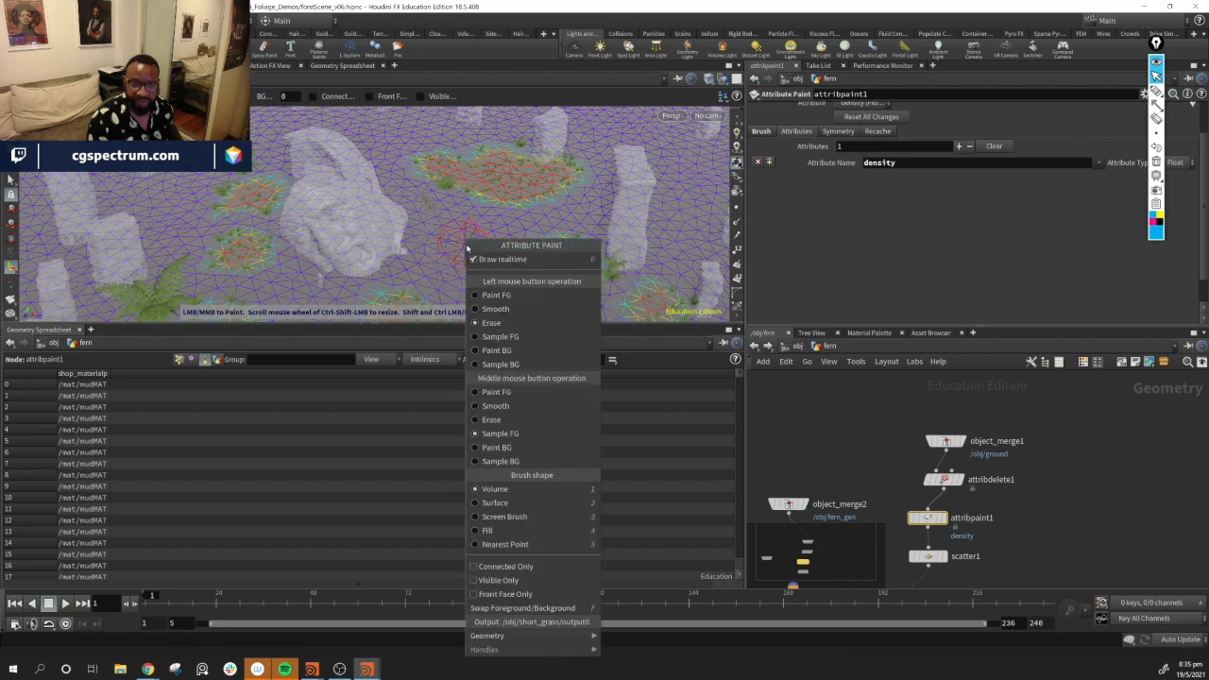
left_click(501, 293)
left_click_drag(448, 254, 463, 251)
Paint additional density patches across the ground from several viewing angles
mouse_move(542, 192)
middle_mouse_down("alt")
mouse_move(608, 145)
mouse_move(494, 211)
middle_mouse_up("alt")
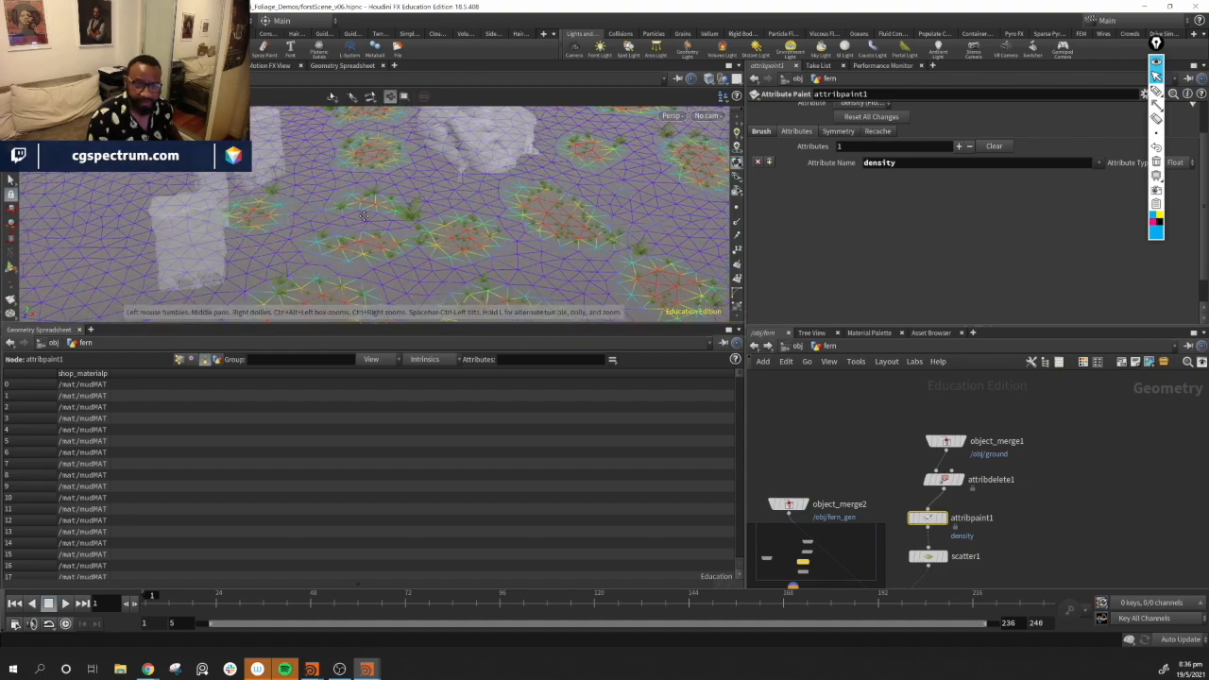
middle_click_drag(385, 312, 388, 256, "alt")
mouse_move(525, 194)
middle_mouse_down("alt")
mouse_move(395, 170)
mouse_move(402, 221)
mouse_move(390, 244)
middle_mouse_up("alt")
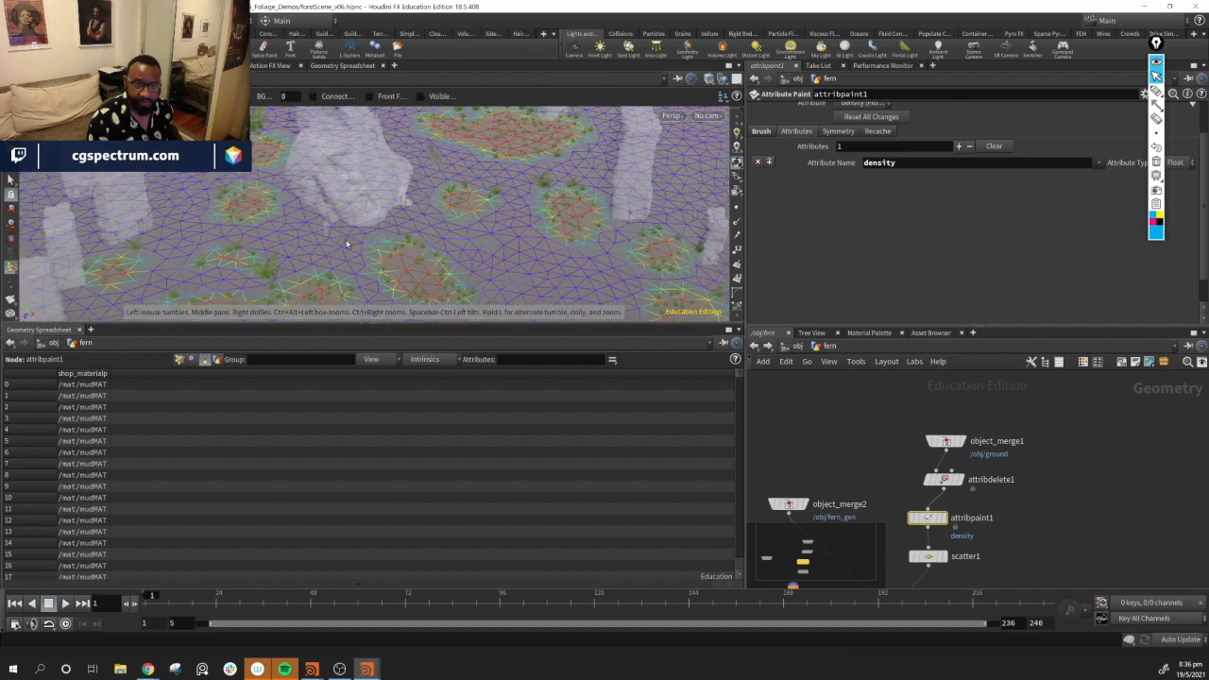
left_click(304, 233)
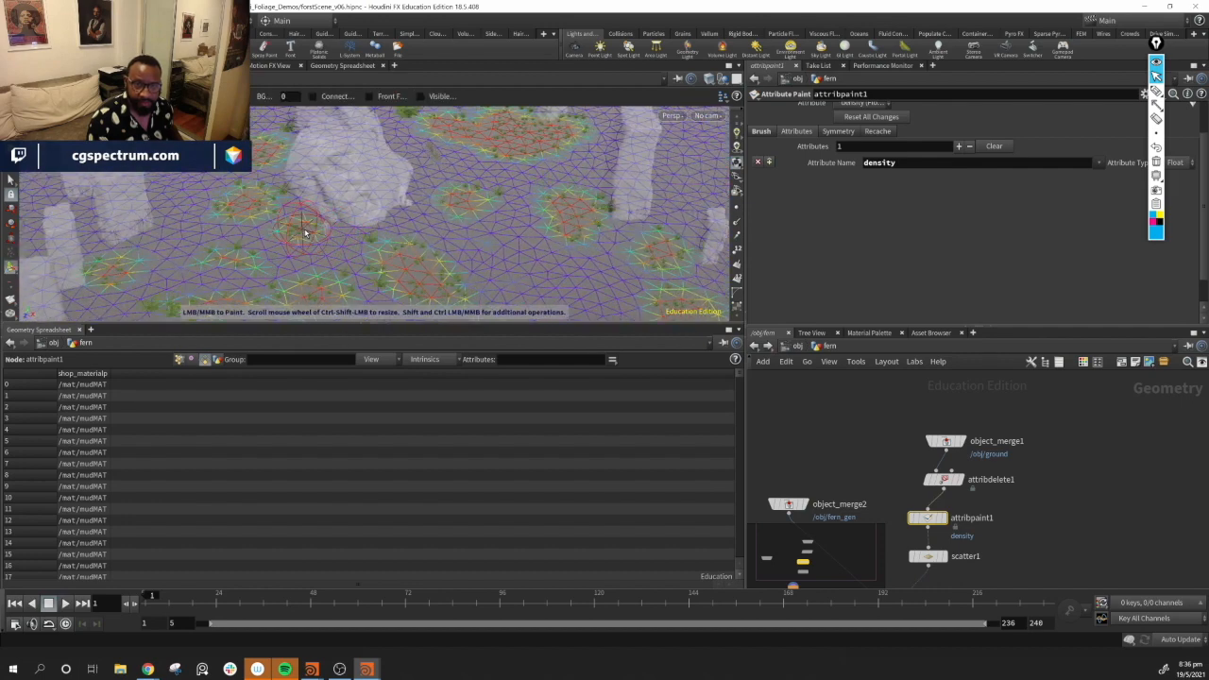
middle_click_drag(555, 288, 454, 235, "alt")
left_click(443, 233)
middle_click_drag(482, 281, 462, 189, "alt")
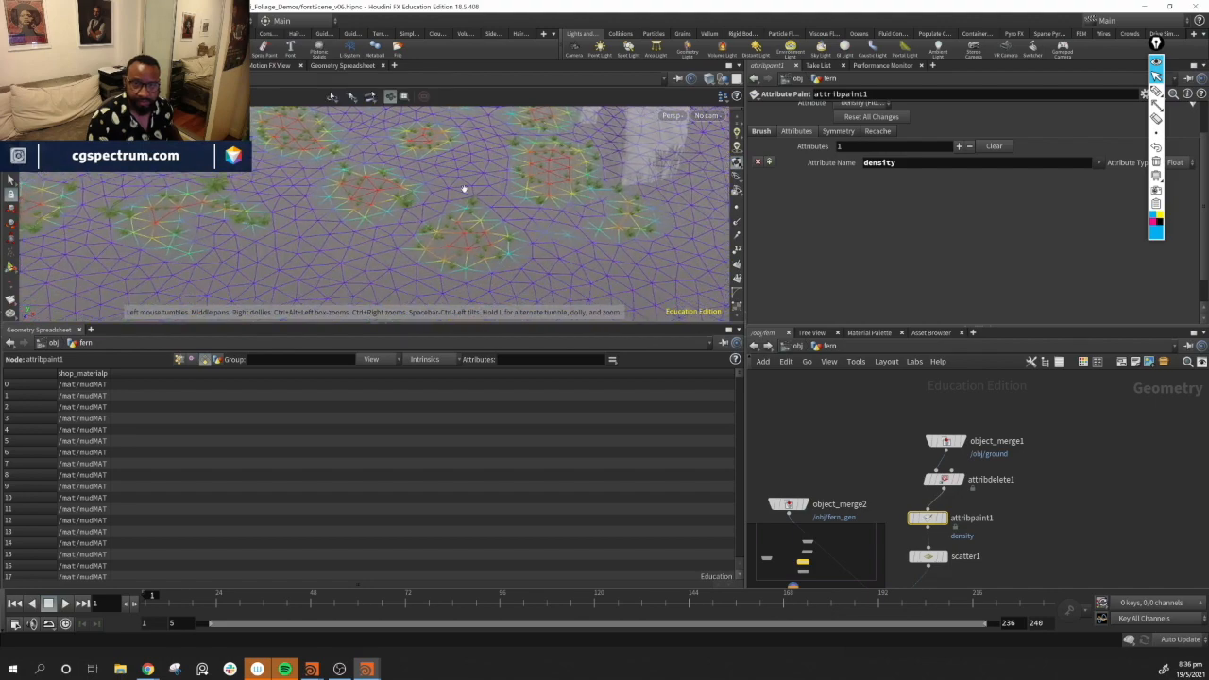
left_click(301, 260)
mouse_move(424, 233)
middle_mouse_down("alt")
mouse_move(456, 219)
mouse_move(433, 201)
middle_mouse_up("alt")
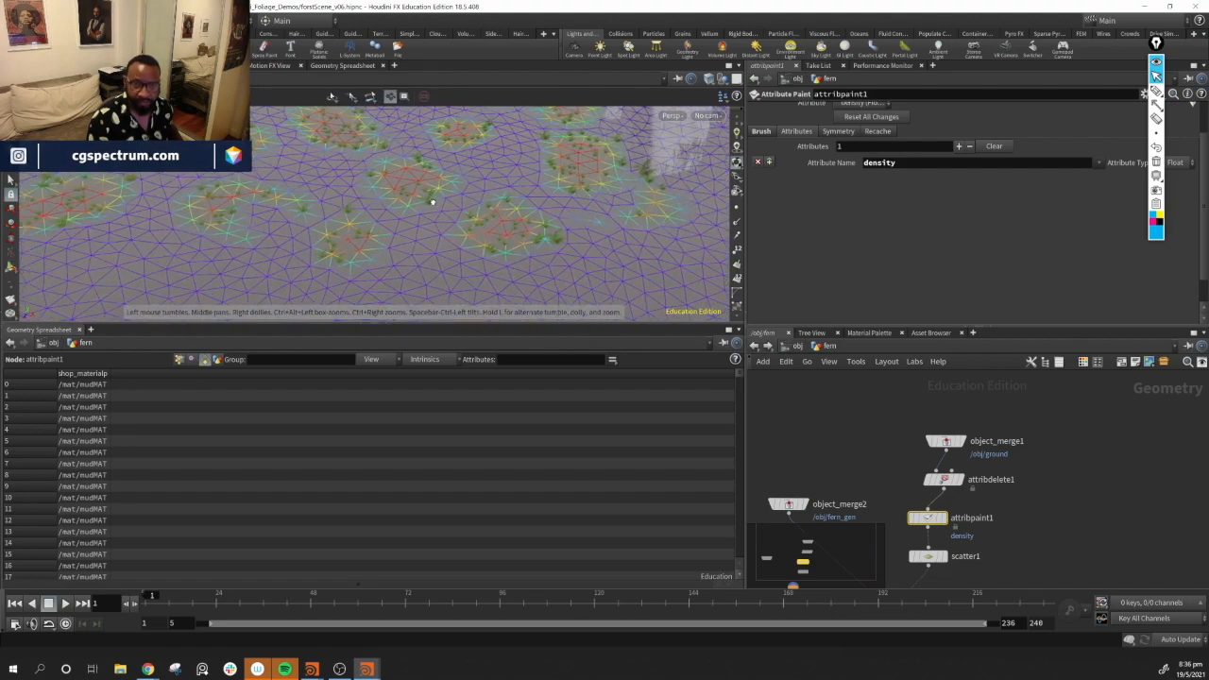
left_click_drag(433, 201, 524, 221, "alt")
right_click_drag(524, 221, 370, 203, "alt")
left_click_drag(370, 203, 493, 255, "alt")
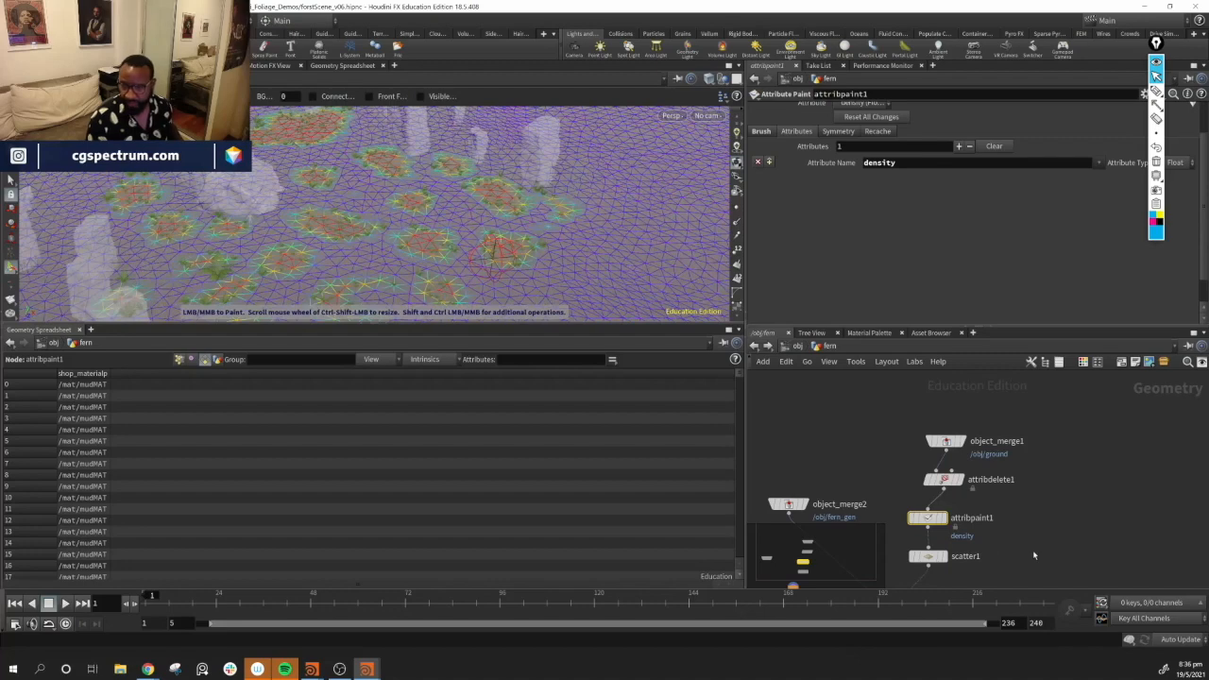
Select the scatter node and inspect the scattered fern copies in the viewport
left_click(1034, 556)
middle_click_drag(1035, 550, 1057, 474)
mouse_move(439, 289)
left_mouse_down("alt")
mouse_move(346, 173)
mouse_move(330, 168)
mouse_move(305, 192)
left_mouse_up("alt")
right_click_drag(305, 191, 353, 205, "alt")
mouse_move(353, 205)
left_mouse_down("alt")
mouse_move(176, 211)
mouse_move(445, 235)
mouse_move(440, 195)
left_mouse_up("alt")
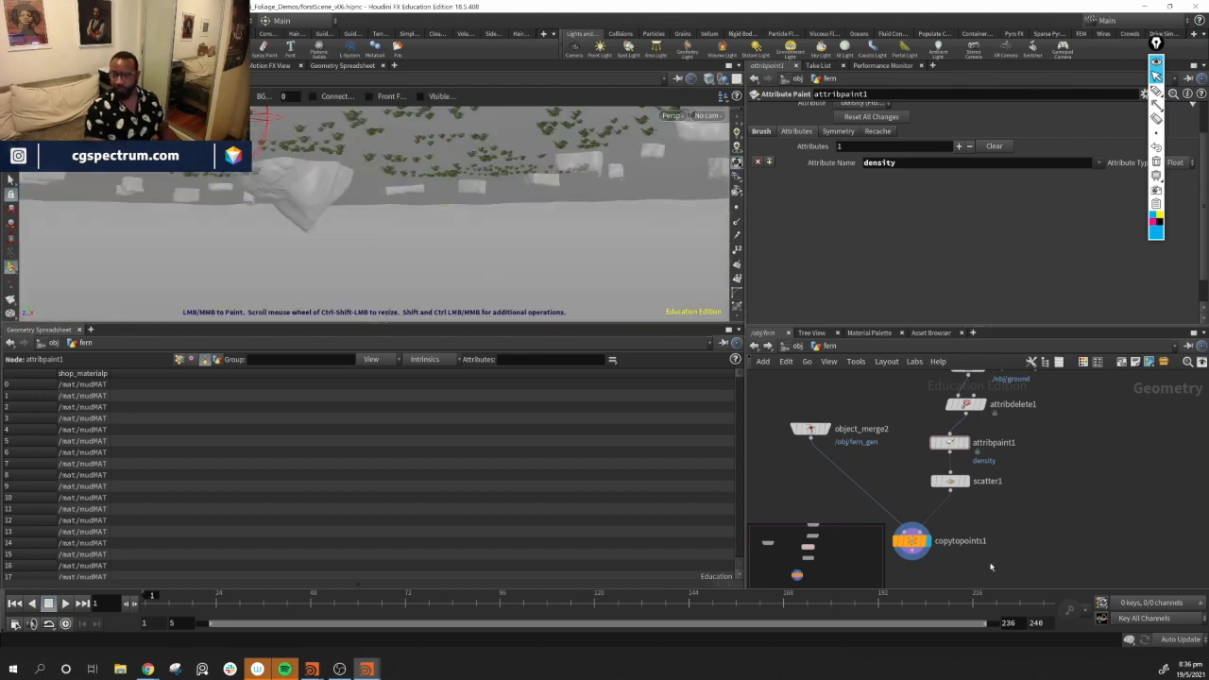
left_click(948, 481)
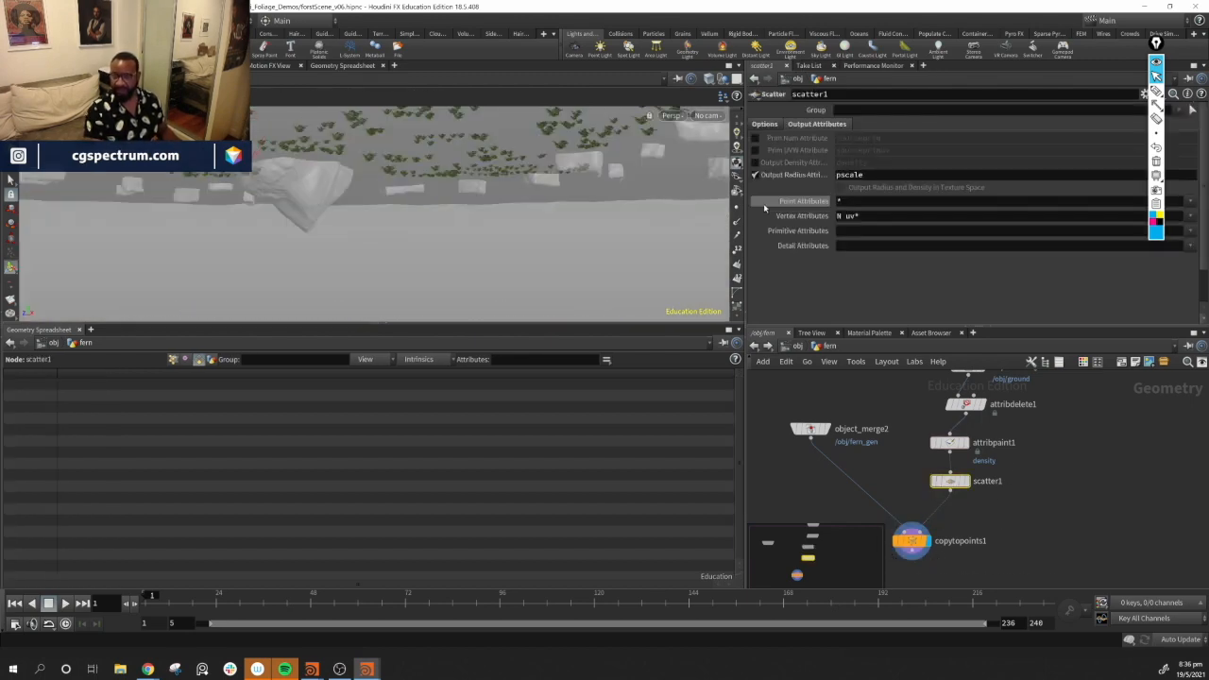
left_click_drag(460, 205, 483, 223, "alt")
left_click_drag(310, 237, 290, 217, "alt")
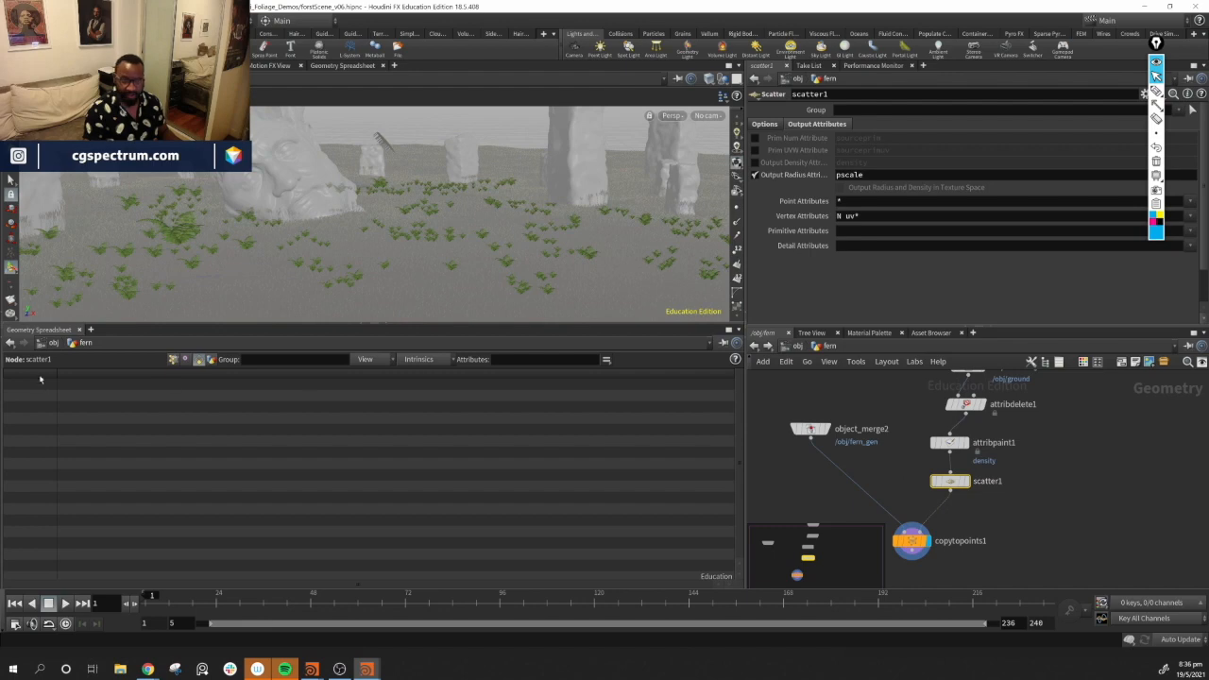
Show the scatter points in the geometry spreadsheet and sort them by pscale
left_click(173, 360)
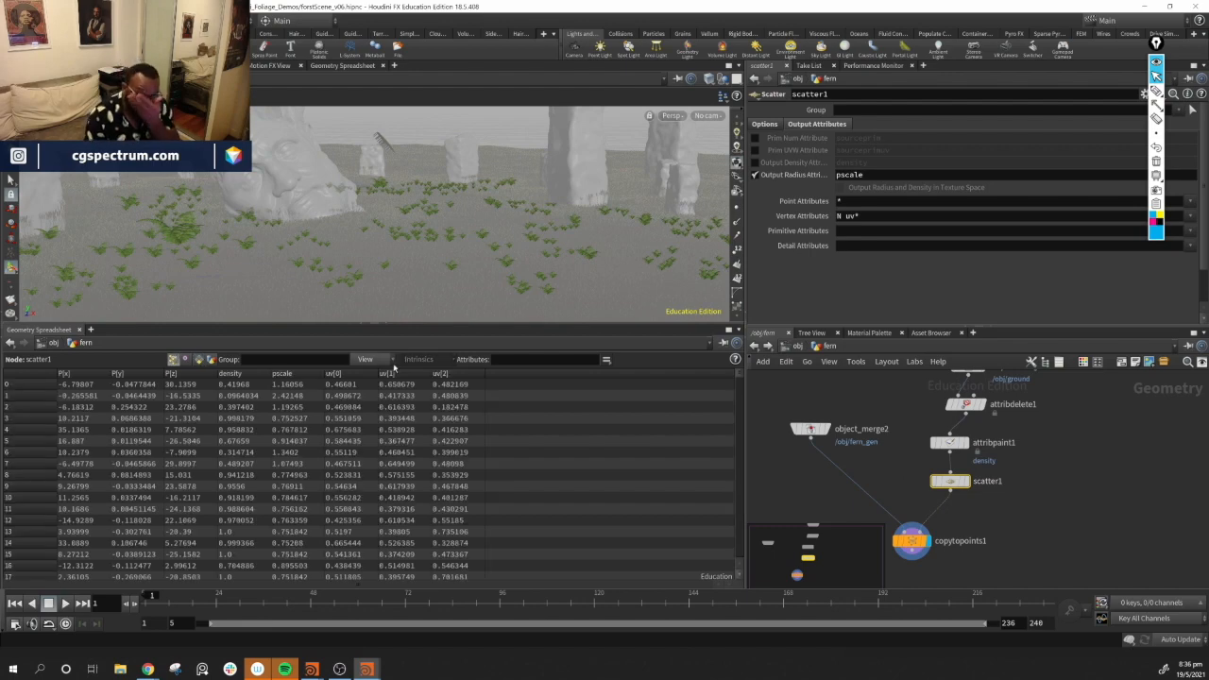
left_click(299, 376)
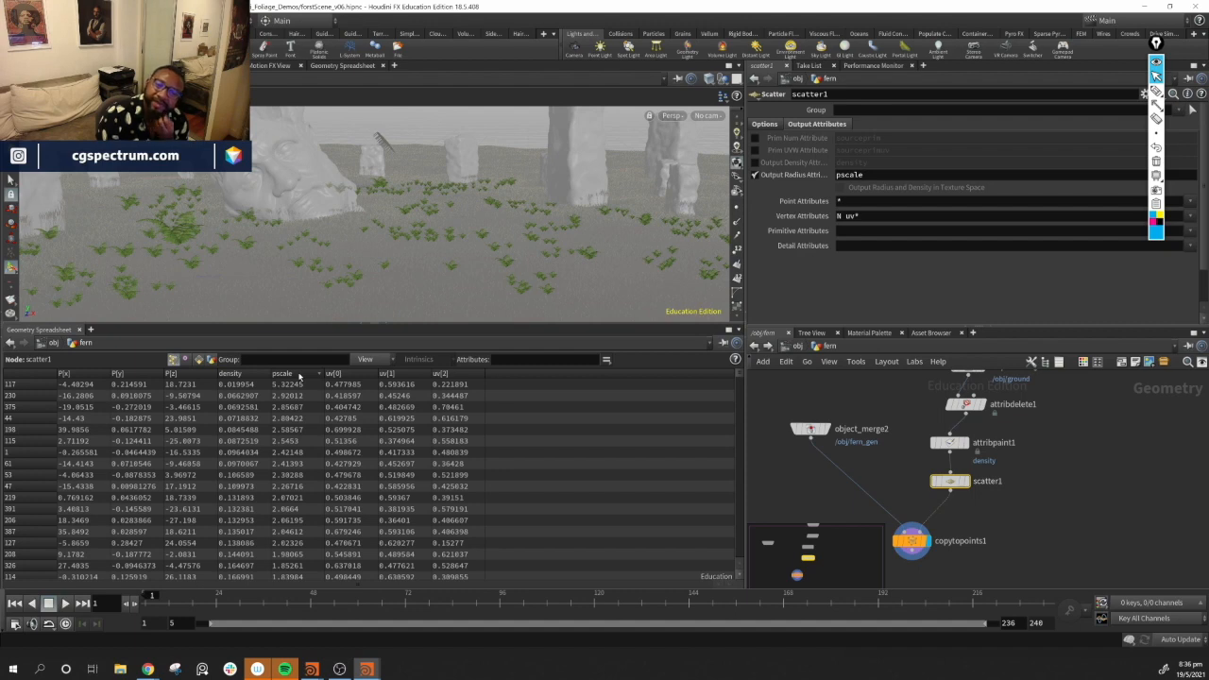
left_click(299, 375)
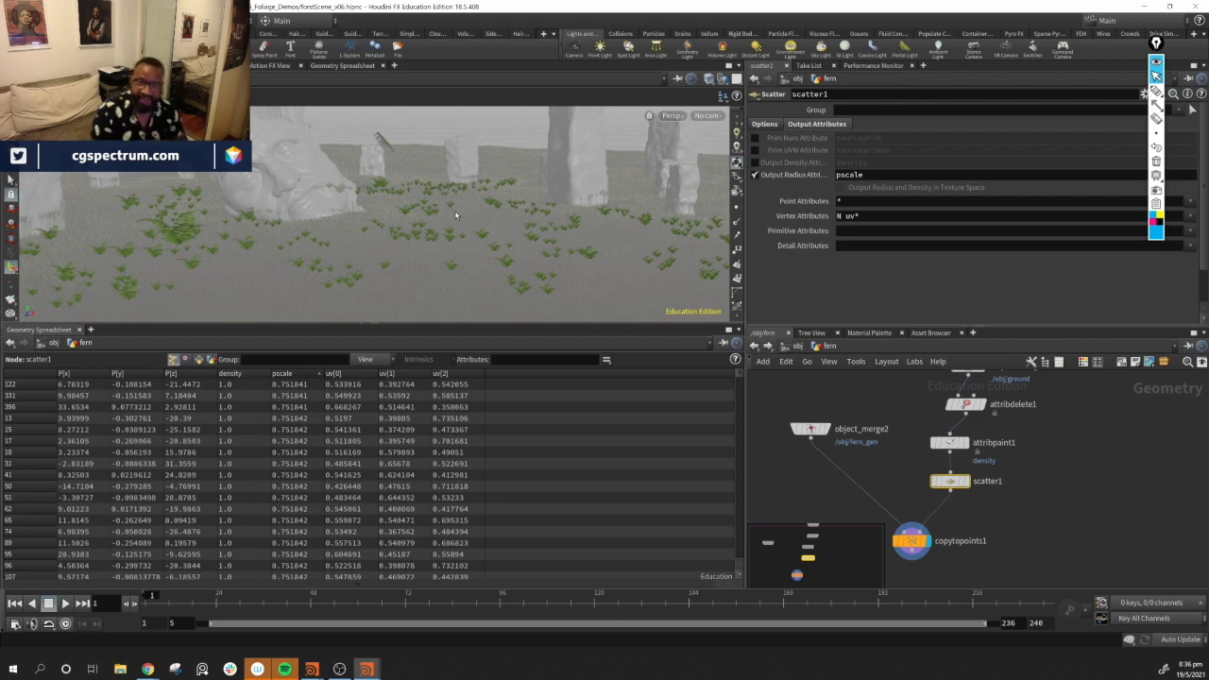
Look through the shotCAM camera in the viewport
left_click_drag(498, 187, 337, 164, "alt")
left_click(708, 116)
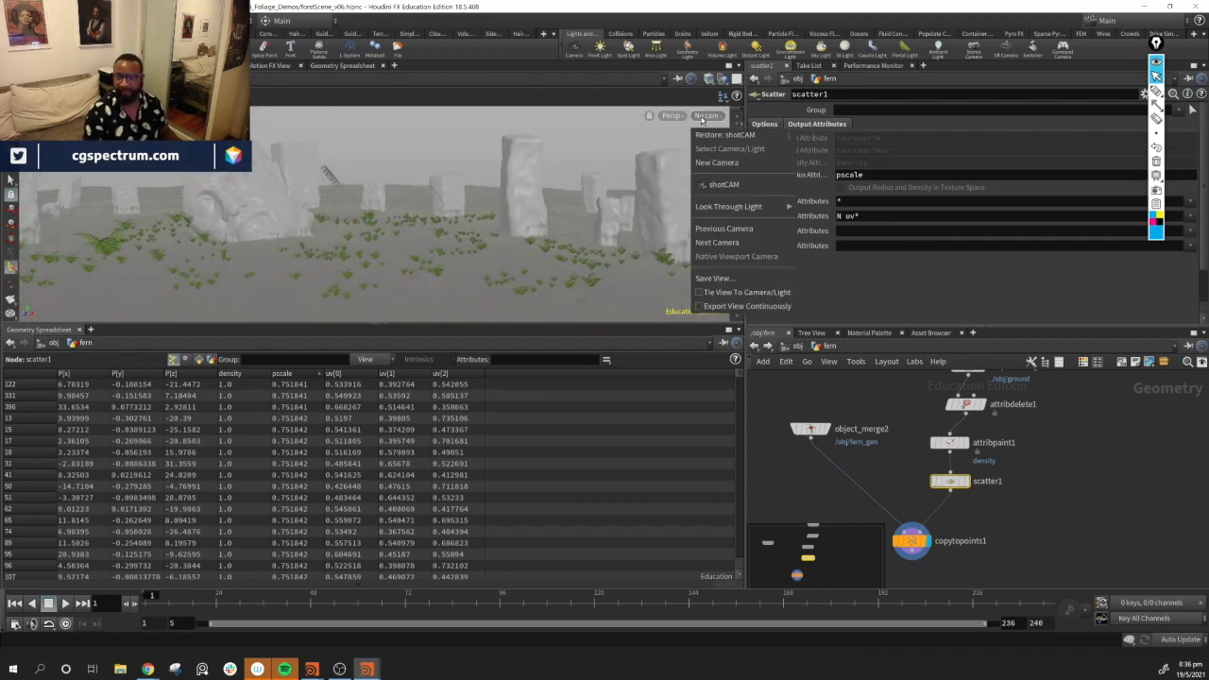
left_click(724, 185)
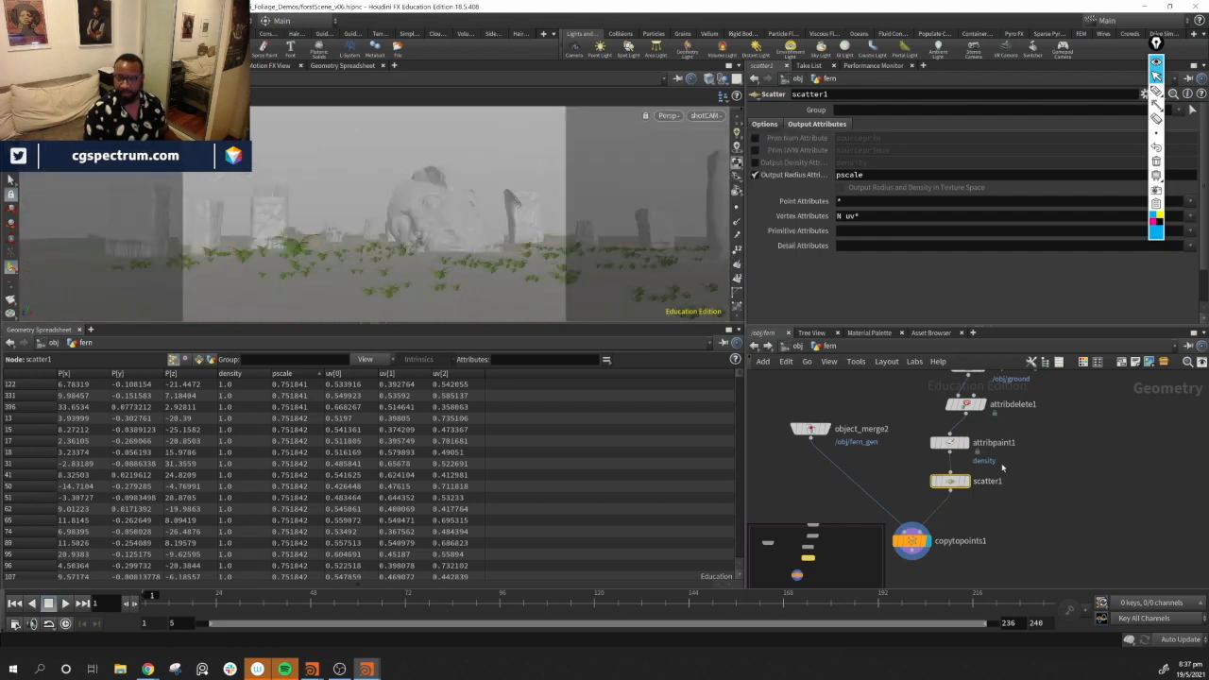
Select the Attribute Paint node and paint more density onto the ground visible through the shot camera
left_click(949, 442)
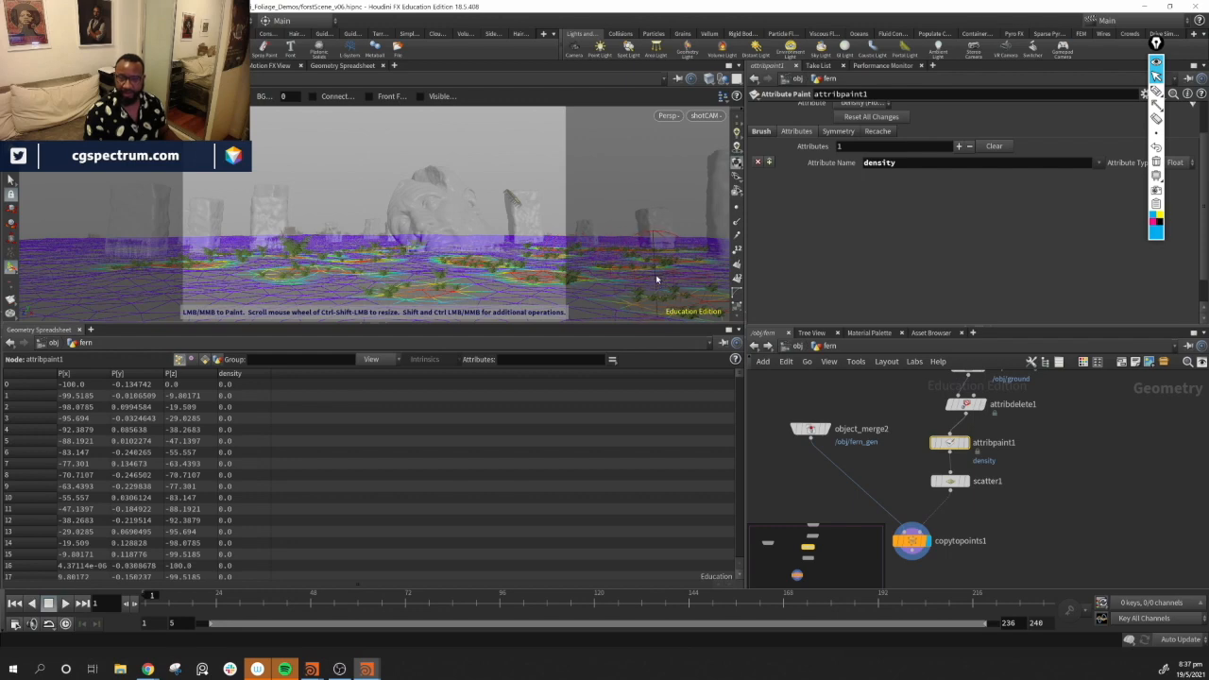
right_click(656, 274)
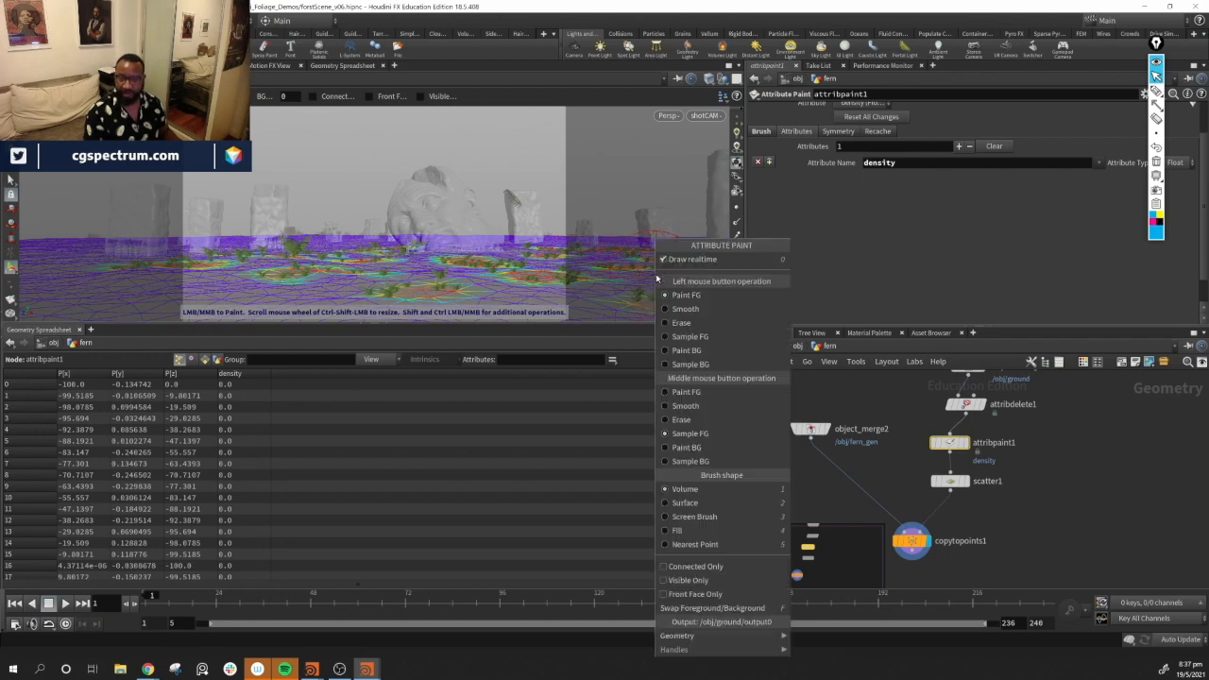
left_click(700, 419)
mouse_move(670, 297)
middle_mouse_down()
mouse_move(655, 296)
mouse_move(668, 305)
mouse_move(670, 254)
mouse_move(693, 259)
mouse_move(708, 288)
mouse_move(697, 314)
mouse_move(663, 316)
mouse_move(646, 240)
middle_mouse_up()
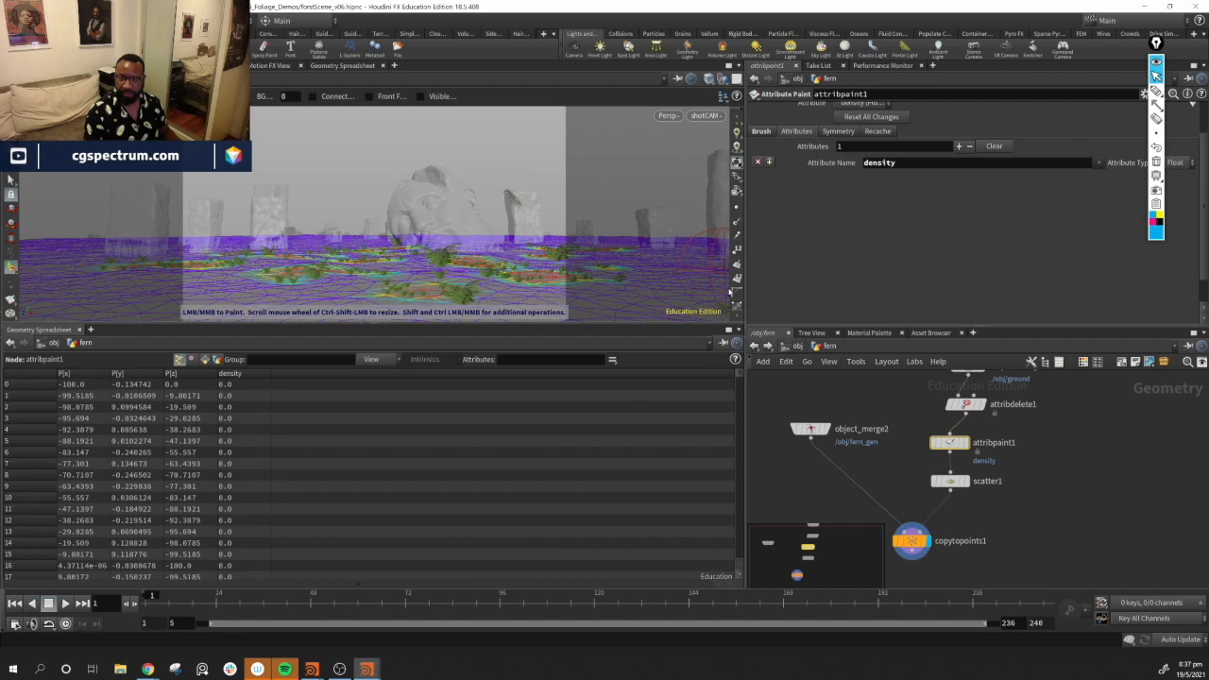
middle_click_drag(682, 328, 189, 283)
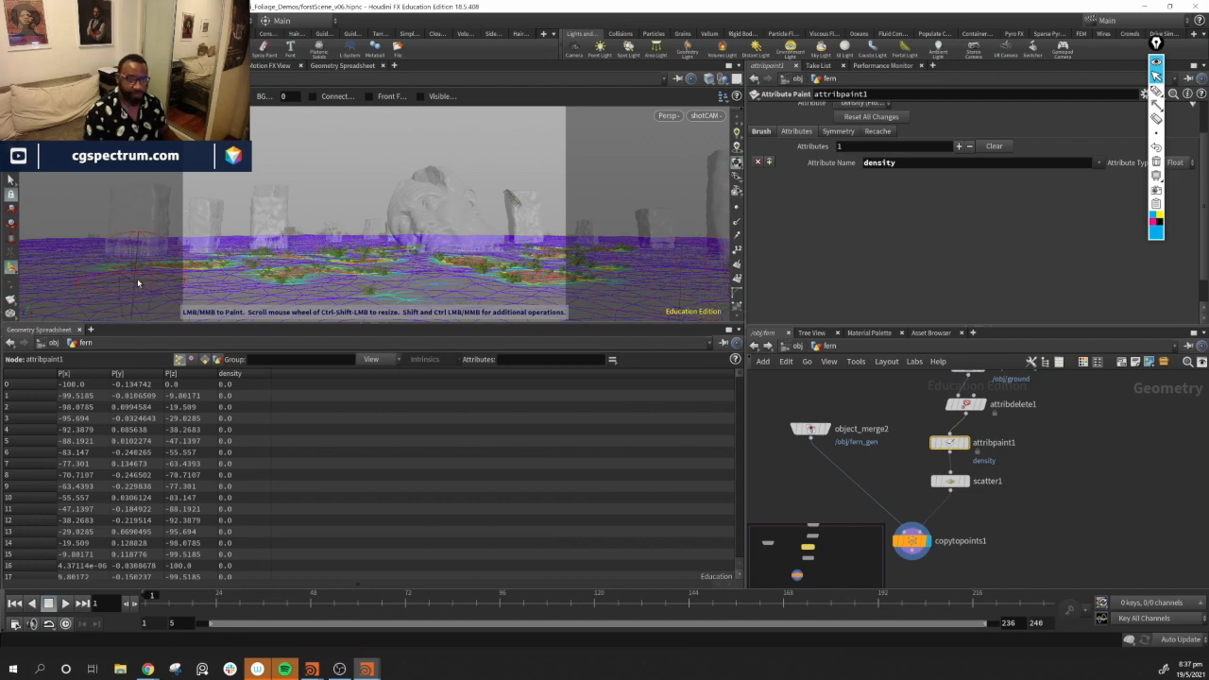
left_click_drag(143, 250, 138, 255)
mouse_move(107, 280)
middle_mouse_down()
mouse_move(94, 257)
mouse_move(142, 267)
mouse_move(168, 263)
mouse_move(176, 243)
middle_mouse_up()
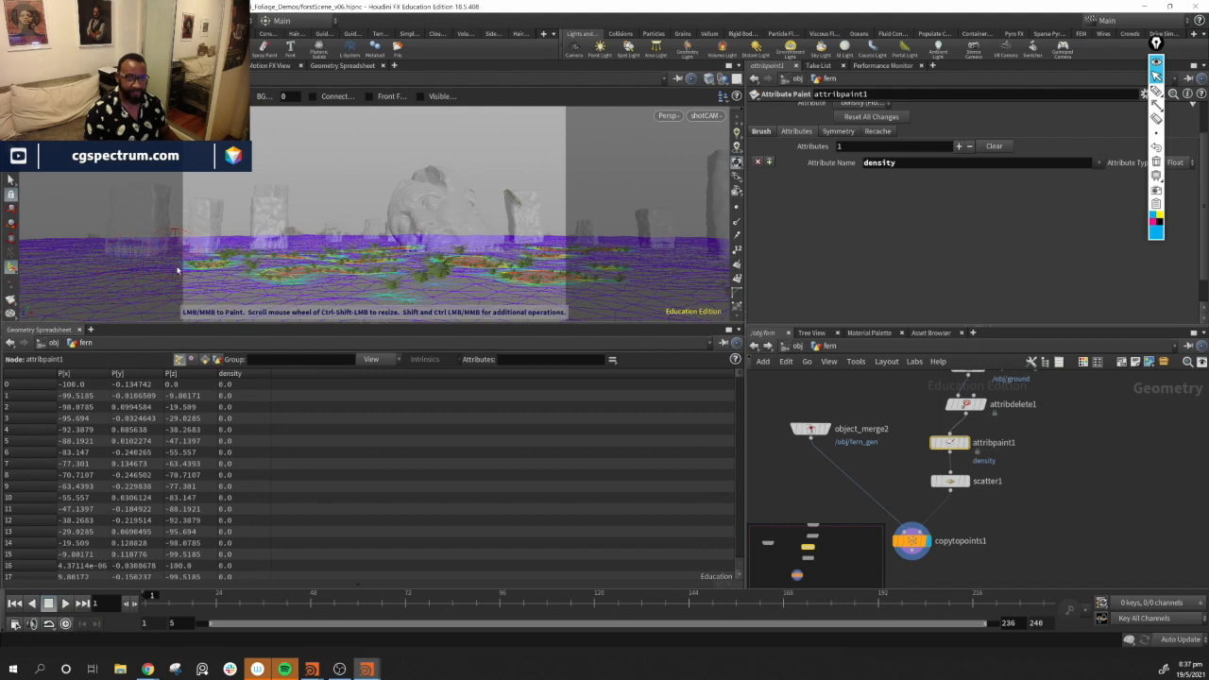
left_click(179, 278)
middle_click_drag(176, 263, 176, 248)
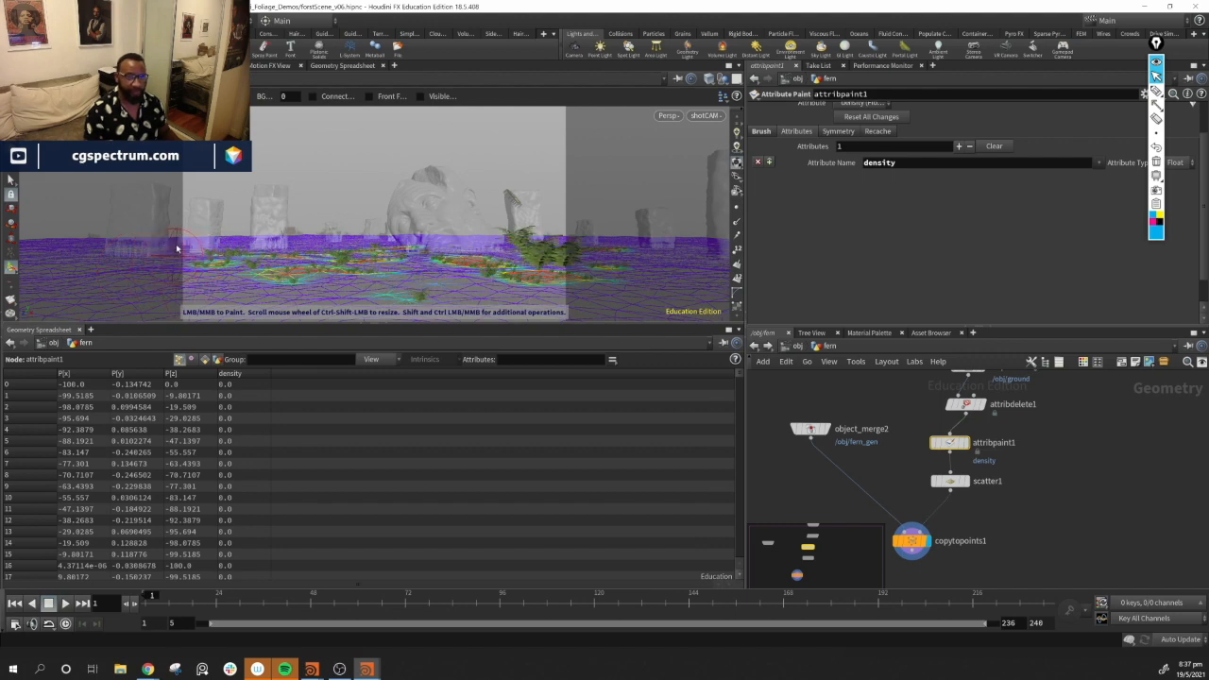
Set both brush button operations to Paint FG, paint density in the shot's foreground, and exit painting
right_click(206, 291)
left_click(208, 295)
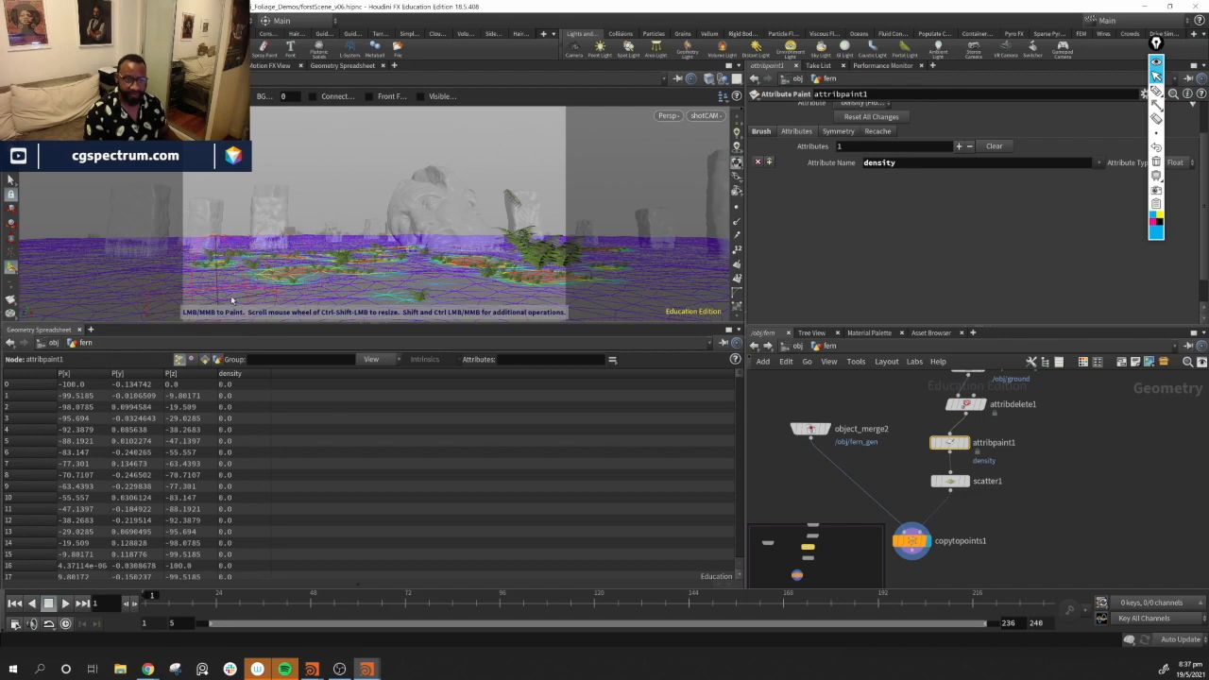
right_click(220, 295)
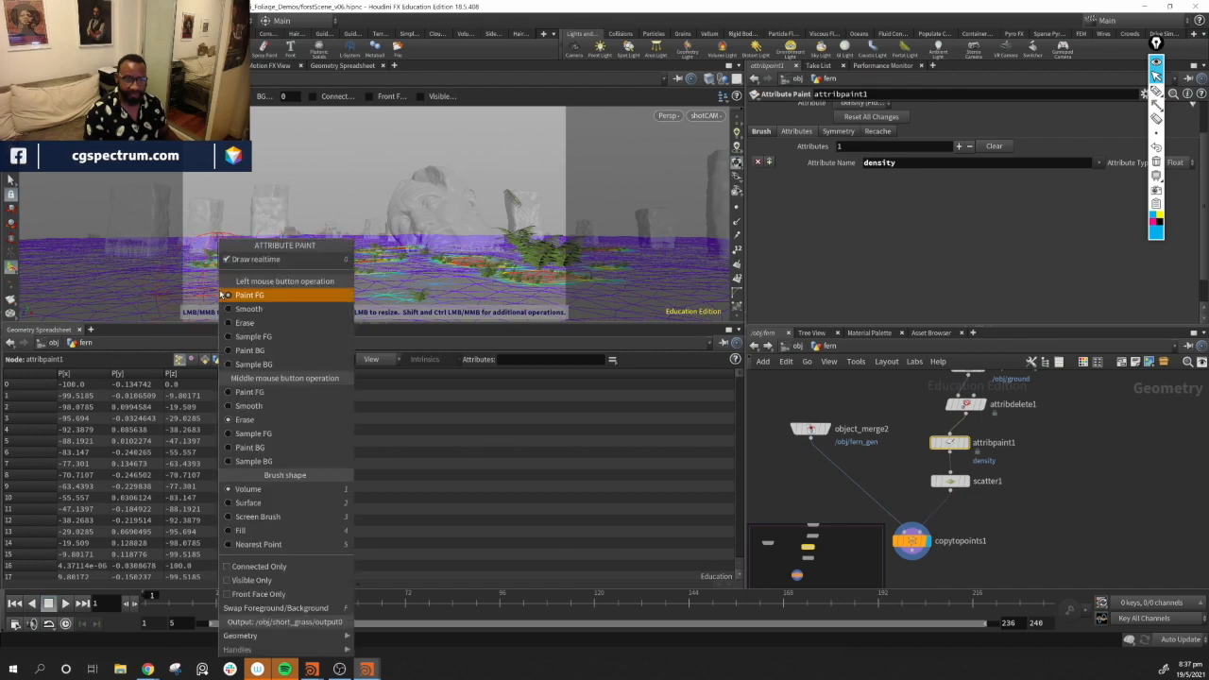
left_click(223, 295)
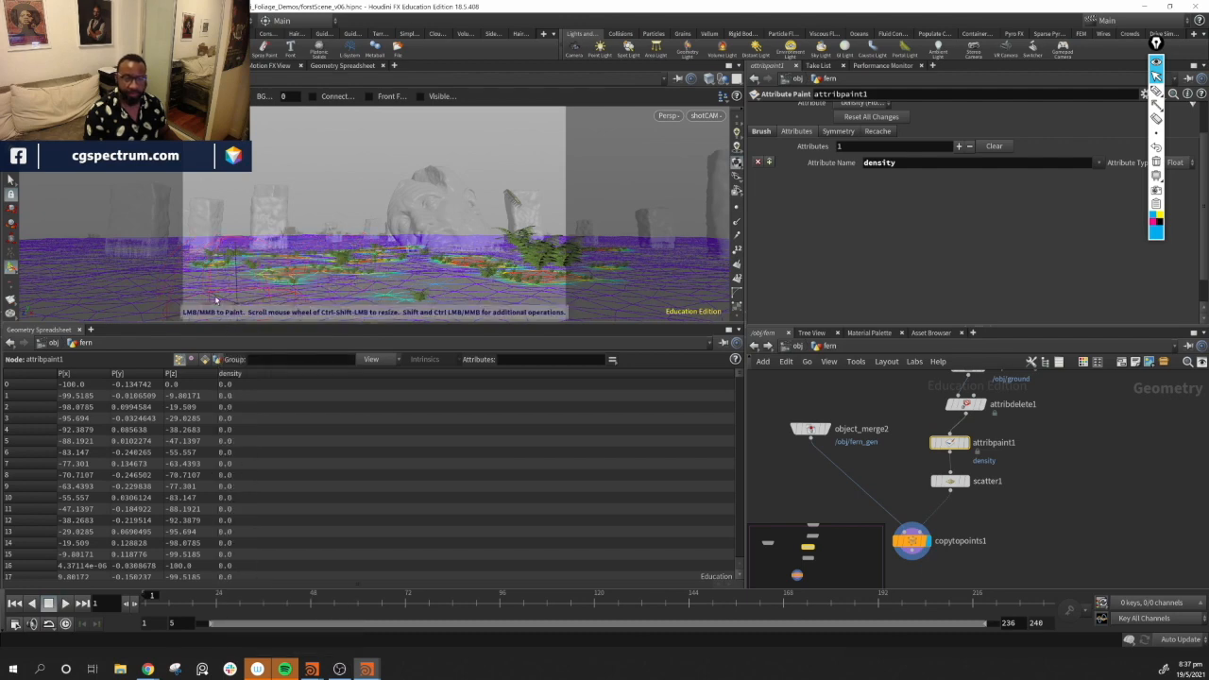
mouse_move(488, 291)
left_mouse_down()
mouse_move(497, 298)
mouse_move(356, 284)
left_mouse_up()
right_click(356, 284)
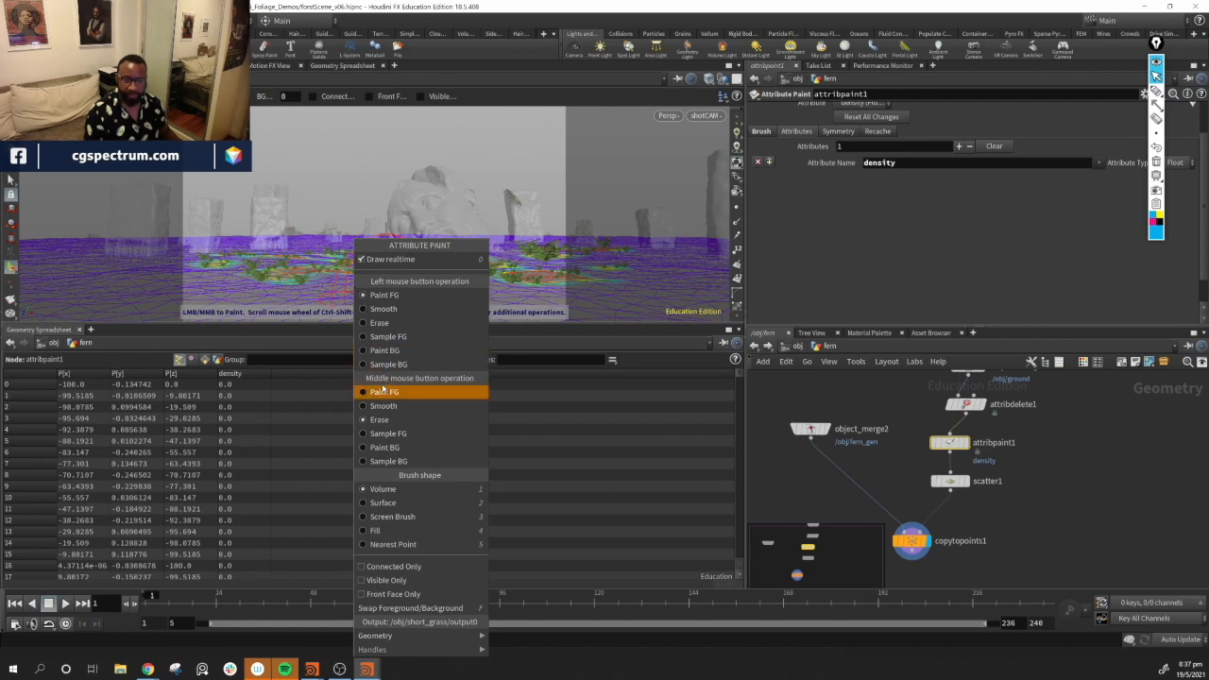
left_click(379, 309)
right_click(355, 286)
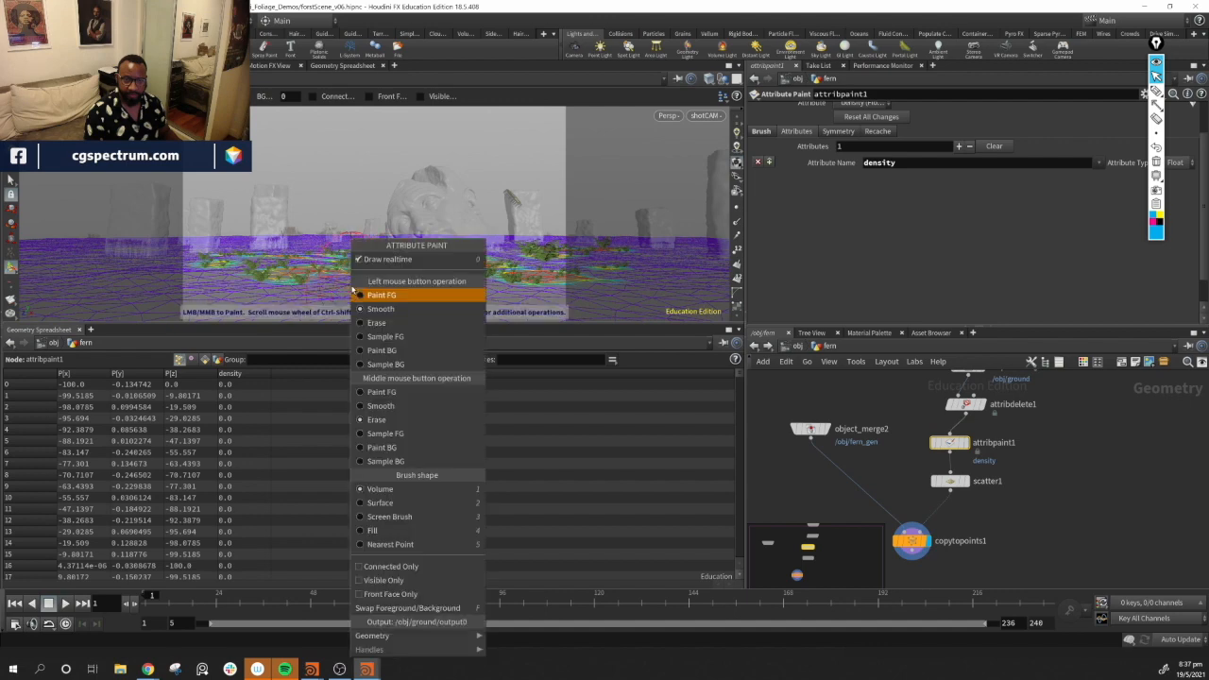
left_click(379, 308)
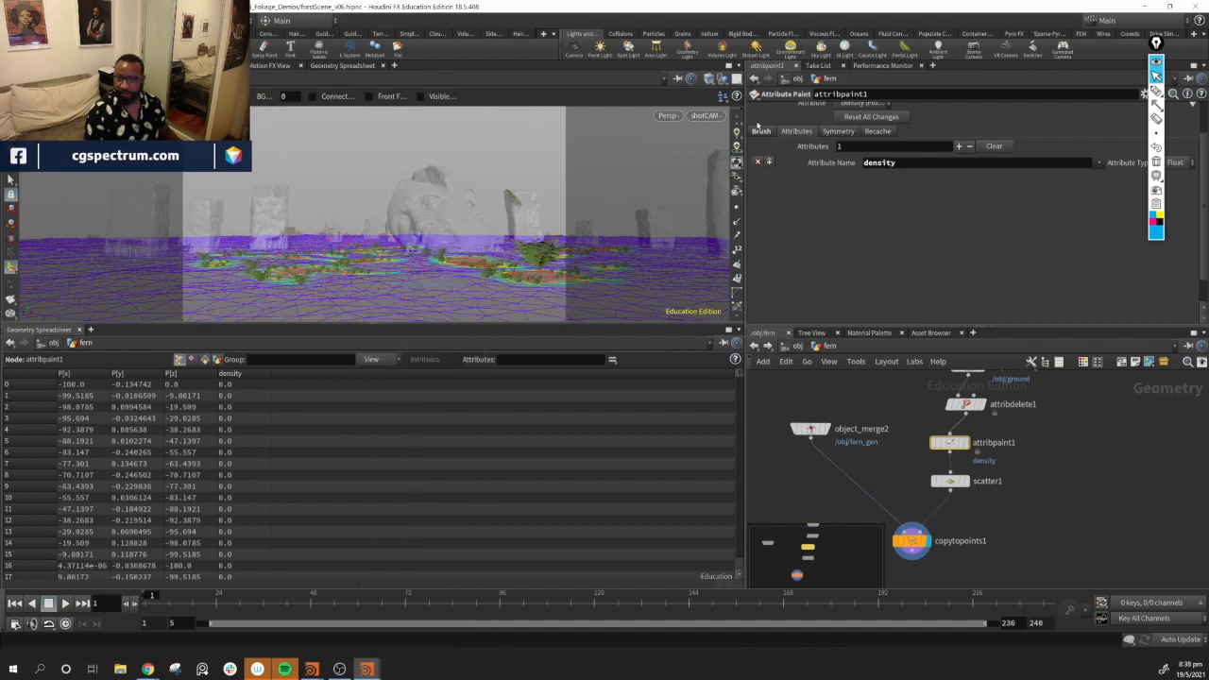
key("Escape")
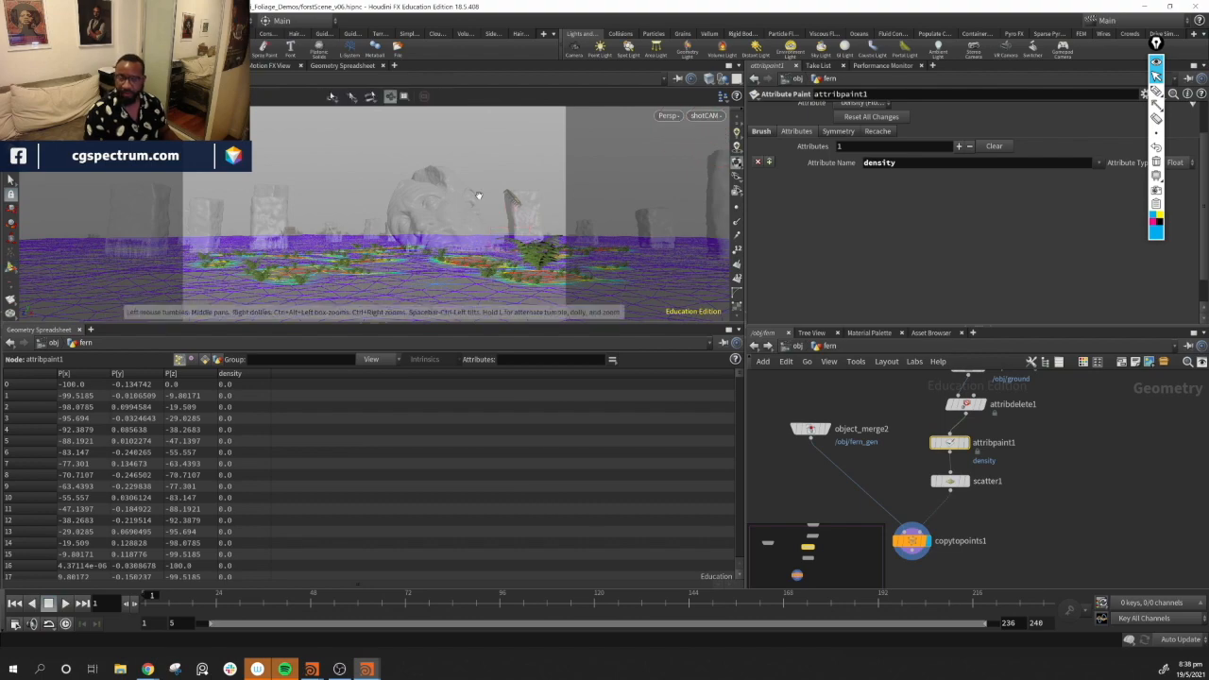
Review the painted density patches from above and return to the shotCAM view
mouse_move(485, 202)
left_mouse_down()
mouse_move(391, 216)
mouse_move(614, 255)
mouse_move(557, 240)
mouse_move(539, 251)
mouse_move(510, 209)
left_mouse_up()
right_click_drag(510, 210, 582, 179)
mouse_move(574, 181)
middle_mouse_down()
mouse_move(541, 185)
mouse_move(375, 142)
mouse_move(386, 150)
middle_mouse_up()
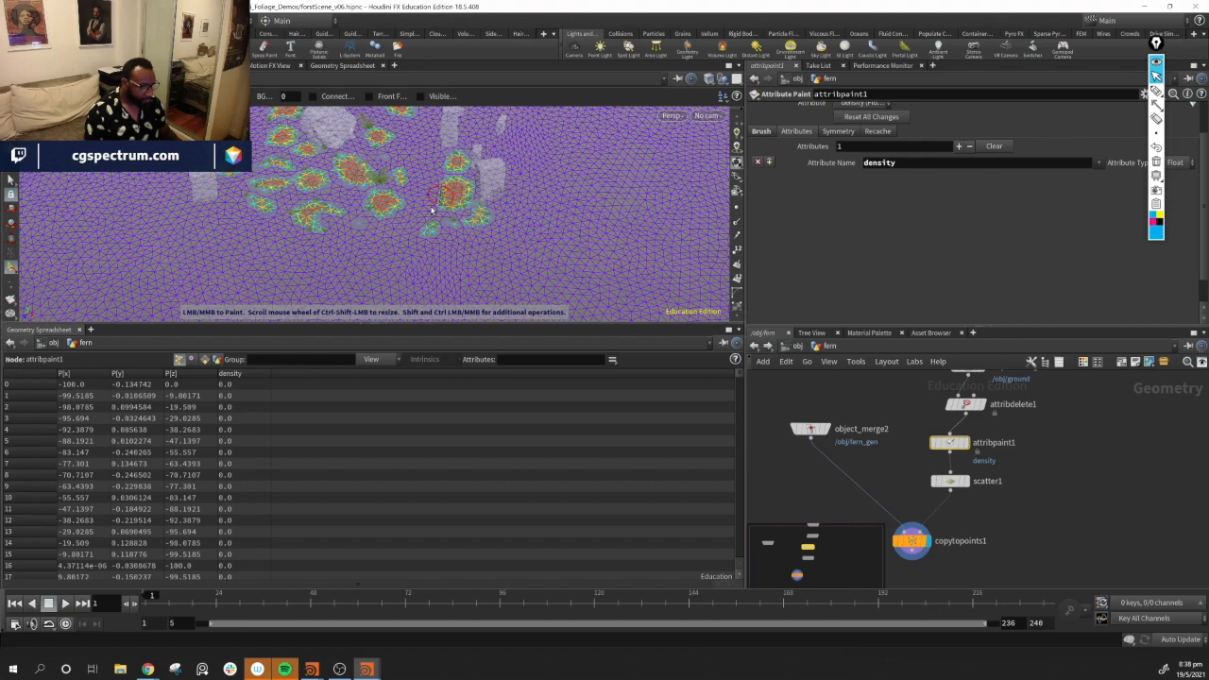
left_click_drag(449, 232, 412, 156, "alt")
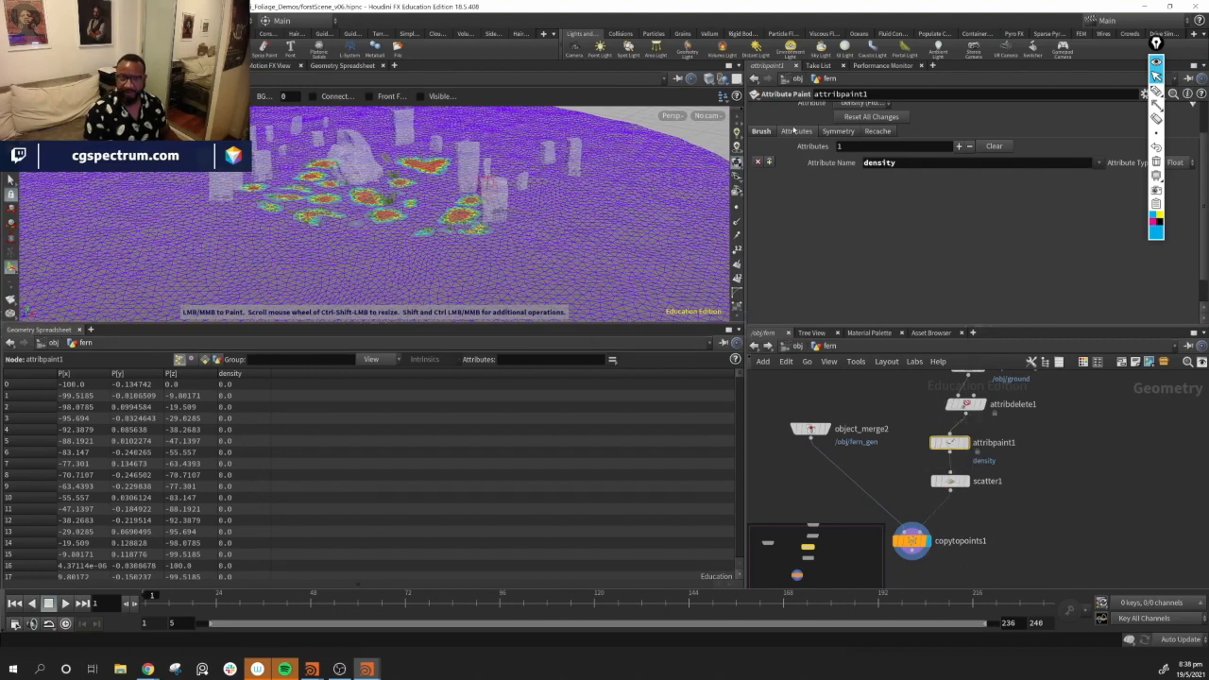
left_click(707, 116)
left_click(722, 185)
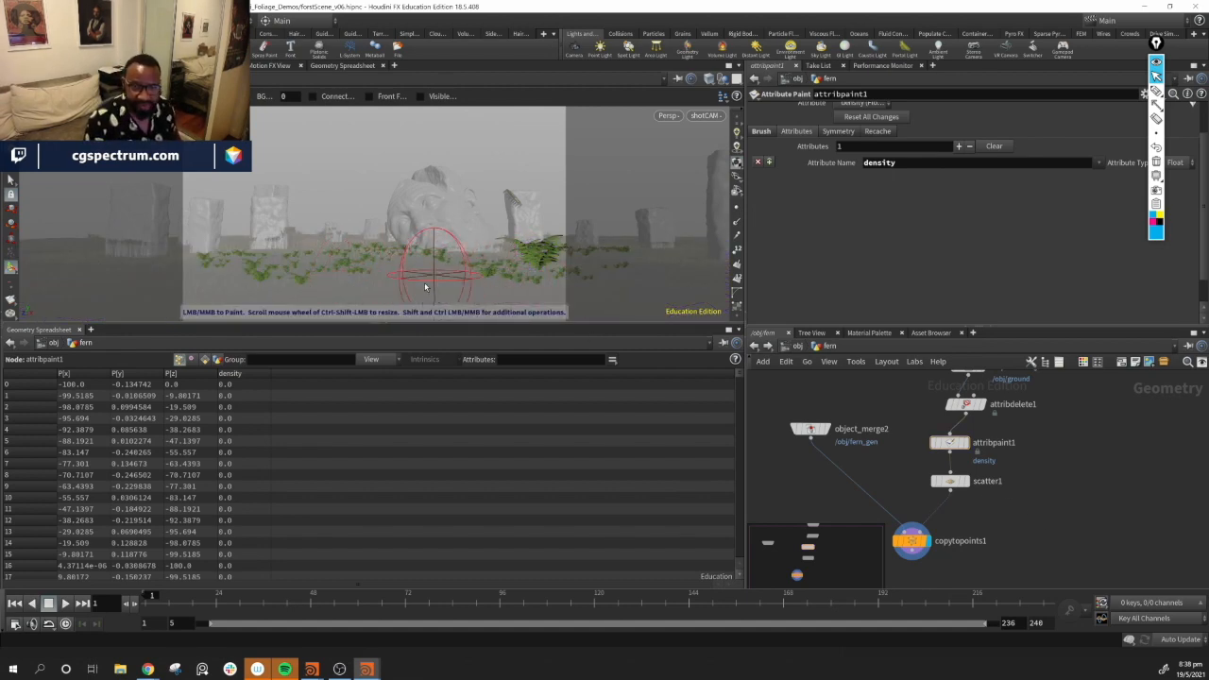
Select the Scatter node and set its Force Total Count to 2671
left_click(421, 289)
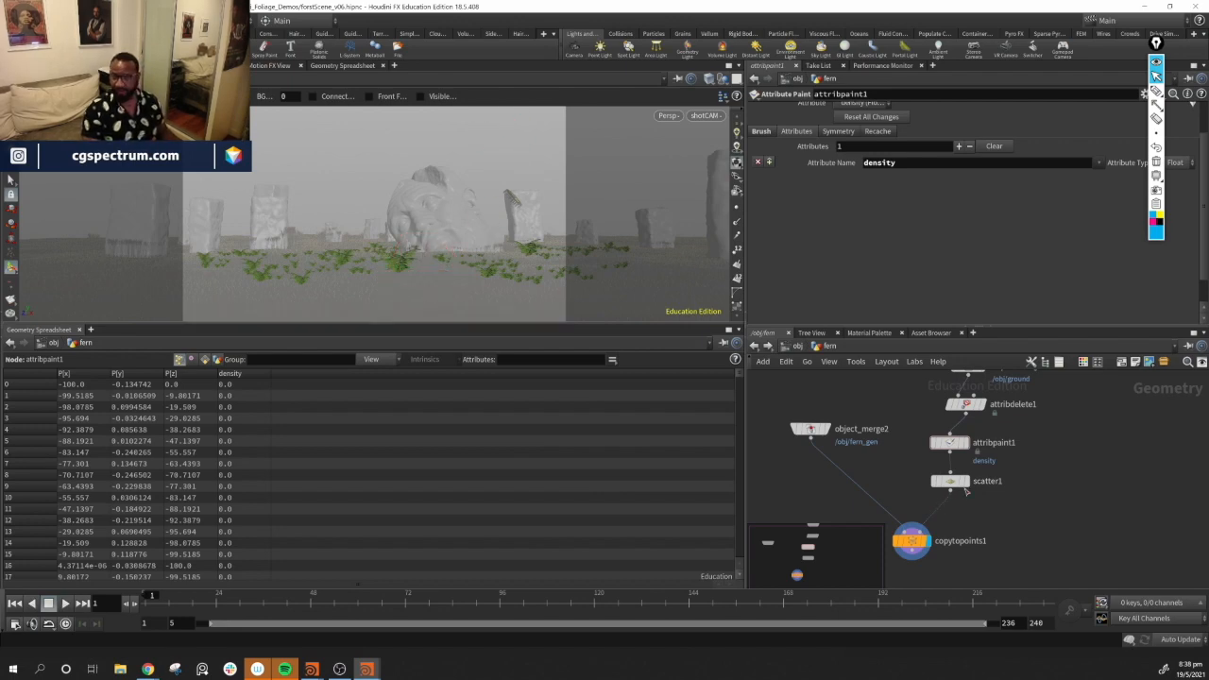
middle_click_drag(1034, 438, 1022, 462)
left_click(946, 506)
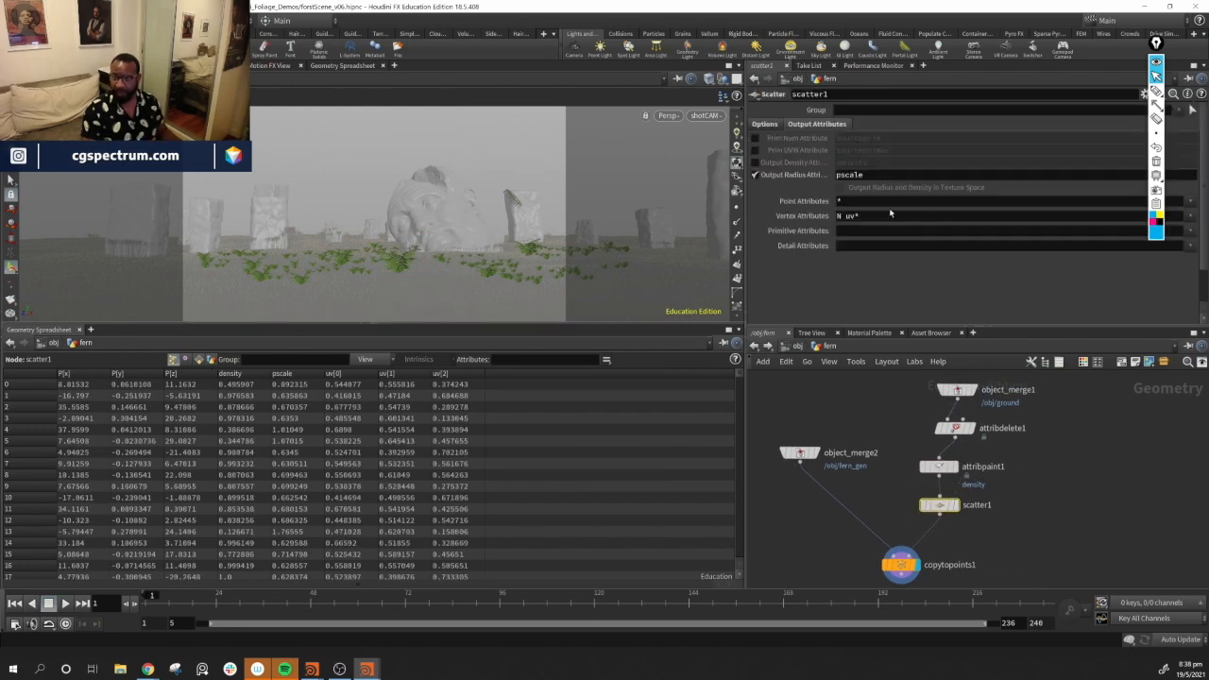
left_click(781, 124)
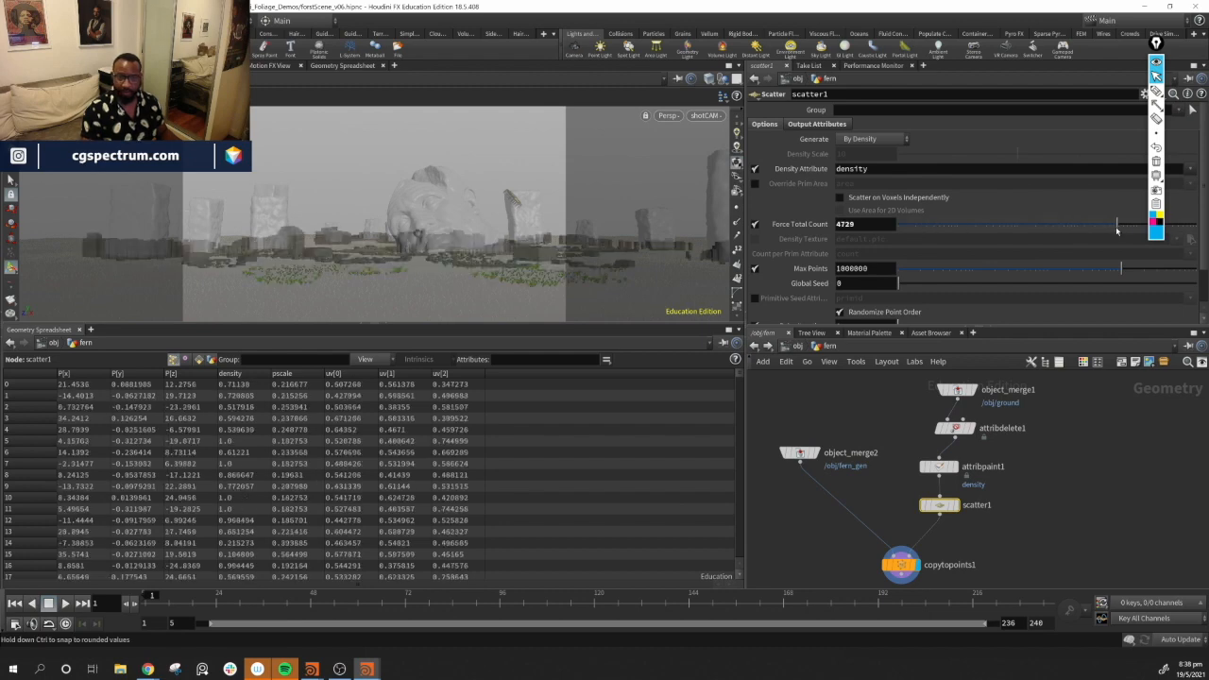
left_click_drag(1085, 228, 1070, 228)
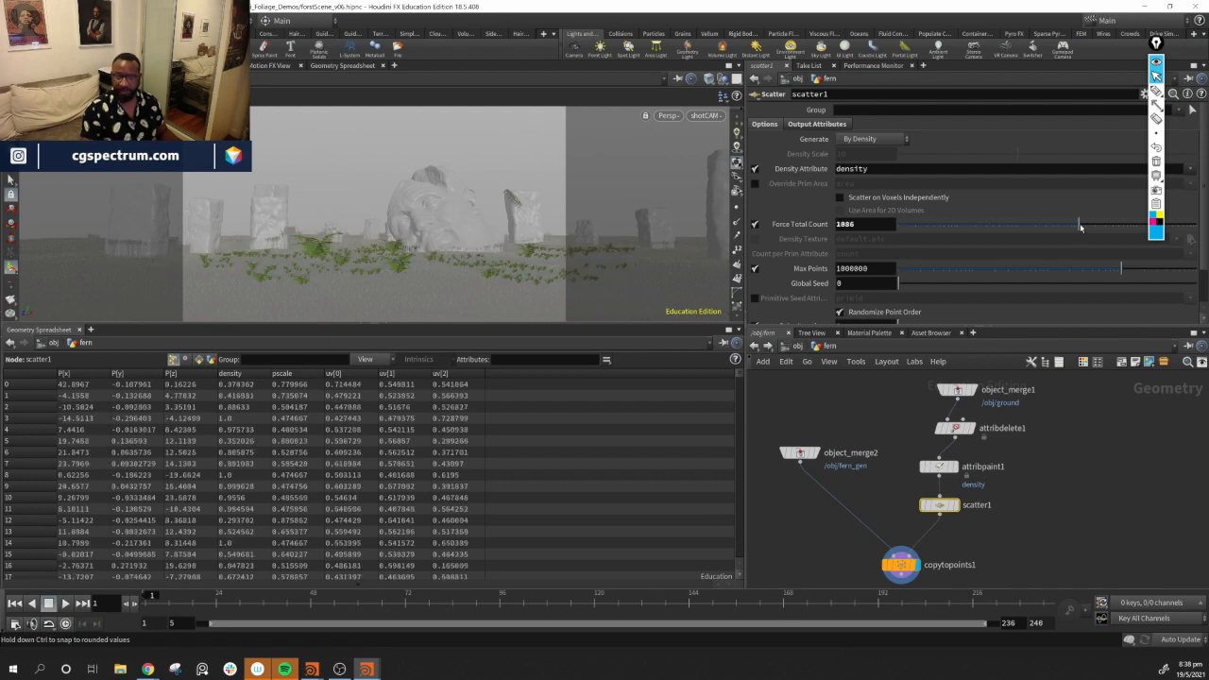
left_click_drag(1081, 227, 1103, 226)
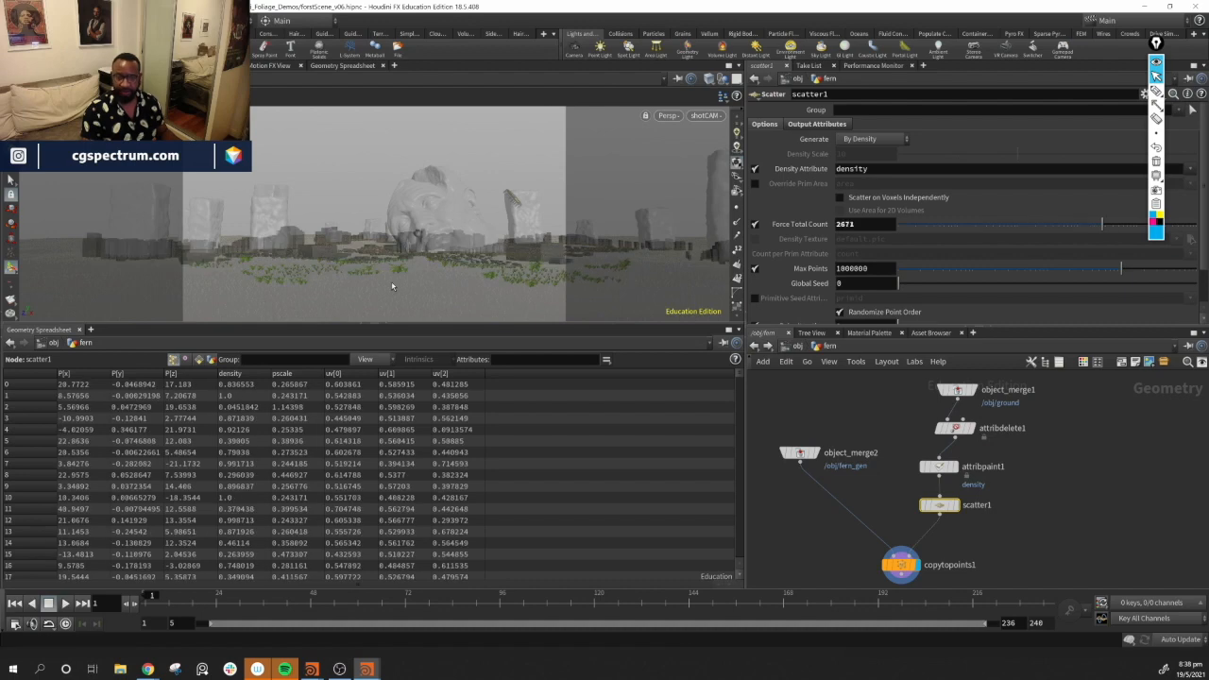
Orbit the viewport around the scattered ferns on the ground and select the Copy to Points node
left_click_drag(449, 211, 445, 240, "alt")
right_click_drag(445, 240, 269, 200, "alt")
left_click_drag(404, 224, 423, 199, "alt")
right_click_drag(422, 199, 605, 259, "alt")
left_click_drag(492, 232, 502, 243, "alt")
right_click_drag(502, 242, 185, 208, "alt")
mouse_move(405, 227)
left_mouse_down("alt")
mouse_move(304, 210)
mouse_move(399, 227)
mouse_move(381, 233)
left_mouse_up("alt")
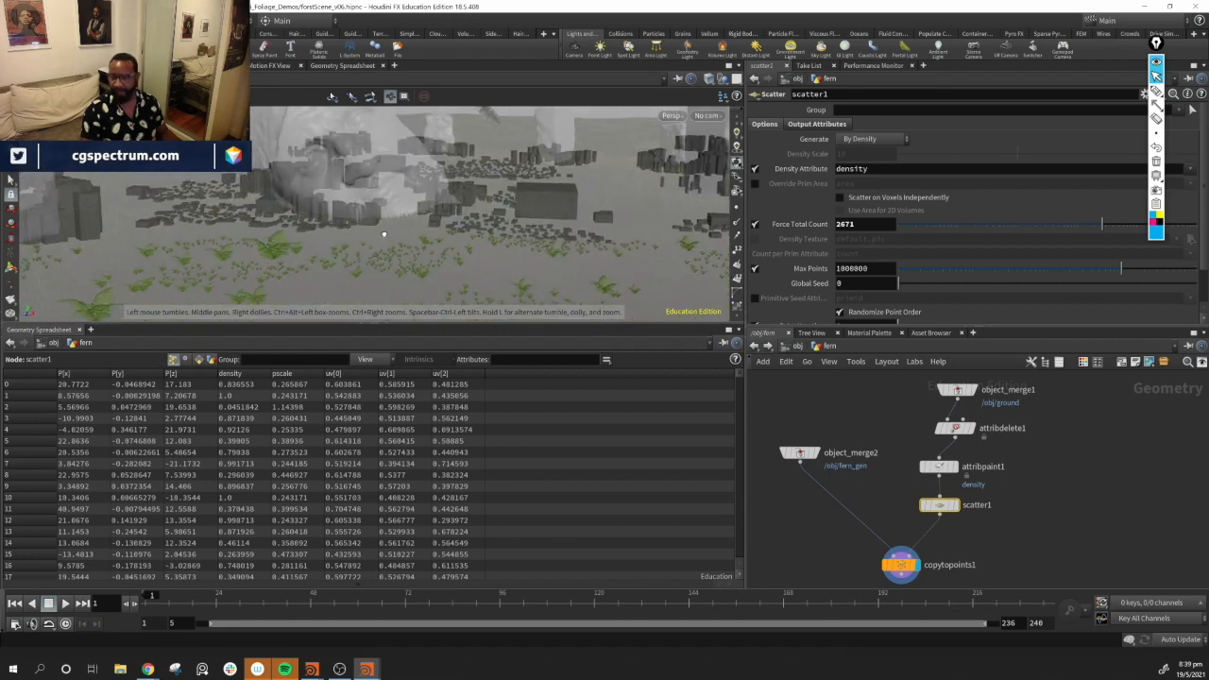
middle_click_drag(1085, 562, 1027, 593)
left_click_drag(898, 421, 880, 420)
left_click_drag(897, 461, 879, 459)
middle_click_drag(877, 472, 941, 404)
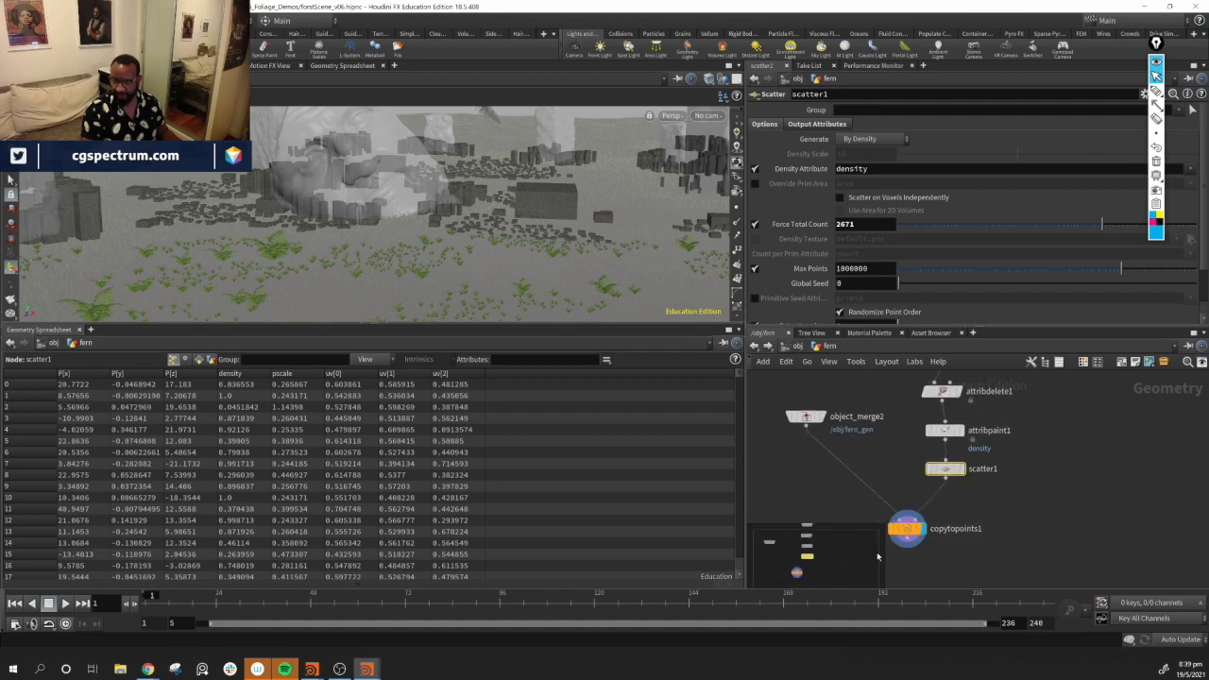
left_click(906, 531)
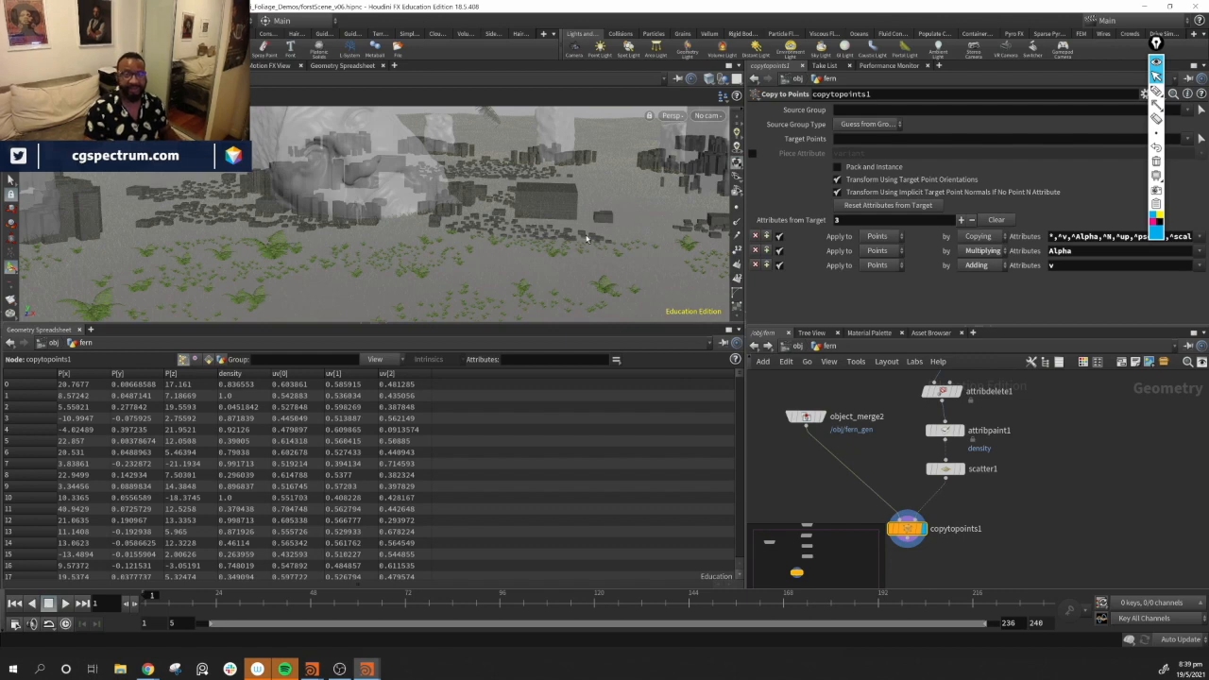
left_click_drag(632, 219, 558, 219)
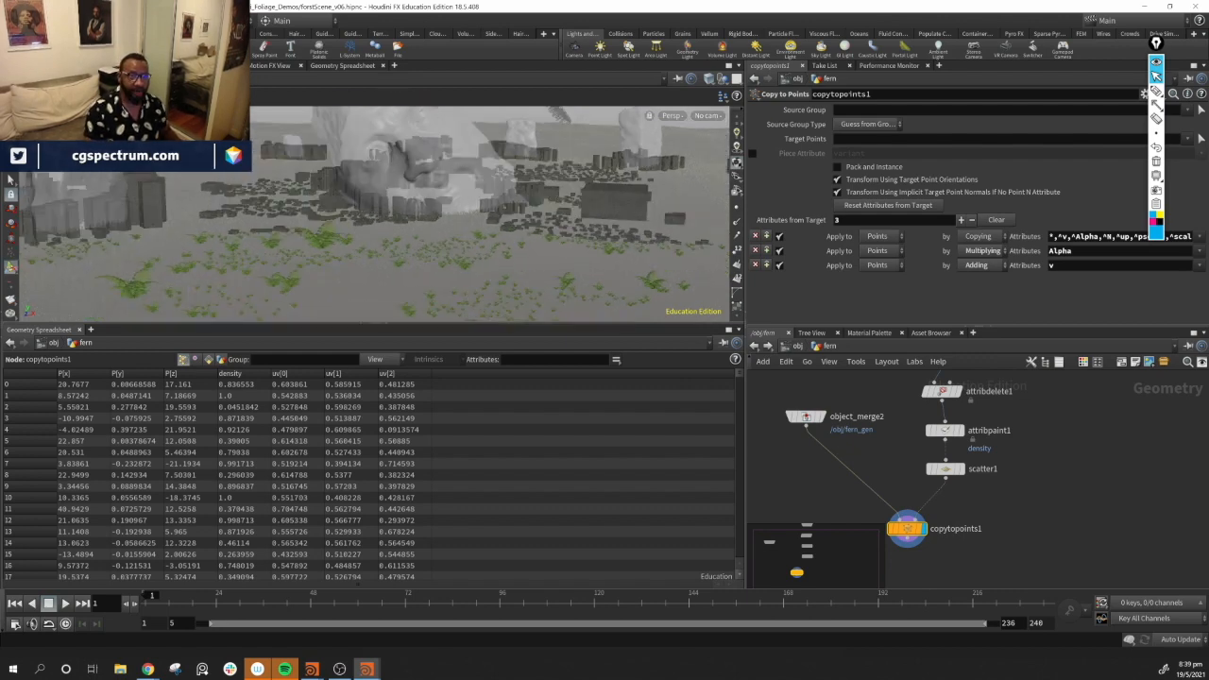
Switch to the Render View, restart the interactive render and zoom out to see the whole frame
left_click(149, 65)
mouse_move(450, 165)
middle_mouse_down()
mouse_move(354, 191)
mouse_move(456, 181)
middle_mouse_up()
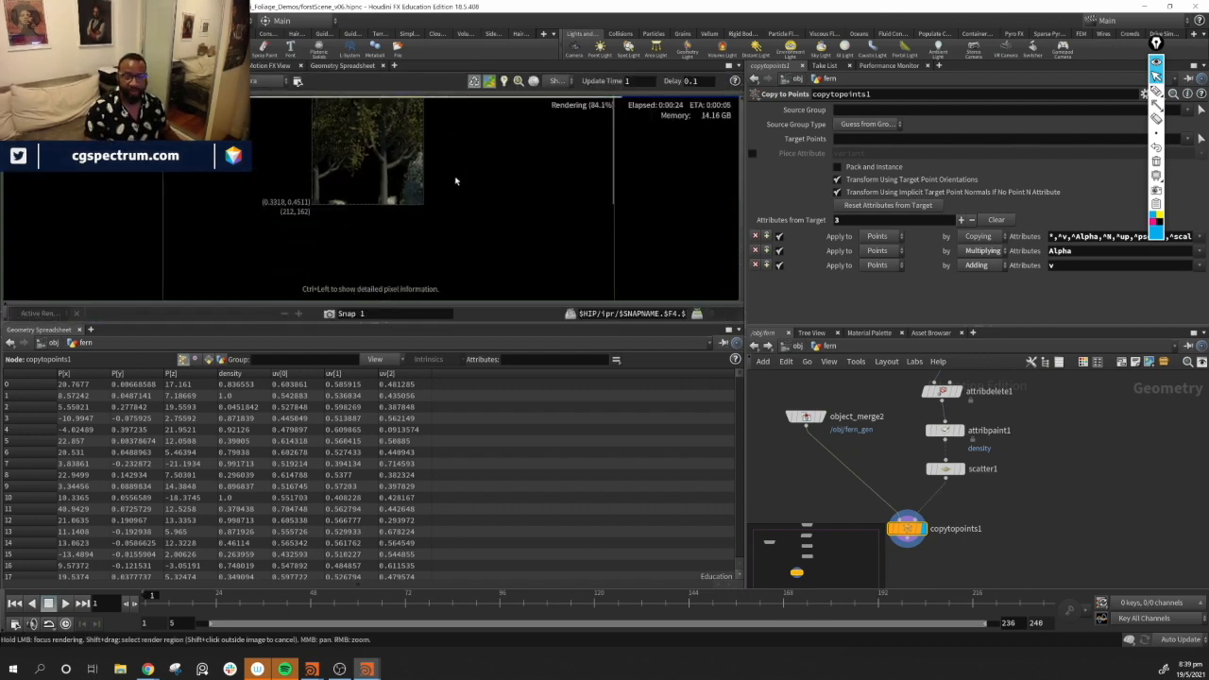
right_click(671, 205)
left_click(652, 196)
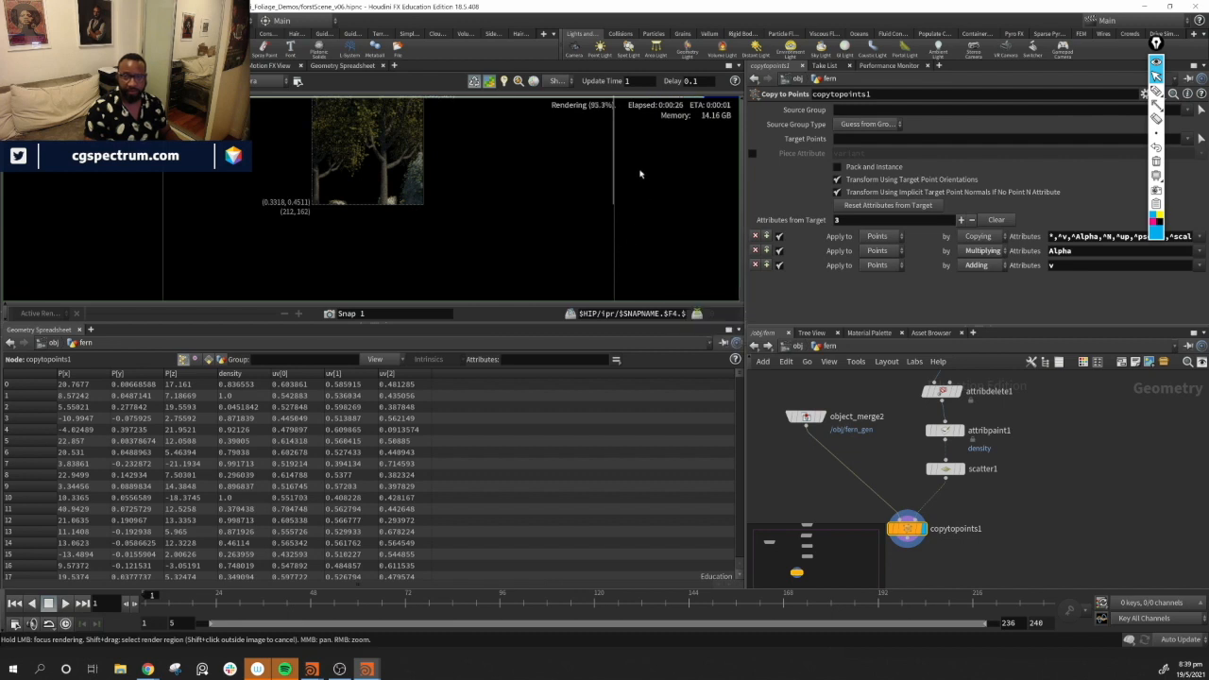
scroll(640, 173, "down", 1)
left_click(662, 187, "shift")
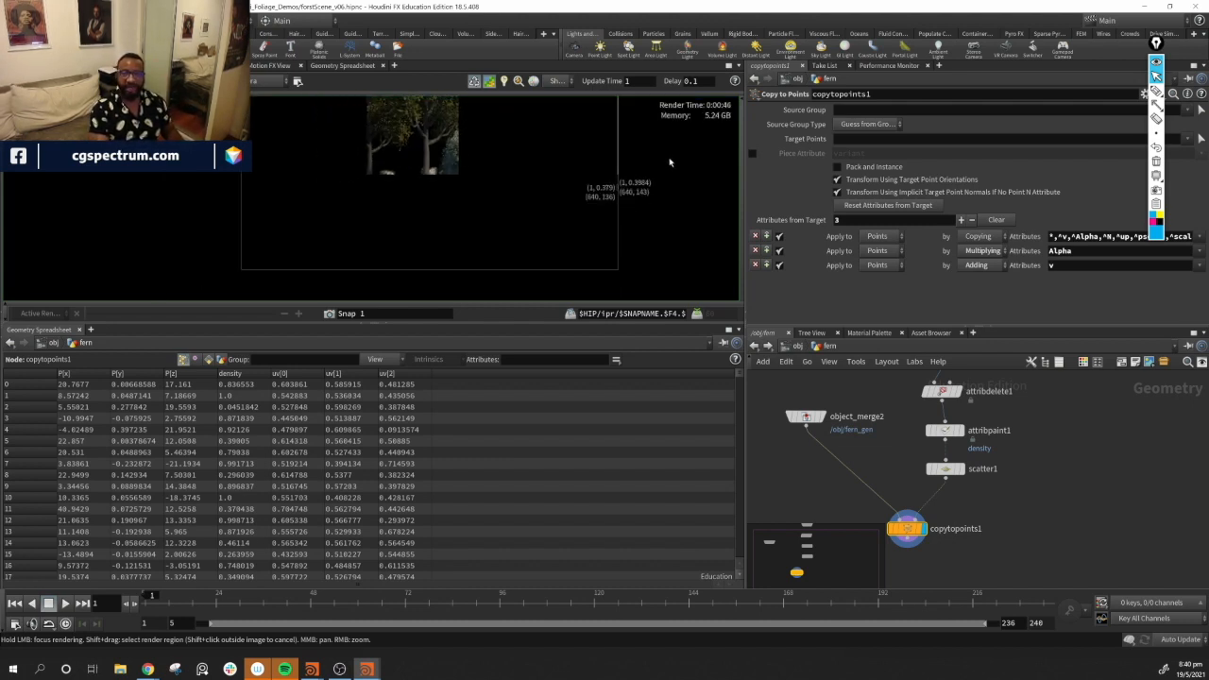
middle_click_drag(670, 163, 625, 197)
scroll(615, 205, "down", 1)
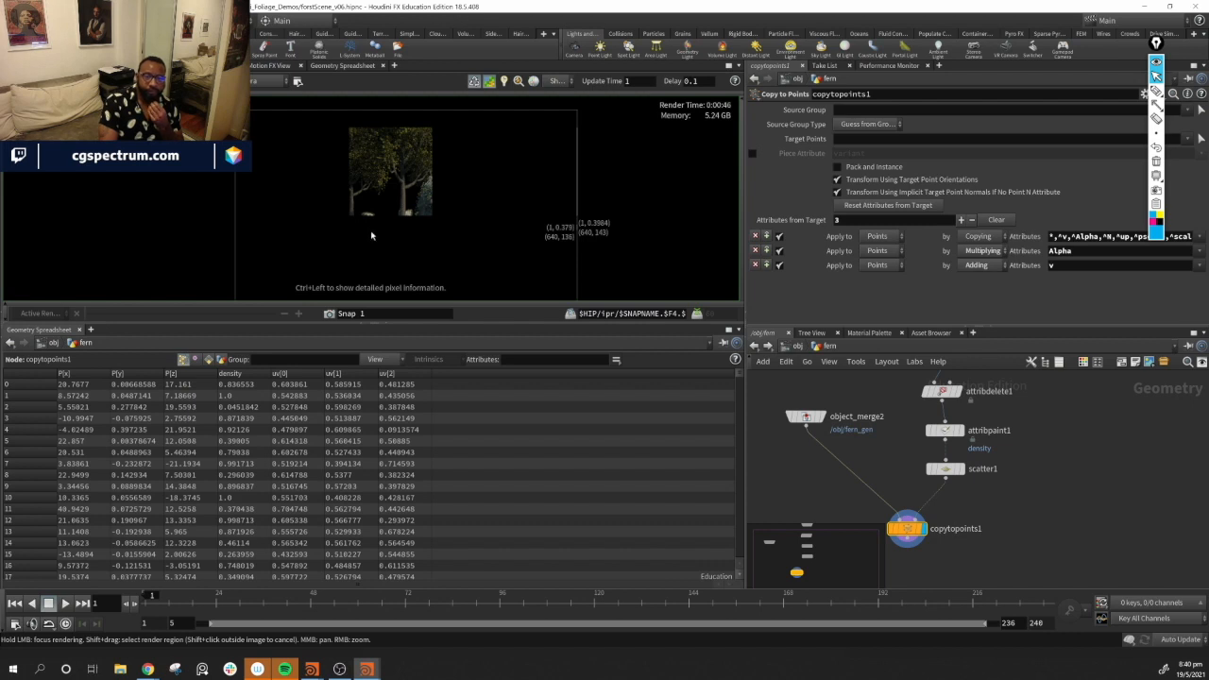
middle_click_drag(688, 219, 679, 253)
scroll(670, 198, "down", 1)
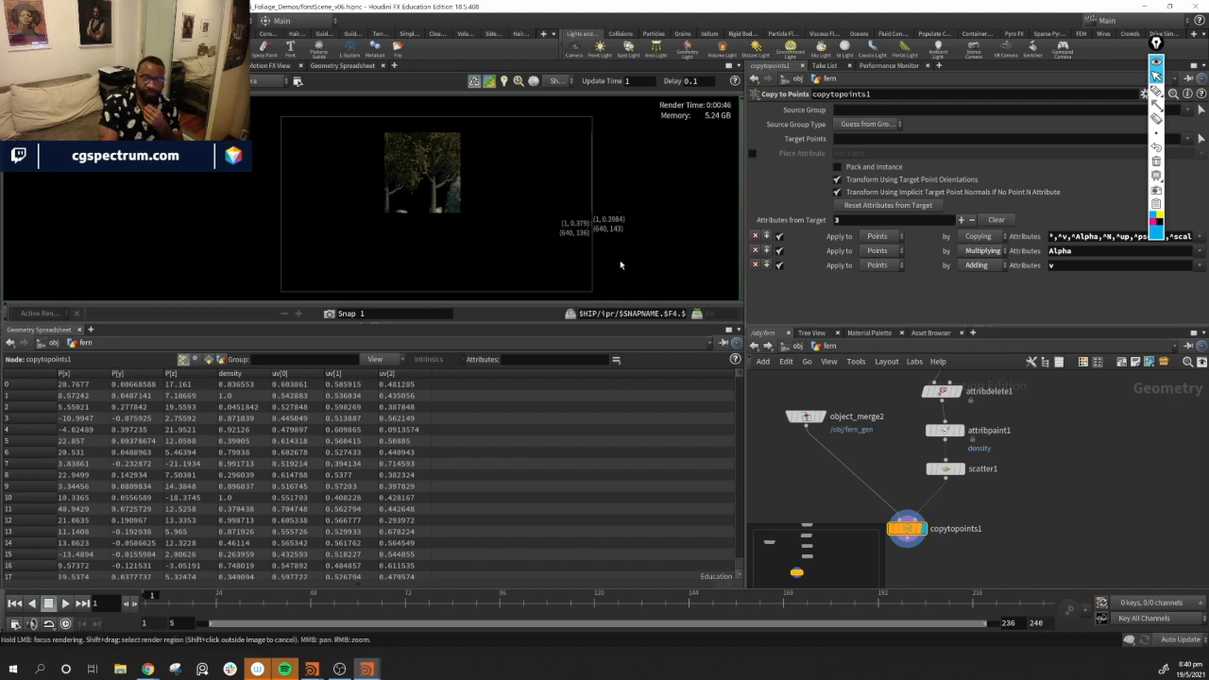
scroll(621, 265, "down", 1)
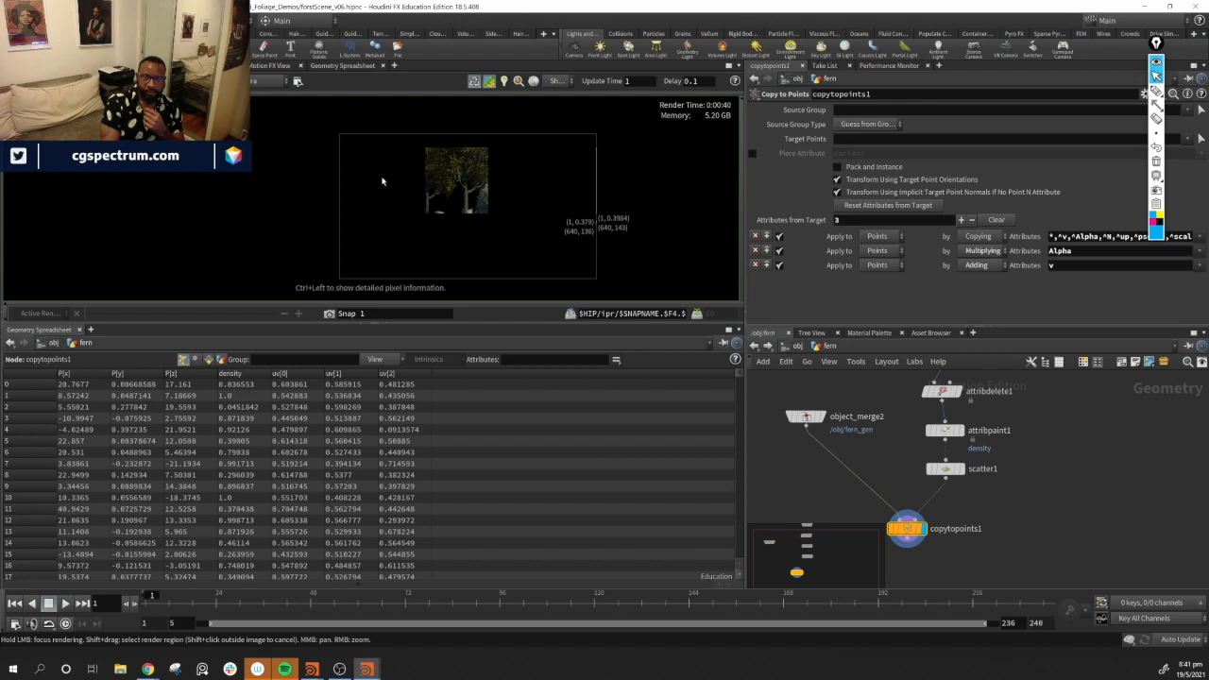
Take a snapshot of the current render and switch the display back to the active render
left_click(353, 314)
double_click(329, 315)
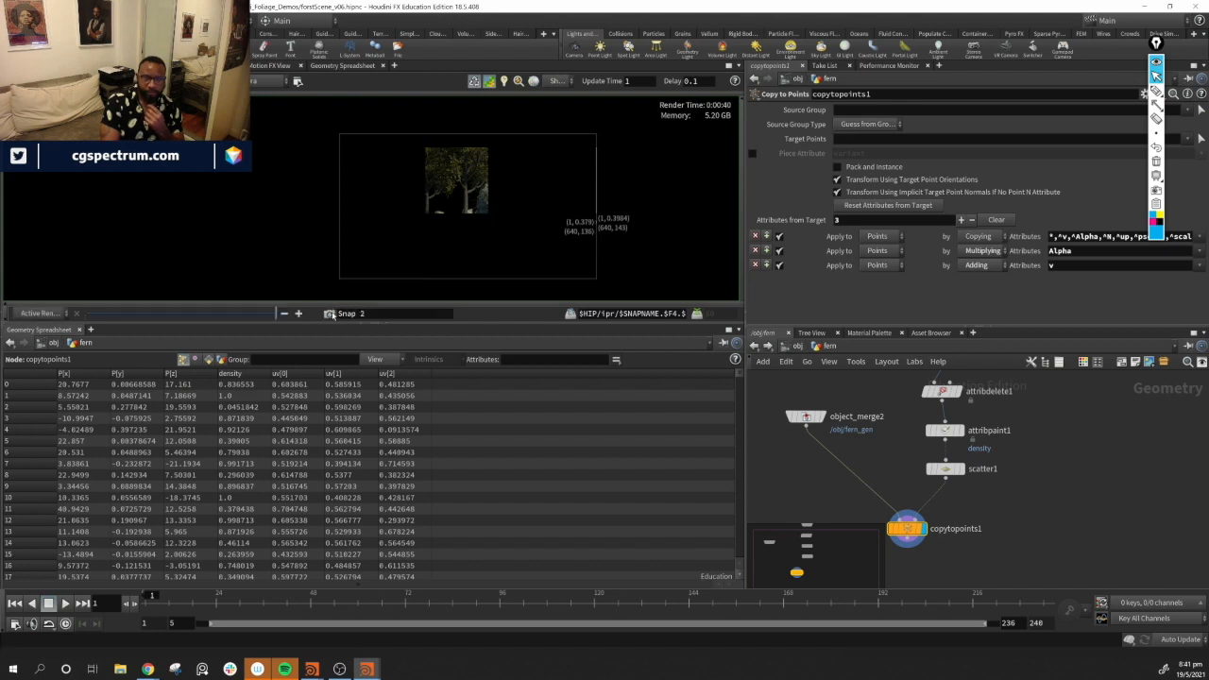
left_click(59, 319)
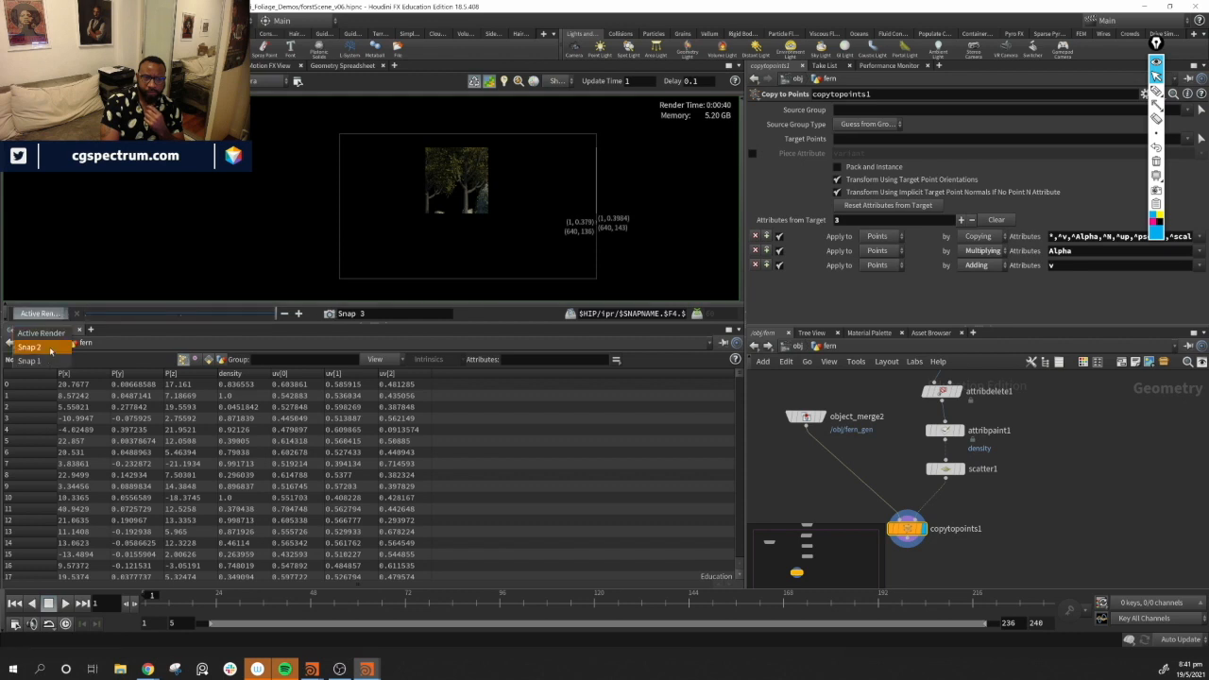
left_click(53, 346)
left_click(47, 315)
left_click(47, 332)
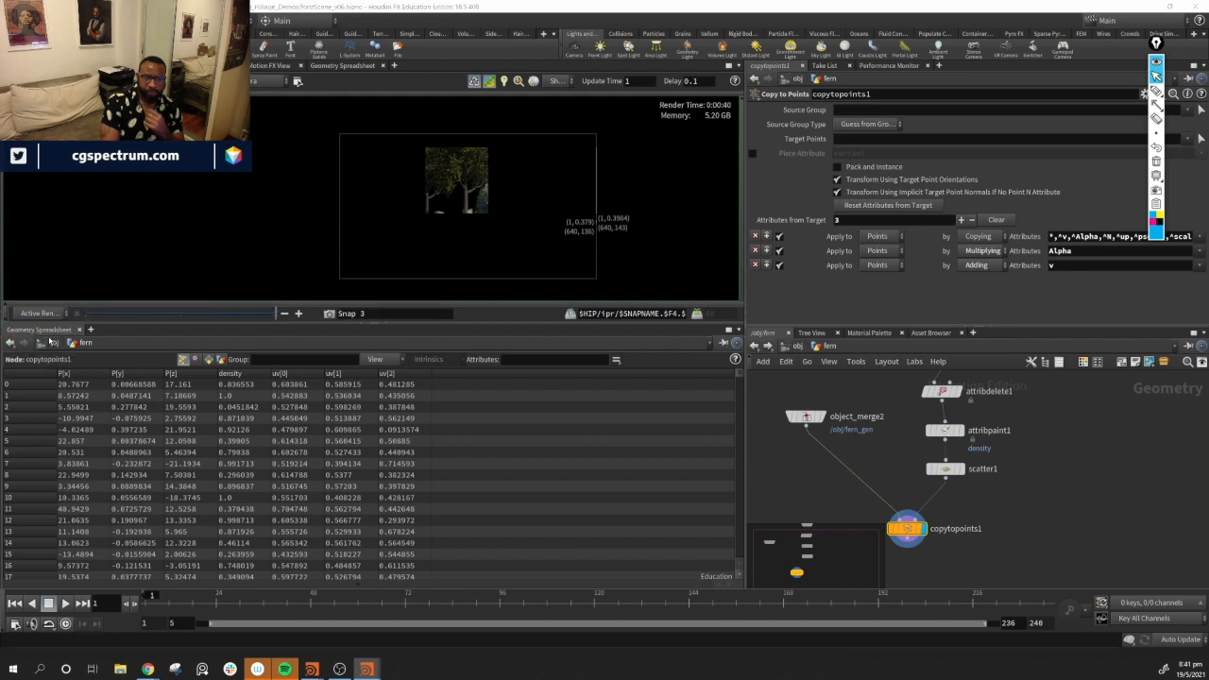
Try rendering only a small region in the middle of the frame
scroll(502, 225, "up", 4)
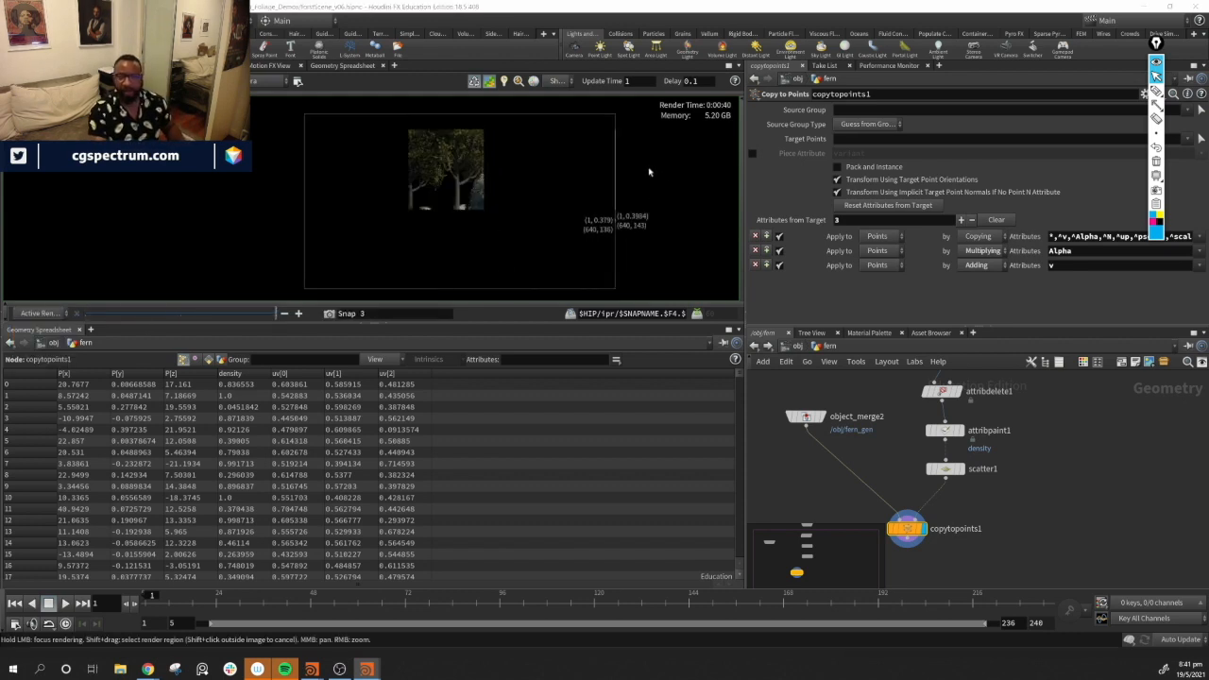
middle_click_drag(651, 172, 650, 148)
scroll(652, 186, "down", 3)
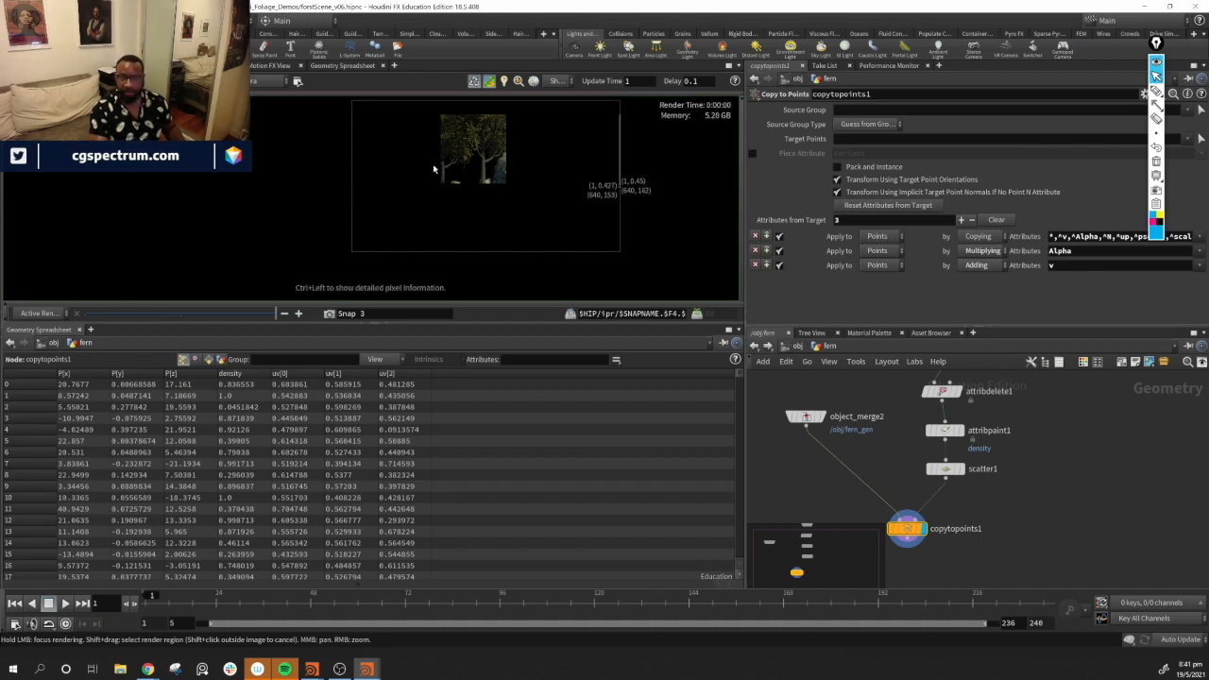
left_click_drag(389, 123, 474, 207, "shift")
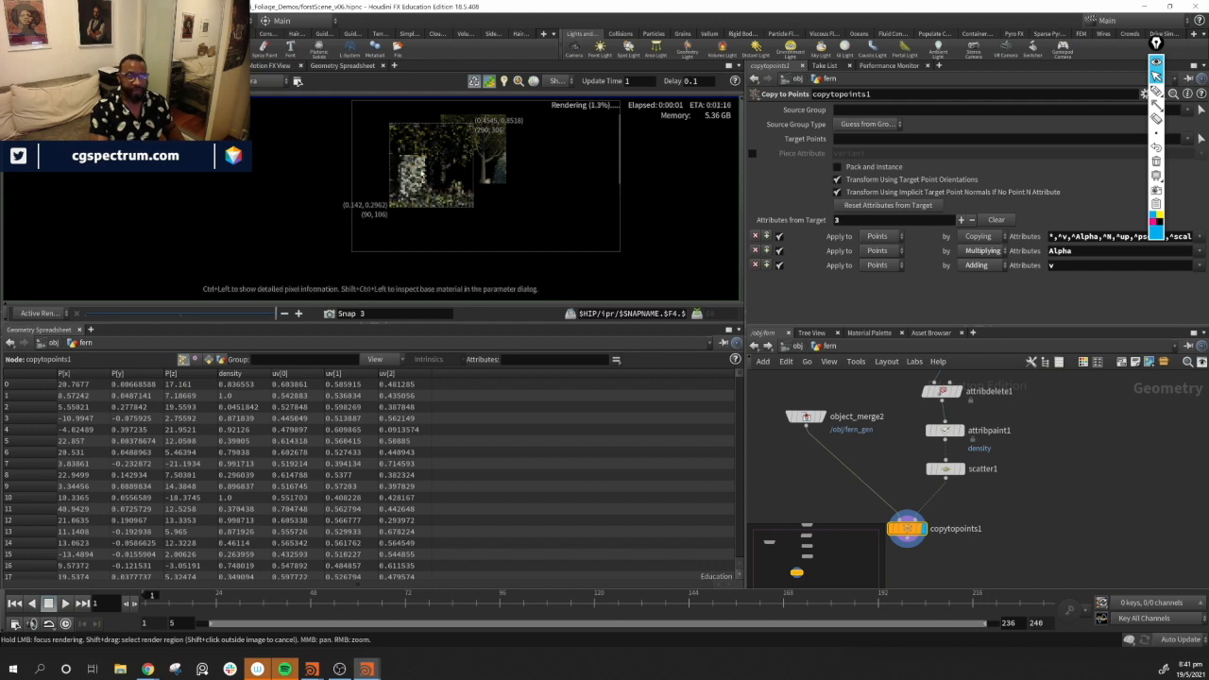
left_click(282, 171, "shift")
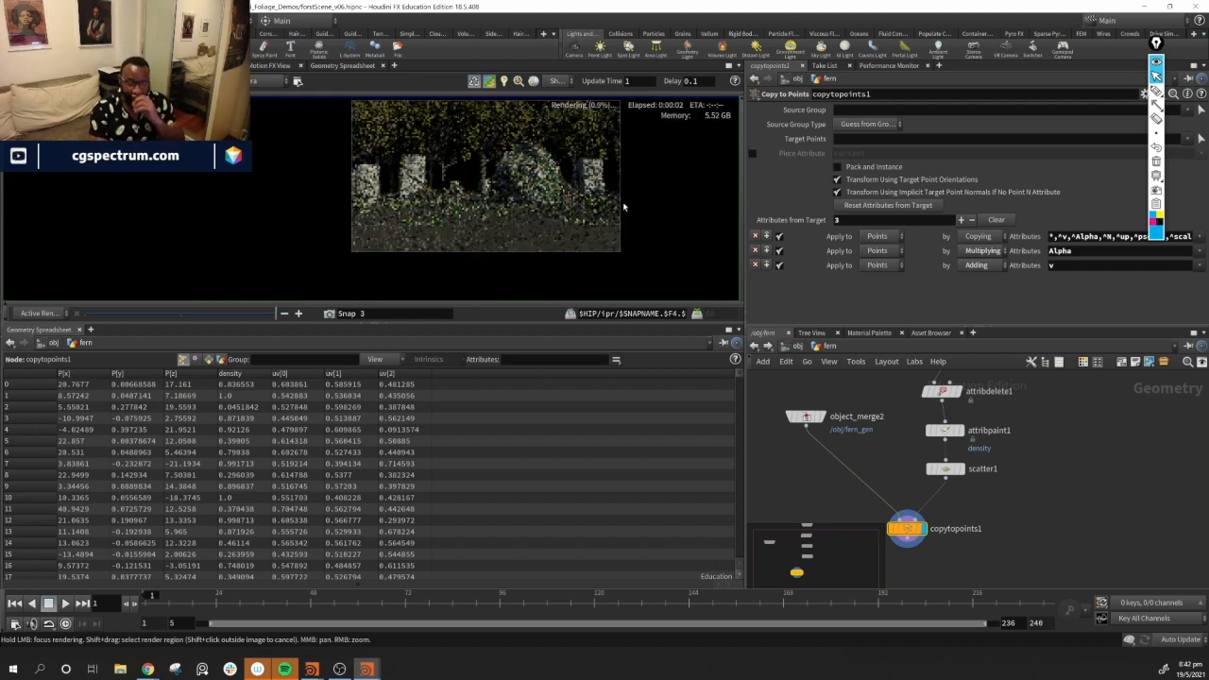
Zoom into the progressive render to inspect the fern coverage across the ground
scroll(523, 224, "up", 2)
middle_click_drag(557, 250, 517, 235)
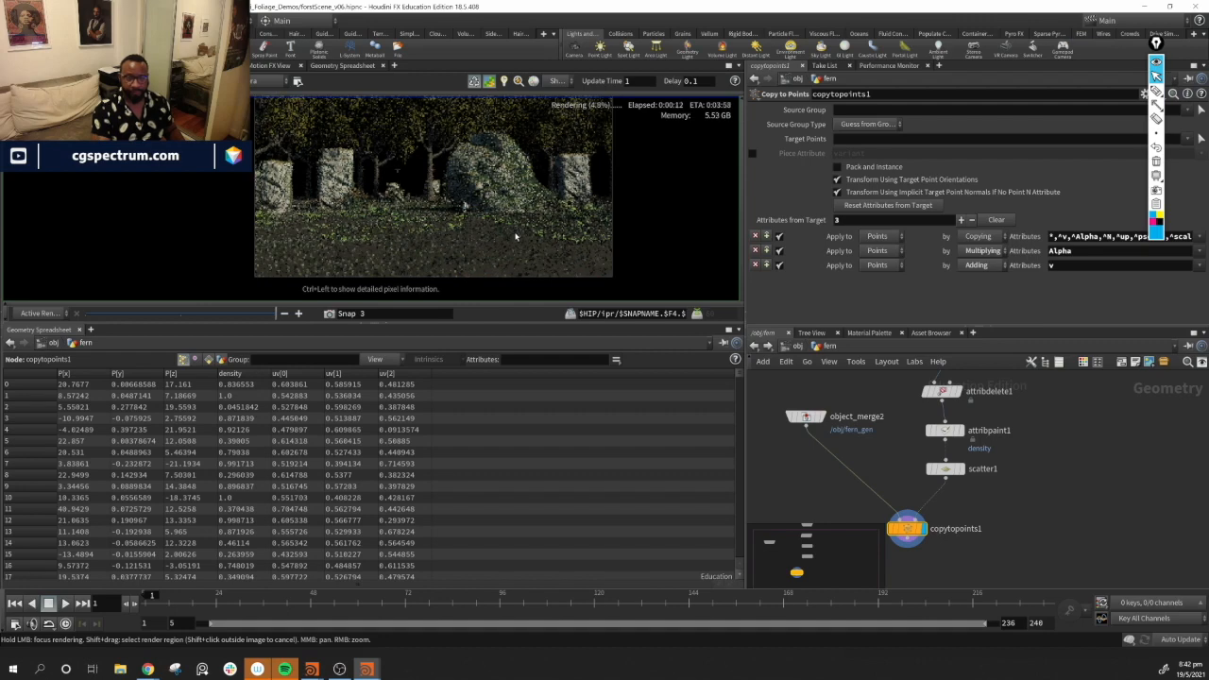
scroll(354, 223, "up", 1)
mouse_move(282, 212)
left_mouse_down("shift")
mouse_move(497, 286)
mouse_move(499, 275)
left_mouse_up("shift")
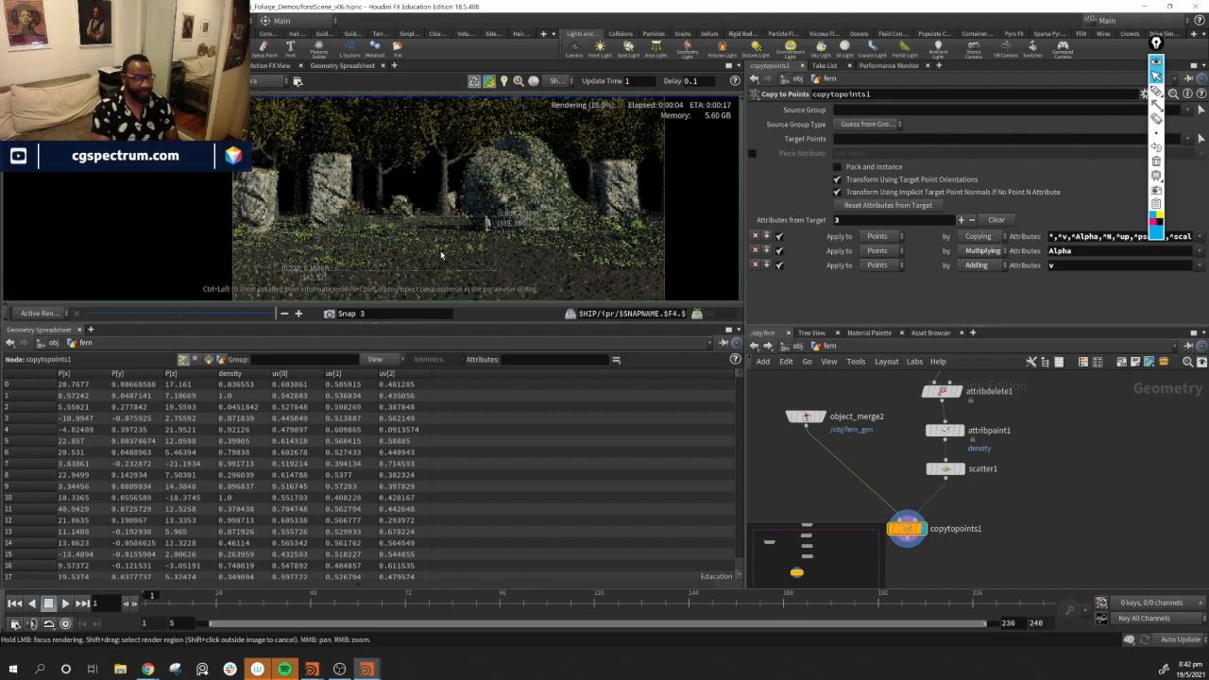
right_click_drag(448, 253, 383, 251)
middle_click_drag(439, 274, 455, 221)
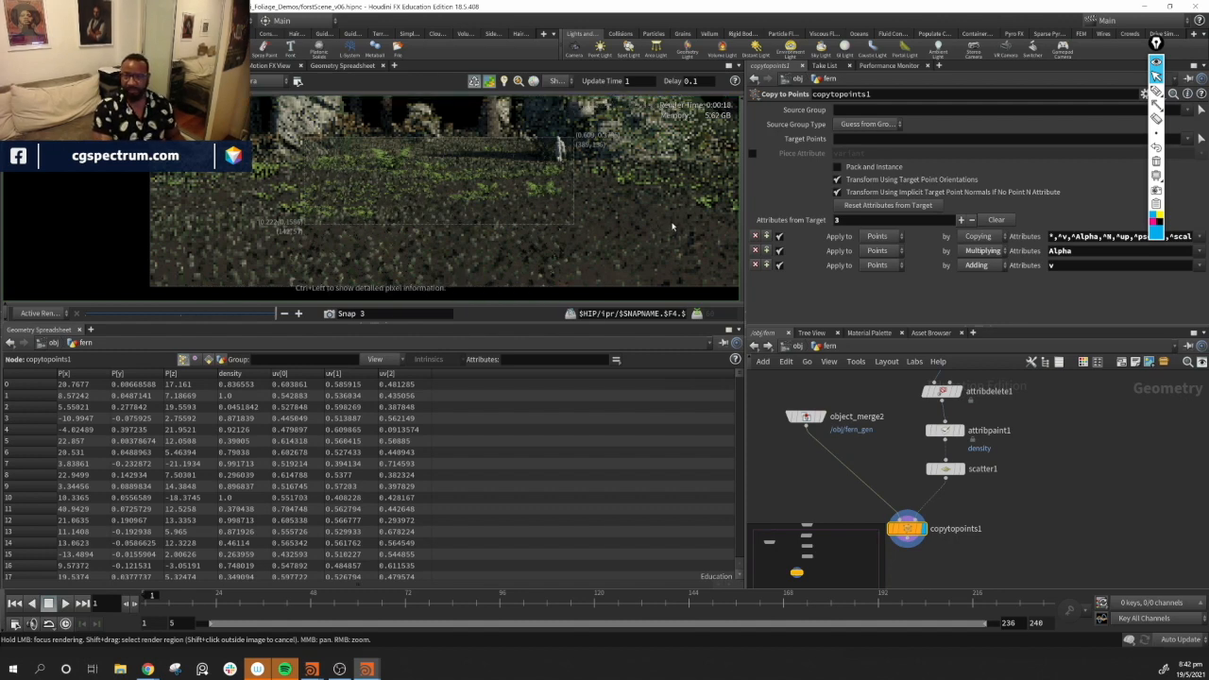
scroll(445, 186, "up", 2)
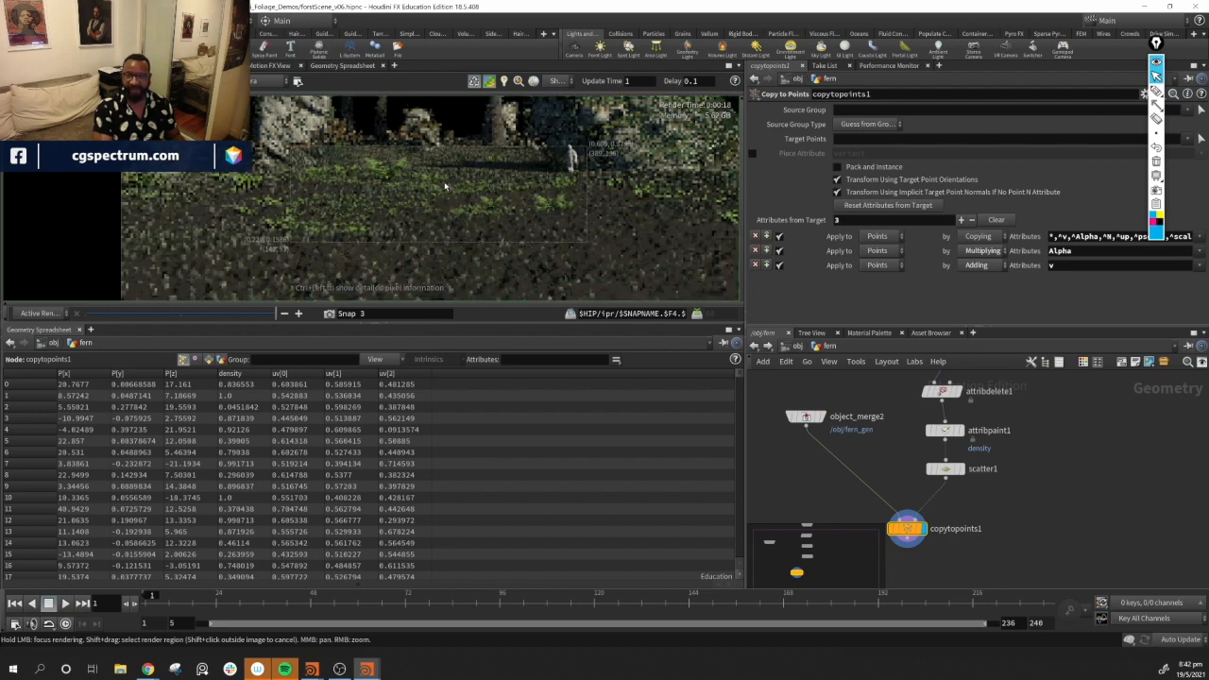
scroll(445, 186, "down", 3)
middle_click_drag(543, 165, 472, 194)
scroll(550, 225, "down", 2)
Pan and zoom around the rendered frame to examine the foreground ferns and rocks
left_click_drag(236, 190, 695, 306, "shift")
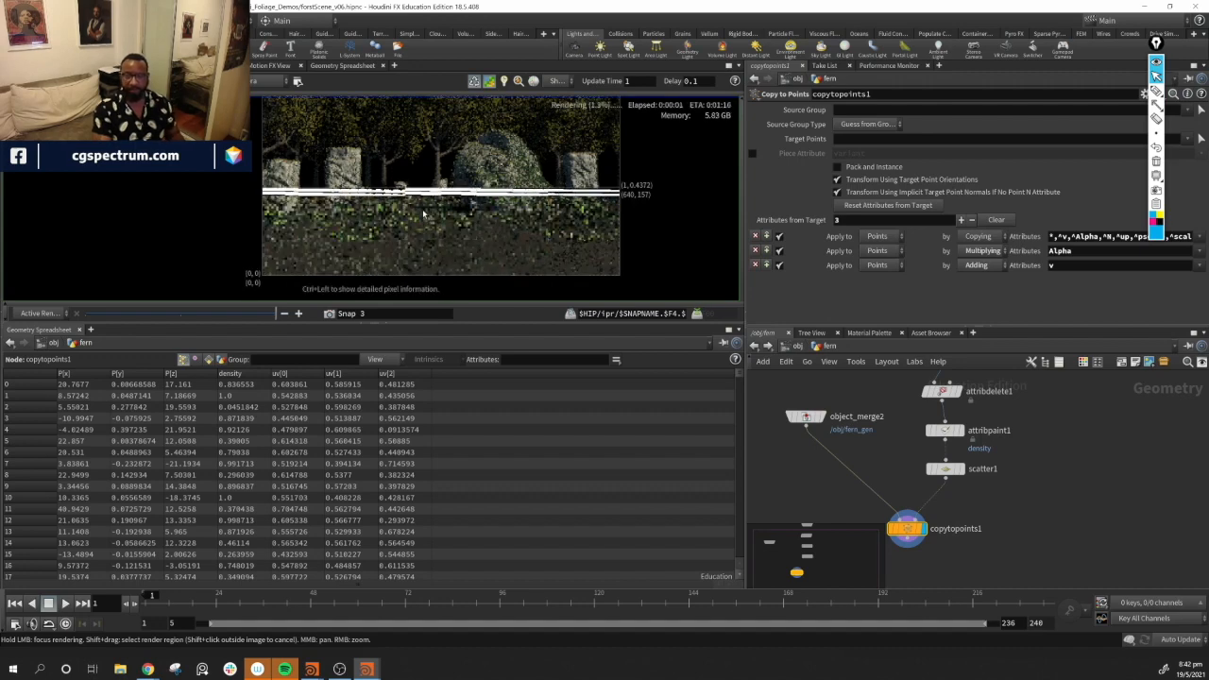
scroll(437, 226, "up", 2)
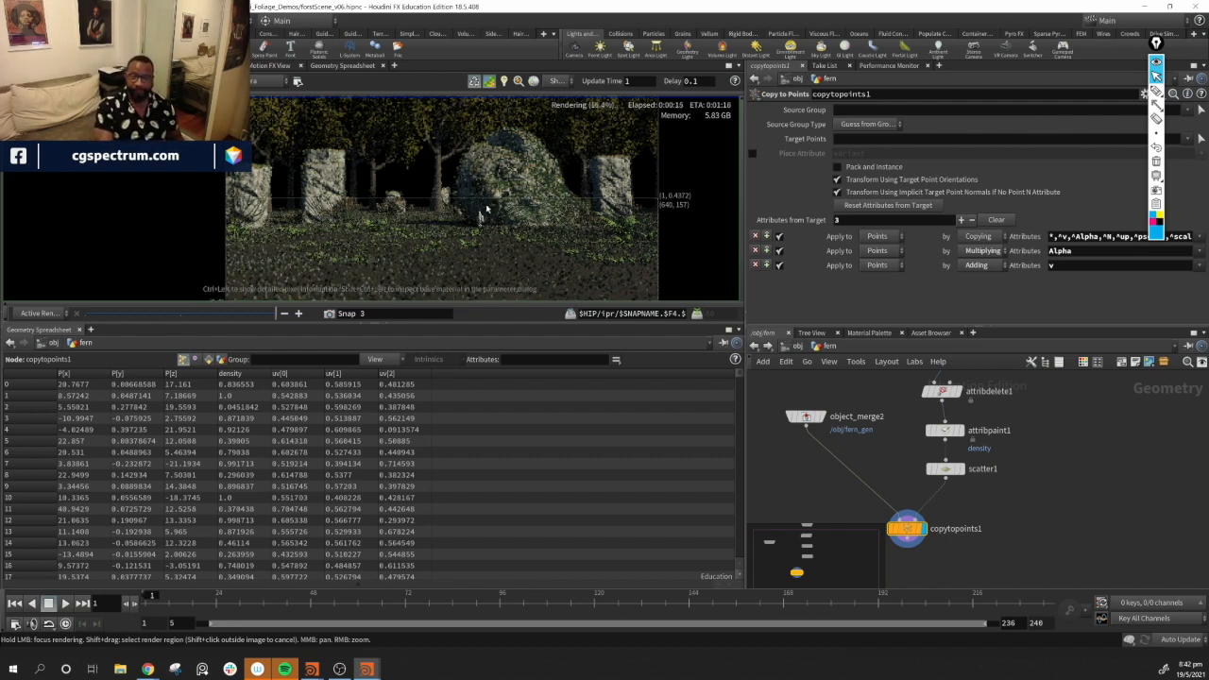
middle_click_drag(564, 264, 568, 200)
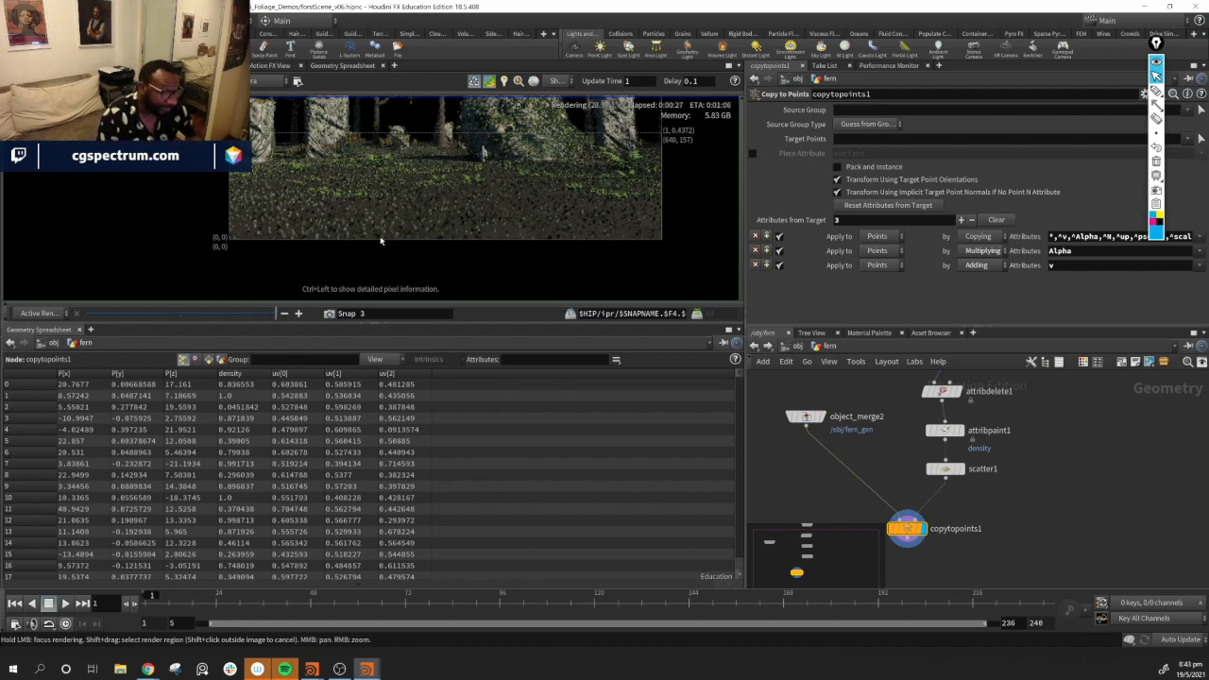
middle_click_drag(498, 172, 485, 224)
scroll(472, 218, "down", 2)
scroll(465, 217, "up", 3)
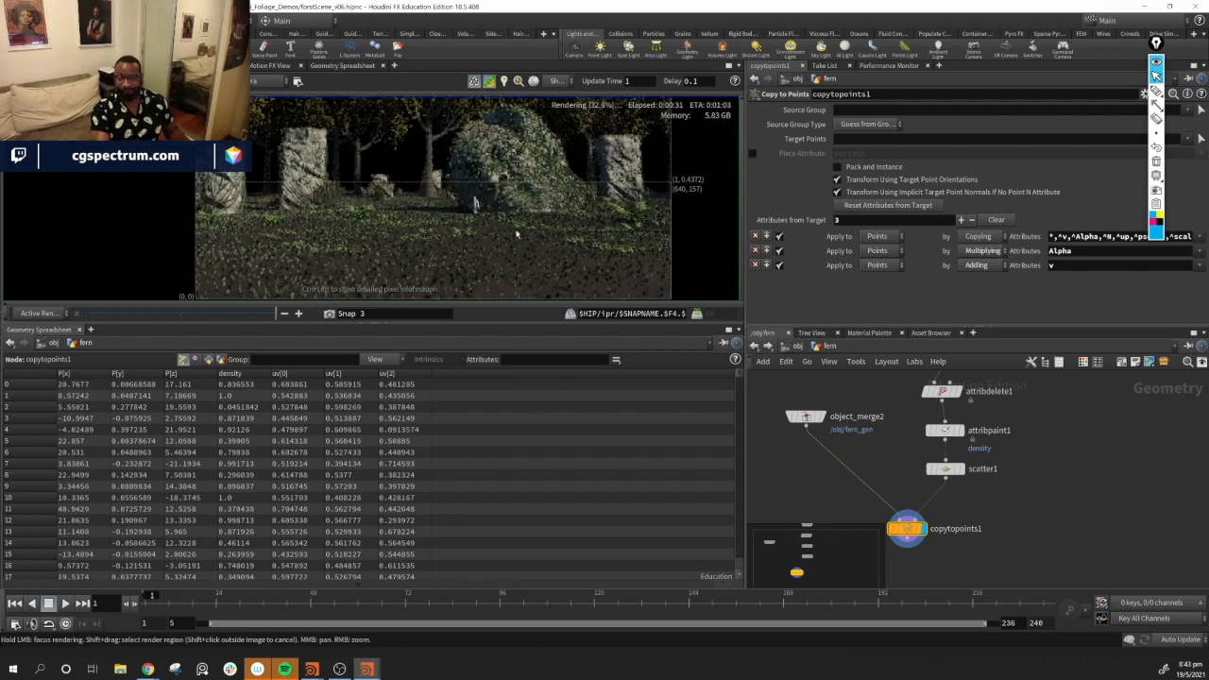
scroll(464, 218, "up", 2)
middle_click_drag(464, 219, 457, 232)
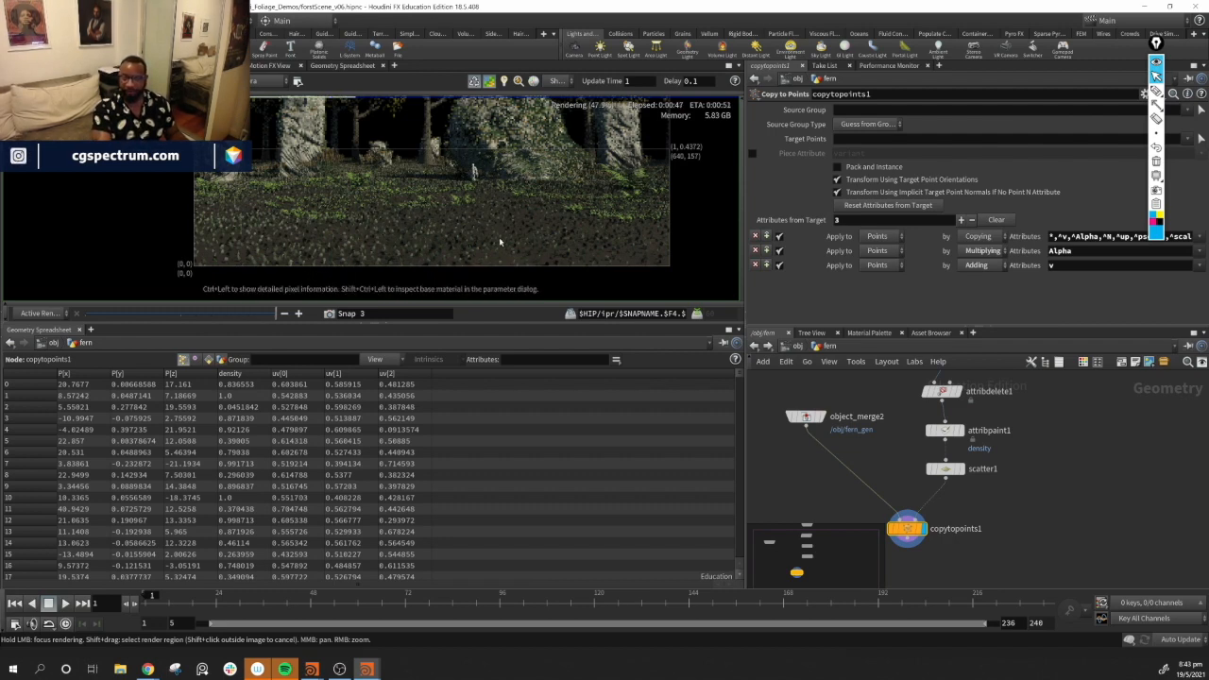
Stop the render and switch back to the scene viewport
middle_click_drag(1068, 483, 1099, 473)
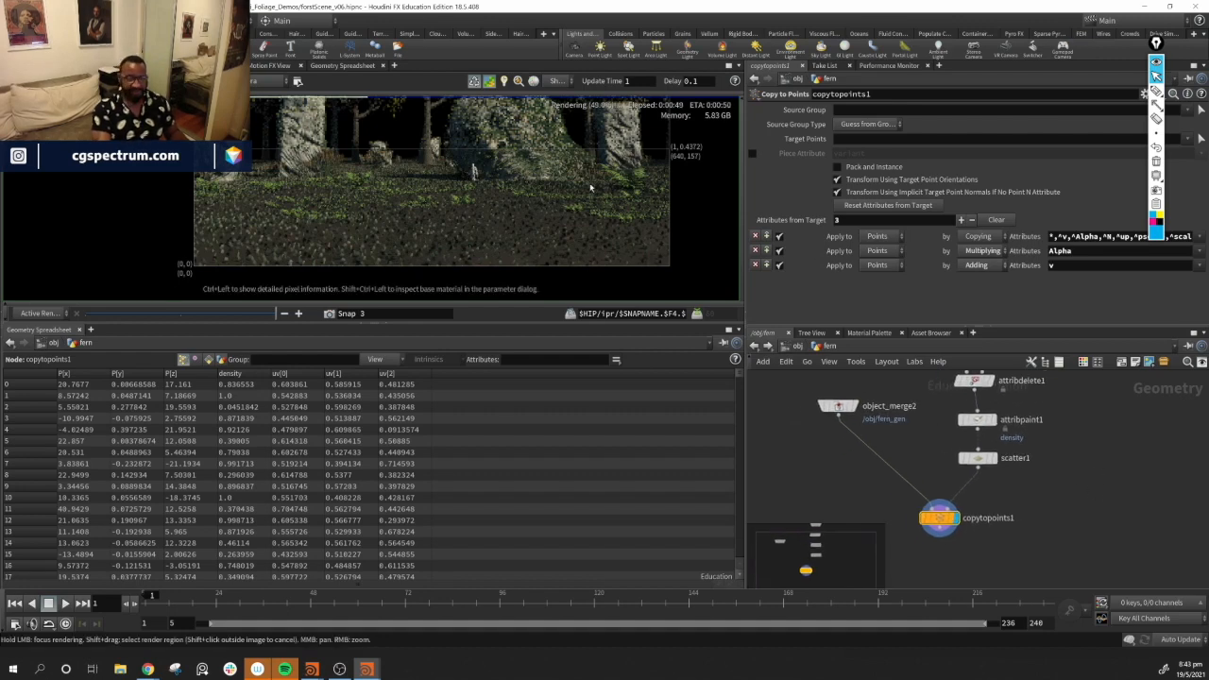
left_click(24, 81)
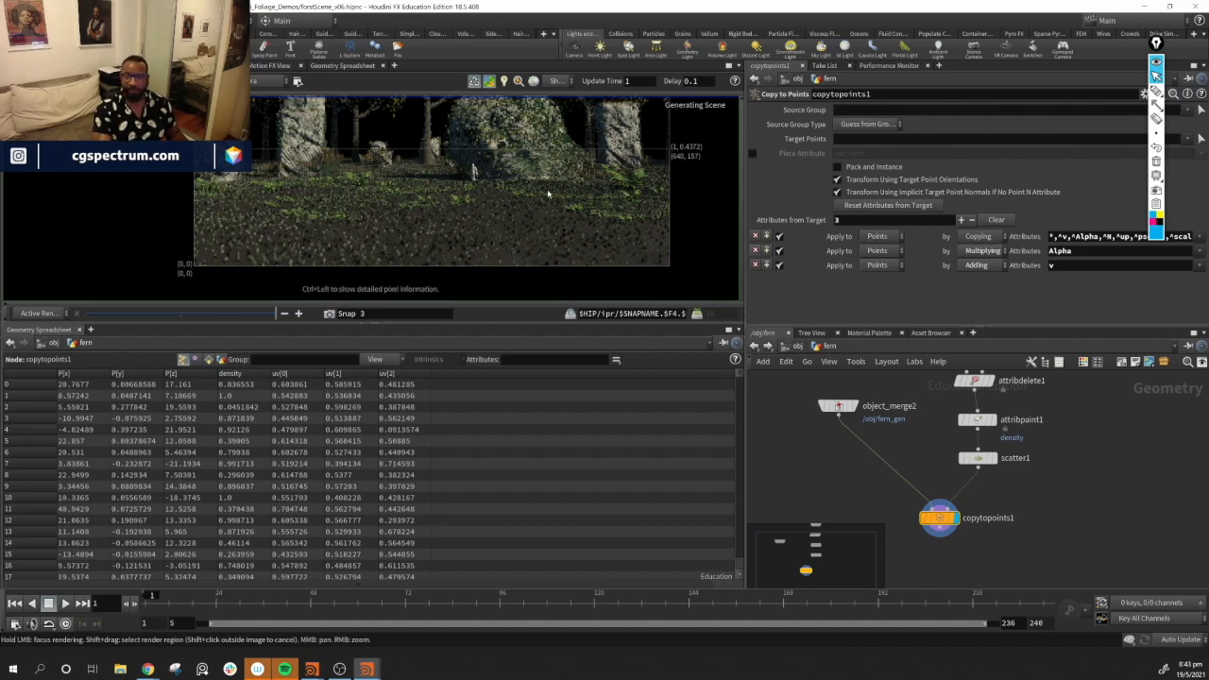
left_click(26, 65)
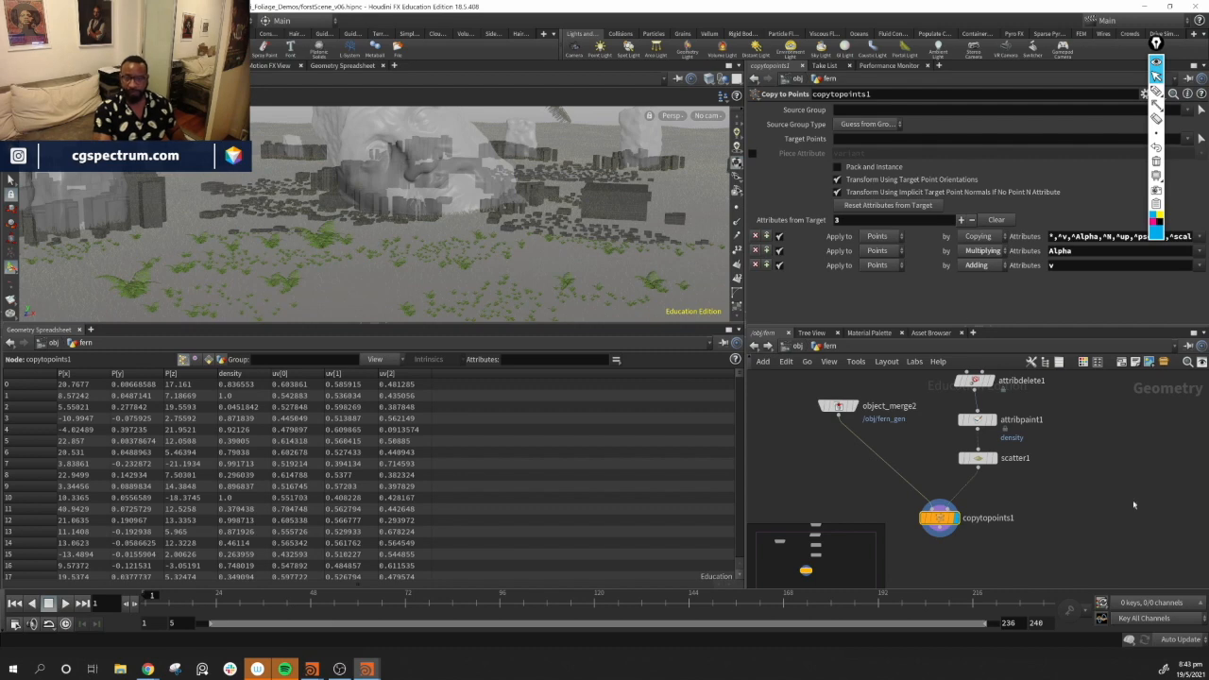
Move the scatter node lower in the network to make room above it
middle_click_drag(1088, 502, 1062, 529)
left_click_drag(954, 486, 949, 505)
left_click_drag(965, 453, 963, 450)
middle_click_drag(1014, 515, 1026, 491)
left_click_drag(1049, 470, 932, 561)
left_click_drag(960, 480, 960, 520)
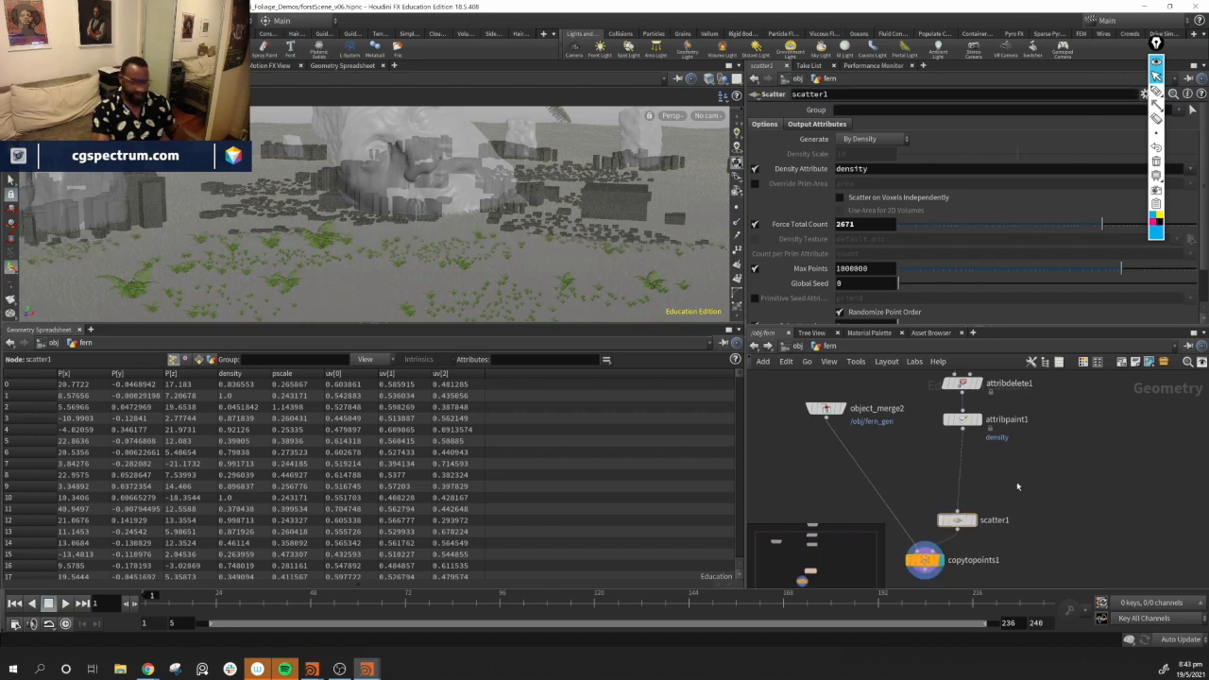
Insert an Attribute Expression node between the paint node and the scatter node
key("Tab")
key("Down")
key("Return")
left_click(1020, 474)
left_click_drag(1027, 476, 971, 478)
Set the expression to a custom Float attribute named density with the VEXpression self + value
left_click(901, 186)
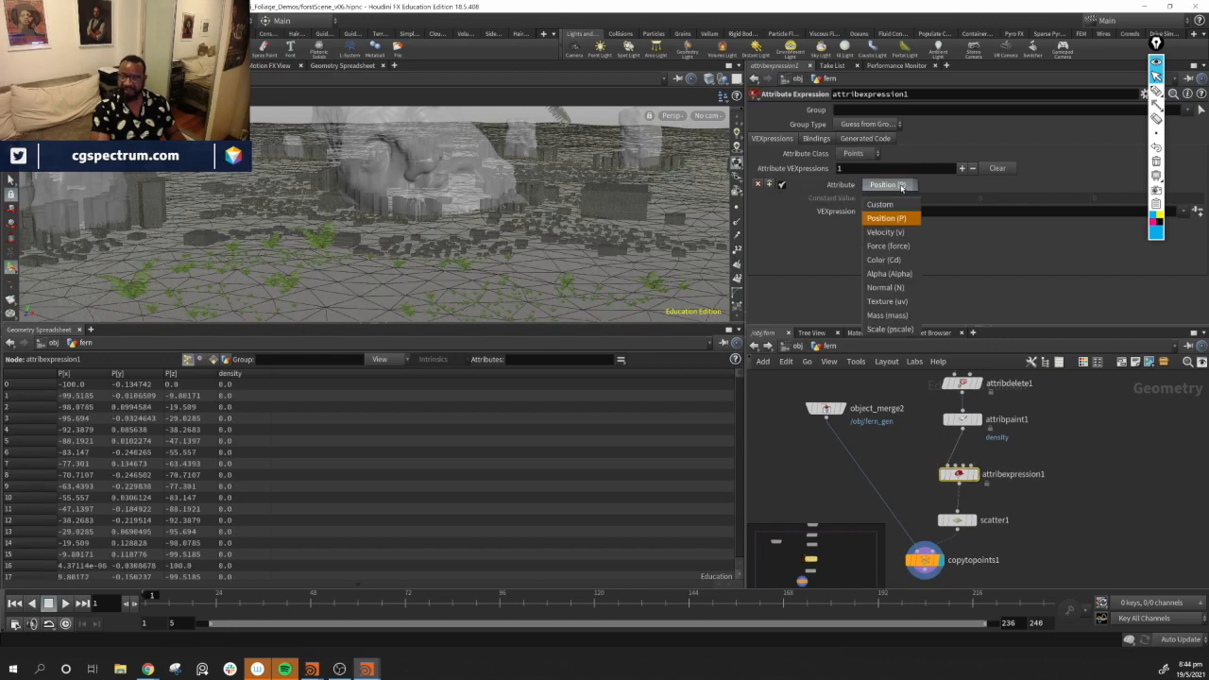
left_click(881, 204)
left_click(1183, 198)
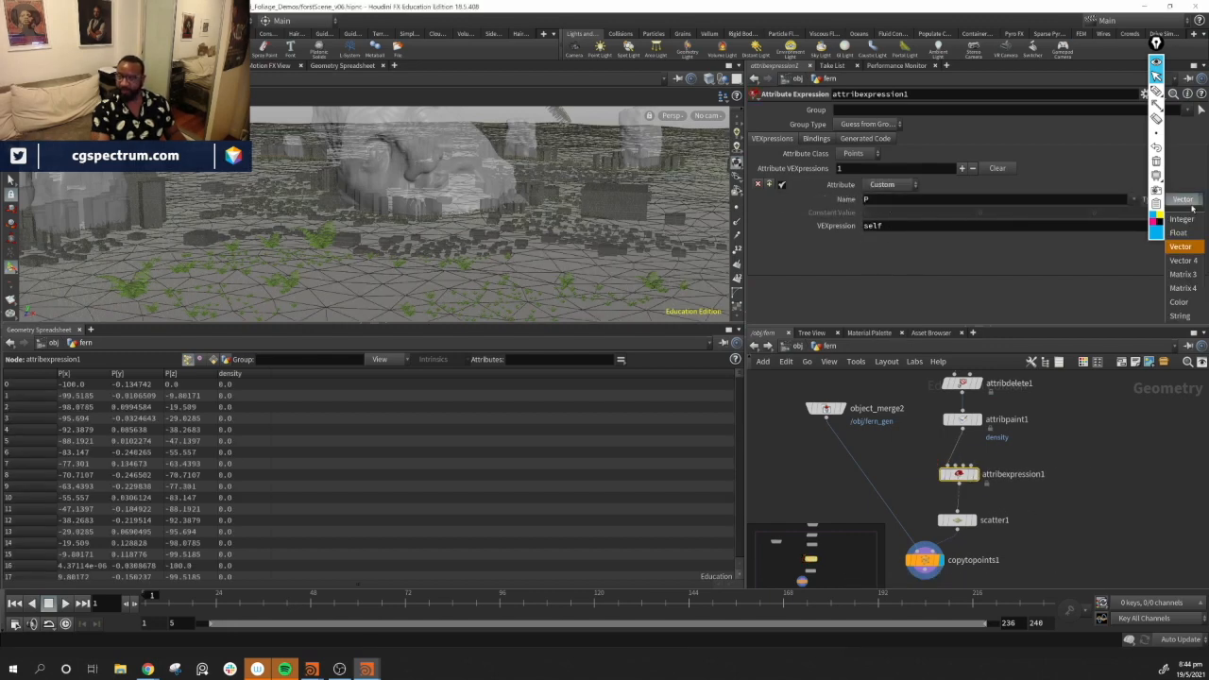
left_click(1183, 219)
left_click(936, 201)
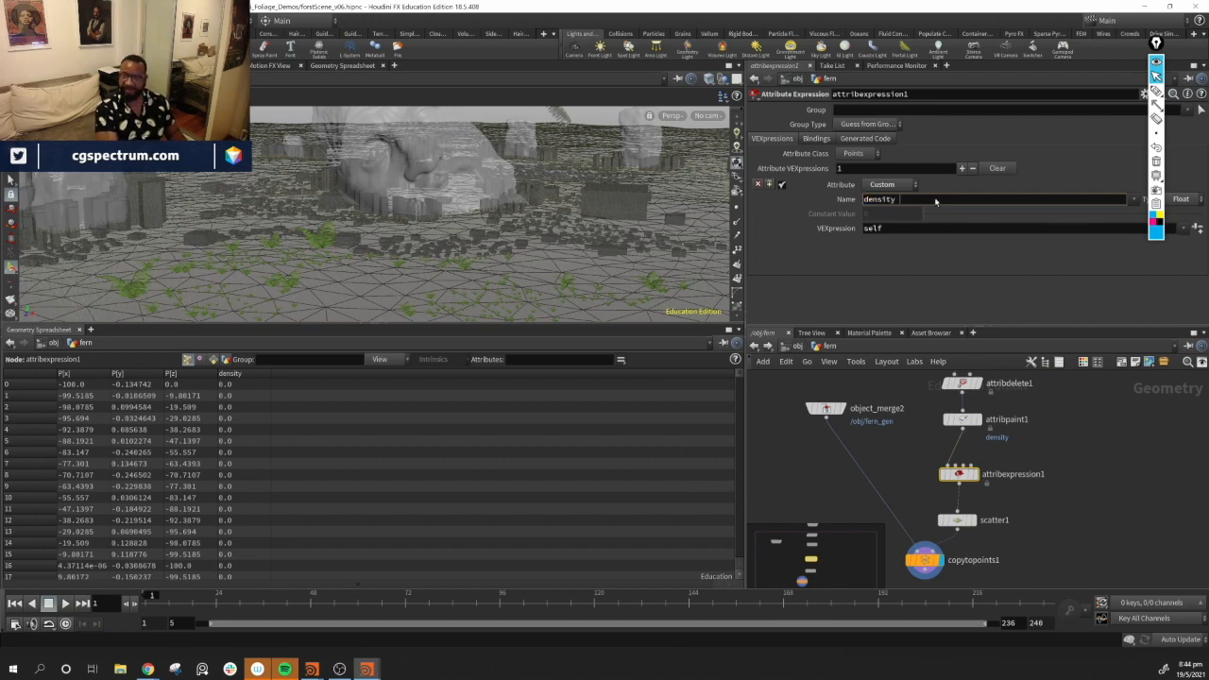
key("Return")
left_click(902, 229)
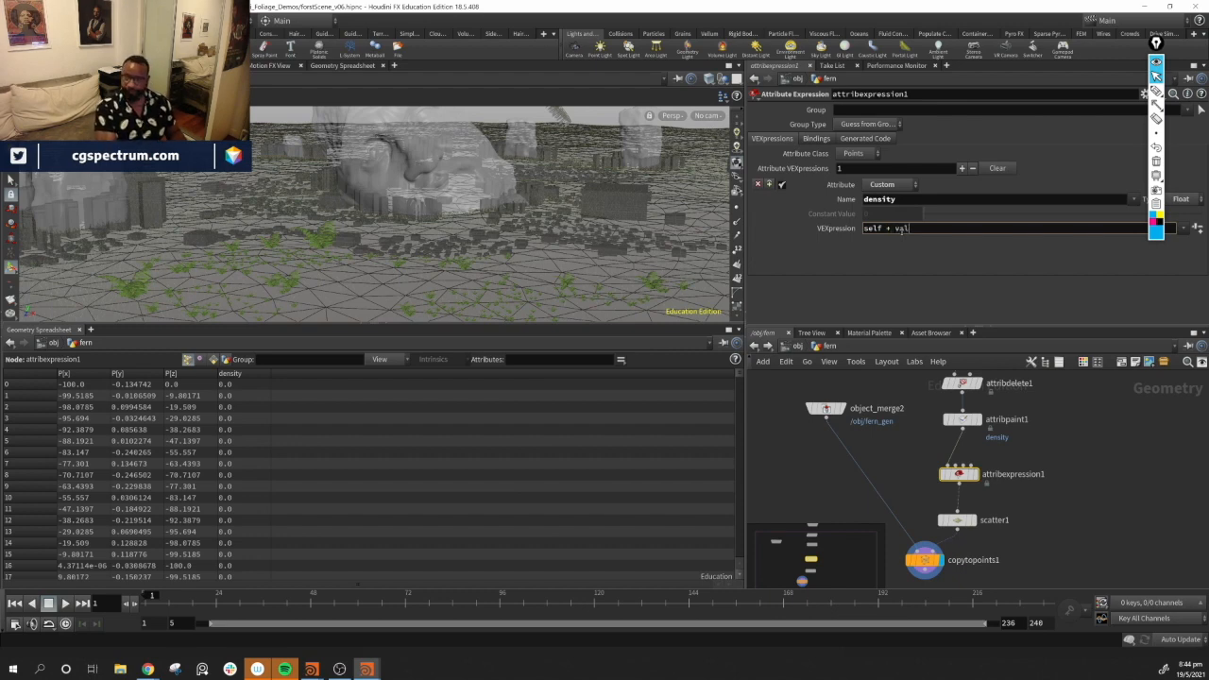
key("Return")
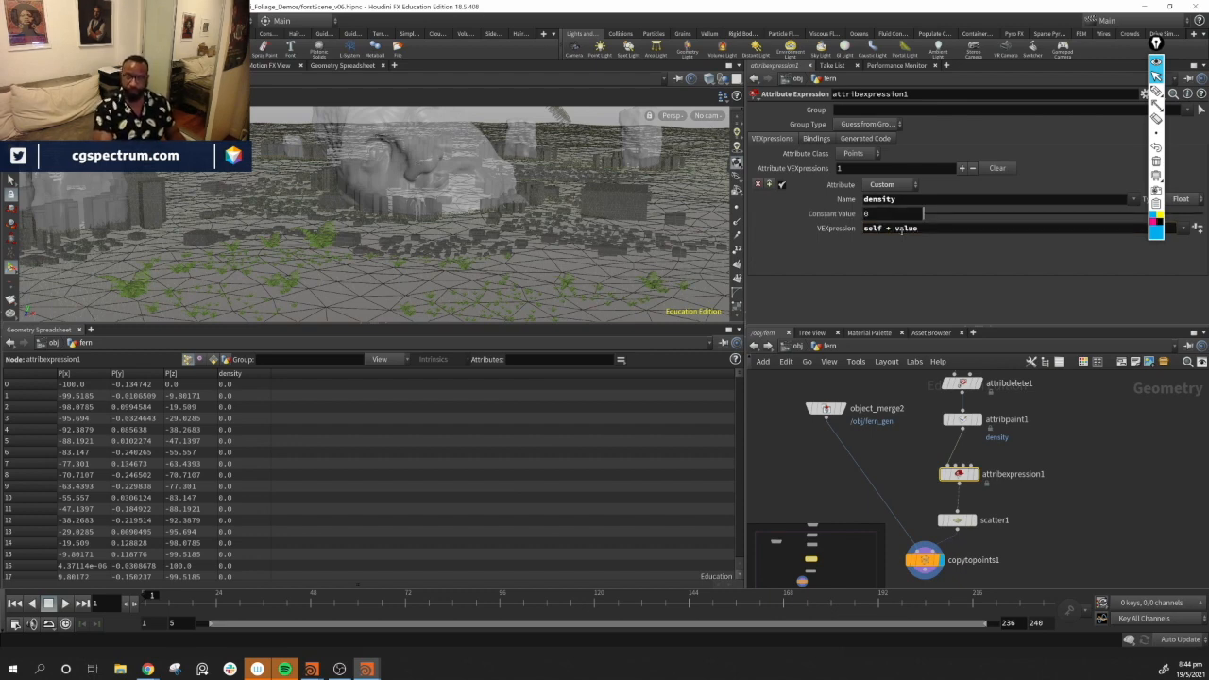
Display the expression node and inspect its density visualization and node info in the viewport
left_click(963, 477)
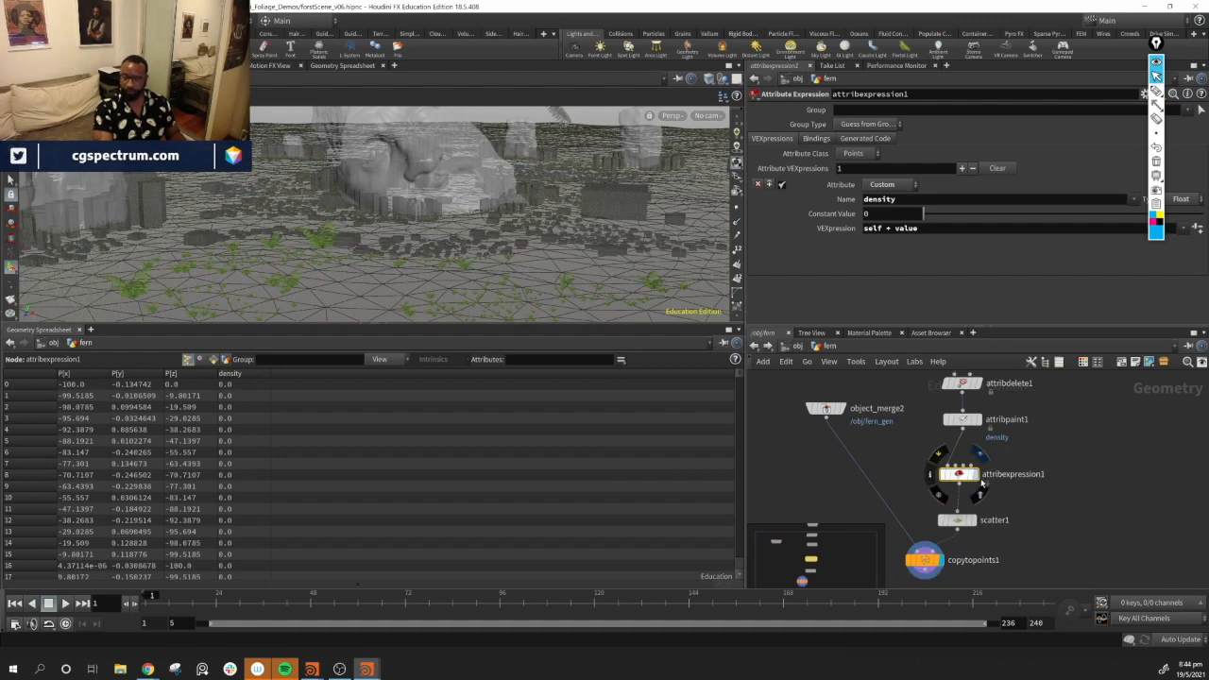
middle_click_drag(1058, 490, 1031, 513)
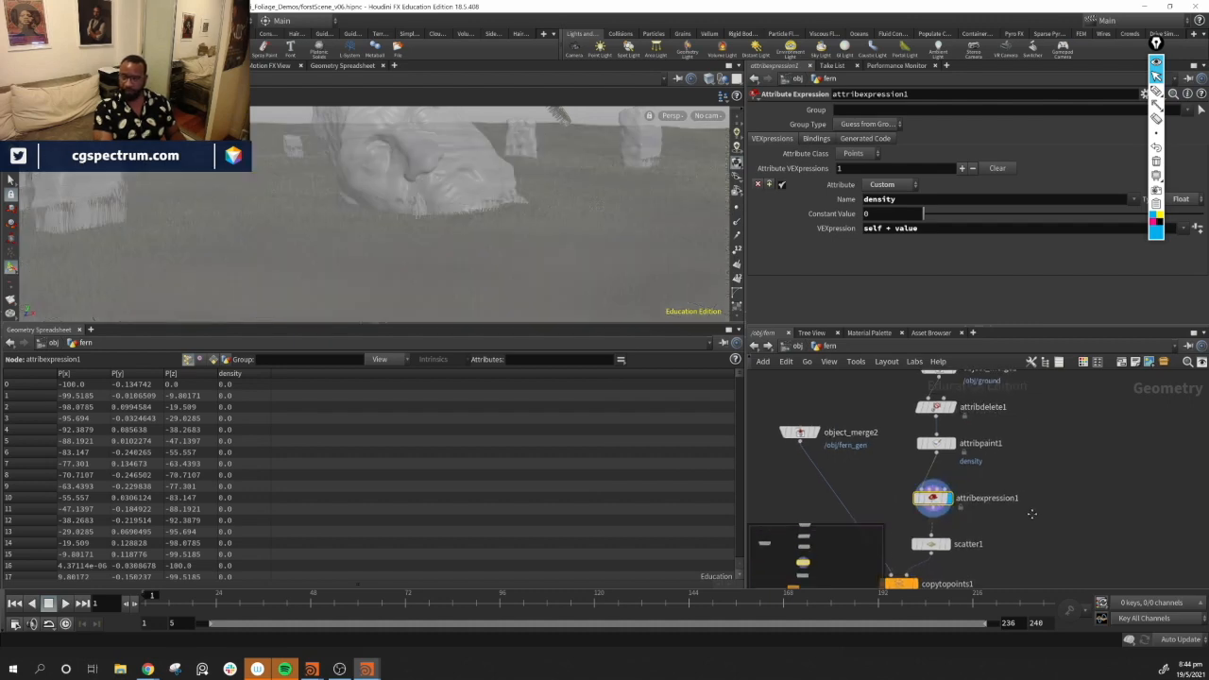
left_click_drag(559, 189, 464, 252, "alt")
right_click_drag(464, 251, 402, 210, "alt")
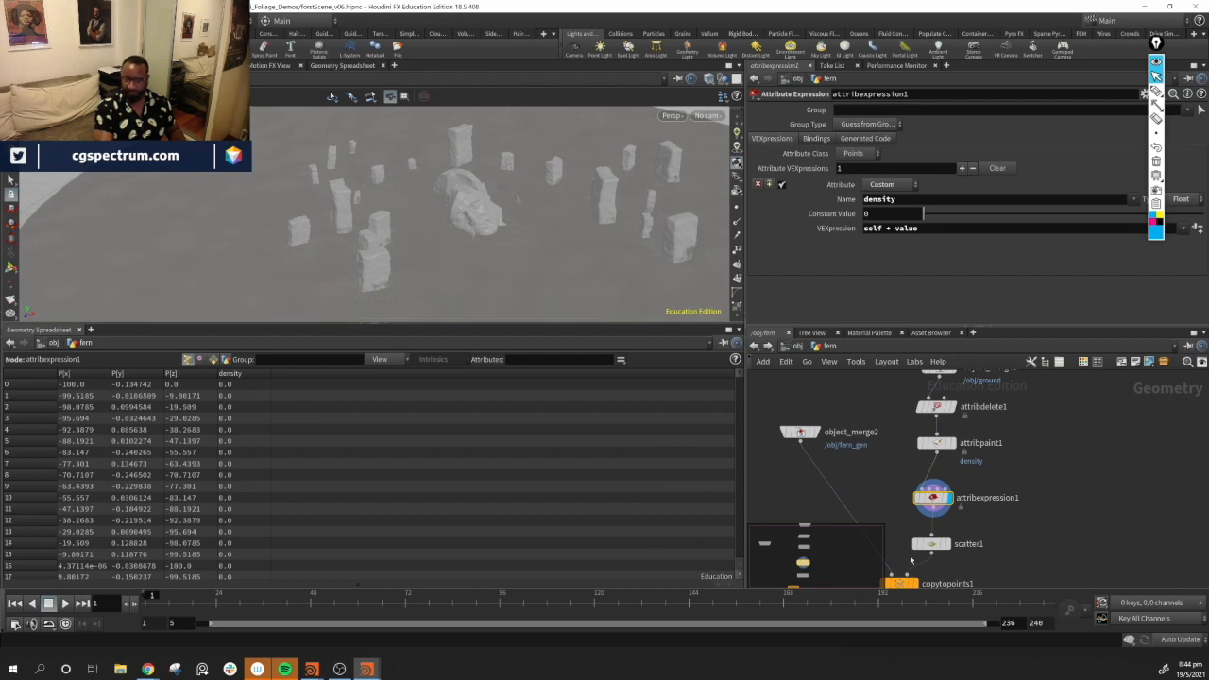
left_click(905, 498)
left_click(630, 337)
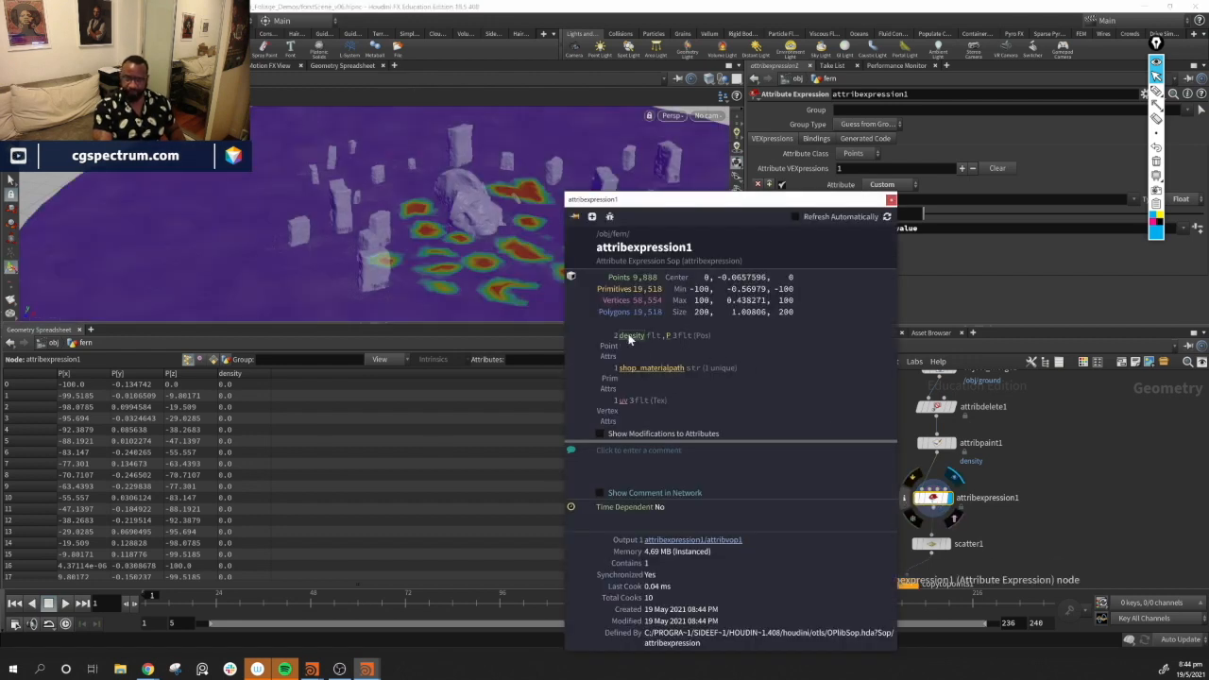
left_click(891, 200)
Set the expression's constant value to 0.18
mouse_move(567, 265)
left_mouse_down("alt")
mouse_move(558, 270)
mouse_move(574, 283)
left_mouse_up("alt")
middle_click_drag(890, 216, 888, 270)
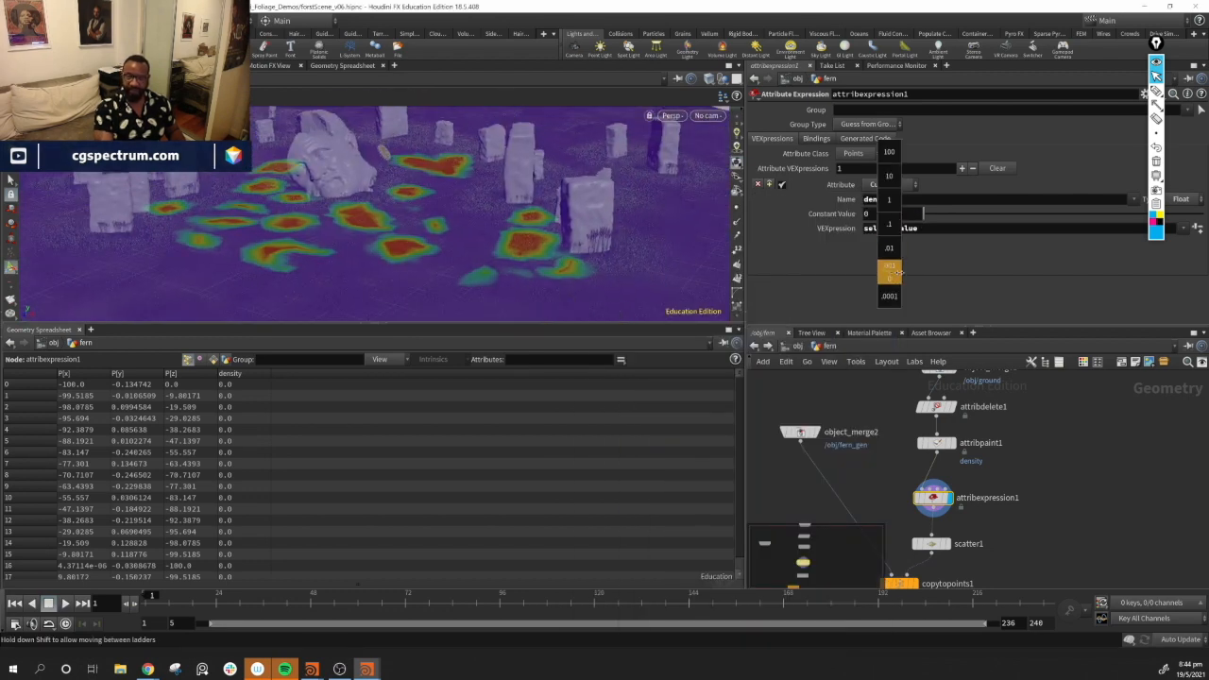
middle_click_drag(908, 271, 917, 271)
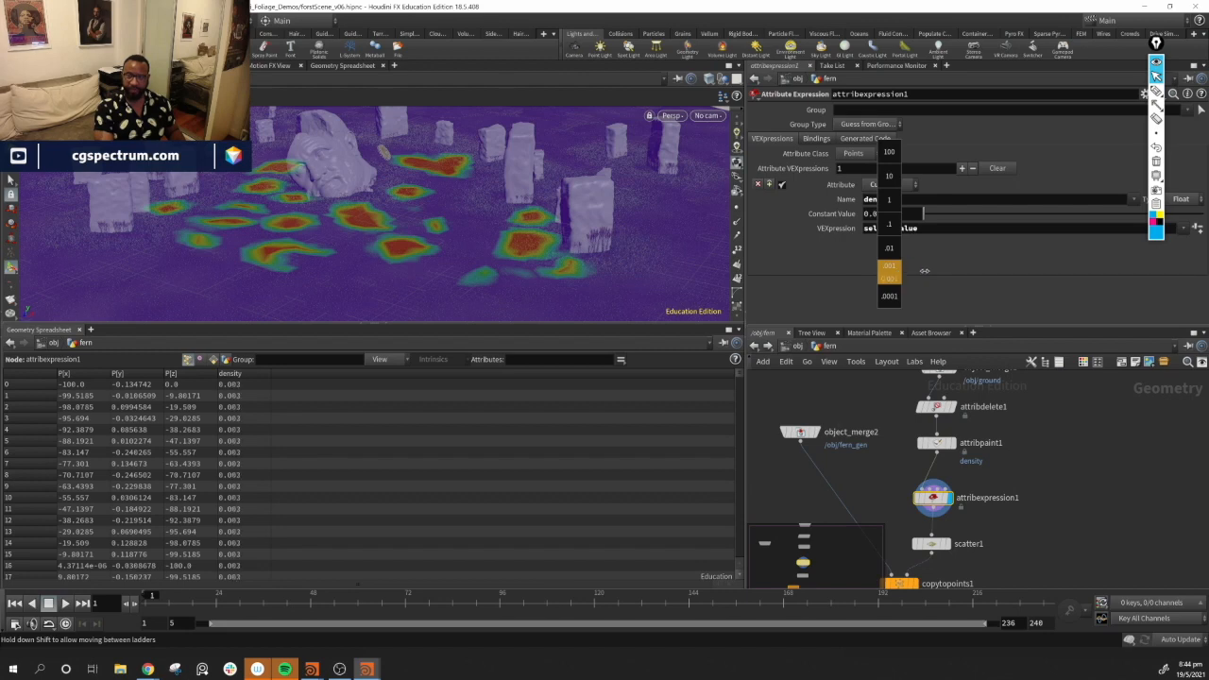
middle_click_drag(997, 268, 1042, 268)
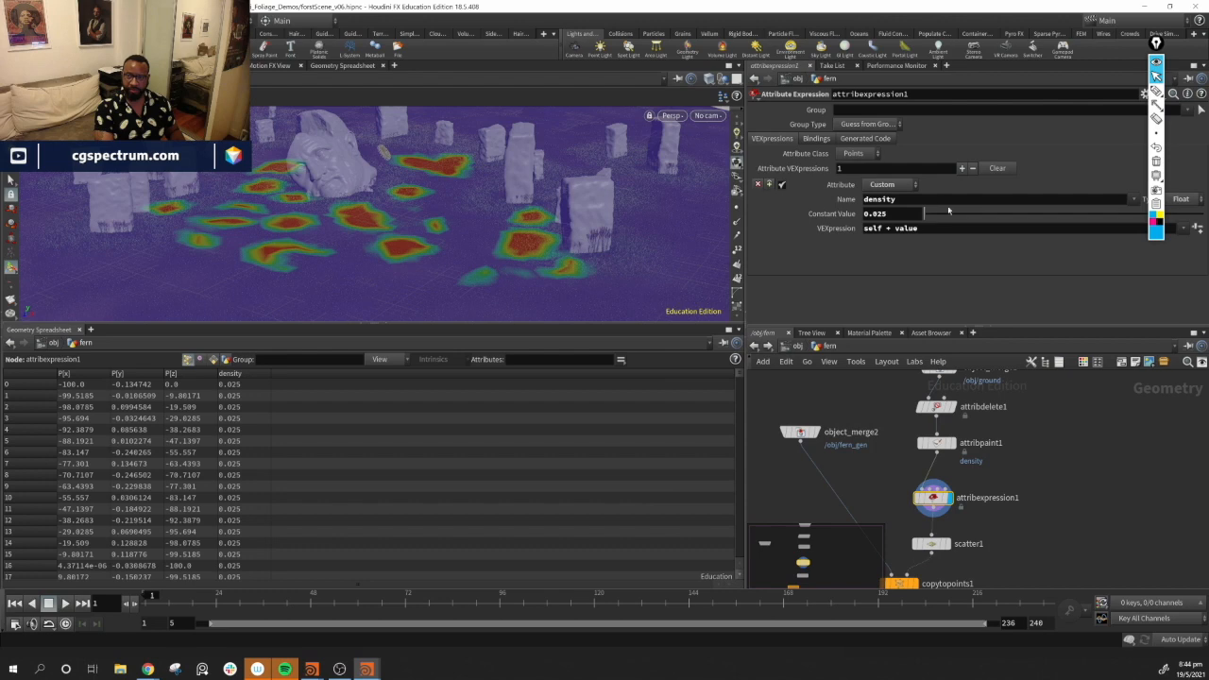
left_click_drag(929, 215, 930, 217)
Display the copy-to-points result and orbit the viewport to examine the fern distribution
middle_click_drag(1029, 559, 1066, 505)
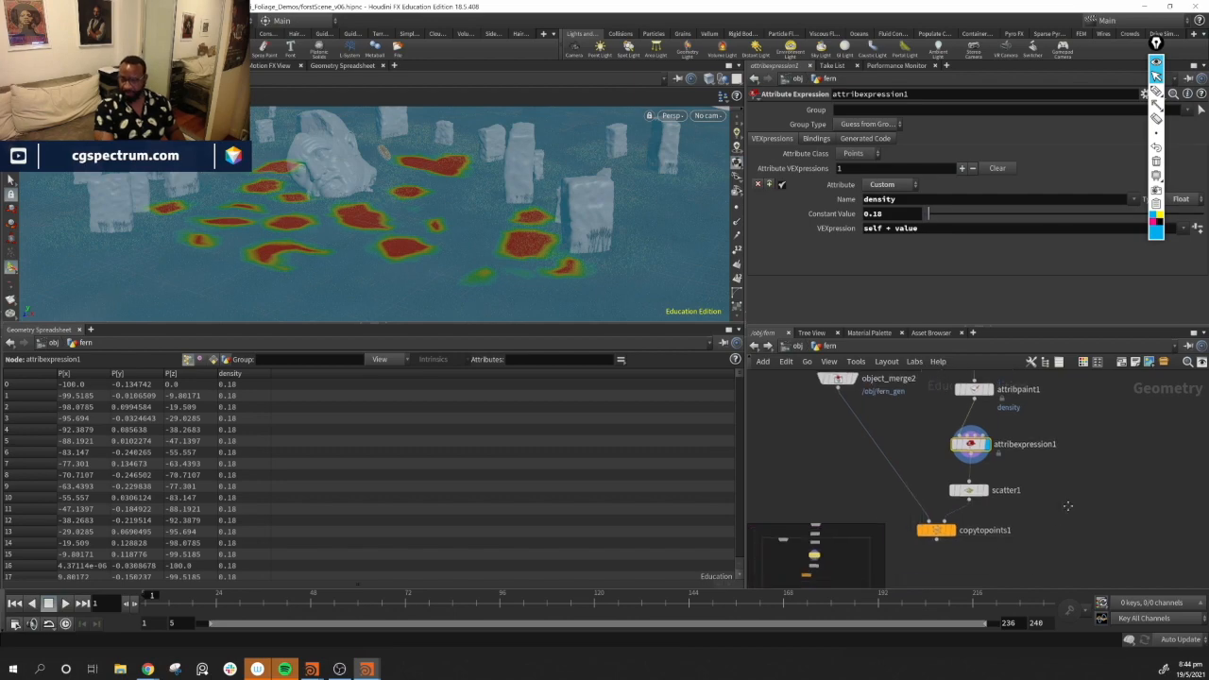
left_click(951, 530)
left_click_drag(378, 227, 417, 184)
left_click_drag(586, 229, 518, 266)
left_click_drag(399, 187, 378, 248)
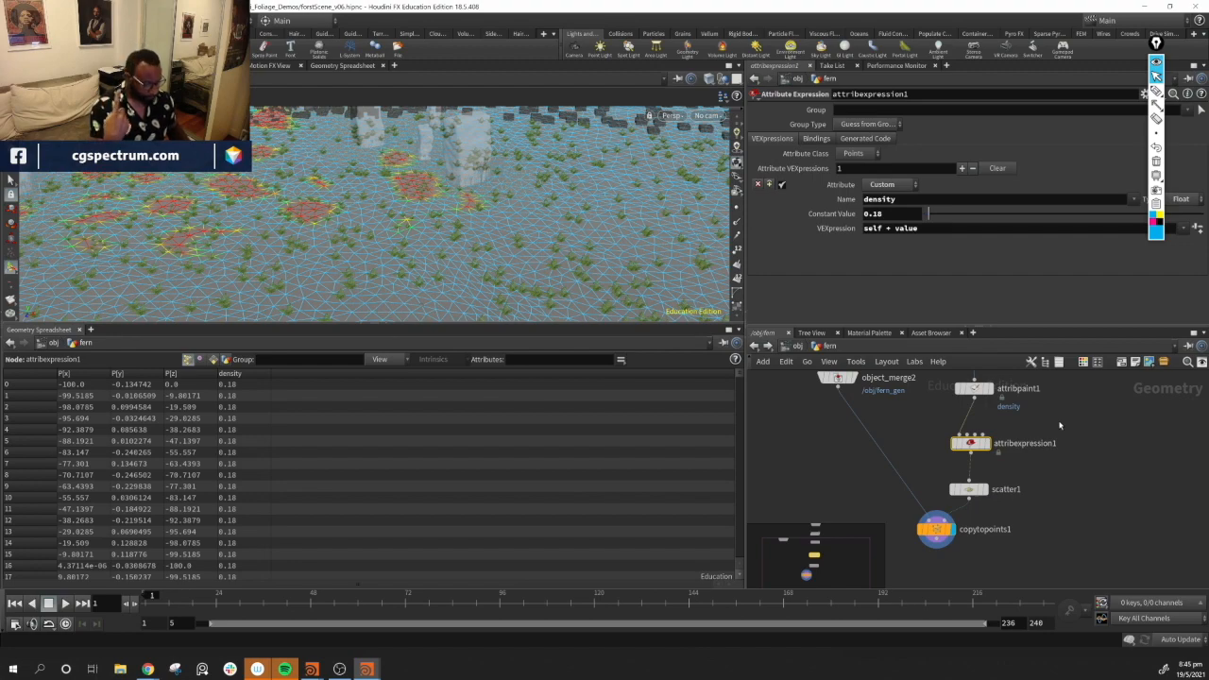
left_click_drag(569, 208, 570, 261, "alt")
middle_click_drag(505, 237, 478, 213, "alt")
right_click_drag(478, 212, 704, 260, "alt")
left_click(871, 463)
left_click_drag(567, 222, 526, 228, "alt")
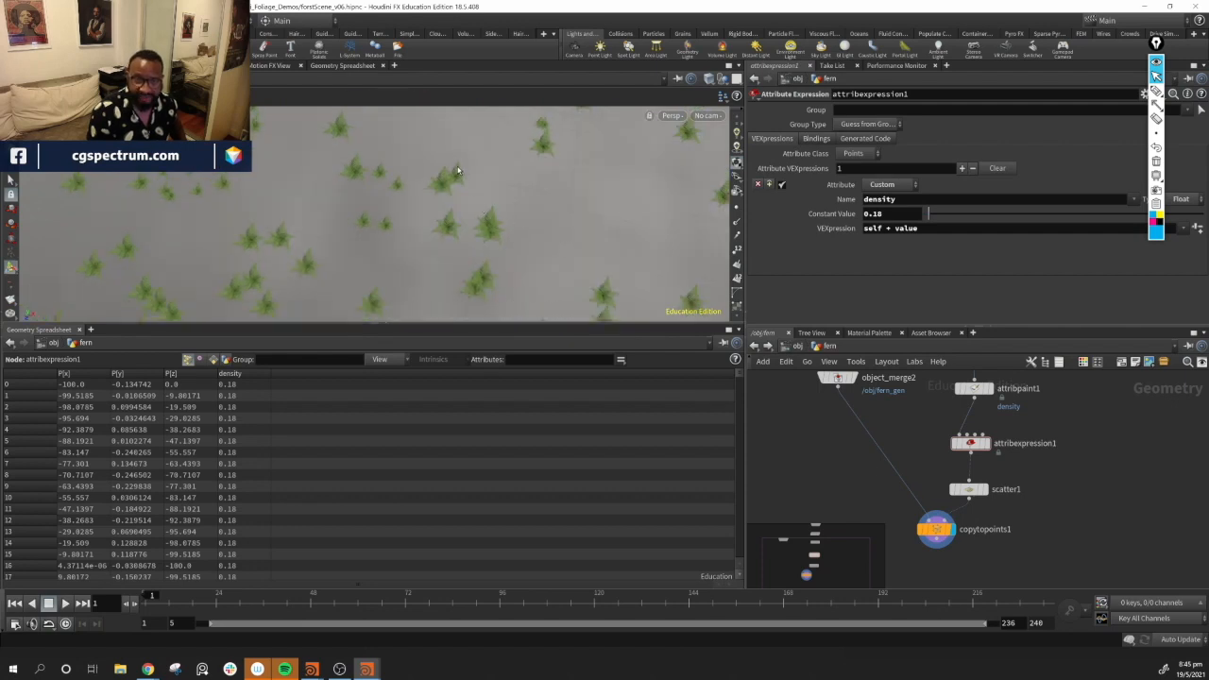
right_click_drag(330, 237, 372, 221, "alt")
left_click_drag(373, 221, 299, 203, "alt")
right_click_drag(299, 203, 594, 265, "alt")
left_click_drag(594, 265, 415, 203, "alt")
left_click(983, 445)
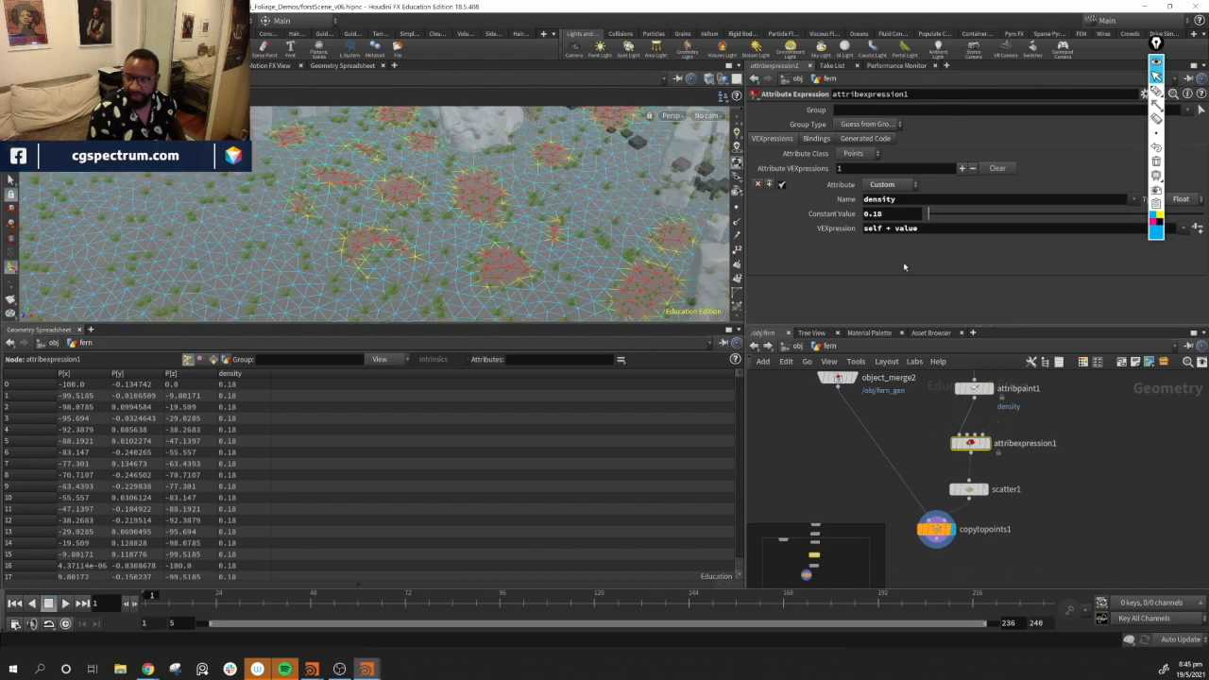
Set the expression's constant value to .05
left_click(900, 213)
type(".05")
key("Return")
right_click_drag(429, 254, 397, 248)
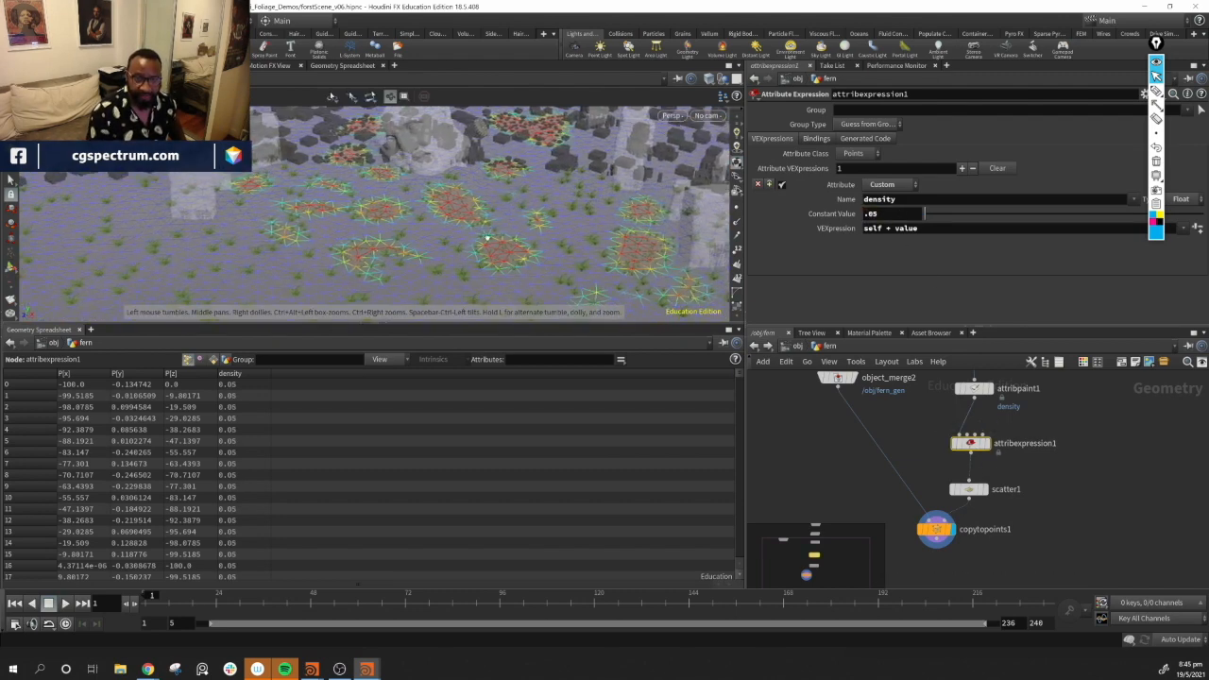
Display the copied ferns and orbit around the viewport to examine the new fern density
left_click(1061, 505)
right_click_drag(543, 265, 445, 243)
left_click_drag(445, 243, 483, 195)
right_click_drag(477, 210, 511, 239)
left_click_drag(440, 239, 430, 196)
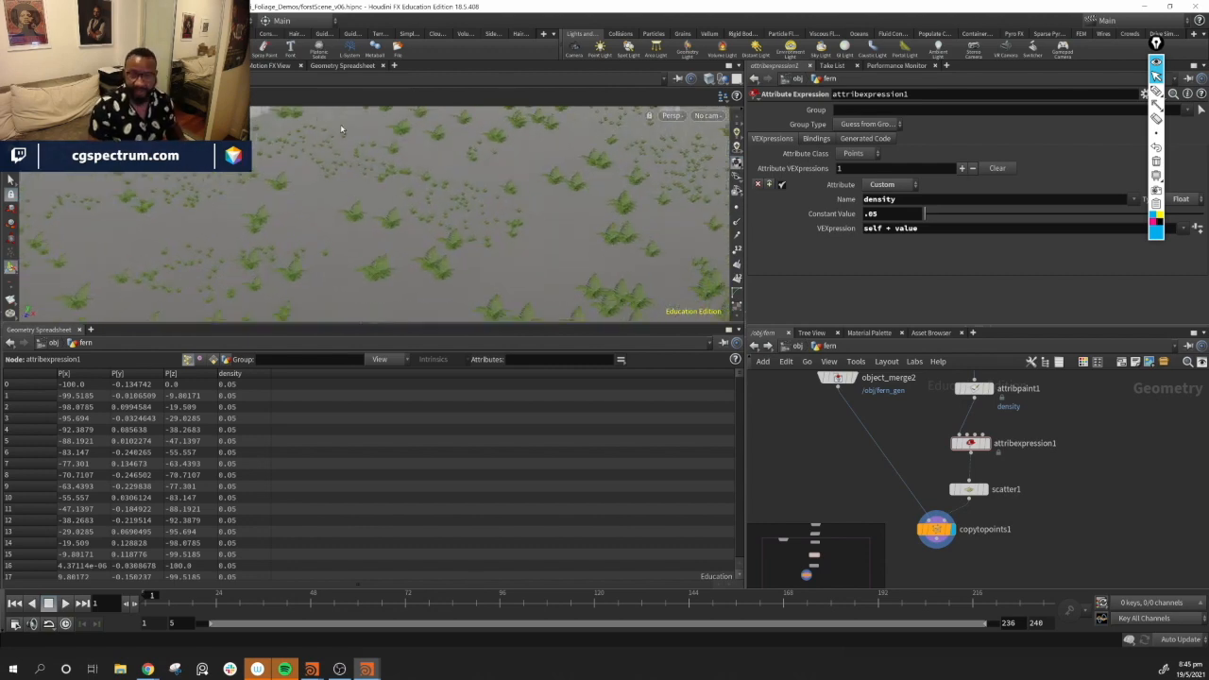
left_click_drag(493, 218, 504, 173)
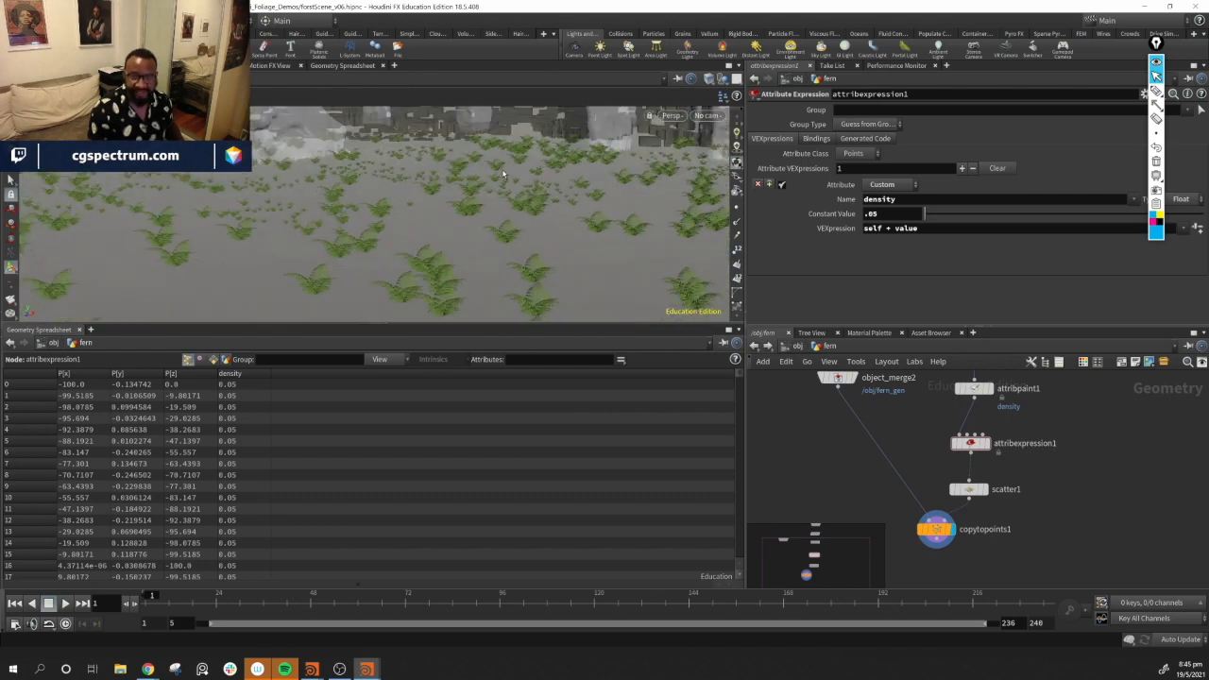
mouse_move(297, 217)
left_mouse_down()
mouse_move(300, 247)
mouse_move(297, 229)
left_mouse_up()
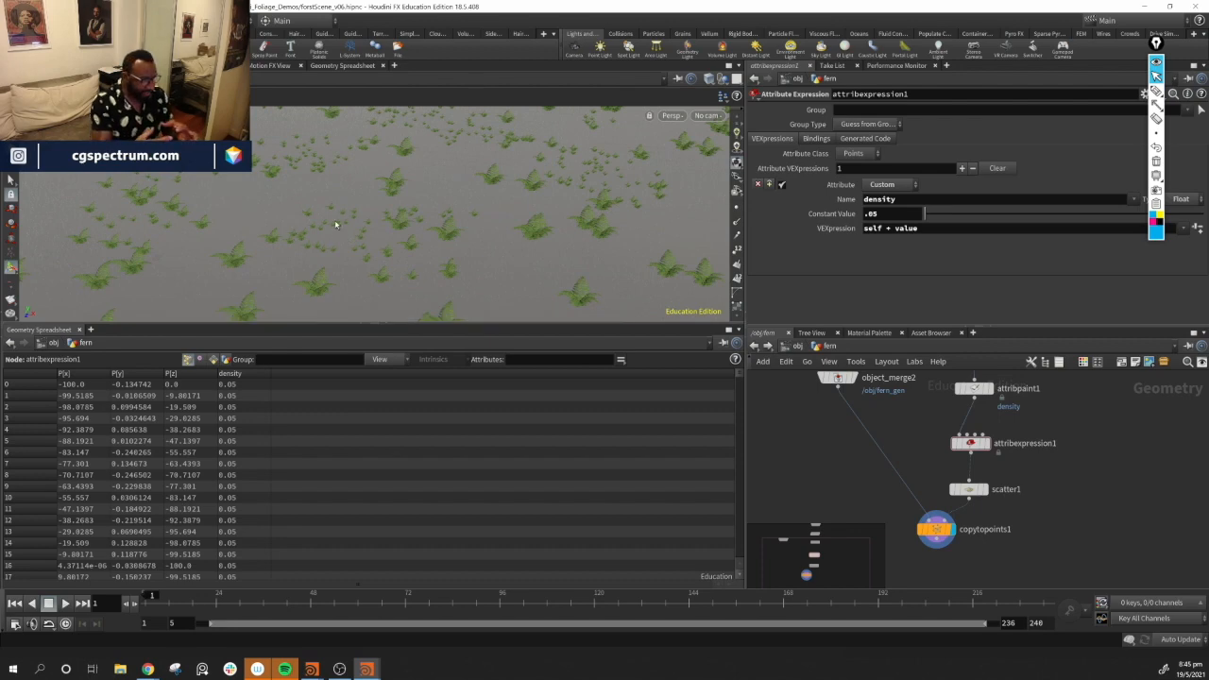
left_click_drag(338, 224, 376, 239)
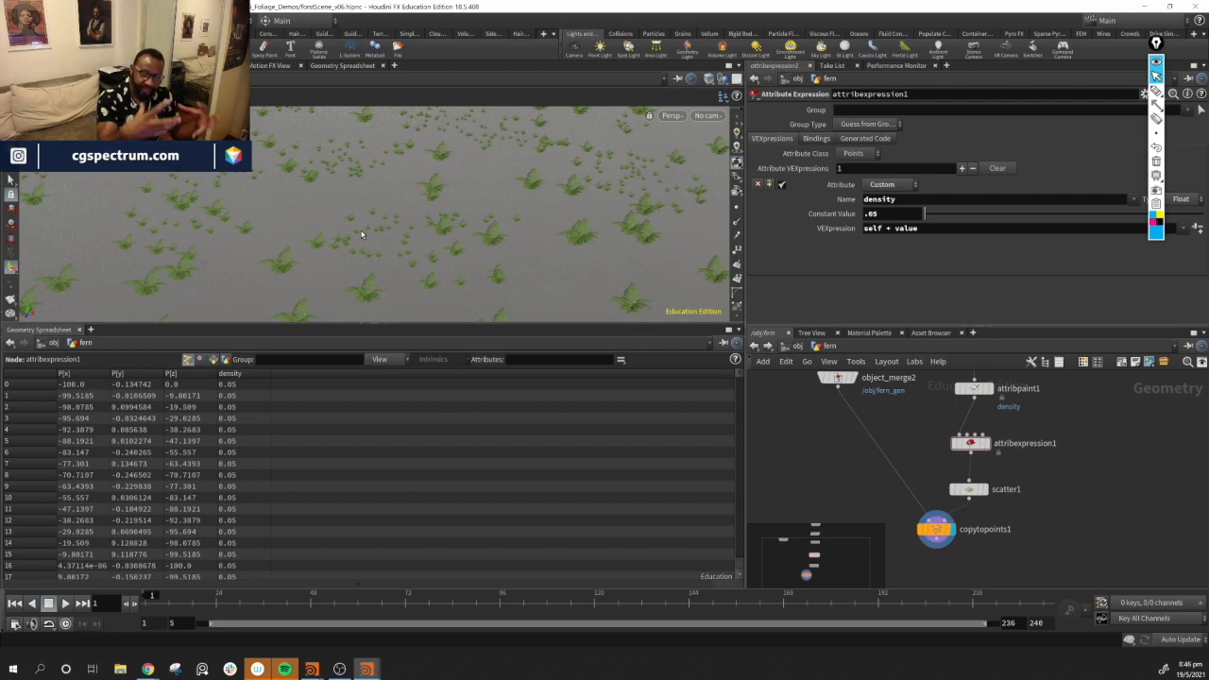
left_click_drag(511, 188, 645, 248)
left_click_drag(624, 189, 629, 277)
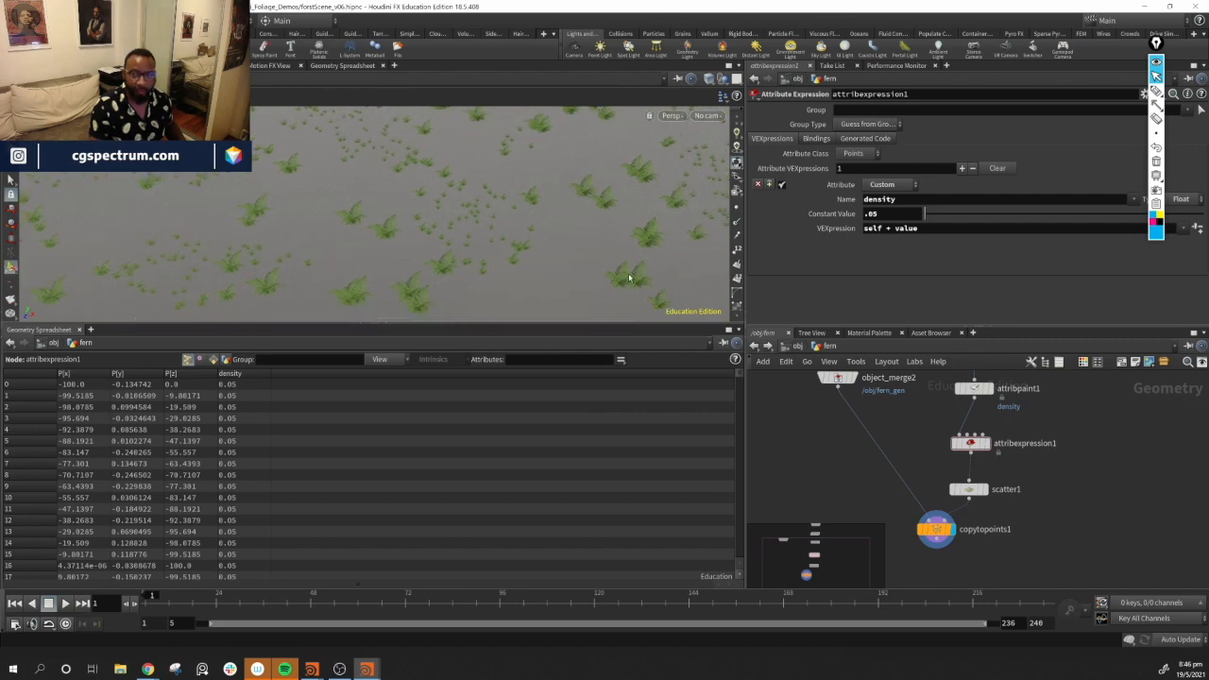
left_click_drag(459, 256, 433, 212)
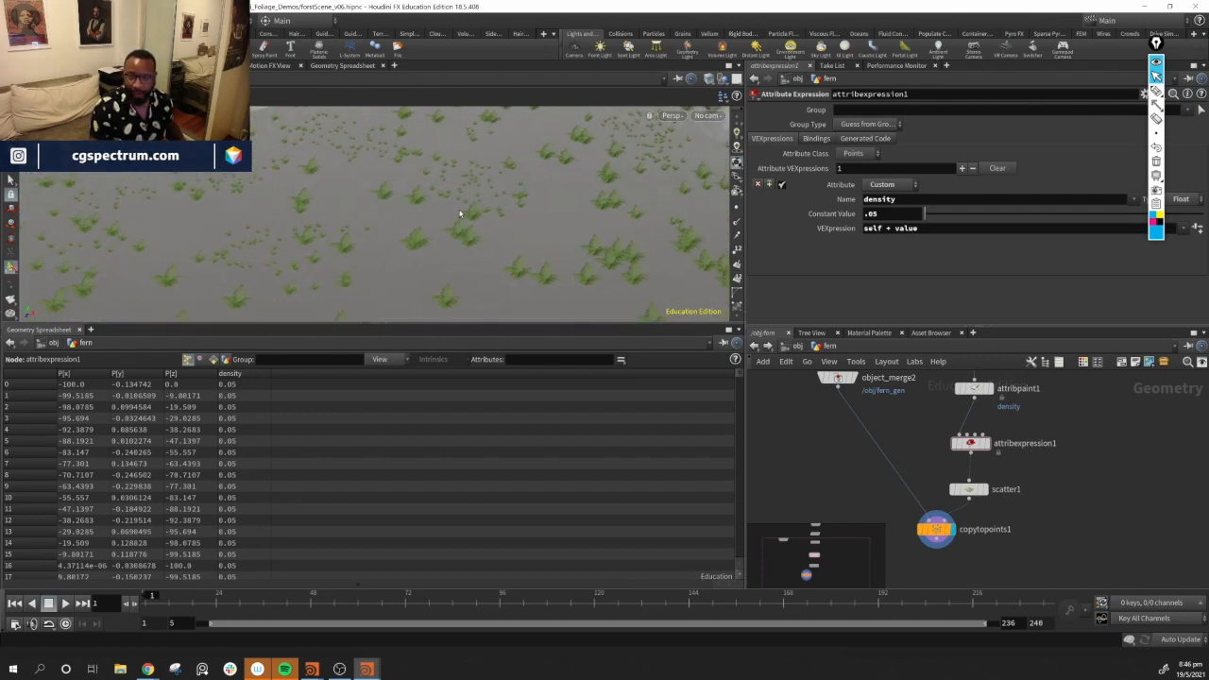
Move the copy-to-points node lower in the network to make room above it
middle_click_drag(1078, 499, 1038, 505)
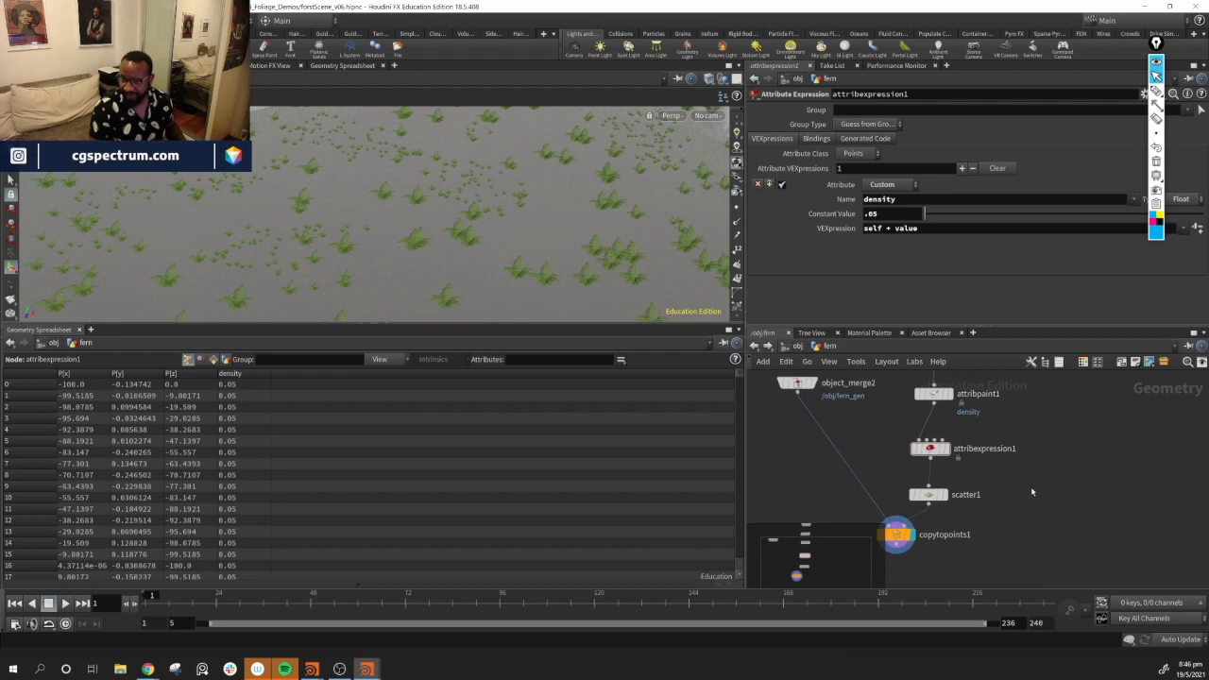
left_click(936, 451)
middle_click_drag(1024, 452, 1054, 446)
left_click_drag(922, 512, 900, 552)
left_click_drag(961, 468, 962, 463)
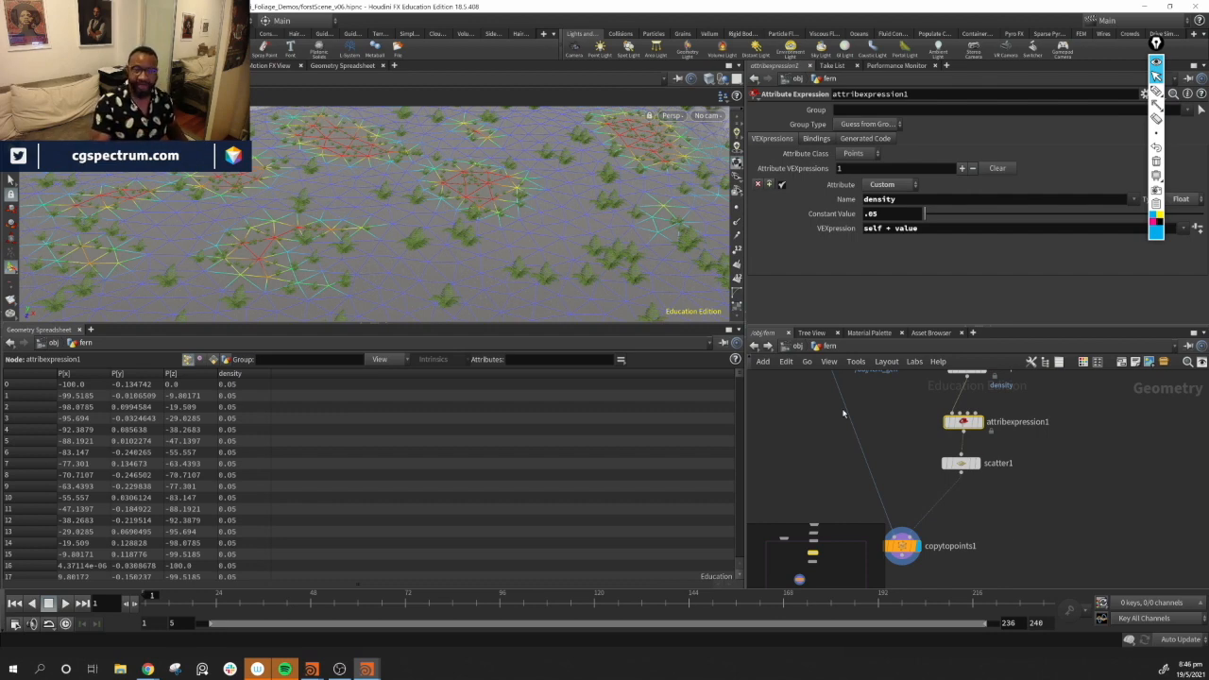
left_click_drag(534, 265, 447, 199, "alt")
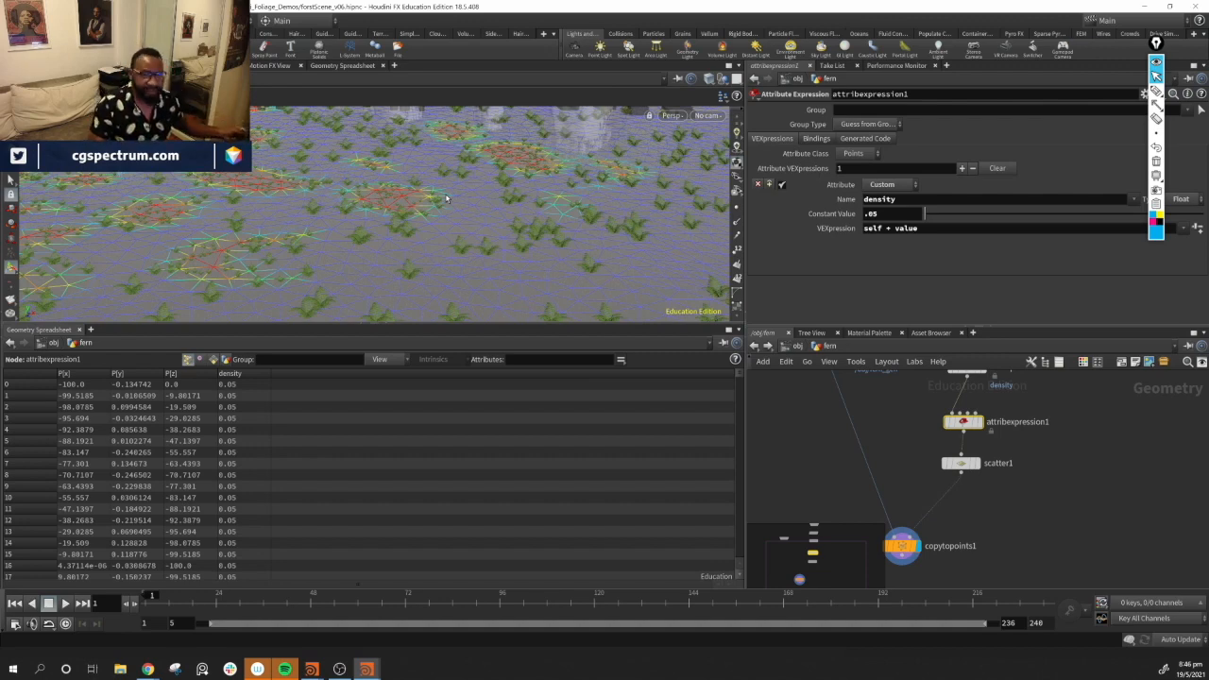
middle_click_drag(1003, 544, 1022, 516)
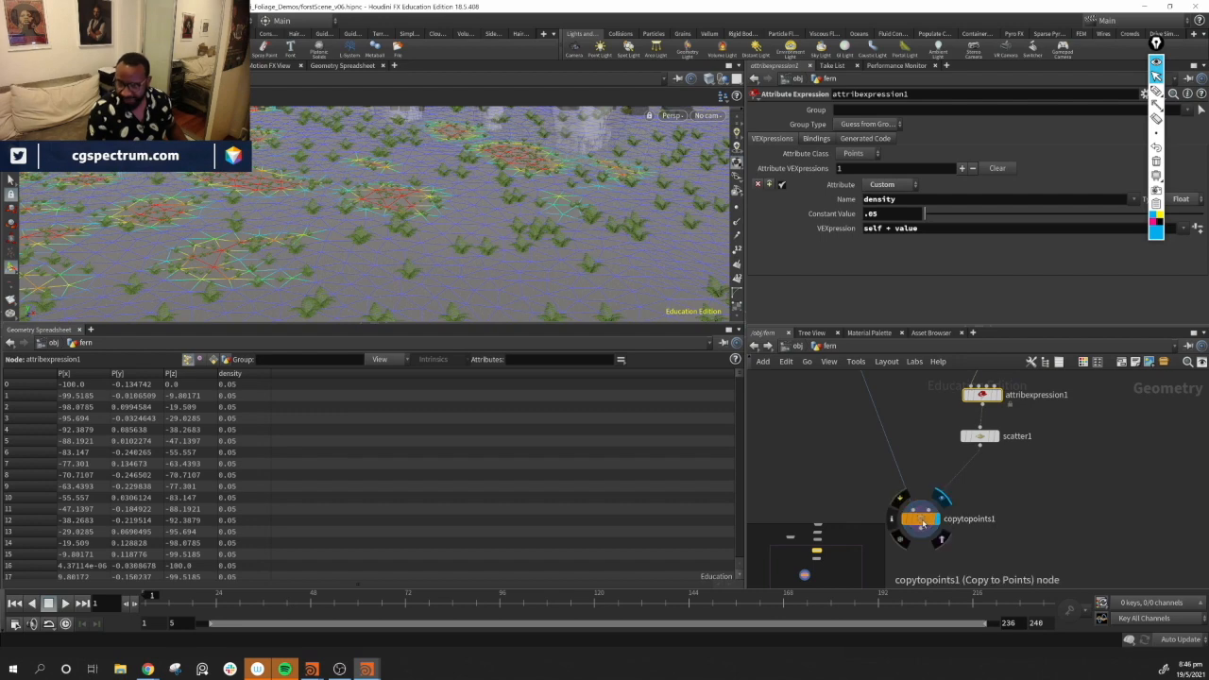
left_click_drag(922, 520, 913, 536)
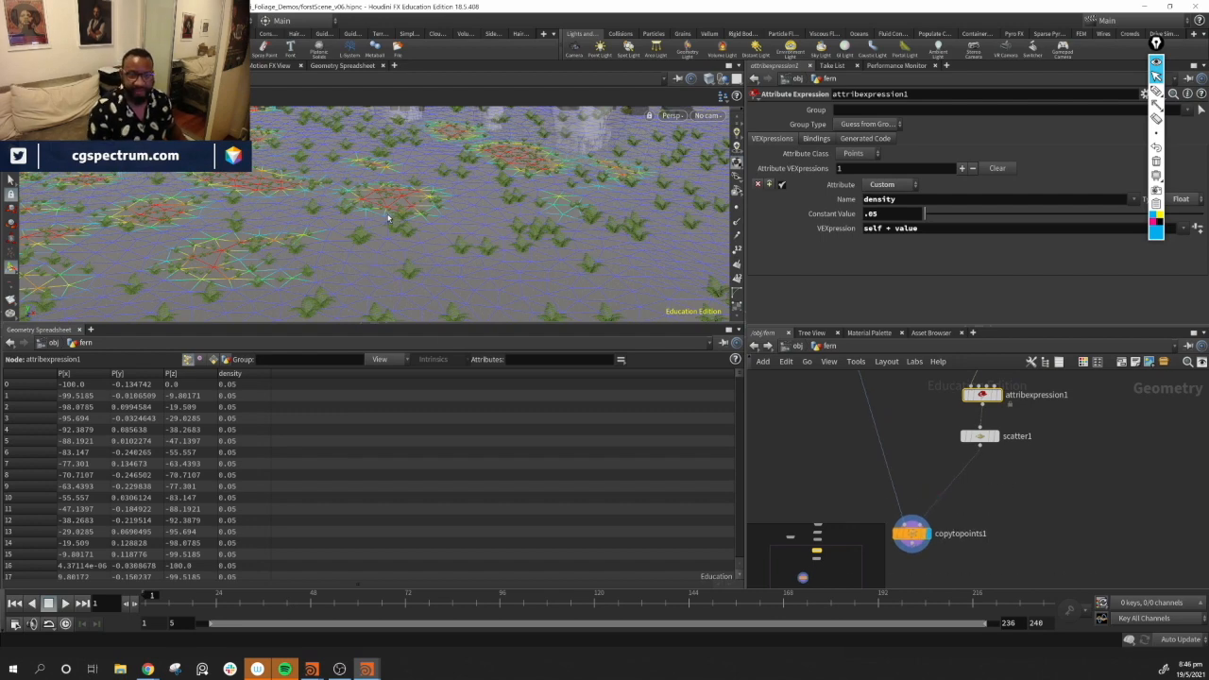
left_click(1018, 512)
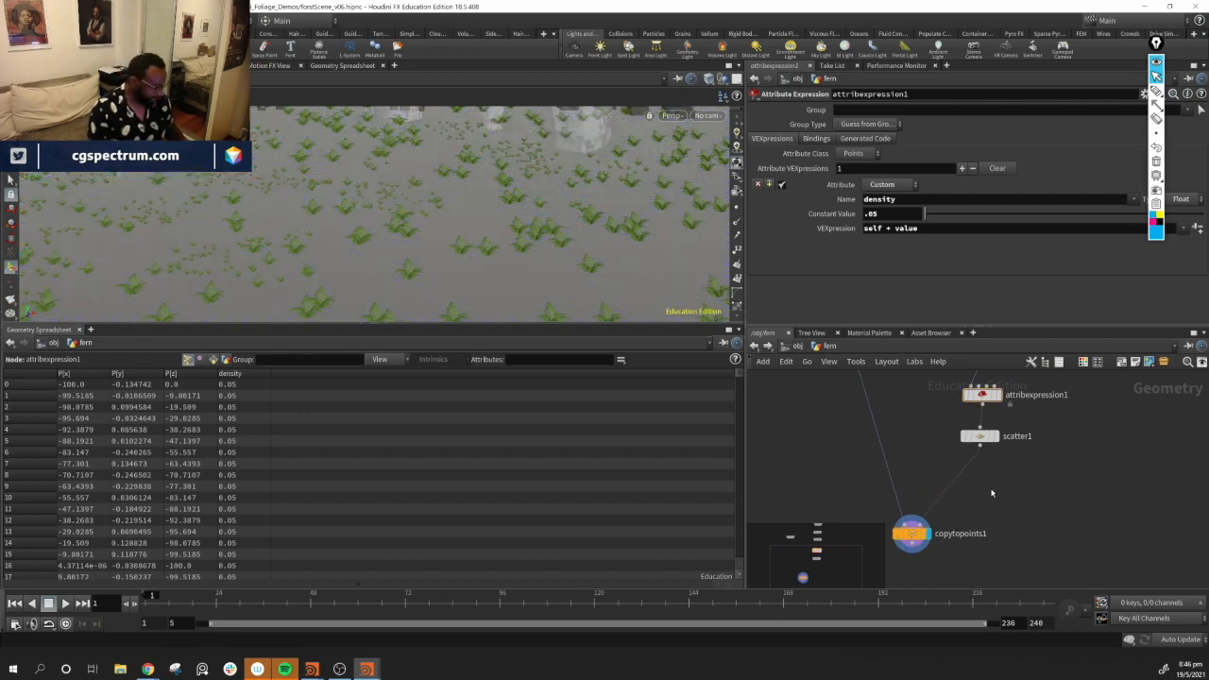
Insert an Attribute Promote node between the scatter node and the copy-to-points node
key("Tab")
type("ap")
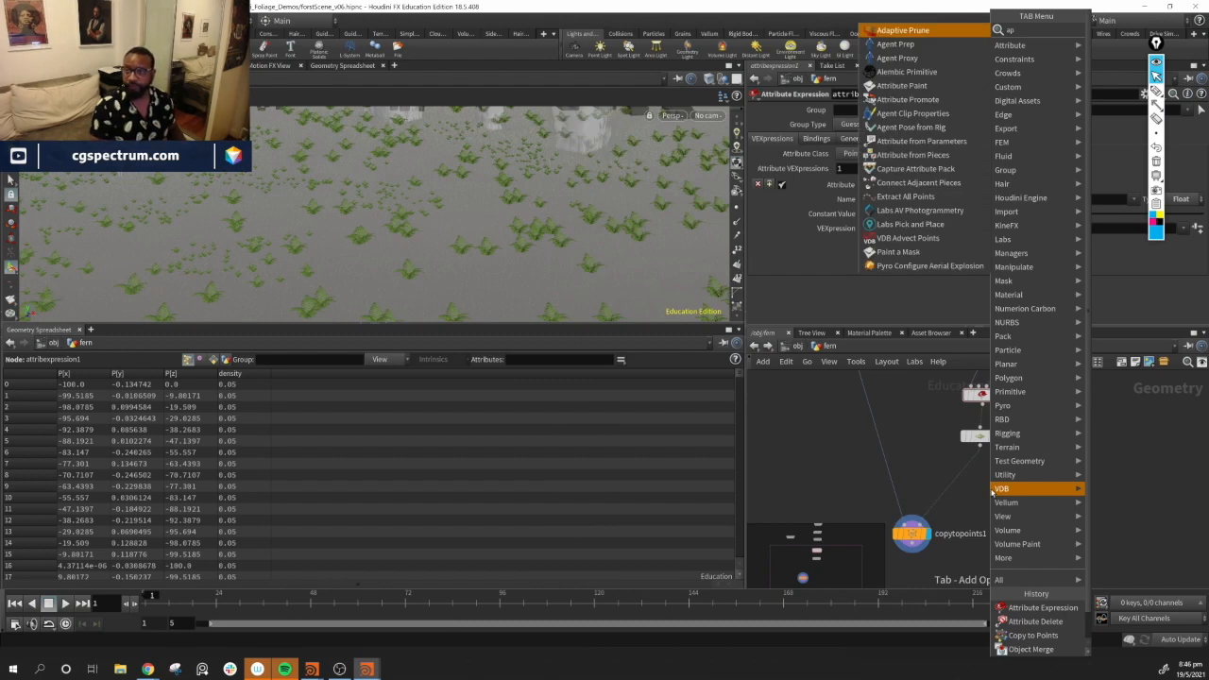
key("Down")
key("Down")
key("Down")
key("Down")
key("Down")
key("Return")
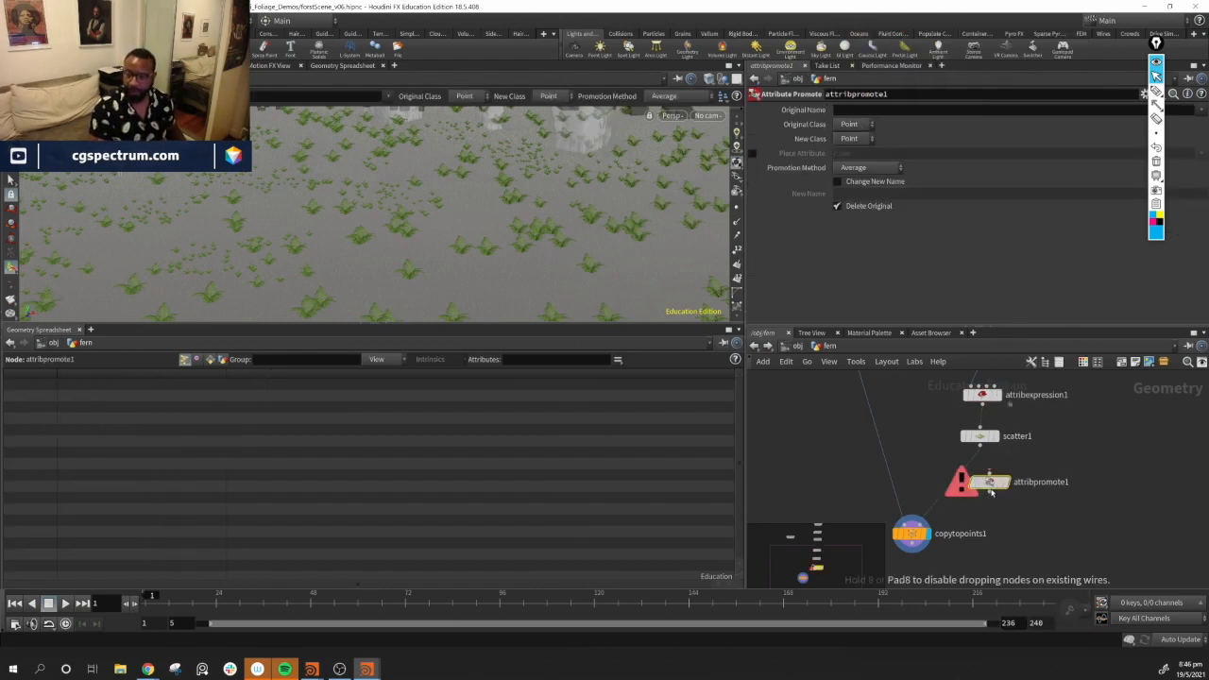
left_click(978, 480)
Configure the promote for pscale using the Maximum promotion method with Delete Original turned off
left_click(839, 207)
left_click(1204, 110)
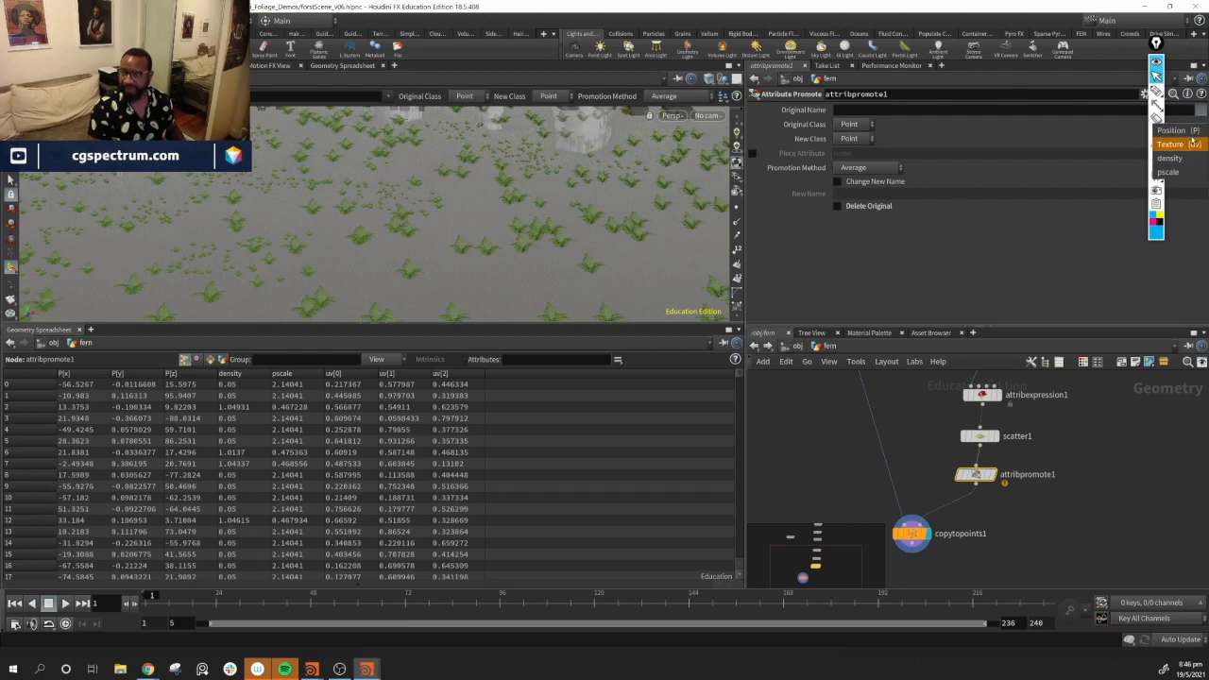
left_click(1198, 171)
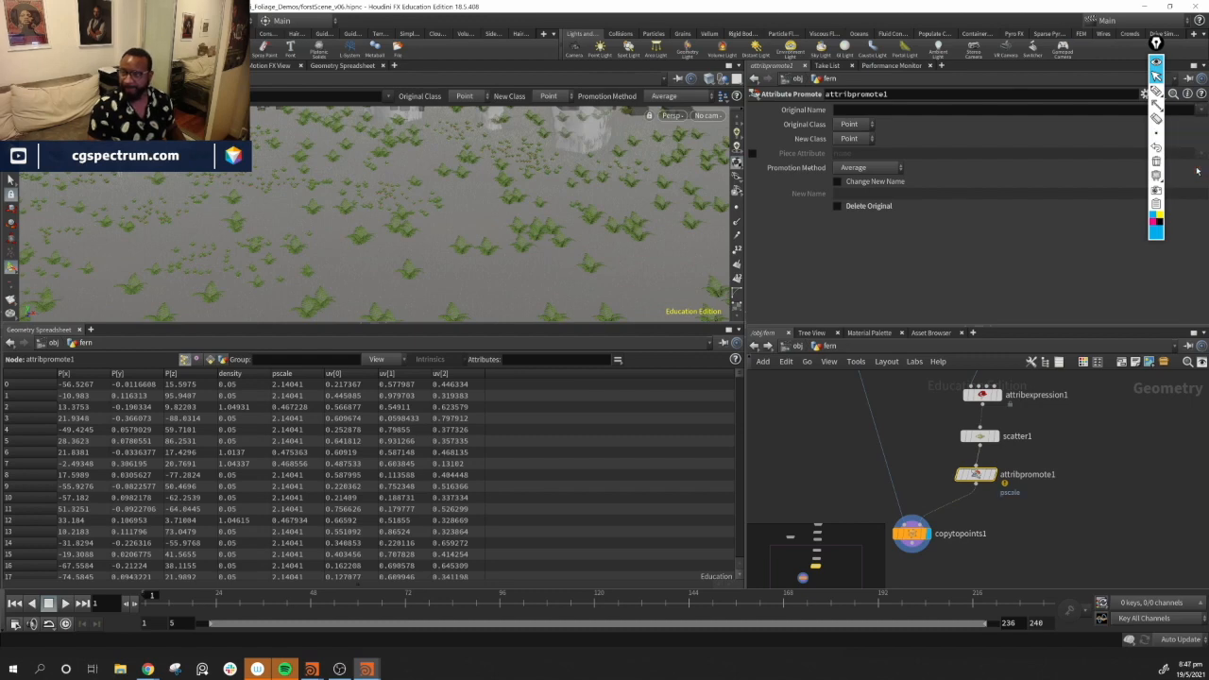
left_click(862, 169)
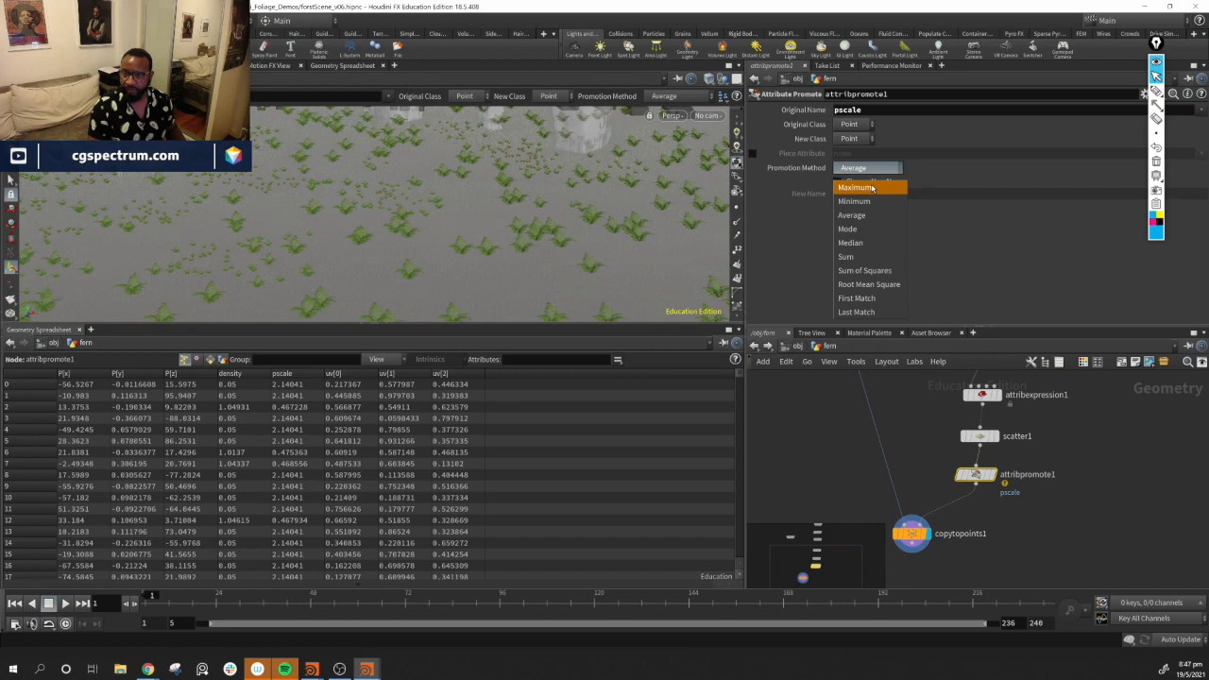
left_click(867, 183)
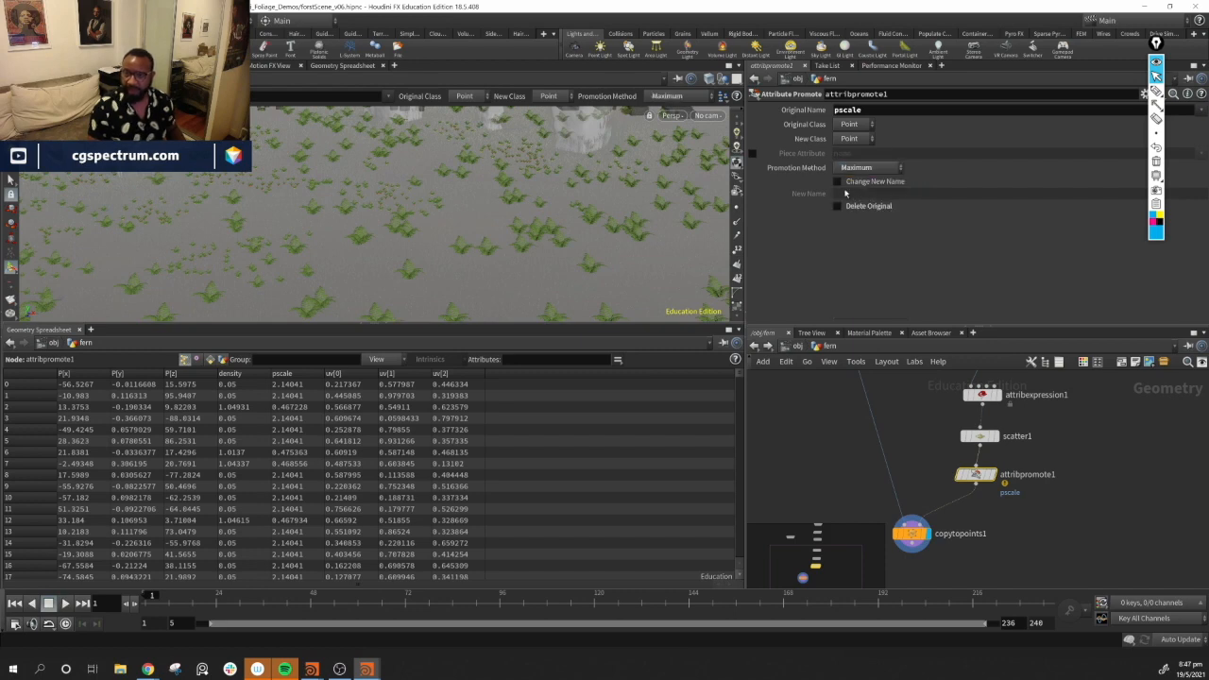
Promote pscale under the new name maxPscale to the Detail class and view the detail attributes
left_click(837, 183)
left_click(859, 194)
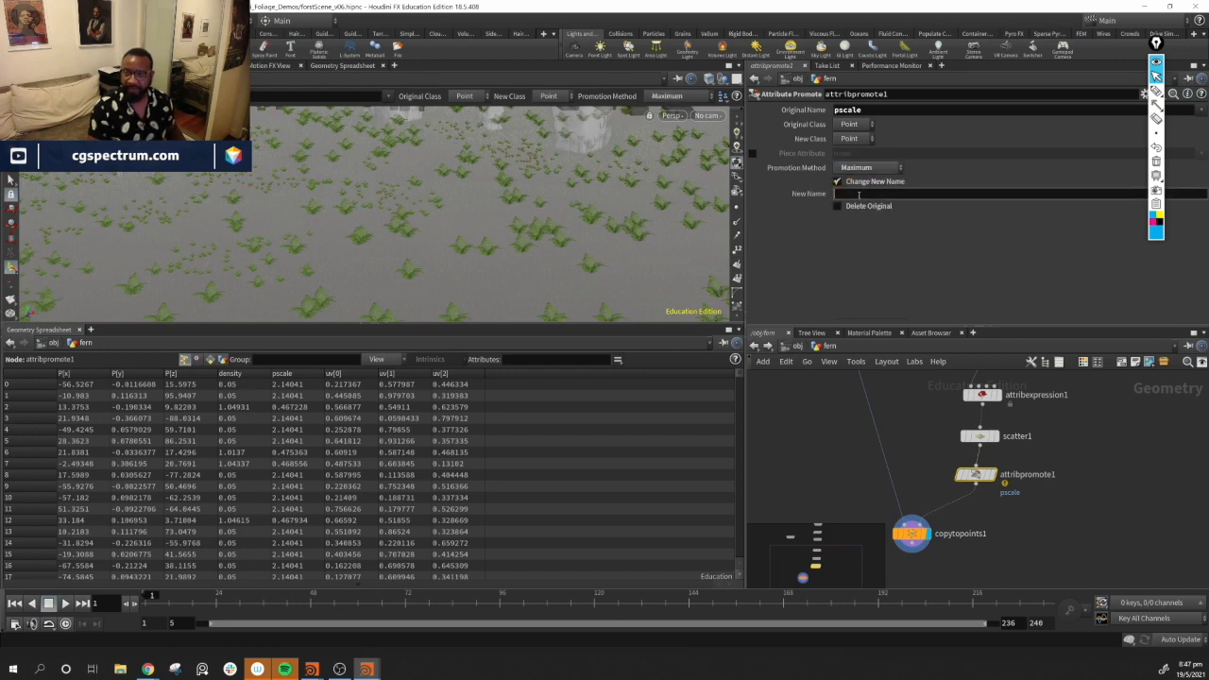
type("maxScal")
key("BackSpace")
key("BackSpace")
key("BackSpace")
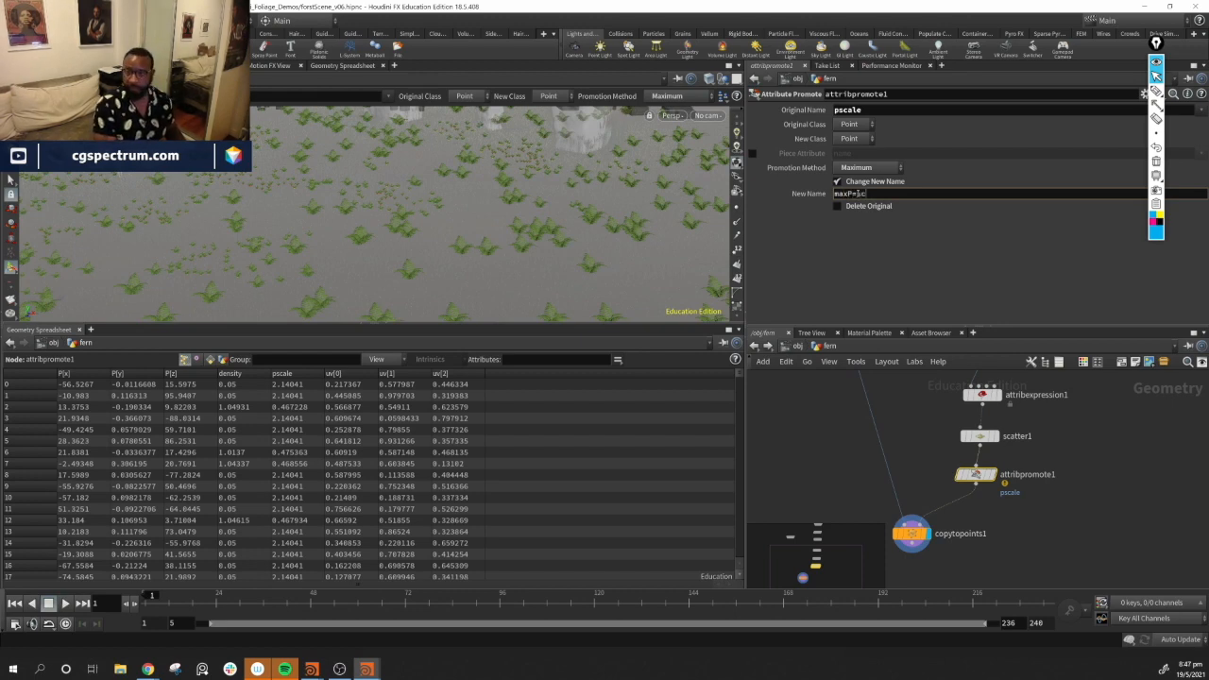
type("cale")
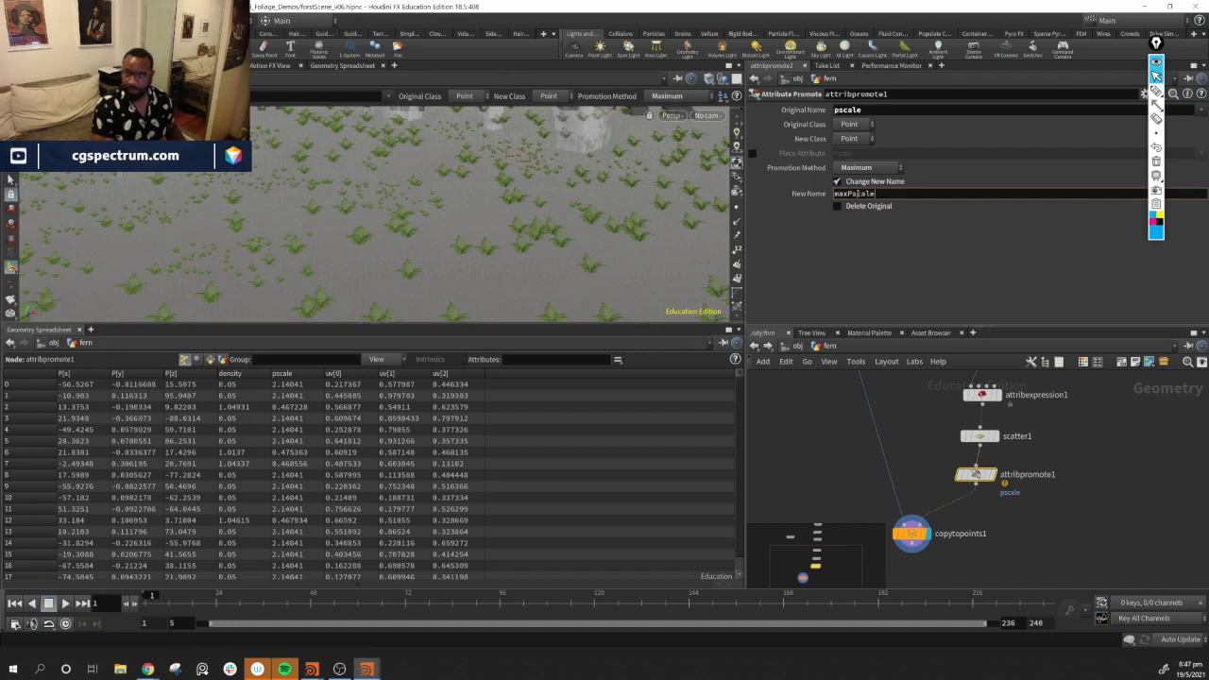
key("Return")
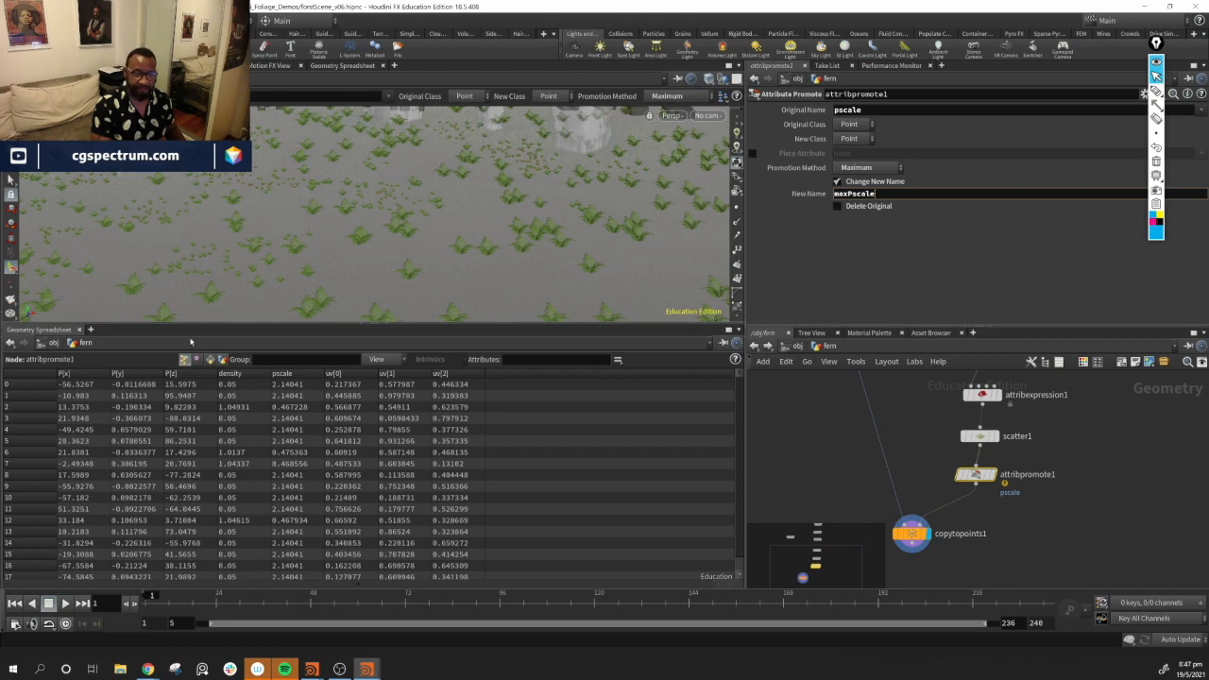
left_click(223, 360)
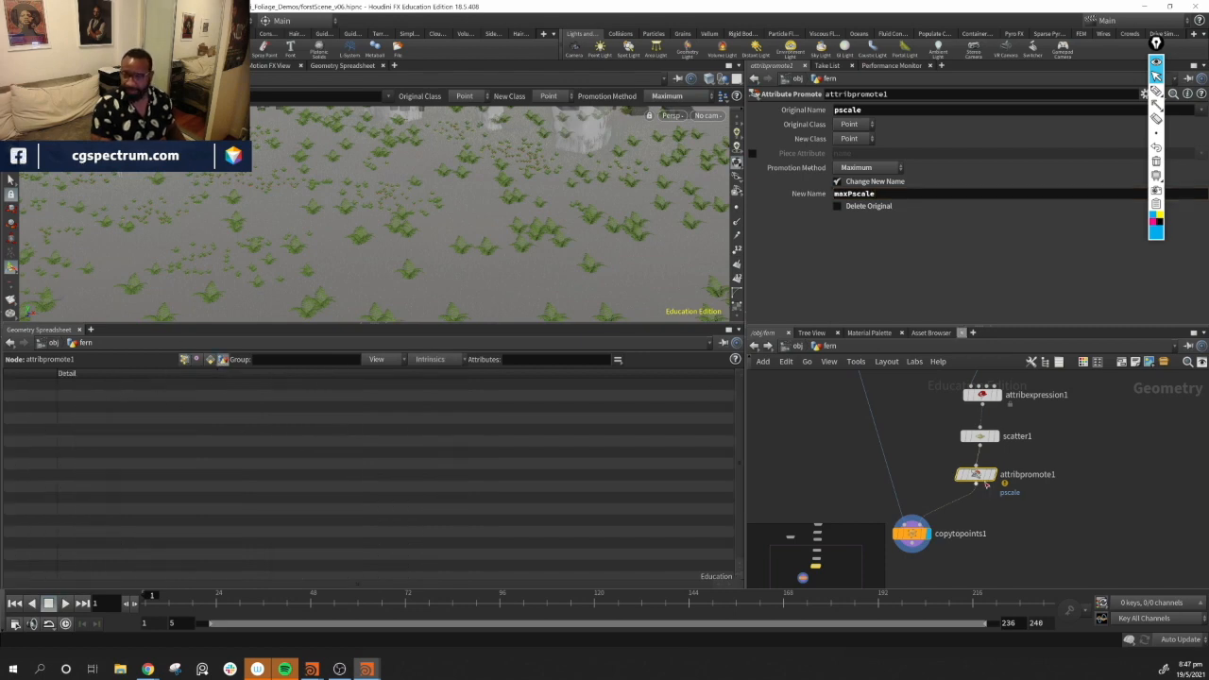
left_click(855, 139)
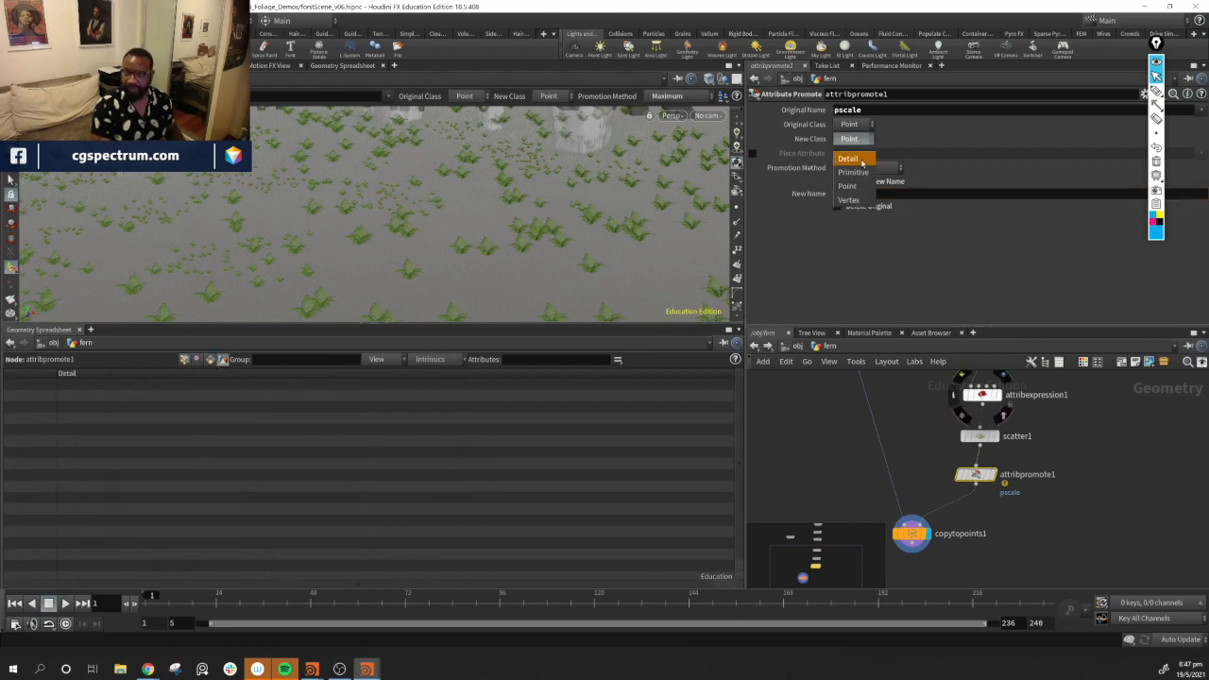
left_click(857, 168)
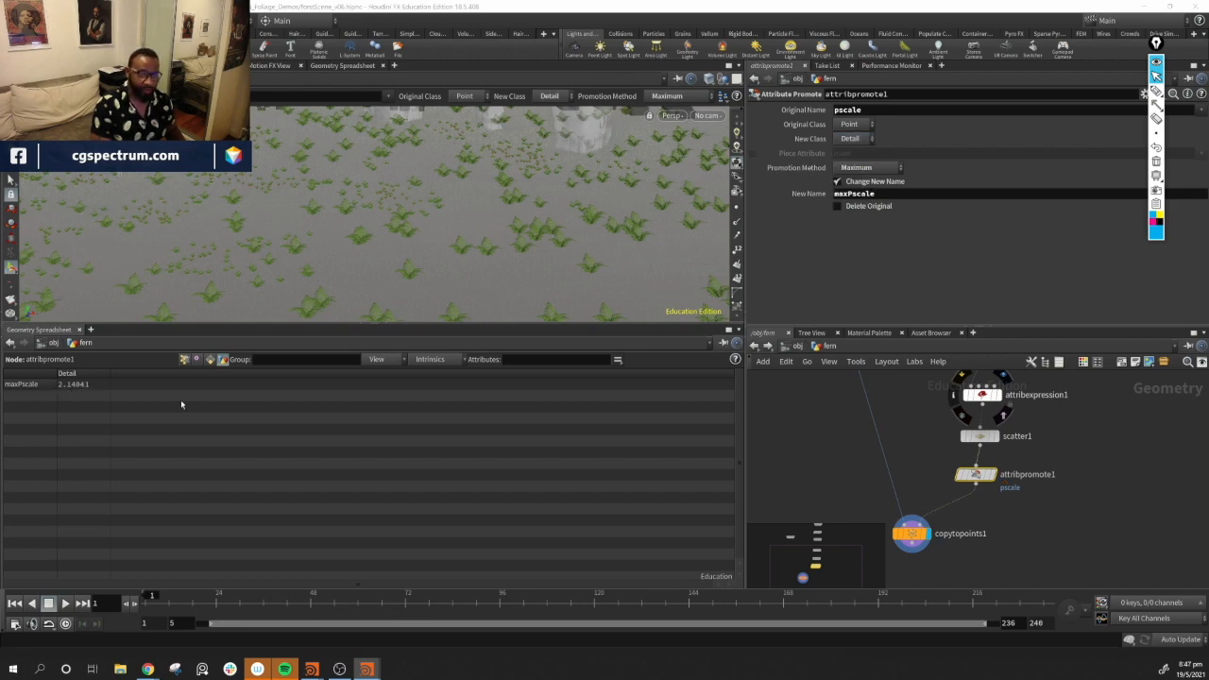
Add an Attribute VOP node to the network beside the promote node
middle_click_drag(1080, 551, 1070, 497)
left_click_drag(903, 482, 895, 521)
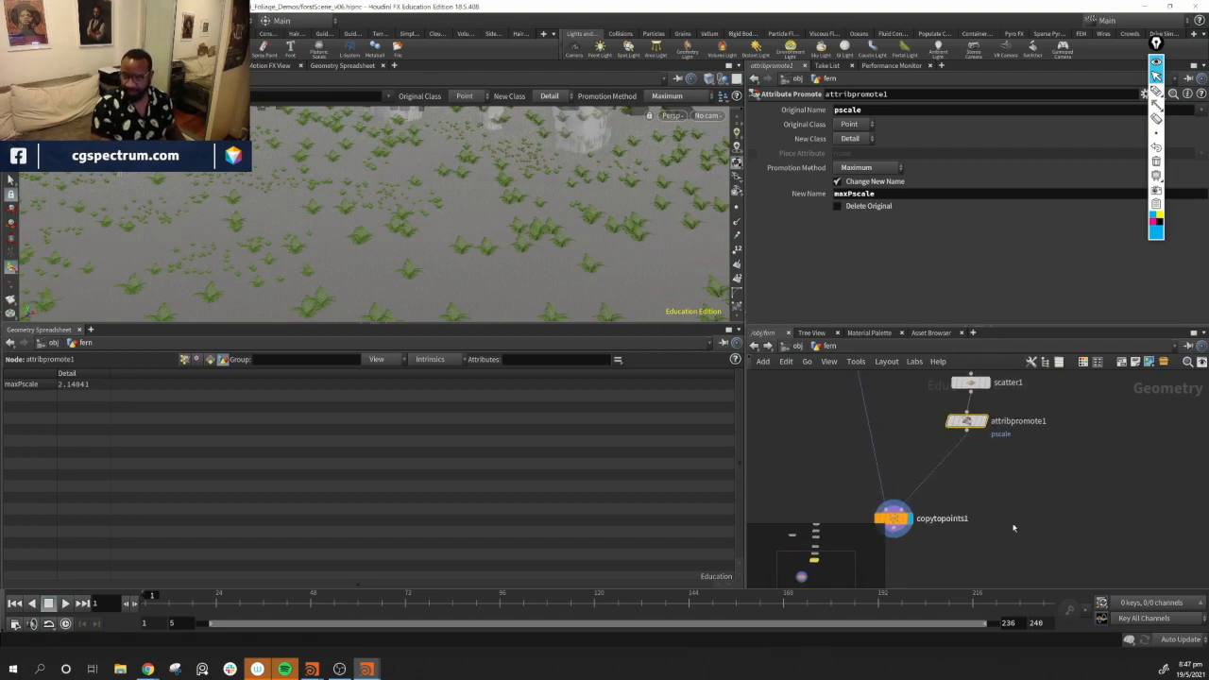
middle_click_drag(1004, 493, 994, 496)
key("Tab")
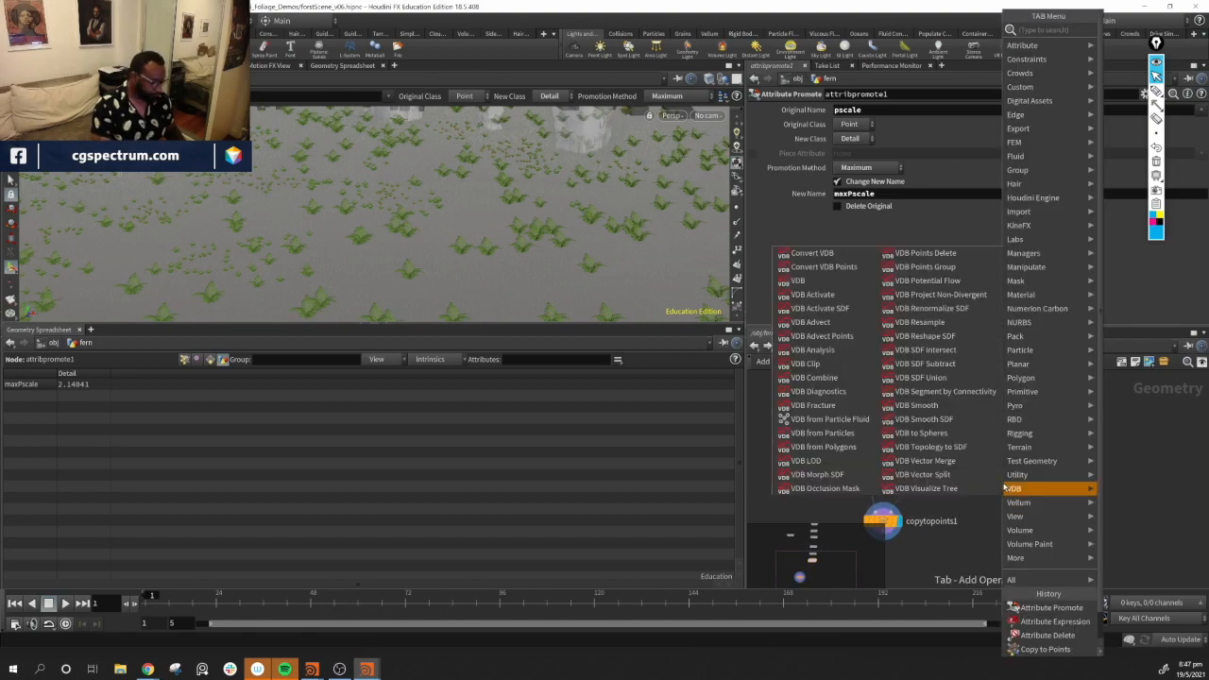
type("av")
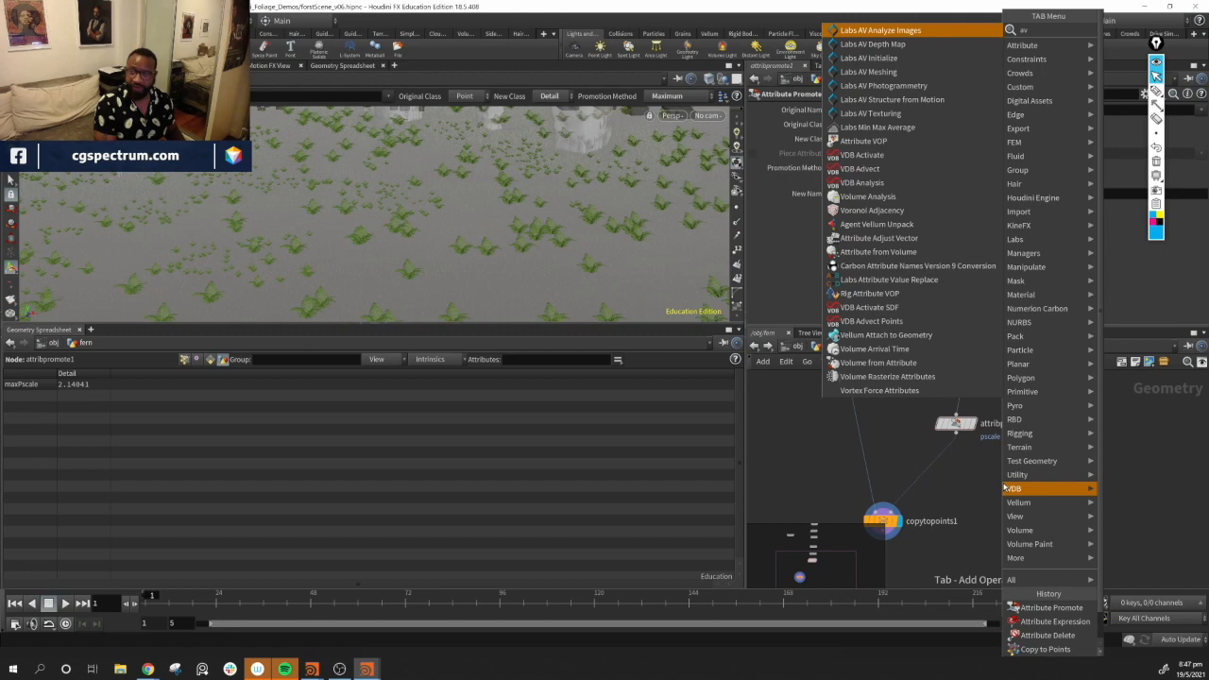
key("Down")
key("Down")
key("Down")
key("Down")
key("Down")
key("Down")
key("Down")
key("Down")
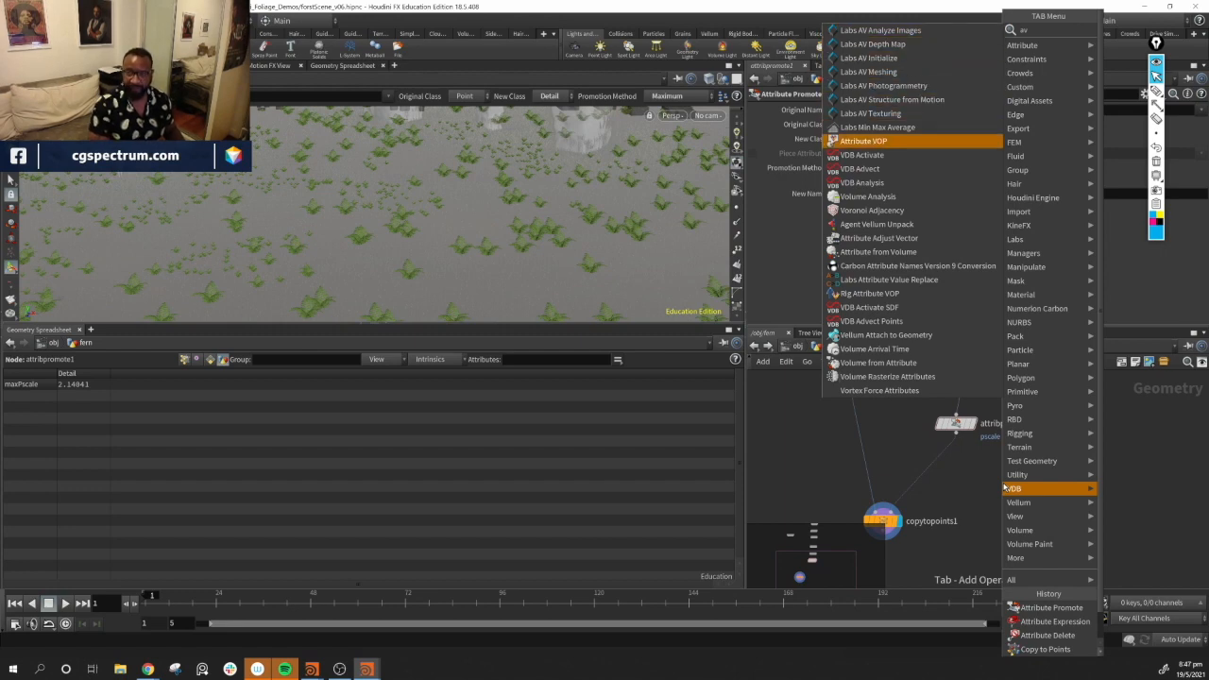
key("Return")
left_click(1004, 487)
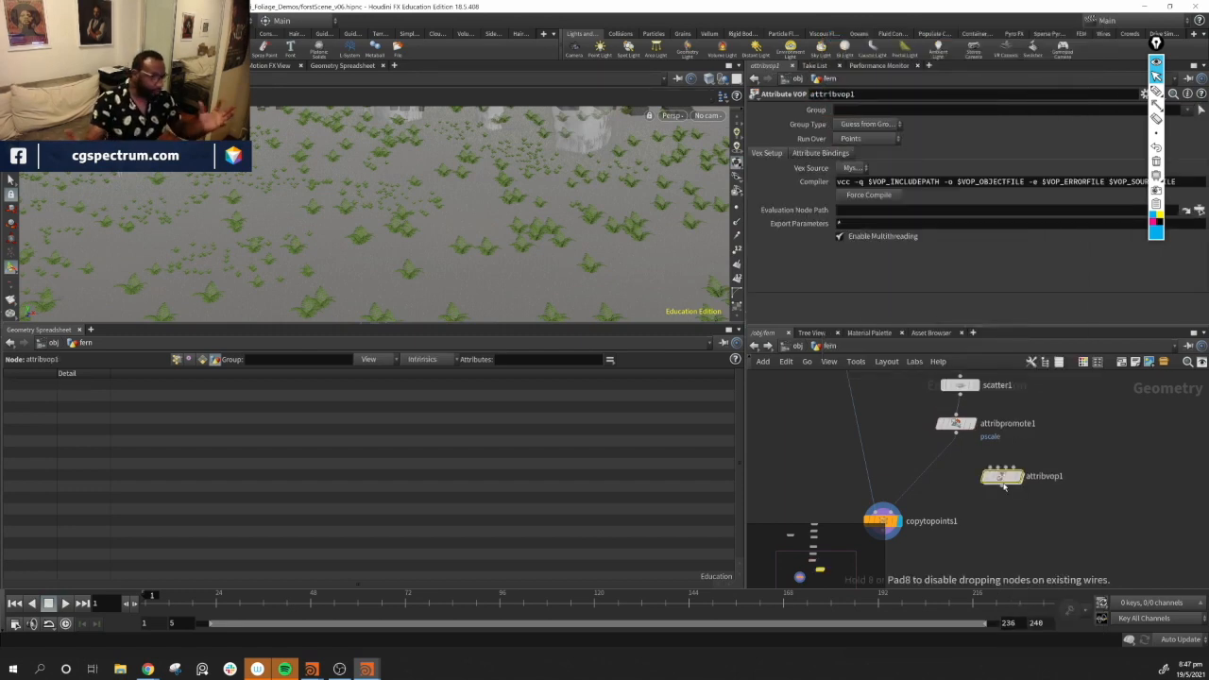
Wire the Attribute VOP in below the promote node and rename it mod_pscale
left_click_drag(1000, 480, 949, 463)
double_click(990, 462)
type("m")
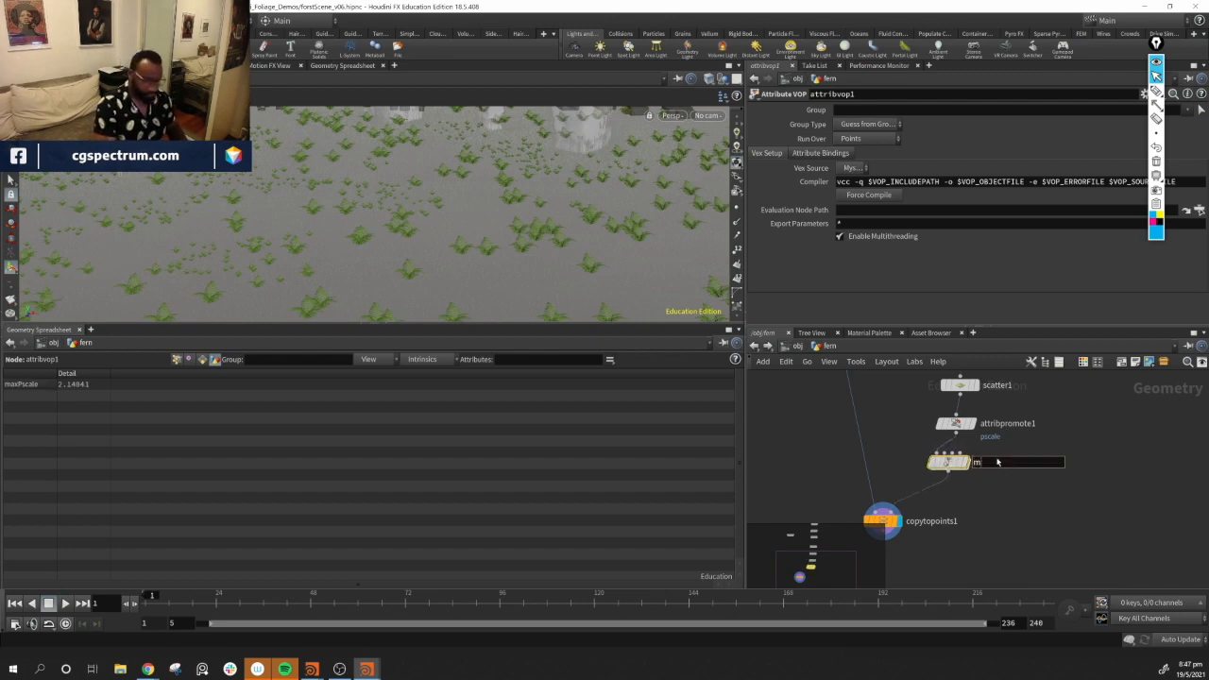
type("od_pscale")
key("Return")
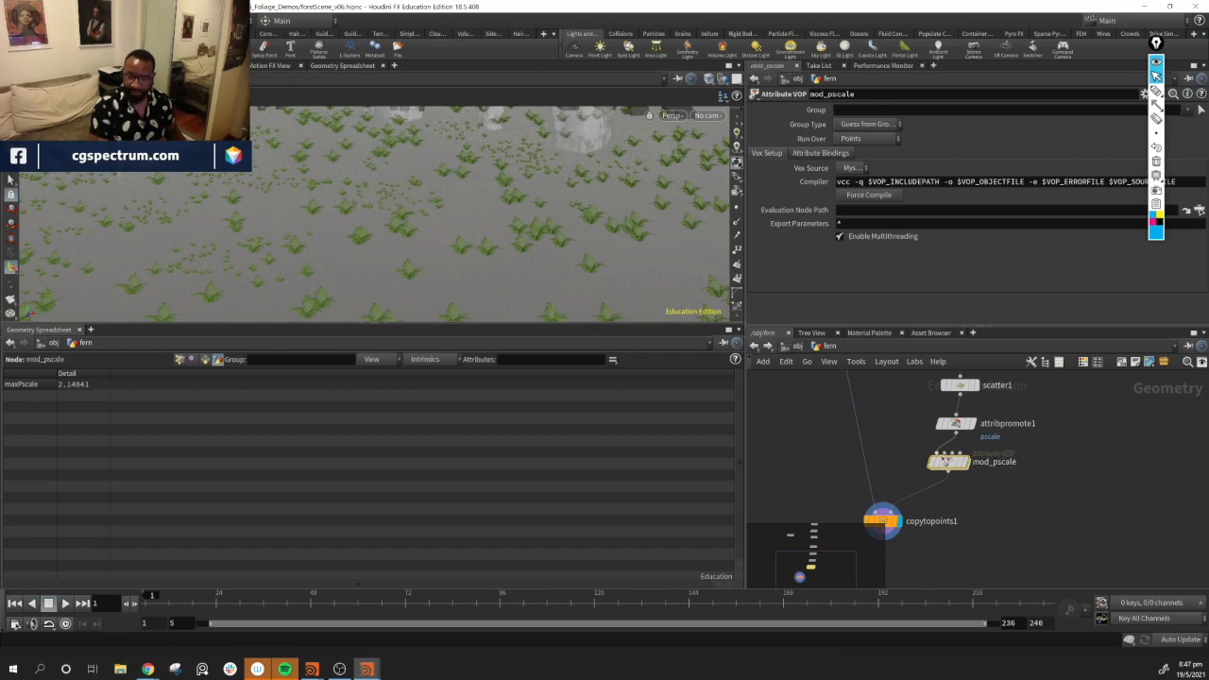
Inside mod_pscale, add an Import Detail Attribute node
double_click(945, 460)
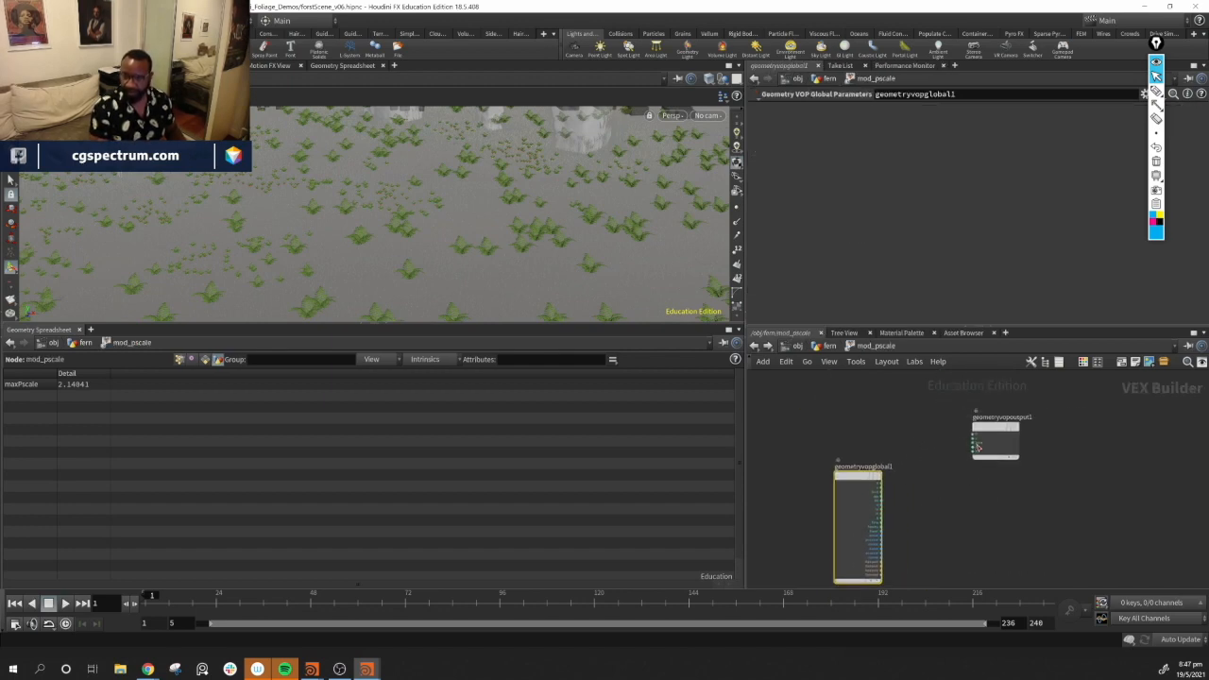
left_click_drag(1005, 435, 1015, 499)
middle_click_drag(970, 447, 998, 405)
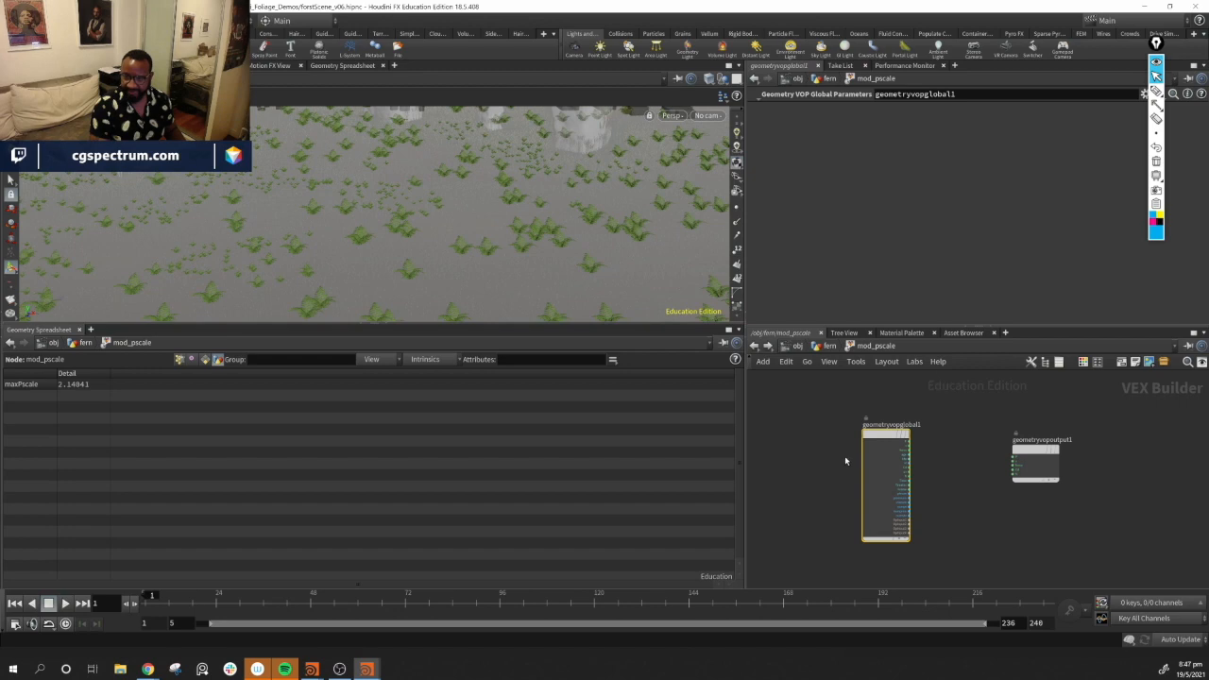
left_click_drag(891, 437, 814, 435)
key("Tab")
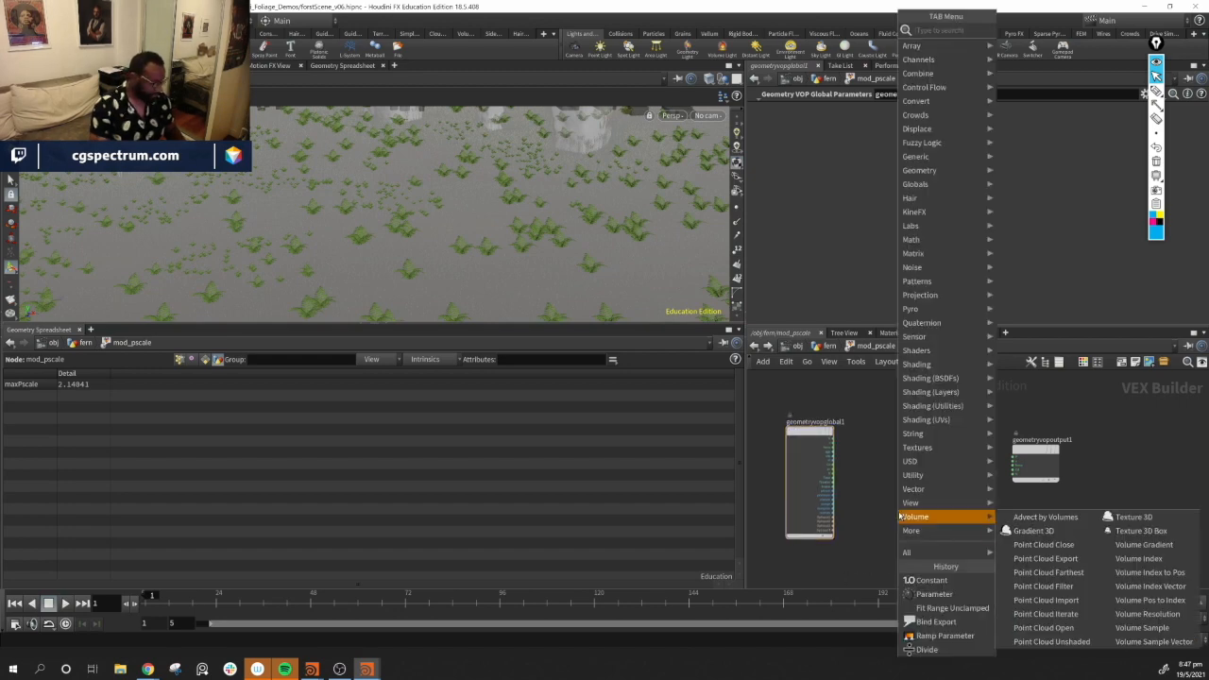
type("des")
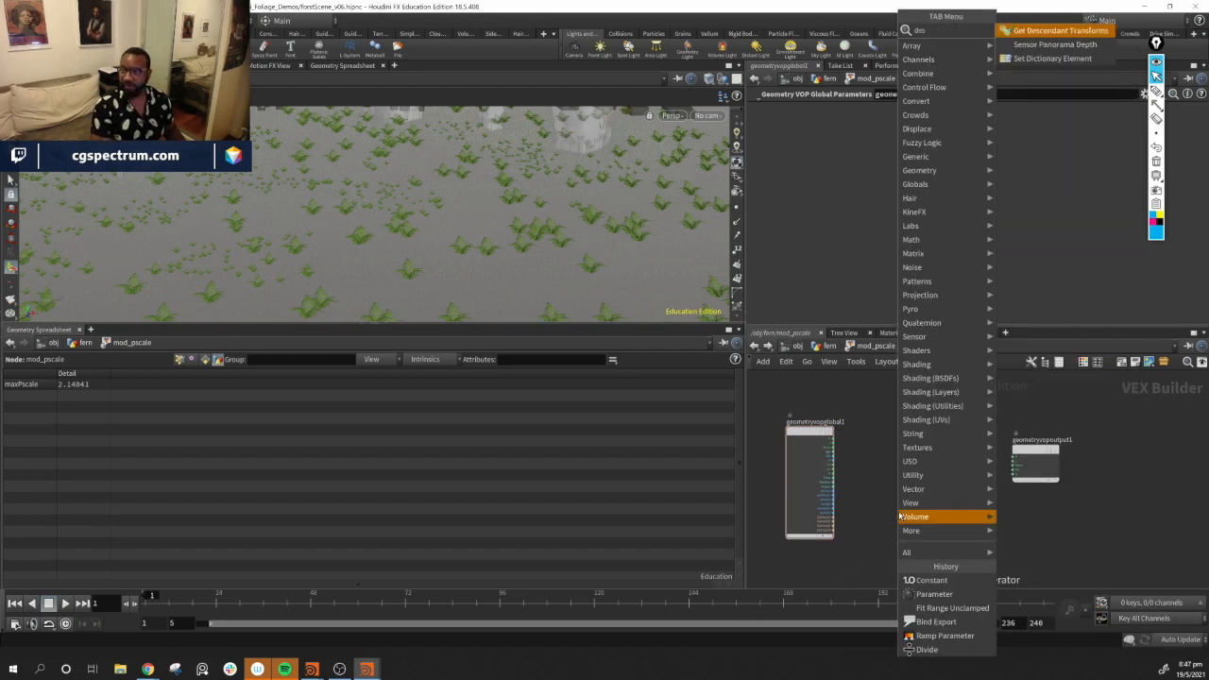
key("BackSpace")
type("t")
key("Down")
key("Return")
left_click(899, 515)
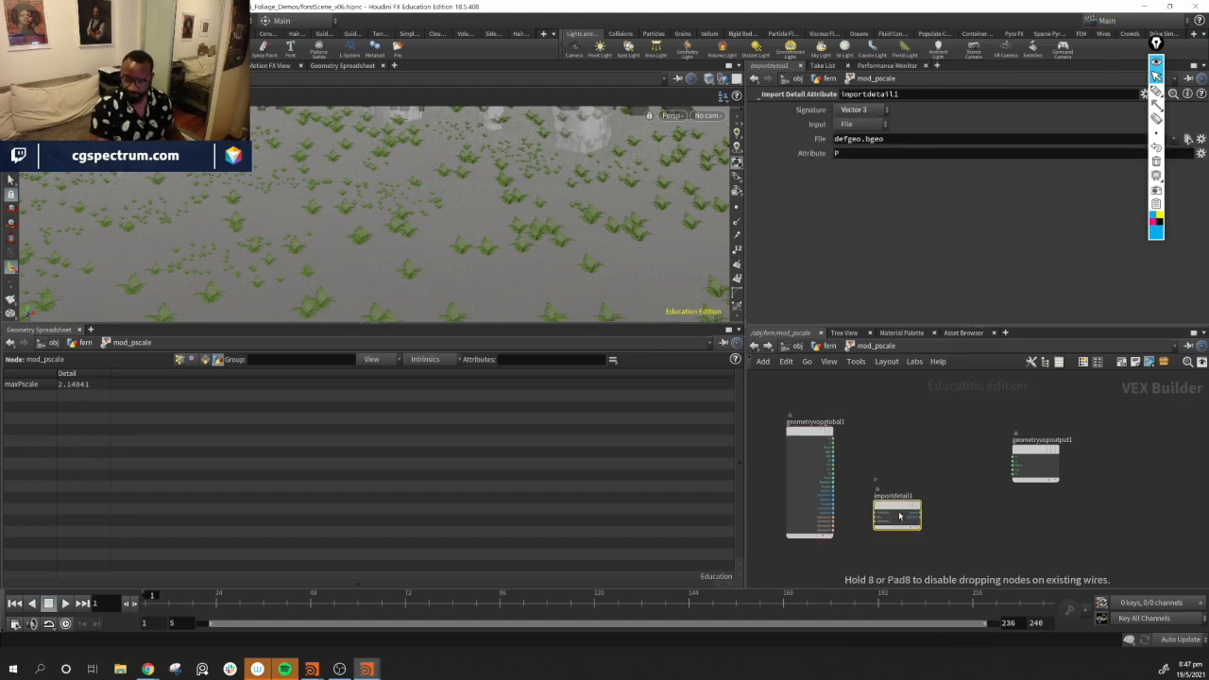
Connect the first geometry input to the import node and set its attribute to maxPscale
scroll(833, 510, "up", 4)
left_click(832, 505)
left_click(926, 528)
left_click_drag(942, 509, 949, 491)
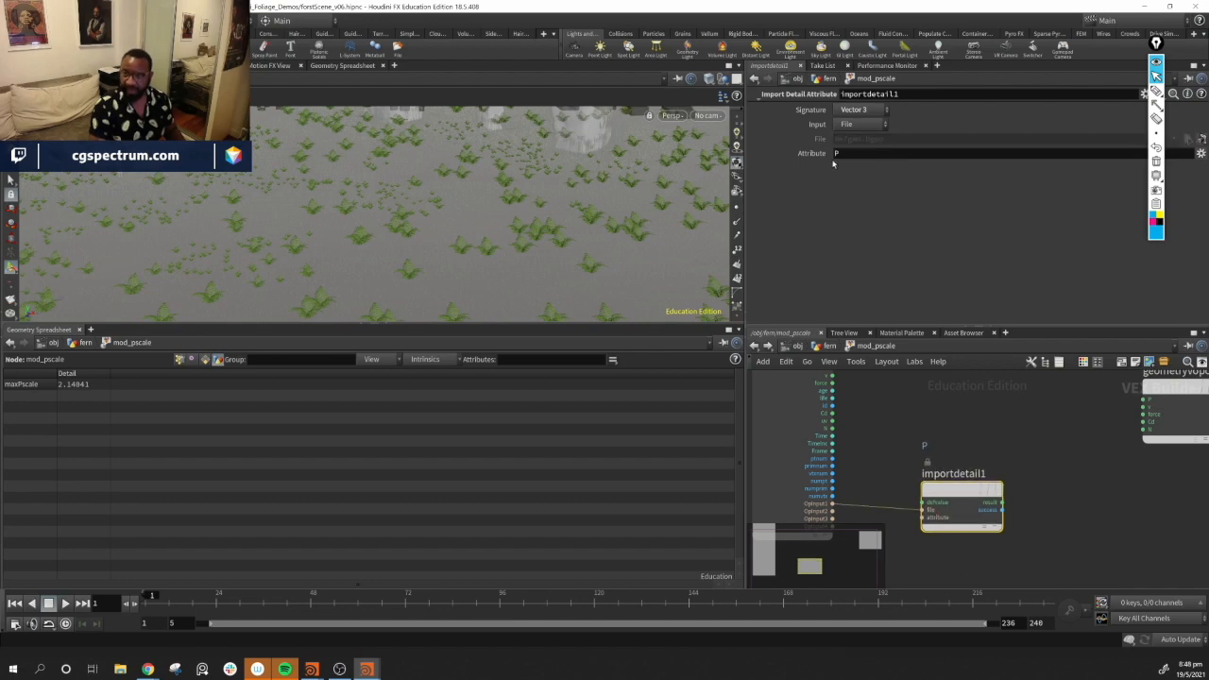
left_click(871, 153)
type("maxPscale")
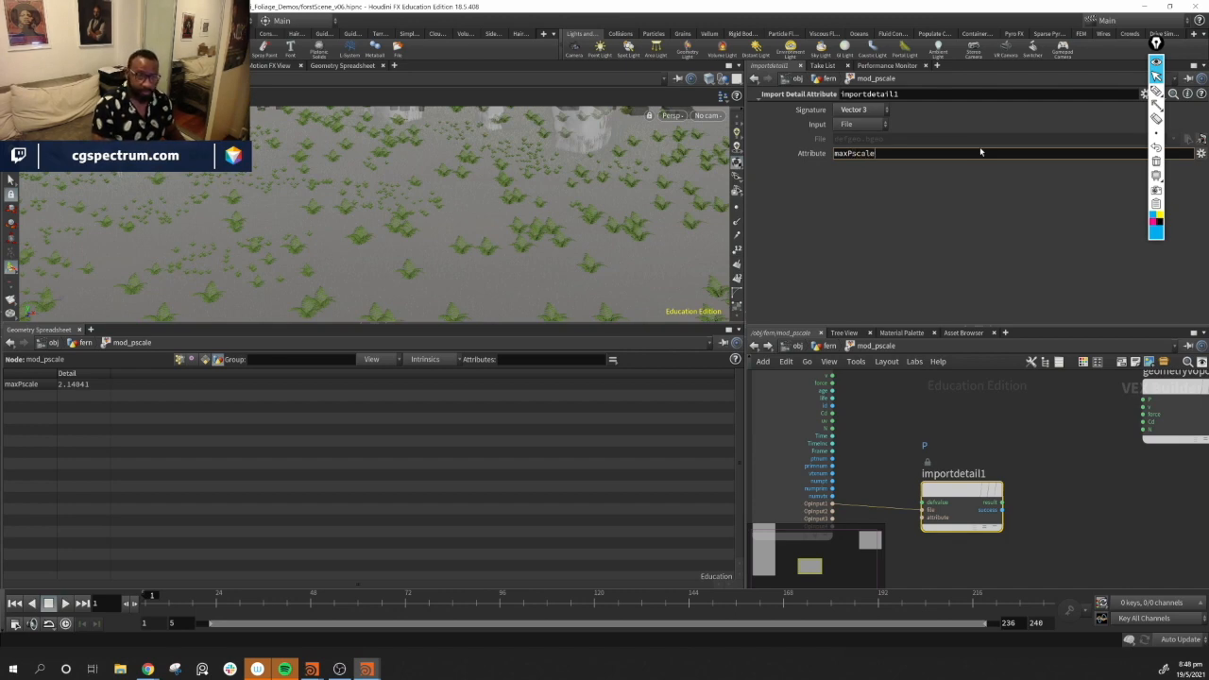
key("Return")
Add a Bind node and set its name to pscale
middle_click_drag(1087, 430, 1063, 457)
middle_click_drag(1036, 518, 1139, 461)
left_click_drag(1059, 459, 1056, 455)
middle_click_drag(1100, 517, 1036, 591)
key("Tab")
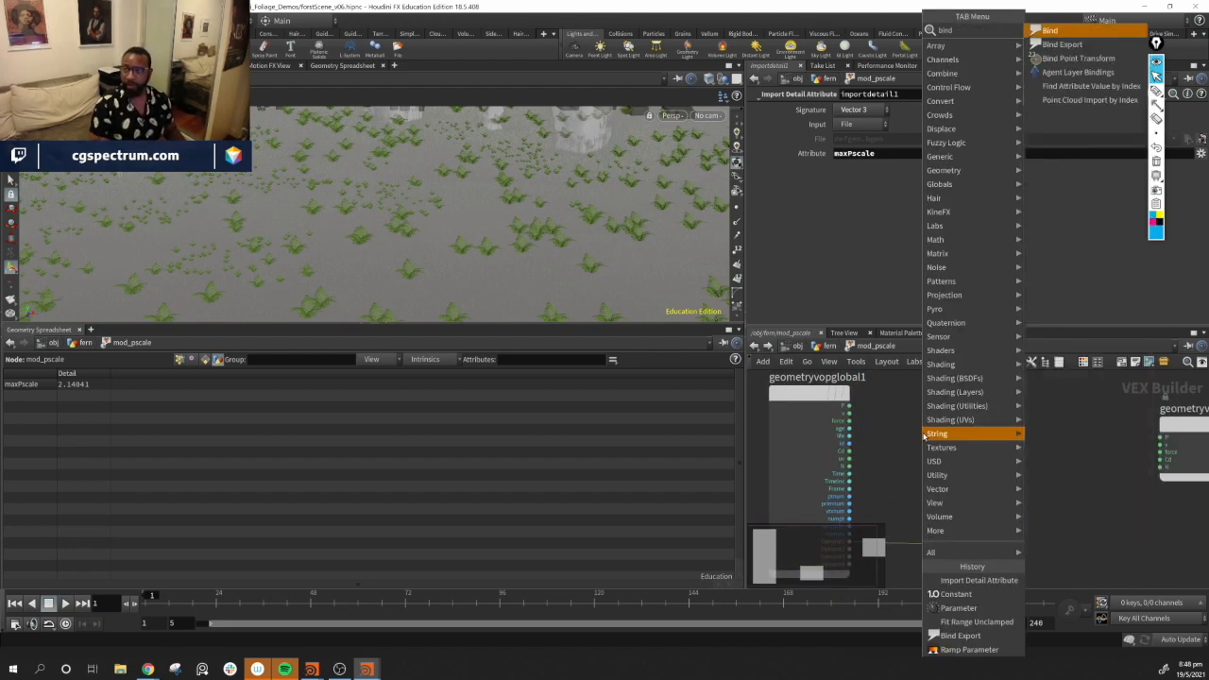
key("Return")
left_click(912, 437)
left_click_drag(912, 437, 959, 444)
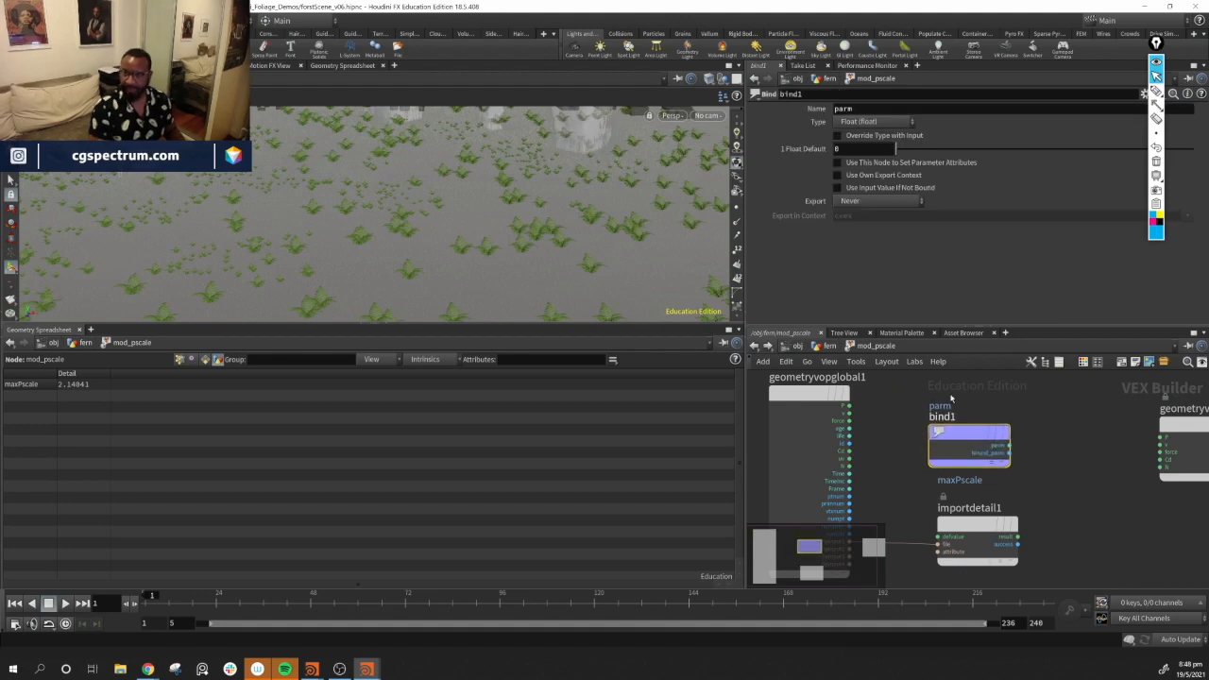
double_click(860, 109)
type("pscale")
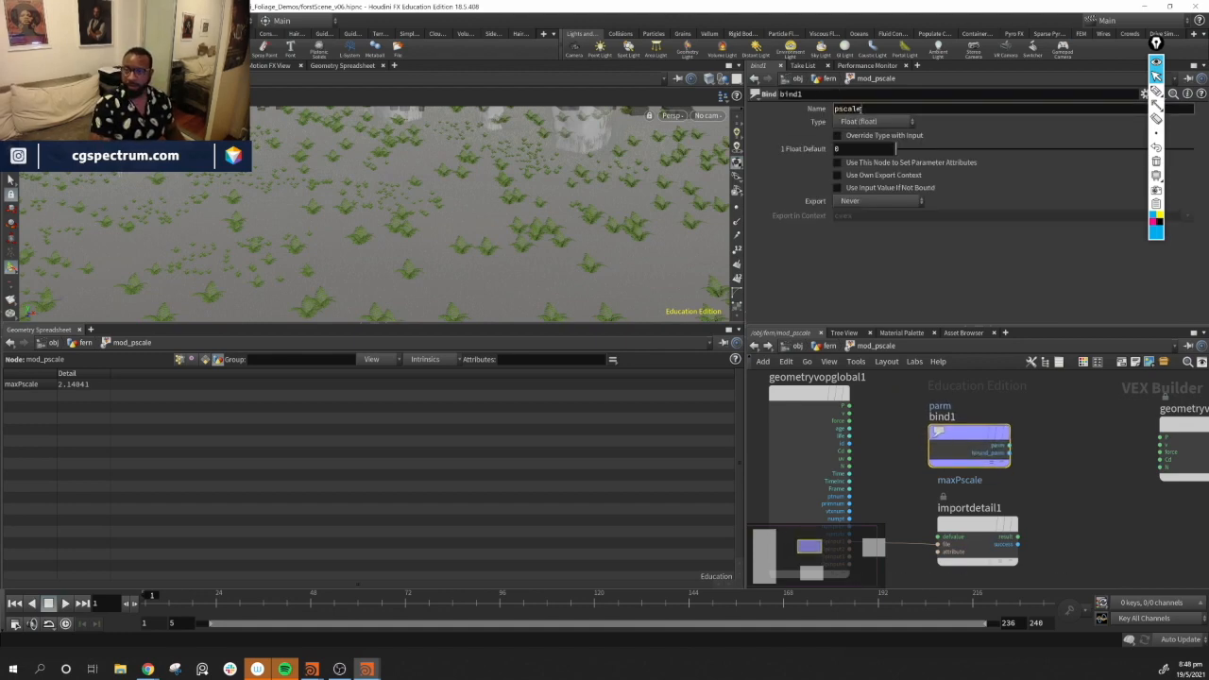
key("Return")
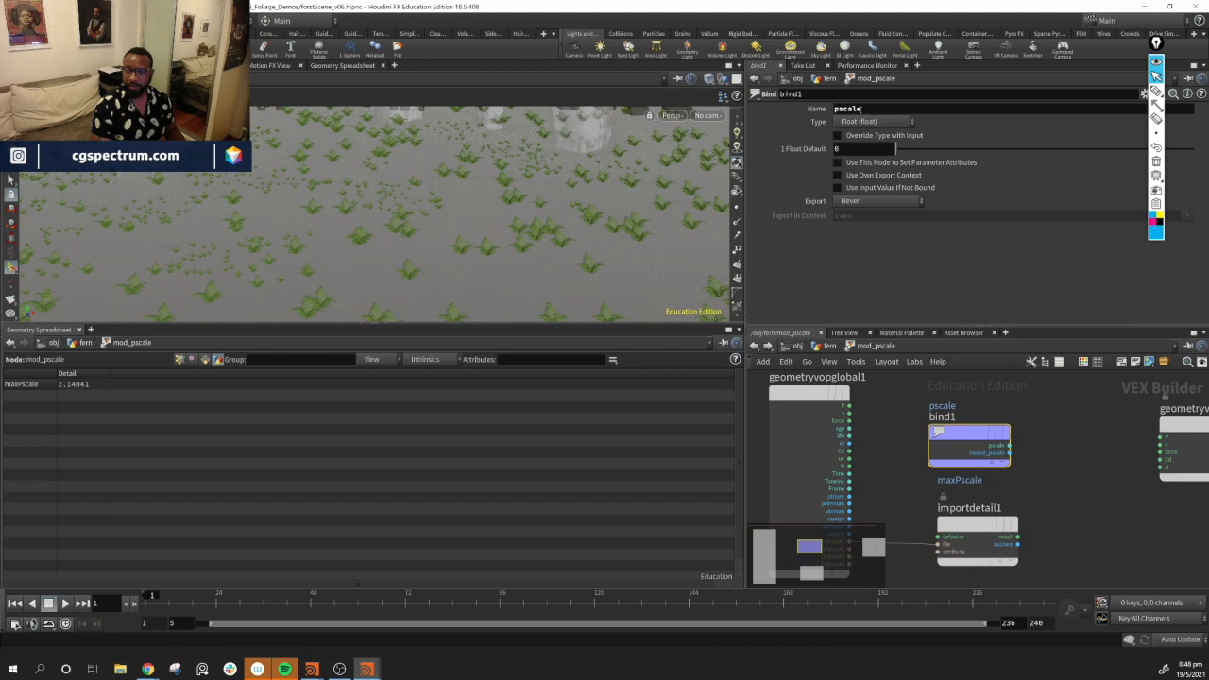
Add a Divide node that divides the bound pscale by the imported maxPscale result
middle_click_drag(1080, 488, 851, 413)
middle_click_drag(991, 481, 974, 535)
left_click_drag(963, 407, 1096, 433)
middle_click_drag(861, 476, 1035, 477)
key("Tab")
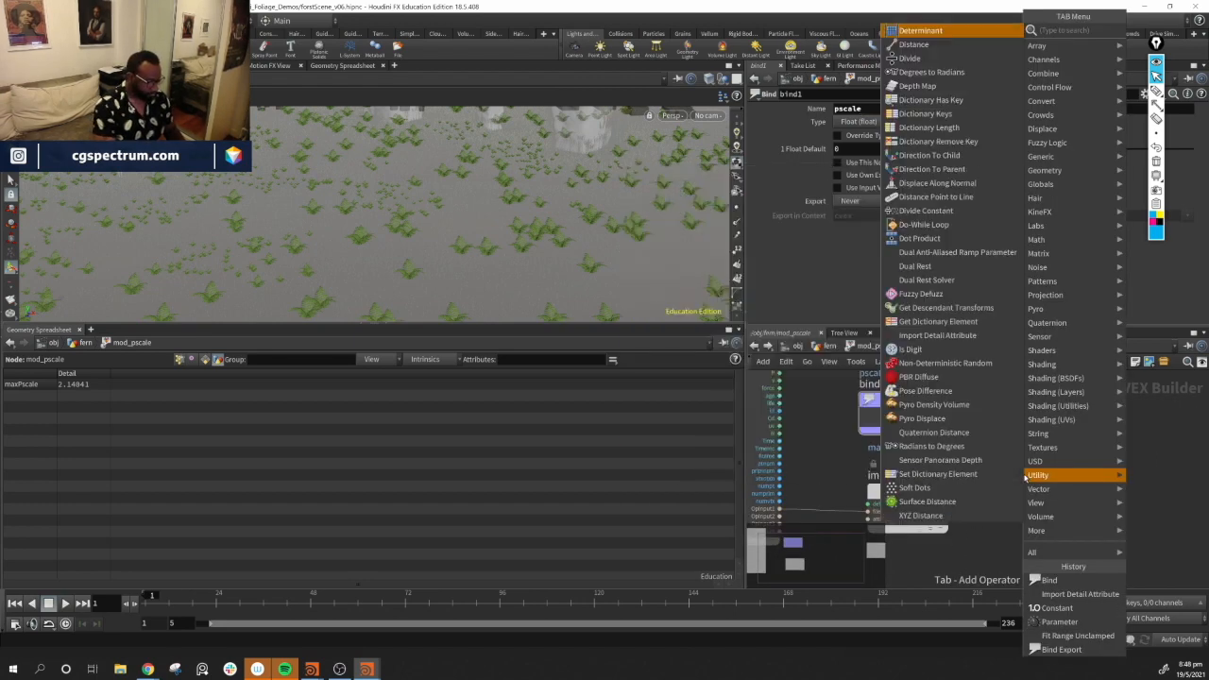
type("div")
key("Return")
left_click(1059, 465)
left_click_drag(940, 413, 1015, 467)
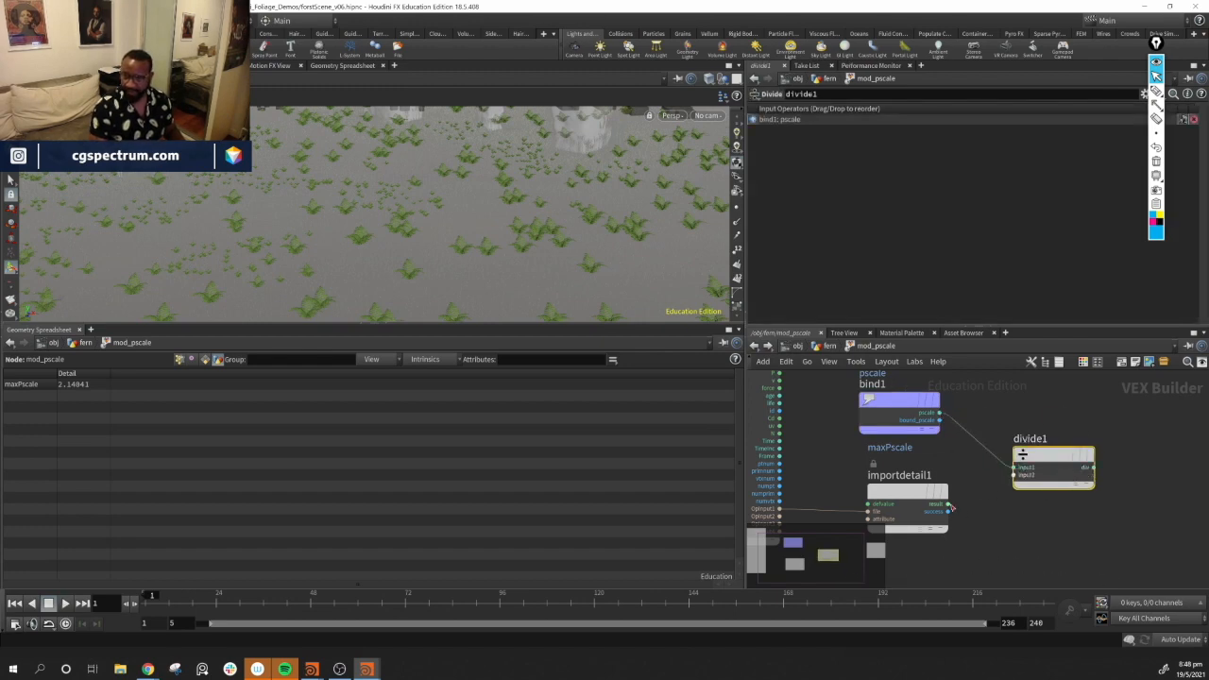
left_click_drag(949, 504, 1015, 476)
Add a Ramp Parameter fed by the divide output and set its ramp type to Spline Ramp (float)
middle_click_drag(1150, 588, 931, 596)
left_click_drag(1036, 439, 1151, 459)
middle_click_drag(974, 503, 953, 488)
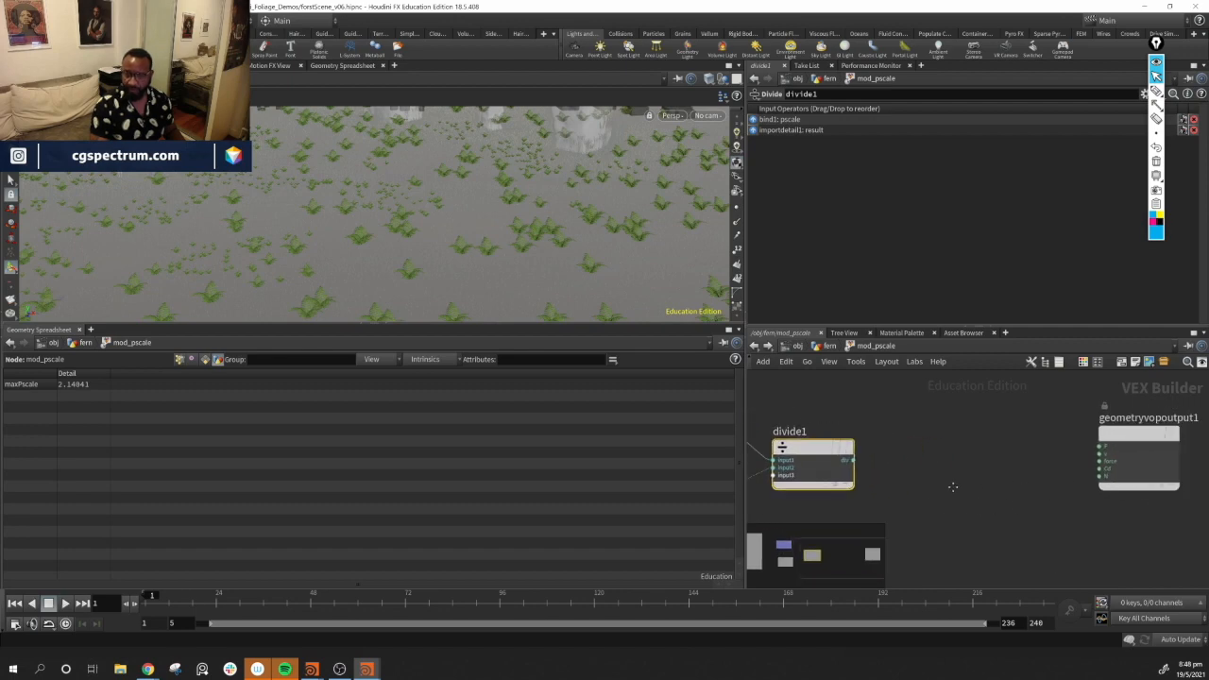
key("Tab")
mouse_move(932, 488)
type("ram")
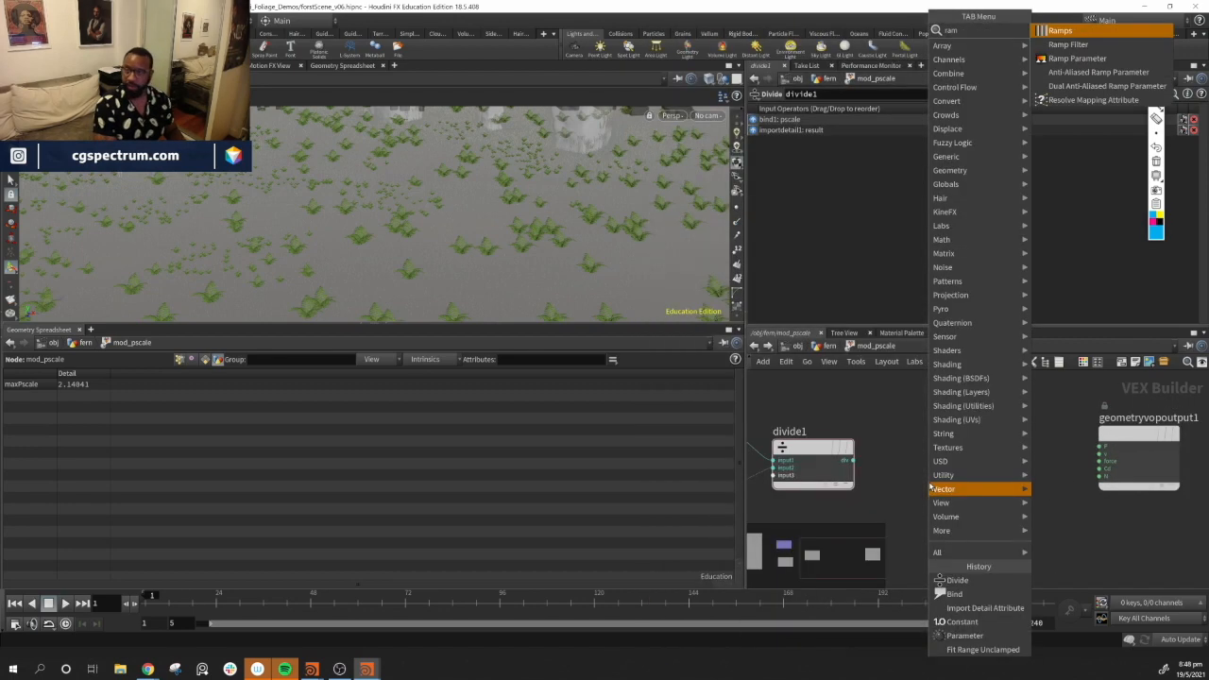
key("Down")
key("Down")
key("Return")
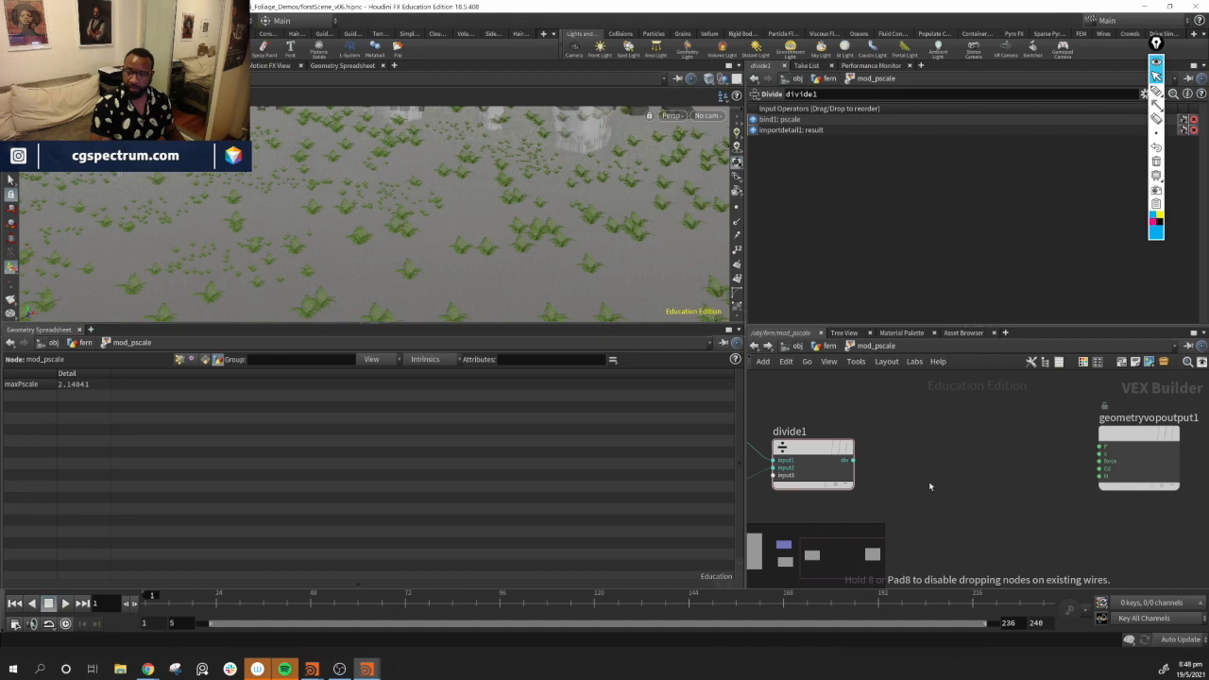
left_click(930, 485)
left_click_drag(884, 464, 926, 465)
middle_click_drag(1111, 538, 1036, 548)
left_click_drag(1069, 448, 1097, 450)
left_click_drag(902, 468, 896, 465)
left_click(867, 146)
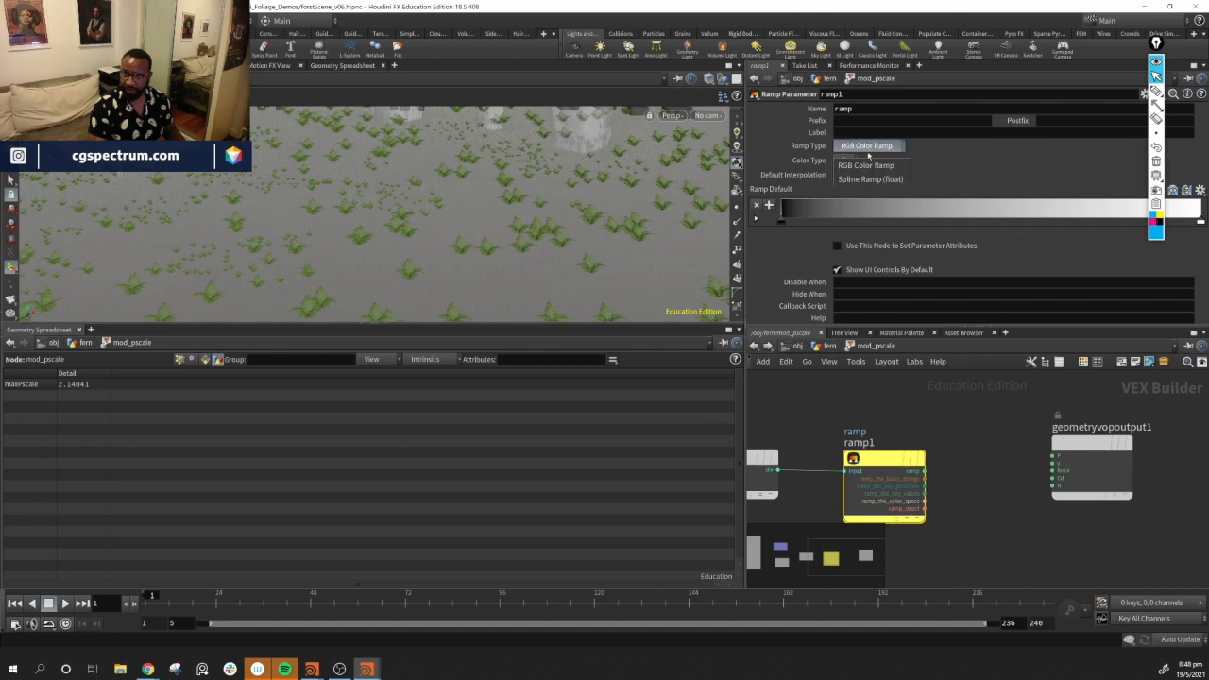
left_click(863, 162)
Add a Bind Export node named pscale and wire the ramp output into its input
middle_click_drag(976, 568, 916, 551)
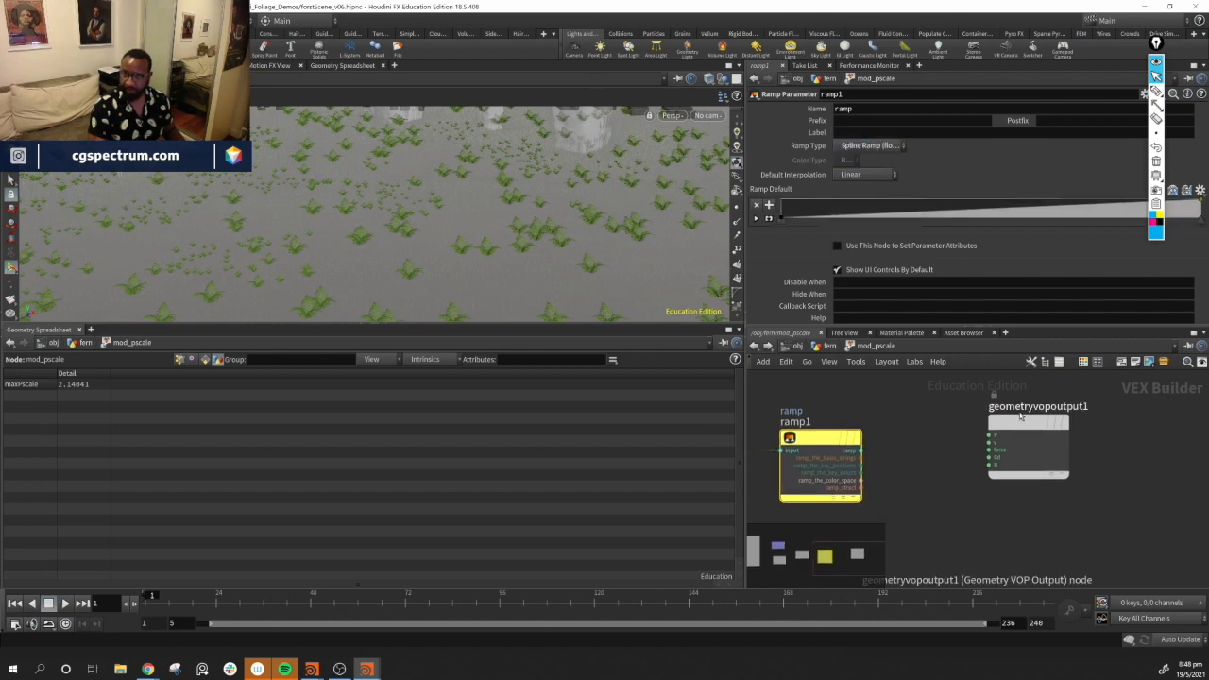
left_click_drag(1021, 418, 1169, 419)
key("Tab")
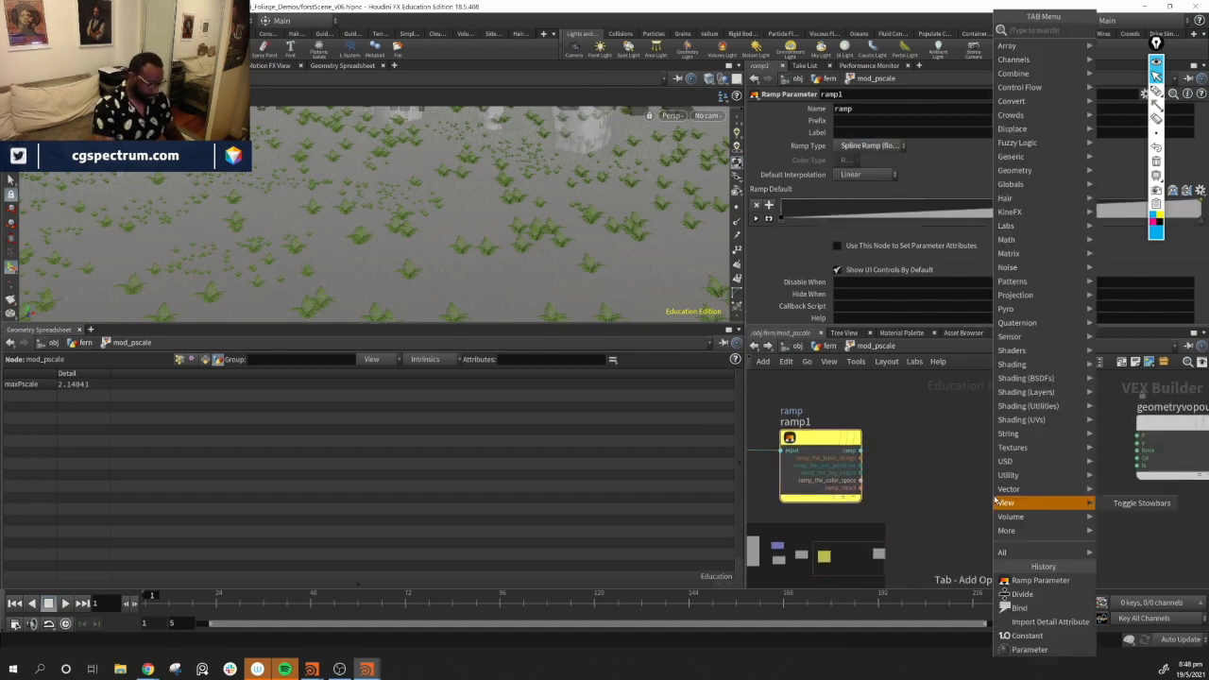
type("bind")
key("Return")
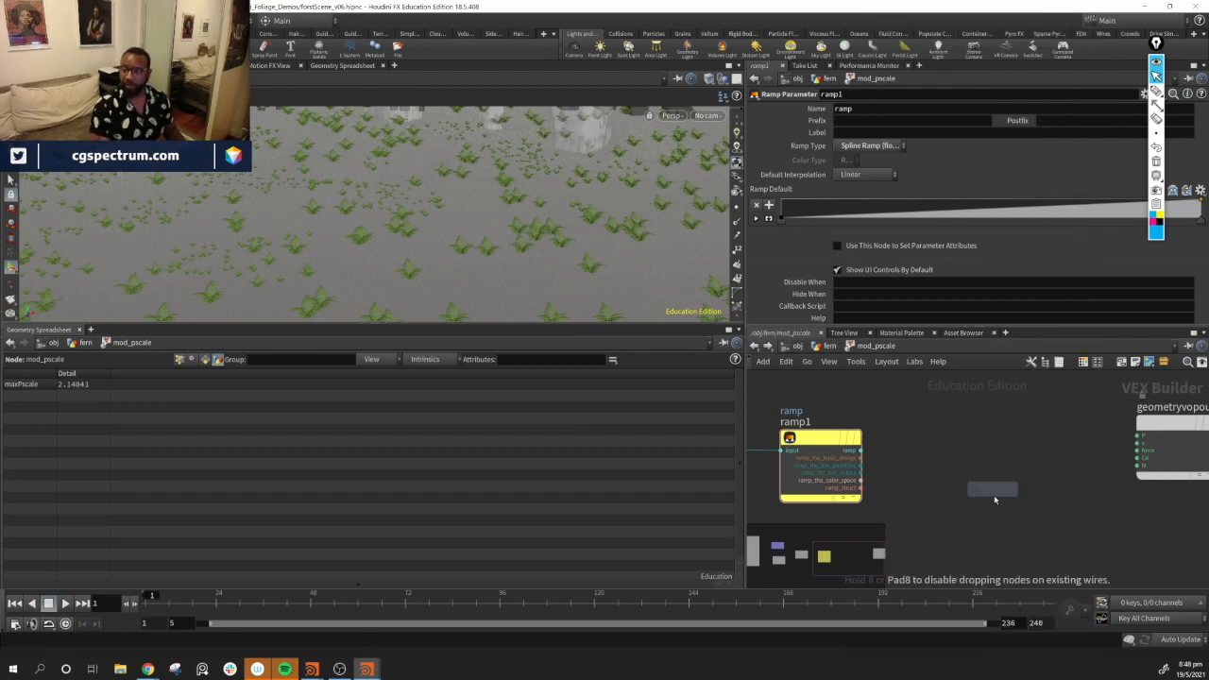
left_click(990, 491)
left_click_drag(991, 491, 991, 460)
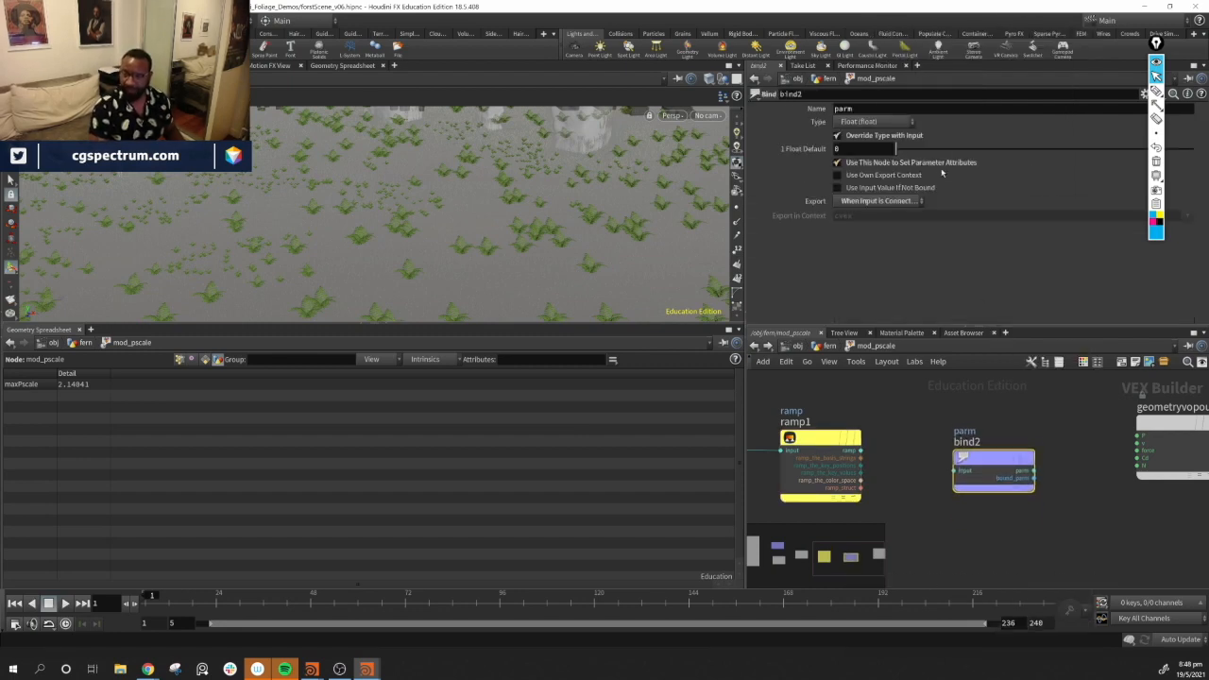
left_click(905, 109)
type("psc")
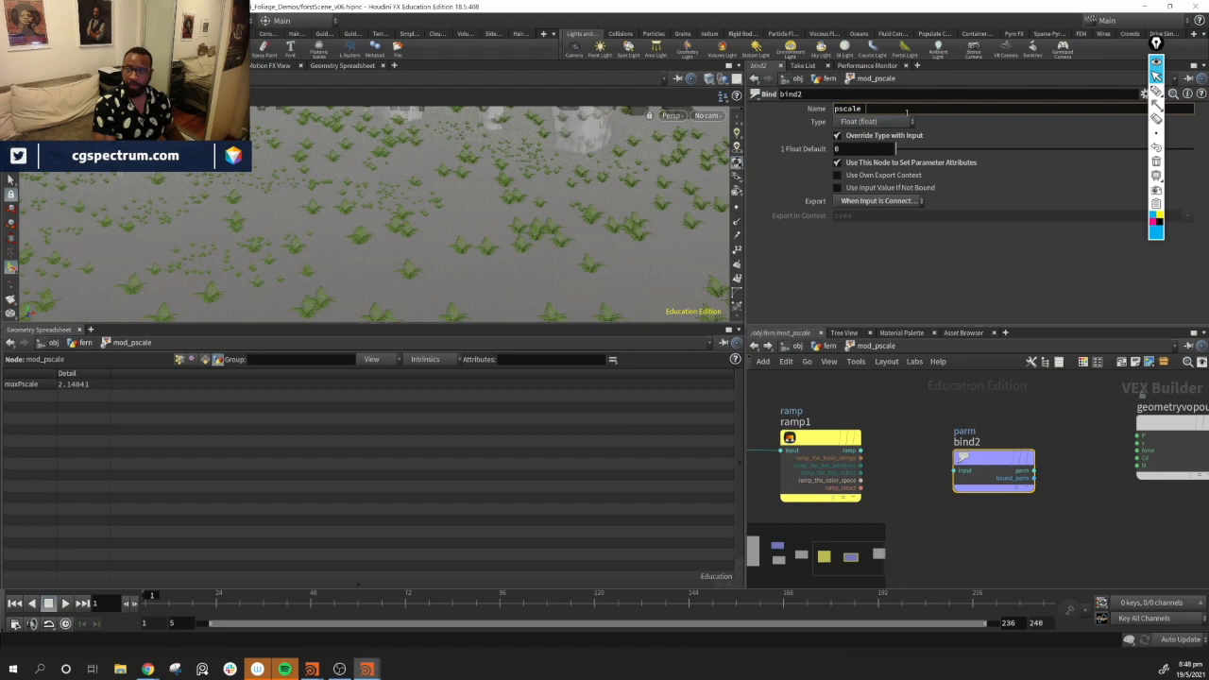
type("ale")
key("Return")
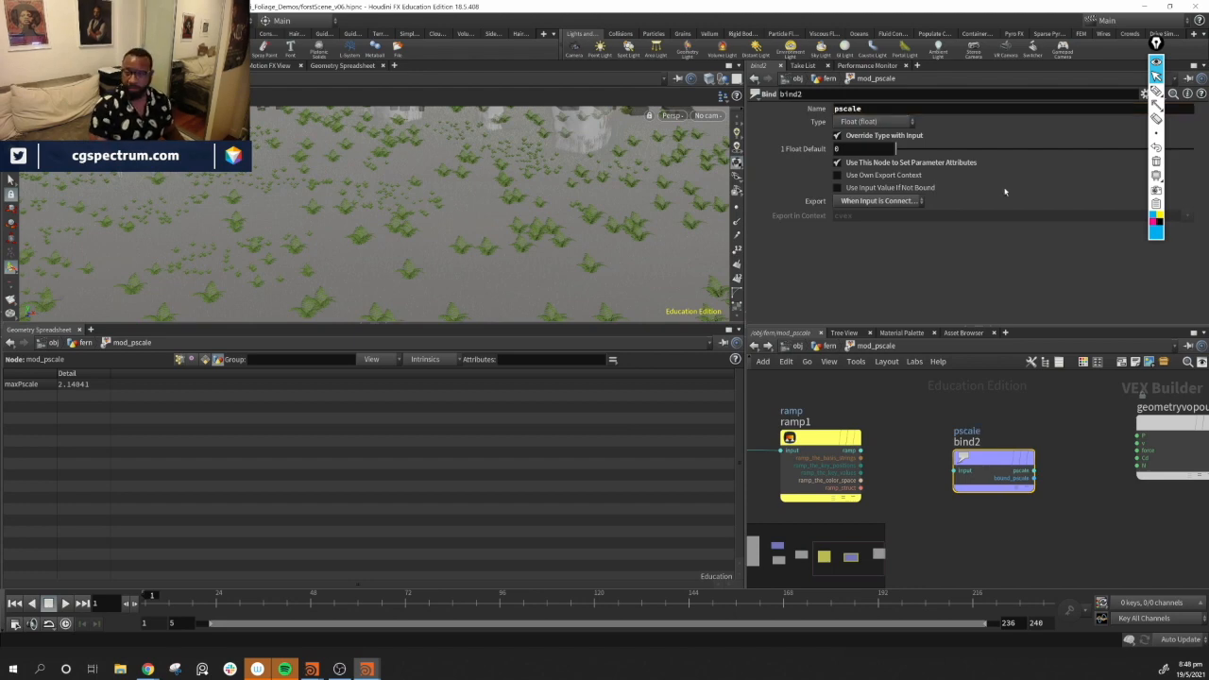
left_click_drag(860, 450, 956, 470)
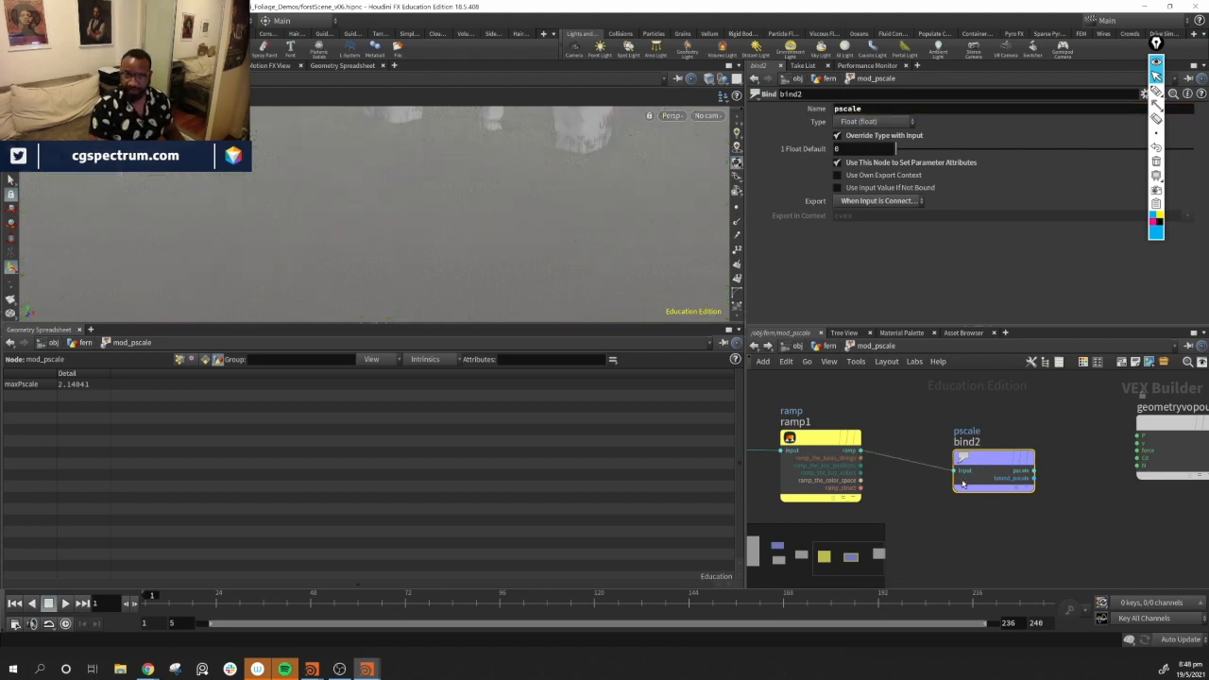
Back at the fern level, adjust the end points of the mod_pscale ramp parameter
left_click(828, 345)
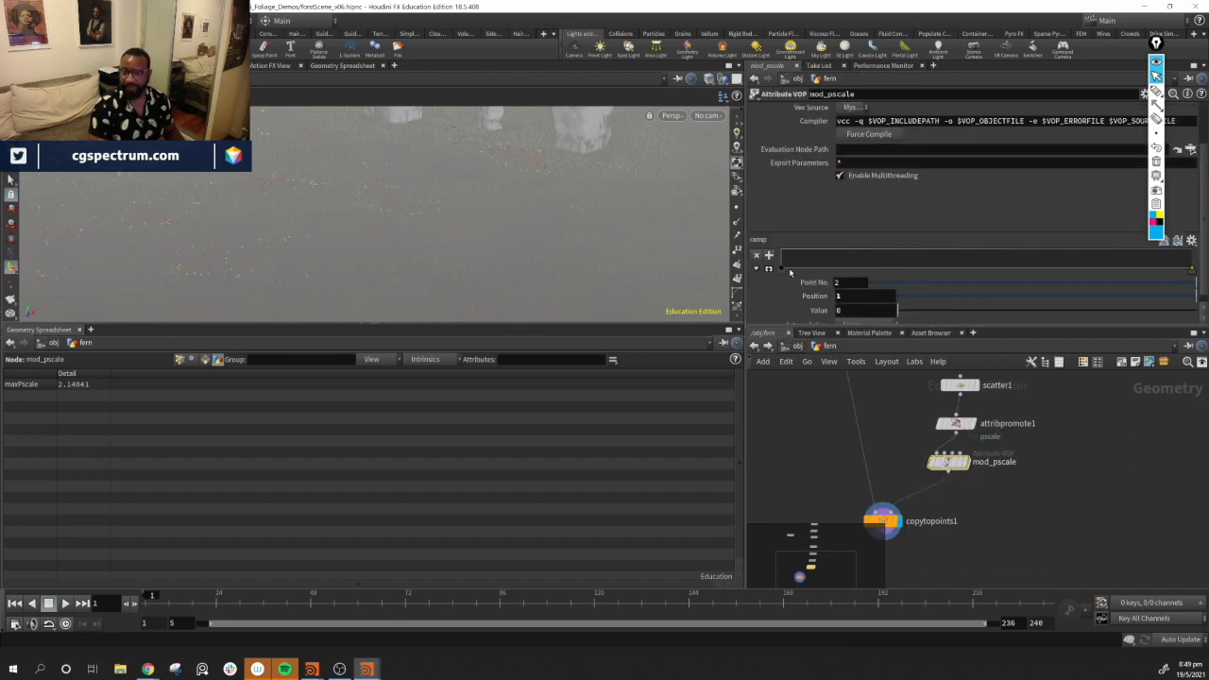
left_click(780, 270)
left_click_drag(781, 271, 780, 253)
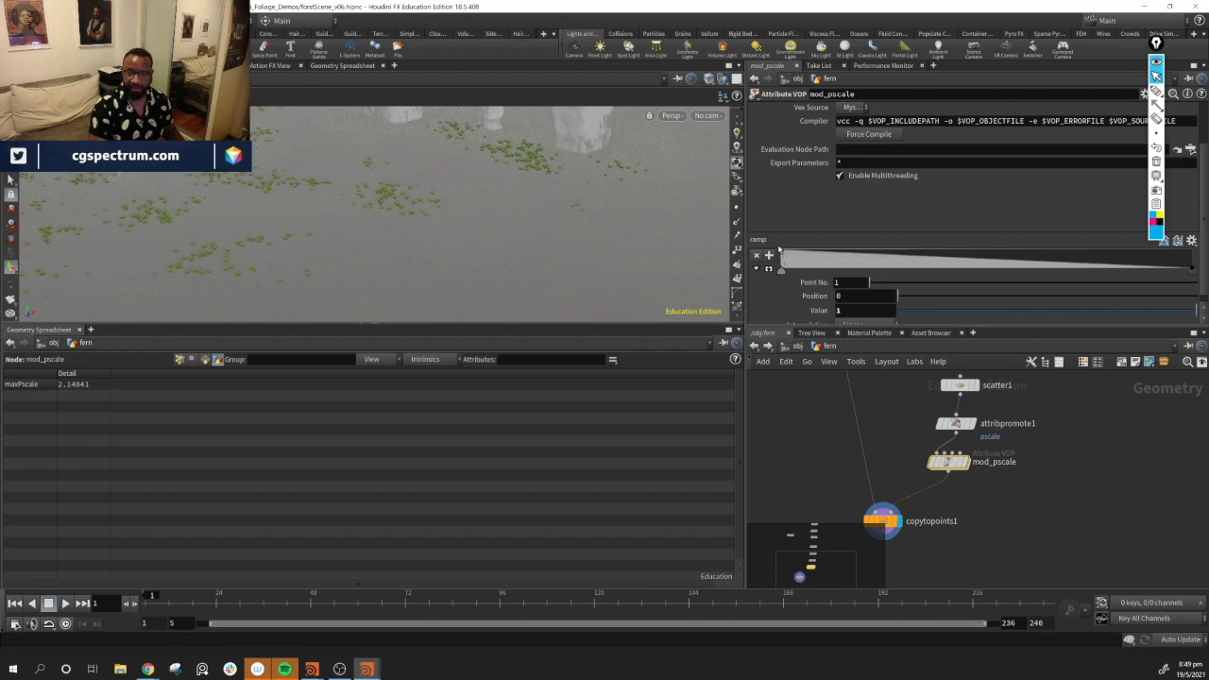
left_click_drag(431, 142, 478, 174, "alt")
right_click_drag(477, 174, 402, 205, "alt")
left_click_drag(402, 205, 444, 210, "alt")
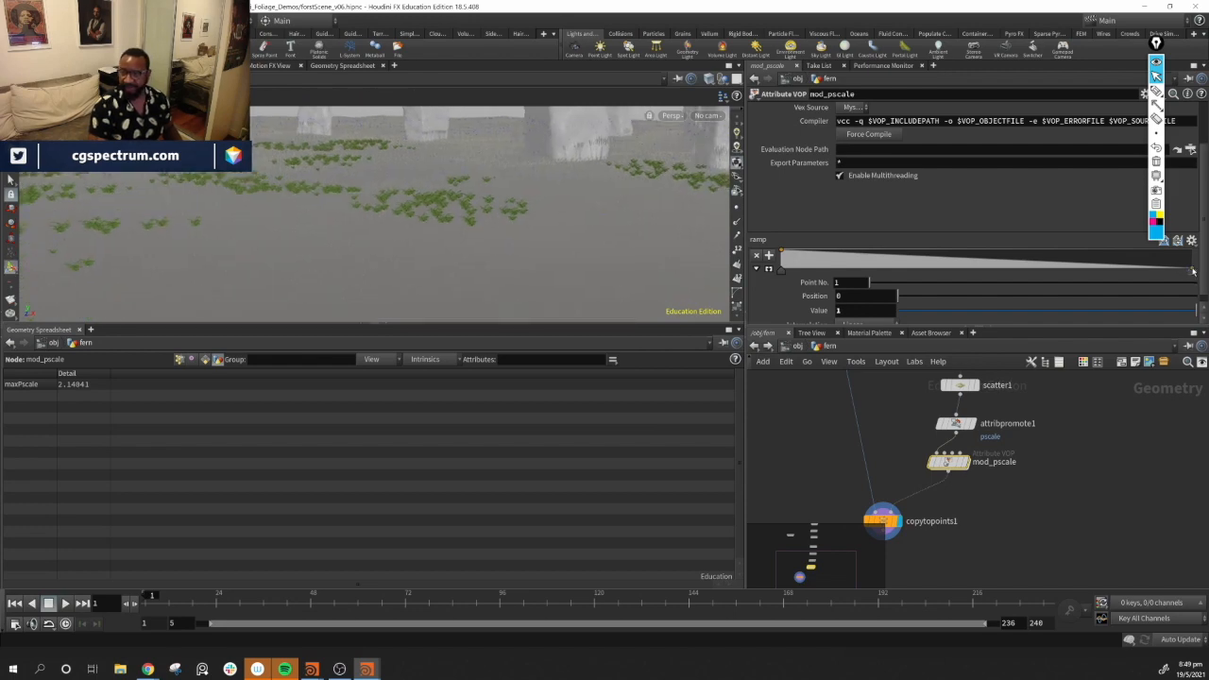
left_click_drag(1192, 271, 1192, 266)
left_click_drag(363, 215, 399, 245, "alt")
left_click_drag(330, 208, 308, 298, "alt")
left_click_drag(312, 296, 442, 142, "alt")
left_click(782, 255)
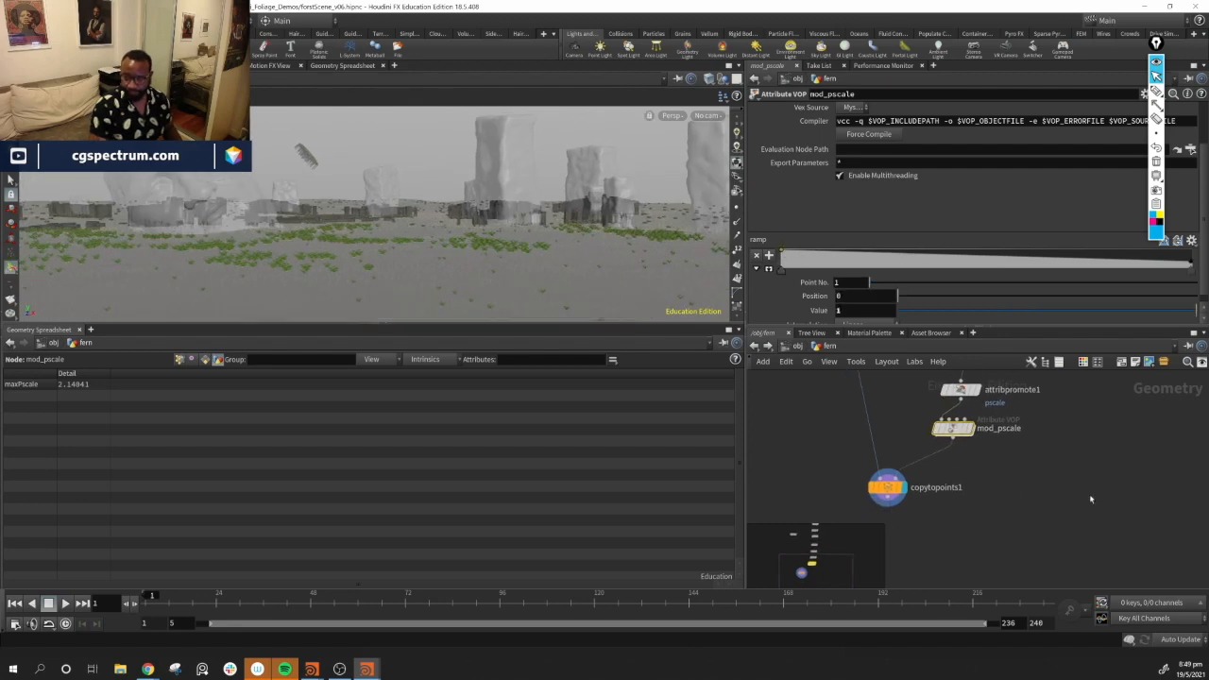
Inside mod_pscale, insert a Fit Range Unclamped node on the wire between the ramp and the pscale bind
double_click(950, 459)
left_click(955, 455)
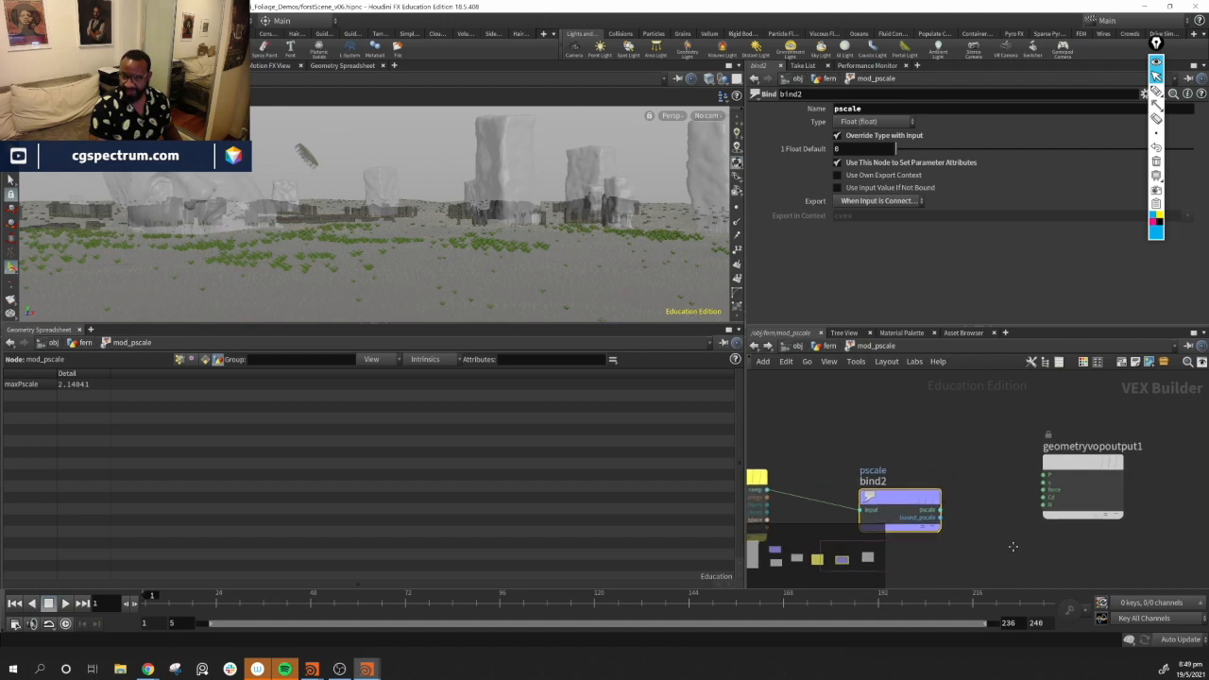
left_click(1131, 508, "shift")
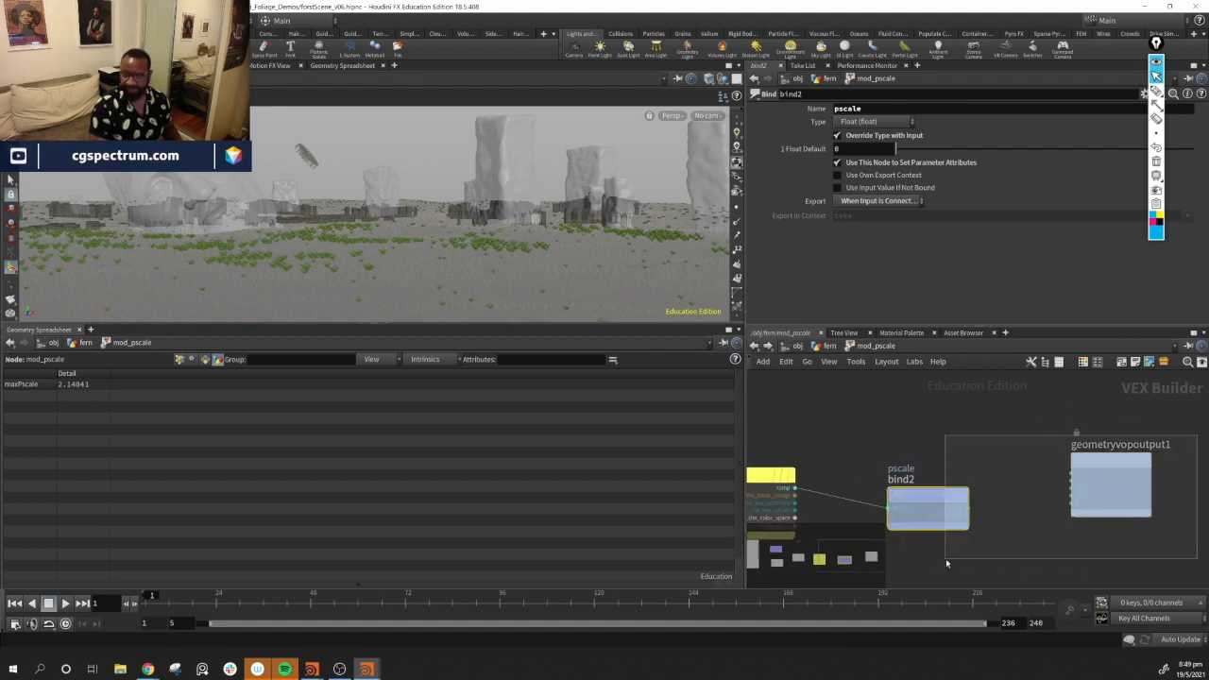
left_click_drag(908, 498, 1104, 478)
middle_click_drag(1022, 521, 1144, 521)
left_click(1007, 529)
key("Tab")
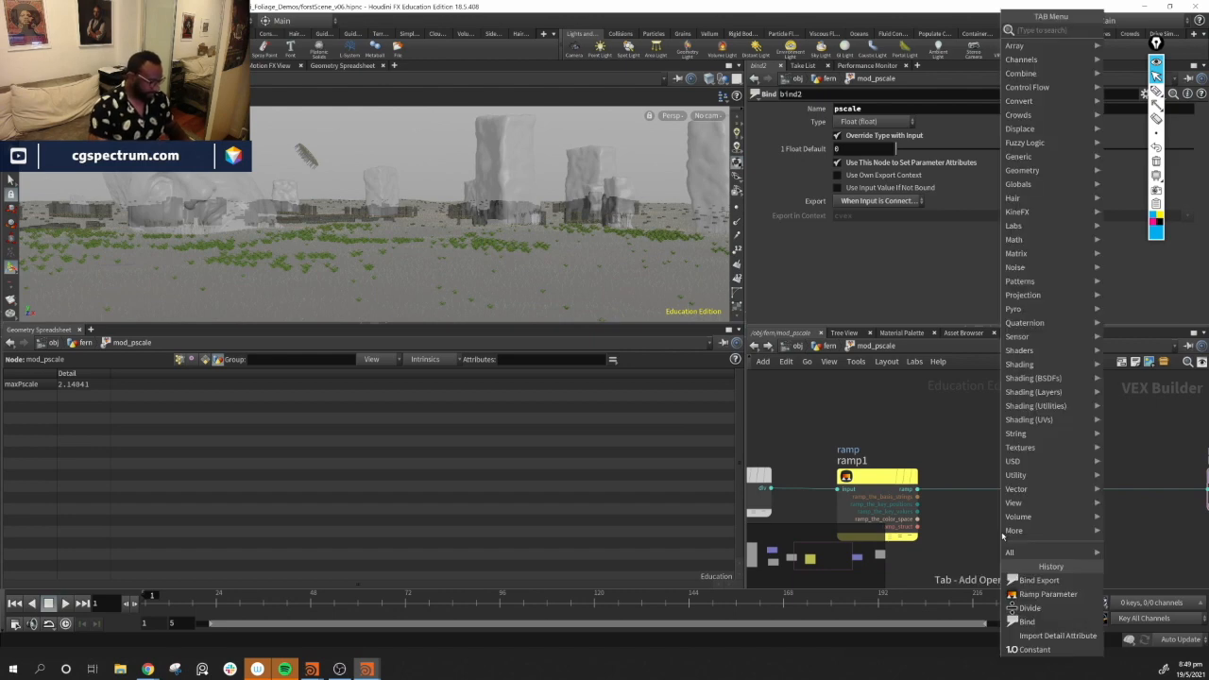
type("din")
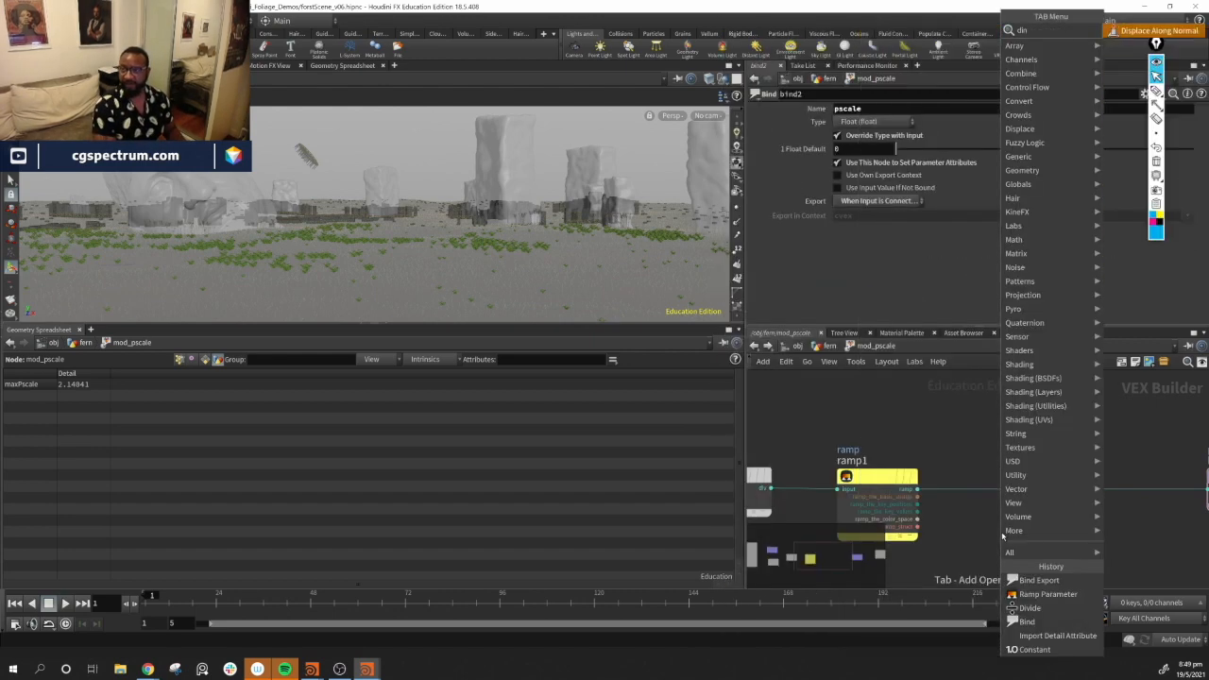
key("BackSpace")
type("fir")
key("BackSpace")
type("t")
key("Down")
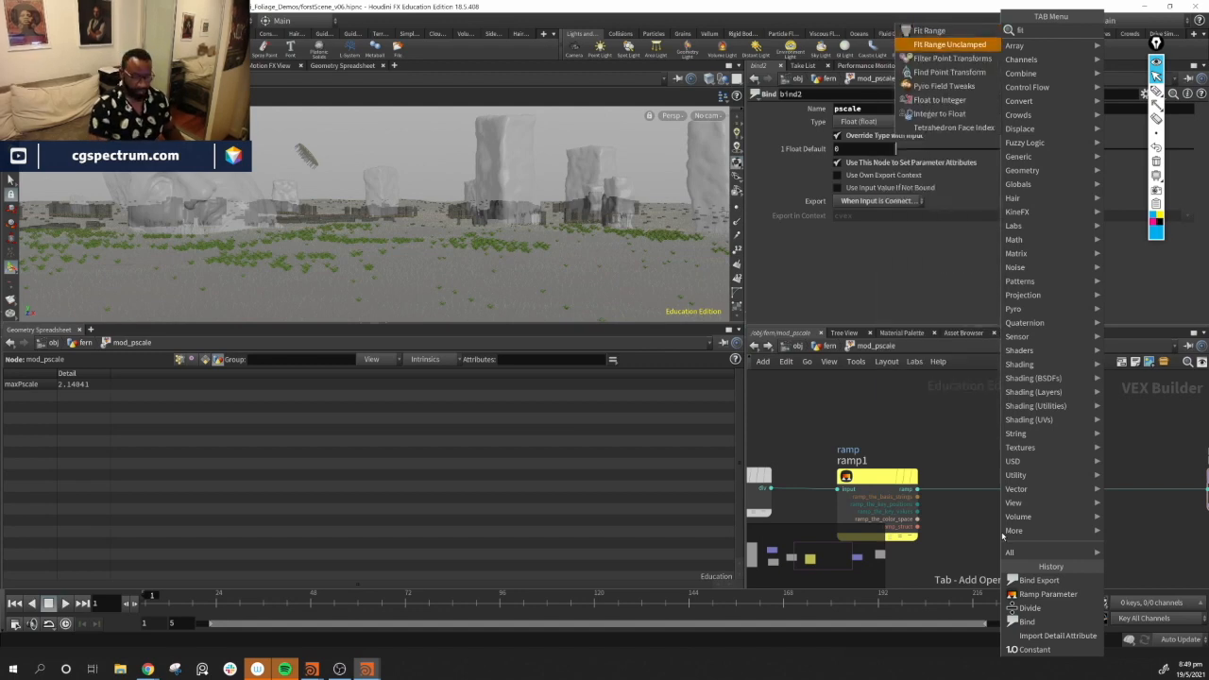
key("Return")
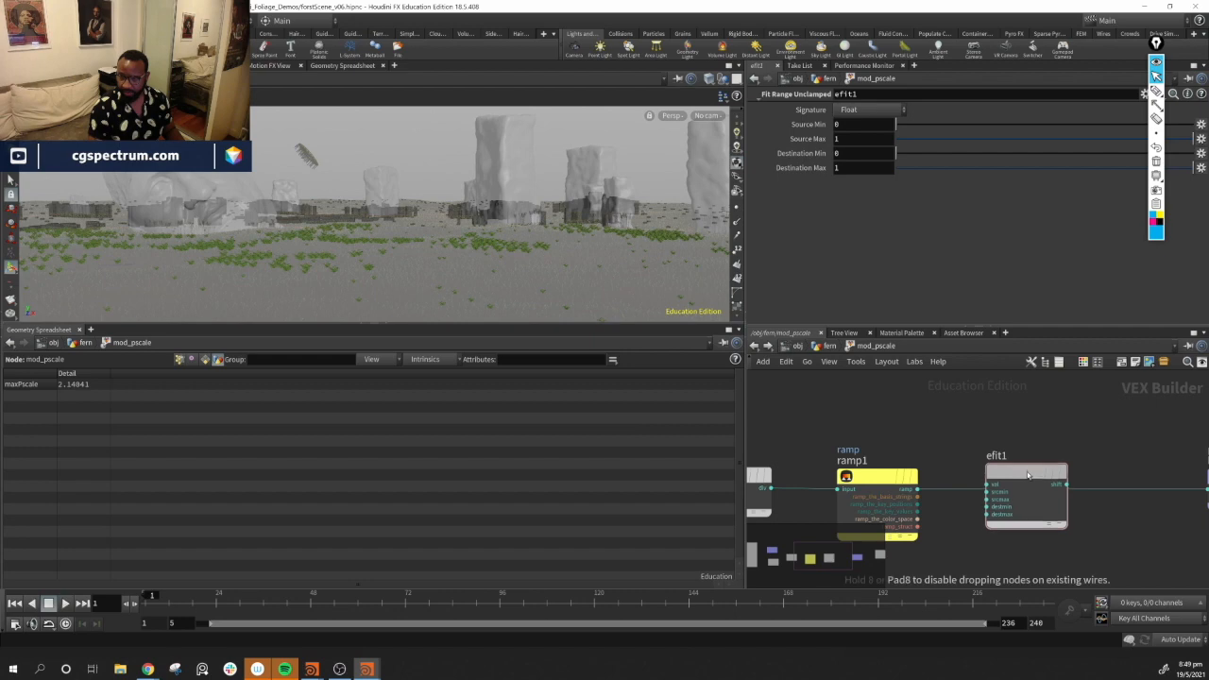
left_click(1033, 483)
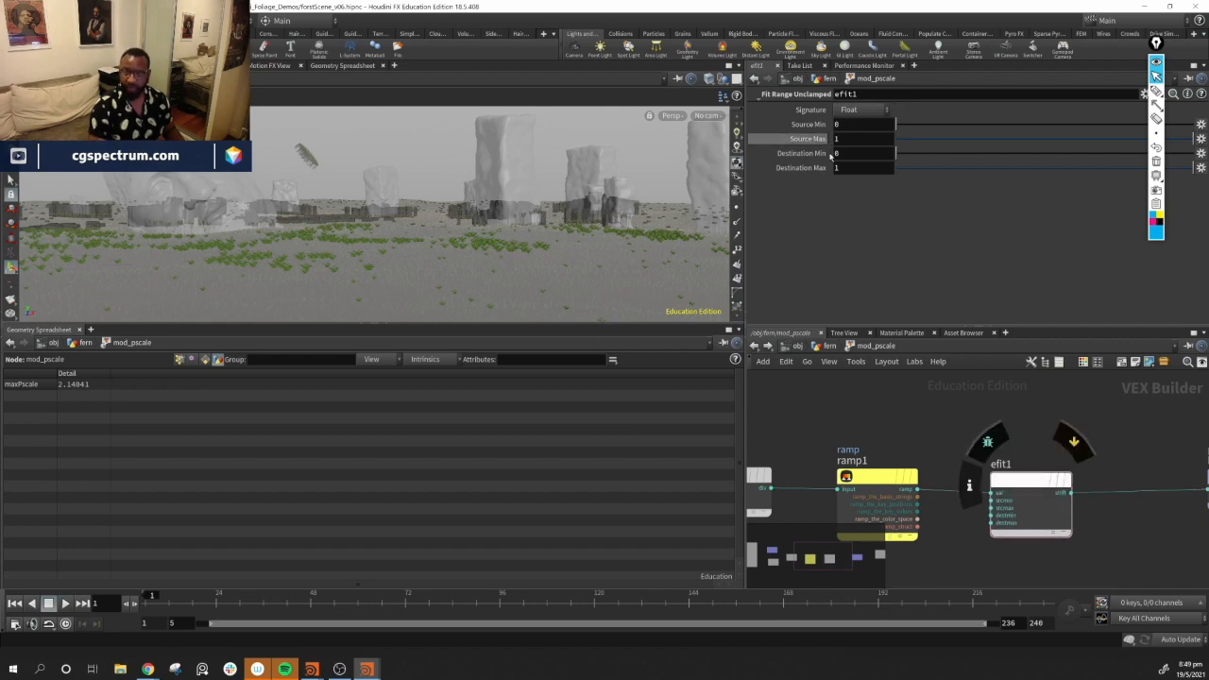
Try different destination minimum and maximum values on the fit node
left_click_drag(417, 189, 464, 242, "alt")
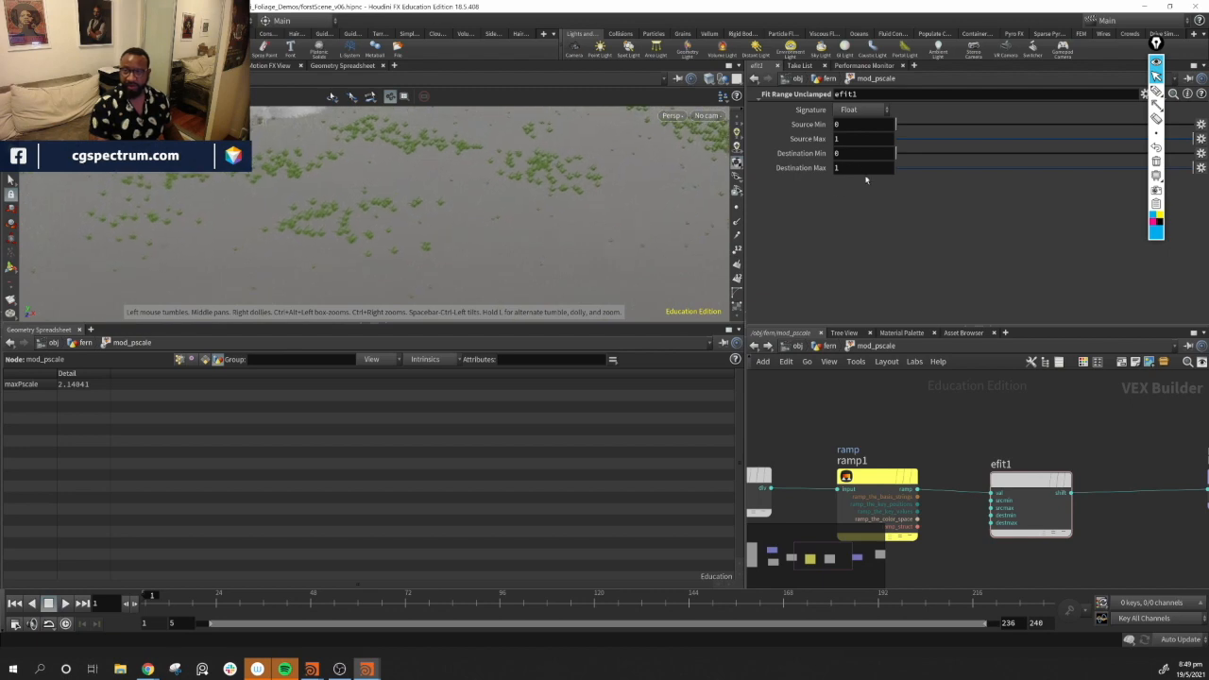
left_click(858, 154)
type("1")
key("Return")
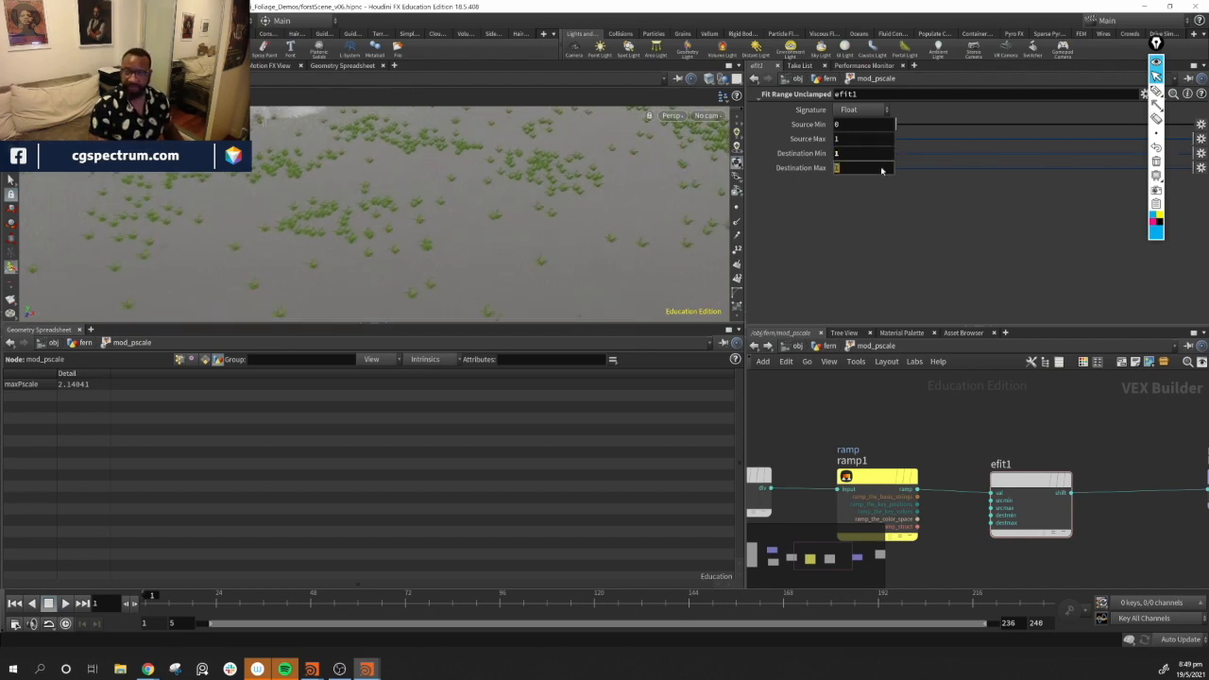
left_click_drag(470, 208, 465, 272, "alt")
middle_click_drag(860, 168, 863, 200)
middle_click_drag(531, 203, 407, 217)
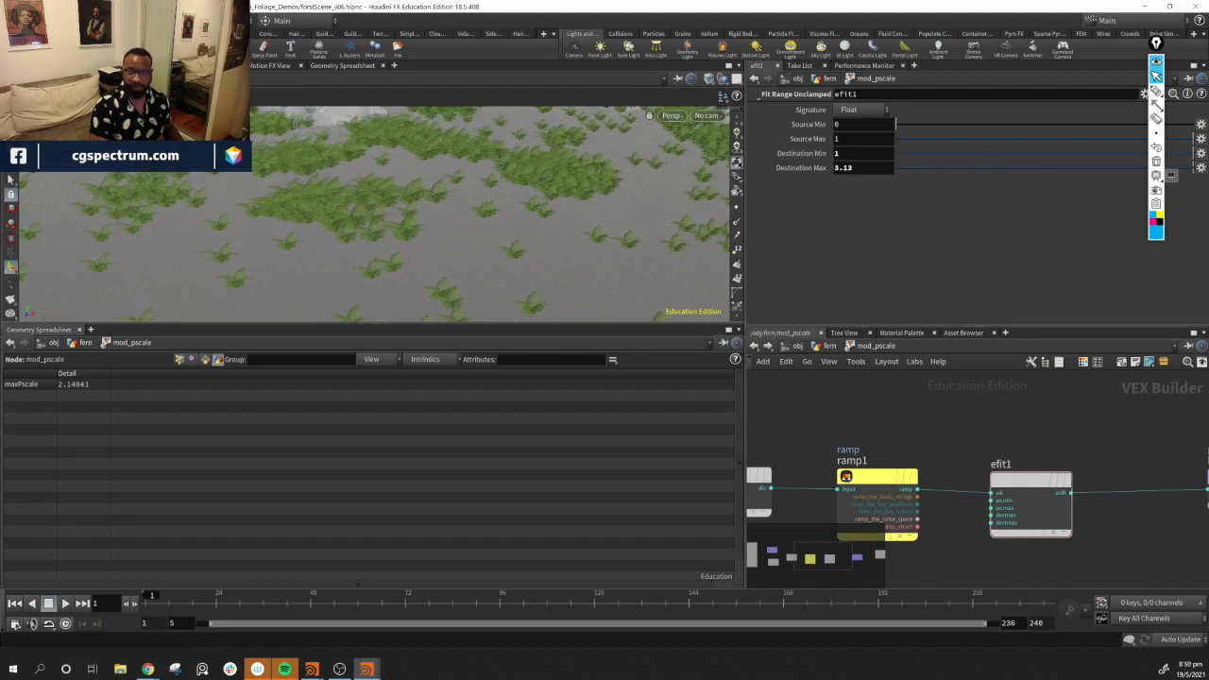
middle_click(874, 157)
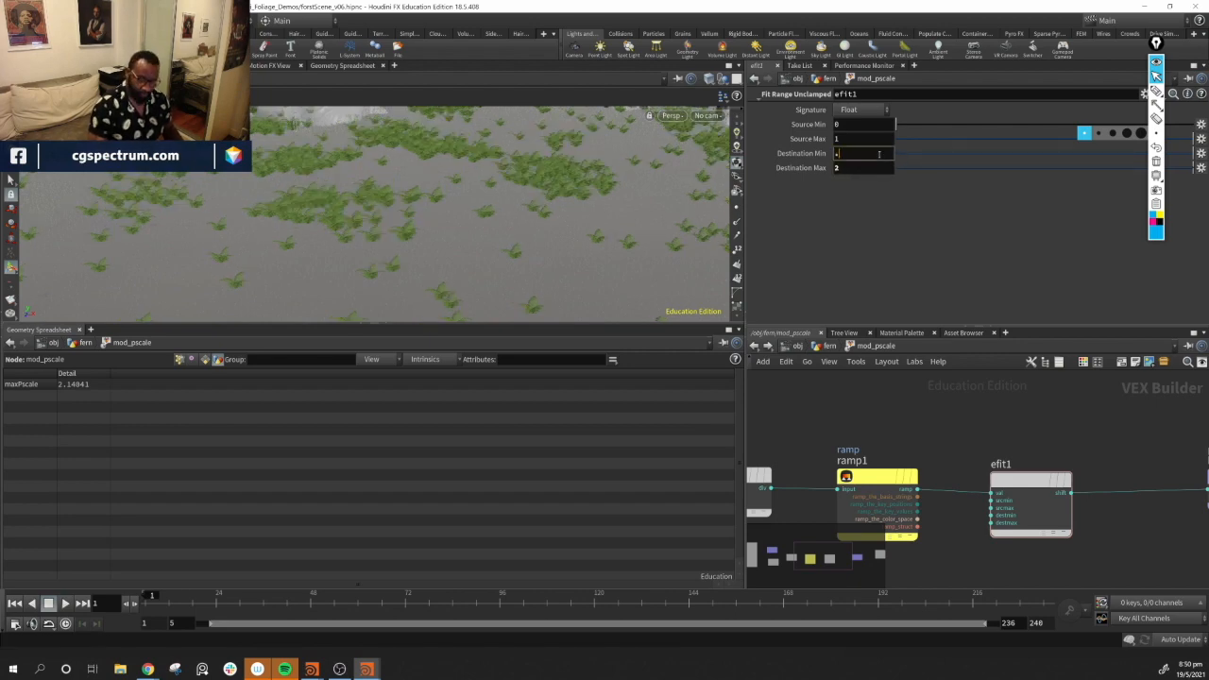
key("Return")
left_click_drag(489, 202, 534, 240)
left_click_drag(469, 282, 503, 257)
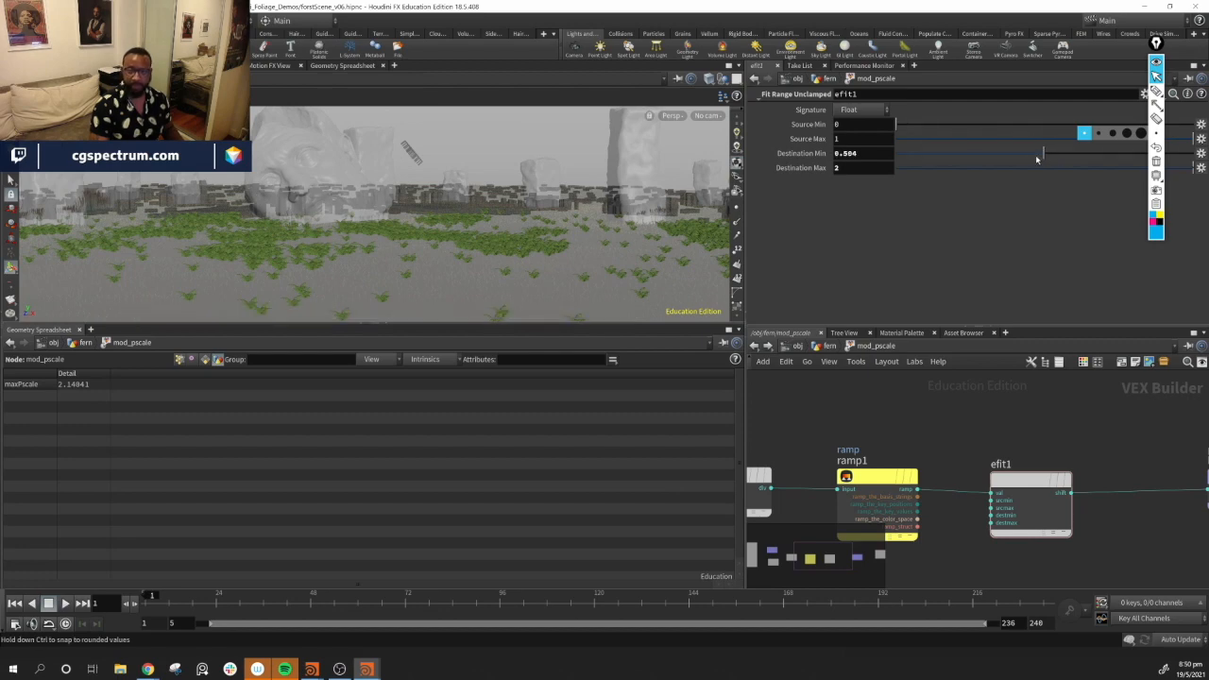
left_click_drag(959, 163, 912, 159)
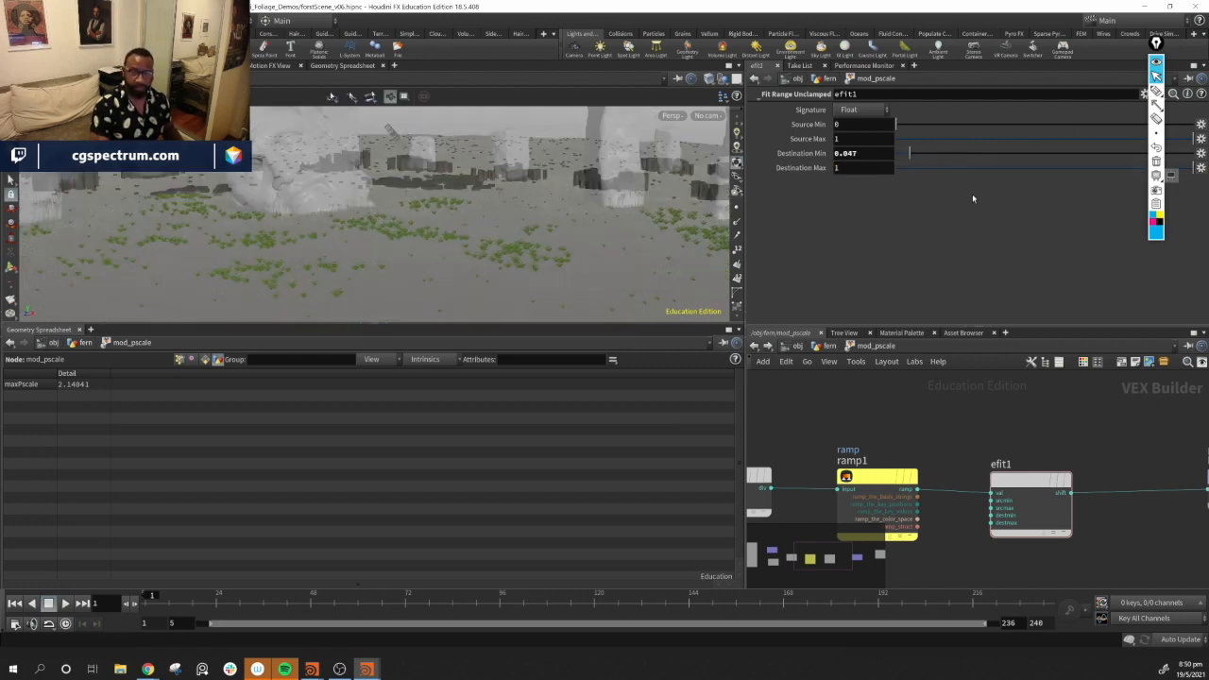
Set the fit node's destination minimum to 0.5 and maximum to 1.5, then return to the fern network
left_click(877, 171)
type("1.5")
key("Return")
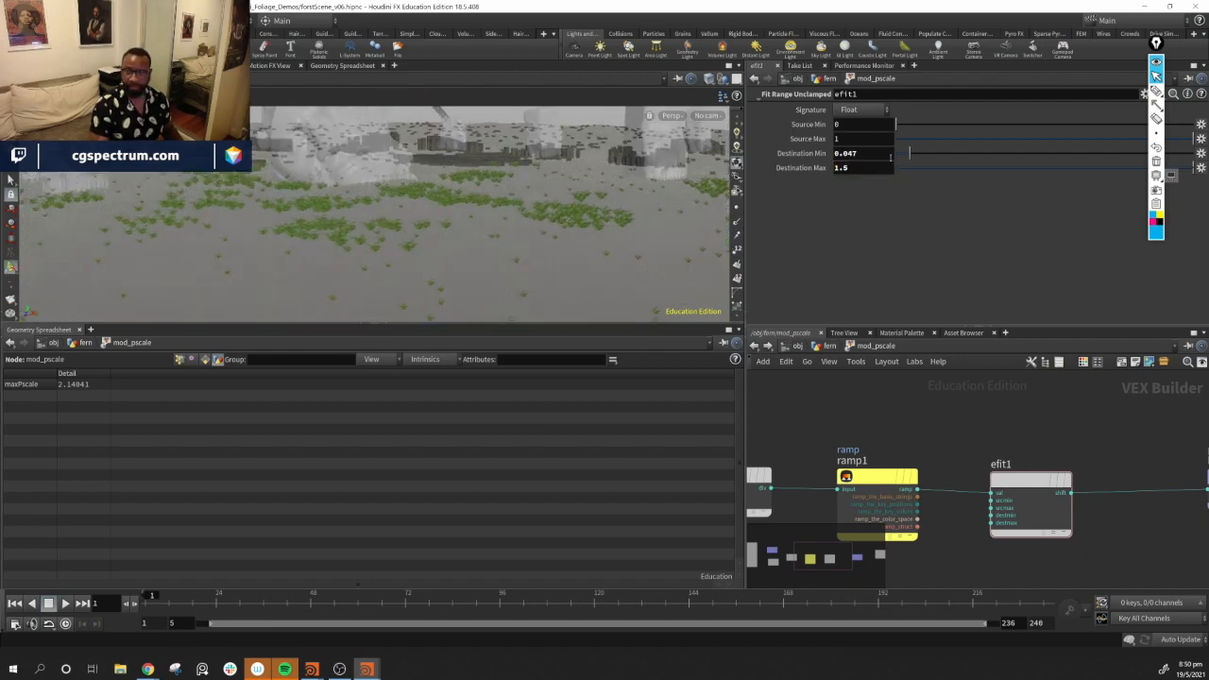
left_click(869, 153)
type(".5")
key("Return")
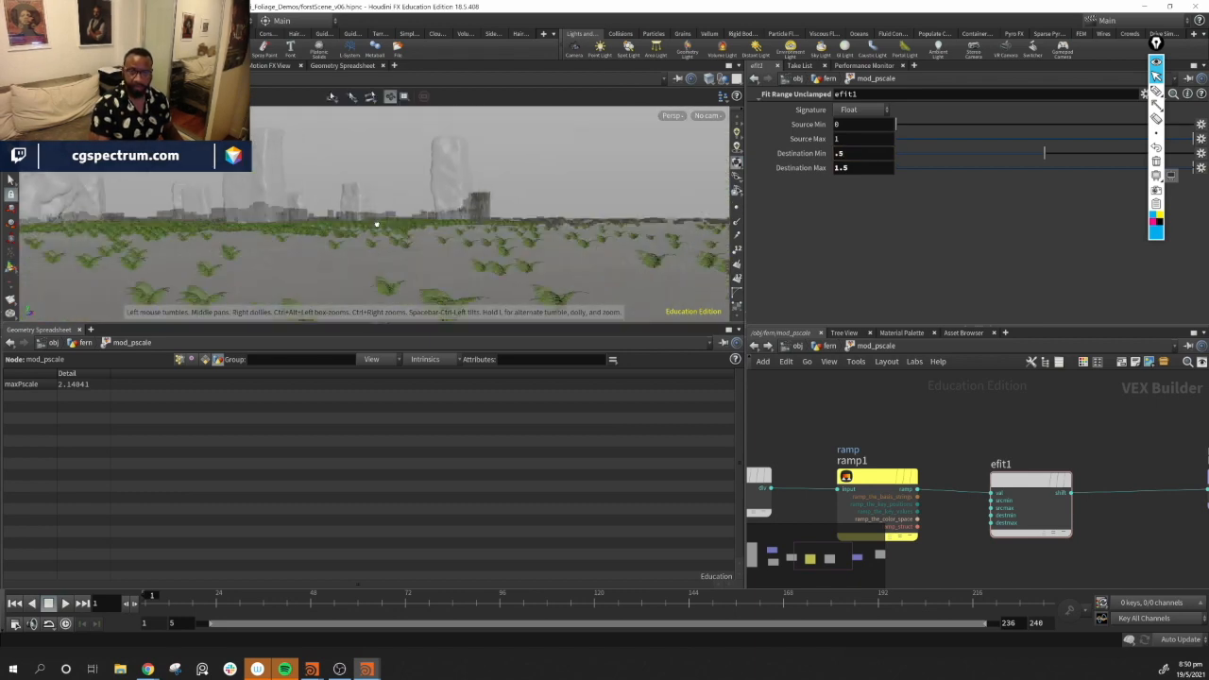
left_click_drag(377, 225, 264, 272)
scroll(264, 272, "down", 3)
middle_click_drag(1030, 486, 936, 469)
left_click_drag(934, 468, 884, 454)
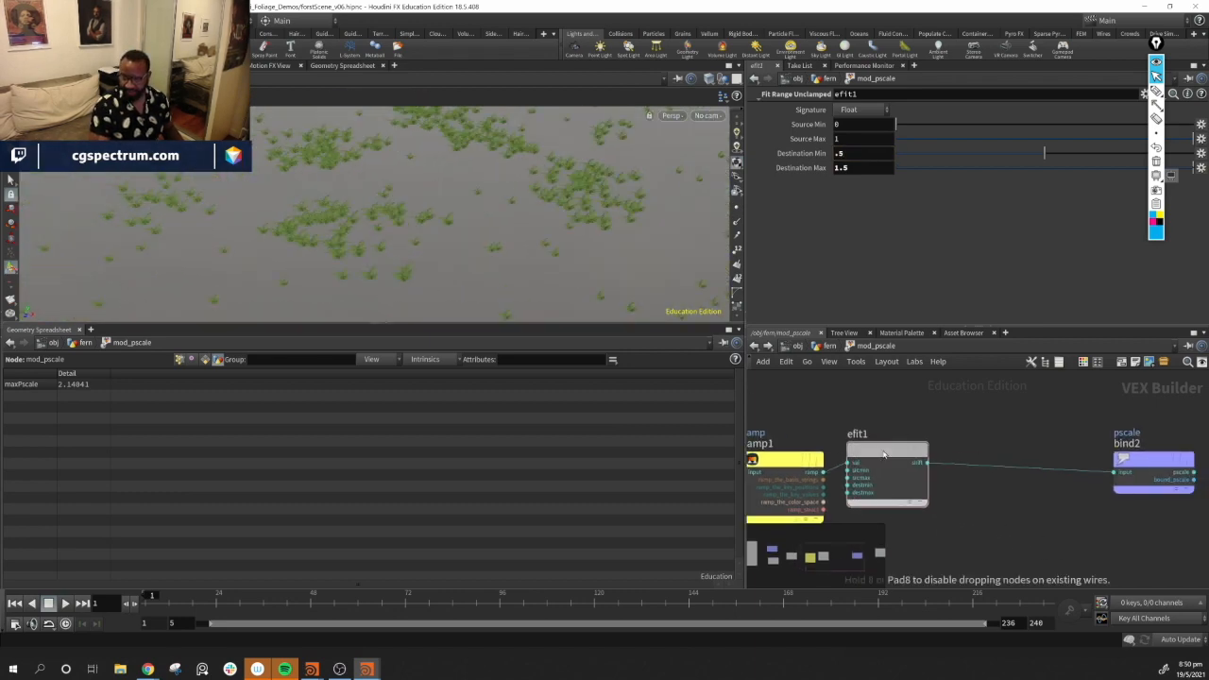
middle_click_drag(945, 415, 903, 440)
left_click_drag(1093, 472, 975, 475)
left_click(828, 347)
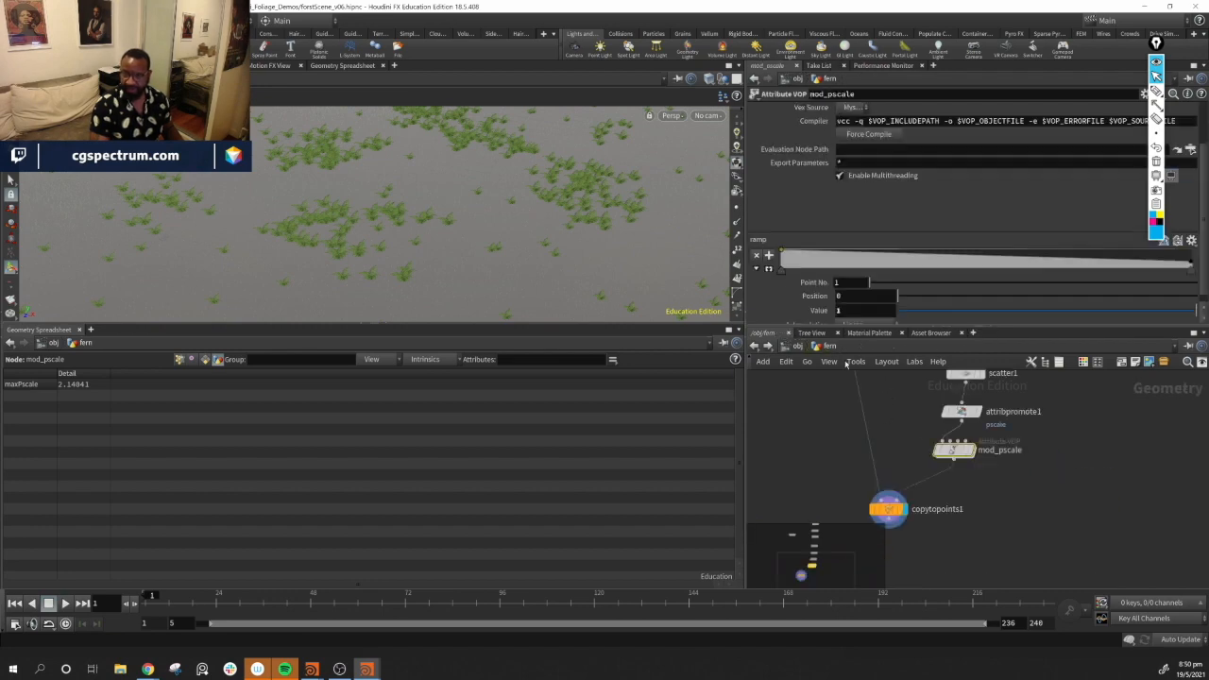
Insert an Attribute Noise node between mod_pscale and copytopoints1
left_click_drag(505, 181, 434, 248)
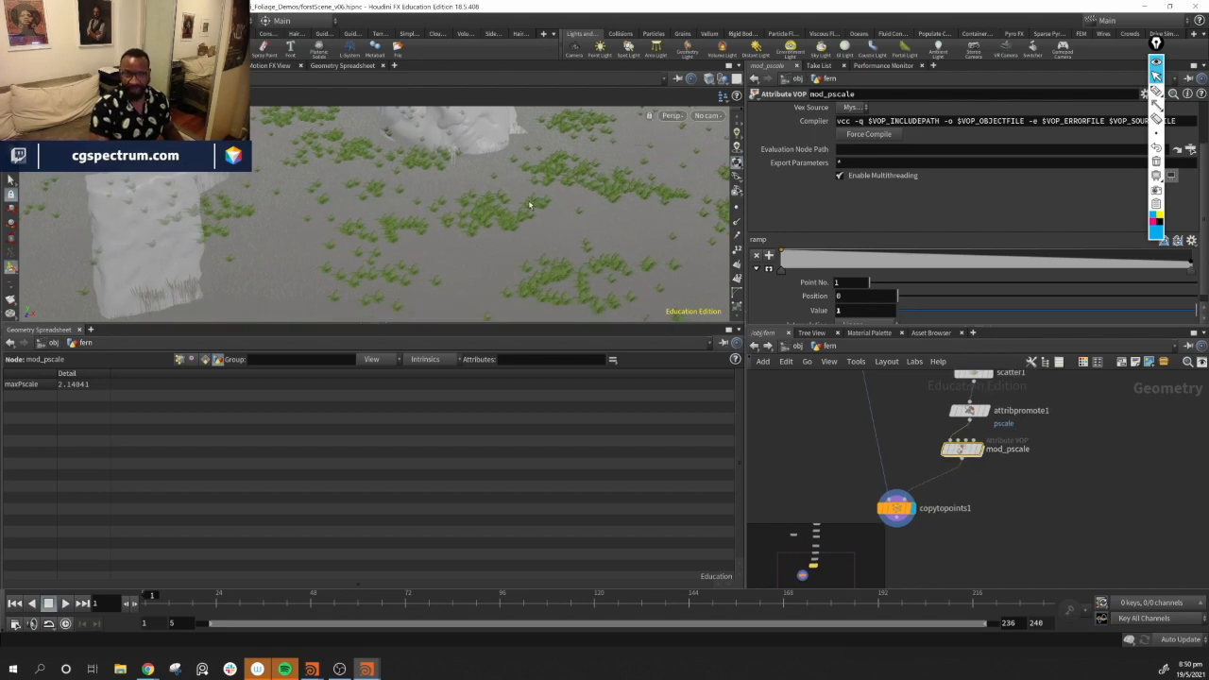
middle_click_drag(1028, 511, 1017, 500)
key("Tab")
mouse_move(987, 461)
type("a")
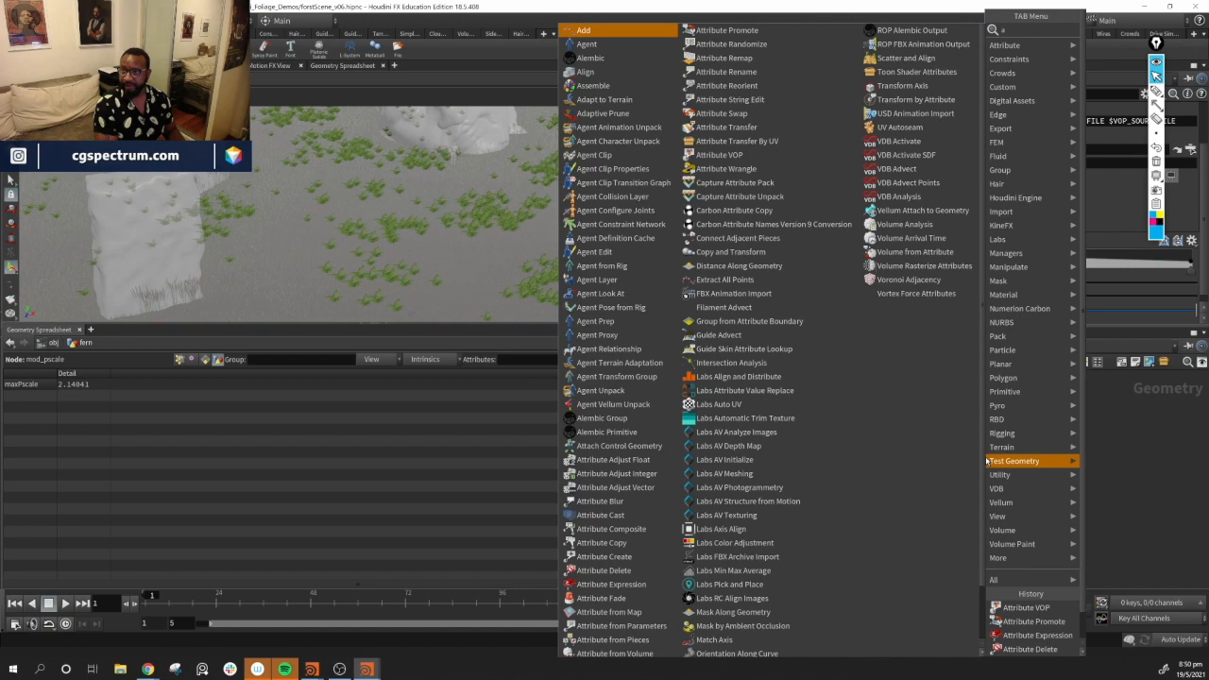
type(" n")
key("Return")
left_click(987, 461)
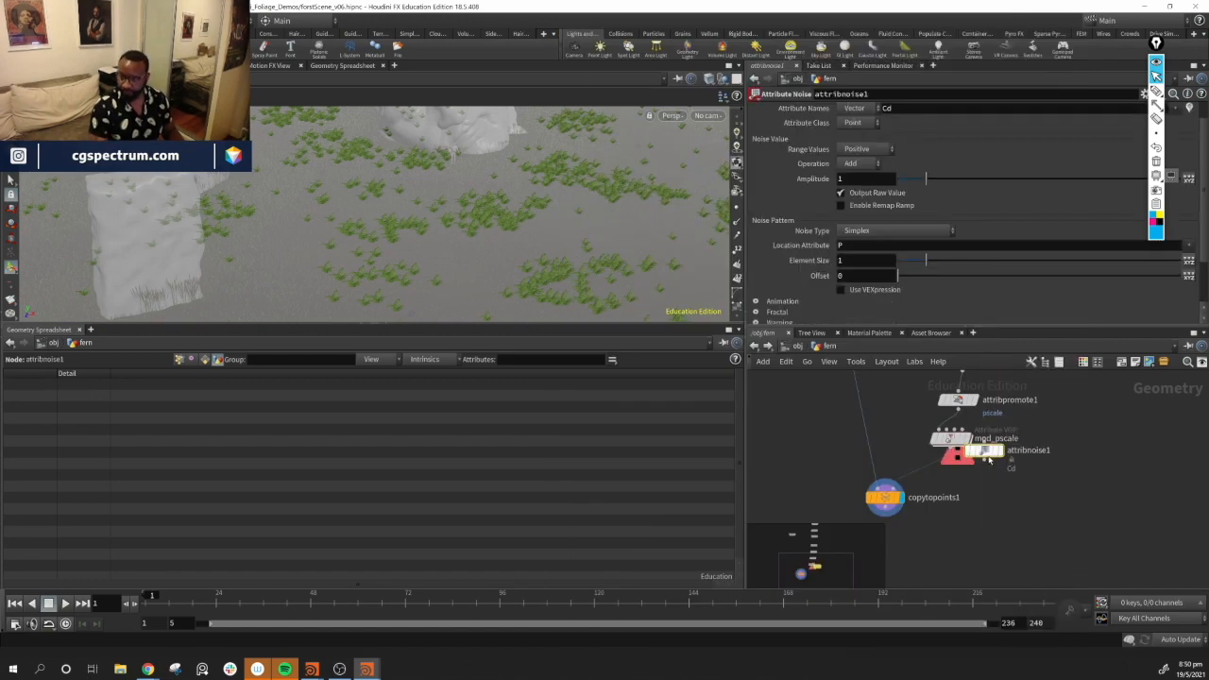
left_click_drag(990, 458, 955, 470)
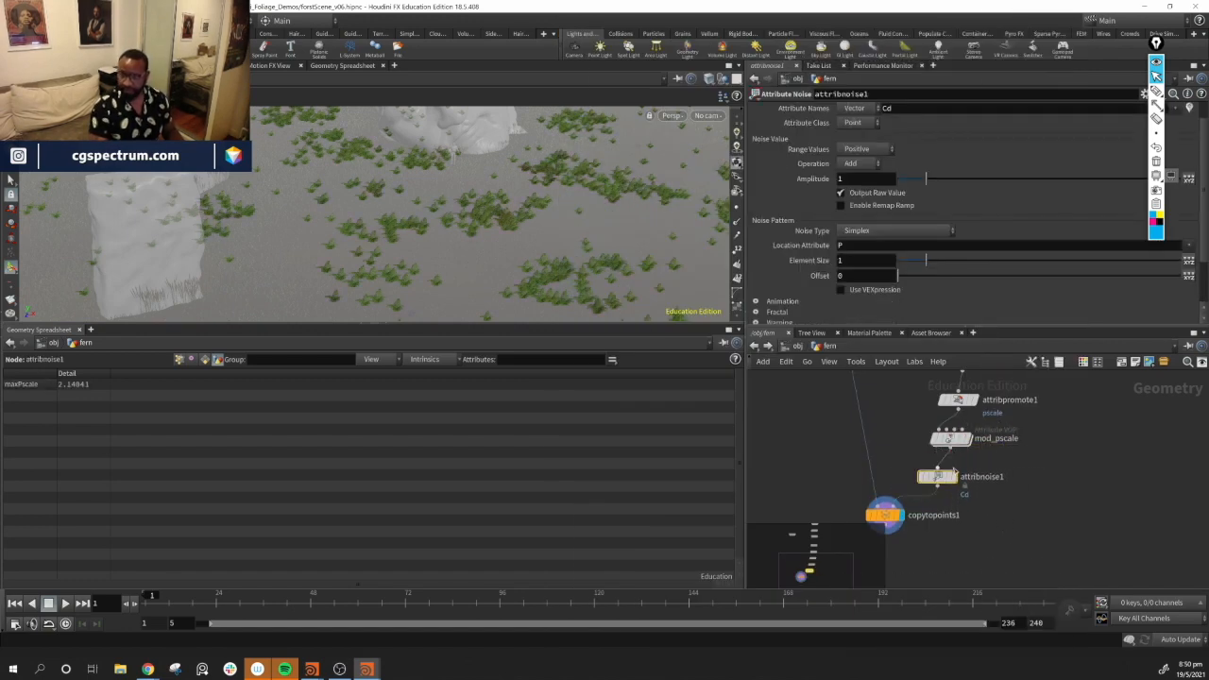
Set the attribute noise to a float attribute named pscale with the Multiply operation
scroll(894, 159, "up", 1)
left_click(854, 132)
left_click(855, 149)
left_click(1172, 136)
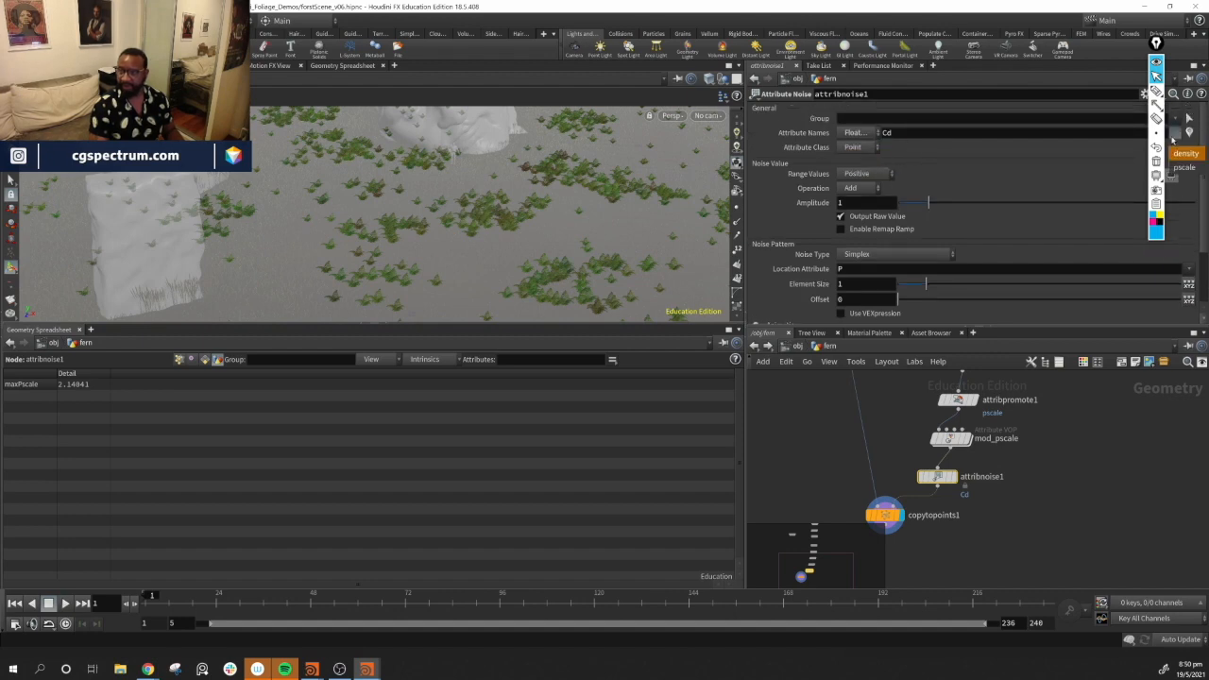
left_click(1185, 168)
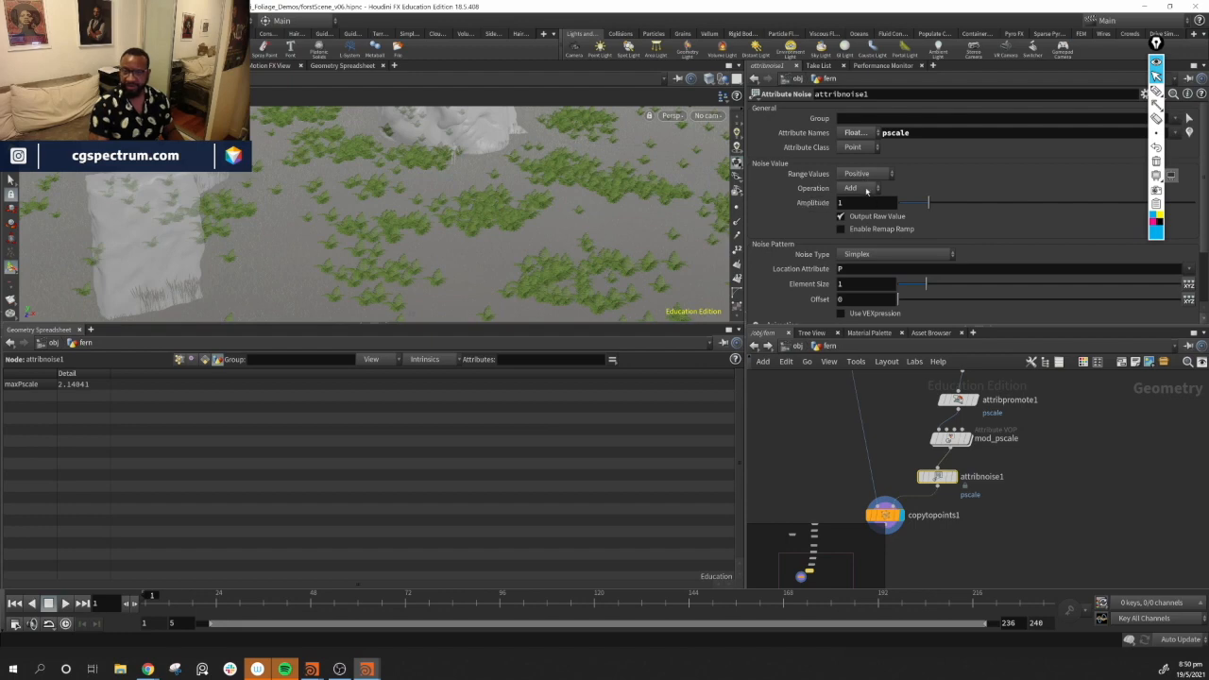
left_click(864, 188)
left_click(872, 248)
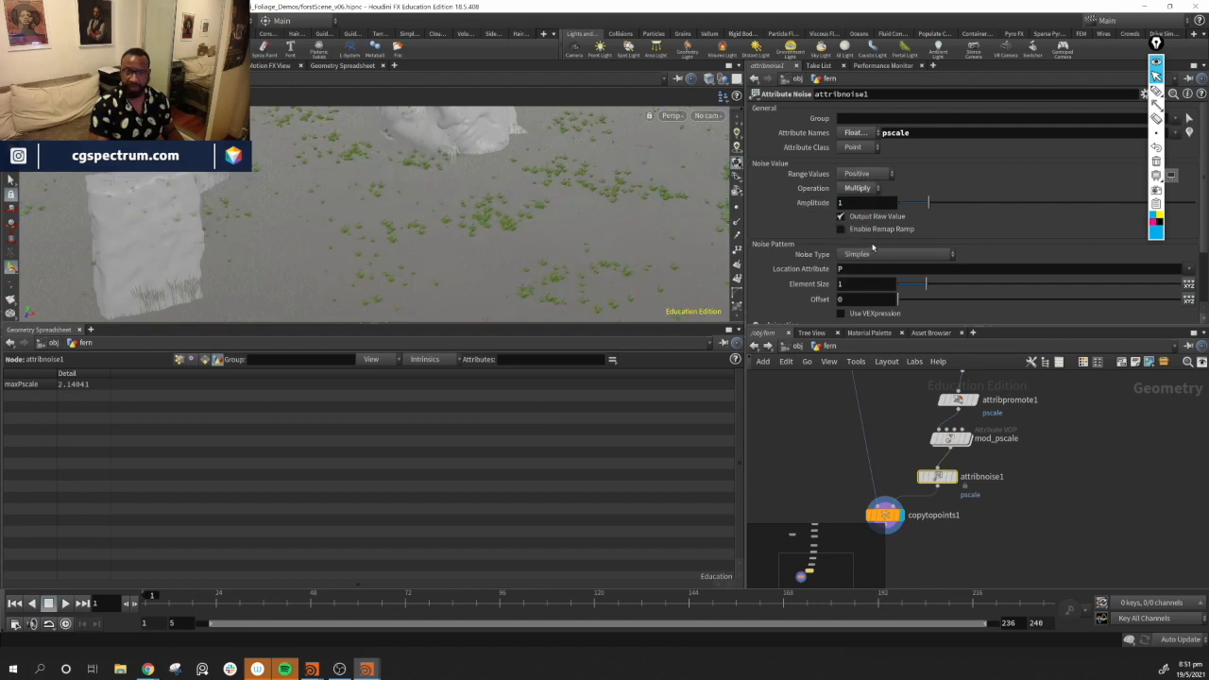
Set the attribute noise amplitude to 2.2 and the element size to 0.21
left_click_drag(931, 202, 951, 230)
mouse_move(926, 284)
left_mouse_down()
mouse_move(983, 287)
mouse_move(905, 284)
left_mouse_up()
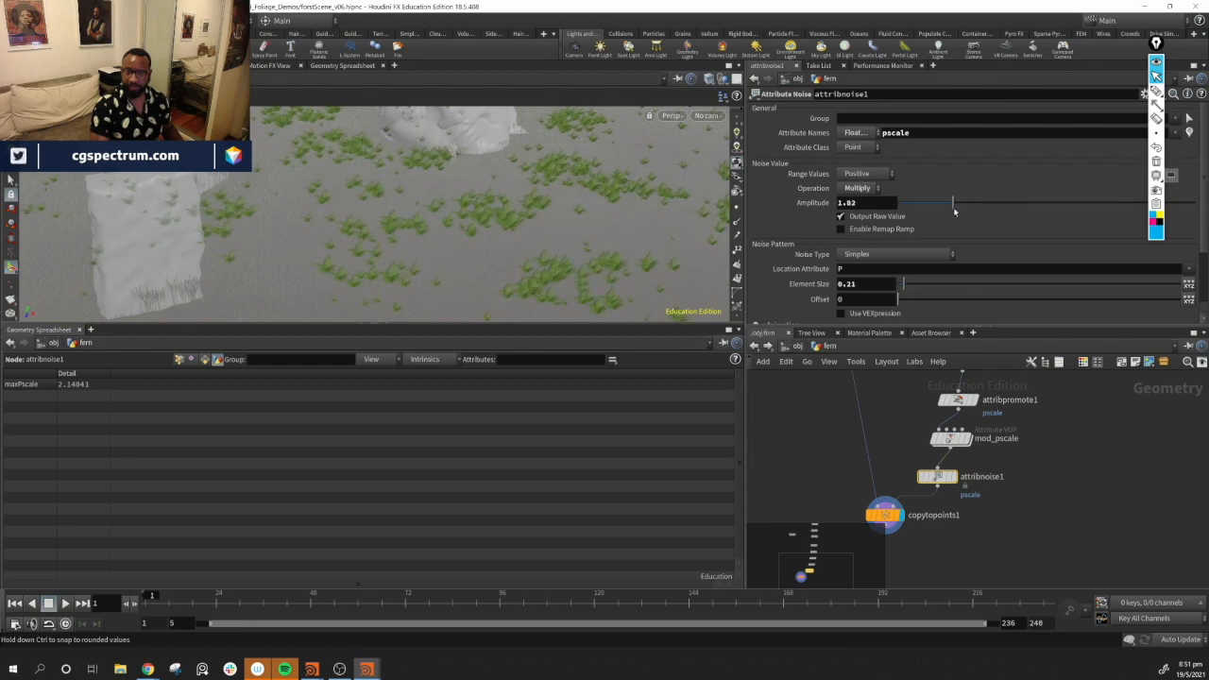
left_click_drag(955, 213, 962, 212)
left_click_drag(440, 184, 425, 161, "alt")
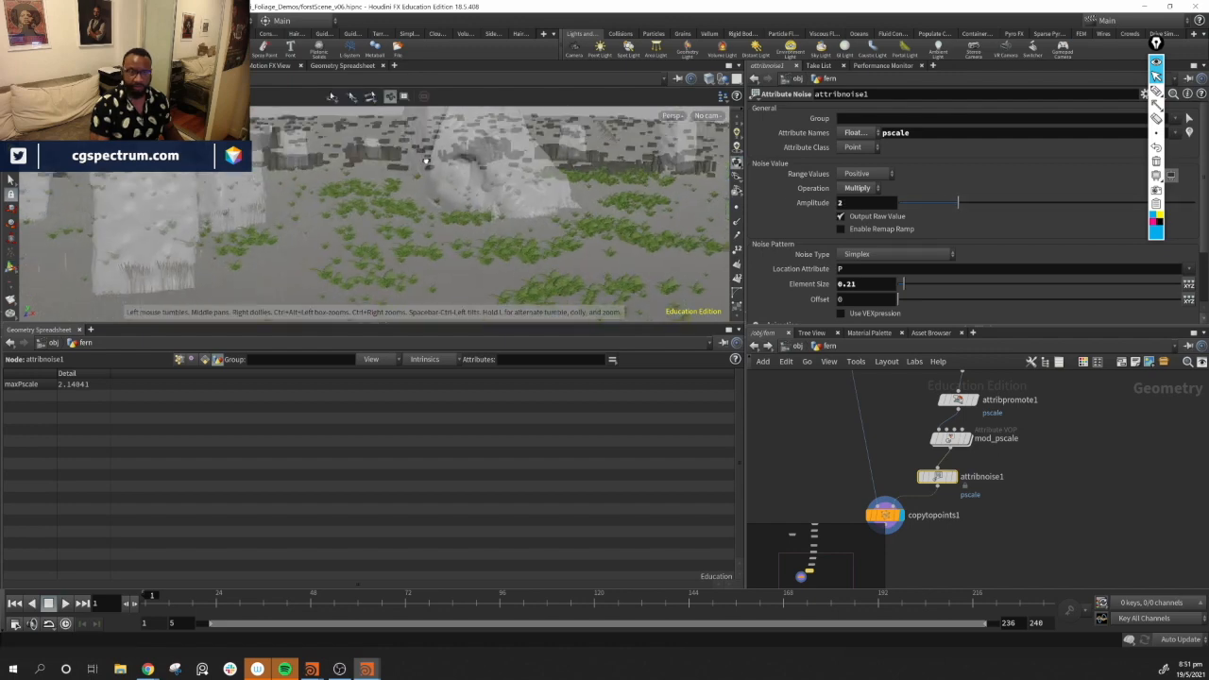
right_click_drag(424, 162, 705, 259, "alt")
left_click_drag(538, 194, 362, 202, "alt")
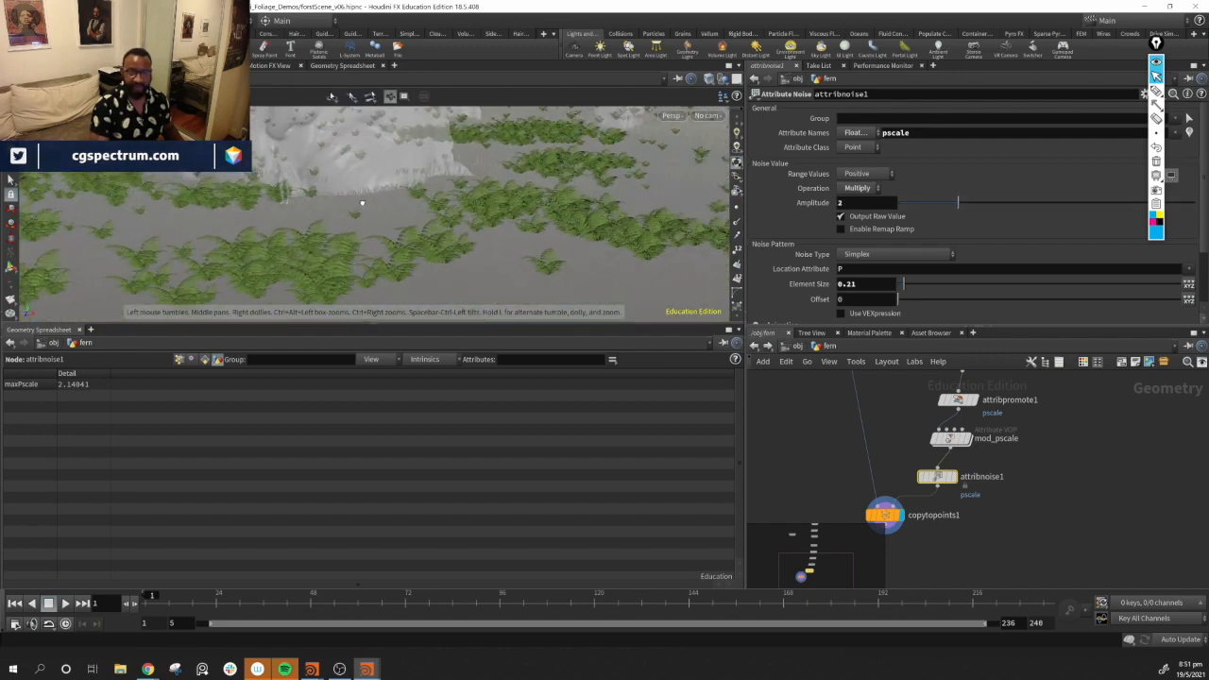
right_click_drag(362, 202, 510, 231, "alt")
mouse_move(958, 204)
left_mouse_down()
mouse_move(974, 197)
mouse_move(965, 206)
left_mouse_up()
left_click_drag(534, 237, 535, 267, "alt")
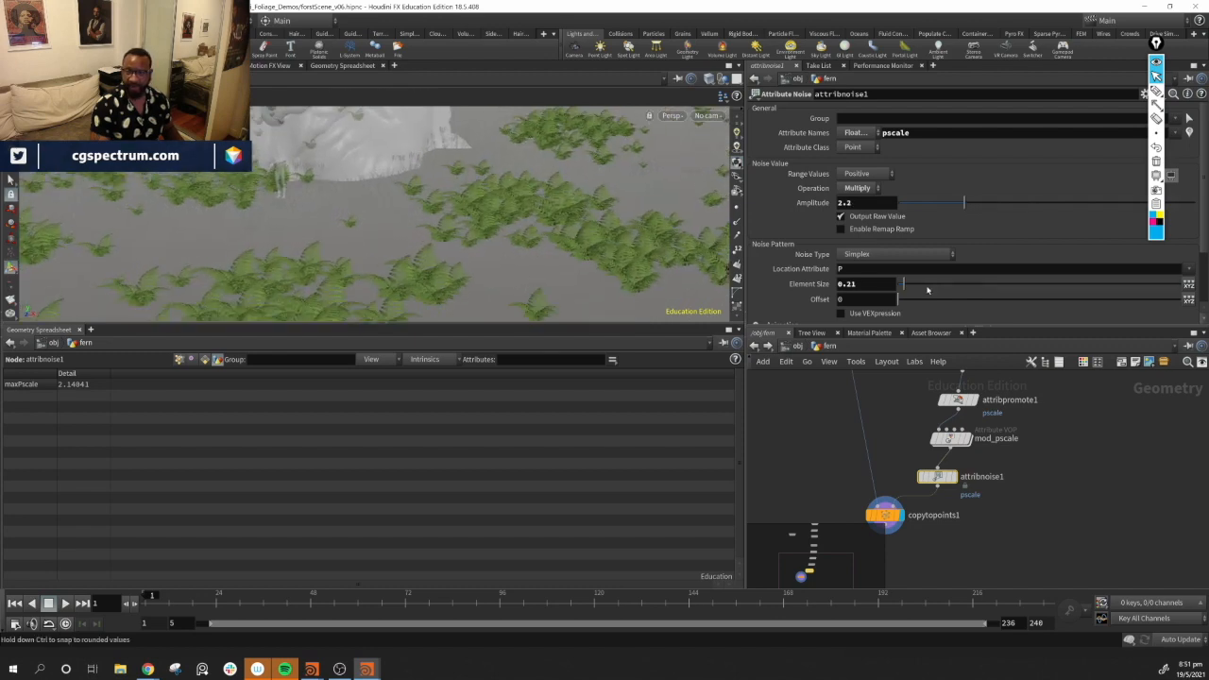
Set the attribute noise element size to about 2.39 and the offset to 16.11
left_click_drag(904, 284, 967, 286)
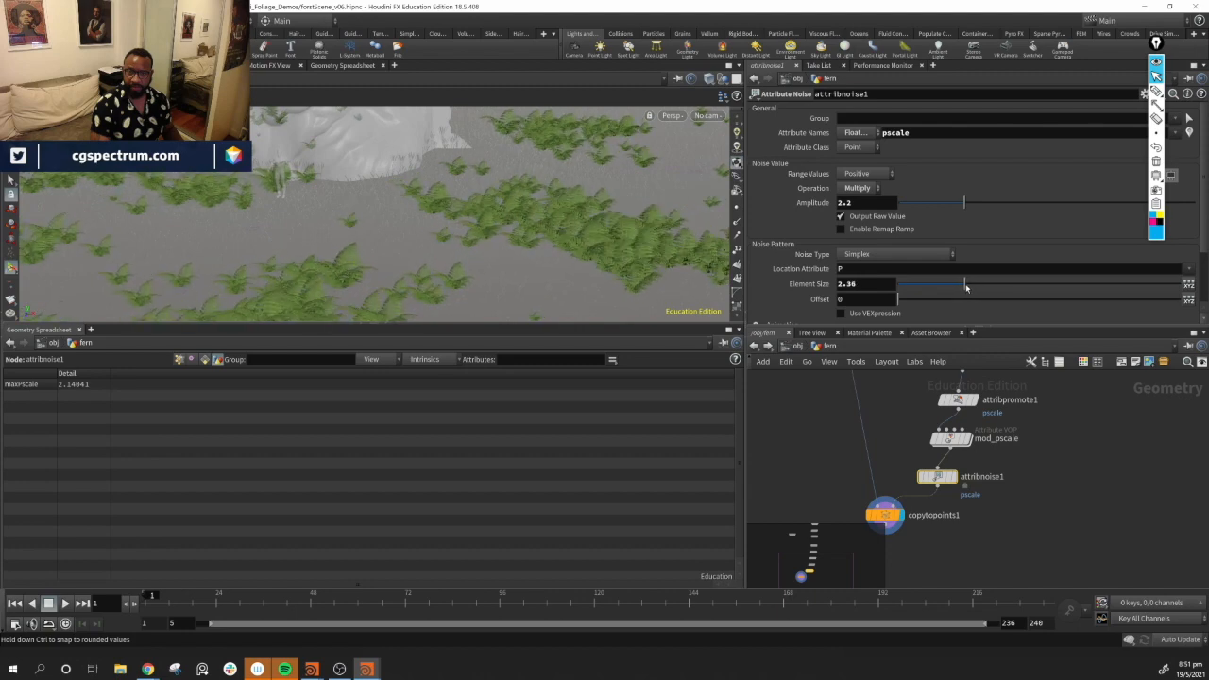
left_click_drag(529, 219, 576, 234, "alt")
left_click_drag(899, 300, 988, 300)
left_click_drag(445, 226, 606, 215, "alt")
middle_click_drag(593, 277, 548, 271, "alt")
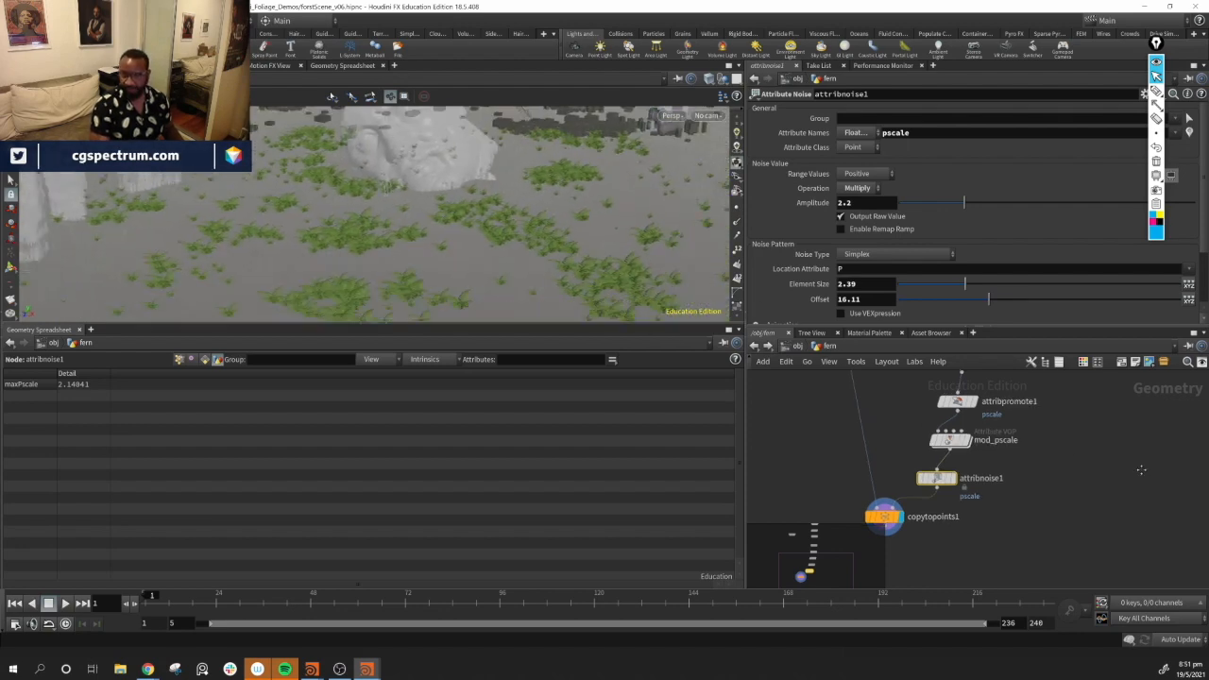
middle_click_drag(1140, 470, 1047, 530)
left_click_drag(502, 254, 531, 253, "alt")
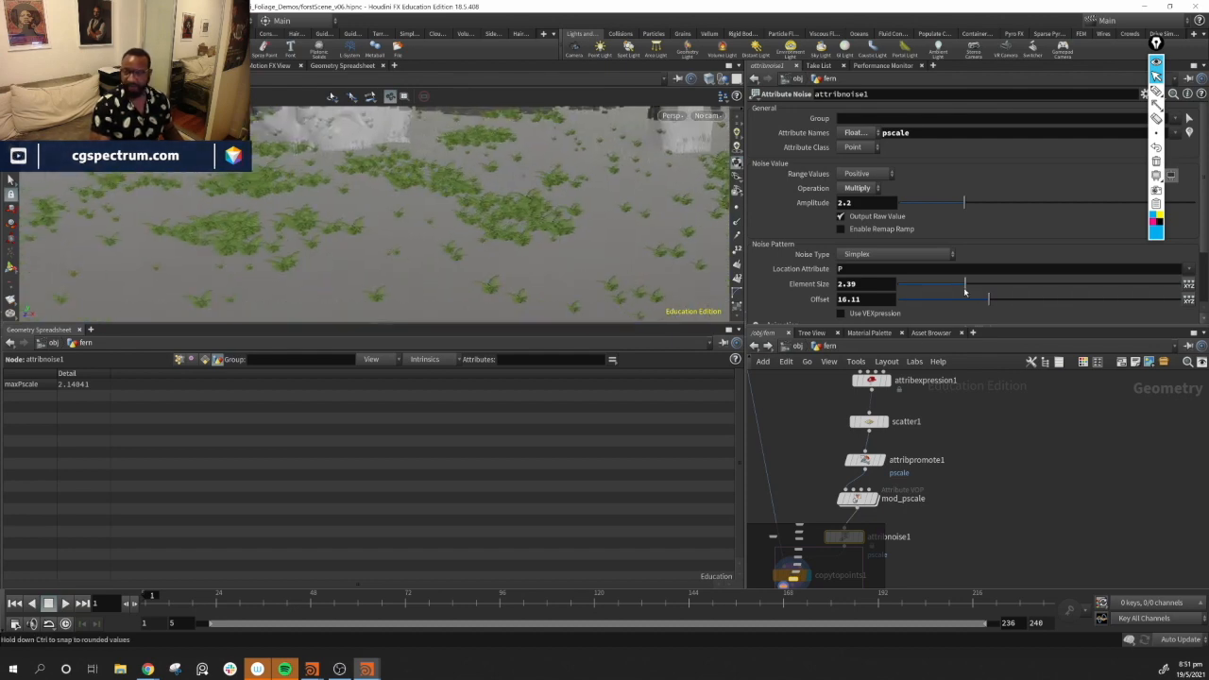
In mod_pscale, lower the value of the ramp's last point to about 0.14
middle_click_drag(917, 496, 966, 489)
left_click(907, 493)
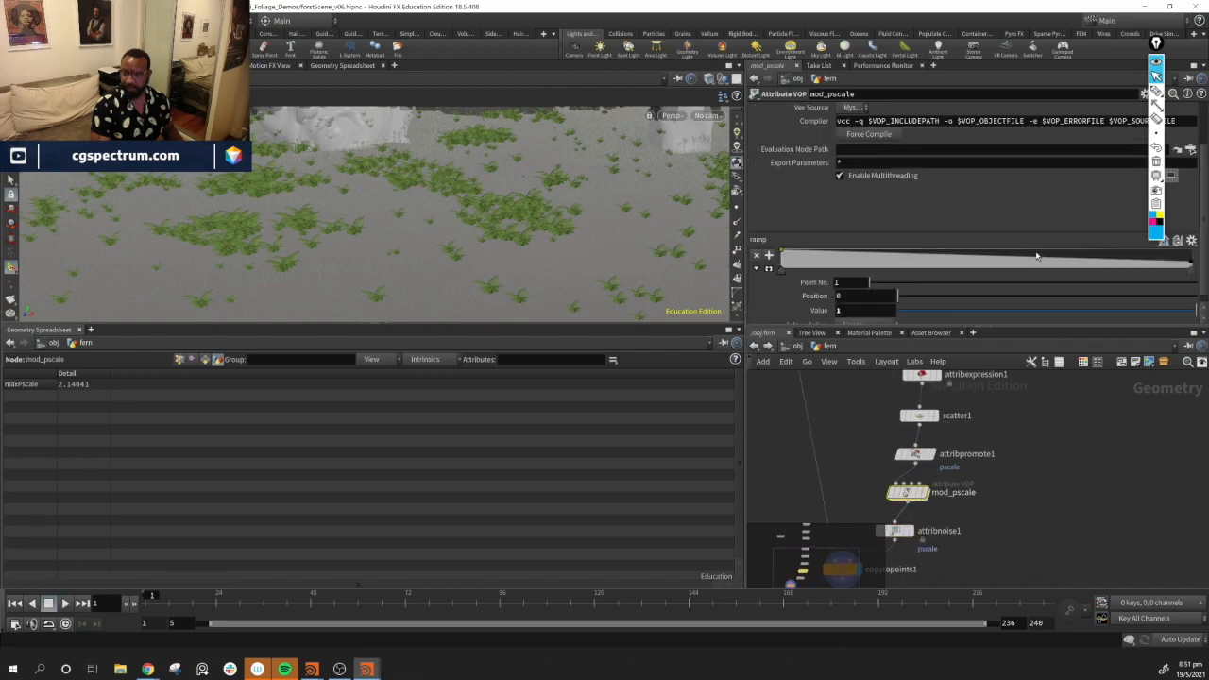
left_click(1193, 269)
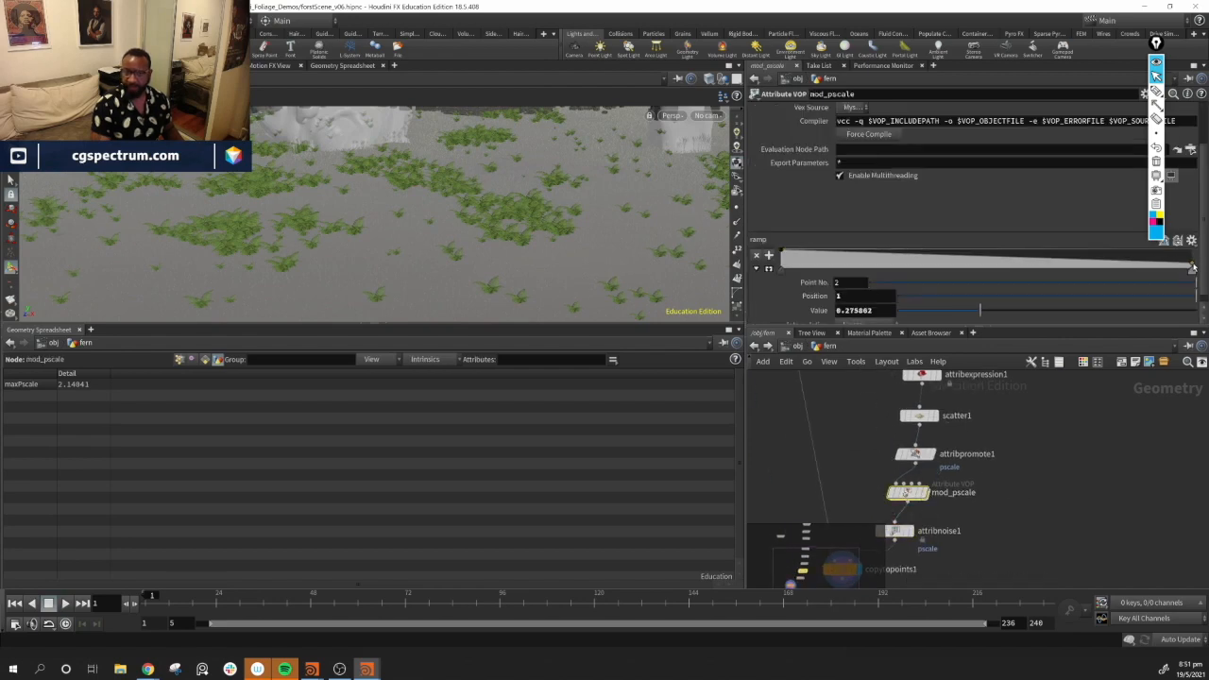
left_click_drag(1193, 268, 1193, 273)
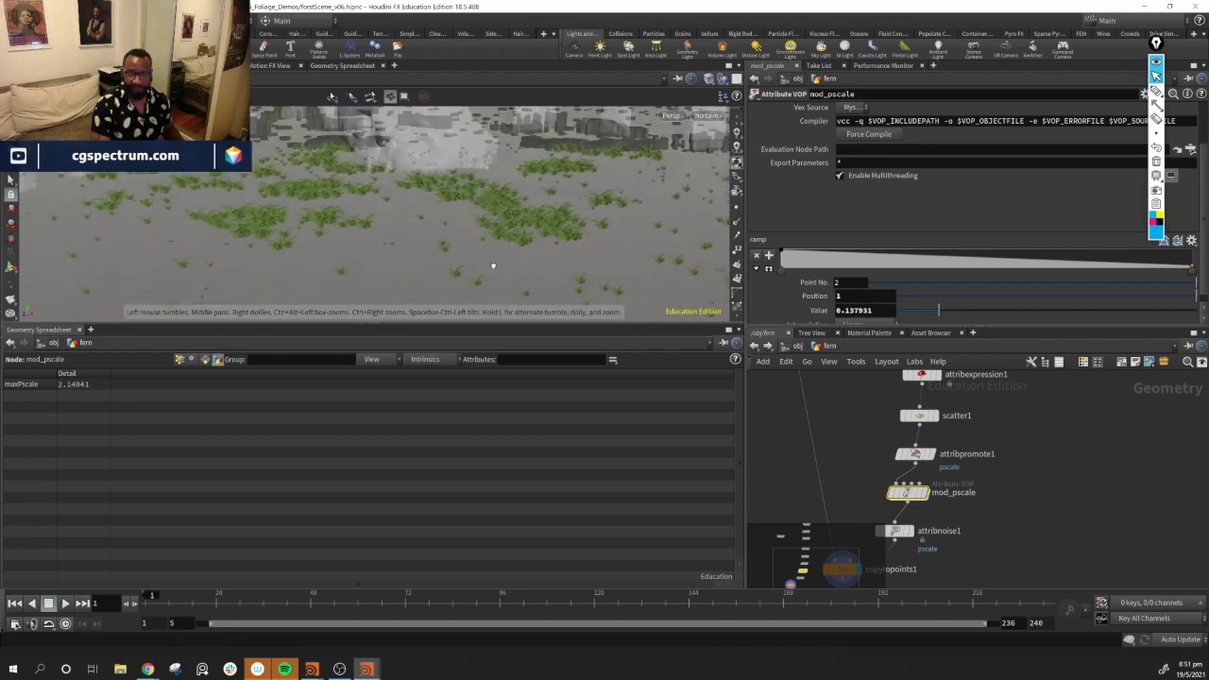
middle_click_drag(1030, 499, 1080, 474)
left_click_drag(462, 221, 502, 270, "alt")
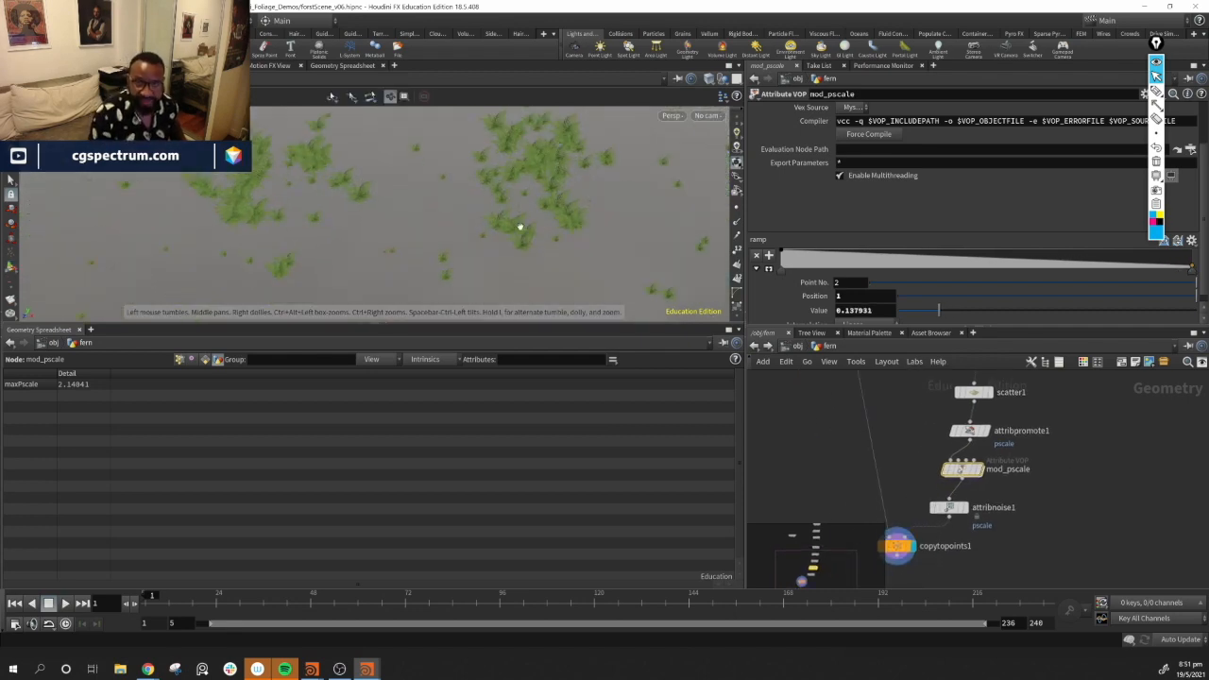
middle_click_drag(1138, 530, 1088, 559)
Color the mod_pscale node red
scroll(1087, 515, "down", 1)
middle_click_drag(1086, 512, 1083, 519)
left_click_drag(926, 544, 934, 541)
left_click_drag(896, 407, 952, 523)
left_click(1079, 554)
middle_click_drag(1079, 553, 1127, 519)
left_click(1001, 463)
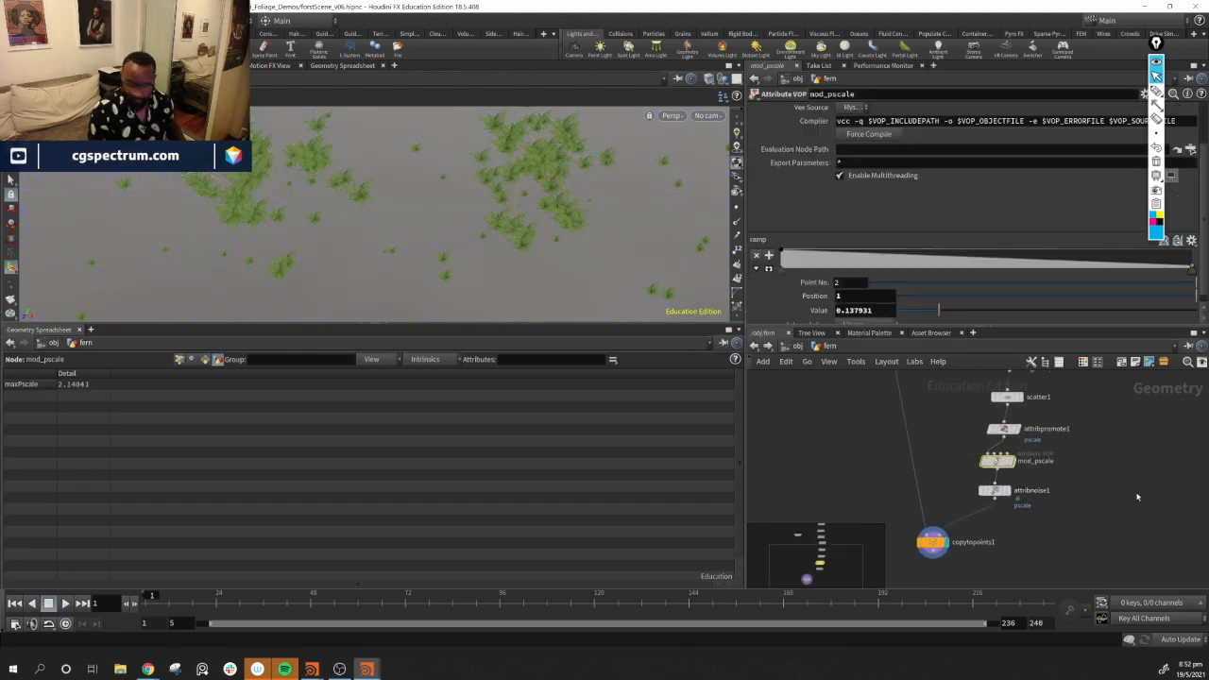
key("c")
left_click(1149, 550)
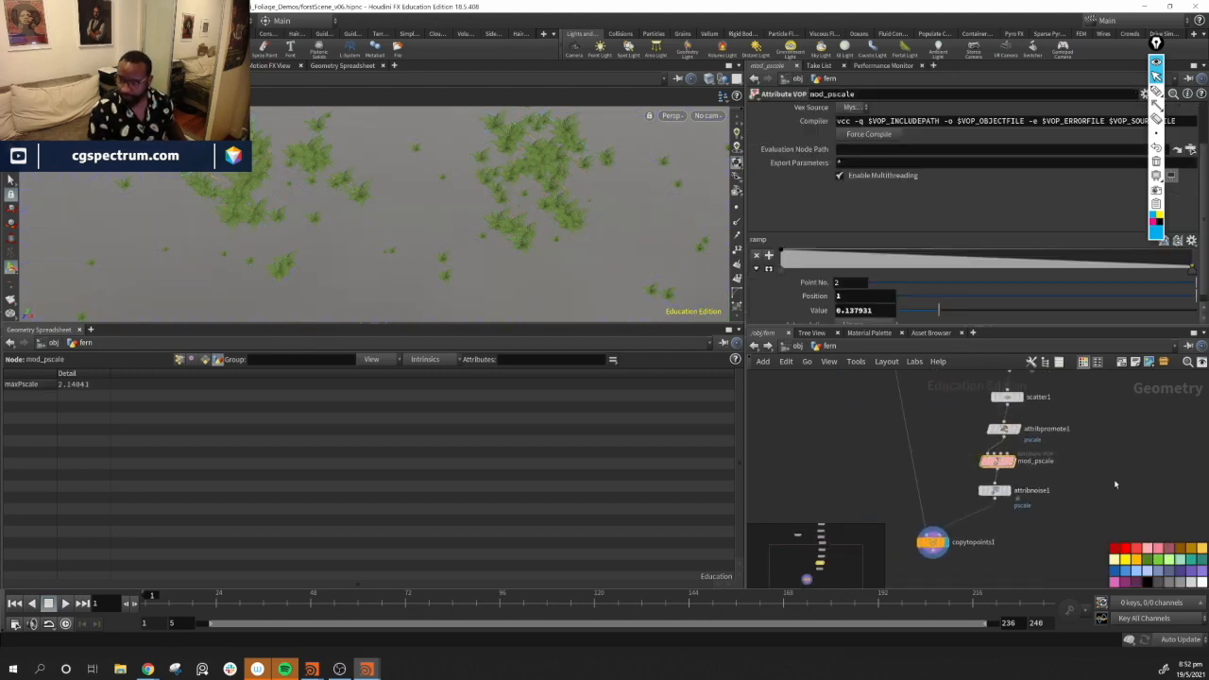
middle_click_drag(1074, 392, 1040, 468)
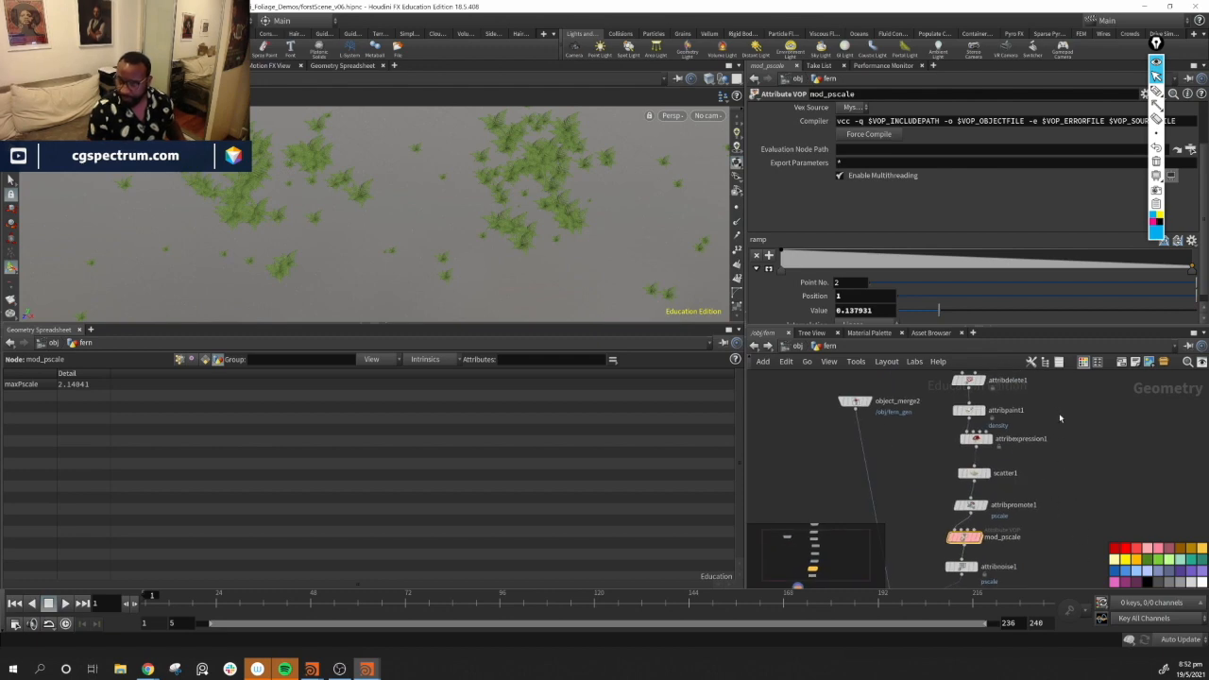
middle_click_drag(1037, 528, 1073, 490)
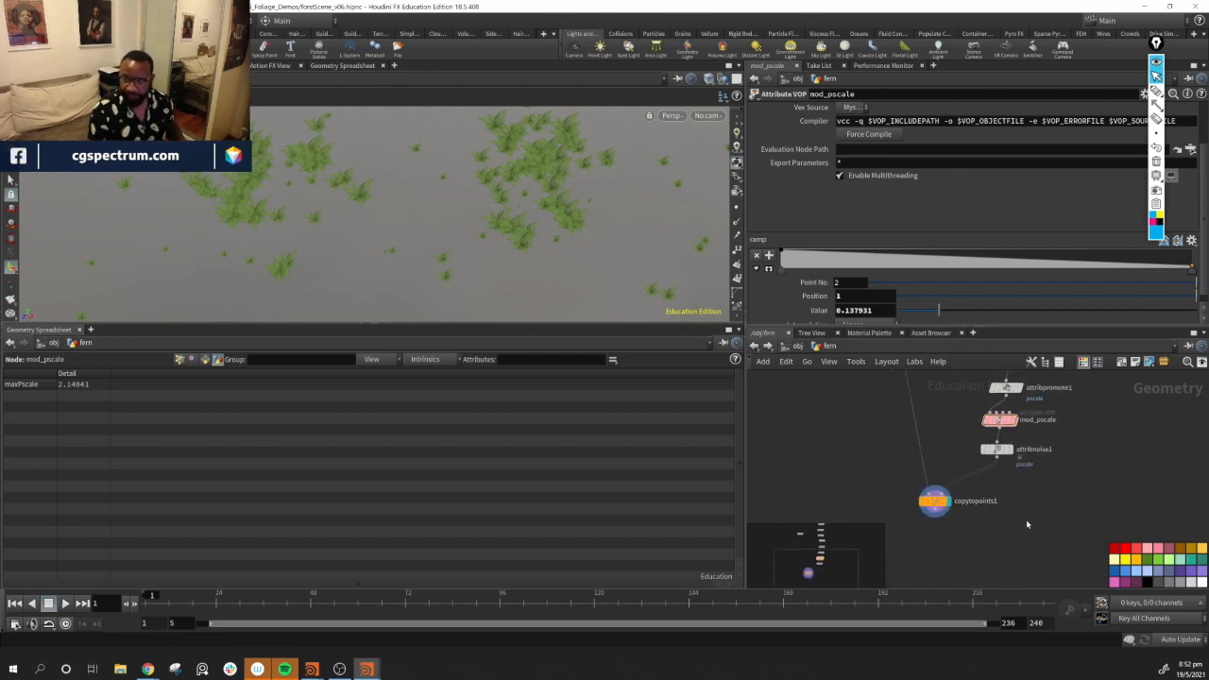
left_click_drag(935, 506, 908, 516)
left_click_drag(1000, 456, 1005, 461)
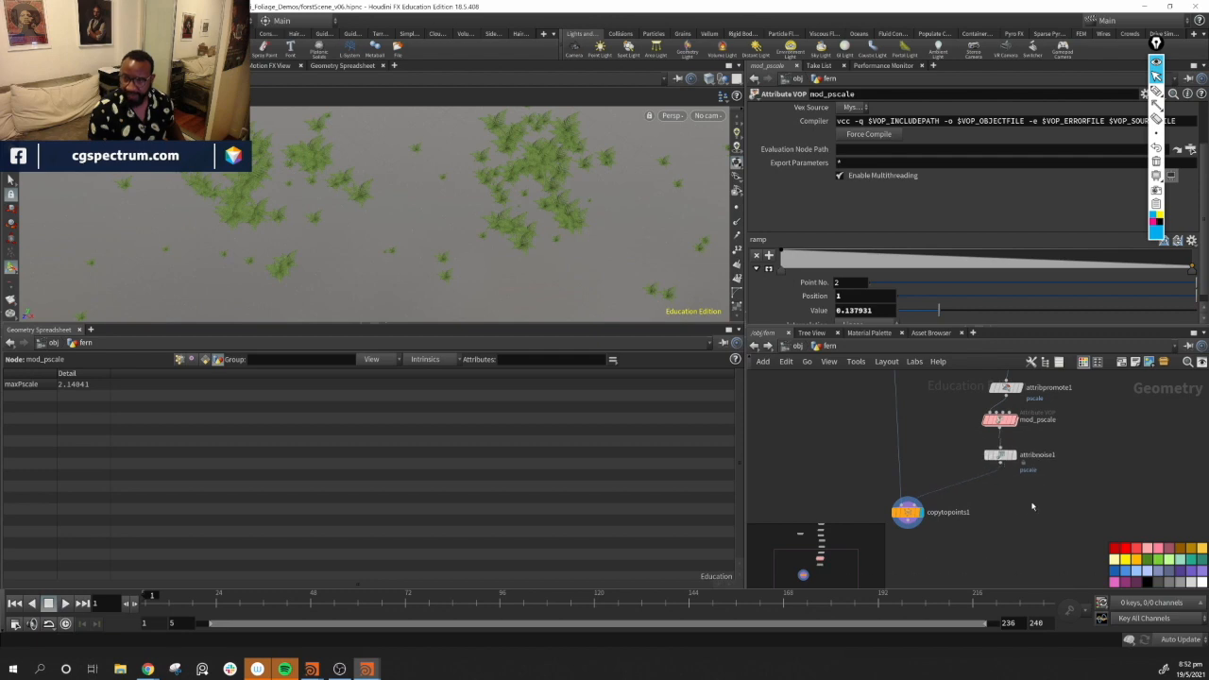
Add an Attribute VOP below attribnoise1 and name it generate_orient
key("Tab")
type("av")
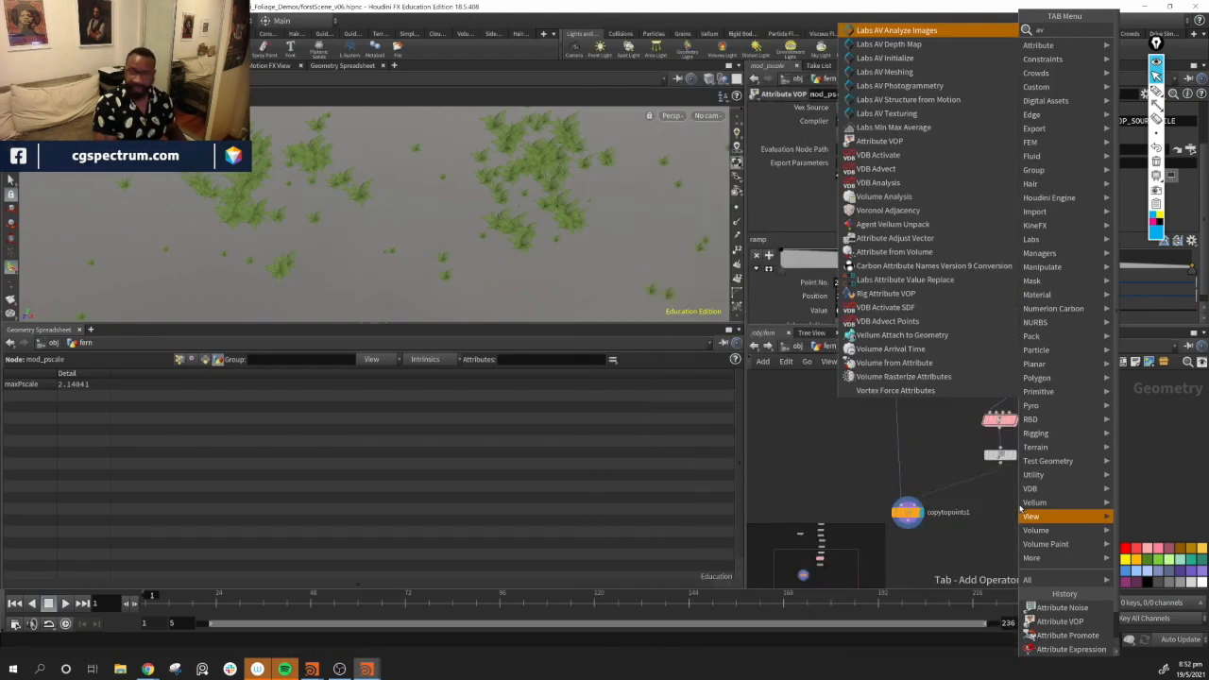
key("Down")
key("Down")
key("Down")
key("Down")
key("Down")
key("Down")
key("Down")
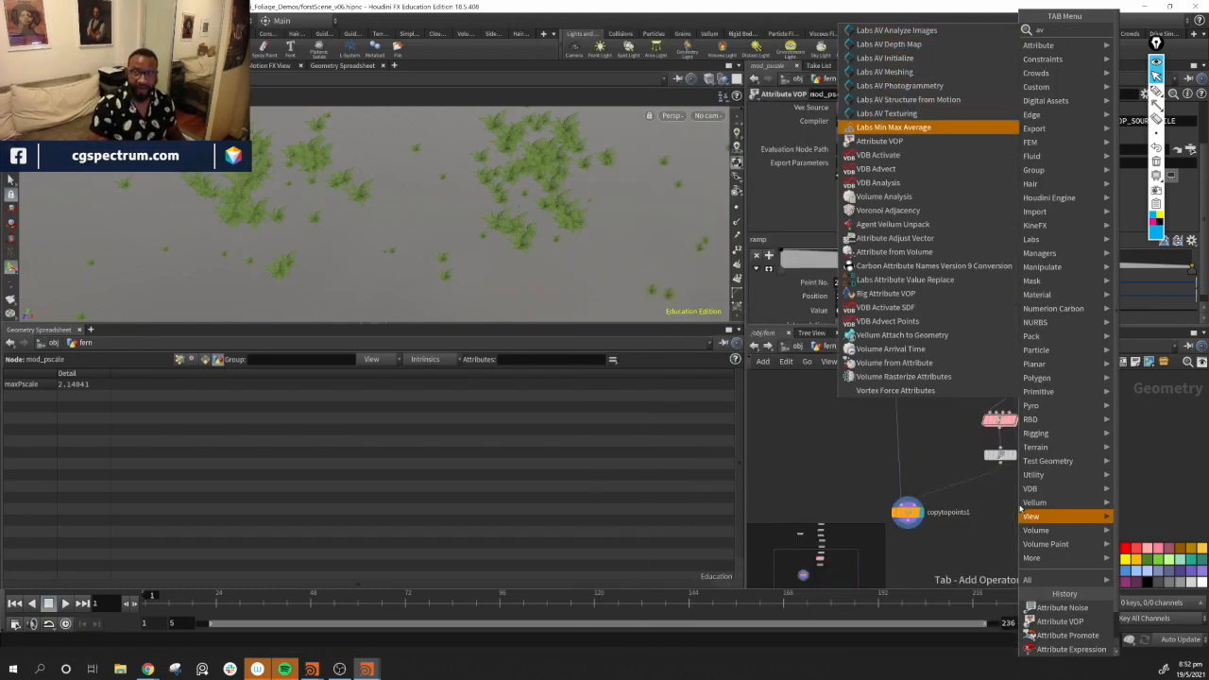
key("Down")
key("Return")
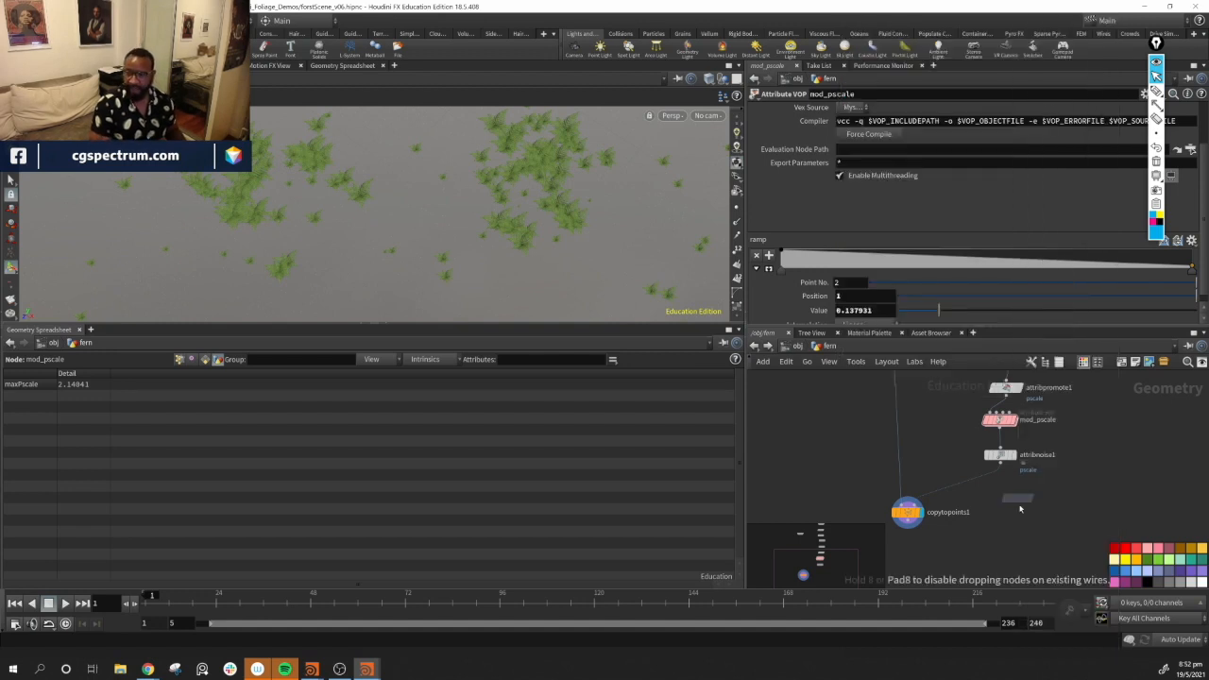
left_click(977, 487)
left_click_drag(964, 485, 1002, 491)
double_click(1040, 490)
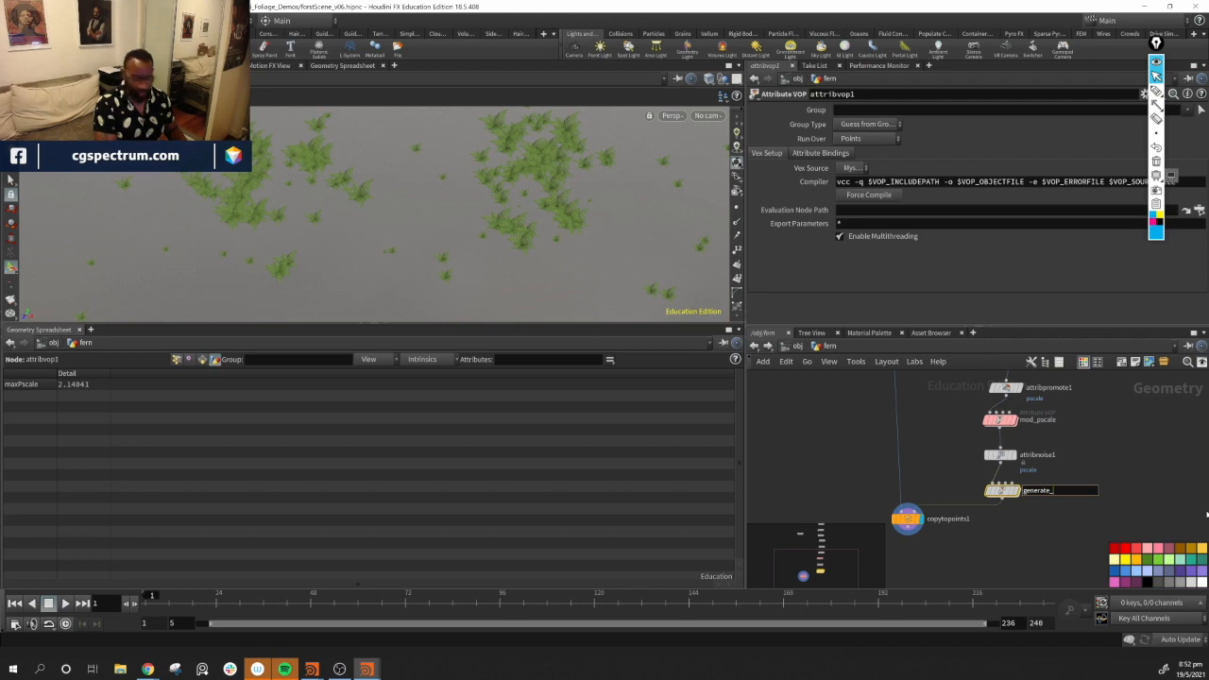
key("Return")
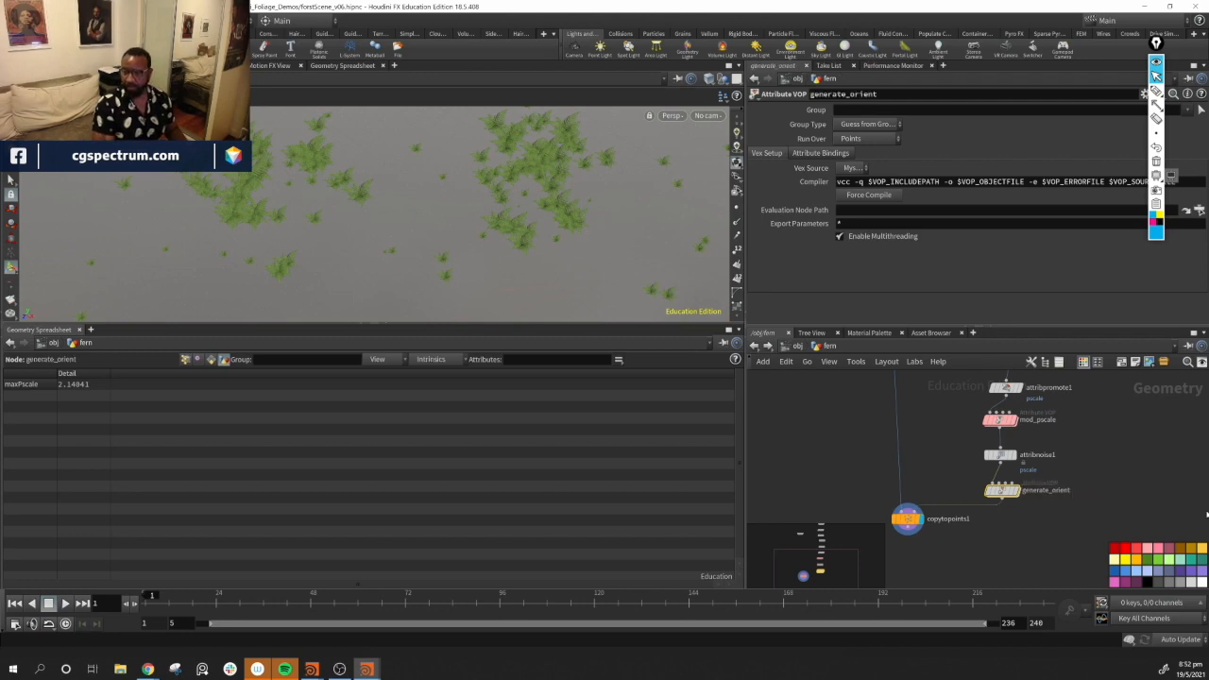
Enter the generate_orient VOP network
double_click(998, 492)
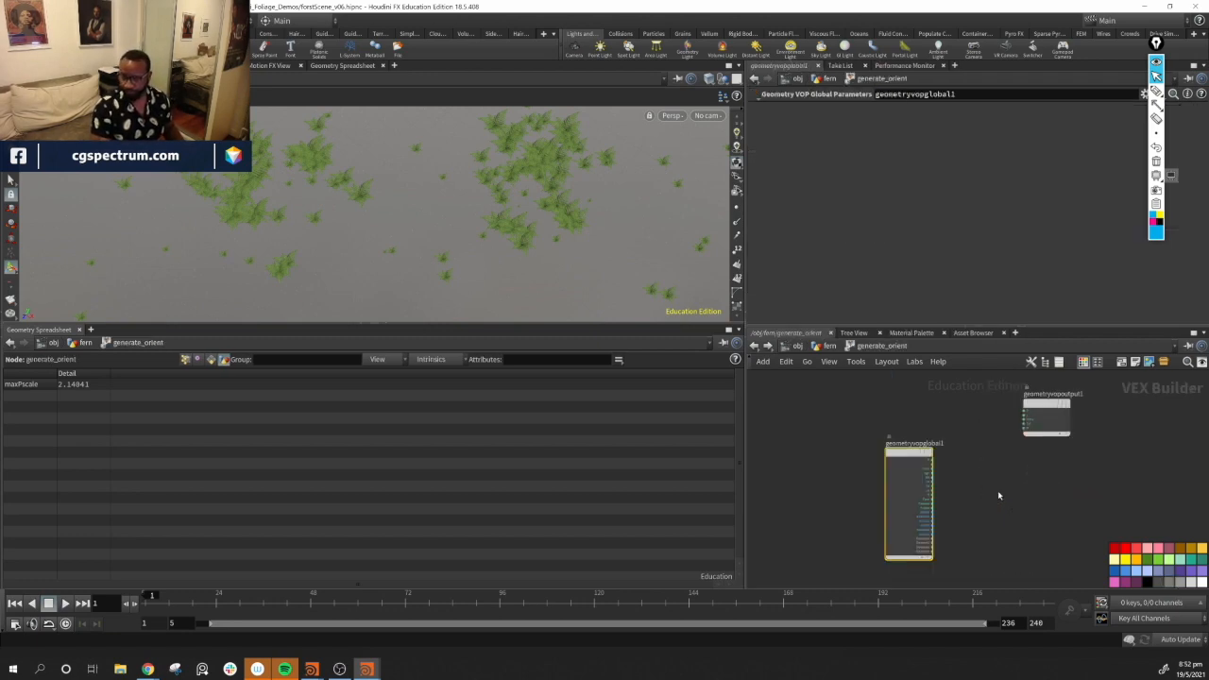
left_click_drag(915, 406, 1055, 458)
middle_click_drag(942, 500, 924, 517)
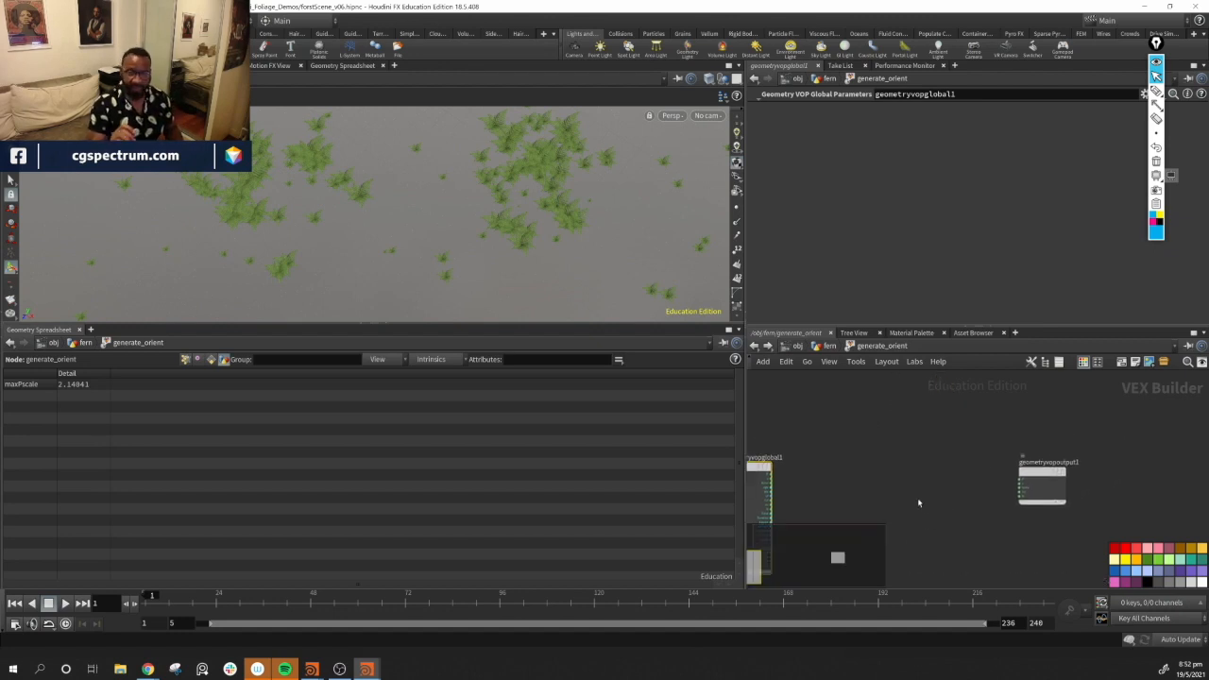
left_click(1157, 103)
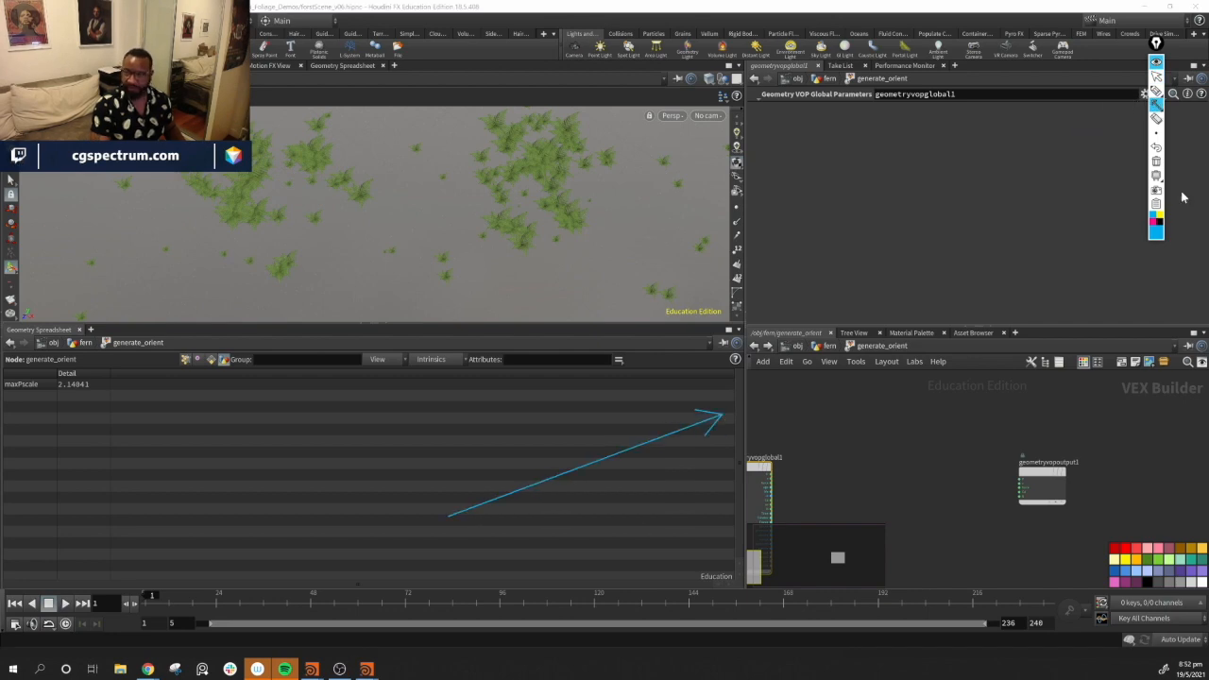
left_click(1156, 91)
mouse_move(522, 467)
left_mouse_down()
mouse_move(567, 564)
mouse_move(565, 534)
mouse_move(604, 548)
mouse_move(674, 532)
left_mouse_up()
left_click_drag(571, 559, 1016, 504)
left_click_drag(525, 592, 846, 555)
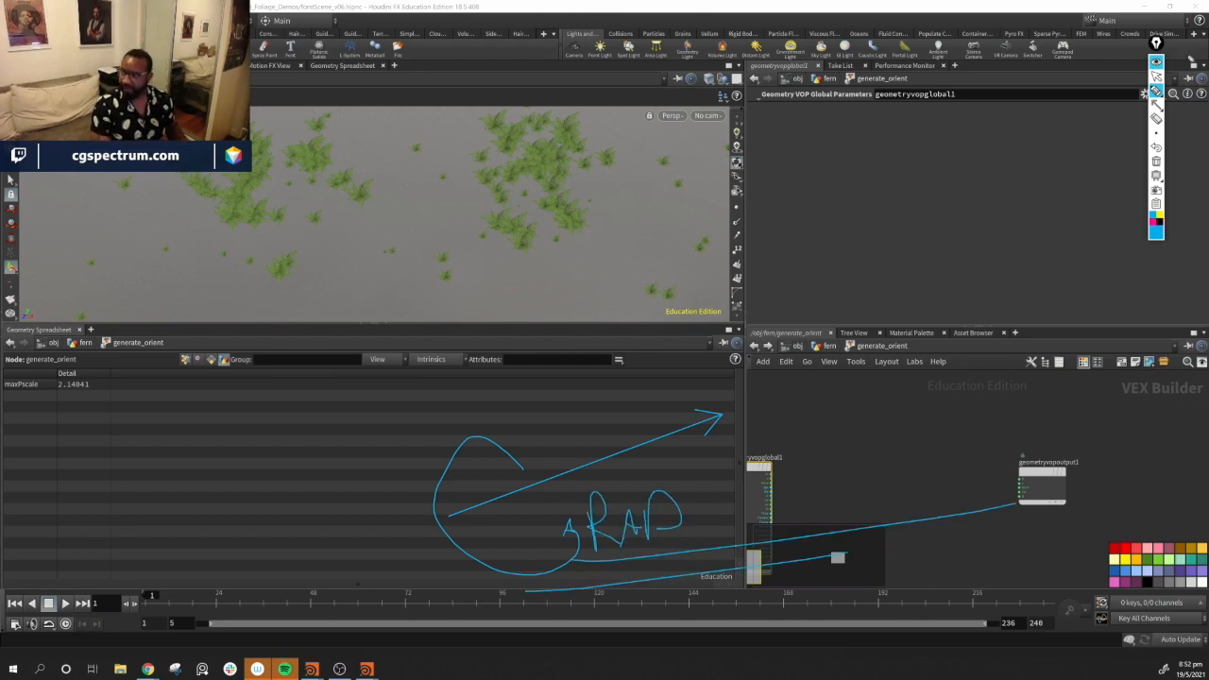
left_click(1156, 164)
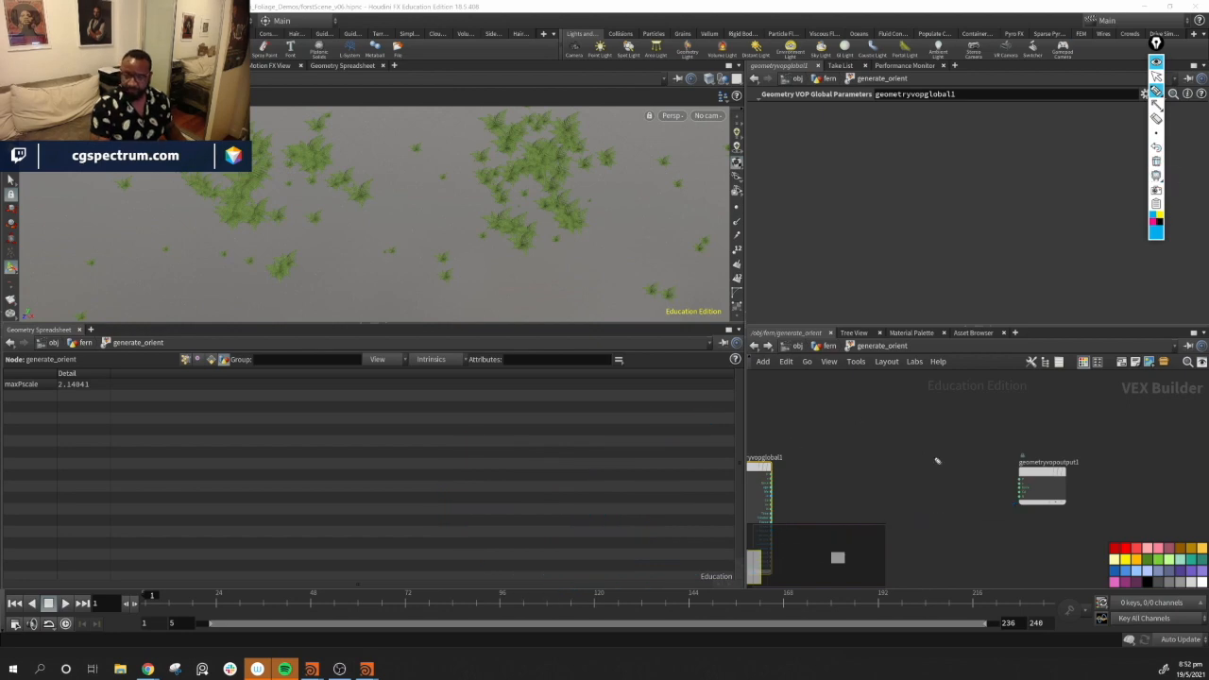
left_click(1156, 77)
Add a Constant node of Vector type with a default value of 0, 1, 0
mouse_move(525, 209)
left_mouse_down("alt")
mouse_move(539, 202)
mouse_move(524, 228)
left_mouse_up("alt")
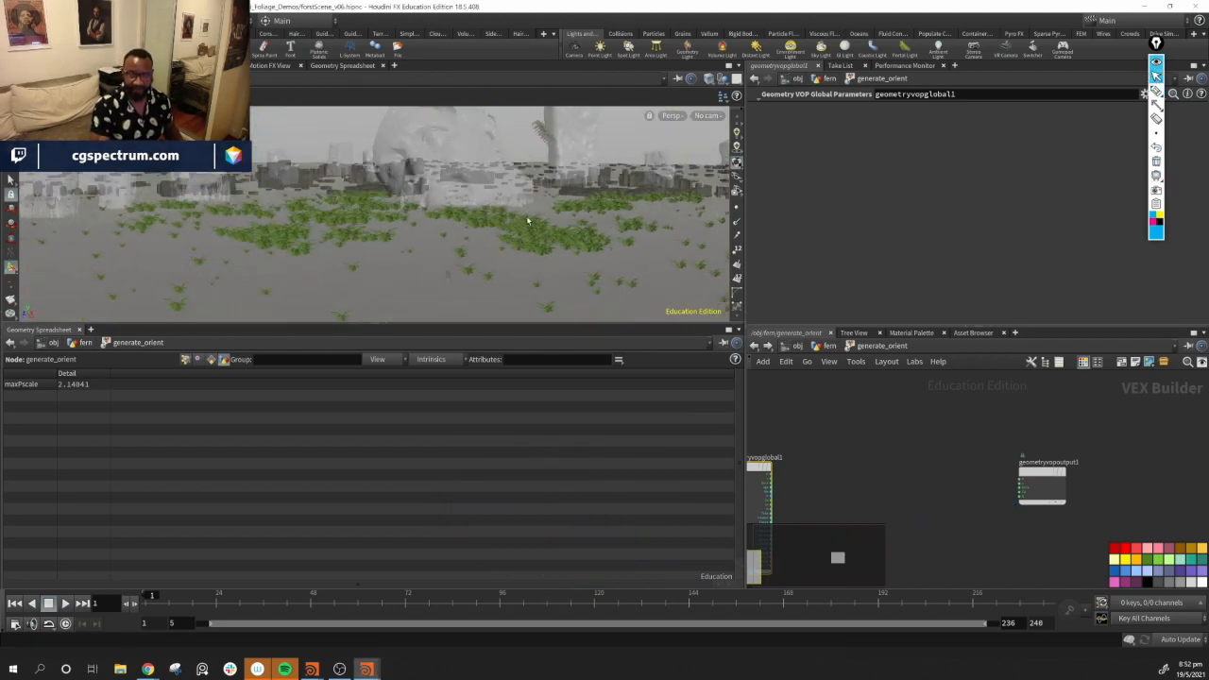
middle_click_drag(891, 481, 970, 475)
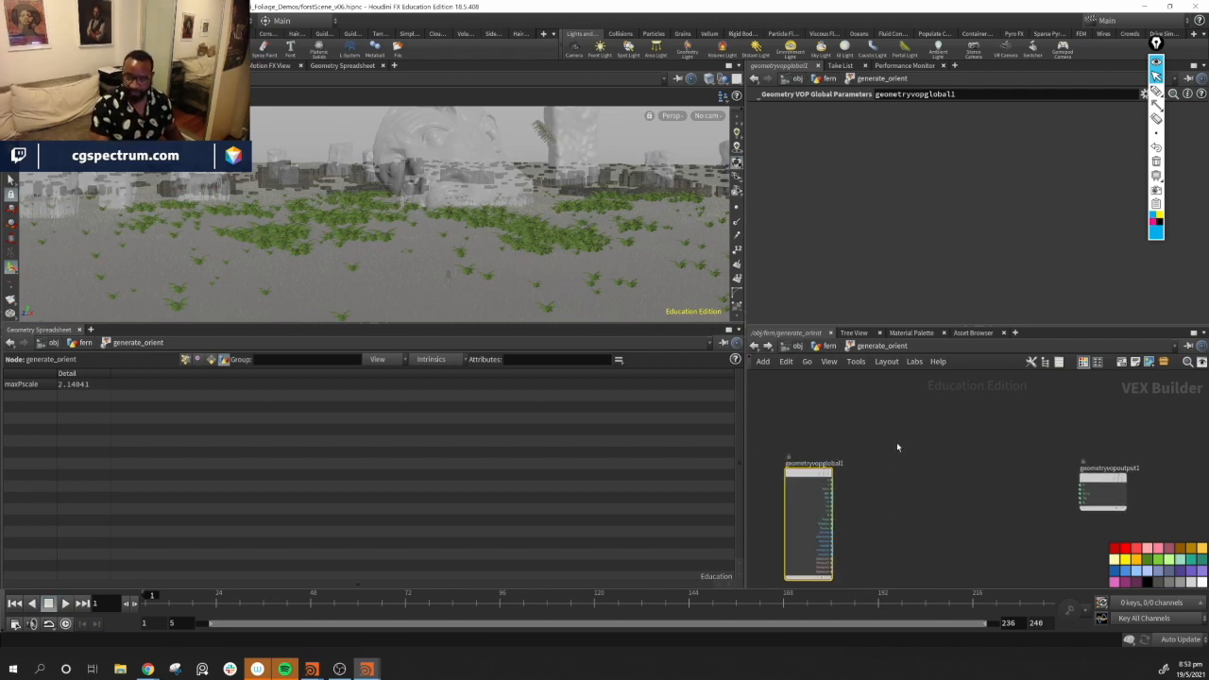
key("Tab")
type("con")
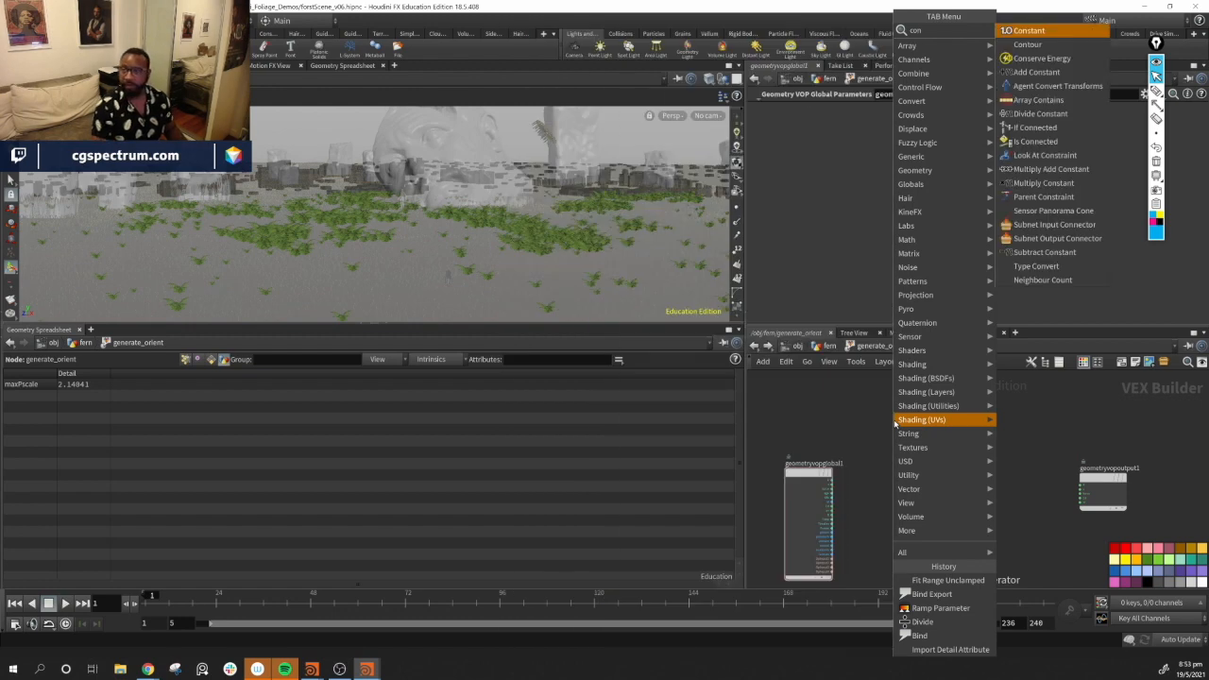
key("Return")
left_click(890, 424)
left_click(864, 111)
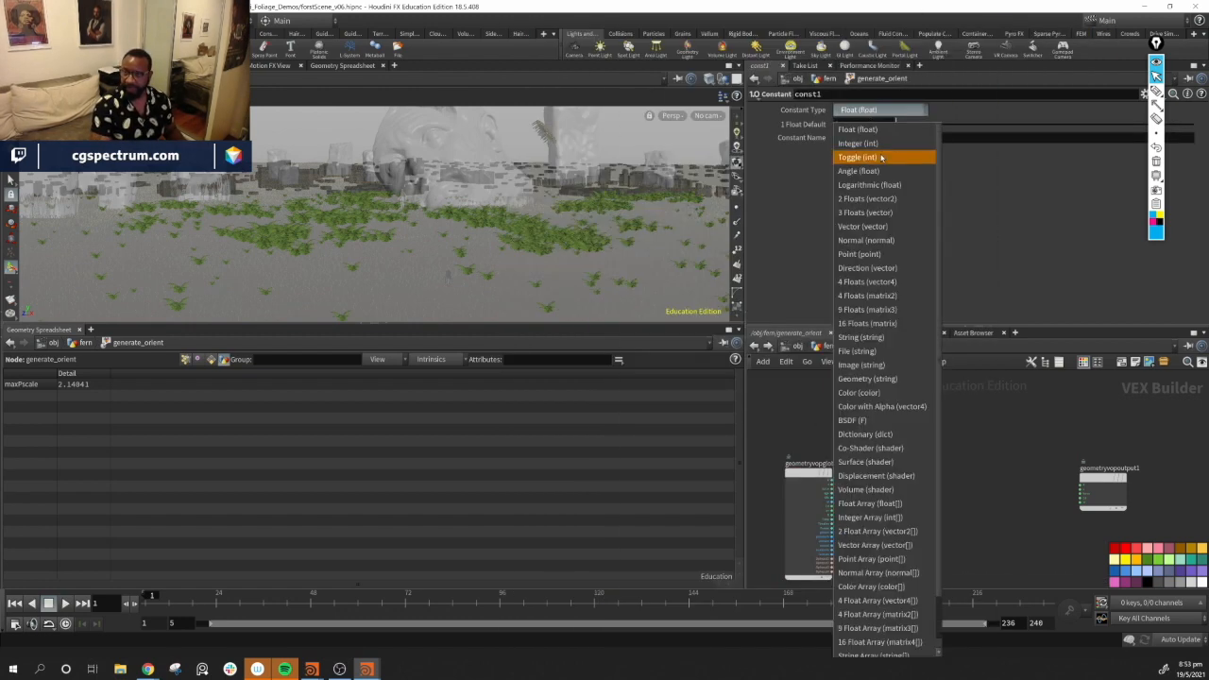
left_click(898, 227)
type("1")
key("Return")
left_click_drag(895, 426, 881, 430)
middle_click_drag(880, 507, 925, 478)
scroll(925, 478, "up", 6)
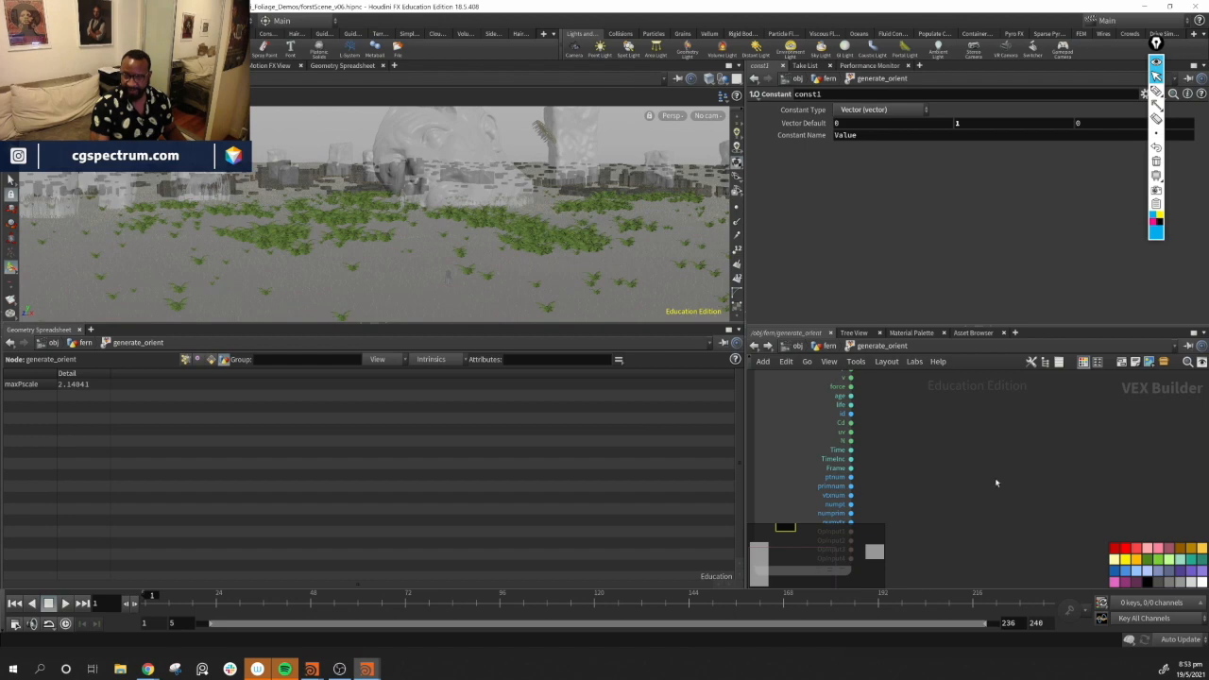
Add a Random node and connect the point number to its position input
key("Tab")
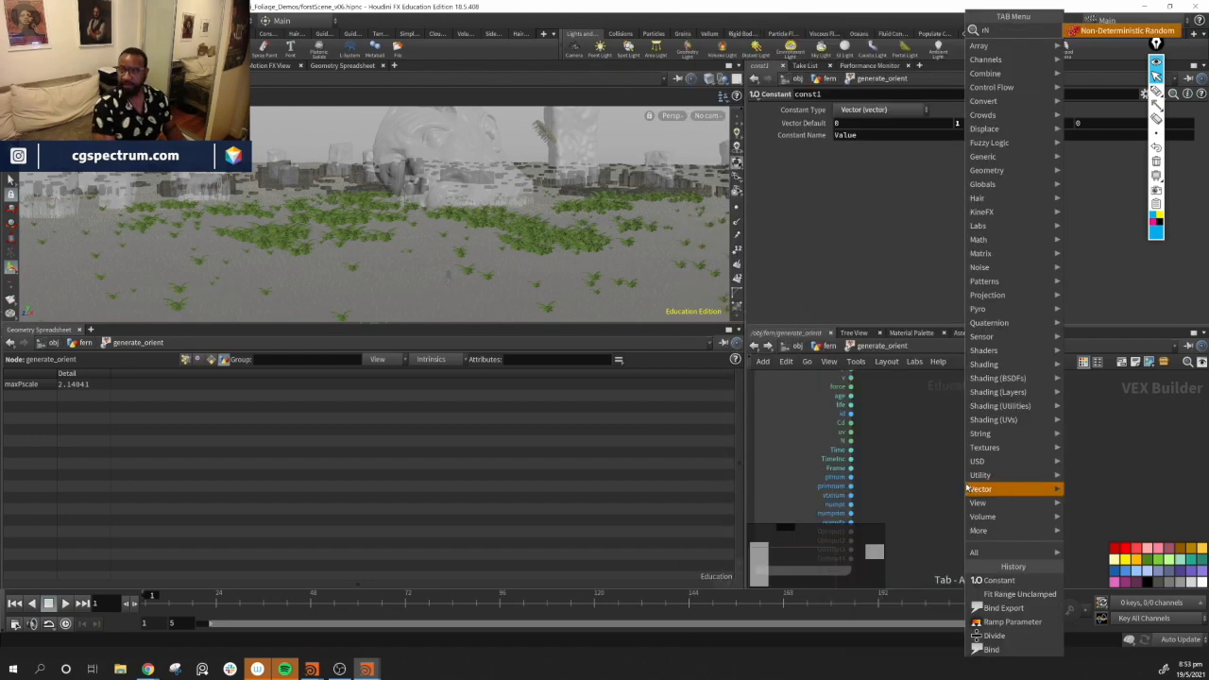
type("rand")
key("Return")
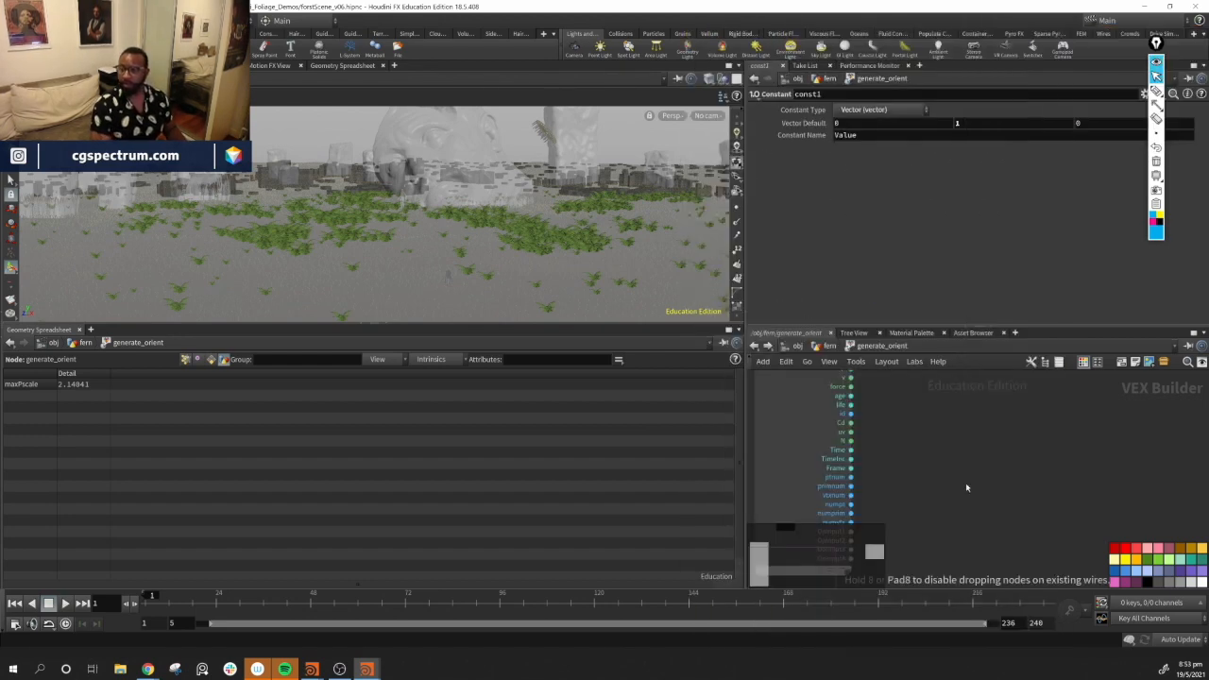
left_click(967, 489)
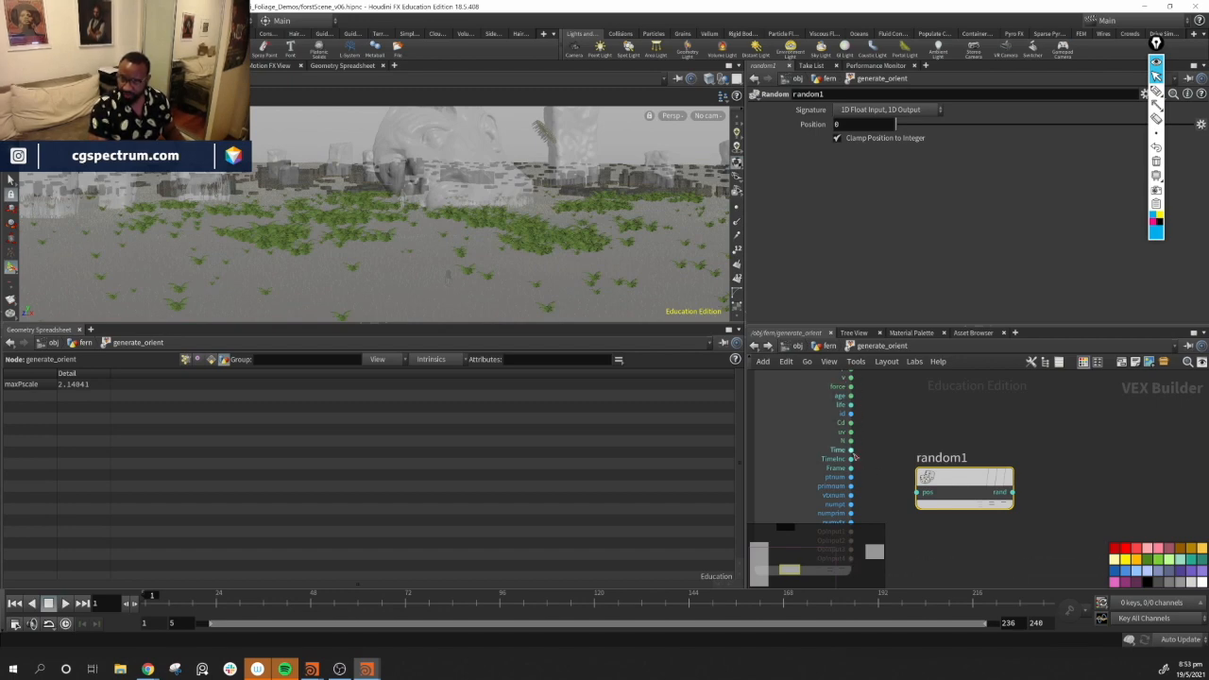
left_click_drag(849, 477, 922, 492)
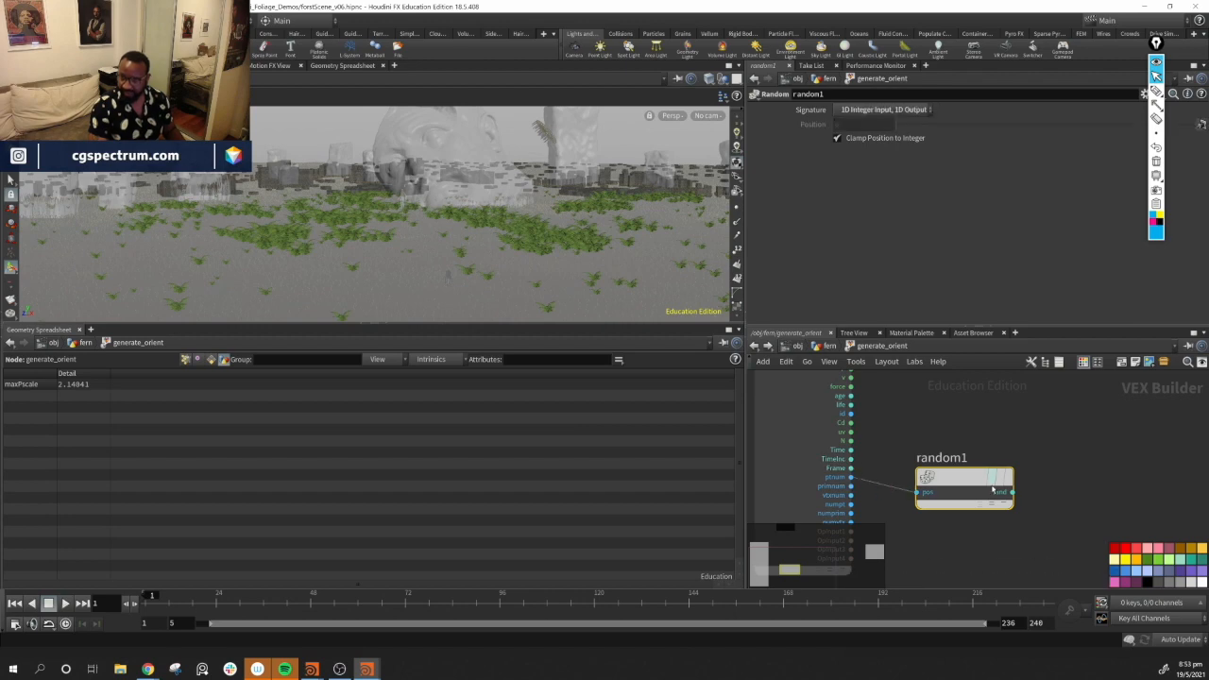
Add a Fit Range node fed by the random output, setting its destination max to 360
mouse_move(993, 471)
middle_click_drag(993, 471, 854, 463)
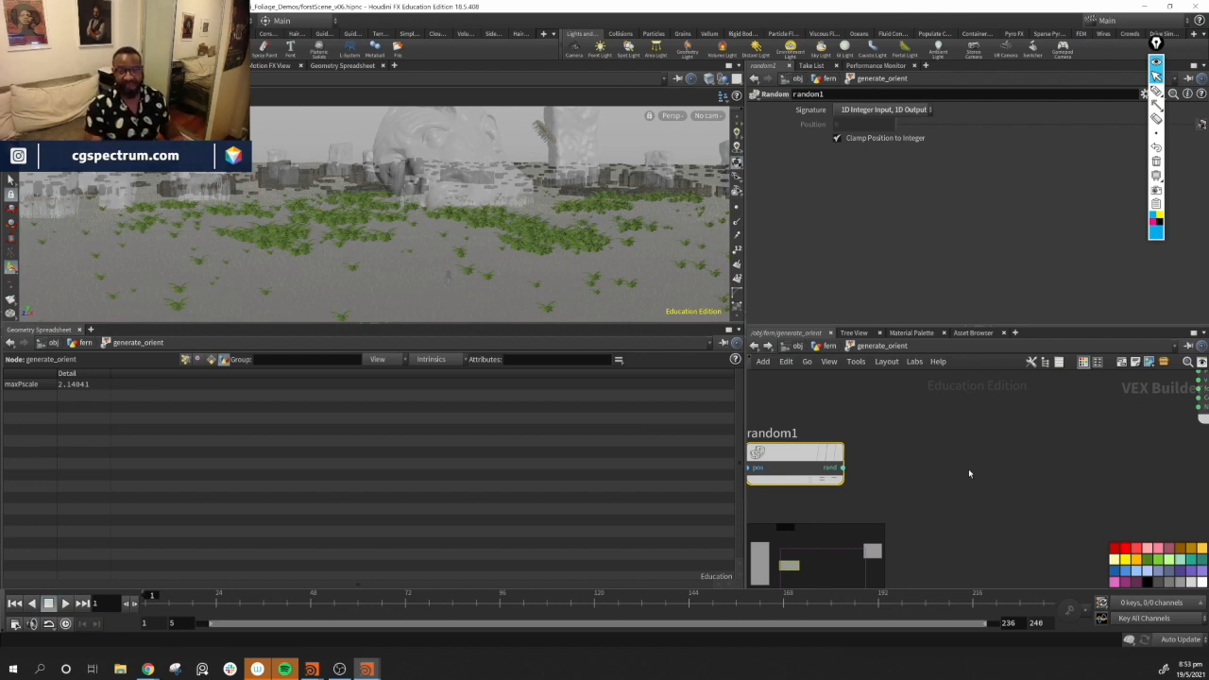
left_click(914, 476)
key("Tab")
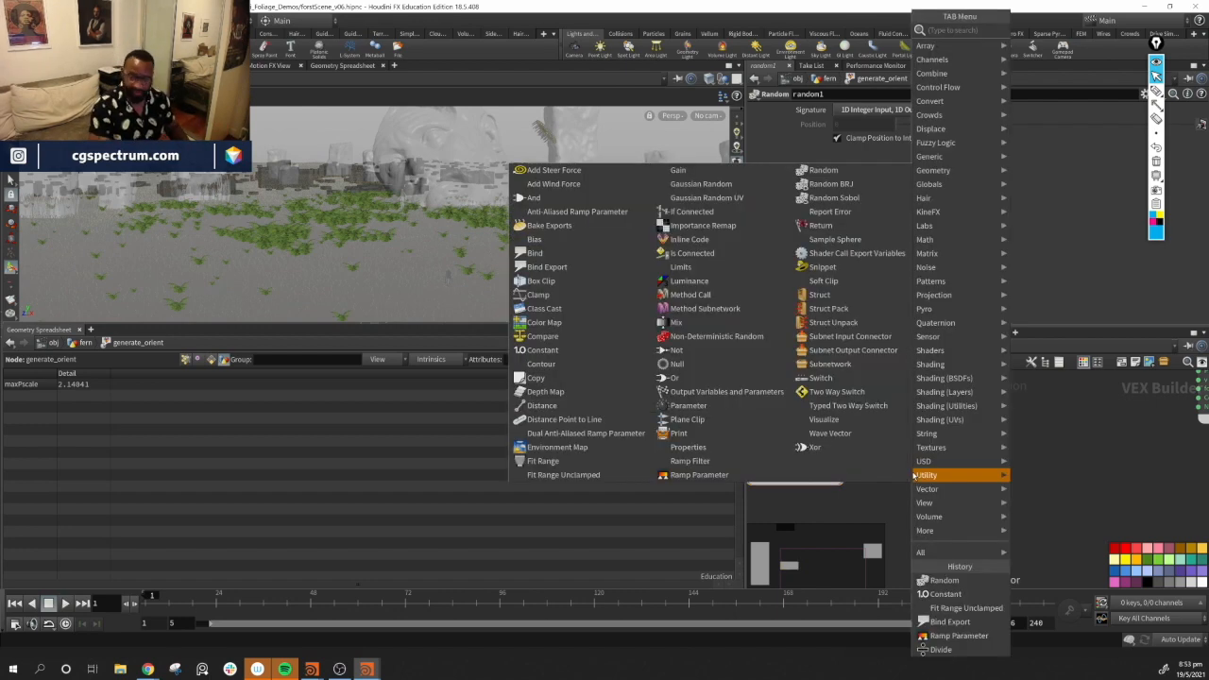
type("Fit")
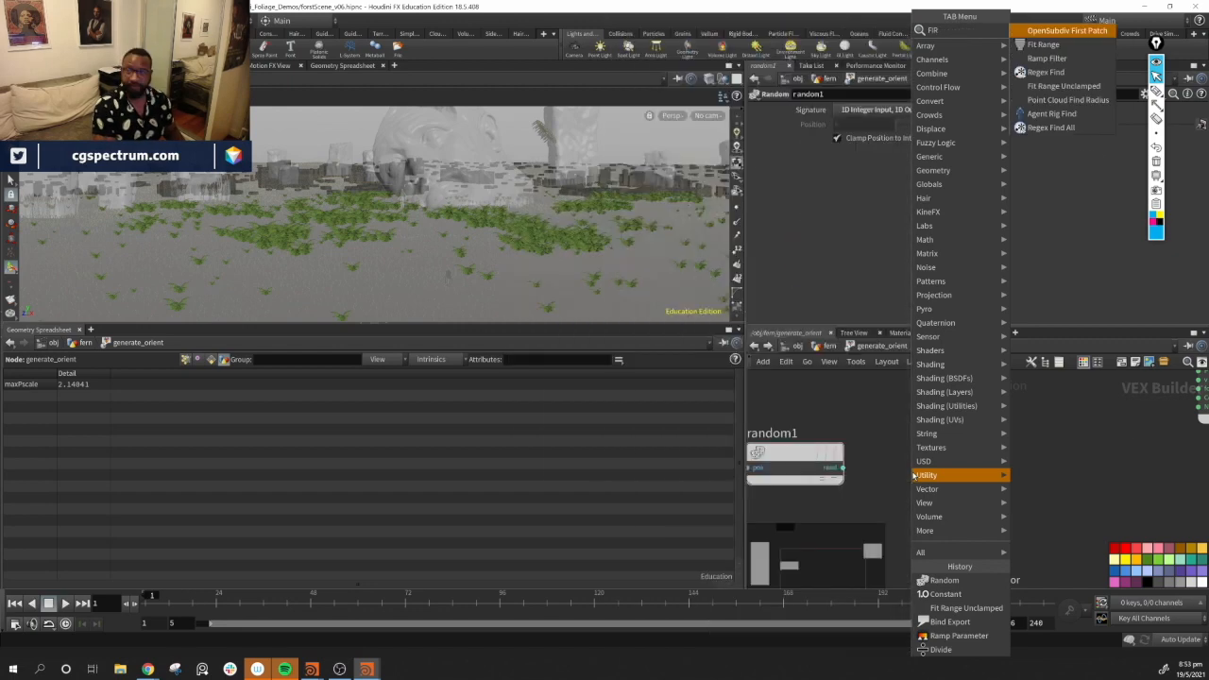
key("Down")
key("Return")
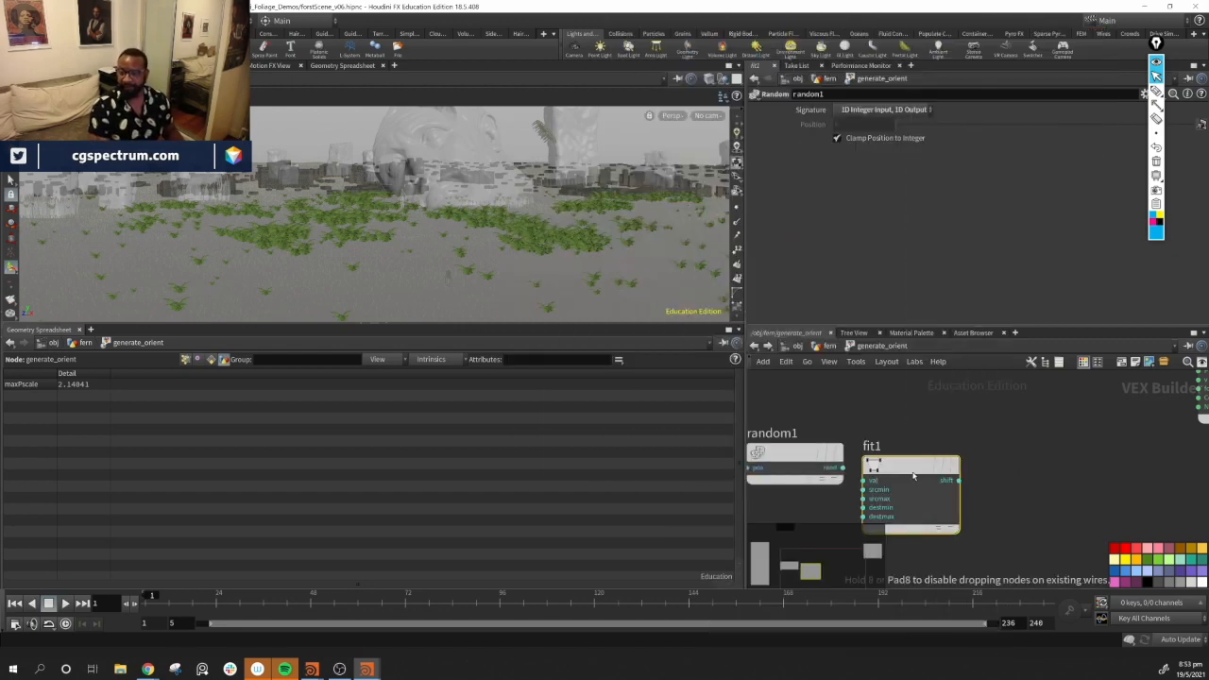
left_click_drag(915, 476, 947, 467)
left_click_drag(844, 469, 900, 471)
double_click(850, 168)
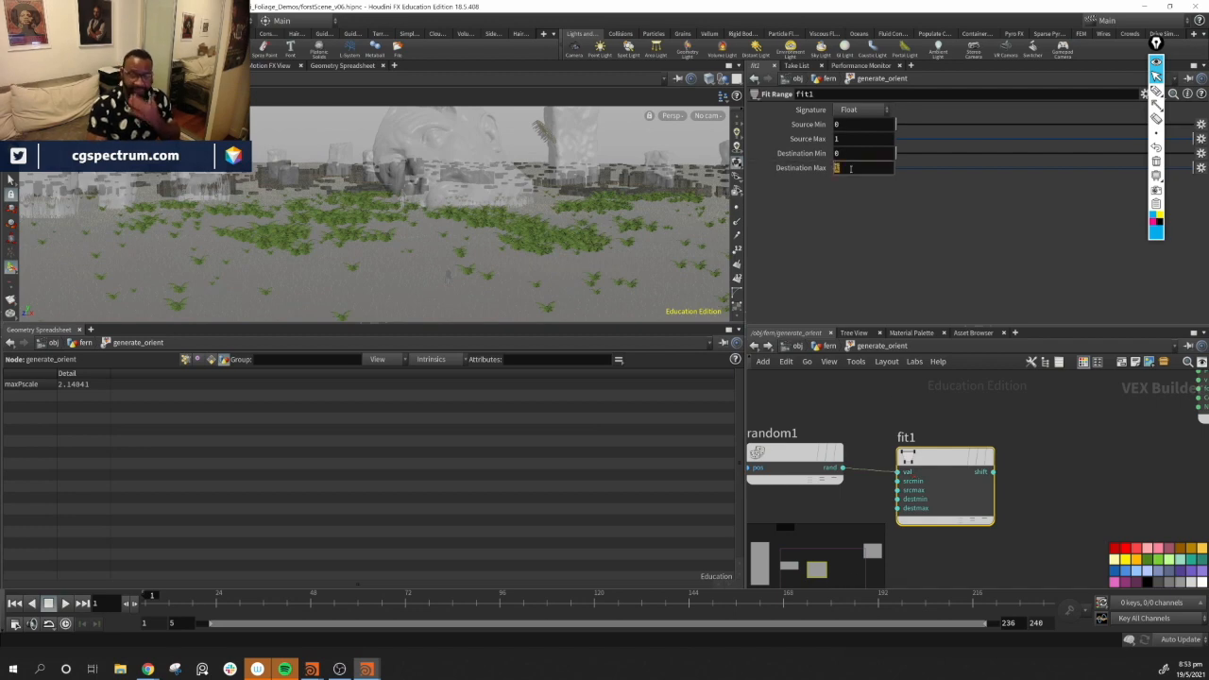
key("Return")
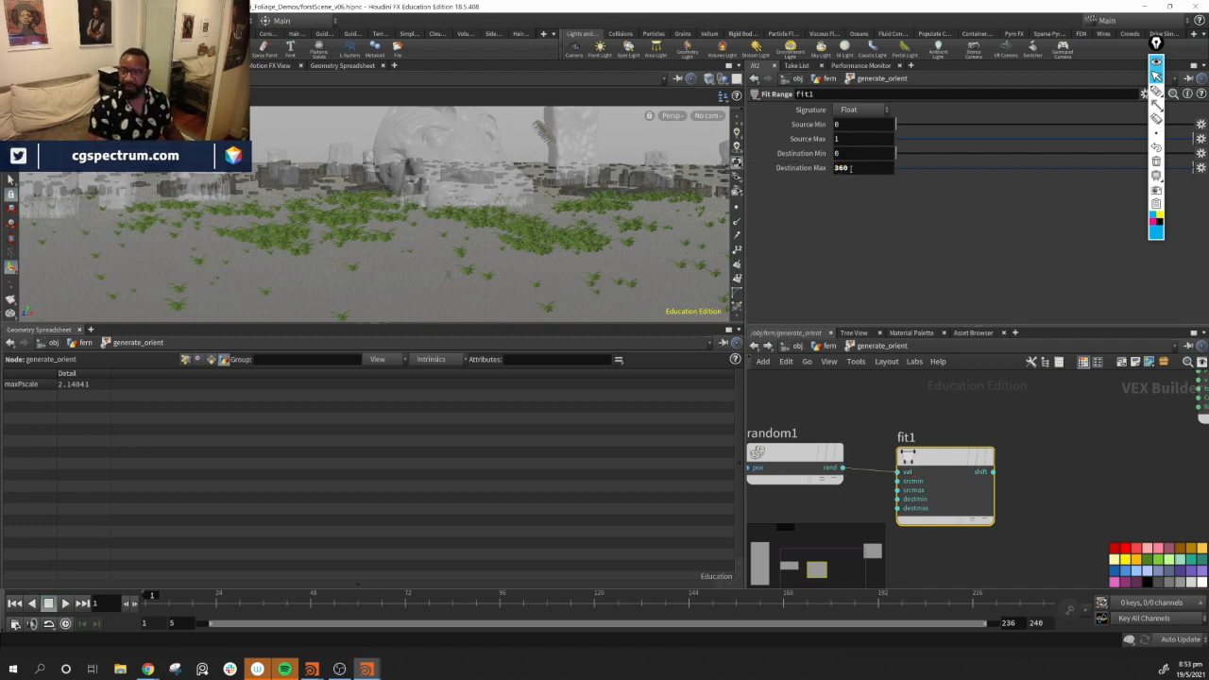
Add a Degrees to Radians node and connect the fit range output to its degrees input
left_click_drag(931, 455, 917, 448)
middle_click_drag(1058, 463, 984, 469)
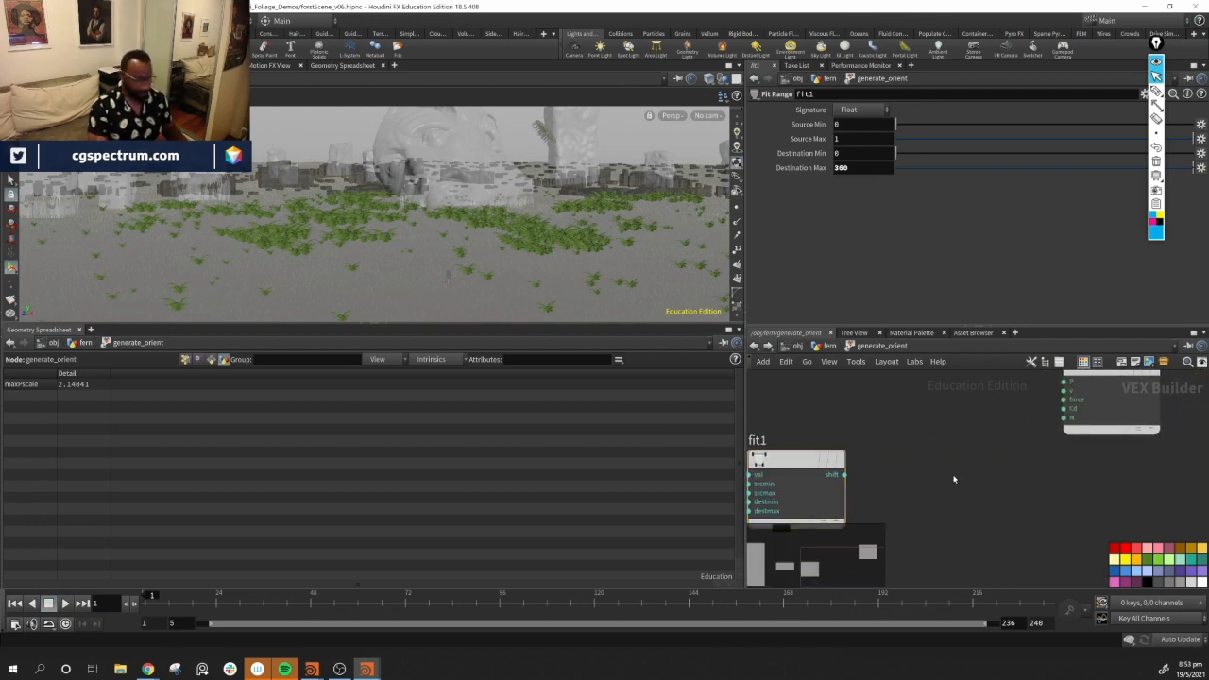
key("Tab")
type("RAD")
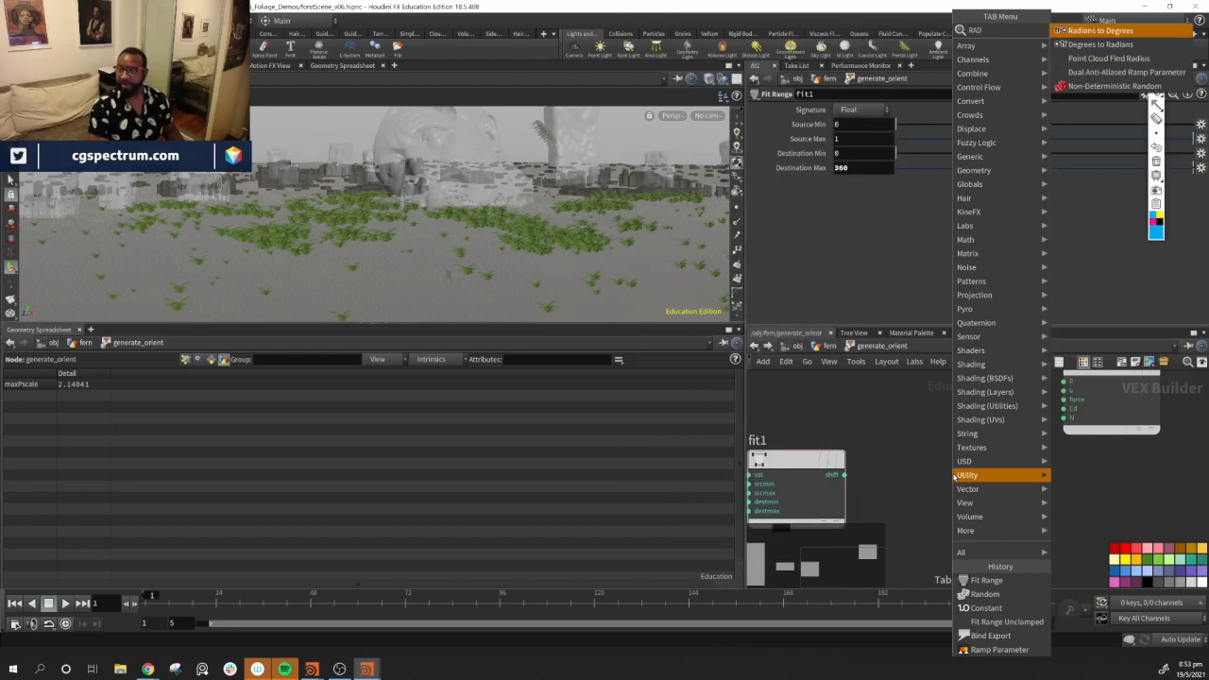
key("Down")
key("Return")
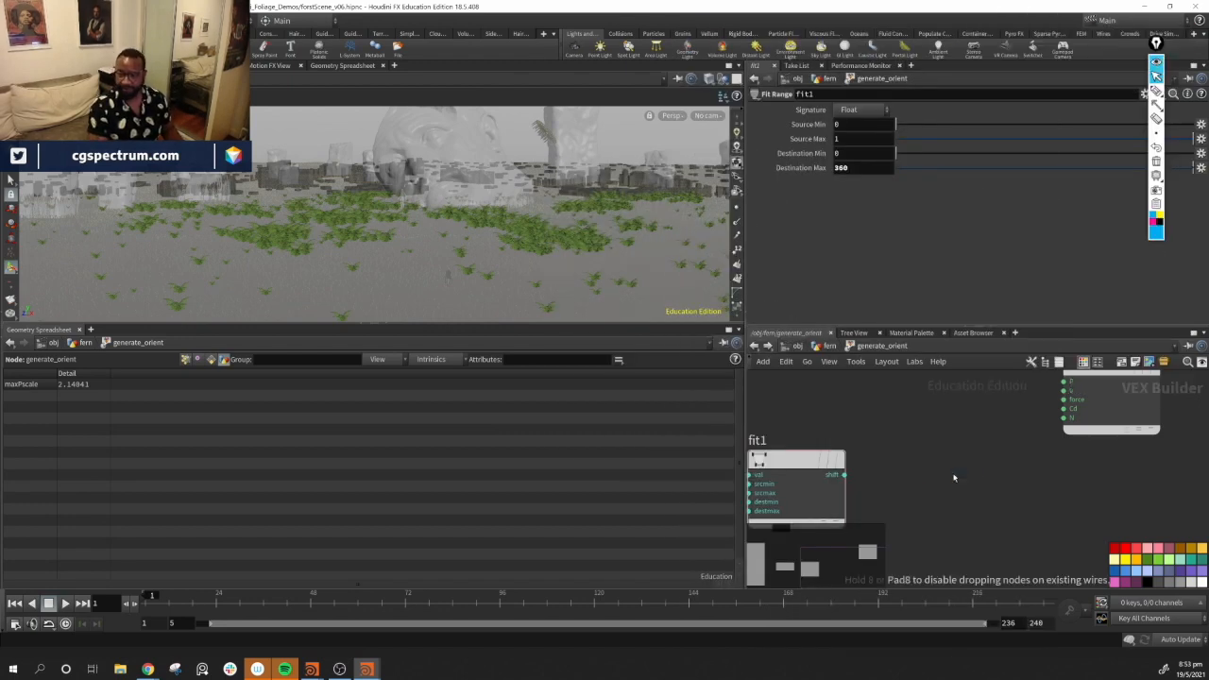
left_click(953, 474)
left_click(845, 475)
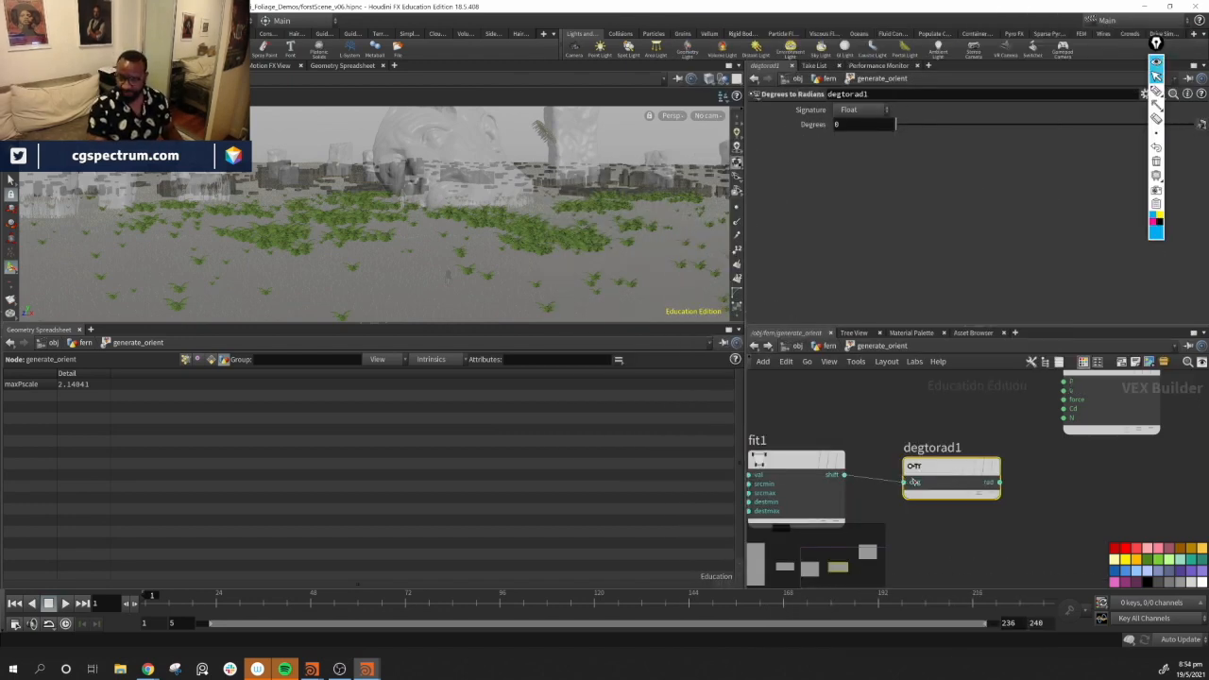
left_click(904, 483)
Rearrange the constant and Degrees to Radians nodes beside the geometry output in the network
middle_click_drag(931, 454, 849, 513)
left_click_drag(1048, 426, 1135, 423)
middle_click_drag(822, 435, 1072, 486)
scroll(1071, 486, "down", 2)
left_click_drag(832, 395, 1051, 511)
middle_click_drag(1051, 512, 918, 462)
left_click_drag(940, 460, 990, 445)
left_click_drag(988, 515, 997, 502)
middle_click_drag(1099, 512, 989, 529)
left_click_drag(1075, 446, 1136, 444)
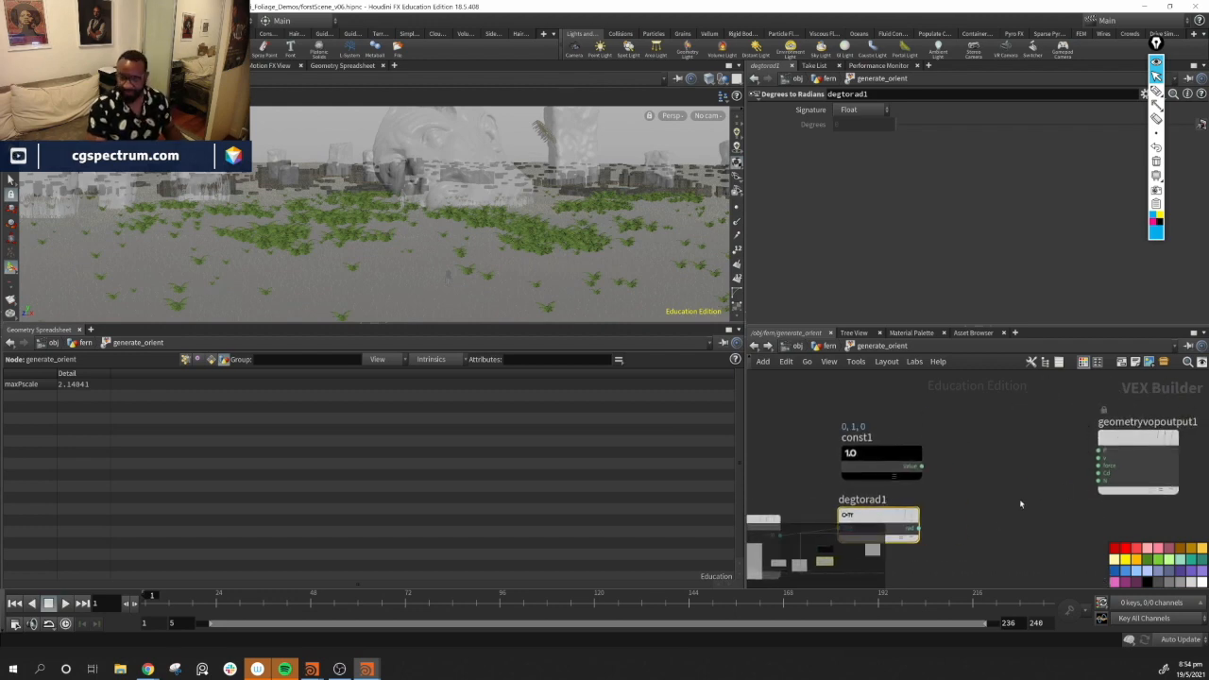
Add a Quaternion node, wiring the radians output into its angle and the constant vector into its axis
key("Tab")
type("q")
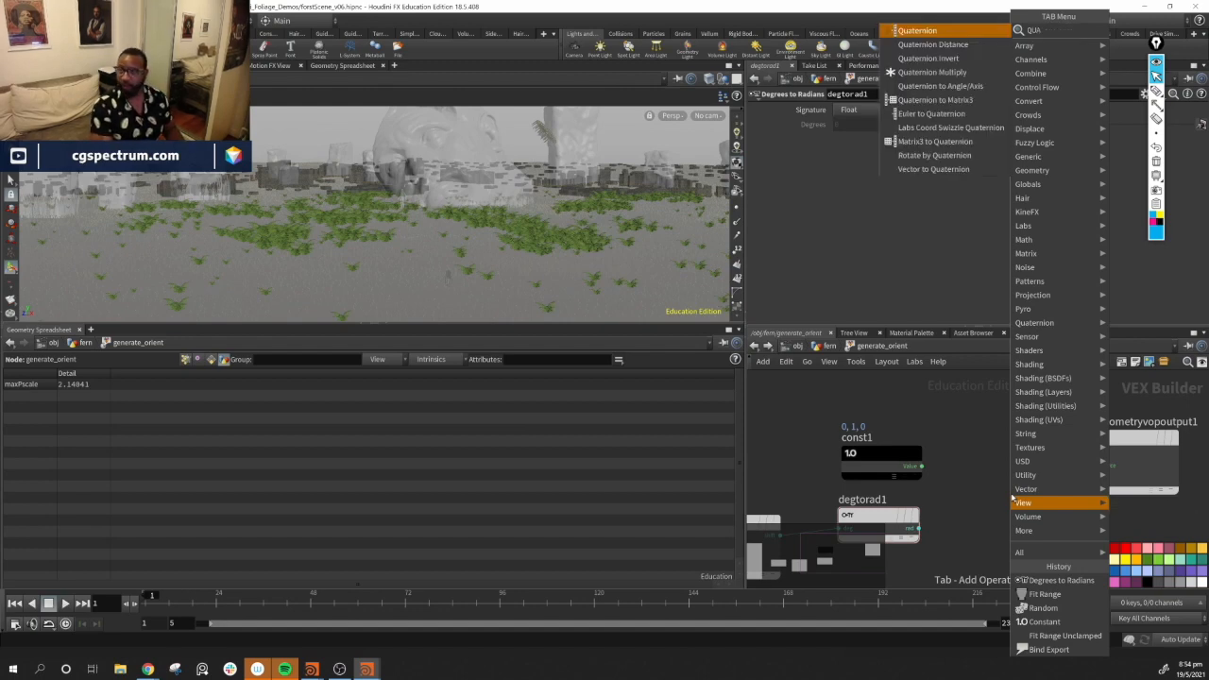
key("Return")
left_click(1011, 498)
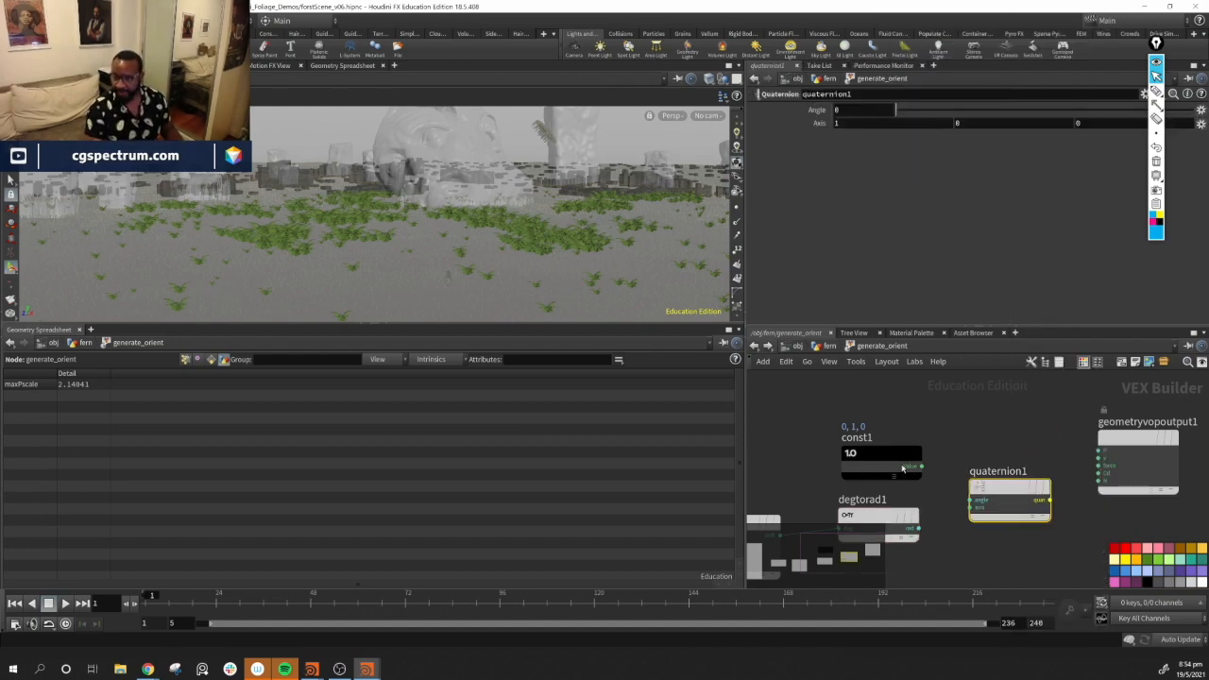
middle_click_drag(1040, 551, 1077, 481)
left_click_drag(924, 386, 1007, 434)
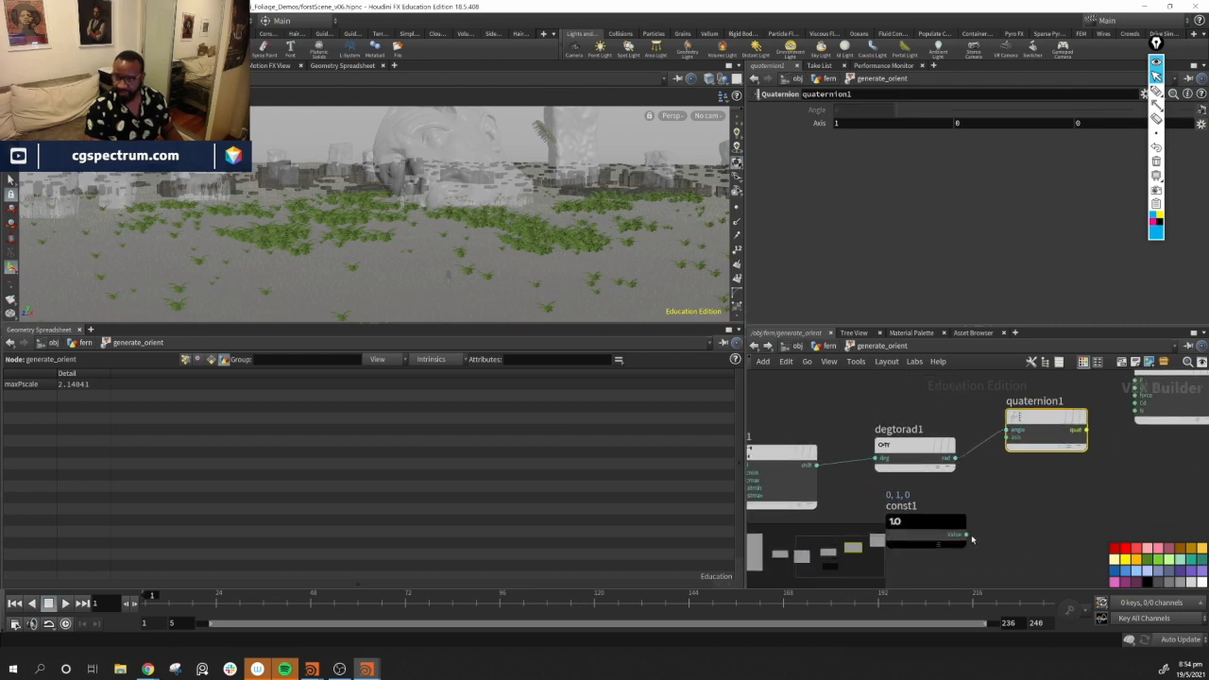
left_click_drag(965, 534, 1070, 494)
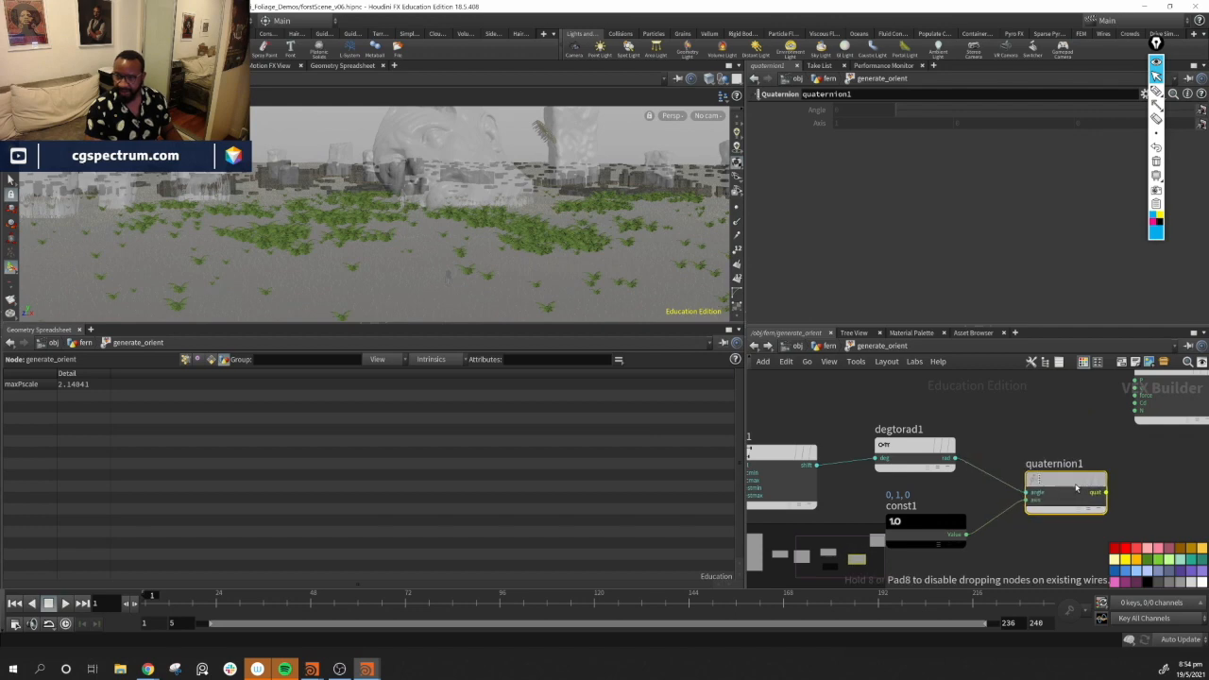
Add a Bind node beside the quaternion and open its parameter type options
middle_click_drag(1181, 483, 949, 455)
key("Tab")
mouse_move(938, 474)
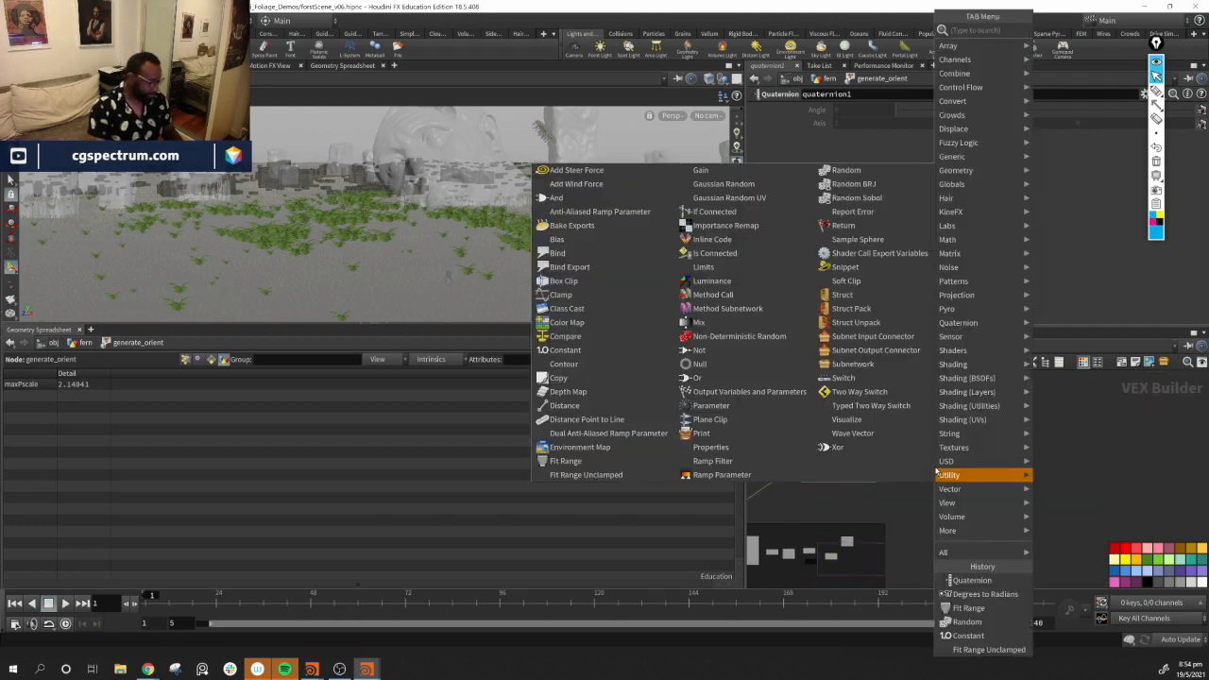
type("bind")
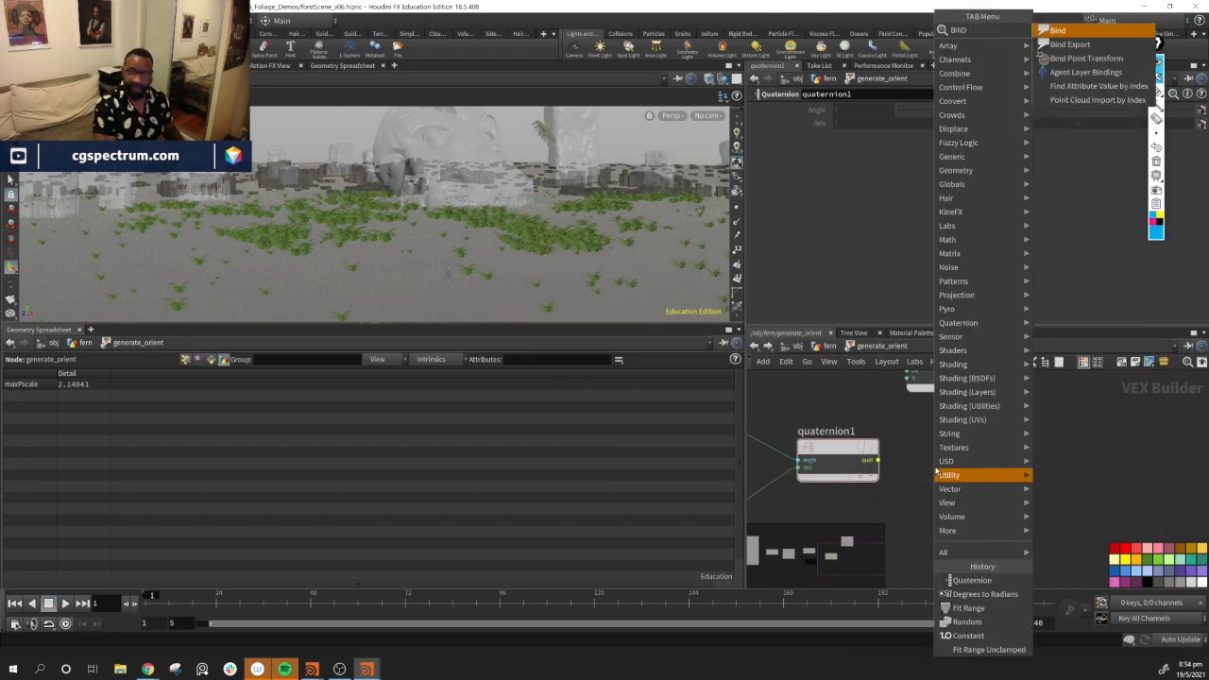
key("Return")
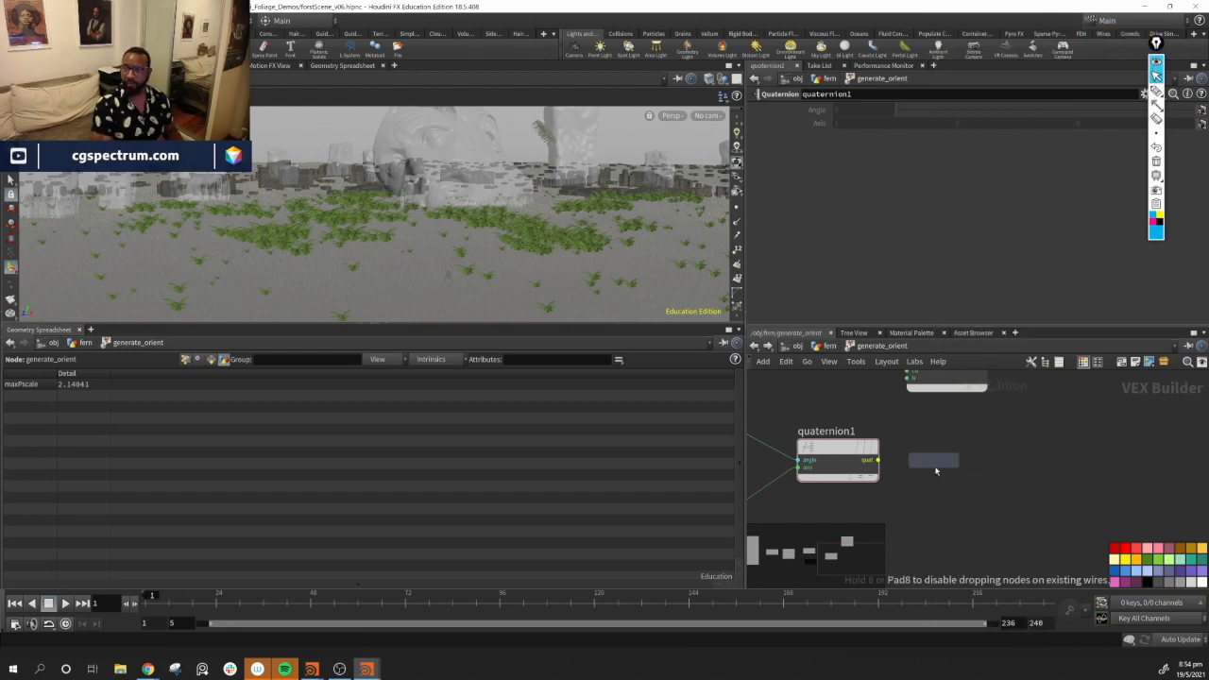
left_click(935, 463)
left_click(888, 122)
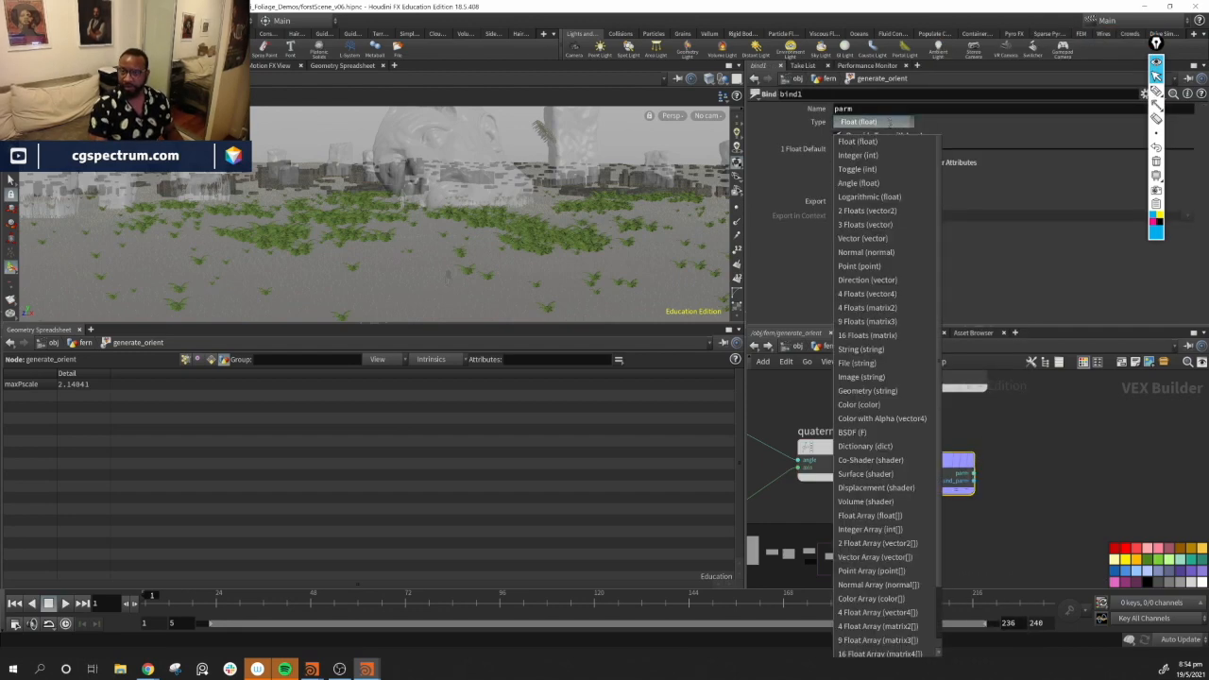
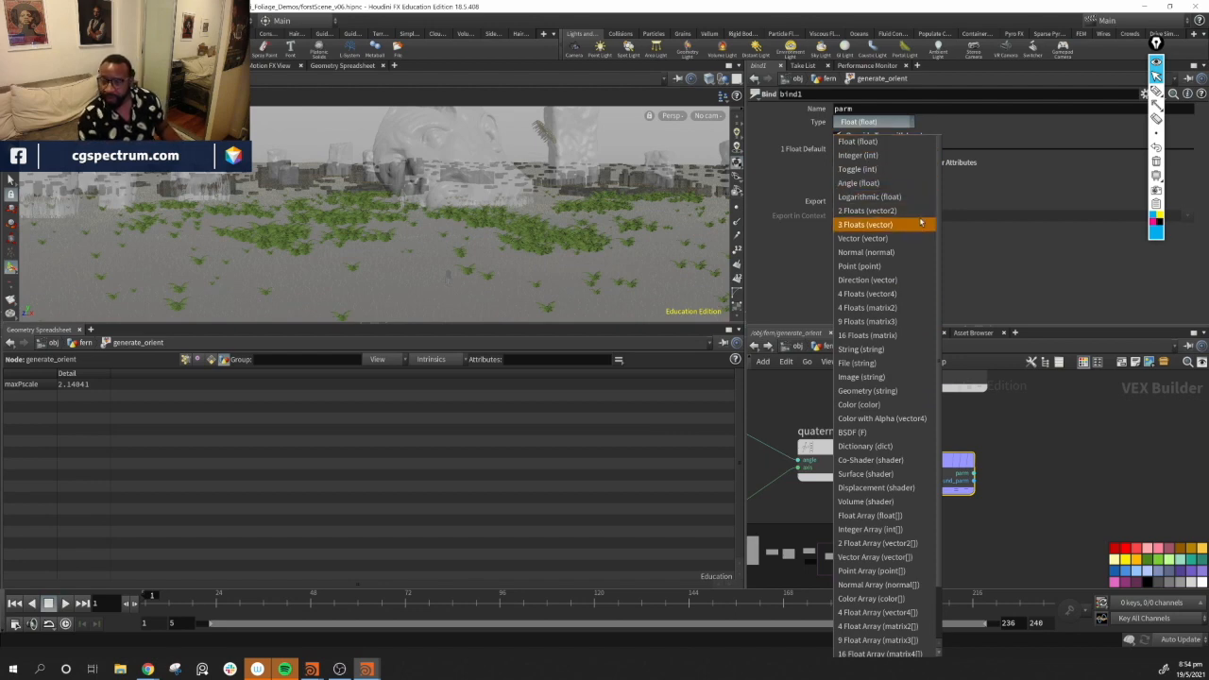
Set the Bind node's type to 4 Floats (matrix2) and wire the quaternion output into its input
left_click(914, 308)
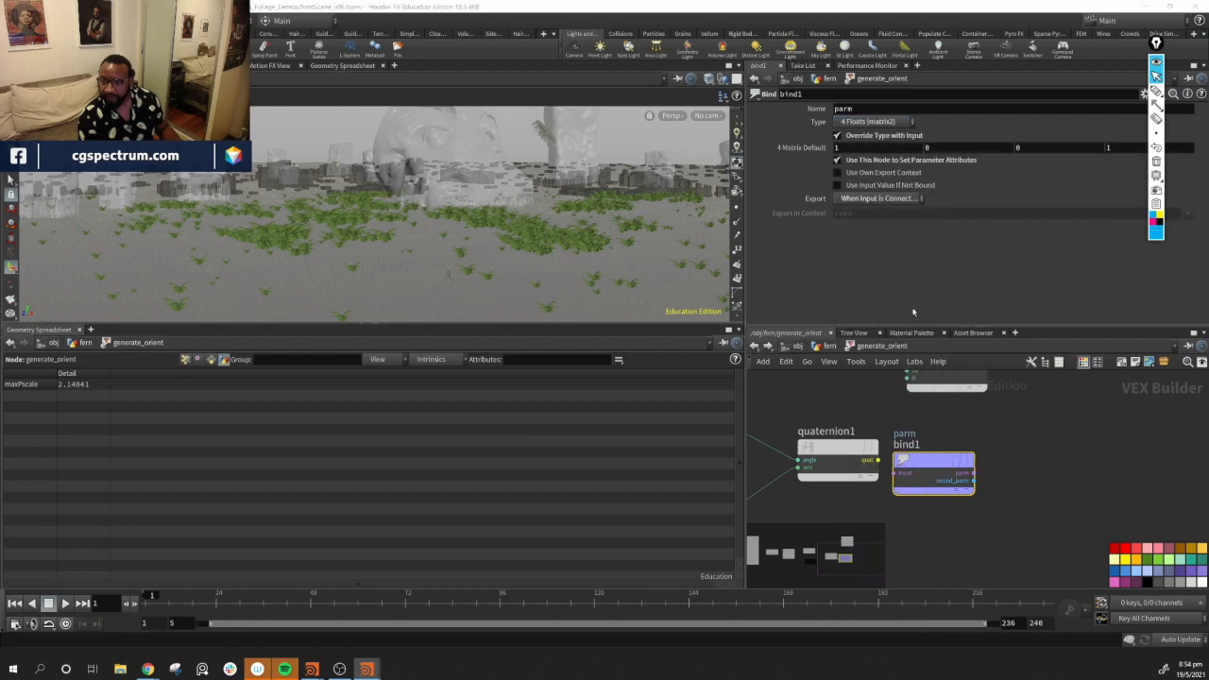
left_click_drag(917, 467, 1020, 467)
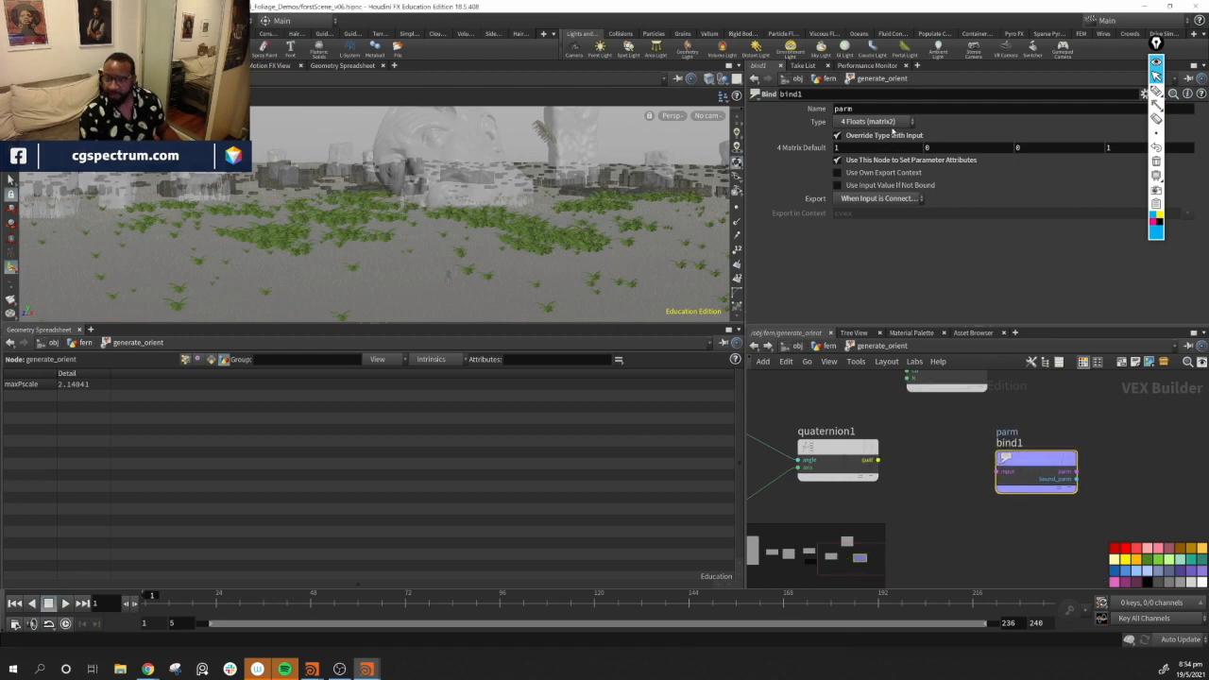
left_click(879, 122)
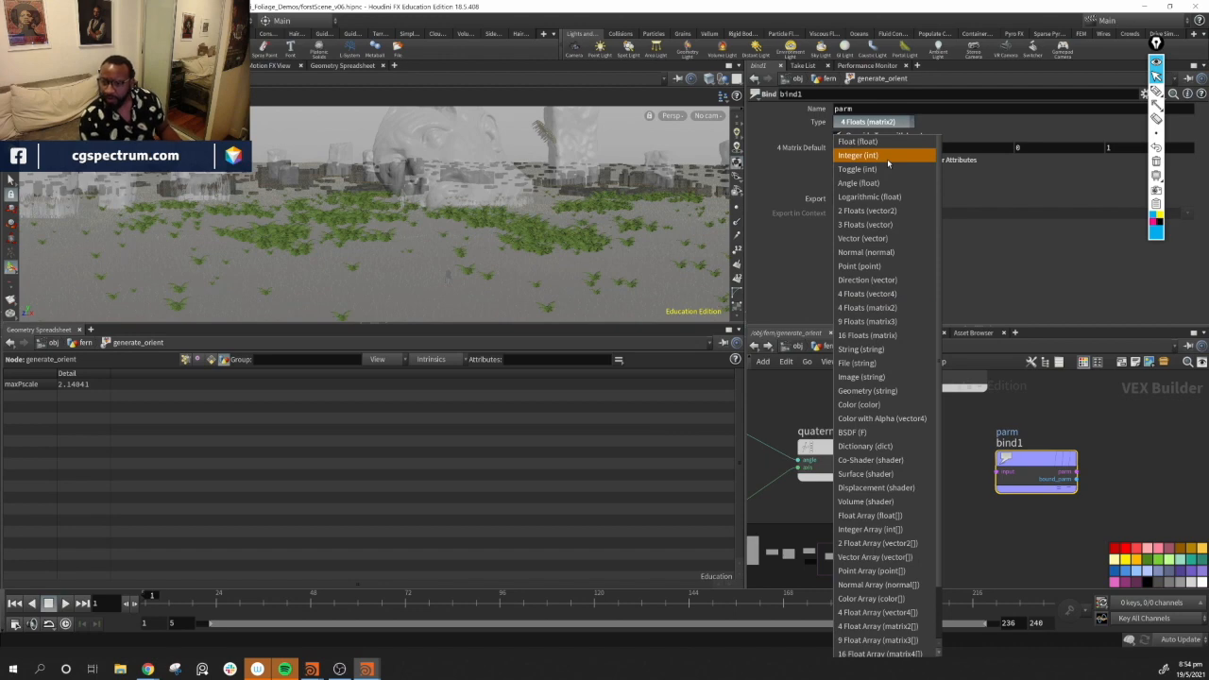
left_click(951, 114)
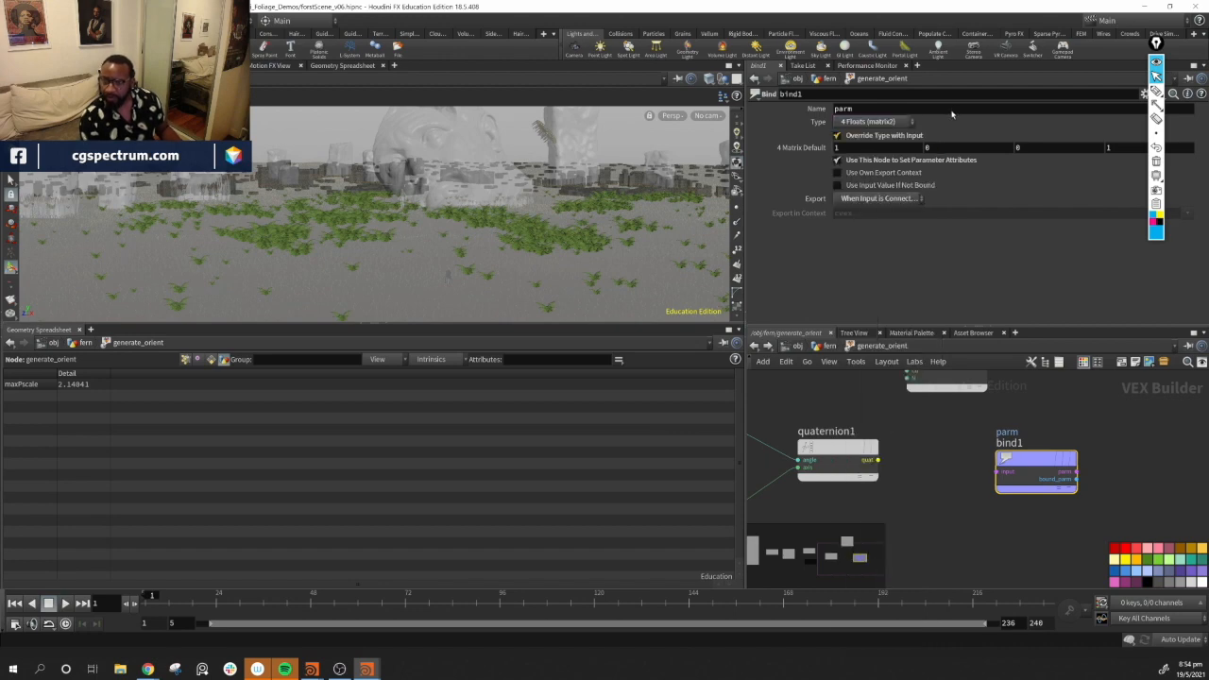
left_click_drag(881, 462, 981, 456)
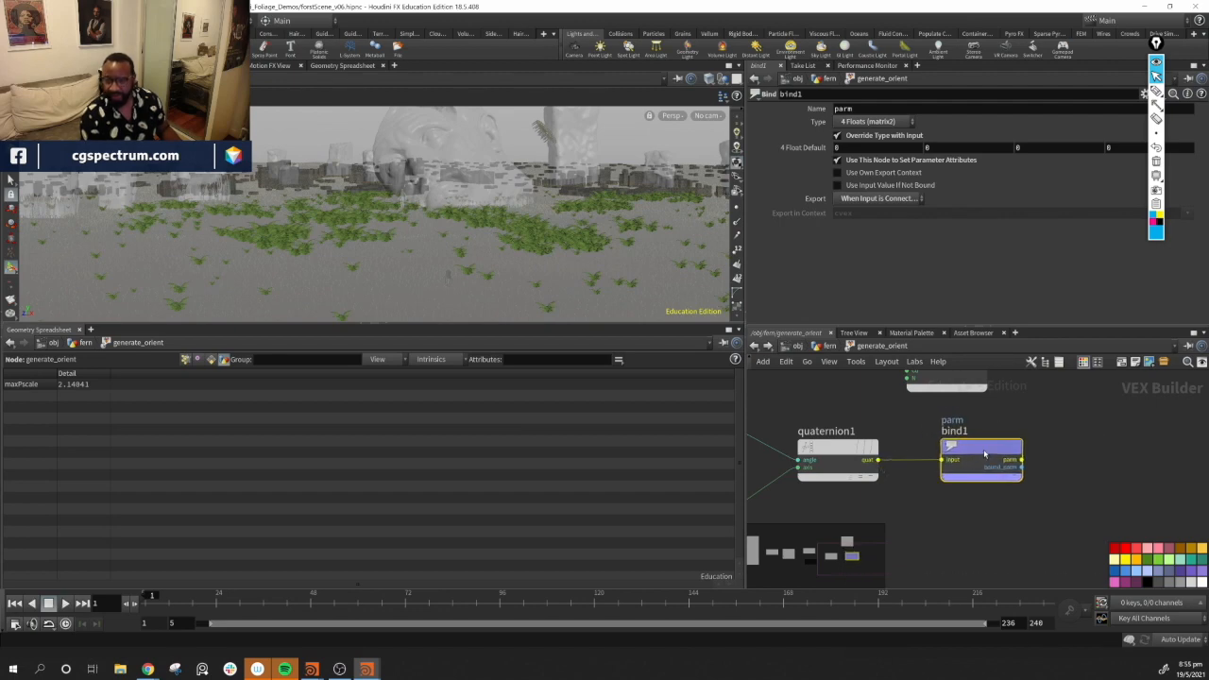
Set the Bind node's type to Float (float) and rename its parameter to orient
left_click(874, 121)
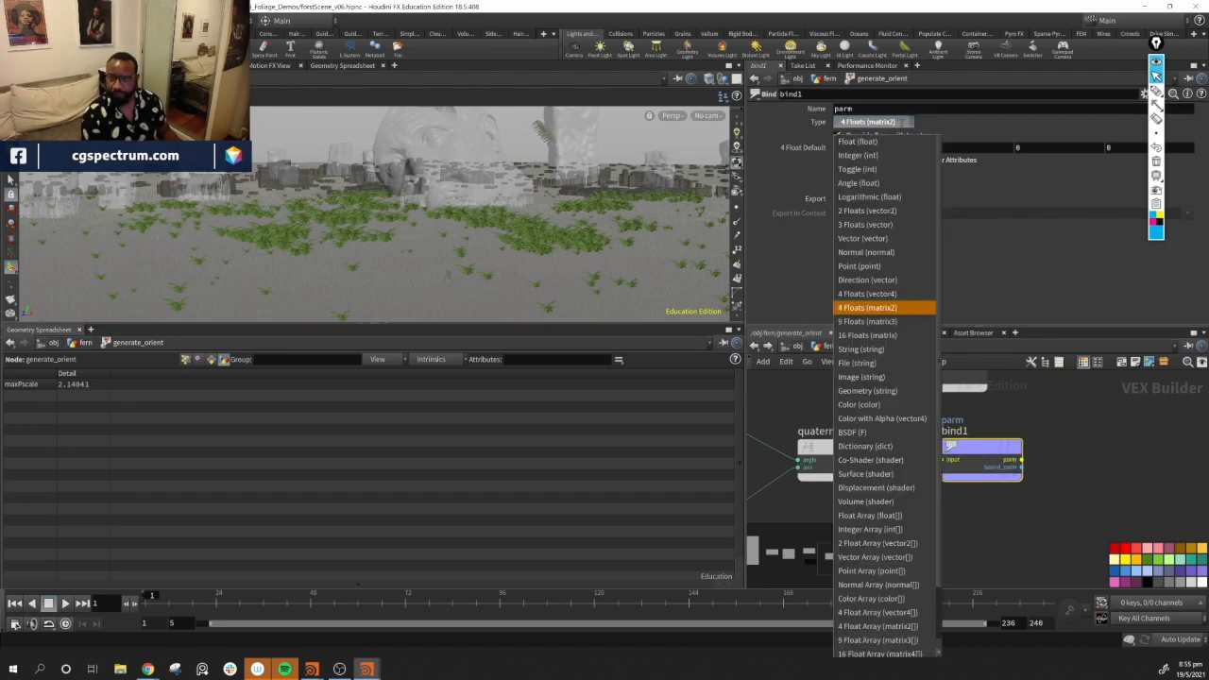
left_click(855, 141)
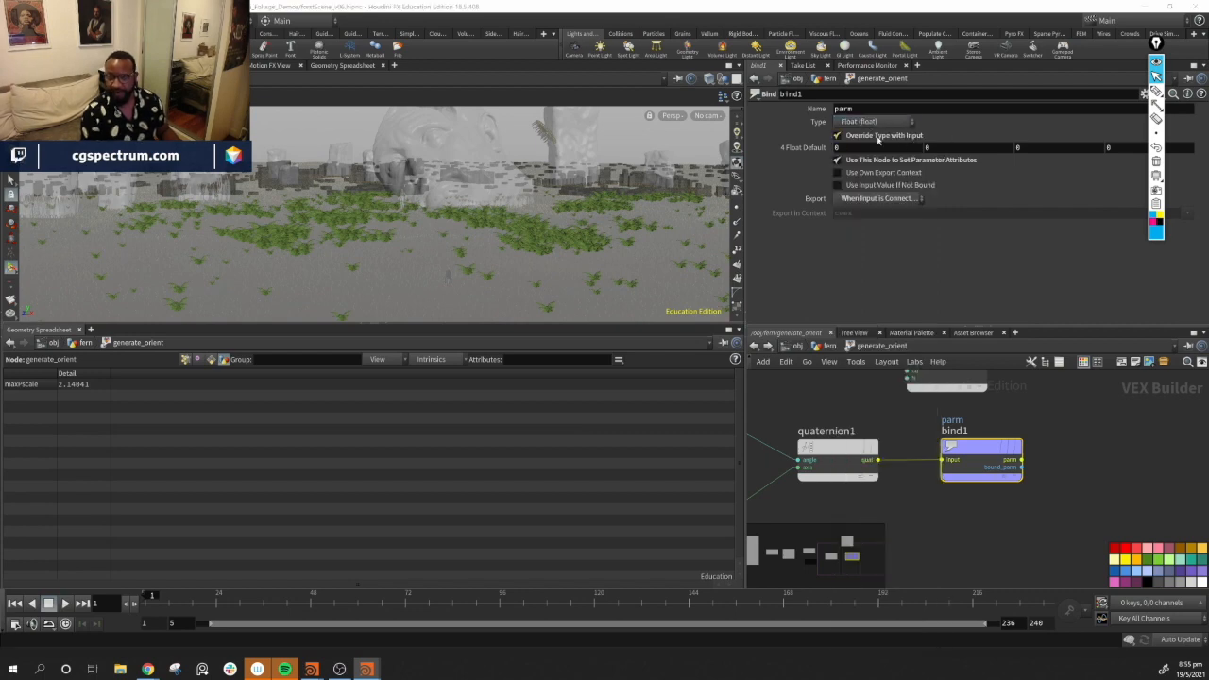
double_click(873, 109)
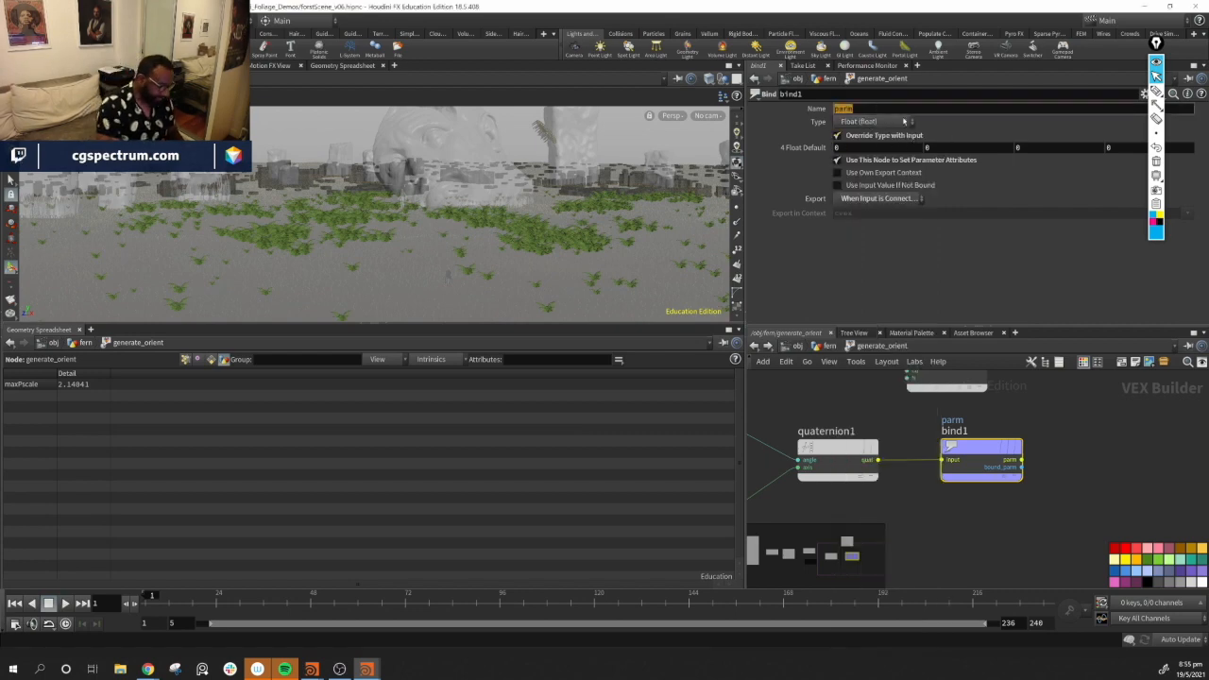
type("ORI")
key("BackSpace")
key("BackSpace")
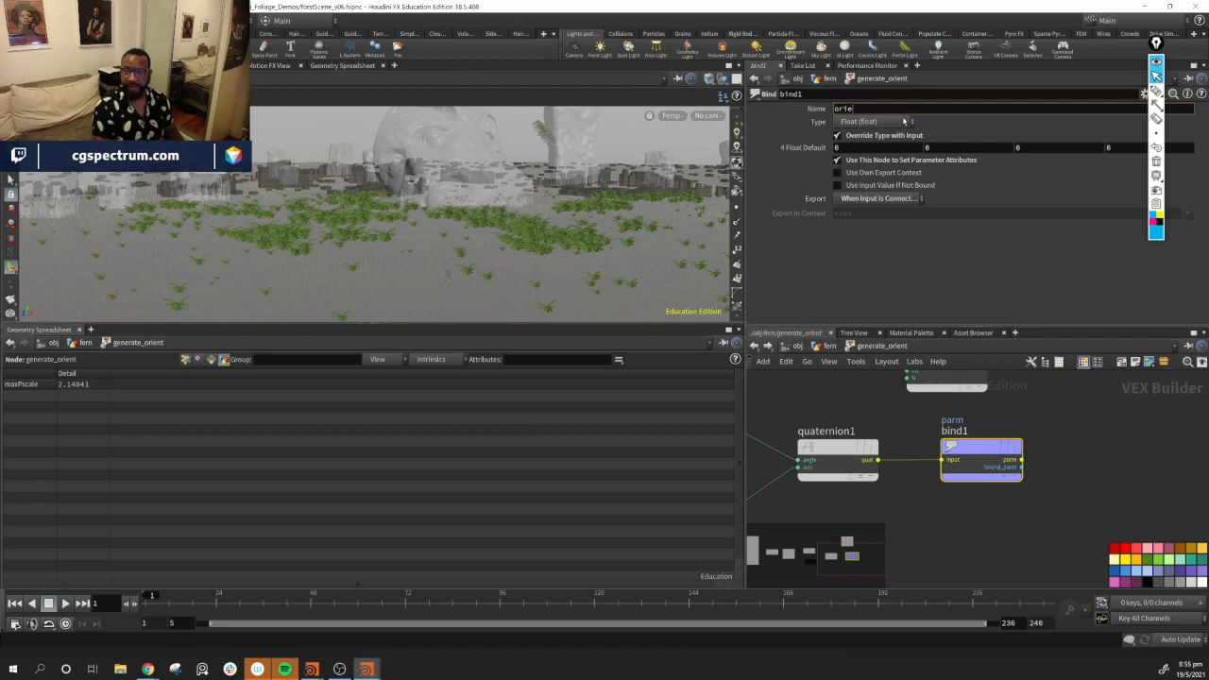
key("Return")
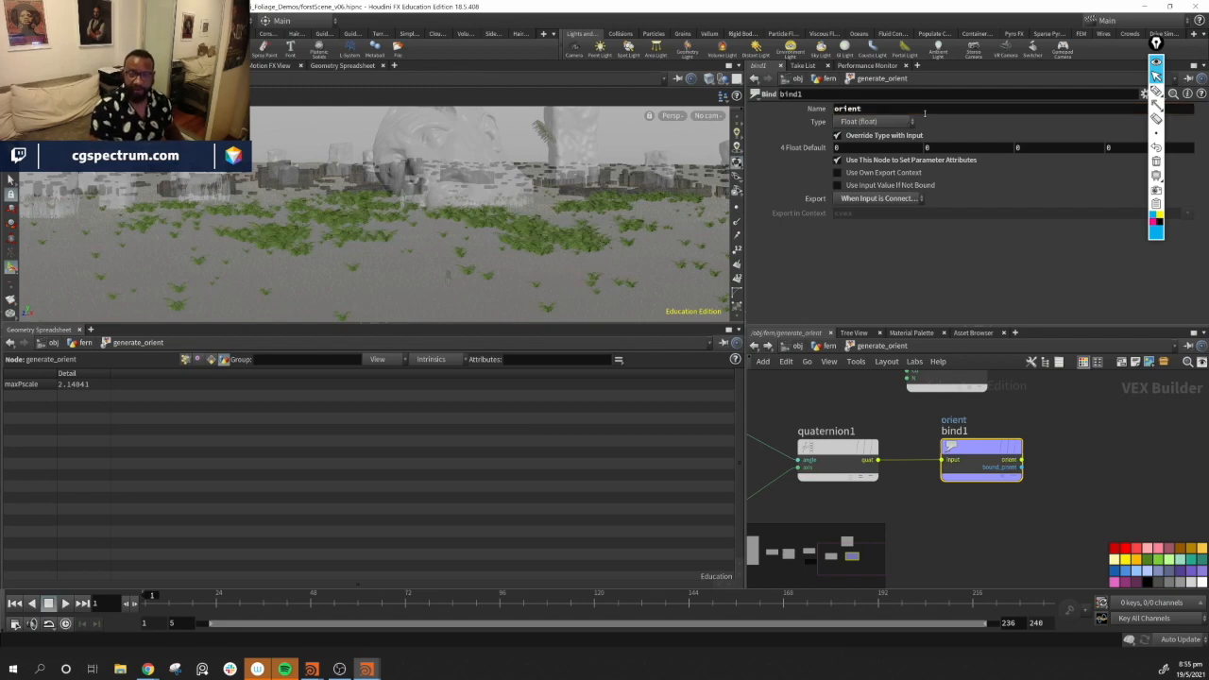
left_click_drag(575, 235, 544, 295, "alt")
right_click_drag(544, 295, 690, 272, "alt")
middle_click_drag(1078, 432, 1072, 441)
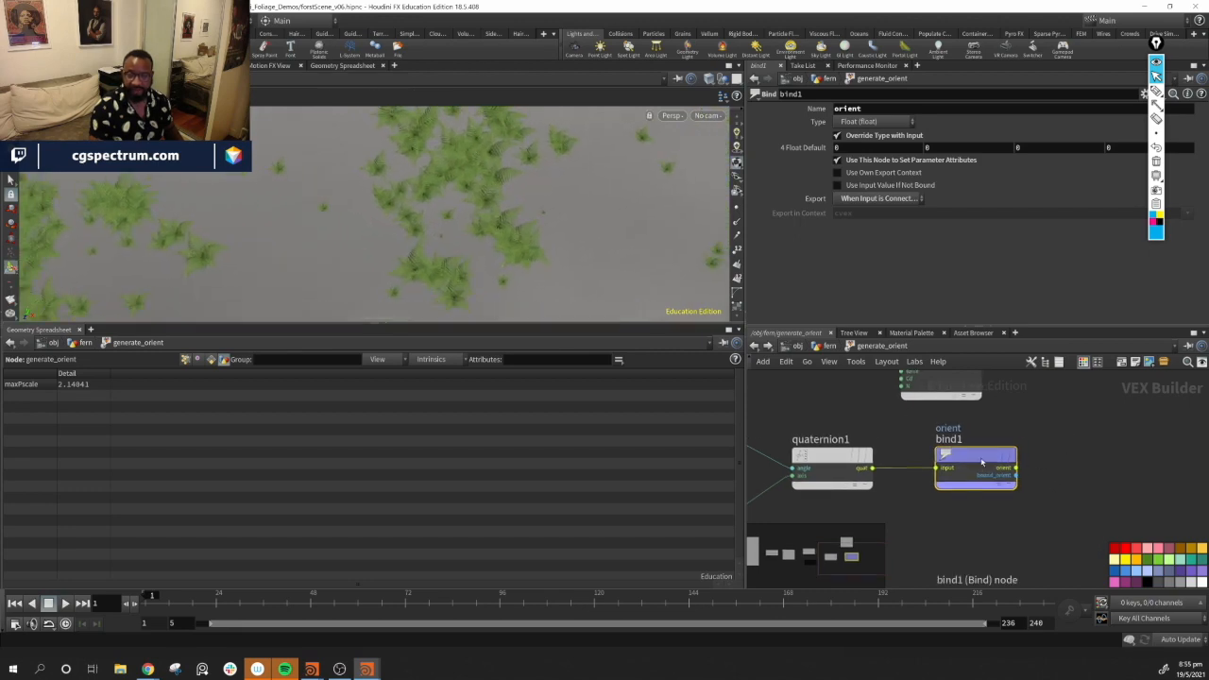
left_click_drag(546, 254, 556, 256, "alt")
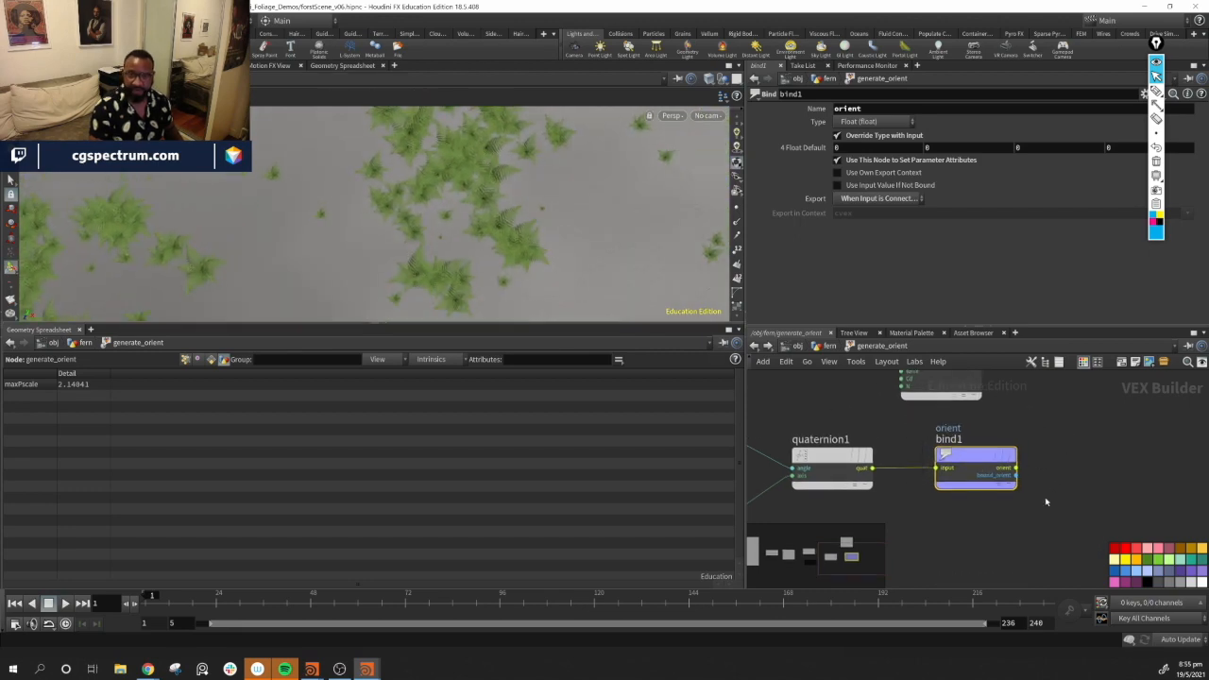
left_click(1023, 425)
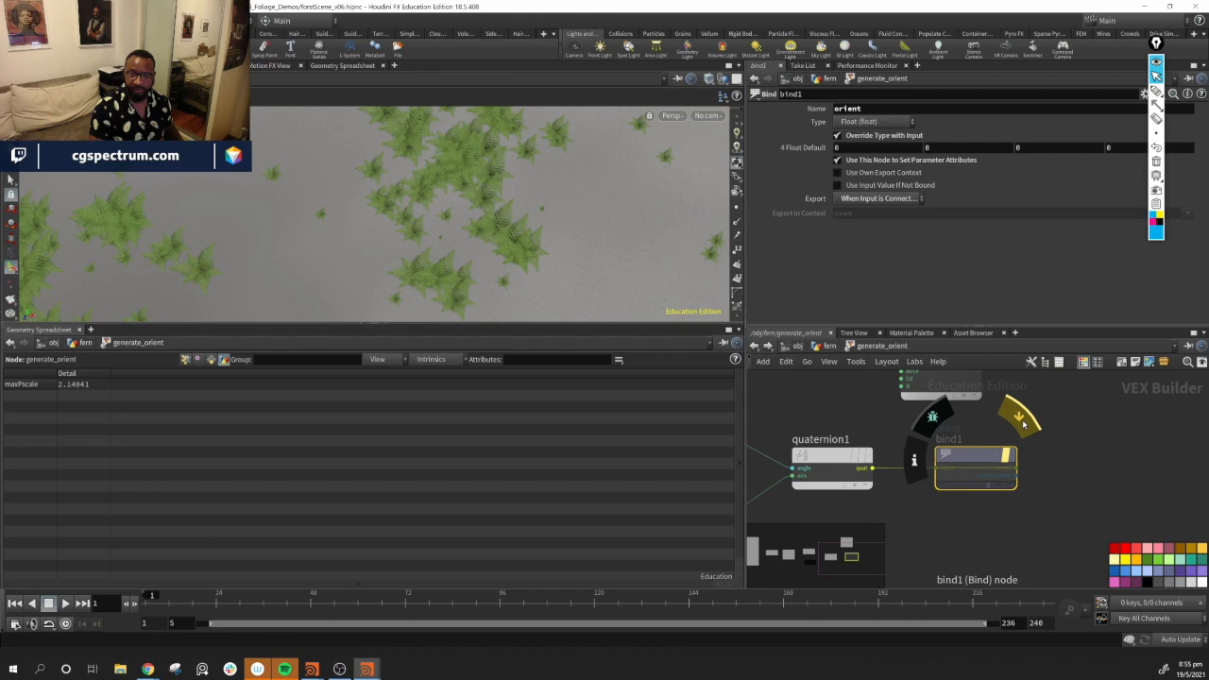
left_click(1023, 425)
left_click(1023, 425)
left_click(1023, 425)
left_click(1024, 424)
left_click(1023, 424)
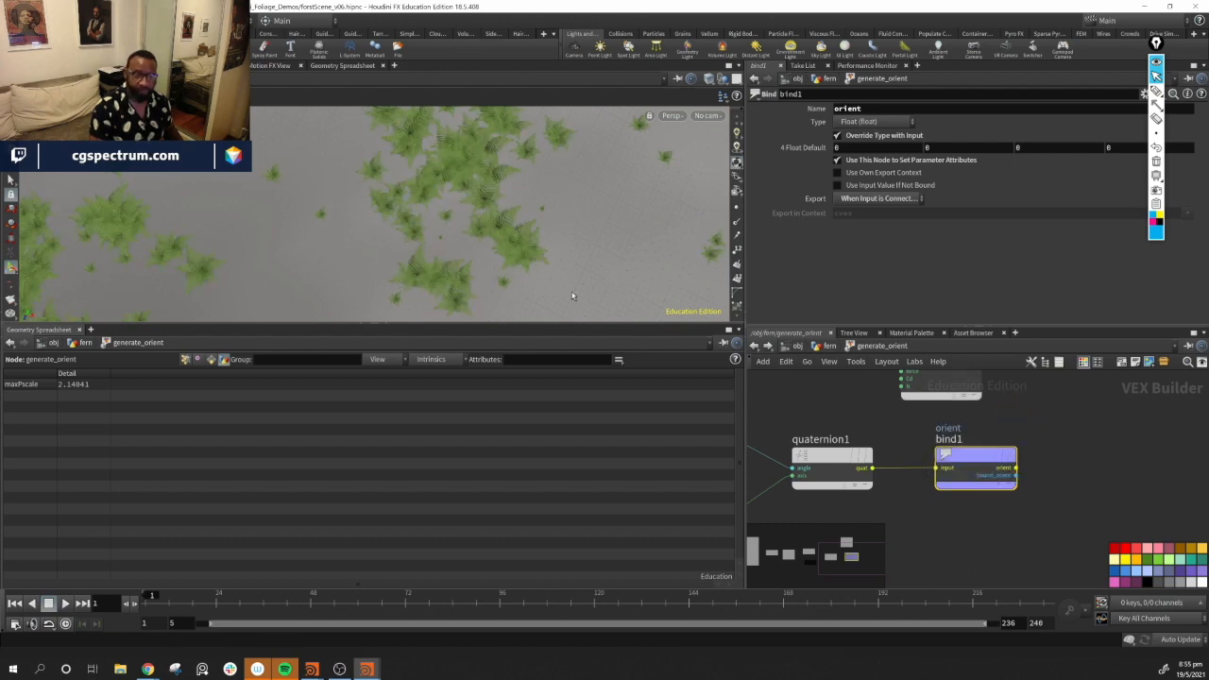
middle_click_drag(541, 291, 591, 269, "alt")
left_click_drag(591, 269, 567, 236)
Set the Fit Range node's Destination Max to 360
middle_click_drag(837, 387, 1163, 378)
left_click(876, 439)
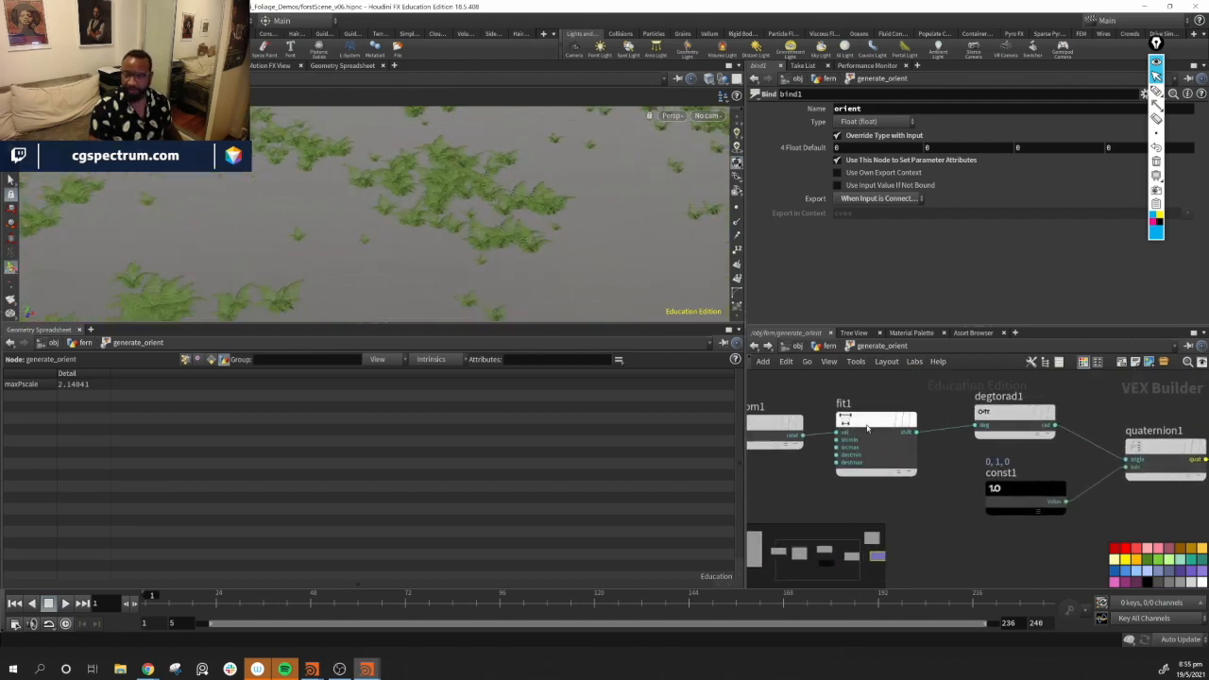
mouse_move(1180, 168)
left_mouse_down()
mouse_move(983, 172)
mouse_move(1189, 168)
left_mouse_up()
double_click(856, 169)
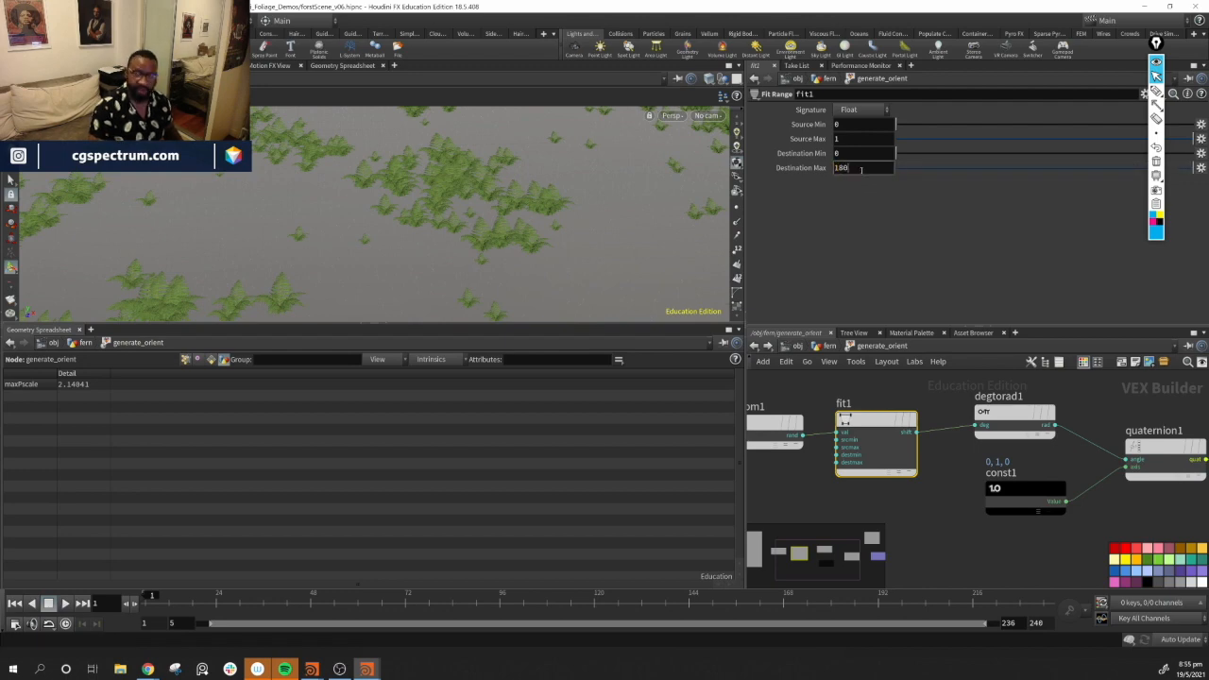
key("Return")
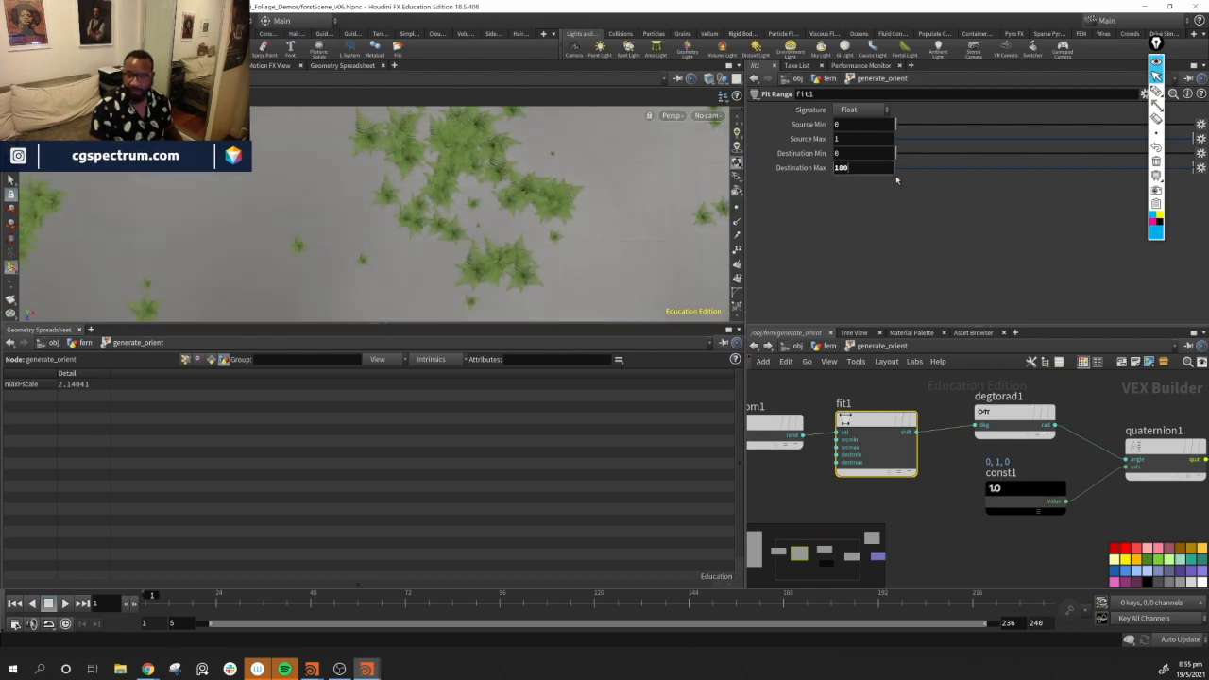
double_click(875, 170)
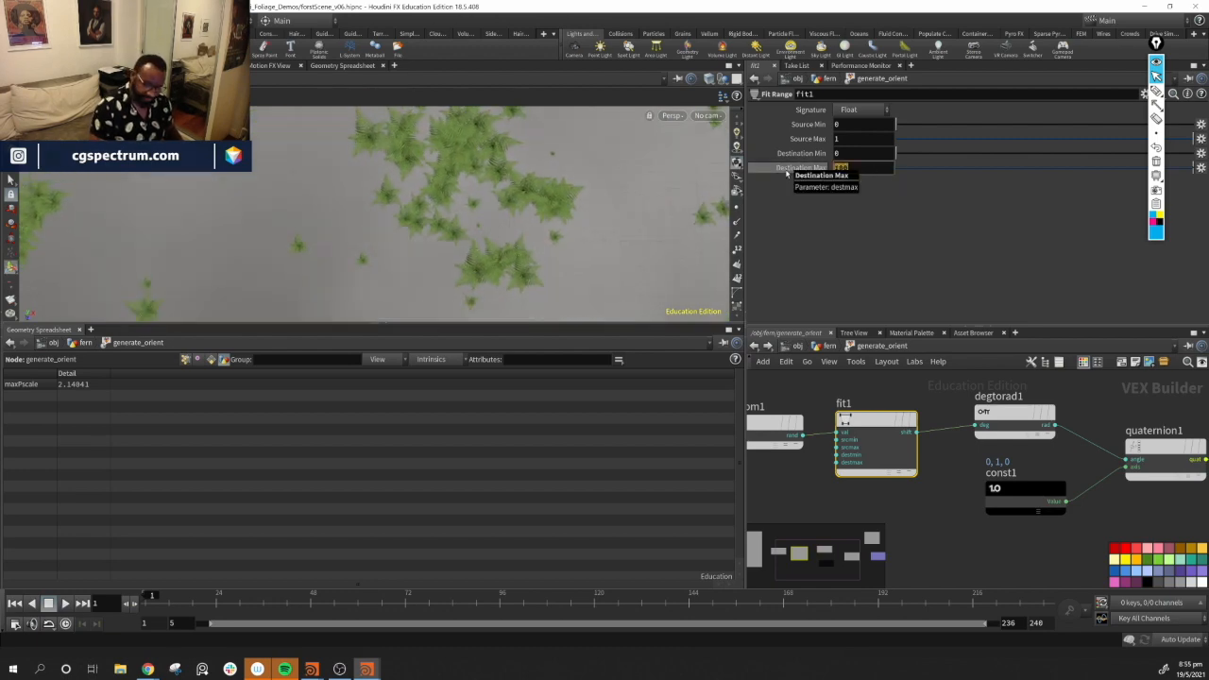
type("360")
key("Return")
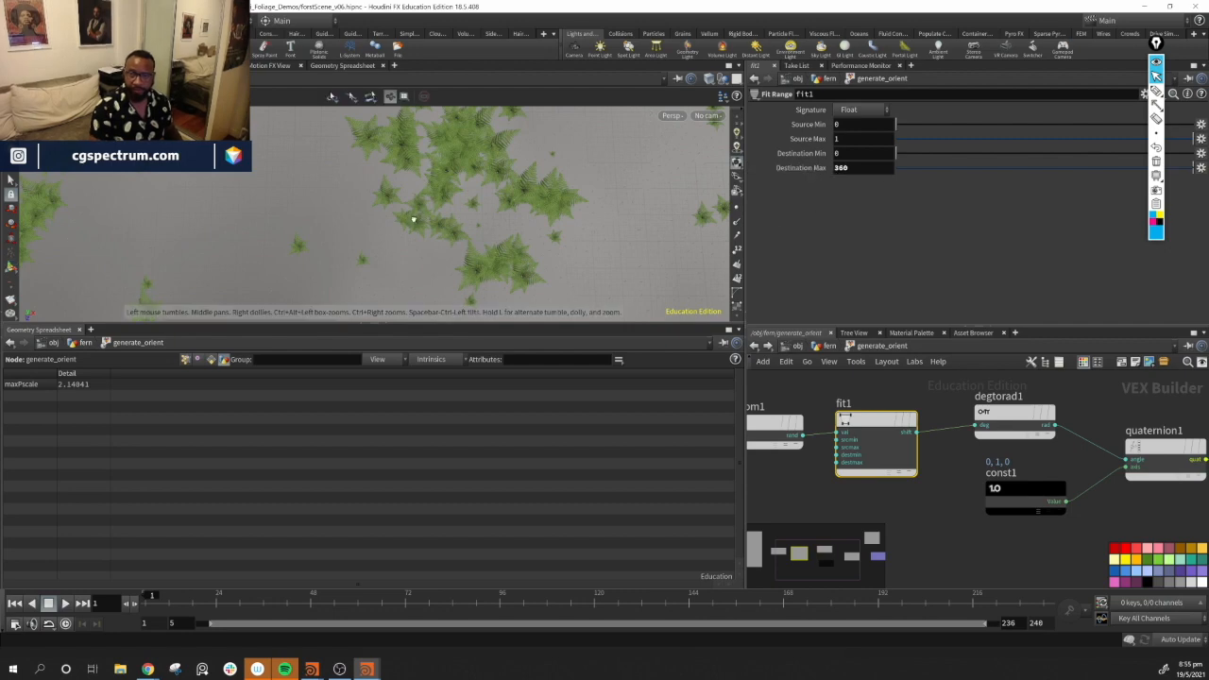
Leave the VOP network and return to the fern geometry network
left_click_drag(491, 151, 529, 218)
middle_click_drag(986, 530, 750, 537)
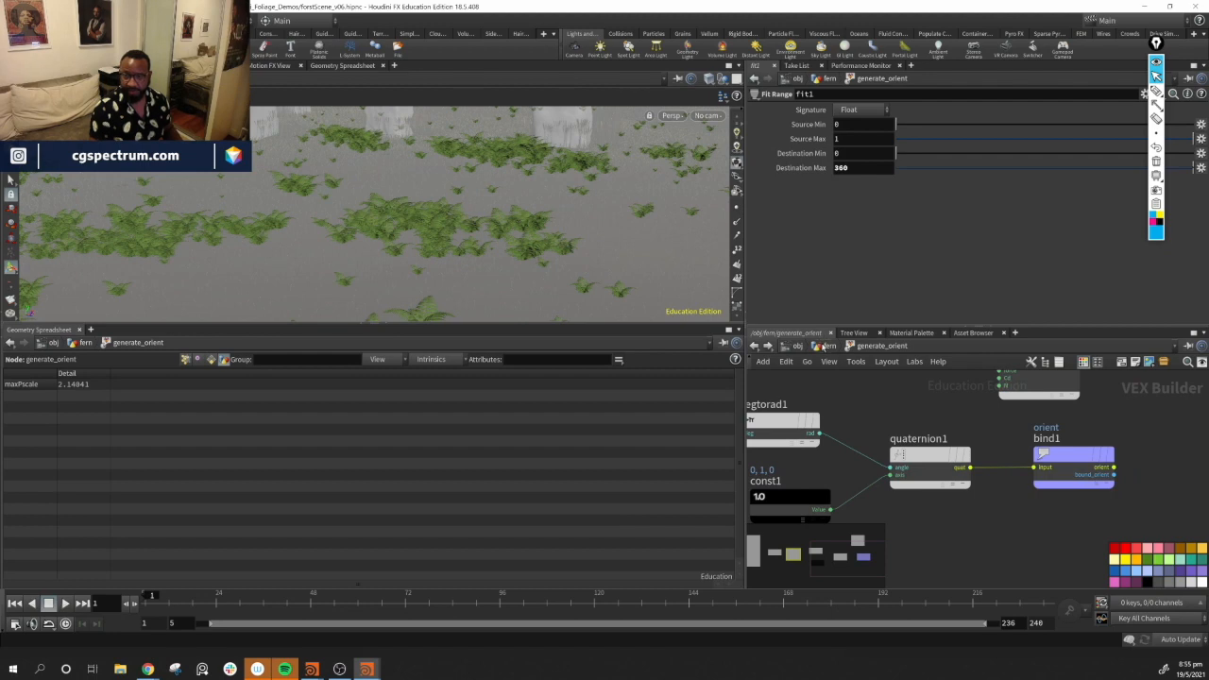
left_click(826, 346)
left_click_drag(614, 213, 532, 203)
left_click_drag(475, 214, 573, 257)
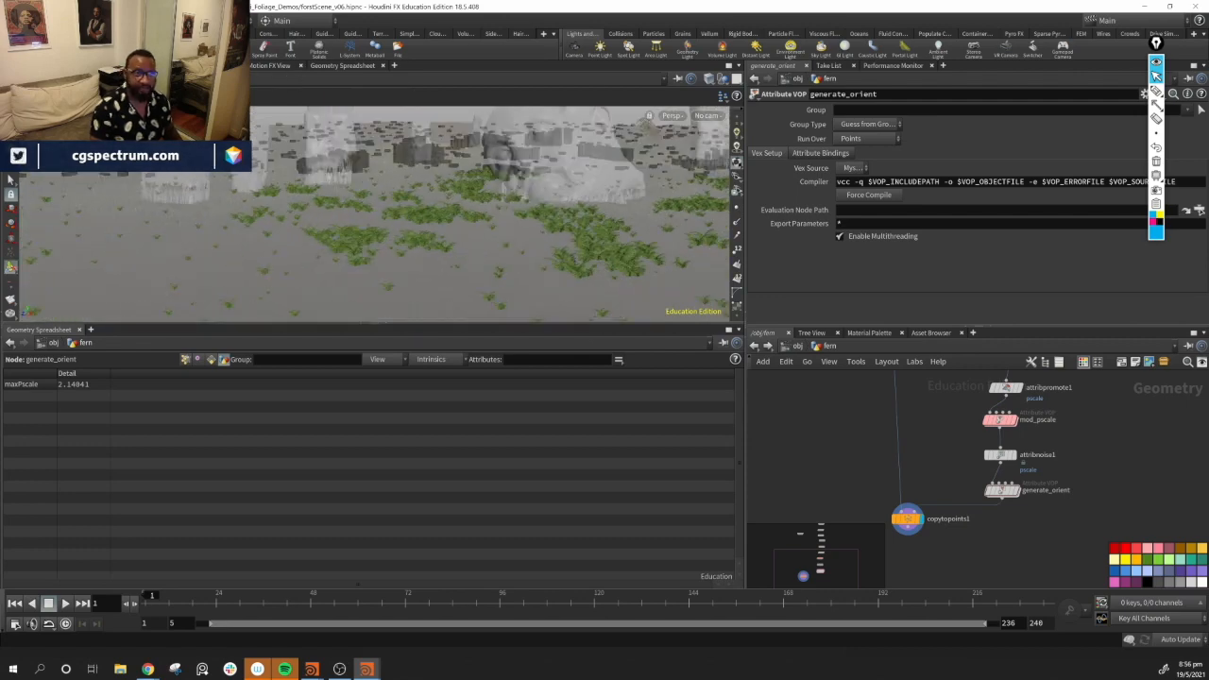
Switch to the render view and examine the rendered ferns, zooming and panning around the scene
left_click(147, 65)
scroll(508, 189, "down", 4)
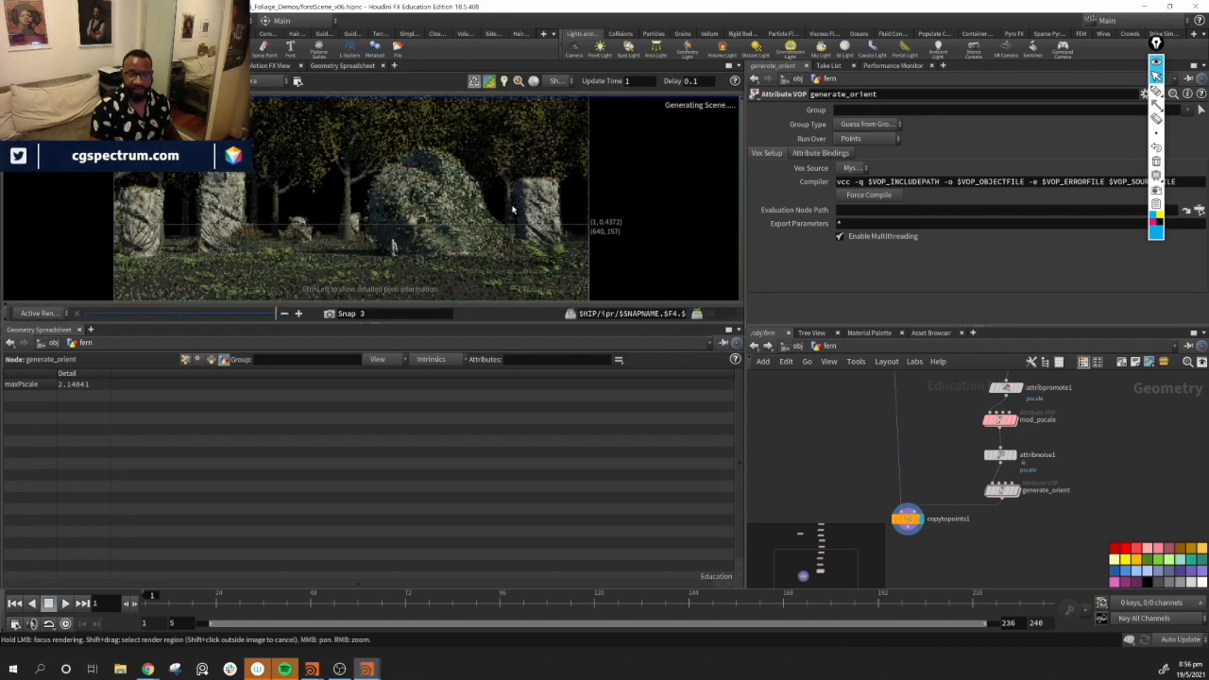
middle_click_drag(428, 201, 418, 224)
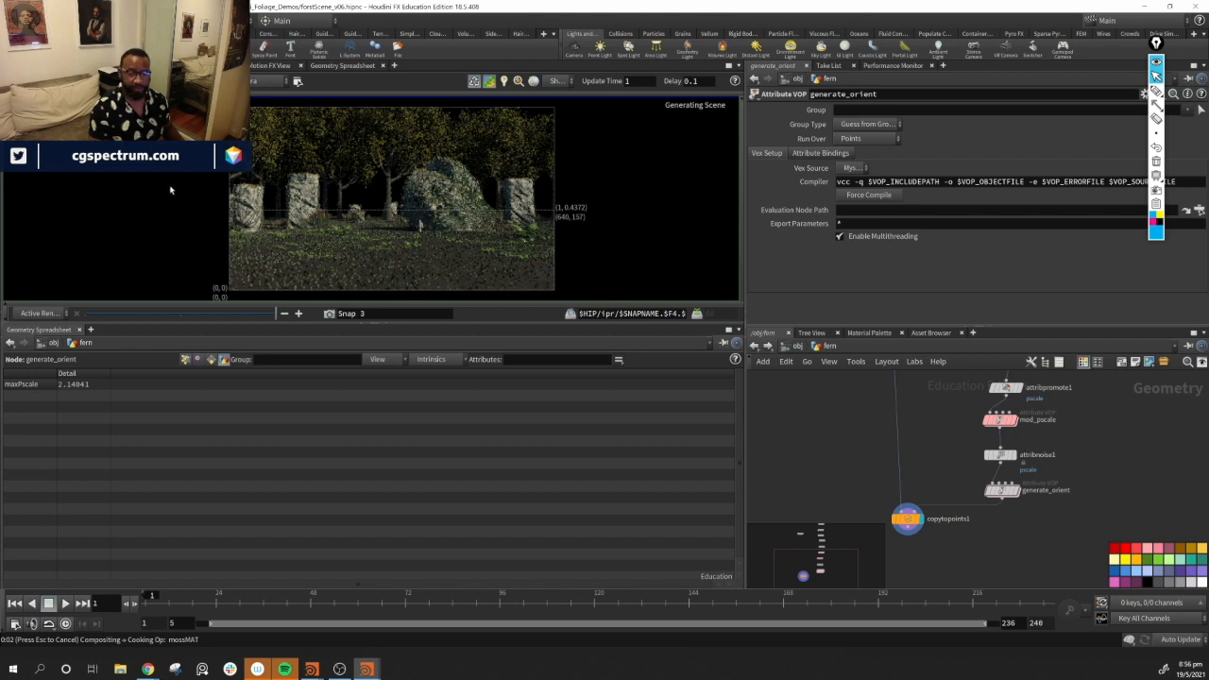
right_click_drag(160, 189, 191, 220)
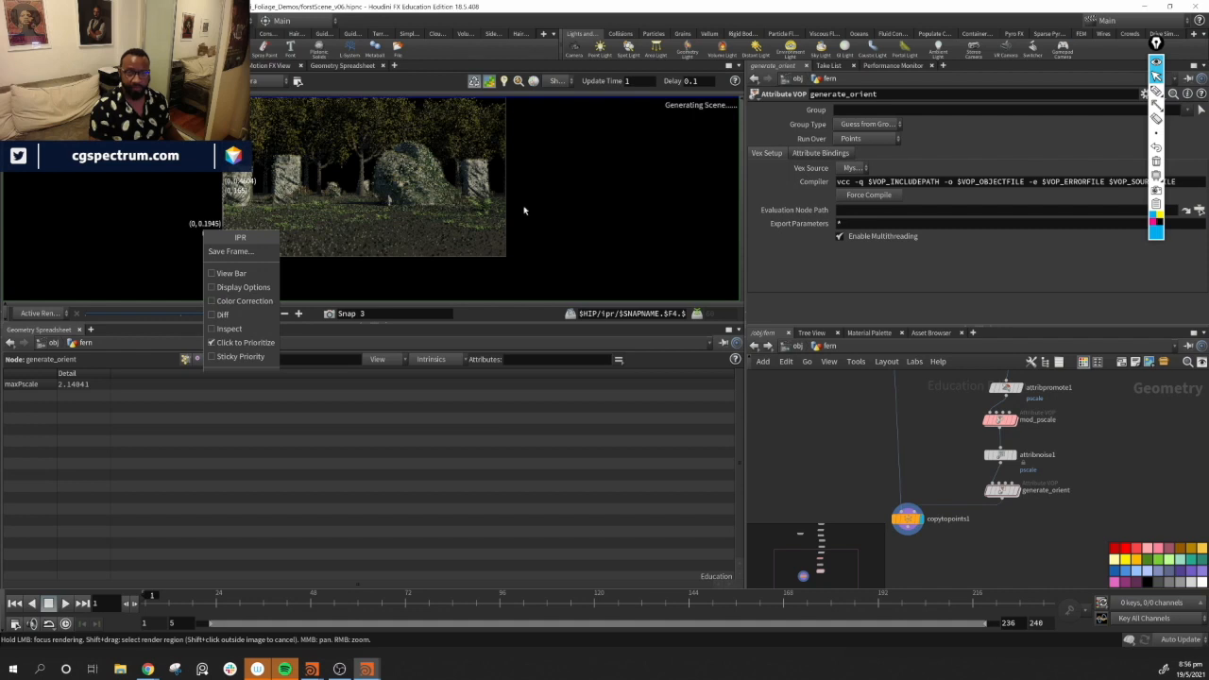
key("Escape")
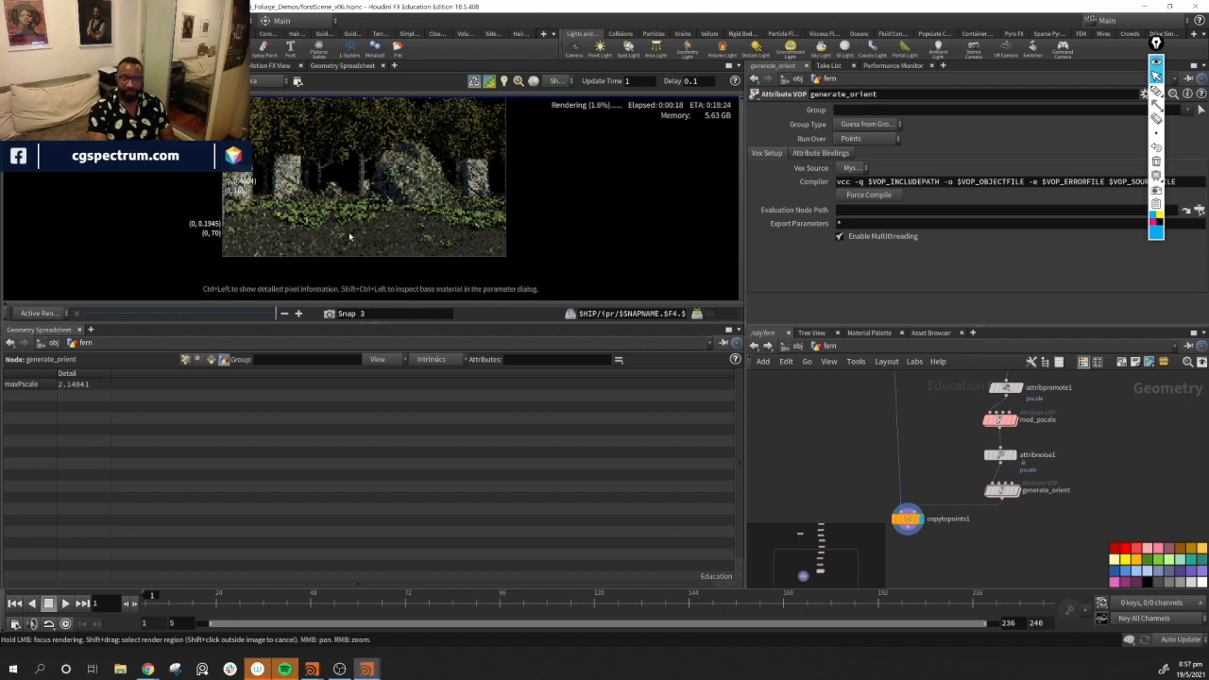
scroll(376, 214, "up", 1)
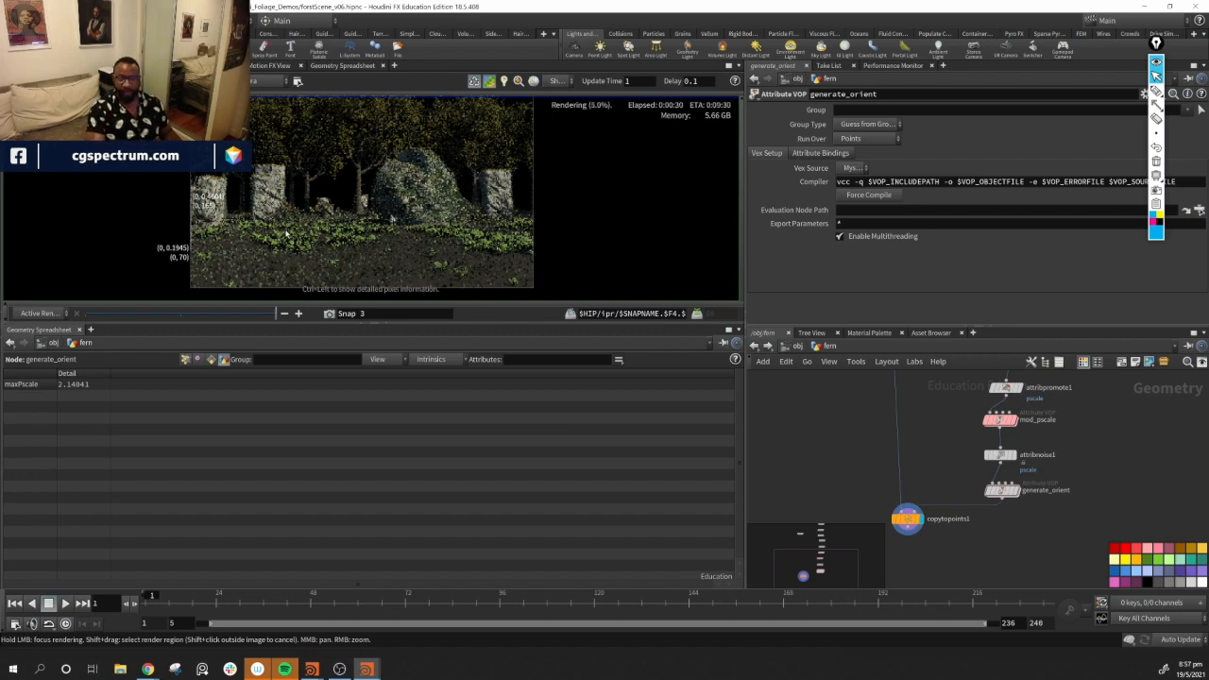
scroll(391, 227, "up", 2)
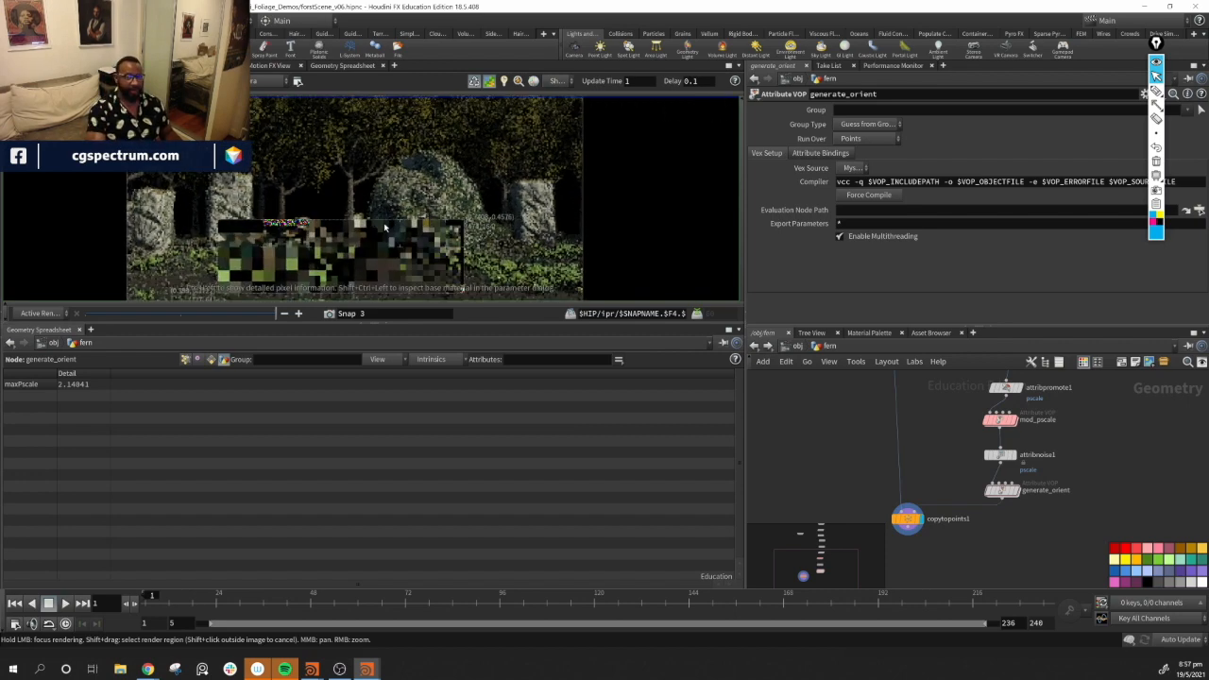
middle_click_drag(355, 251, 401, 134)
scroll(391, 179, "up", 1)
middle_click_drag(390, 179, 386, 211)
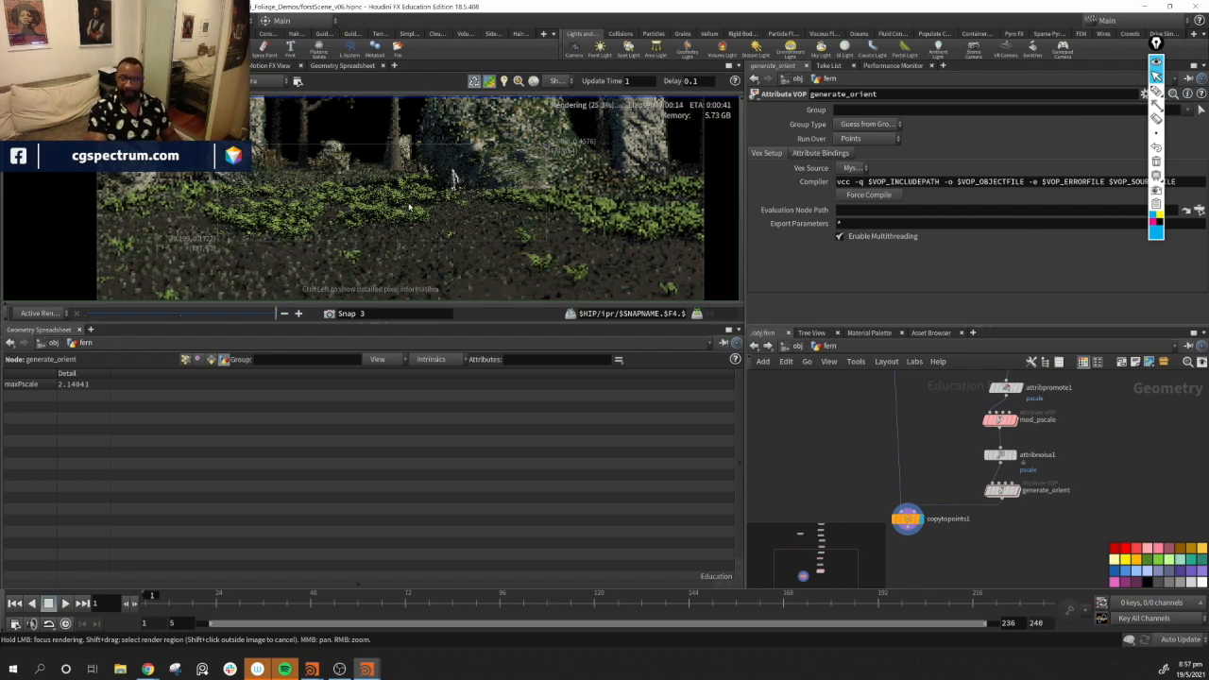
scroll(253, 210, "up", 4)
scroll(253, 210, "down", 3)
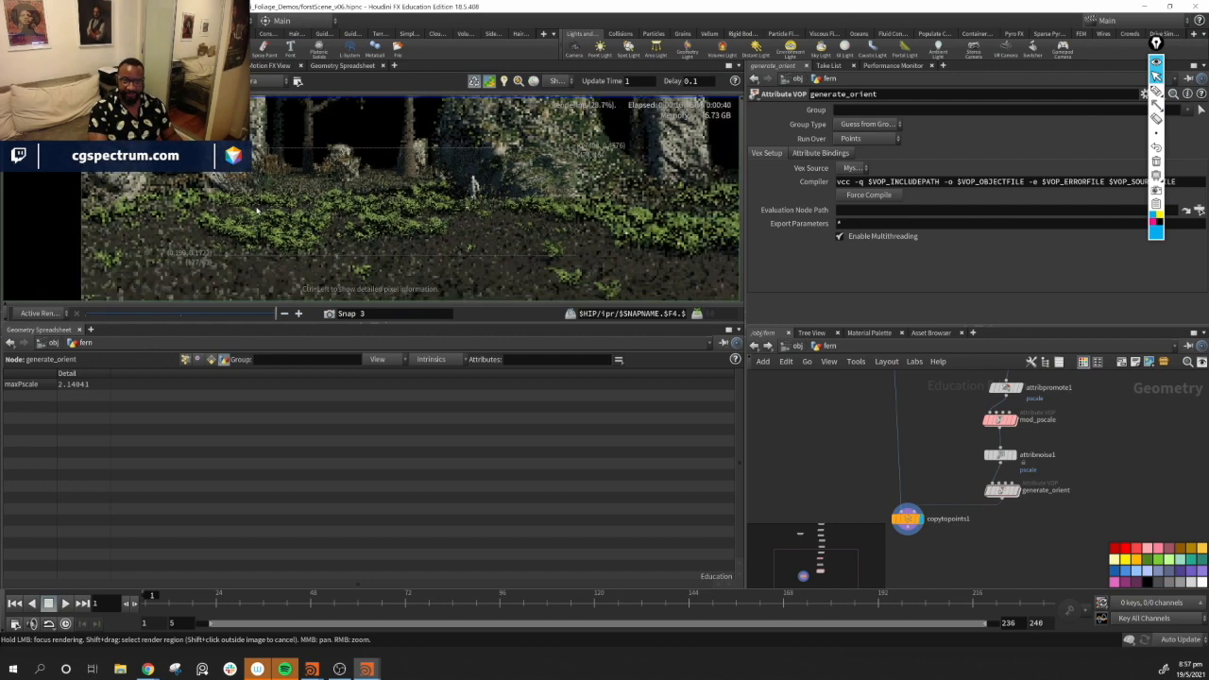
scroll(254, 211, "up", 2)
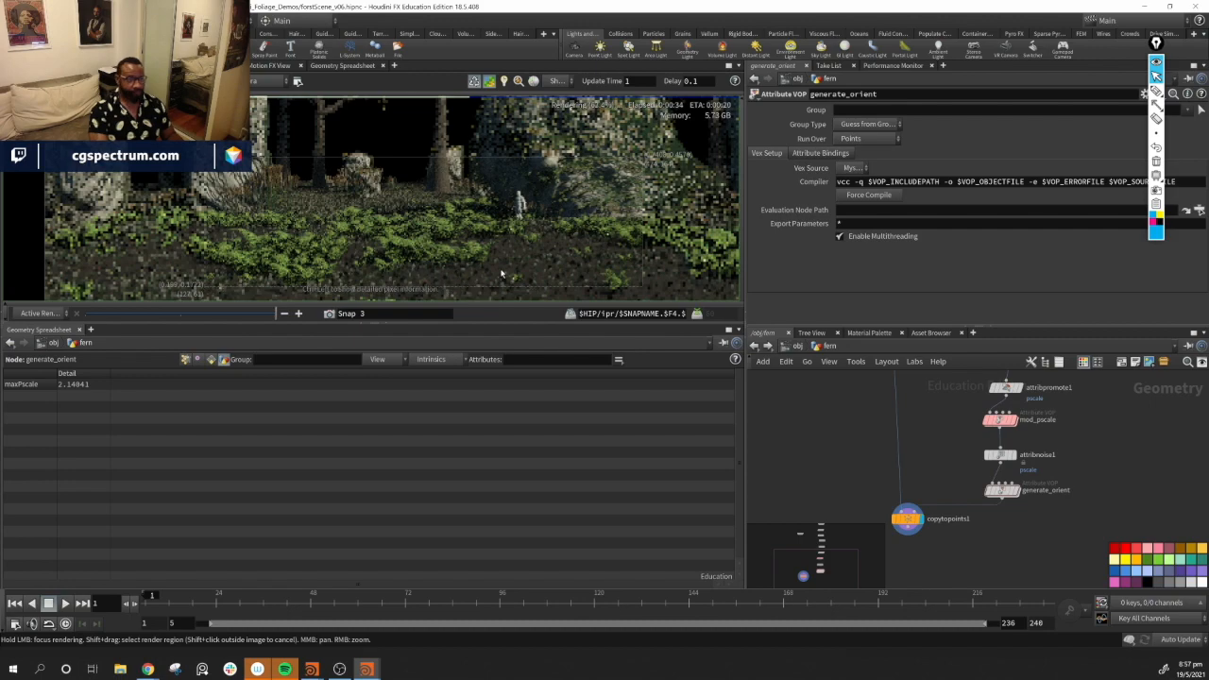
scroll(501, 271, "down", 2)
scroll(467, 267, "up", 5)
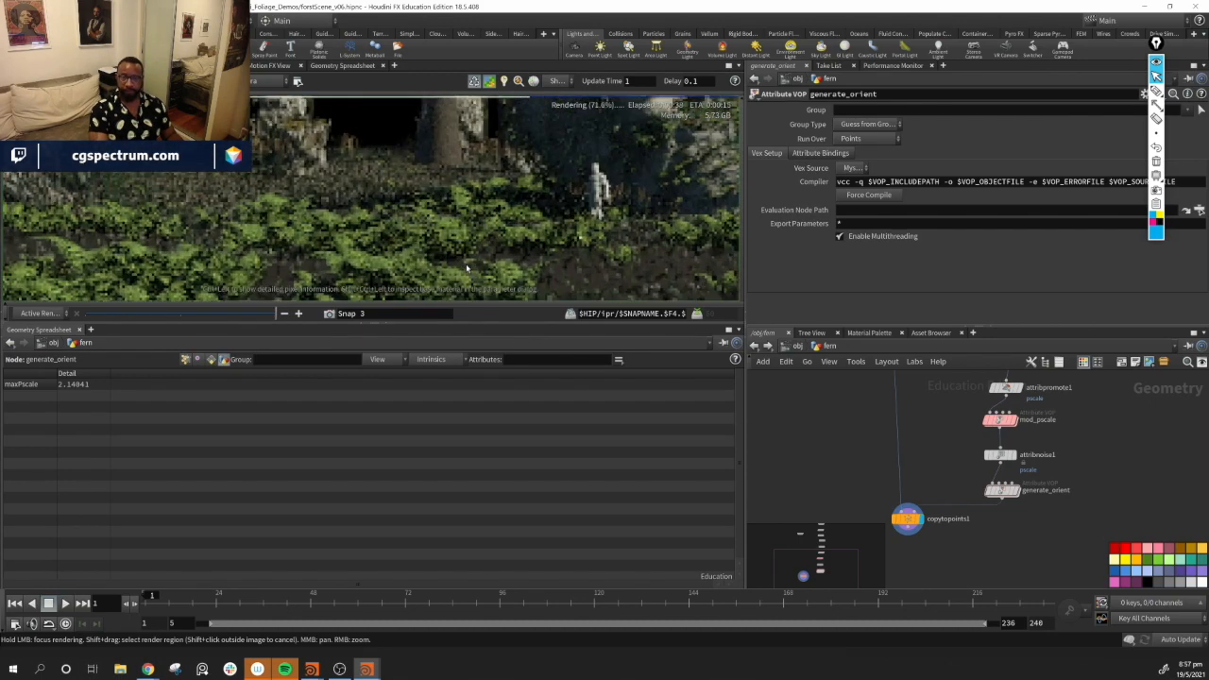
scroll(466, 263, "down", 5)
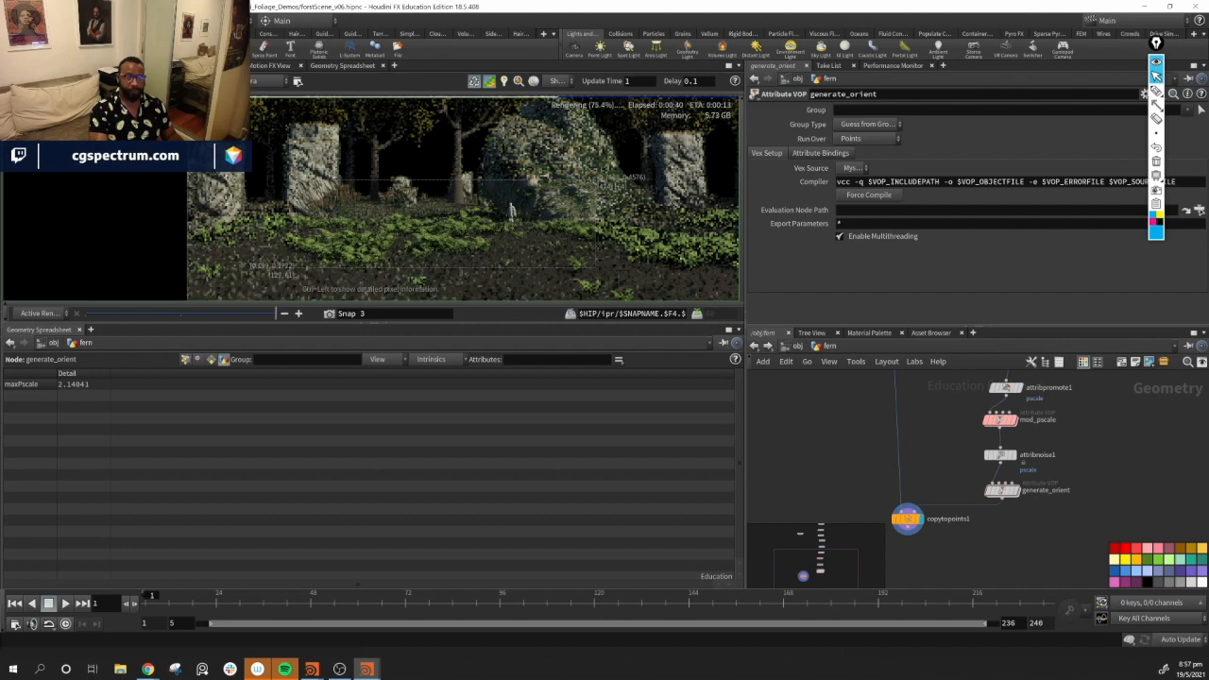
Open the render node's object settings in a floating window and close it again
left_click(298, 83)
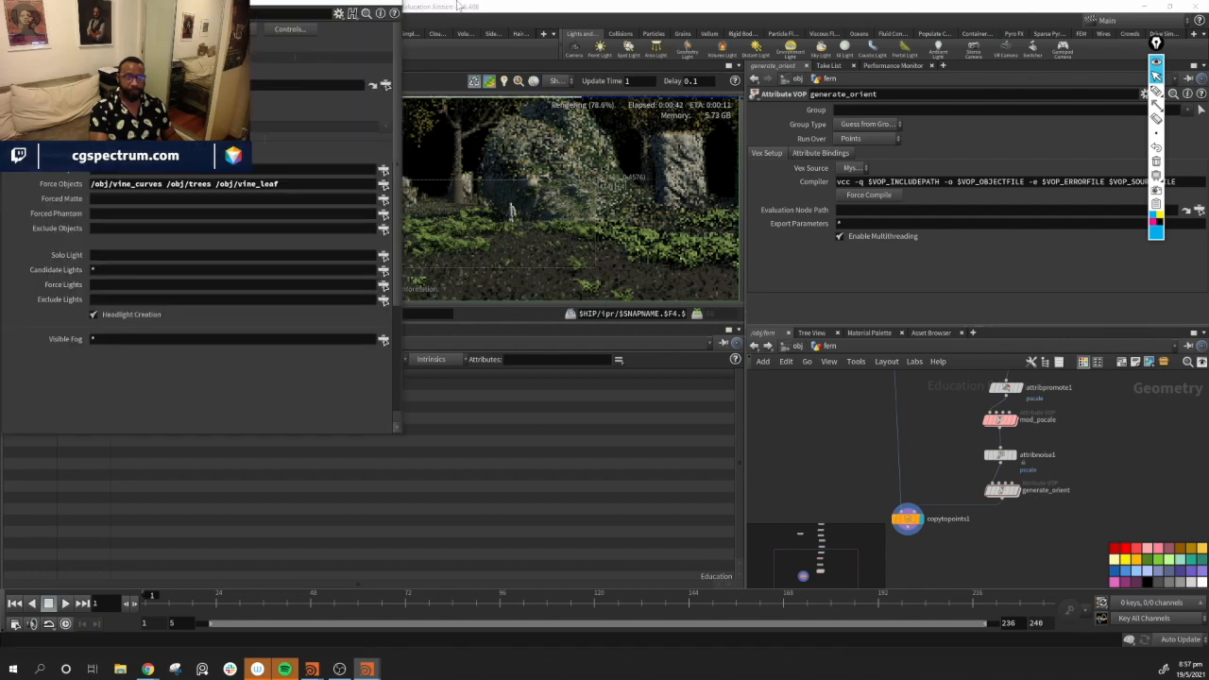
left_click_drag(354, 2, 359, 52)
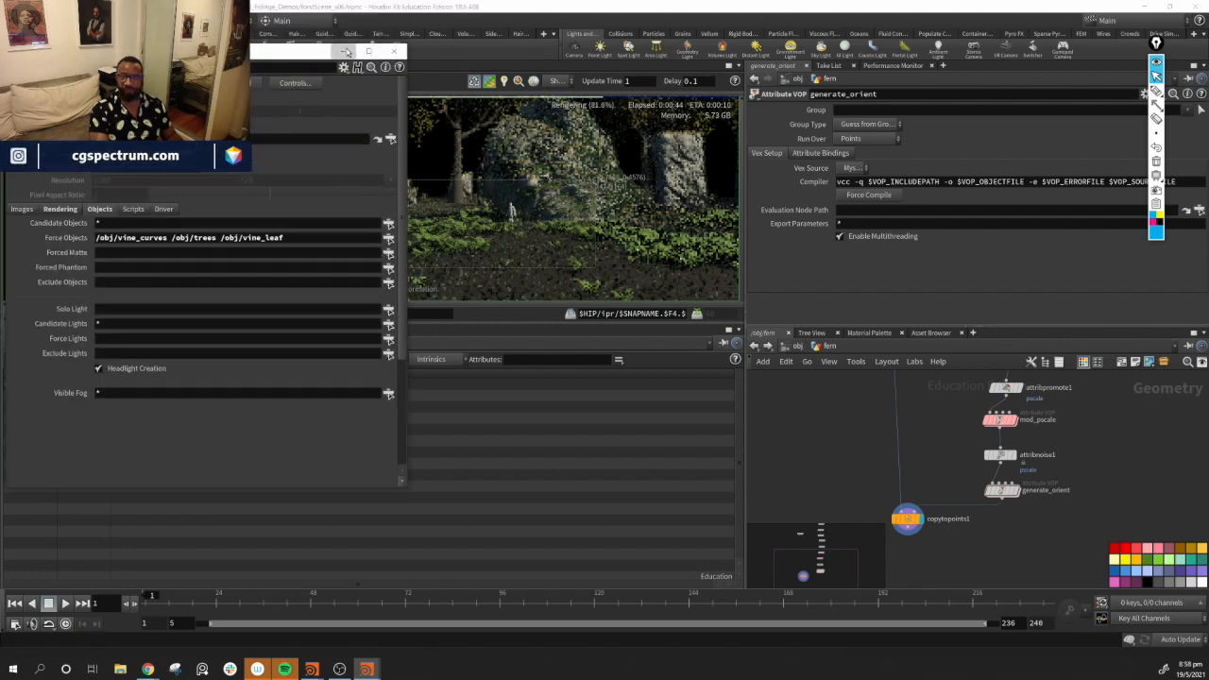
left_click(342, 50)
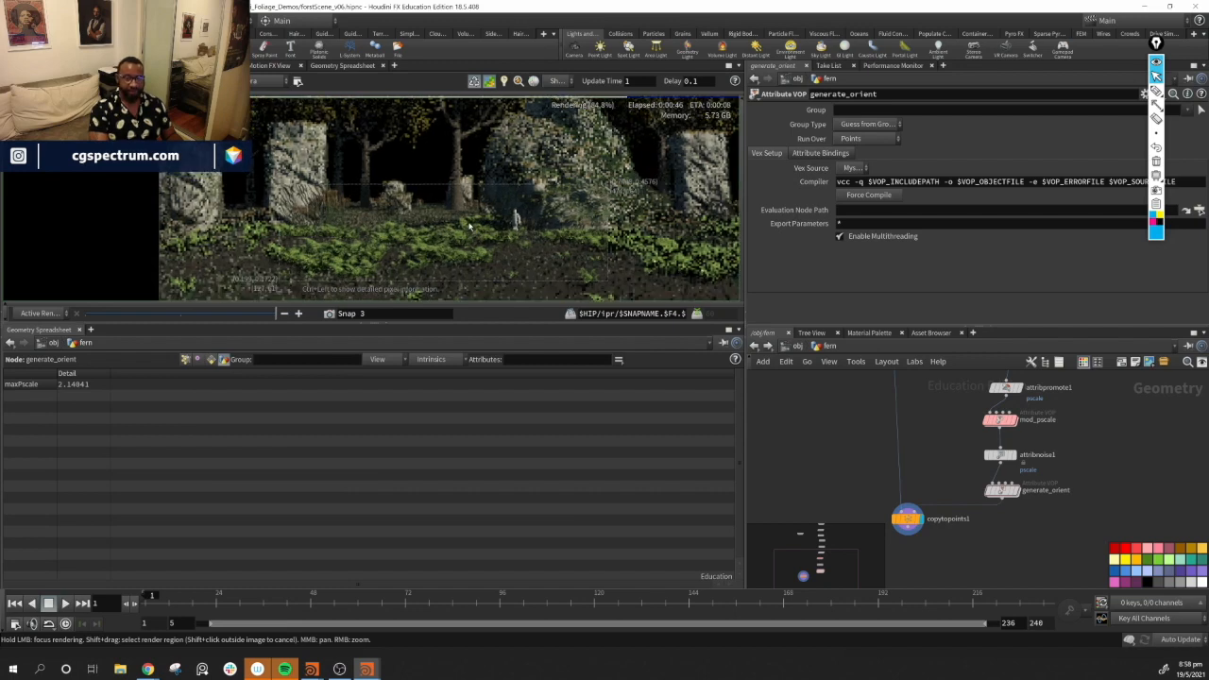
Inspect the fern coverage in the render closely, zooming in and panning across the forest floor
scroll(502, 228, "up", 3)
middle_click_drag(545, 216, 450, 188)
scroll(389, 200, "up", 1)
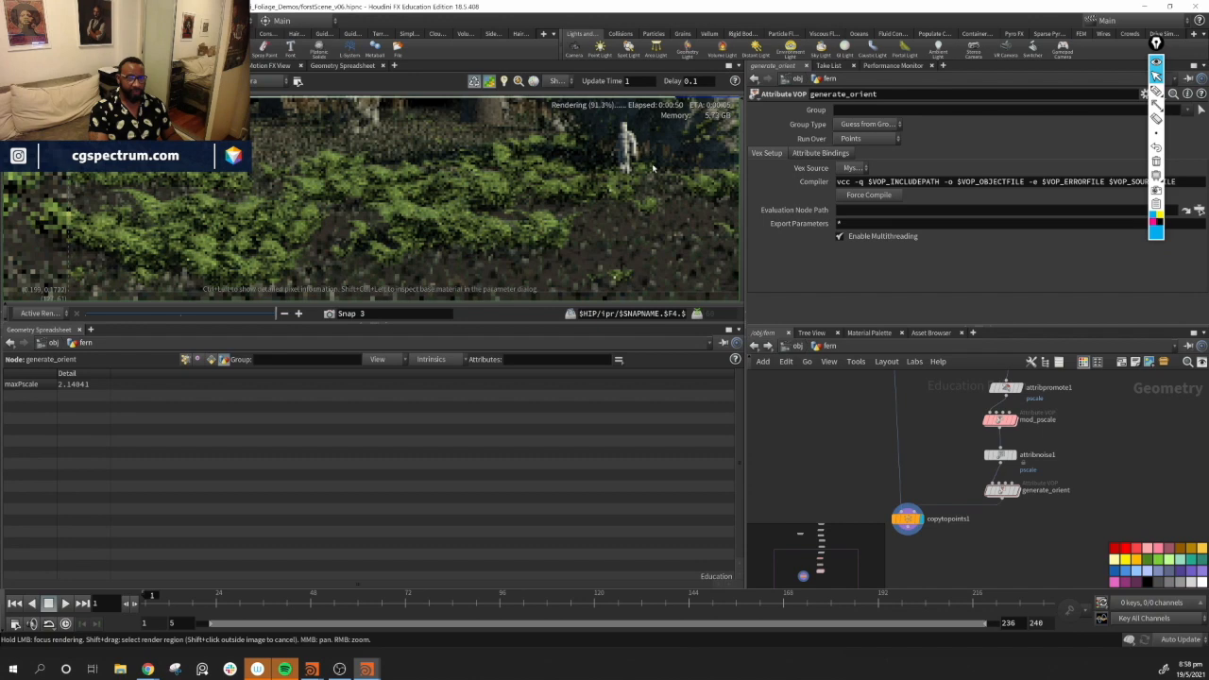
scroll(476, 210, "down", 3)
middle_click_drag(554, 178, 461, 136)
scroll(511, 154, "down", 2)
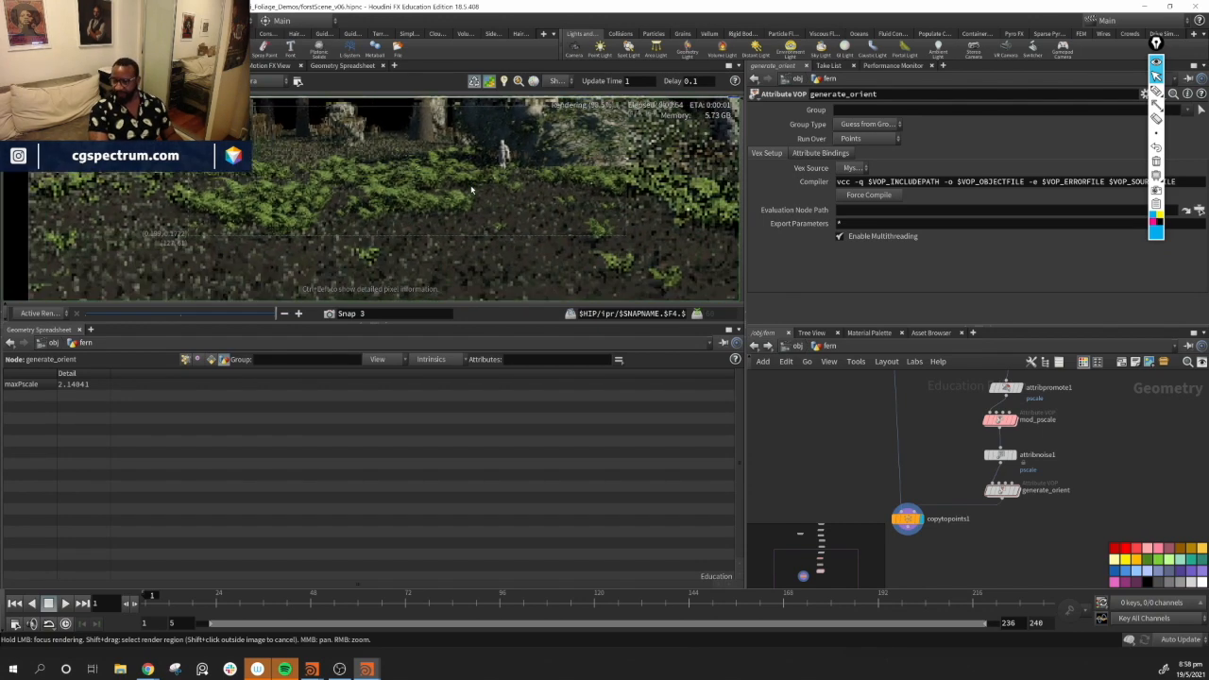
middle_click_drag(529, 153, 493, 239)
scroll(541, 221, "down", 3)
scroll(536, 233, "down", 5)
scroll(428, 223, "up", 1)
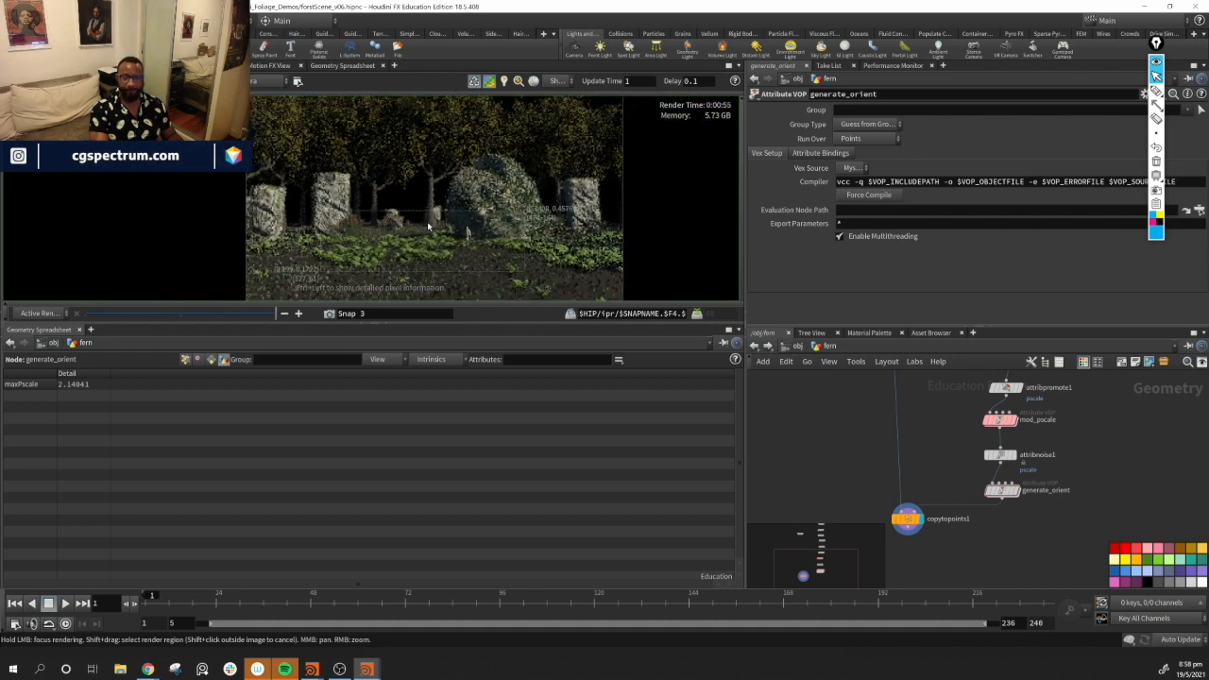
scroll(428, 223, "down", 2)
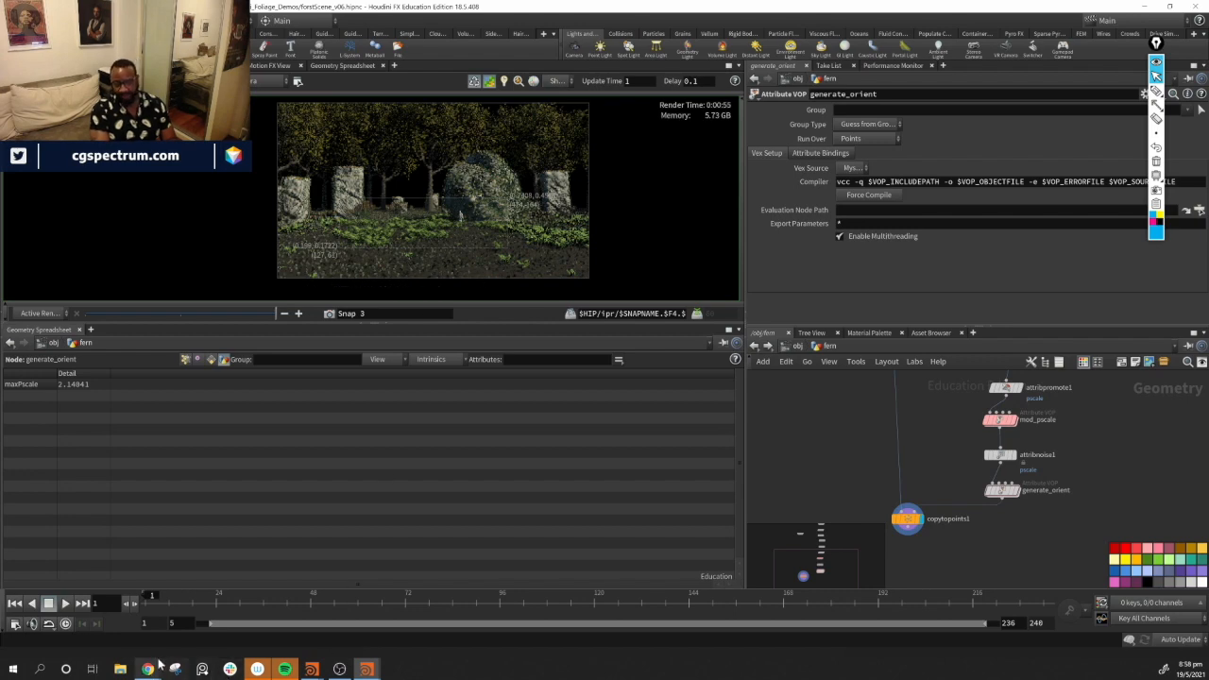
Switch to the browser to compare against overgrown forest reference photos, then return to zoom into the render
mouse_move(149, 669)
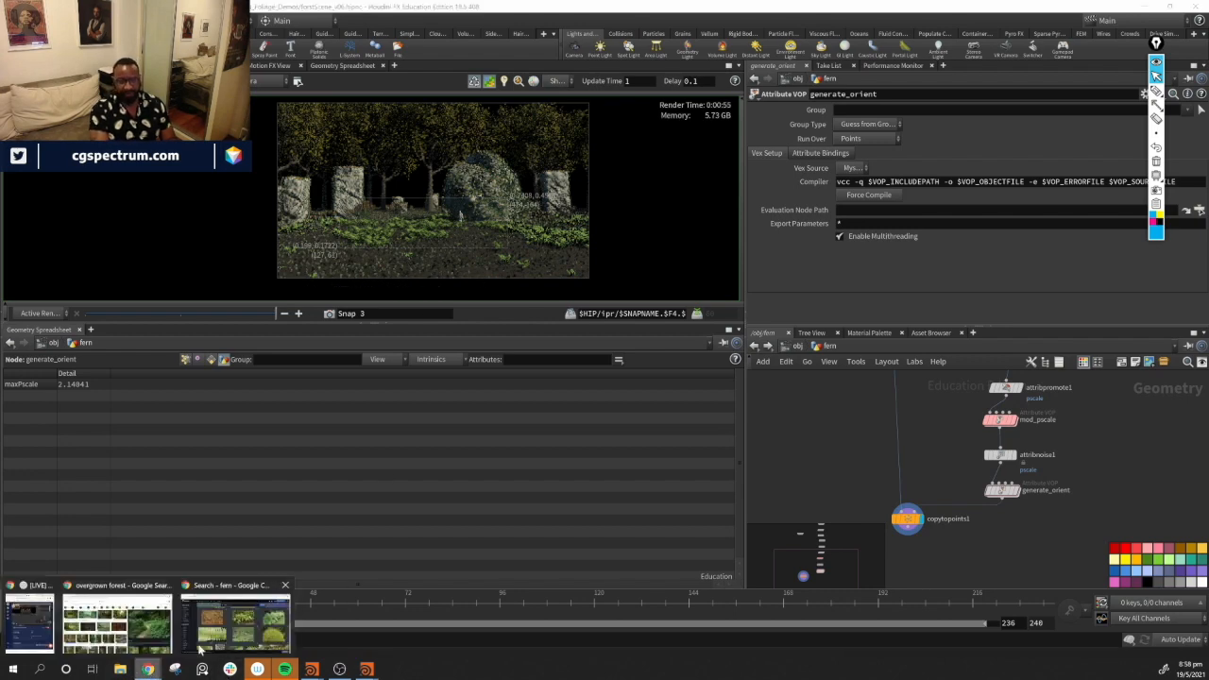
left_click(151, 628)
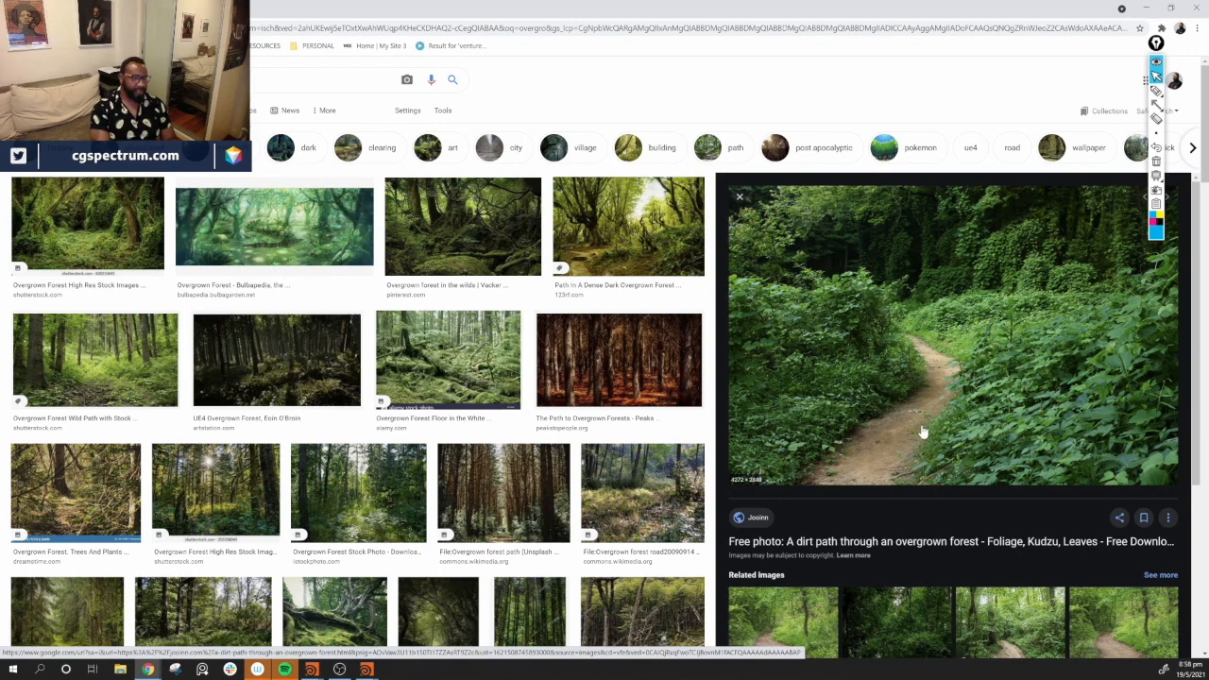
left_click(1147, 7)
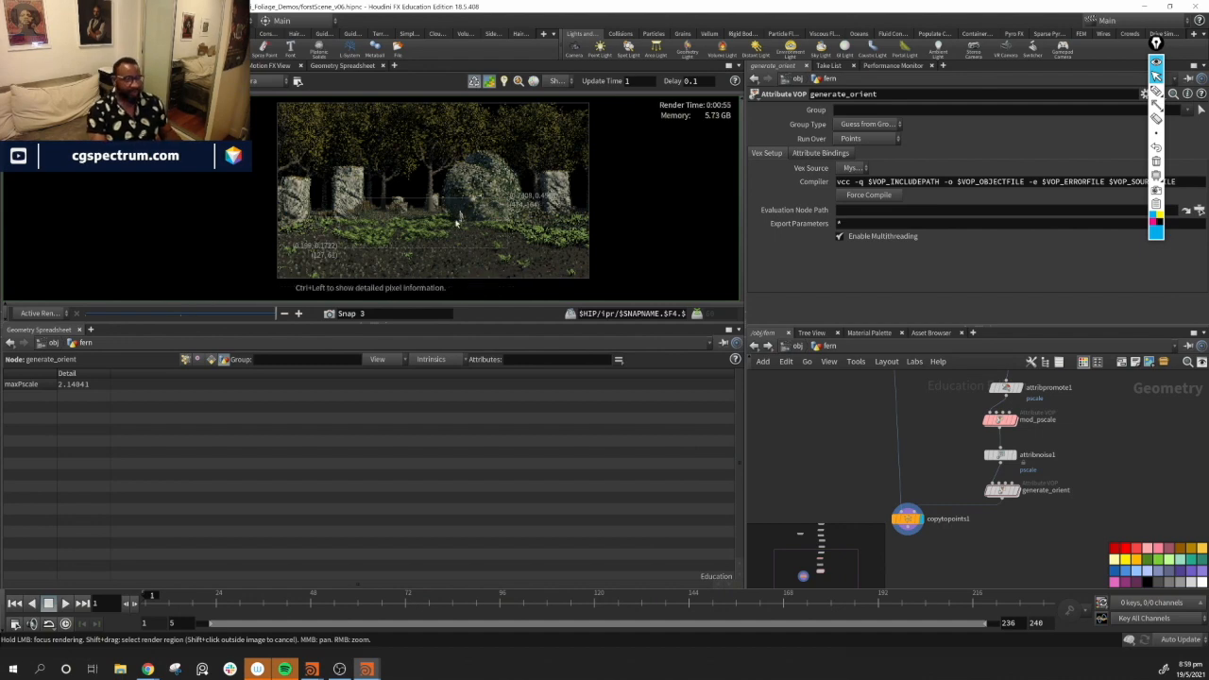
scroll(449, 236, "up", 5)
middle_click_drag(491, 290, 515, 197)
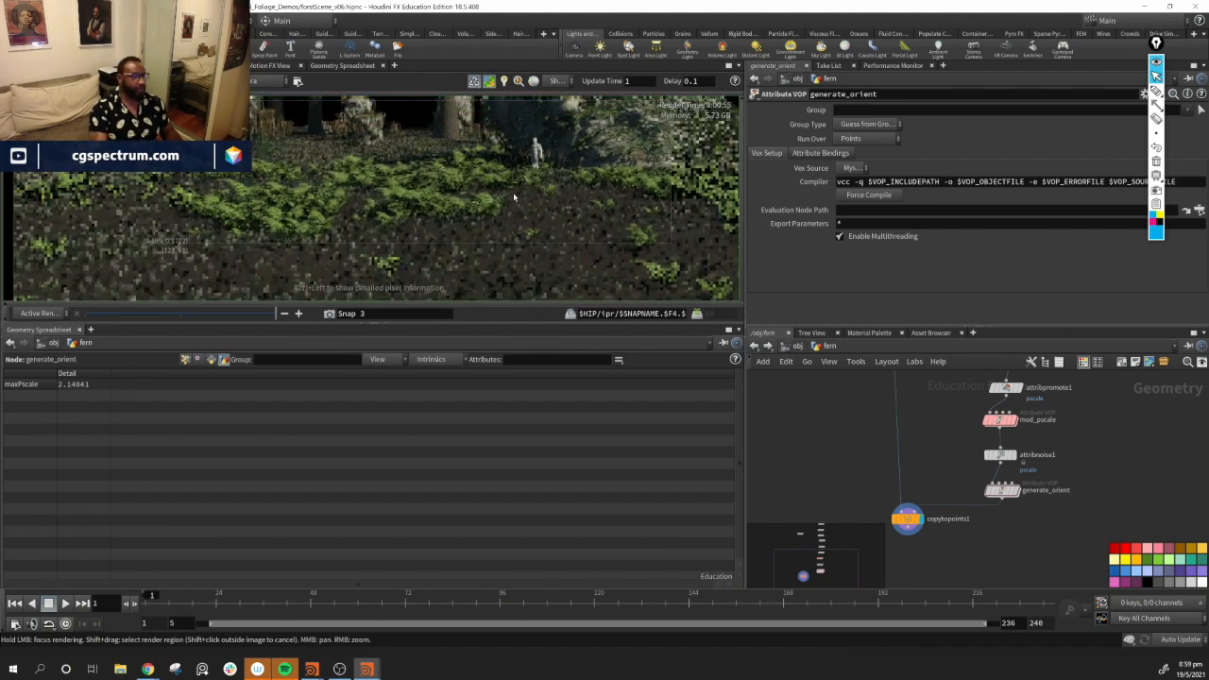